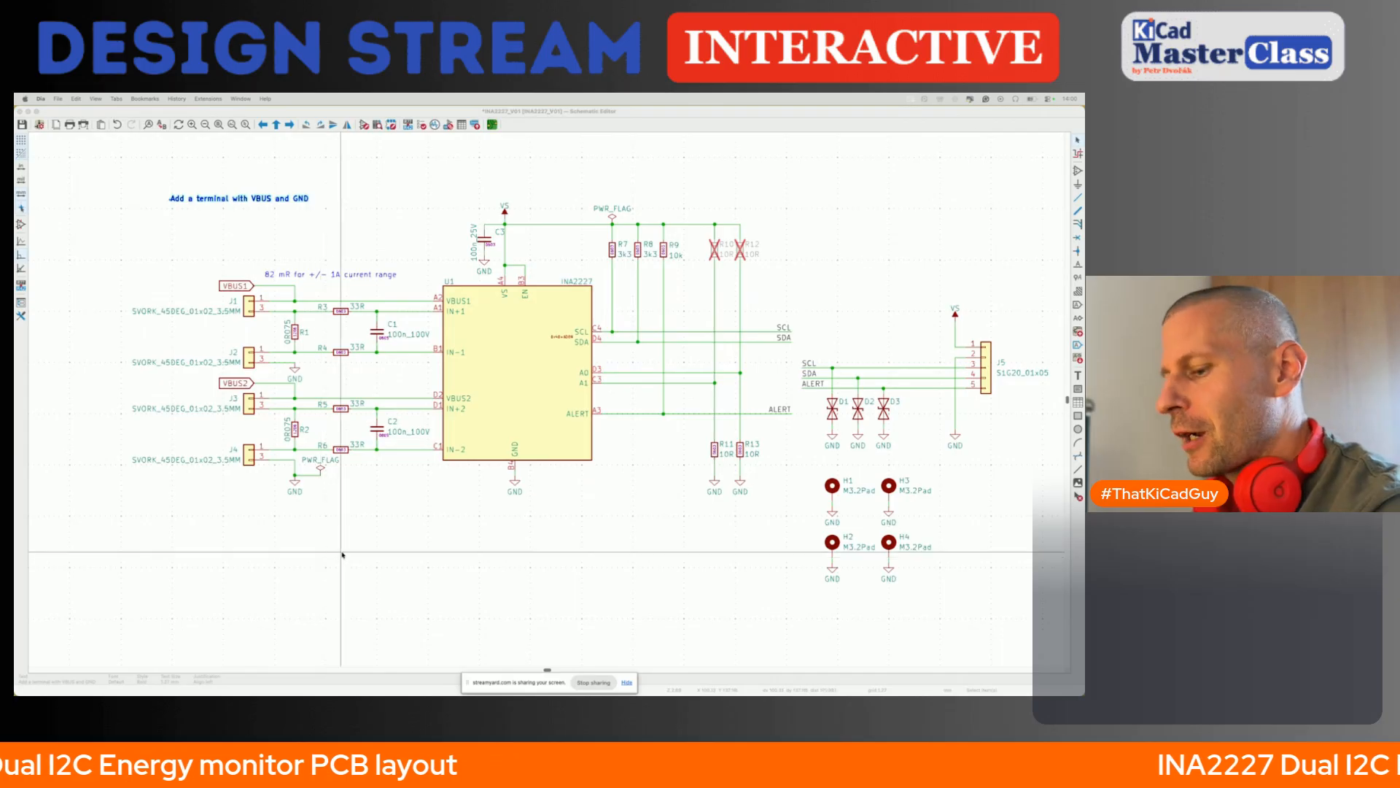
- Examine the VBUS1 and VBUS2 labels, the input terminals J1 to J4 and the INA2227 symbol in the schematic
left_click(342, 555)
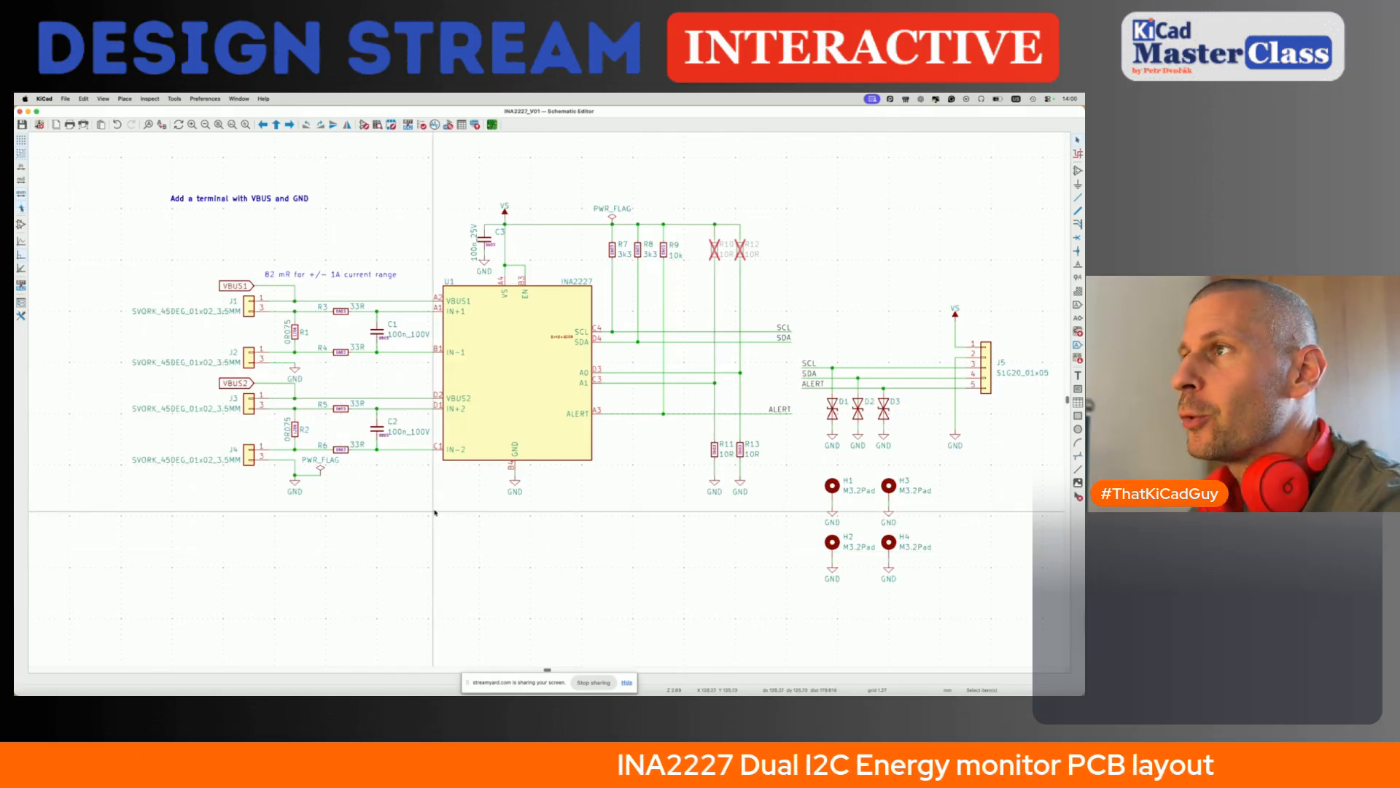
scroll(371, 479, "right", 1)
scroll(371, 479, "up", 1)
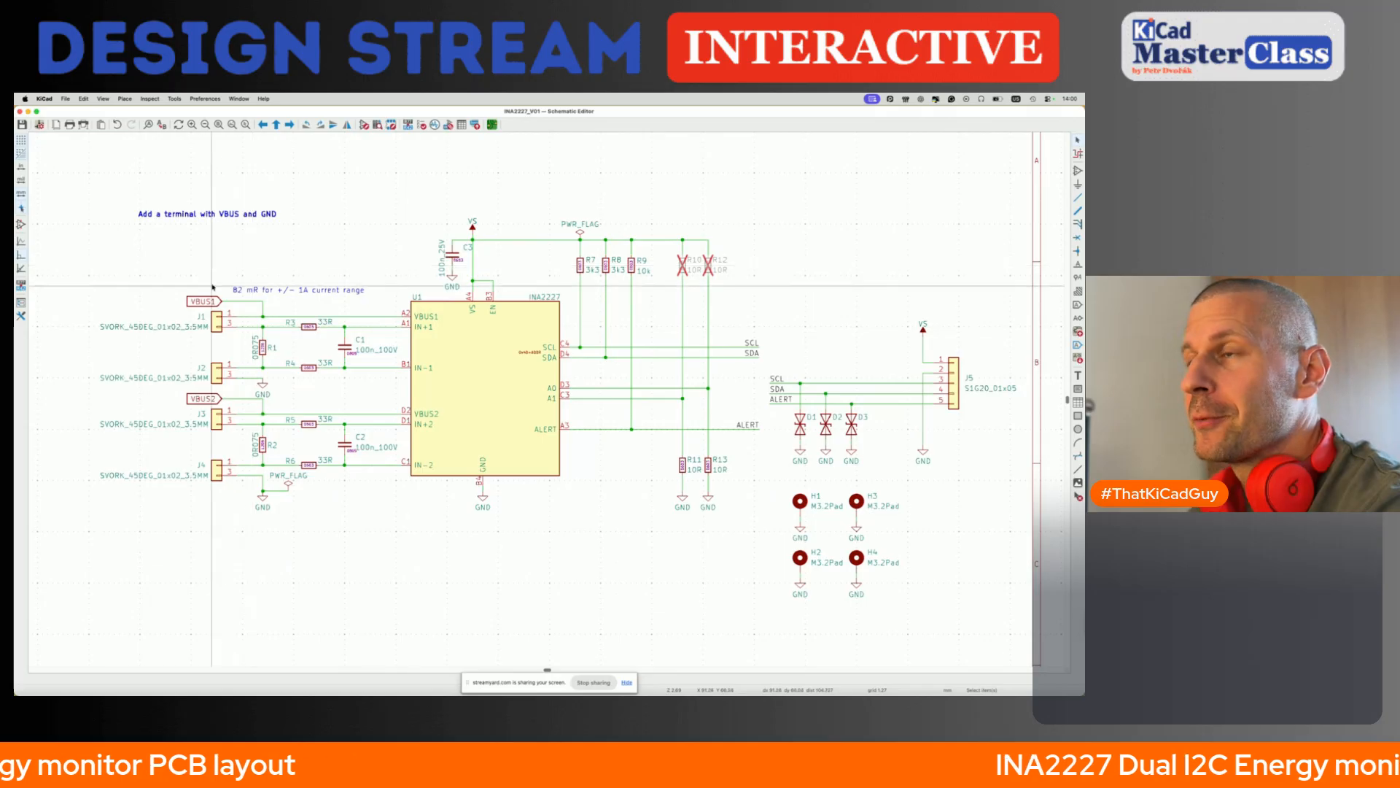
scroll(212, 287, "left", 3)
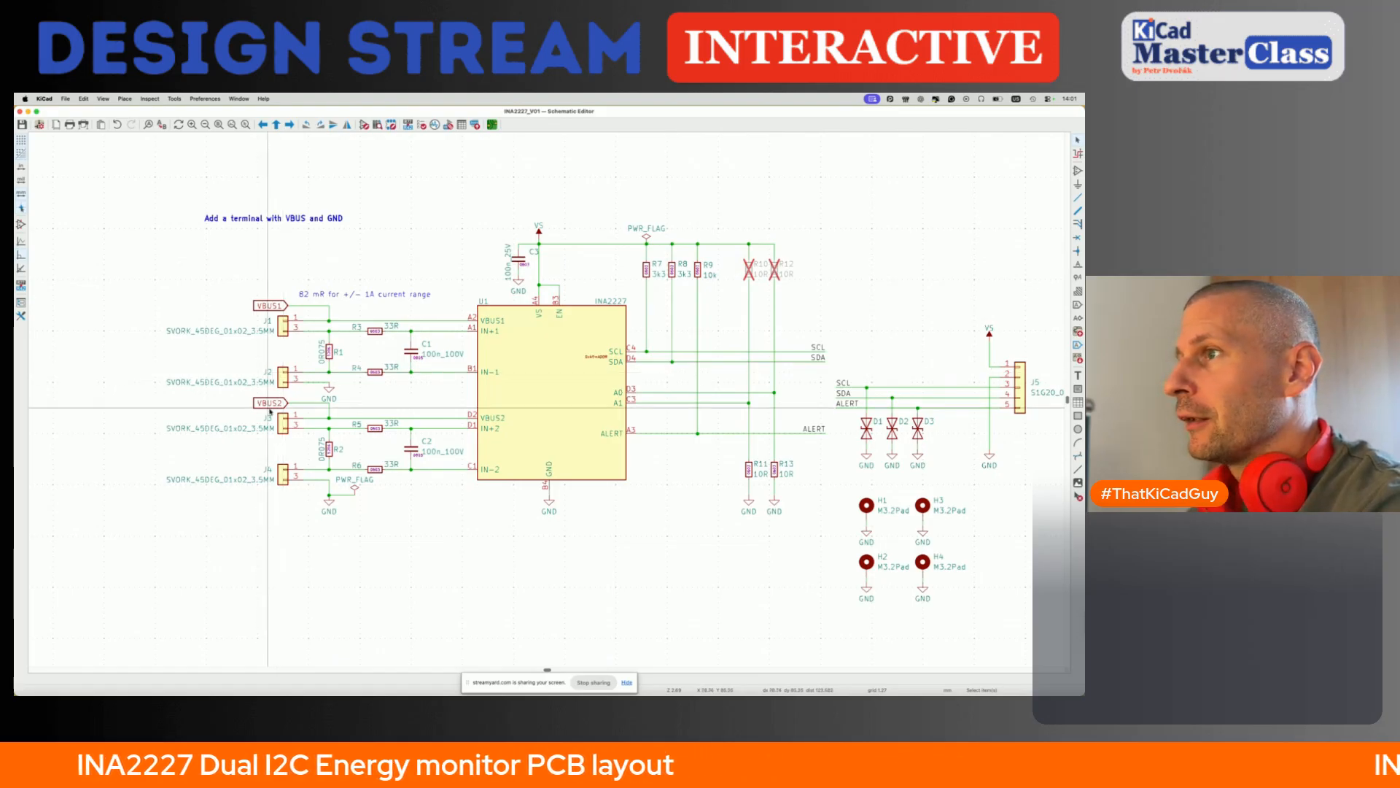
left_click(268, 307)
left_click(268, 402)
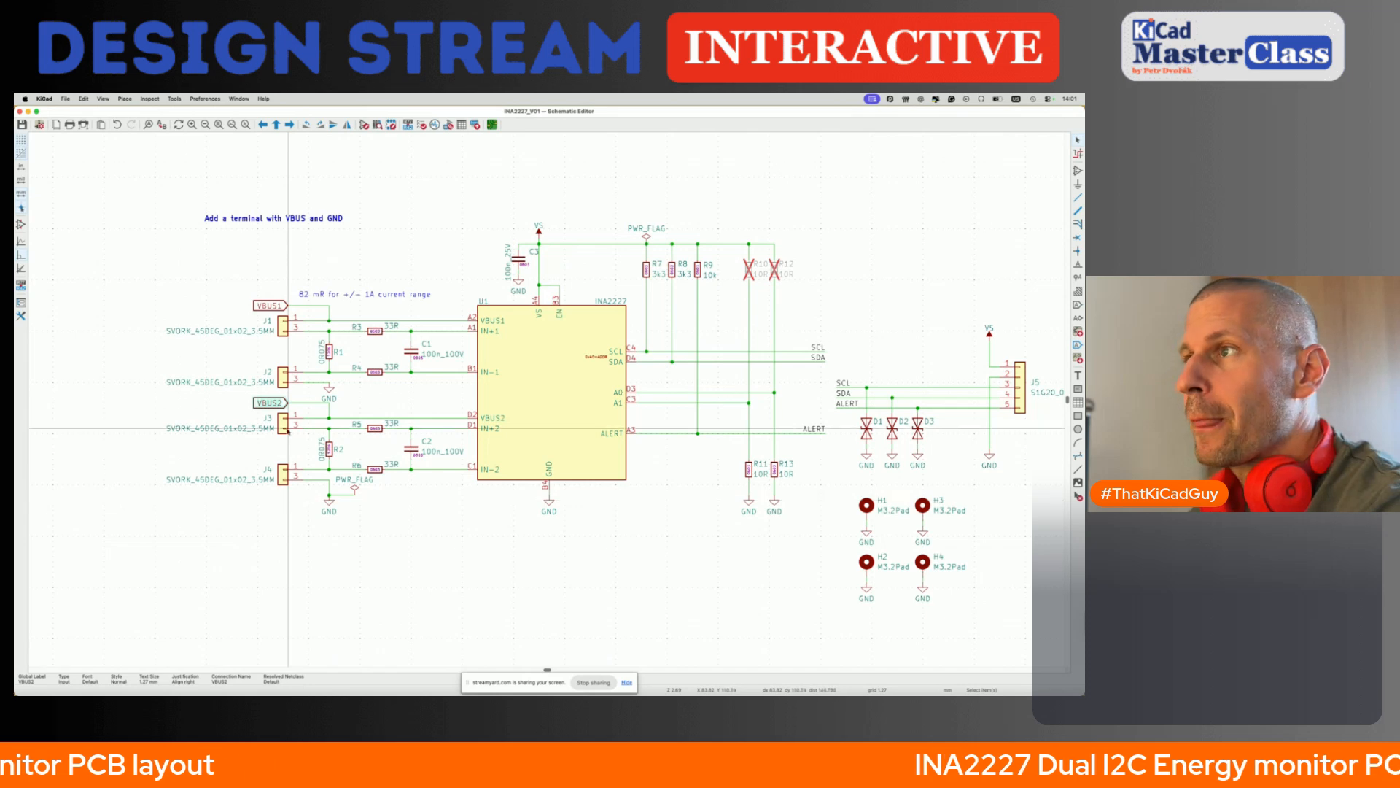
left_click(283, 323)
left_click(281, 378)
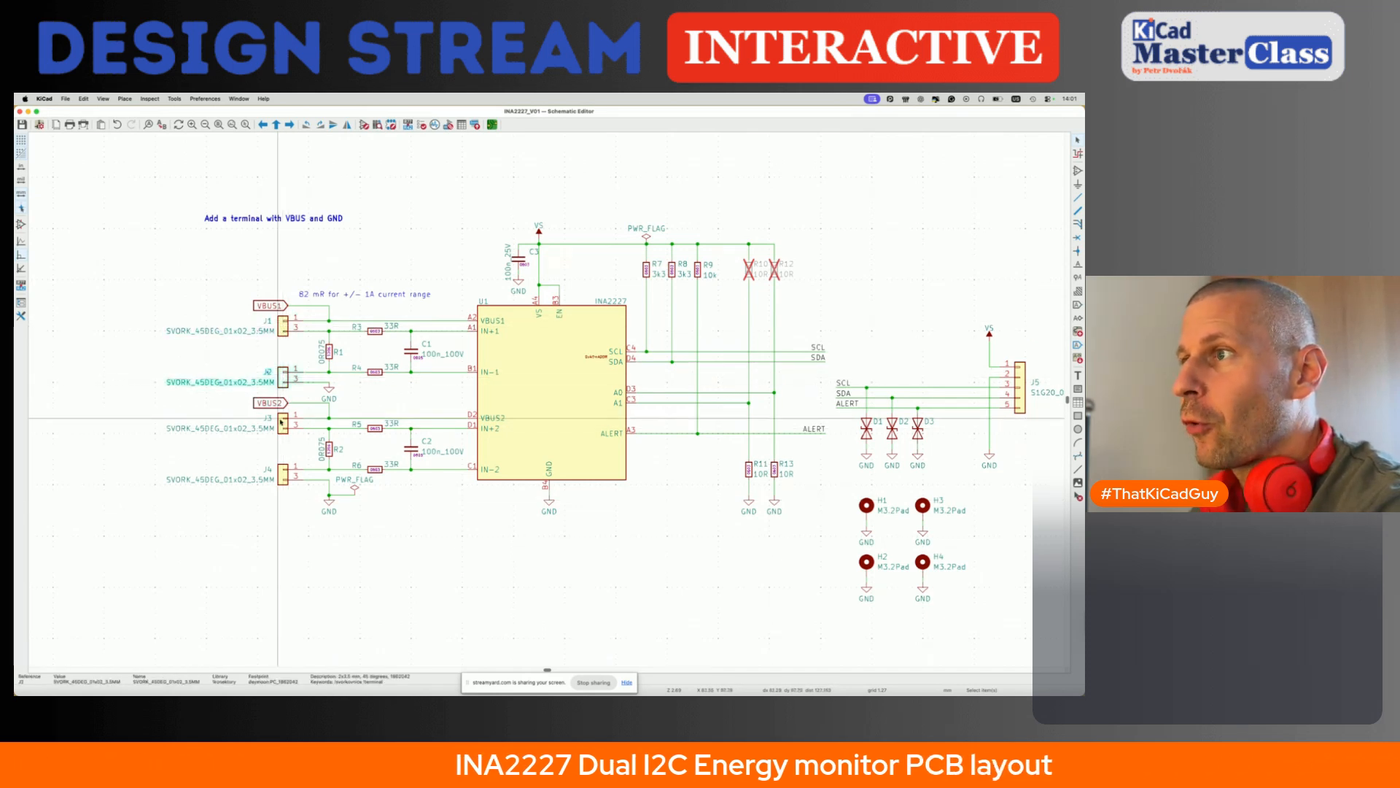
left_click(281, 474)
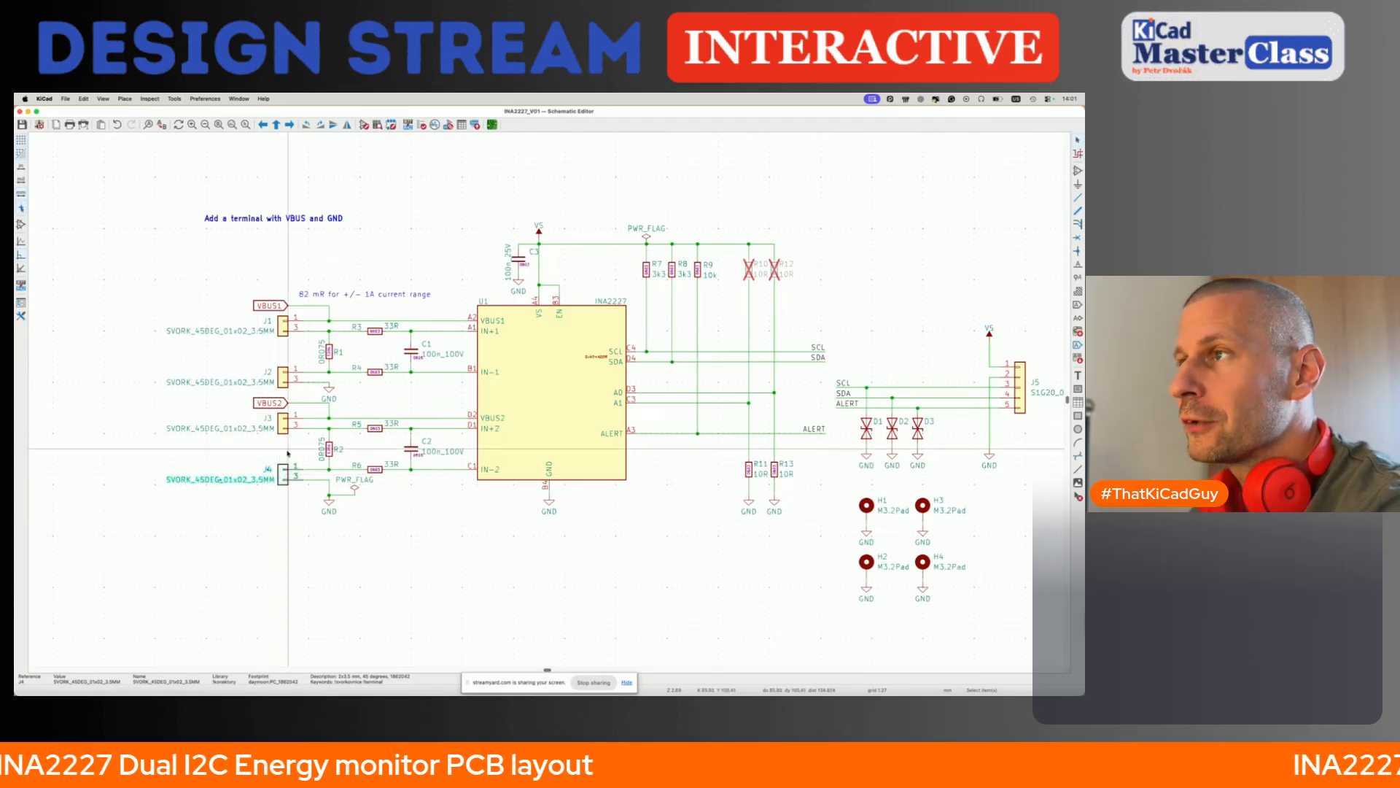
left_click(283, 326)
left_click(283, 378)
left_click(284, 422)
left_click(283, 473)
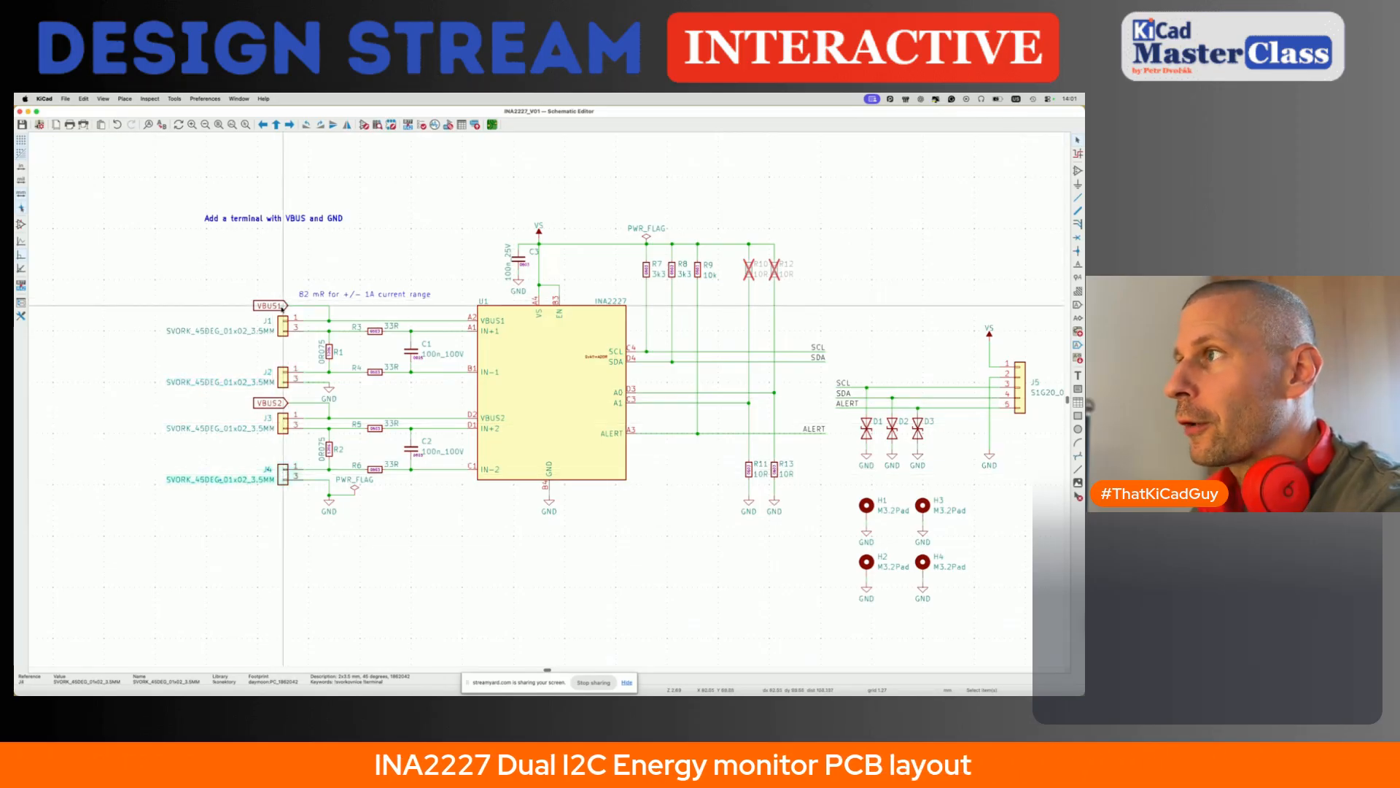
left_click(543, 406)
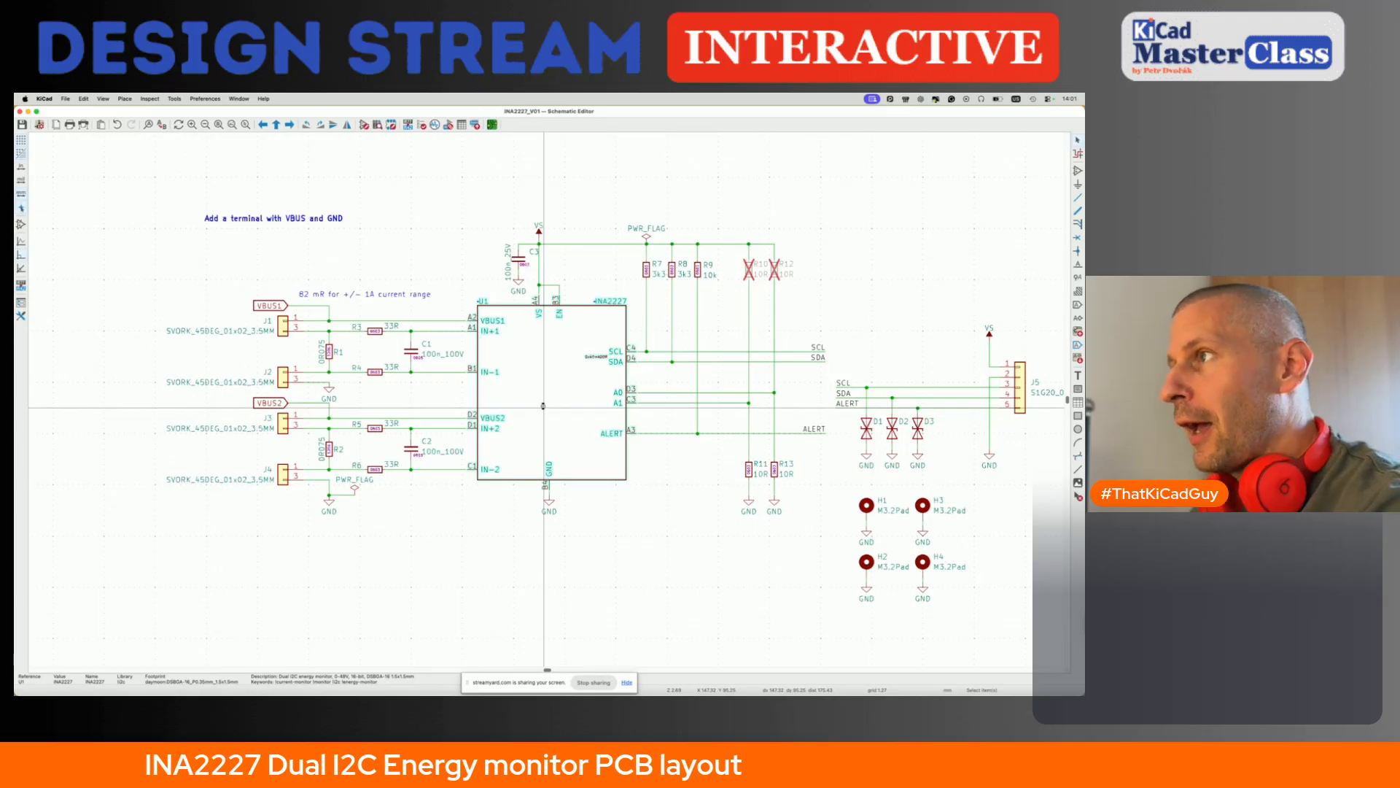
- Switch to the web browser, maximize its window and open the INA2227 datasheet from the copied link
key("super+Tab")
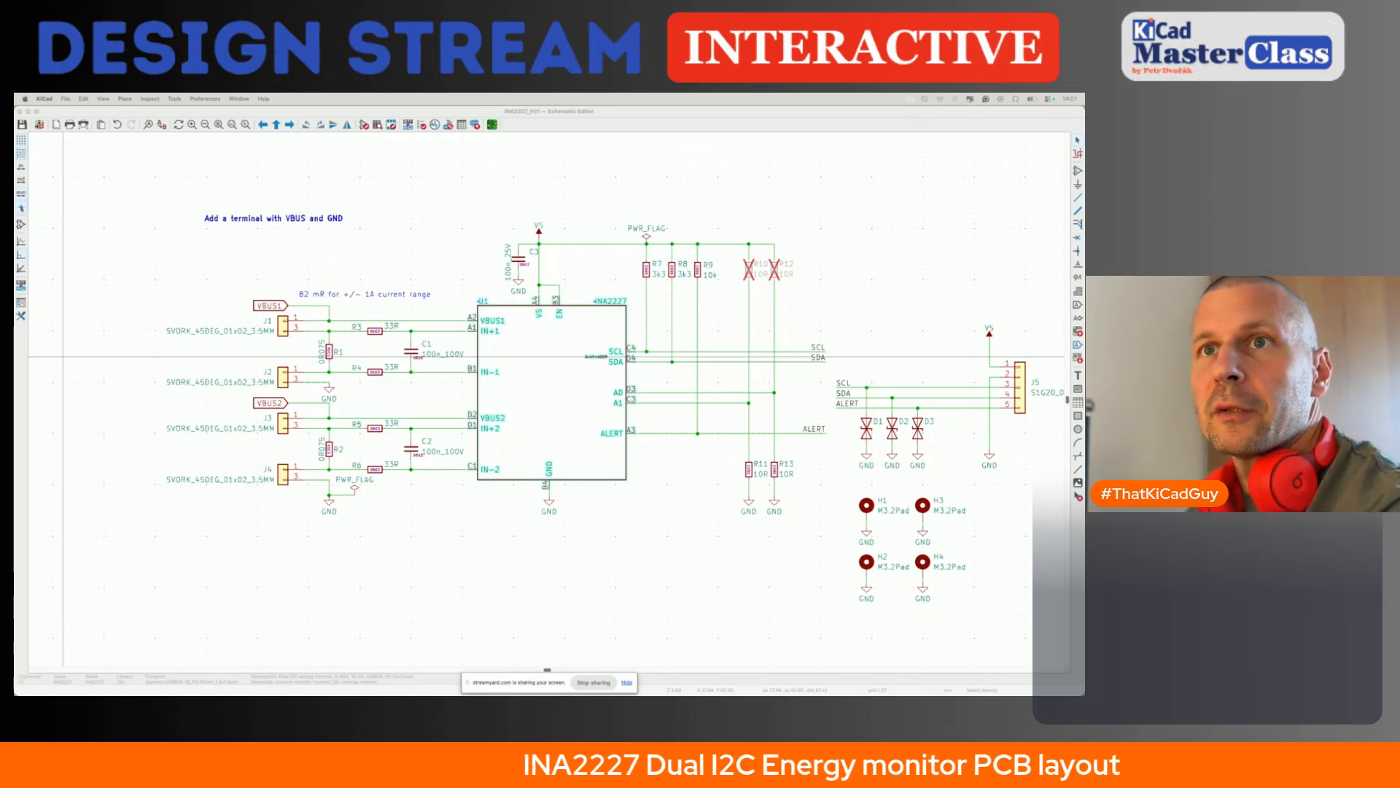
left_click_drag(14, 356, 588, 275)
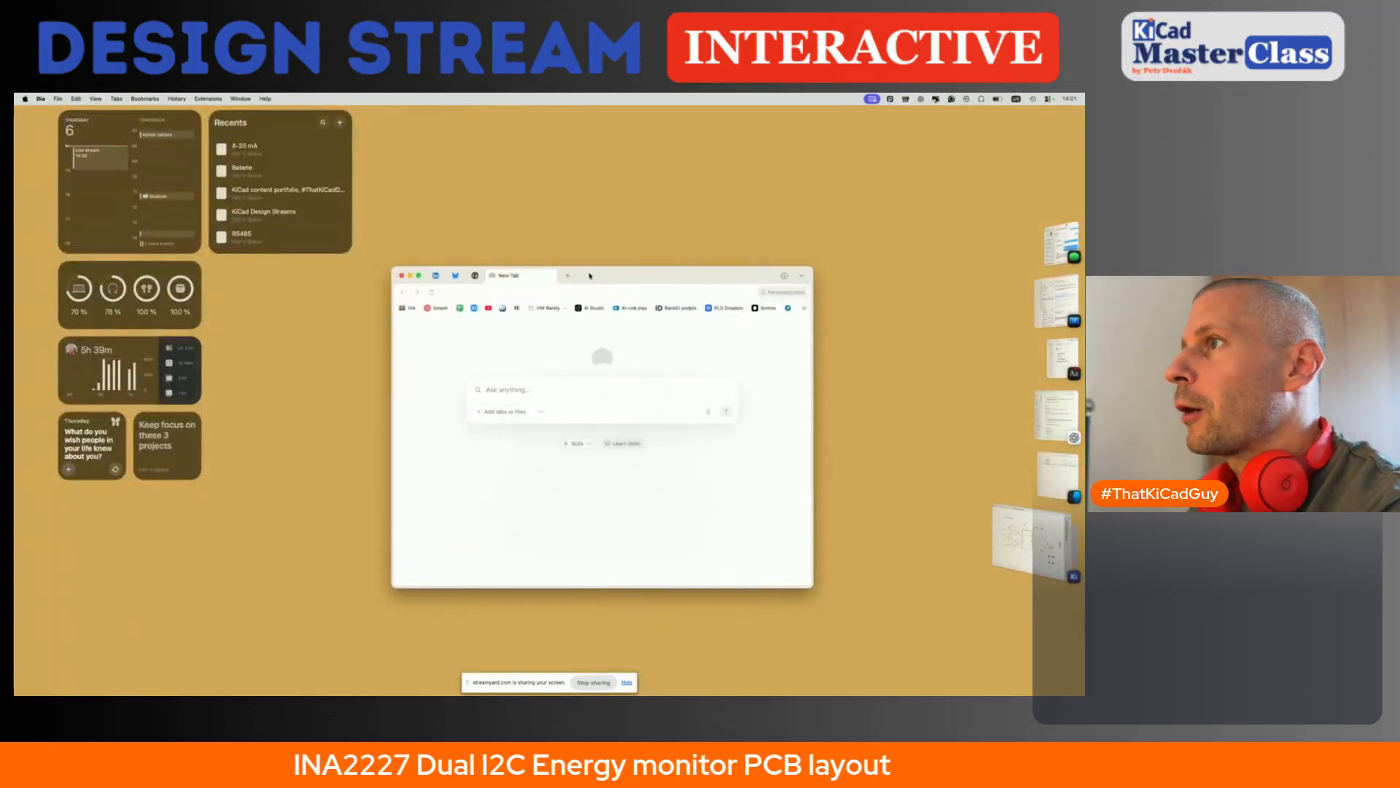
double_click(588, 275)
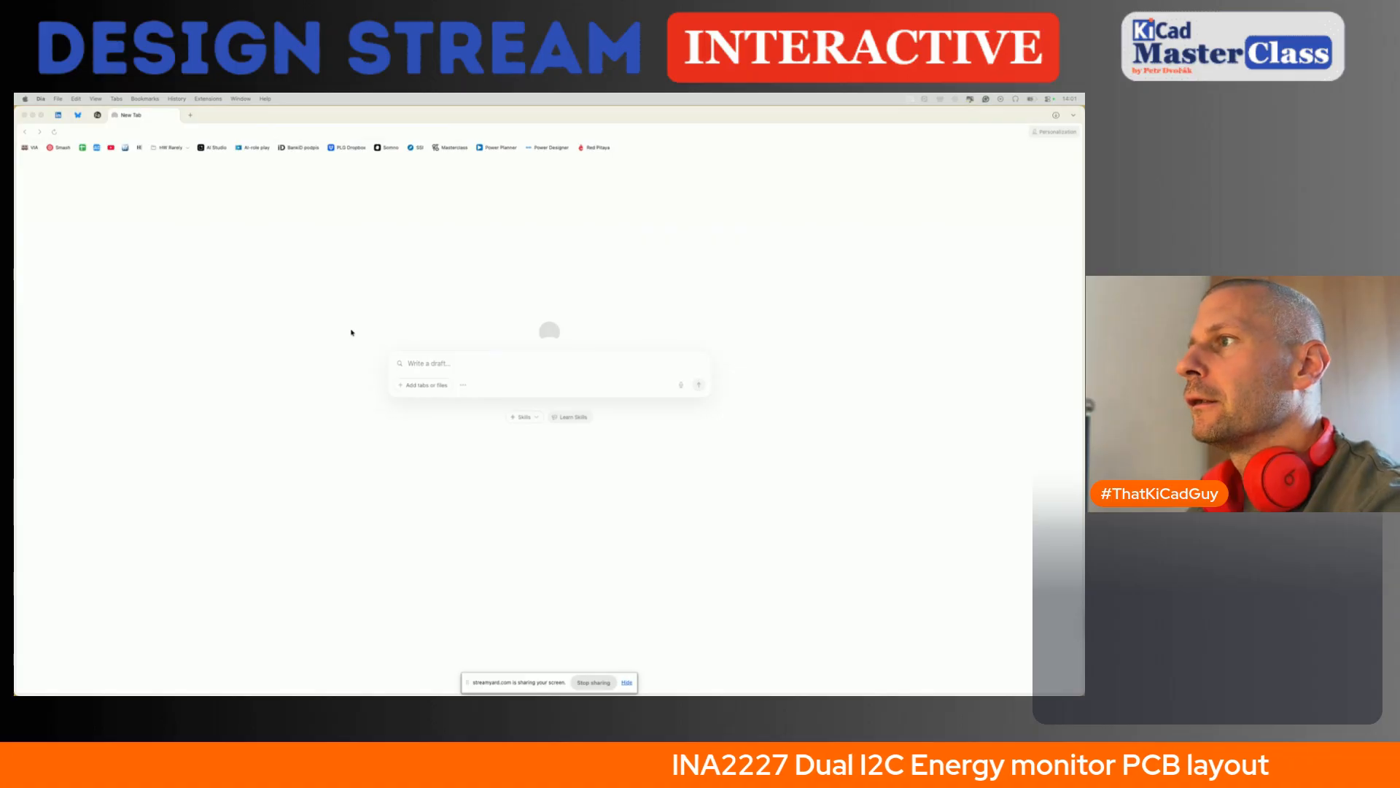
left_click(386, 332)
key("super+v")
key("Return")
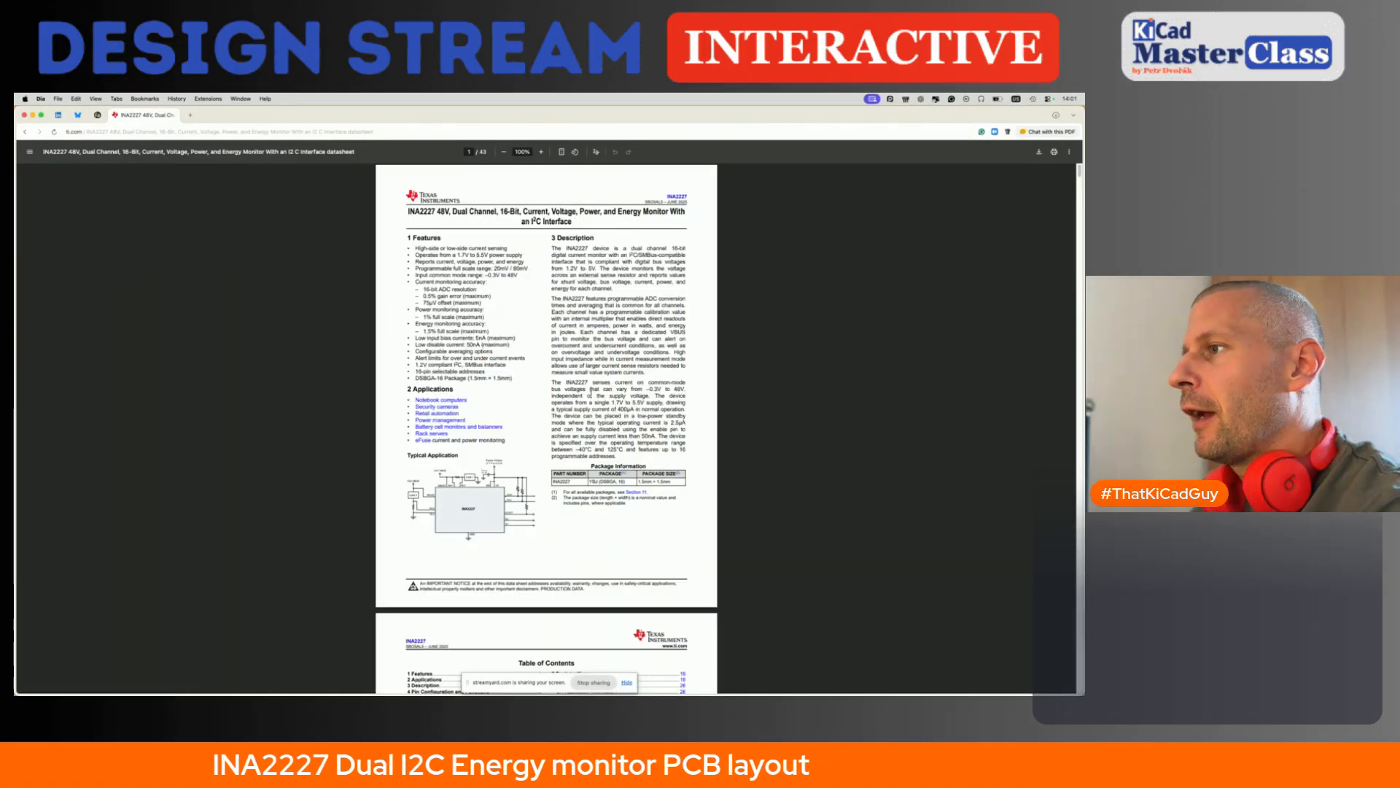
- Examine the datasheet's typical application diagram and the pin functions table, especially the VBUS1 and VBUS2 descriptions
scroll(425, 522, "up", 3, "ctrl")
scroll(424, 521, "up", 5, "ctrl")
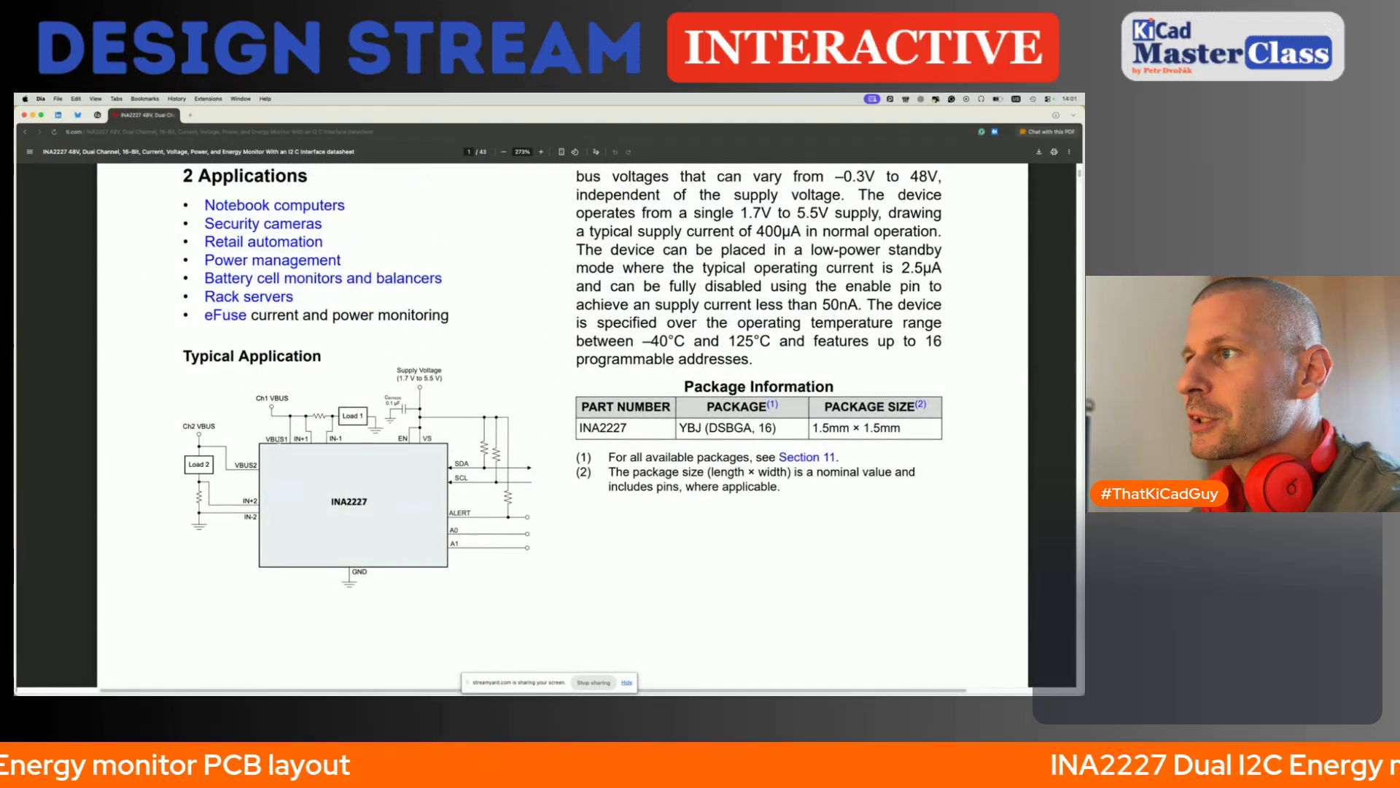
scroll(278, 476, "down", 15)
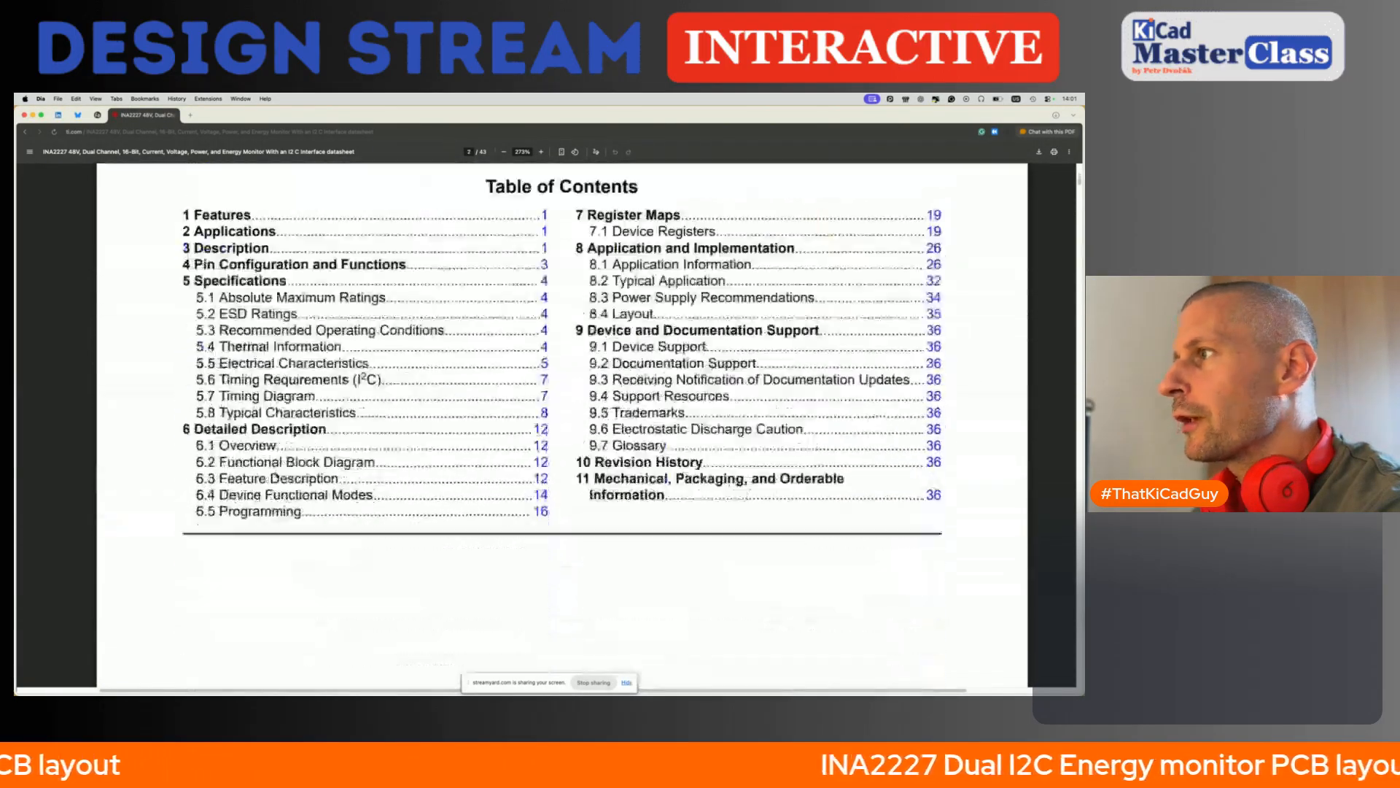
scroll(277, 476, "down", 10)
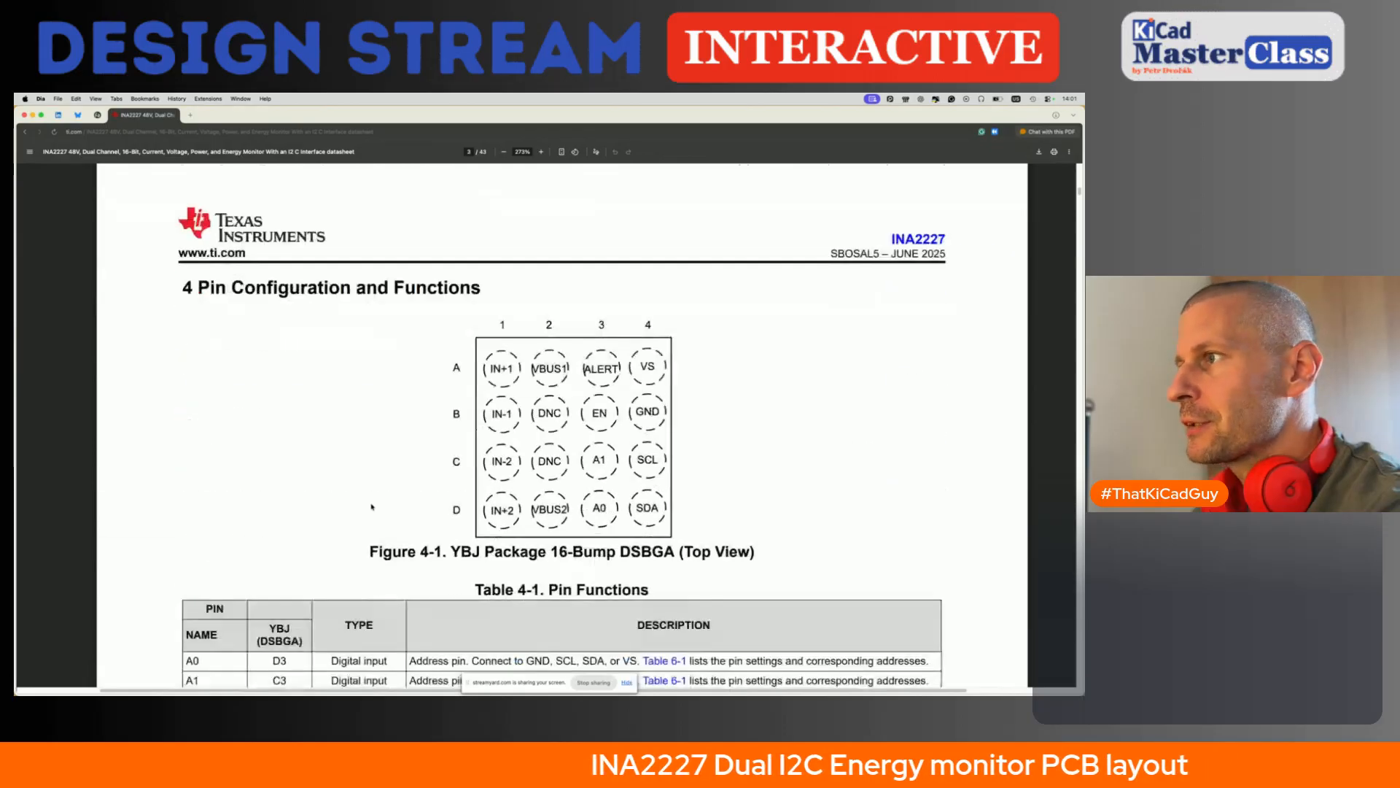
scroll(372, 507, "down", 4)
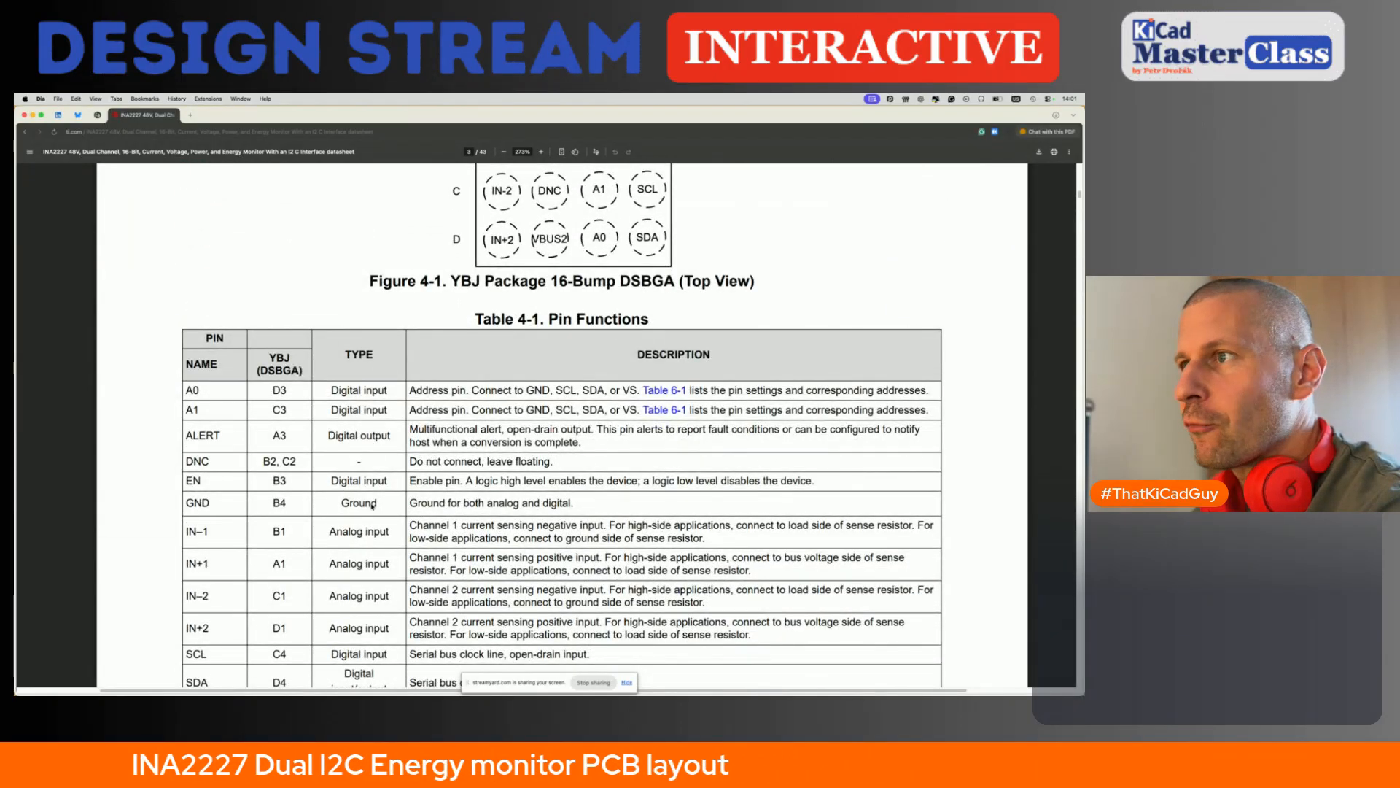
scroll(372, 506, "down", 3)
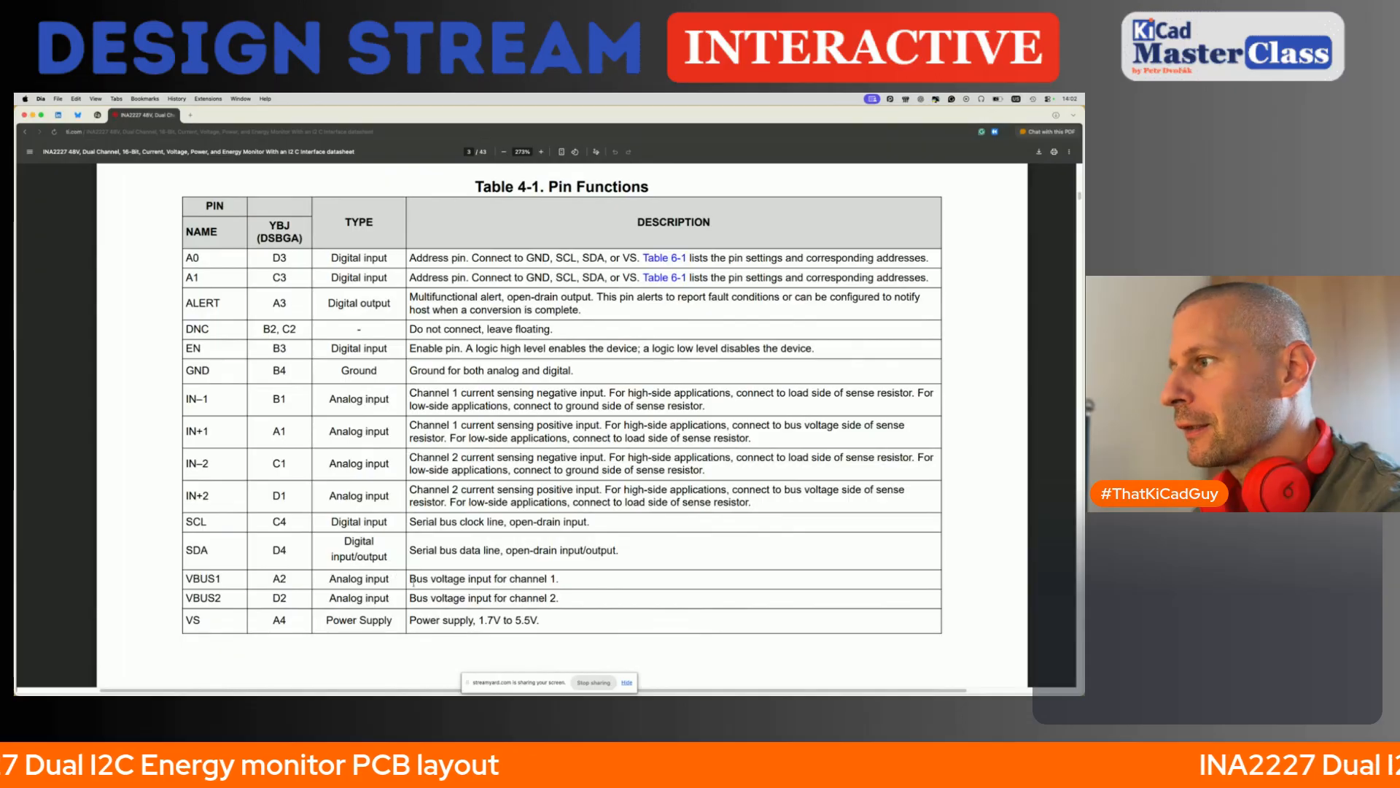
mouse_move(408, 579)
left_mouse_down()
mouse_move(558, 578)
mouse_move(540, 598)
mouse_move(409, 597)
left_mouse_up()
scroll(526, 472, "up", 20)
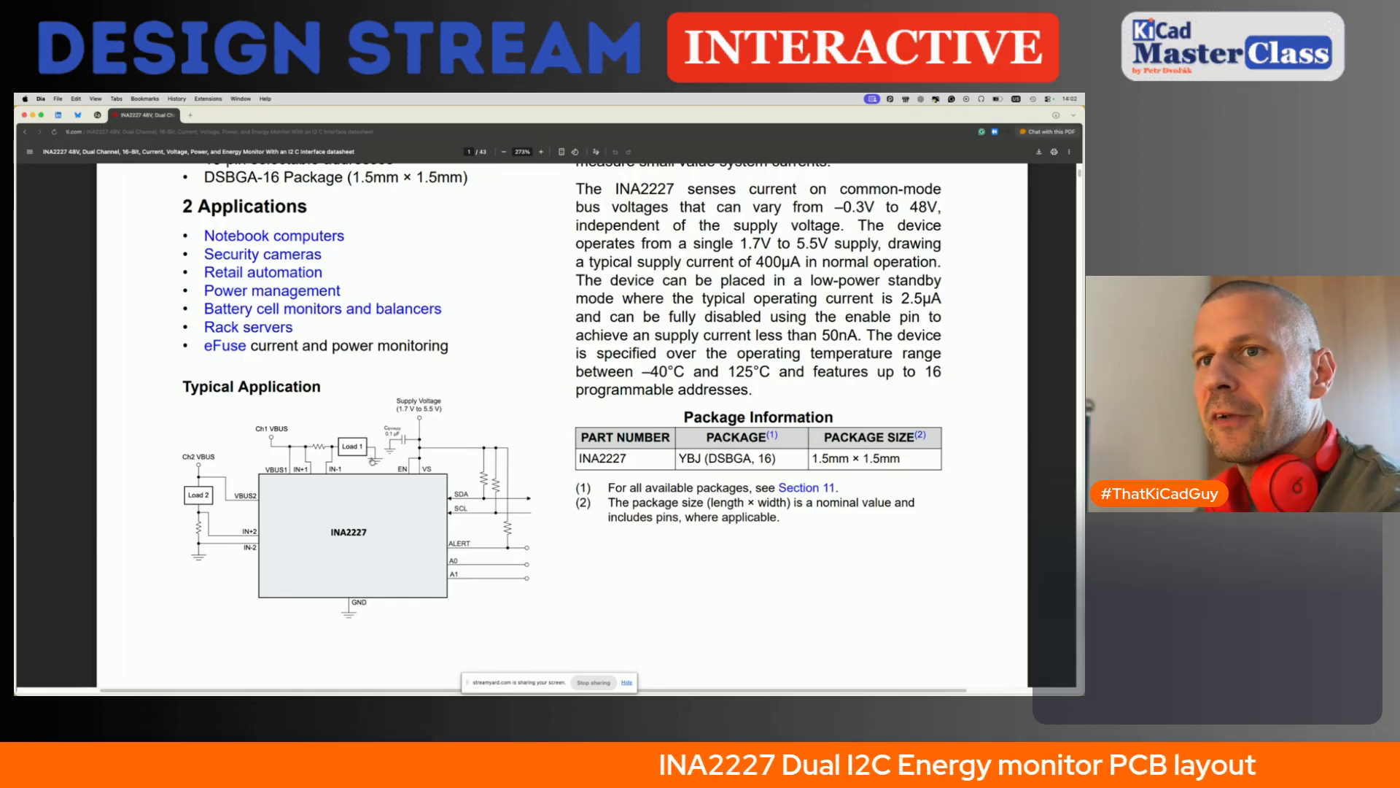
- Switch back to the KiCad schematic and place a copy of terminal J1 above the note about adding a VBUS and GND terminal
key("super+Tab")
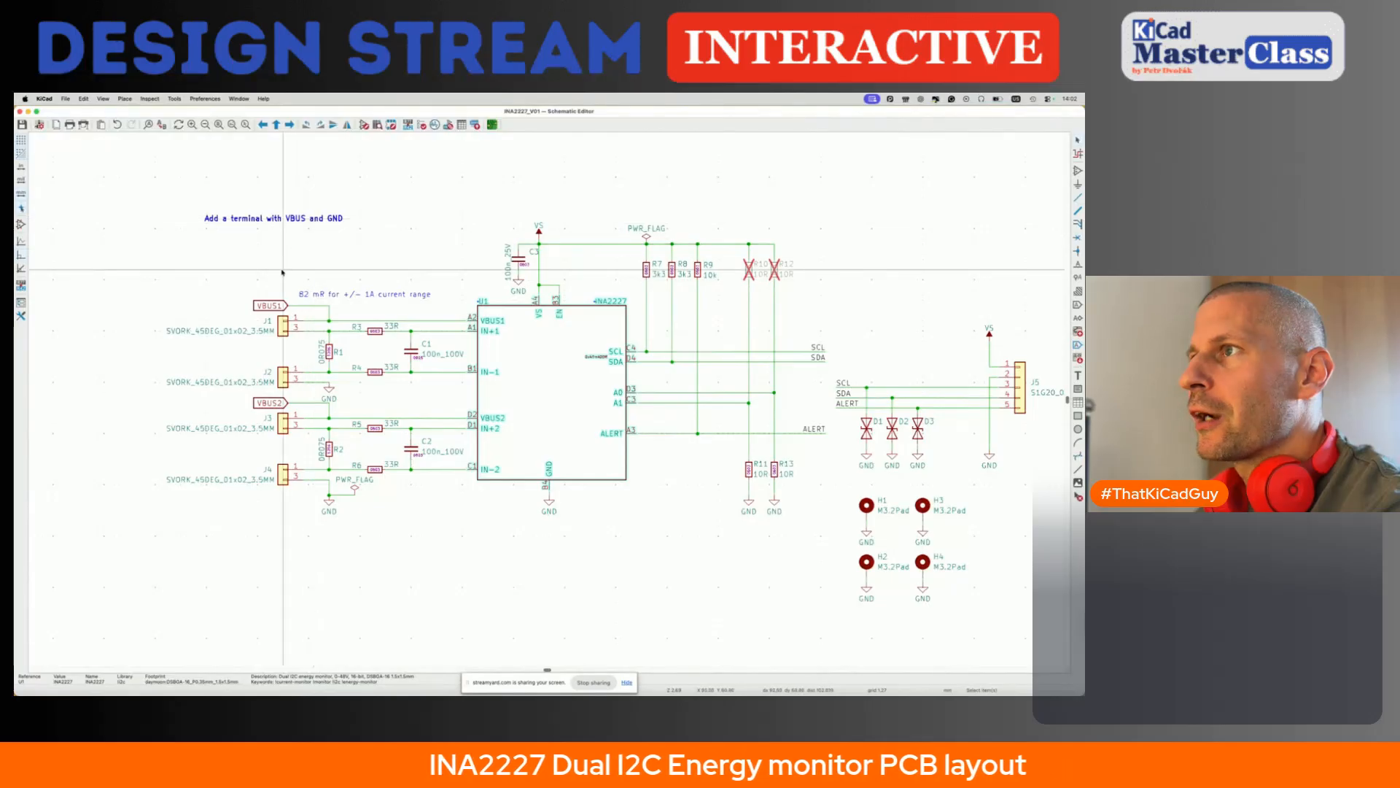
left_click(270, 306)
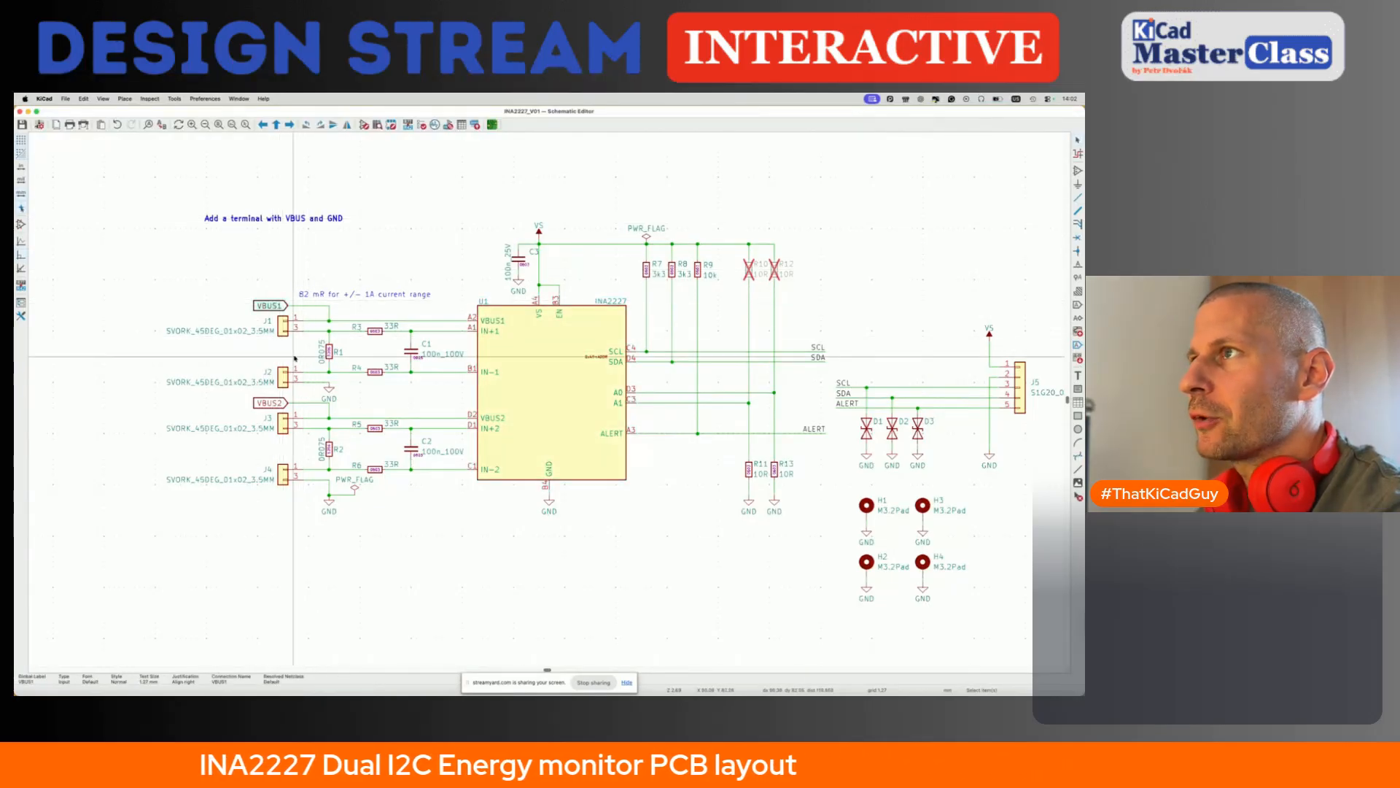
left_click(279, 327)
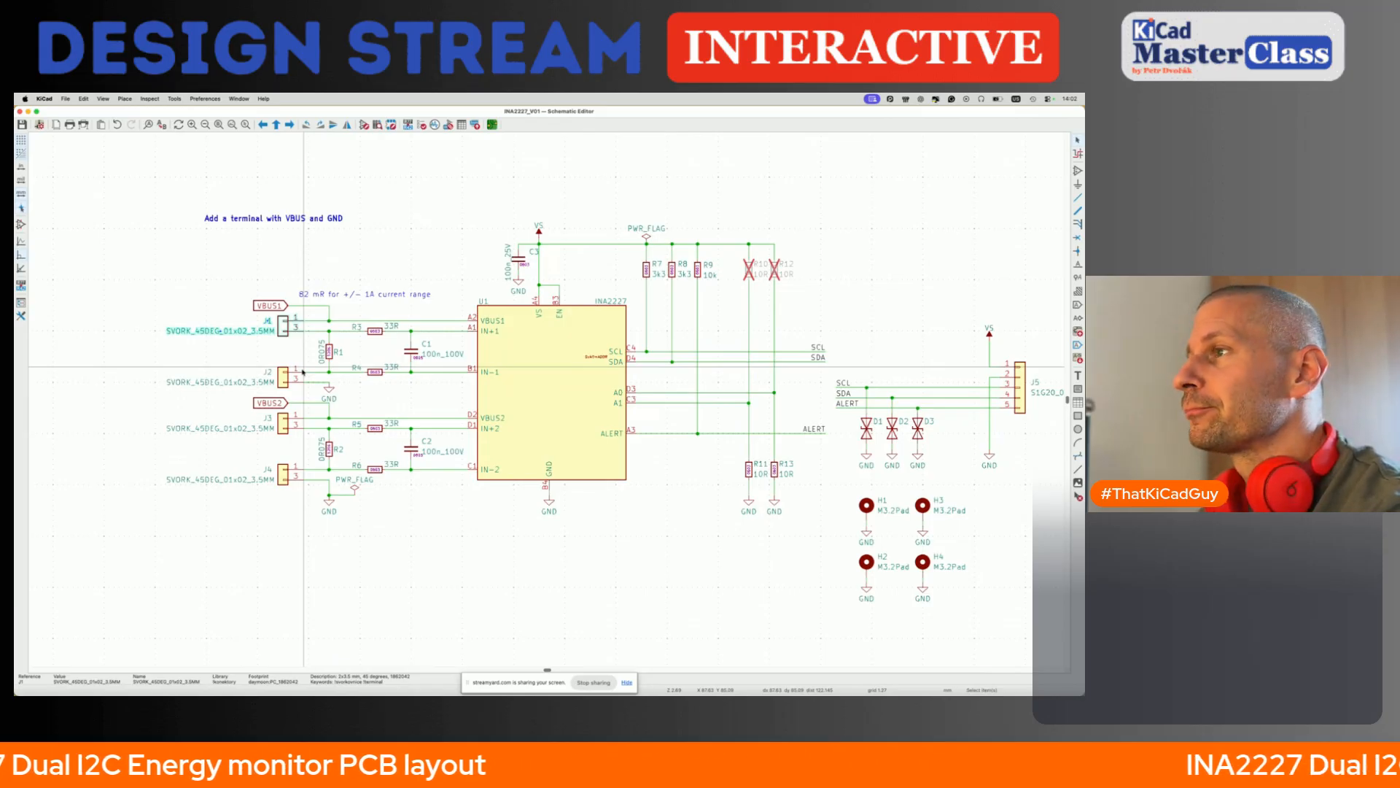
key("Escape")
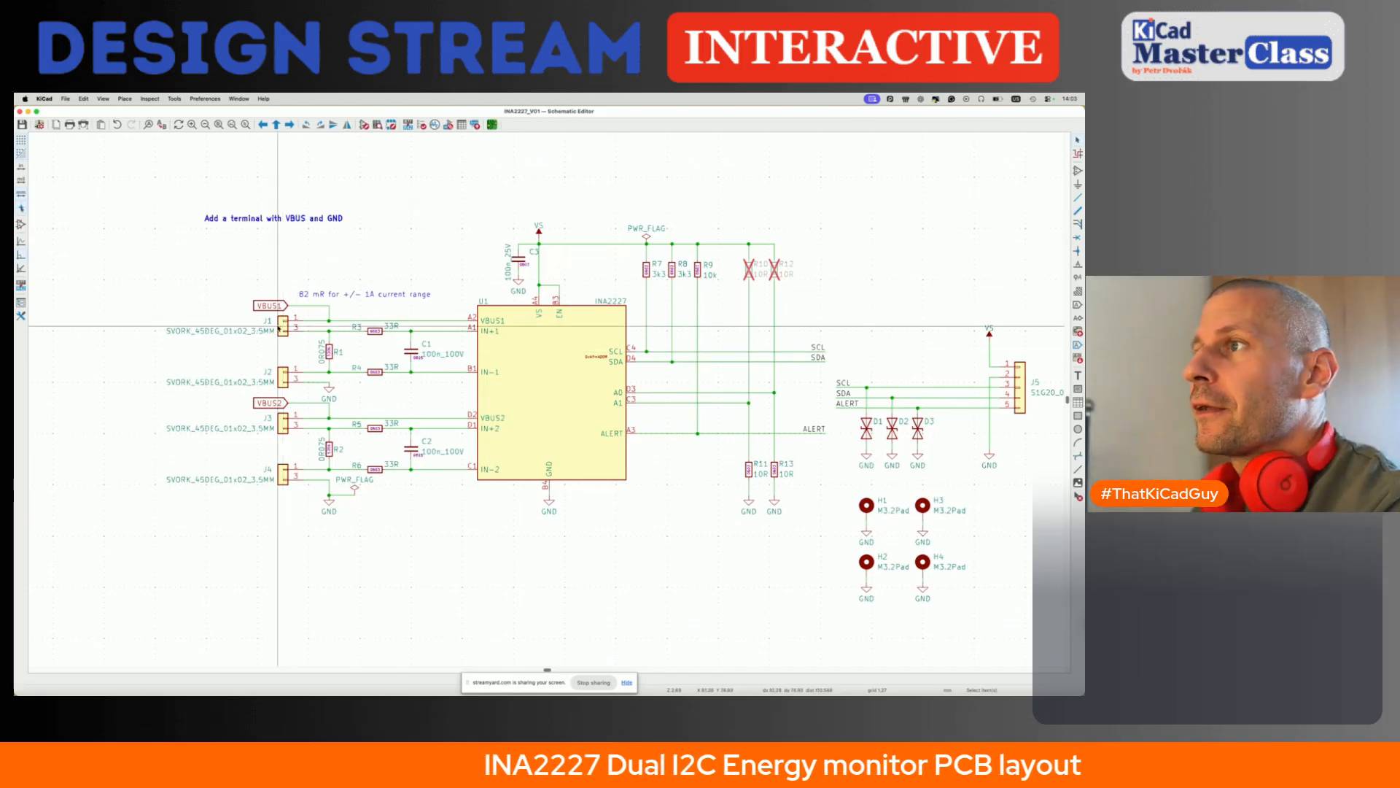
left_click(278, 331)
key("m")
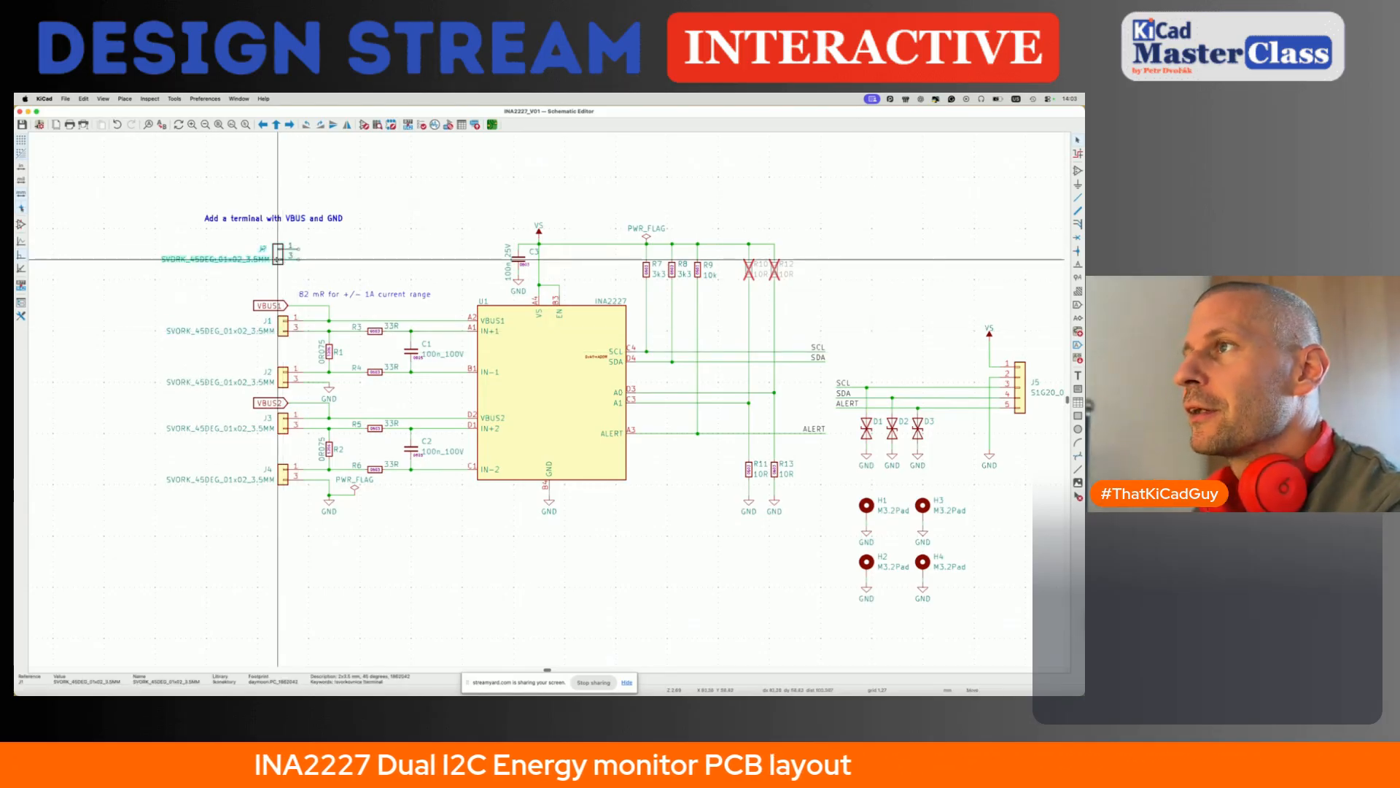
scroll(284, 249, "up", 2)
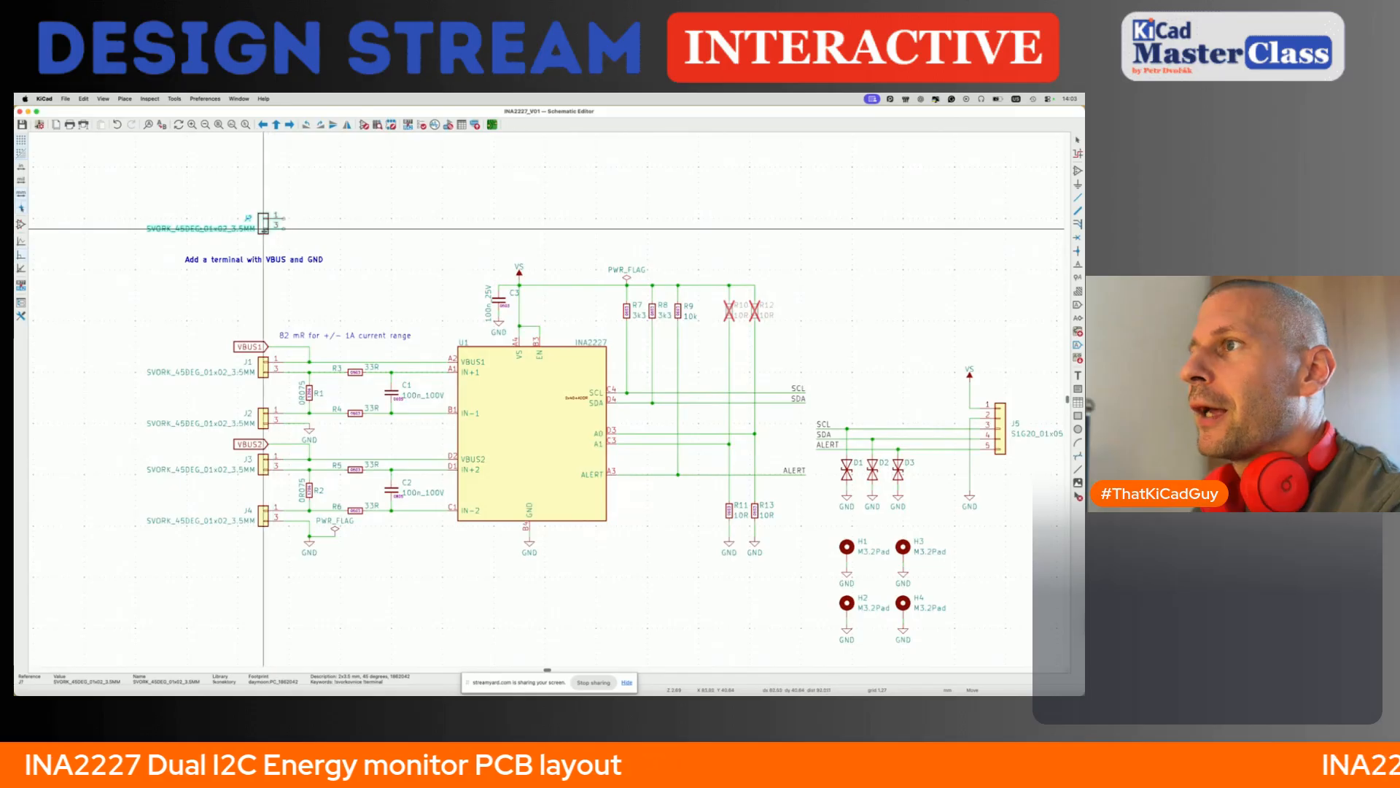
left_click(263, 231)
- Move the note "Add a terminal with VBUS and GND" to the empty area above and beside the new terminal
left_click(278, 259)
key("m")
left_click(461, 181)
- Duplicate the new two-pin terminal and place the copy directly below it
left_click(269, 219)
left_click(263, 228)
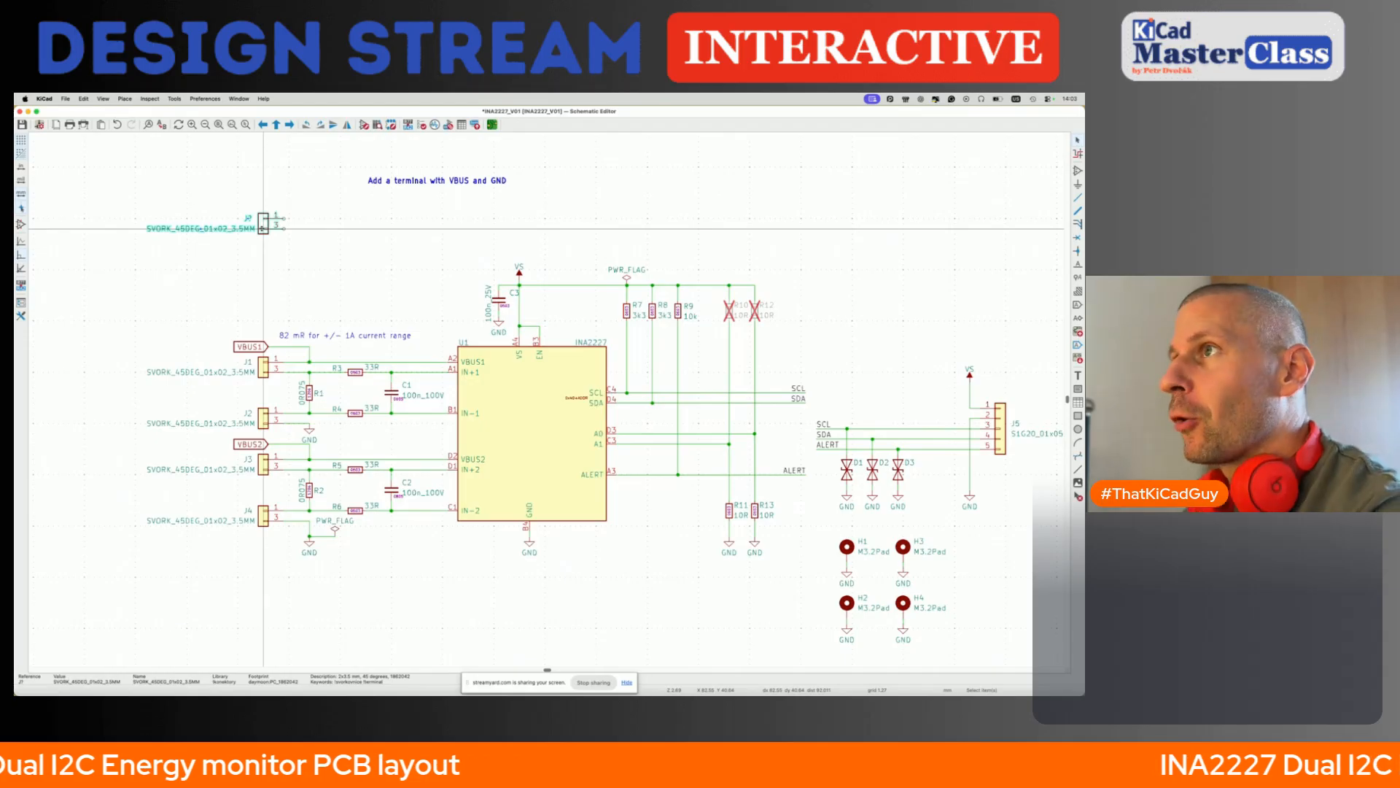
key("ctrl+d")
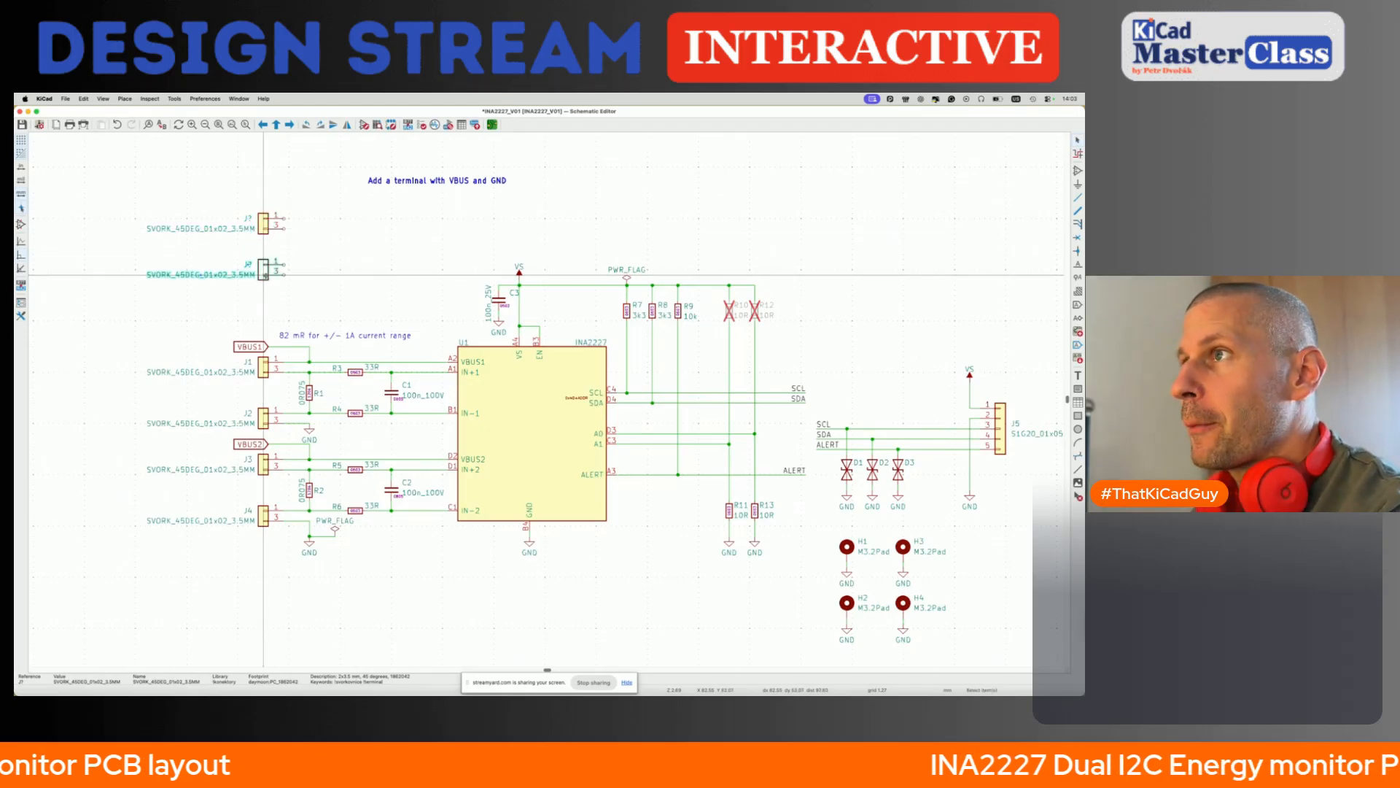
left_click(263, 274)
- Draw a short wire with a downward end from the lower pin of each of the two new terminals
key("w")
double_click(294, 233)
left_click(284, 275)
left_click(284, 275)
double_click(294, 280)
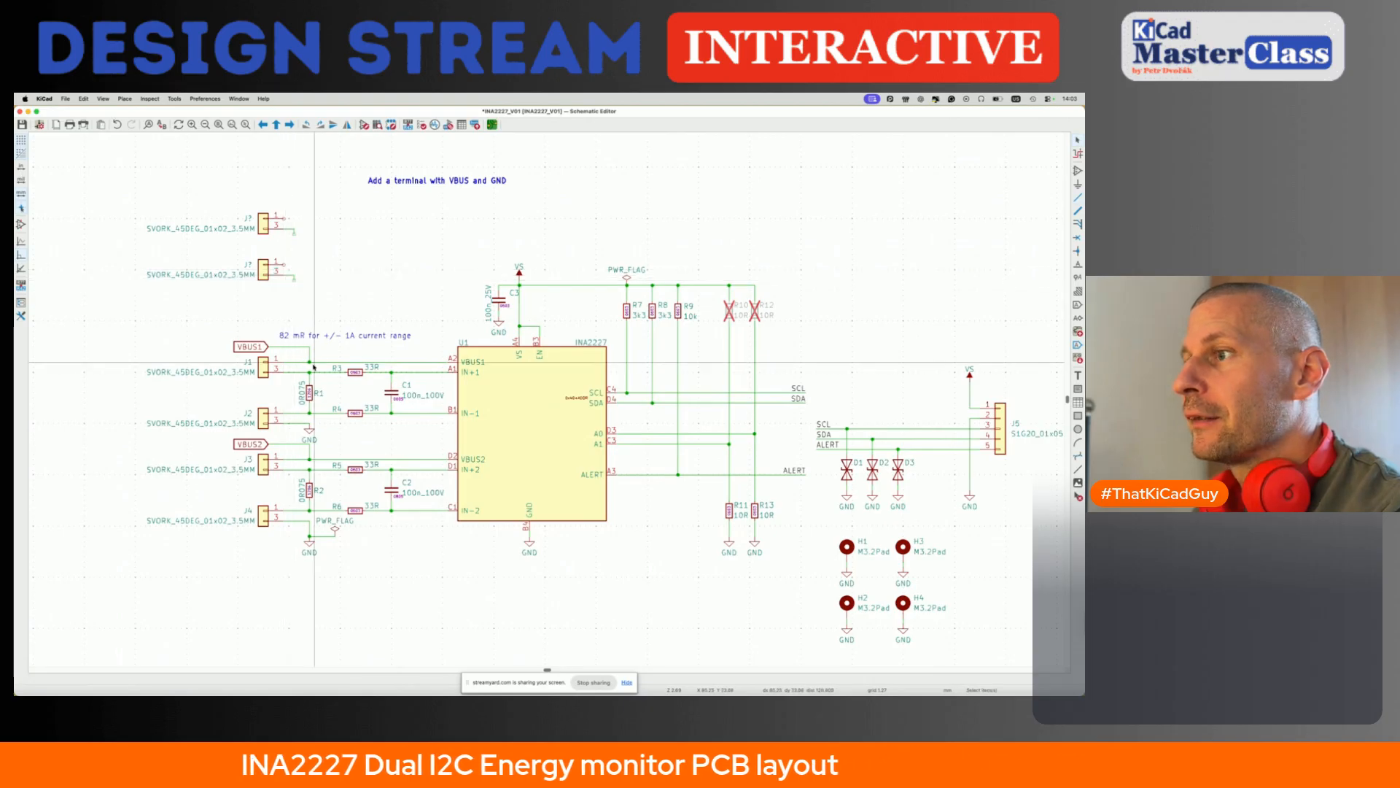
- Place copies of the GND symbol on the wire ends at the lower pins of both new terminals
left_click(311, 544)
key("super+d")
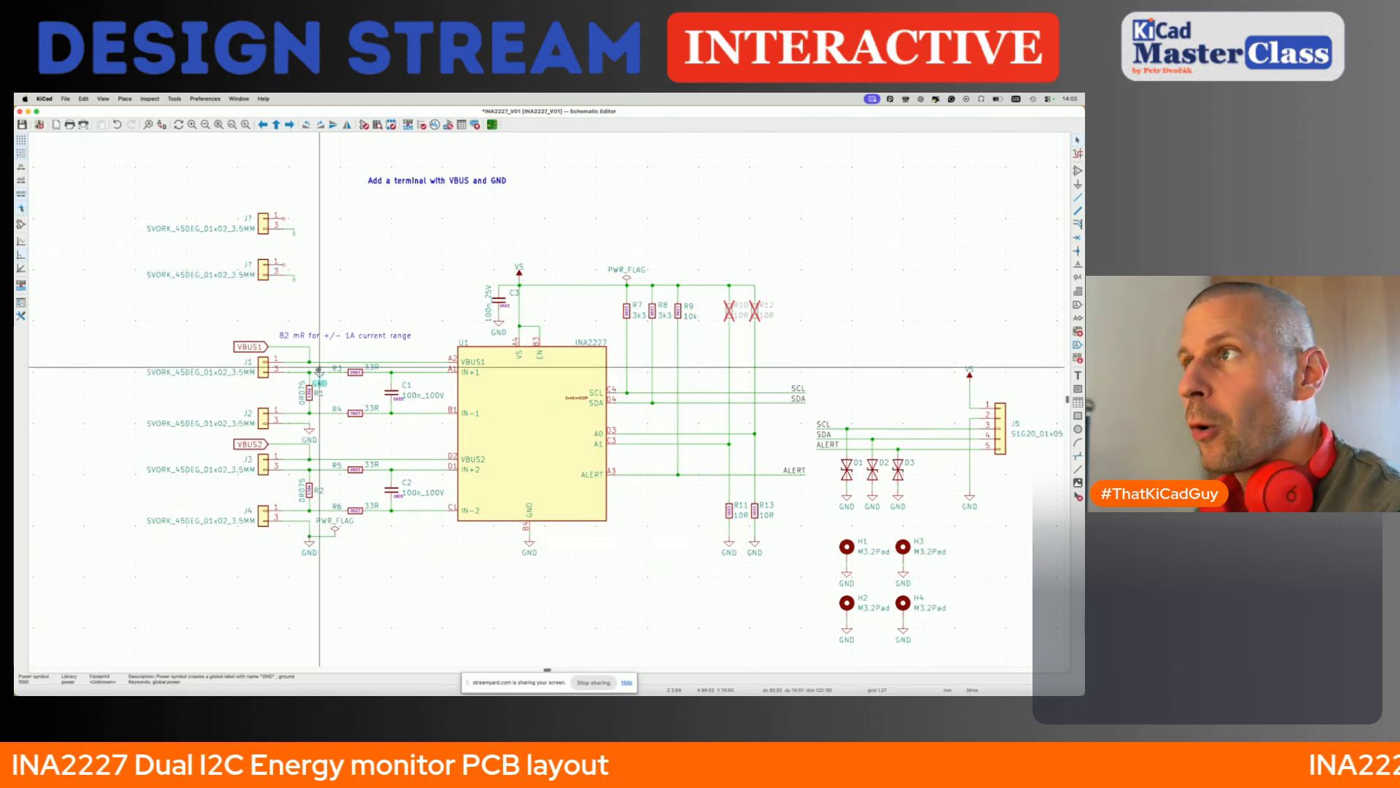
left_click(294, 234)
key("super+d")
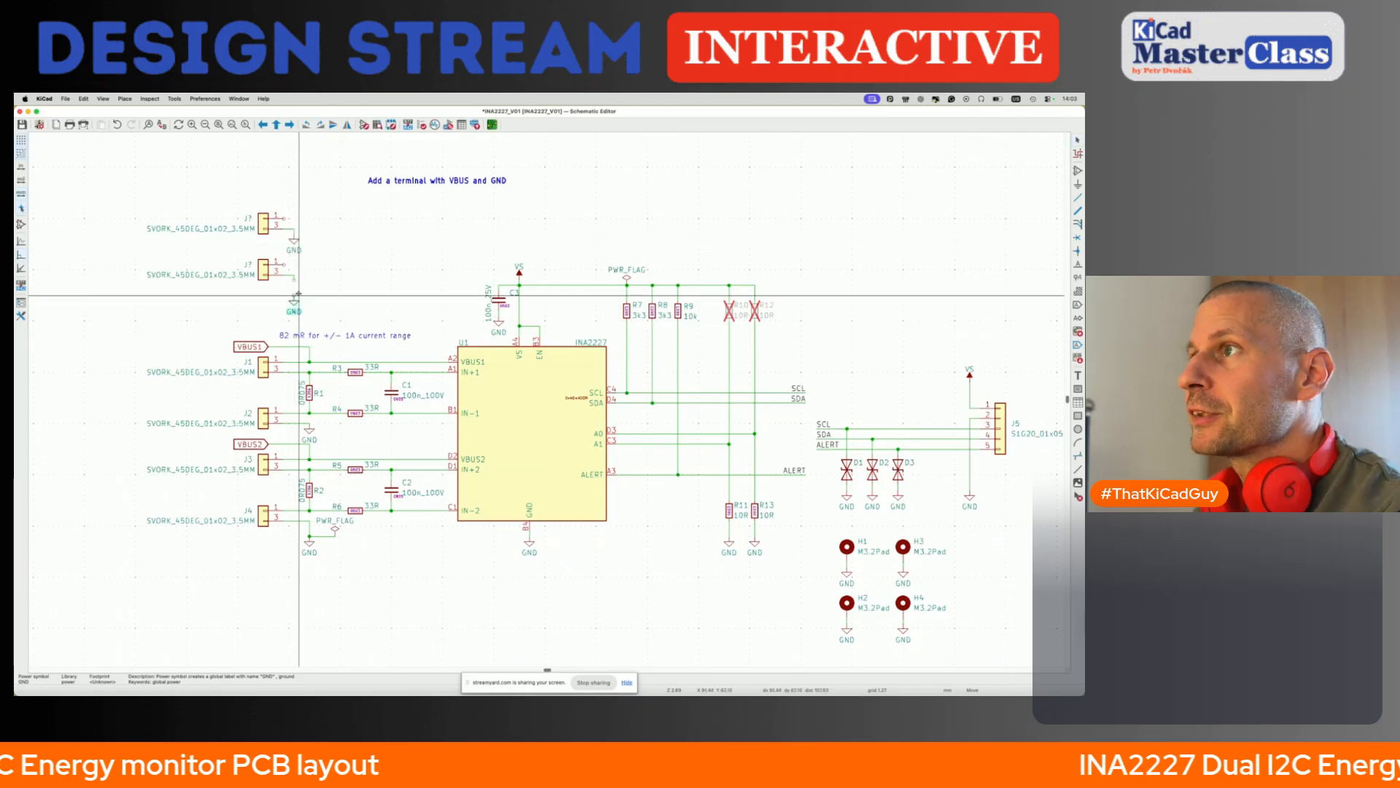
left_click(294, 280)
- Draw short wires from the upper pins of both new terminals and place mirrored copies of the VBUS1 and VBUS2 labels nearby
key("w")
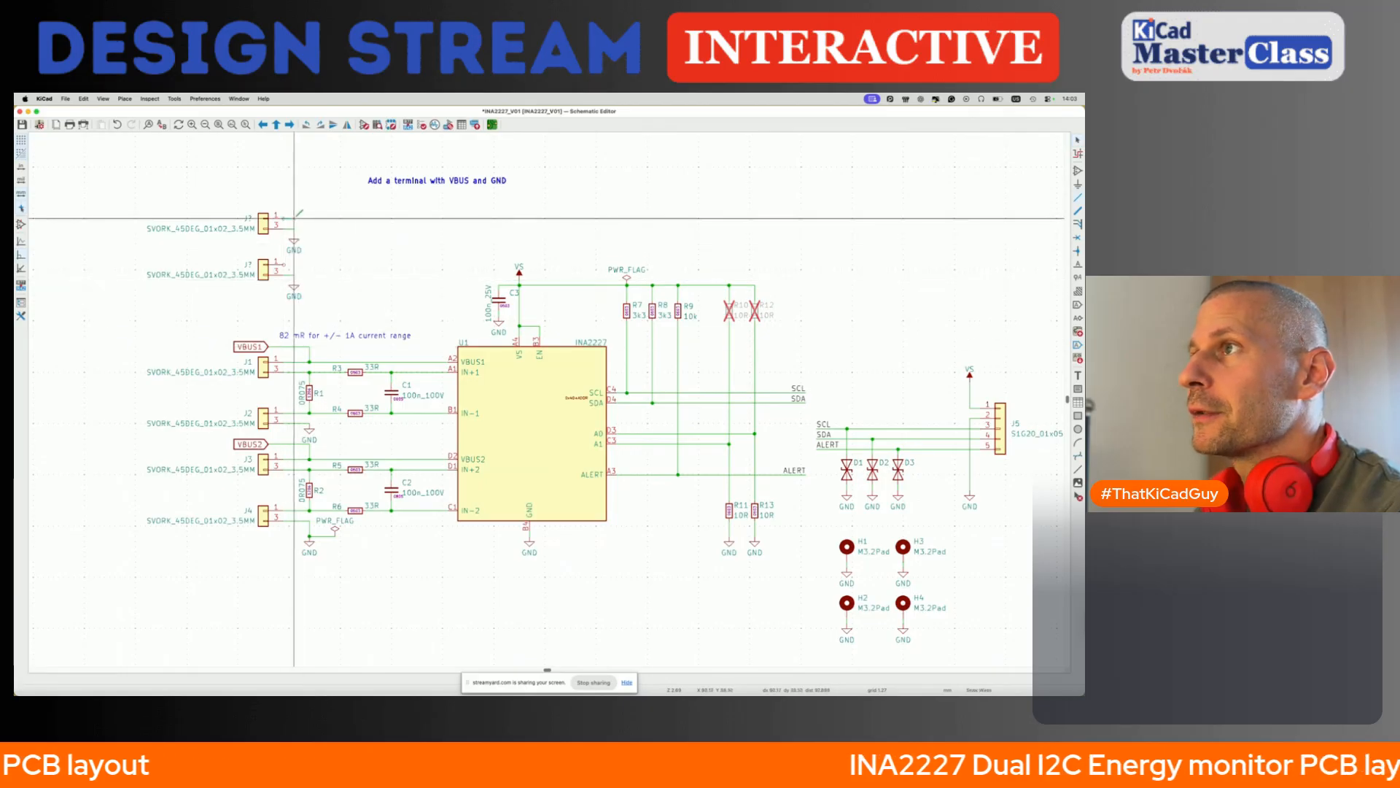
left_click(294, 218)
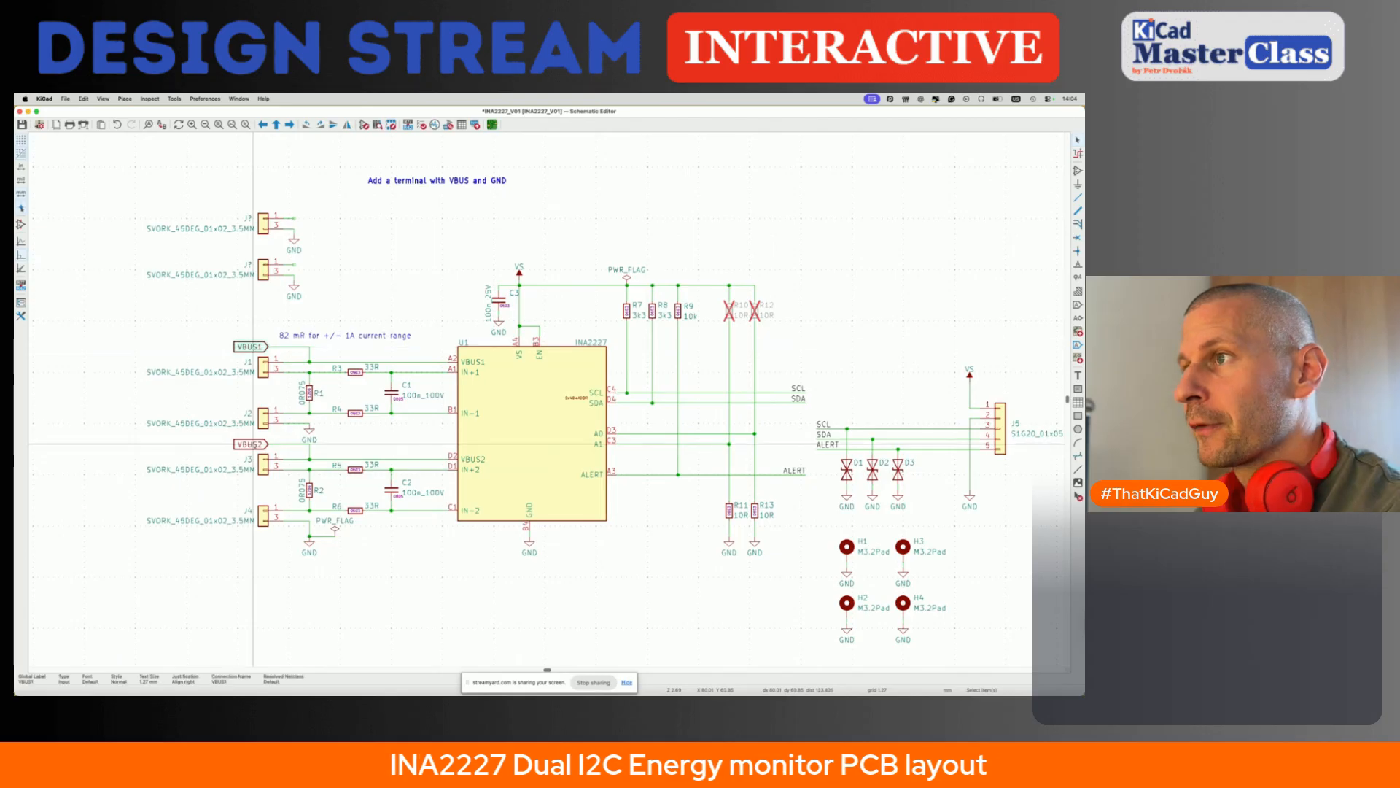
key("super+d")
key("x")
left_click(324, 290)
key("m")
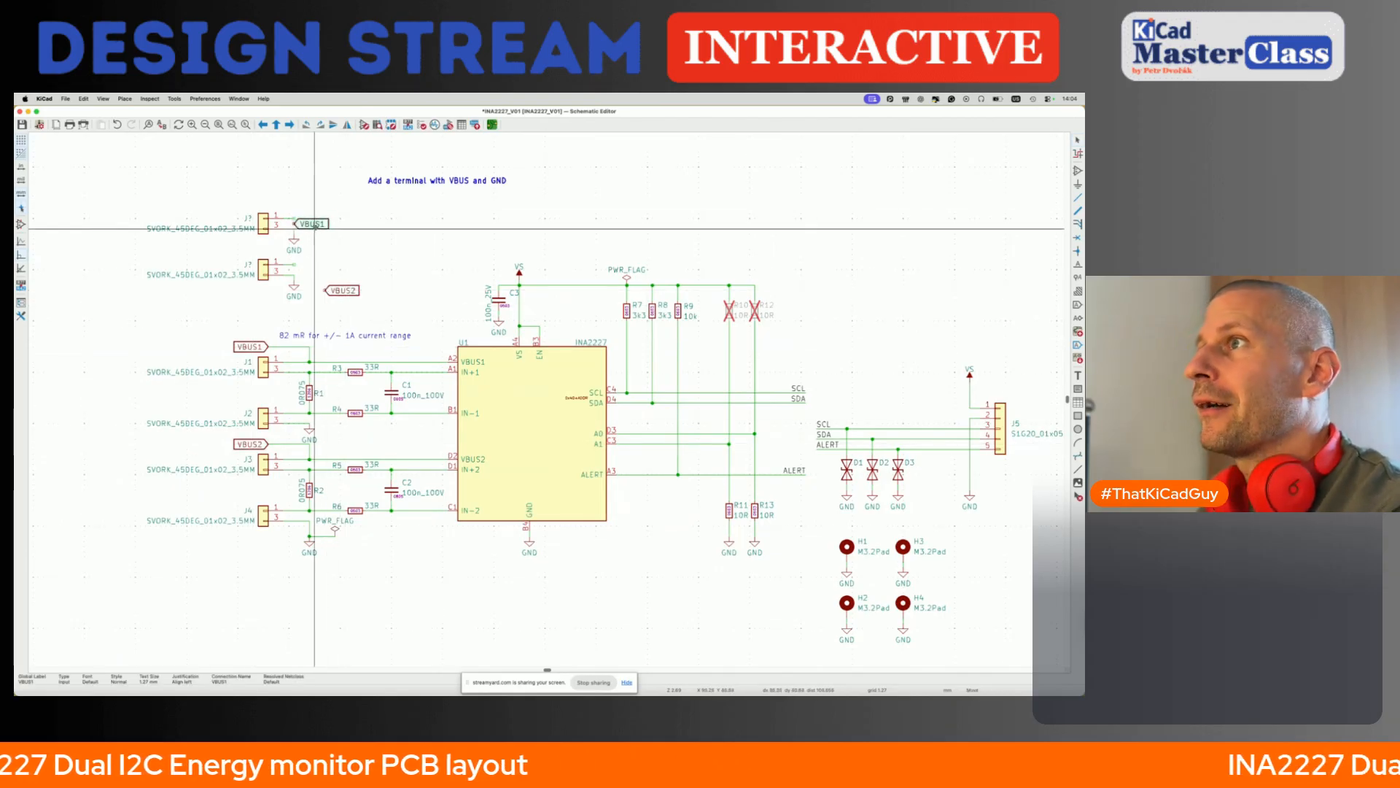
- Attach VBUS1 to the first new terminal's upper wire and VBUS2 to the second's, and save the schematic
left_click(315, 223)
key("m")
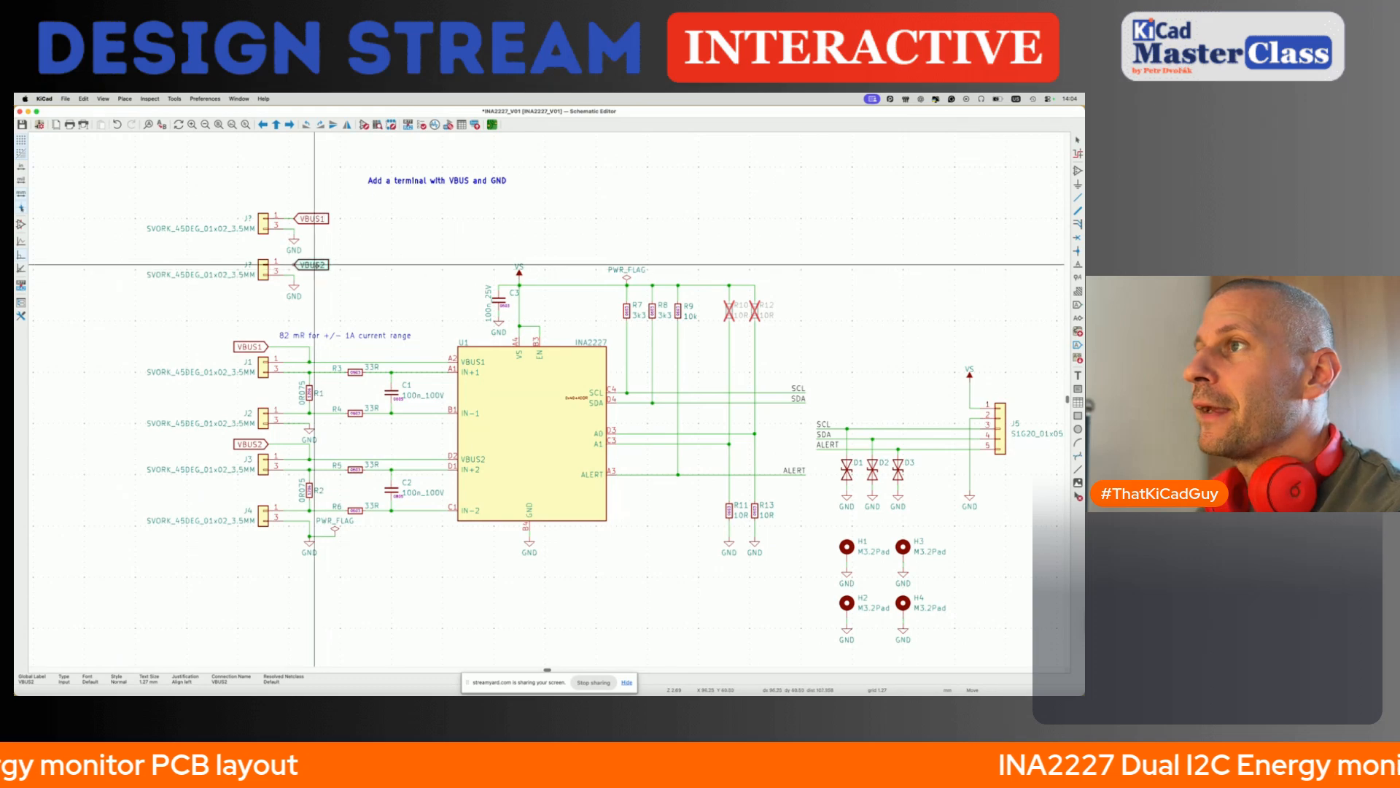
left_click(316, 266)
key("super+s")
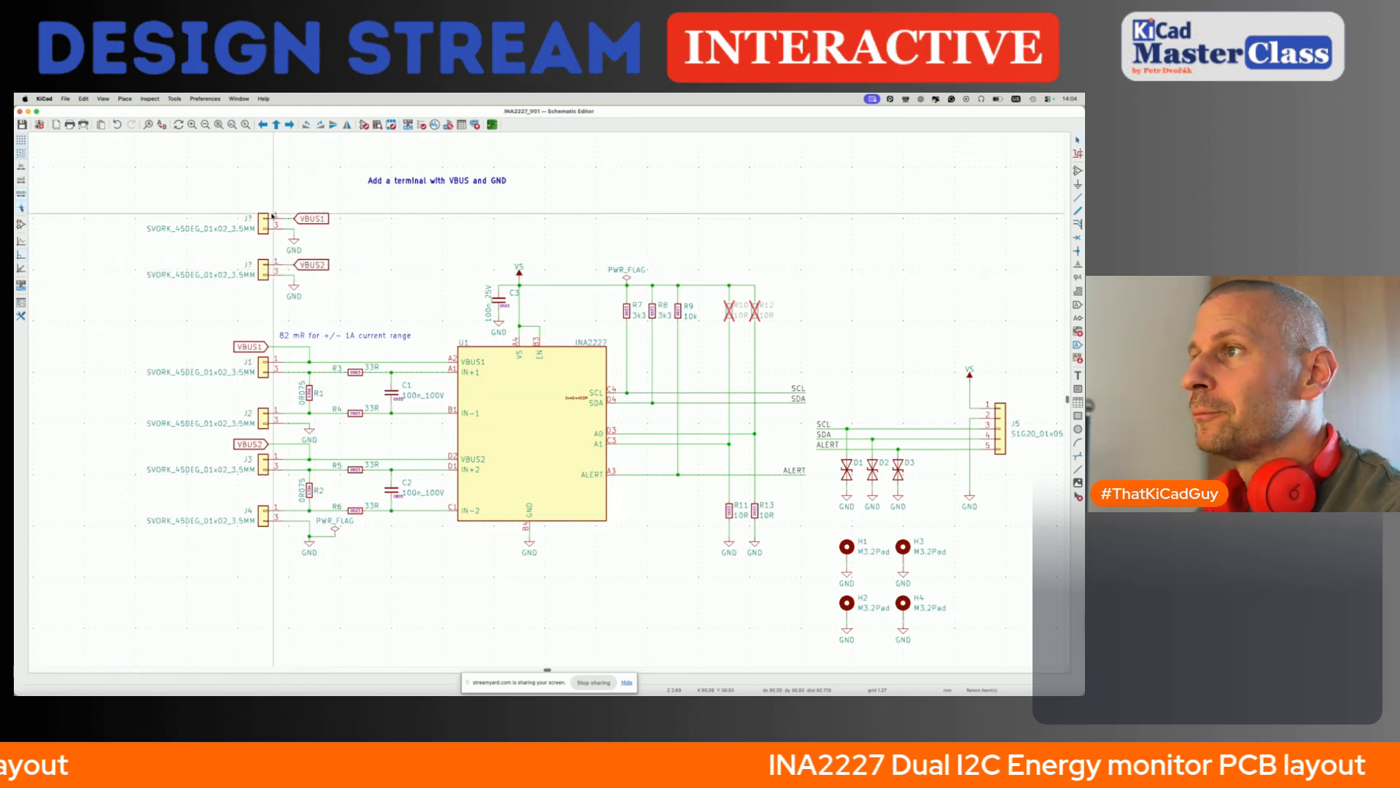
scroll(273, 216, "up", 2)
middle_click_drag(163, 201, 194, 205)
scroll(239, 217, "down", 1)
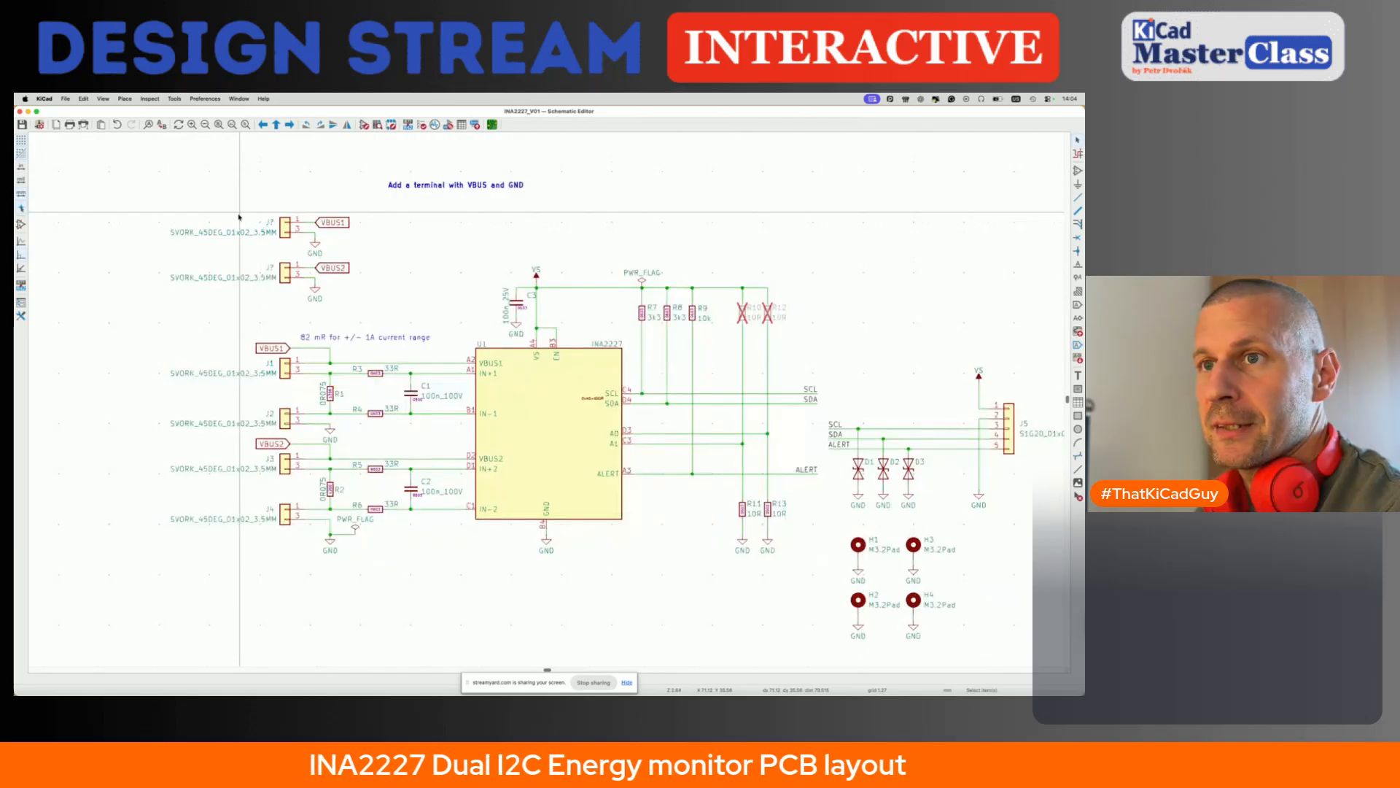
left_click_drag(151, 194, 297, 291)
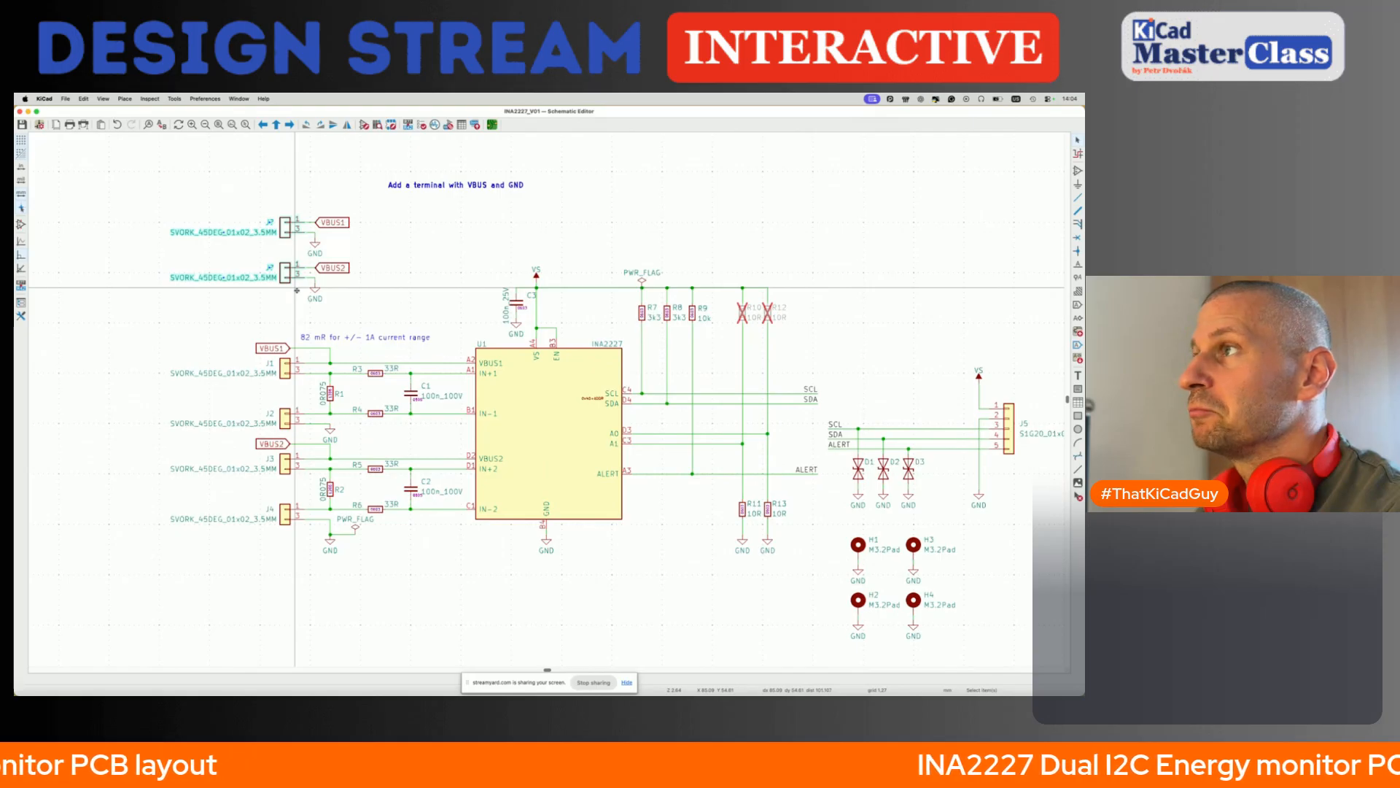
left_click(361, 289)
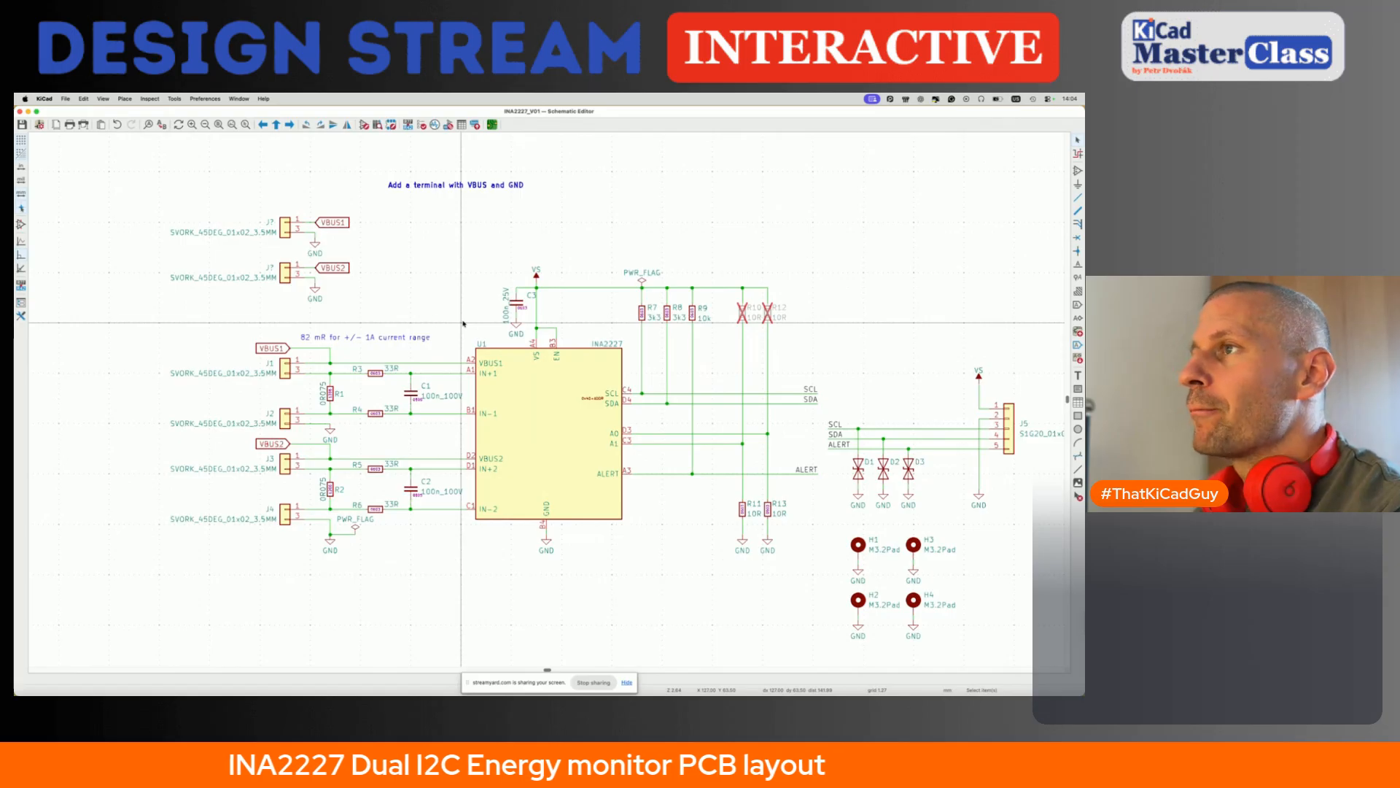
left_click_drag(233, 189, 300, 292)
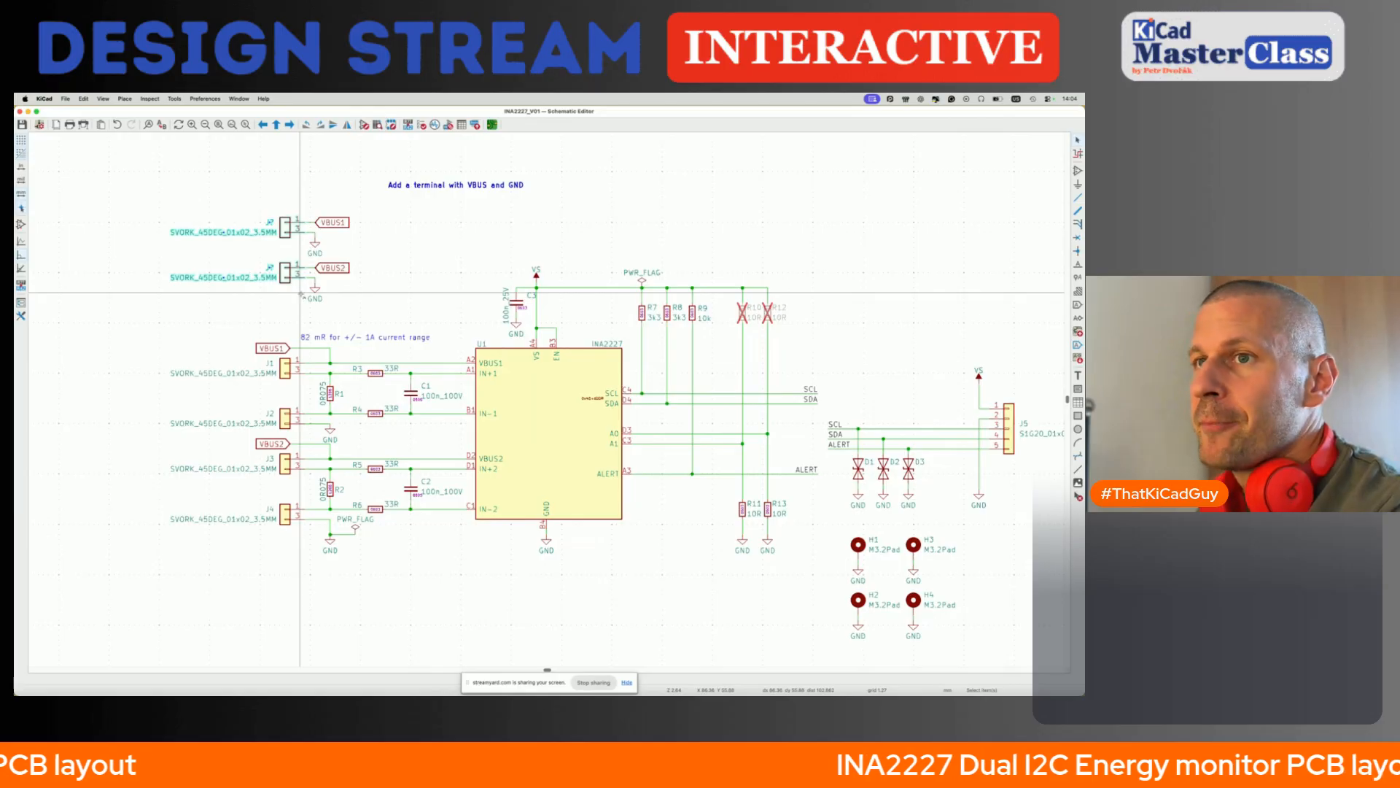
- Switch to the INA2227 datasheet, check the input voltage range in its feature list, and return to the schematic
key("super+Tab")
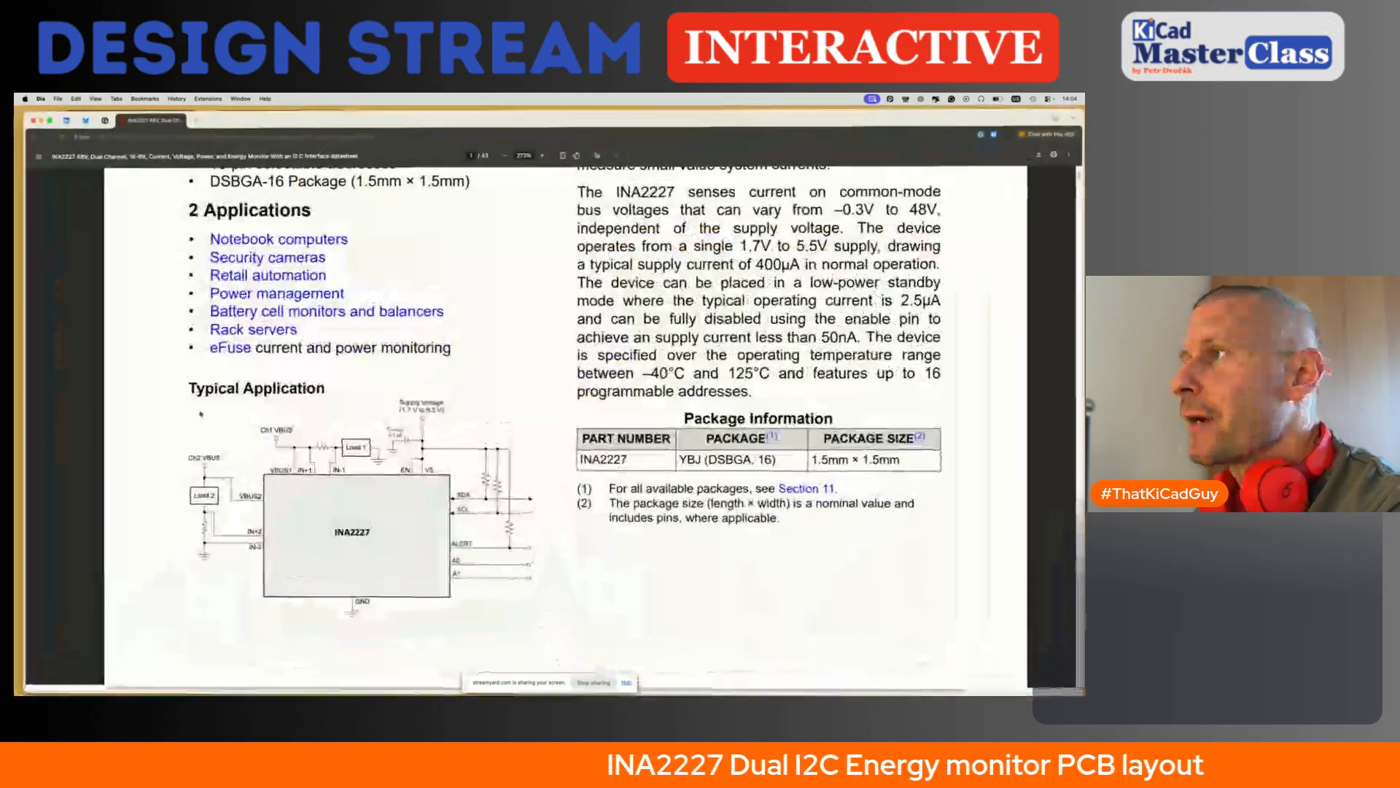
scroll(300, 293, "up", 6)
scroll(562, 427, "up", 2)
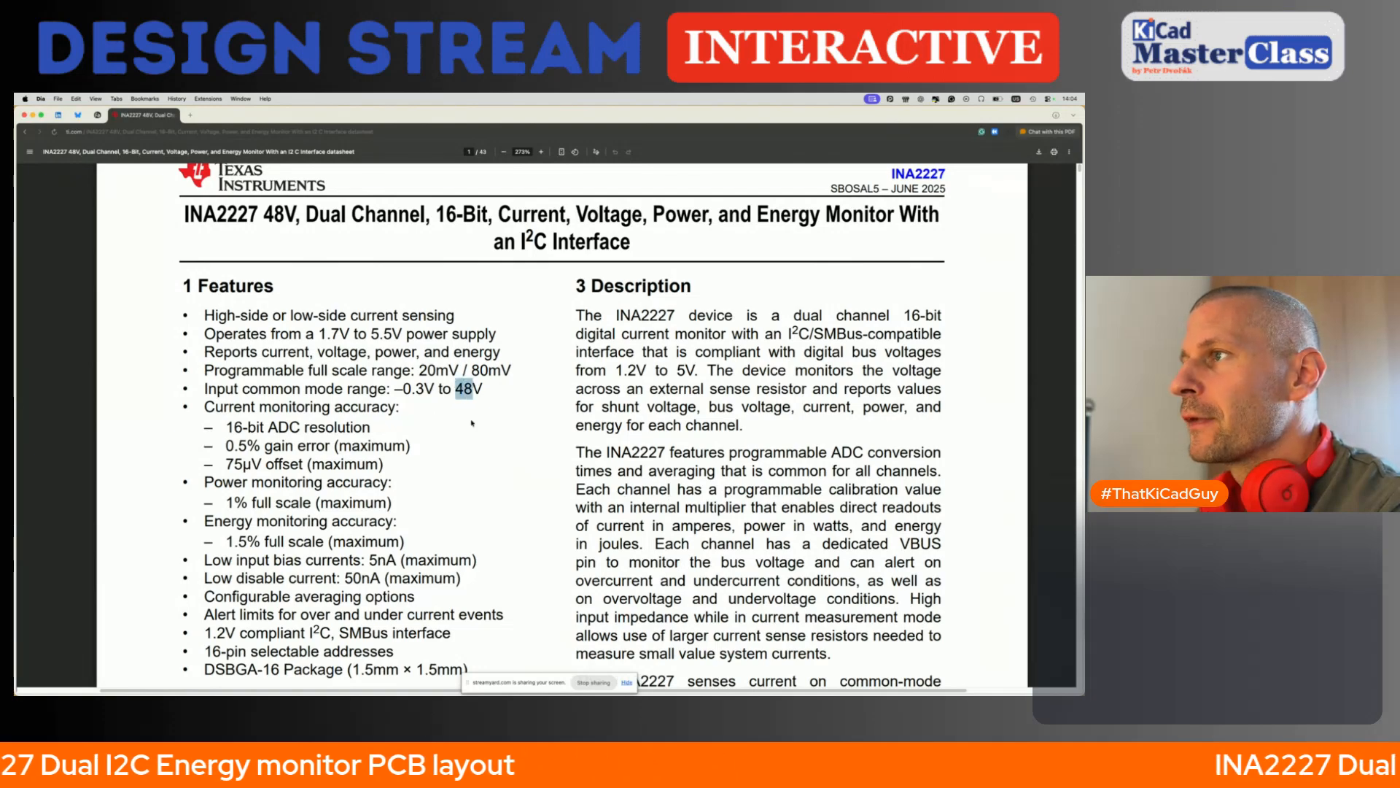
key("super+Tab")
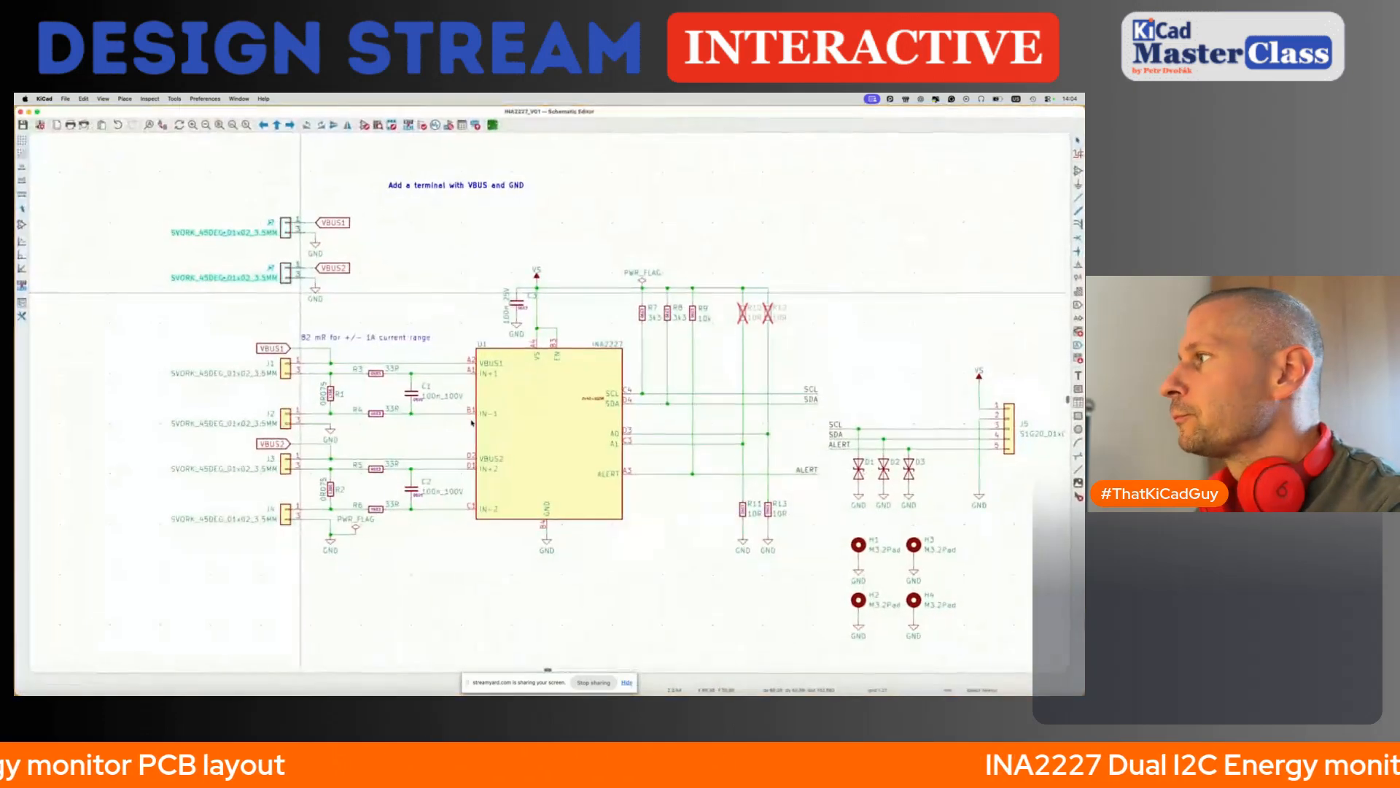
- Draw a wire from the VS line at pin 1 of J5 outward and down, ending free beside diode D3
scroll(924, 483, "right", 5)
scroll(924, 484, "down", 2)
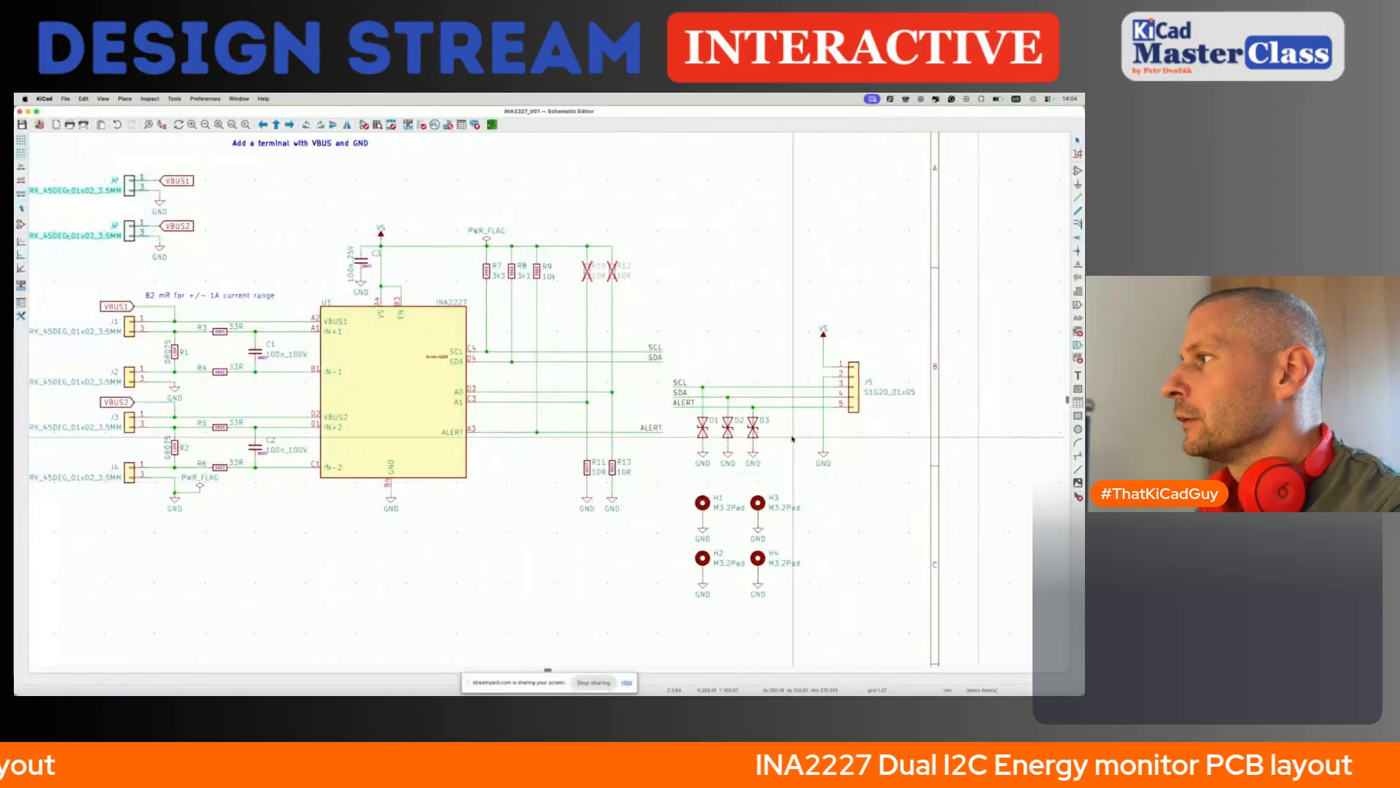
scroll(753, 425, "up", 2, "ctrl")
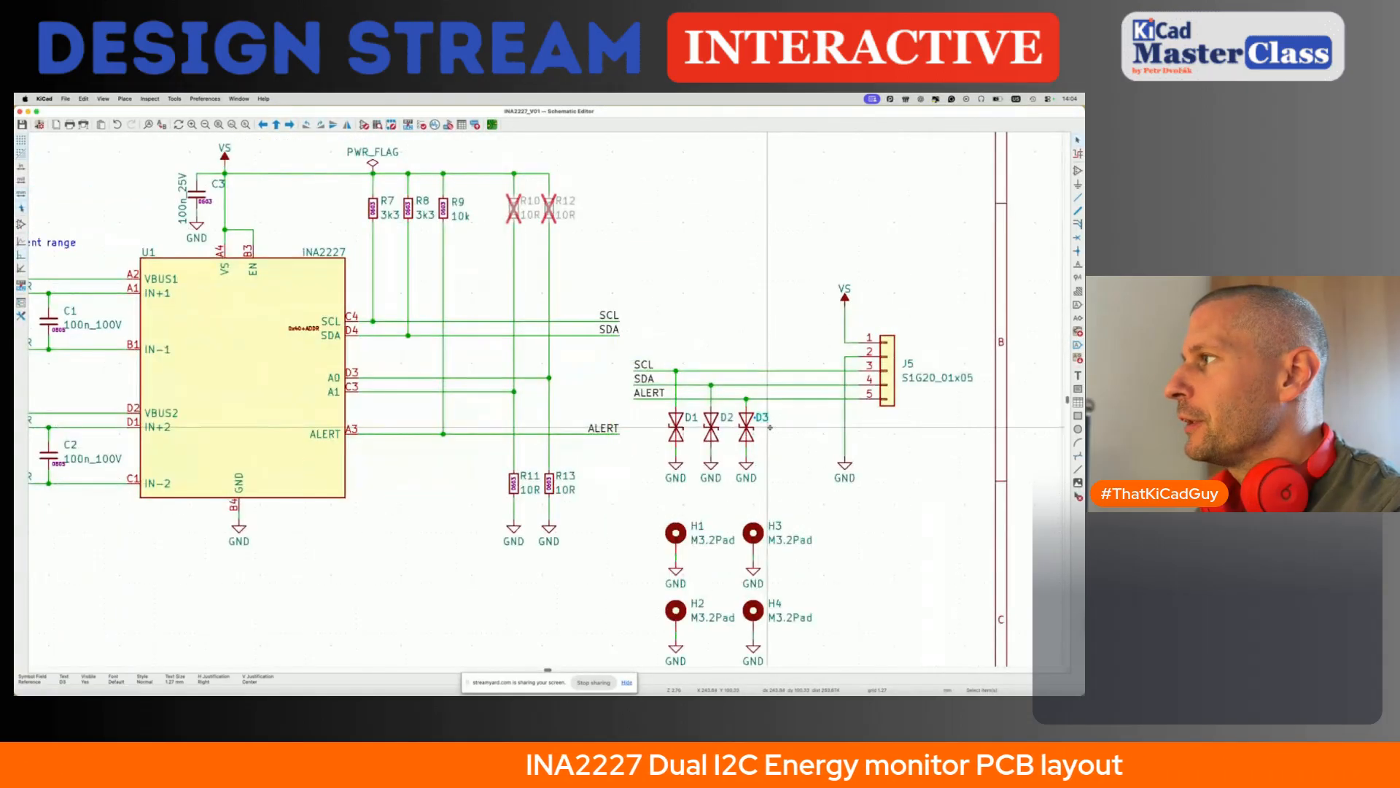
key("w")
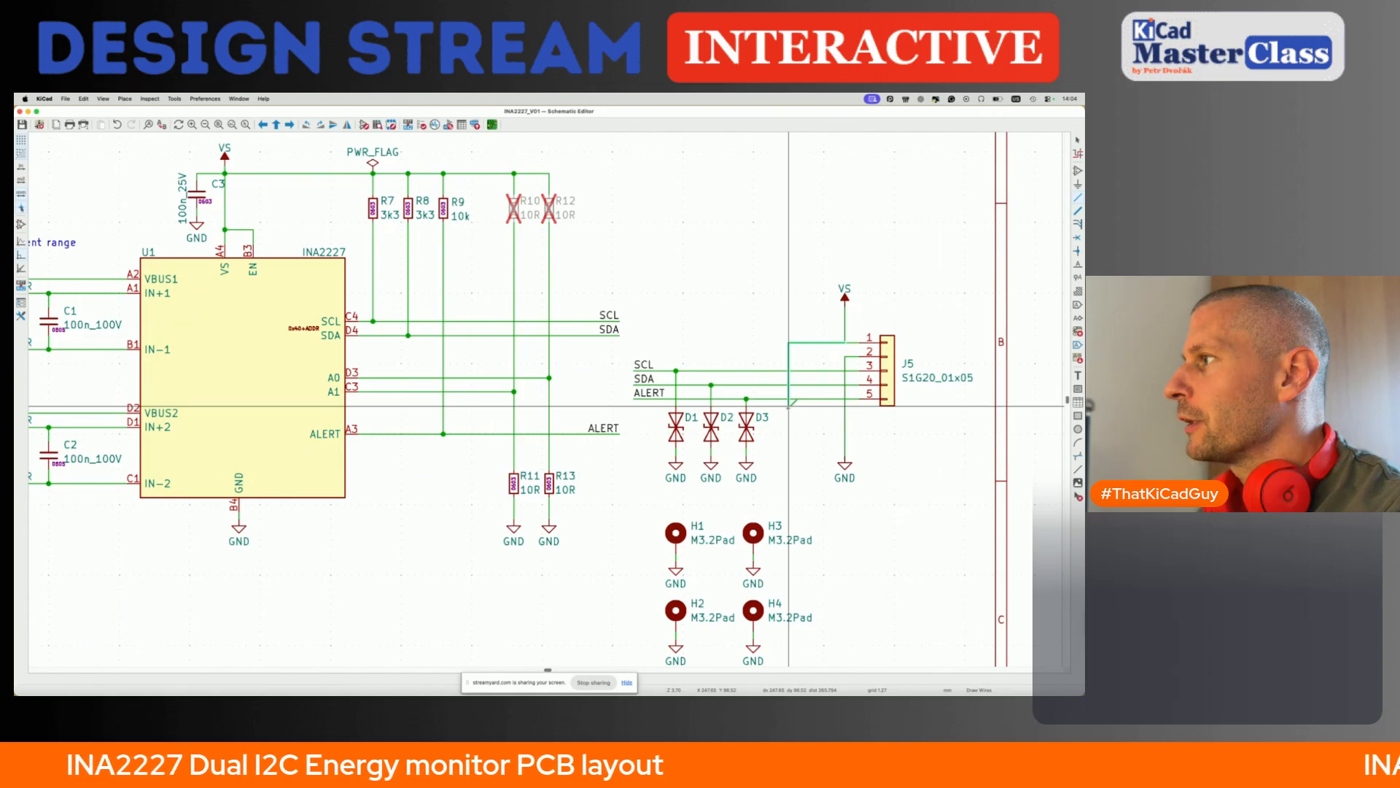
double_click(788, 406)
- Duplicate D3 with its GND symbol onto the free end of the new VS wire and set the copy's reference to D4
left_click_drag(732, 410, 780, 513)
key("super+d")
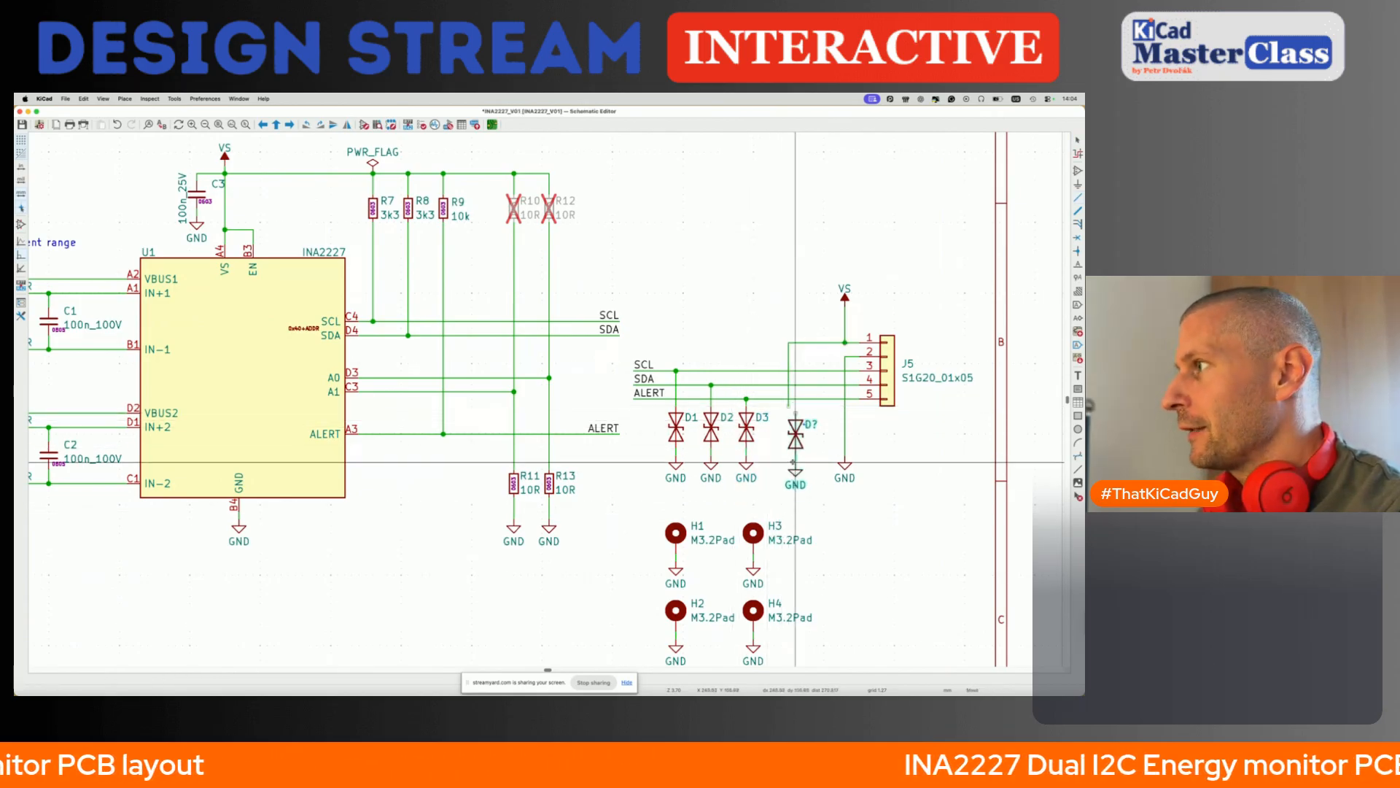
left_click(788, 455)
double_click(810, 420)
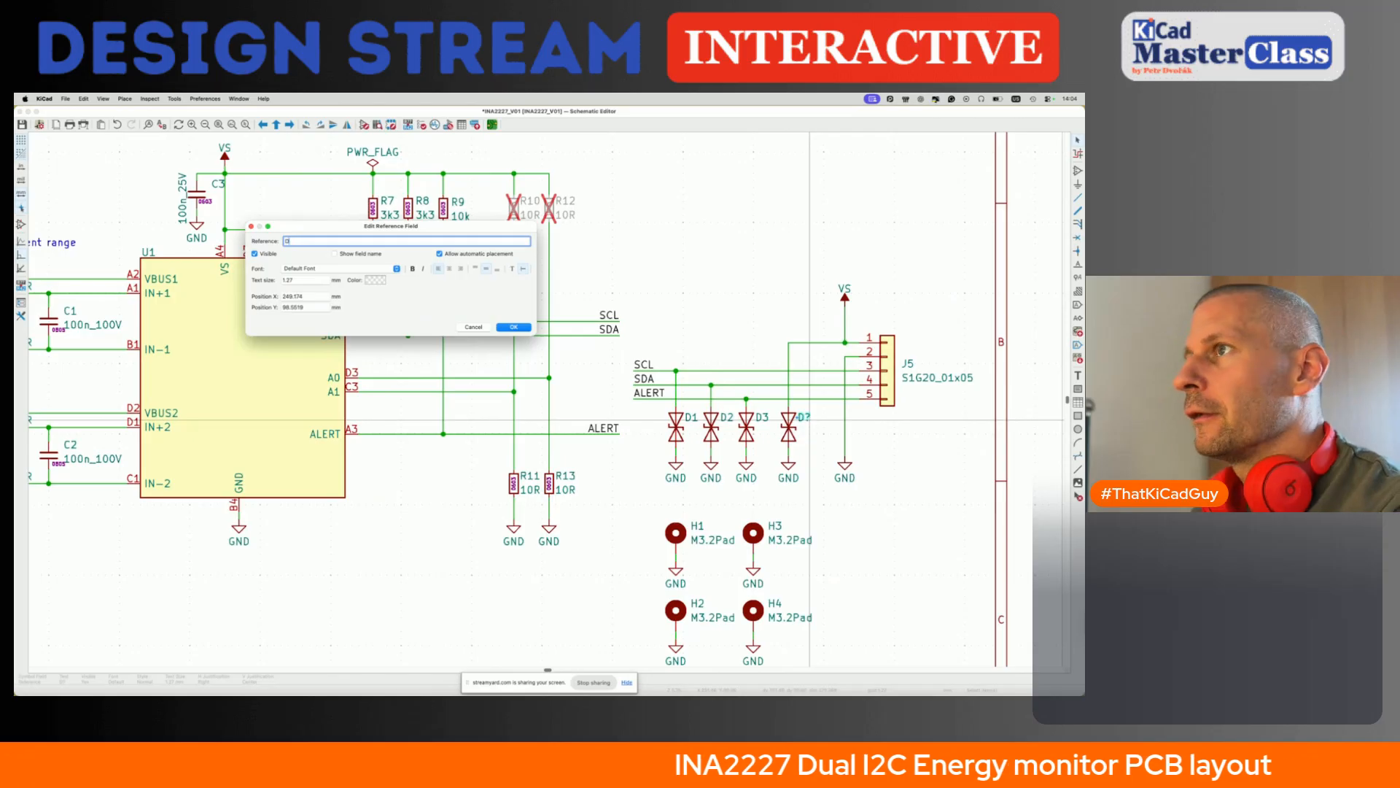
type("D4")
key("Return")
- Move D4 with its connected wire and GND symbol closer to D3 to match the diode spacing, and save the schematic
scroll(737, 443, "down", 3)
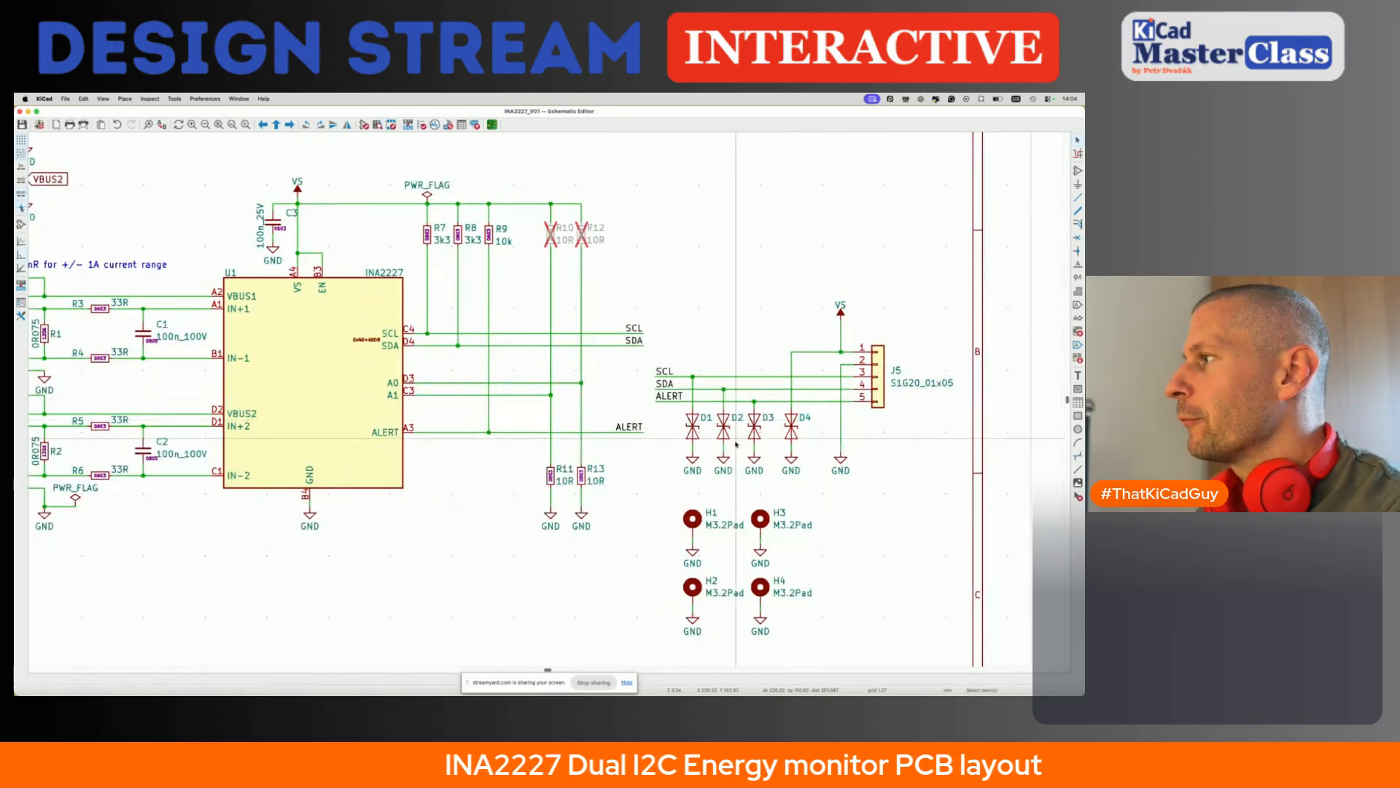
scroll(768, 430, "up", 2)
left_click_drag(769, 336, 810, 504)
key("g")
left_click(803, 503)
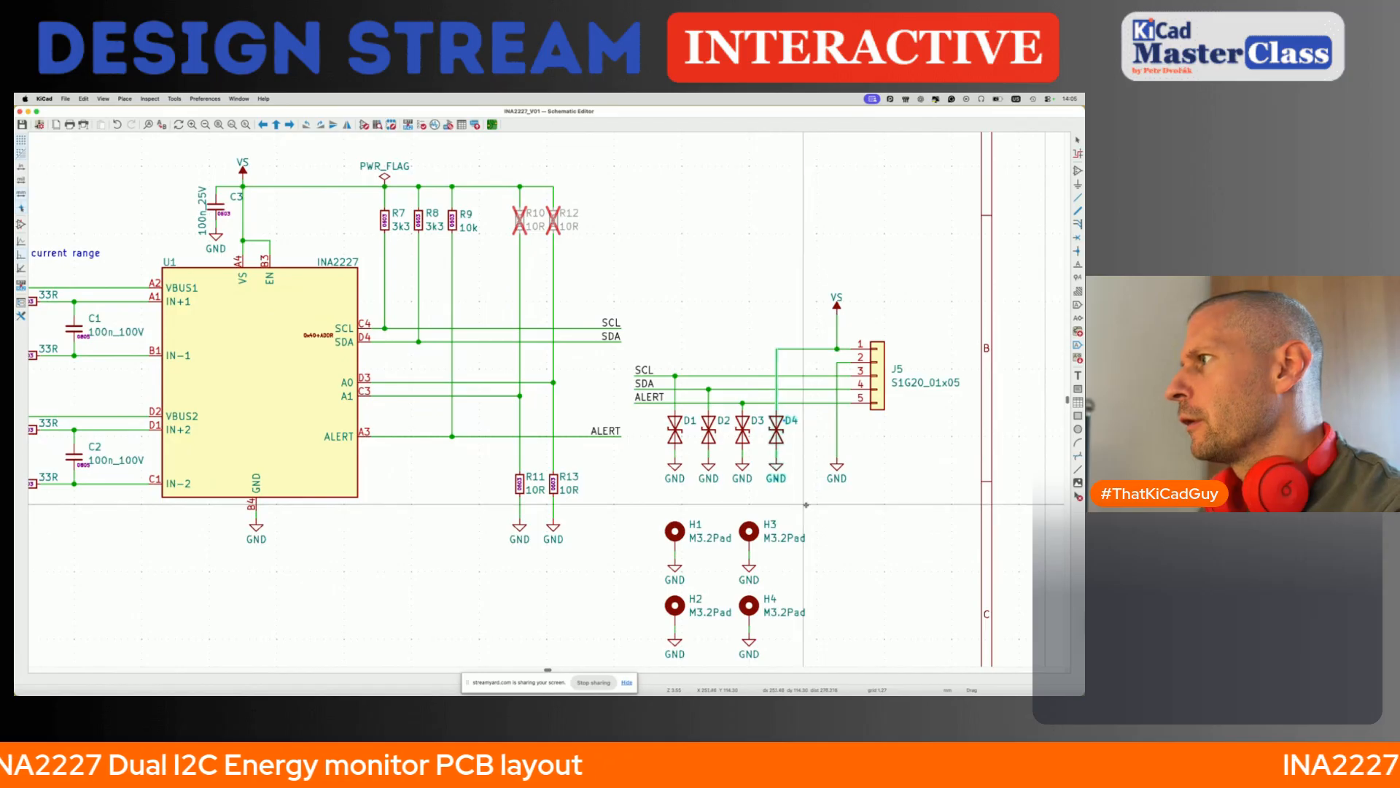
key("super+s")
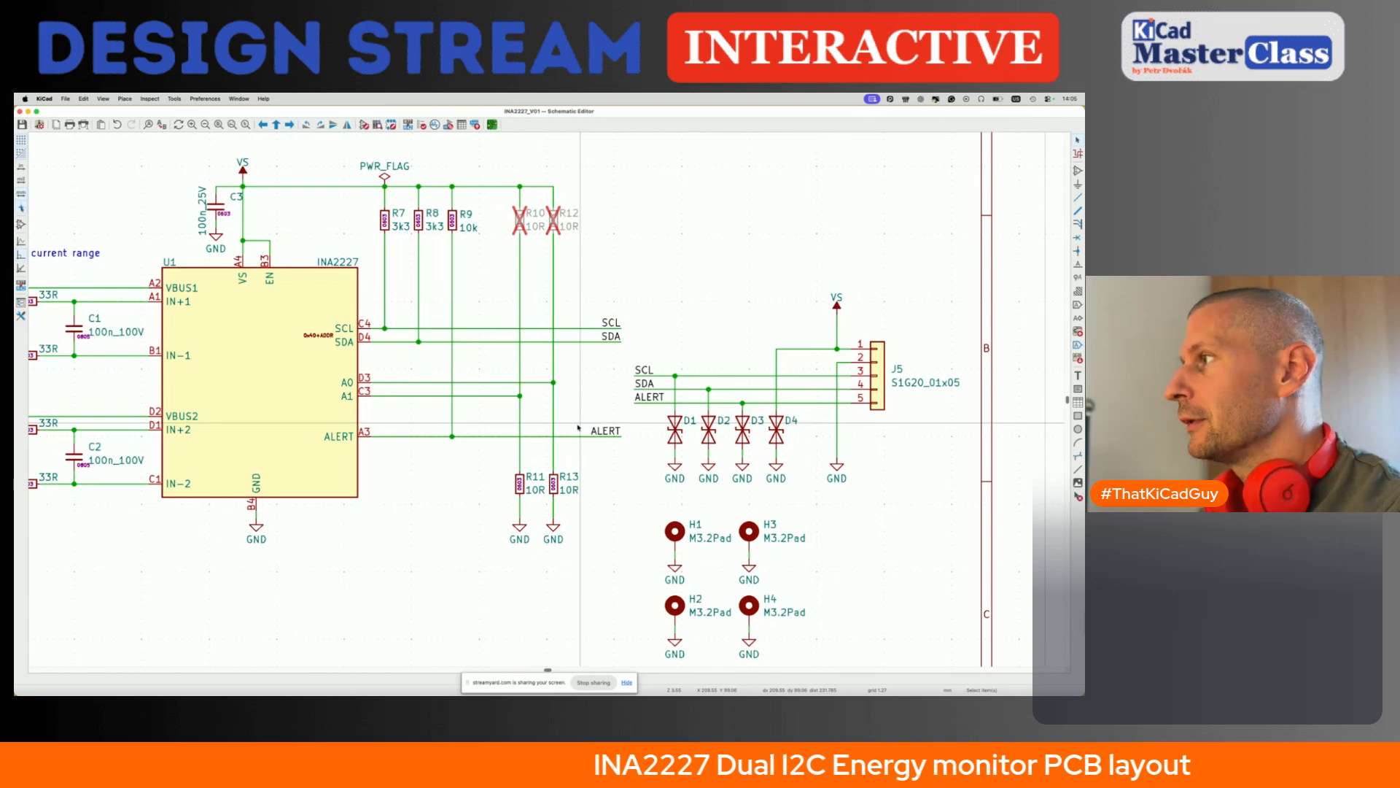
- Delete the note "Add a terminal with VBUS and GND" above the schematic
scroll(578, 428, "left", 10)
scroll(578, 427, "up", 2)
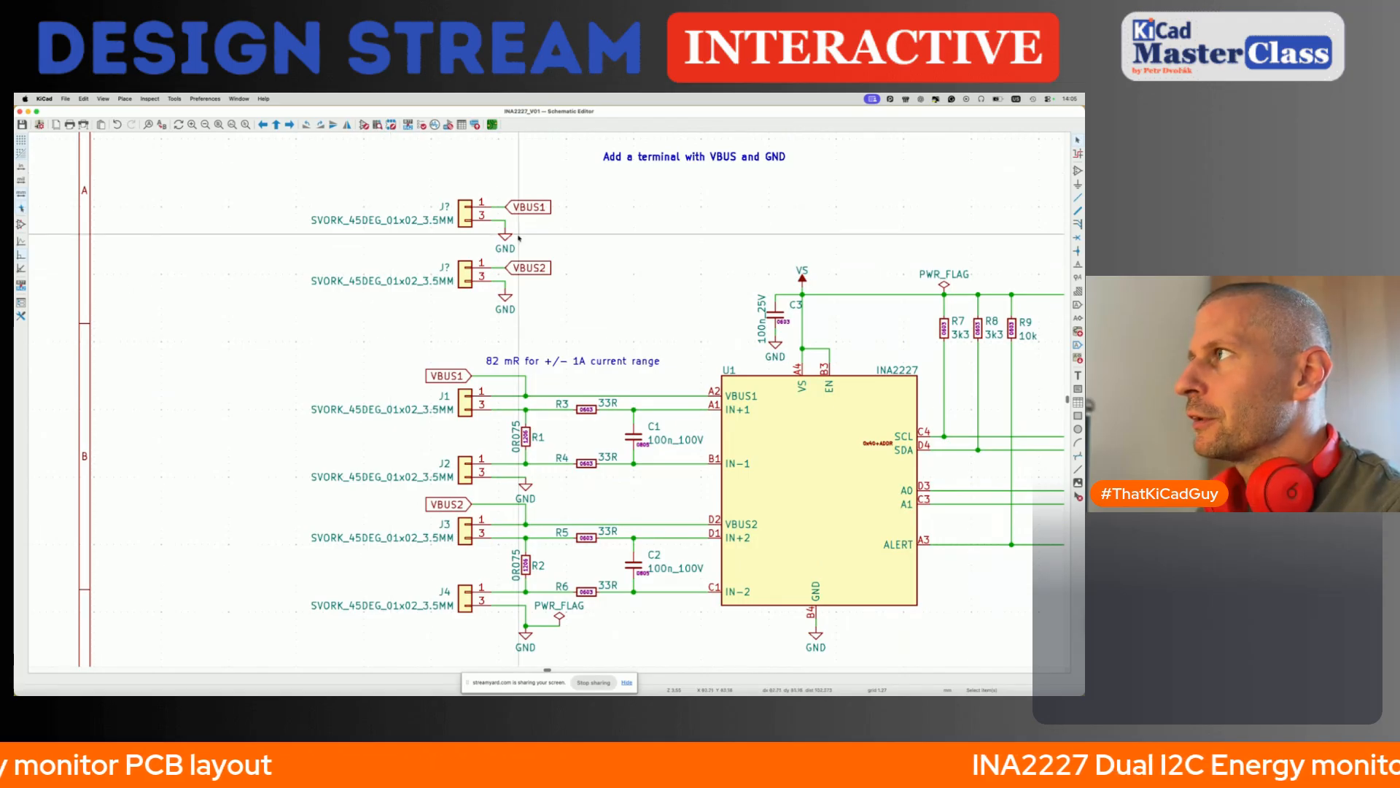
left_click(654, 158)
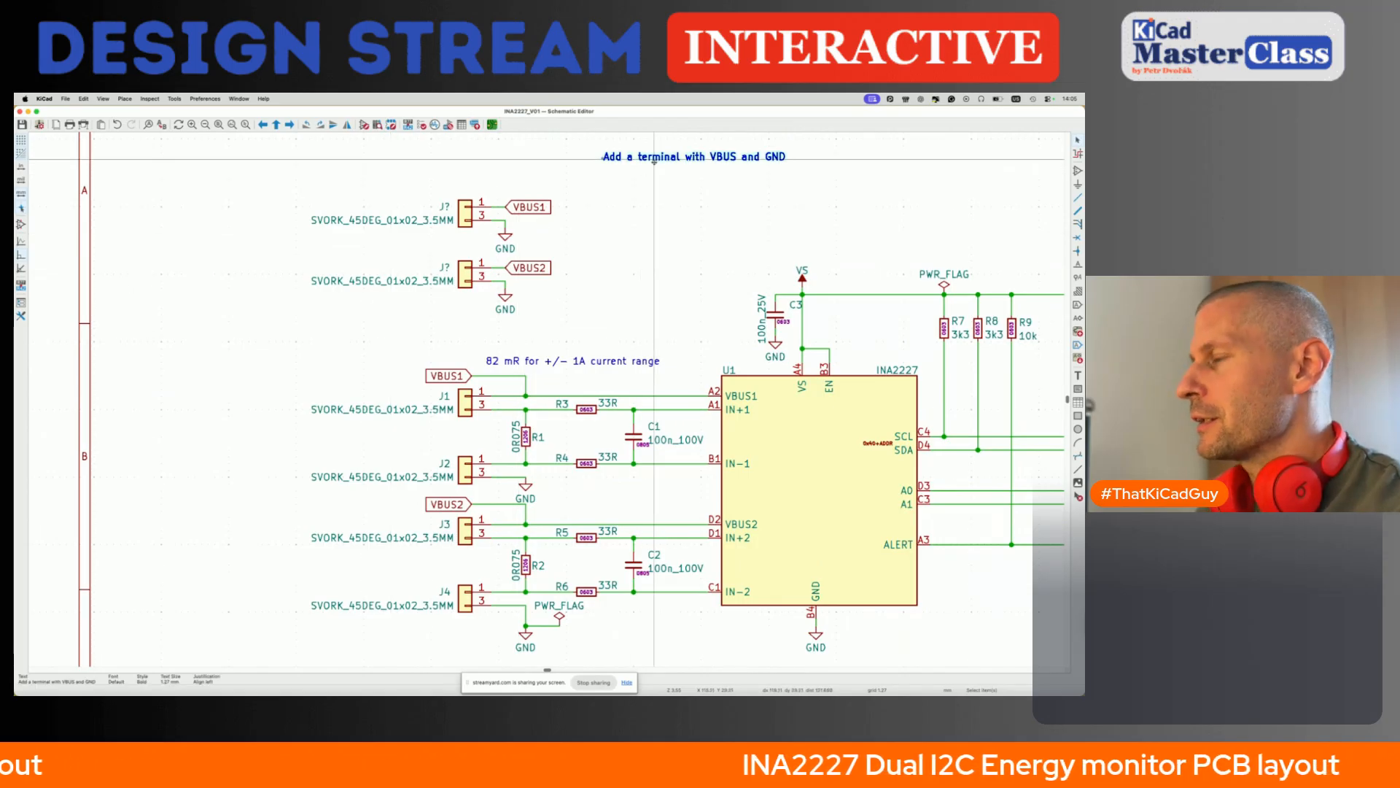
key("Delete")
scroll(572, 236, "down", 3)
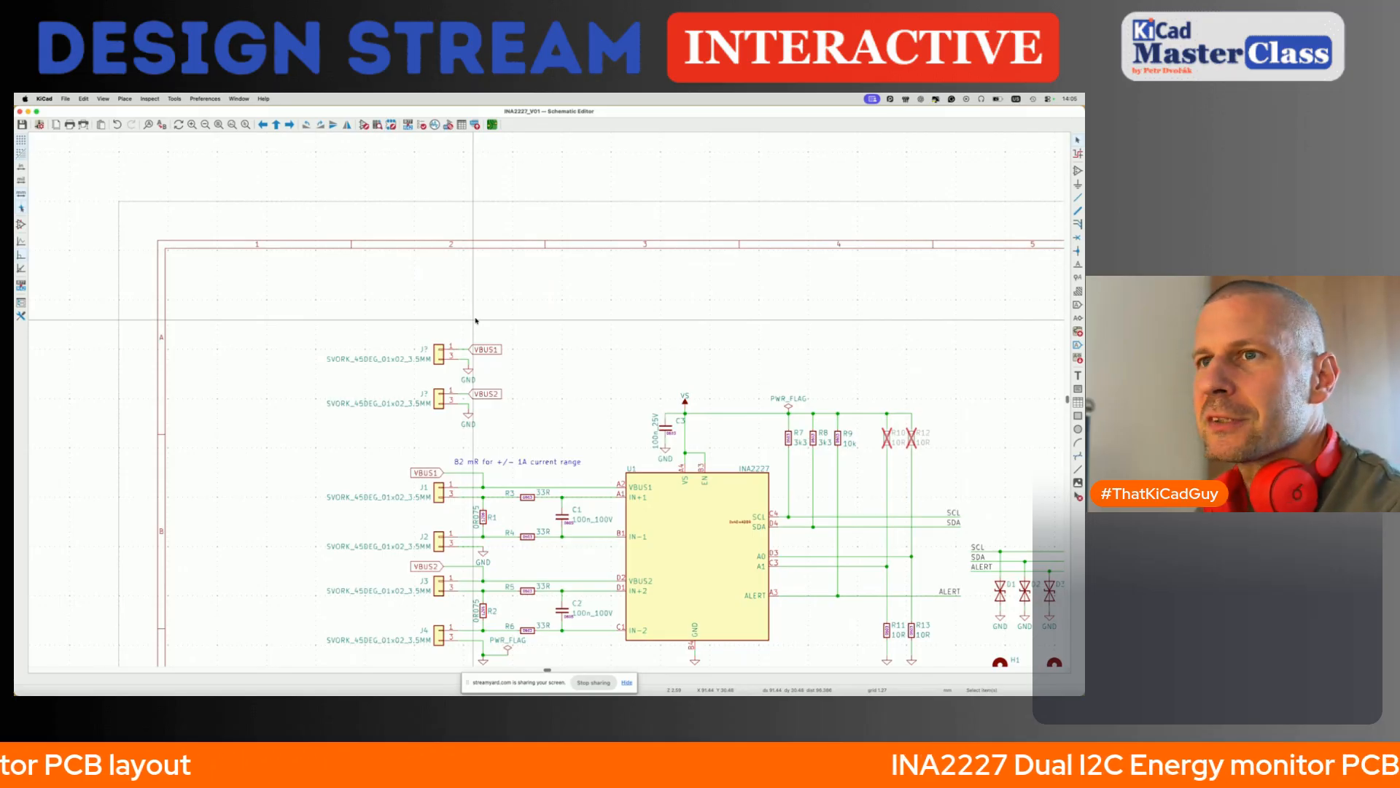
- Switch to the INA2227 datasheet and examine the absolute maximum ratings and recommended operating conditions for the bus voltage
key("super+Tab")
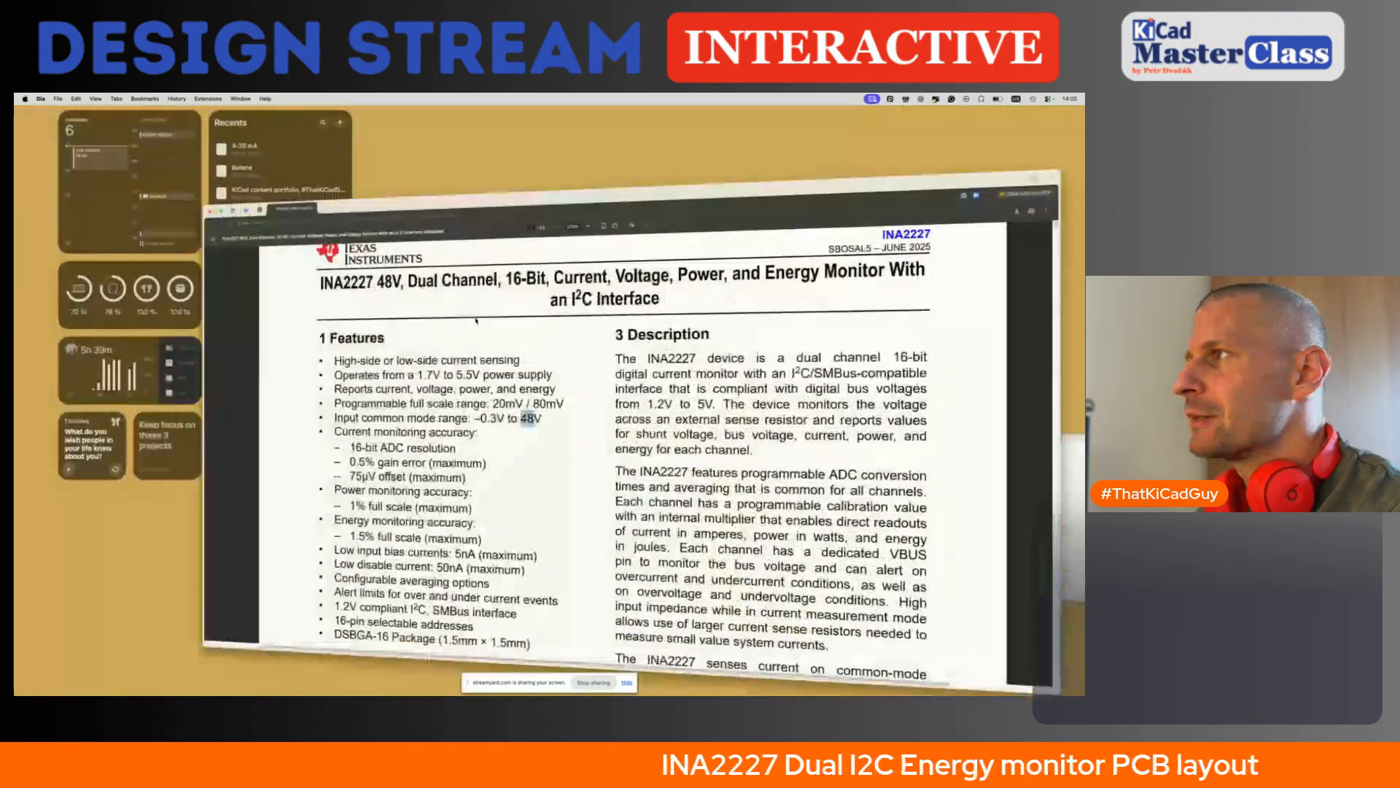
scroll(590, 354, "down", 10)
scroll(589, 355, "down", 15)
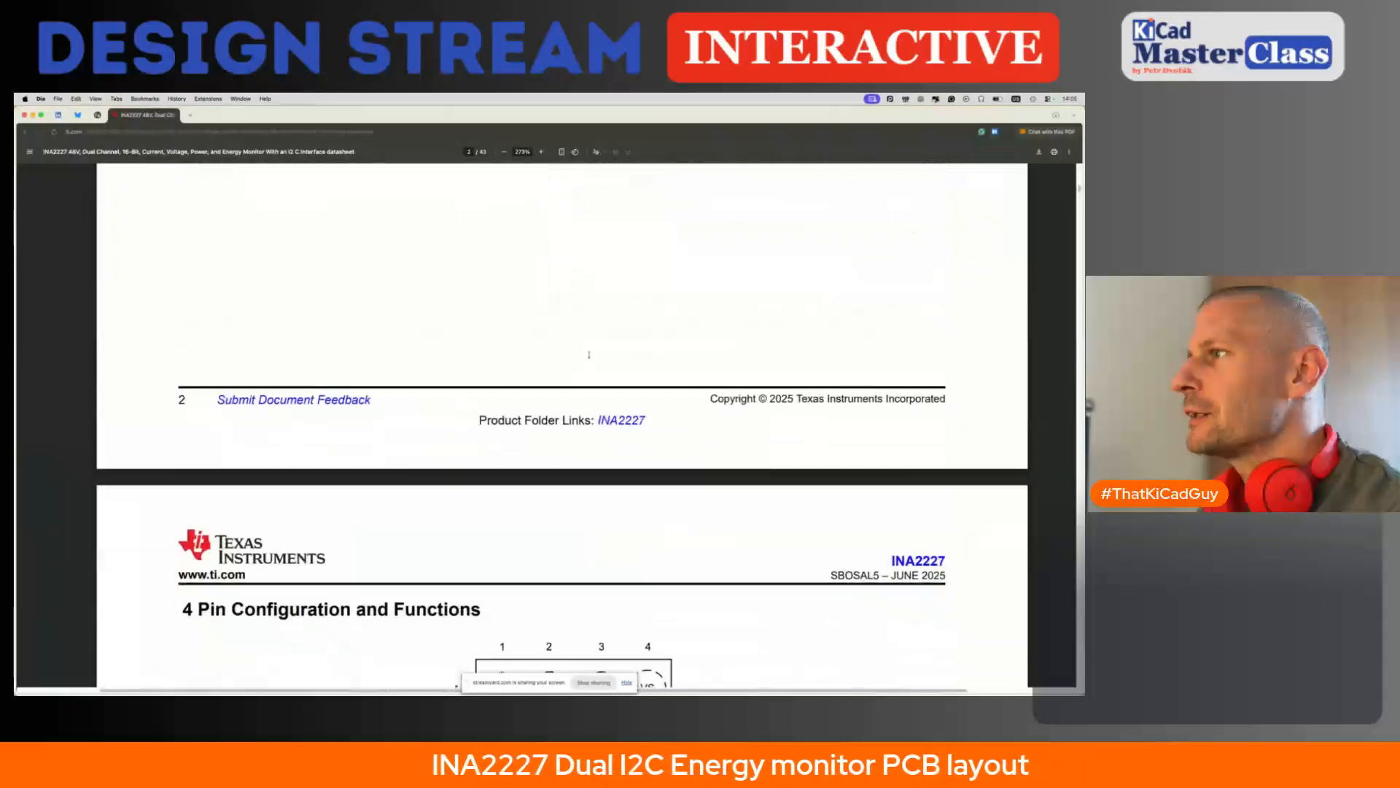
scroll(589, 354, "down", 5)
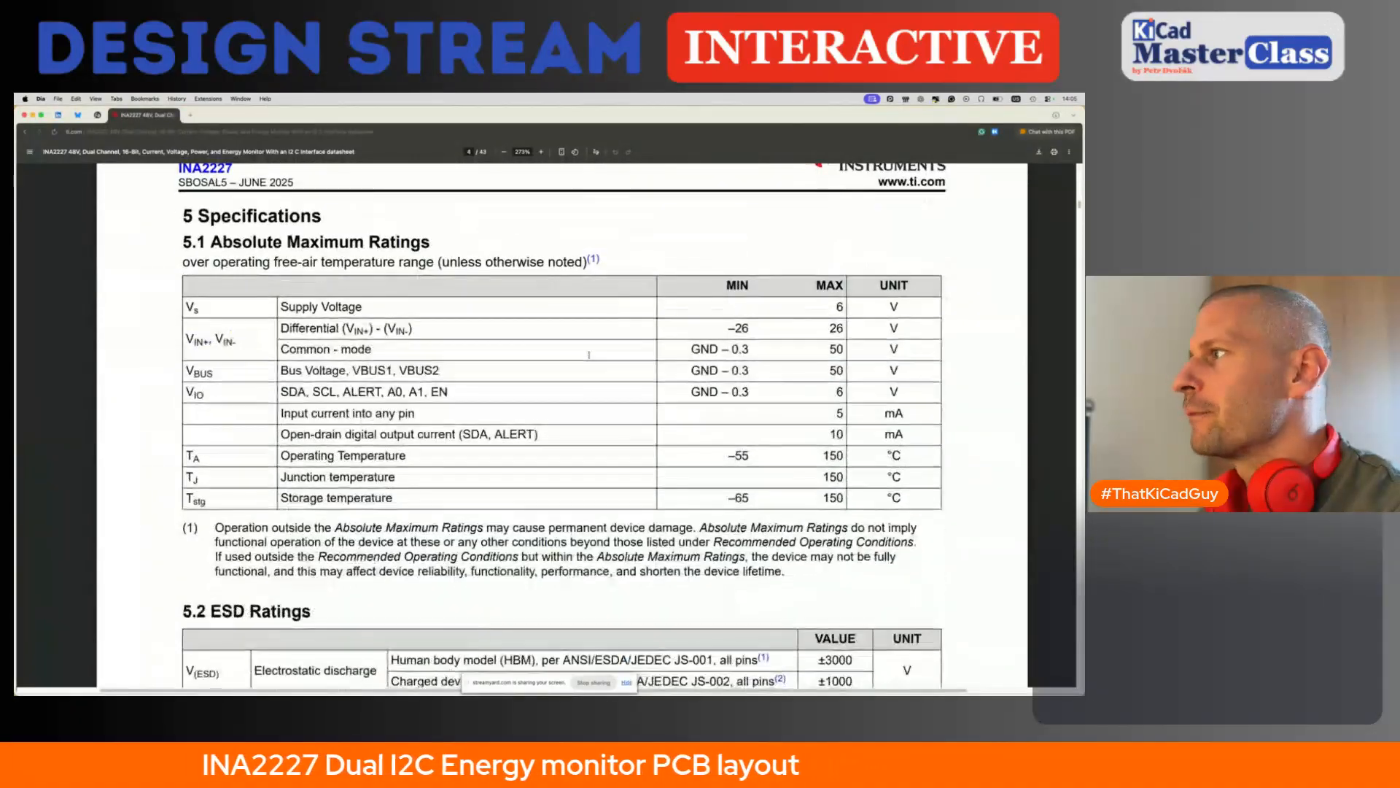
scroll(589, 355, "down", 8)
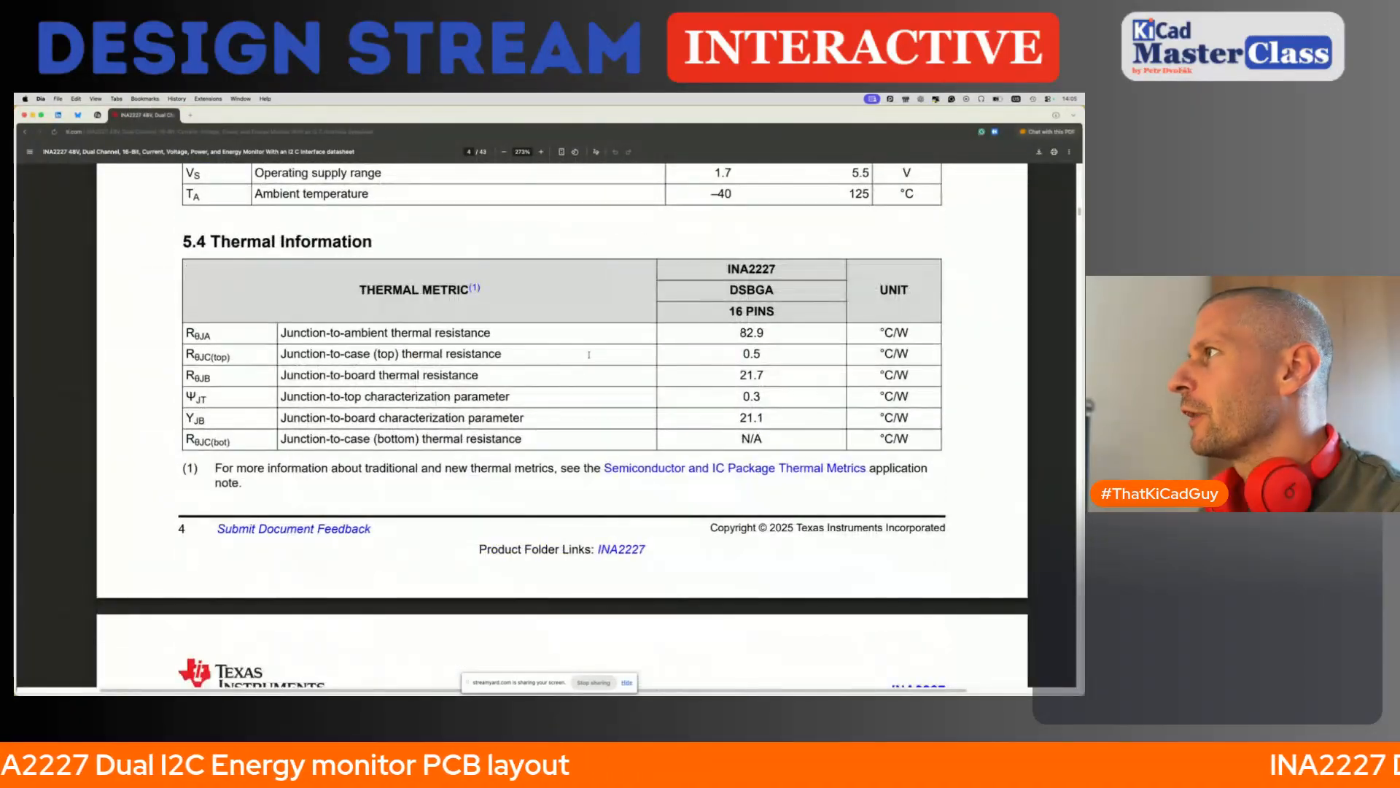
scroll(590, 354, "up", 3)
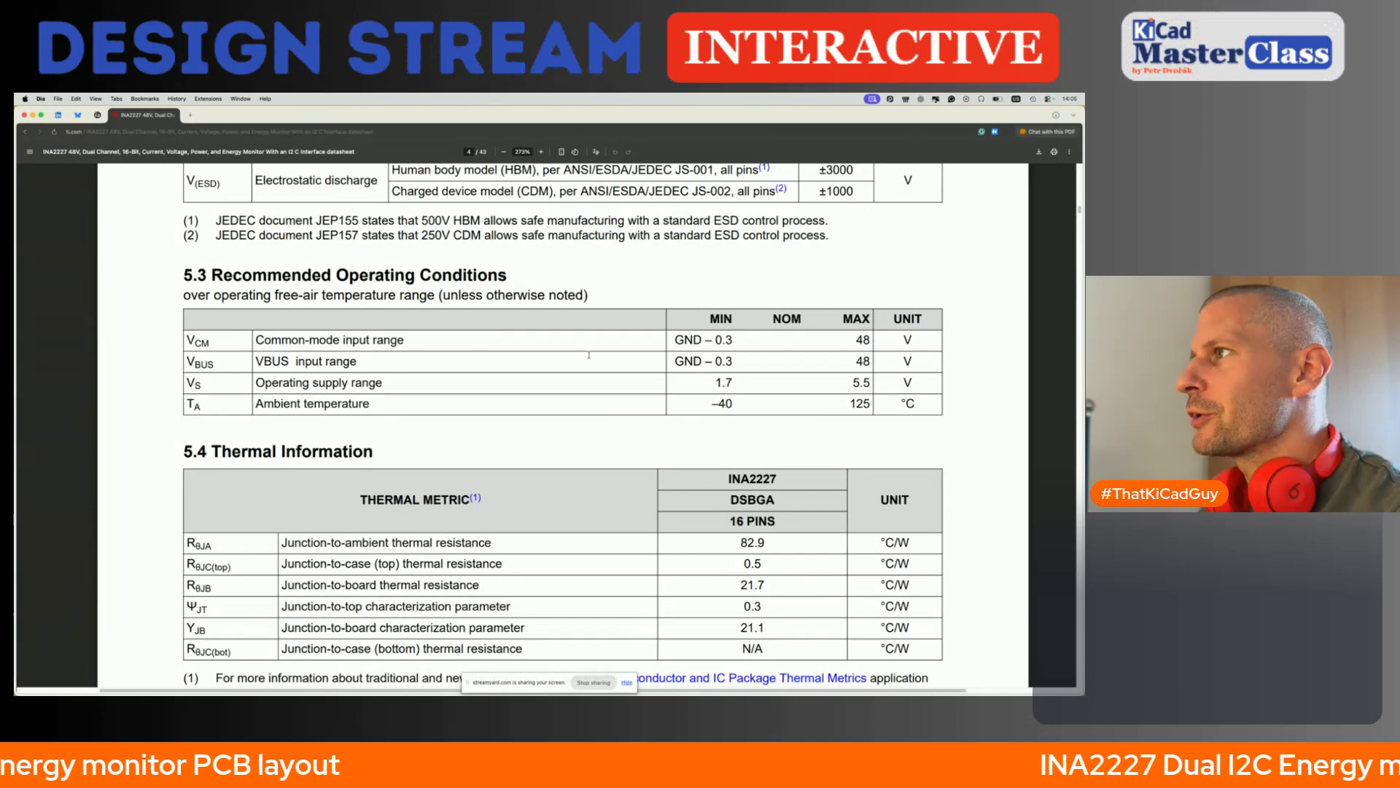
scroll(589, 354, "up", 20)
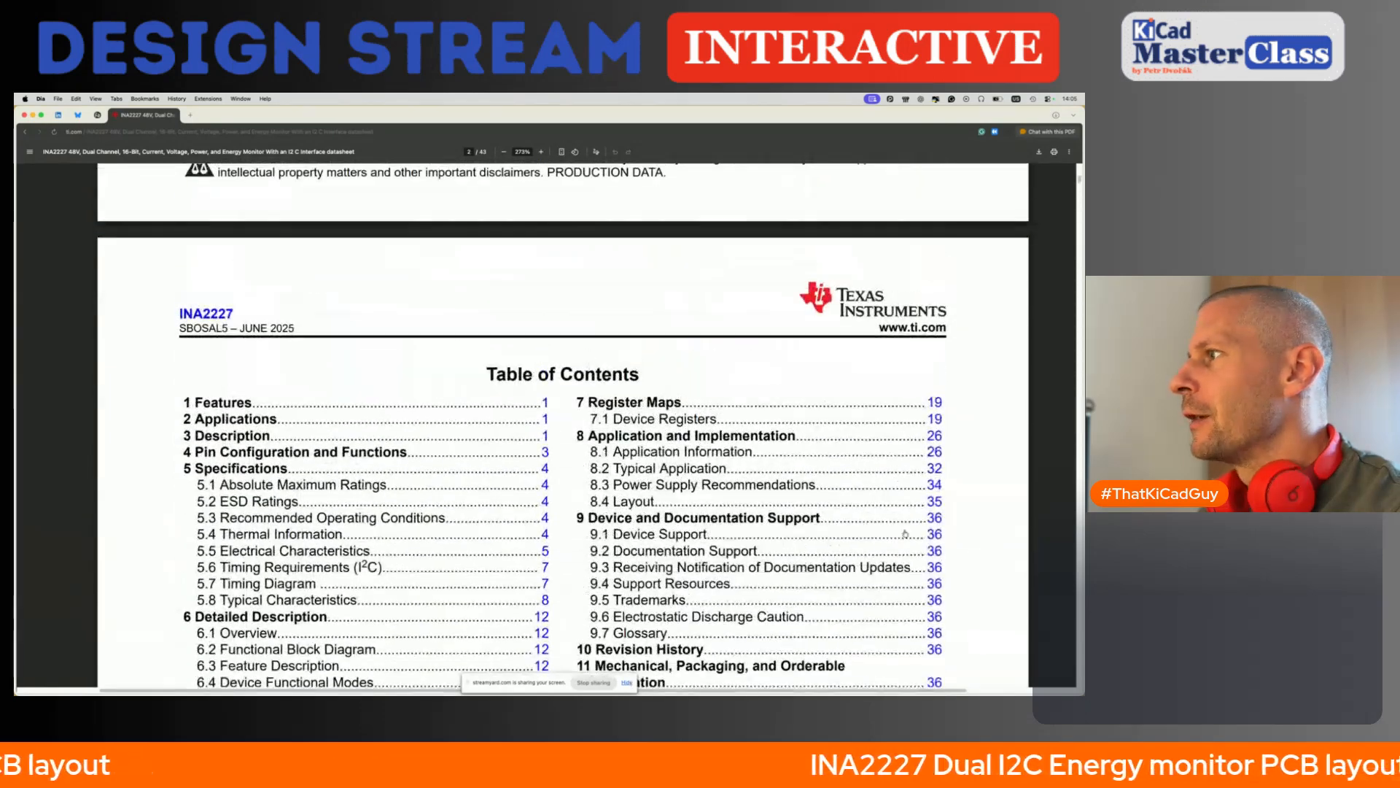
- Go to datasheet section 8, Application and Implementation, and examine the bus voltage measurement range in 8.1.1
left_click(934, 435)
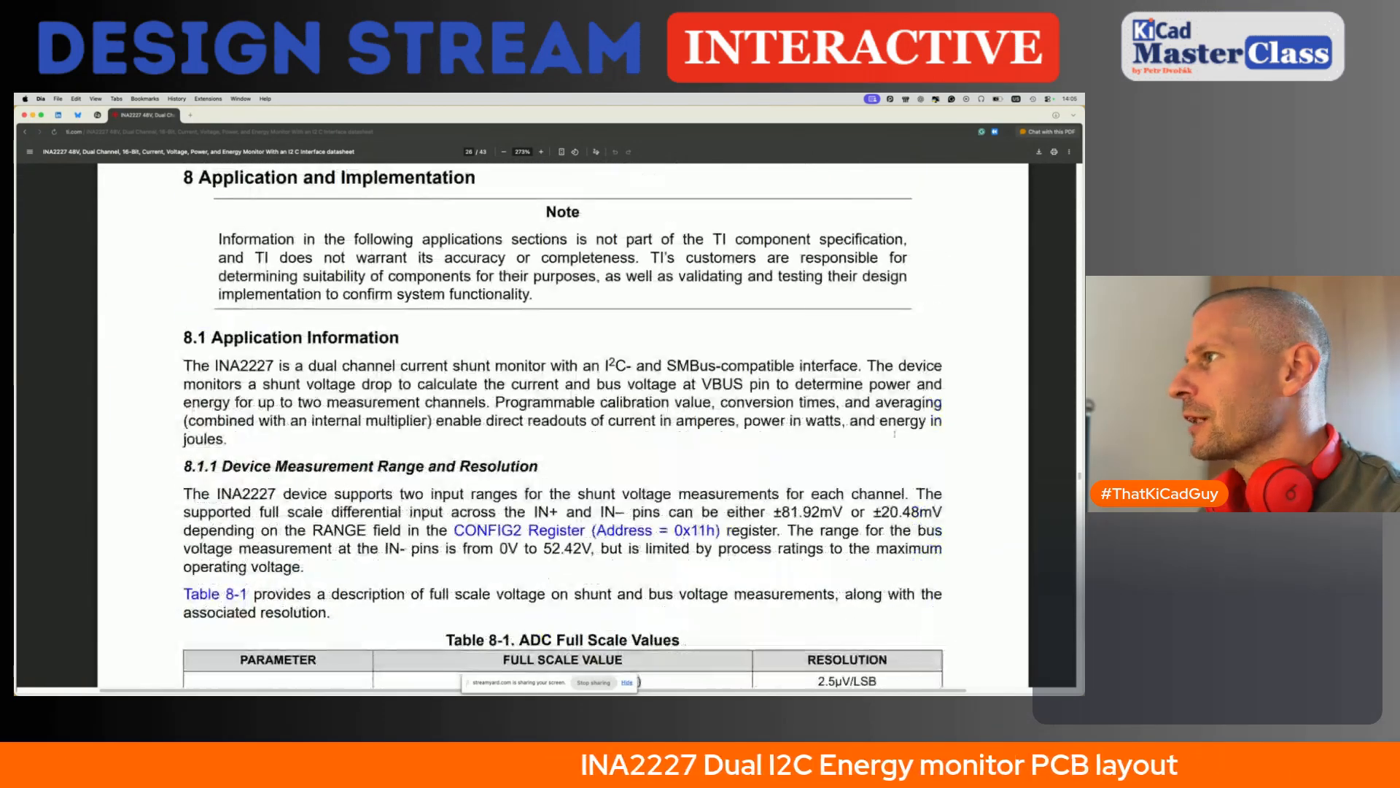
left_click_drag(546, 551, 583, 551)
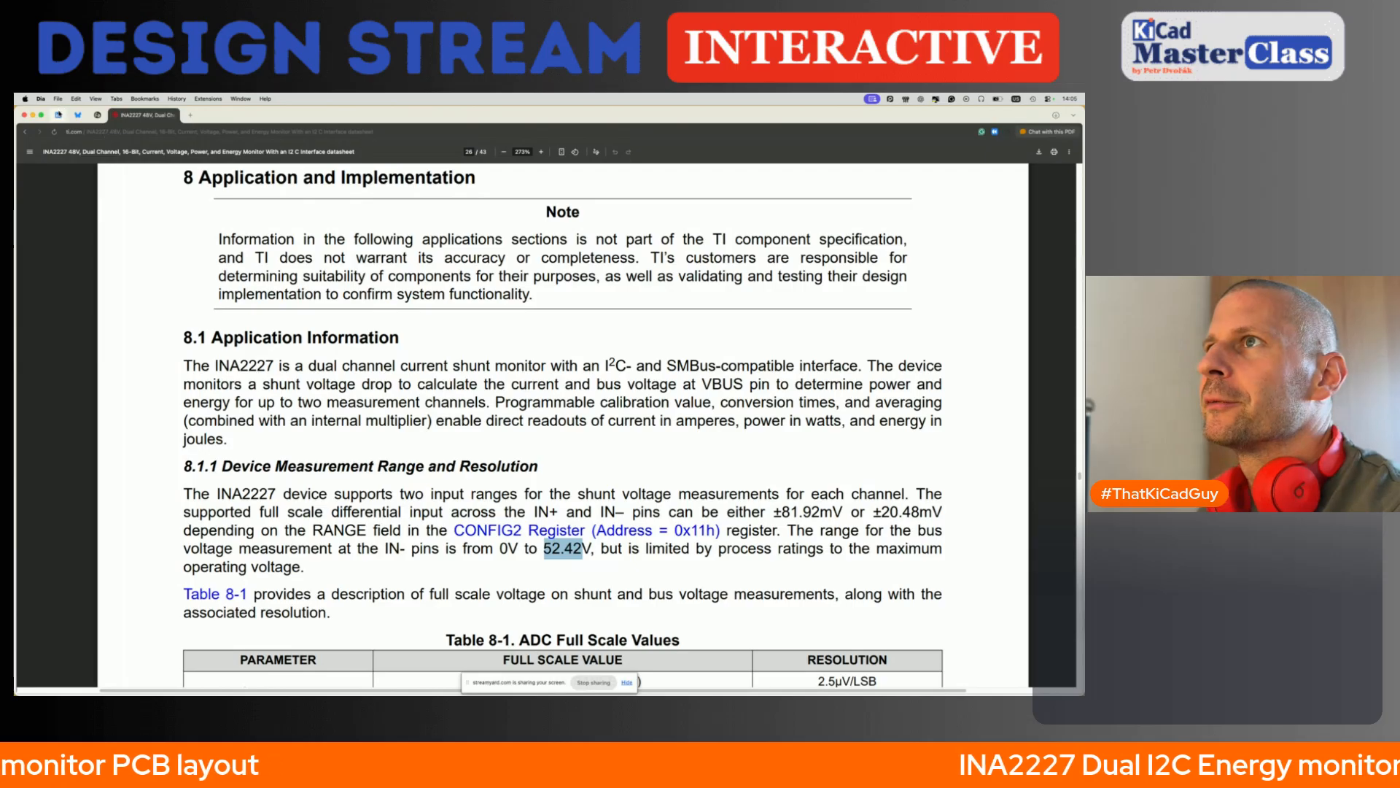
left_click(58, 115)
left_click(143, 115)
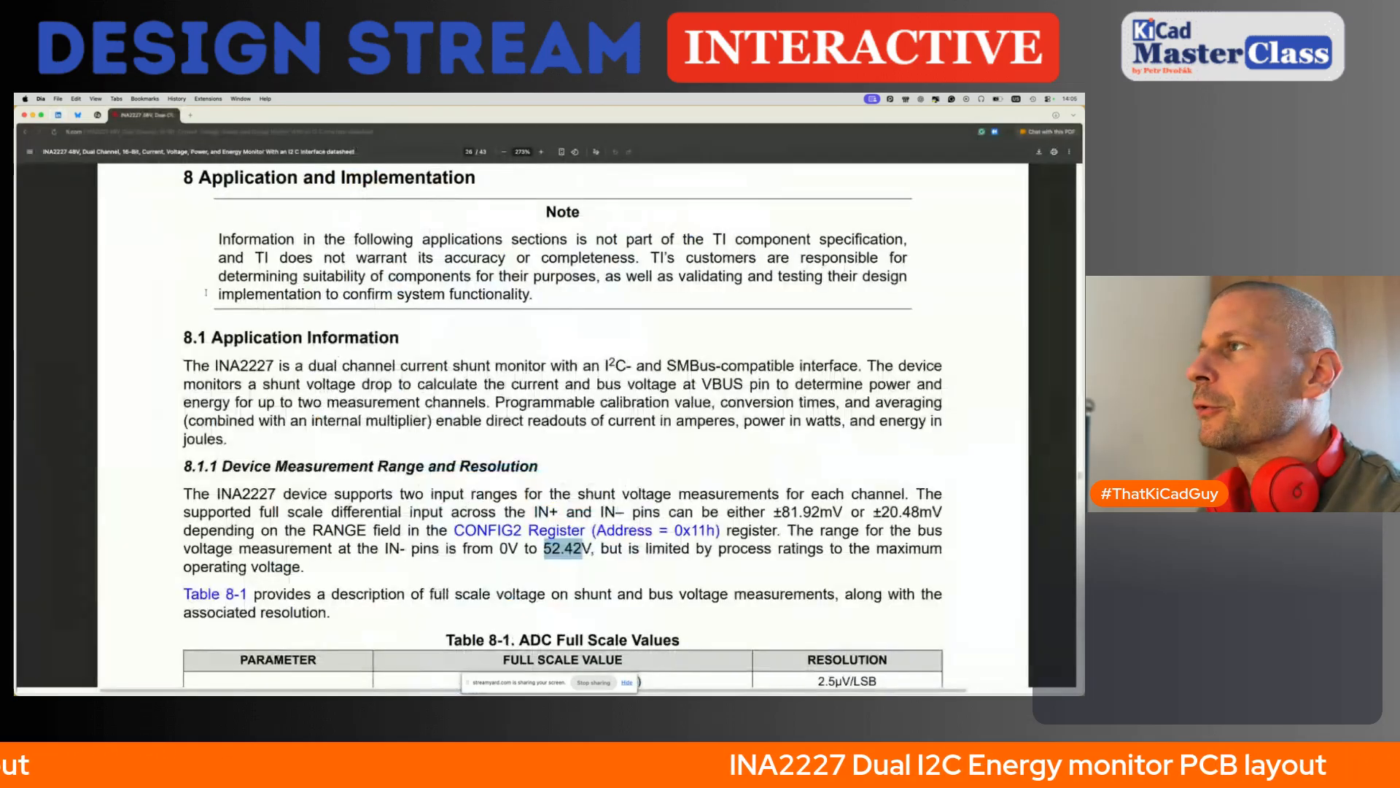
scroll(367, 345, "up", 1)
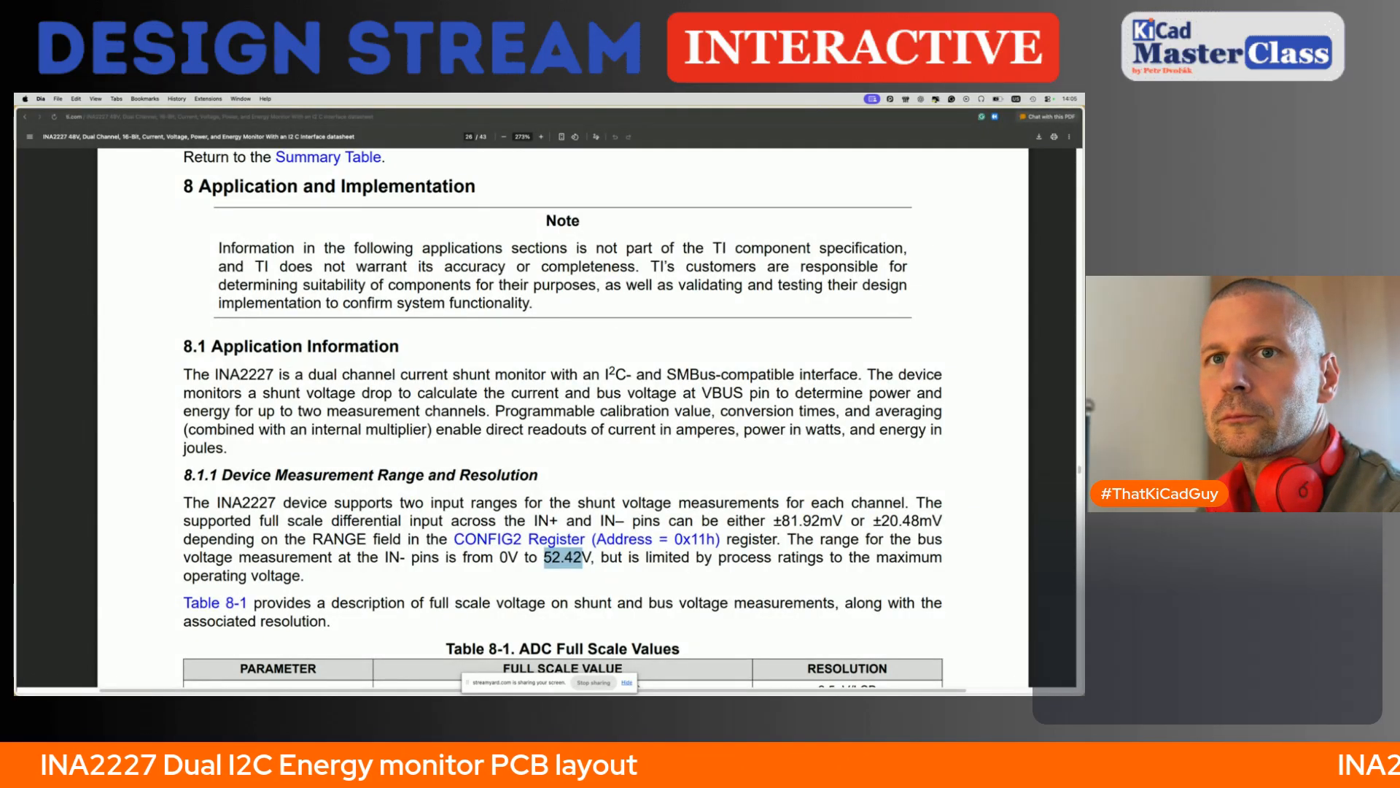
- Return to the schematic and move the VBUS1, VBUS2 and GND symbols of the new terminals farther away, stretching their connecting wires
key("super+Tab")
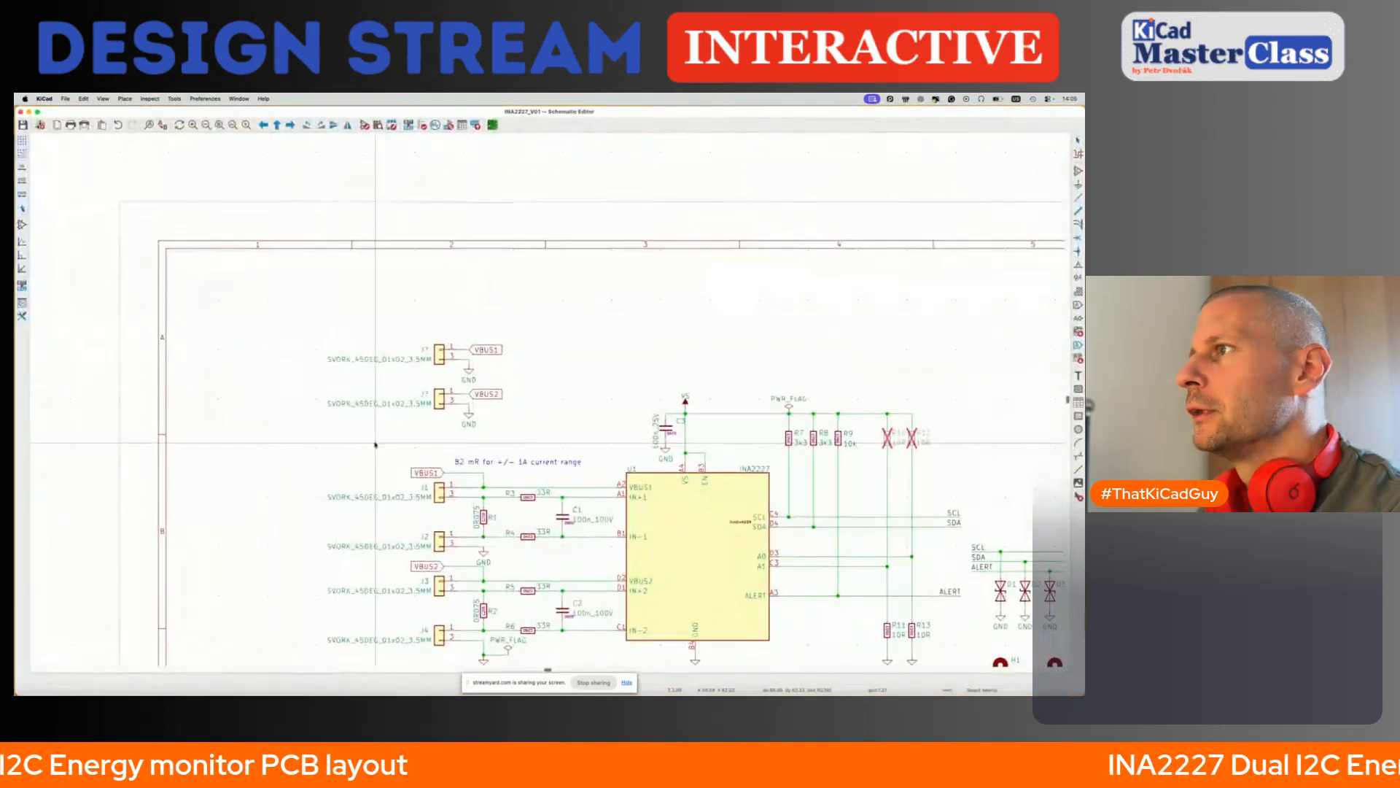
scroll(509, 408, "down", 5)
scroll(478, 473, "up", 5)
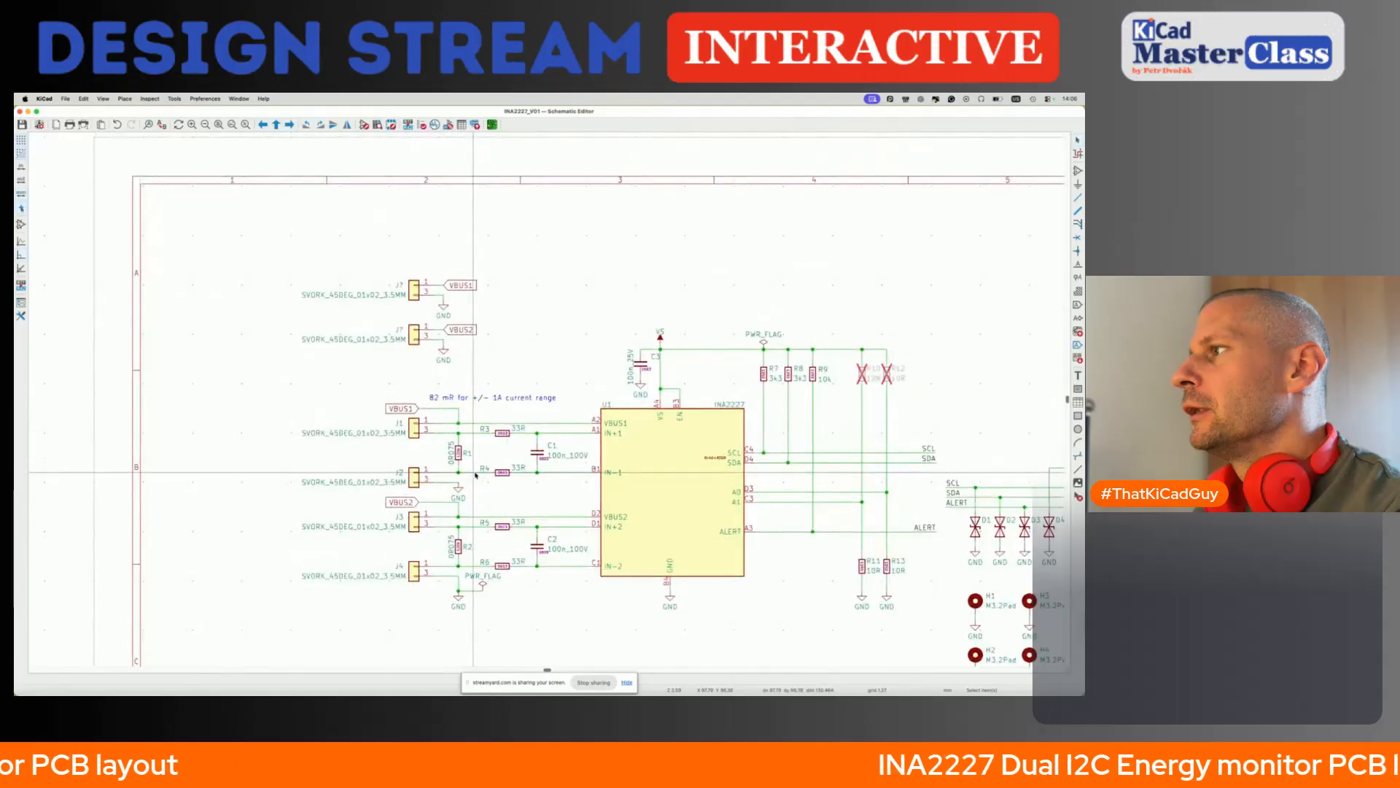
scroll(531, 464, "right", 7)
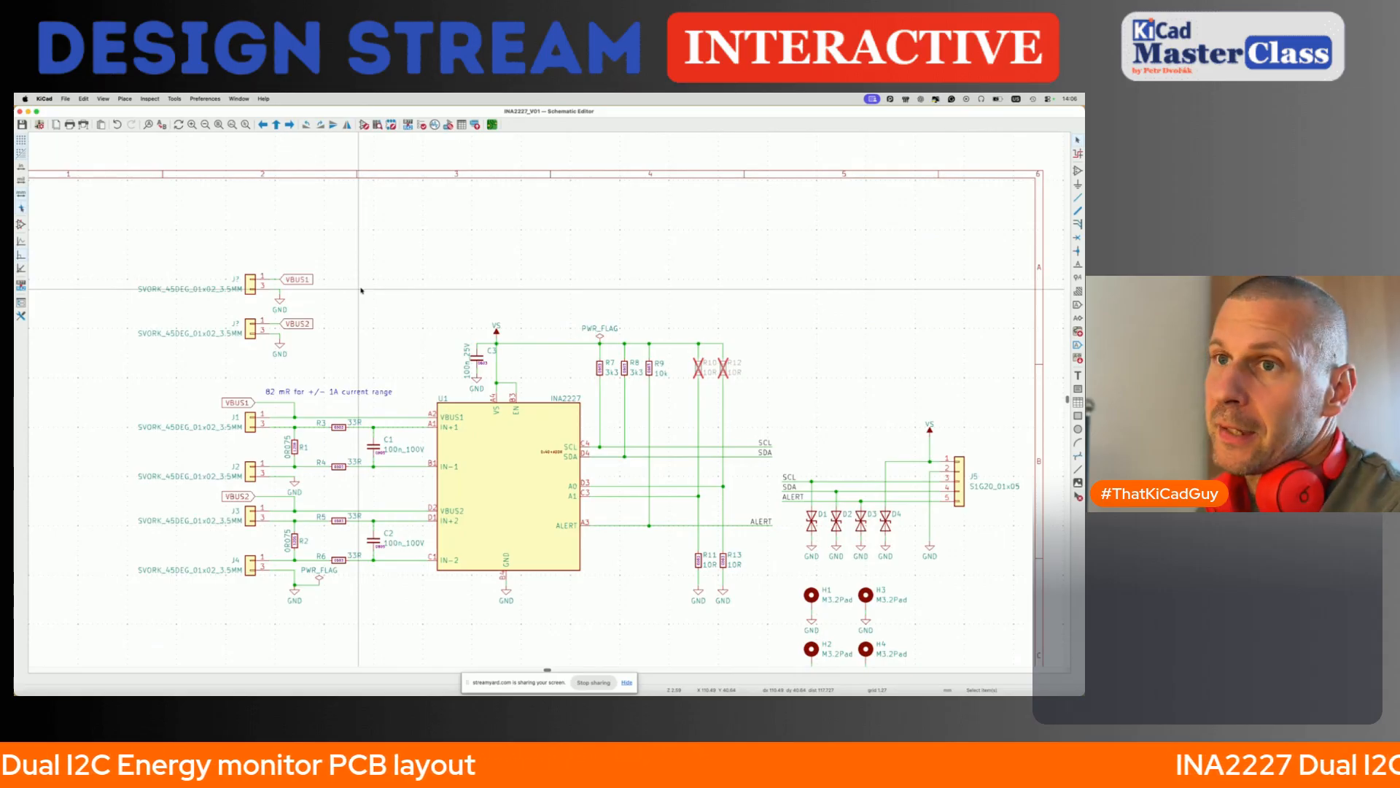
left_click_drag(261, 255, 374, 369)
key("g")
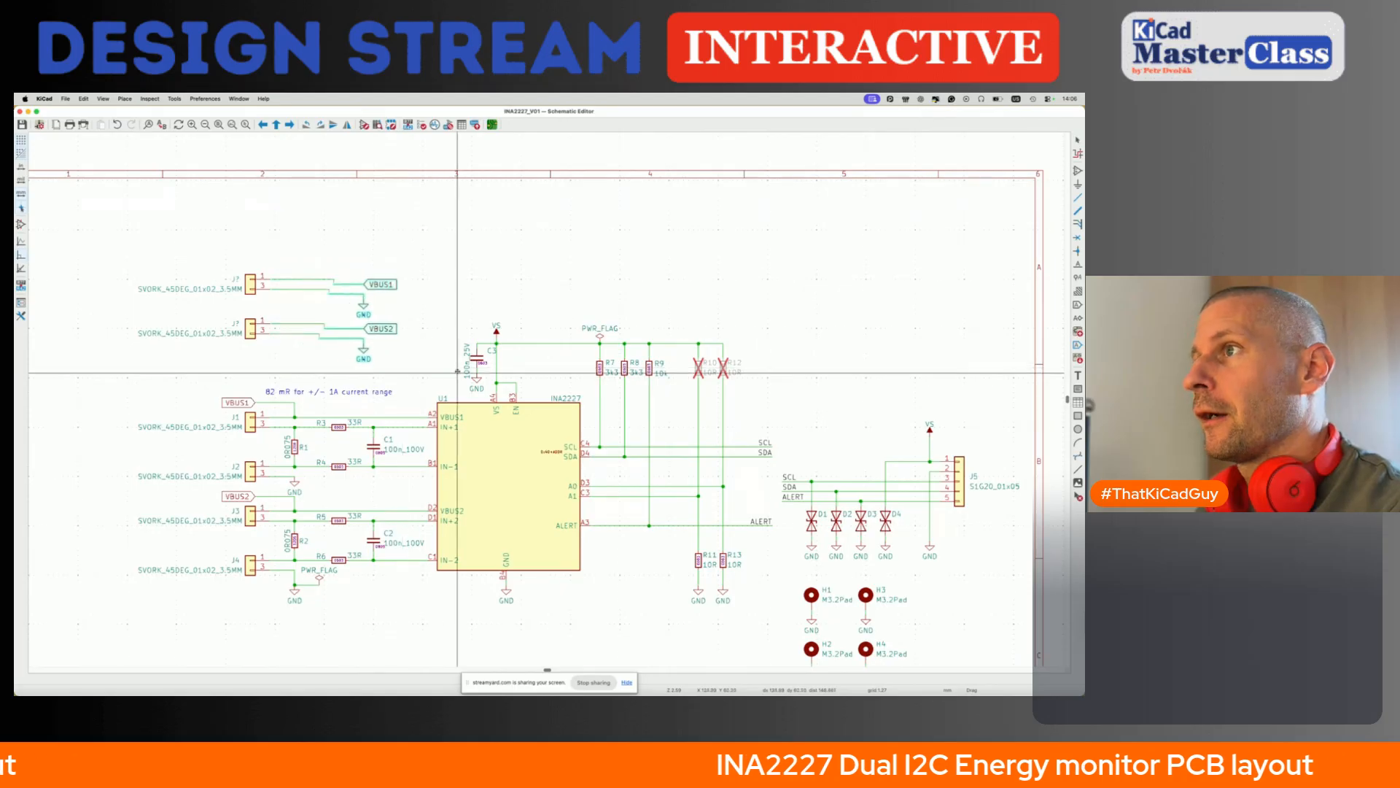
left_click(458, 371)
- Search the symbol libraries for "trans", try the SMAJ58A diode above the INA2227, and remove it again
key("a")
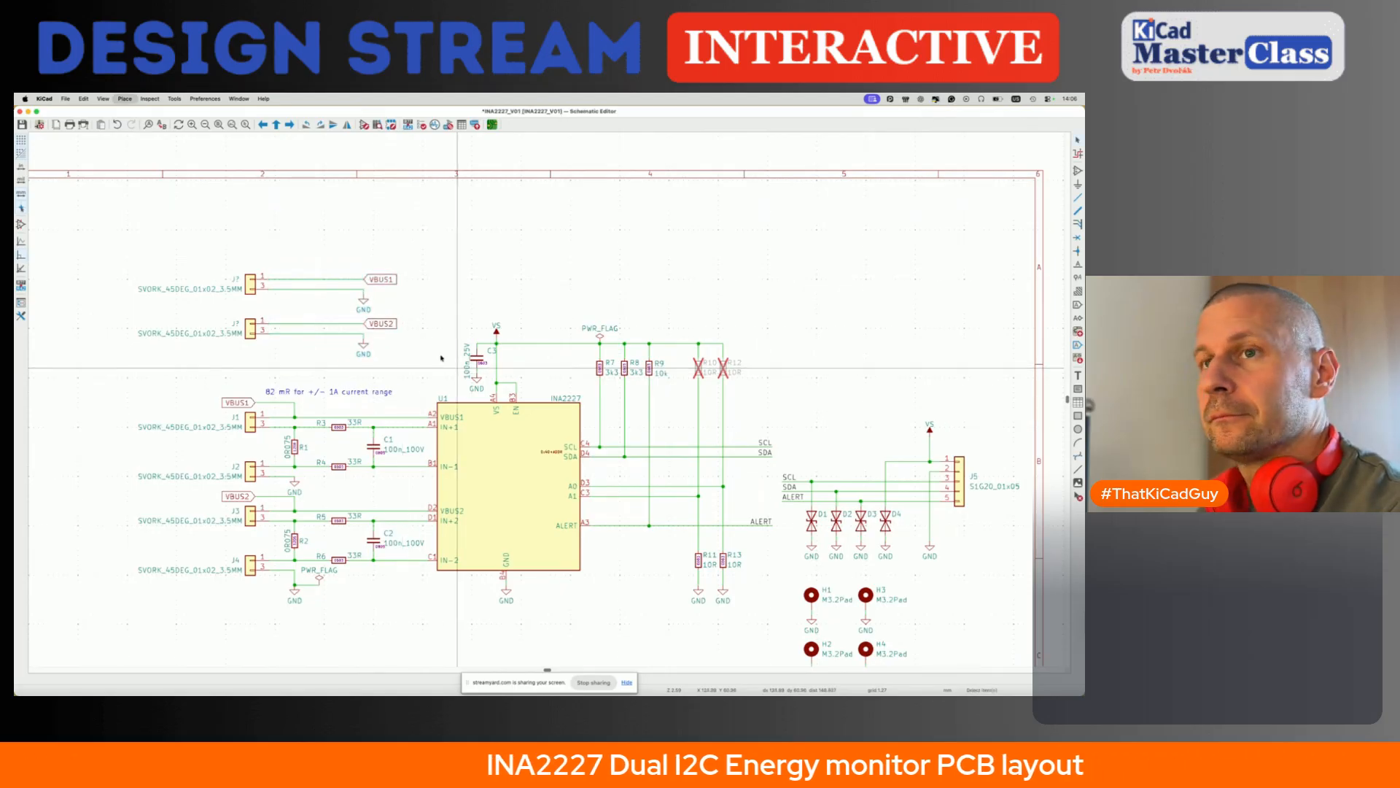
type("t")
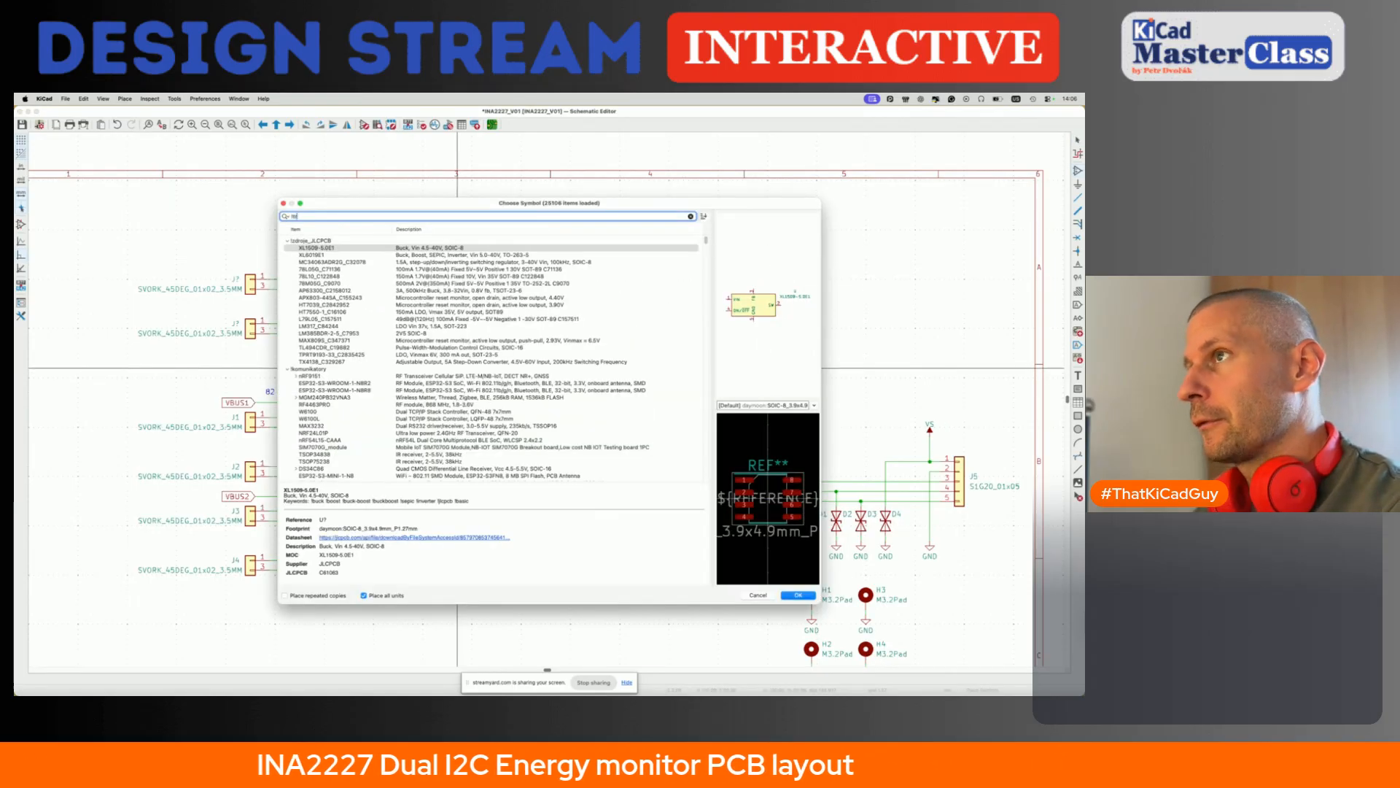
type("rans")
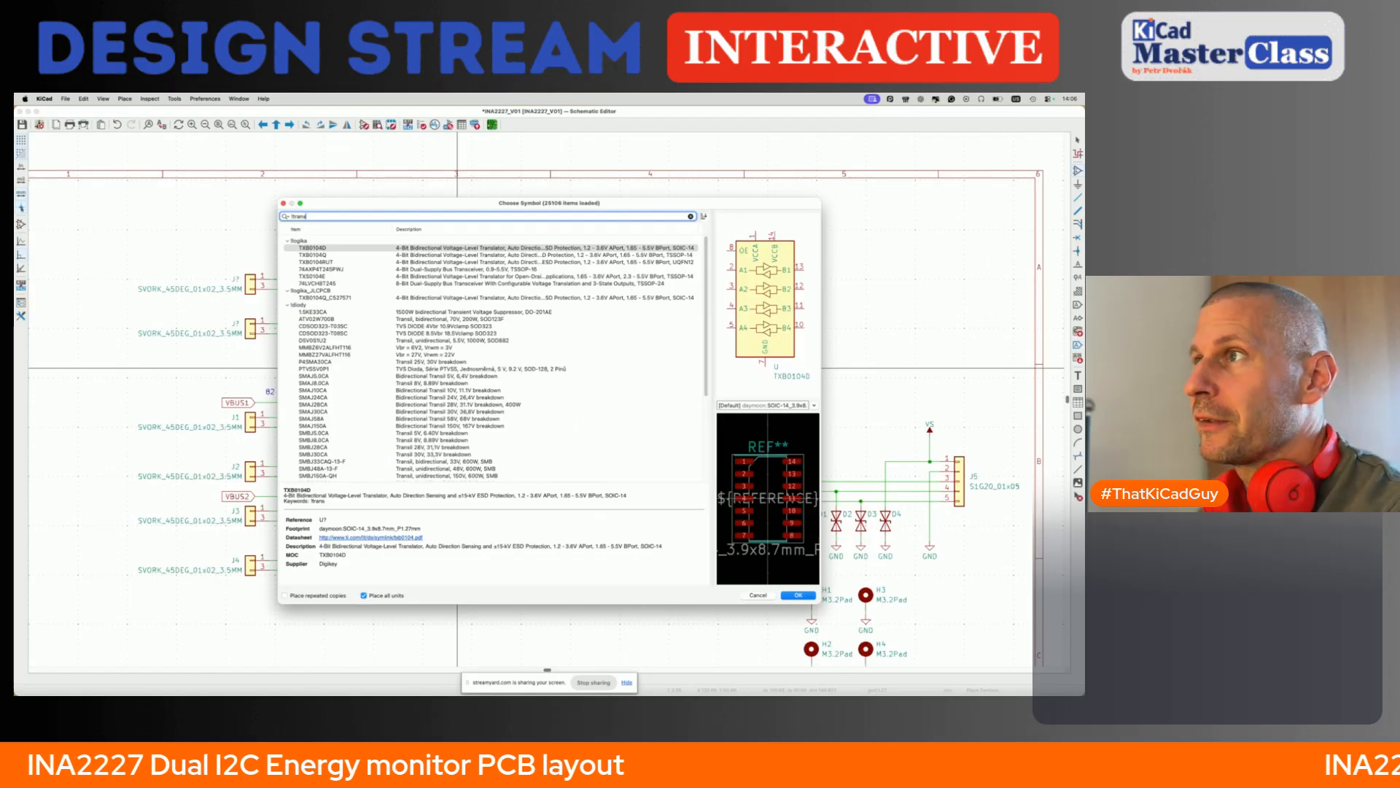
left_click(325, 405)
left_click(327, 419)
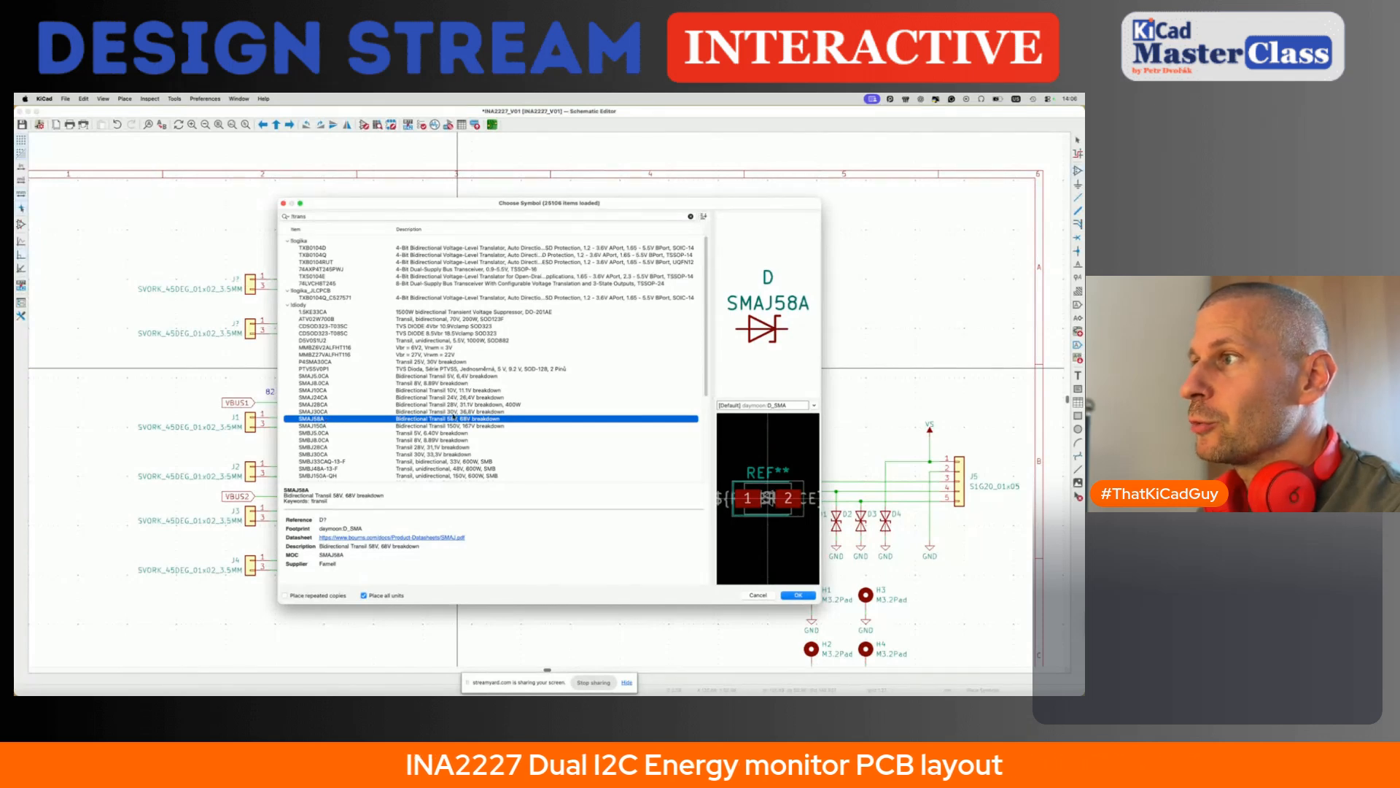
double_click(329, 421)
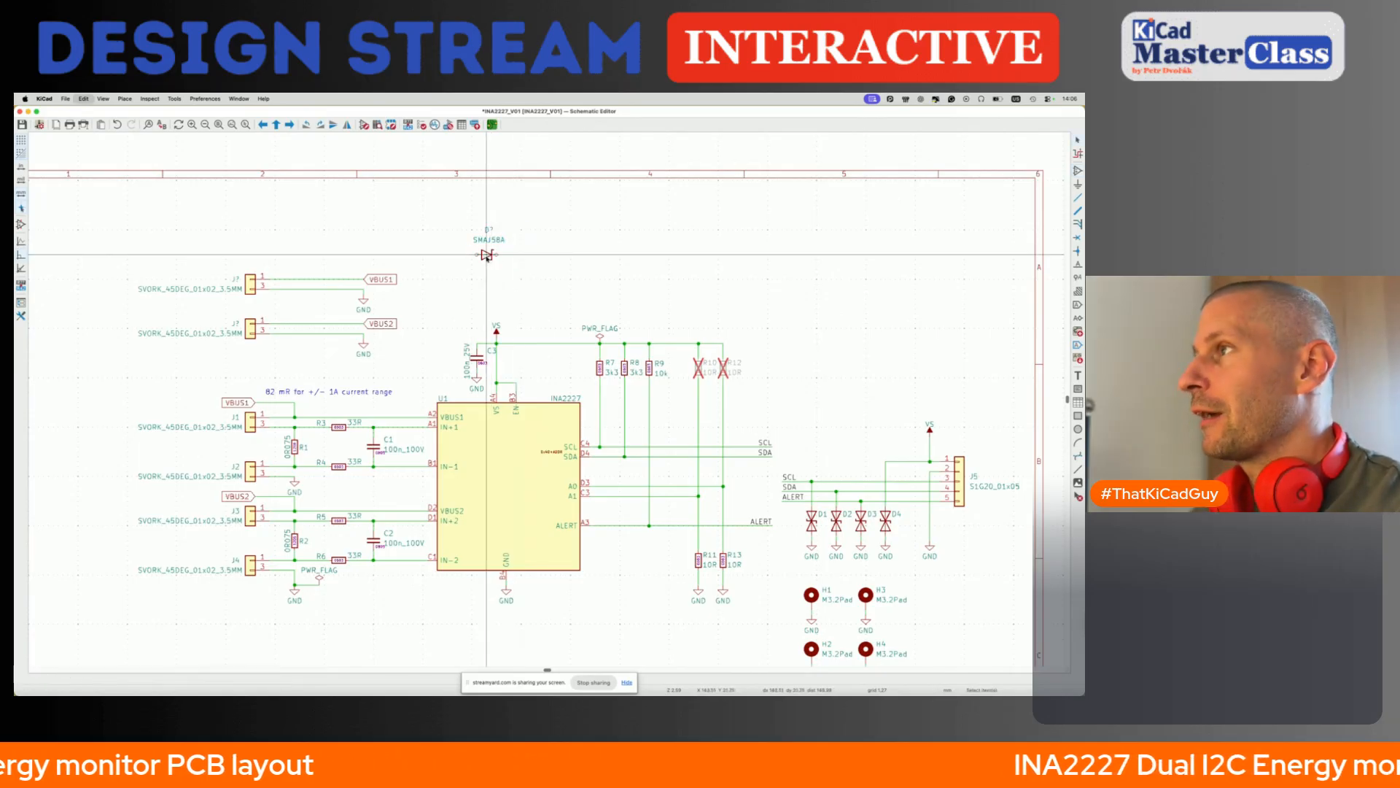
left_click(491, 260)
key("Delete")
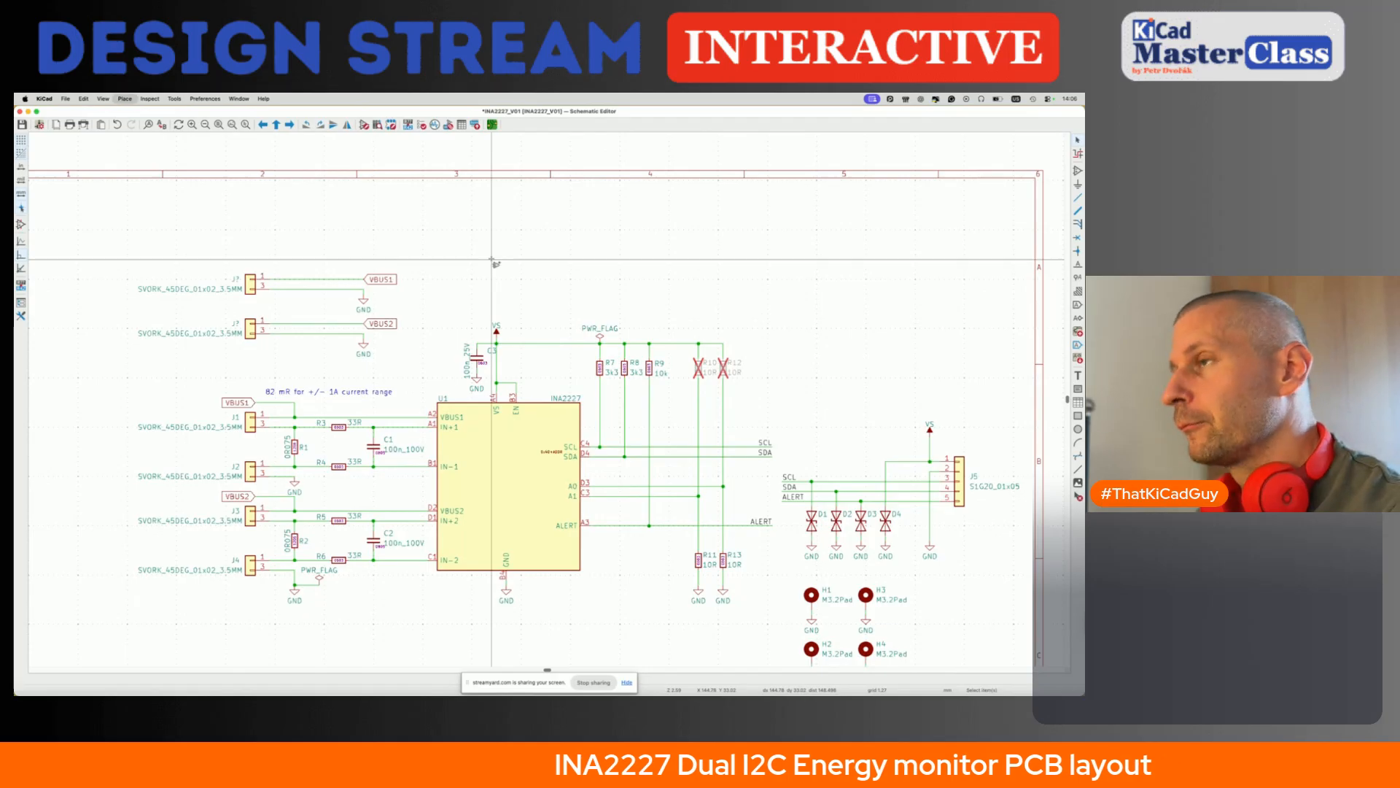
- Place the SMBJ30CA bidirectional transient diode from the "trans" results in the empty area above the INA2227
key("a")
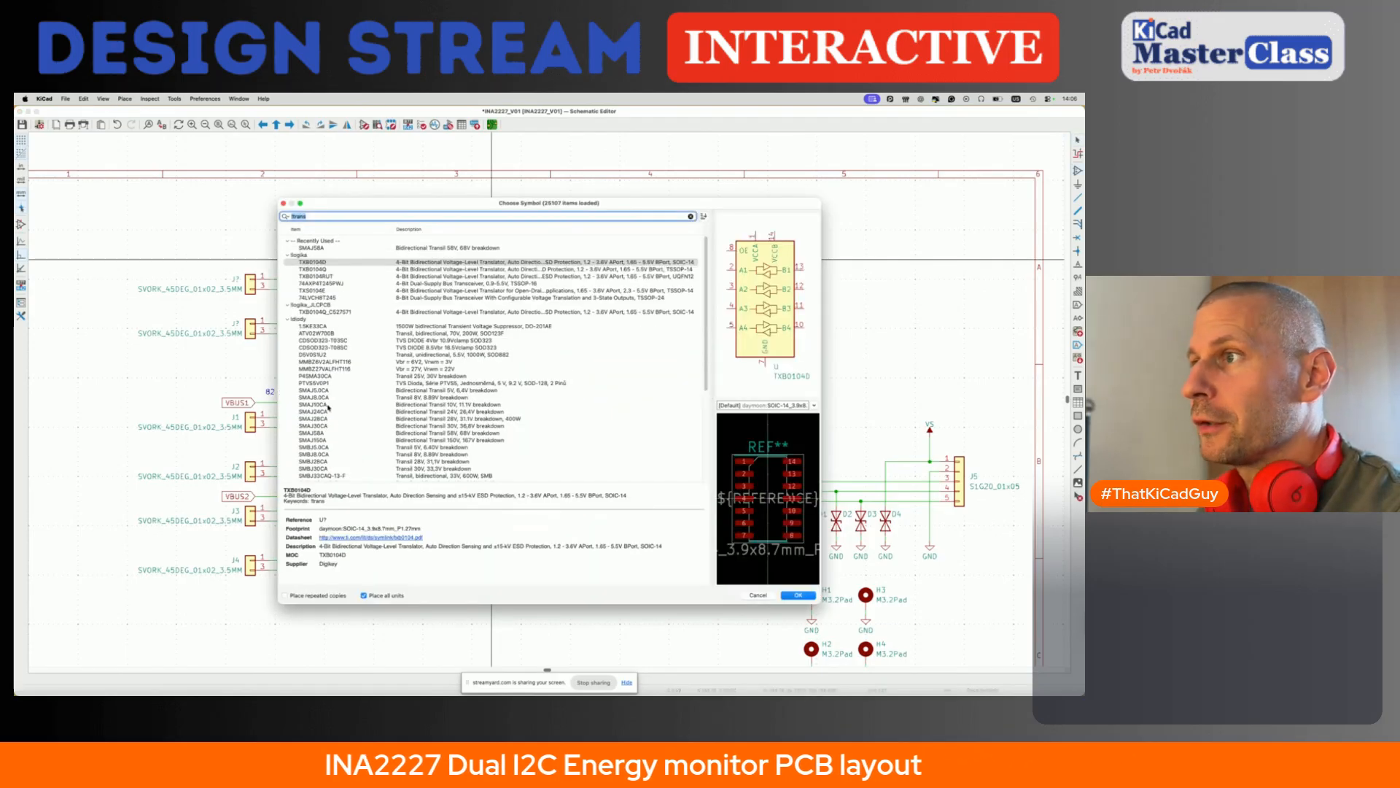
left_click(325, 433)
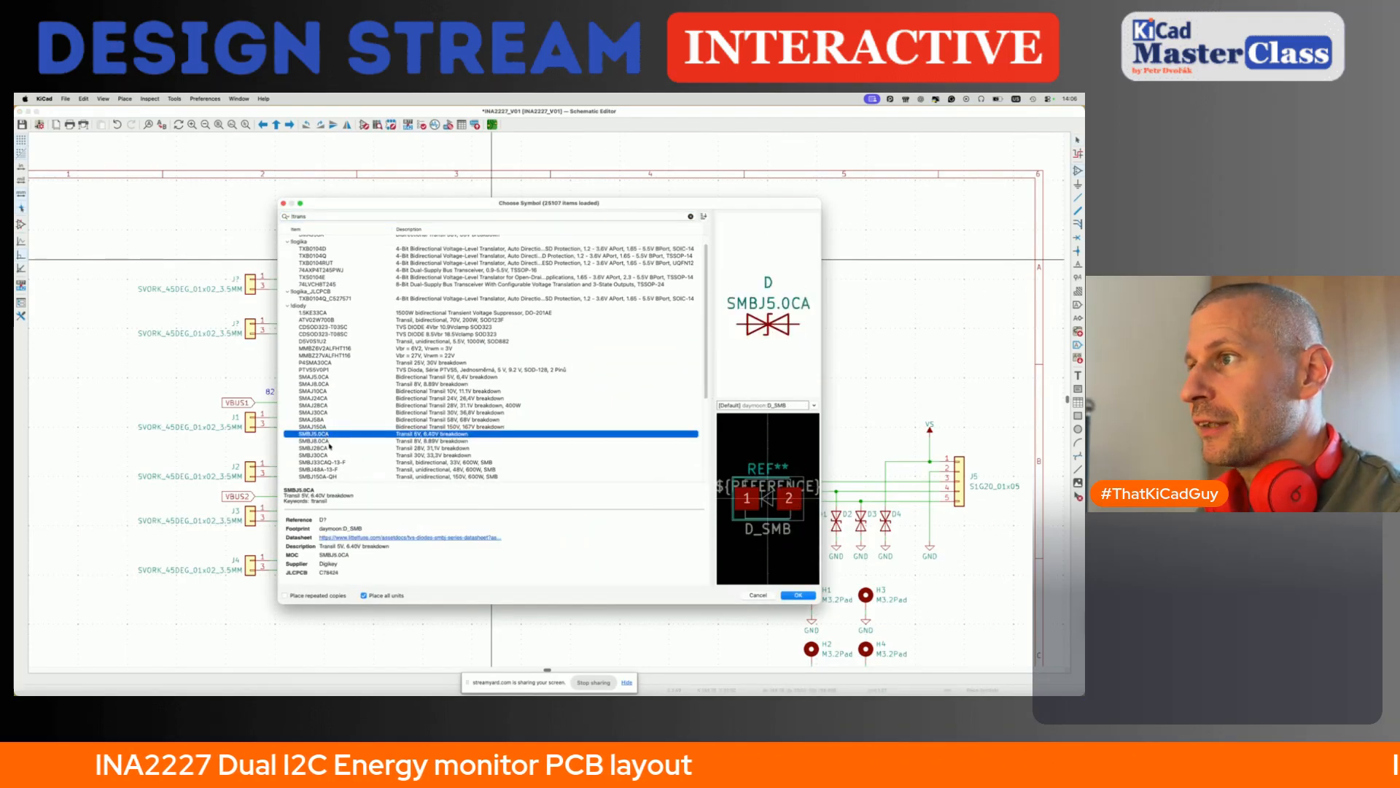
left_click(330, 455)
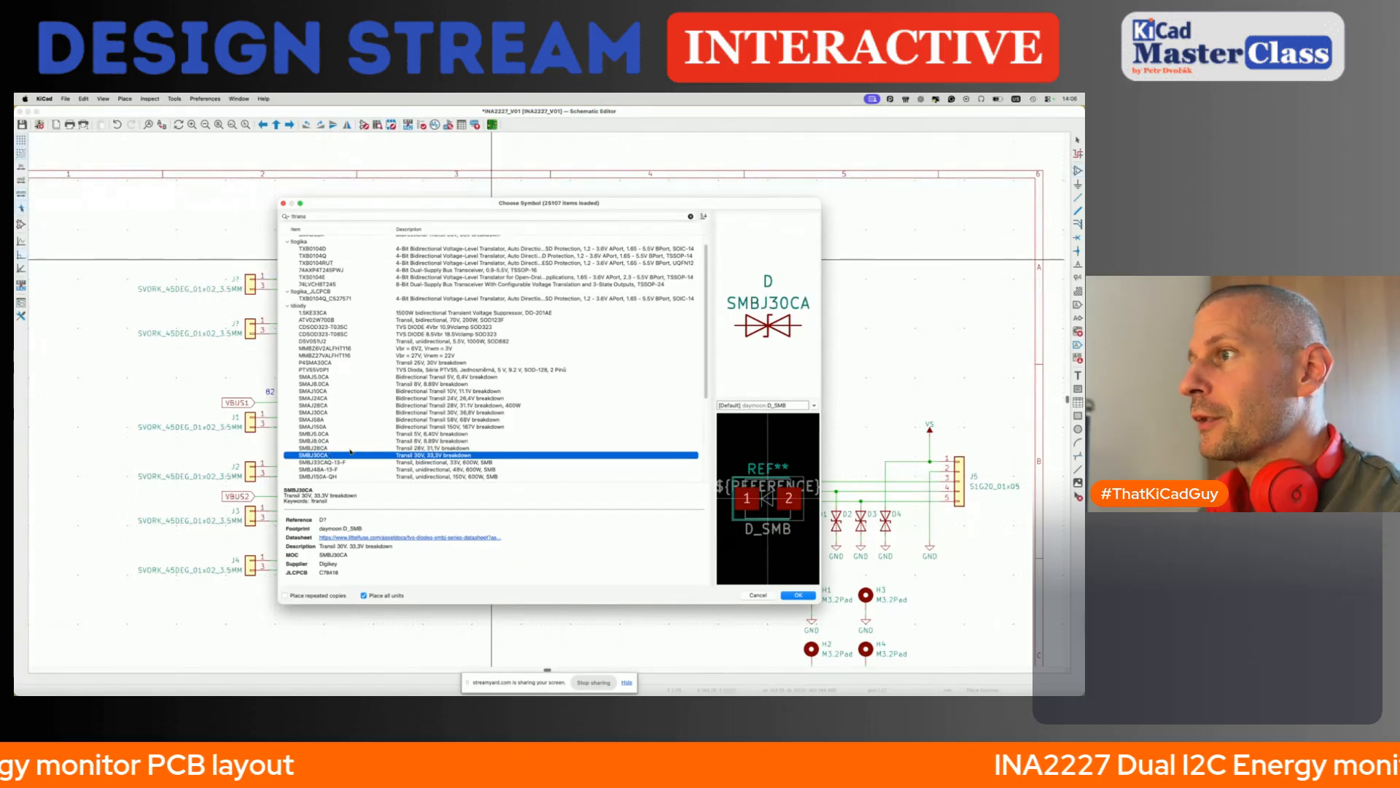
double_click(350, 453)
left_click(486, 249)
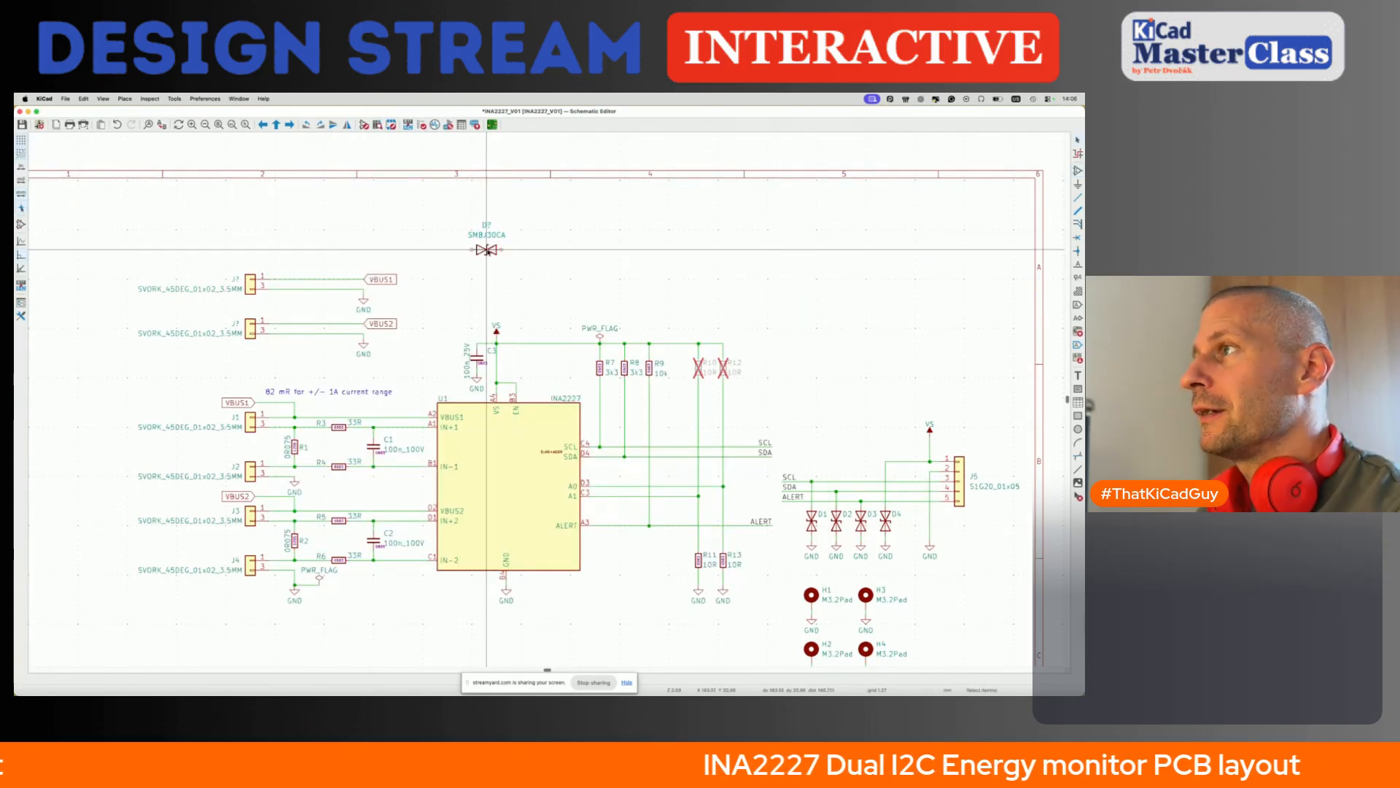
- Take the datasheet link from the SMBJ30CA diode's properties and open it in a new browser tab
key("e")
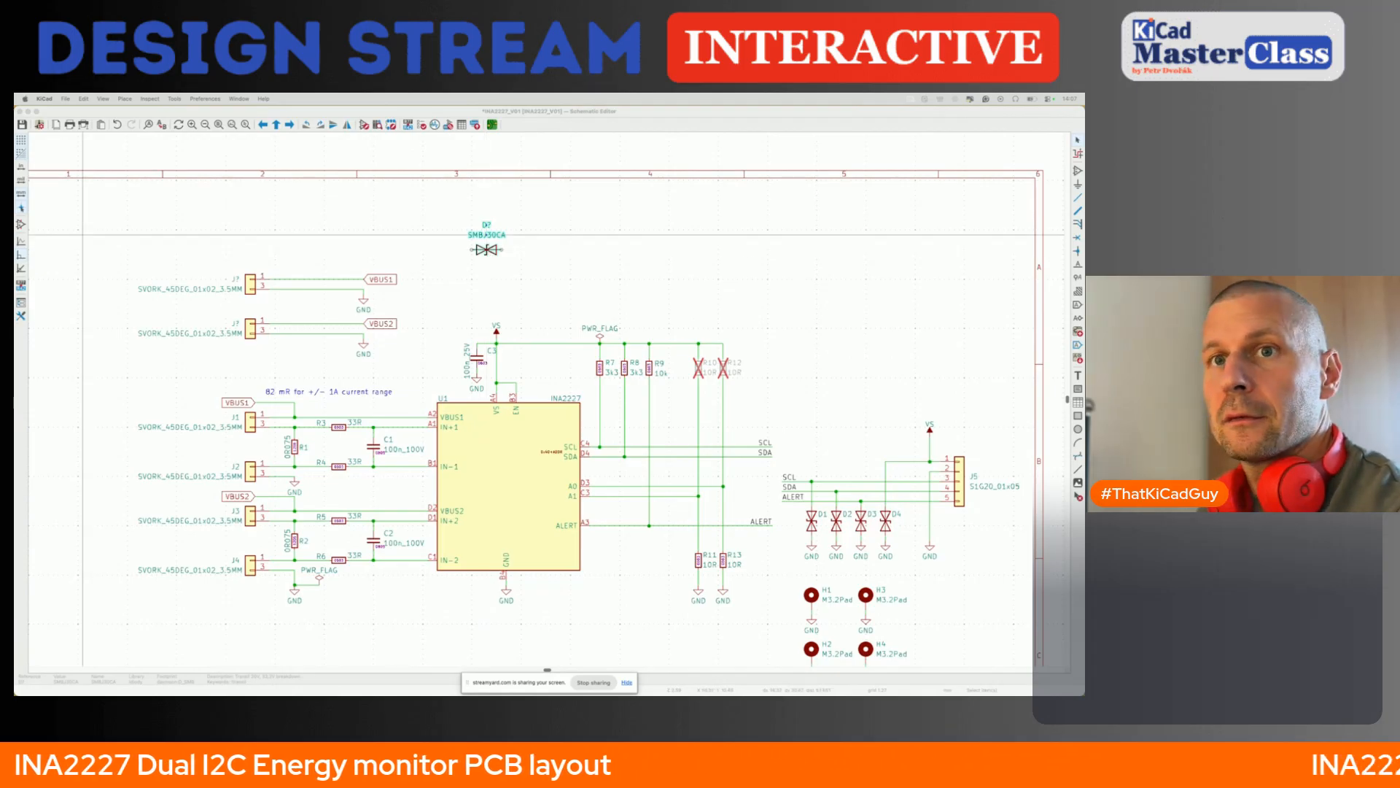
key("super+Tab")
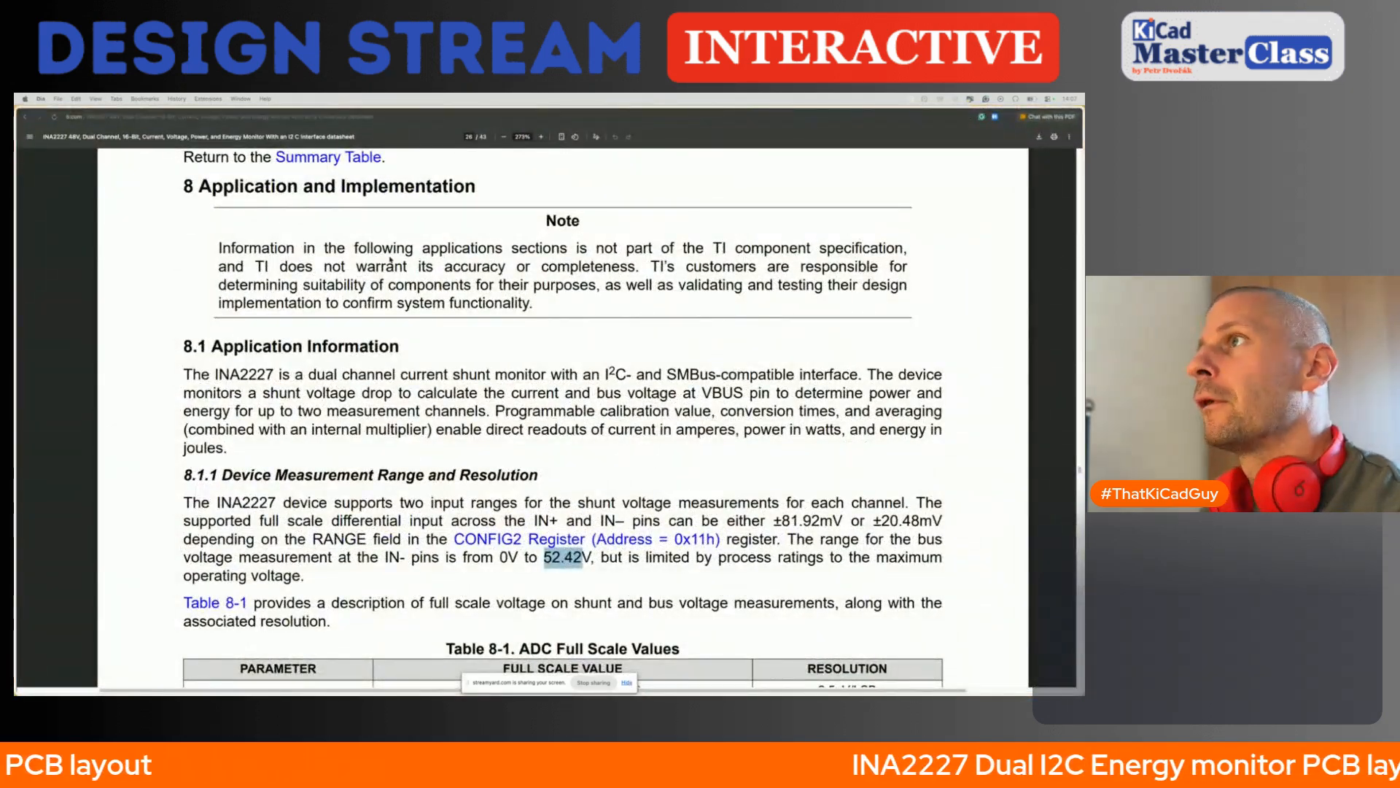
key("super+t")
key("super+v")
key("Return")
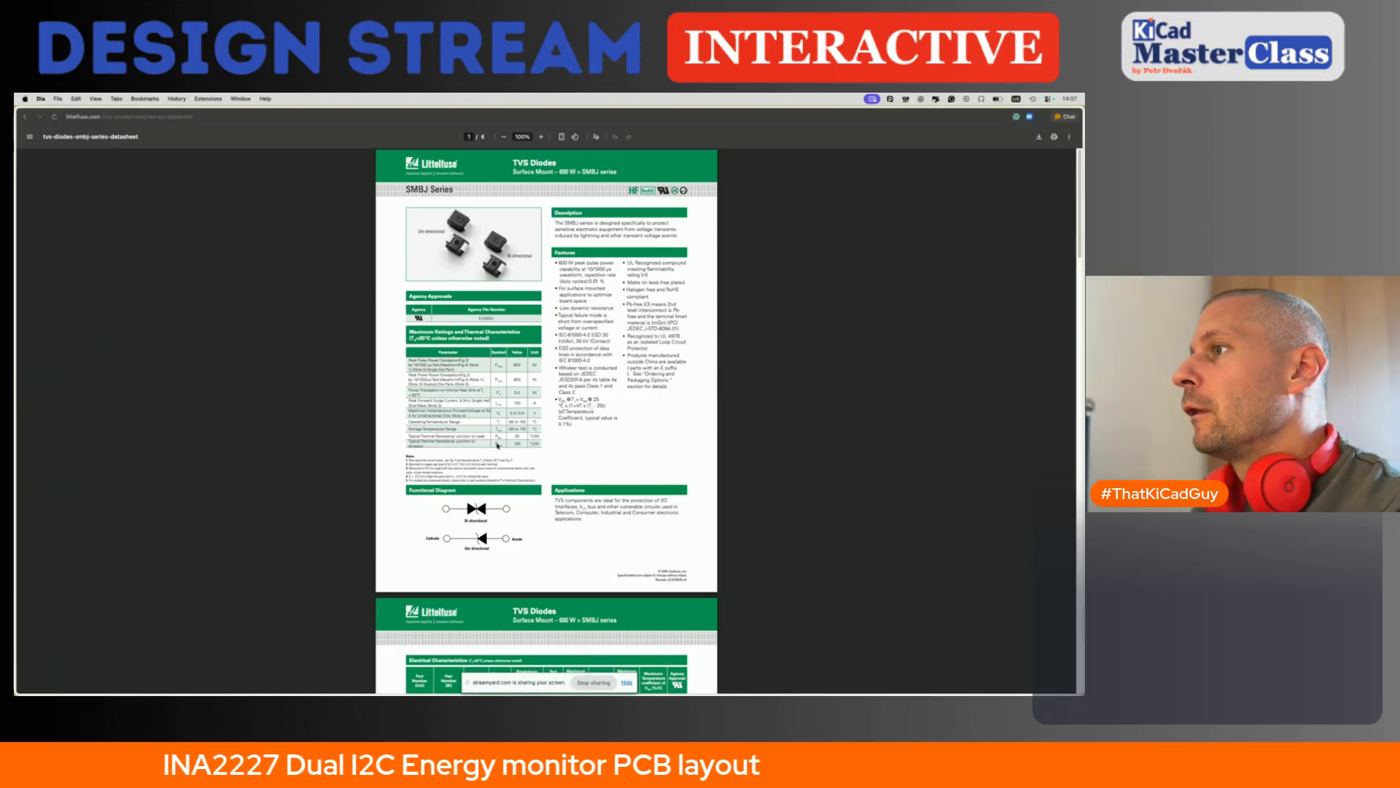
- Examine the Electrical Characteristics table of the SMBJ series for the breakdown voltages of the 43 V and 45 V types, marking SMBJ45CA
scroll(497, 445, "up", 5, "ctrl")
scroll(497, 443, "down", 4)
scroll(497, 440, "down", 5)
scroll(354, 473, "up", 2, "ctrl")
scroll(354, 472, "down", 2)
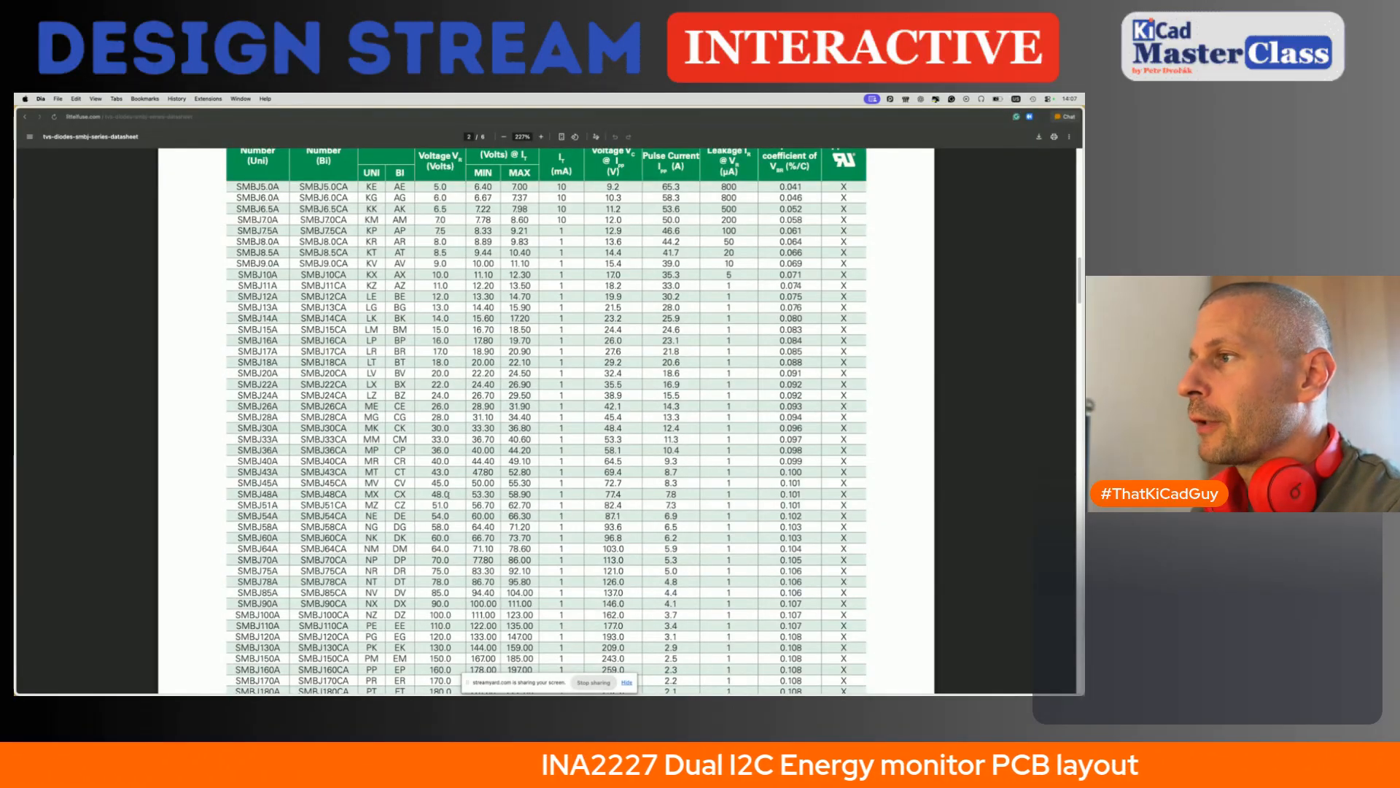
scroll(447, 494, "up", 1)
scroll(433, 505, "up", 3)
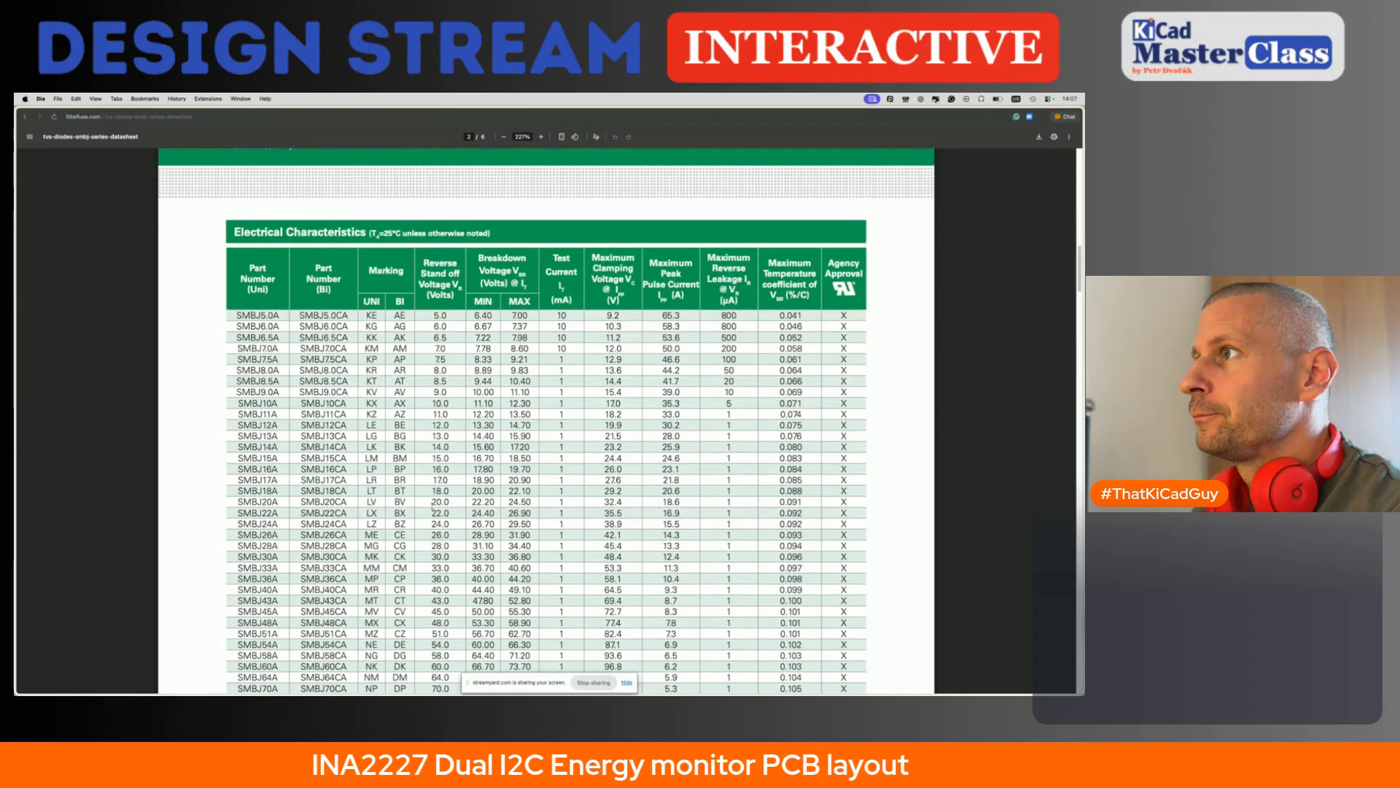
scroll(513, 530, "down", 2)
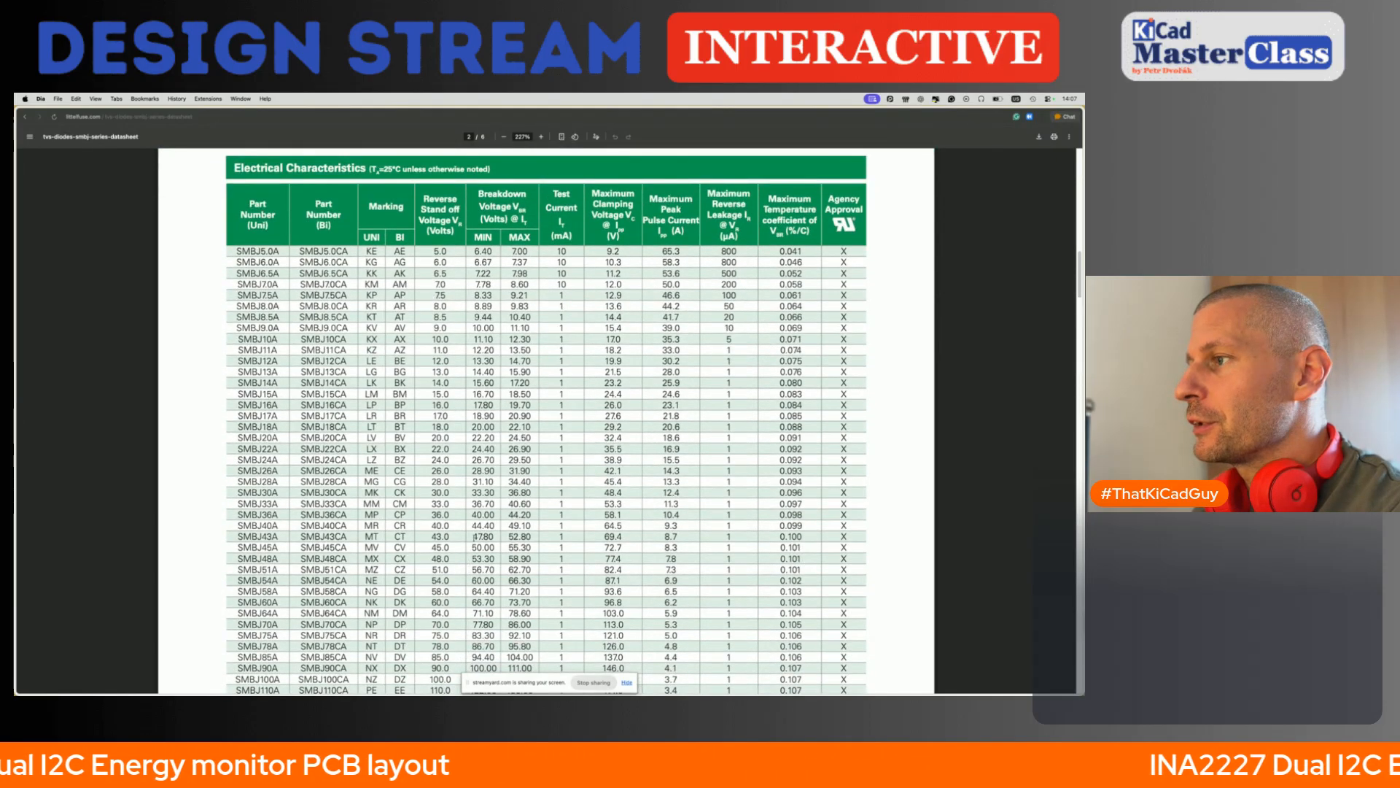
left_click_drag(474, 536, 493, 537)
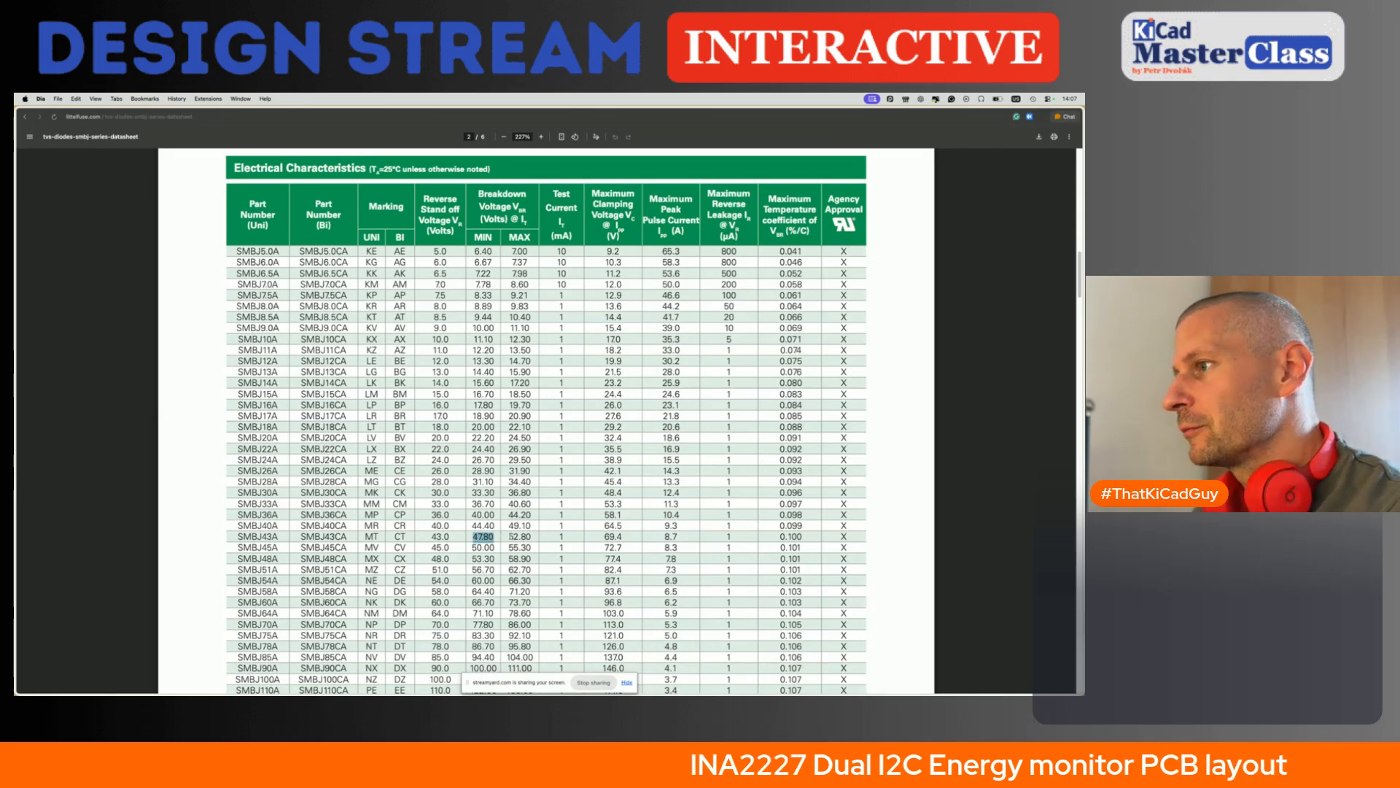
left_click_drag(472, 548, 495, 548)
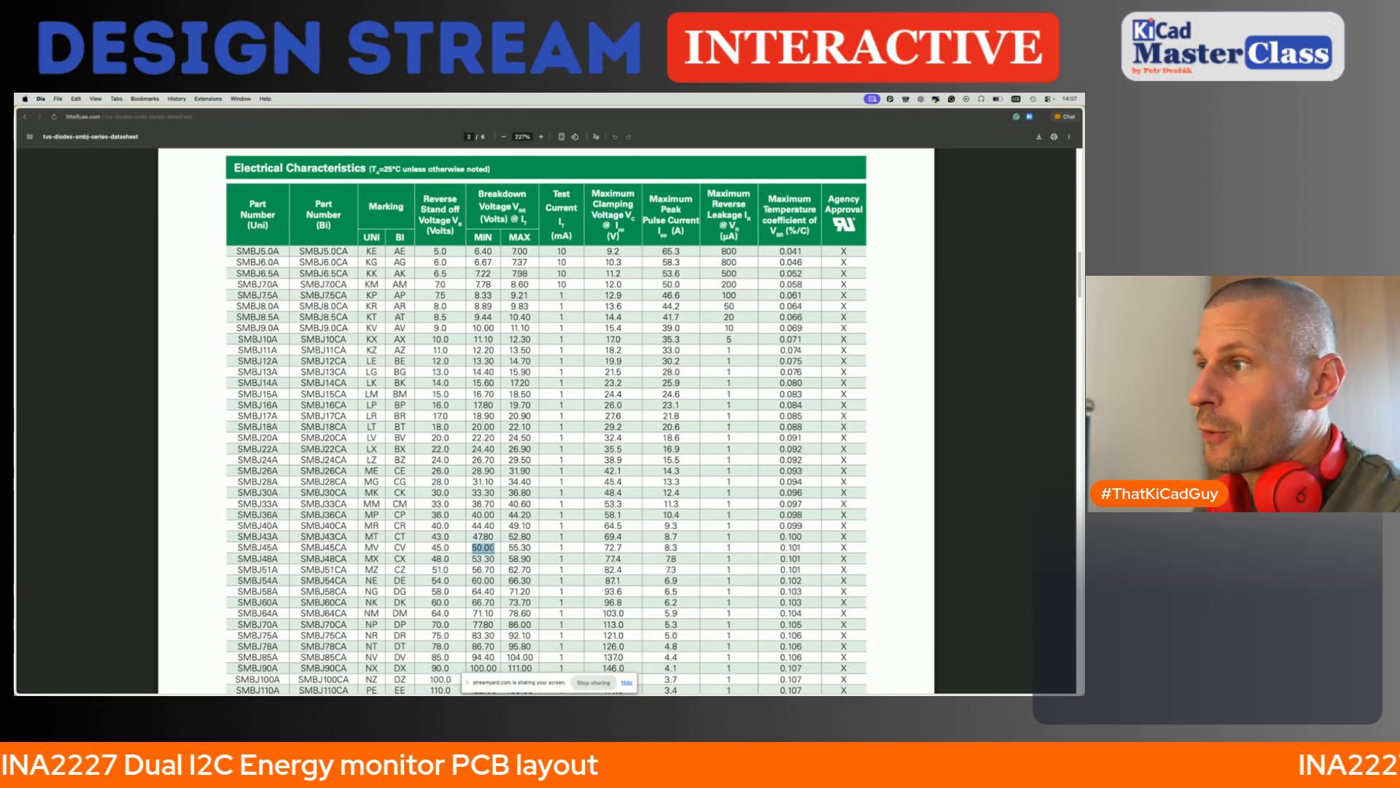
left_click_drag(238, 547, 299, 548)
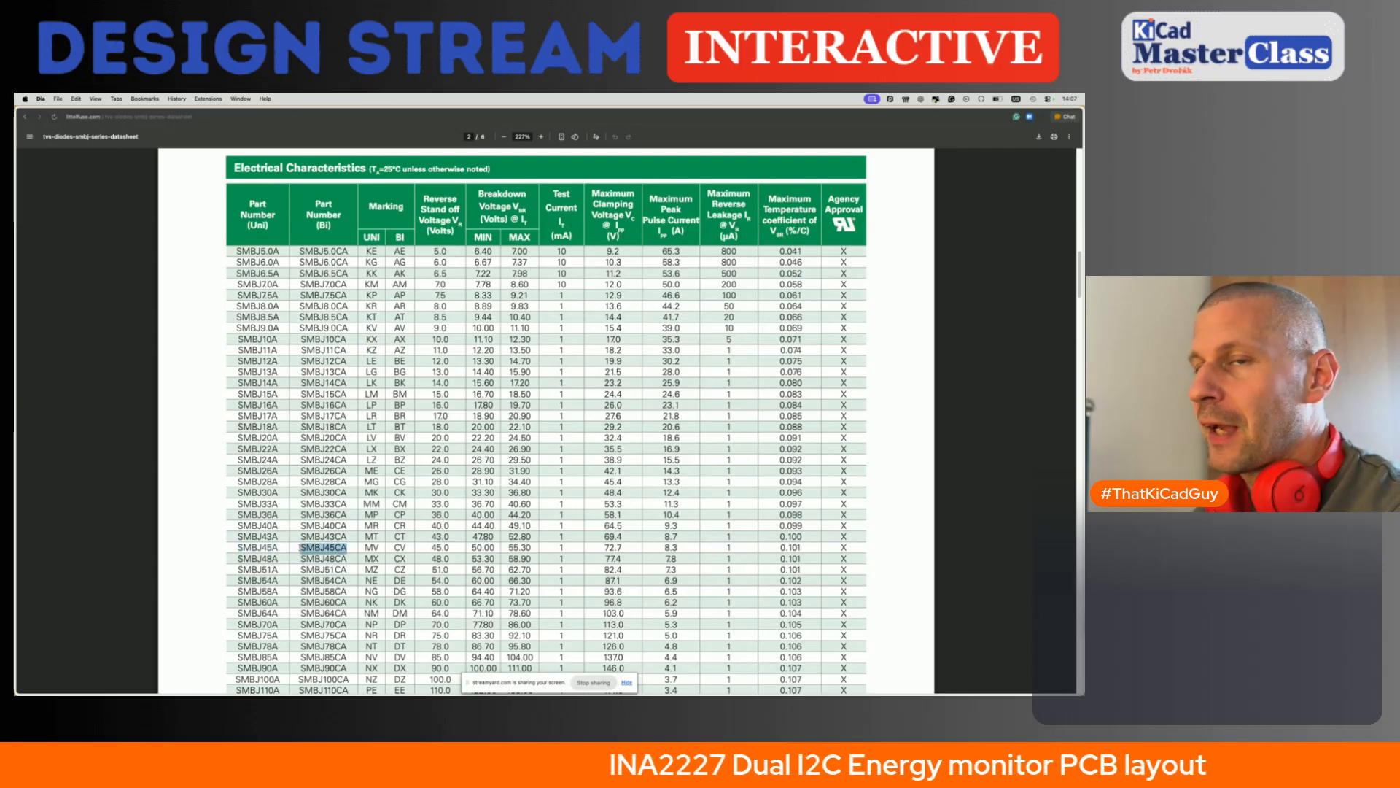
- Return to the schematic, save it, and open the Symbol Editor
key("super+Tab")
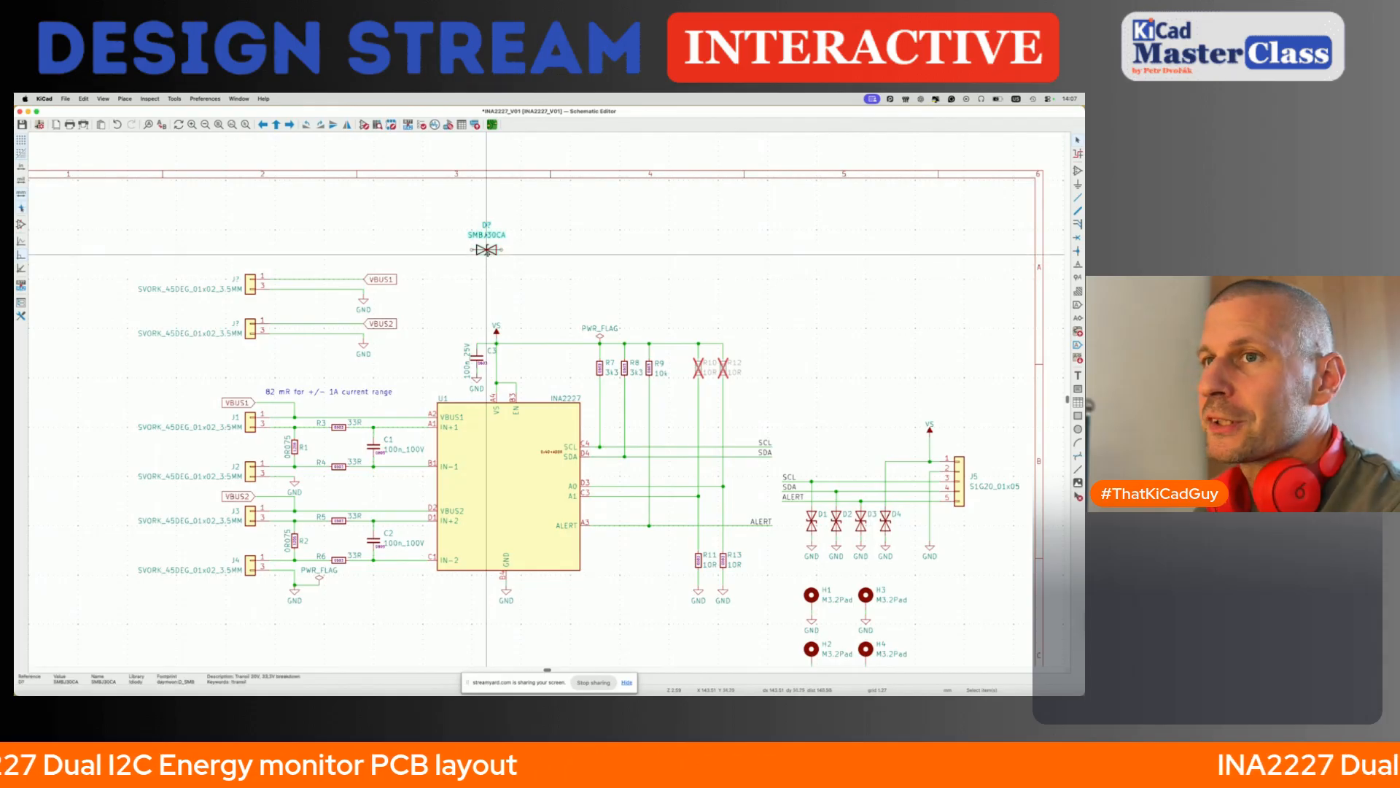
key("super+s")
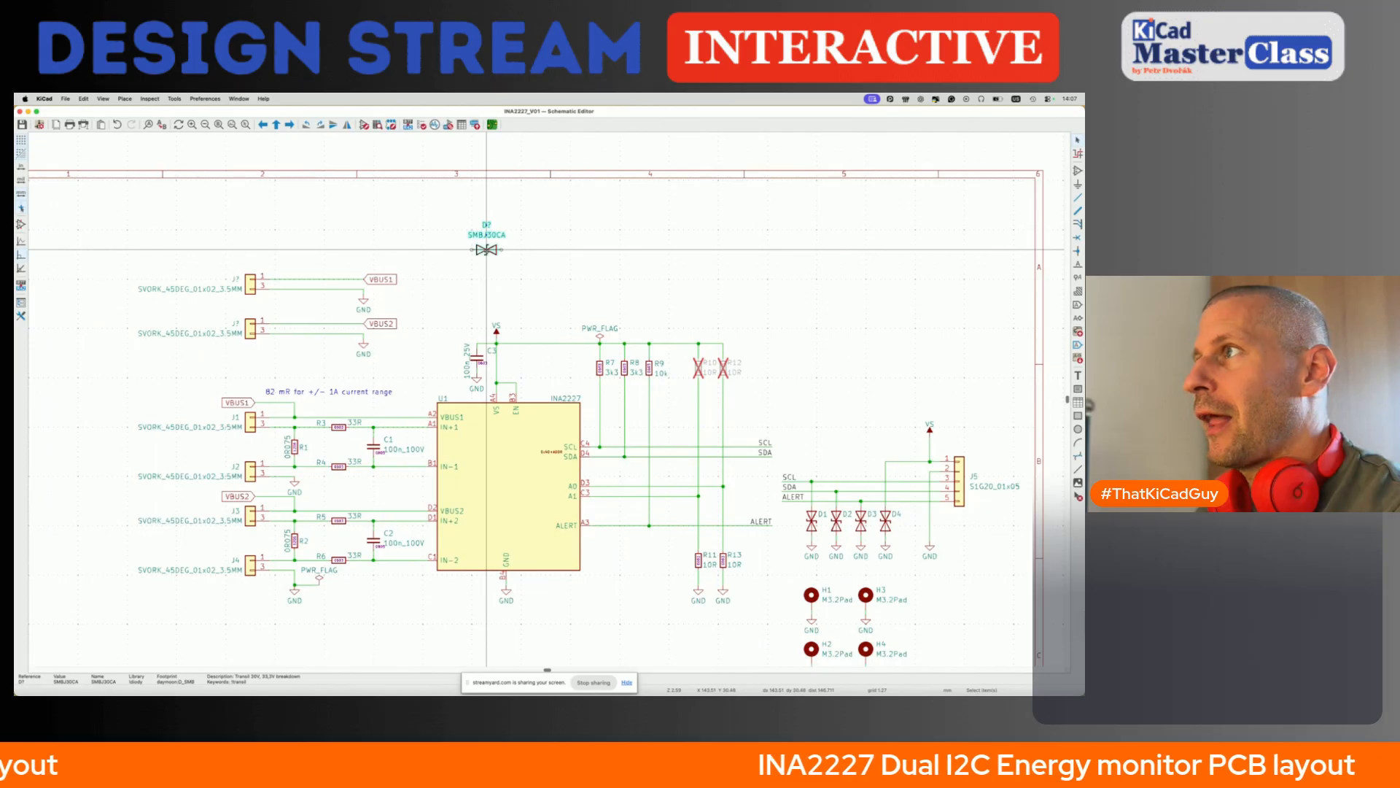
left_click(363, 127)
key("super+Tab")
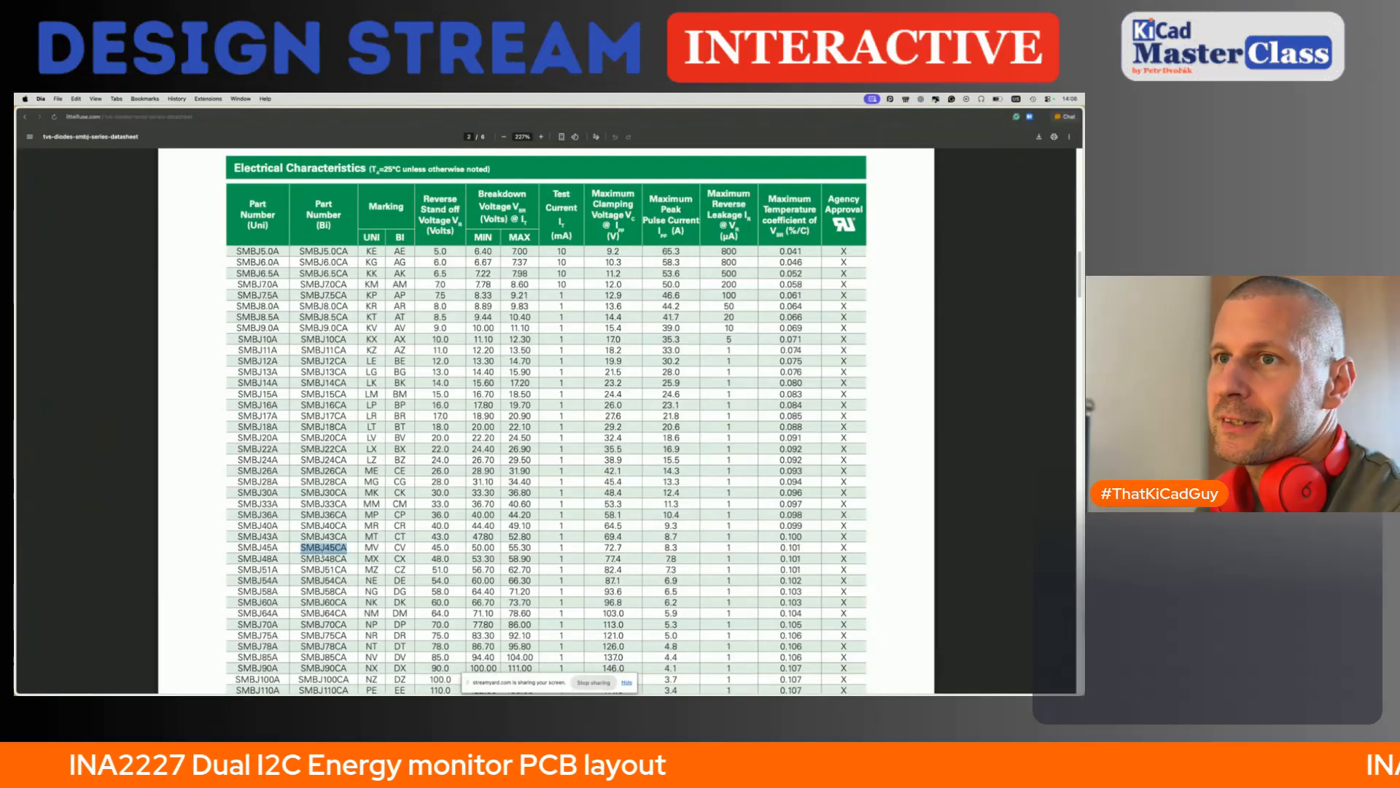
key("super+Tab")
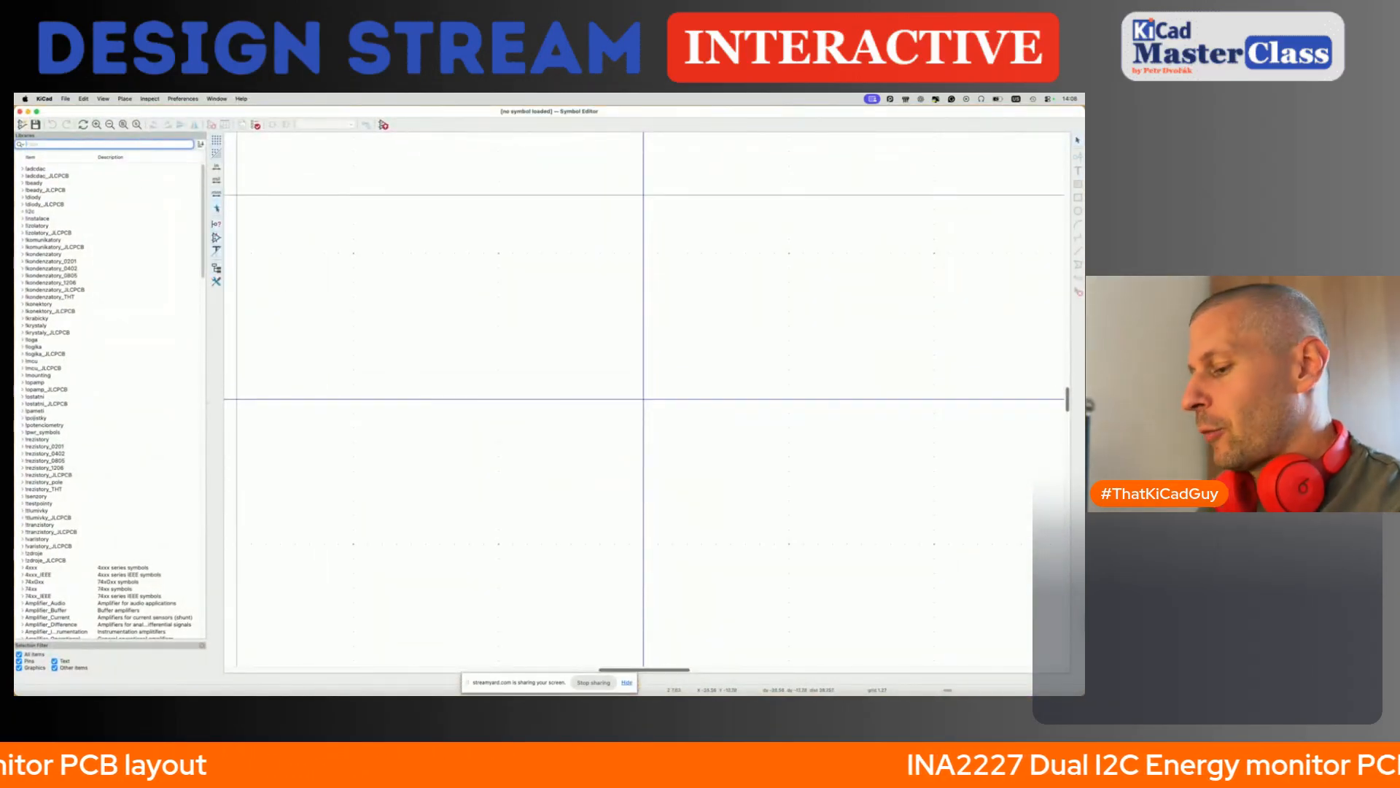
- Filter the symbol libraries for "trans" and save a copy of SMAJ30CA as SMAJ45CA in the same library
type("ltrans")
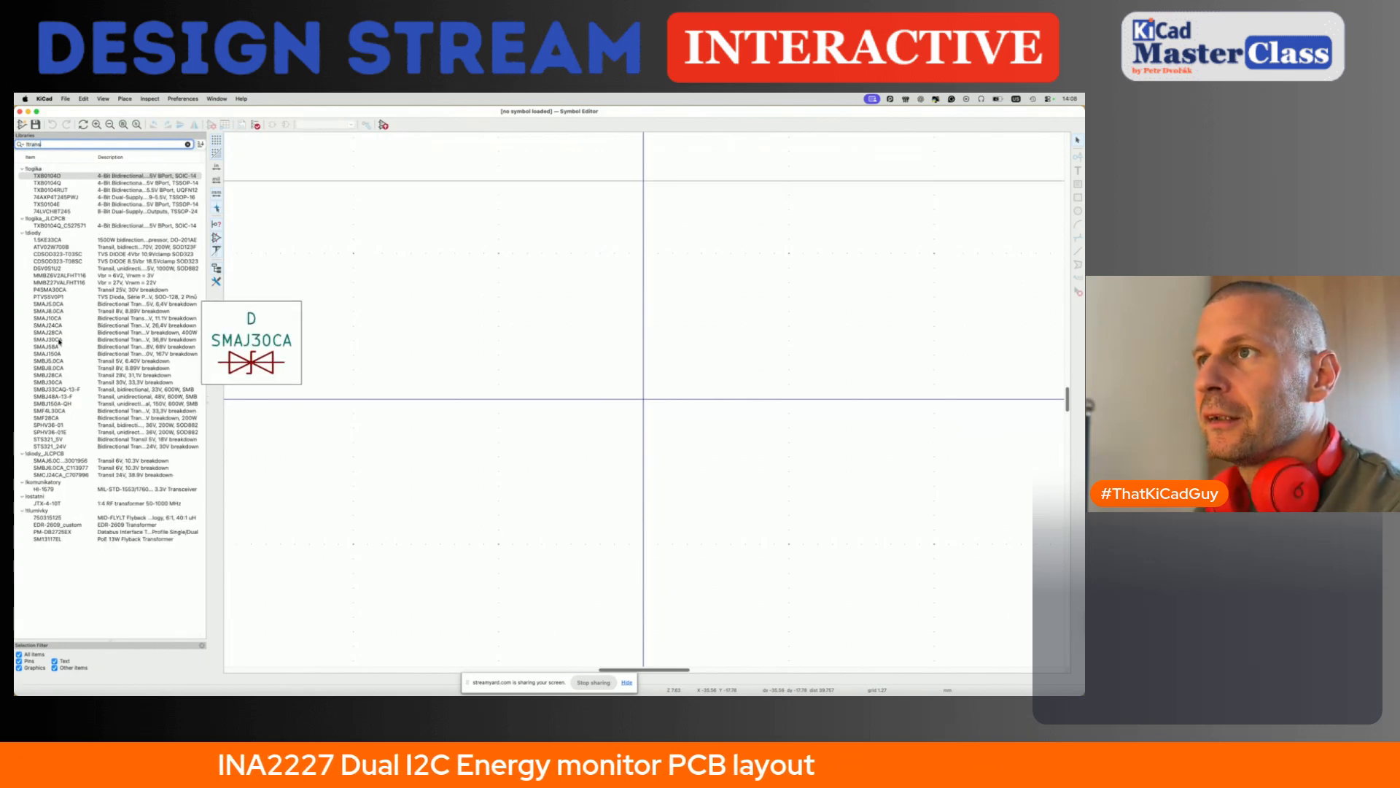
right_click(59, 339)
left_click(78, 404)
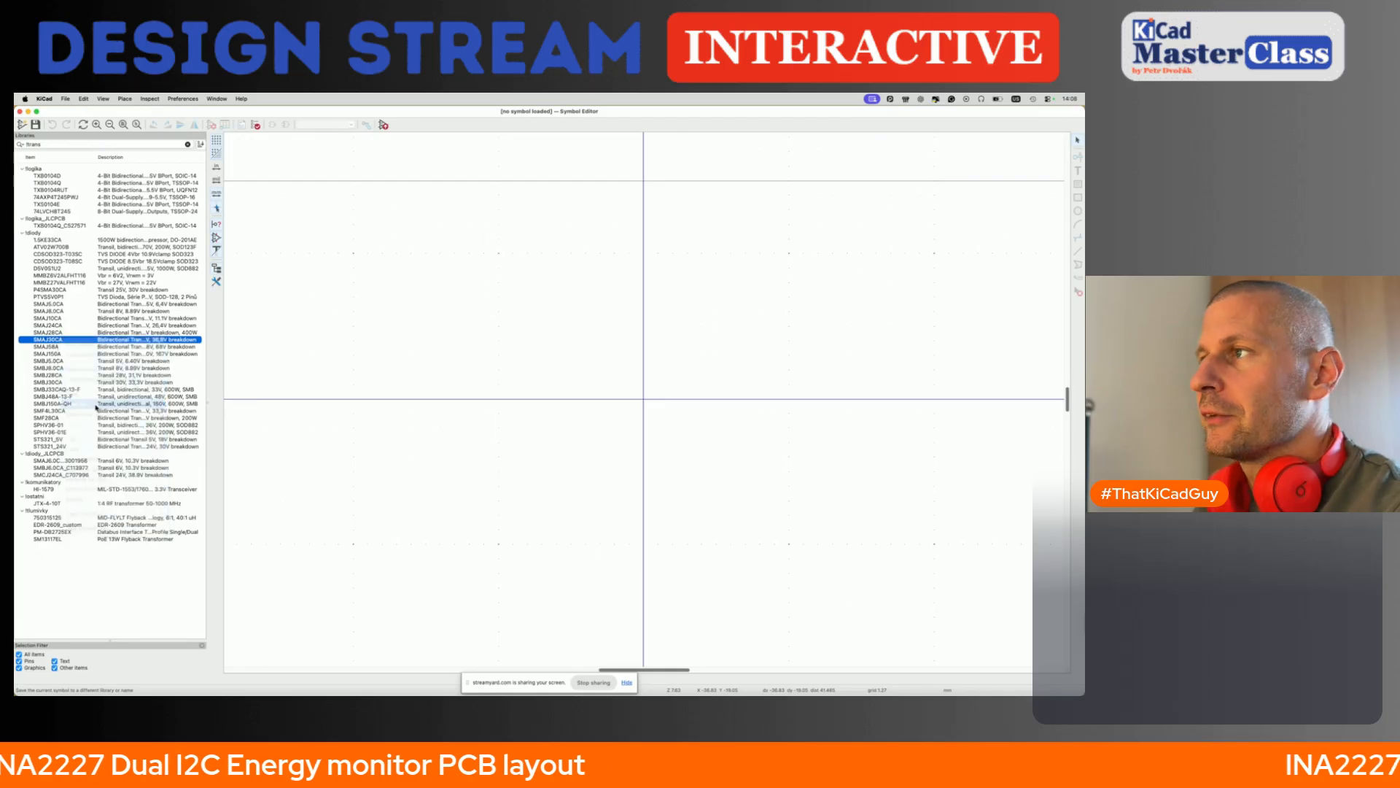
key("Right")
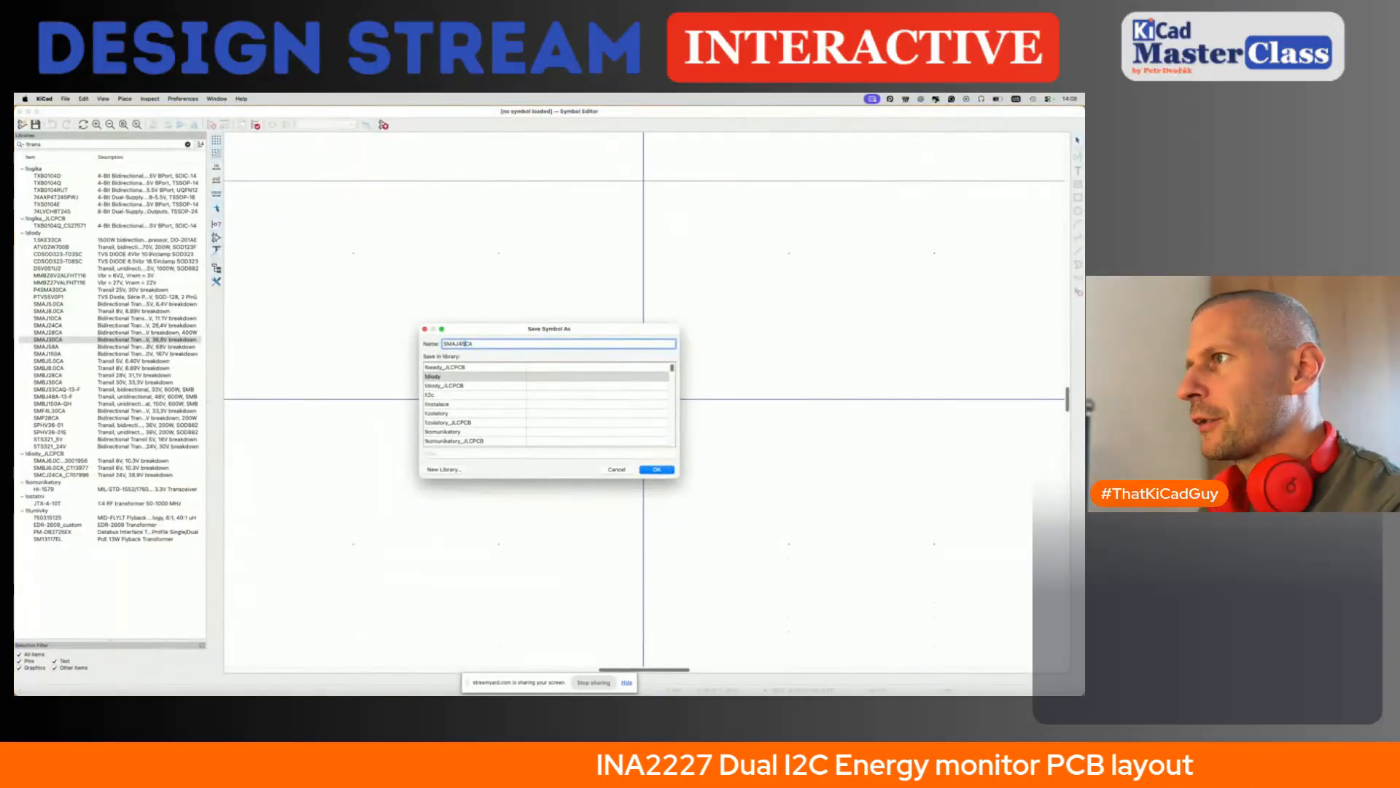
left_click(656, 469)
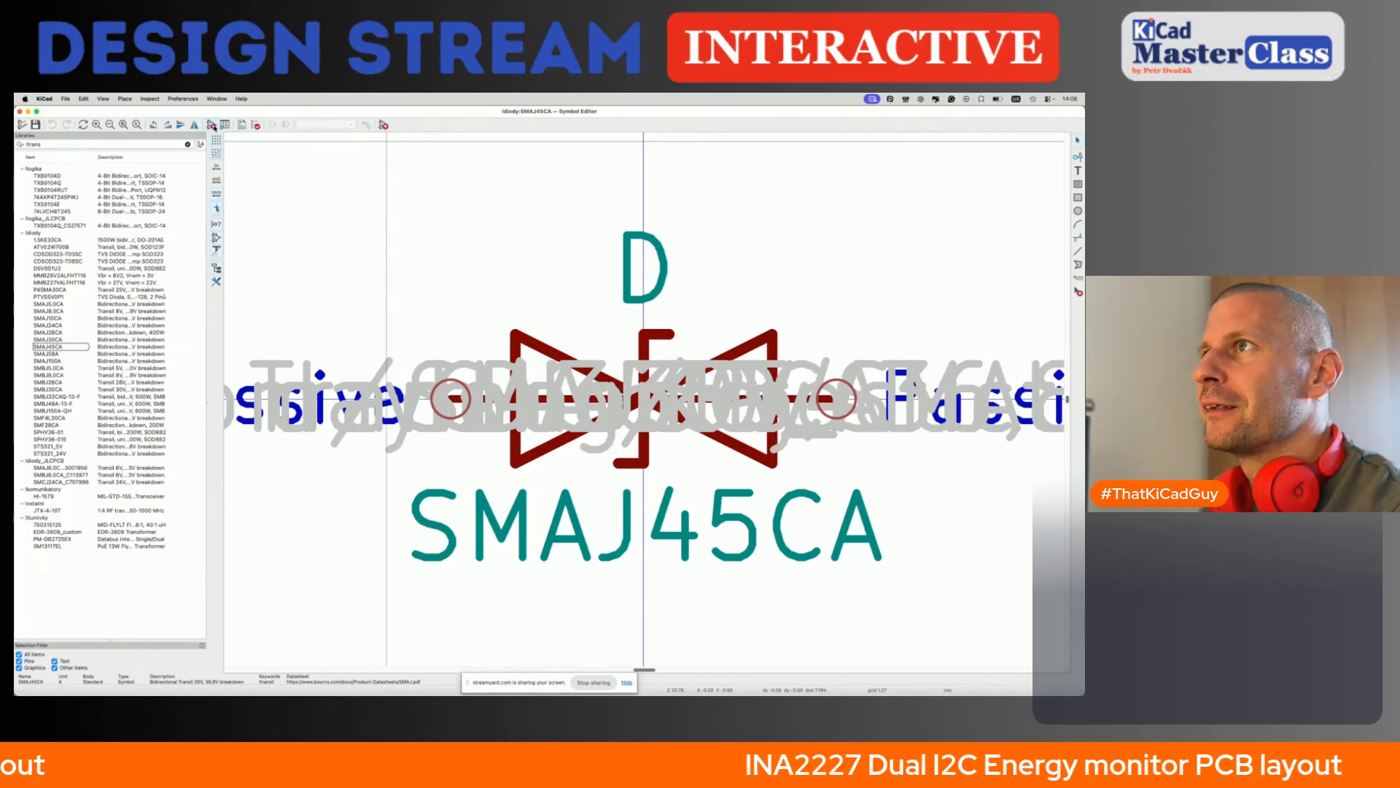
- Open the library symbol properties of SMAJ45CA and set the Transil voltage in its description to 45V
left_click(211, 125)
left_click(351, 296)
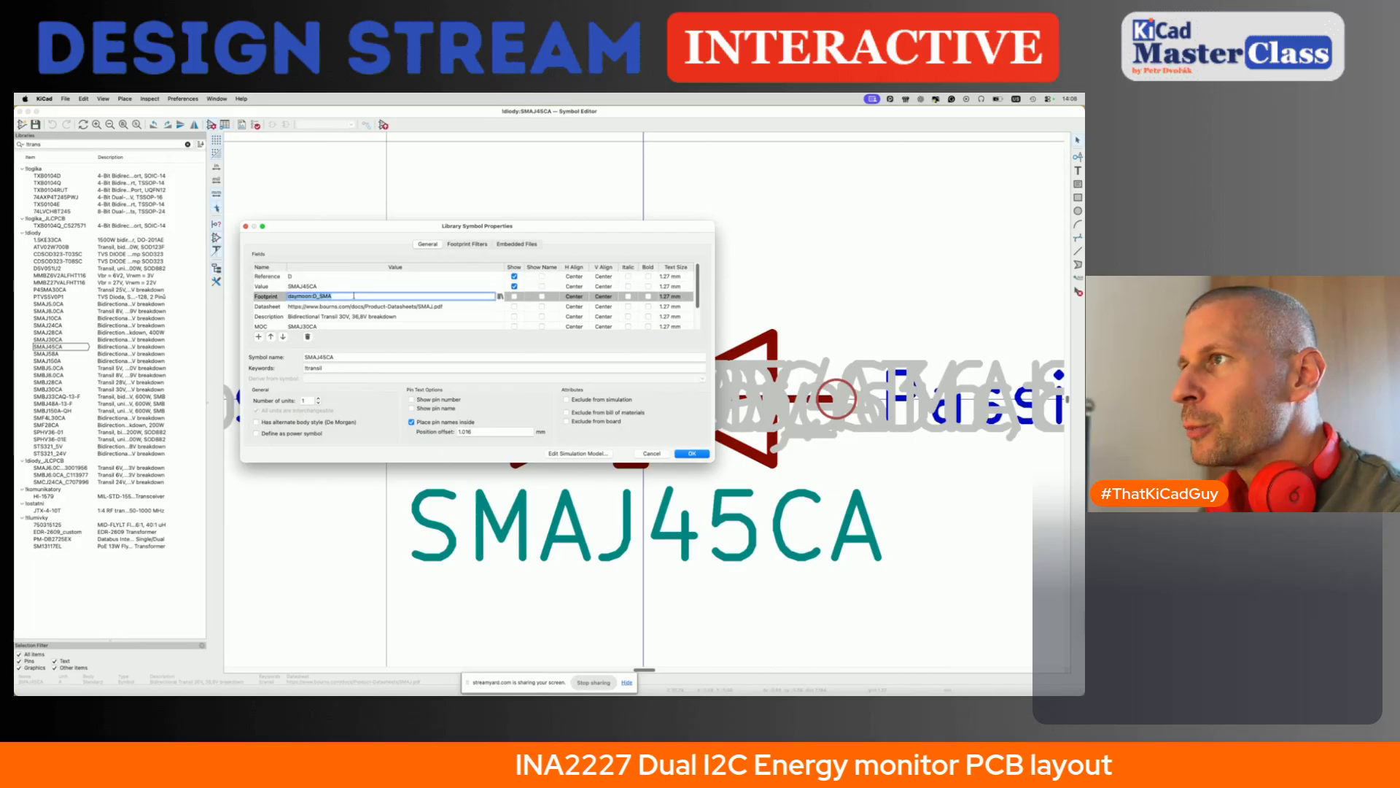
left_click(385, 309)
left_click(379, 318)
left_click(346, 316)
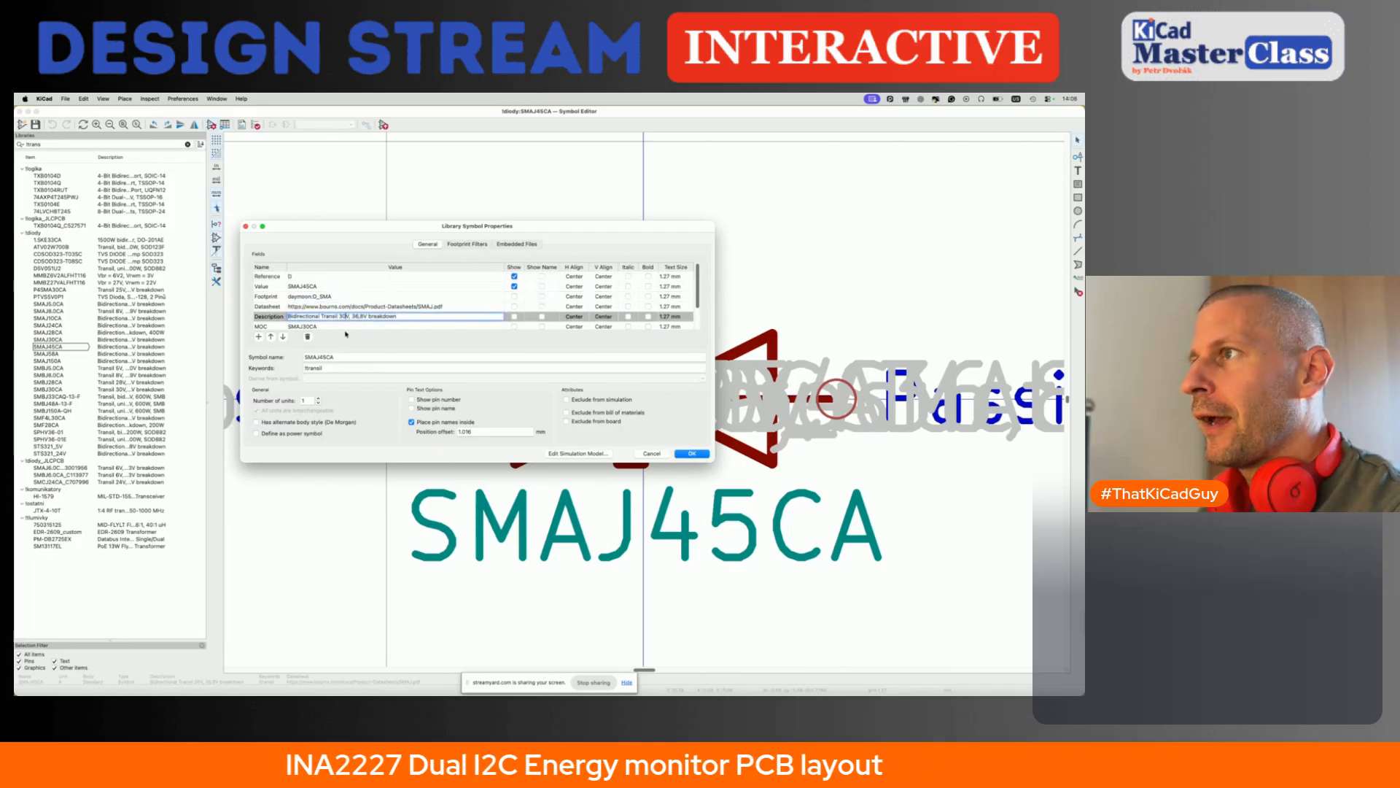
key("BackSpace")
key("BackSpace")
type("45")
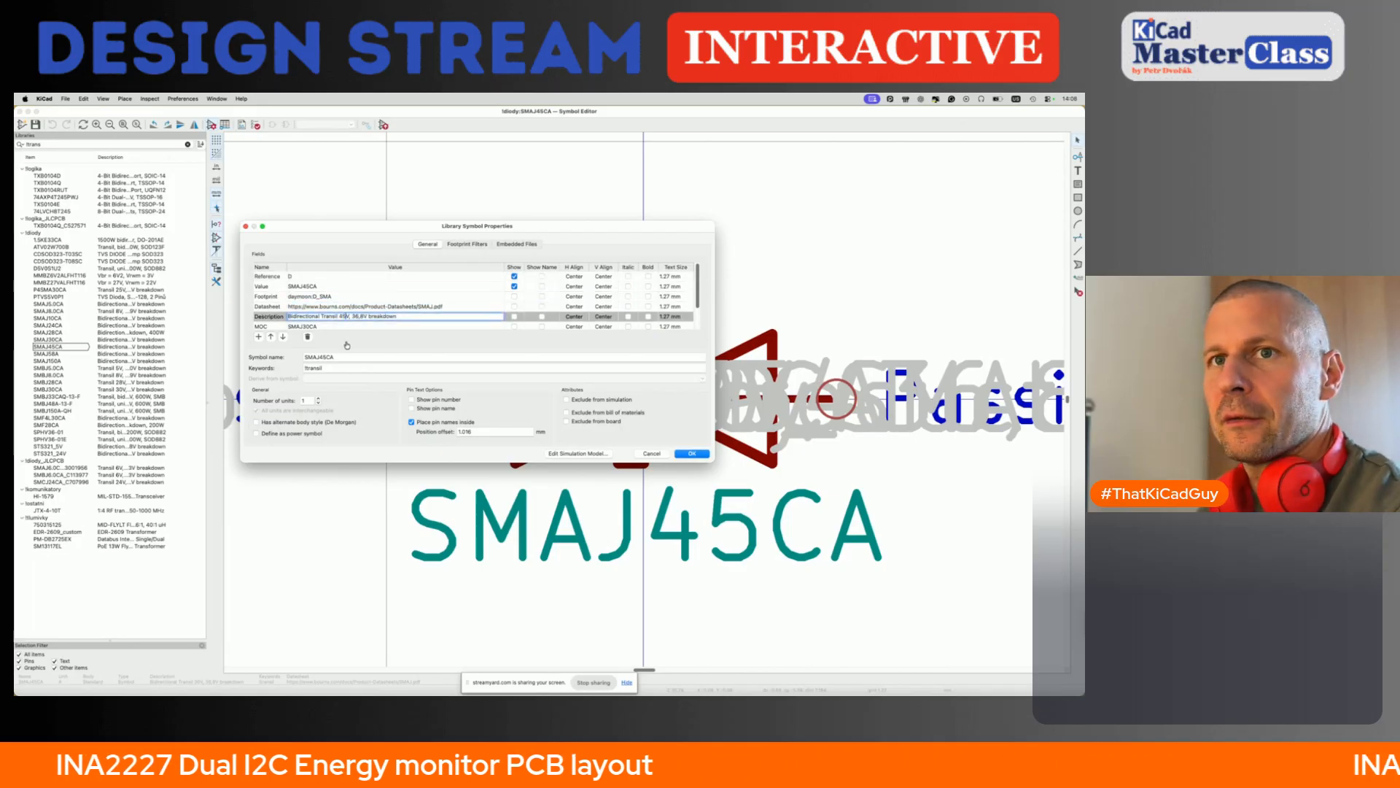
- Look up the SMBJ45CA minimum breakdown voltage in the datasheet and set the breakdown value in the symbol's description to 50.0
key("super+Tab")
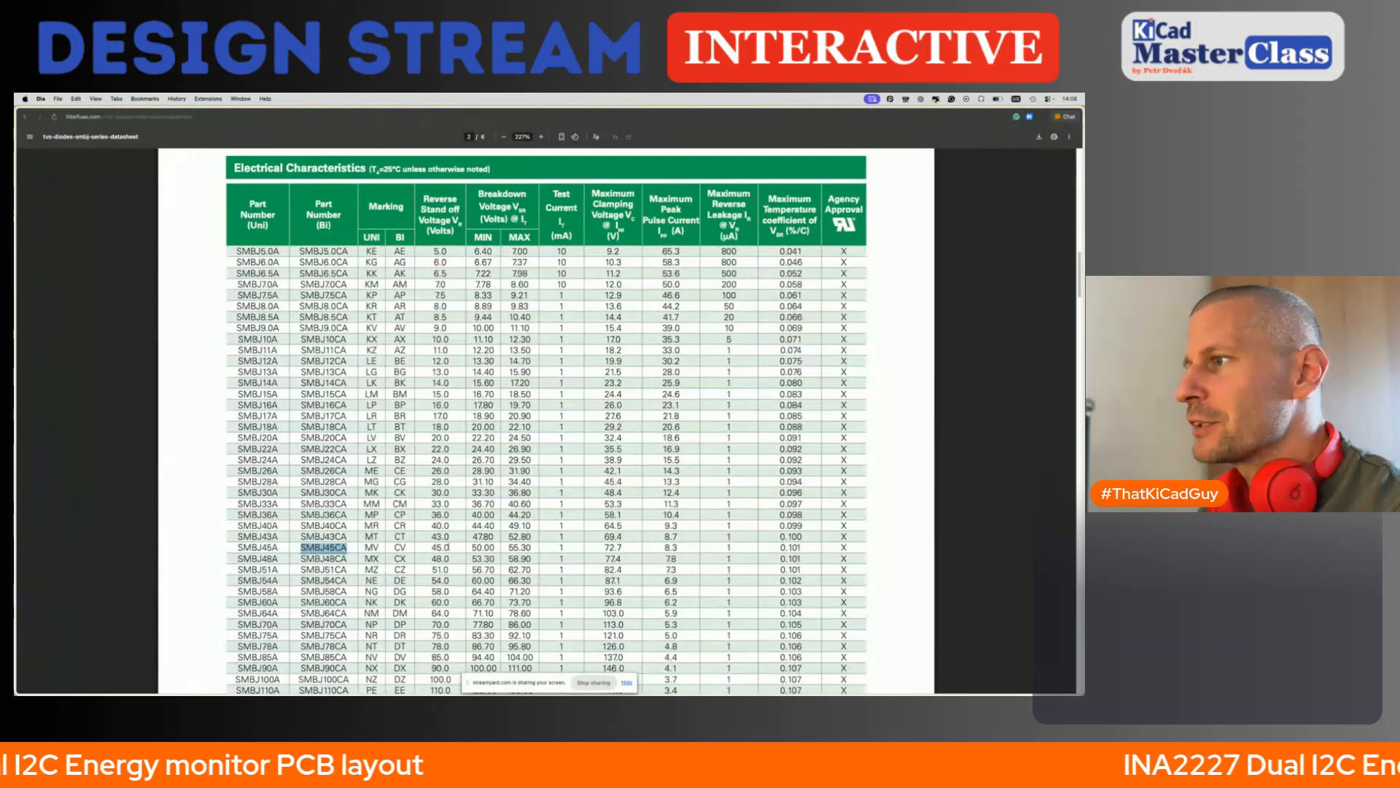
left_click_drag(472, 547, 496, 547)
key("super+Tab")
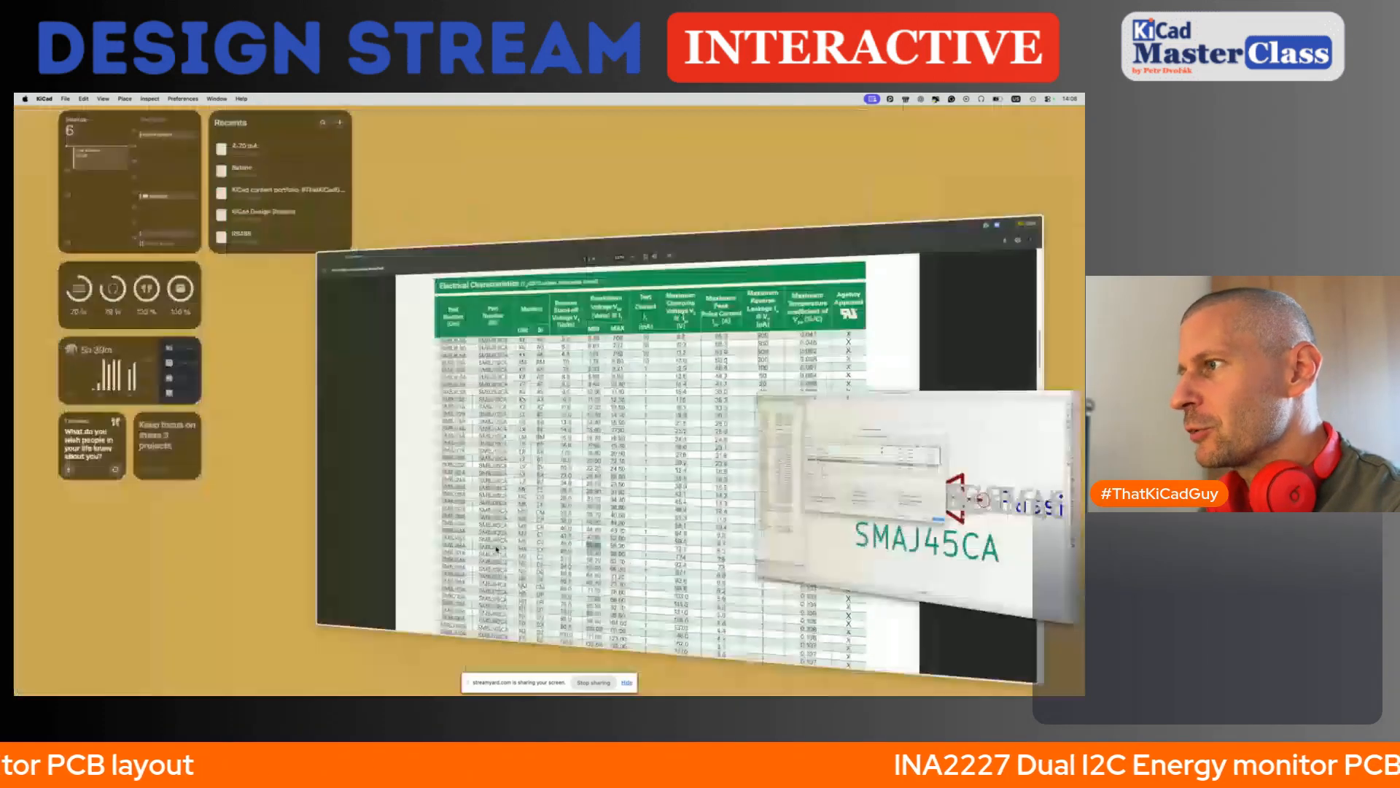
left_click(370, 317)
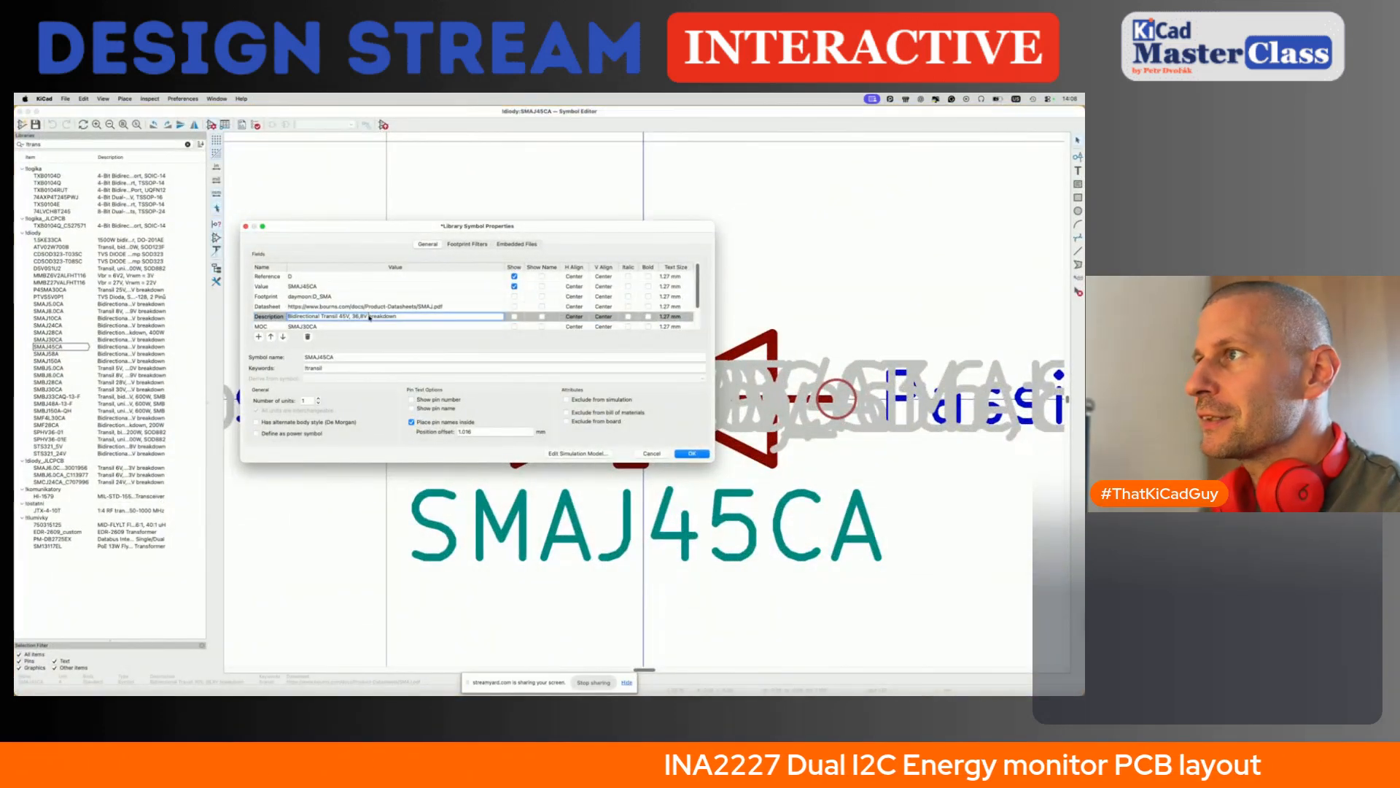
key("BackSpace")
key("BackSpace")
key("BackSpace")
key("BackSpace")
key("BackSpace")
type("50.")
key("BackSpace")
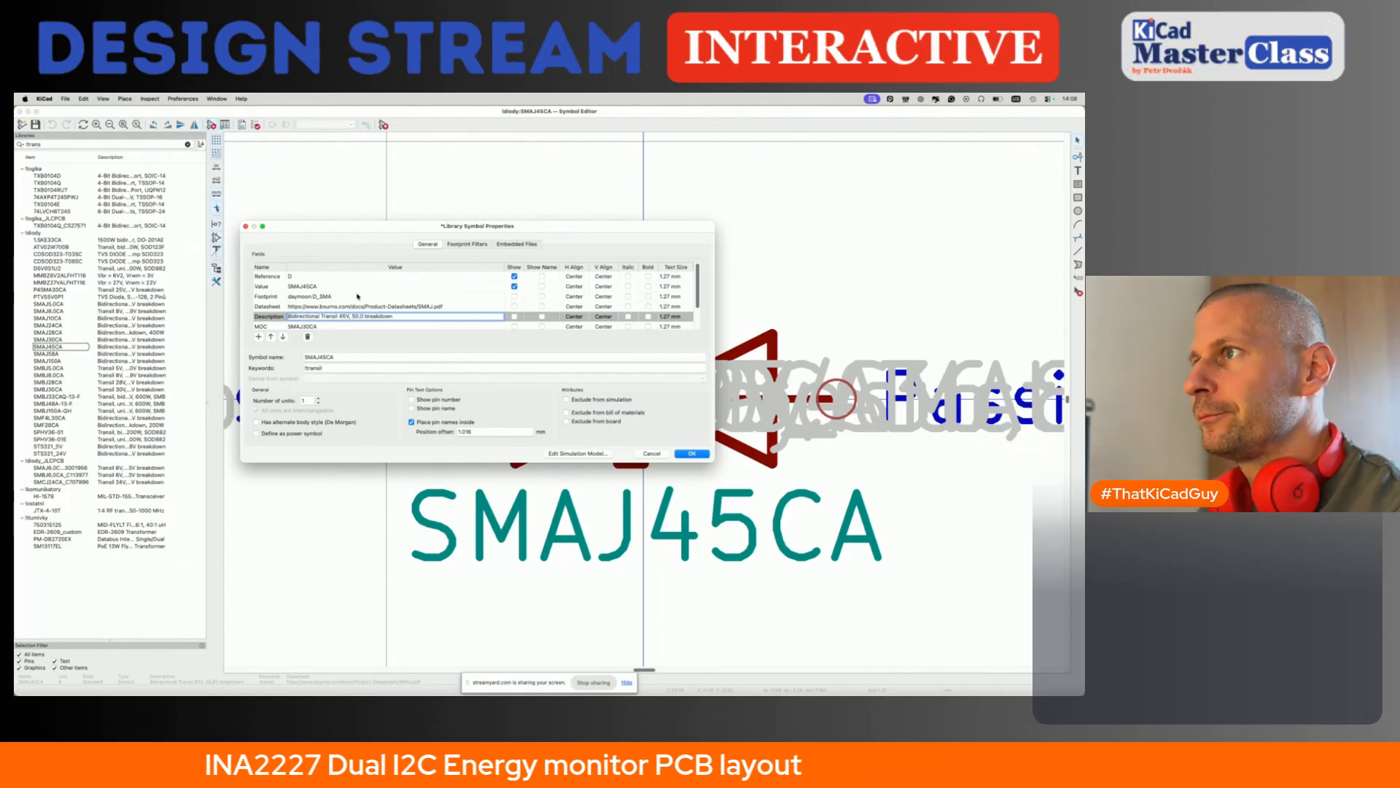
- Set the symbol's MOC field to SMAJ45CA and clear its JLCPCB field
scroll(351, 299, "down", 3)
double_click(313, 302)
left_click(312, 302)
key("BackSpace")
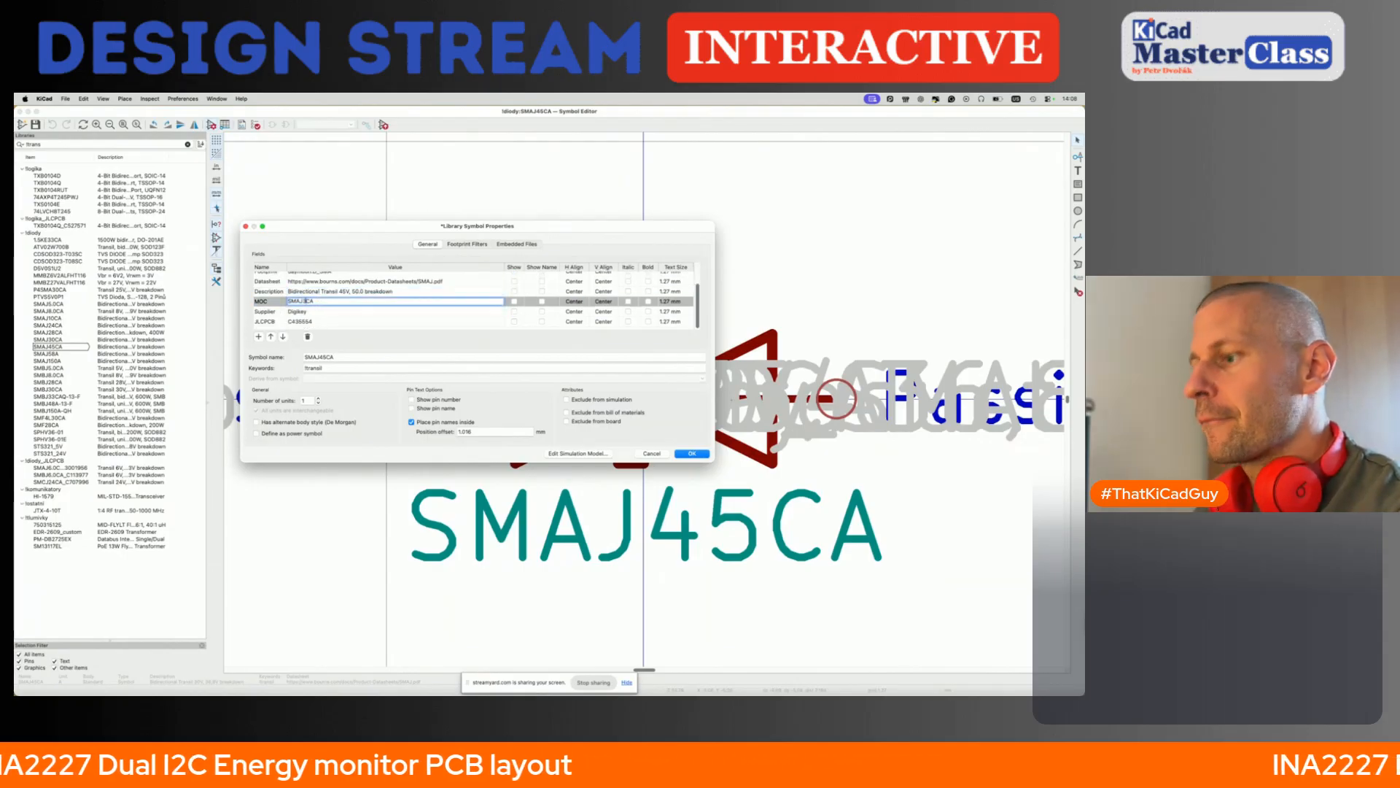
double_click(312, 321)
key("BackSpace")
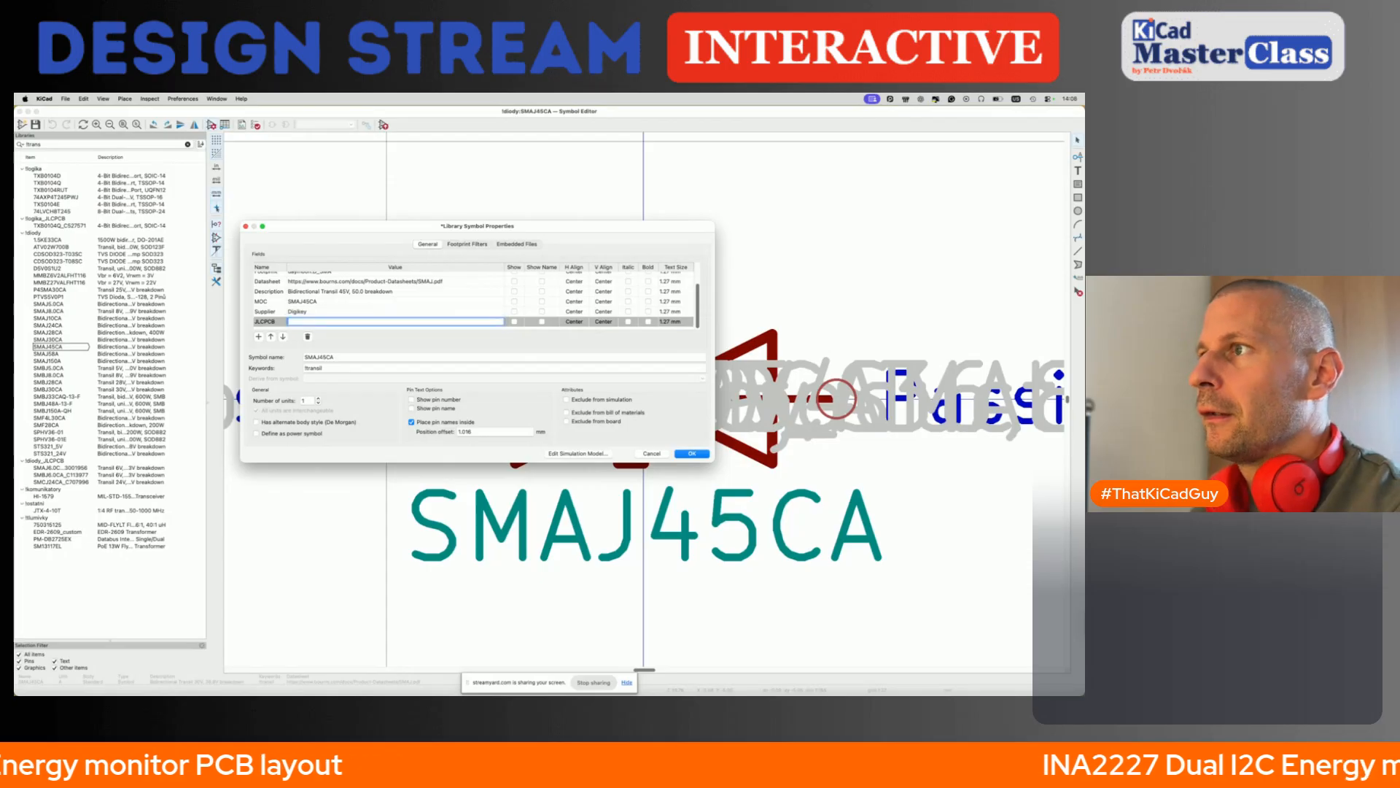
- Open the JLCPCB assembly parts library in a new browser tab and search it for SMAJ45CA
key("super+Tab")
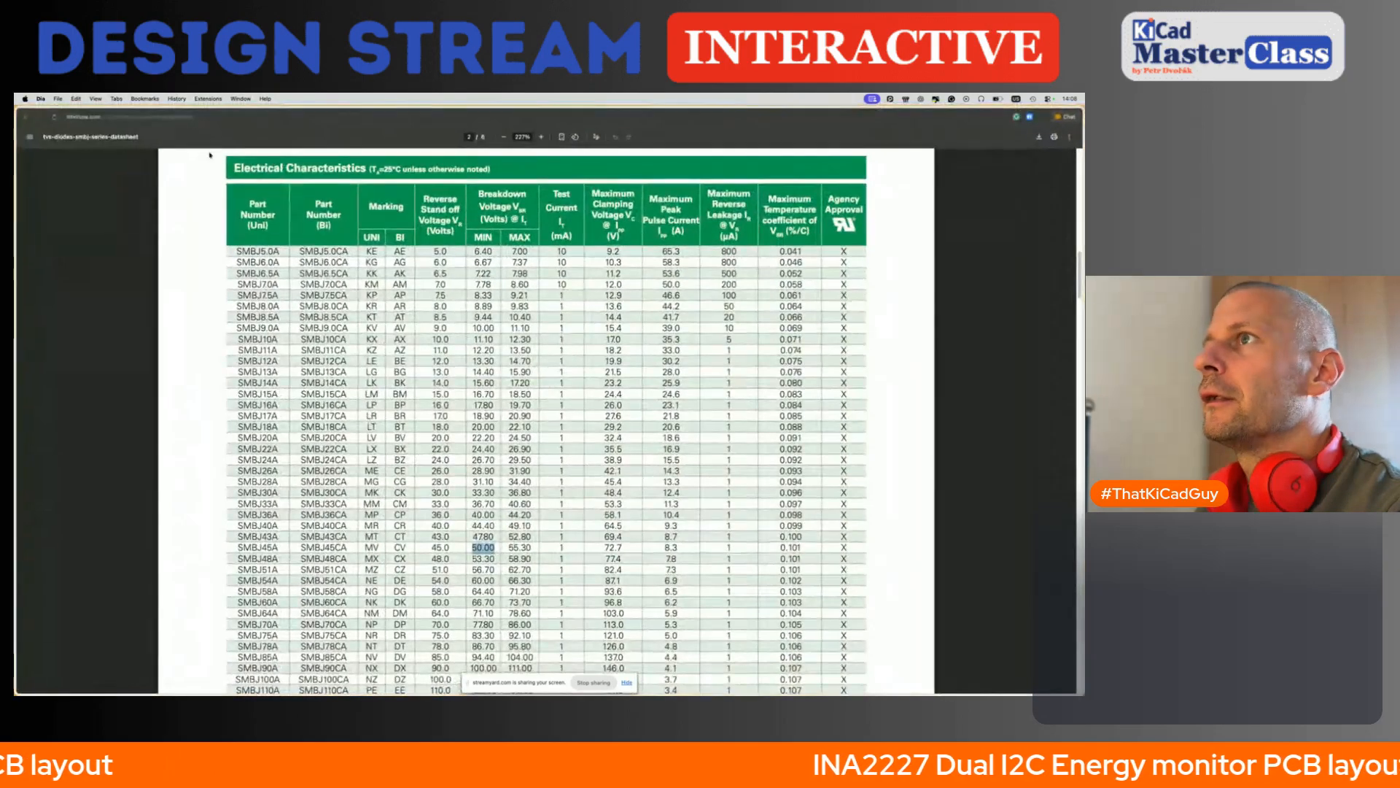
key("super+t")
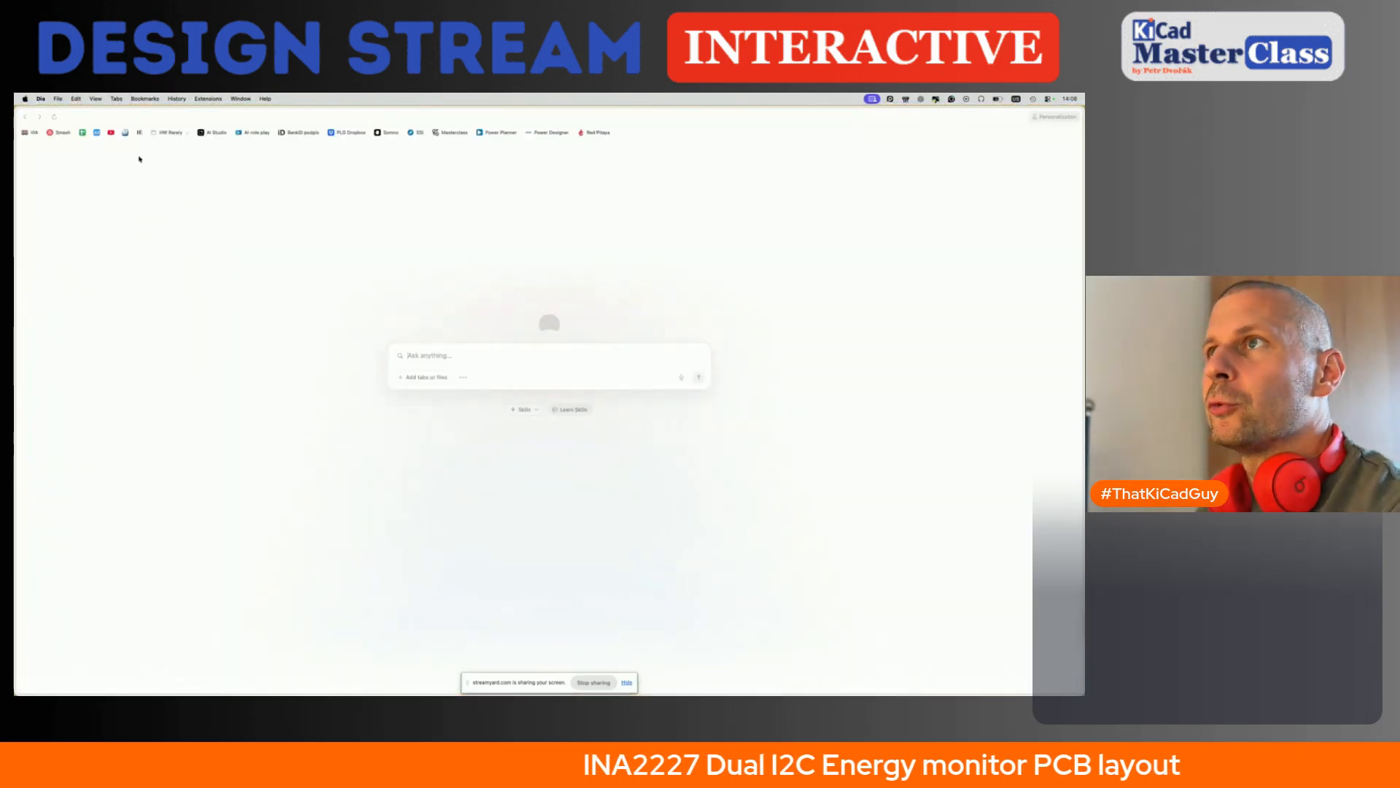
left_click(83, 132)
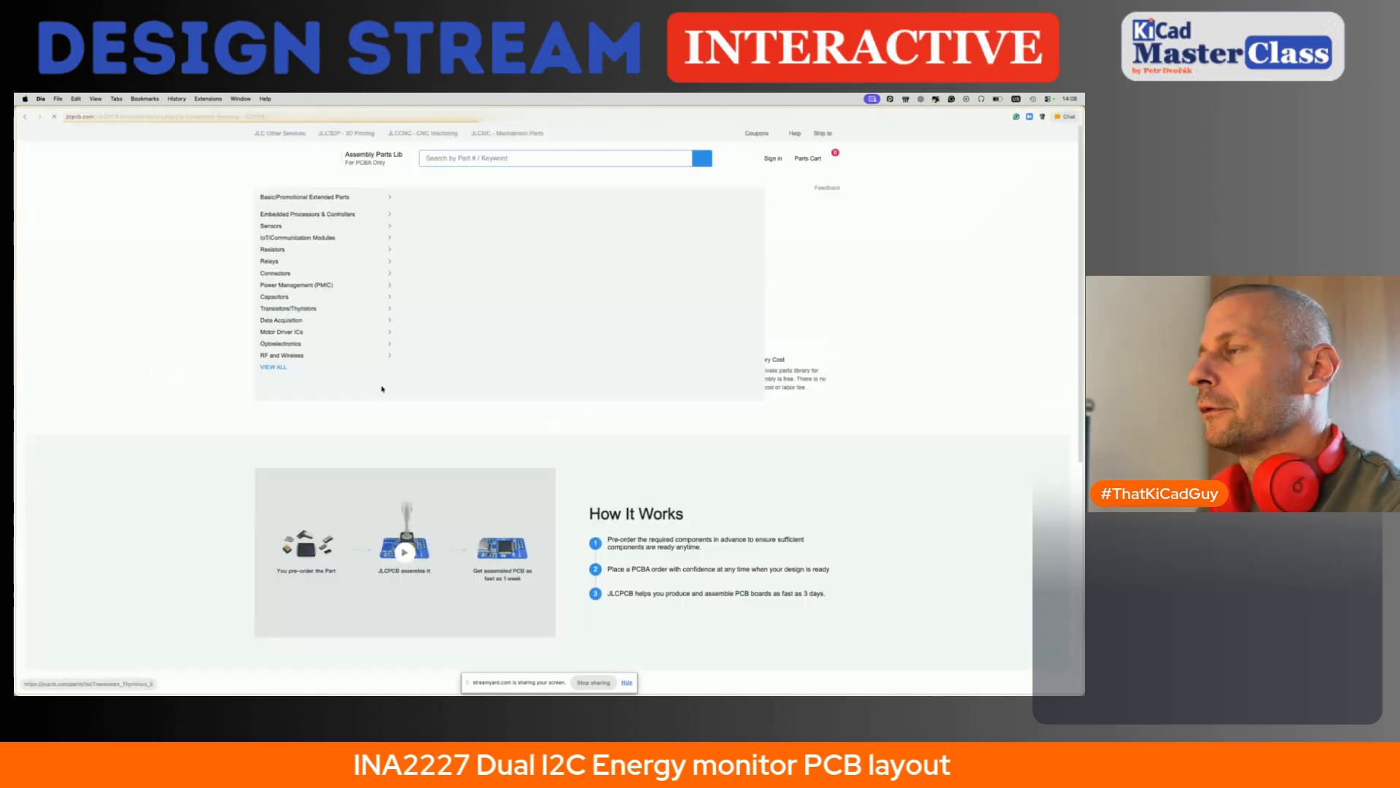
key("super+Tab")
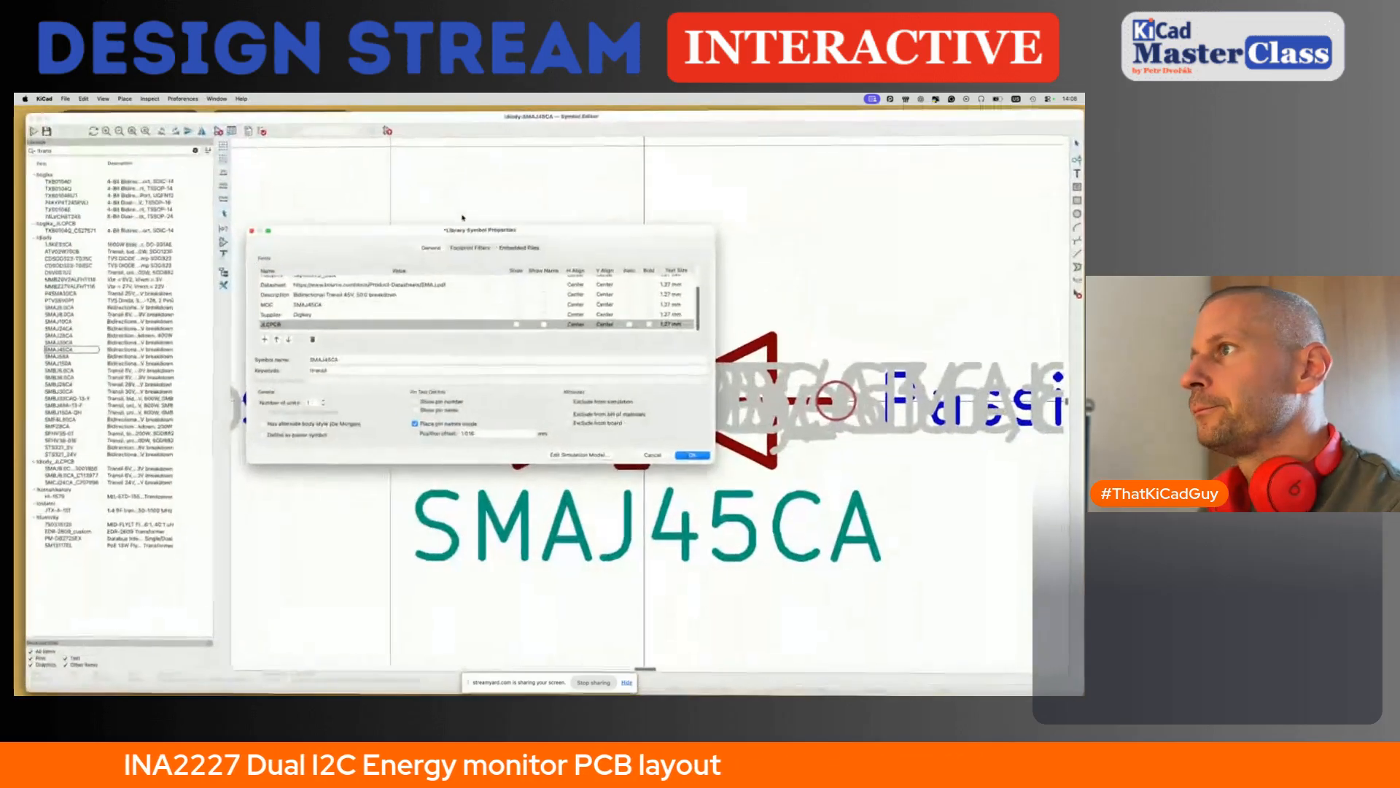
double_click(310, 310)
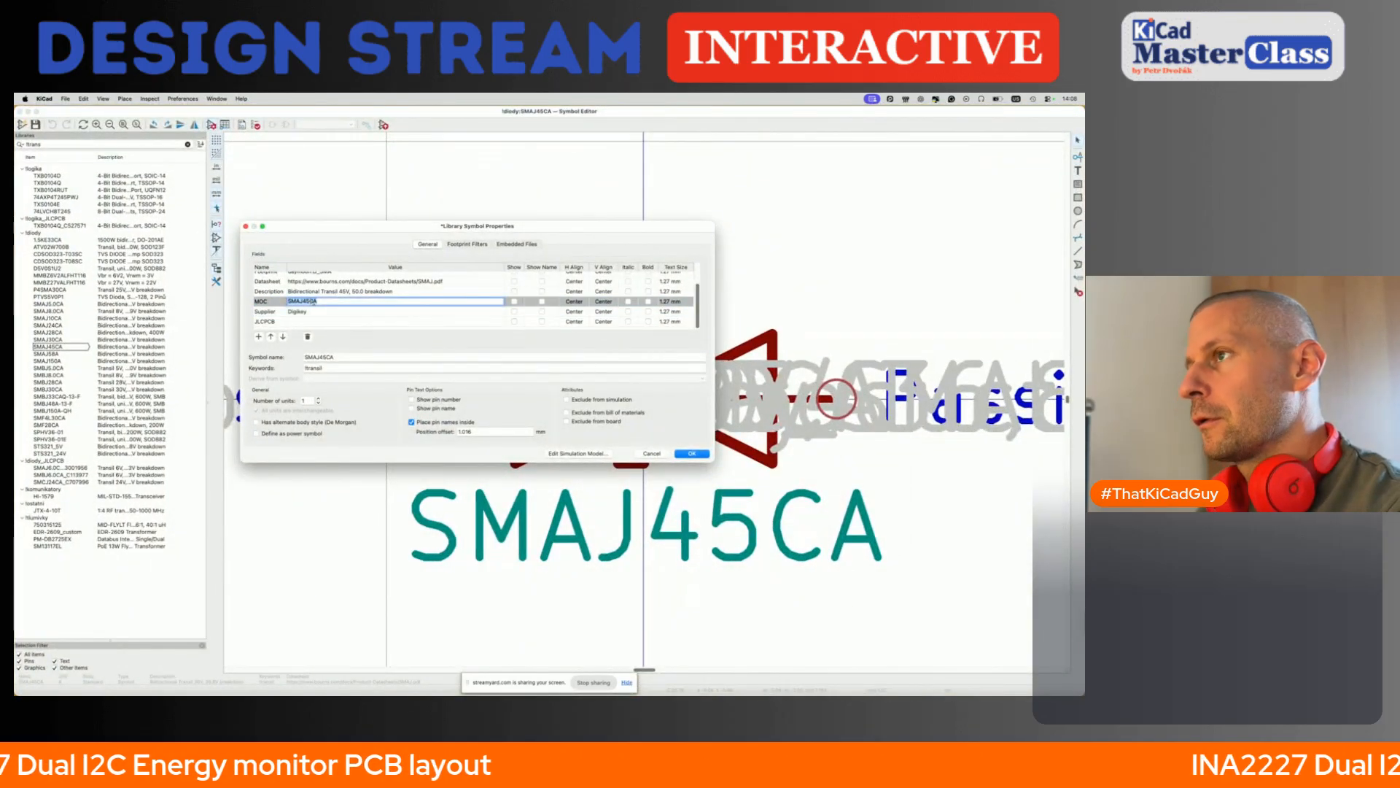
key("super+Tab")
left_click(467, 159)
key("super+v")
key("Return")
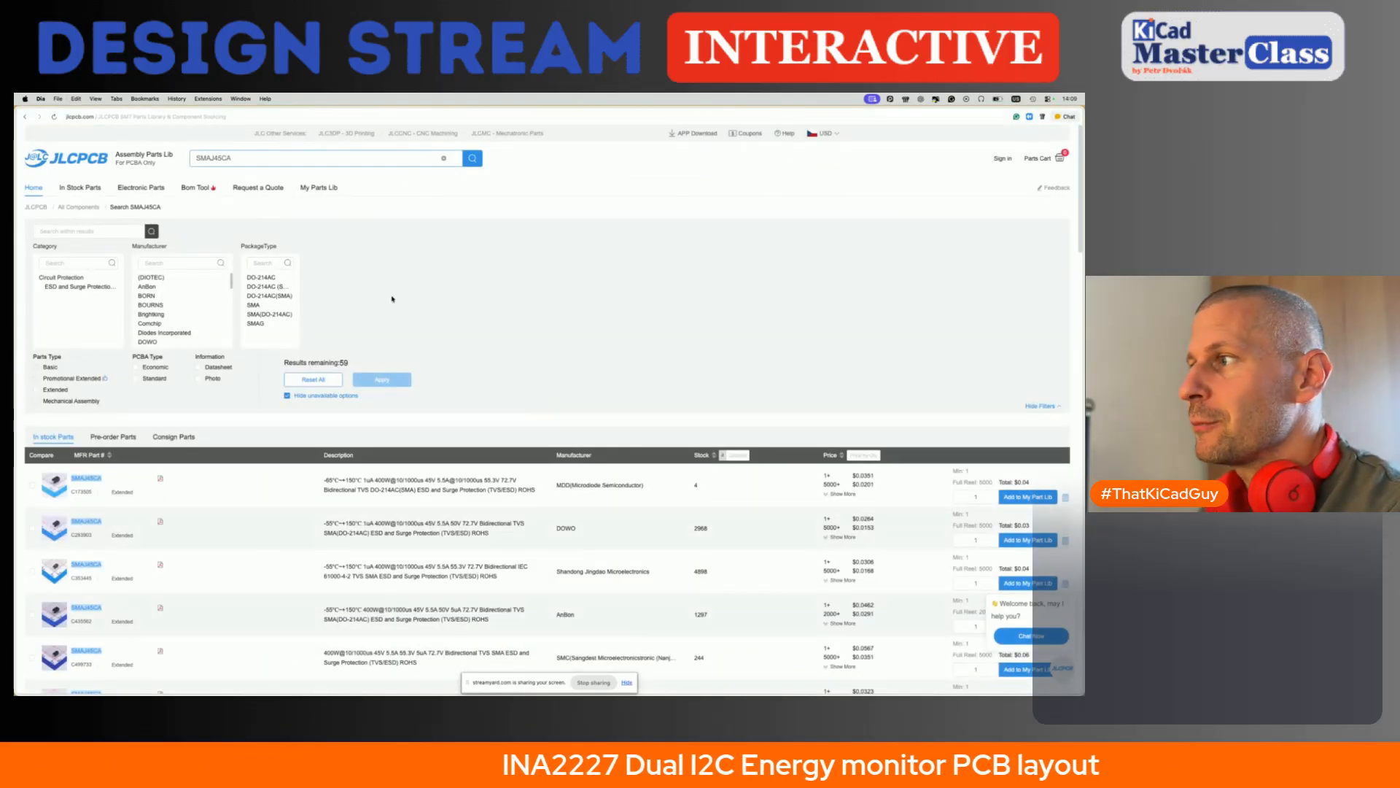
- Copy part number C353445 of the Shandong Jingdao SMAJ45CA from the search results into the symbol's JLCPCB field
scroll(519, 519, "down", 1)
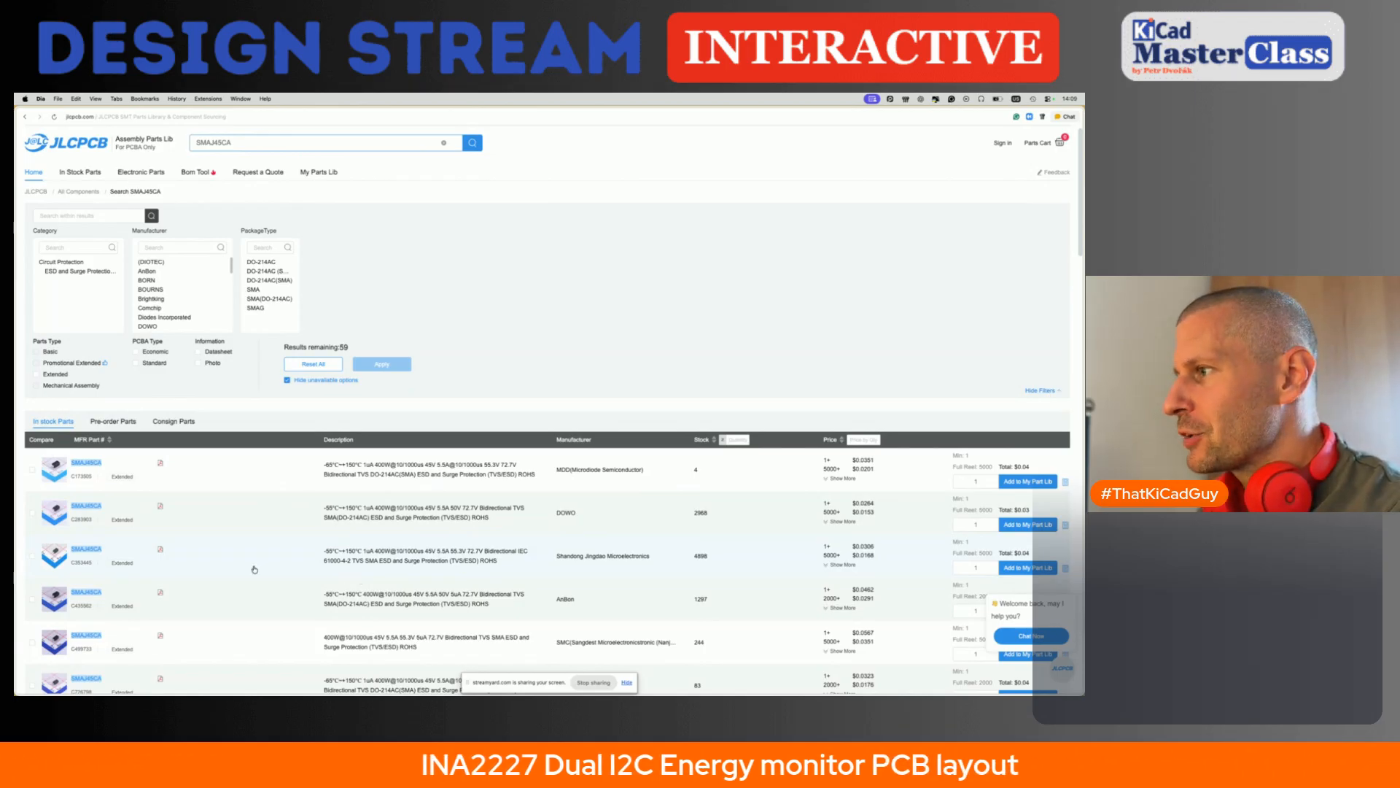
left_click_drag(72, 565, 96, 566)
key("super+c")
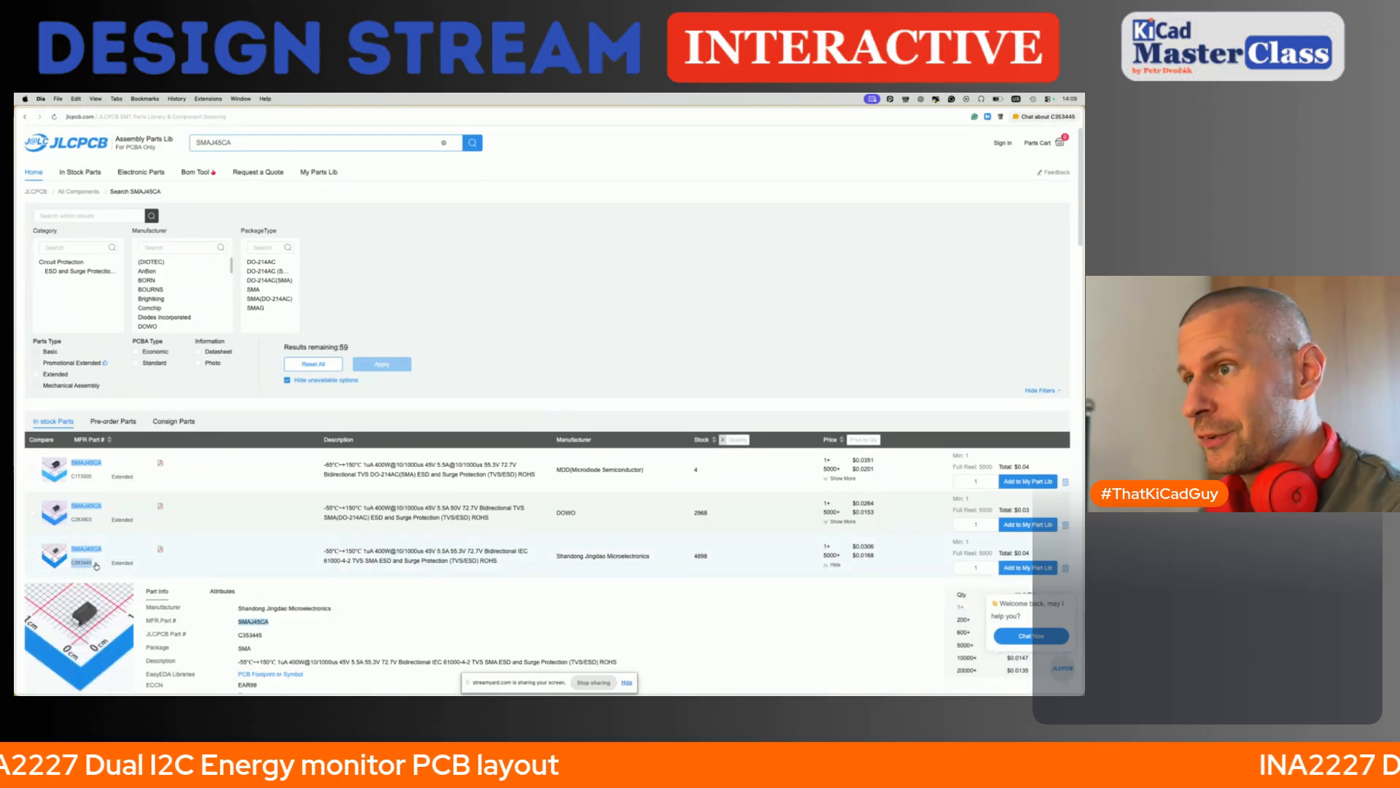
key("super+Tab")
double_click(348, 321)
key("super+v")
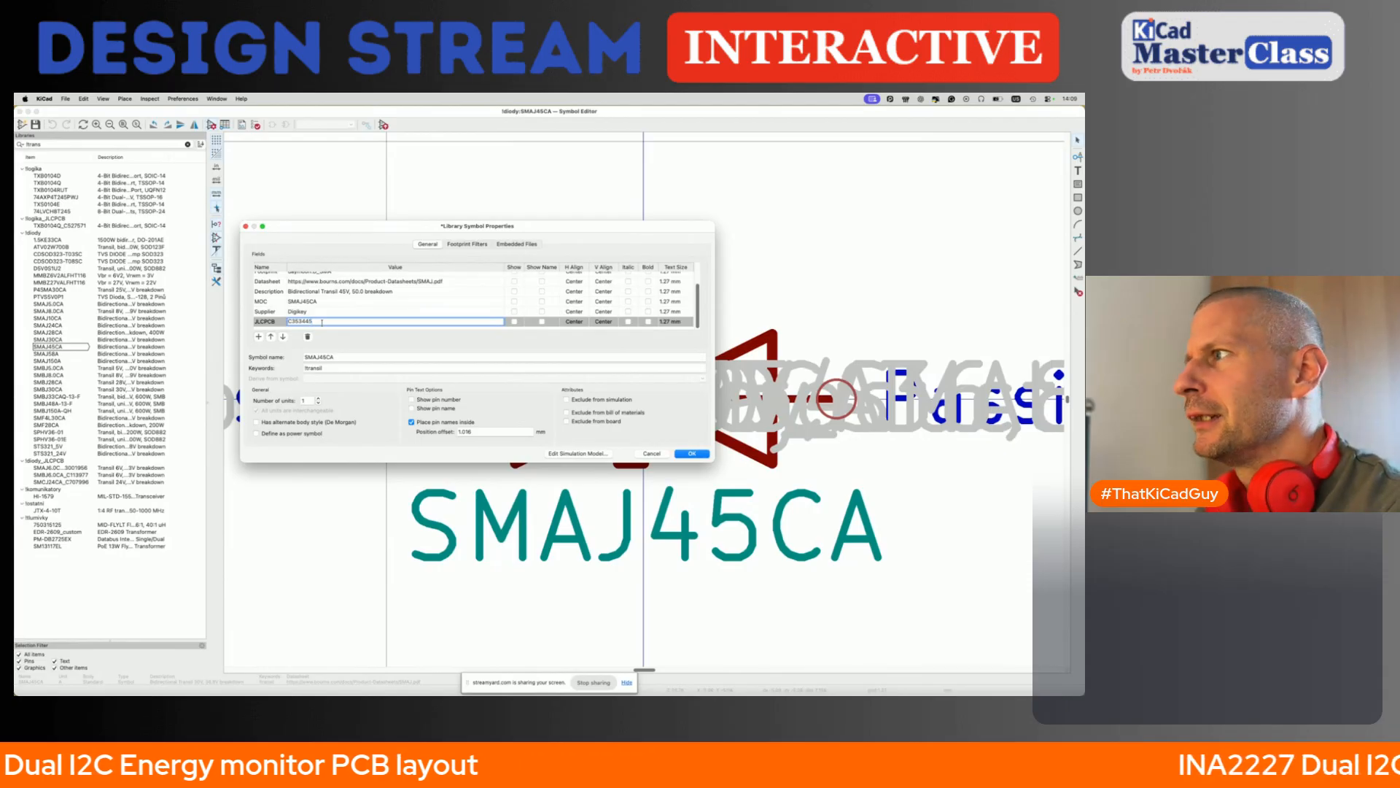
- Apply the SMAJ45CA symbol properties and save the library symbol
scroll(360, 299, "up", 3)
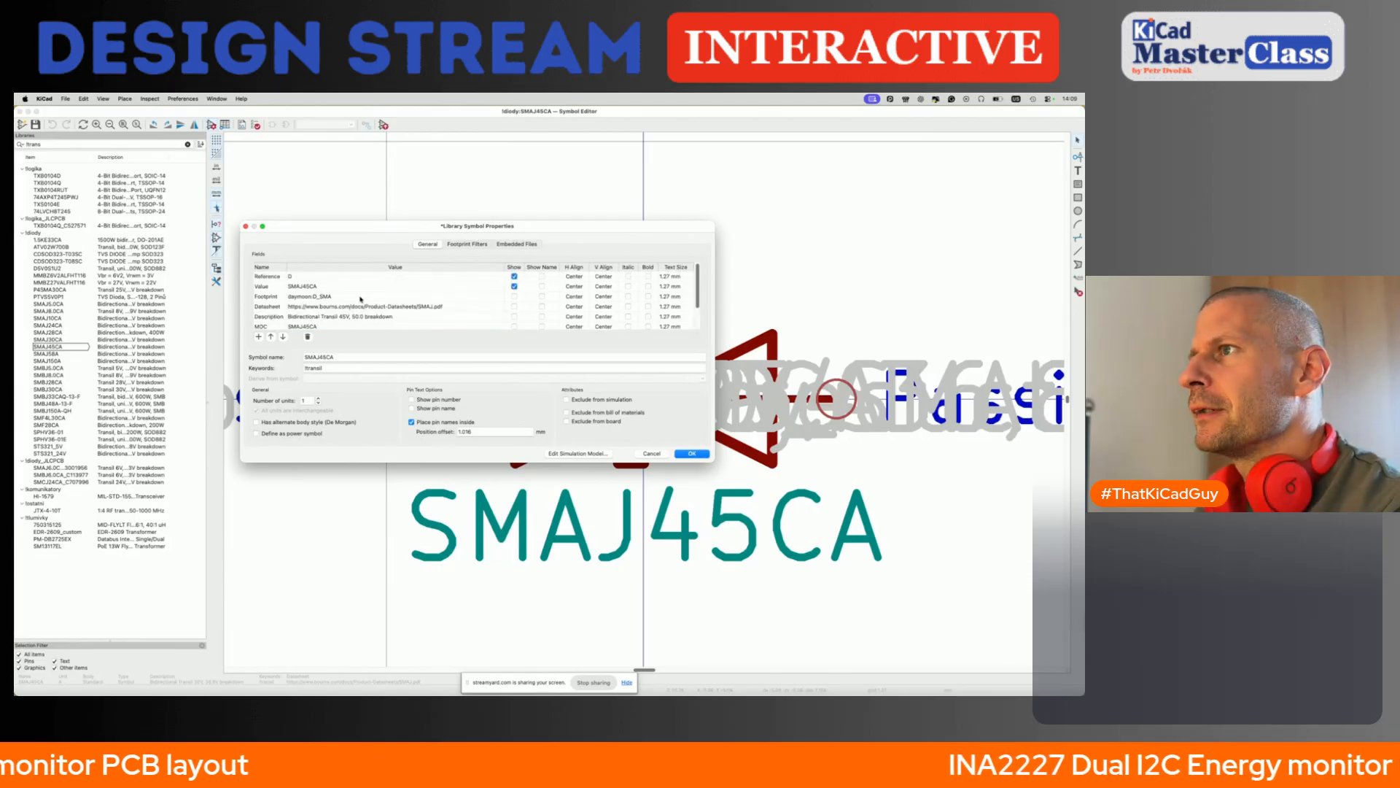
left_click(690, 453)
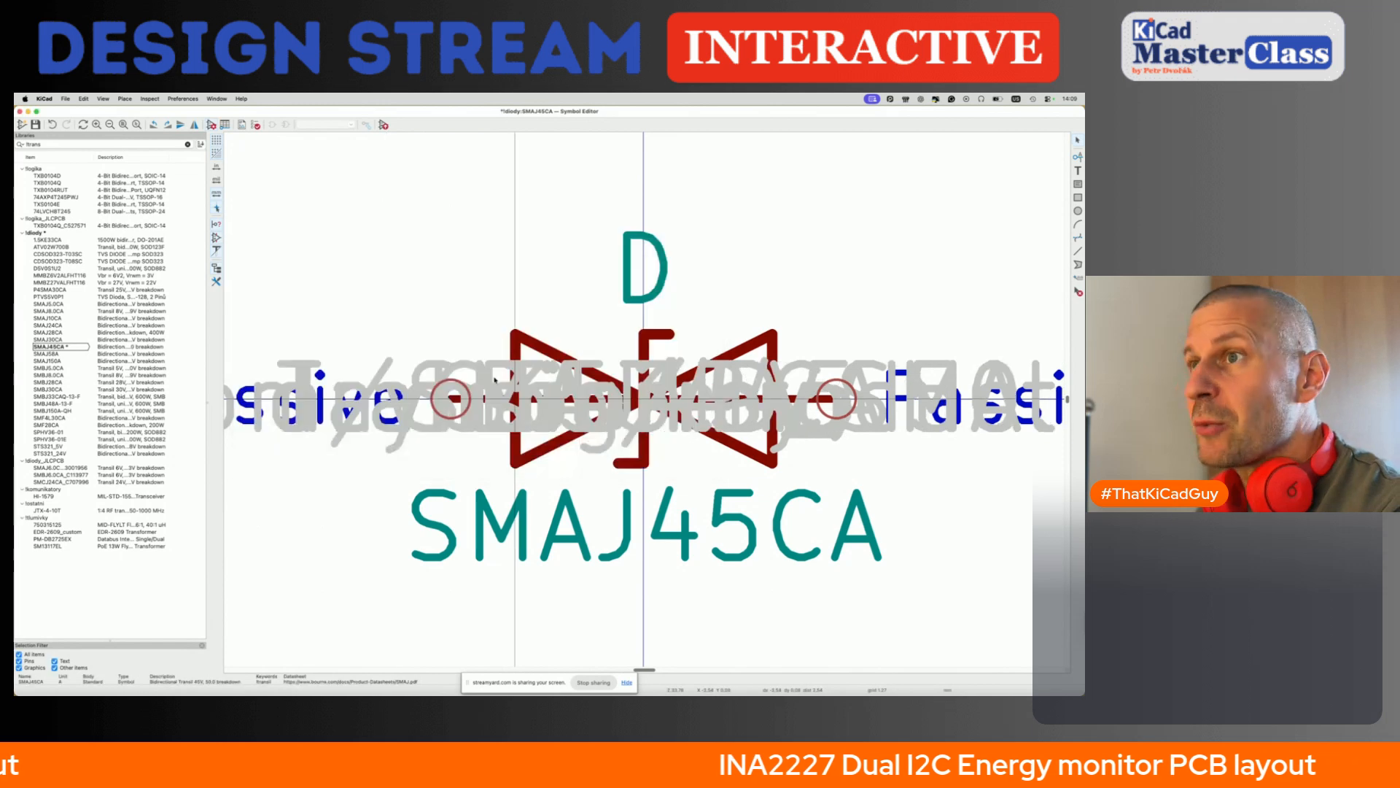
key("super+s")
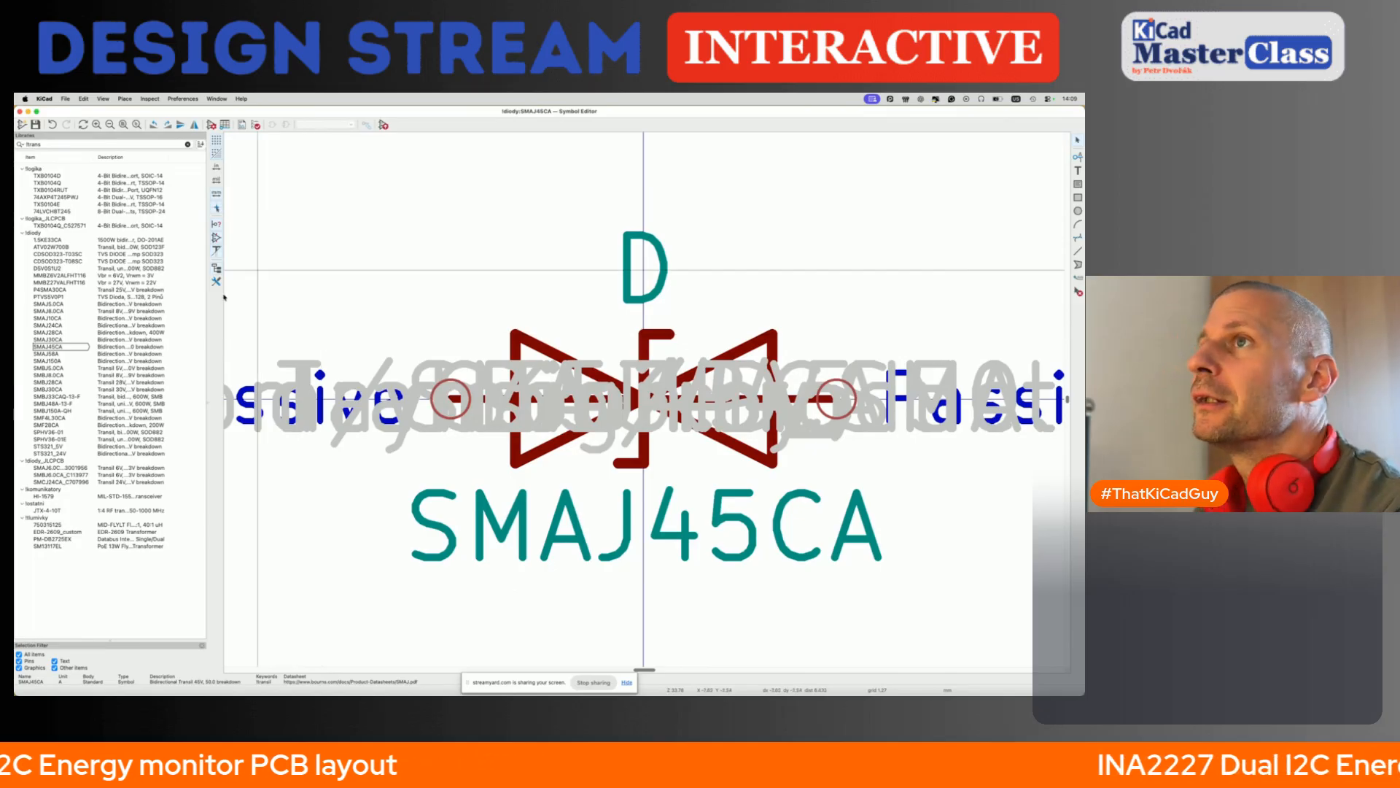
- Add the SMAJ45CA diode to the schematic near the VBUS1 terminal, replacing the unused SMBJ30CA diode
left_click(383, 125)
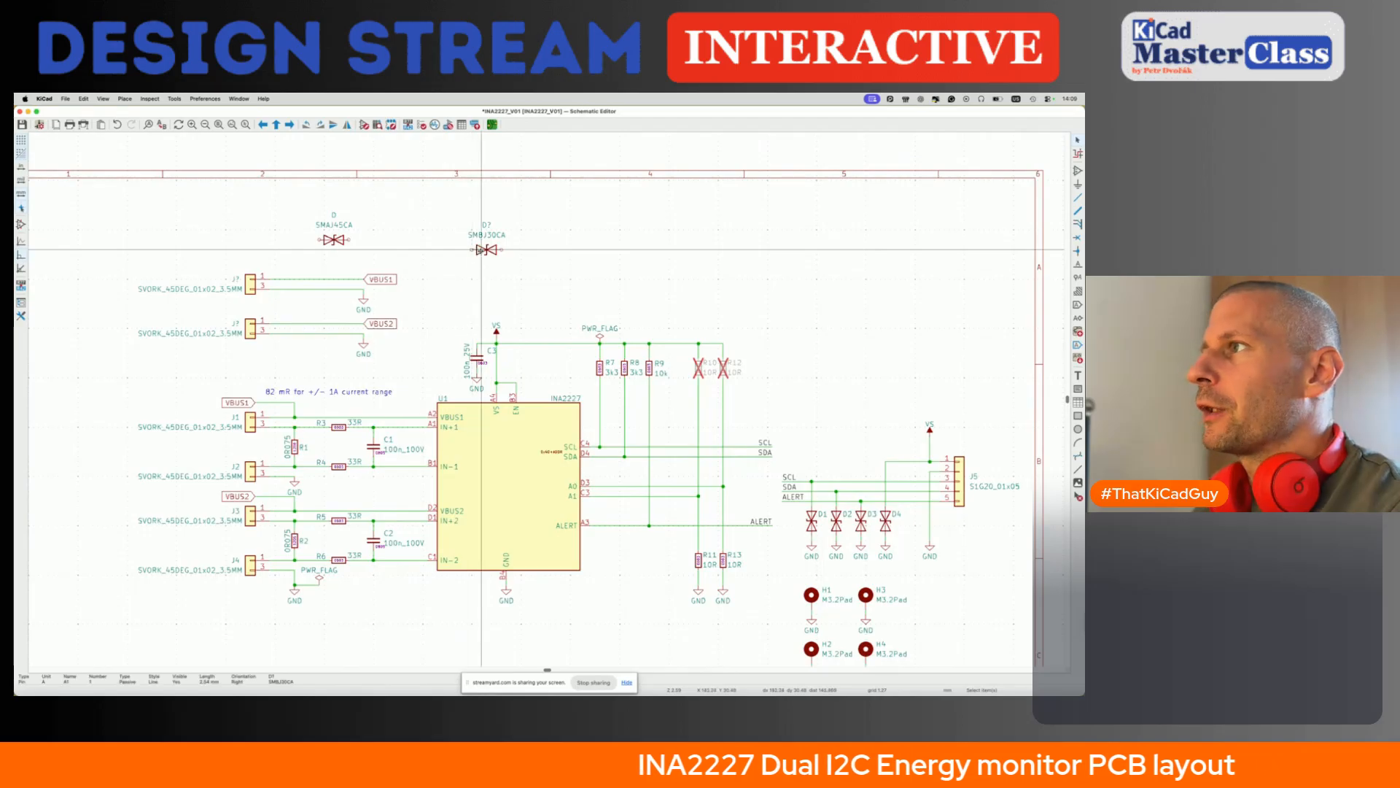
key("Escape")
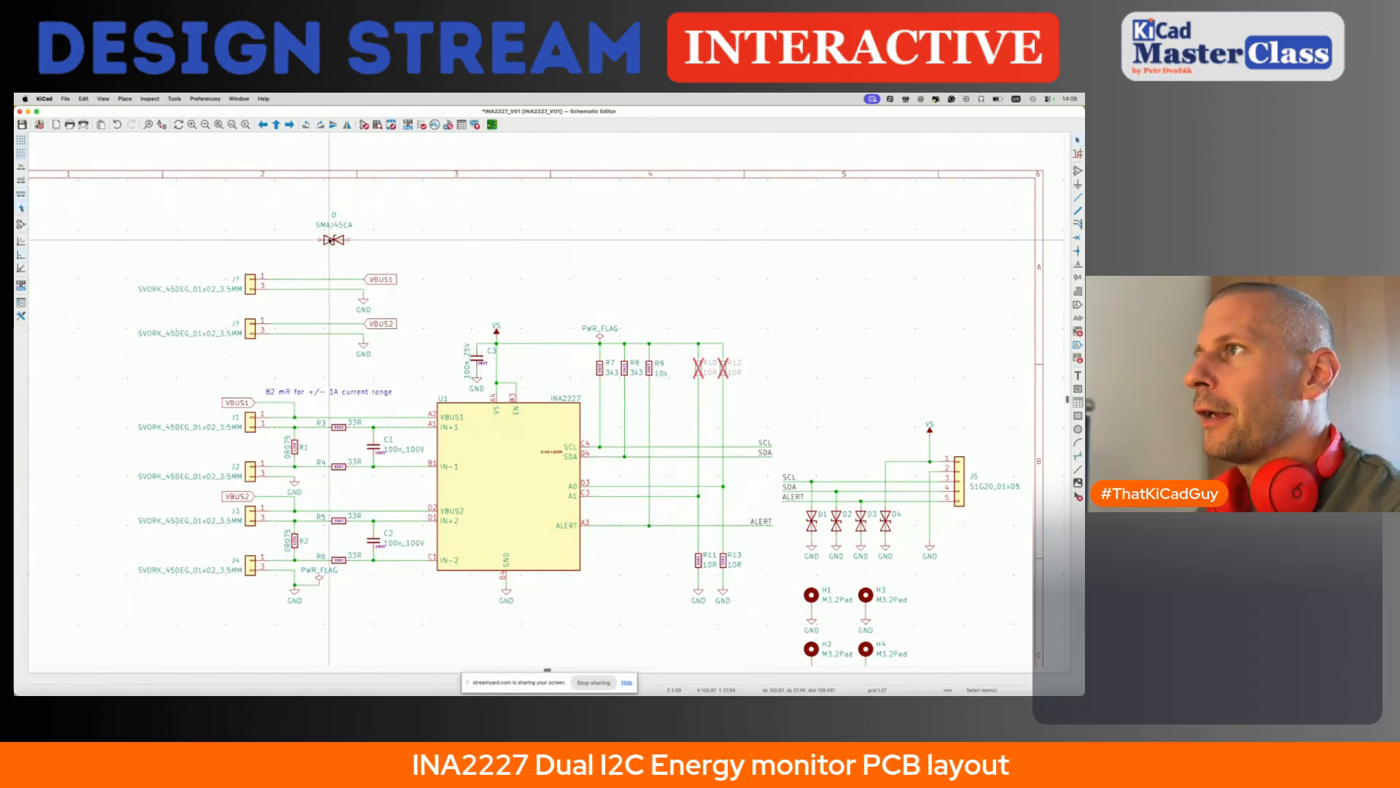
left_click(324, 240)
key("m")
scroll(289, 264, "up", 3)
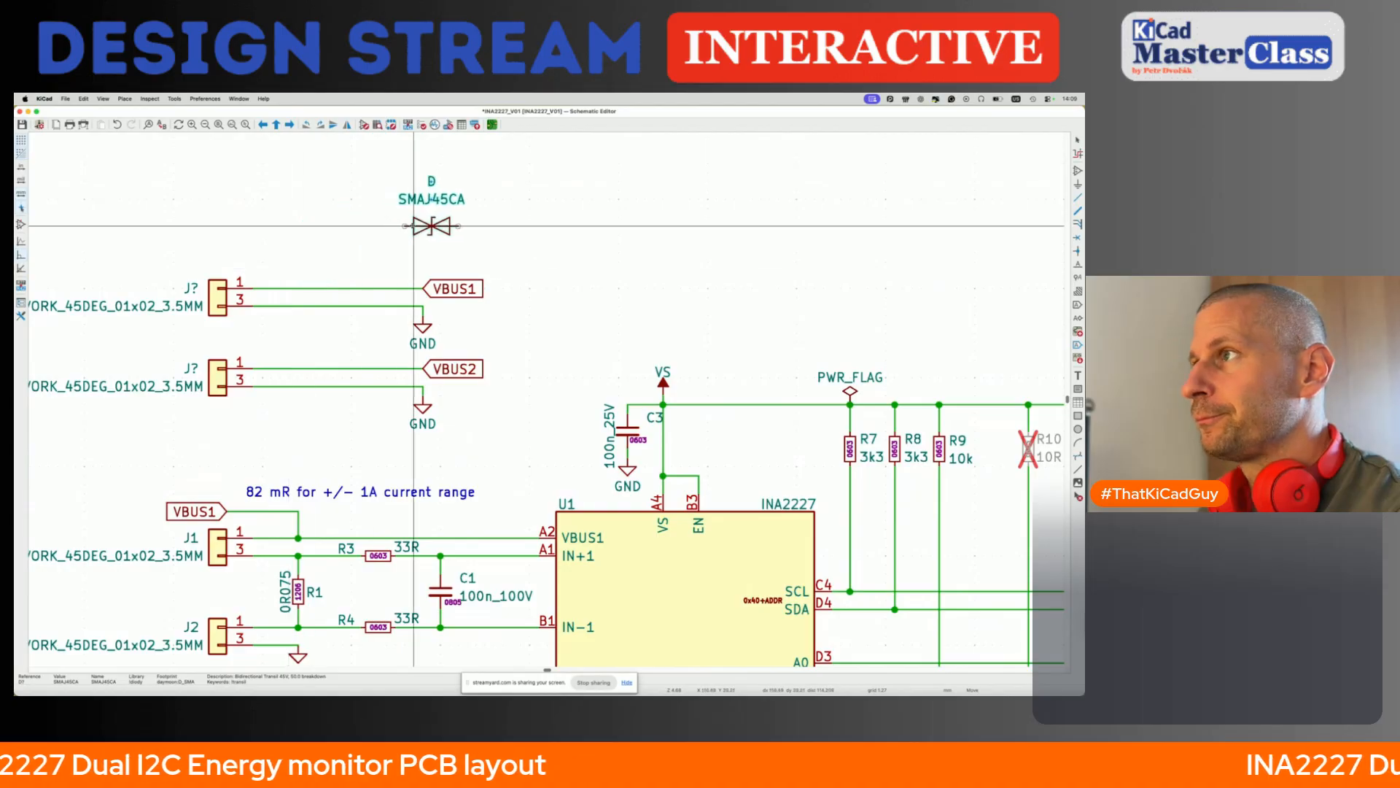
left_click(477, 216)
- Drag the VBUS1 label with its wire straight above pin 1 of the upper terminal
key("g")
left_click(448, 209)
key("g")
left_click(271, 245)
left_click(307, 209)
key("g")
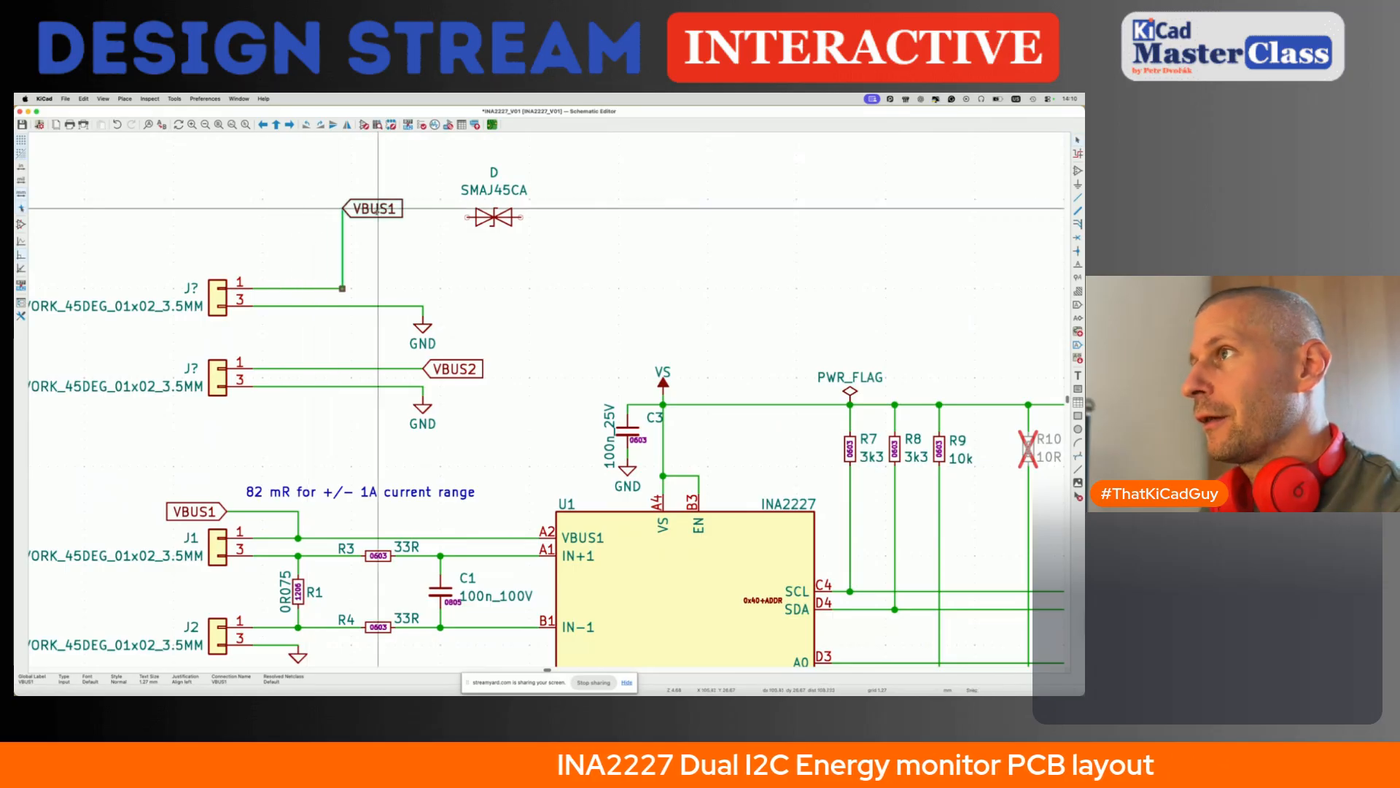
left_click(289, 209)
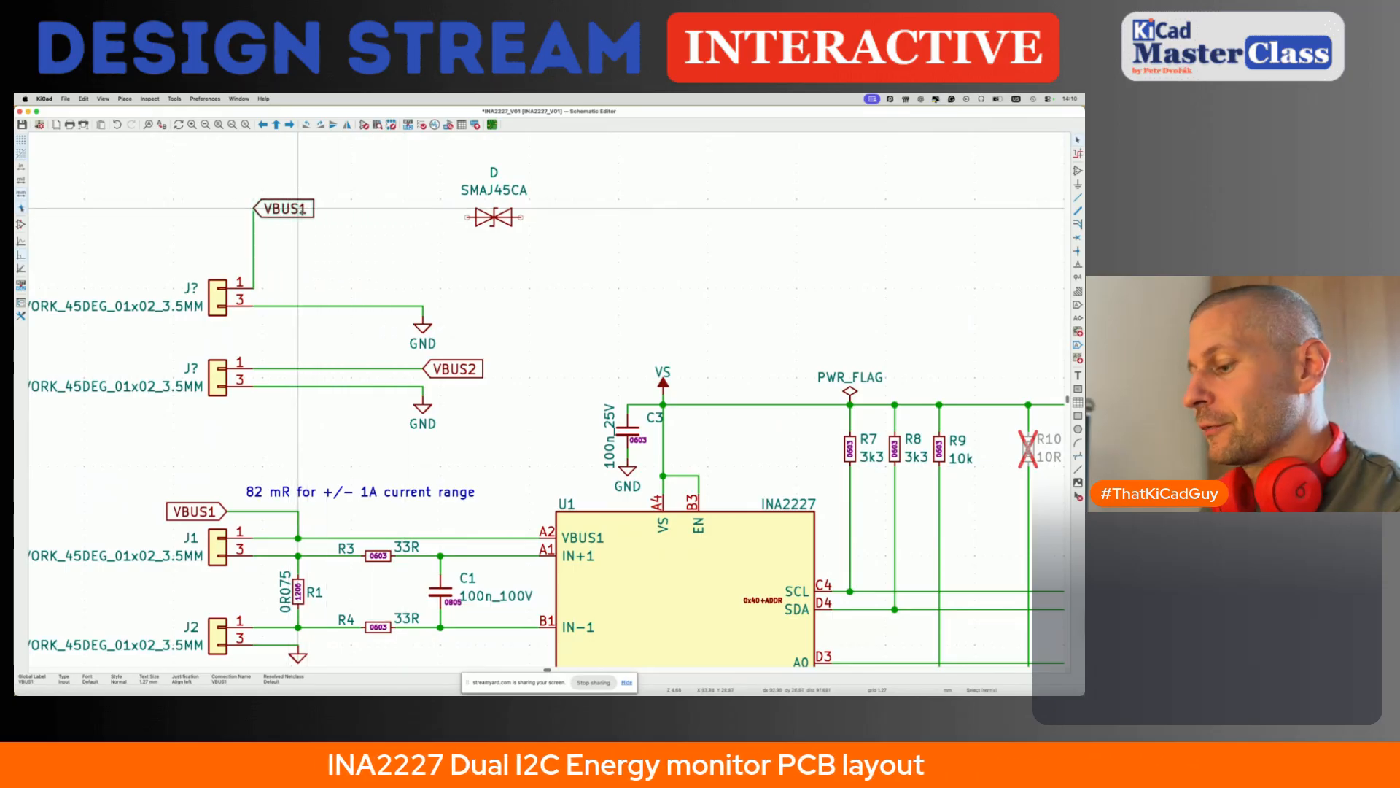
- Move the VBUS1 label farther right and wire it back to the vertical wire from the terminal's pin 1
key("m")
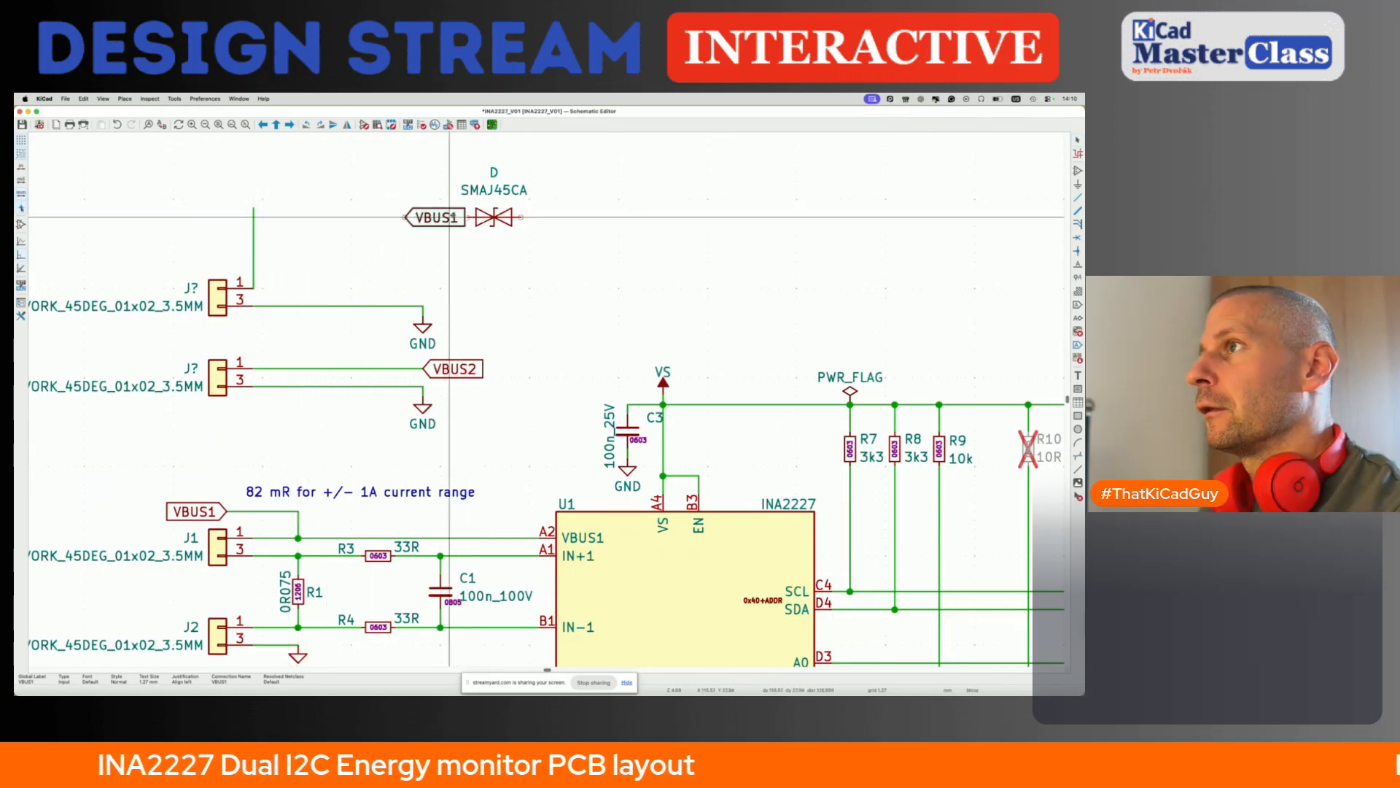
left_click(403, 208)
key("w")
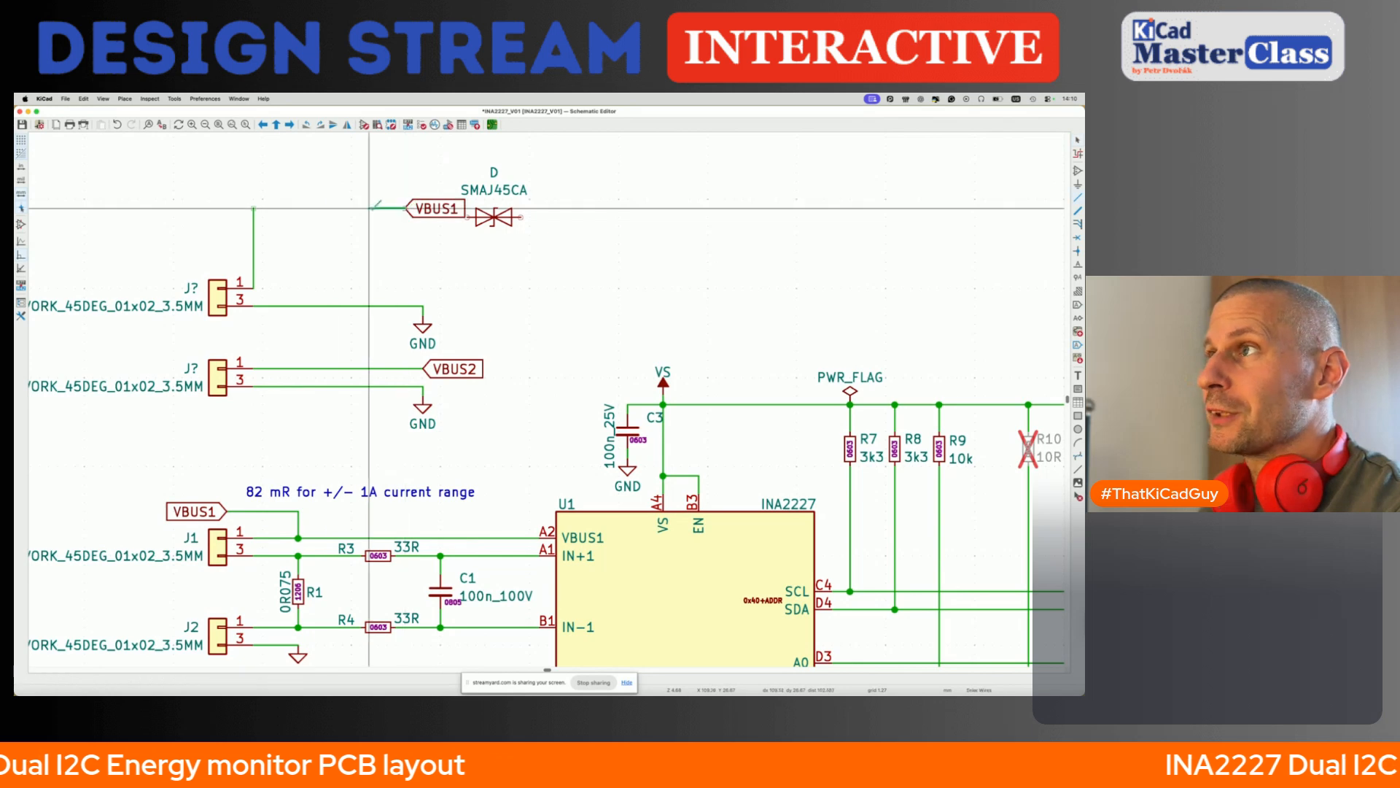
left_click(253, 208)
- Rotate the SMAJ45CA diode to vertical, place it beside the upper terminal, and connect it between the VBUS1 and GND wires
key("m")
key("r")
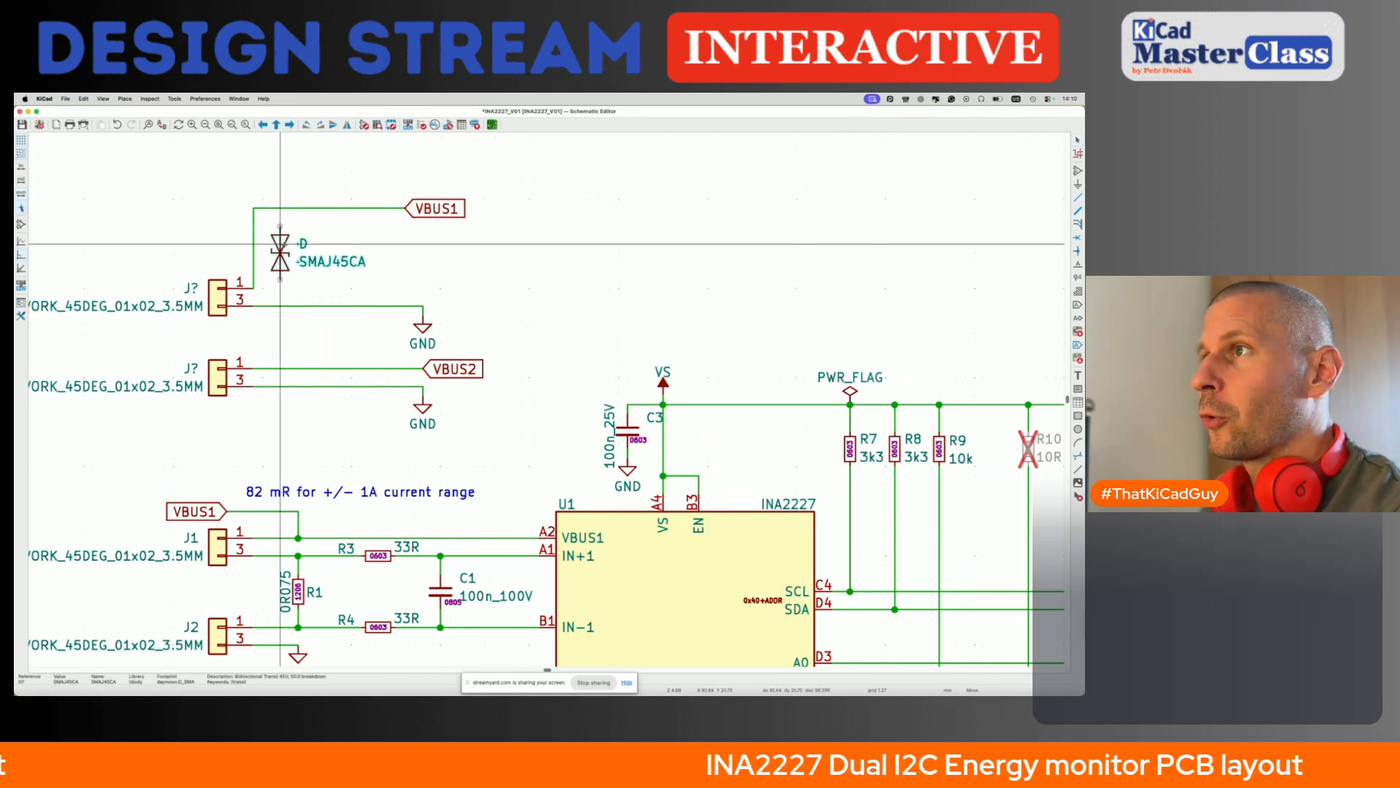
left_click(289, 261)
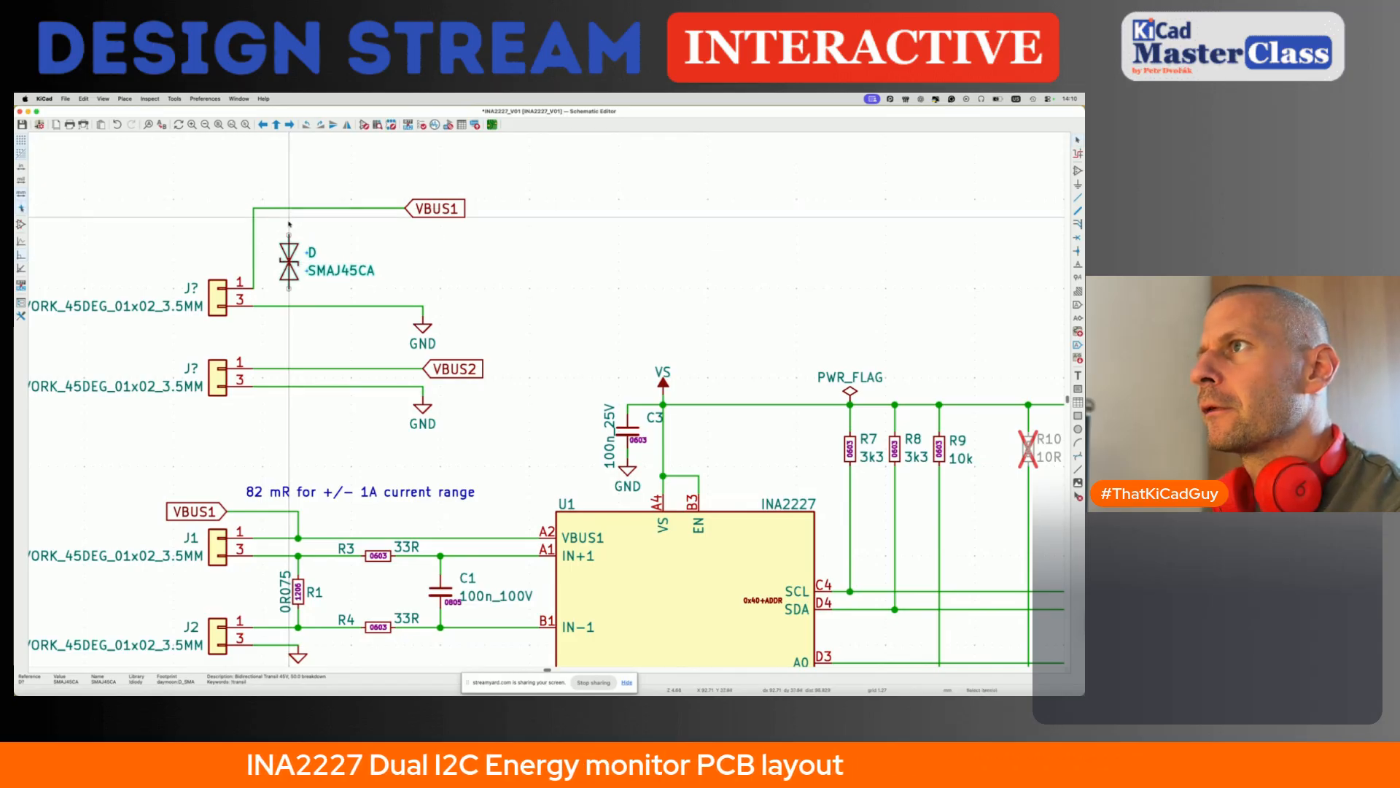
key("w")
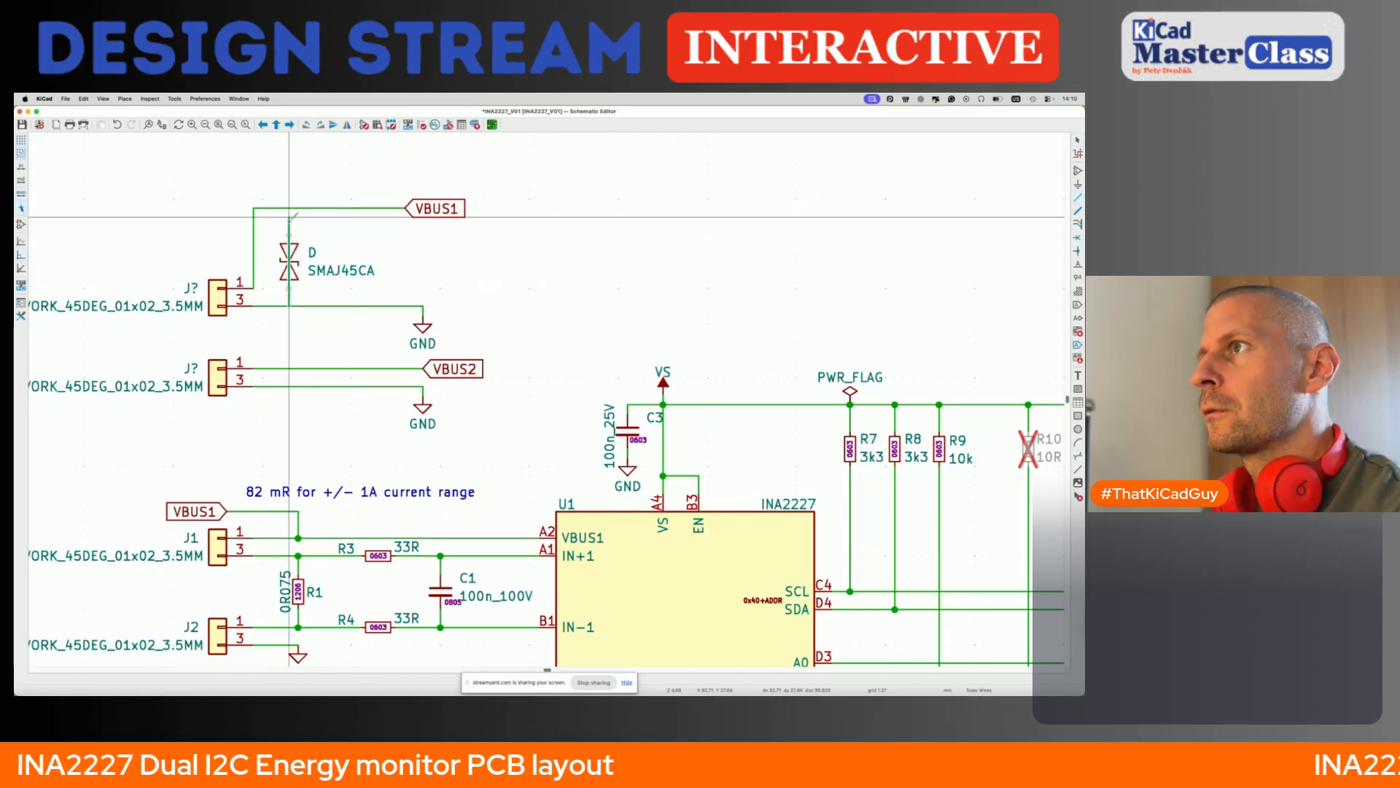
double_click(289, 217)
- Tidy the upper terminal circuit by lowering the VBUS1 wire and pulling the GND symbol and VBUS1 label closer to the diode
left_click_drag(305, 208, 305, 218)
left_click_drag(423, 323, 360, 323)
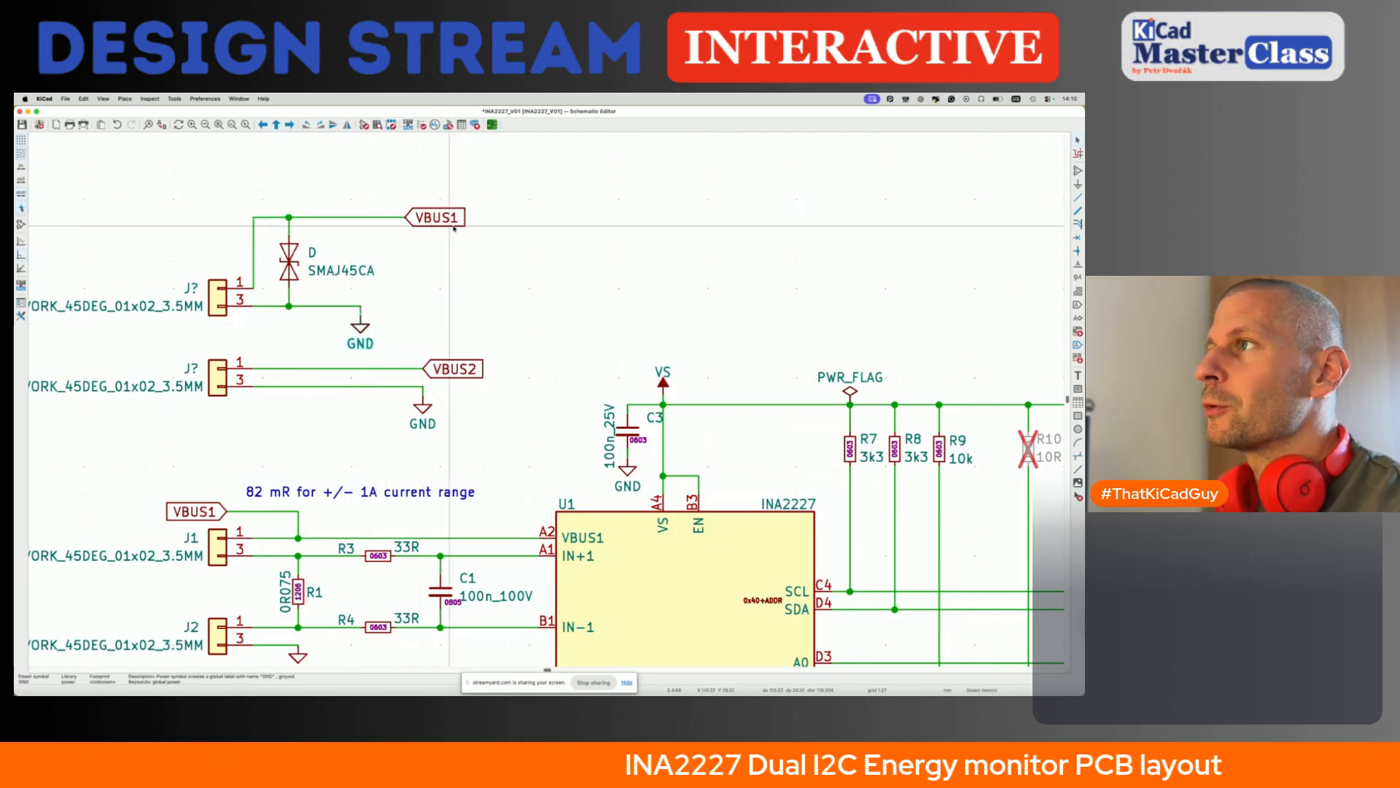
left_click_drag(452, 223, 399, 224)
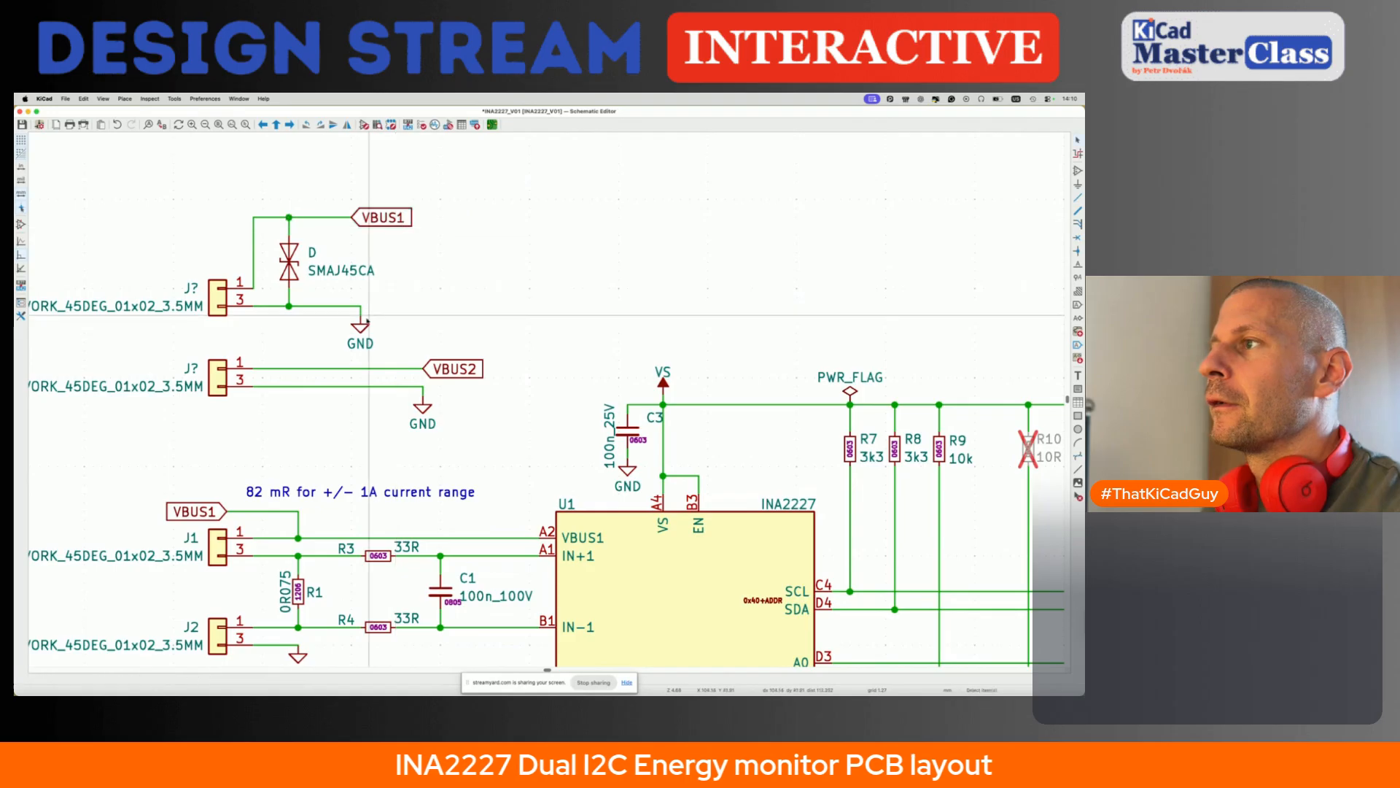
- Move the VBUS1 terminal circuit with its diode upward and delete the old VBUS2 terminal circuit below it
scroll(365, 318, "down", 2)
left_click_drag(156, 207, 394, 334)
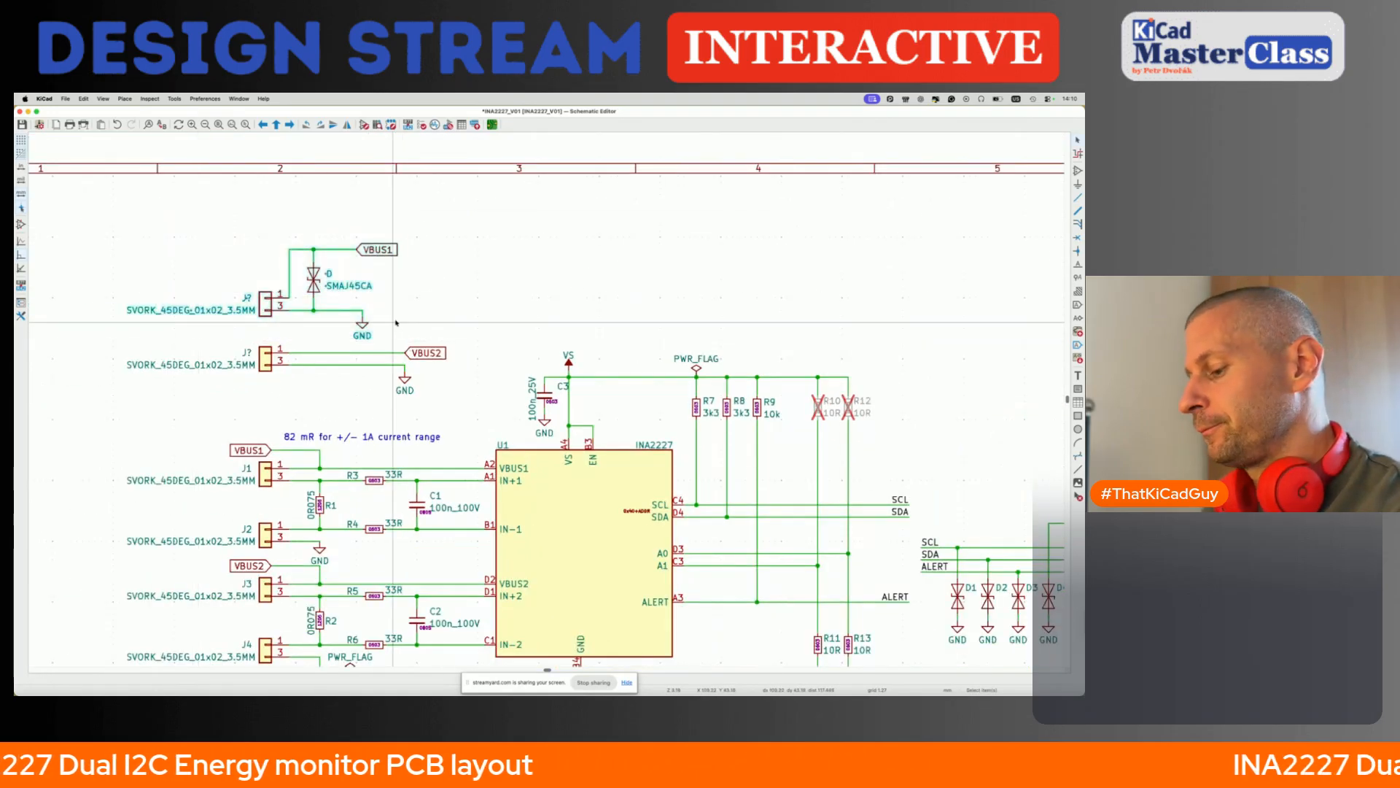
key("m")
left_click(396, 286)
left_click(395, 291)
left_click_drag(121, 326, 503, 408)
key("Delete")
- Duplicate the VBUS1 terminal circuit and place the copy directly below the original, aligned with it
left_click_drag(95, 183, 440, 347)
key("super+d")
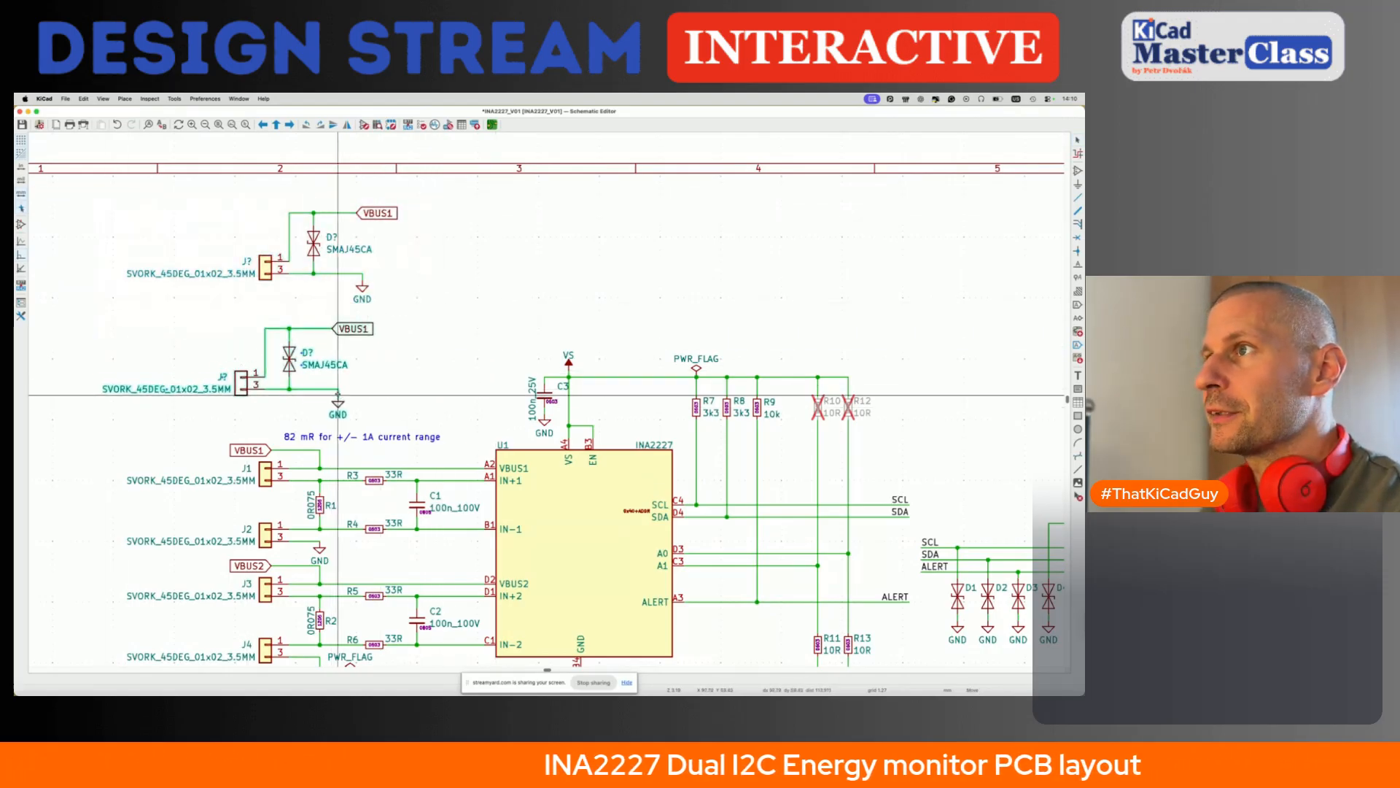
left_click(362, 395)
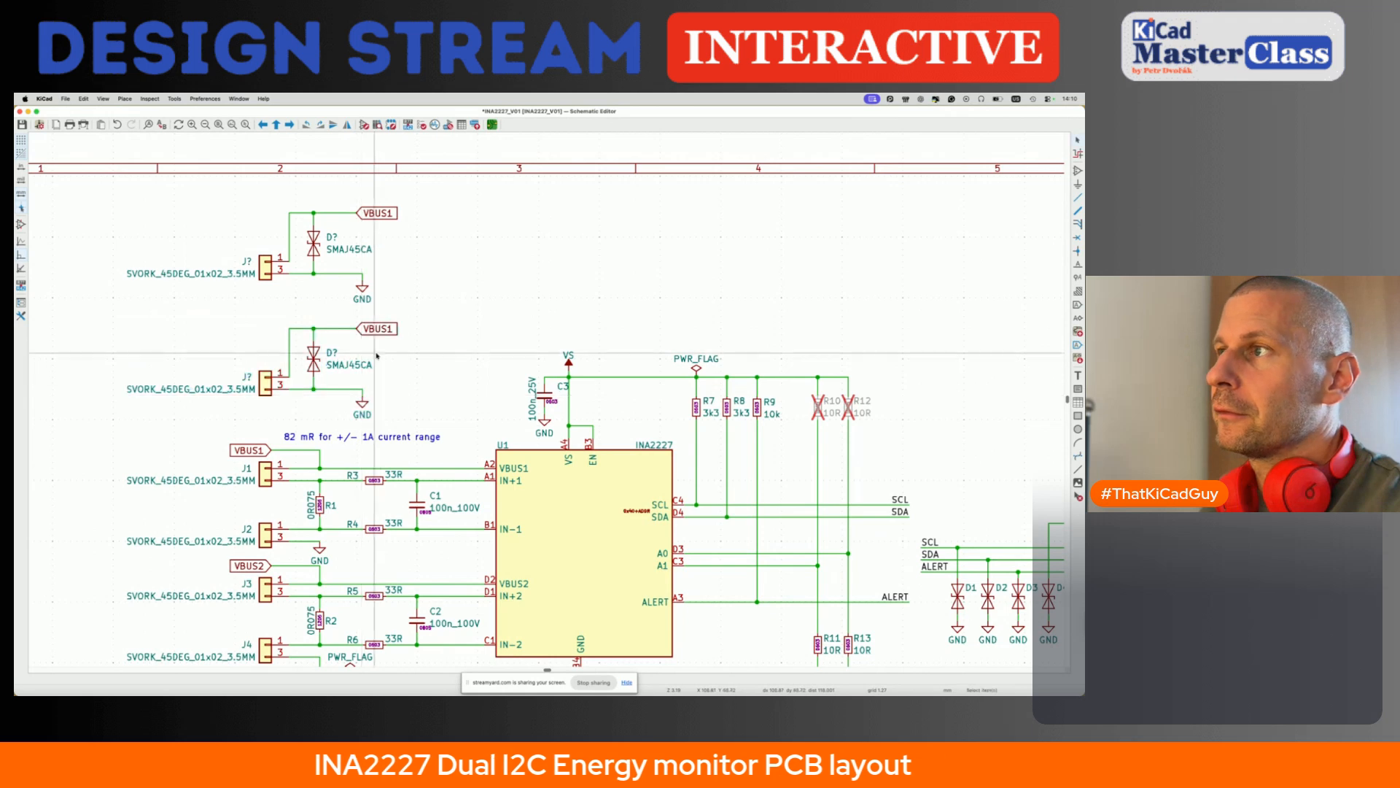
- Rename the duplicated circuit's global label as VBUS2 and save the schematic
double_click(391, 326)
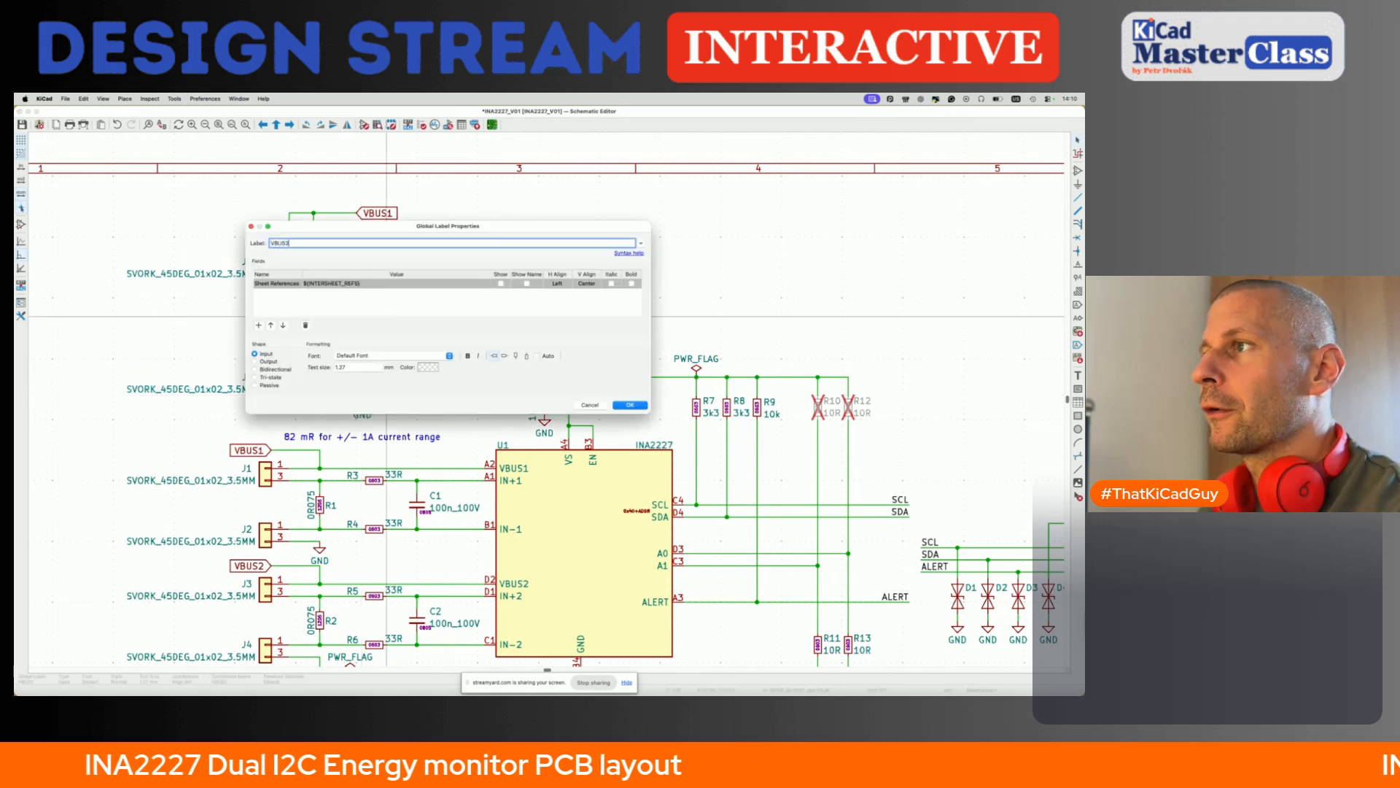
key("Return")
key("super+s")
- Add the text note "High-side load conn." beside the reference of connector J1, above its value
scroll(387, 319, "down", 2)
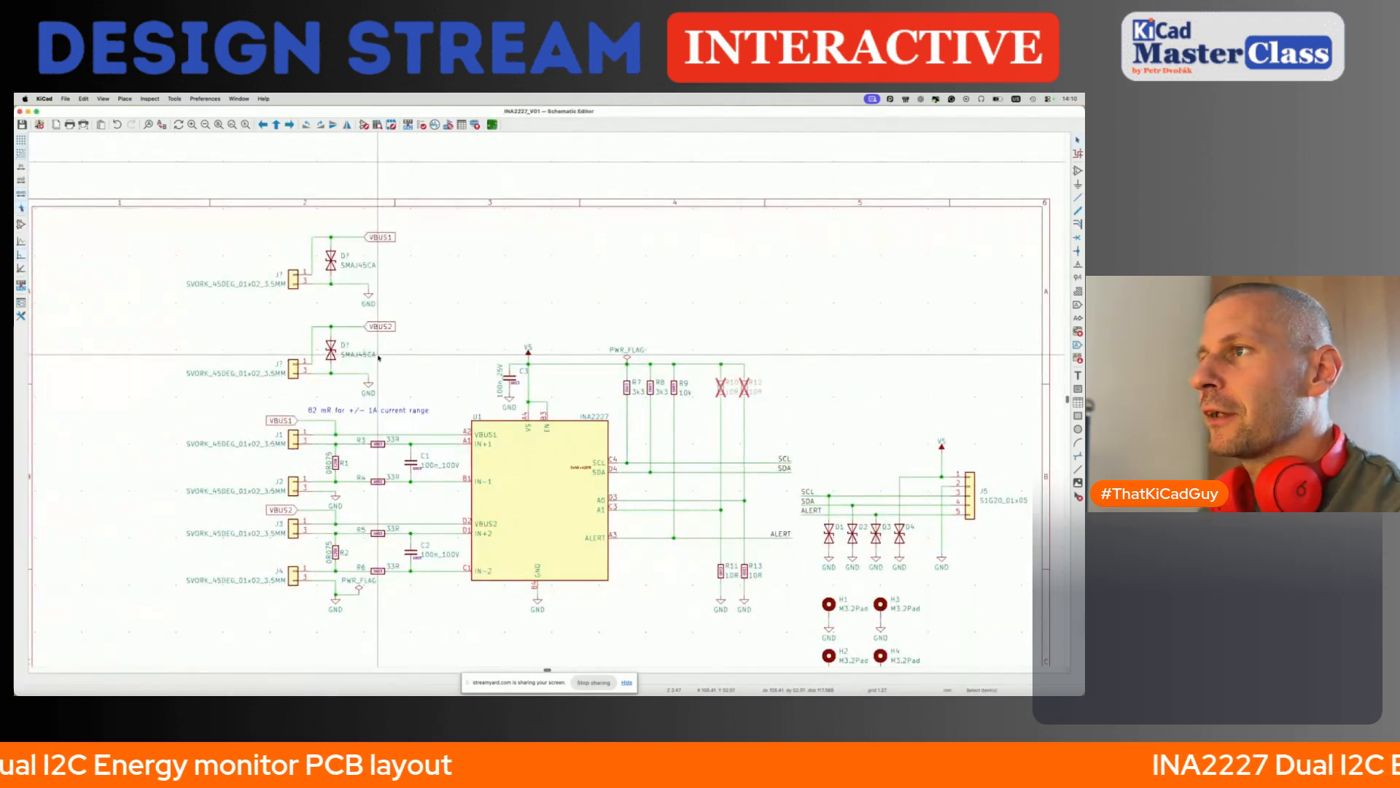
scroll(379, 358, "up", 4)
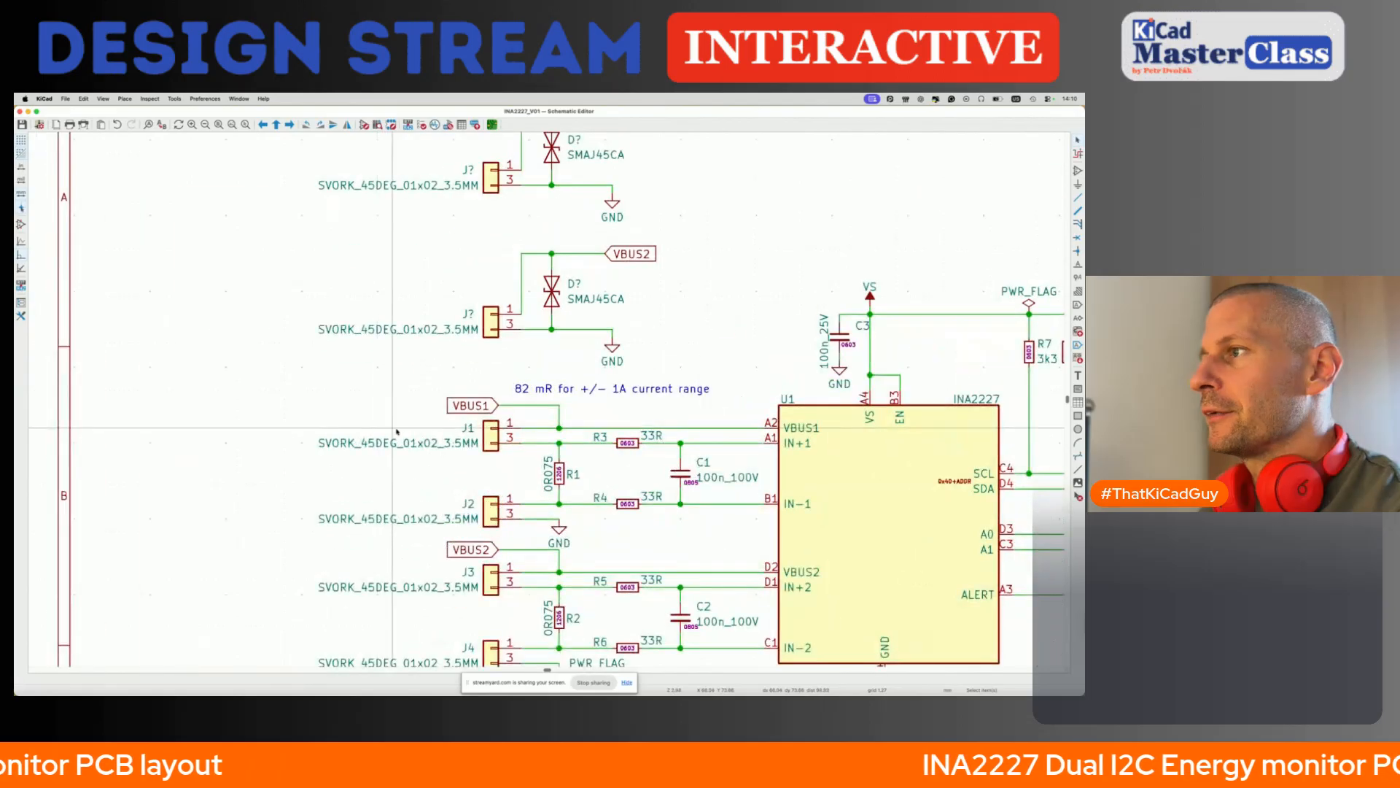
key("t")
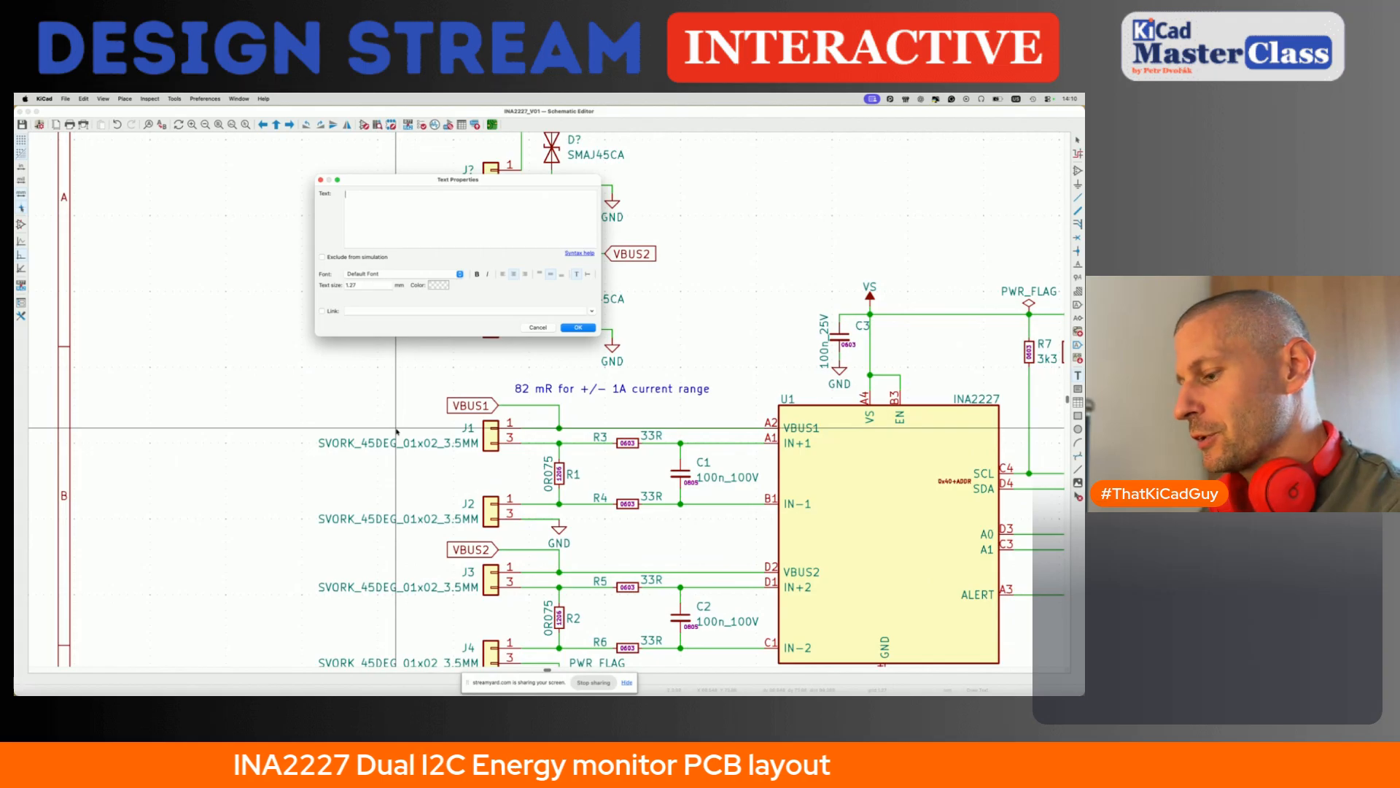
type("High-side load conn.")
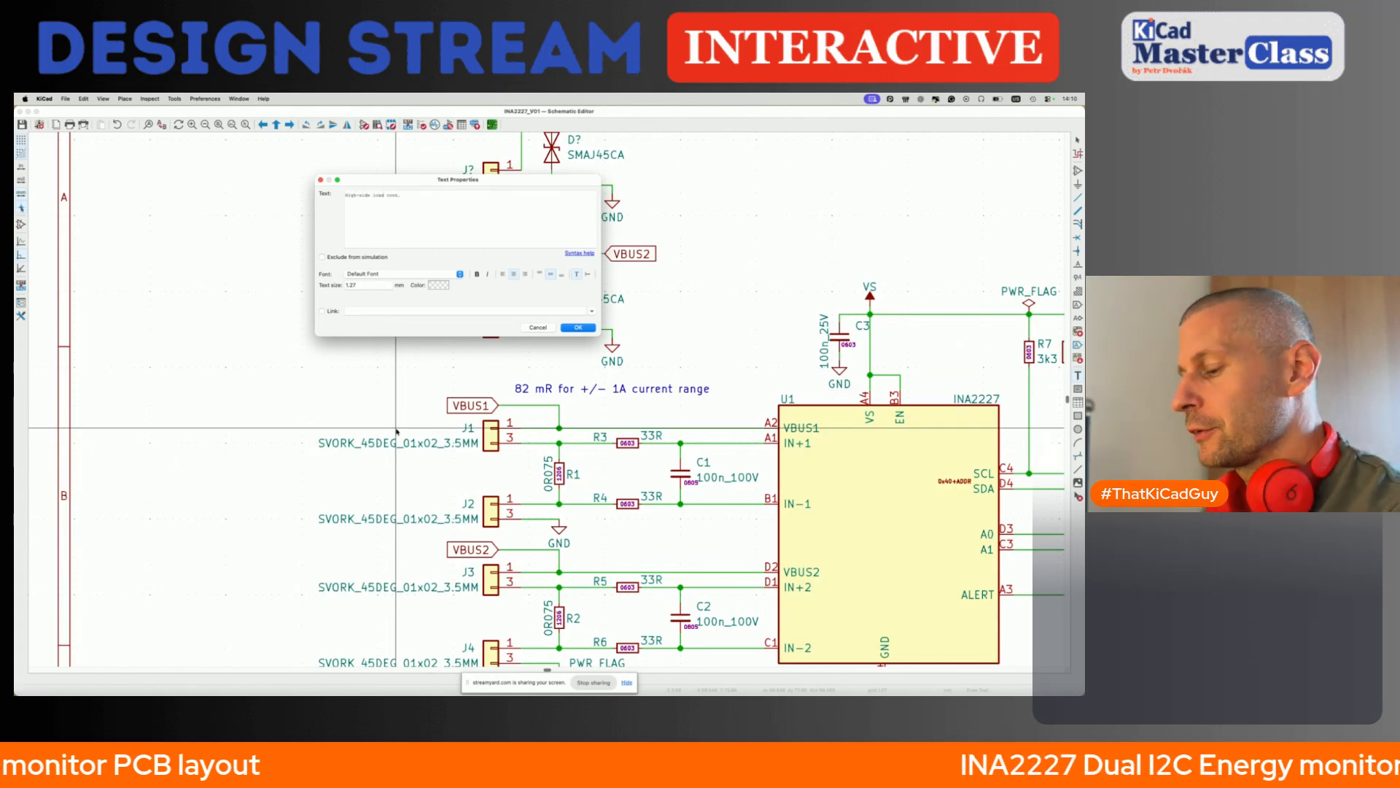
key("Return")
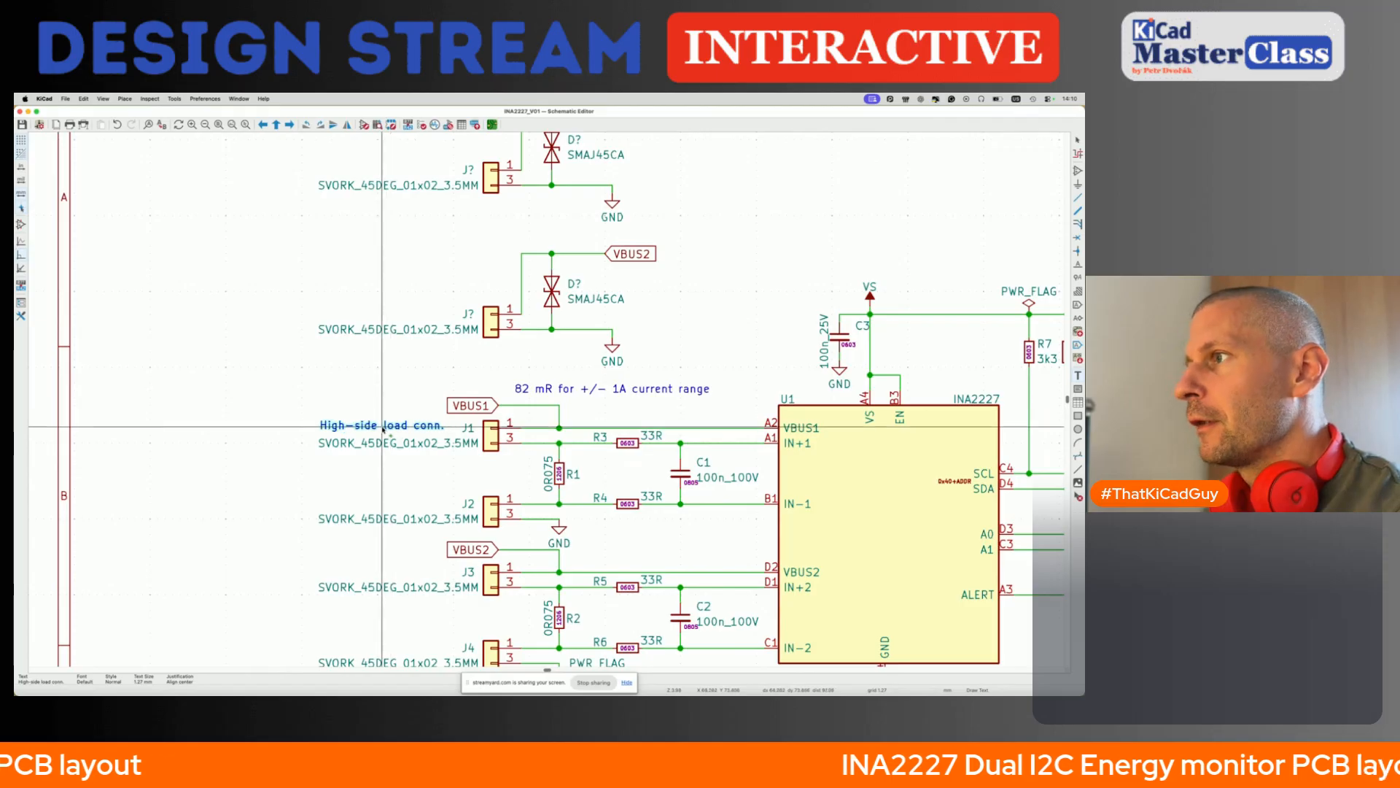
left_click(392, 431)
- Duplicate the "High-side load conn." note and place the copy beside connector J3
key("super+d")
scroll(389, 496, "down", 1)
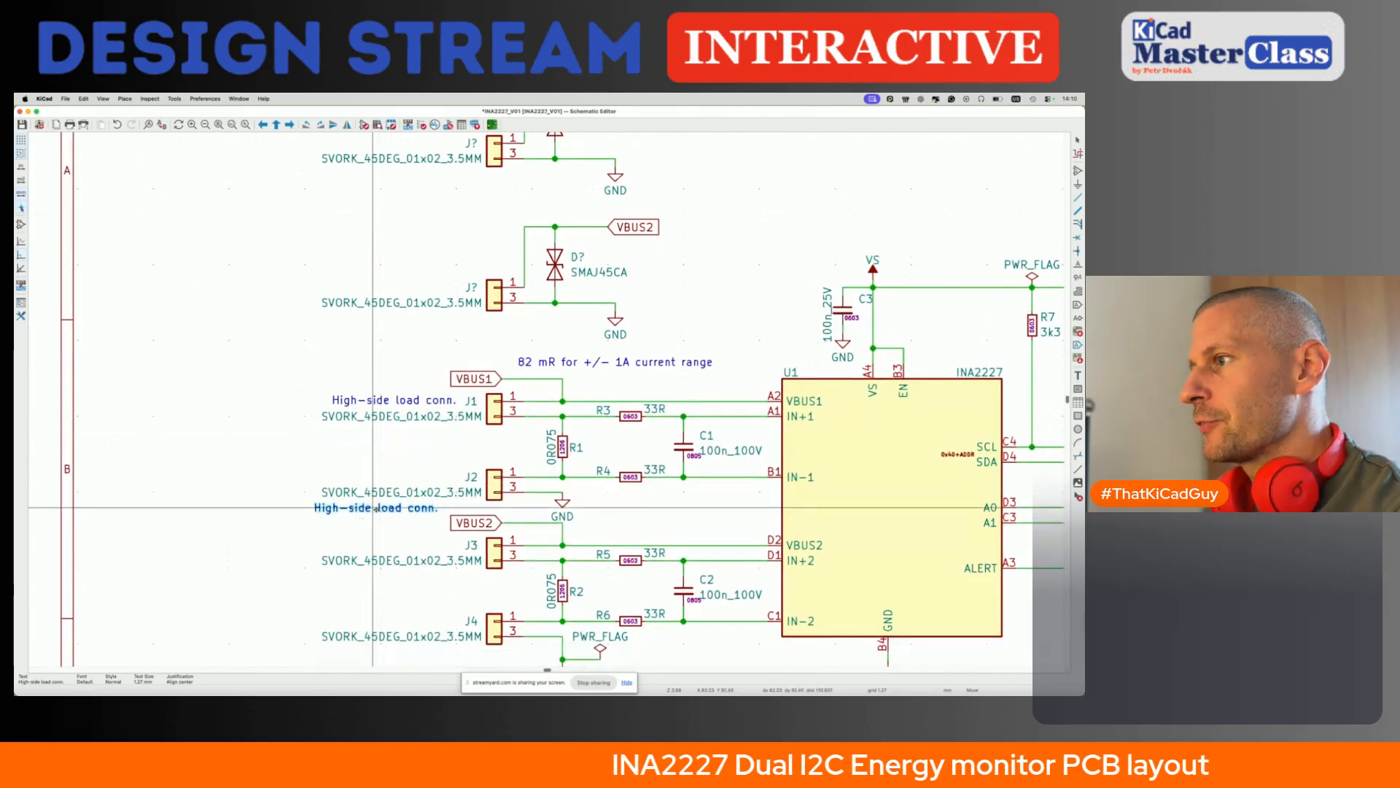
left_click(388, 545)
- Duplicate the high-side note beside connector J2 and change the copy's text to "Low-side load conn."
key("super+d")
left_click(388, 478)
double_click(388, 478)
left_click(356, 195)
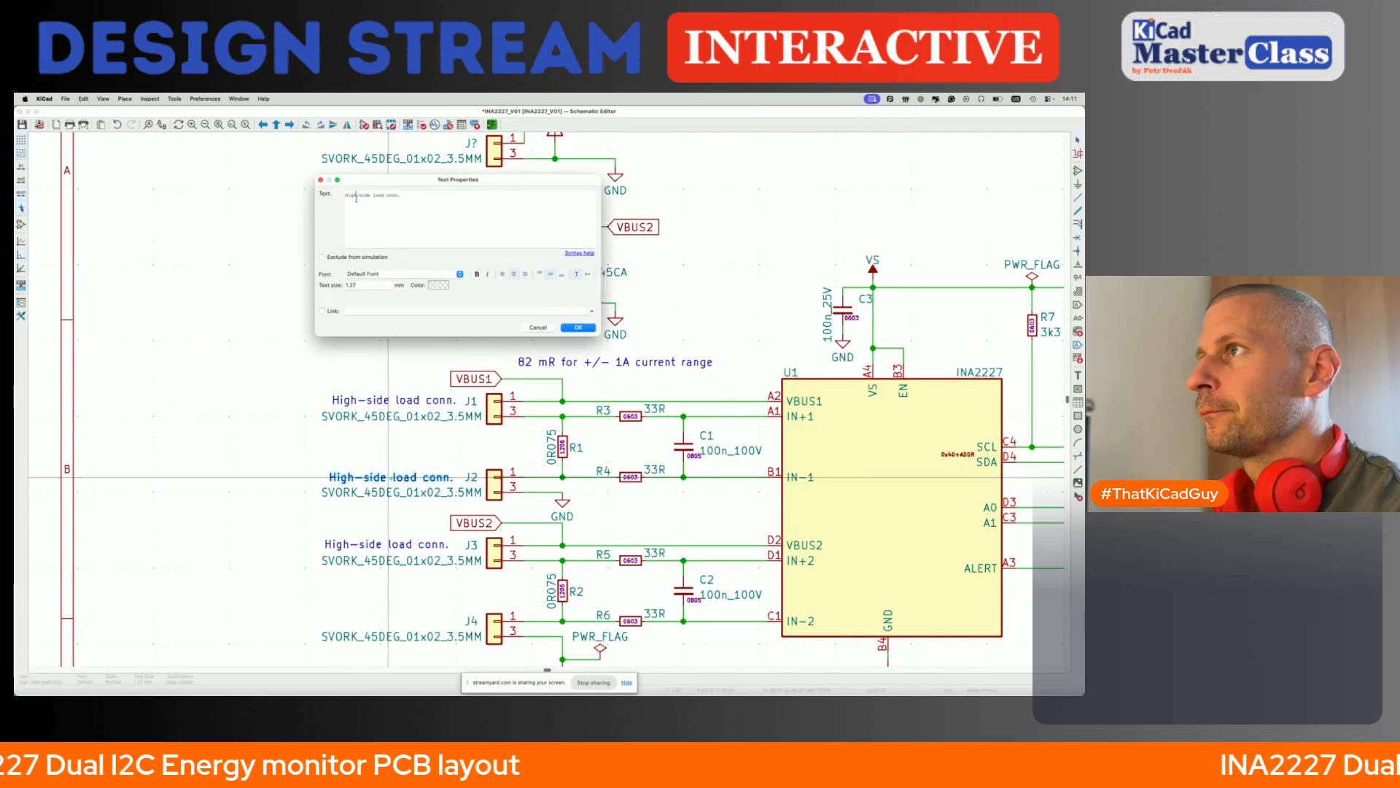
type("Low")
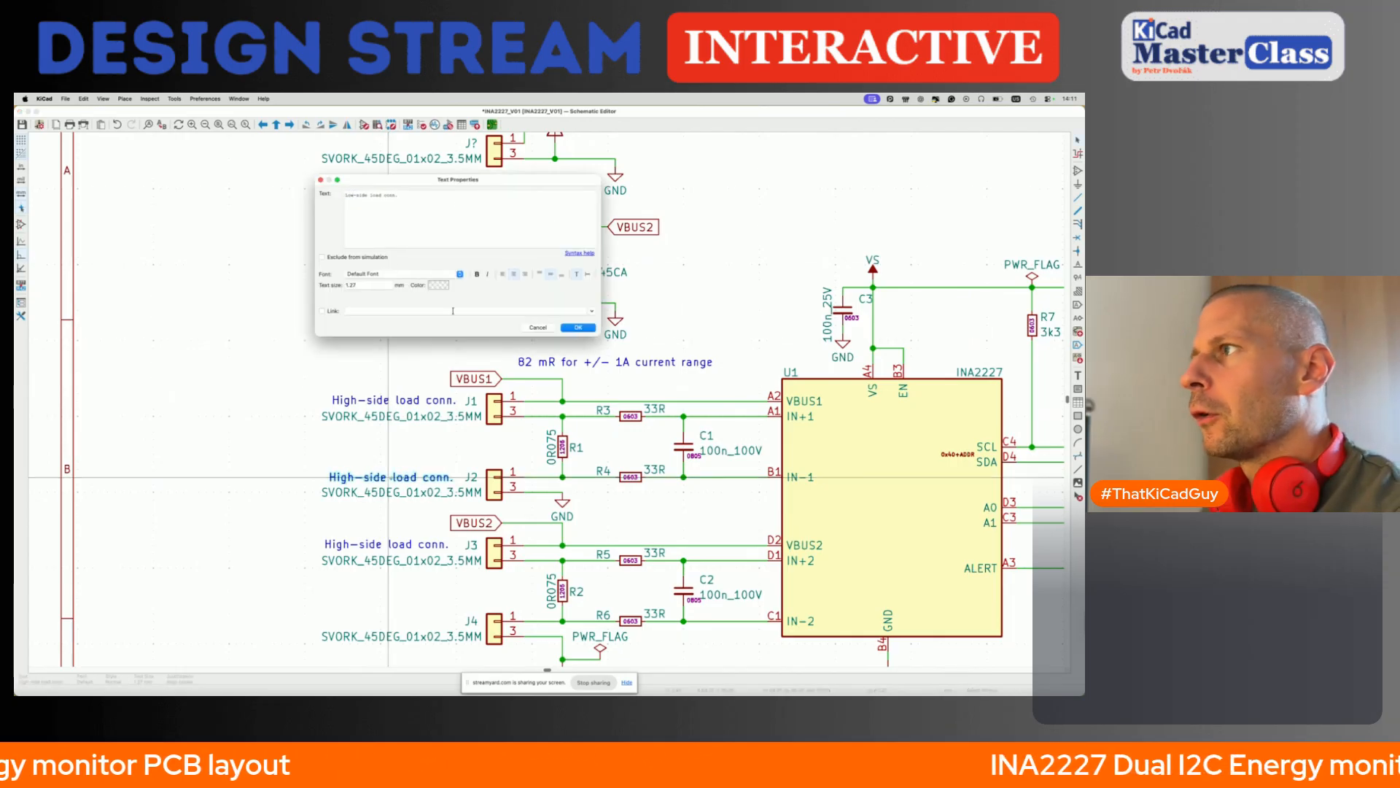
left_click(575, 329)
- Duplicate the "Low-side load conn." note beside connector J4 and save the schematic
key("ctrl+d")
scroll(394, 516, "down", 3)
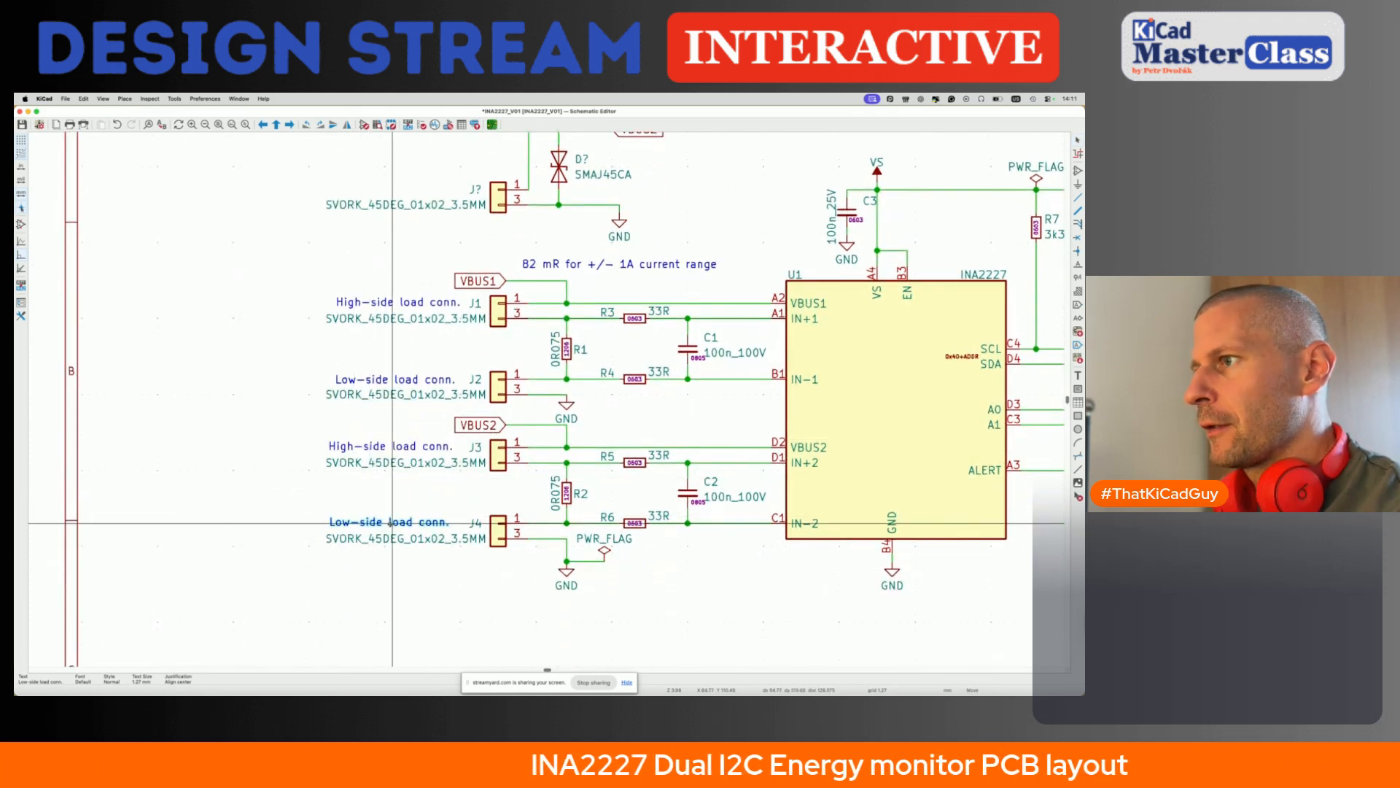
left_click(389, 522)
key("super+s")
- Review the schematic block by block: J5 header, mounting holes, pull-up and address resistors, load connectors and VBUS terminal circuits
scroll(386, 537, "down", 6)
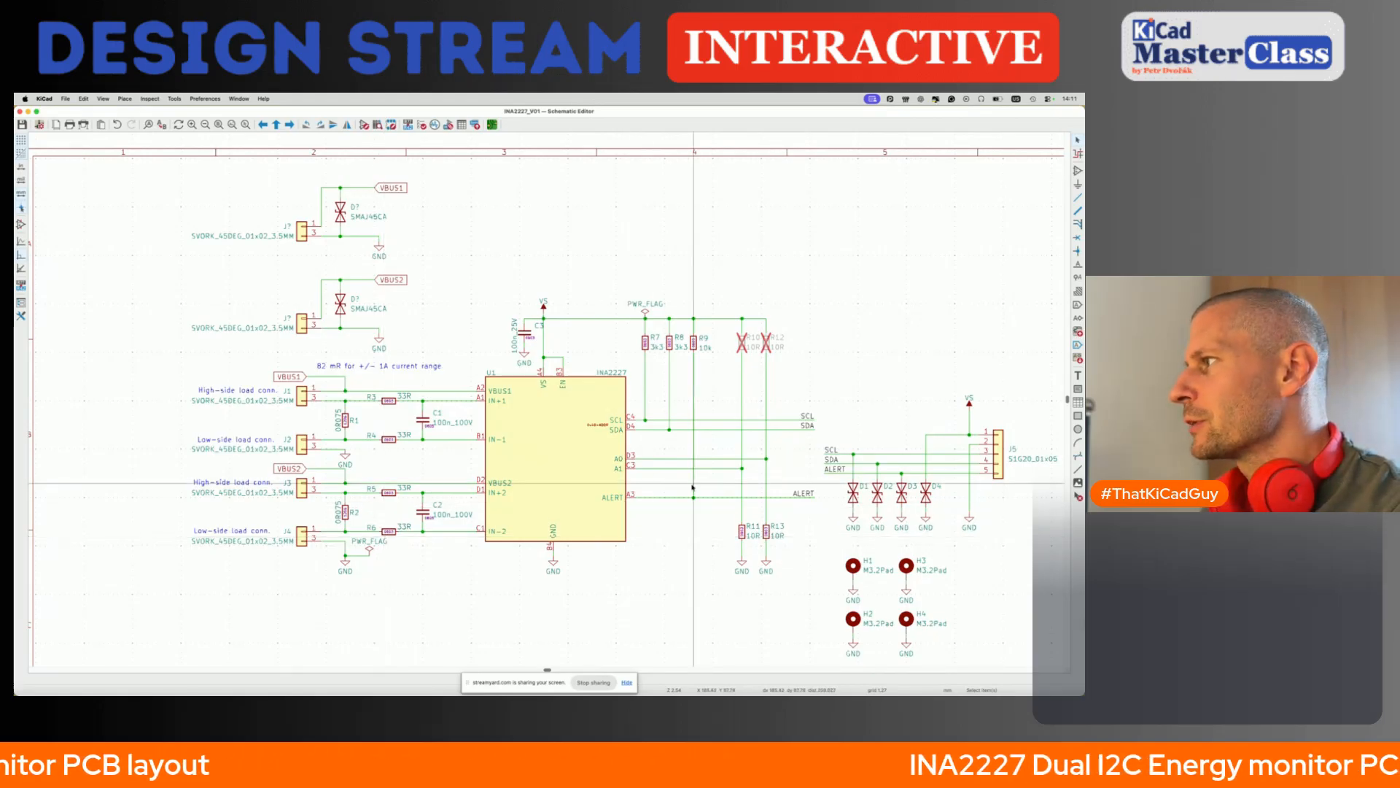
scroll(804, 503, "right", 3)
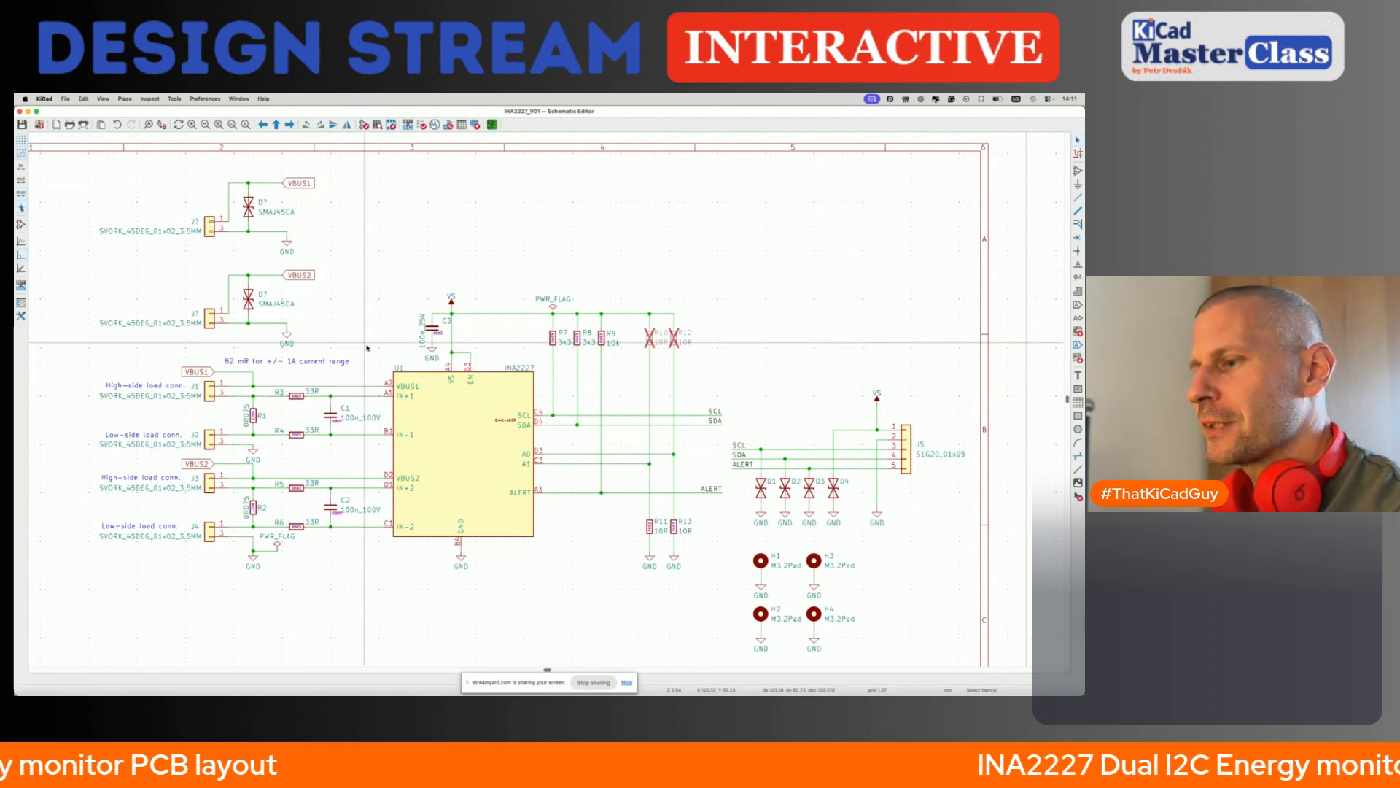
scroll(470, 482, "down", 2)
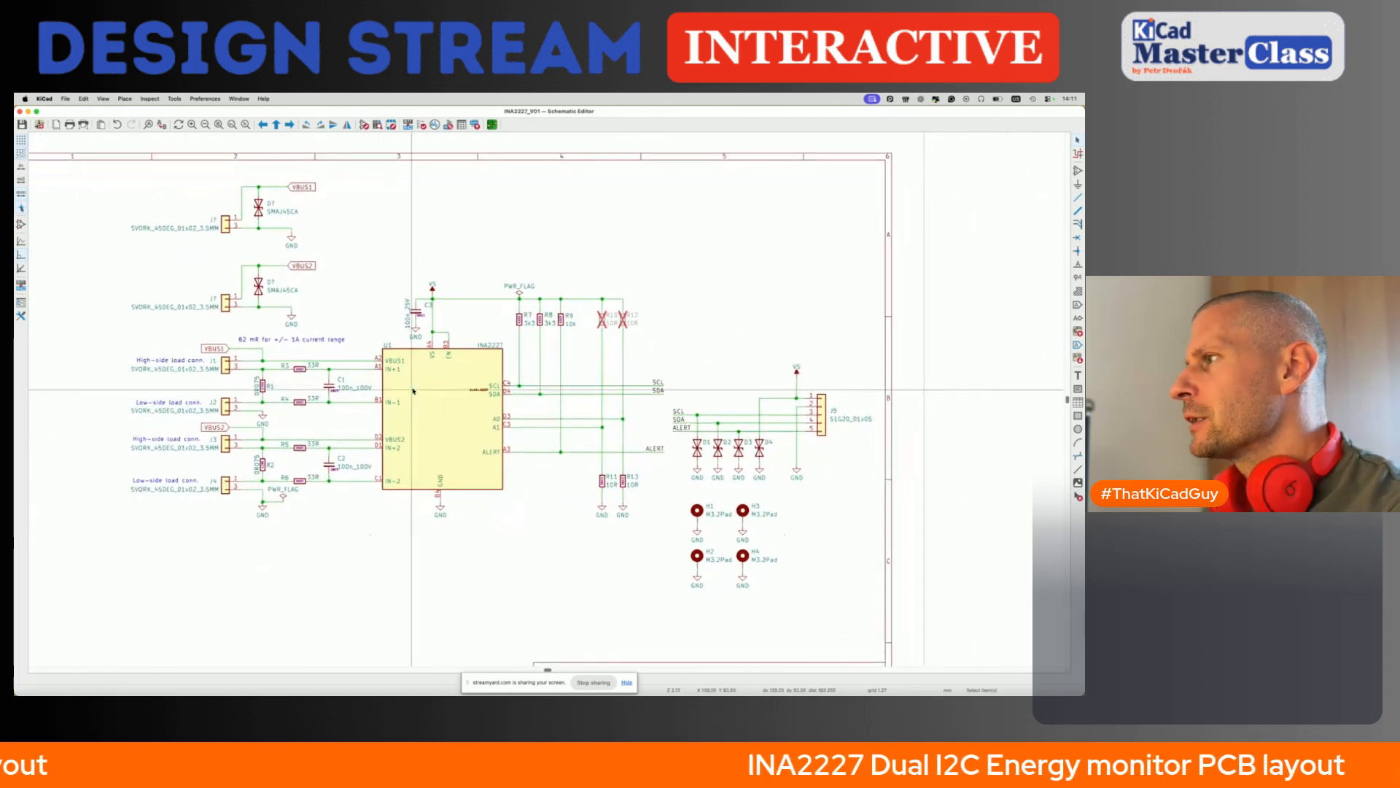
left_click_drag(666, 405, 759, 483)
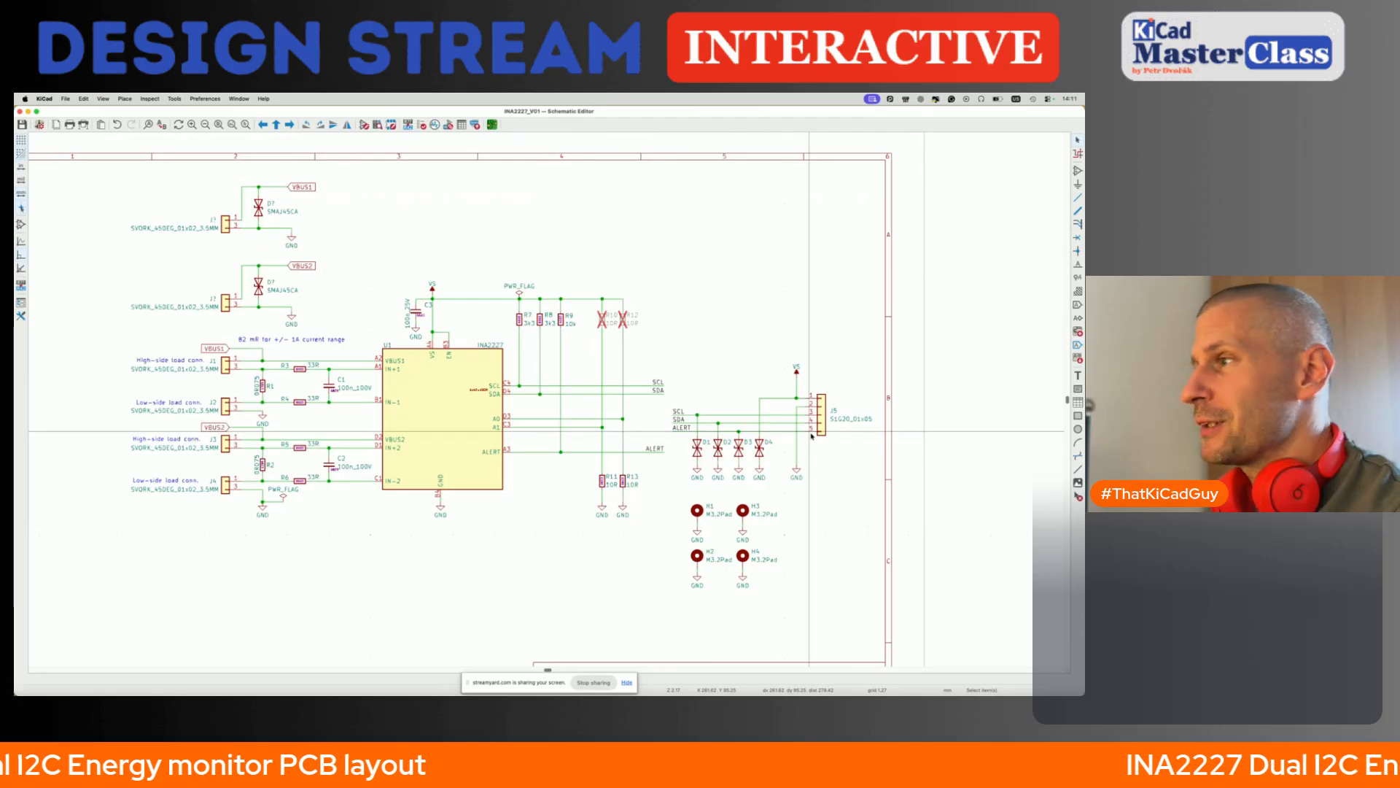
left_click_drag(677, 485, 817, 640)
left_click_drag(493, 282, 555, 411)
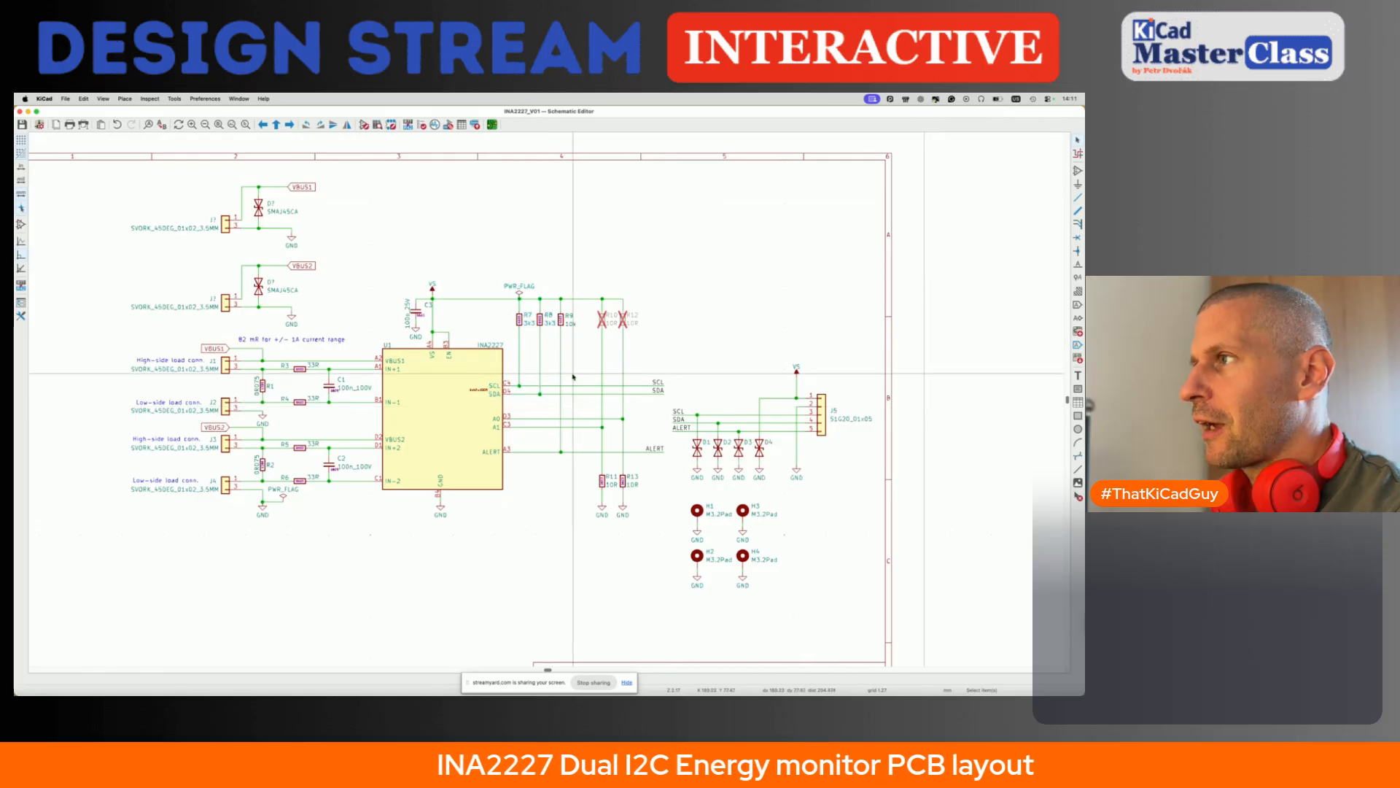
left_click_drag(552, 283, 579, 412)
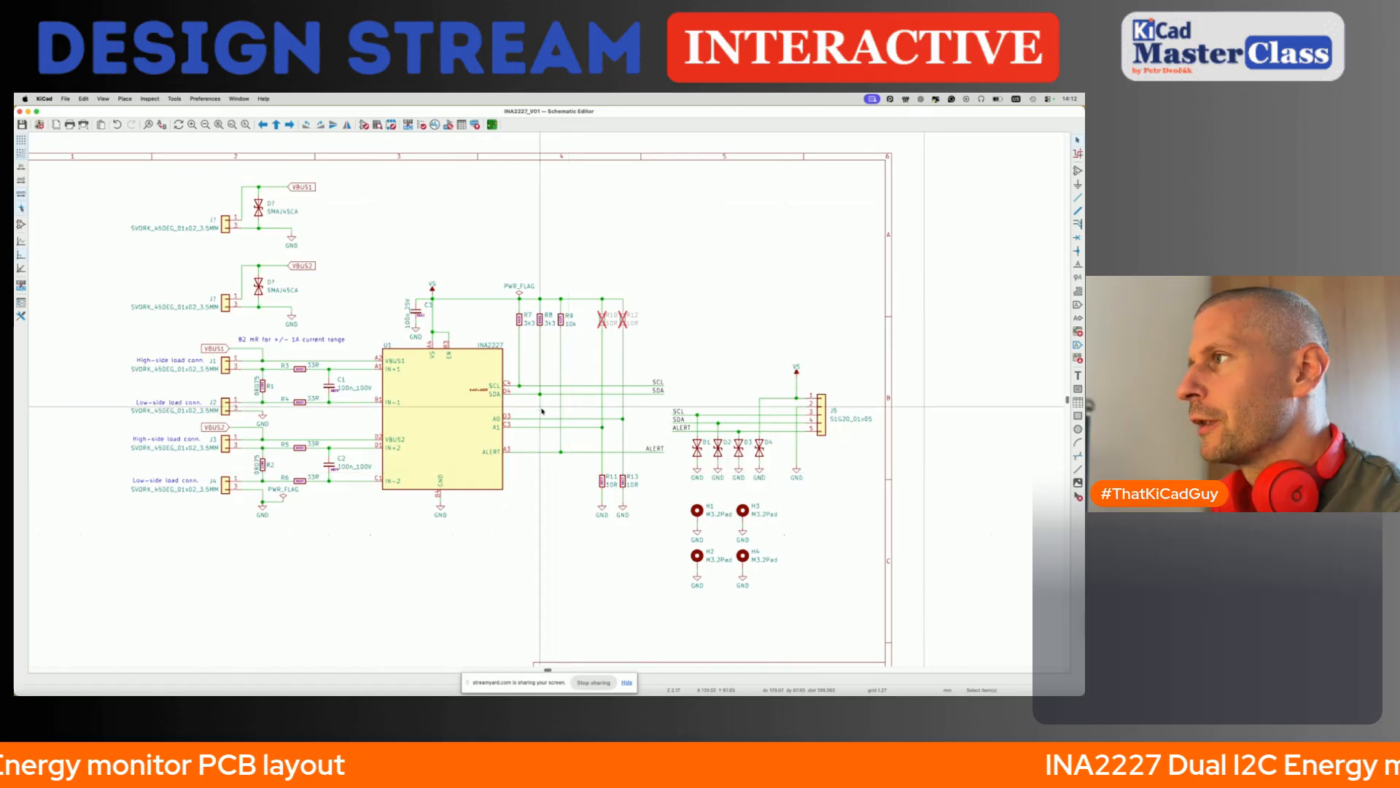
left_click_drag(582, 281, 643, 494)
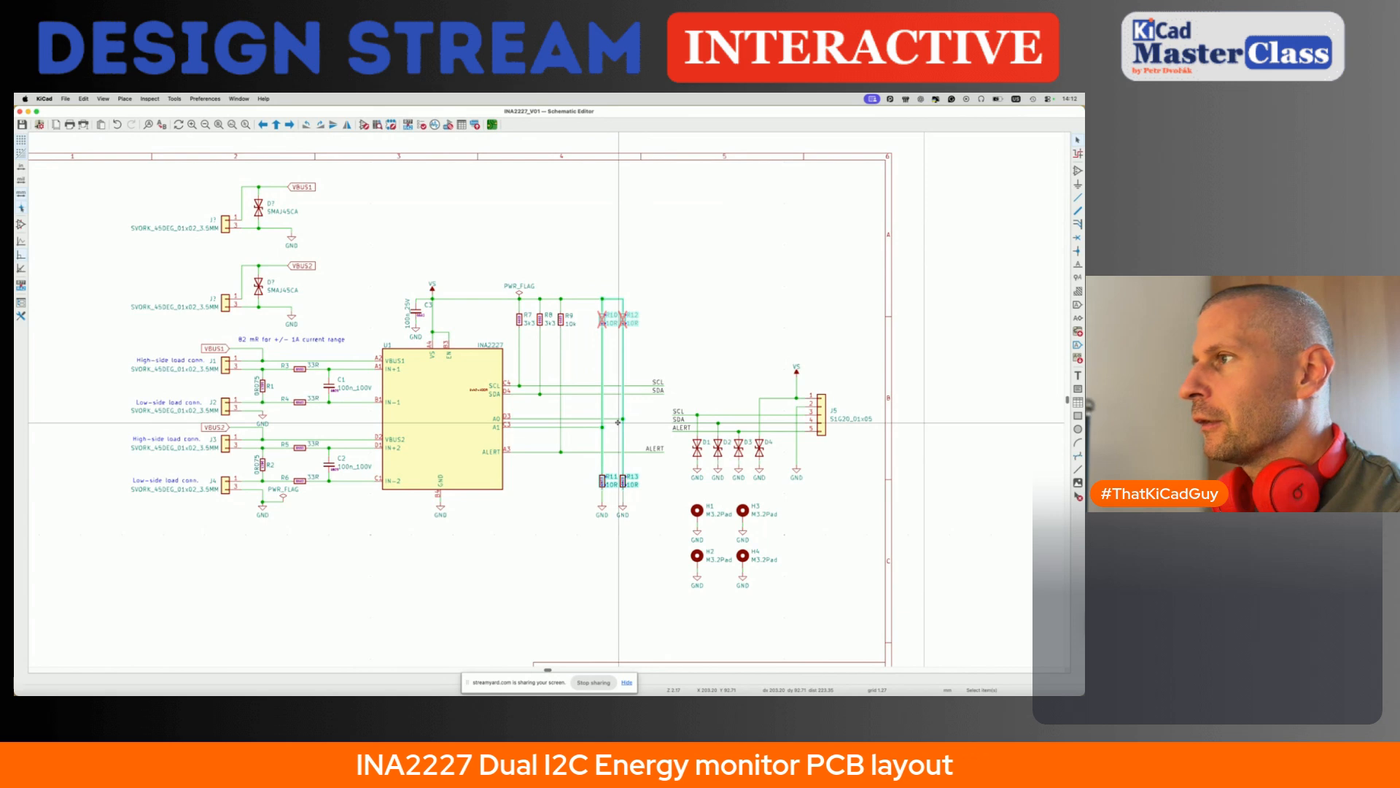
scroll(584, 431, "left", 5)
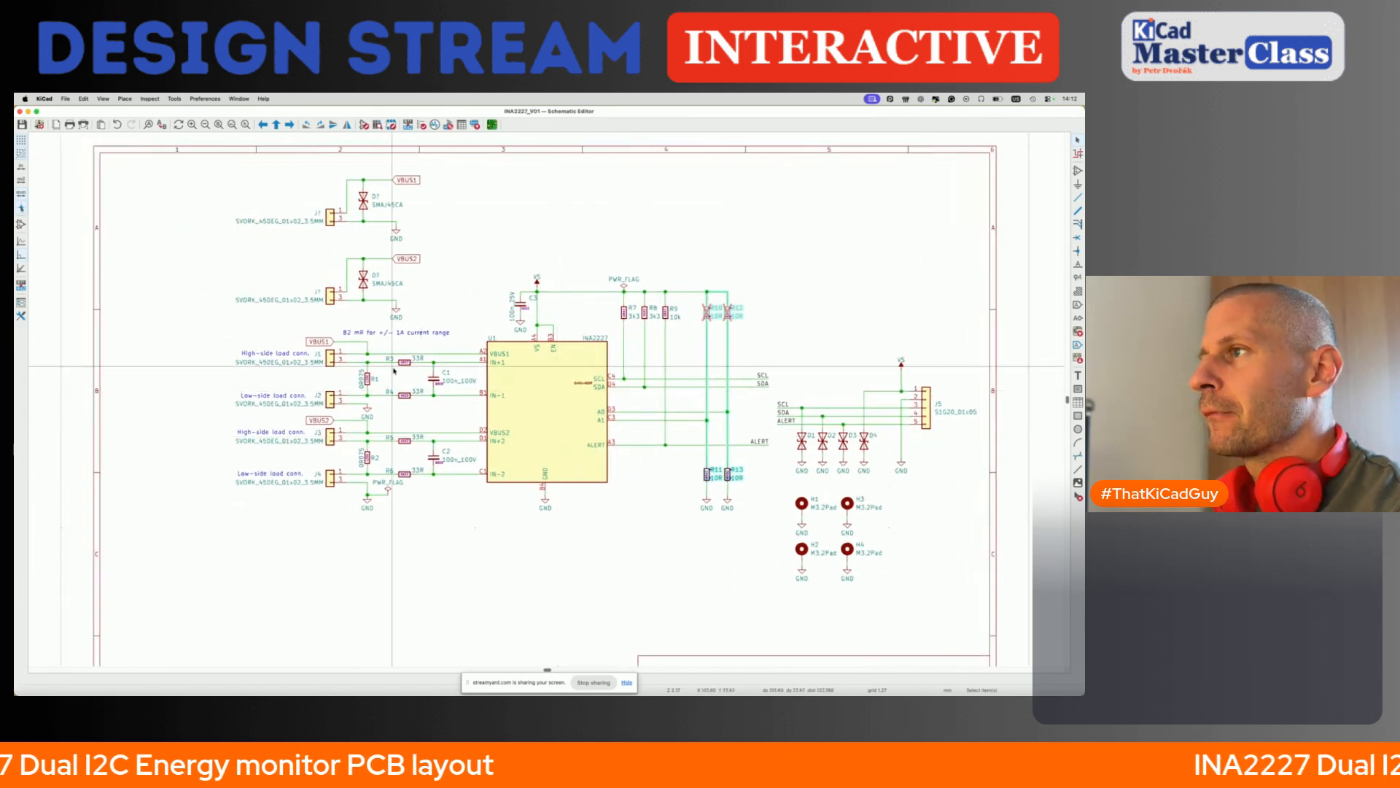
left_click_drag(377, 343, 332, 356)
left_click_drag(234, 321, 355, 507)
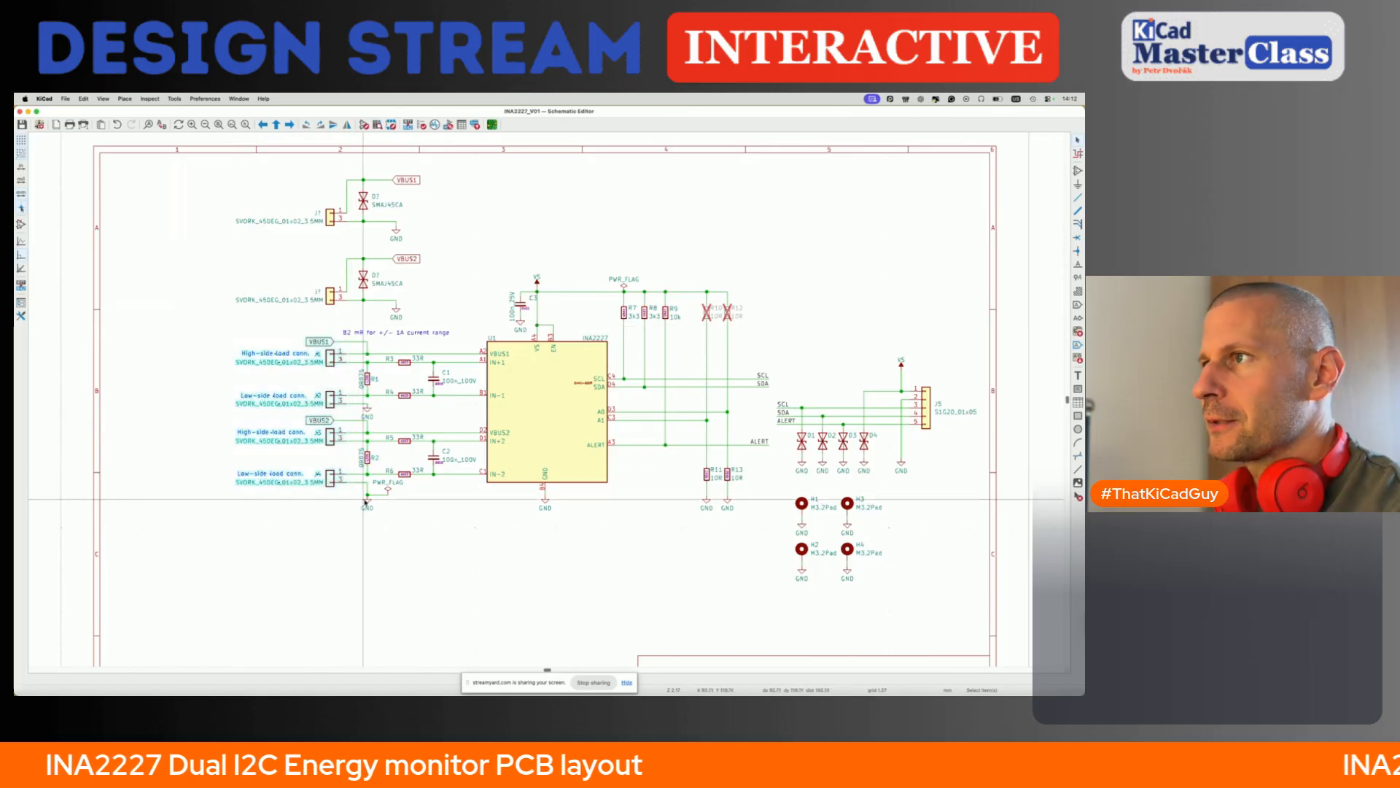
left_click(444, 504)
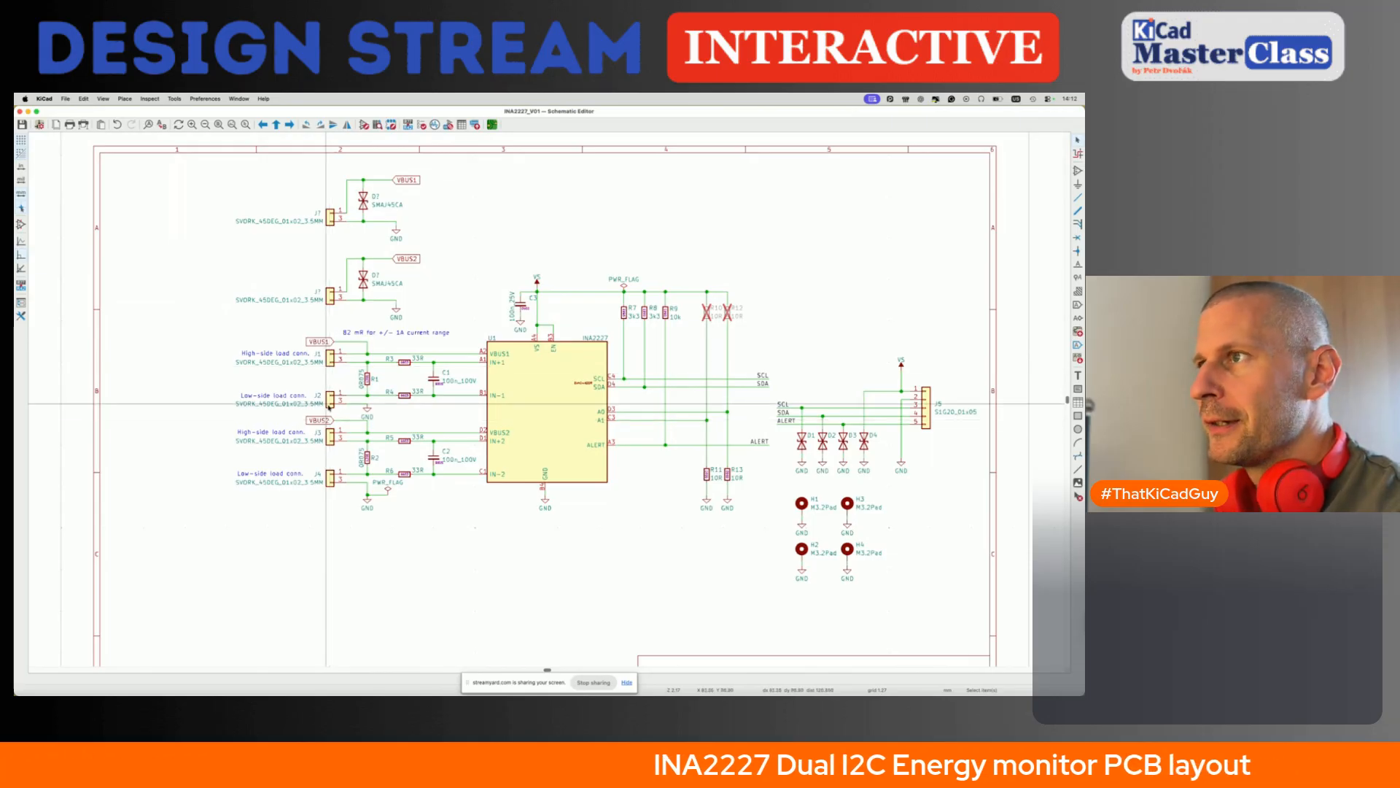
left_click_drag(198, 171, 472, 321)
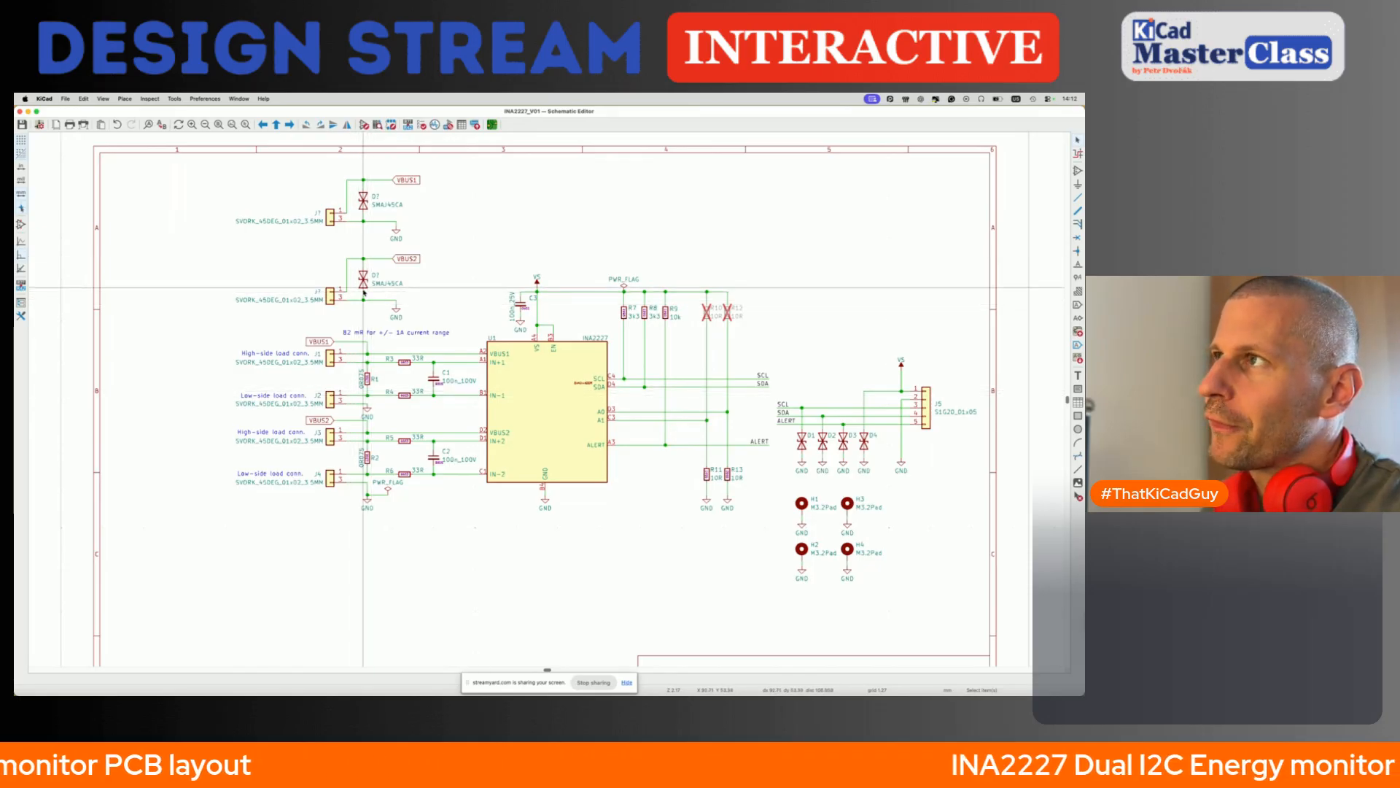
- Shift both SMAJ45CA diodes with their wires slightly right, in line with shunt resistors R1 and R2, and save the schematic
left_click_drag(350, 173, 383, 309)
left_click_drag(363, 208, 367, 204)
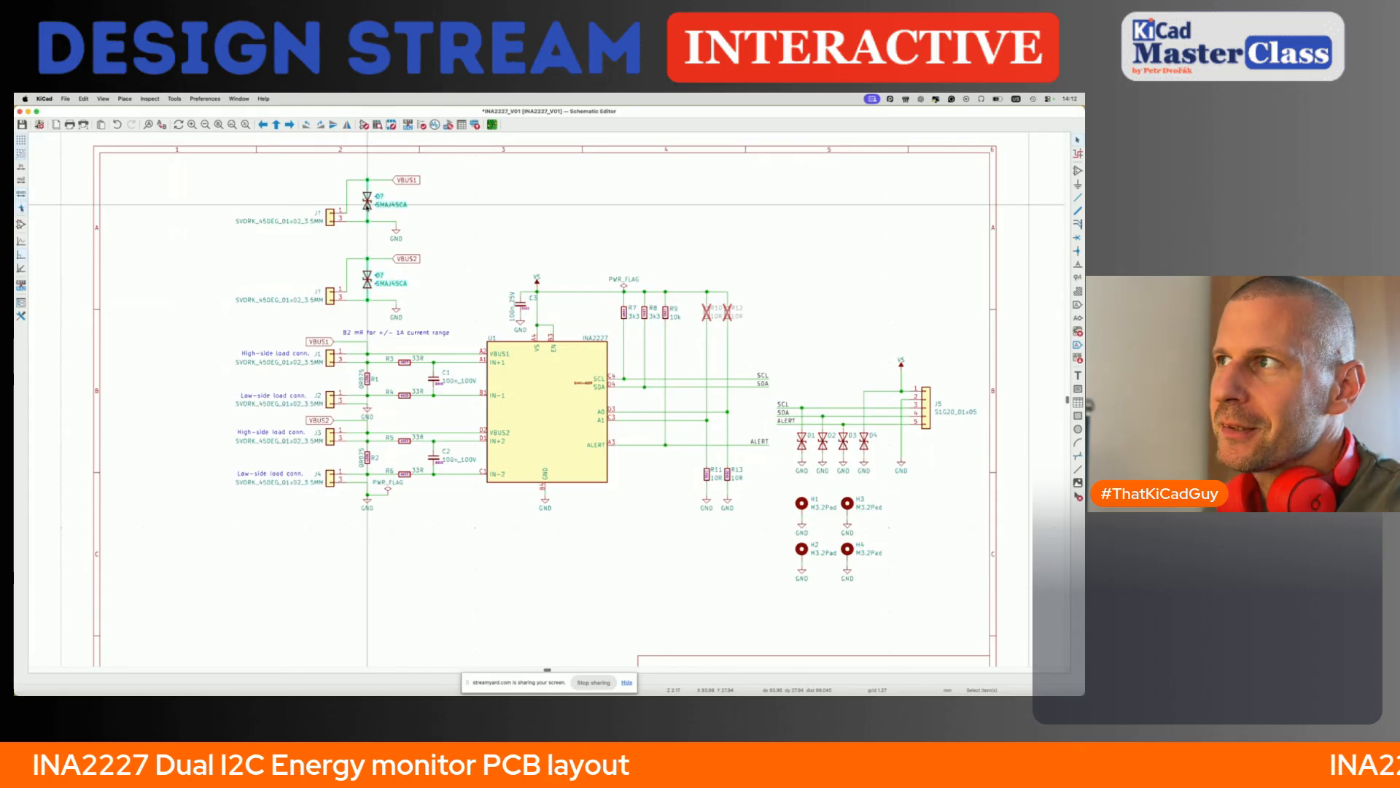
key("Escape")
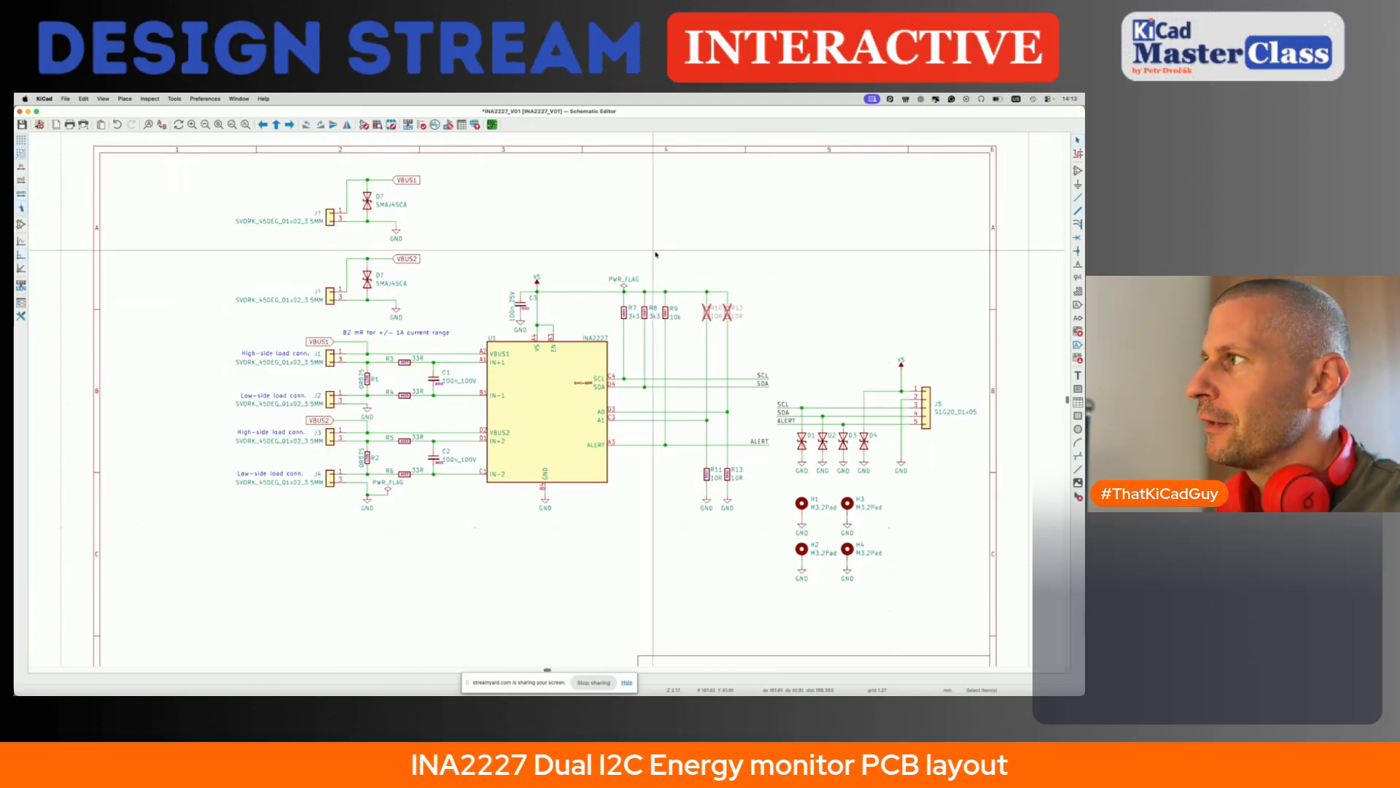
scroll(648, 327, "up", 3)
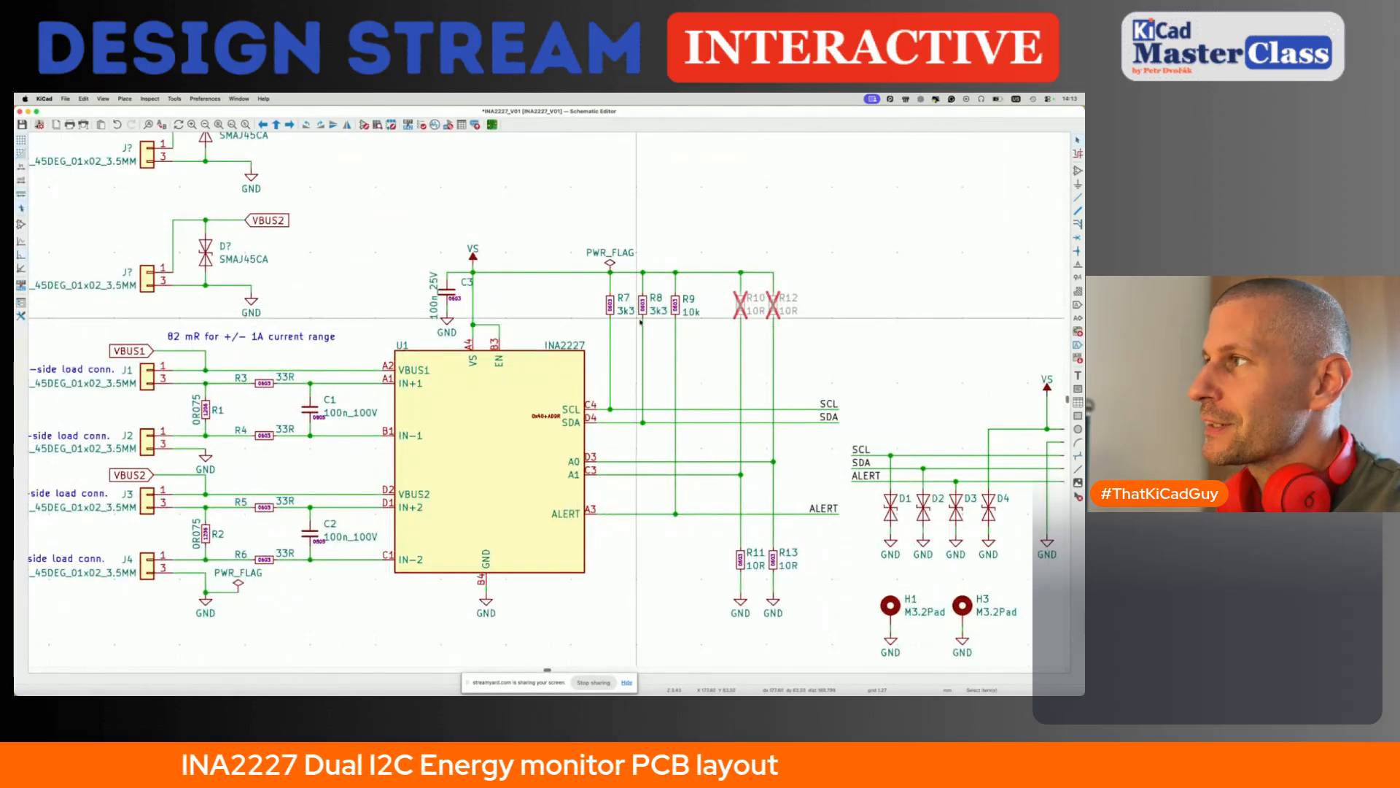
scroll(649, 315, "right", 3)
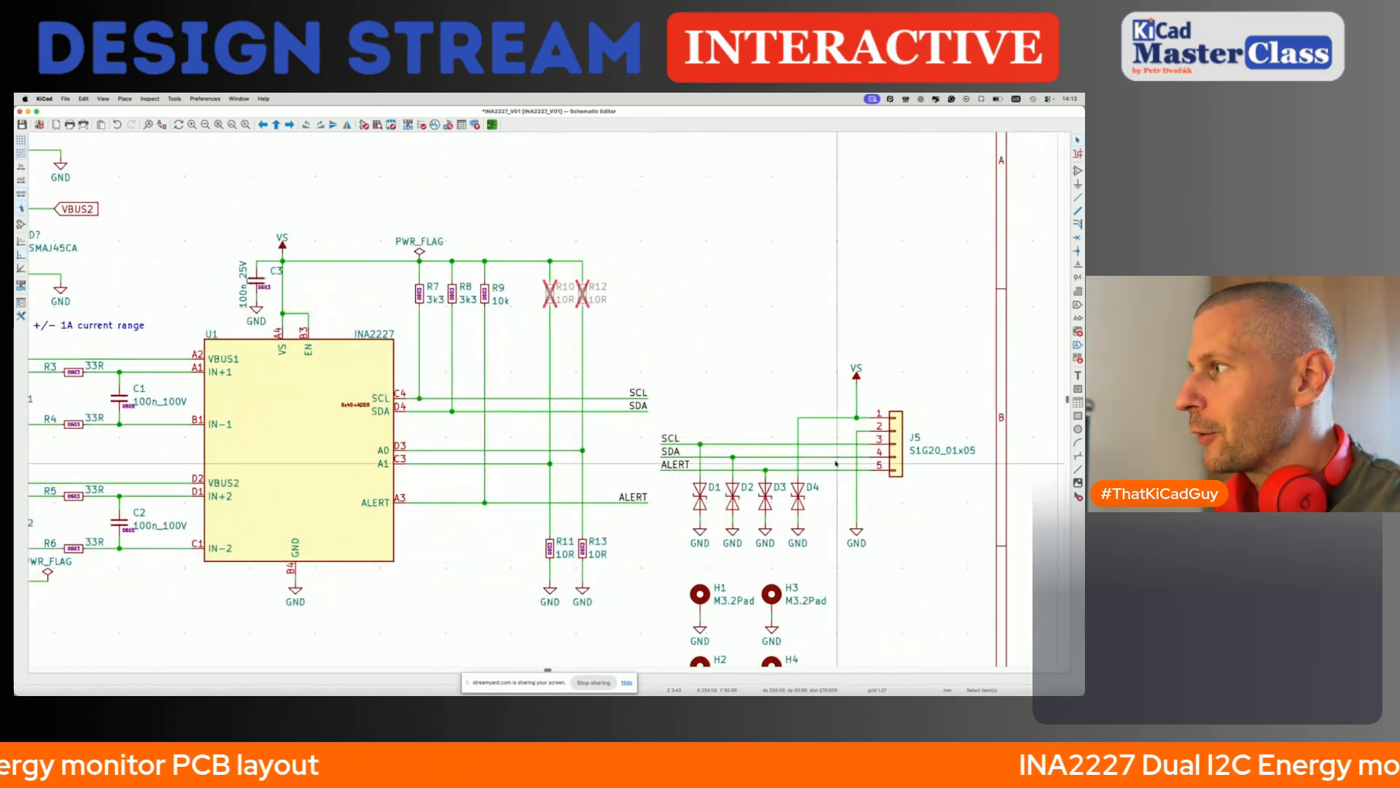
scroll(836, 463, "down", 3)
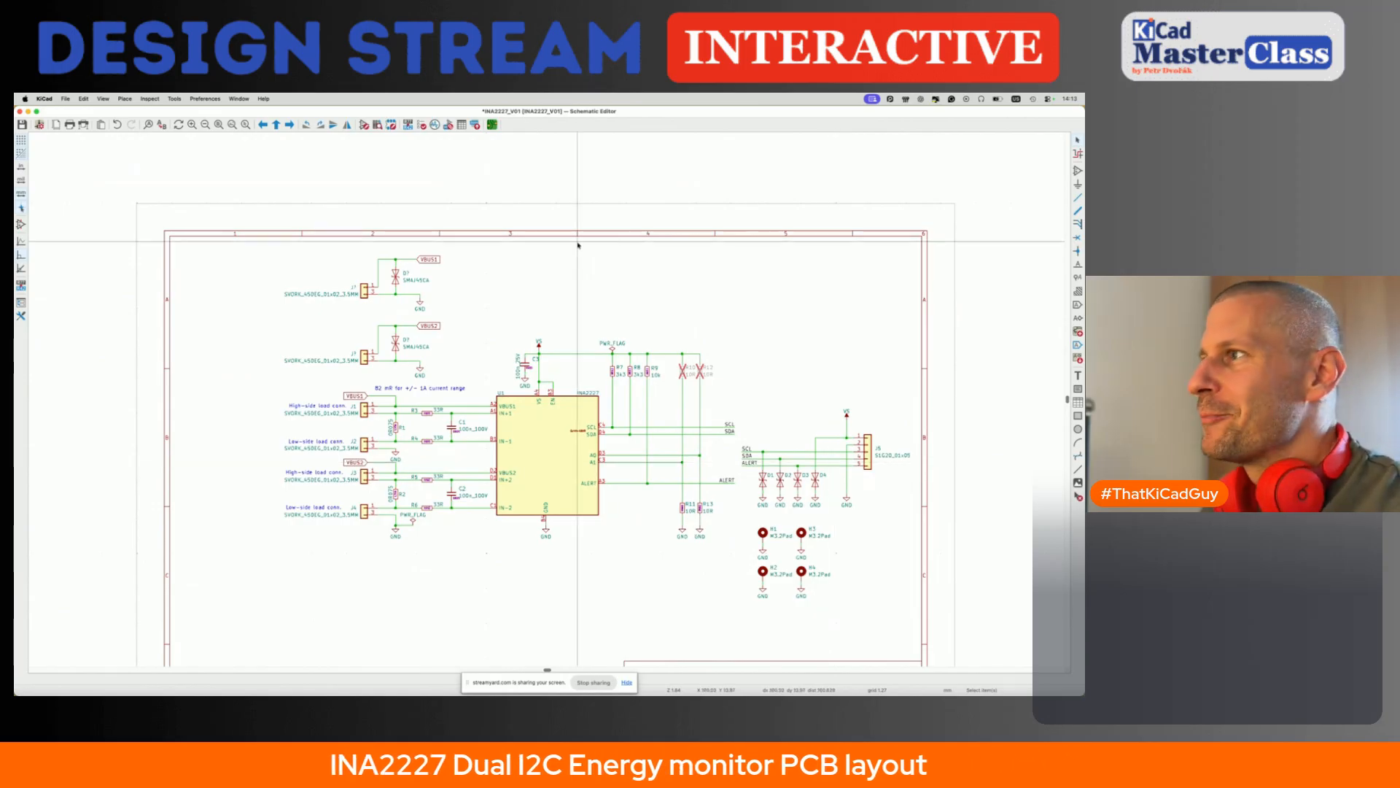
key("super+s")
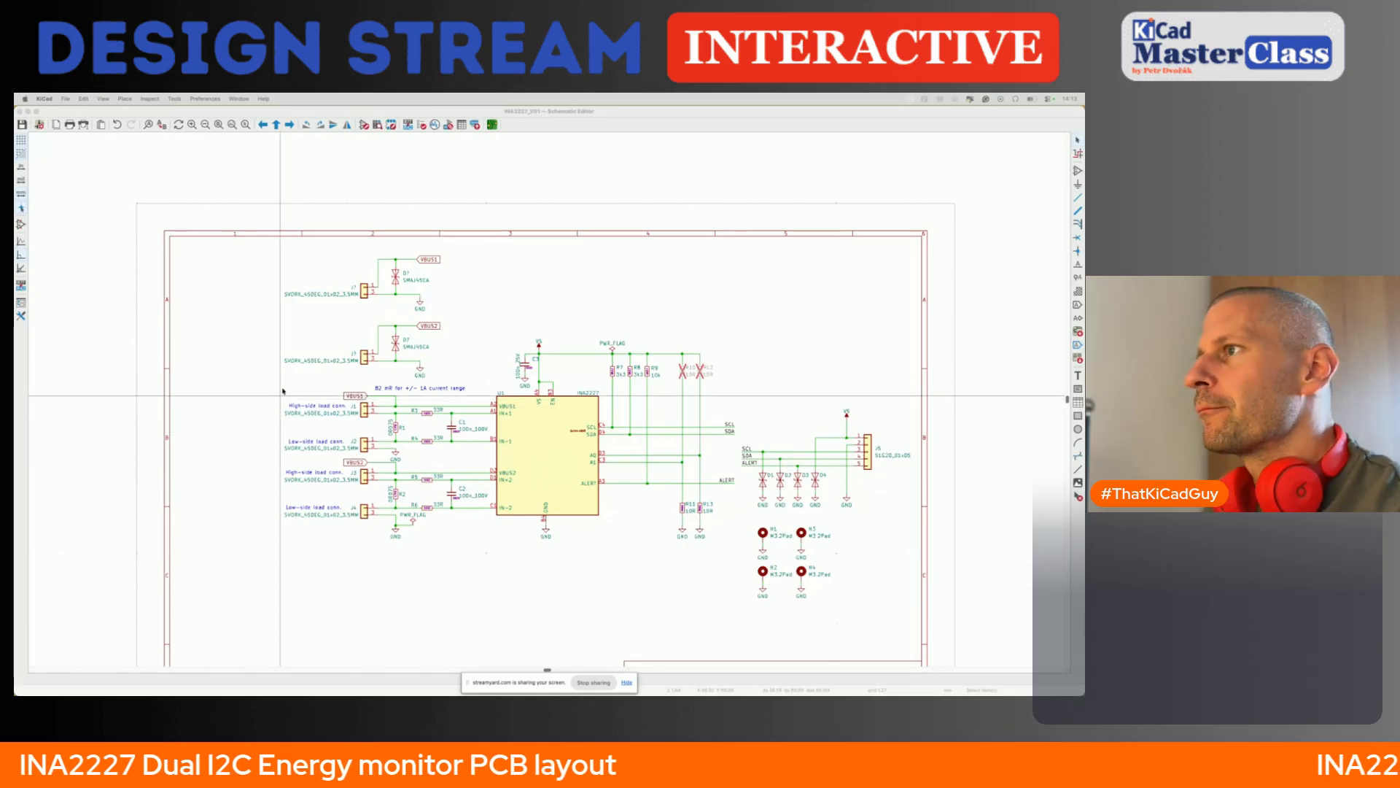
- Annotate the entire schematic, keeping existing annotations and sorting symbols by X position, and save it
left_click(409, 124)
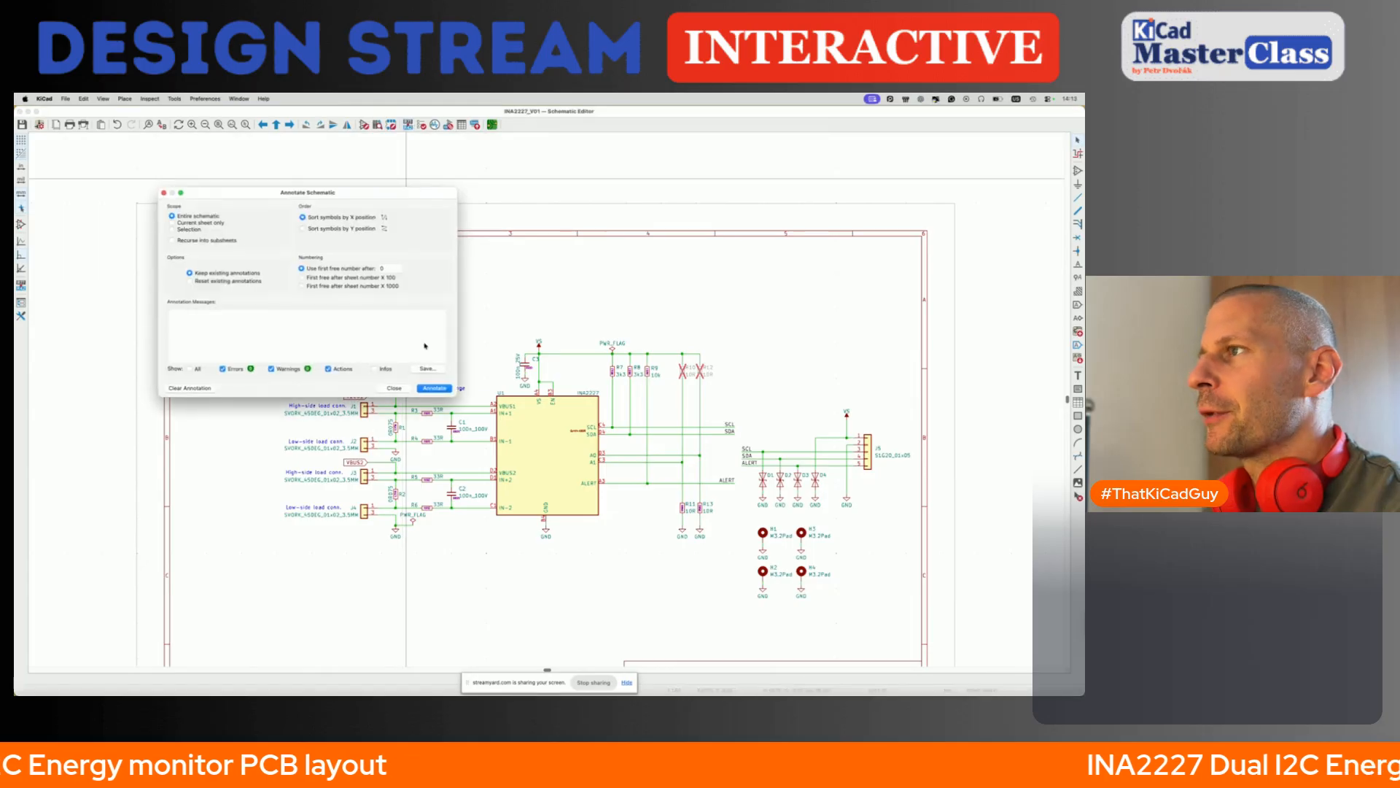
left_click(434, 388)
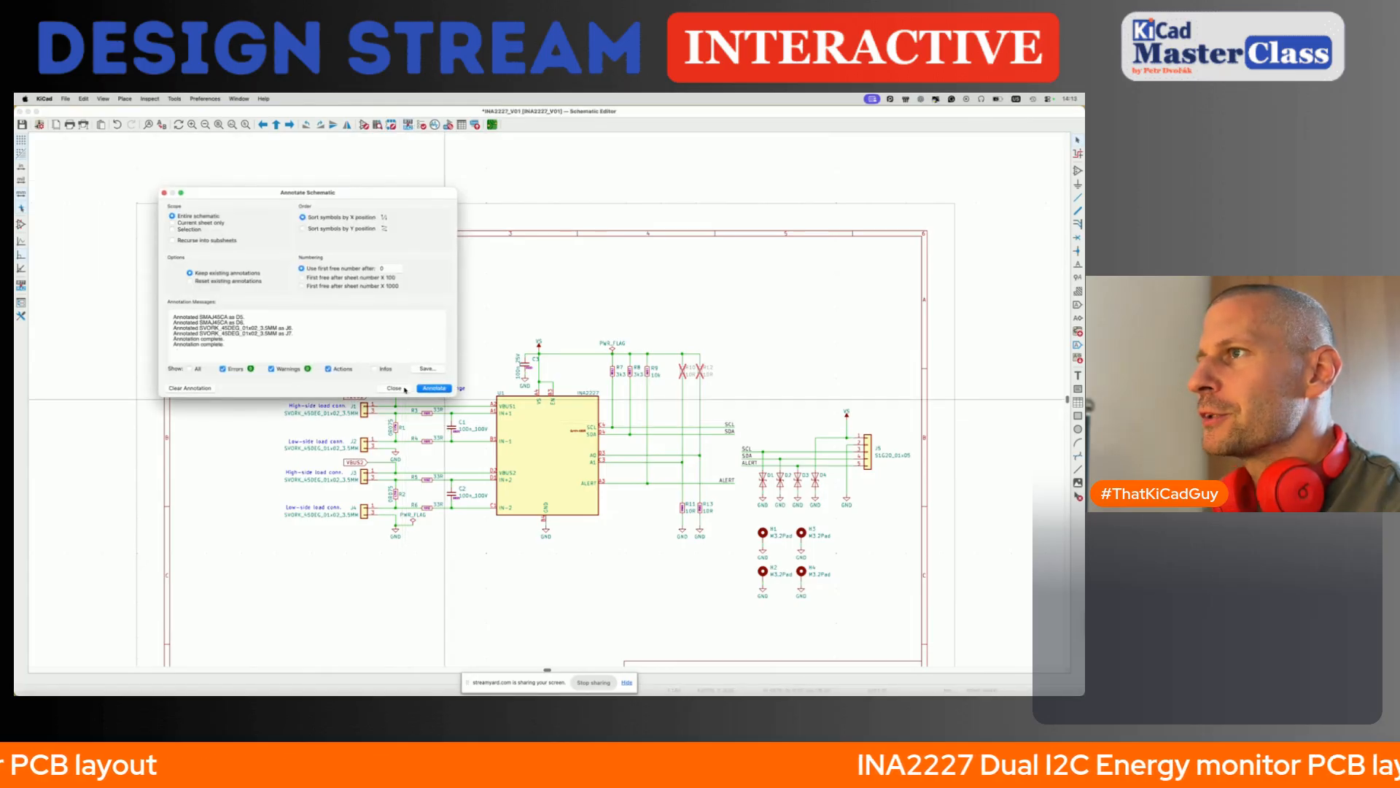
left_click(396, 388)
left_click_drag(281, 245, 419, 380)
left_click(623, 572)
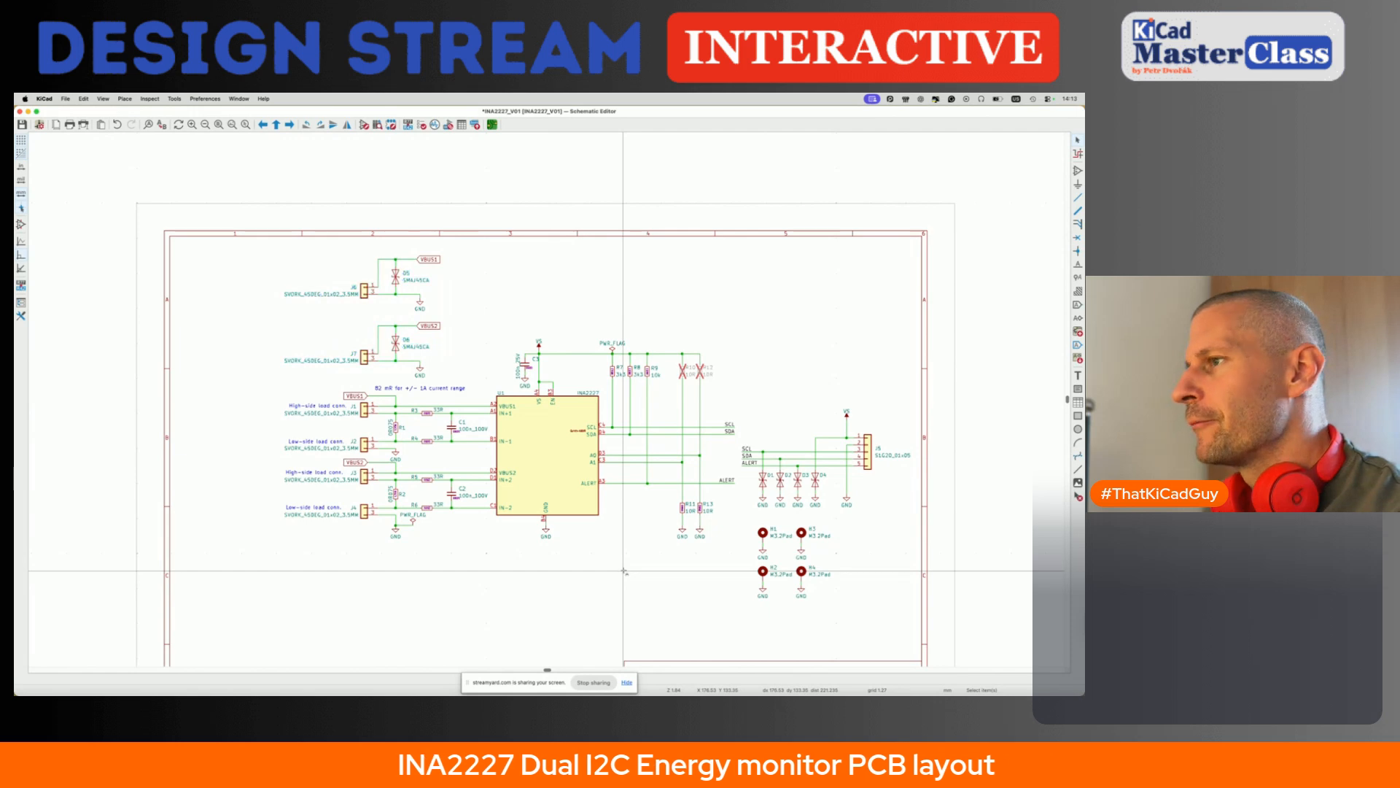
key("super+s")
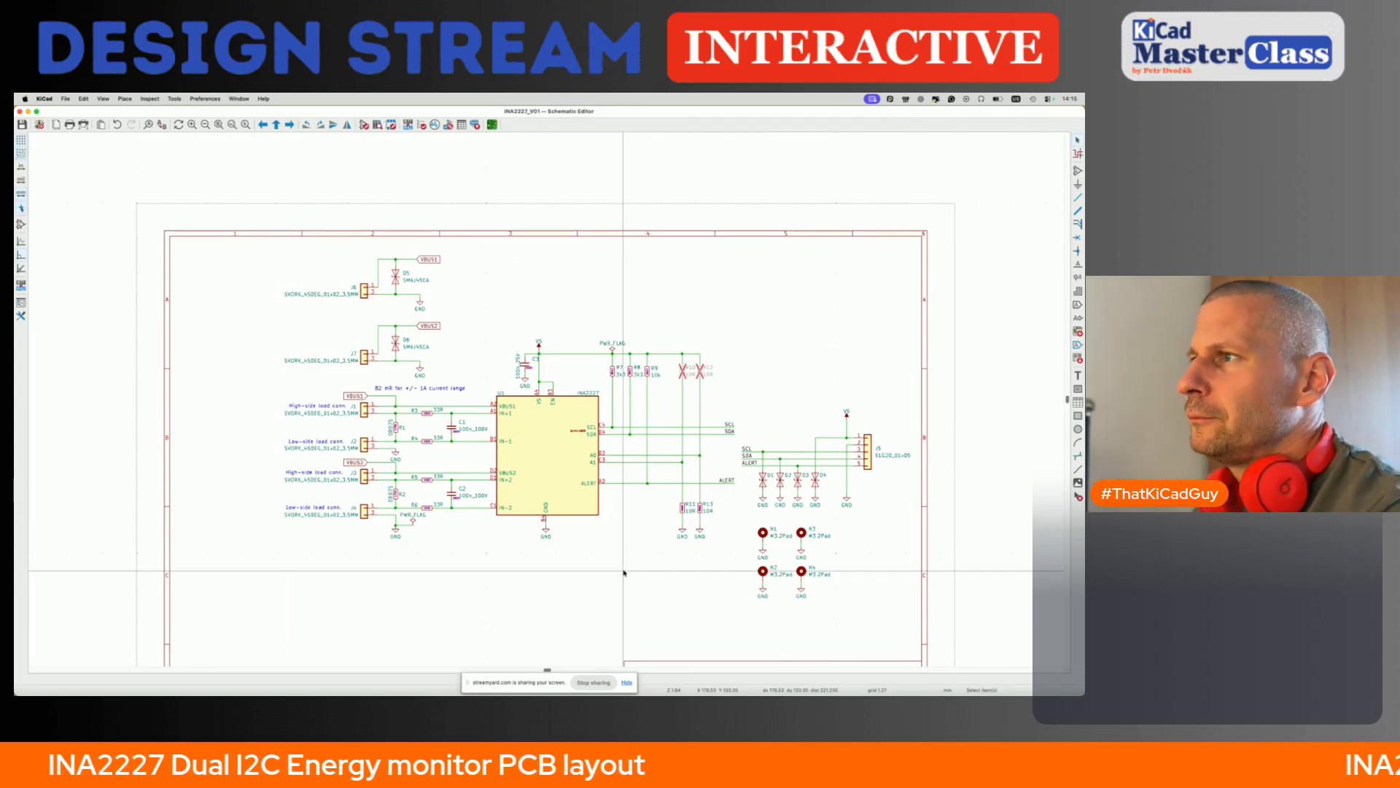
- Examine the J1–J4 load connector and shunt circuits and the VS supply connection of the INA2227
scroll(253, 385, "up", 5)
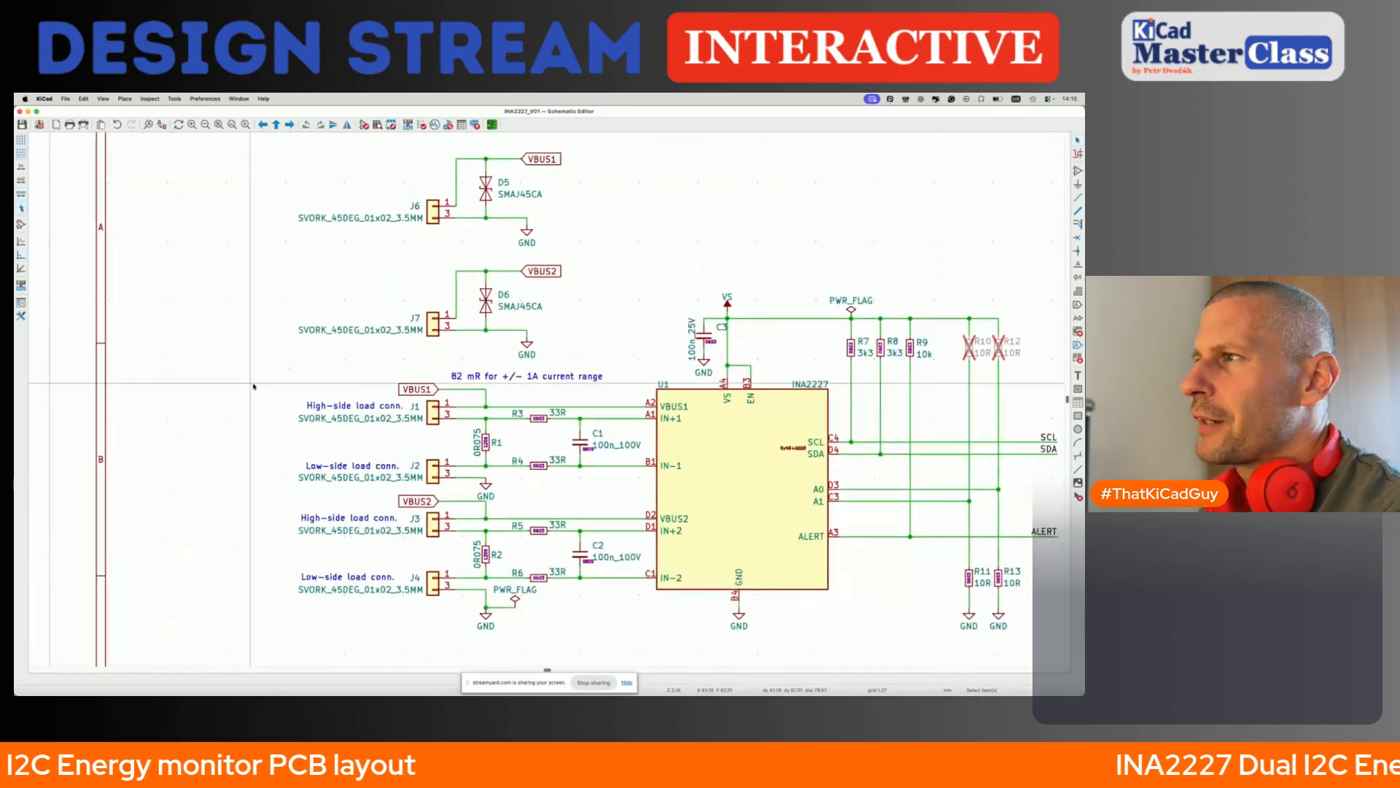
middle_click_drag(253, 385, 231, 354)
left_click_drag(237, 344, 584, 604)
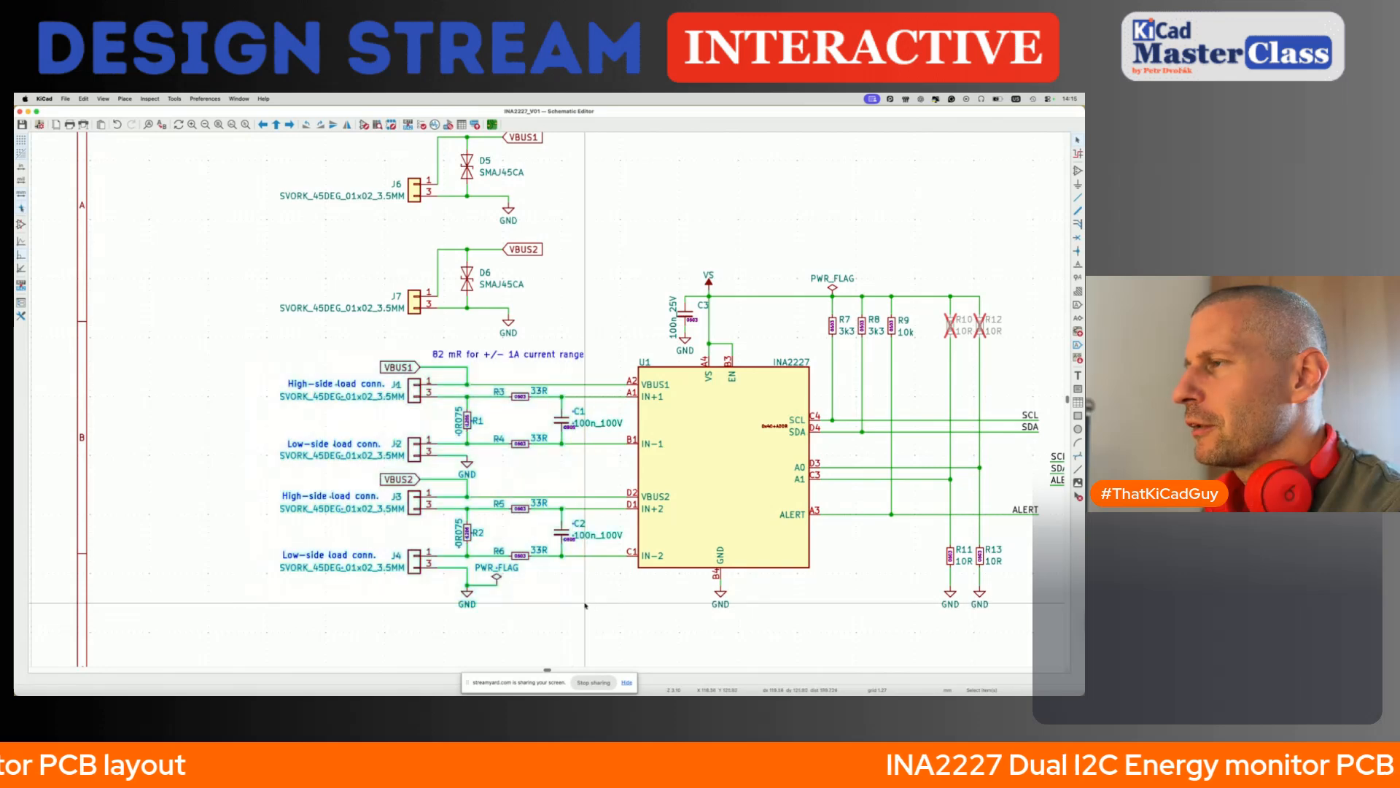
scroll(585, 604, "up", 2)
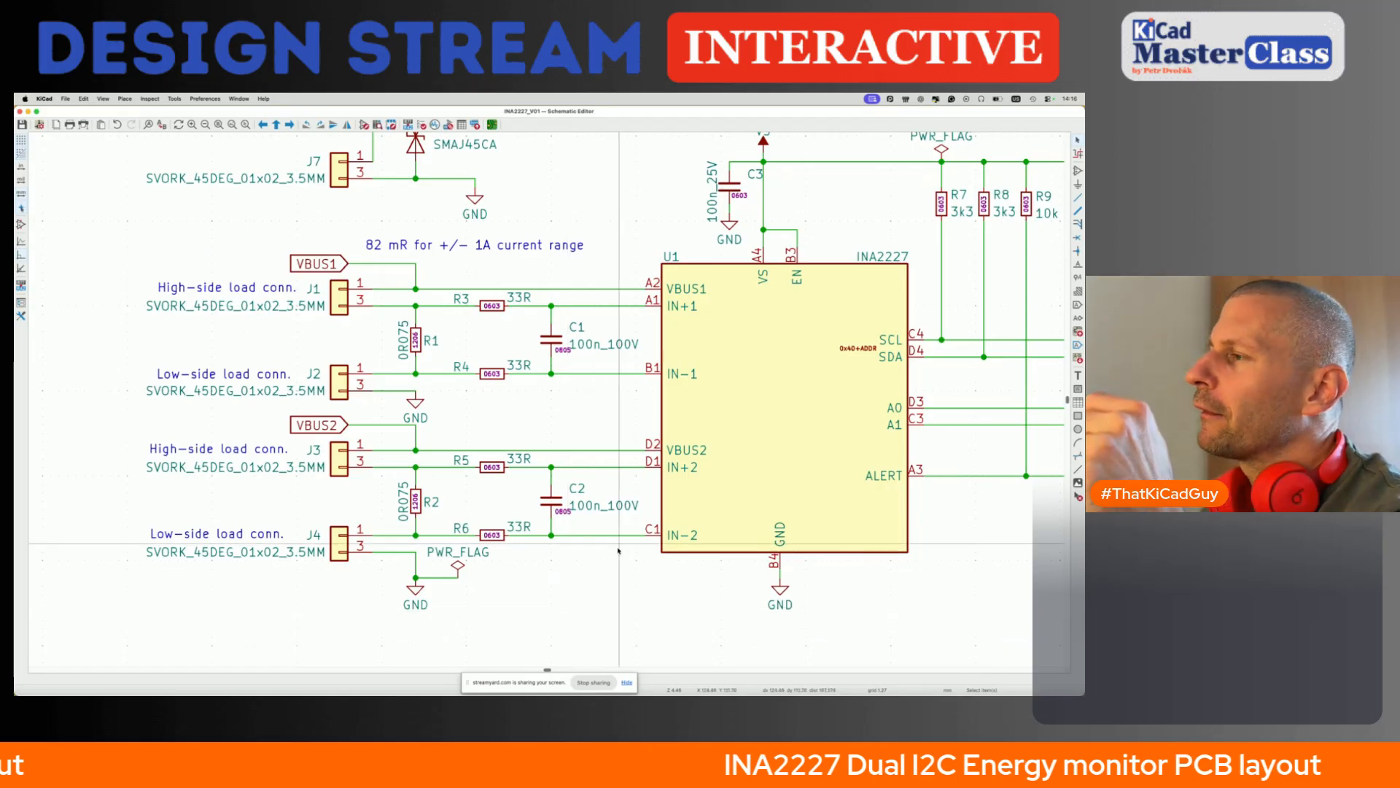
scroll(581, 462, "up", 3)
scroll(581, 462, "right", 3)
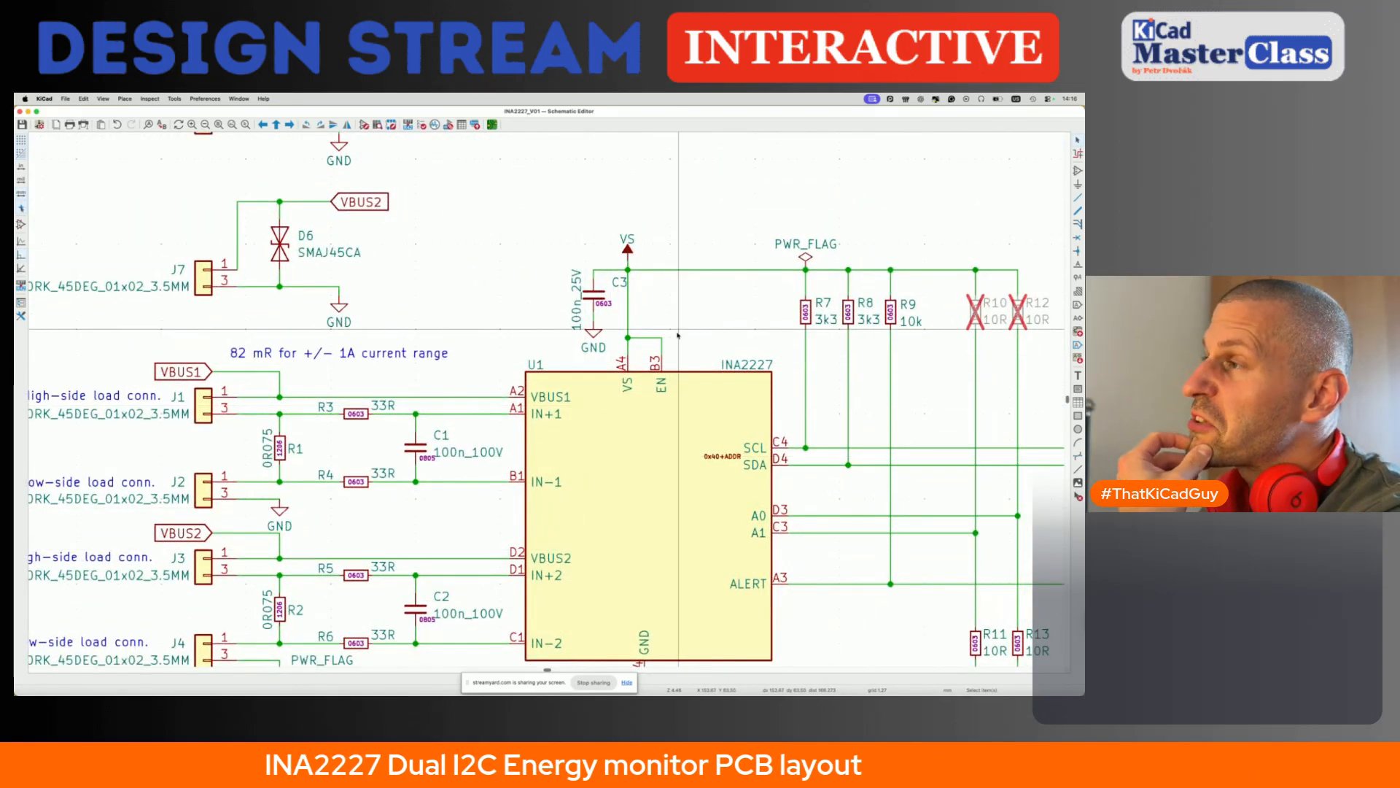
left_click(626, 240)
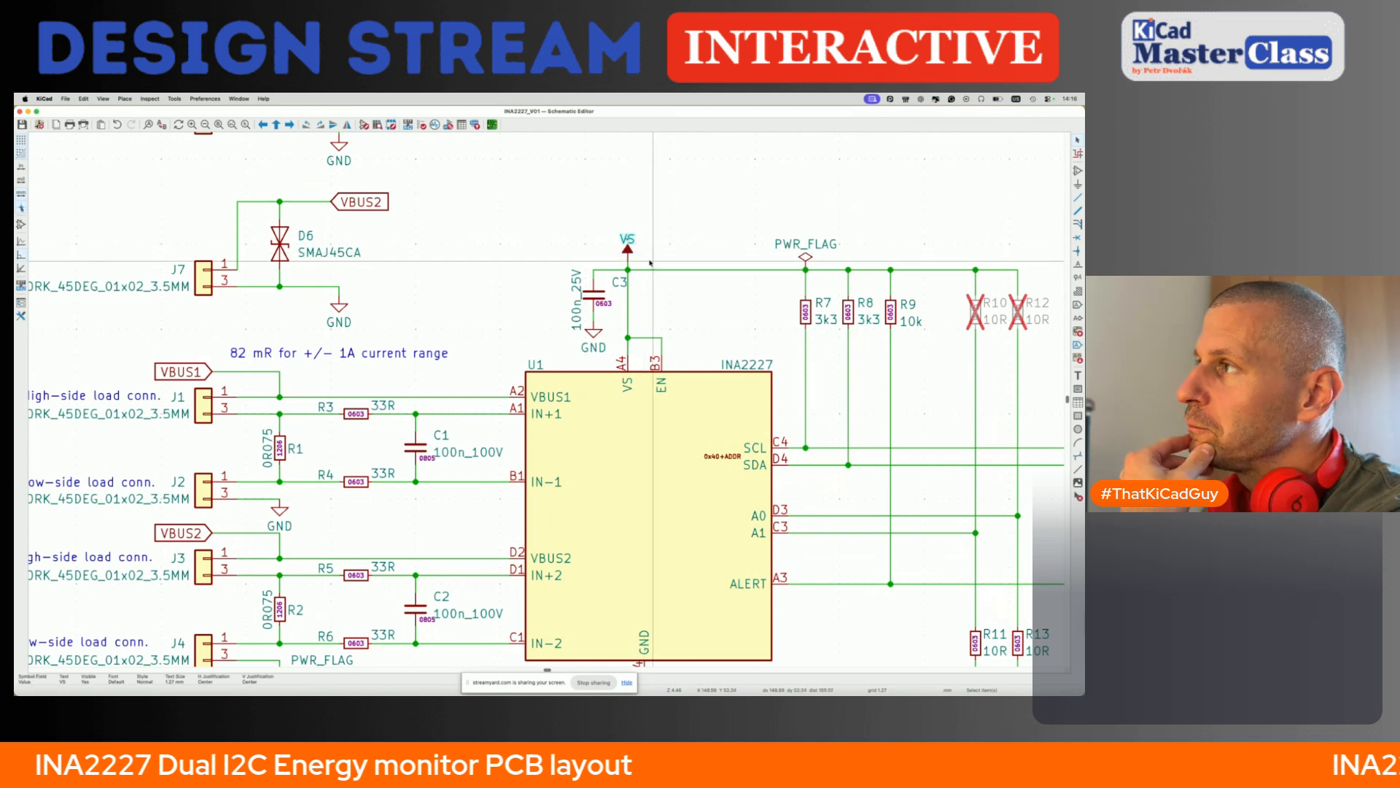
- Place a TP_ploska_1.27mm test point on the VBUS1 wire directly above diode D5
left_click(340, 310)
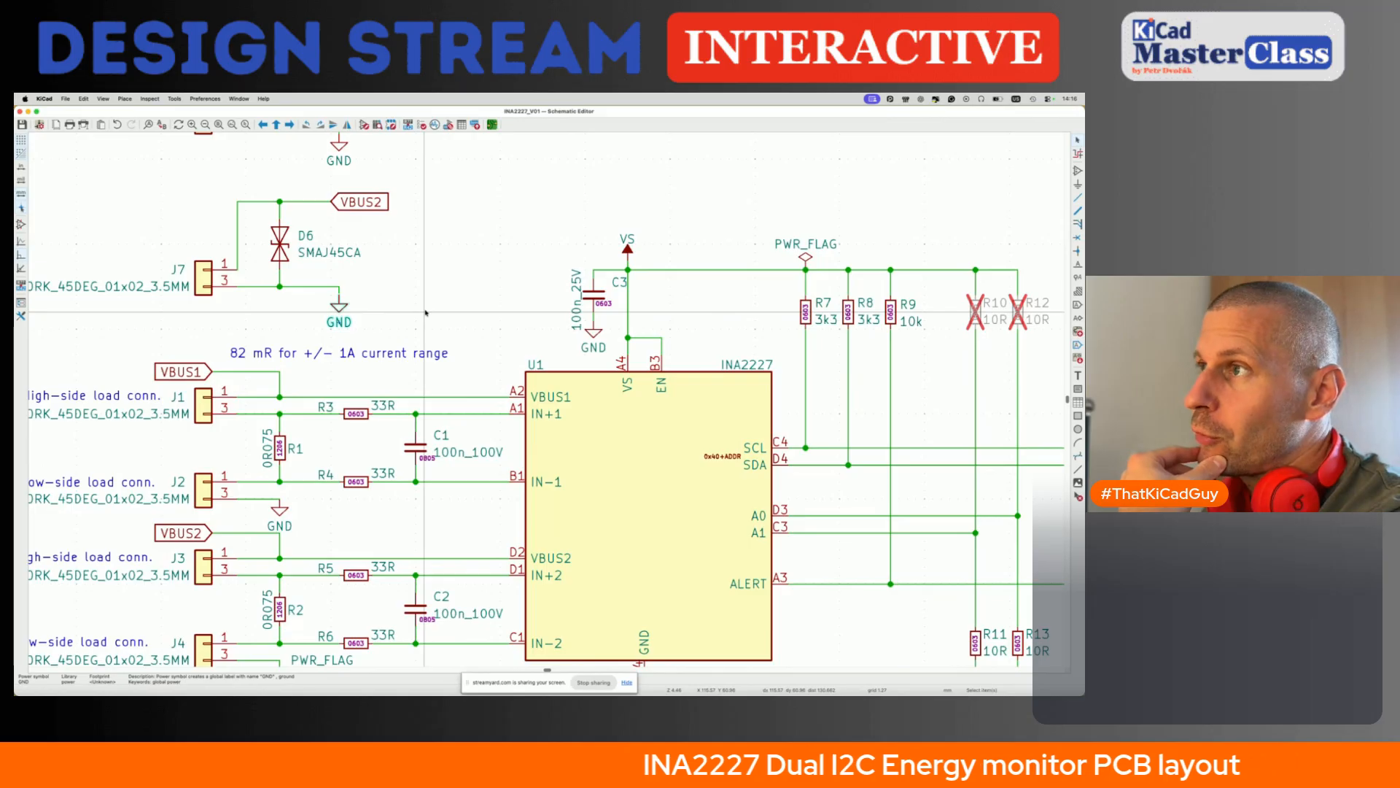
scroll(425, 312, "down", 2)
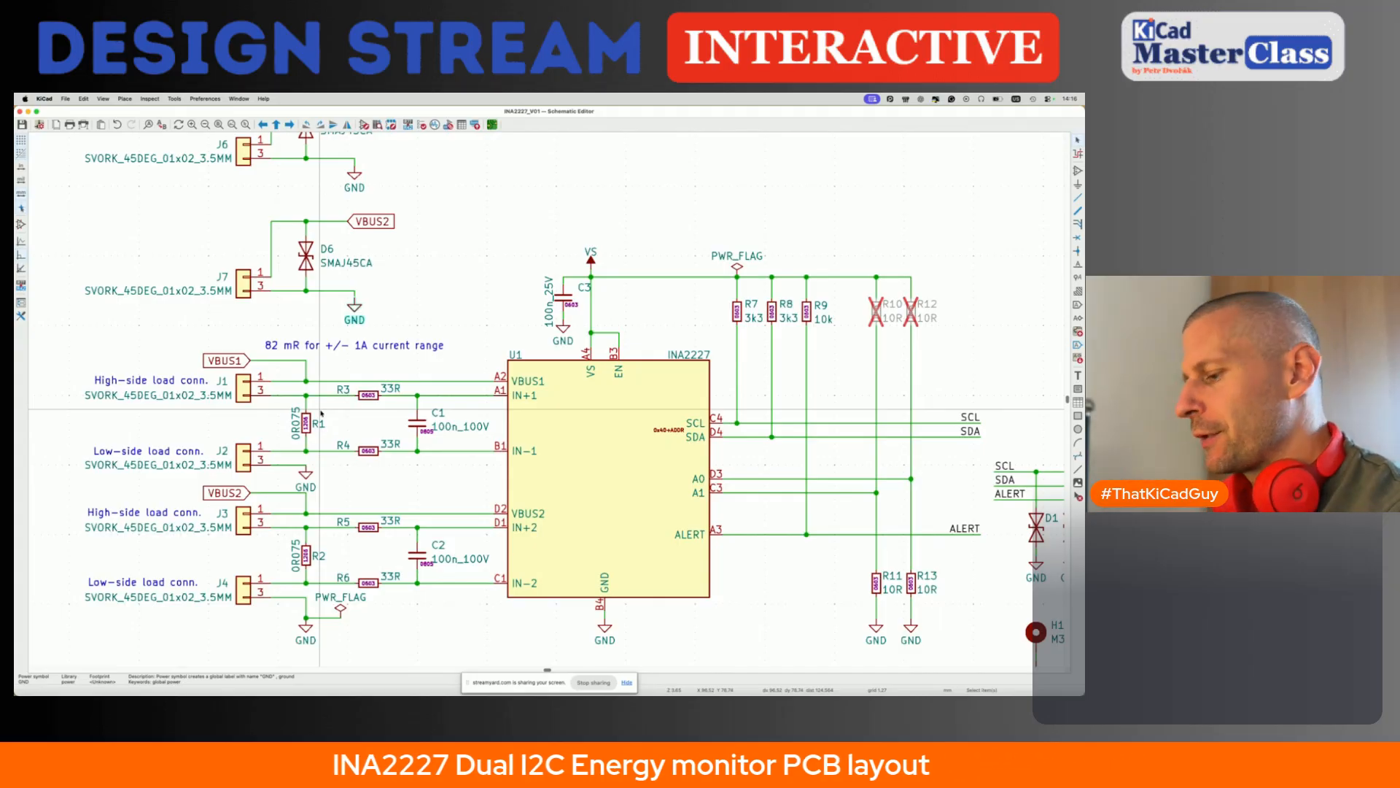
key("a")
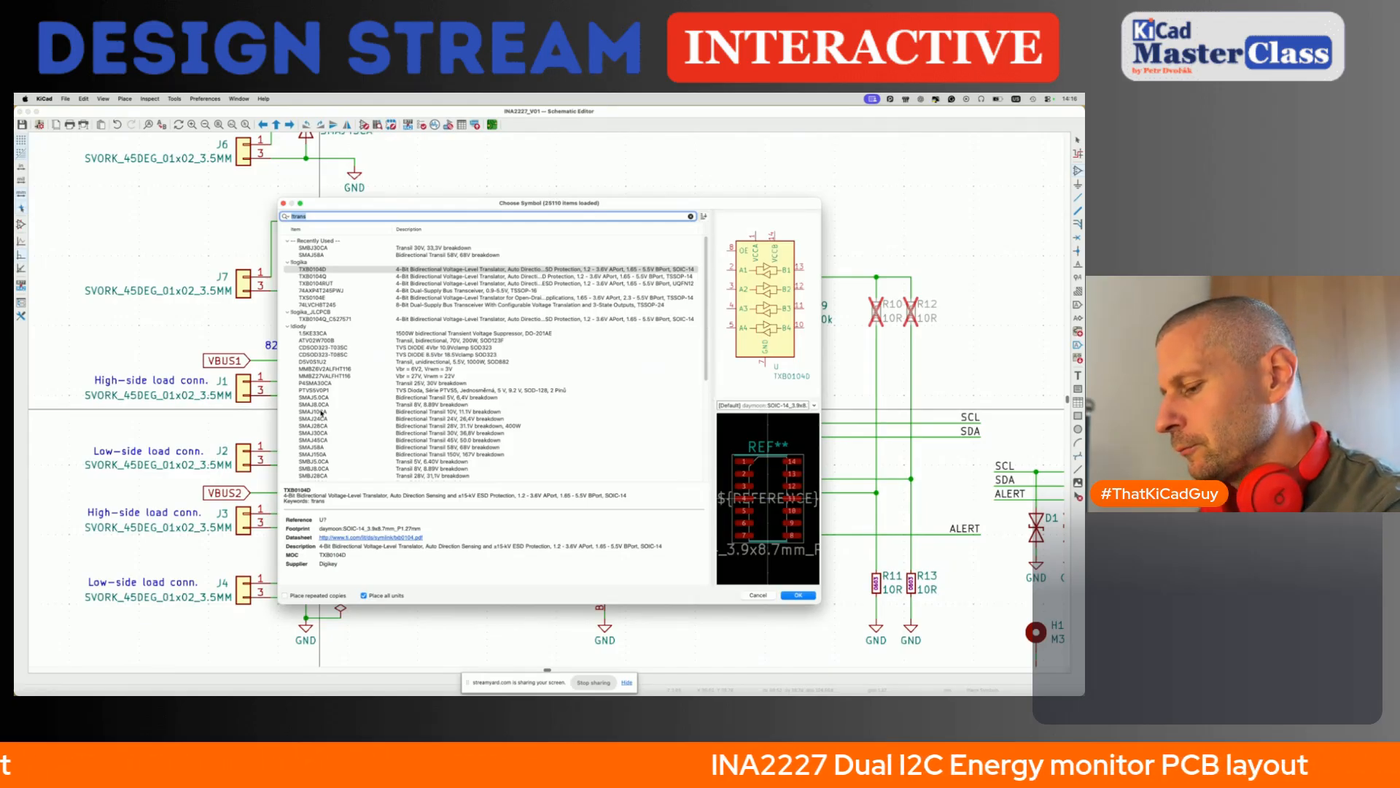
type("test")
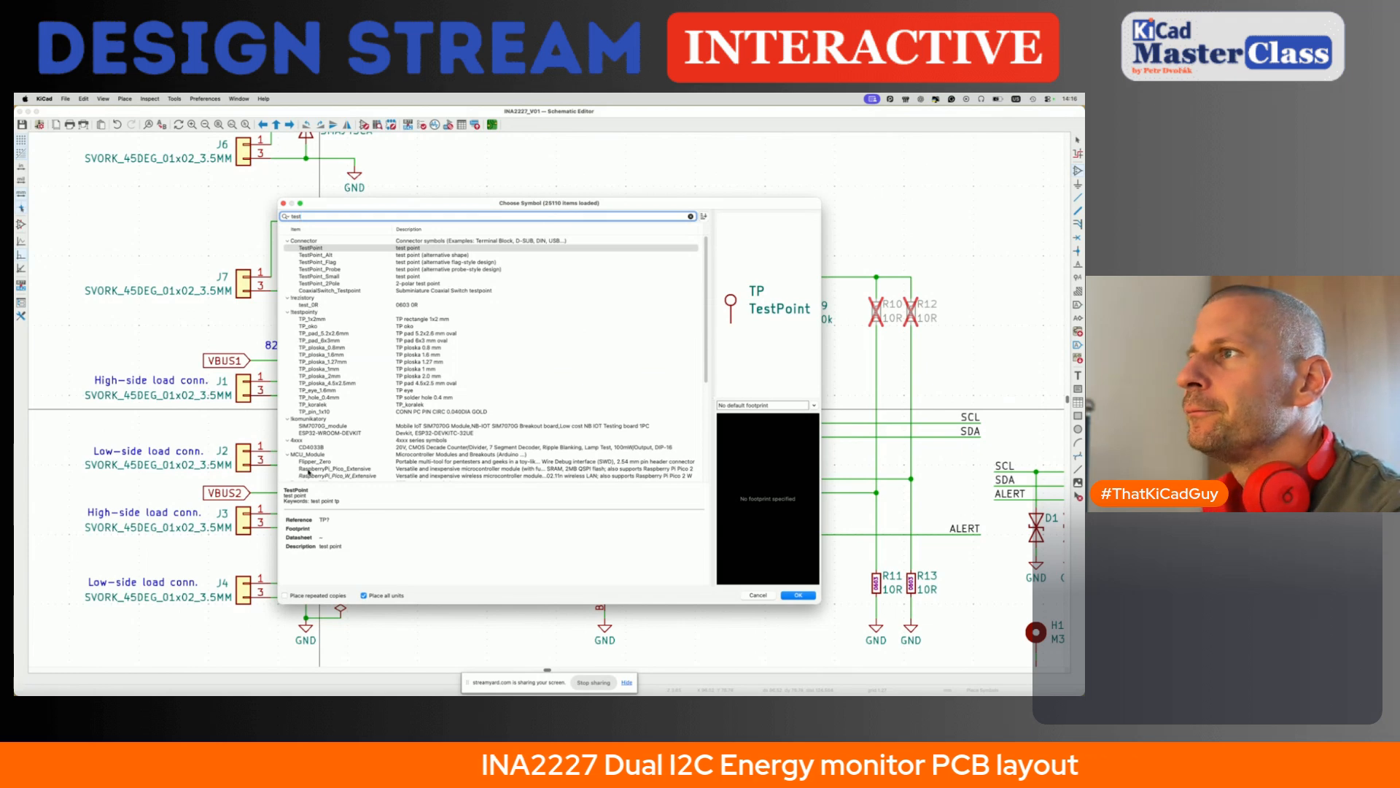
left_click(341, 364)
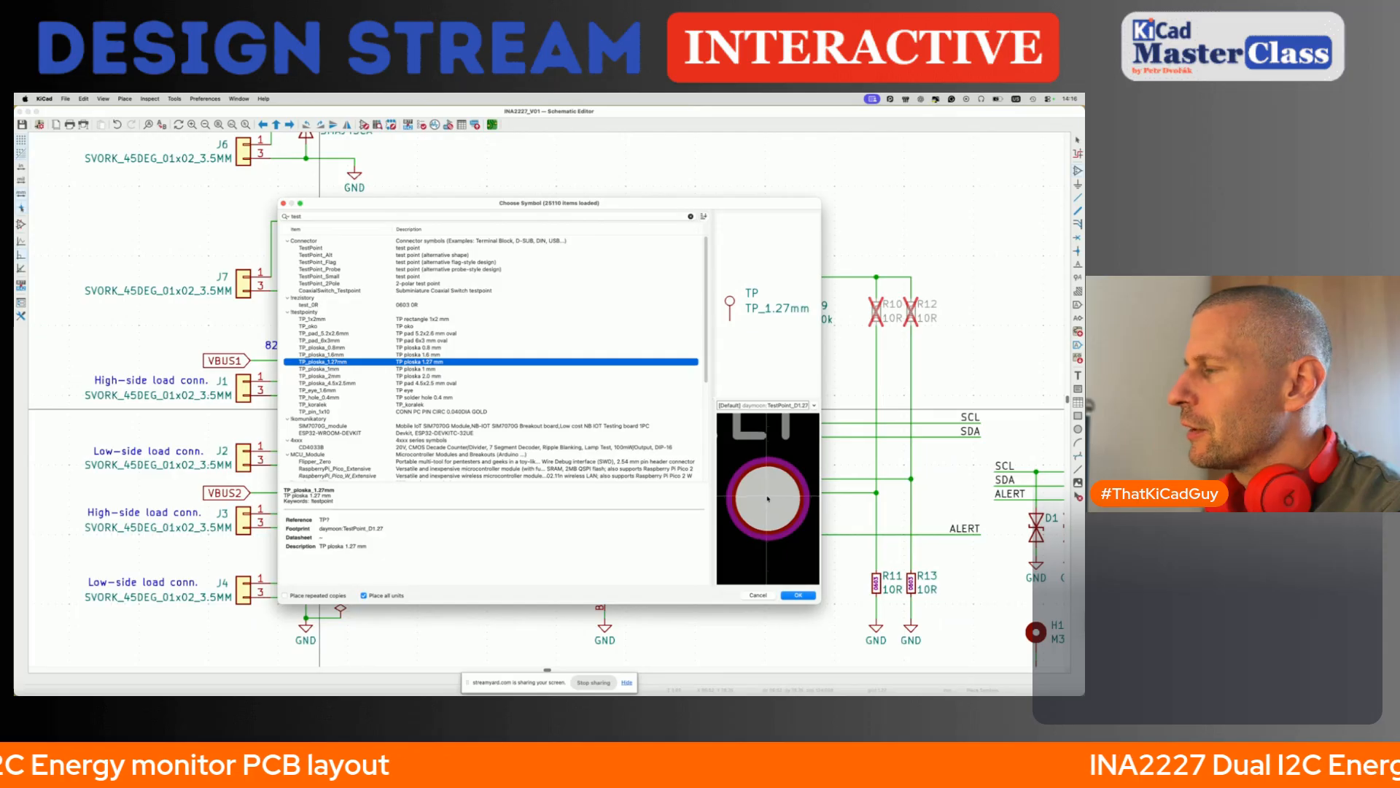
left_click(798, 594)
scroll(83, 221, "up", 4)
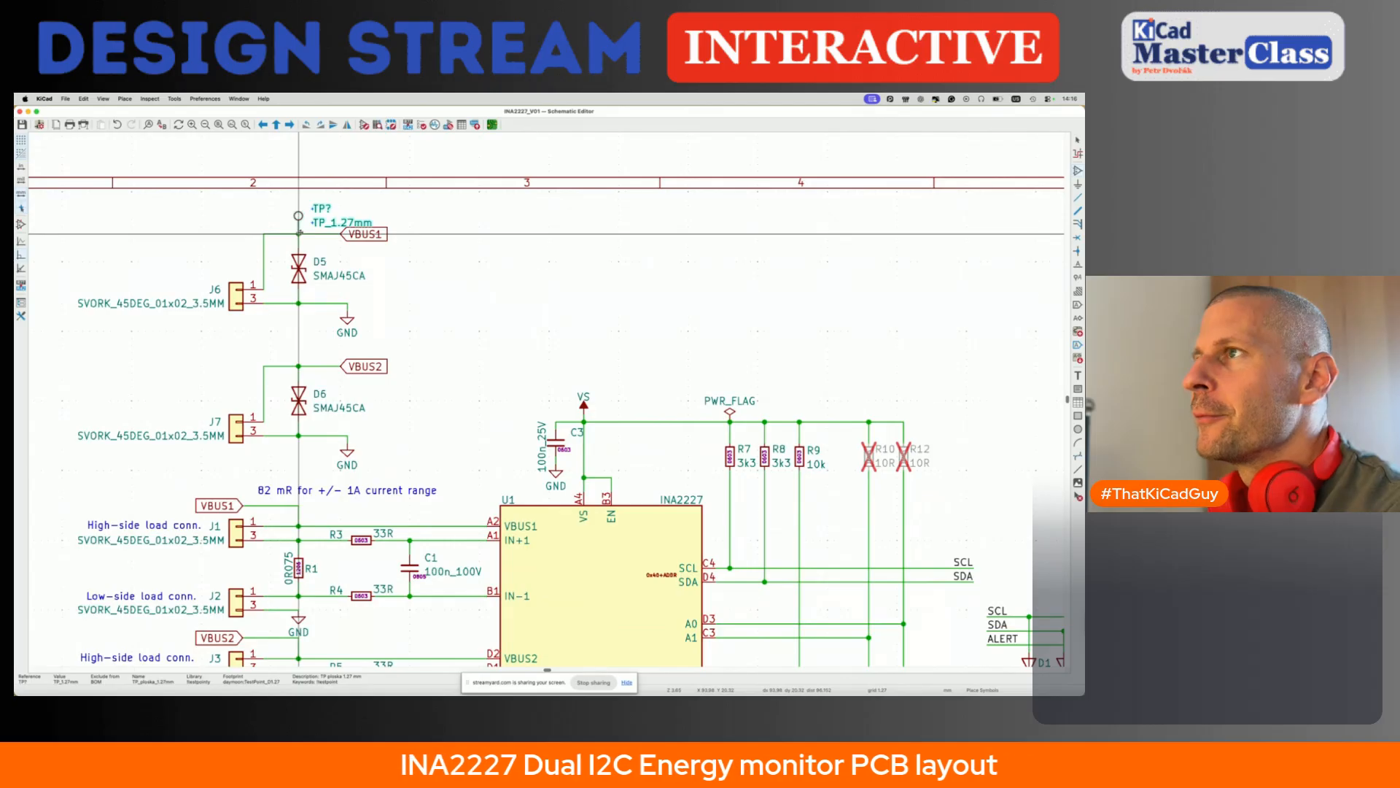
left_click(299, 235)
- Move the new test point's reference above its circle and set its value to VBUS1
mouse_move(323, 209)
left_mouse_down()
mouse_move(299, 206)
mouse_move(322, 227)
mouse_move(318, 216)
left_mouse_up()
double_click(319, 216)
type("VBUS")
key("Return")
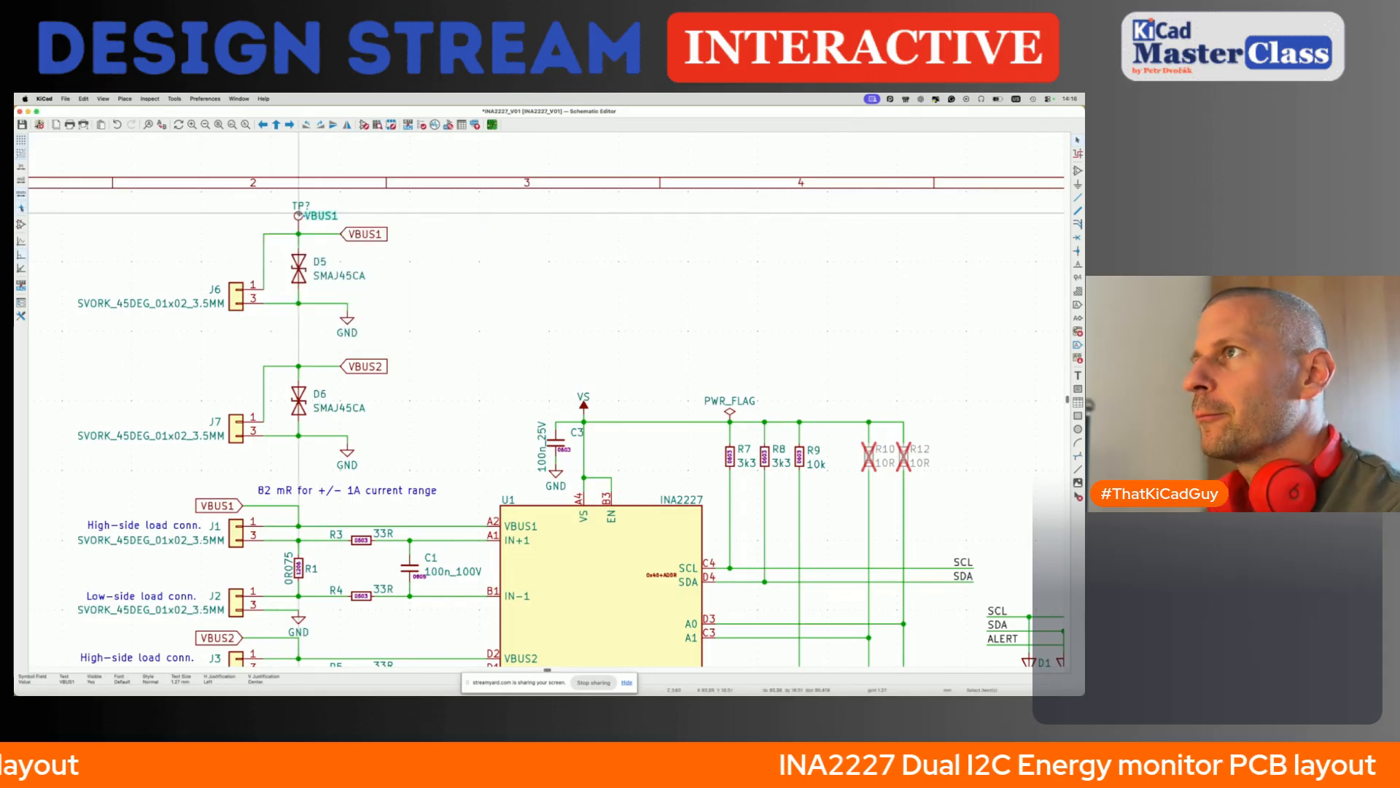
- Place a copy of the test point on the VBUS2 wire above diode D6 and set its value to VBUS2
left_click(298, 359)
left_click(326, 352)
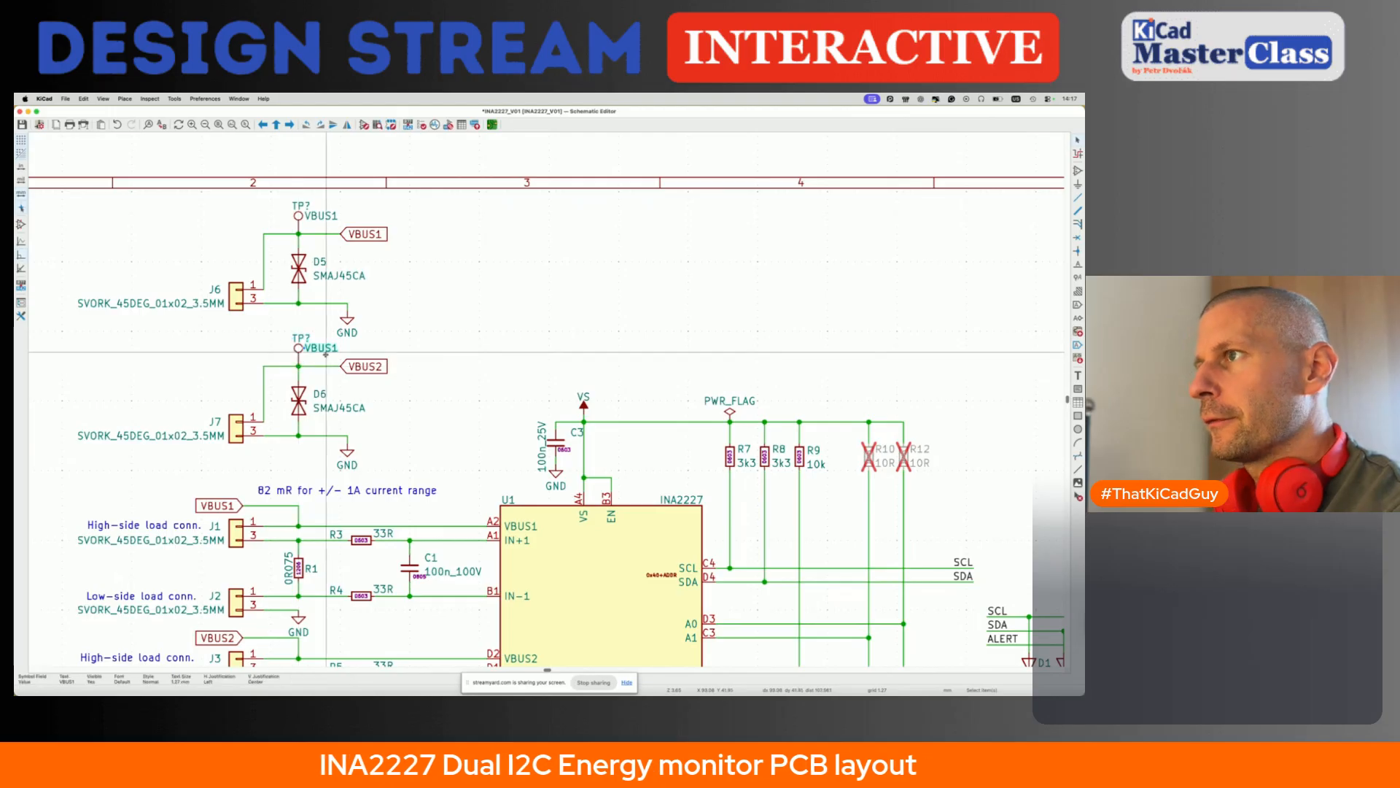
key("e")
key("BackSpace")
type("2")
key("Return")
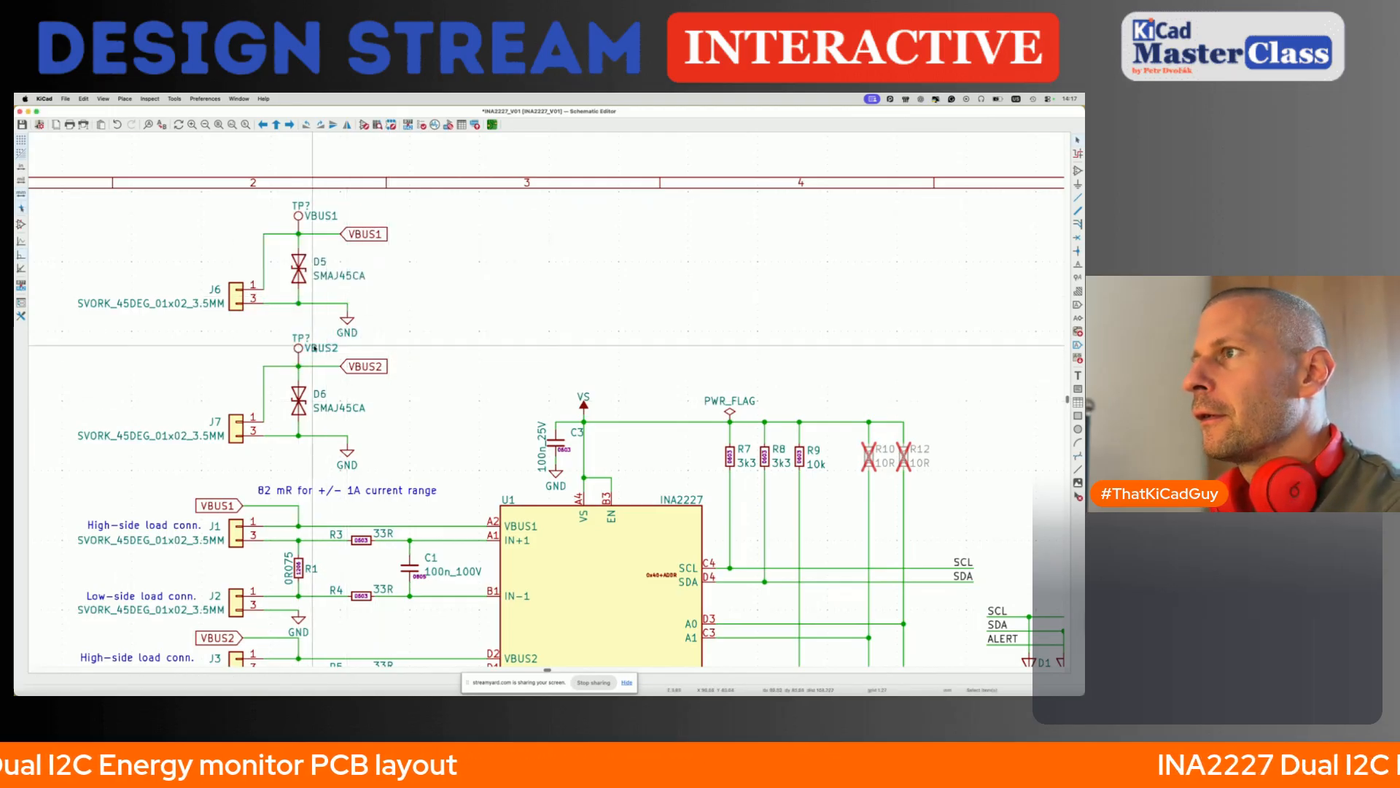
- Duplicate the VBUS2 test point onto the end of J6's ground wire, and save the schematic
left_click(302, 347)
key("super+d")
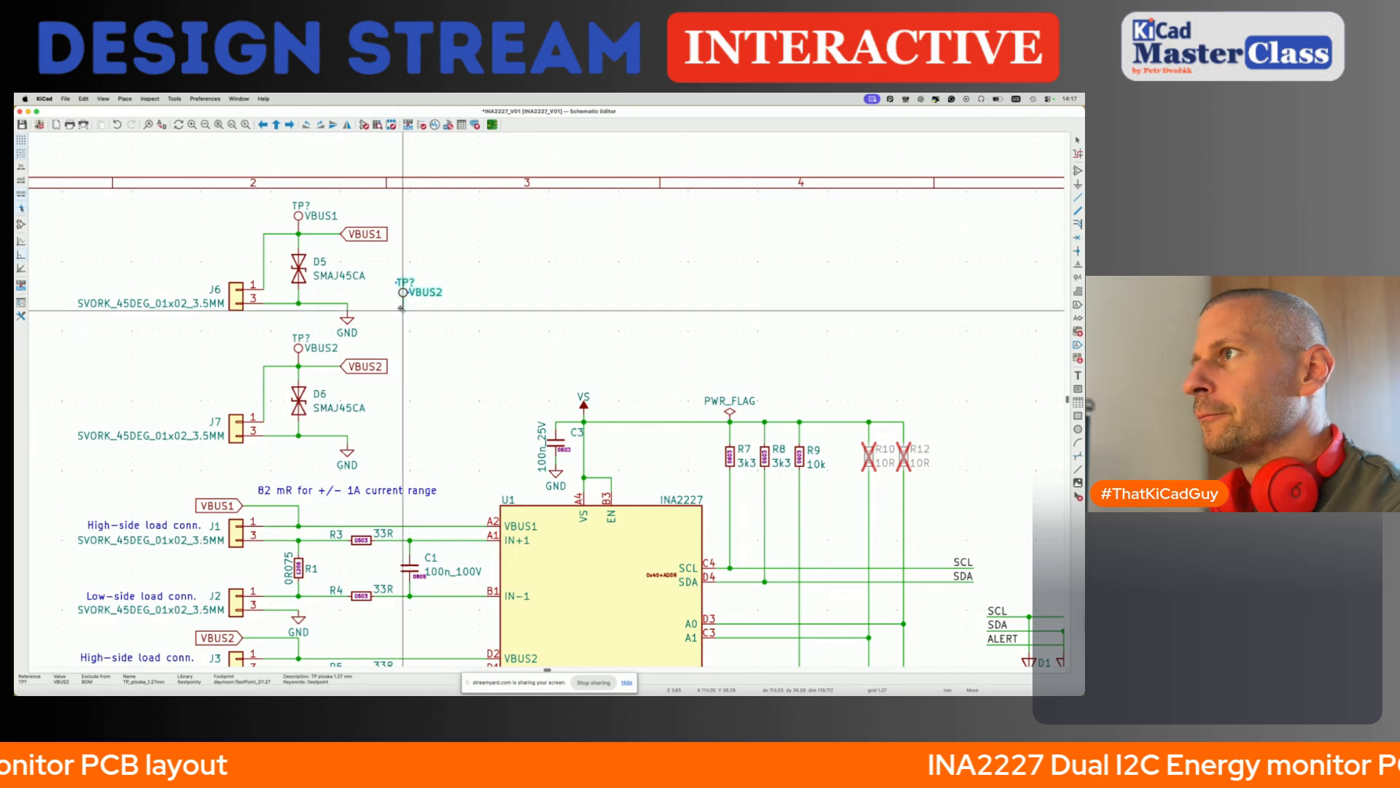
left_click(398, 302)
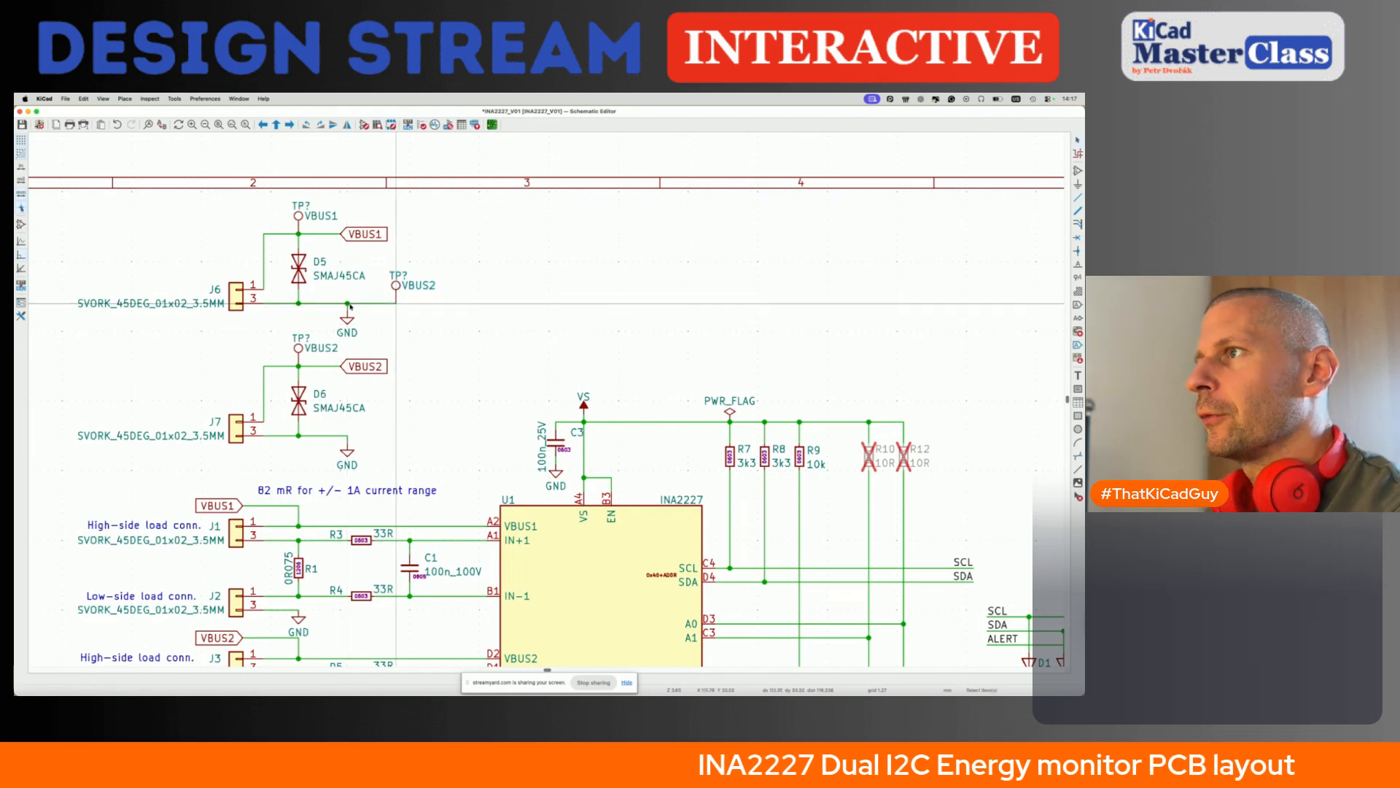
scroll(402, 361, "down", 3)
scroll(402, 361, "left", 3)
key("super+s")
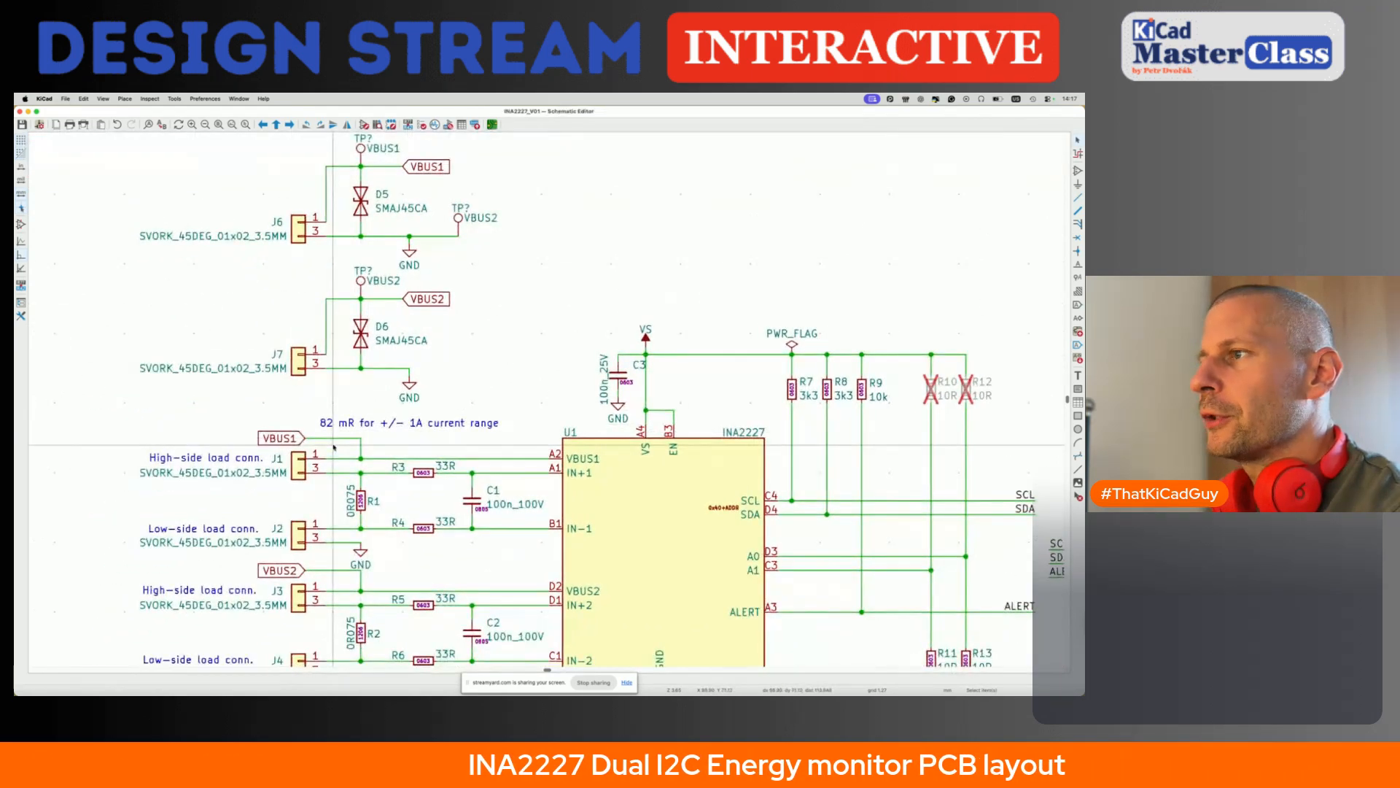
- Duplicate the VBUS1 test point, turn it upside down and place it on the J1 pin 3 wire
scroll(374, 312, "up", 3)
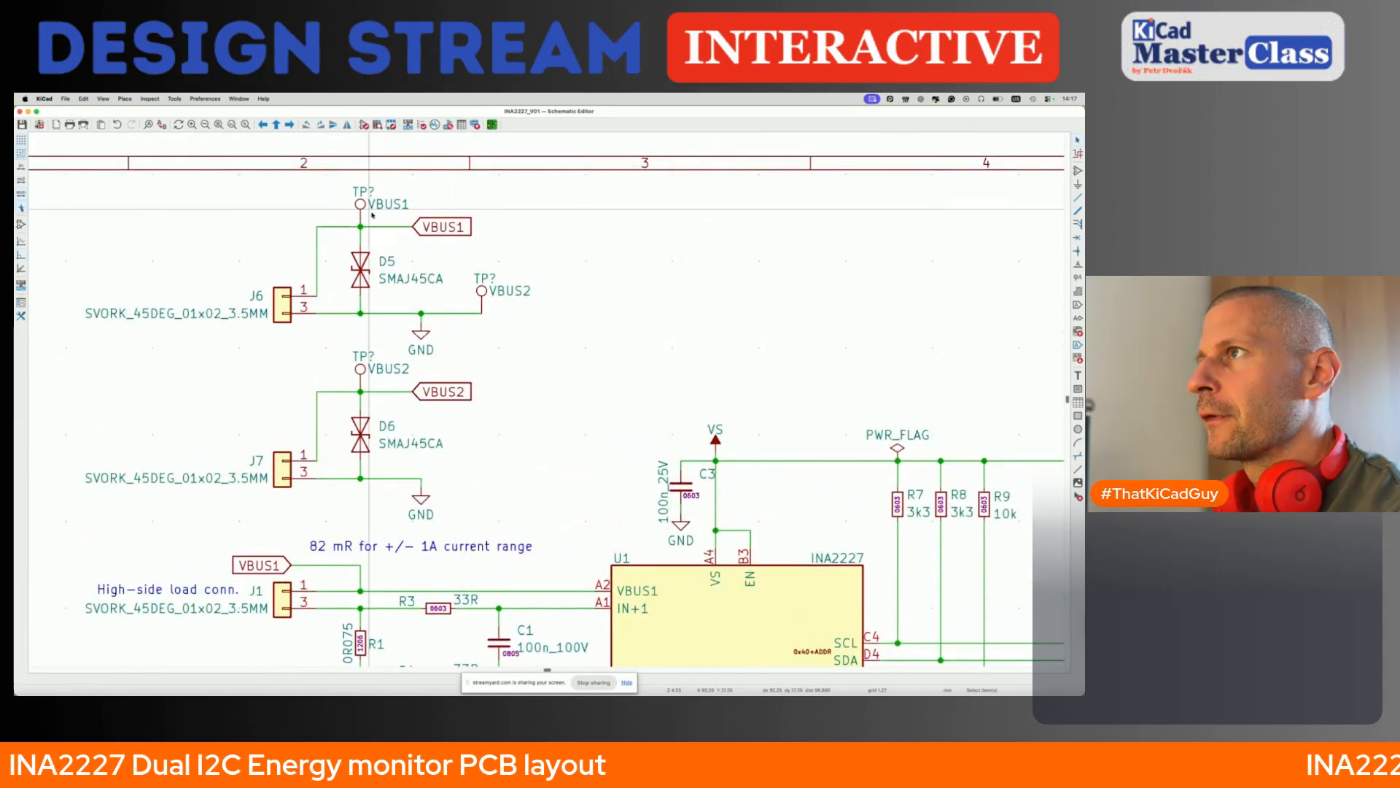
left_click(360, 205)
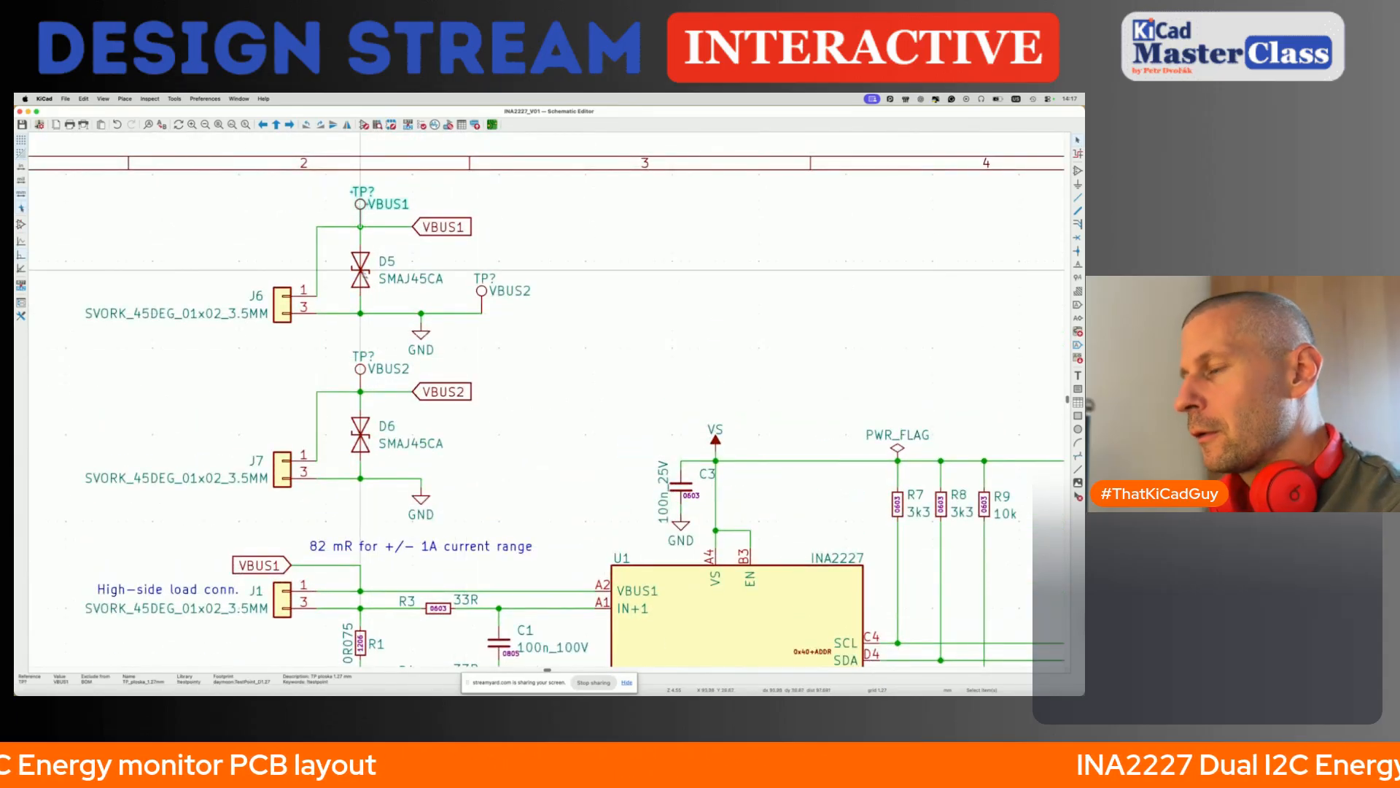
key("super+d")
scroll(352, 380, "down", 5)
key("r")
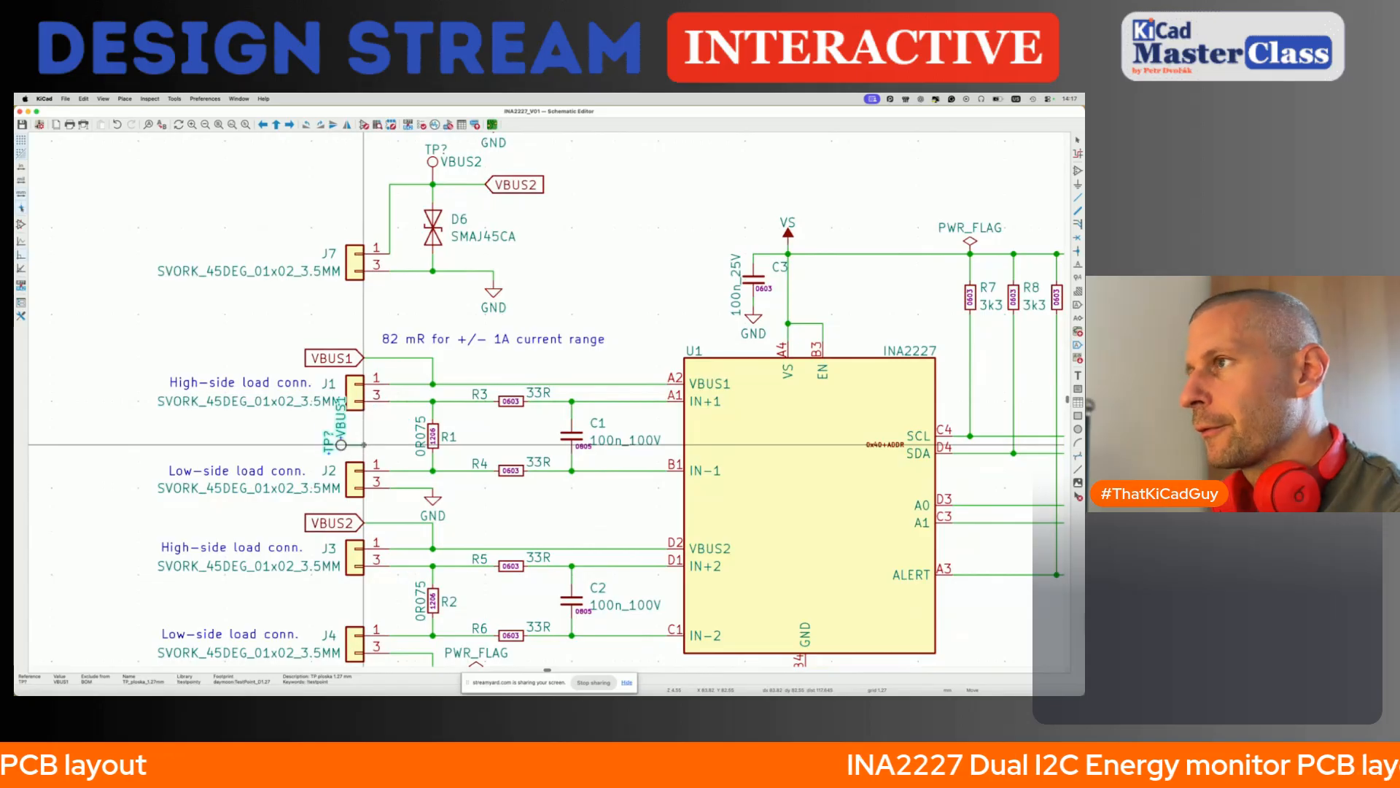
key("r")
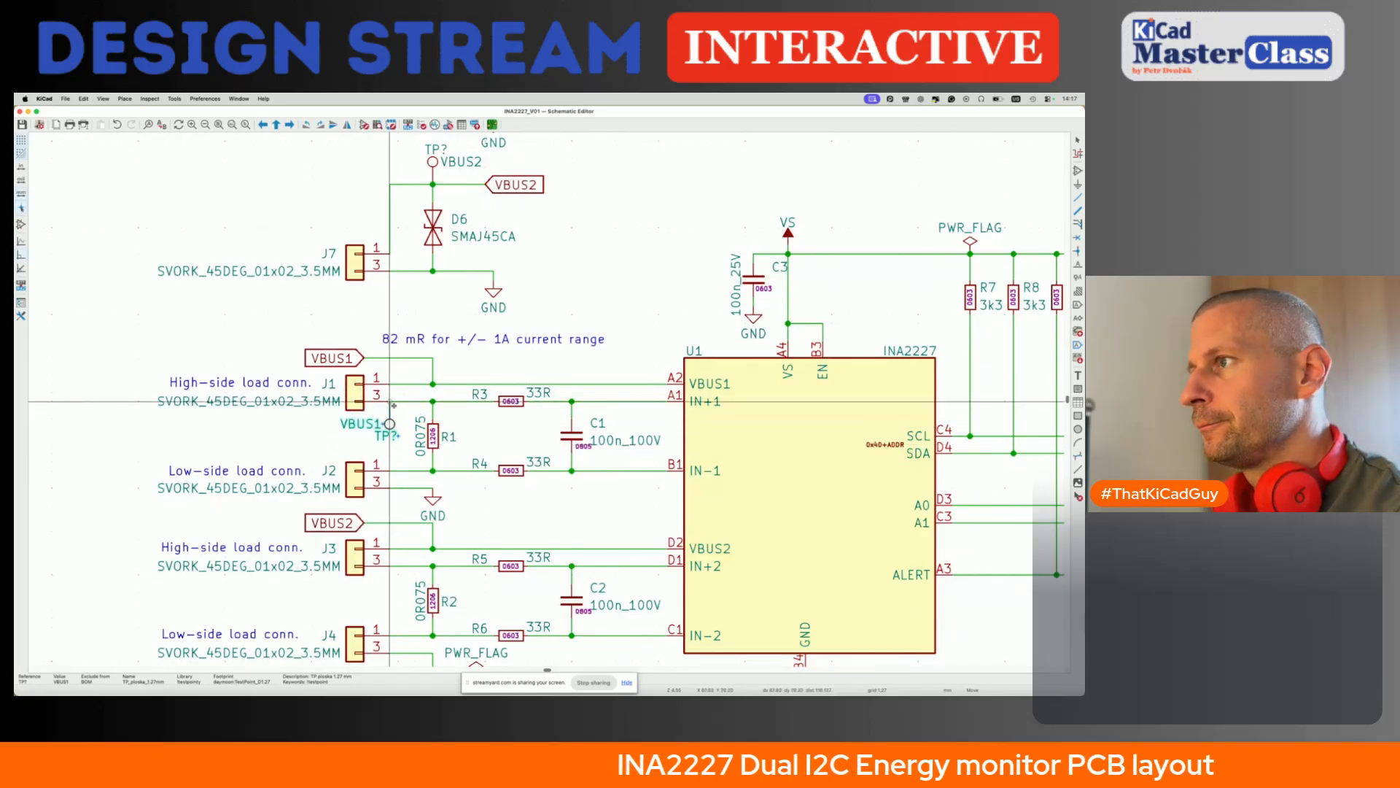
left_click(394, 405)
- Move the J1 test point's reference beside its pin, keeping the VBUS1 value text beside the circle
scroll(391, 441, "up", 3)
key("m")
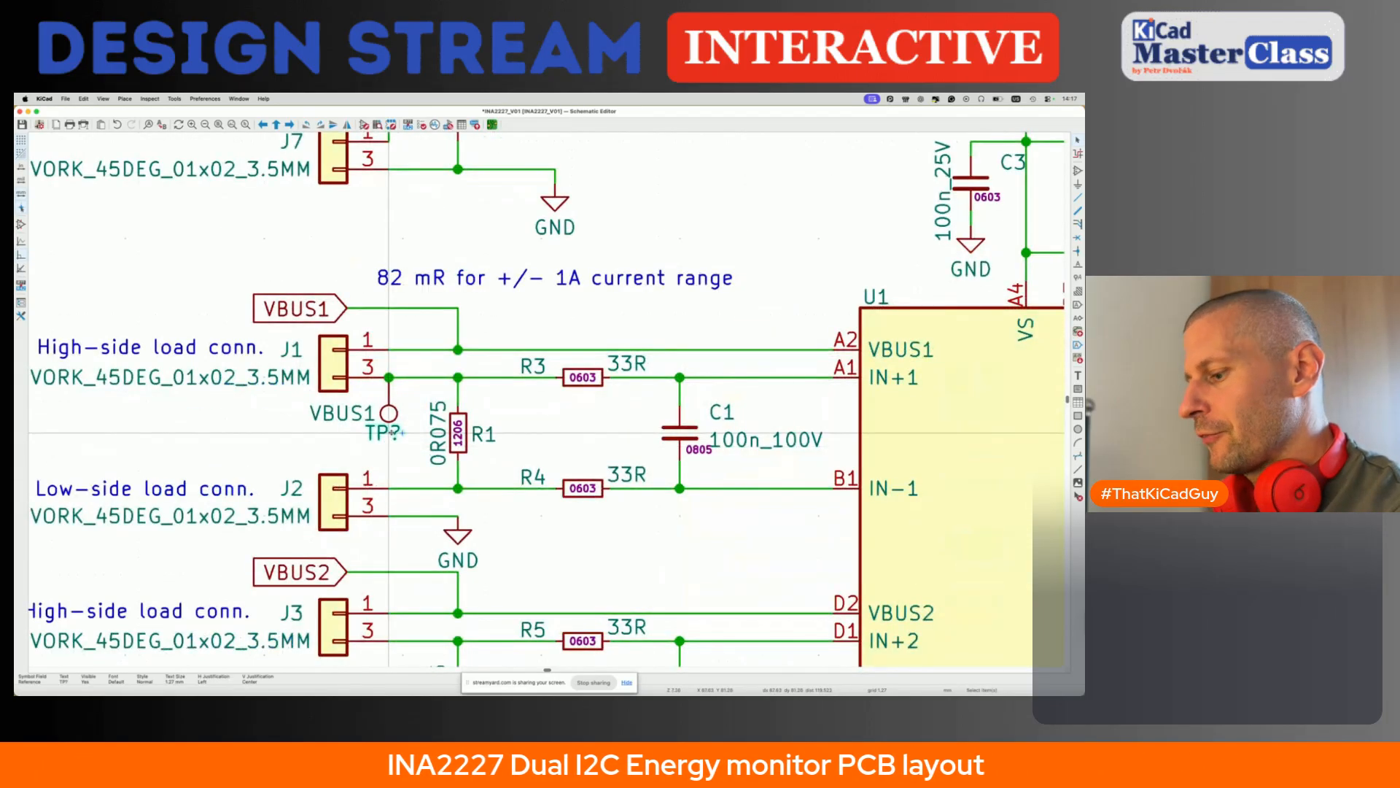
left_click(417, 397)
key("m")
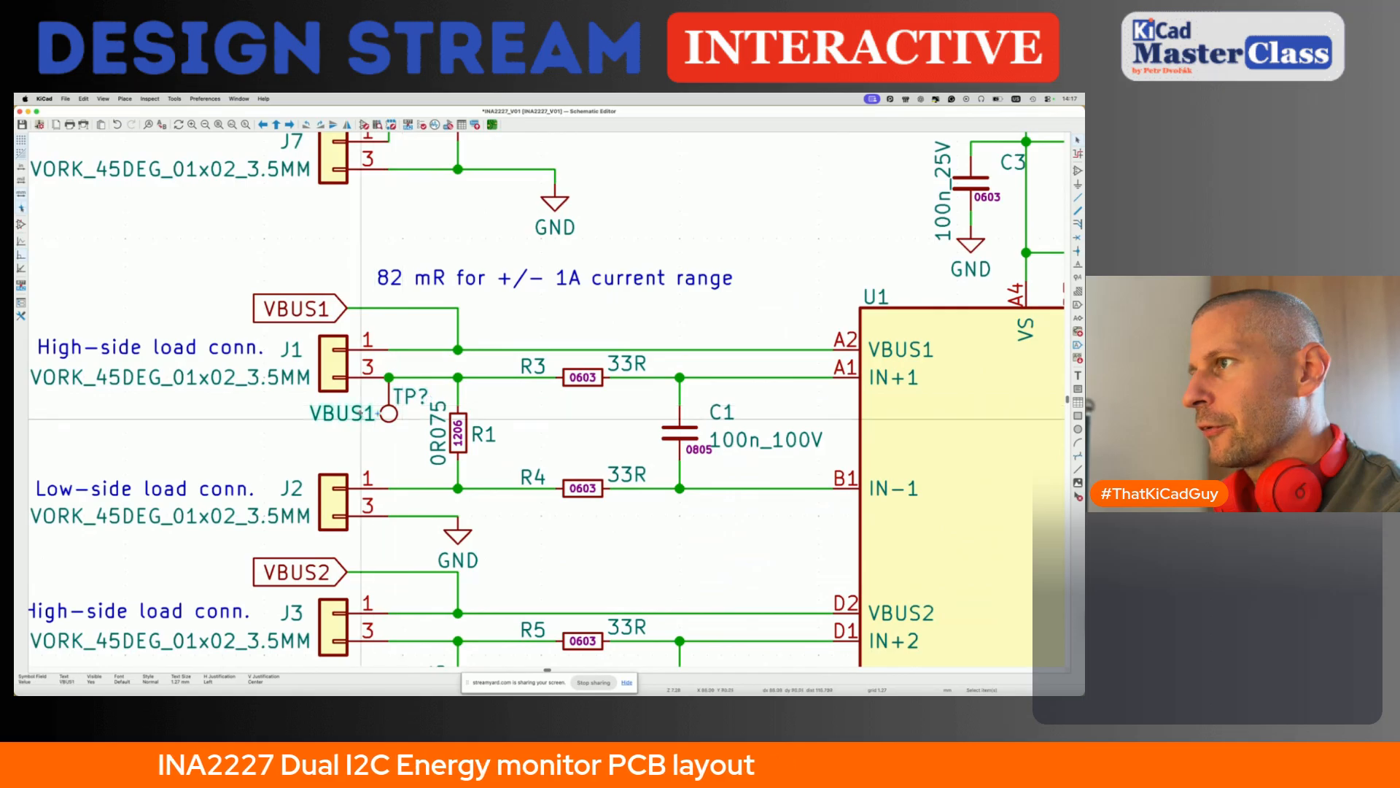
left_click(361, 419)
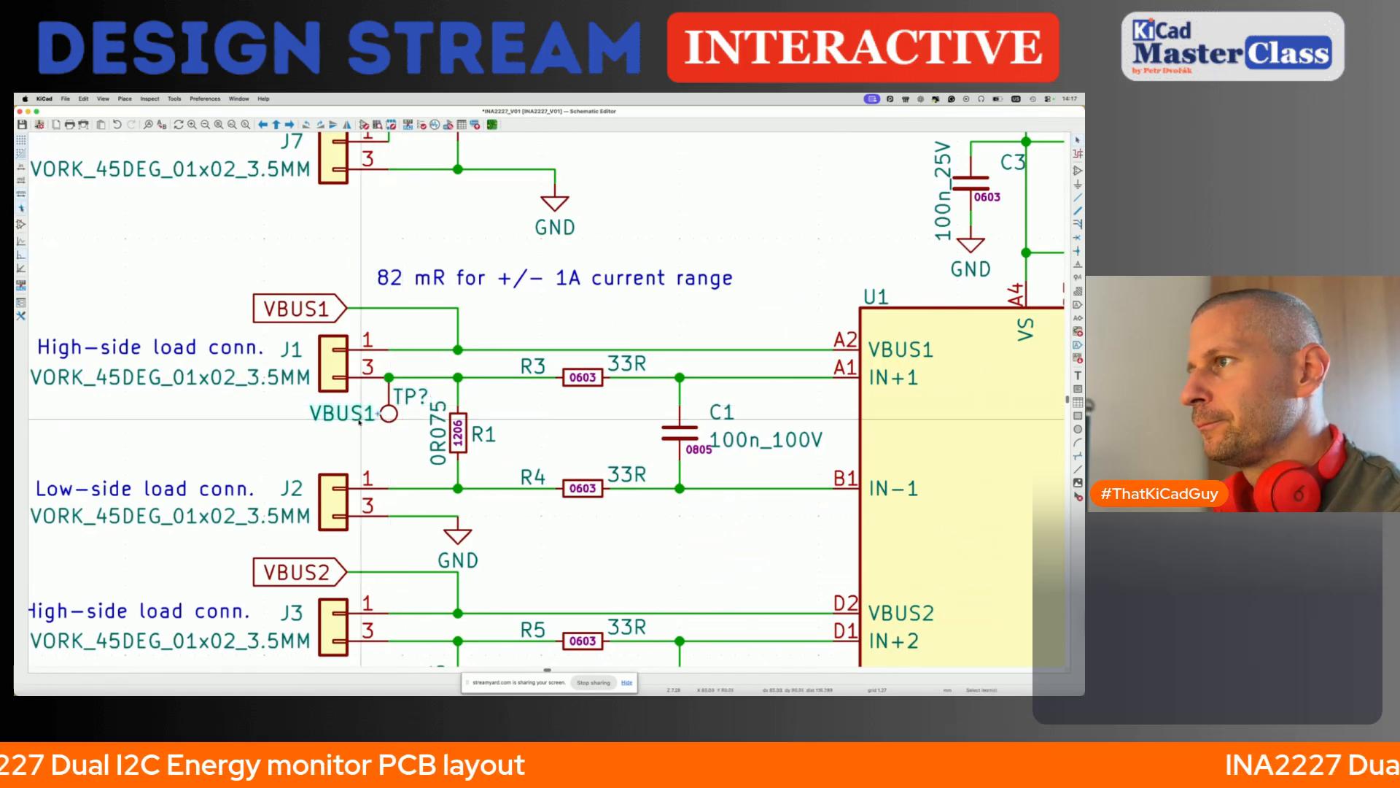
key("e")
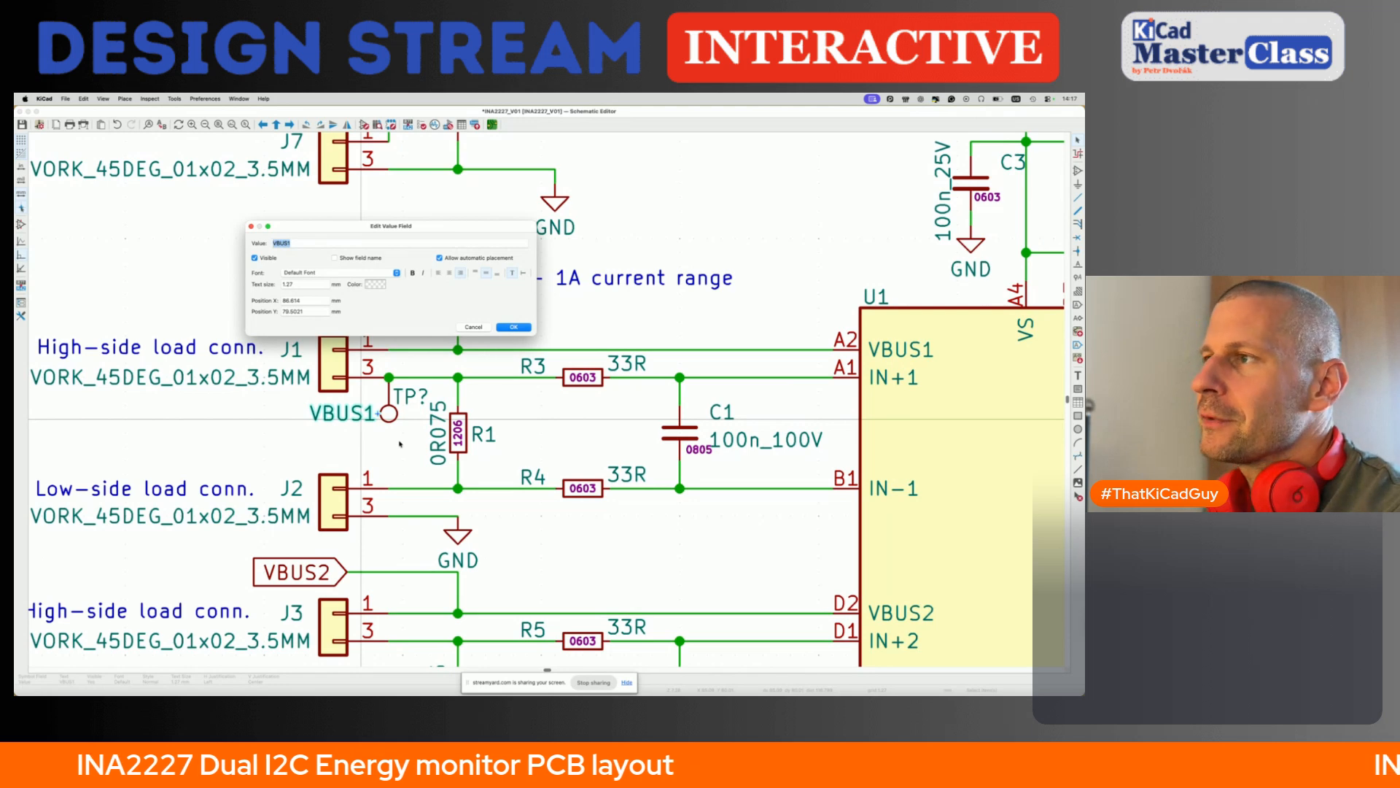
key("Return")
- Duplicate the VBUS2 test point onto the J2 pin 1 wire, mirror it horizontally and move its reference beside the circle
scroll(391, 418, "up", 3)
scroll(391, 418, "up", 3)
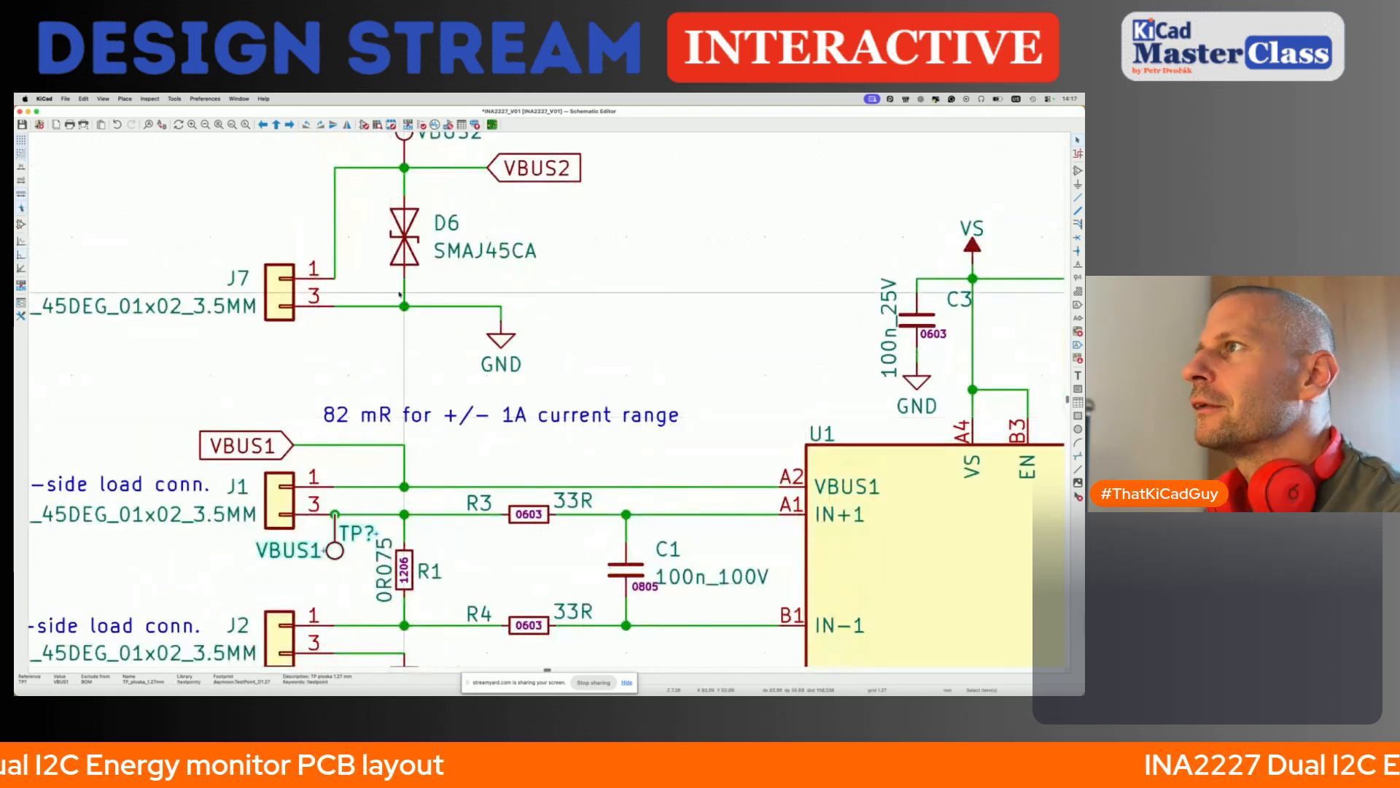
key("super+d")
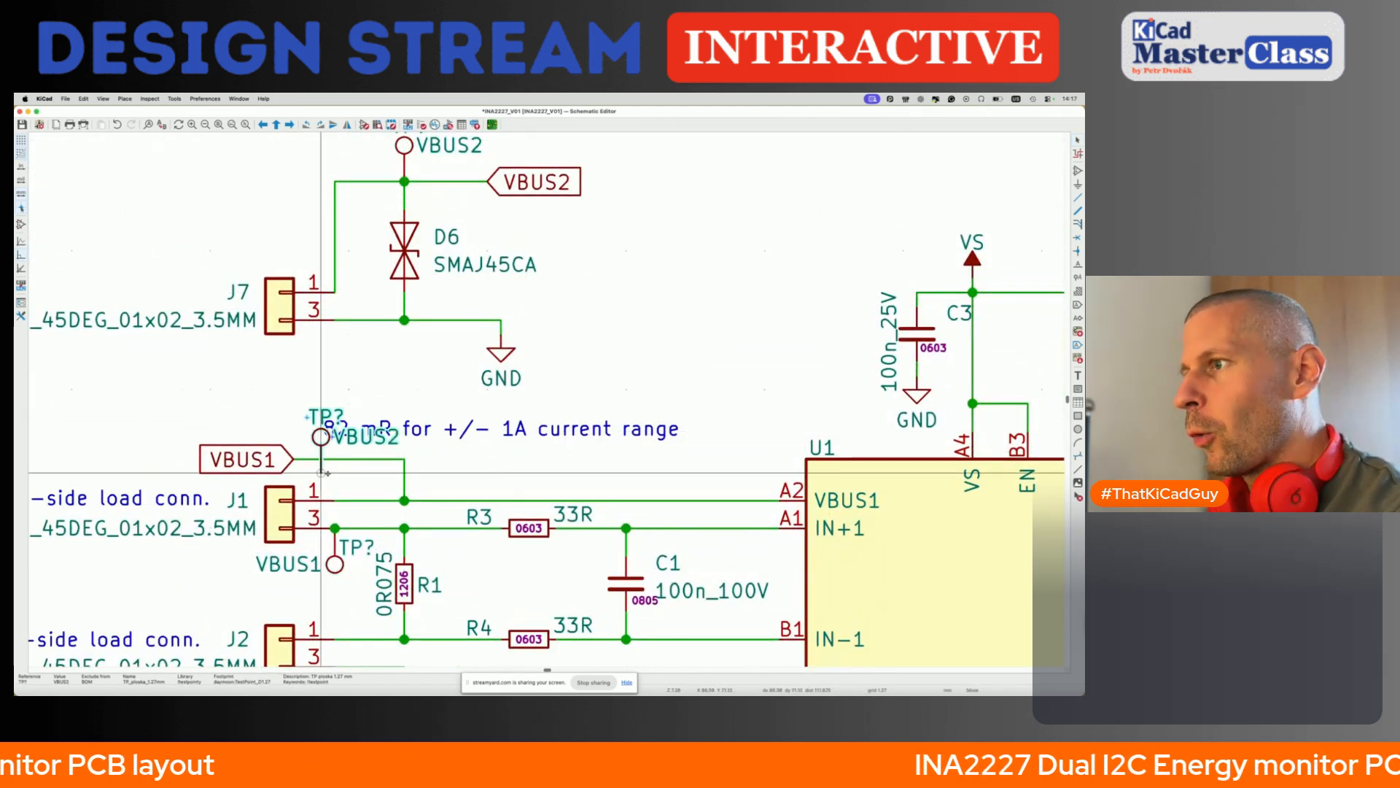
scroll(323, 496, "down", 2)
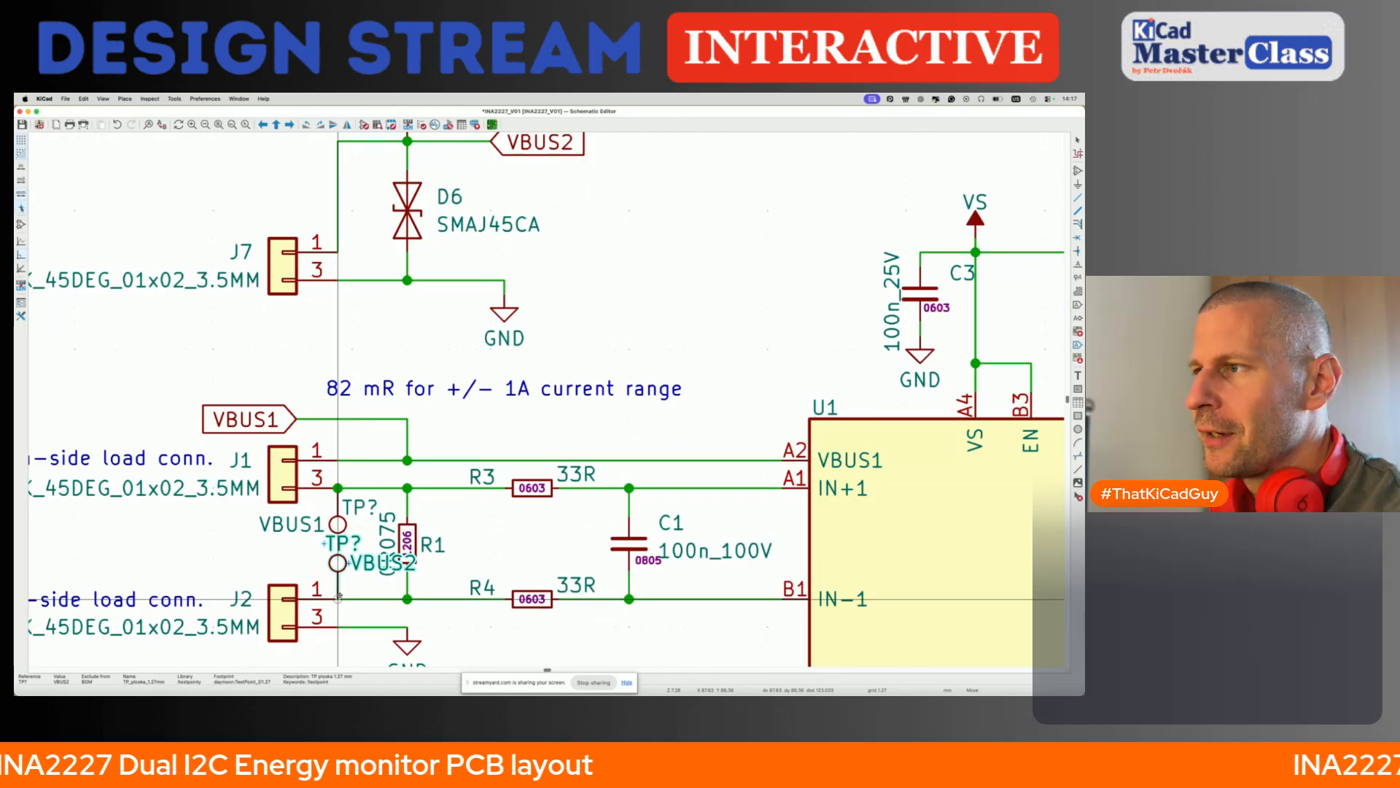
left_click(339, 596)
key("x")
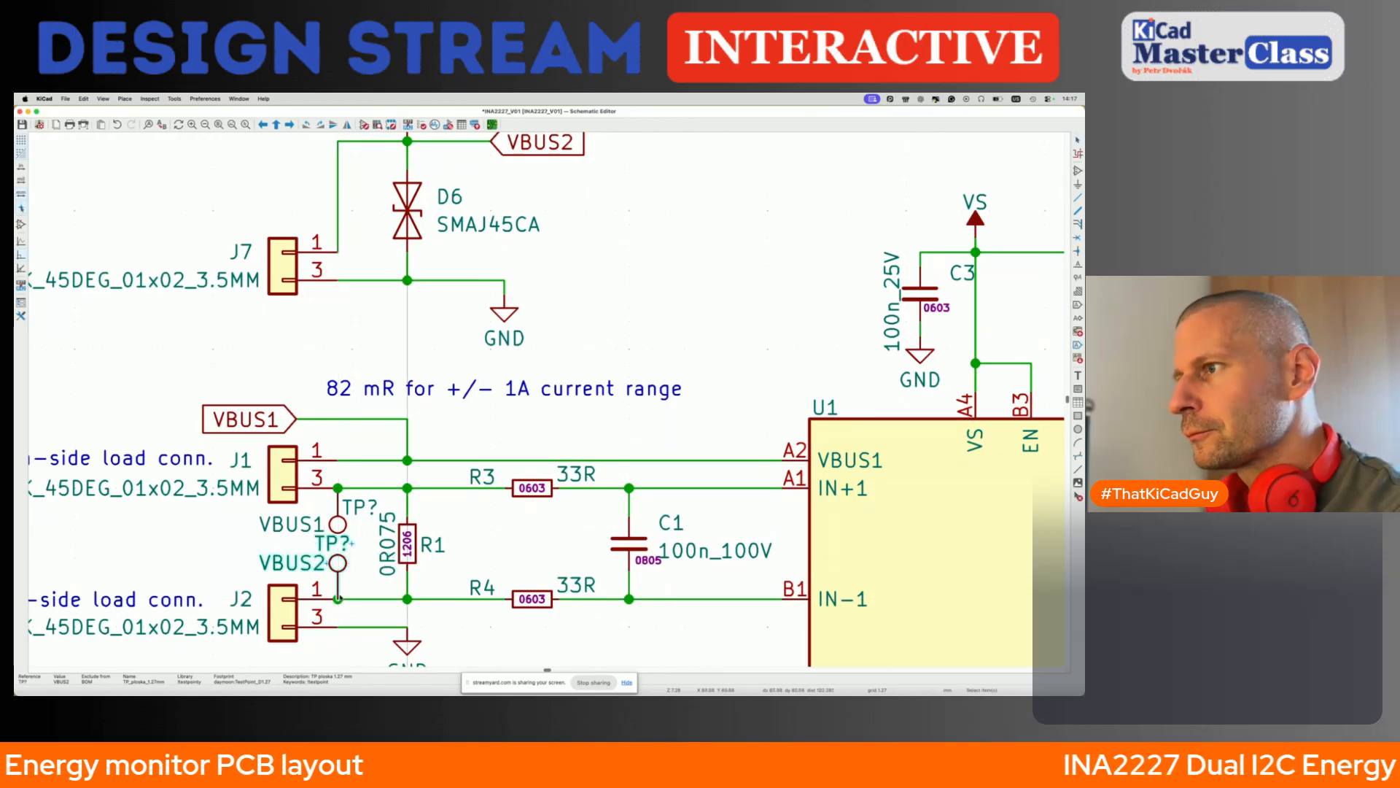
key("Escape")
key("m")
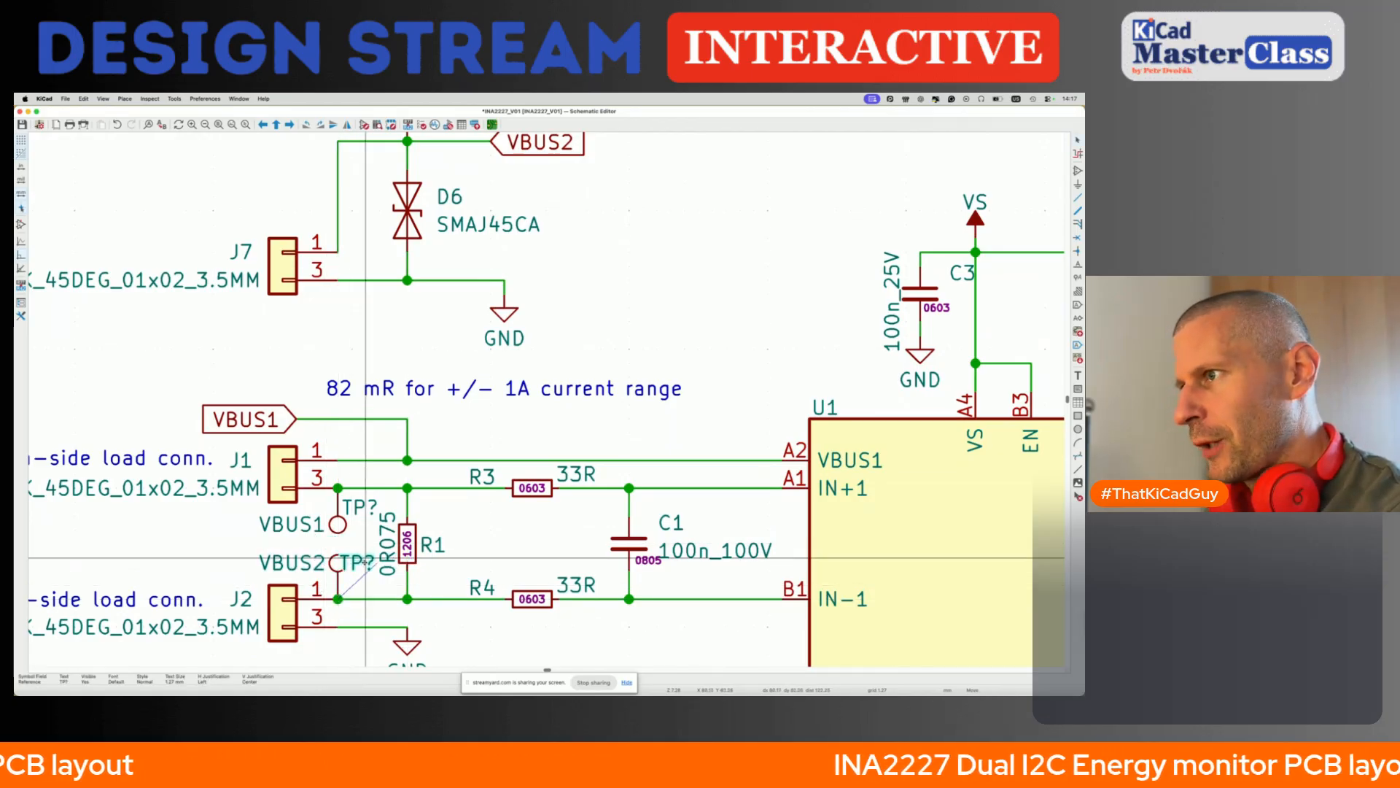
left_click(370, 563)
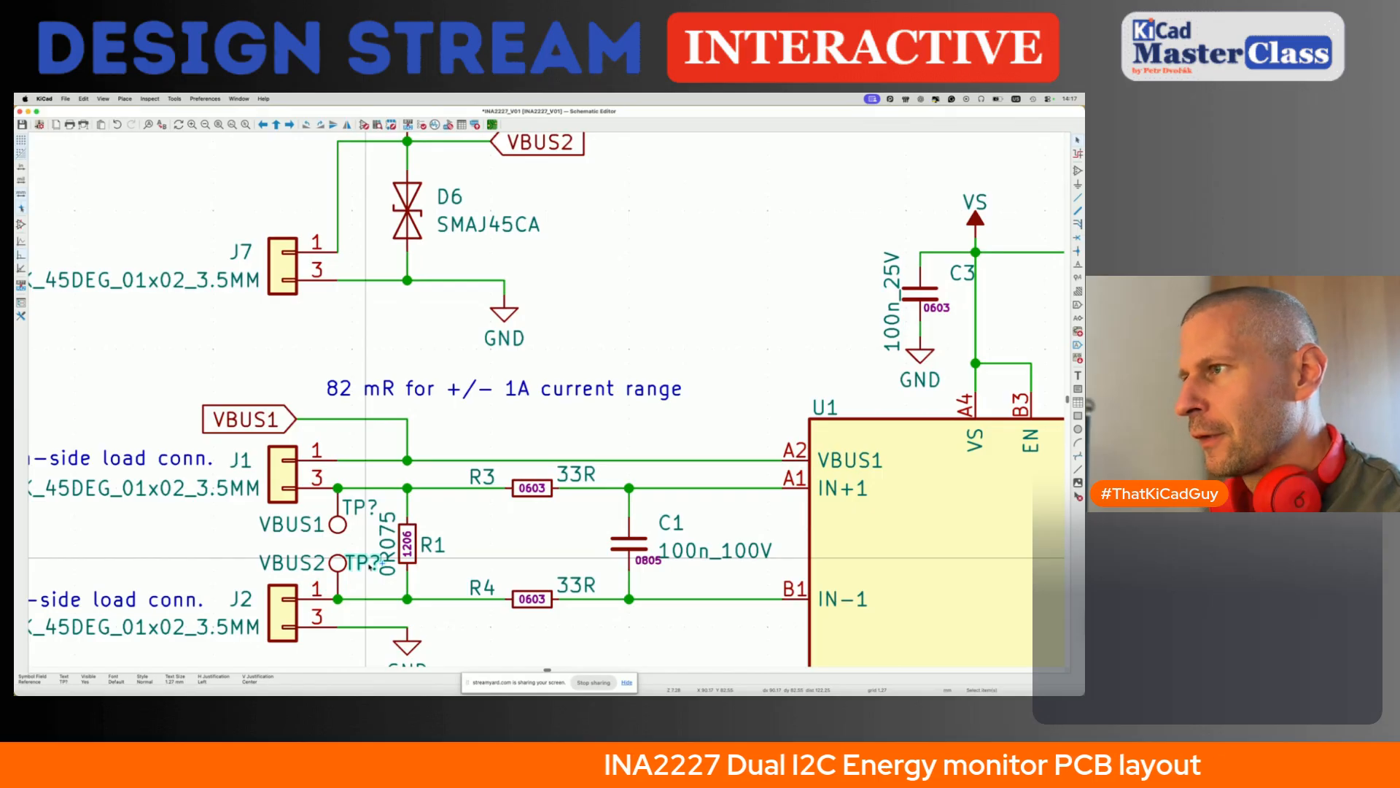
- Rearrange shunt resistor R1's texts, placing its reference above the horizontally rotated 0R075 value on the resistor's right side
scroll(351, 527, "down", 4)
scroll(351, 526, "up", 1)
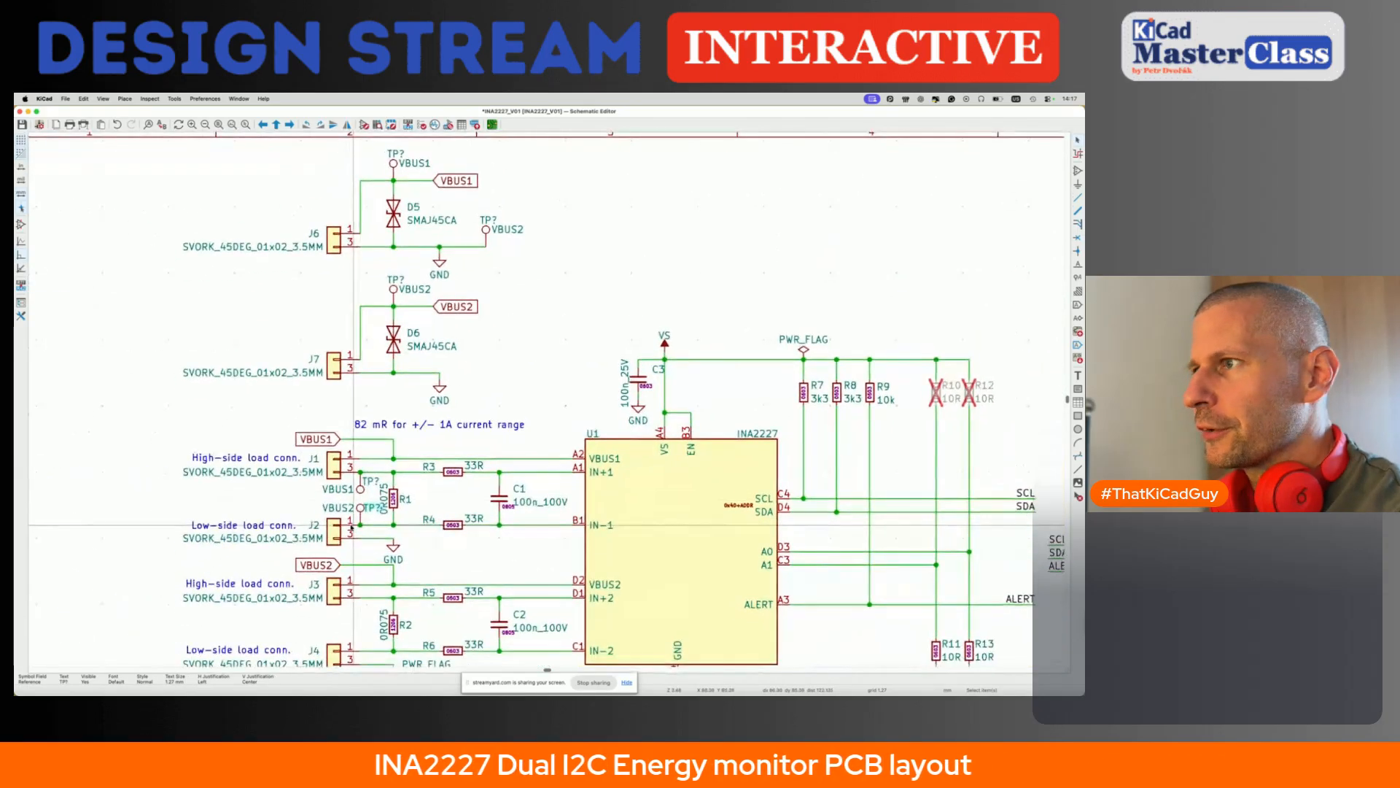
scroll(351, 527, "up", 3)
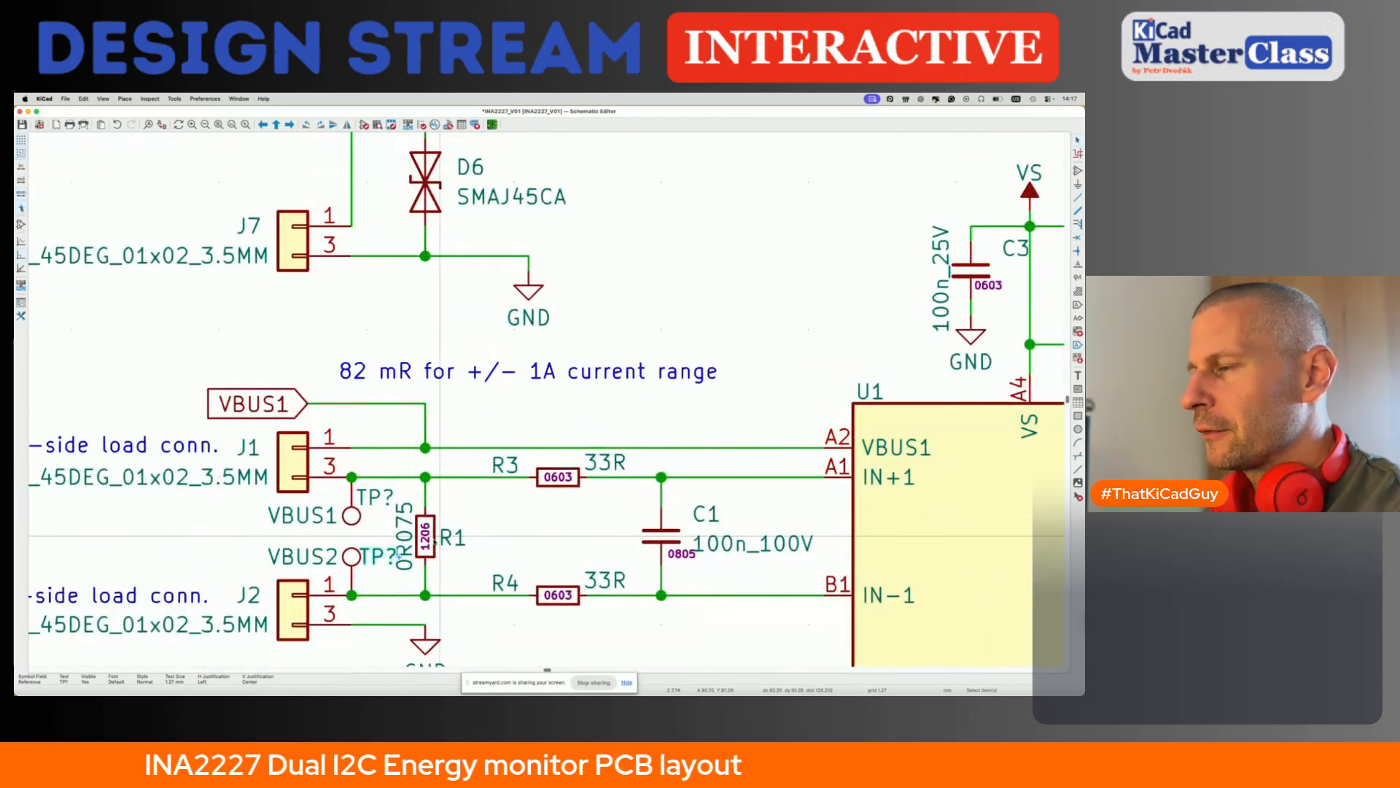
key("m")
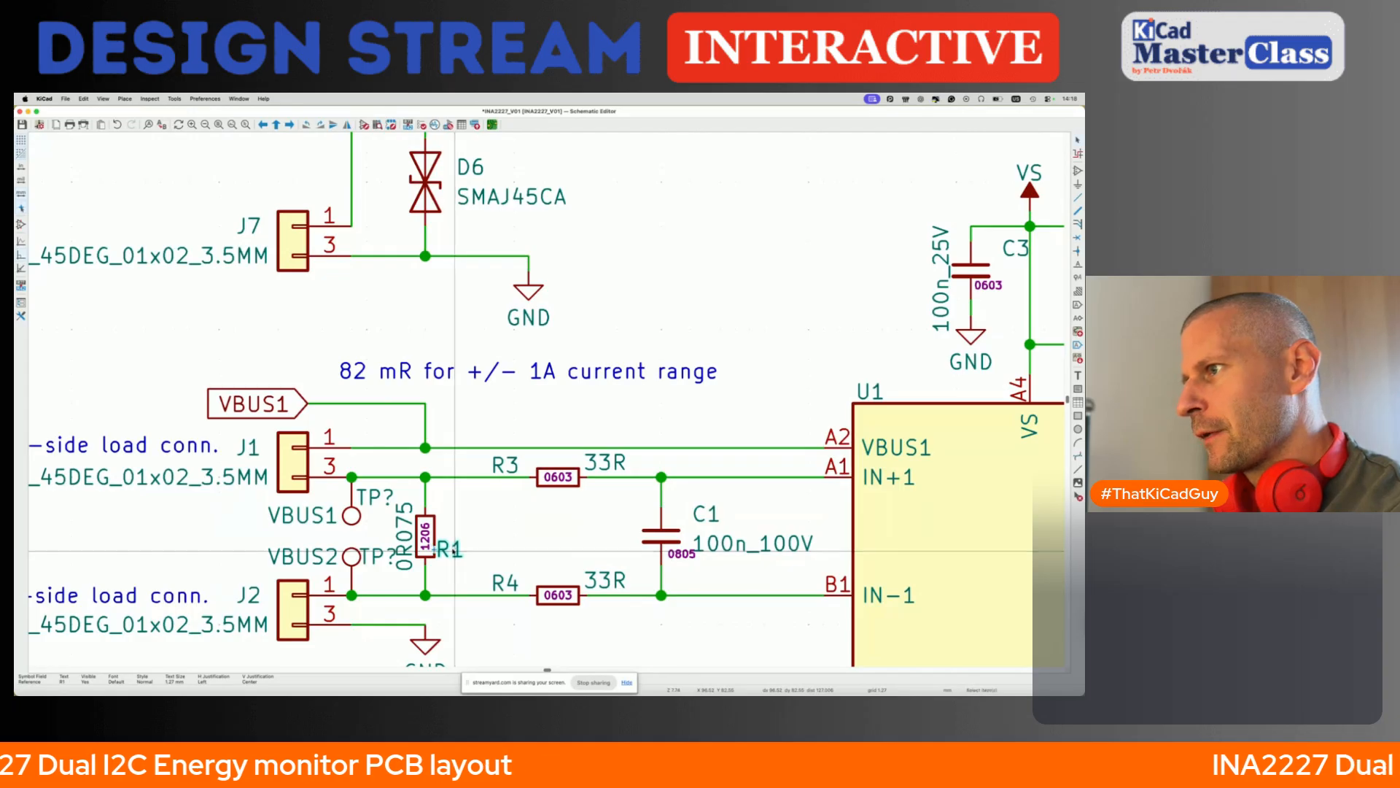
left_click(439, 521)
key("m")
key("r")
left_click(439, 522)
- Rearrange shunt resistor R2's texts the same way, with the 0R075 value rotated horizontal beneath its reference
scroll(439, 521, "down", 8)
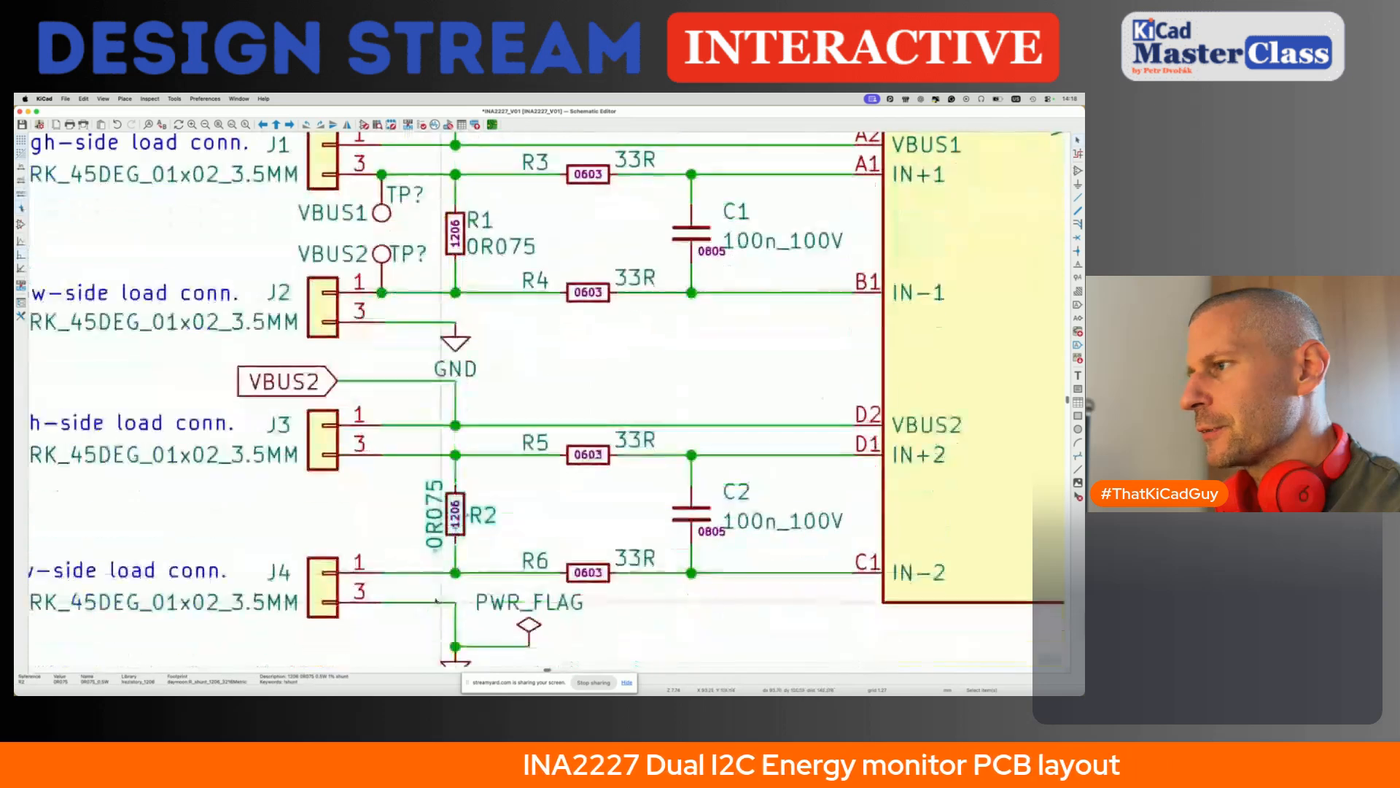
key("m")
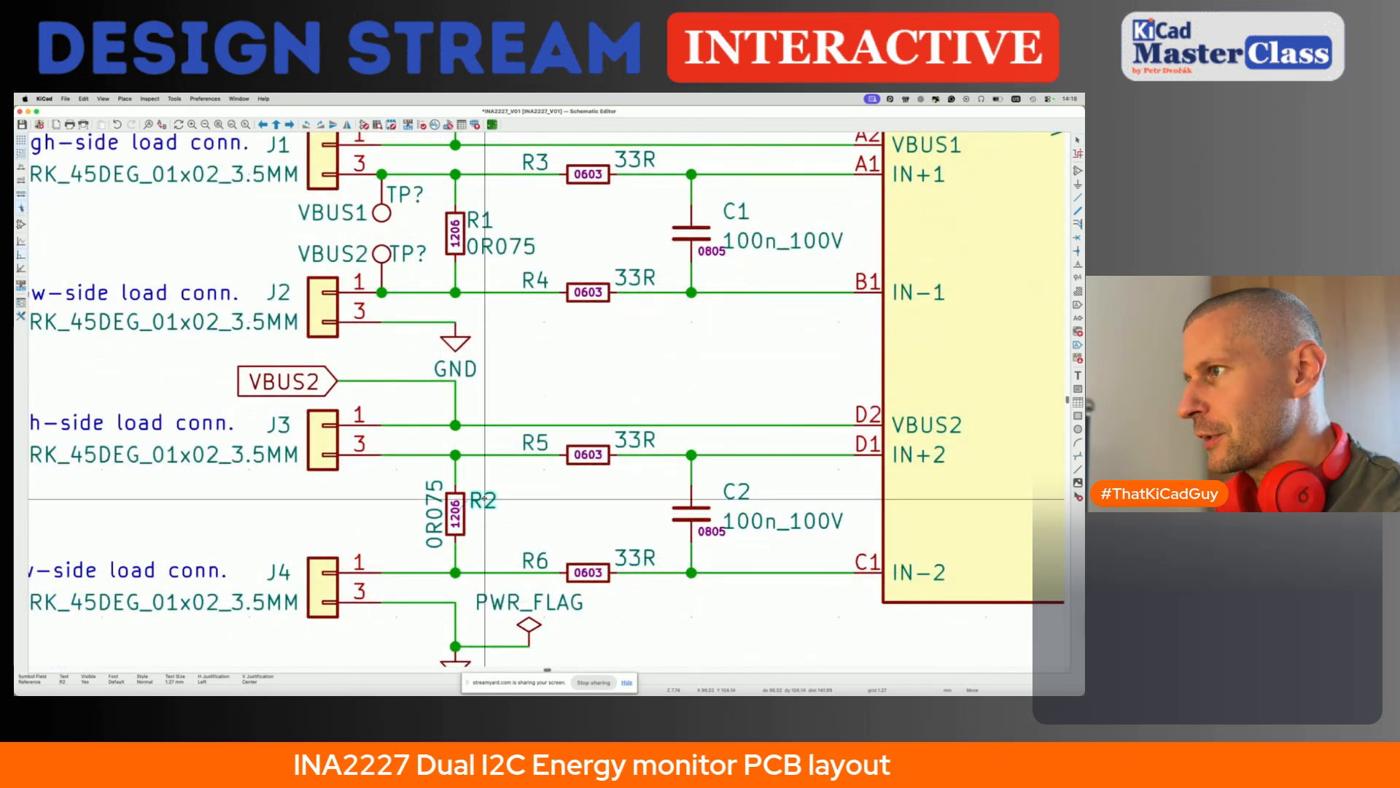
left_click(484, 499)
key("m")
key("r")
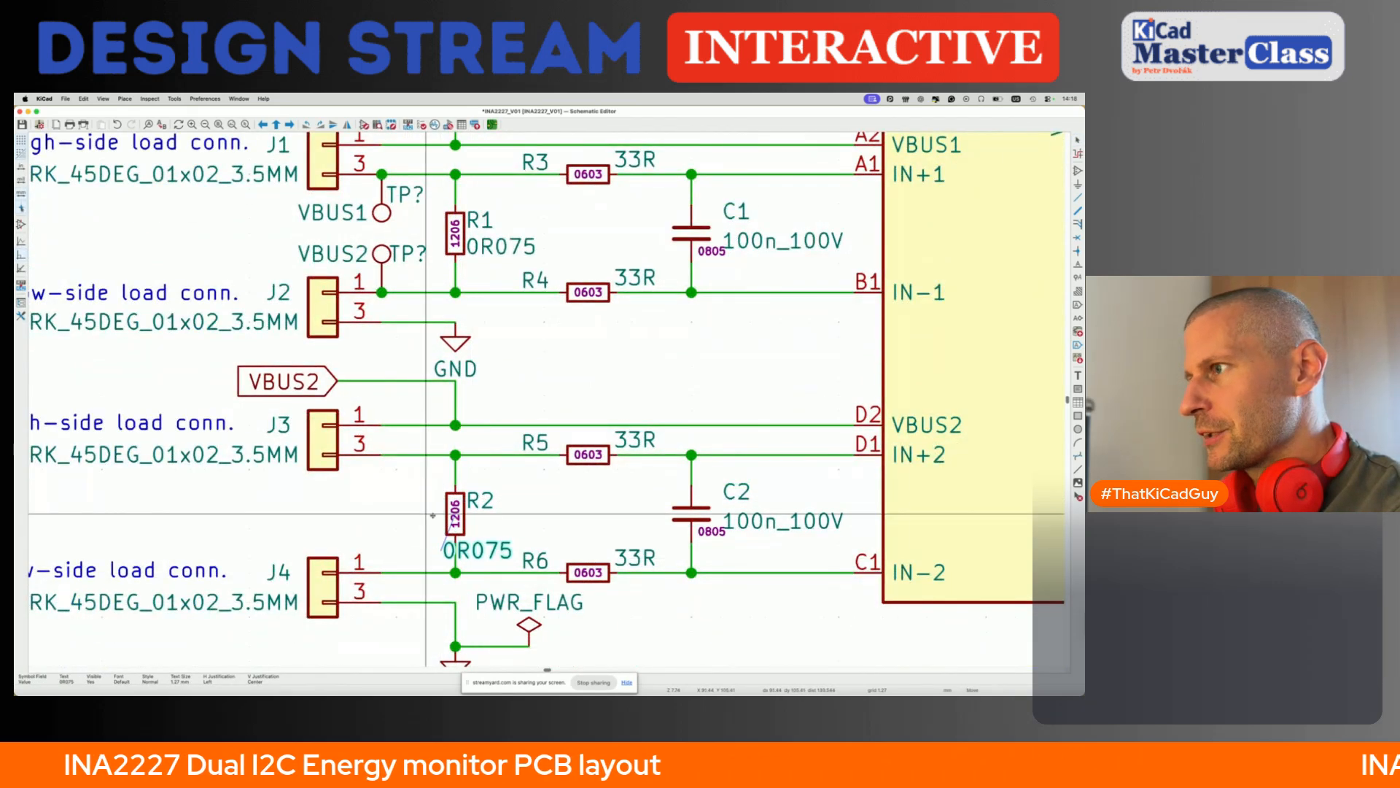
left_click(456, 487)
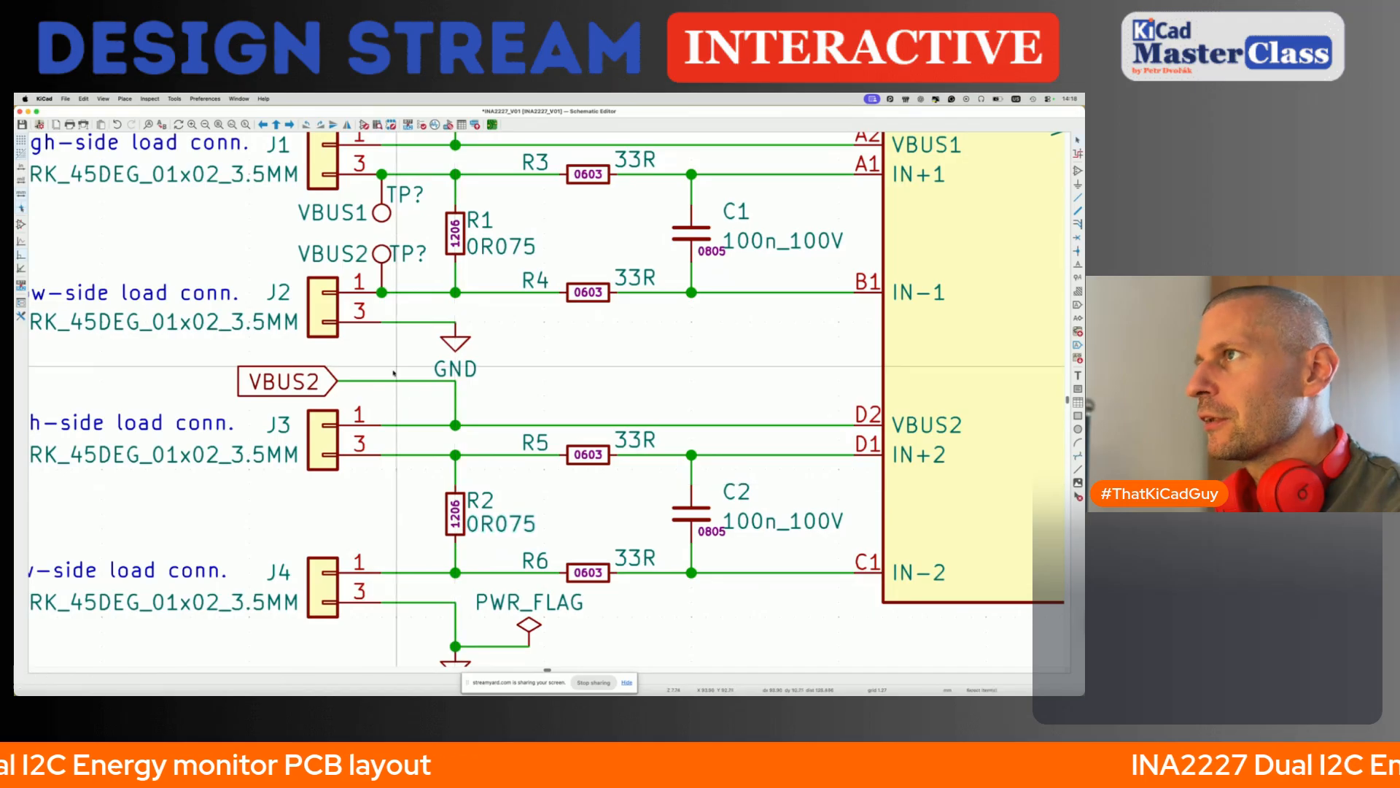
- Reposition the references of the two test points between J1 and J2 so each sits close beside its own pin
scroll(409, 350, "up", 3)
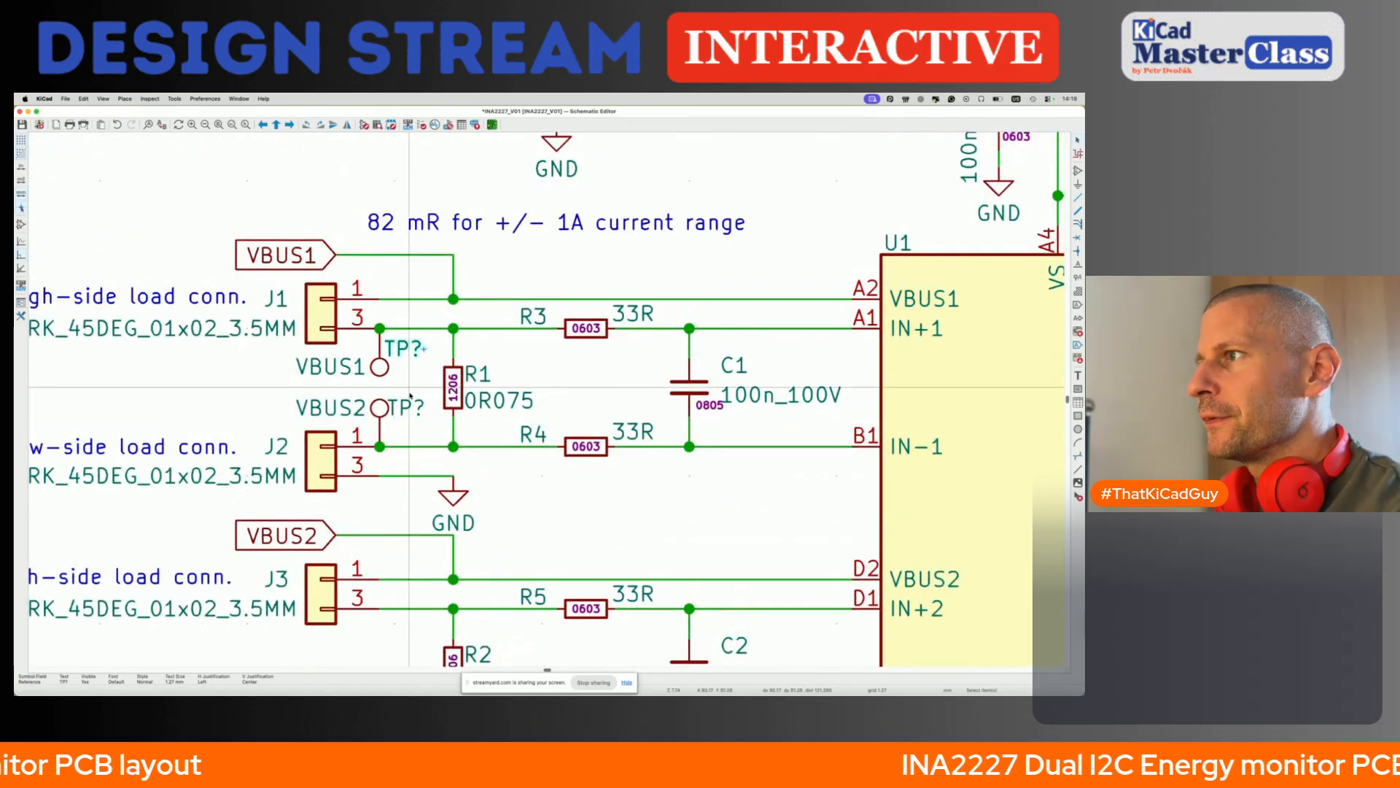
left_click(409, 405)
key("m")
left_click(409, 417)
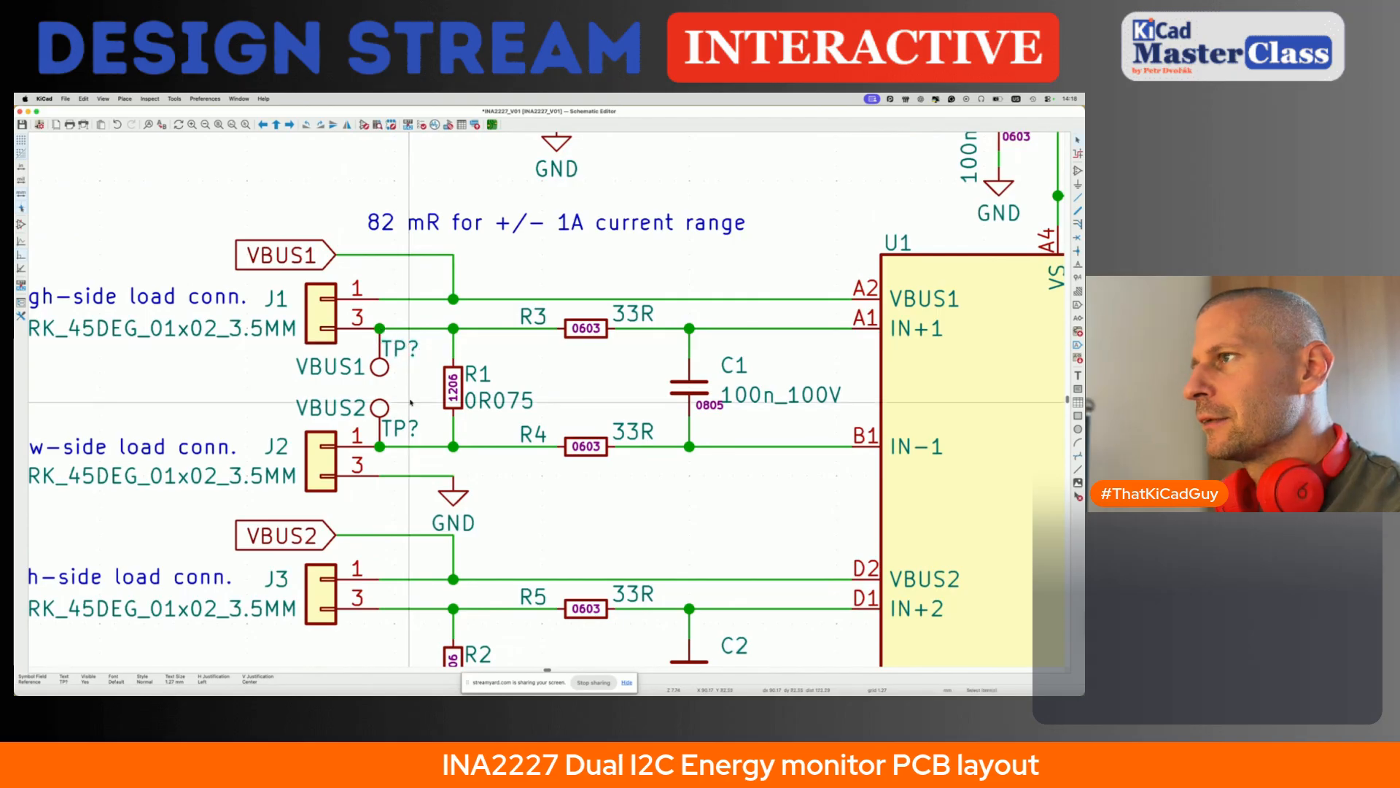
- Save the schematic and set the values of the two test points between J1 and J2 to HS1A and HS1B
key("ctrl+s")
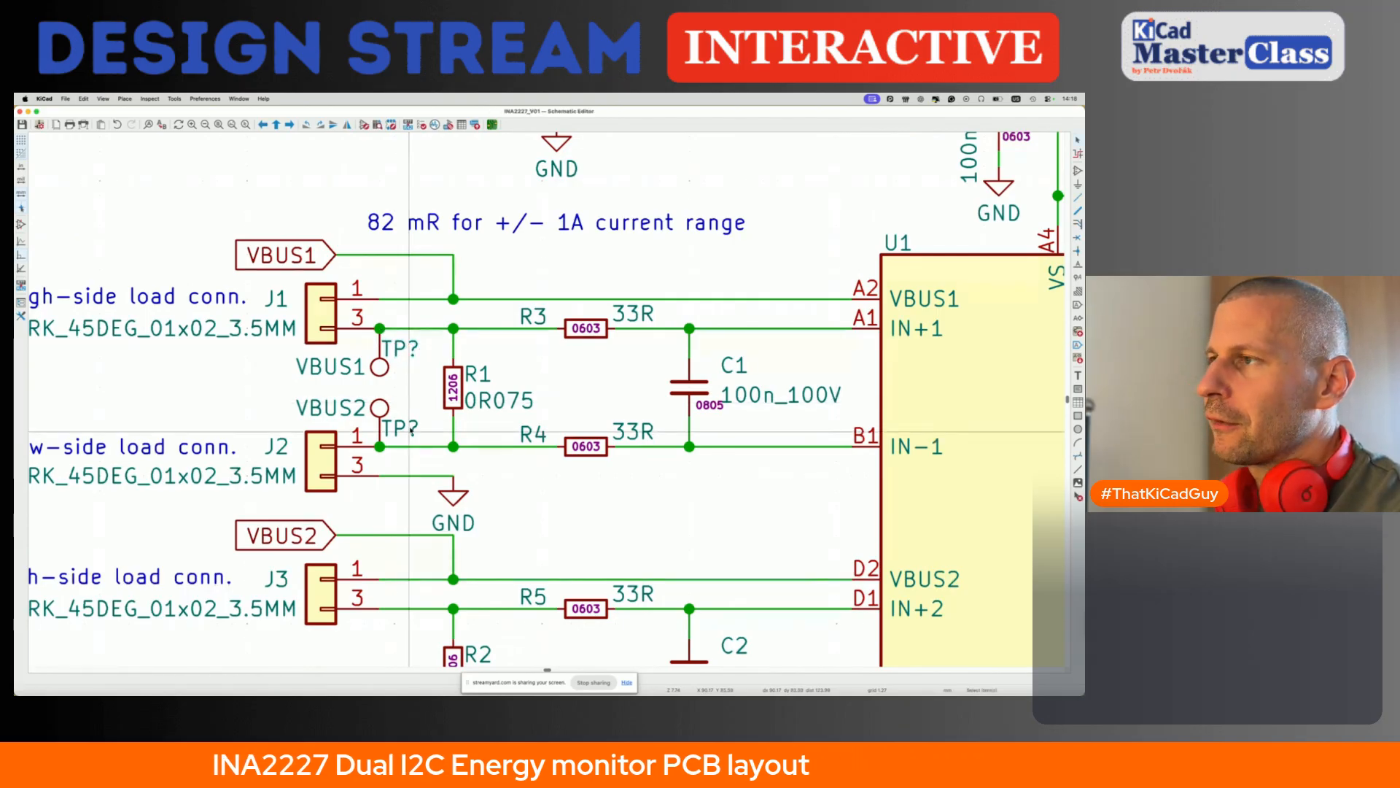
scroll(411, 431, "down", 2)
scroll(397, 408, "down", 2)
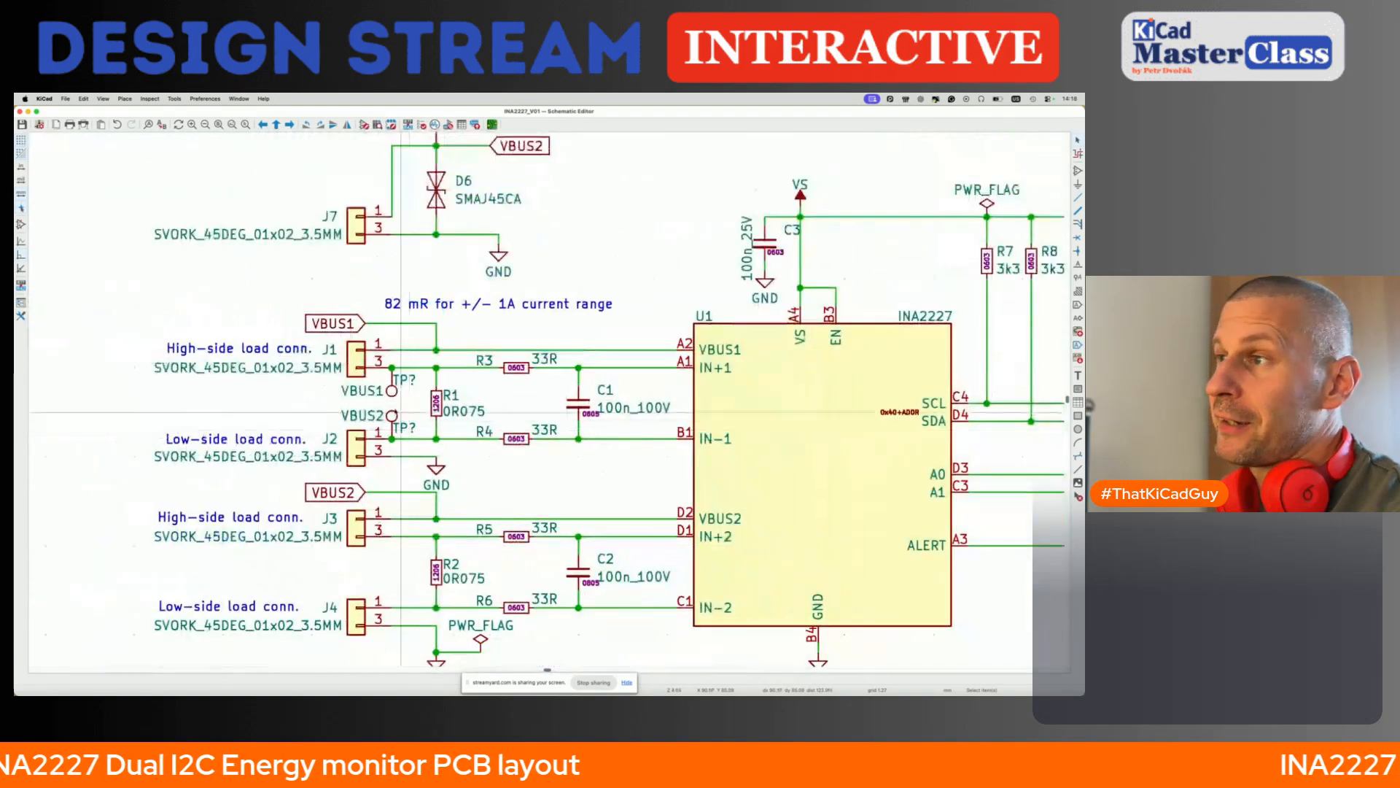
double_click(378, 391)
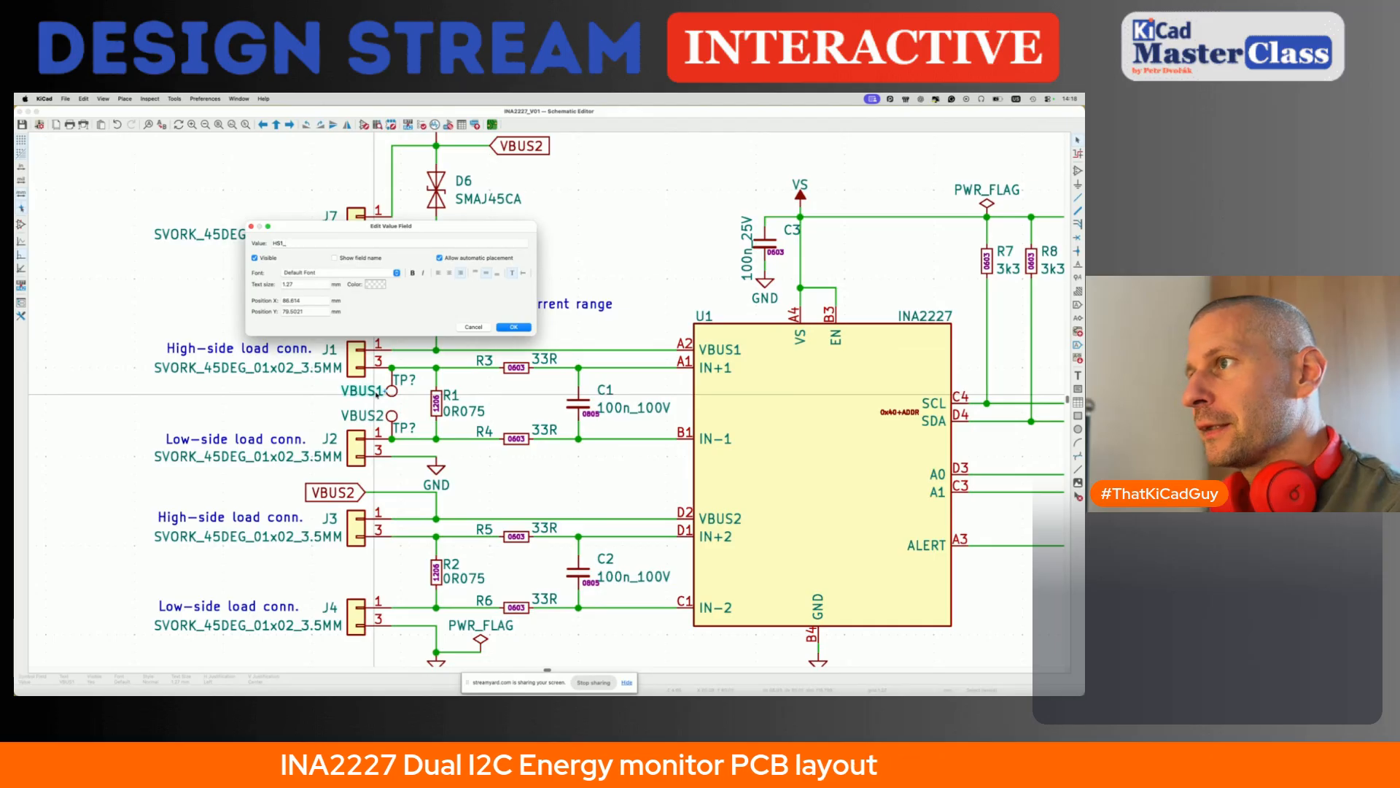
key("Return")
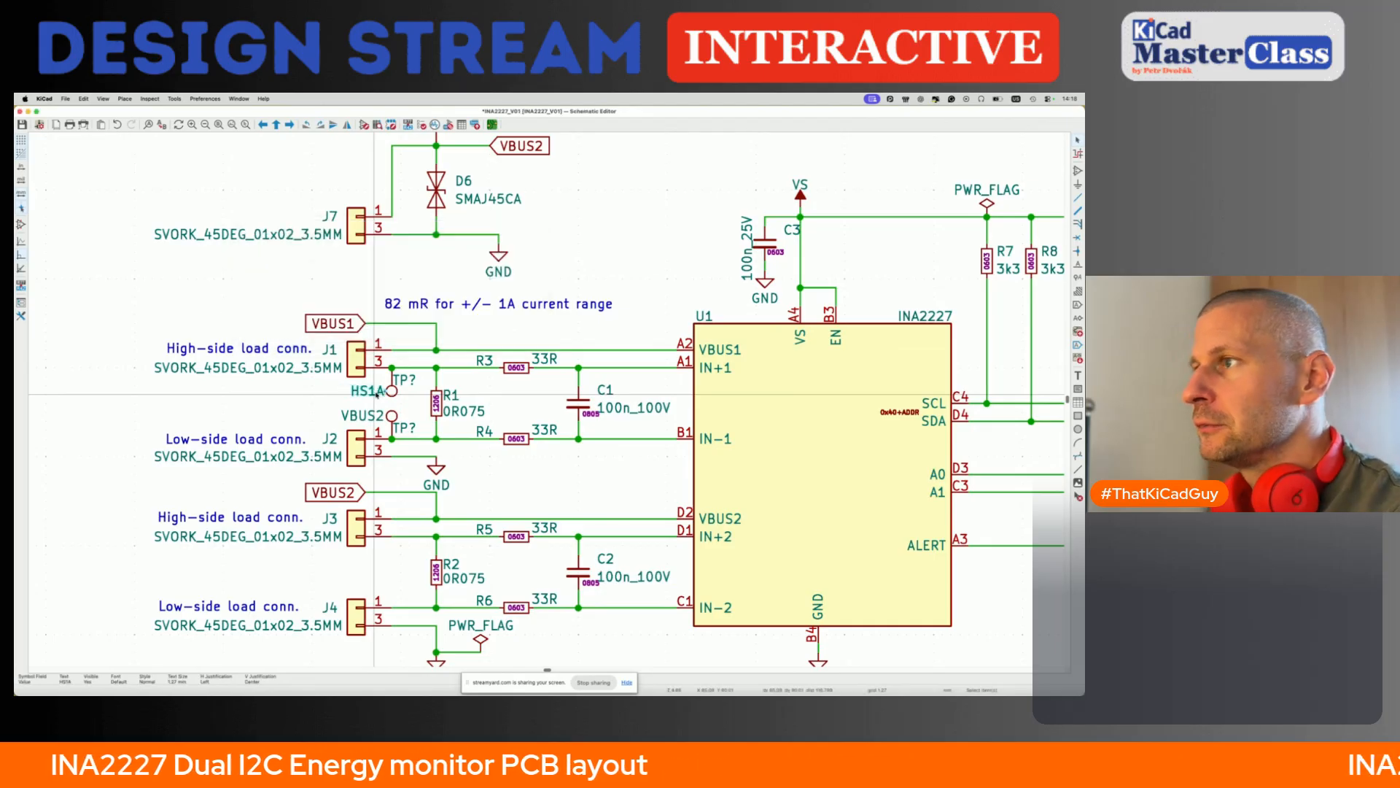
double_click(365, 412)
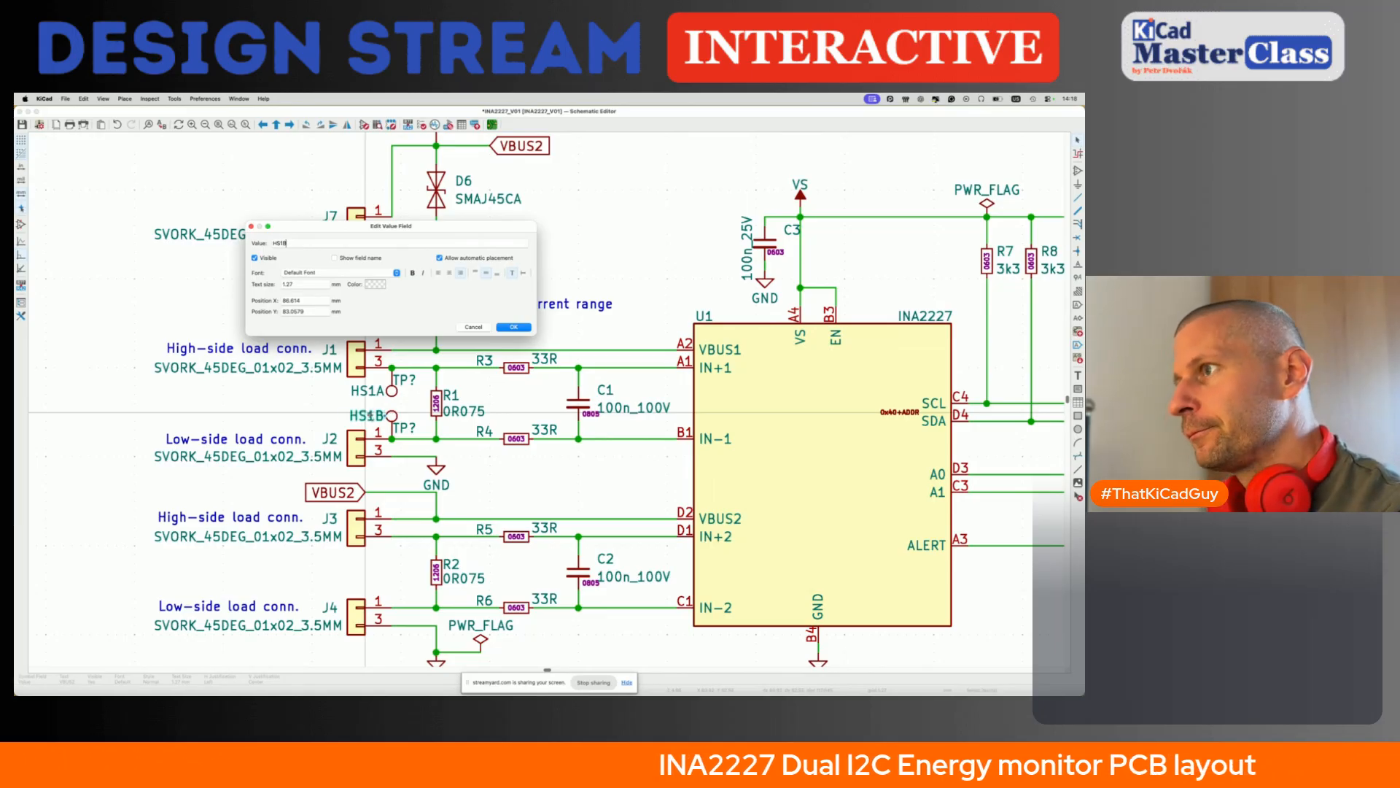
type("HS1B")
key("Return")
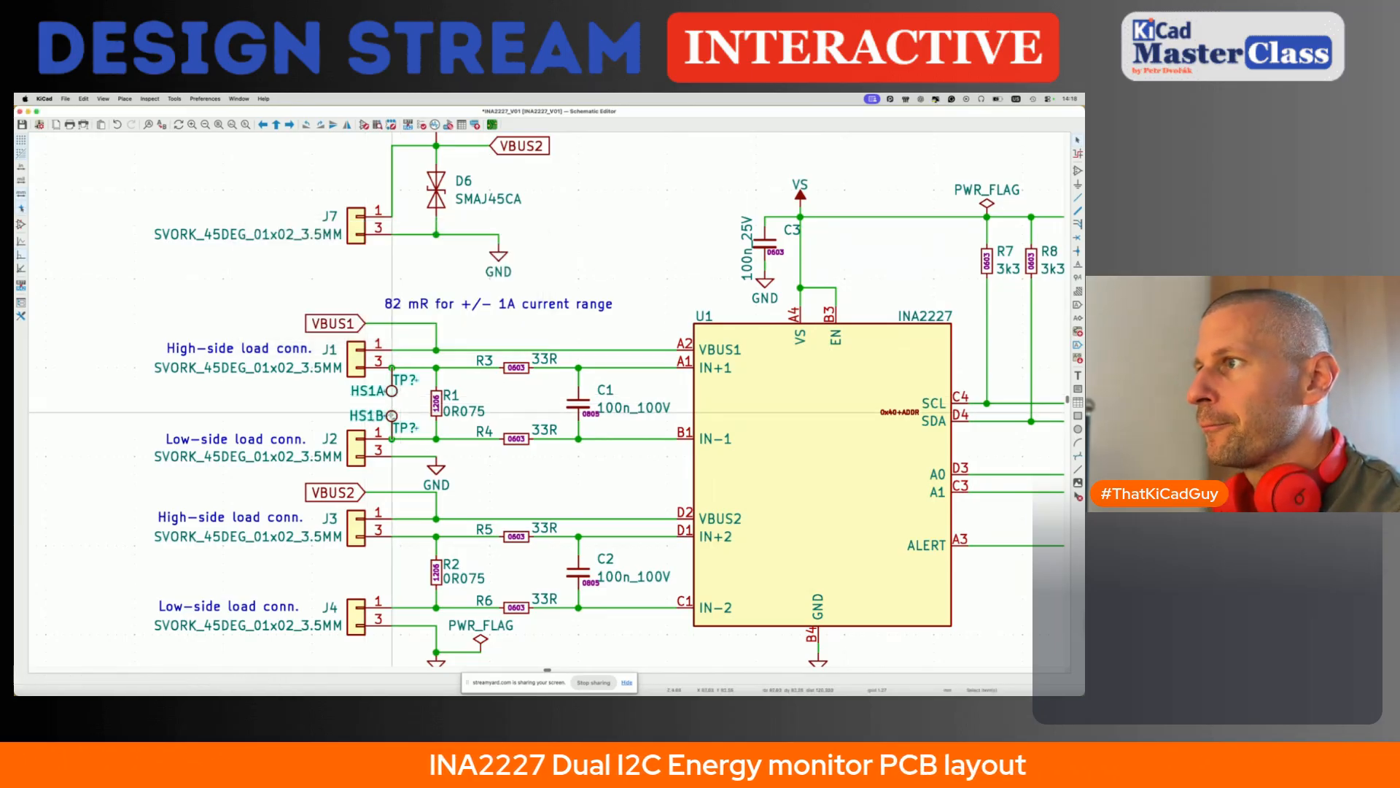
key("super+d")
scroll(394, 409, "down", 2)
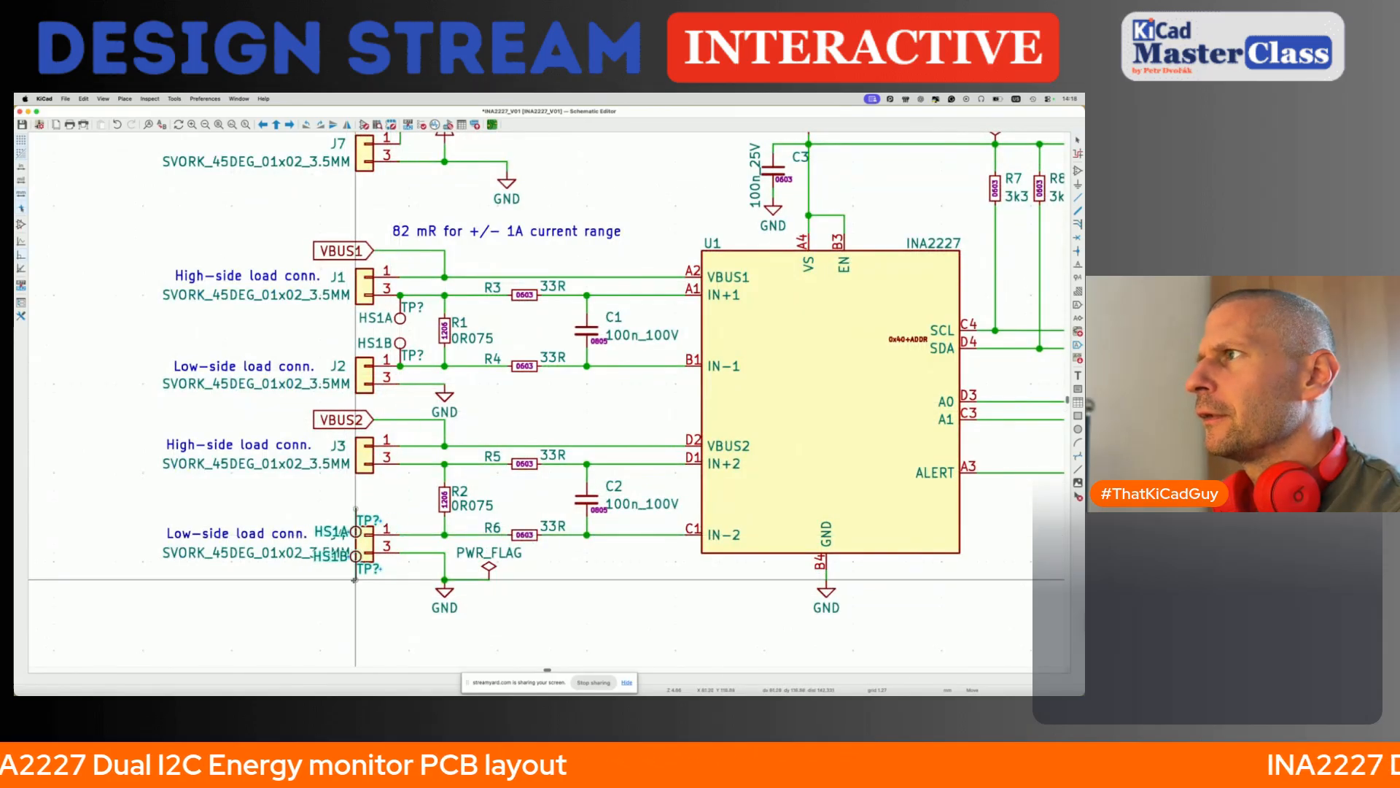
scroll(355, 580, "up", 1)
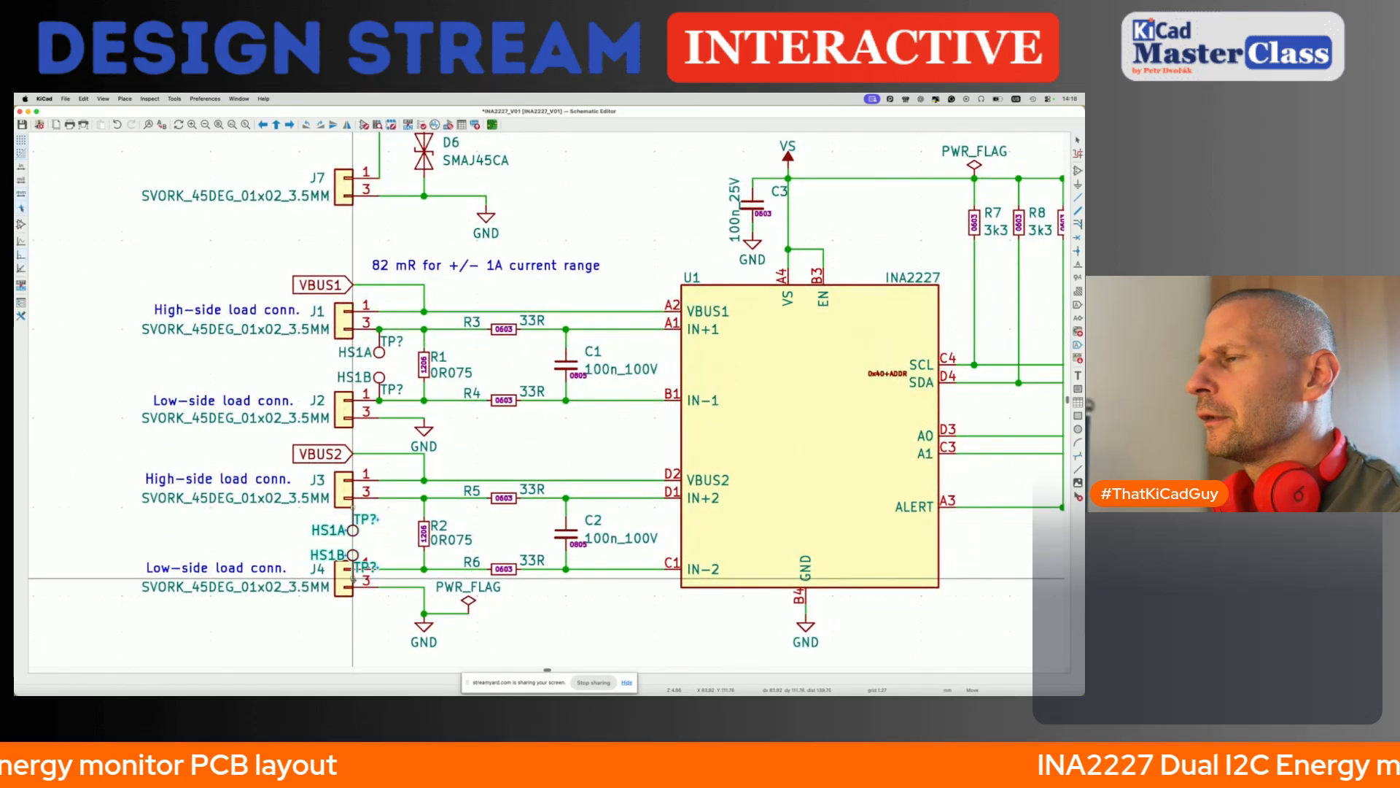
key("Escape")
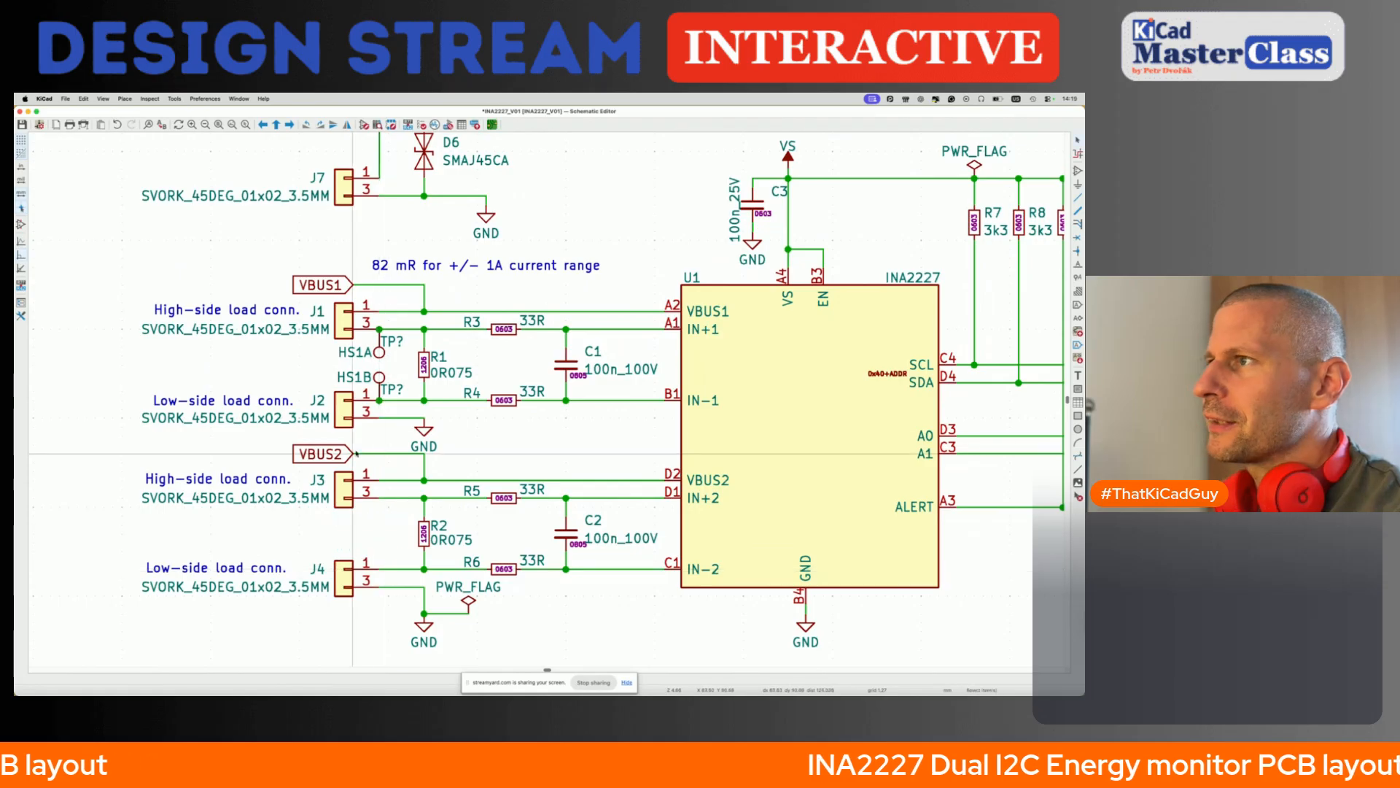
- Shorten the values of the two test points between J1 and J2 to S1A and S1B
left_click(362, 356)
double_click(362, 356)
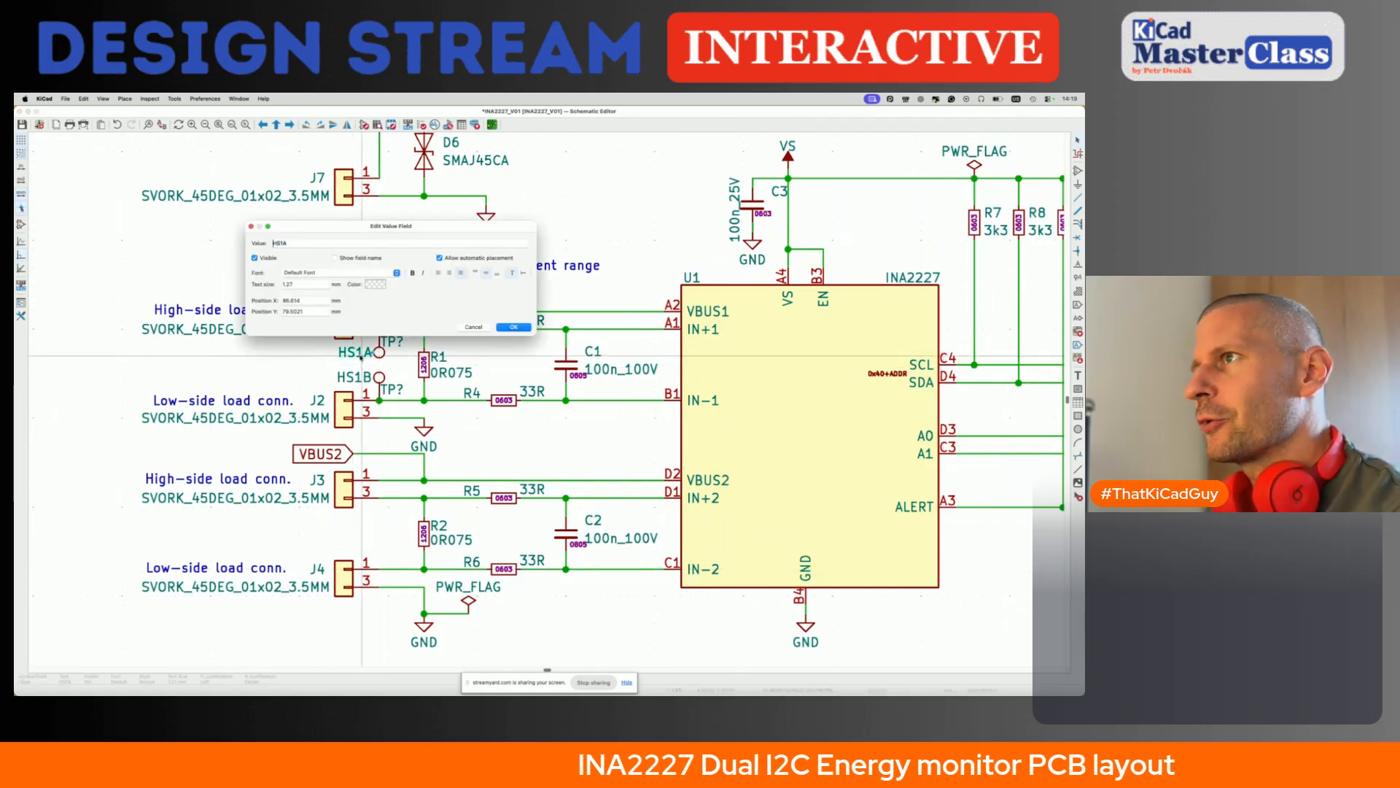
key("Escape")
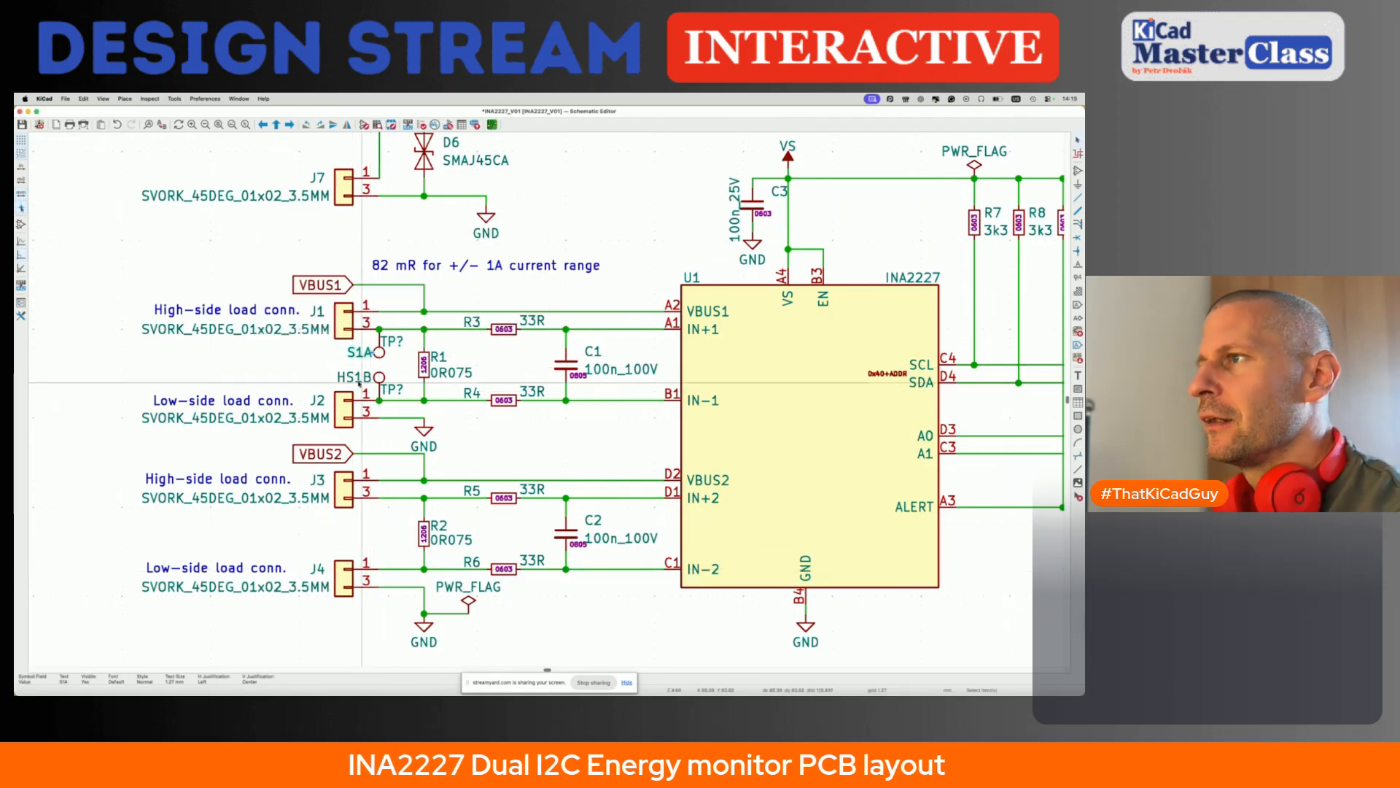
double_click(359, 379)
key("Return")
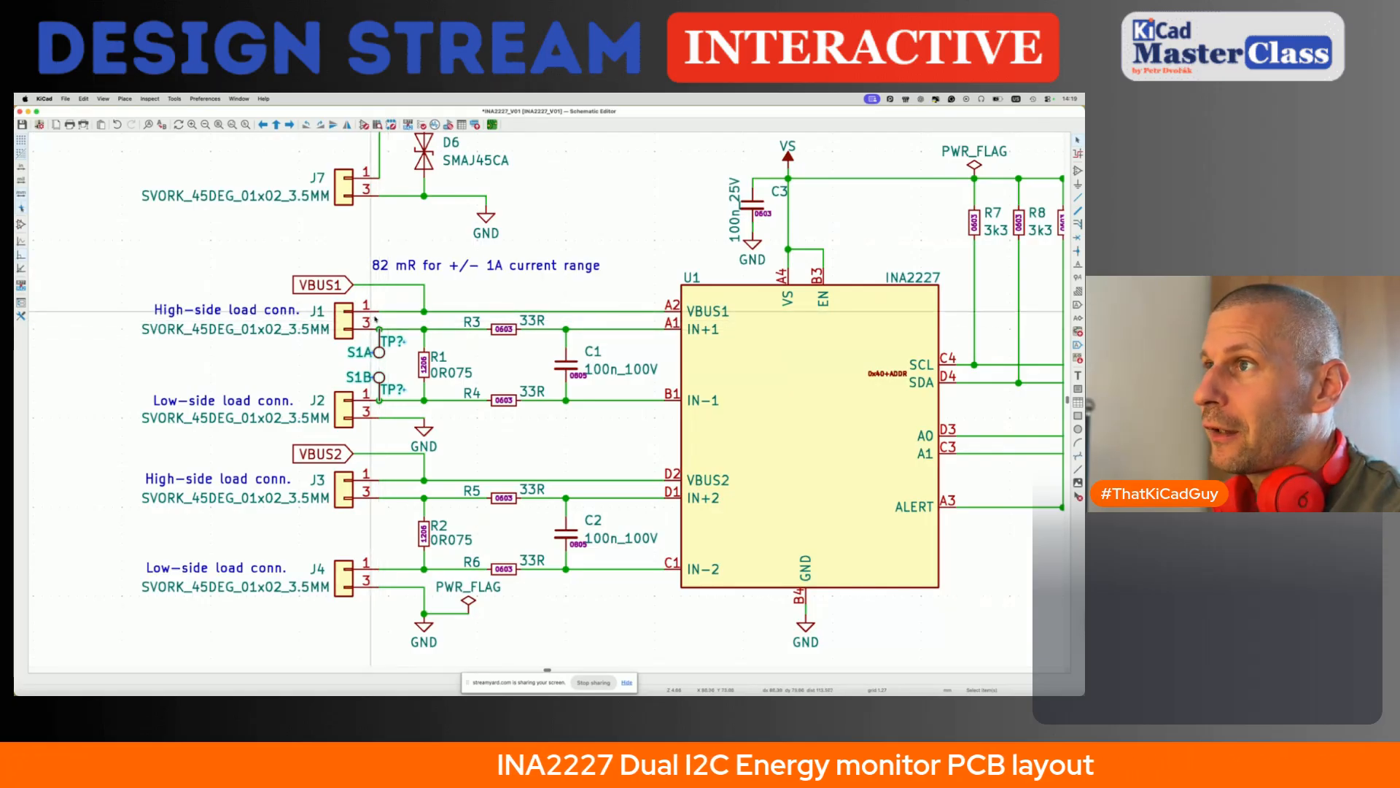
- Copy the S1A and S1B test point pair onto the J3 pin 3 and J4 pin 1 wires
scroll(380, 348, "up", 1)
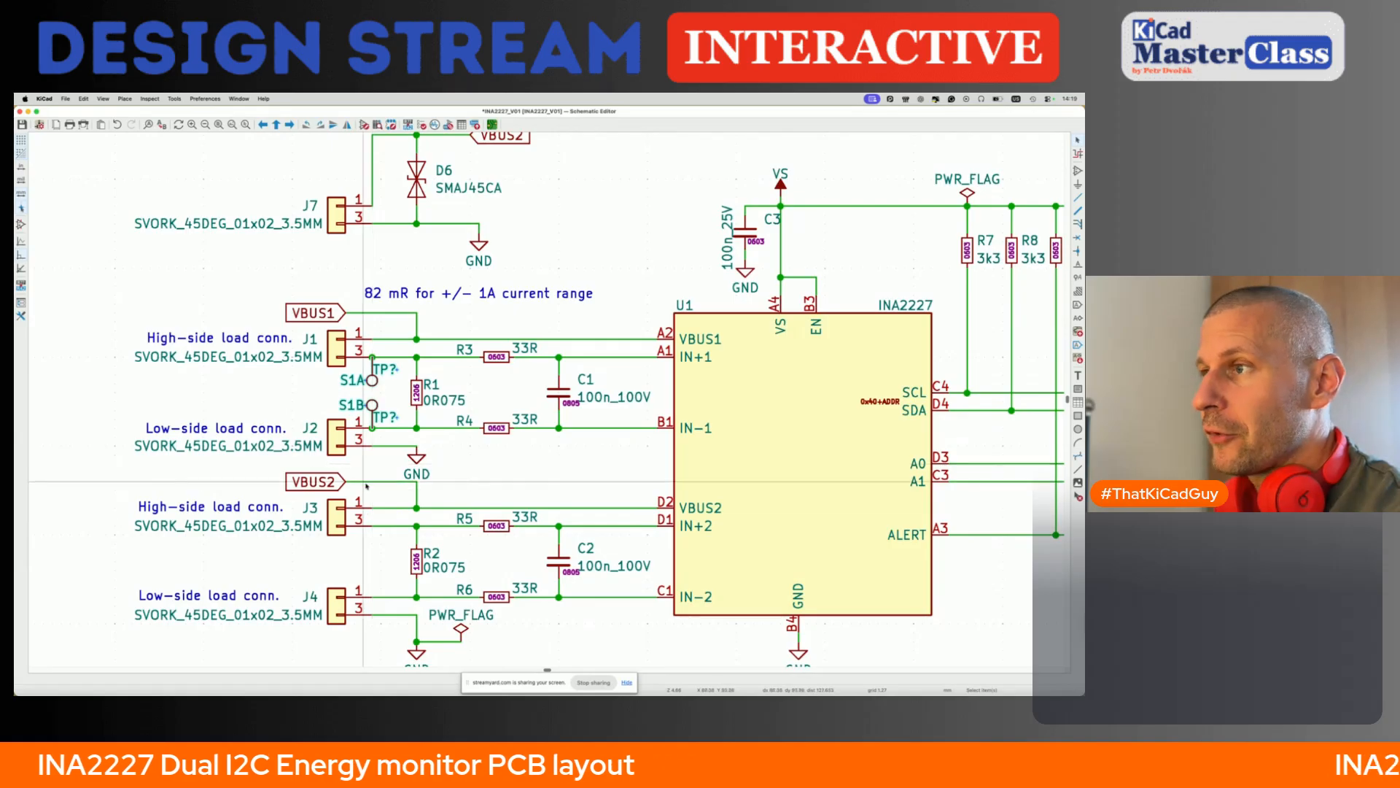
key("ctrl+v")
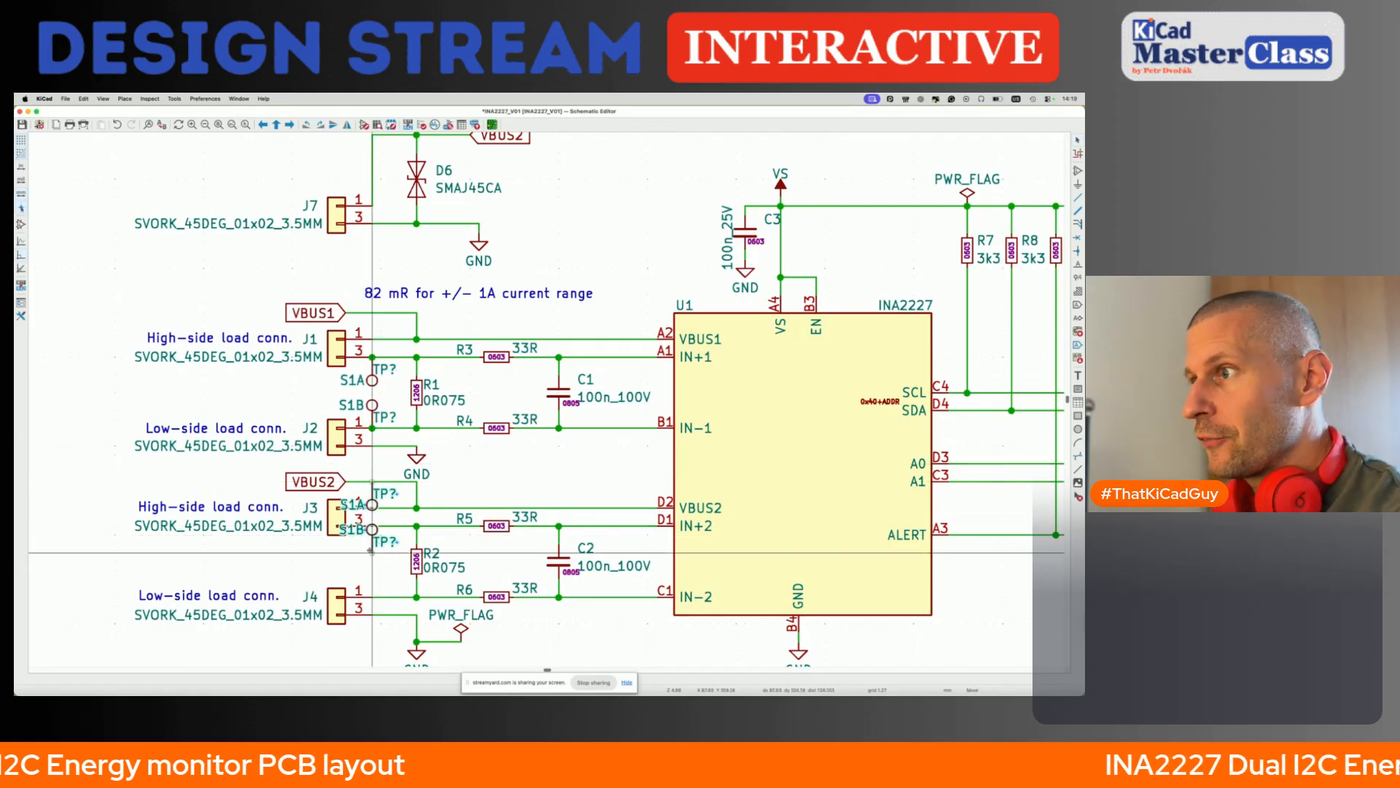
left_click(374, 597)
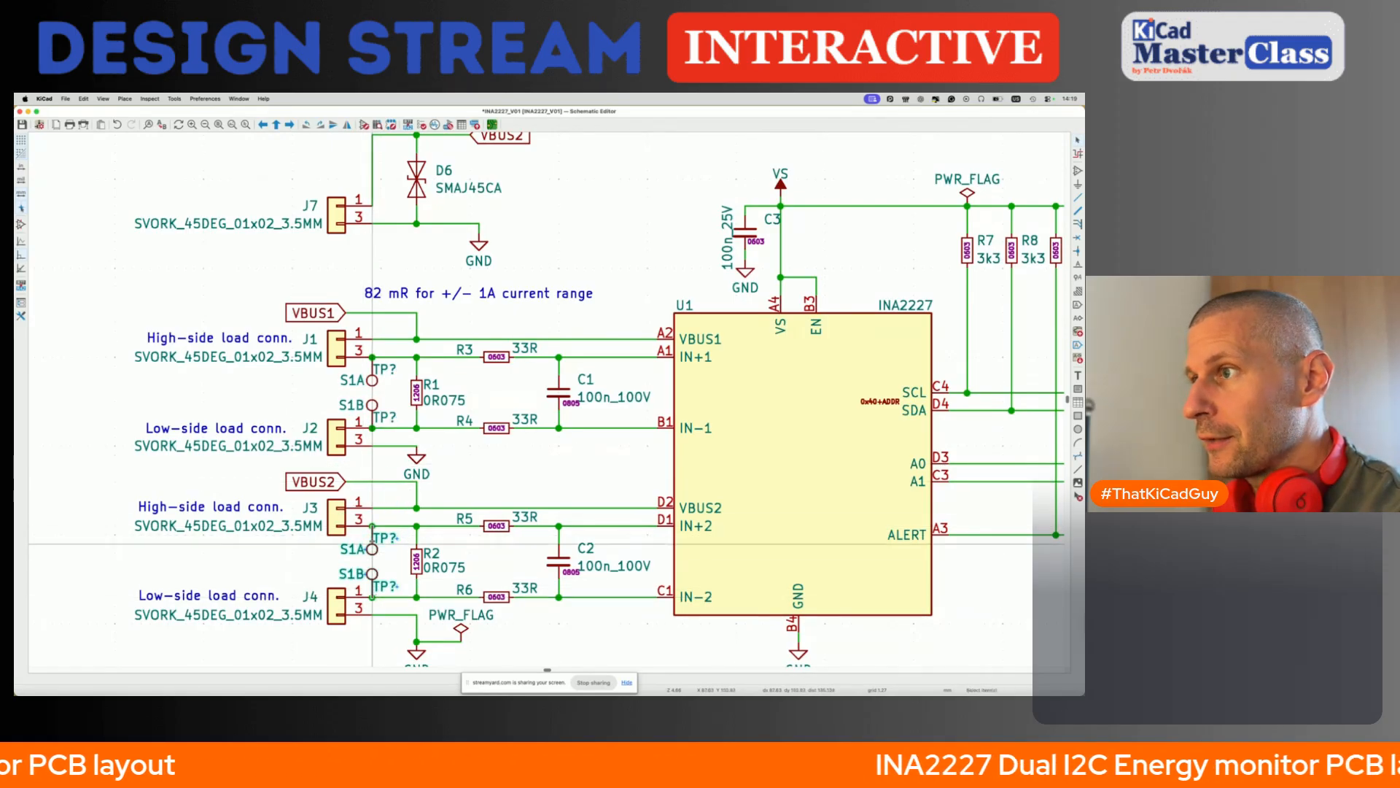
- Set the values of the copied test points between J3 and J4 to S2A and S2B
left_click(358, 552)
double_click(359, 552)
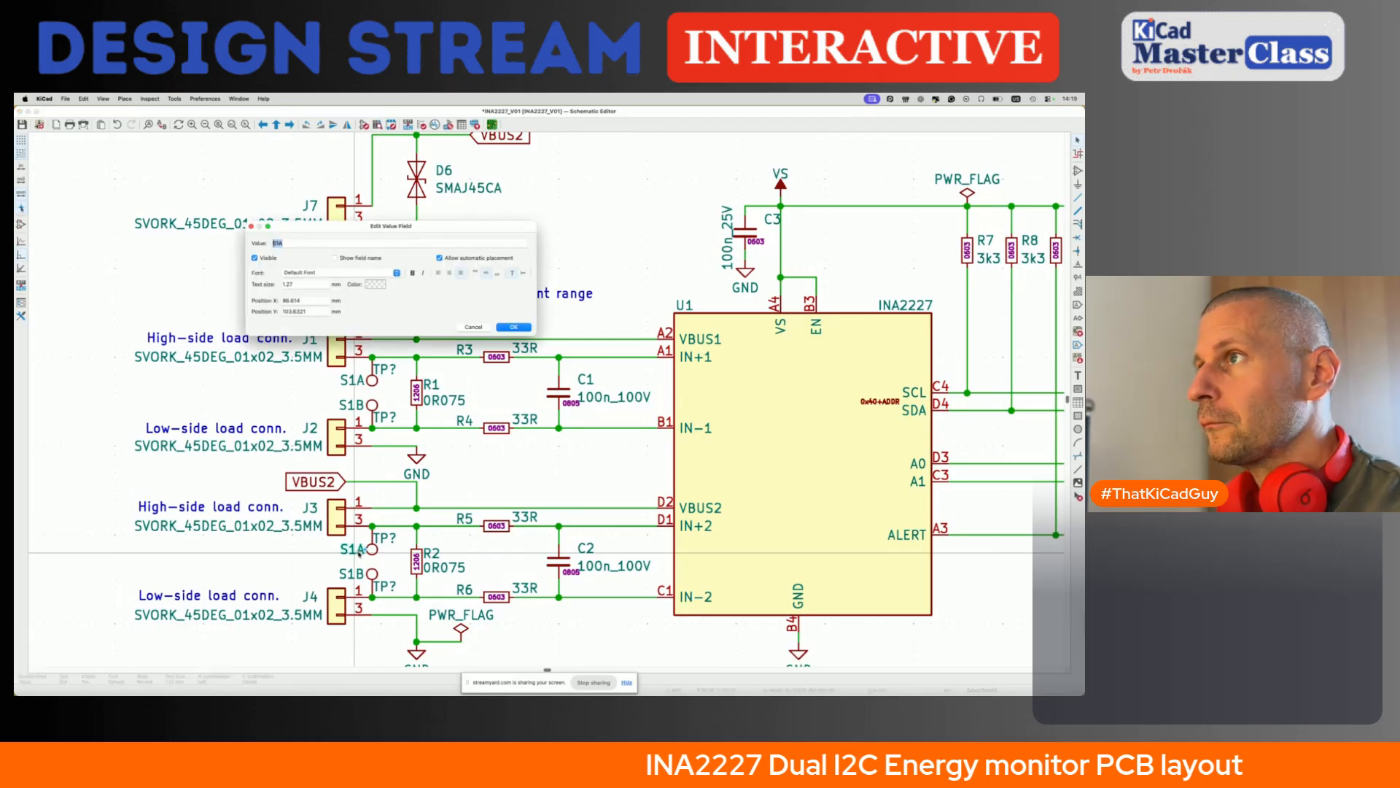
type("2")
key("Return")
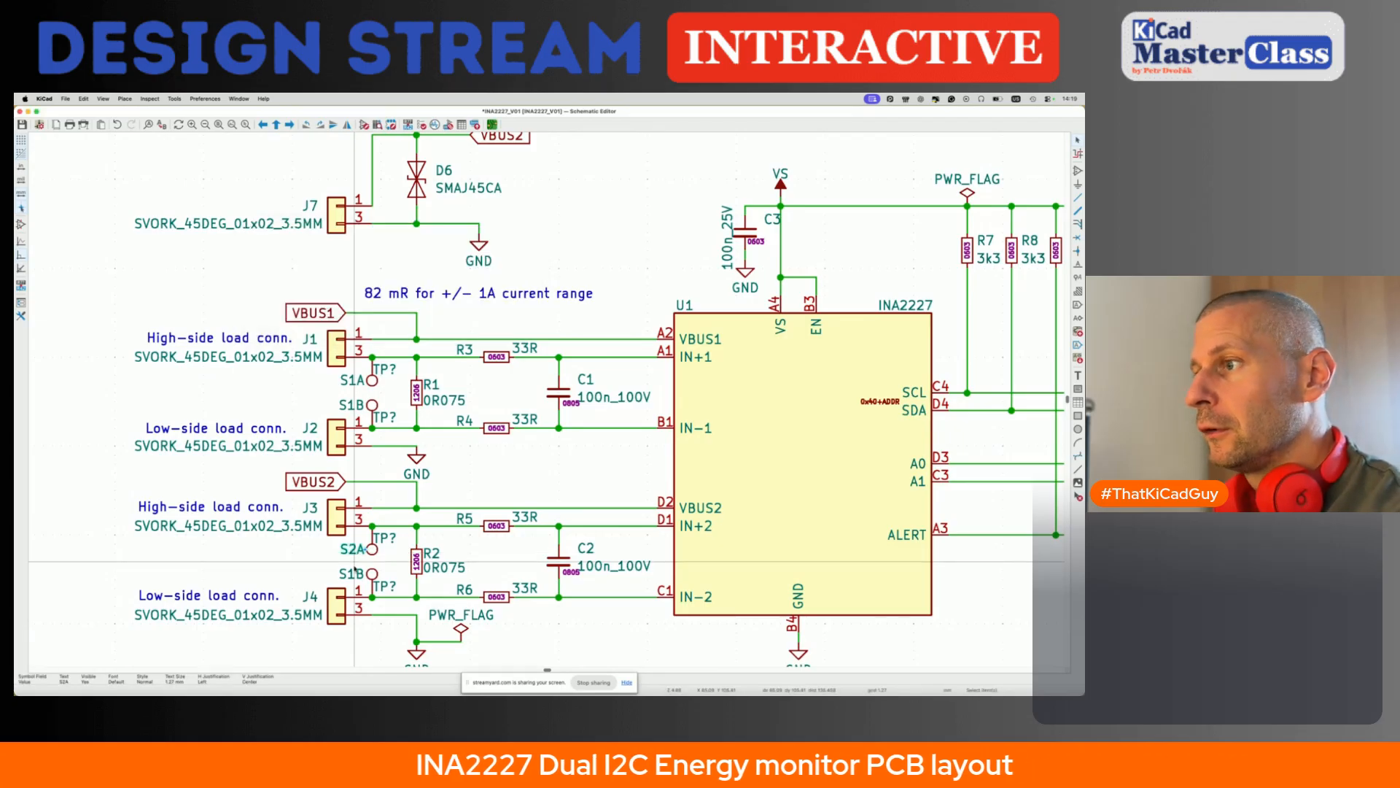
double_click(352, 575)
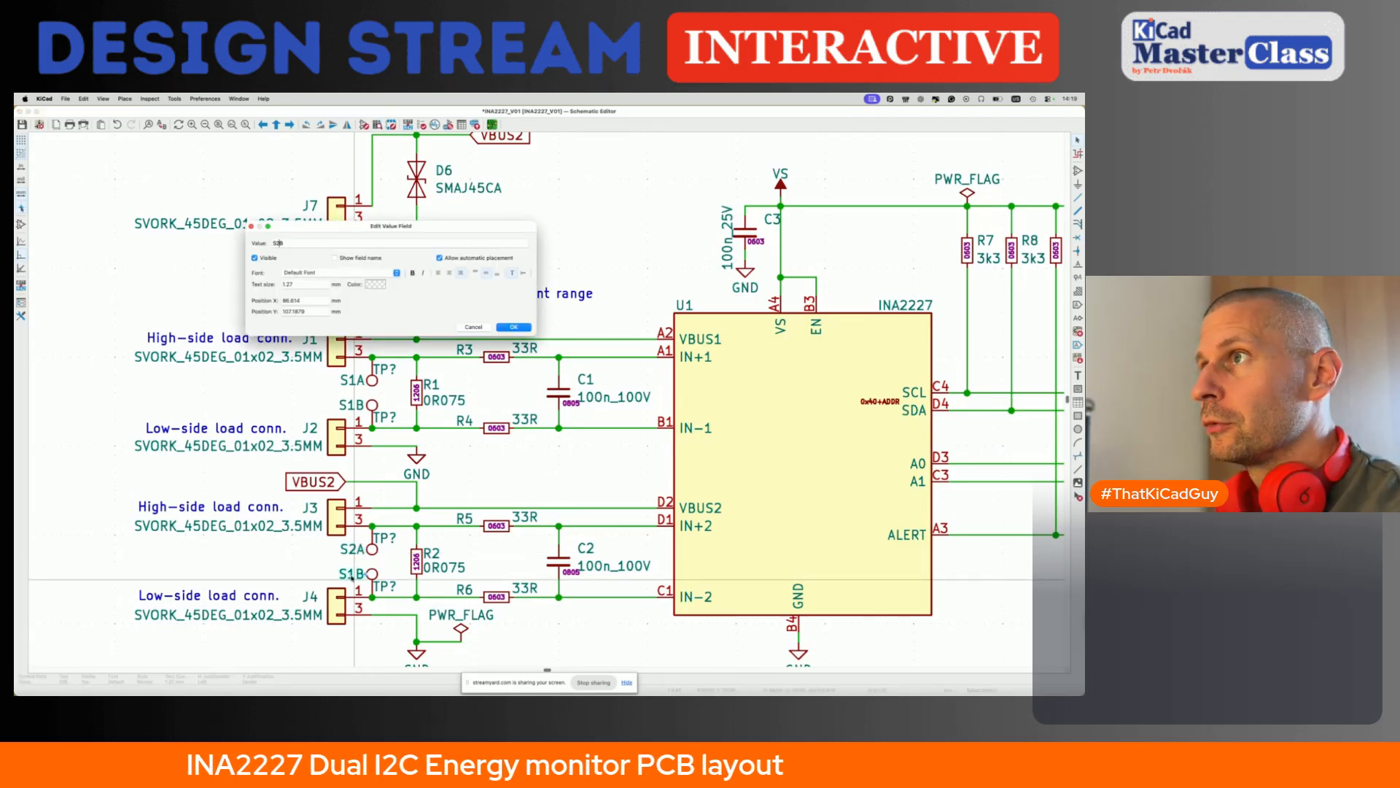
type("2")
key("Return")
- Duplicate the VBUS1 test point onto the VS supply wire above U1 and set its value to VS
scroll(255, 567, "down", 3)
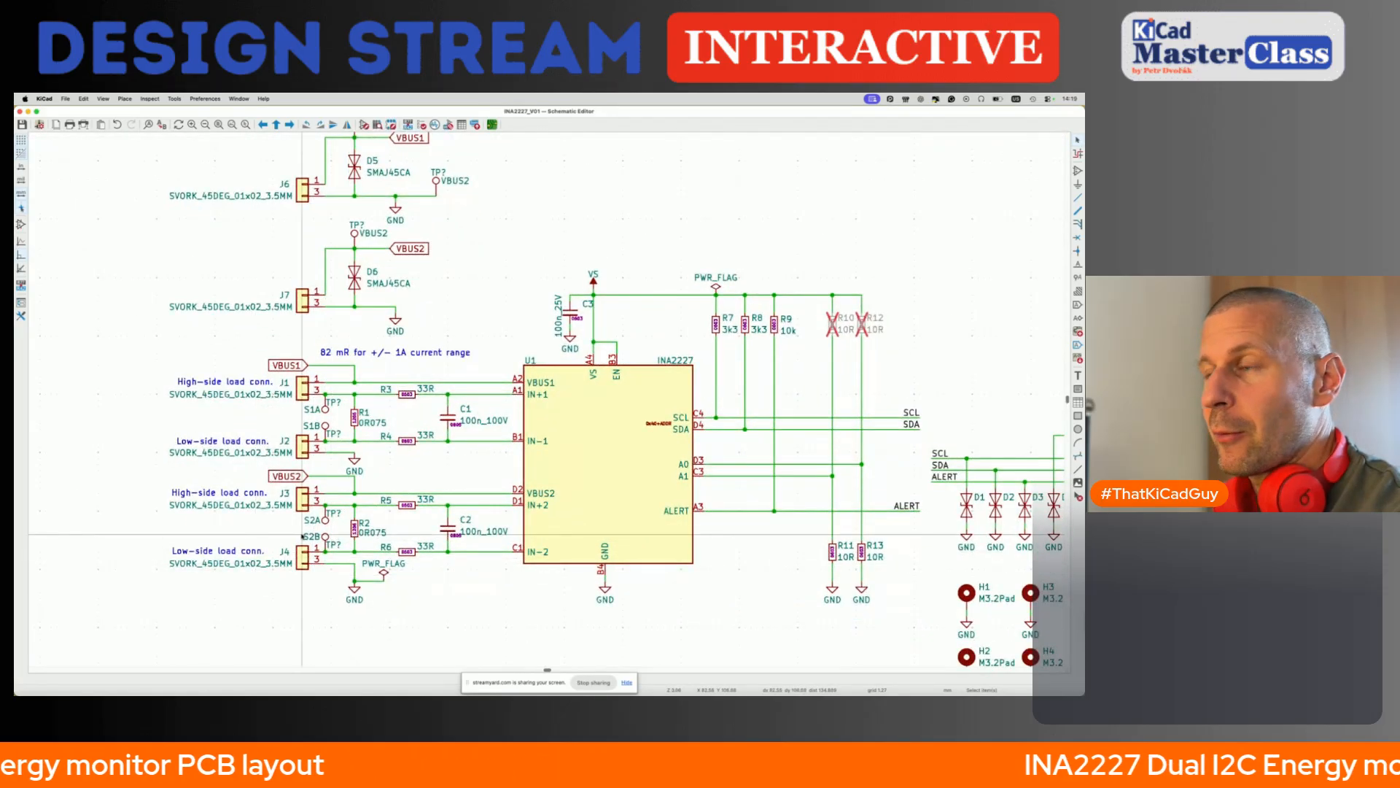
scroll(281, 518, "up", 1)
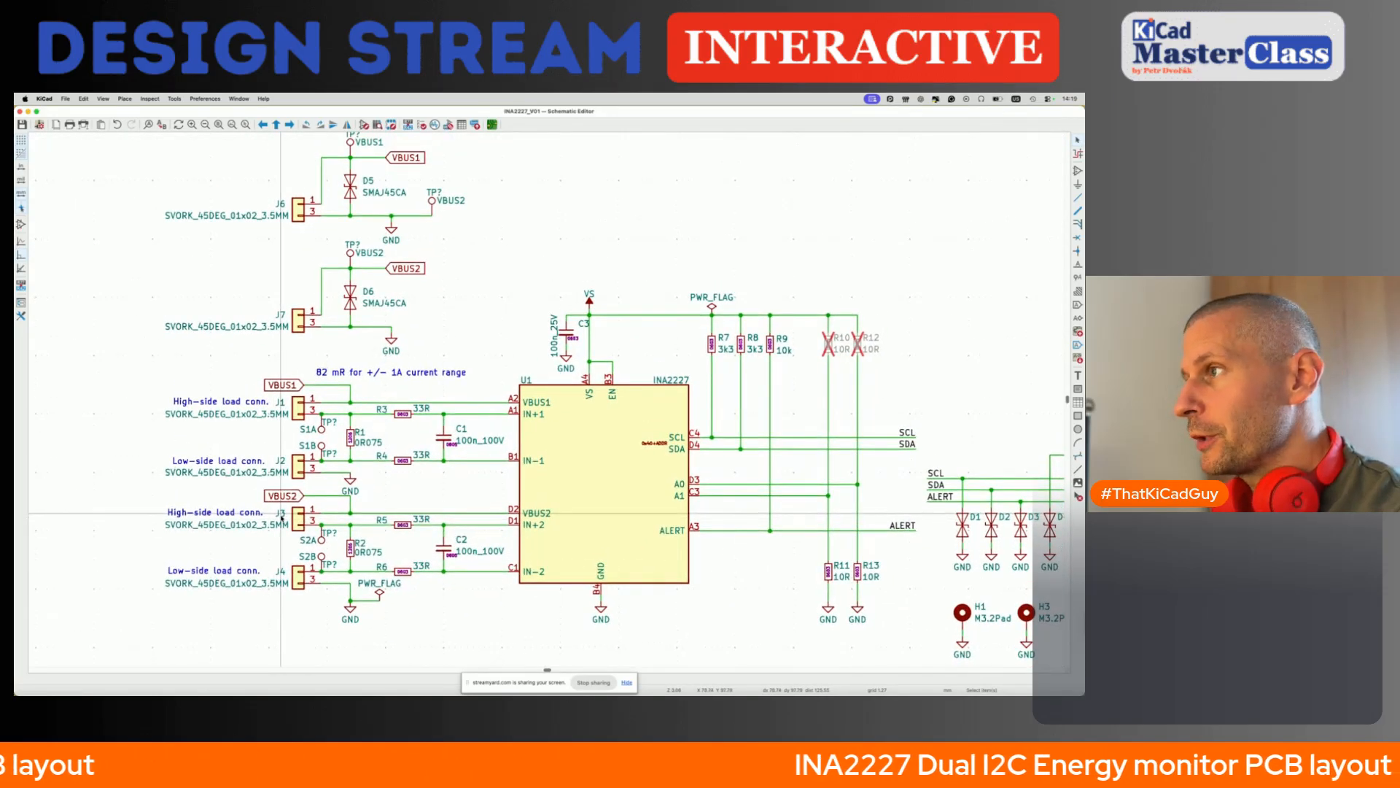
scroll(350, 212, "up", 4)
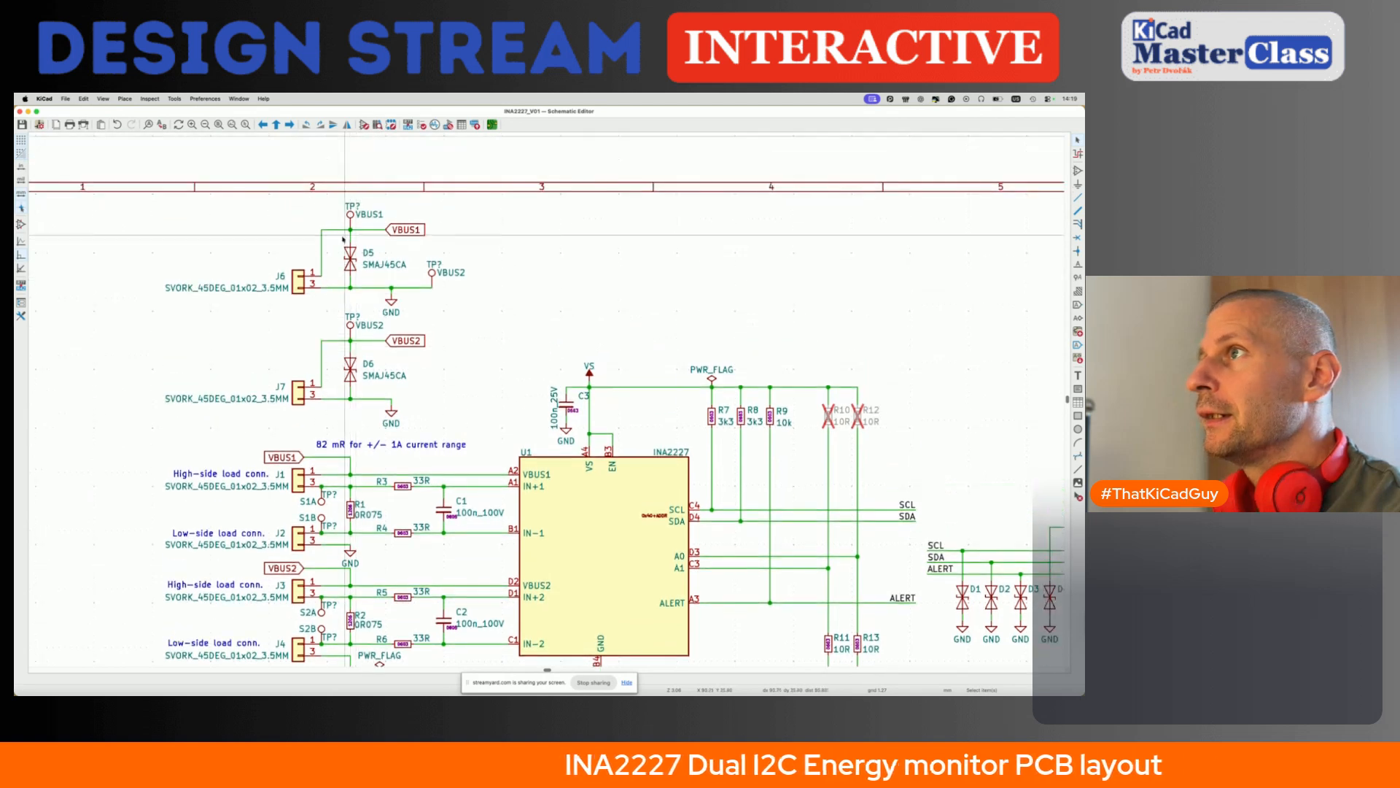
key("super+d")
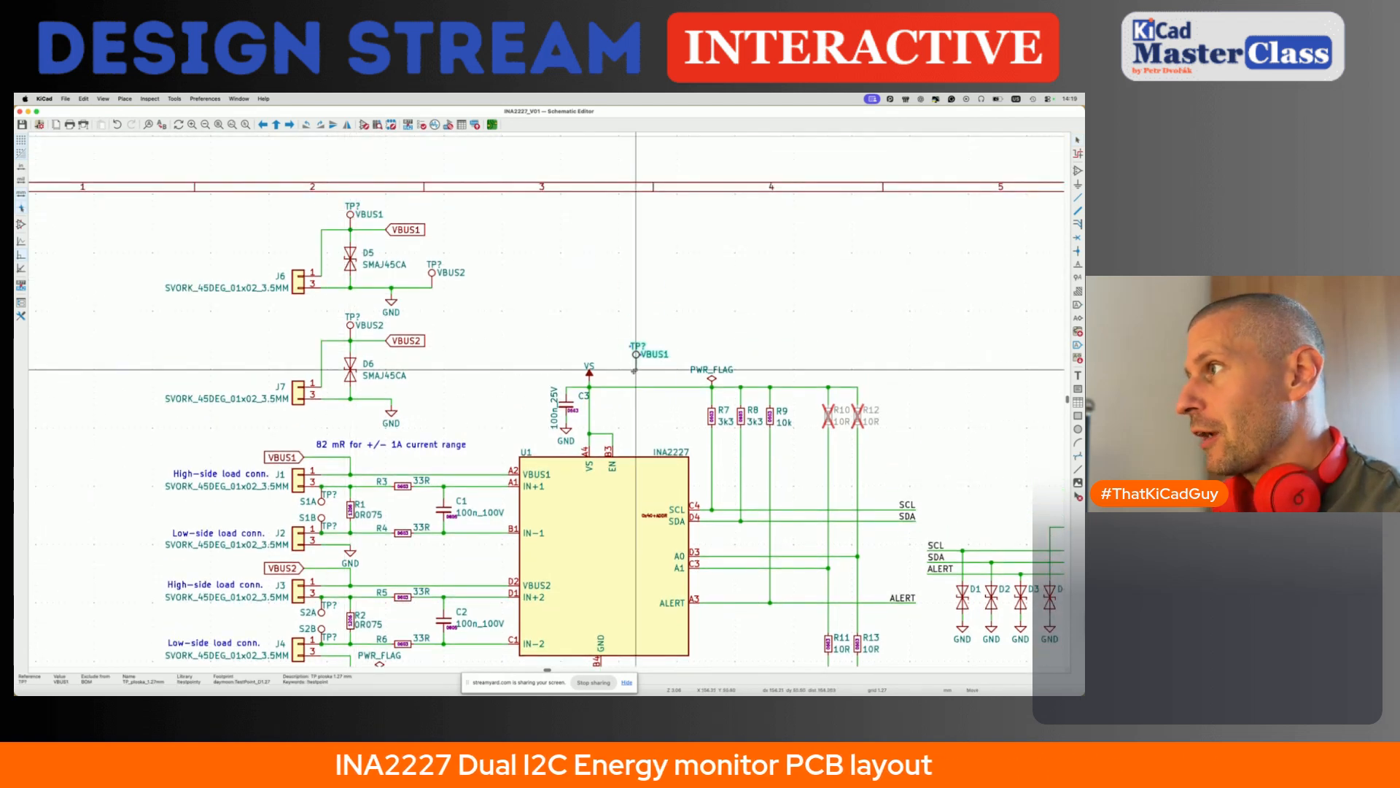
left_click(618, 387)
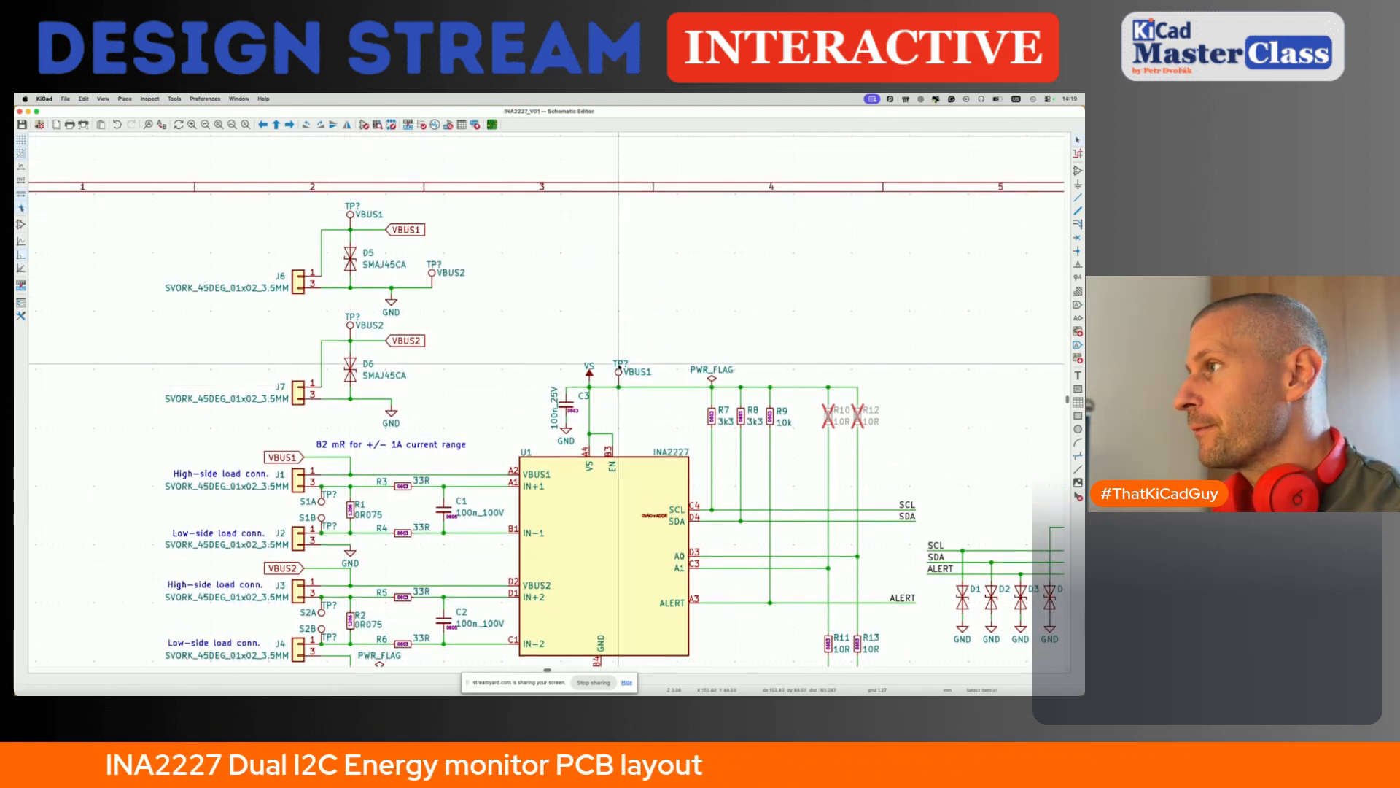
left_click(636, 374)
double_click(636, 374)
type("VS")
key("Return")
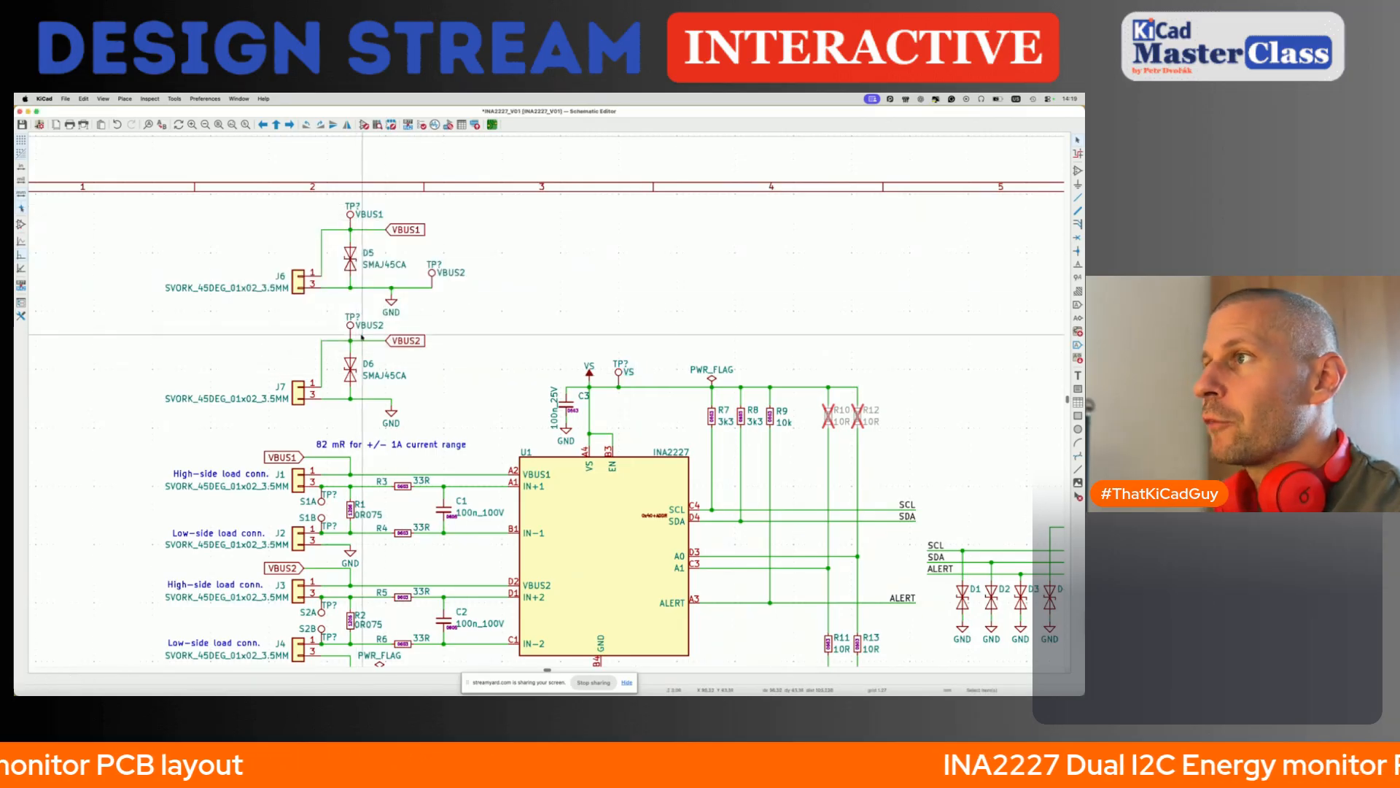
- Set the value of the test point on J6's ground wire to GND and save the schematic
scroll(361, 335, "down", 3)
scroll(360, 335, "left", 2)
scroll(361, 337, "down", 1)
scroll(361, 336, "left", 1)
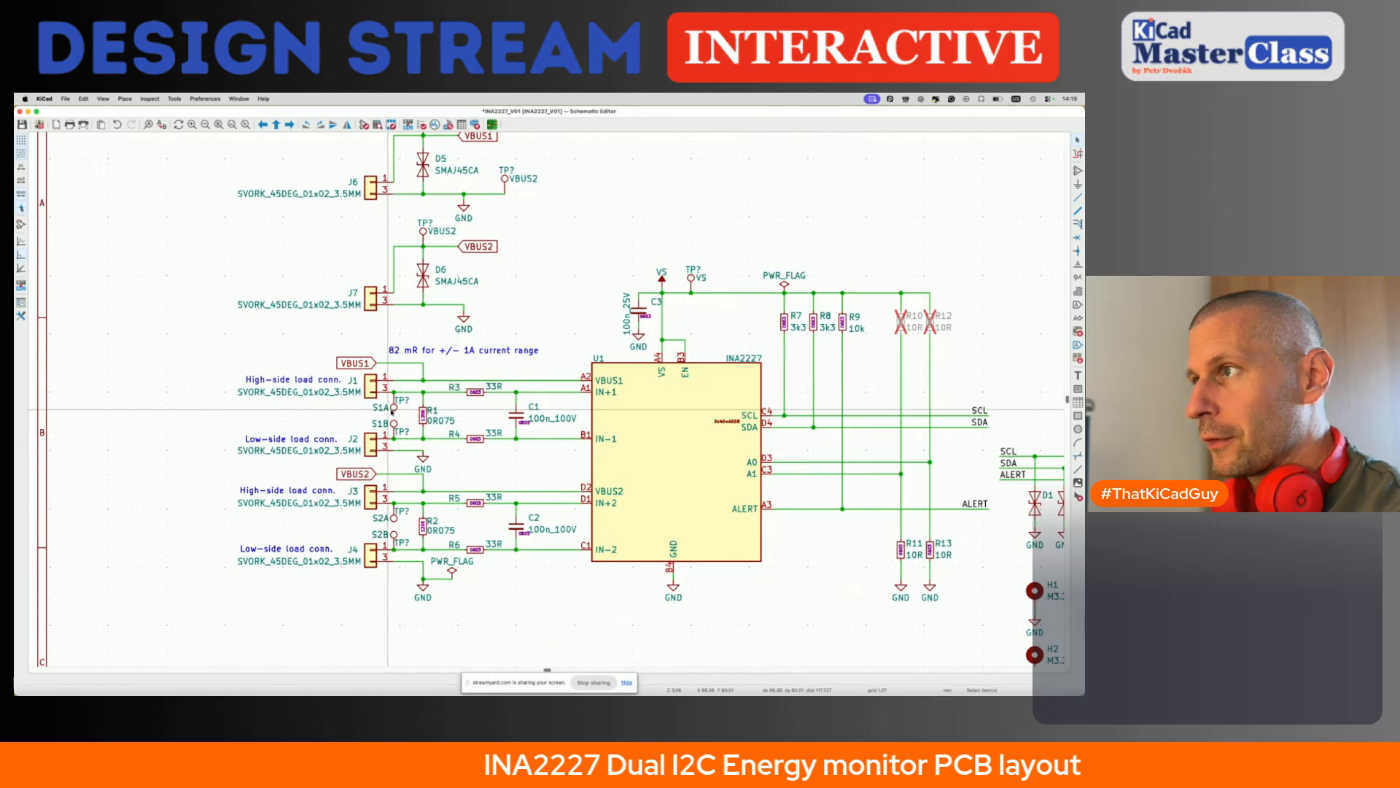
scroll(382, 423, "down", 3)
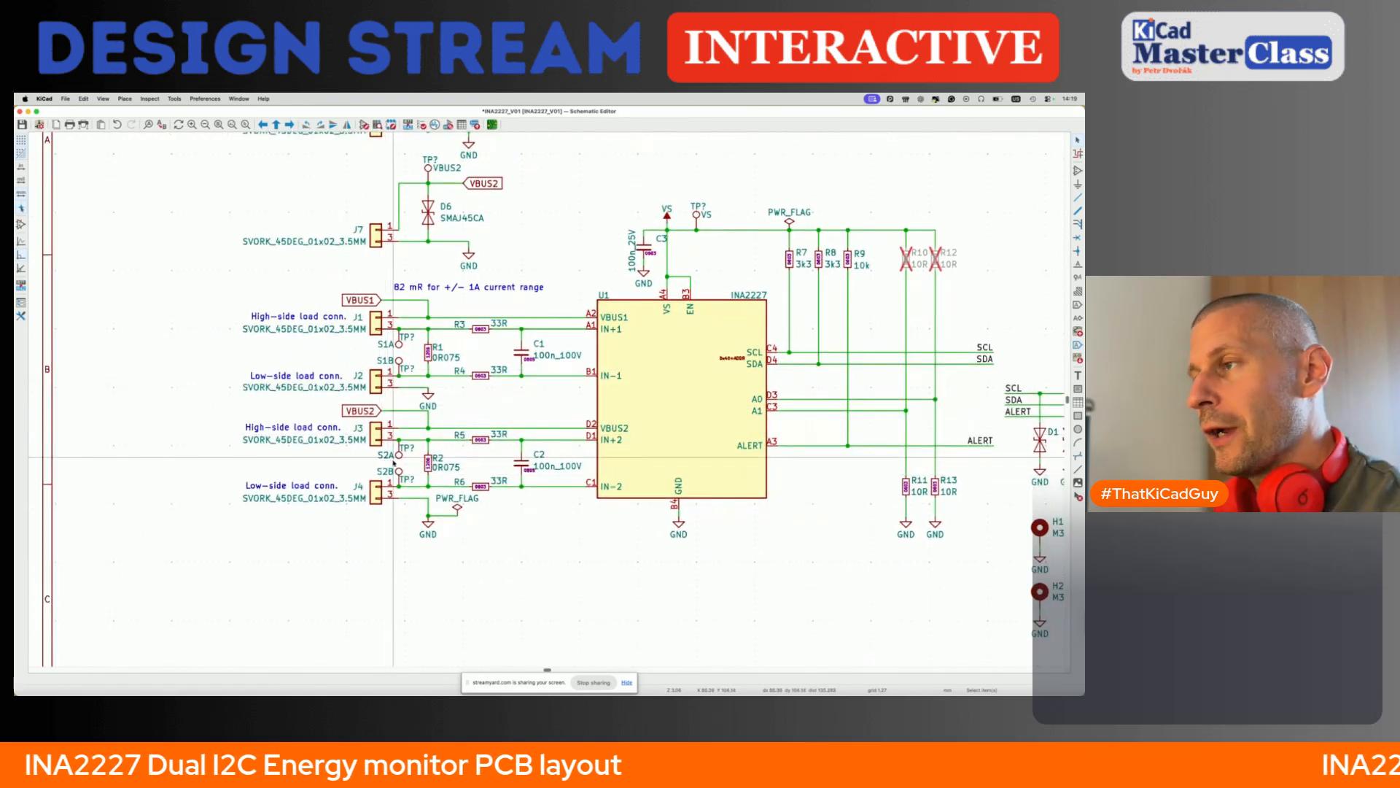
scroll(416, 494, "up", 5)
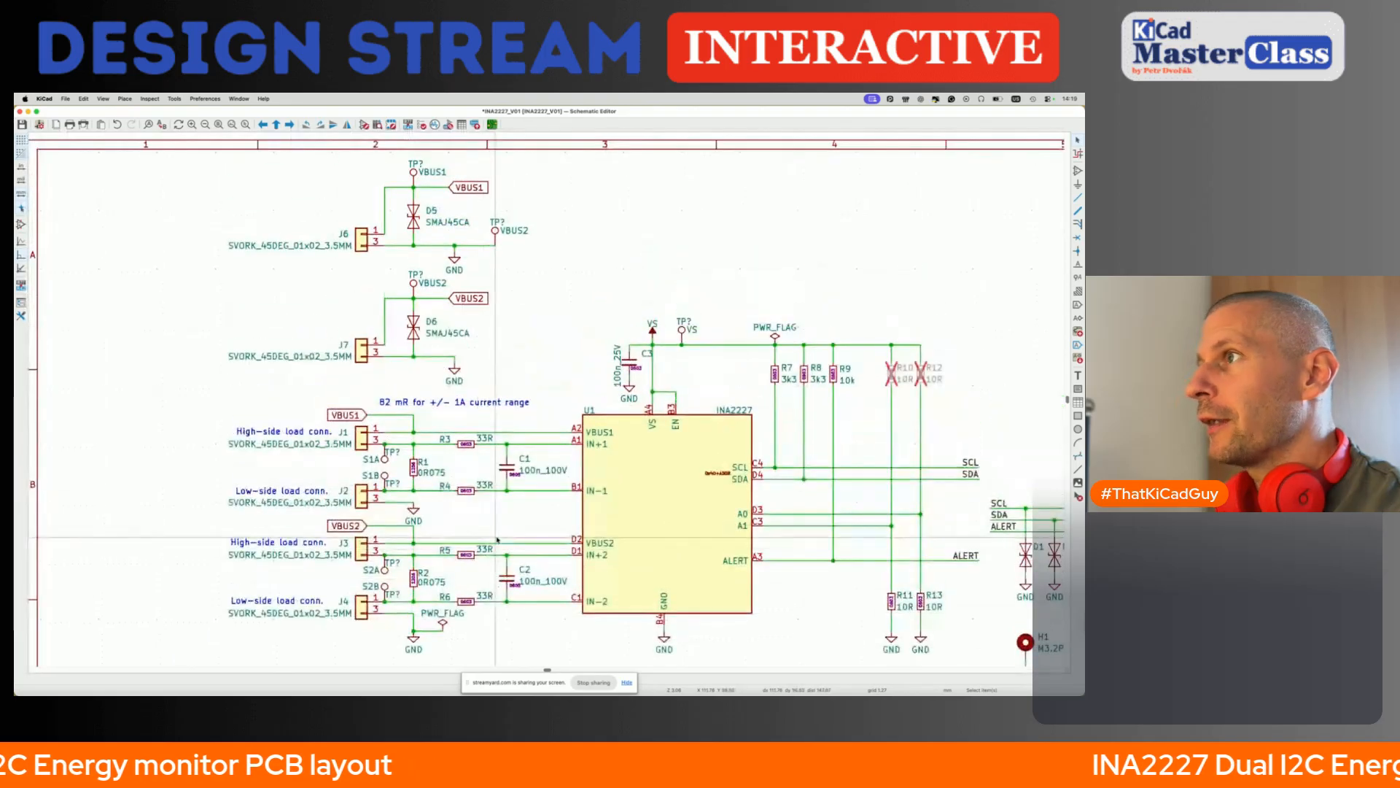
double_click(504, 237)
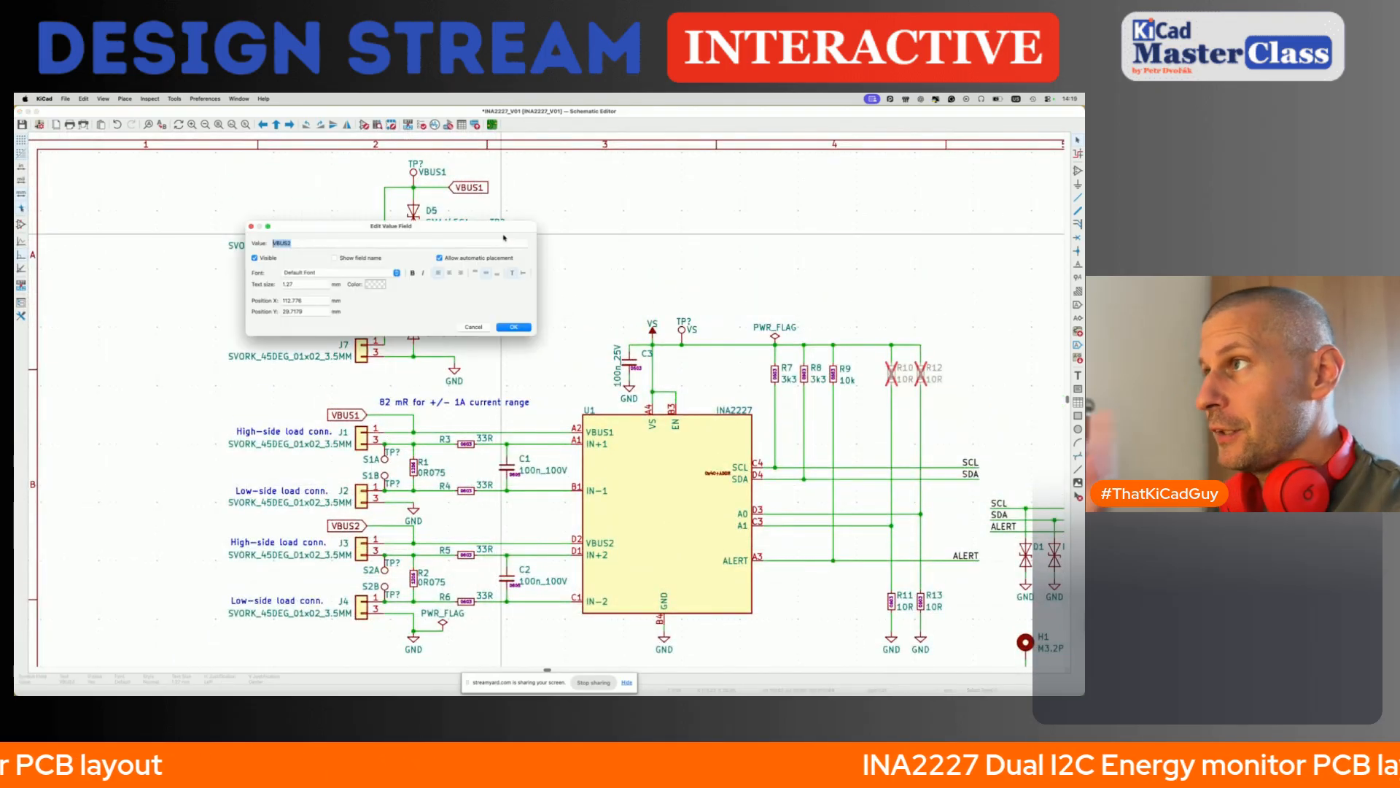
key("Return")
key("super+s")
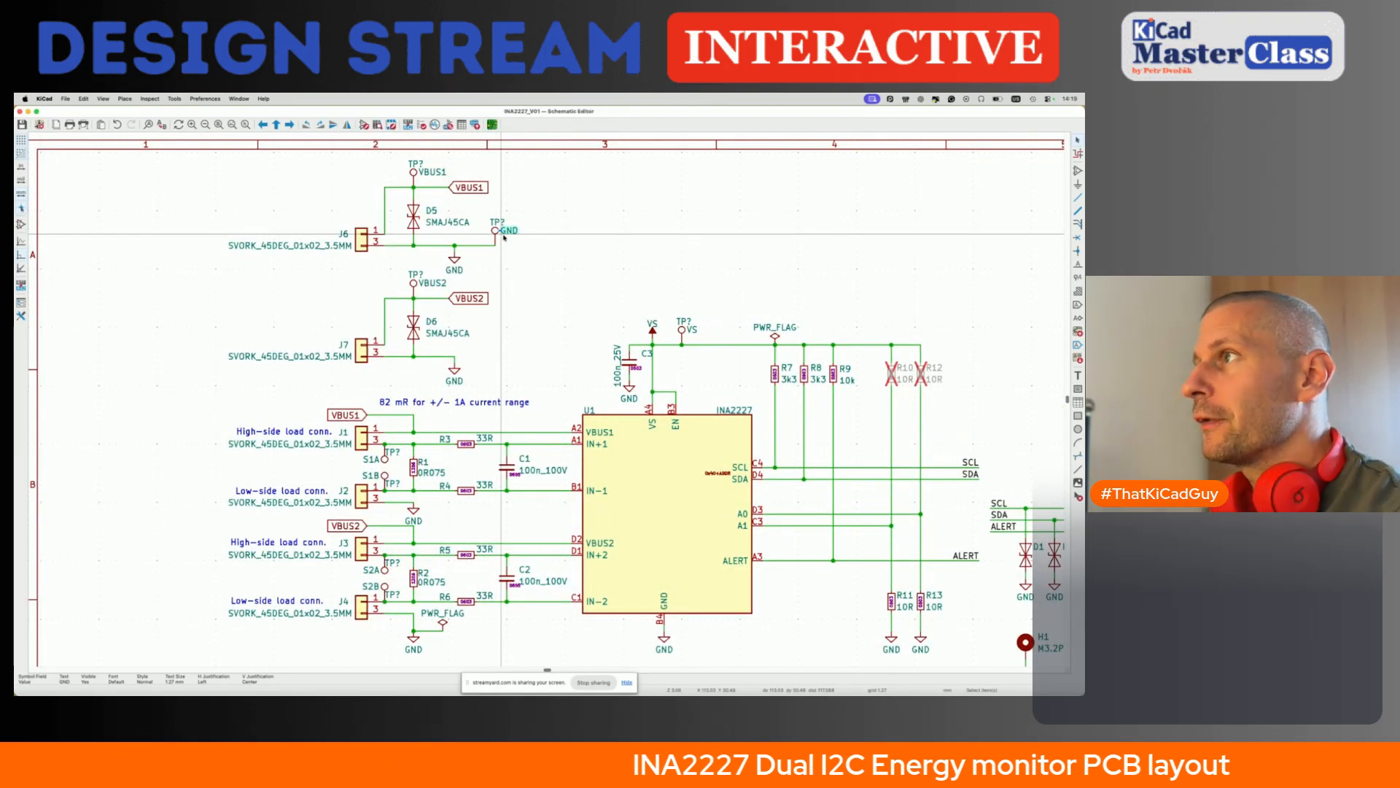
- Annotate the entire schematic while keeping existing annotations, sorting symbols by X position, and save it
left_click(407, 124)
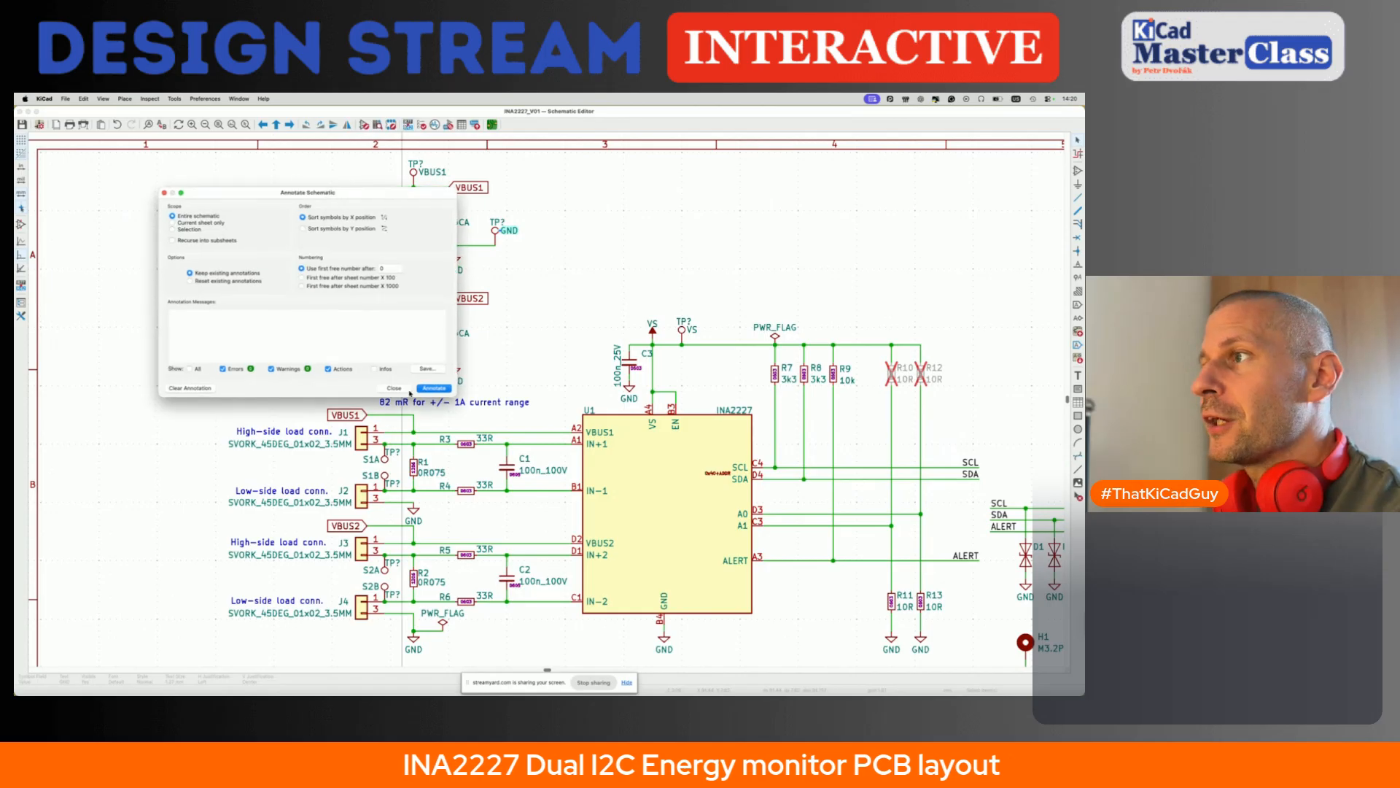
left_click(434, 389)
left_click(394, 388)
key("super+s")
- Run the electrical rules check on the whole schematic in an enlarged checker window, and close it
key("Home")
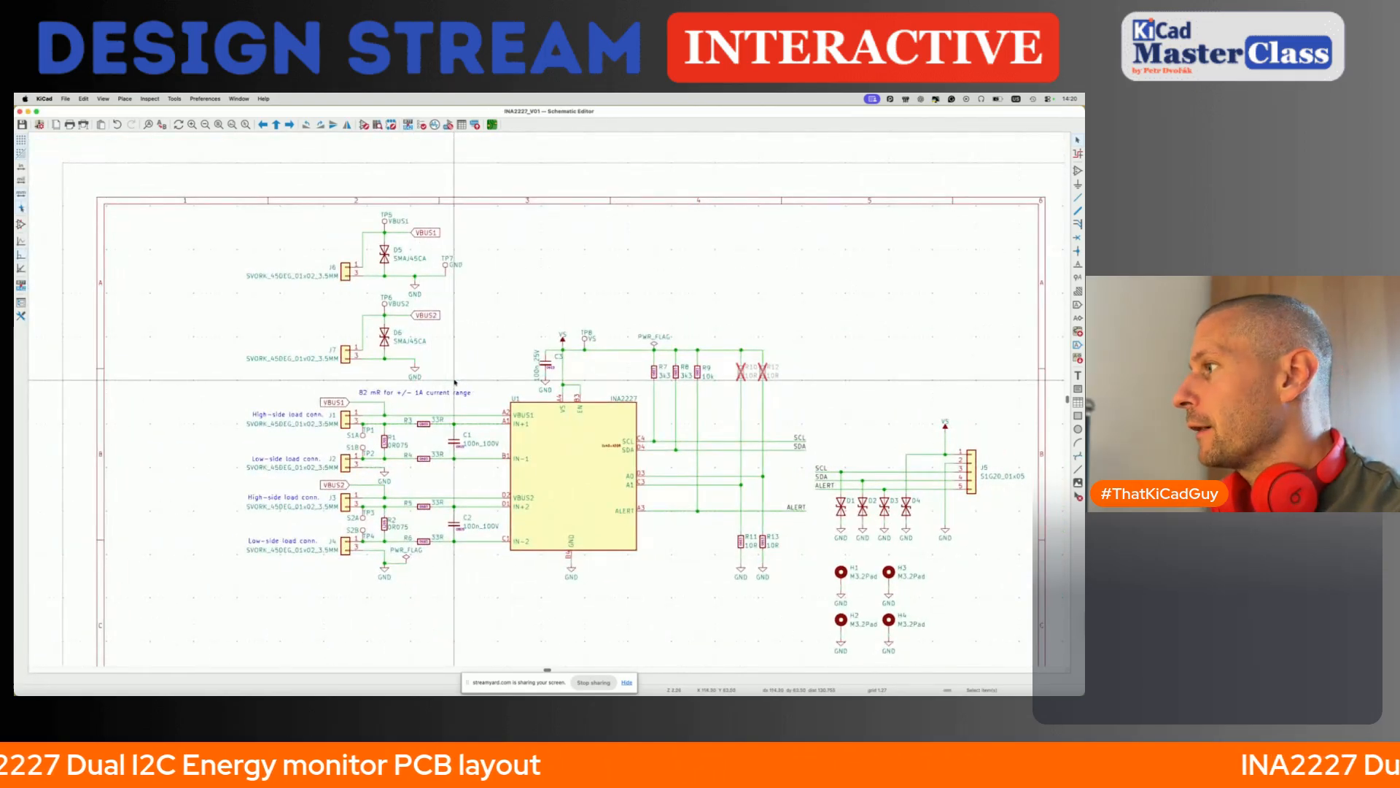
left_click(422, 125)
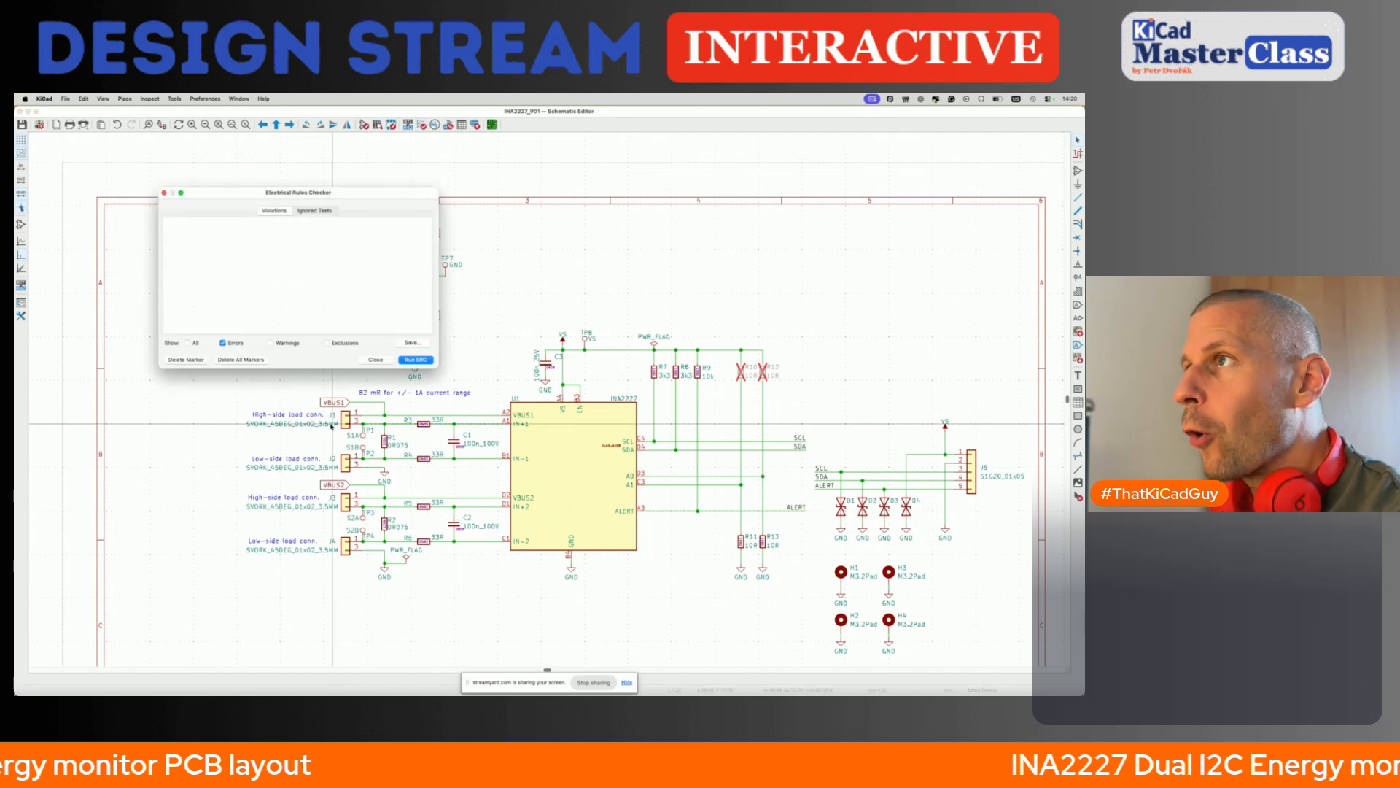
left_click_drag(347, 183, 264, 151)
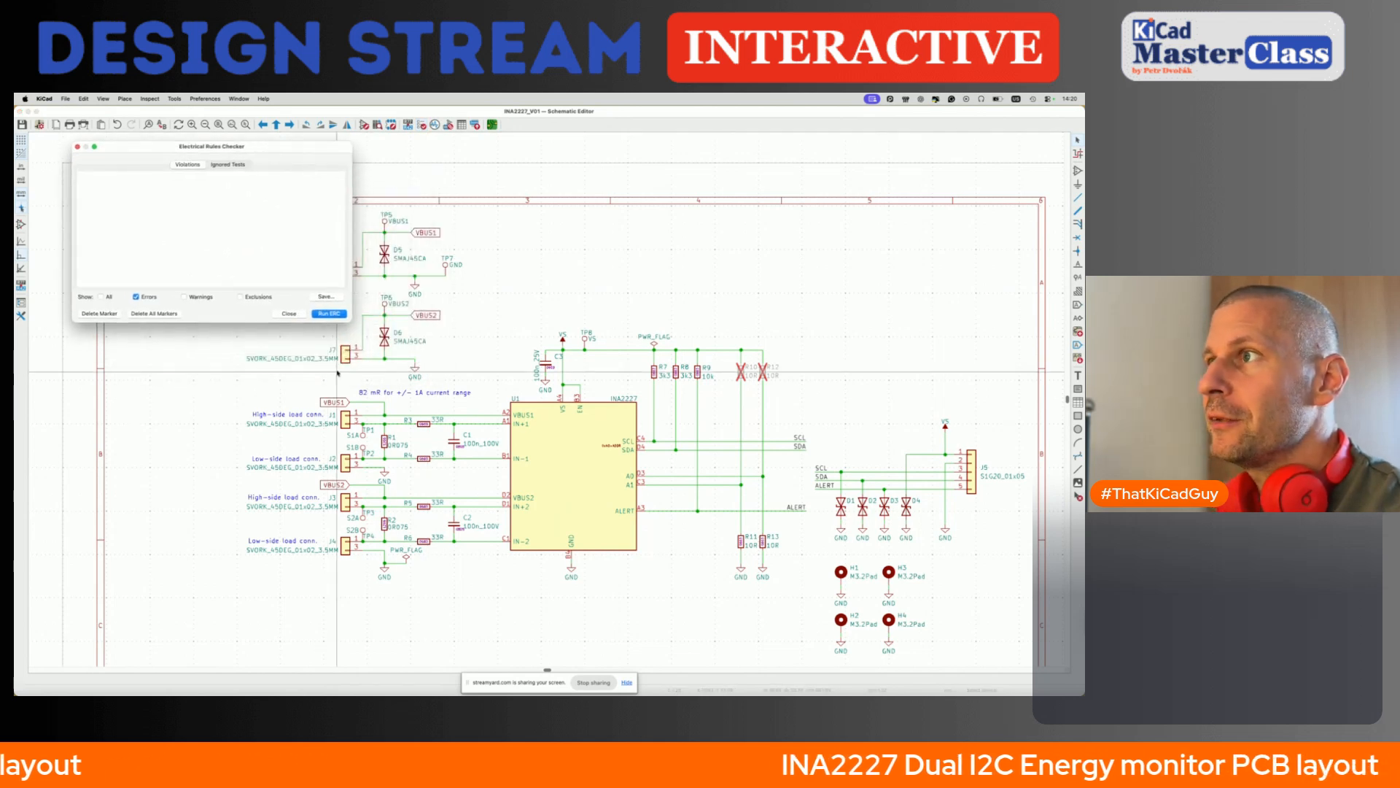
left_click_drag(353, 322, 360, 635)
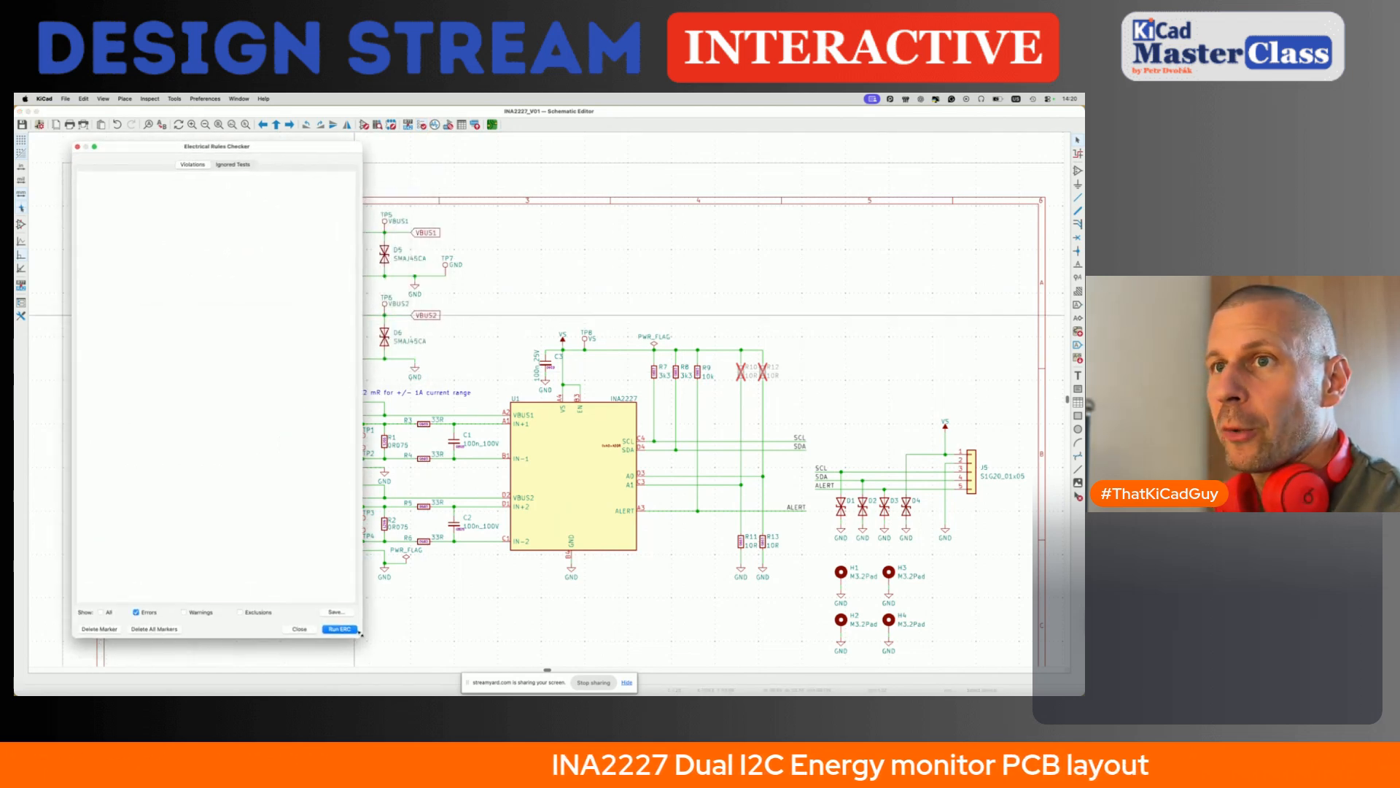
left_click(341, 631)
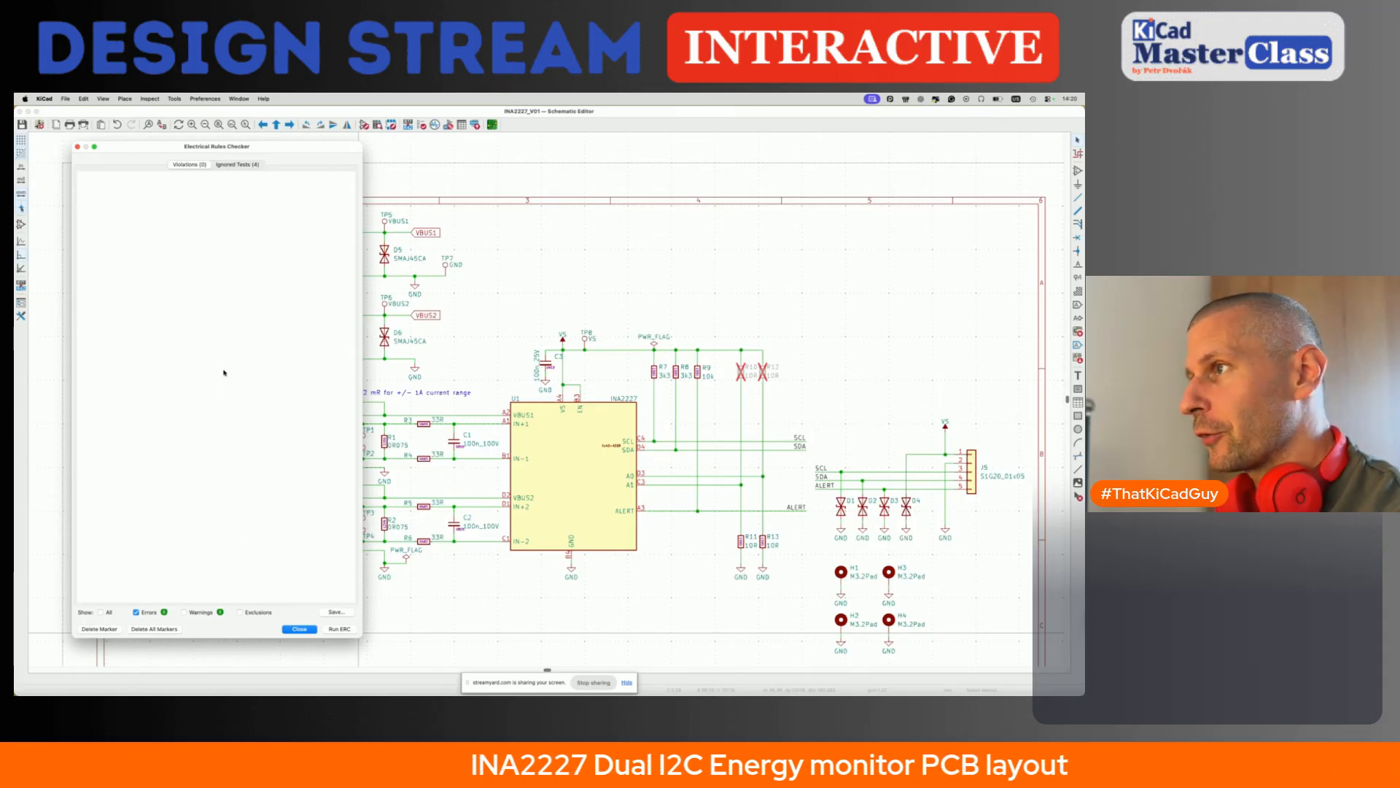
left_click(299, 629)
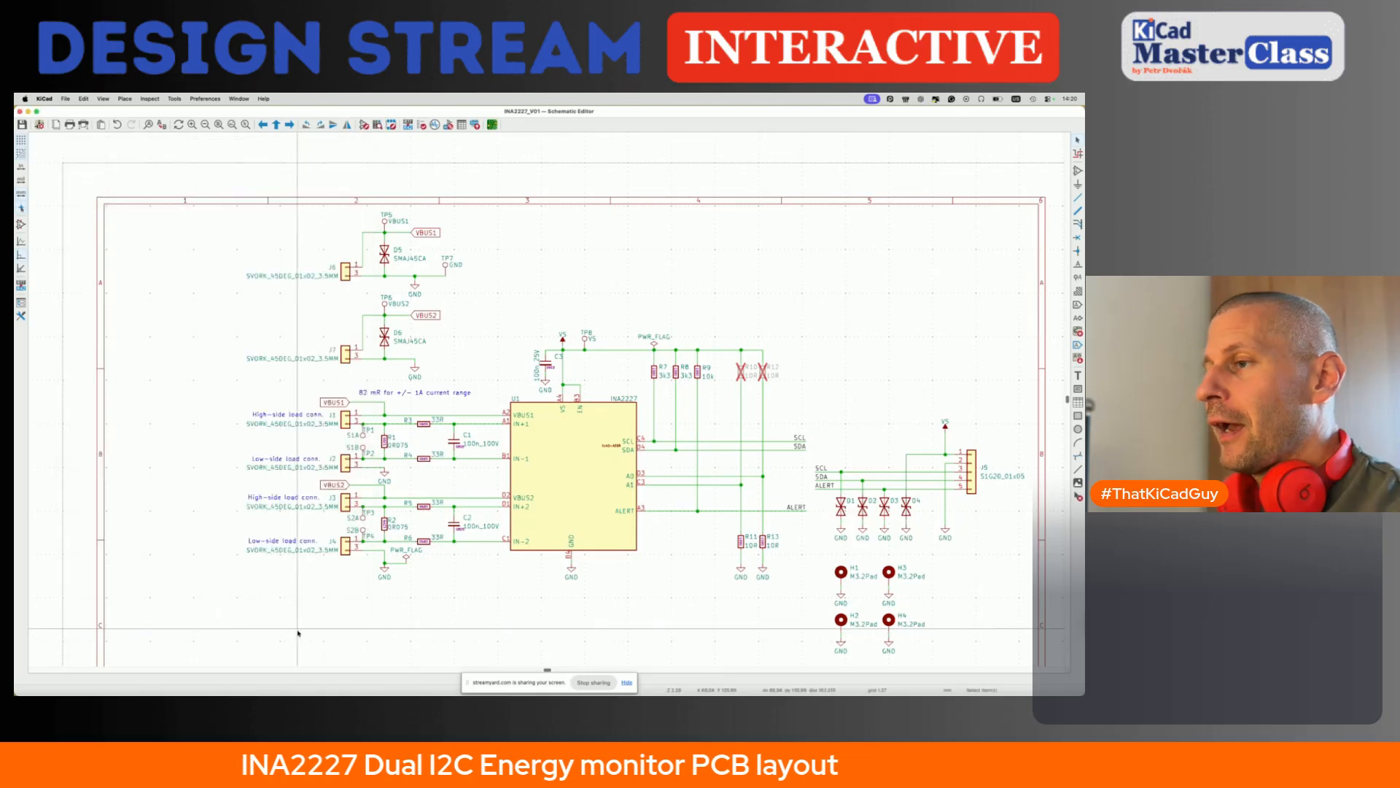
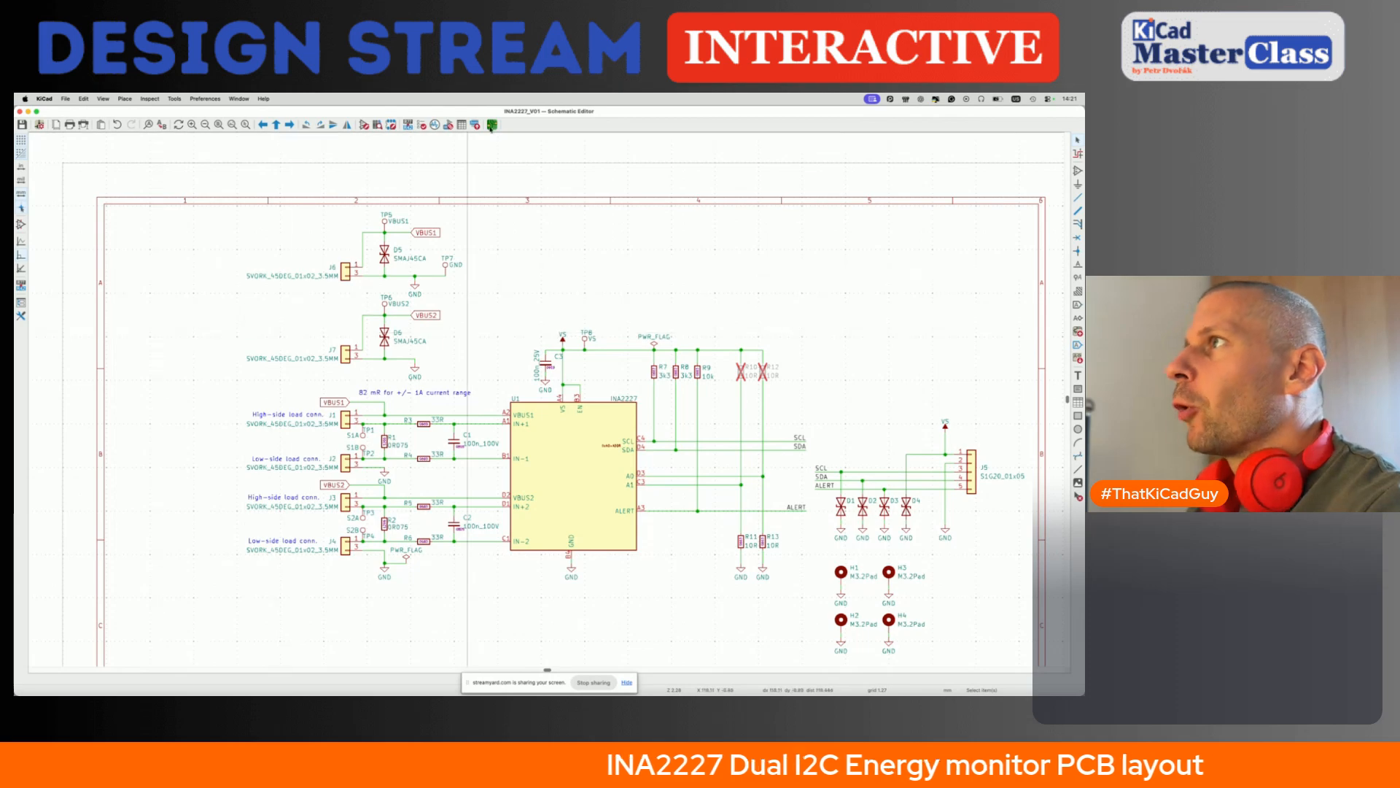
- Open the board in the PCB Editor and arrange its window side by side with the Schematic Editor
left_click(493, 124)
key("super+grave")
key("ctrl+Left")
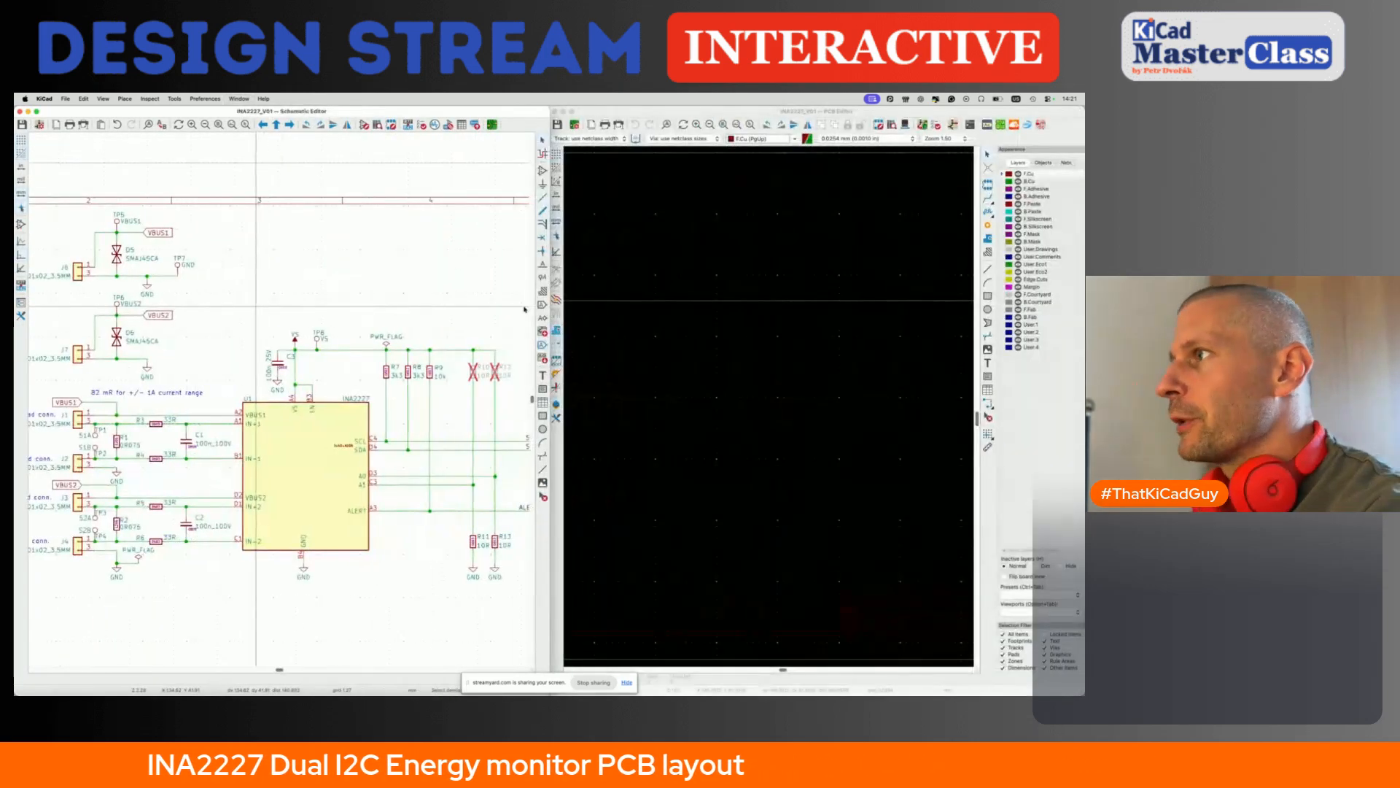
left_click(720, 295)
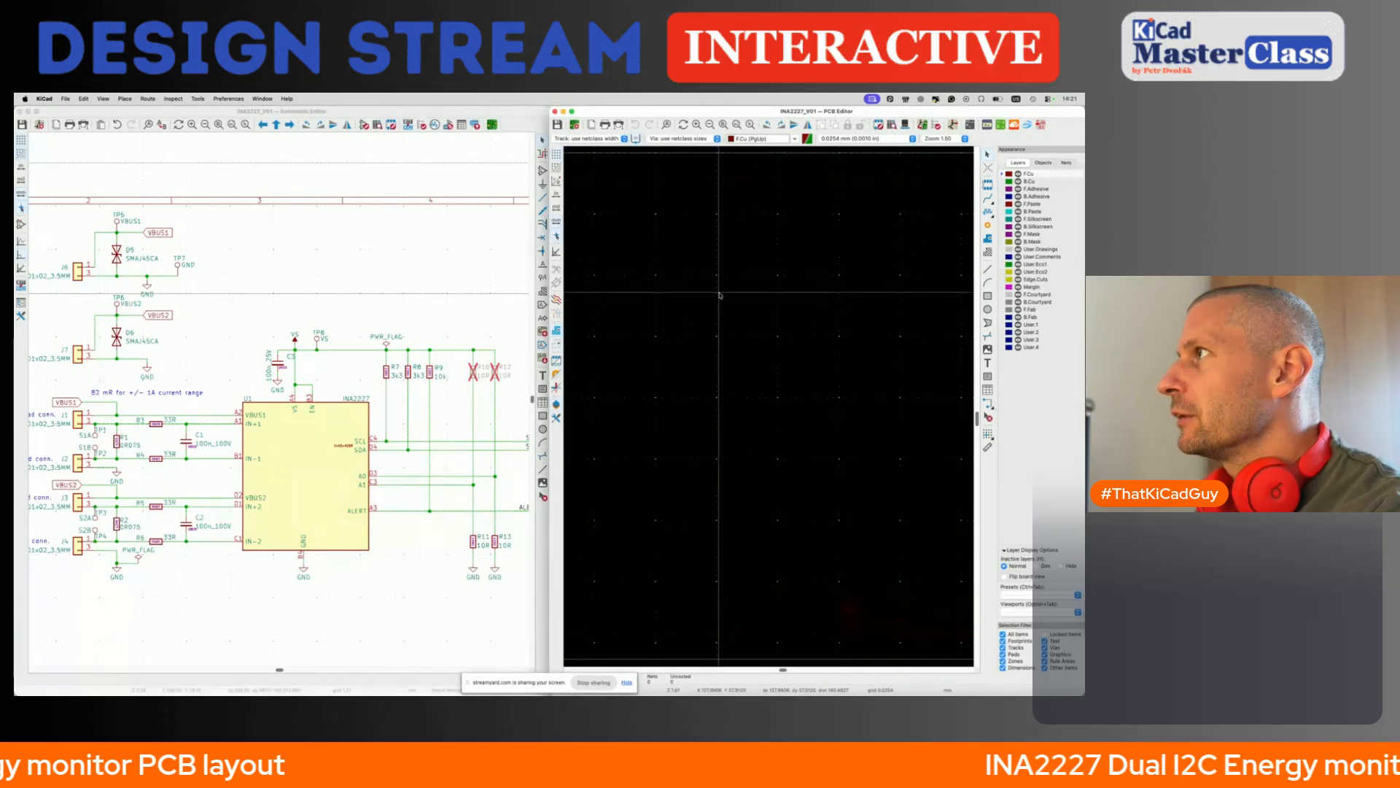
scroll(718, 296, "down", 4)
- Open Update PCB from Schematic and review the list of footprints that the update will add
left_click(404, 299)
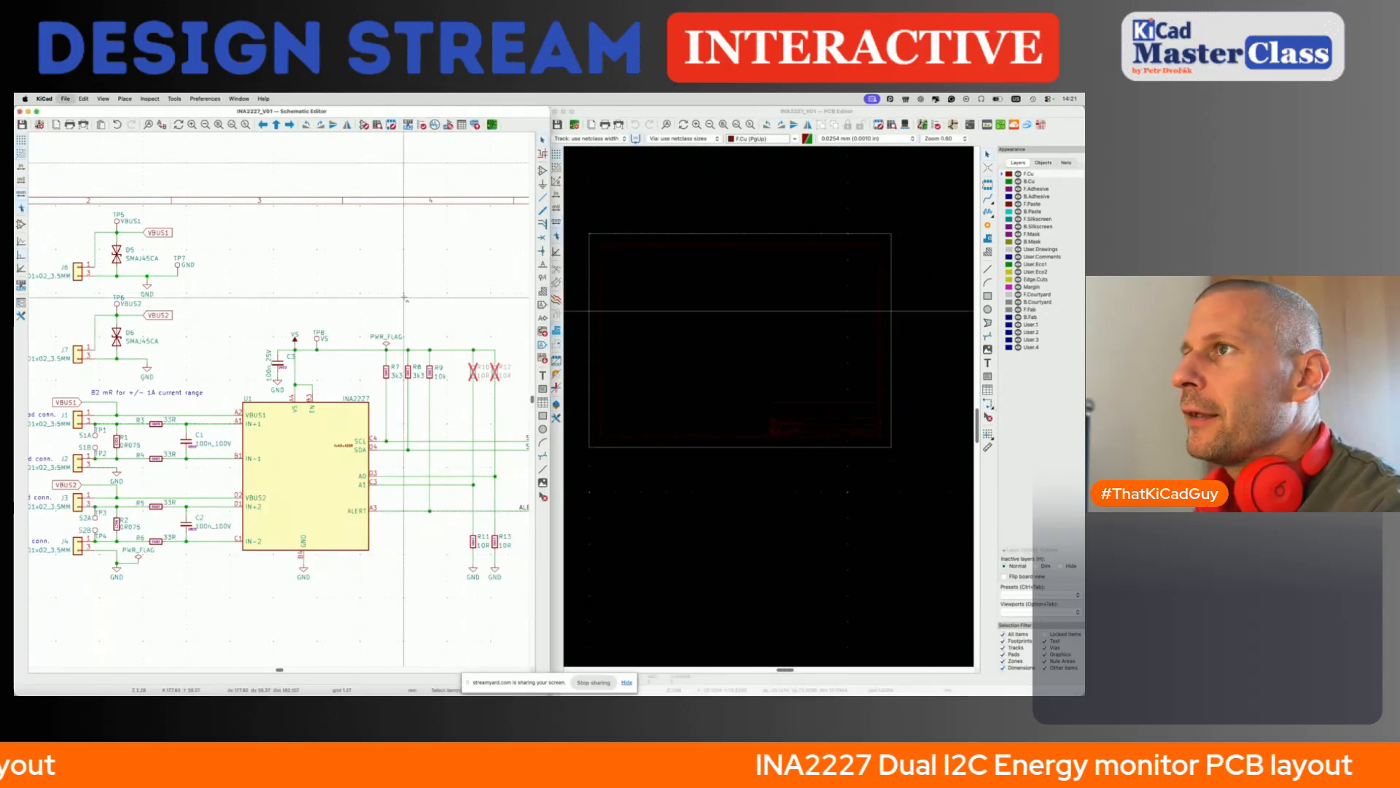
key("F8")
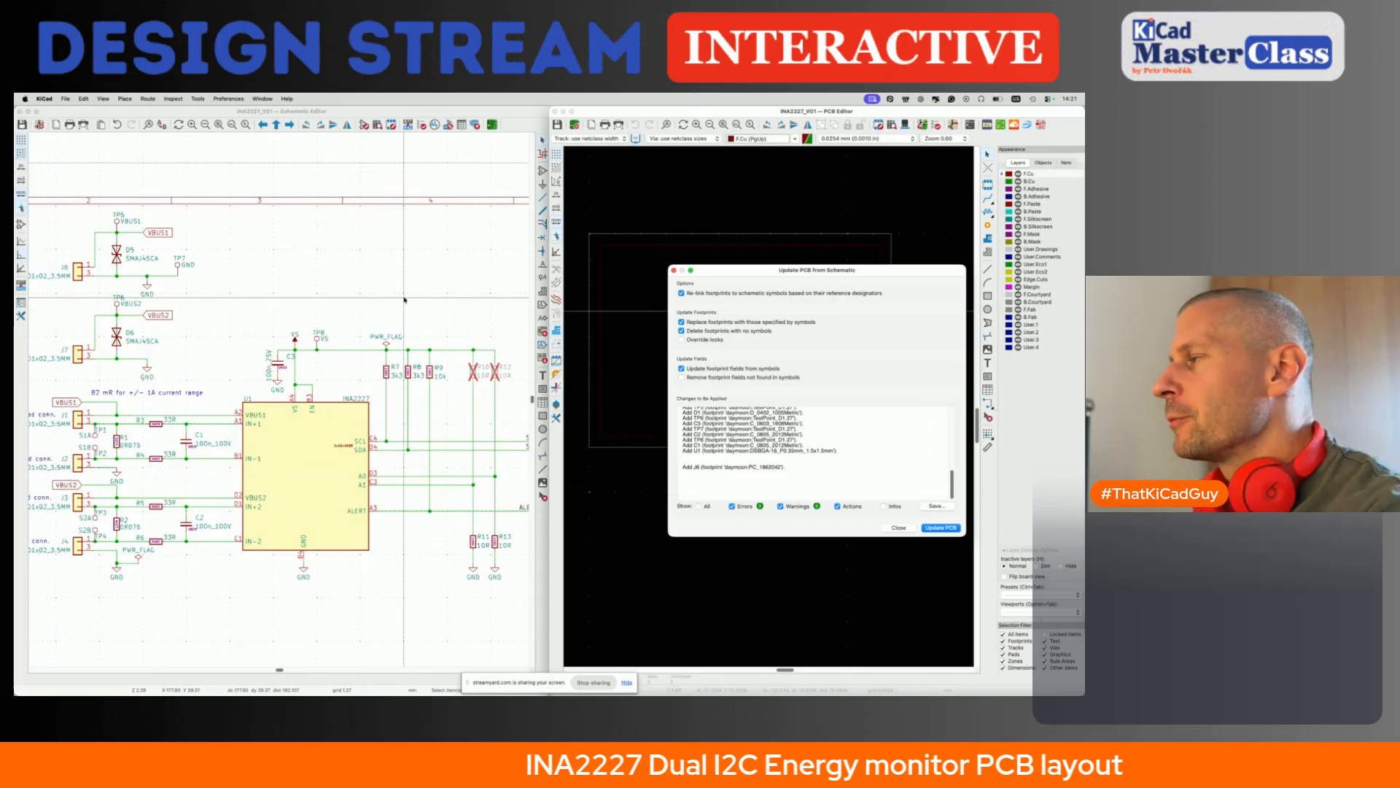
left_click_drag(889, 277, 858, 263)
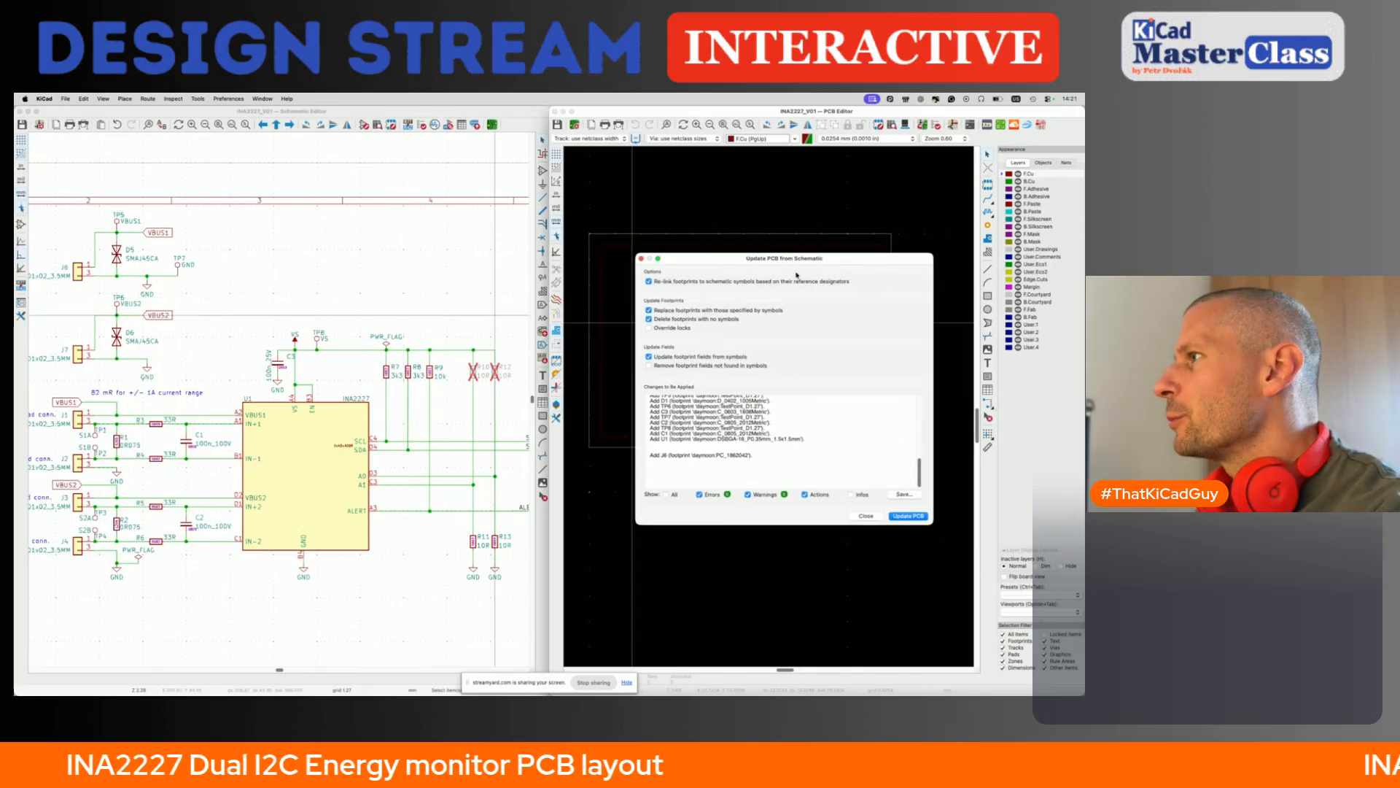
scroll(707, 452, "up", 5)
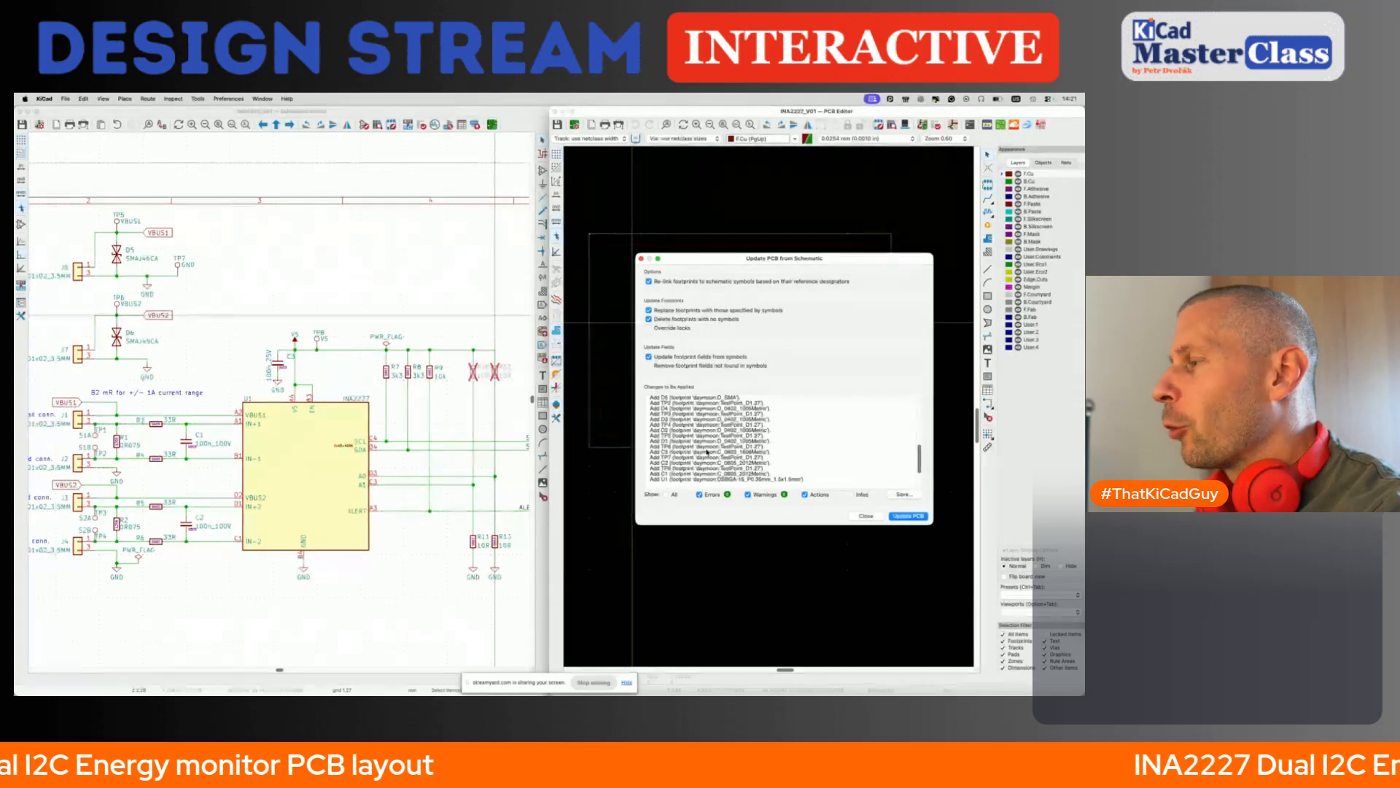
scroll(671, 408, "up", 5)
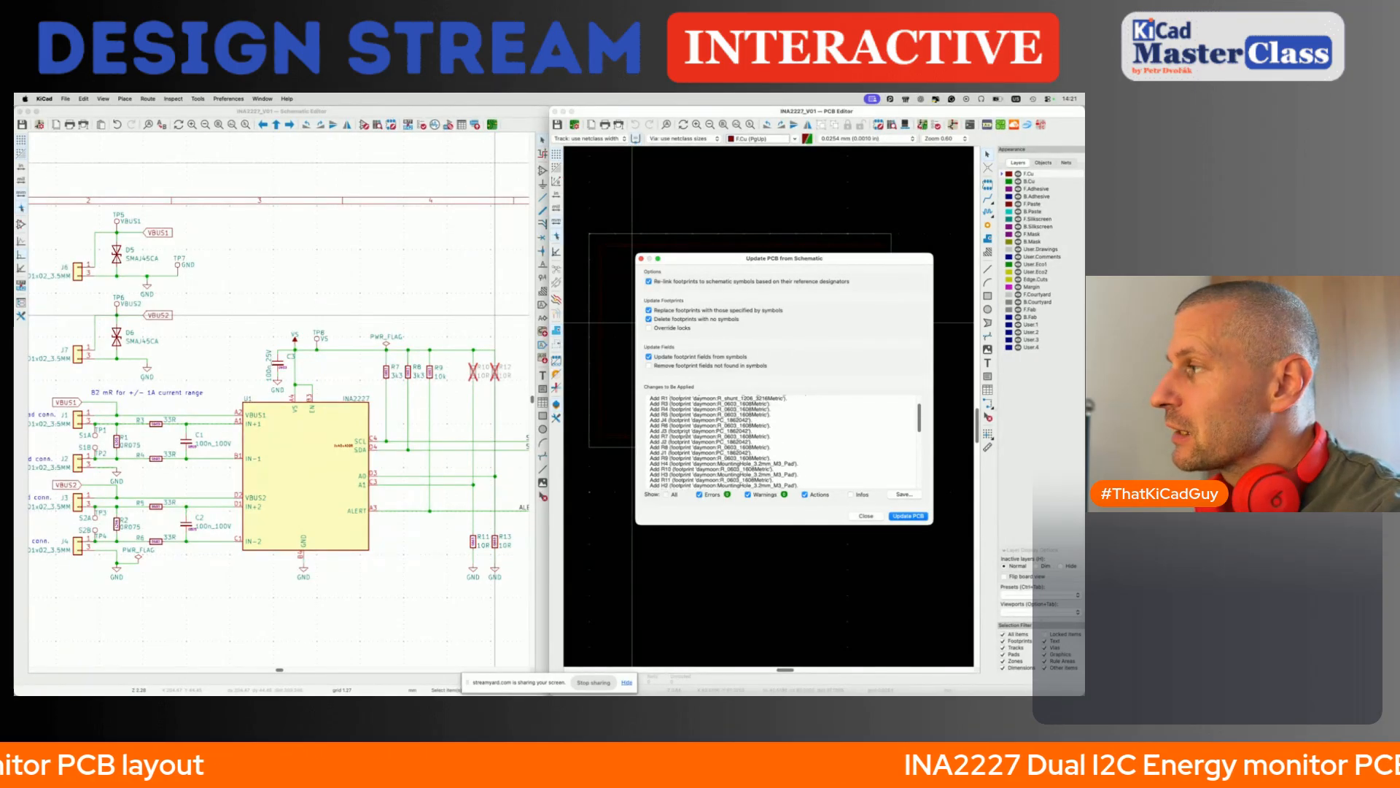
mouse_move(652, 402)
left_mouse_down()
mouse_move(773, 423)
mouse_move(772, 450)
mouse_move(808, 486)
mouse_move(726, 456)
mouse_move(635, 387)
left_mouse_up()
scroll(803, 460, "down", 5)
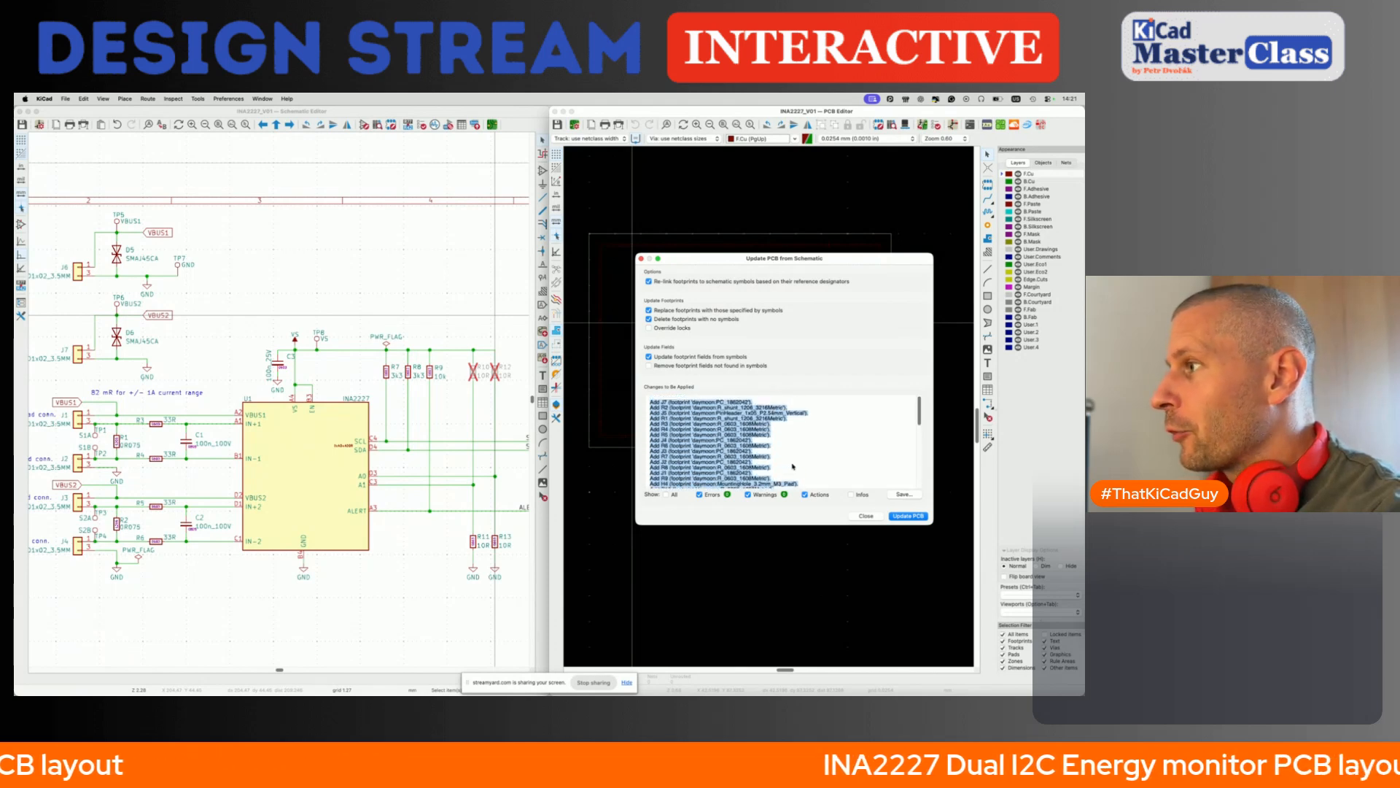
scroll(738, 455, "up", 10)
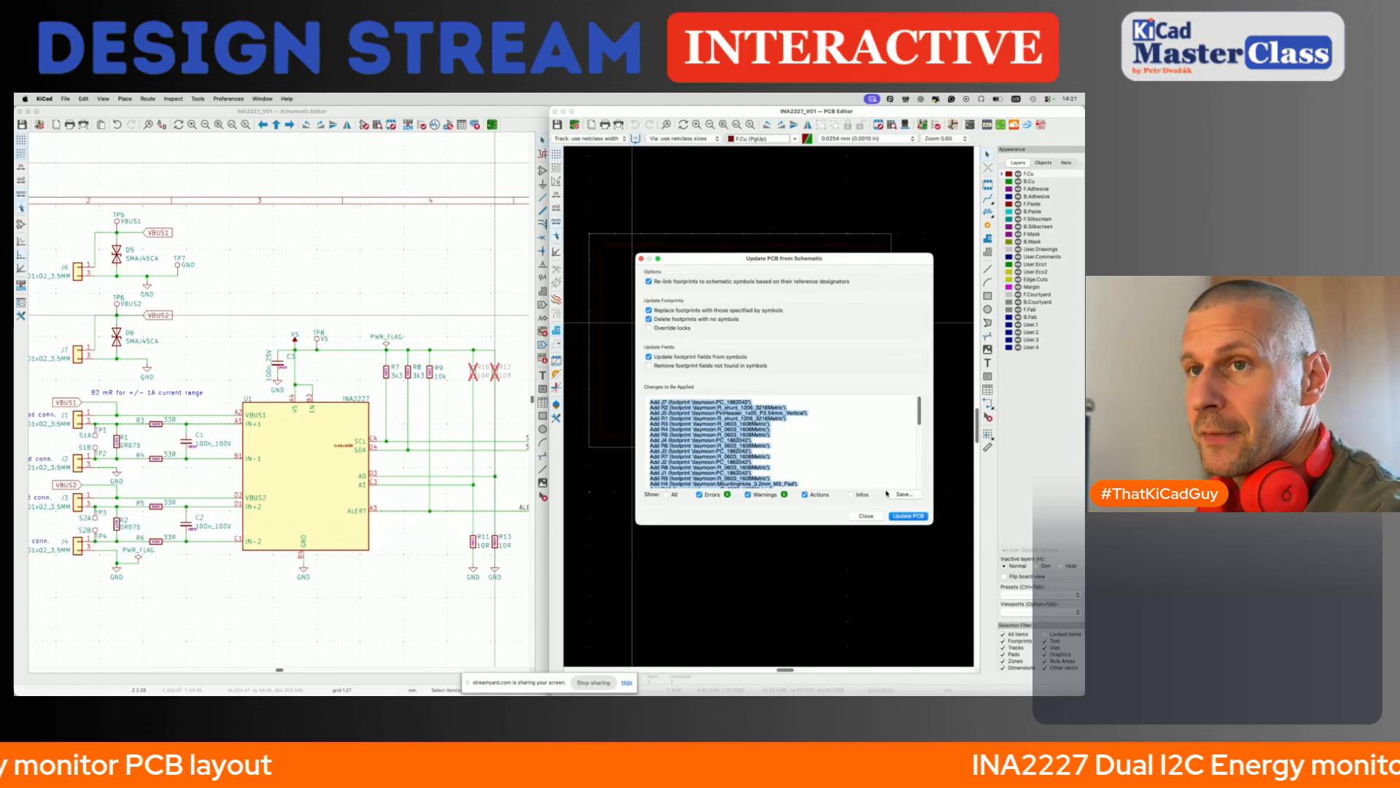
- Apply the schematic update to the PCB and place the imported footprint cluster in the drawing sheet's upper-left area
left_click(908, 515)
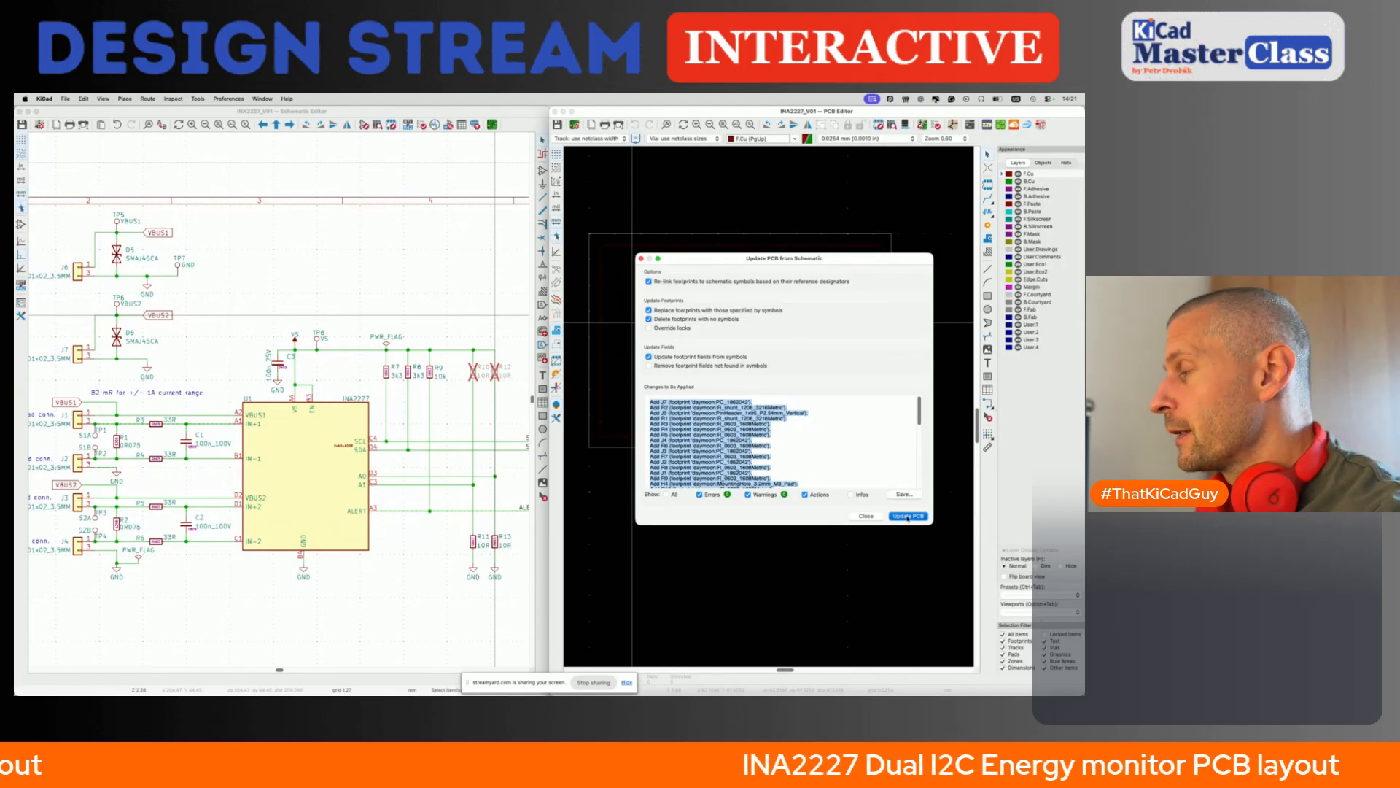
left_click(865, 516)
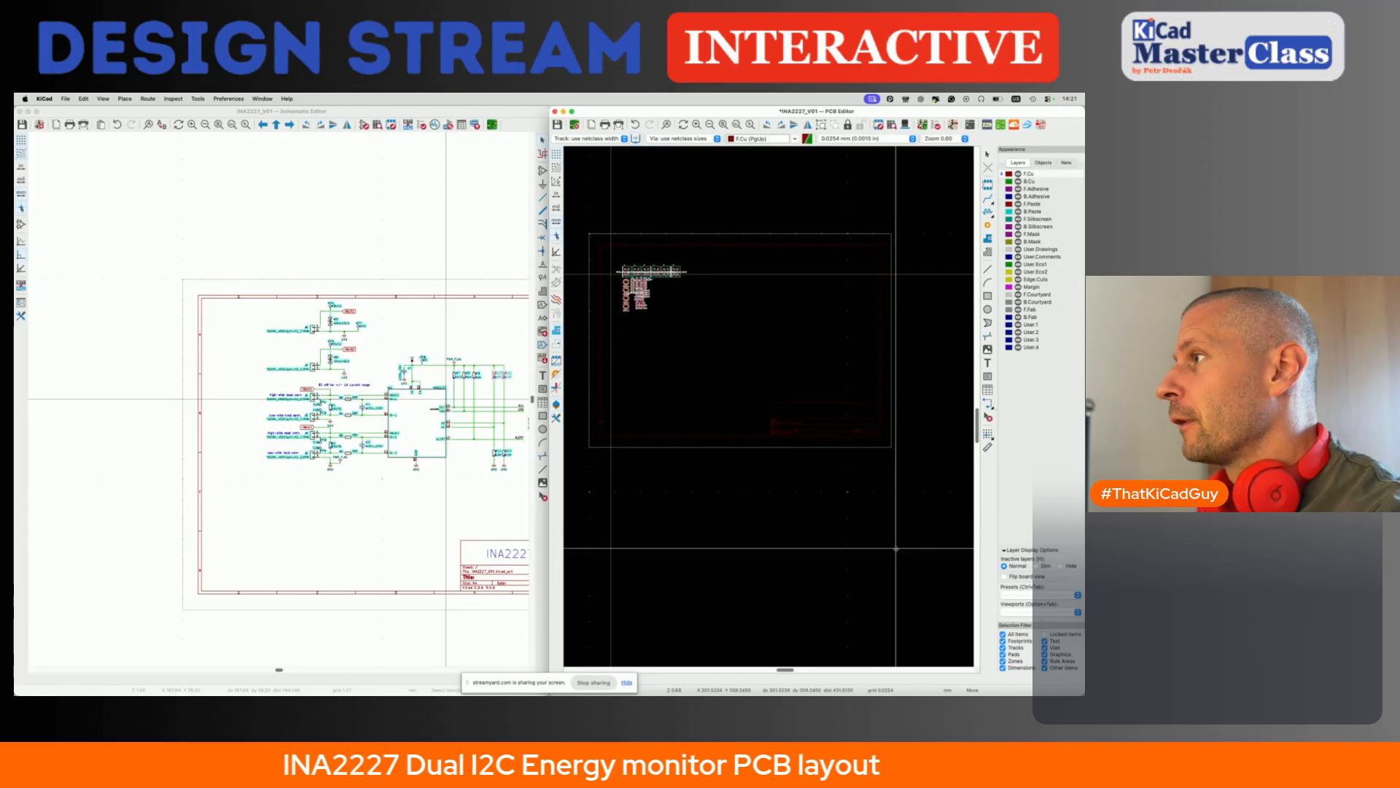
left_click(631, 265)
- Hide the footprint values and the F.Silkscreen layer on the board, and save it
scroll(633, 264, "up", 1)
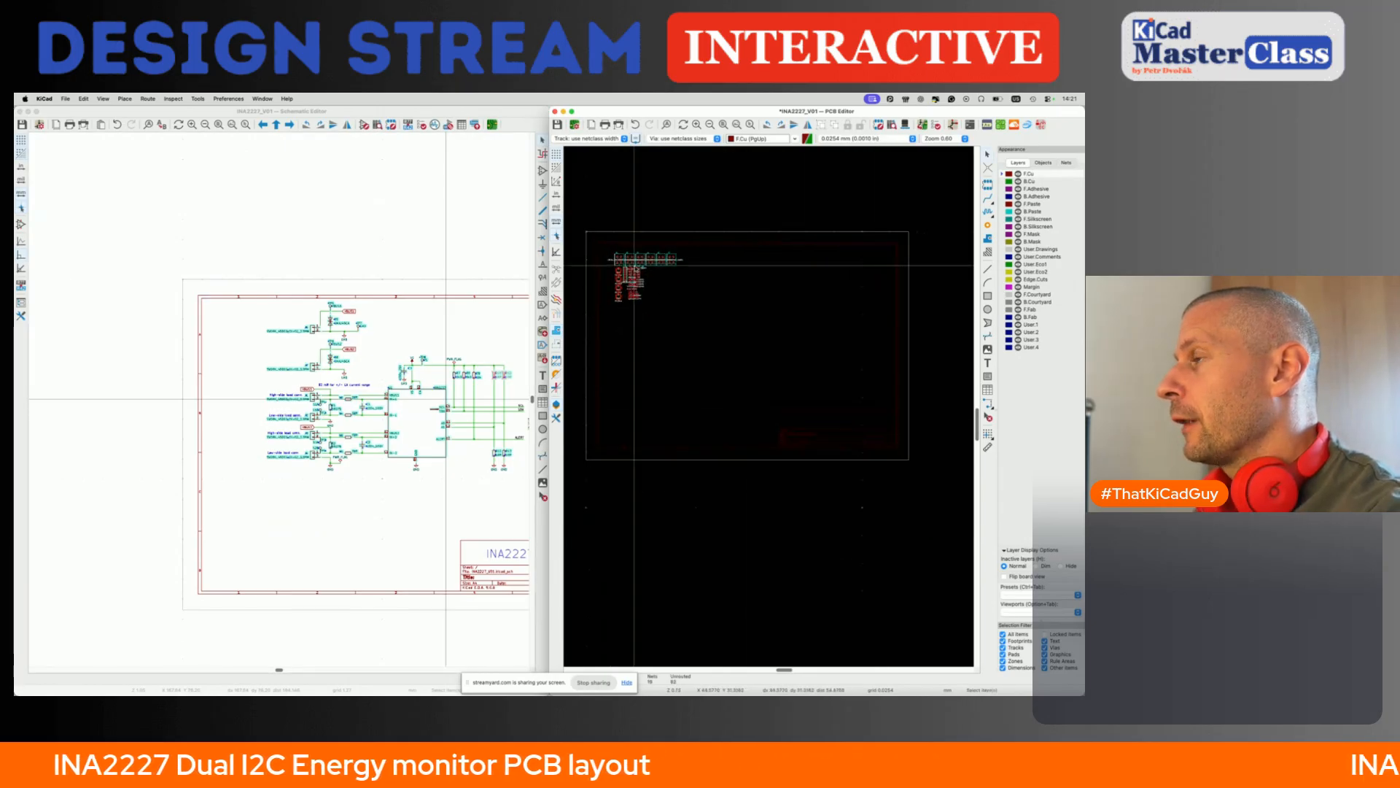
scroll(633, 264, "up", 6)
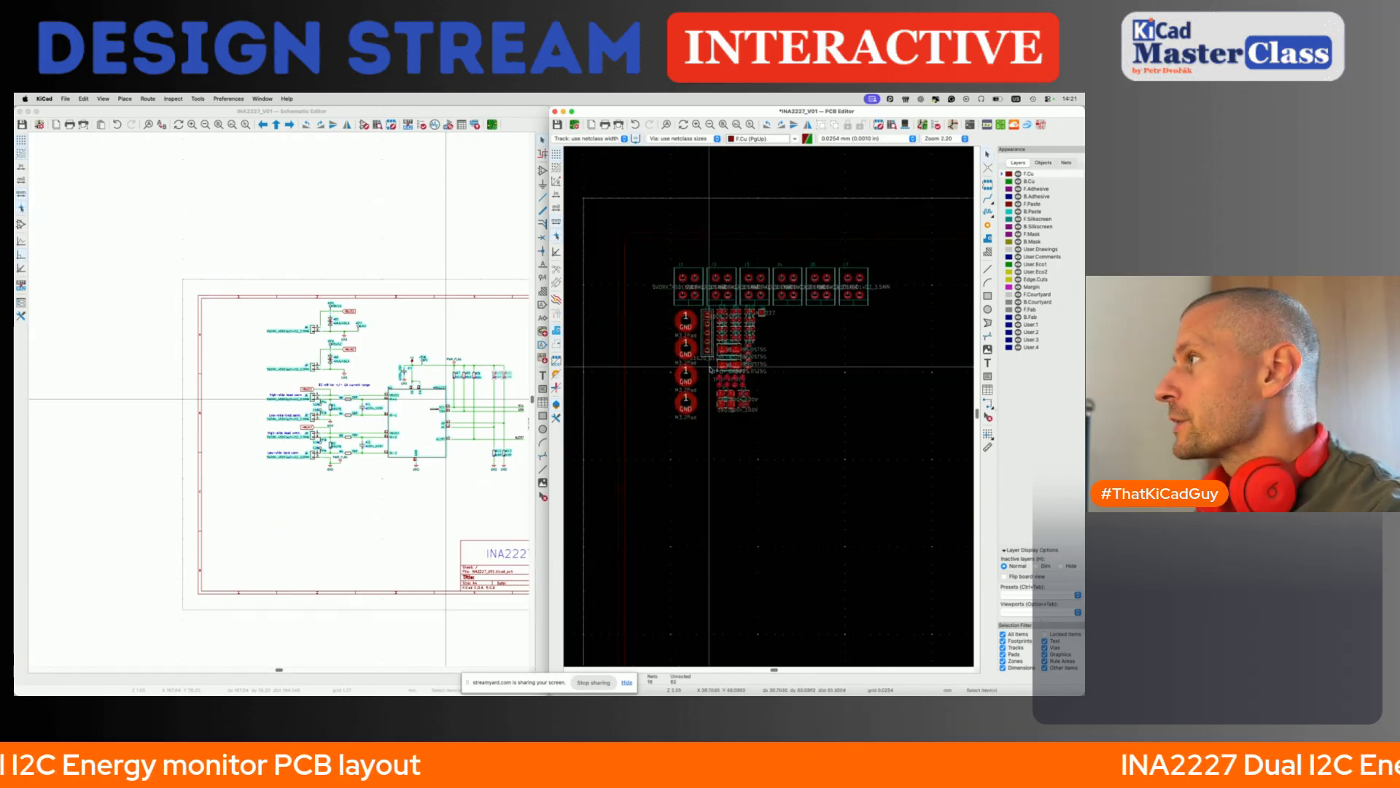
left_click(1043, 163)
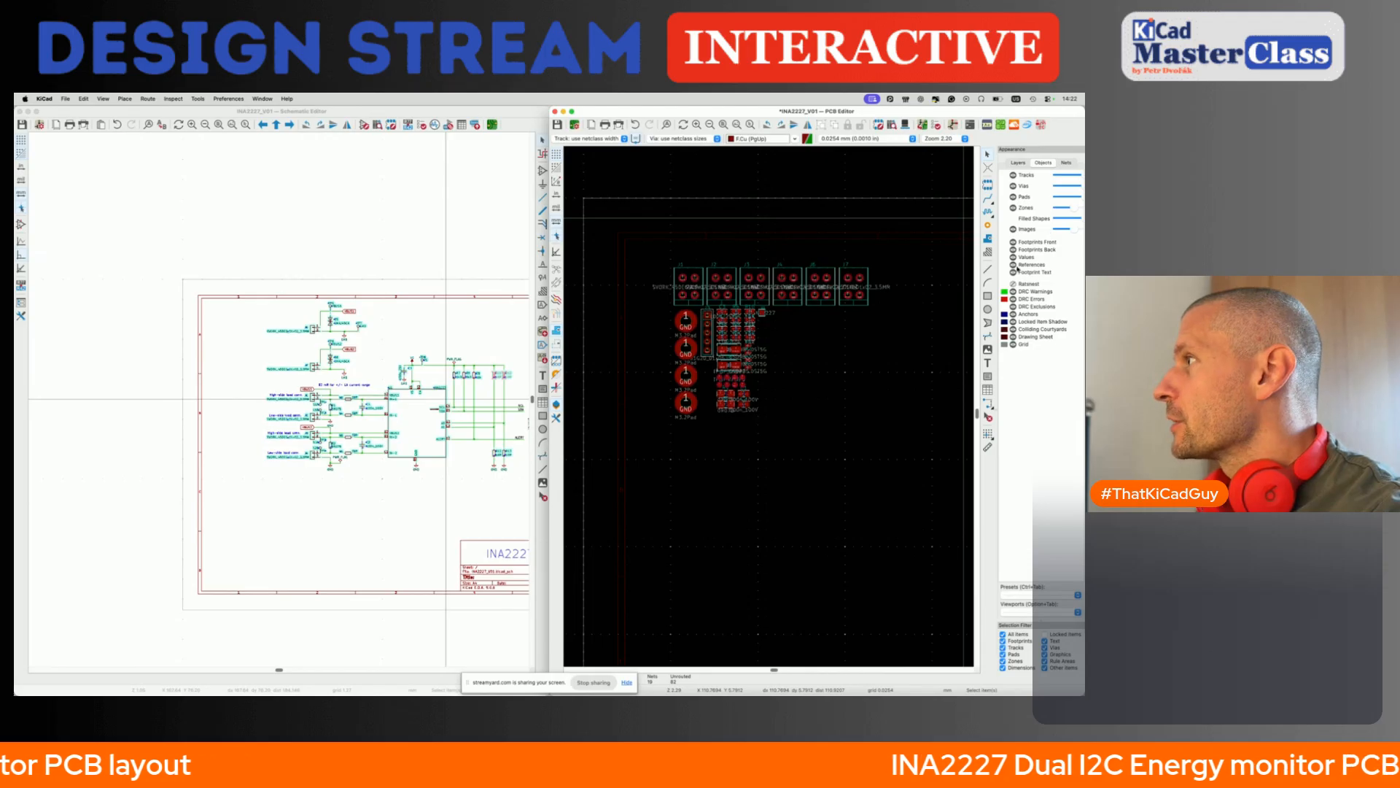
left_click(1013, 258)
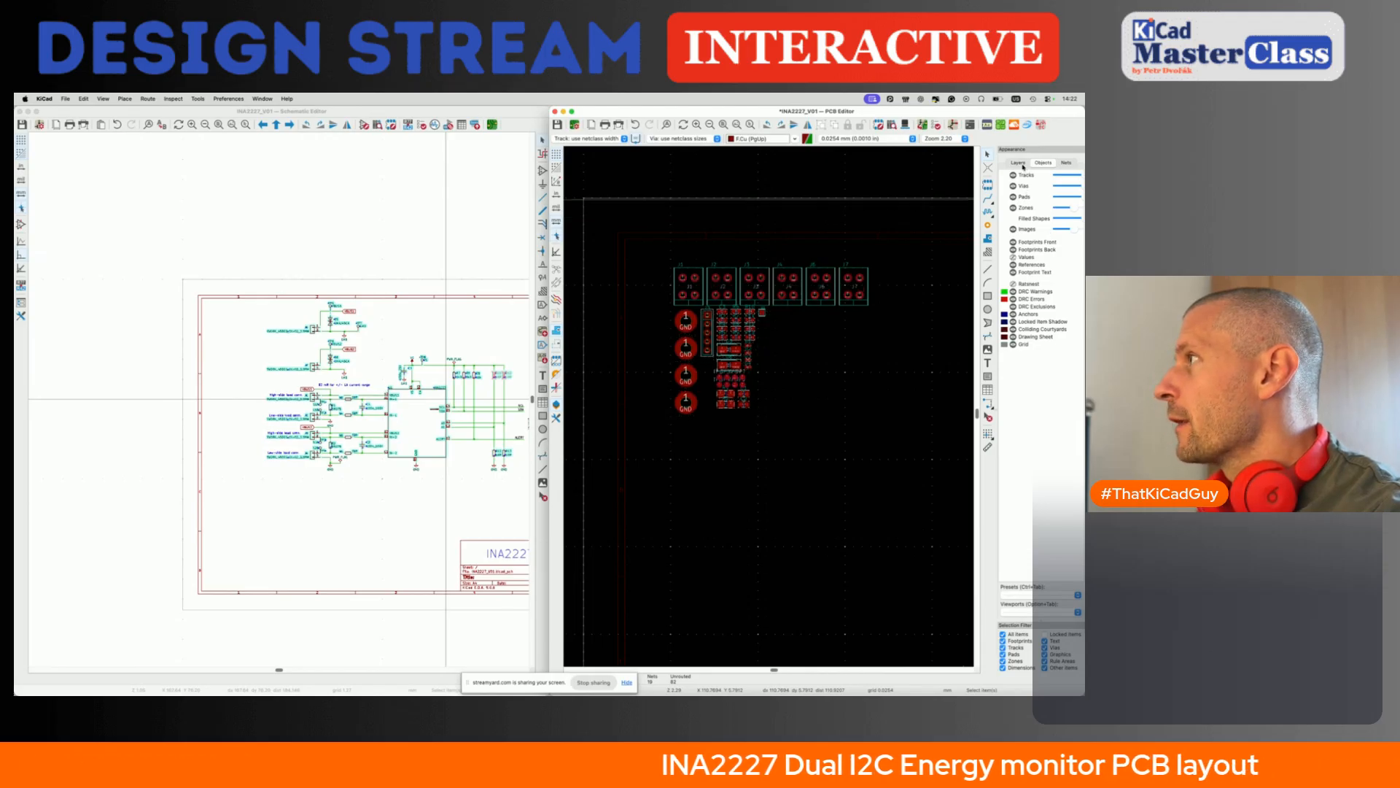
left_click(1022, 164)
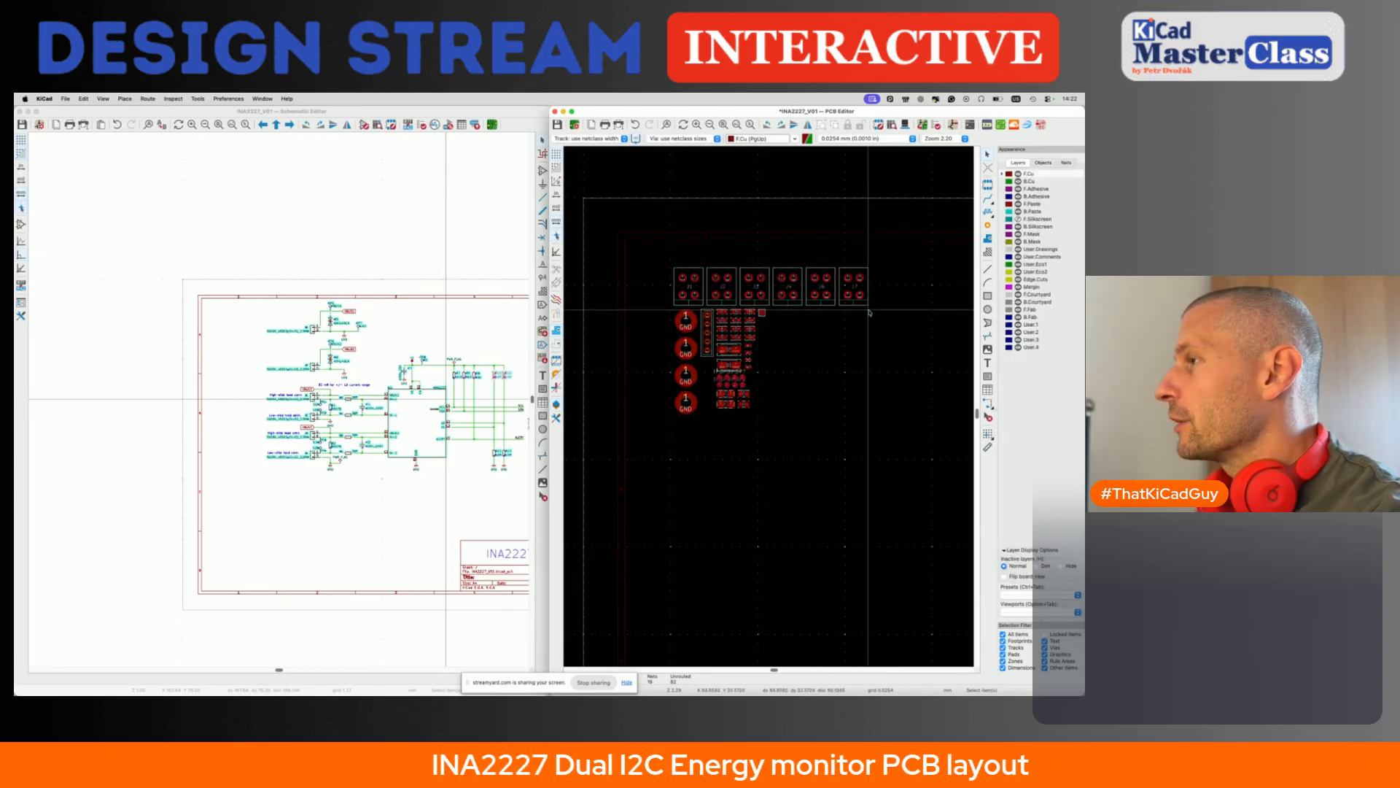
scroll(759, 304, "down", 3)
scroll(759, 303, "right", 2)
scroll(759, 304, "up", 1)
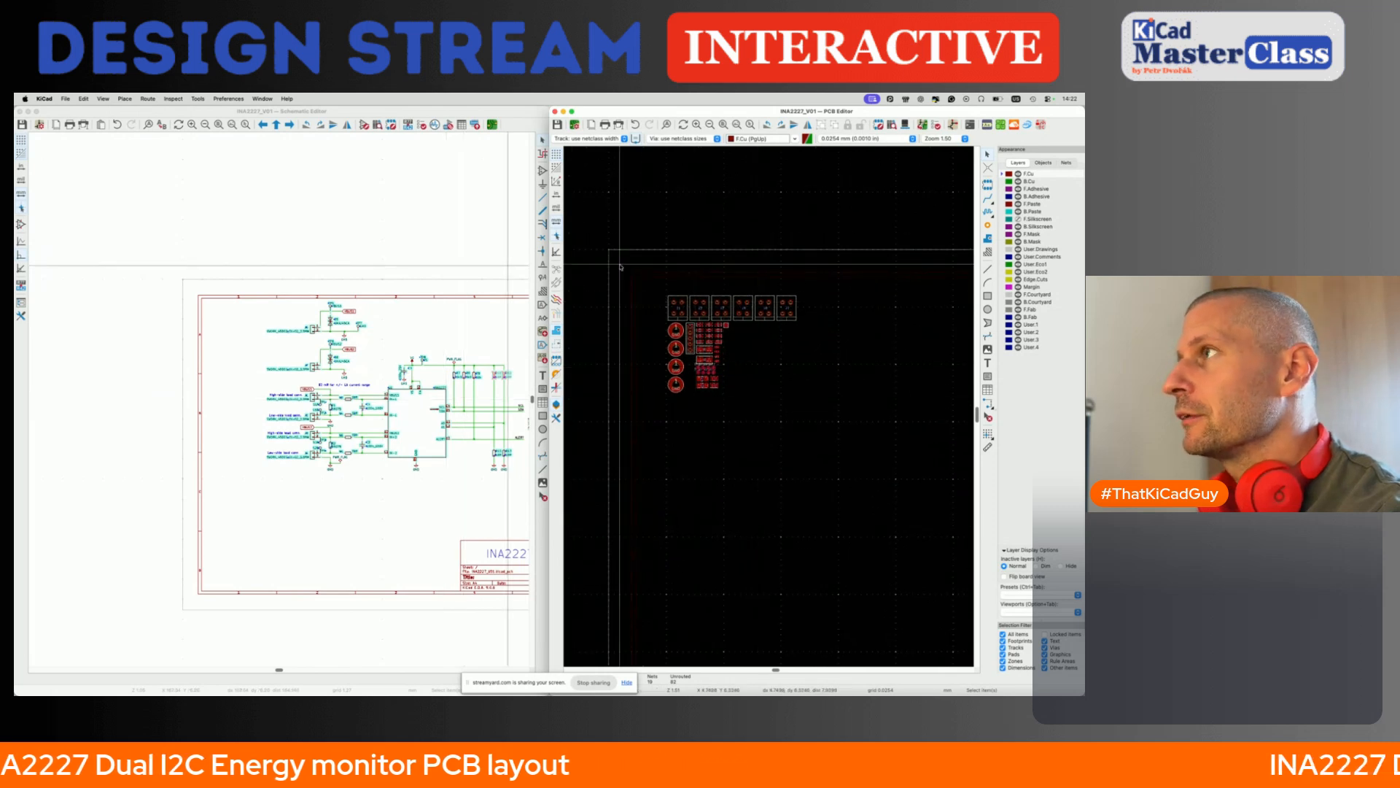
- Show the ratsnest lines between the unrouted footprints on the board
left_click(518, 271)
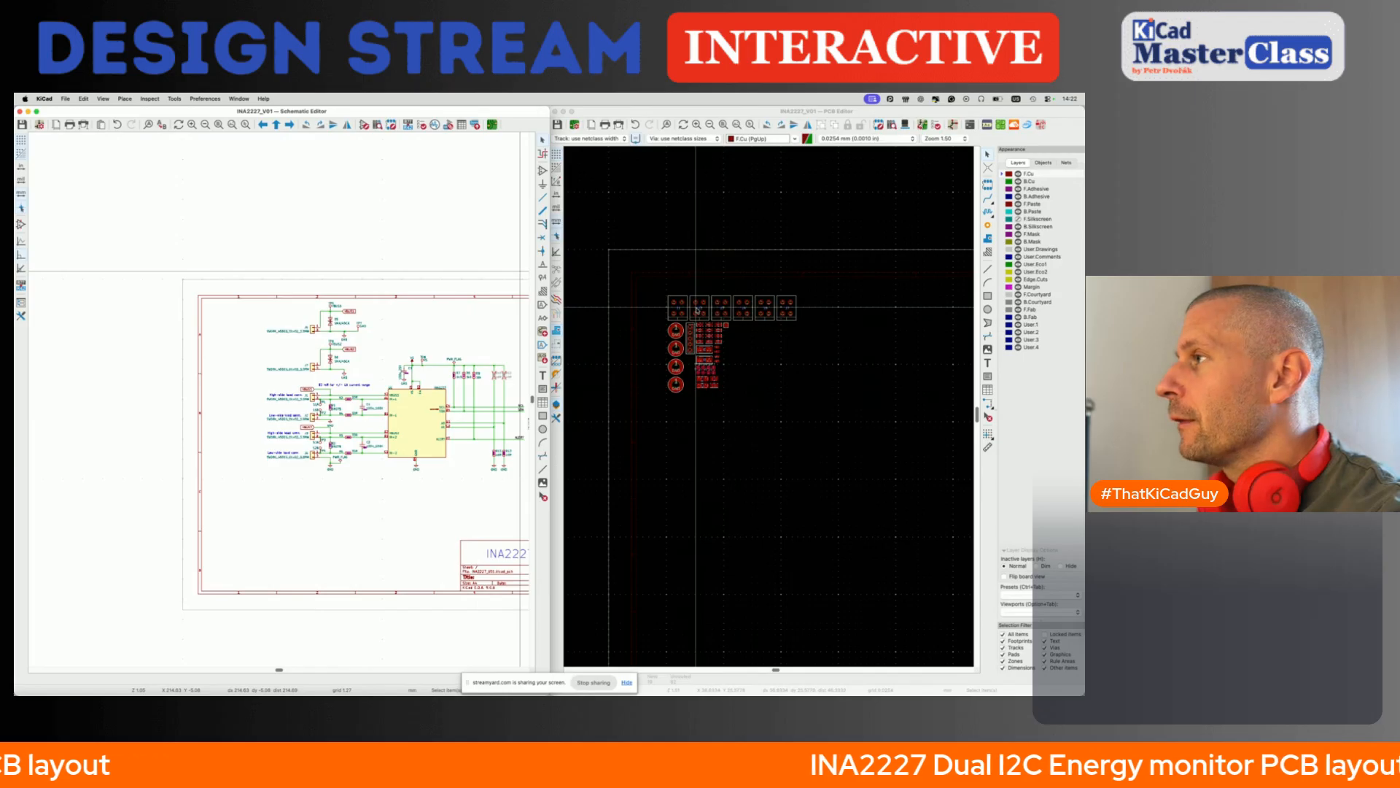
scroll(822, 370, "down", 3)
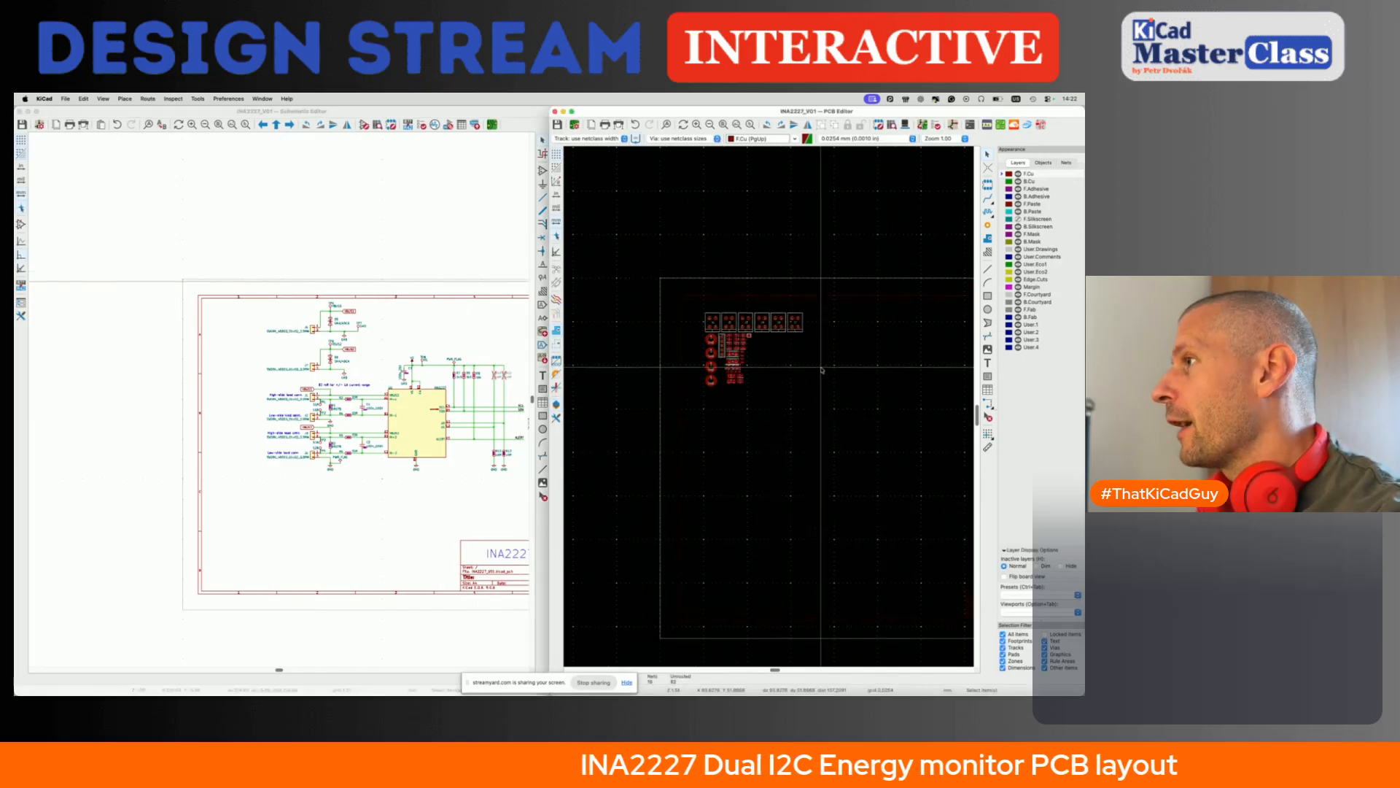
scroll(822, 370, "right", 3)
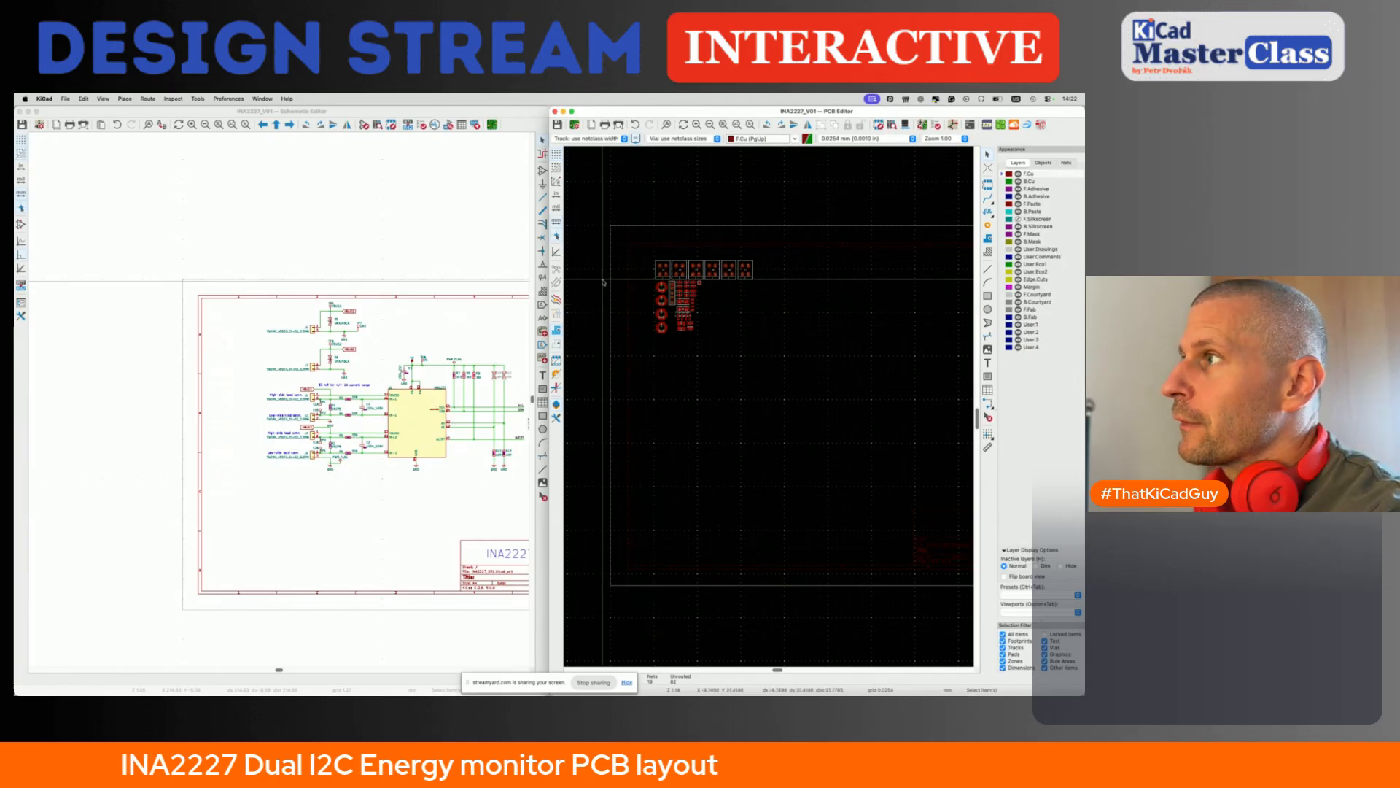
left_click(556, 270)
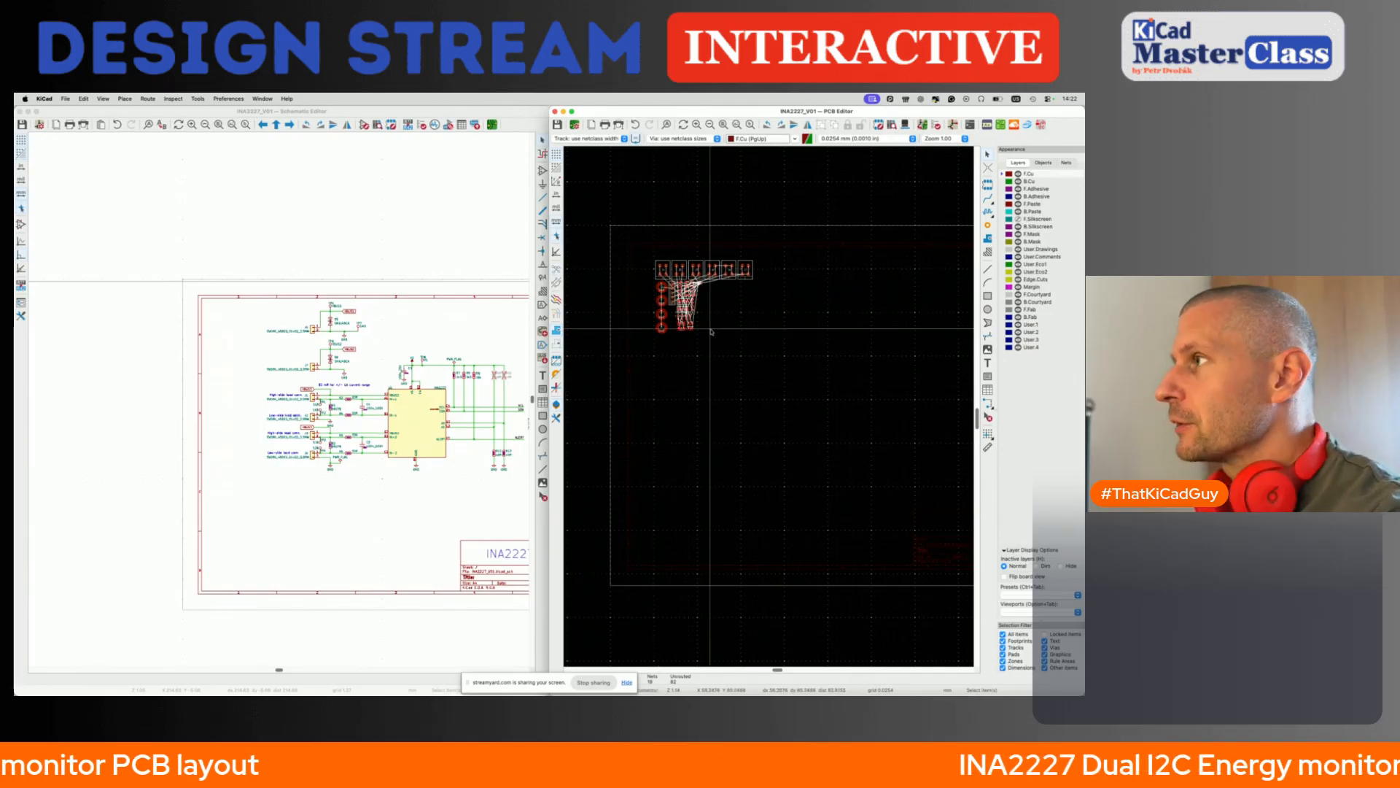
scroll(696, 270, "up", 5)
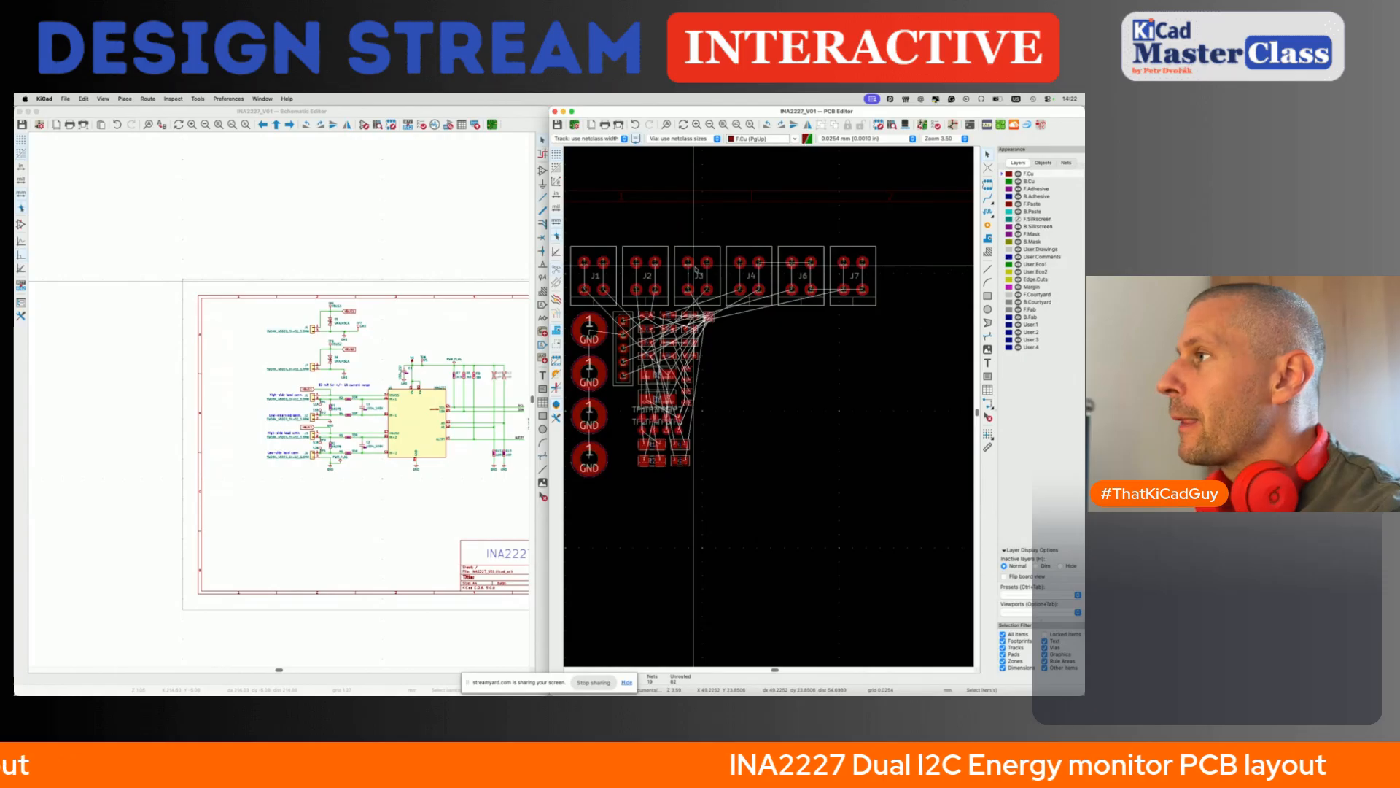
- With a 0.5 mm grid, draw the board's left edge as a vertical Edge.Cuts line about 50 mm long
scroll(715, 326, "down", 1)
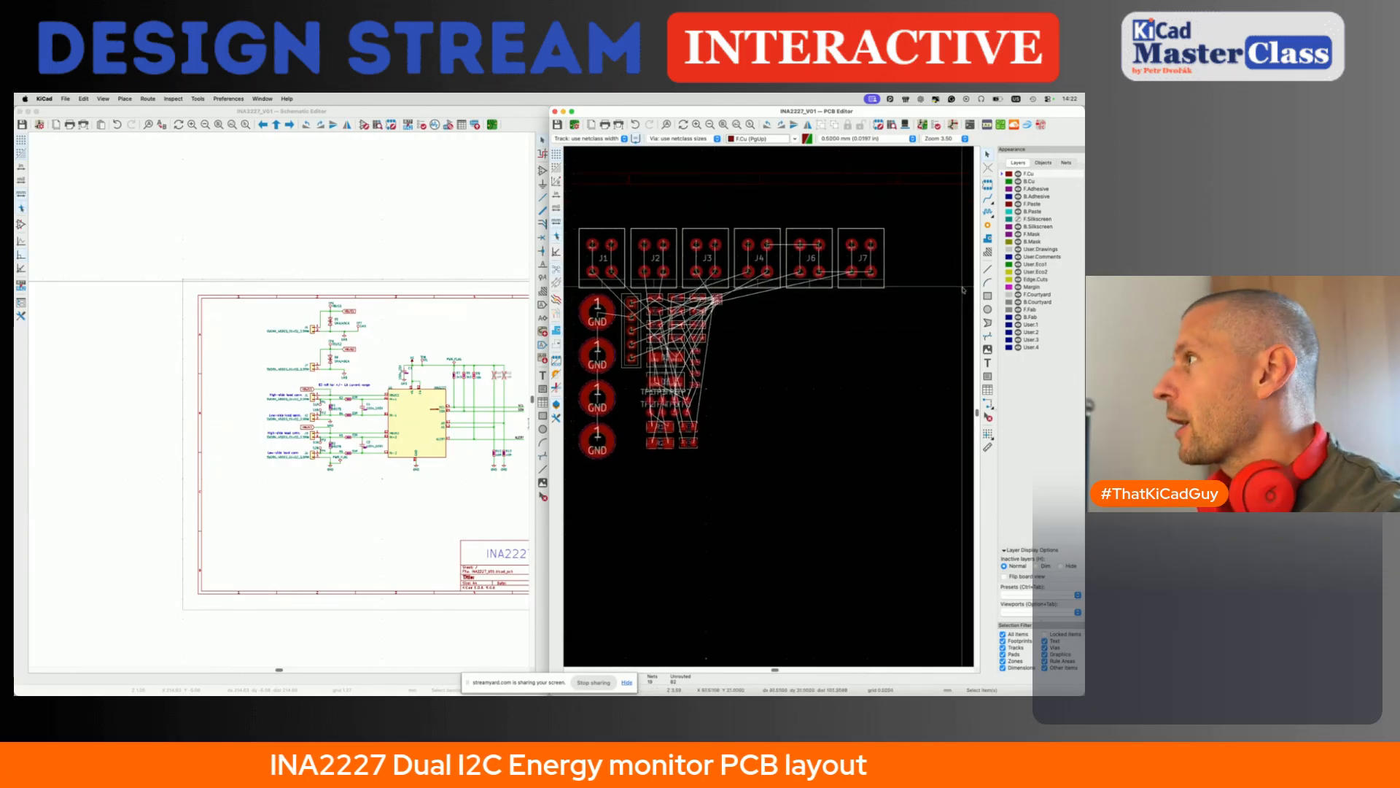
left_click(1006, 280)
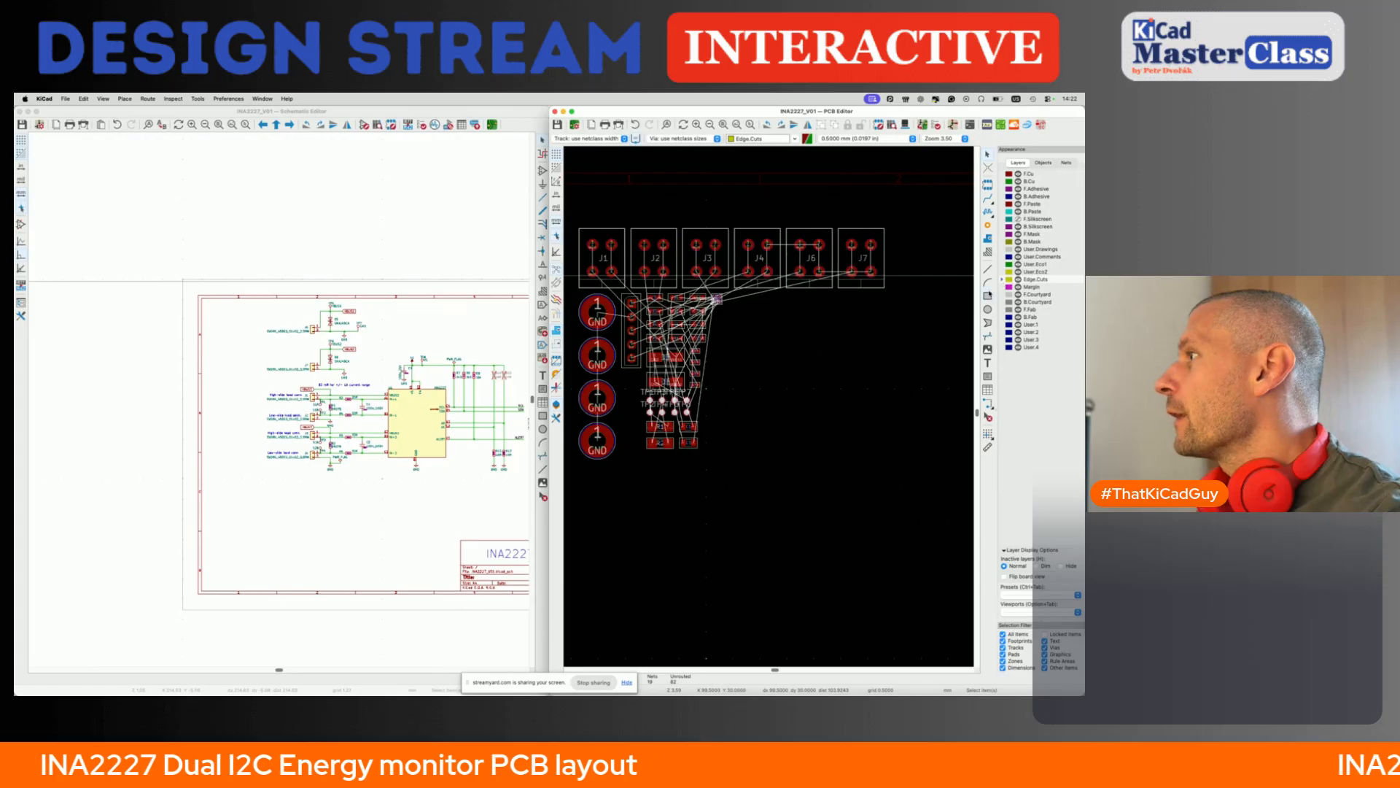
left_click(987, 269)
scroll(860, 390, "down", 5)
scroll(824, 394, "up", 3)
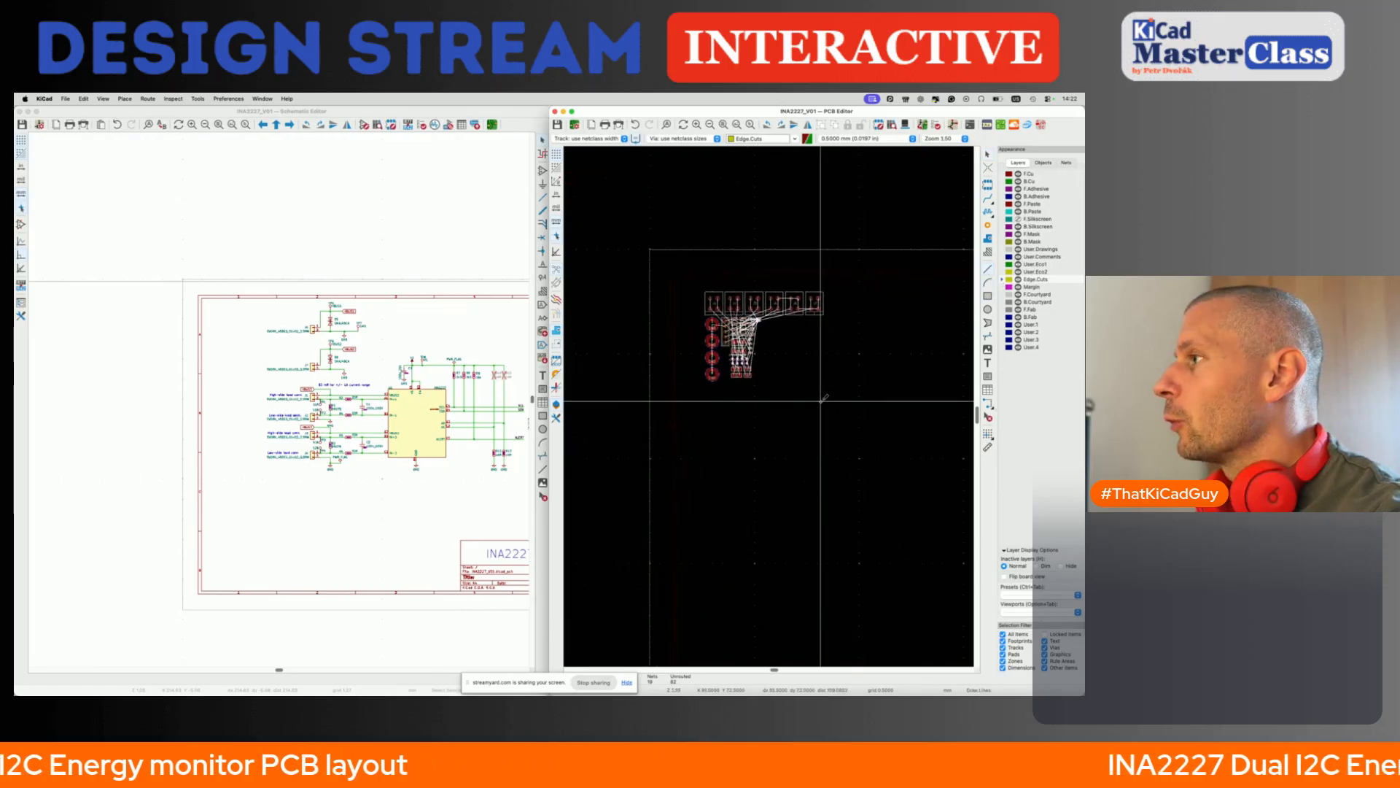
scroll(824, 397, "right", 3)
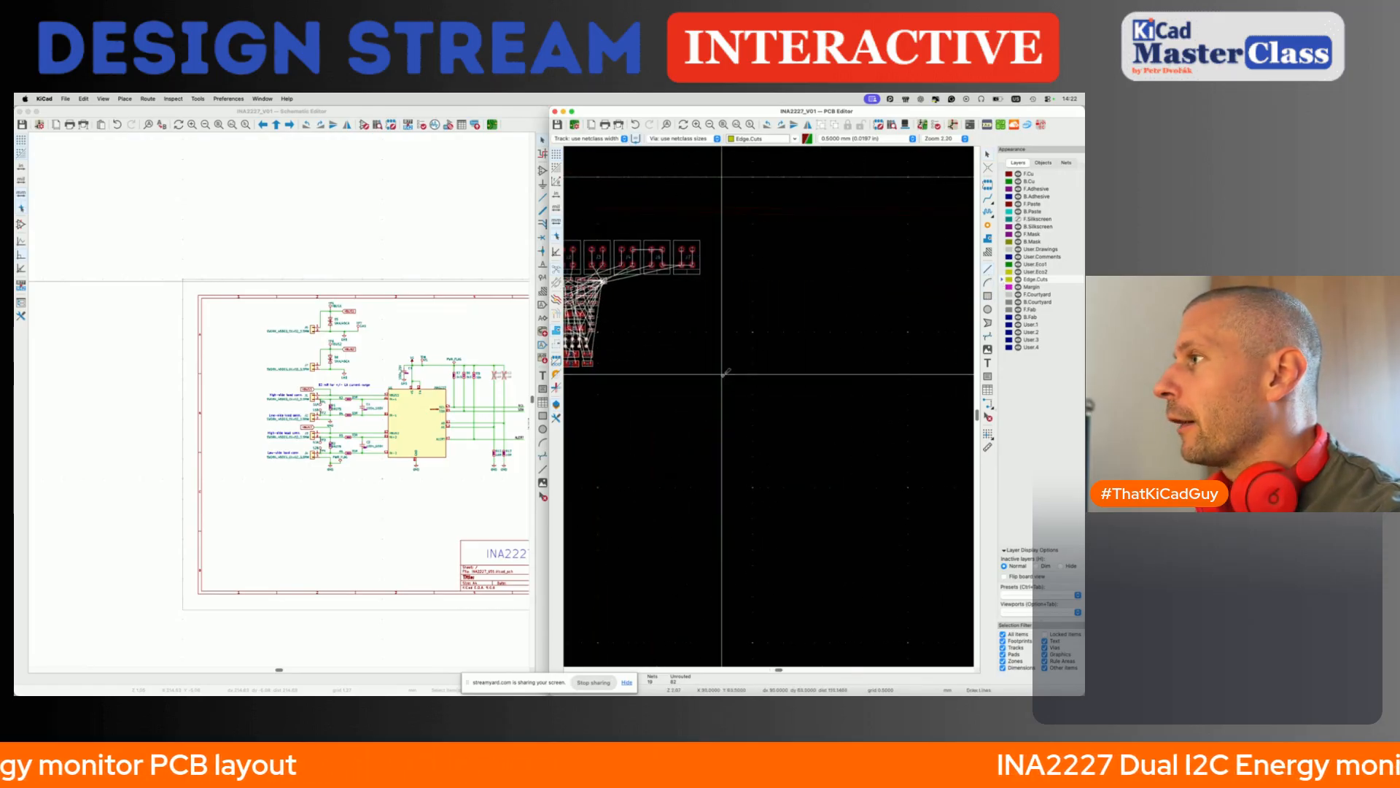
left_click(771, 362)
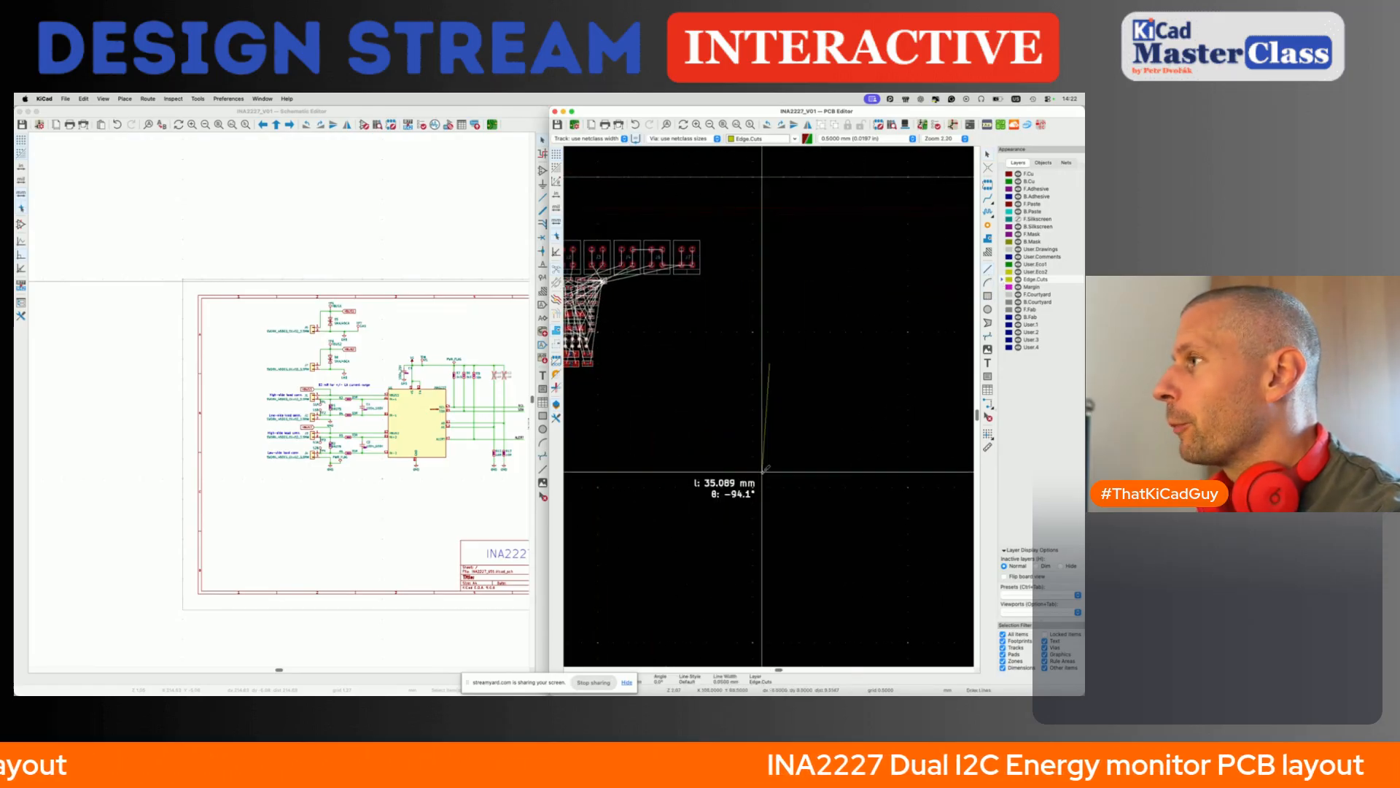
left_click(771, 519)
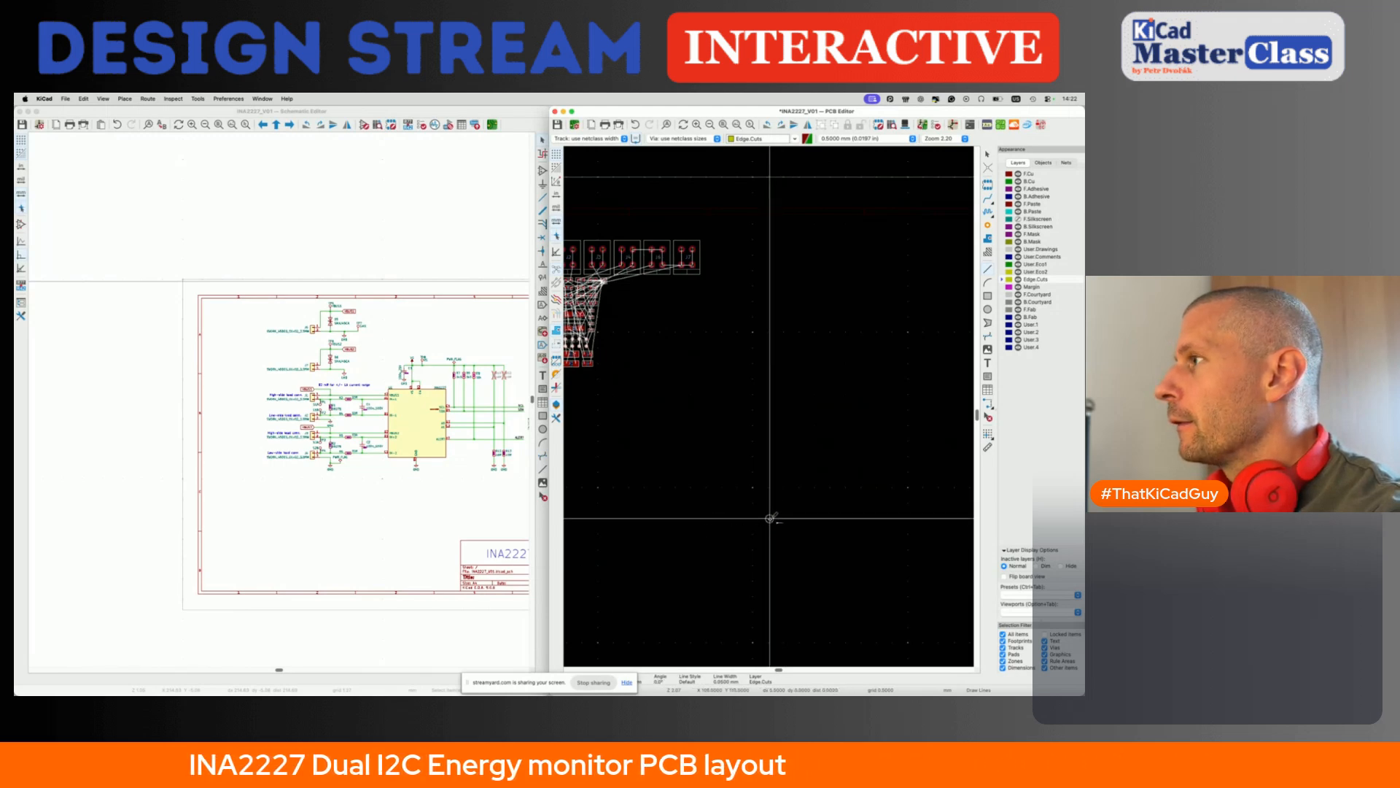
key("Escape")
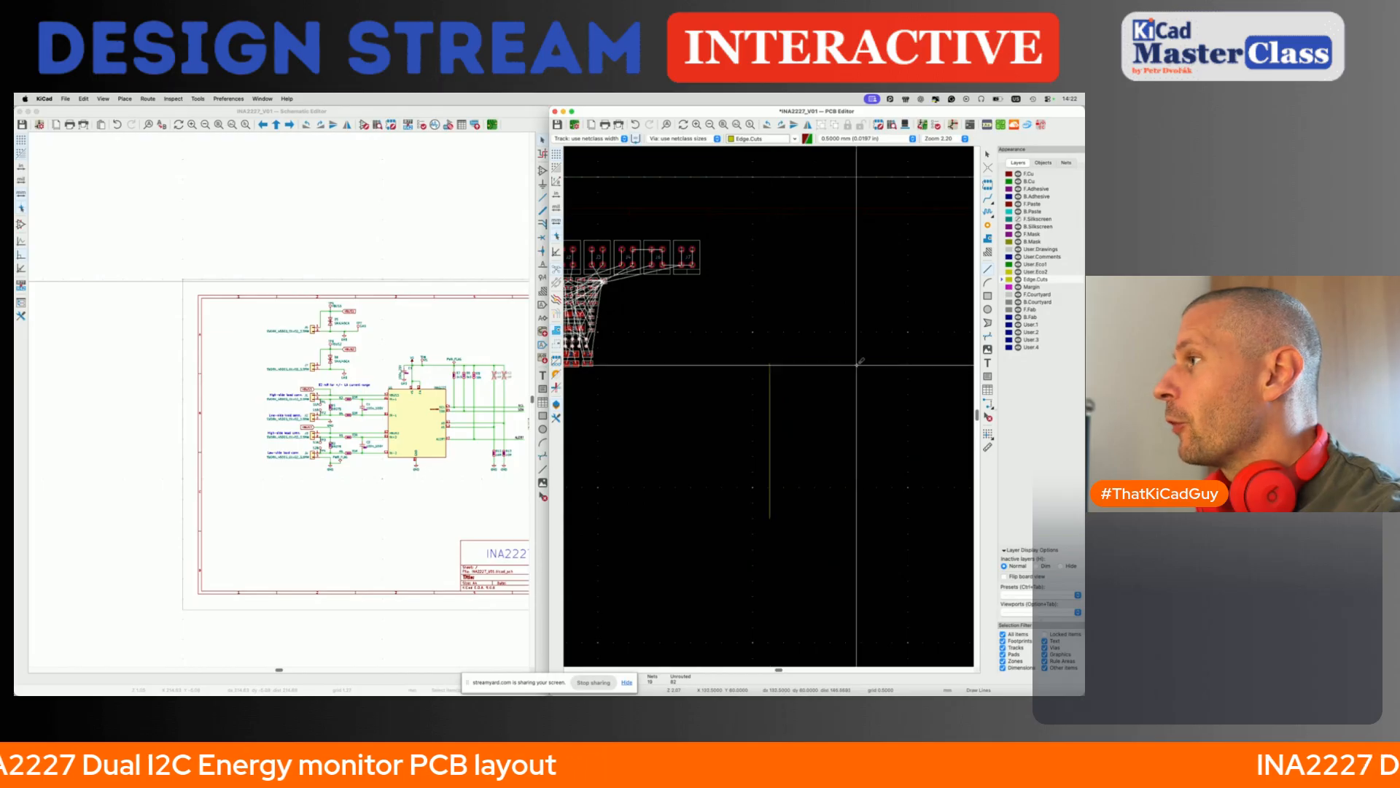
- Draw the board's top edge as a horizontal line about 50 mm long from the upper end of the left edge
left_click(769, 362)
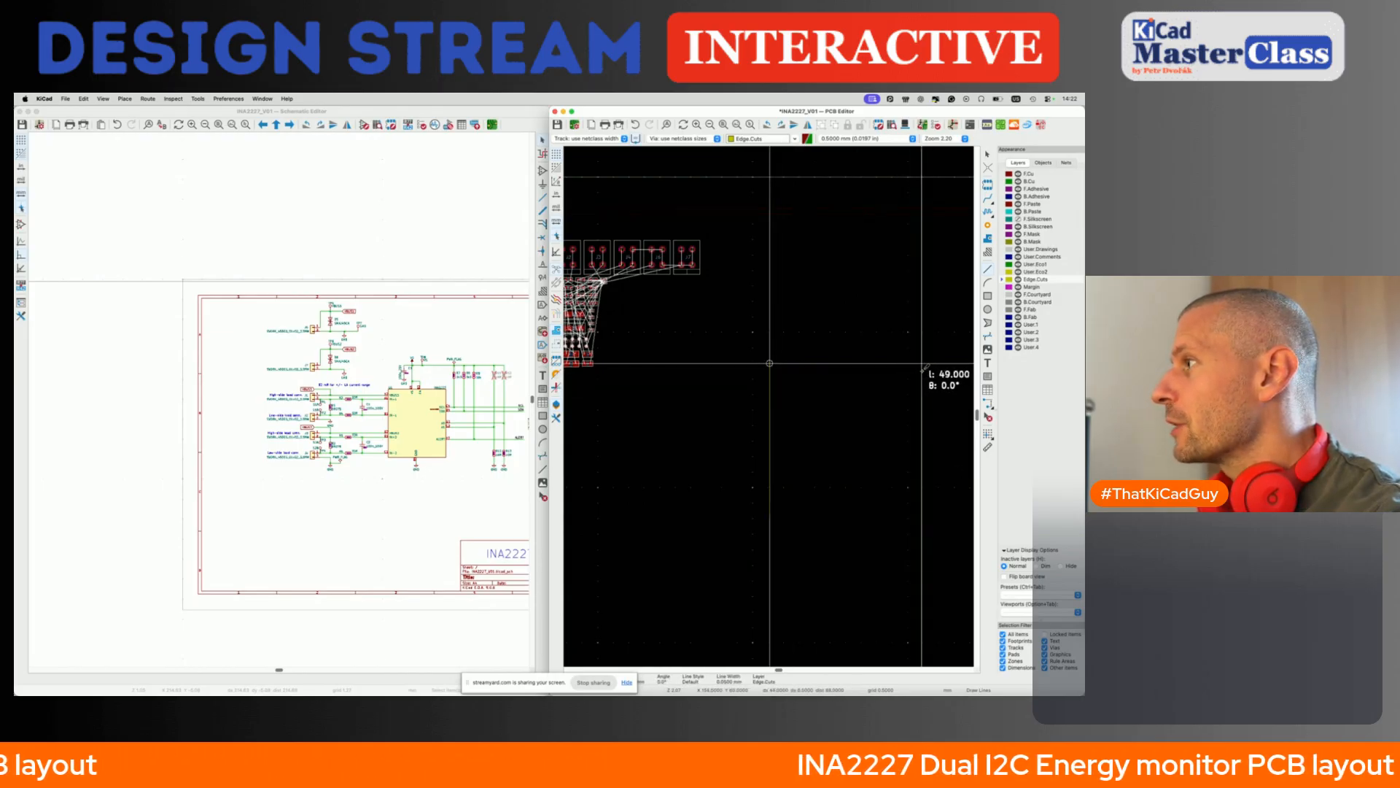
left_click(924, 363)
key("Escape")
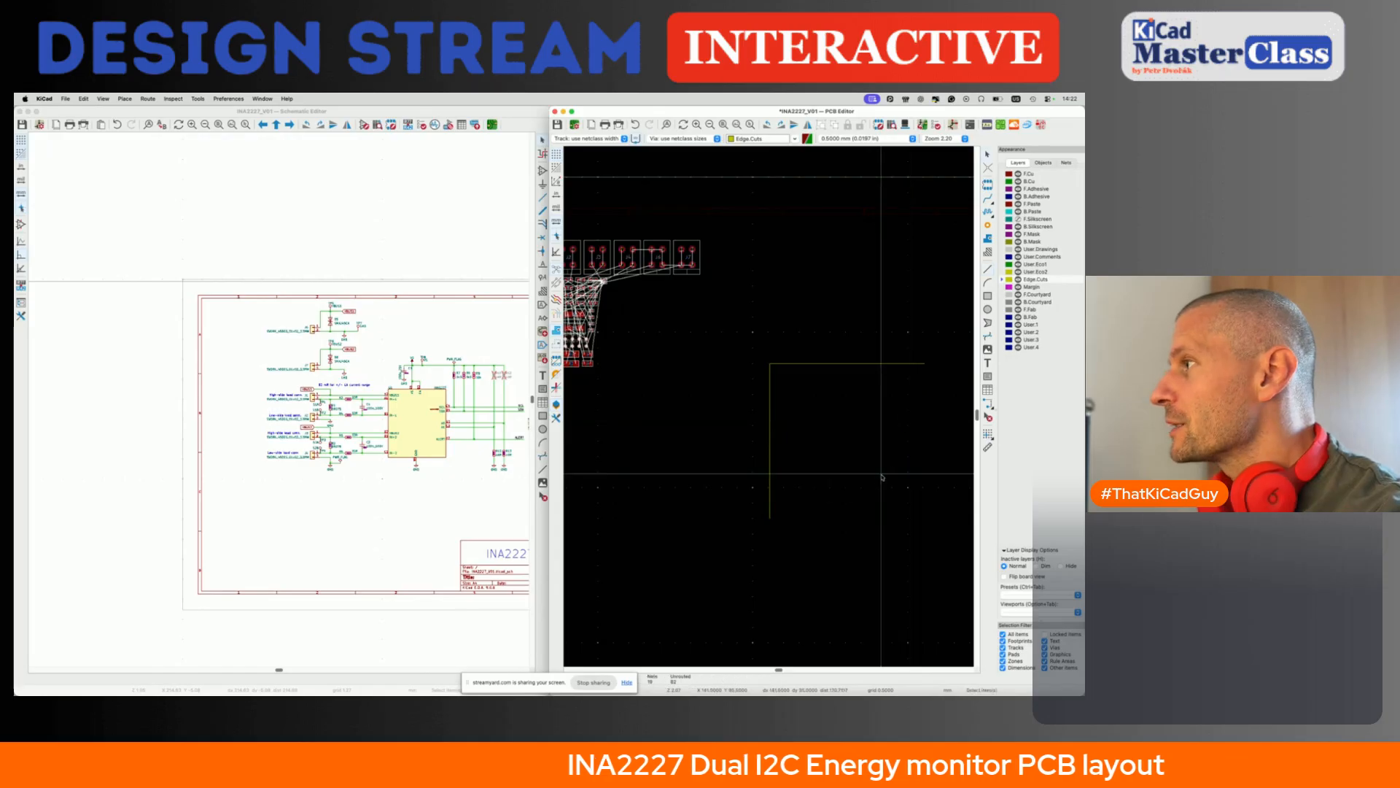
- Move mounting hole H1 just inside the upper-left corner of the board outline
scroll(589, 374, "left", 3)
left_click(588, 293)
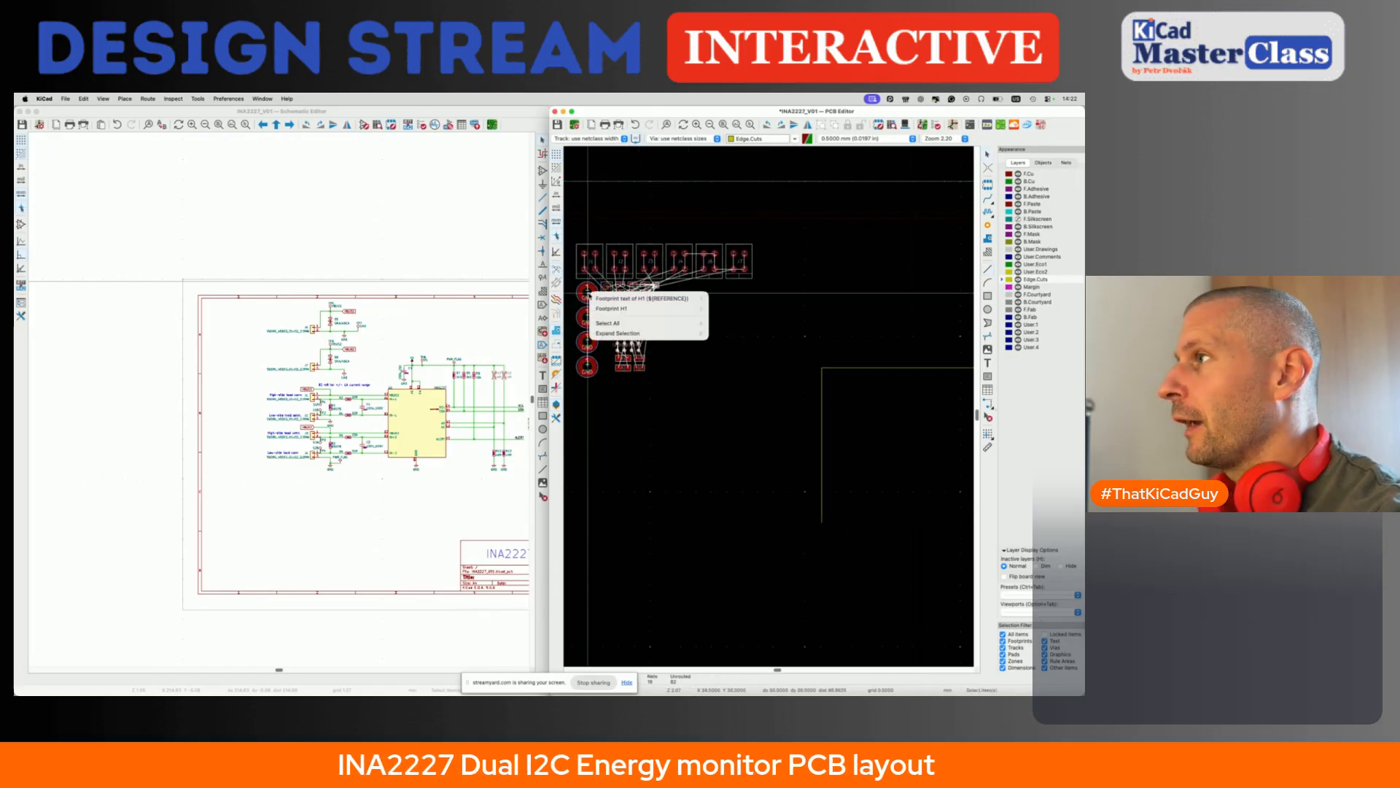
left_click(606, 301)
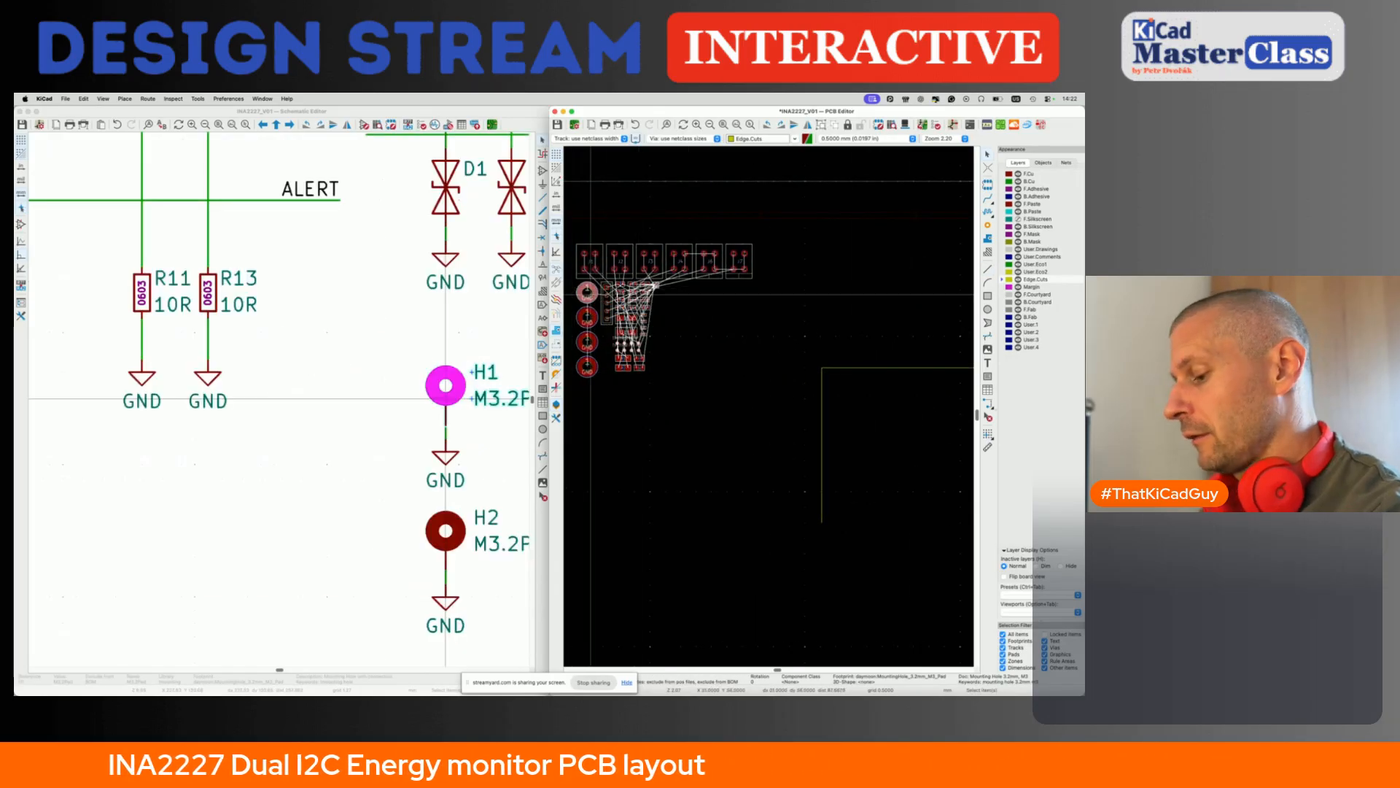
key("m")
scroll(836, 385, "up", 4)
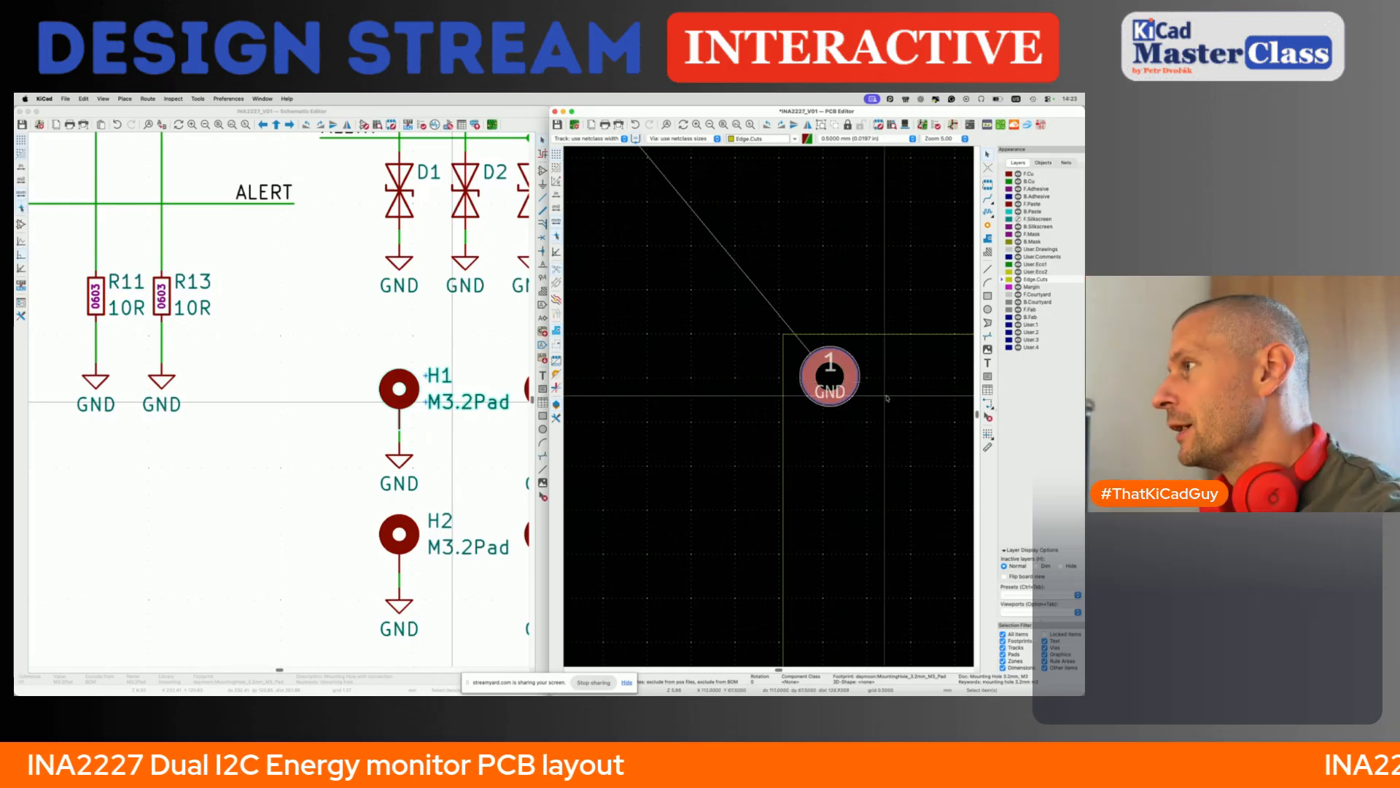
left_click_drag(827, 378, 822, 378)
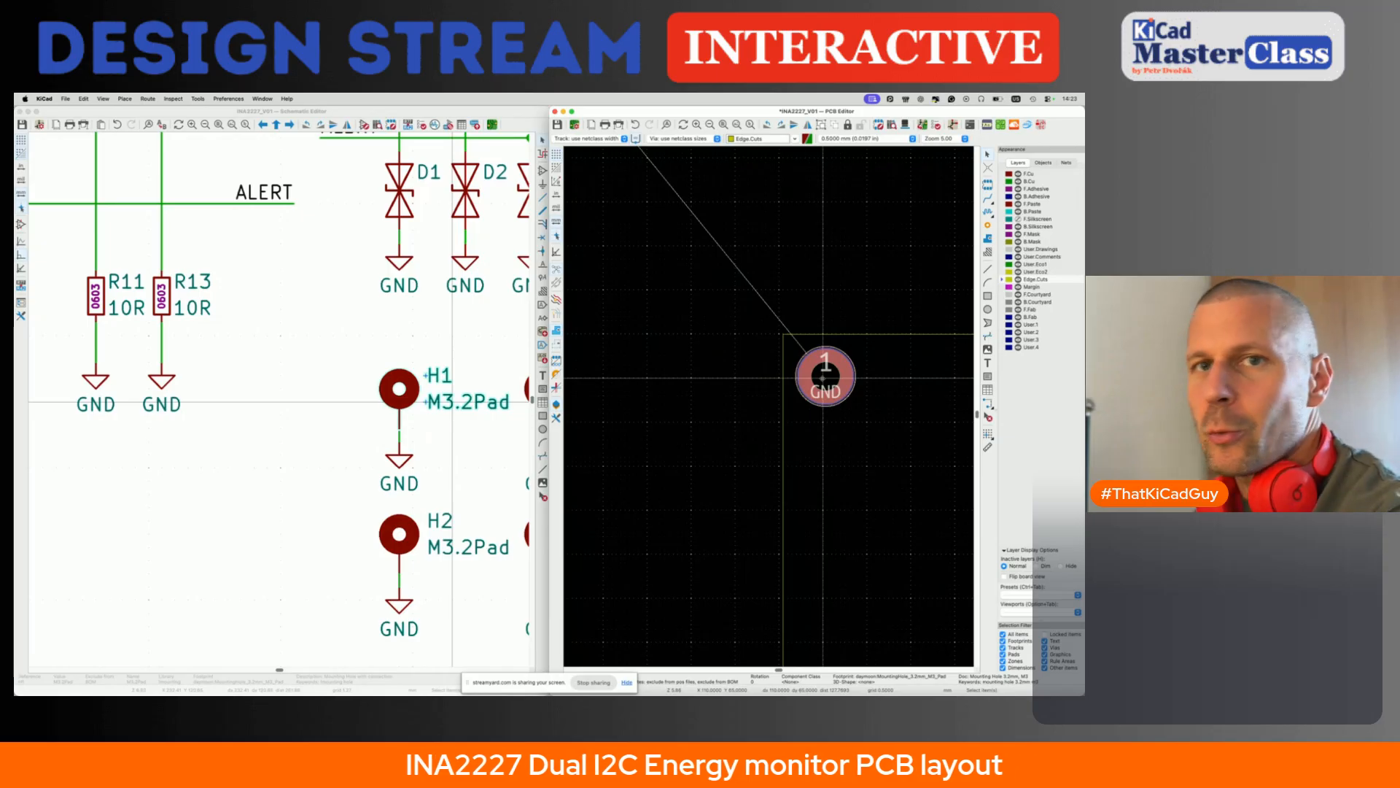
scroll(828, 379, "up", 2)
scroll(829, 379, "right", 1)
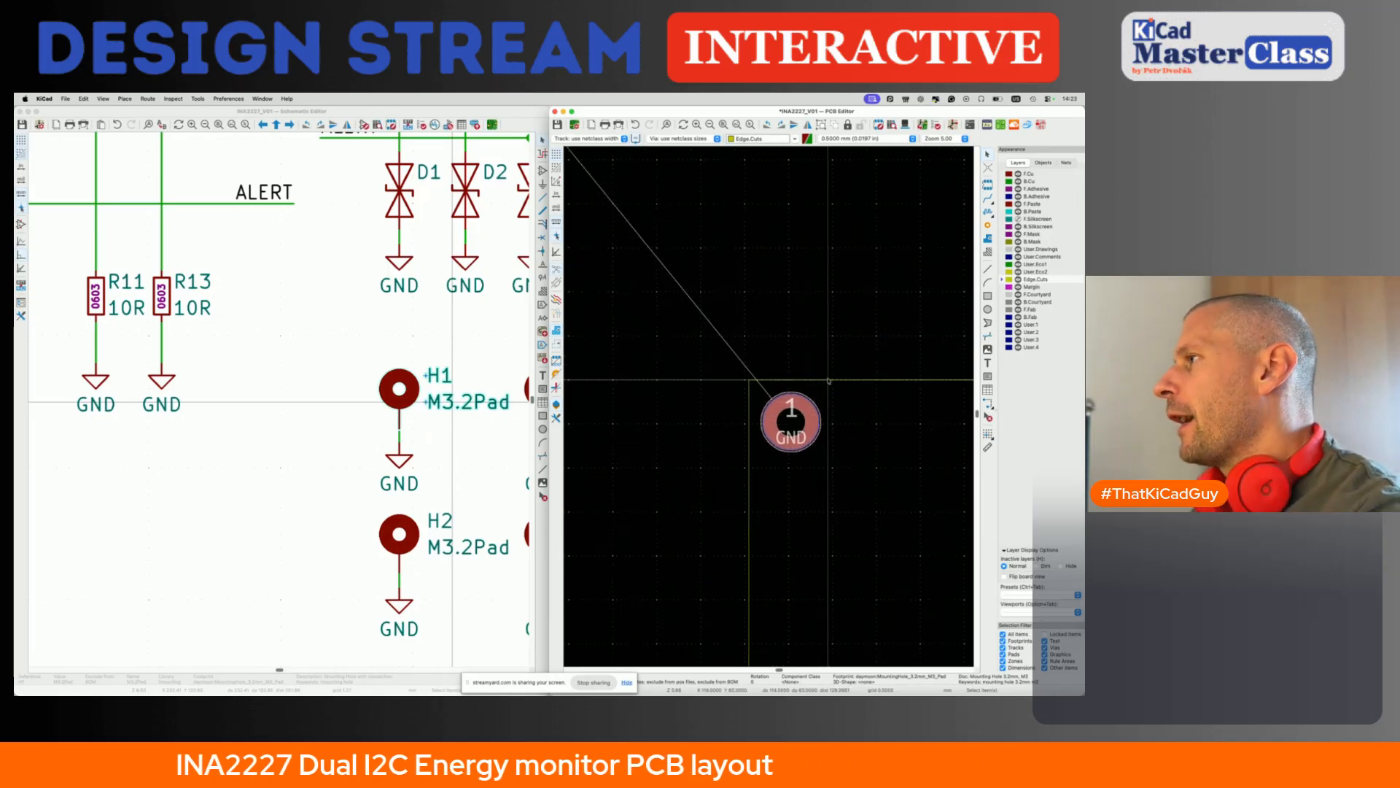
left_click(829, 379)
left_click(795, 427)
left_click(847, 407)
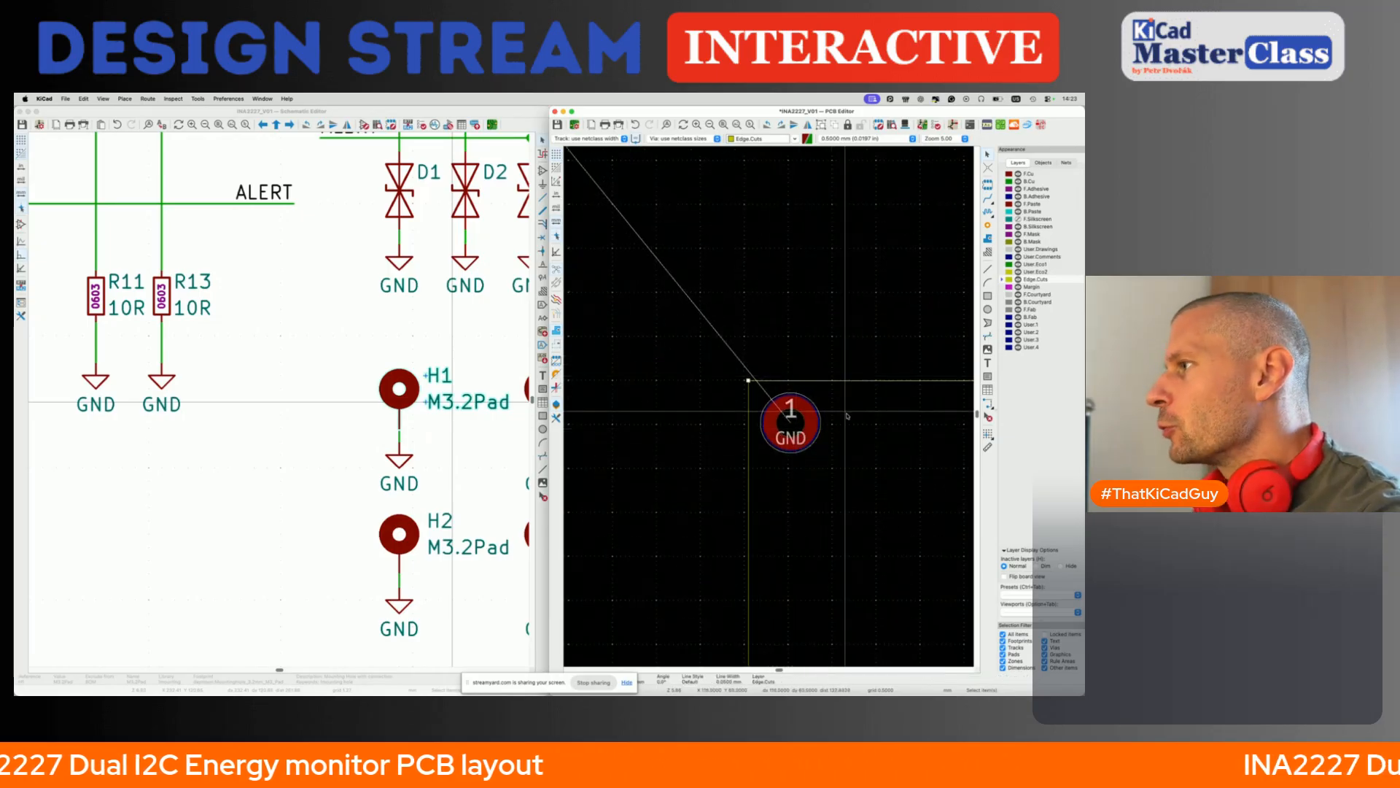
left_click(810, 427)
left_click(831, 441)
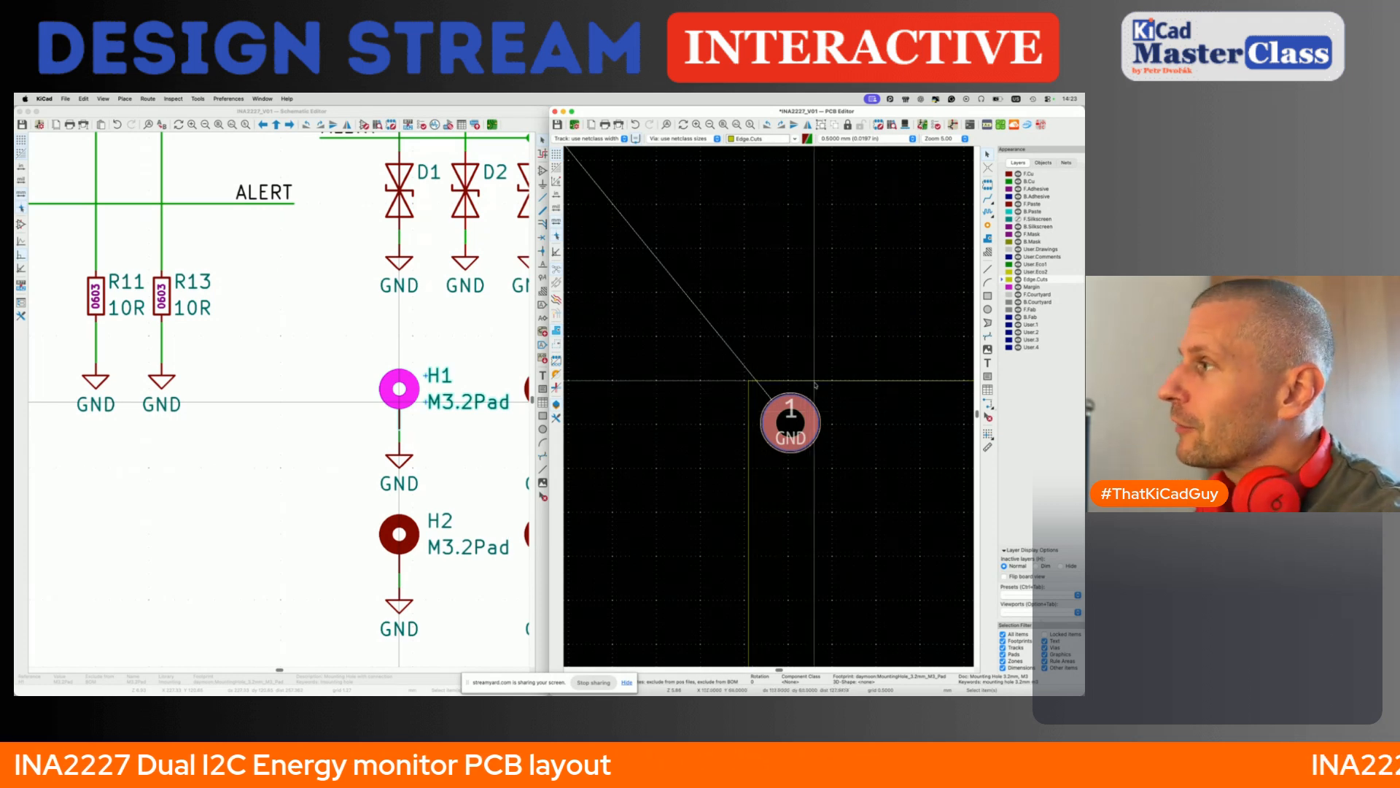
- Position mounting hole H1 relative to the board outline's upper-left corner, with X and Y offsets of 4.5 mm each
left_click(805, 412)
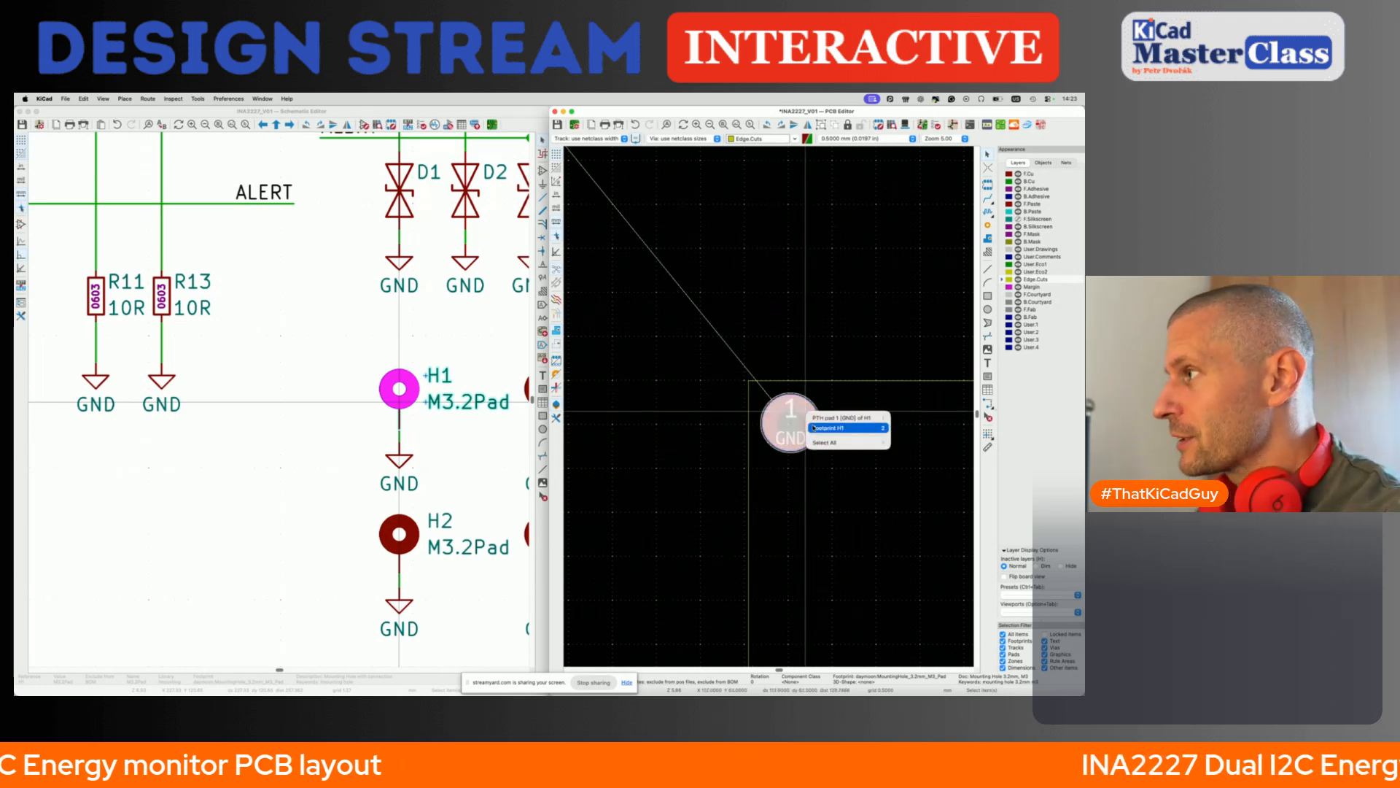
left_click(814, 428)
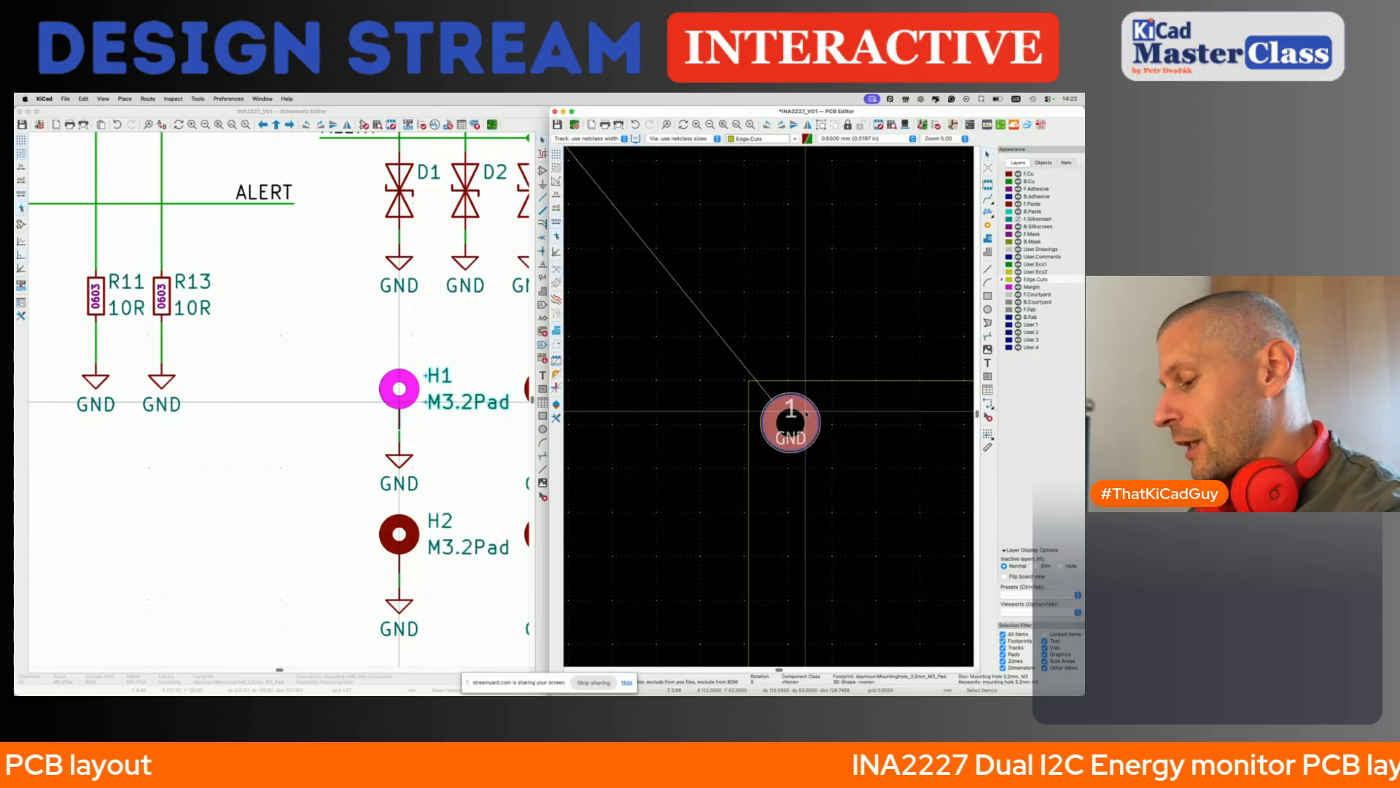
key("shift+p")
type("4.")
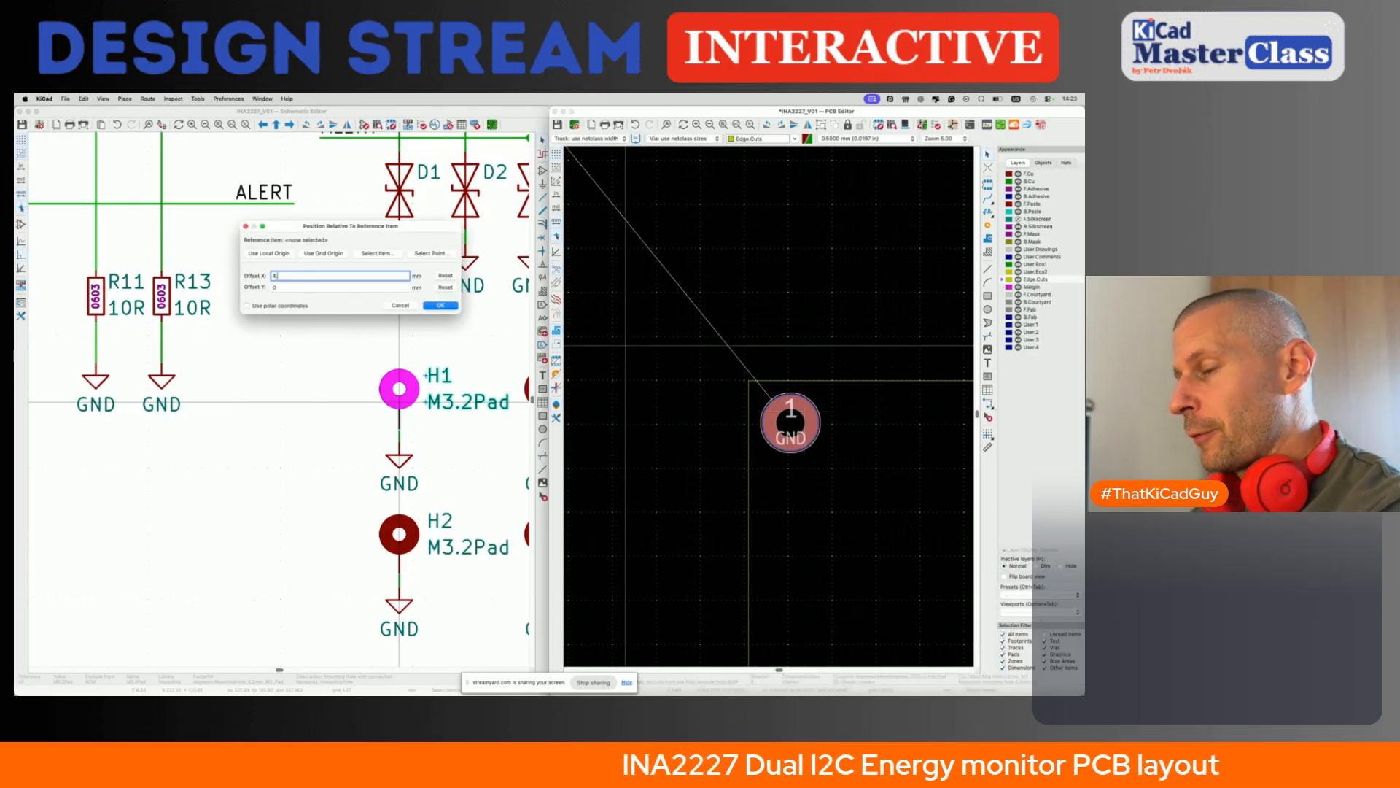
type("5")
key("Tab")
type("3")
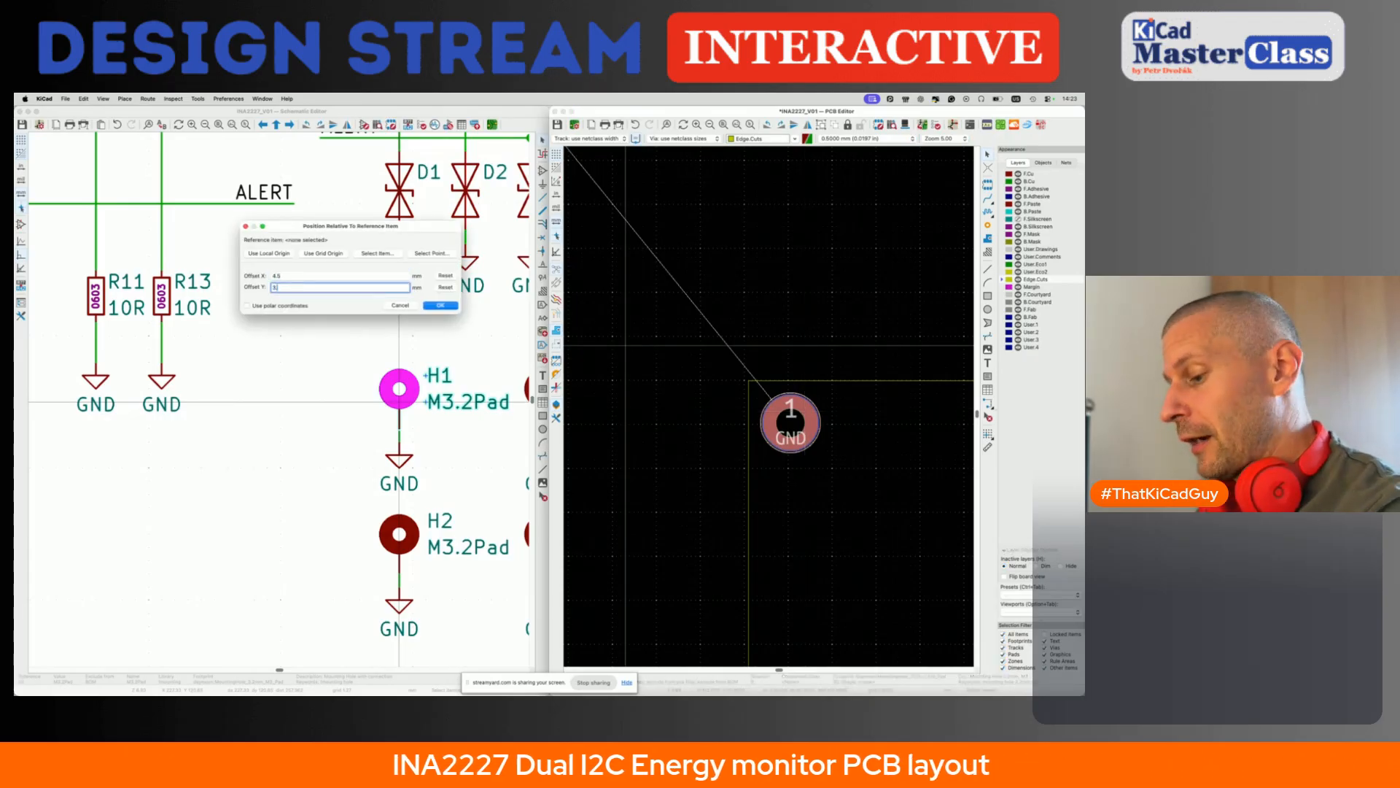
key("BackSpace")
type("4.5")
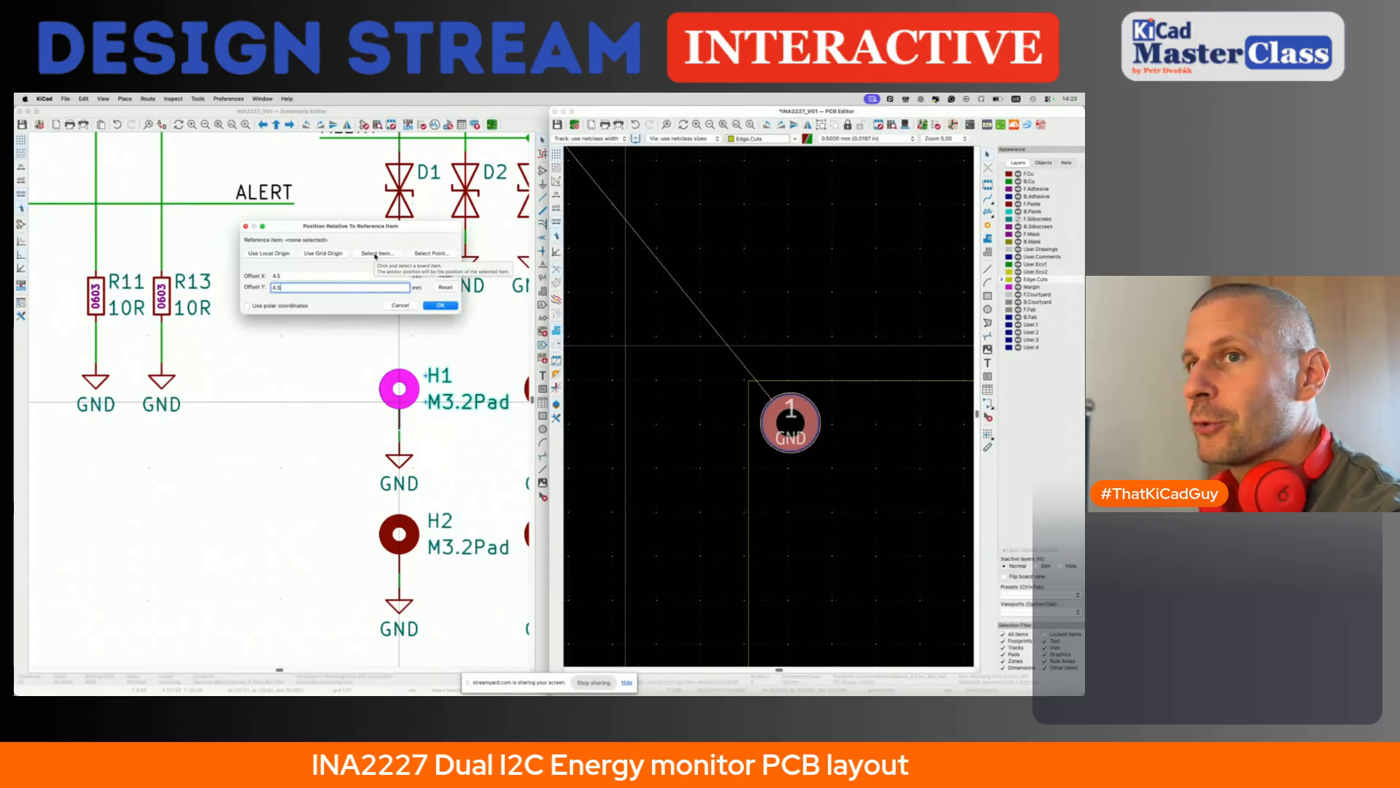
left_click(430, 253)
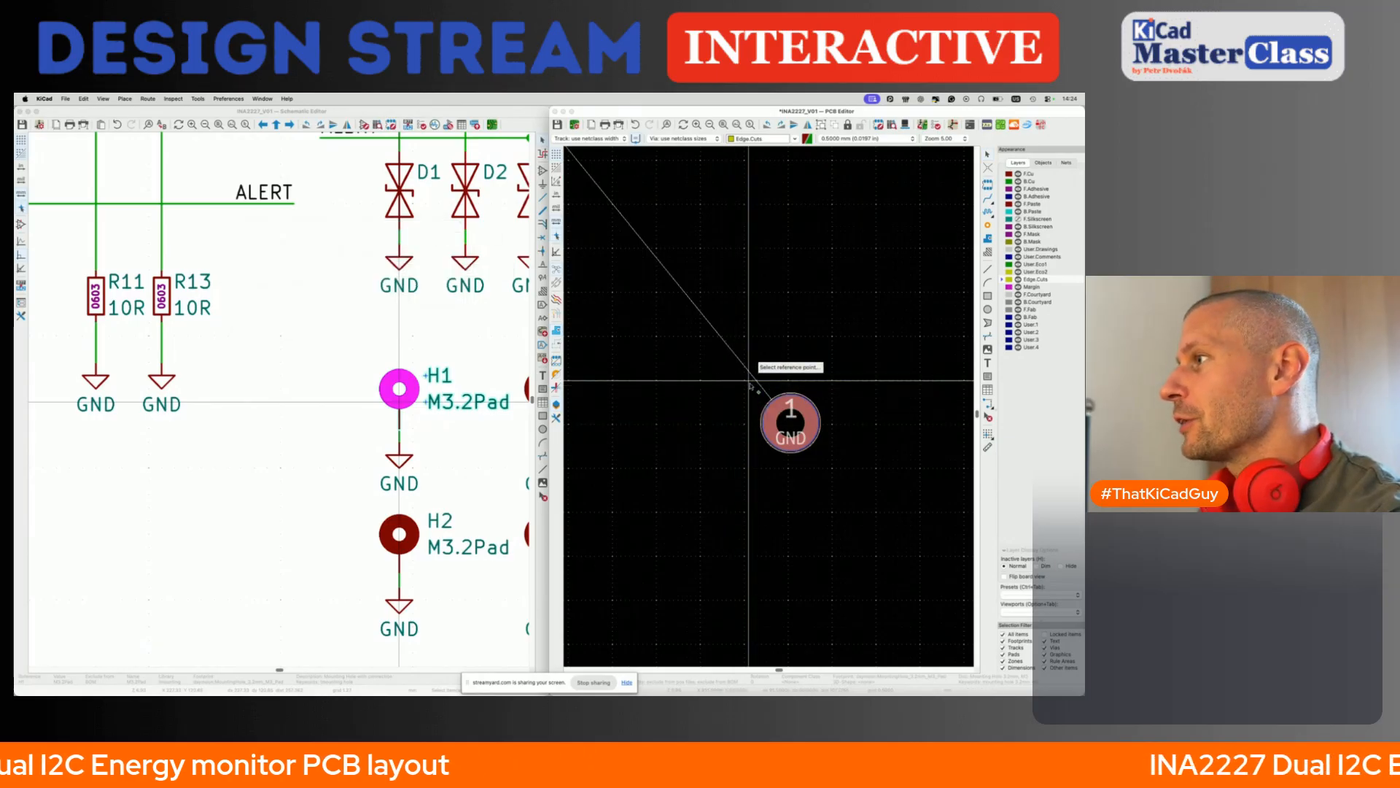
left_click(749, 383)
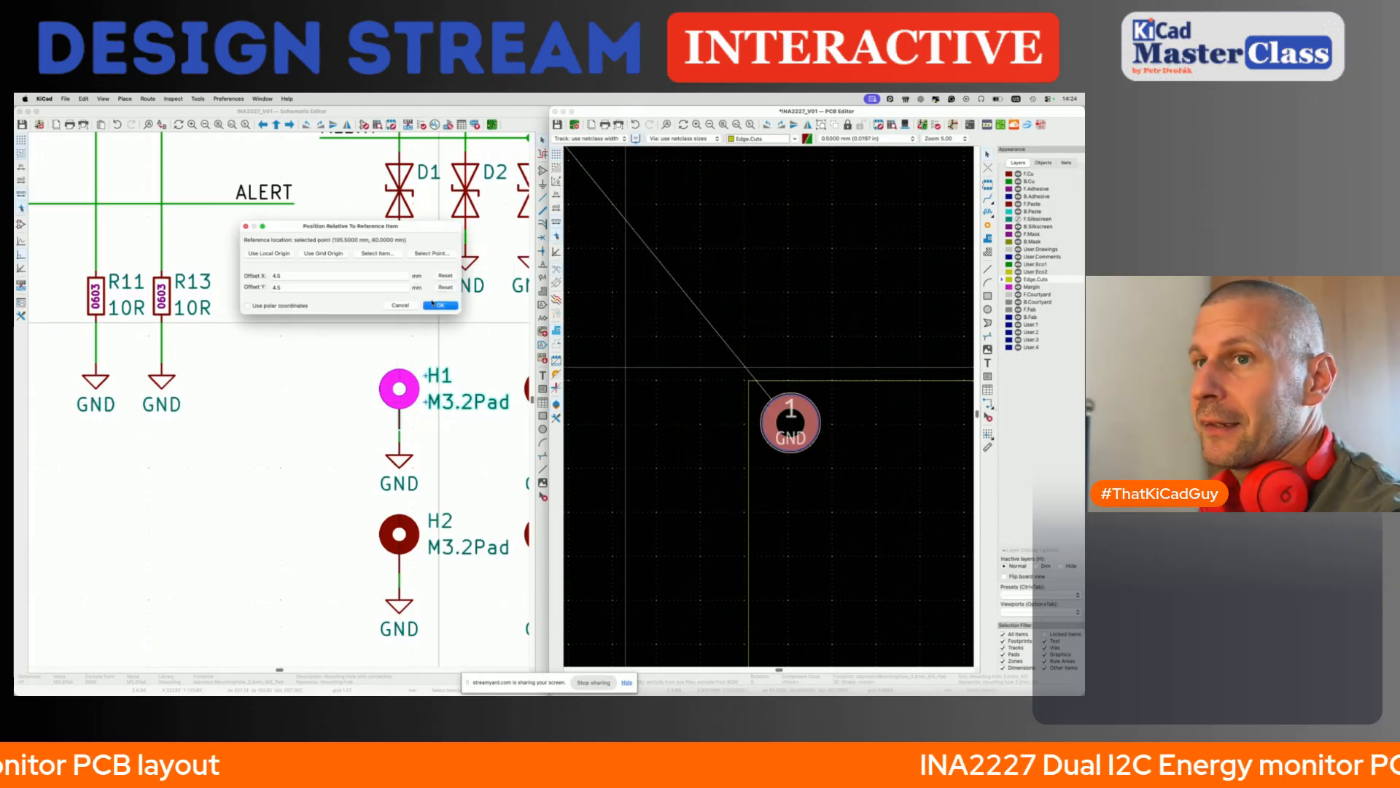
left_click(440, 306)
- Select connector J5 with diodes D1–D4 in the schematic, and pack and move their footprints to just above the board's top edge
scroll(784, 490, "down", 2)
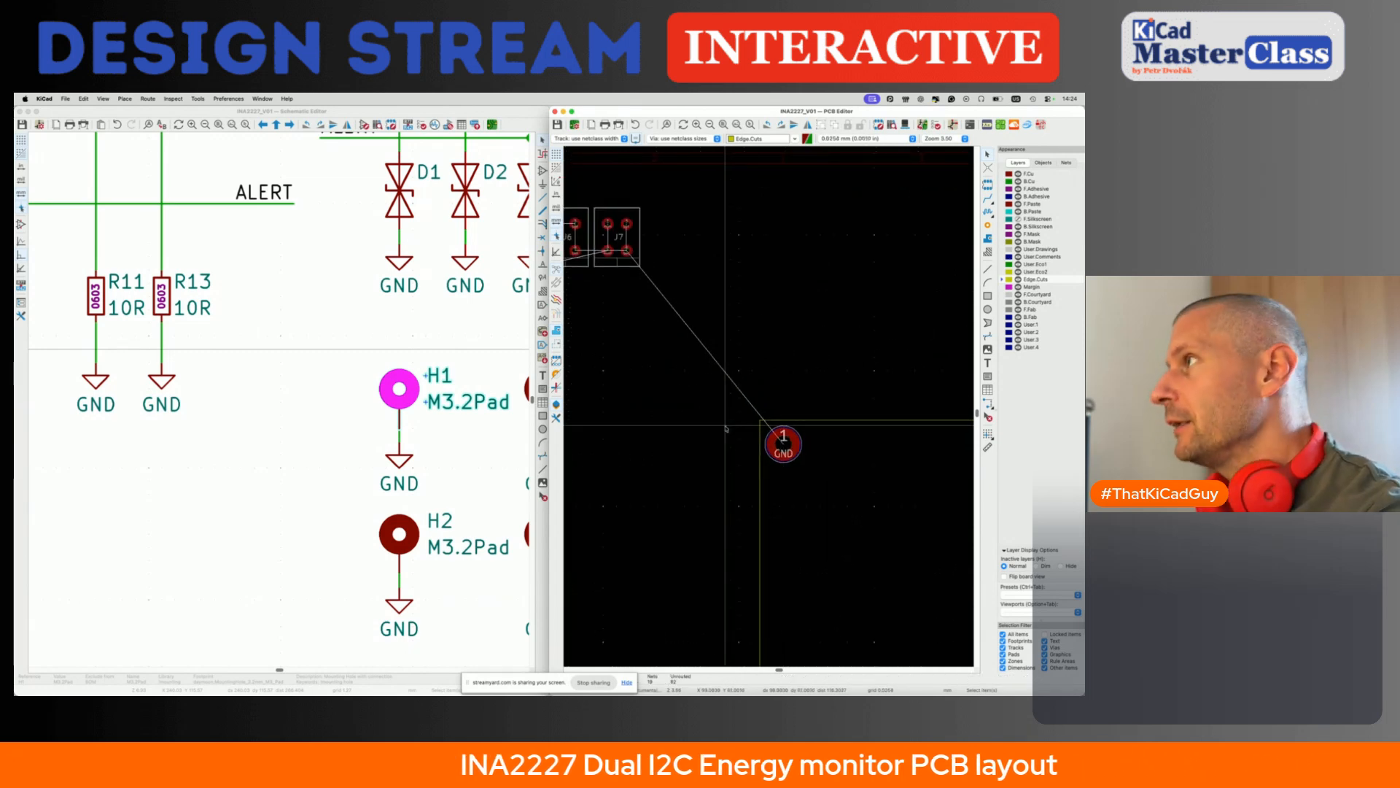
scroll(729, 438, "down", 2)
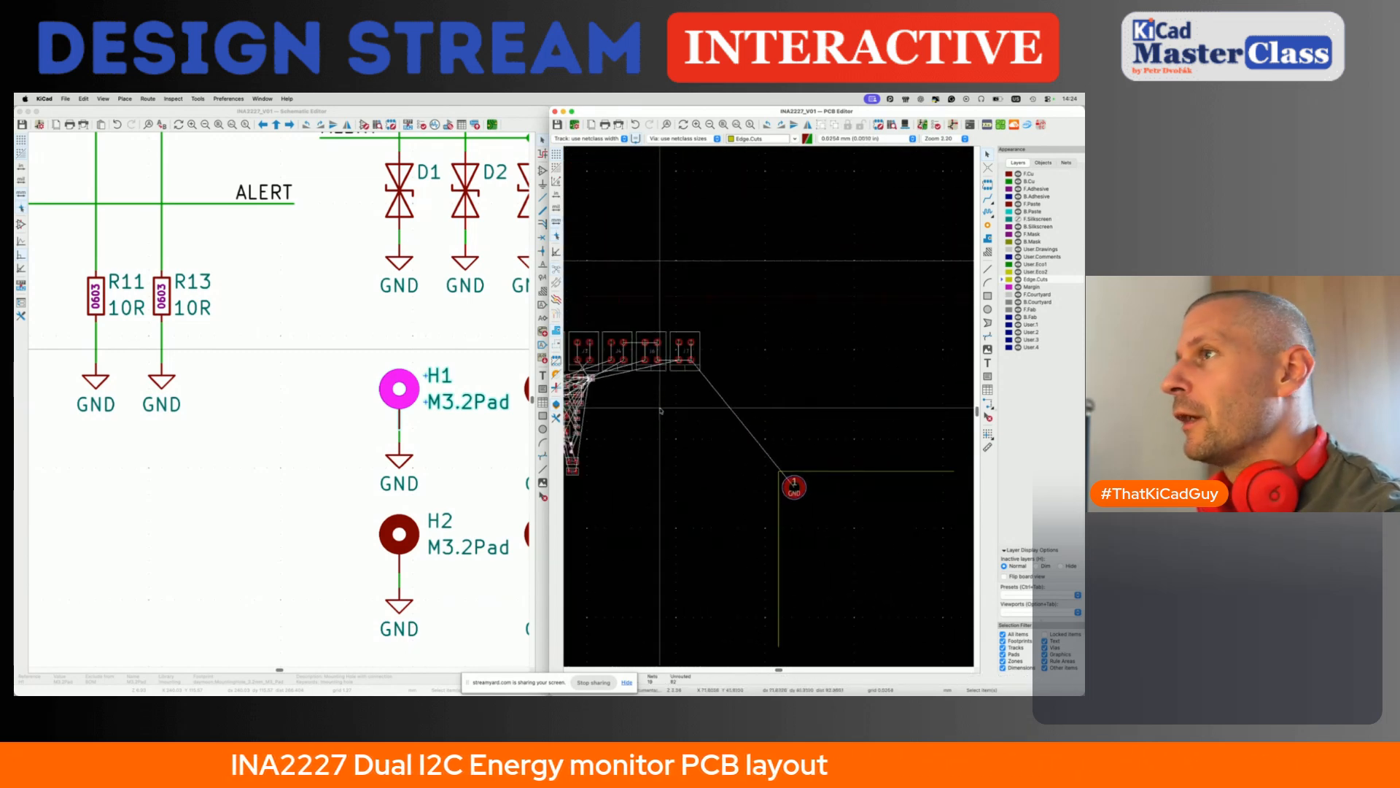
left_click(292, 329)
scroll(299, 330, "down", 6)
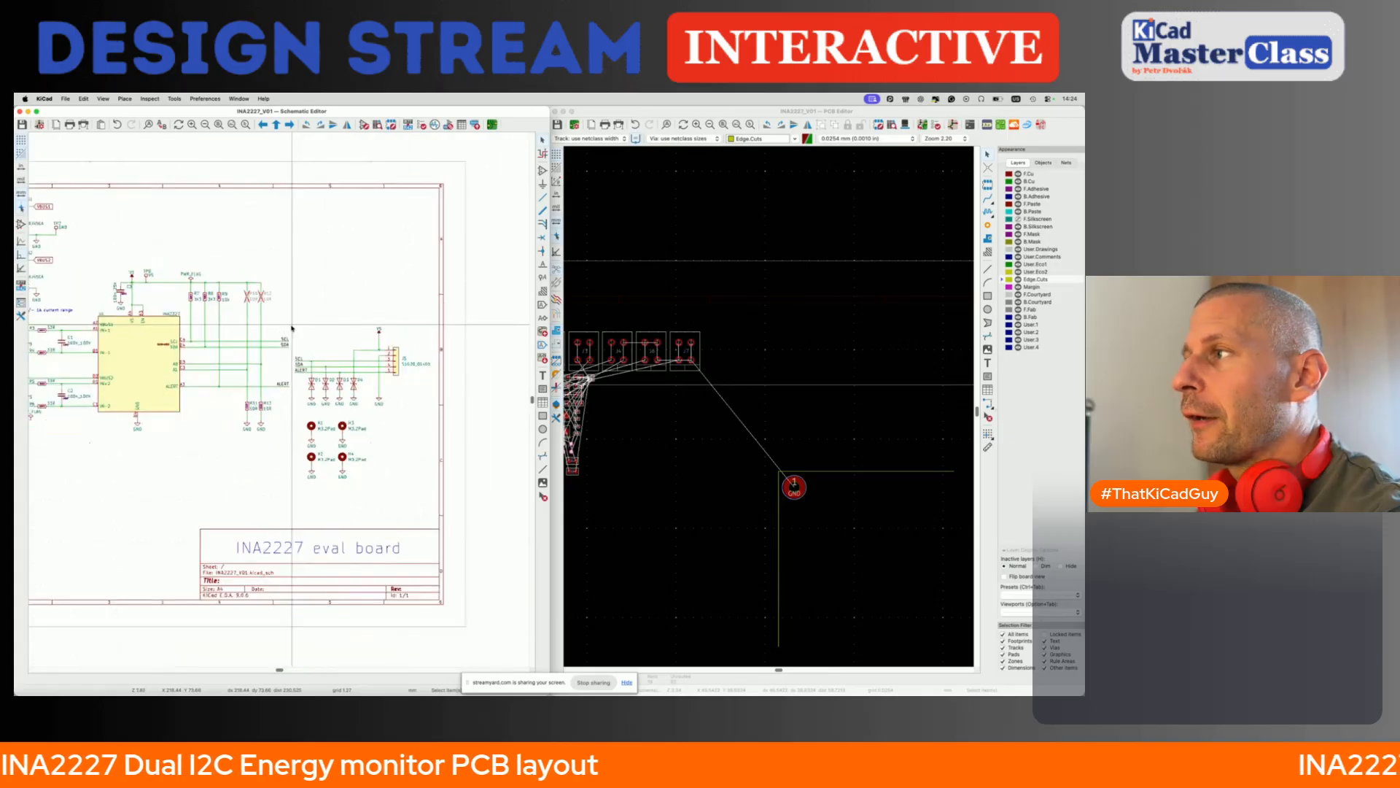
left_click_drag(297, 312, 436, 408)
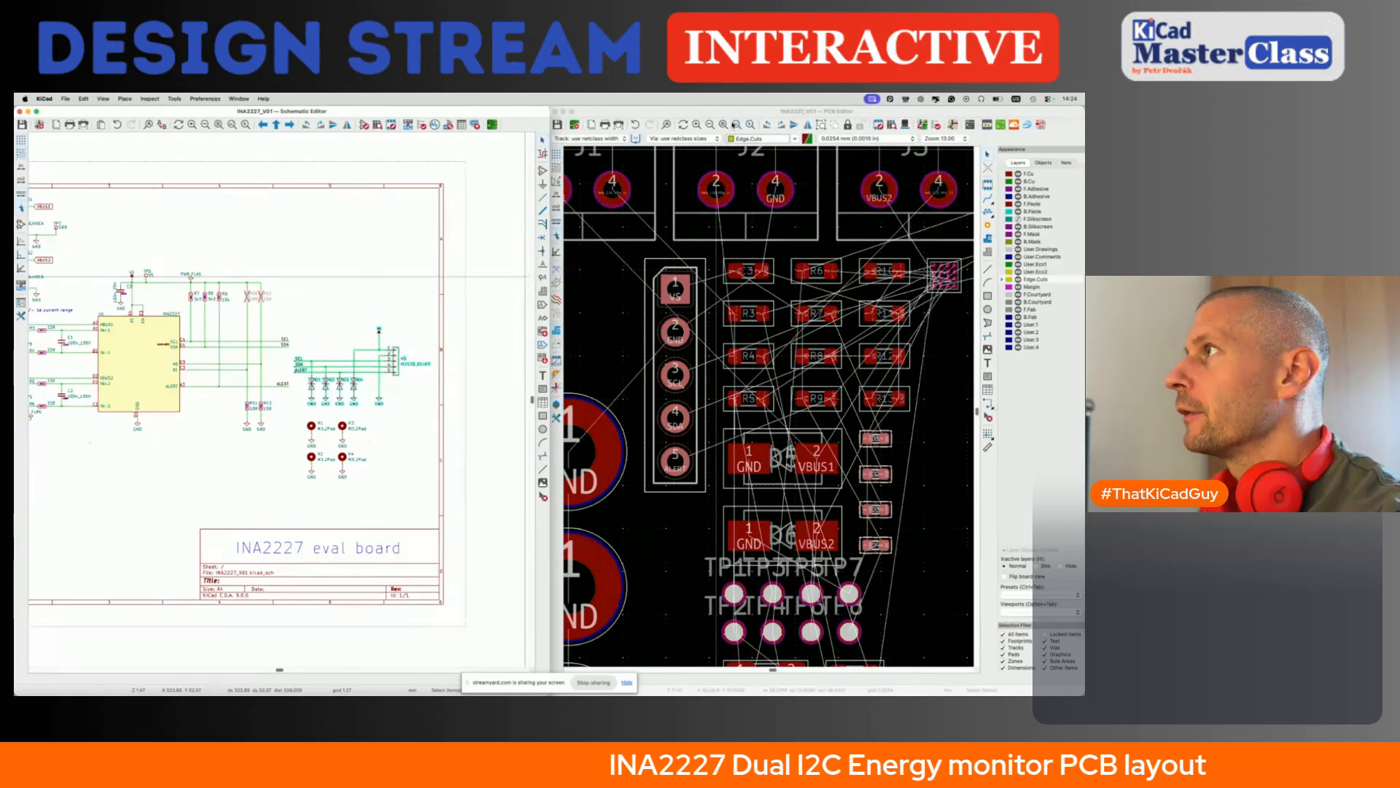
left_click(735, 112)
key("Home")
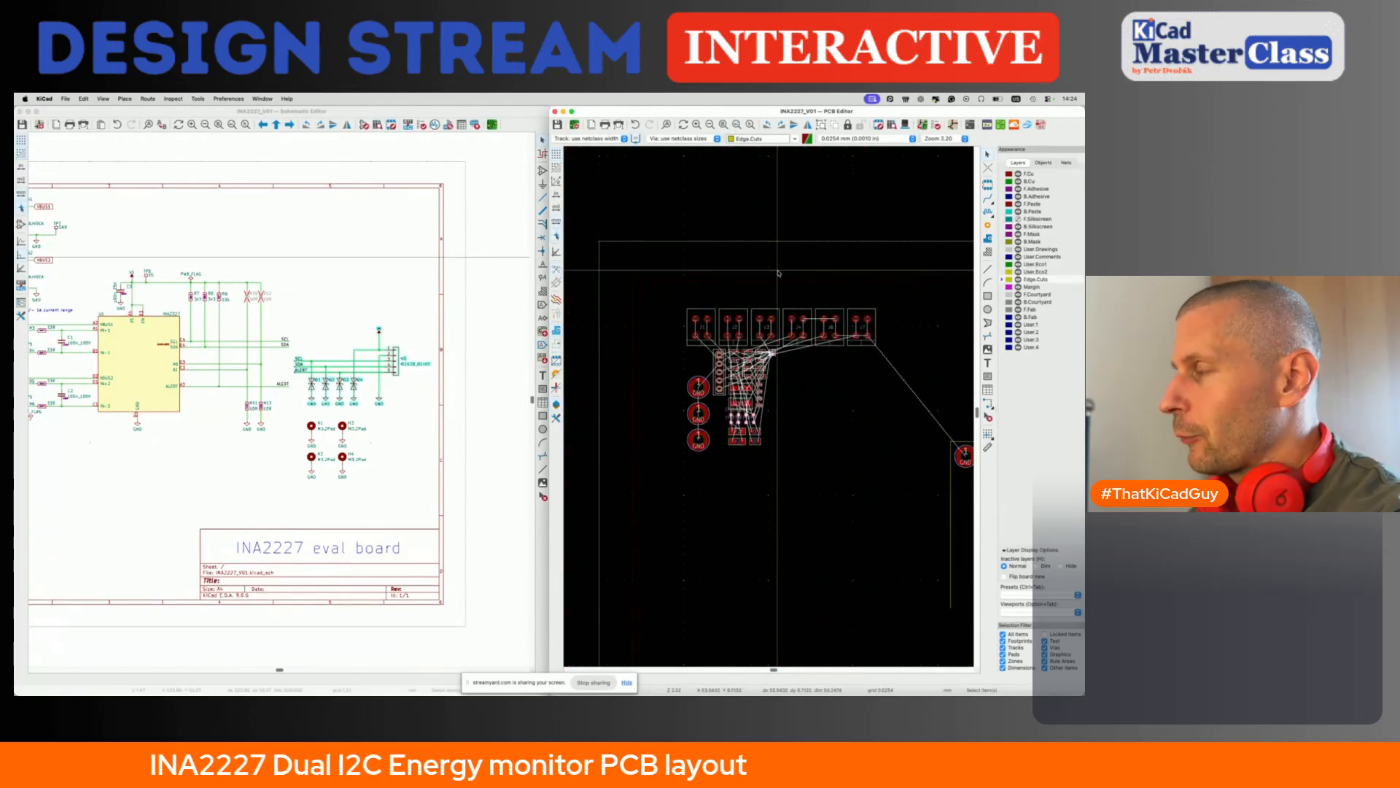
scroll(779, 274, "down", 2)
key("p")
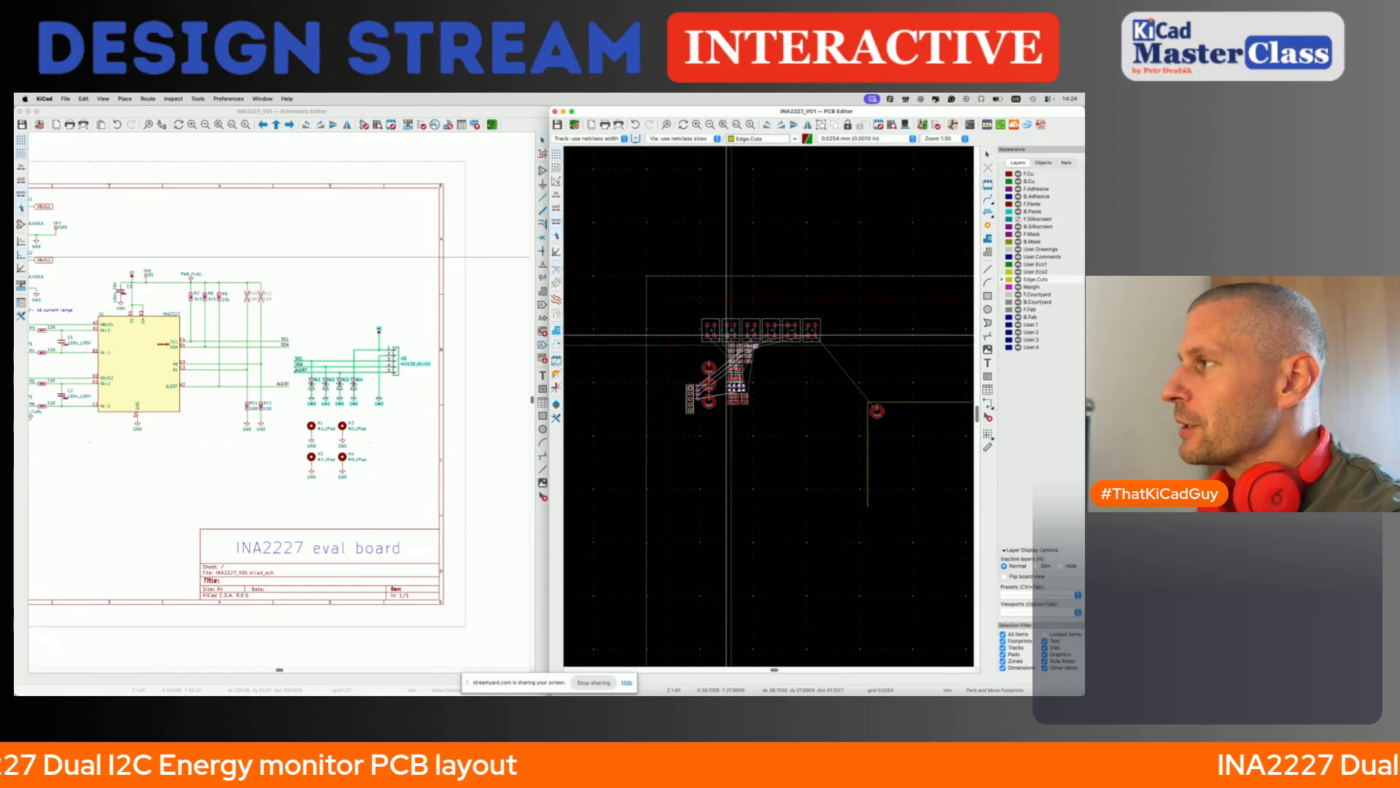
left_click(842, 295)
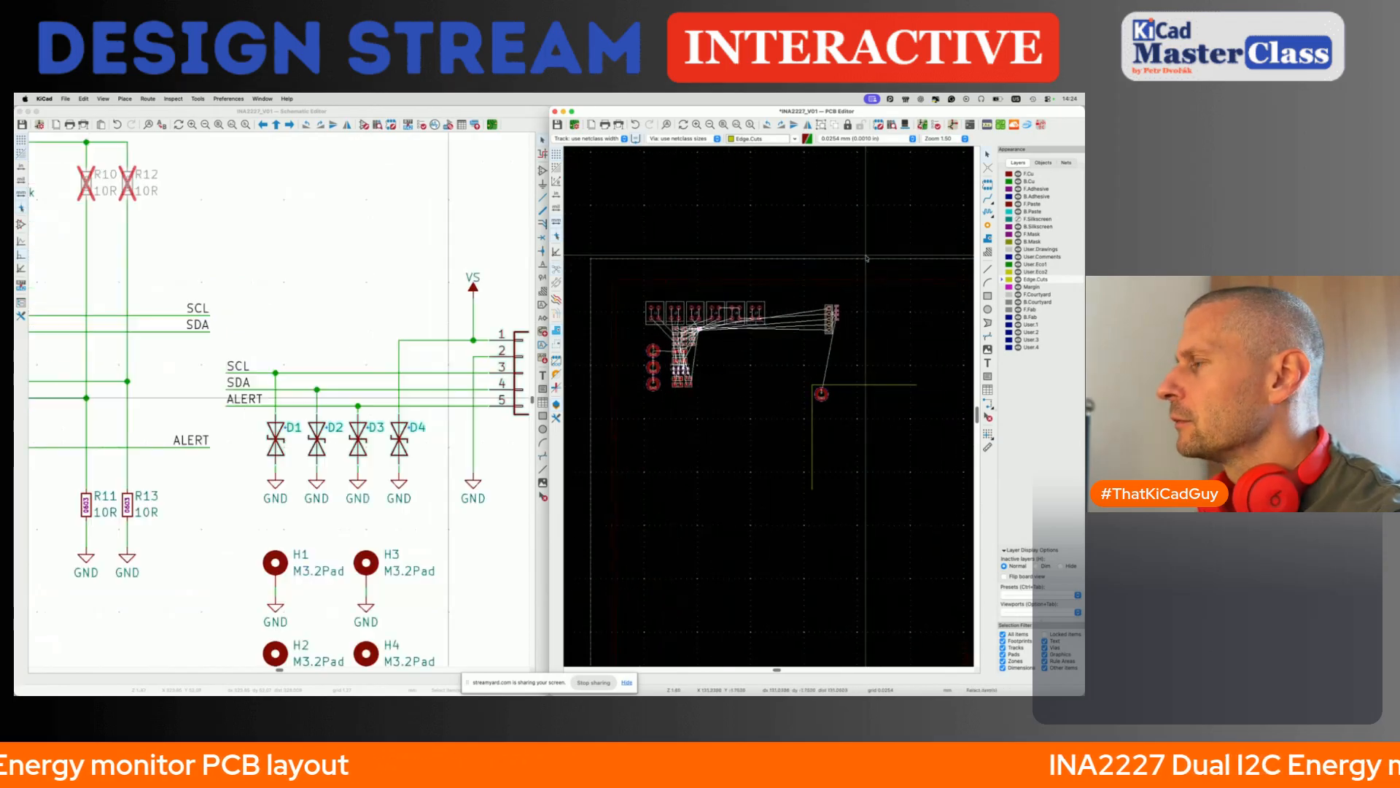
right_click(842, 295)
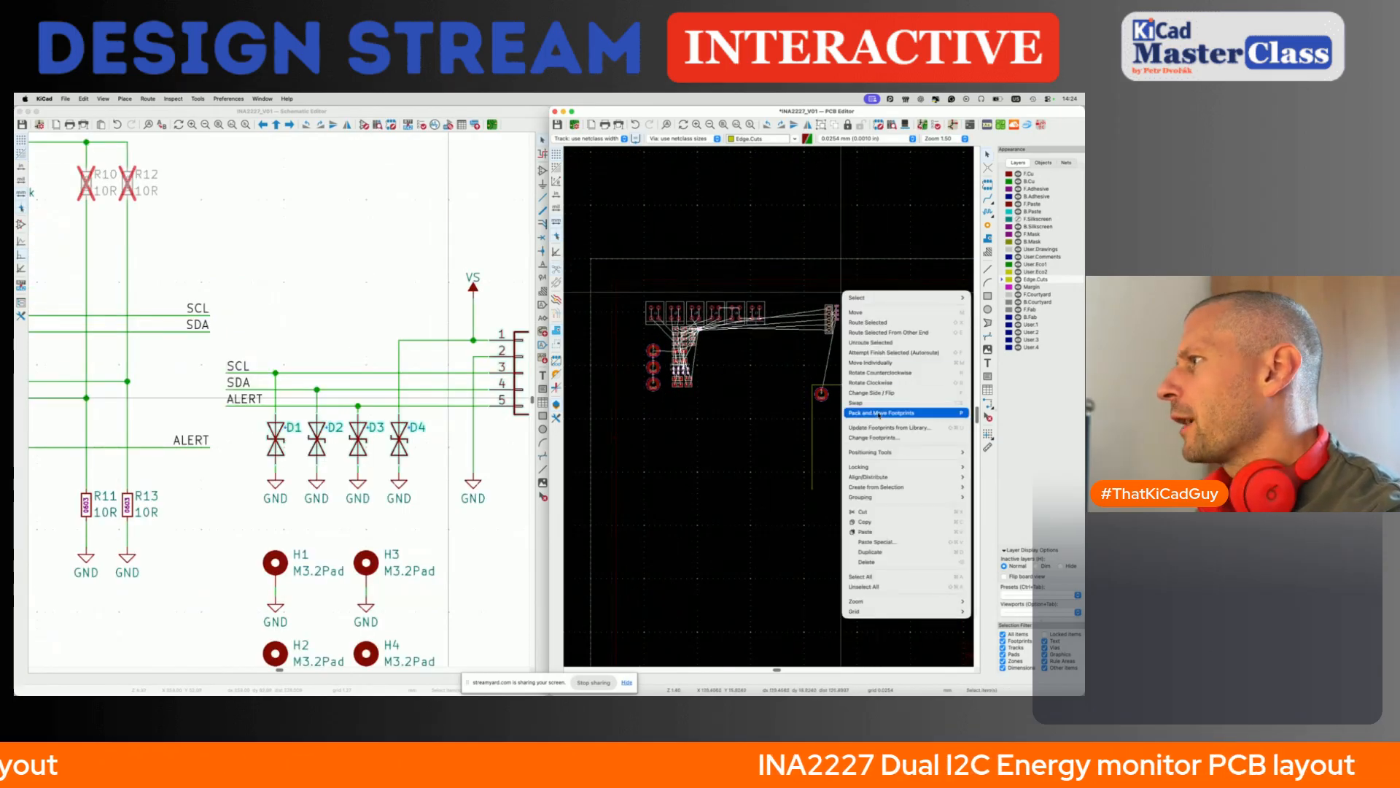
left_click(809, 406)
- Select U1 with C3, TP8 and its surrounding resistors in the schematic, and pack and move their footprints beside the board's upper-left corner
left_click(418, 304)
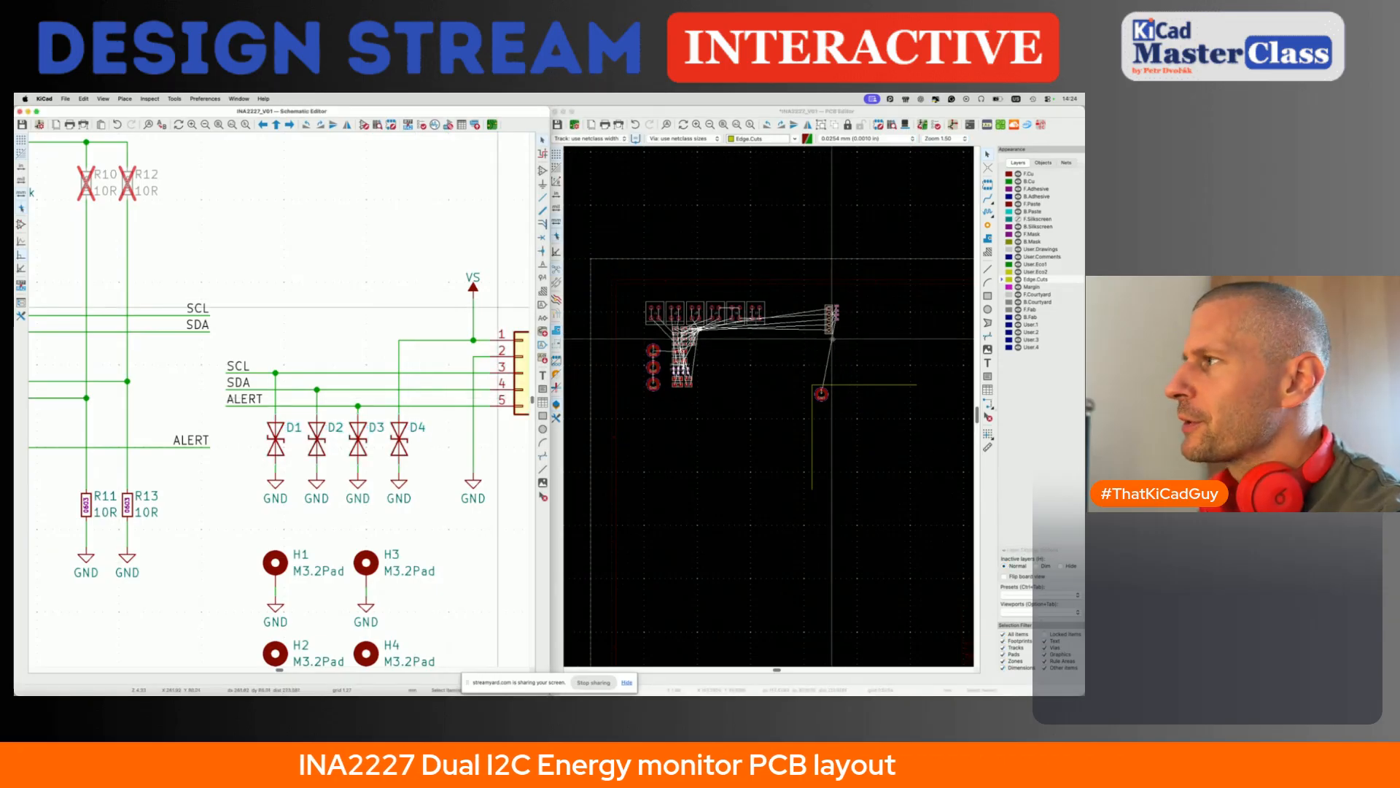
scroll(468, 413, "right", 3)
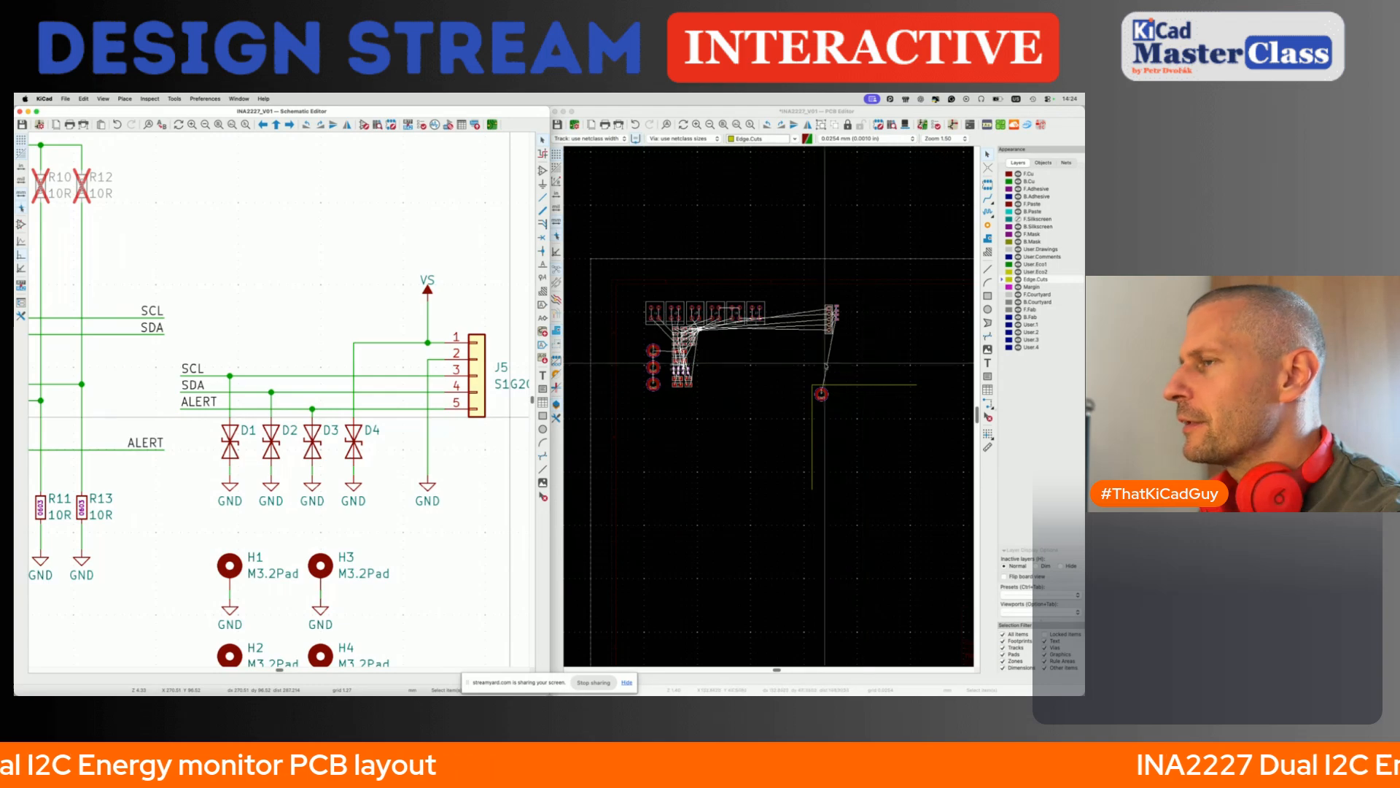
scroll(412, 459, "down", 5)
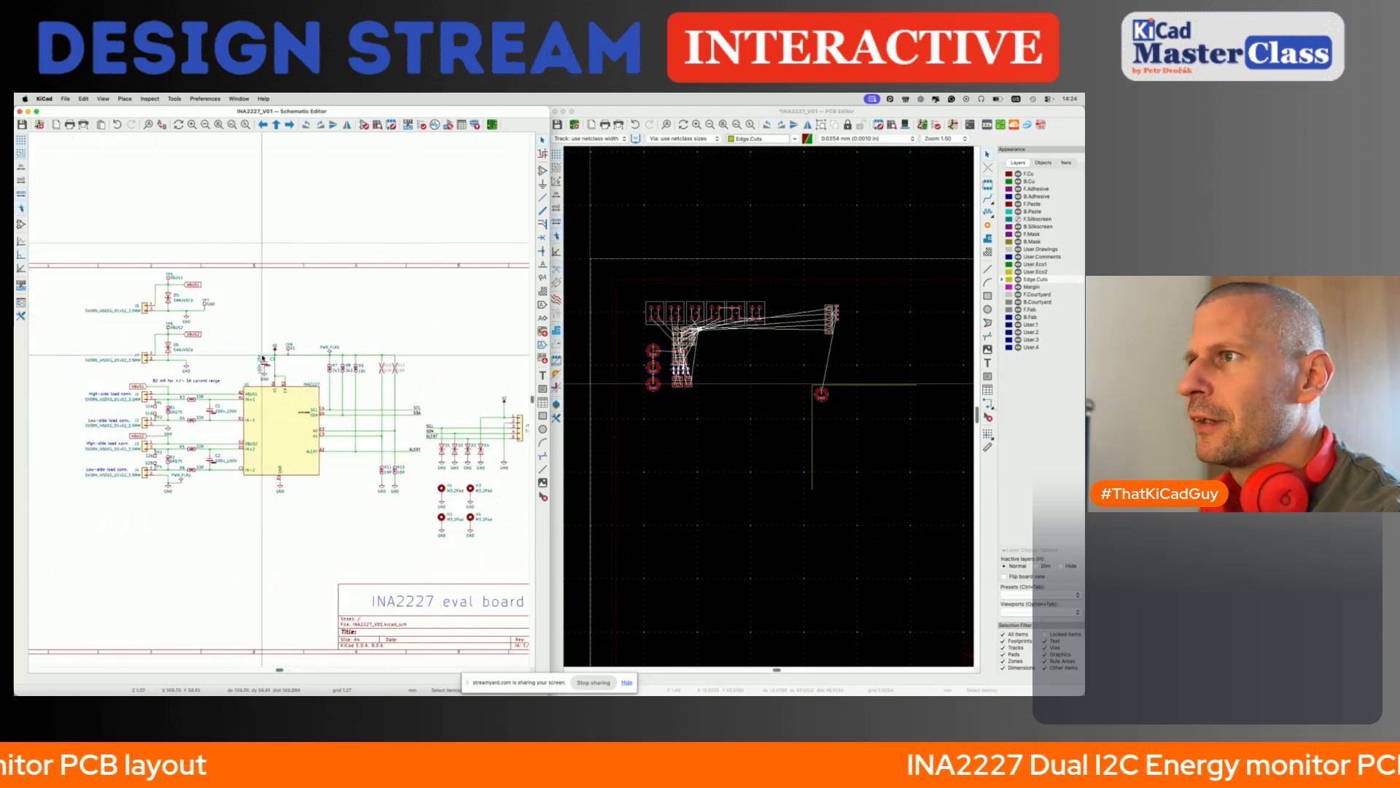
left_click_drag(238, 329, 407, 480)
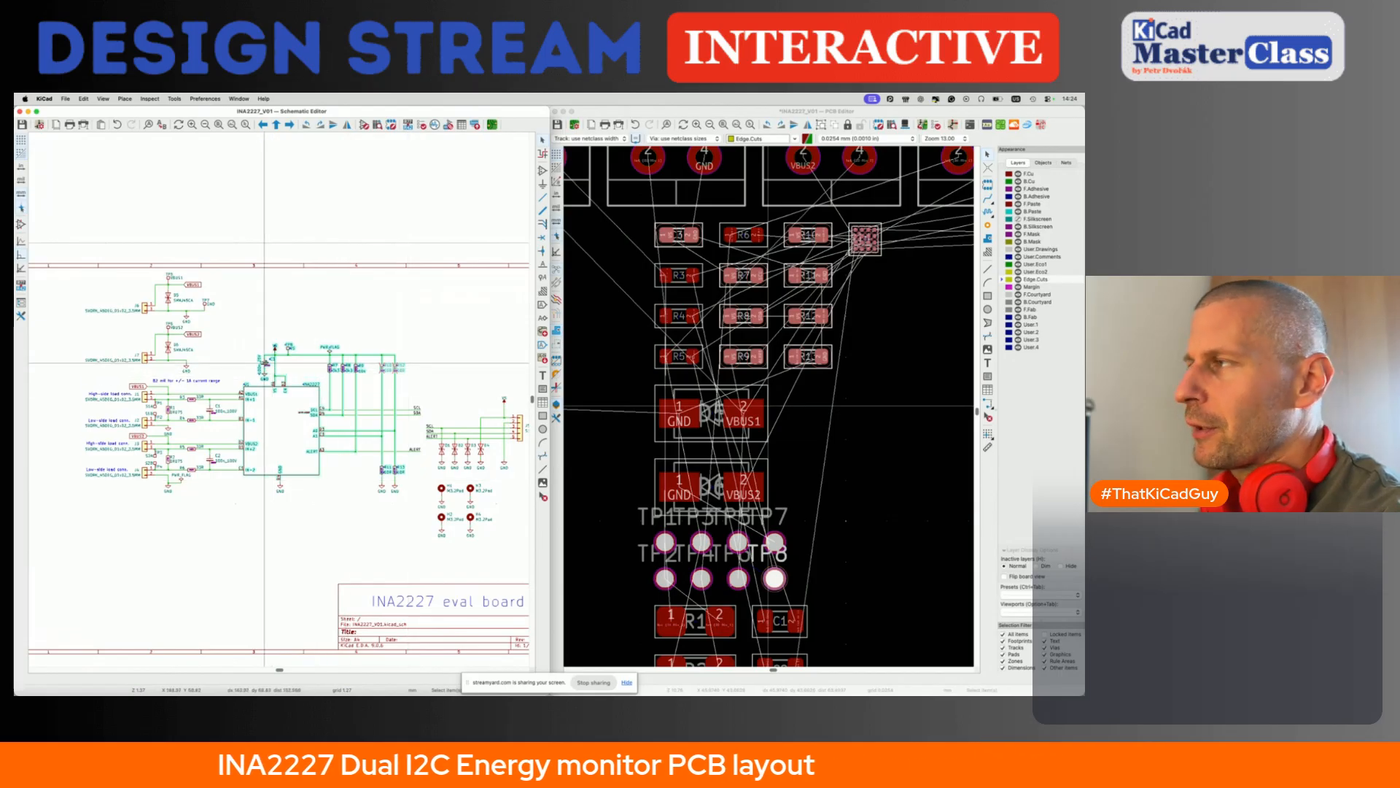
left_click(625, 355)
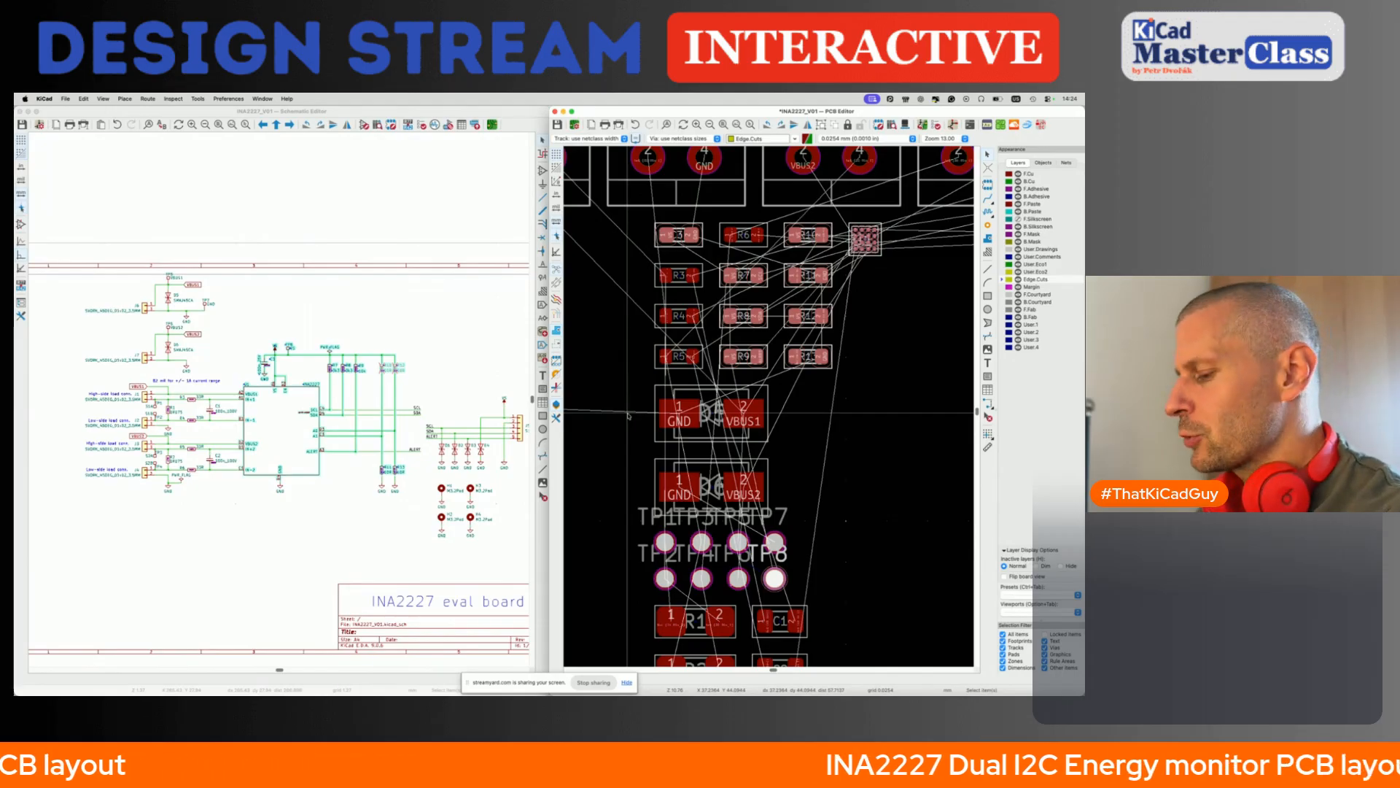
key("p")
scroll(628, 416, "down", 5)
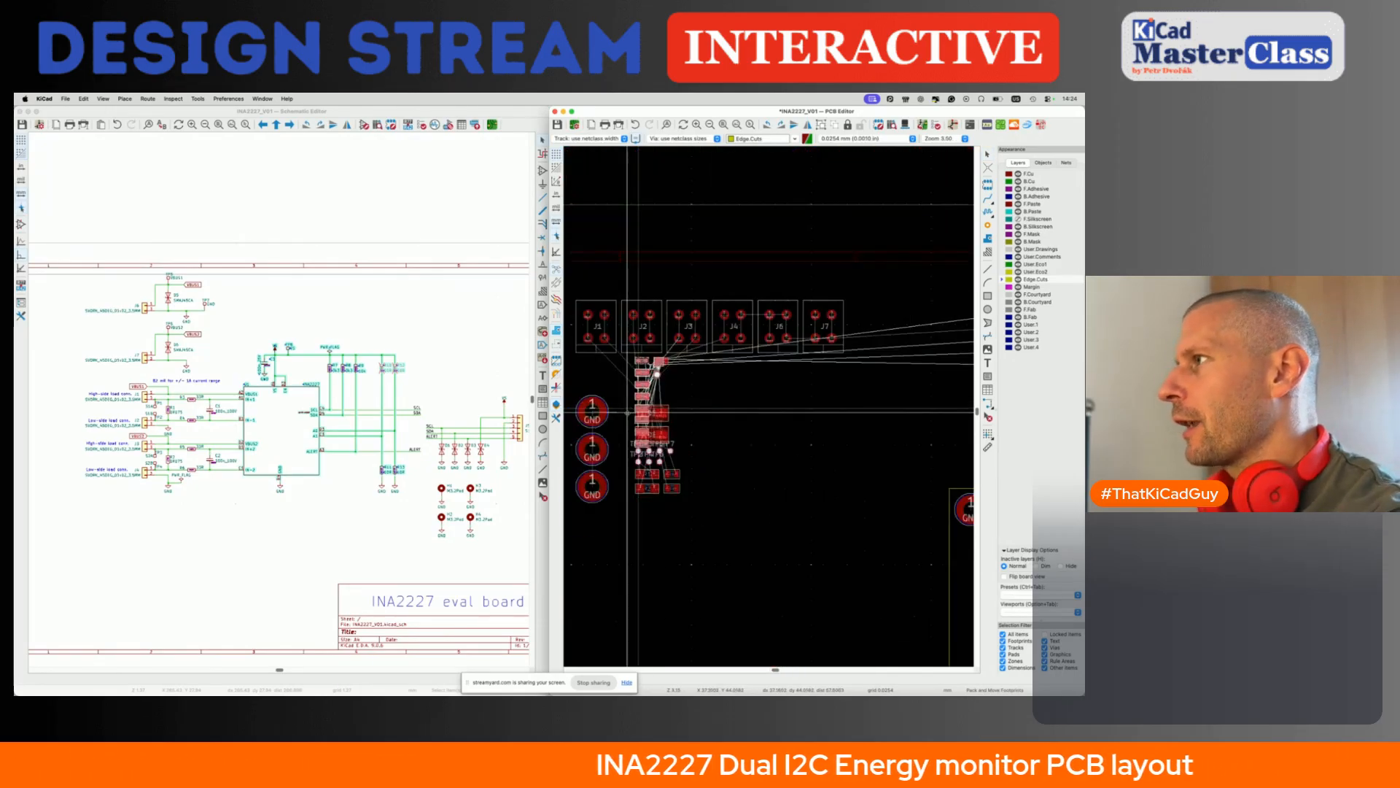
middle_click_drag(873, 393, 745, 385)
middle_click_drag(763, 433, 750, 412)
middle_click_drag(913, 408, 860, 400)
left_click(687, 478)
middle_click_drag(688, 480, 699, 407)
key("m")
left_click(700, 361)
scroll(680, 402, "down", 3)
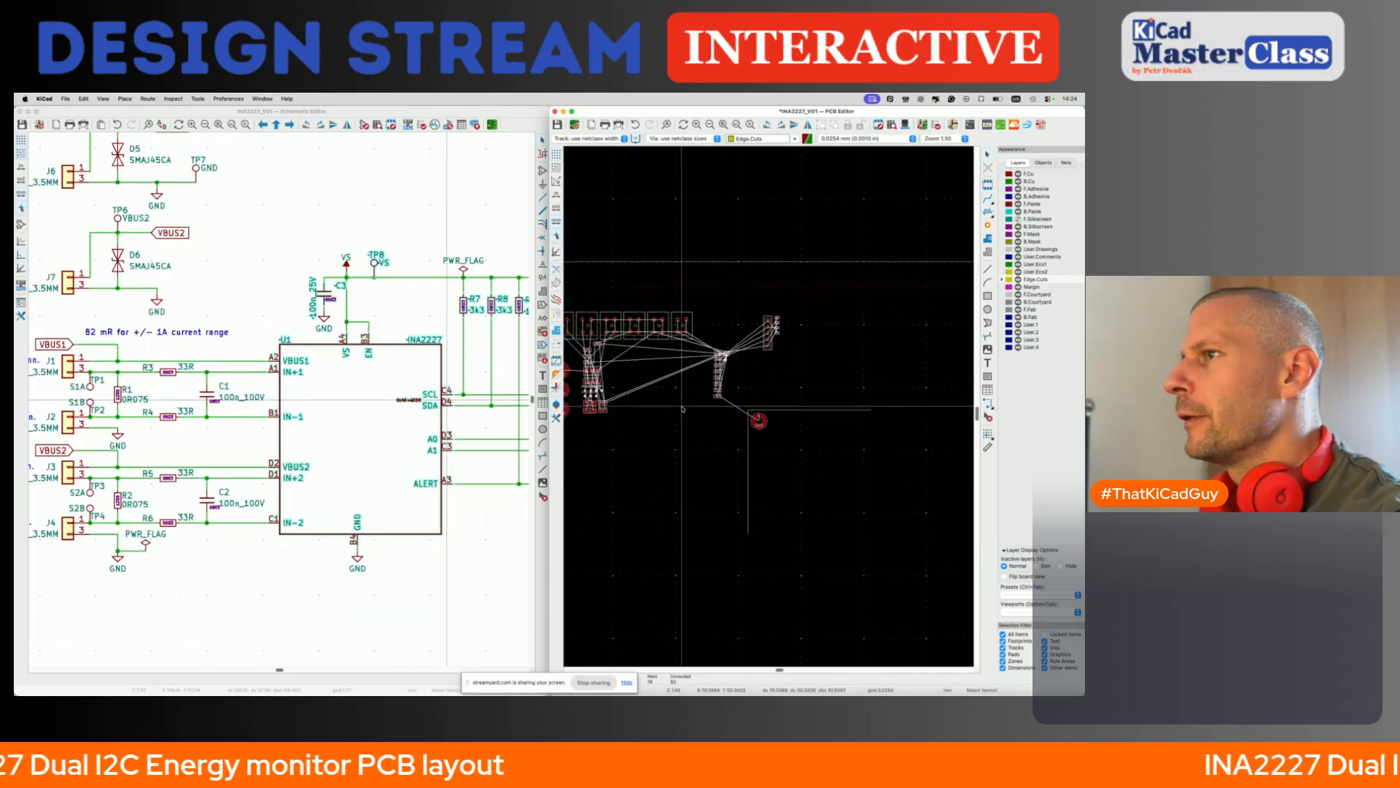
- Select J6, J7, D5, D6 and TP5–TP7 in the schematic, and pack and move their footprints just above the board's top edge
left_click(252, 298)
scroll(252, 298, "up", 5)
left_click_drag(121, 249, 385, 480)
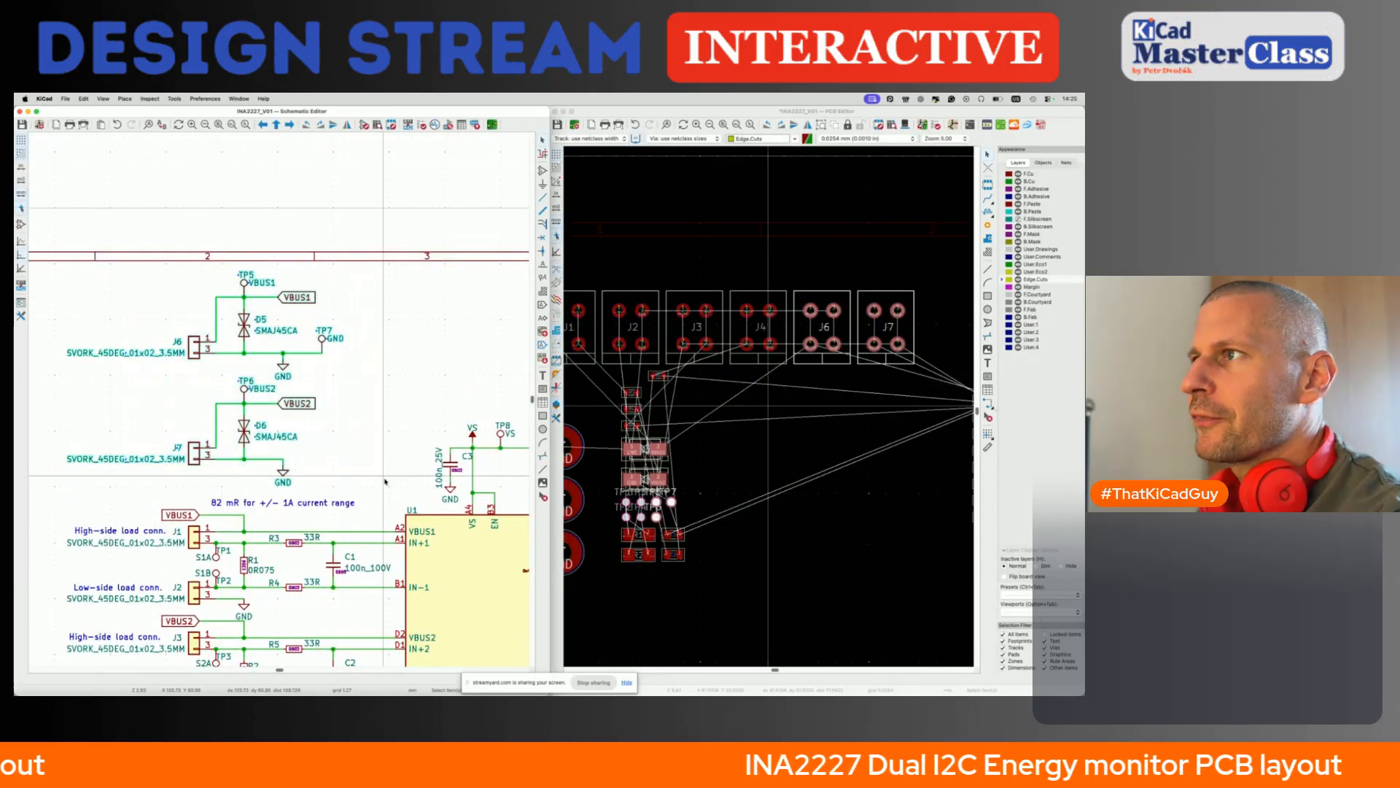
left_click(704, 387)
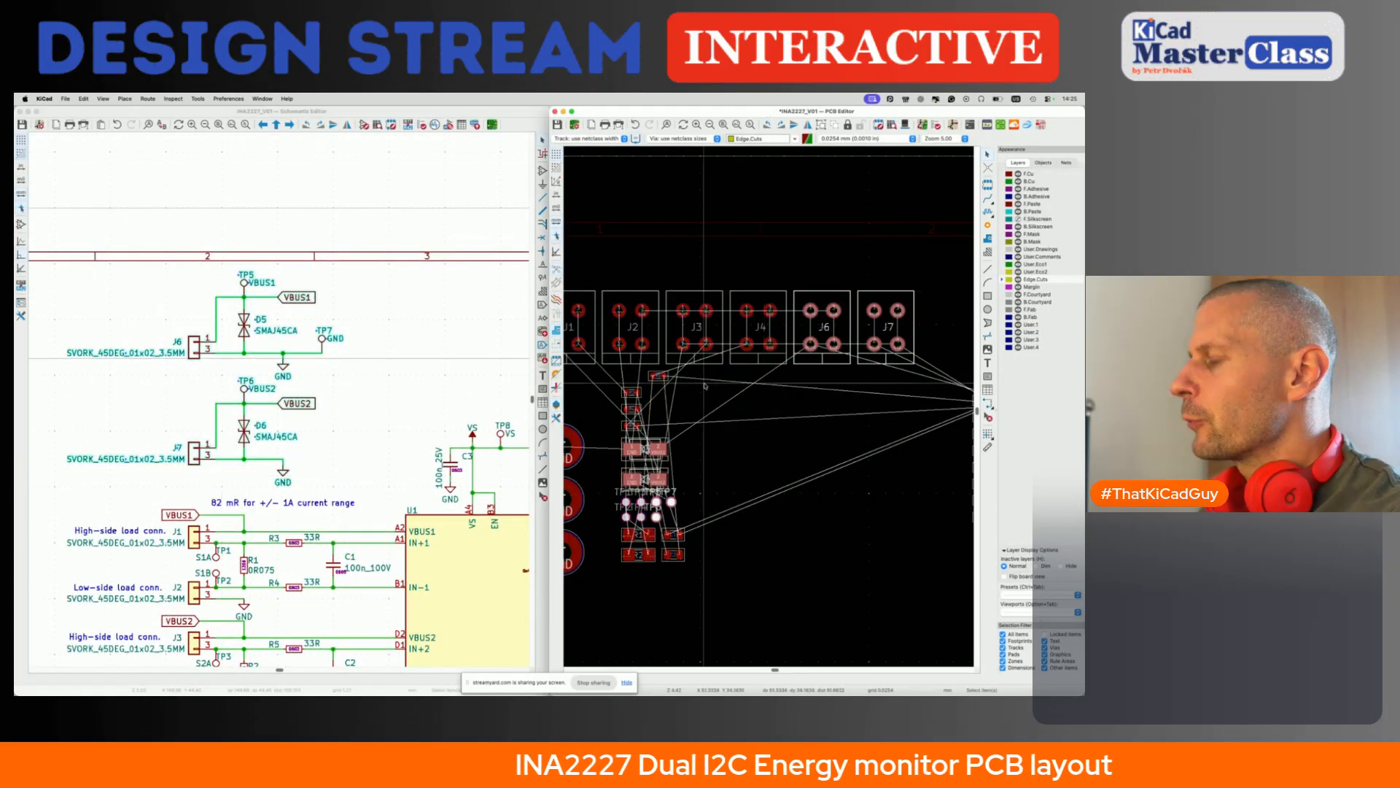
key("p")
scroll(705, 385, "down", 2)
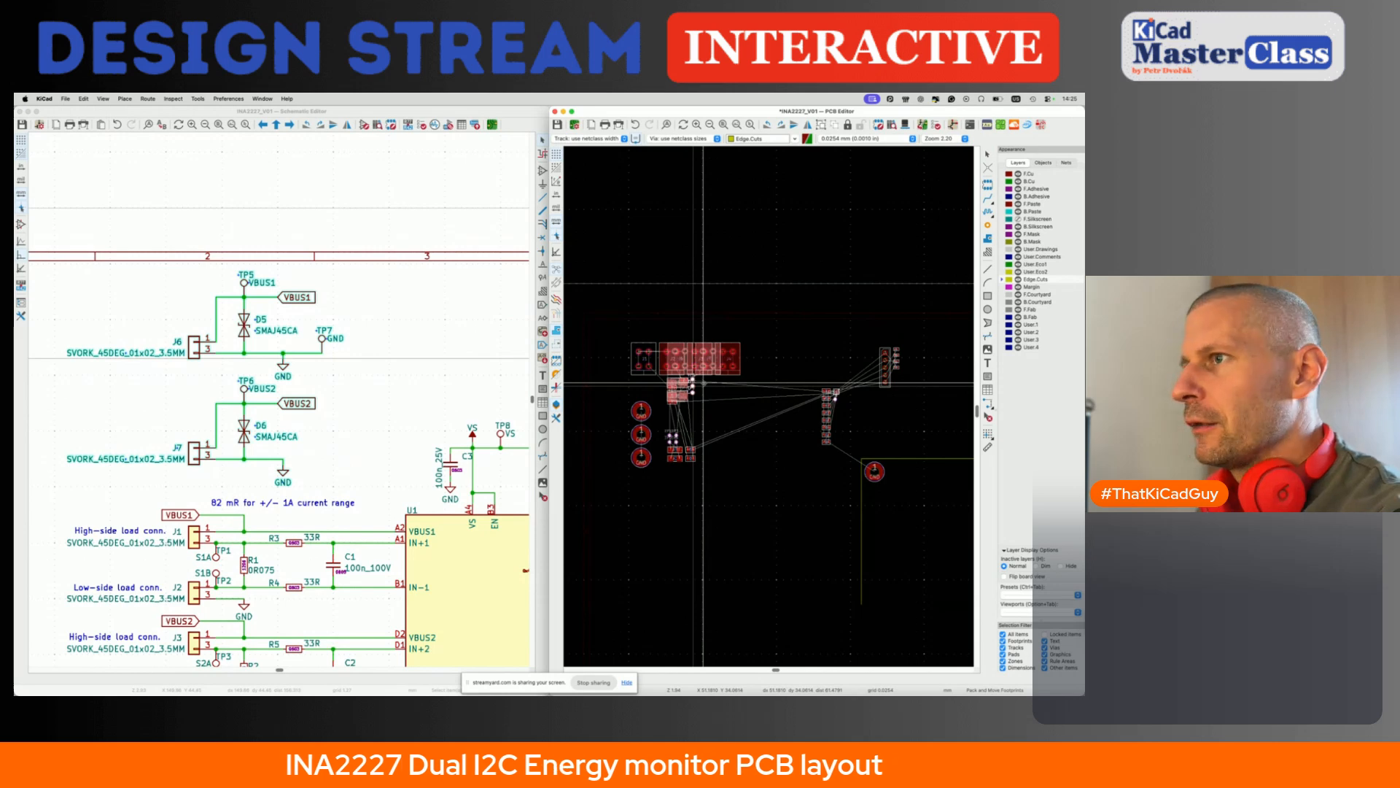
scroll(703, 436, "down", 3)
scroll(703, 437, "right", 2)
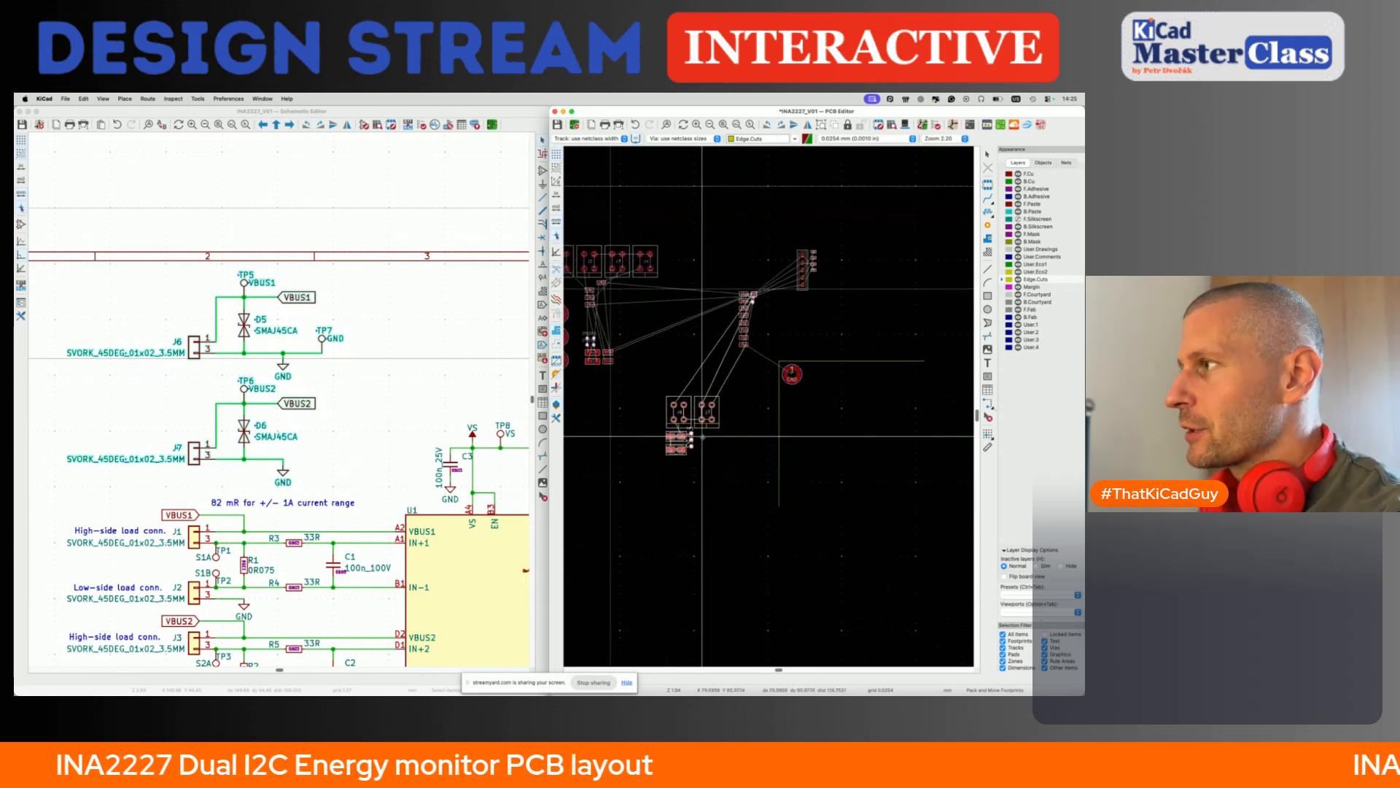
scroll(703, 437, "right", 1)
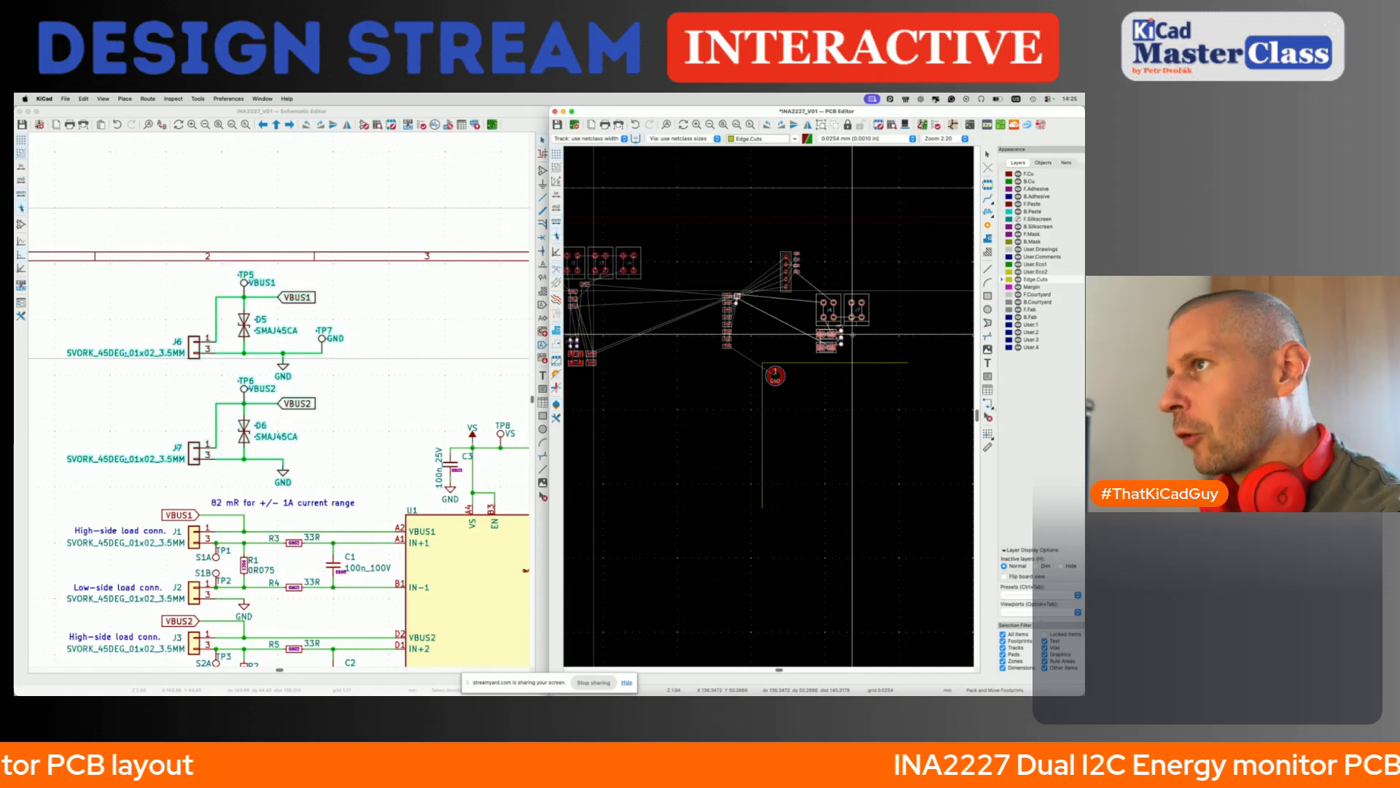
left_click(851, 336)
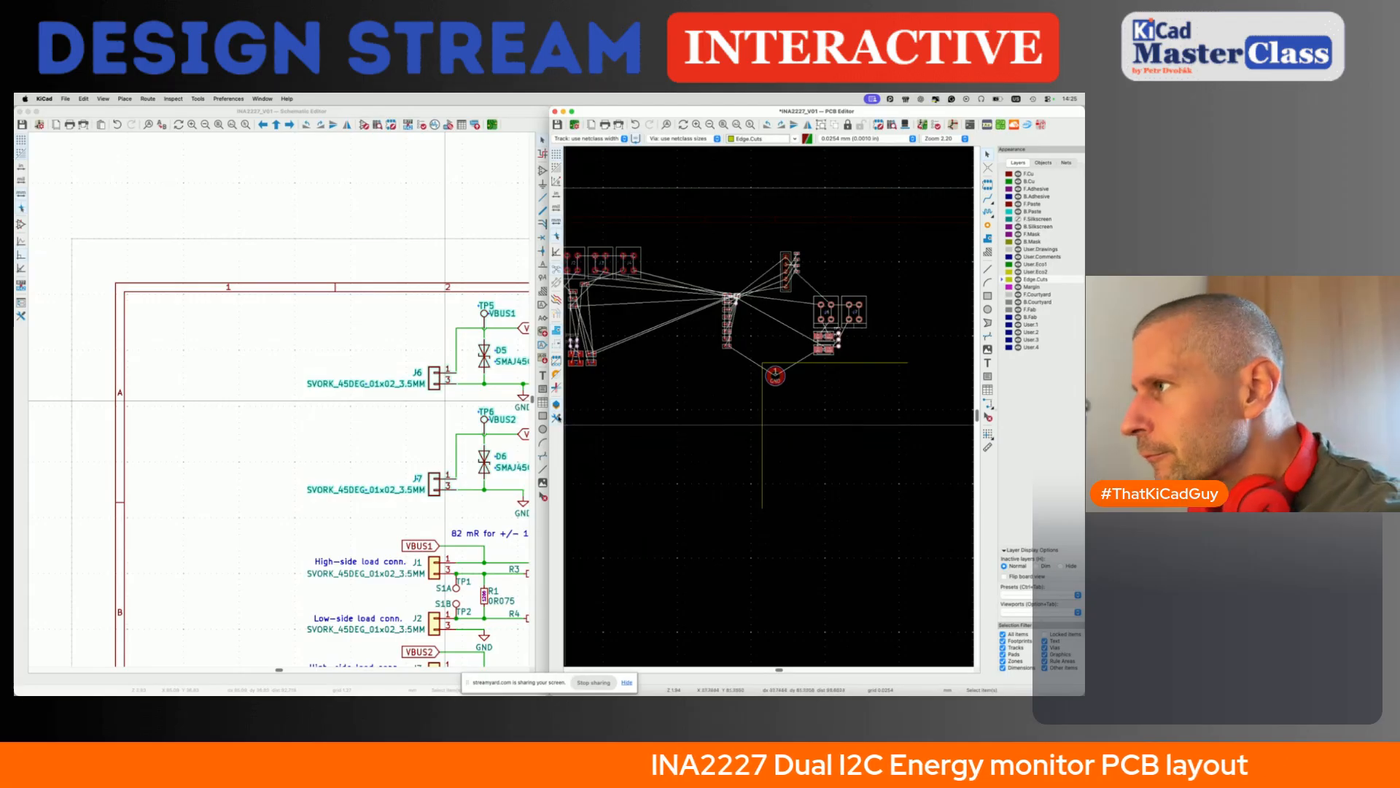
- Hide the layer appearance manager to enlarge the board view, and look over the placed footprint groups
left_click(557, 417)
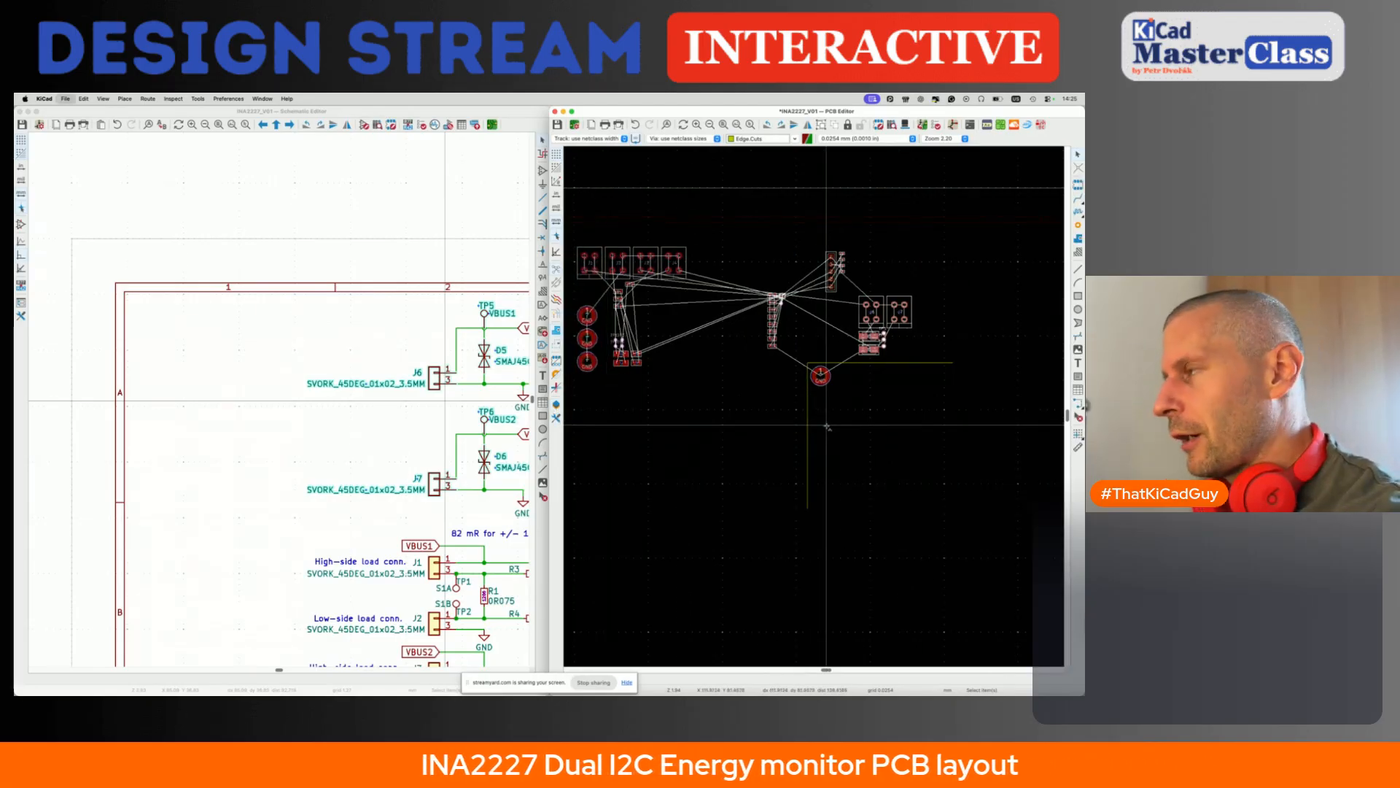
scroll(751, 371, "up", 2)
left_click(760, 367)
scroll(760, 367, "up", 3)
scroll(760, 367, "left", 2)
scroll(812, 344, "left", 1)
scroll(813, 343, "down", 1)
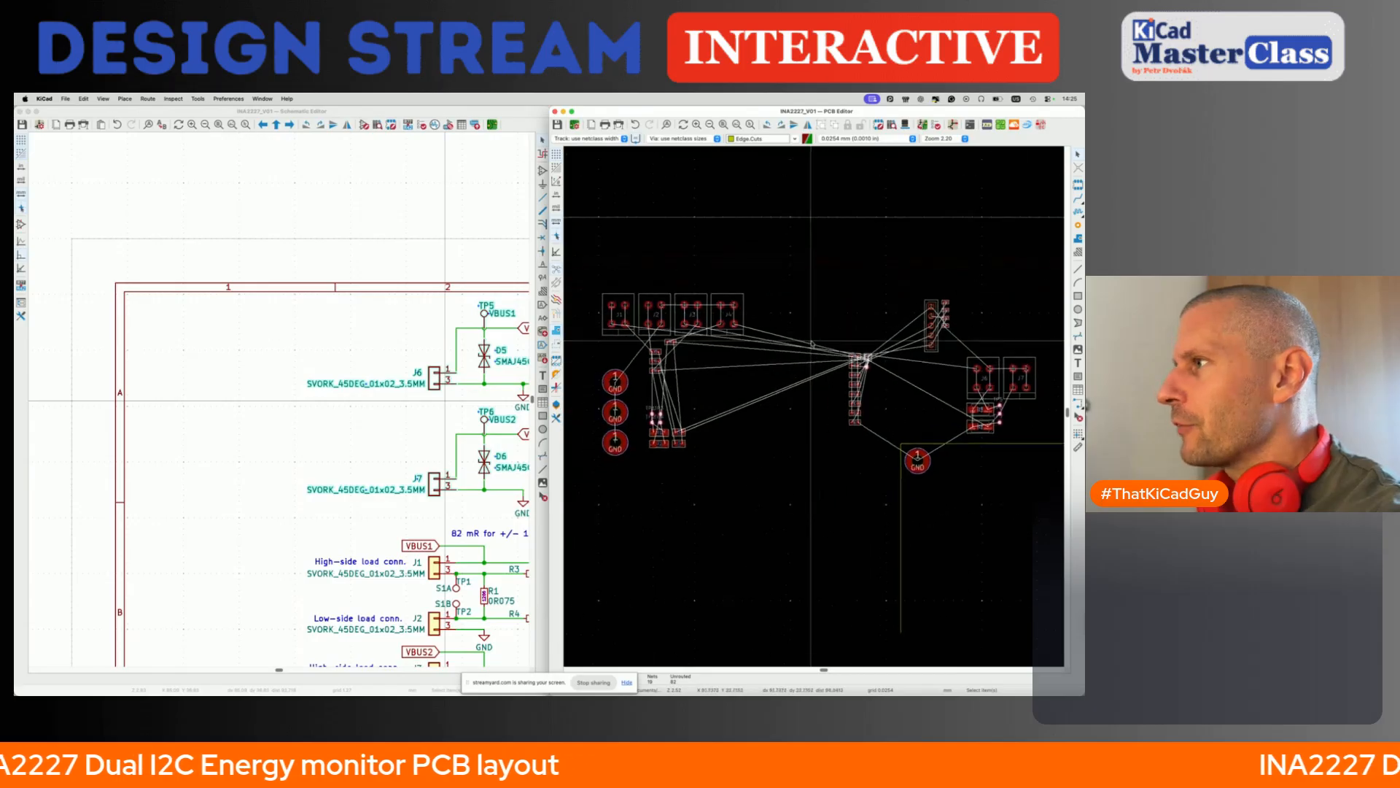
scroll(813, 344, "left", 1)
scroll(812, 343, "down", 1)
- Select R1–R6, C1 and C2 in the schematic, and pack and move their footprints just left of the U1 group
left_click(310, 323)
scroll(310, 325, "down", 5)
scroll(310, 324, "right", 3)
scroll(312, 323, "right", 2)
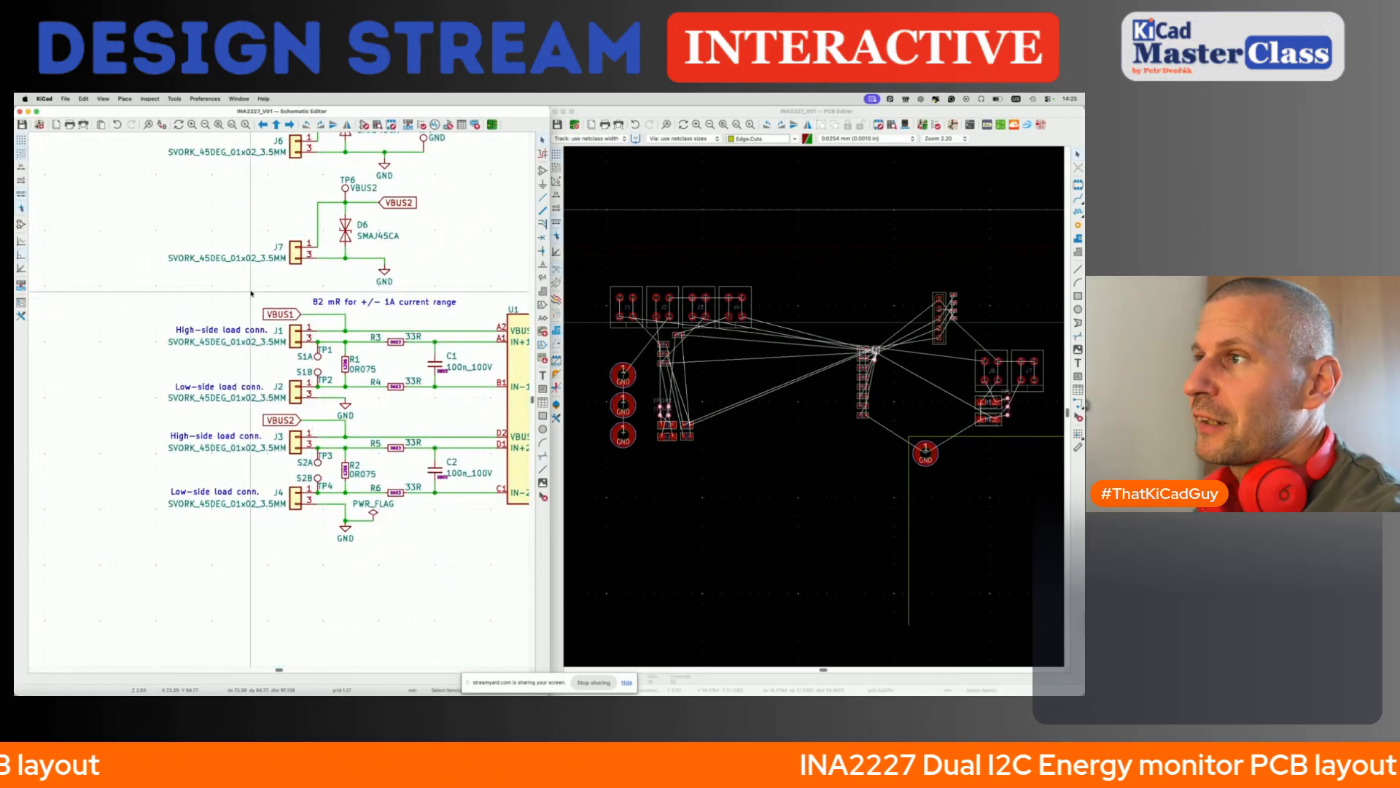
left_click_drag(331, 321, 446, 511)
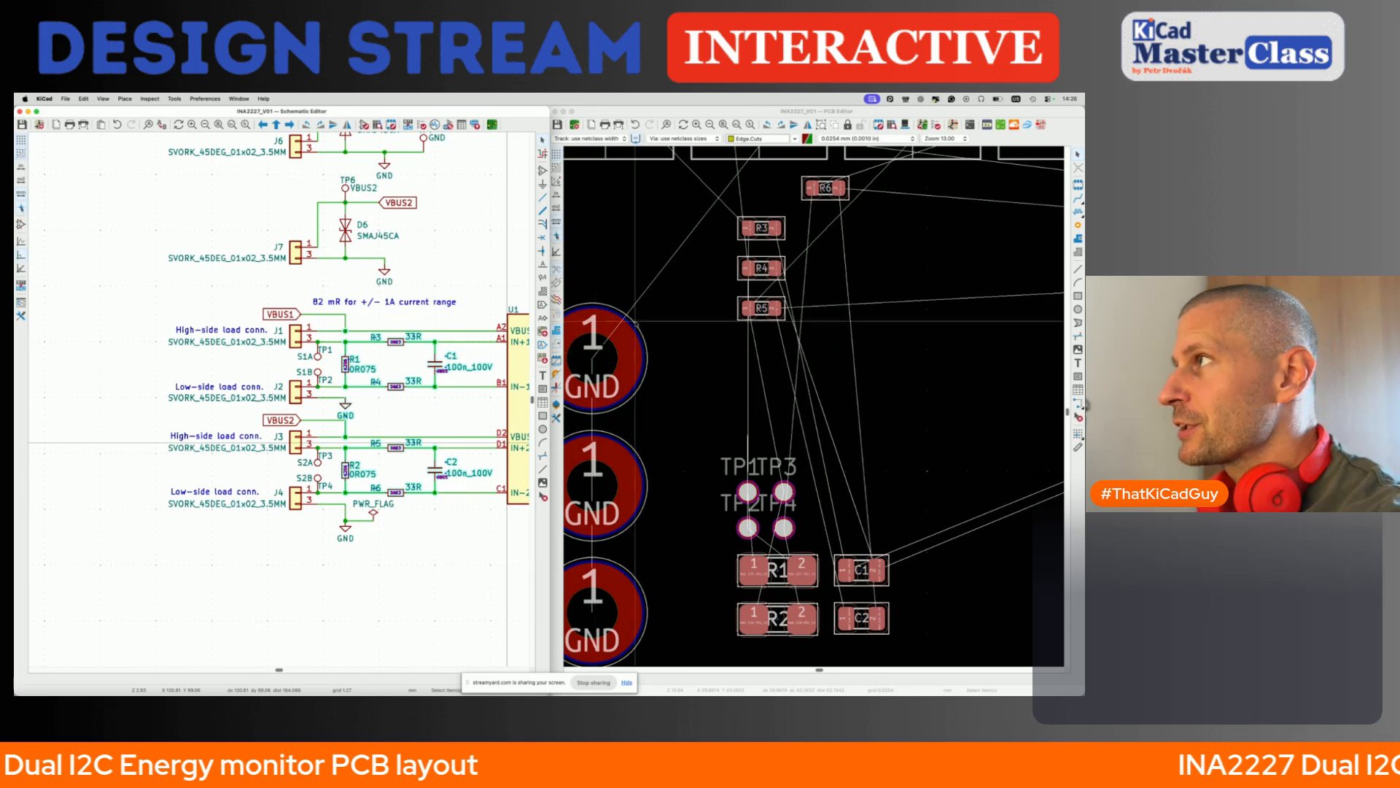
left_click(768, 114)
key("p")
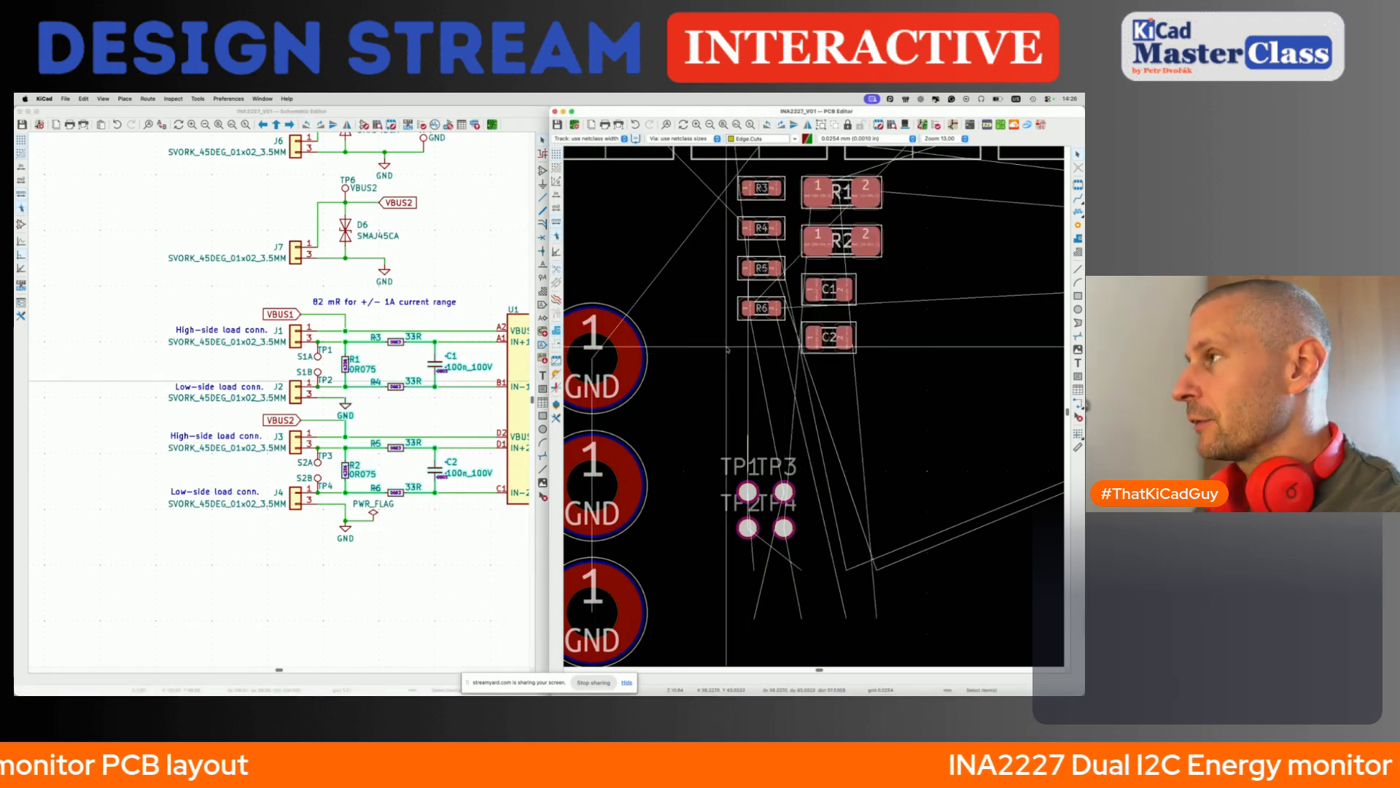
scroll(727, 347, "down", 5)
scroll(726, 347, "right", 3)
scroll(726, 347, "down", 2)
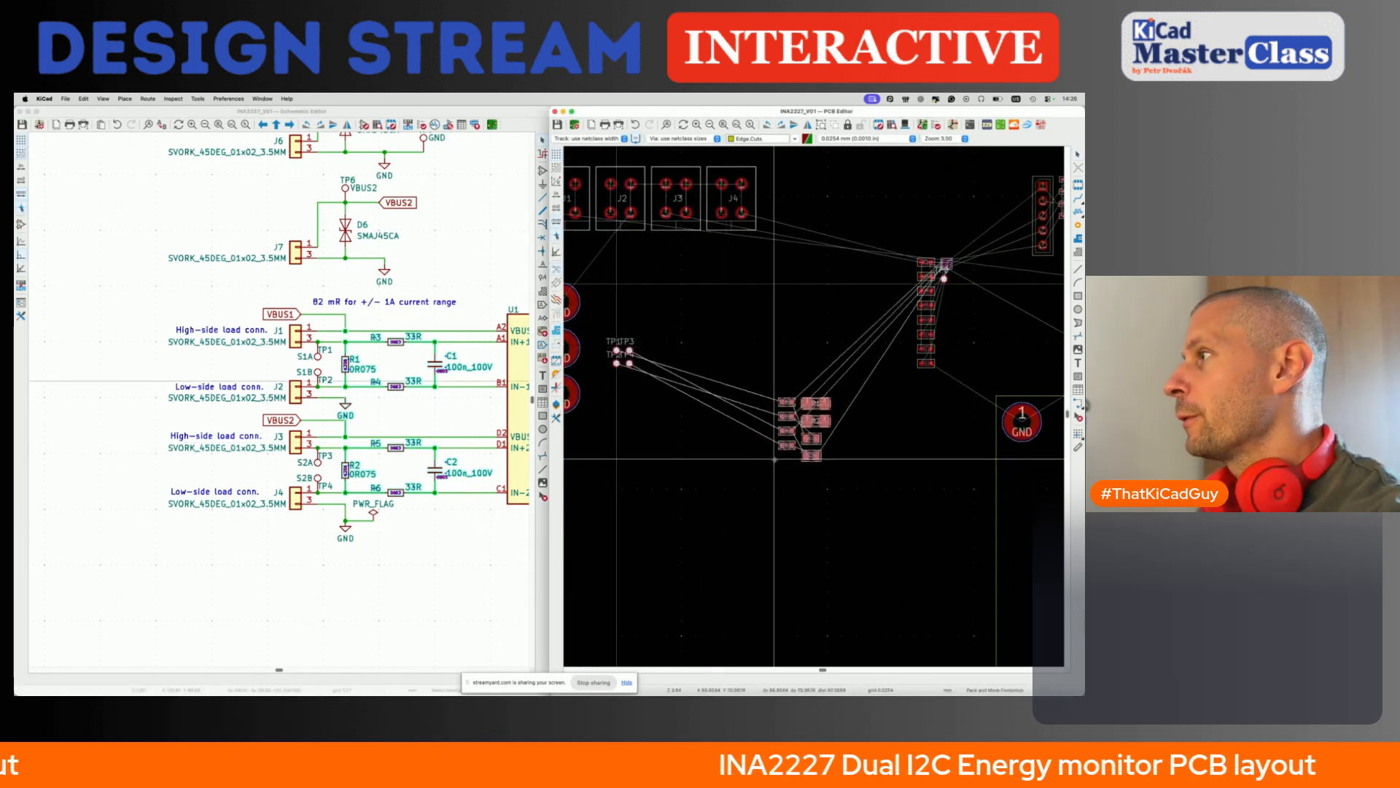
scroll(794, 443, "down", 2)
left_click(805, 364)
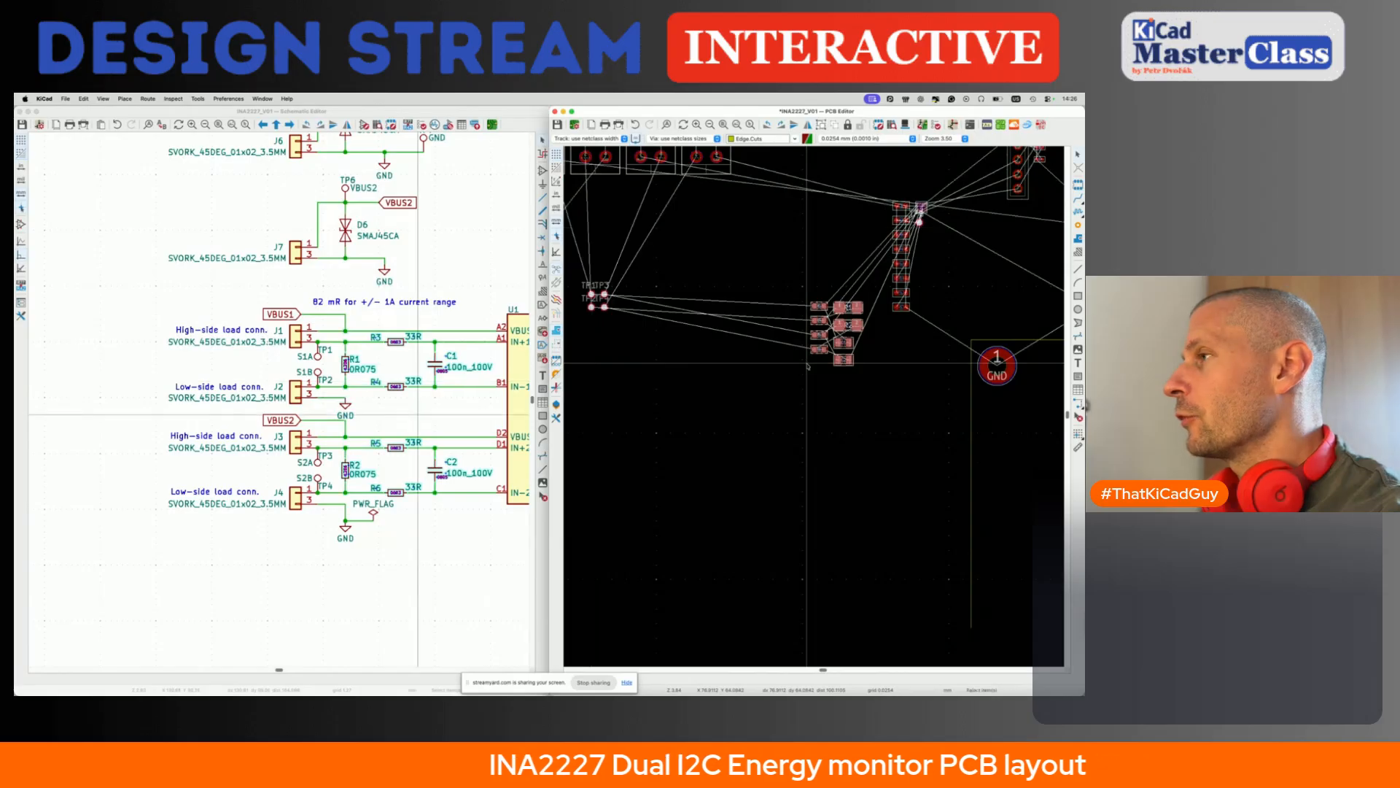
- Select connectors J1–J4 in the schematic, pack their footprints, rotate them into a vertical column and place it below the R1–R6 group
scroll(805, 364, "down", 5)
scroll(804, 364, "up", 1)
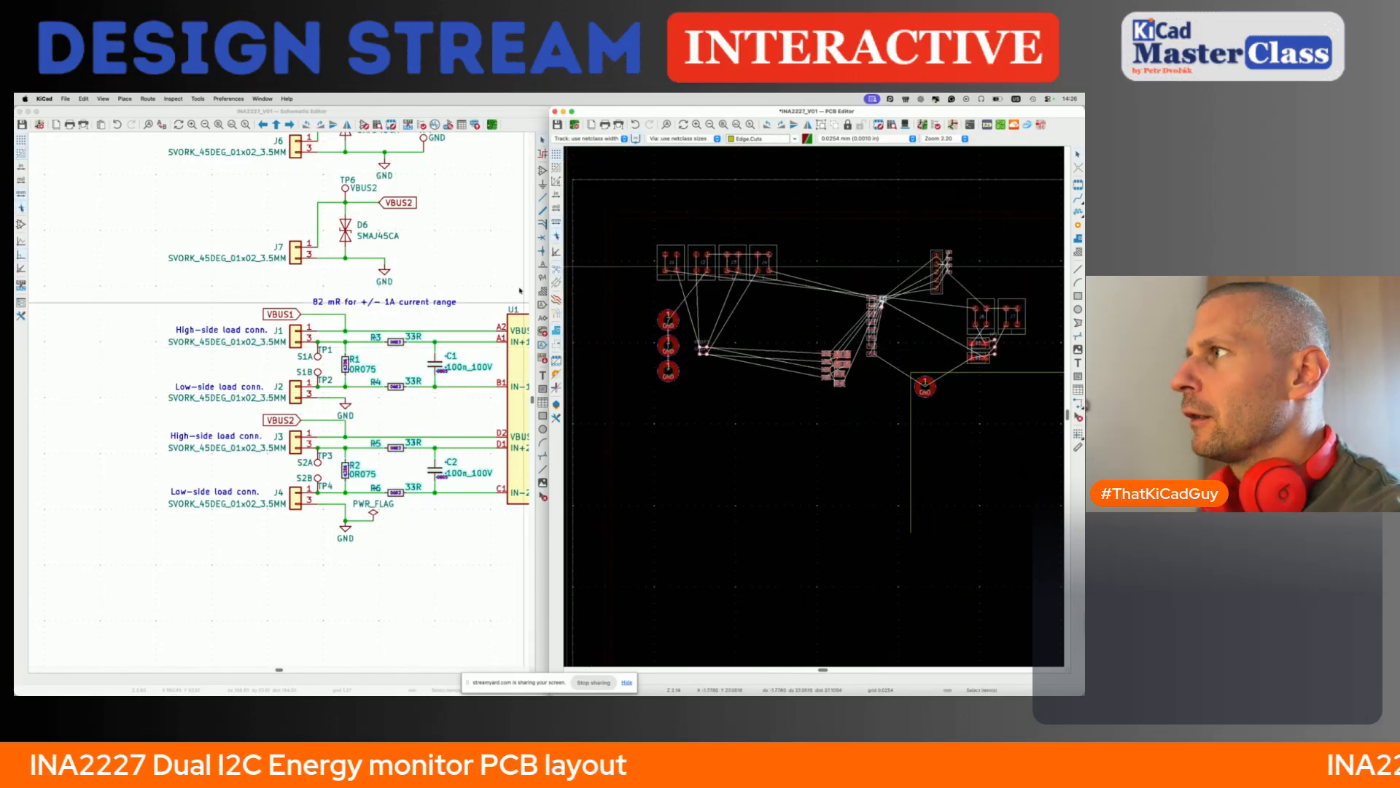
left_click(294, 340)
left_click(295, 393)
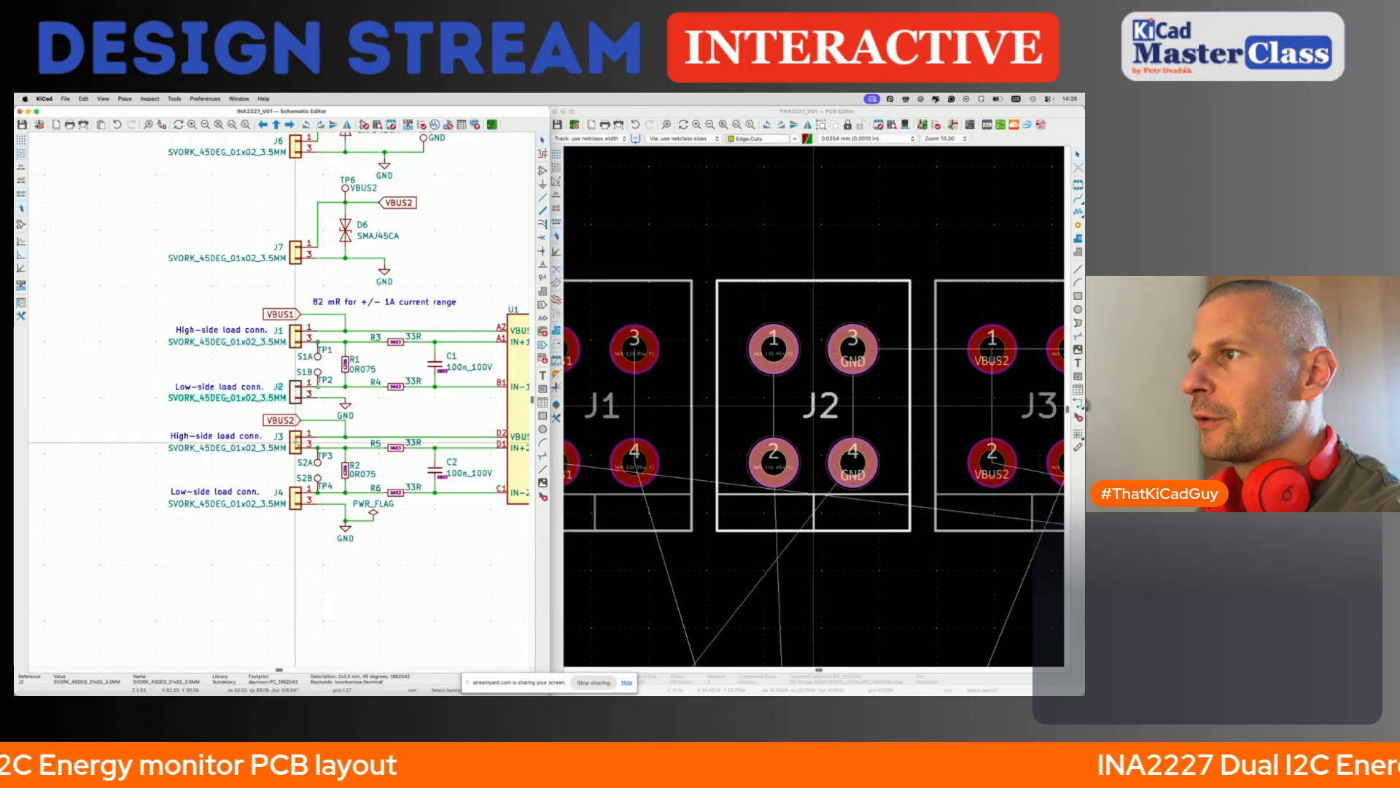
left_click(295, 443, "shift")
left_click(296, 498, "shift")
left_click(295, 333, "shift")
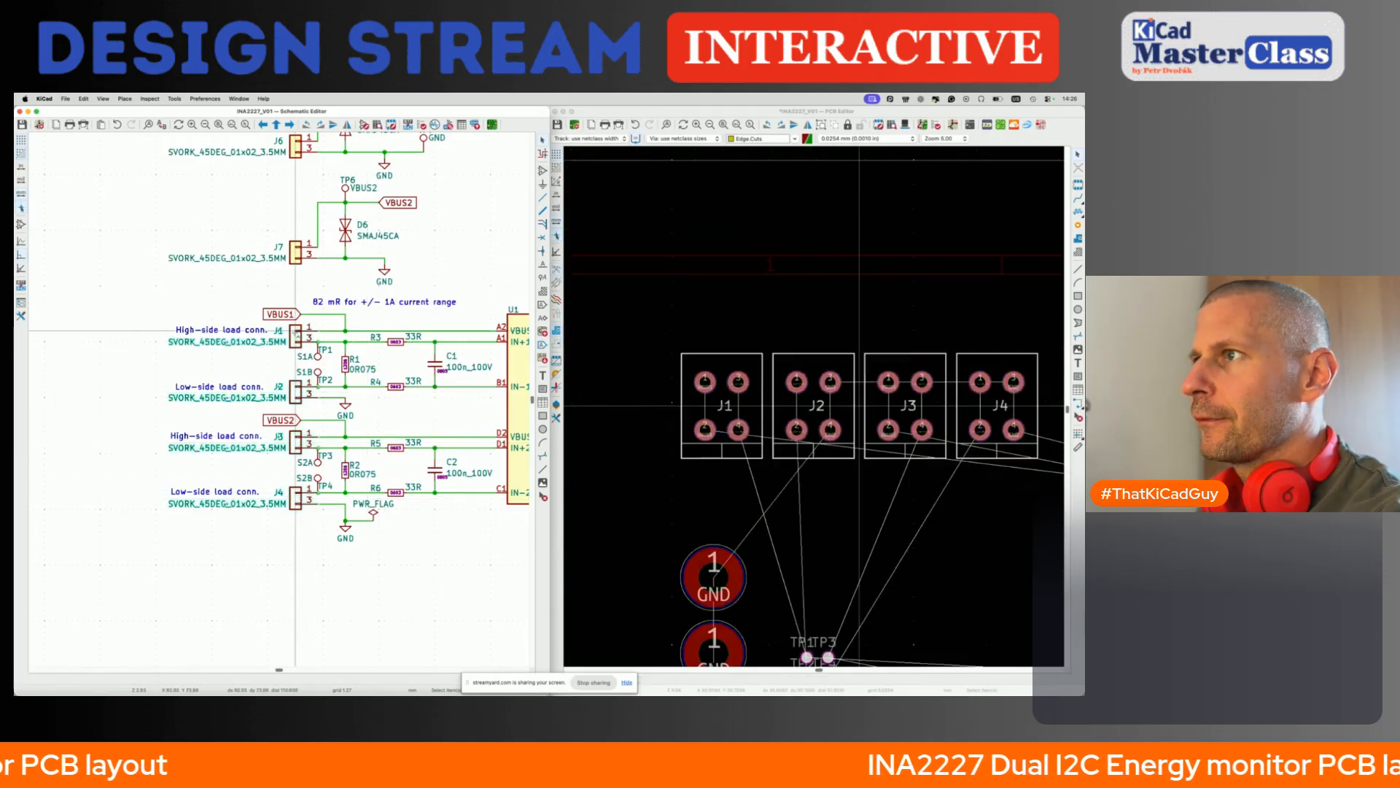
left_click(640, 112)
key("p")
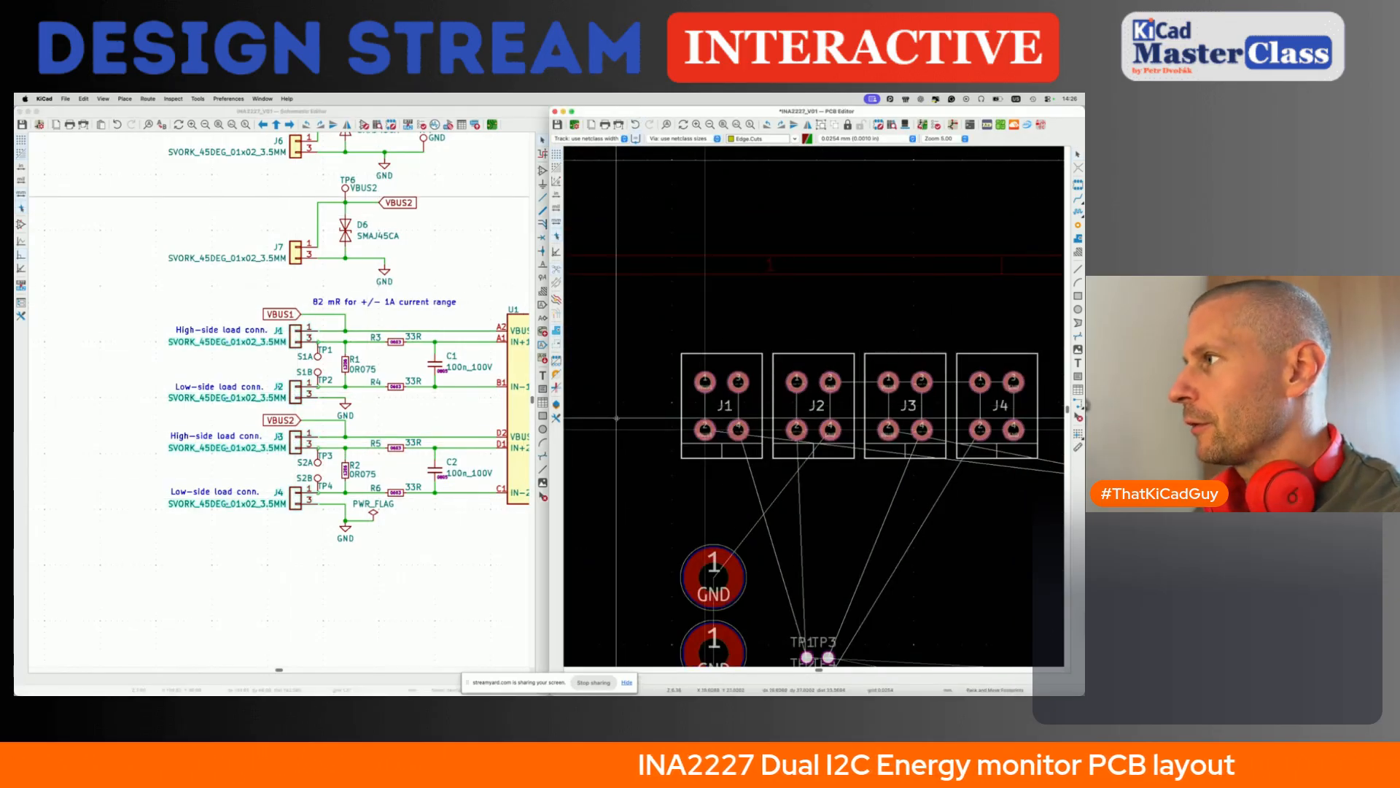
scroll(616, 418, "down", 5)
scroll(617, 418, "down", 4)
key("r")
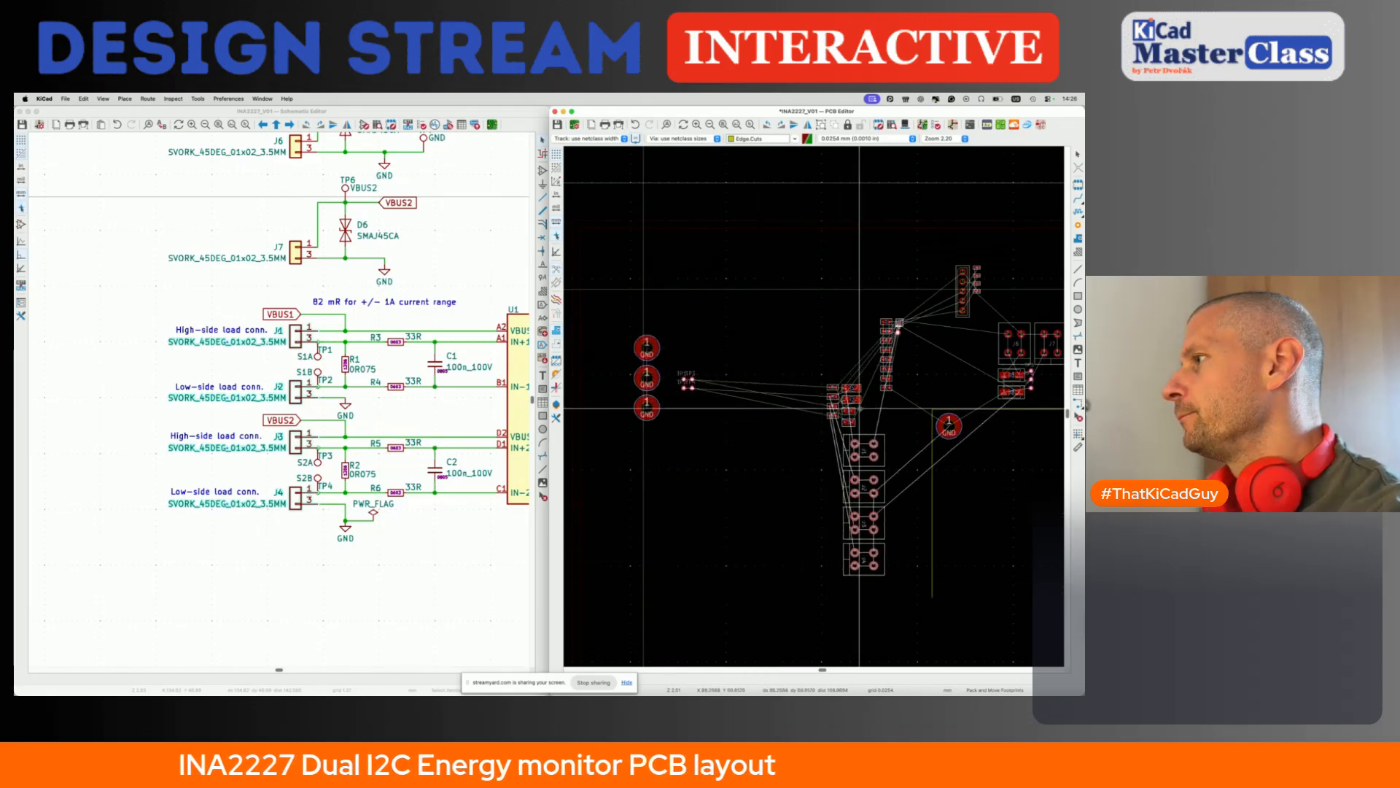
left_click(868, 595)
- Select test points TP1–TP4 on the board and move them to just above the R1–R6, C1 and C2 group
middle_click_drag(830, 516, 785, 494)
left_click(731, 493)
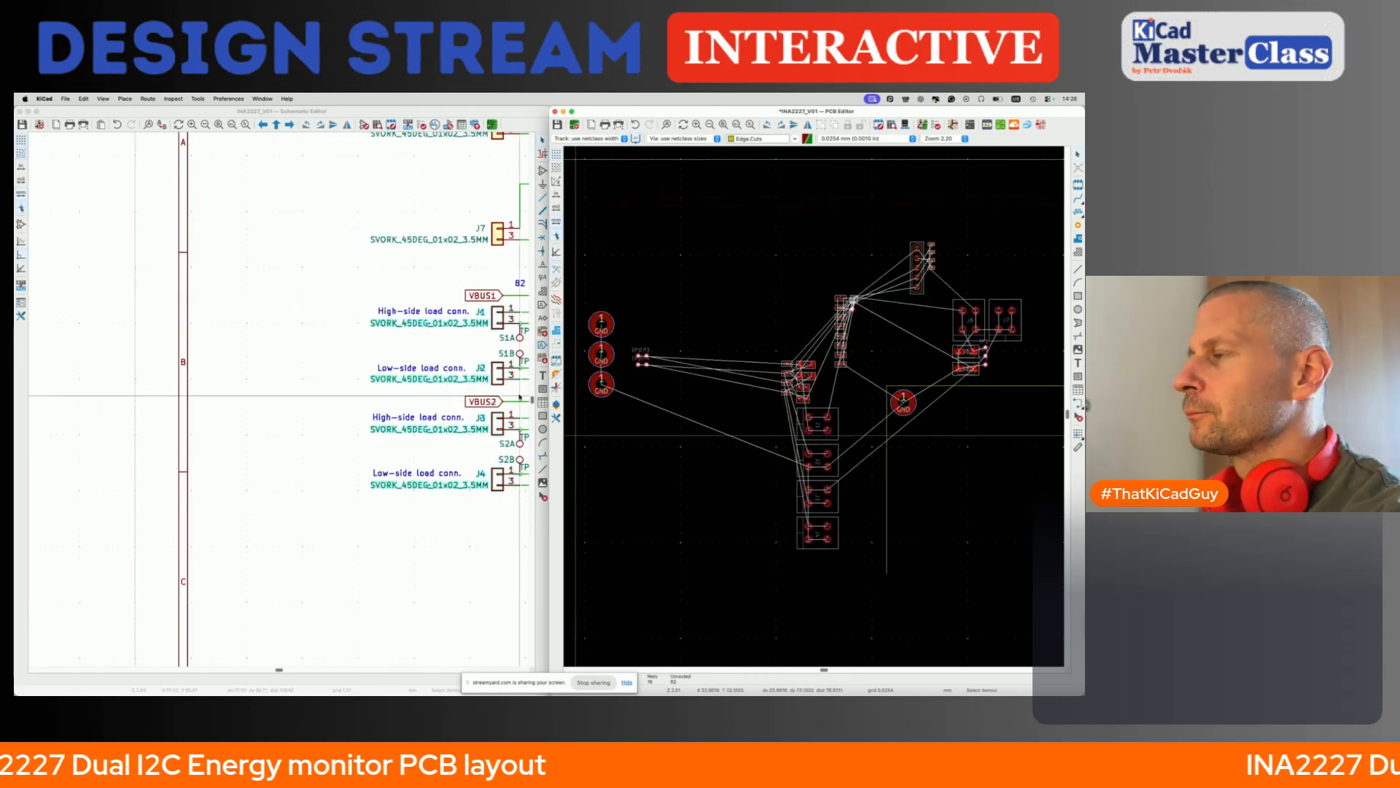
left_click_drag(625, 340, 682, 397)
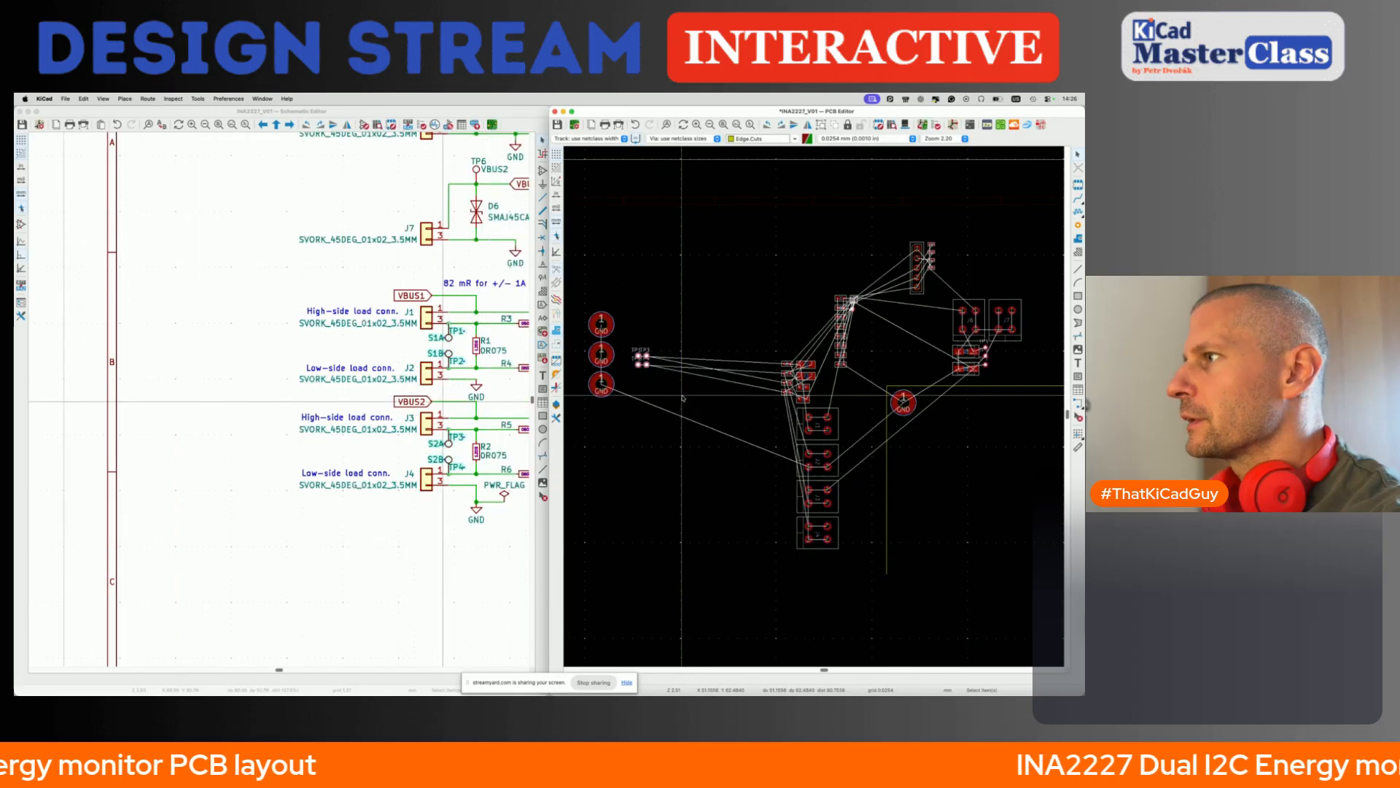
key("m")
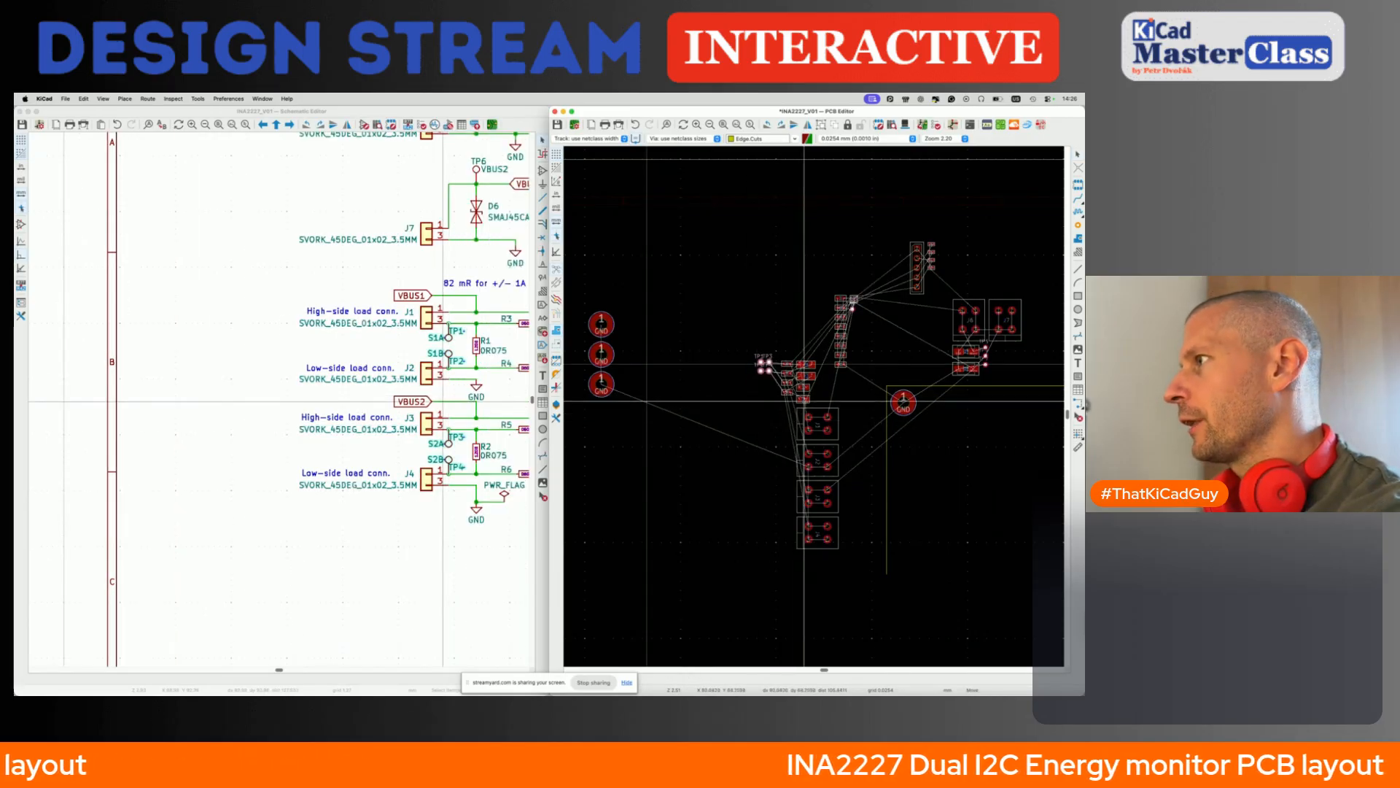
left_click(795, 353)
left_click(493, 271)
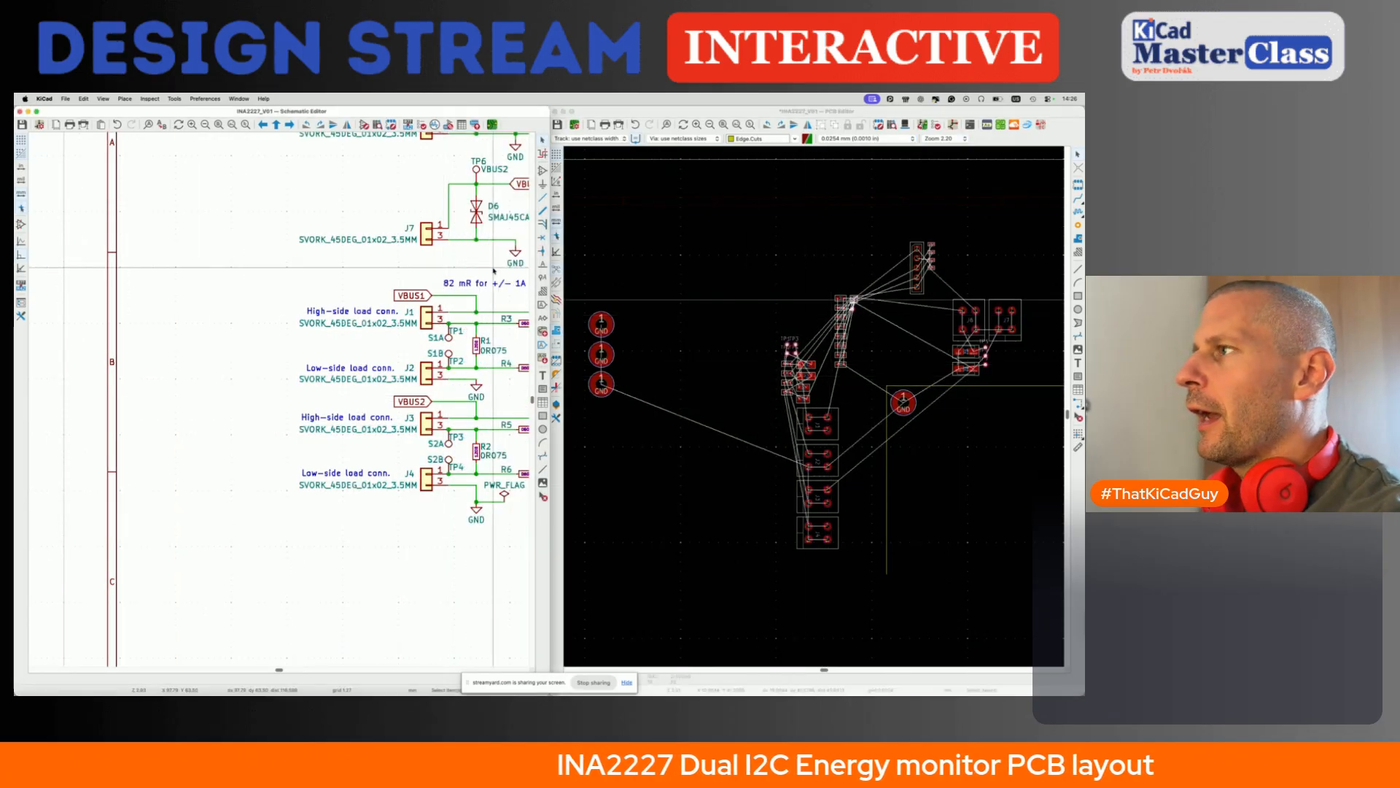
- Look over the whole schematic, then switch to the browser and bring up the INA2227 datasheet
scroll(493, 271, "down", 5)
scroll(494, 270, "right", 5)
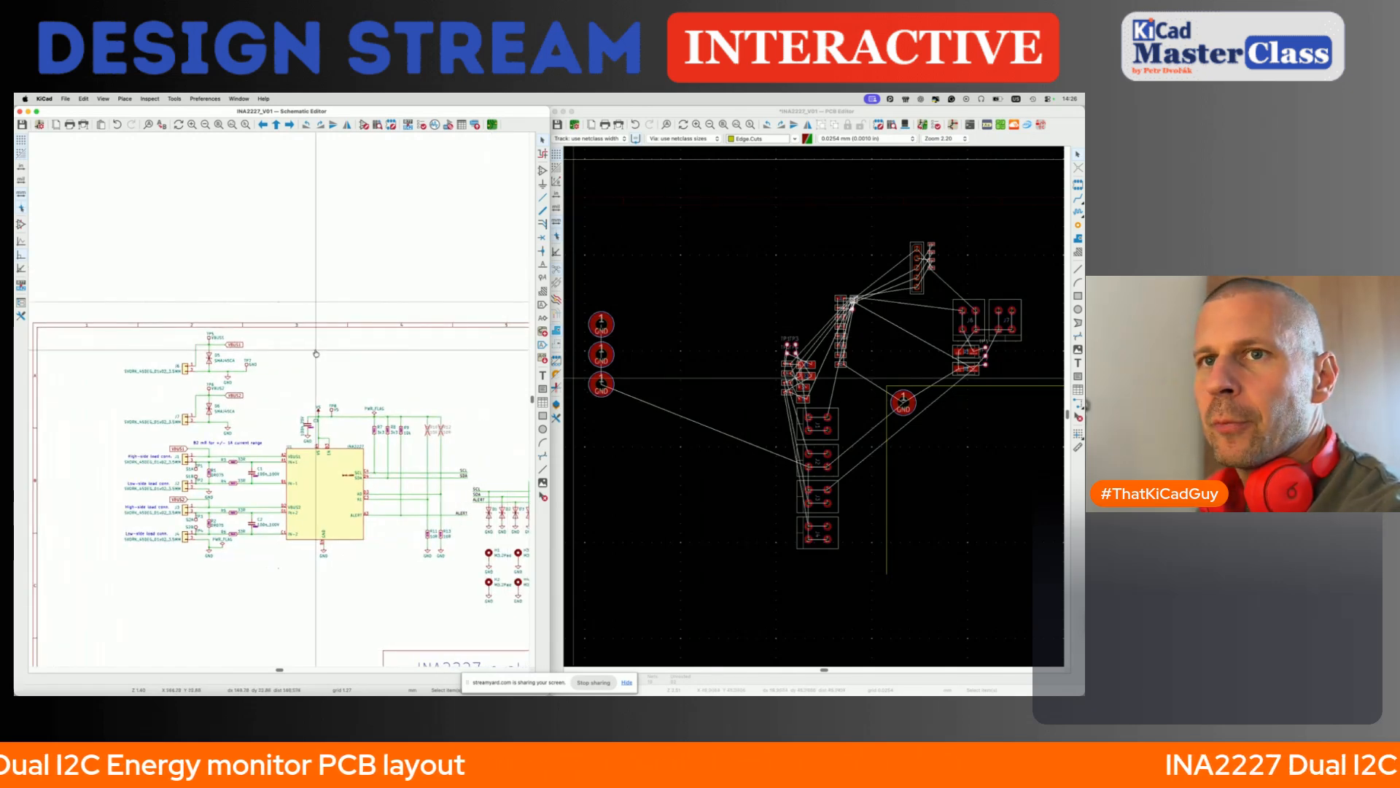
key("super+Tab")
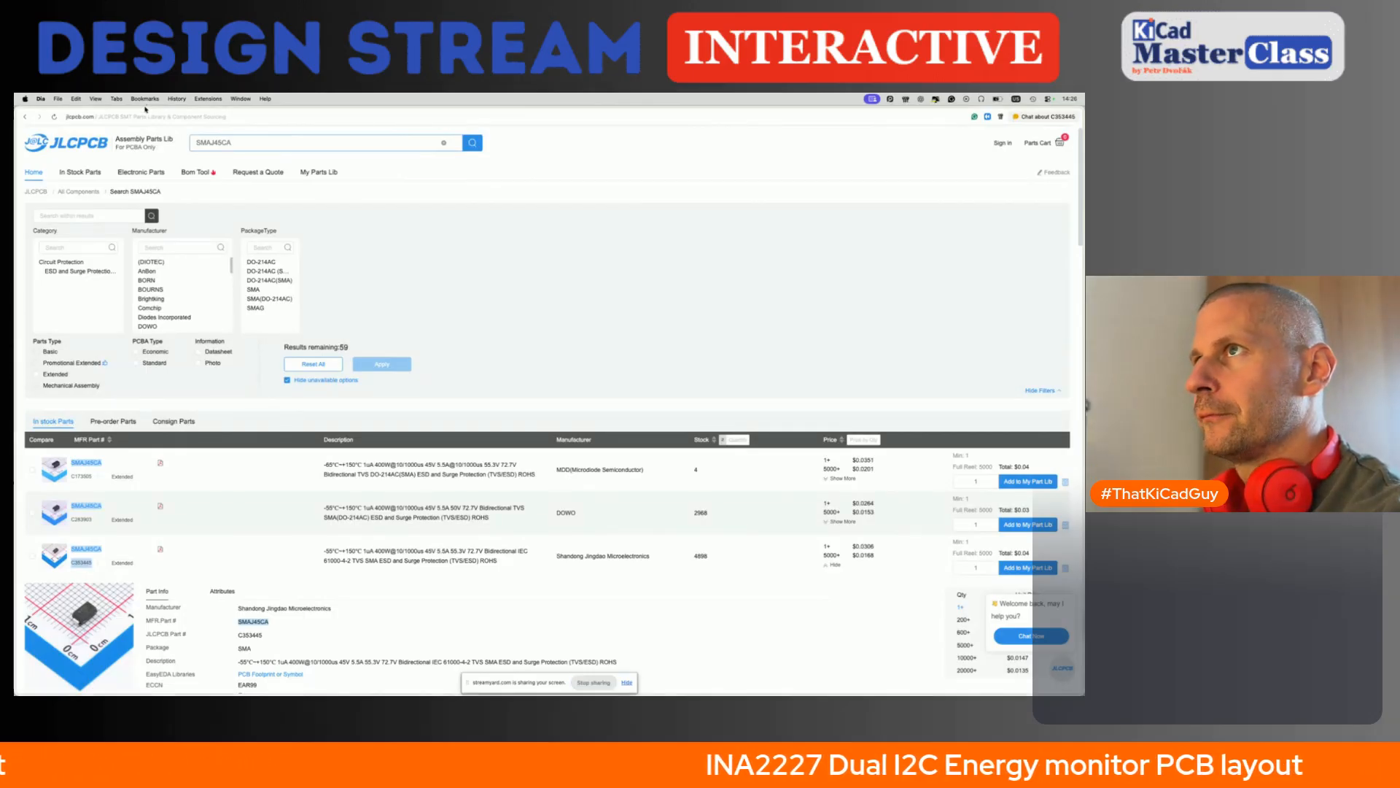
left_click(155, 116)
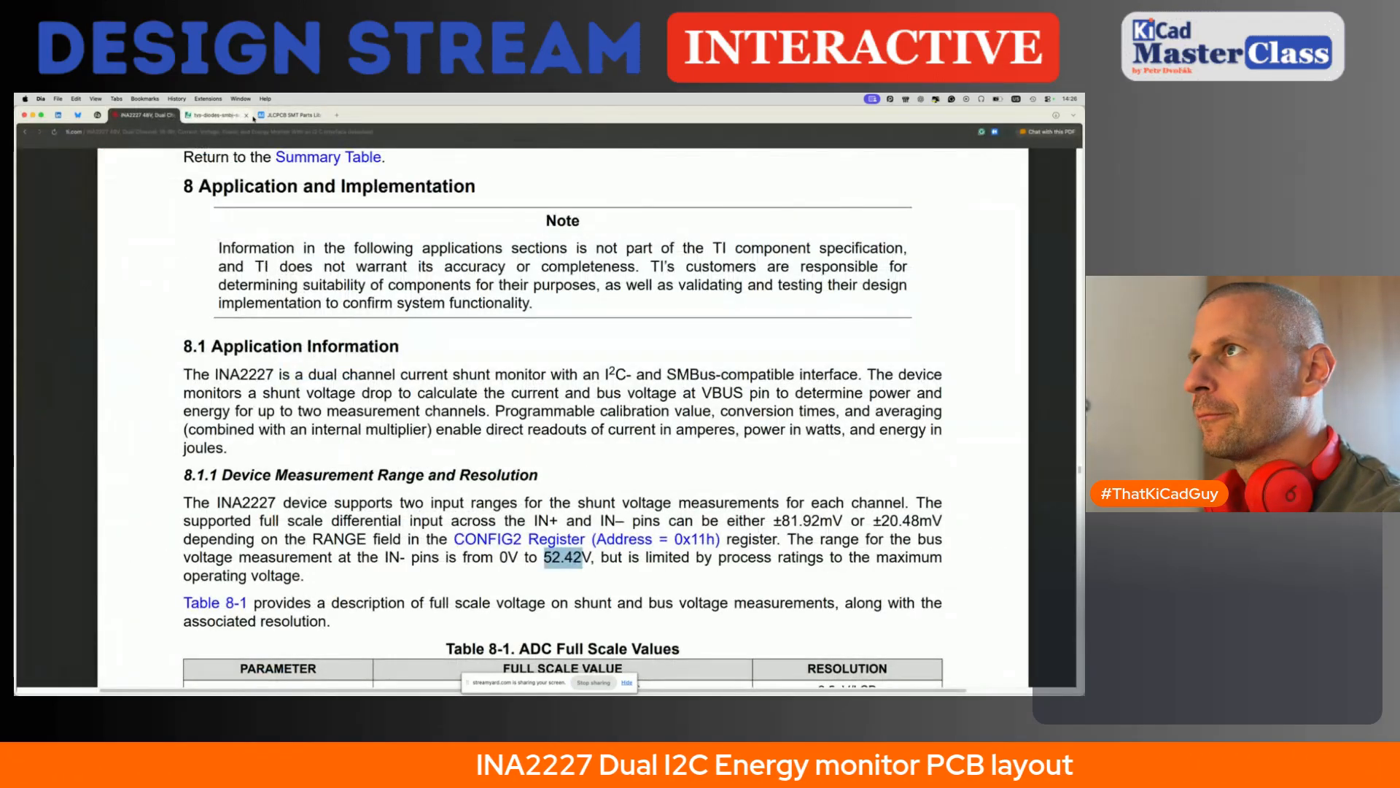
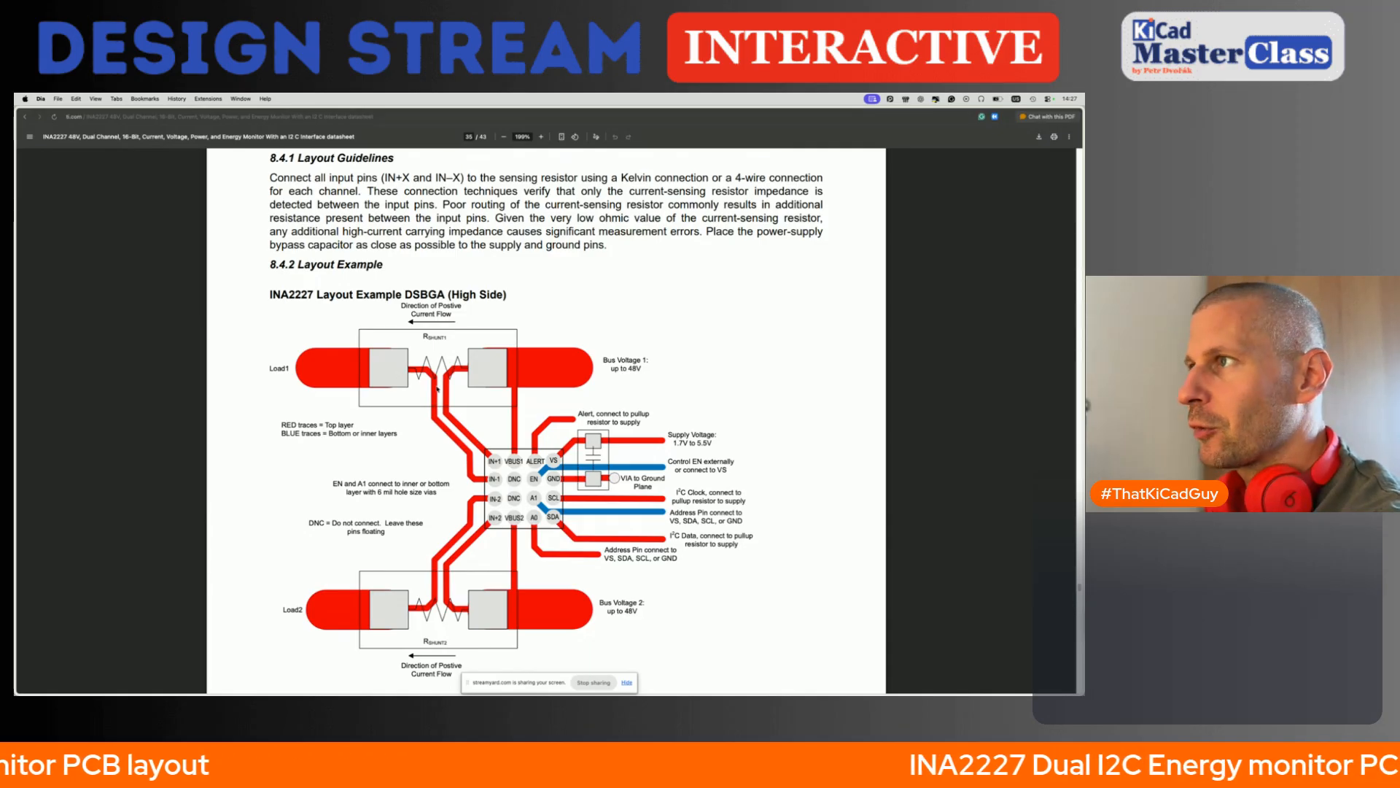
- Review the layout example in the INA2227 datasheet, and switch back to the KiCad PCB editor
scroll(431, 433, "down", 2)
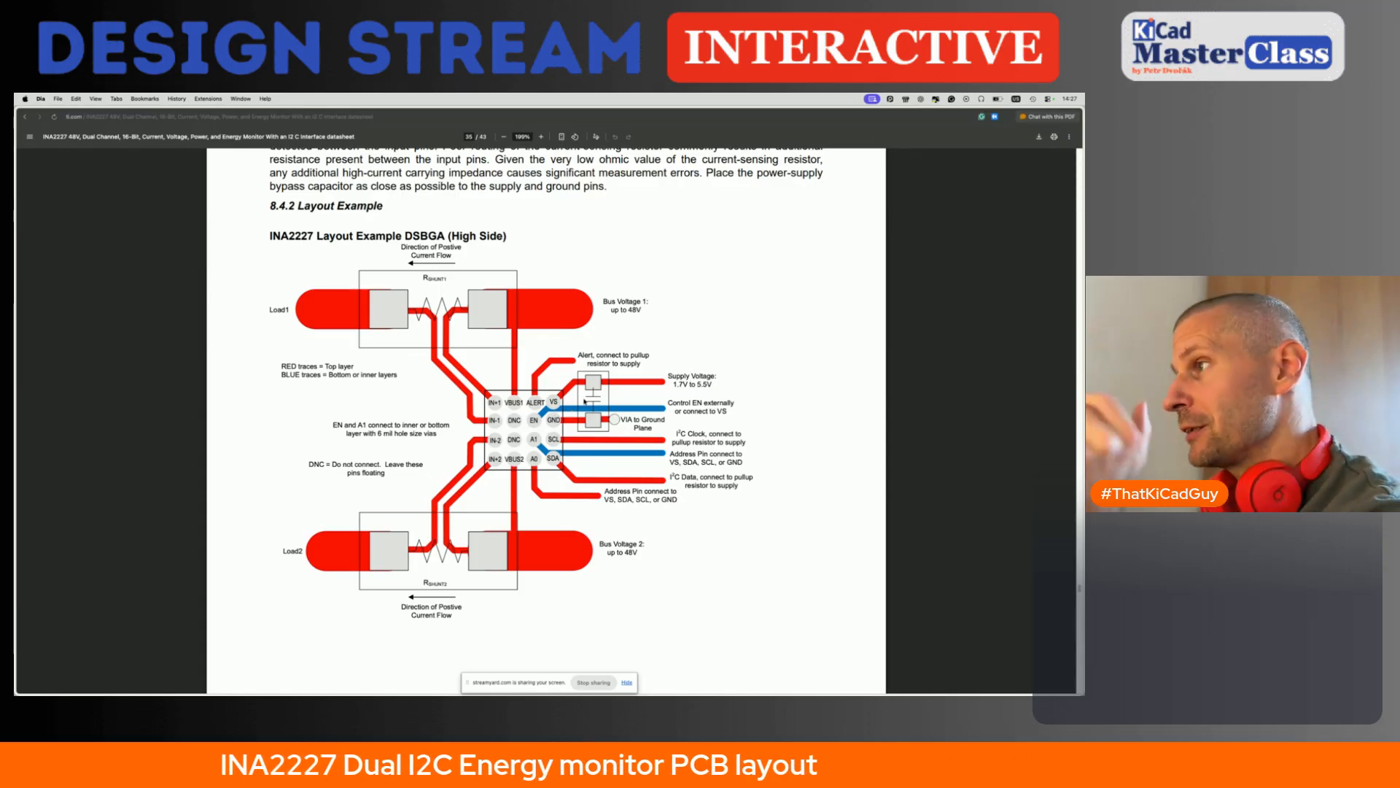
scroll(426, 226, "up", 1)
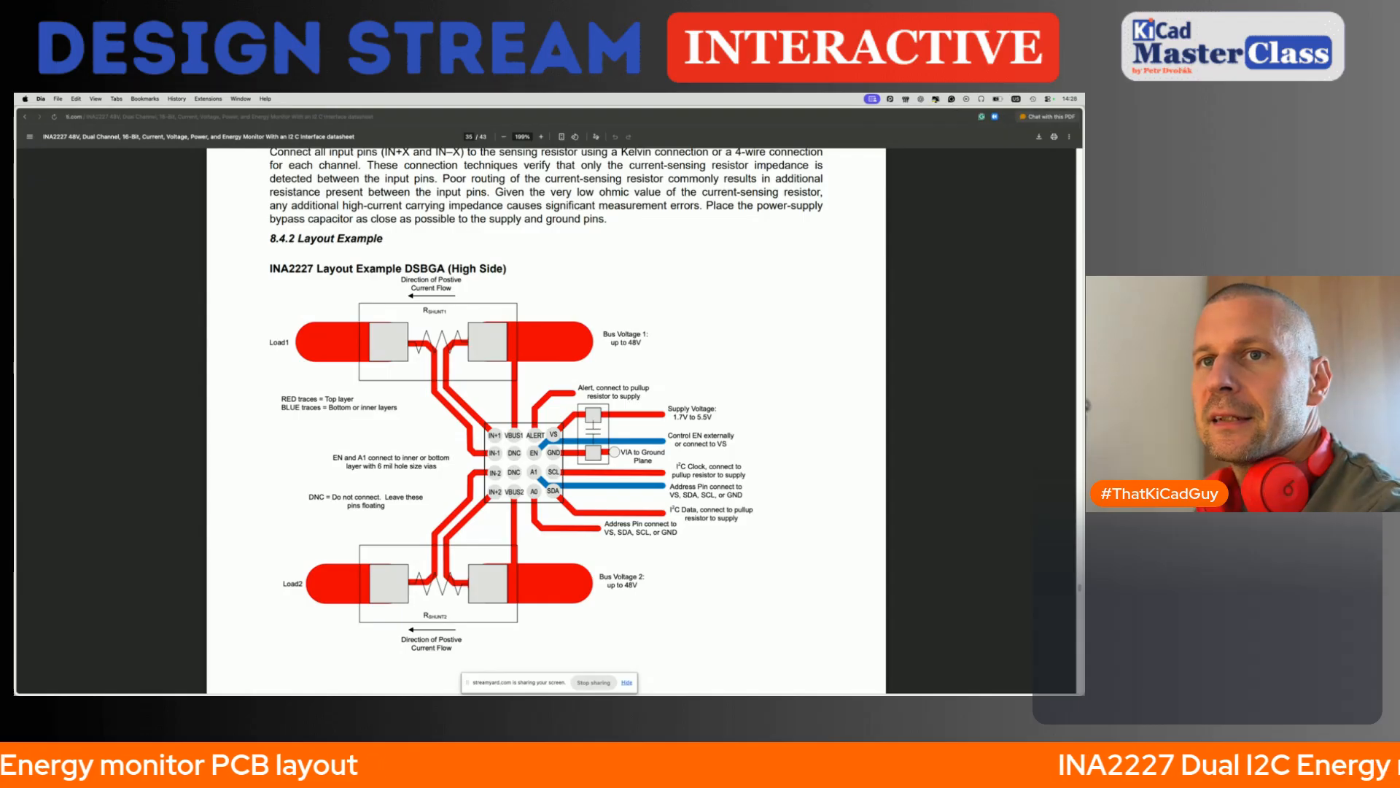
key("super+Tab")
left_click(759, 383)
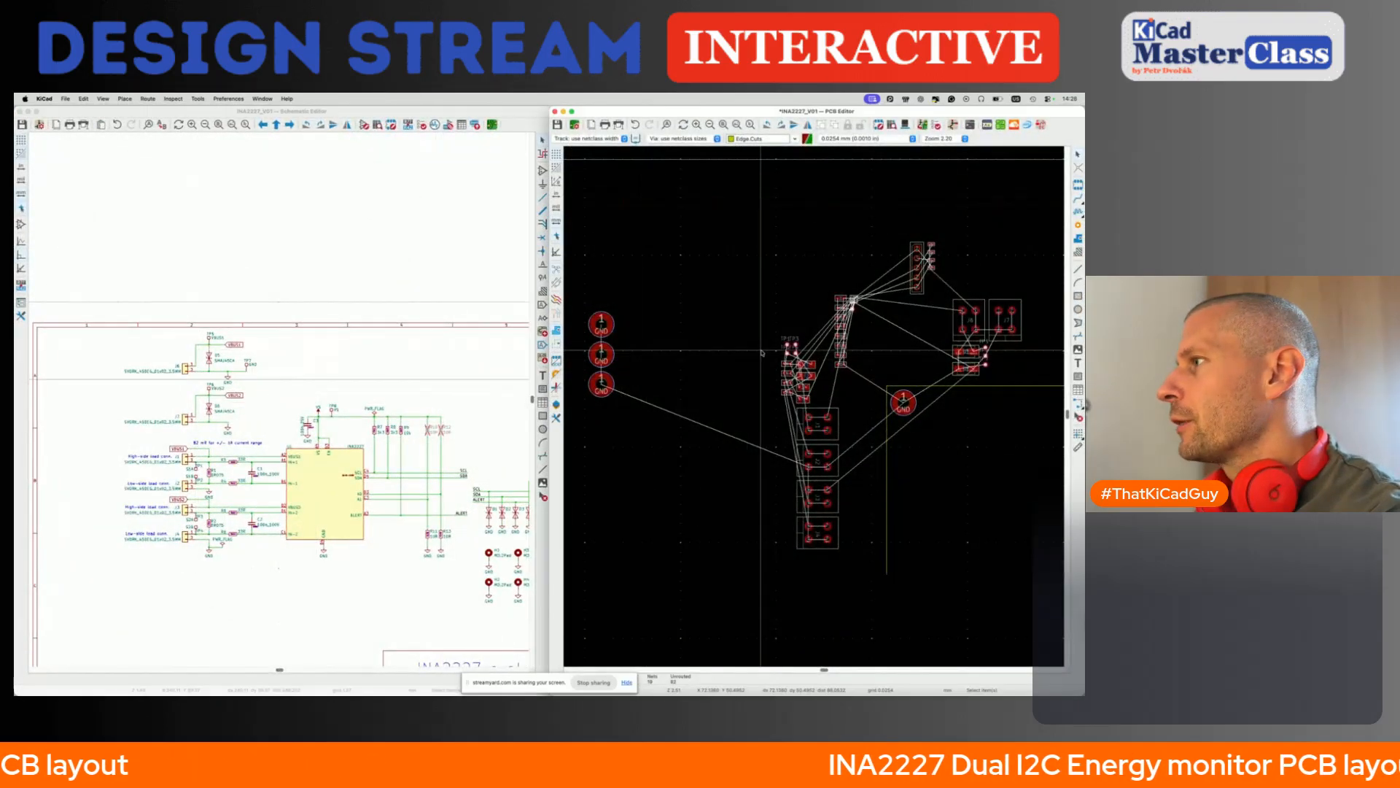
- Move connector J1 down on the board until its outline meets the upper edge of J2
middle_click_drag(848, 405, 745, 399)
scroll(746, 399, "up", 3)
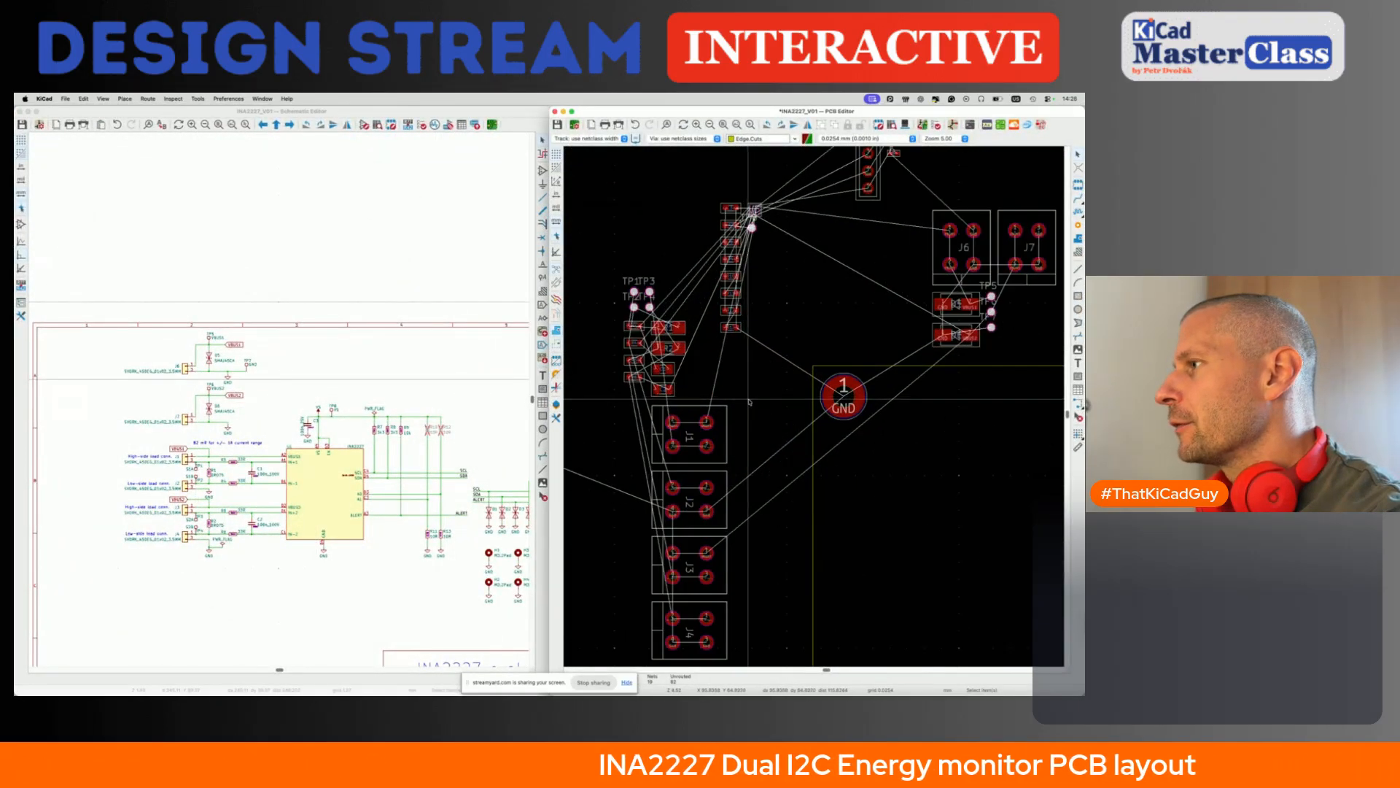
scroll(748, 400, "up", 1)
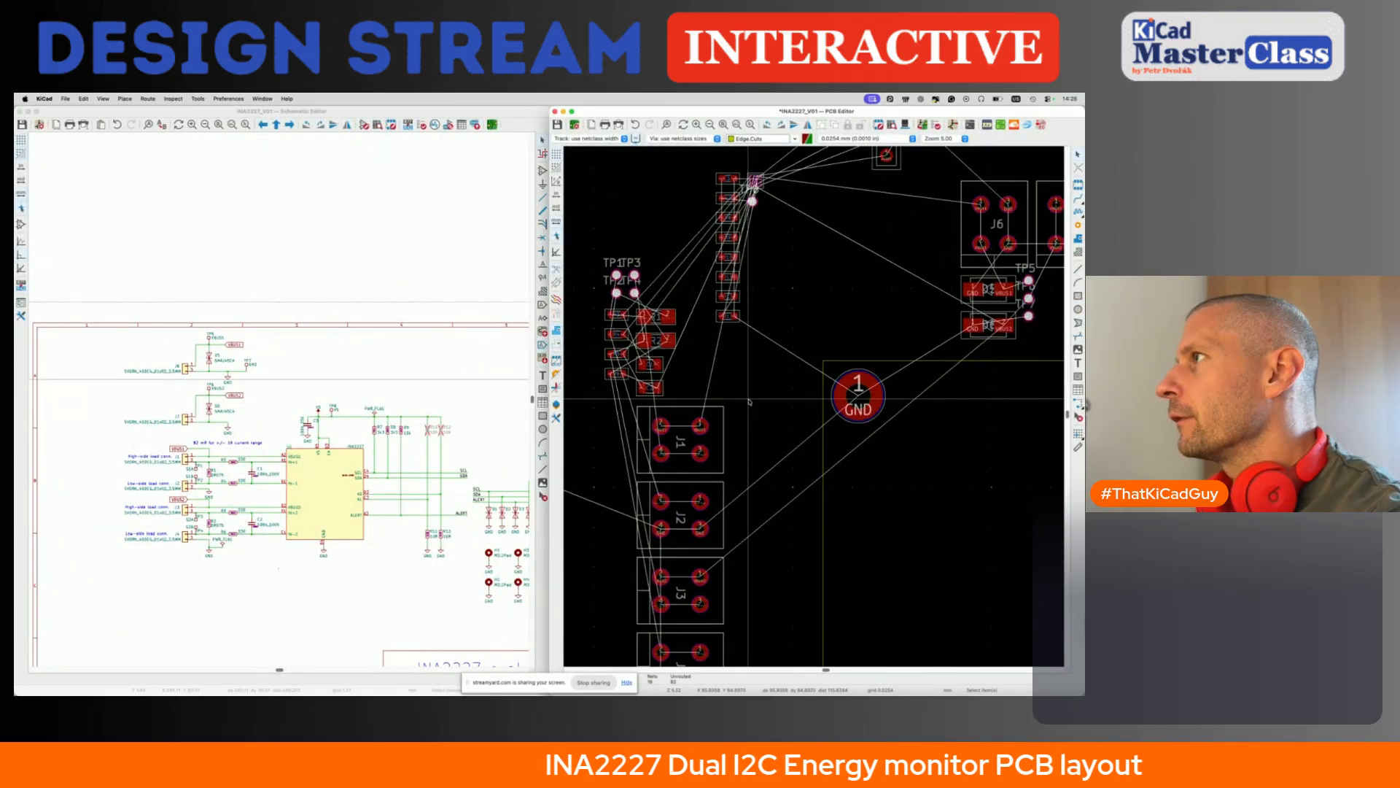
left_click(678, 463)
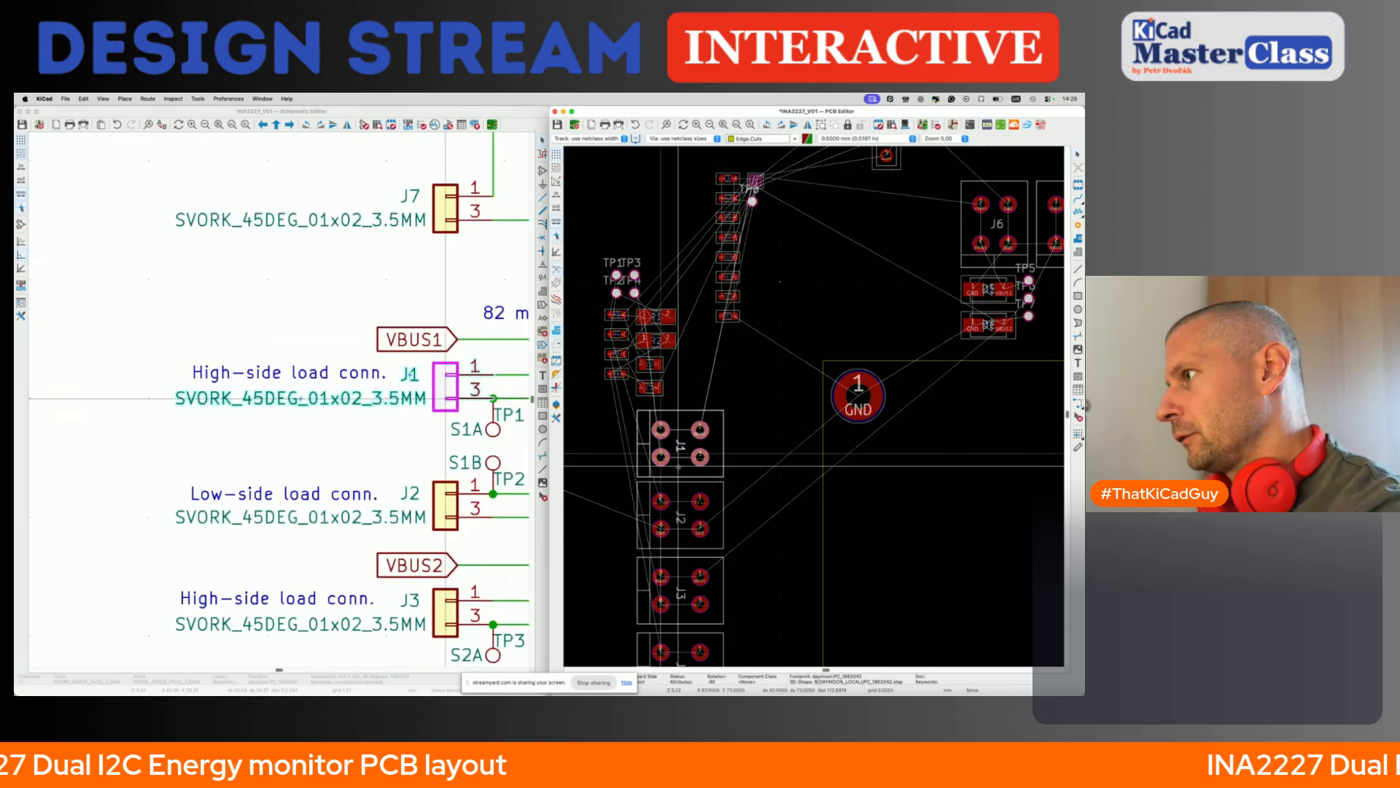
scroll(686, 481, "up", 2)
scroll(692, 497, "up", 2)
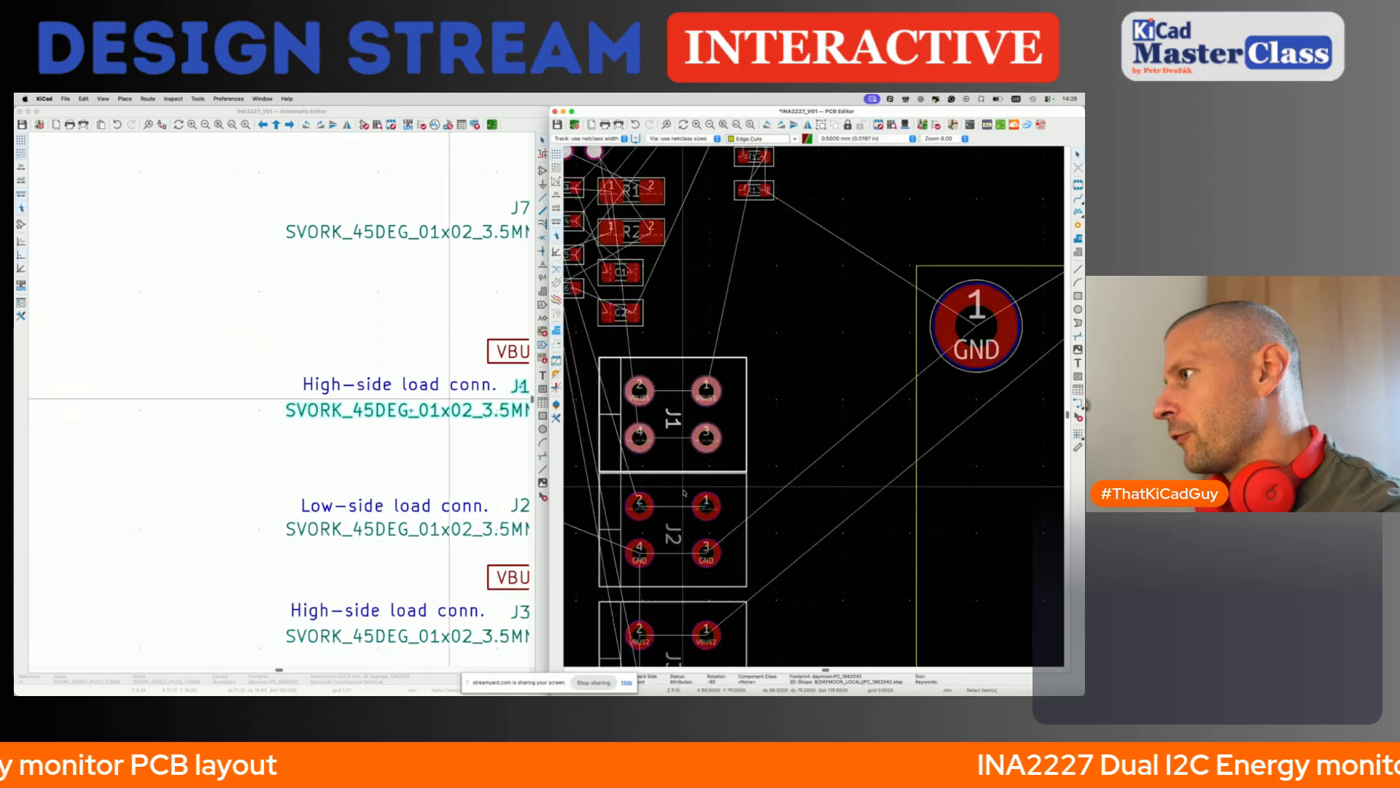
left_click(675, 448)
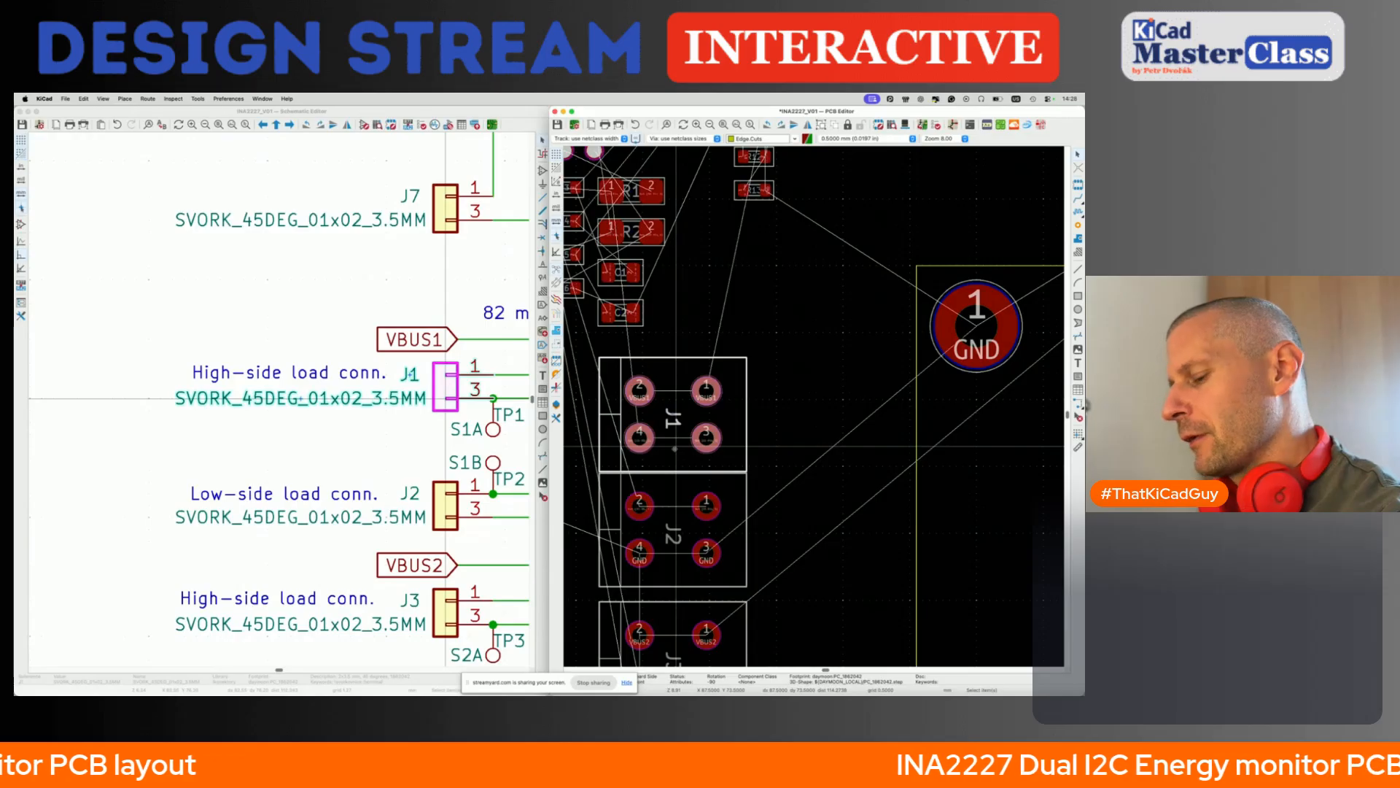
key("m")
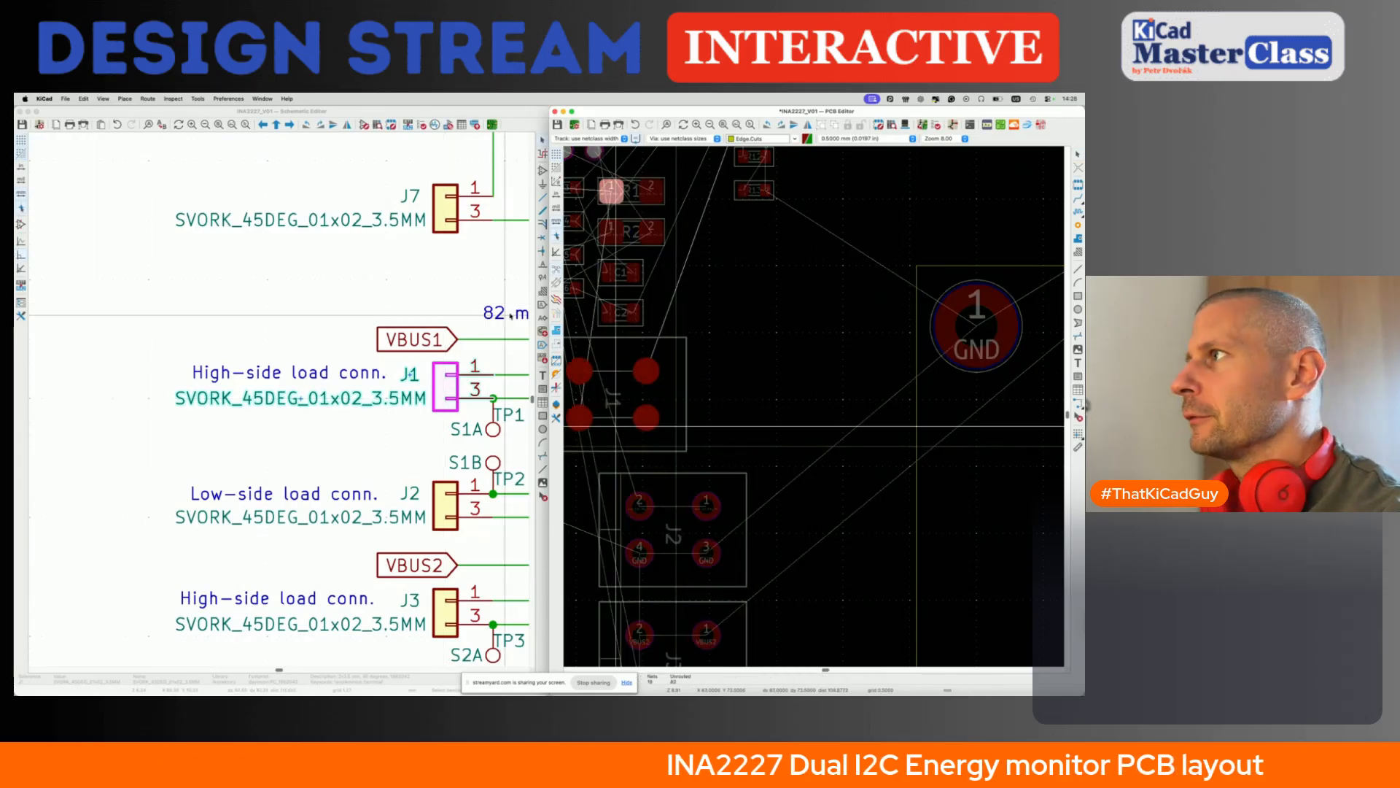
left_click(700, 419)
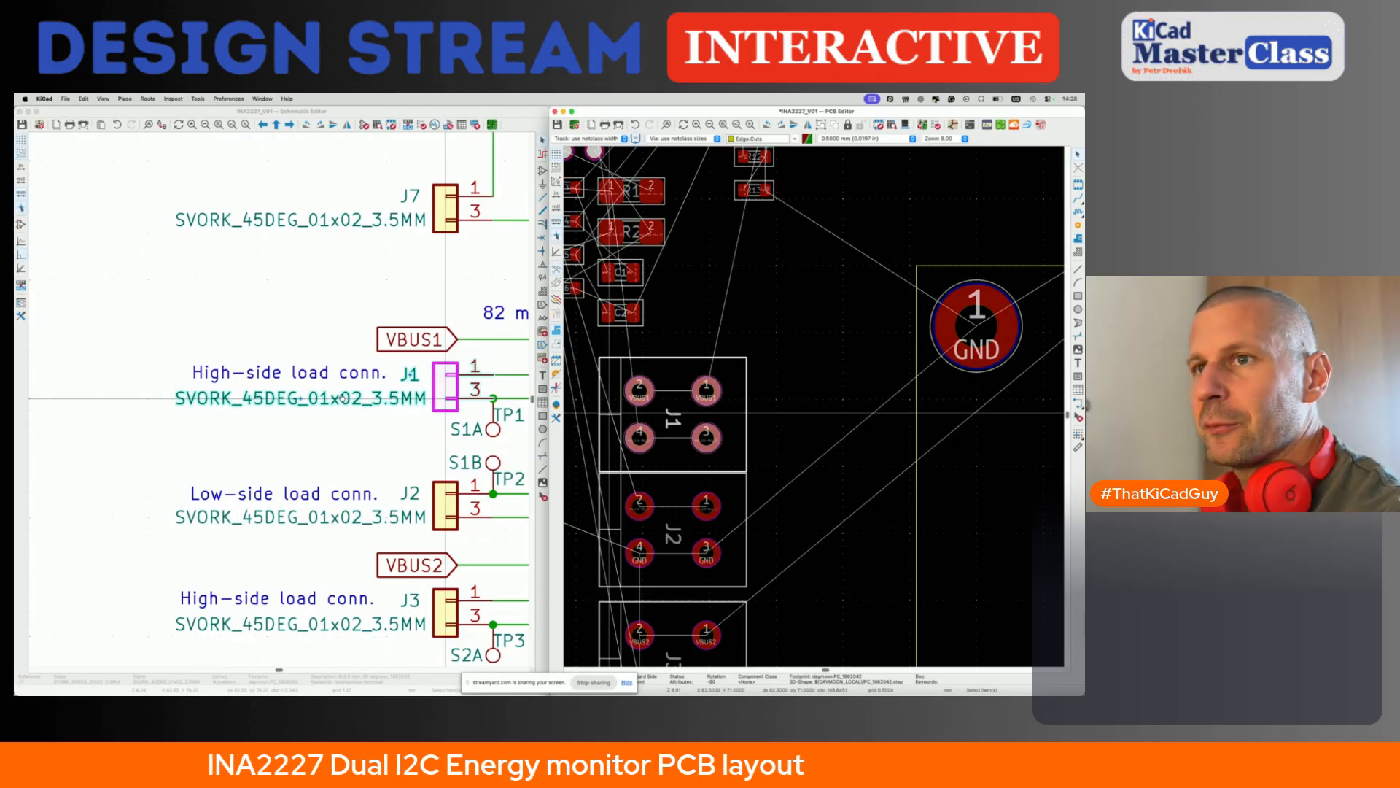
- Open the Phoenix Contact SPTAF 1/ 2-3,5-EL terminal block datasheet in a new browser tab
key("super+Tab")
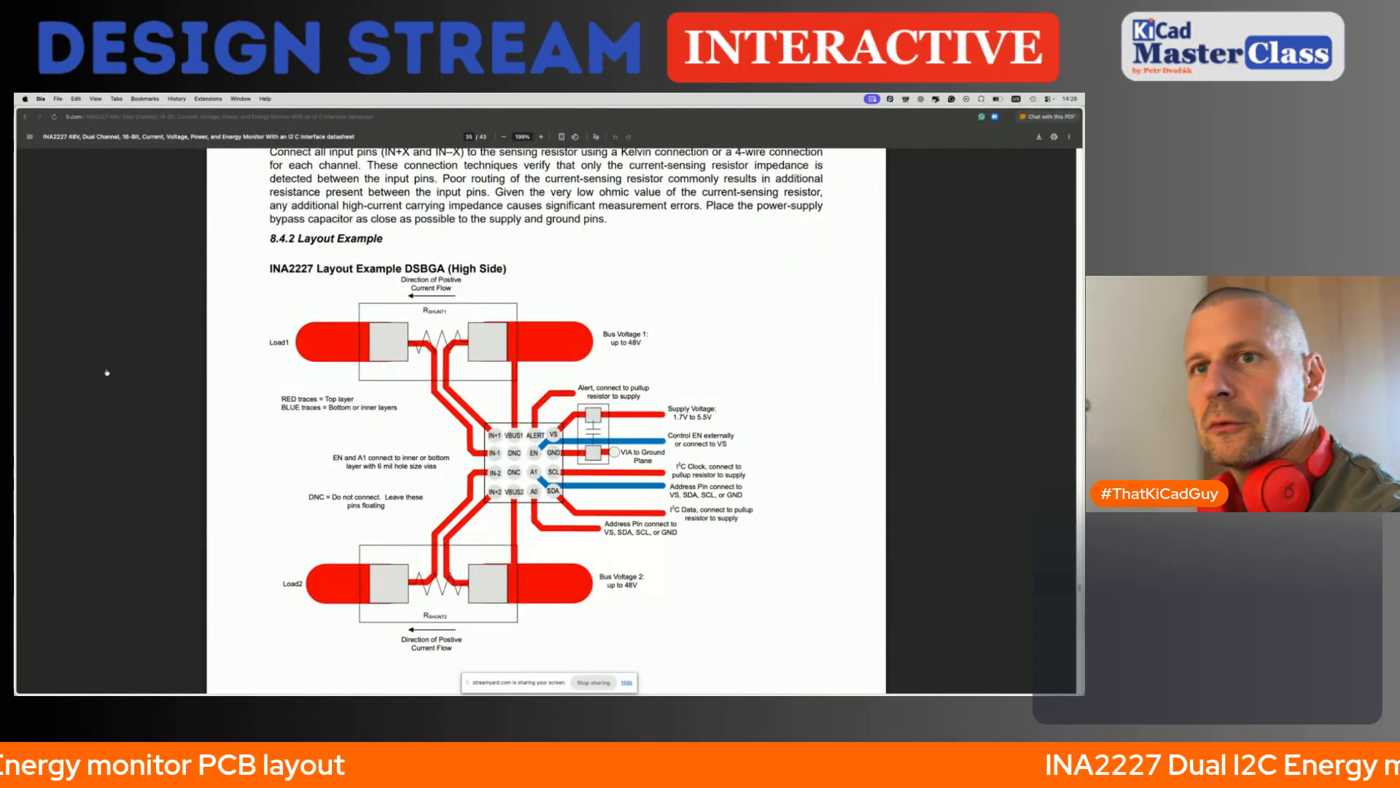
key("super+Tab")
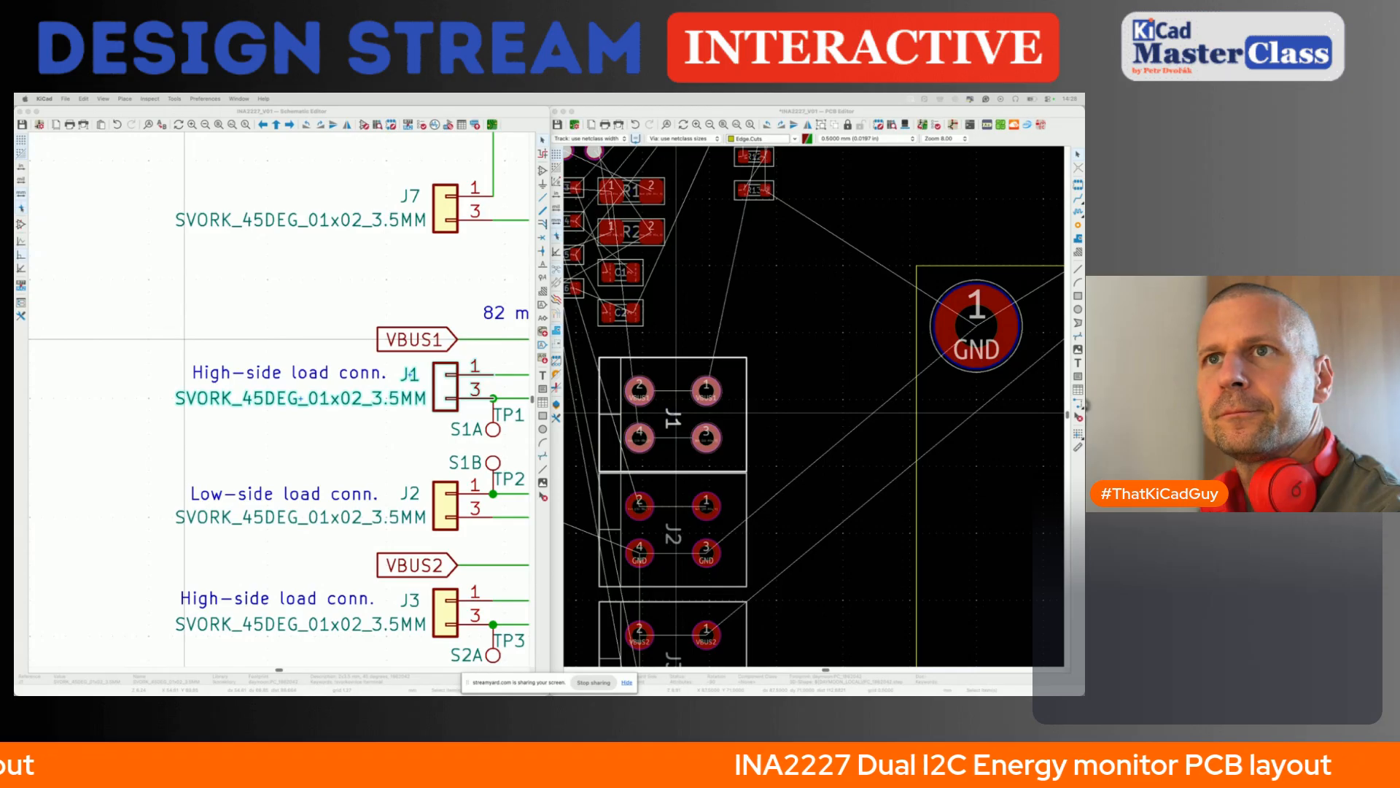
left_click(349, 392)
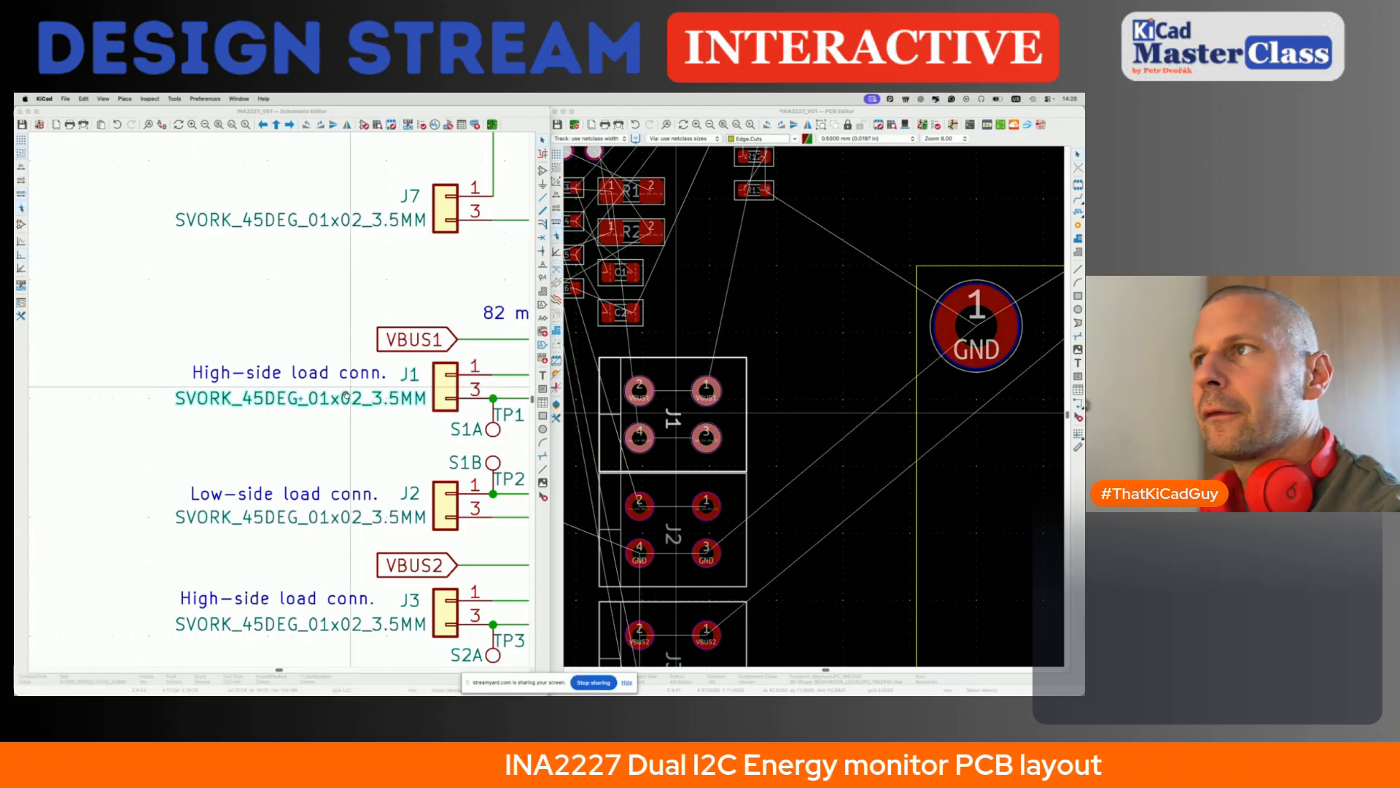
key("super+Tab")
key("super+t")
key("super+v")
key("Return")
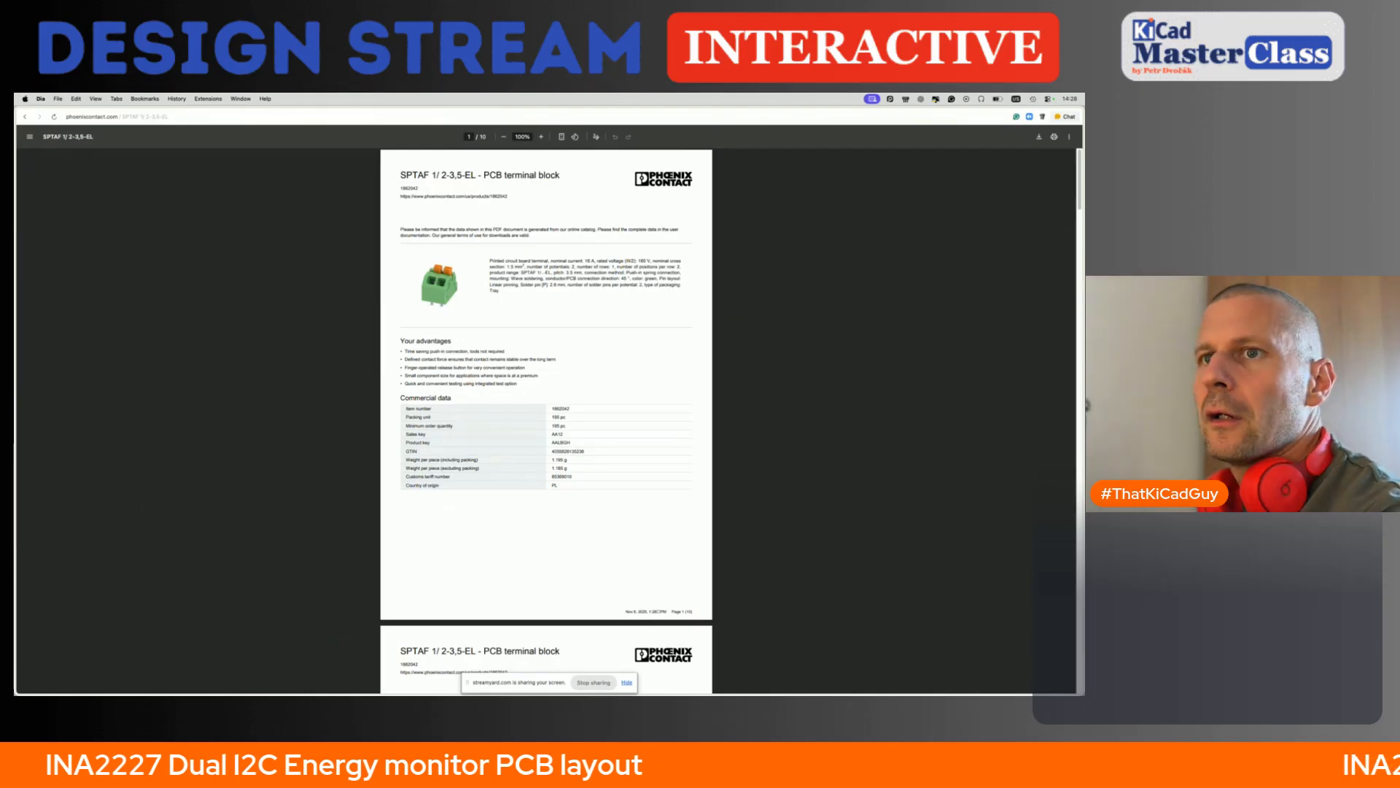
- Find the dimensional drawing in the terminal block datasheet and highlight the 3,5 pin pitch dimension
scroll(523, 319, "up", 2, "ctrl")
scroll(523, 320, "down", 15)
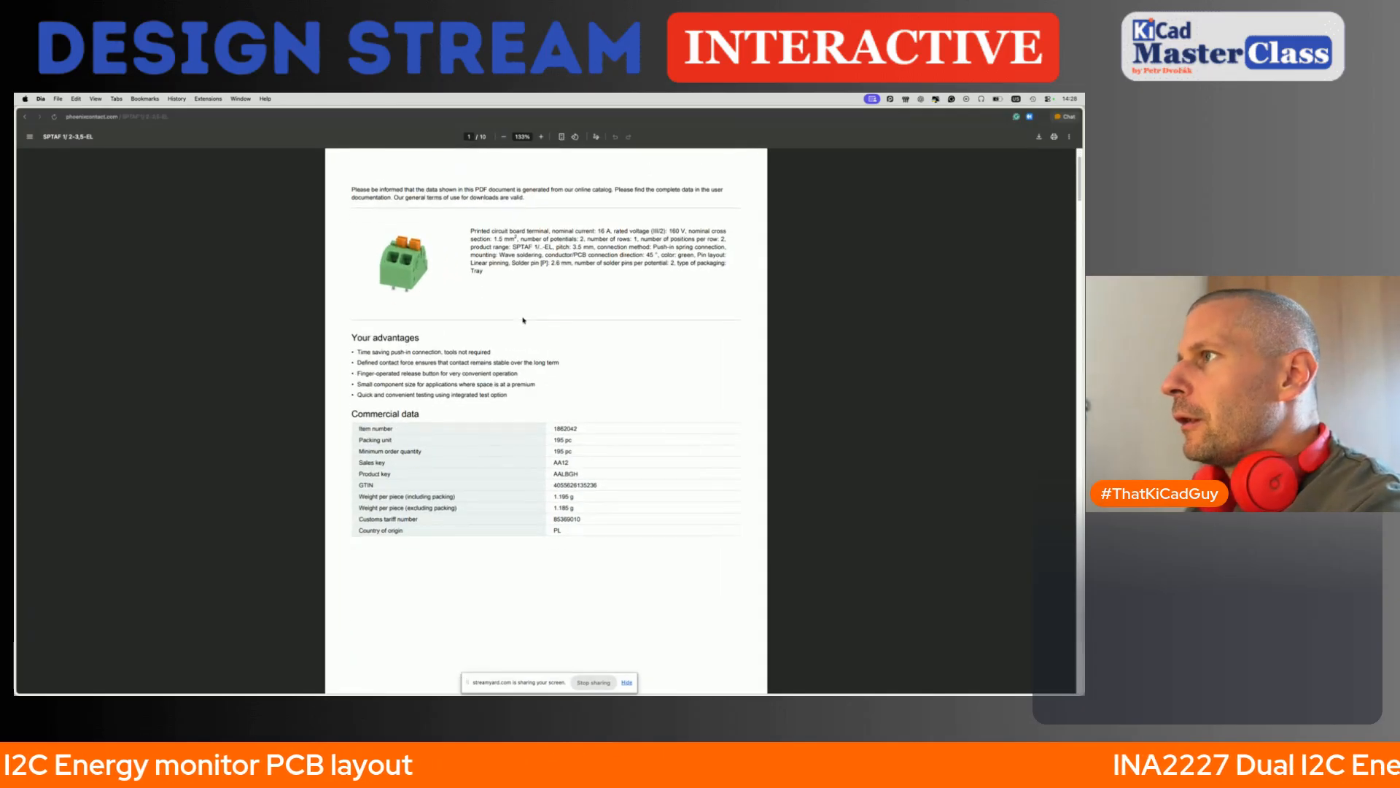
scroll(523, 320, "down", 6)
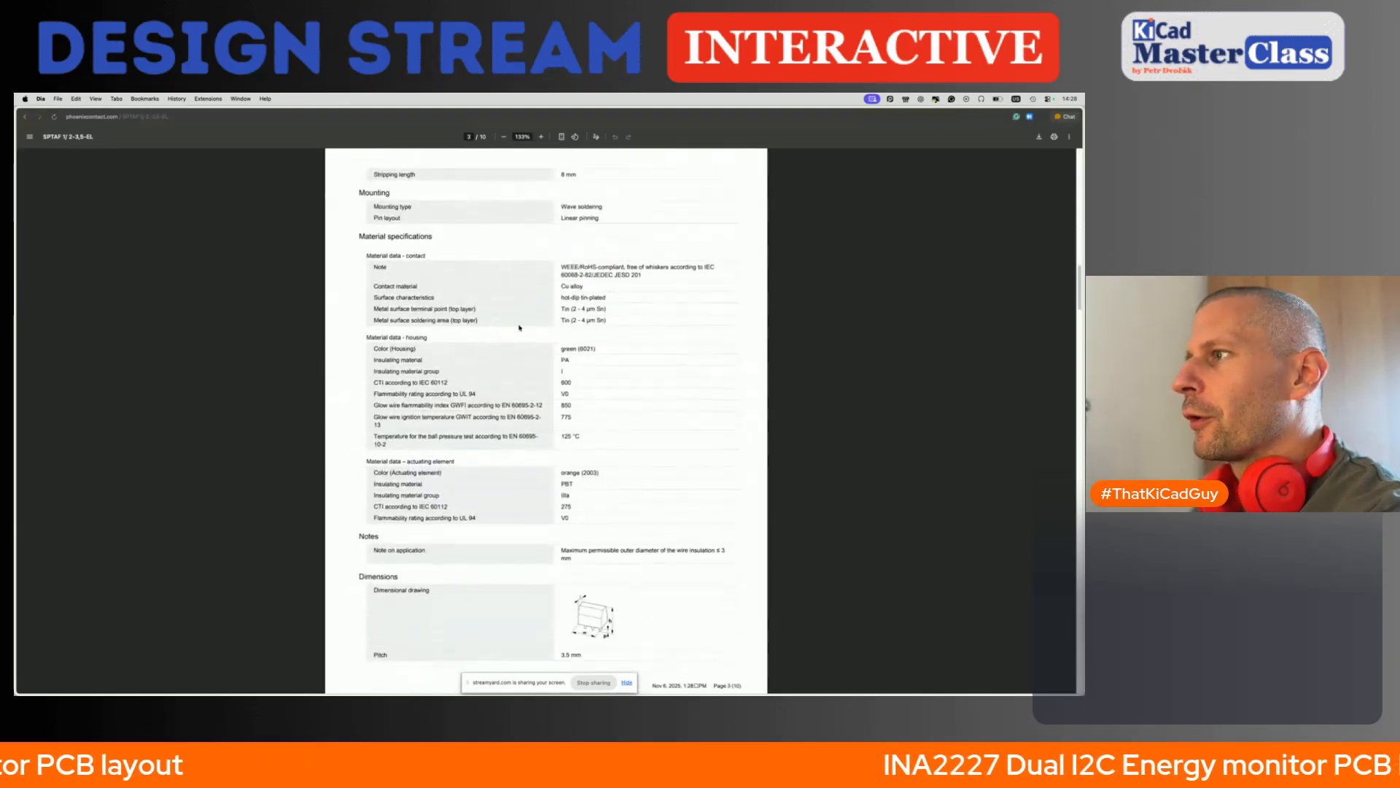
scroll(465, 418, "up", 3, "ctrl")
scroll(464, 419, "down", 20)
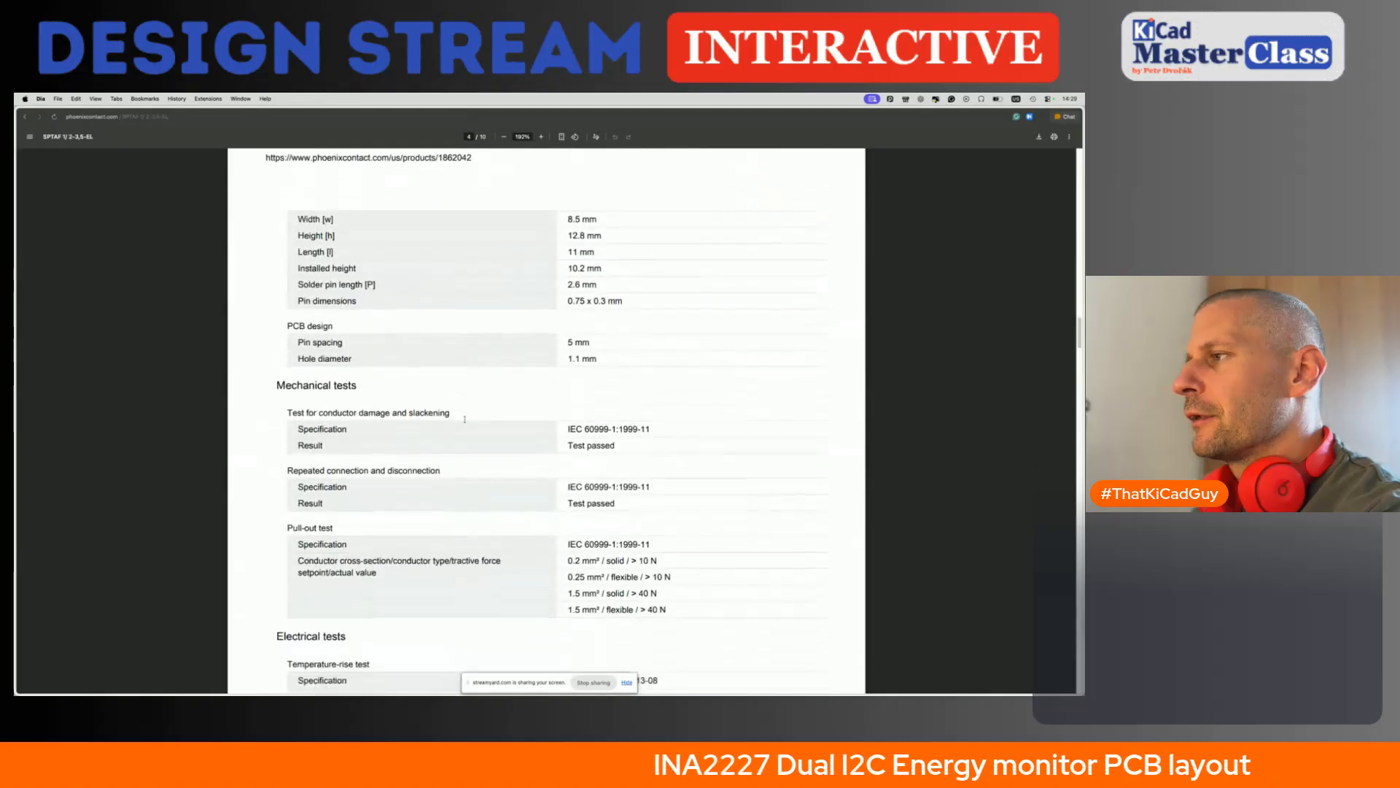
scroll(465, 418, "down", 6)
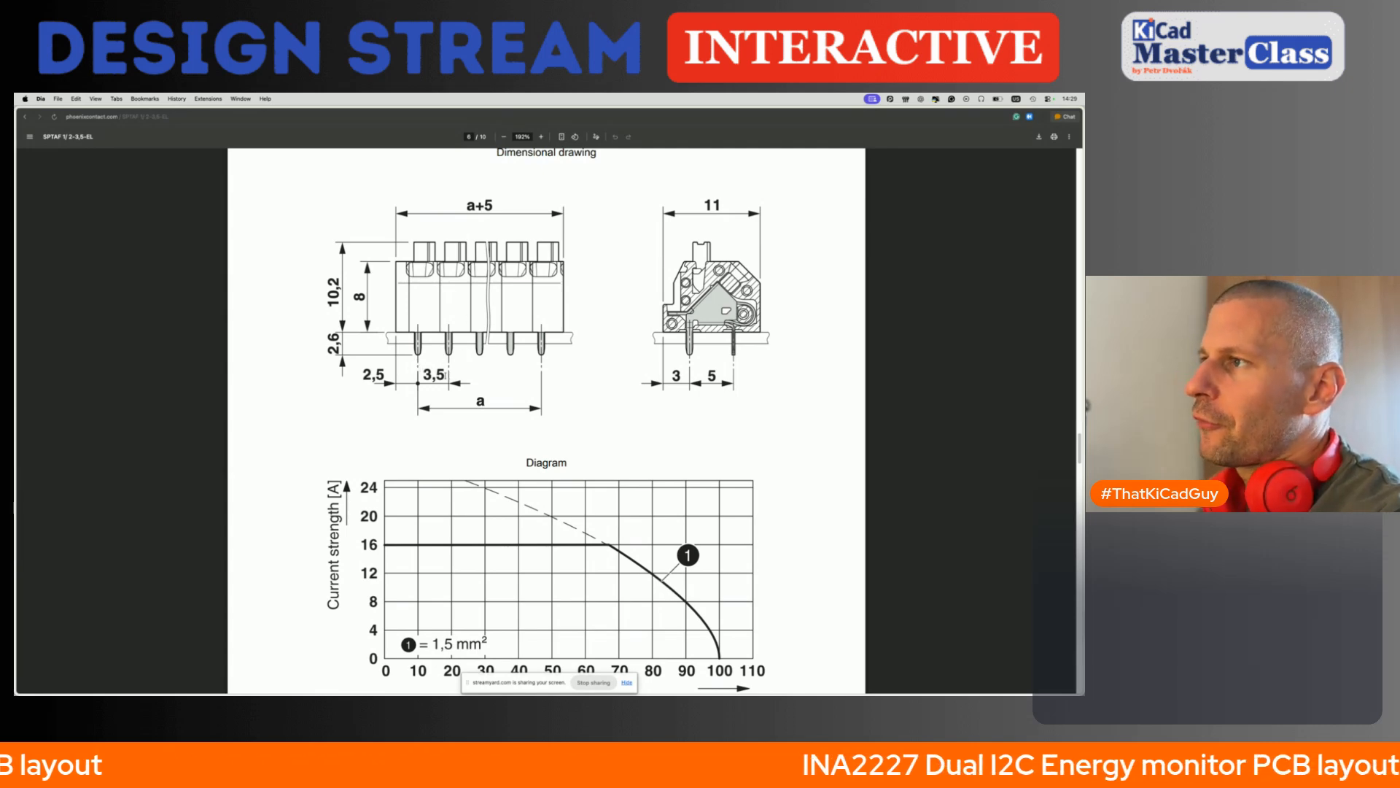
left_click_drag(446, 375, 424, 375)
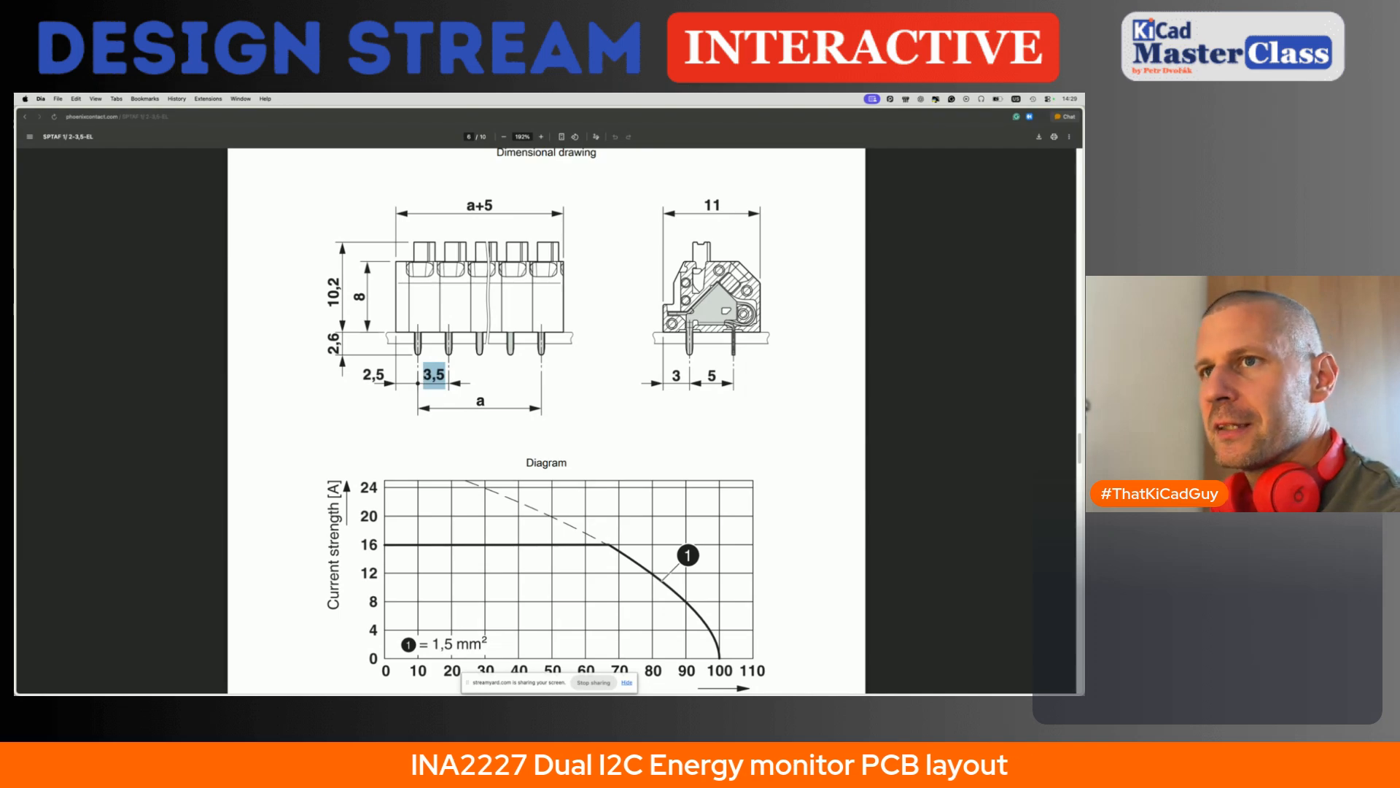
- Switch back to KiCad and position J2 relative to footprint J1 with offsets X 0 and Y 8.5 mm
key("super+Tab")
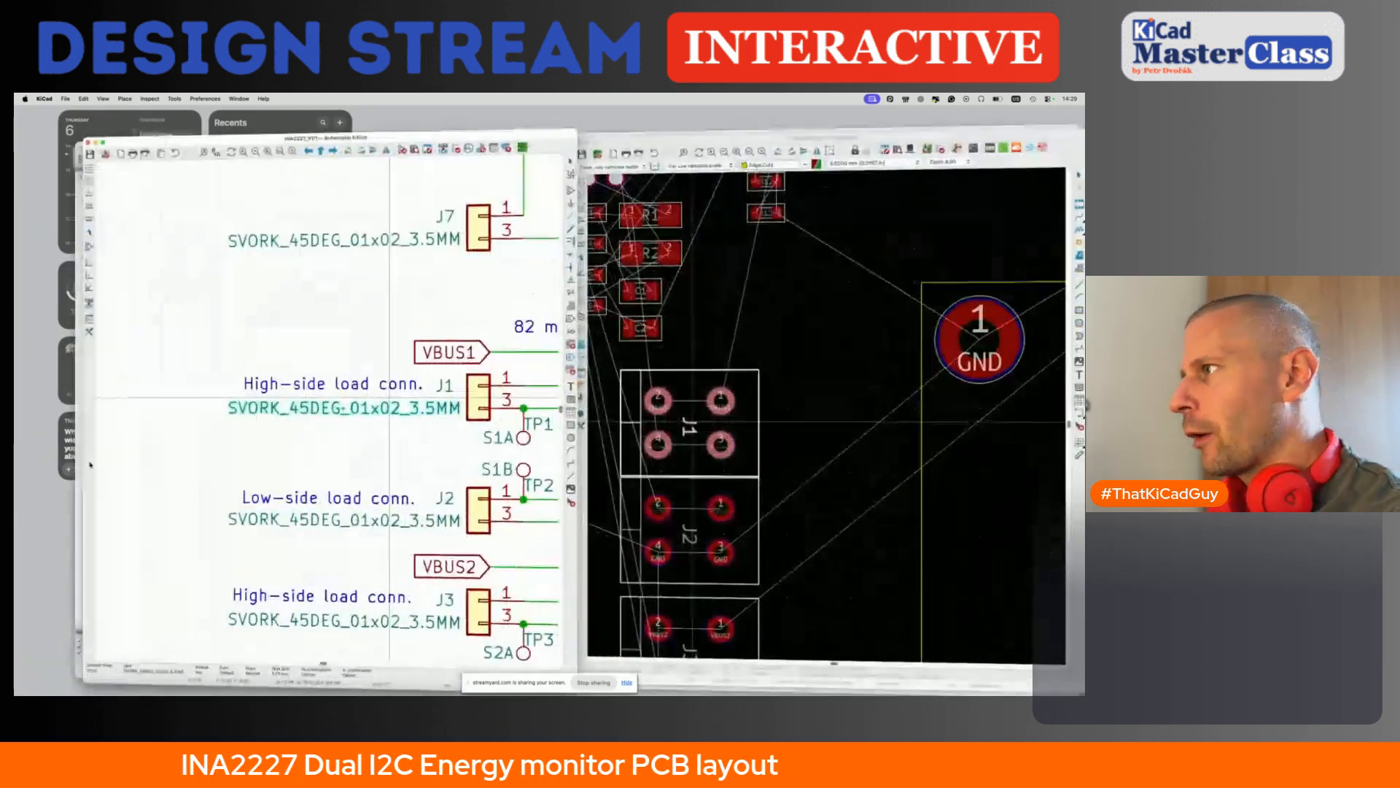
left_click(731, 493)
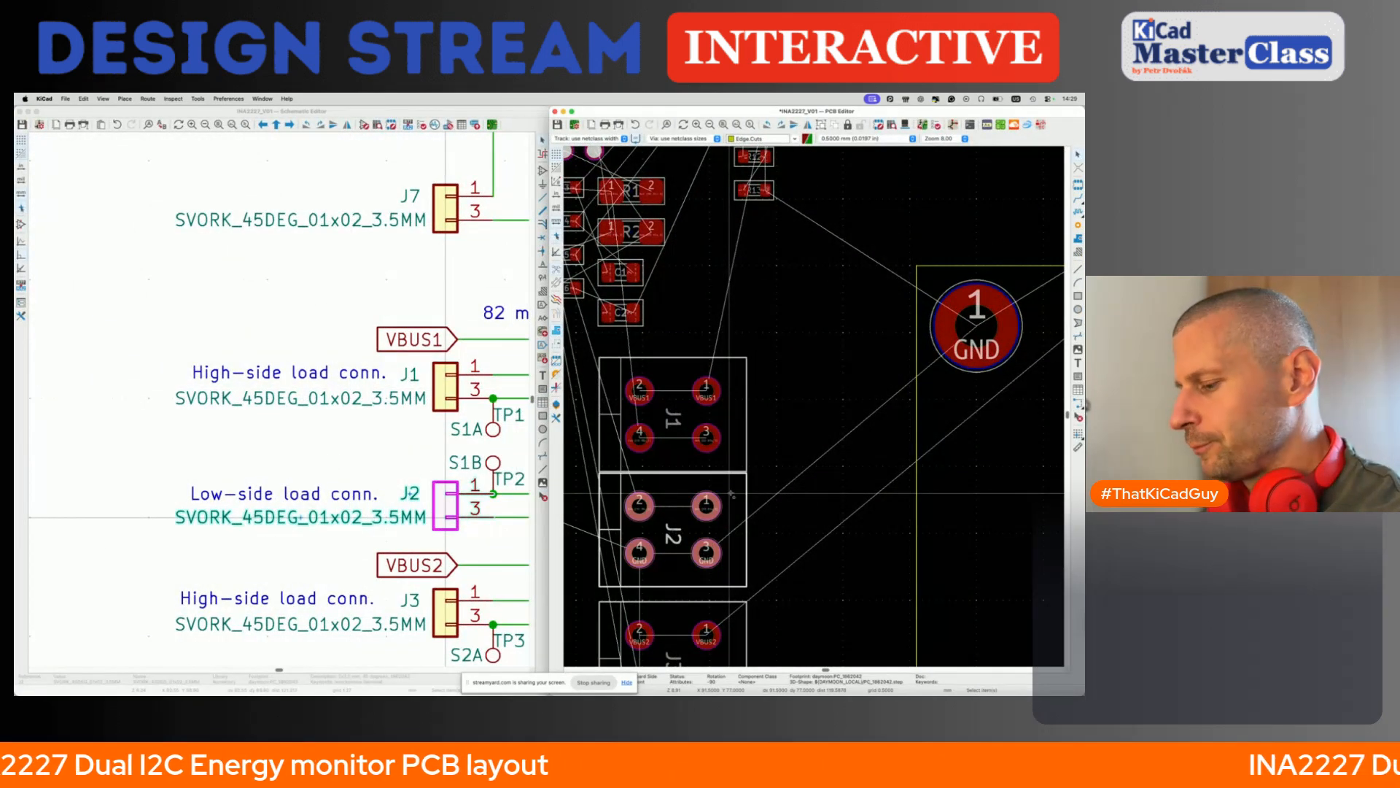
key("shift+p")
left_click(325, 275)
key("Tab")
type("8.5")
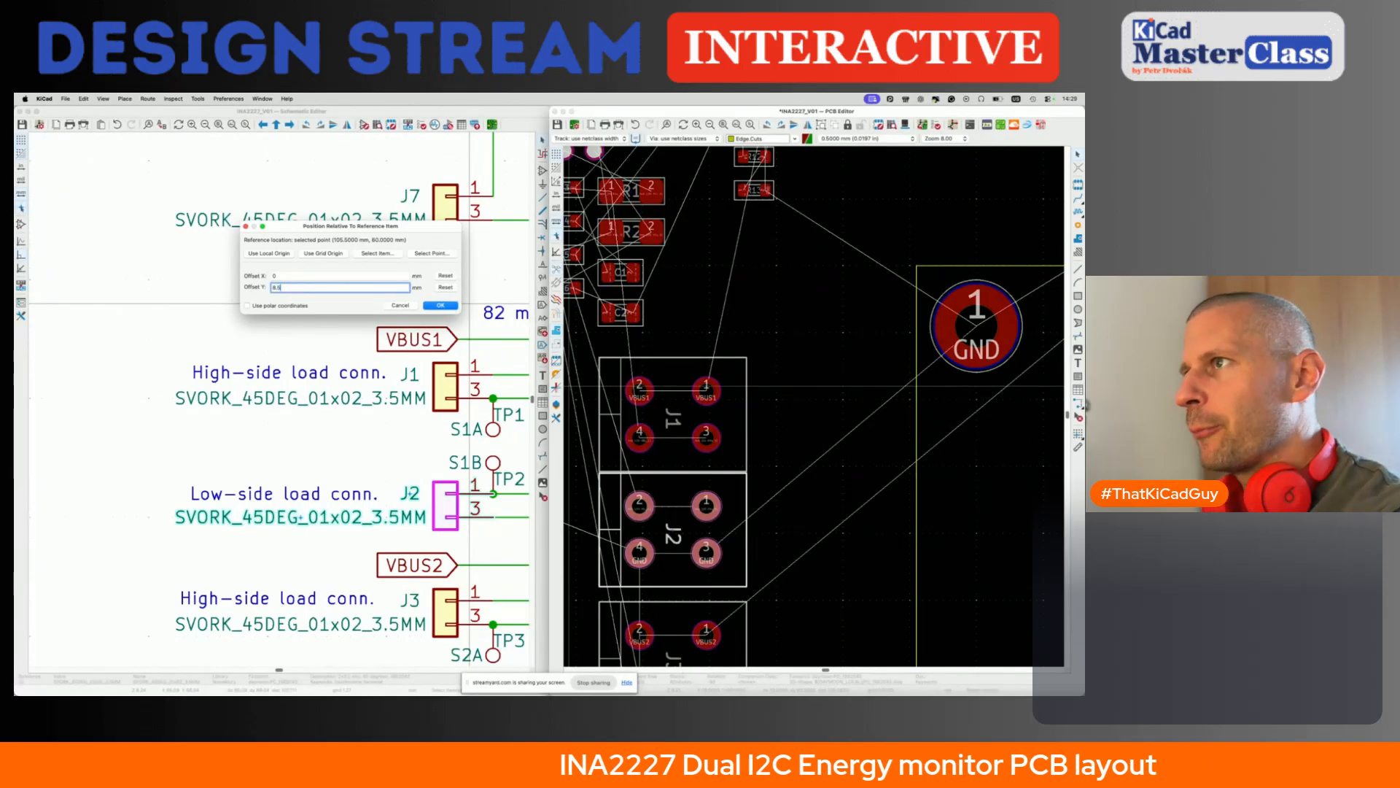
left_click(376, 253)
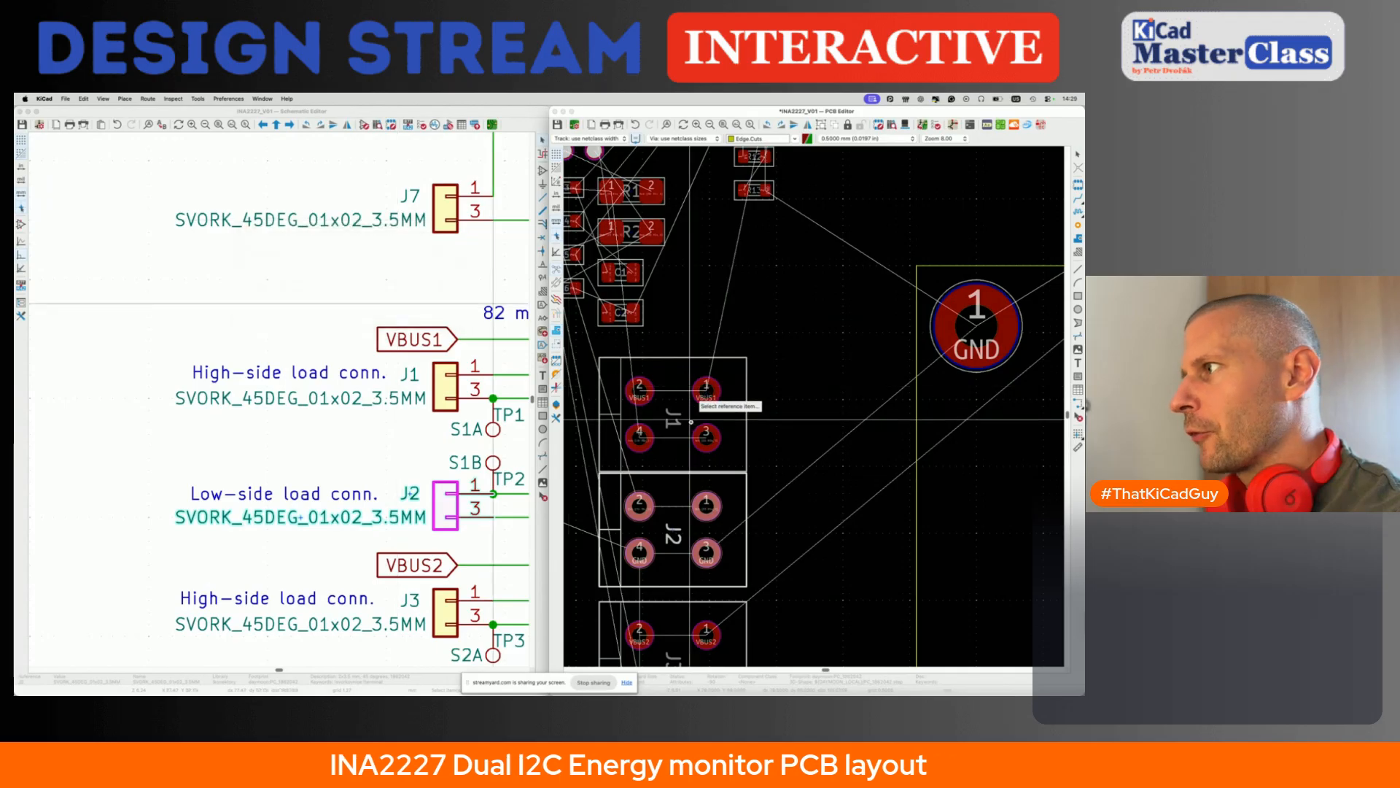
left_click(690, 422)
key("Return")
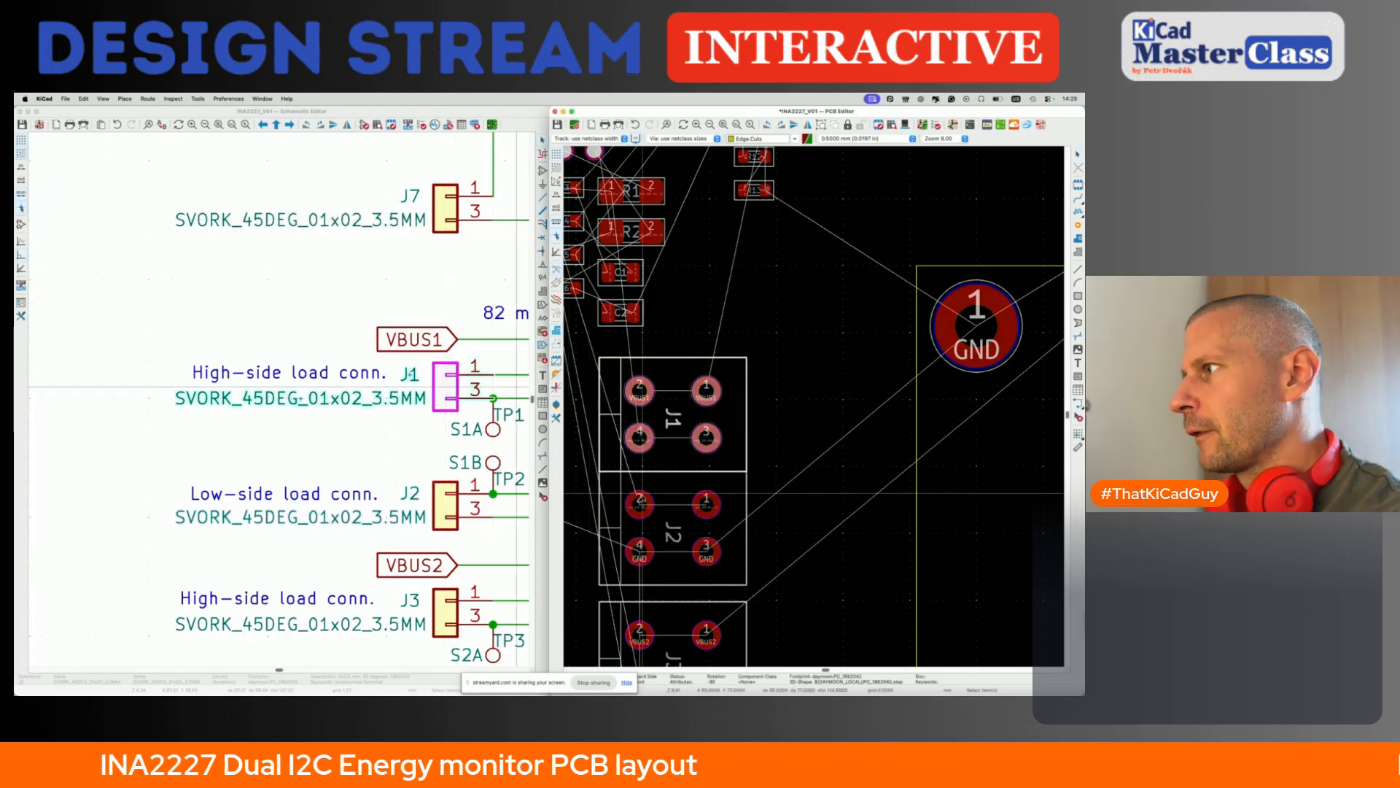
- Position J3 relative to footprint J1 with offset X 0 and offset Y 8.5*2 mm
scroll(644, 498, "down", 4)
left_click(691, 508)
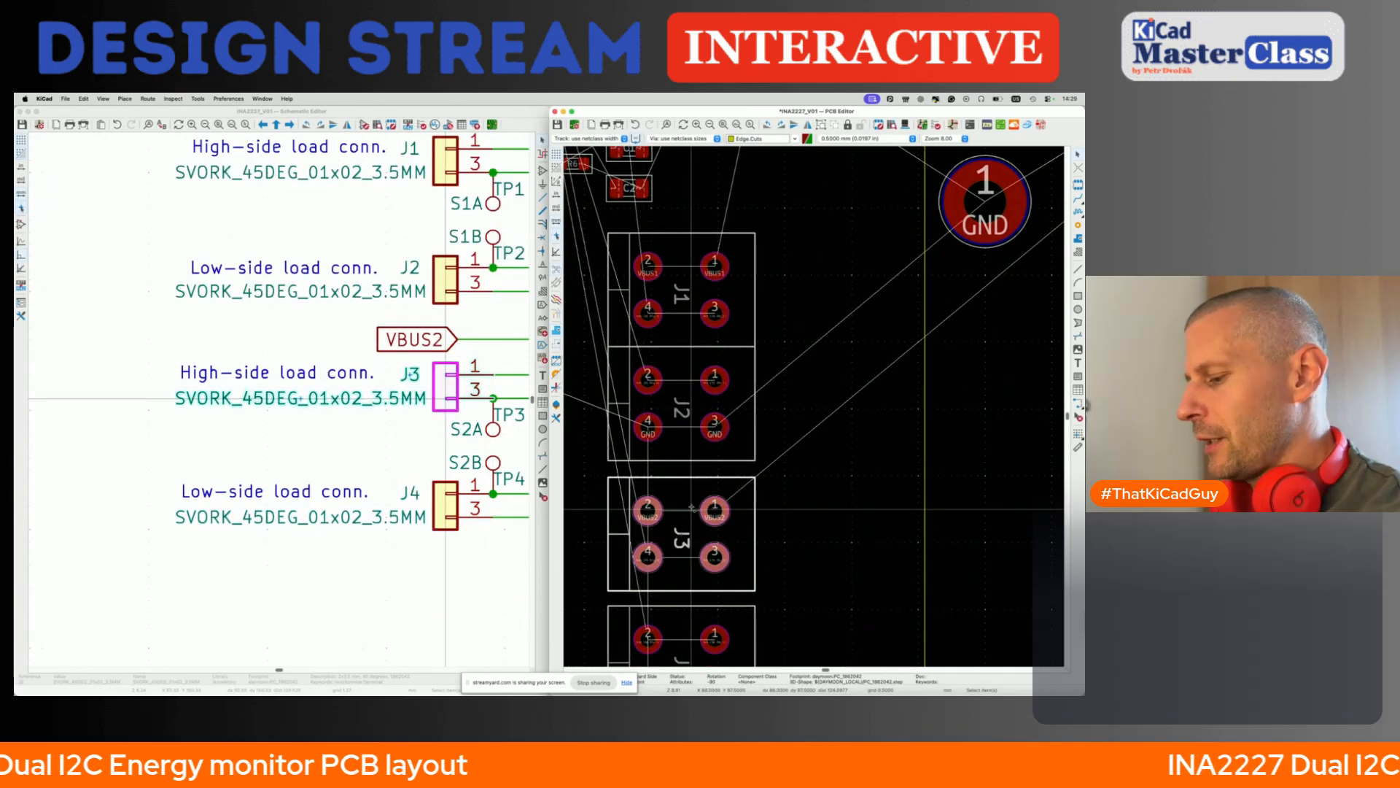
key("shift+p")
left_click(336, 286)
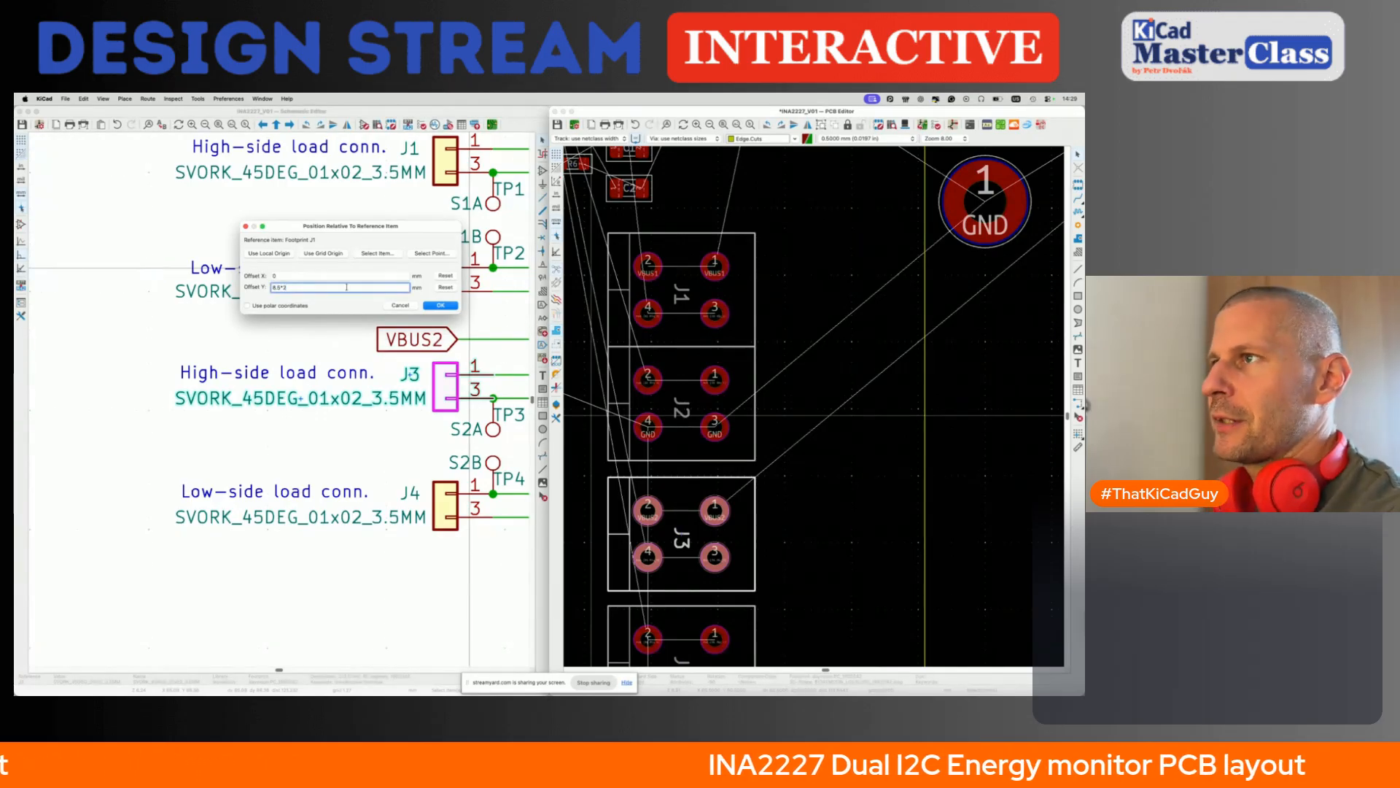
left_click(440, 306)
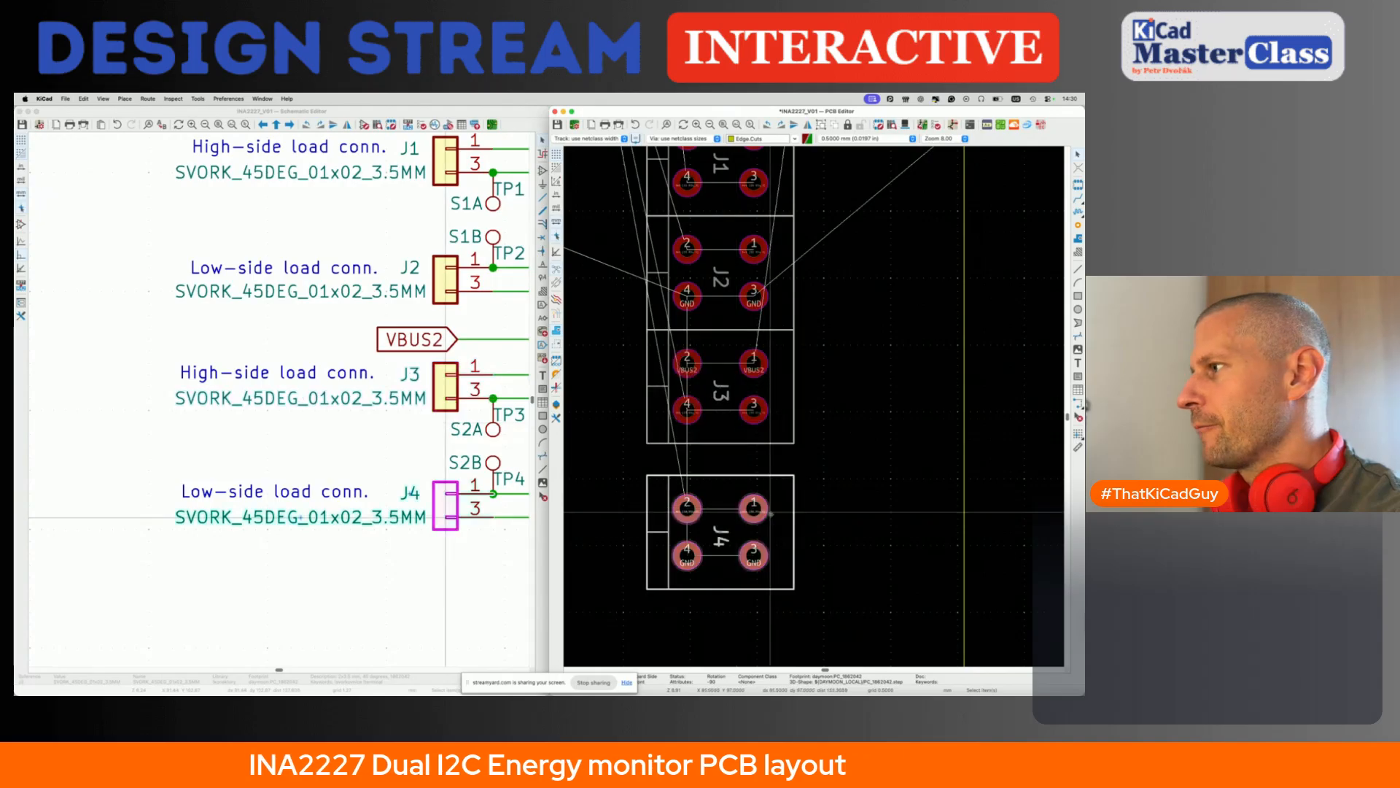
- Position J4 relative to footprint J1 so its outline adjoins the lower edge of J3
key("shift+p")
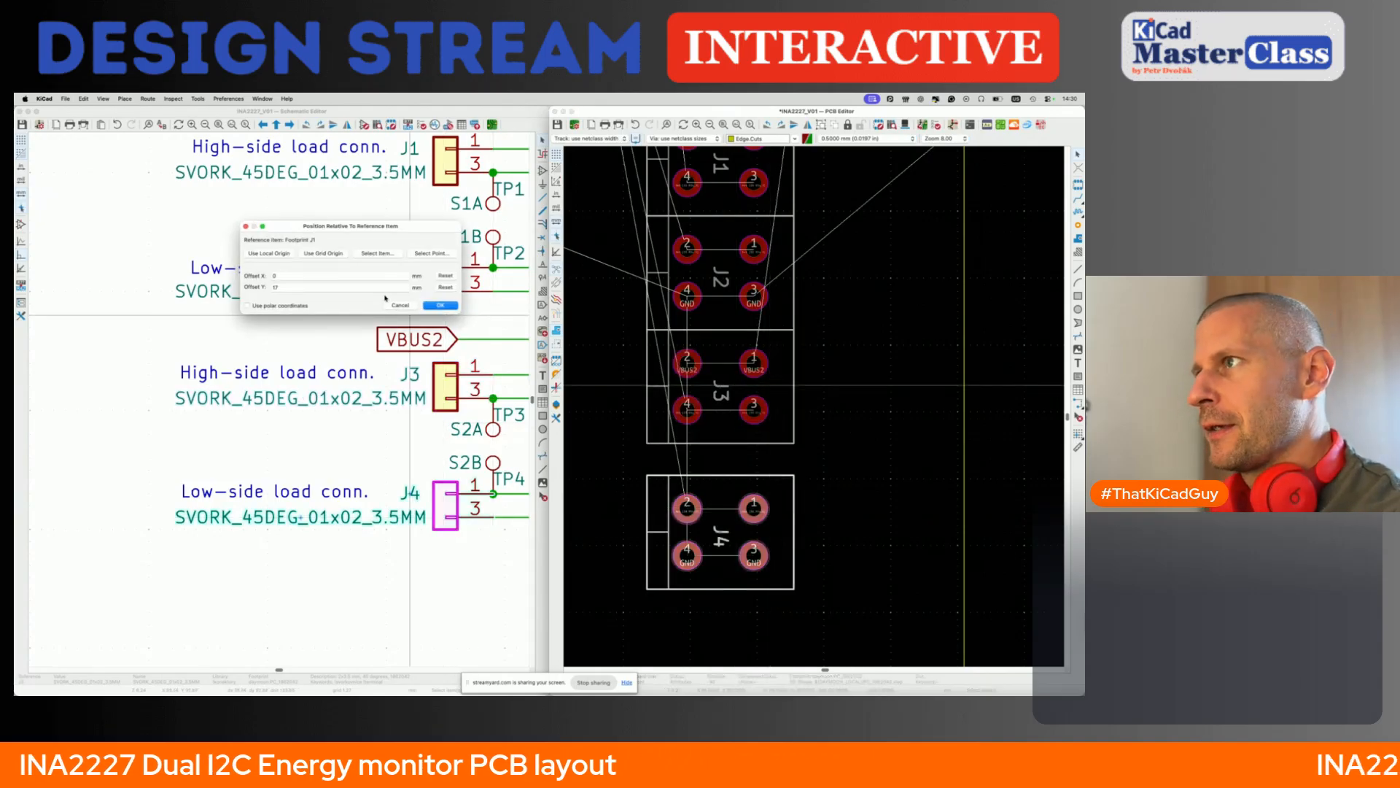
key("Return")
key("Escape")
- Select connectors J1–J4 and move the column inside the board outline, along its left edge below the GND mounting hole
scroll(594, 393, "down", 4)
scroll(668, 433, "up", 2)
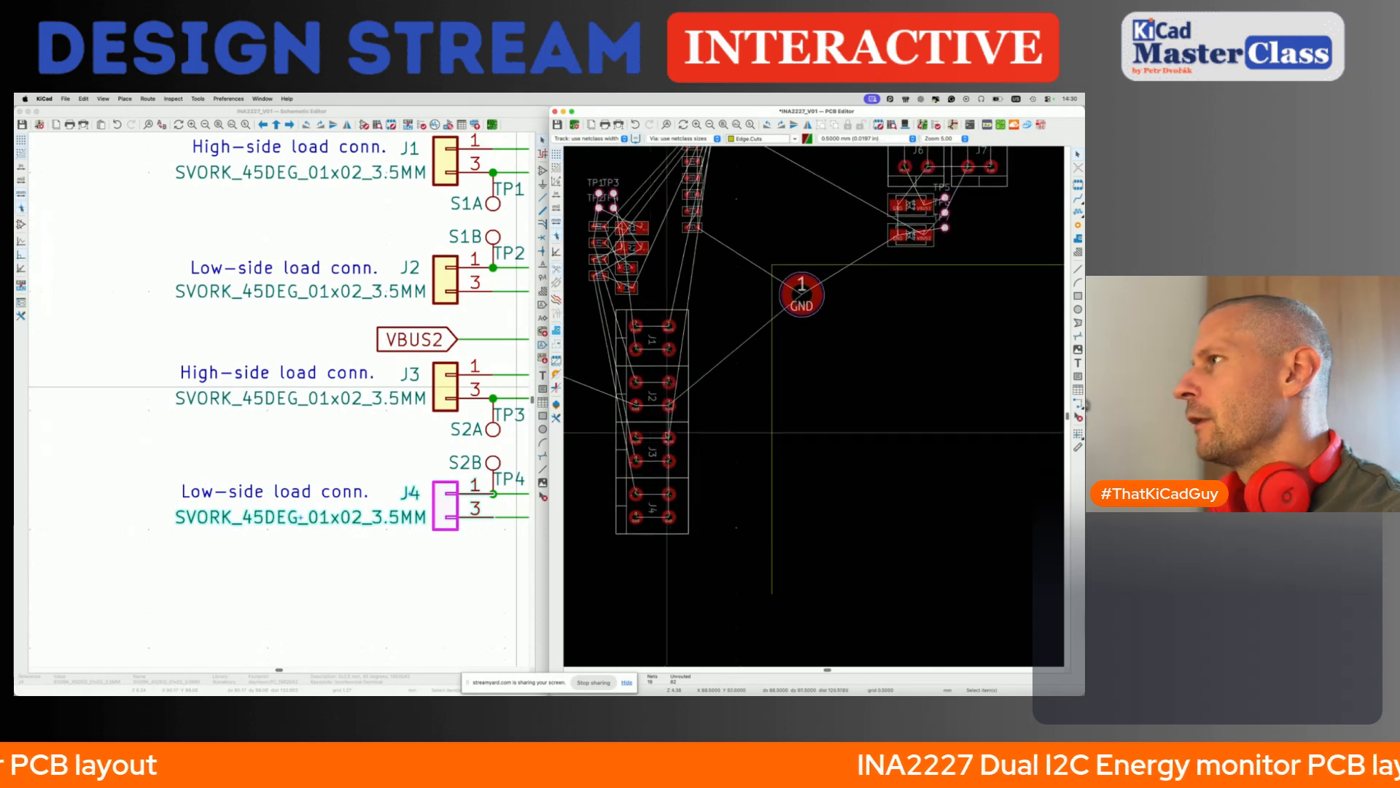
left_click_drag(604, 300, 712, 563)
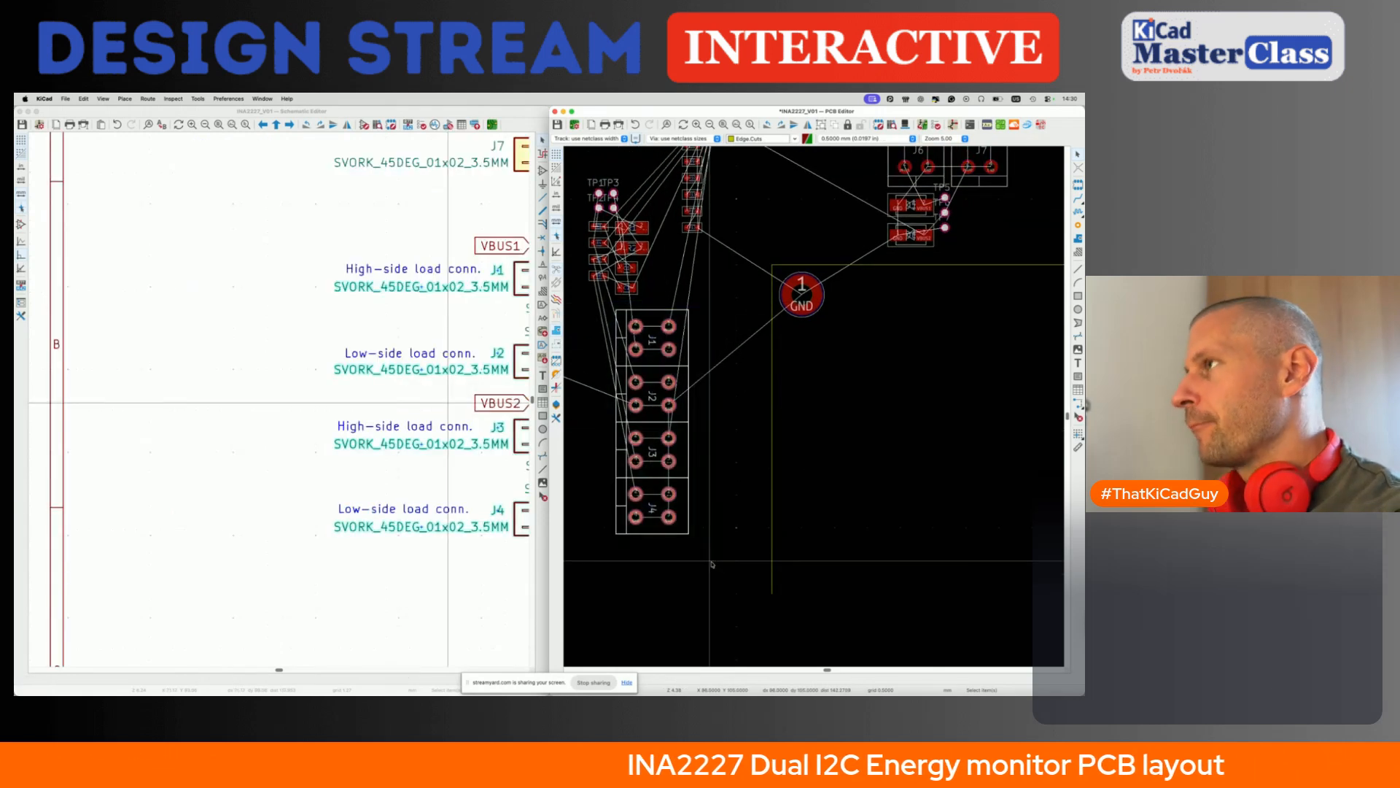
key("m")
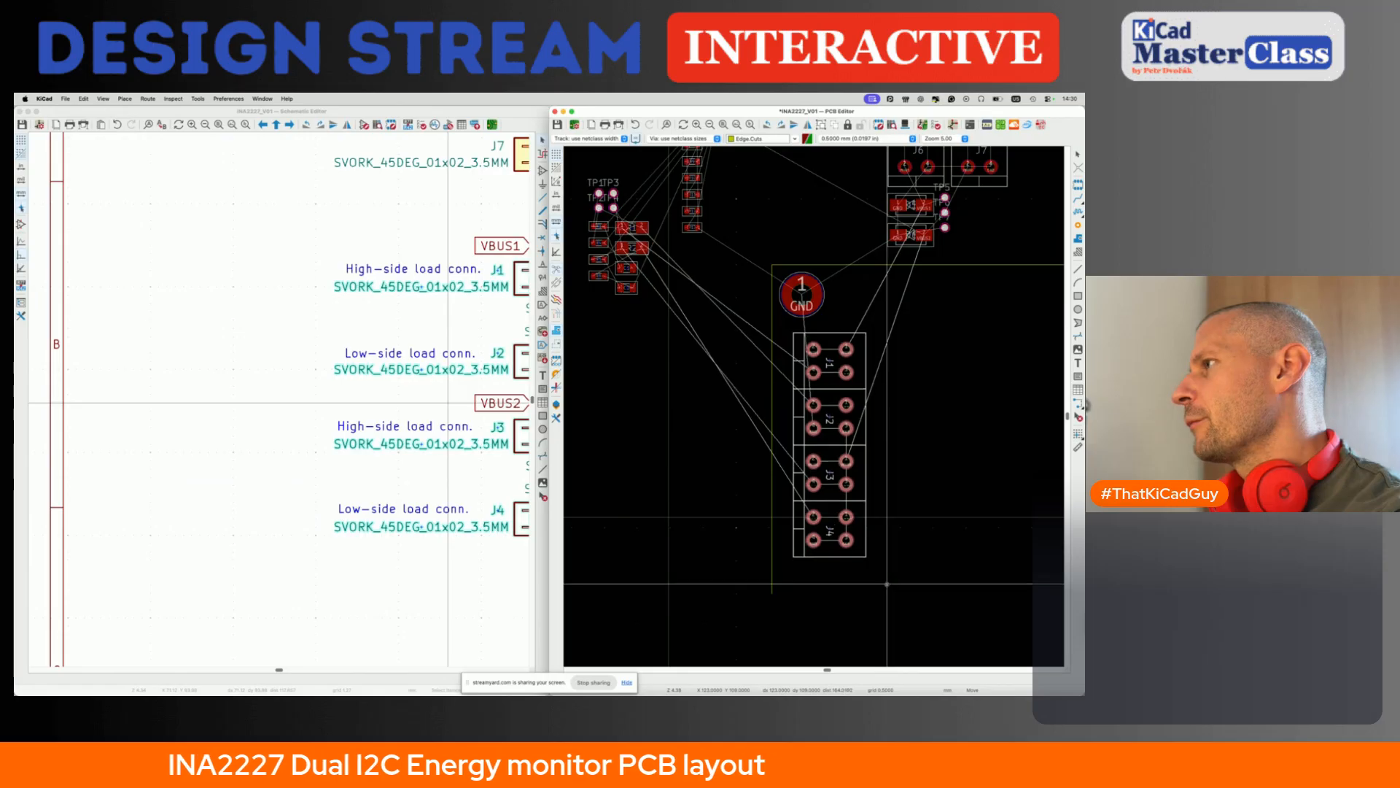
left_click(891, 583)
- Shift the J1–J4 column slightly left, closer to the board's left edge
scroll(792, 353, "up", 3)
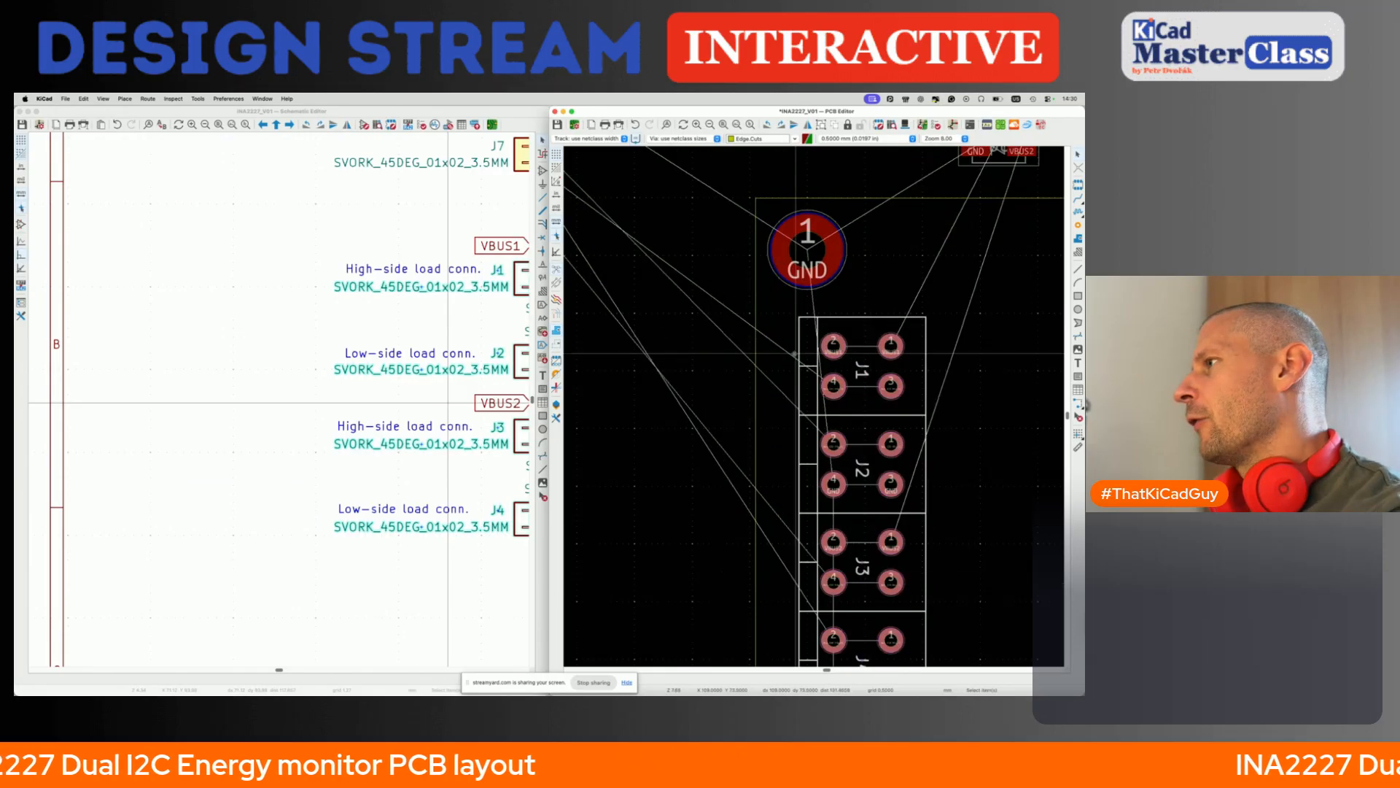
key("m")
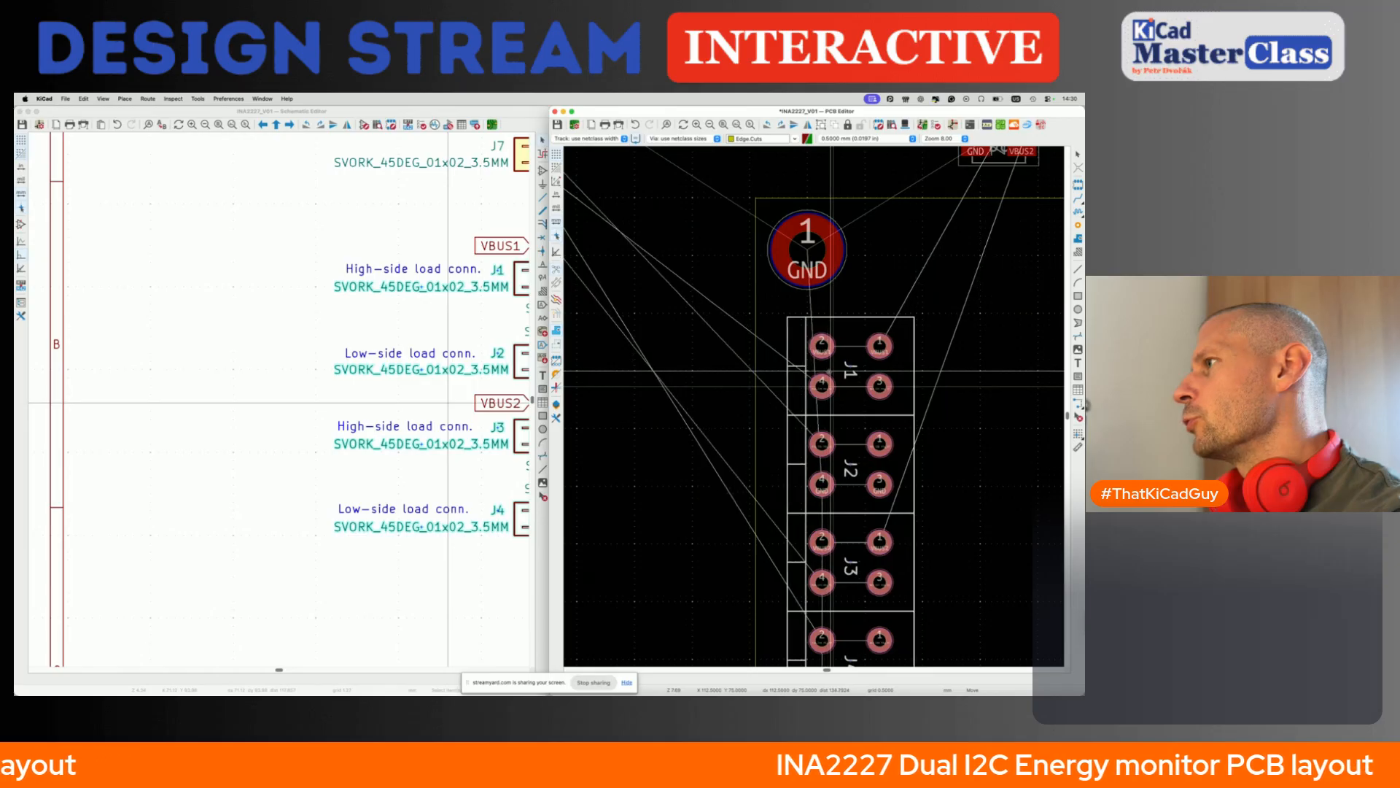
left_click(837, 370)
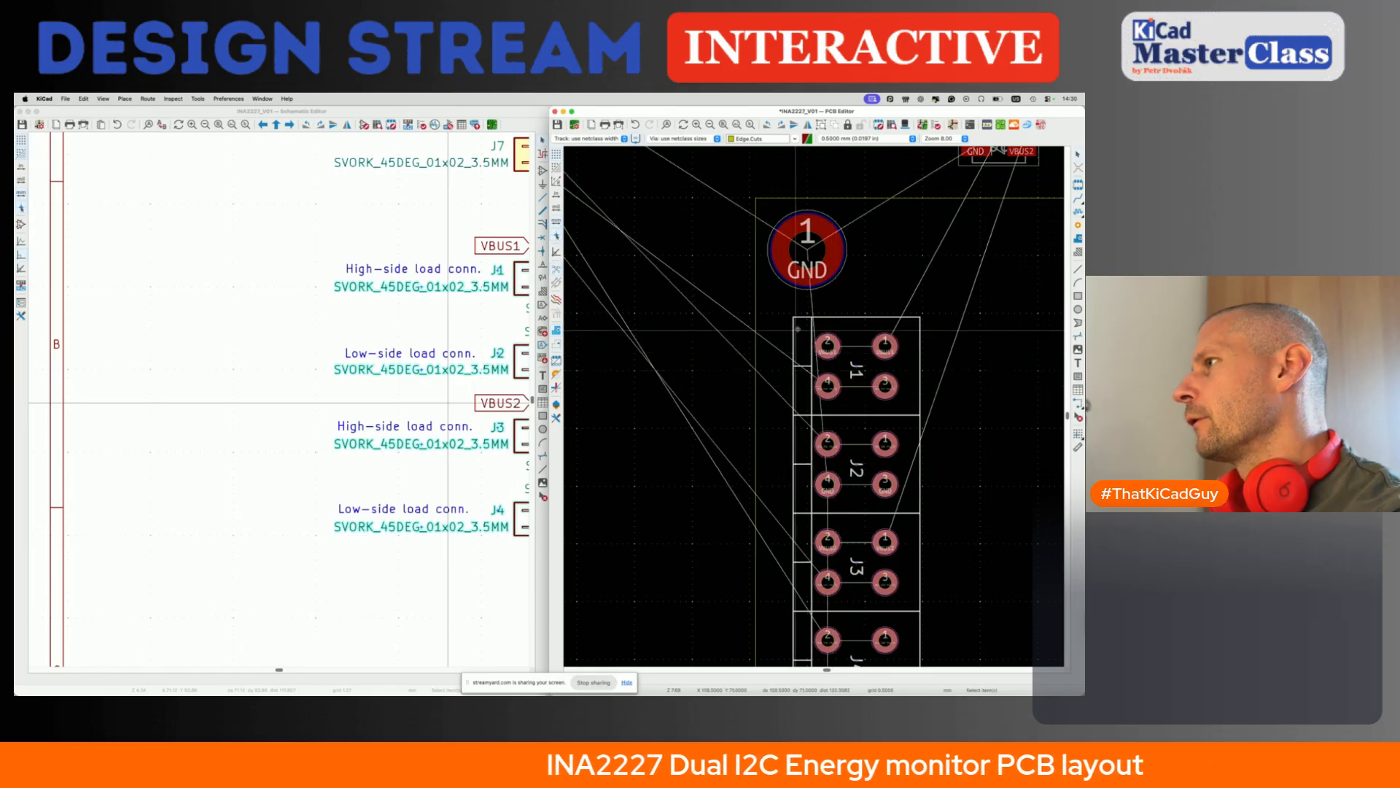
scroll(770, 376, "down", 3)
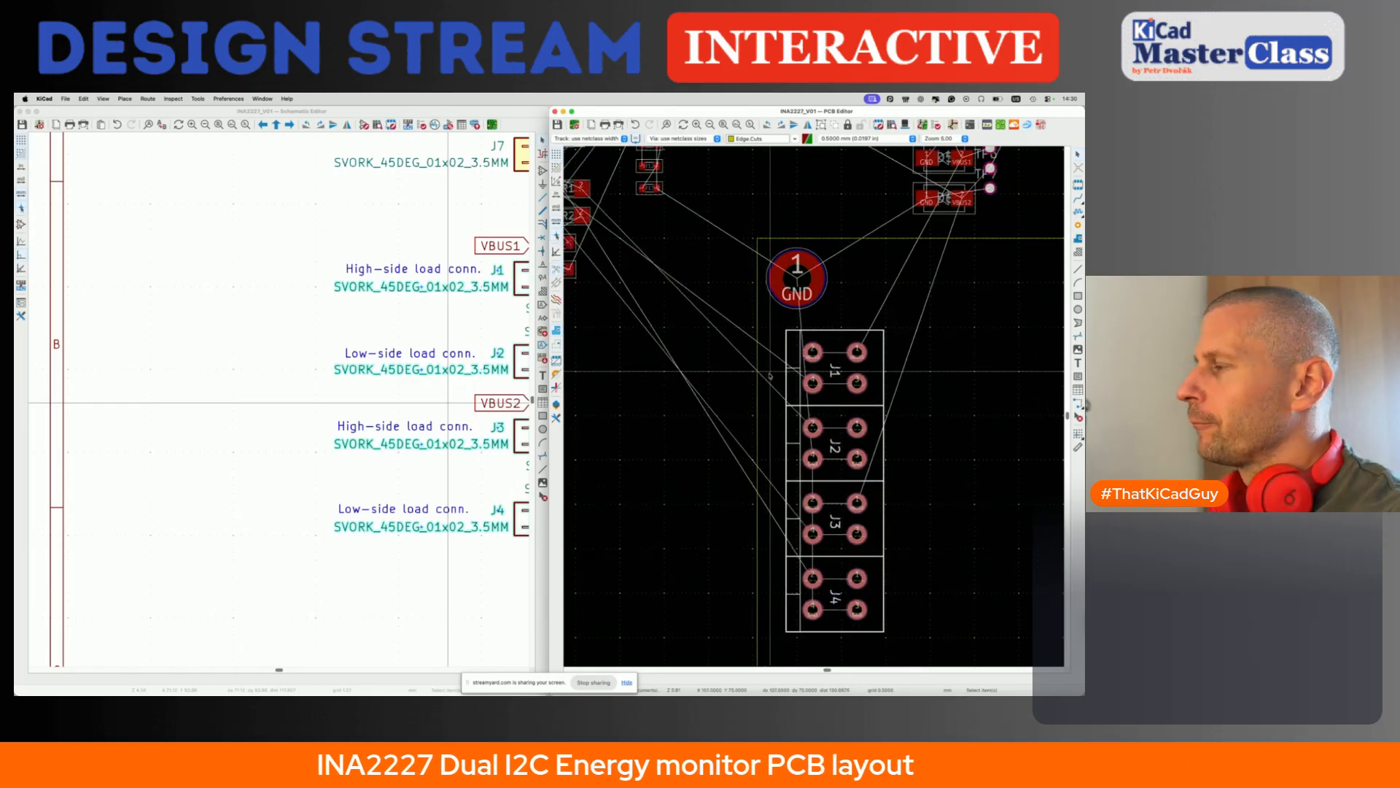
- Zero the relative coordinates on J1's left outline to measure from it, and select connector J1
scroll(746, 352, "down", 2)
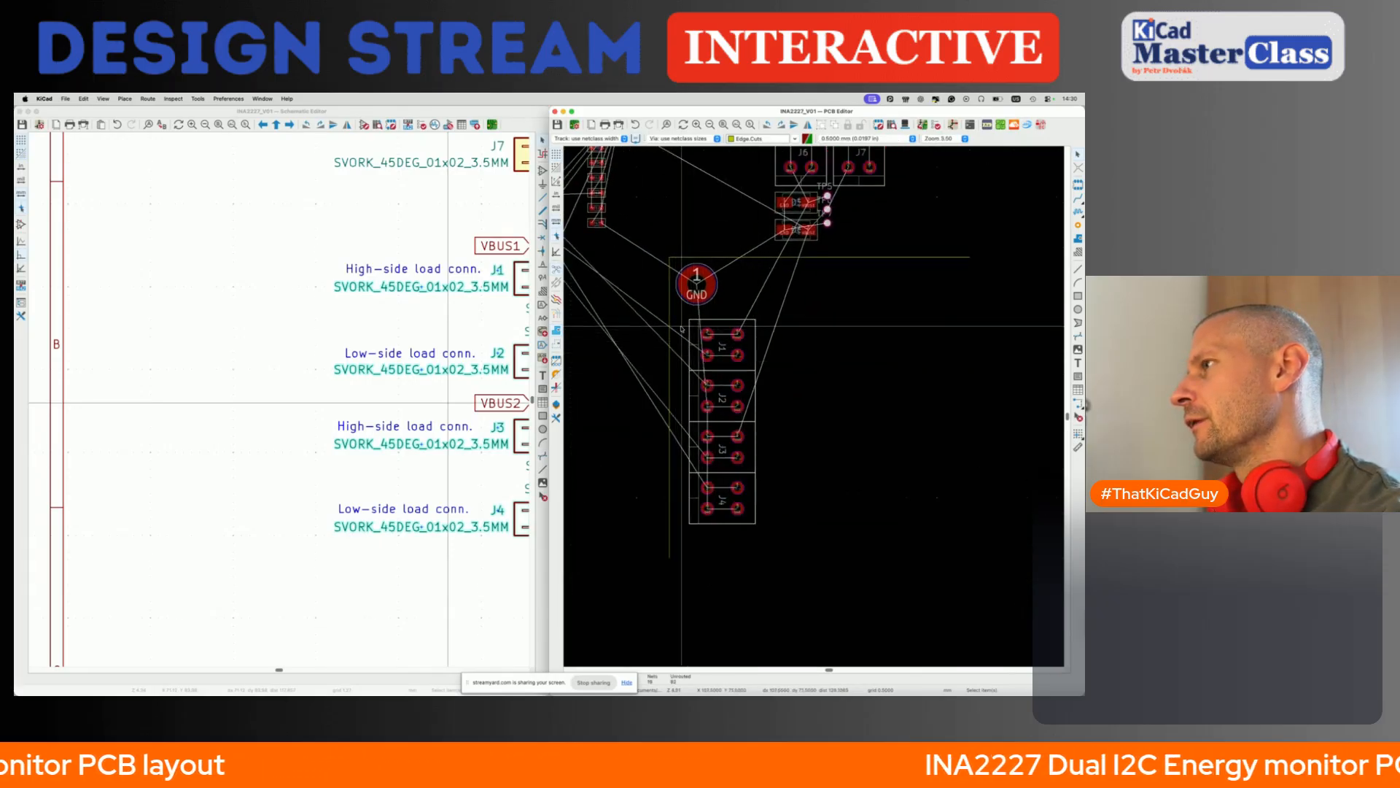
scroll(683, 330, "up", 5)
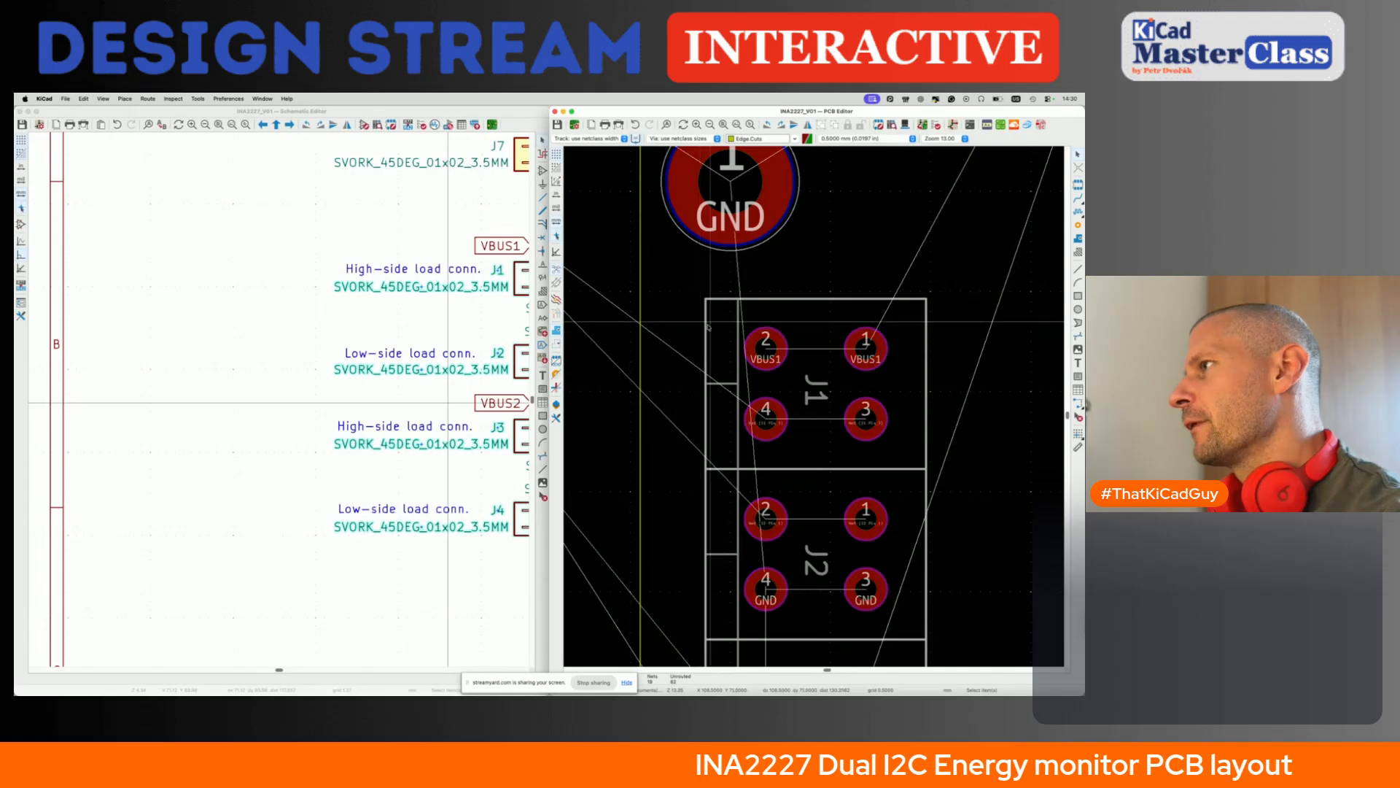
key("space")
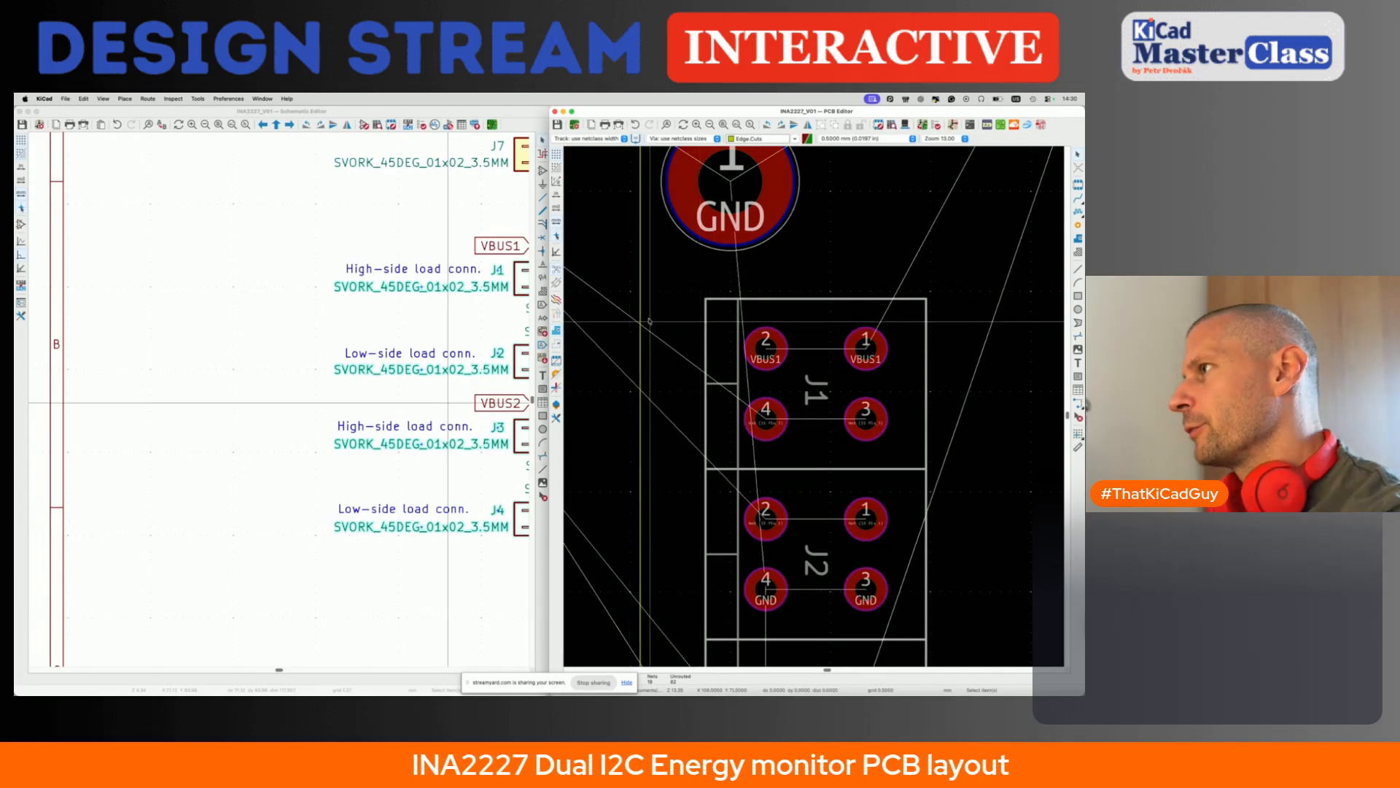
left_click(714, 321)
scroll(711, 328, "down", 5)
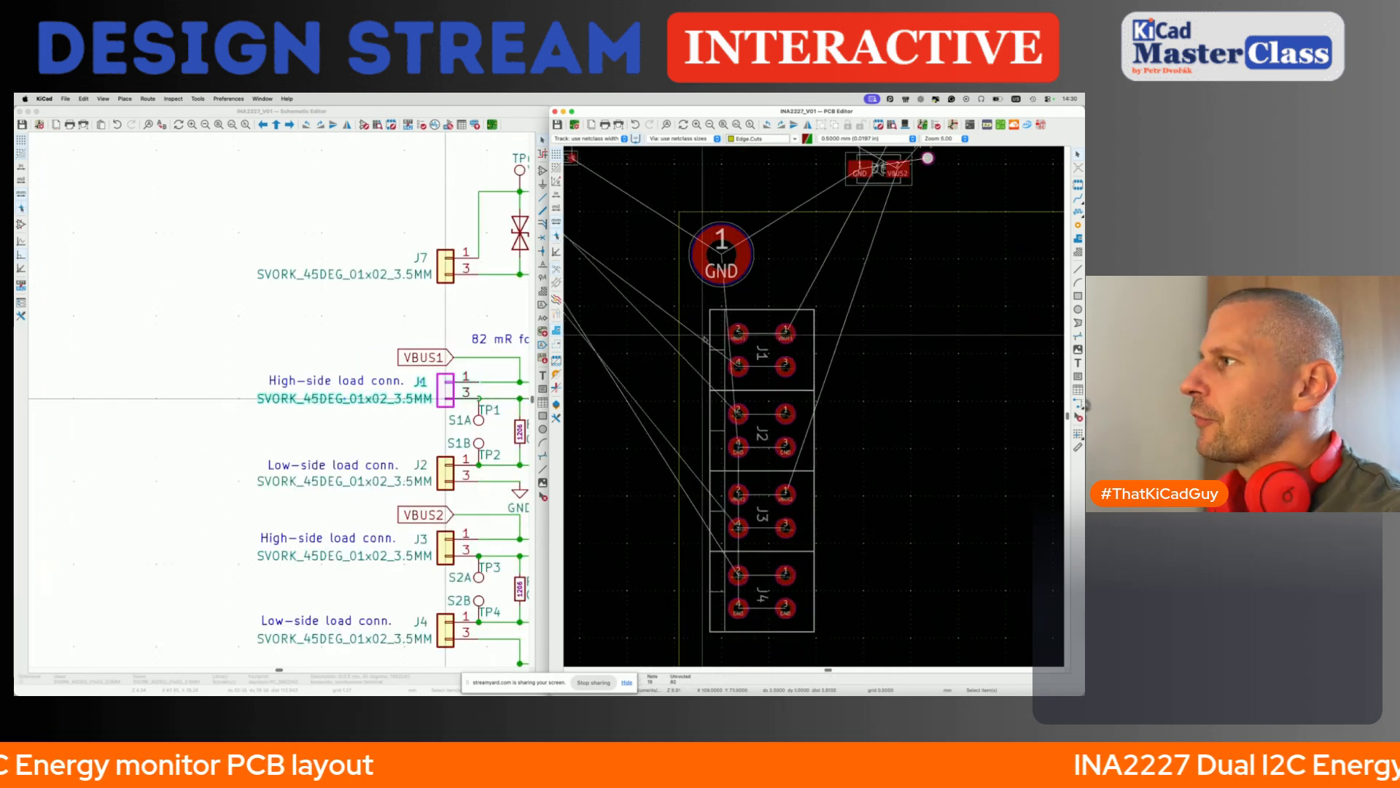
- Select mounting hole H2 away from the board and place it just below J4, near the board's left edge
scroll(705, 338, "down", 3)
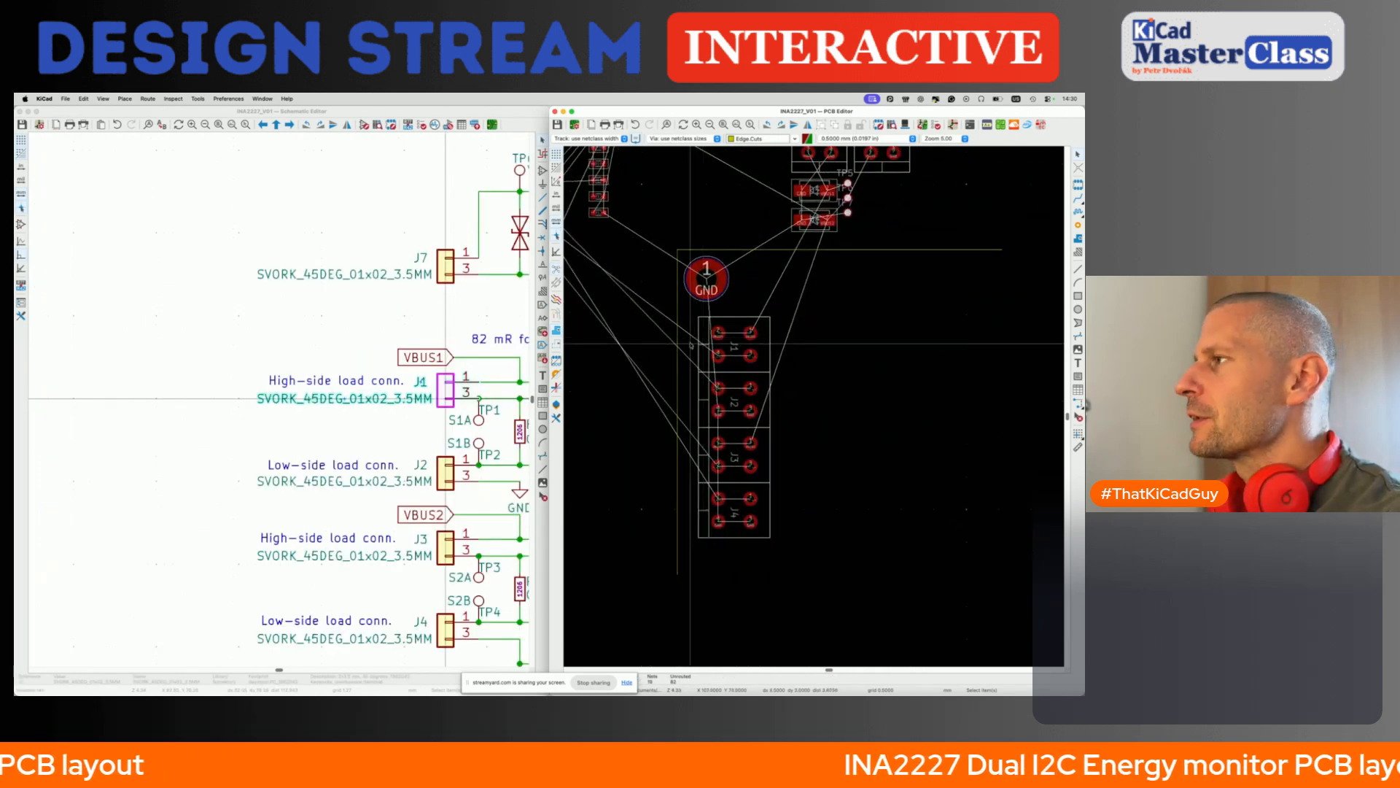
scroll(691, 344, "down", 3)
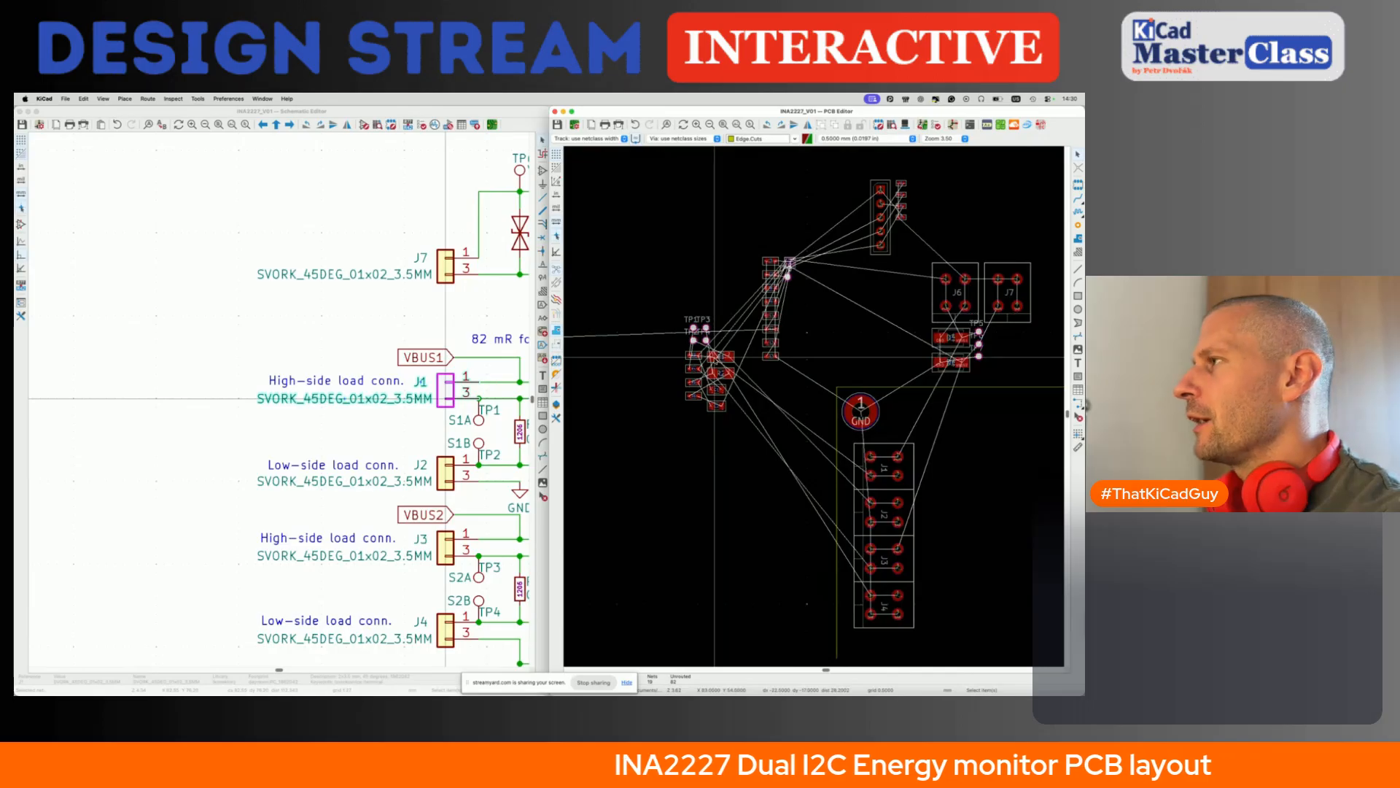
scroll(685, 343, "down", 4)
left_click(642, 364)
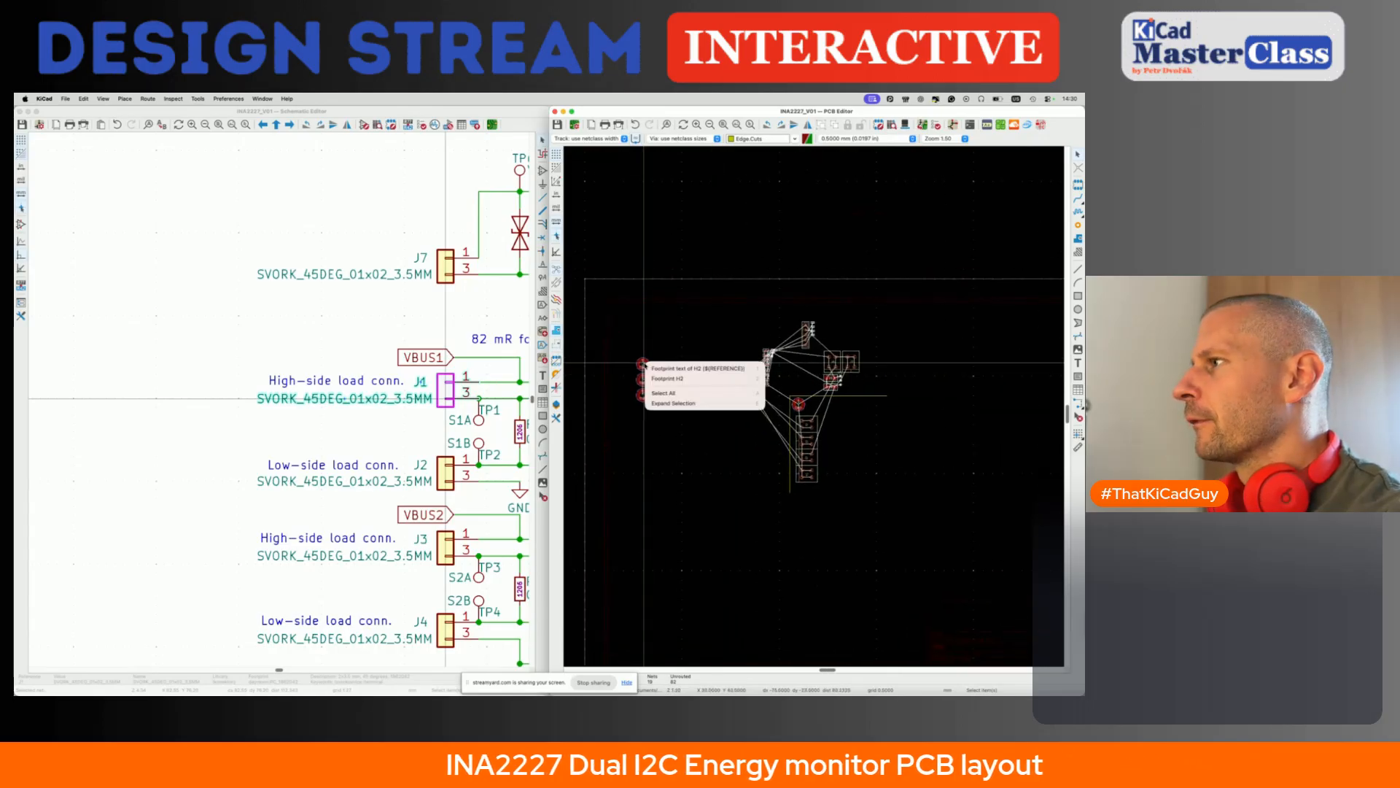
left_click(657, 378)
scroll(729, 423, "up", 4)
key("m")
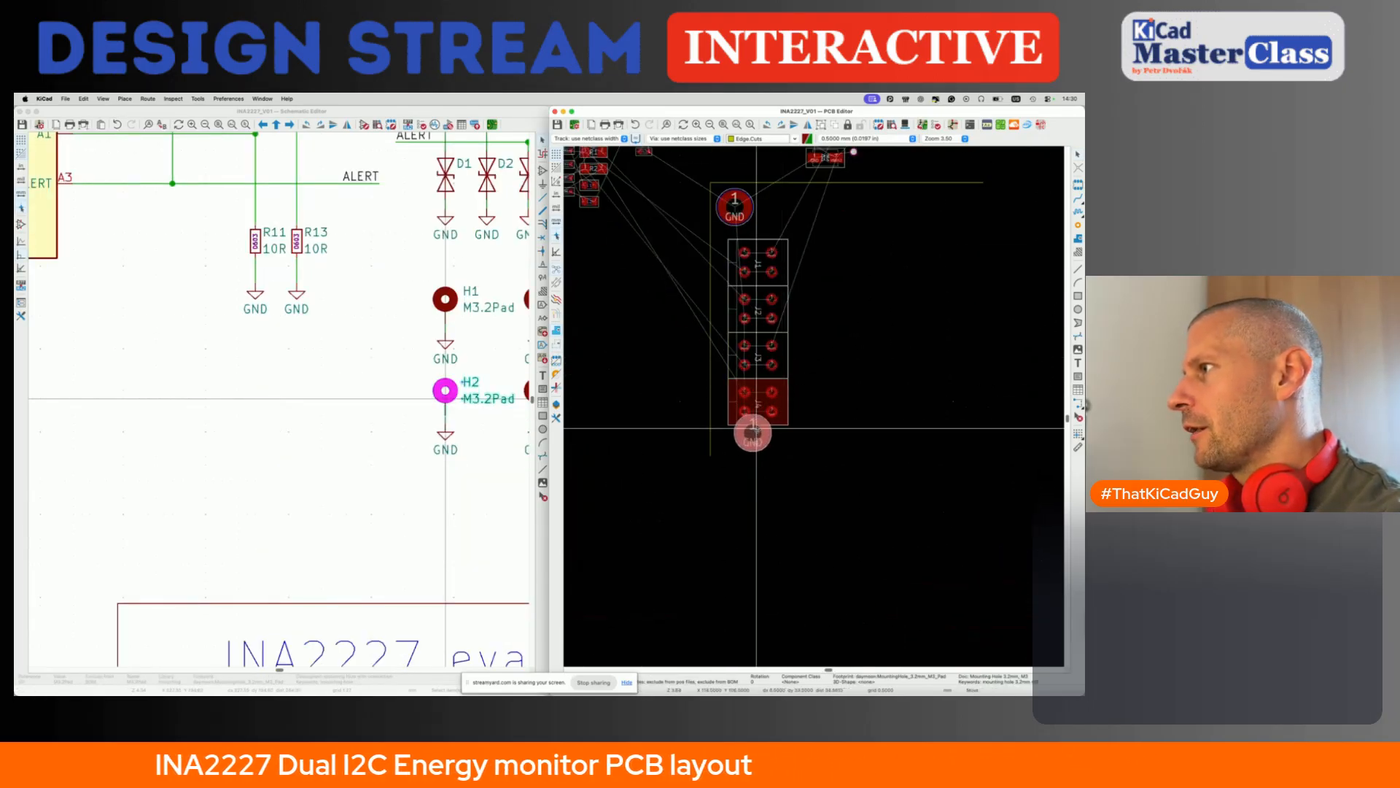
left_click(733, 452)
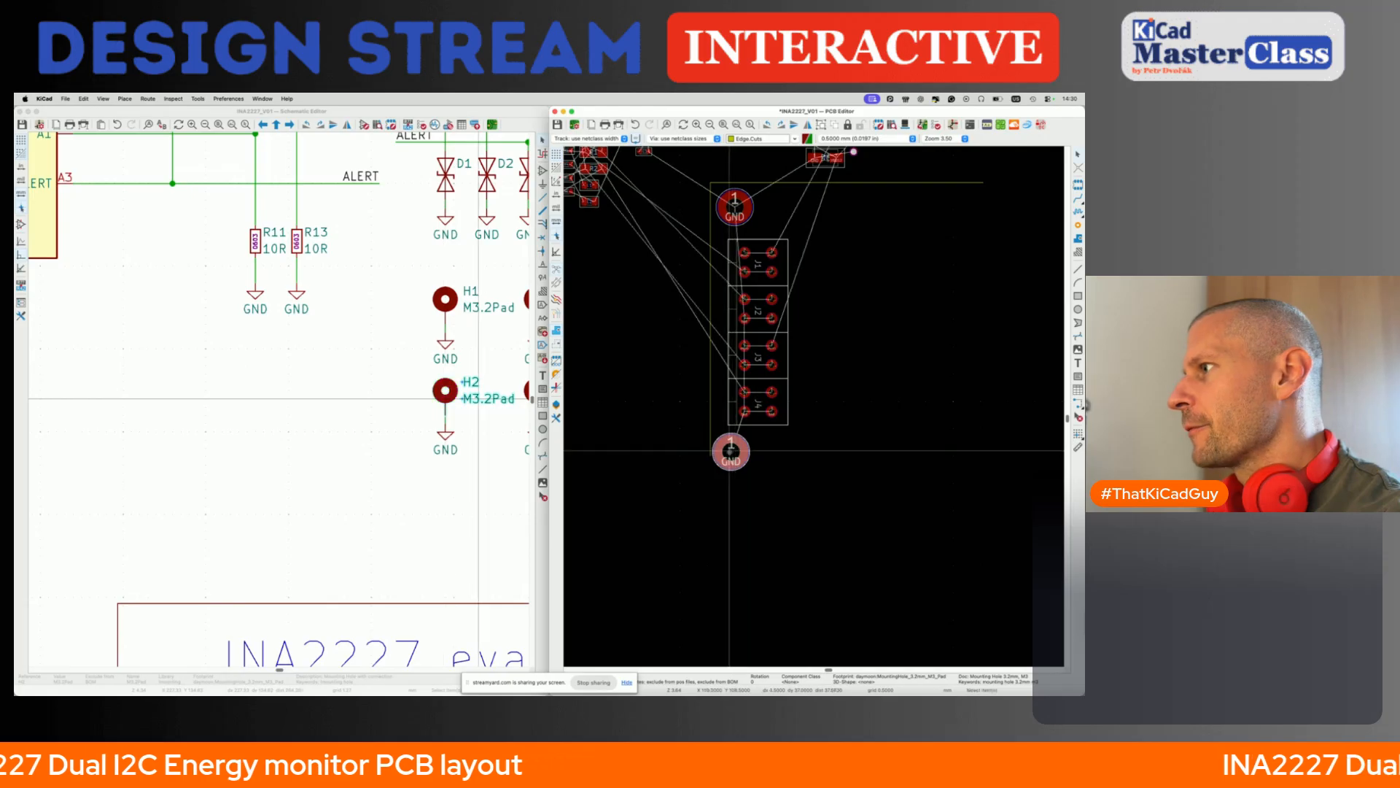
- Shift mounting hole H2 to the right so it sits below J4's right-hand pads, and reselect its footprint
key("m")
left_click(739, 453)
left_click(754, 457)
left_click(777, 471)
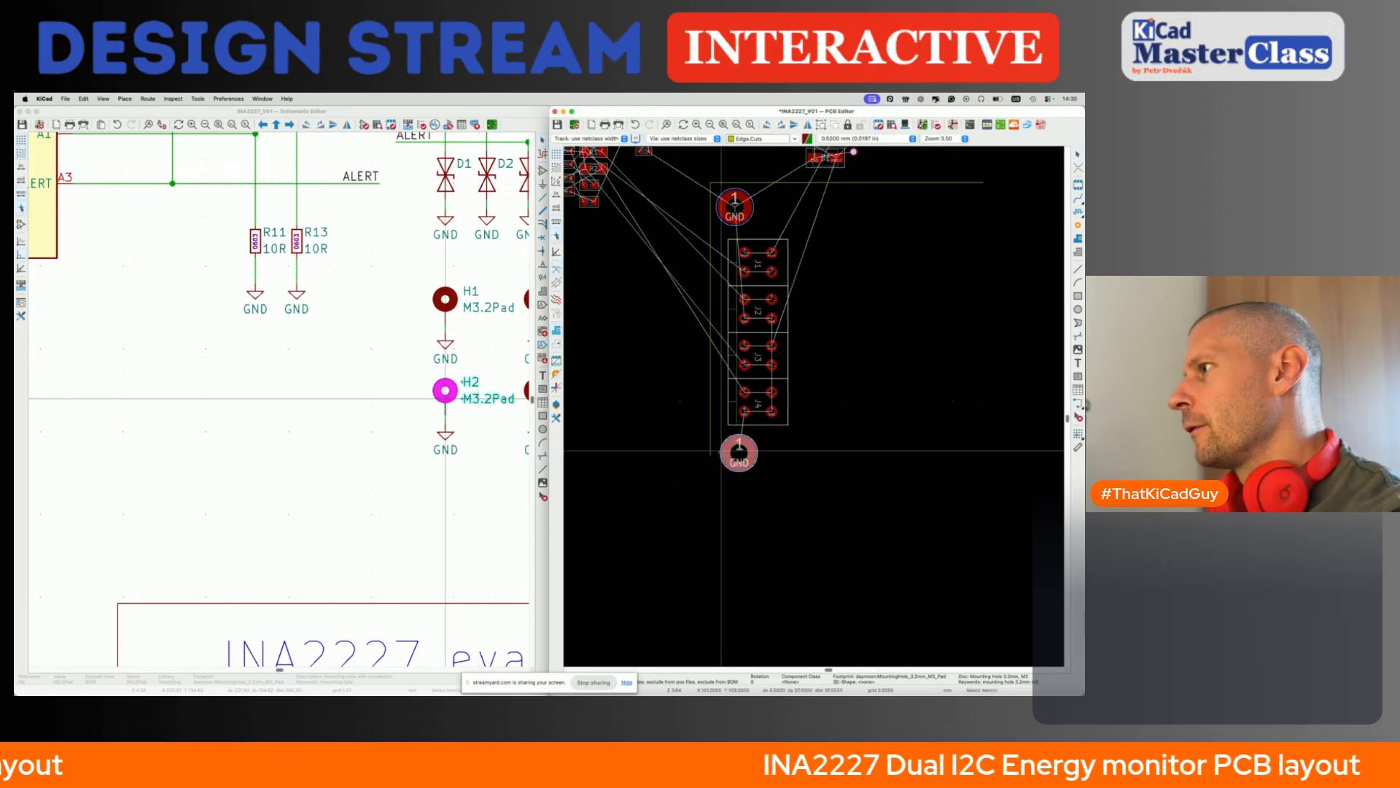
scroll(771, 457, "up", 5)
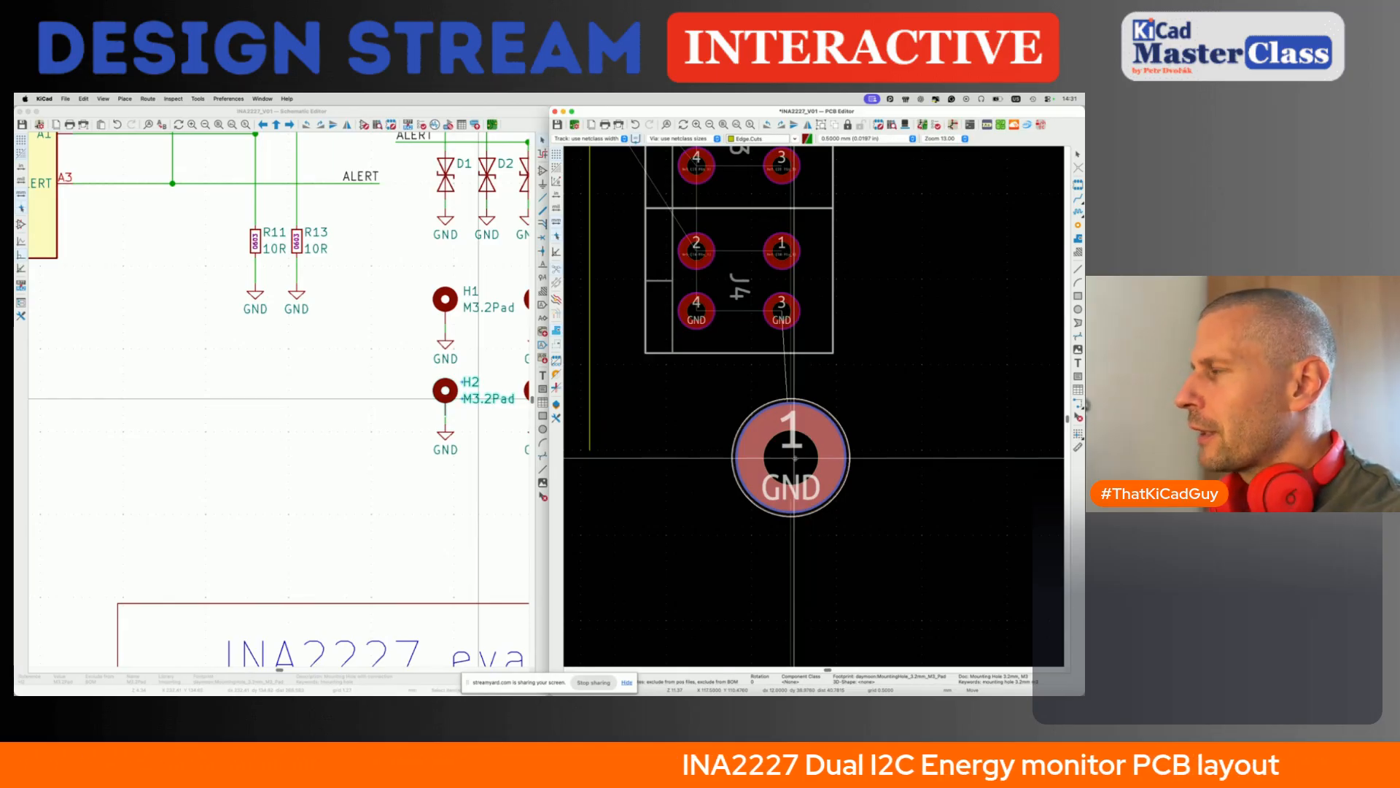
left_click(794, 458)
left_click(811, 458)
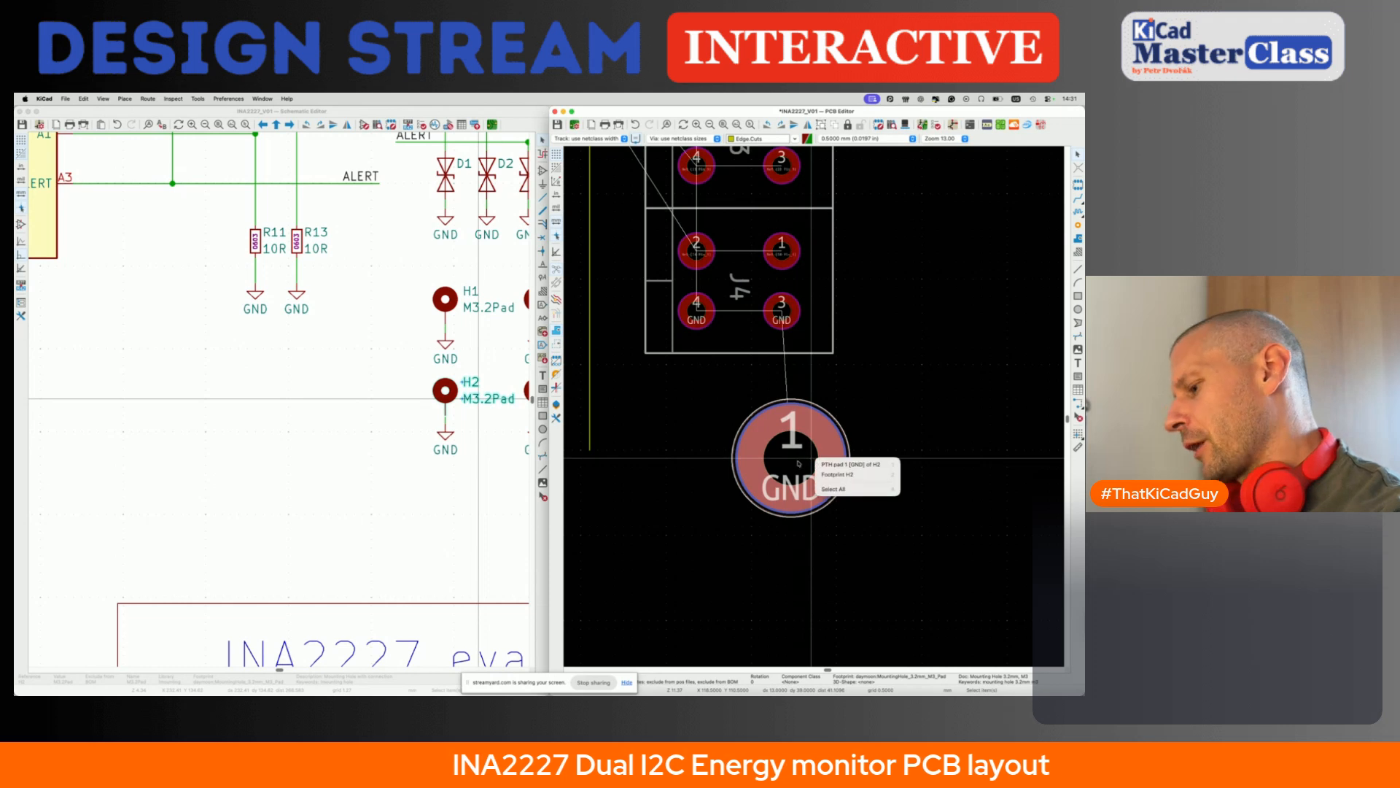
left_click(821, 475)
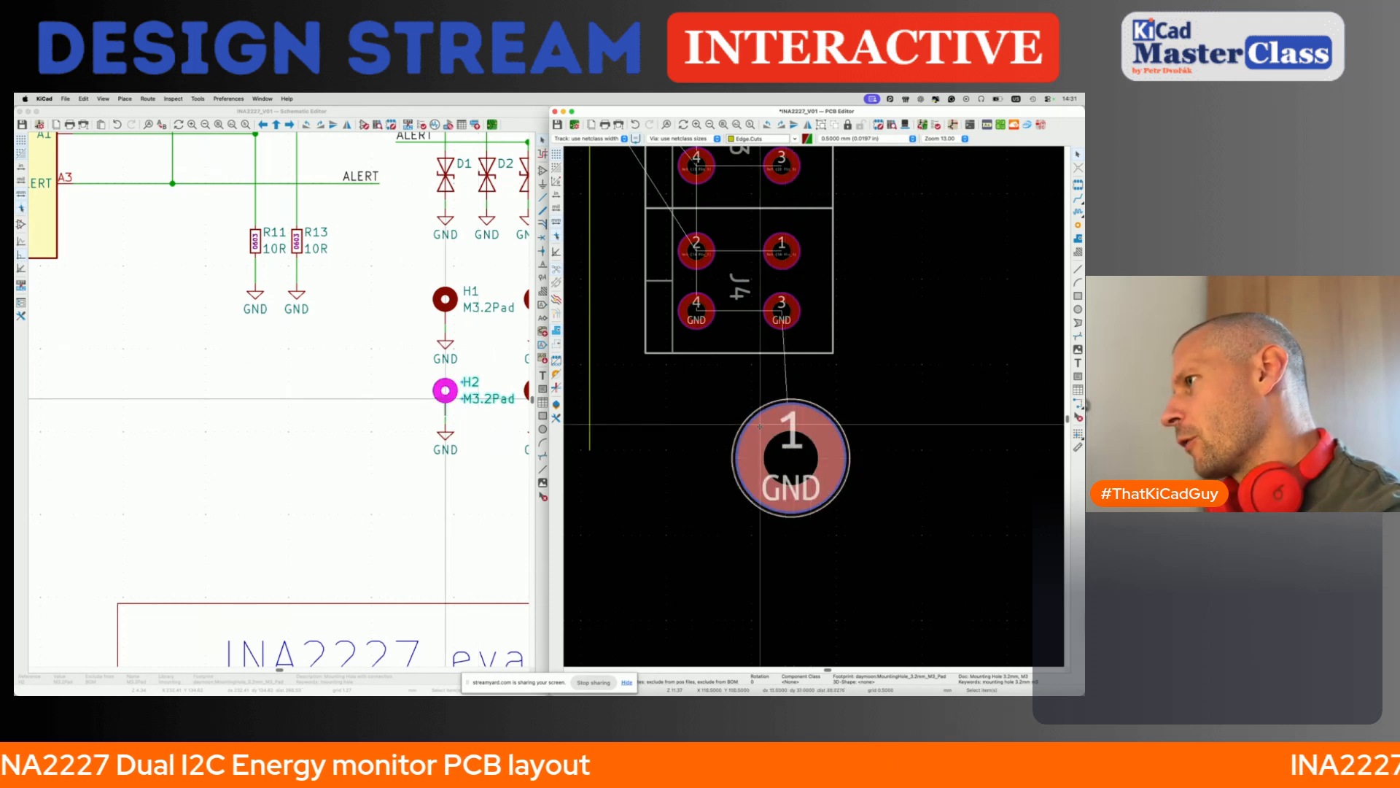
- Try moving H2 farther right of J4 and partway back to check how it lines up with the grid
left_click_drag(760, 423, 828, 423)
left_click(862, 460)
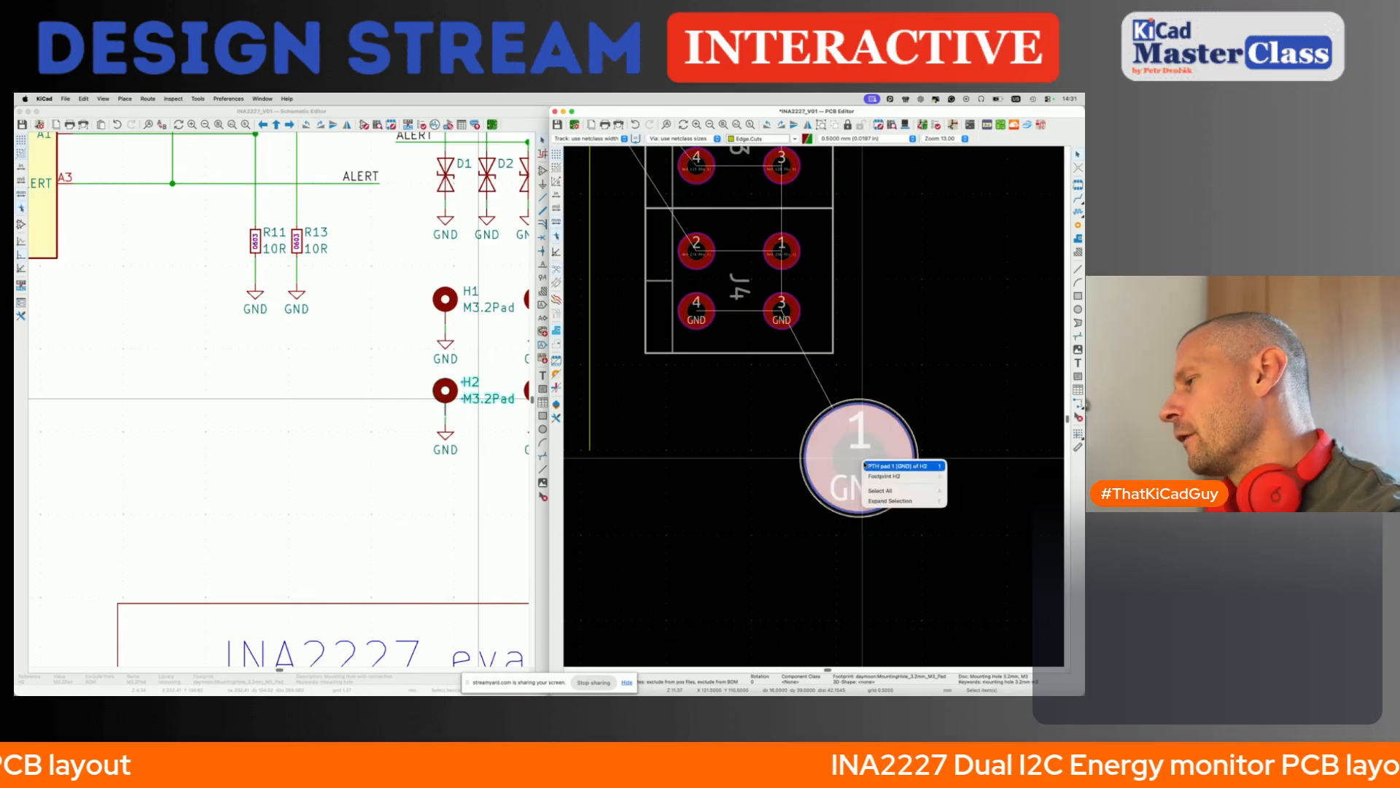
left_click(856, 459)
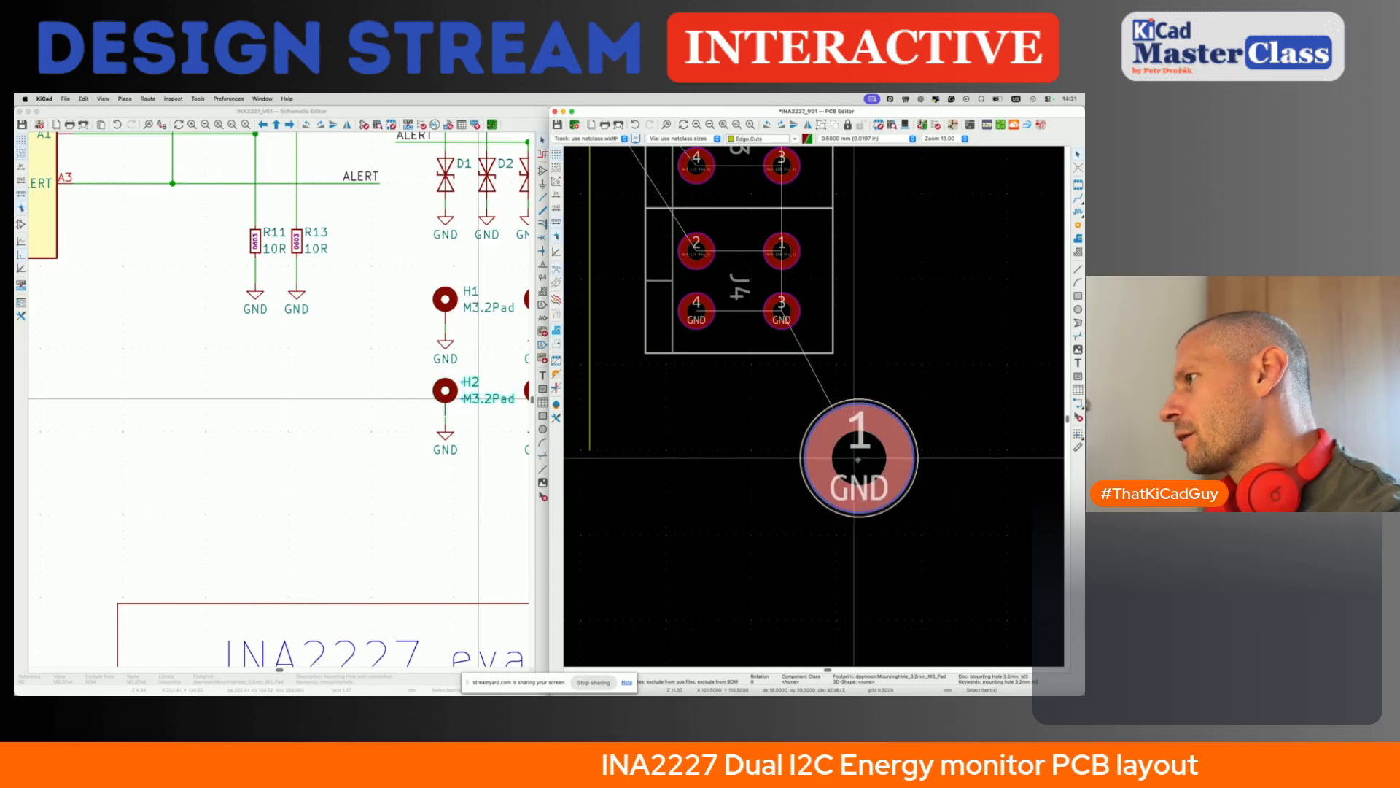
left_click_drag(855, 458, 820, 458)
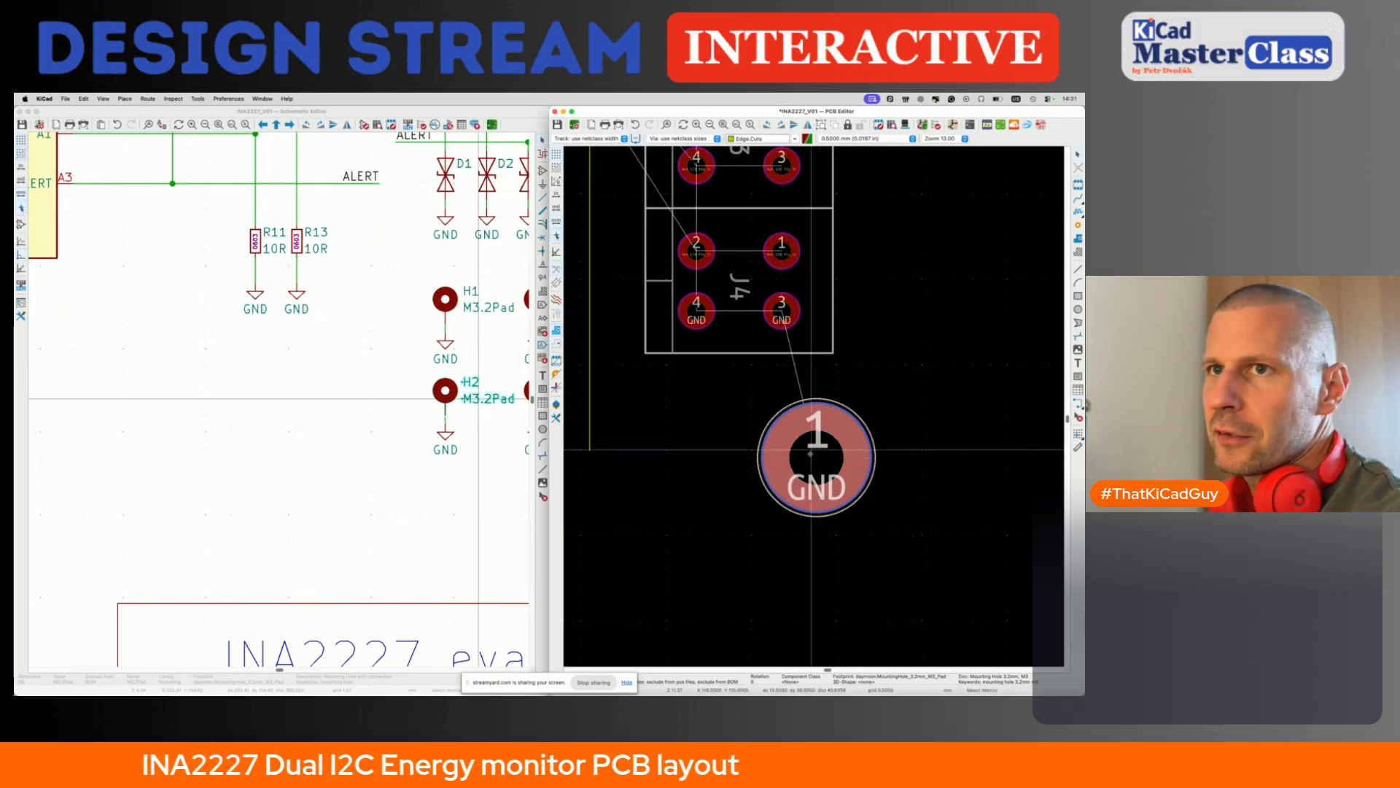
left_click(821, 461)
left_click(843, 499)
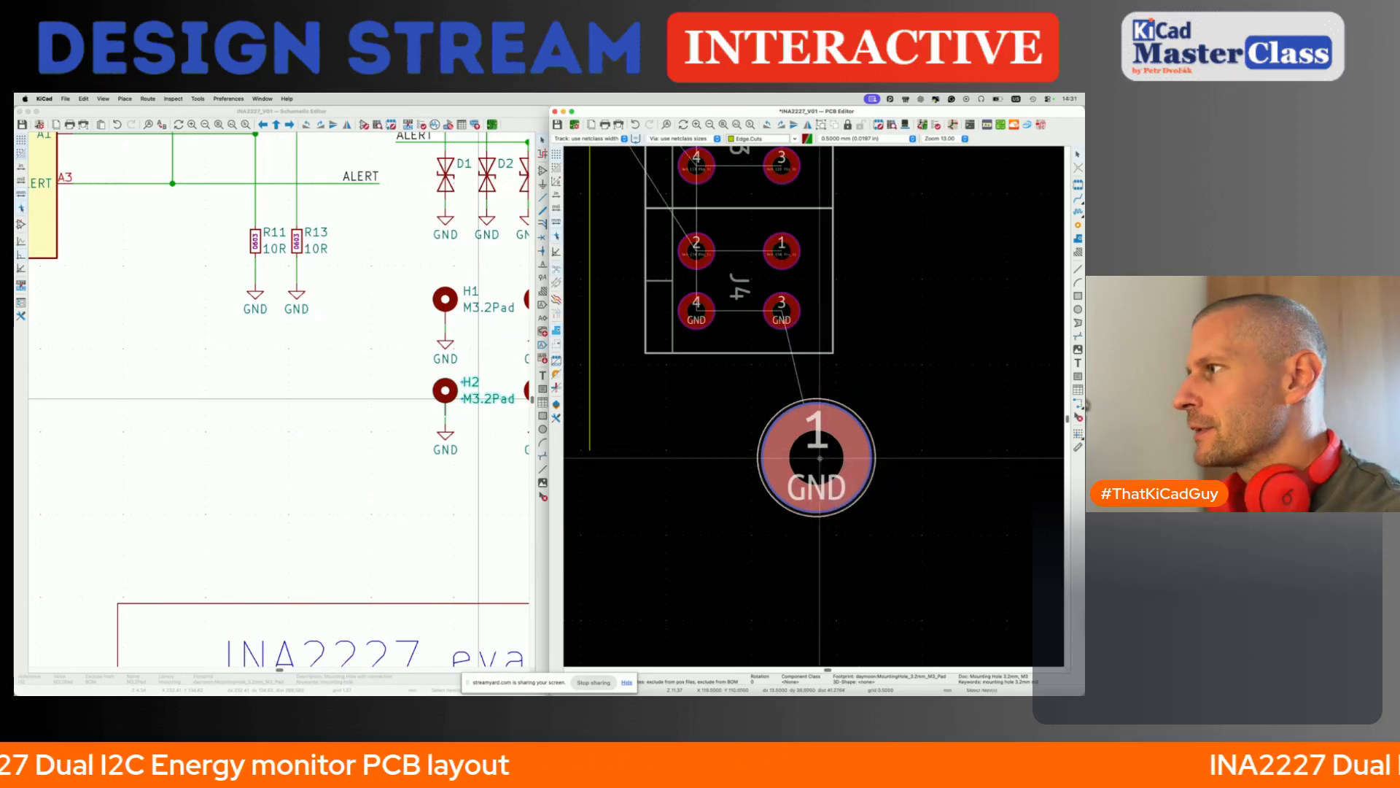
- Round H2's X and Y position values in its footprint properties so its centre falls on the grid
left_click(820, 459)
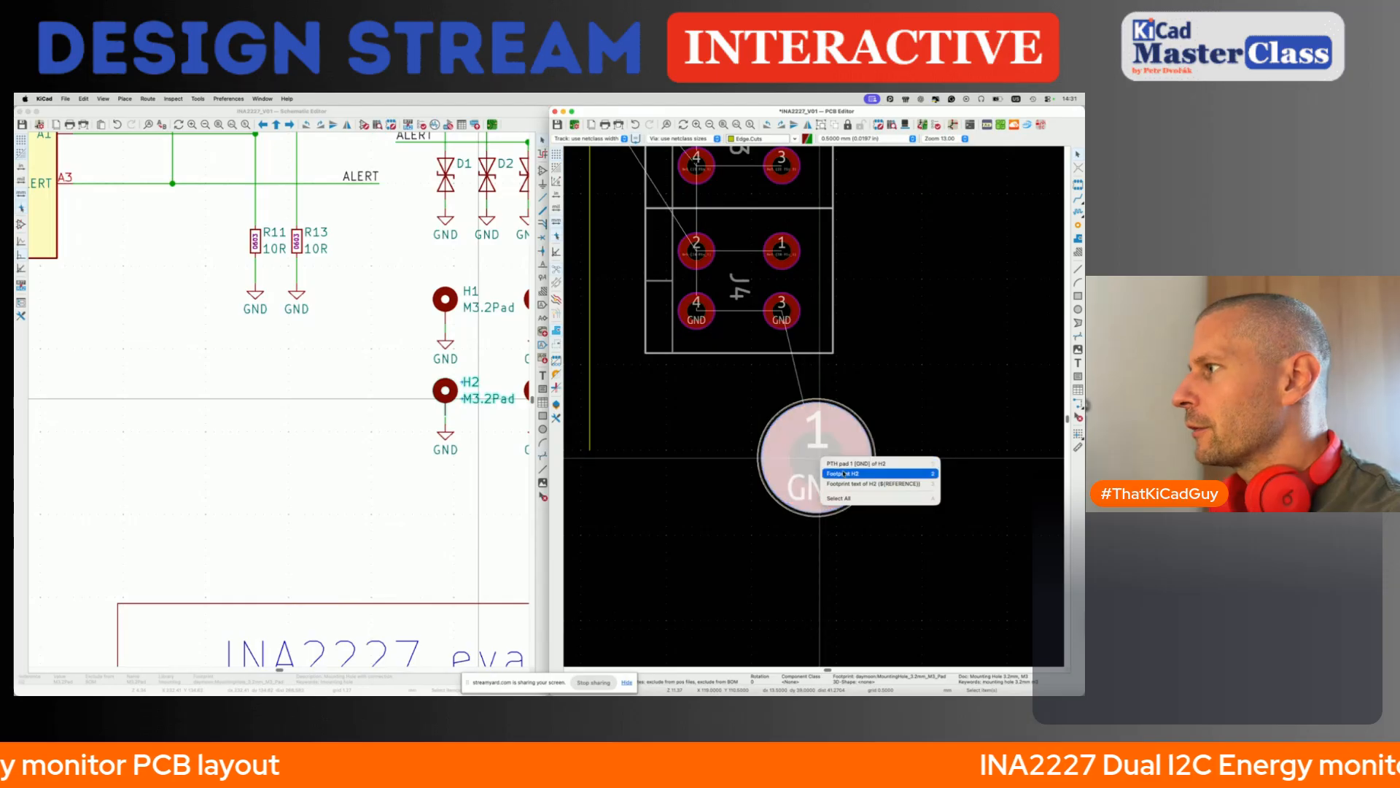
left_click(844, 474)
key("e")
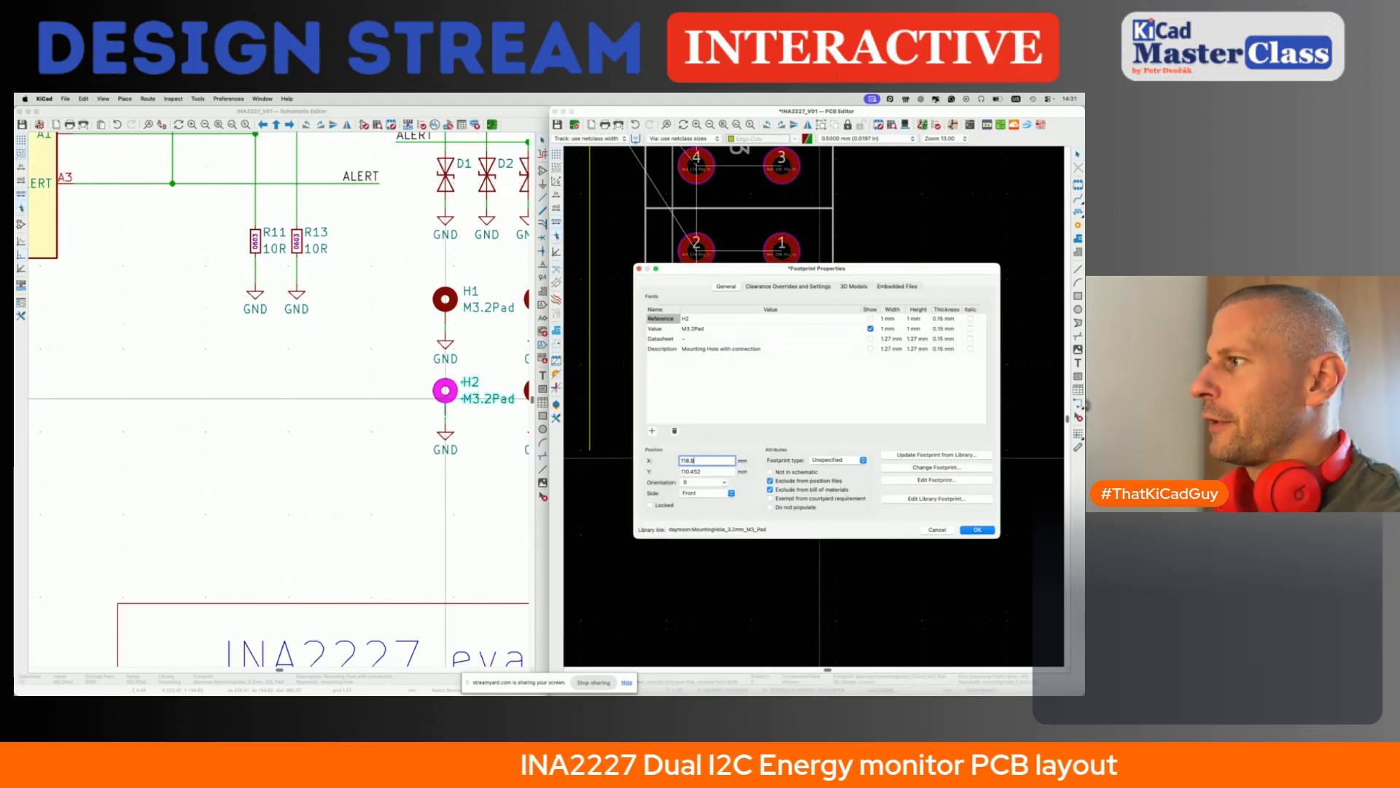
key("Return")
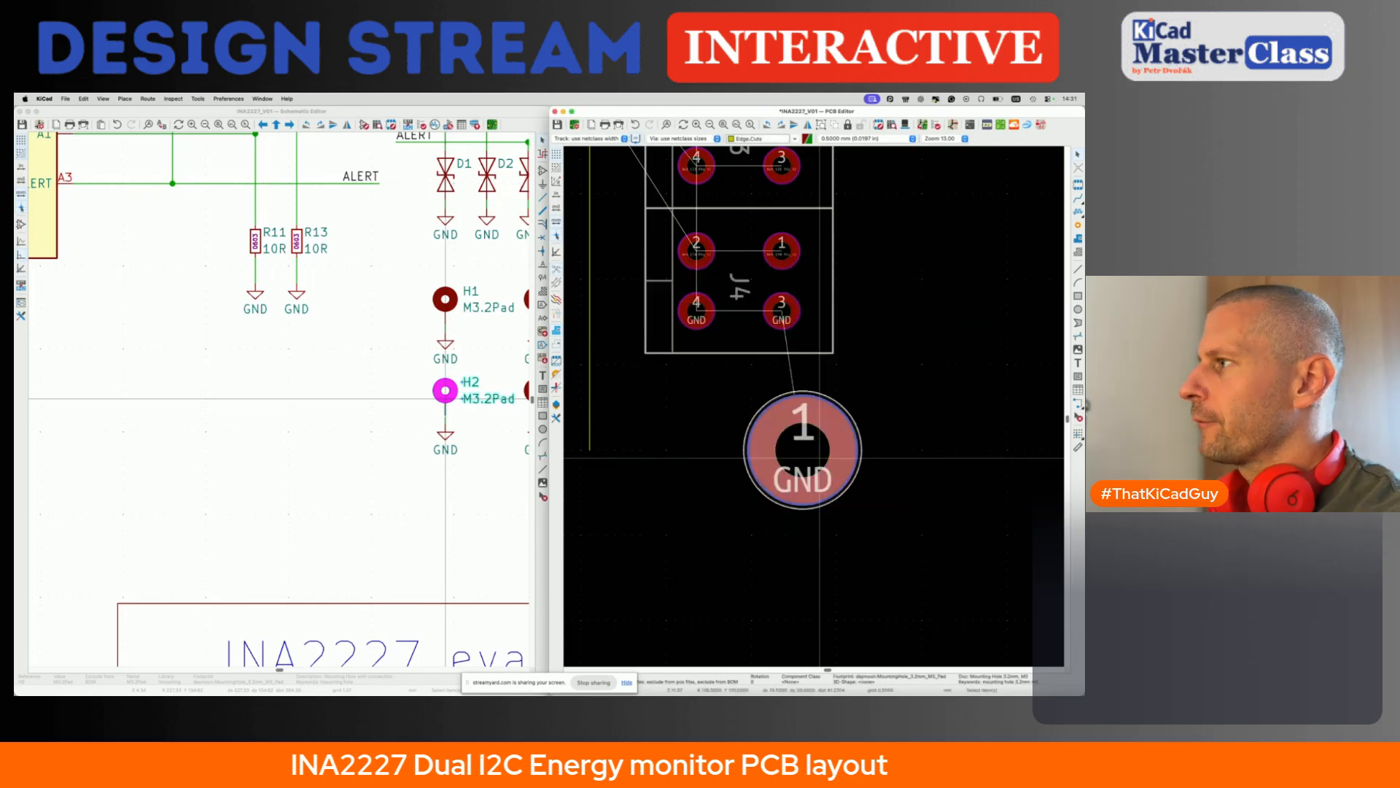
- Move mounting hole H2 below J4 so it is vertically aligned with the upper GND mounting hole
left_click(803, 450)
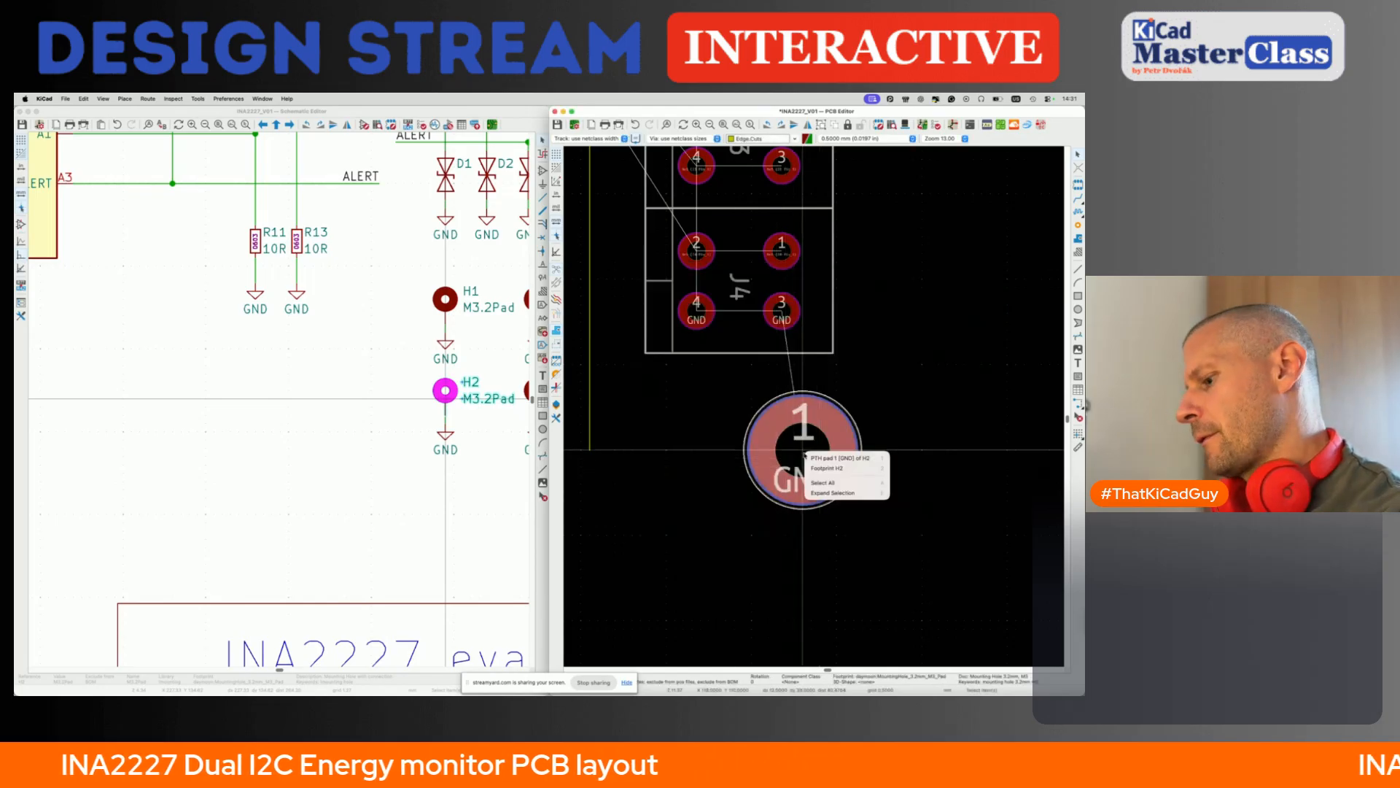
left_click(820, 469)
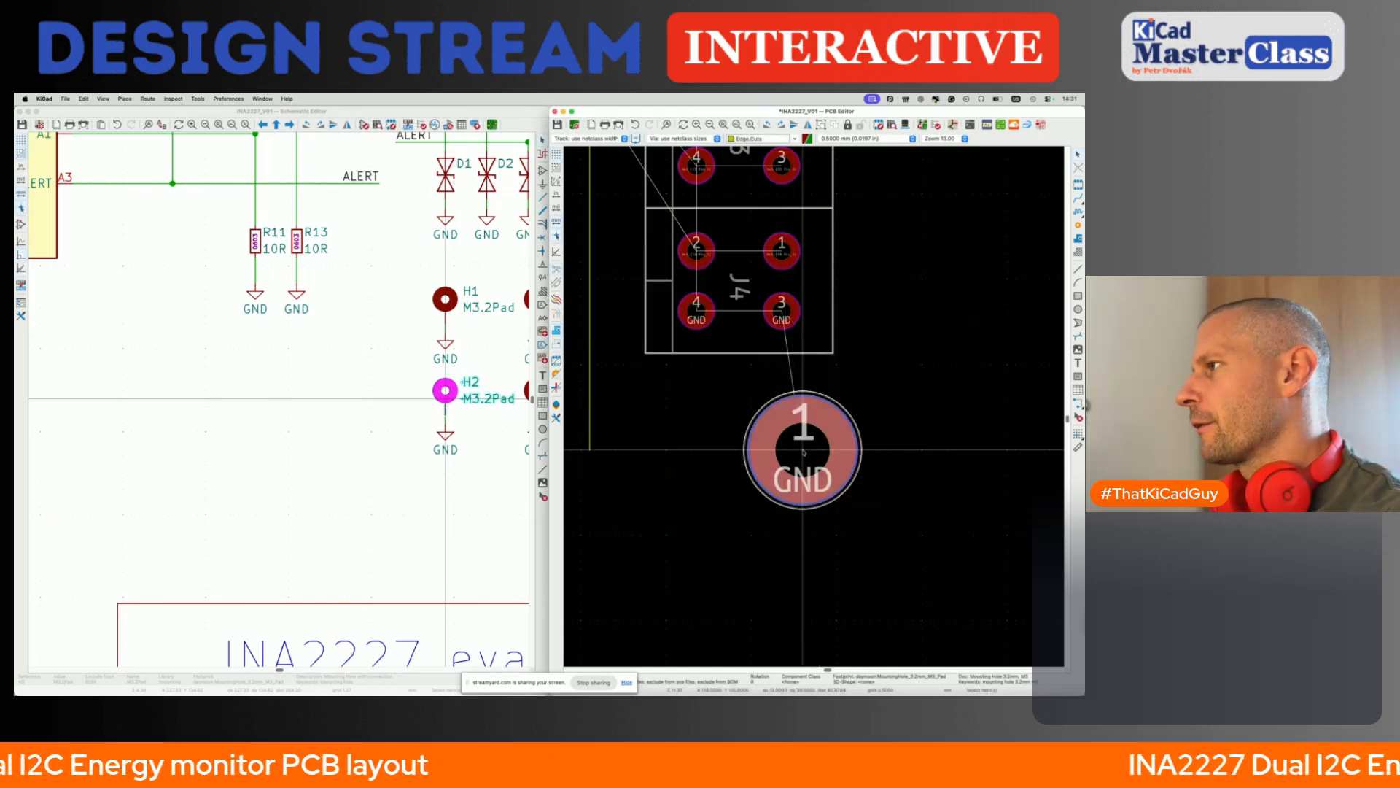
middle_click_drag(797, 455, 794, 481)
scroll(791, 481, "down", 5)
key("m")
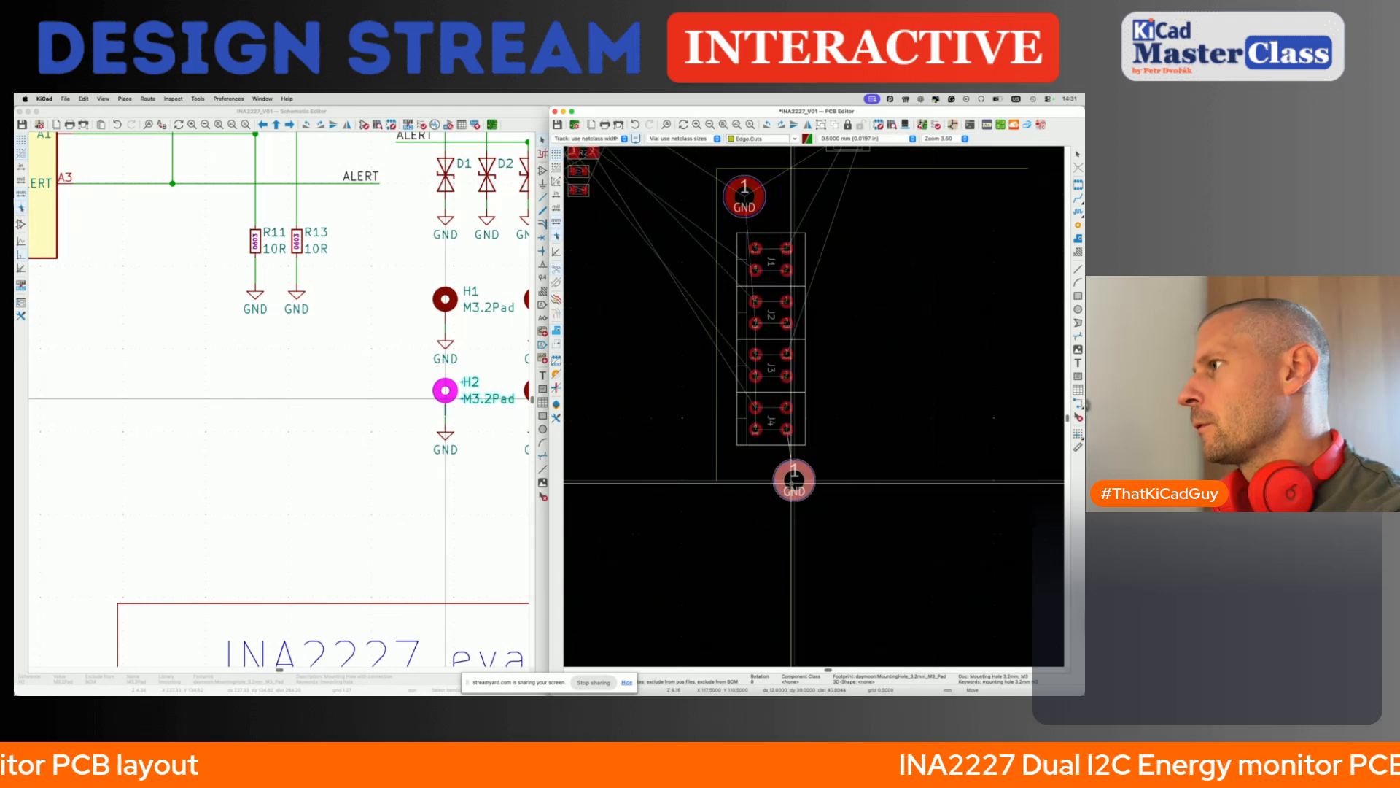
left_click(743, 479)
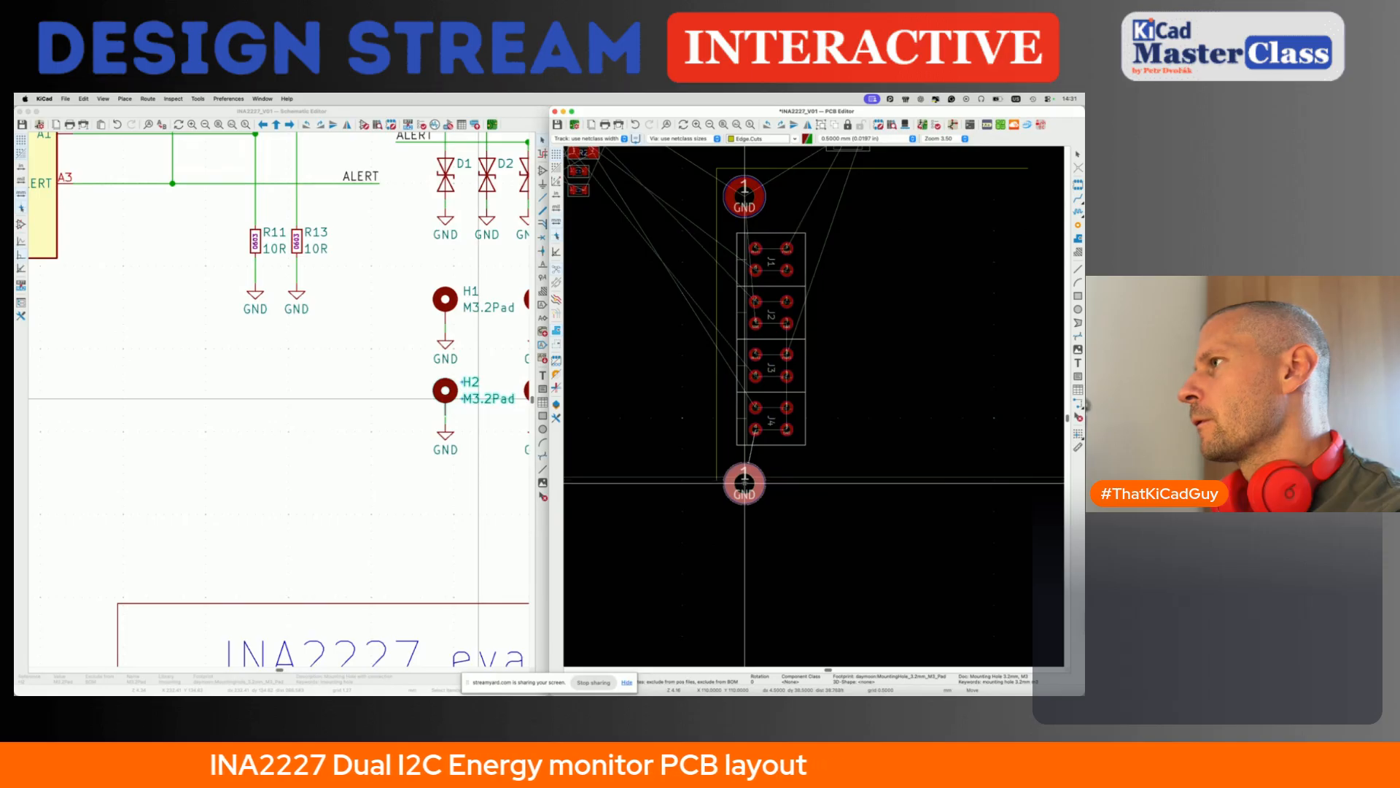
left_click(744, 479)
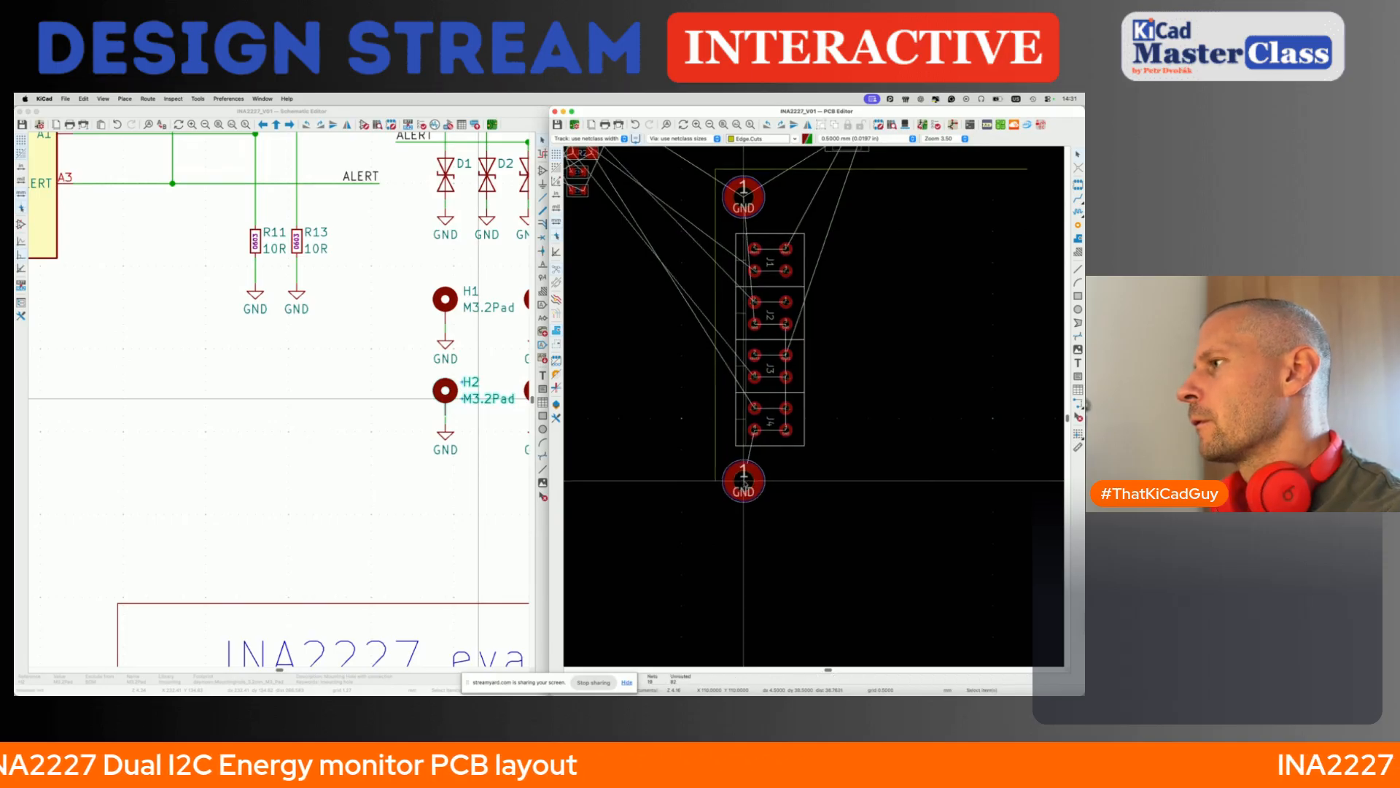
- Open J1's footprint properties and examine the wire-entry side of its 3D model
scroll(744, 479, "down", 3)
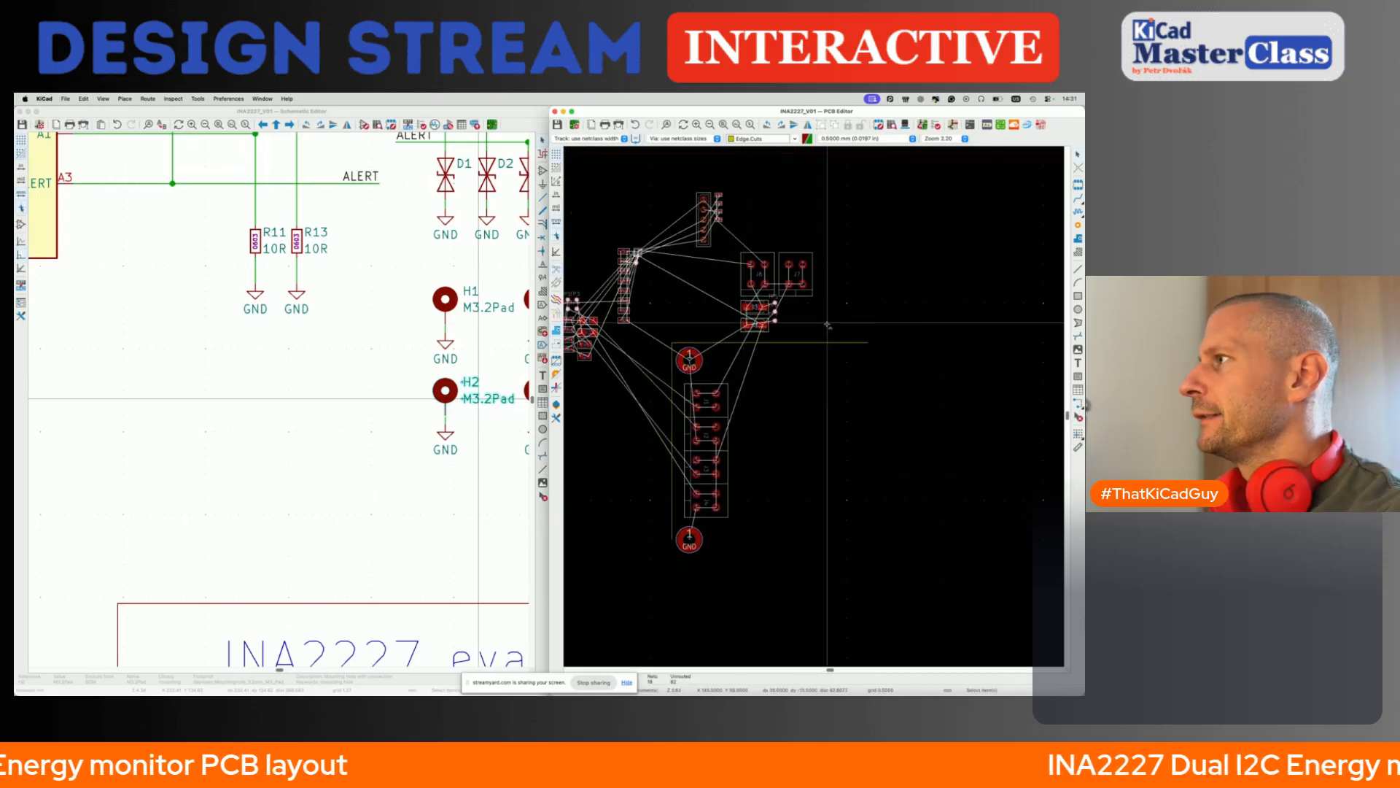
scroll(758, 343, "up", 5)
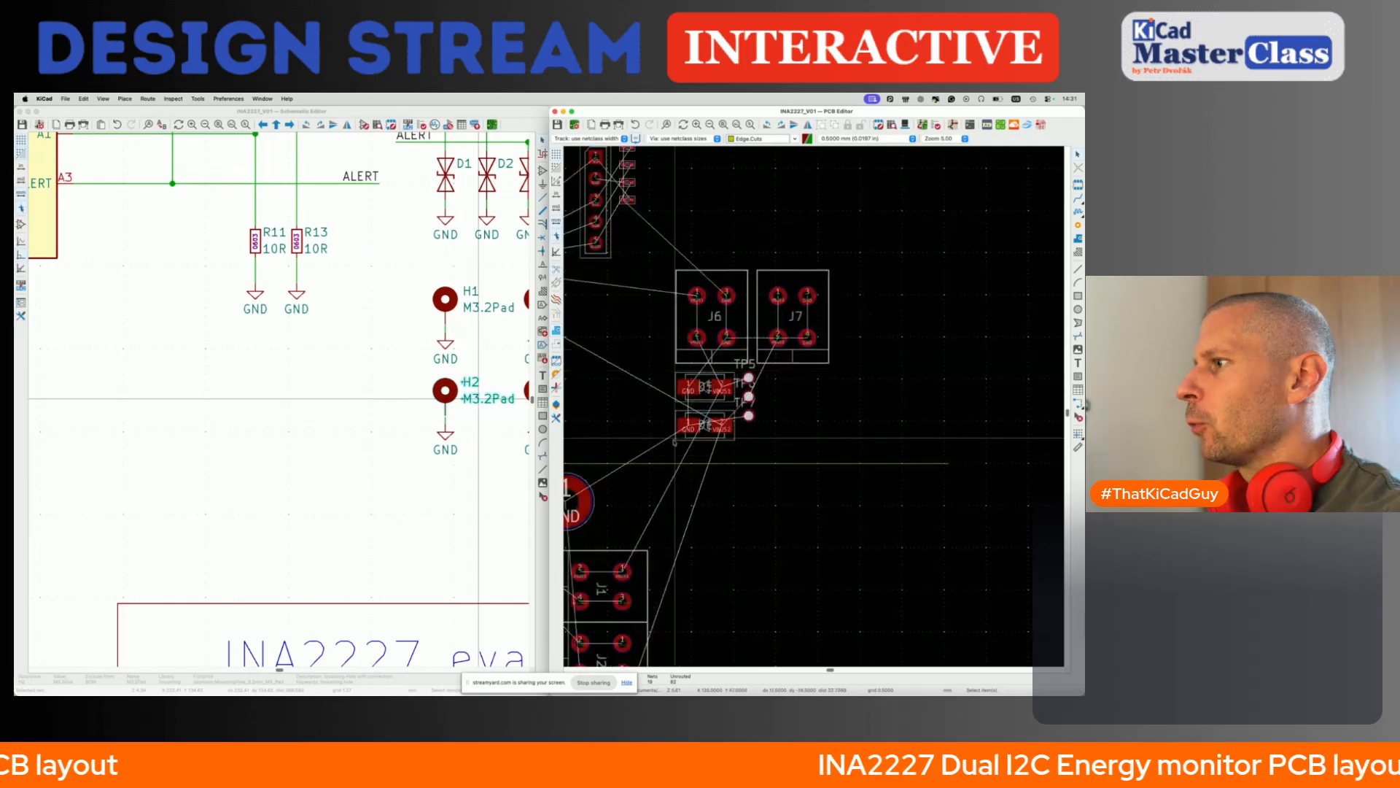
scroll(725, 355, "left", 3)
scroll(725, 355, "down", 1)
left_click(780, 532)
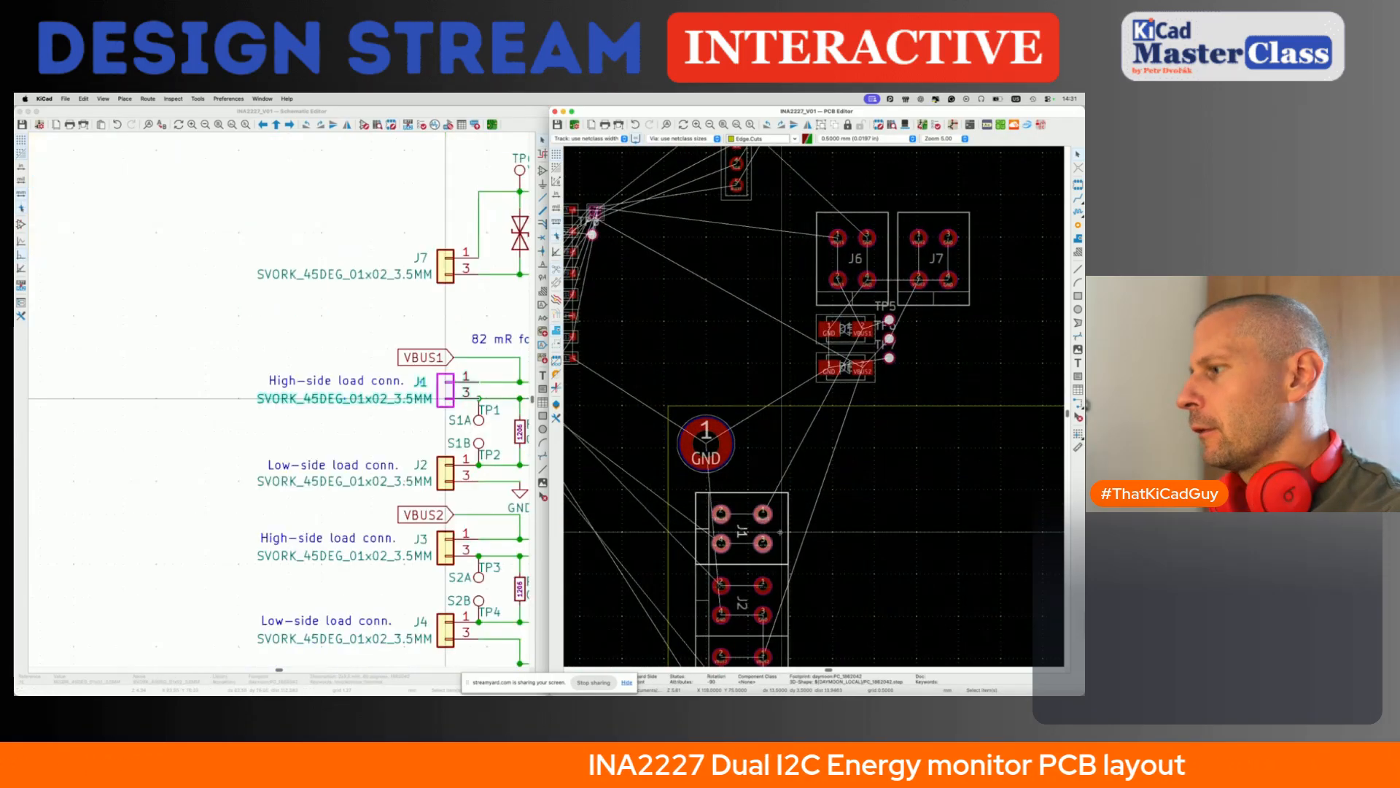
key("e")
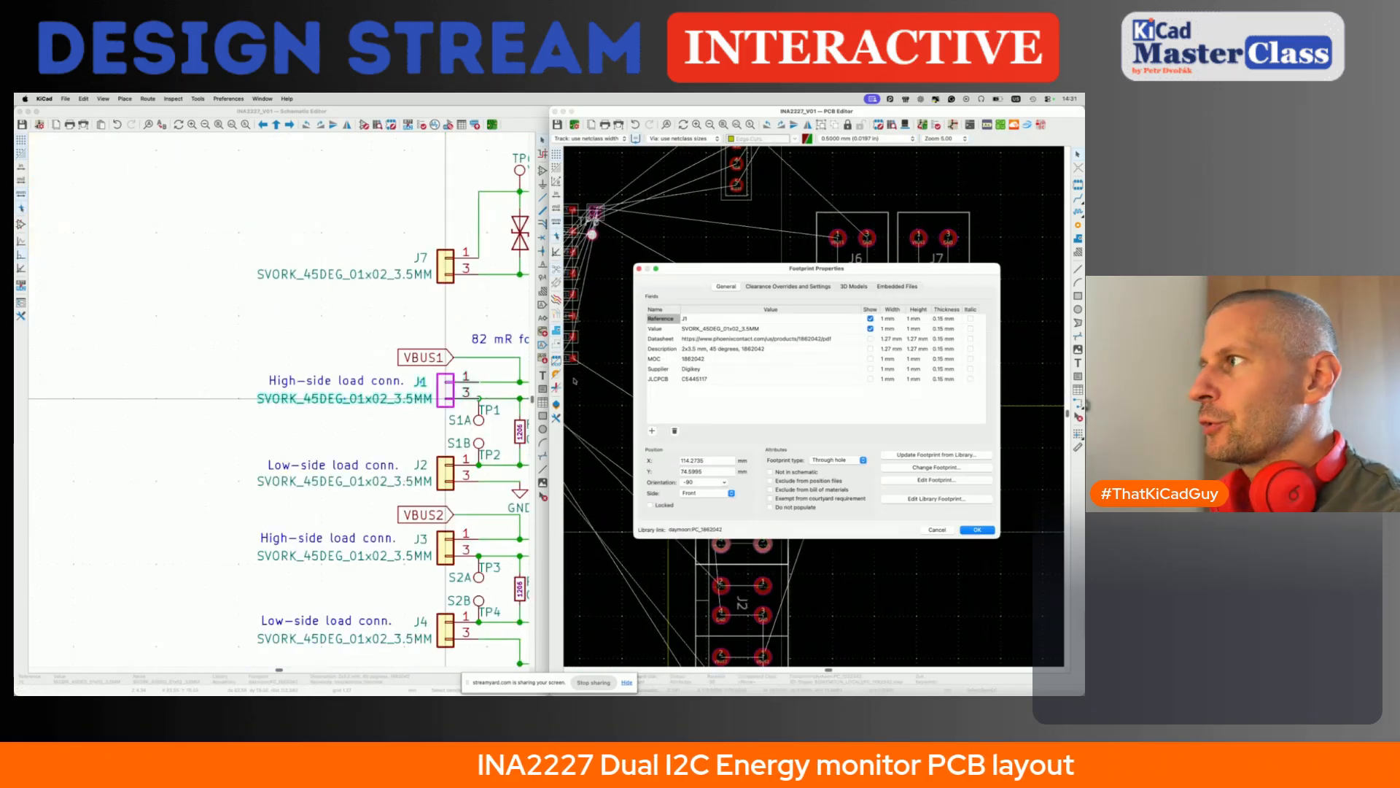
left_click(854, 288)
left_click_drag(809, 458, 859, 418)
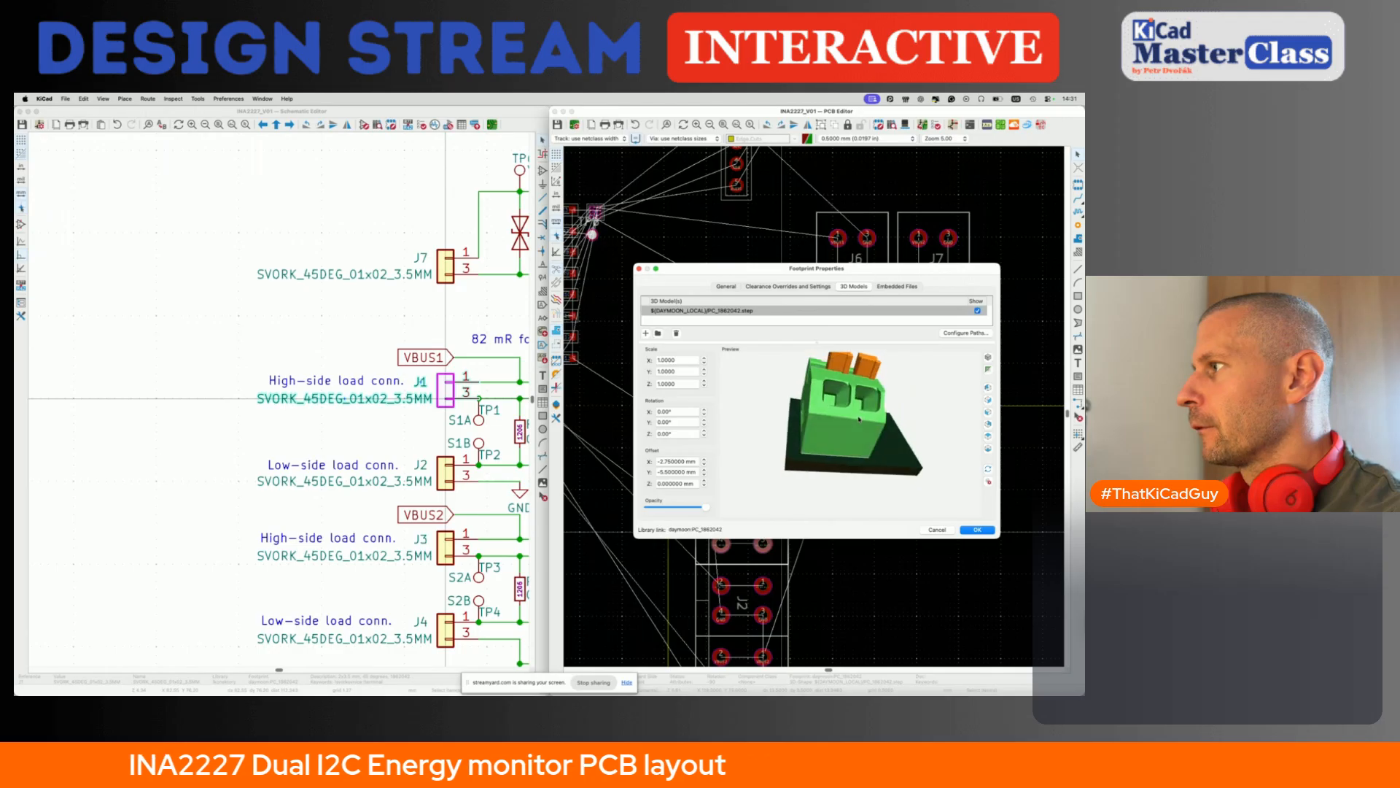
- Try raising J1's 3D model through its Z offset, return the offset to 0 mm and cancel the property changes
left_click(704, 482)
left_click(704, 482)
left_click(704, 481)
left_click(703, 481)
left_click(703, 481)
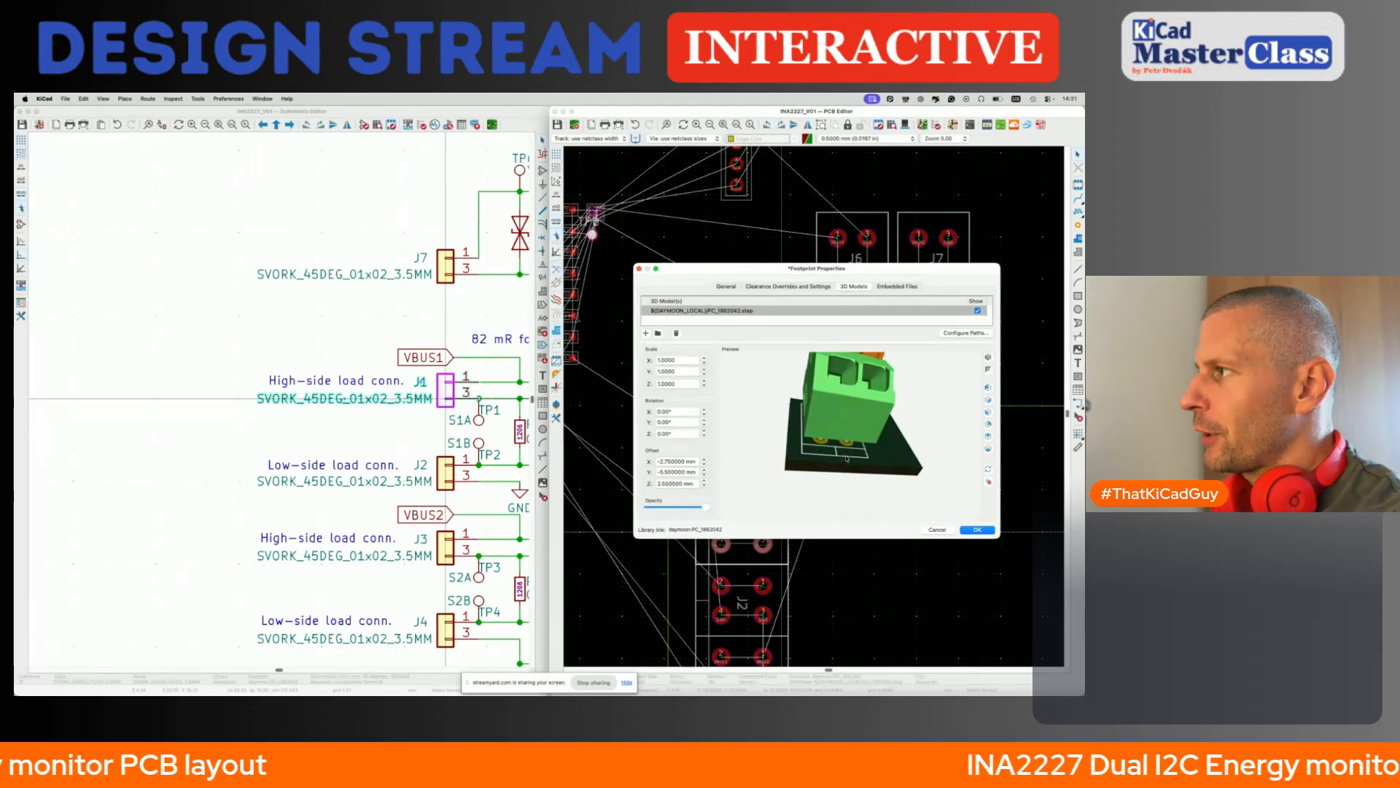
left_click(704, 485)
left_click(704, 486)
left_click(704, 486)
left_click(704, 486)
left_click(704, 486)
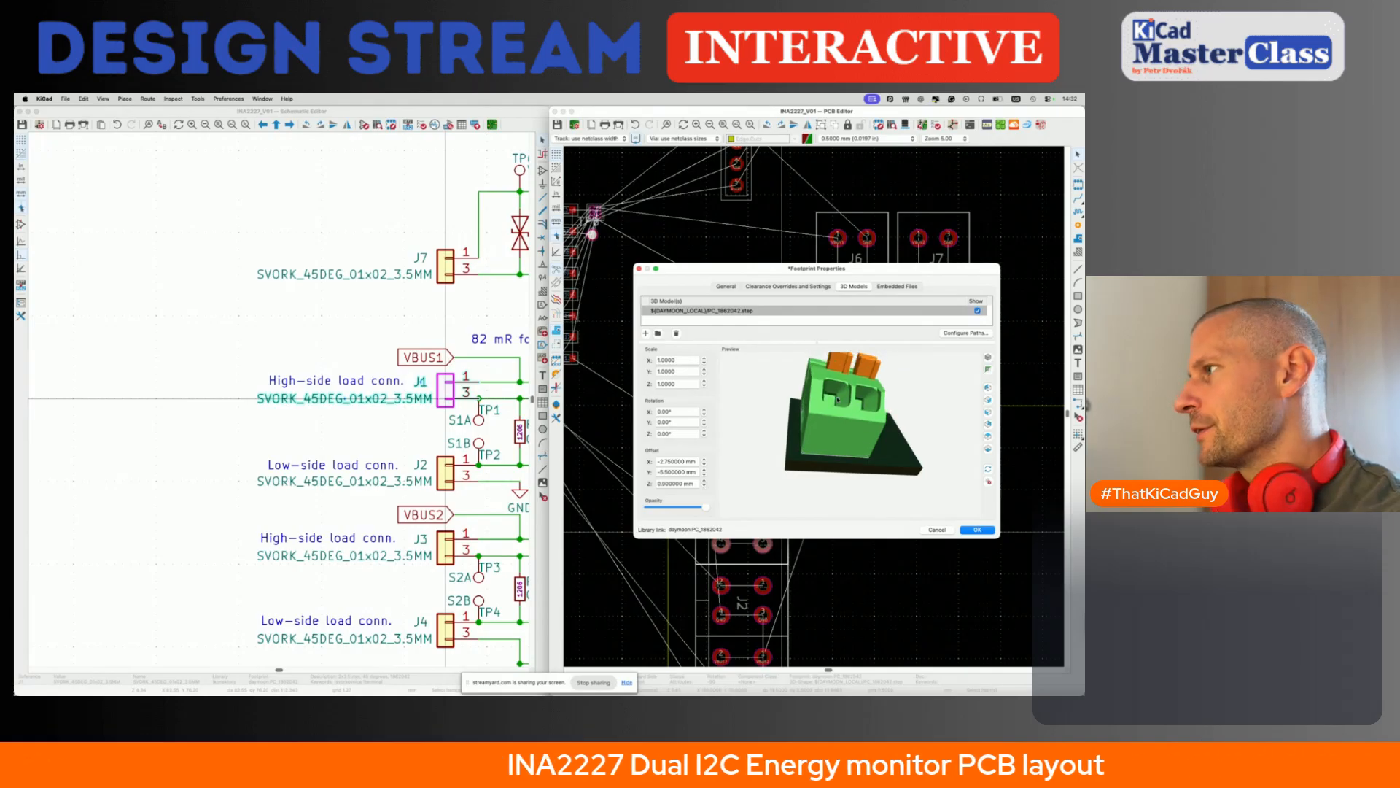
left_click(936, 530)
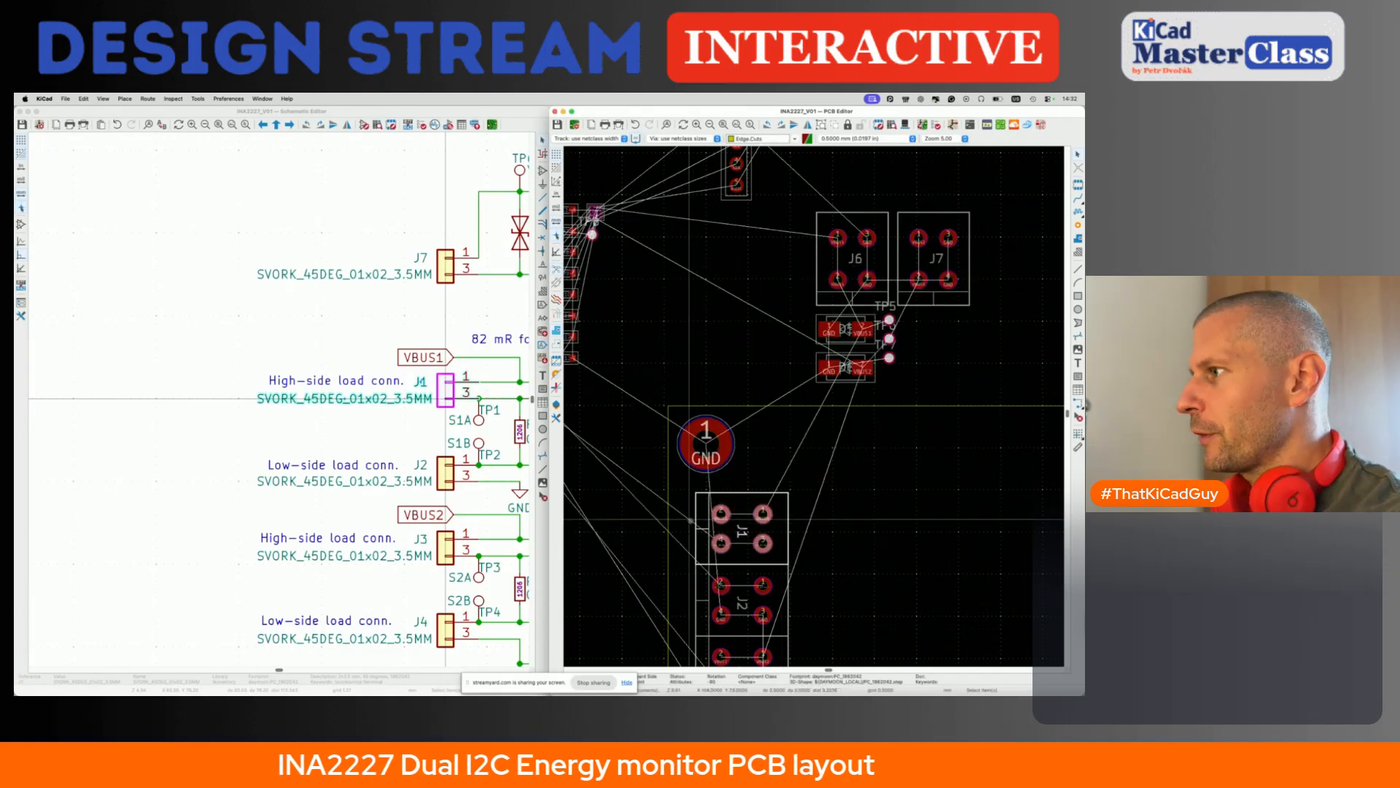
- Rotate connectors J6 and J7 by 180 degrees
scroll(697, 461, "down", 3)
middle_click_drag(802, 325, 746, 371)
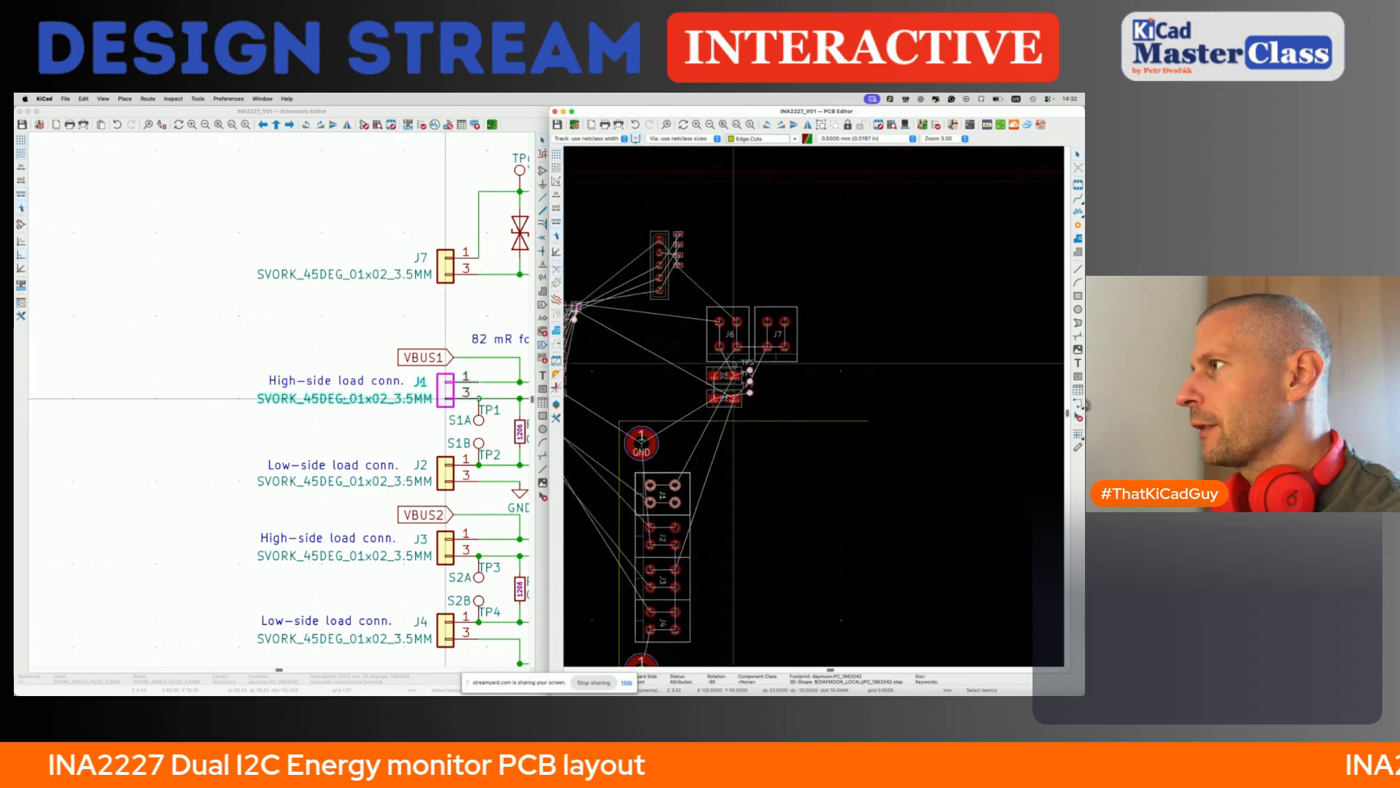
left_click(740, 341)
key("r")
key("r")
left_click(761, 336)
key("r")
key("r")
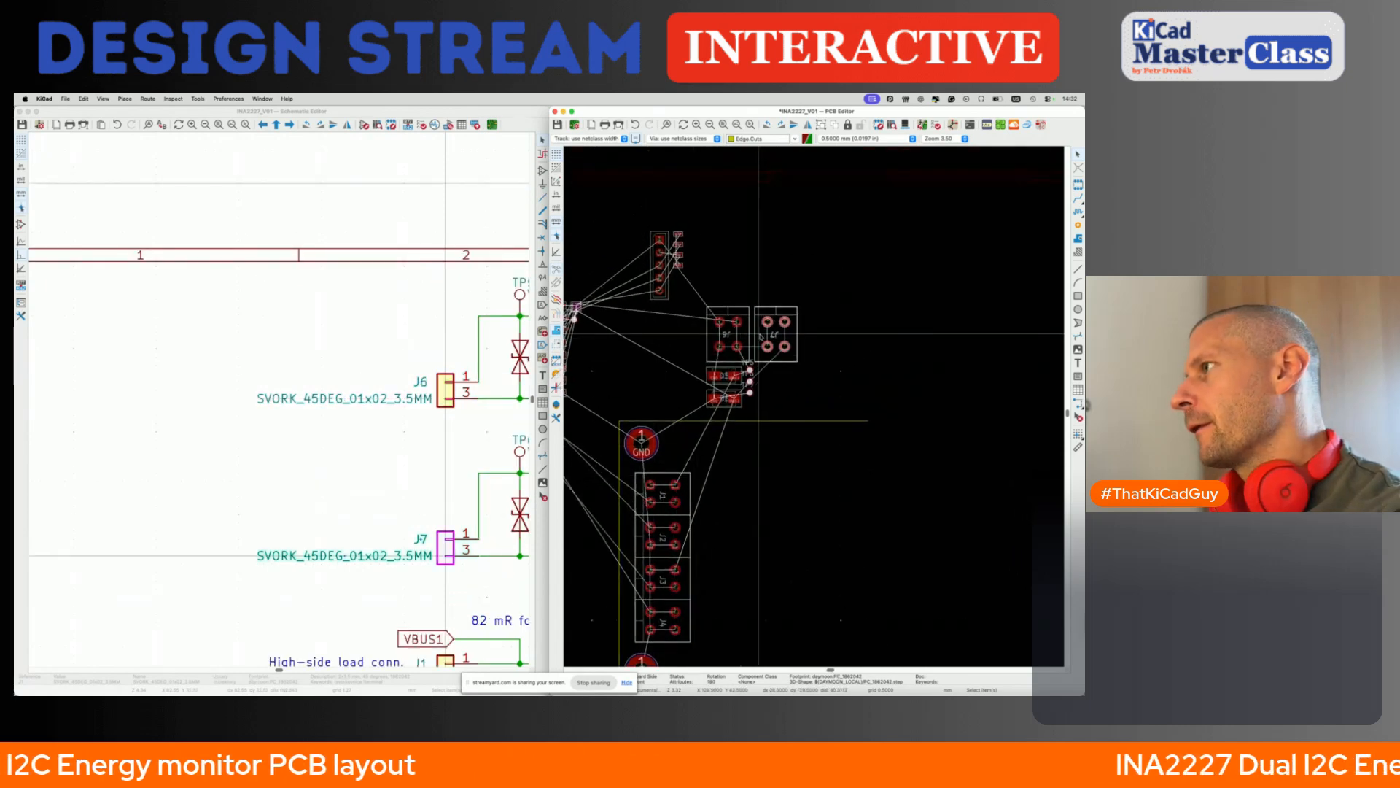
- Cross-probe connectors J6, J1, J2, J3 and J4 in turn to examine their matching symbols in the schematic
scroll(391, 406, "right", 5)
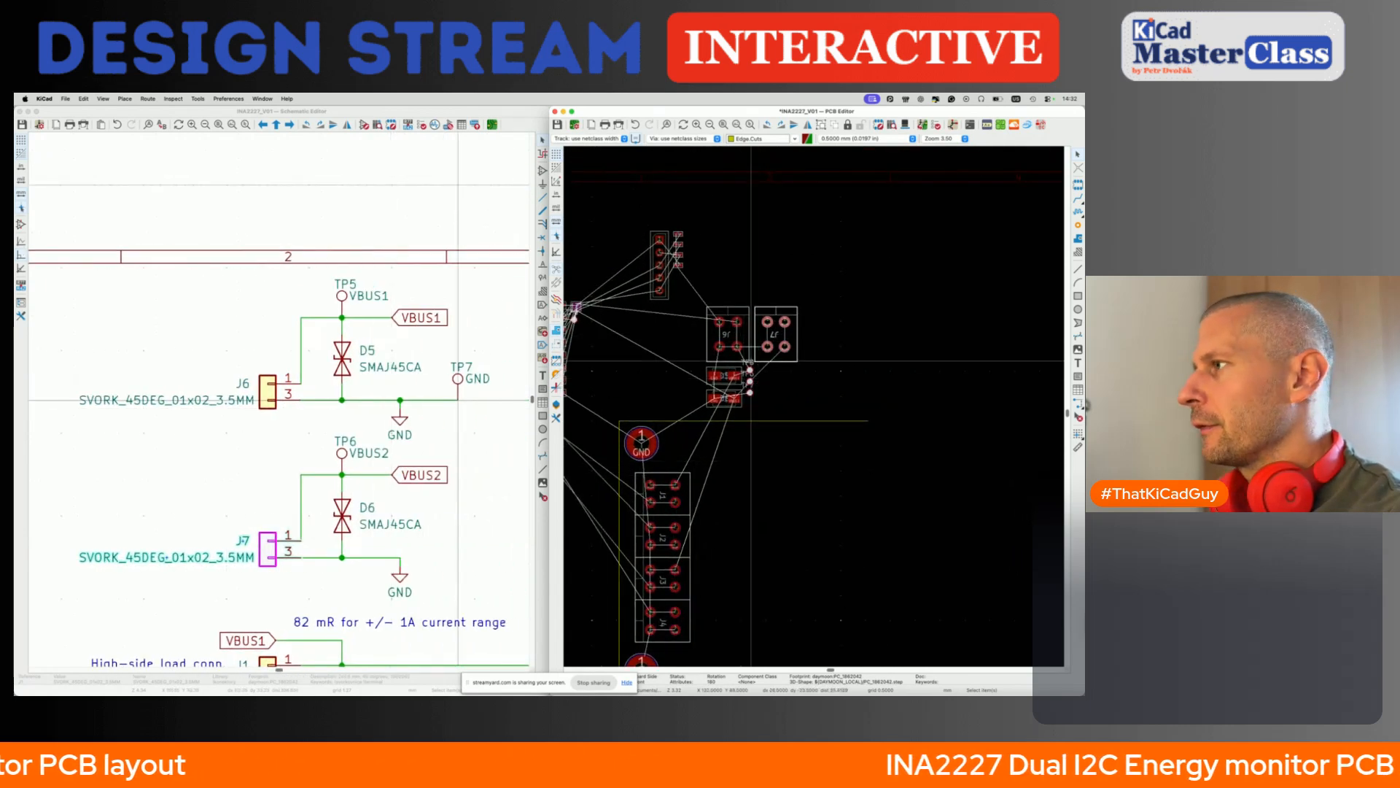
left_click(727, 349)
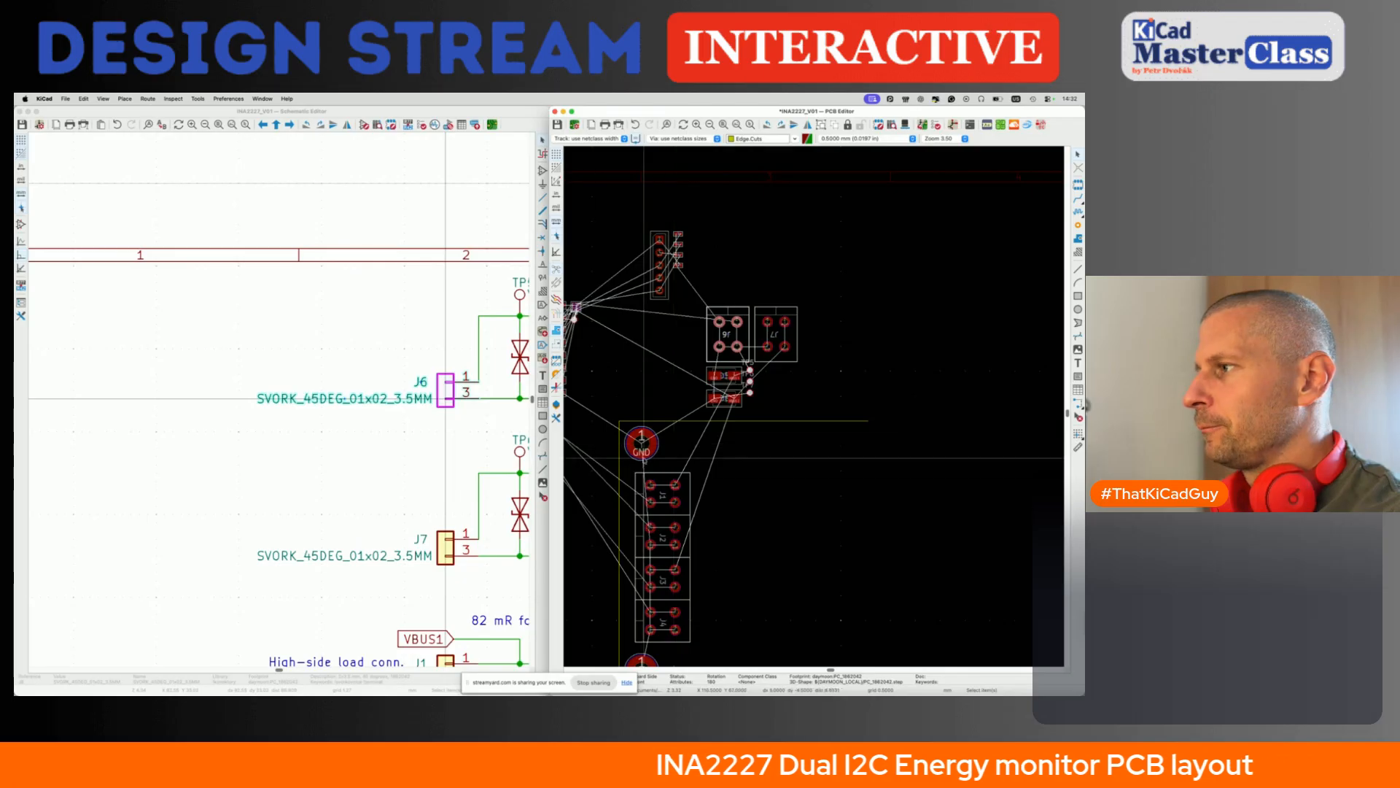
left_click(660, 500)
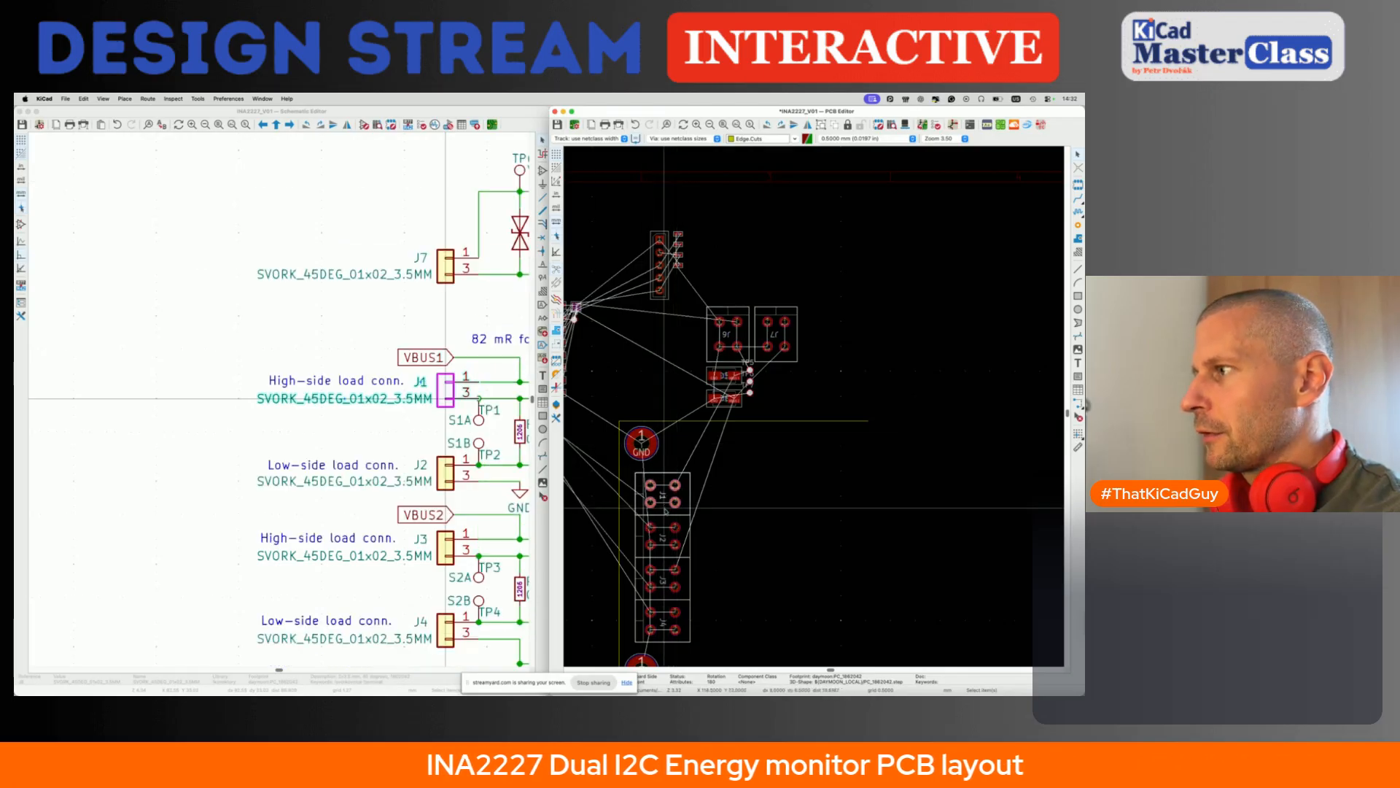
left_click(661, 525)
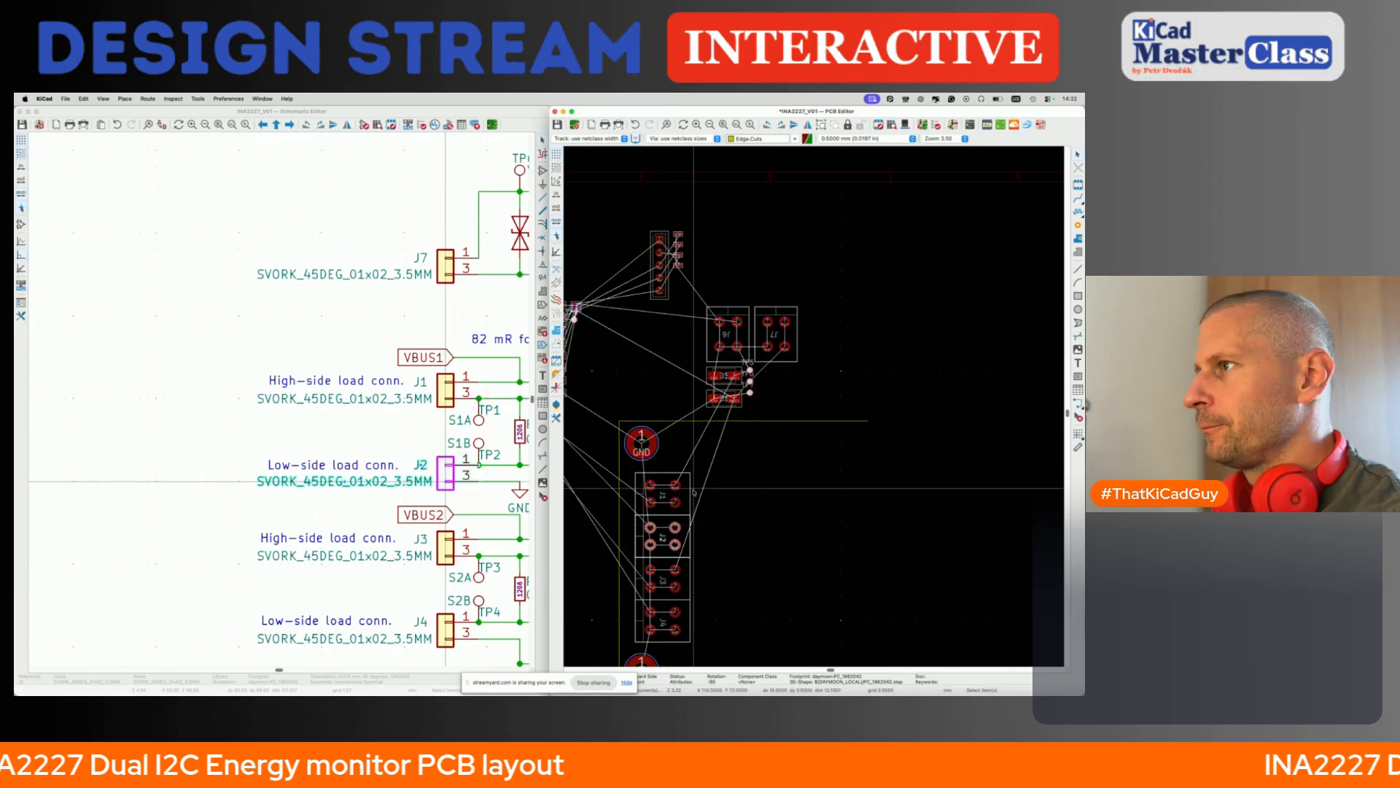
left_click(660, 565)
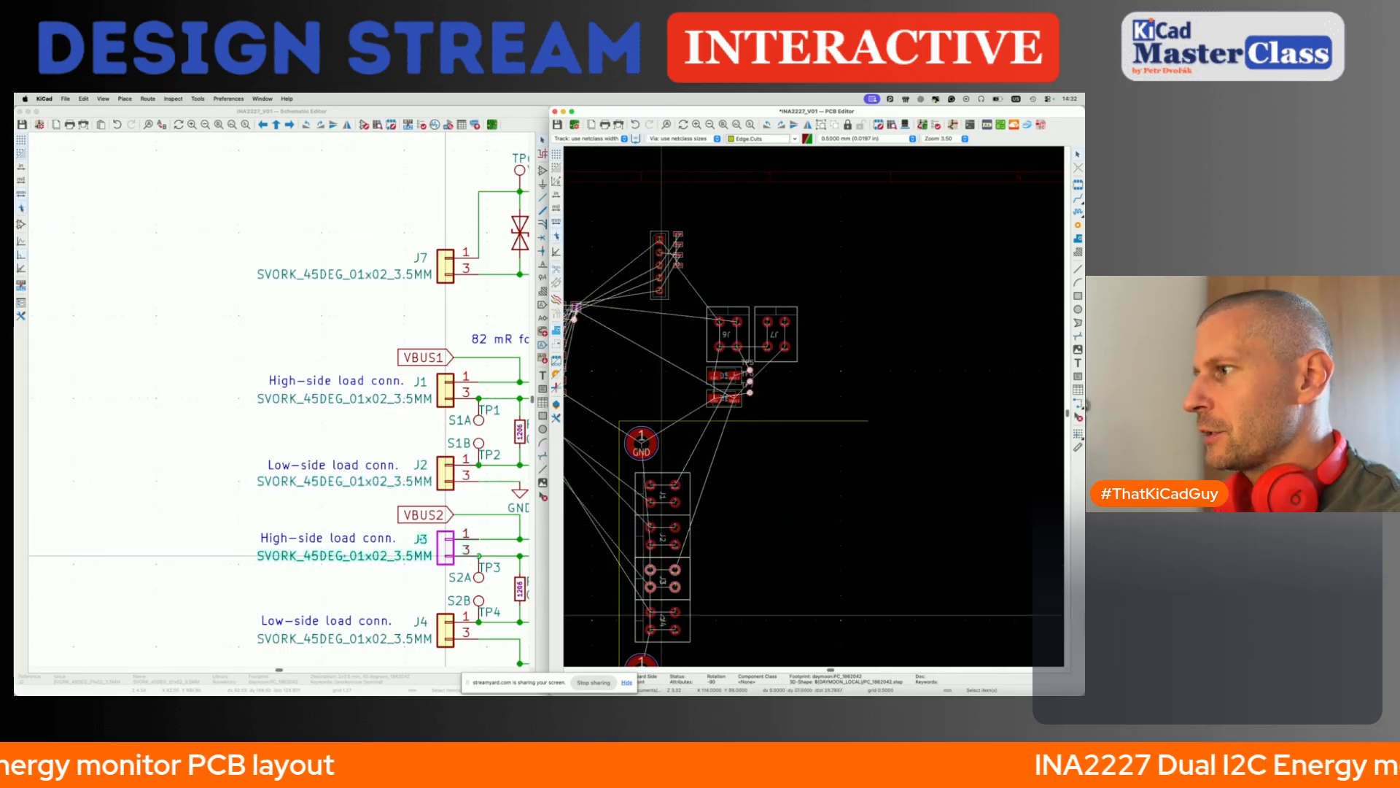
left_click(661, 610)
scroll(685, 408, "right", 3)
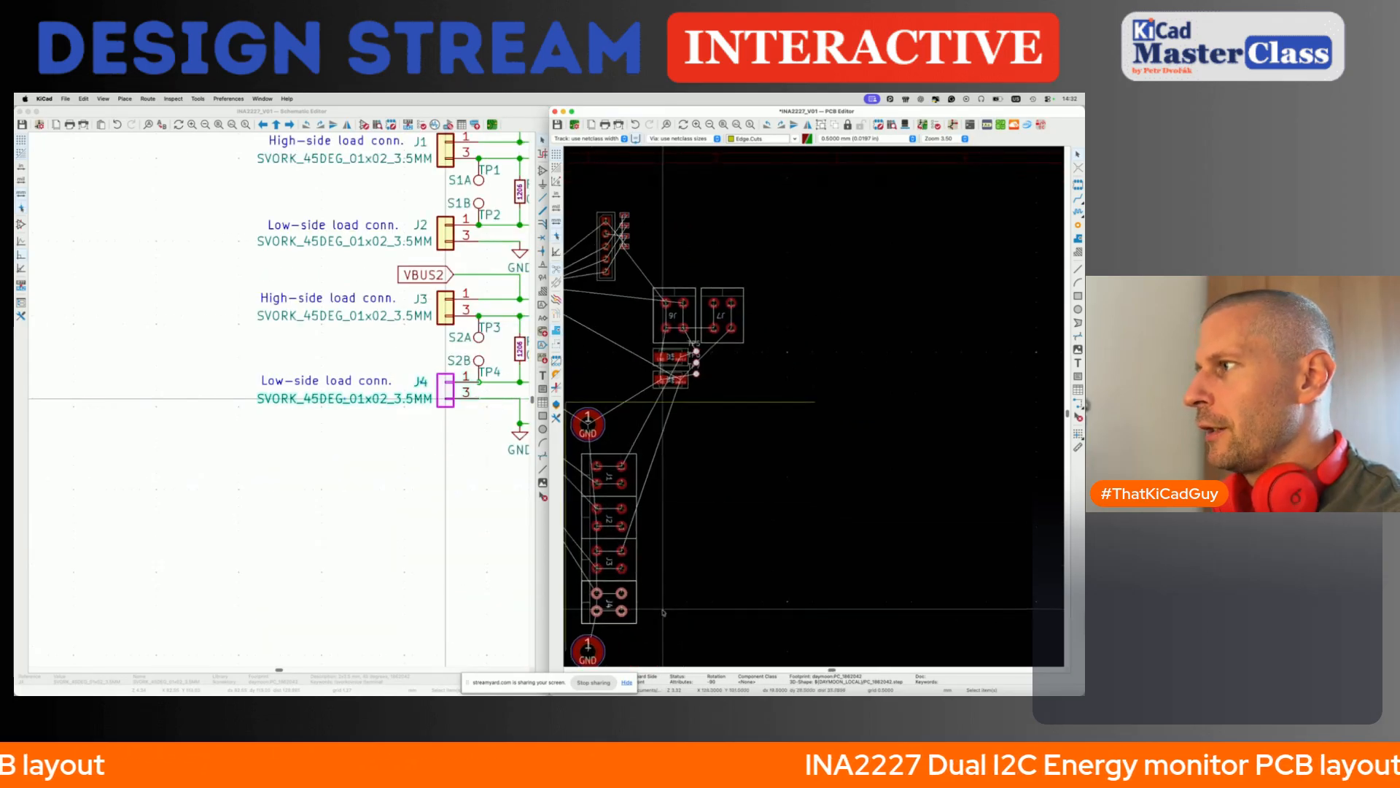
- Move connector J6 just inside the upper board edge, to the right of the J1 load connector
left_click(687, 317)
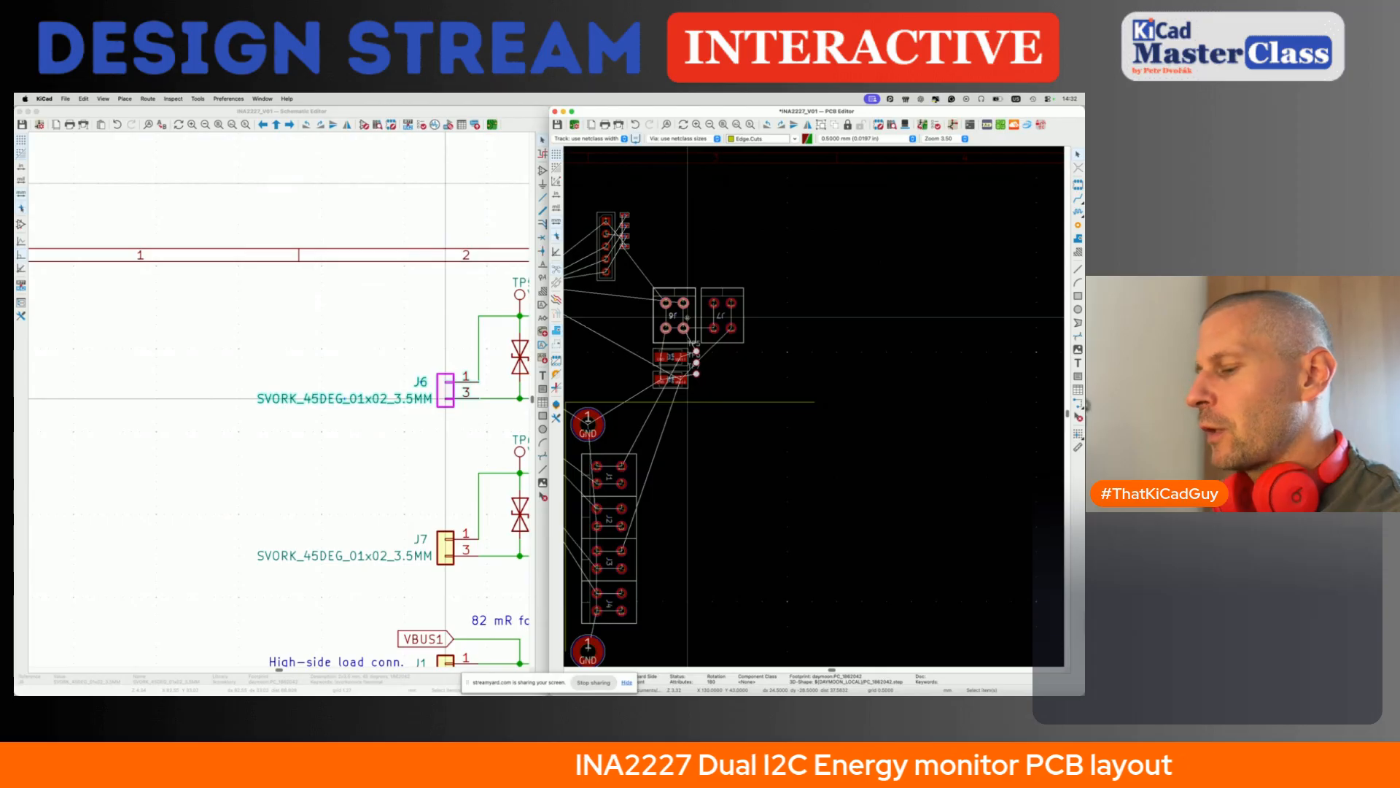
key("m")
scroll(685, 416, "up", 3)
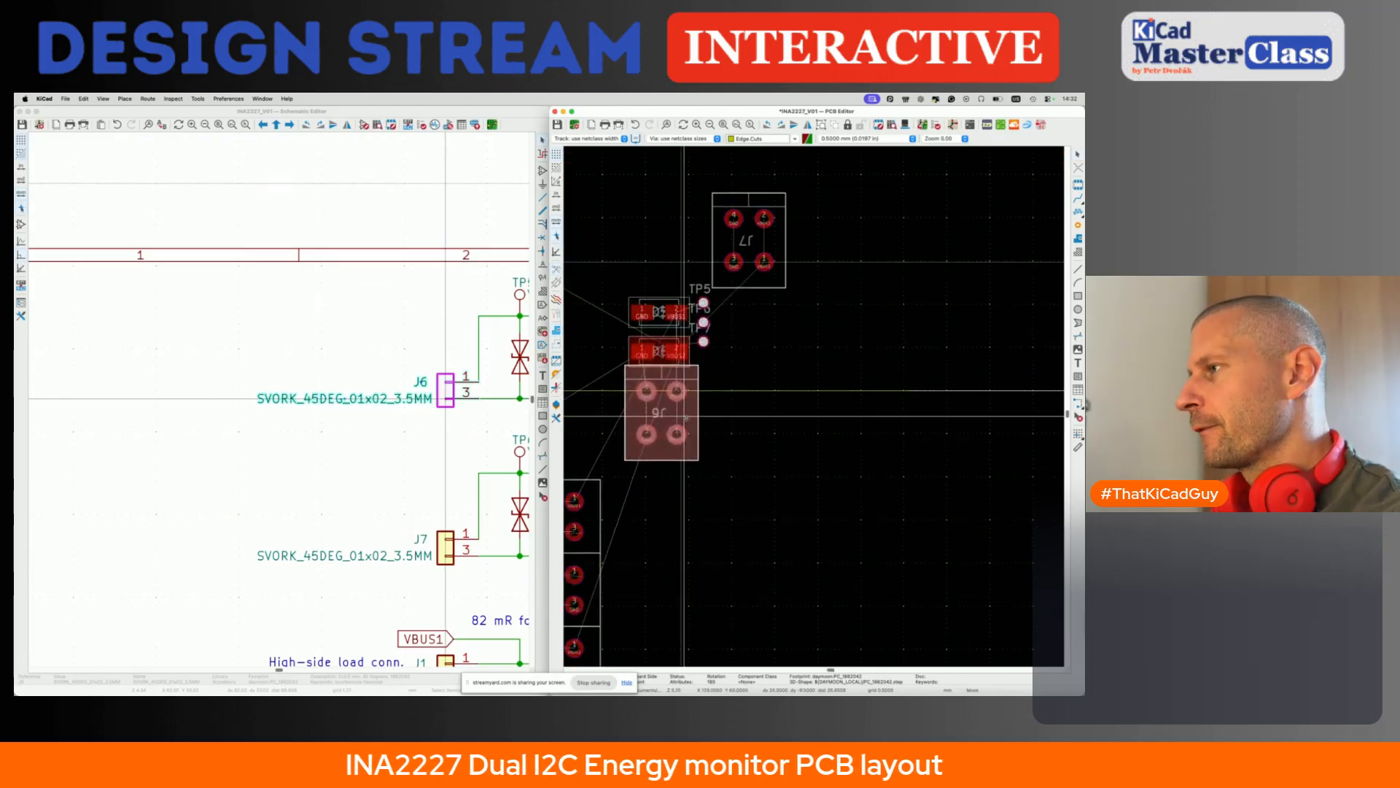
left_click(689, 464)
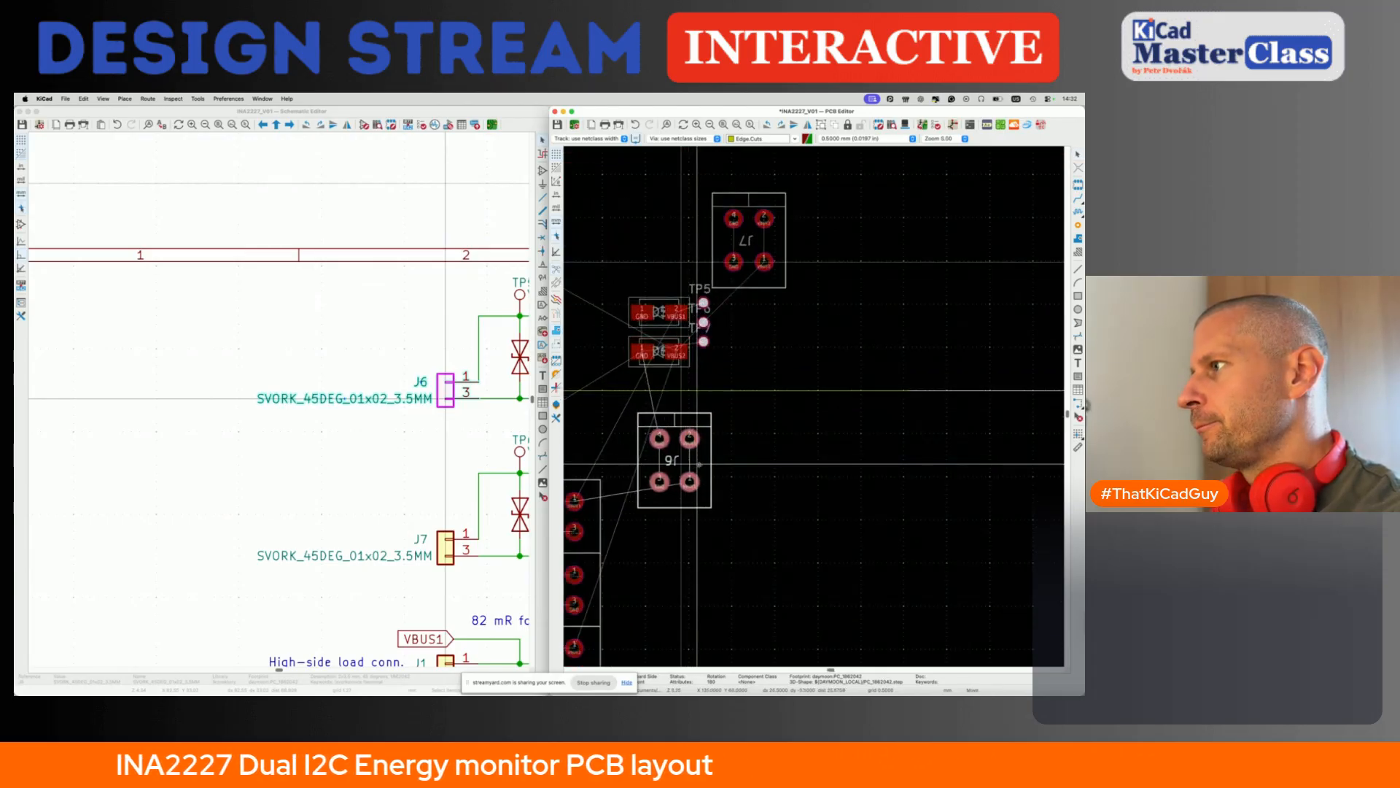
left_click(699, 464)
- Move diode D5 directly beneath J6 using the finer grid, and restore the coarser grid once it is placed
left_click(662, 313)
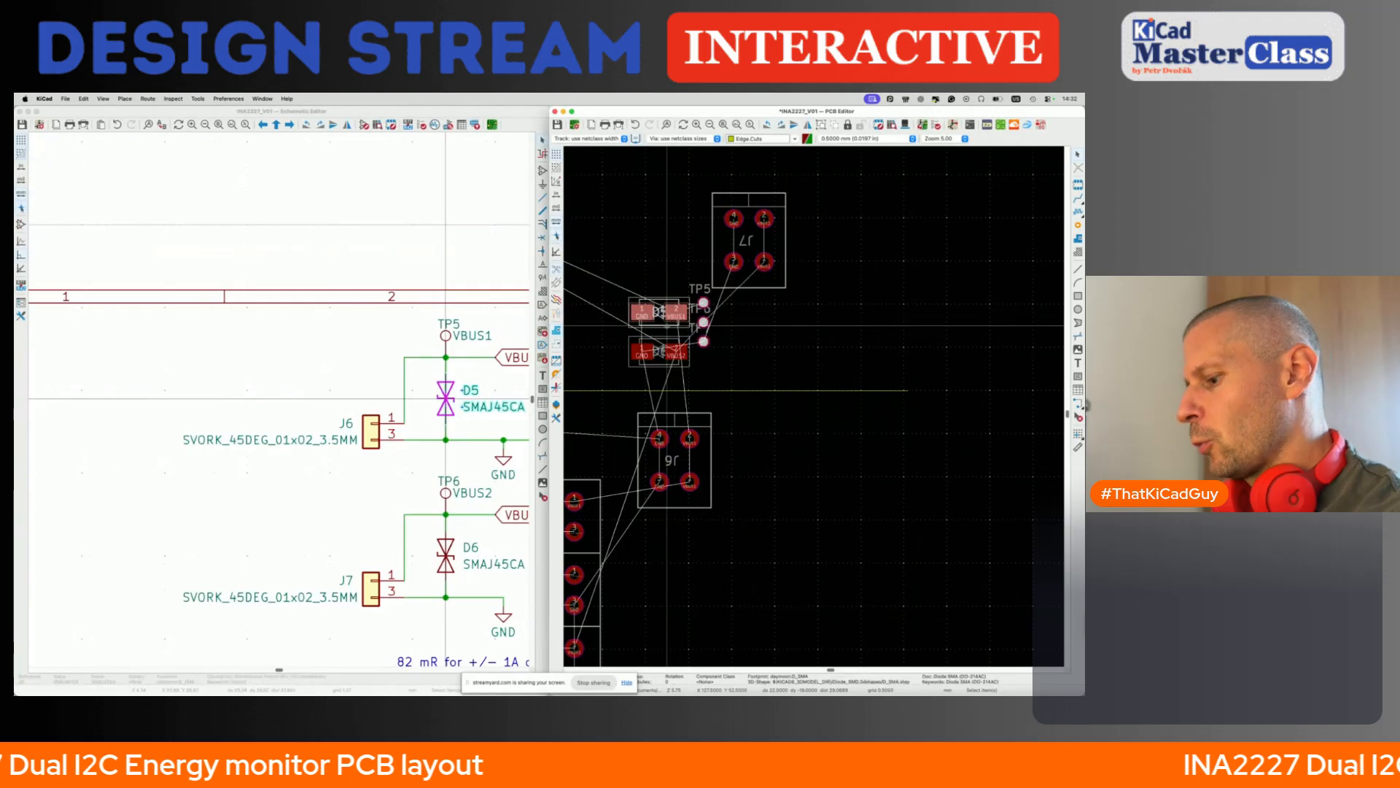
key("m")
key("alt+2")
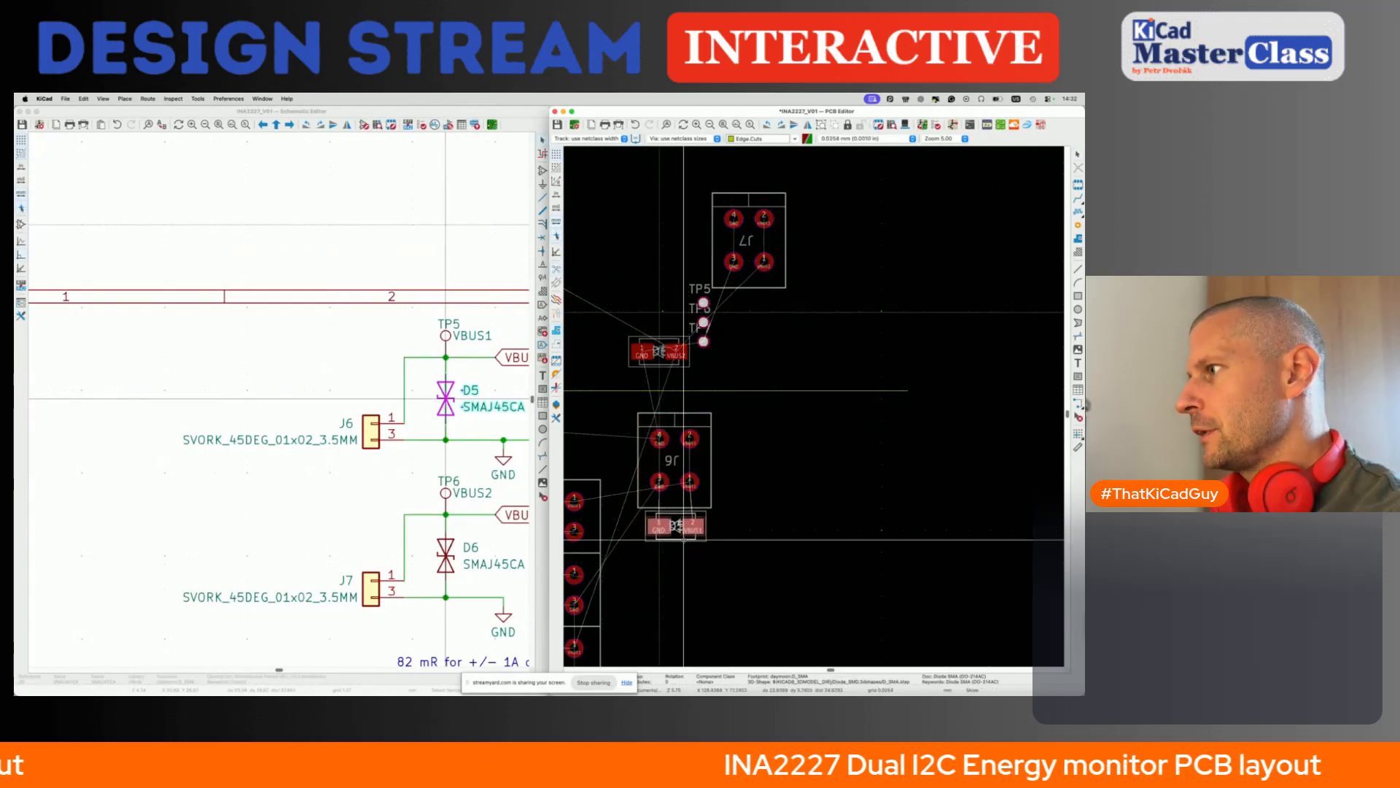
left_click(684, 539)
key("alt+1")
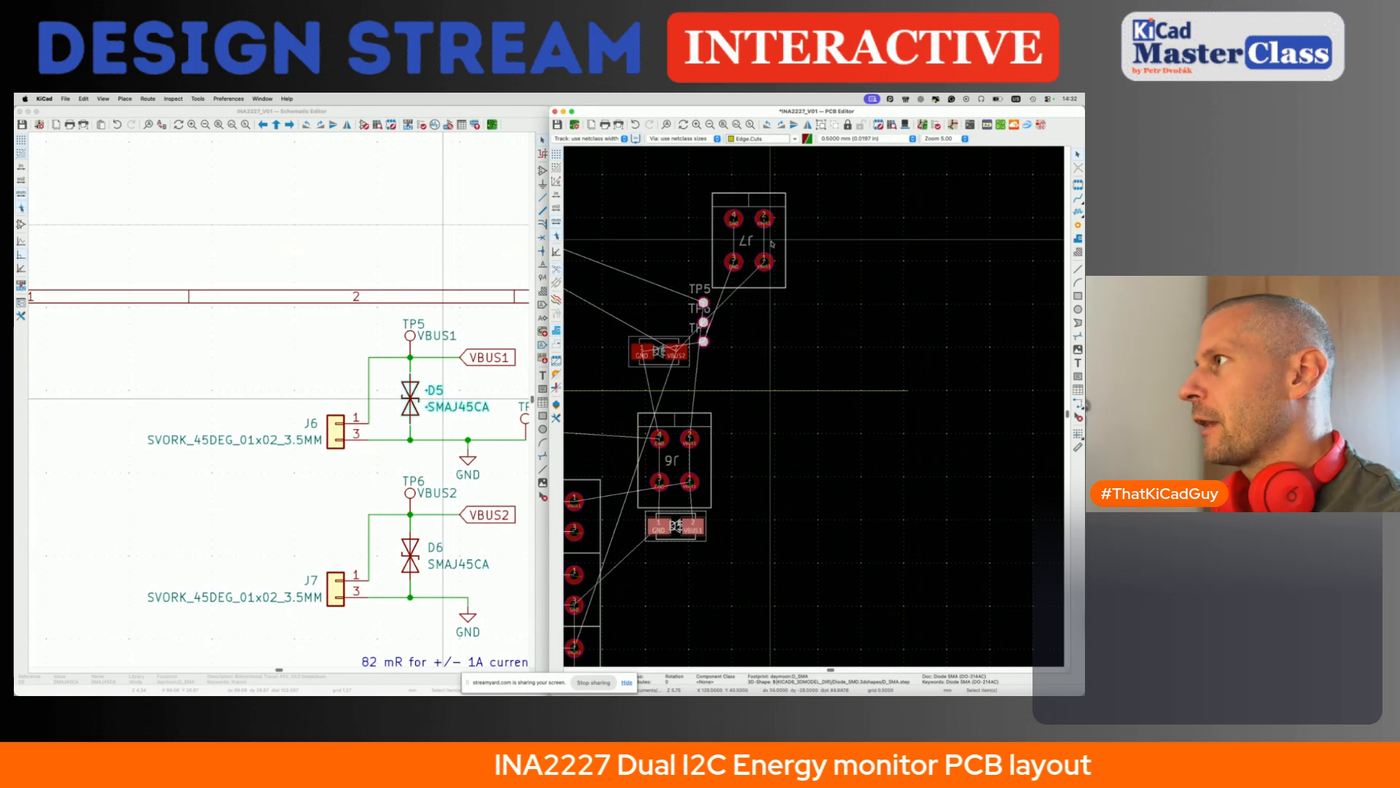
- Move connector J7 next to J6 and position it exactly relative to footprint J6 with a Y offset of 0 mm
key("m")
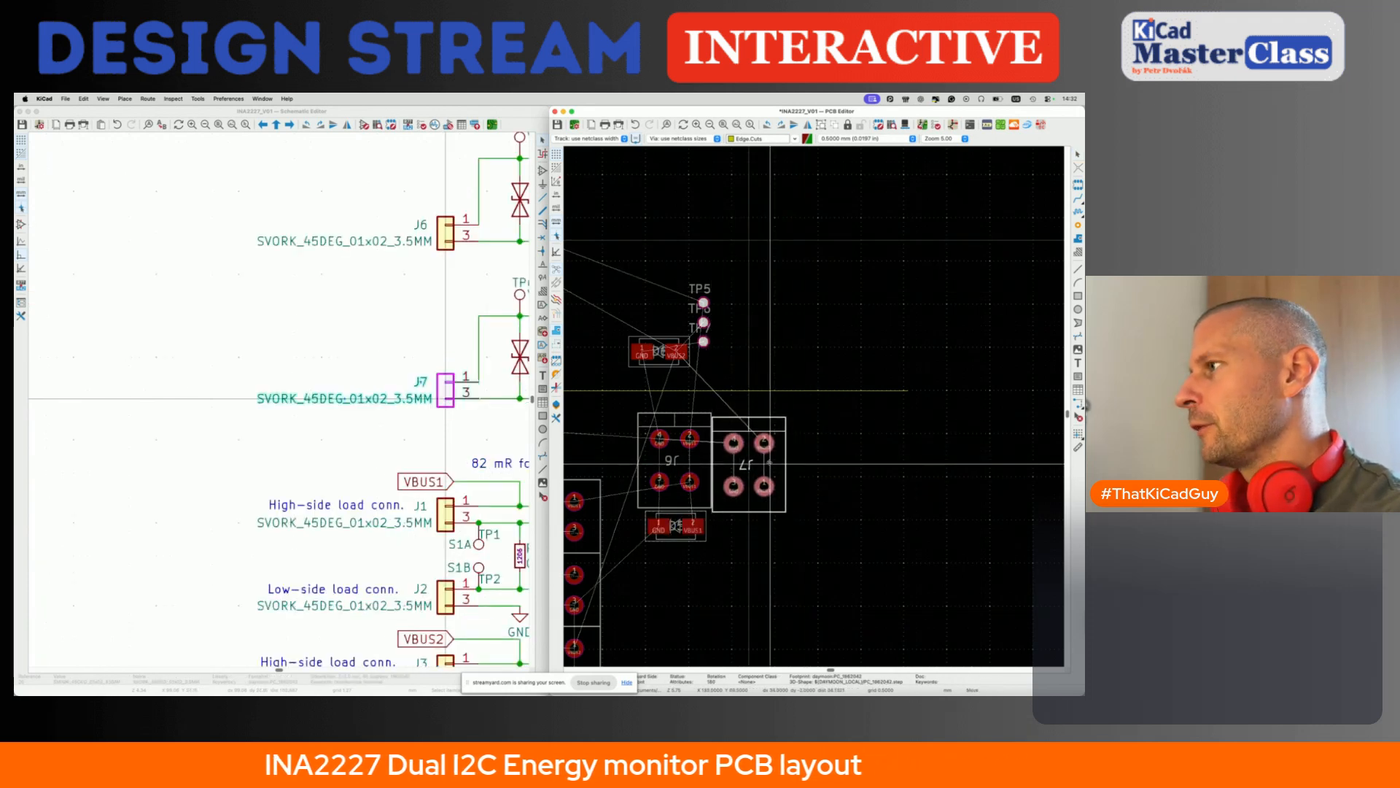
left_click(770, 460)
key("shift+p")
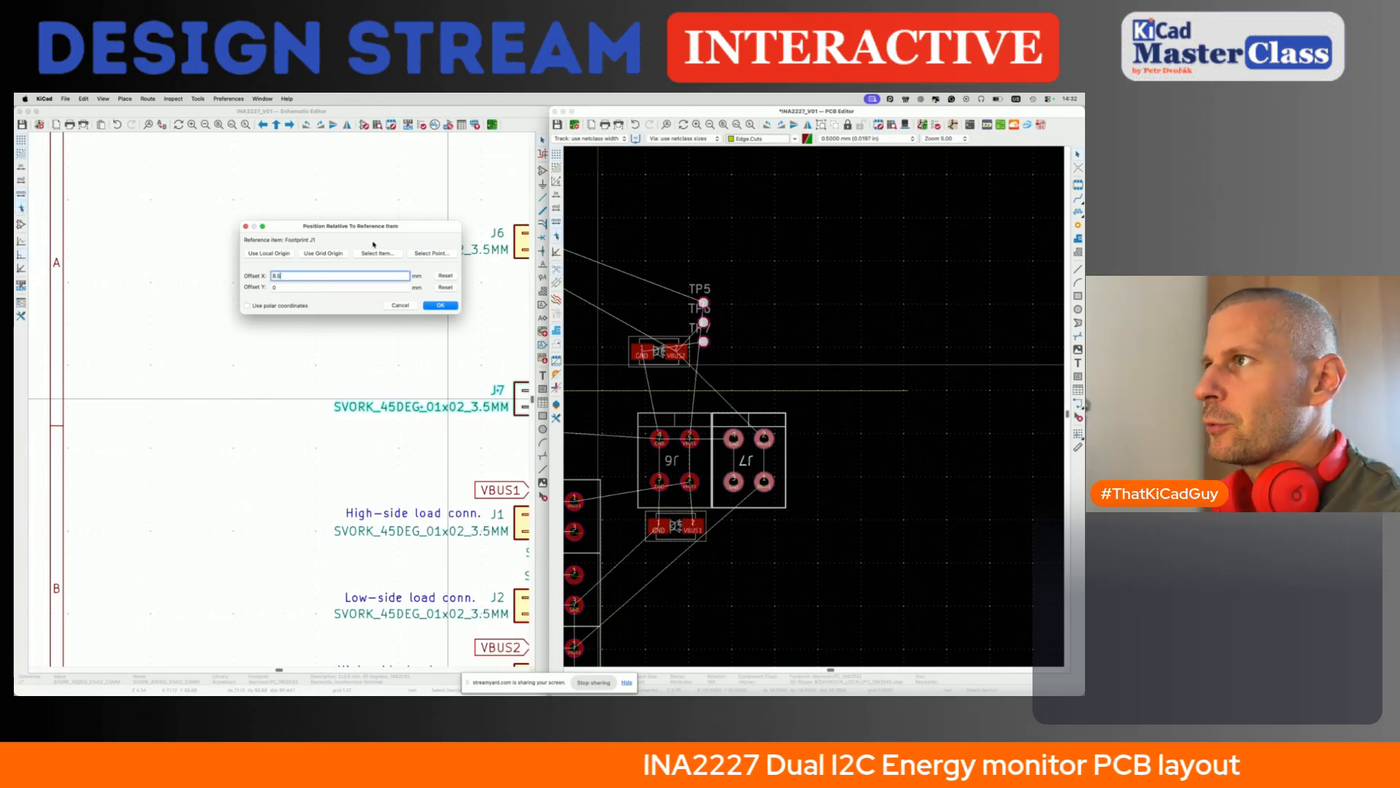
left_click(429, 253)
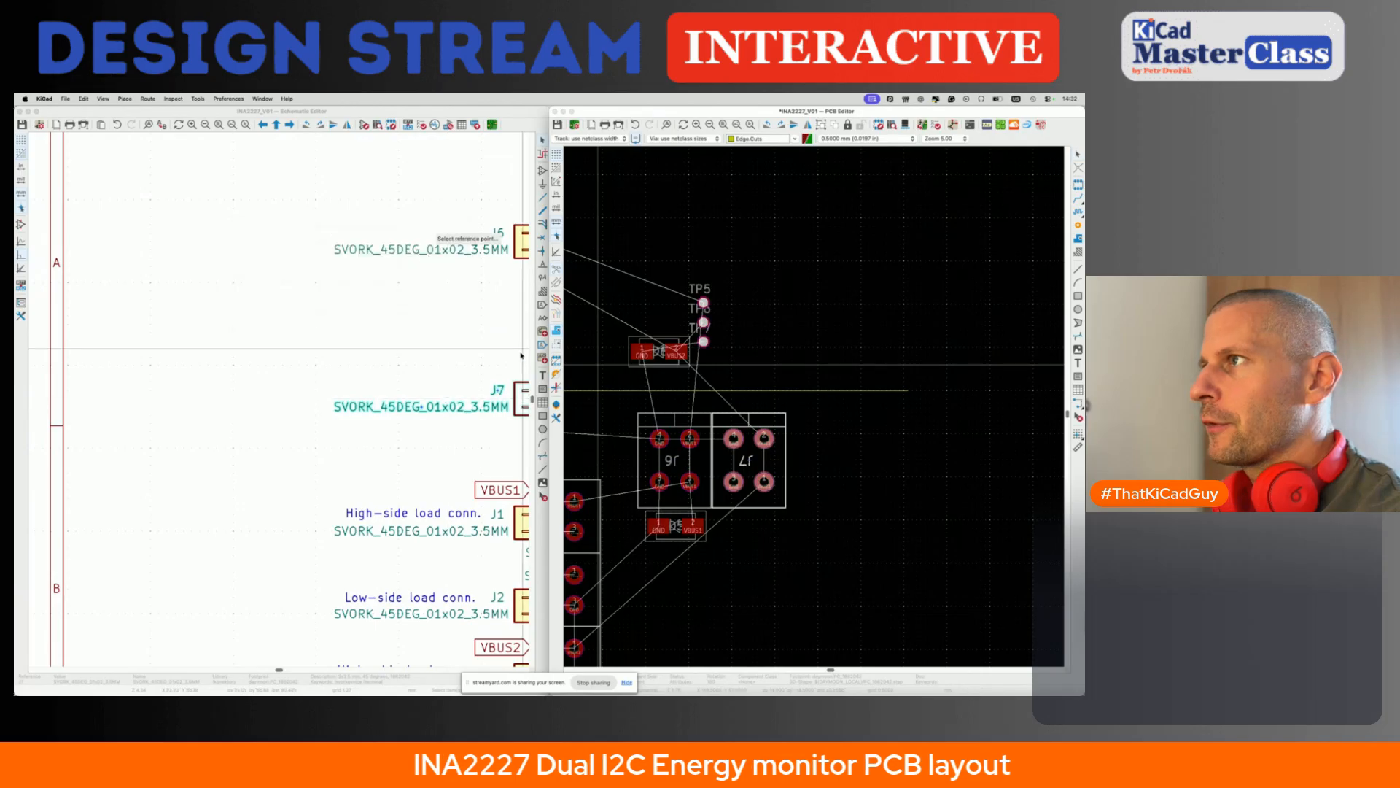
left_click(663, 455)
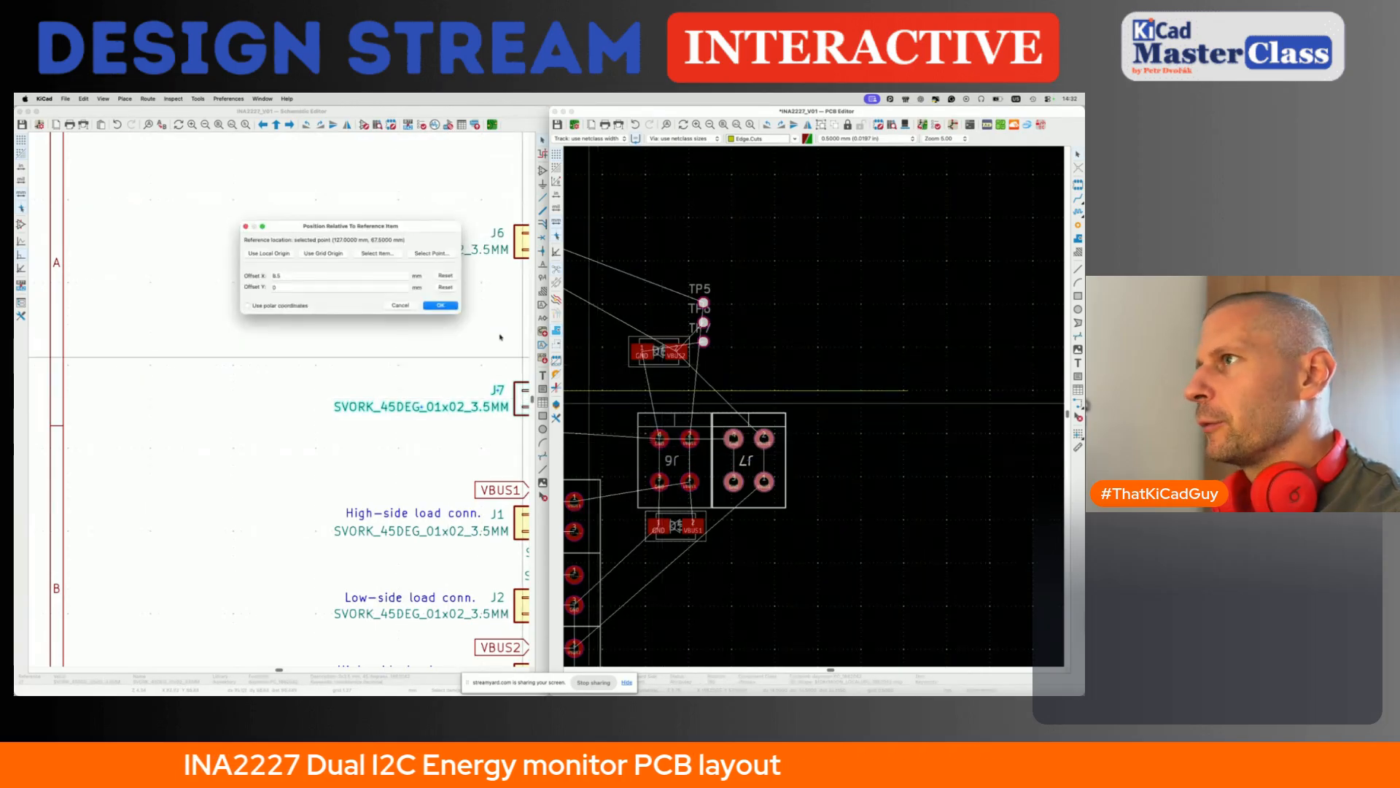
left_click(389, 255)
left_click(683, 467)
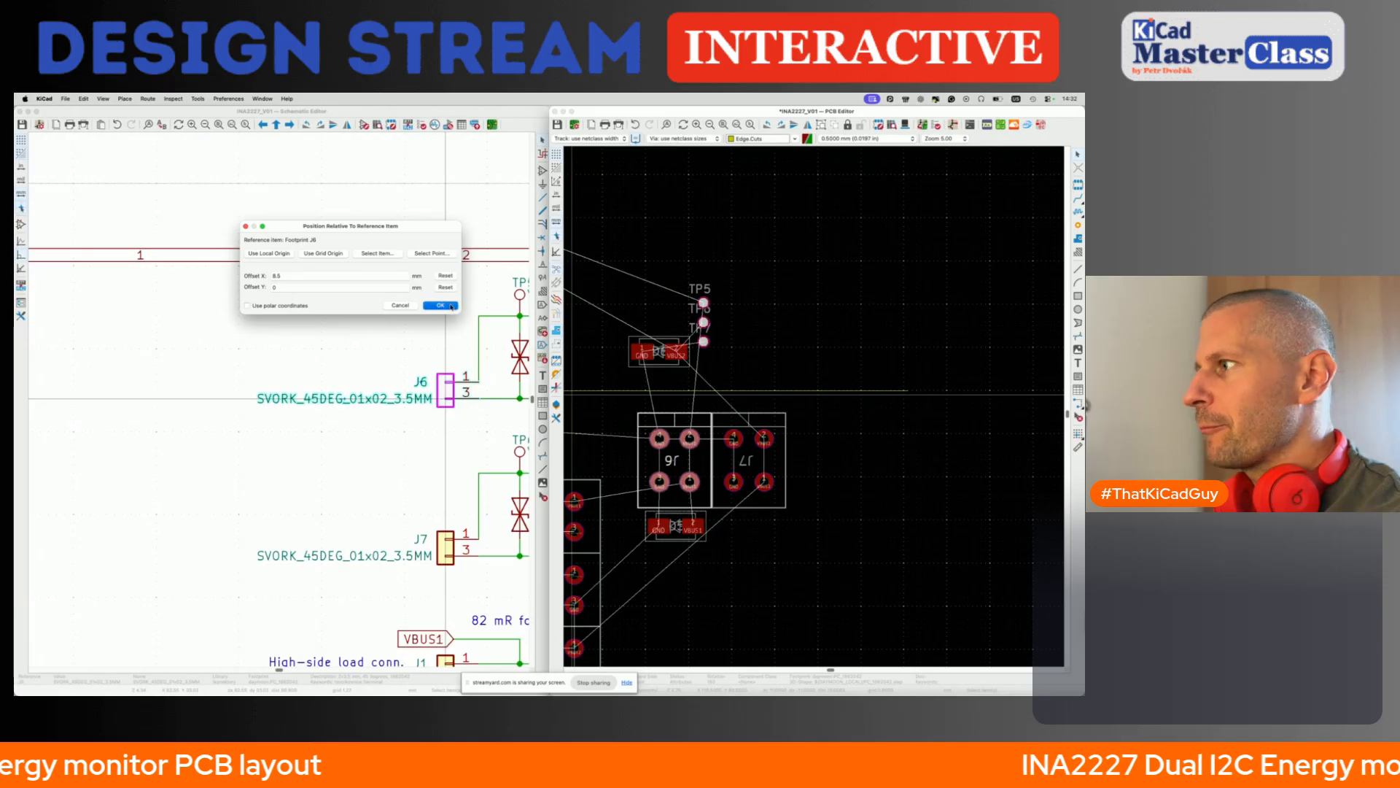
left_click(441, 306)
- Move diode D6 directly beneath J7, in line with D5
scroll(680, 419, "down", 2)
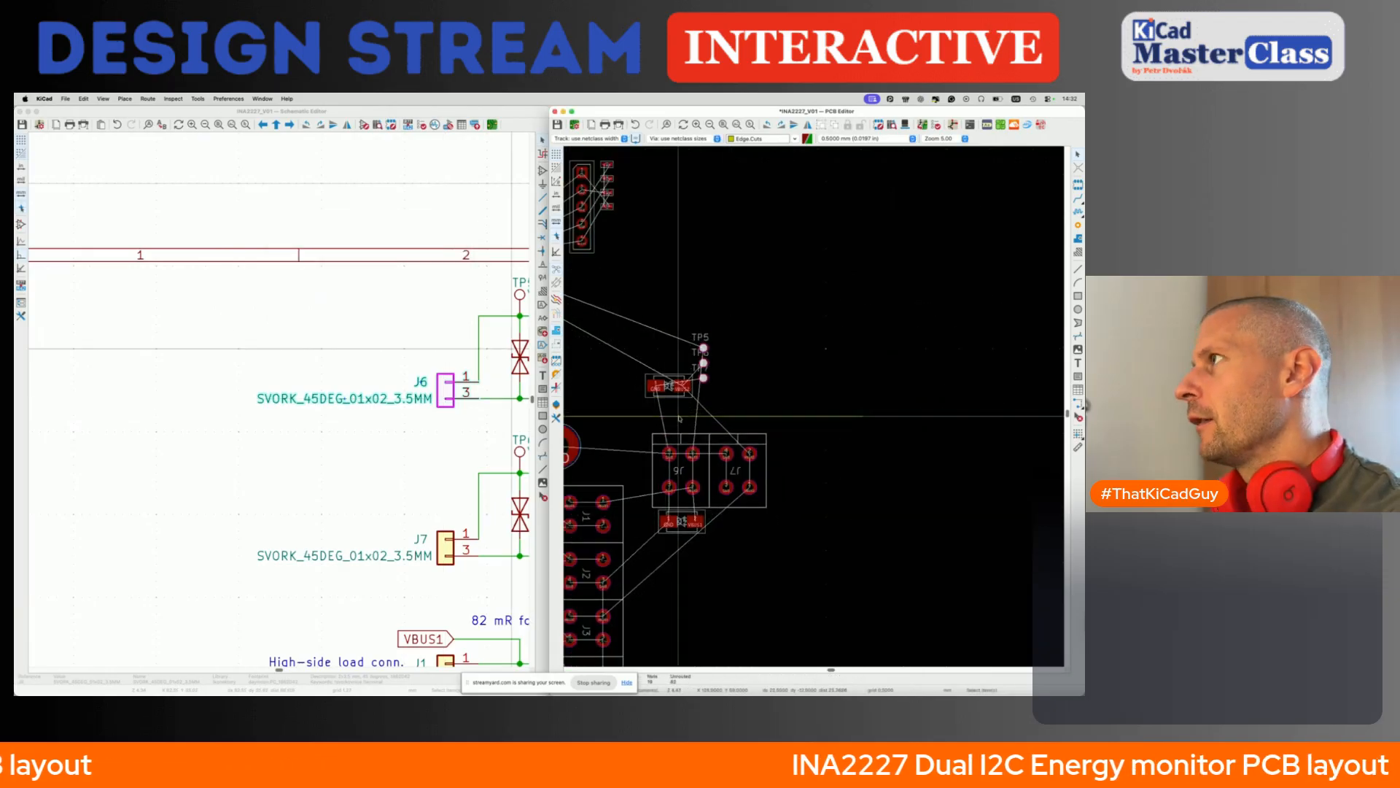
left_click(670, 393)
key("m")
scroll(723, 554, "up", 4)
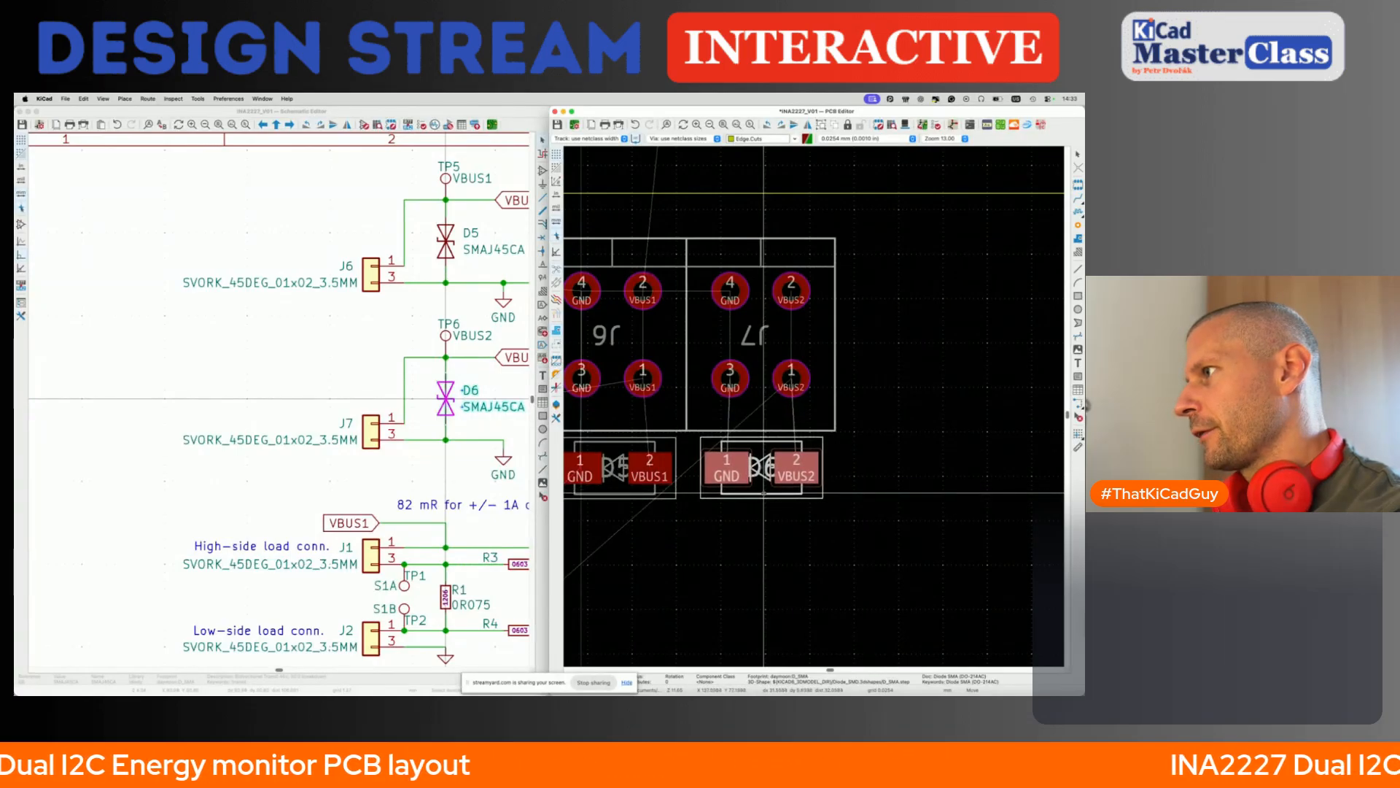
left_click(763, 492)
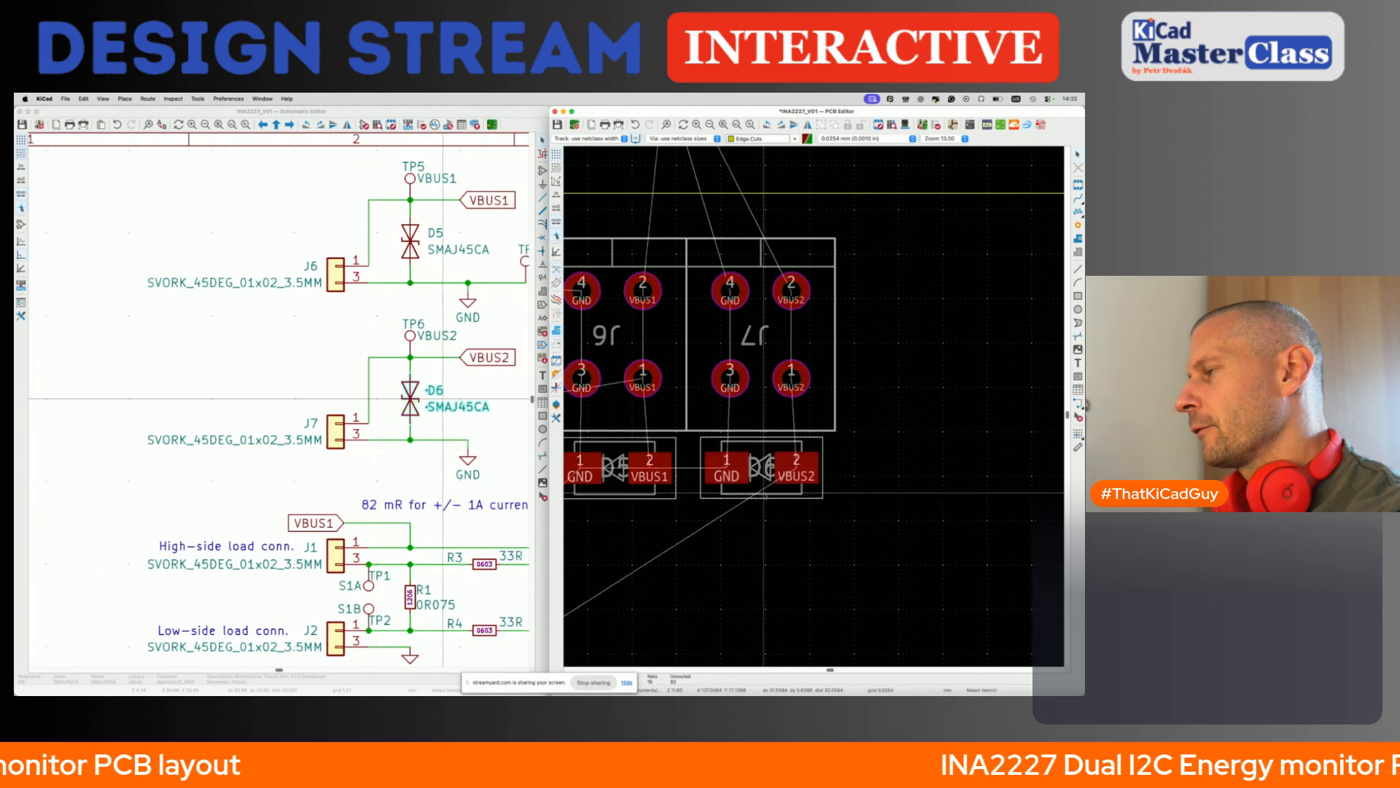
- Shift J6, J7, D5 and D6 together slightly away from the upper board edge, refining their distance with an exact Y move
scroll(764, 492, "down", 5)
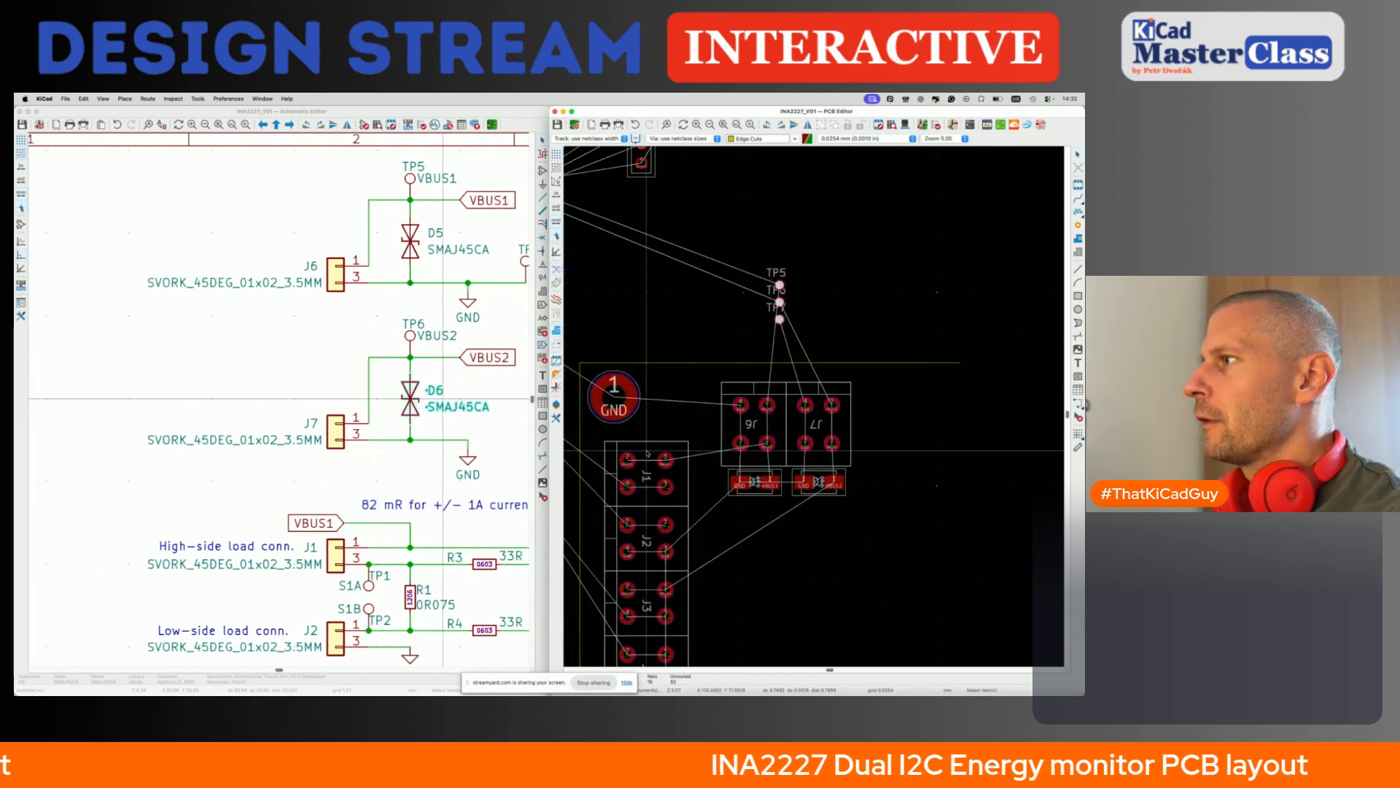
scroll(768, 474, "up", 3)
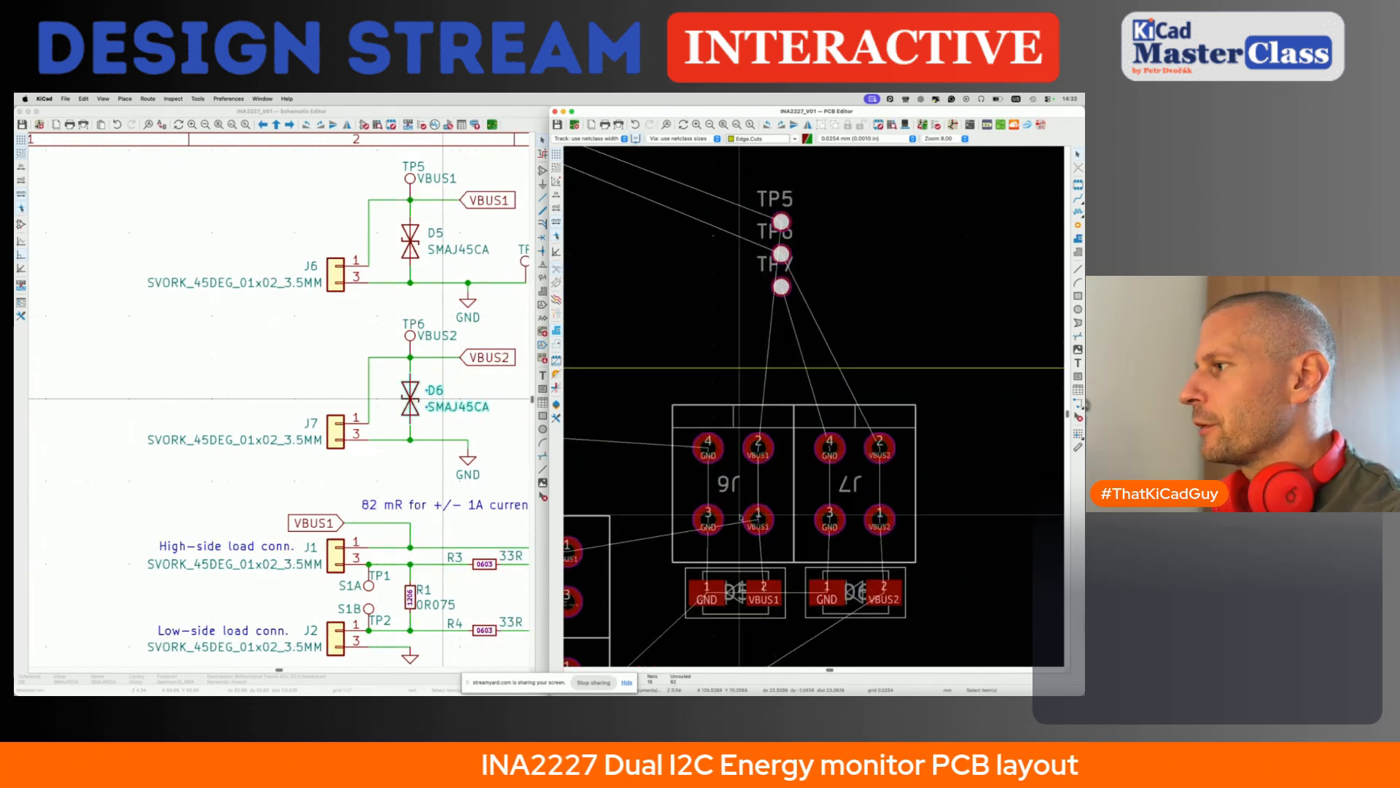
scroll(768, 474, "up", 4)
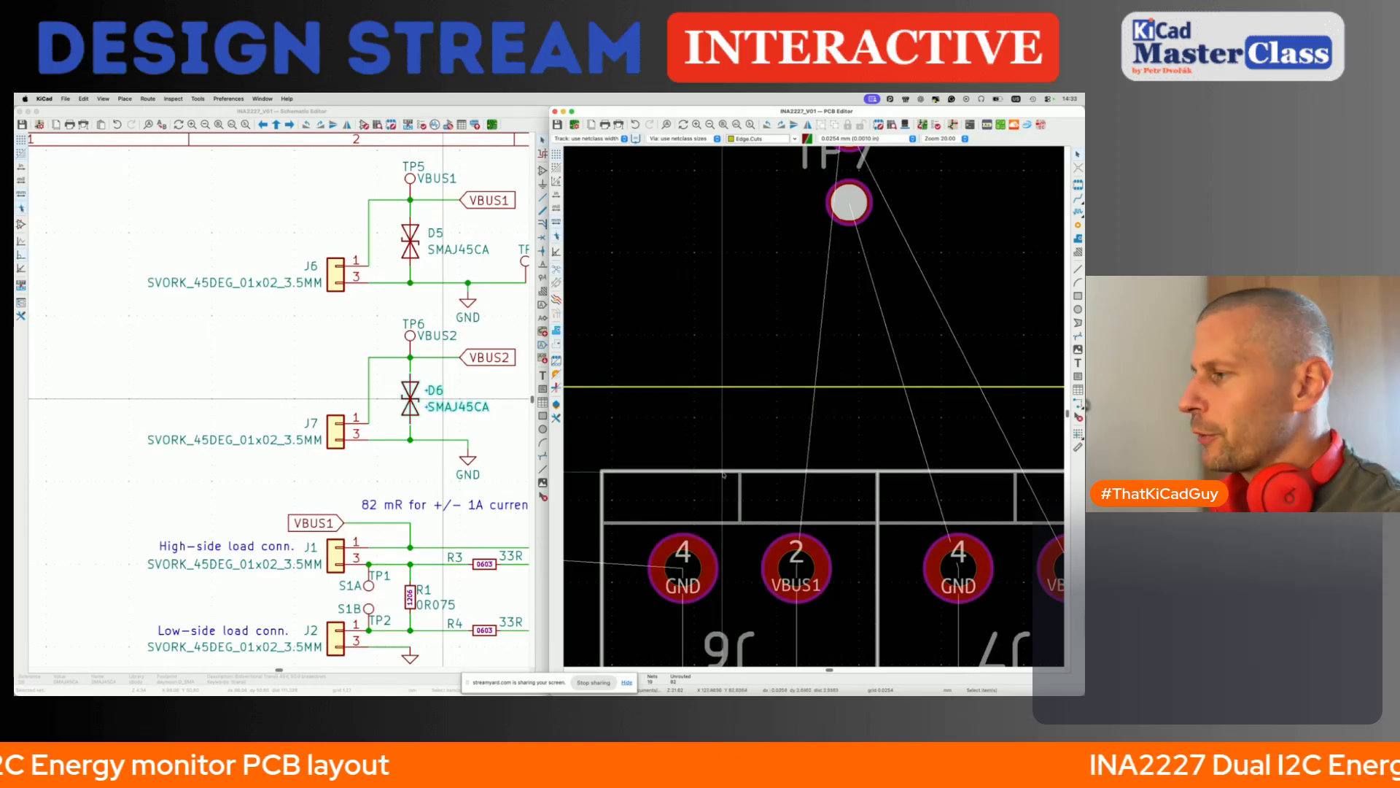
scroll(723, 474, "down", 4)
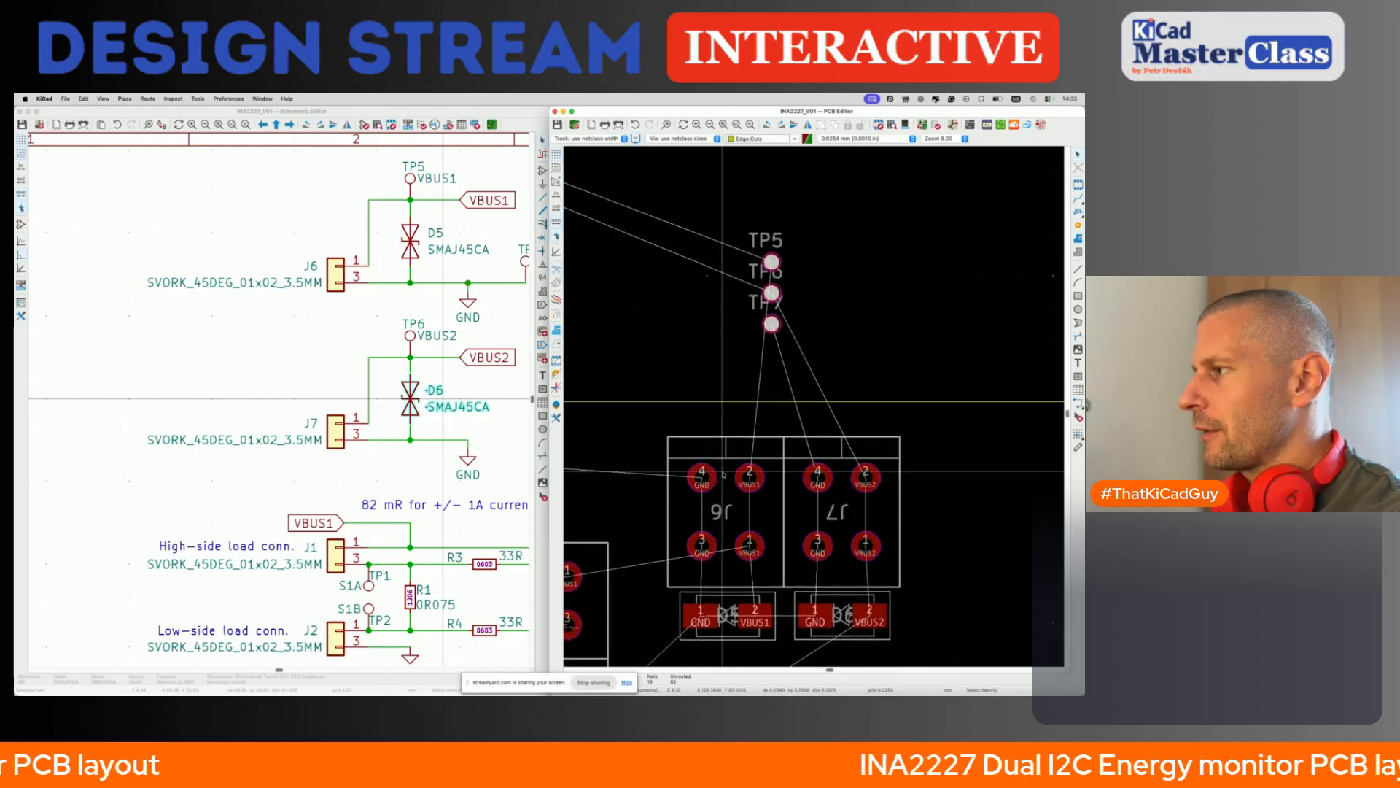
left_click_drag(652, 400, 913, 643)
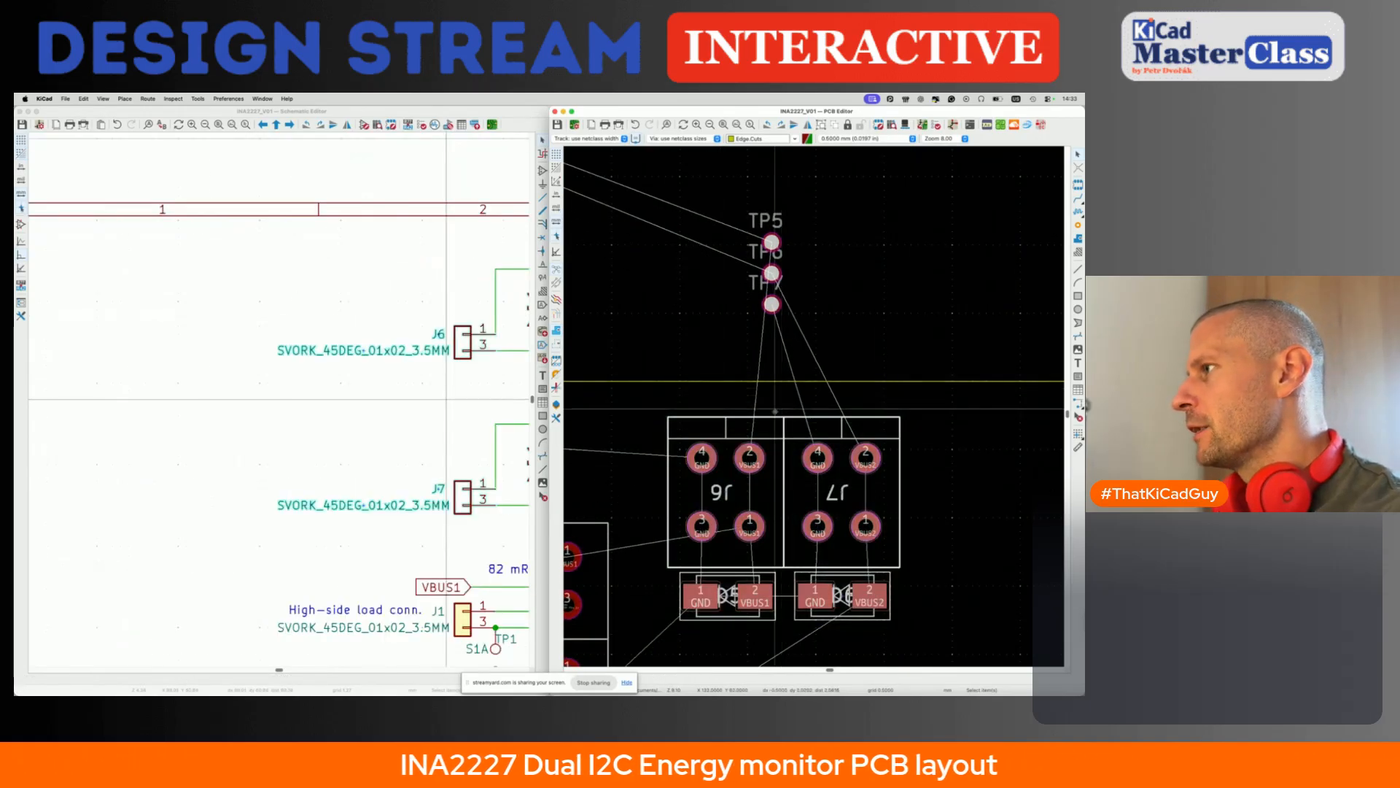
key("m")
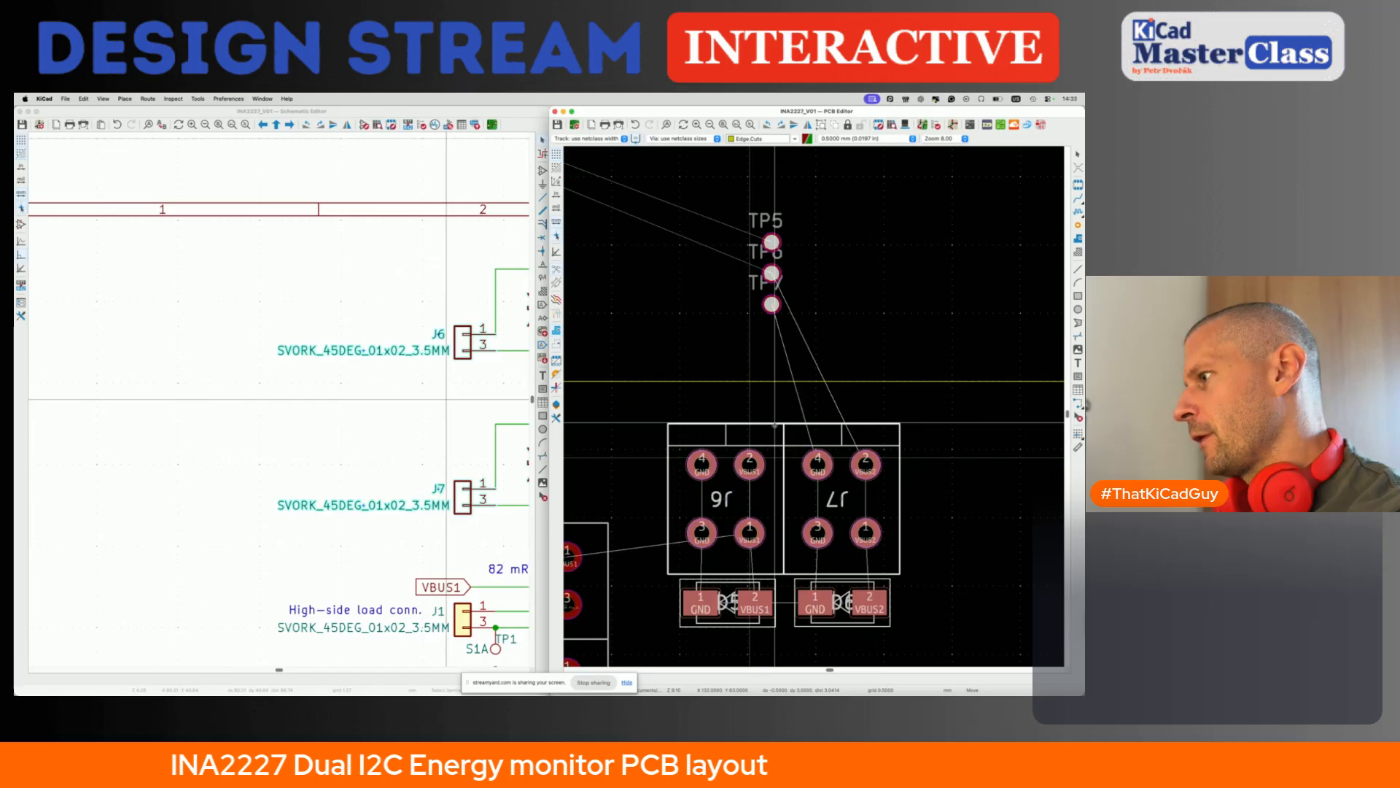
left_click(775, 428)
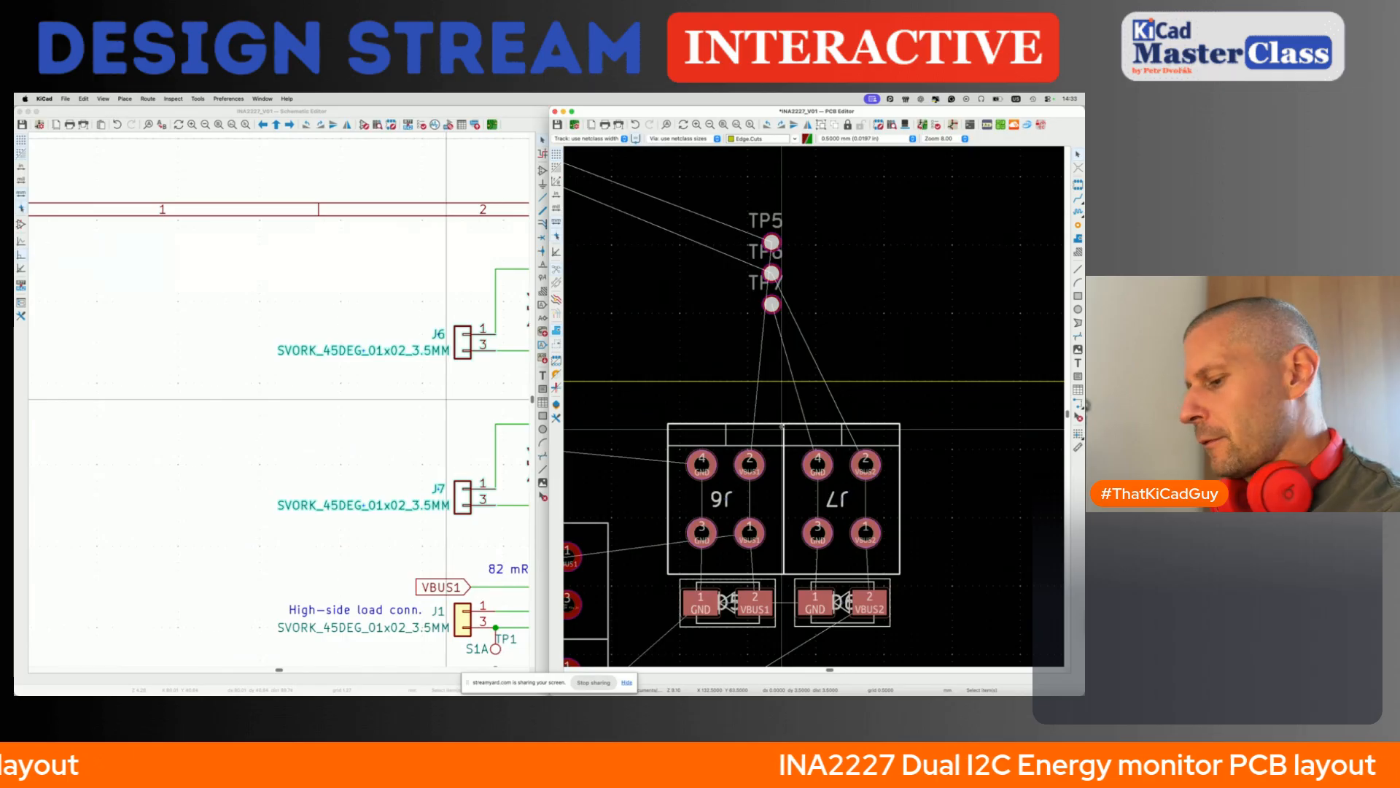
key("ctrl+shift+m")
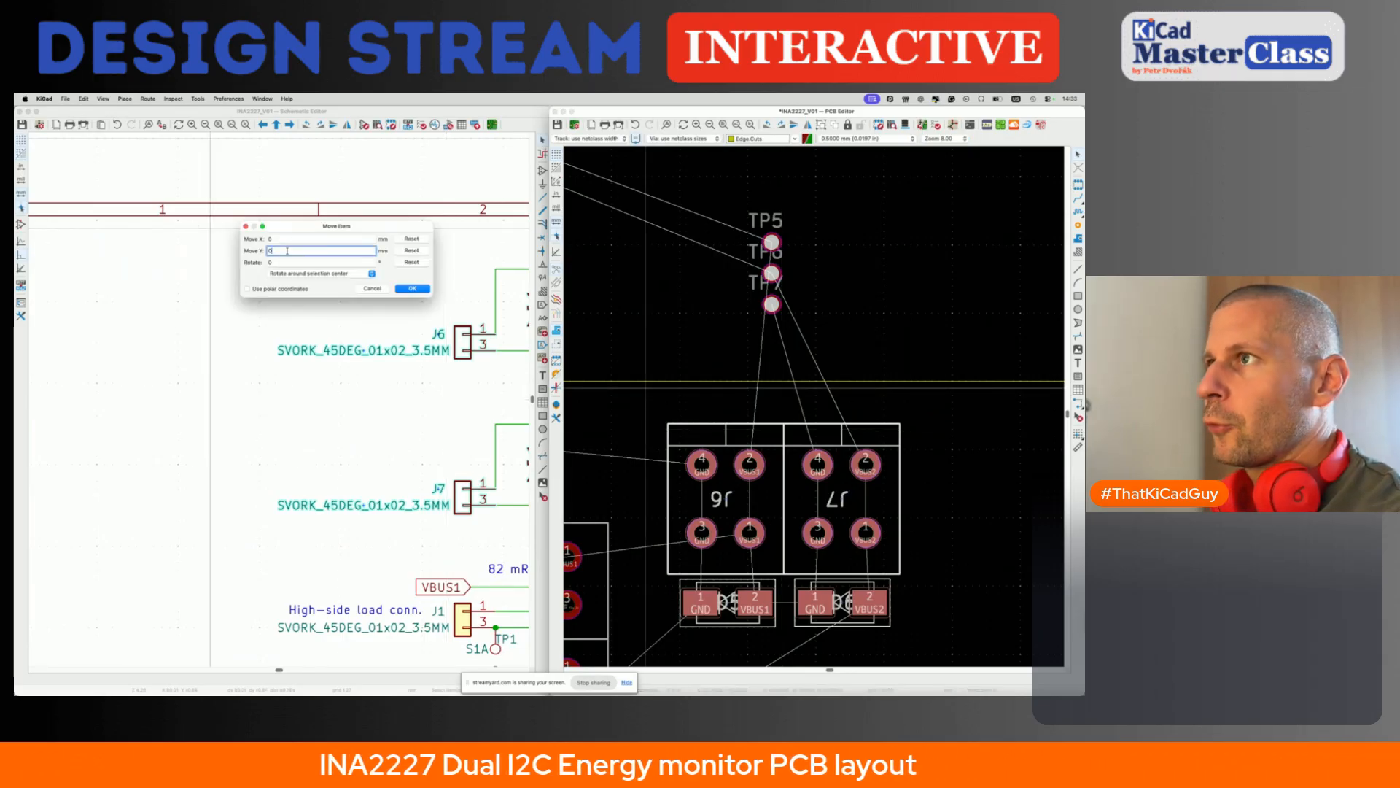
key("Return")
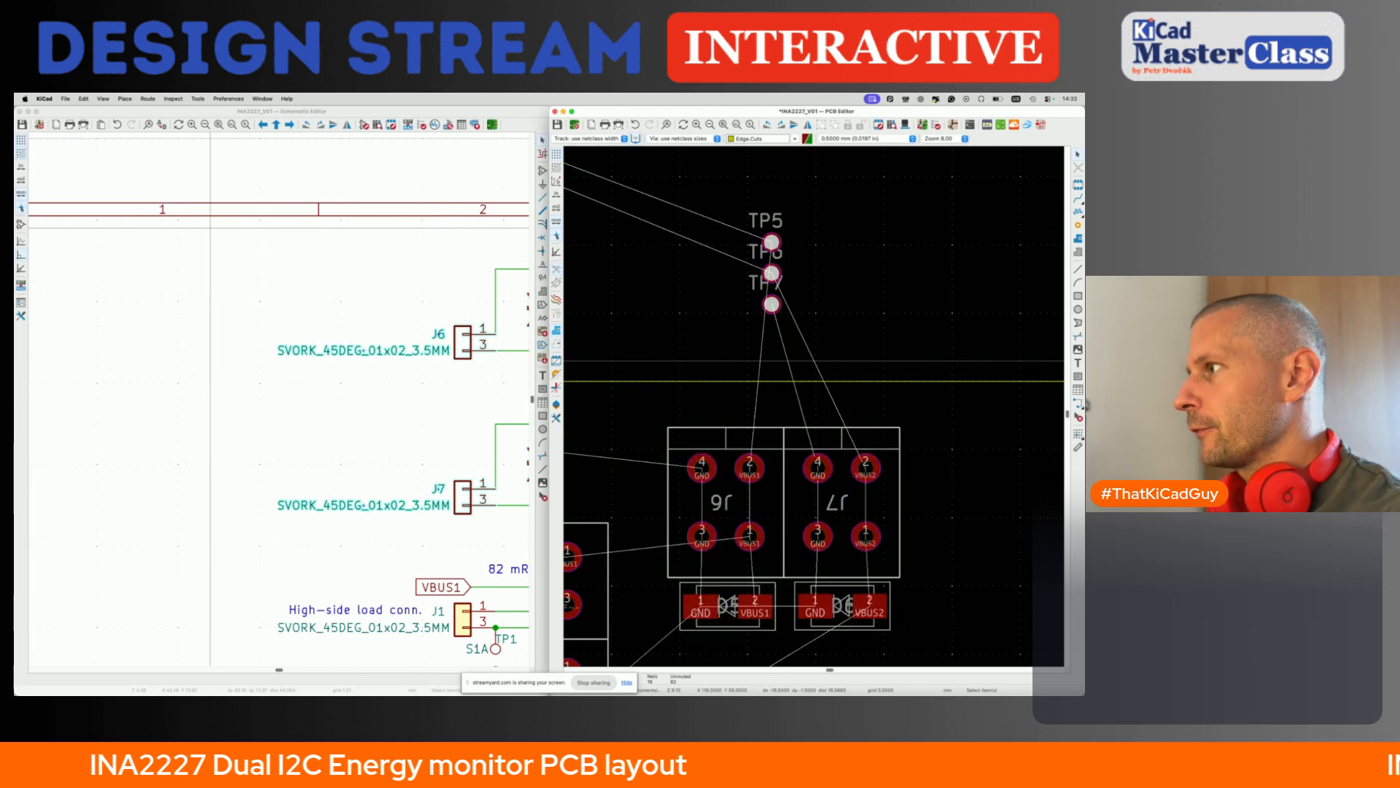
- Examine the overall board placement and the supply input circuit around J6, J7, D5 and D6 in the schematic
scroll(758, 400, "down", 4)
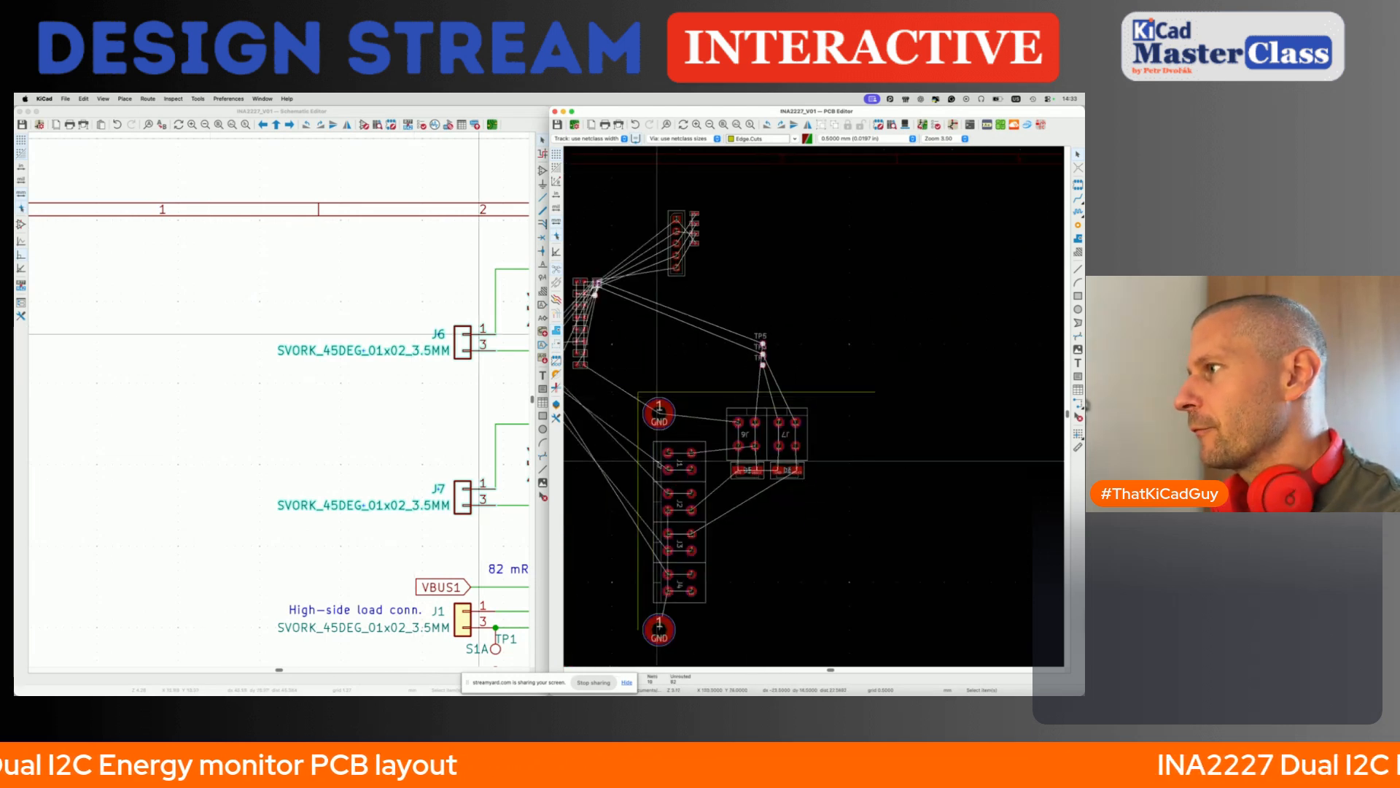
scroll(771, 443, "down", 3)
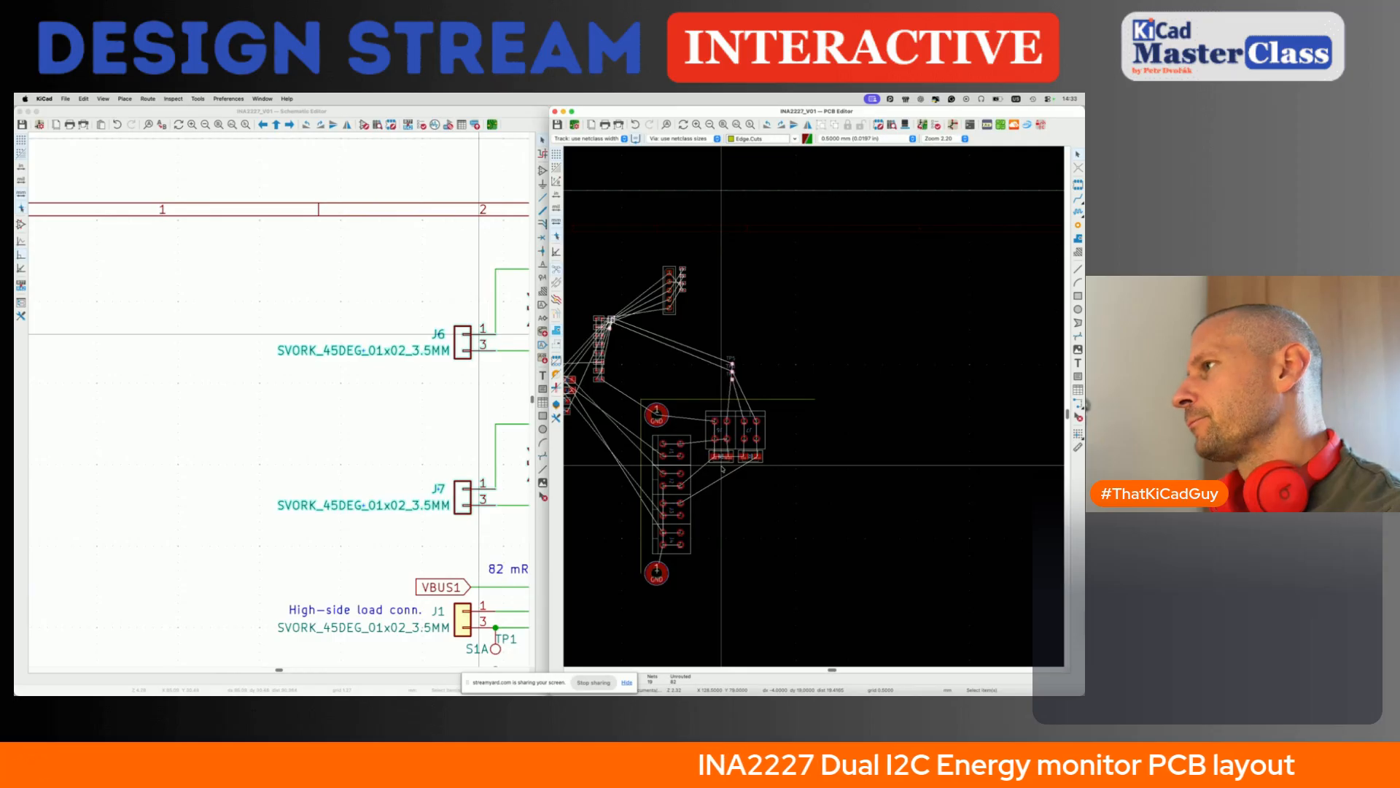
scroll(722, 467, "left", 1)
scroll(721, 467, "up", 1)
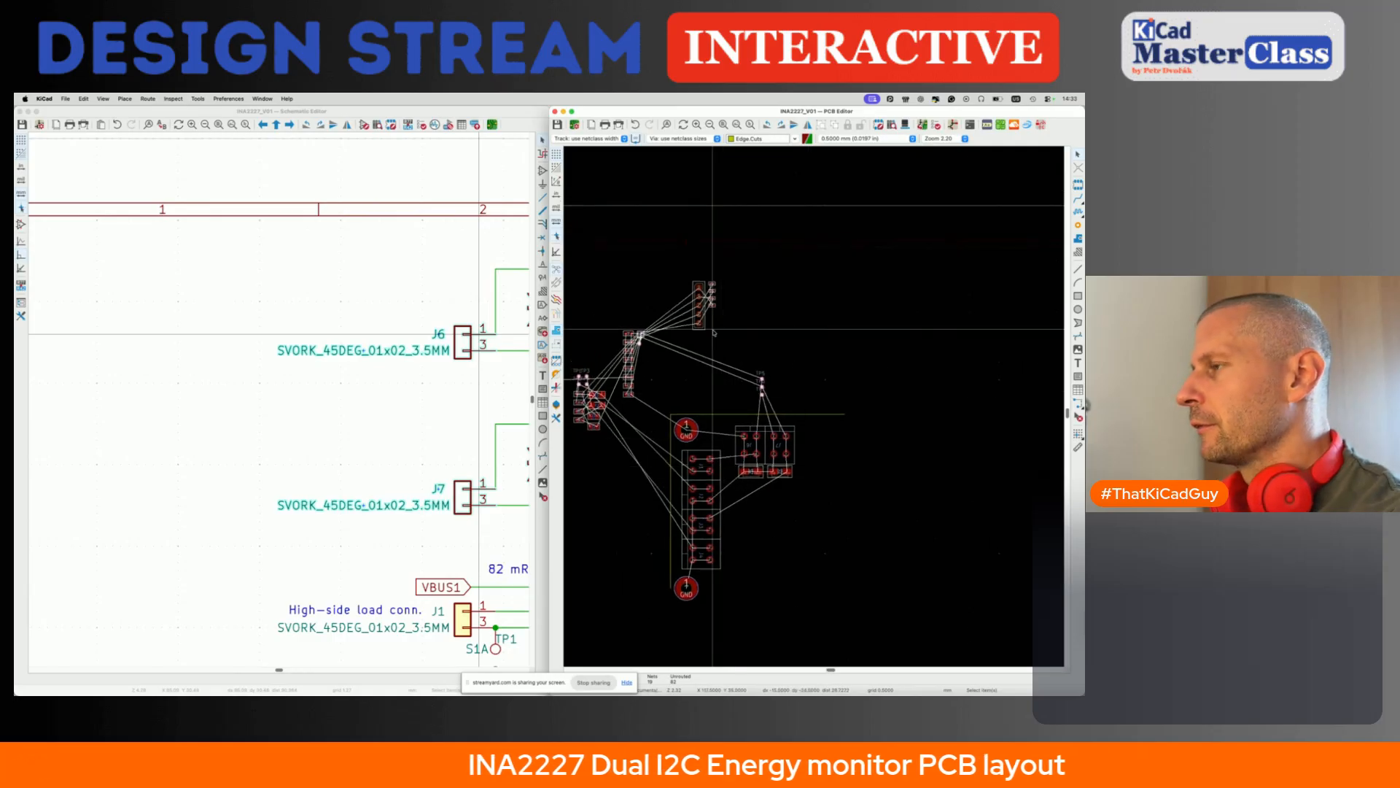
scroll(765, 484, "up", 3)
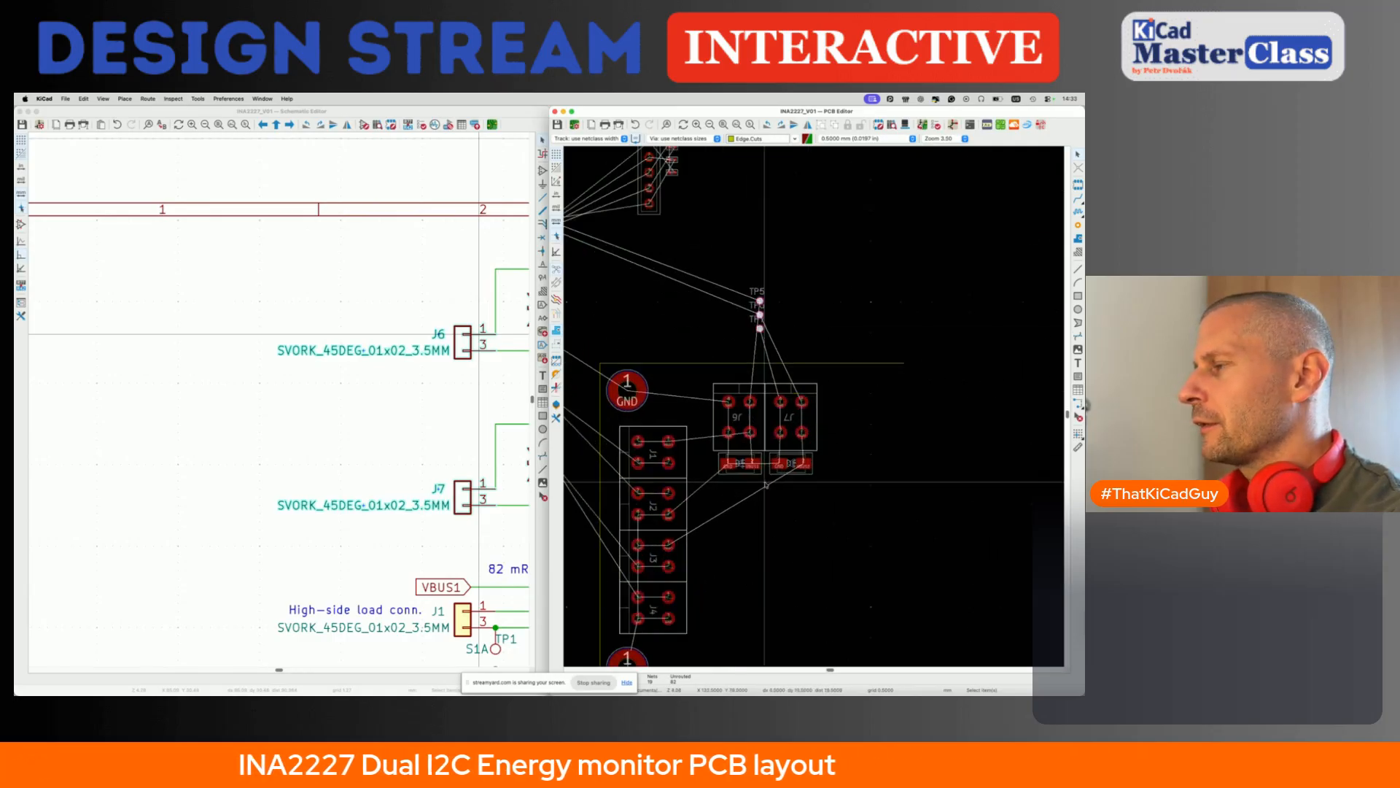
scroll(765, 484, "left", 5)
scroll(465, 416, "right", 5)
scroll(465, 415, "down", 1)
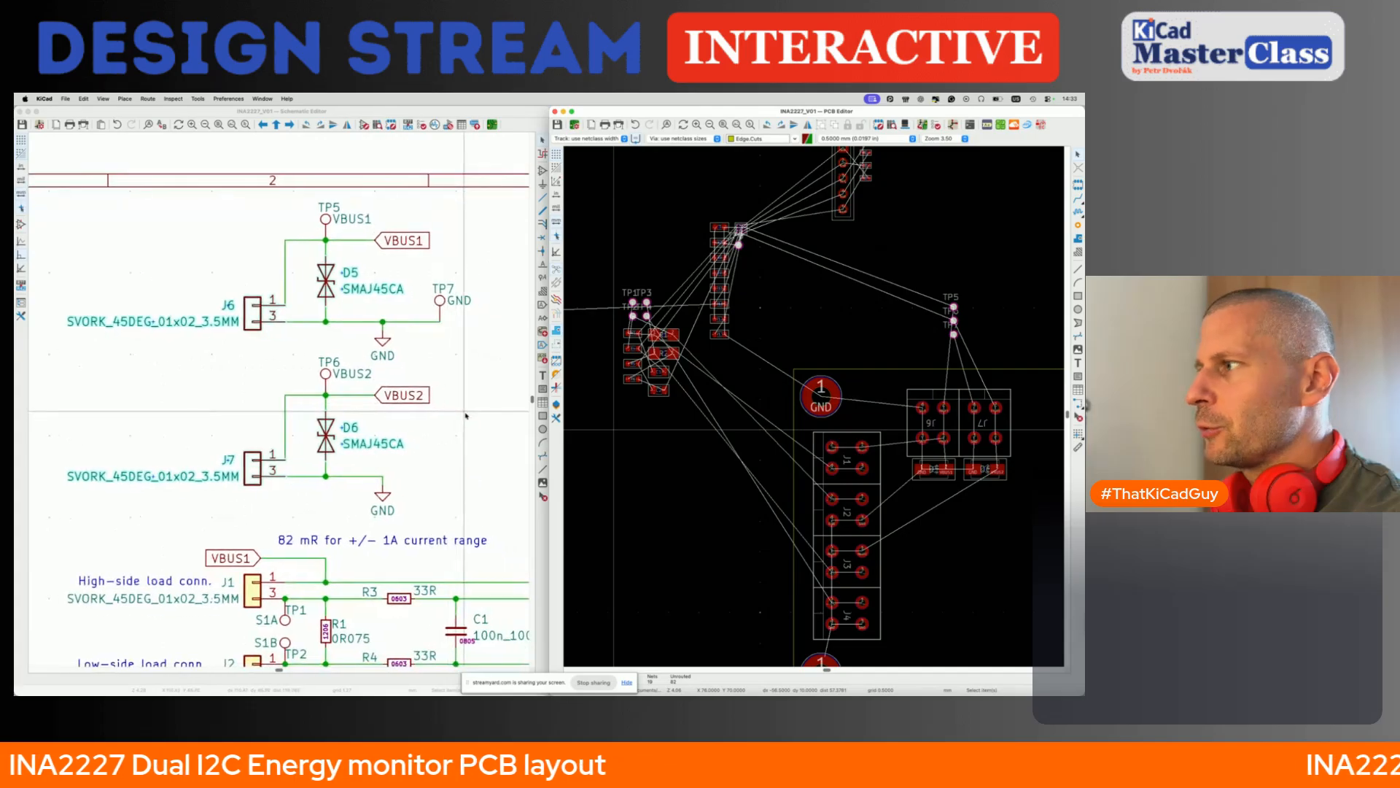
scroll(465, 416, "right", 1)
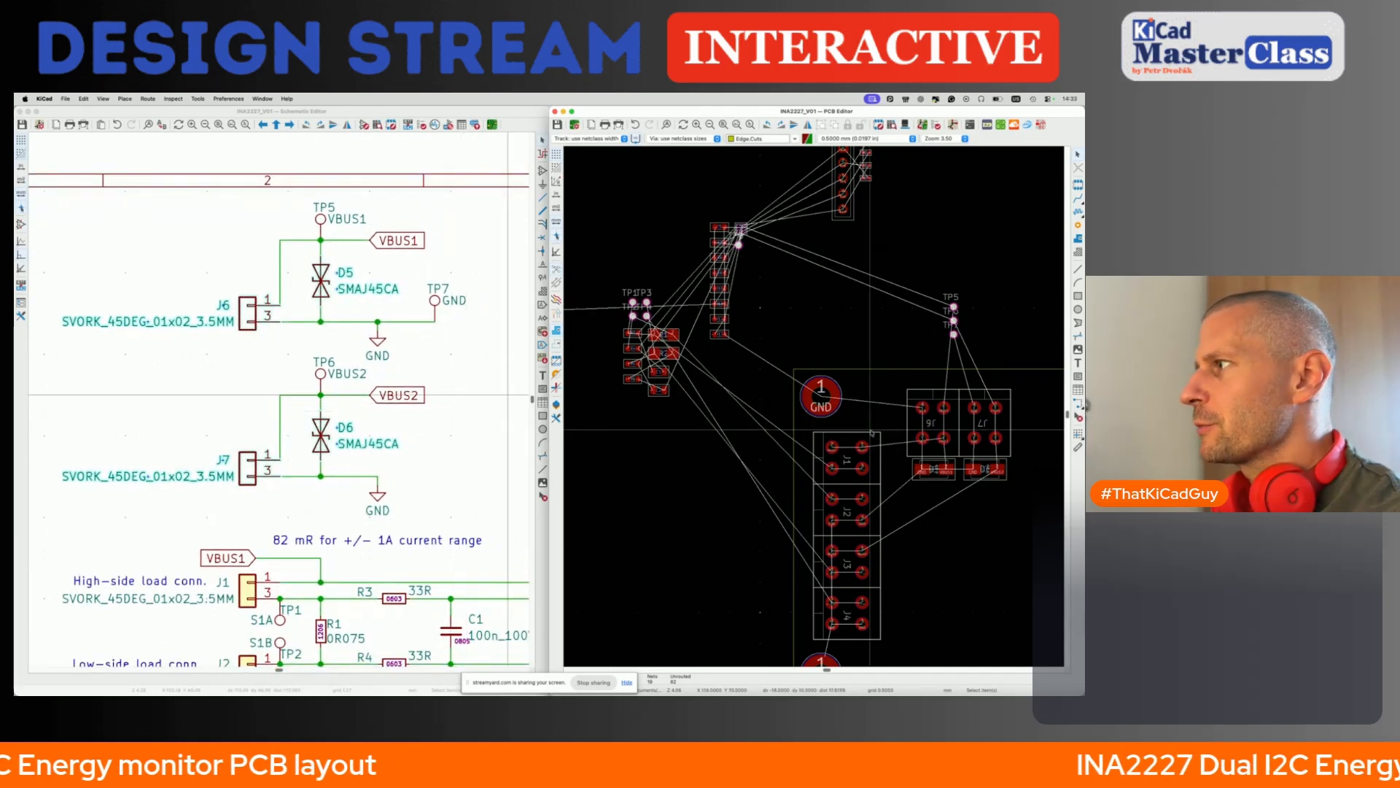
- Rotate shunt resistor R1 to a vertical orientation and place it beside J1 and J2, centred on their shared boundary
left_click_drag(870, 425, 948, 561)
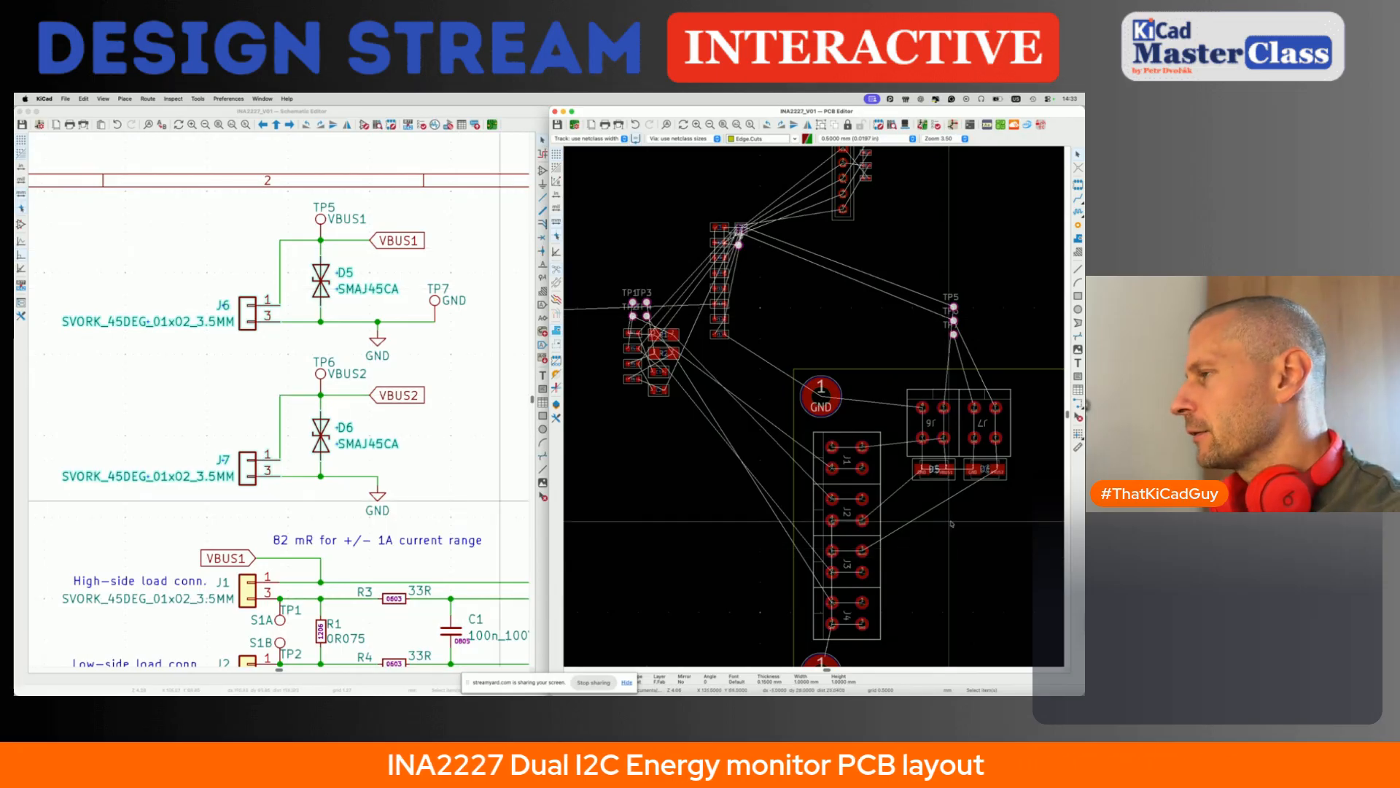
left_click(394, 562)
middle_click_drag(381, 582, 360, 508)
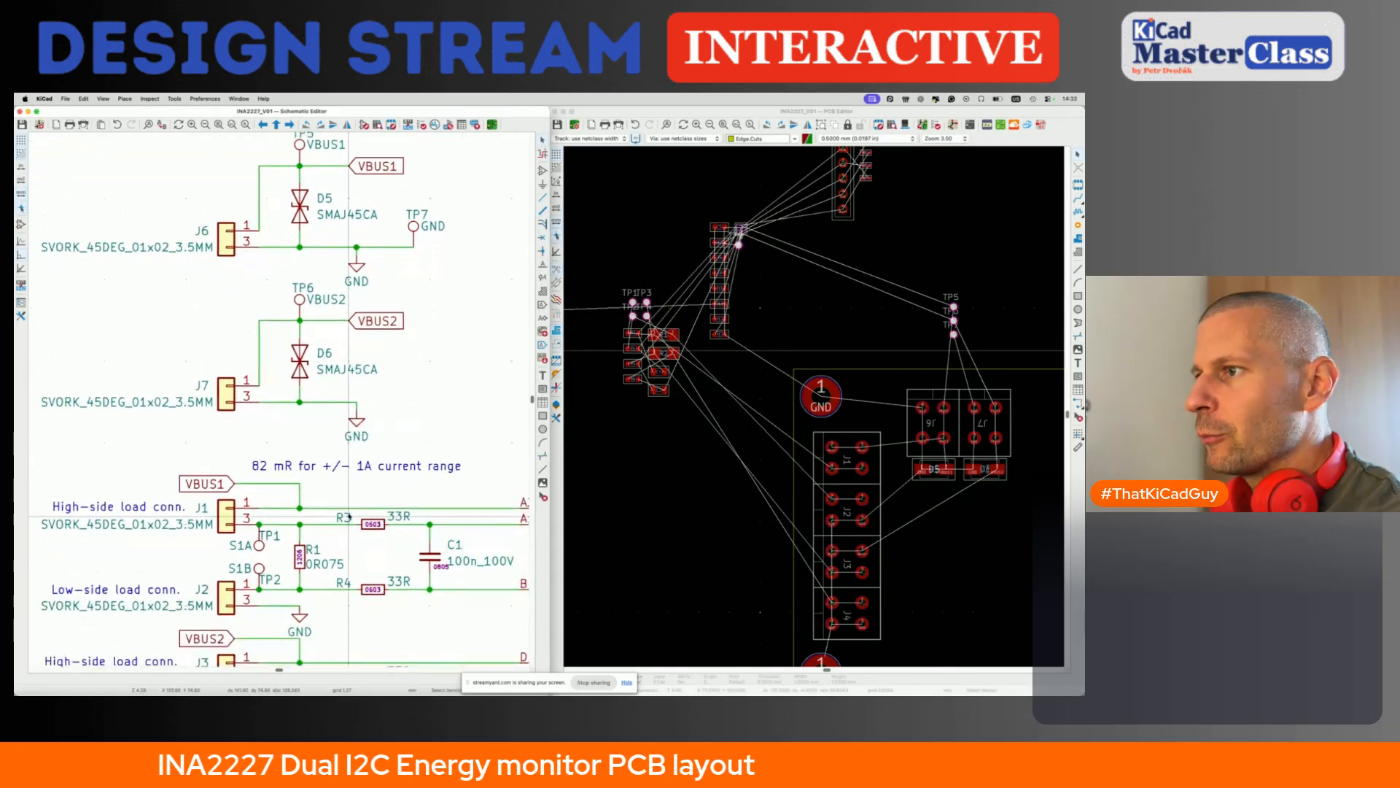
left_click(300, 557)
left_click(809, 418)
key("m")
scroll(829, 434, "down", 2)
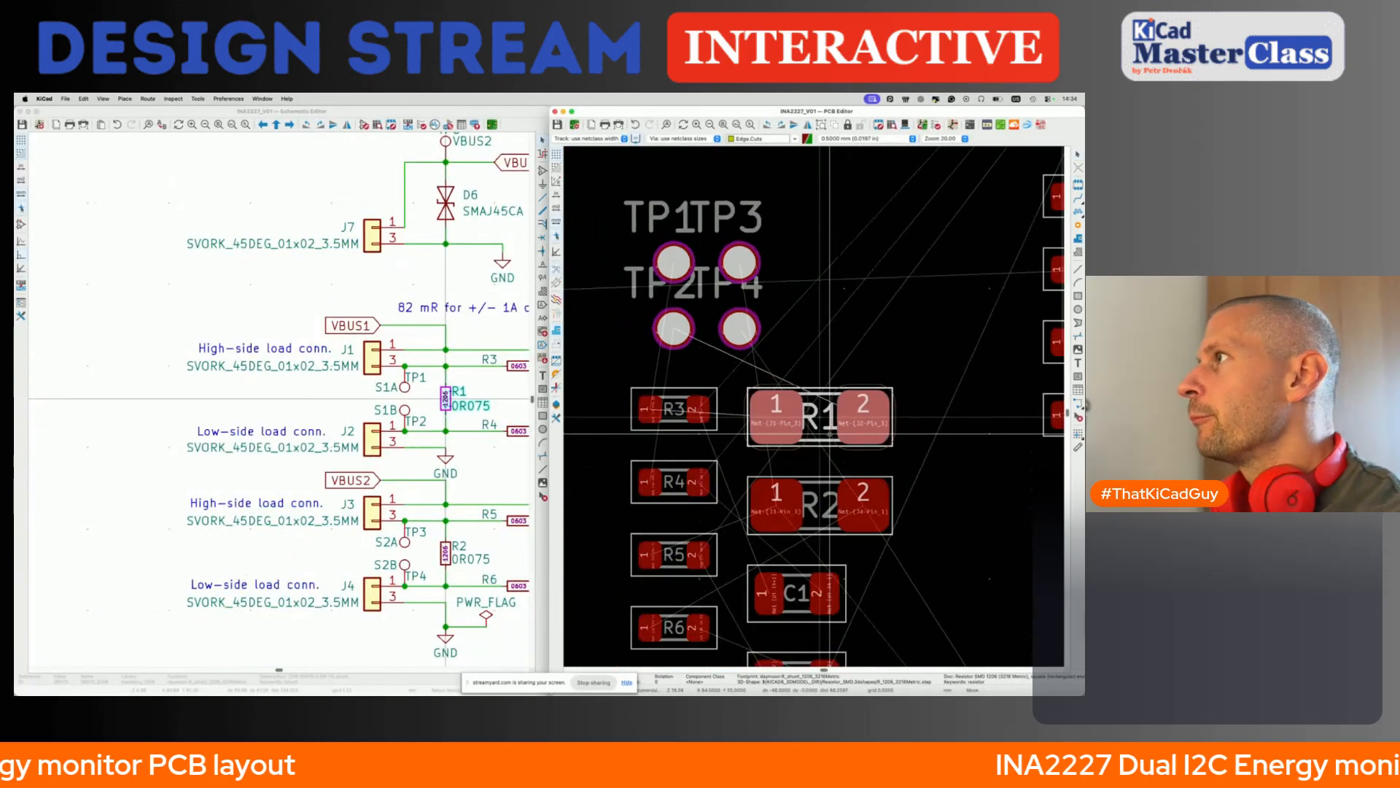
scroll(802, 437, "down", 3)
middle_click_drag(1058, 528, 756, 455)
scroll(846, 533, "up", 2)
key("r")
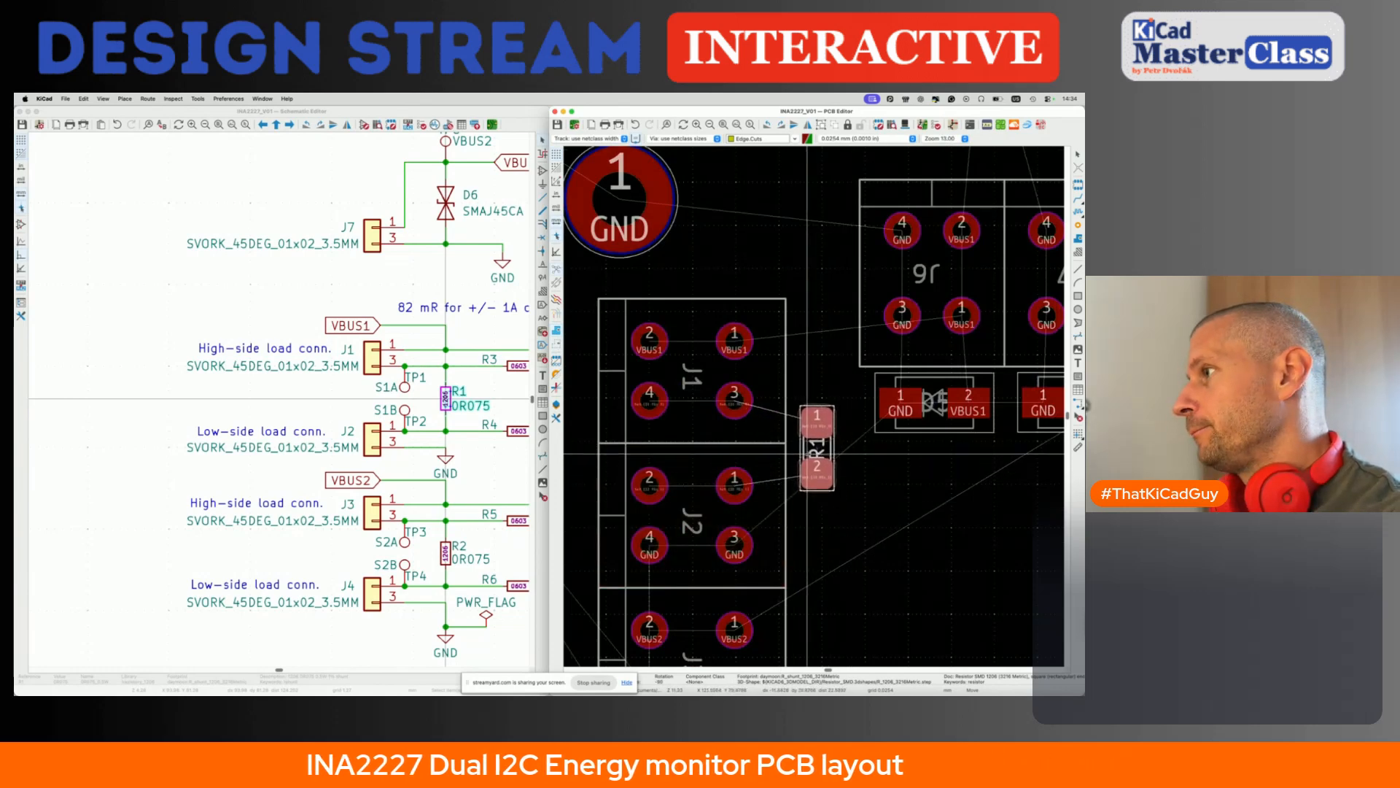
left_click(811, 443)
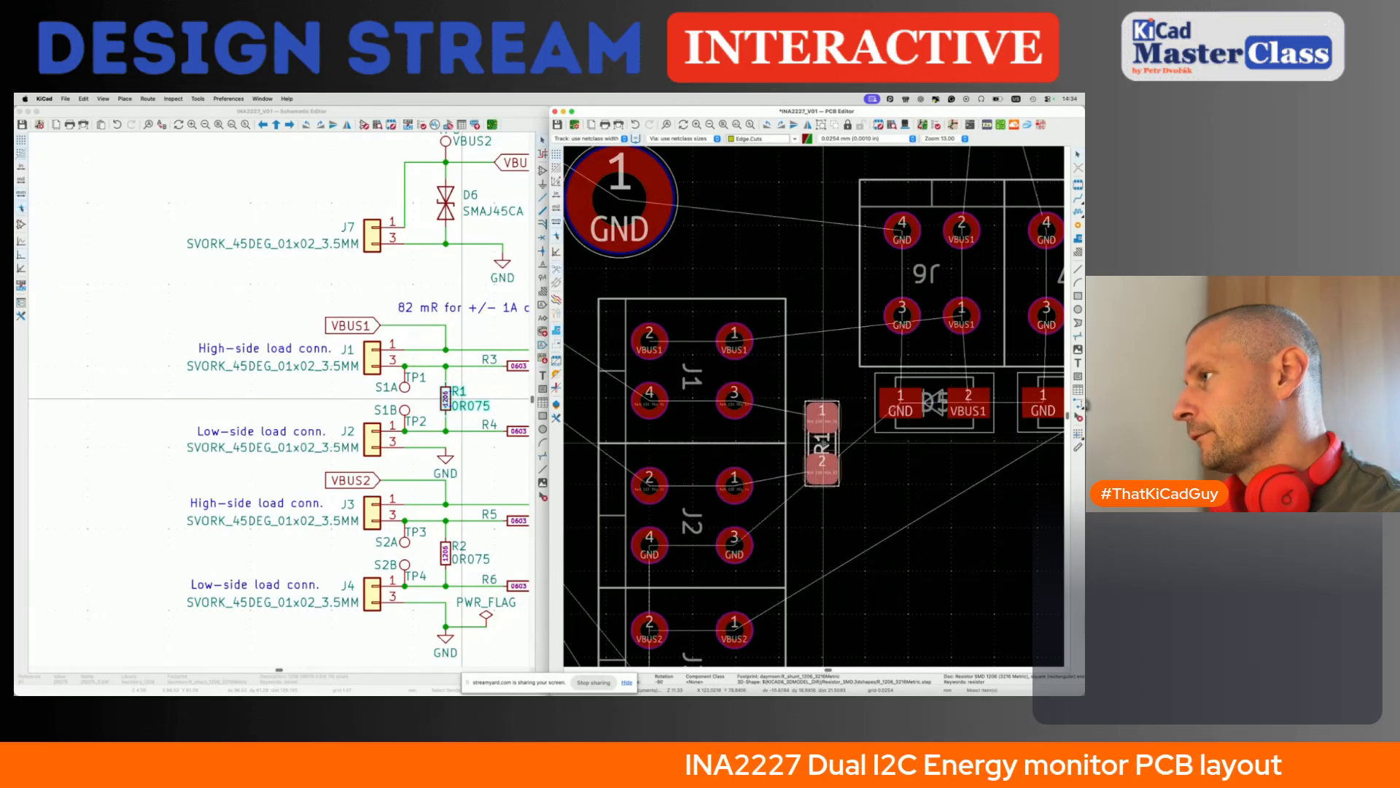
left_click(824, 443)
- Move the 33R resistors R3 and R4 together onto the board, rotated vertically, side by side just below R1
left_click(498, 382)
scroll(498, 381, "right", 5)
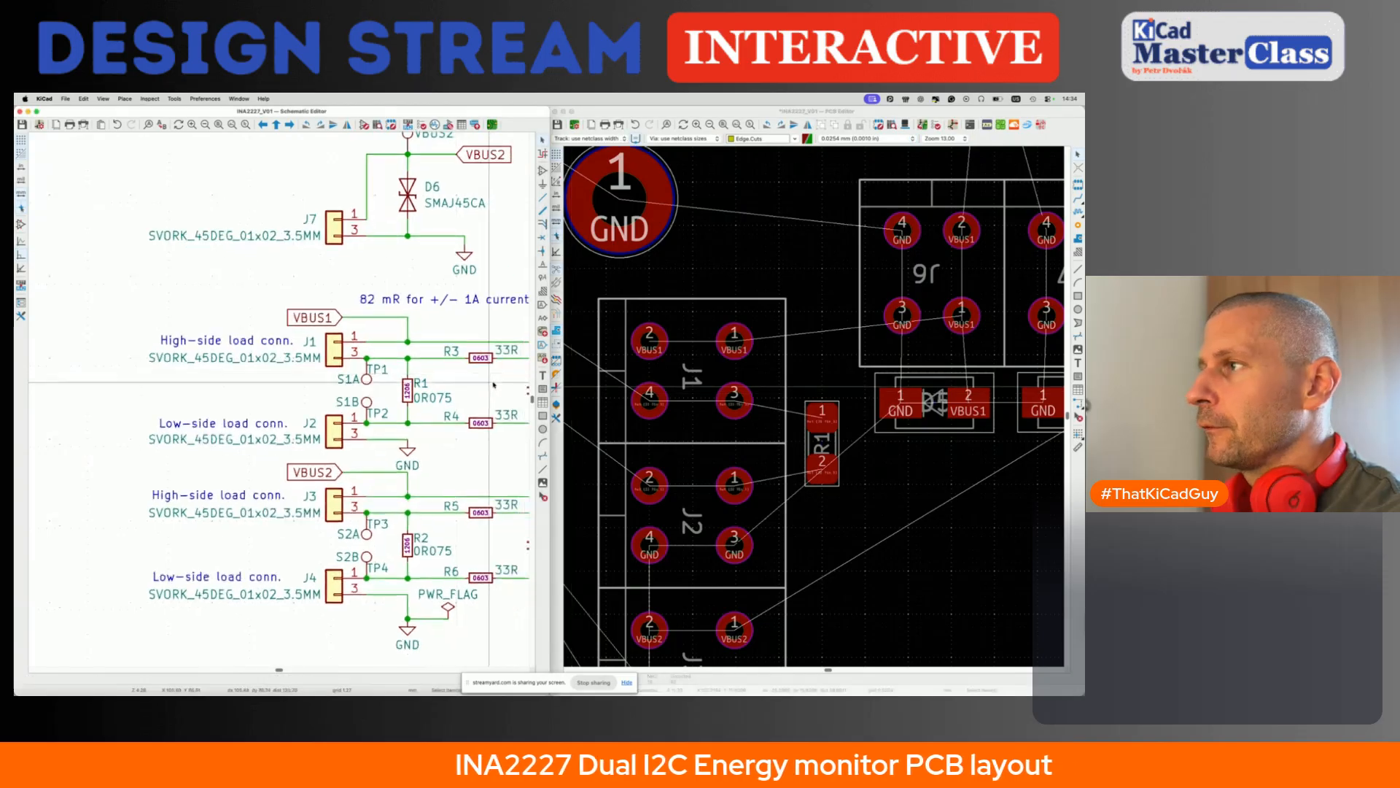
left_click_drag(319, 334, 444, 436)
left_click(388, 399)
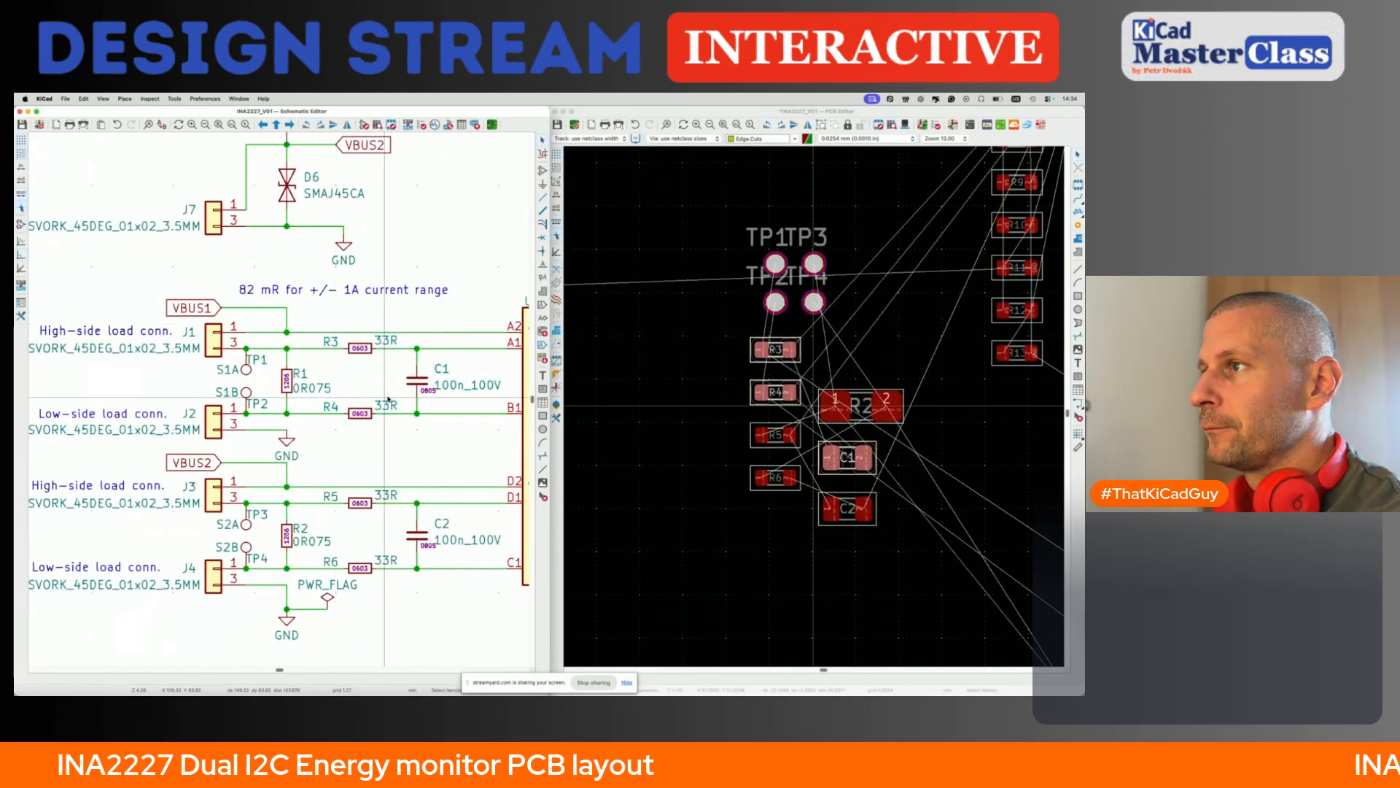
left_click(364, 352)
left_click(368, 409, "shift")
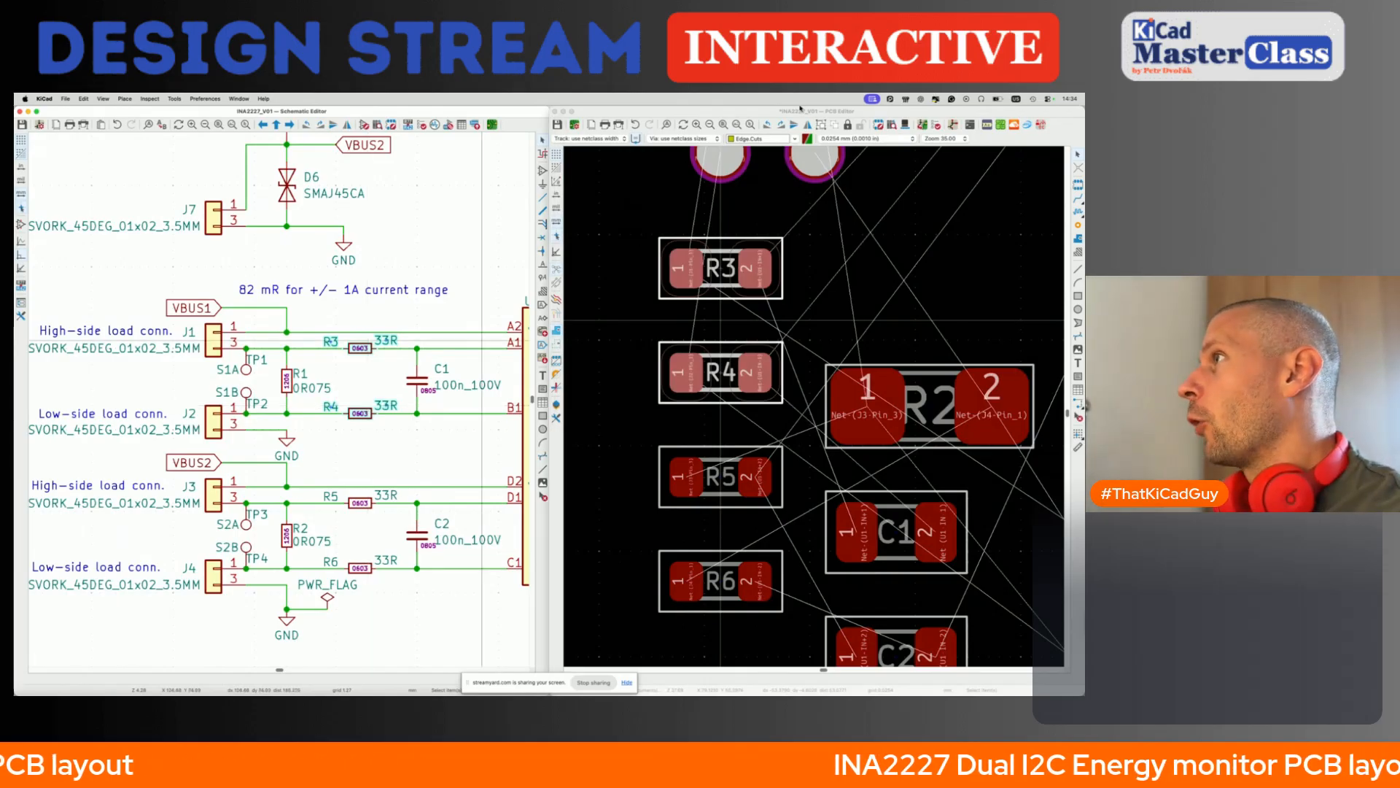
left_click(801, 108)
key("m")
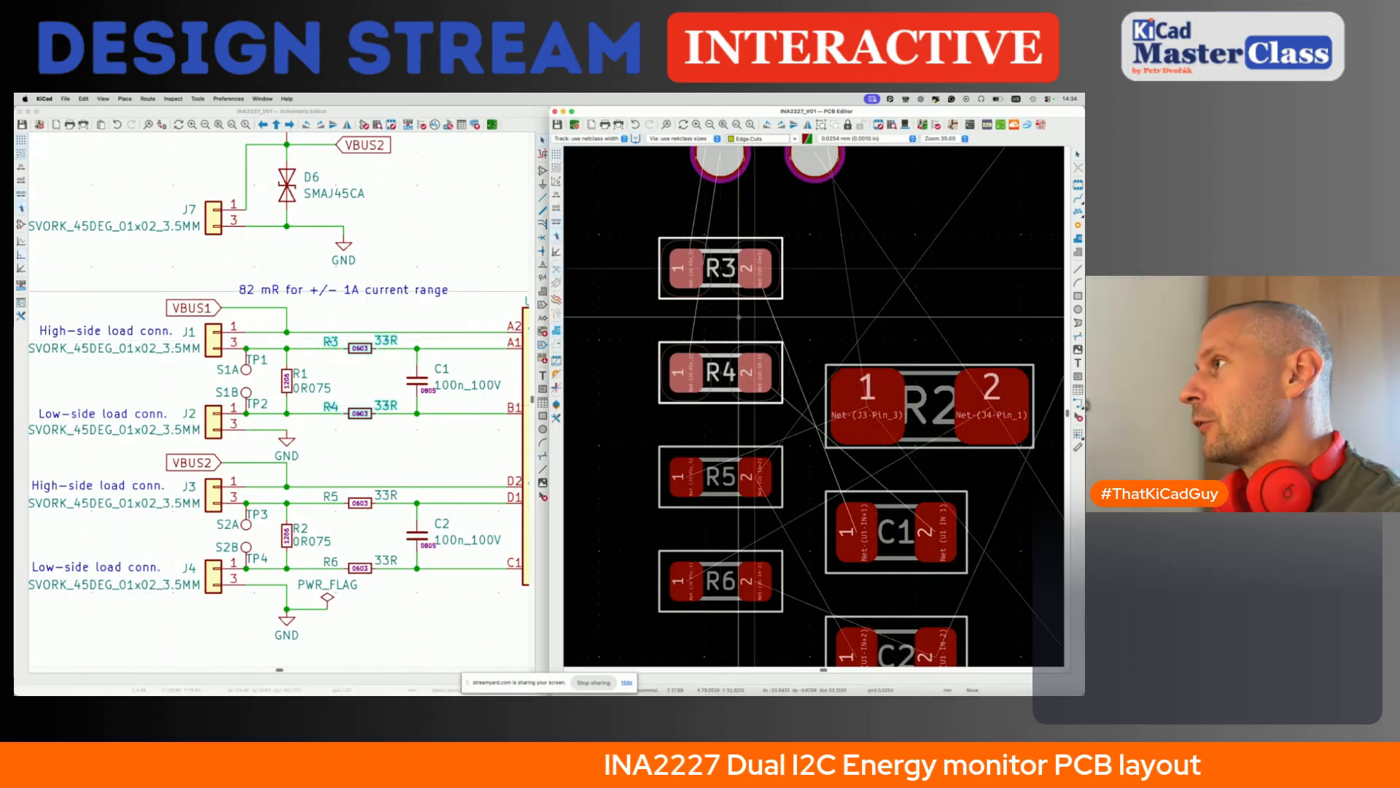
scroll(739, 319, "up", 1)
scroll(739, 320, "right", 3)
scroll(739, 319, "down", 2)
scroll(726, 449, "down", 5)
scroll(726, 449, "down", 3)
scroll(726, 450, "right", 2)
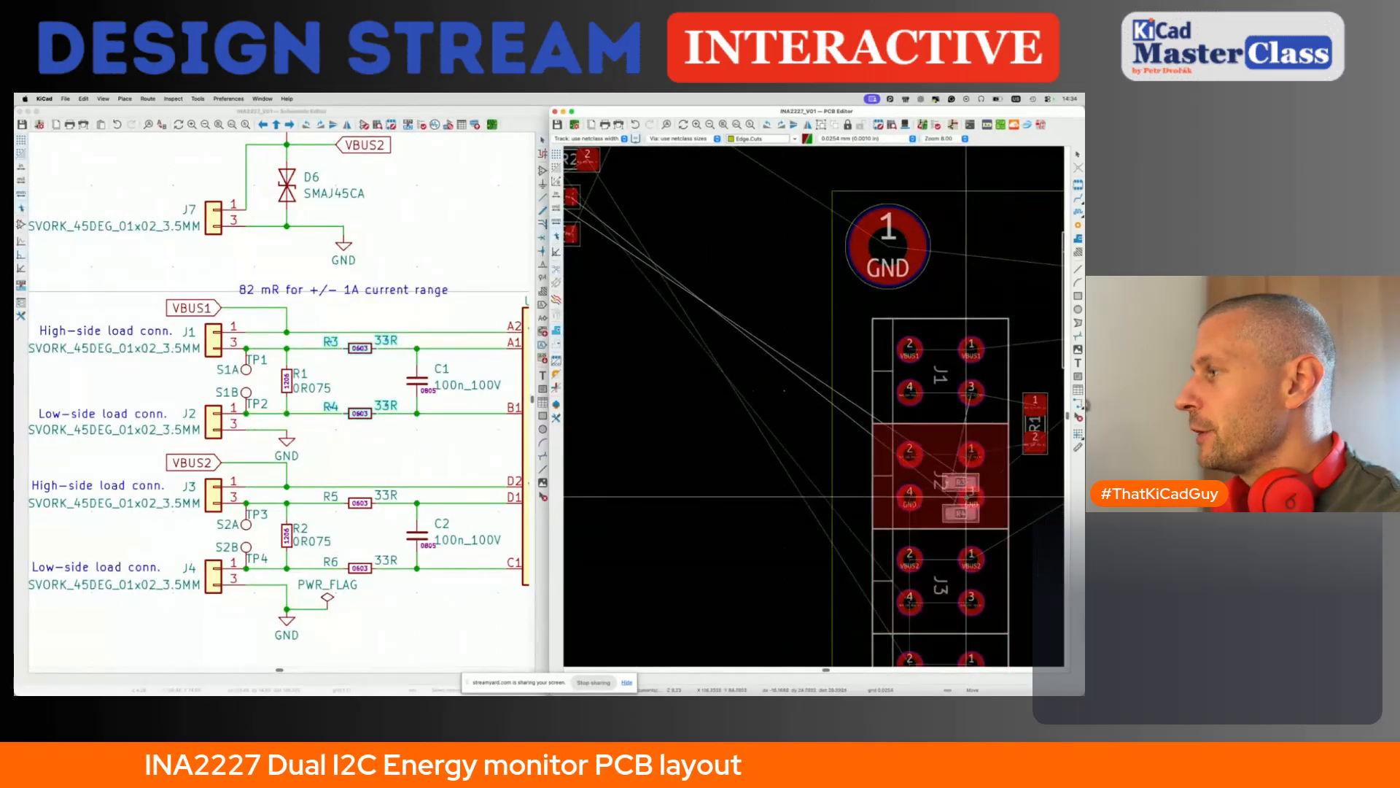
scroll(917, 489, "right", 3)
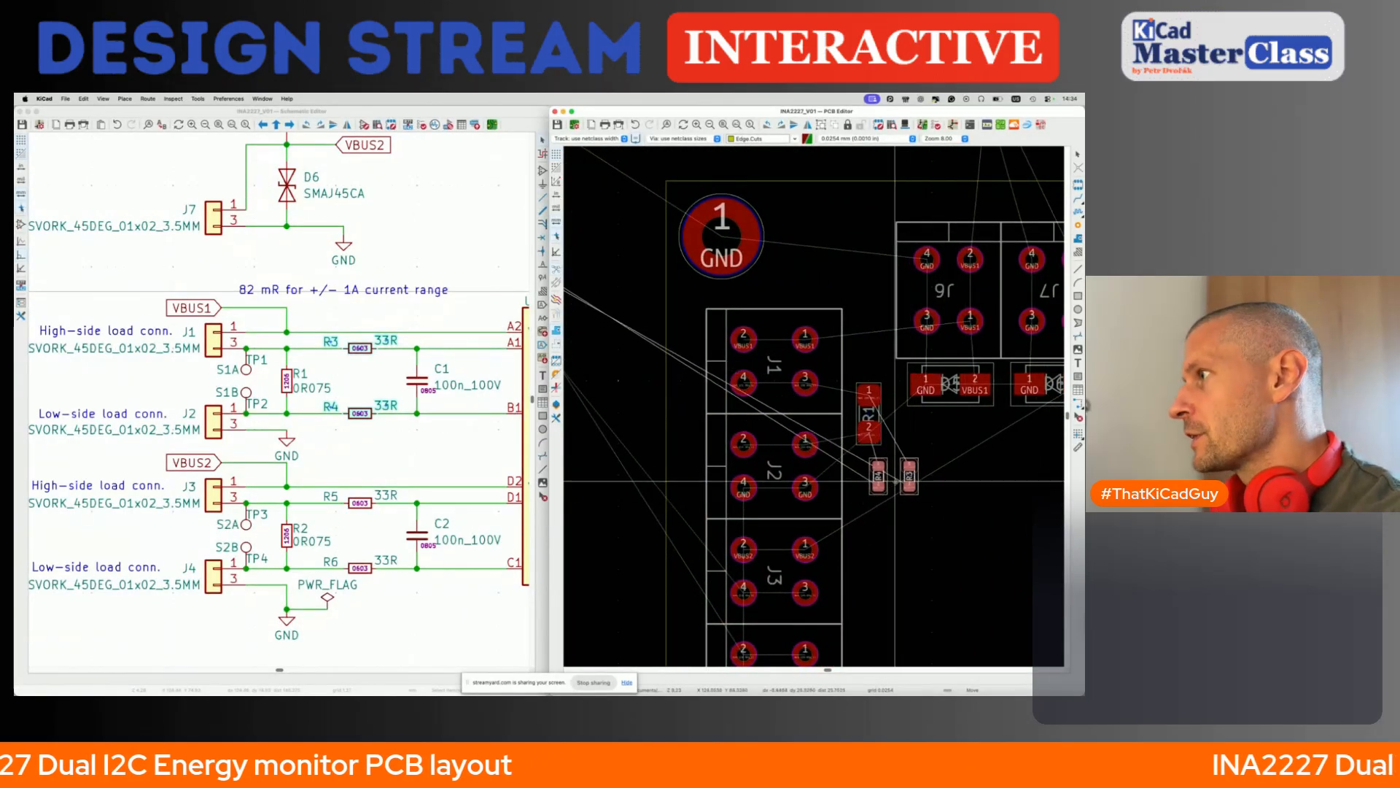
left_click(916, 482)
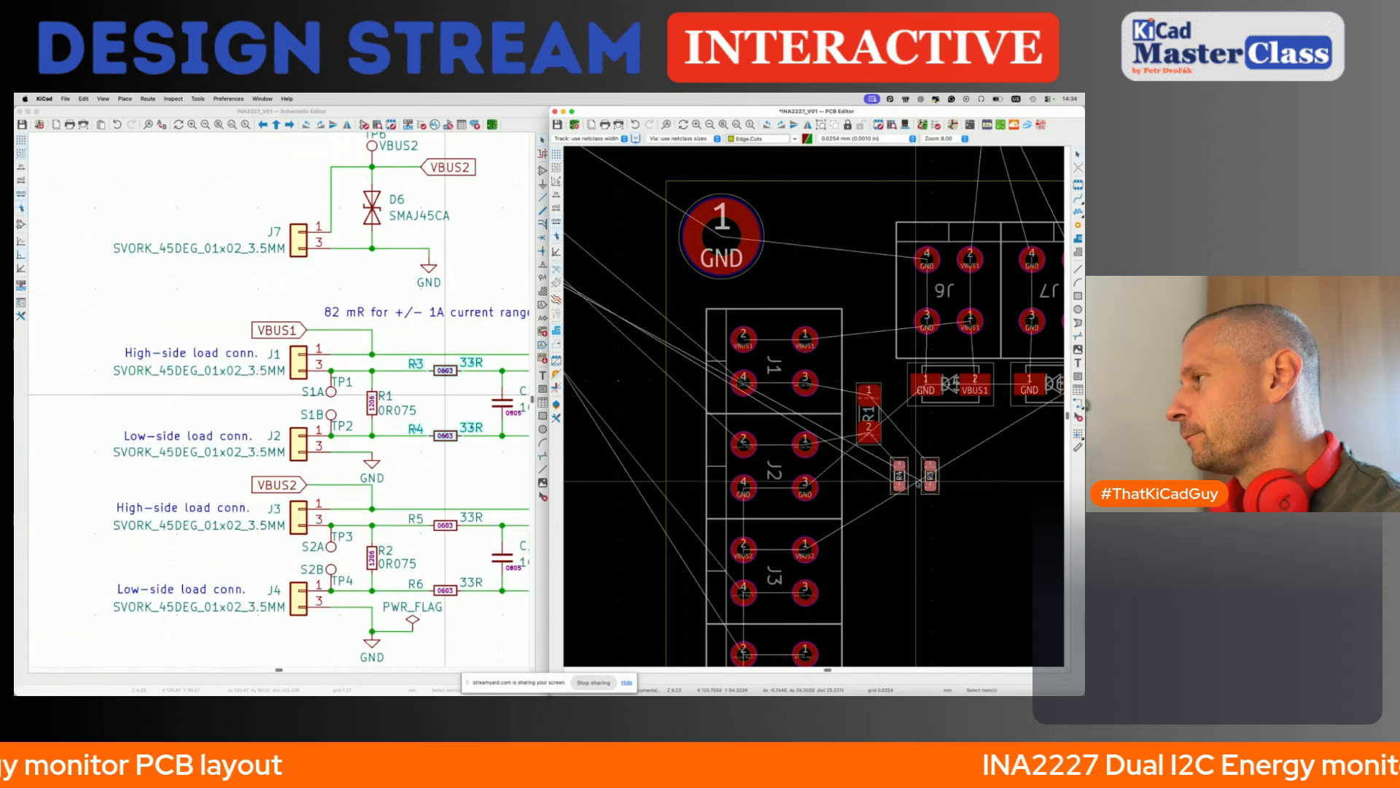
right_click(887, 495)
left_click(868, 517)
- Move the INA2227 chip U1 onto the board, below diodes D5 and D6 and beyond R3 and R4
scroll(867, 517, "right", 2)
scroll(867, 517, "down", 1)
scroll(867, 517, "down", 3)
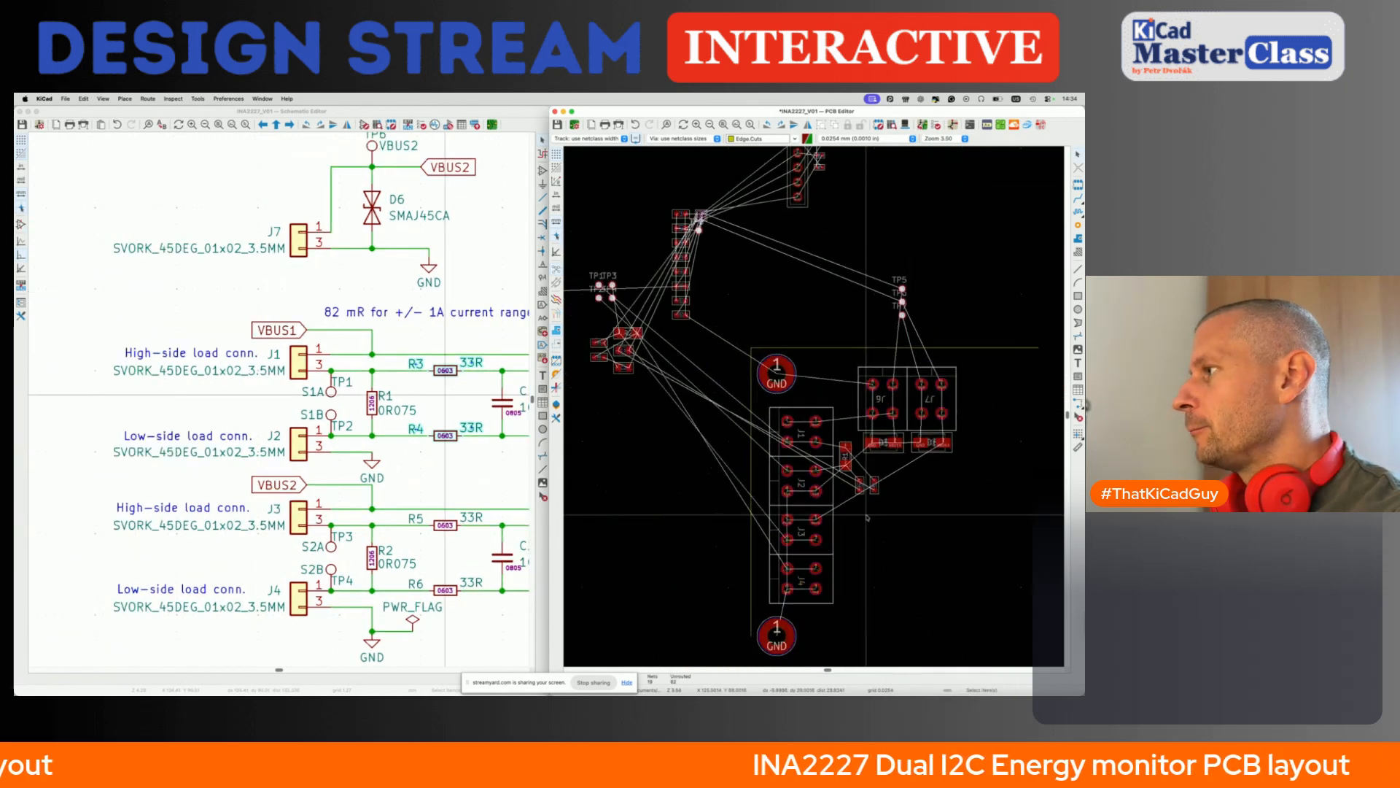
left_click(701, 217)
scroll(703, 217, "up", 4)
key("m")
middle_click_drag(703, 218, 707, 513)
scroll(846, 510, "up", 6)
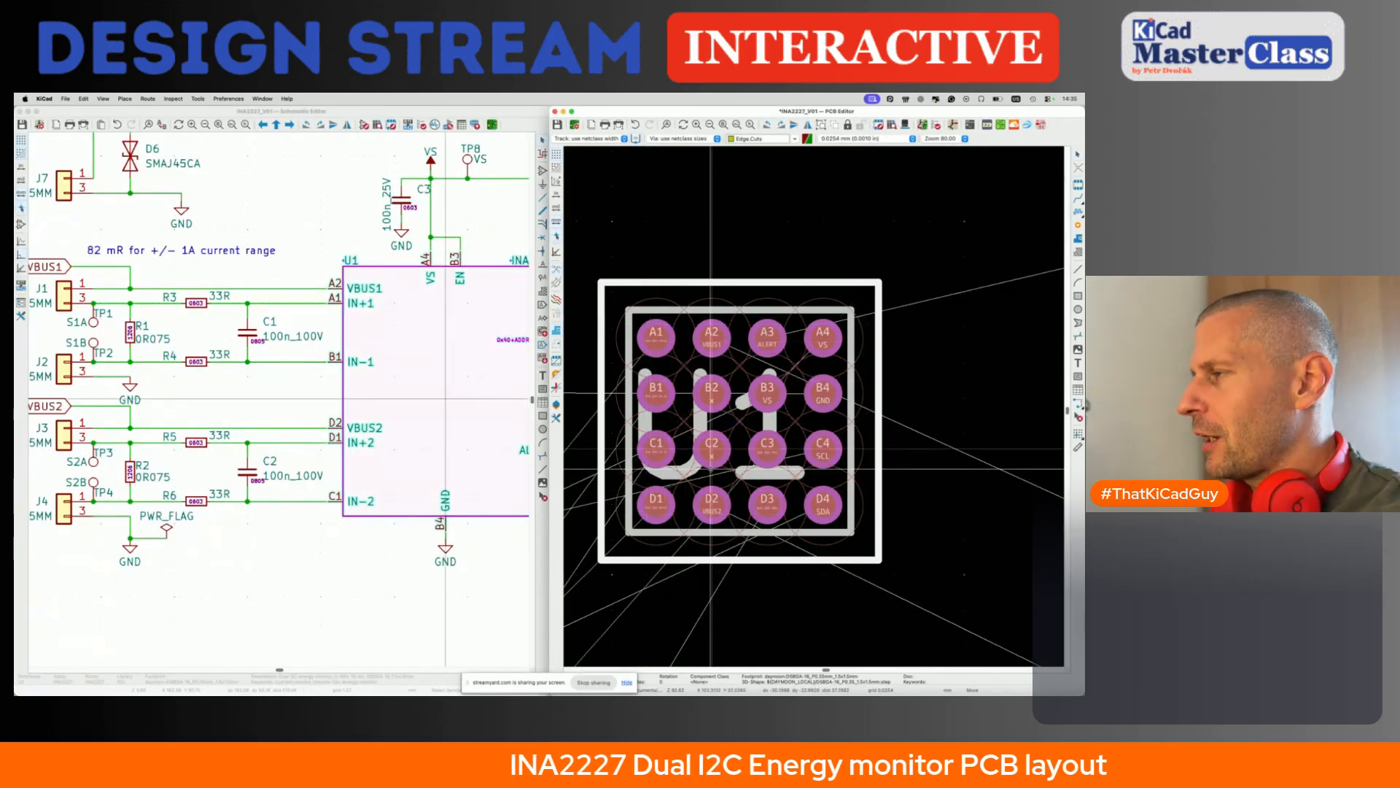
scroll(775, 505, "down", 5)
left_click(777, 505)
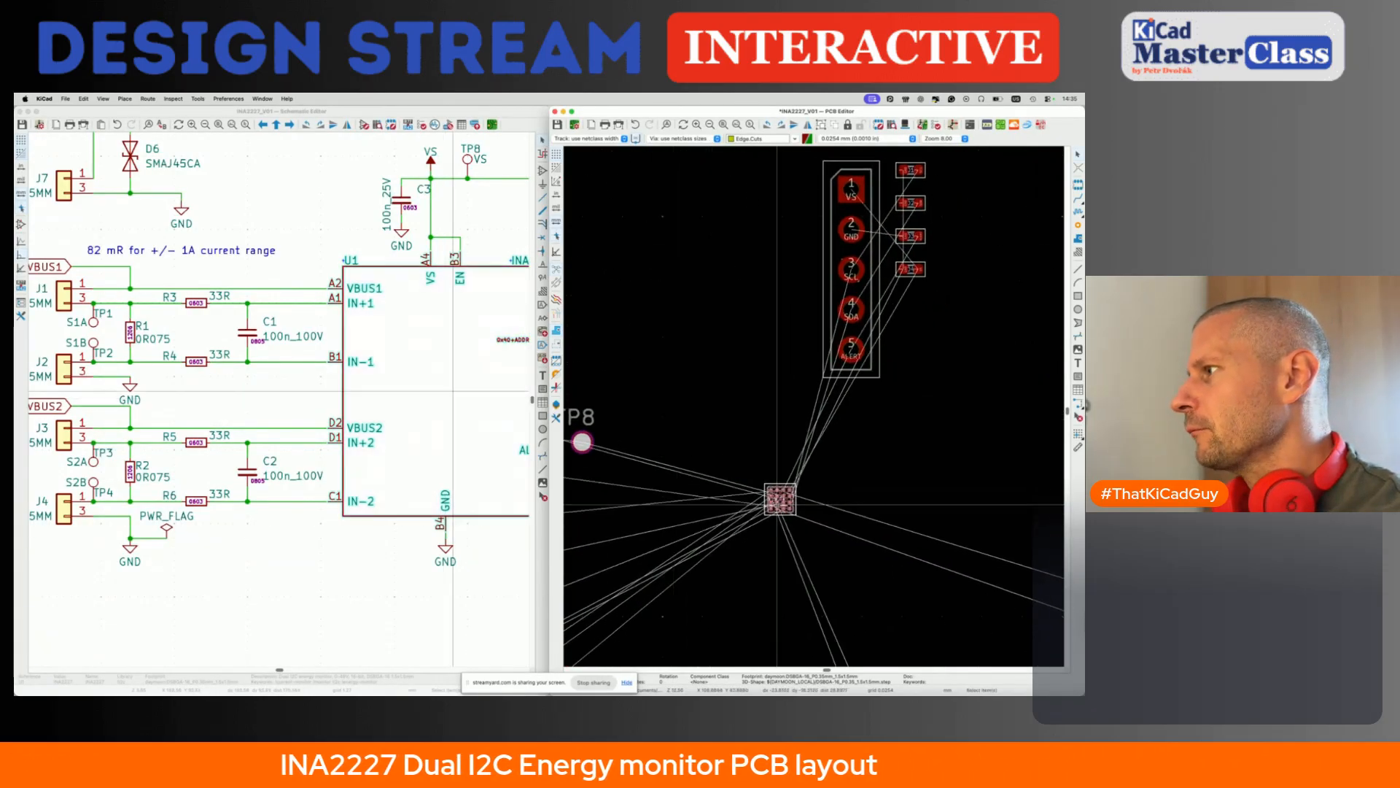
key("m")
scroll(778, 499, "right", 3)
scroll(777, 500, "down", 4)
scroll(778, 499, "down", 2)
scroll(781, 504, "down", 4)
scroll(780, 504, "right", 2)
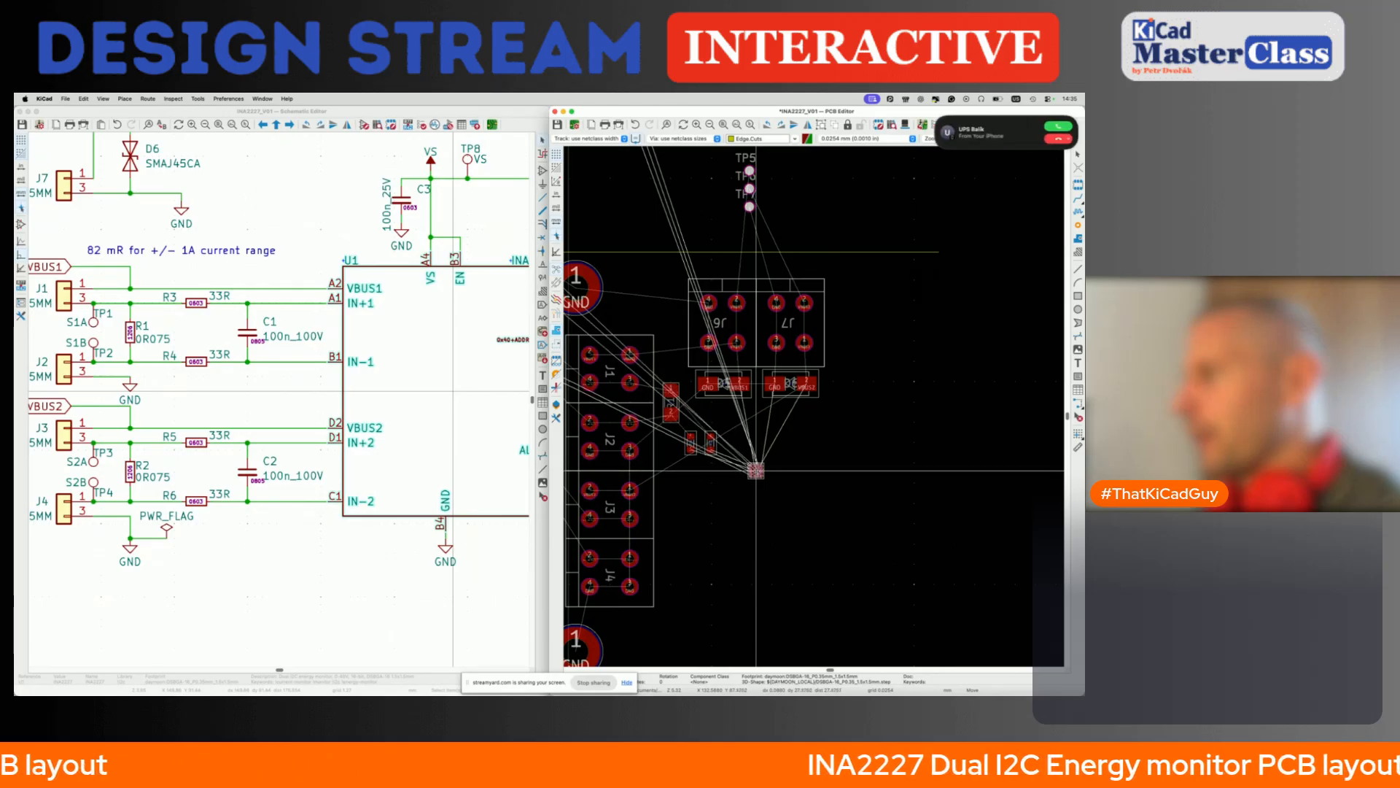
left_click(756, 470)
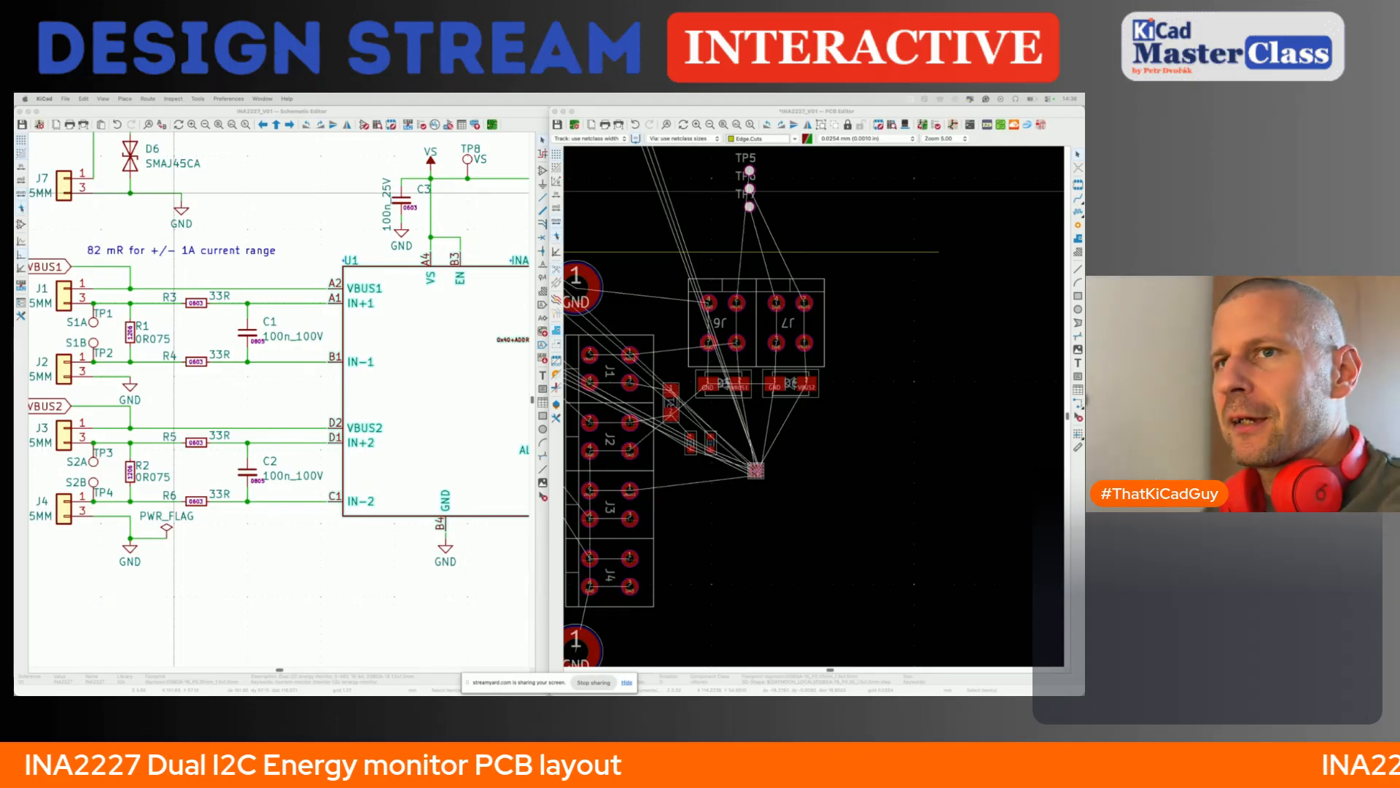
- Switch to the browser and open Fedevel's KiCad for Makers course page in a new tab
key("super+Tab")
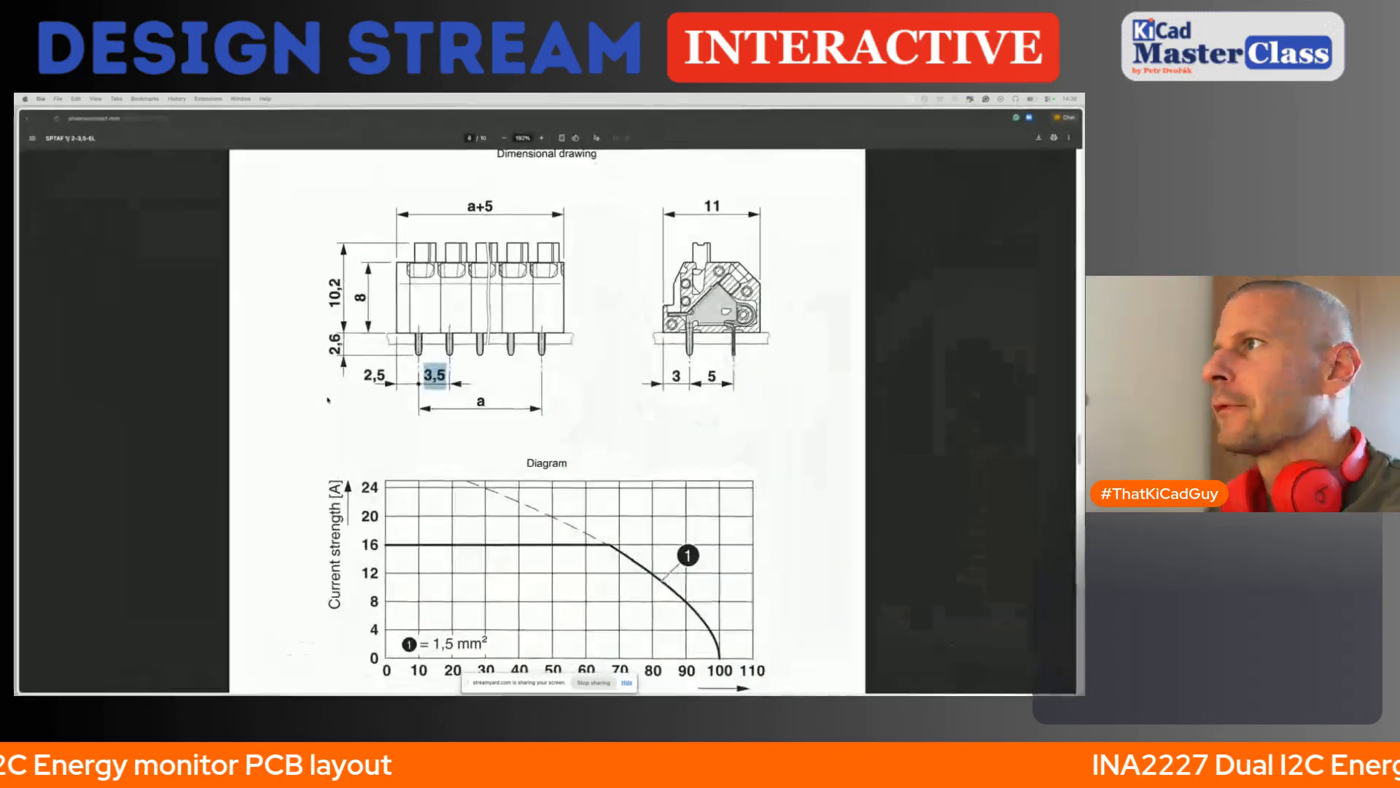
key("super+t")
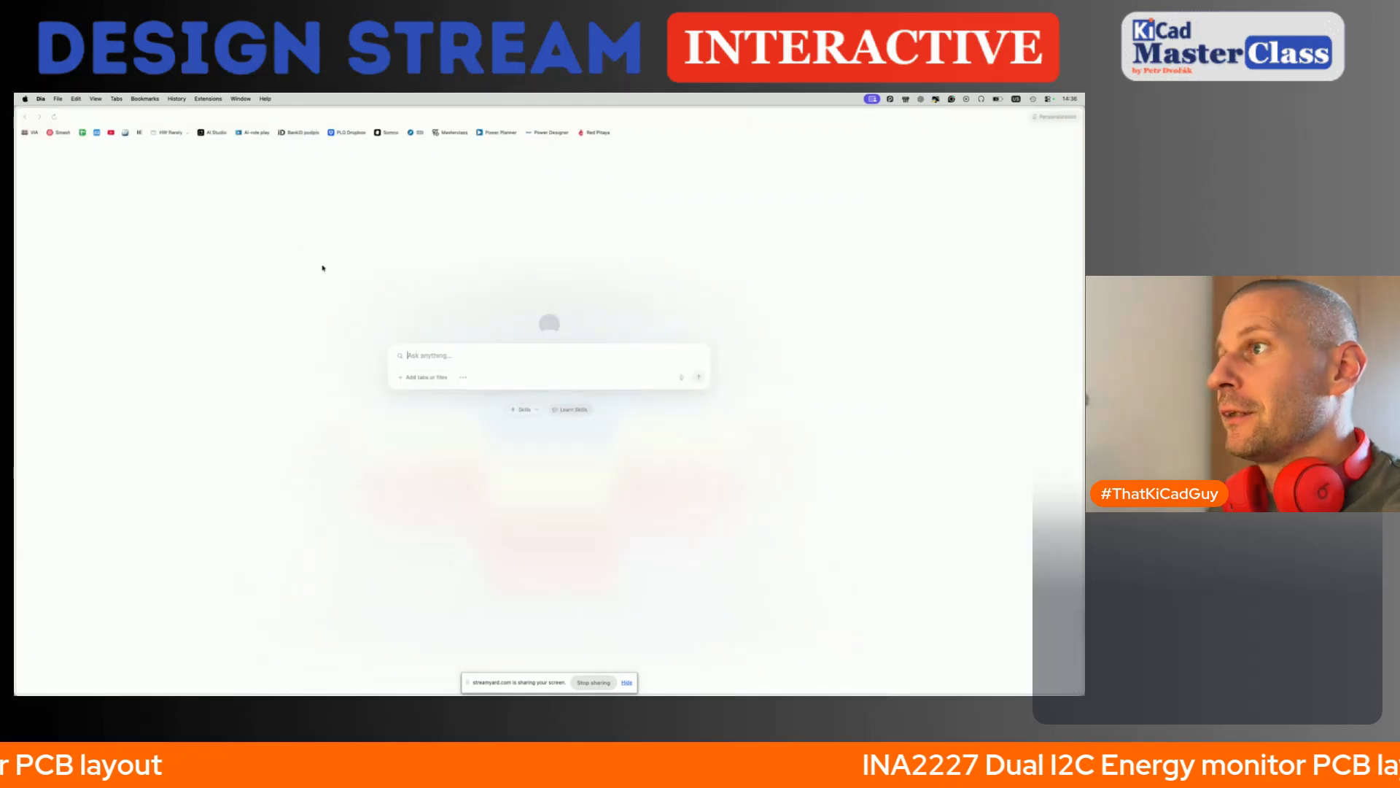
key("super+Tab")
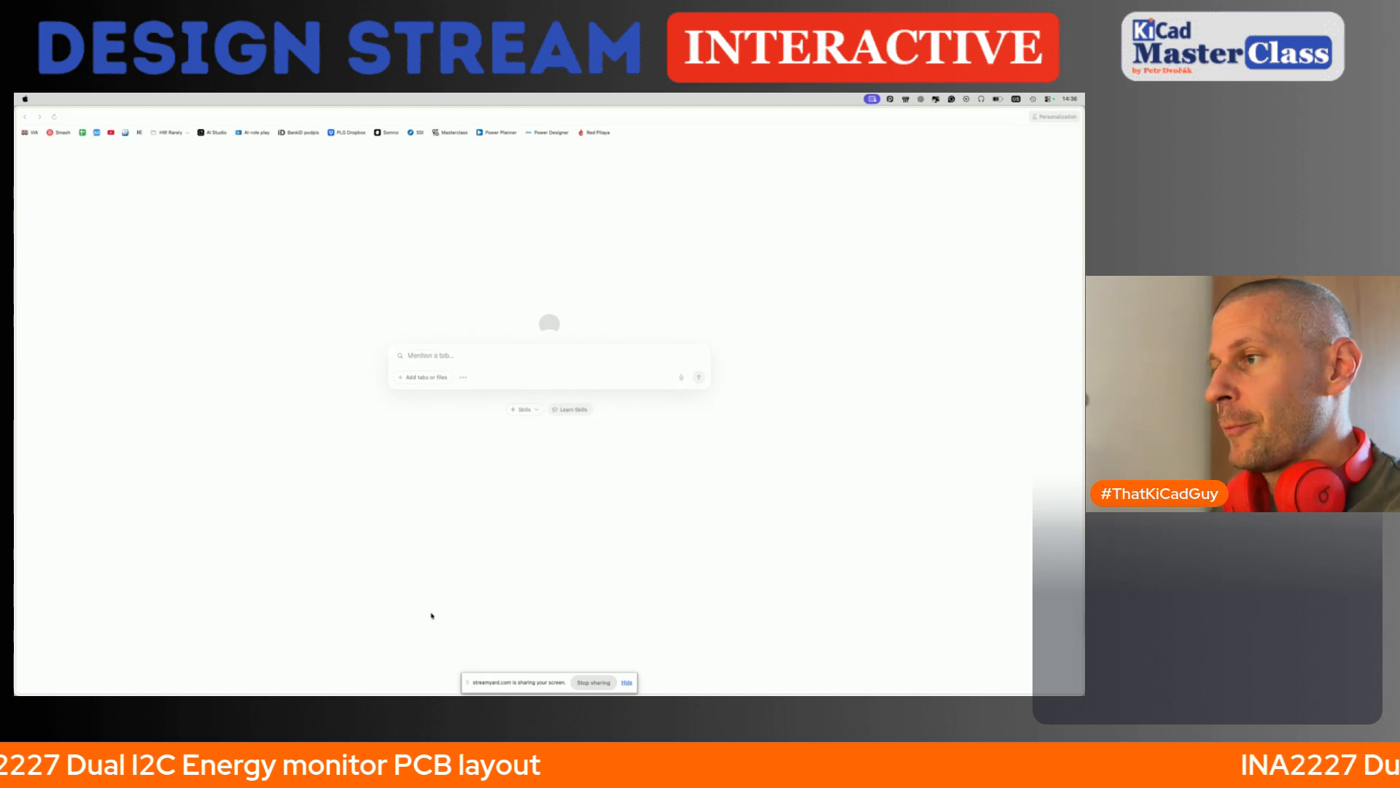
left_click(431, 615)
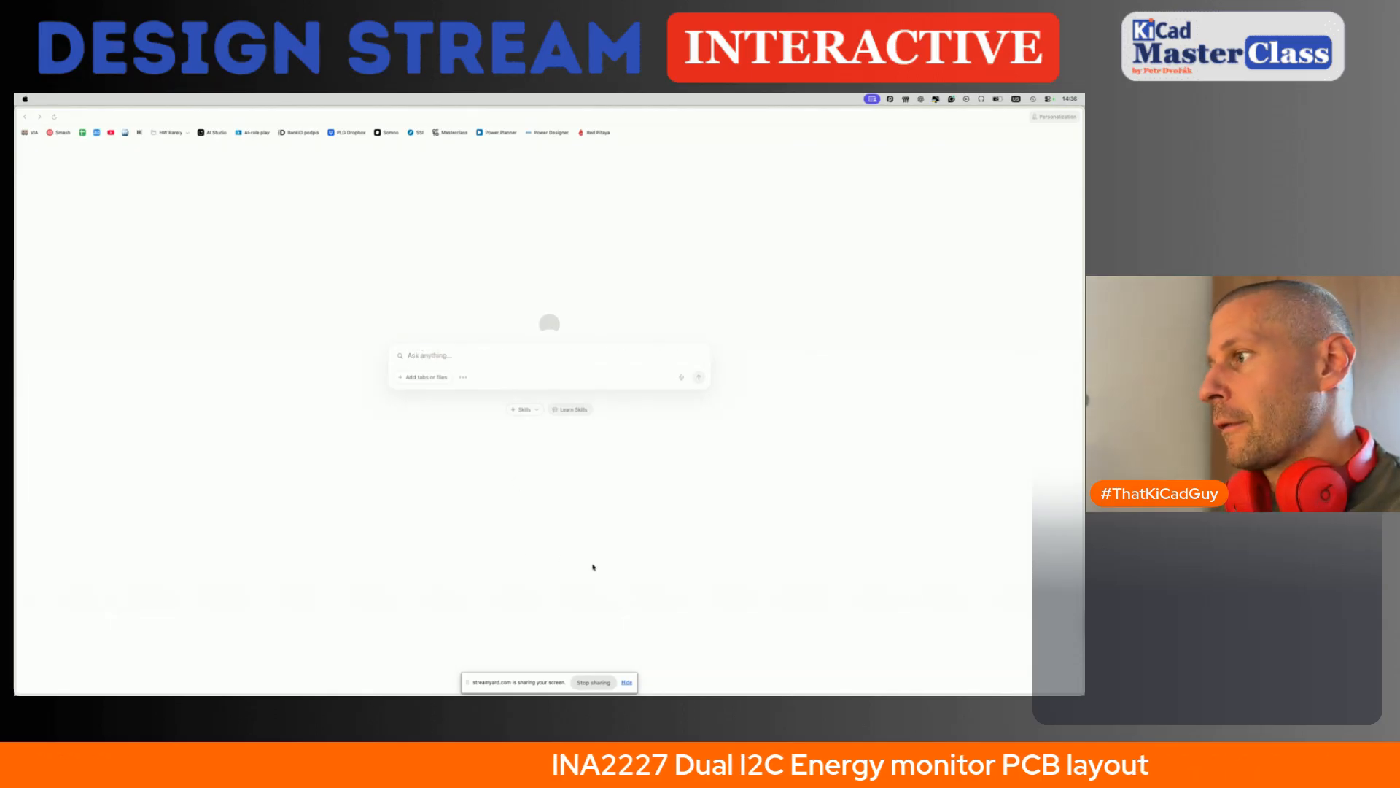
key("super+v")
key("Return")
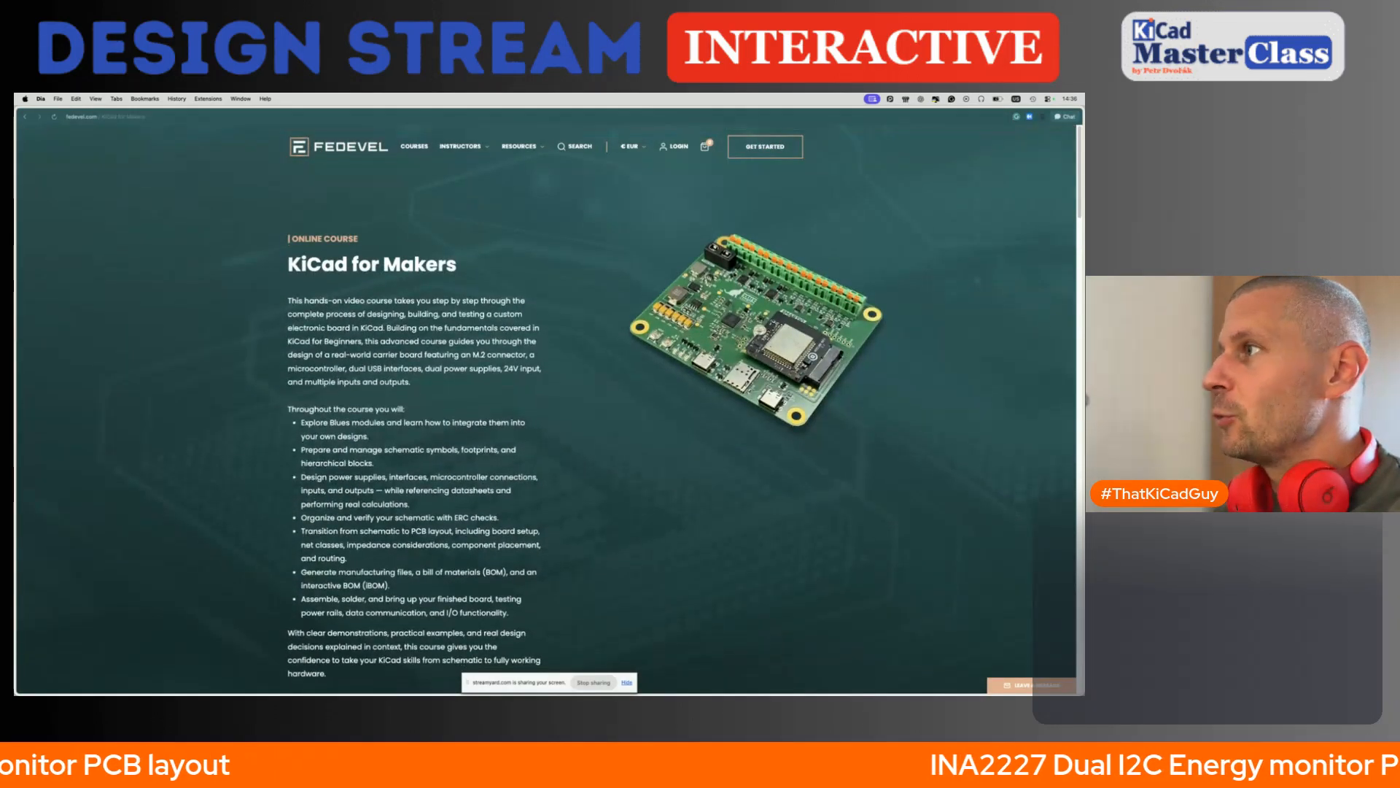
scroll(756, 300, "up", 4, "ctrl")
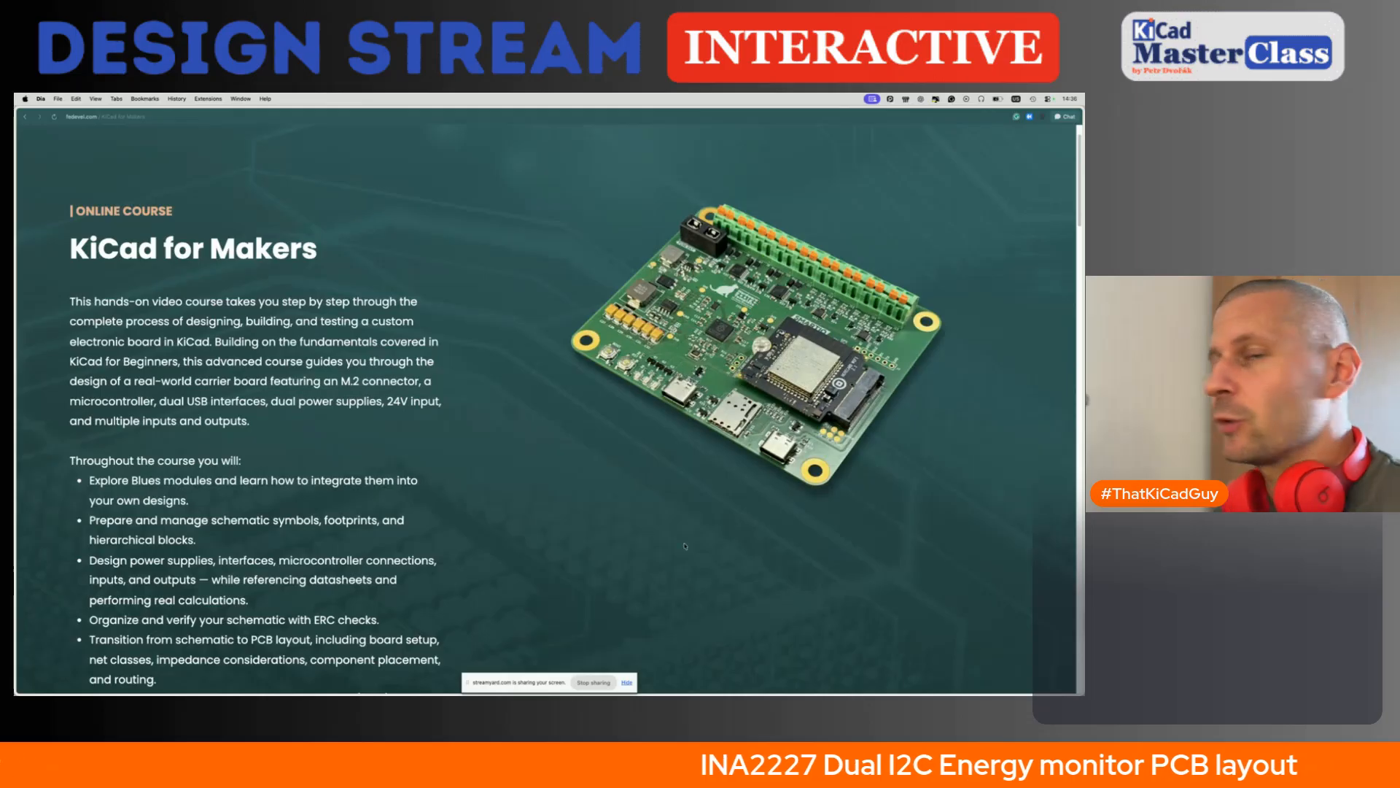
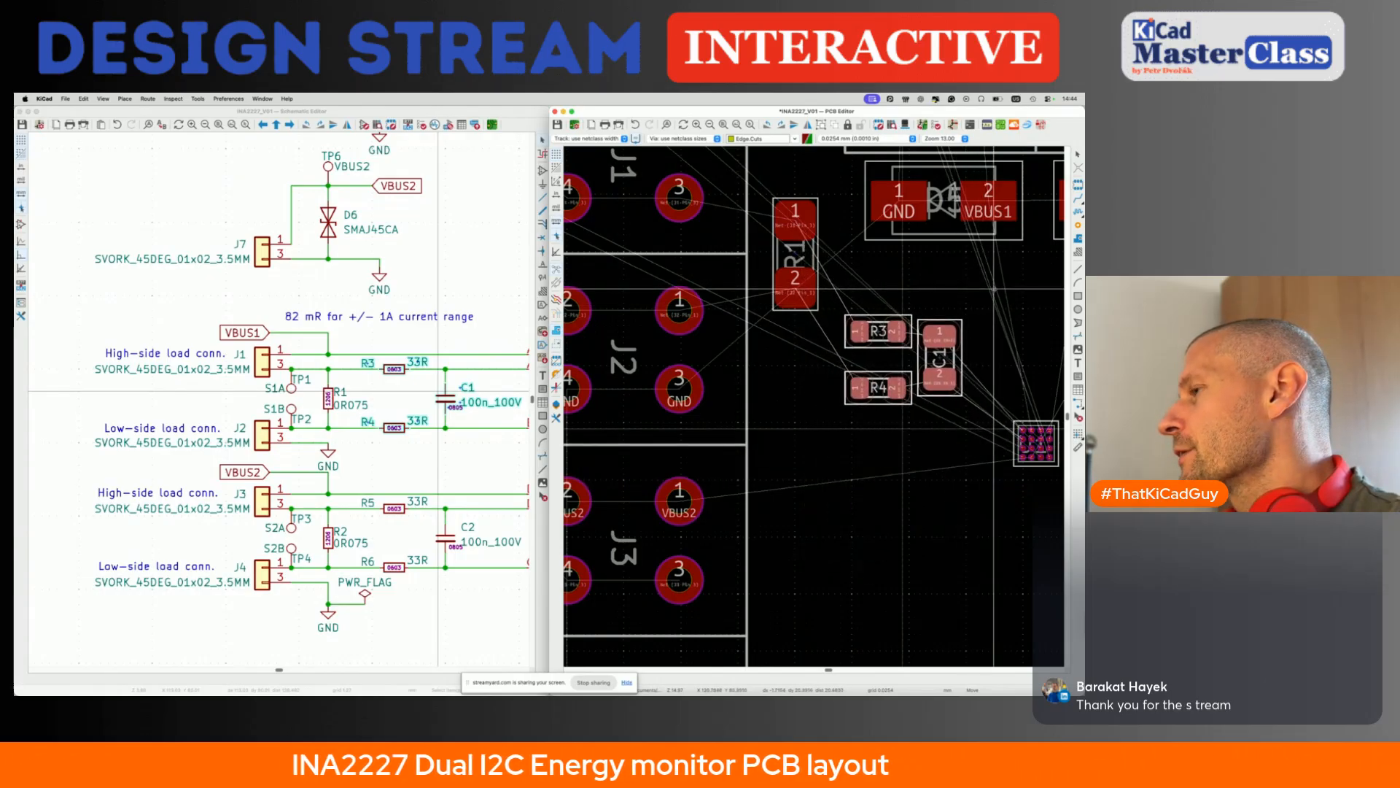
- Place R3, R4 and C1 together between shunt R1 and chip U1, with the capacitor on the chip side
left_click(998, 294)
scroll(998, 294, "down", 3)
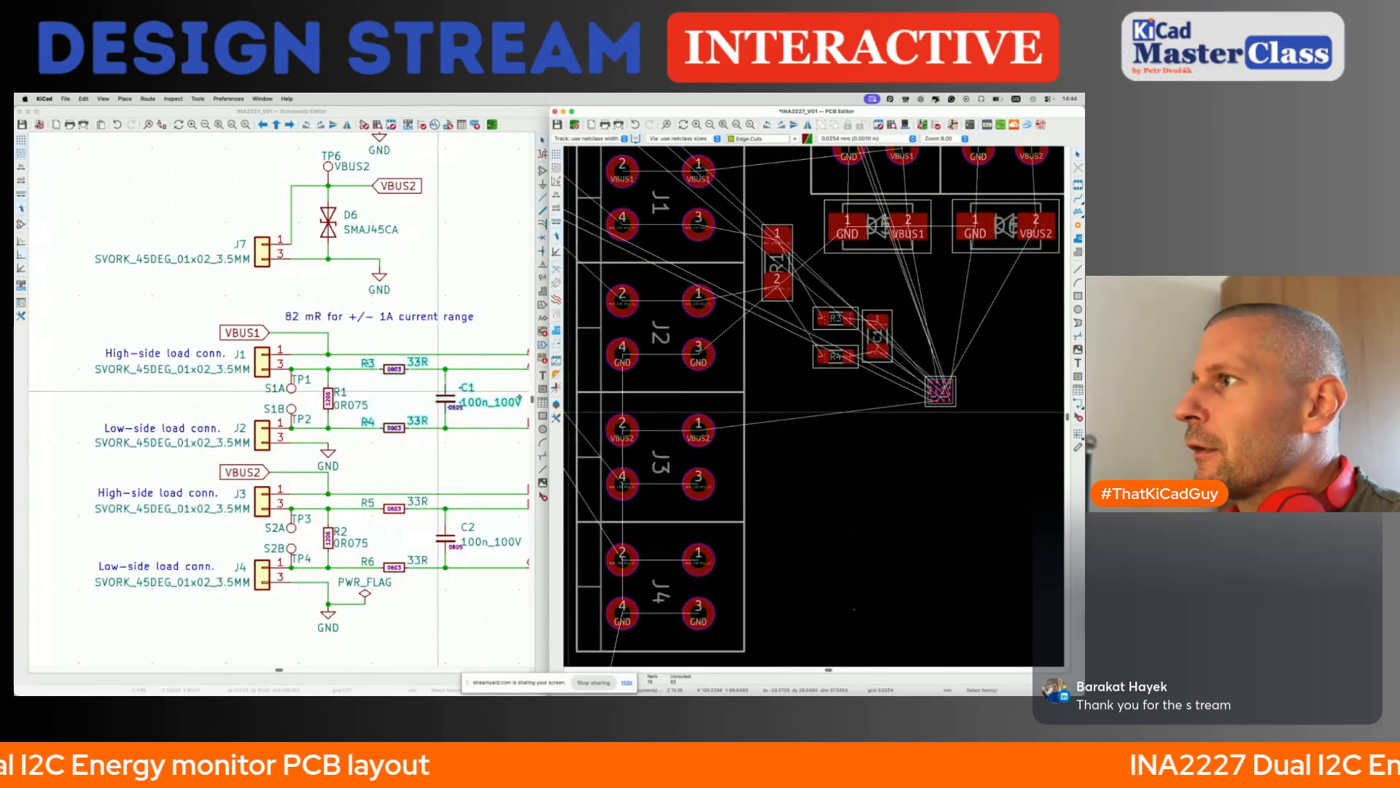
left_click(358, 475)
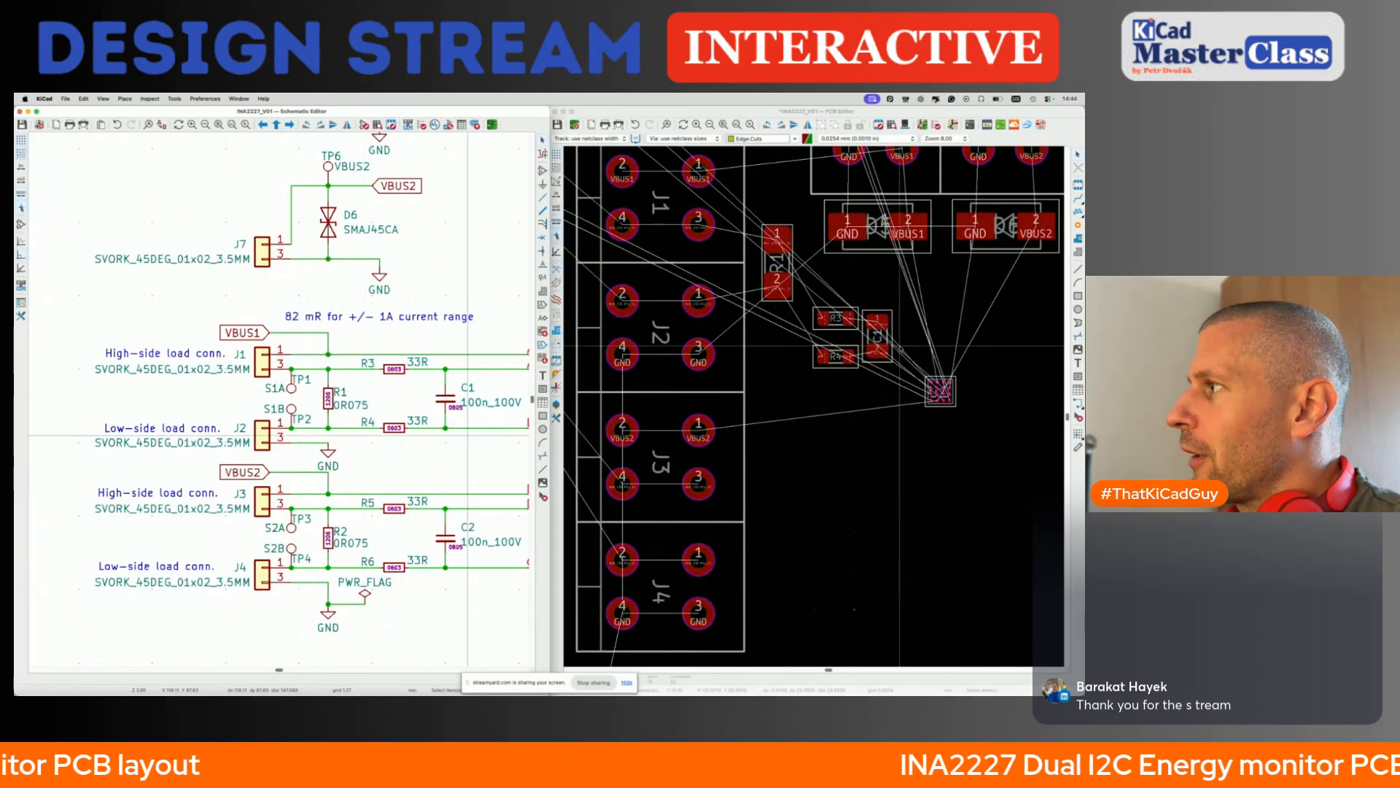
left_click(912, 377)
scroll(912, 377, "up", 5)
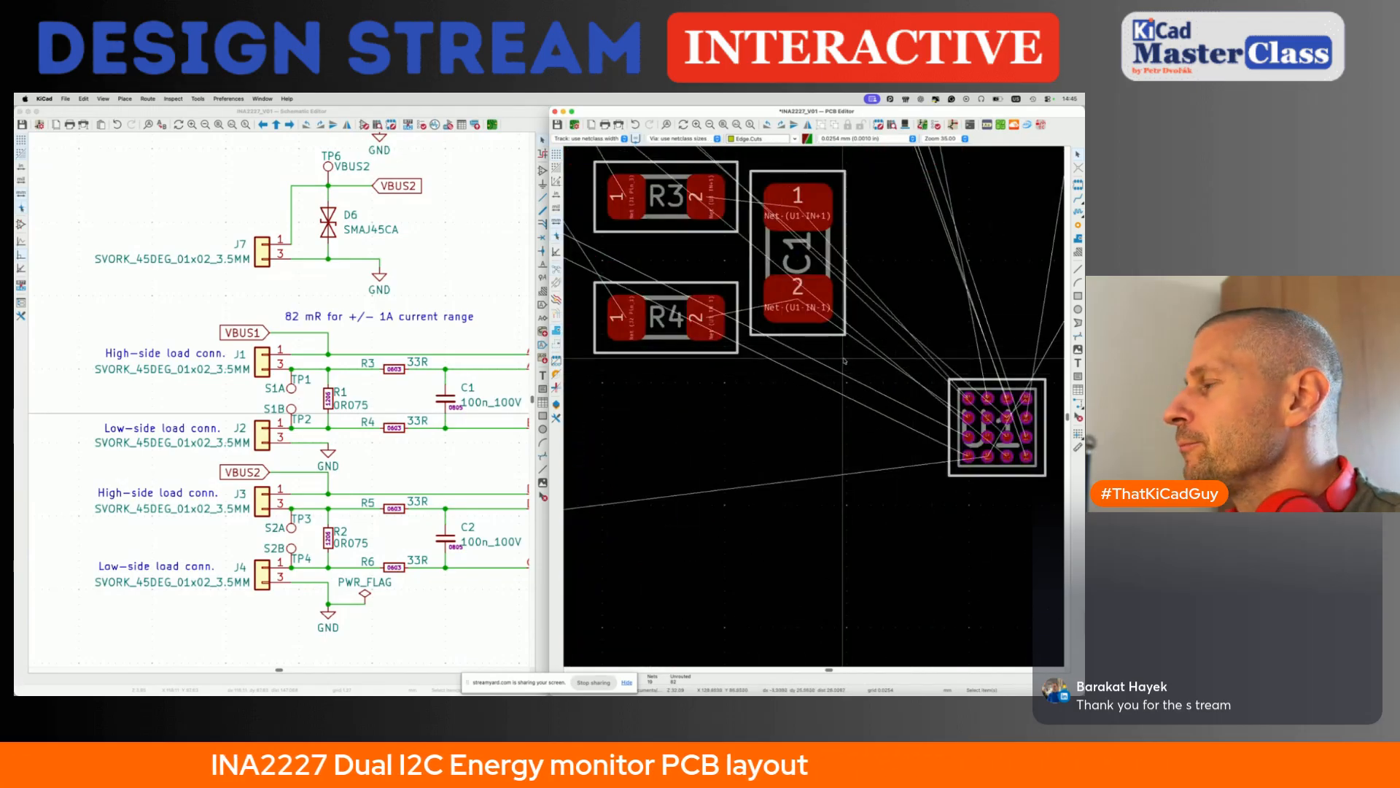
scroll(844, 360, "down", 3)
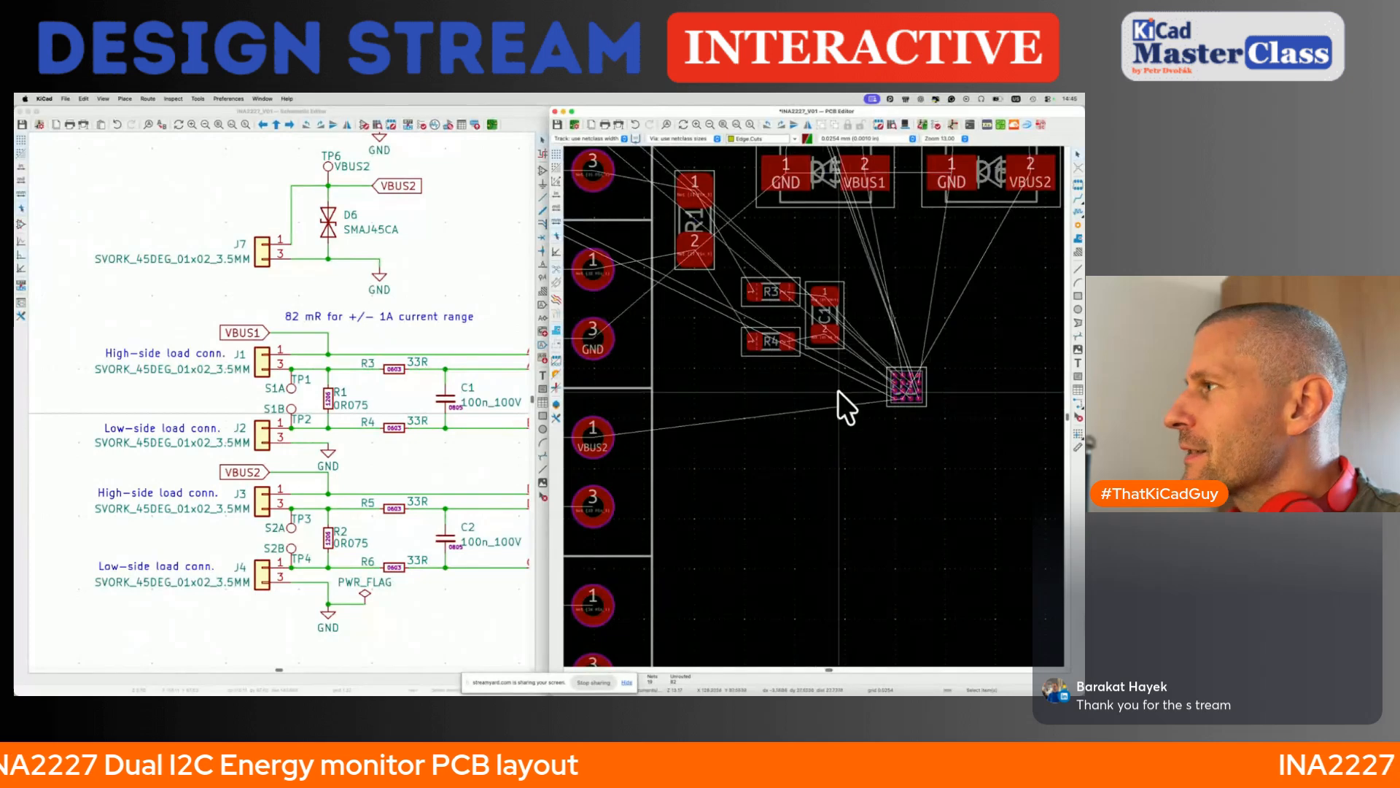
scroll(843, 355, "up", 2)
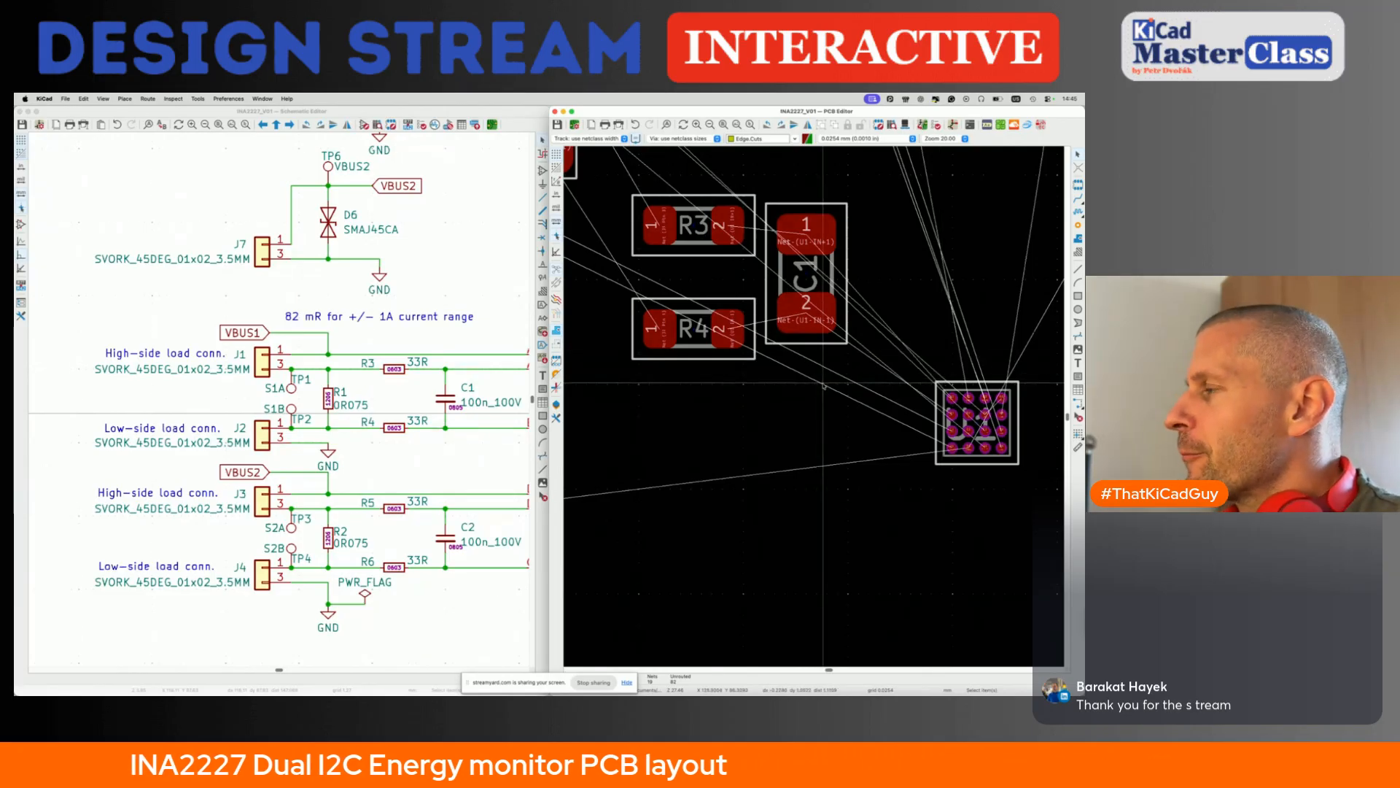
scroll(825, 377, "down", 3)
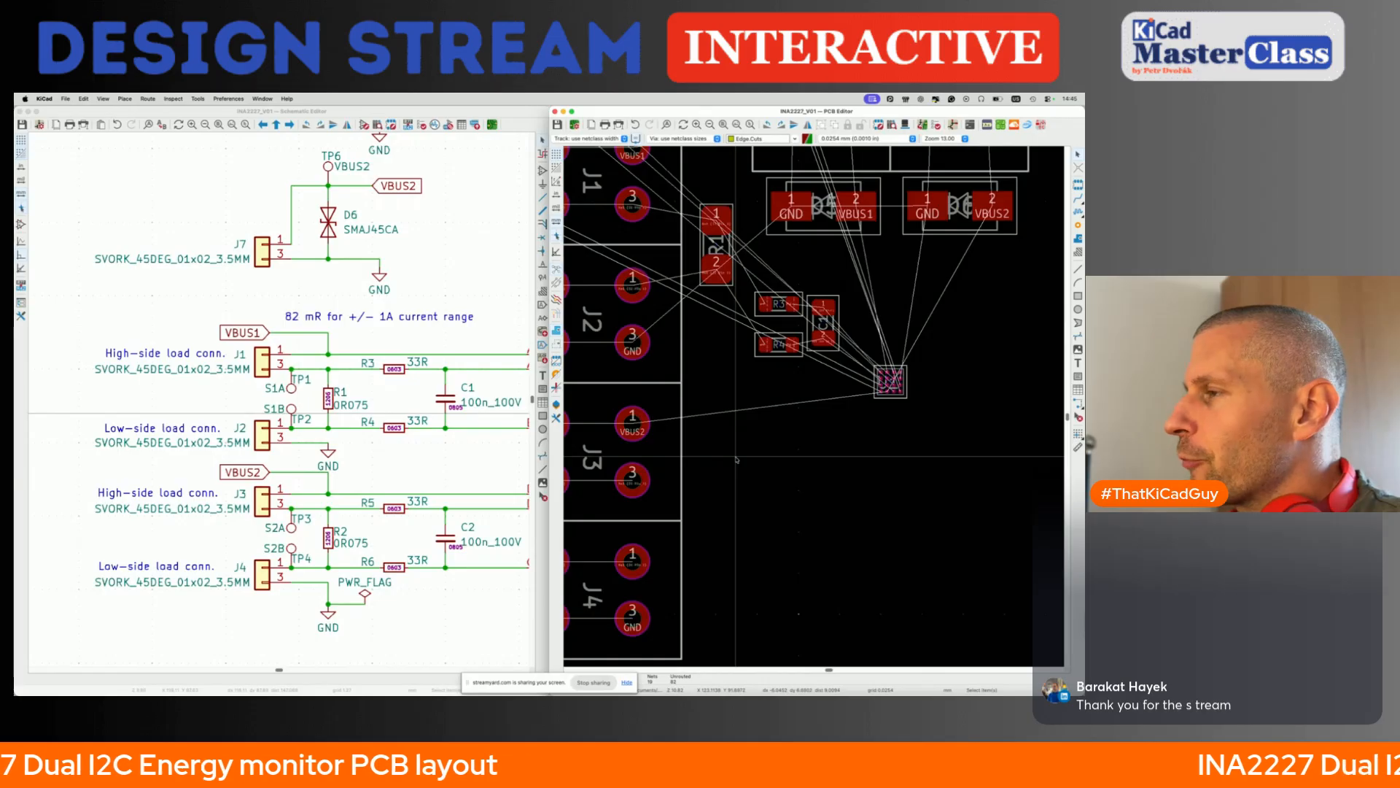
- Move R2, R5, R6 and C2 as a group onto the board, below U1 and opposite J3 and J4
scroll(733, 467, "down", 3)
scroll(730, 474, "down", 2)
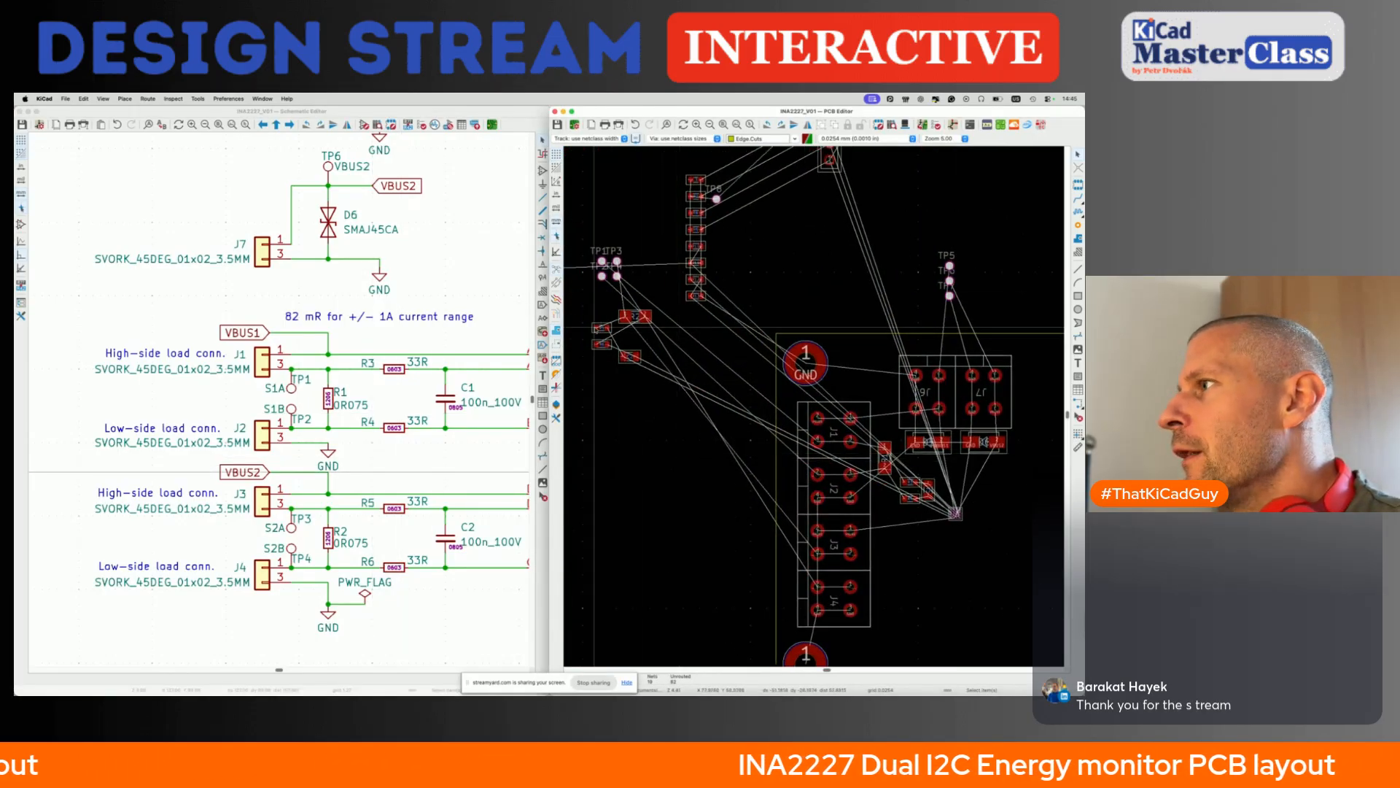
left_click_drag(575, 297, 681, 377)
key("m")
middle_click_drag(1000, 641, 946, 582)
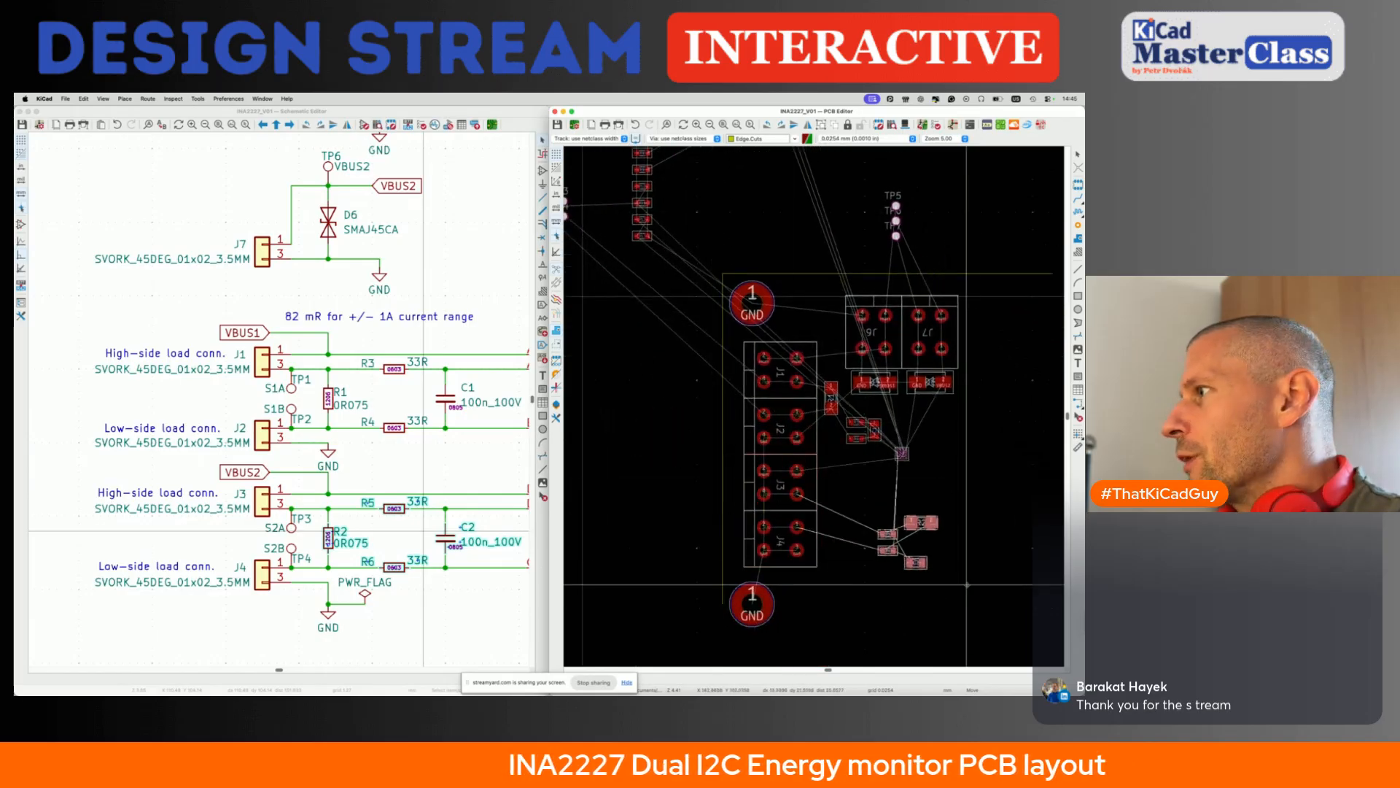
left_click(989, 547)
scroll(1009, 492, "up", 4)
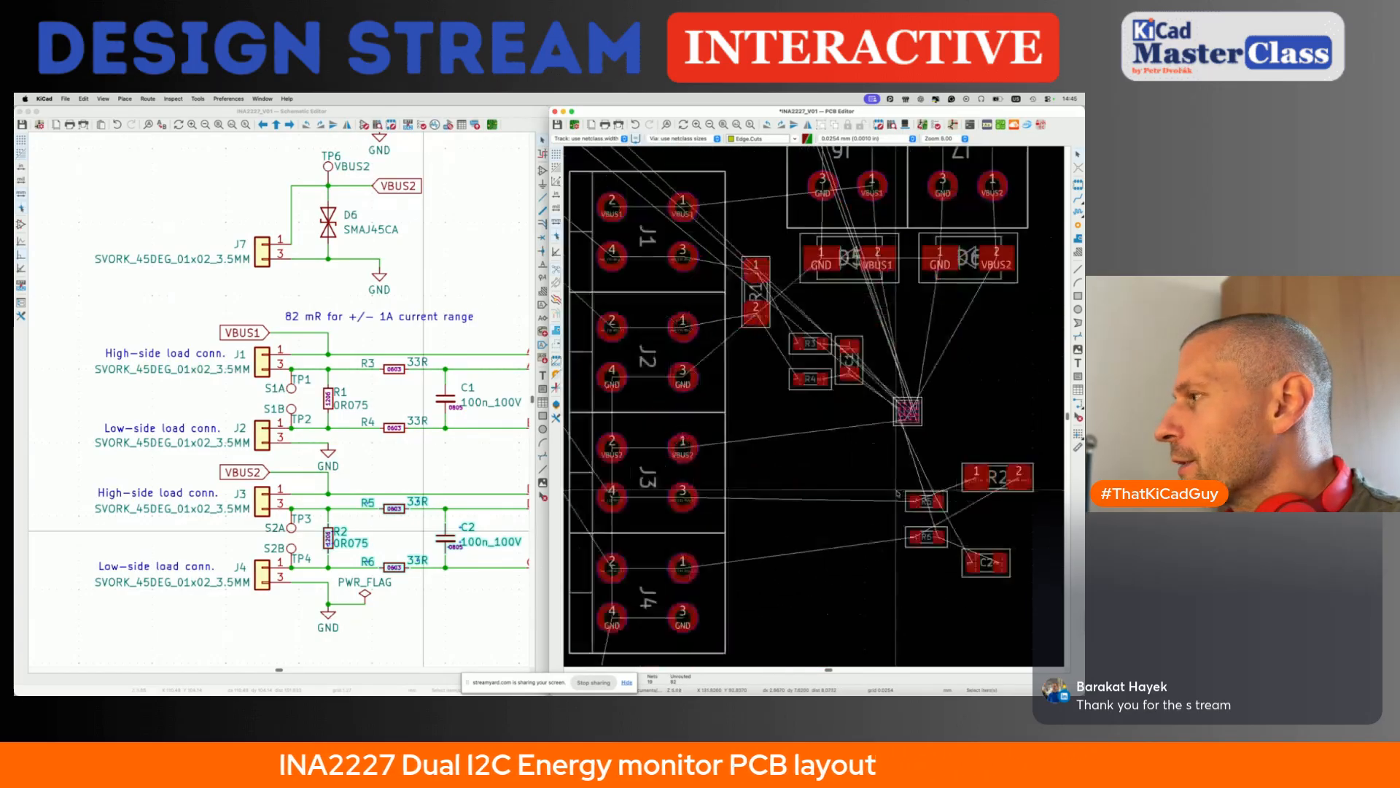
- Rotate shunt resistor R2 to vertical and place it at the J3/J4 boundary, in line with R1
left_click(769, 536)
key("m")
key("r")
left_click(721, 556)
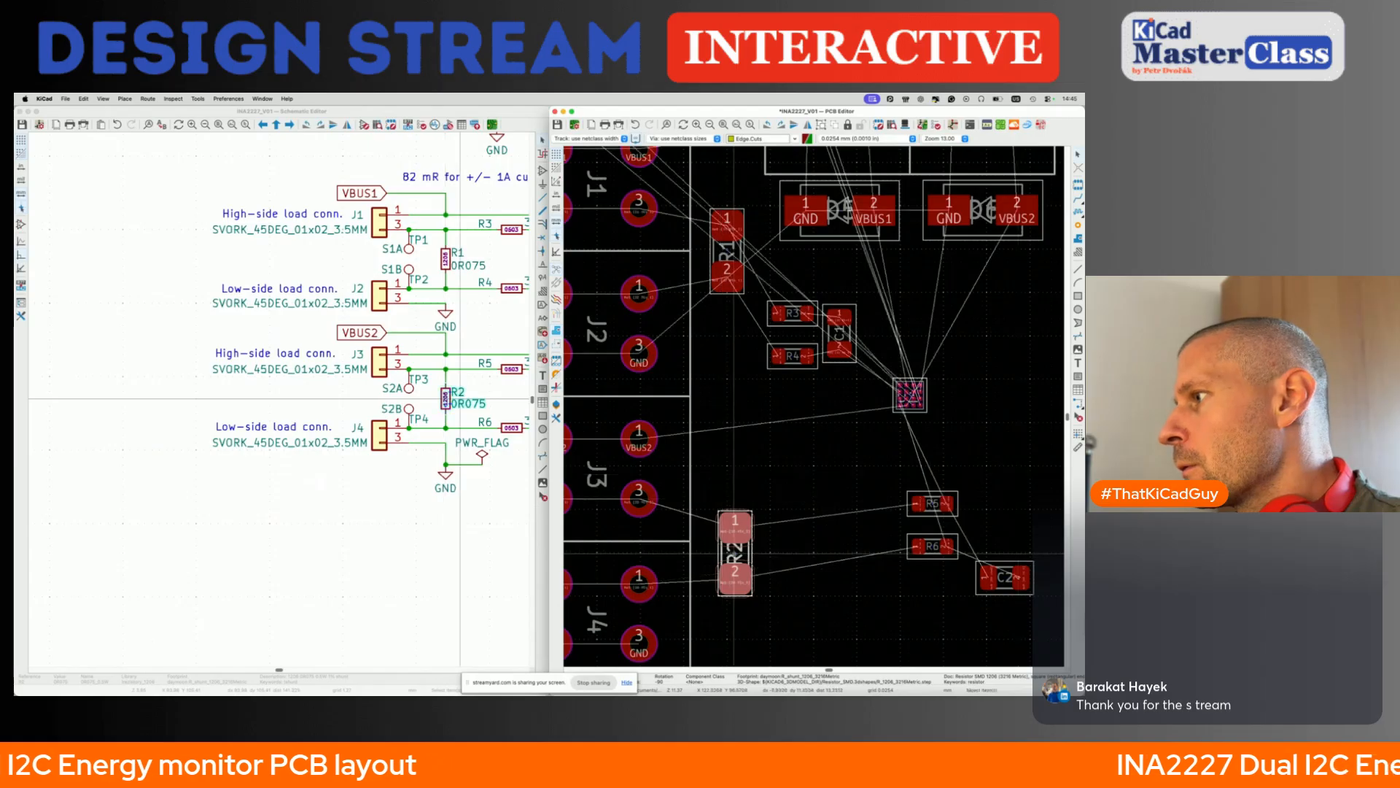
key("m")
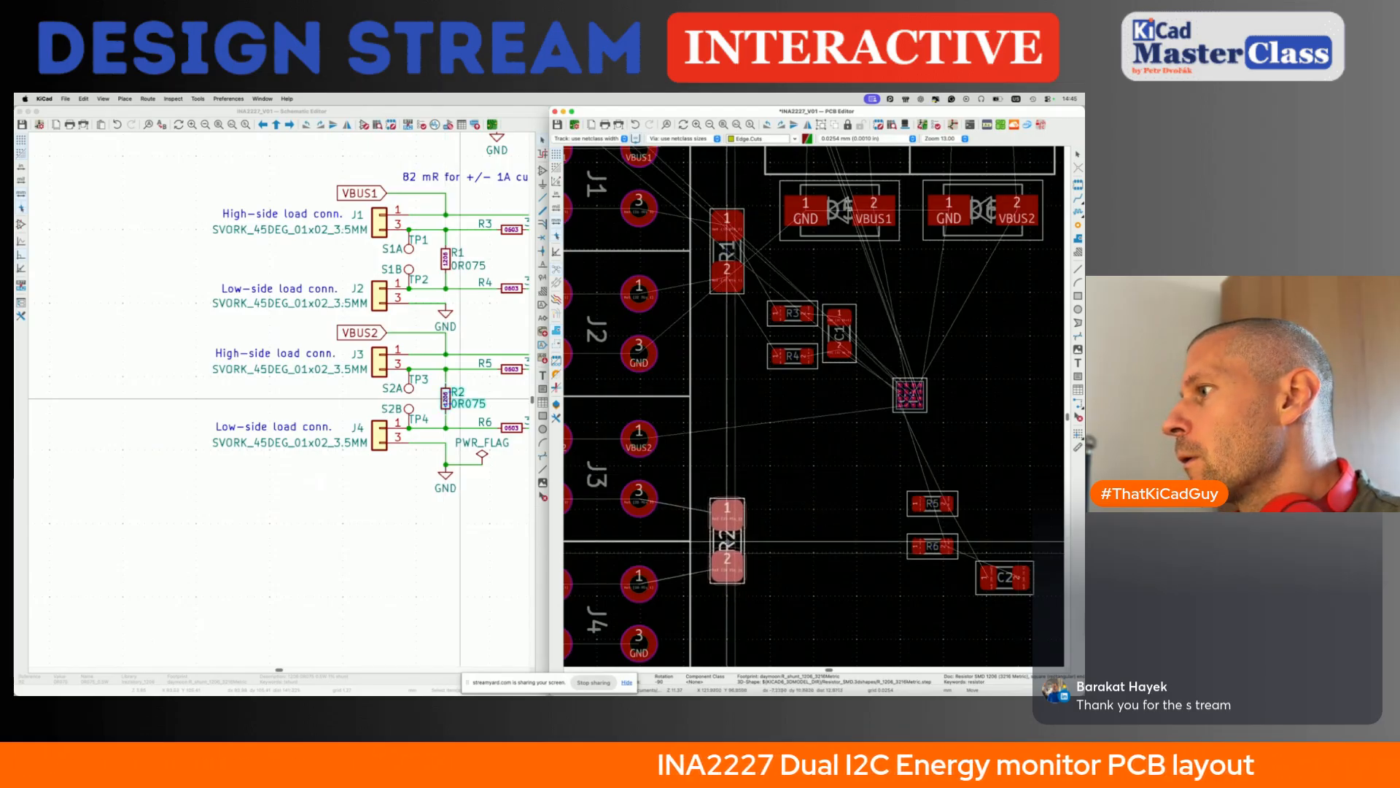
left_click(732, 541)
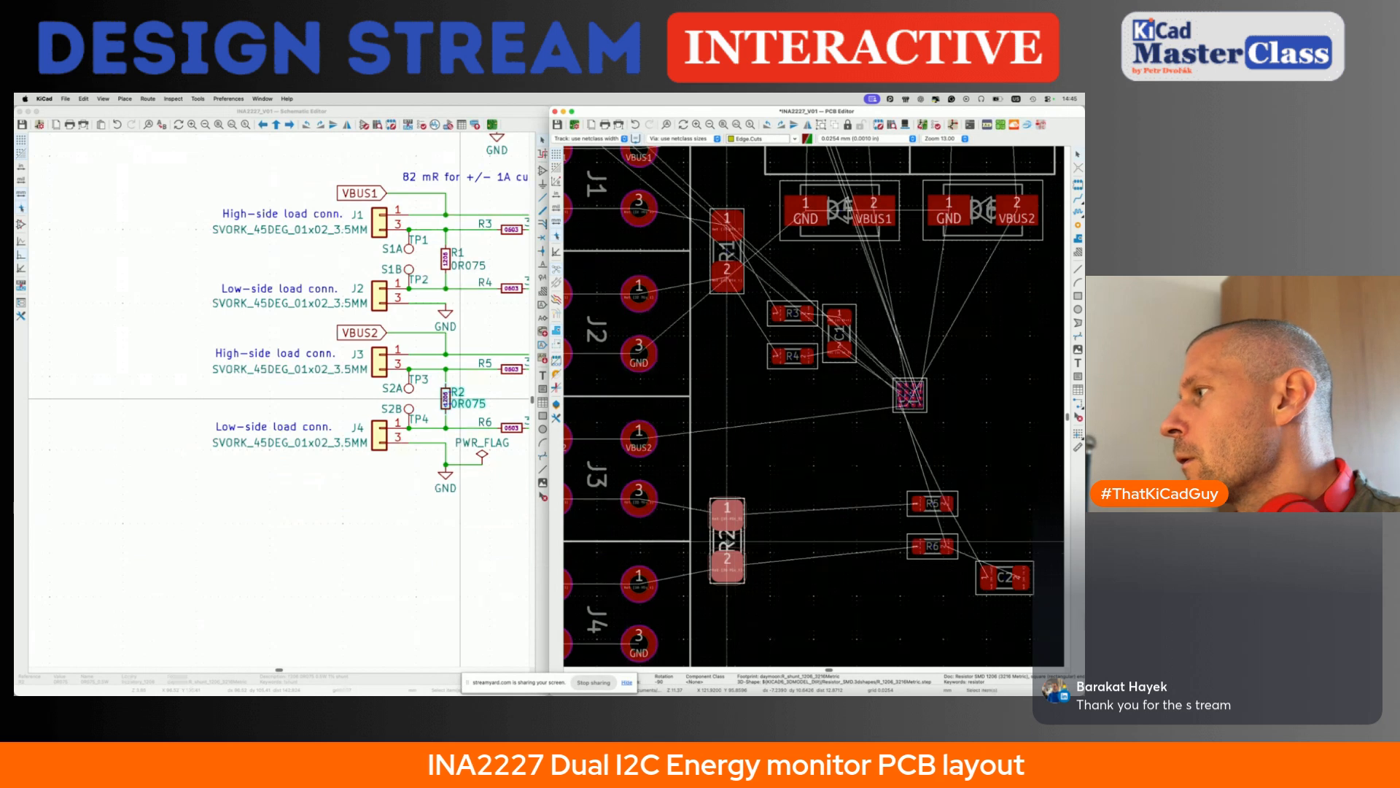
- Move the 33R resistors R5 and R6 together to beside J3, between R4 and shunt R2
left_click(932, 505)
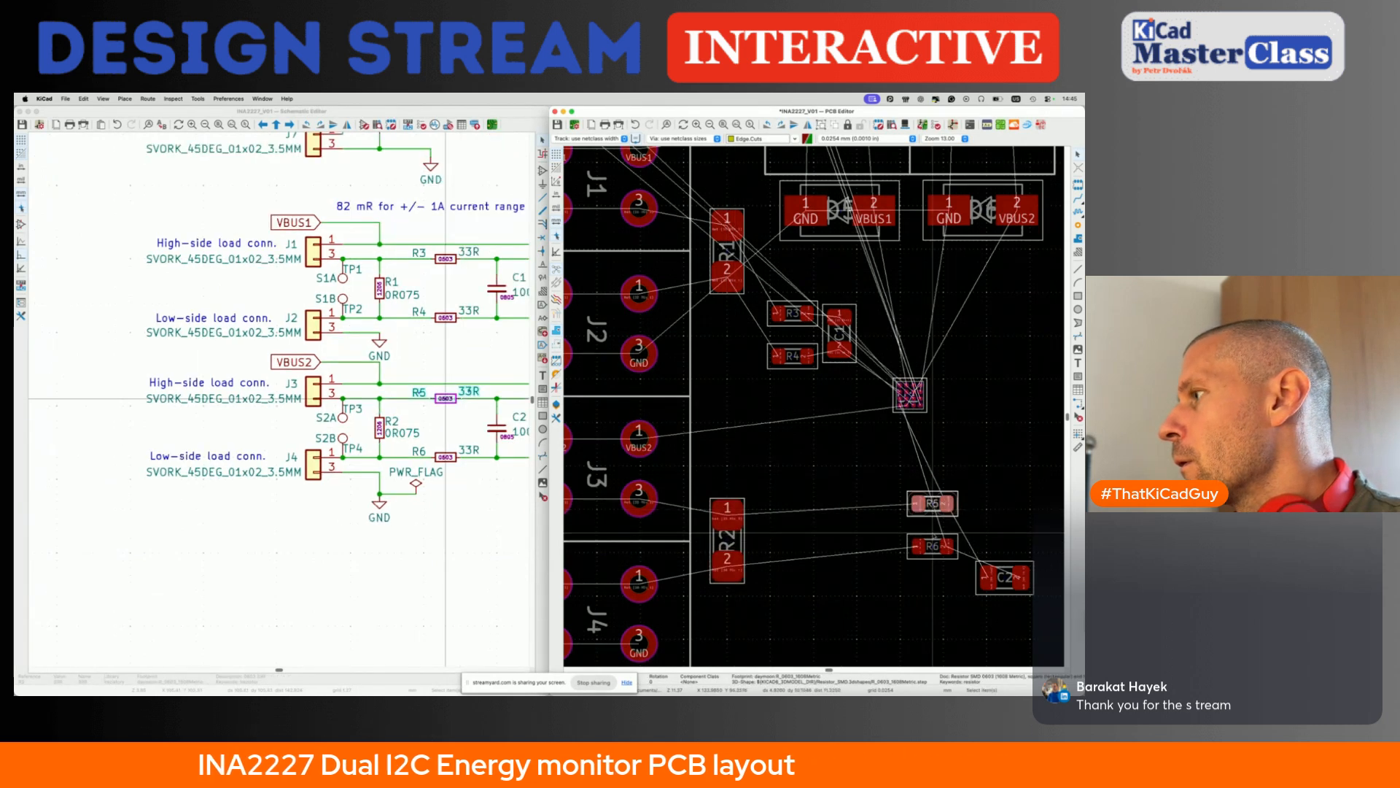
key("m")
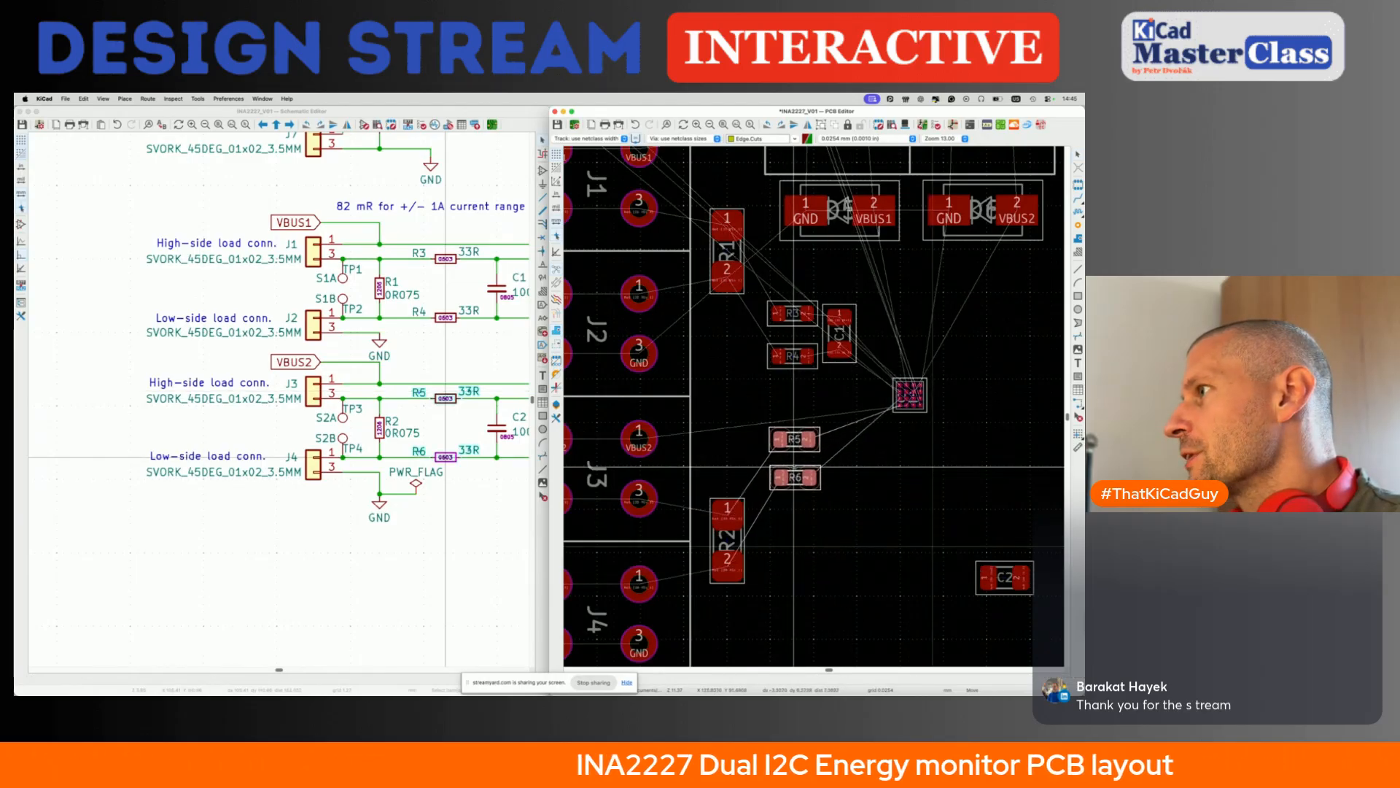
left_click(793, 465)
- Rotate capacitor C2 to vertical and place it beside R5 and R6, aligned under C1
left_click(1005, 578)
key("m")
key("r")
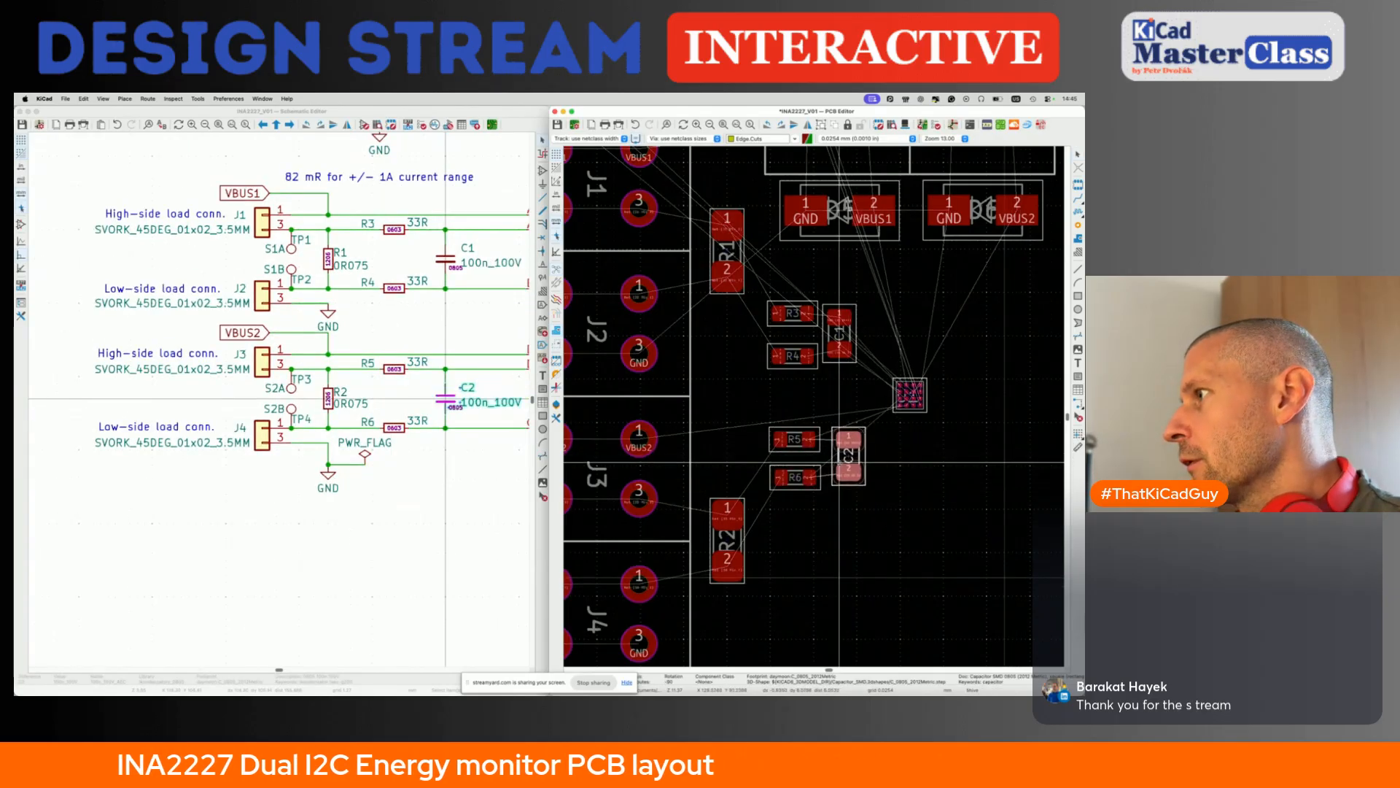
left_click(838, 458)
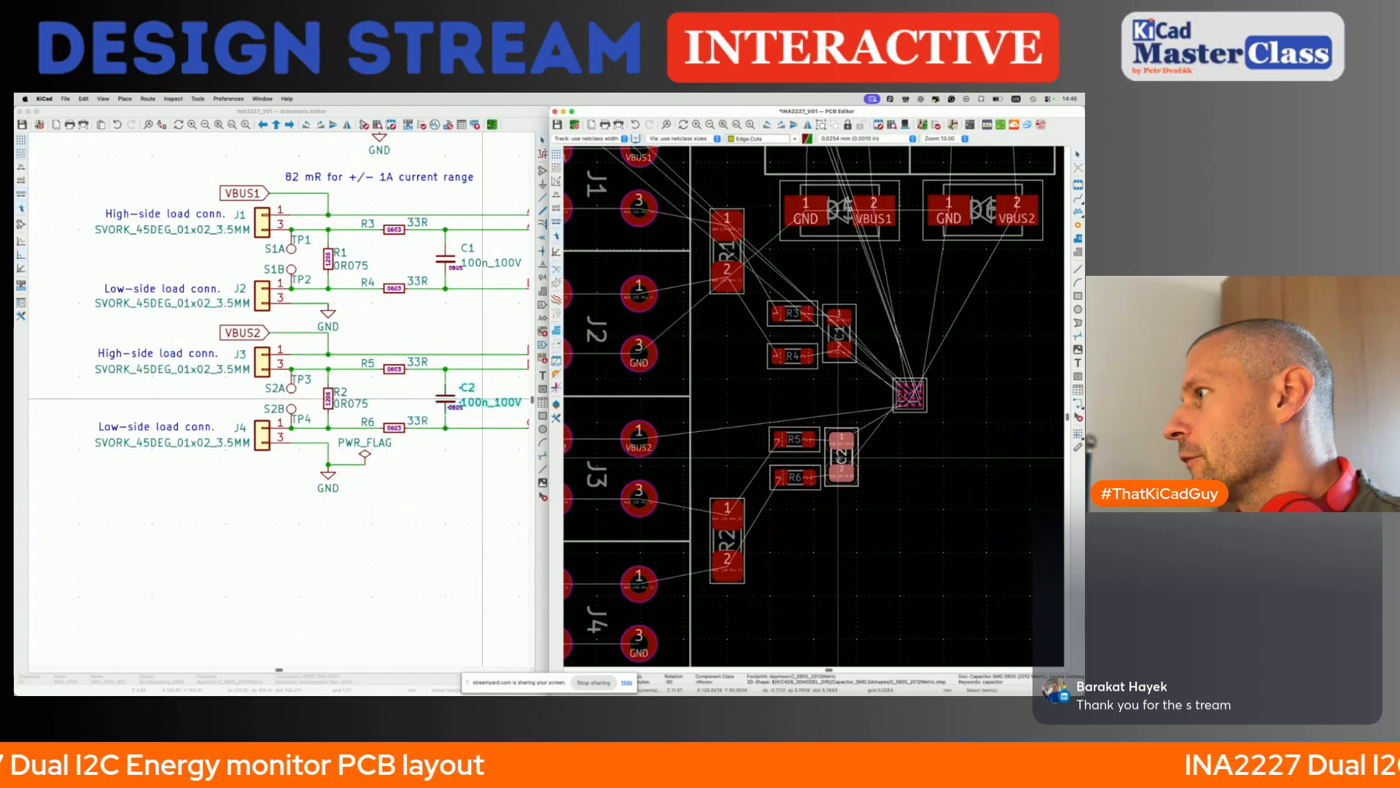
key("m")
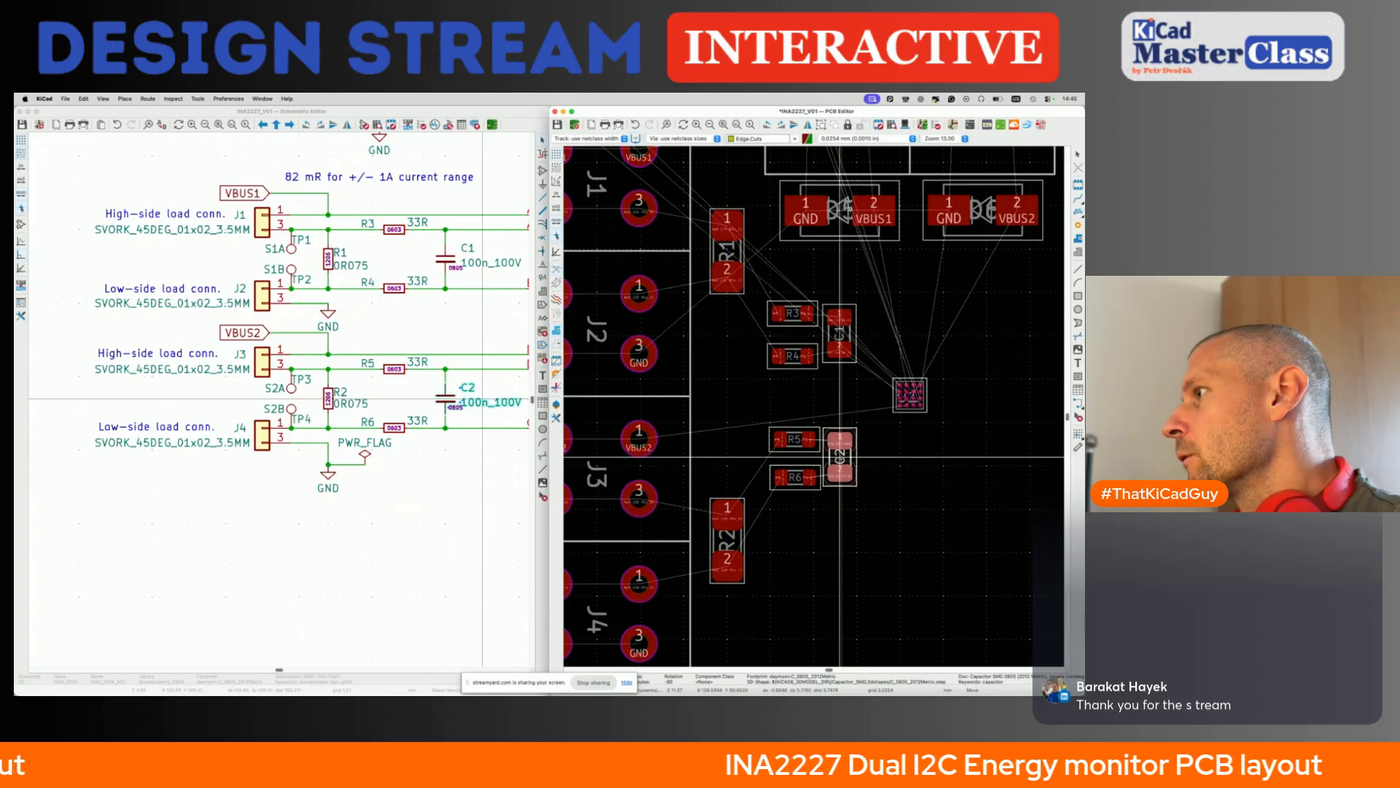
left_click(840, 458)
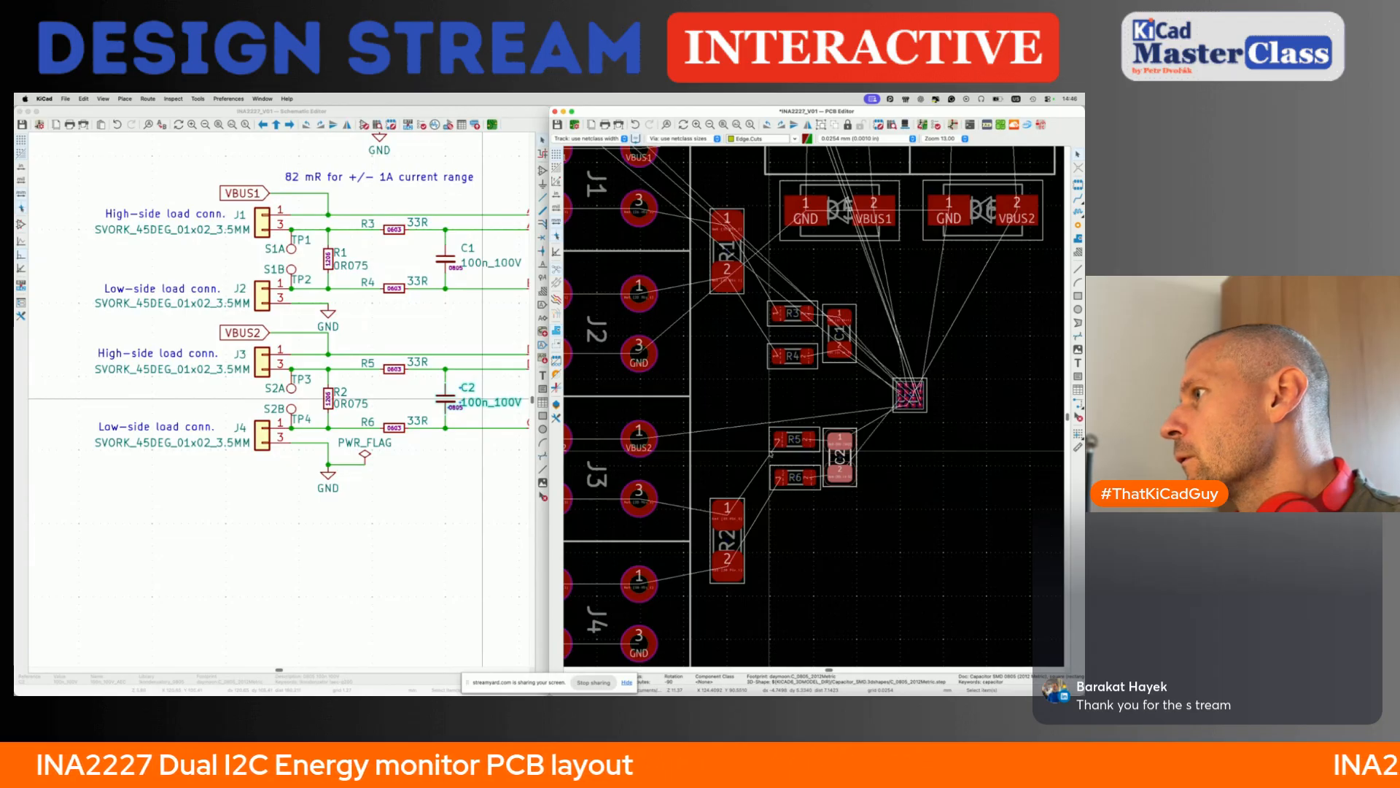
- Shift R5 and R6 together to line up under R3 and R4, and save the board
left_click(795, 446)
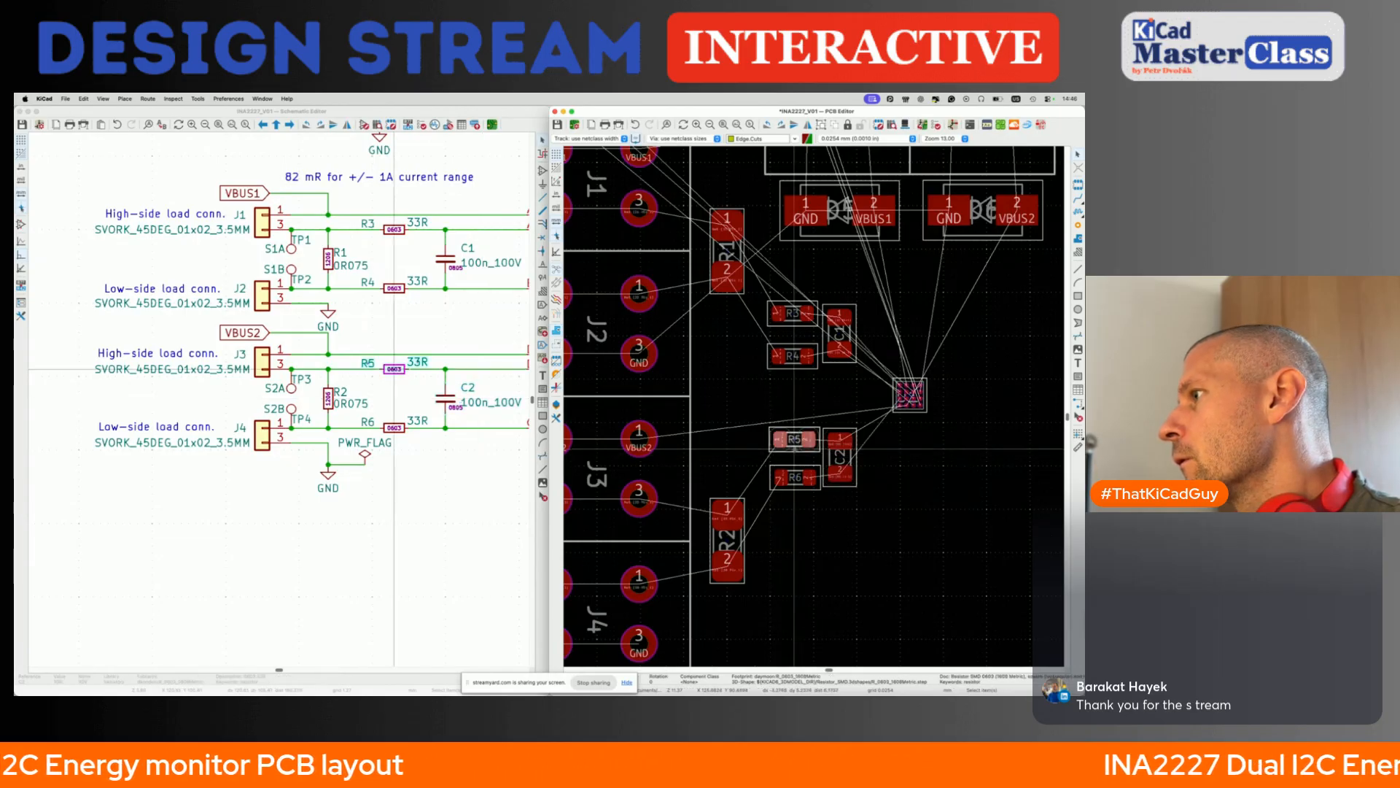
left_click(797, 473, "shift")
key("m")
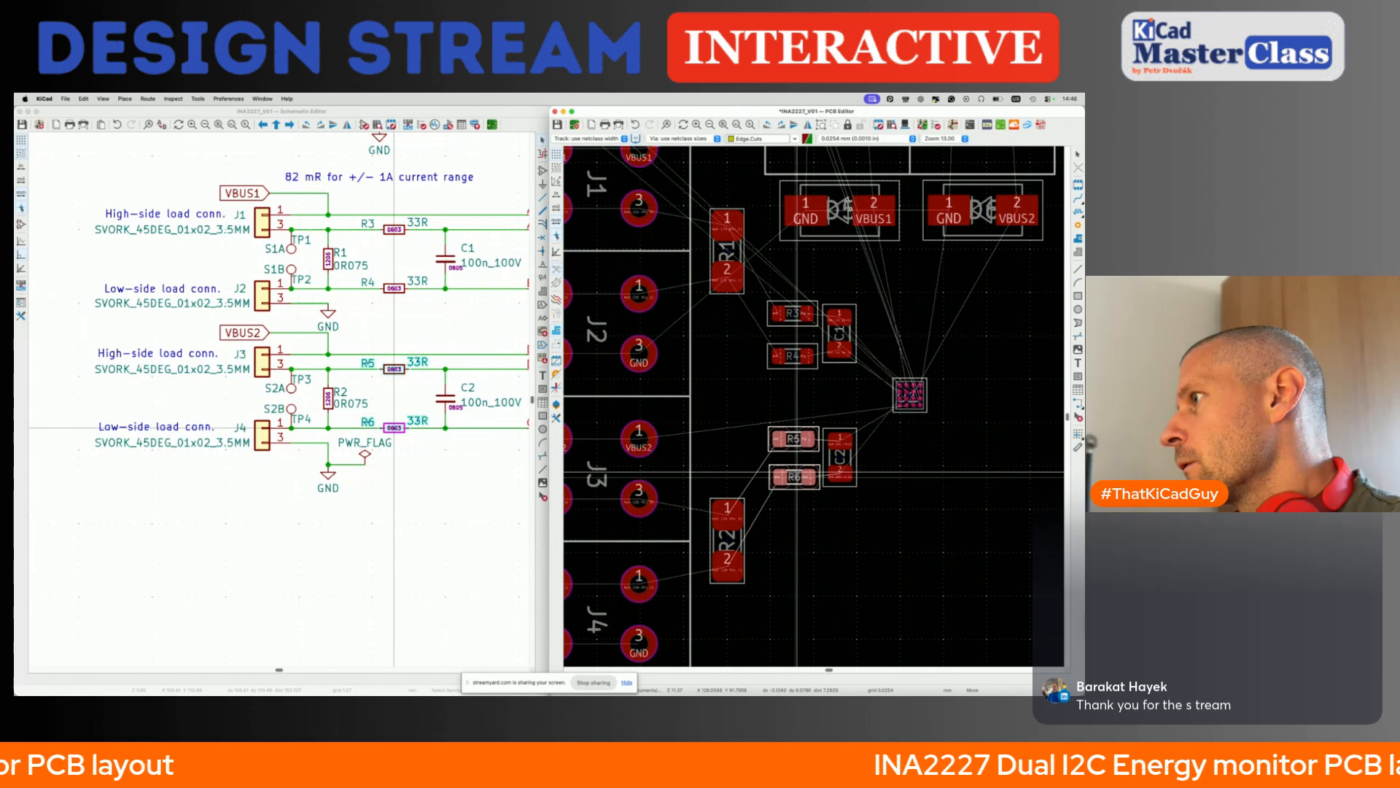
left_click(796, 474)
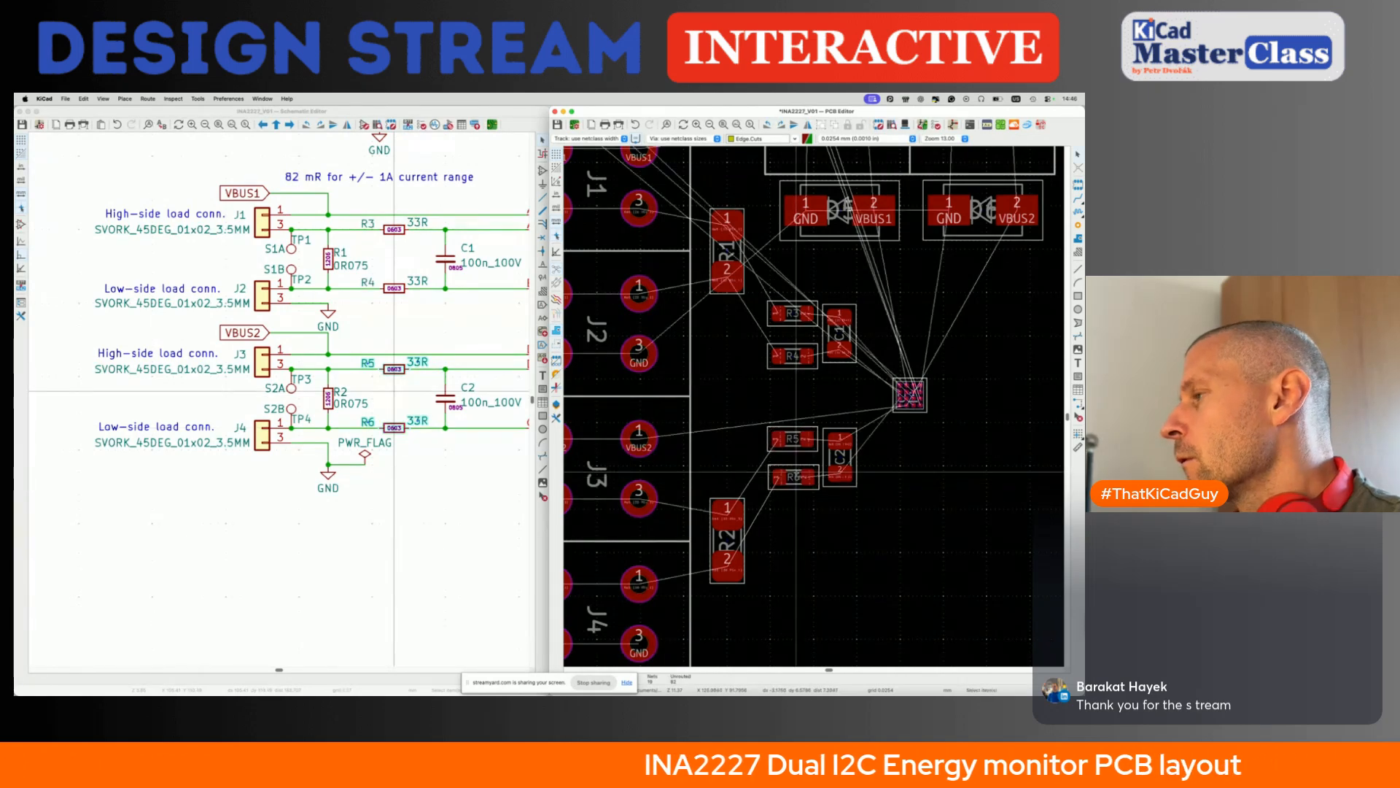
key("super+s")
scroll(687, 534, "down", 3)
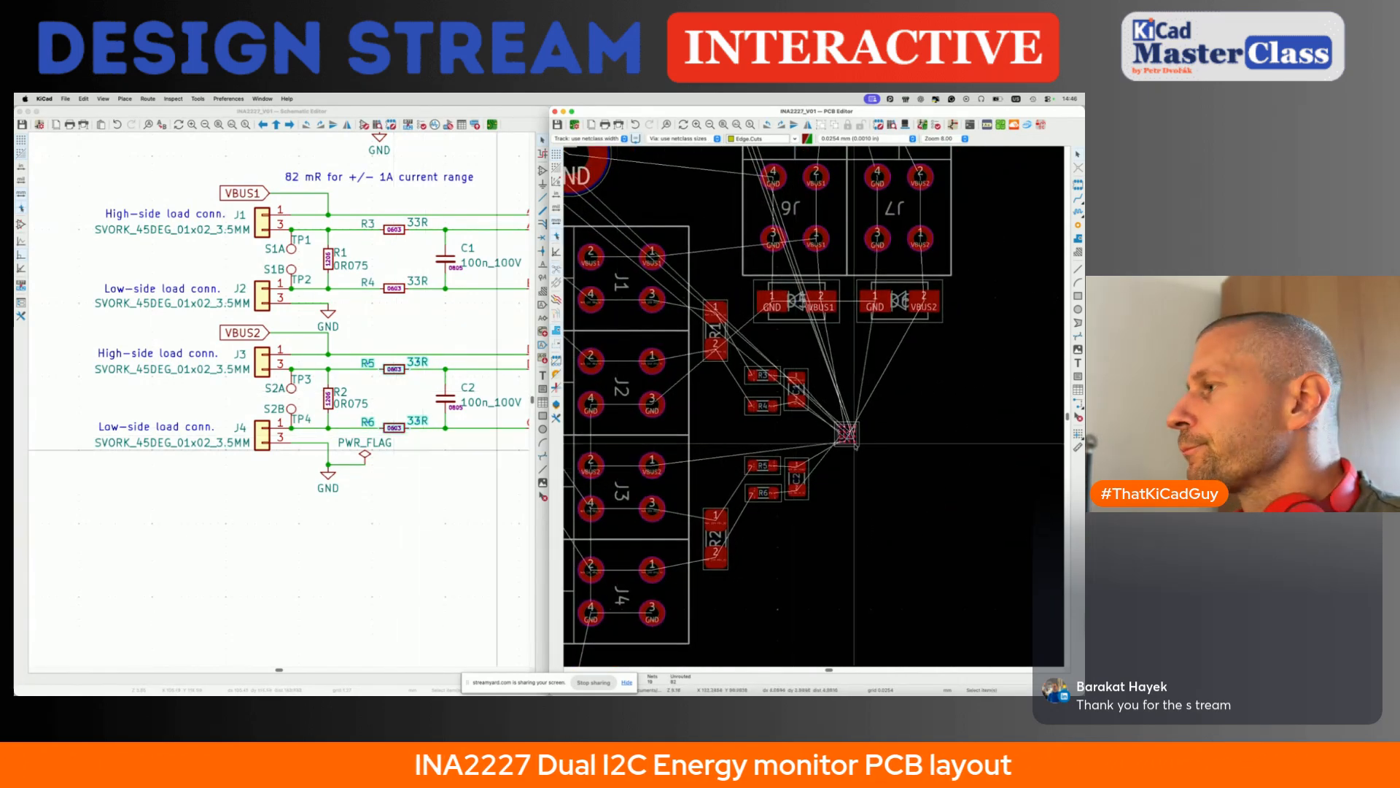
- Move the unplaced column of C3 and the resistors starting with R7 to the free area beyond U1
left_click(854, 442)
scroll(854, 444, "down", 5)
scroll(854, 443, "up", 2)
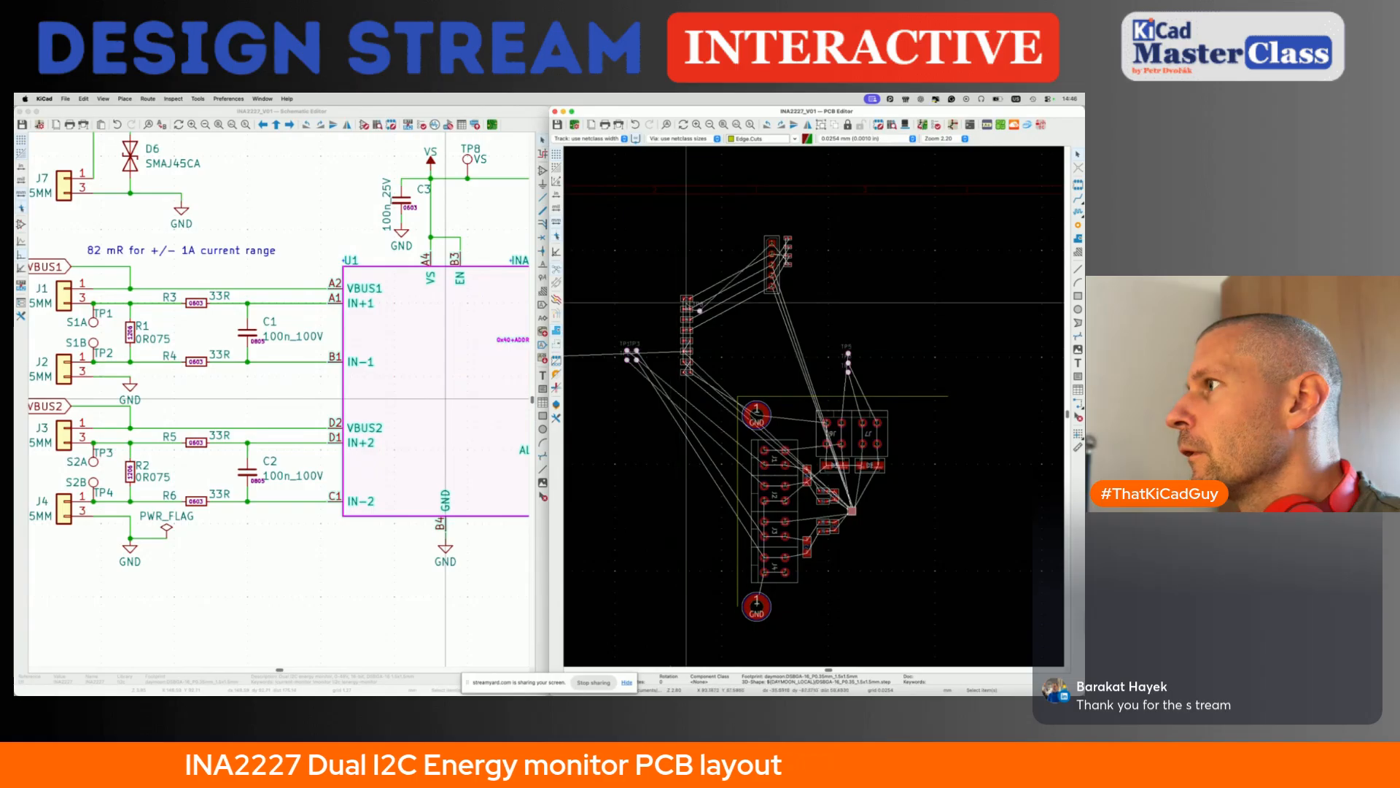
left_click(696, 378)
left_click_drag(697, 384, 967, 563)
- Locate the 100n_25V capacitor C3 from the schematic and move it to the upper edge of U1
left_click(378, 325)
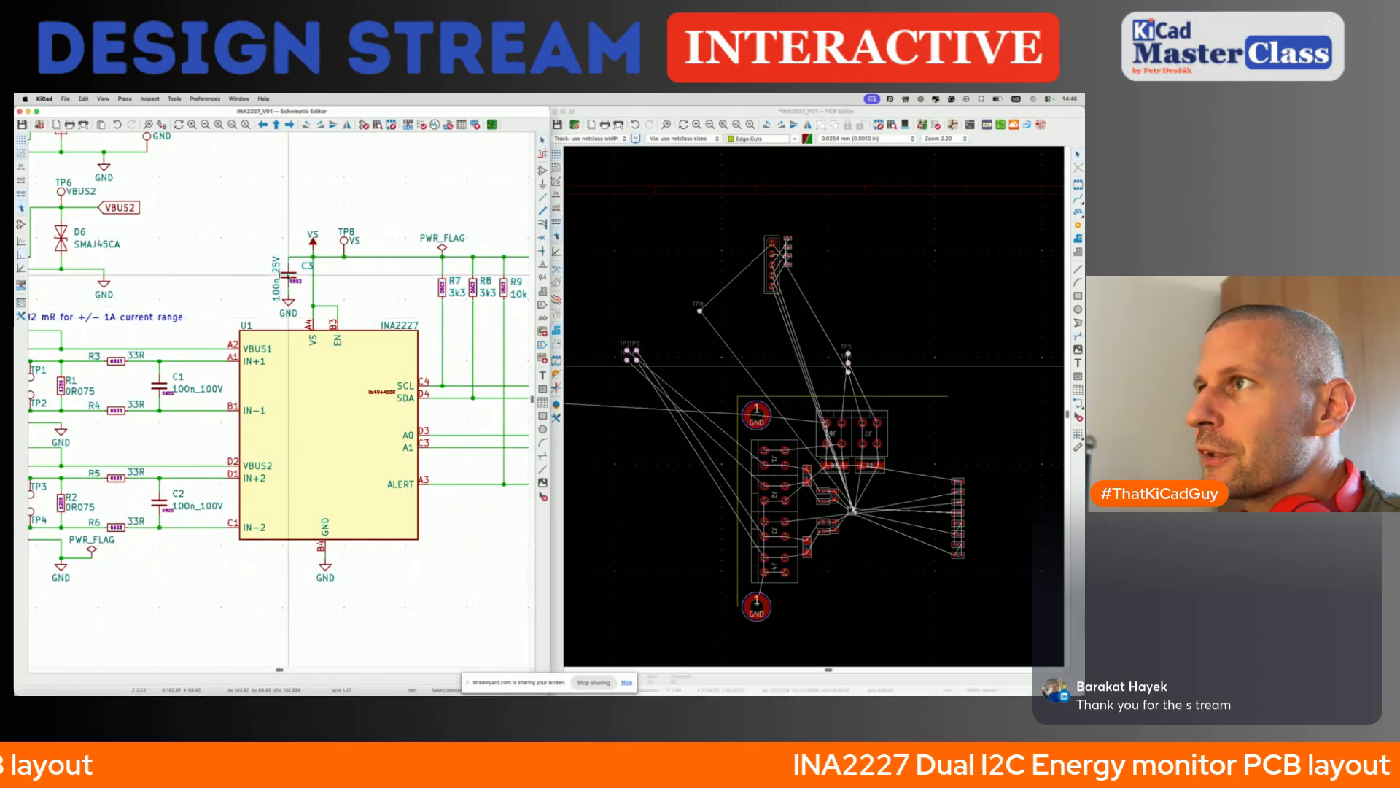
left_click(289, 276)
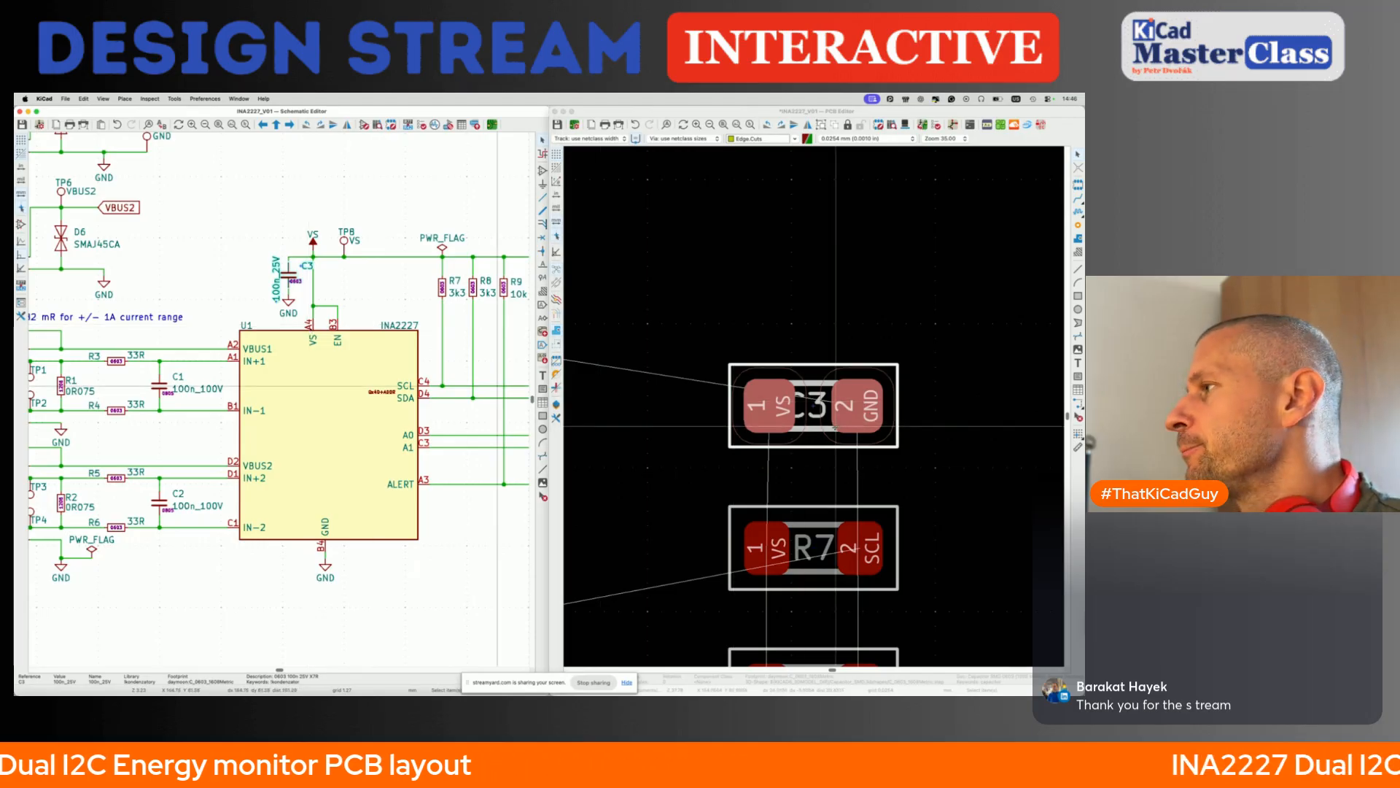
left_click(837, 426)
key("m")
scroll(835, 427, "down", 5)
scroll(834, 427, "down", 5)
scroll(833, 427, "left", 3)
scroll(756, 302, "up", 8)
scroll(765, 346, "up", 5)
scroll(767, 346, "left", 4)
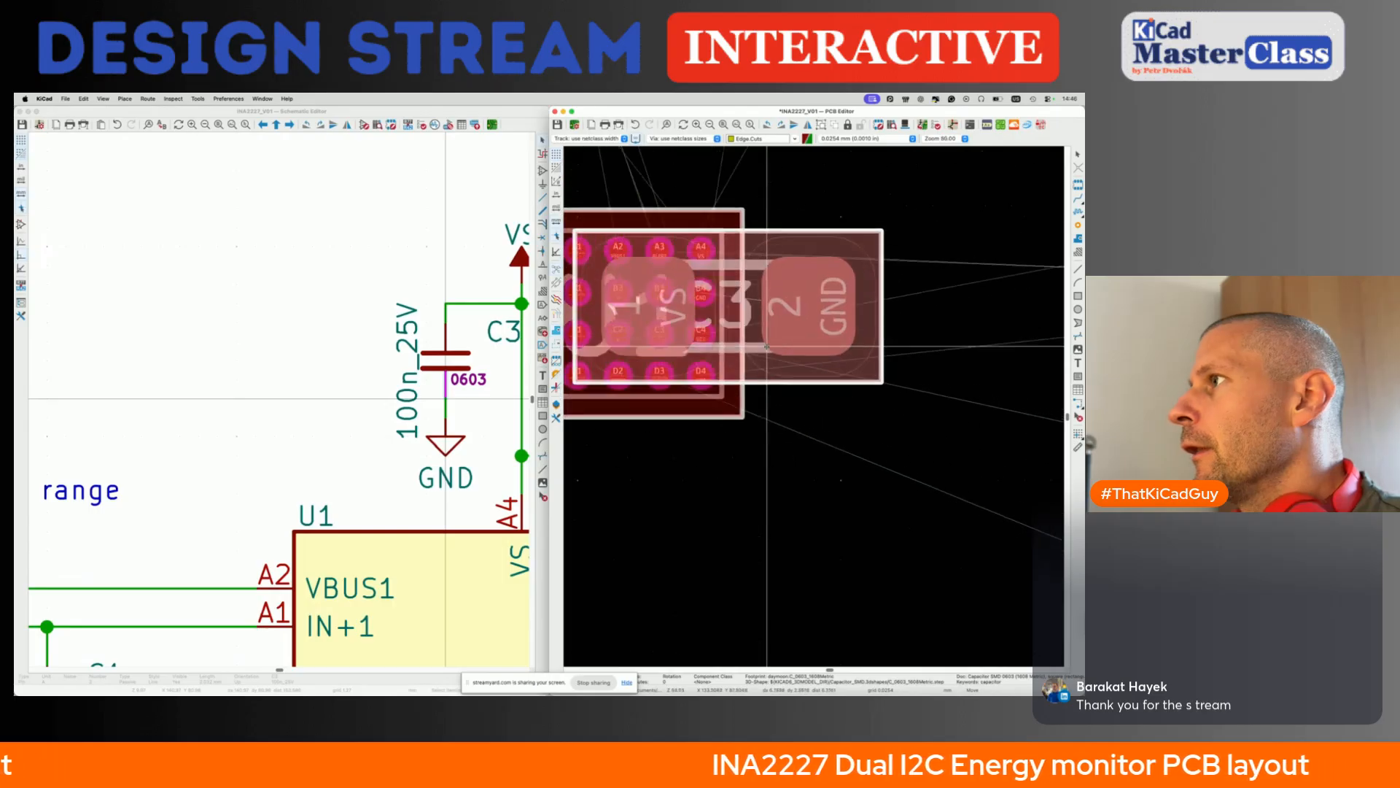
scroll(972, 319, "down", 5)
scroll(974, 320, "down", 5)
left_click(917, 319)
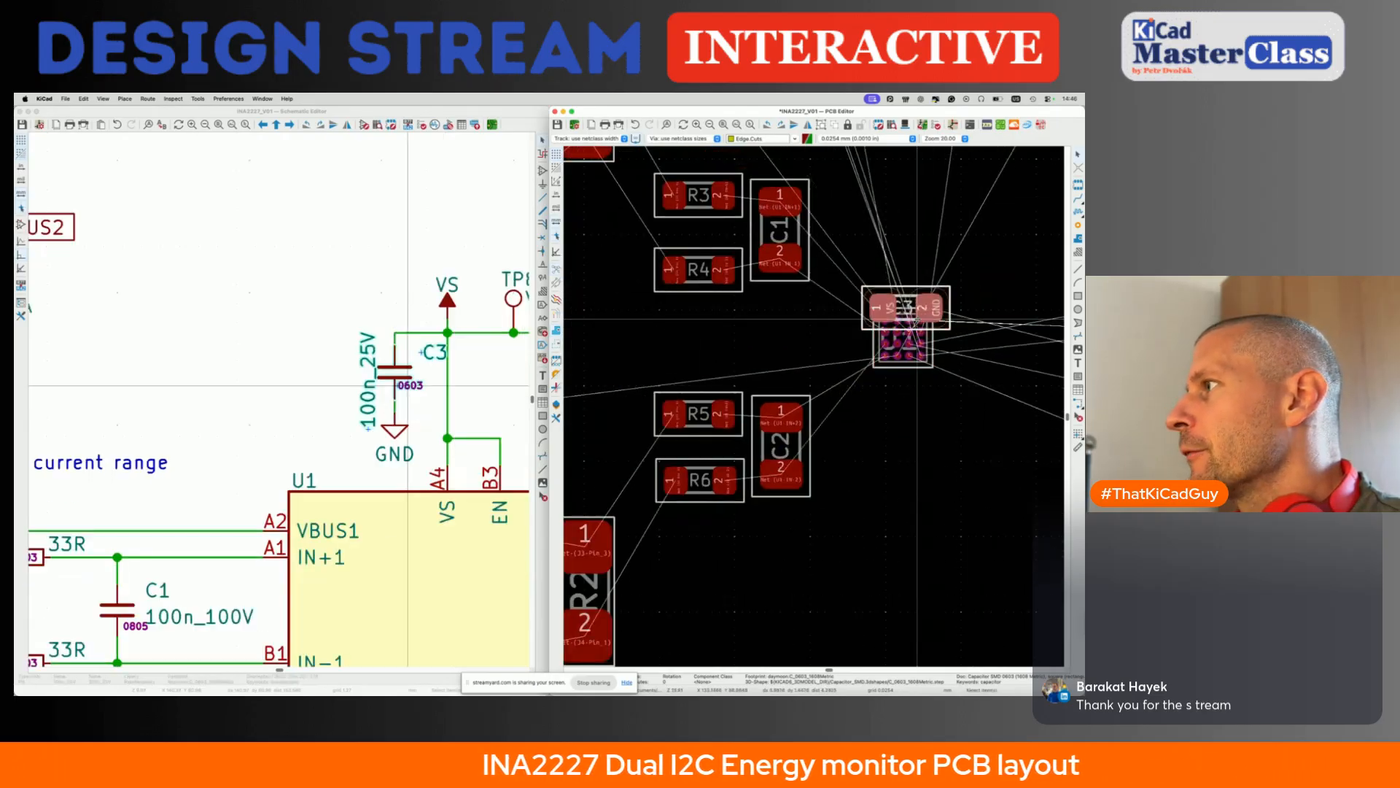
- Reposition C3 beside U1 on the side facing away from C1, near the chip's A4 supply pad
scroll(990, 304, "right", 3)
scroll(989, 304, "right", 3)
key("m")
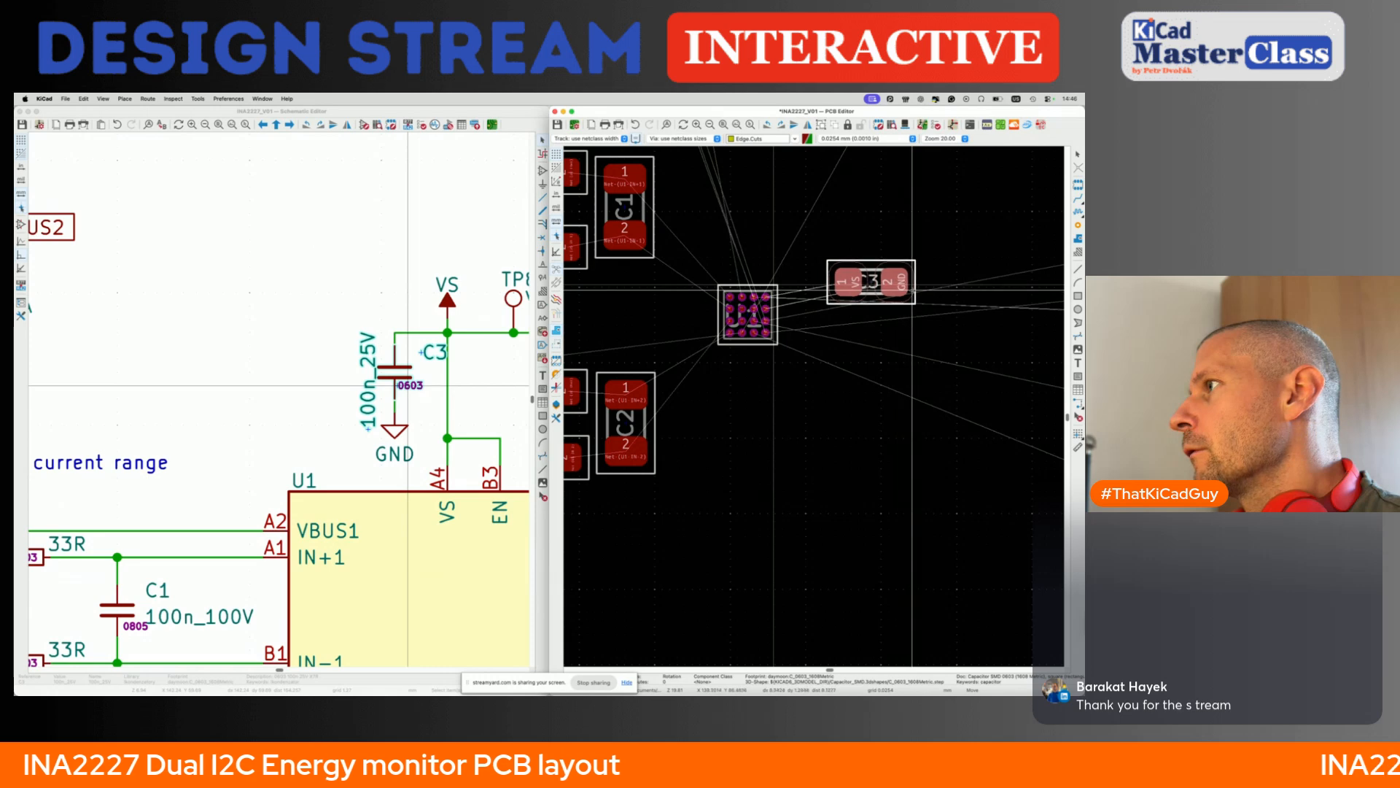
scroll(912, 291, "down", 5)
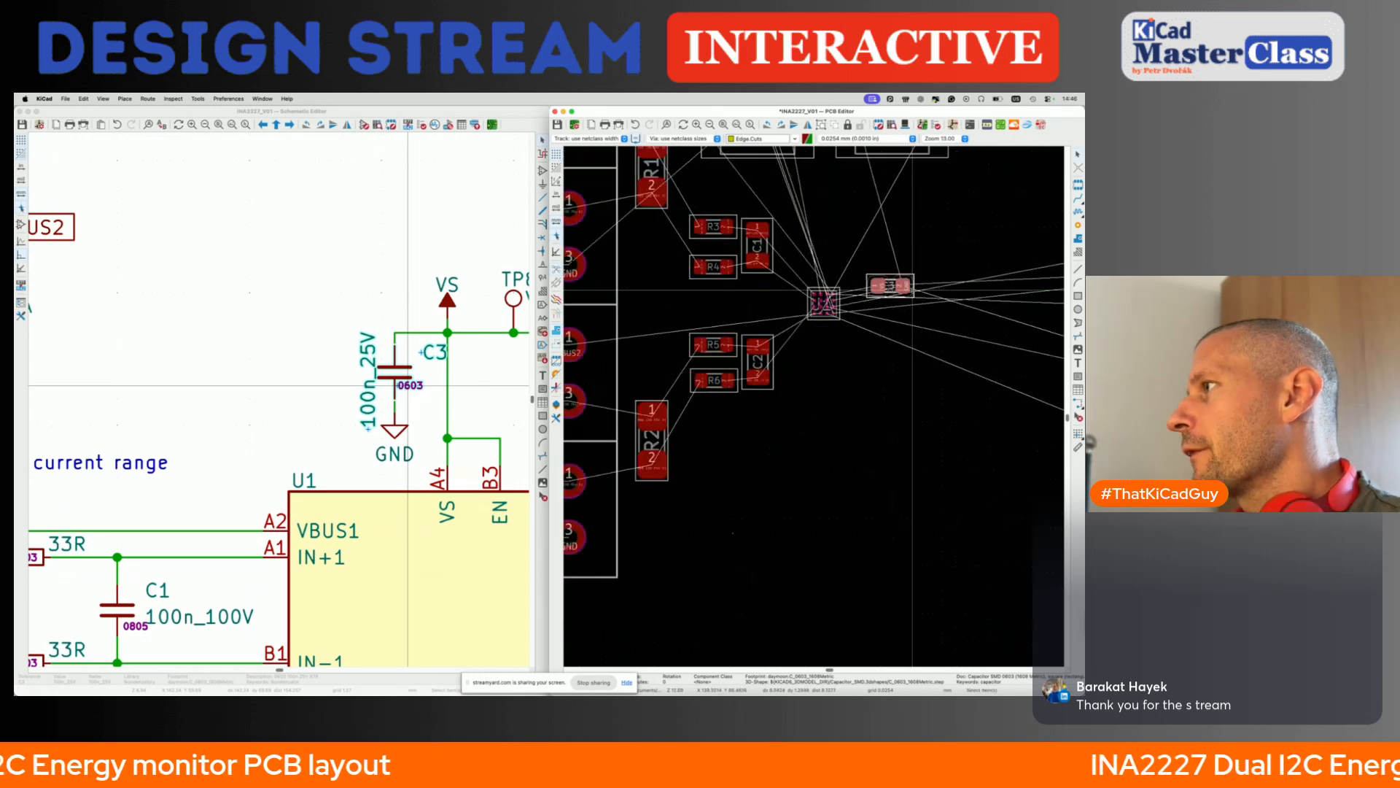
left_click(912, 291)
middle_click_drag(913, 290, 846, 297)
- Select the 3k3 resistors R7 and R8 from the schematic and move them to the unplaced connector group above the board
left_click(511, 389)
scroll(512, 389, "right", 10)
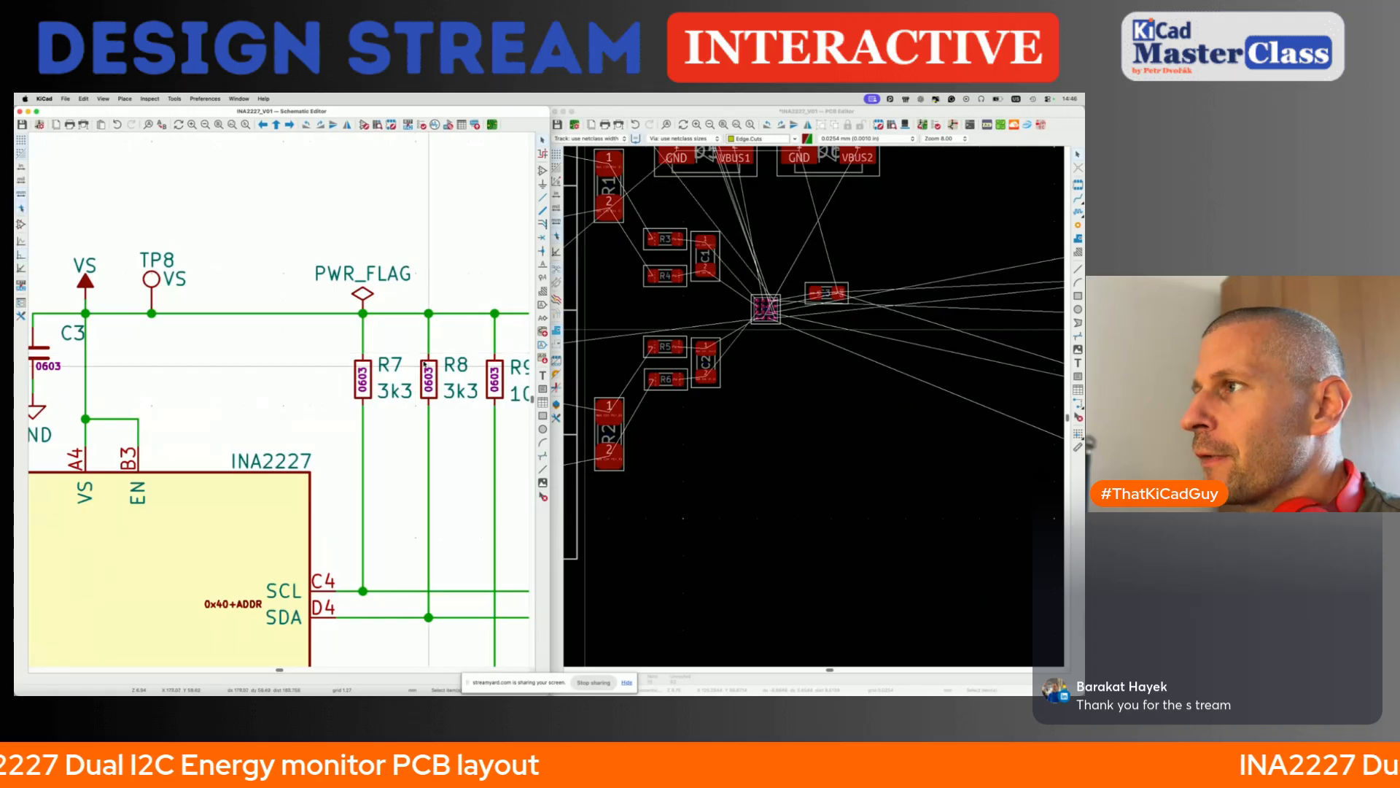
left_click_drag(332, 344, 464, 433)
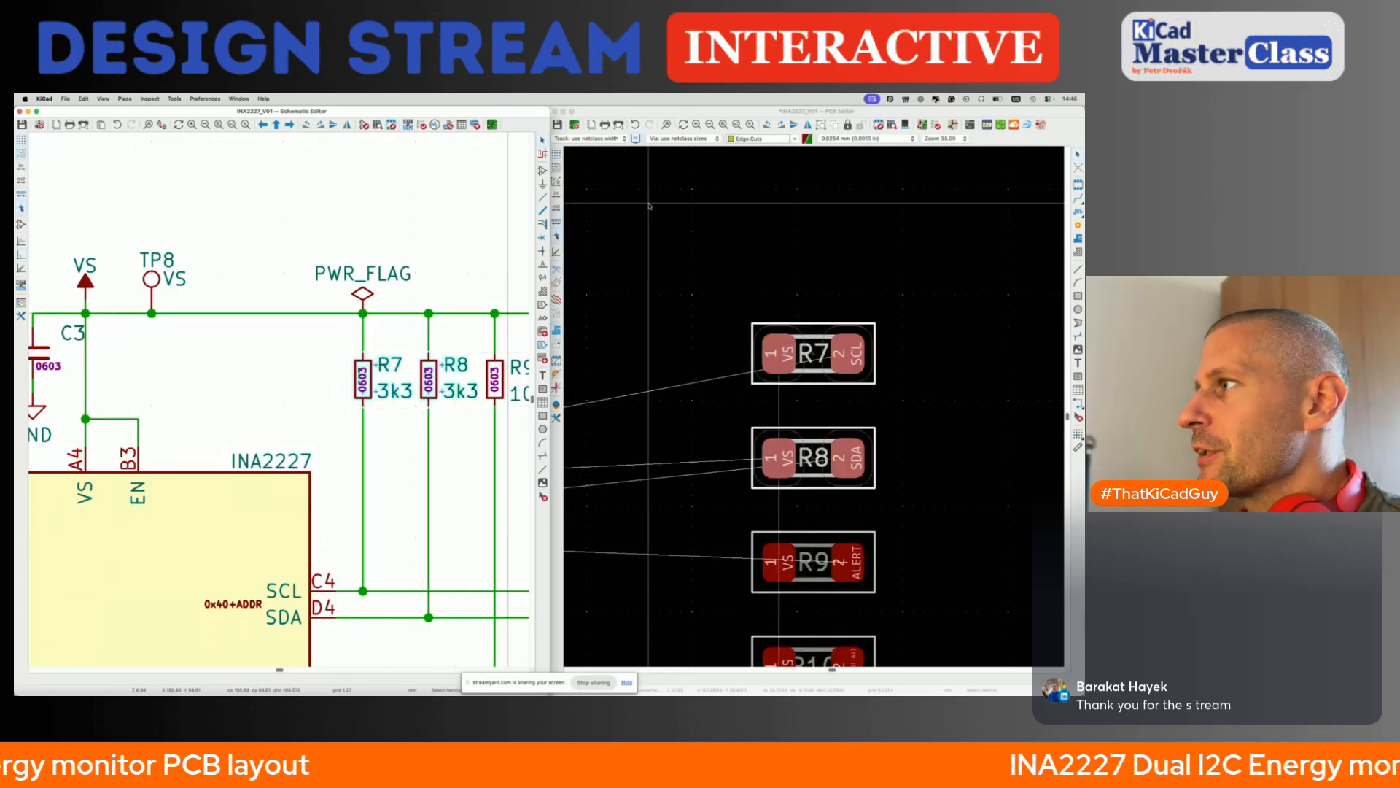
left_click(778, 115)
scroll(792, 412, "down", 8)
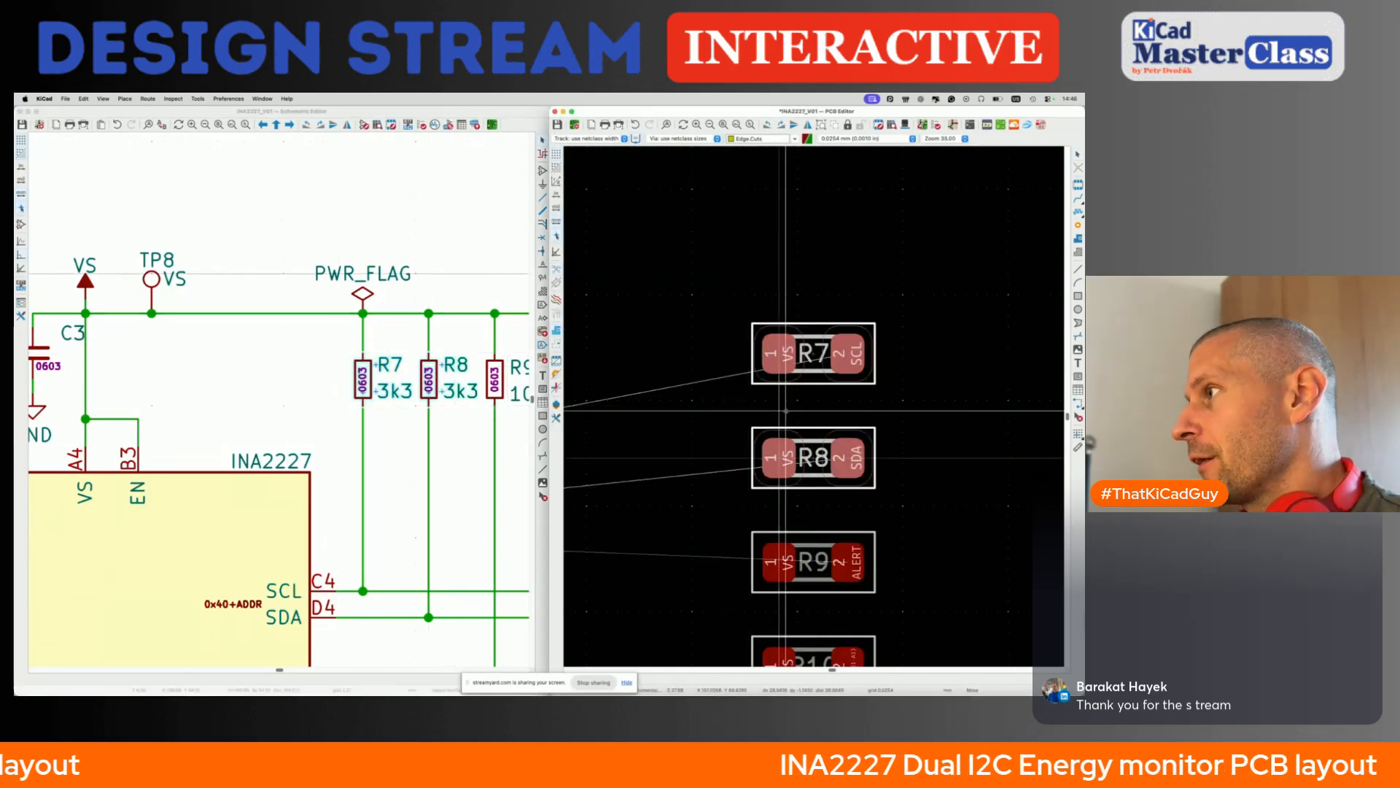
scroll(785, 413, "down", 5)
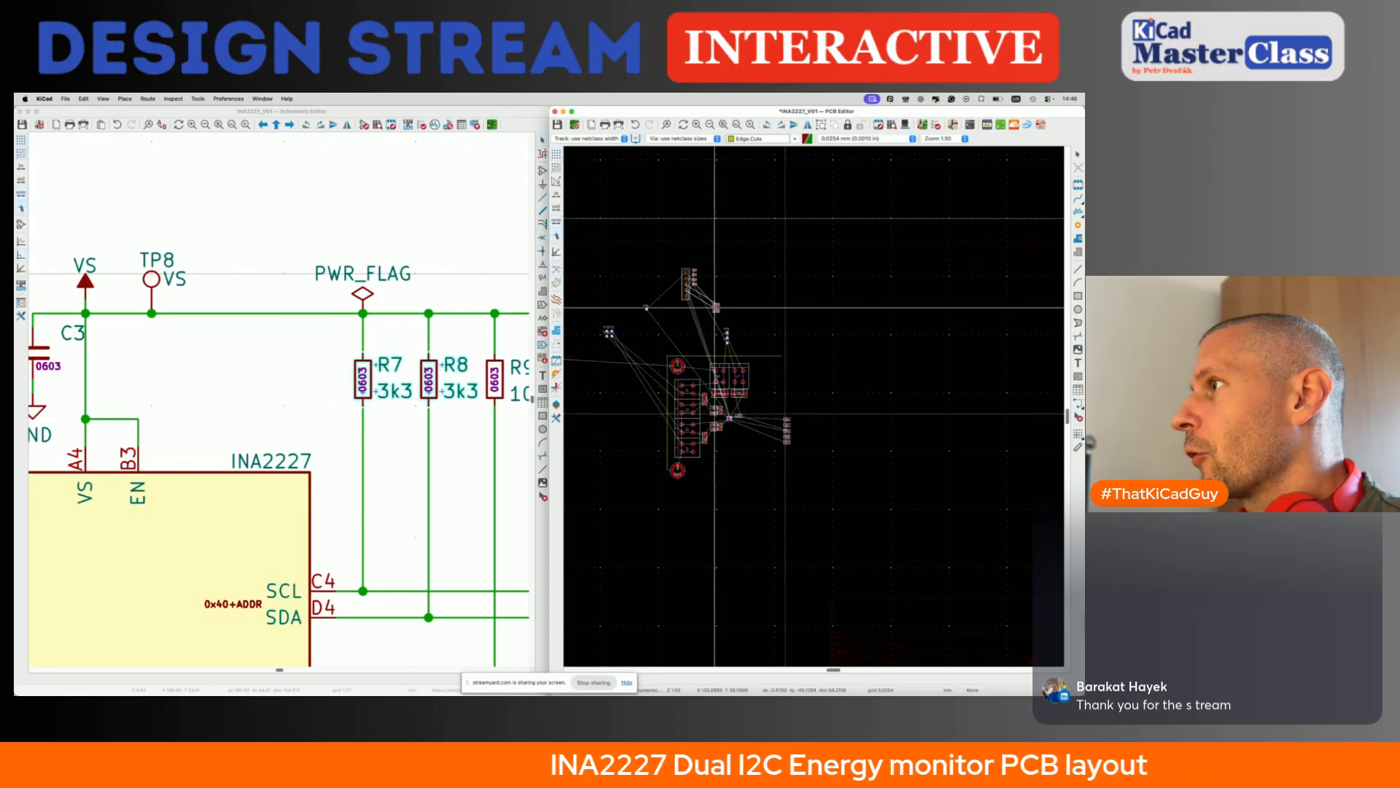
left_click(457, 475)
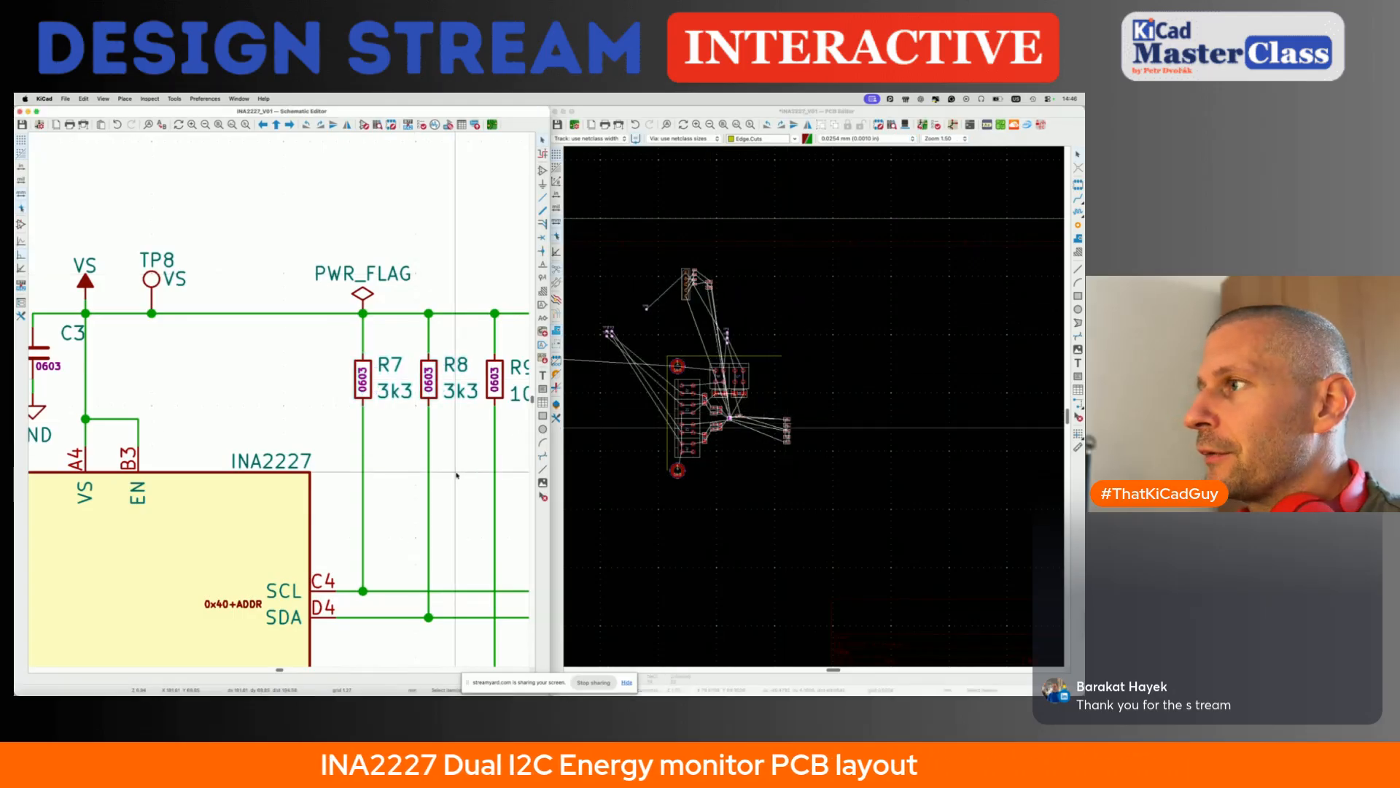
- Select the 10k resistor R9 from the schematic and move it to the group of R7 and R8 above the board
scroll(457, 475, "down", 3)
scroll(457, 475, "right", 3)
left_click(400, 271)
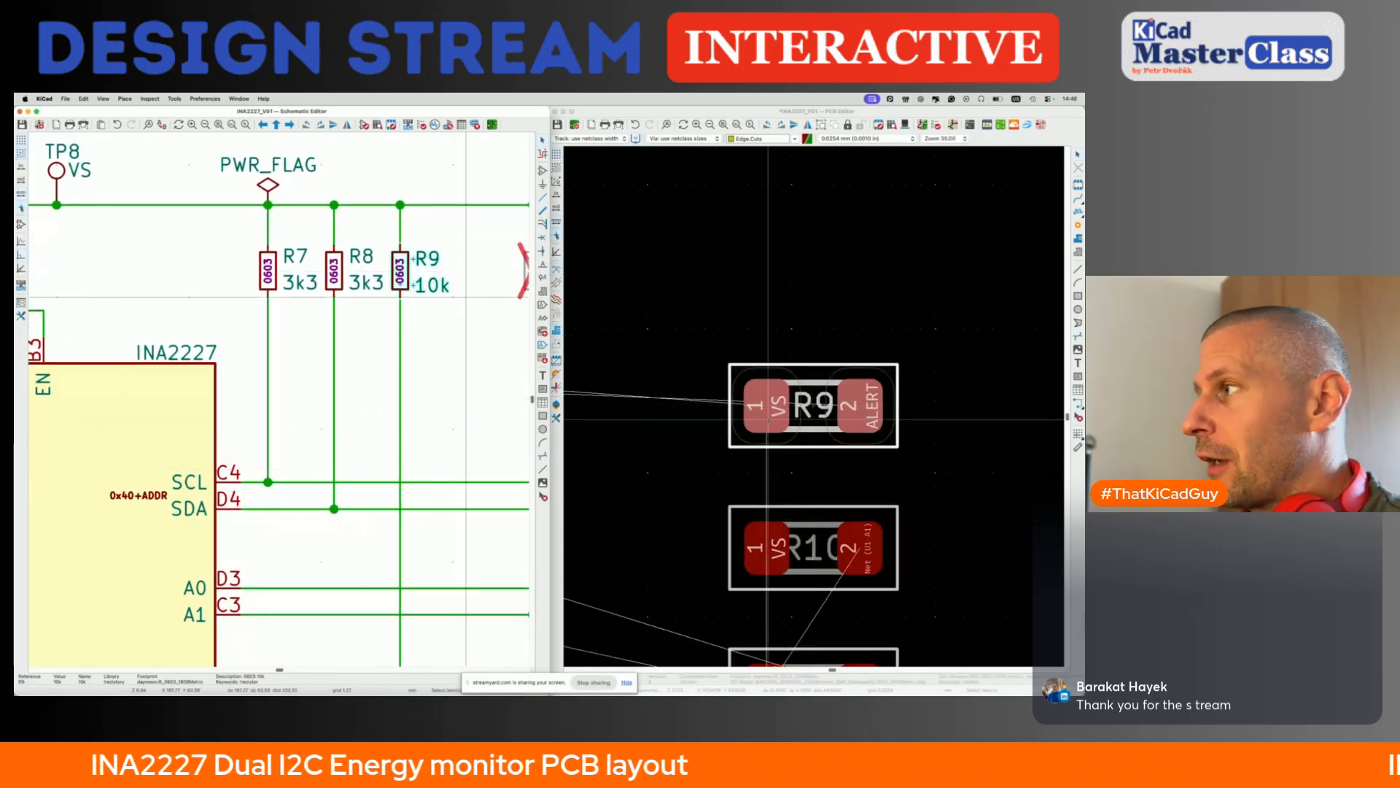
left_click(815, 430)
scroll(815, 430, "down", 7)
scroll(763, 312, "up", 4)
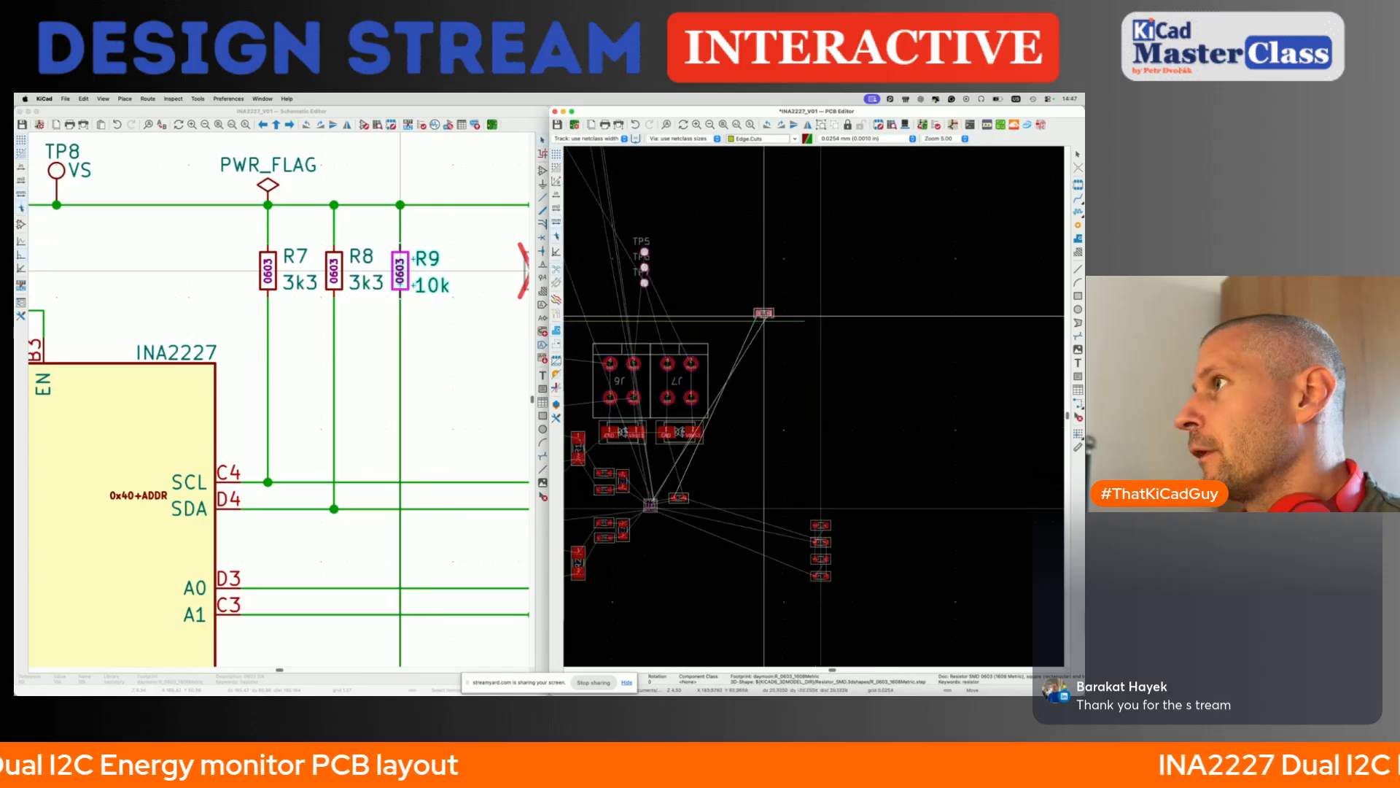
left_click(593, 202)
- Select the 10R resistors R10 to R13 from the schematic and move their column close to U1, below C3
left_click(450, 337)
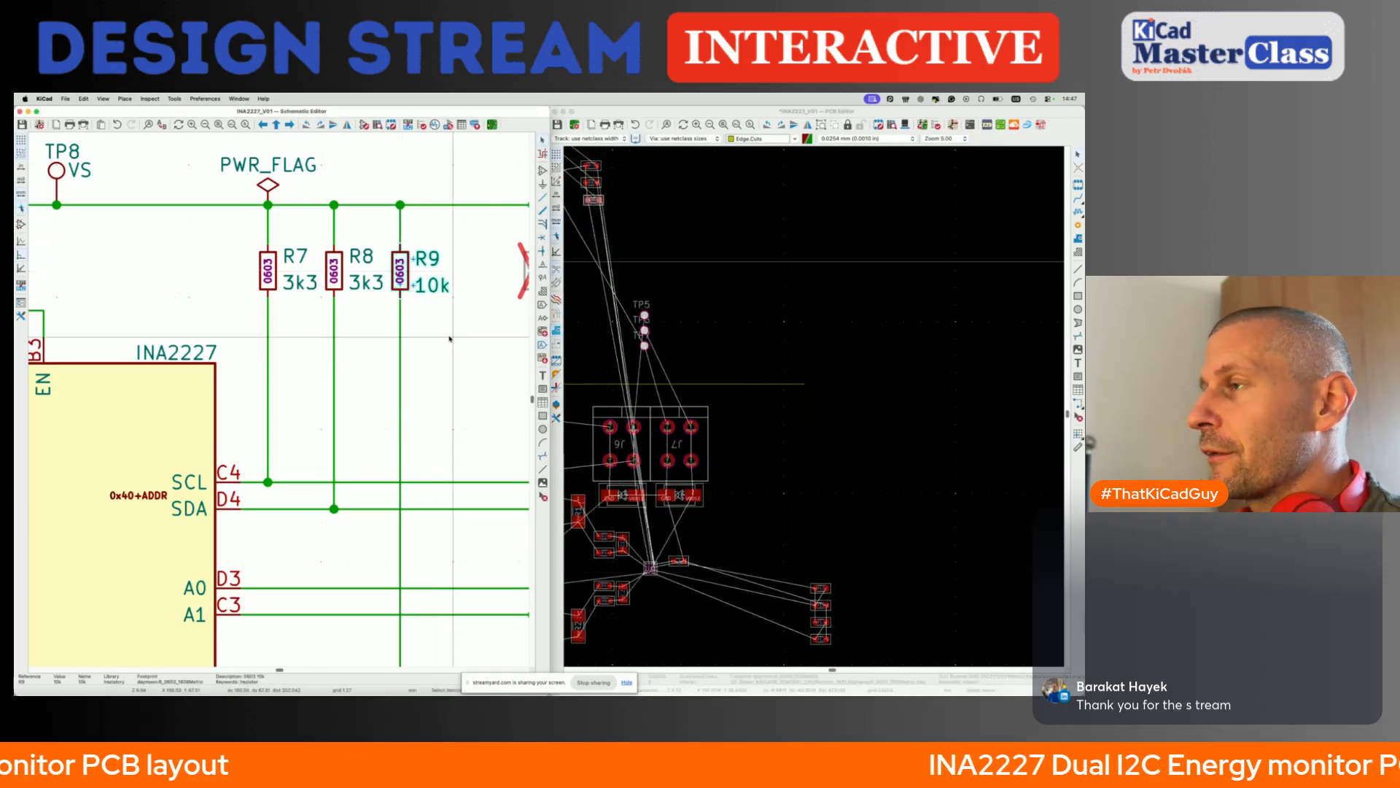
scroll(450, 336, "down", 4)
scroll(450, 336, "right", 1)
scroll(450, 337, "down", 1)
left_click_drag(438, 255, 523, 526)
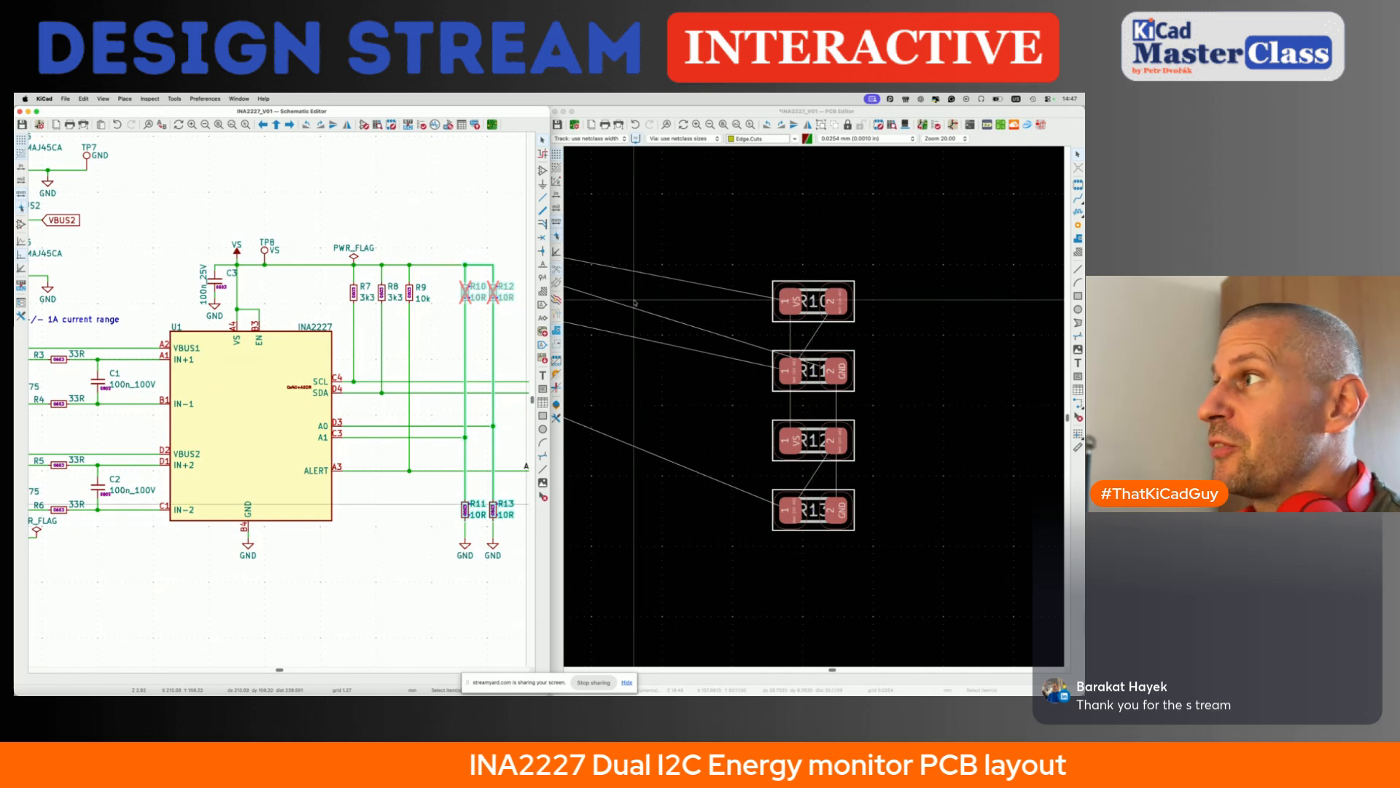
left_click(678, 367)
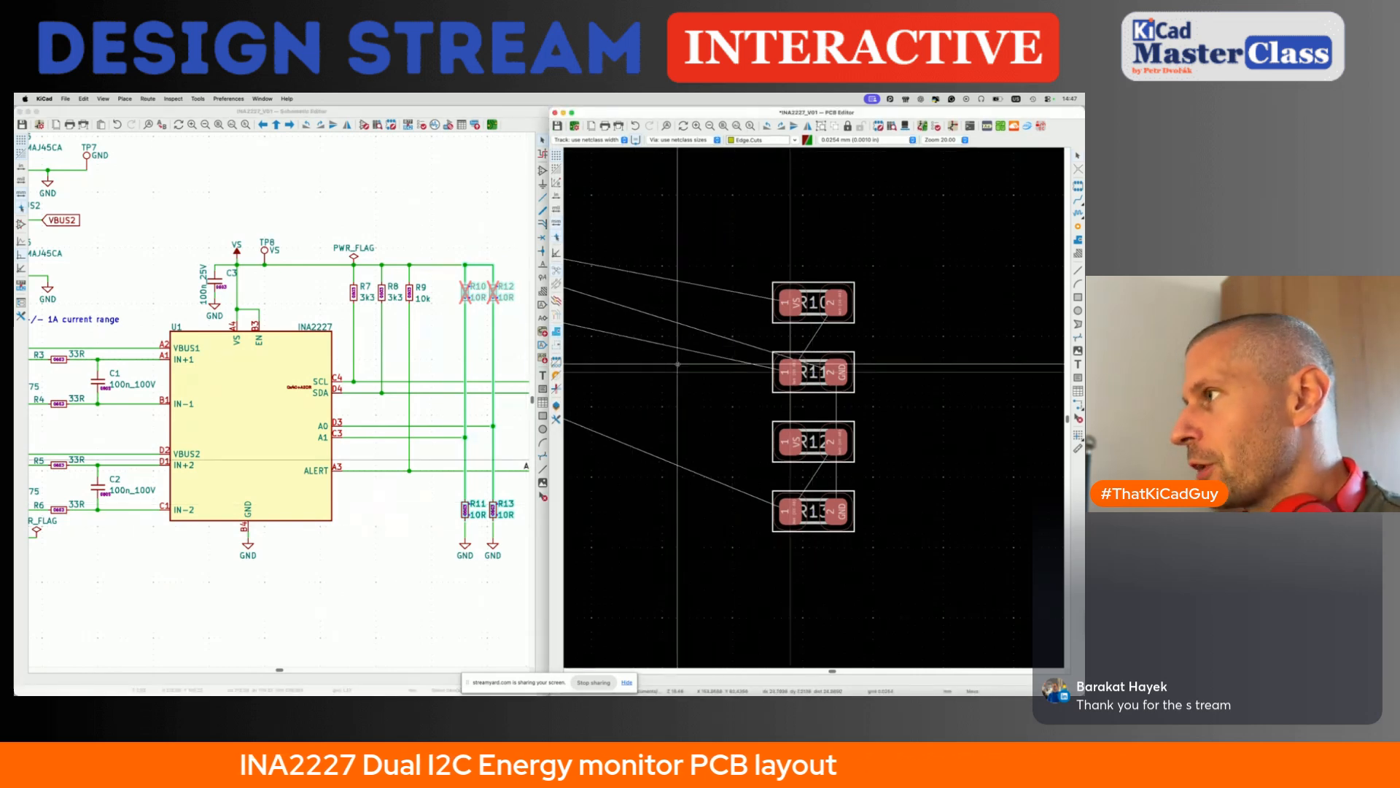
scroll(679, 363, "down", 8)
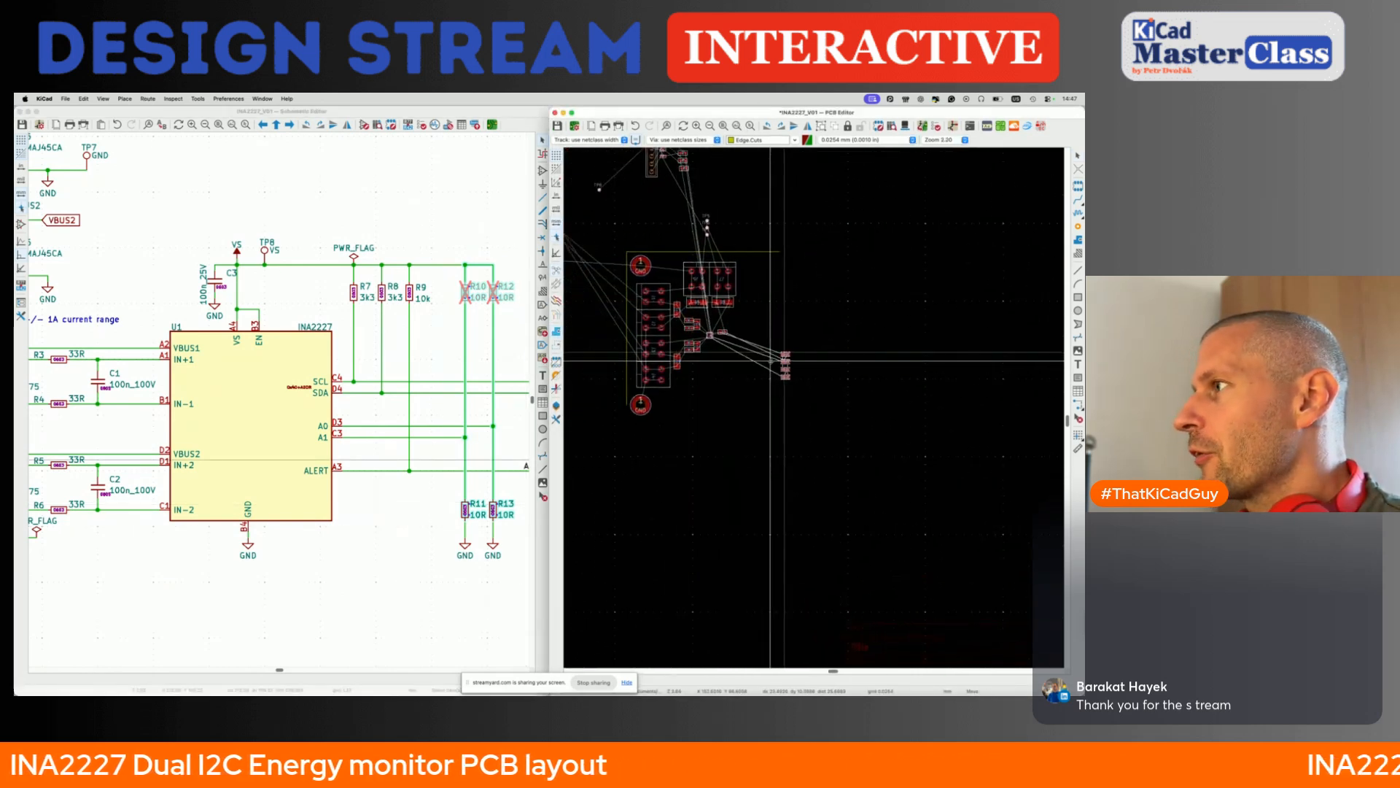
left_click(709, 354)
- Take R10 and R11 out of the resistor column and place them as a packed pair below U1, beside C2
scroll(710, 353, "up", 8)
scroll(711, 352, "up", 5)
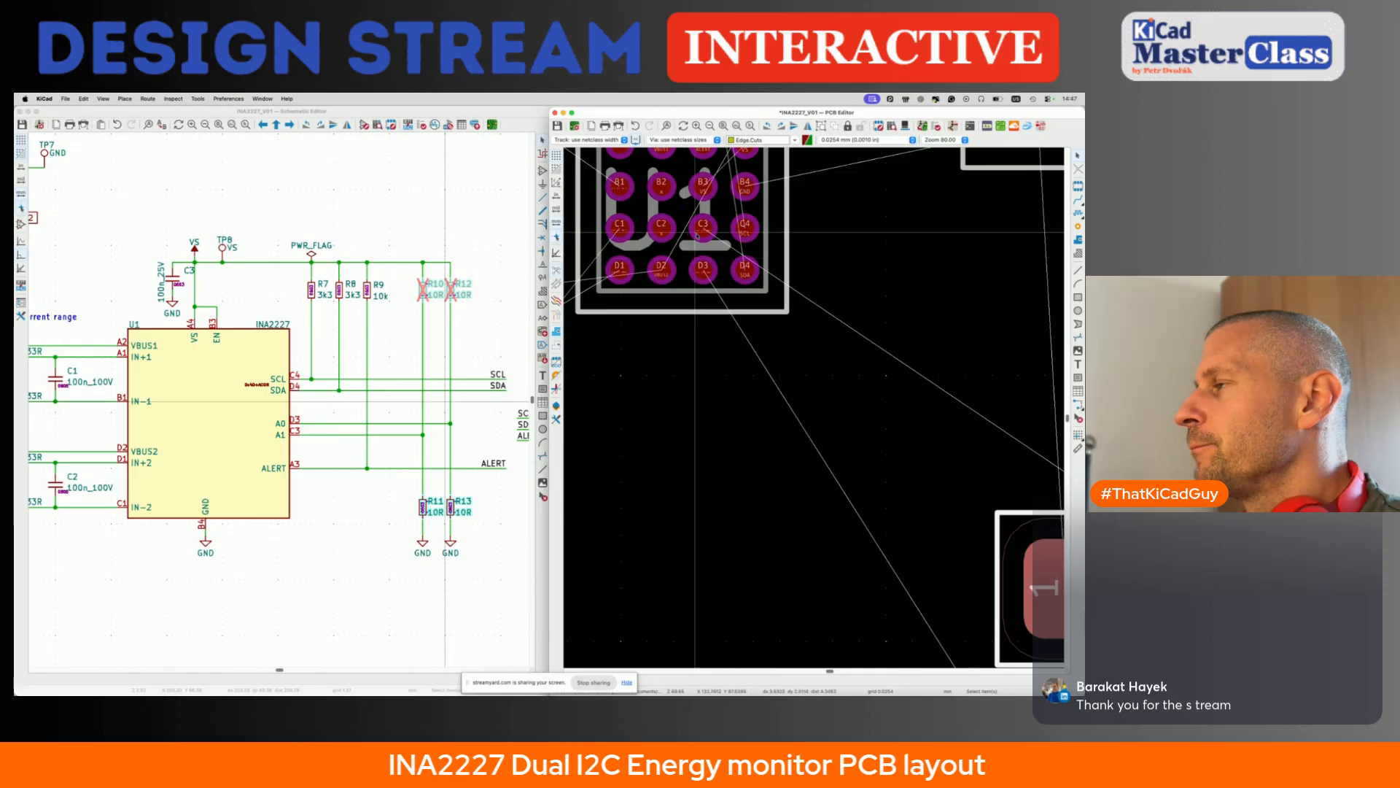
scroll(698, 234, "down", 5)
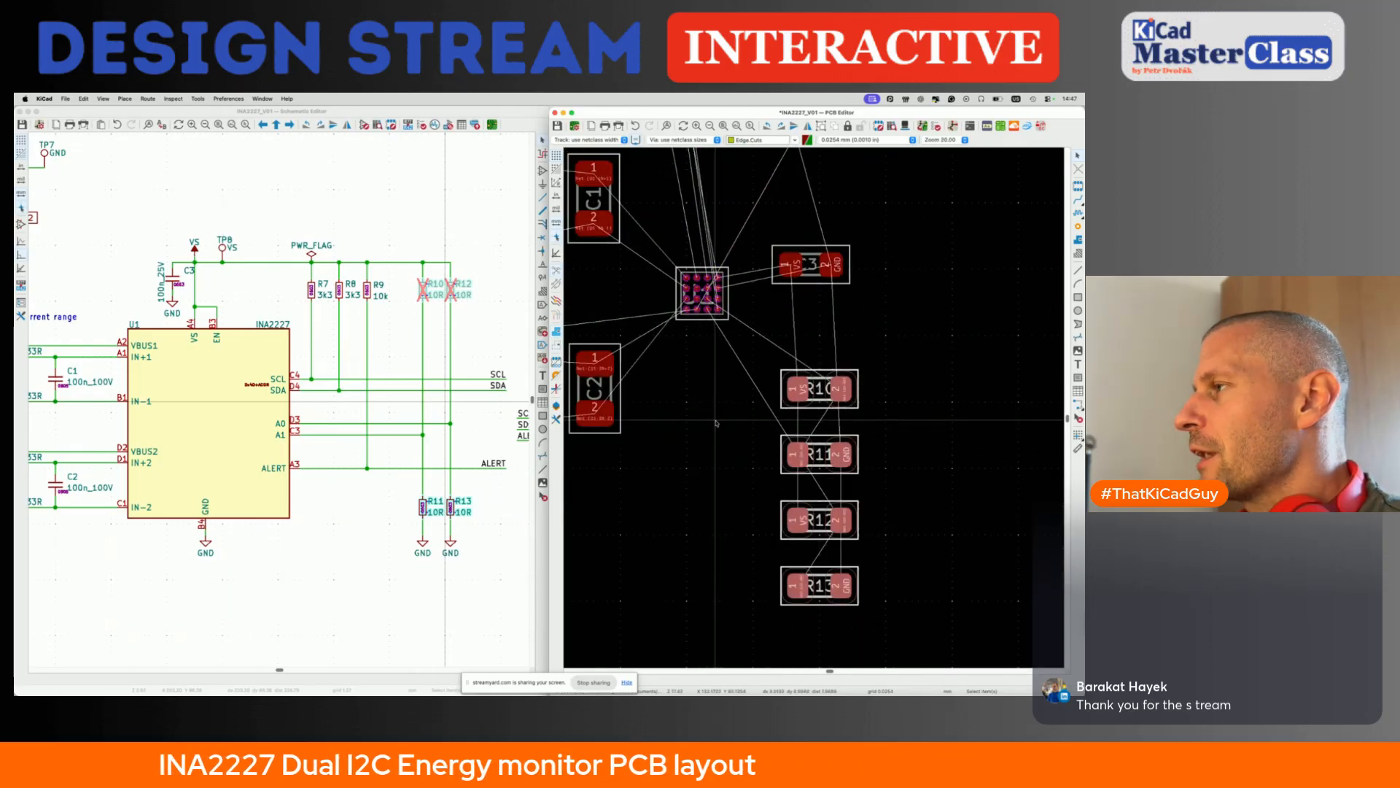
left_click(810, 393)
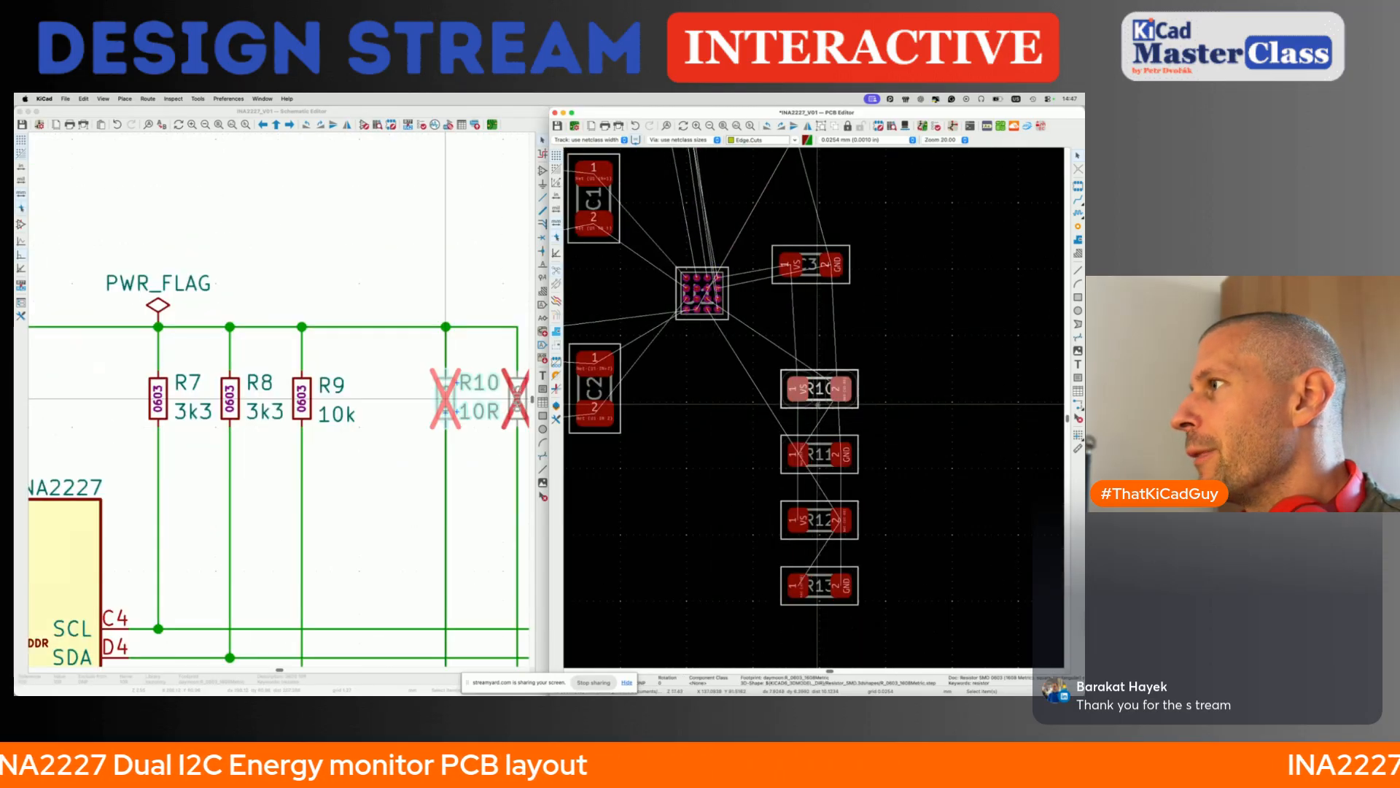
left_click(817, 463)
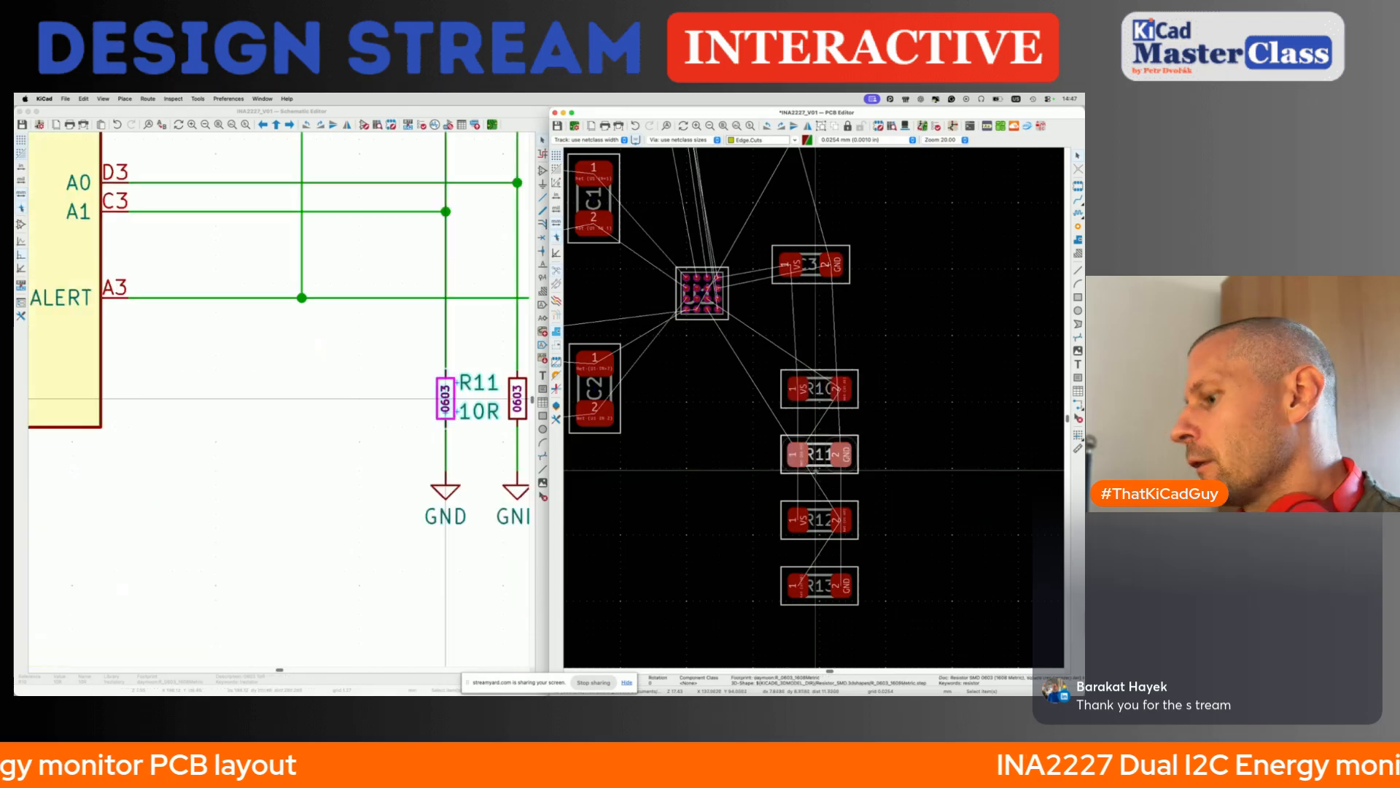
left_click_drag(817, 467, 695, 473)
scroll(473, 351, "up", 5)
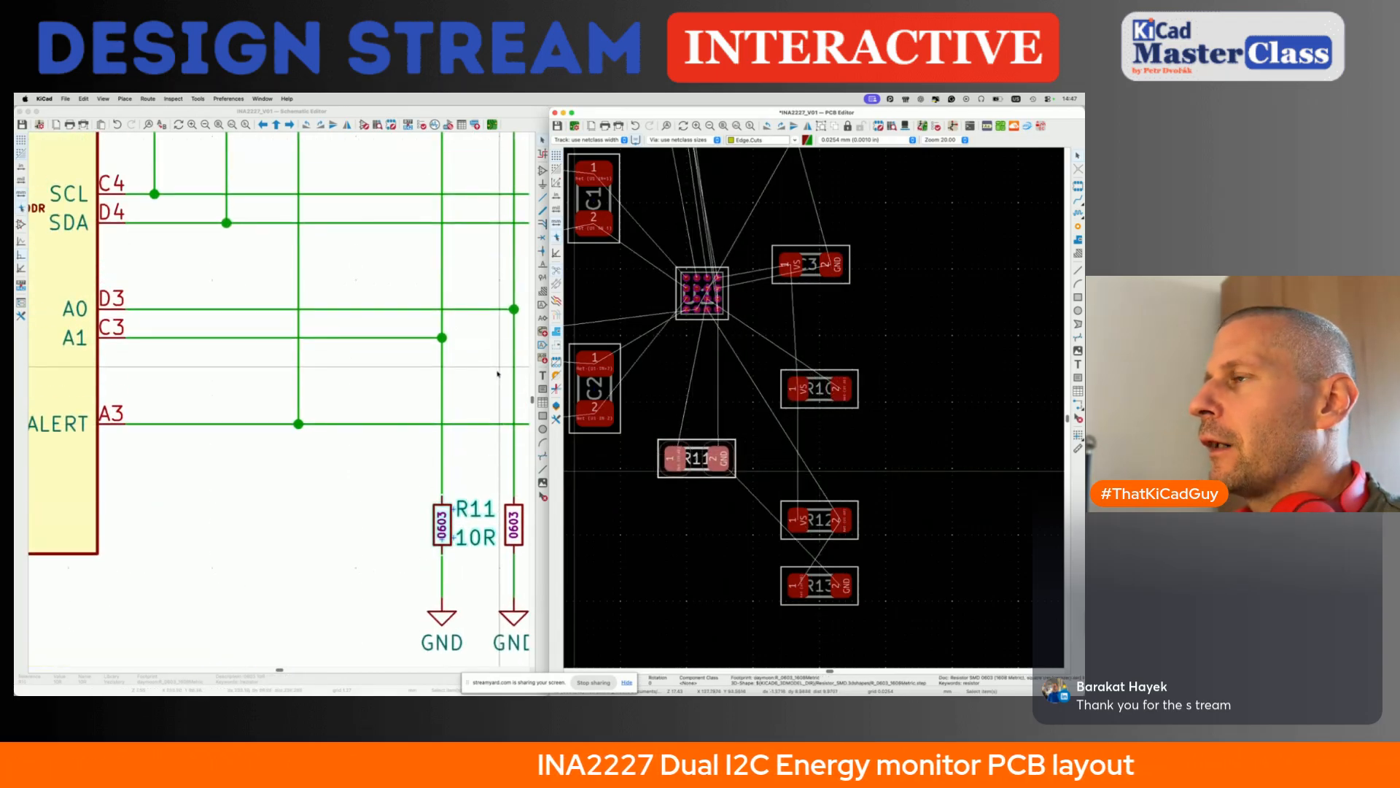
scroll(472, 350, "up", 5)
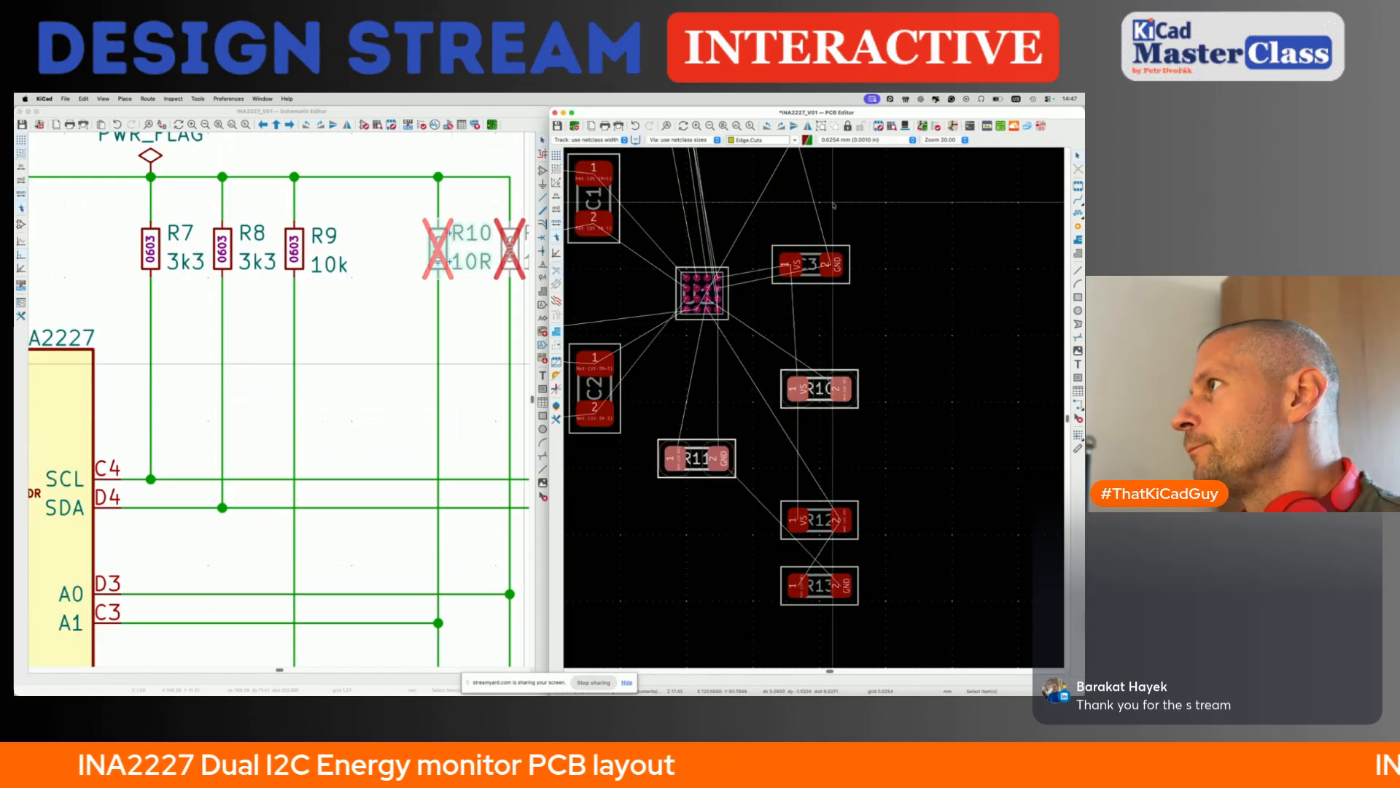
key("p")
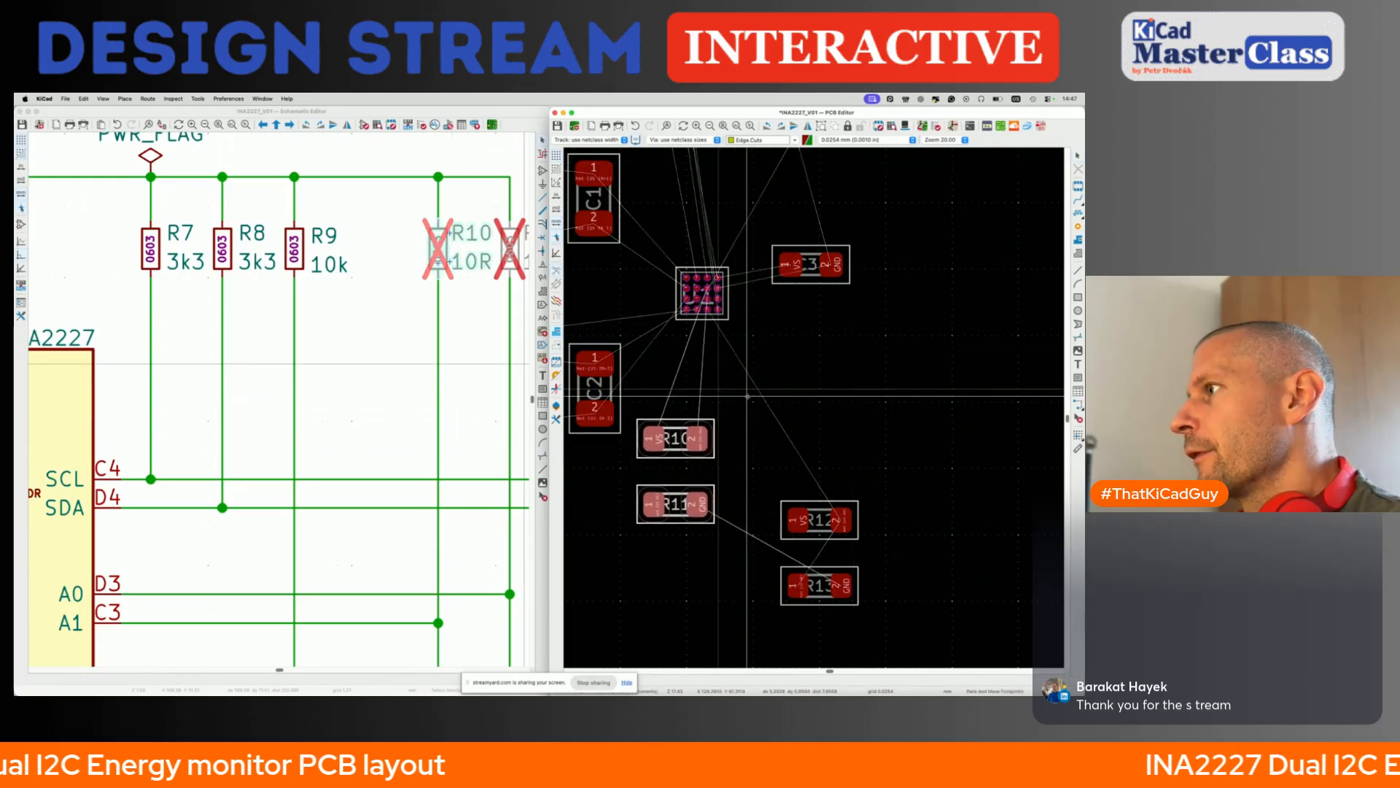
left_click(719, 459)
left_click(724, 455)
- Rotate R11 by 180 degrees and place it directly against the lower edge of R10
scroll(724, 451, "up", 3)
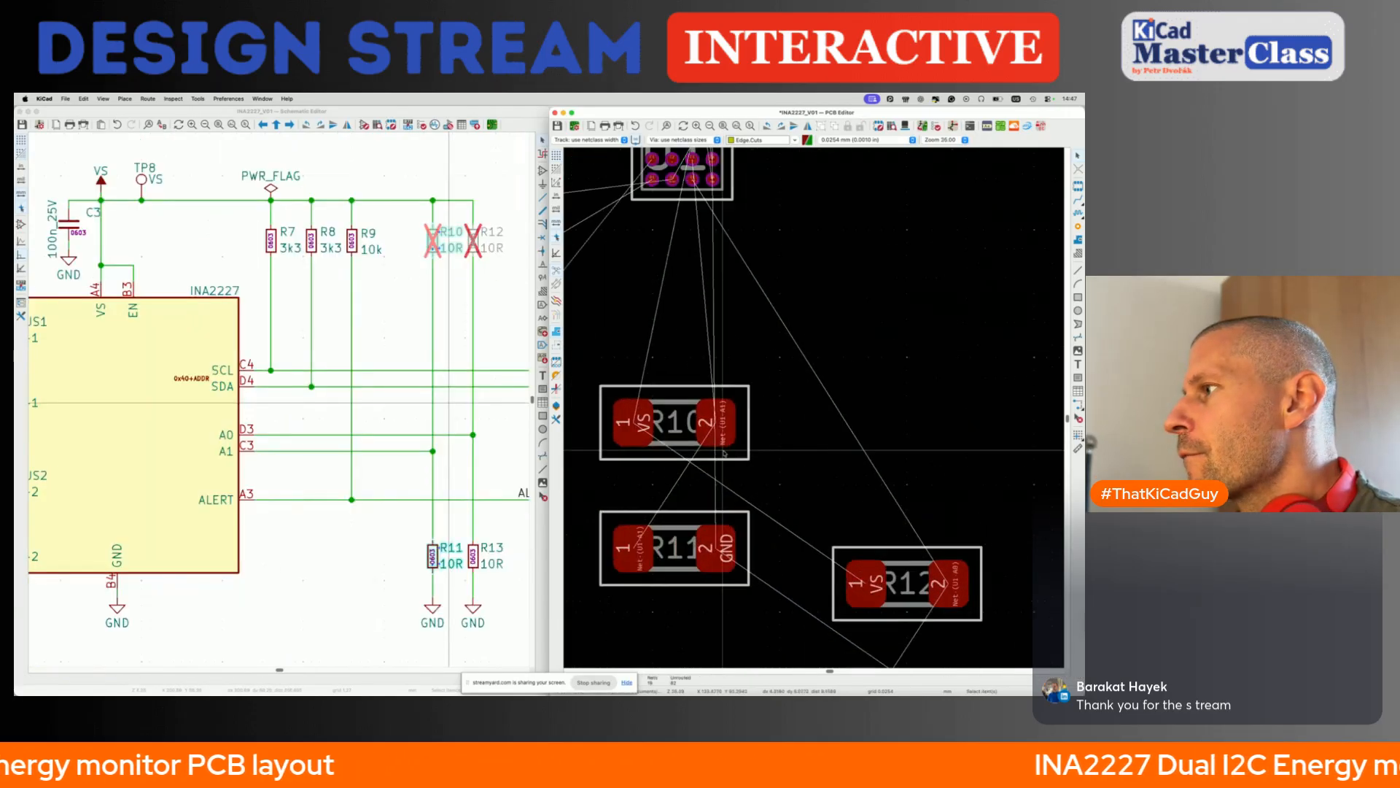
left_click(692, 576)
key("r")
key("r")
key("m")
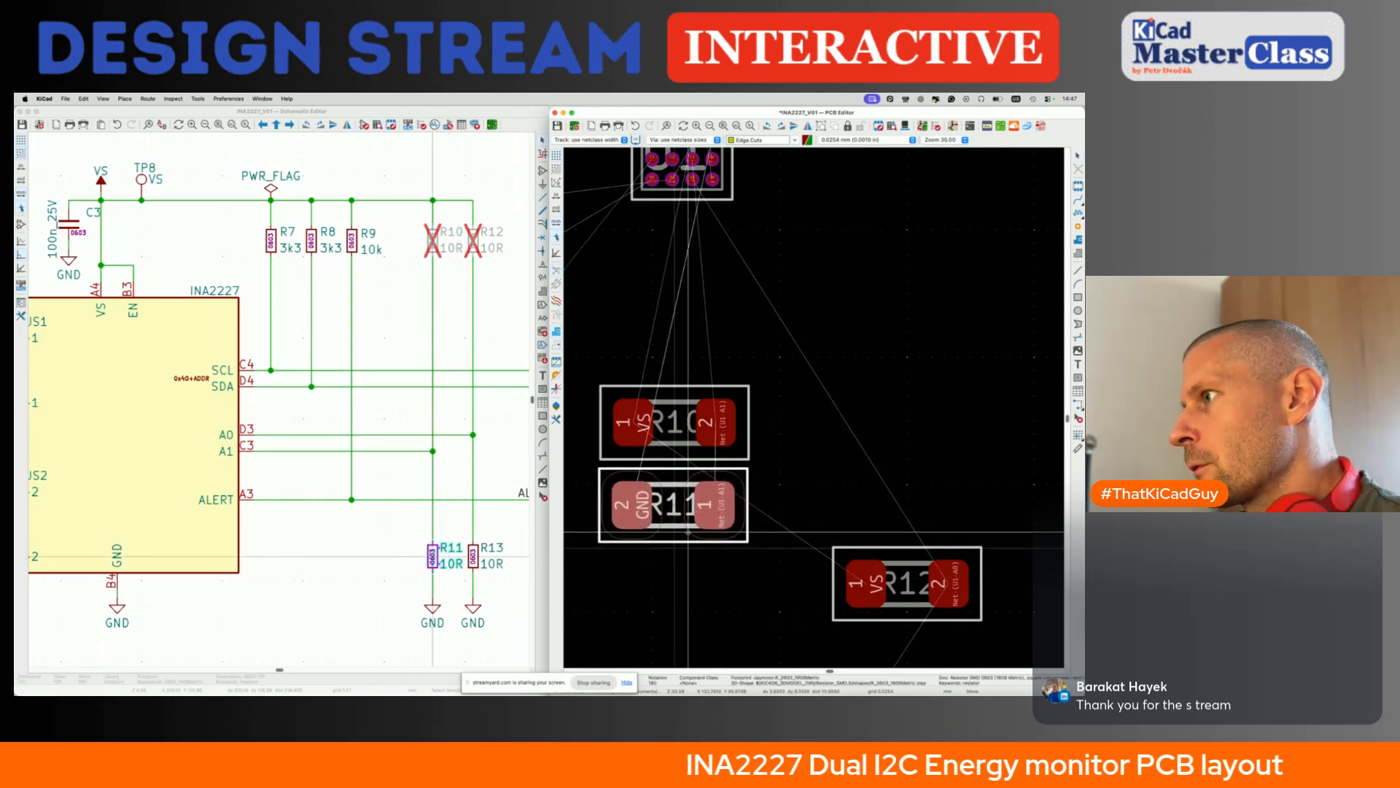
left_click(690, 521)
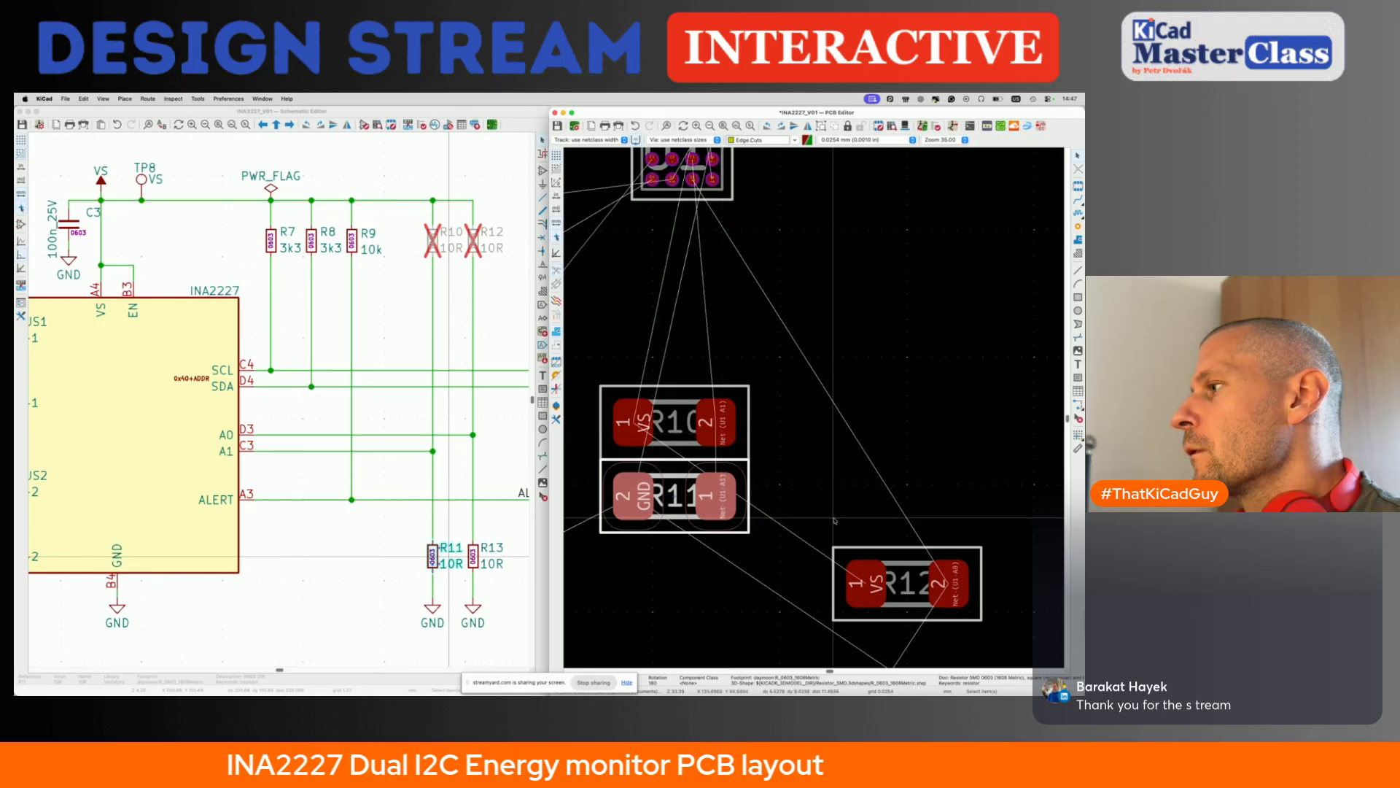
- Rotate R12 by 180 degrees and place it end to end with R10
scroll(839, 526, "down", 5)
key("m")
key("r")
key("r")
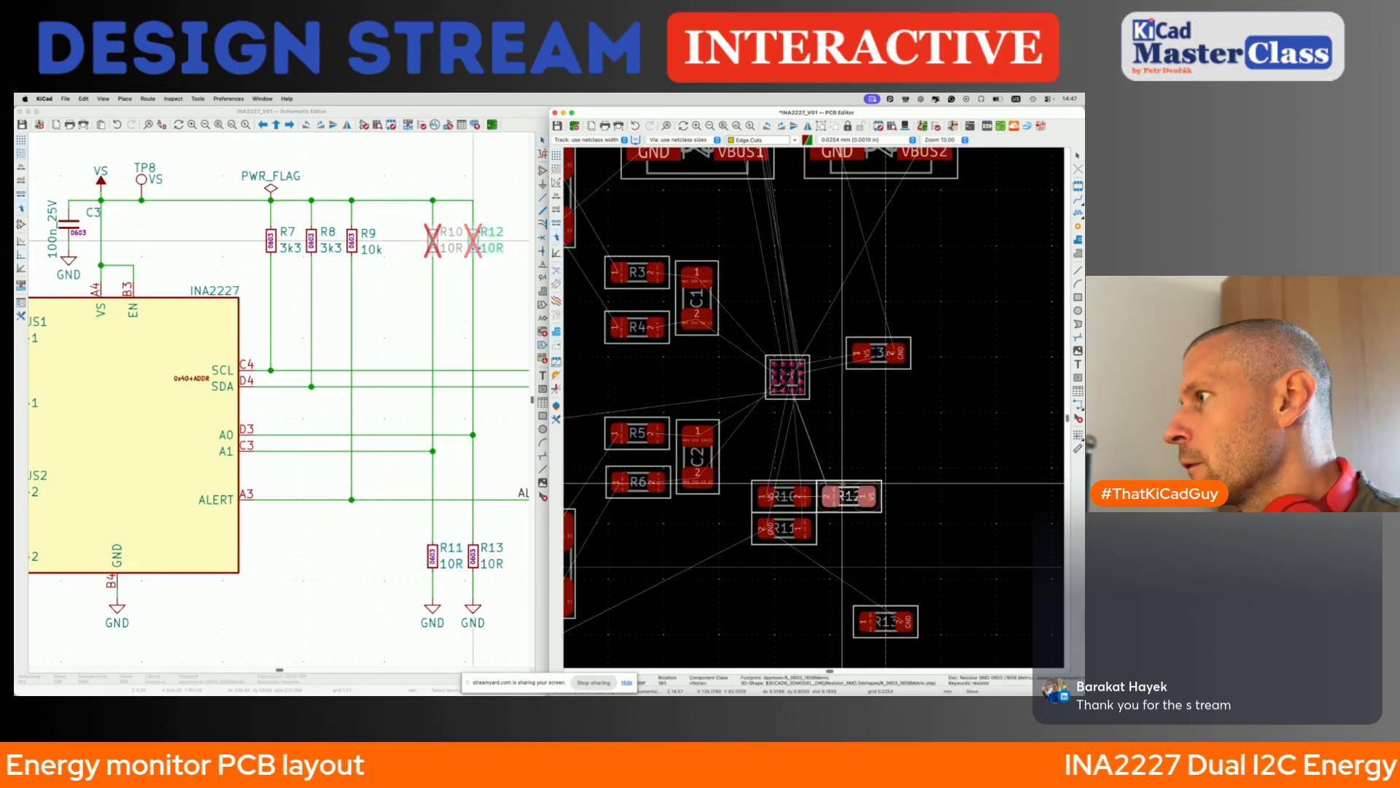
left_click(842, 482)
- Move R13 directly below R12 and beside R11, completing a compact two-by-two block
left_click(882, 621)
key("m")
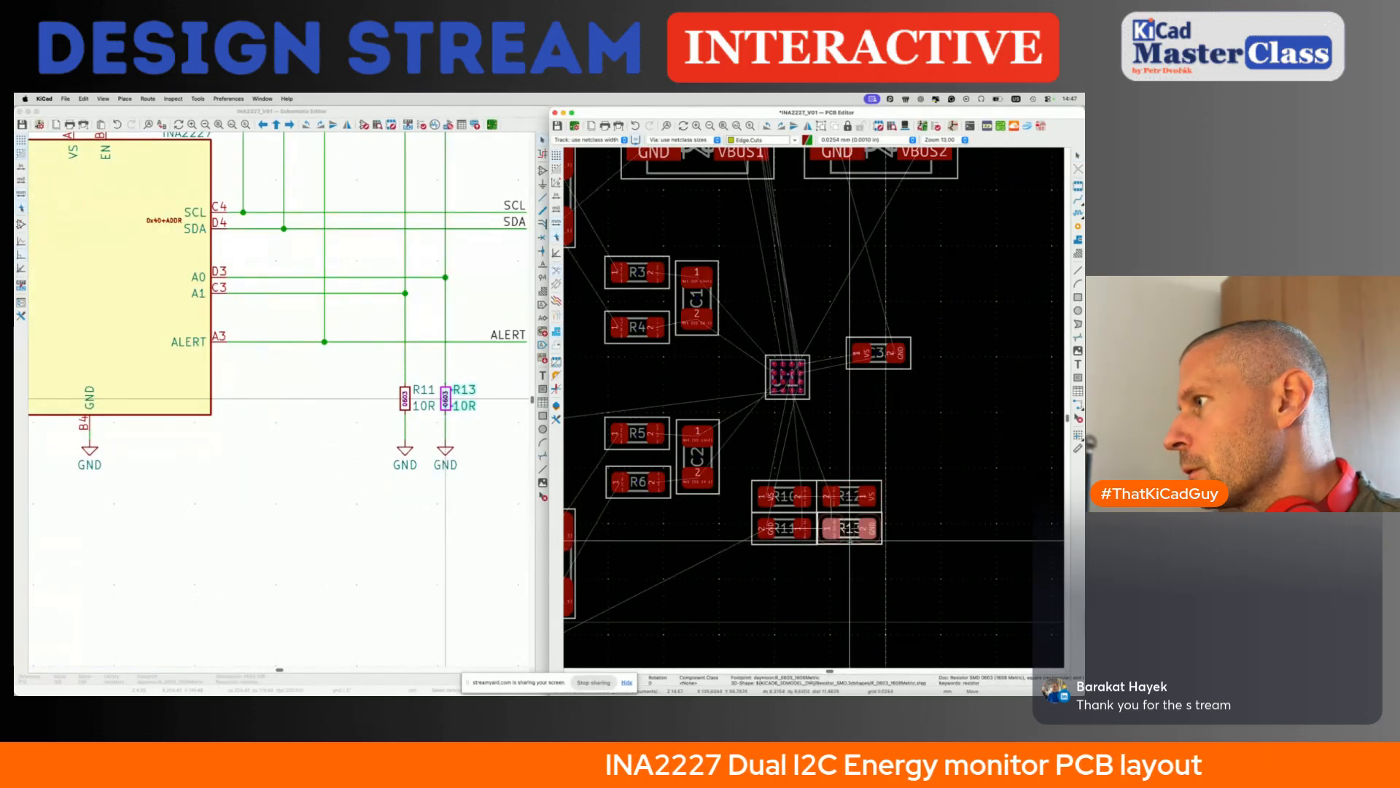
left_click(849, 541)
key("m")
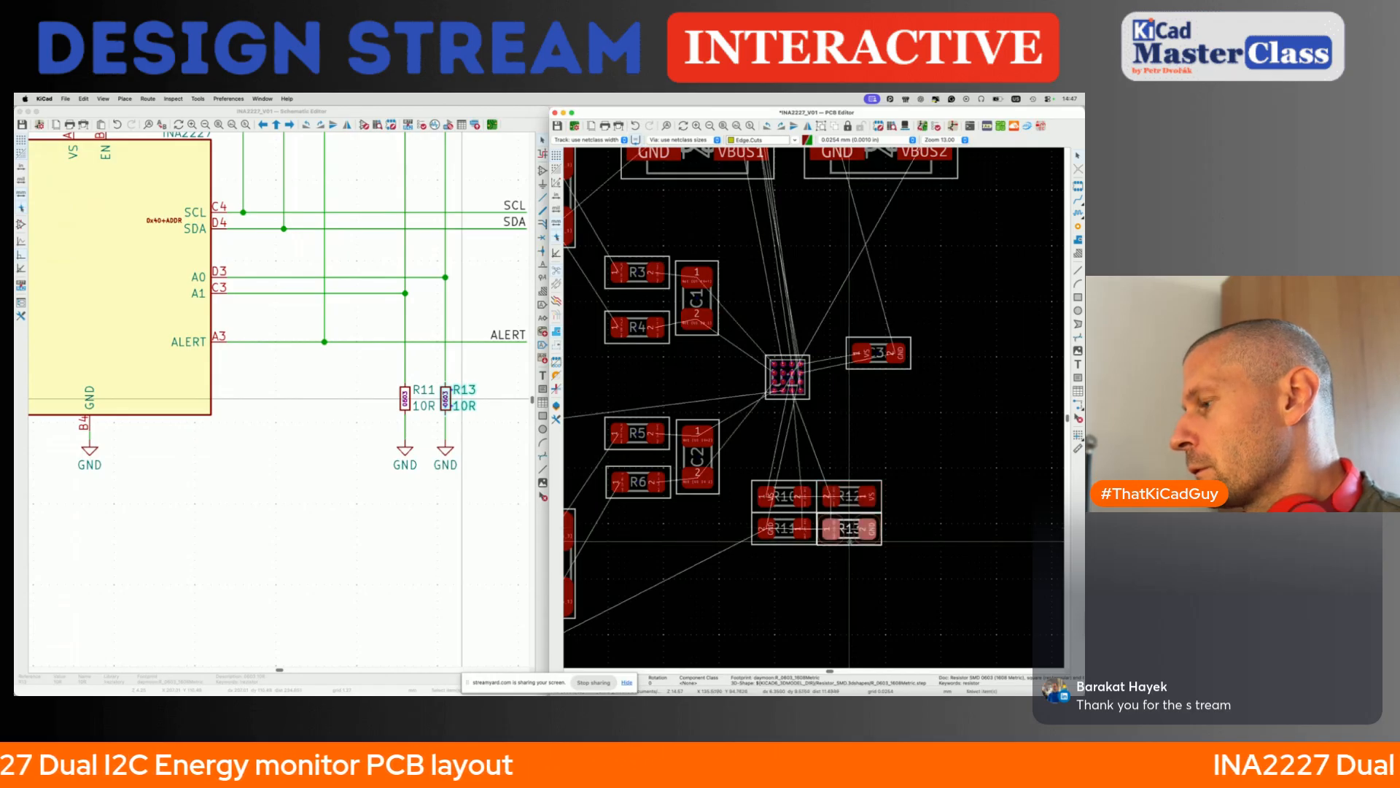
scroll(850, 540, "up", 5)
left_click(850, 540)
scroll(849, 541, "down", 7)
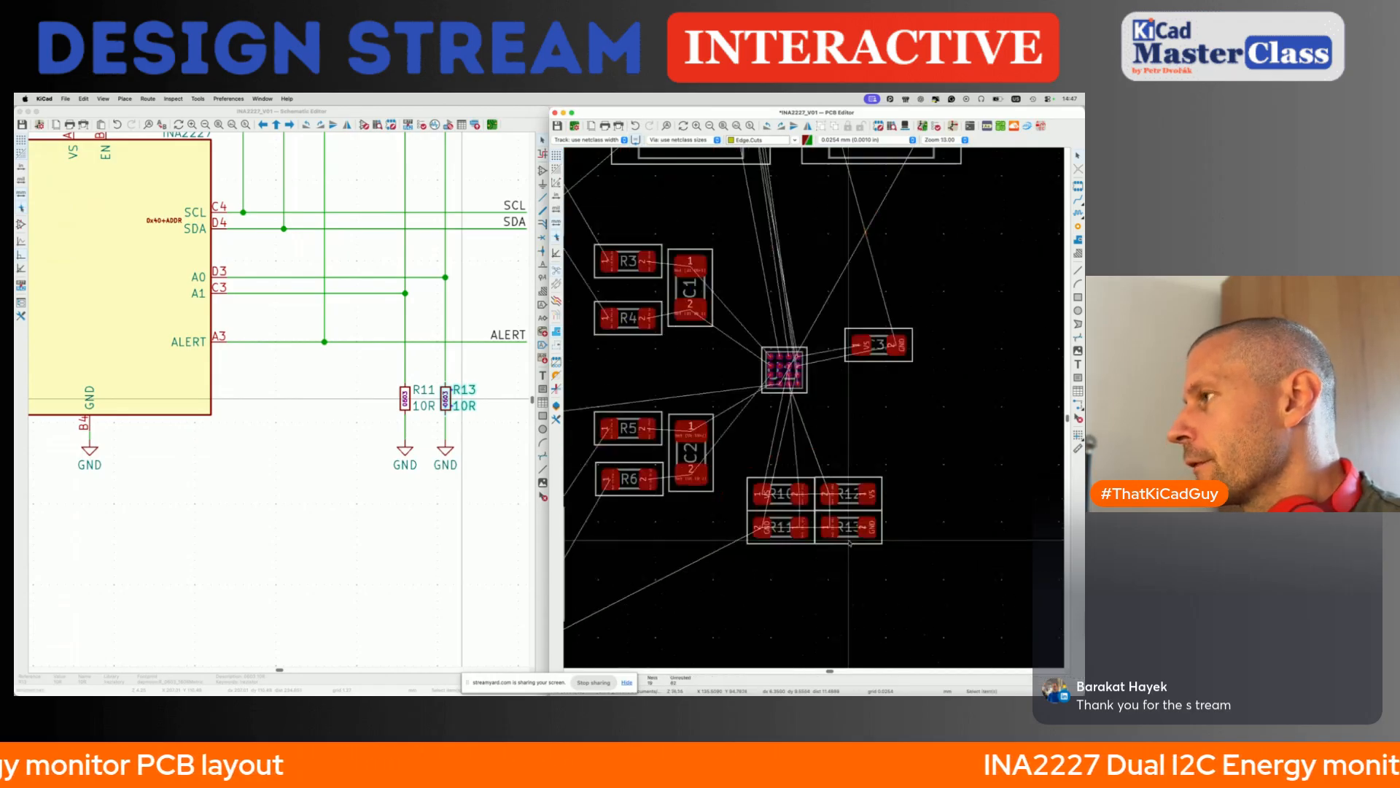
- Try to route a track from U1's inner C3 pad out between the neighbouring pads
scroll(837, 444, "up", 7)
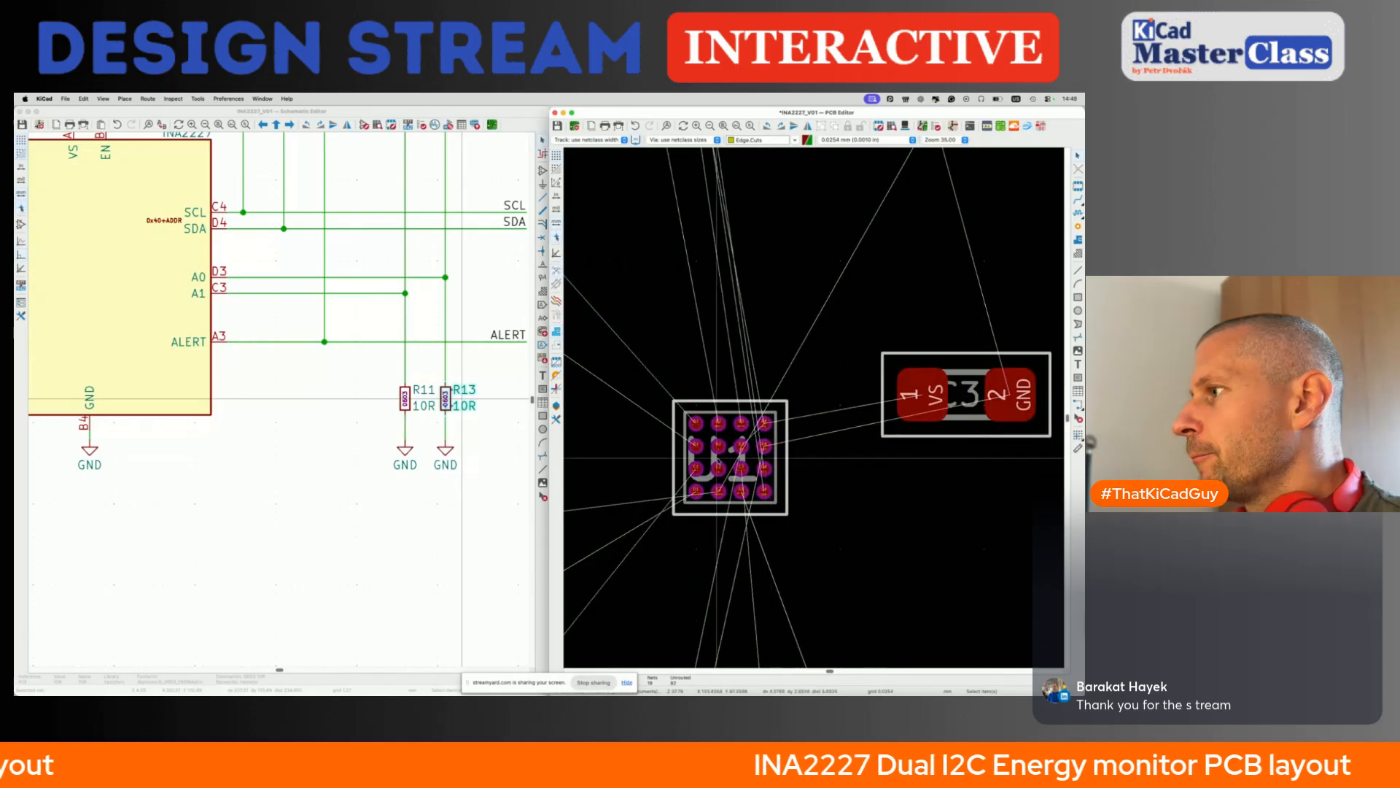
left_click(776, 474)
scroll(777, 475, "up", 6)
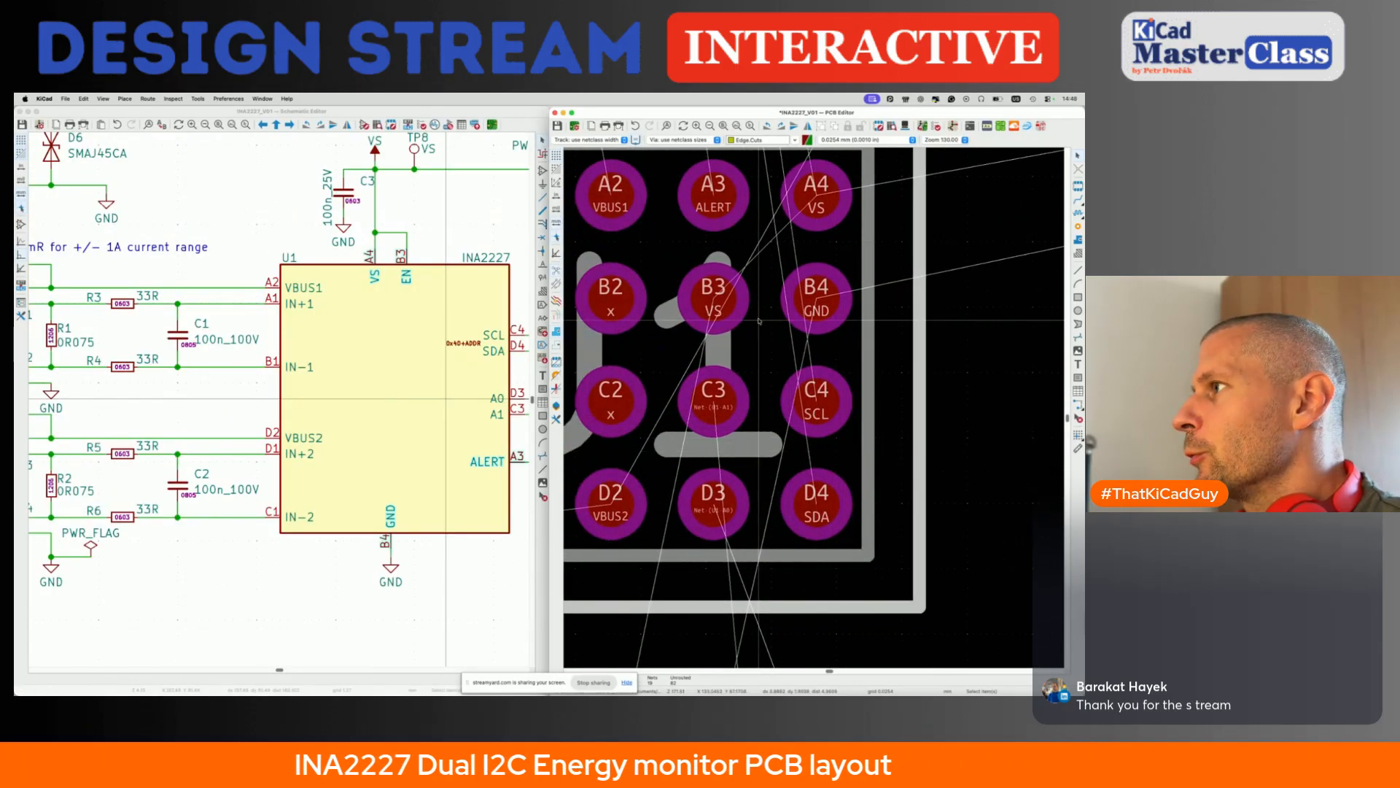
key("x")
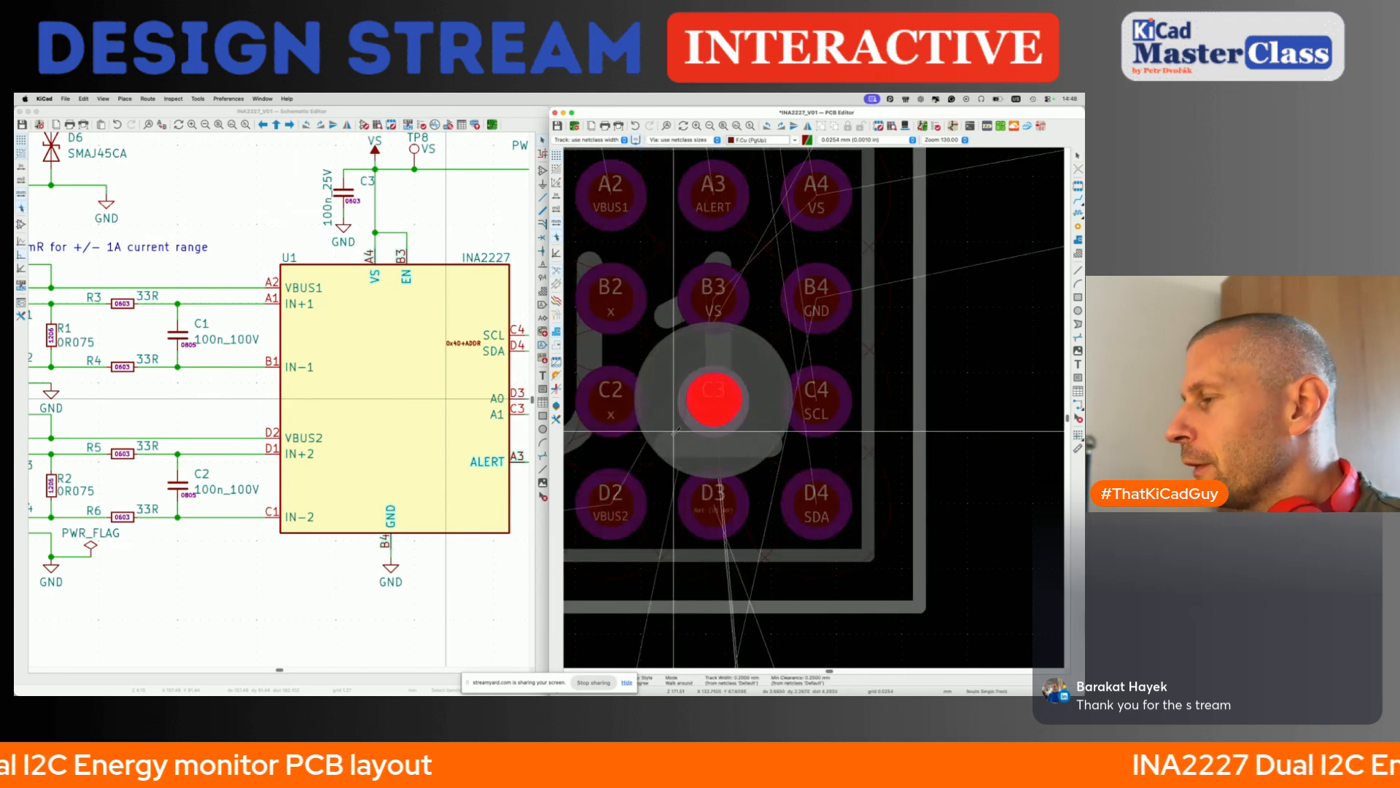
key("Escape")
key("Escape")
scroll(675, 433, "down", 3)
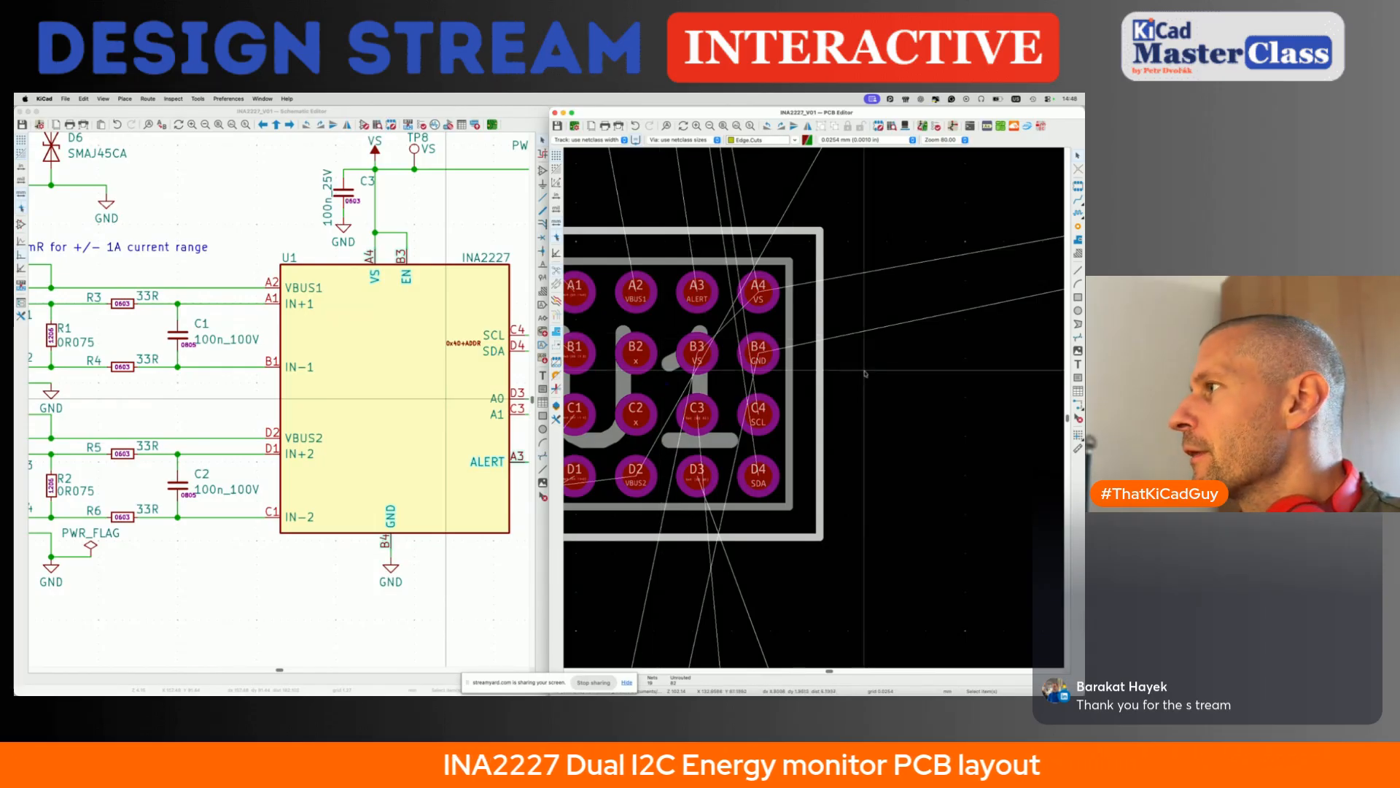
- Try to reposition the decoupling capacitor C3 beside U1
scroll(866, 373, "down", 2)
scroll(866, 373, "down", 3)
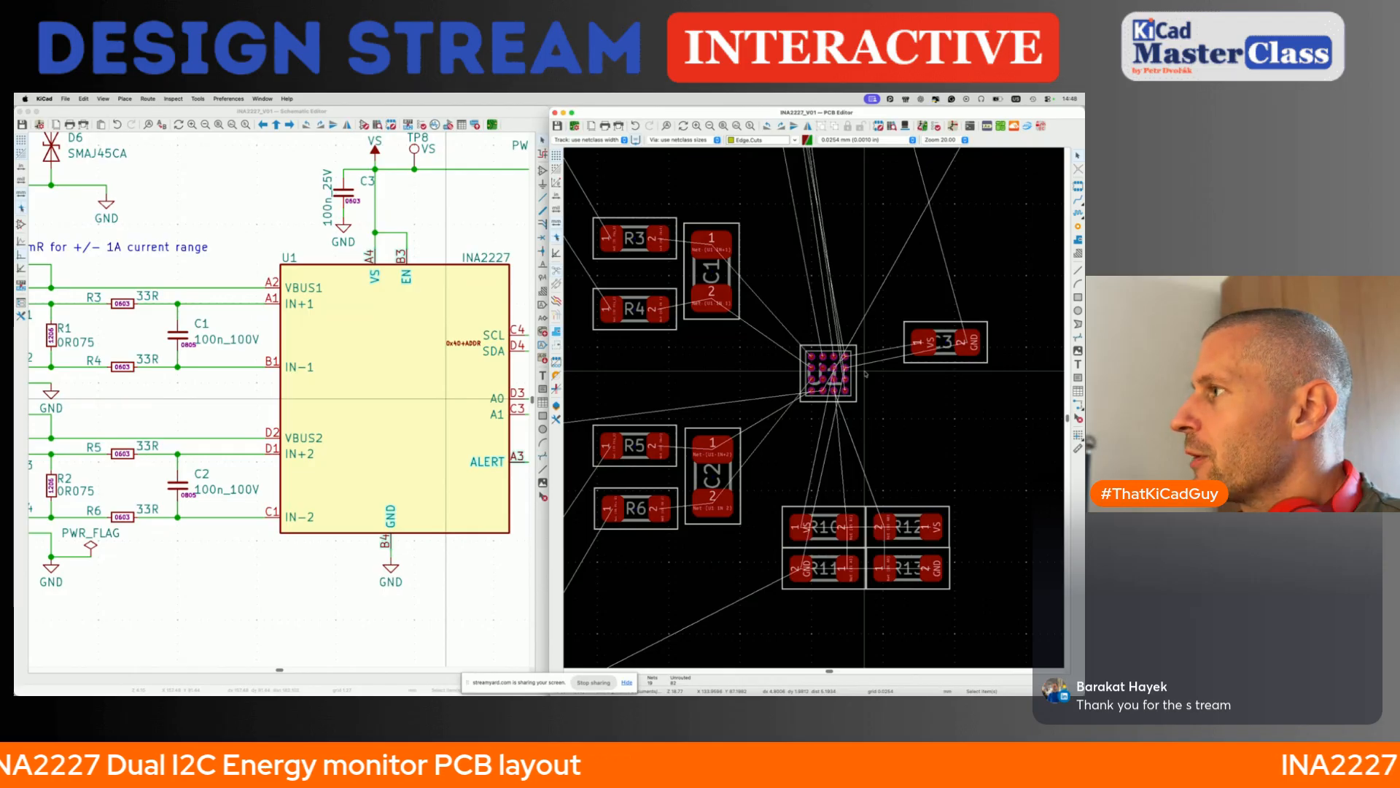
scroll(866, 373, "down", 2)
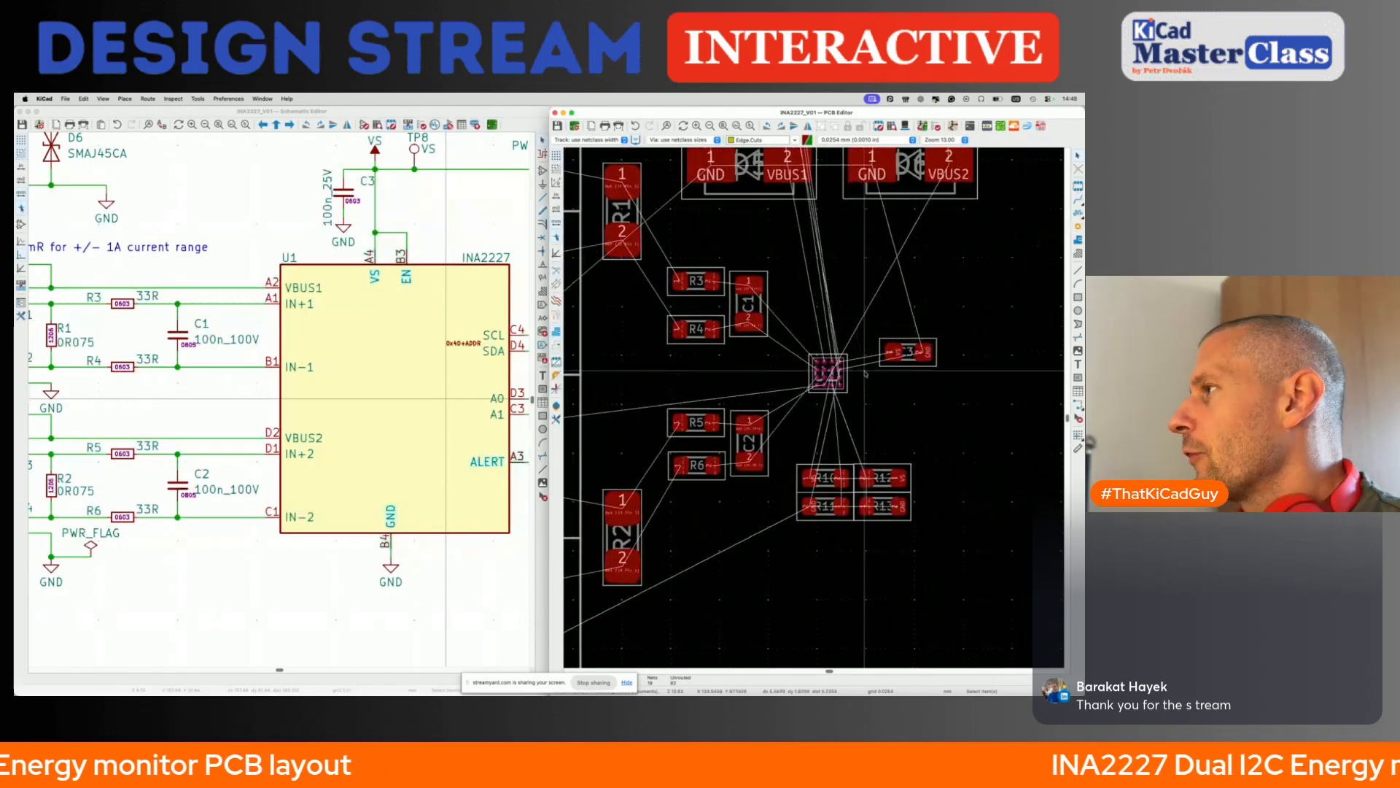
key("m")
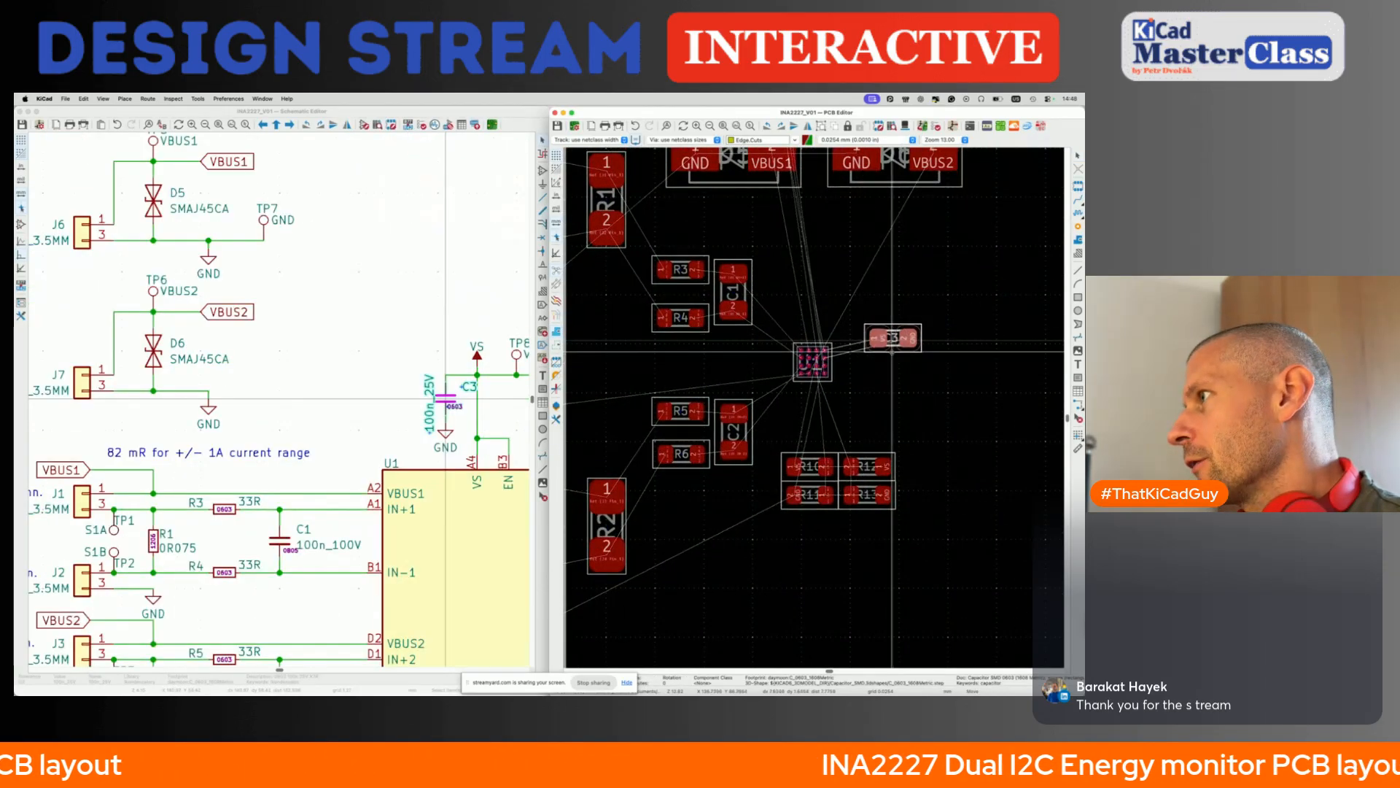
left_click(891, 352)
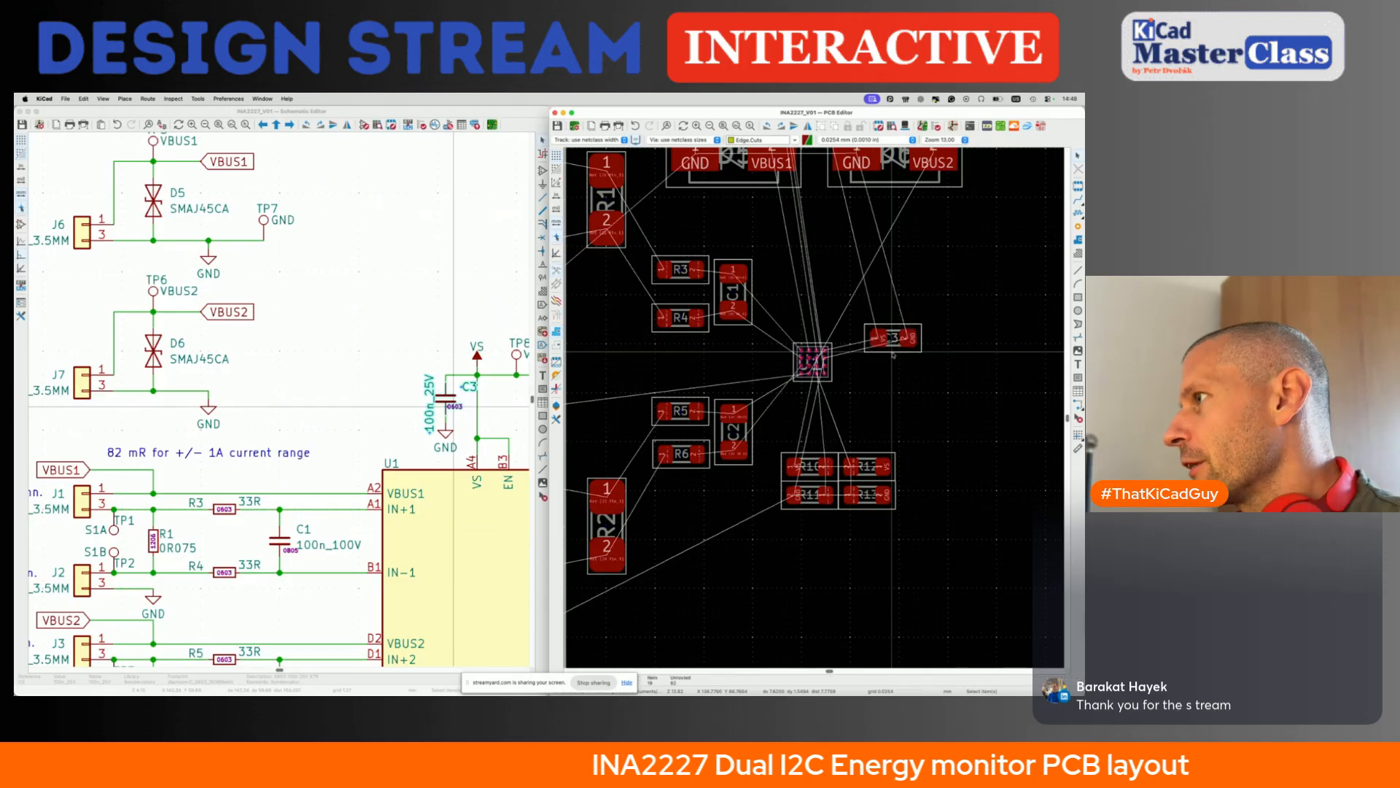
- Examine U1's pad assignments and try to route a VS track from pad B3 to pad A4
scroll(837, 353, "up", 5)
scroll(770, 396, "up", 4)
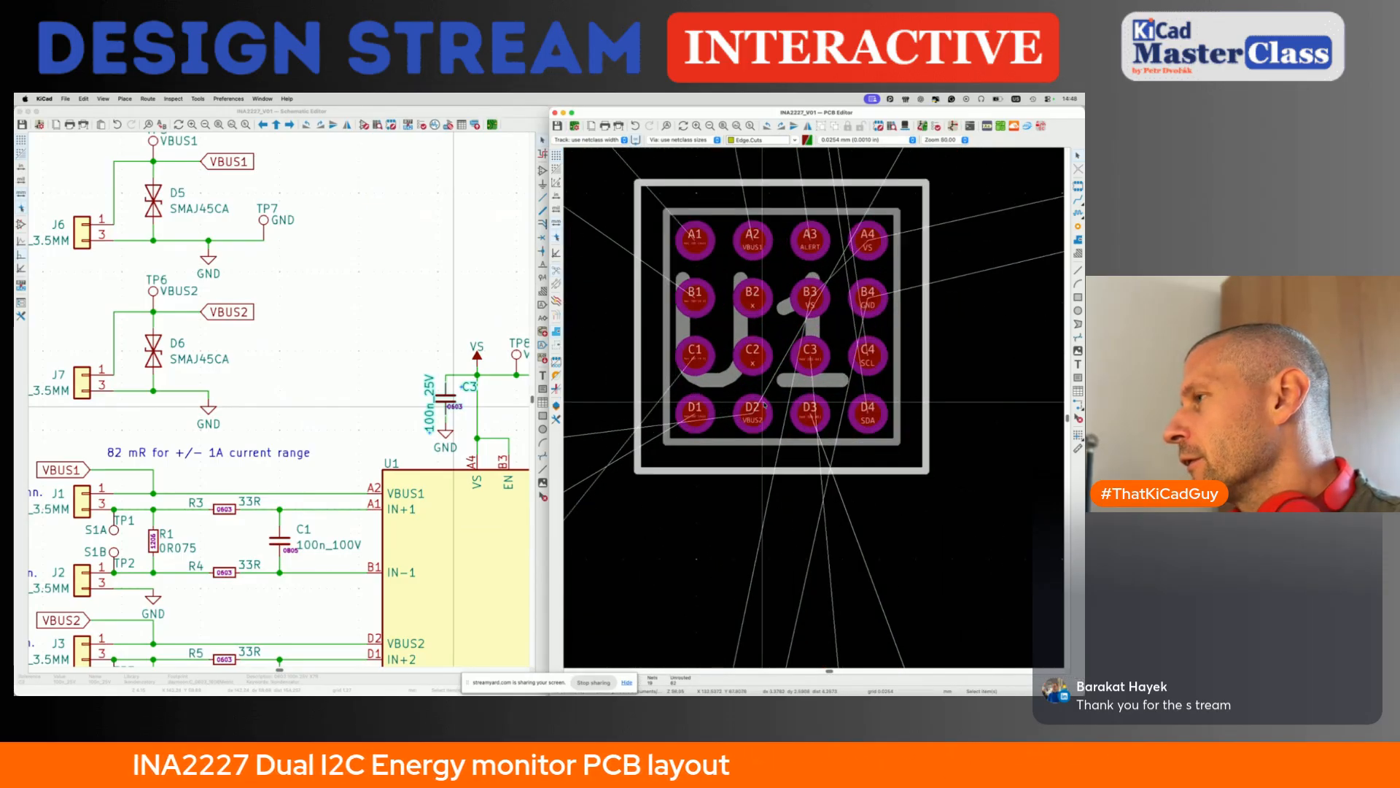
scroll(808, 362, "down", 3)
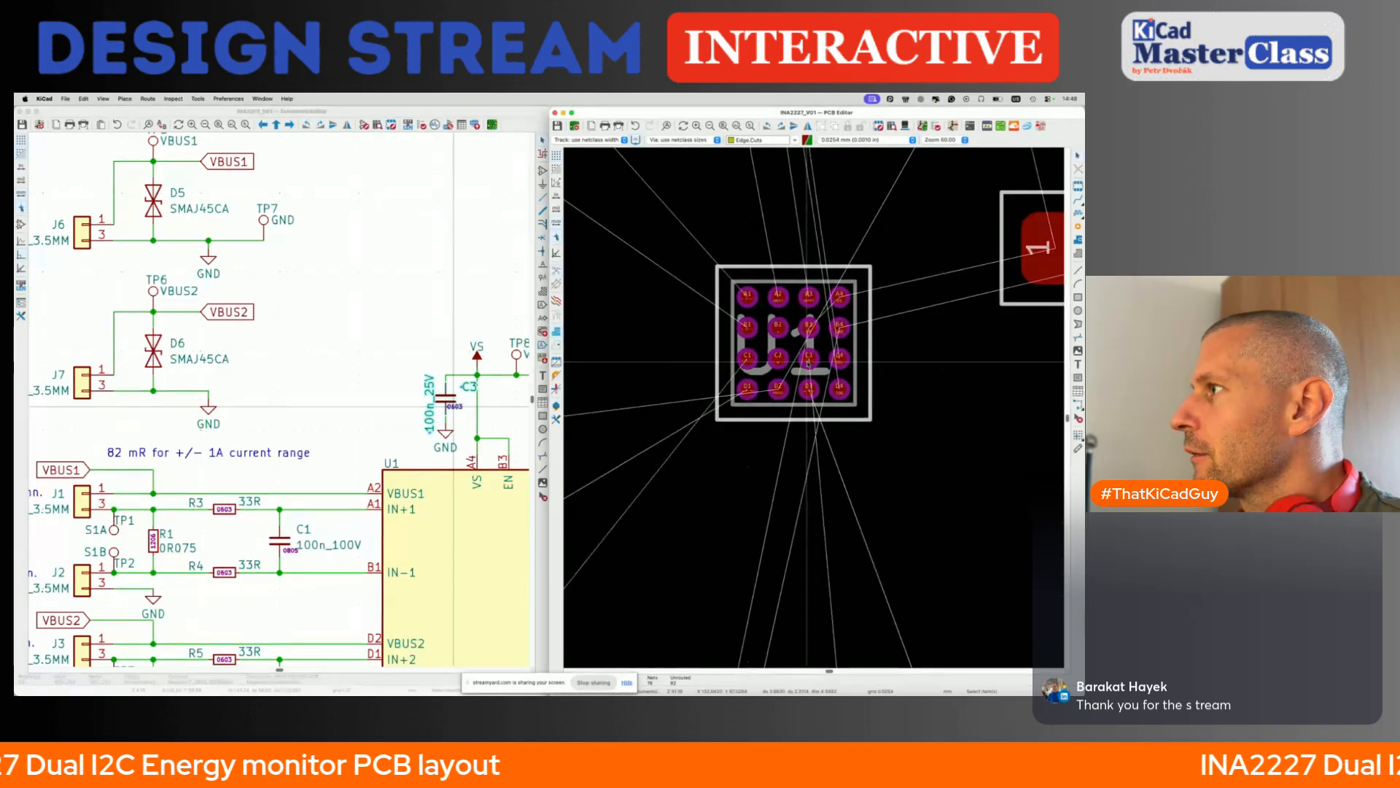
scroll(805, 332, "up", 8)
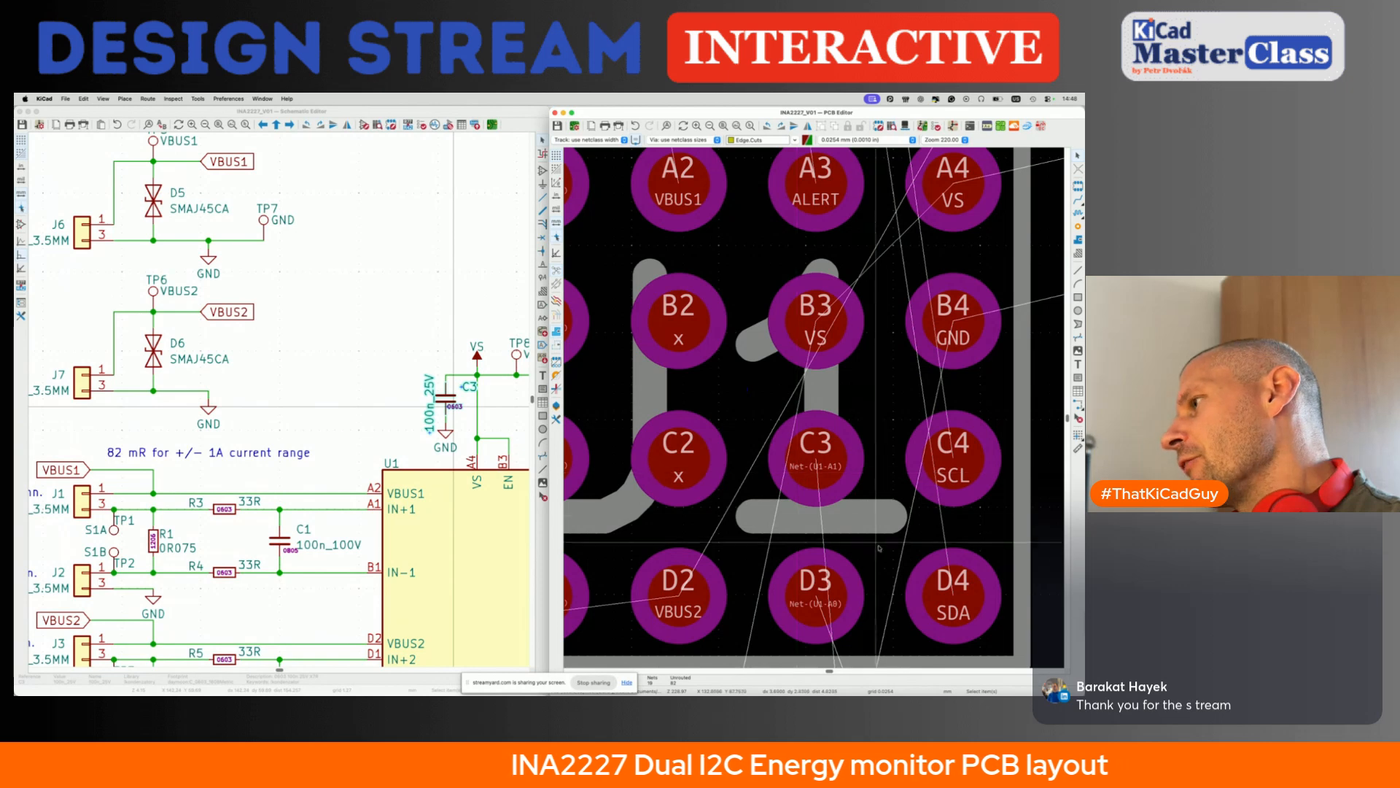
scroll(729, 487, "down", 3)
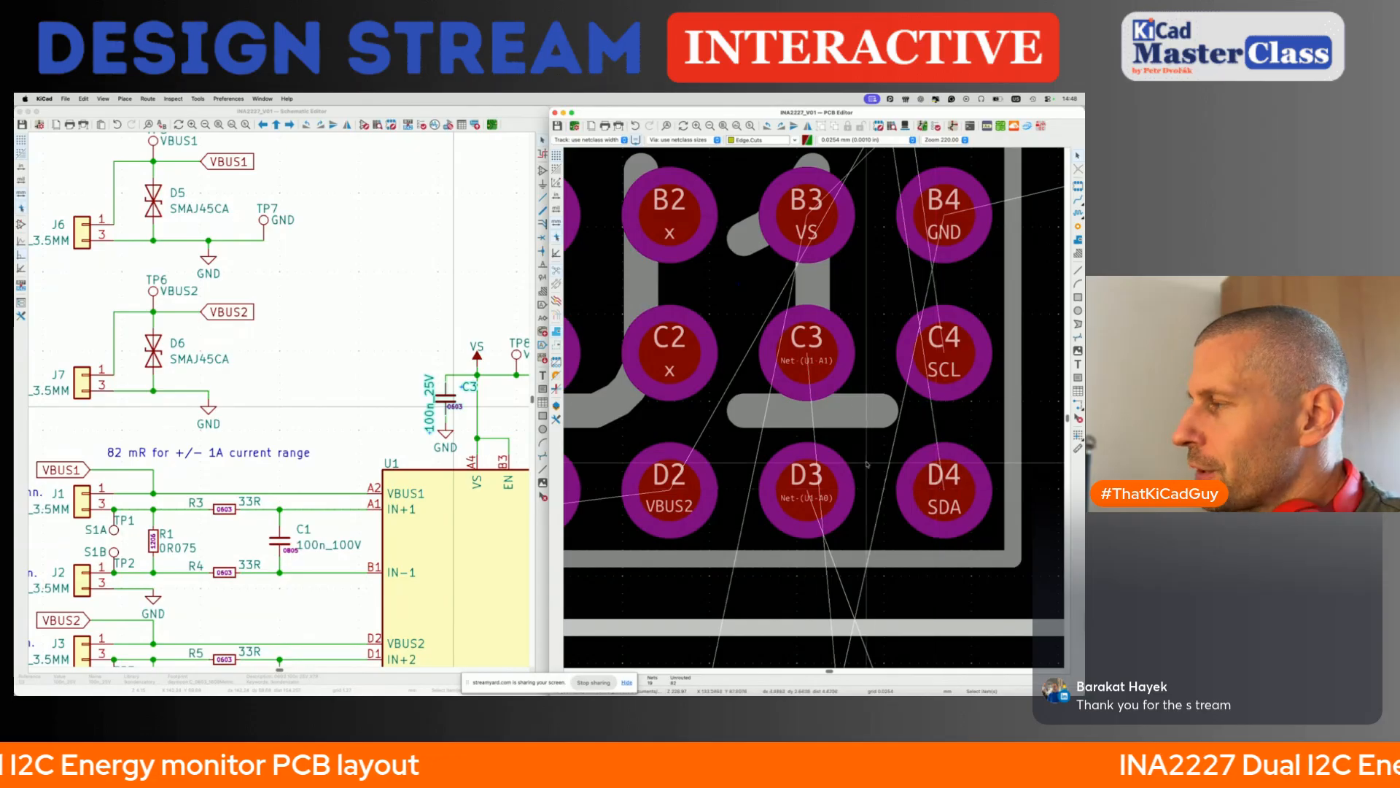
scroll(868, 464, "up", 4)
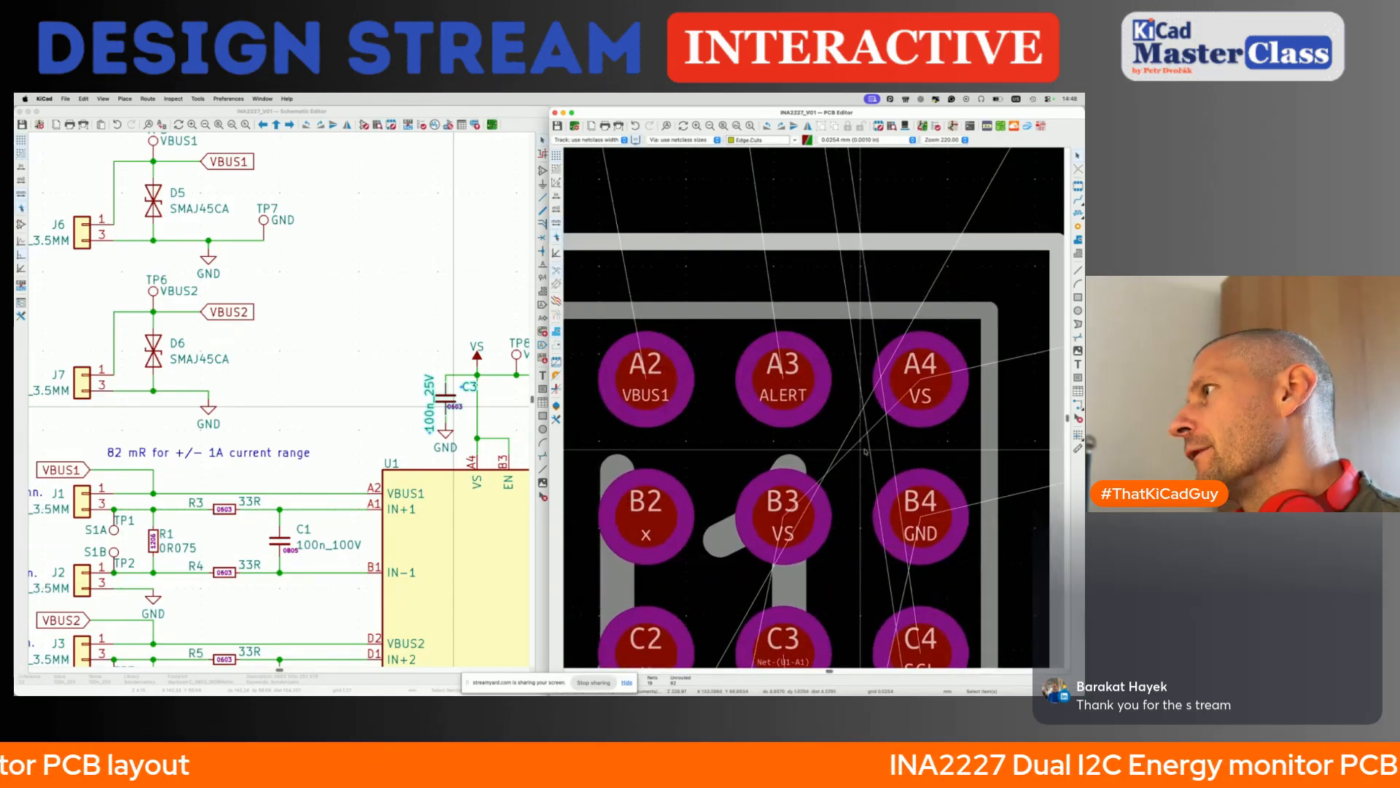
key("x")
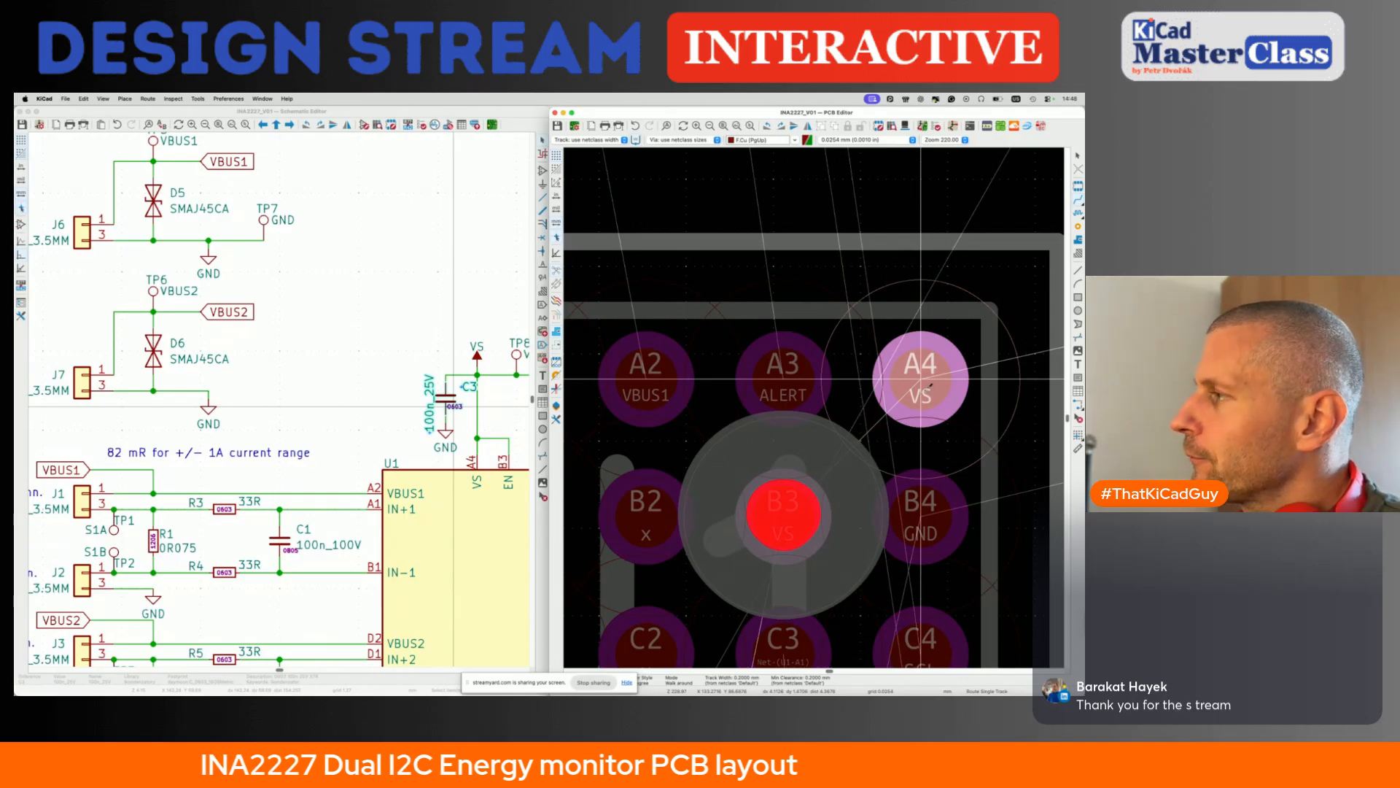
key("Escape")
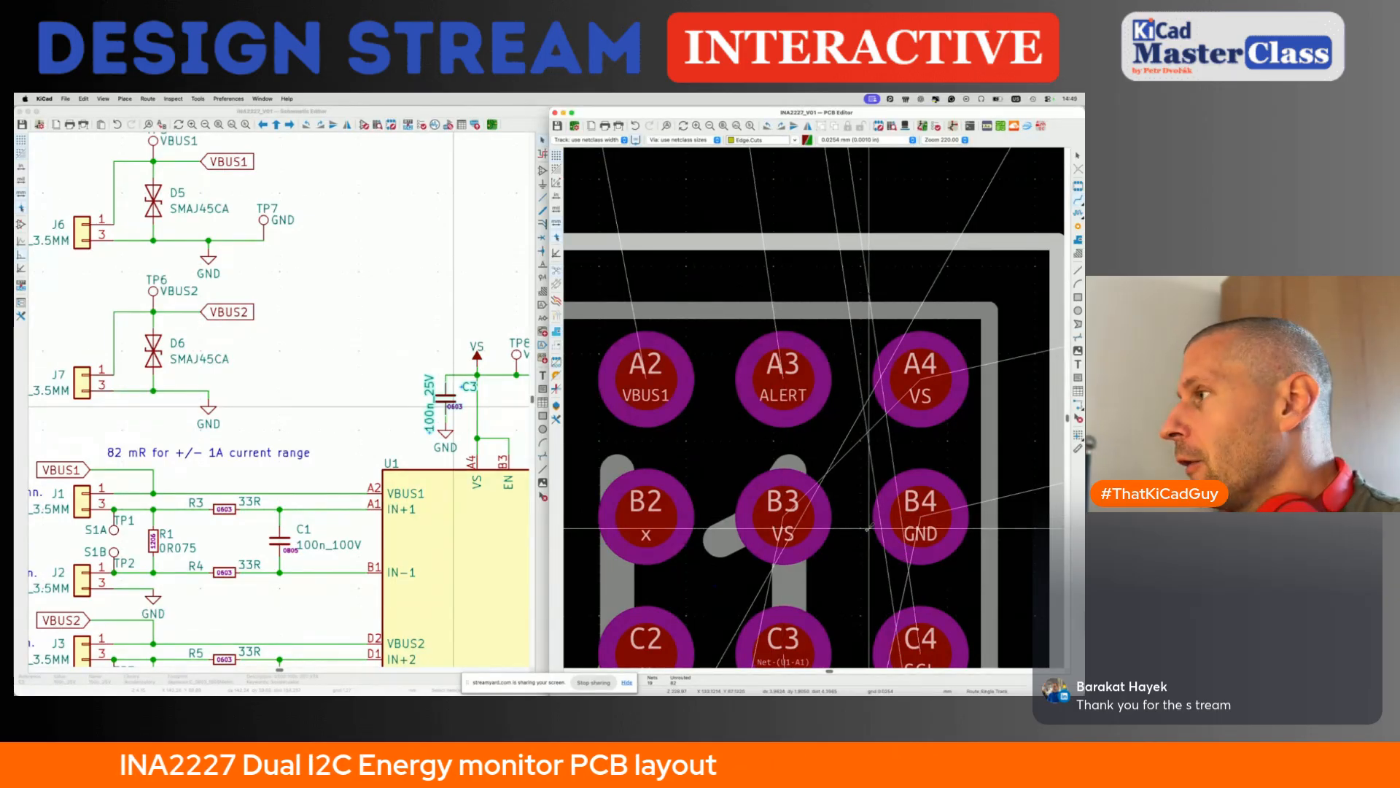
- Move the two-by-two resistor block R10 to R13 as a group so it sits centred below U1
scroll(898, 501, "down", 5)
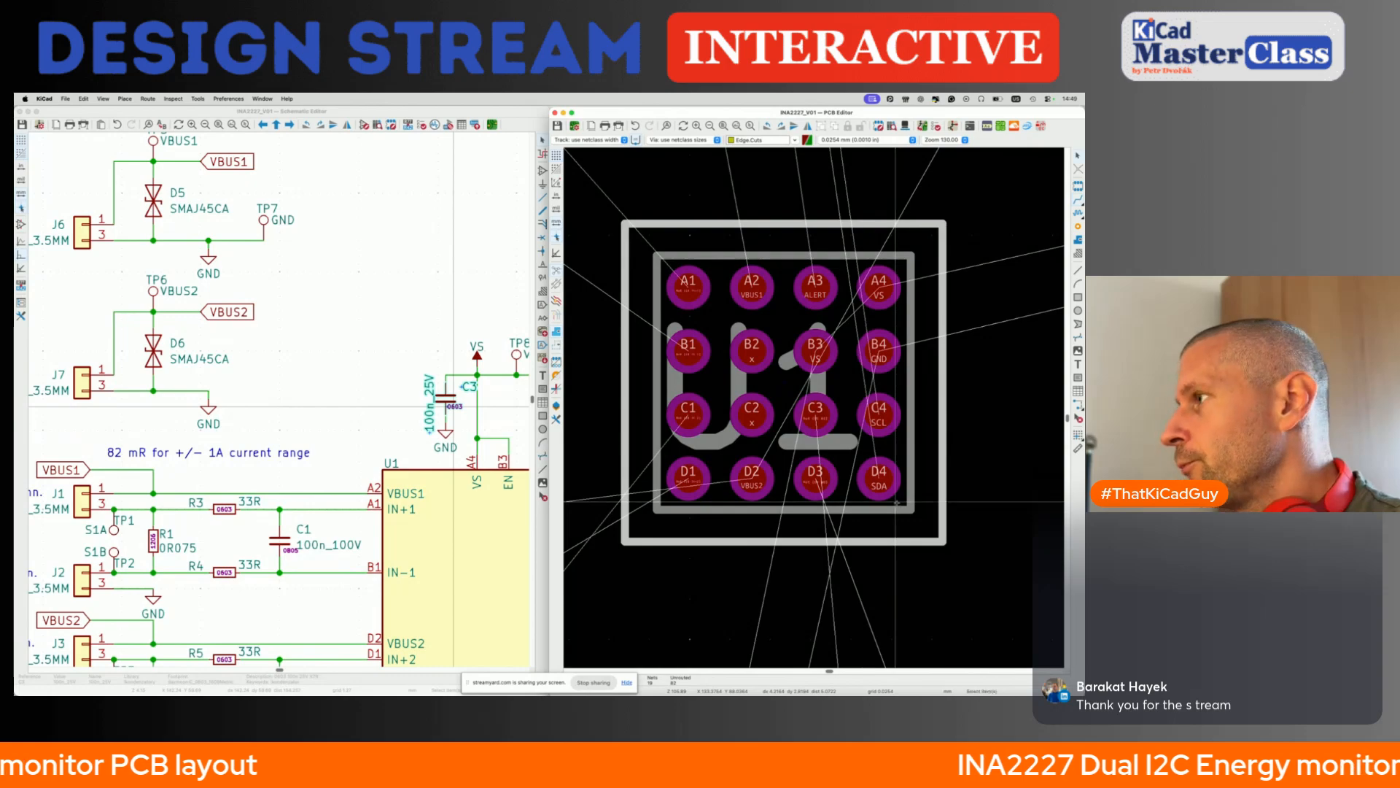
scroll(898, 500, "down", 6)
scroll(899, 503, "down", 2)
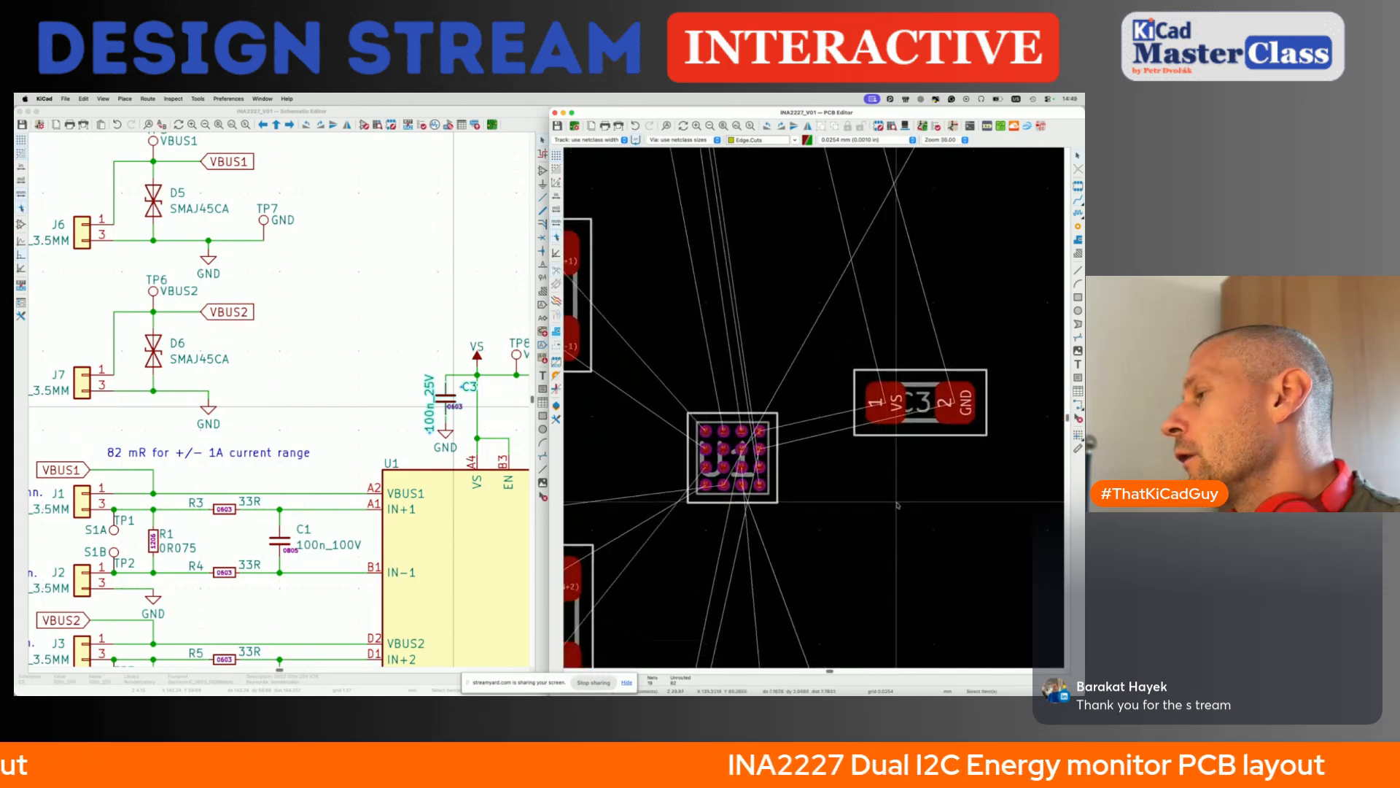
scroll(897, 504, "down", 2)
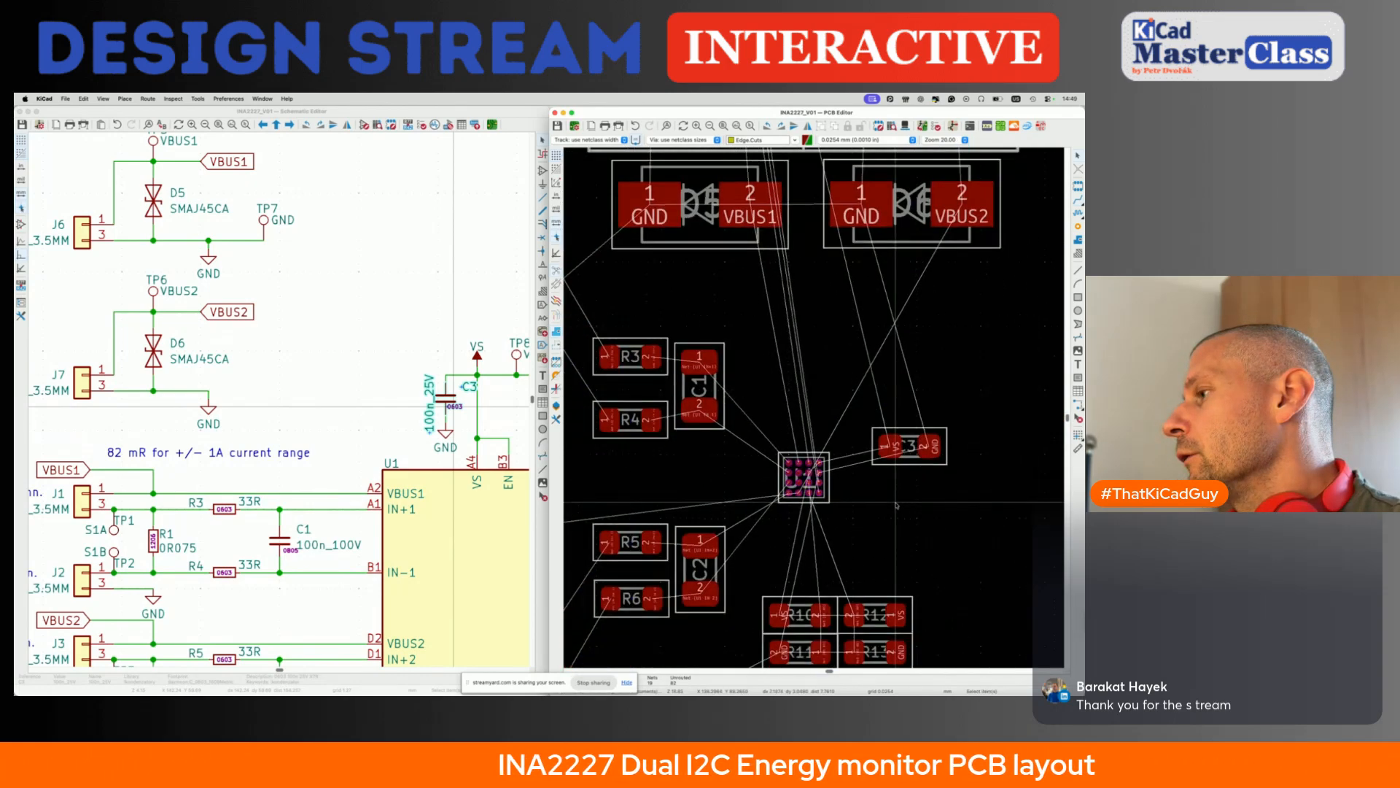
left_click_drag(761, 493, 859, 577)
key("m")
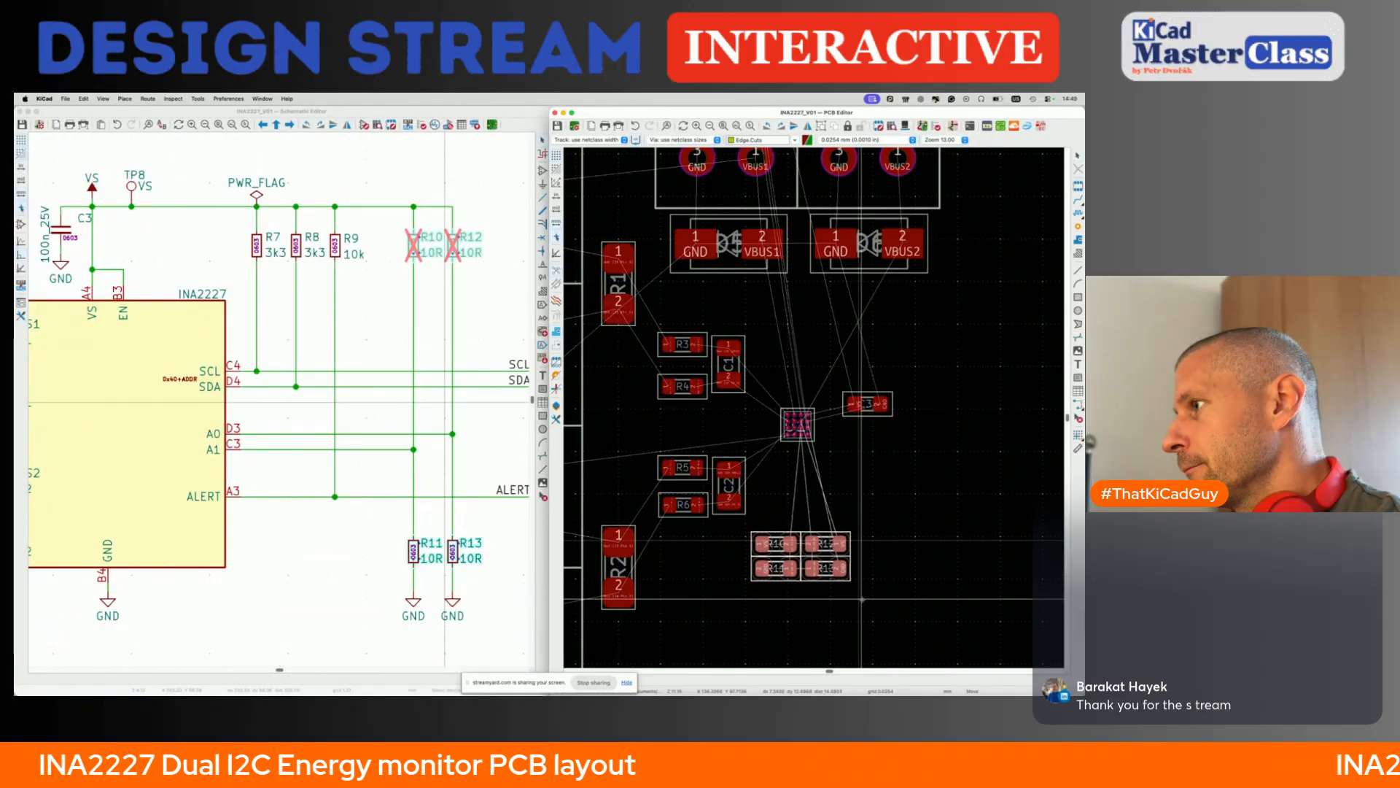
left_click(864, 601)
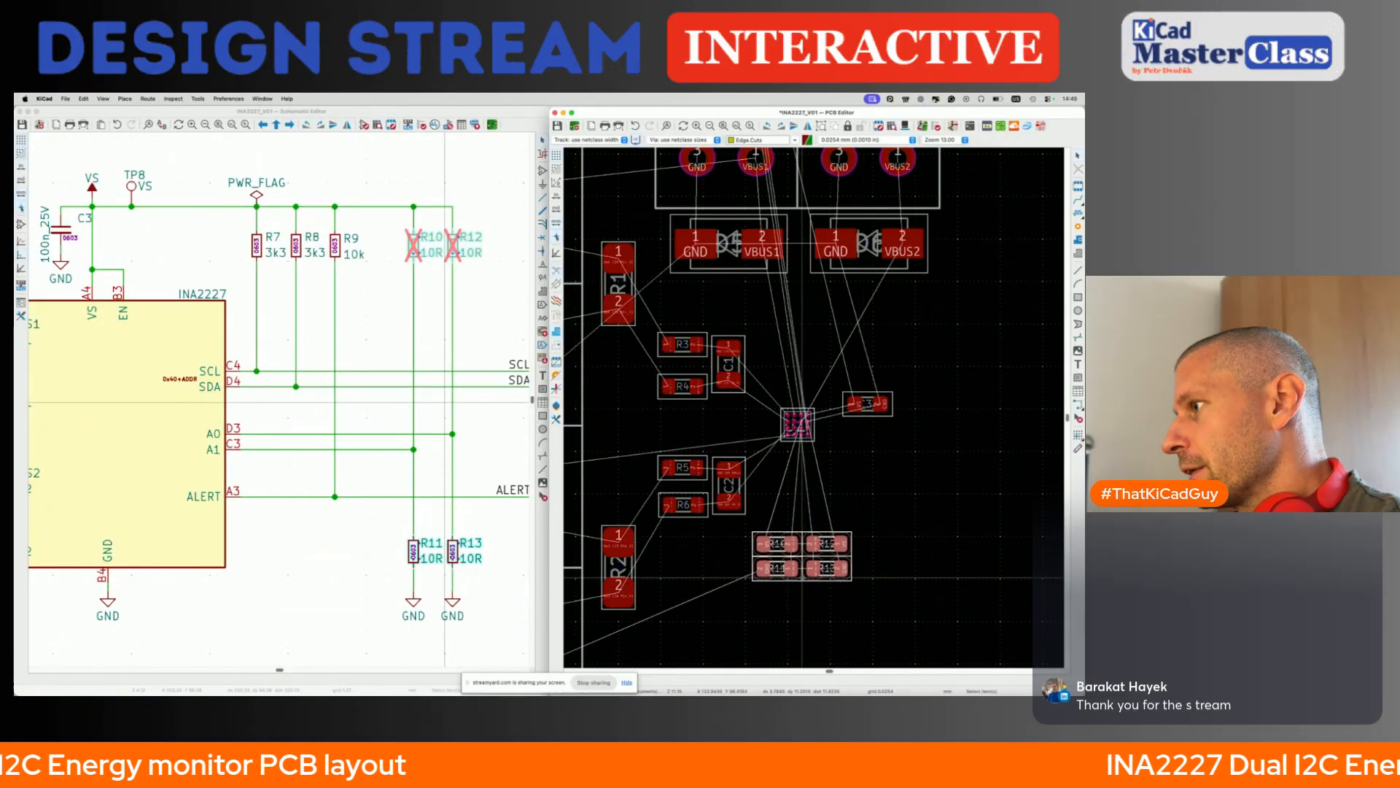
key("m")
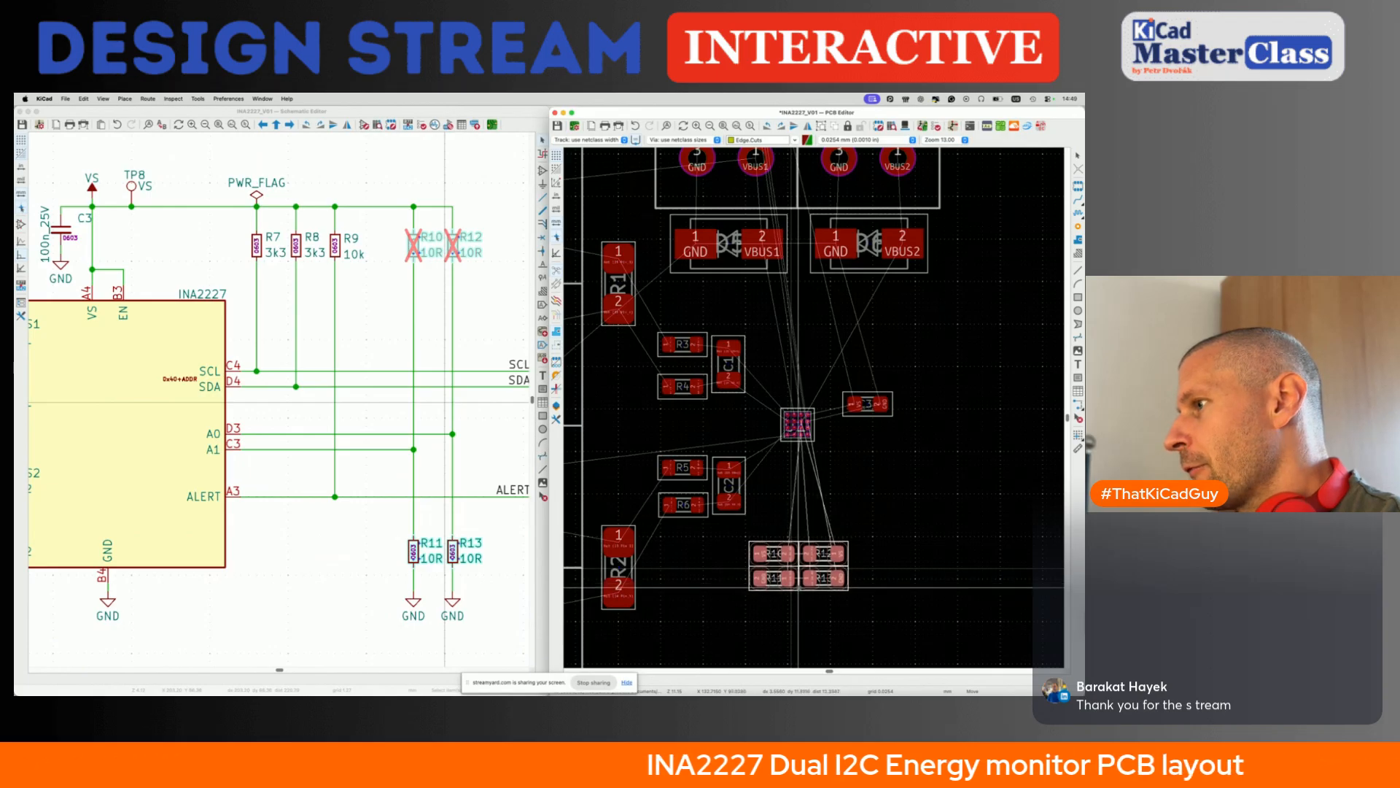
left_click(799, 587)
key("m")
scroll(797, 573, "down", 5)
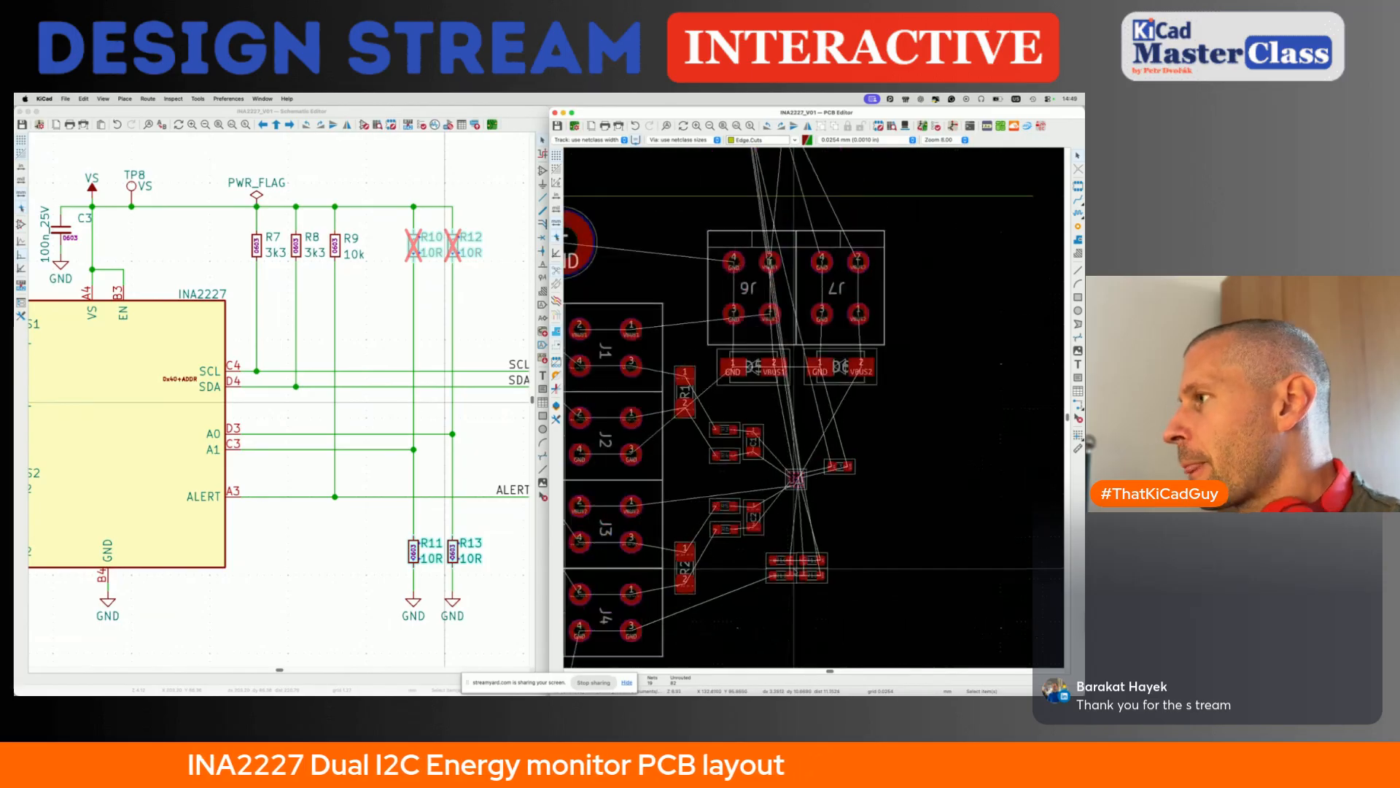
left_click(795, 572)
- Move the five-pin header J5 beside U1, to the right of C3, and fine-tune its position
scroll(795, 572, "down", 1)
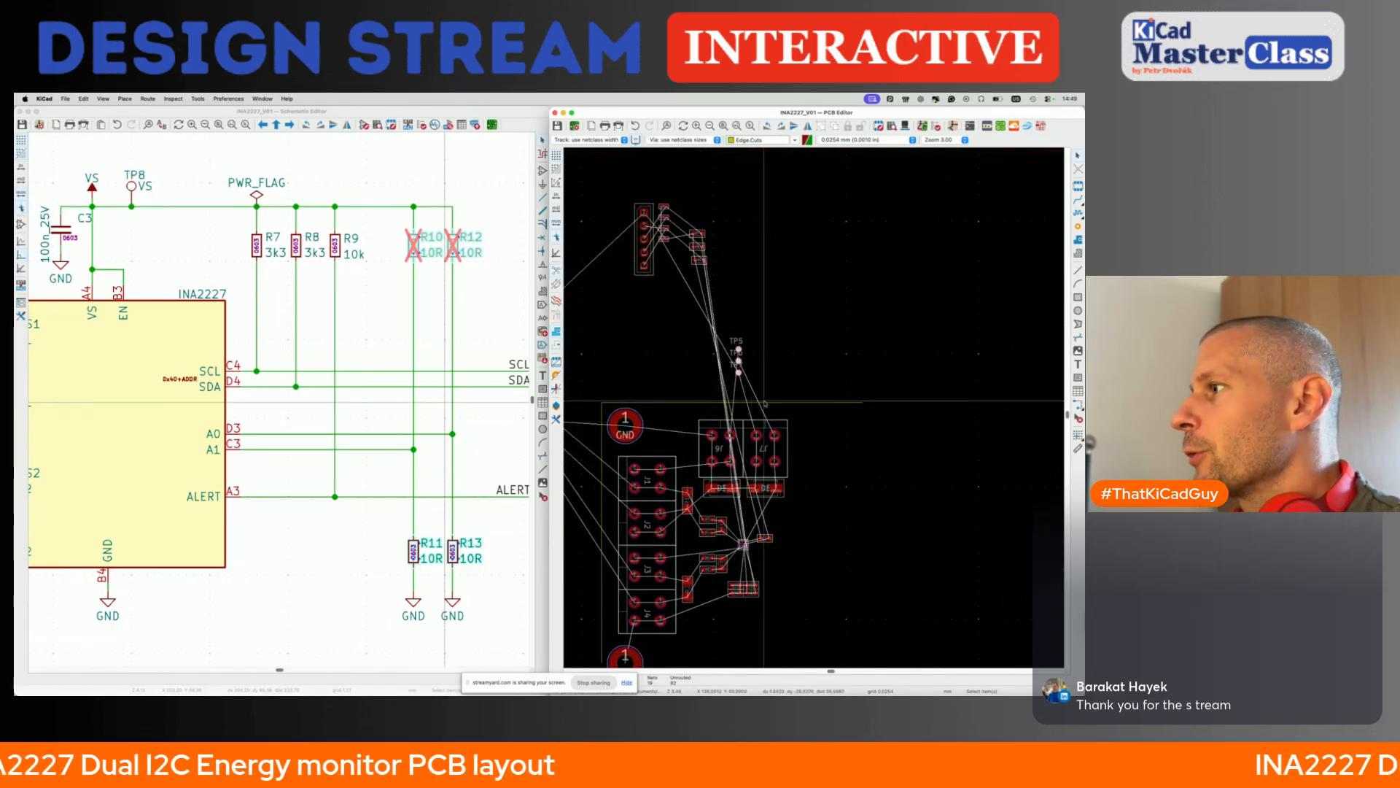
left_click(650, 245)
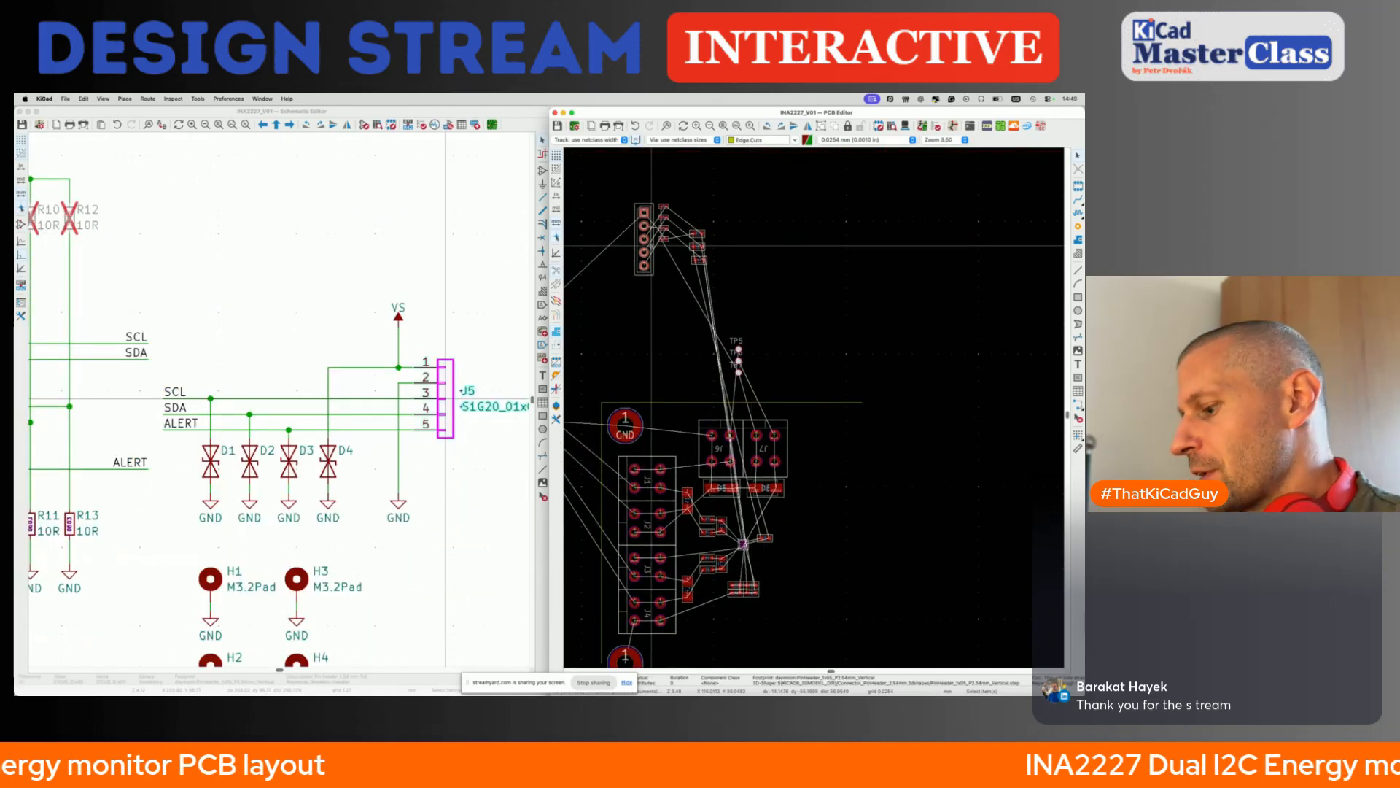
key("m")
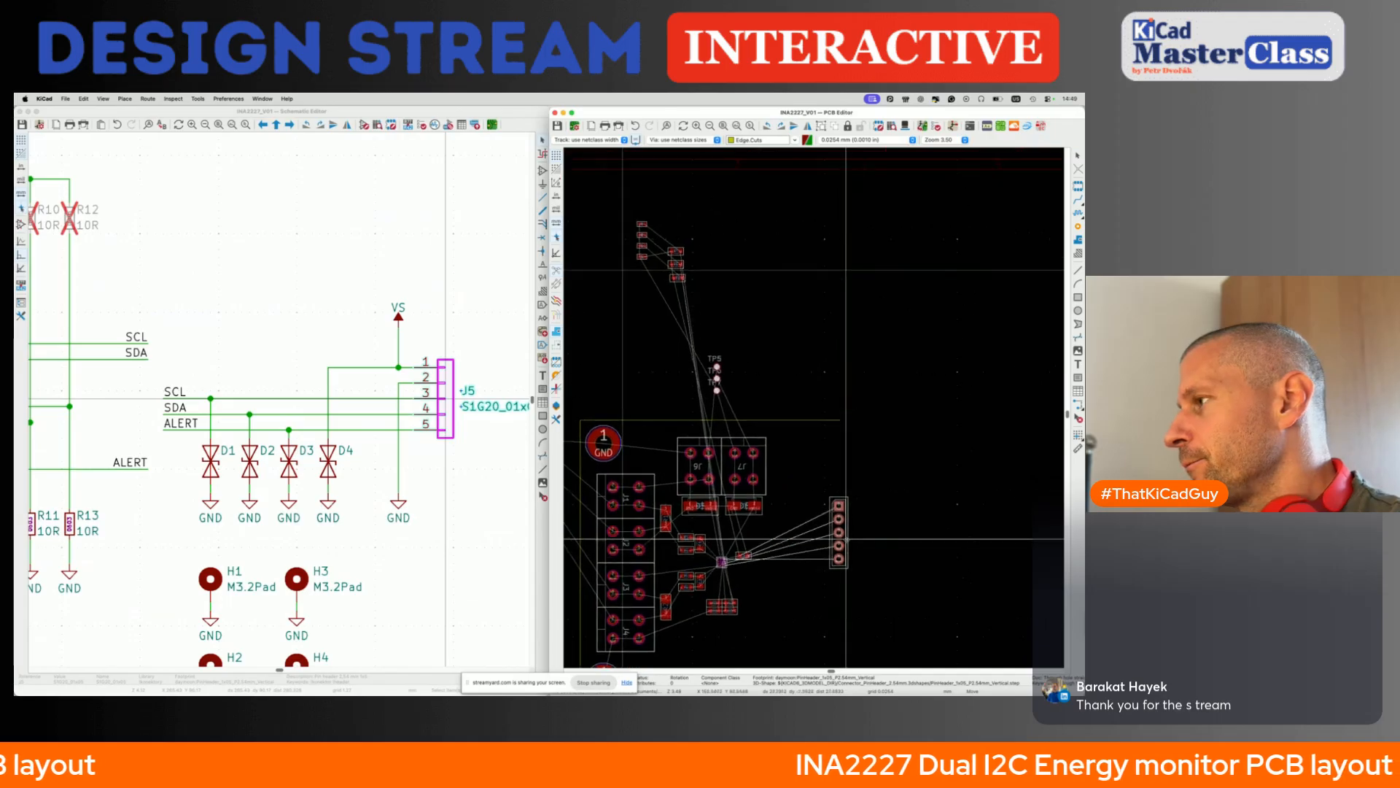
left_click(846, 538)
scroll(803, 581, "up", 3)
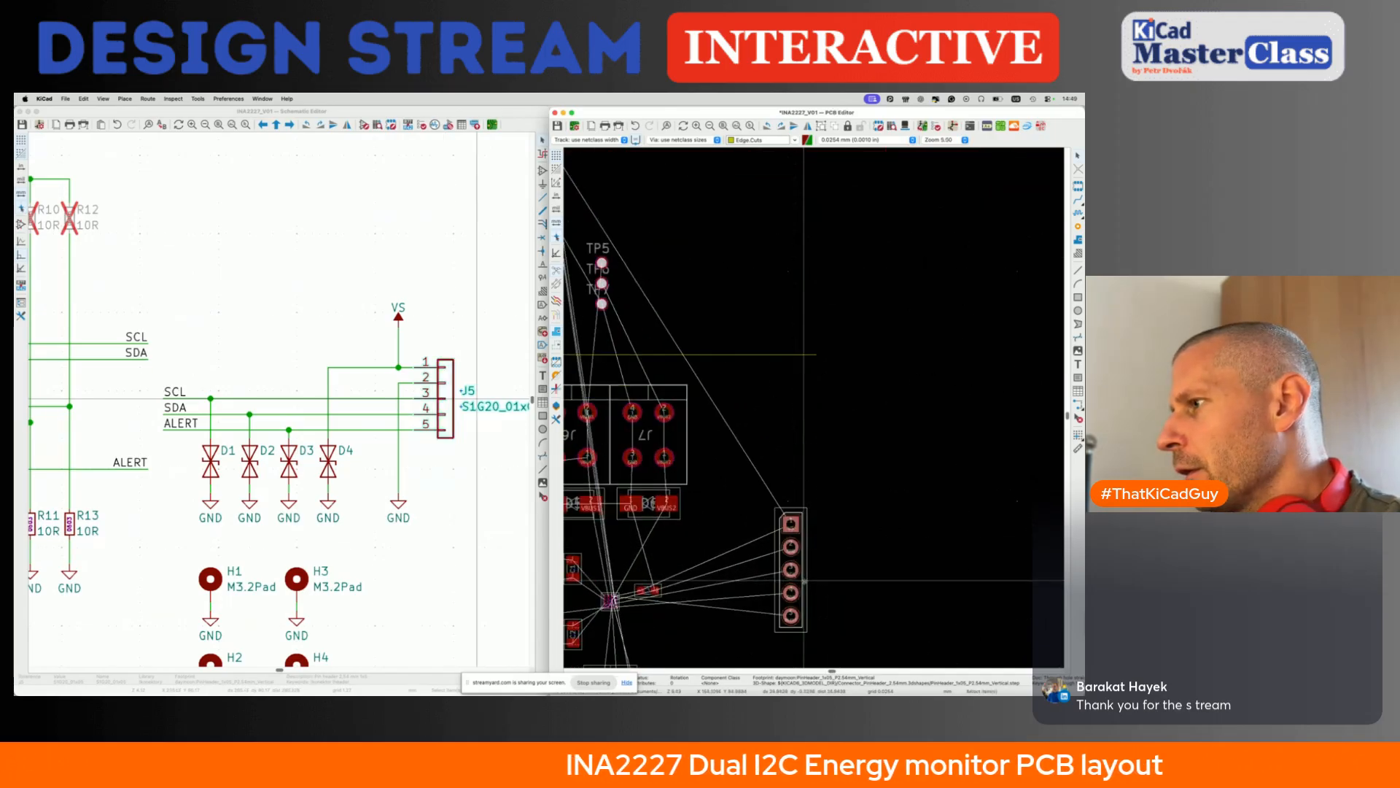
scroll(804, 580, "down", 3)
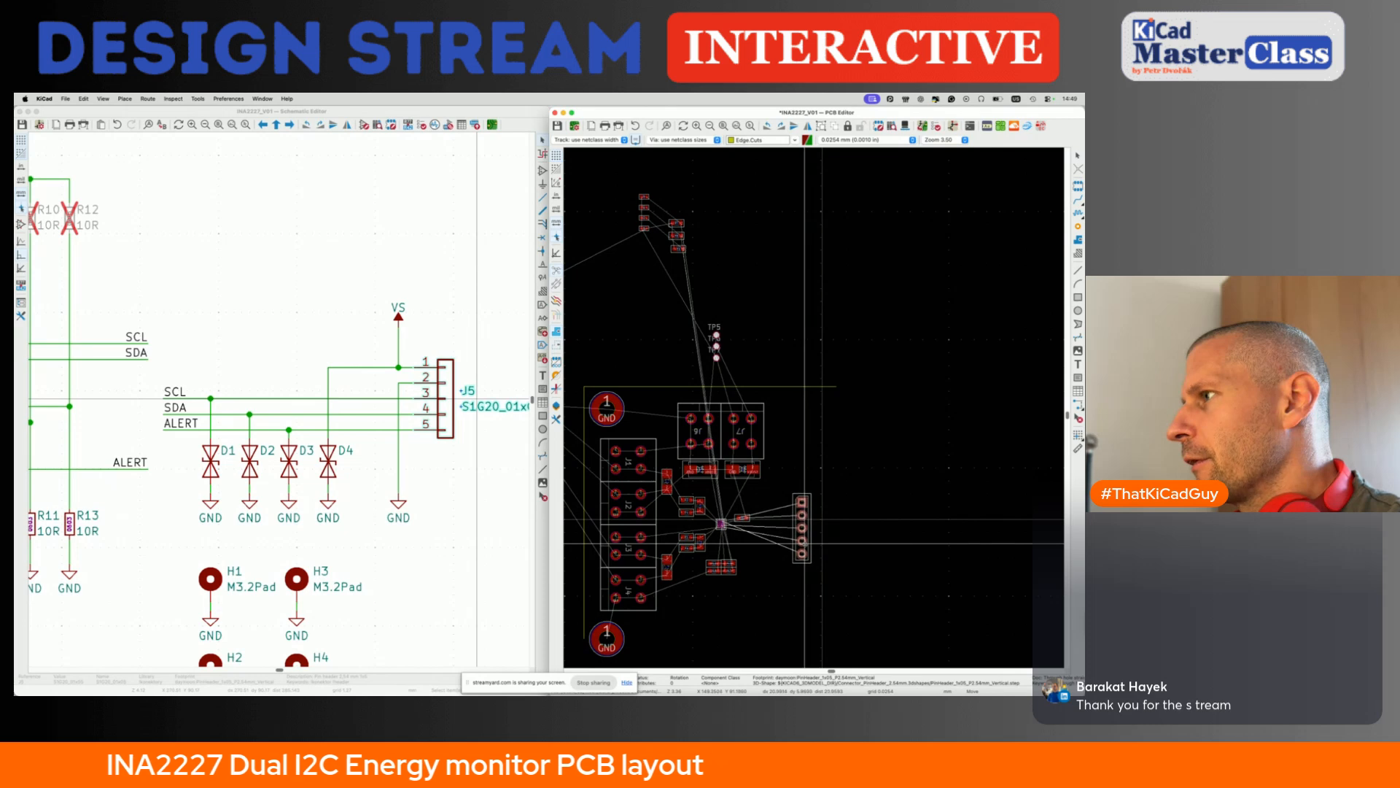
left_click(808, 534)
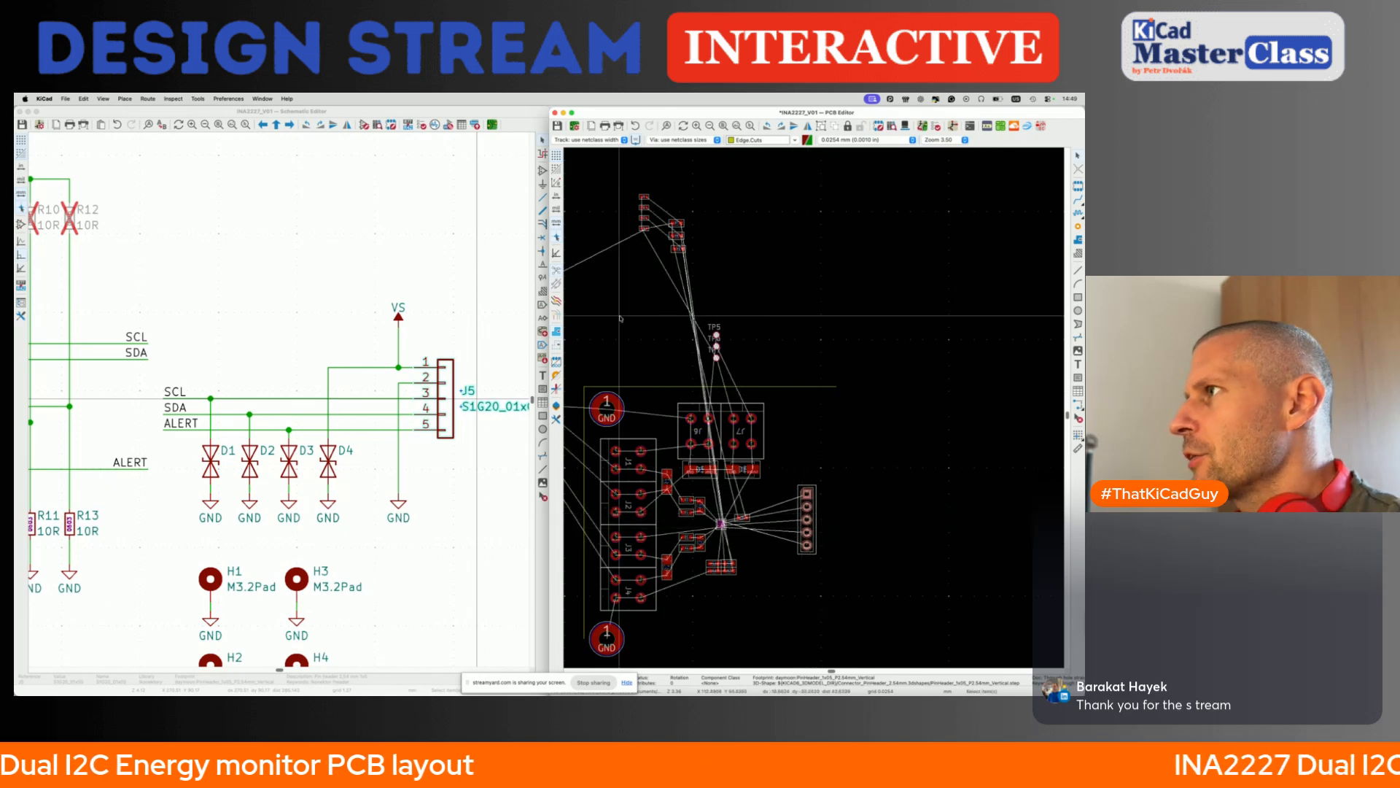
- Move mounting holes H3 and H4 together to just above the board's upper-right corner
scroll(629, 363, "left", 10)
scroll(630, 362, "up", 4)
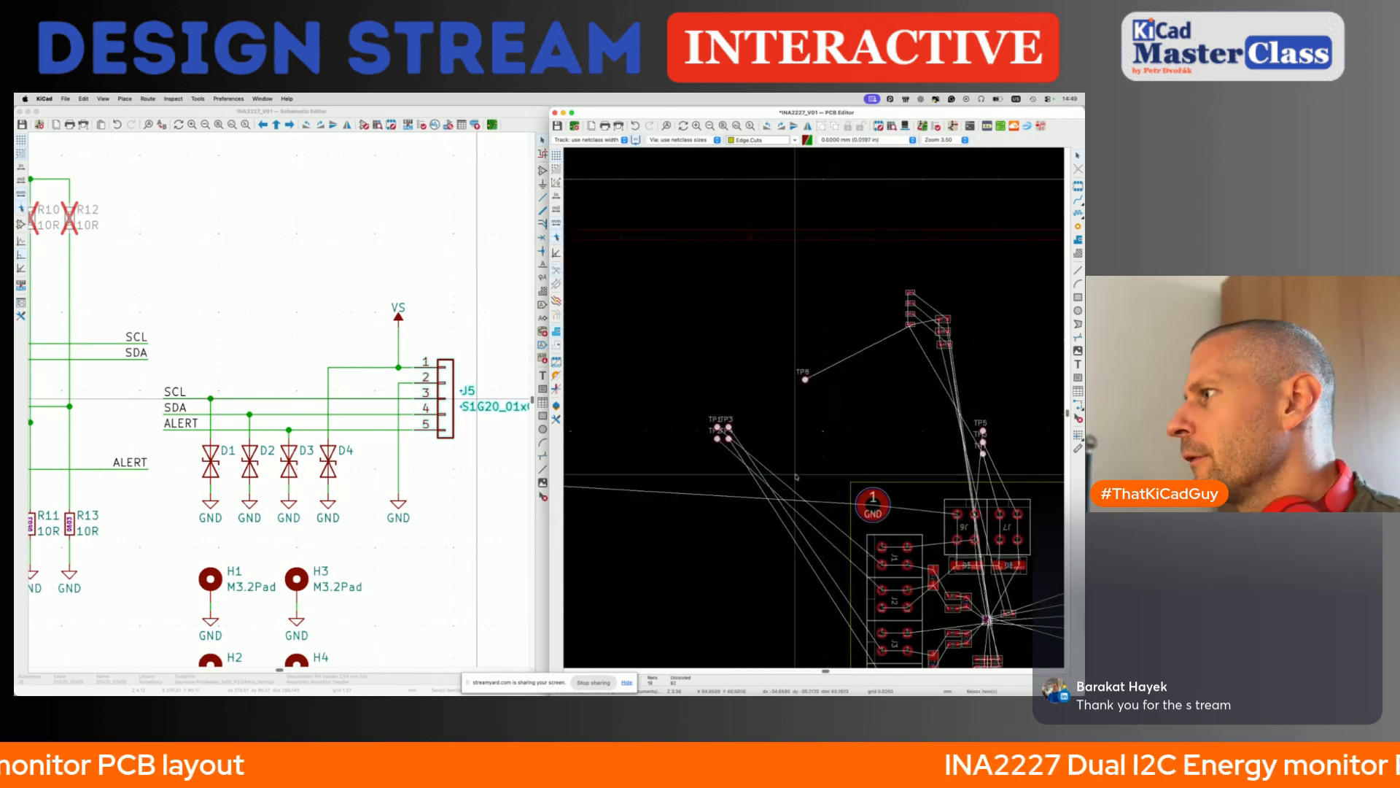
scroll(796, 476, "down", 4)
left_click_drag(584, 370, 626, 438)
key("m")
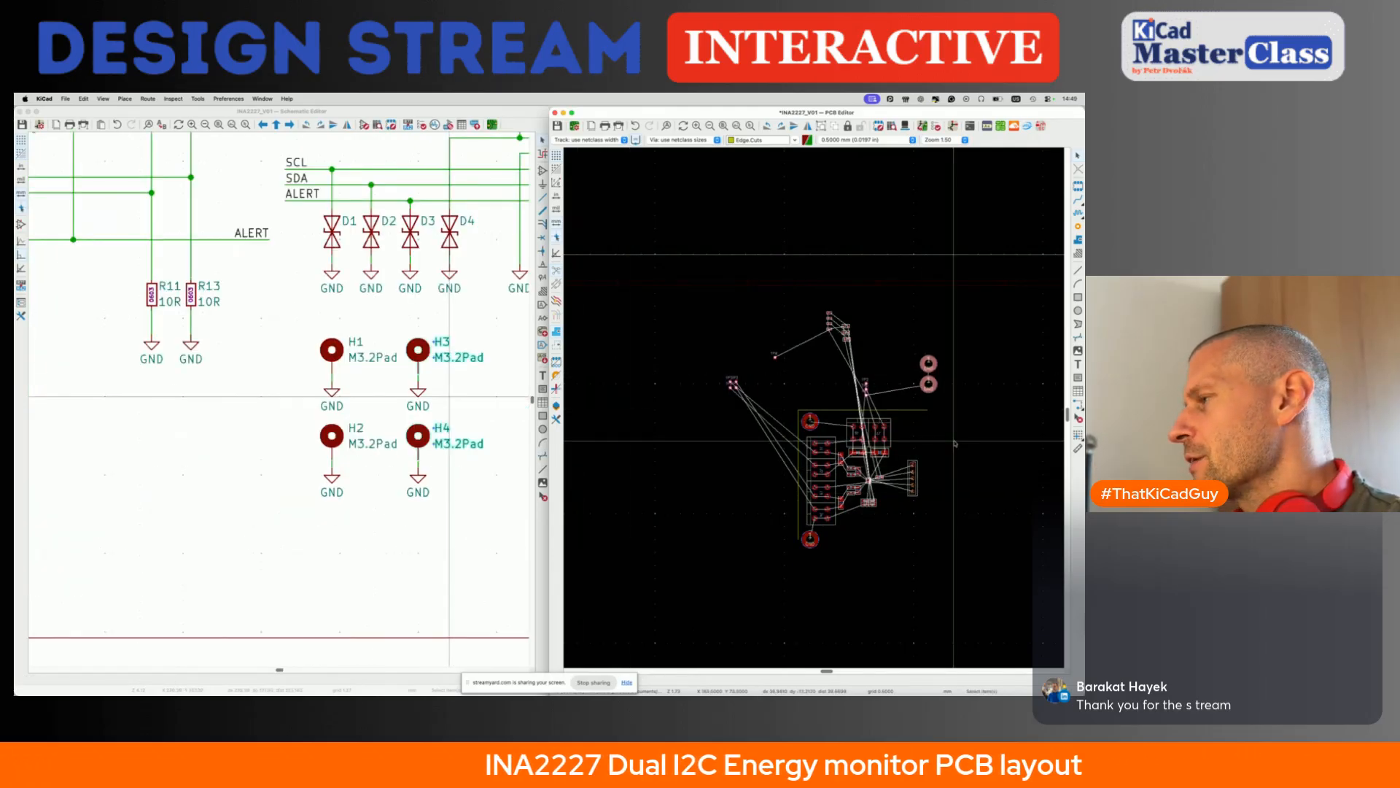
left_click(954, 441)
left_click(1015, 338)
- Examine the endpoints of the board's top edge and the extent of the left edge down to H2
scroll(990, 350, "right", 2)
scroll(992, 353, "up", 1)
scroll(875, 409, "right", 2)
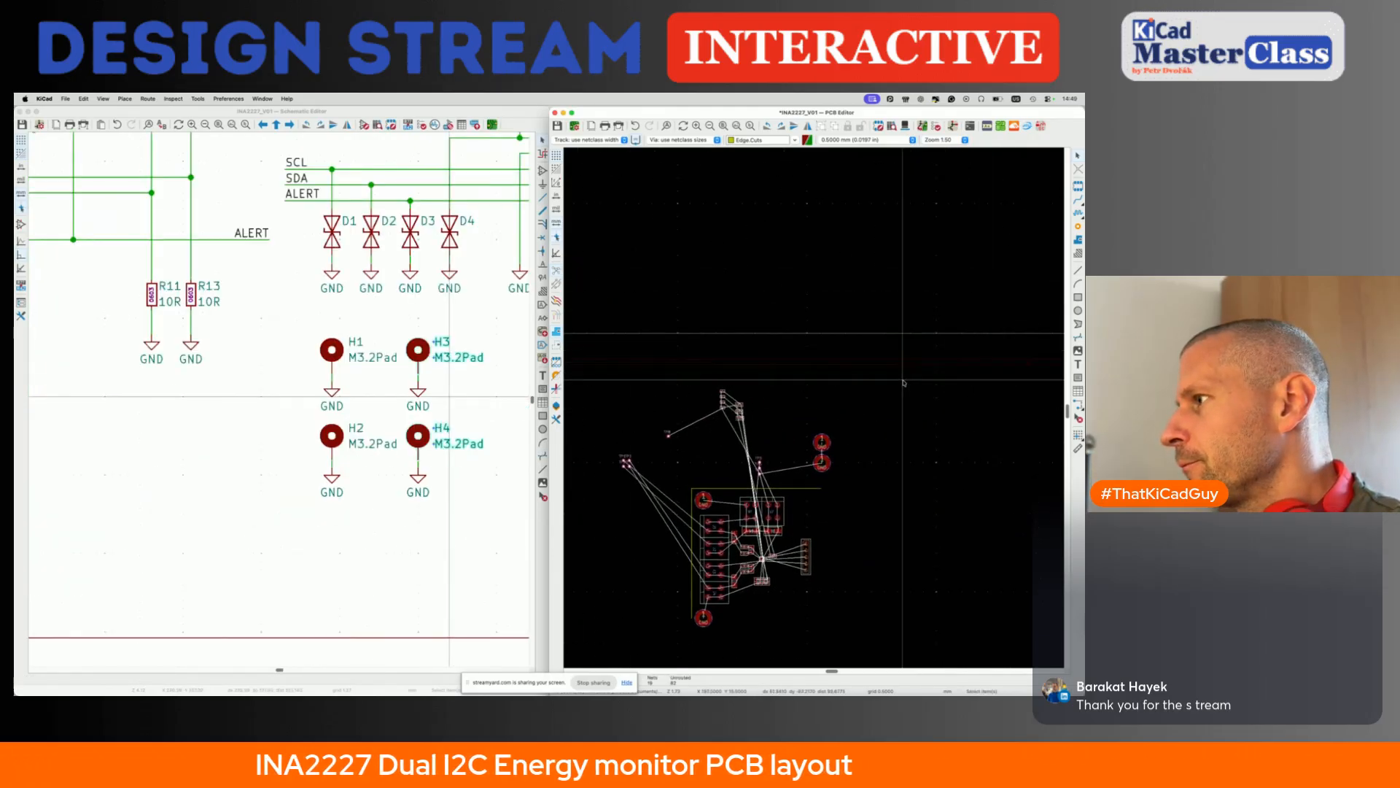
scroll(734, 473, "up", 5)
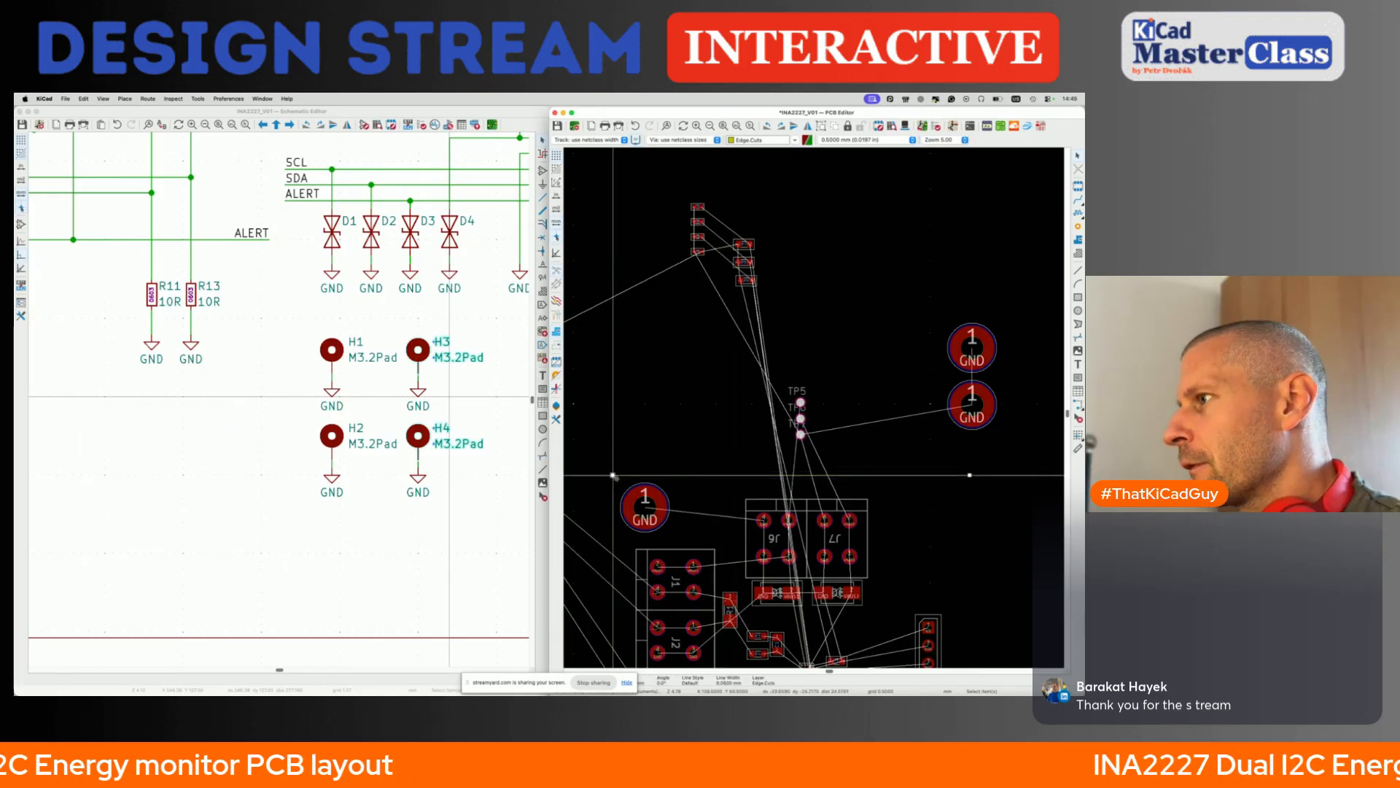
left_click(952, 471)
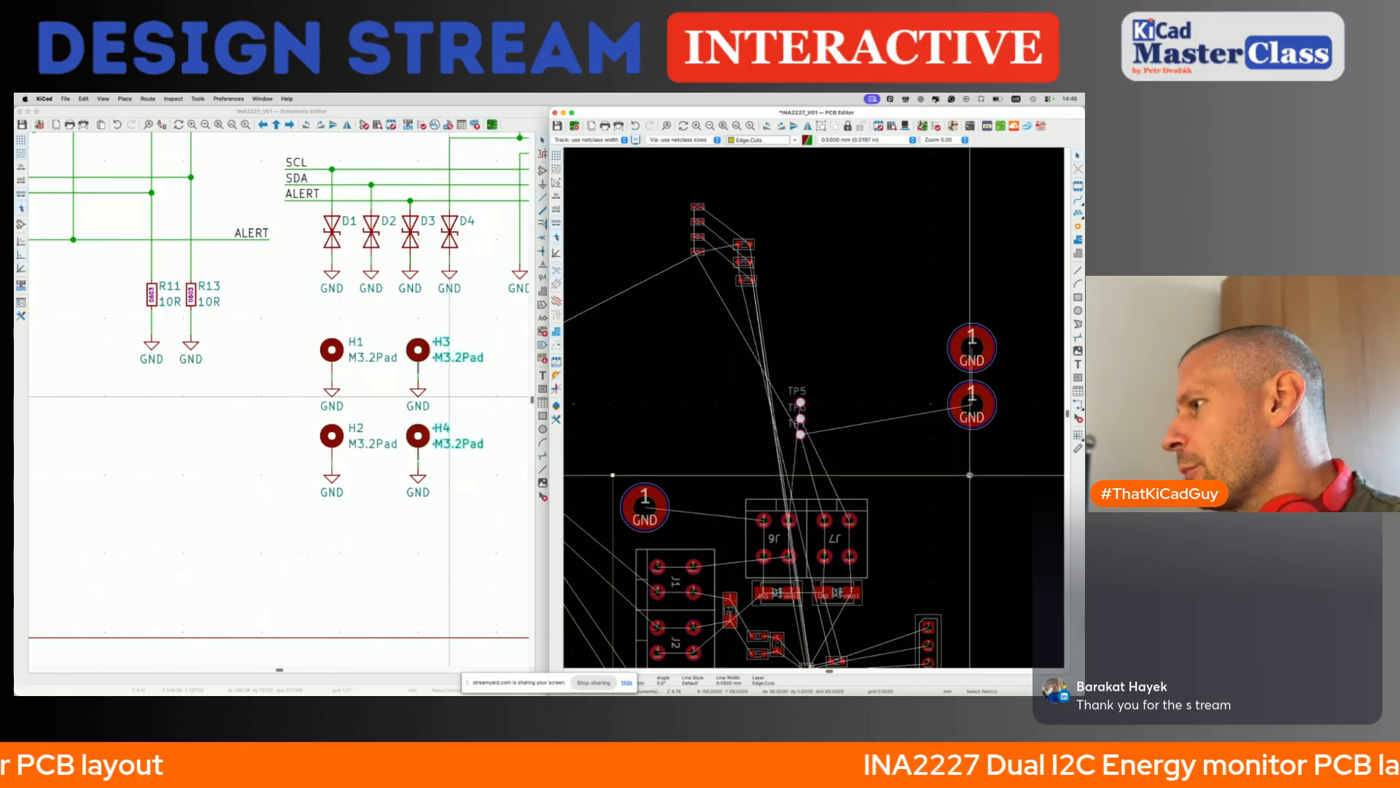
scroll(970, 475, "down", 5)
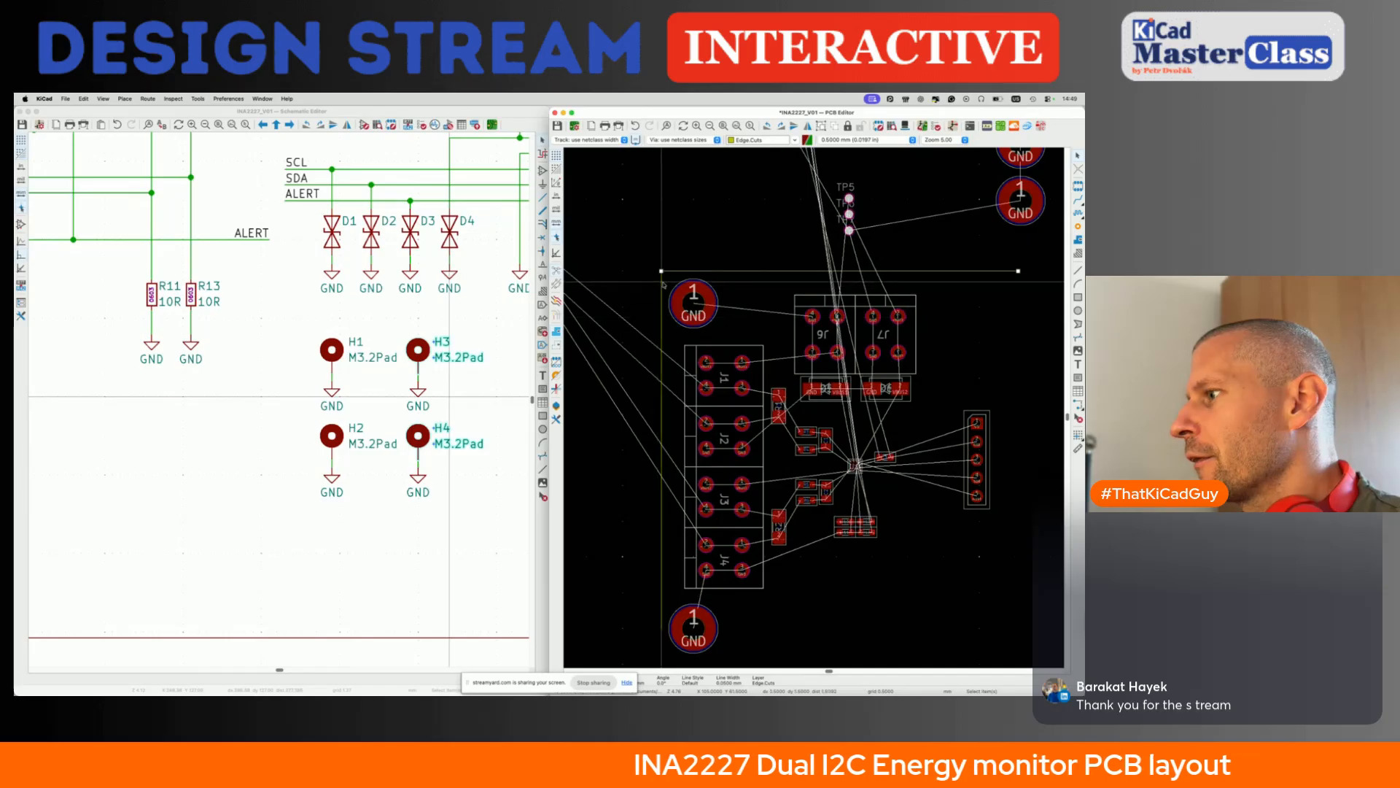
scroll(666, 619, "down", 2)
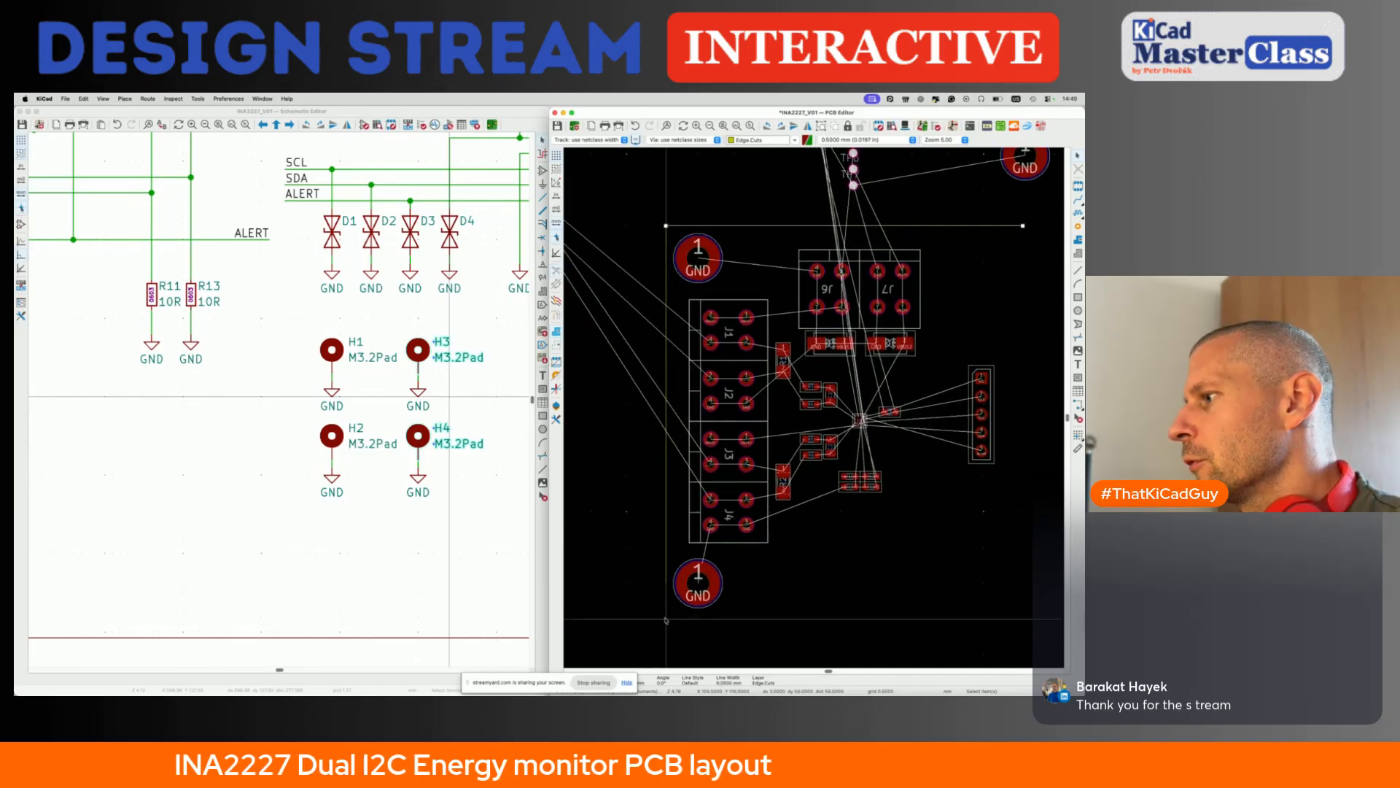
scroll(666, 619, "down", 4)
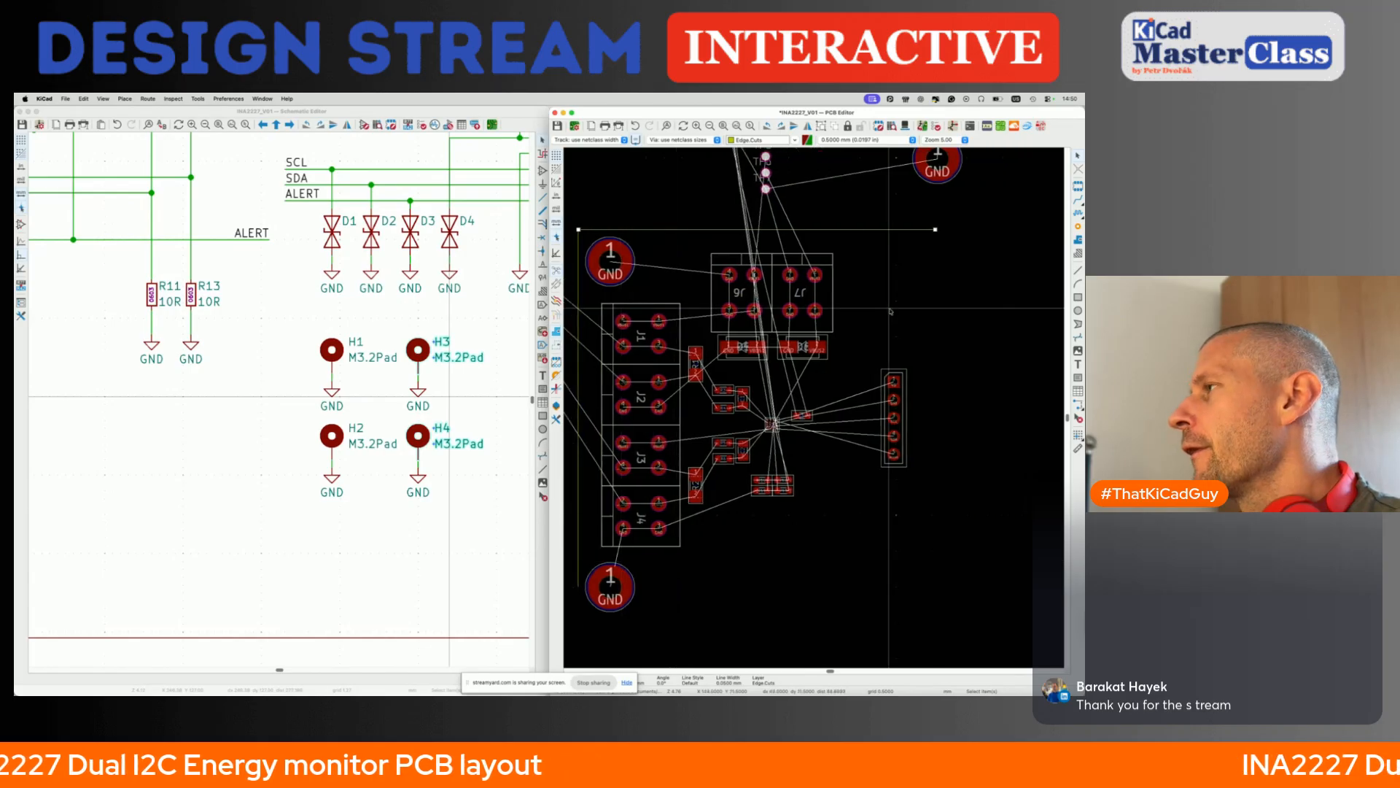
- Position mounting hole H3 relative to the top board edge's right endpoint with offsets X -4.5 mm and Y 4.5 mm
scroll(908, 269, "up", 2)
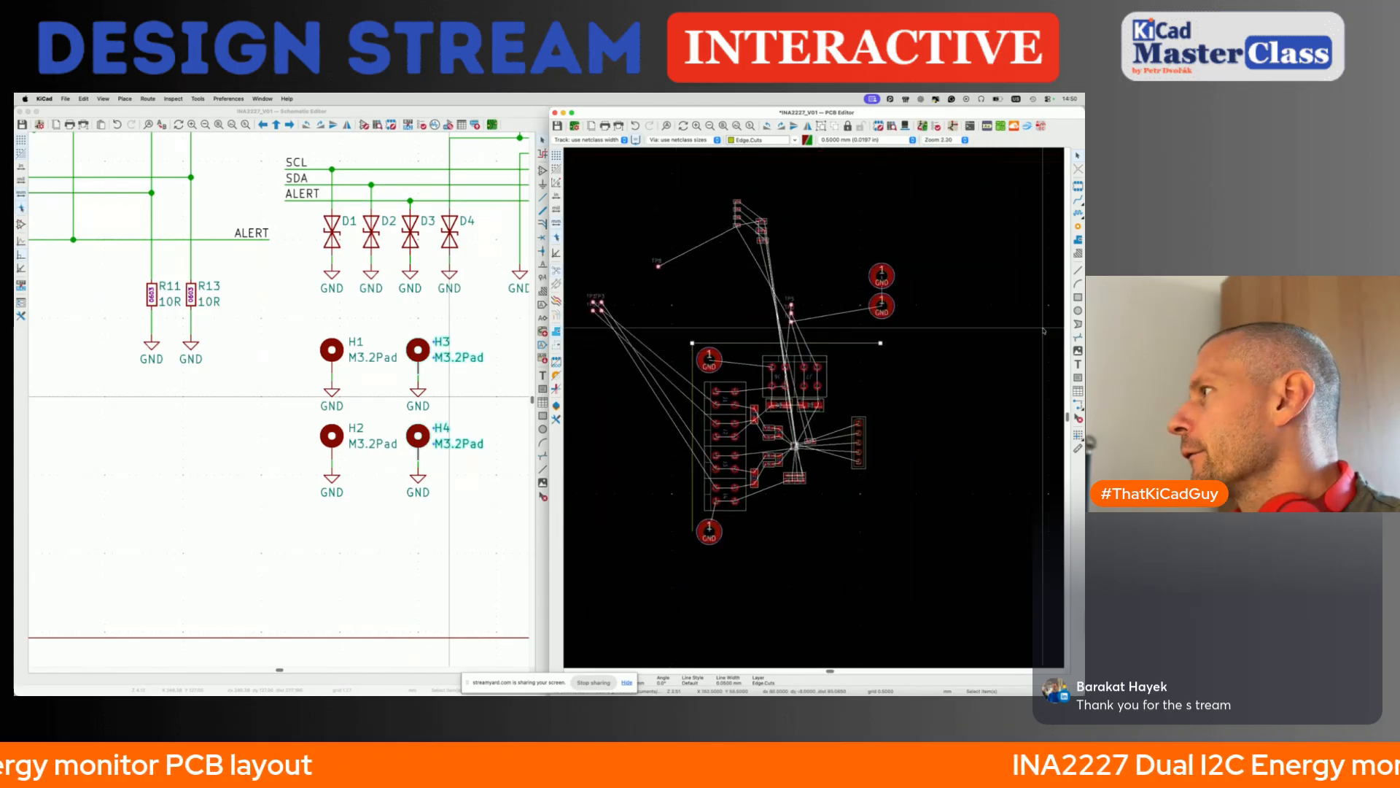
scroll(882, 276, "up", 4)
left_click(882, 276)
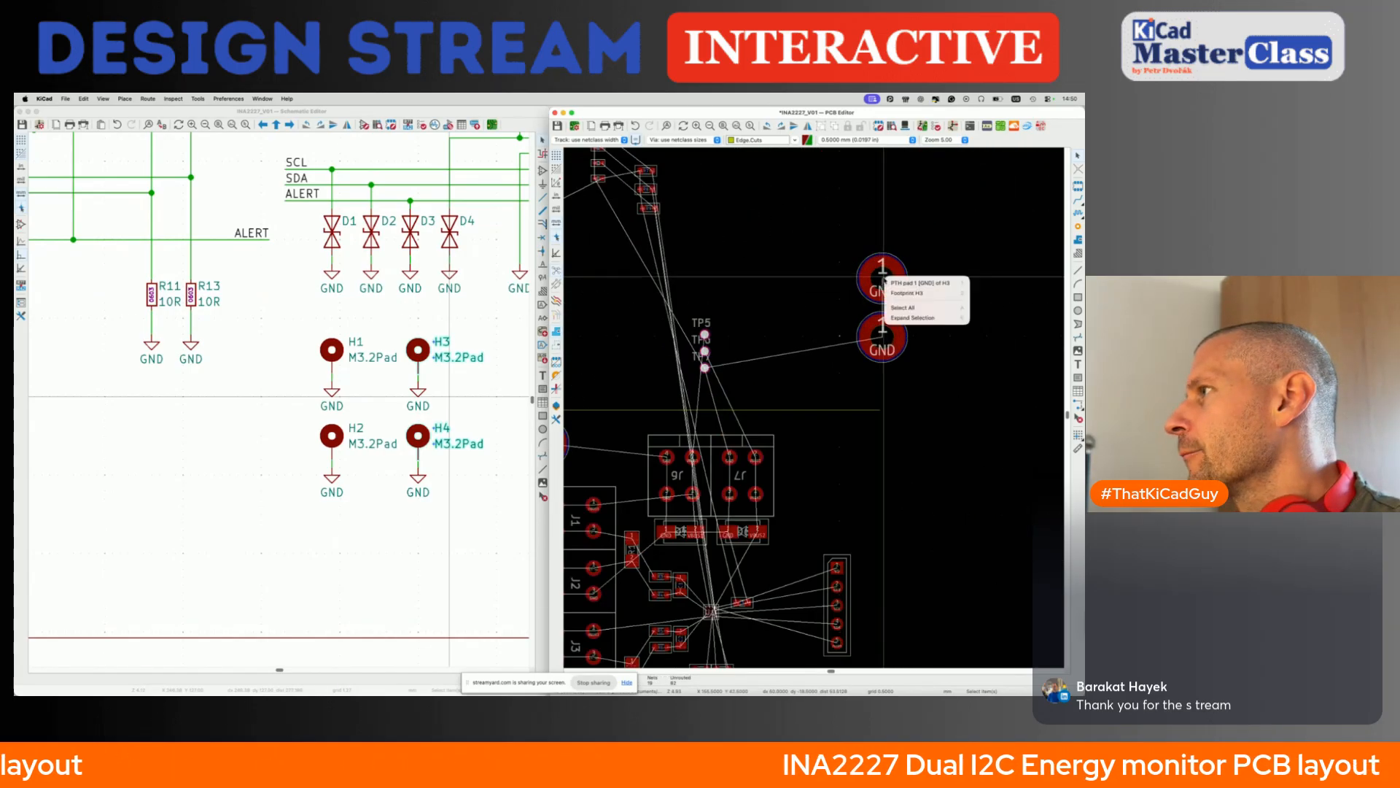
left_click(919, 292)
key("shift+p")
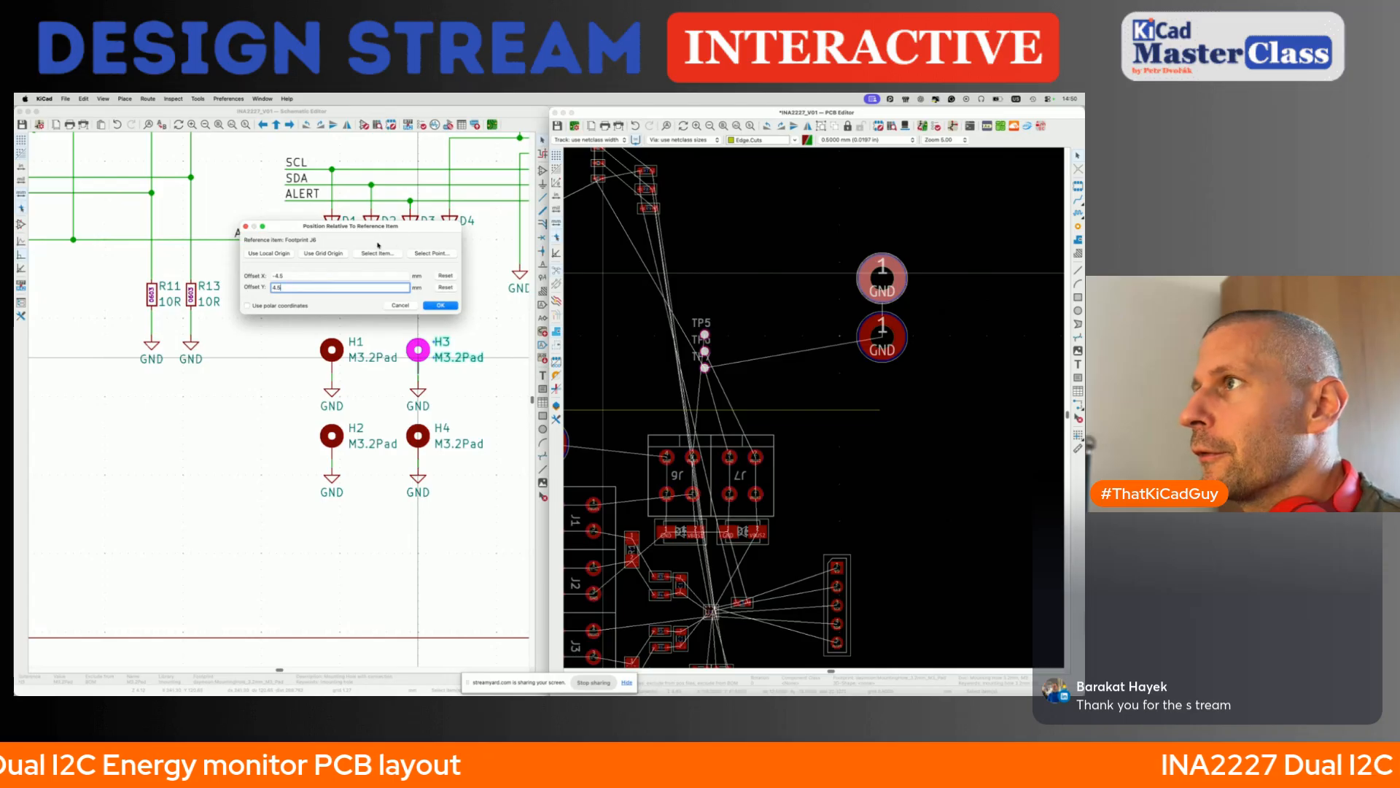
left_click(430, 255)
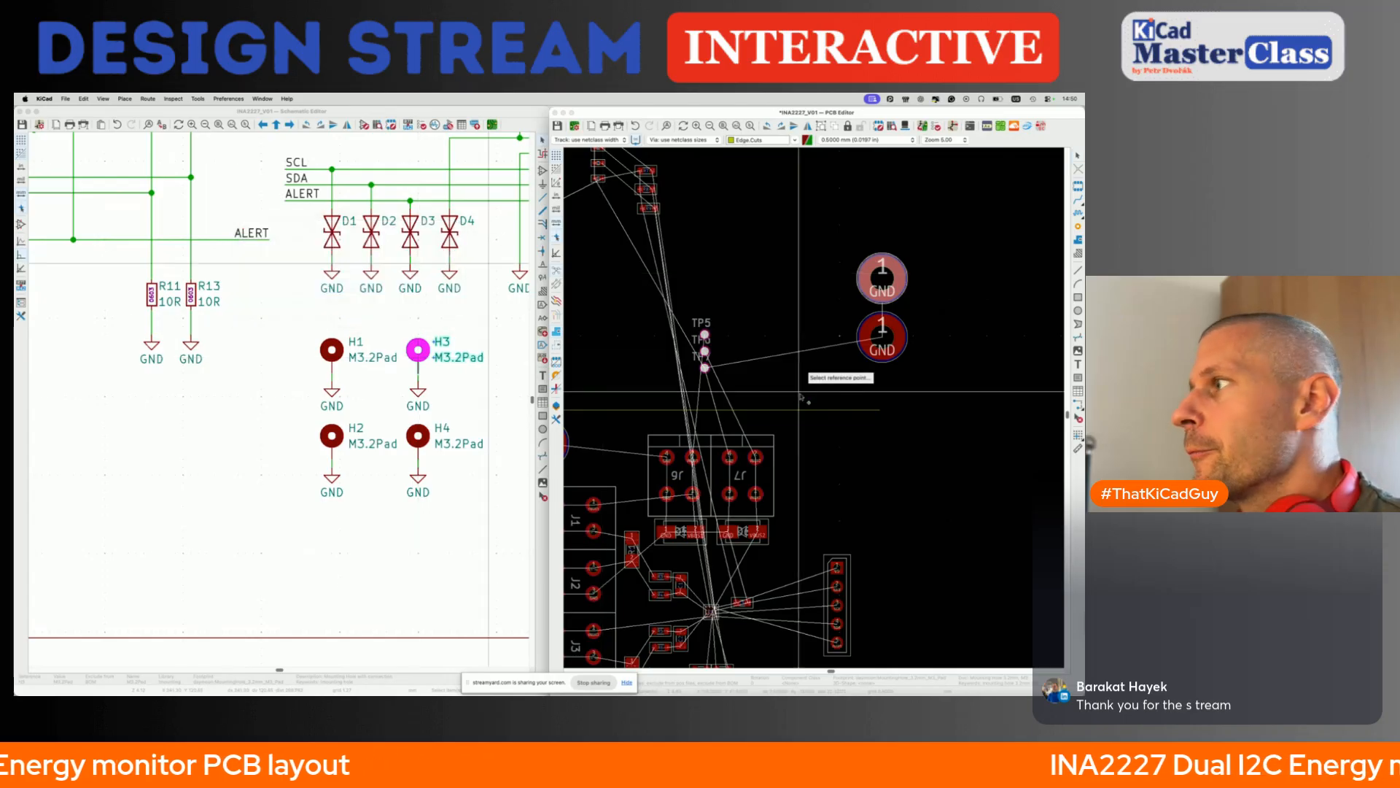
left_click(880, 410)
key("Return")
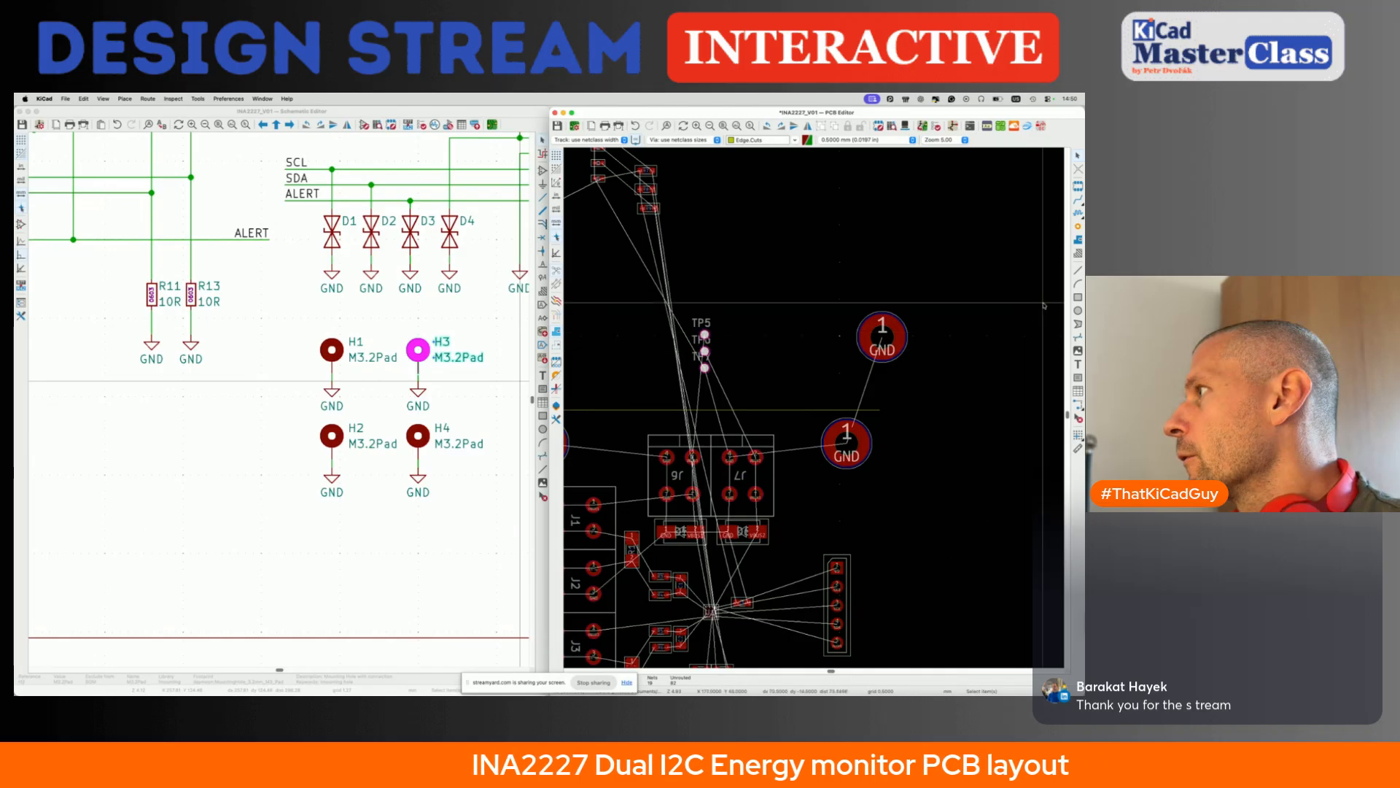
- Show the Appearance layer list and draw the right board edge on Edge.Cuts, straight down from the top edge's right endpoint
left_click(1077, 271)
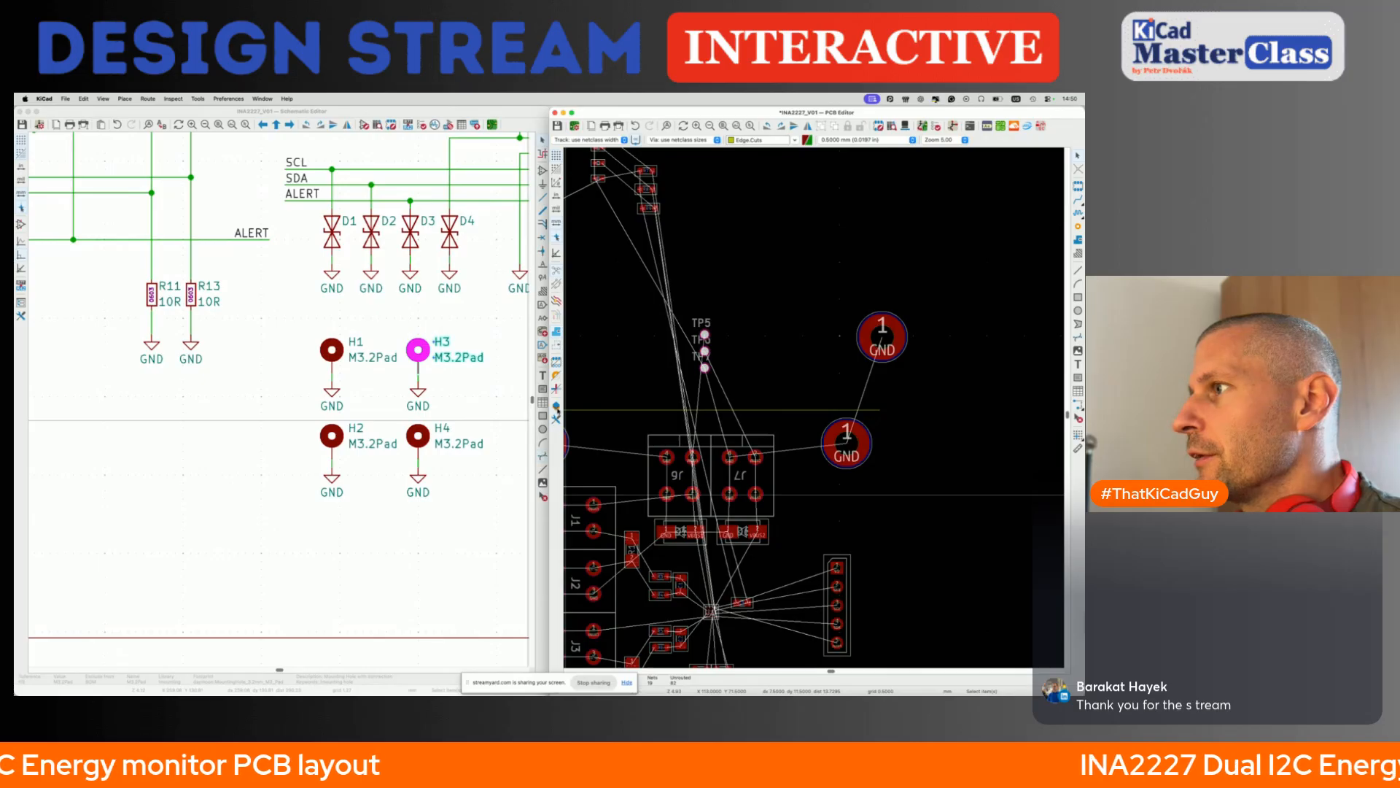
left_click(557, 409)
left_click(977, 268)
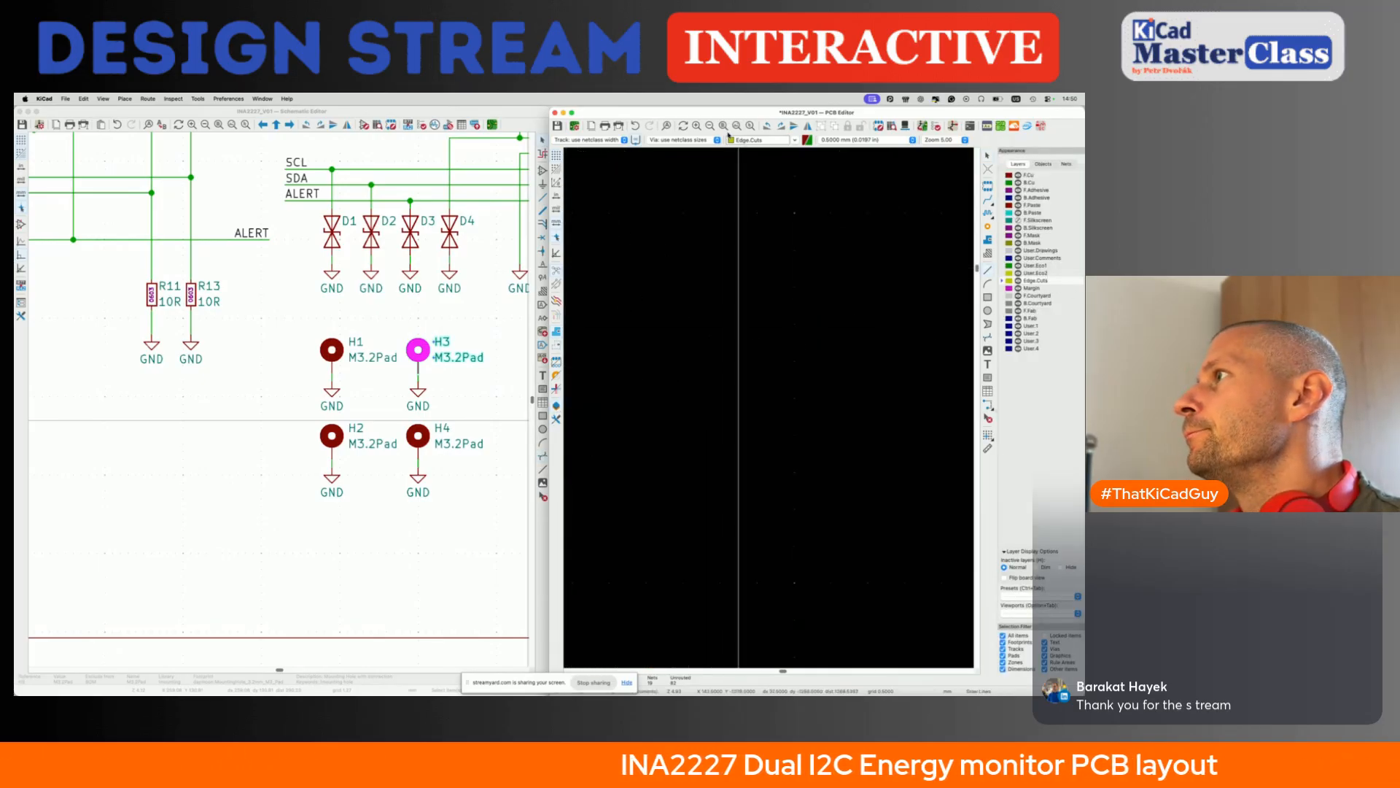
left_click(724, 126)
middle_click_drag(918, 290, 846, 291)
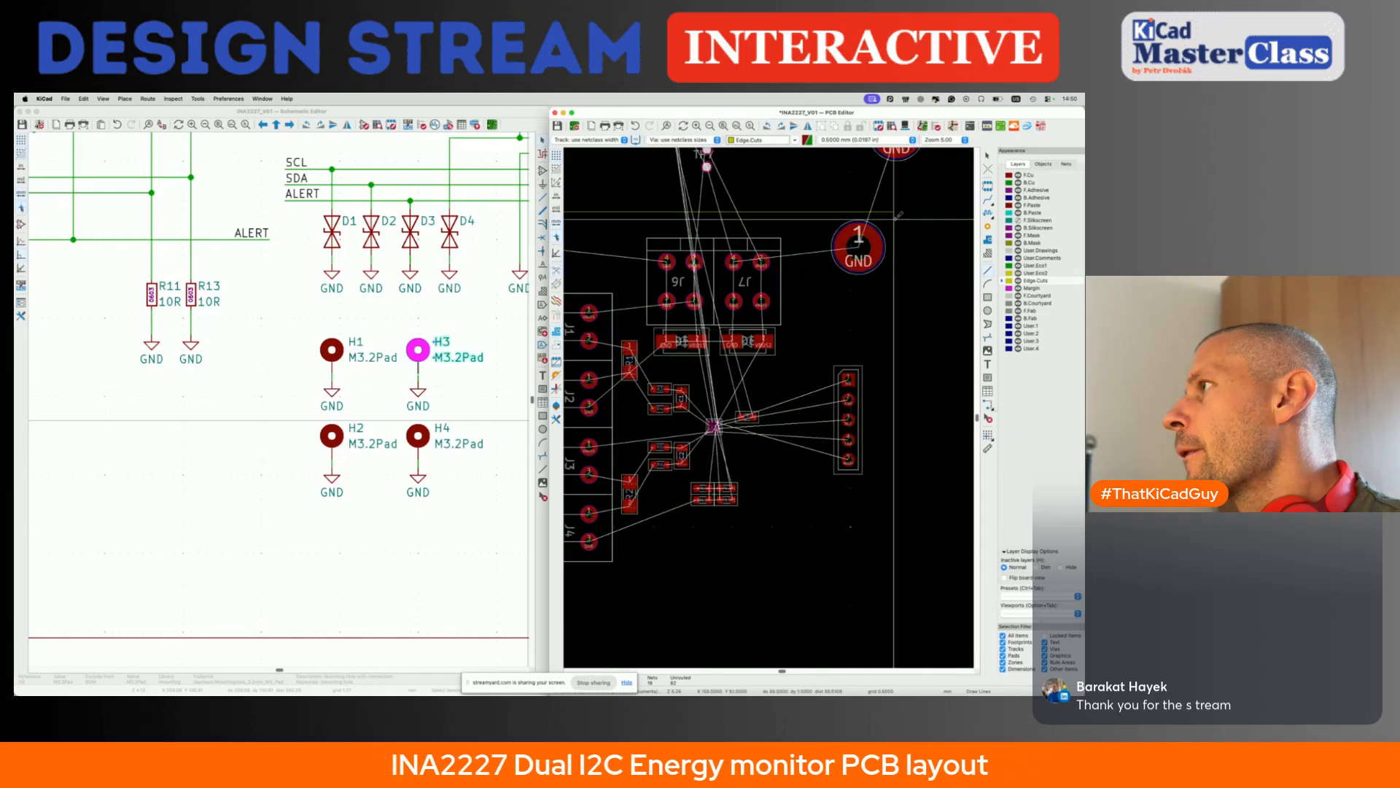
left_click(894, 212)
scroll(894, 211, "down", 3)
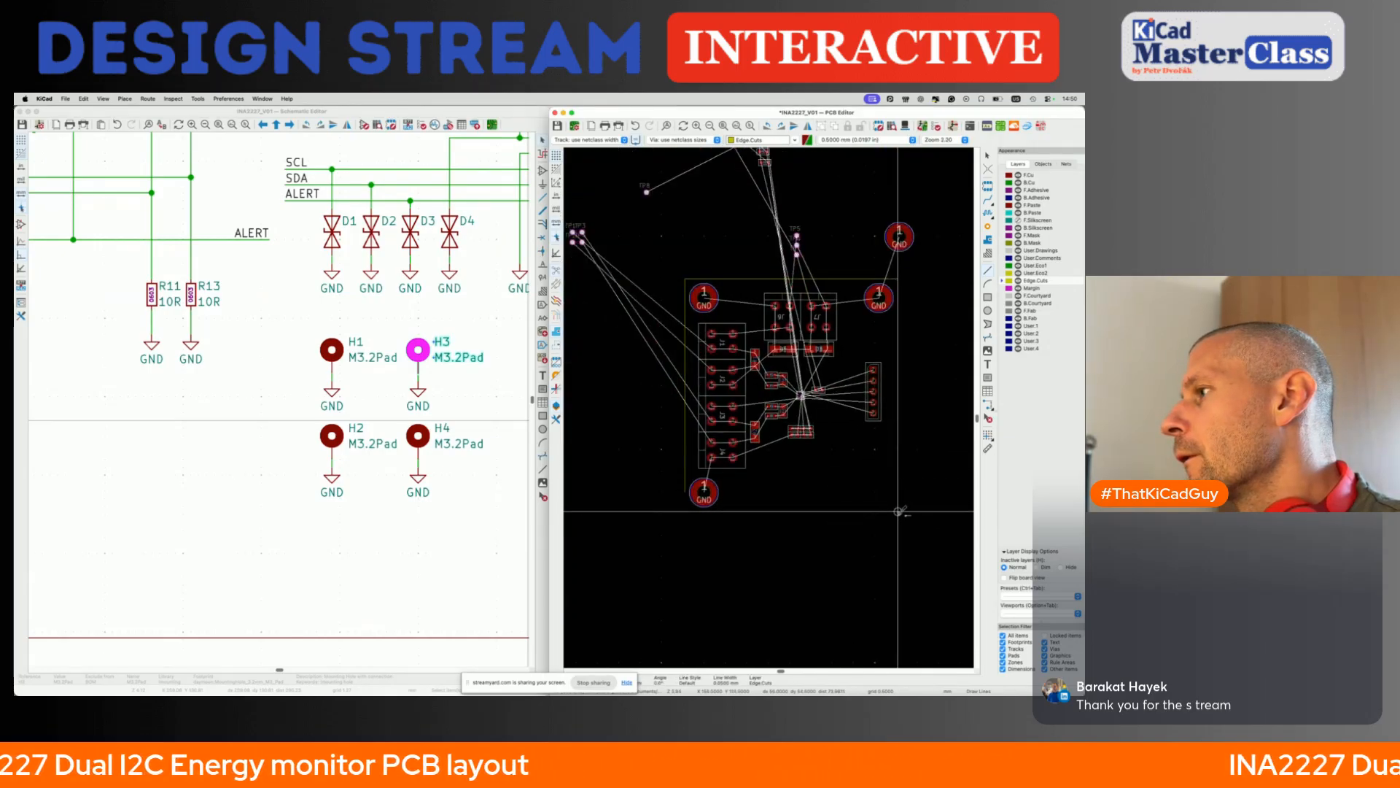
key("Escape")
- Check the left board edge's lower endpoint beside H2 against the lower end of the right edge
scroll(711, 513, "up", 5)
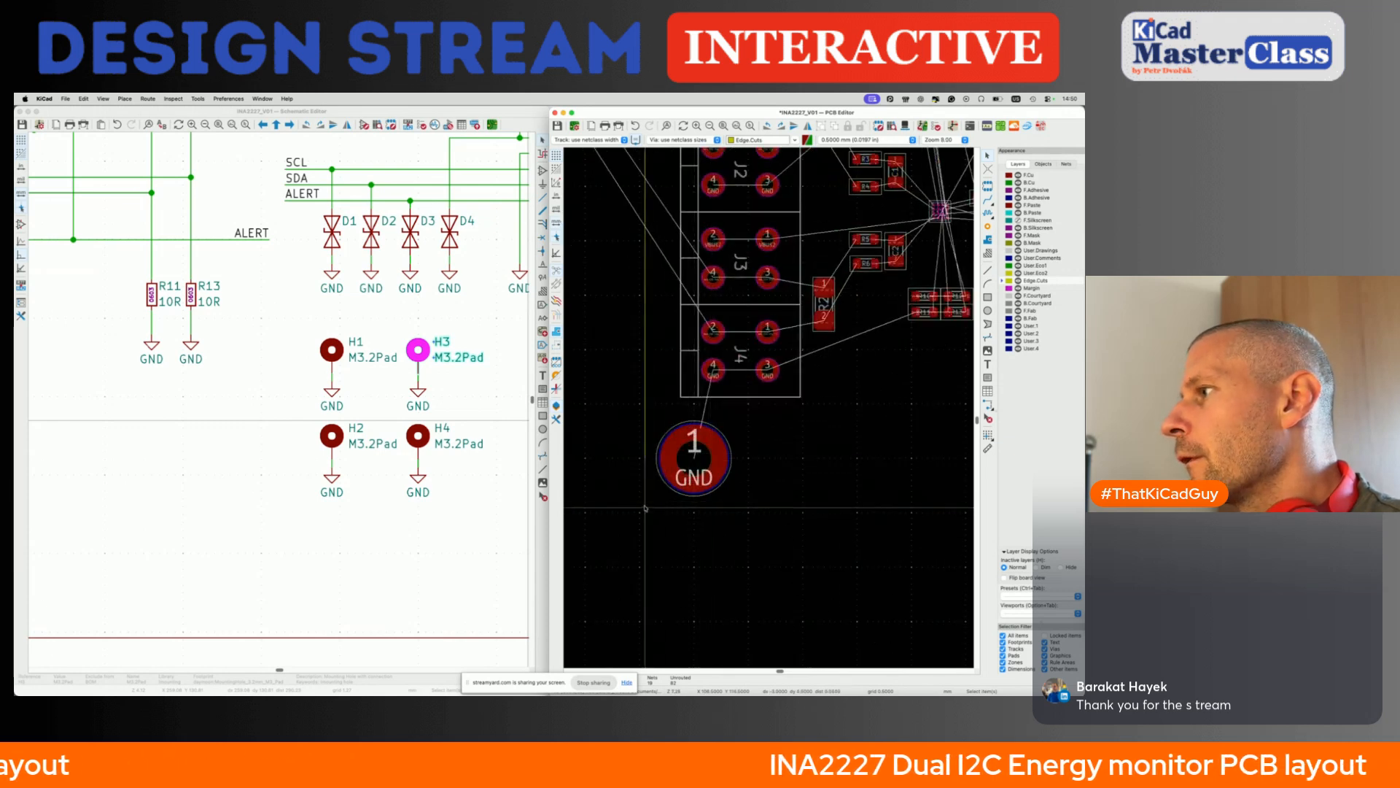
left_click(645, 458)
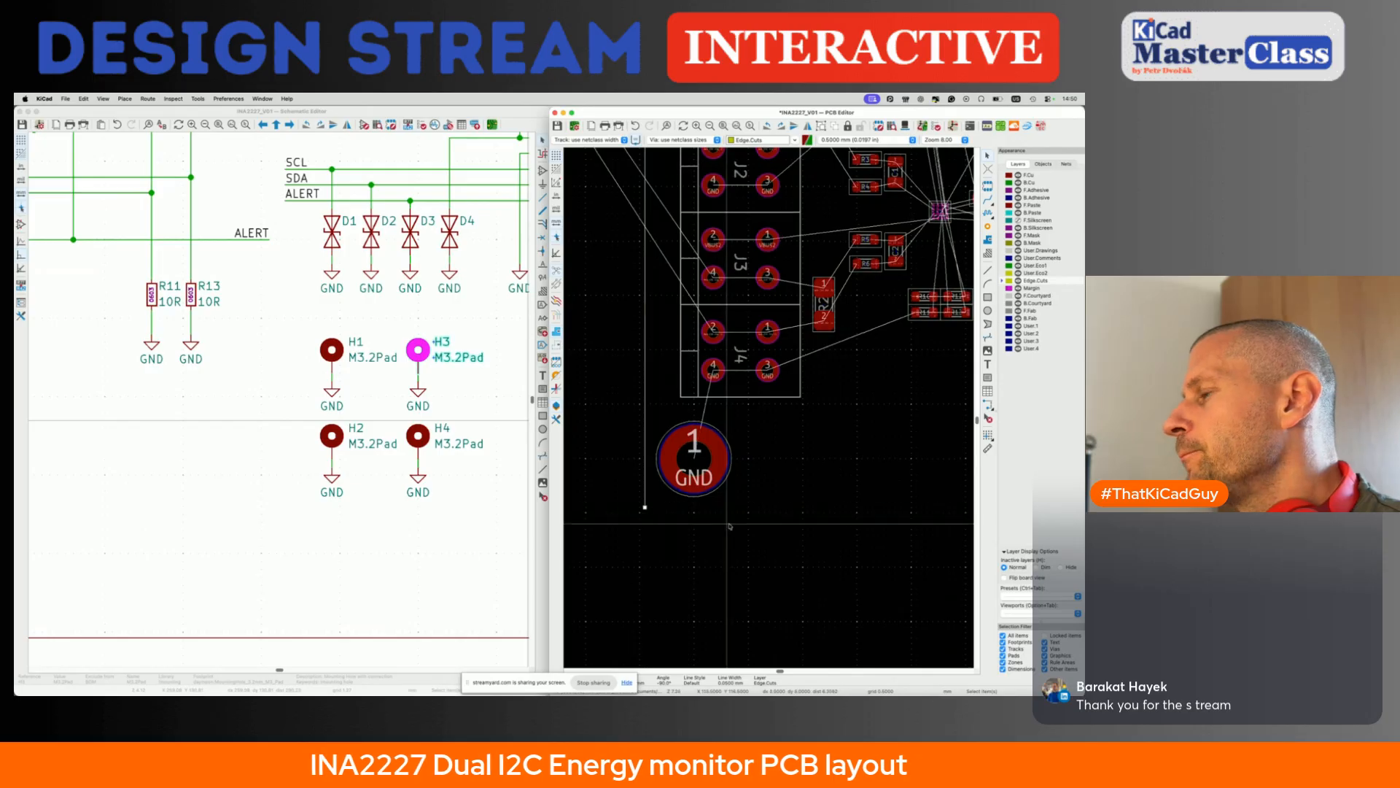
scroll(644, 508, "down", 4)
left_click(835, 477)
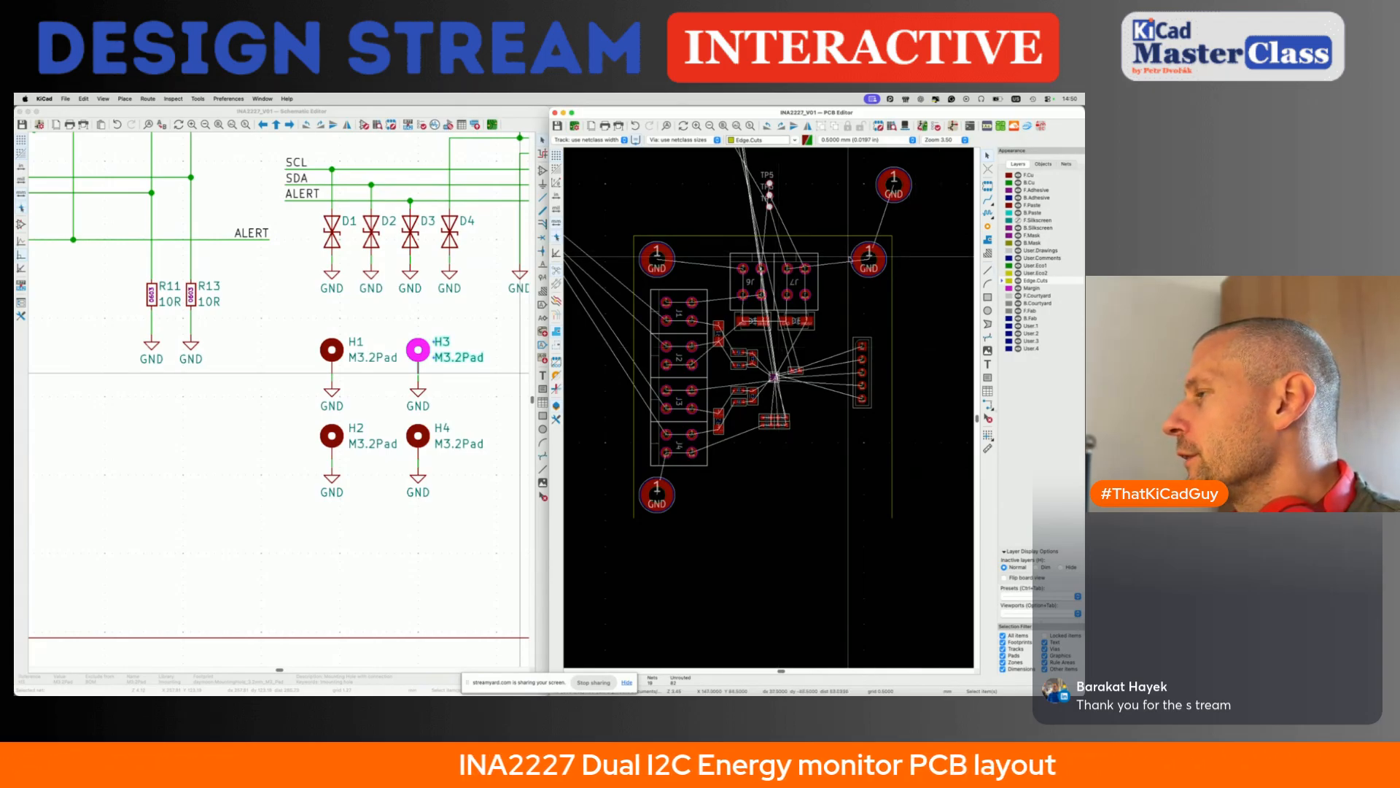
- Position mounting hole H4 relative to the right board edge's lower endpoint with offsets X -4.5 mm and Y -4.5 mm
left_click(893, 187)
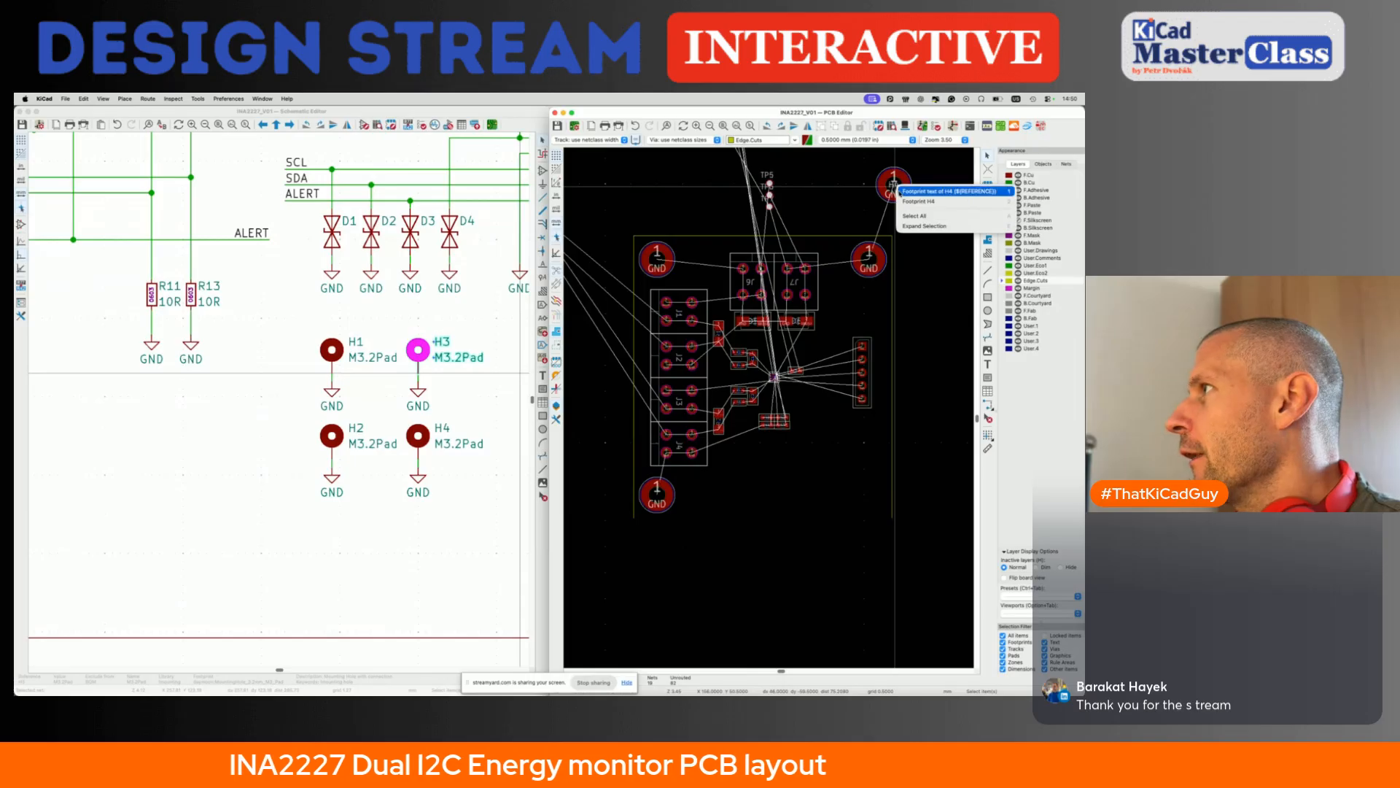
left_click(920, 201)
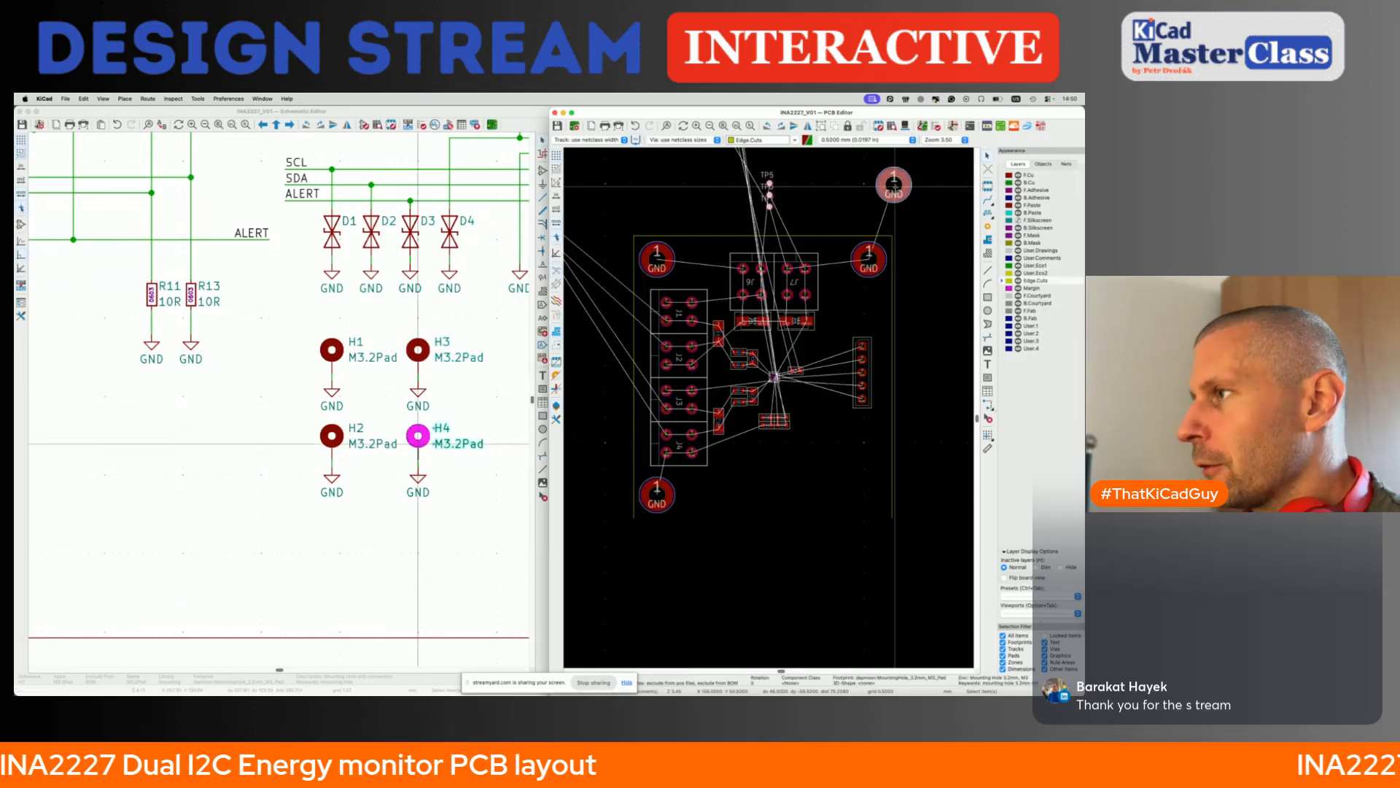
key("shift+p")
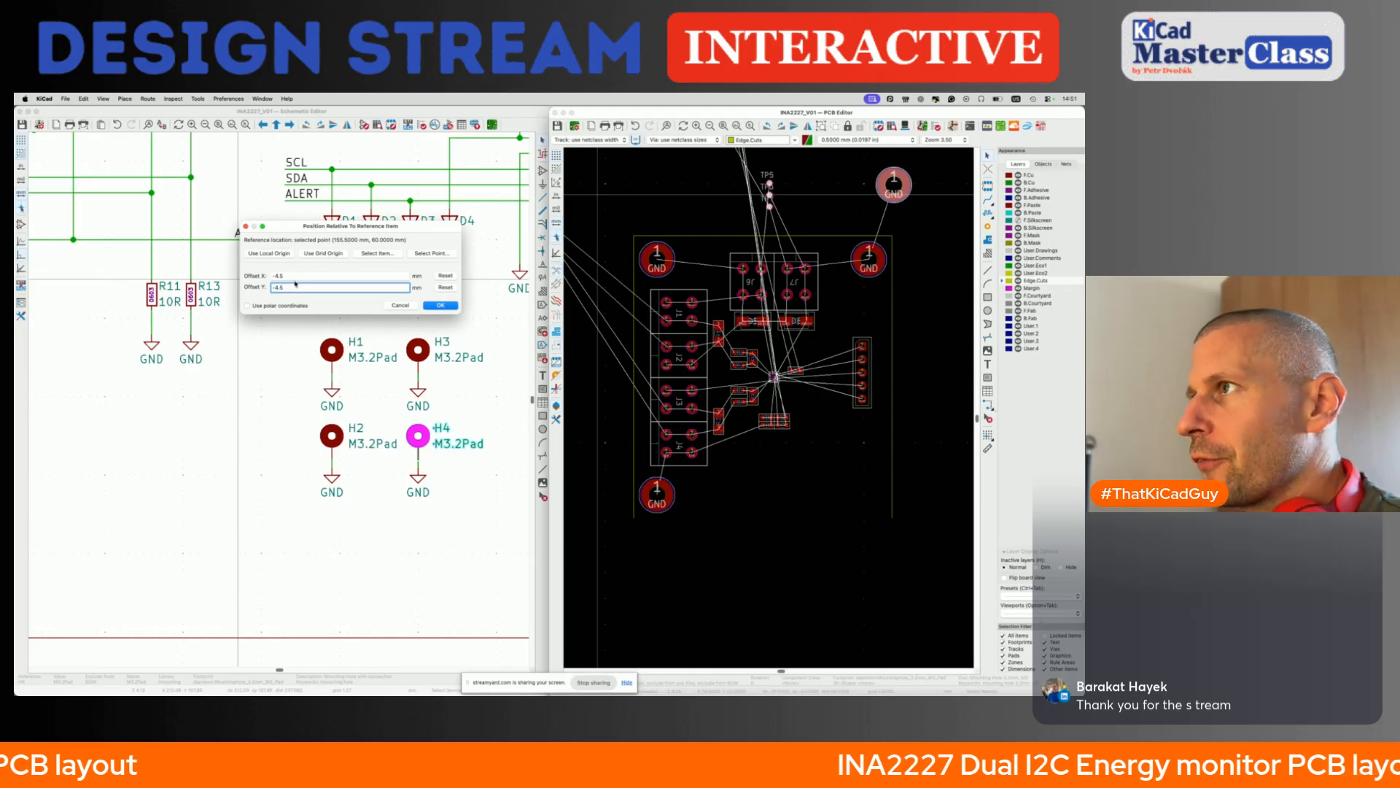
left_click(429, 254)
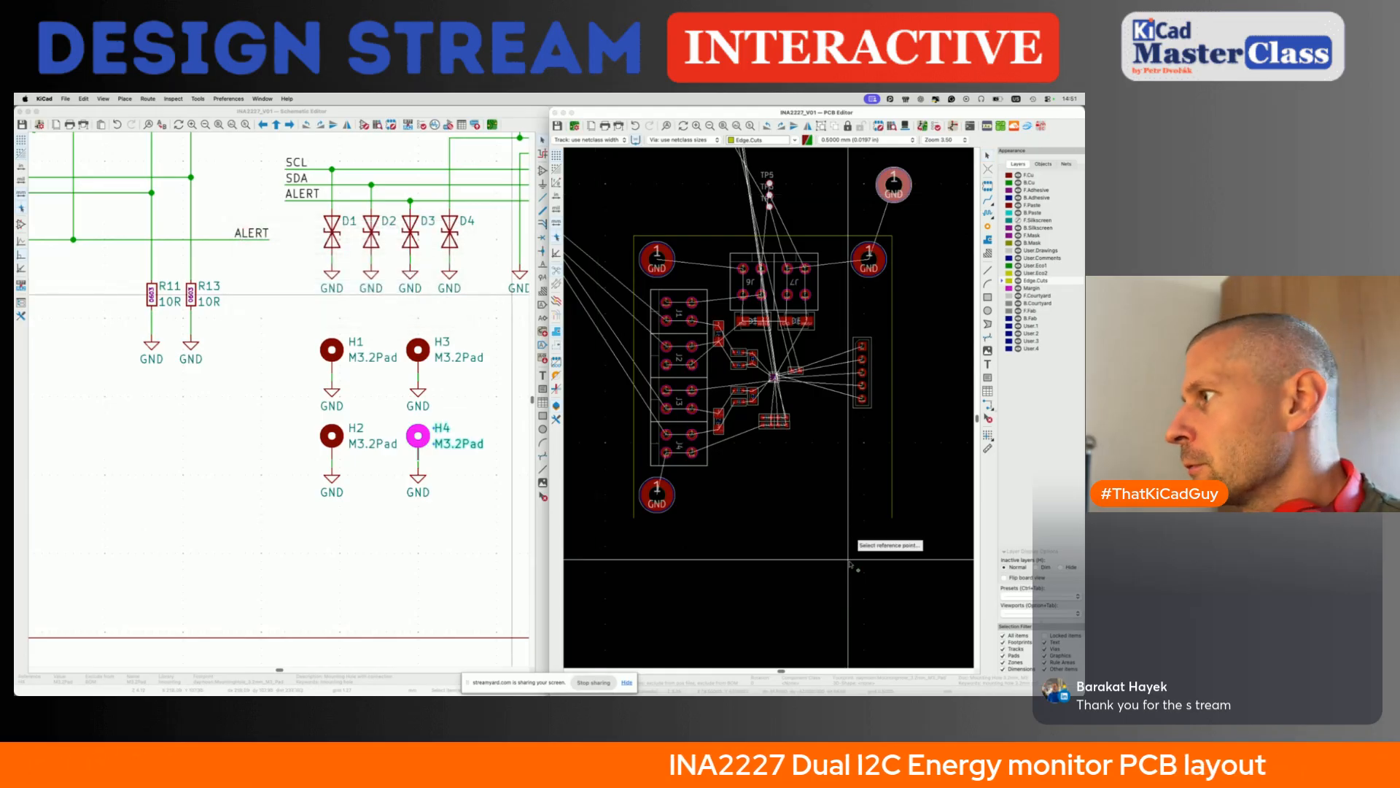
left_click(890, 516)
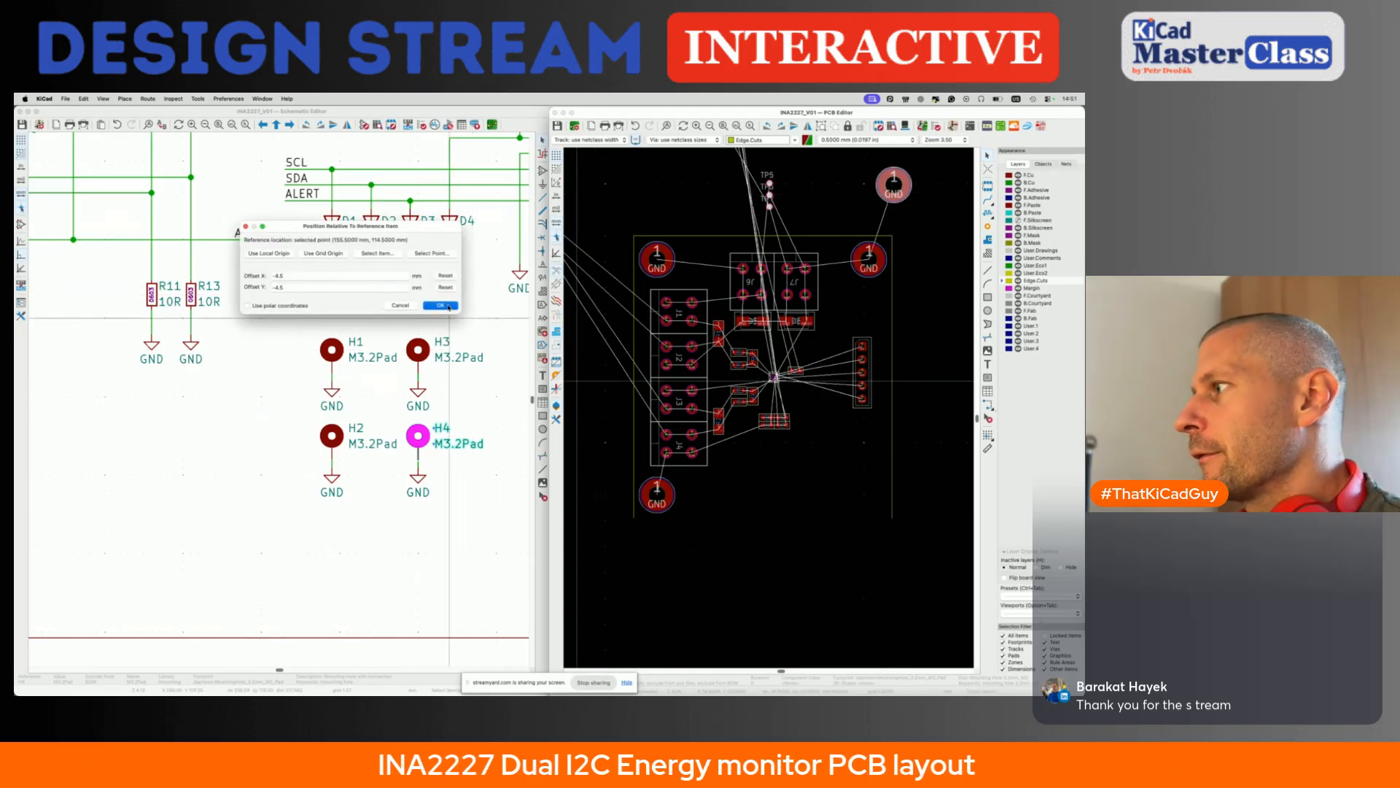
key("Return")
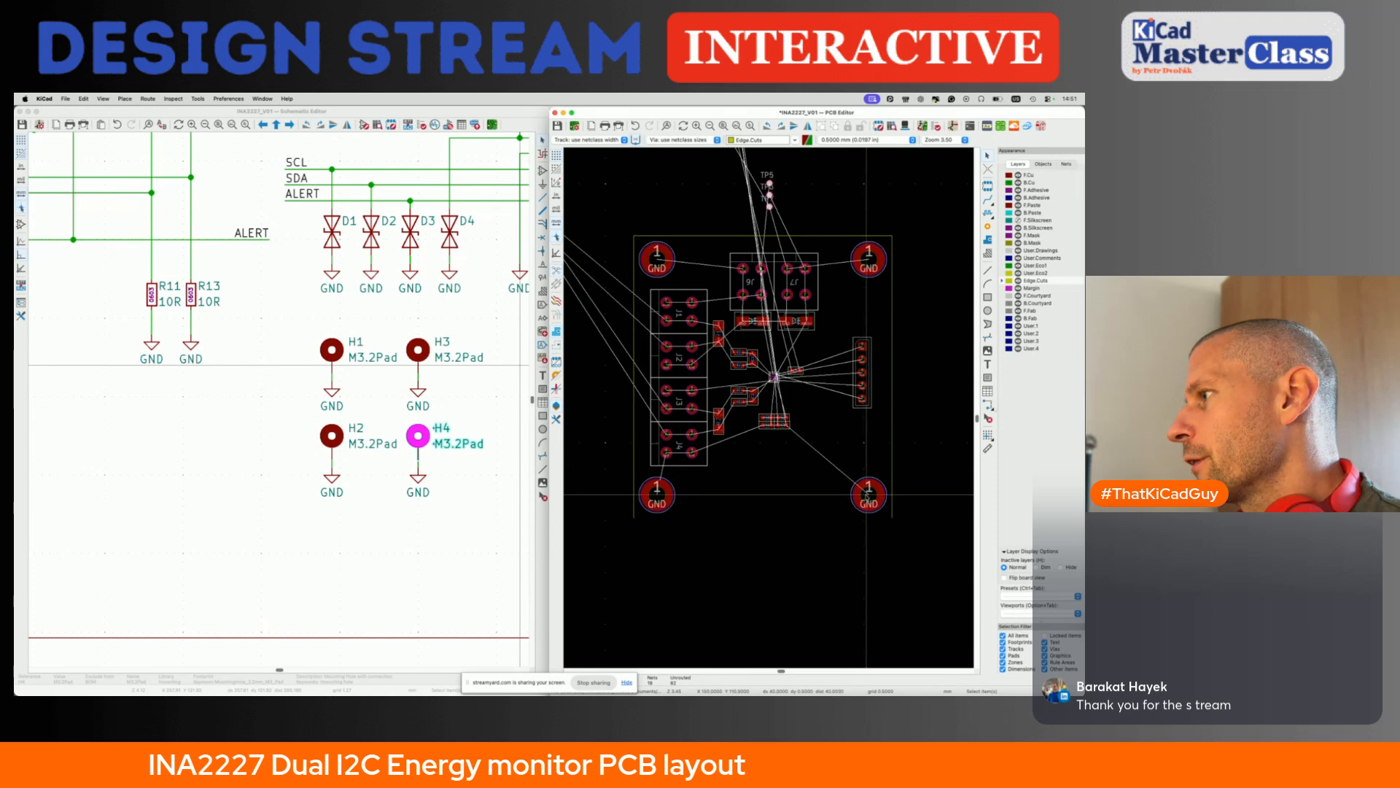
- Check the outline's corners and delete the left, top and right board edge lines
scroll(867, 498, "down", 2)
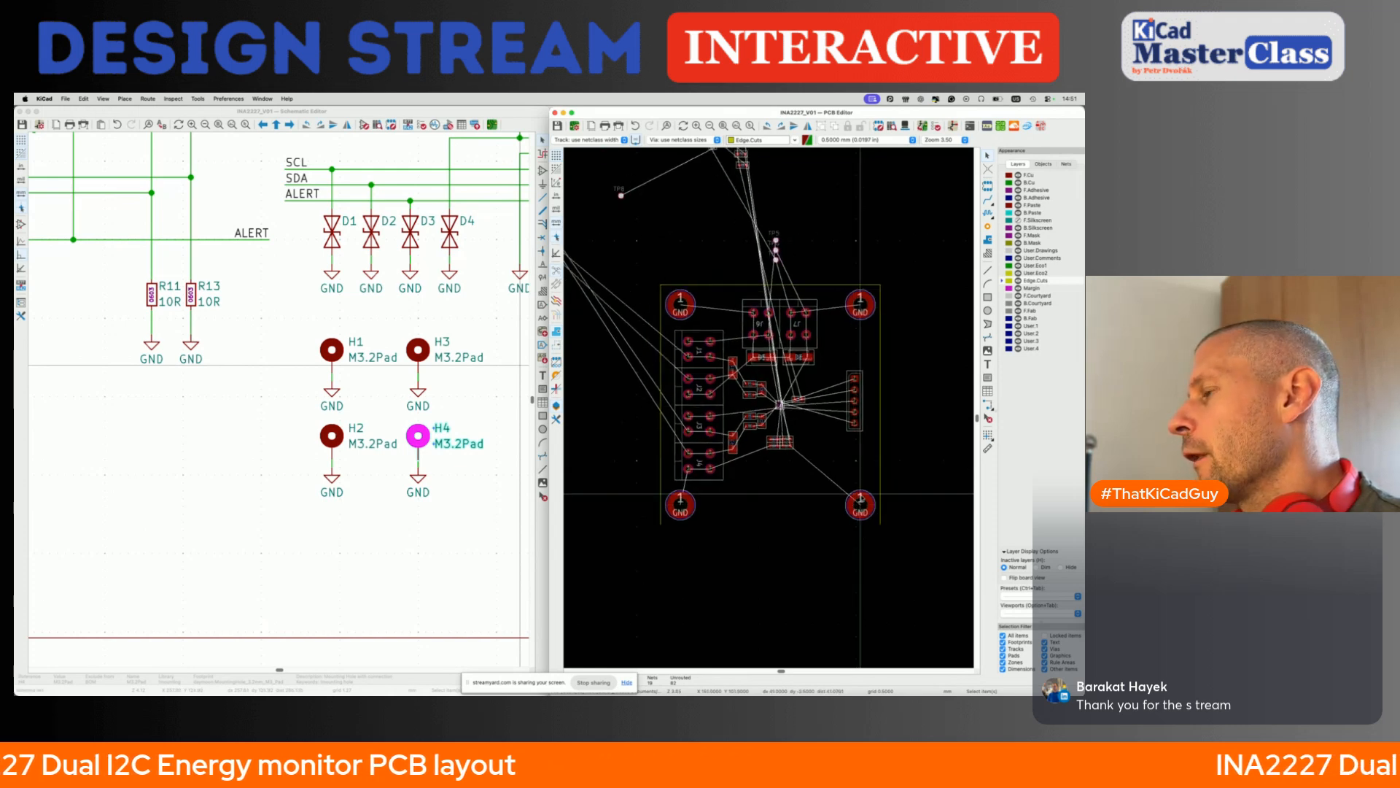
scroll(860, 496, "up", 1)
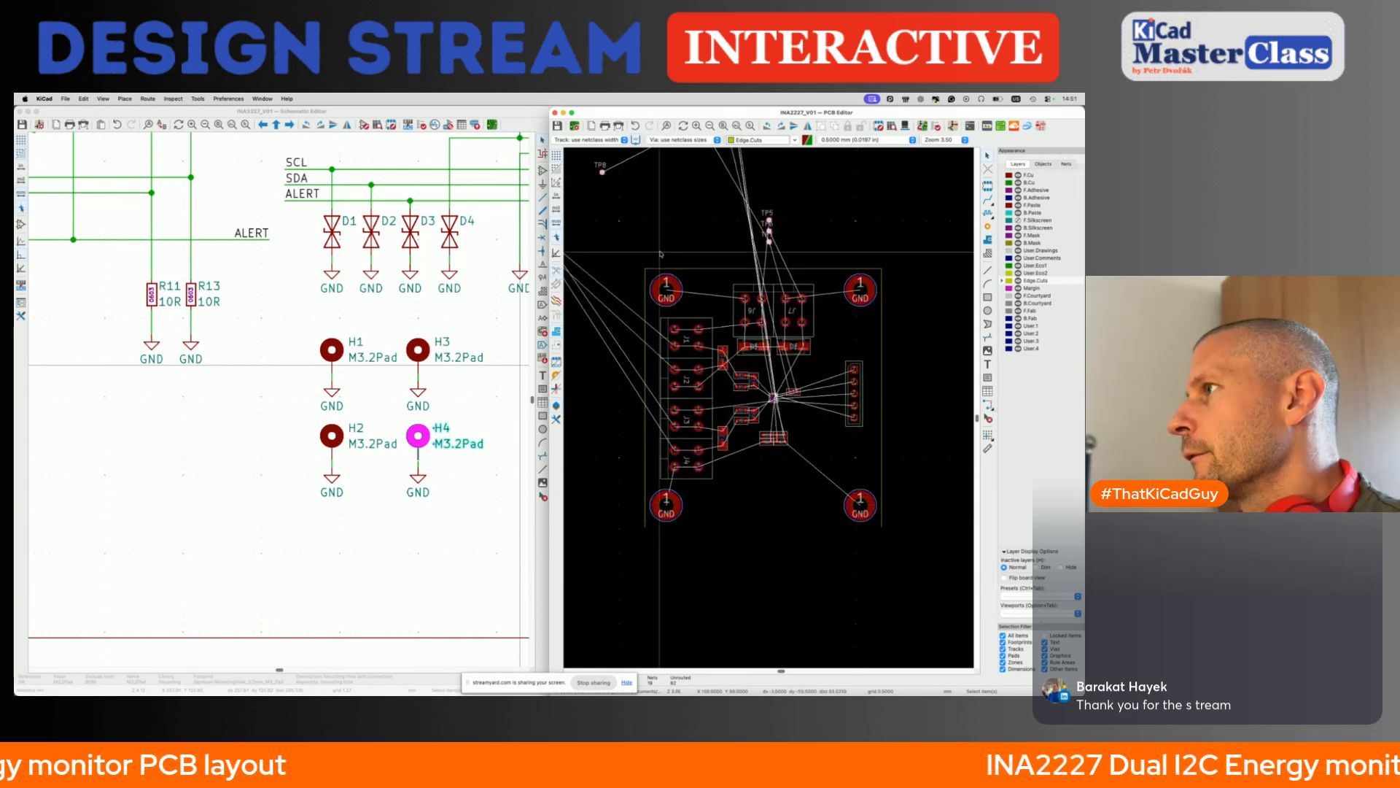
scroll(650, 269, "up", 3)
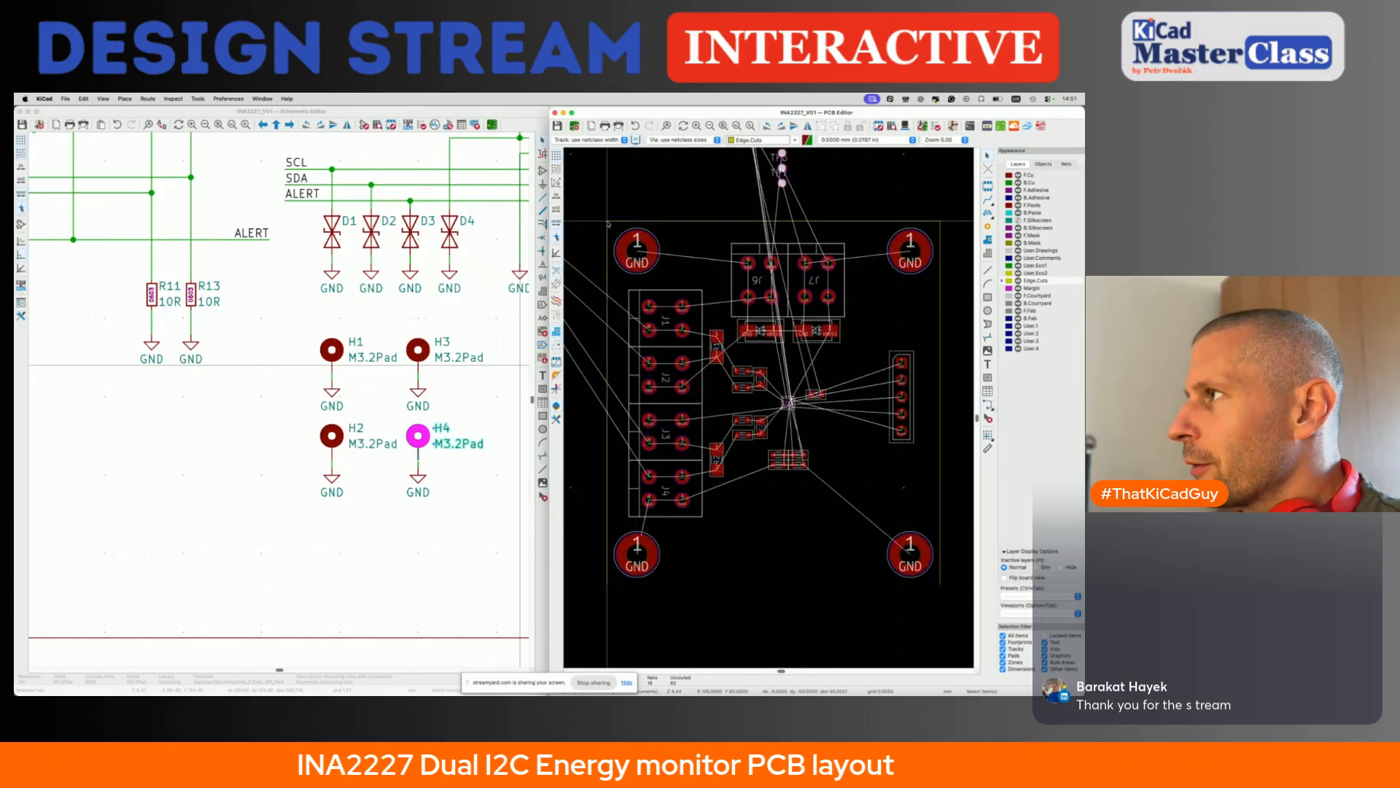
left_click(608, 224)
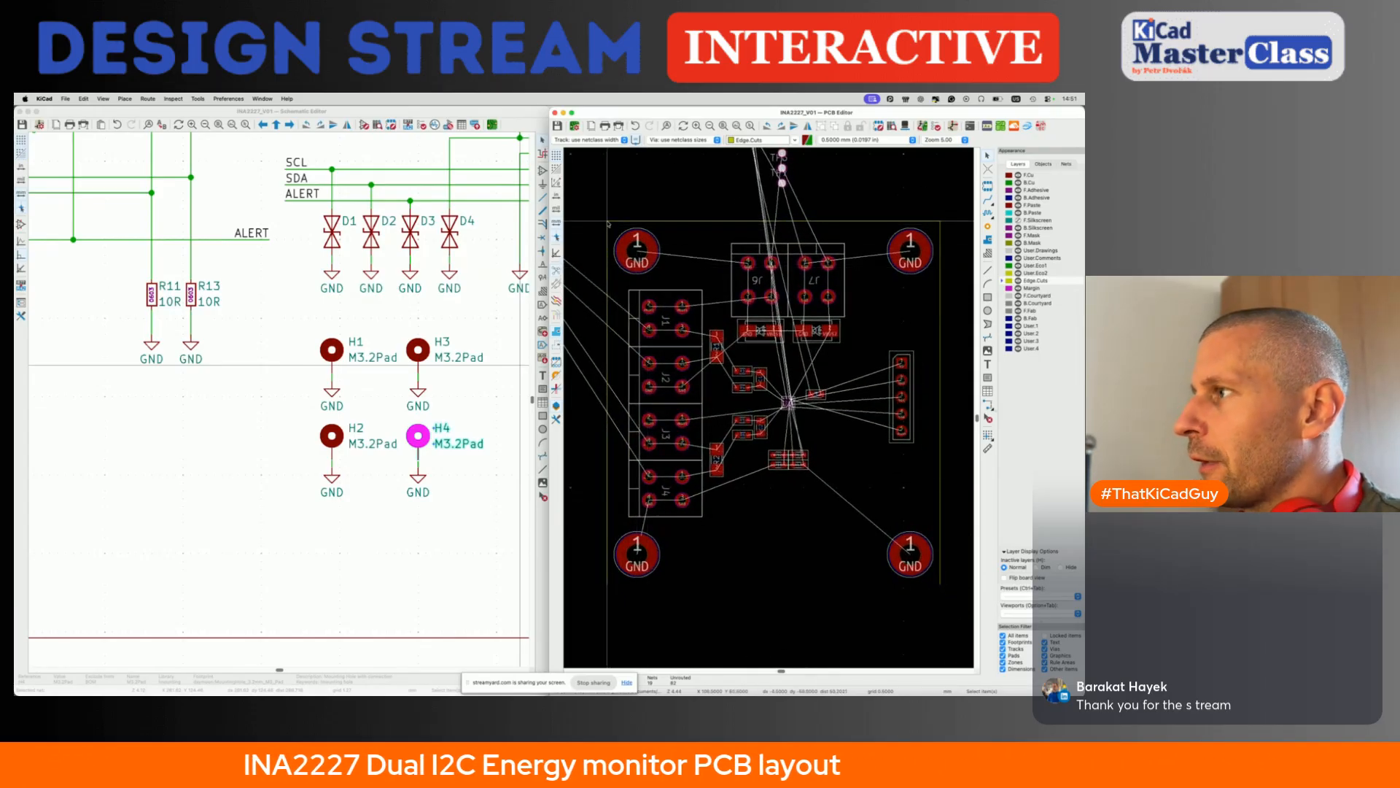
left_click(941, 222)
left_click(941, 583)
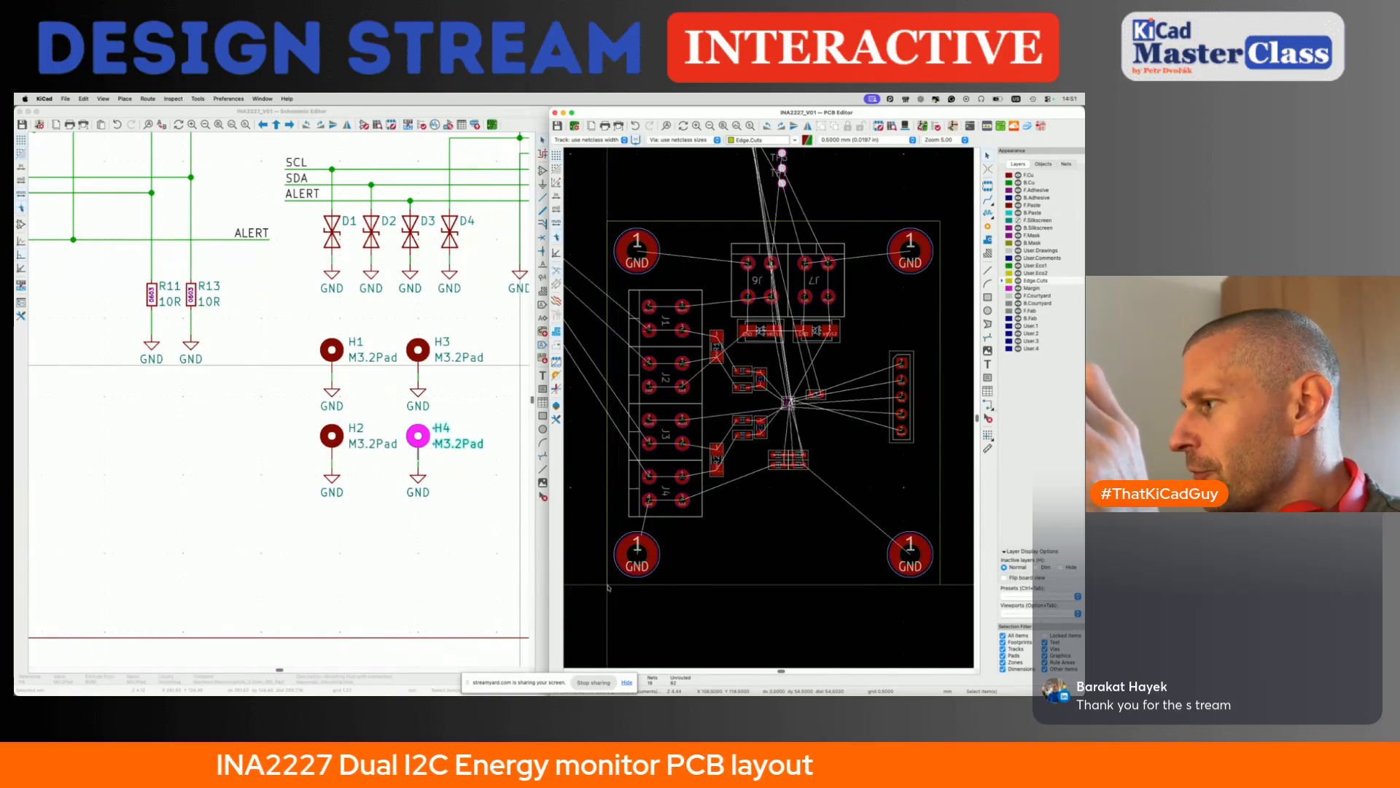
left_click(608, 231)
key("Delete")
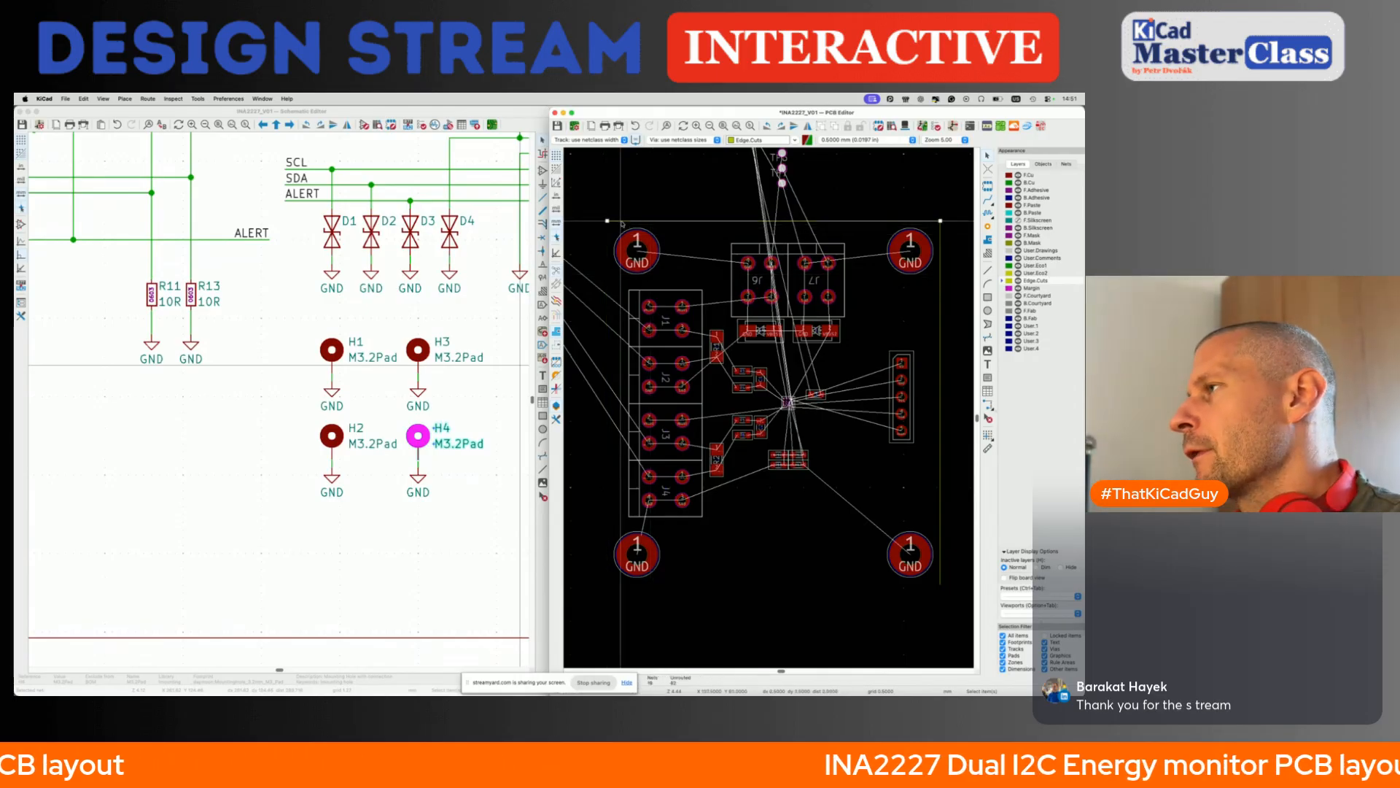
left_click(621, 221)
key("Delete")
left_click(940, 275)
key("Delete")
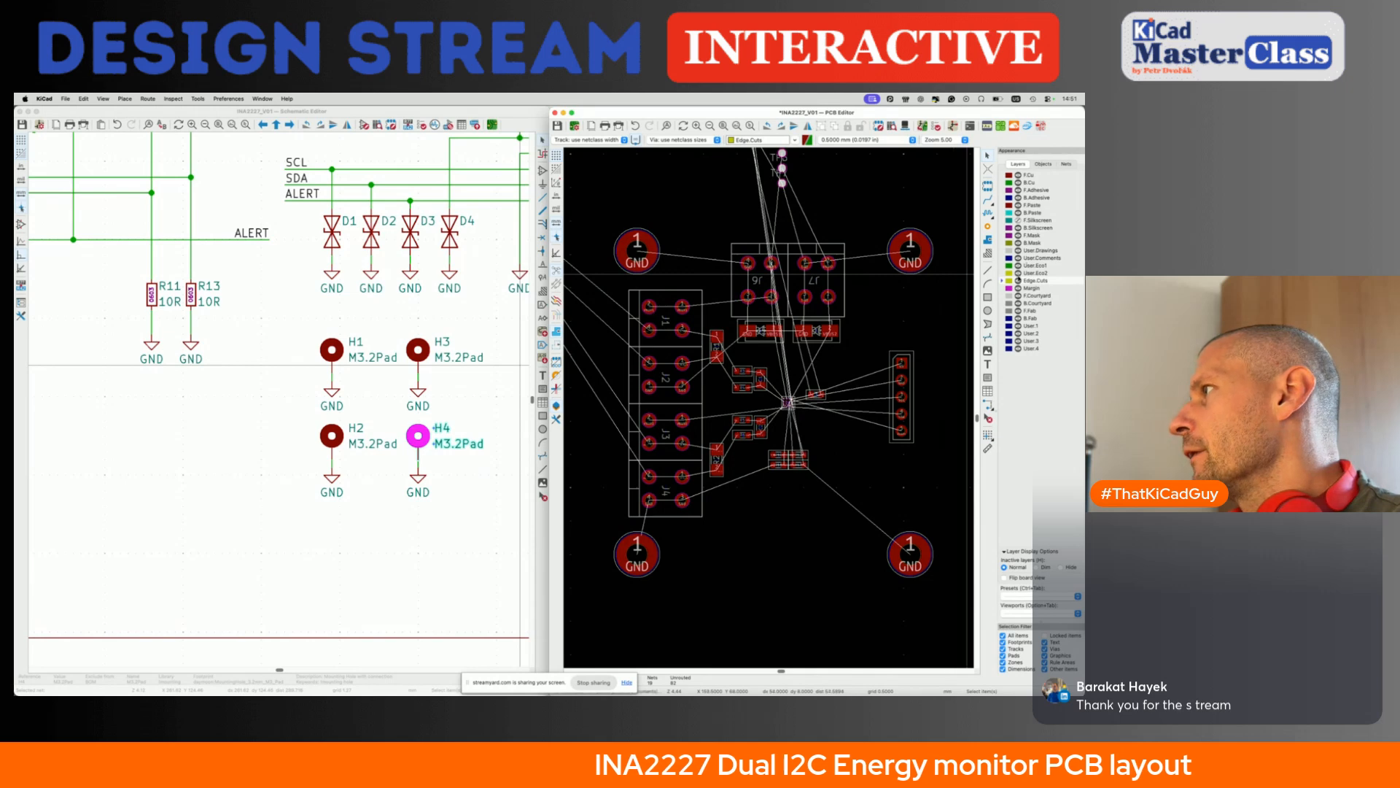
- Draw a 54 mm high rectangle on Edge.Cuts around the four mounting holes, spanning the corners of the deleted edge lines
left_click(987, 296)
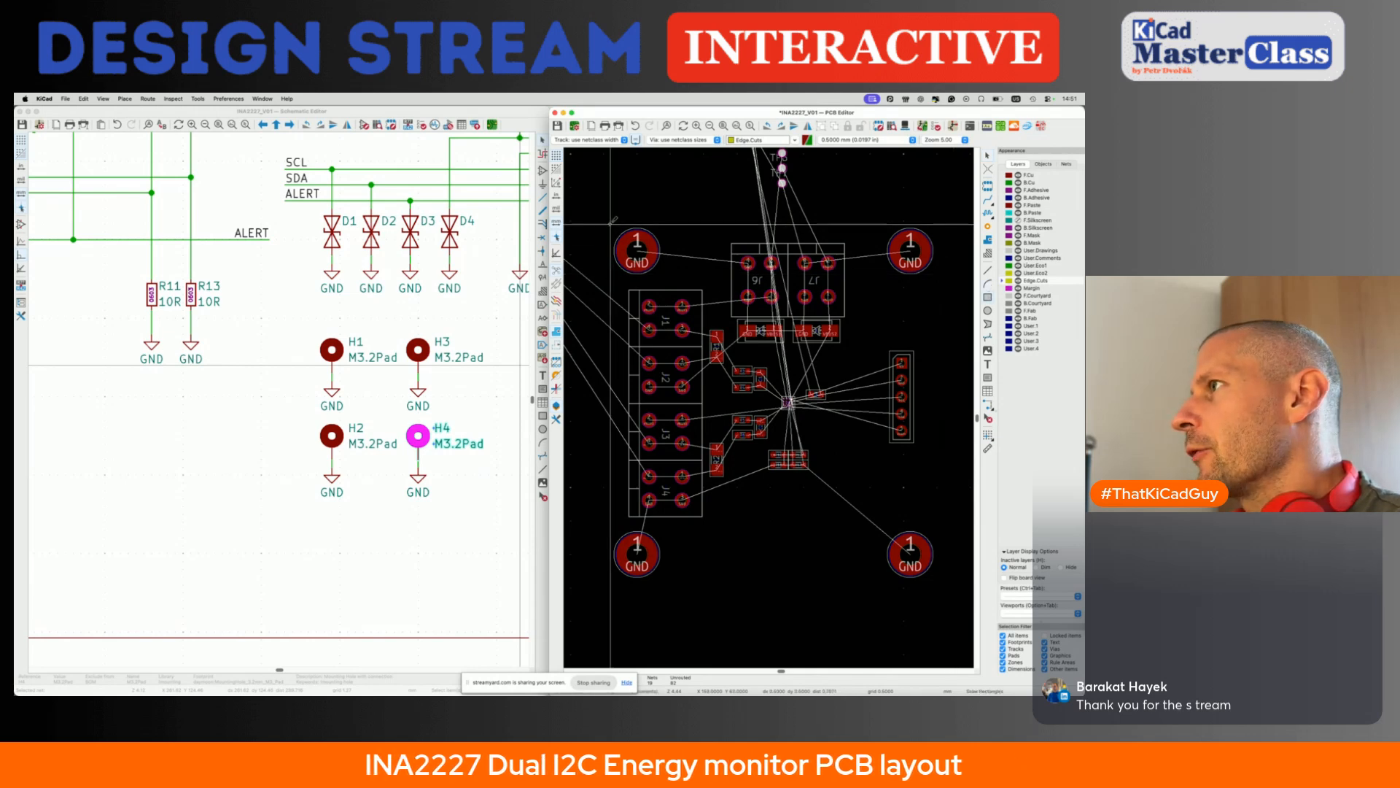
left_click(607, 220)
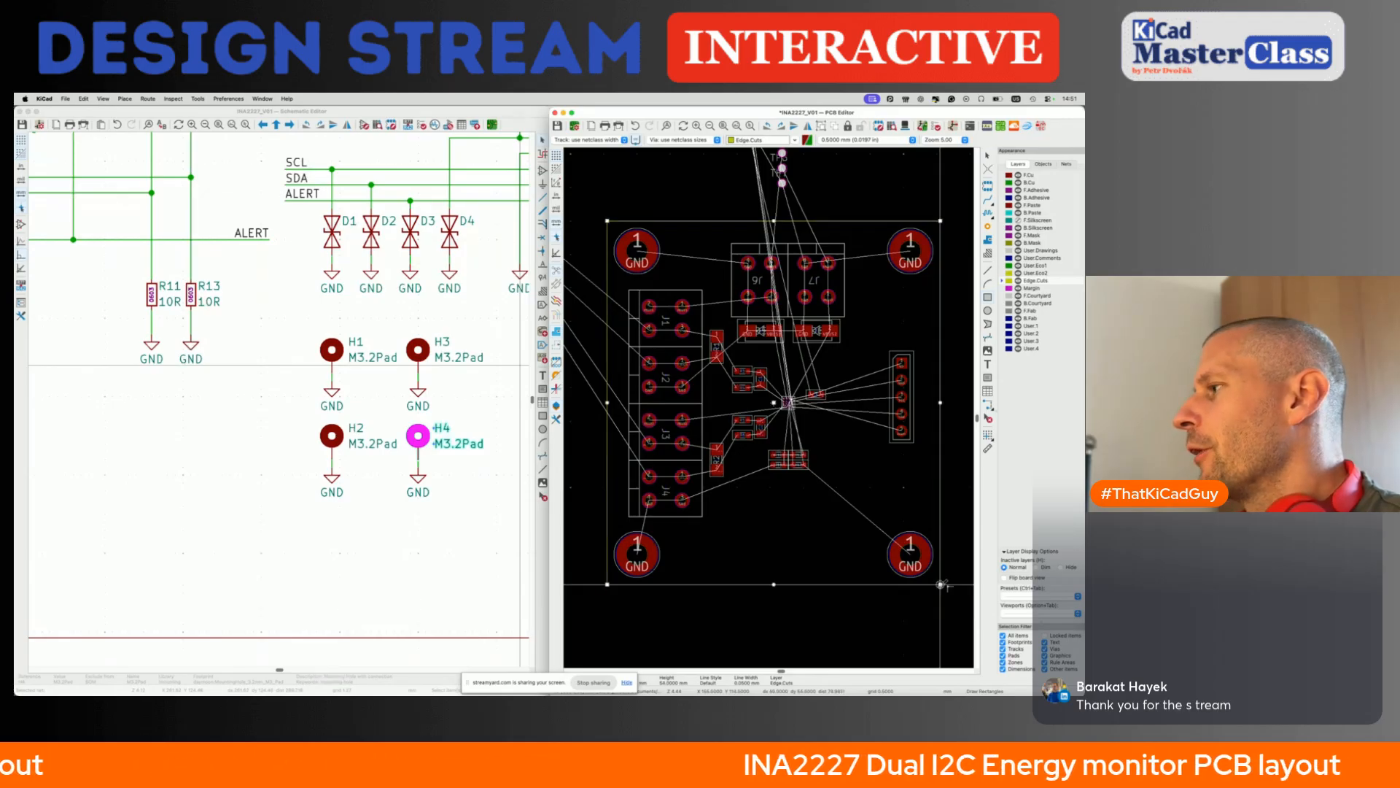
left_click(941, 585)
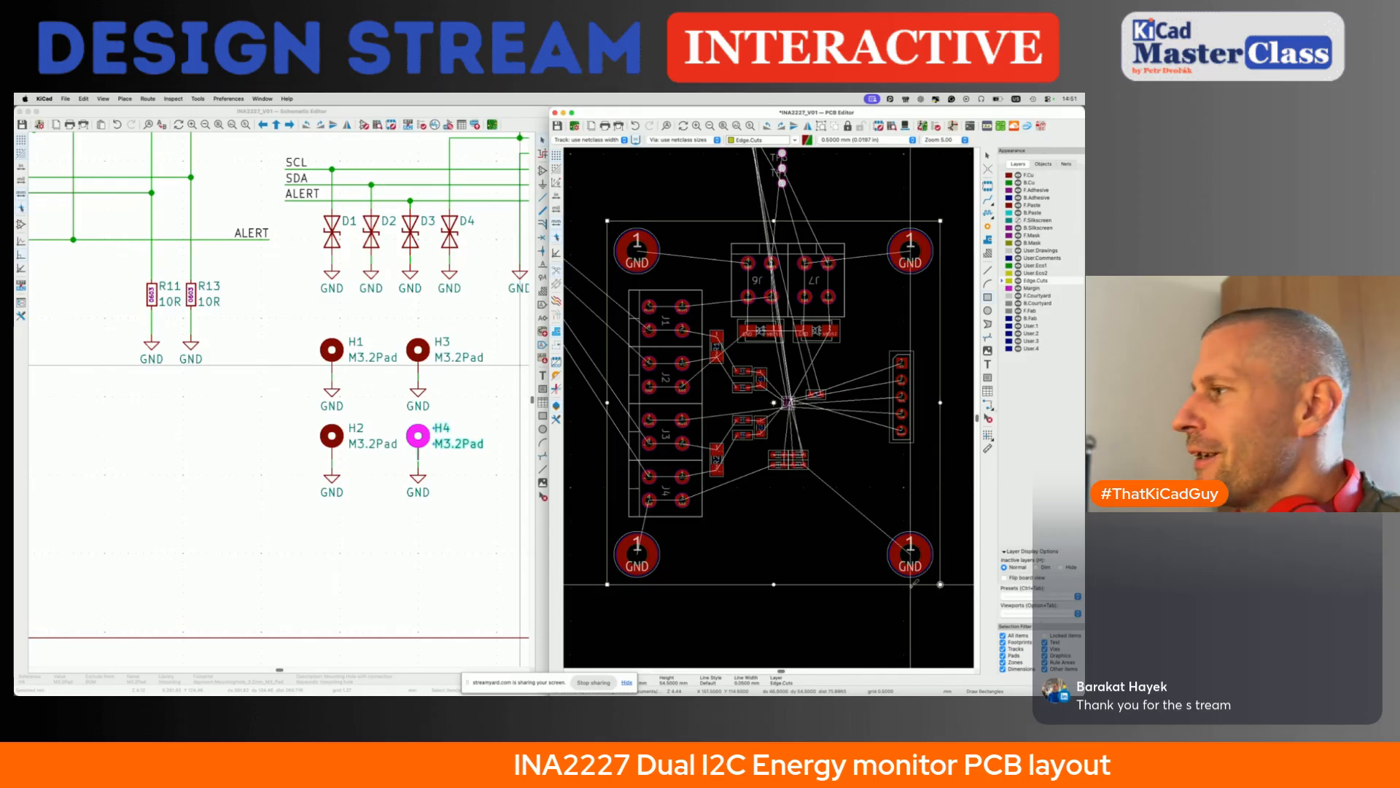
scroll(924, 585, "right", 3)
key("Escape")
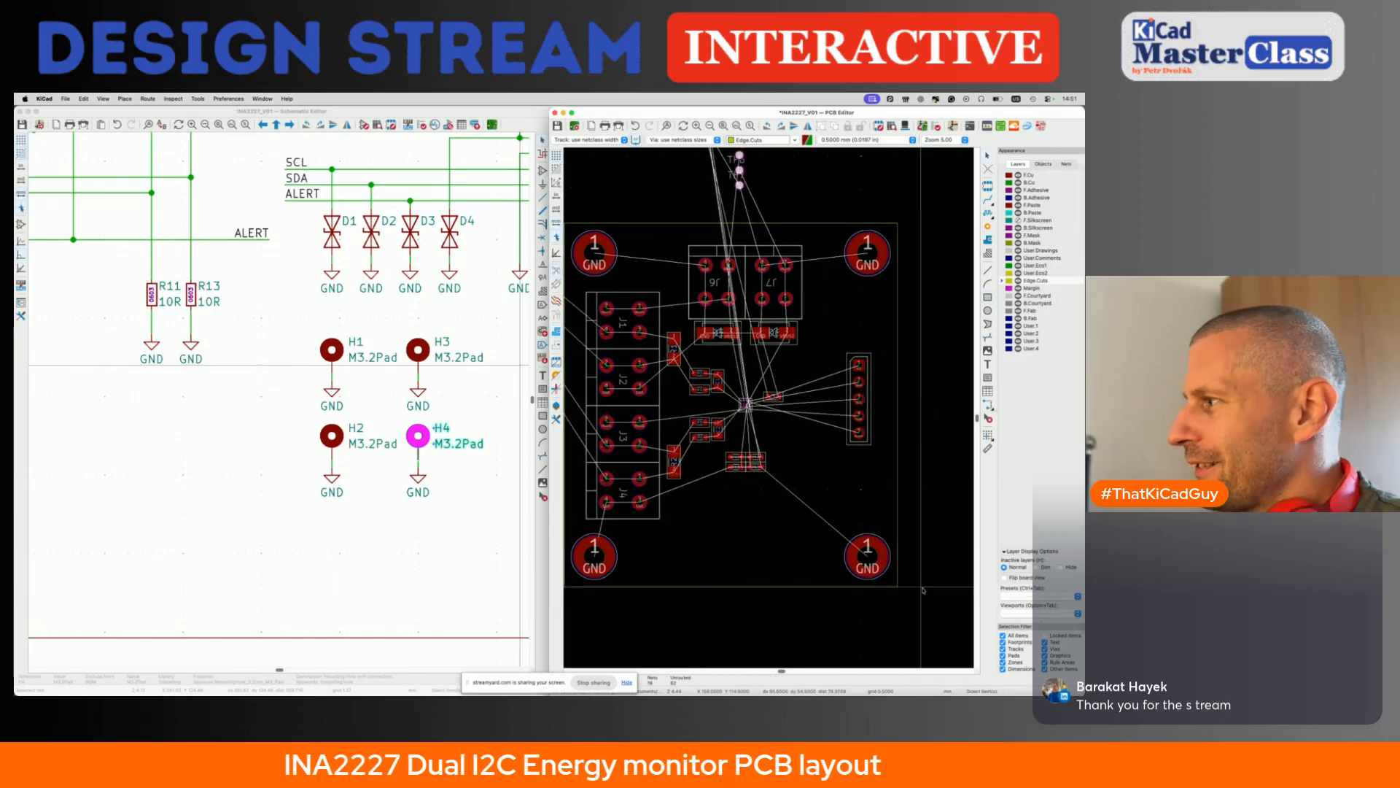
- Move header J5 slightly down and inward between mounting holes H3 and H4, and save the board
scroll(922, 589, "down", 3)
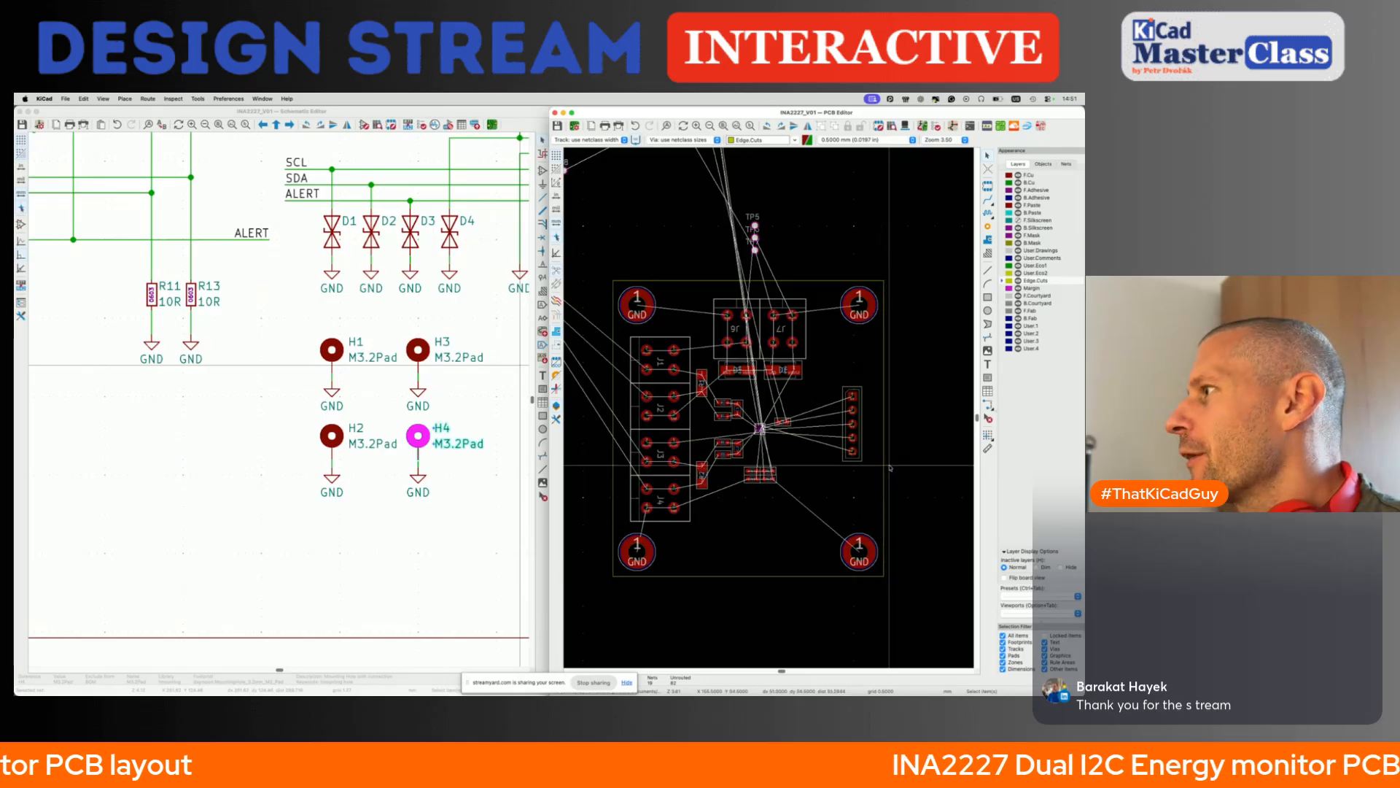
scroll(853, 420, "up", 3)
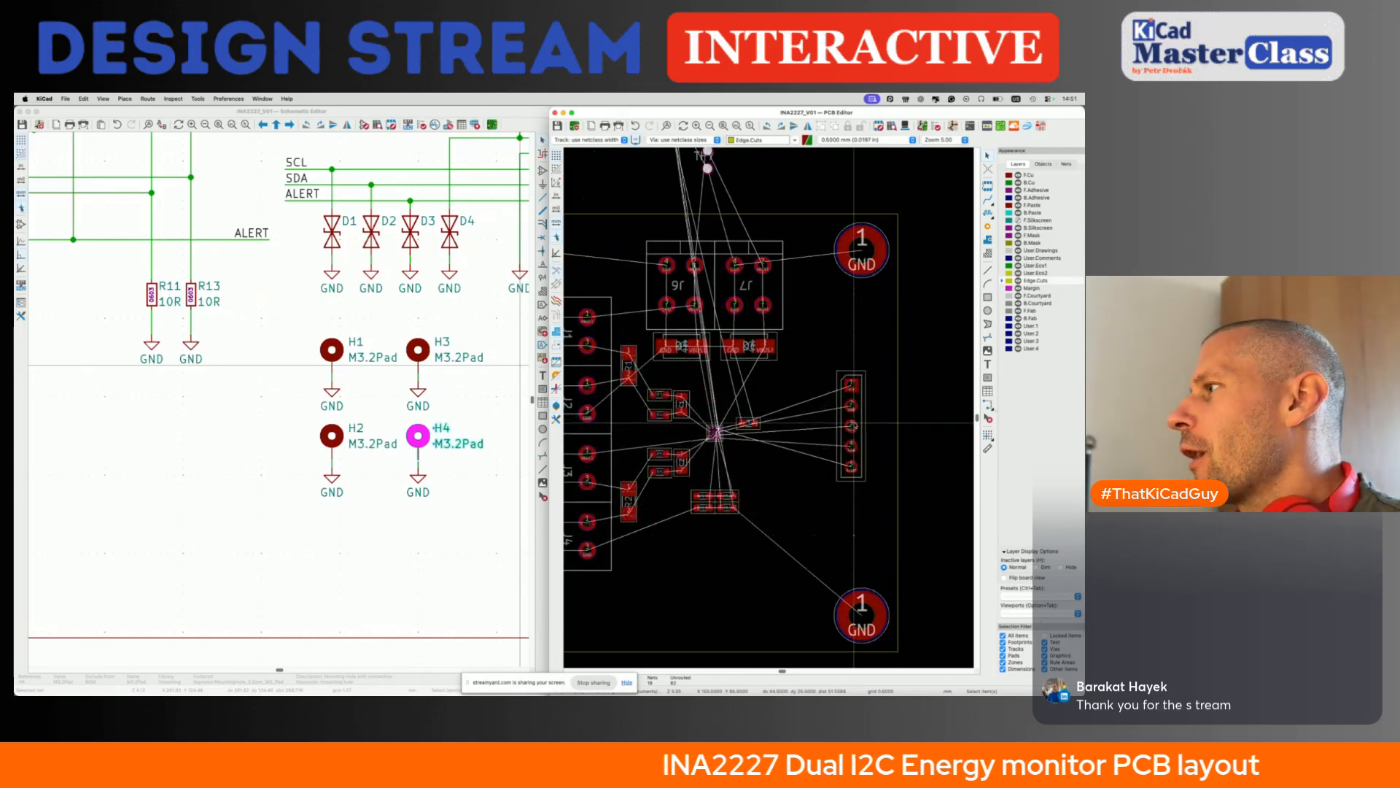
left_click(852, 427)
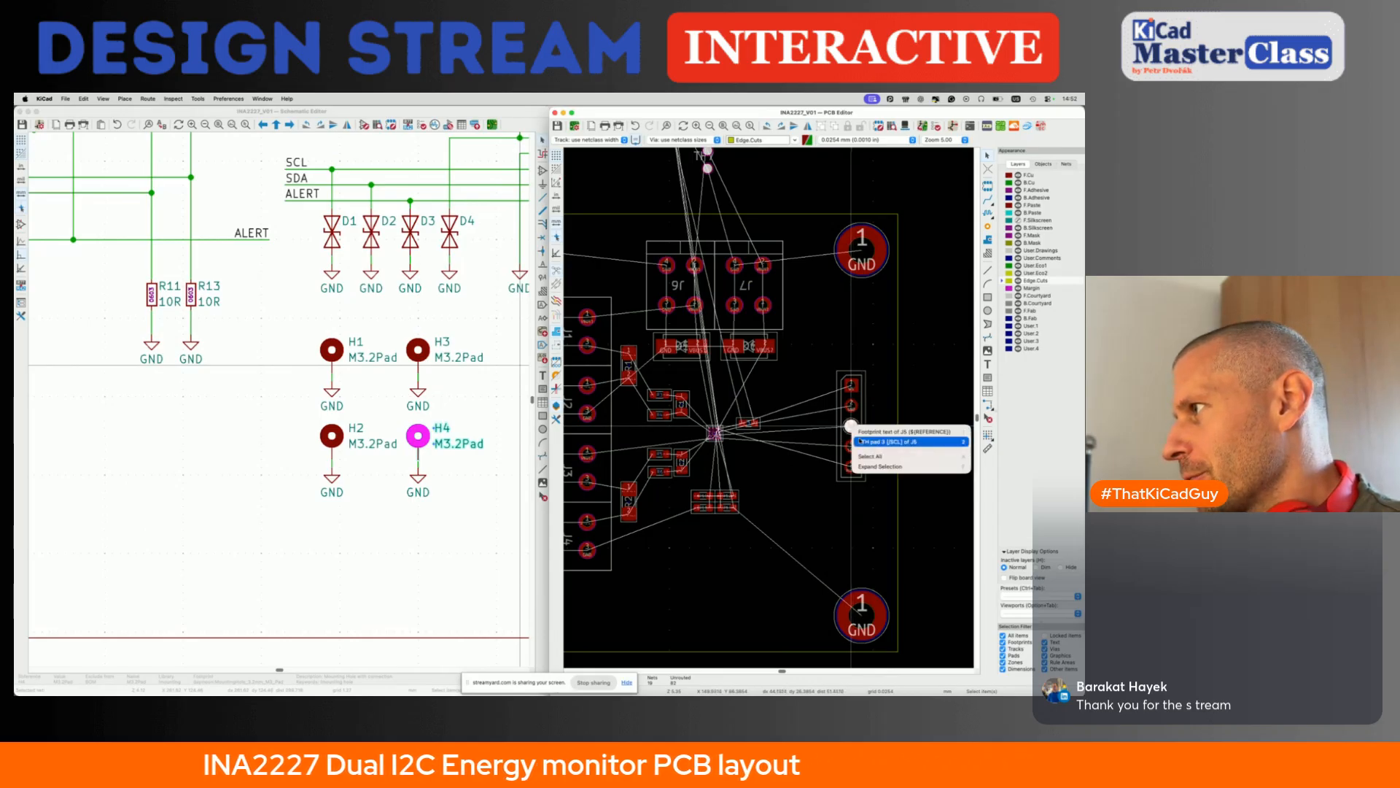
left_click(897, 441)
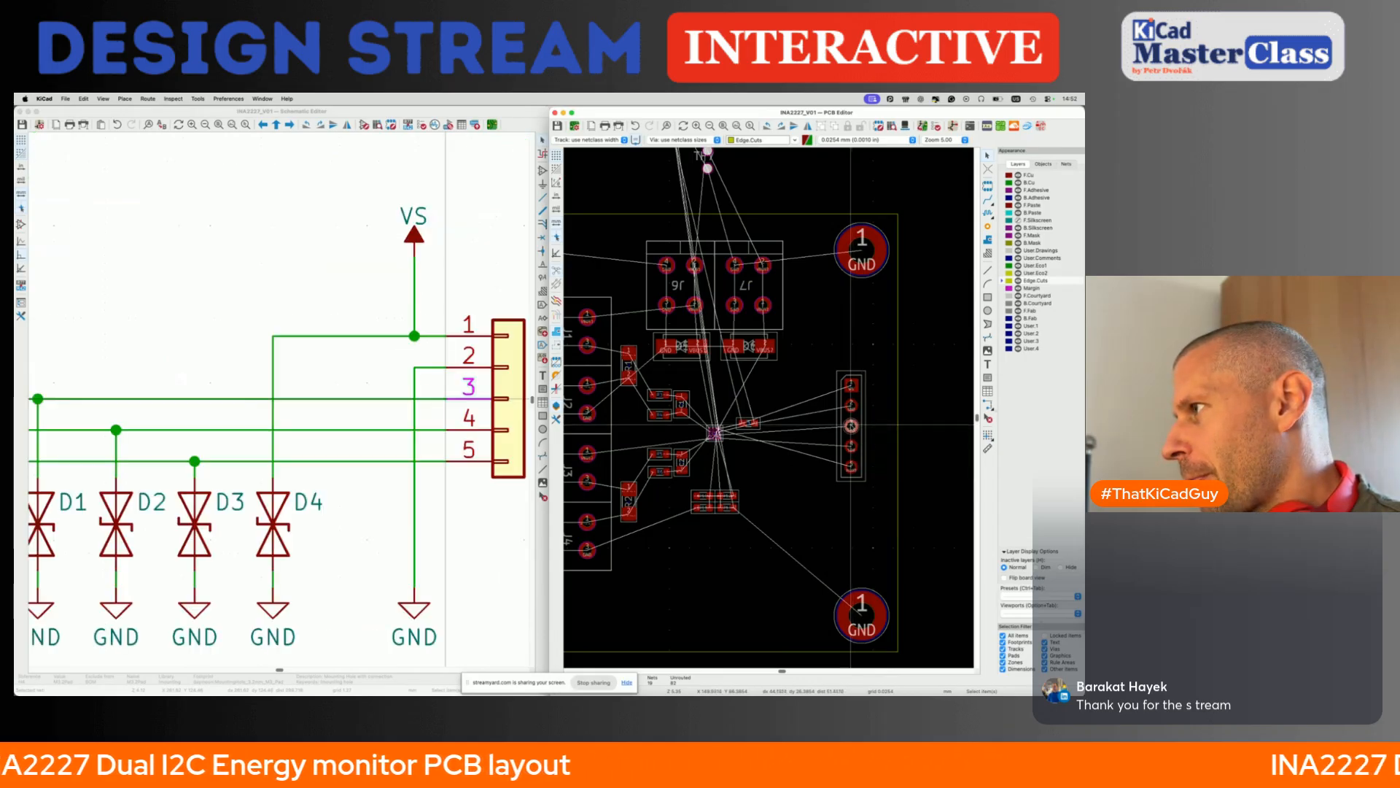
key("m")
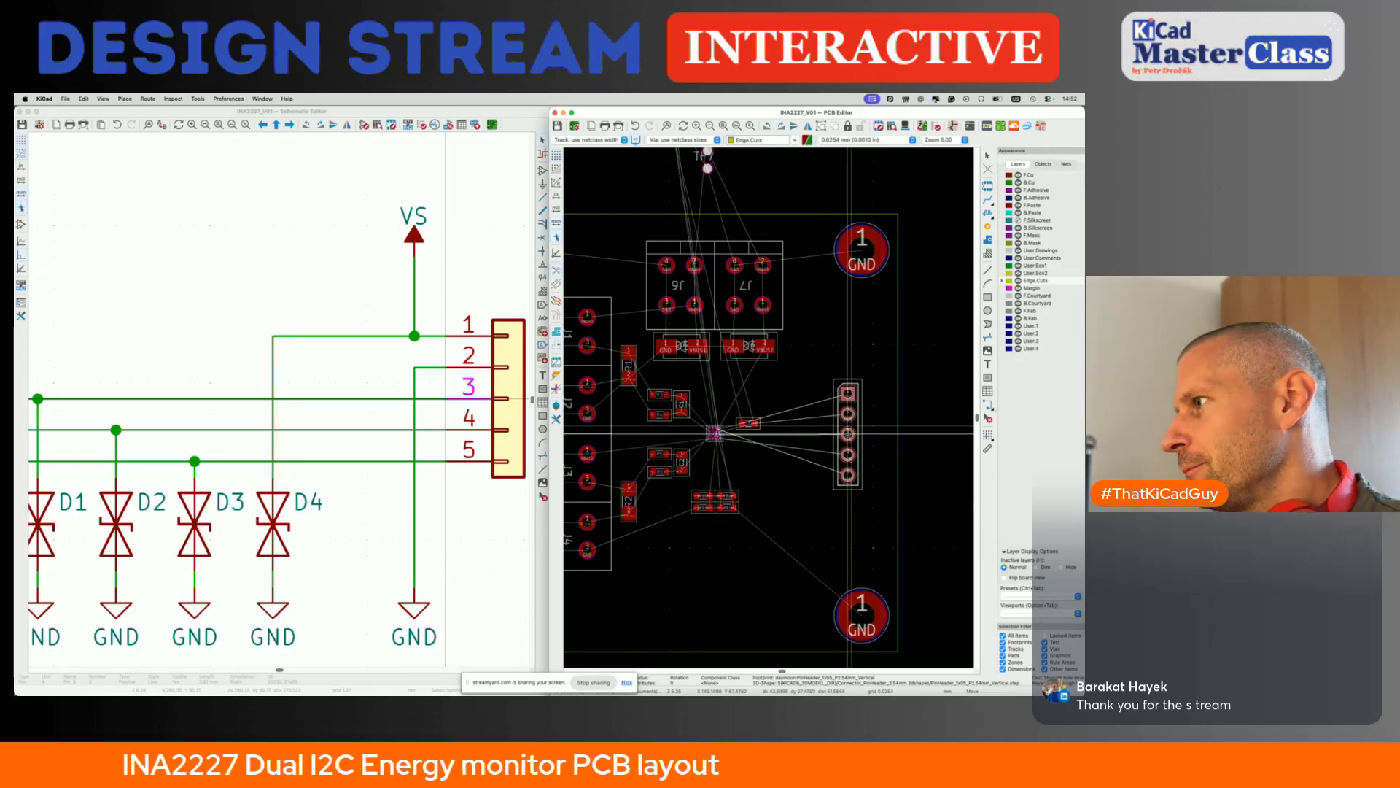
left_click(848, 425)
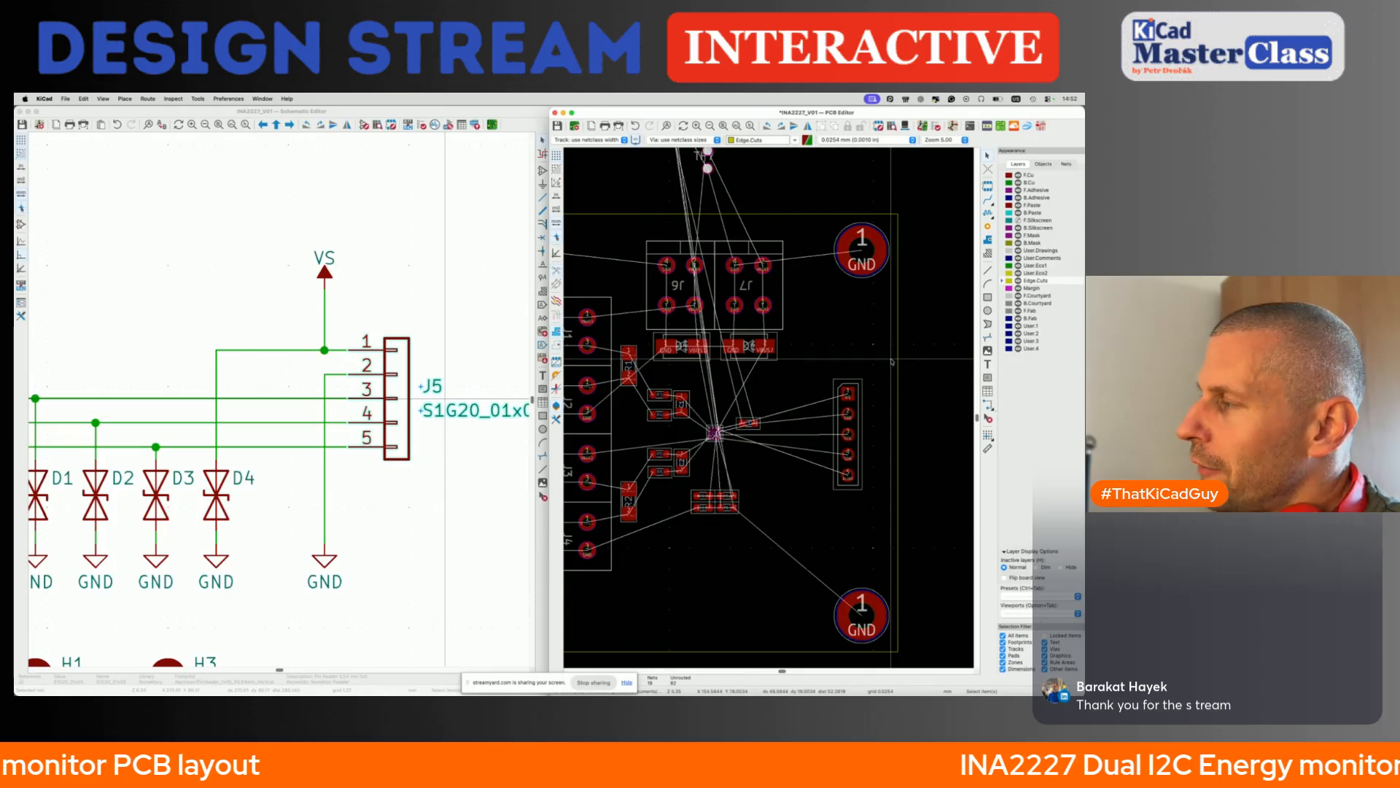
key("ctrl+s")
- Move diodes D1 to D4 together from above the board to the left side of header J5
scroll(889, 432, "down", 5)
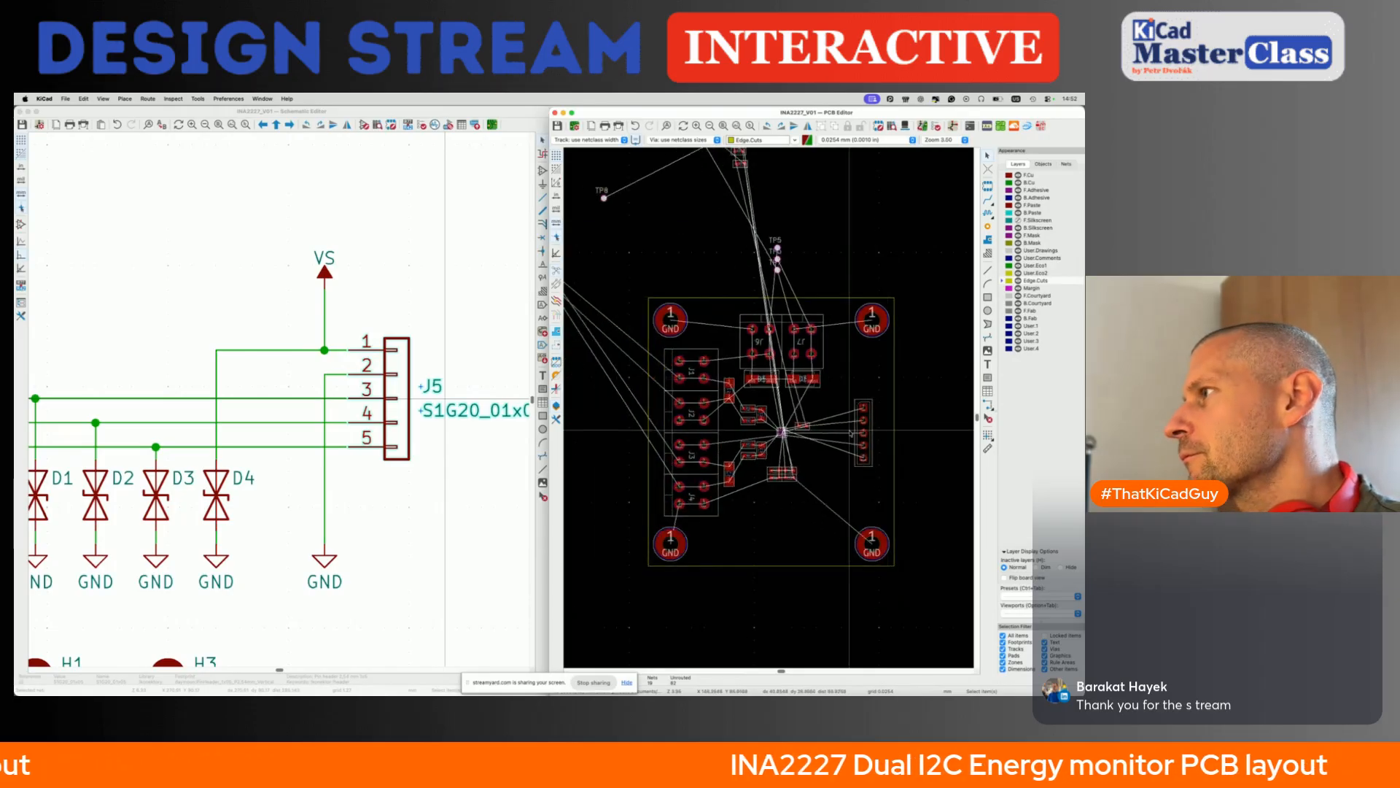
scroll(777, 263, "up", 5)
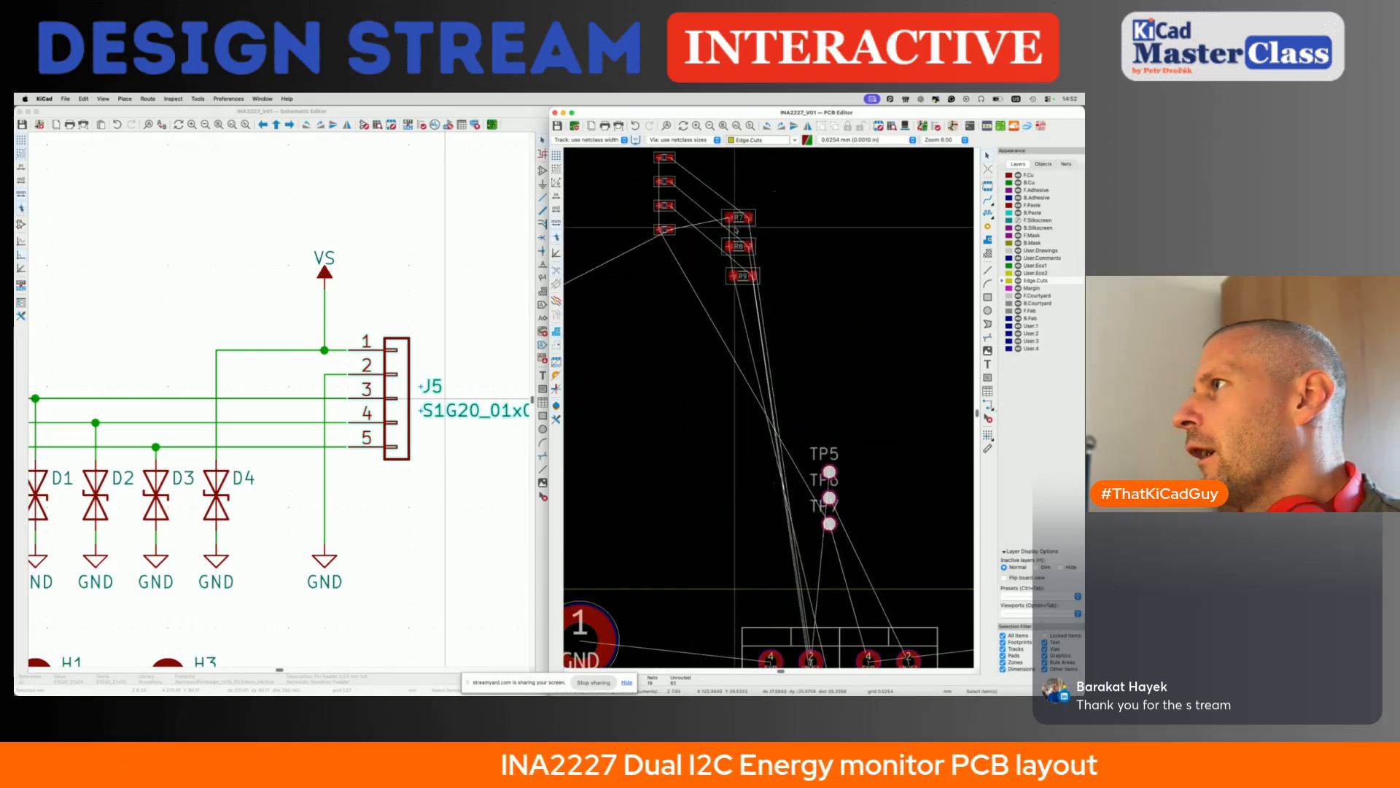
left_click_drag(625, 224, 691, 365)
key("m")
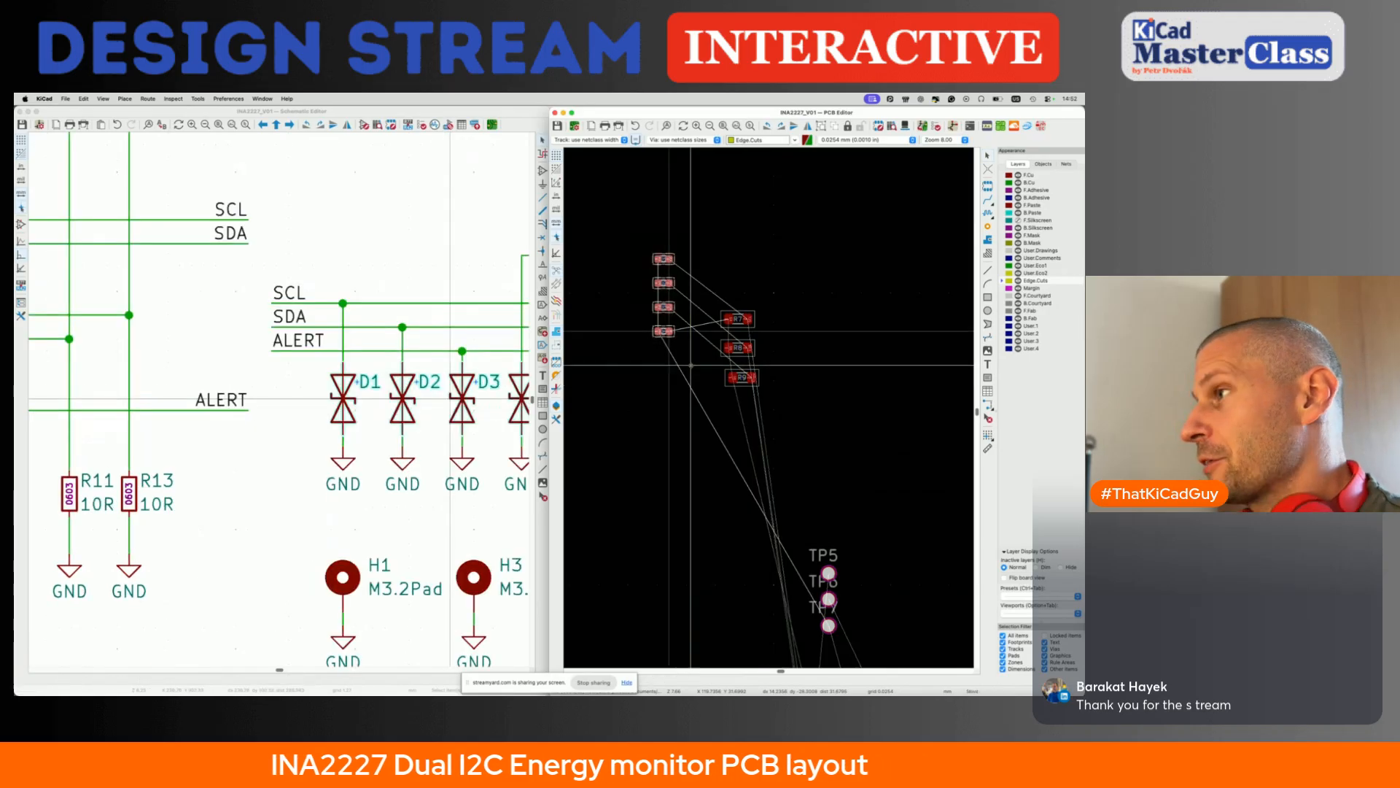
scroll(692, 365, "down", 5)
scroll(712, 429, "down", 5)
scroll(713, 429, "right", 4)
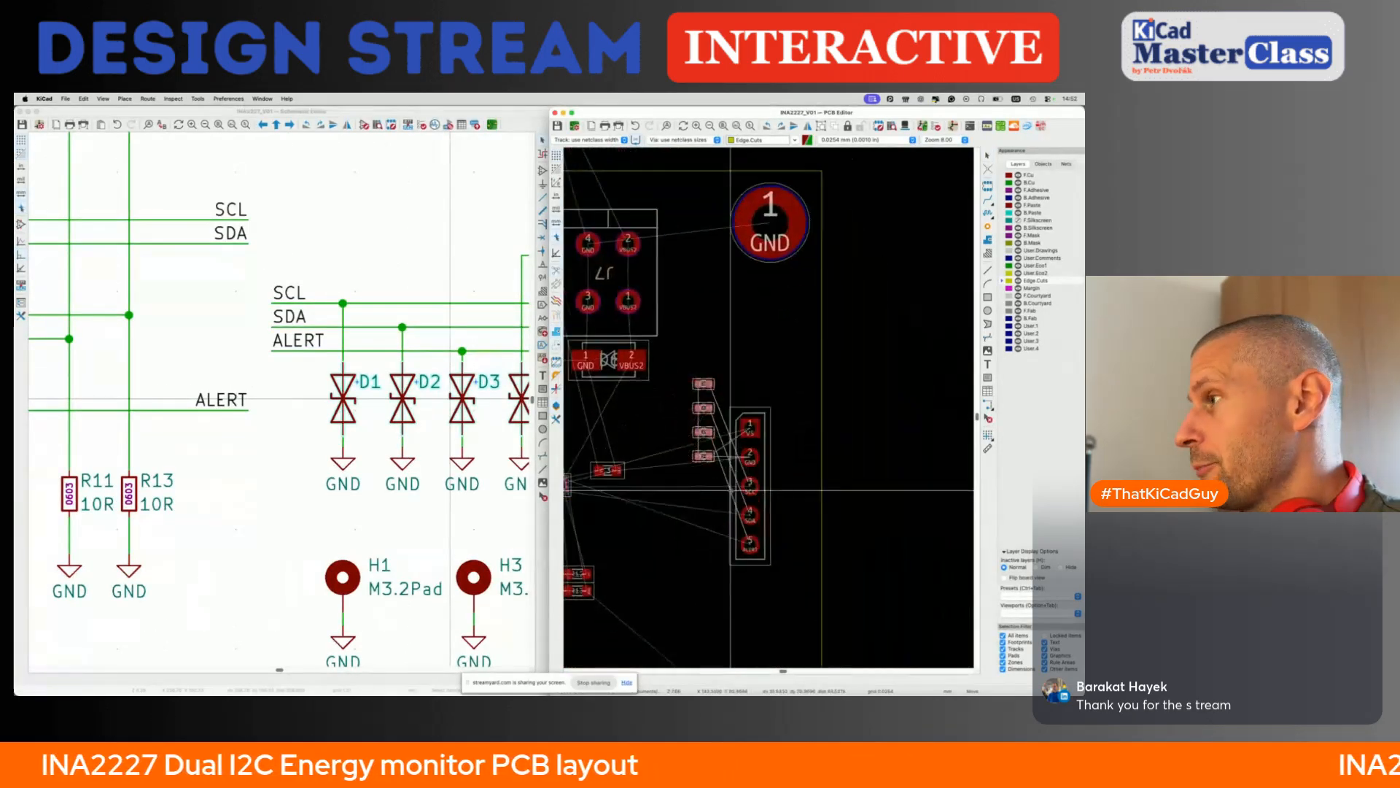
left_click(706, 516)
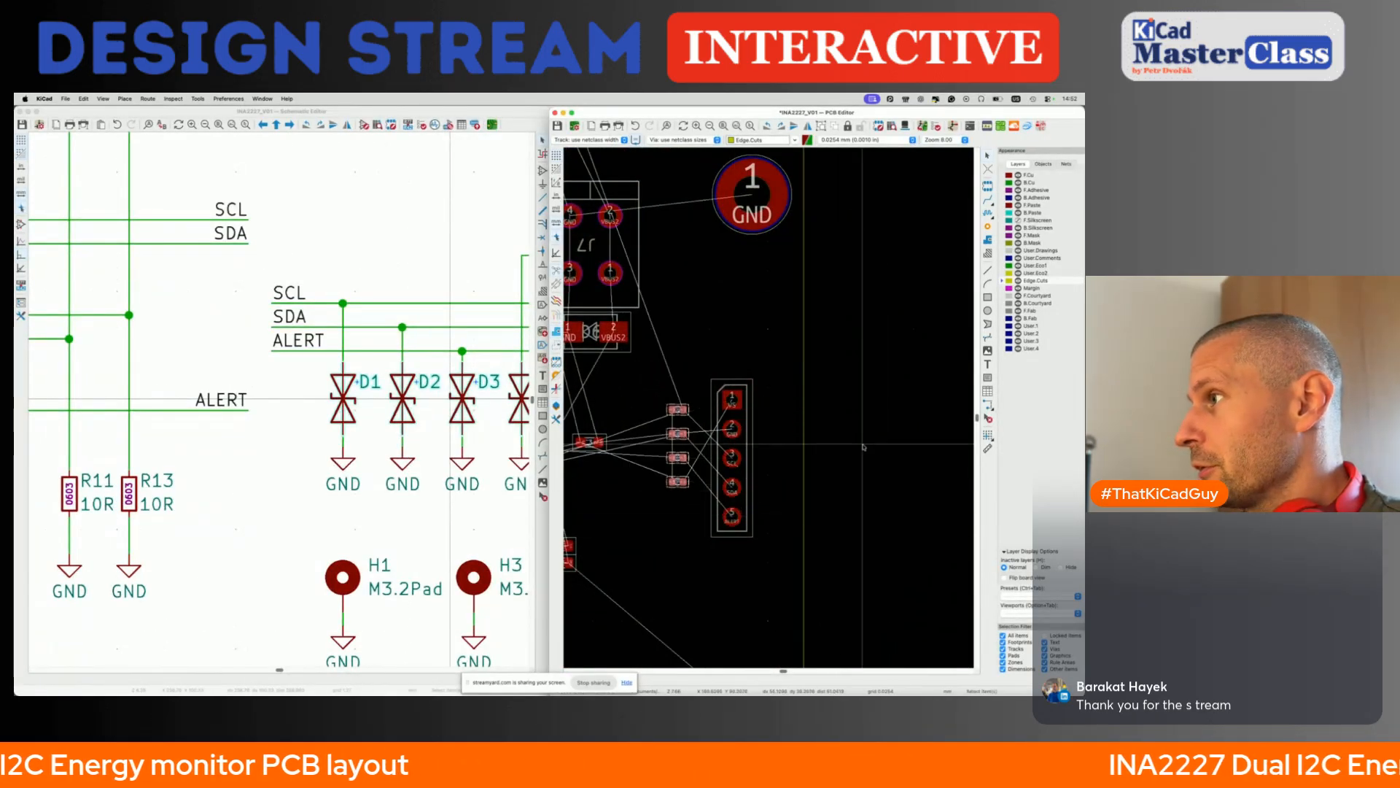
left_click(865, 447)
- Rotate diode D4 by 90° and place it just left of J5's VS pin 1
left_click_drag(650, 472, 703, 473)
left_click(685, 484)
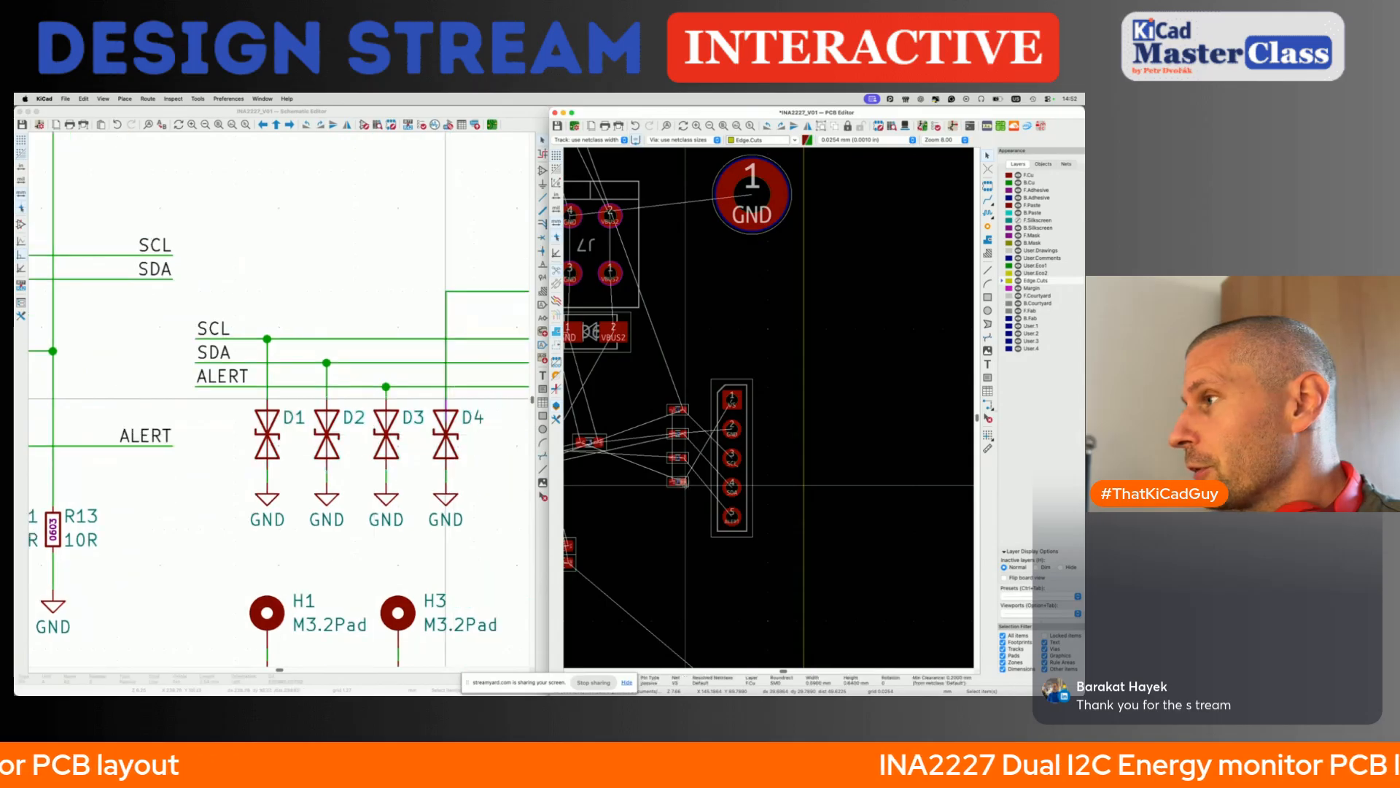
scroll(686, 484, "up", 5)
key("m")
key("r")
left_click(753, 227)
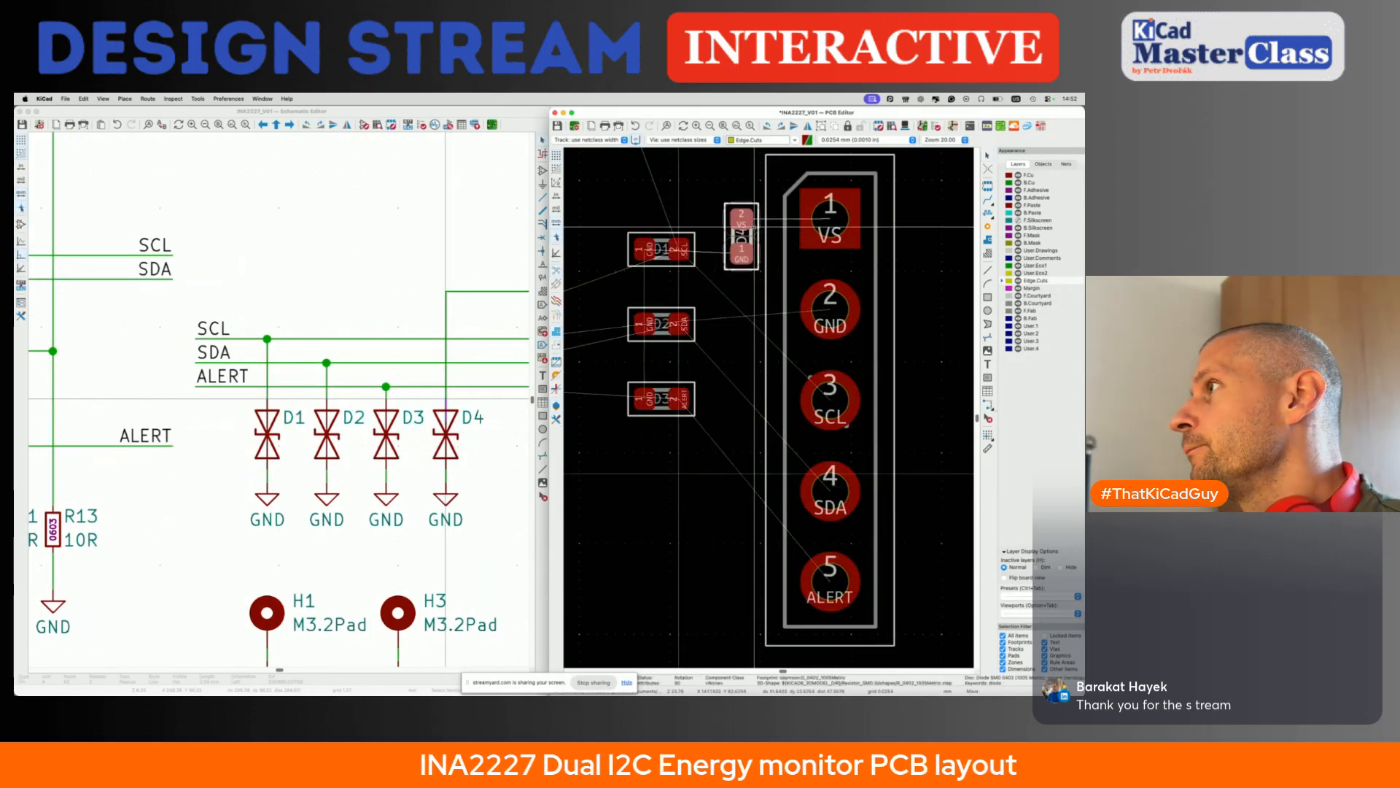
- Rotate diode D1 by 90° and place it left of J5's SCL pin 3, aligned below D4
left_click(669, 262)
key("m")
key("r")
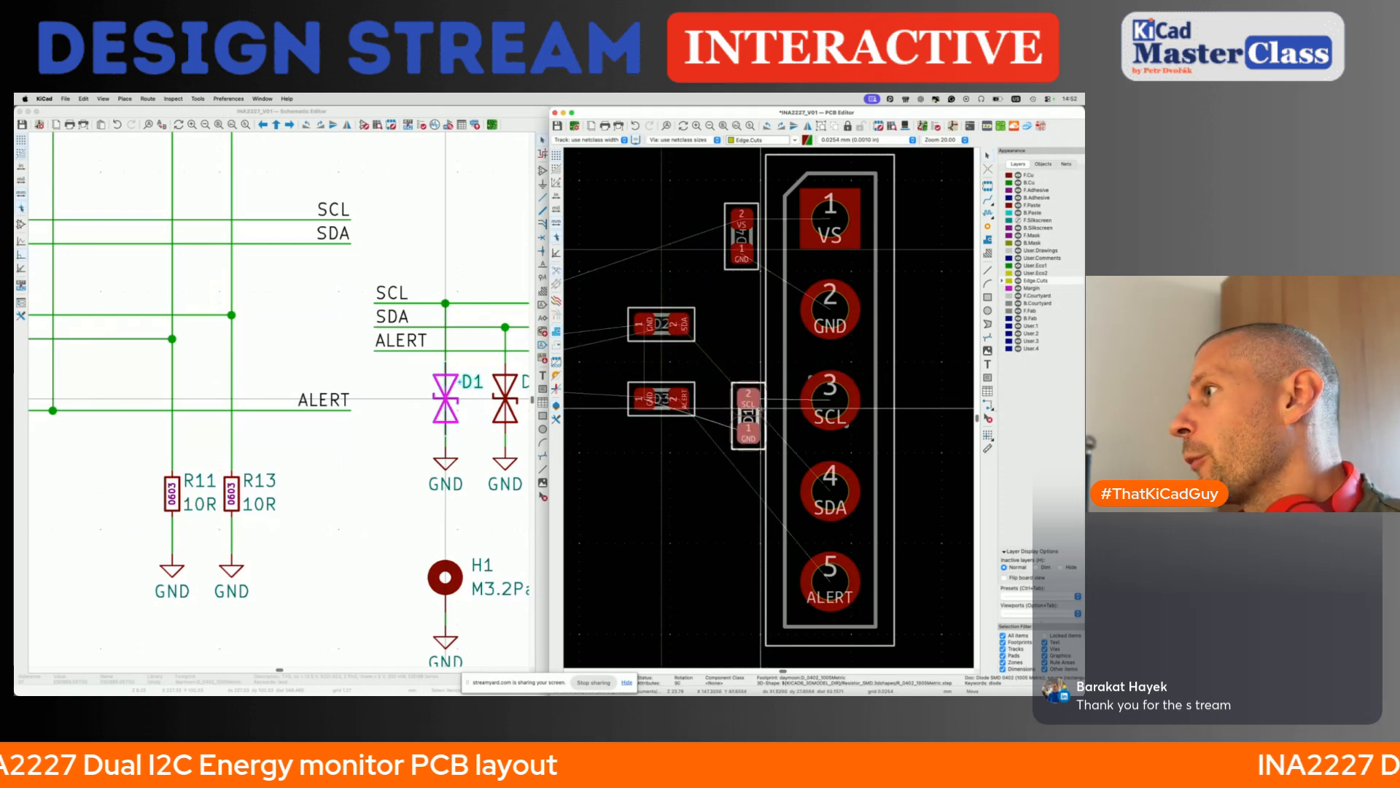
left_click(743, 405)
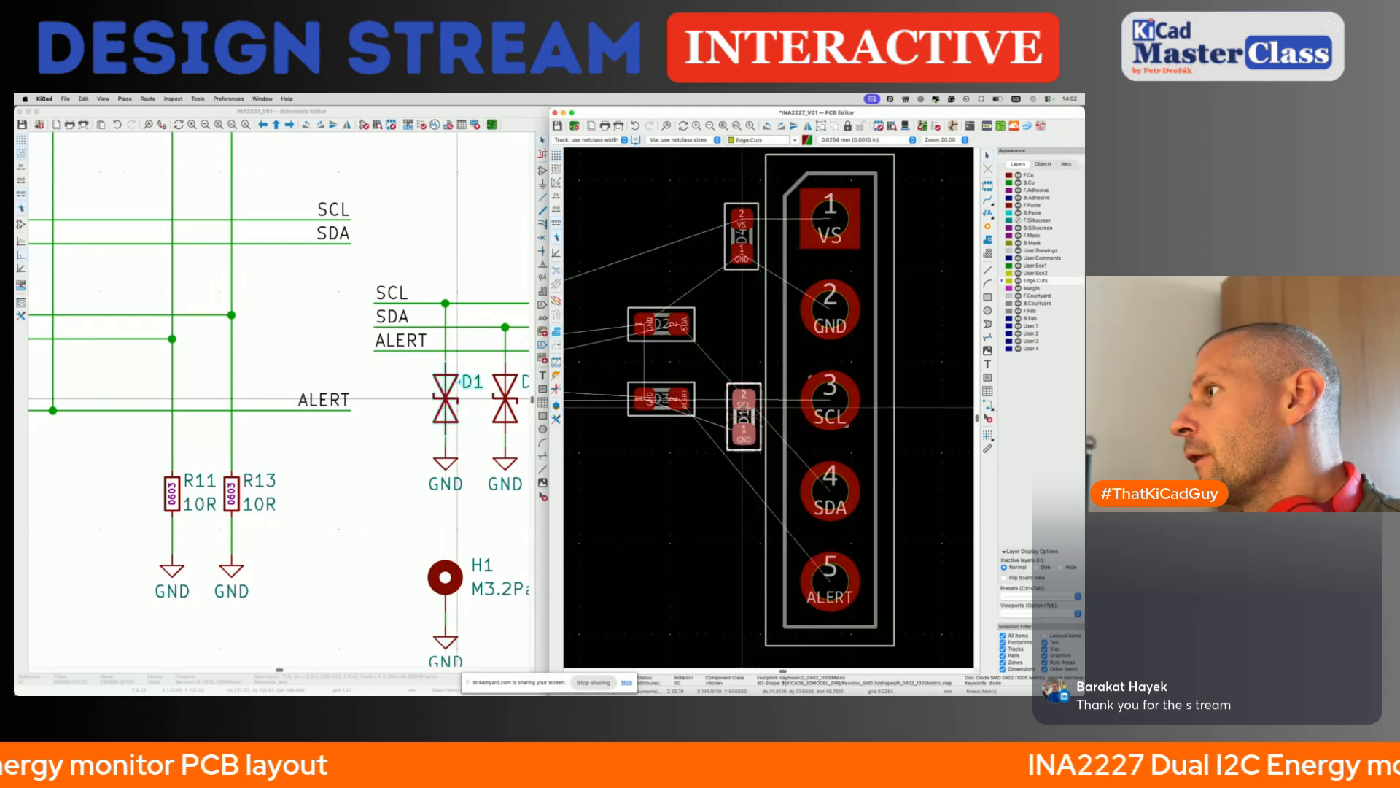
key("m")
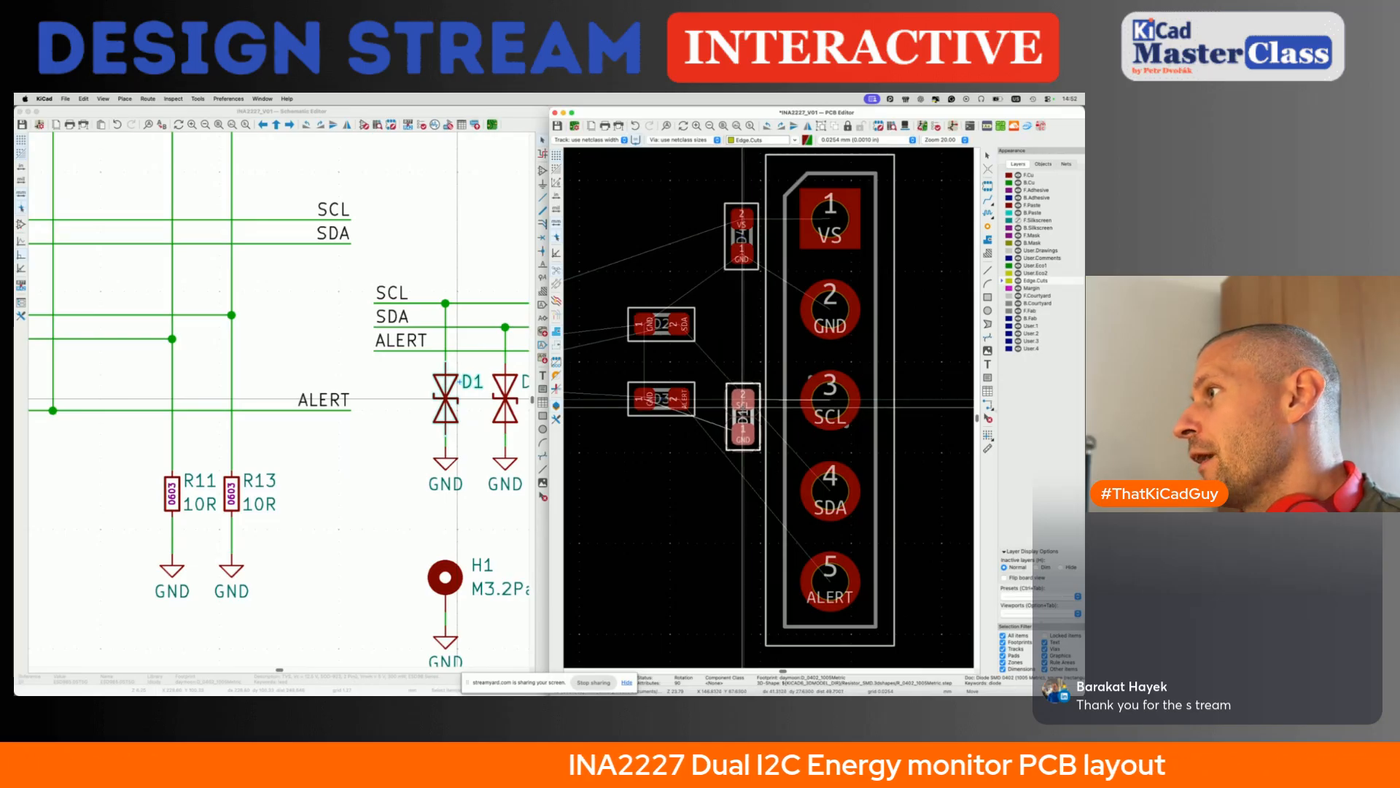
left_click(741, 399)
- Rotate diode D2 by 90° and place it left of J5's SDA pin 4, aligned directly below D1
left_click(664, 338)
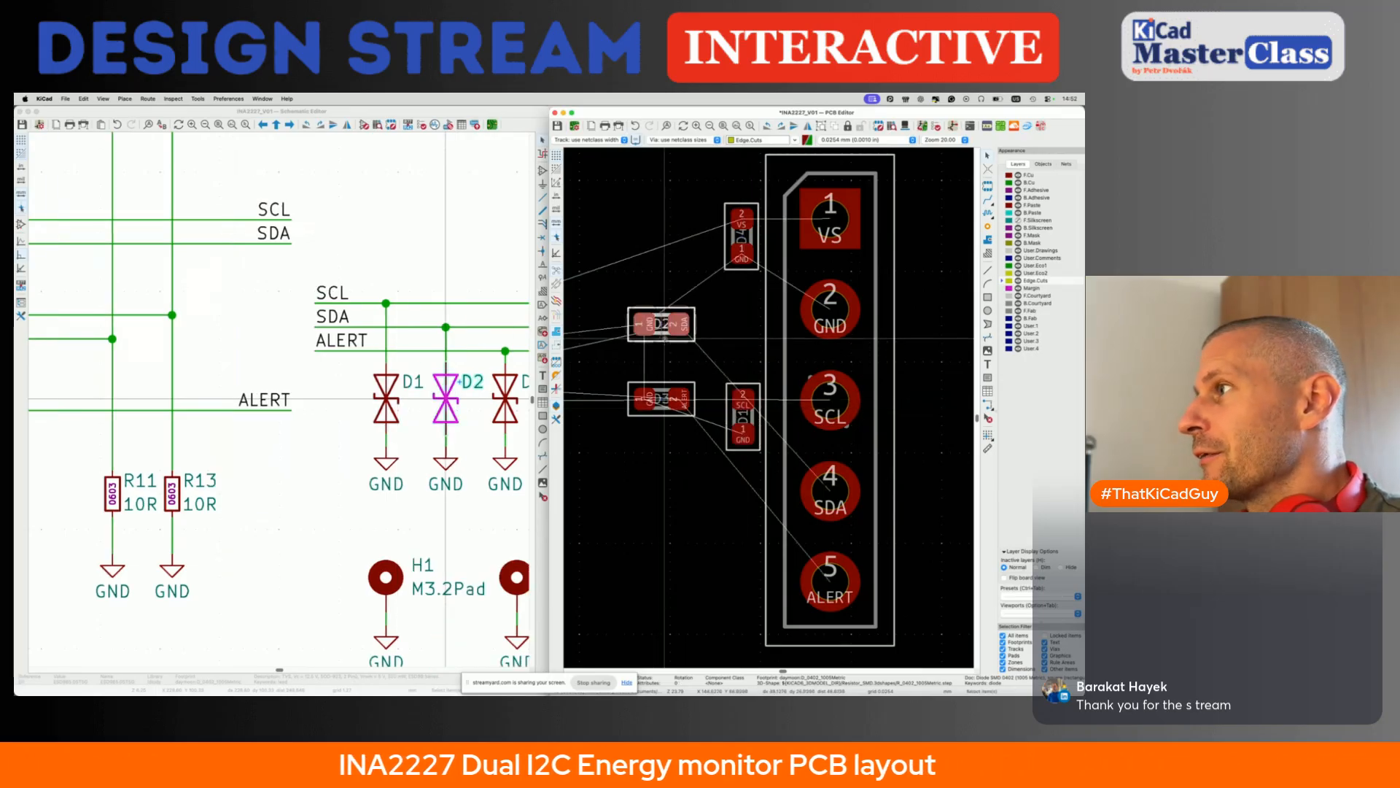
key("m")
key("r")
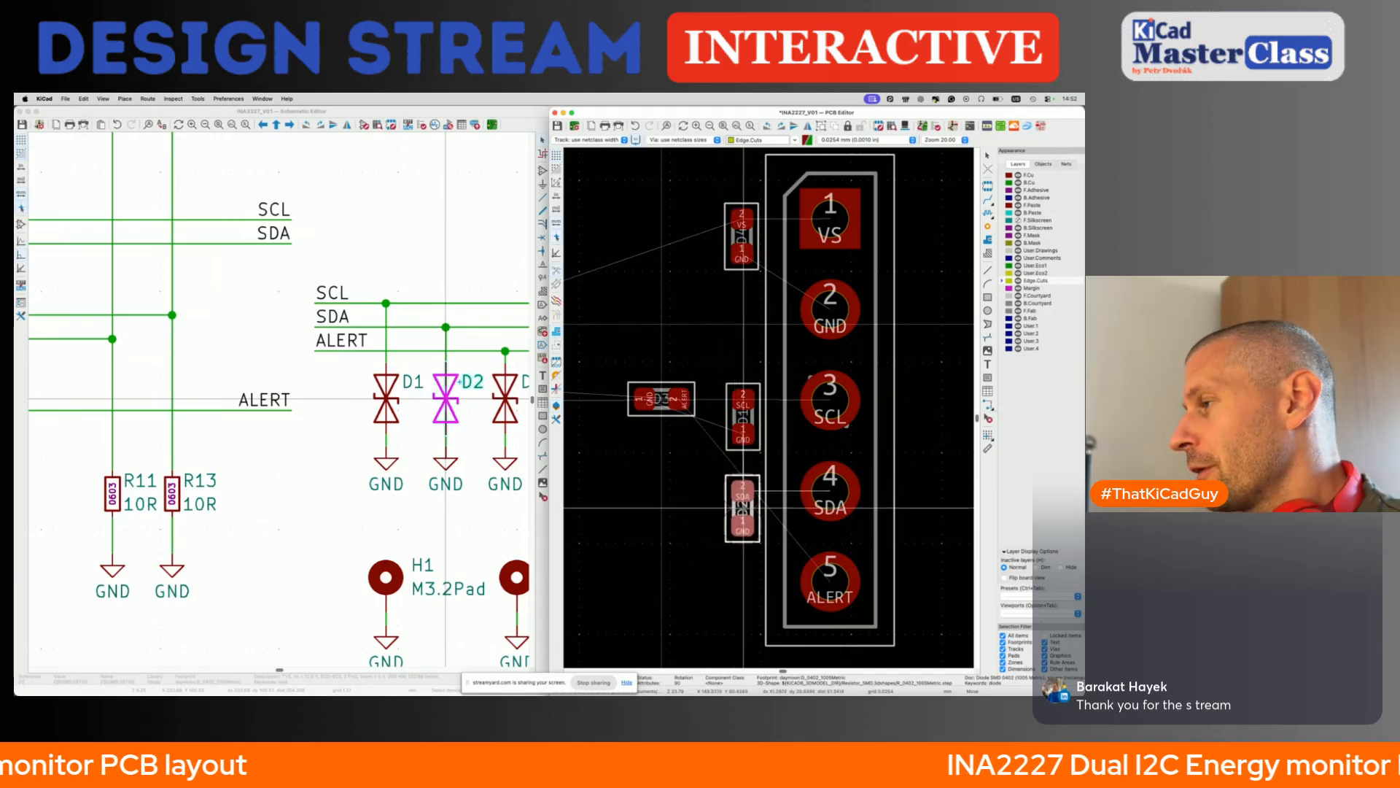
left_click(744, 508)
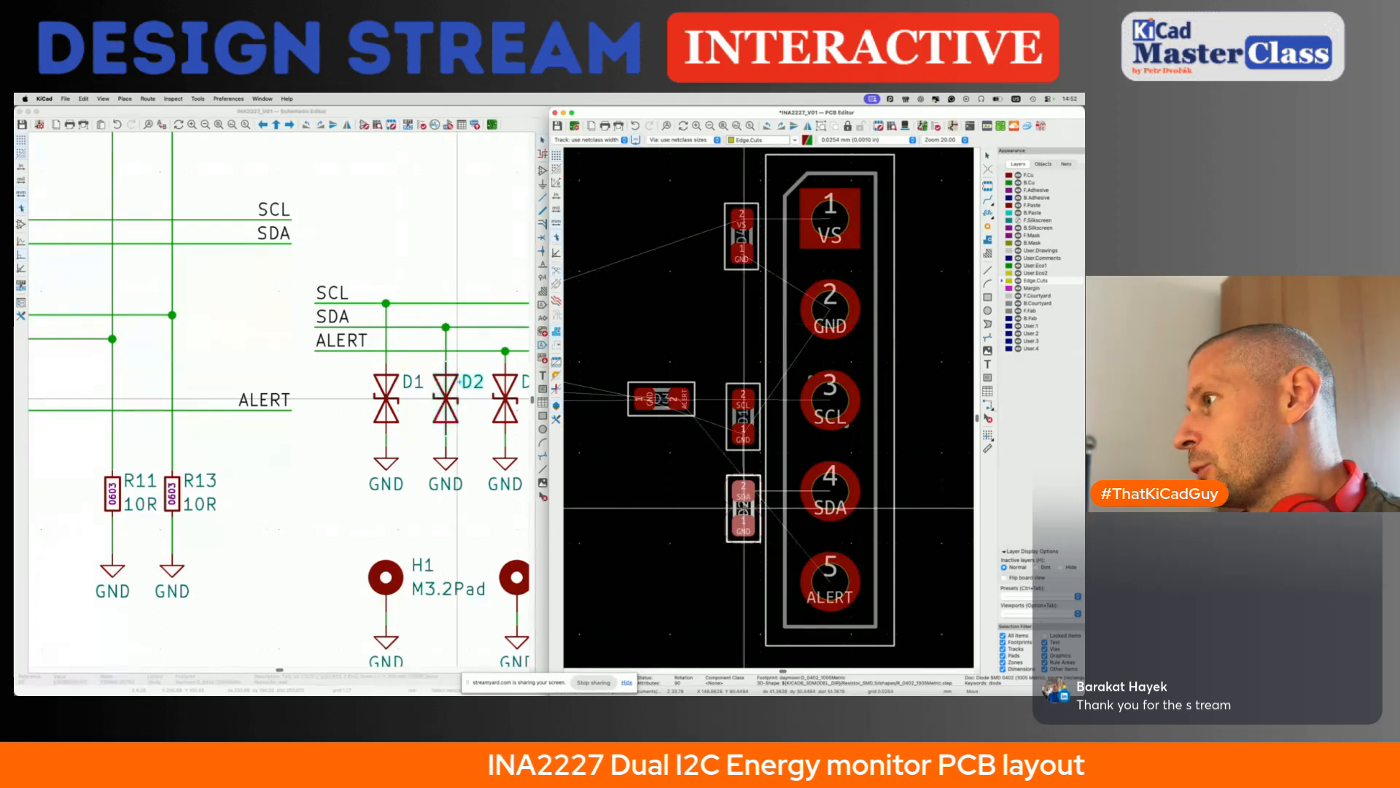
left_click(743, 508)
key("Escape")
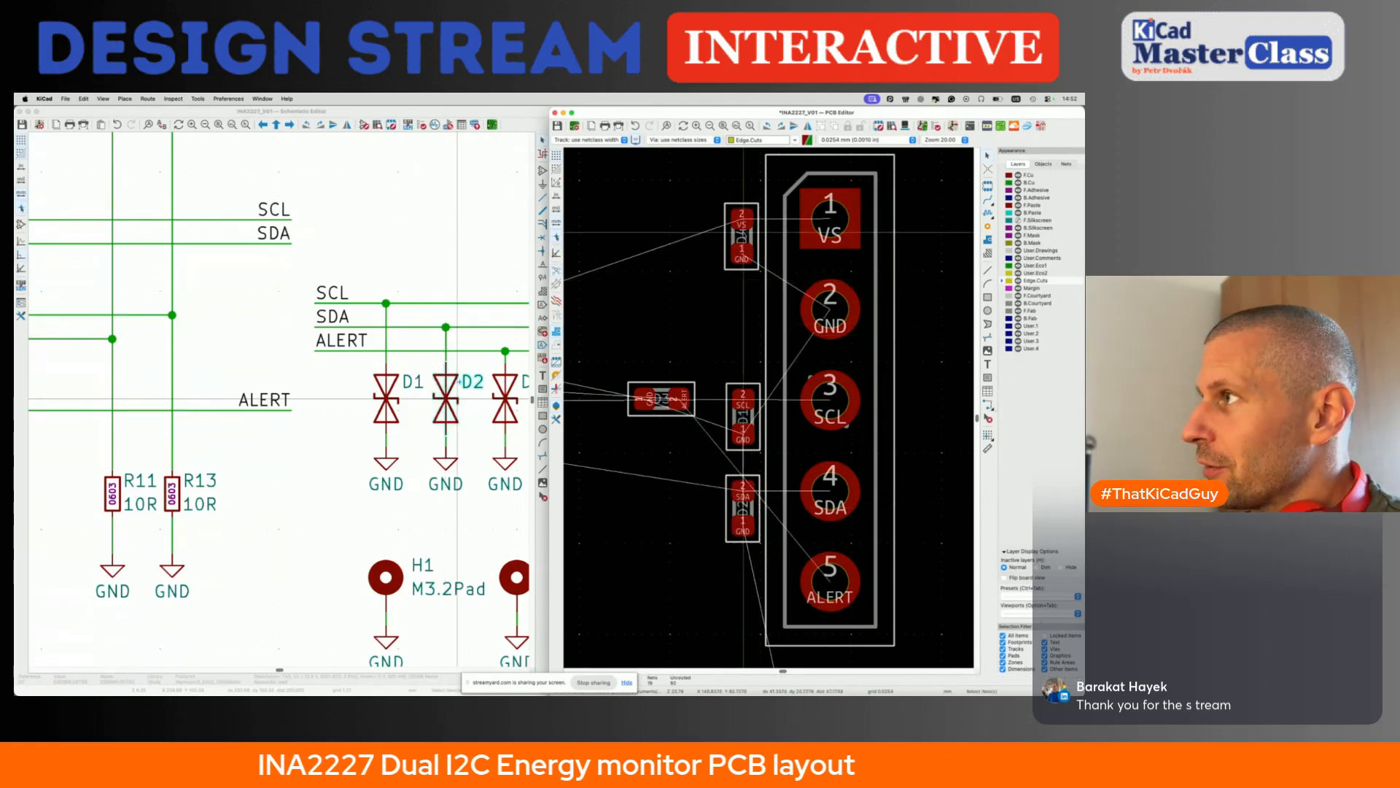
- Rotate diode D3 by 90°, place it left of J5's ALERT pin 5 in line with the other diodes, and save the board
middle_click_drag(756, 237, 700, 315)
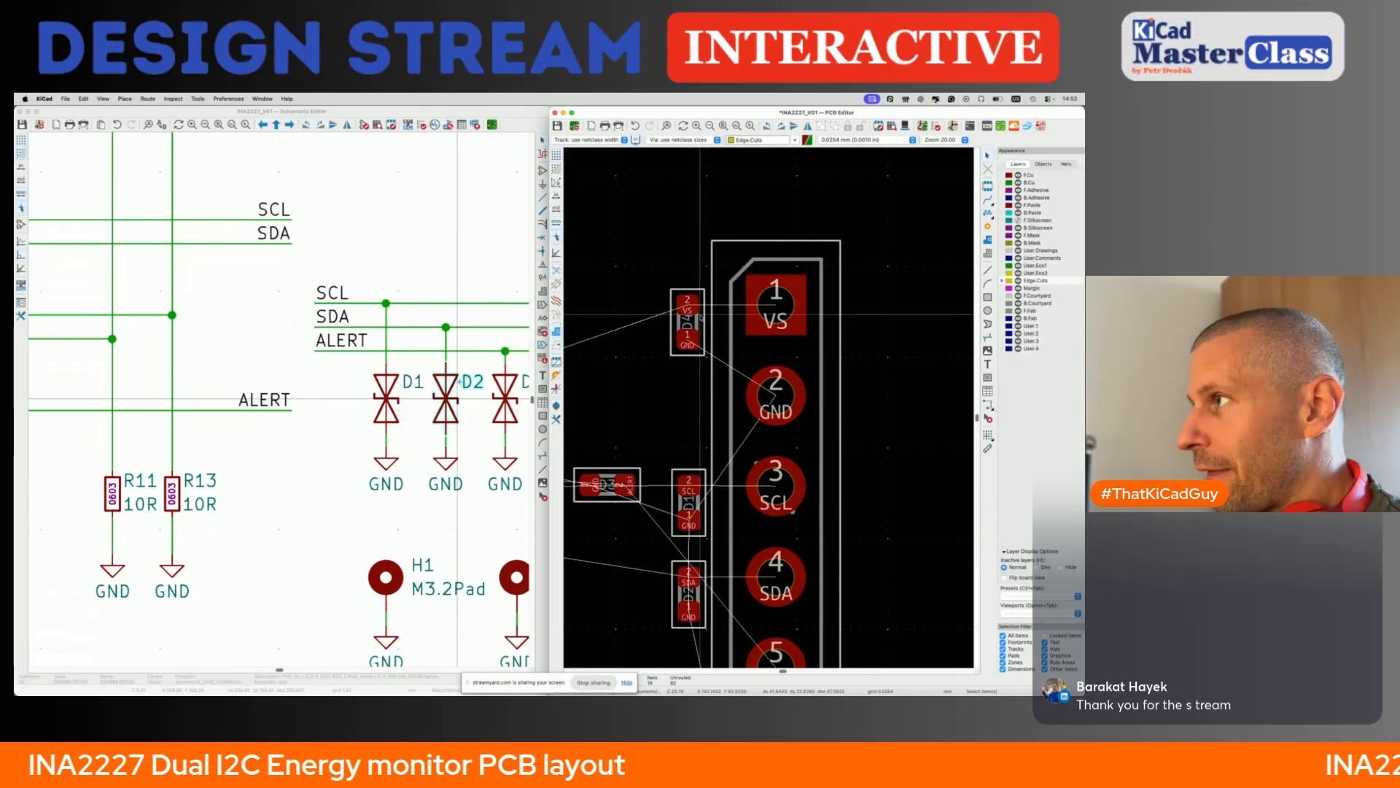
left_click(698, 315)
scroll(695, 305, "up", 5)
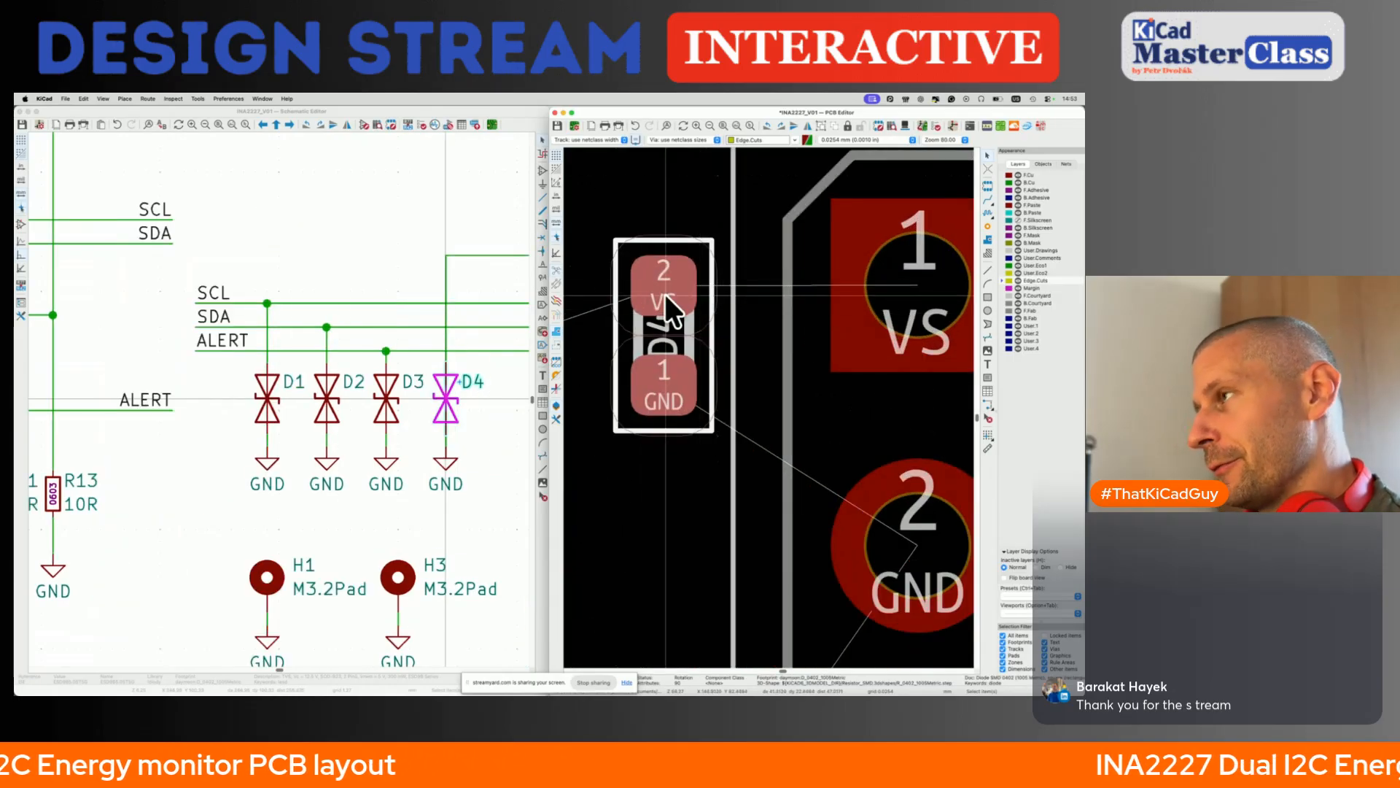
scroll(666, 293, "down", 5)
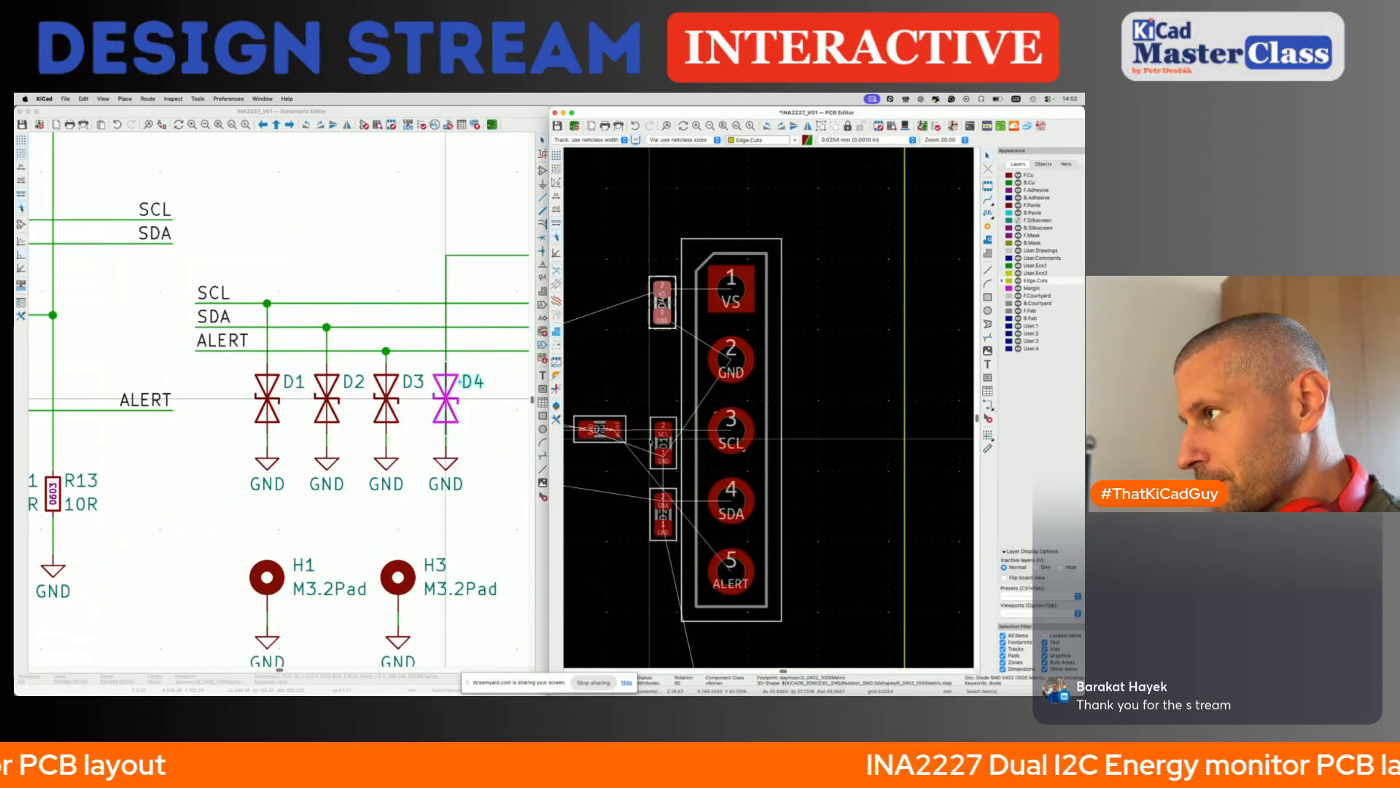
left_click(606, 431)
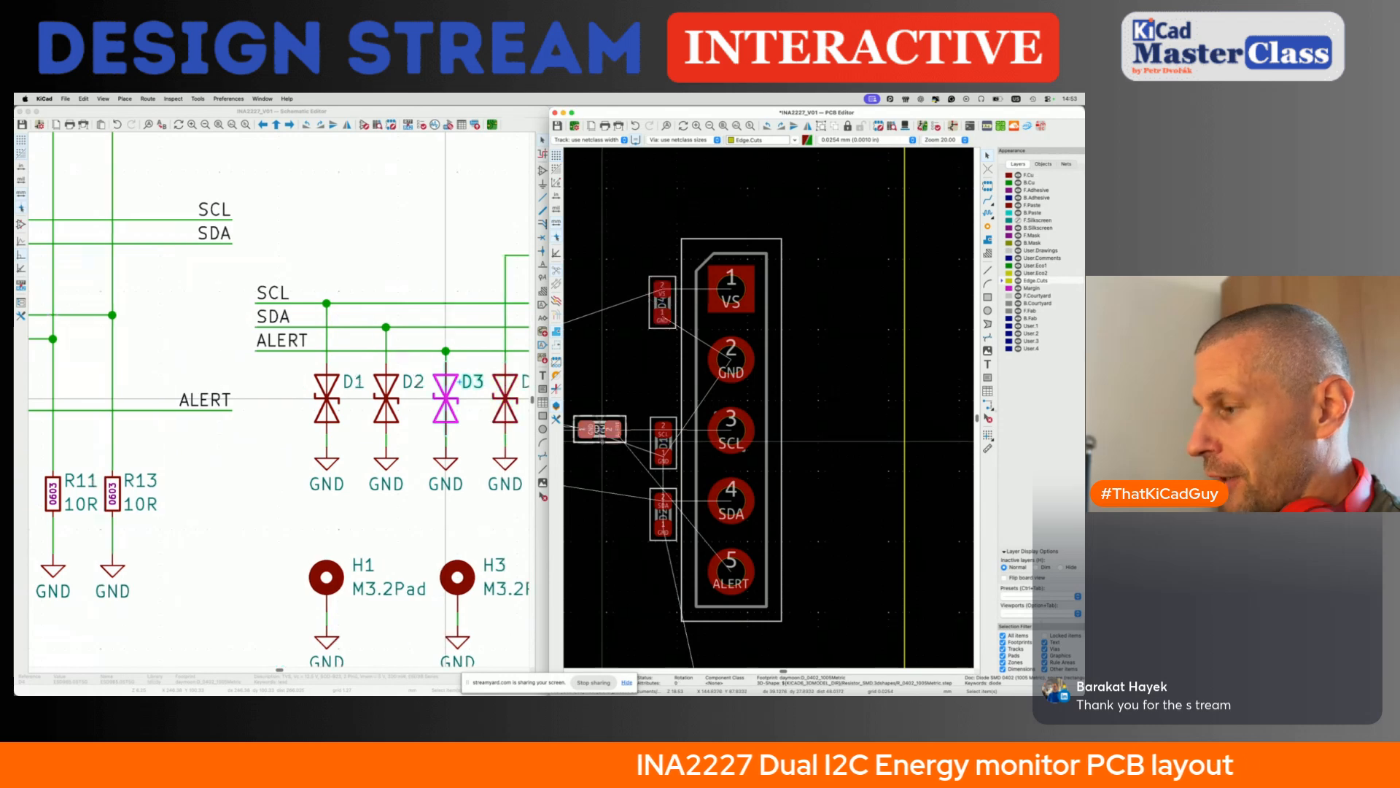
key("m")
key("r")
scroll(601, 441, "down", 3)
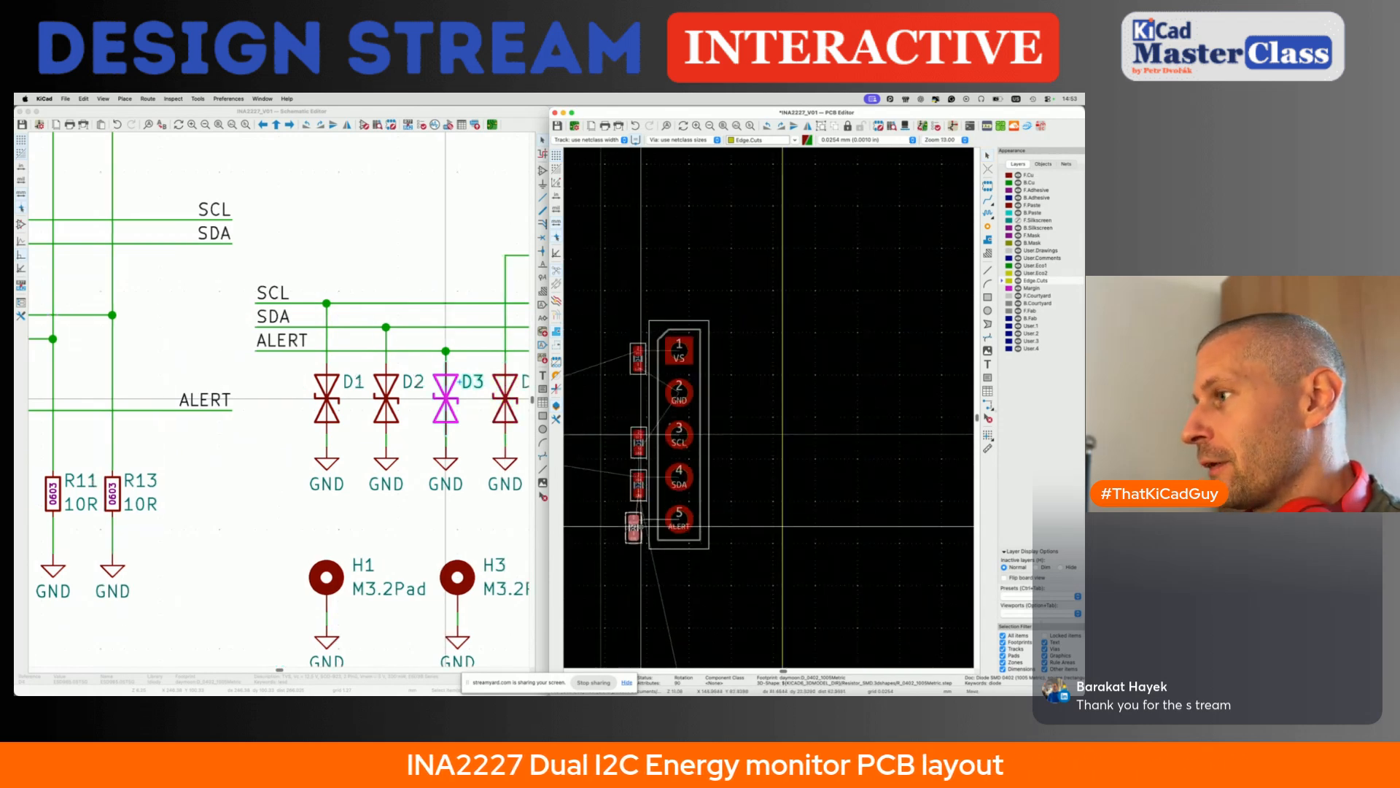
scroll(642, 527, "up", 3)
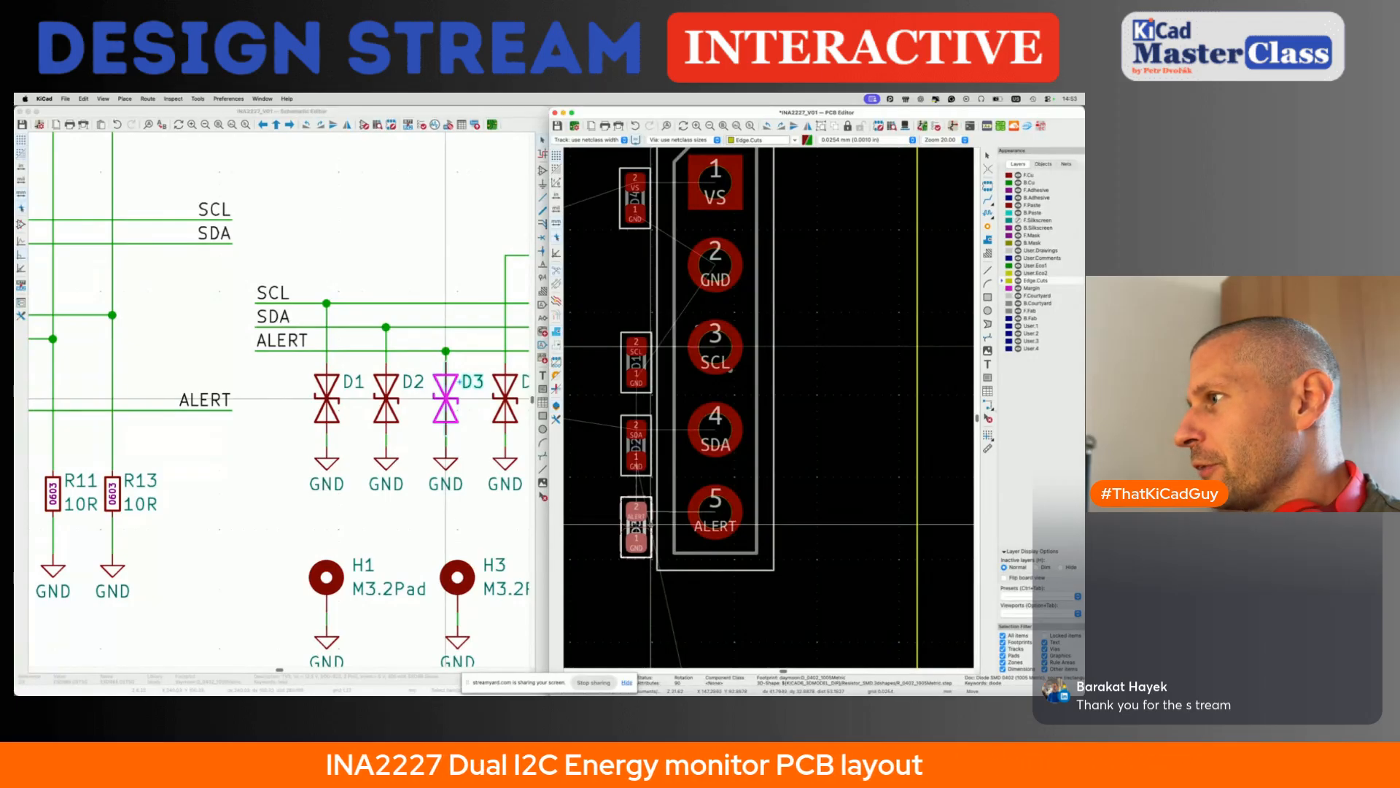
left_click(651, 526)
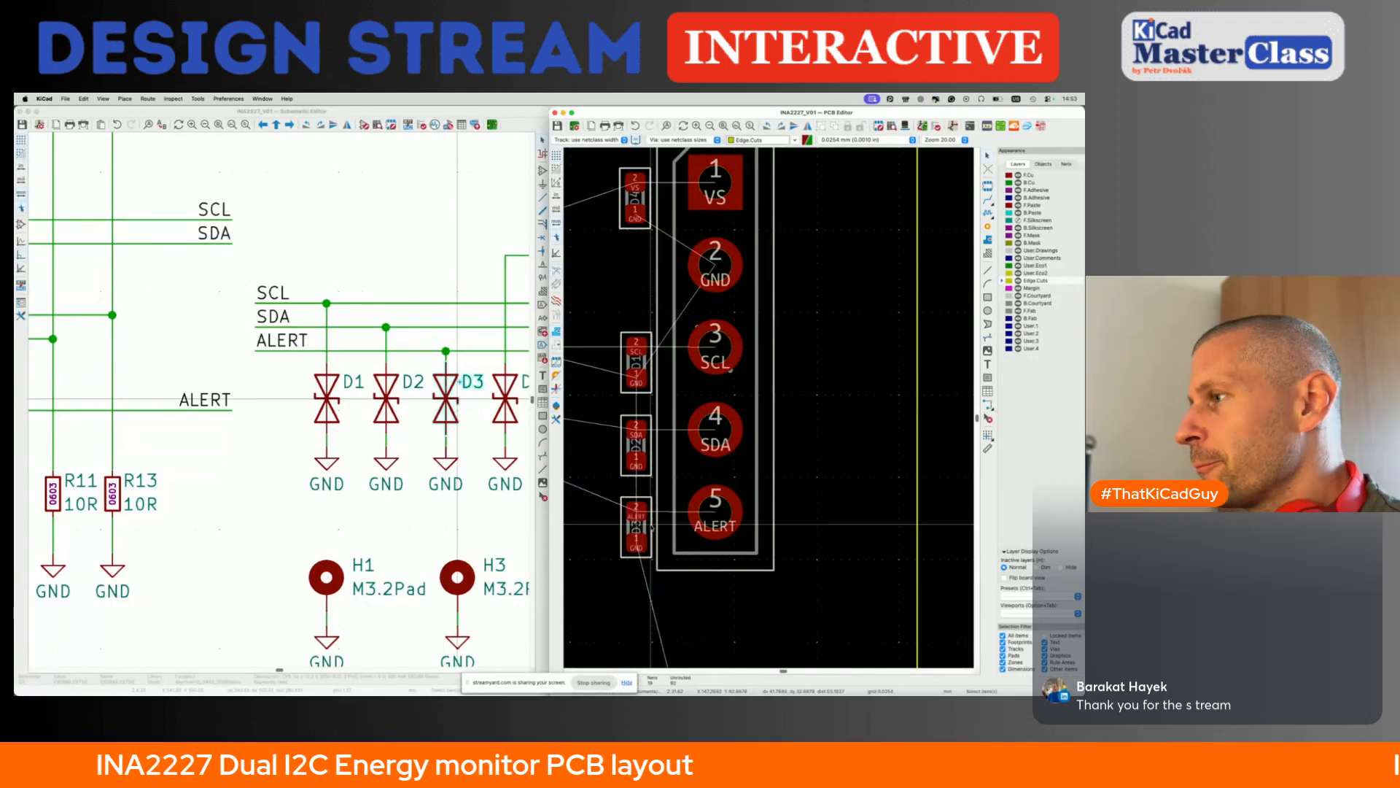
- Inspect the placement of diodes D1 to D4 beside header J5 in the 3D viewer
scroll(652, 528, "down", 2)
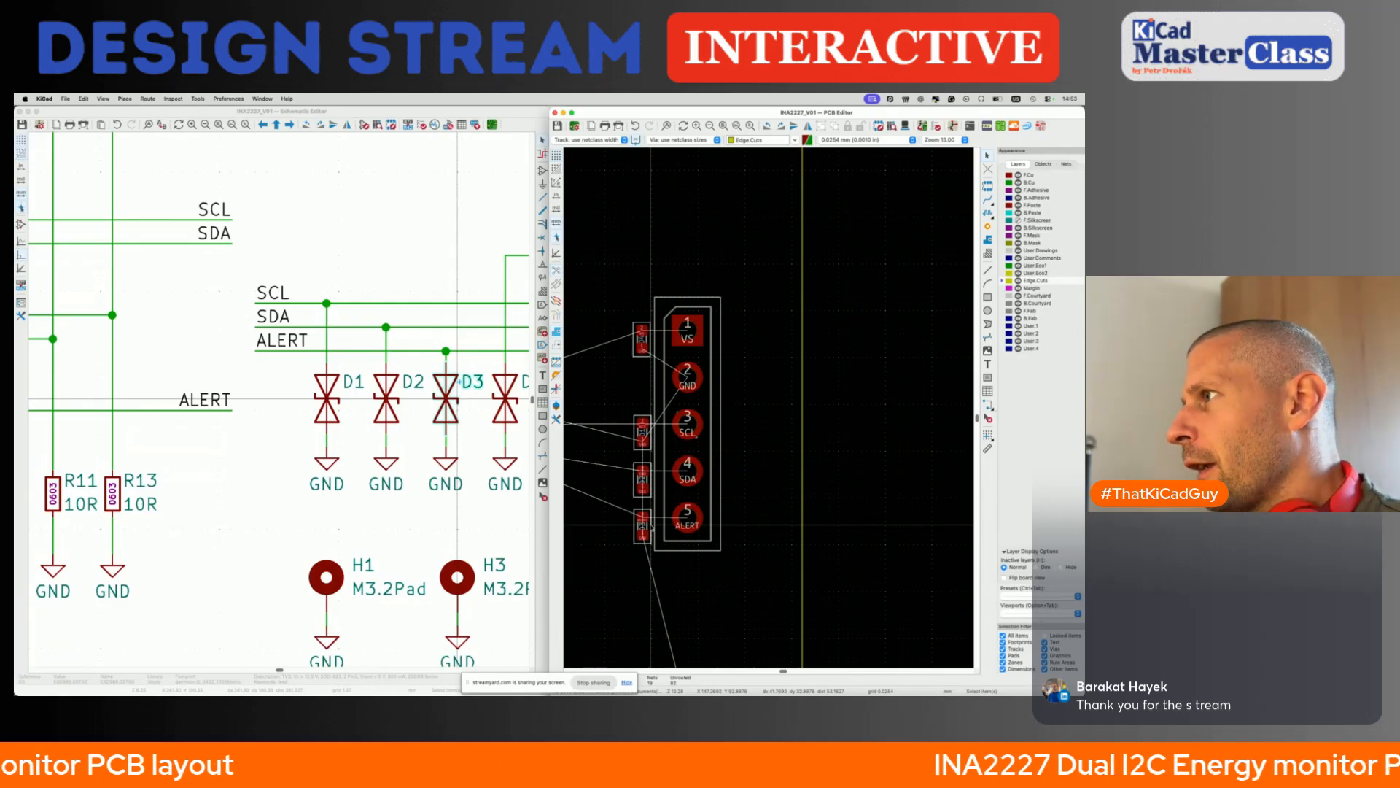
scroll(744, 511, "down", 2)
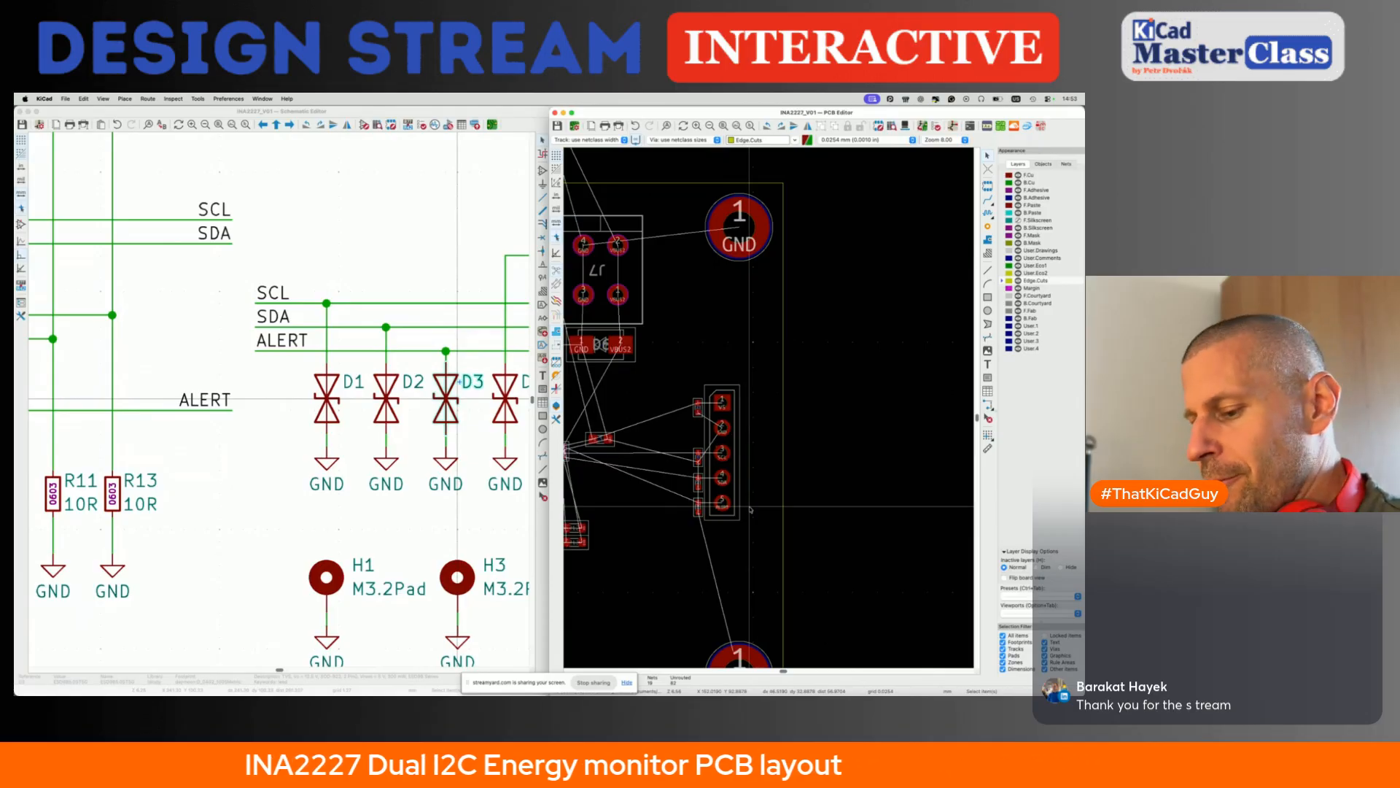
key("alt+3")
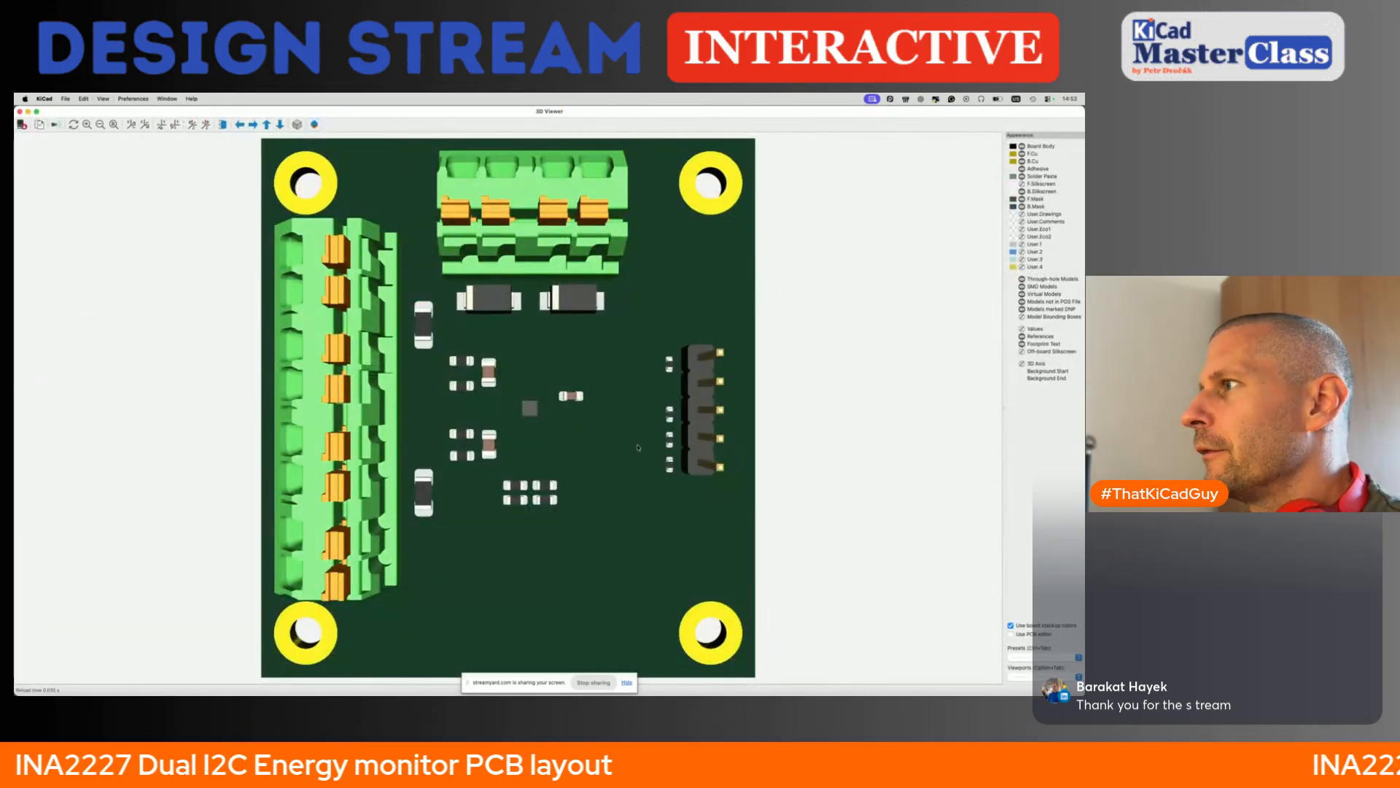
scroll(711, 437, "up", 3)
left_click_drag(711, 437, 824, 321)
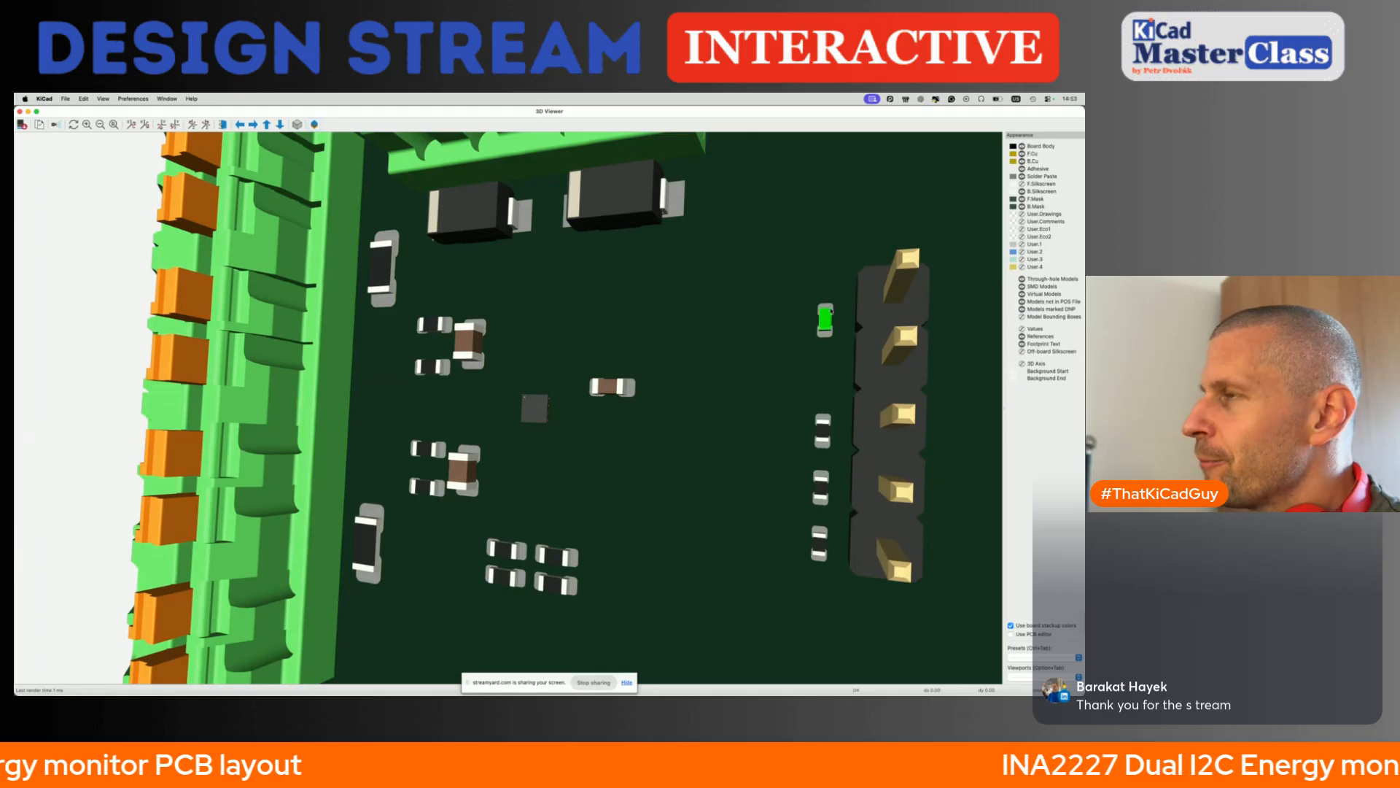
left_click(19, 111)
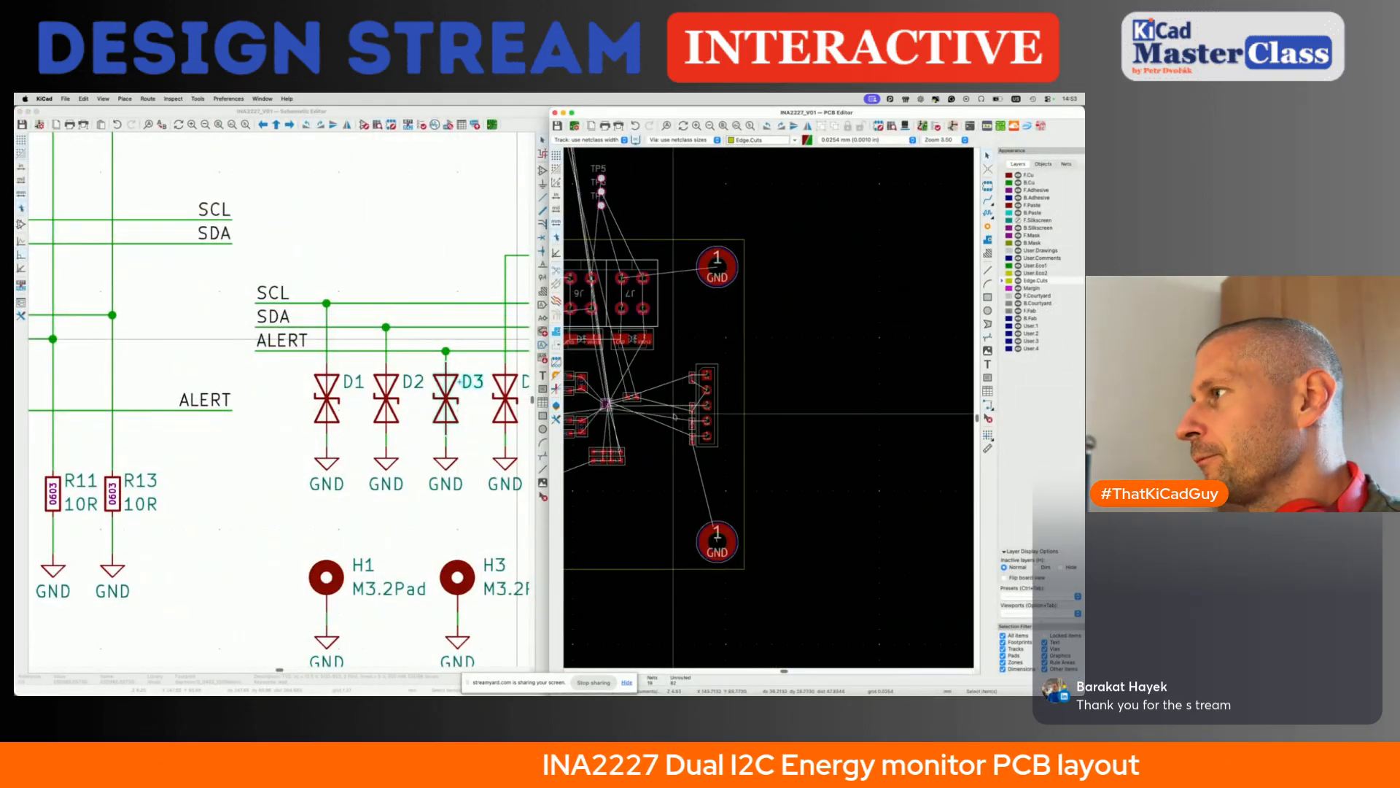
- Move resistors R7, R8 and R9 together from above the board to the free area below and left of header J5
scroll(707, 431, "up", 4)
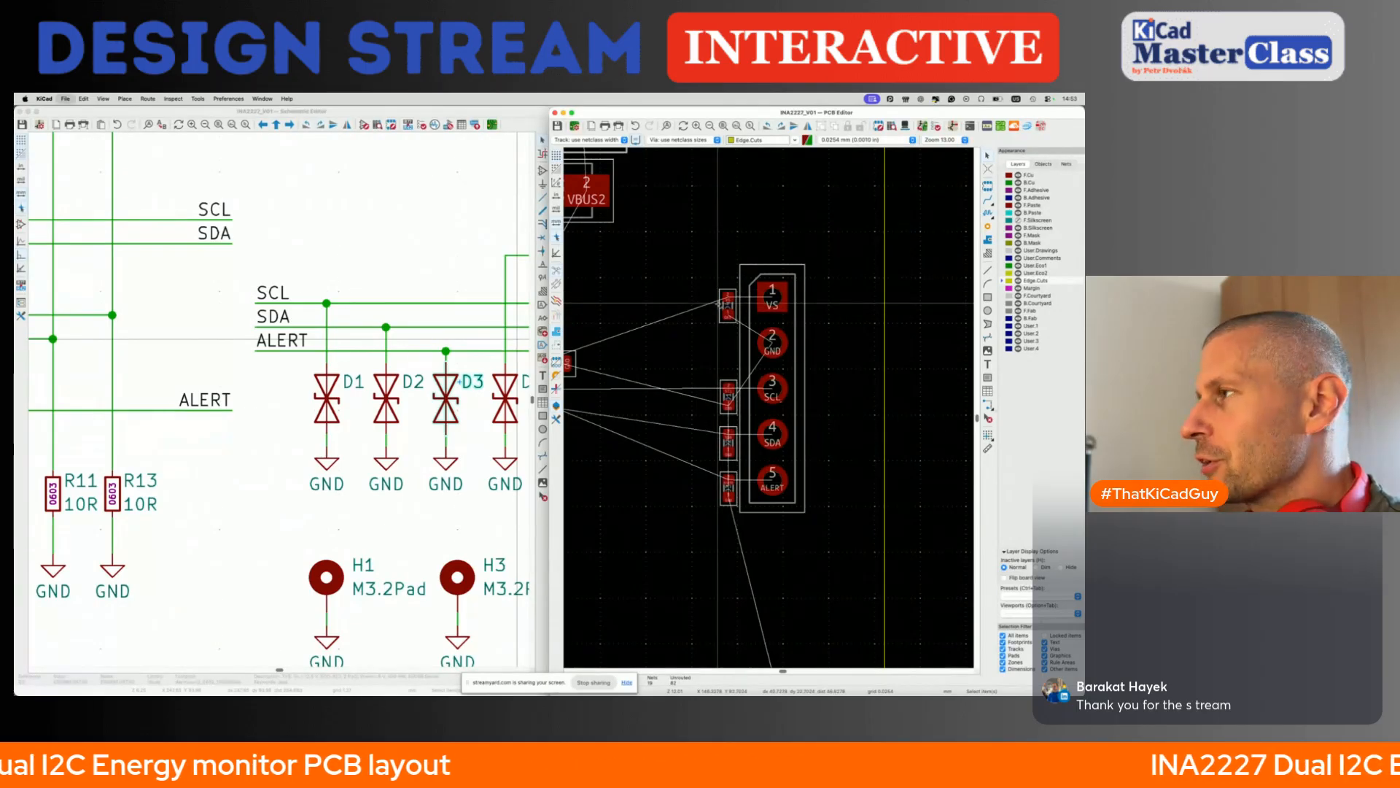
scroll(726, 304, "down", 5)
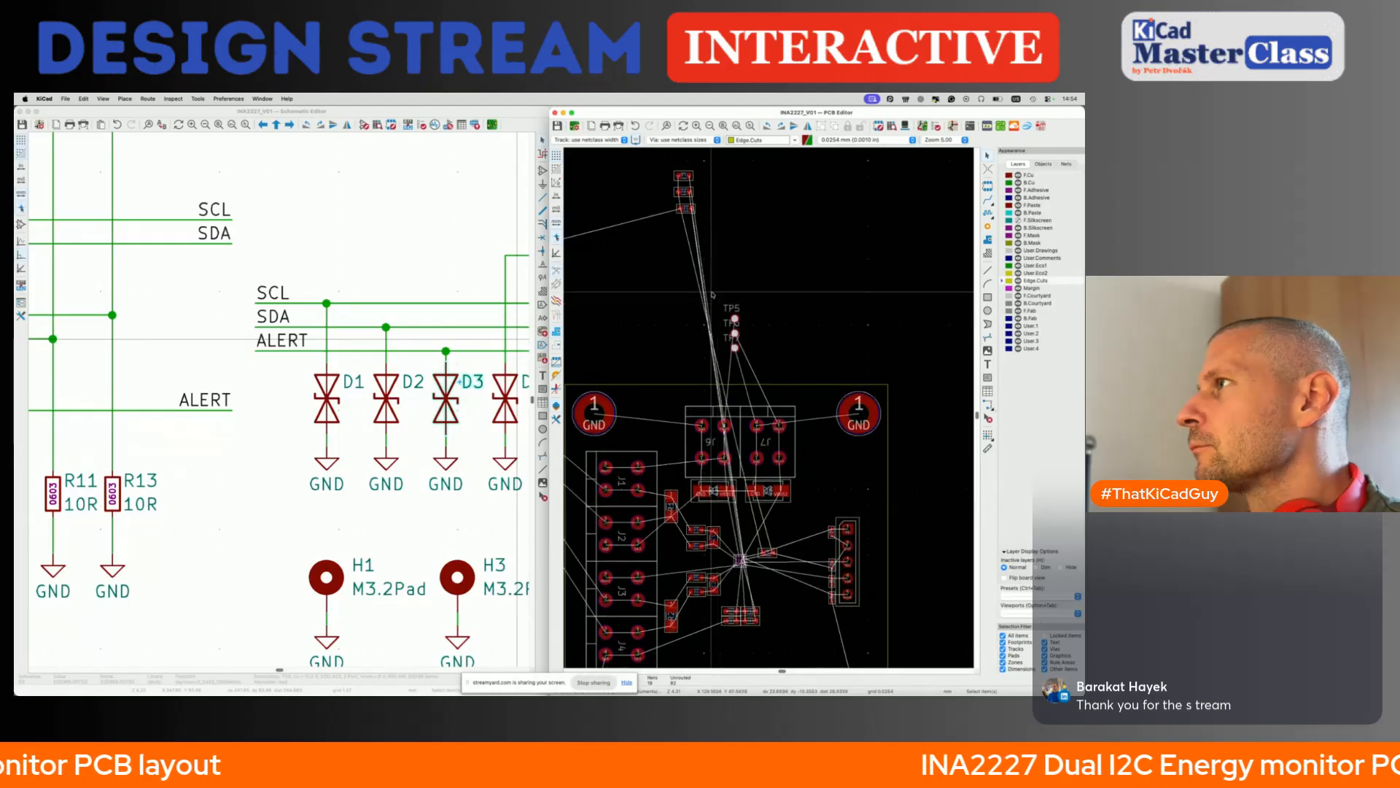
left_click_drag(660, 158, 732, 283)
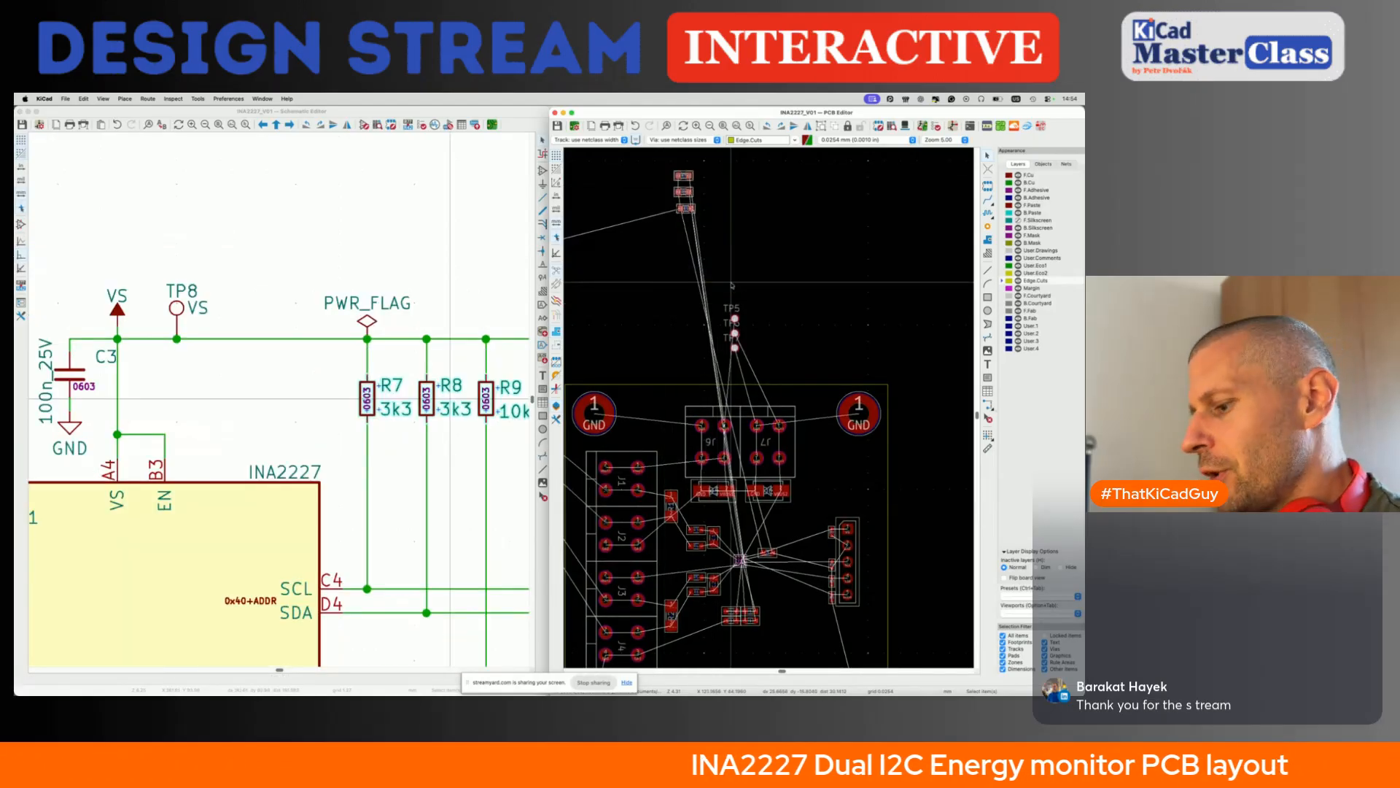
key("m")
scroll(735, 397, "down", 5)
left_click(760, 467)
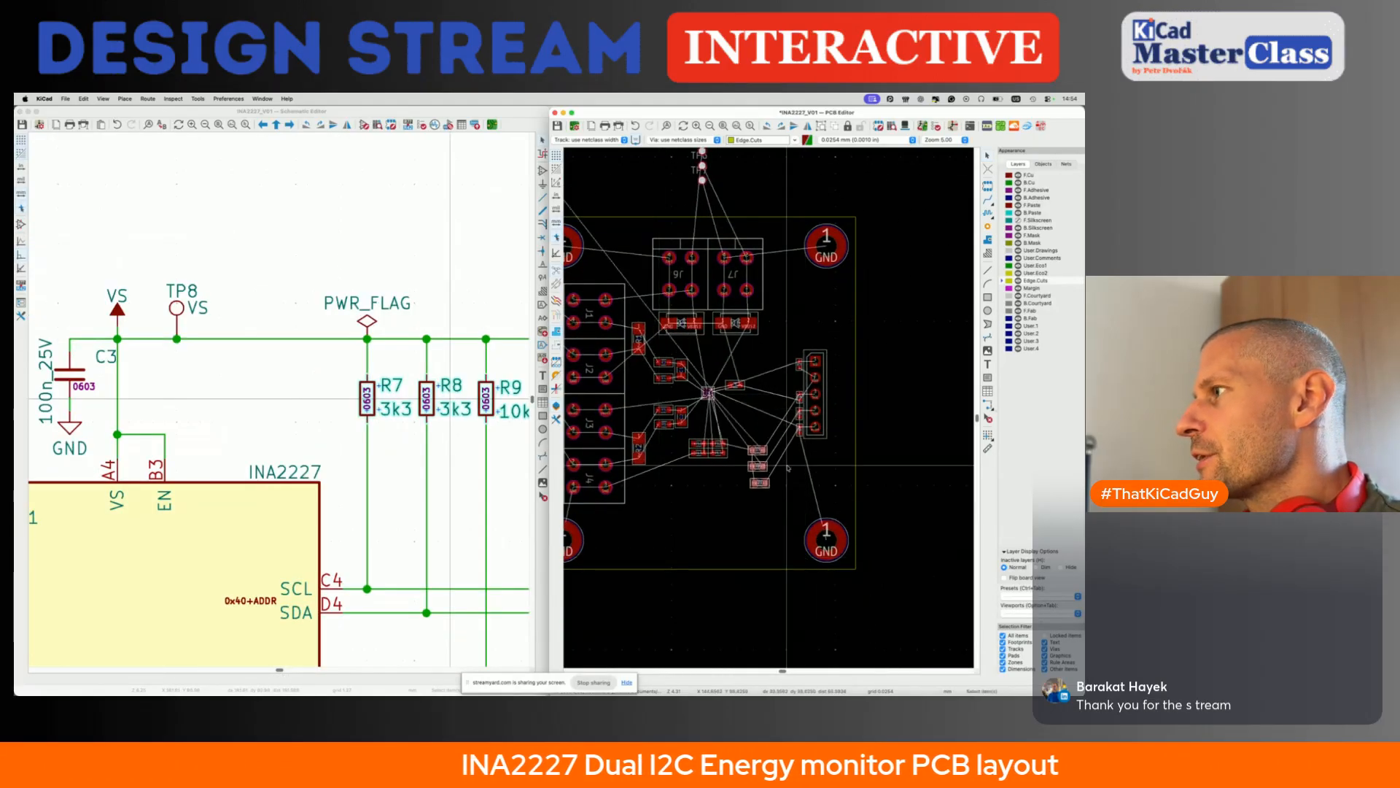
- Rotate resistor R7 to a vertical orientation and place it just left of diode D1
scroll(789, 469, "up", 5)
left_click(693, 423)
left_click_drag(692, 423, 750, 283)
key("r")
key("r")
key("r")
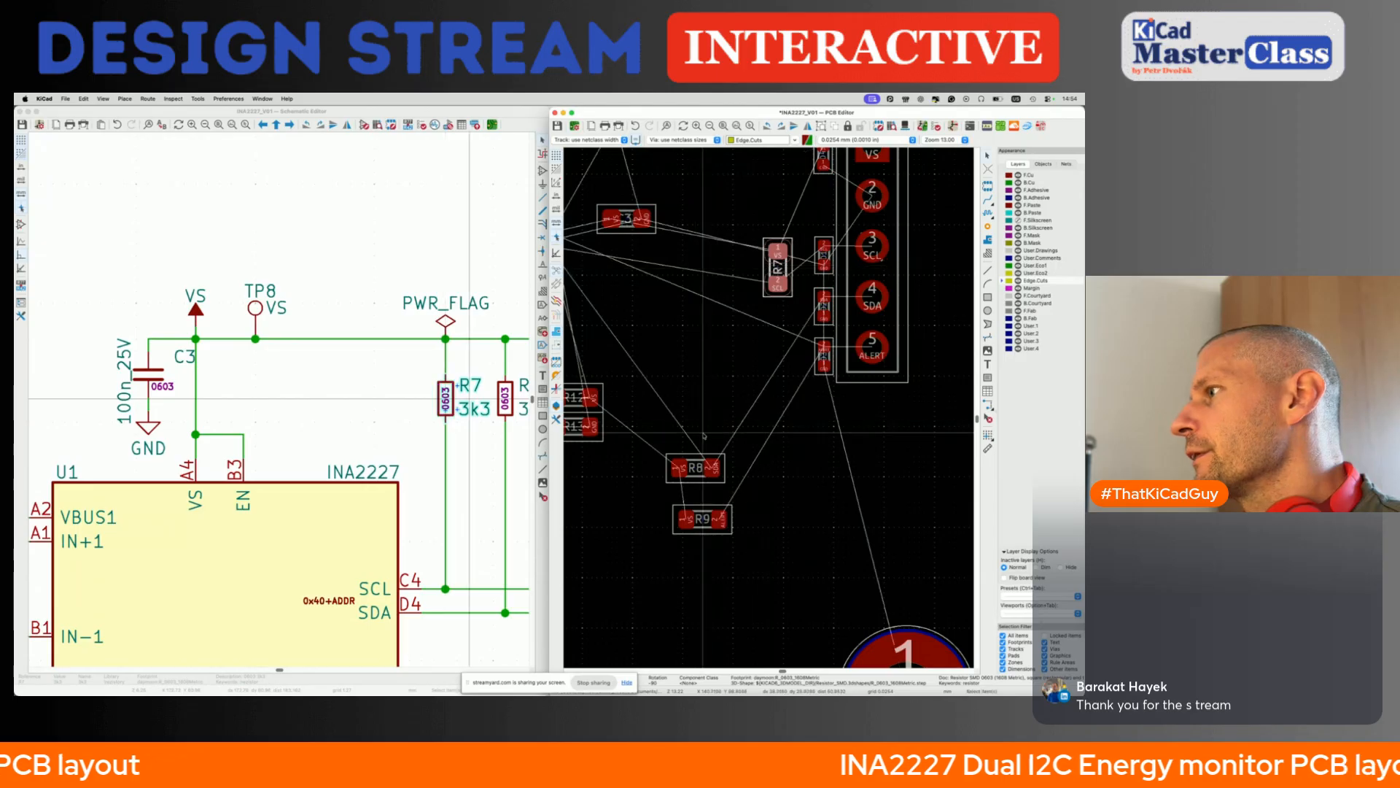
- Rotate resistor R8 to a vertical orientation and place it side by side with R7, on R7's left
left_click_drag(682, 470, 746, 253)
key("r")
key("r")
key("r")
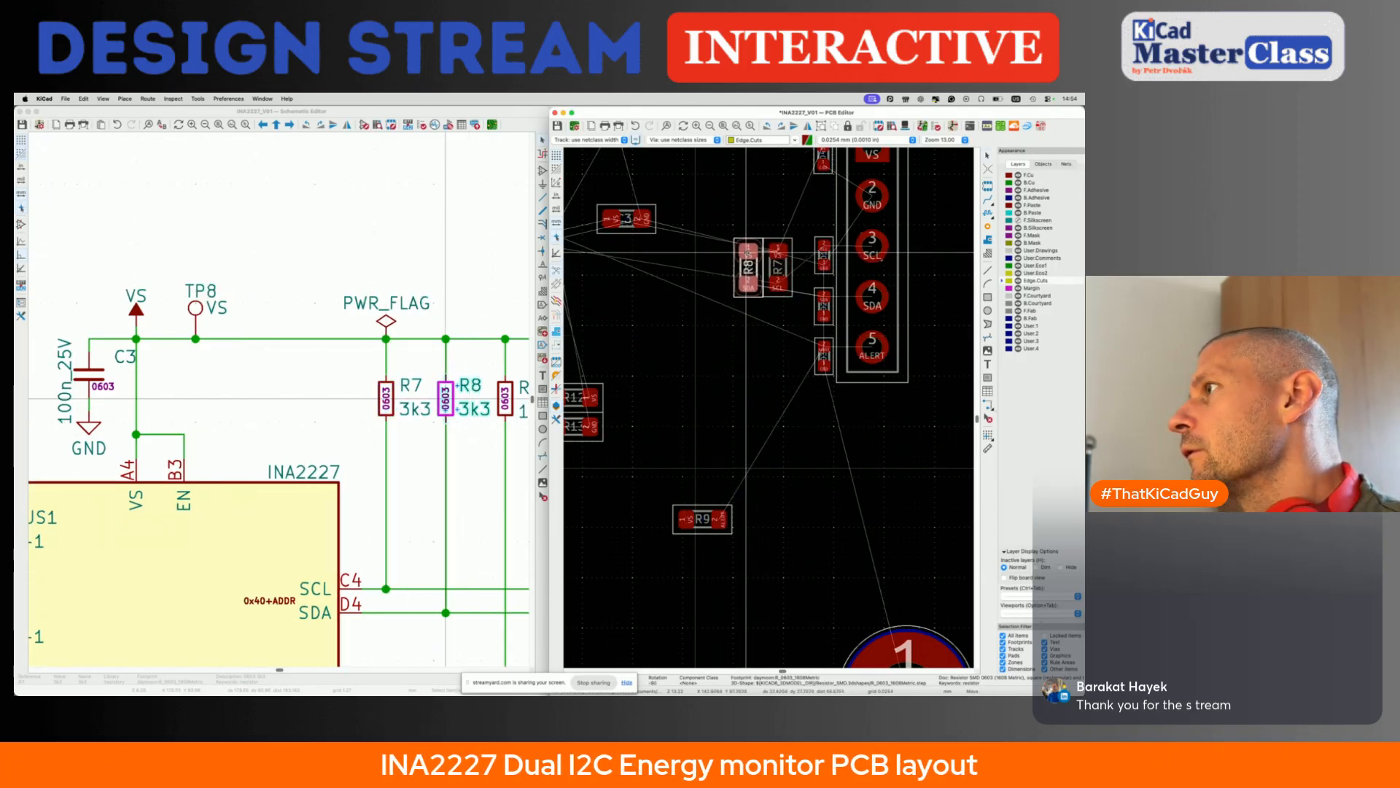
left_click_drag(746, 252, 737, 253)
left_click(736, 252)
- Rotate R7 and R8 together by 90° and place them horizontally stacked left of diodes D1 and D2
left_click(773, 284, "shift")
key("m")
key("r")
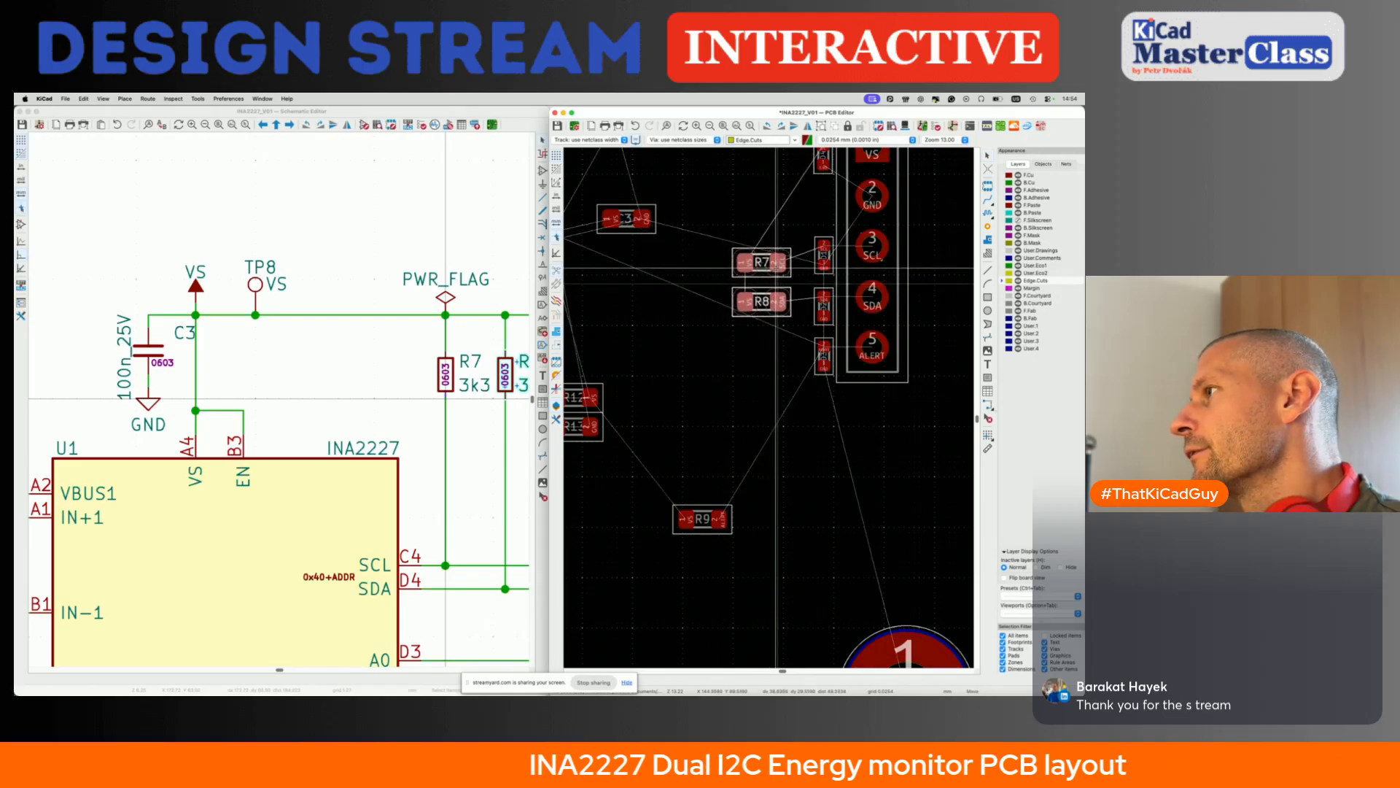
left_click(780, 266)
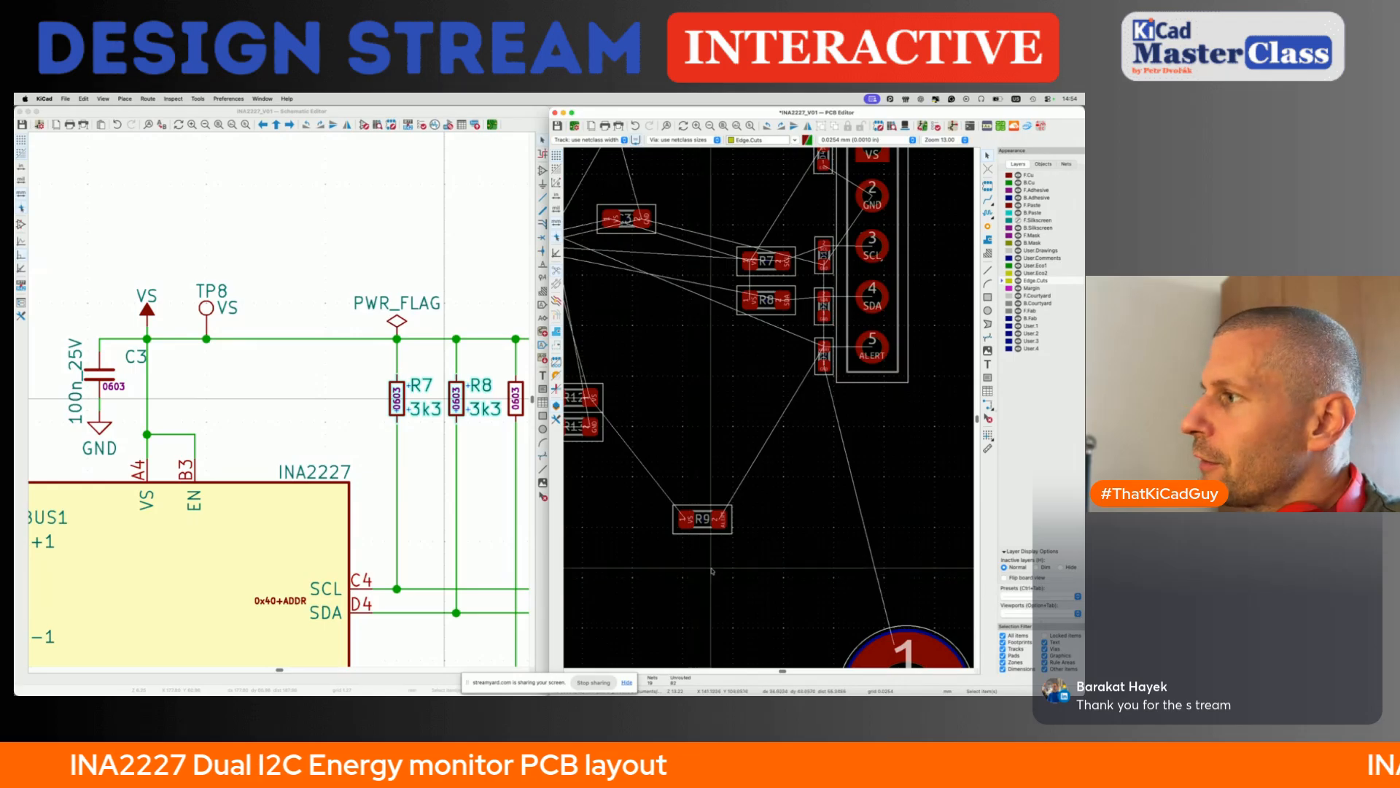
- Move resistor R9 left of diode D3, aligned below R8, and save the board
left_click(709, 523)
left_click_drag(709, 526, 773, 356)
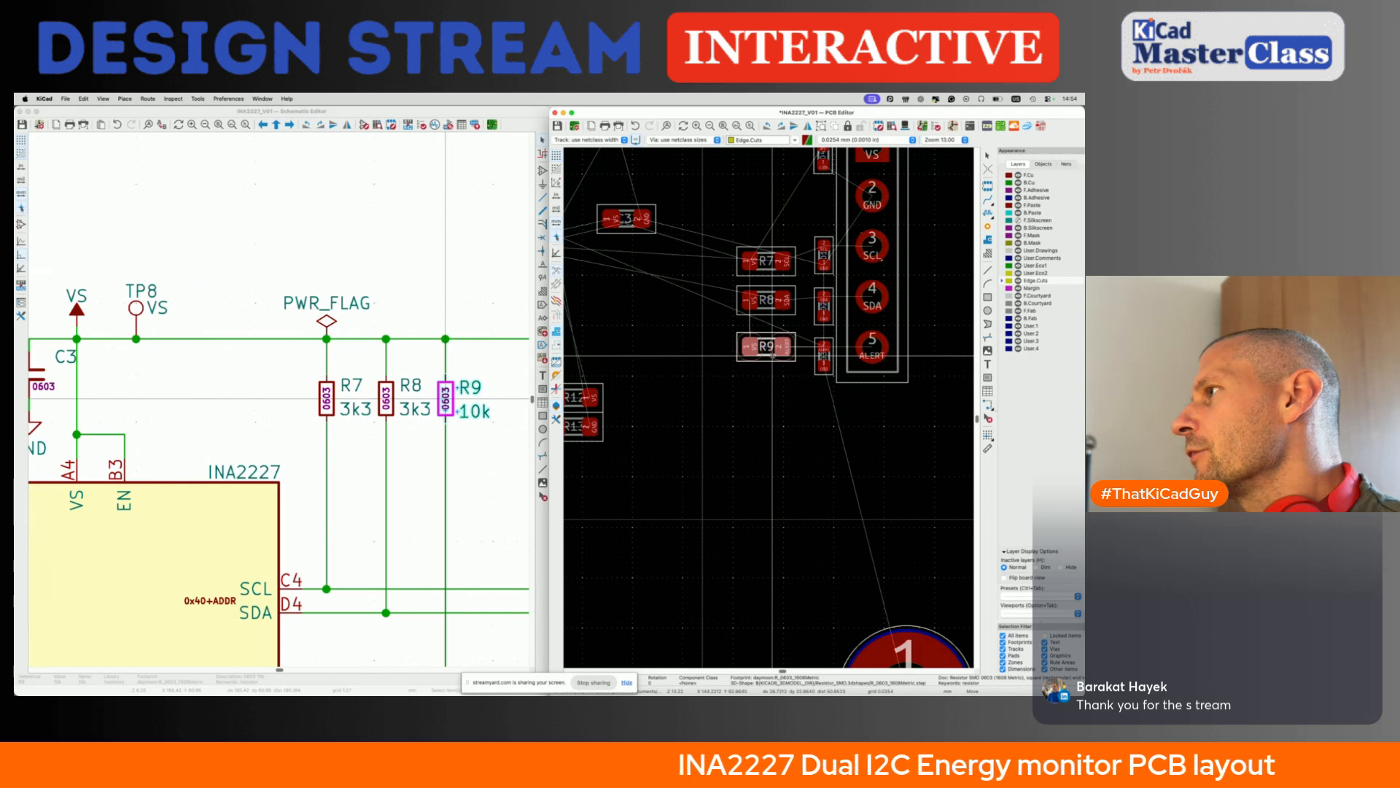
left_click_drag(772, 356, 771, 348)
scroll(674, 499, "down", 4)
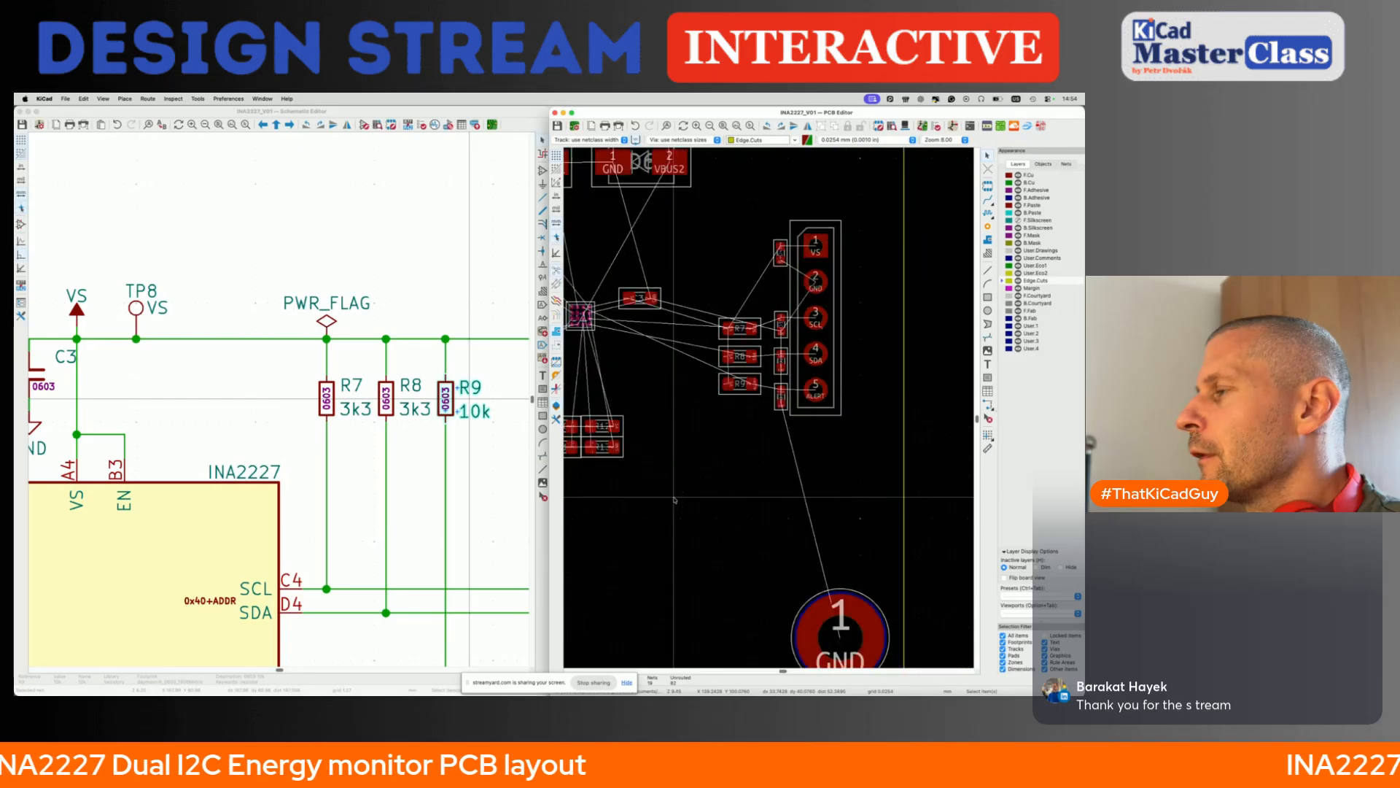
- In the schematic, search the symbol library for "beny-" and place LOGO_BENY_DEVICES just above the right end of the title block
scroll(674, 499, "down", 3)
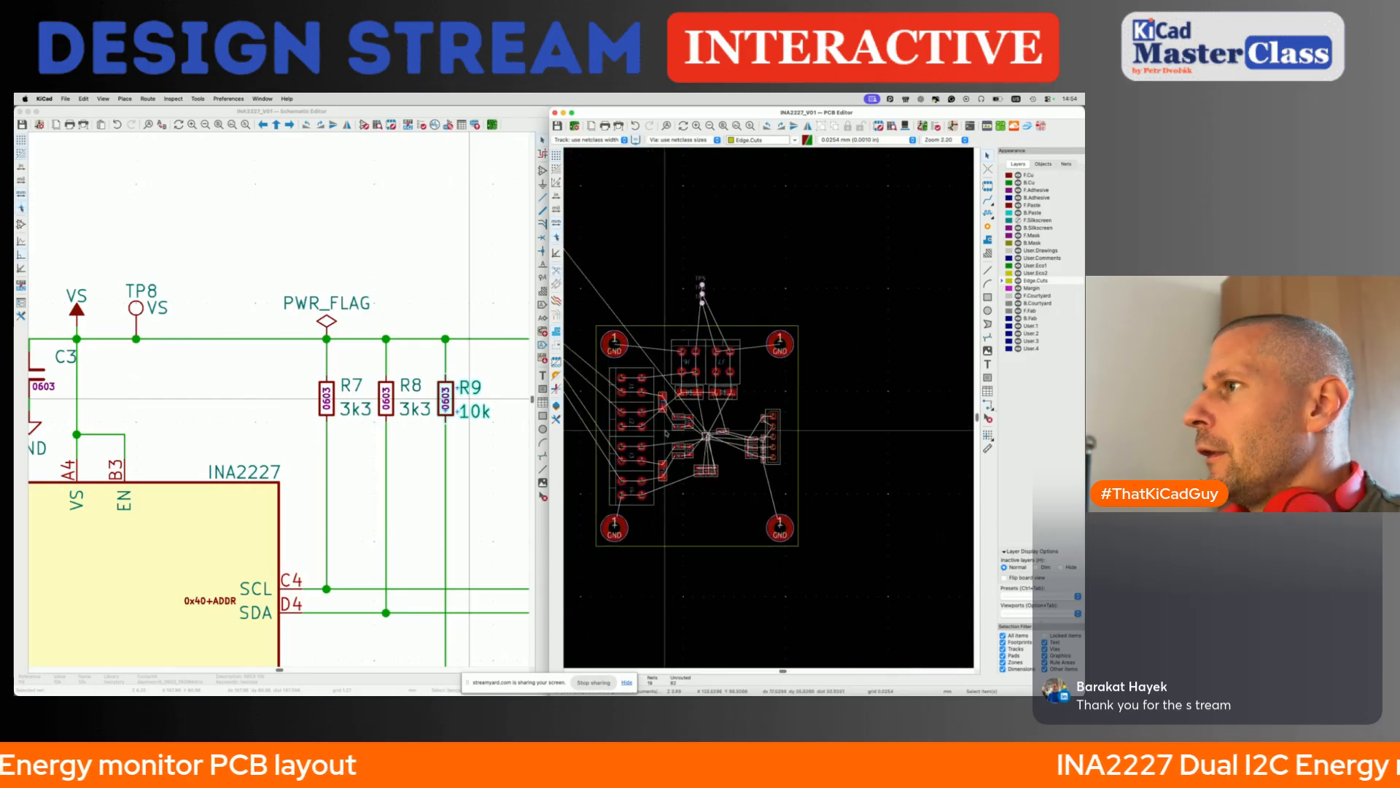
left_click(398, 260)
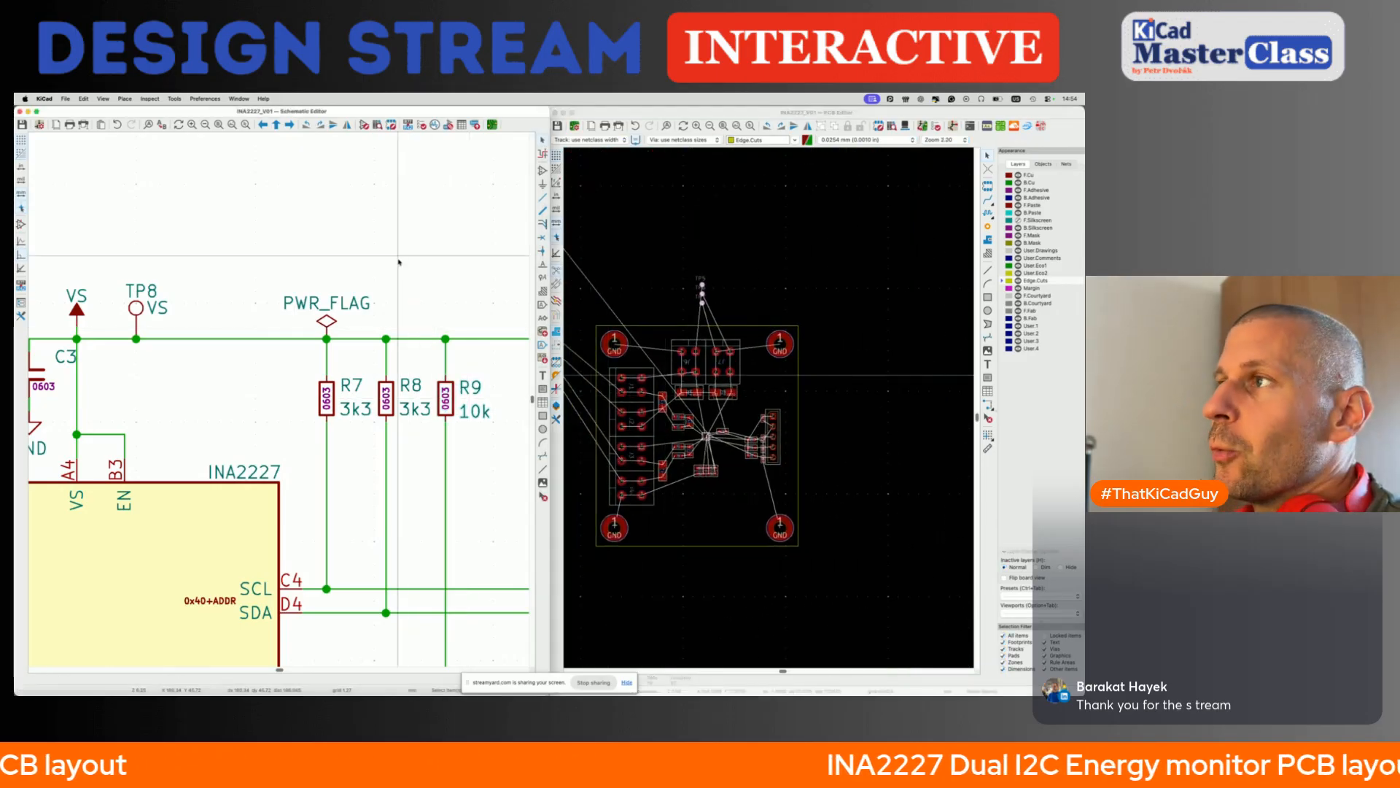
scroll(399, 262, "up", 2)
scroll(399, 261, "down", 2)
scroll(399, 262, "down", 5)
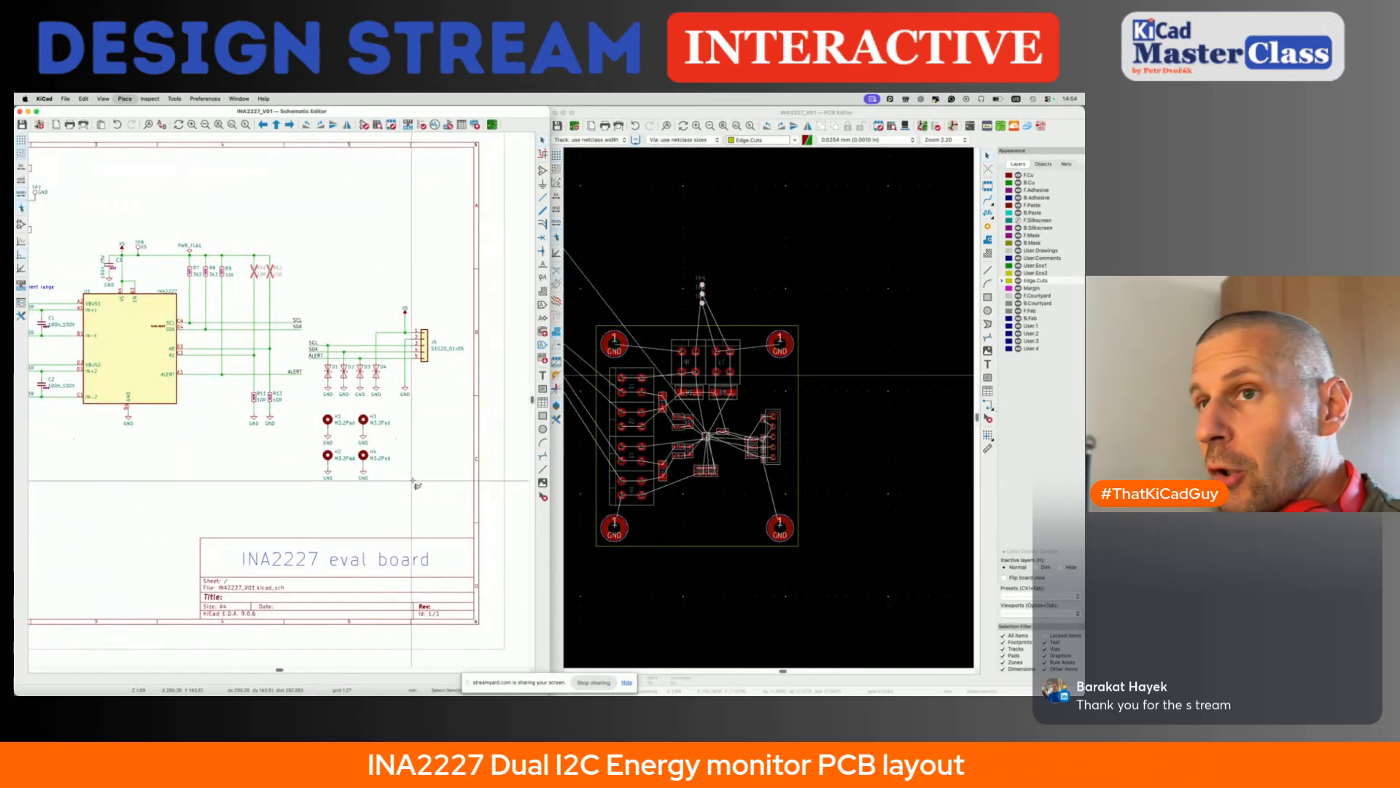
type("ave")
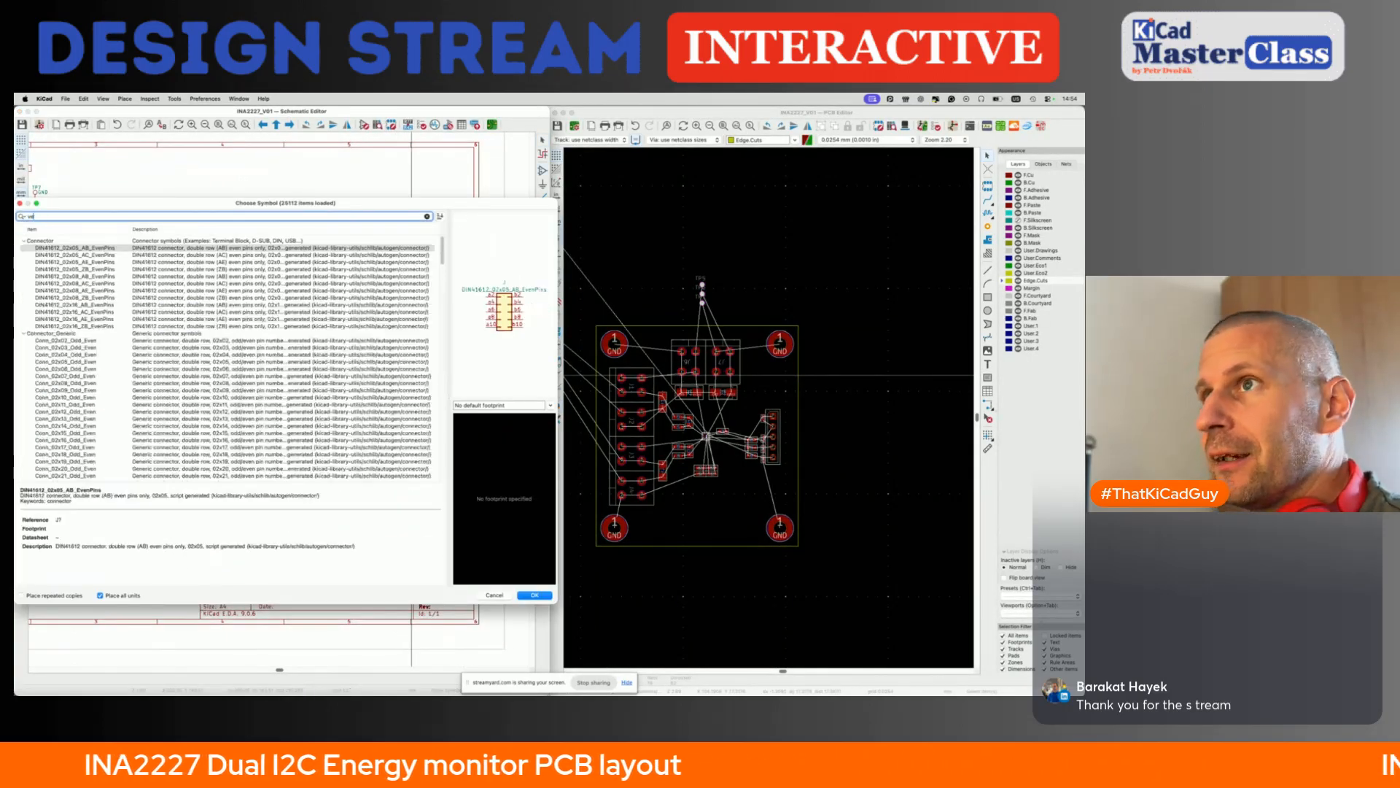
key("BackSpace")
type("bey-")
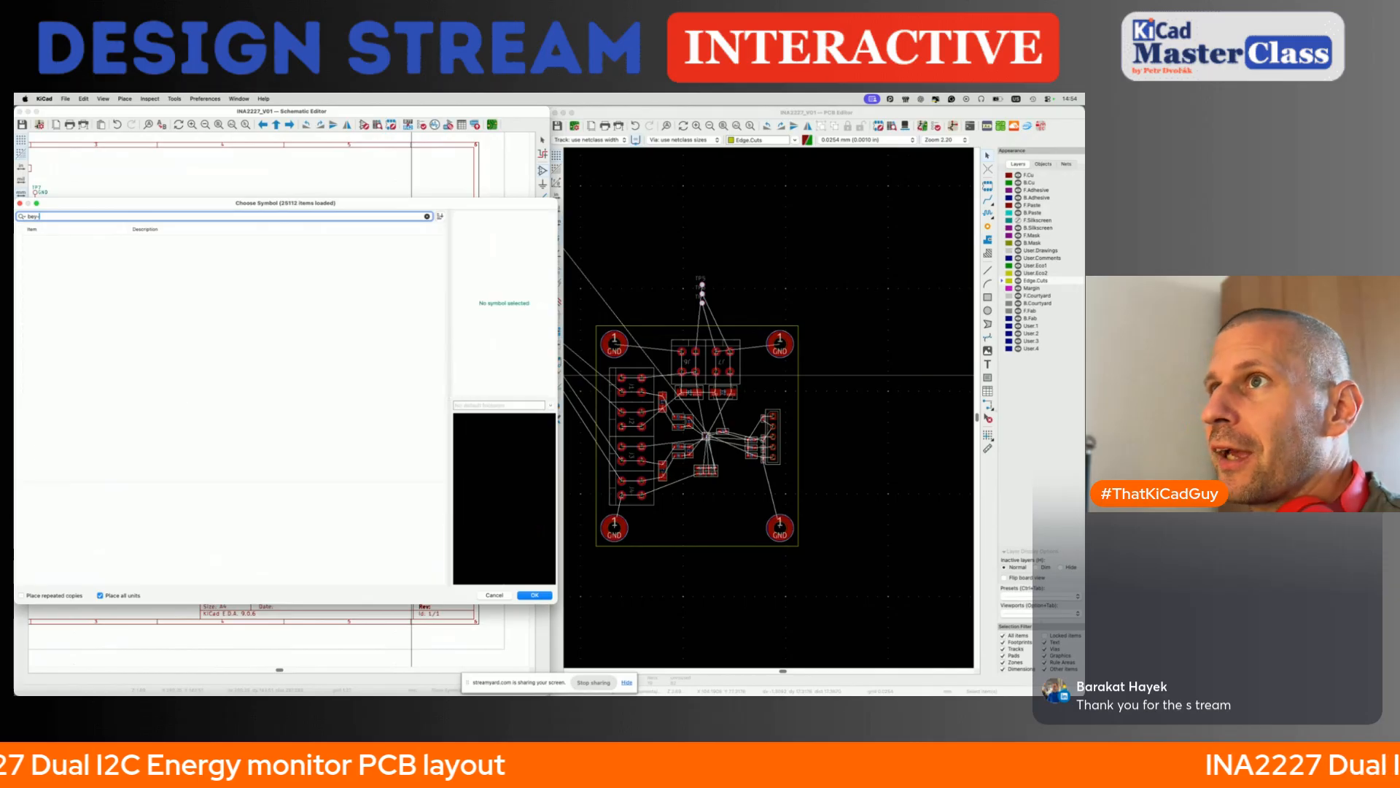
key("BackSpace")
type("a")
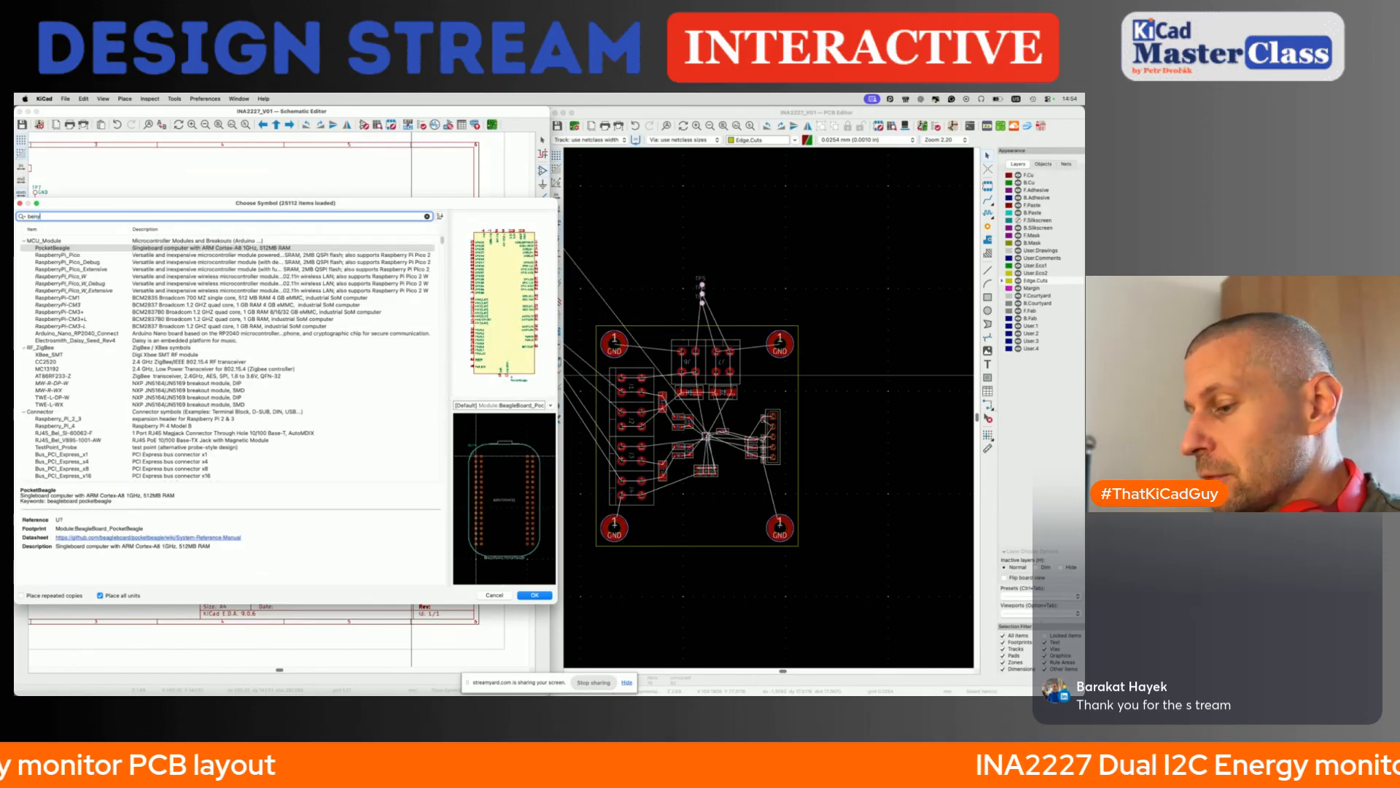
type("y-")
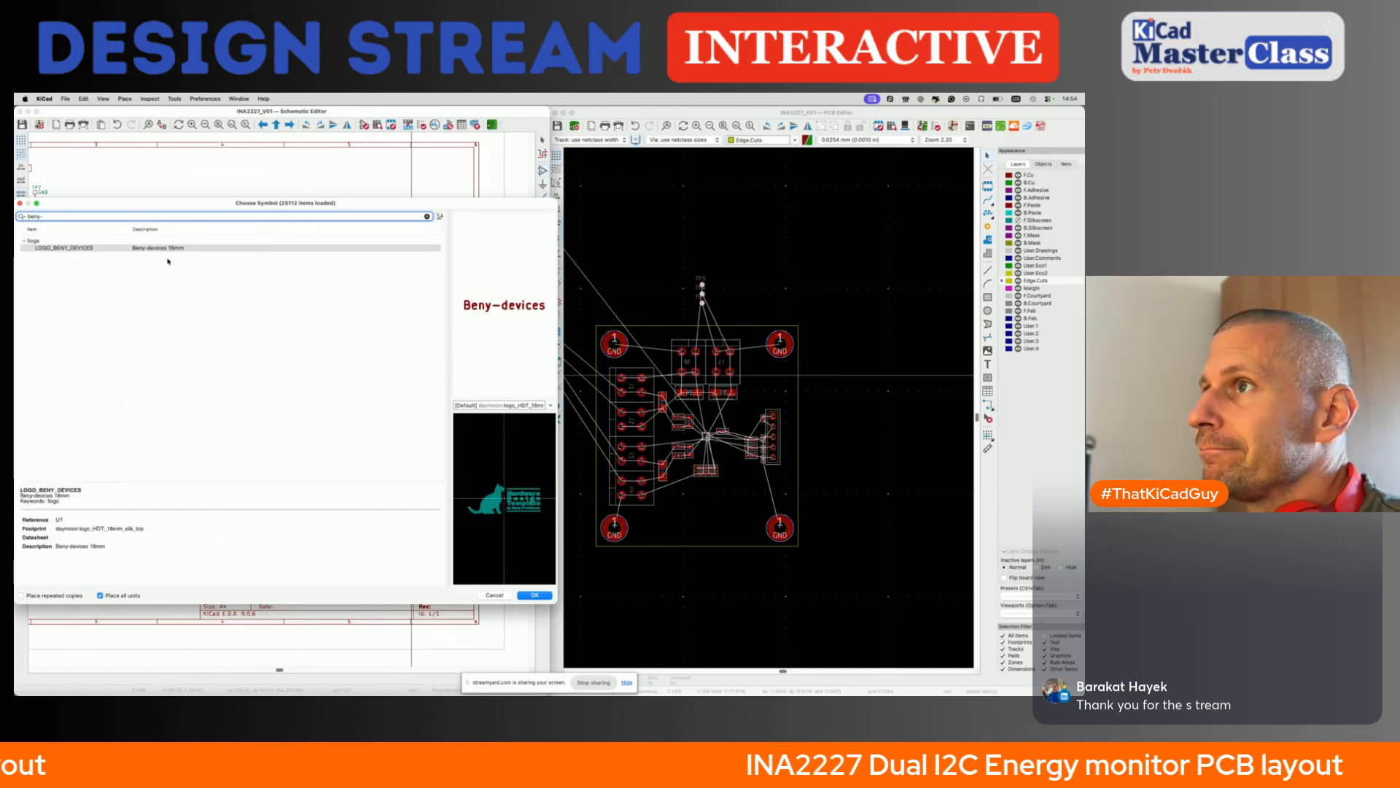
double_click(165, 248)
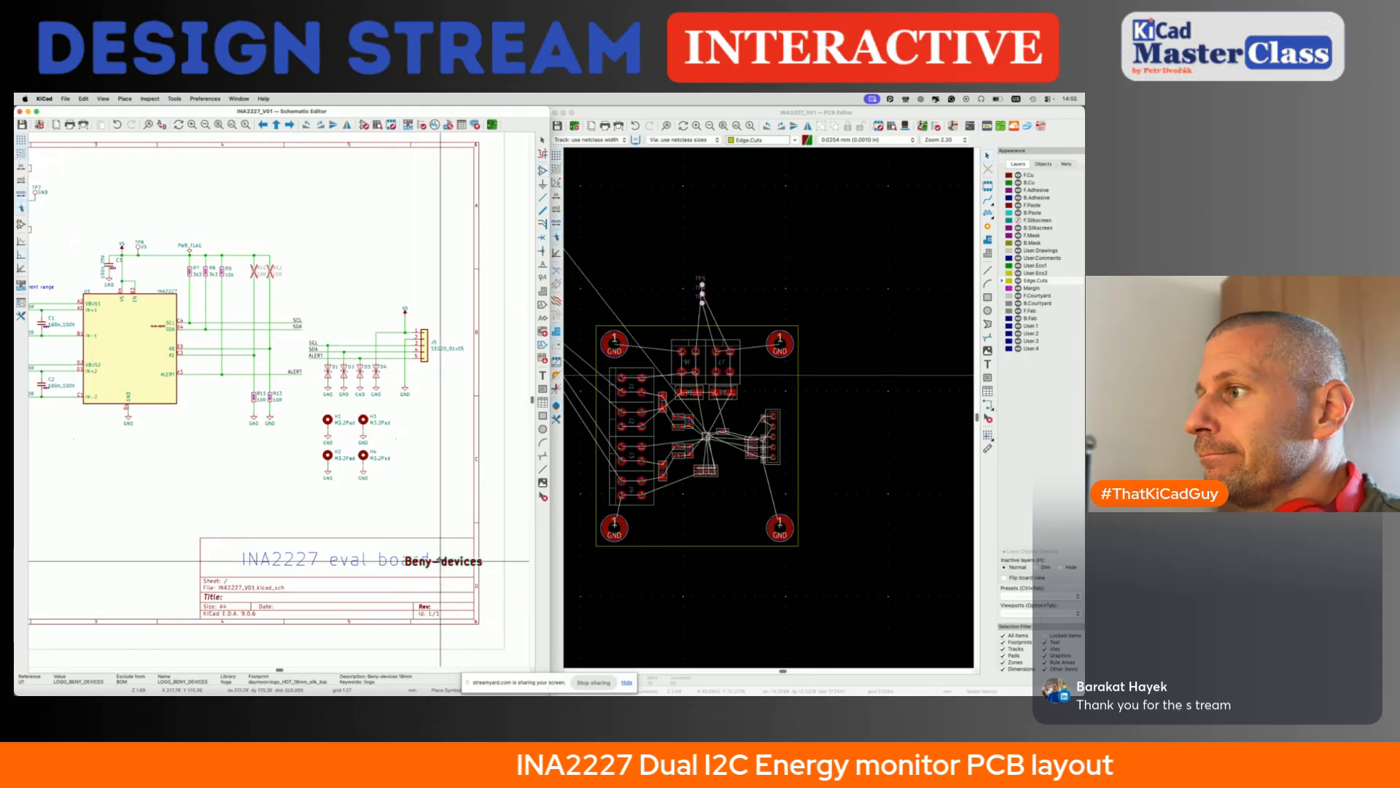
left_click(428, 529)
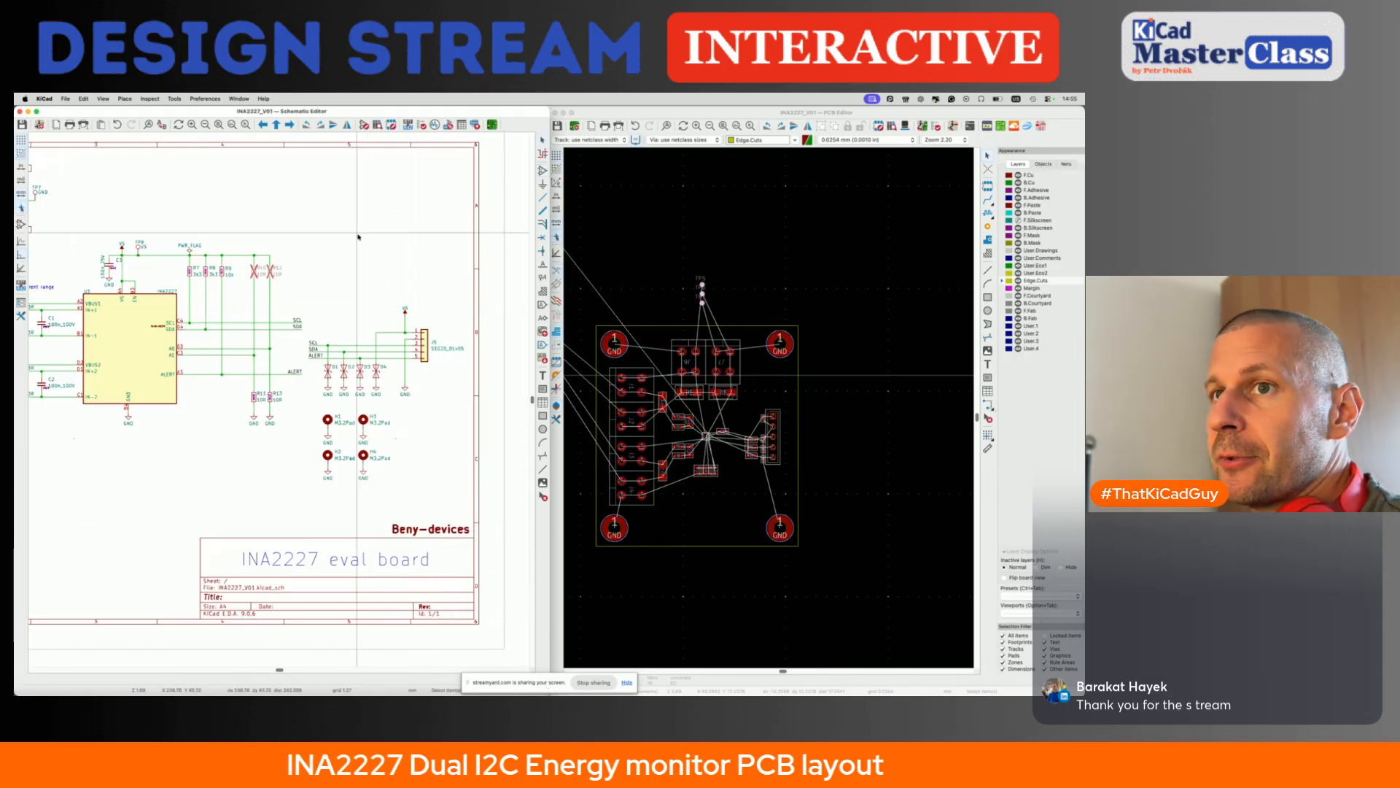
- Annotate the entire schematic, keeping existing annotations, and update the PCB from the schematic to add the Beny-devices logo footprint
left_click(411, 126)
left_click(432, 388)
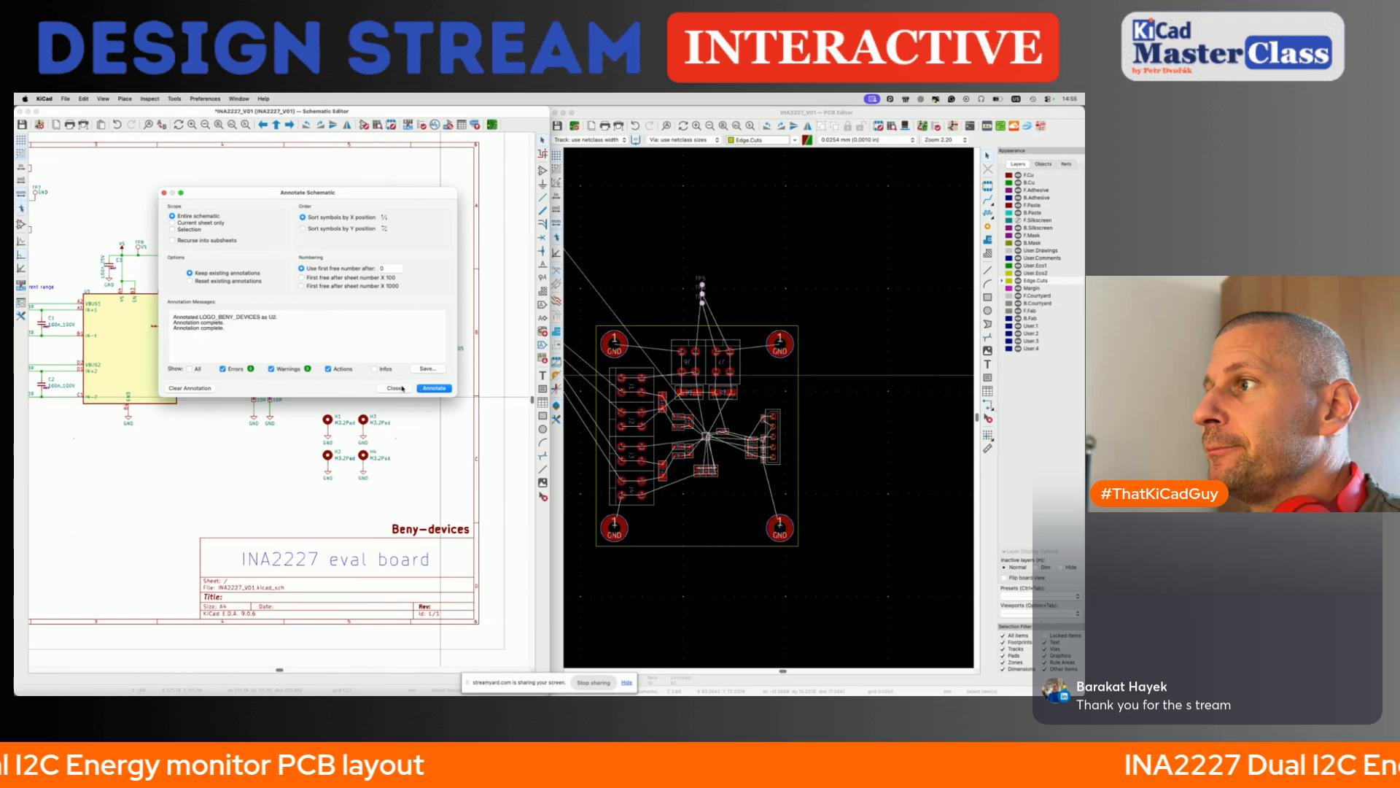
left_click(397, 388)
key("F8")
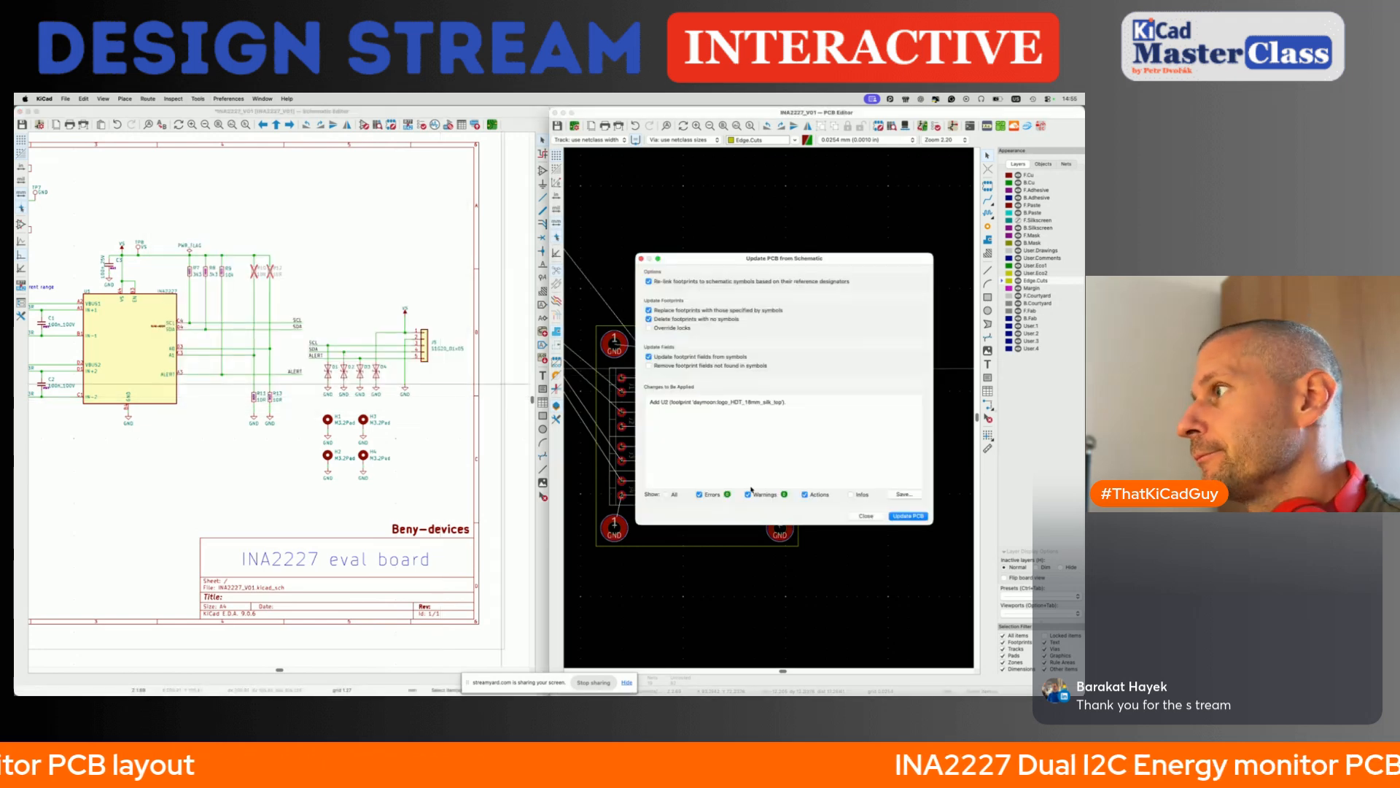
left_click(908, 516)
left_click(866, 516)
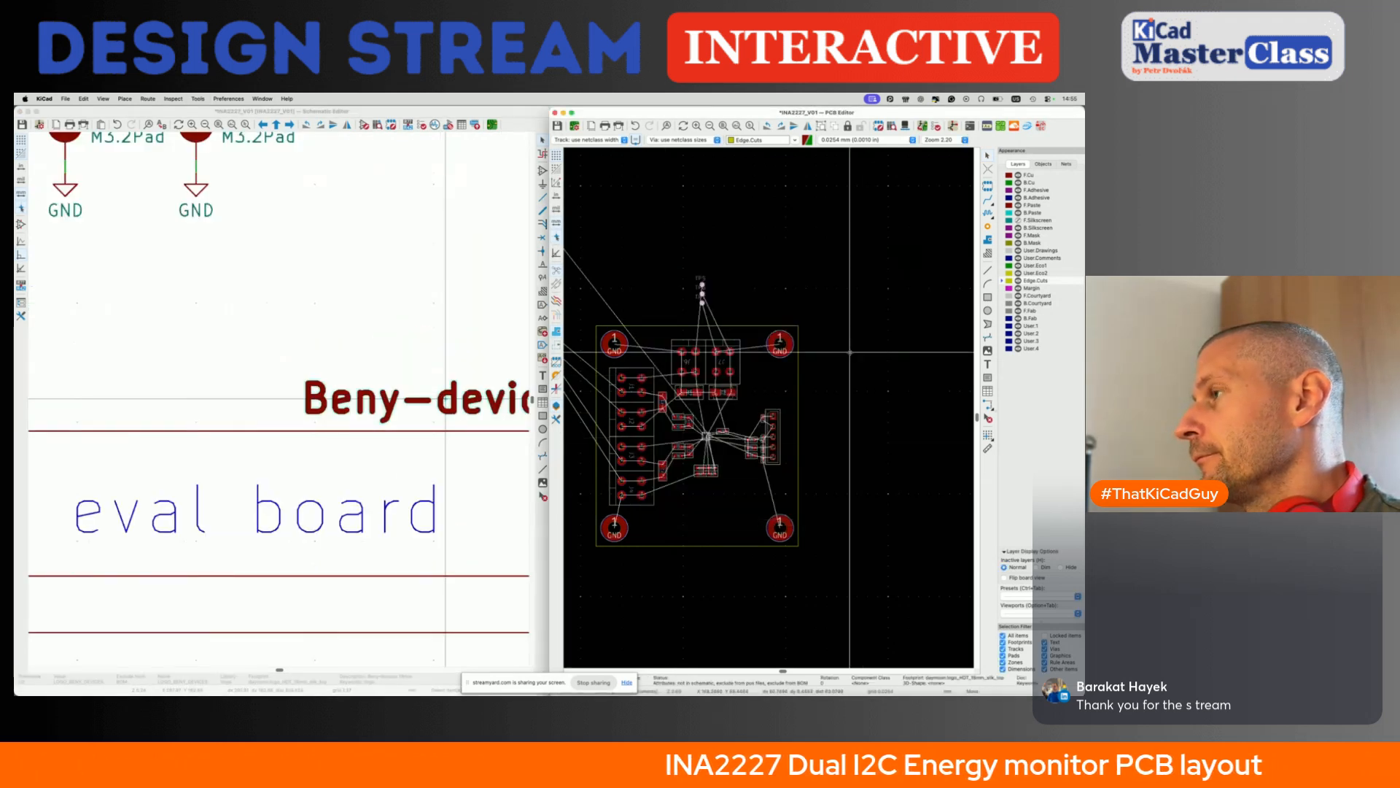
- Move the logo footprint from outside the drawing sheet to just above the board's upper-right corner and save the board
scroll(764, 259, "down", 4)
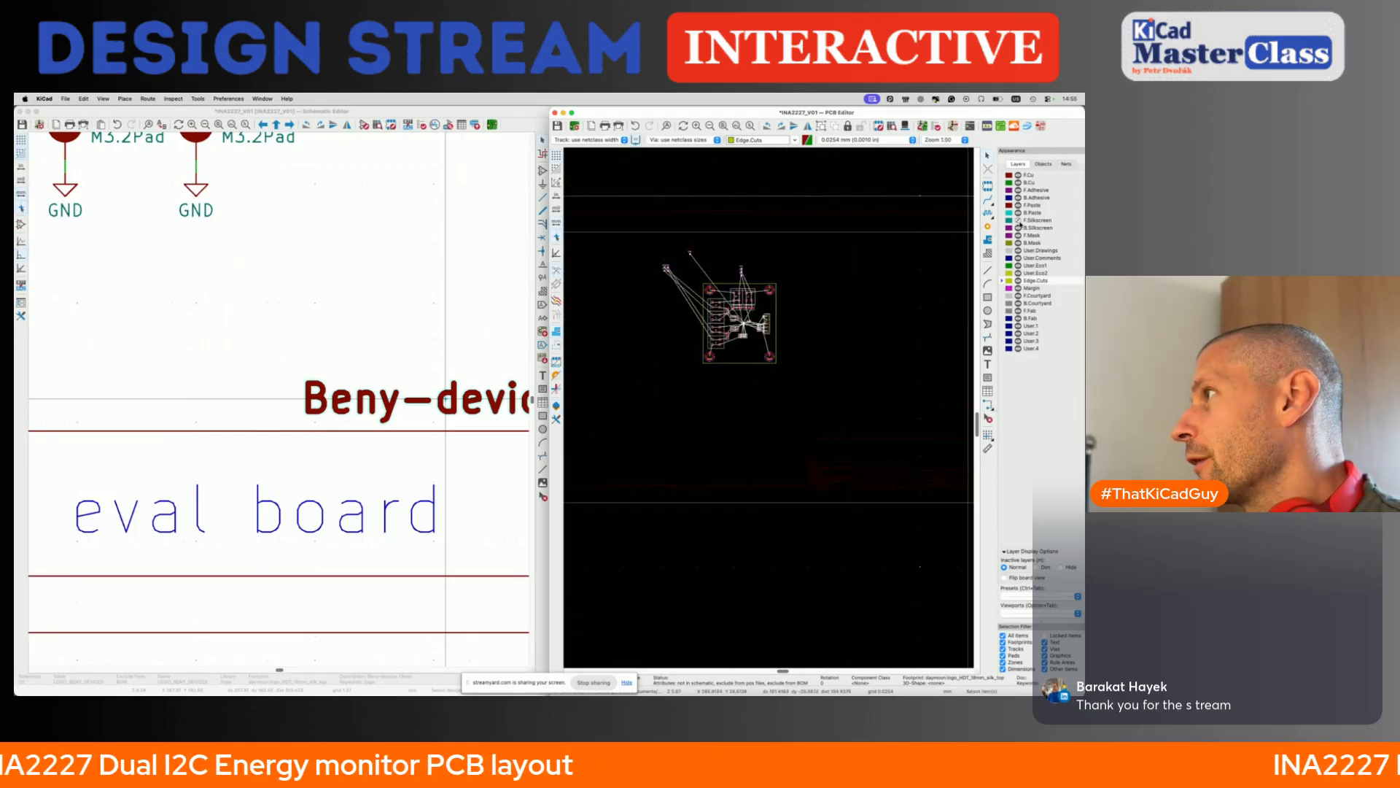
left_click(842, 242)
scroll(842, 241, "down", 3)
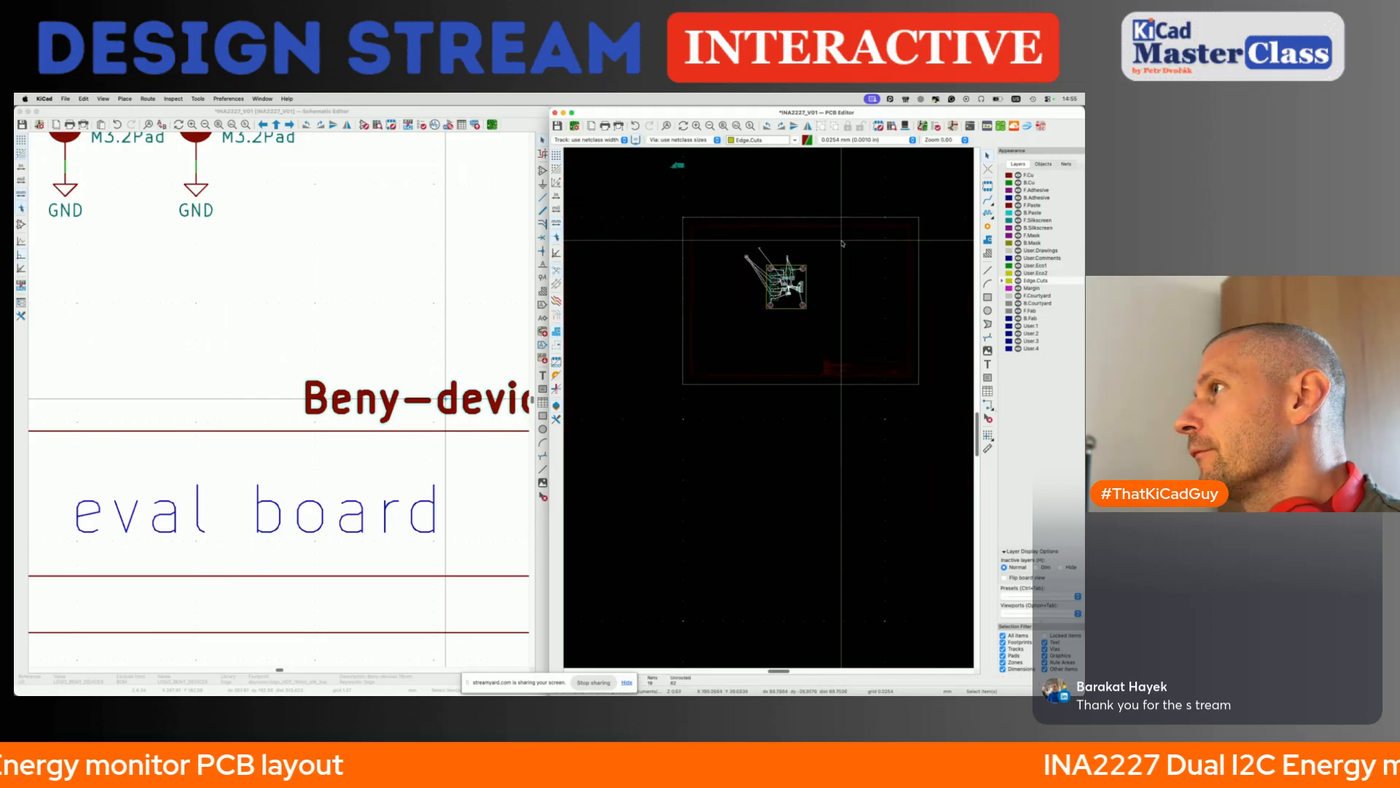
middle_click_drag(842, 241, 873, 343)
left_click_drag(687, 229, 753, 312)
key("m")
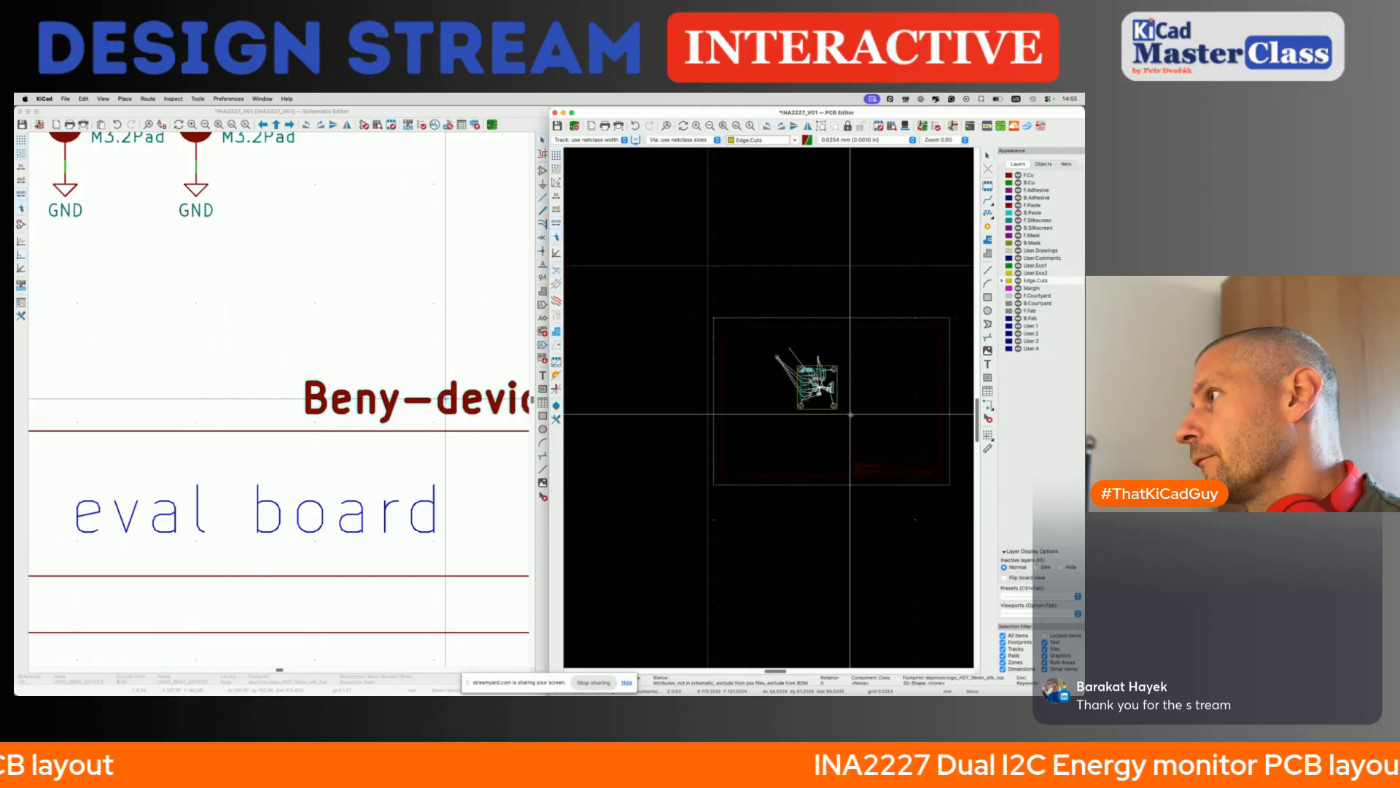
left_click(880, 403)
left_click(881, 403)
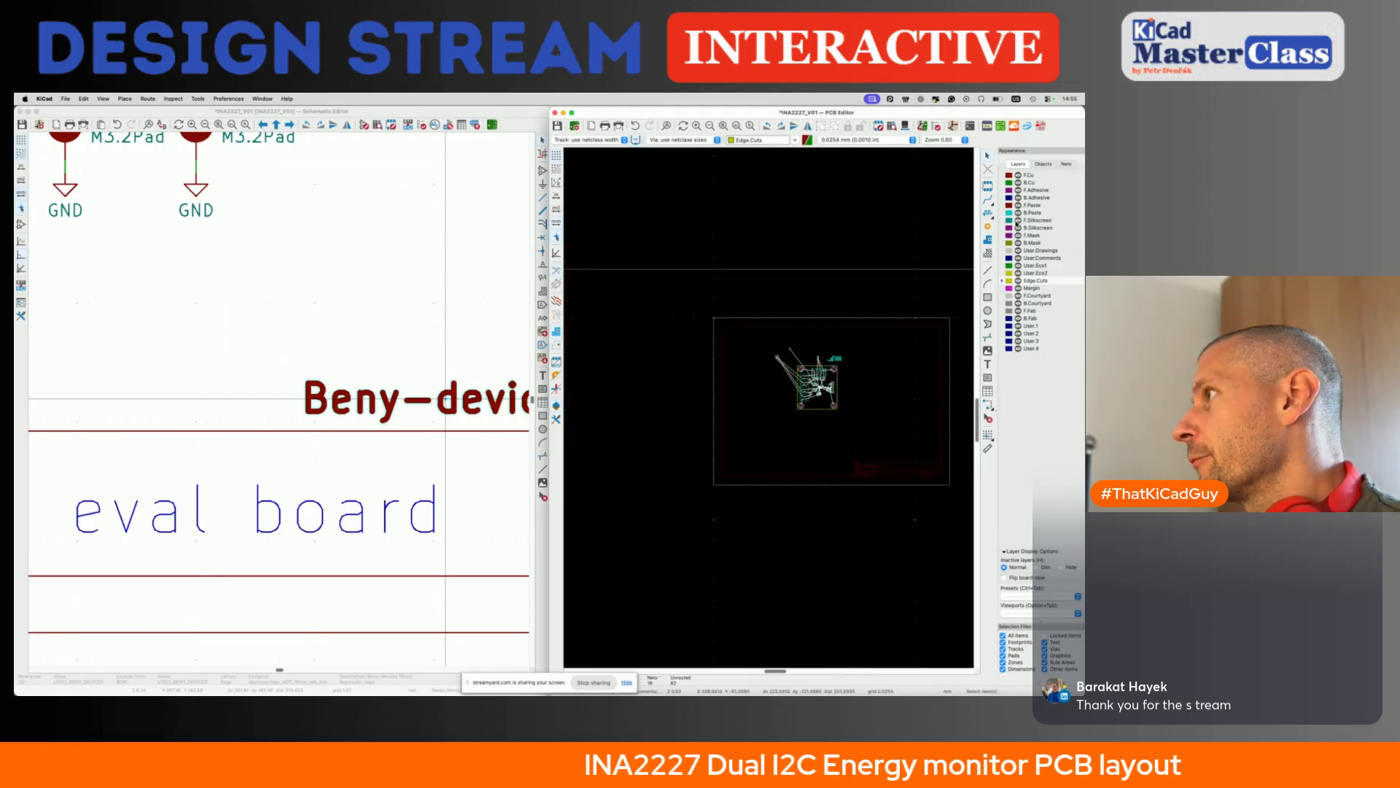
key("super+s")
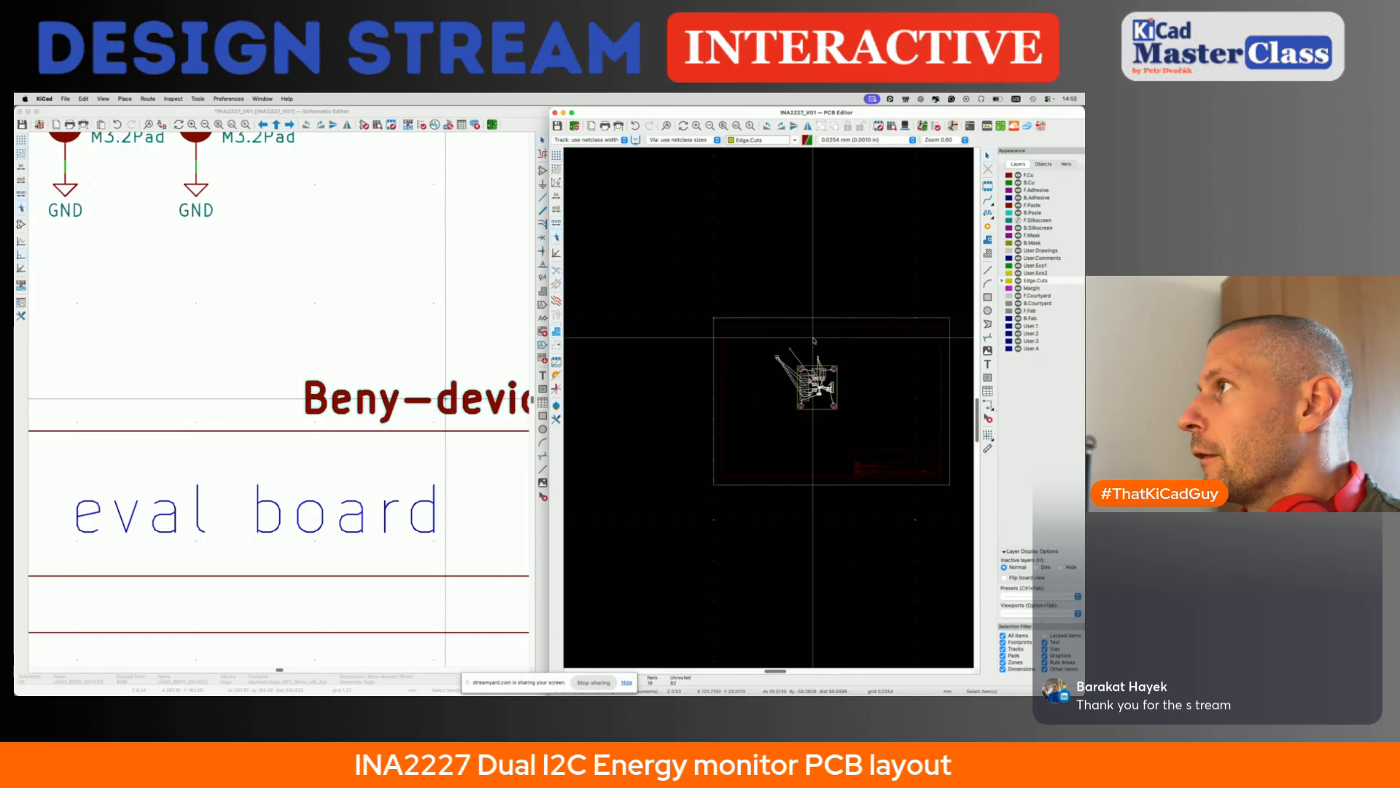
- Move test point TP5 from above the board to directly below the VBUS1 pad of diode D5
scroll(815, 340, "up", 3)
scroll(846, 315, "up", 5)
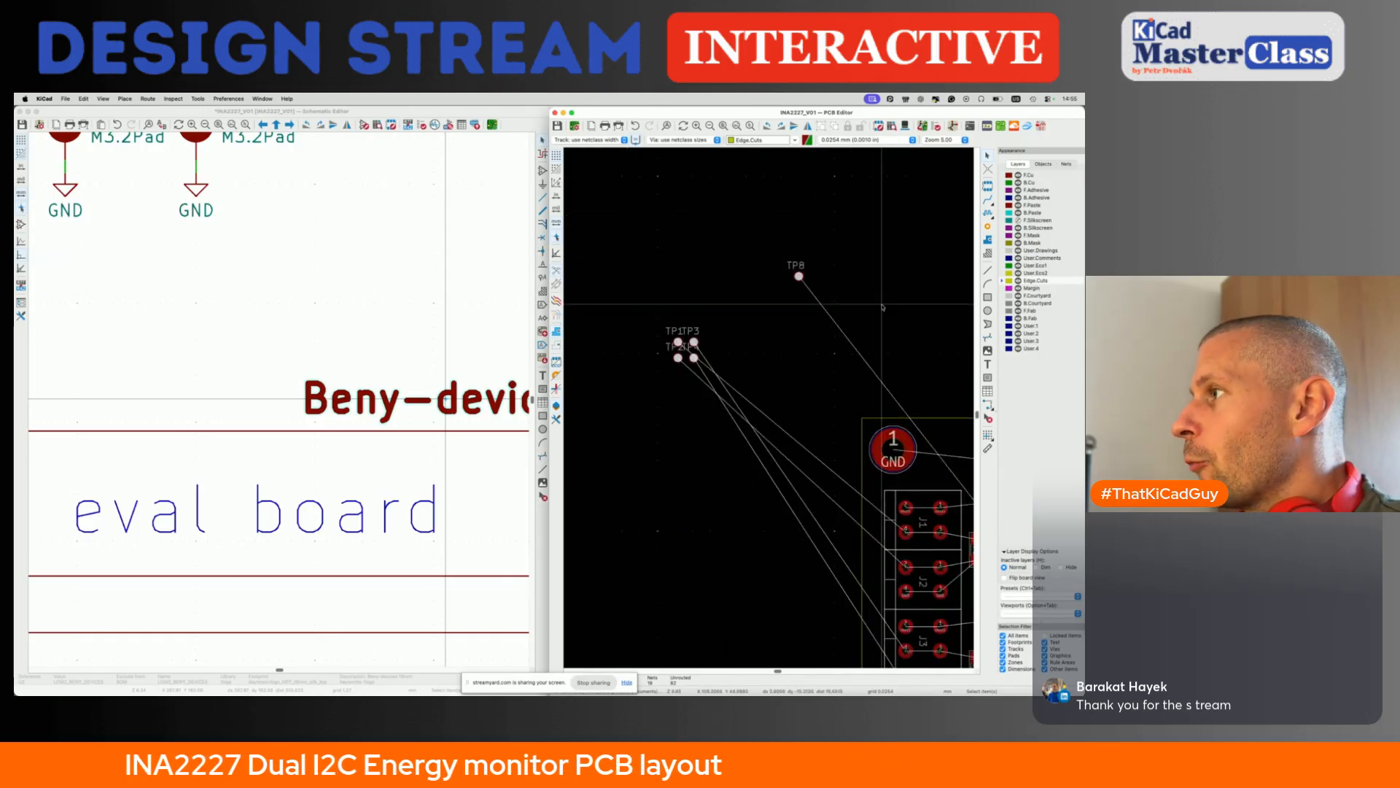
scroll(769, 371, "right", 5)
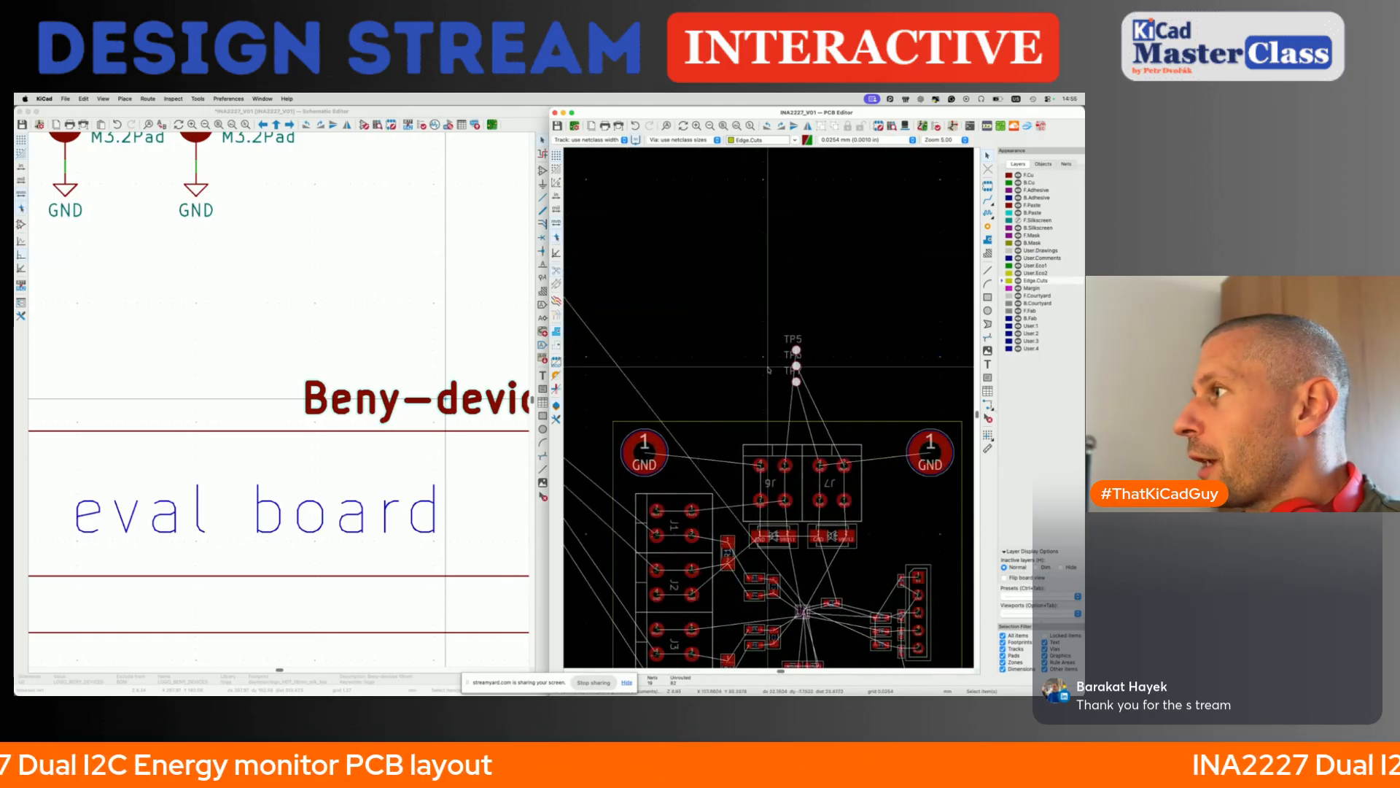
left_click(795, 350)
left_click(350, 287)
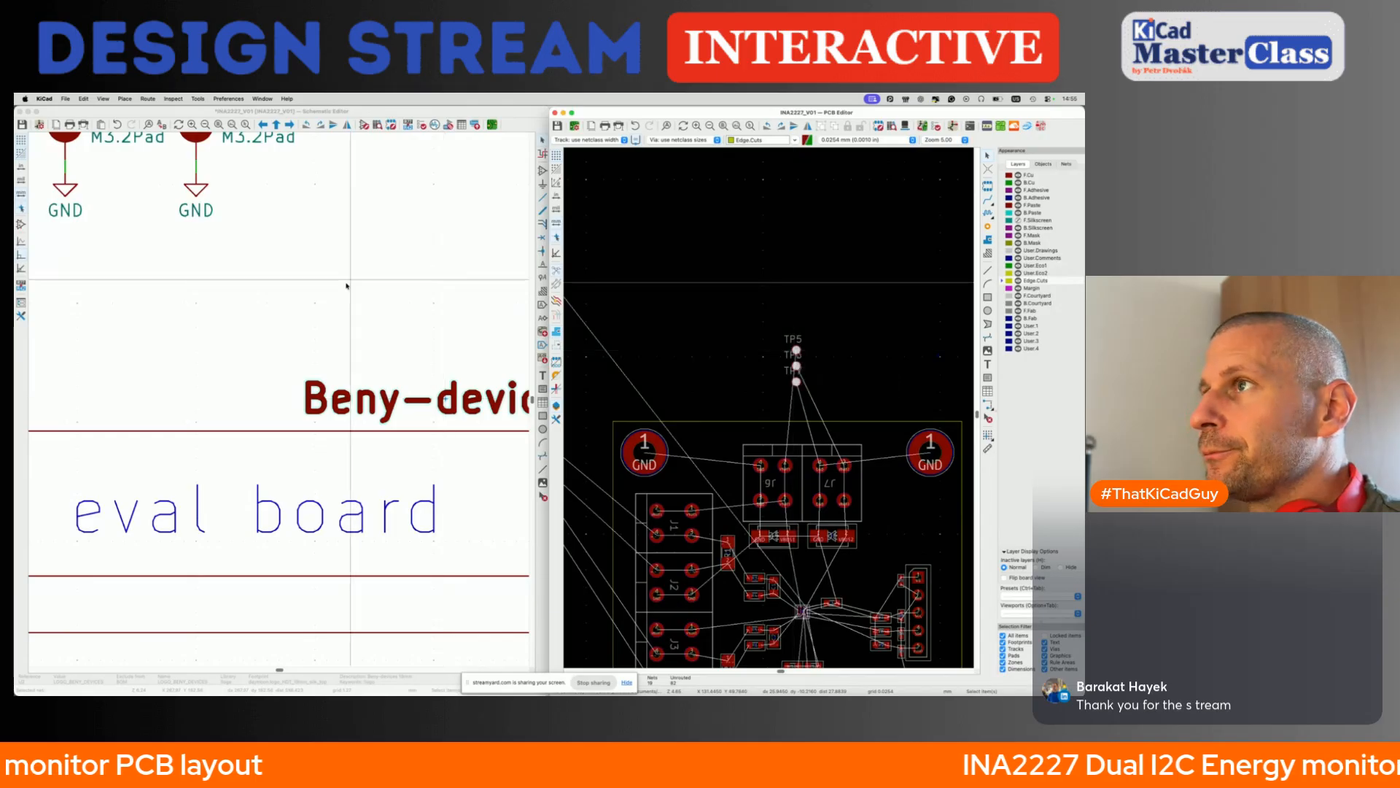
scroll(350, 287, "up", 5)
left_click(796, 351)
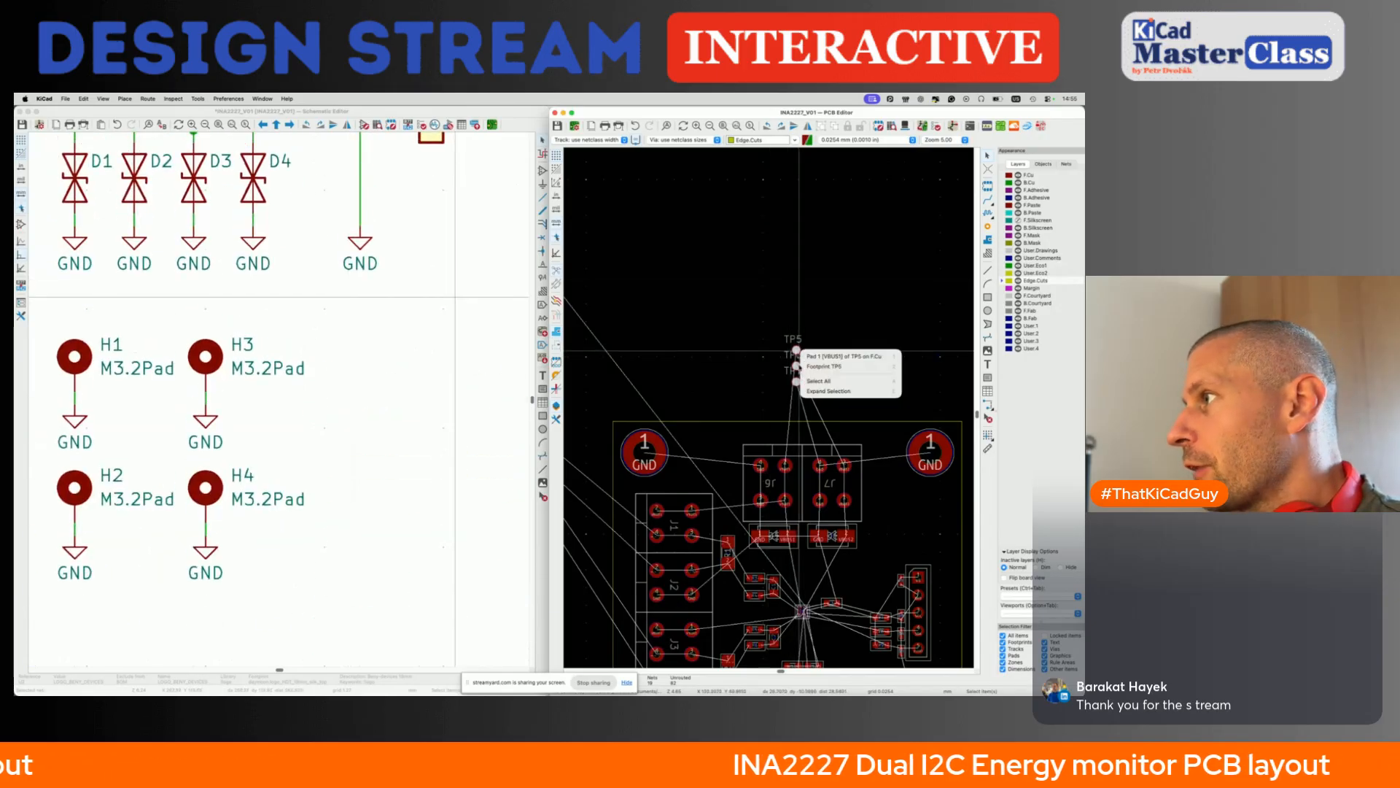
left_click(807, 367)
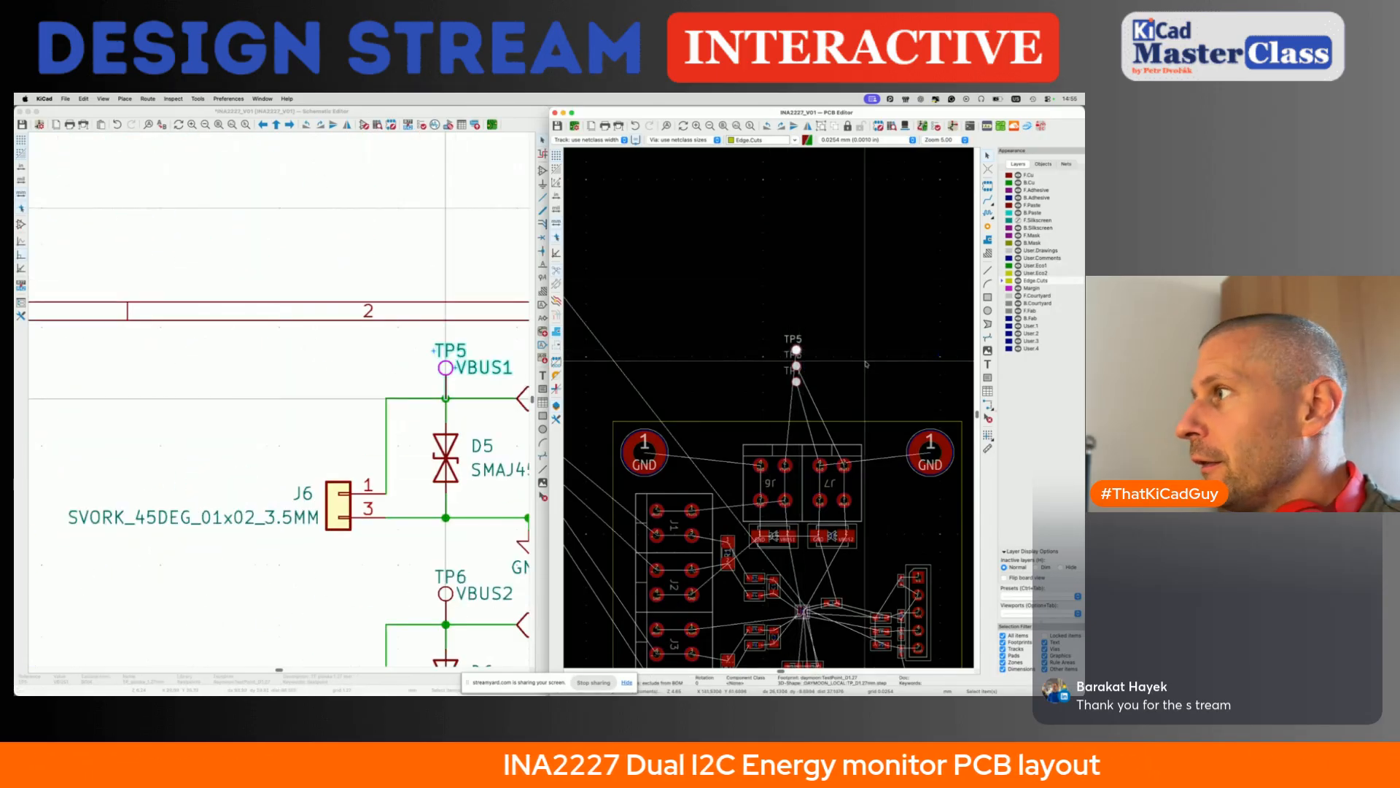
key("m")
scroll(781, 401, "down", 3)
scroll(759, 446, "up", 5)
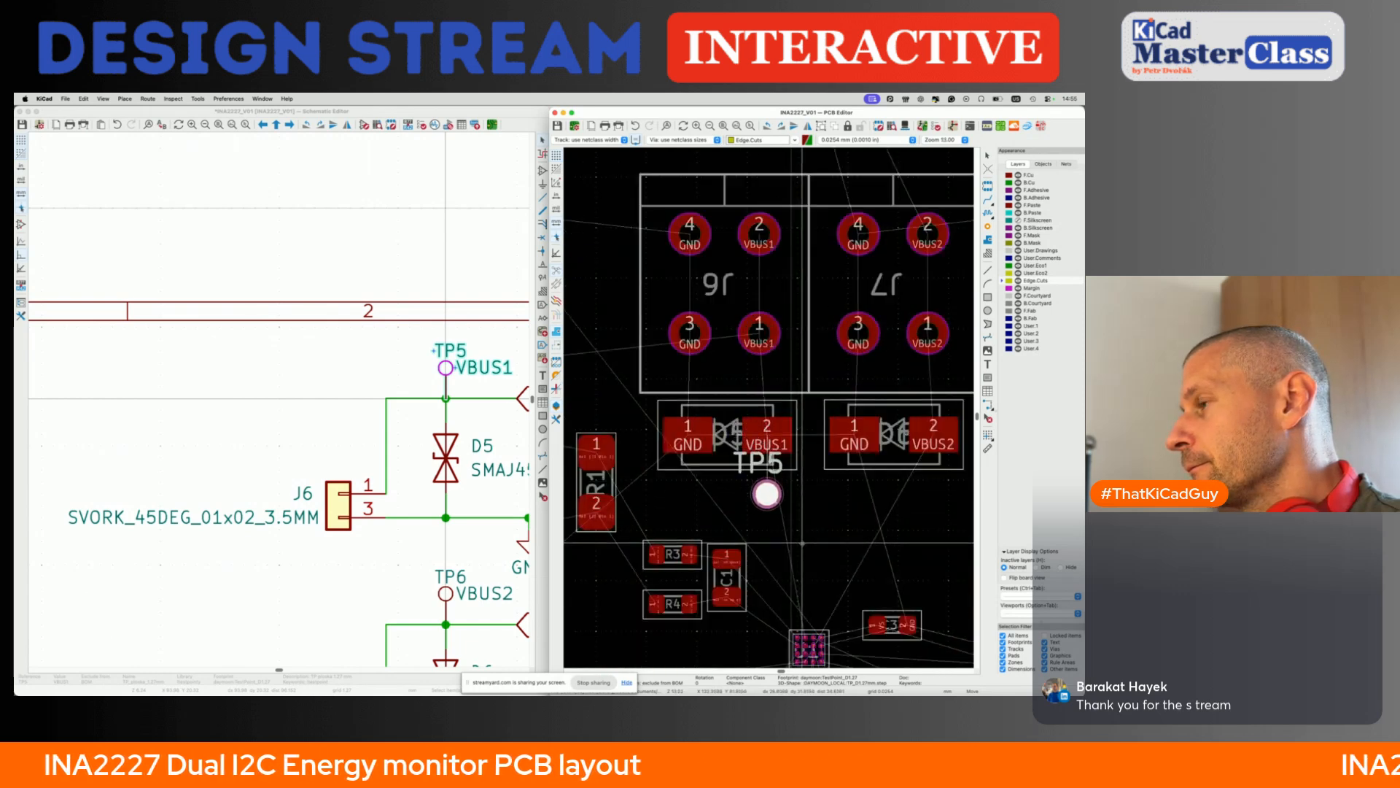
left_click(766, 495)
- Move test point TP6 directly below the VBUS2 pad of diode D6, level with TP5
scroll(766, 494, "down", 5)
left_click(797, 250)
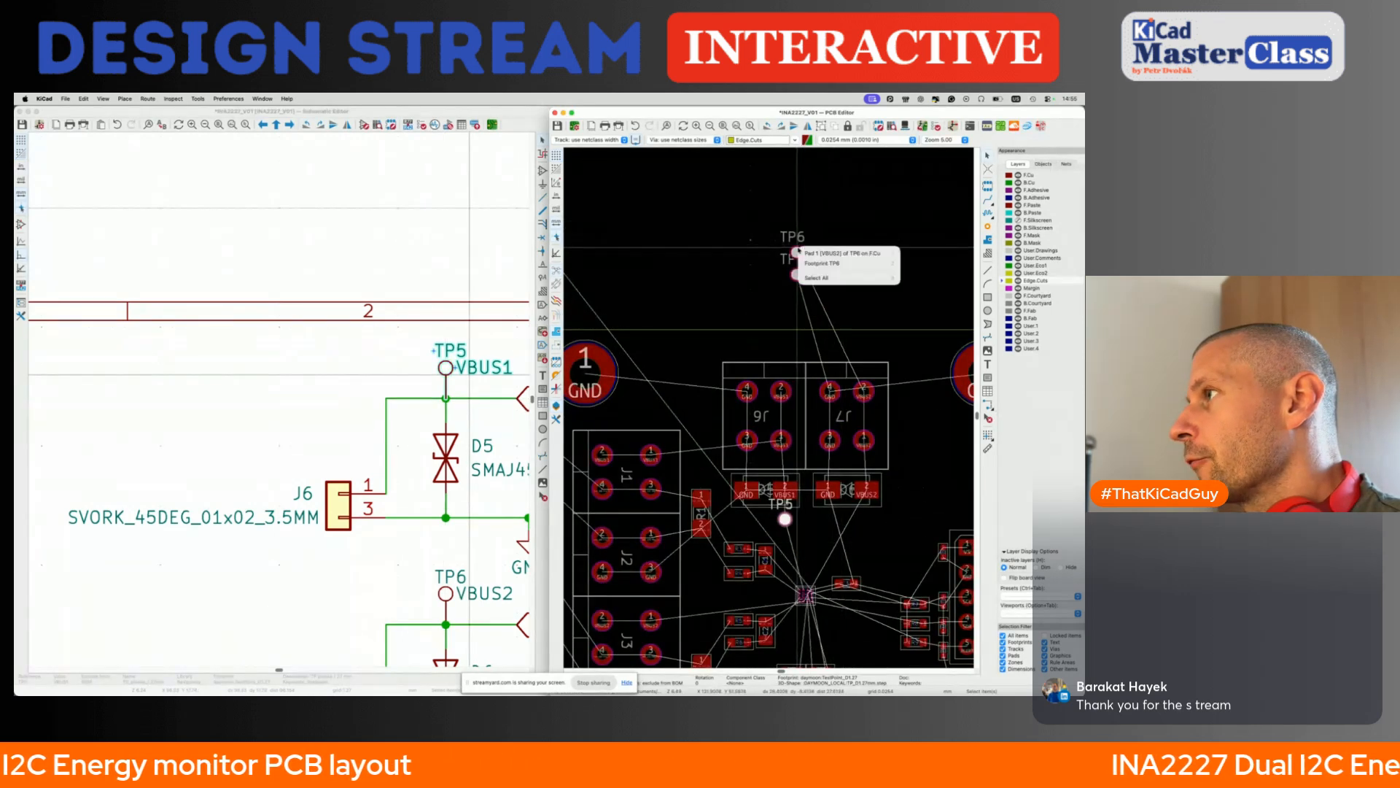
left_click(804, 263)
left_click_drag(797, 252, 866, 523)
left_click(866, 518)
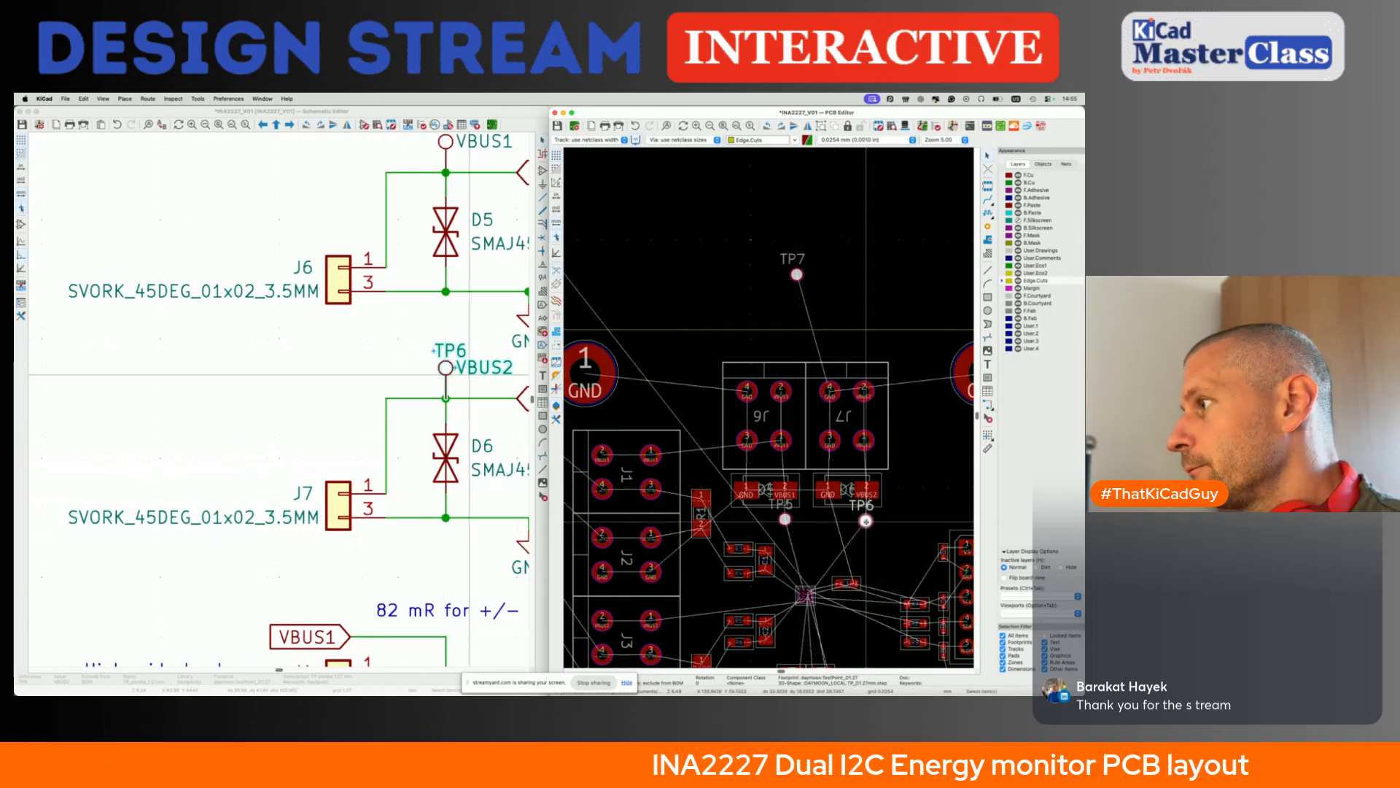
key("m")
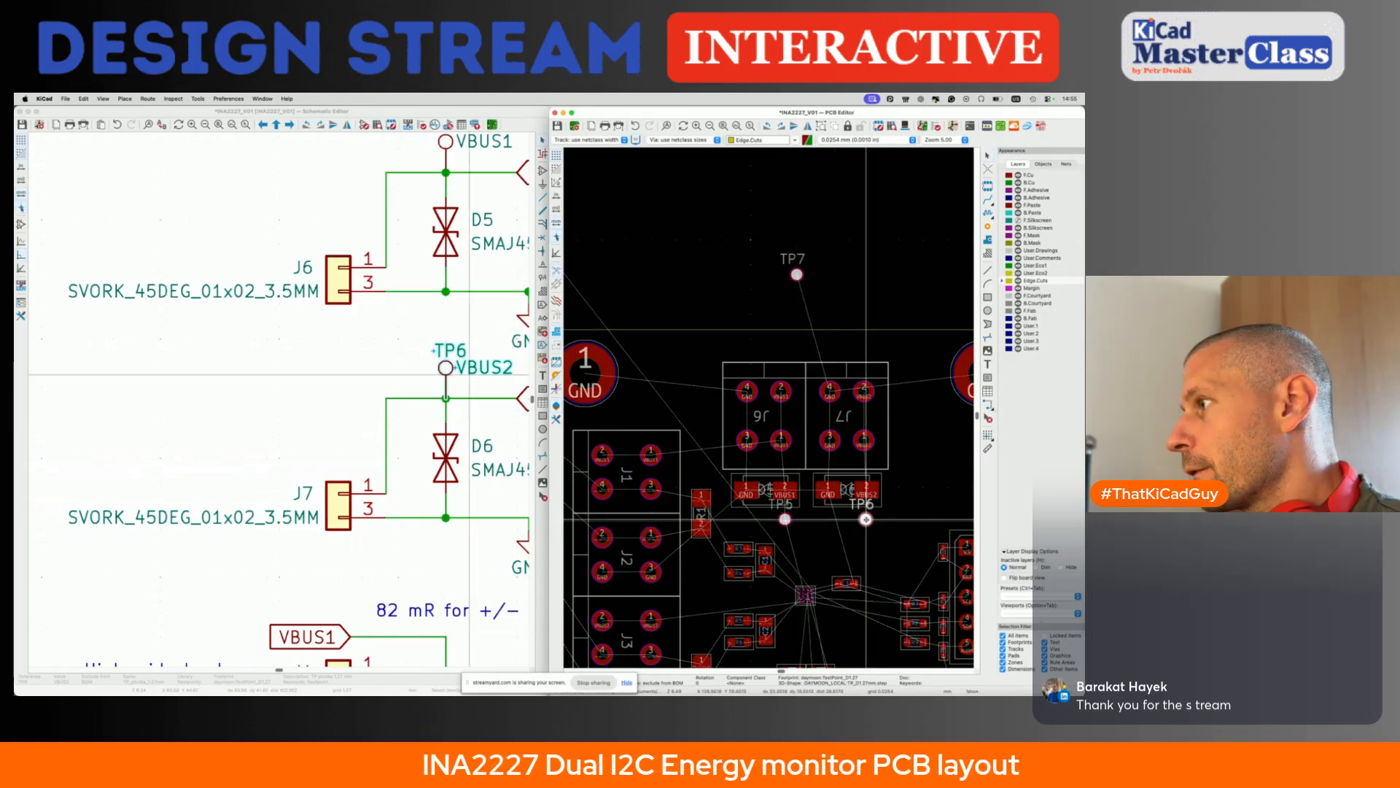
left_click(866, 518)
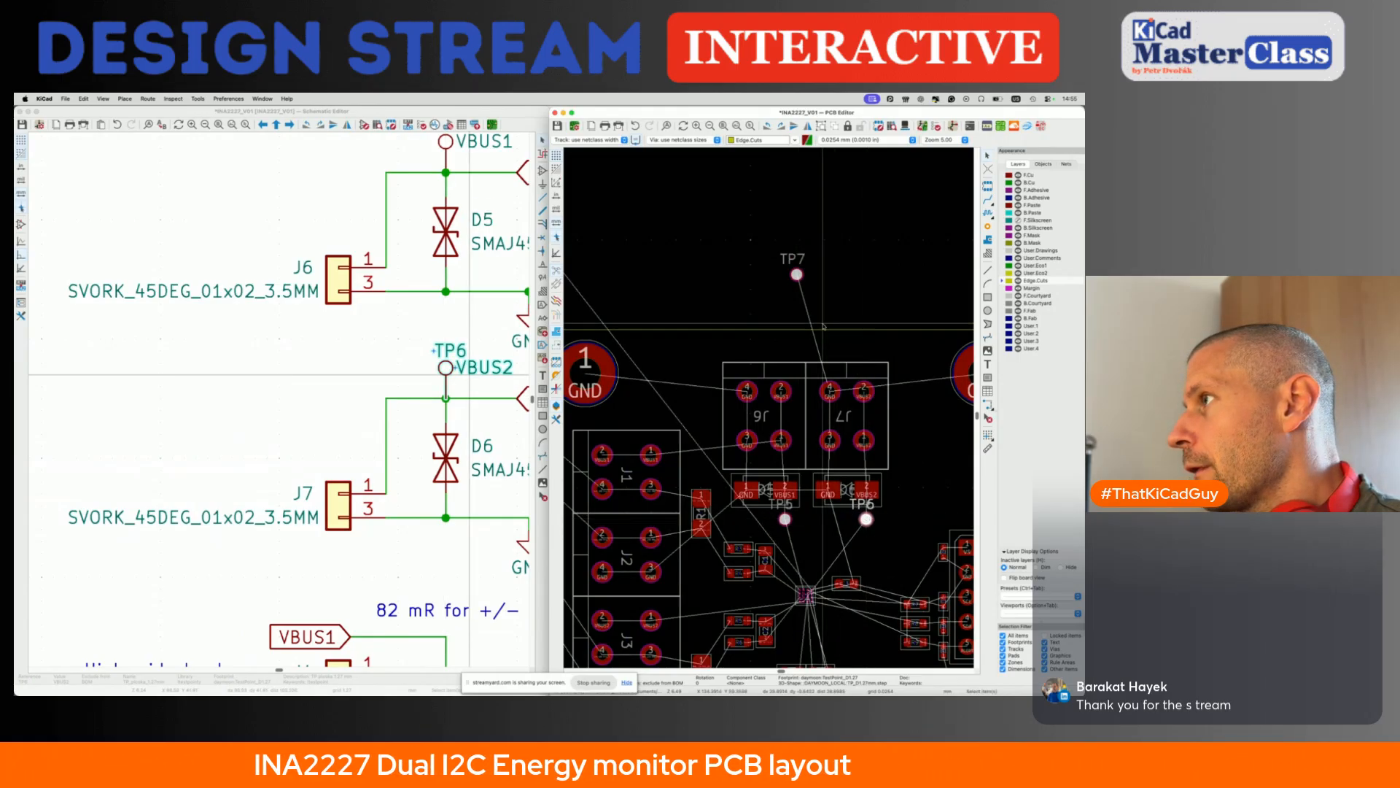
- Move test point TP7 from above the board to the gap between TP5 and TP6
left_click(796, 274)
left_click(804, 294)
key("m")
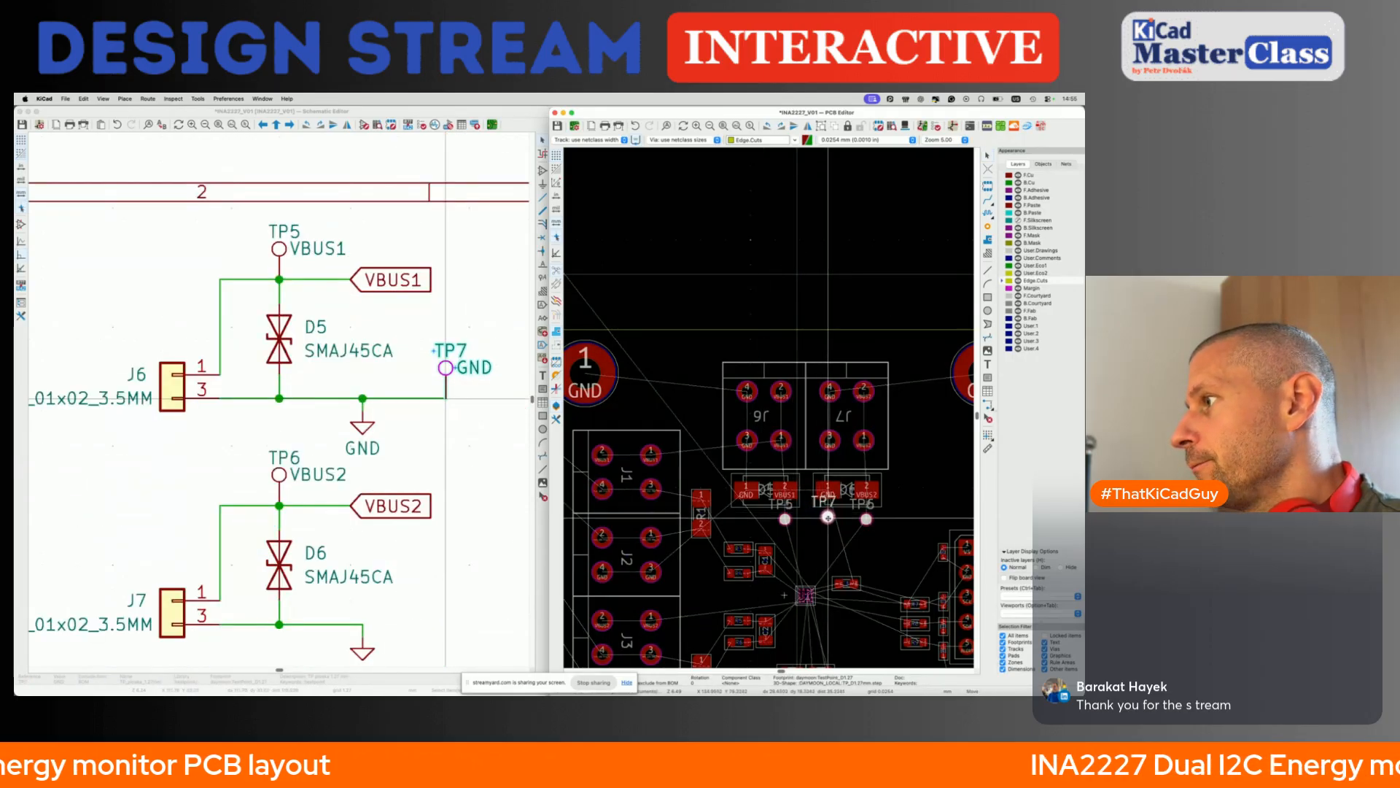
left_click(827, 518)
scroll(828, 518, "down", 3)
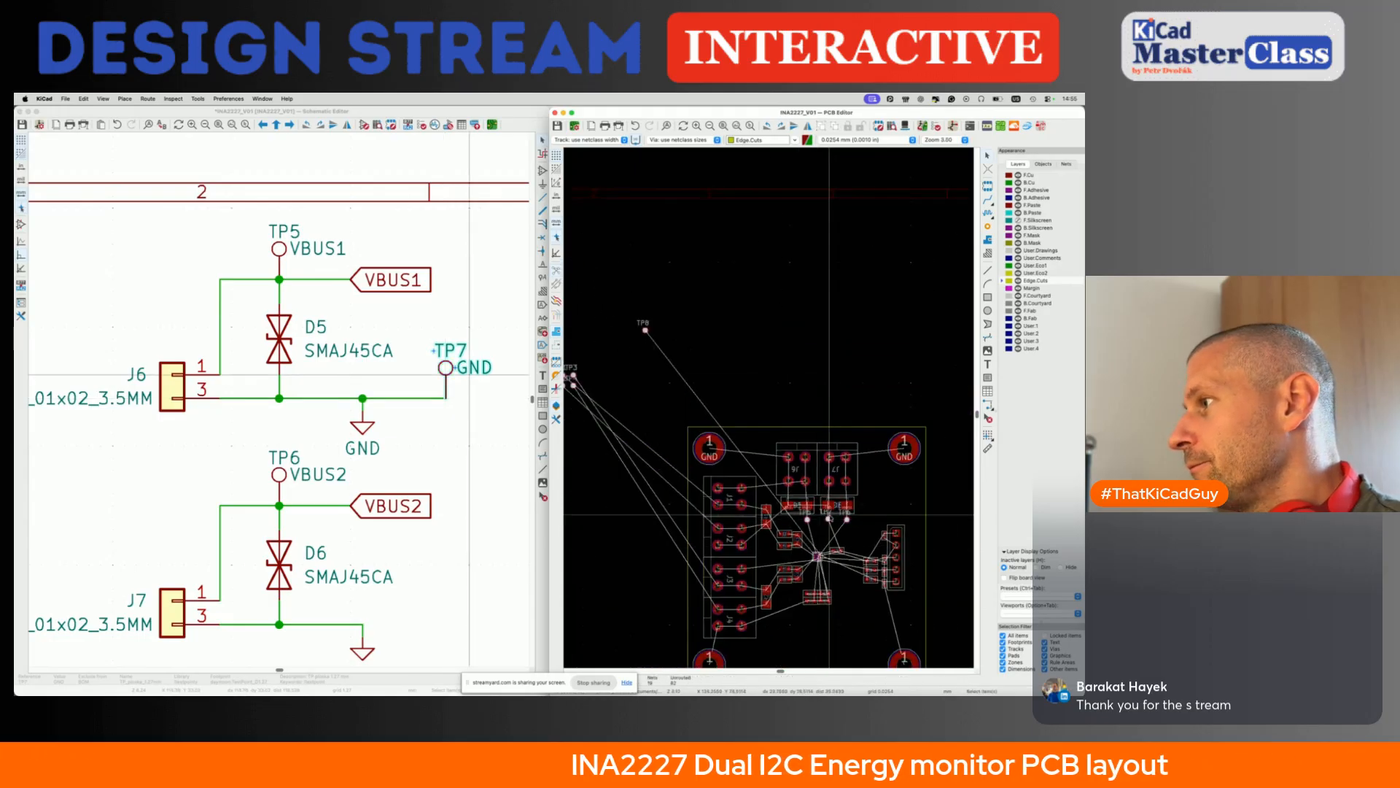
- Fine-adjust TP7 so it sits centred below D6's GND pad, in line with TP5 and TP6
scroll(830, 517, "up", 5)
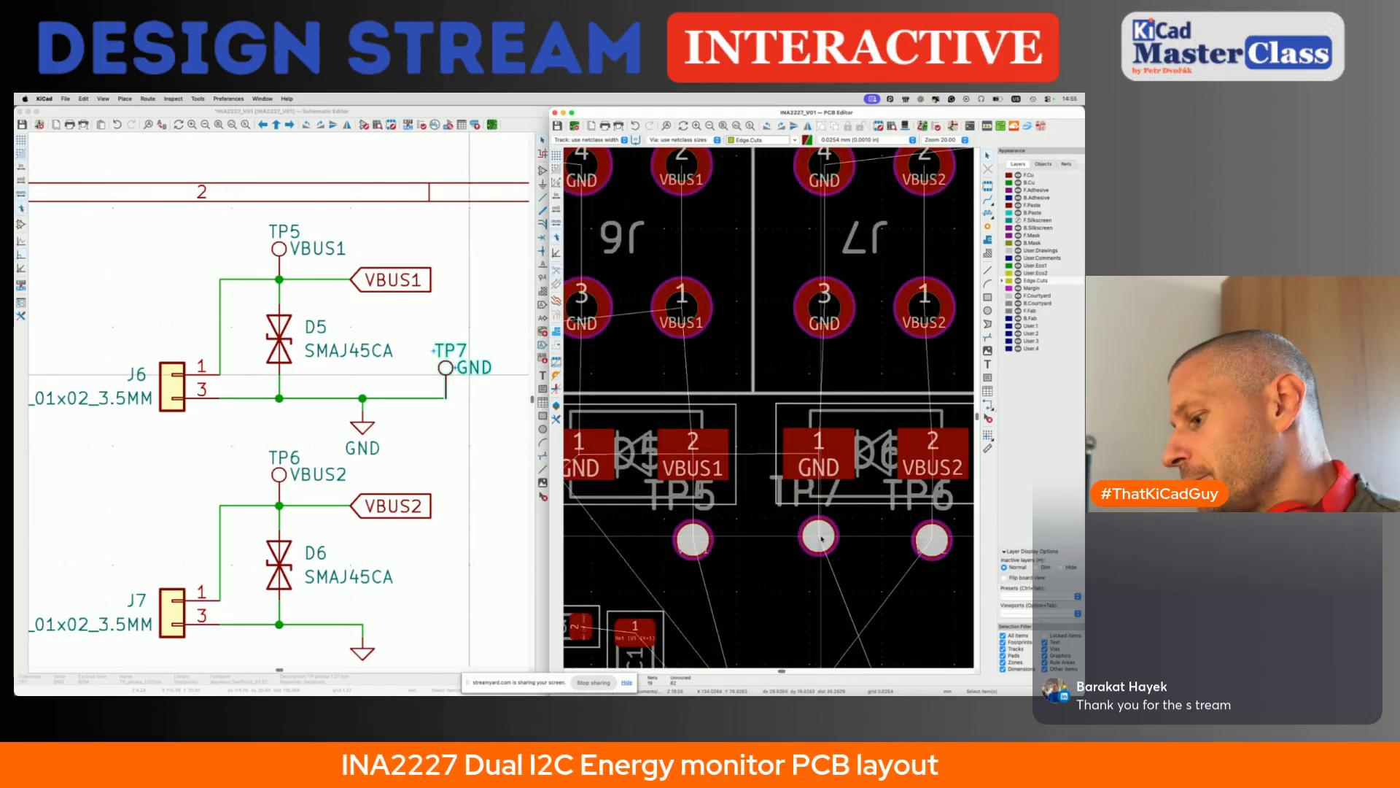
left_click(822, 539)
left_click(831, 551)
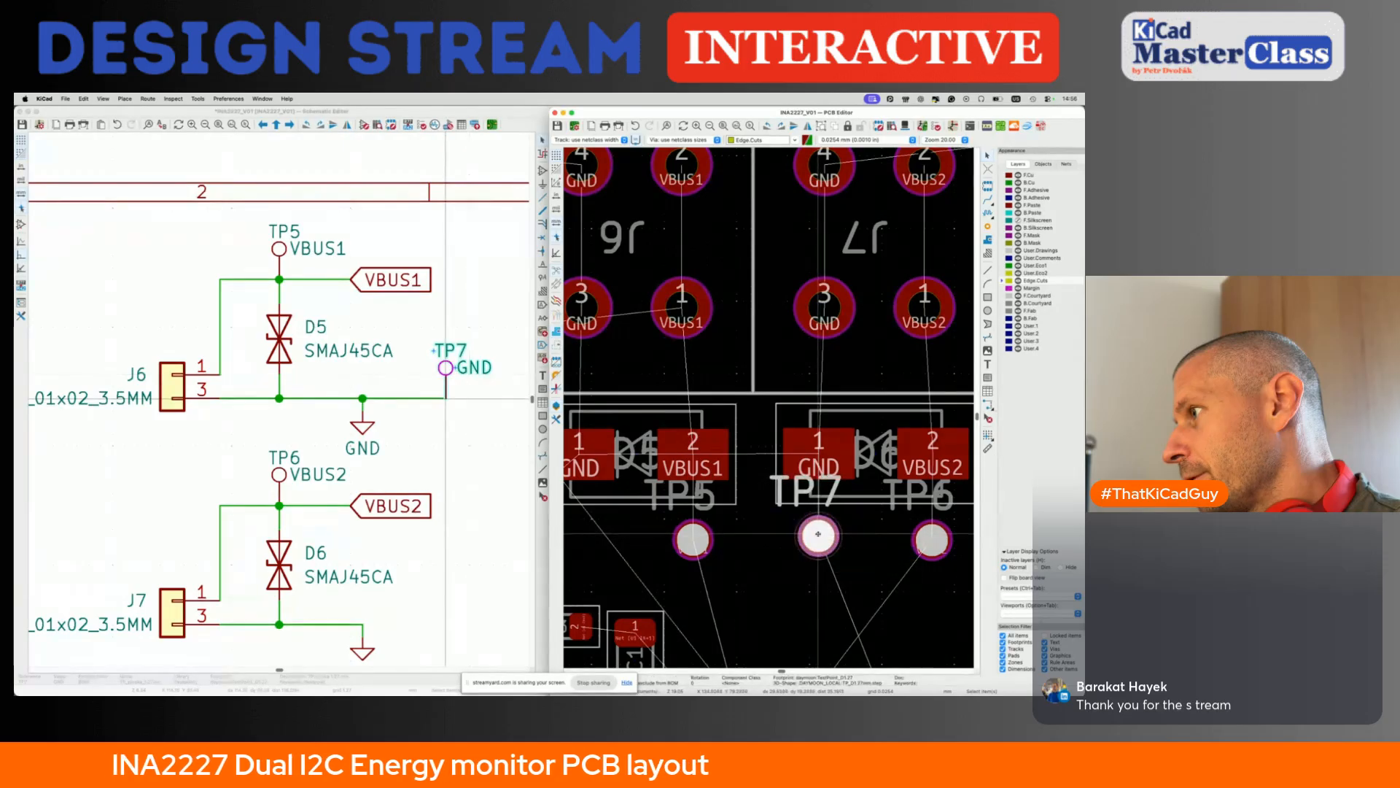
key("m")
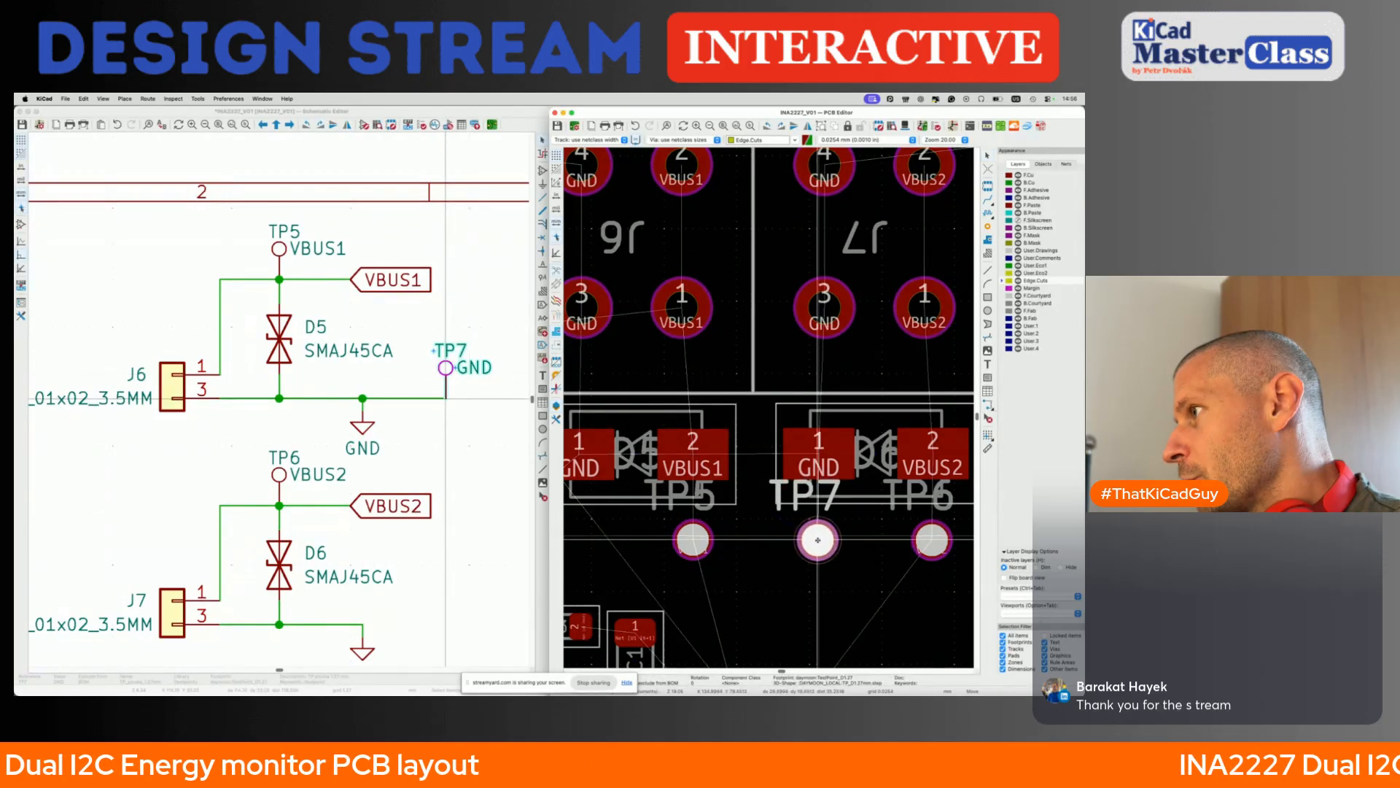
left_click(819, 540)
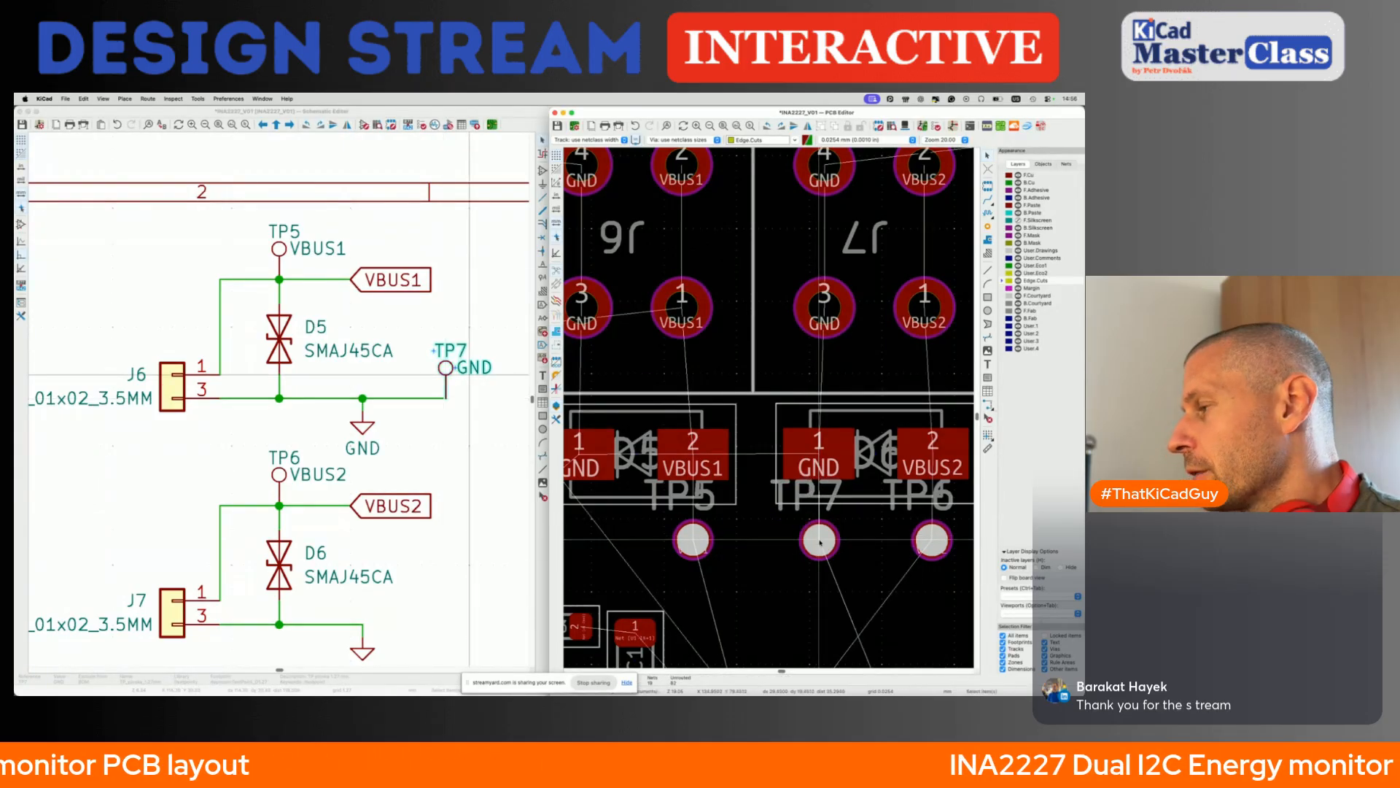
- Move test point TP8 into the board, to the left of header J5 and level with its VS pin
scroll(819, 539, "down", 5)
scroll(819, 362, "down", 4)
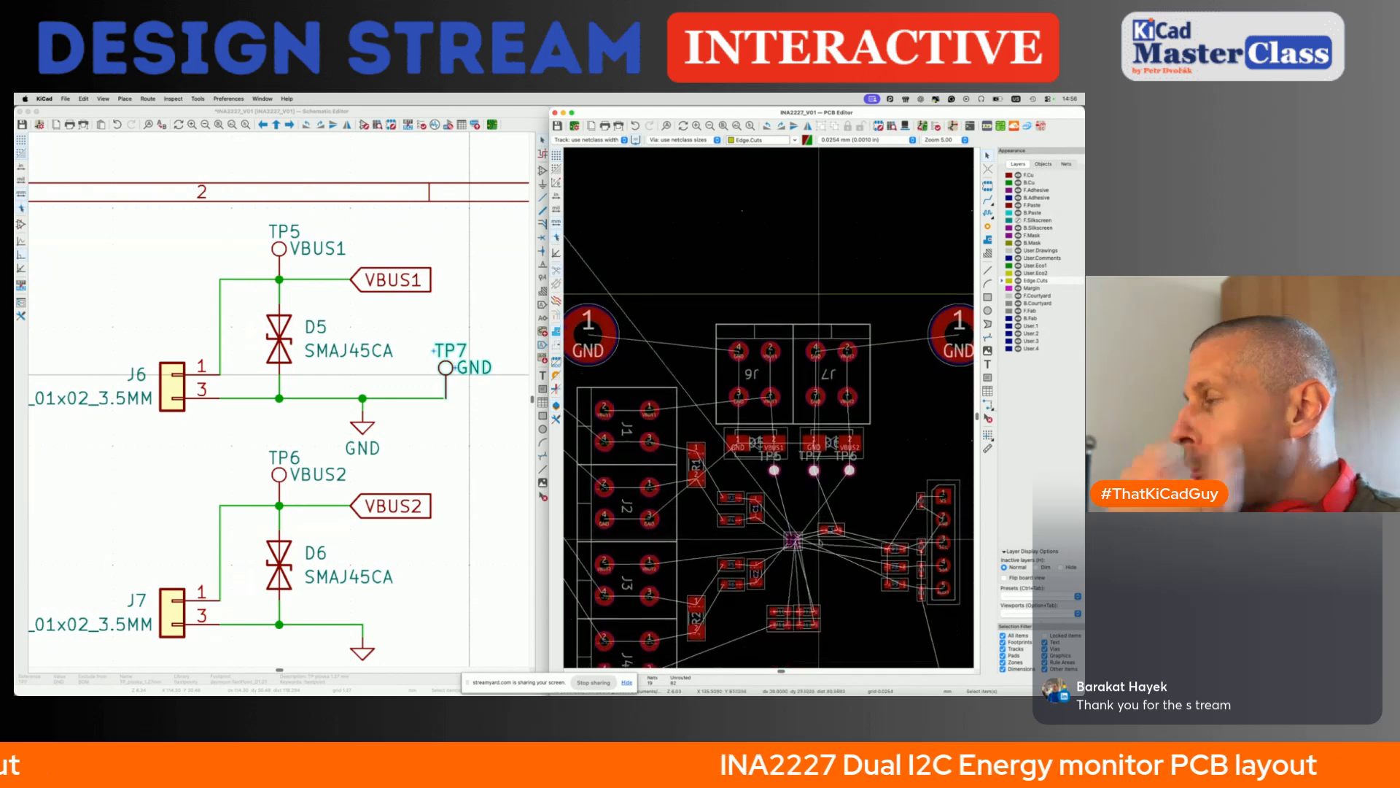
left_click(710, 376)
left_click(719, 391)
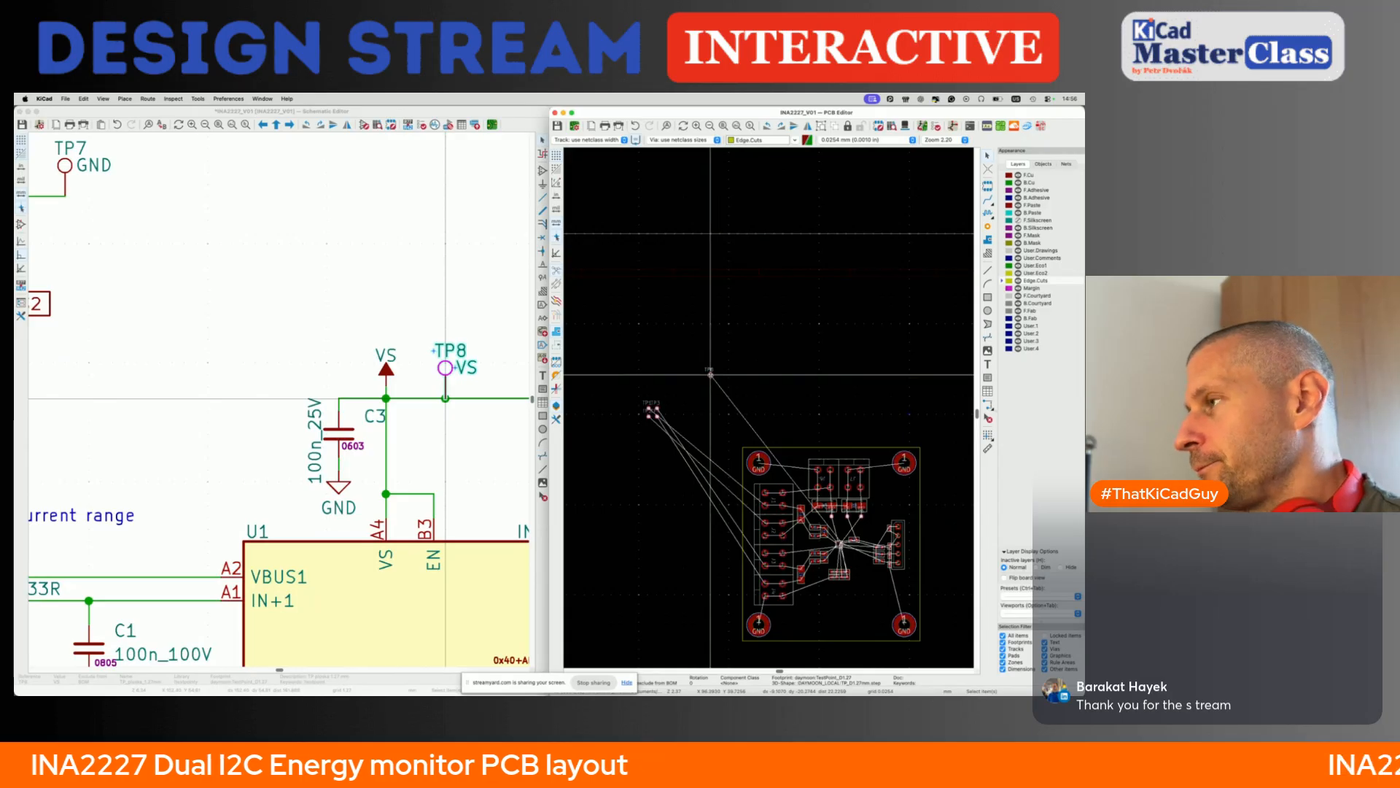
scroll(710, 376, "up", 8)
left_click_drag(838, 456, 853, 444)
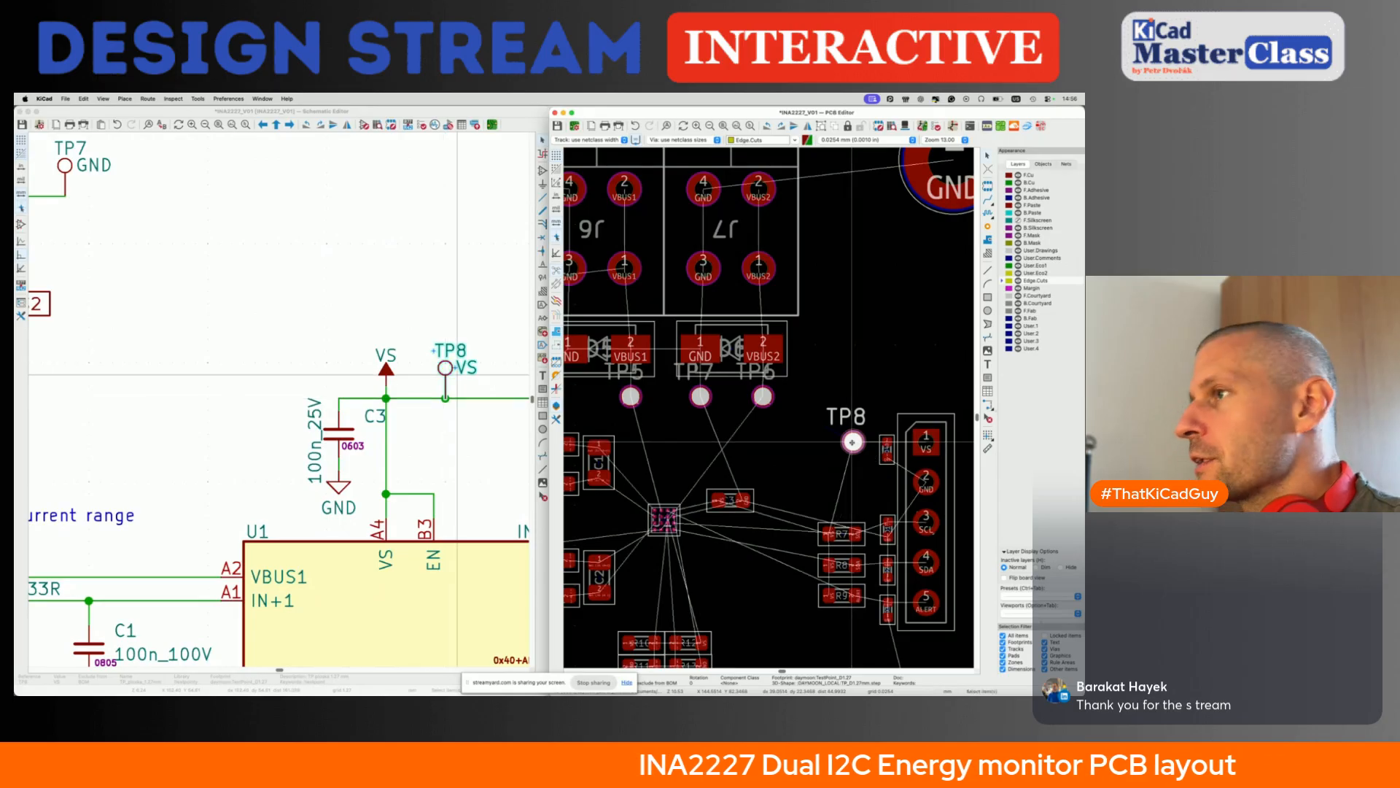
left_click(397, 508)
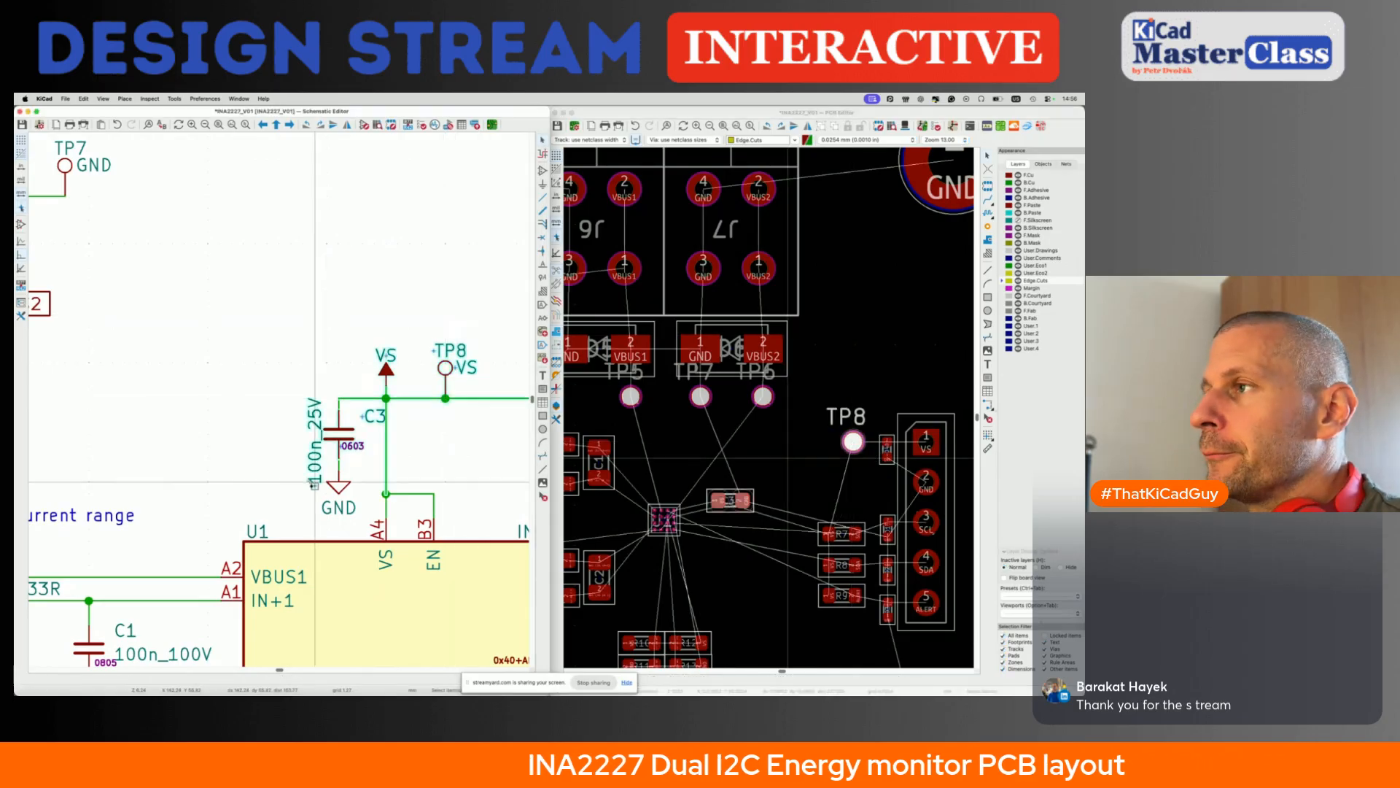
- Move test points TP1 to TP4 together to just outside the board's left edge, at mid-height beside connectors J1 to J4
left_click(667, 468)
scroll(668, 468, "down", 8)
scroll(668, 468, "left", 4)
scroll(668, 468, "down", 2)
left_click(614, 271)
left_click_drag(635, 298, 700, 430)
left_click(695, 378)
scroll(695, 349, "up", 4)
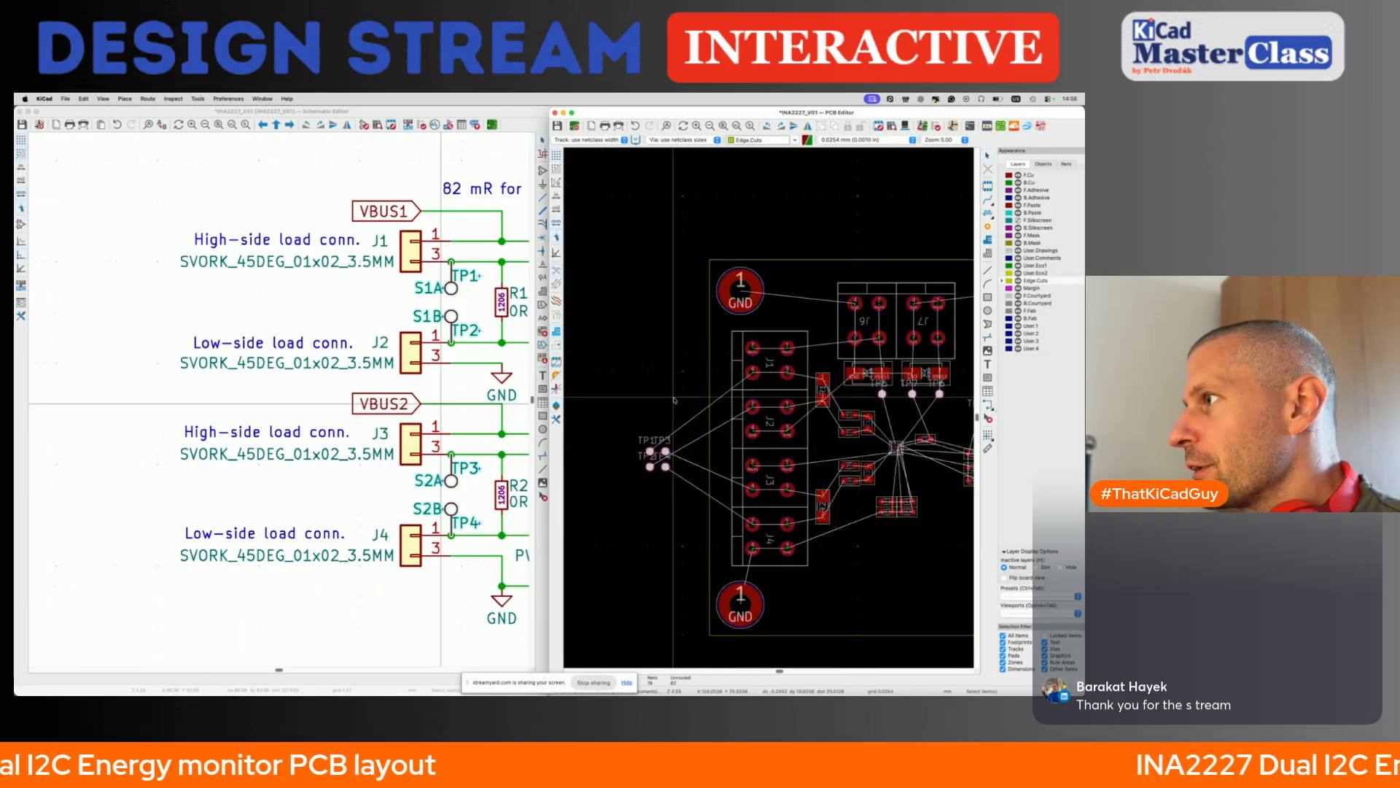
- Place test point TP1 directly above pad 1 of shunt resistor R1, between connectors J1 and J6
left_click(651, 452)
left_click(656, 468)
key("m")
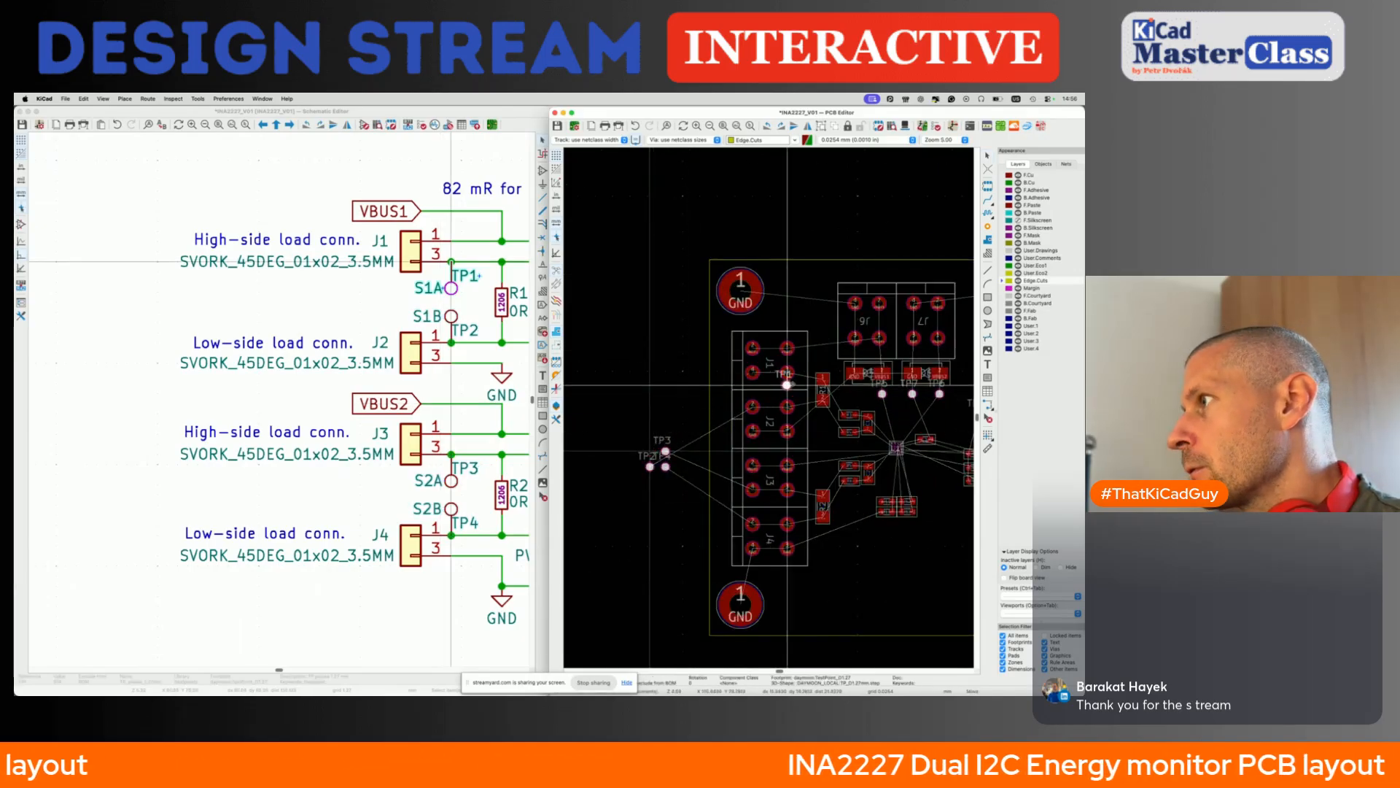
scroll(824, 366, "up", 4)
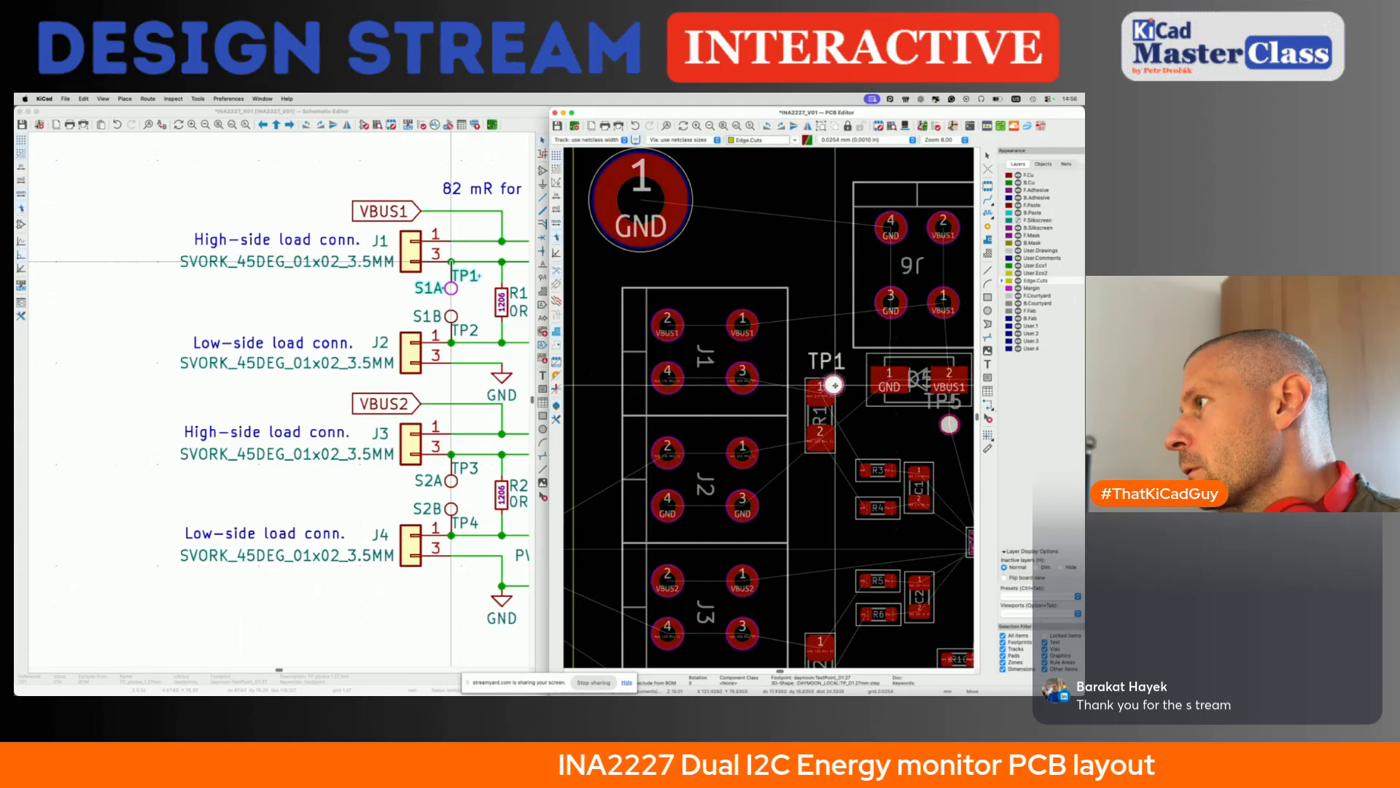
left_click(821, 360)
key("m")
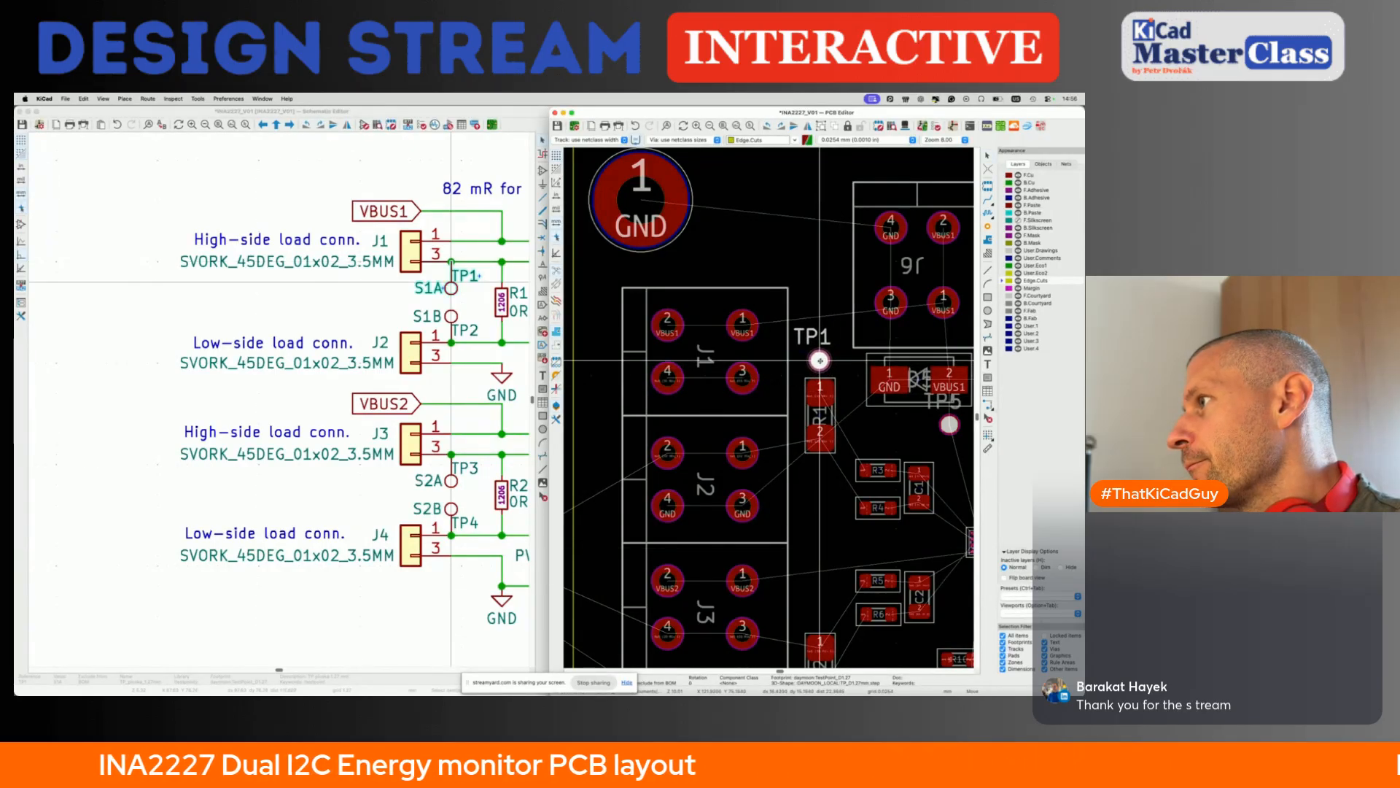
left_click(820, 360)
- Move test point TP2 from outside the board to directly below pad 2 of shunt resistor R1, in line with TP1
scroll(614, 467, "left", 5)
scroll(614, 467, "down", 3)
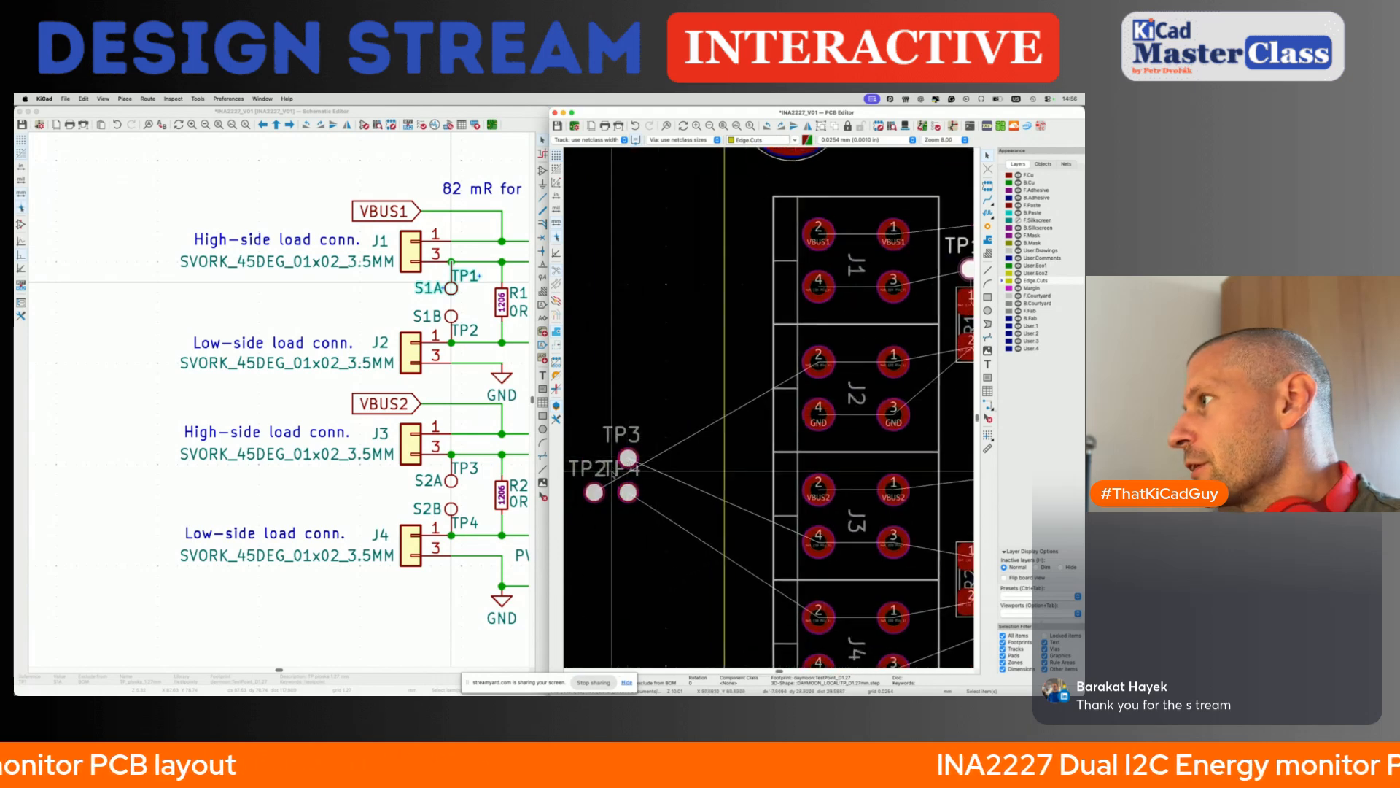
left_click(595, 492)
left_click(611, 505)
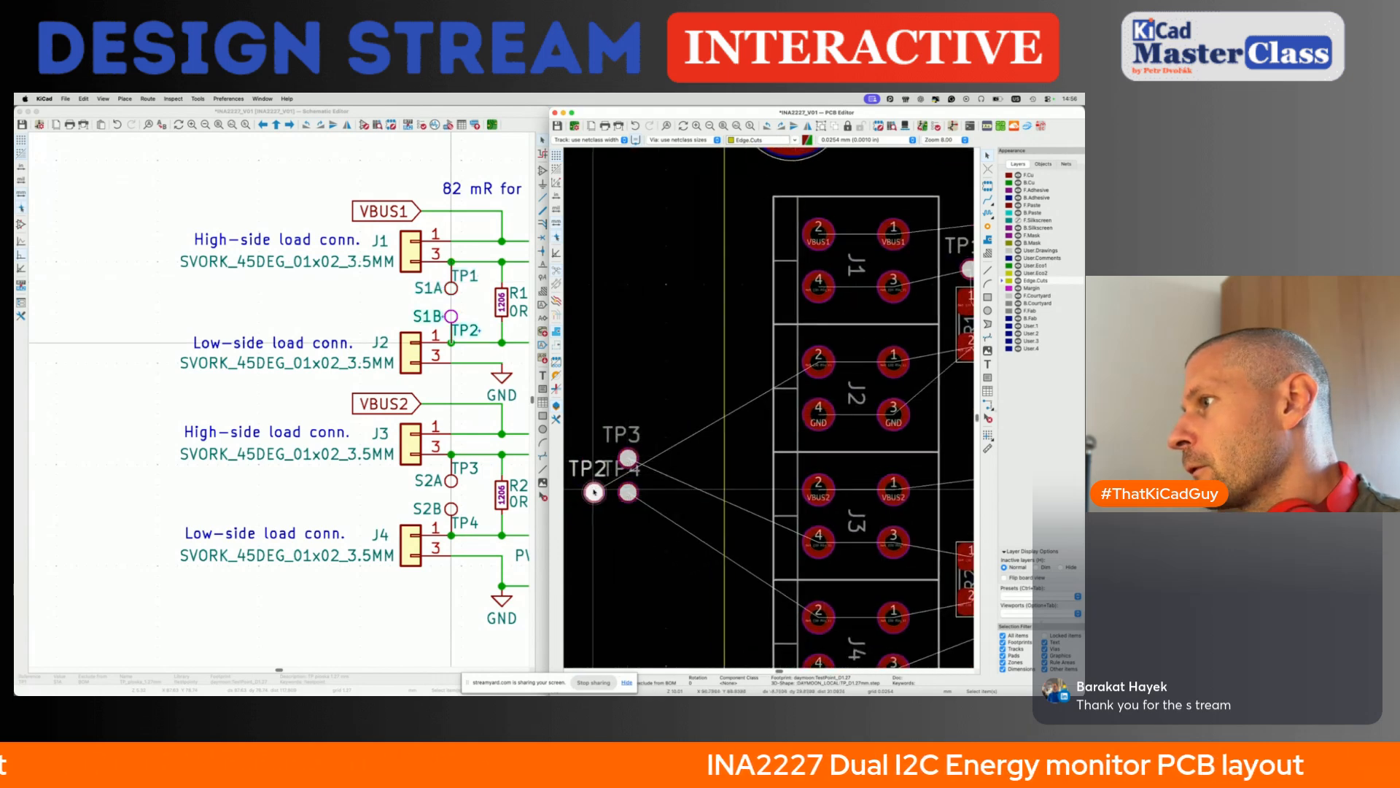
key("m")
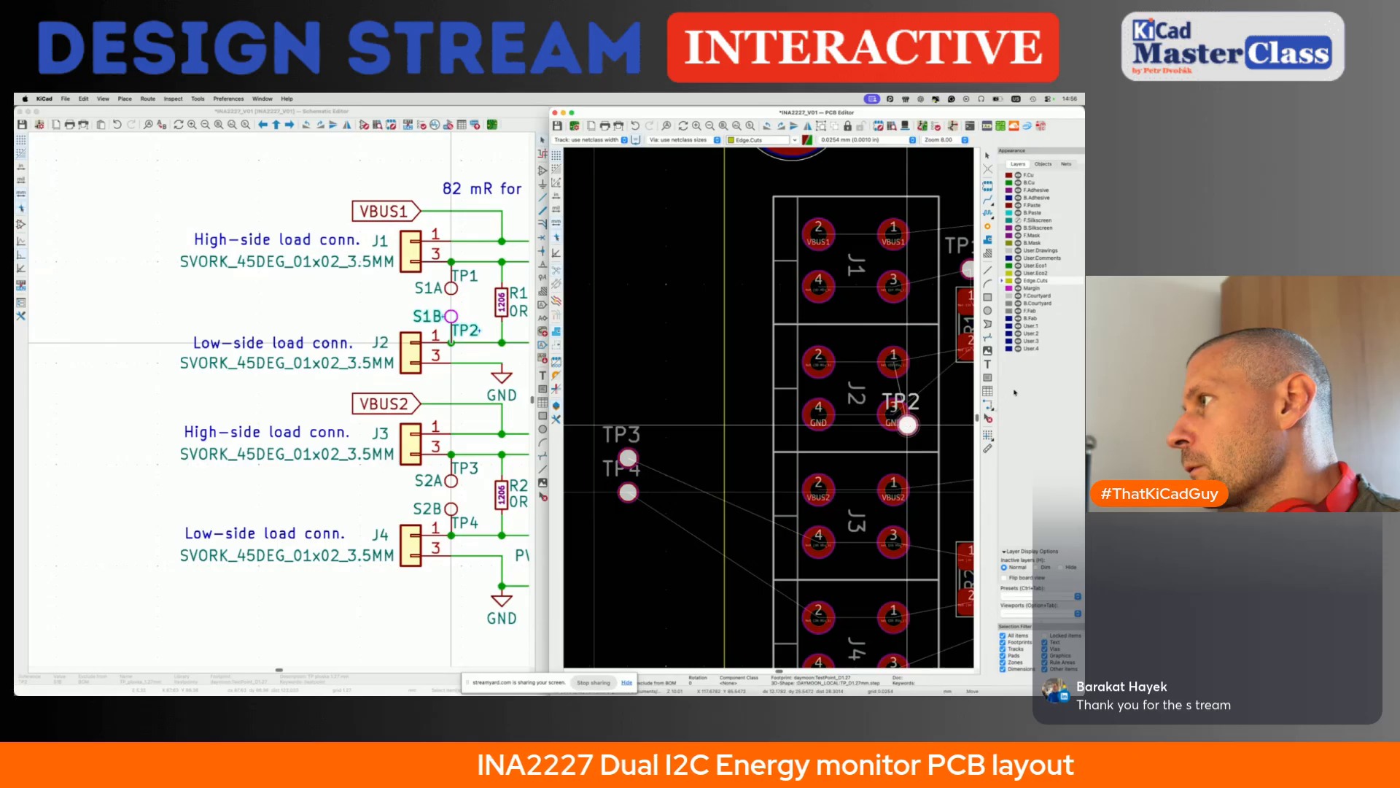
scroll(897, 394, "right", 3)
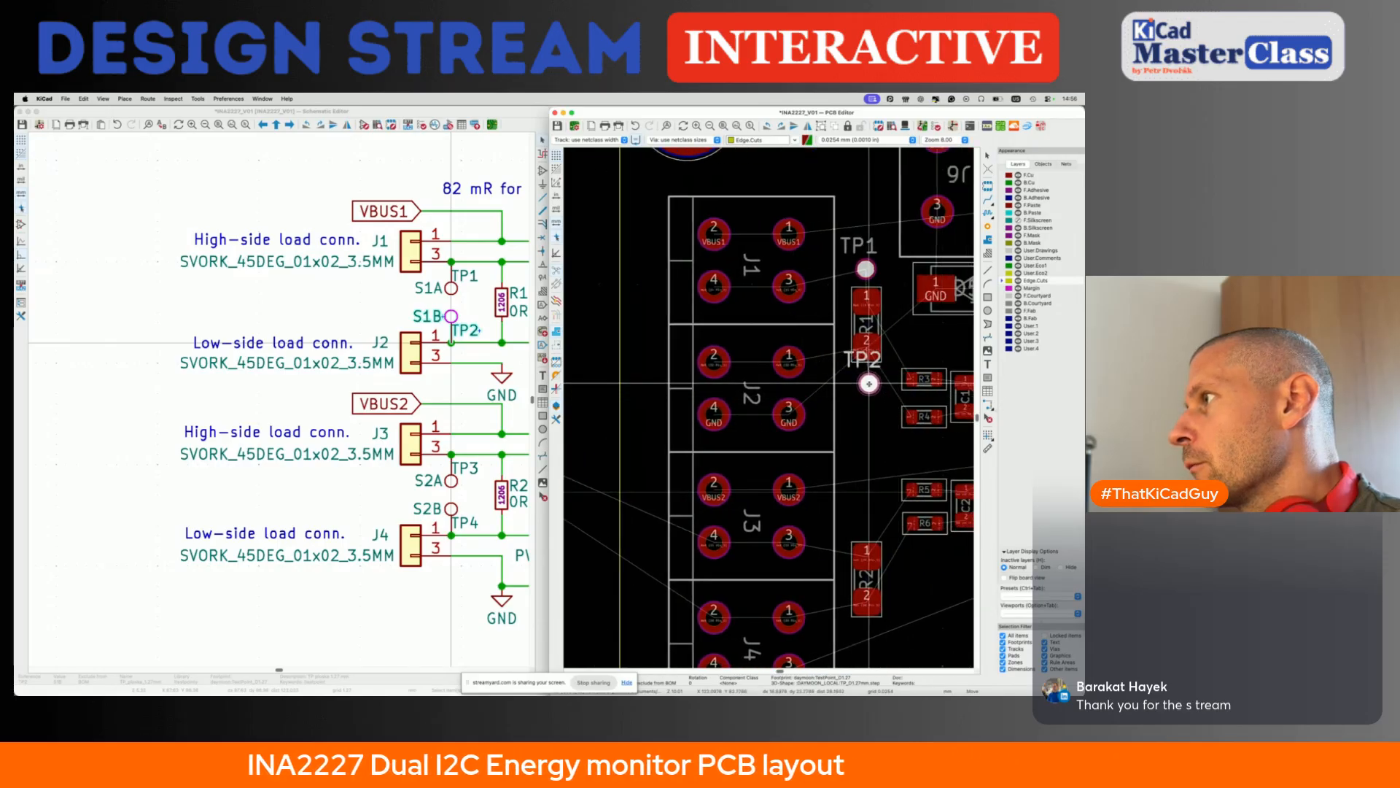
left_click(867, 383)
- Move test point TP3 from outside the board to directly above pad 1 of shunt resistor R2
scroll(862, 425, "down", 2)
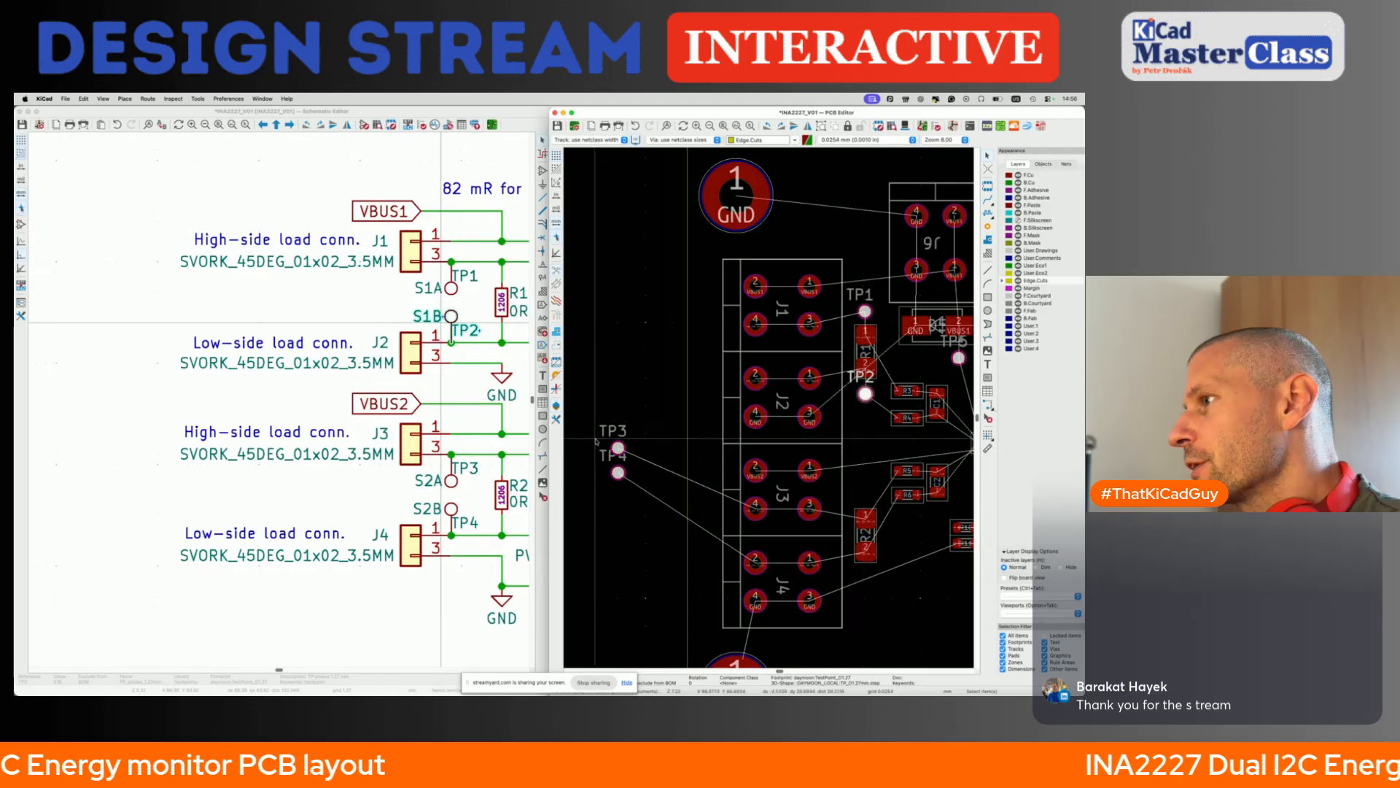
left_click(617, 447)
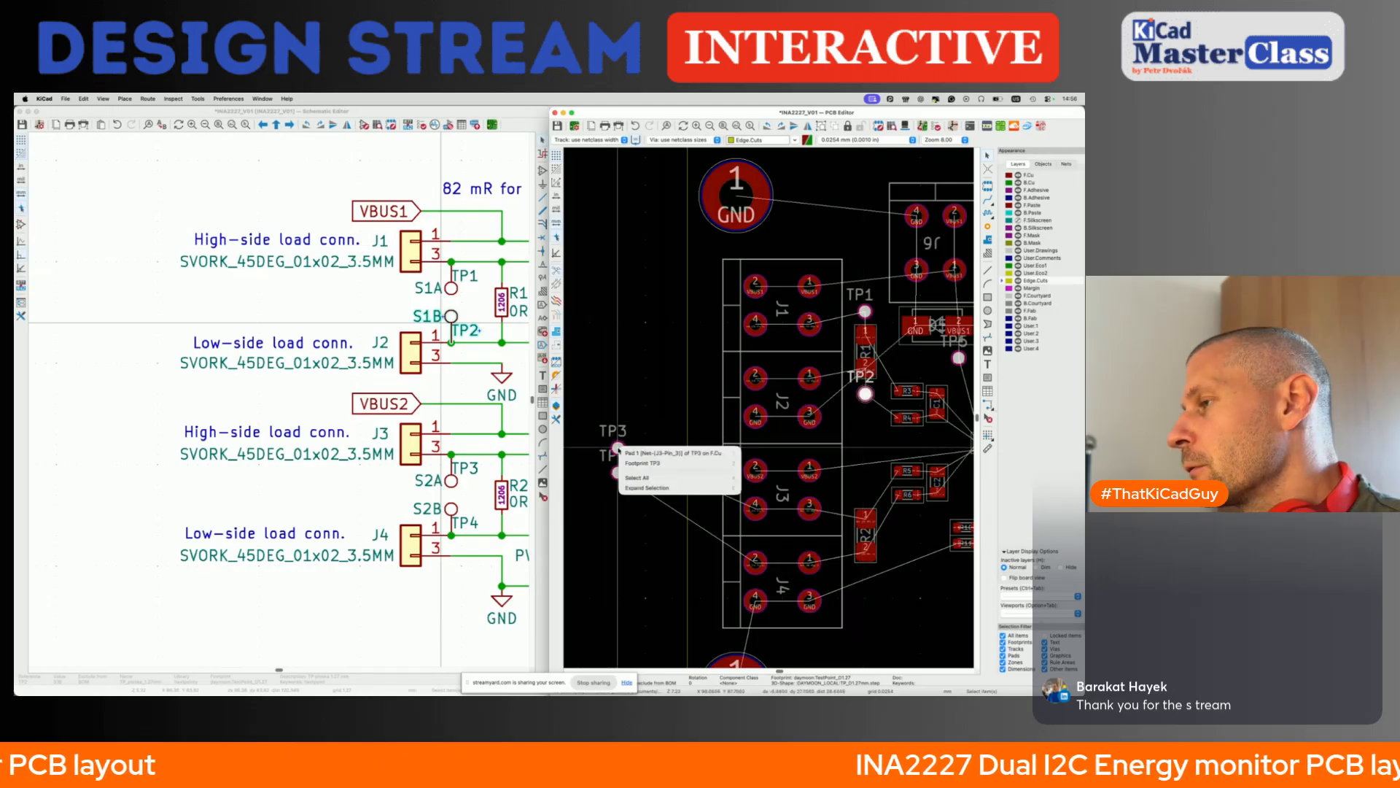
left_click(618, 449)
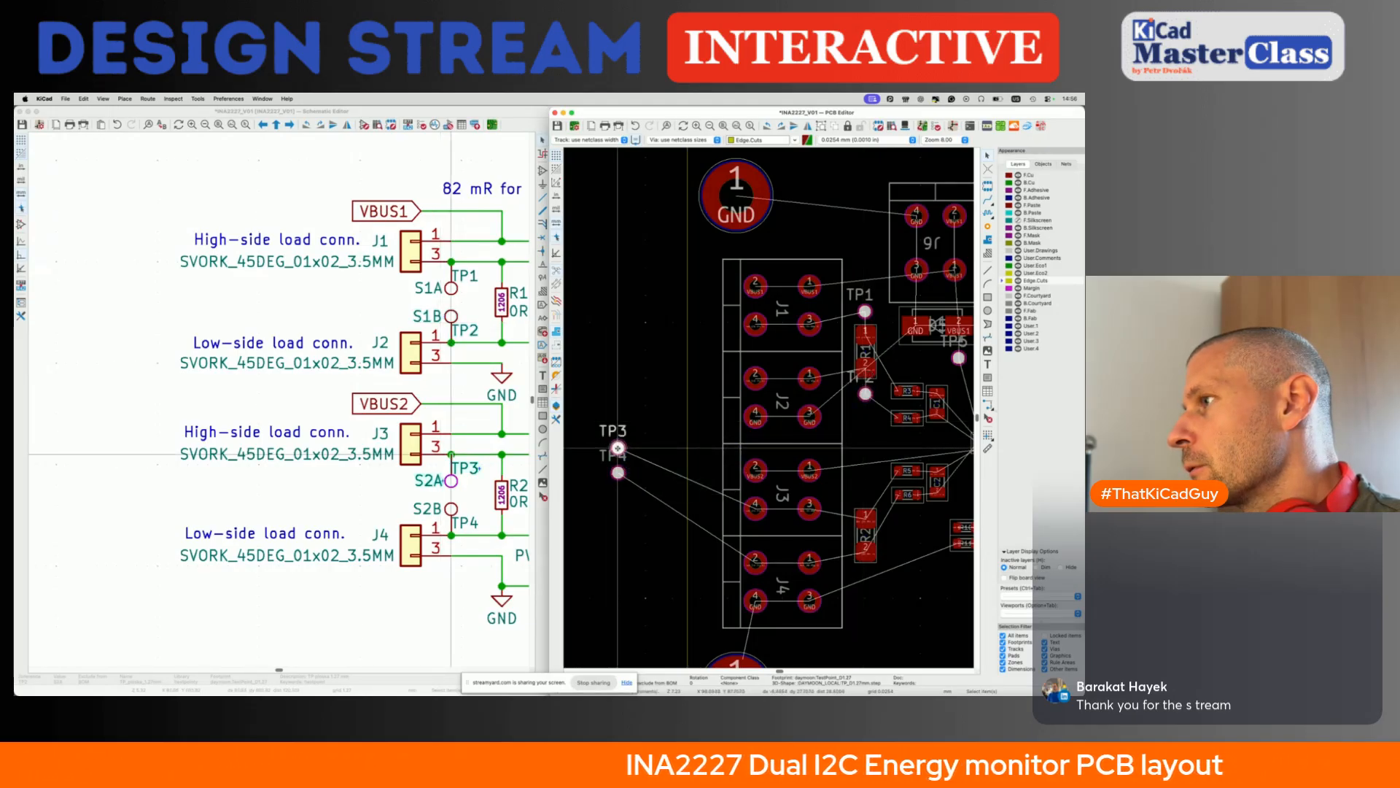
key("m")
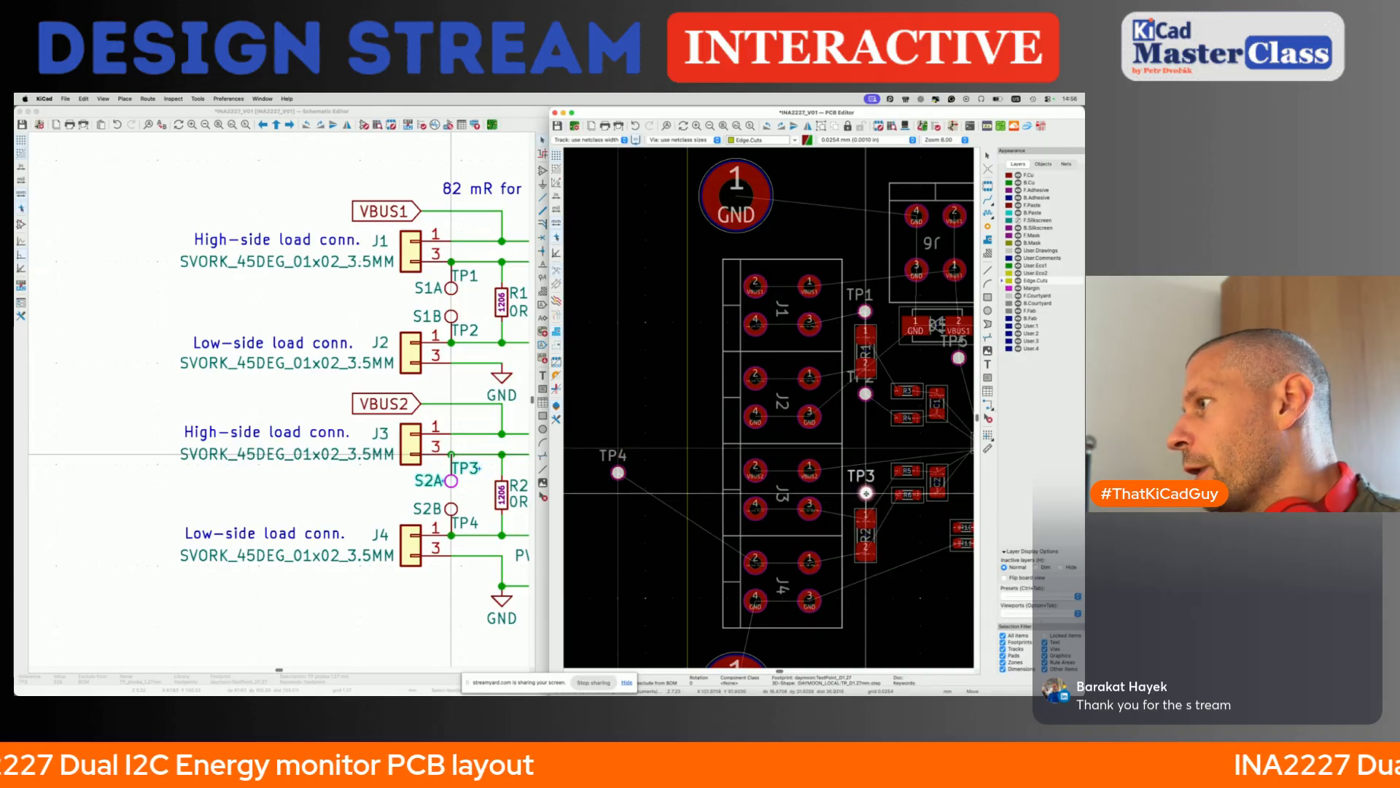
left_click(865, 492)
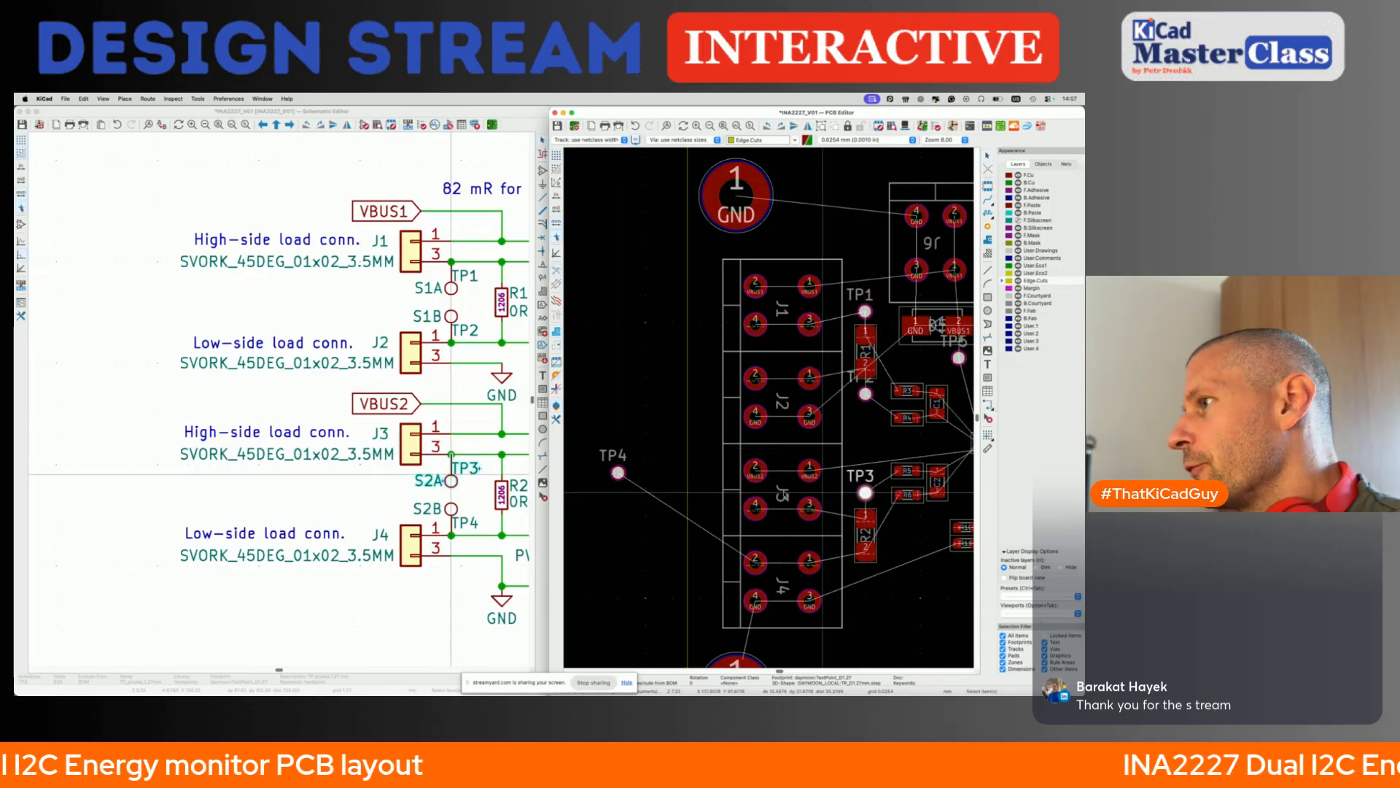
- Move test point TP4 from outside the board to directly below pad 2 of shunt resistor R2, in line with TP3
left_click(619, 473)
left_click(633, 488)
key("m")
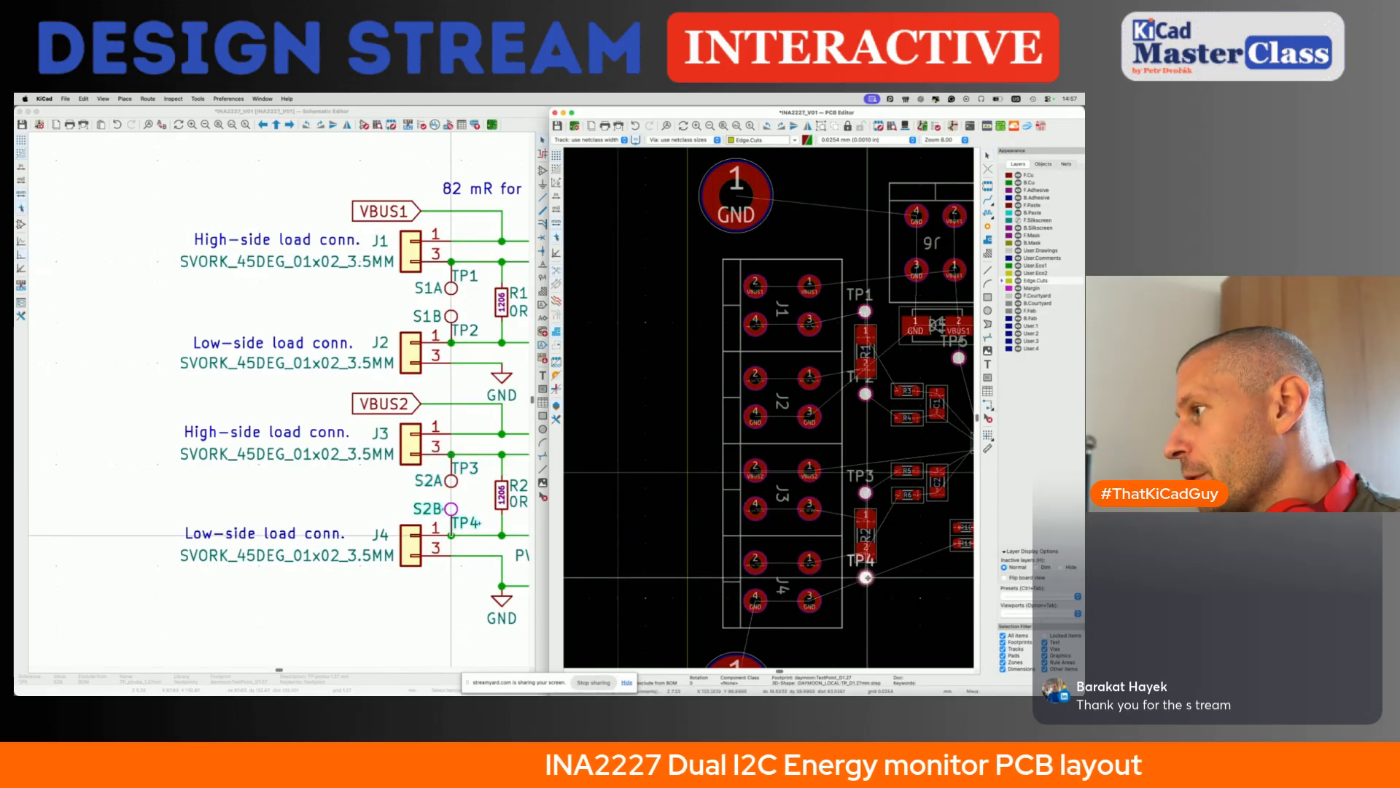
left_click(866, 578)
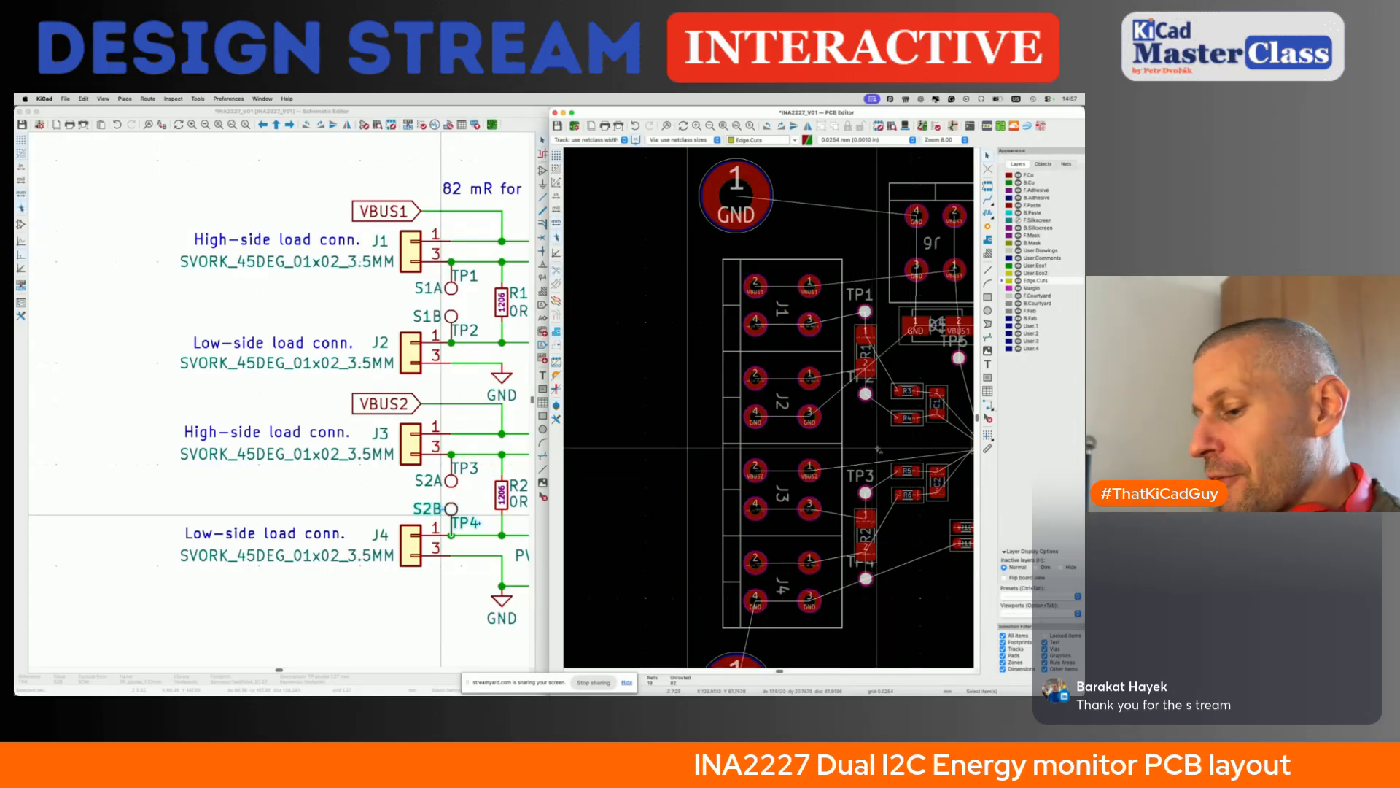
- Review the whole board layout, checking the free areas below the components and along the board edges
scroll(878, 451, "down", 2)
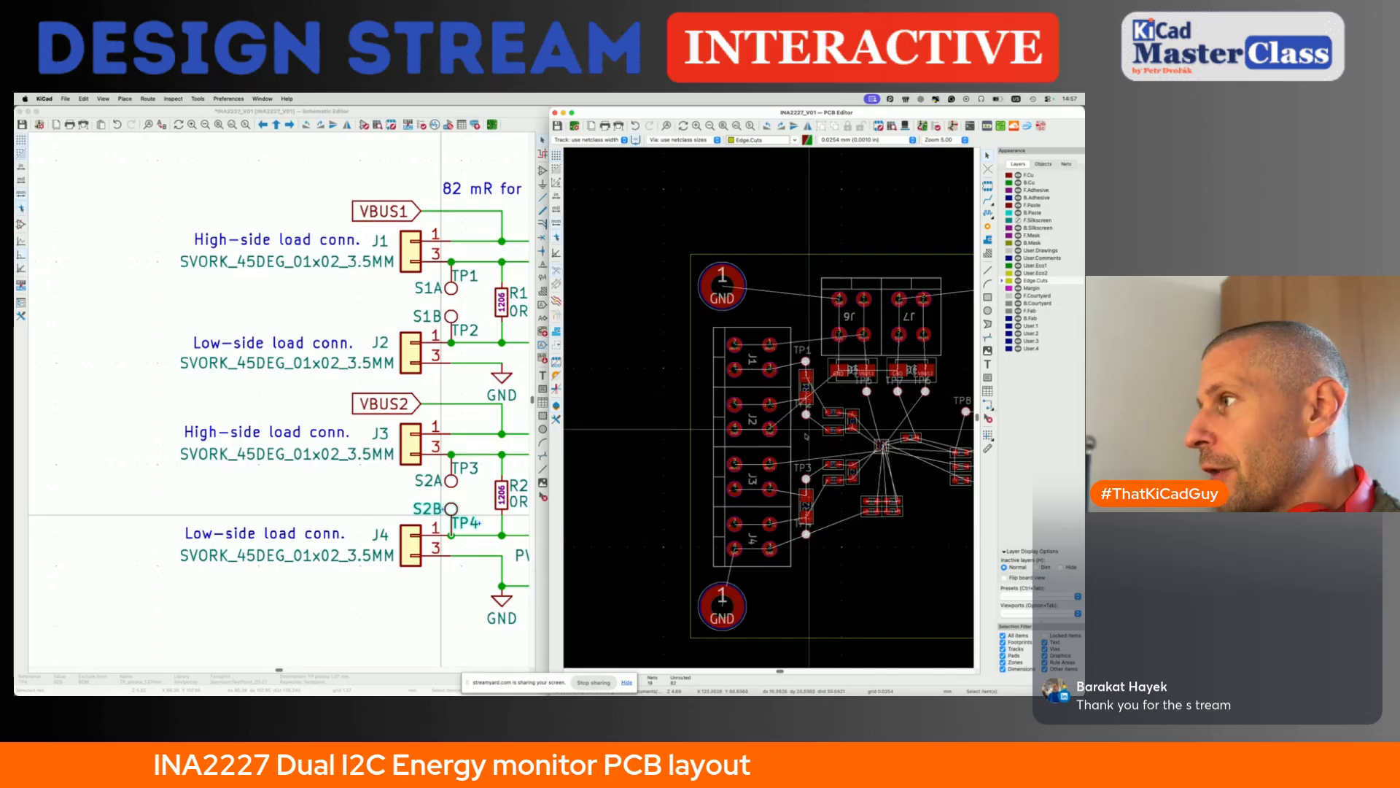
middle_click_drag(844, 430, 798, 428)
middle_click_drag(796, 535, 750, 532)
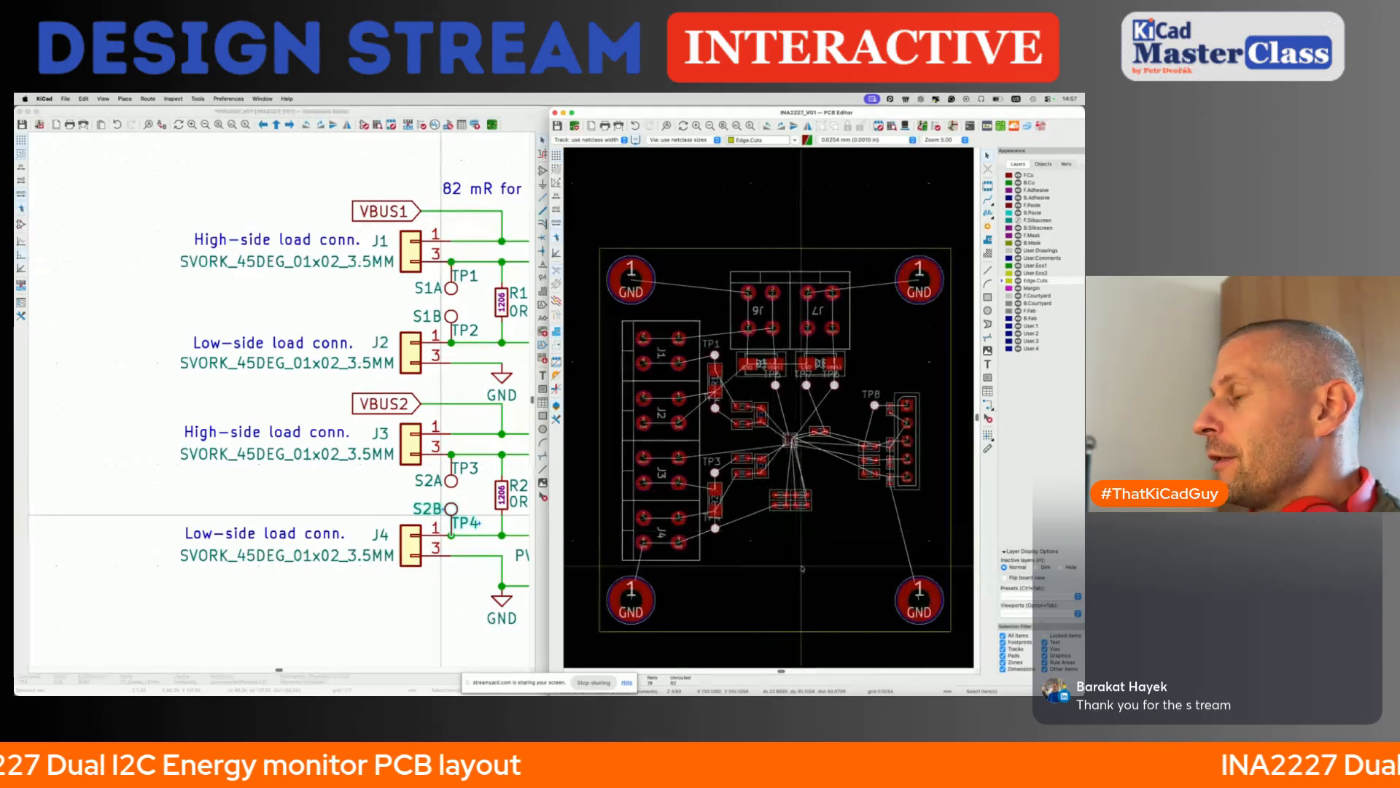
left_click_drag(721, 535, 881, 614)
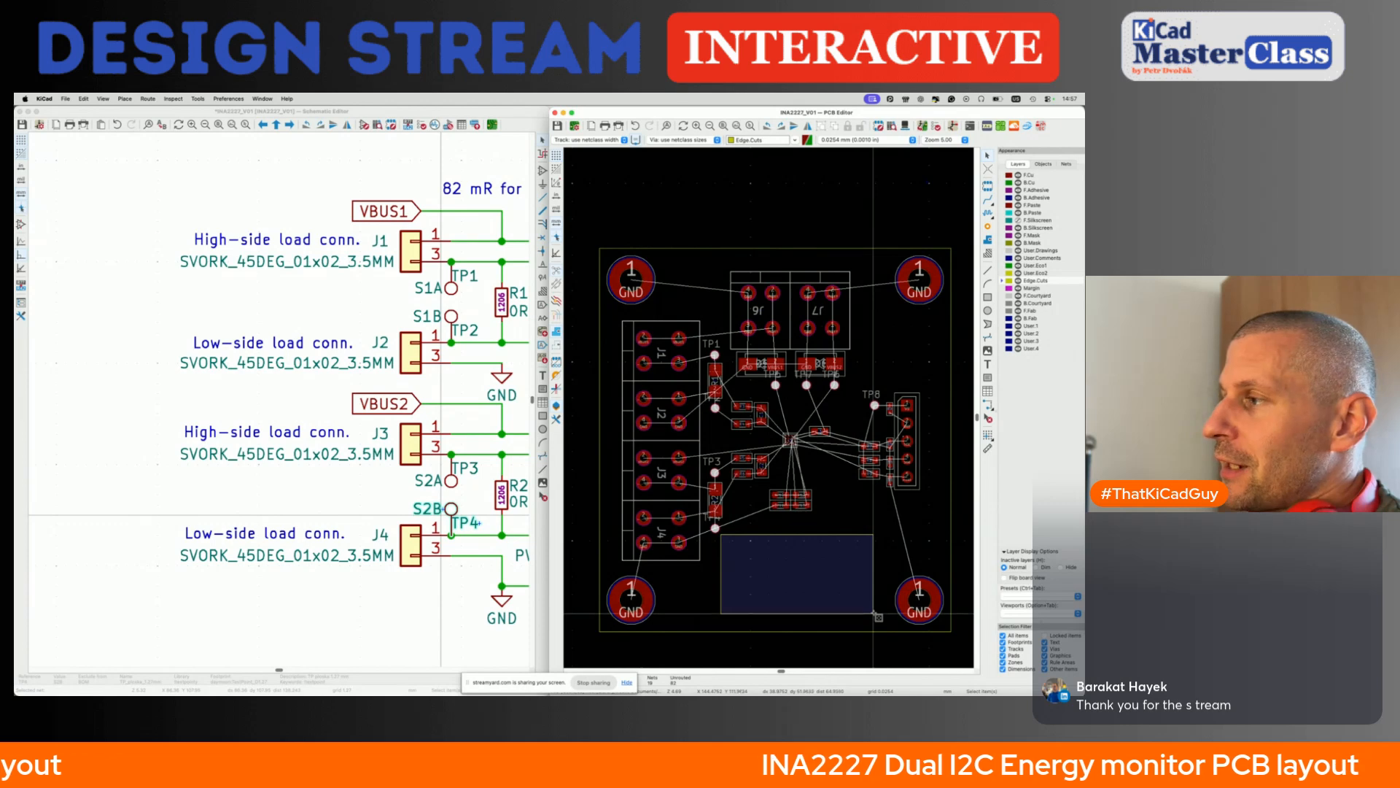
left_click_drag(874, 613, 874, 613)
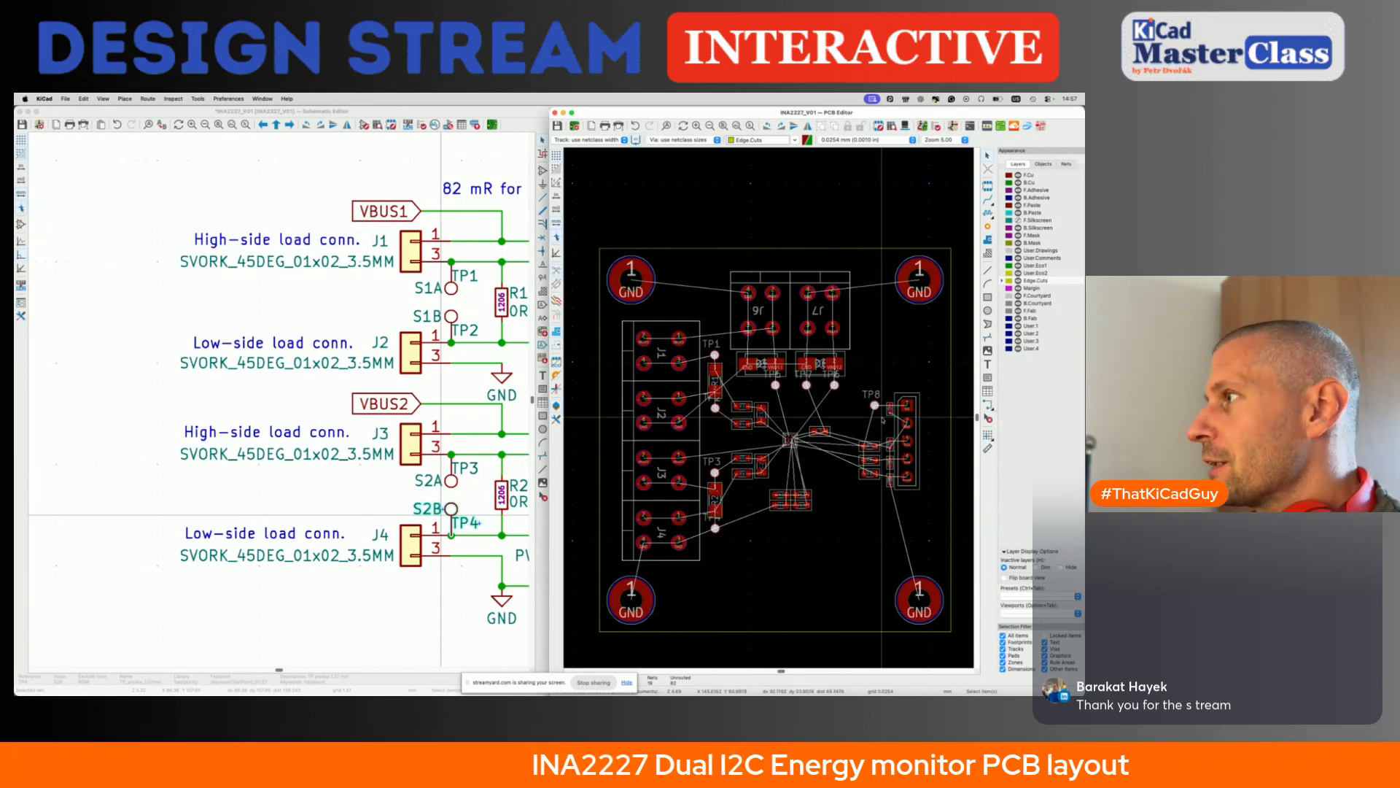
left_click_drag(823, 495, 938, 538)
left_click_drag(918, 365, 952, 528)
left_click_drag(584, 306, 623, 585)
left_click_drag(707, 226, 879, 283)
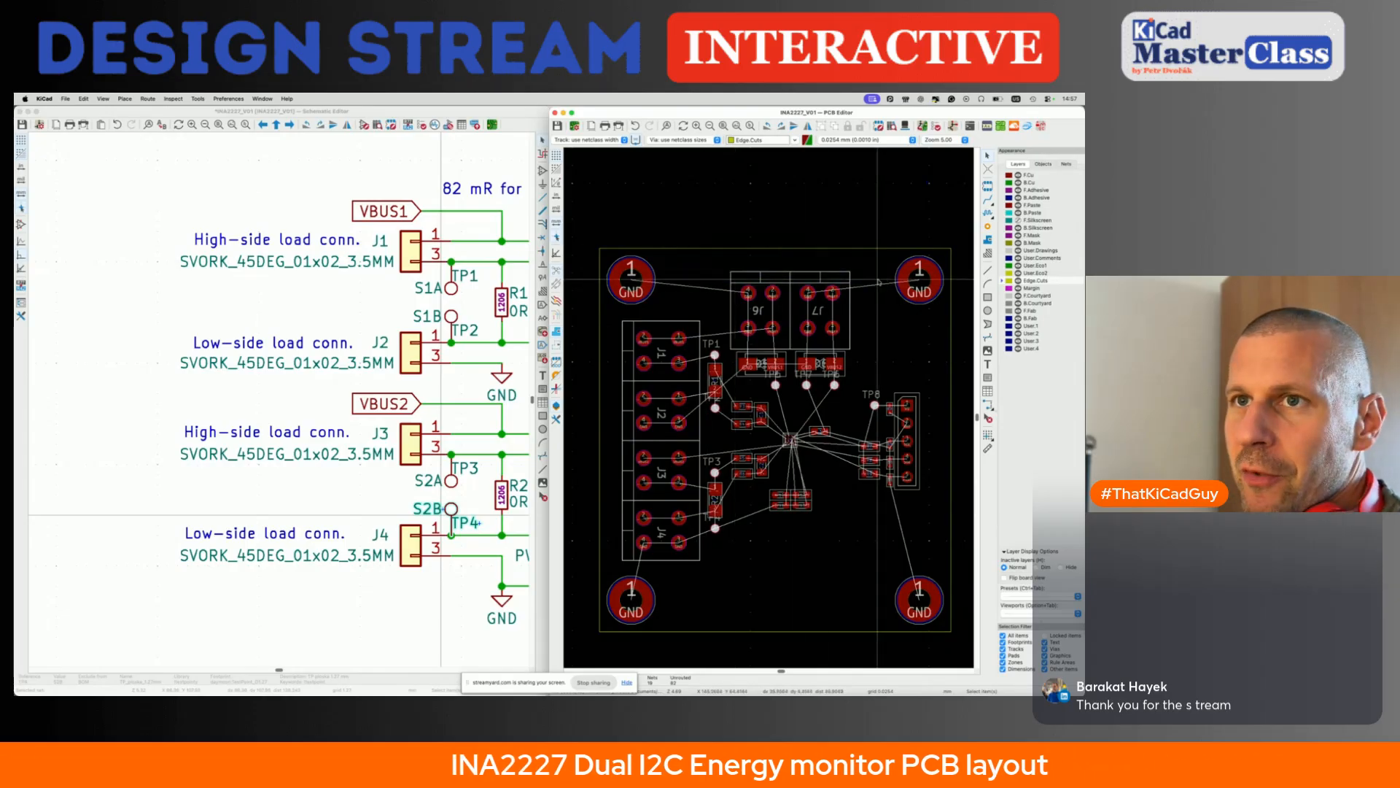
scroll(709, 575, "down", 2)
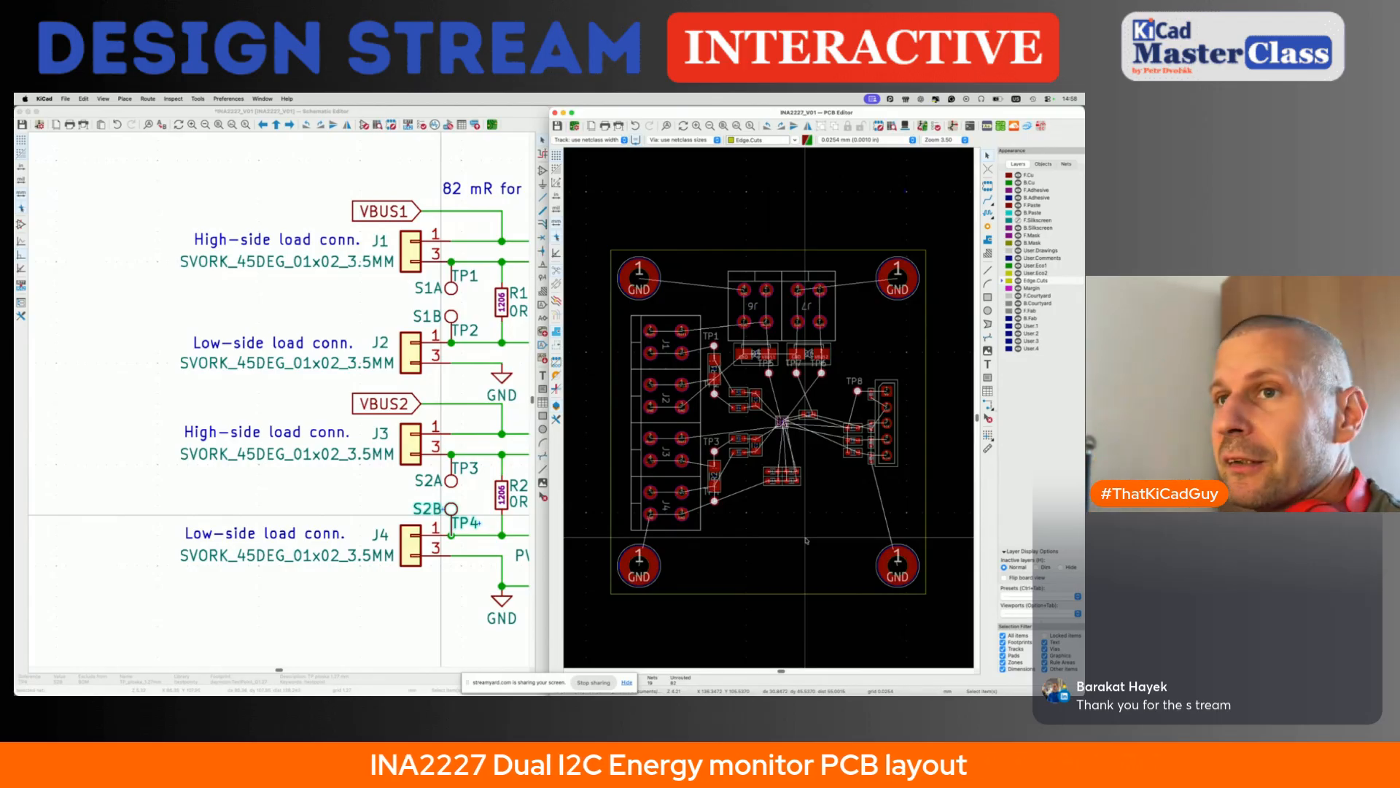
left_click_drag(713, 511, 863, 575)
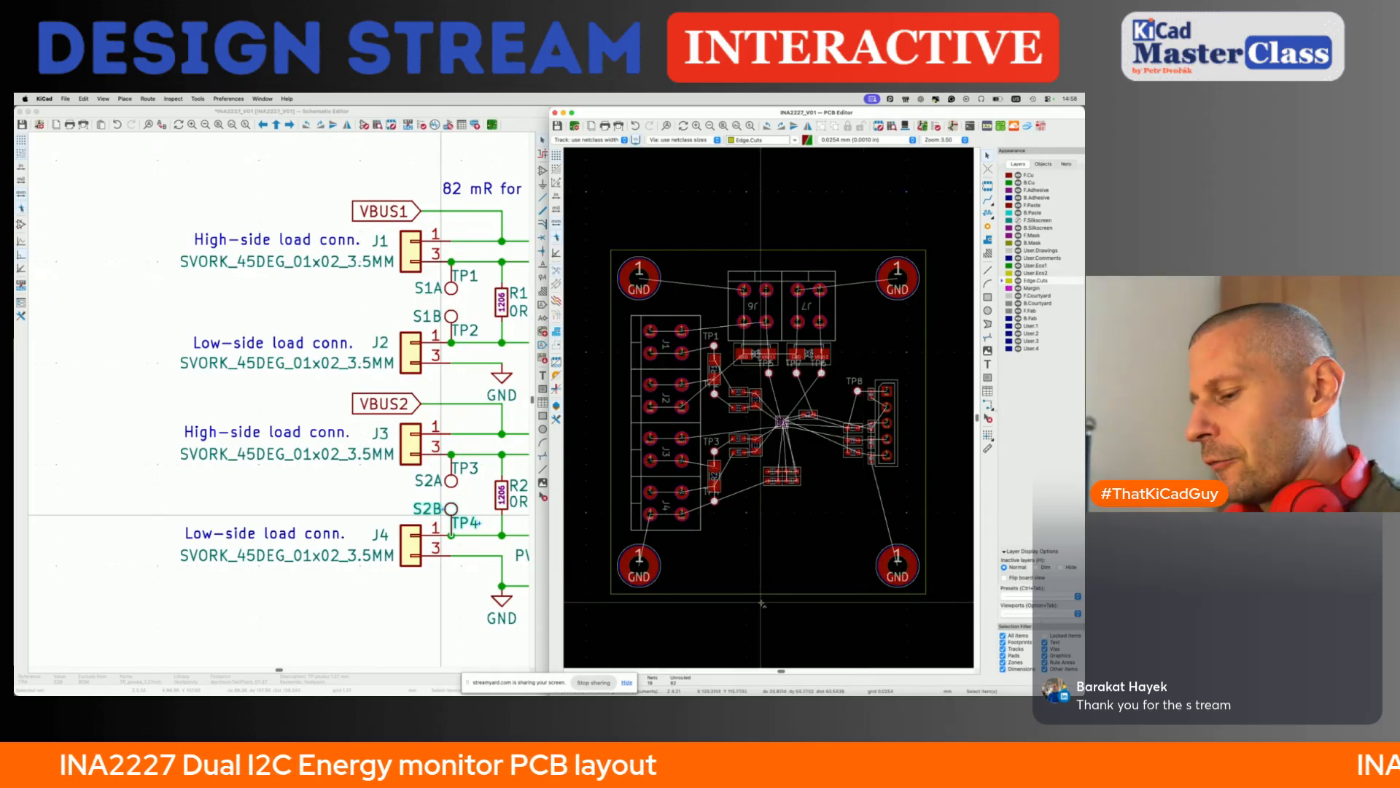
- Try a fillet on the corners of the rectangular board outline and undo it
left_click(611, 496)
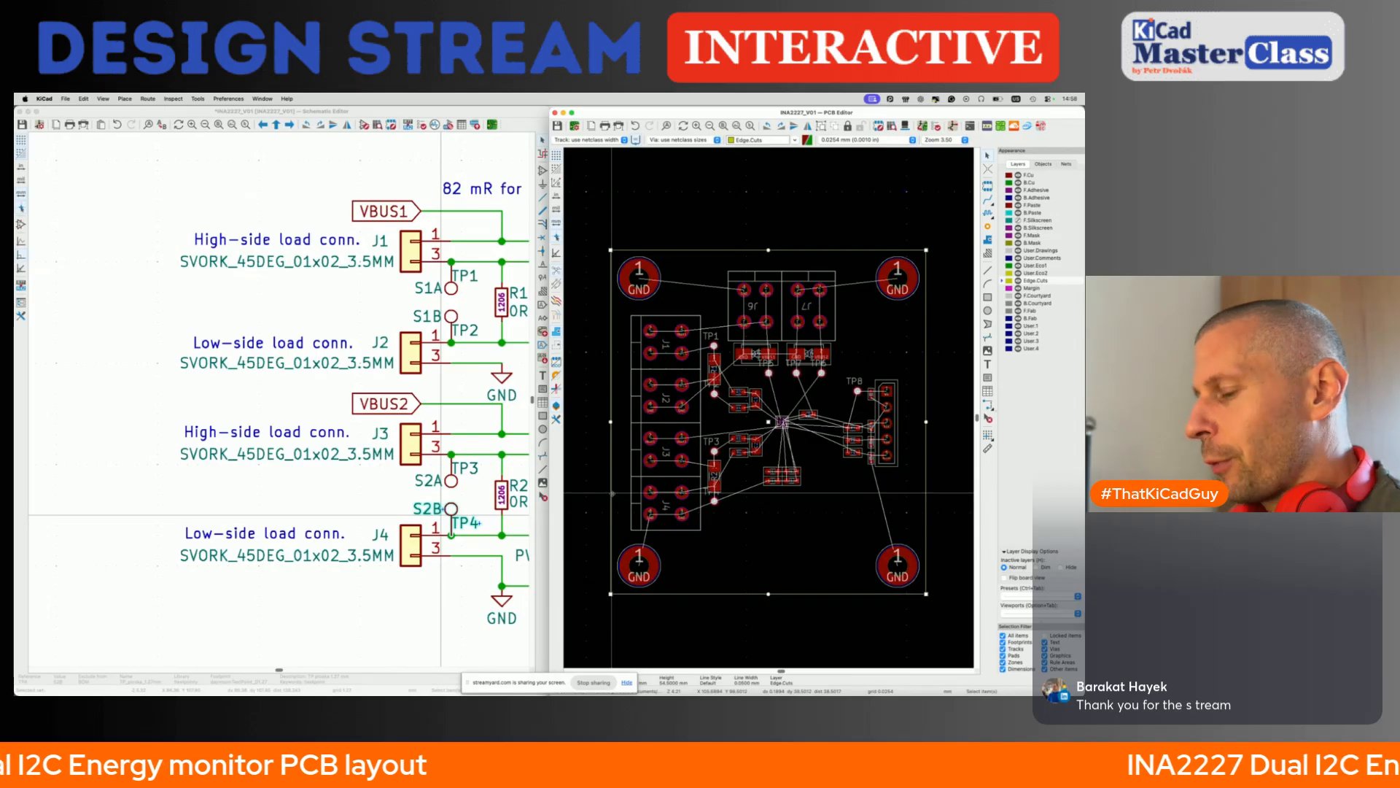
right_click(612, 496)
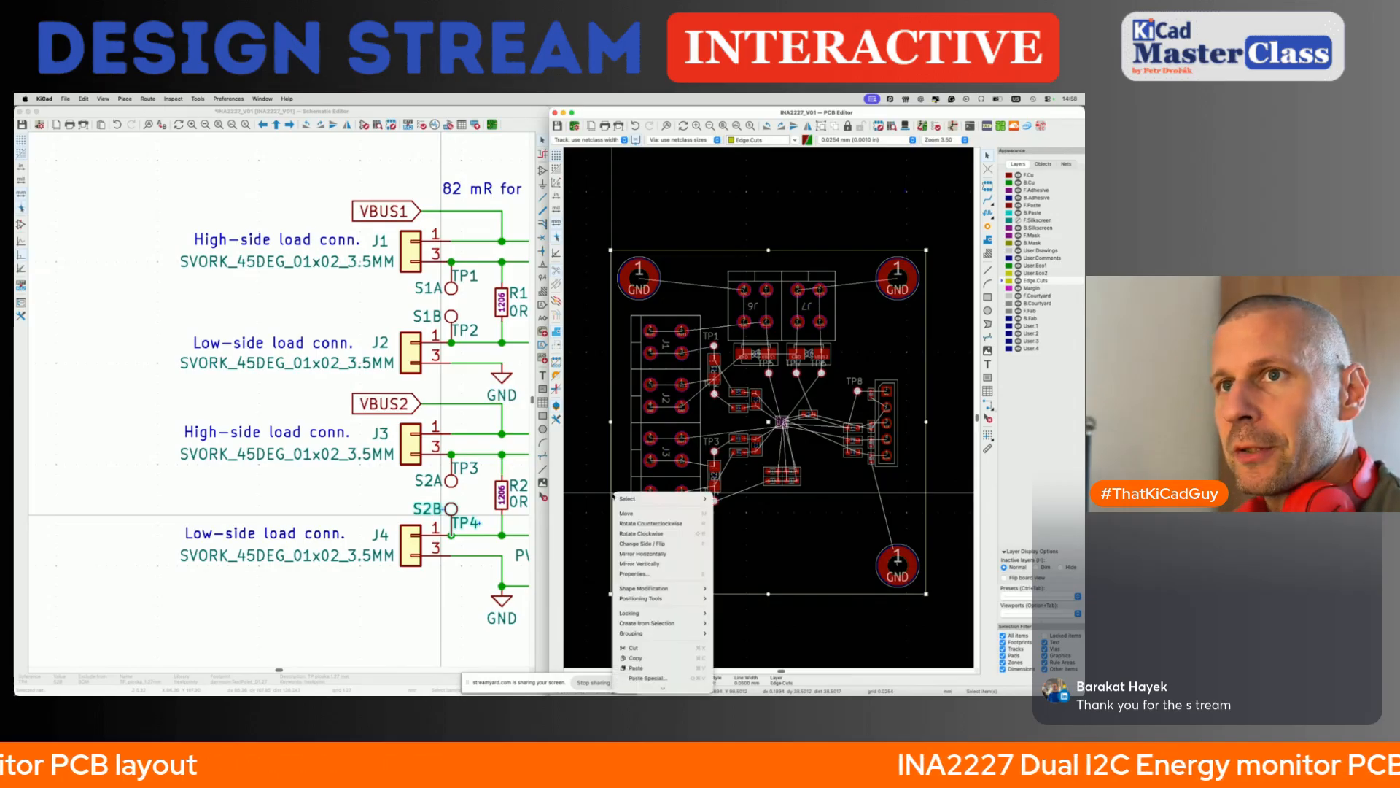
mouse_move(656, 589)
left_click(741, 589)
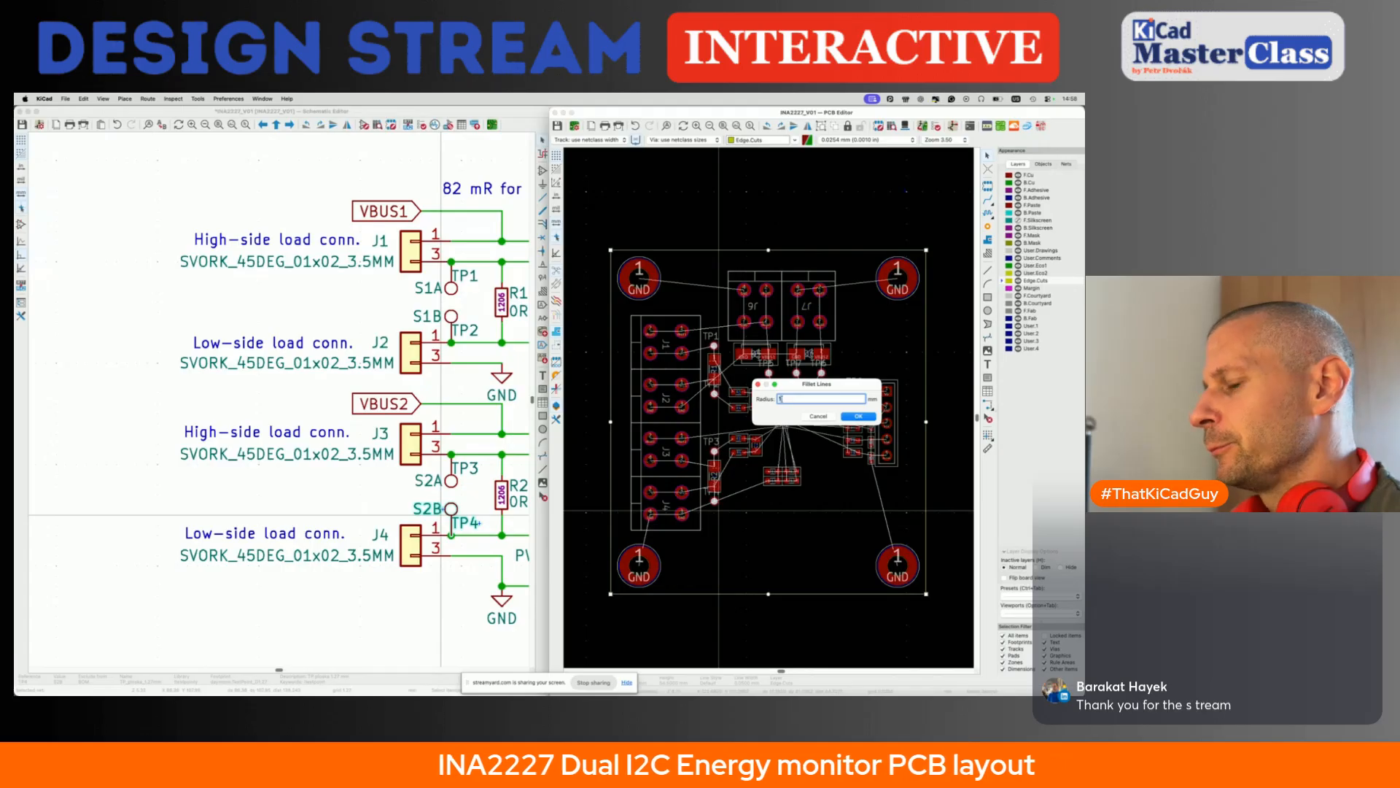
key("BackSpace")
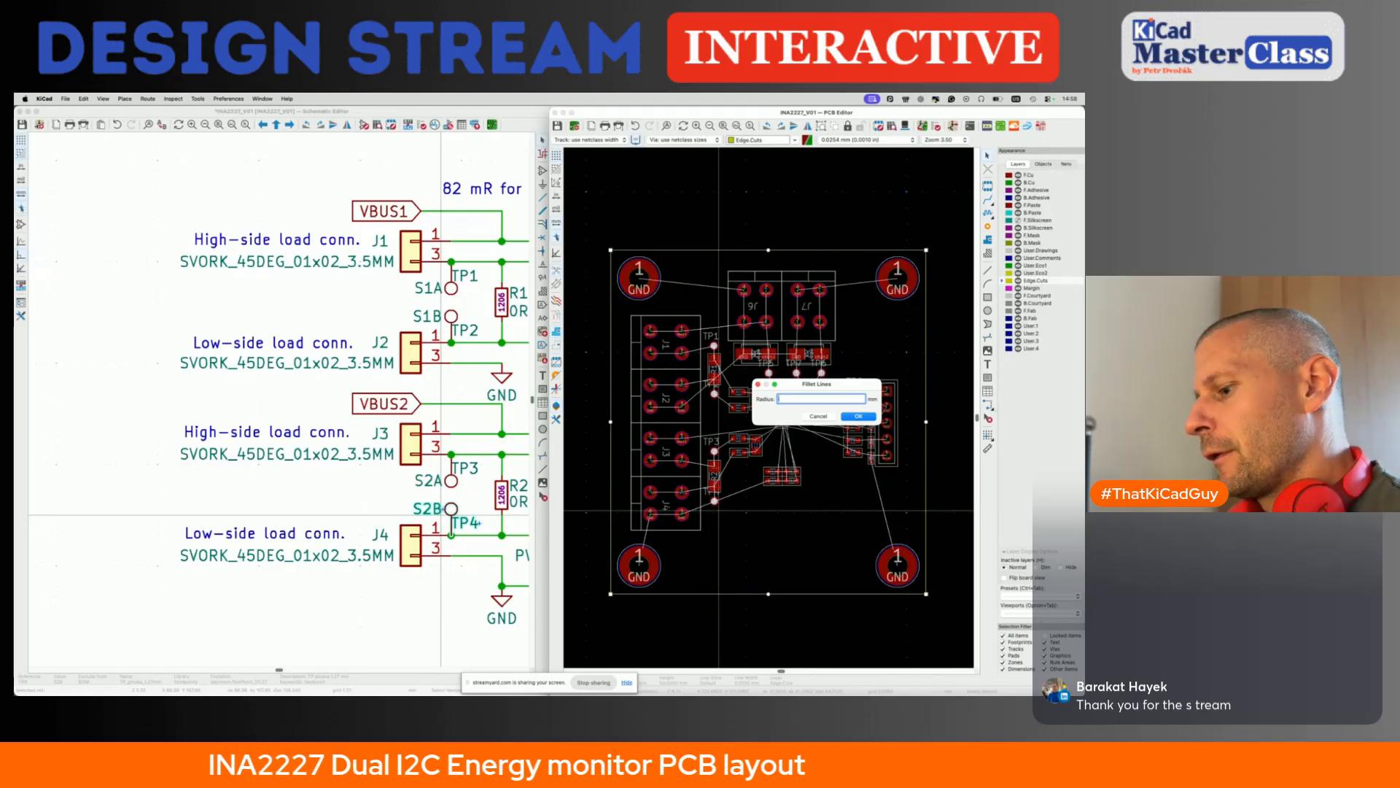
key("Return")
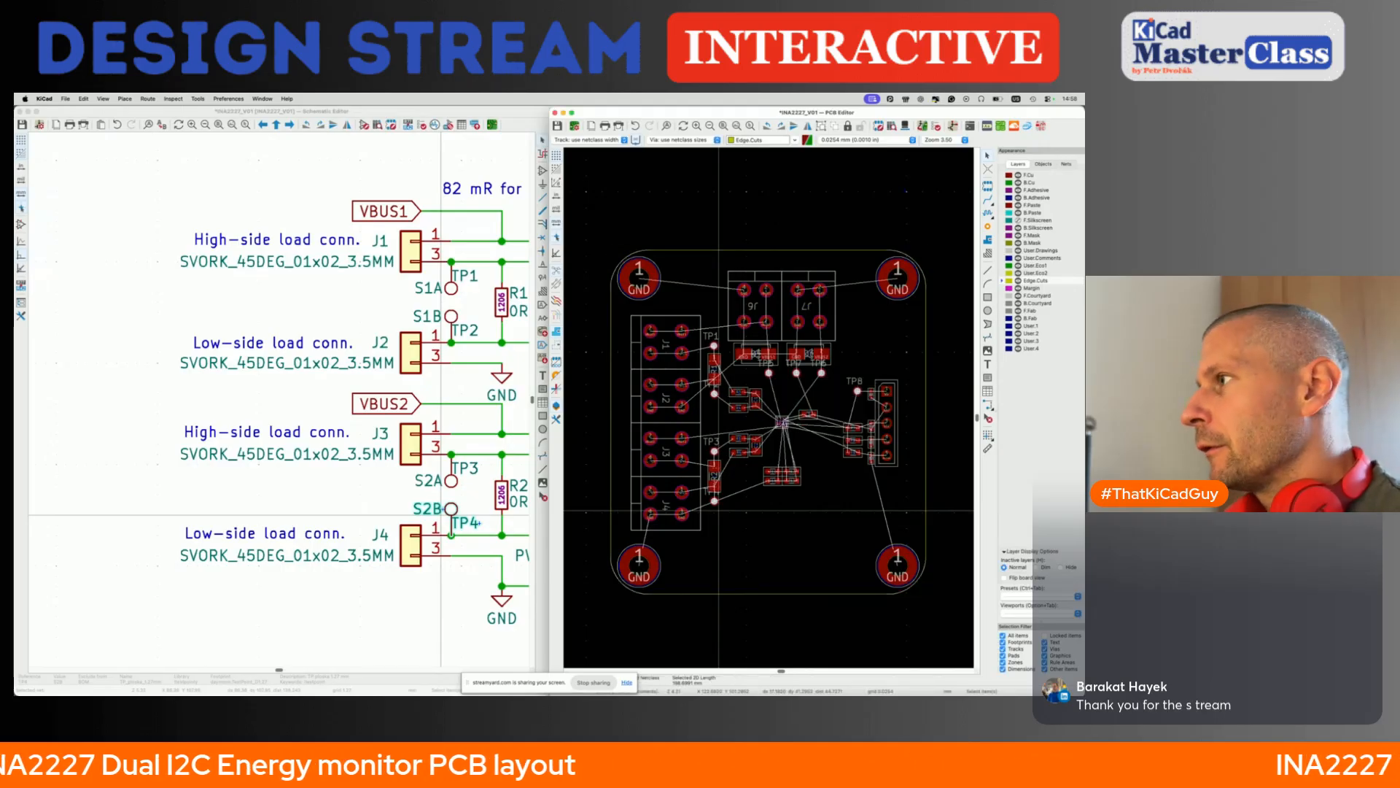
key("super+z")
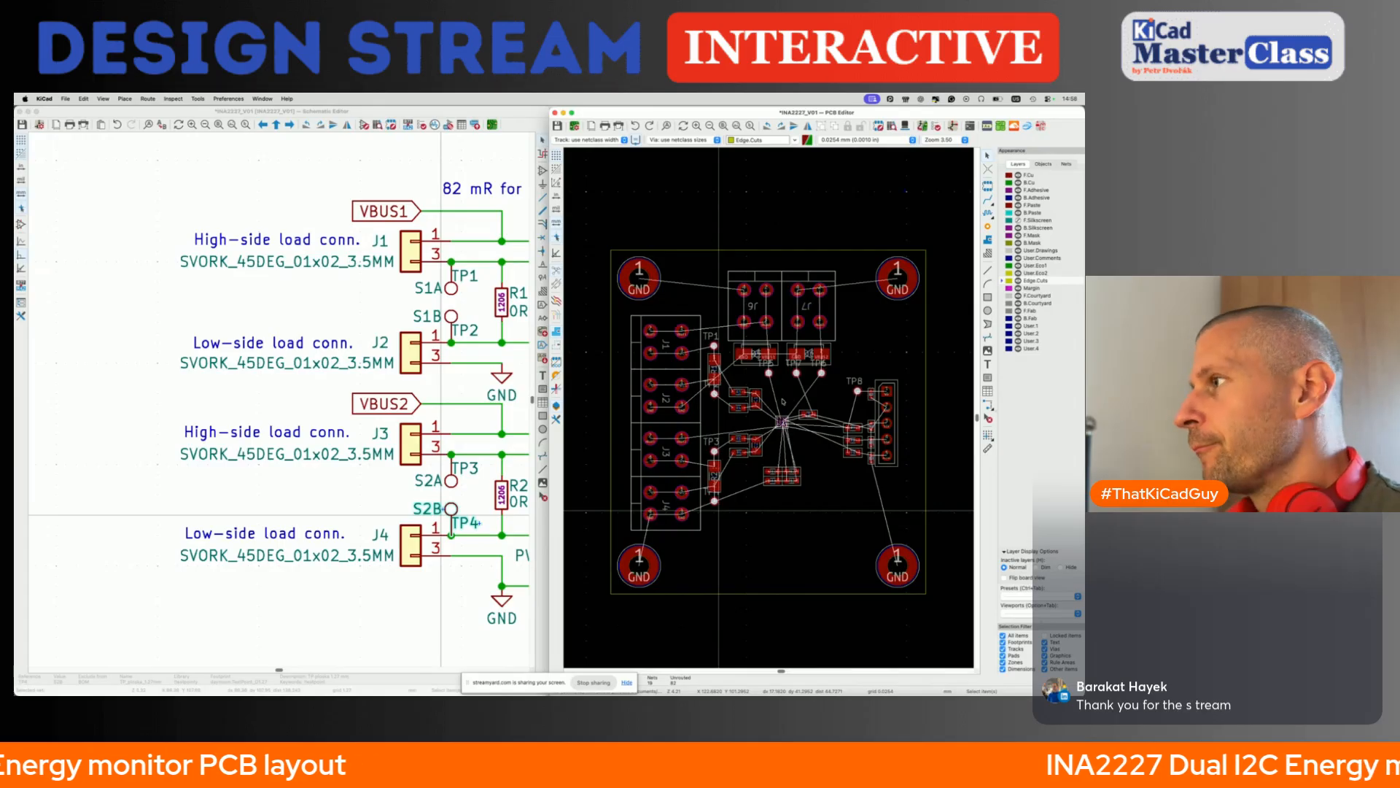
- Fillet all four corners of the board outline so they curve around the mounting holes, and save the board
left_click(926, 377)
right_click(928, 376)
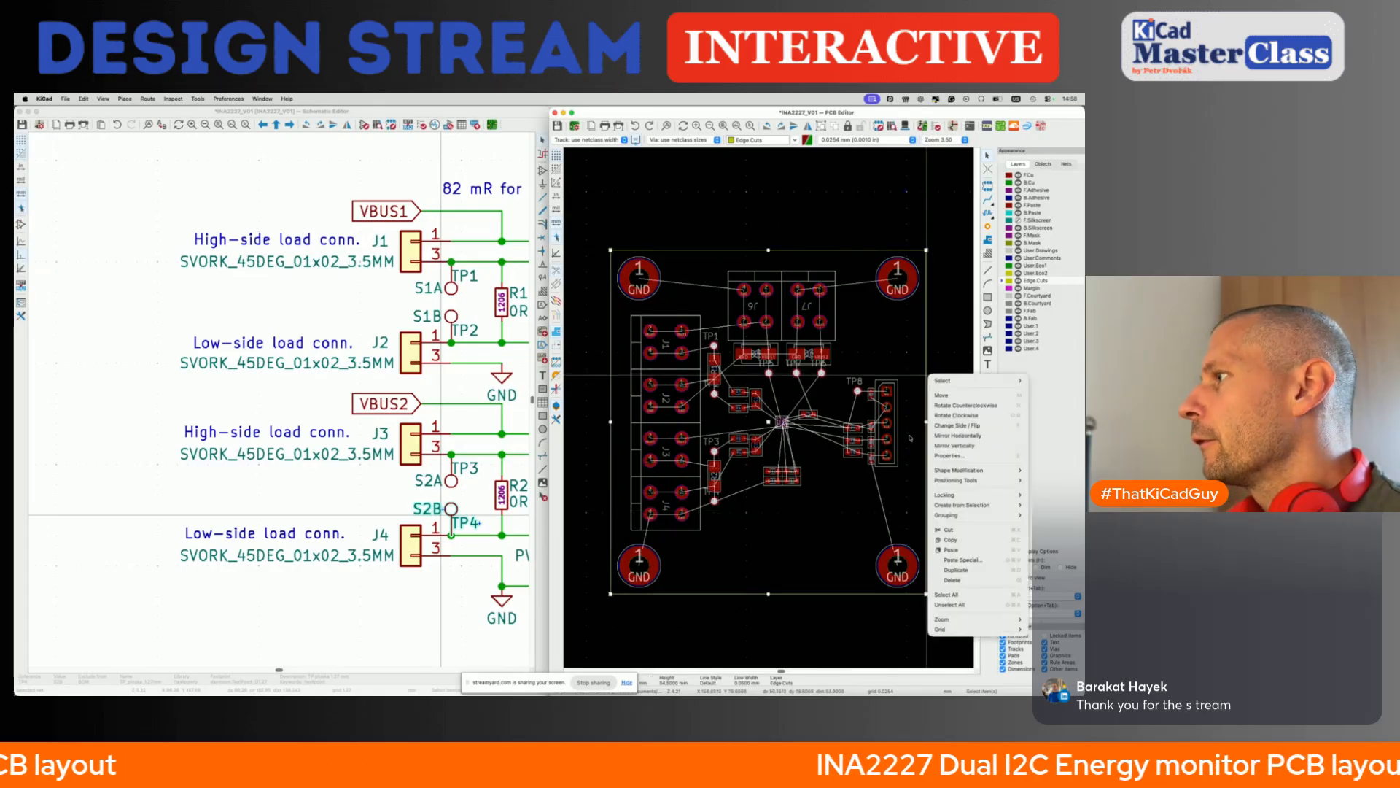
mouse_move(952, 479)
left_click(896, 428)
type("3.5")
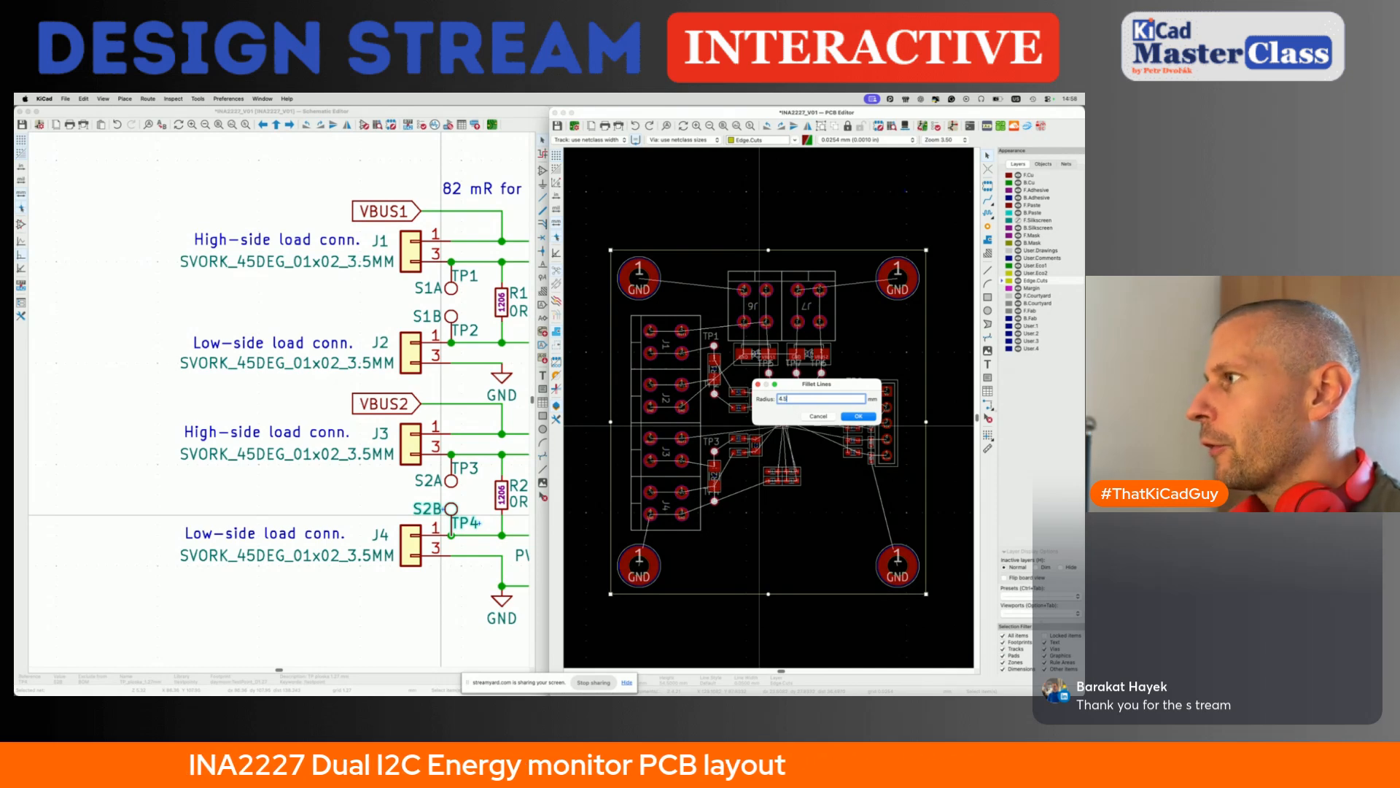
key("Return")
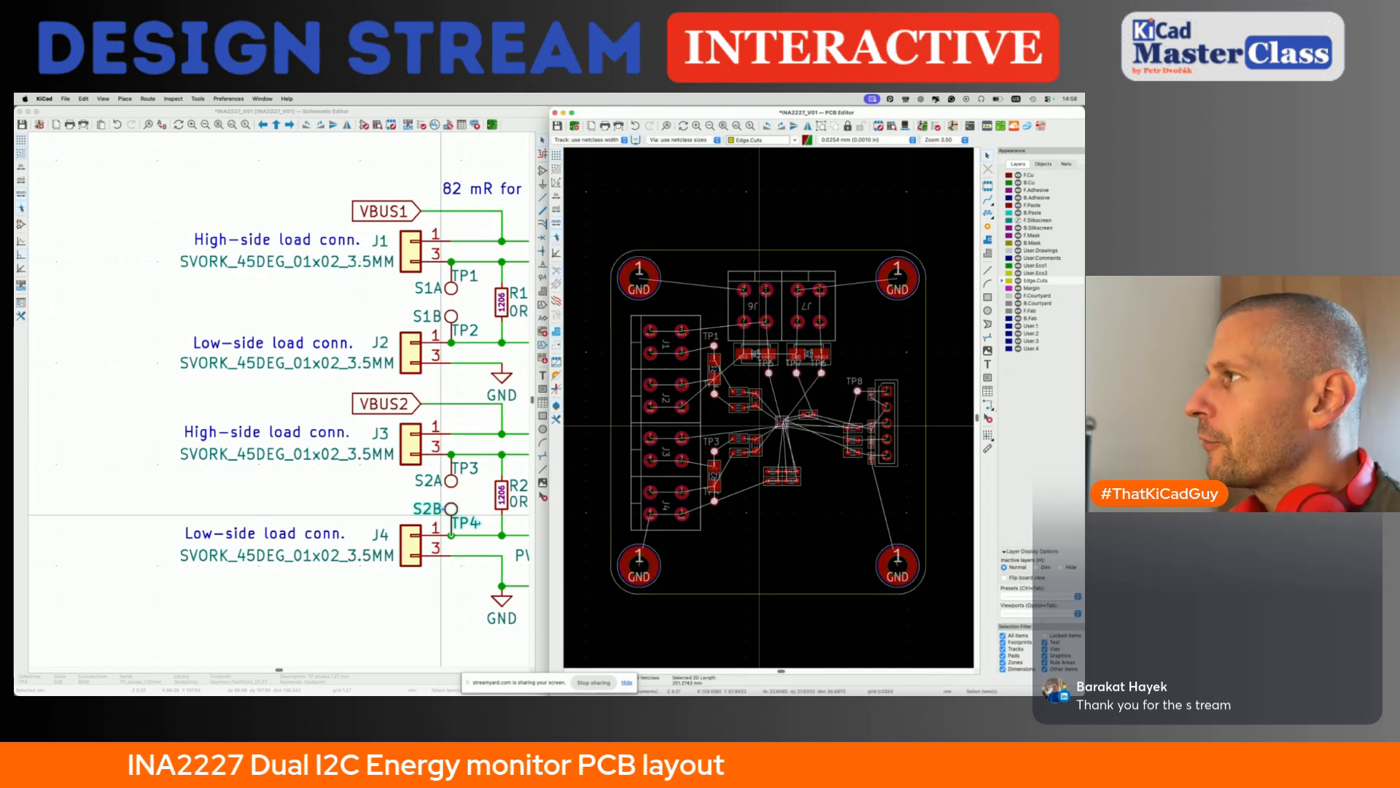
key("super+s")
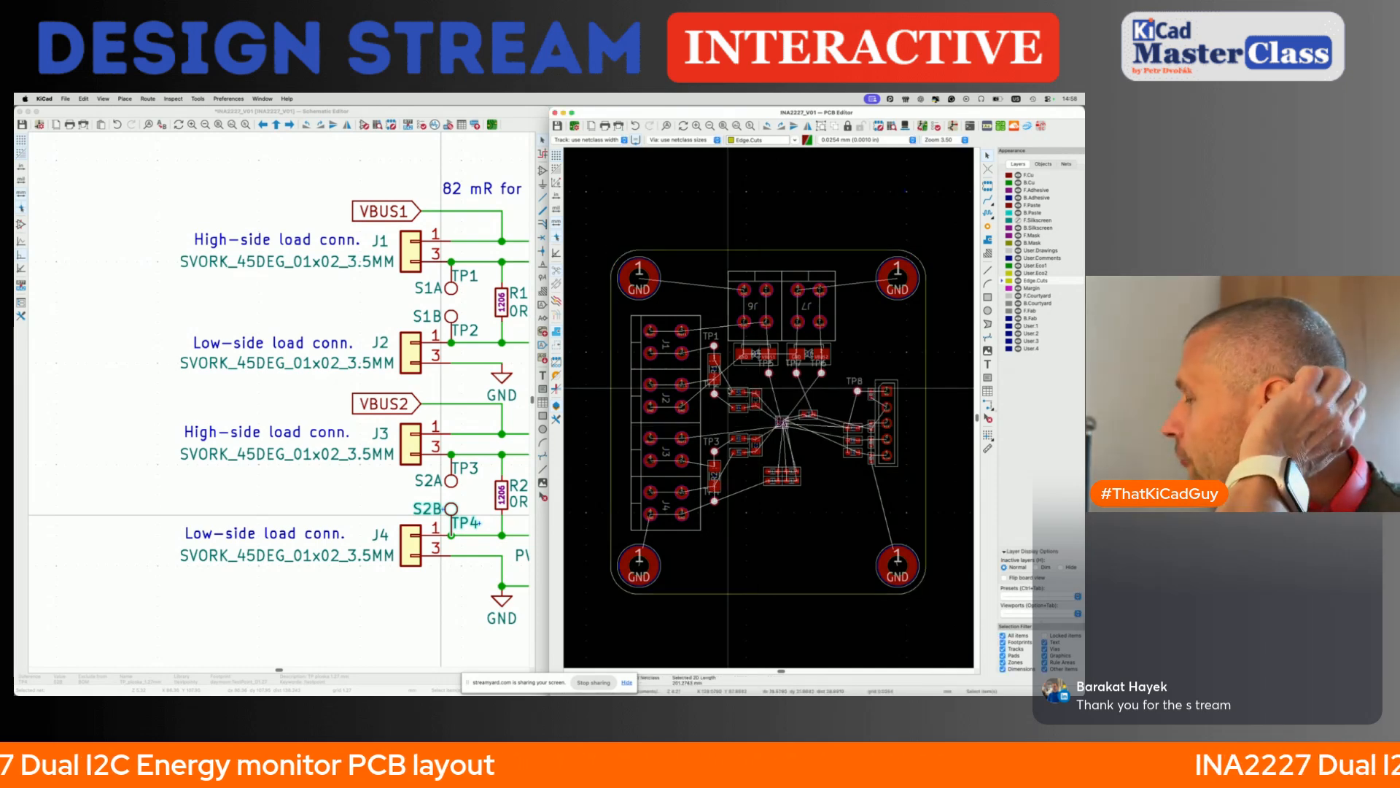
- Inspect the populated board with its rounded corners in the 3D viewer from several angles, and close the viewer
scroll(782, 366, "down", 5)
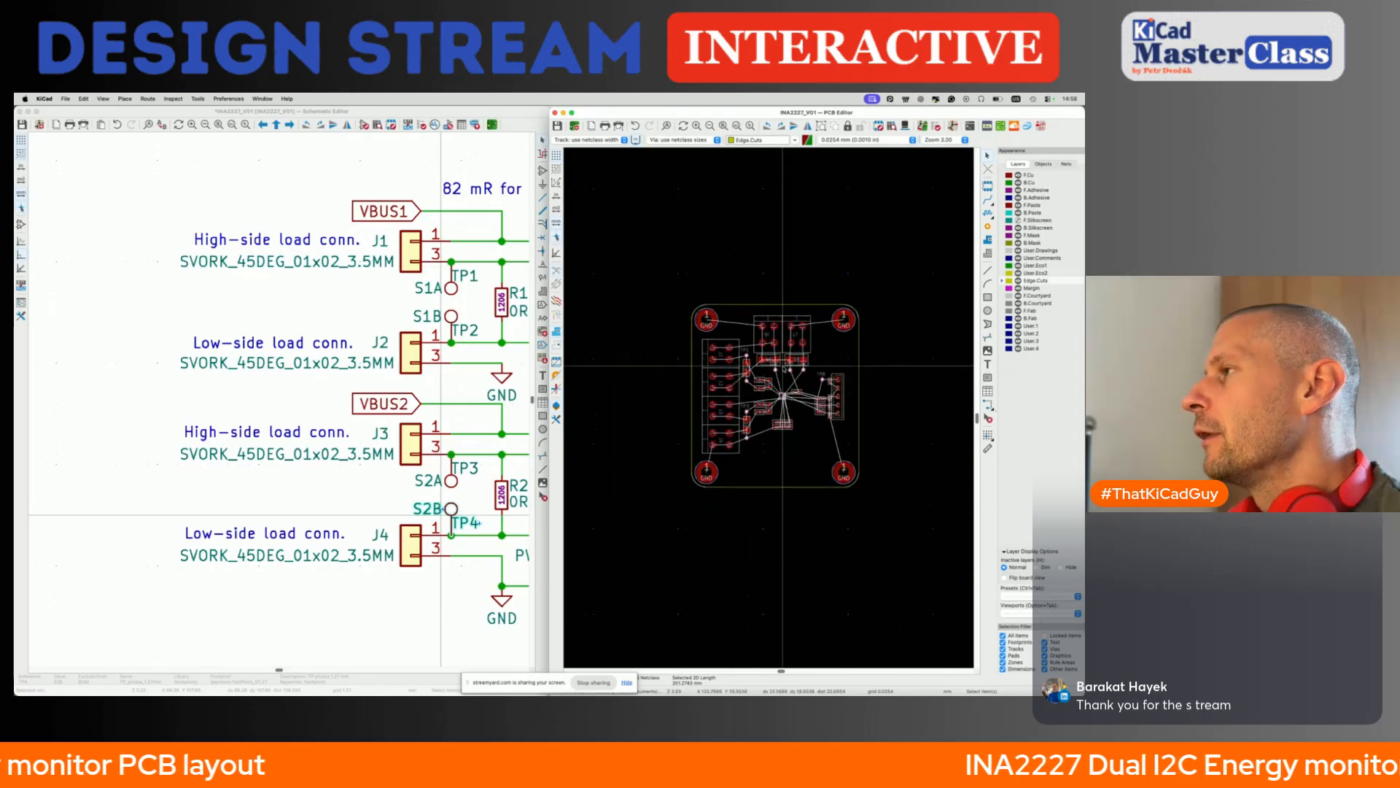
scroll(777, 419, "up", 4)
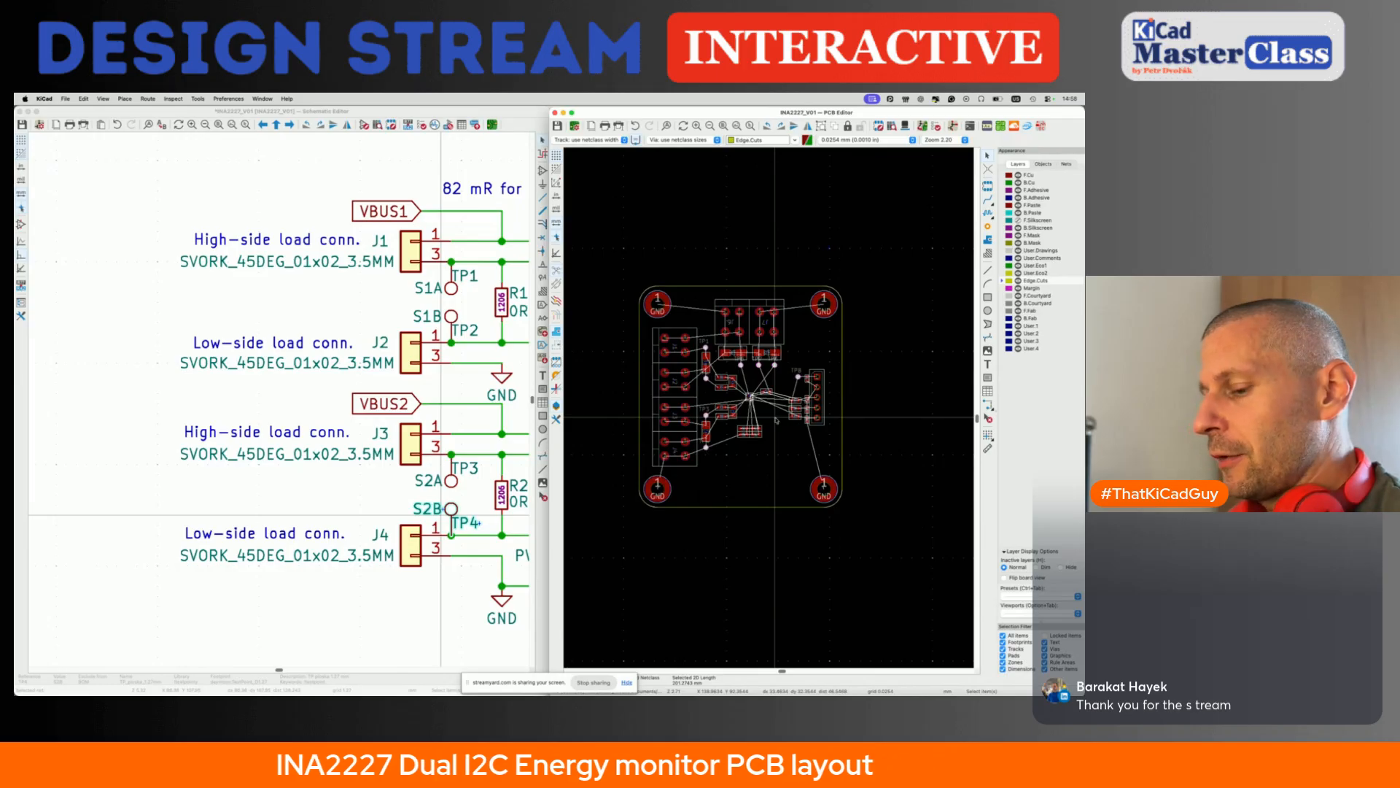
key("alt+3")
left_click_drag(568, 420, 495, 430)
scroll(539, 439, "down", 5)
scroll(494, 432, "up", 5)
scroll(497, 450, "down", 1)
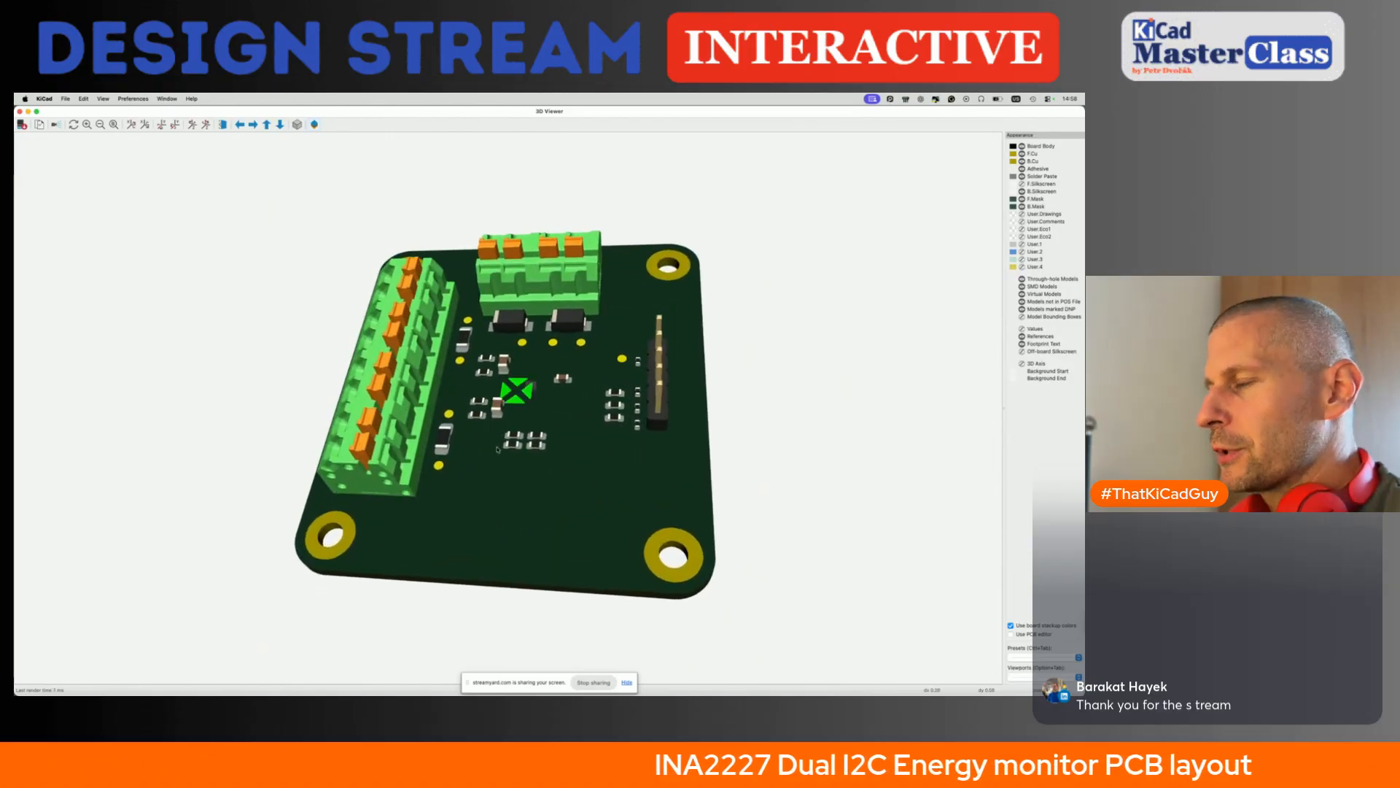
key("f")
key("f")
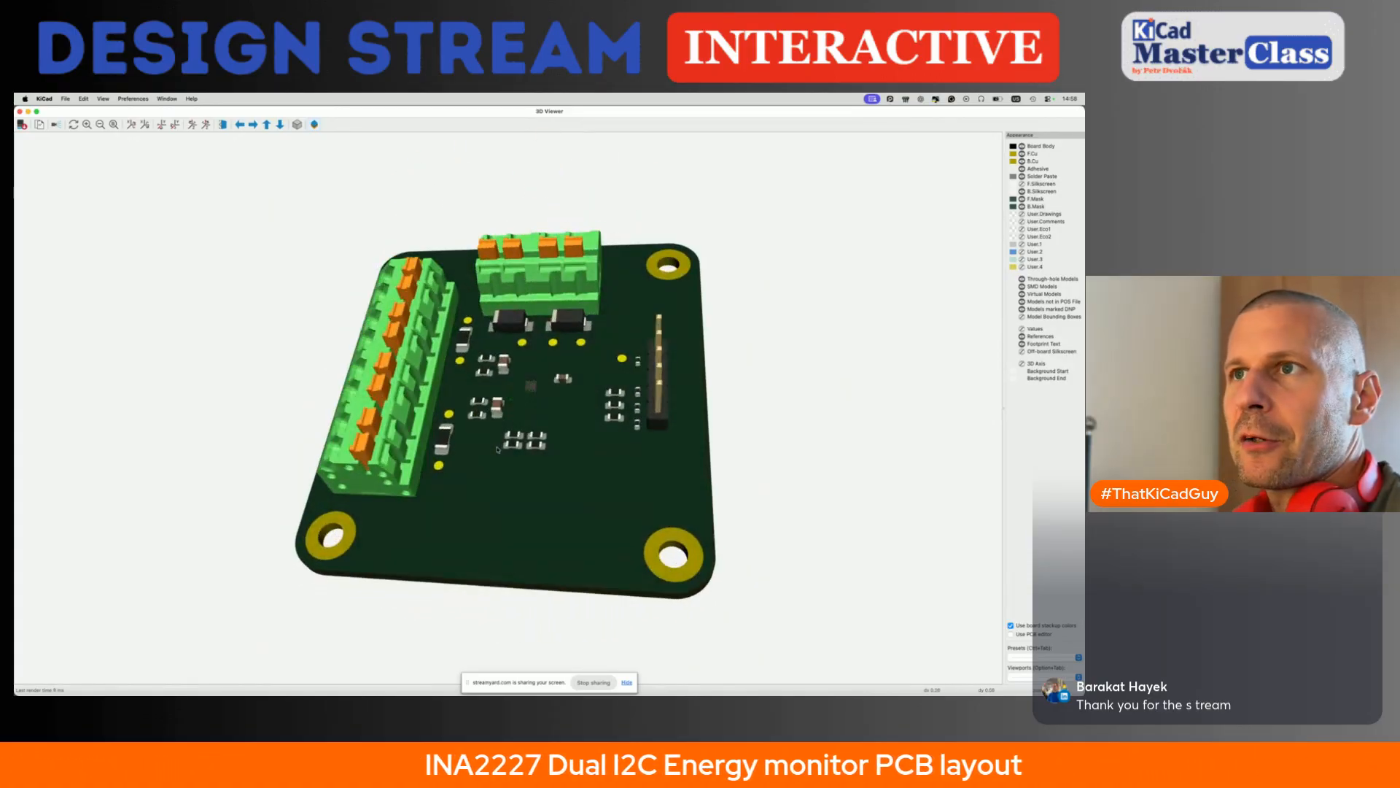
scroll(497, 448, "down", 4)
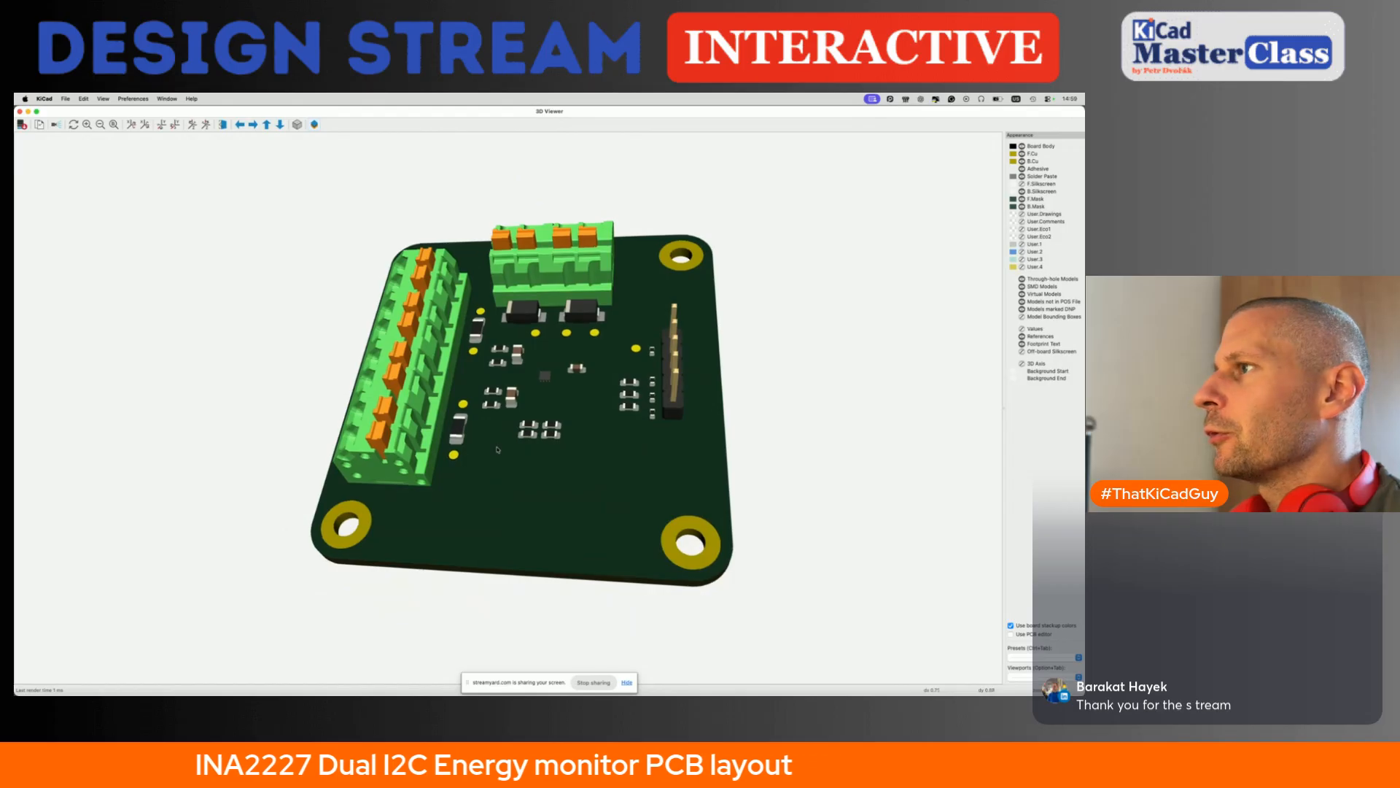
left_click_drag(499, 465, 500, 490)
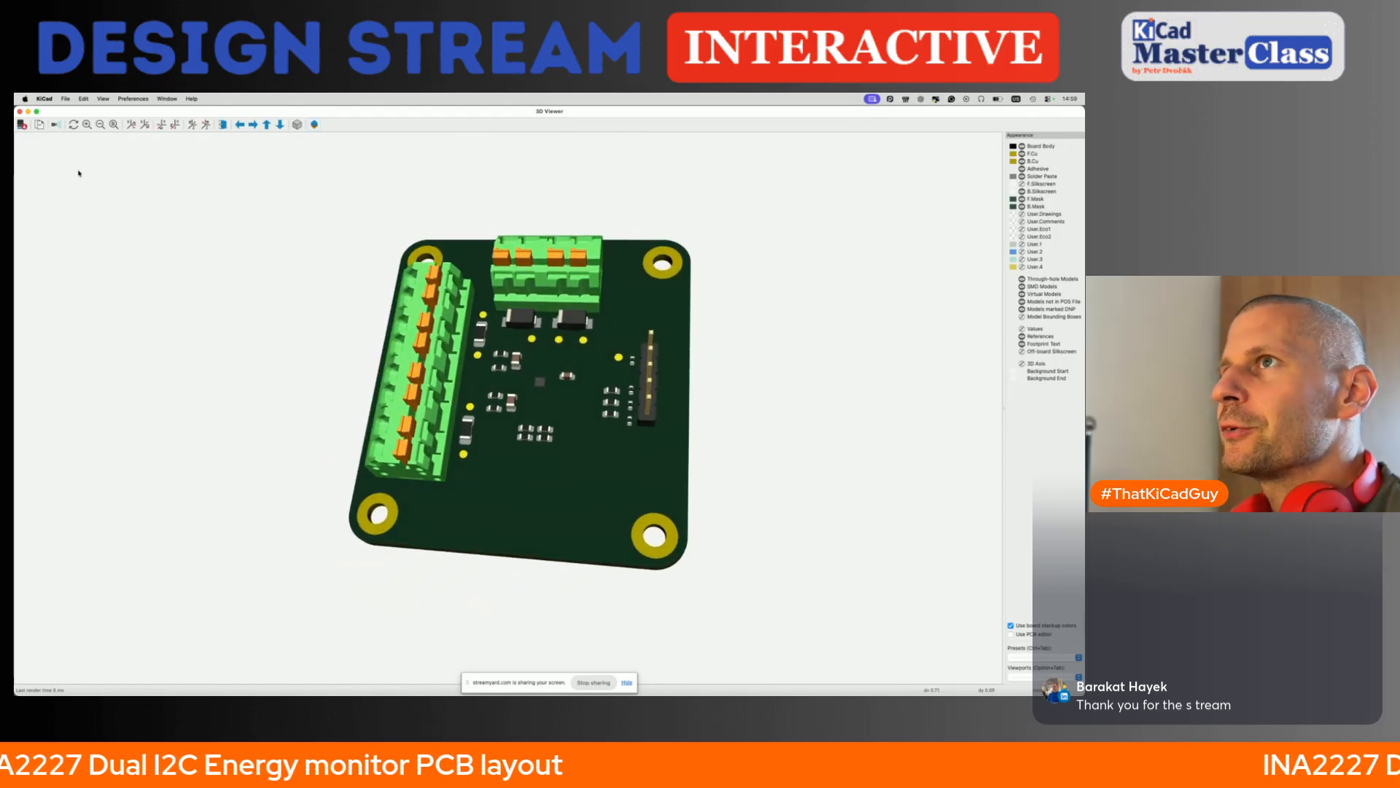
left_click(28, 111)
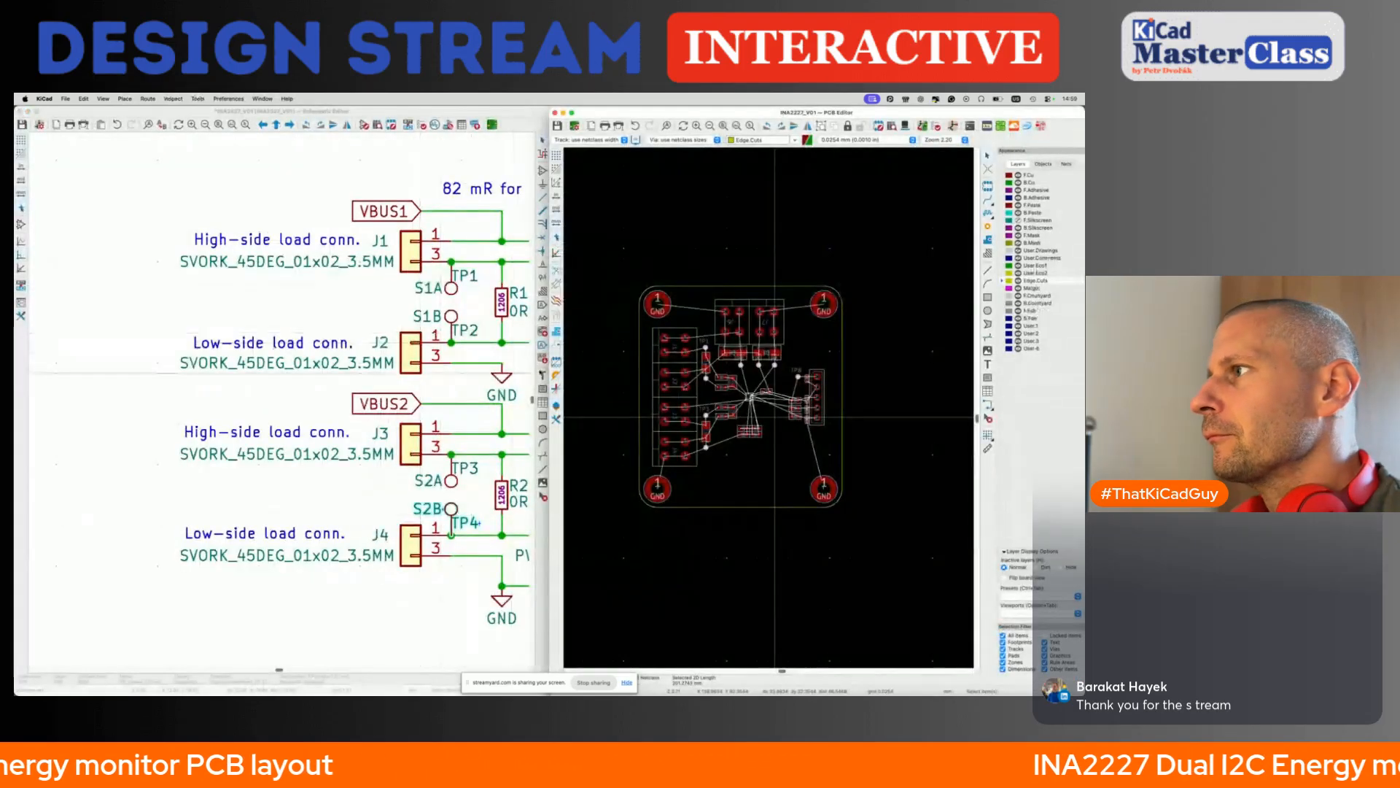
- Enlarge the PCB editor window to the full screen and bring the whole board into view
left_click_drag(628, 114, 628, 113)
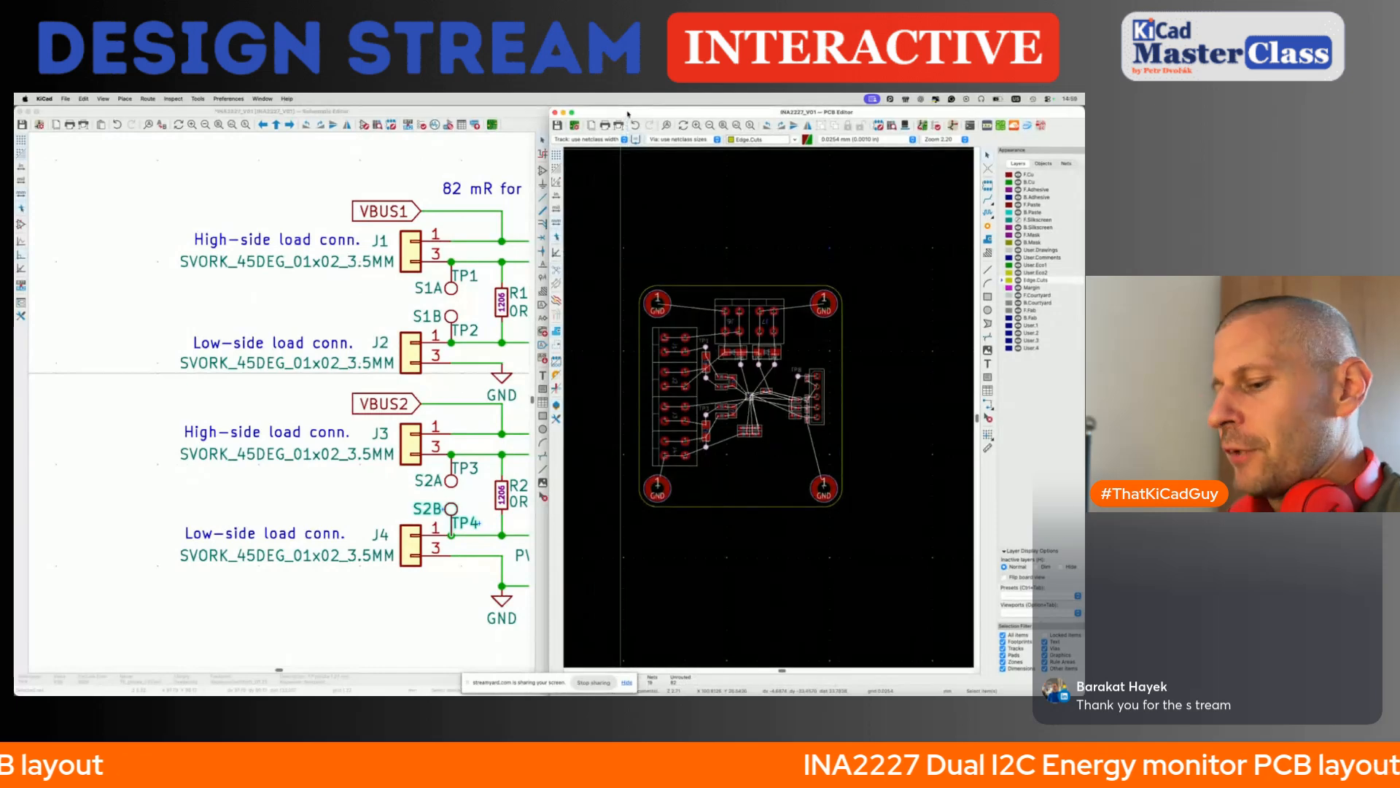
double_click(628, 114)
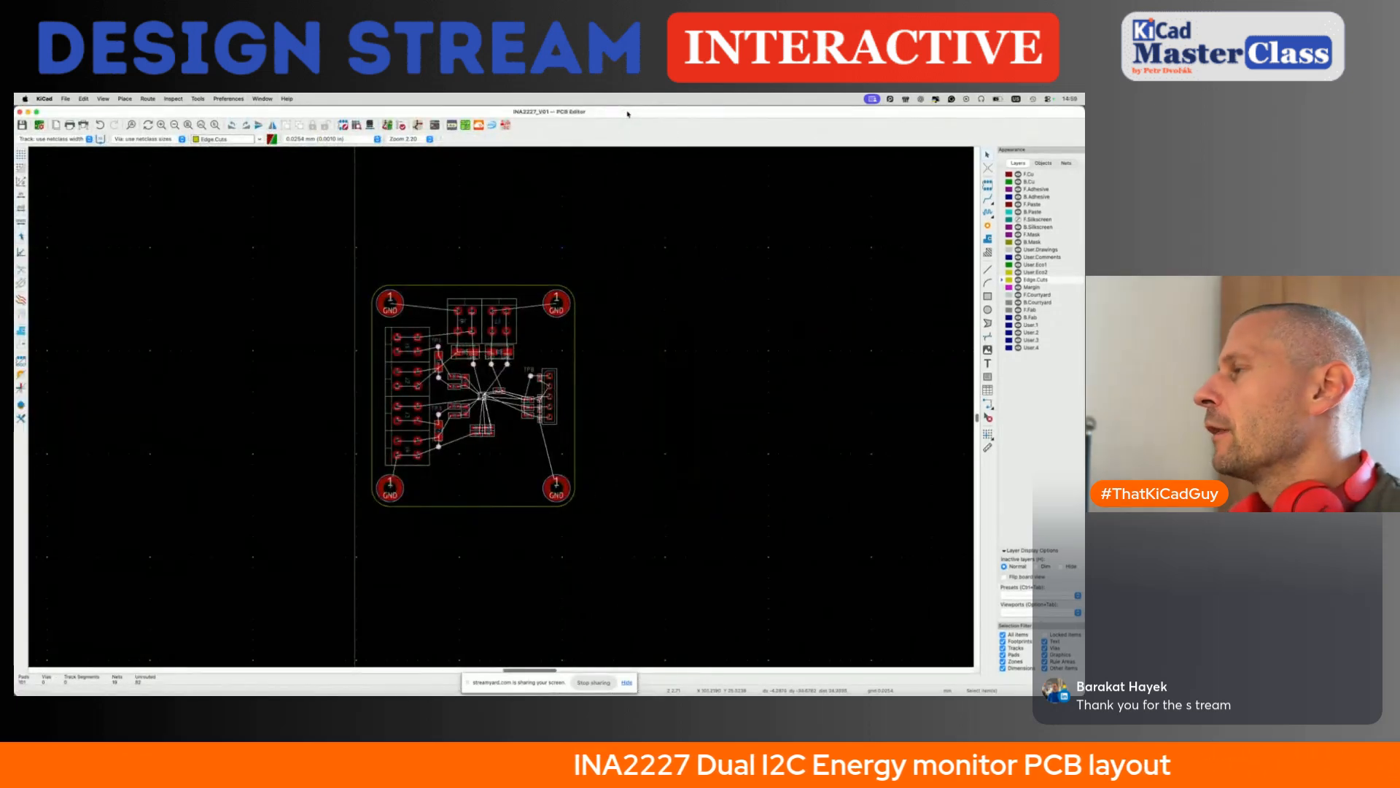
scroll(517, 387, "up", 3)
scroll(517, 387, "left", 1)
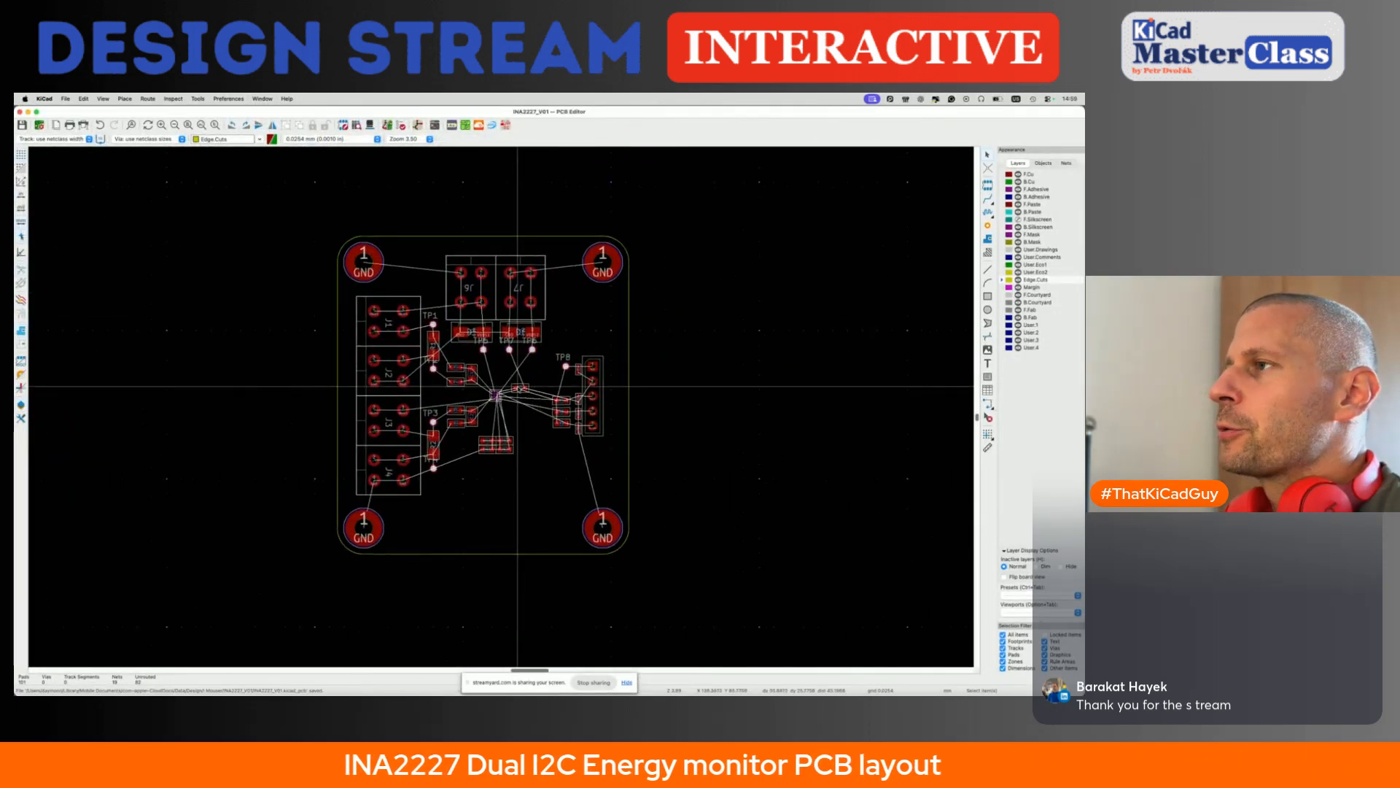
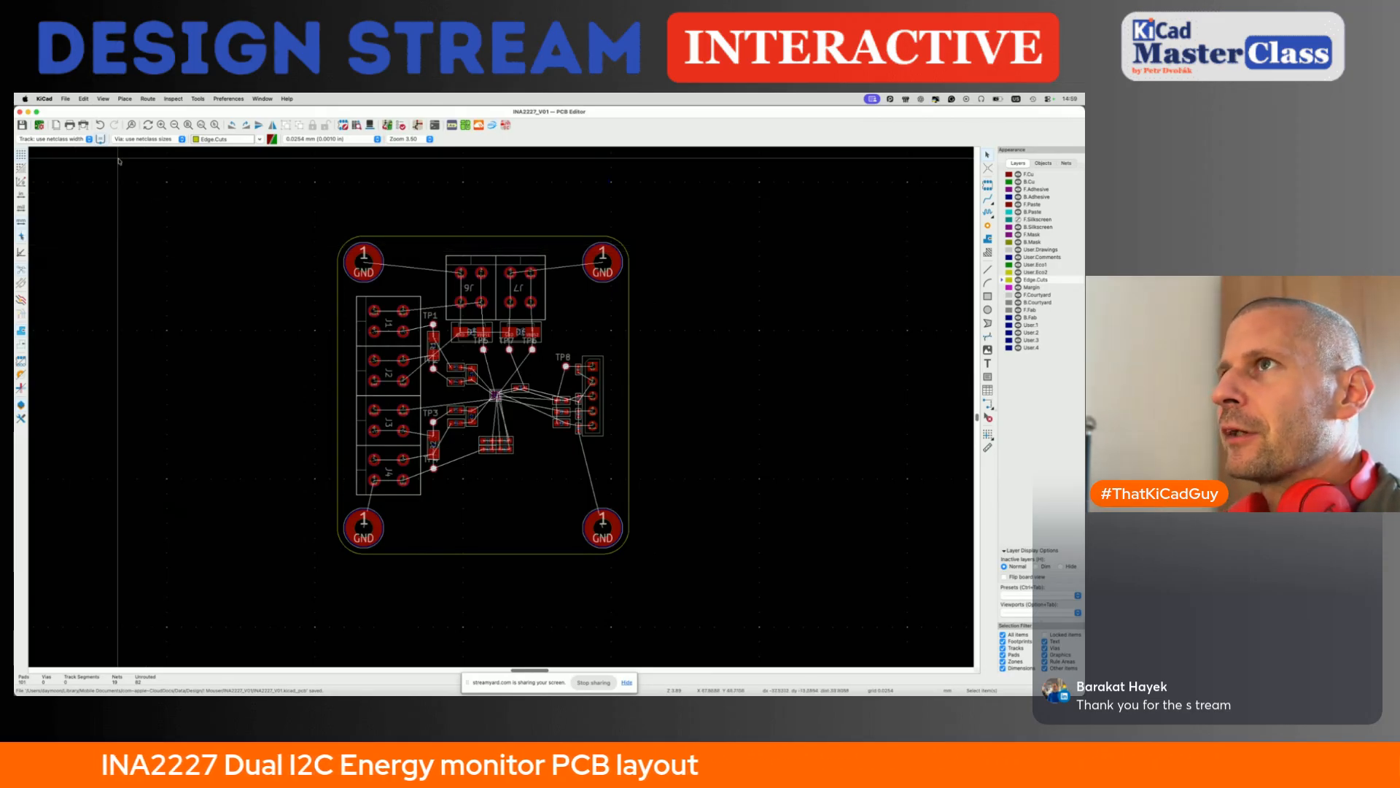
- In the board setup, review the physical stackup, choose the ENIG copper finish and enter a nonzero solder mask expansion
left_click(66, 98)
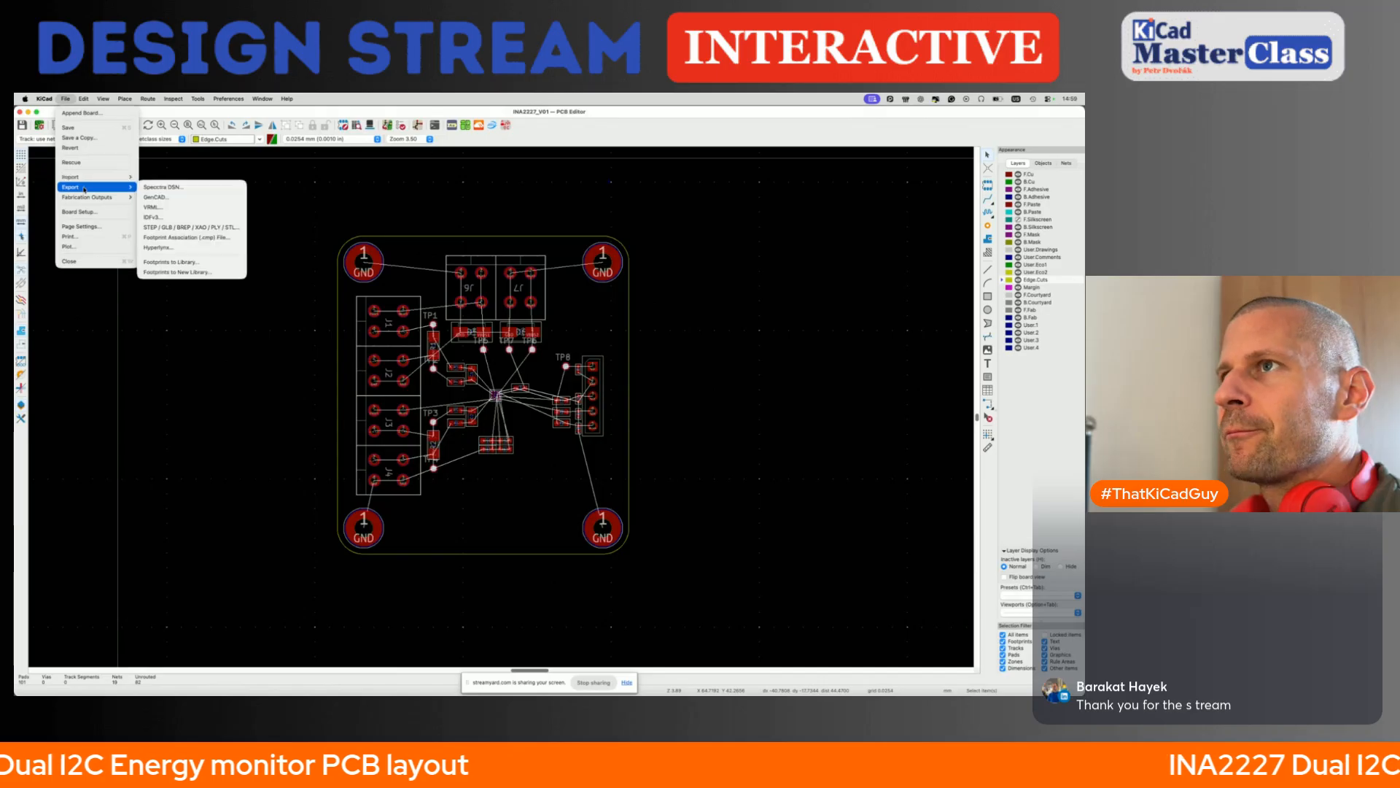
left_click(198, 347)
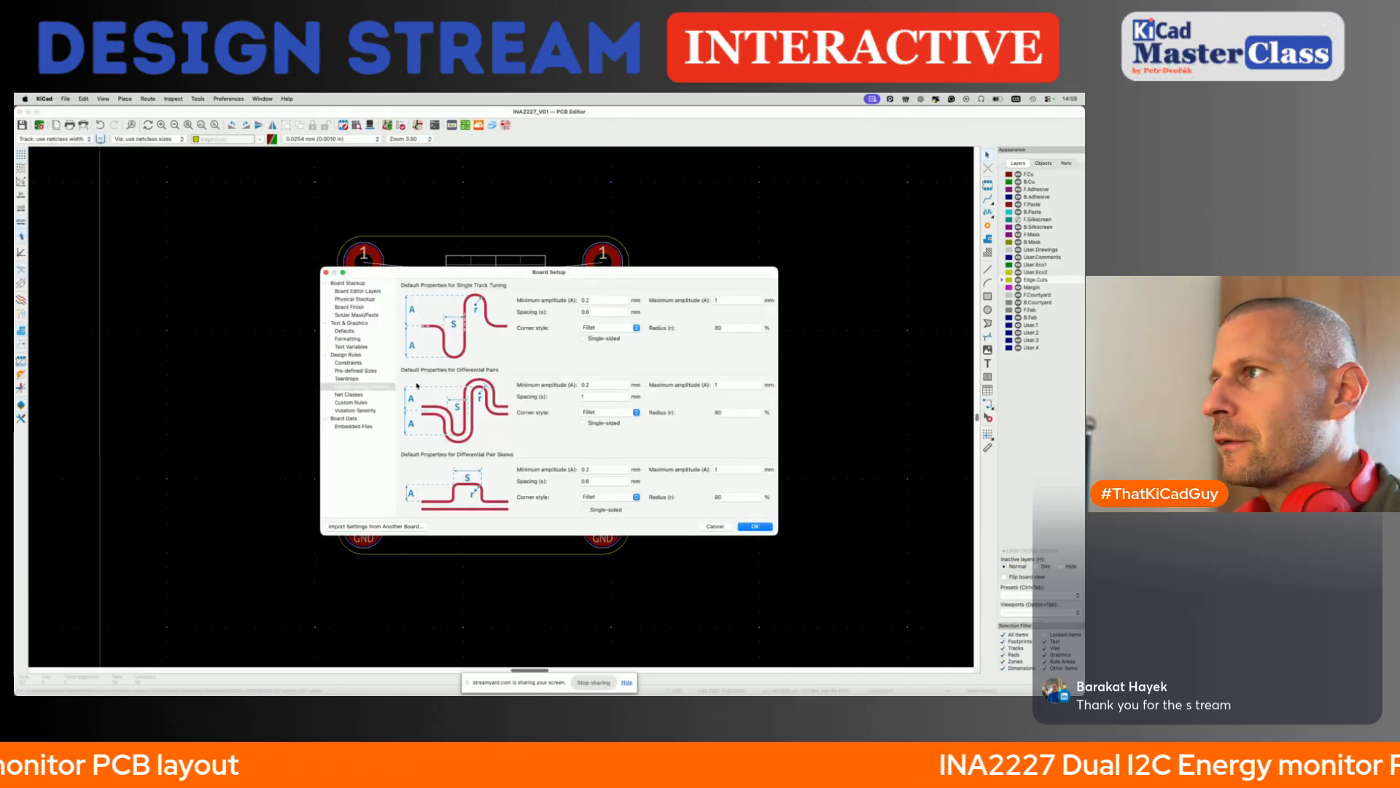
left_click(359, 292)
left_click(357, 299)
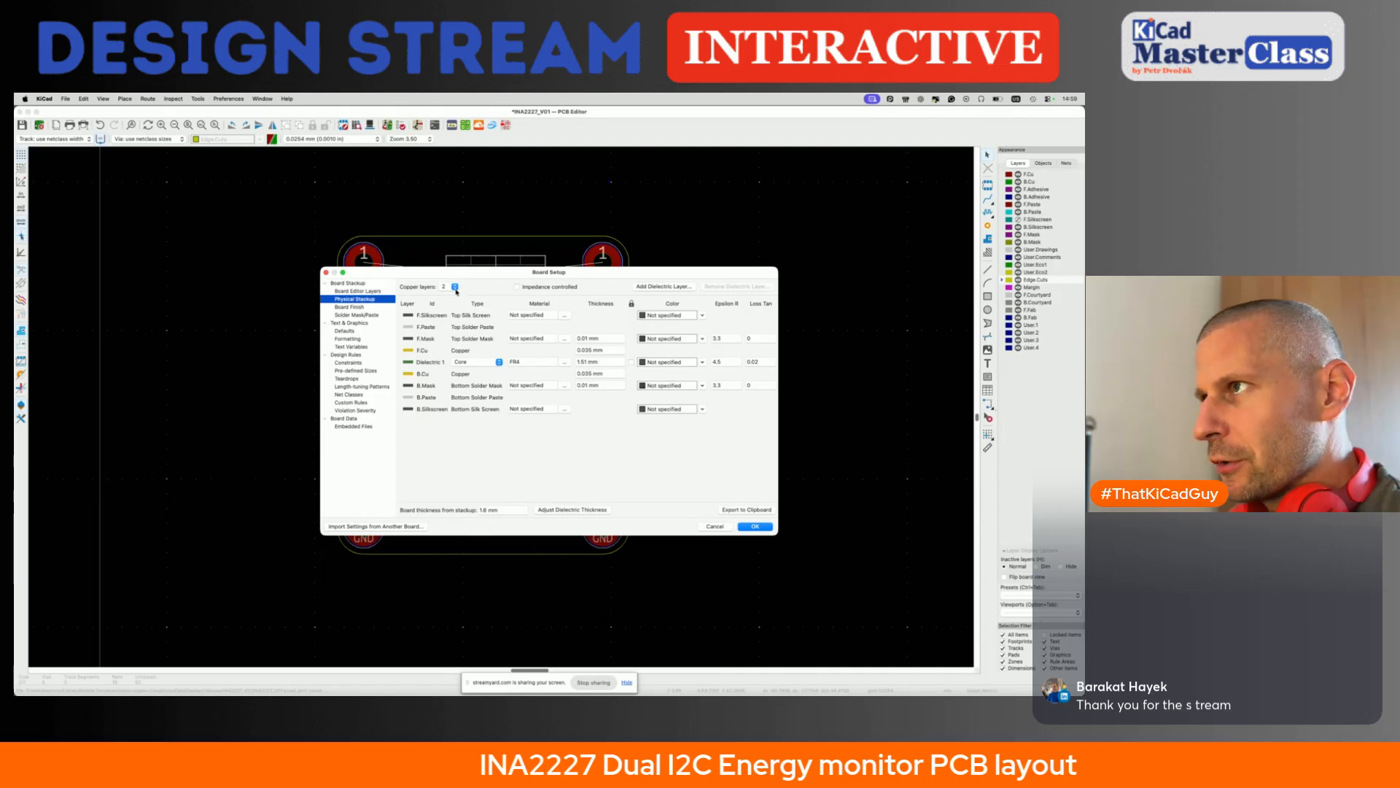
left_click(358, 307)
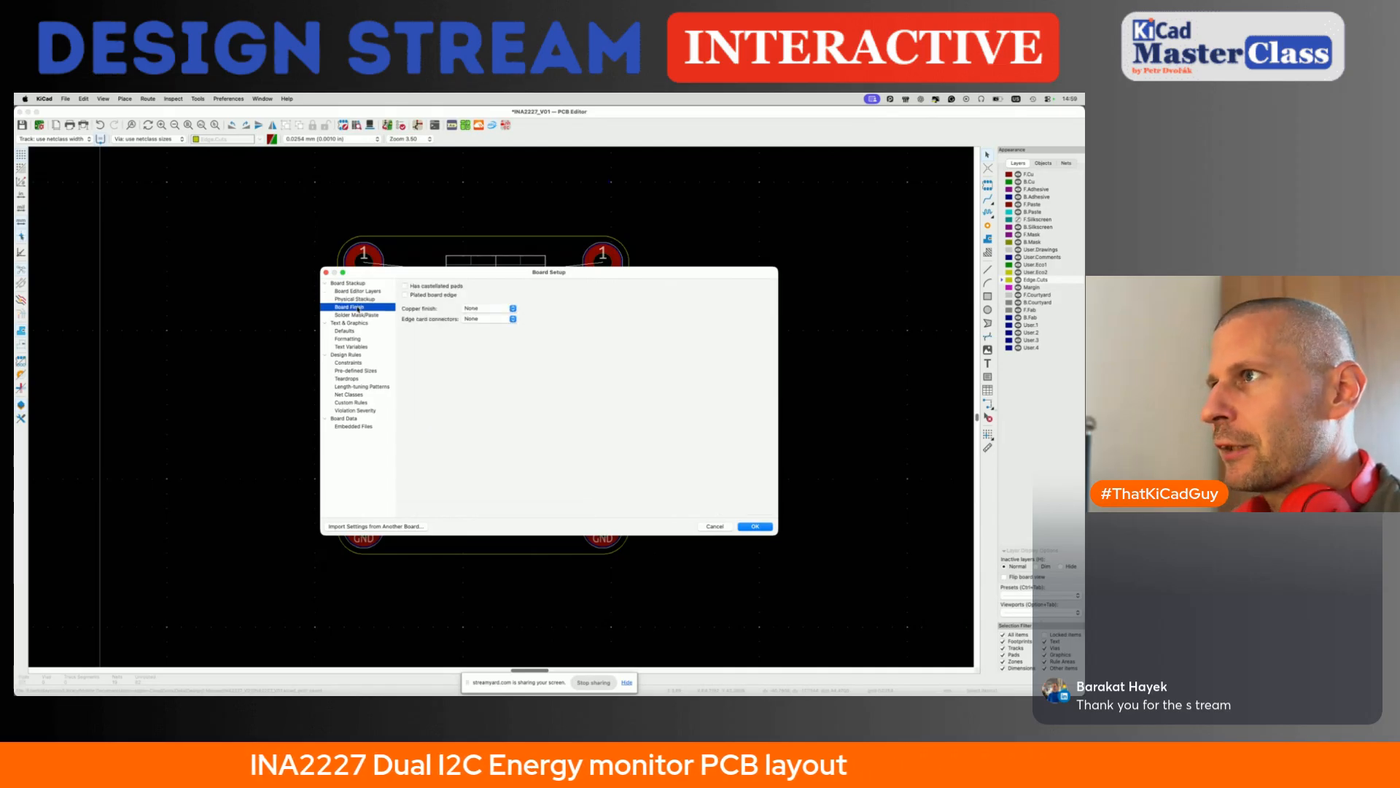
left_click(488, 308)
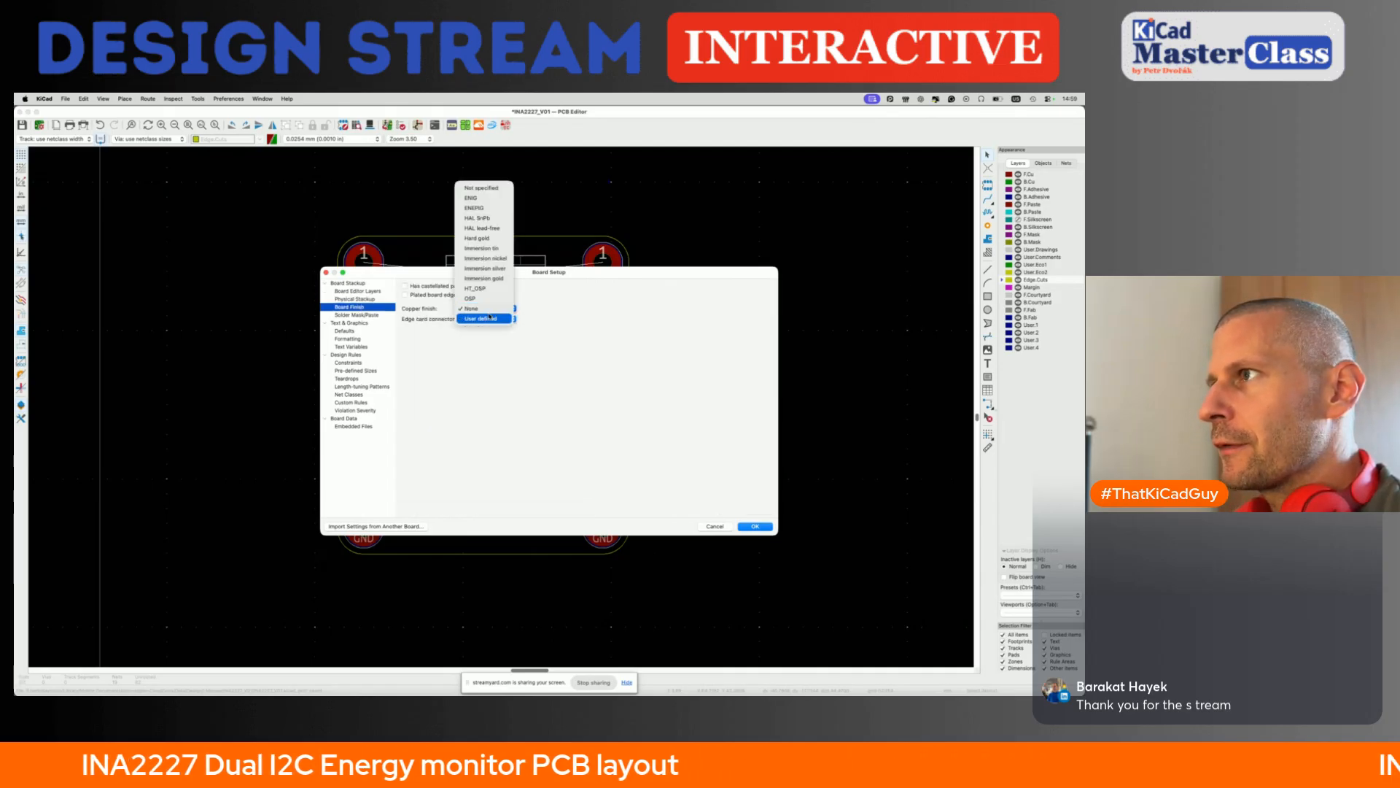
left_click(481, 199)
left_click(363, 316)
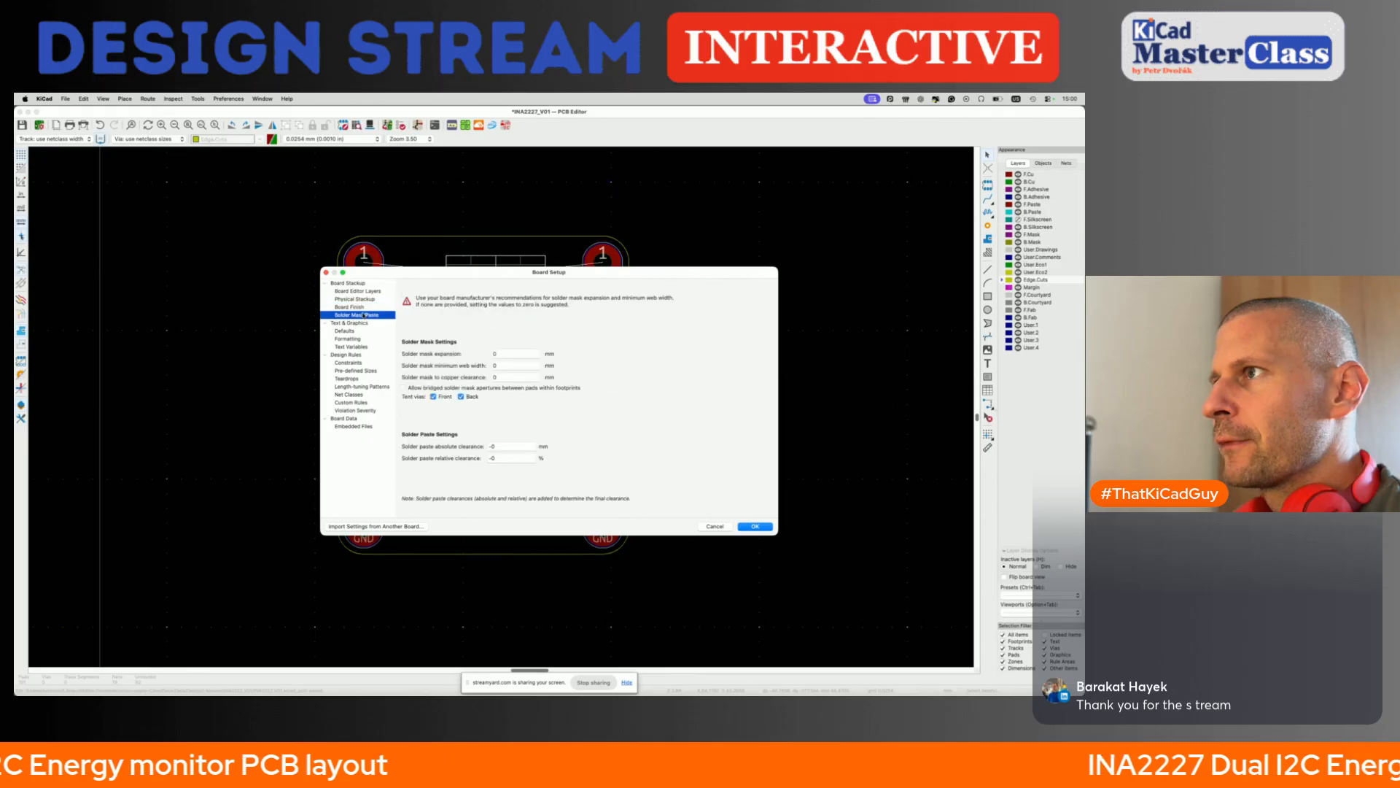
left_click(518, 354)
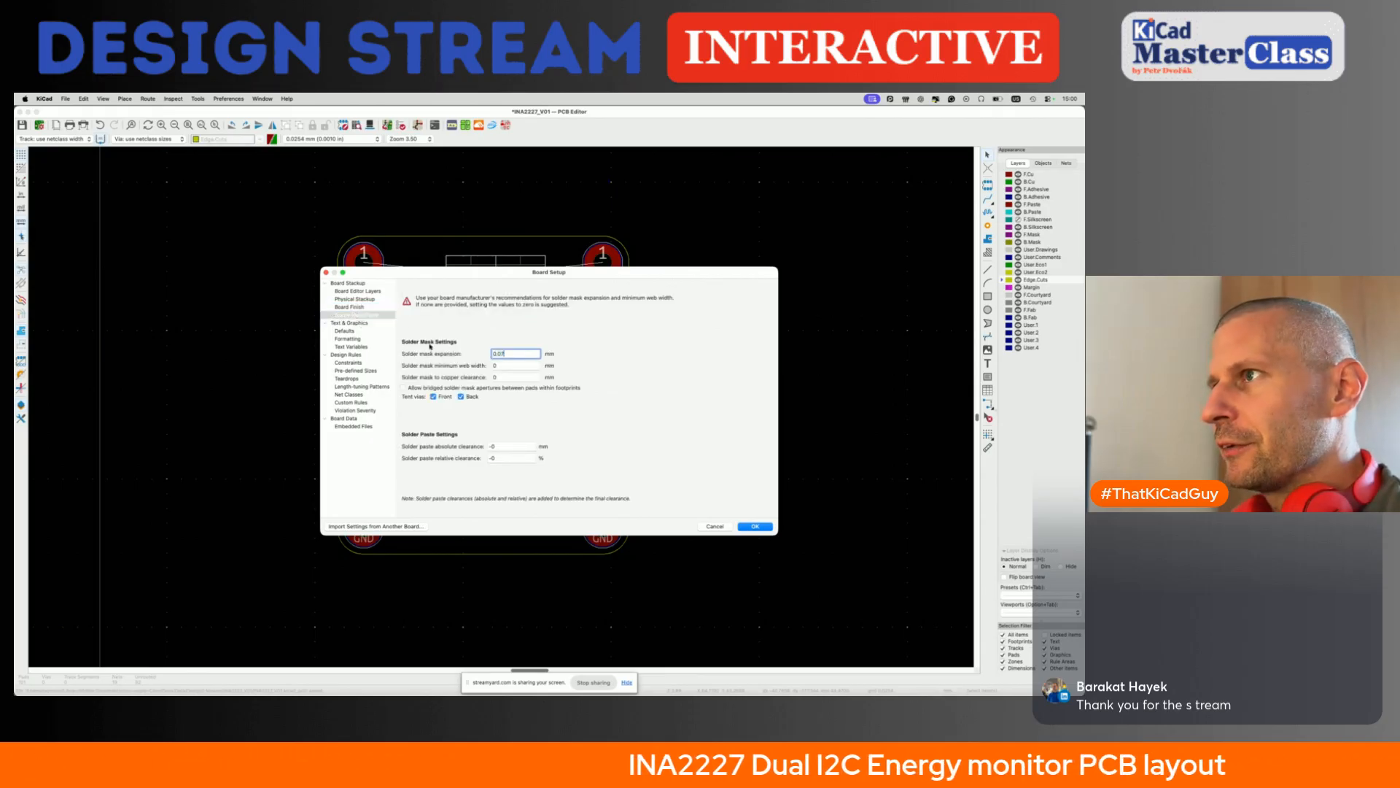
- Check the via diameter, edge clearance and through-hole constraints, and set the minimum silkscreen text height to 0.7 mm
left_click(356, 363)
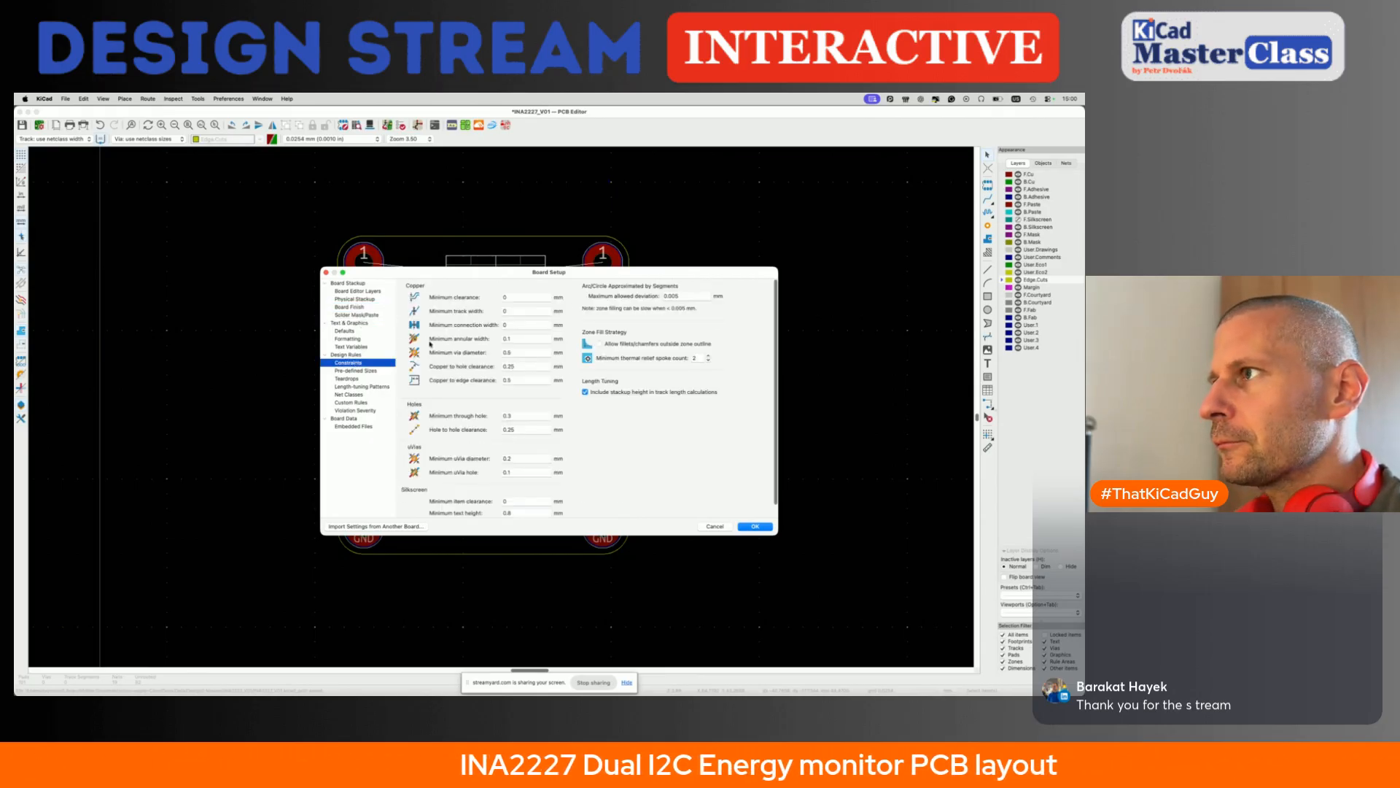
left_click(524, 352)
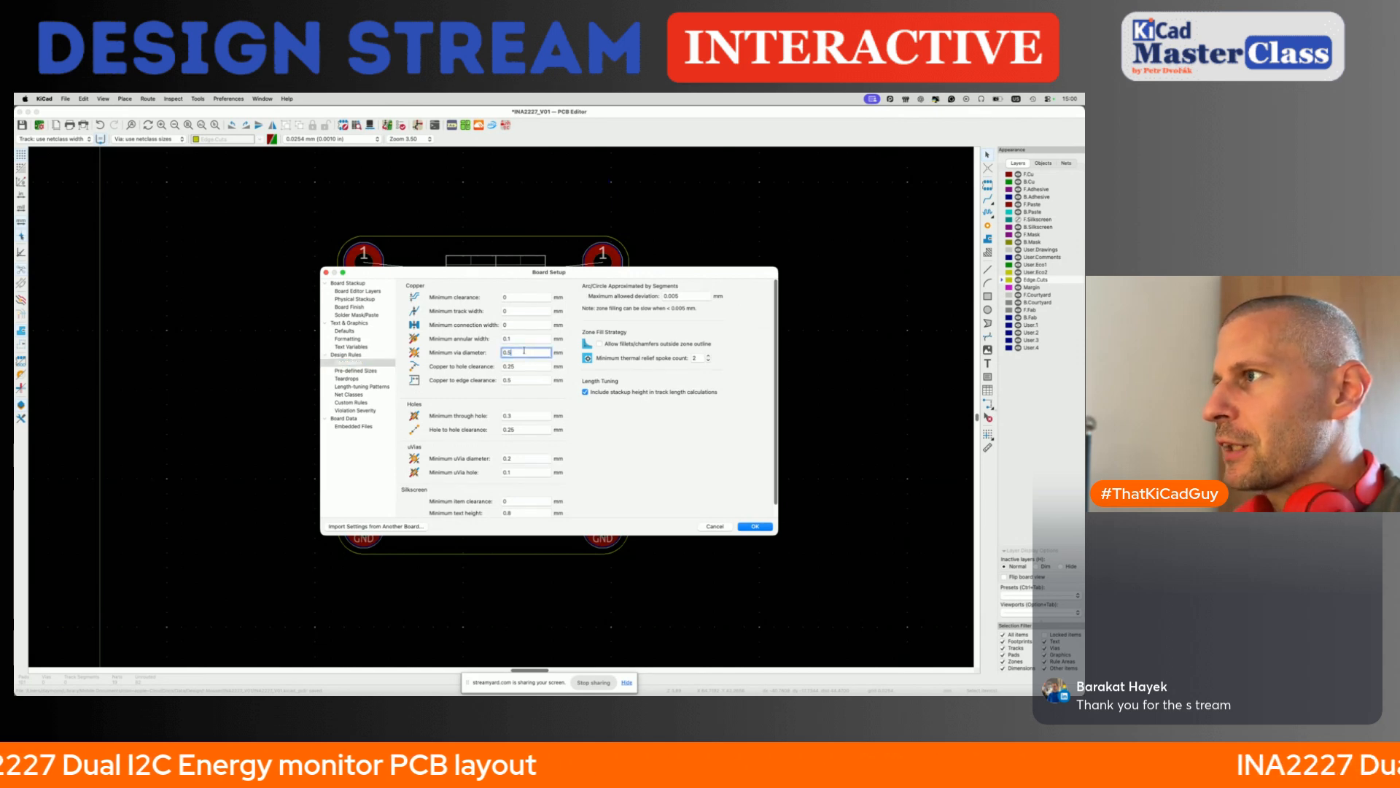
left_click(525, 380)
left_click(523, 415)
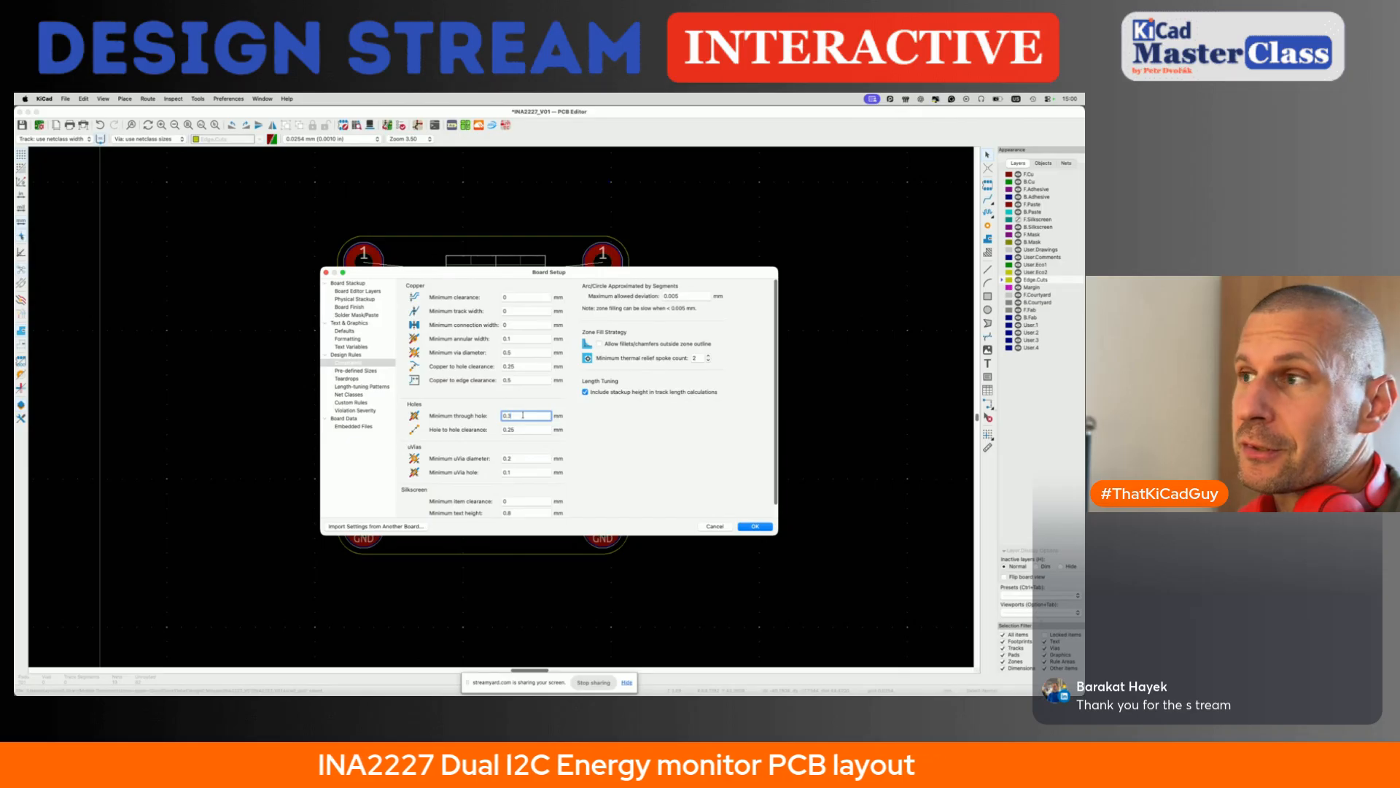
left_click(348, 393)
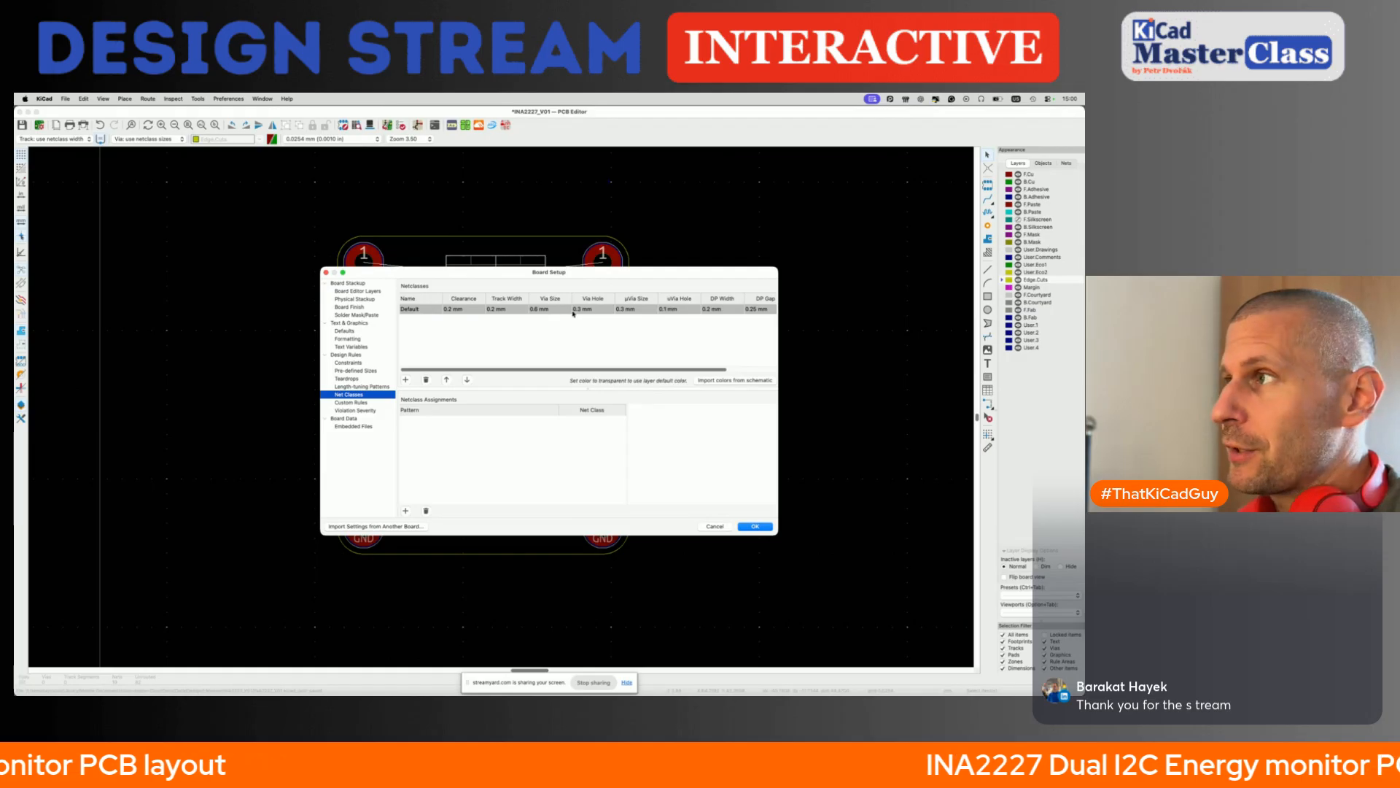
left_click(349, 362)
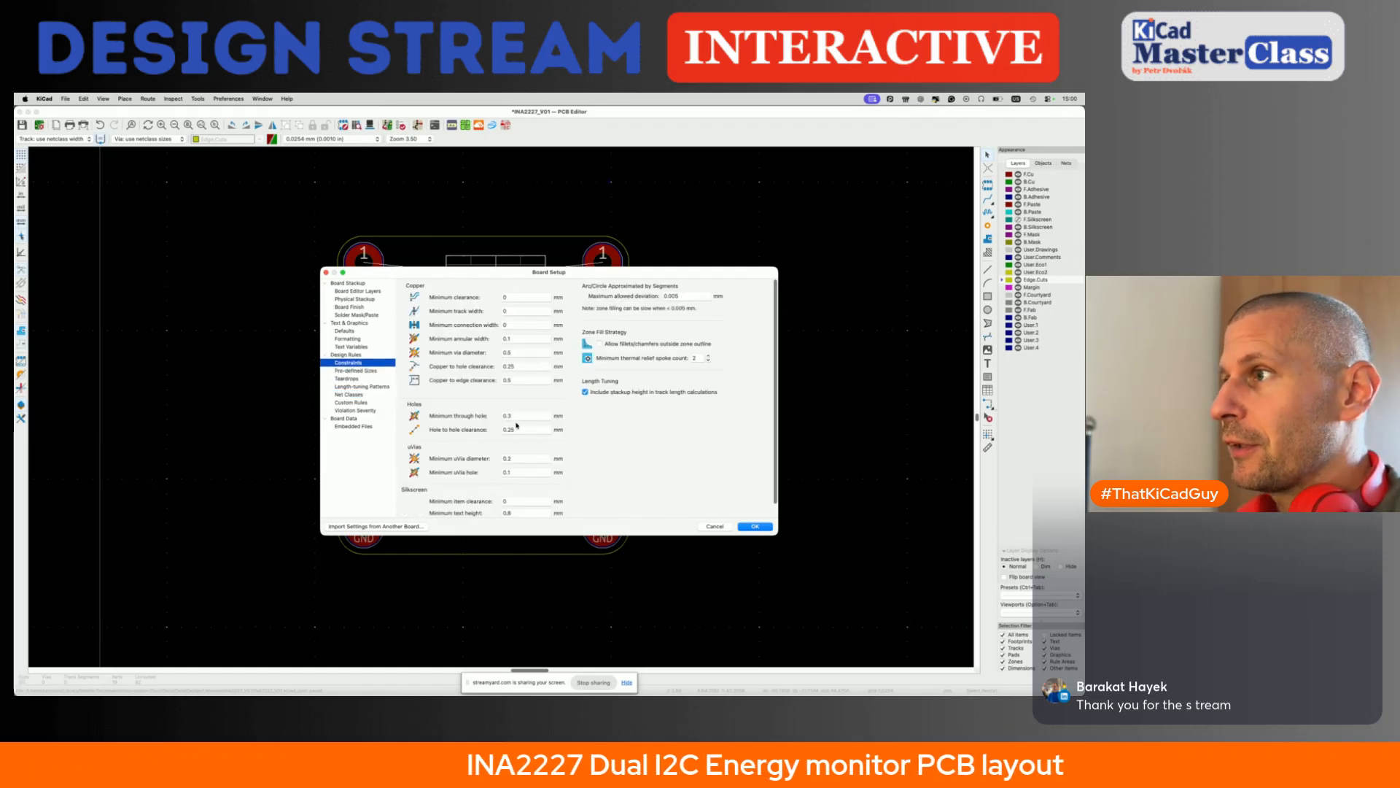
left_click(514, 416)
scroll(503, 474, "down", 1)
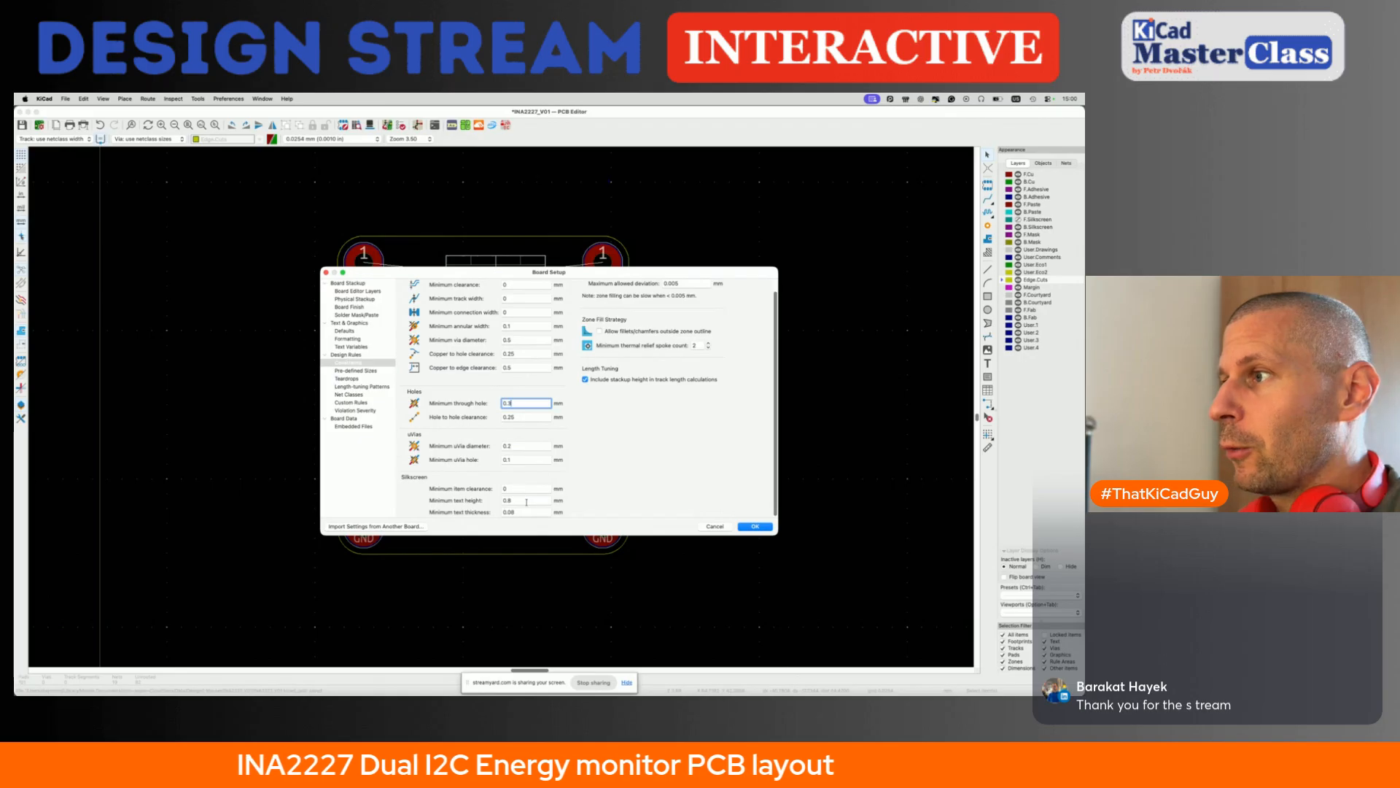
left_click(526, 502)
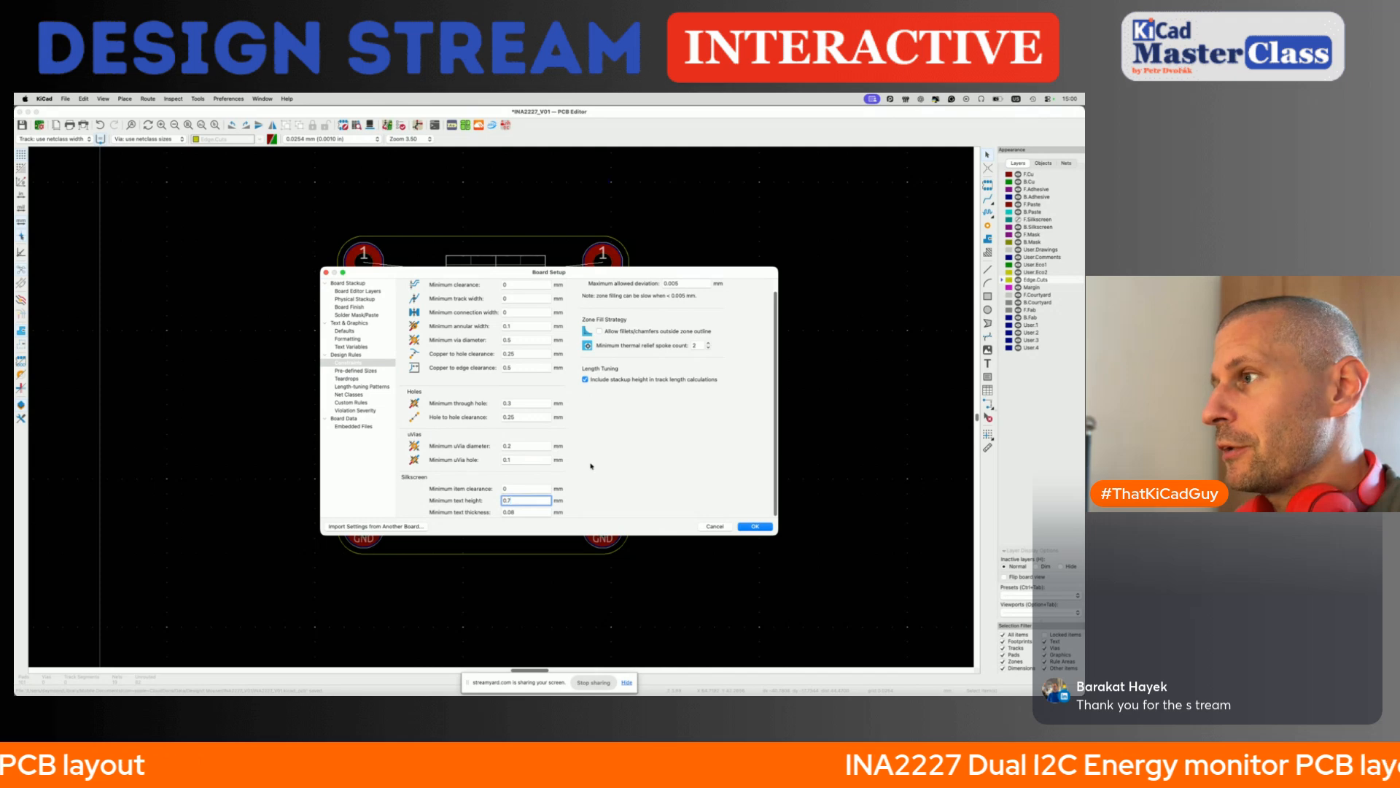
- Add predefined track widths of 0.3, 0.5, 1 and 2 mm, and accept the board setup after checking the net classes
left_click(365, 372)
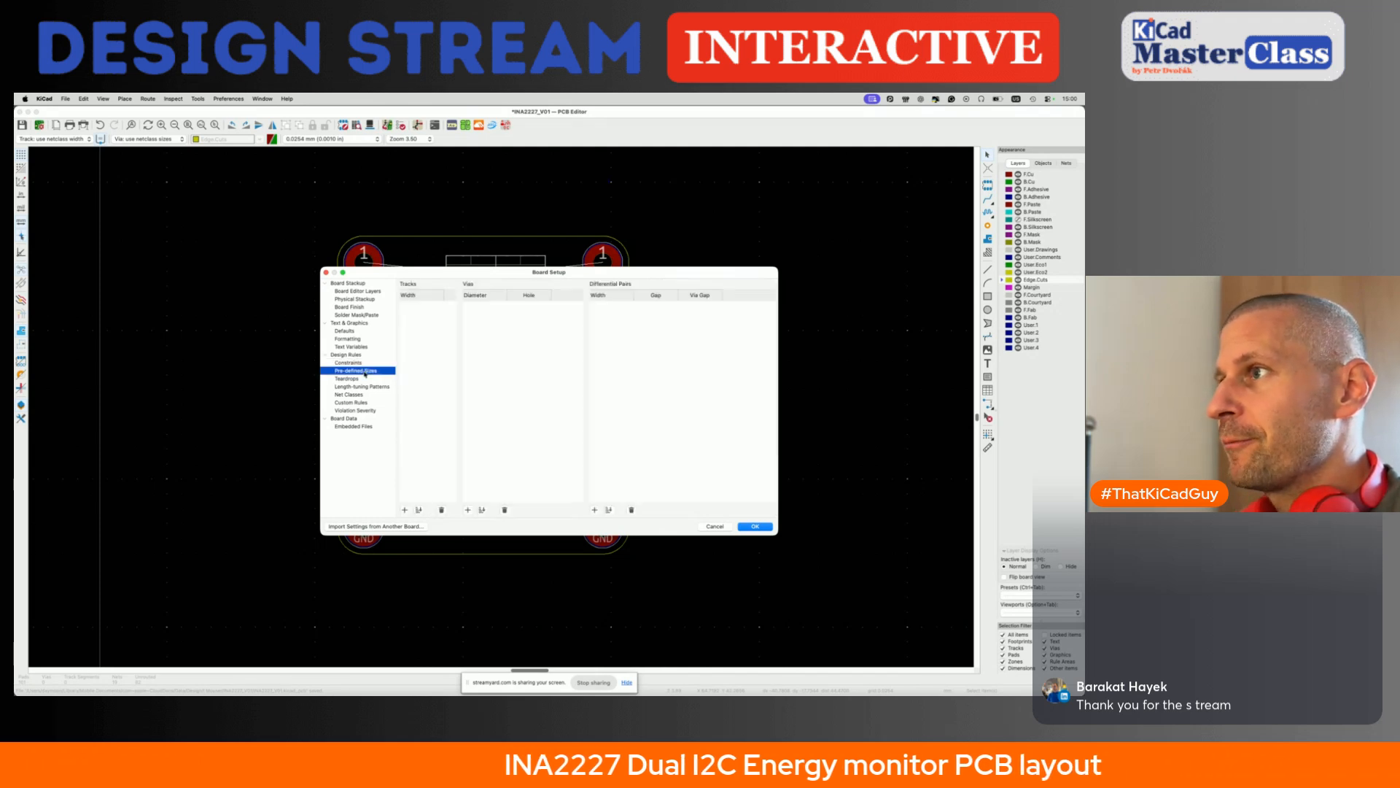
left_click(405, 510)
type(".3mm")
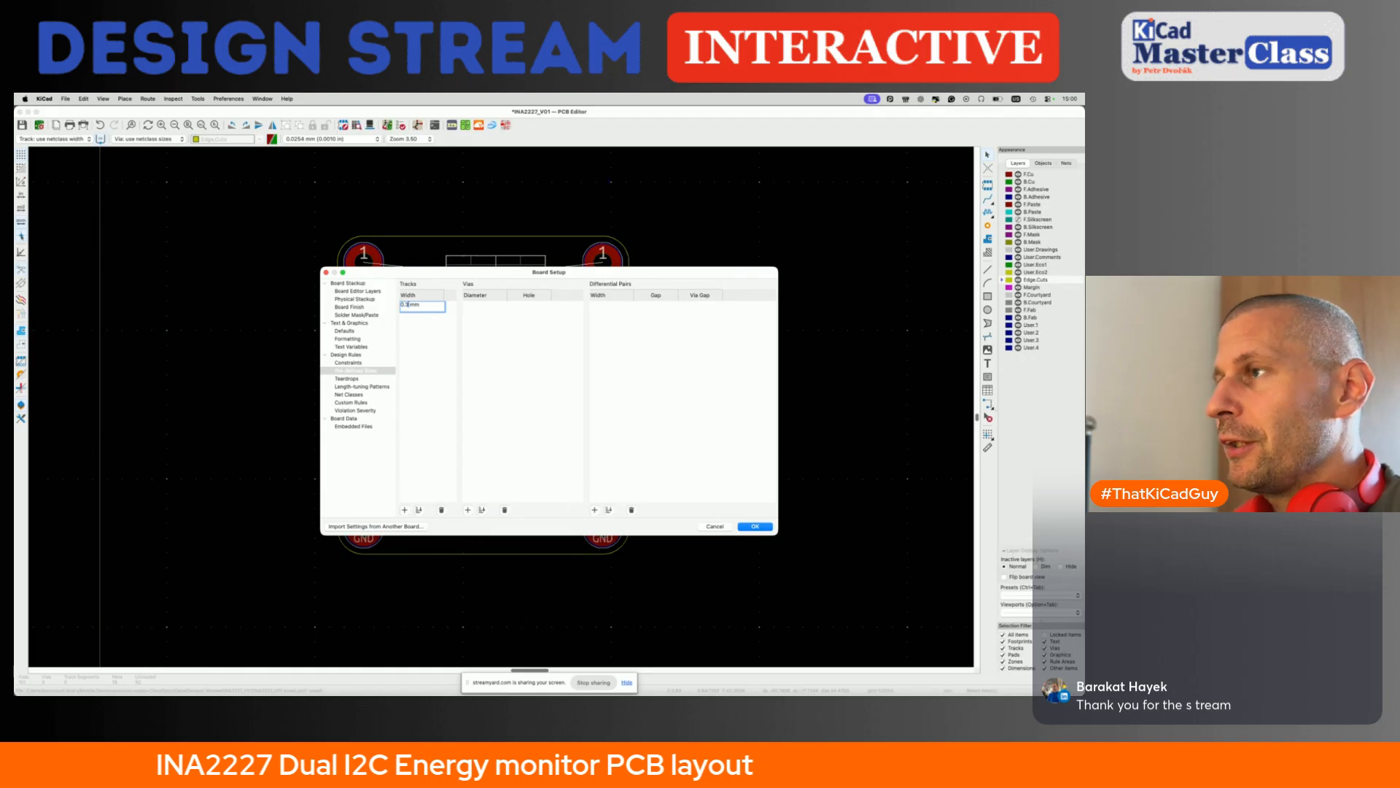
left_click(405, 509)
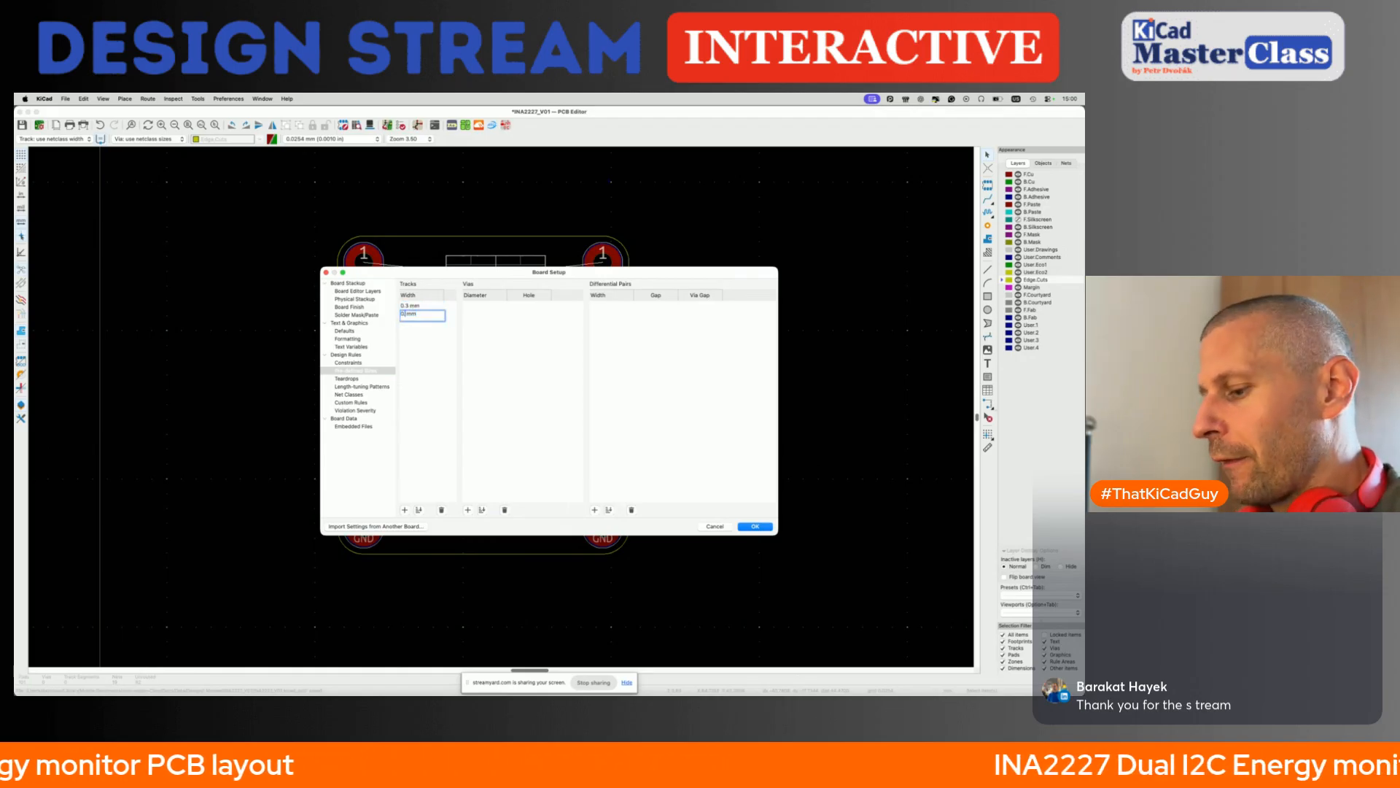
left_click(404, 510)
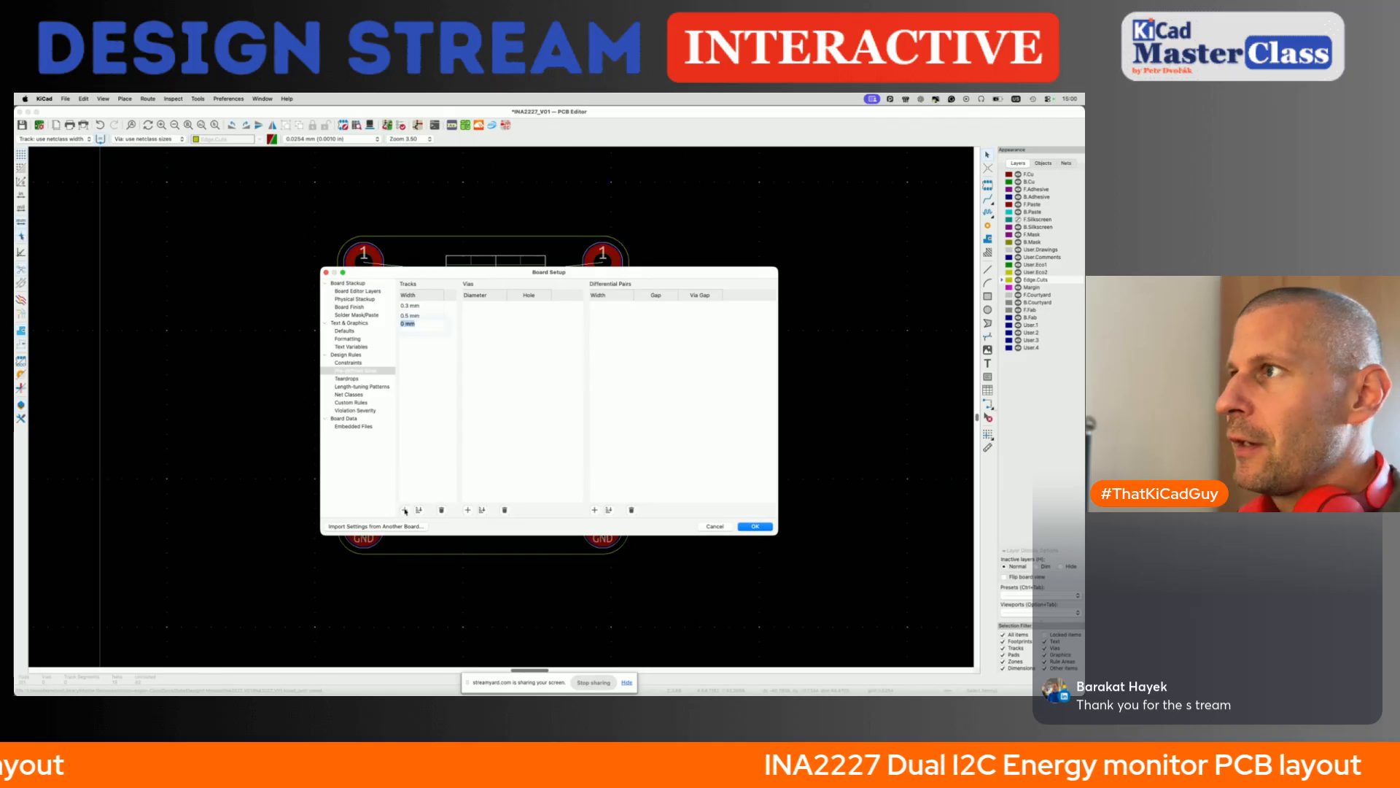
type("1")
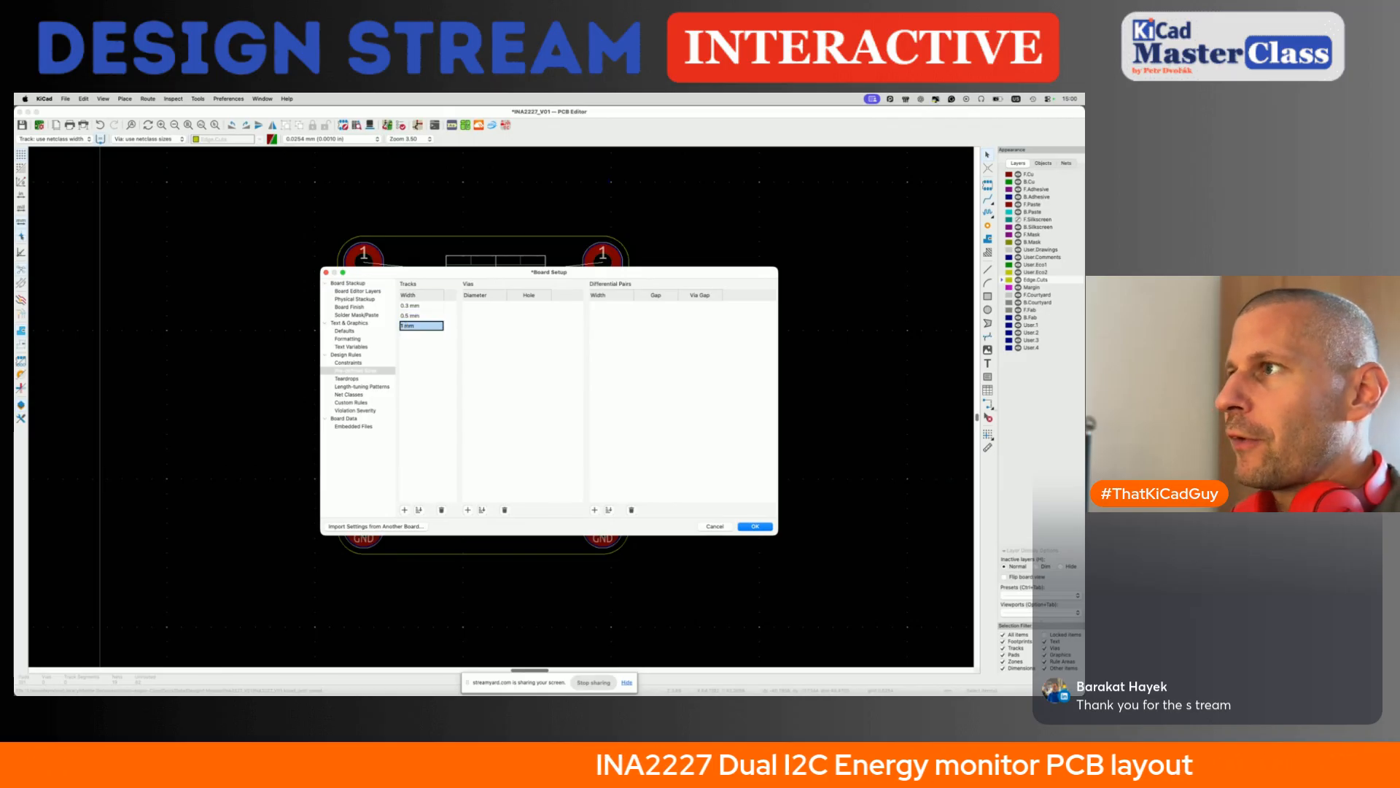
left_click(405, 510)
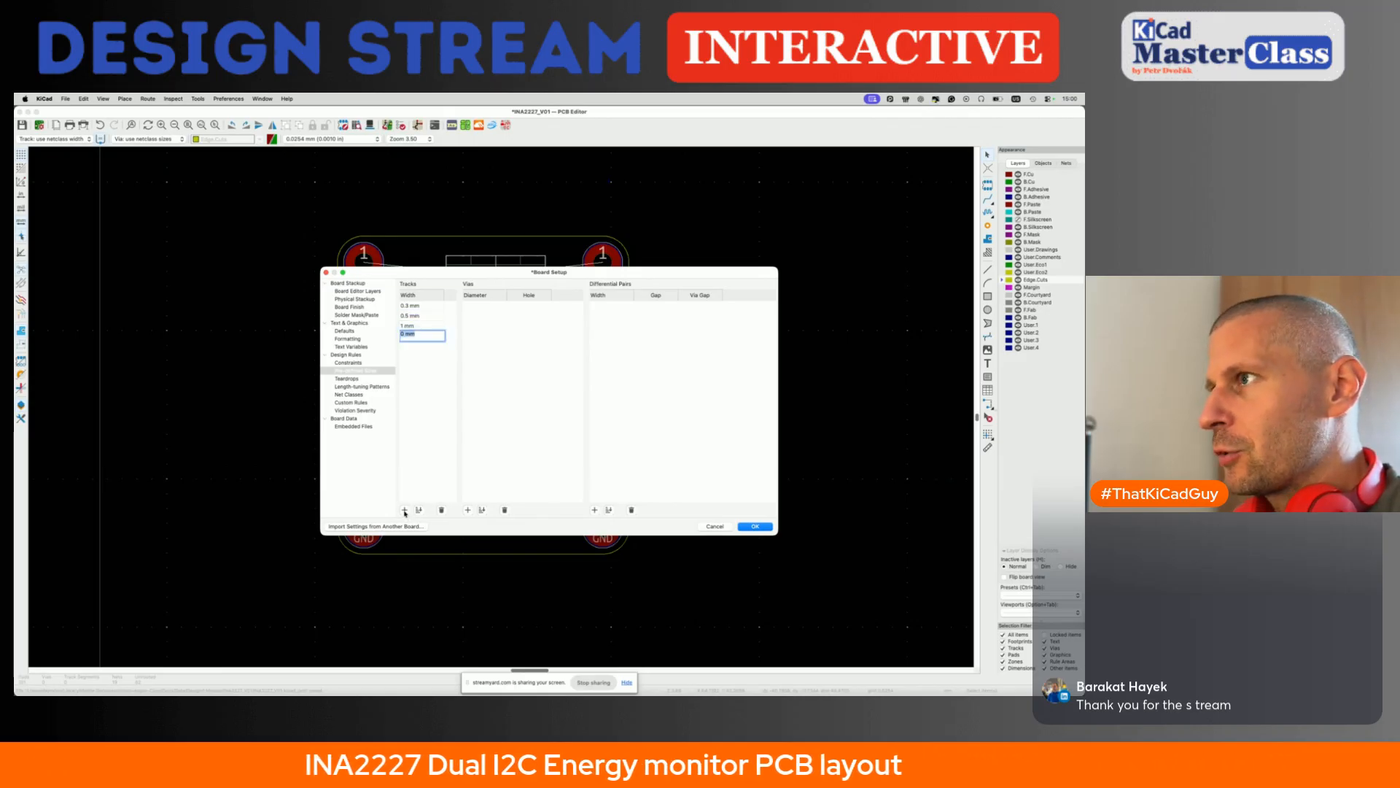
key("Left")
key("Right")
key("Return")
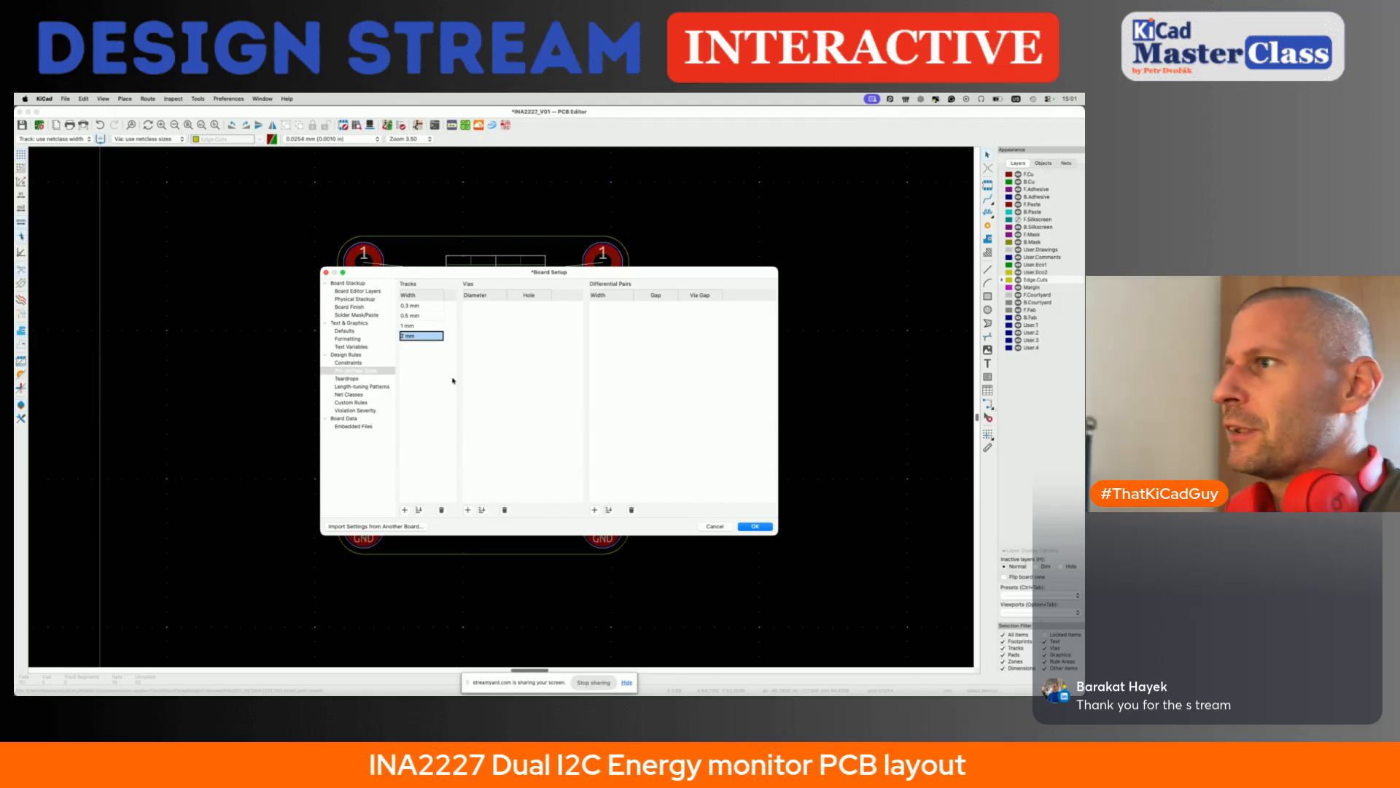
left_click(340, 395)
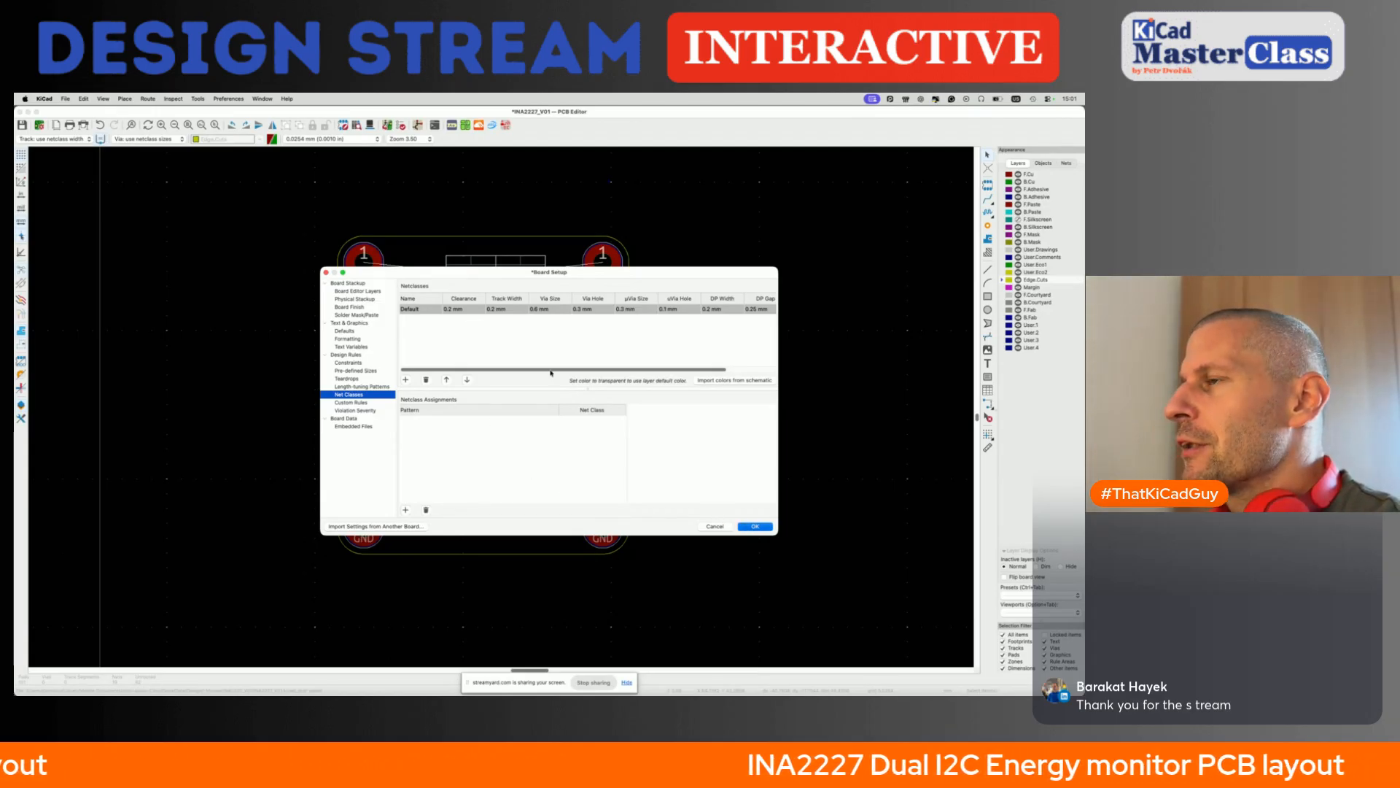
key("Escape")
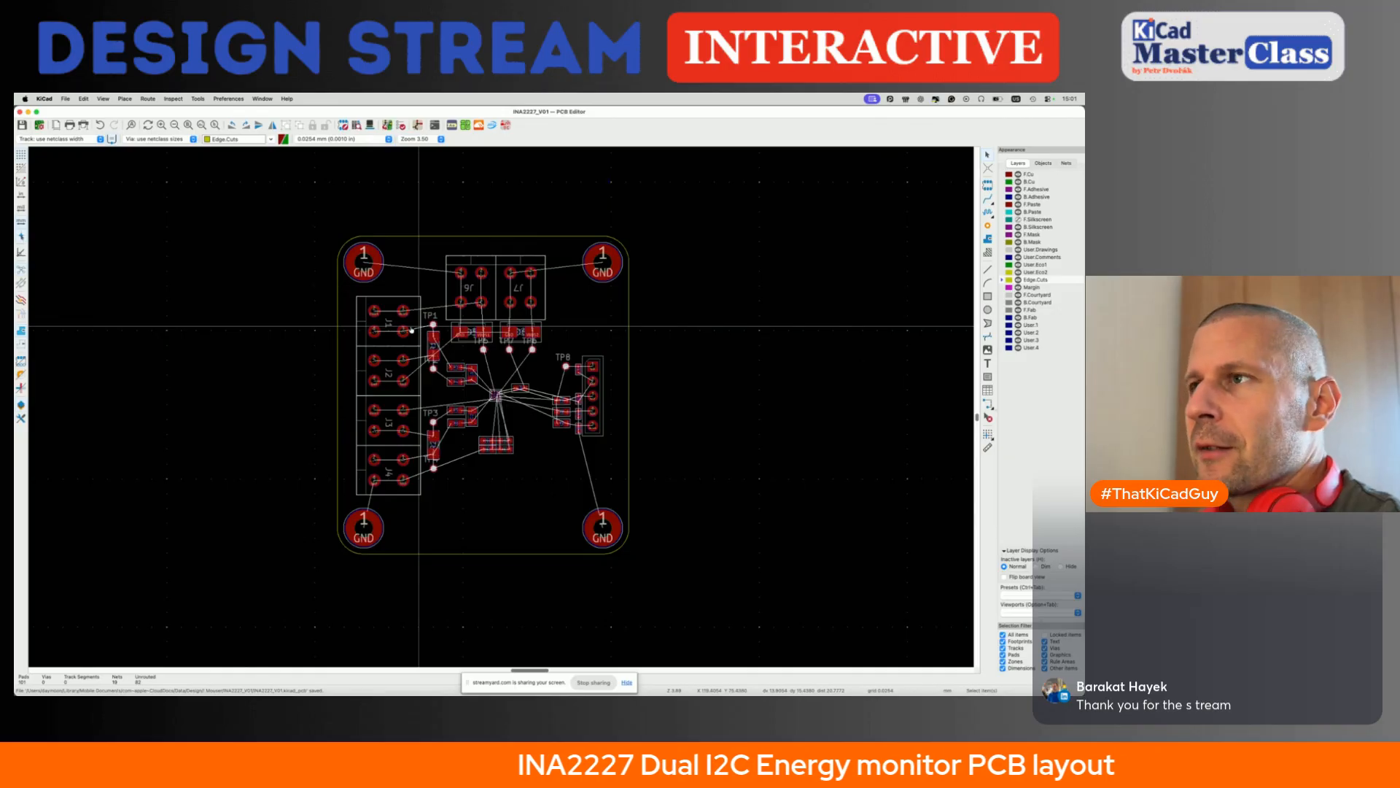
- Switch to the browser and open AISLER's 2 Layer 1.6mm HASL design rules from its technical capabilities
key("super+Tab")
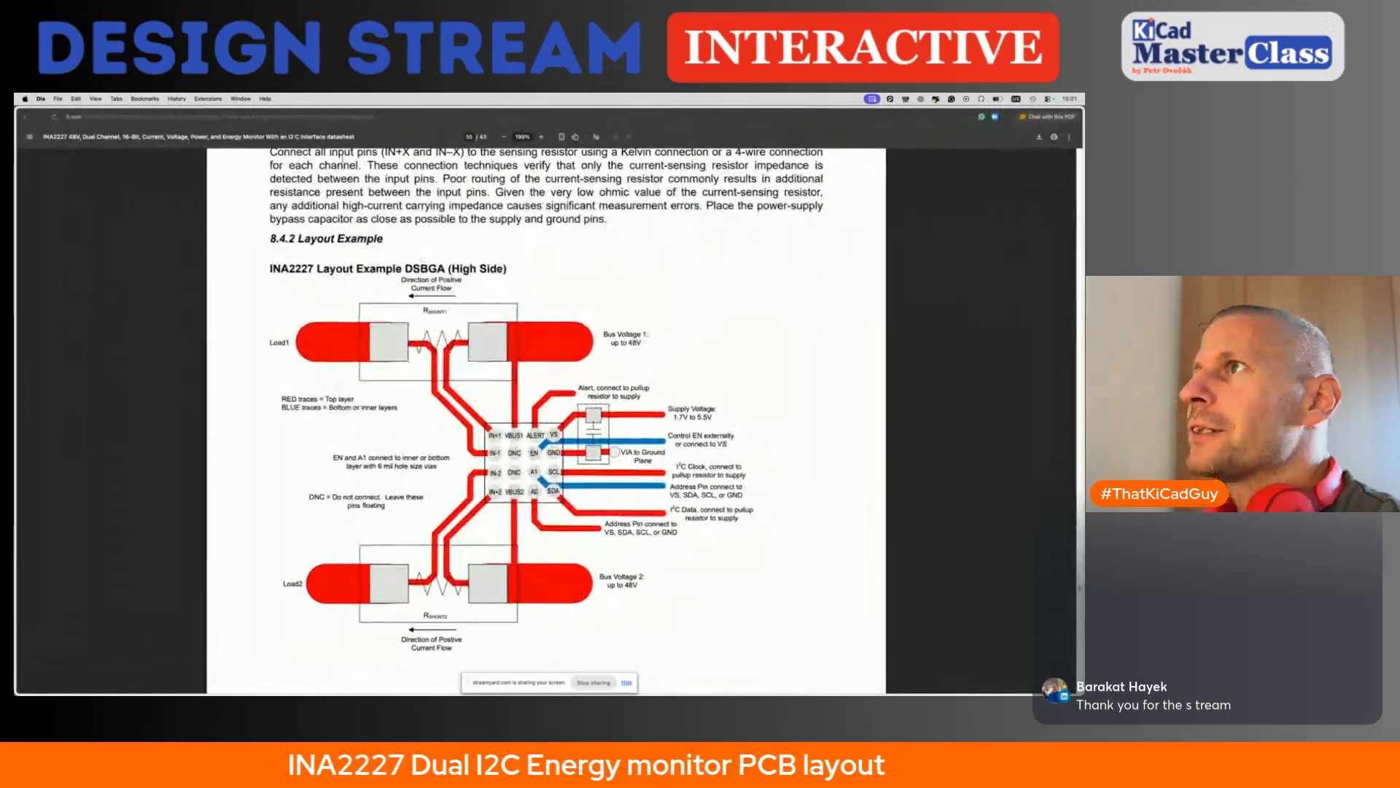
key("Return")
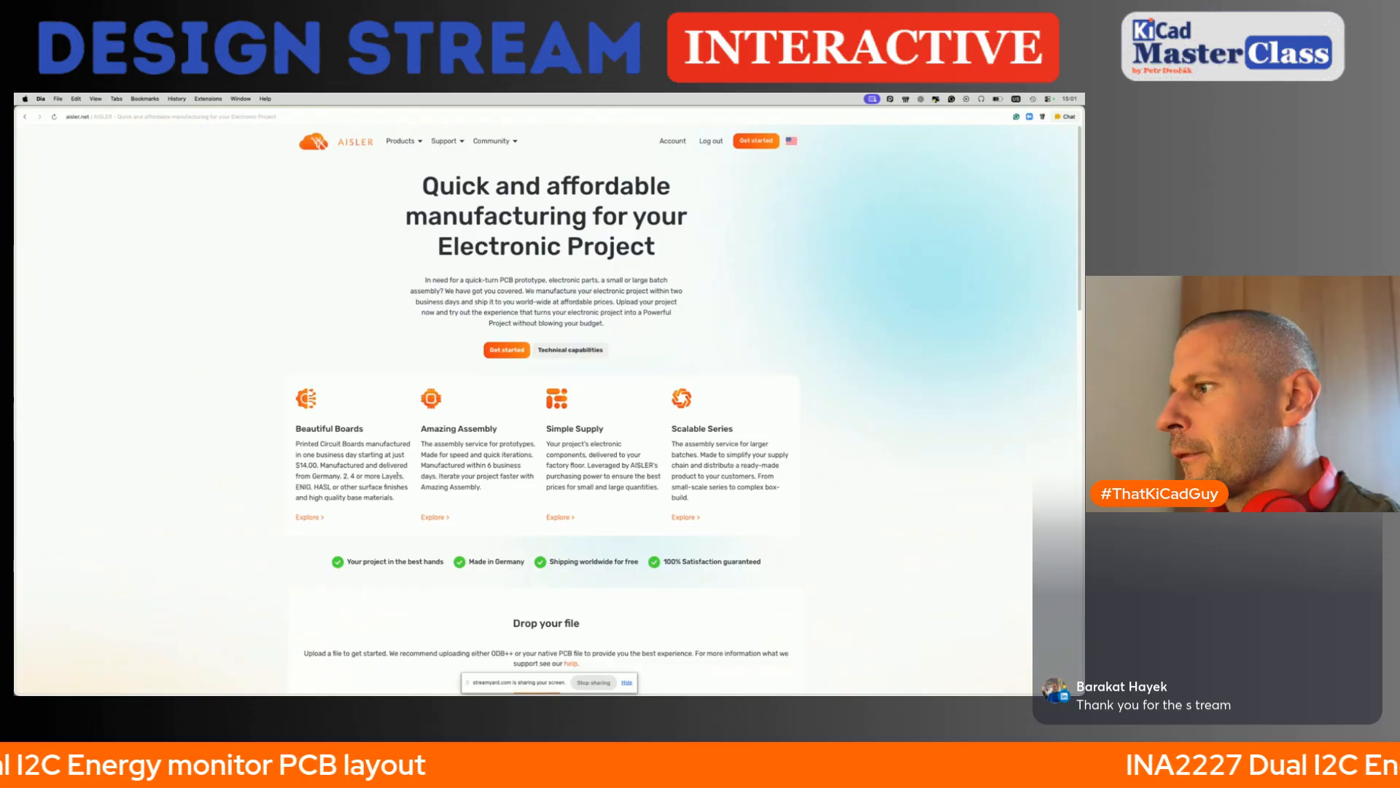
scroll(397, 479, "down", 5)
scroll(438, 511, "up", 4)
scroll(457, 521, "up", 1)
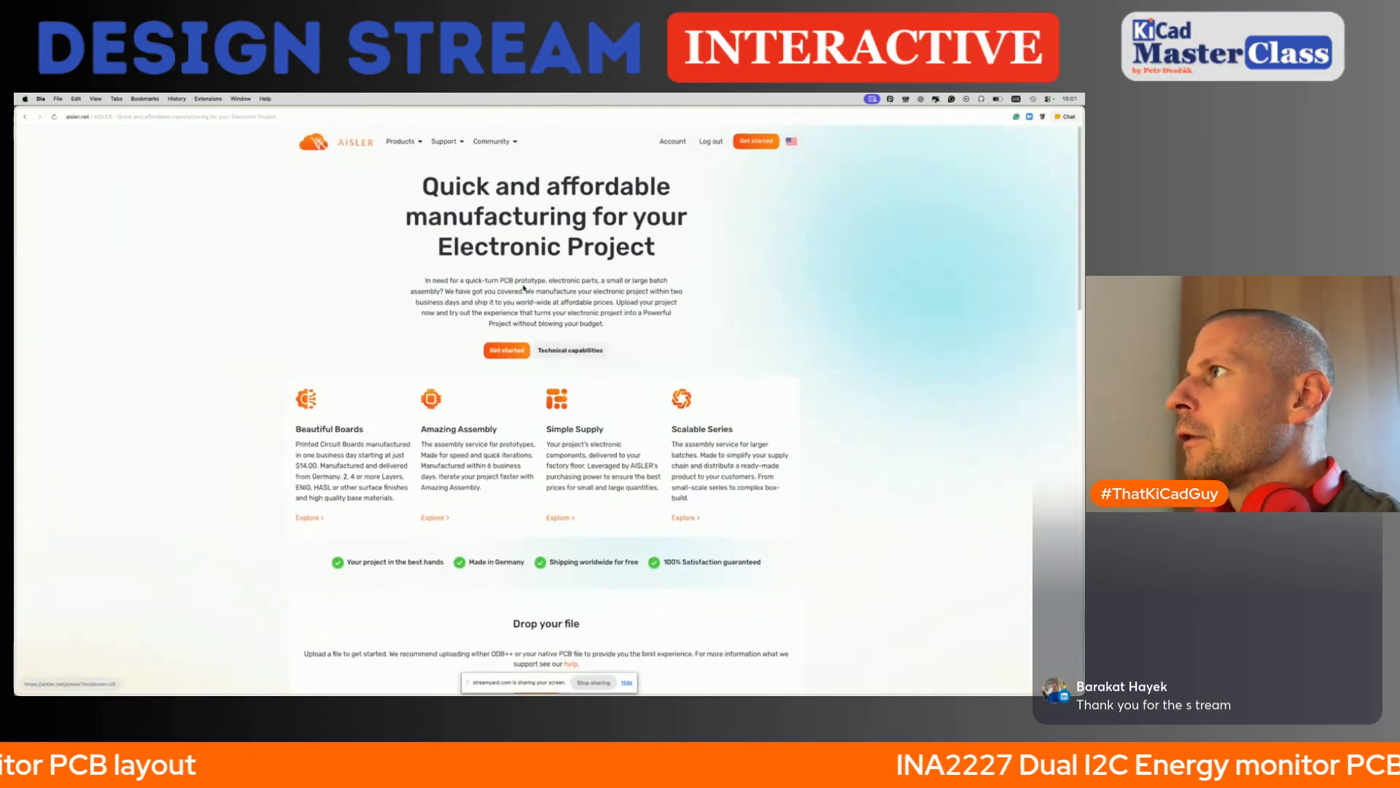
left_click(558, 350)
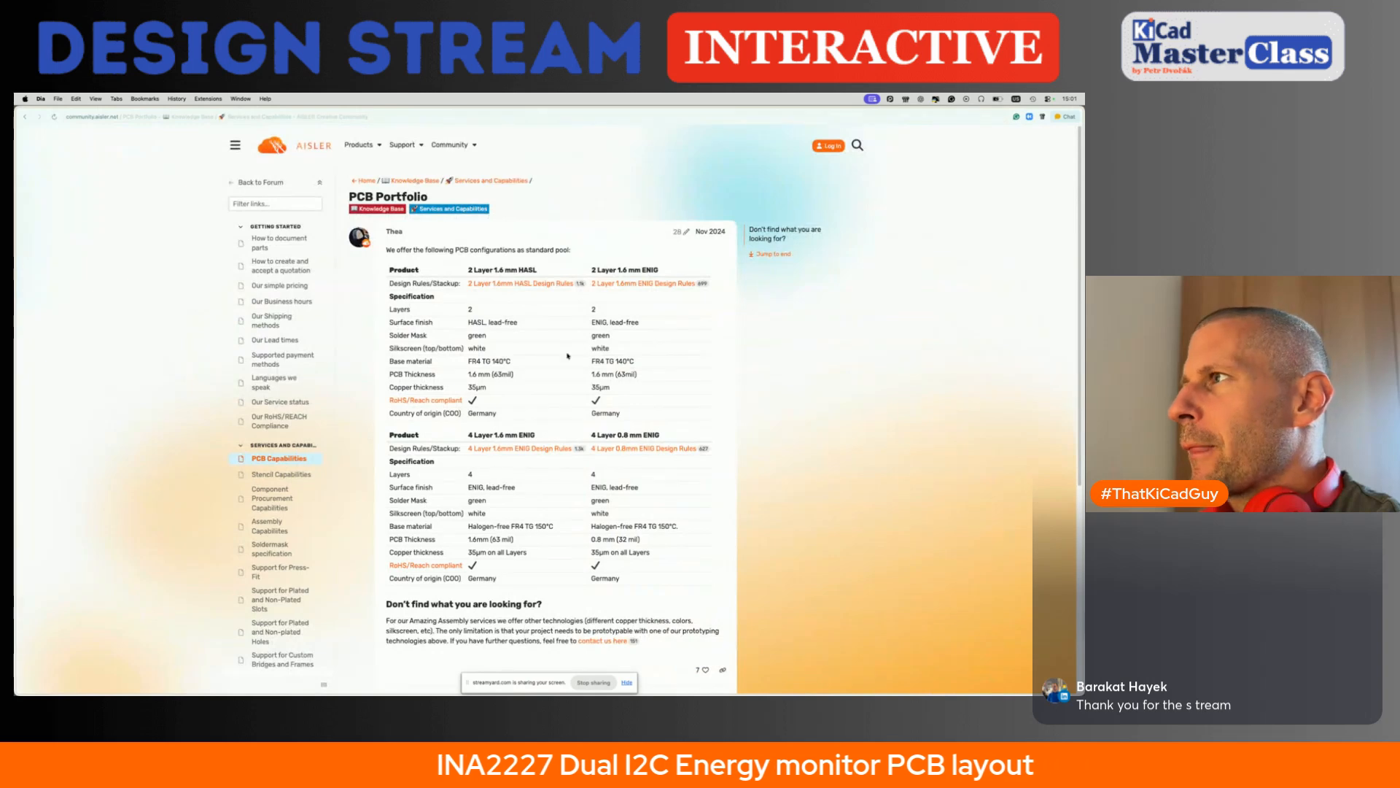
triple_click(473, 271)
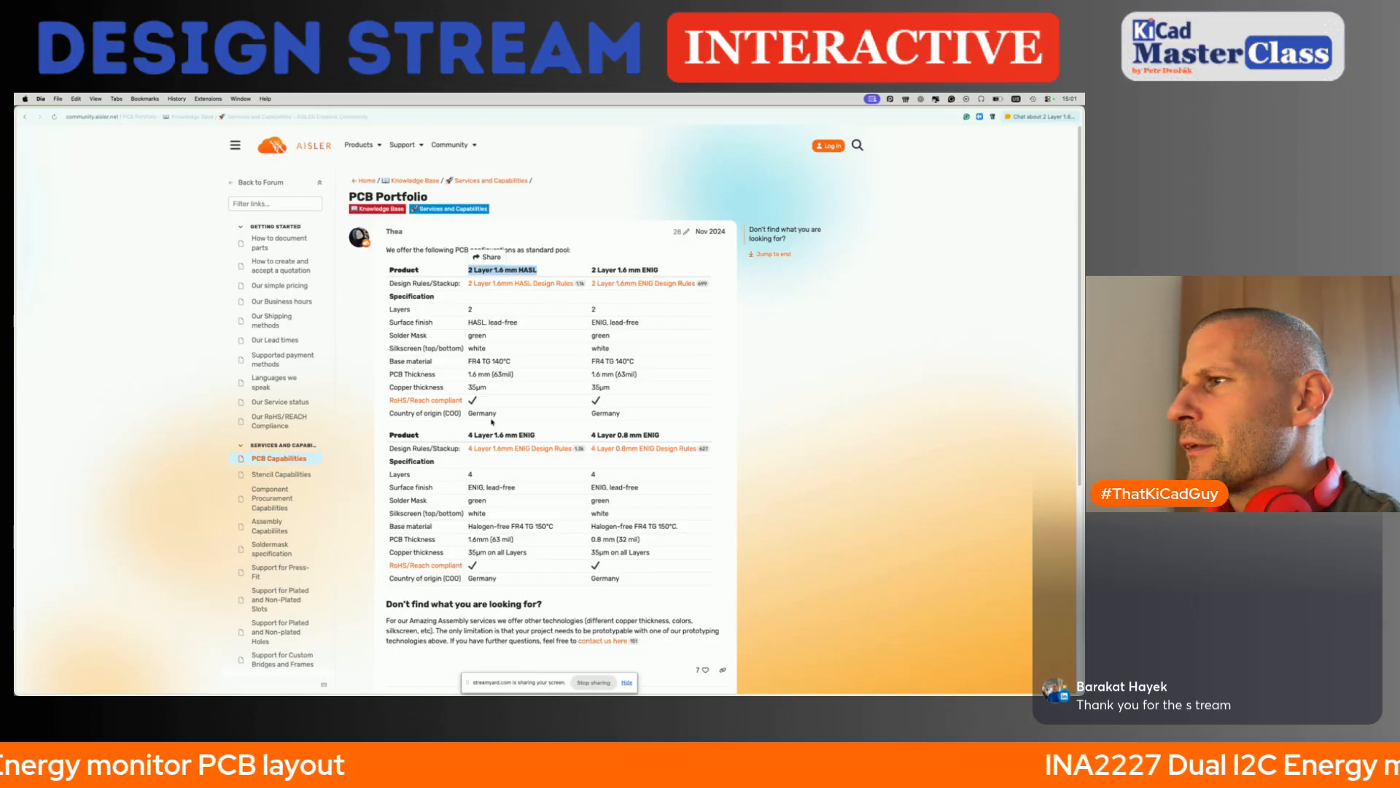
scroll(493, 421, "down", 5)
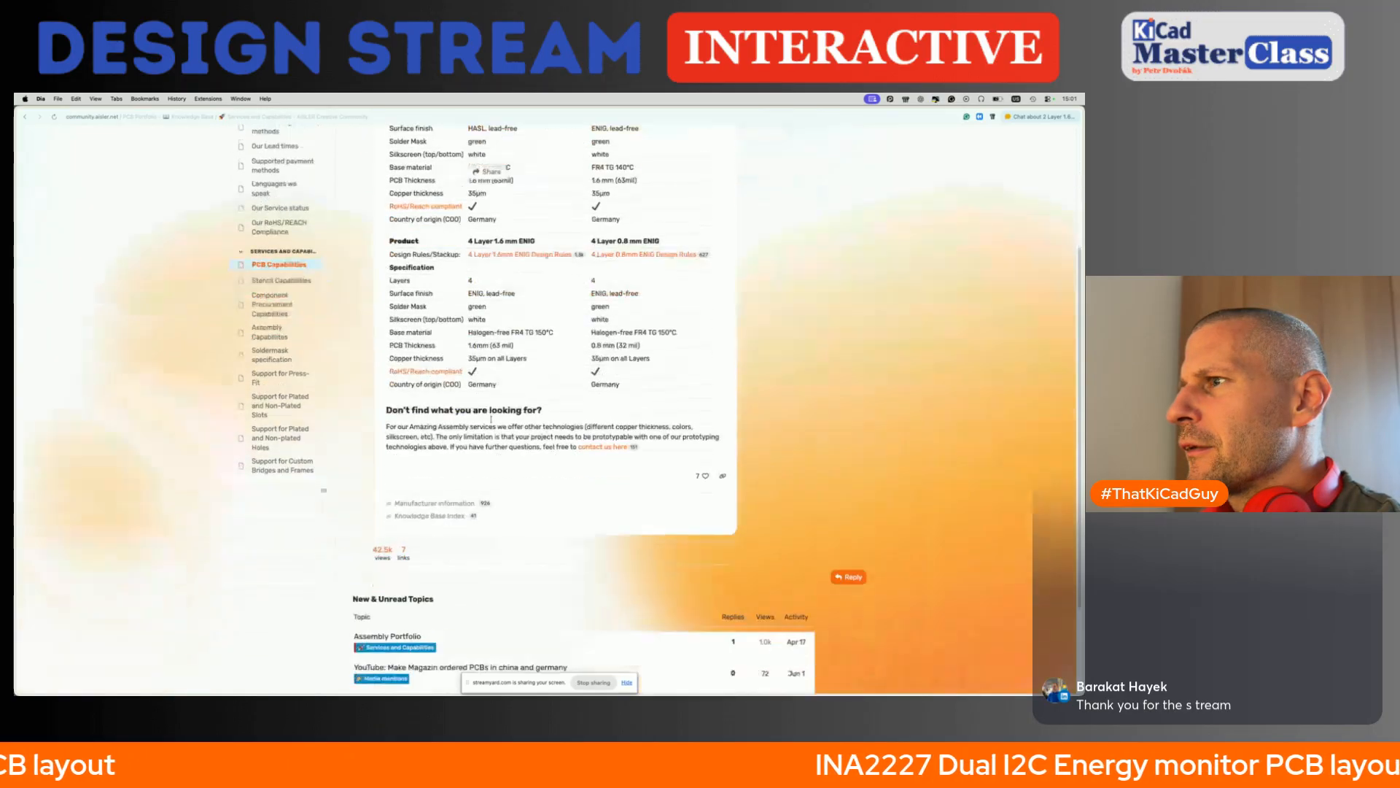
scroll(492, 421, "up", 5)
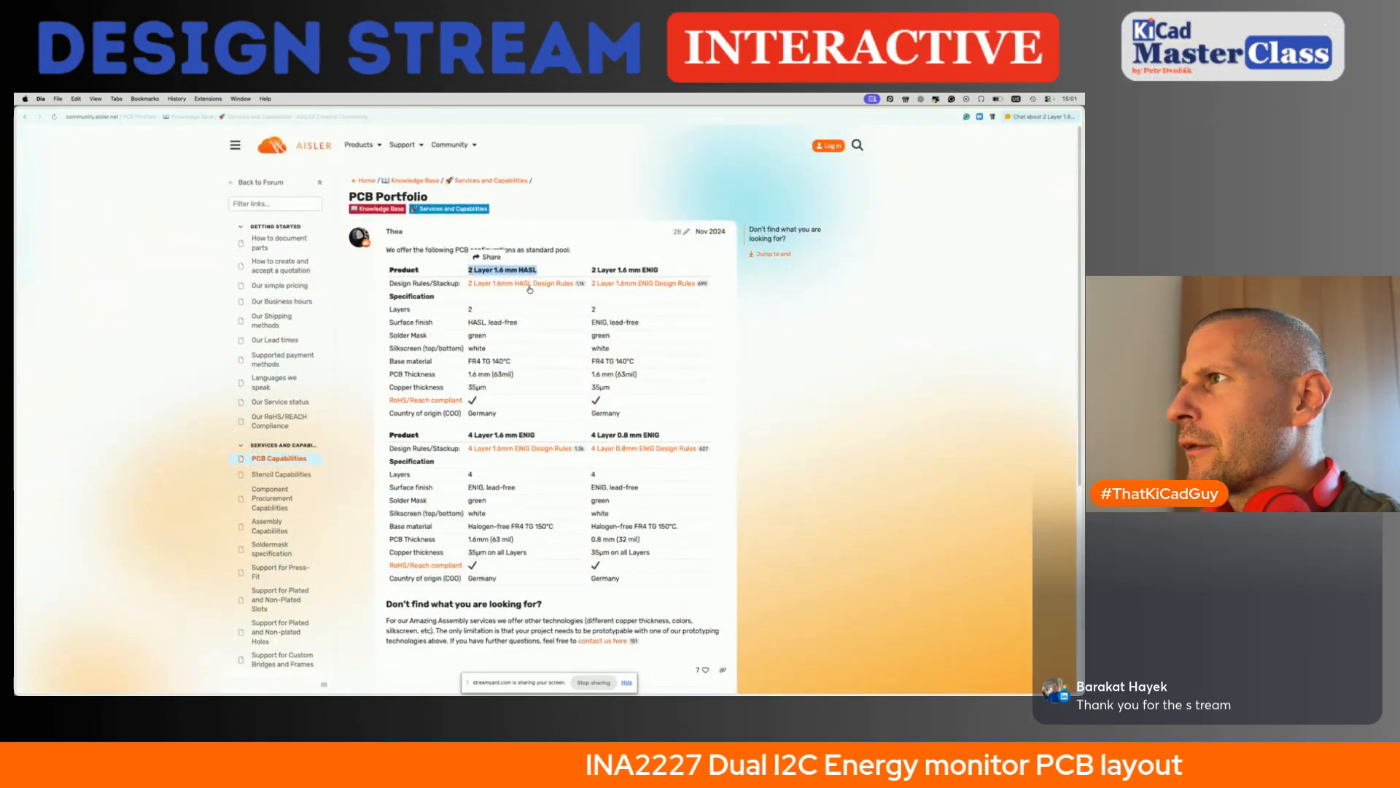
left_click(530, 287)
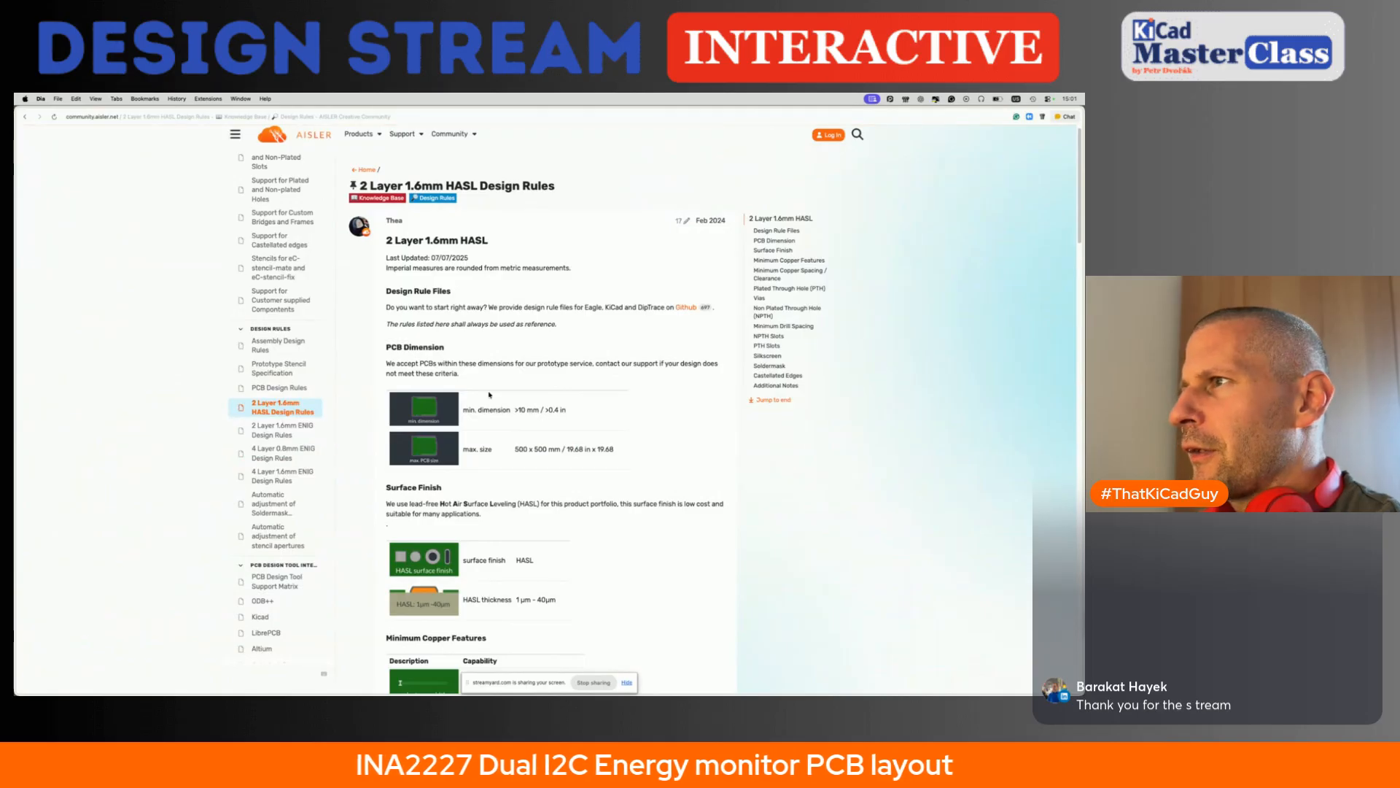
- Examine the surface finish and minimum copper features in the HASL design rules, particularly the minimum trace width
scroll(490, 395, "down", 4)
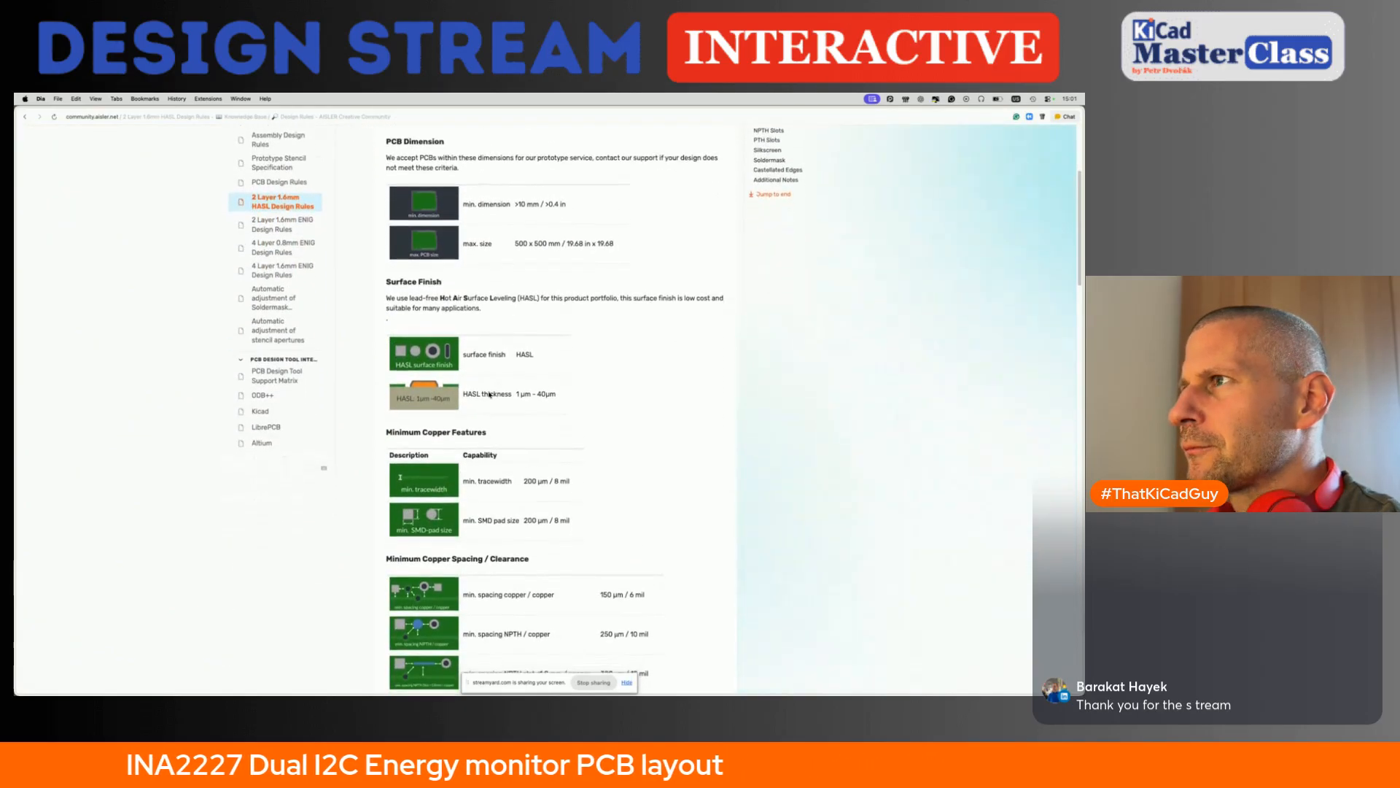
scroll(490, 395, "down", 1)
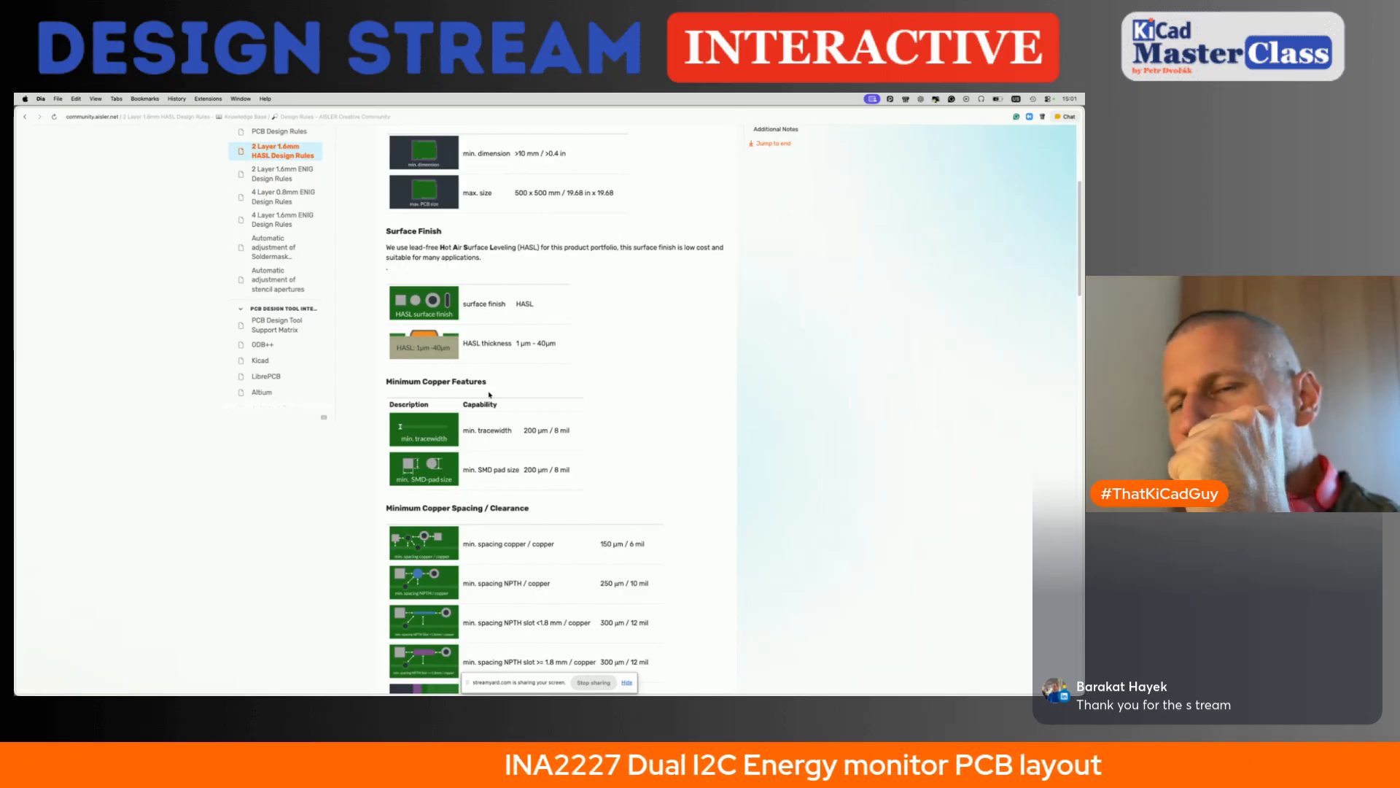
scroll(607, 494, "down", 1)
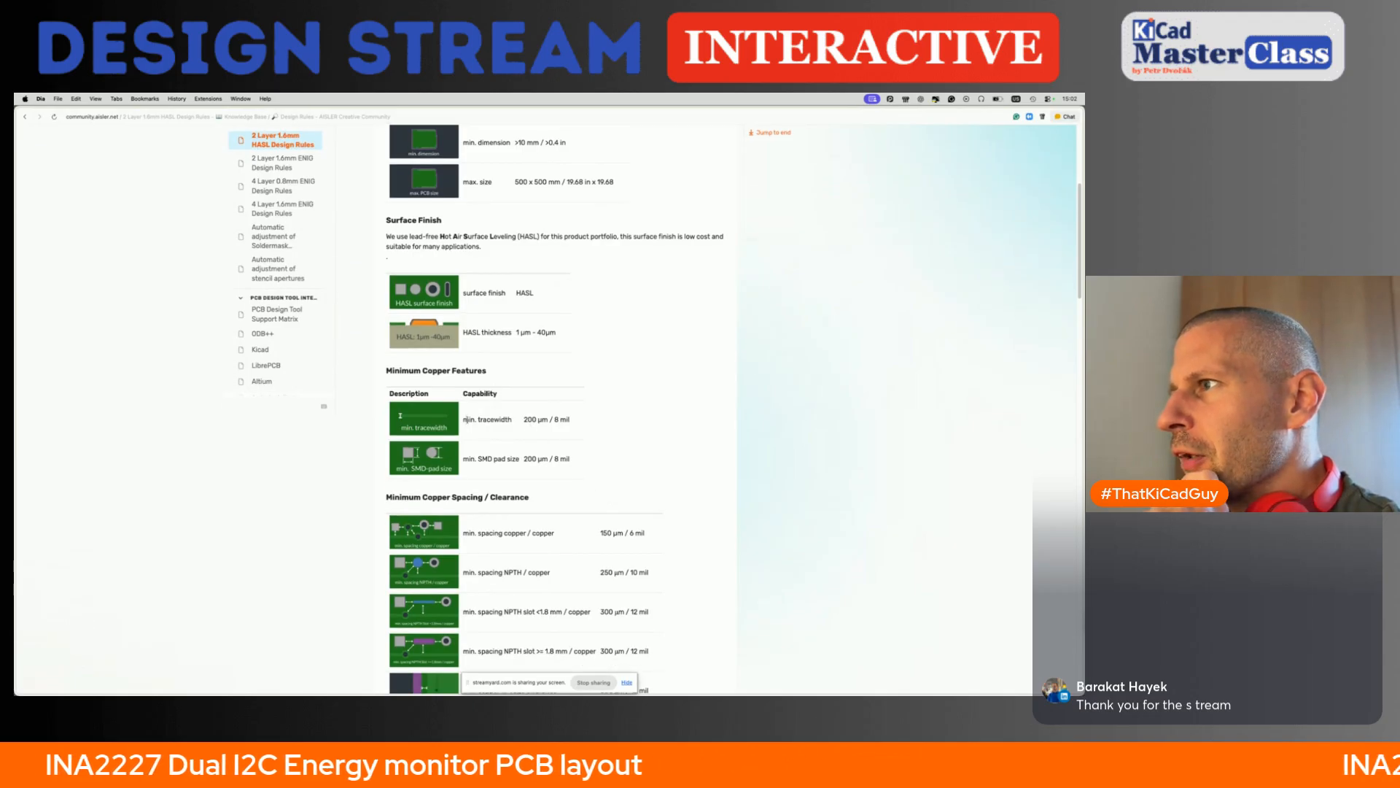
left_click_drag(479, 419, 571, 421)
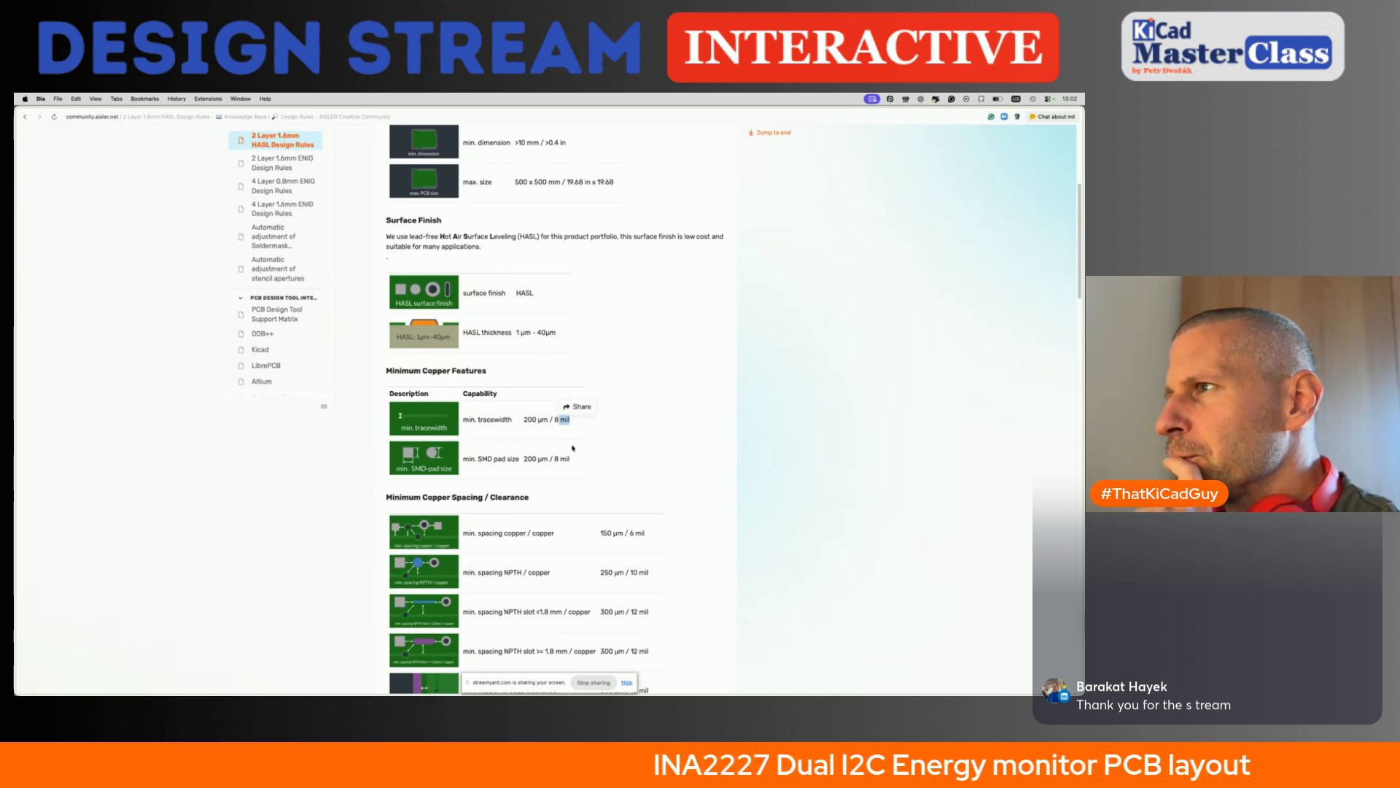
- Check the minimum trace width and the minimum copper-to-copper spacing in the HASL design rules
left_click_drag(525, 421, 532, 419)
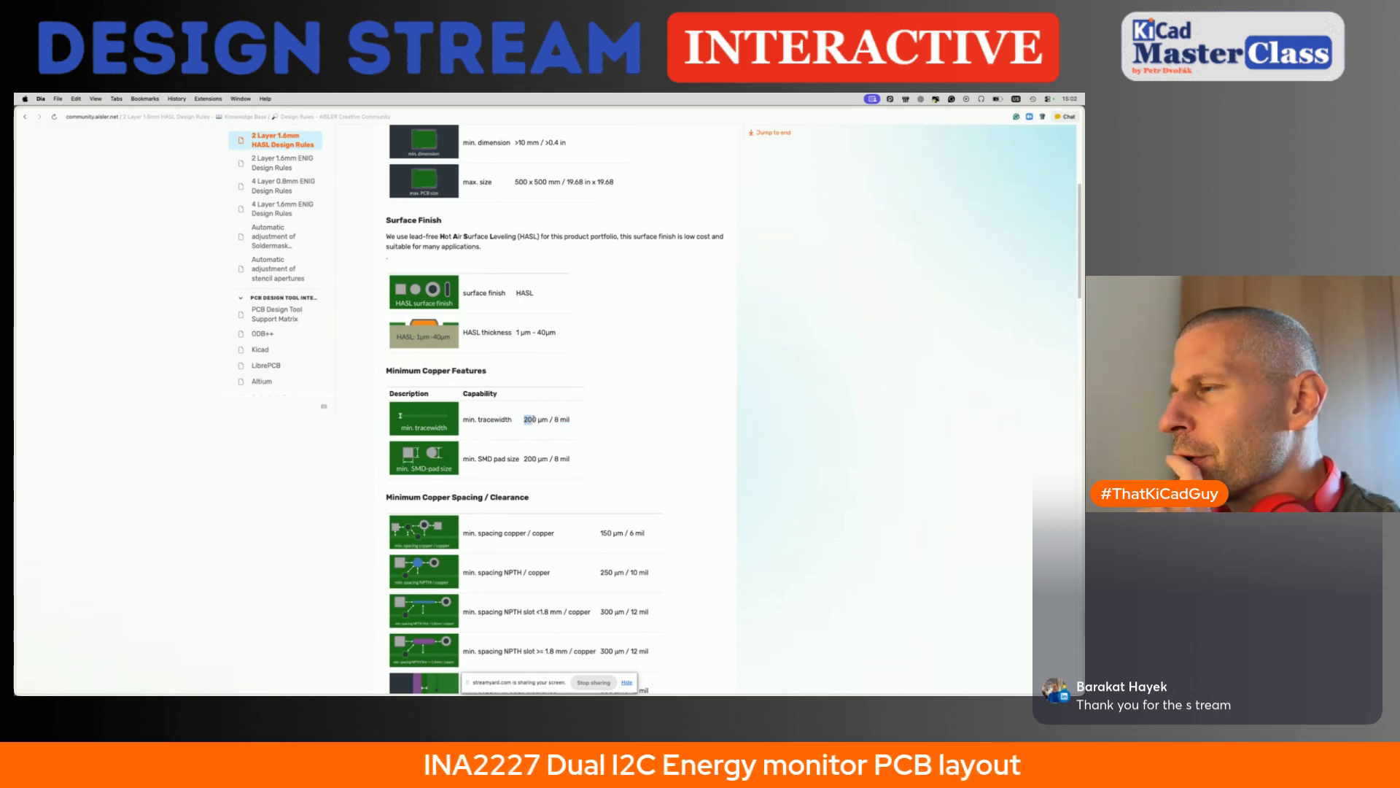
left_click(536, 420)
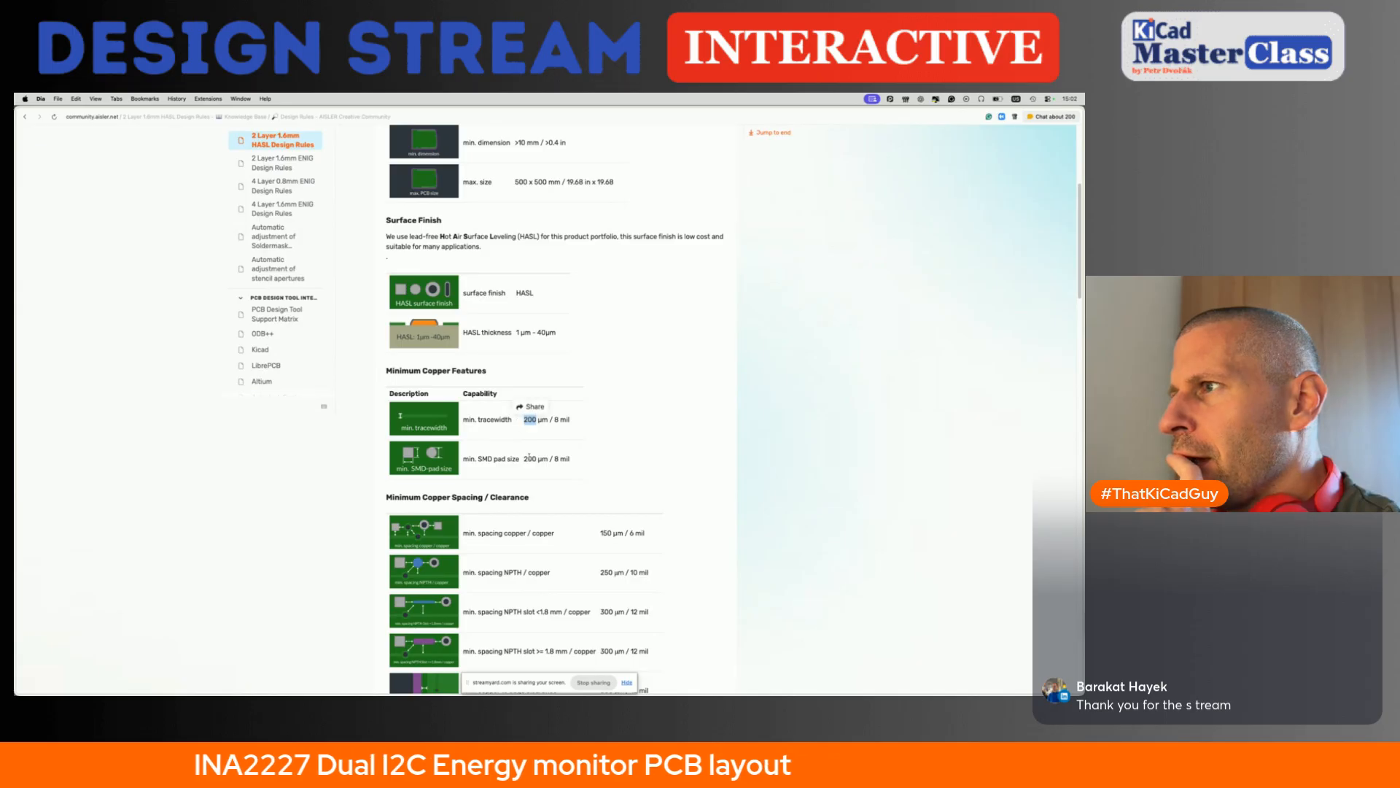
scroll(529, 455, "down", 3)
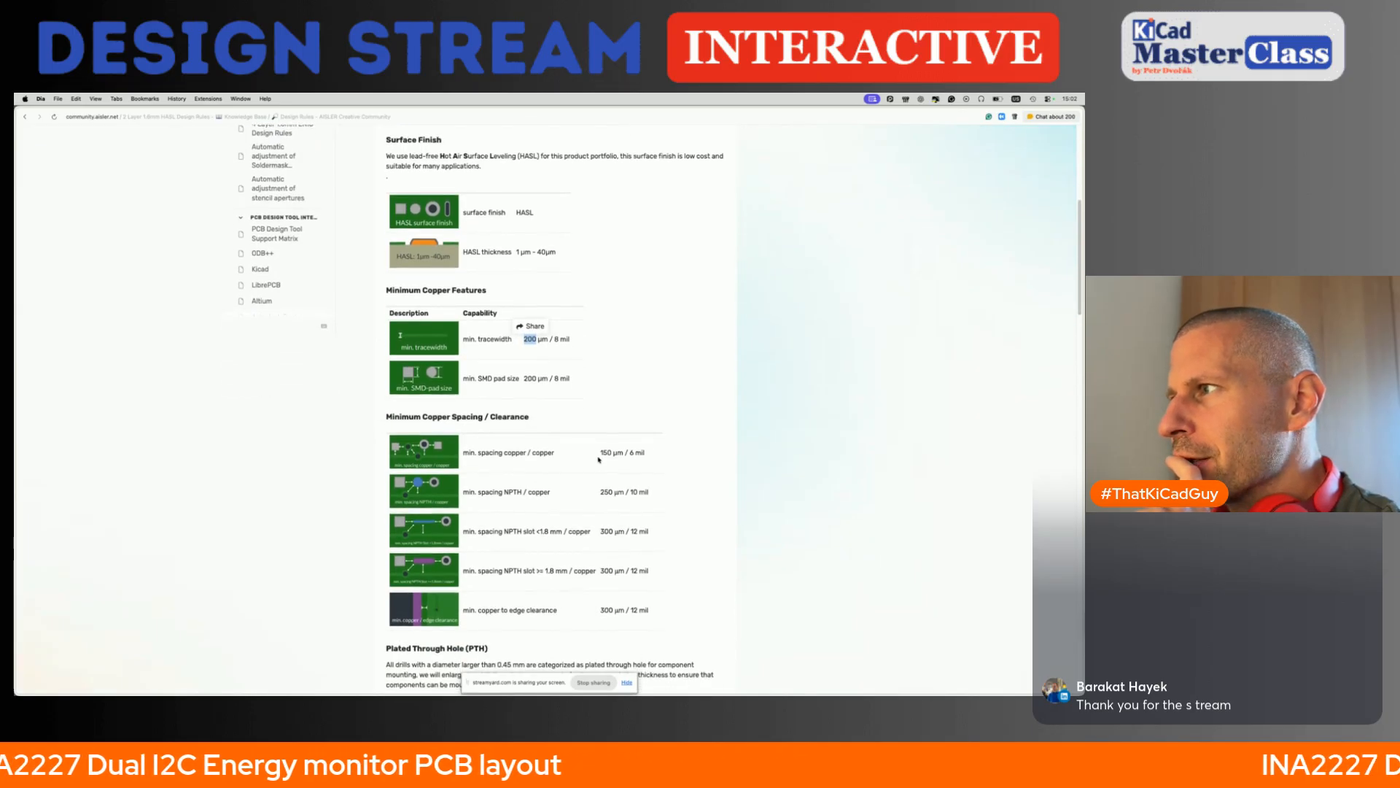
left_click_drag(602, 452, 617, 453)
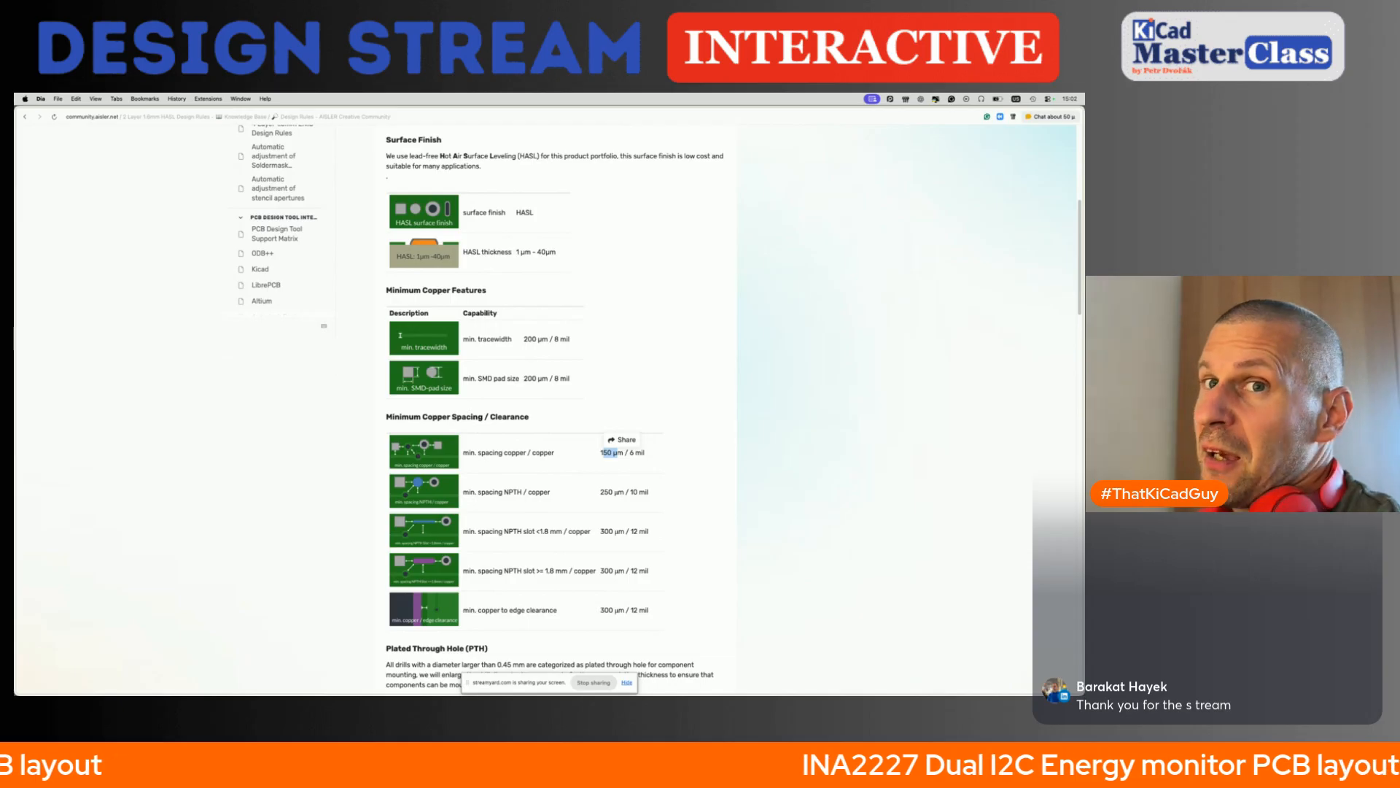
- Switch back to the PCB editor and set the Default net class clearance to 0.15 mm in the board setup
key("super+Tab")
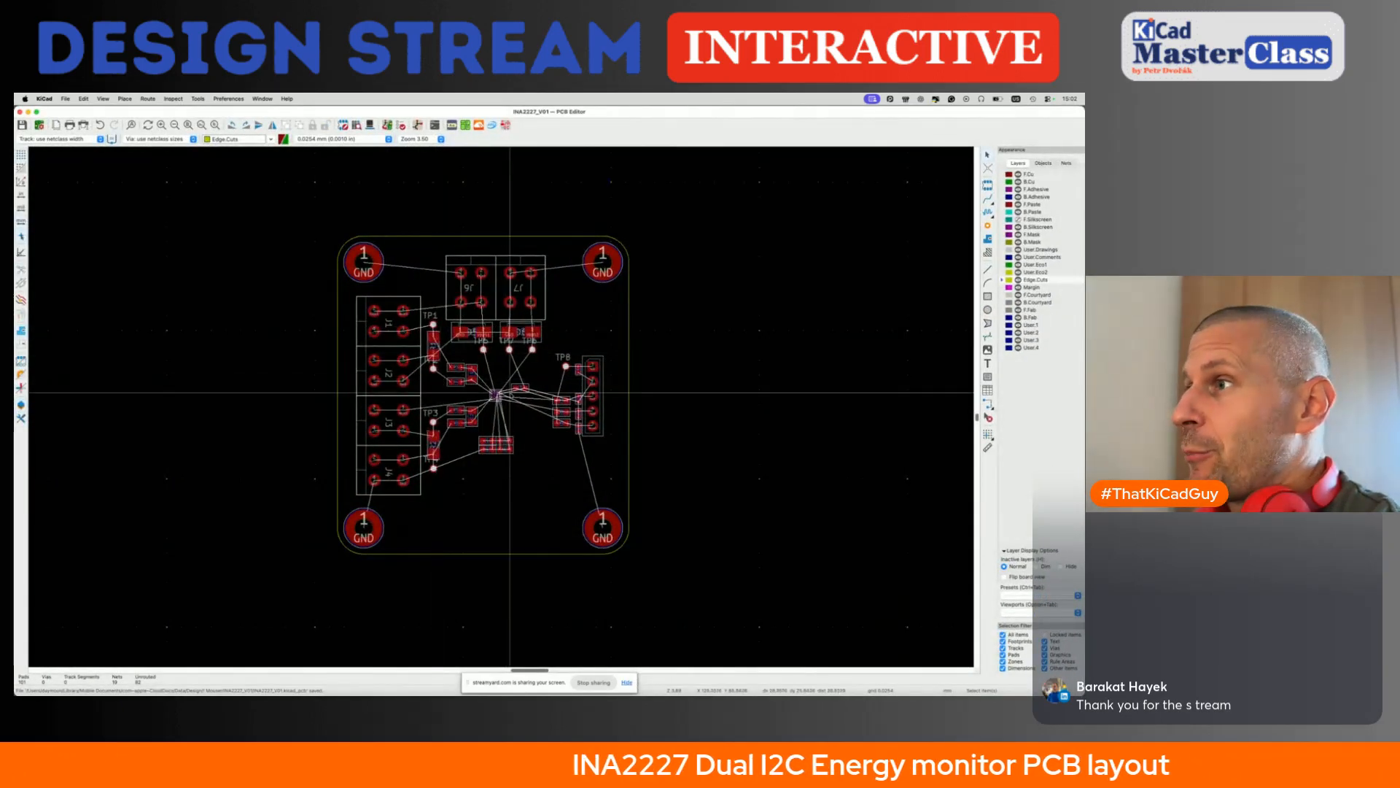
scroll(497, 399, "up", 10)
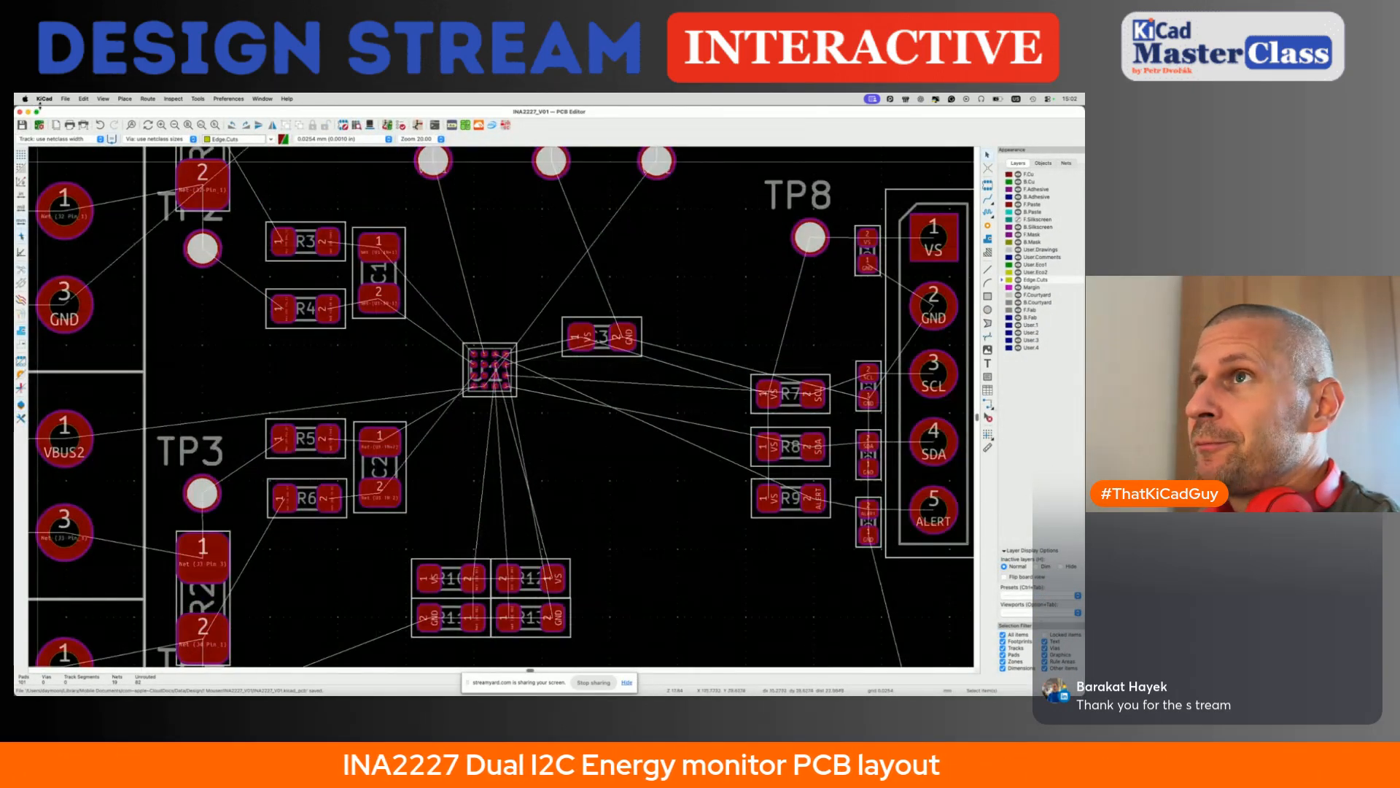
left_click(64, 98)
left_click(84, 235)
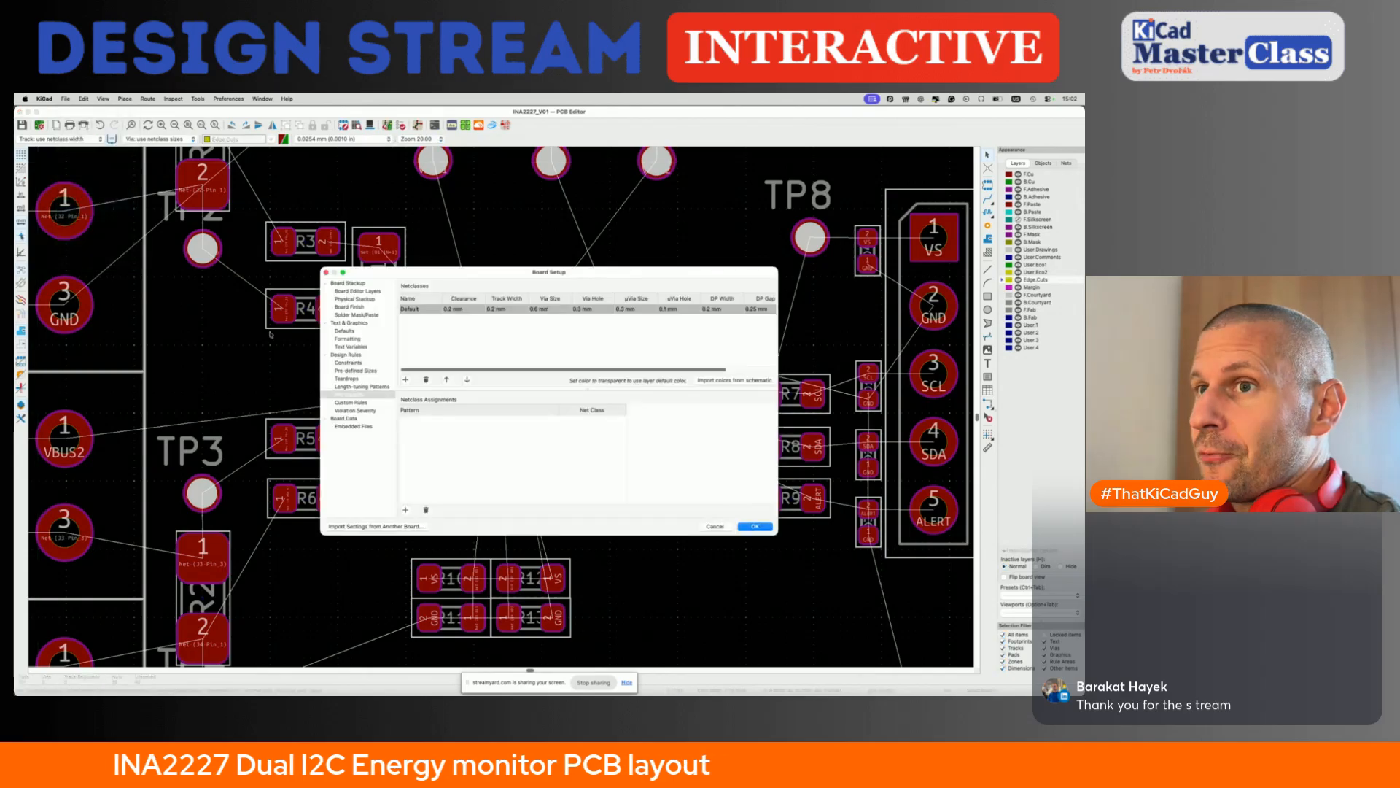
left_click(500, 309)
left_click(500, 309)
left_click(451, 309)
left_click(451, 309)
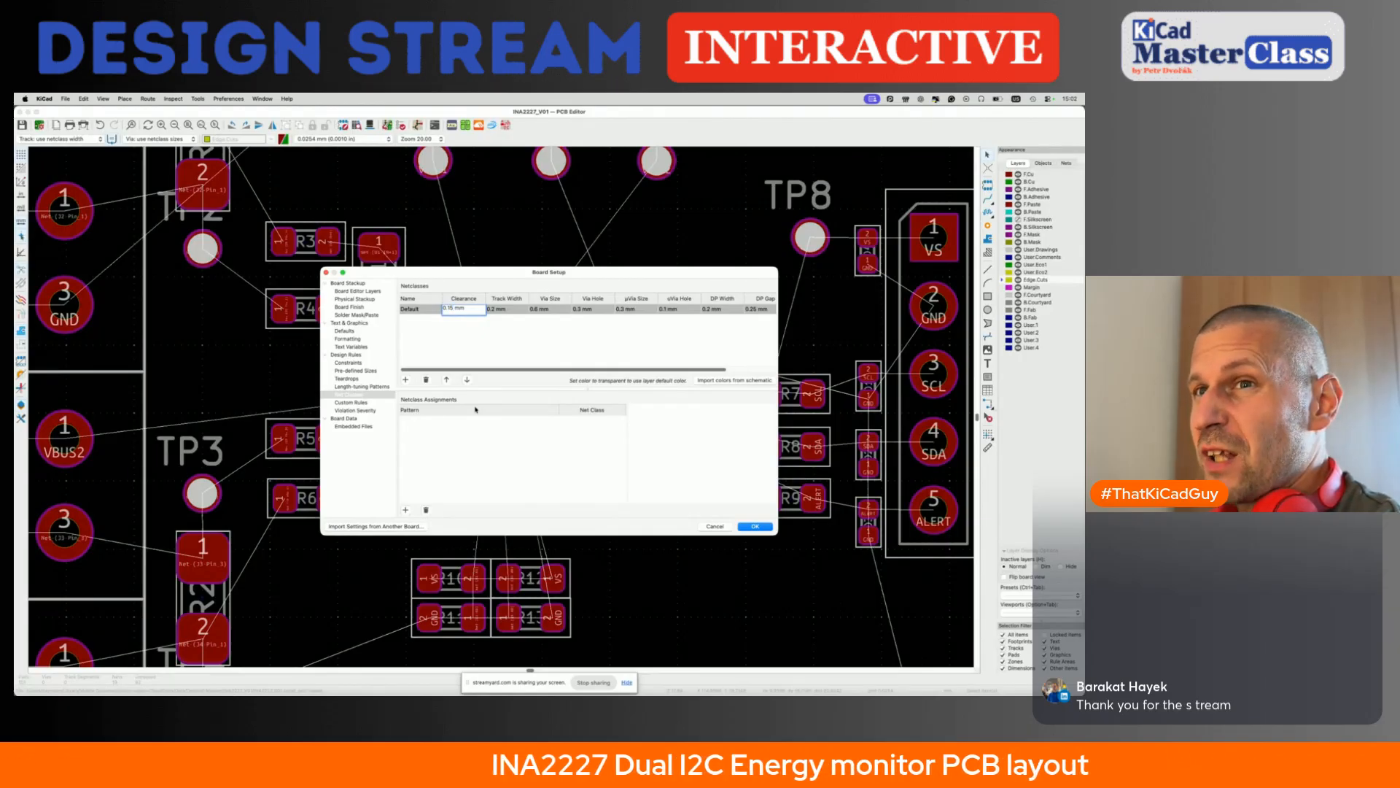
left_click(753, 525)
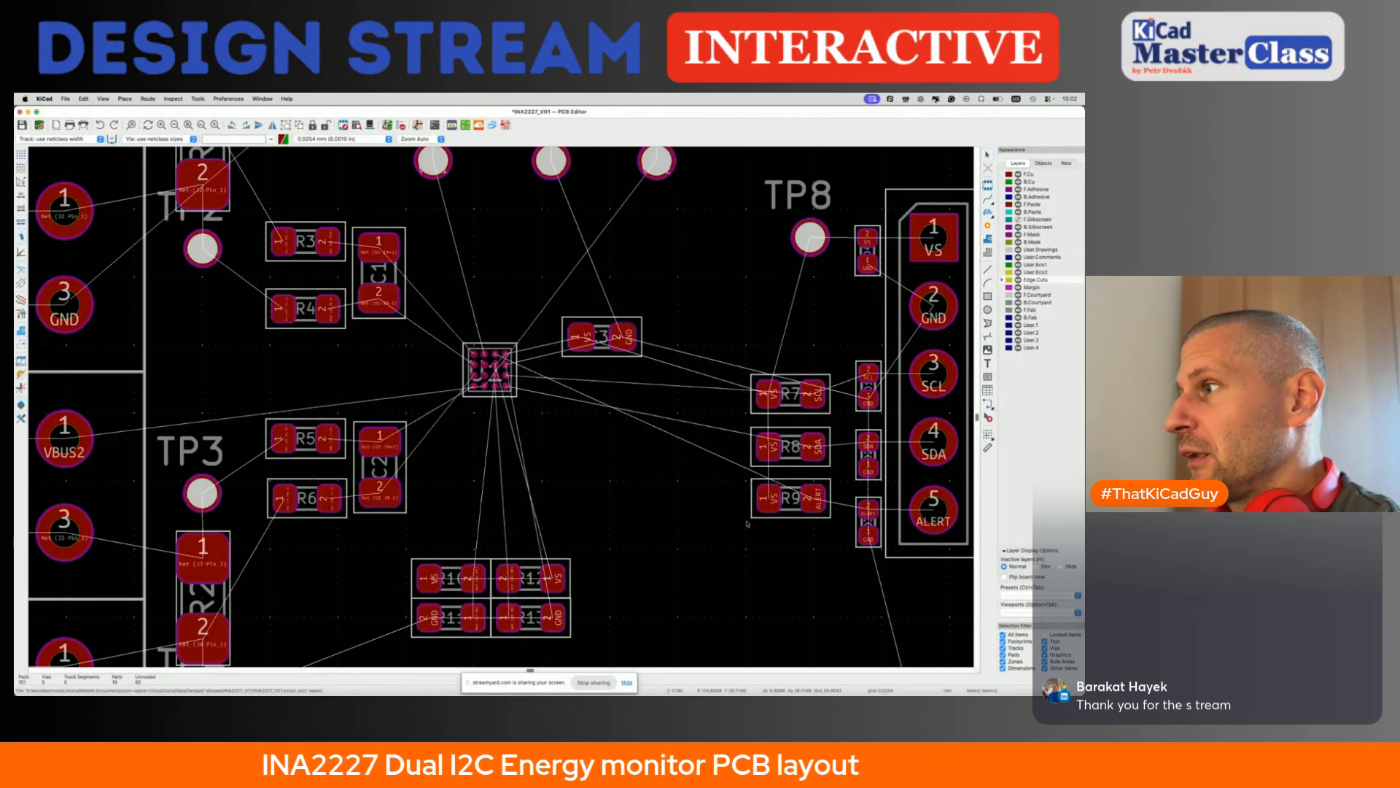
- Test routing clearance around U1 with trial tracks from pads D3, B3 and C3, discard them and save the board
scroll(475, 383, "up", 5)
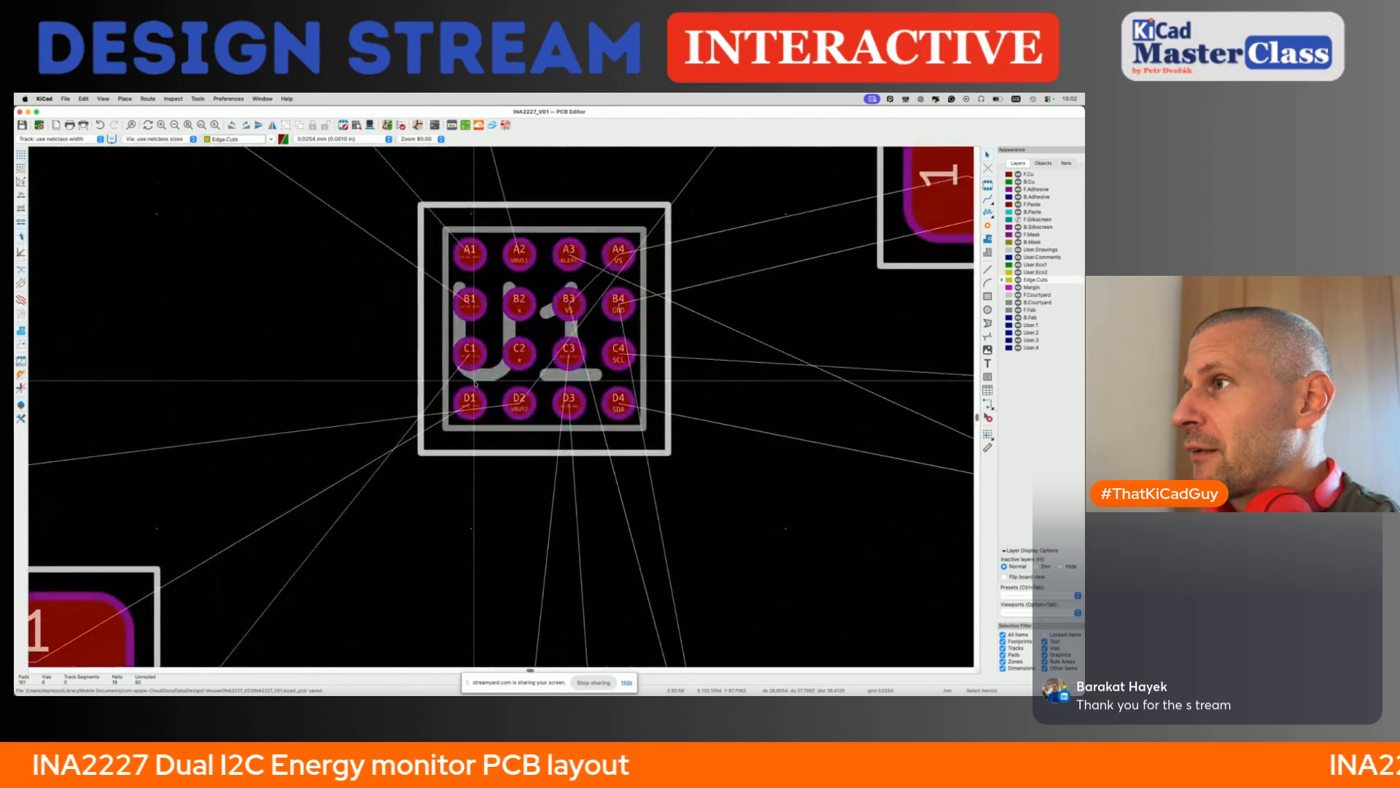
scroll(476, 383, "up", 3)
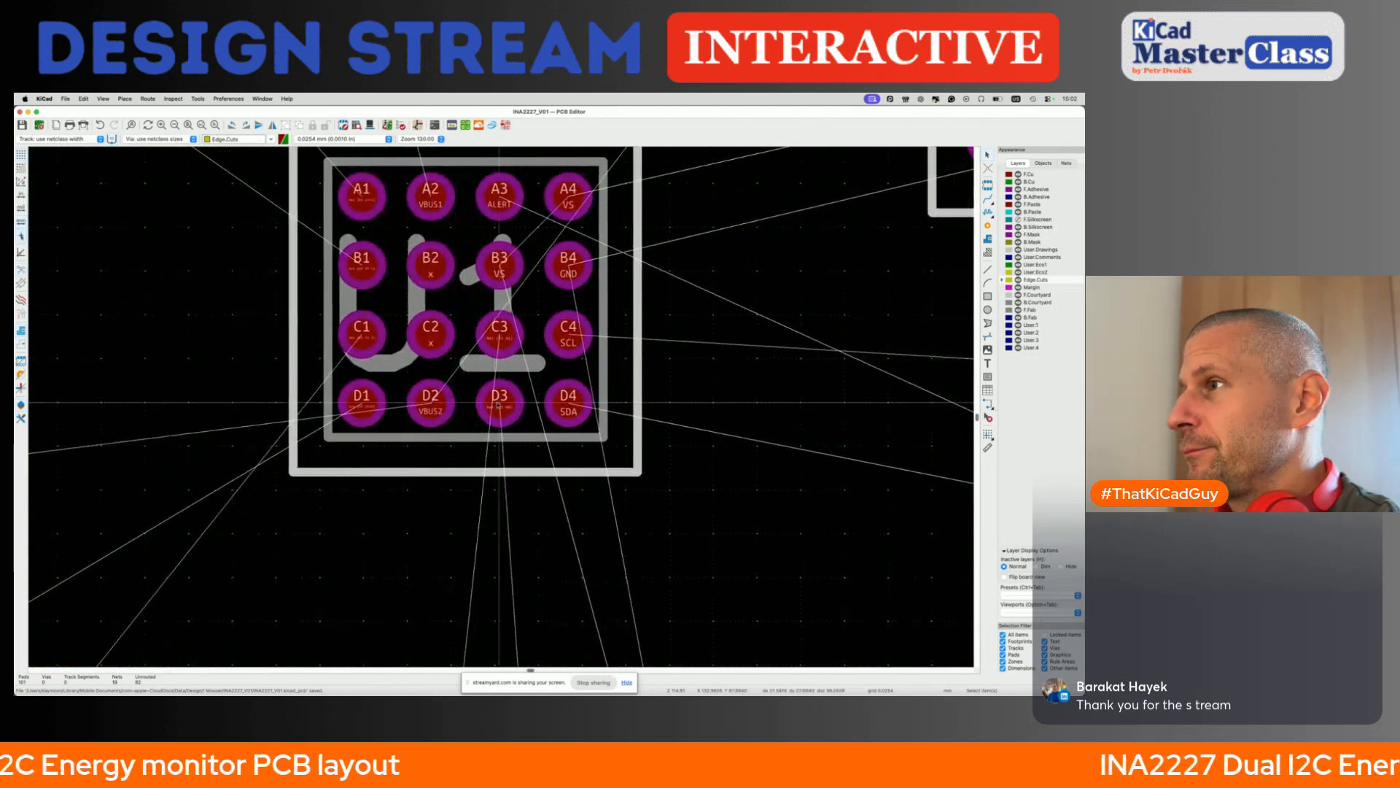
key("x")
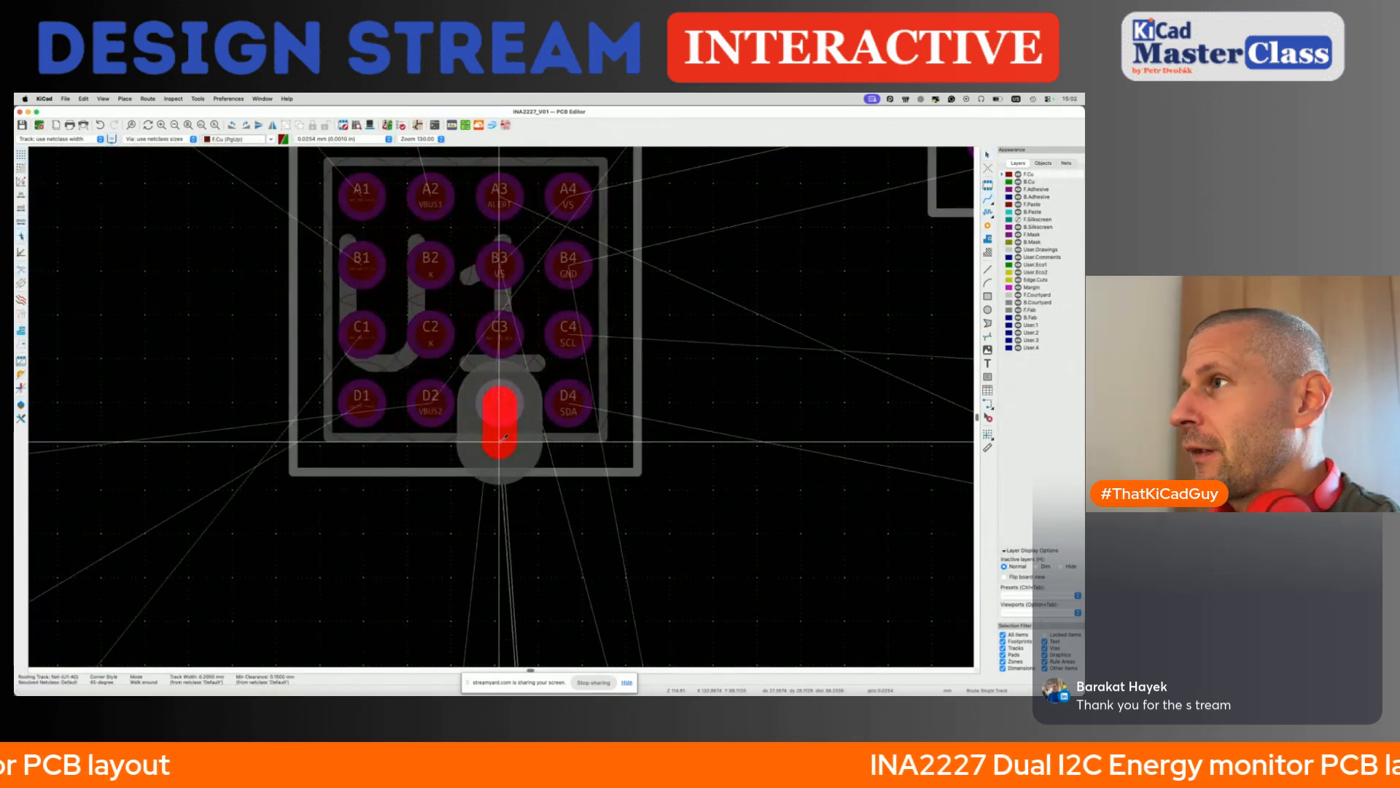
key("Escape")
key("x")
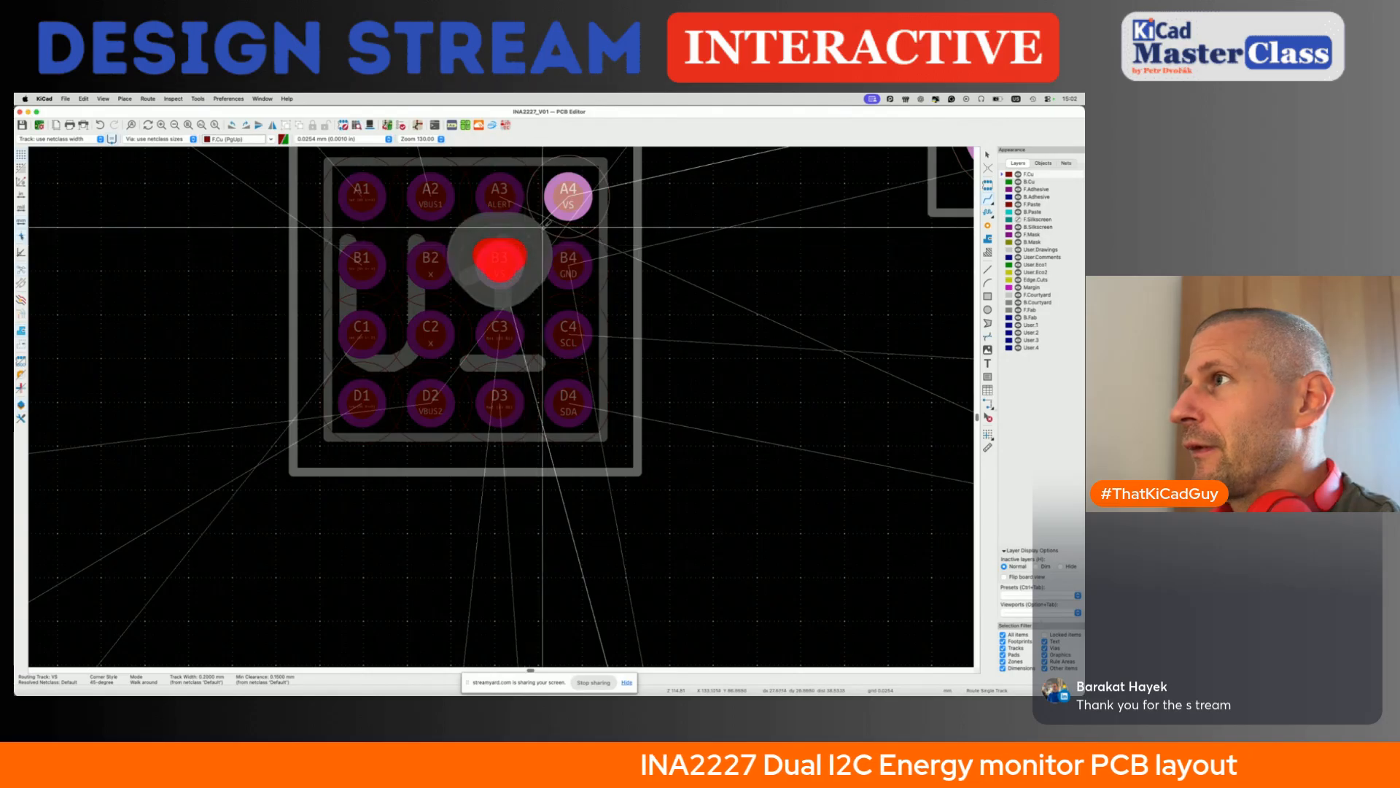
key("Escape")
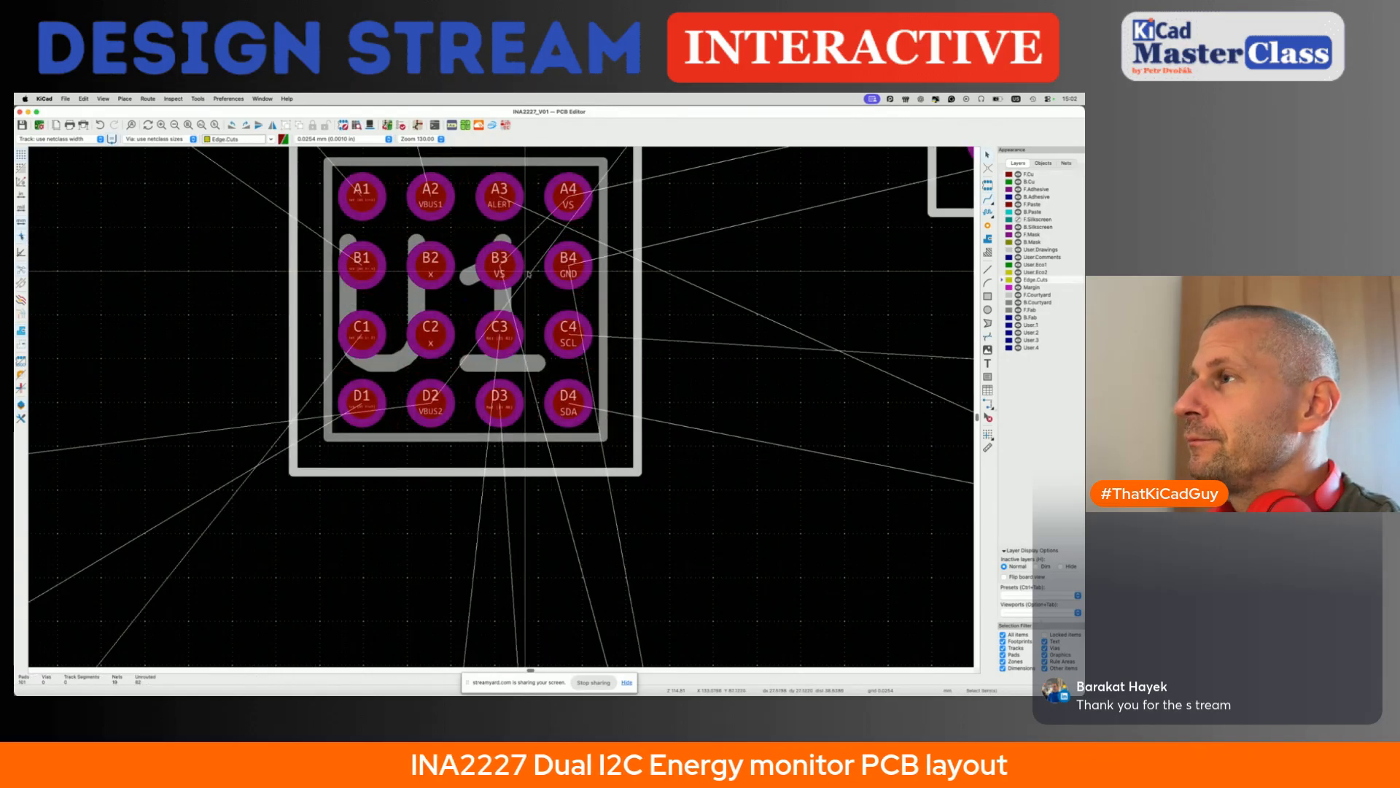
key("x")
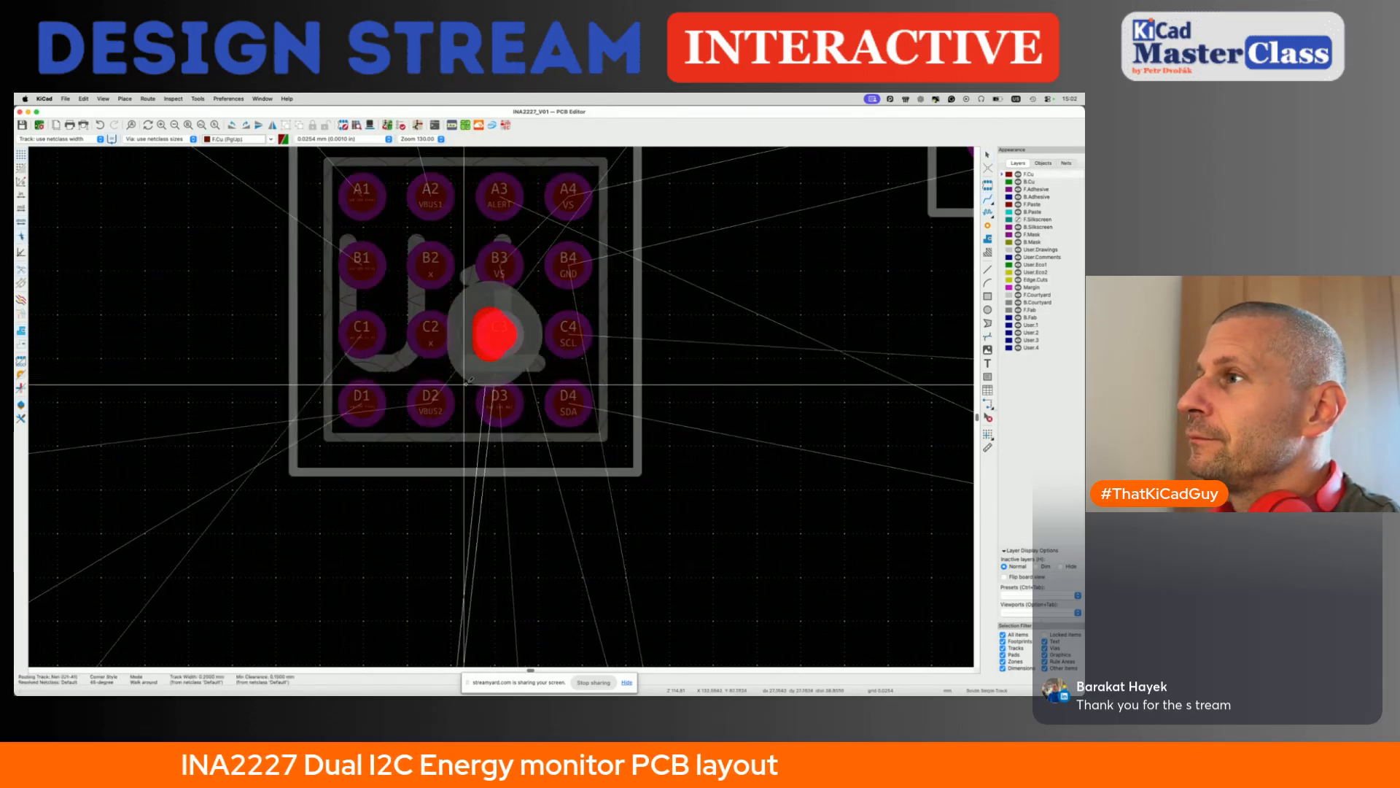
key("Escape")
key("super+s")
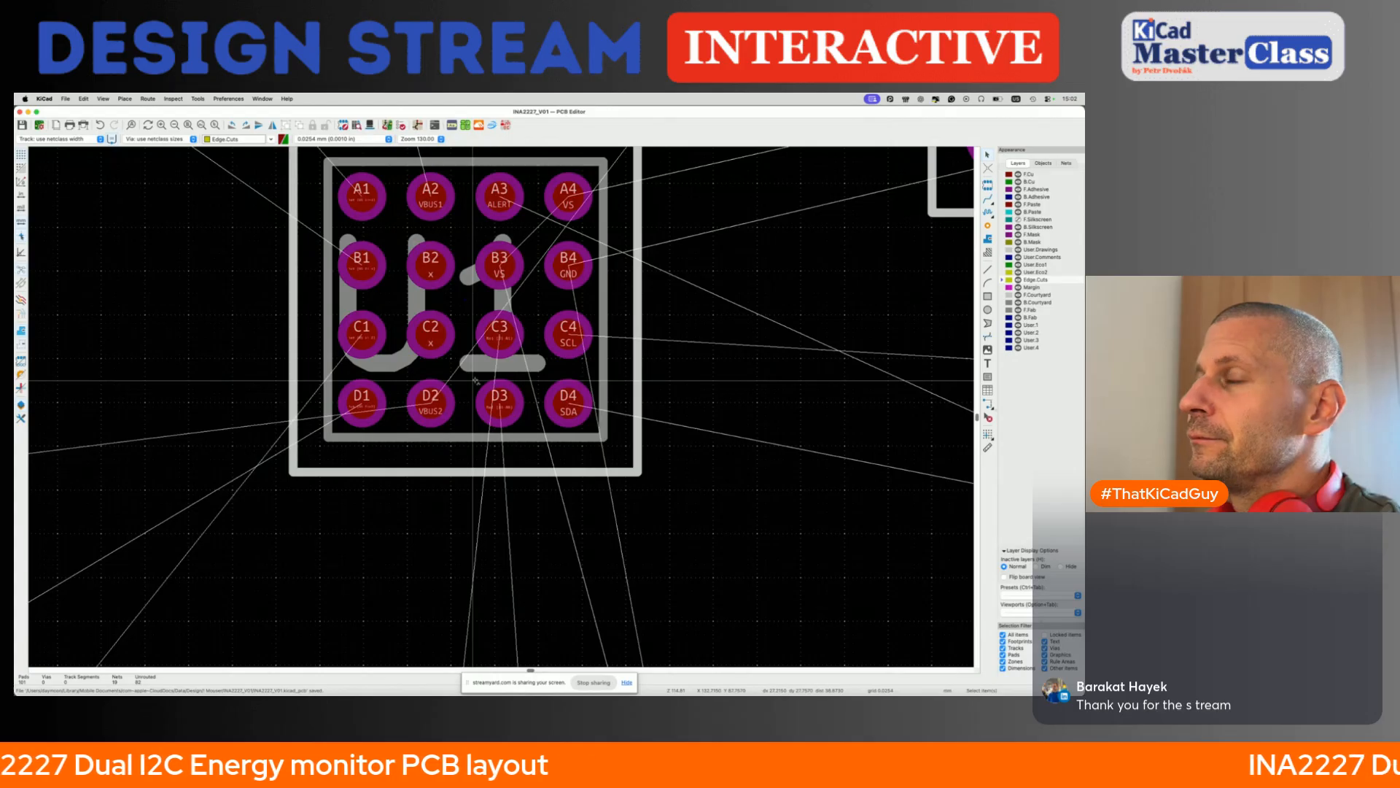
- Switch to the browser, open the 4 Layer 1.6mm ENIG design rules from the PCB portfolio and check the minimum trace width
key("super+Tab")
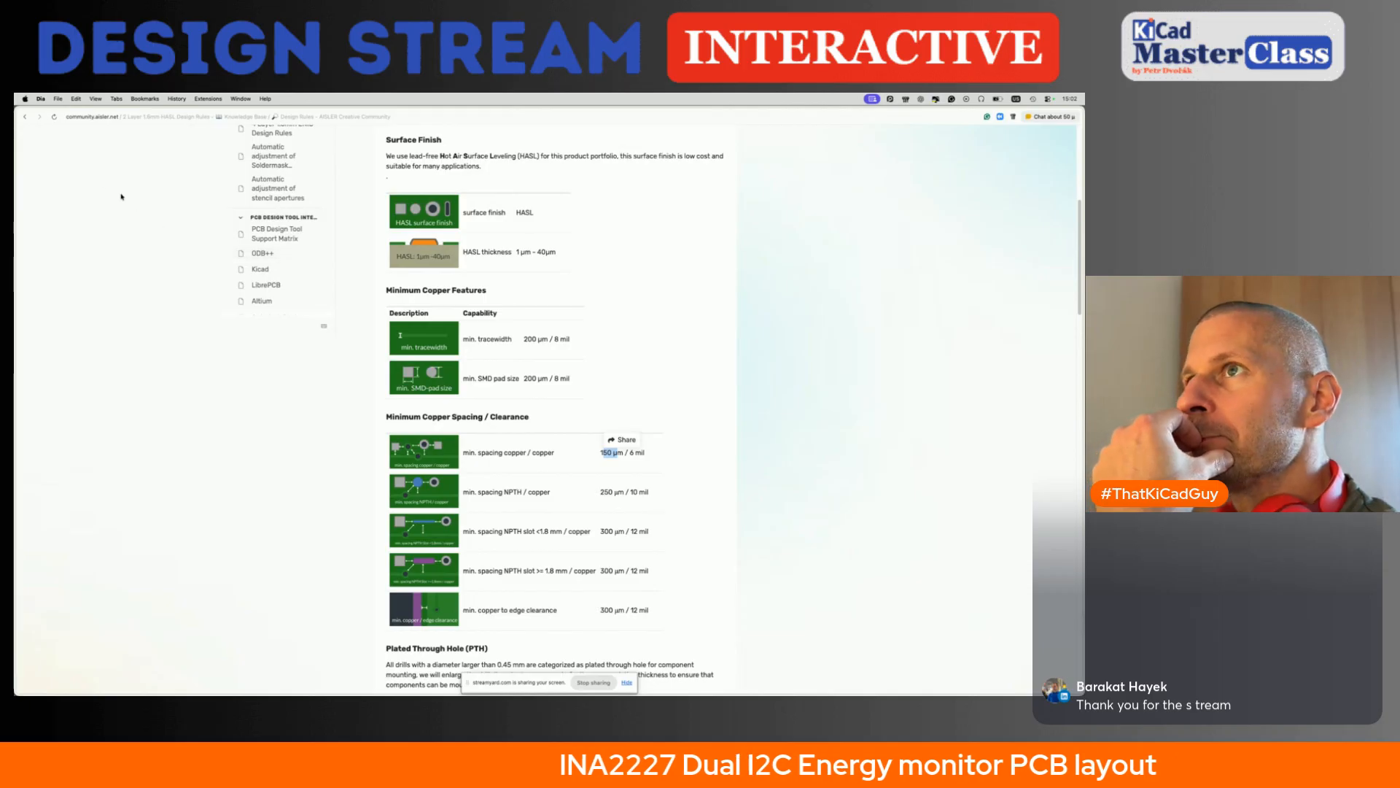
left_click(25, 117)
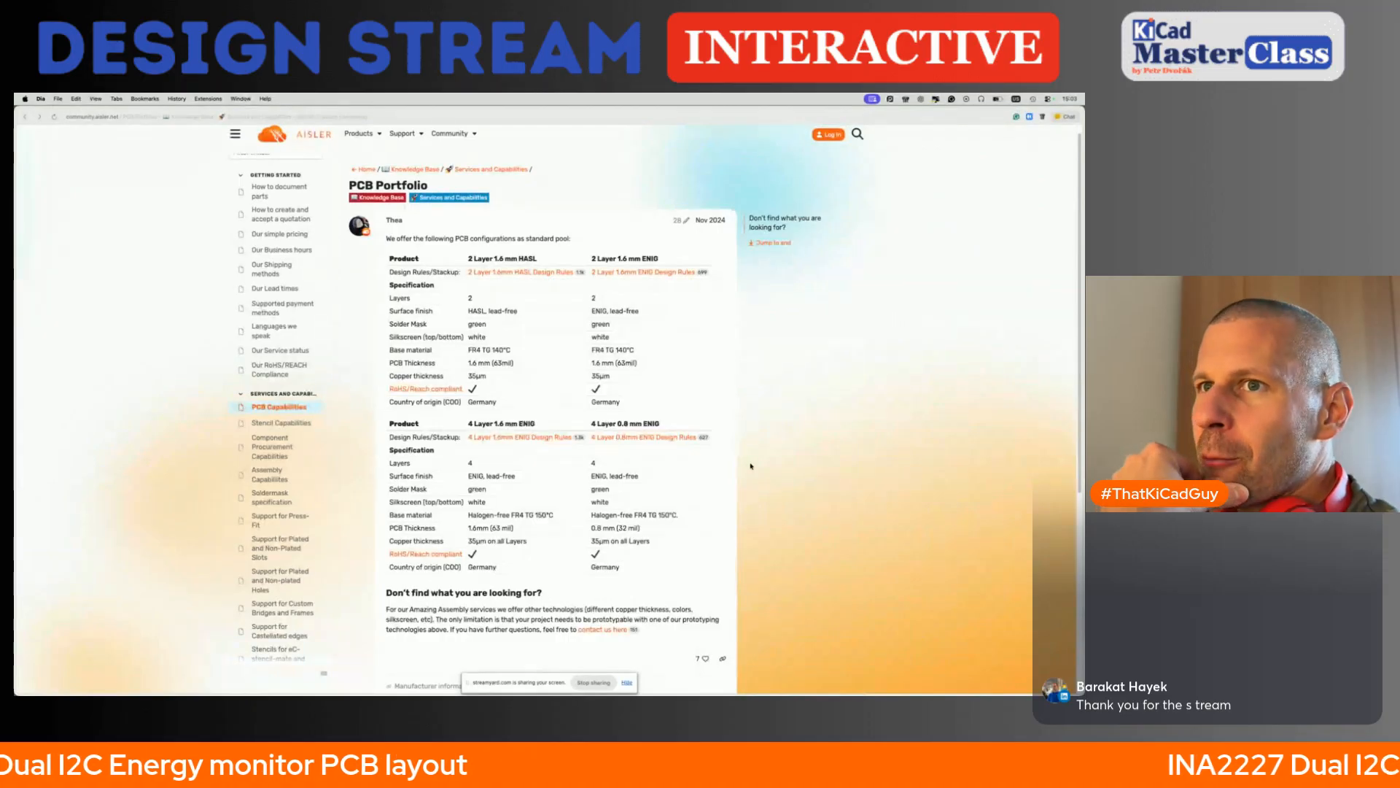
left_click(543, 437)
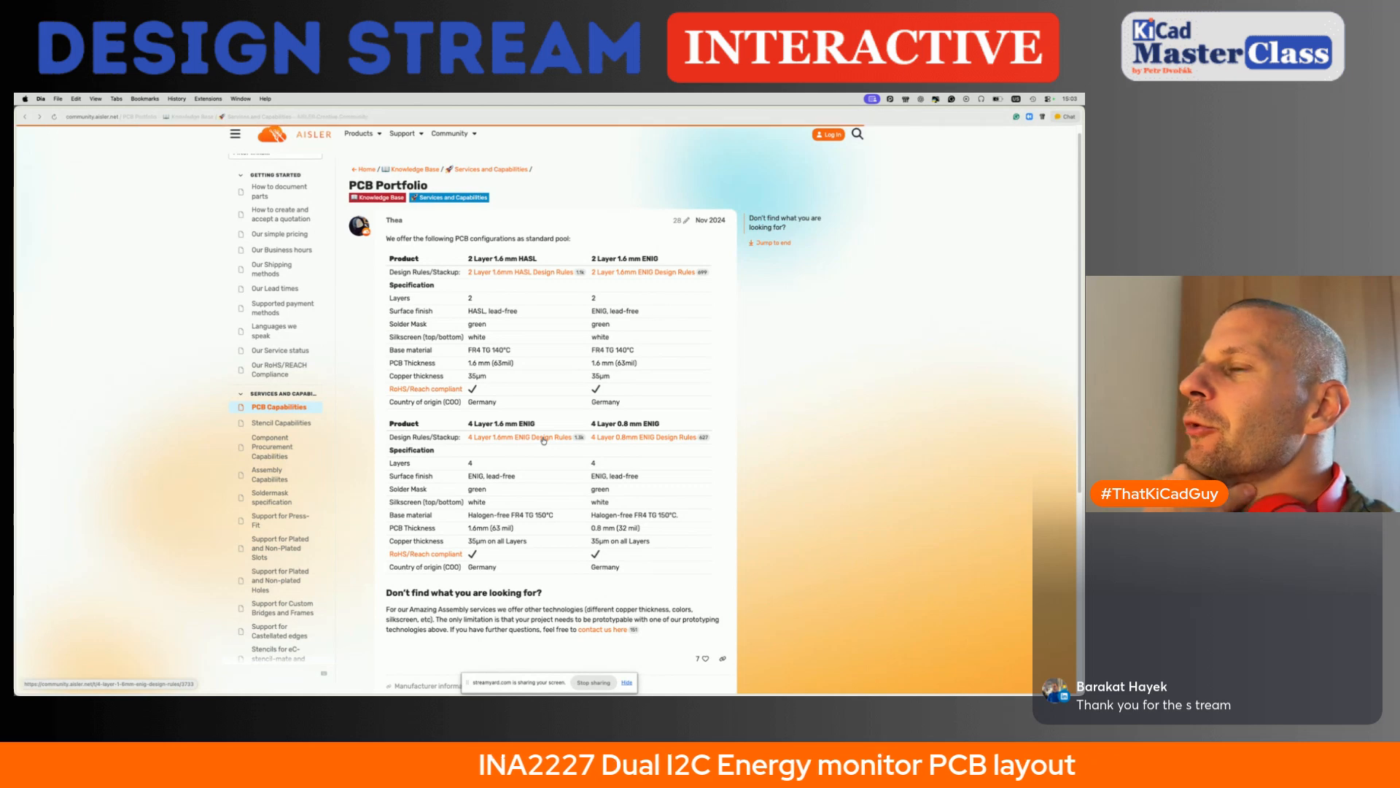
scroll(544, 439, "down", 4)
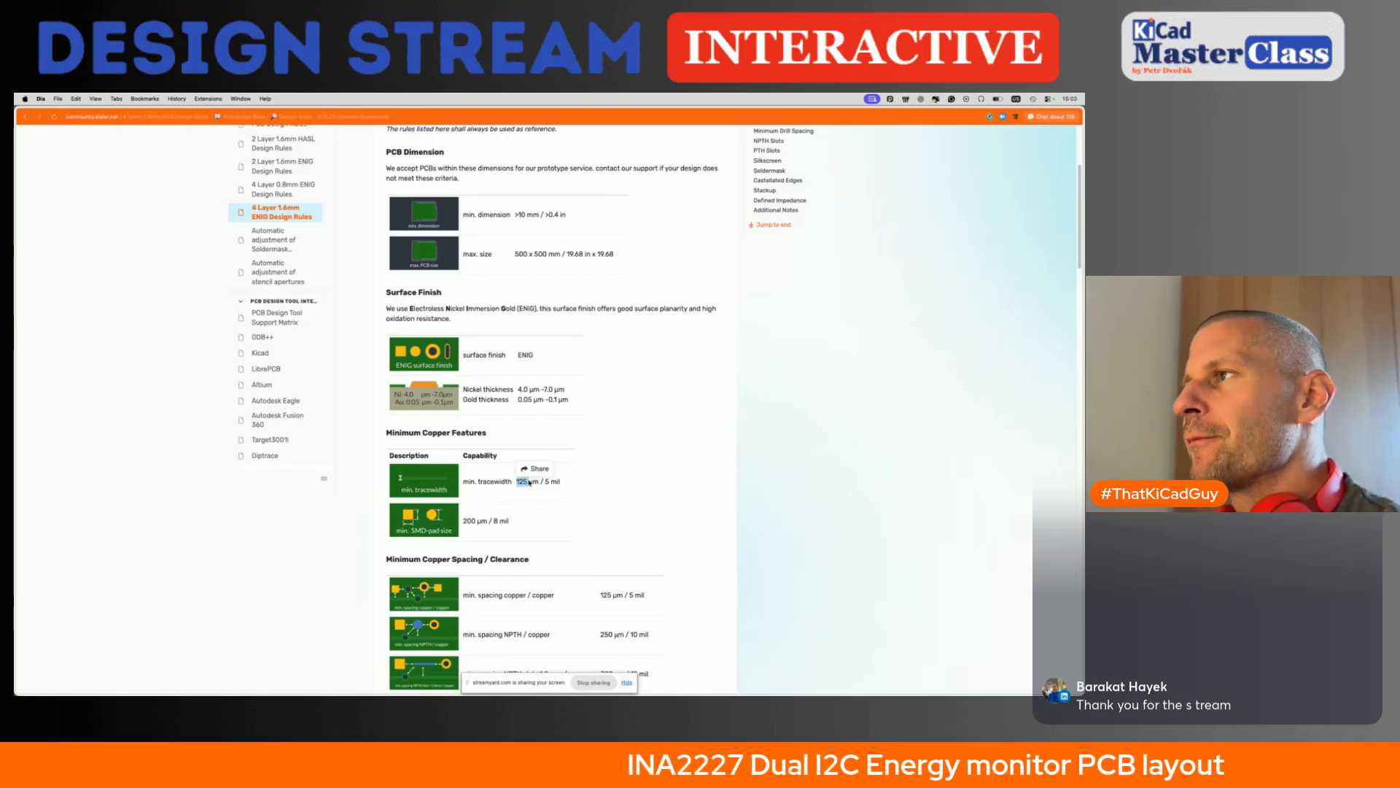
- Return to the board setup in the PCB editor and set the Default net class track width to 0.125 mm
key("super+Tab")
left_click(72, 99)
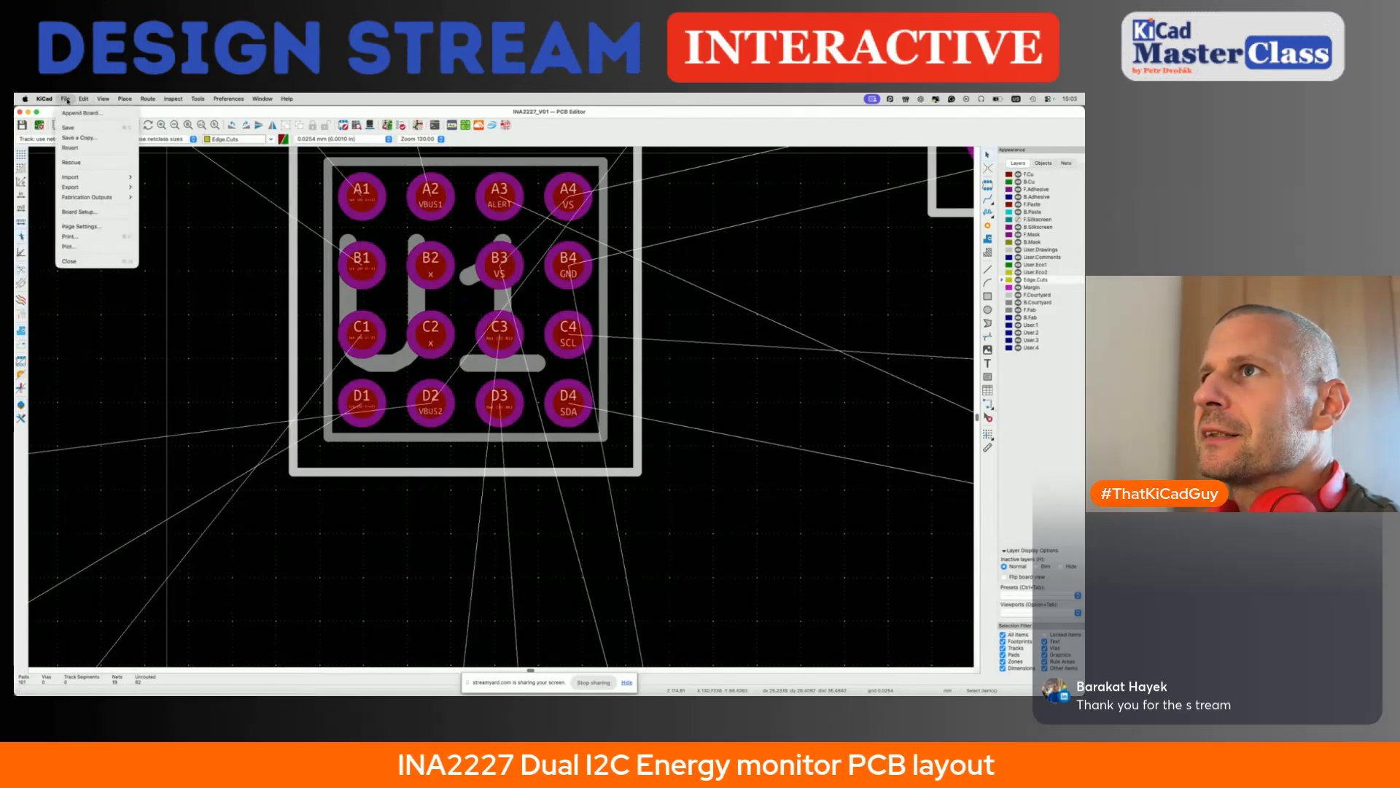
left_click(81, 211)
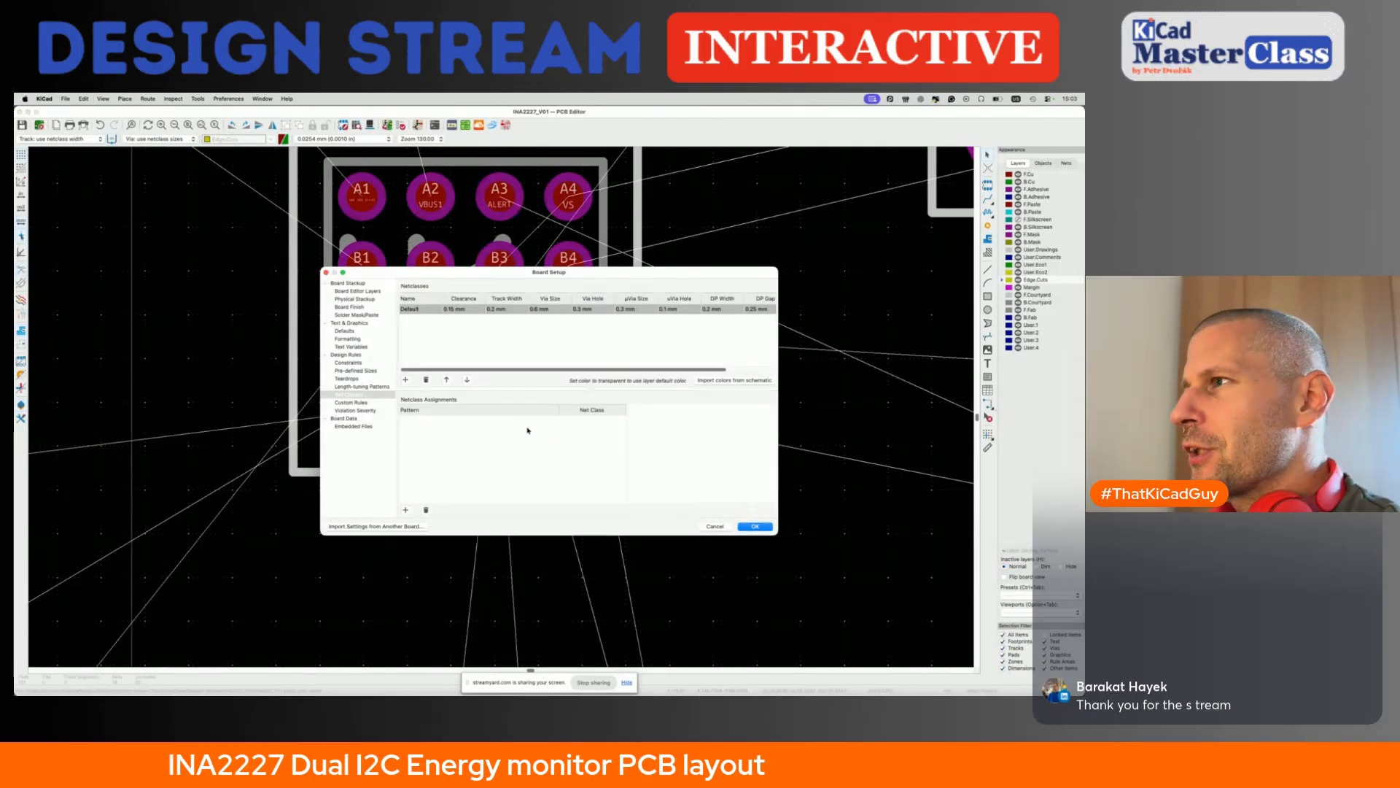
left_click(455, 310)
left_click(494, 309)
type("0.125")
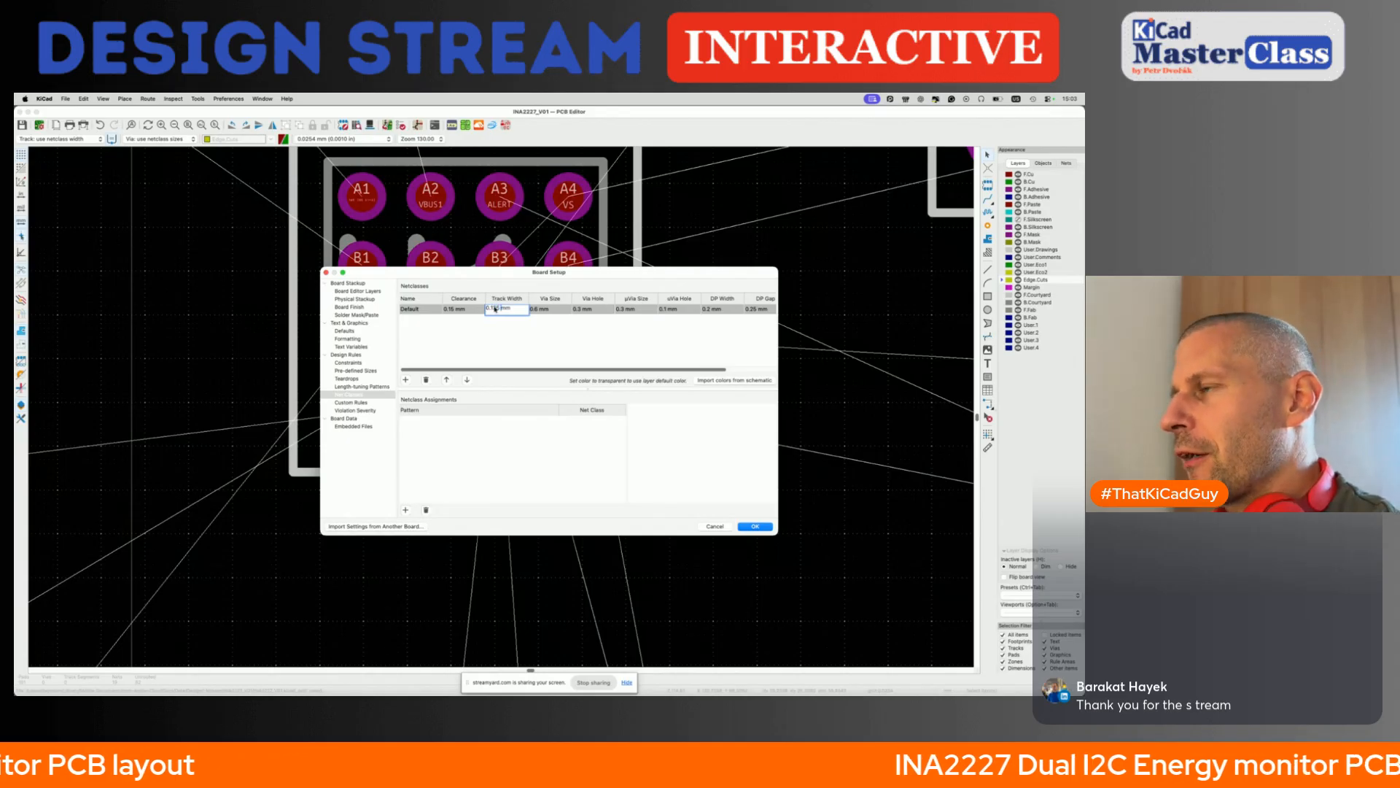
- Check the minimum copper spacing in the ENIG rules, set the Default net class clearance to 0.125 mm and accept the board setup
key("super+Tab")
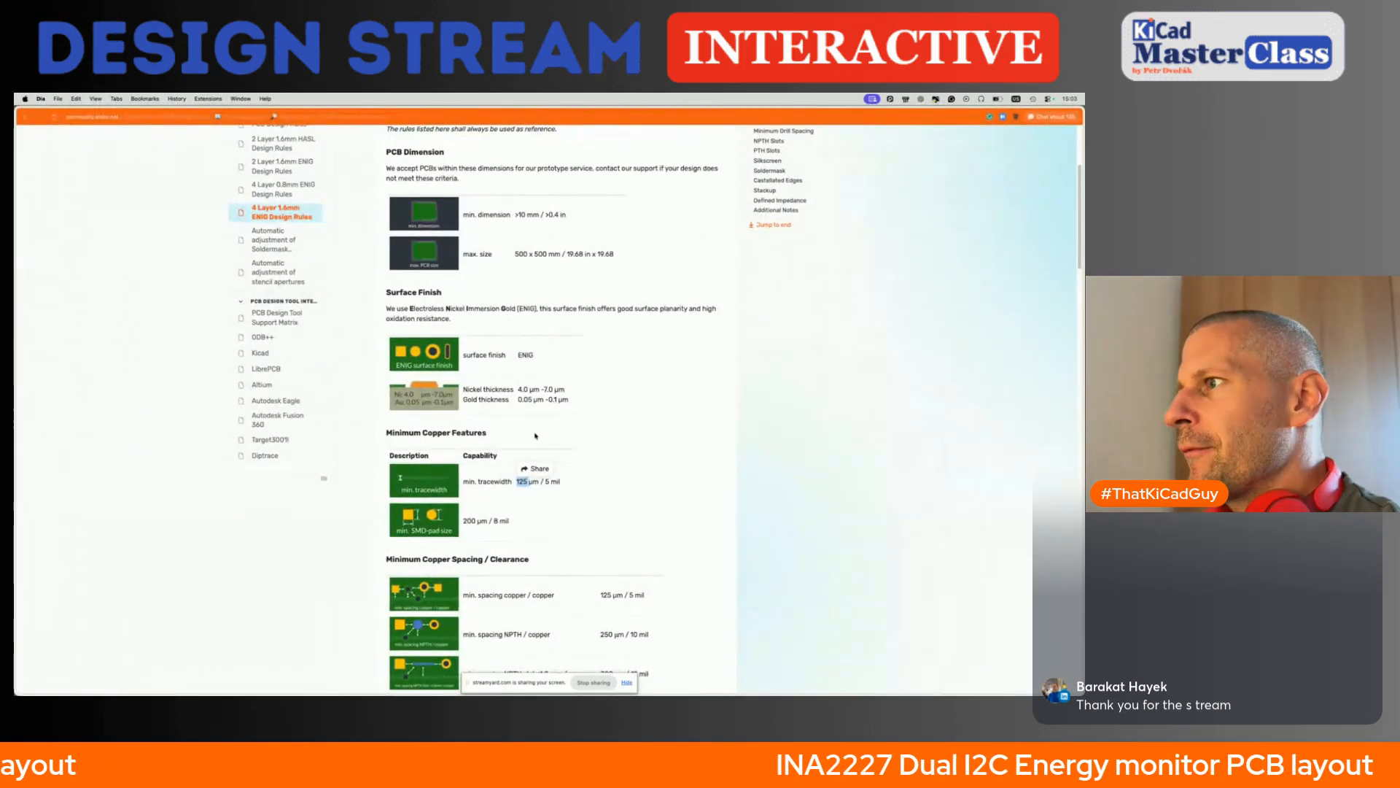
scroll(527, 543, "down", 1)
left_click(602, 570)
key("super+Tab")
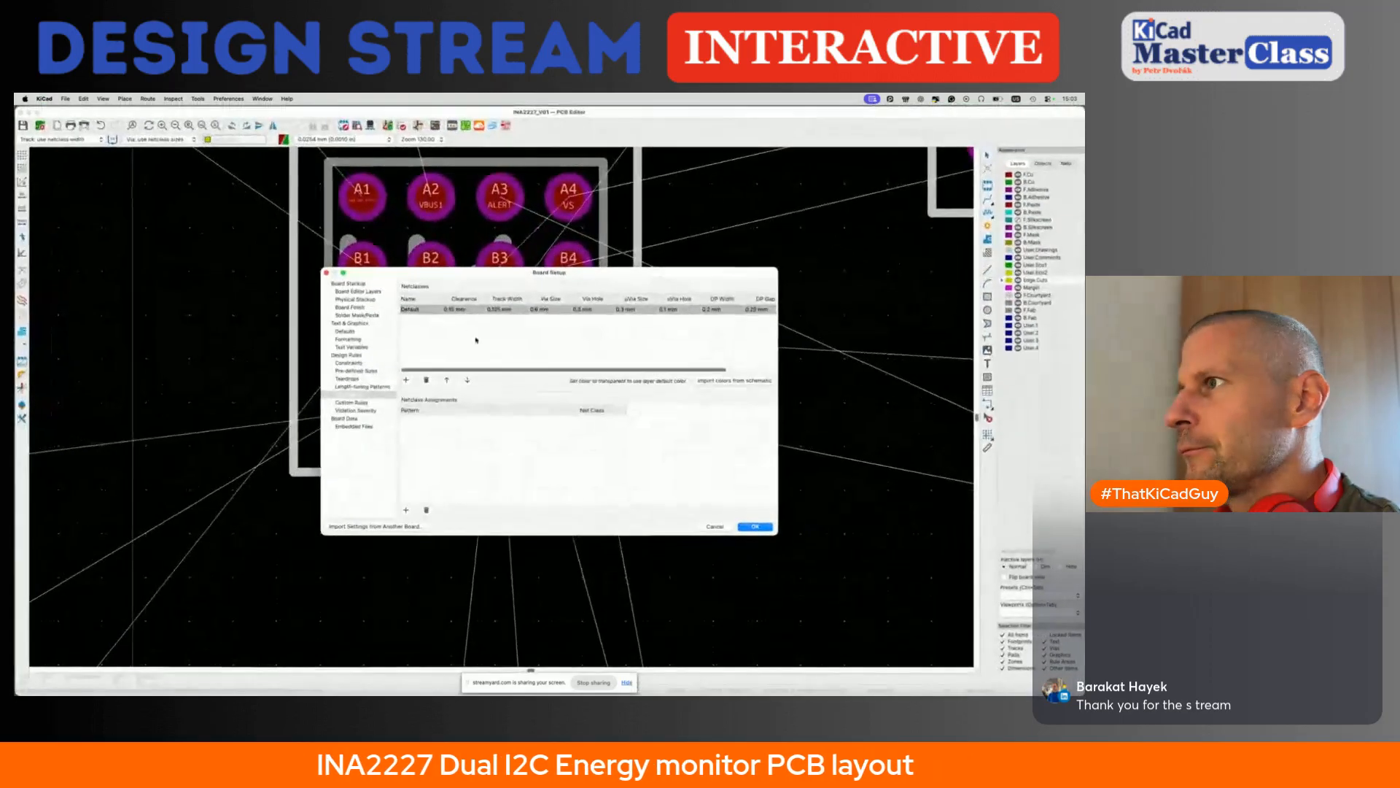
double_click(452, 309)
type("0.12")
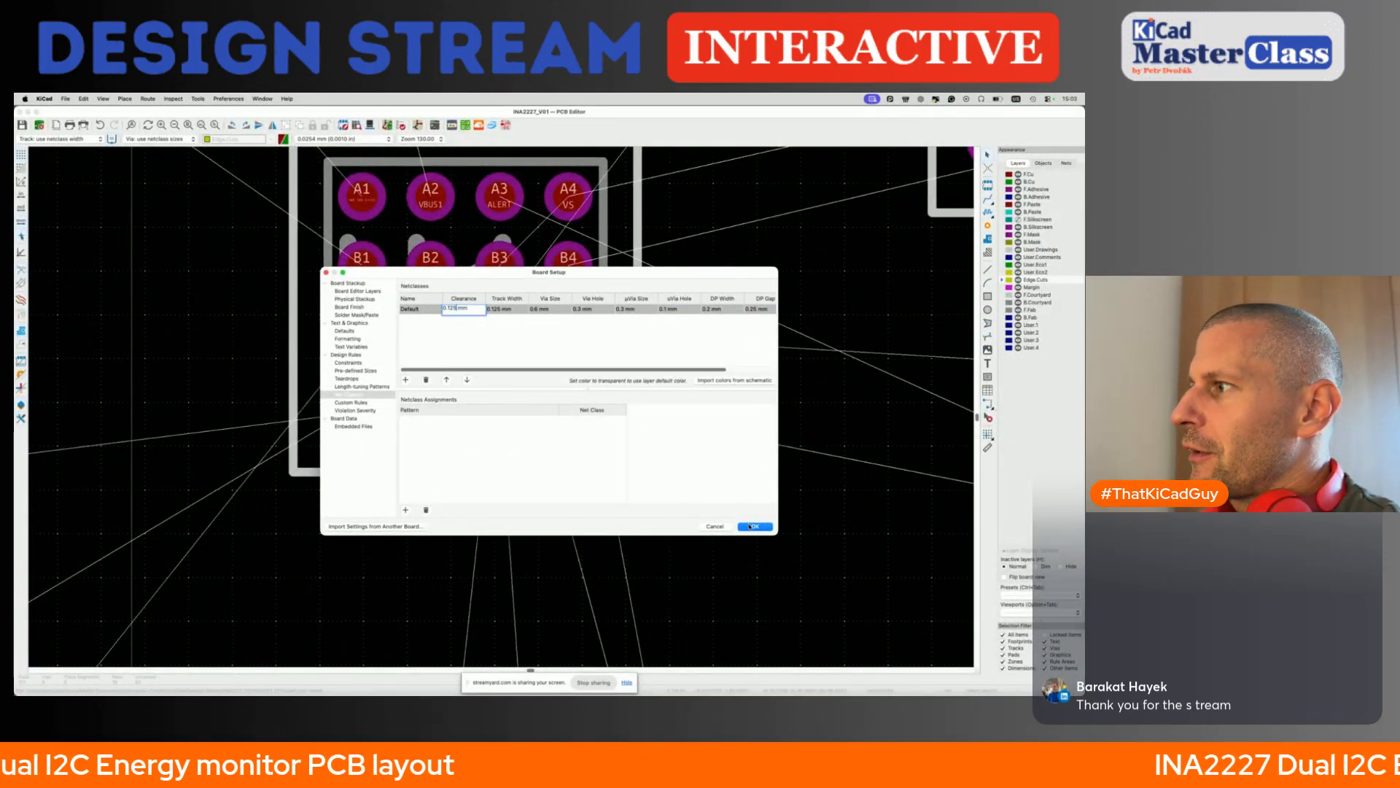
key("Return")
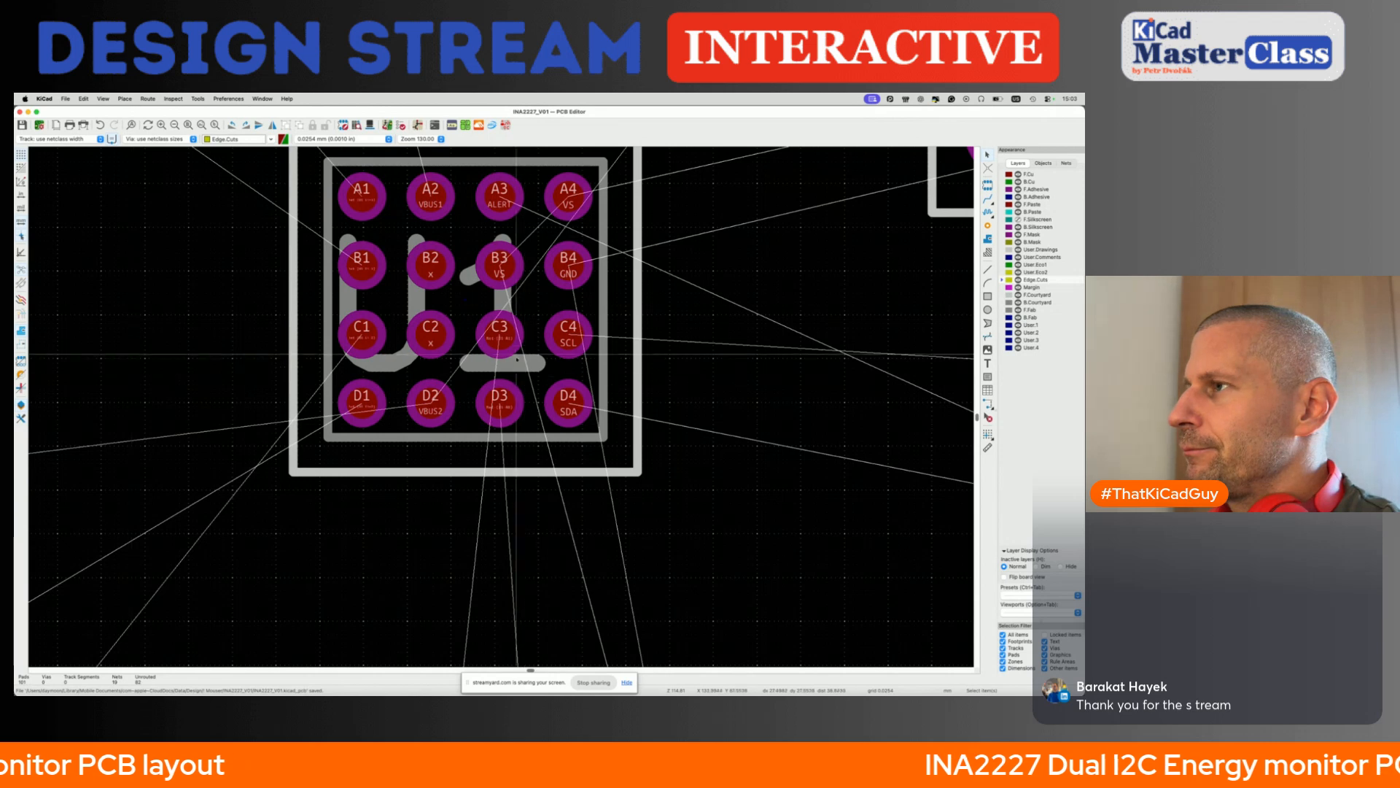
- Test the finer rules with trial tracks from U1's pads C3 and B3, discard them and save the board
left_click(507, 337)
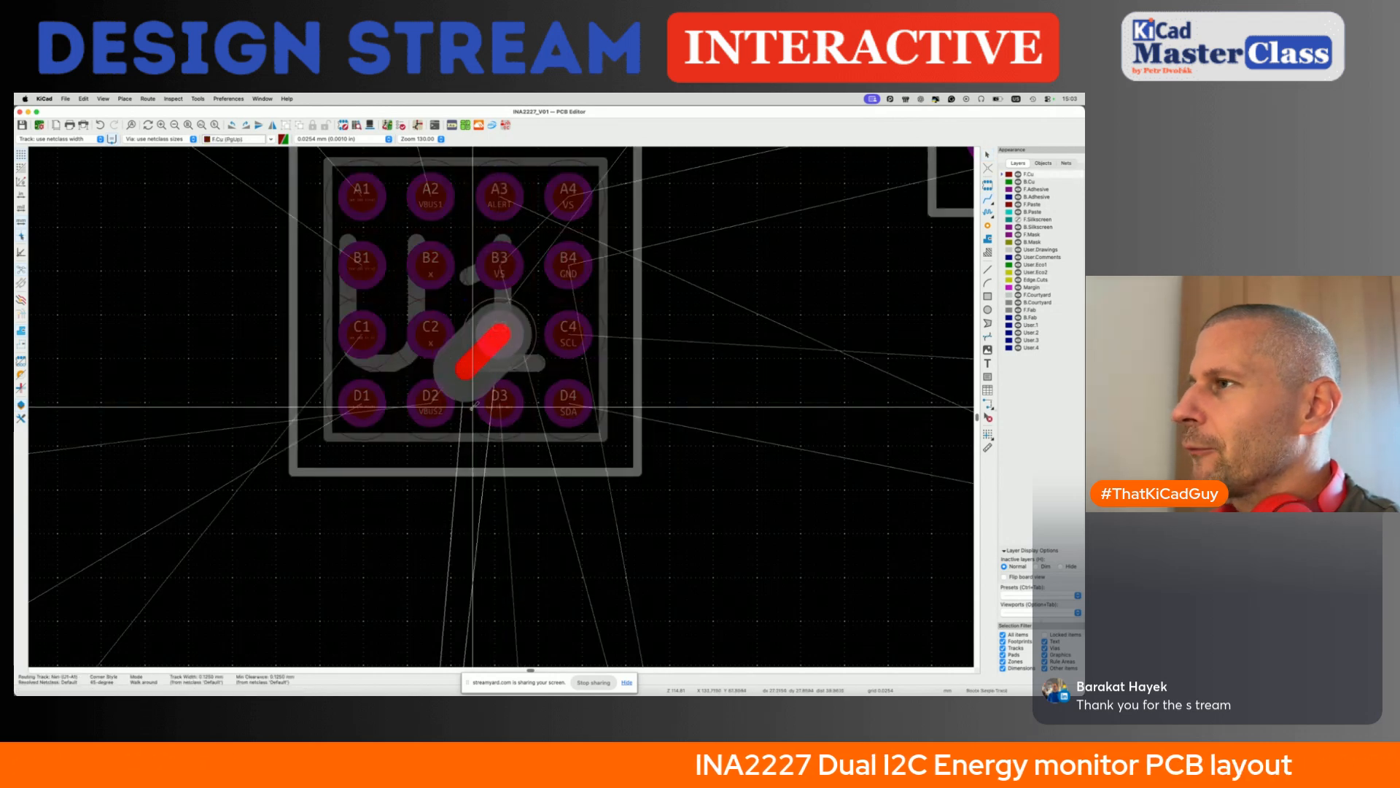
key("Escape")
left_click(500, 259)
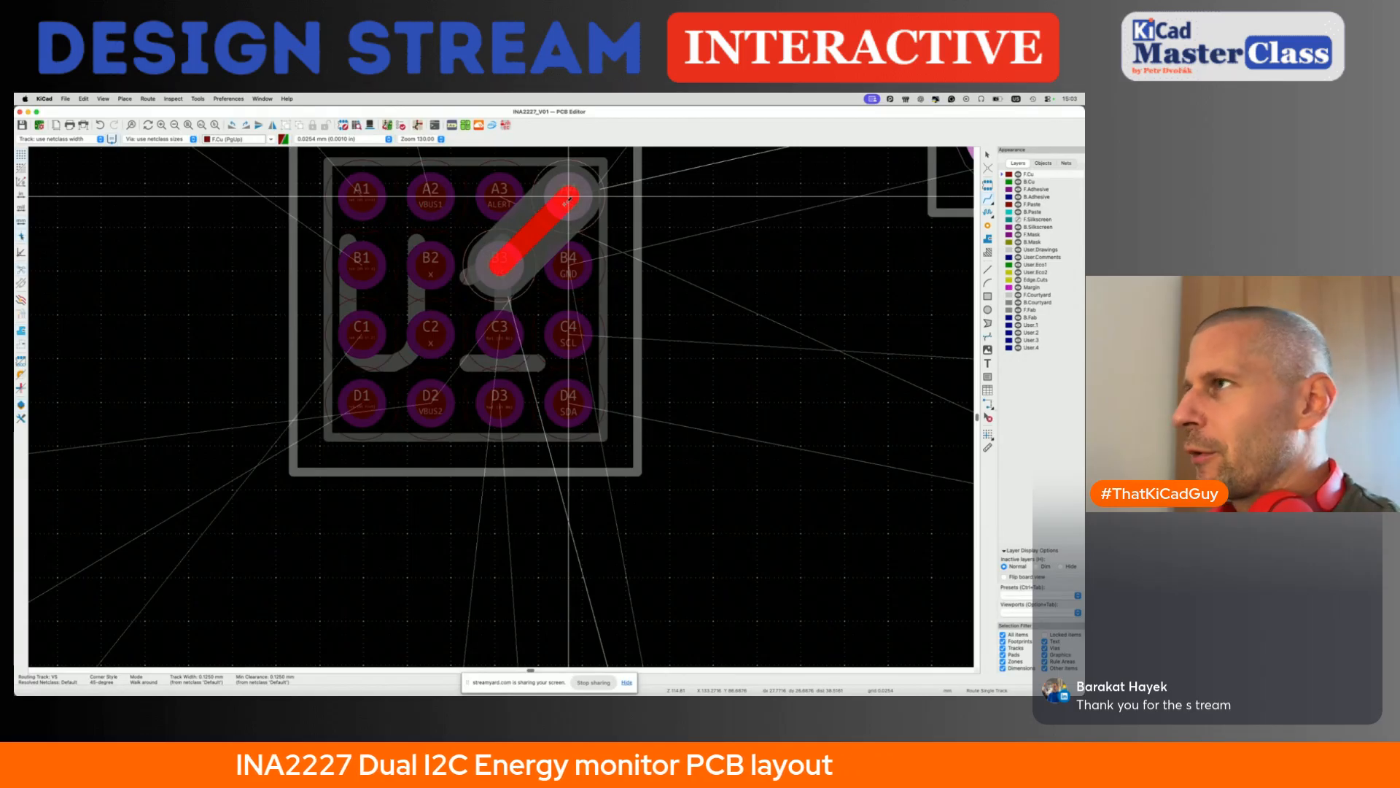
key("Escape")
key("super+s")
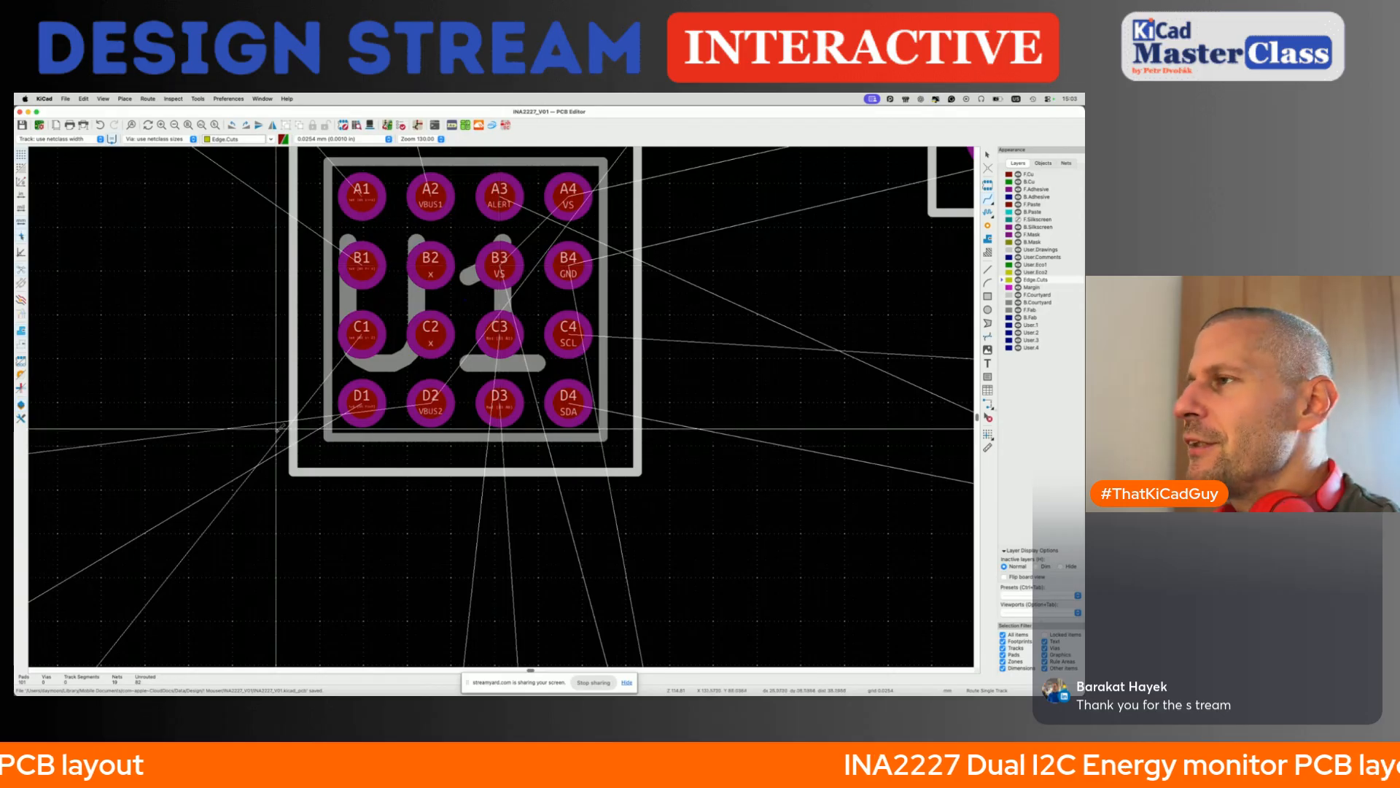
left_click(299, 352)
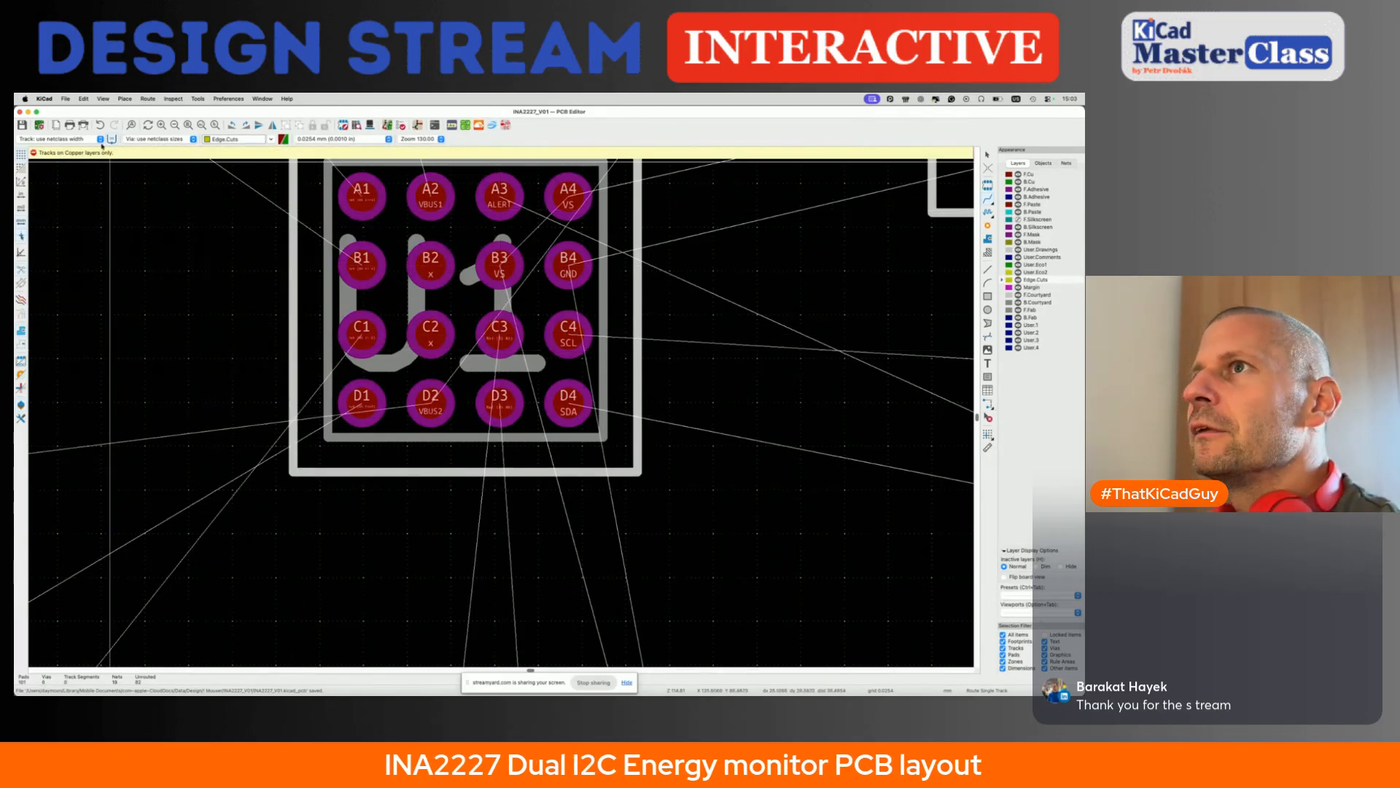
- Switch to the schematic editor, find the INA2227 symbol U1 and select it to examine its address pin connections
left_click(197, 98)
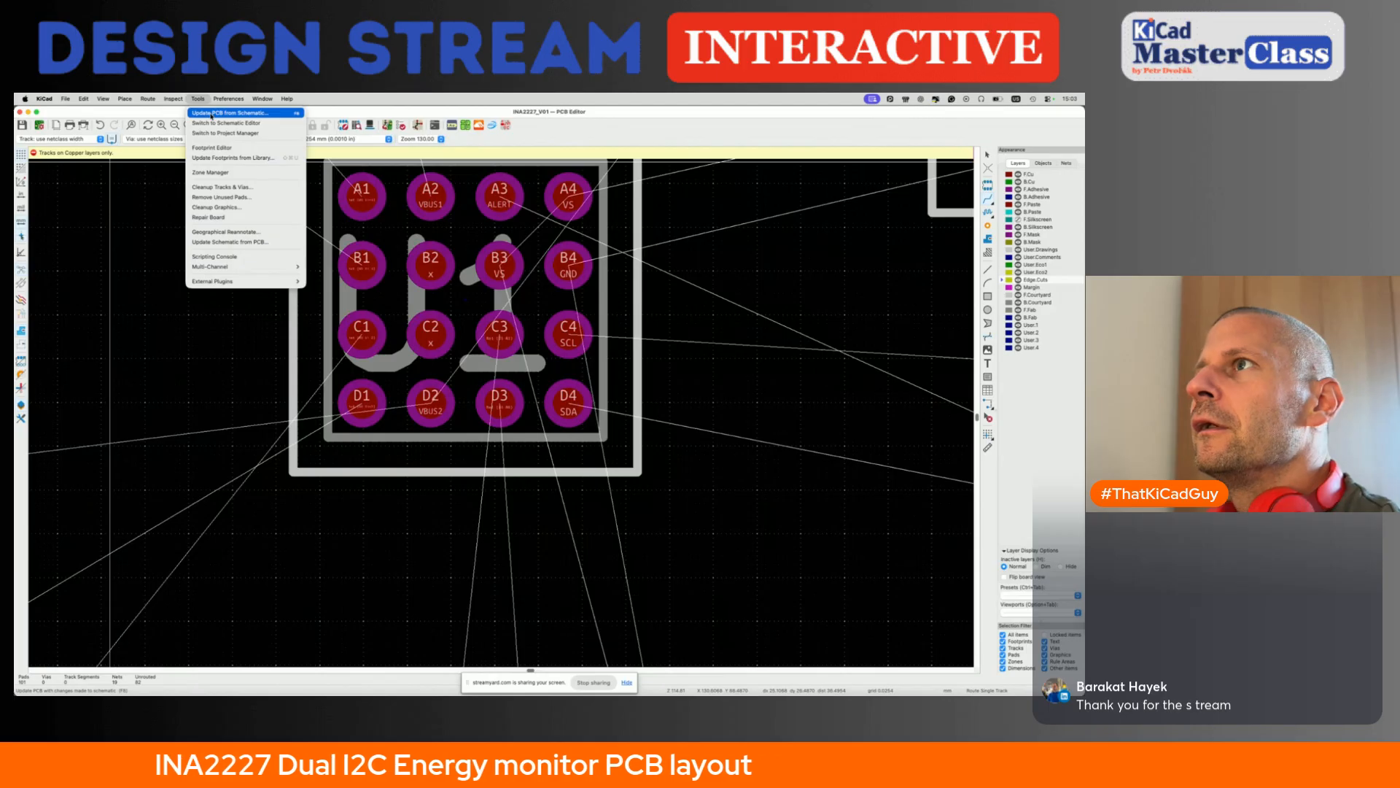
left_click(222, 122)
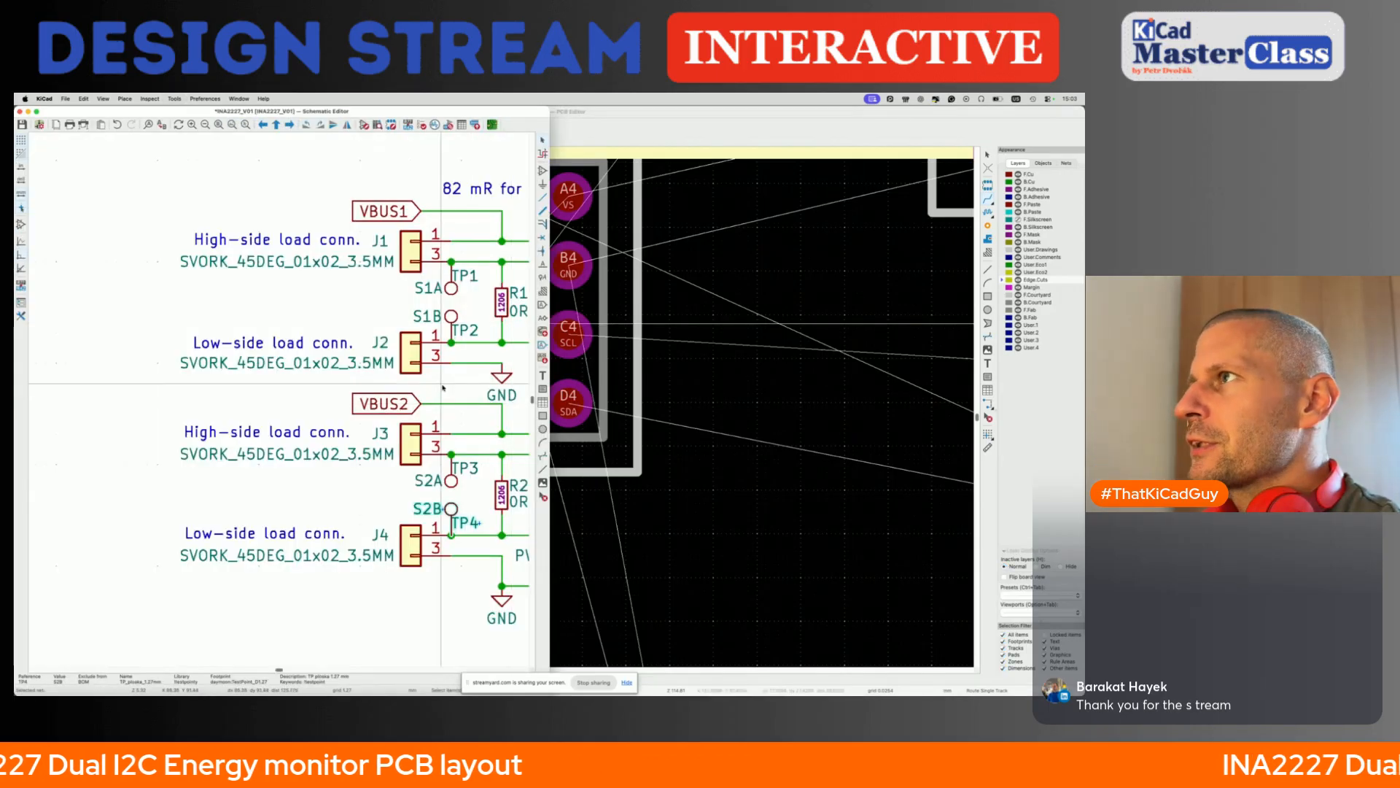
scroll(582, 351, "up", 3)
scroll(581, 351, "right", 10)
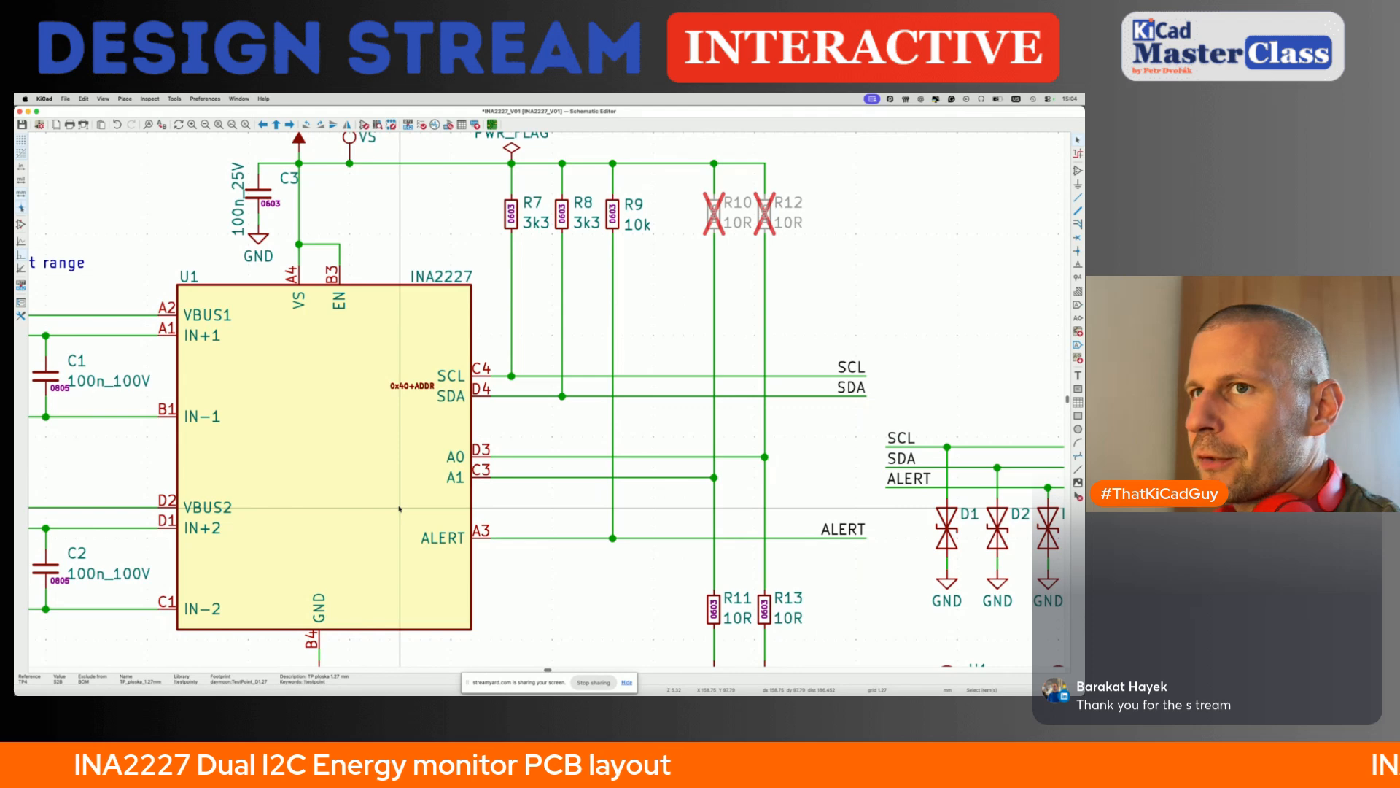
left_click(369, 467)
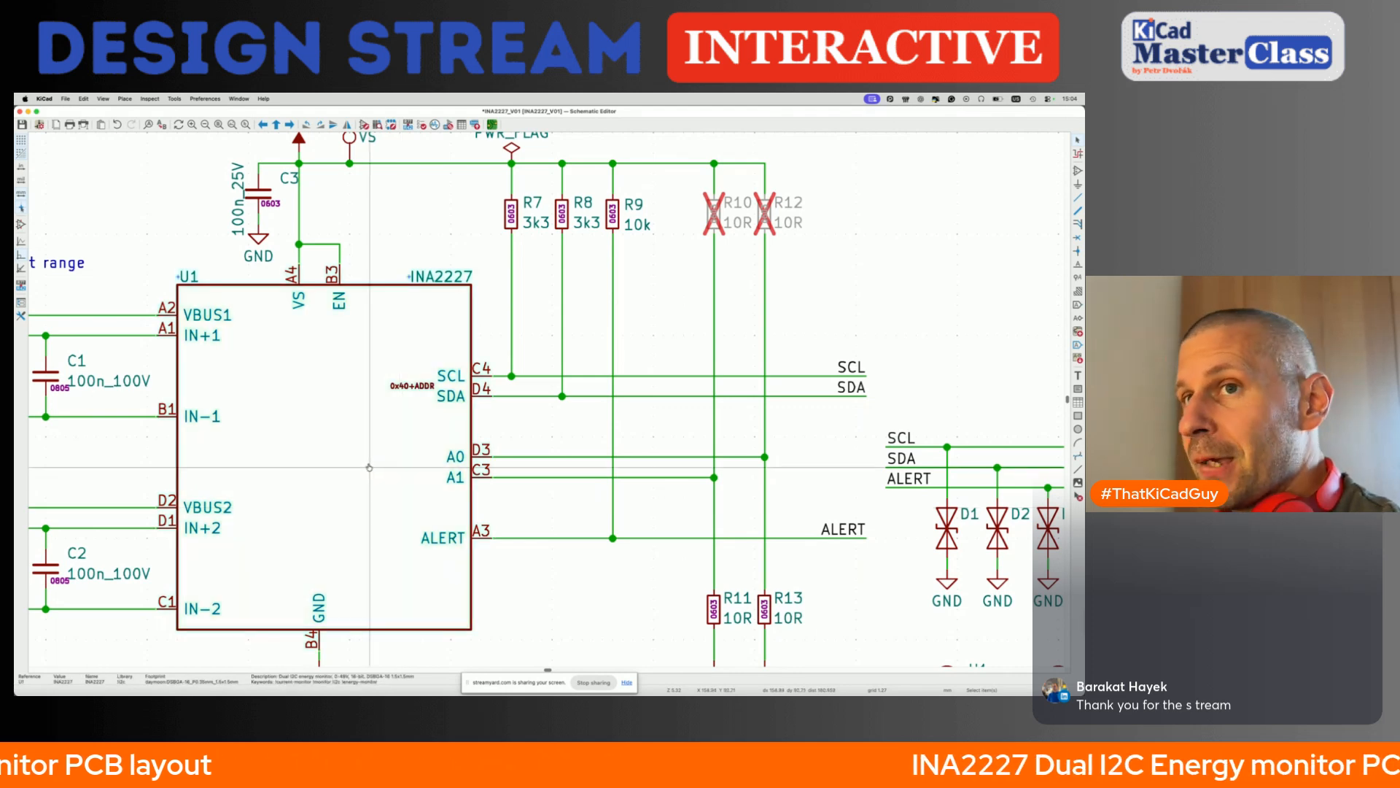
- Switch to the browser, open the INA2227 datasheet and look up the pin configuration and the Pin Functions table
key("super+Tab")
scroll(564, 368, "up", 10)
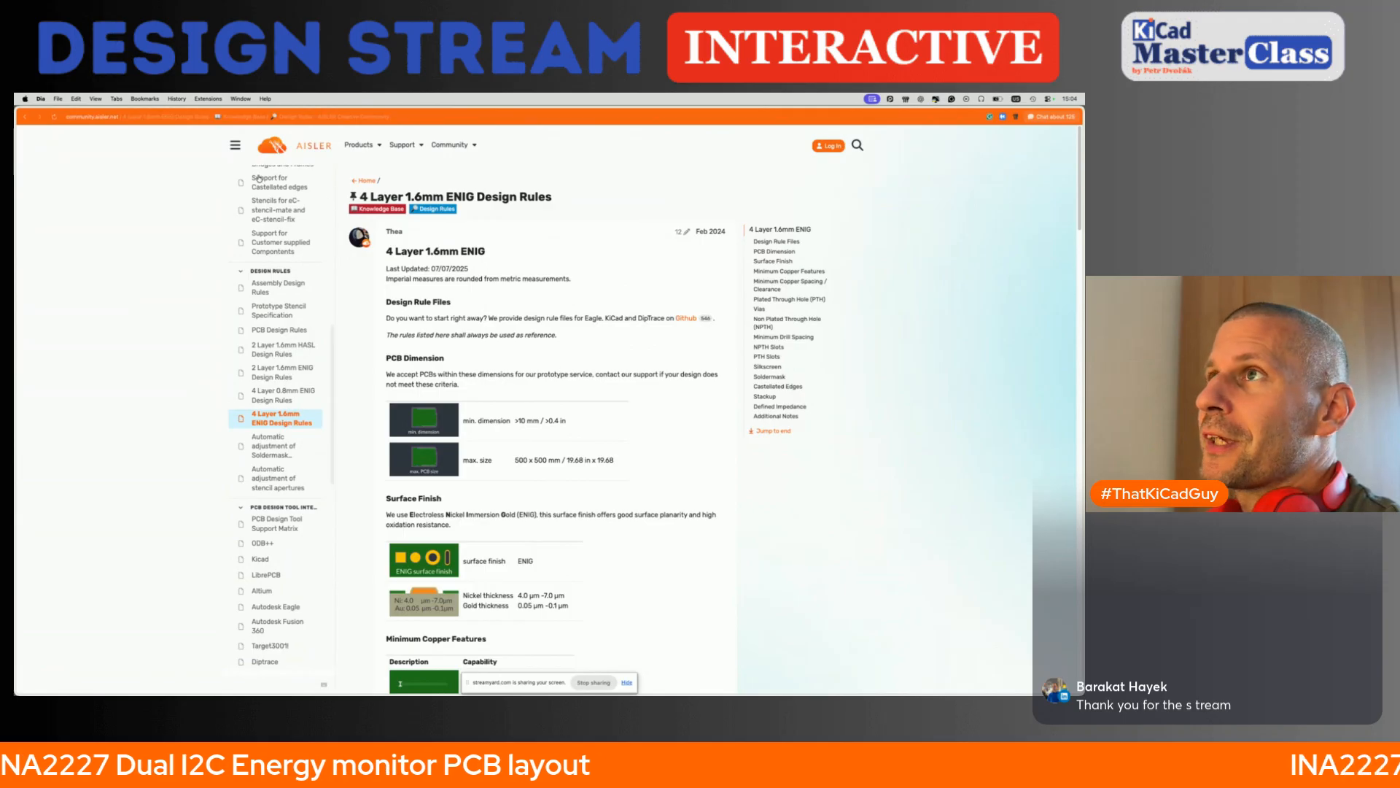
scroll(188, 159, "up", 3)
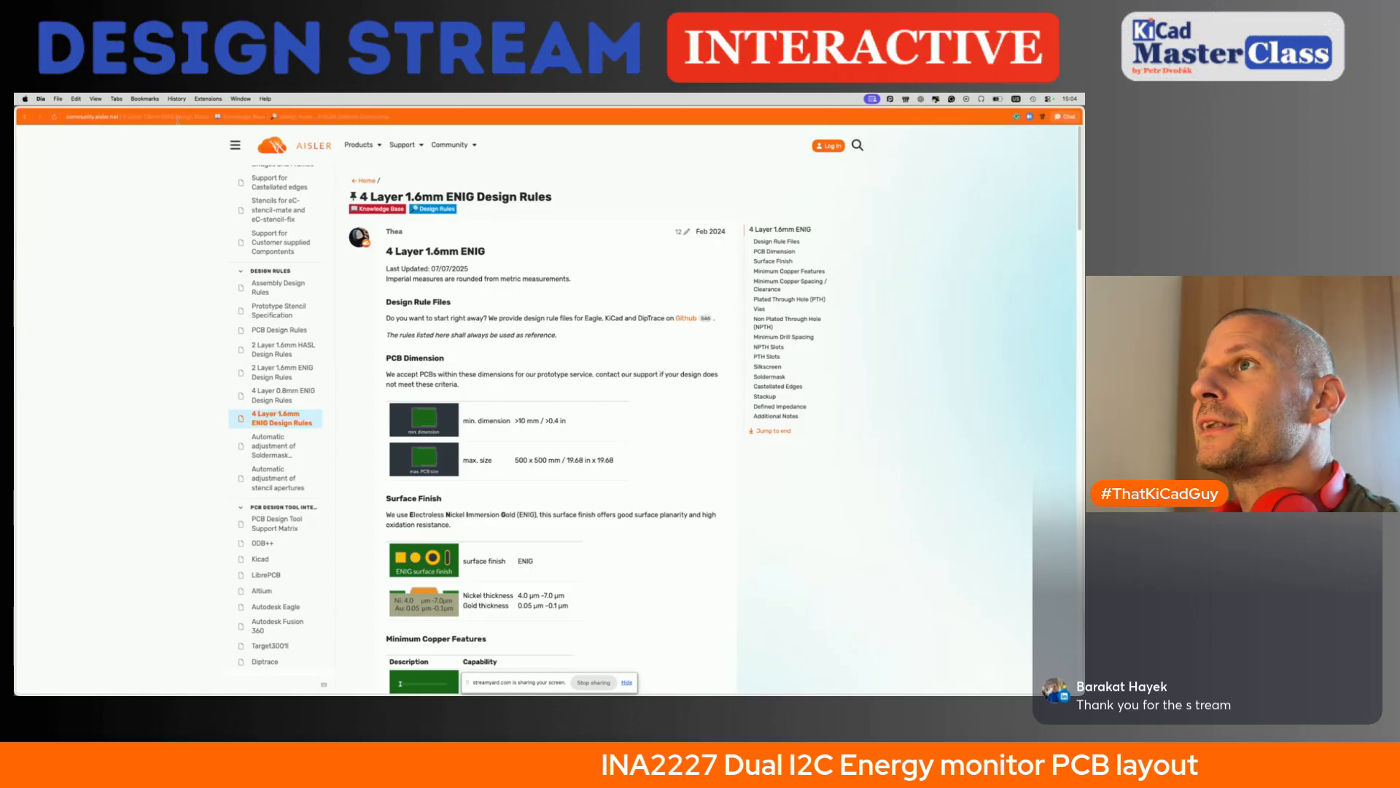
left_click(154, 115)
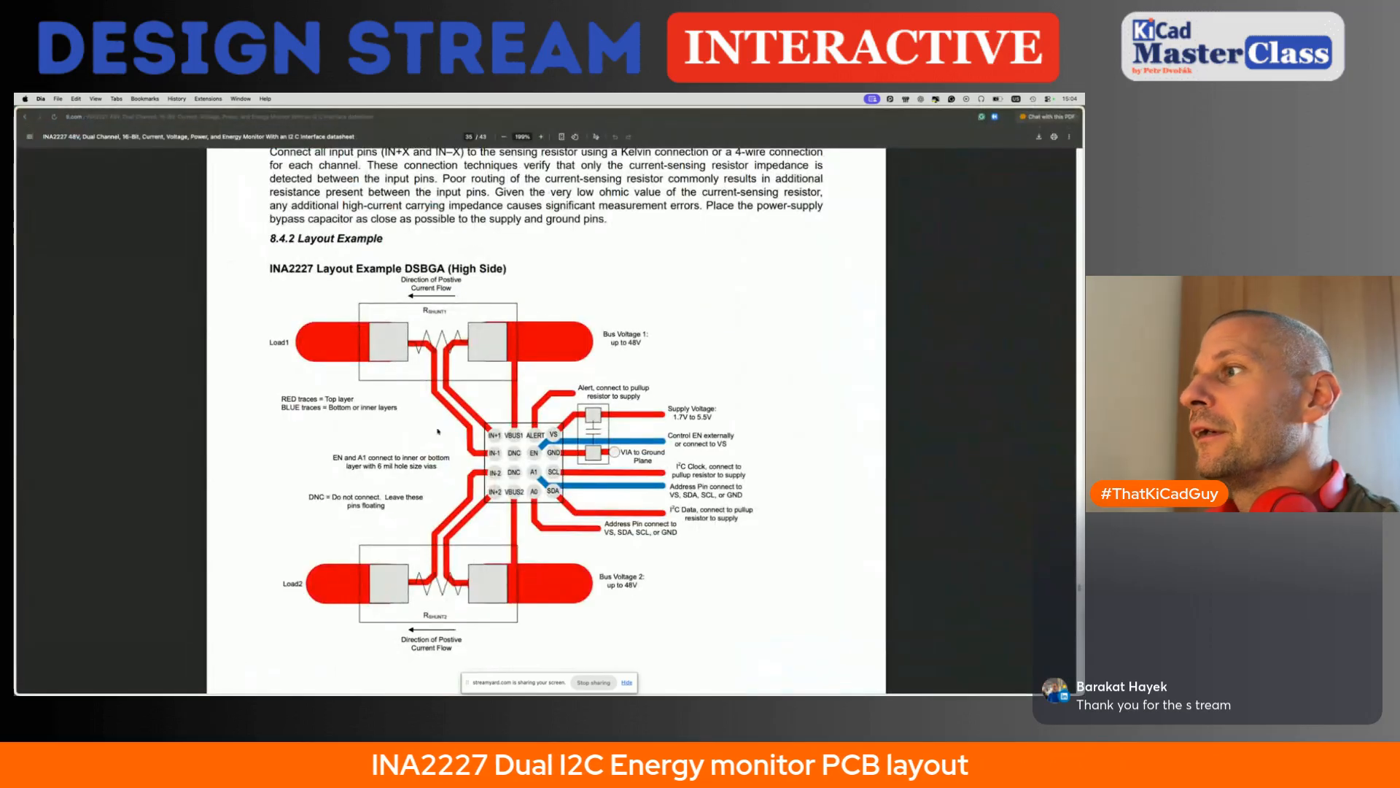
scroll(438, 432, "up", 20)
scroll(439, 432, "up", 20)
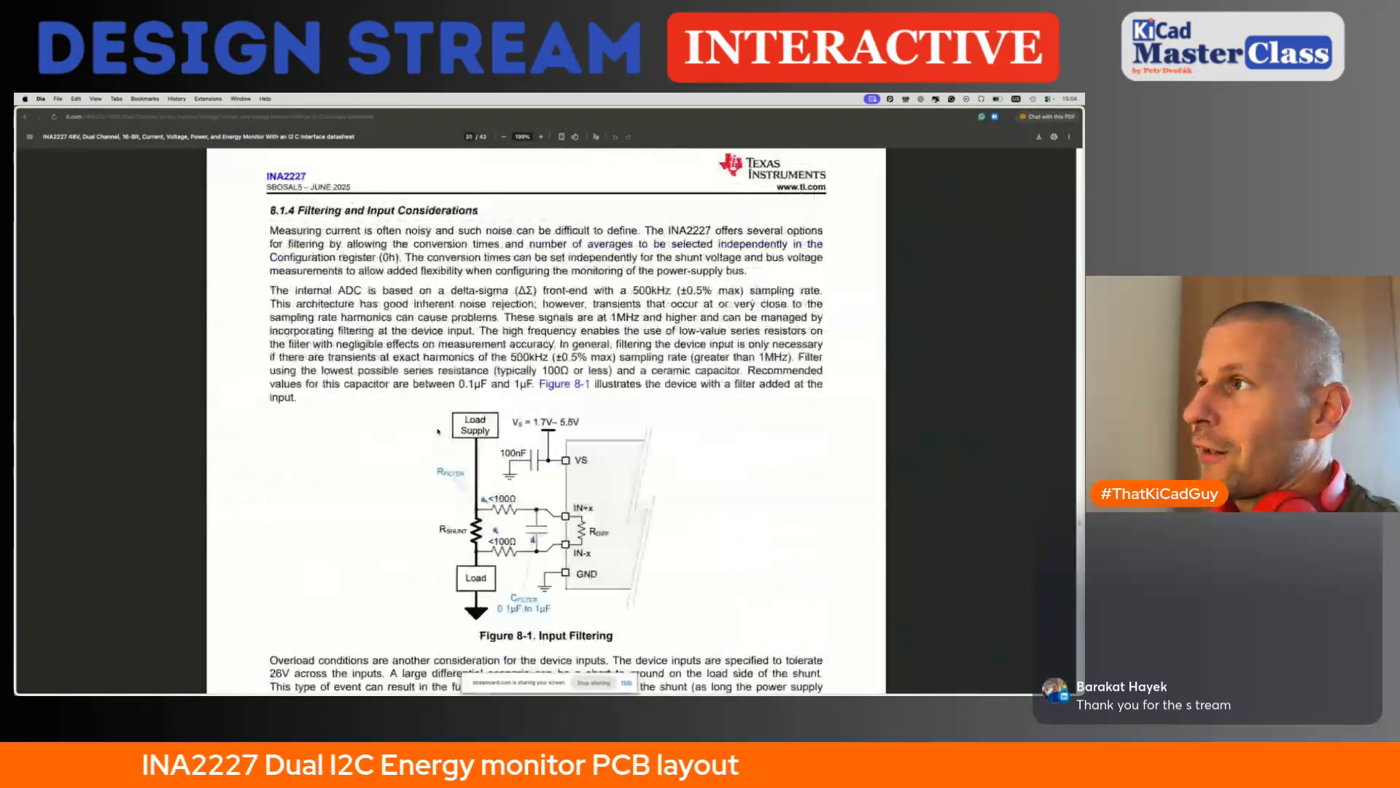
scroll(438, 432, "up", 20)
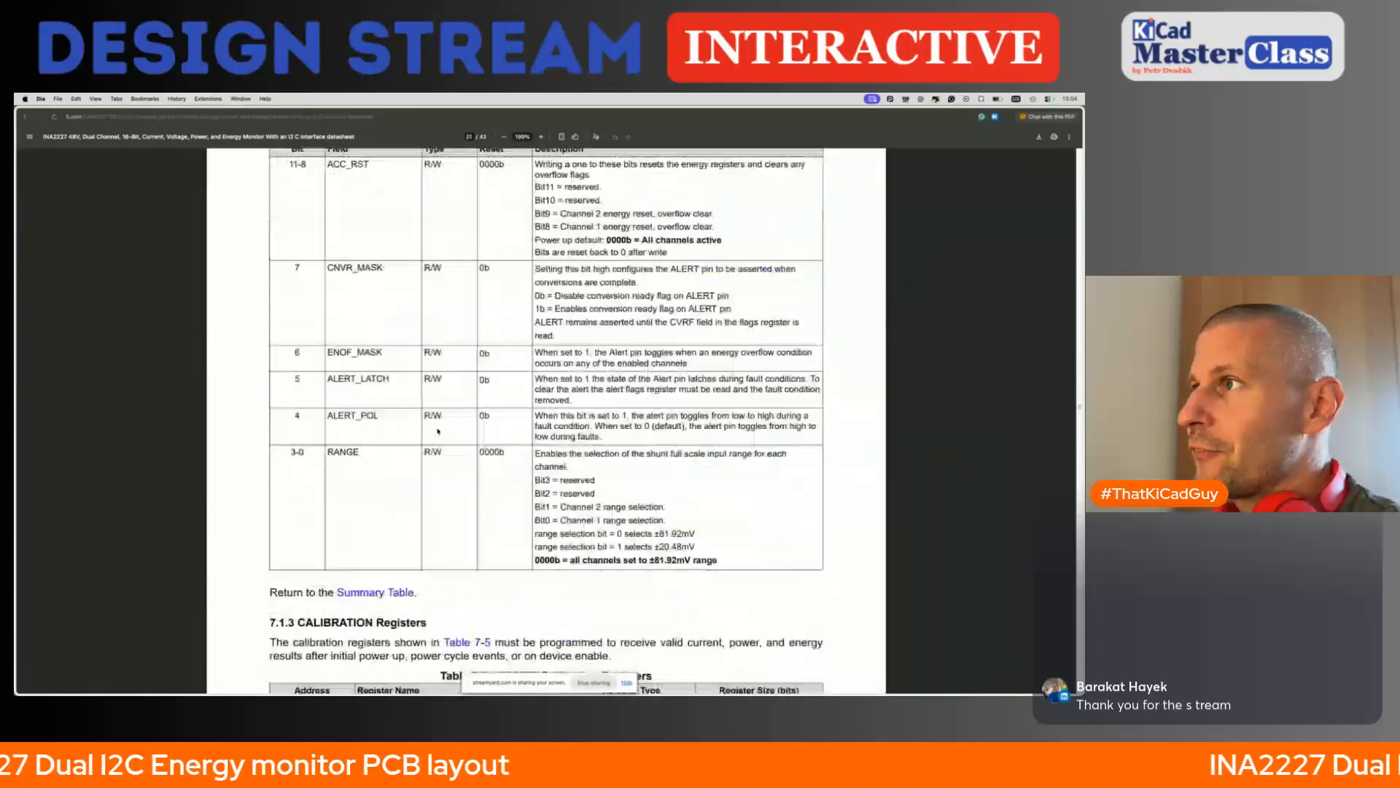
scroll(438, 432, "up", 20)
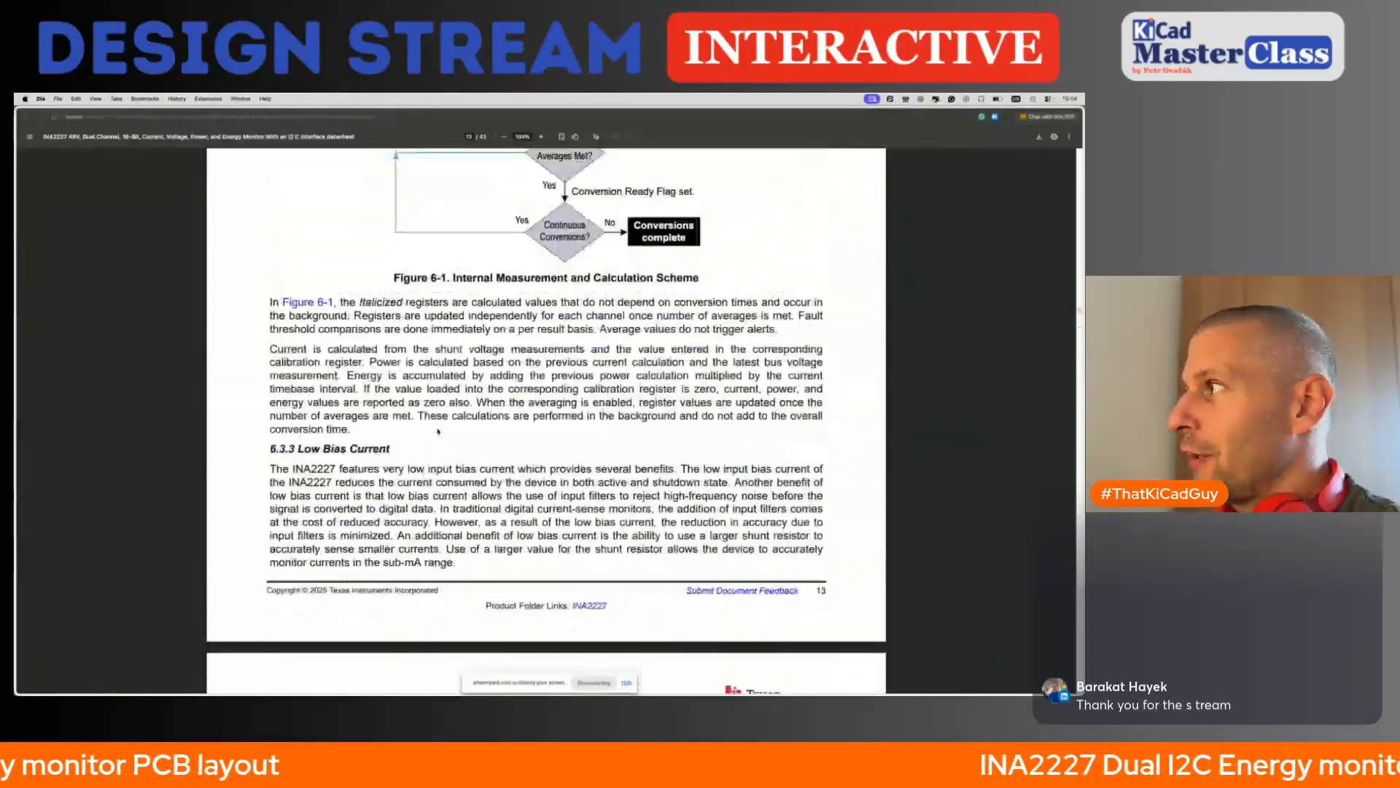
scroll(439, 432, "up", 20)
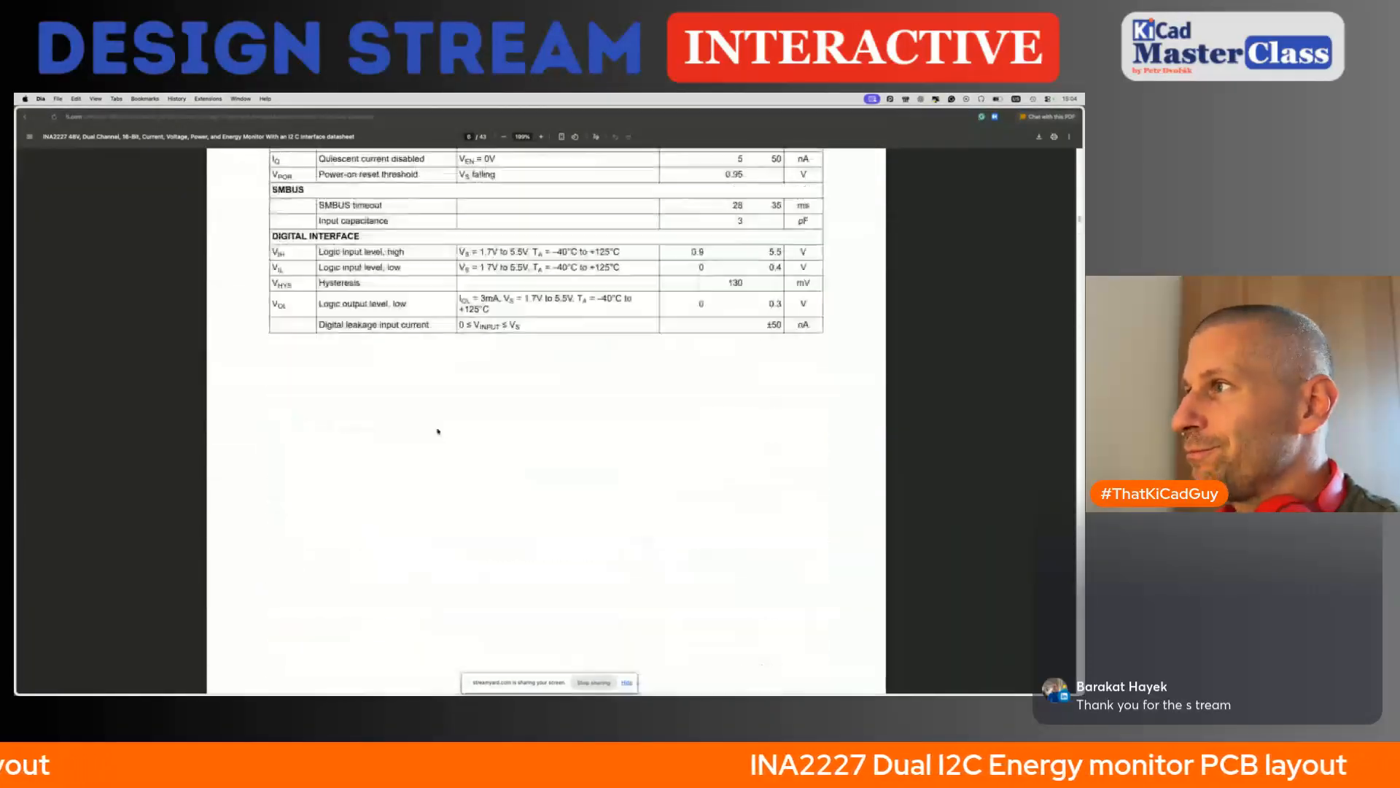
scroll(438, 431, "up", 5)
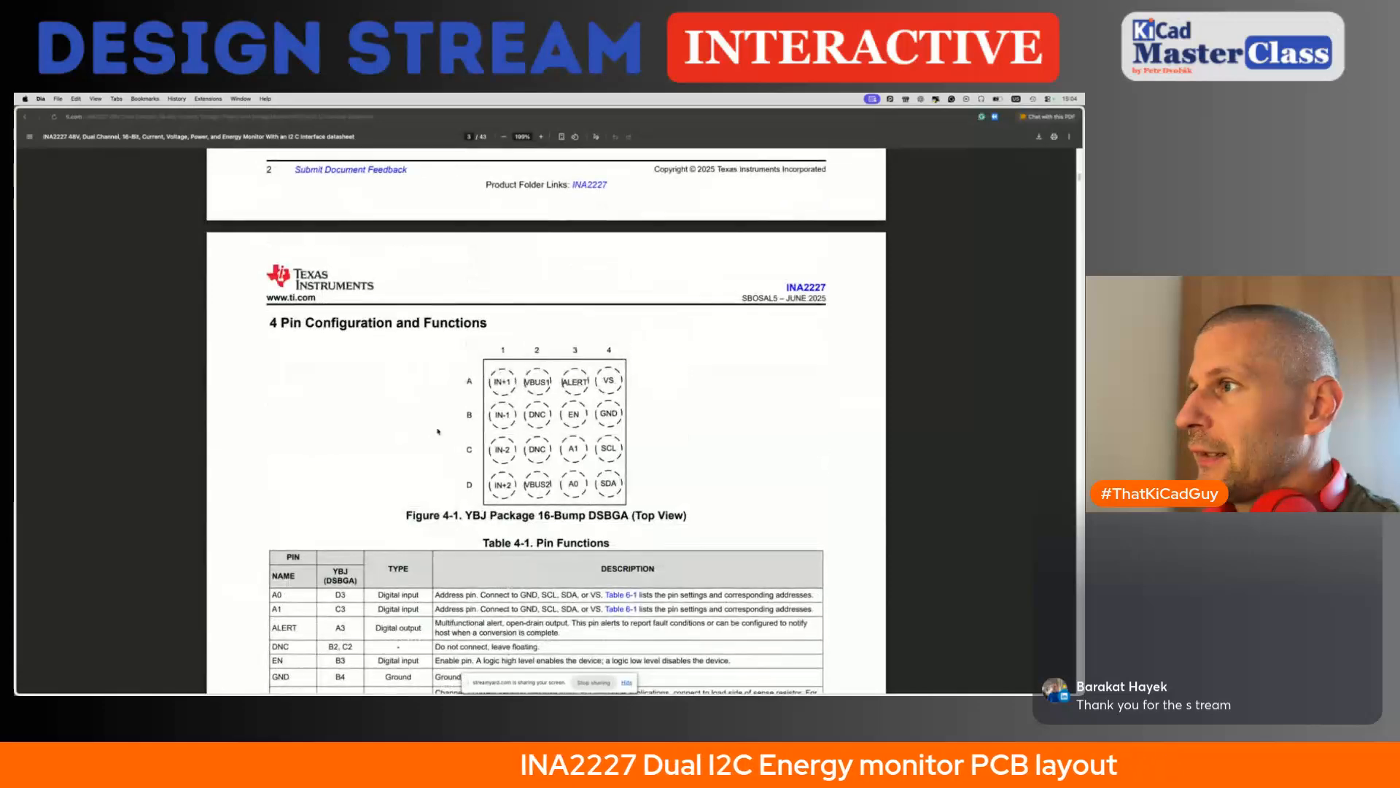
scroll(438, 431, "down", 6)
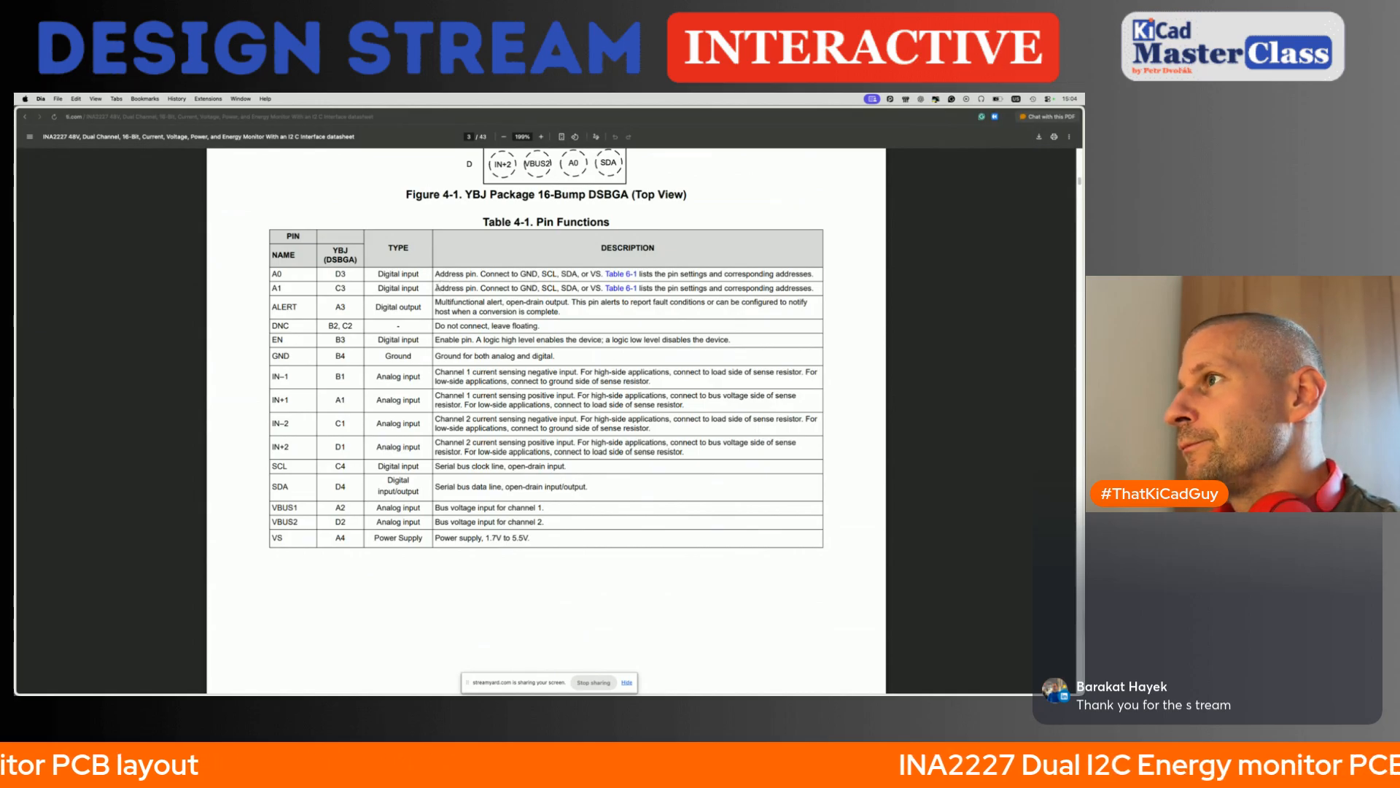
- Check the connection options for address pin A1 and follow its link to Table 6-1 with the target addresses
left_click_drag(445, 288, 597, 288)
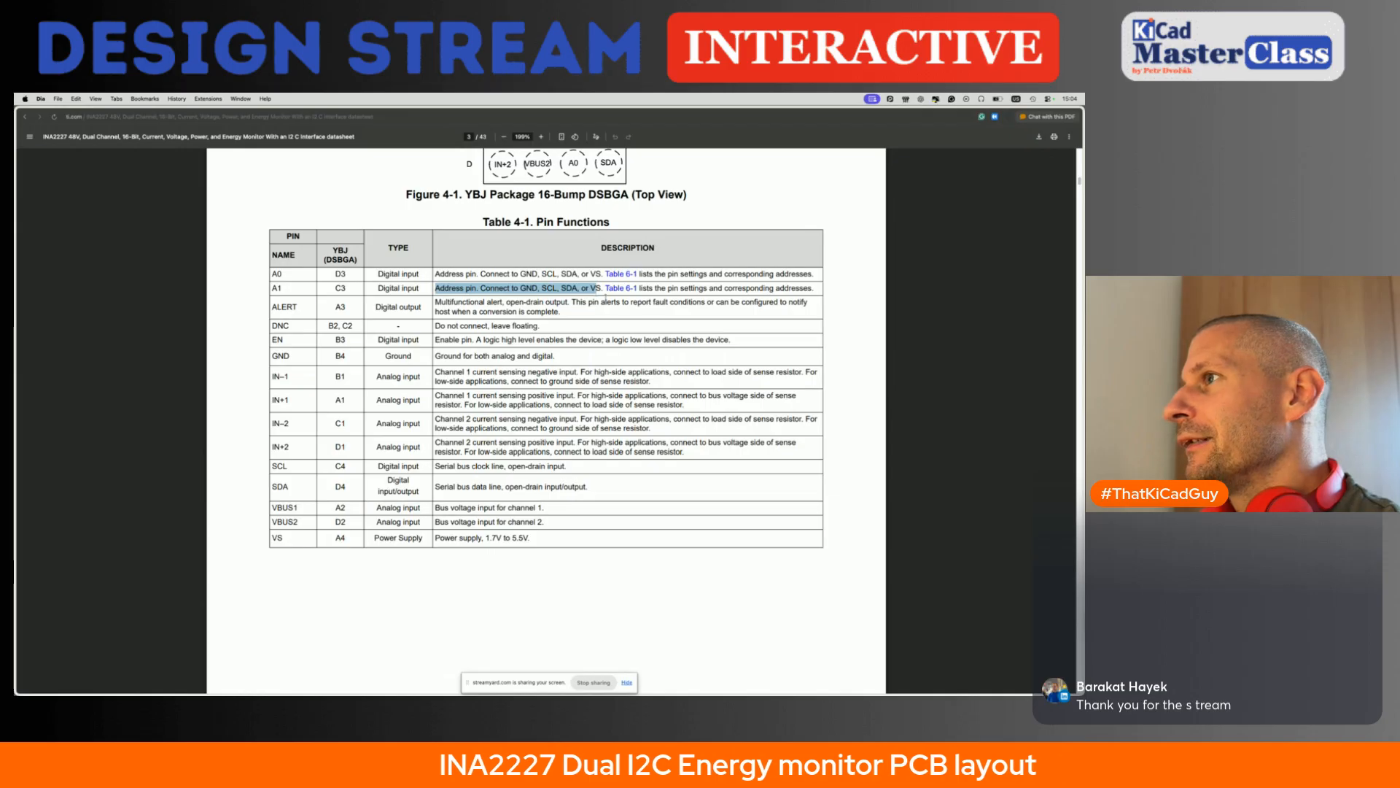
left_click(525, 291)
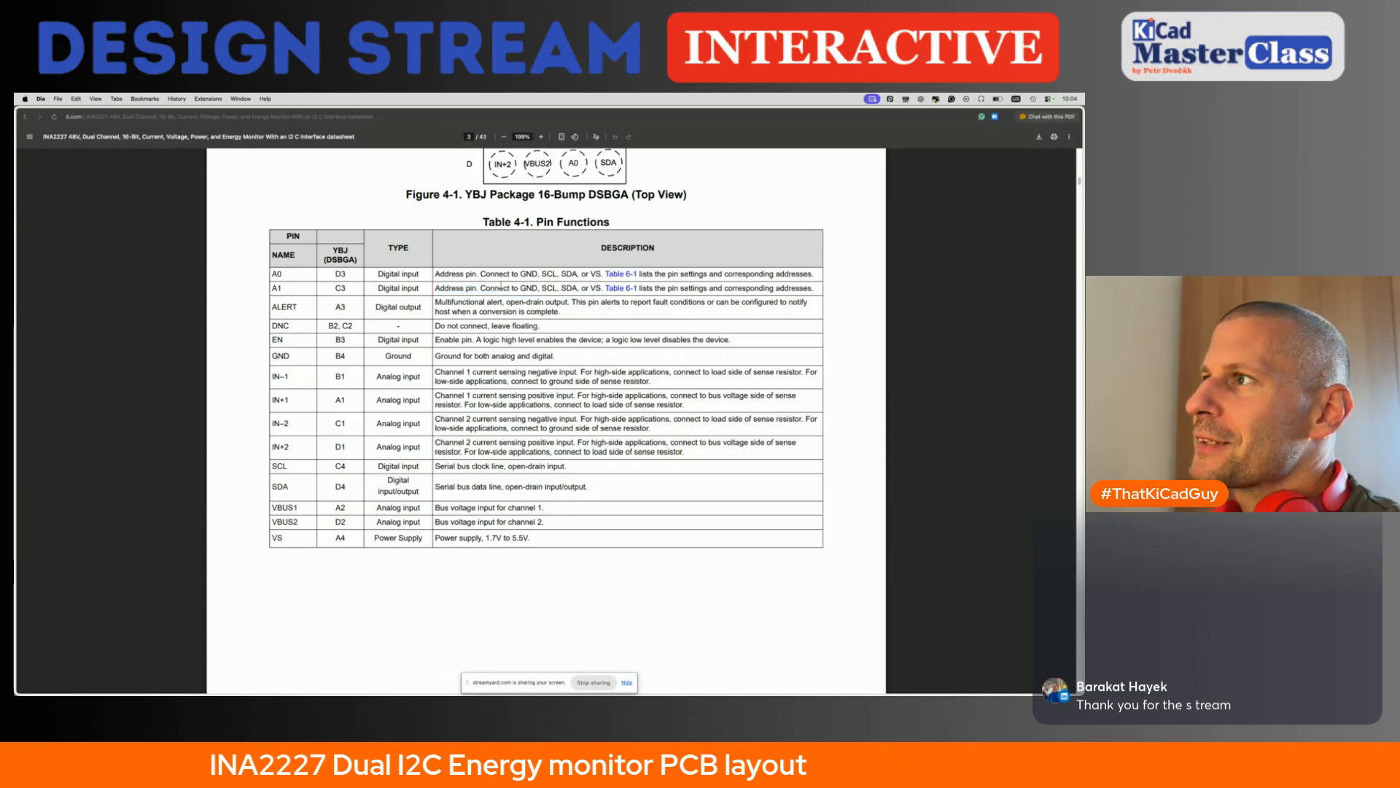
left_click_drag(480, 289, 599, 283)
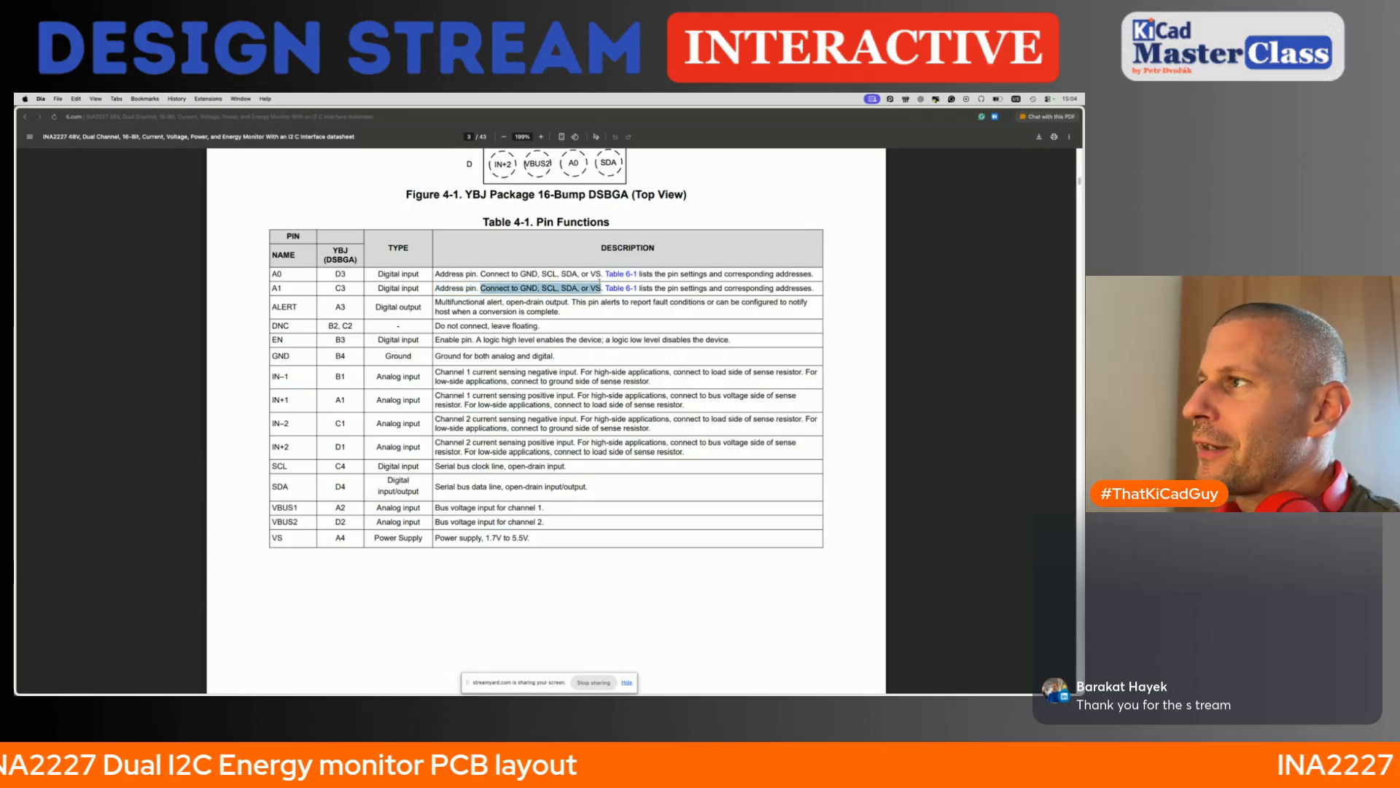
left_click(620, 288)
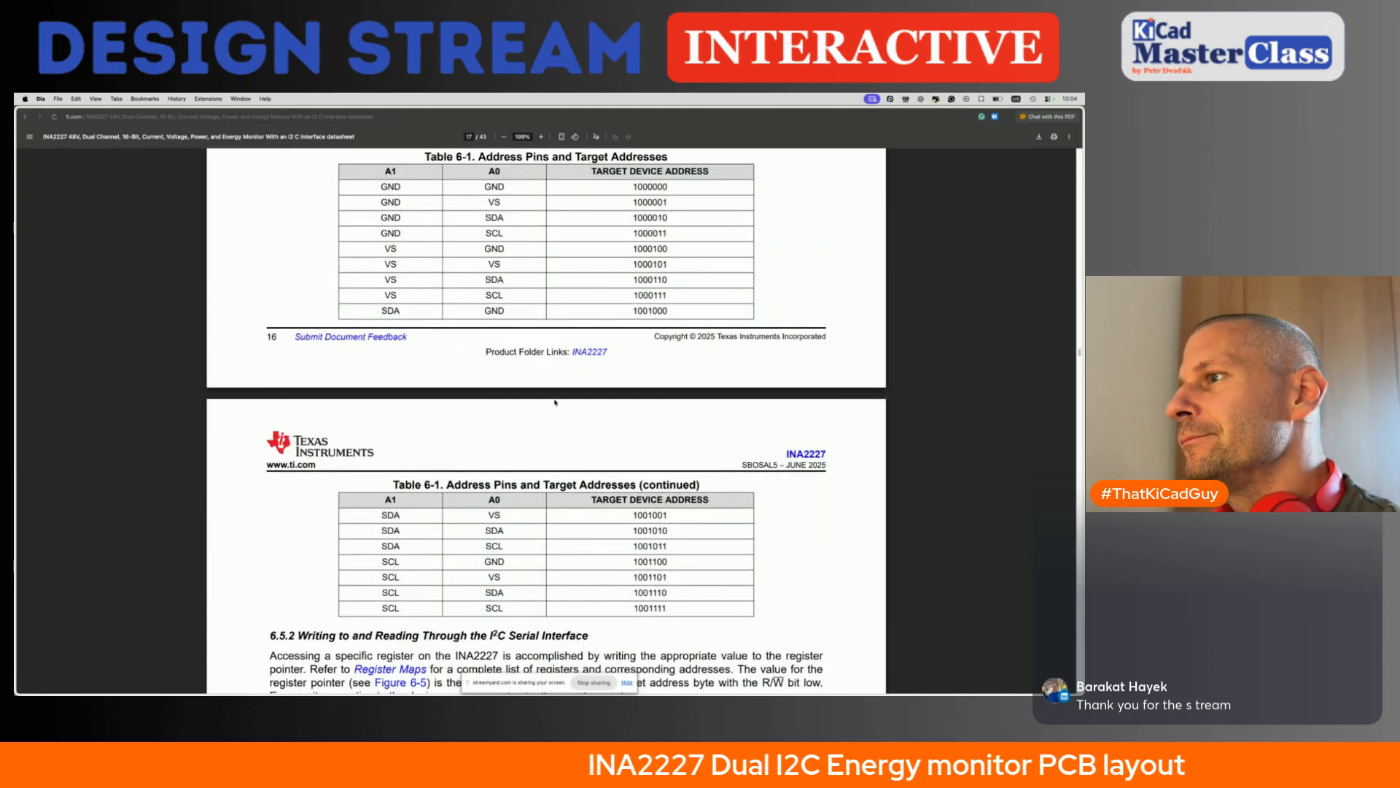
scroll(555, 401, "down", 3)
scroll(555, 402, "down", 8)
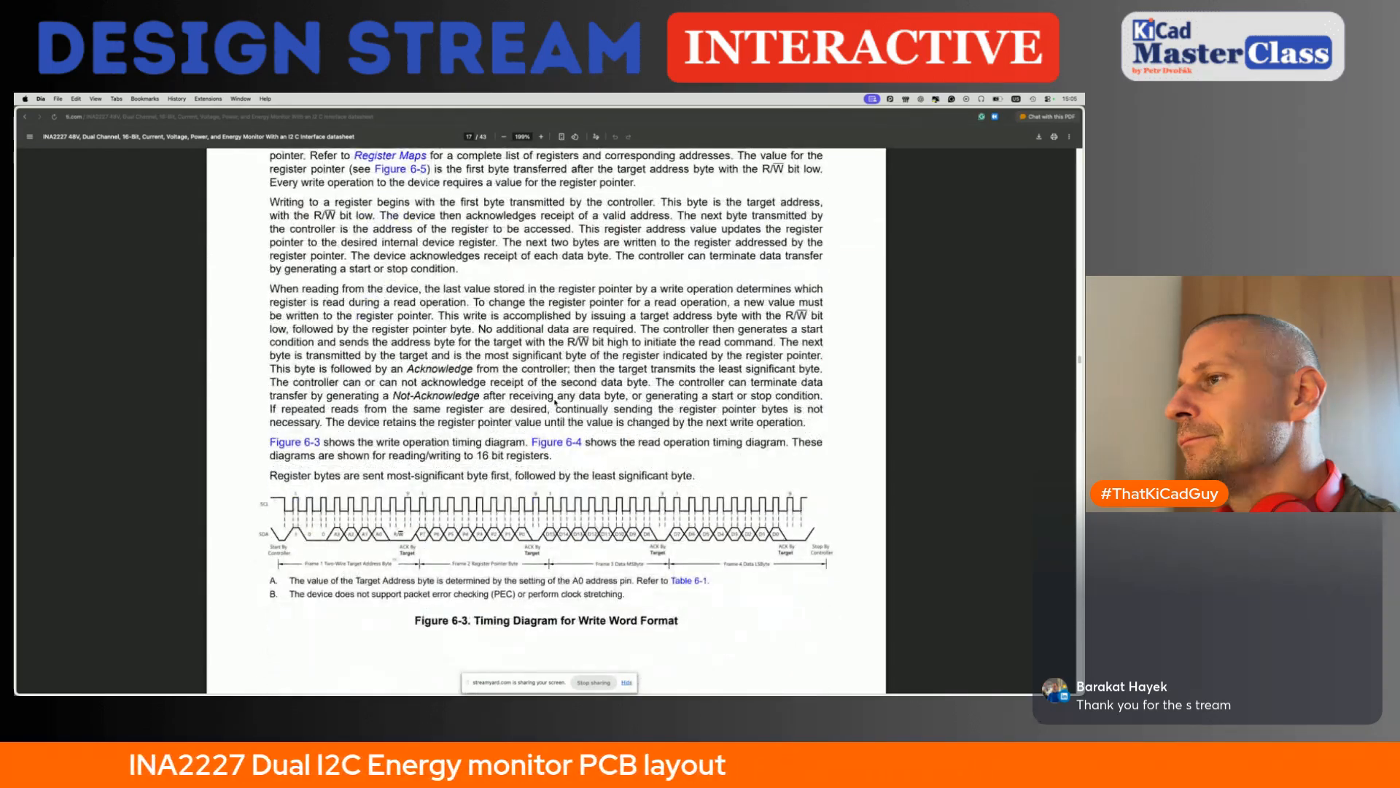
scroll(555, 402, "up", 10)
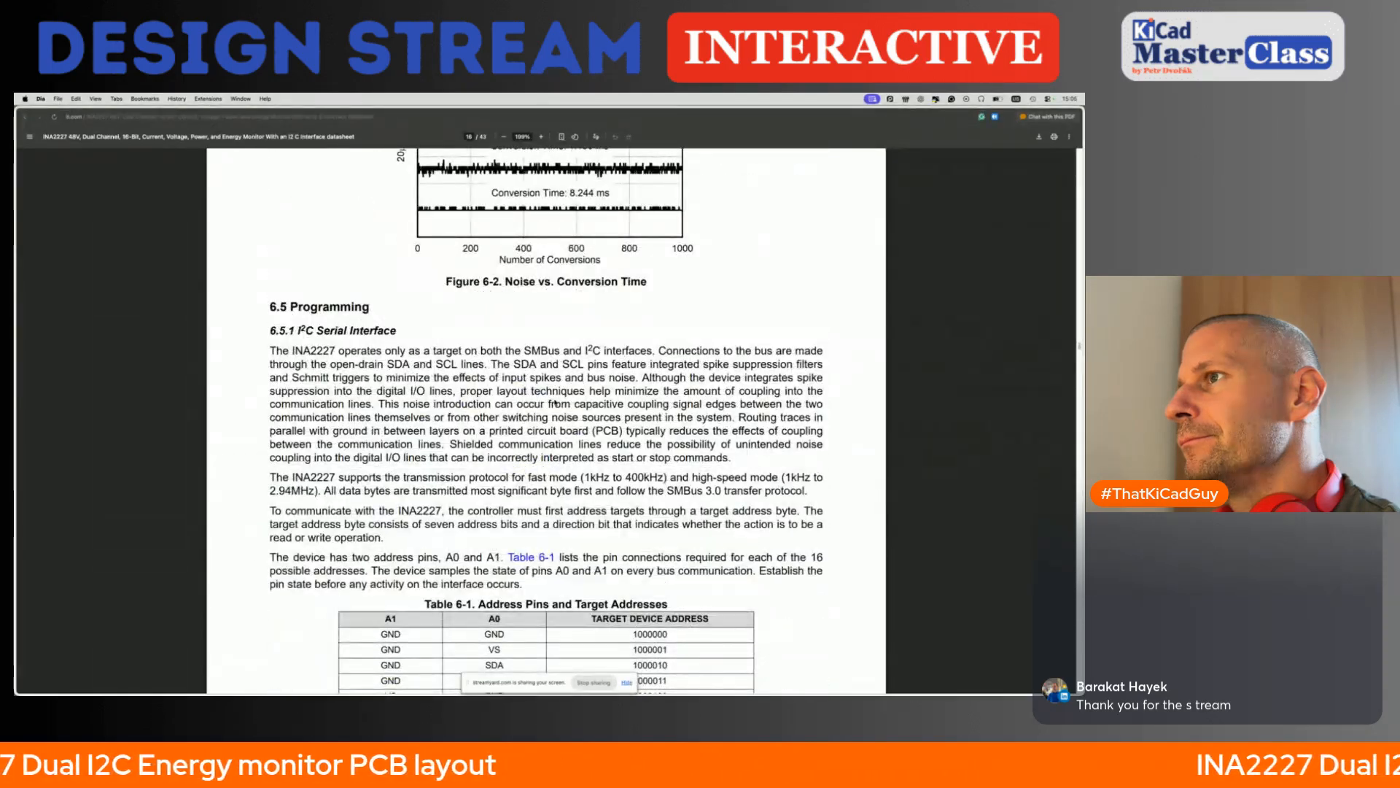
scroll(555, 402, "up", 6)
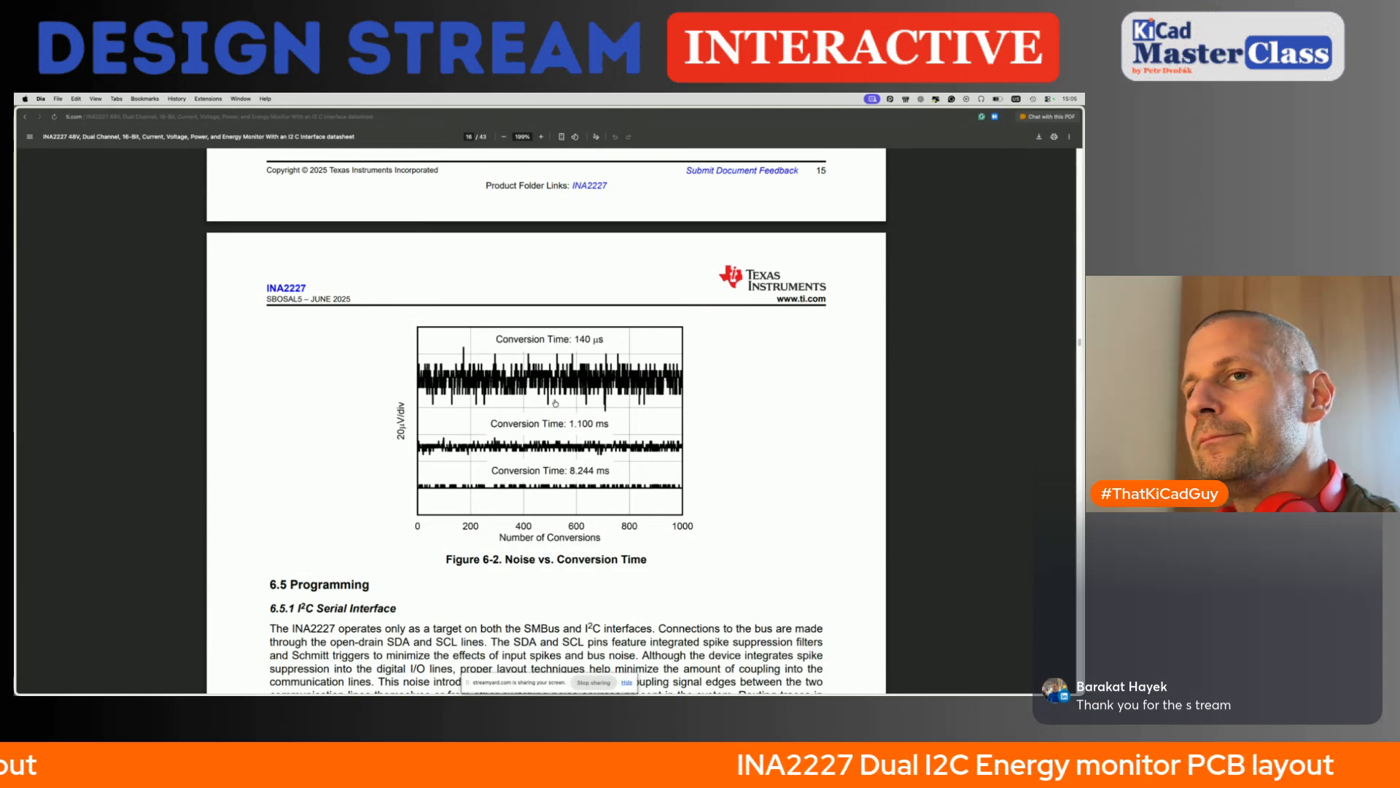
- Return to the schematic editor, save the schematic and switch to U1's pads in the PCB editor
key("super+Tab")
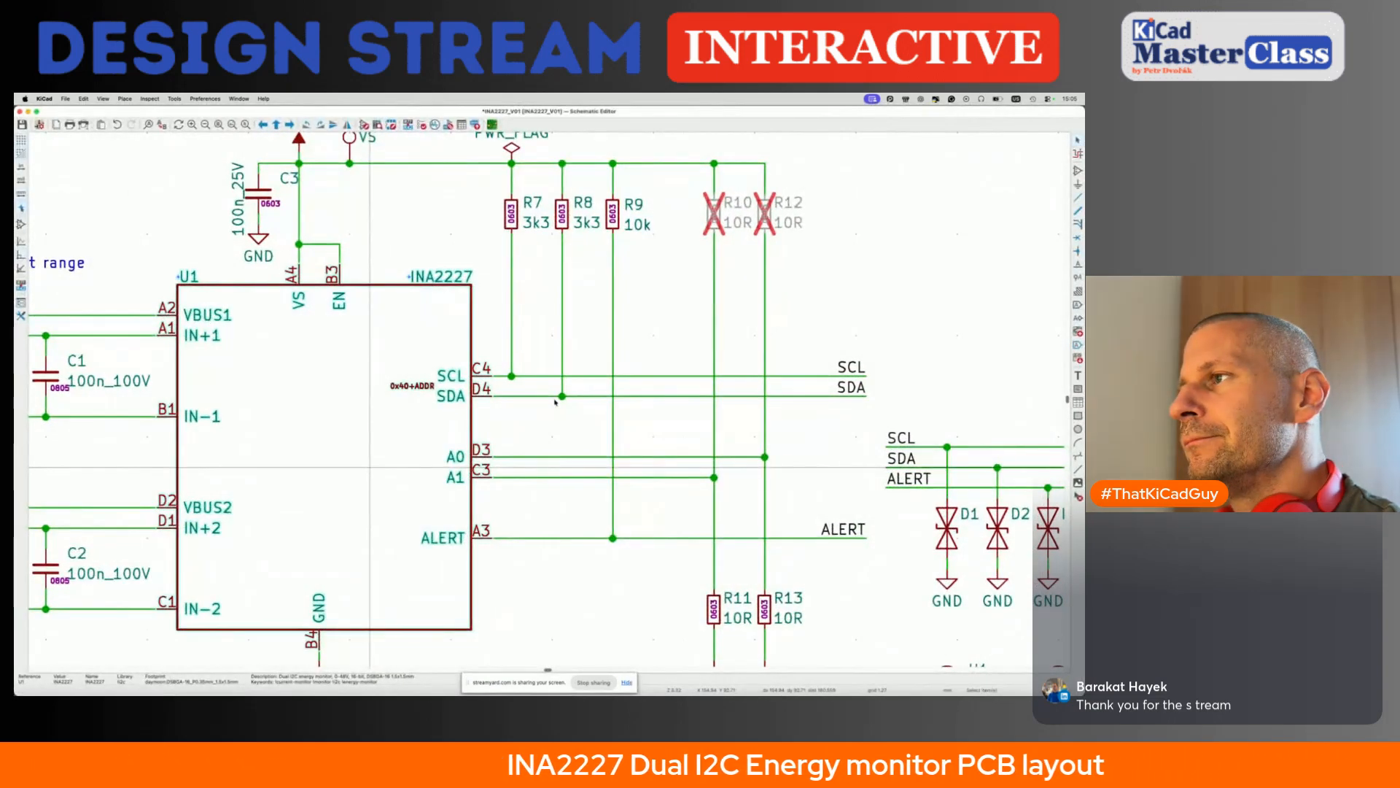
key("super+s")
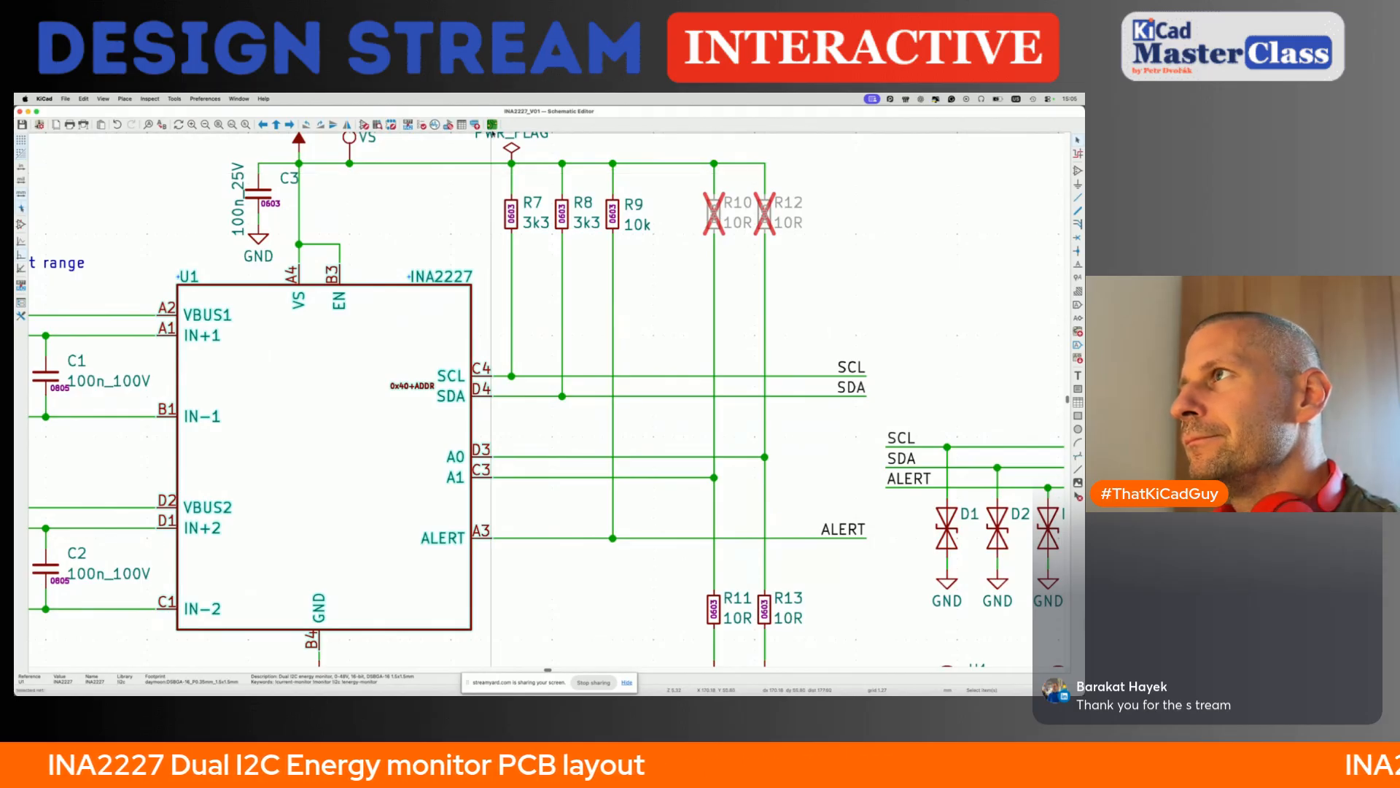
left_click(492, 124)
scroll(483, 445, "up", 5)
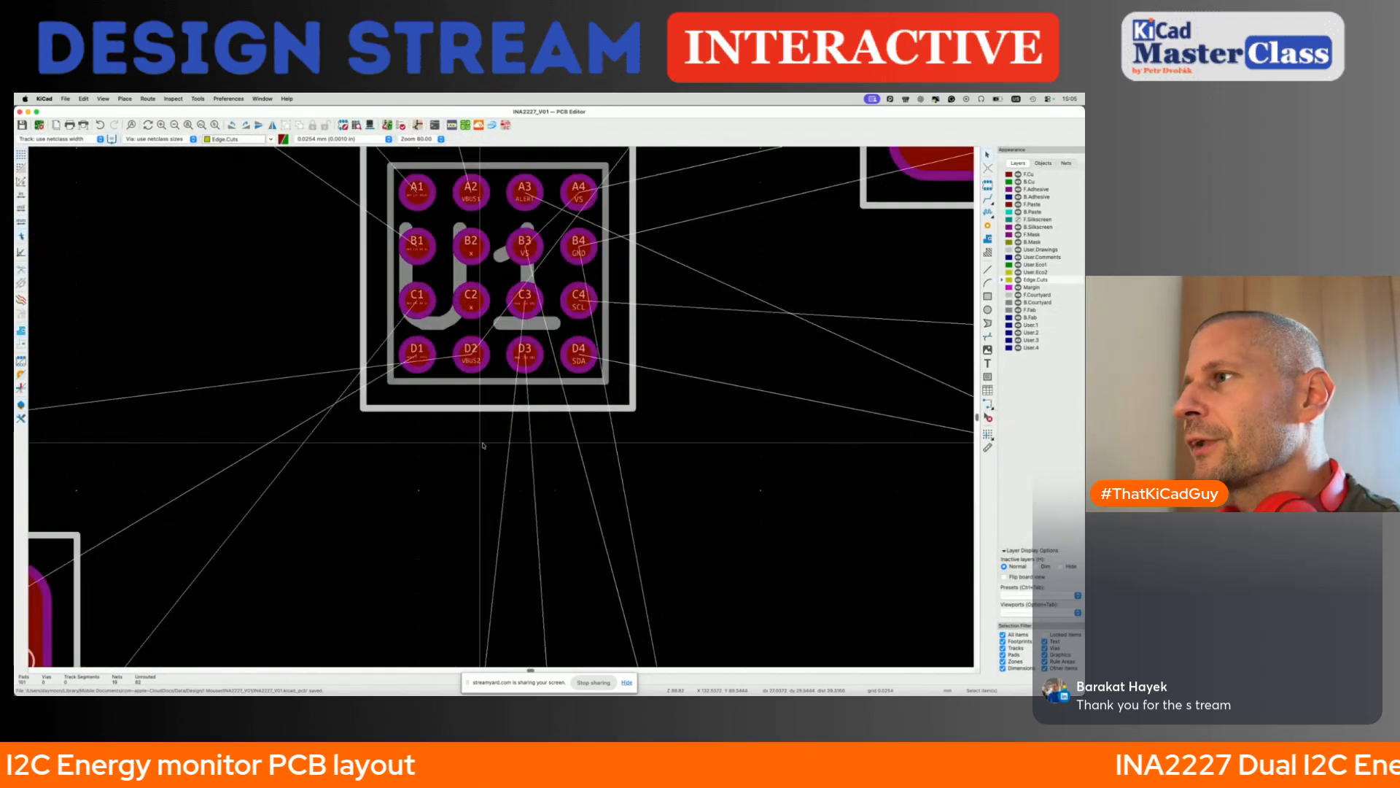
scroll(535, 386, "up", 3)
scroll(535, 386, "up", 3)
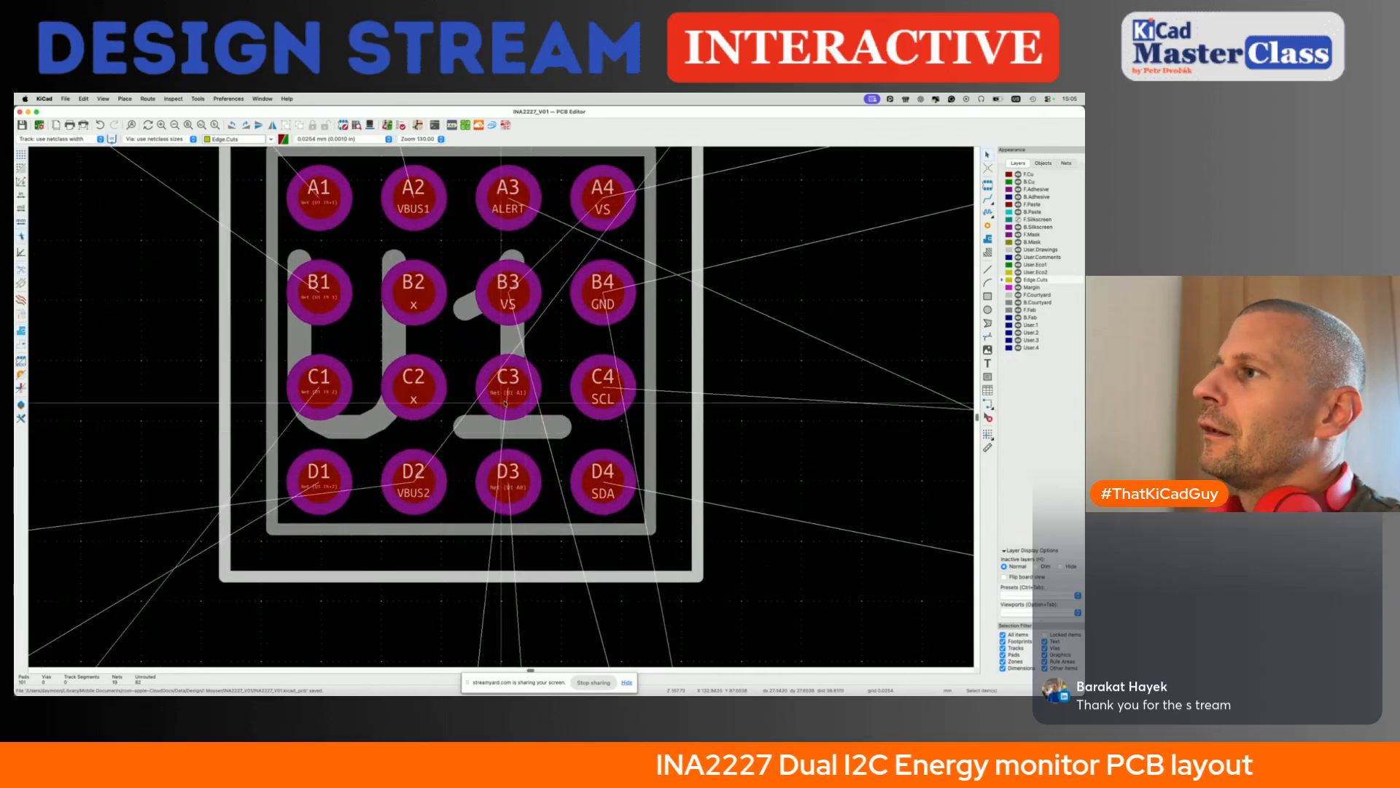
- Try to route a track from U1's pad C3 out between the neighbouring pads
key("x")
key("Escape")
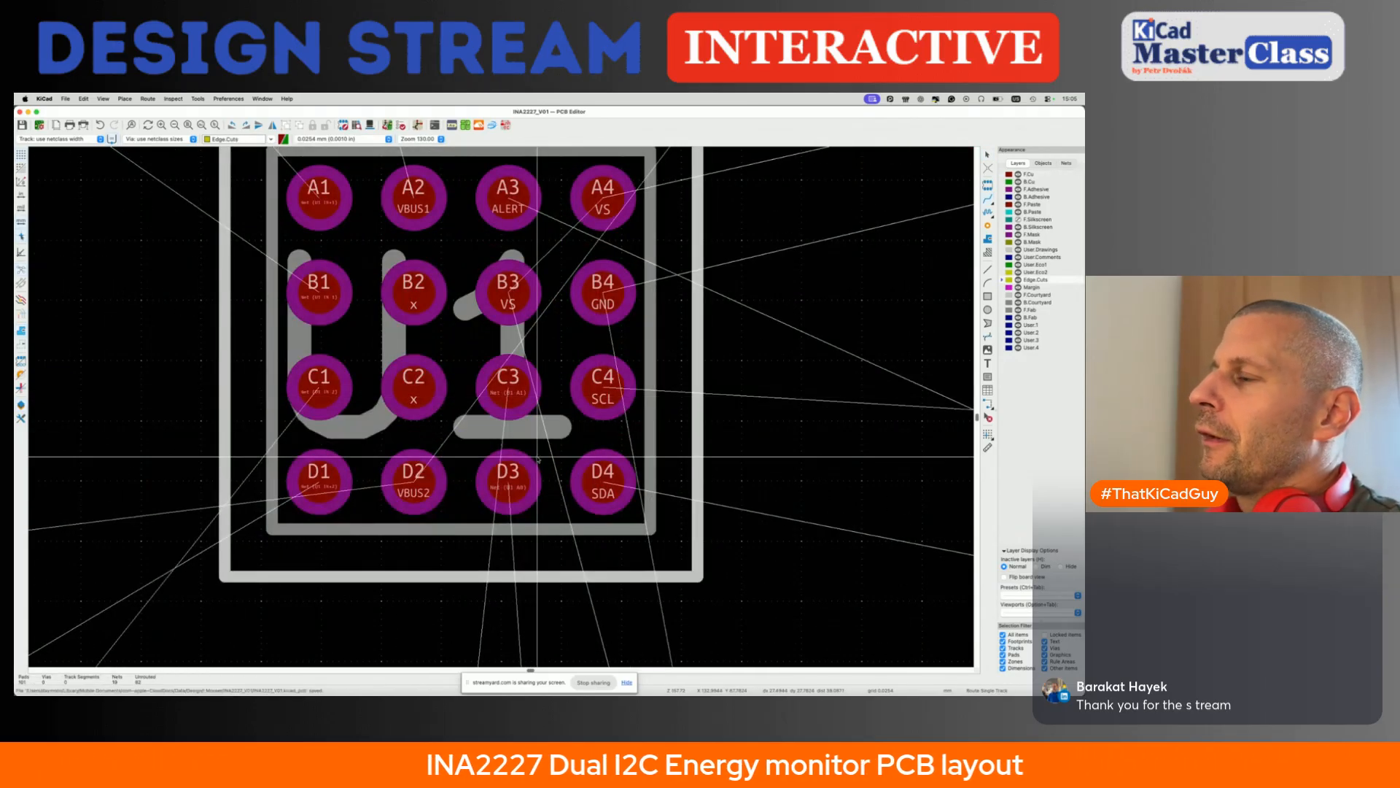
key("super+s")
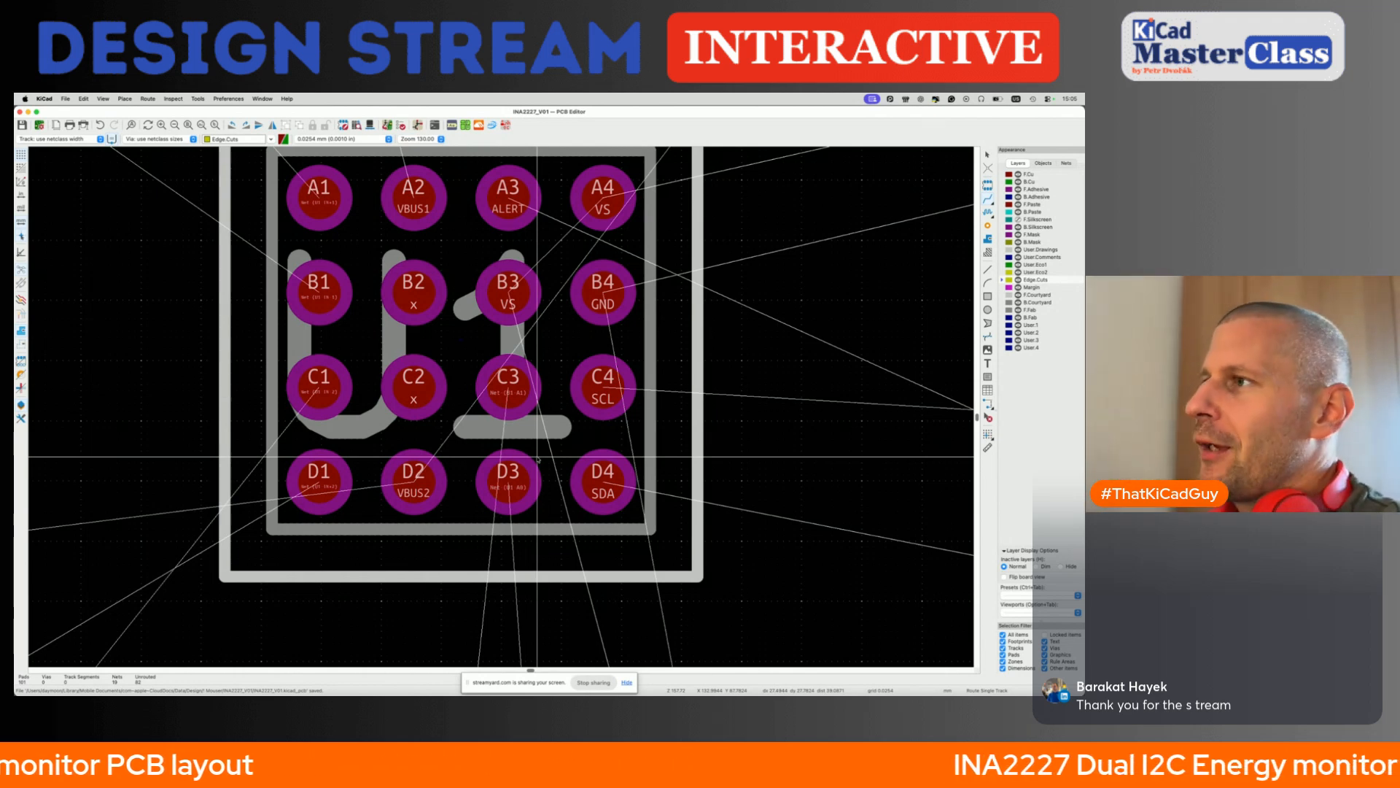
left_click(509, 380)
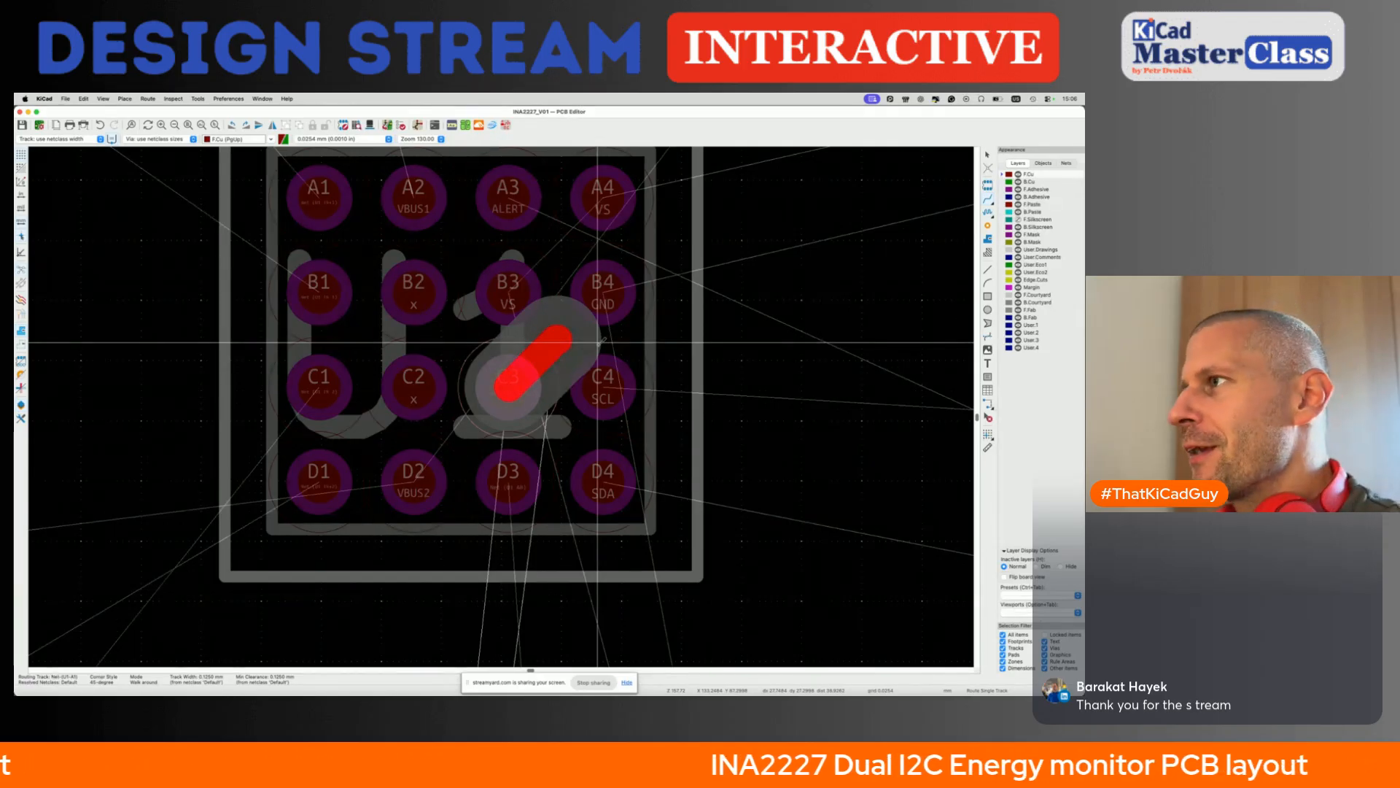
key("Escape")
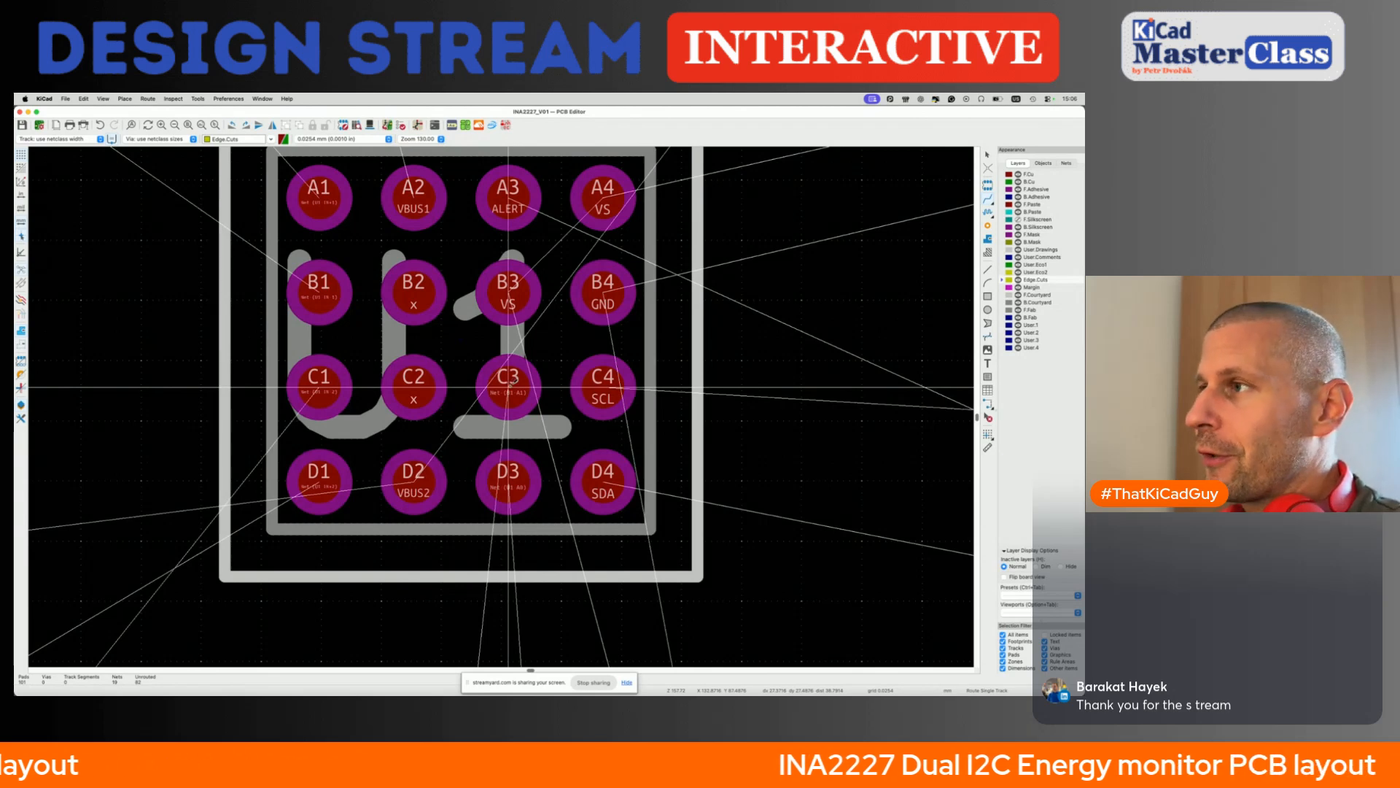
left_click(508, 387)
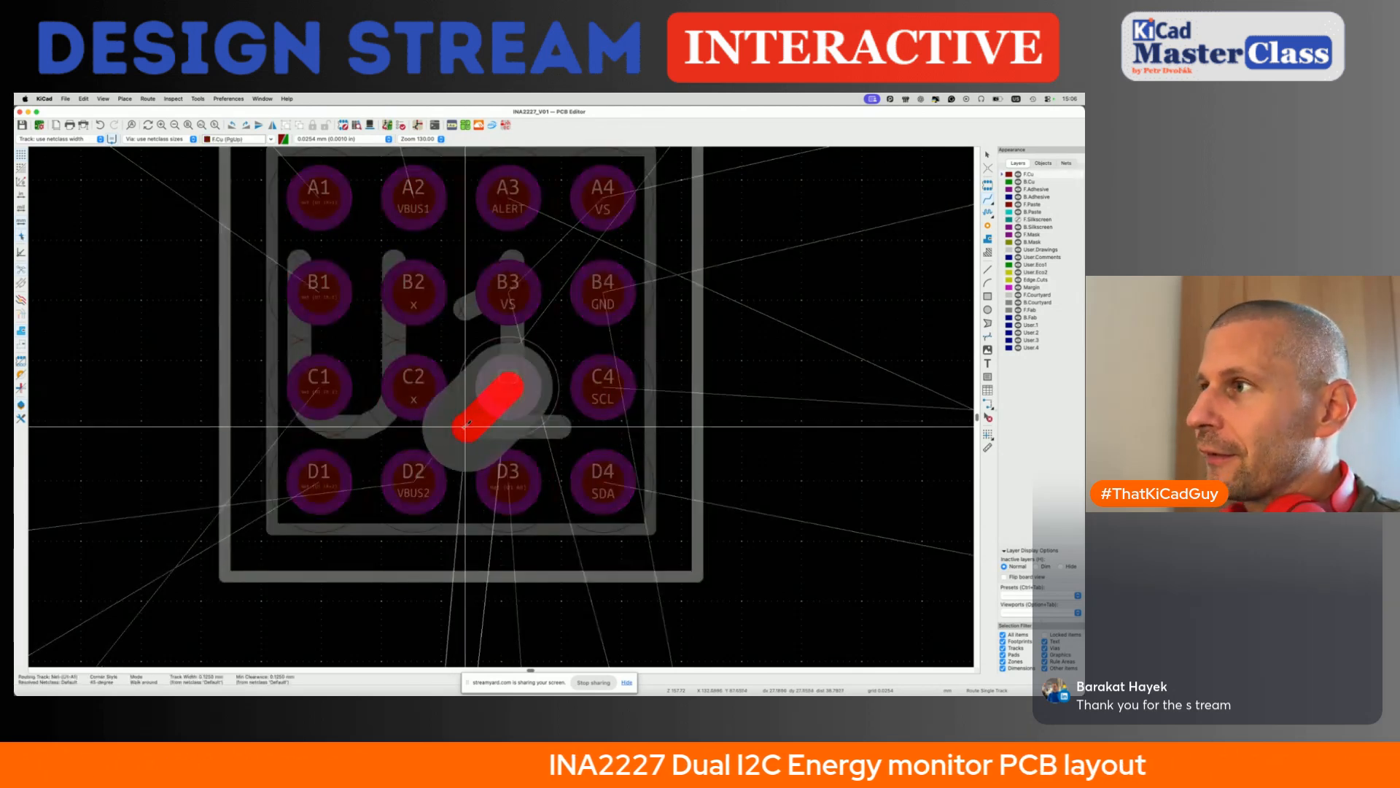
key("Escape")
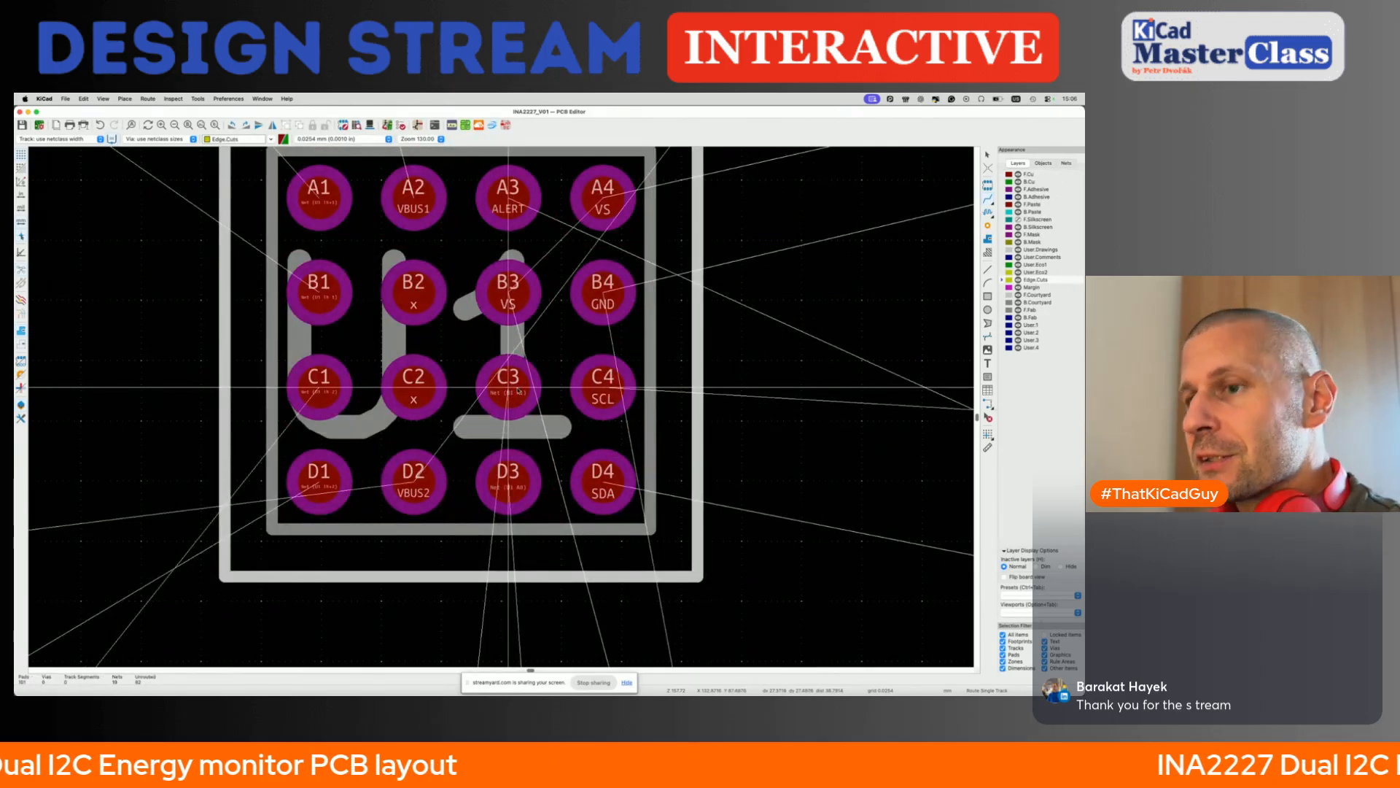
left_click(521, 362)
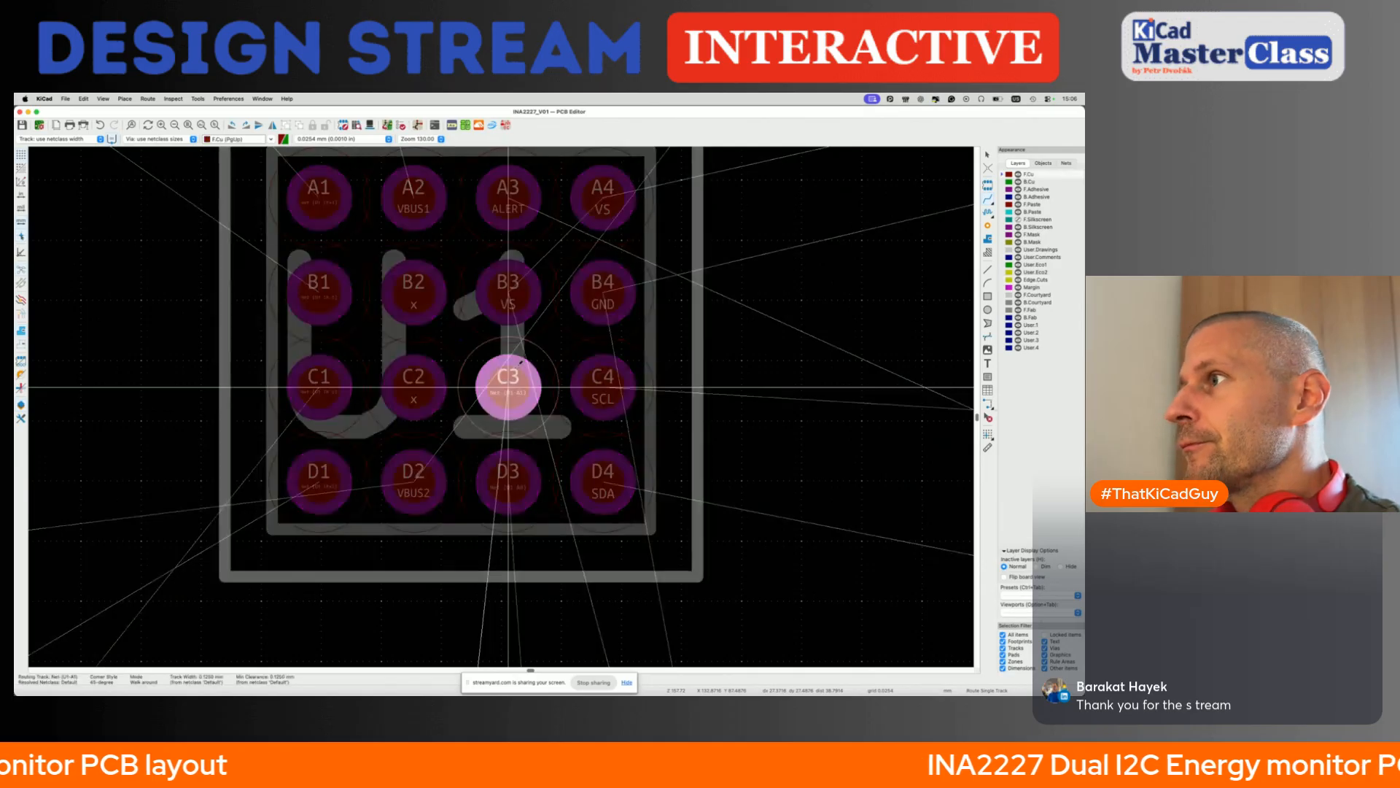
key("Escape")
key("Escape")
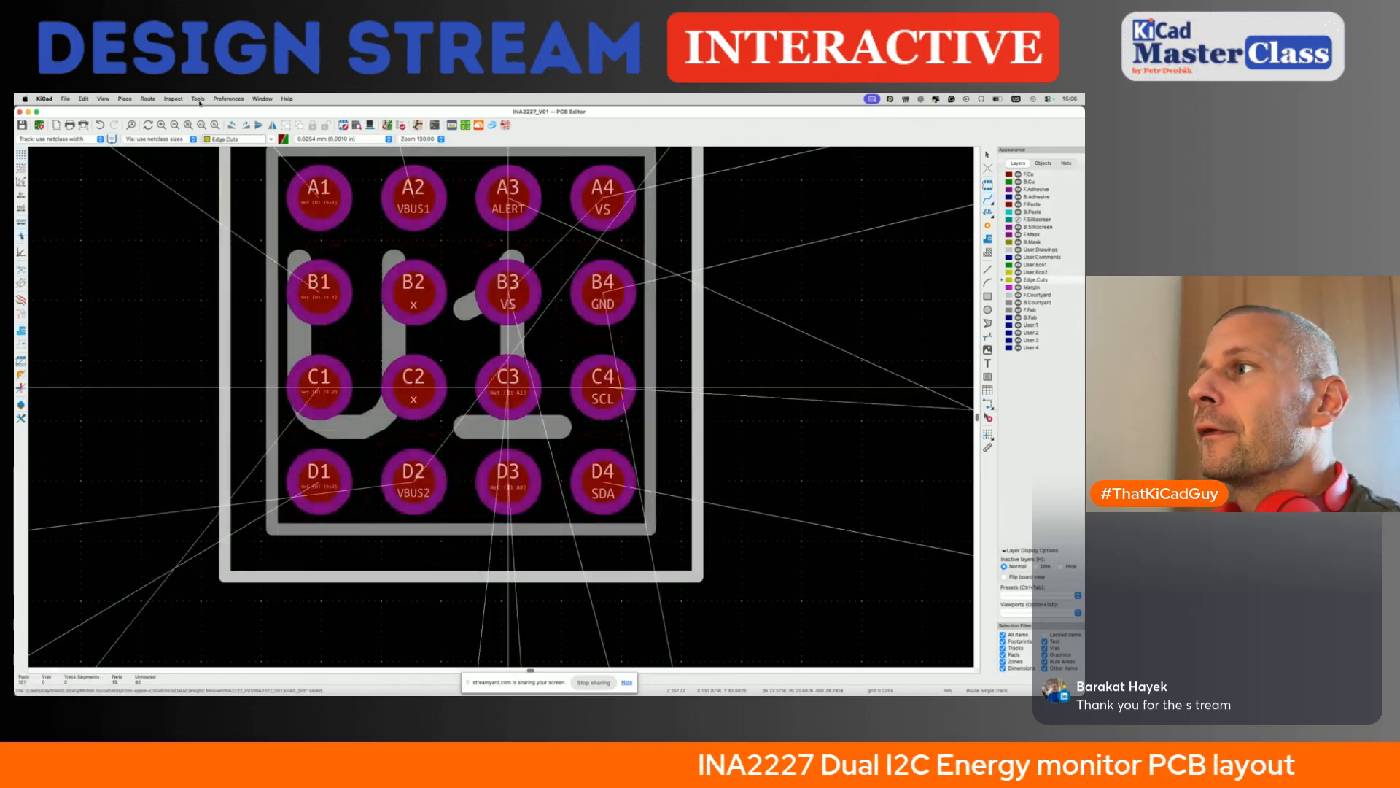
- Return to the schematic editor and delete resistors R10 and R11 together with the wire from R10 down to the A1 line
left_click(198, 99)
left_click(219, 124)
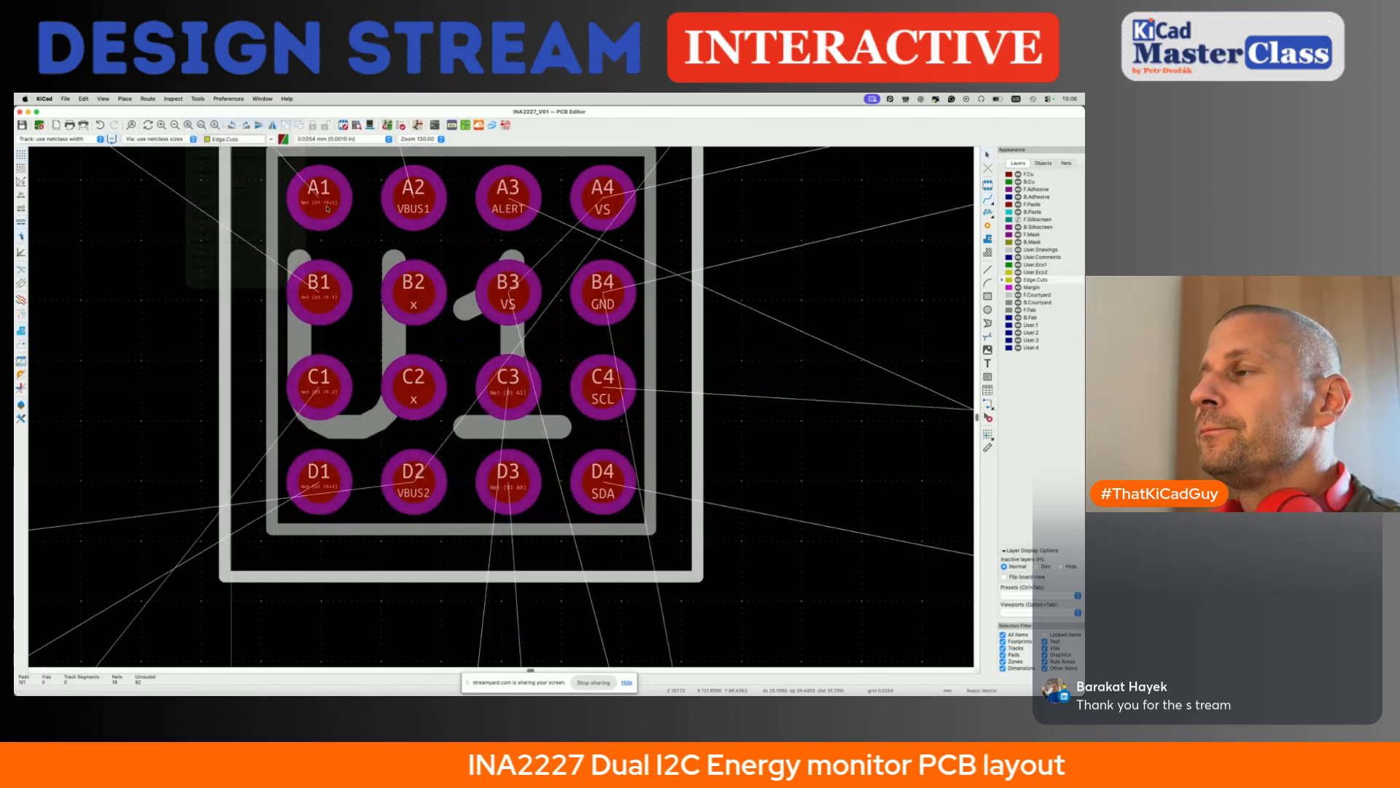
scroll(482, 419, "down", 5)
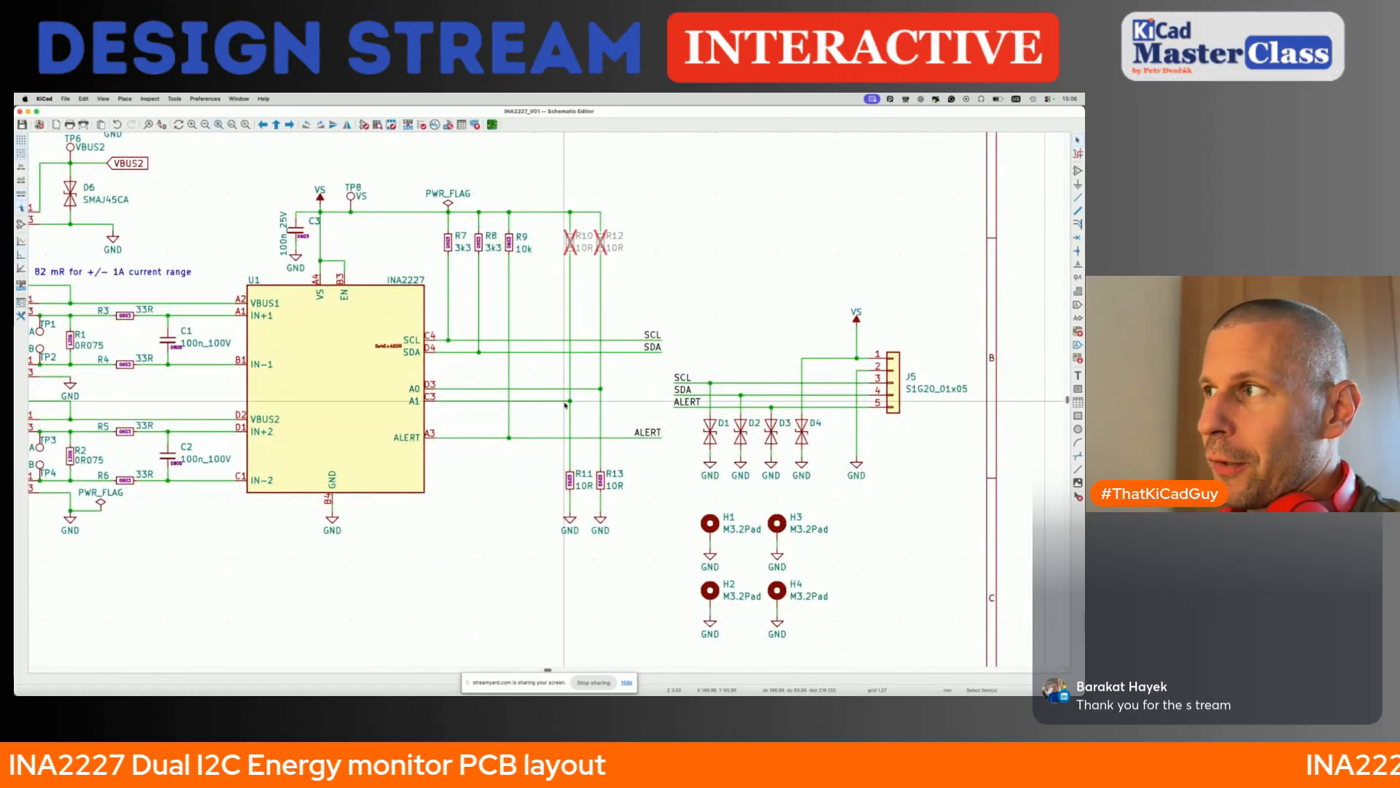
left_click(570, 242)
key("Delete")
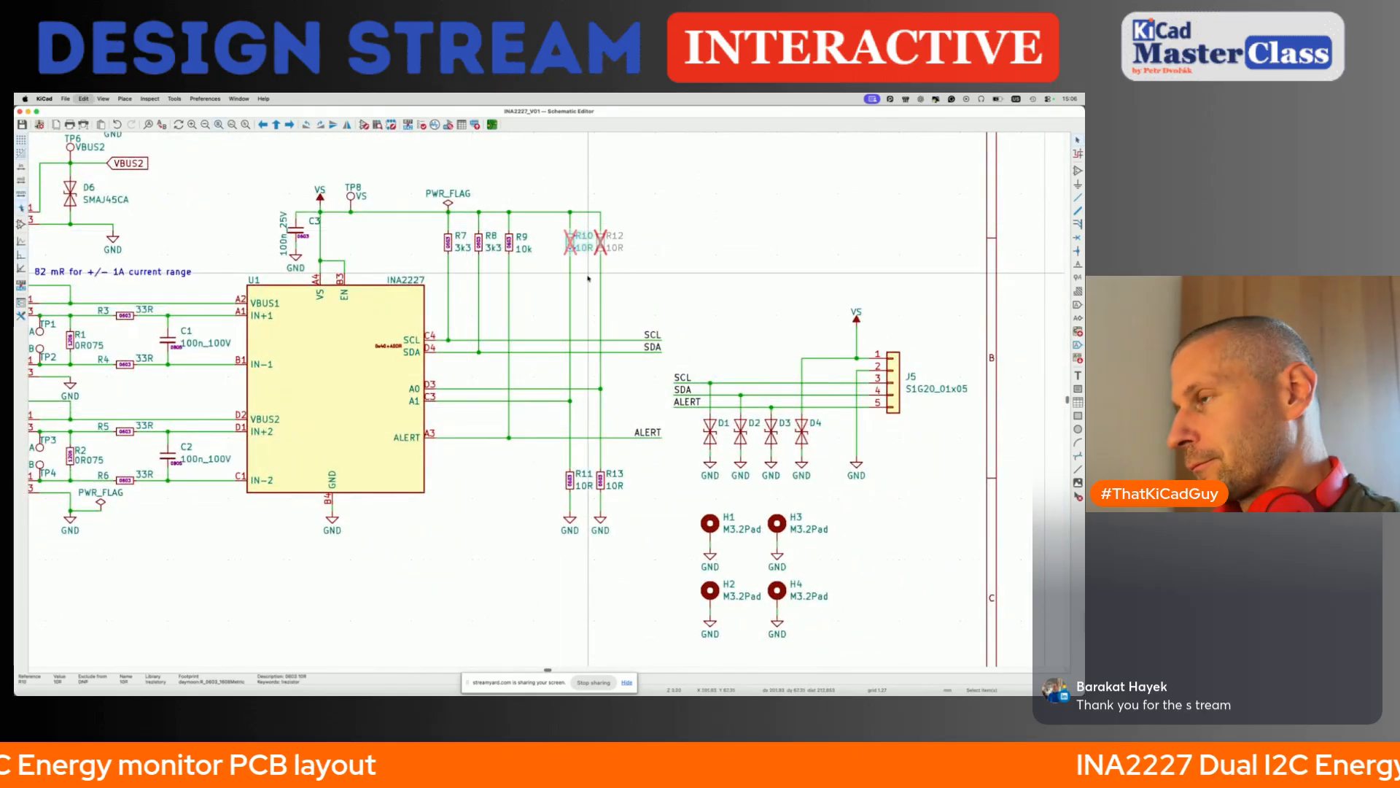
key("Delete")
key("Delete")
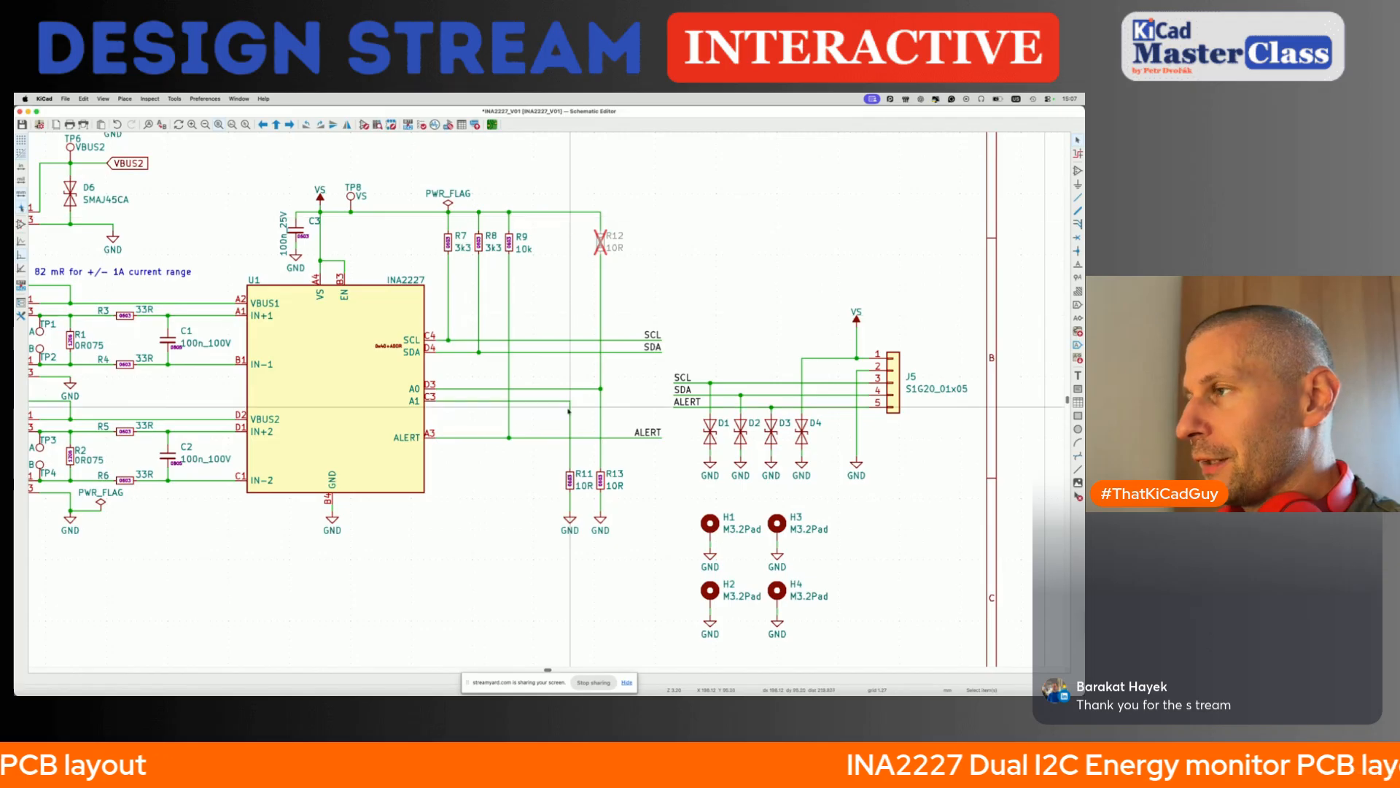
key("Delete")
key("Delete")
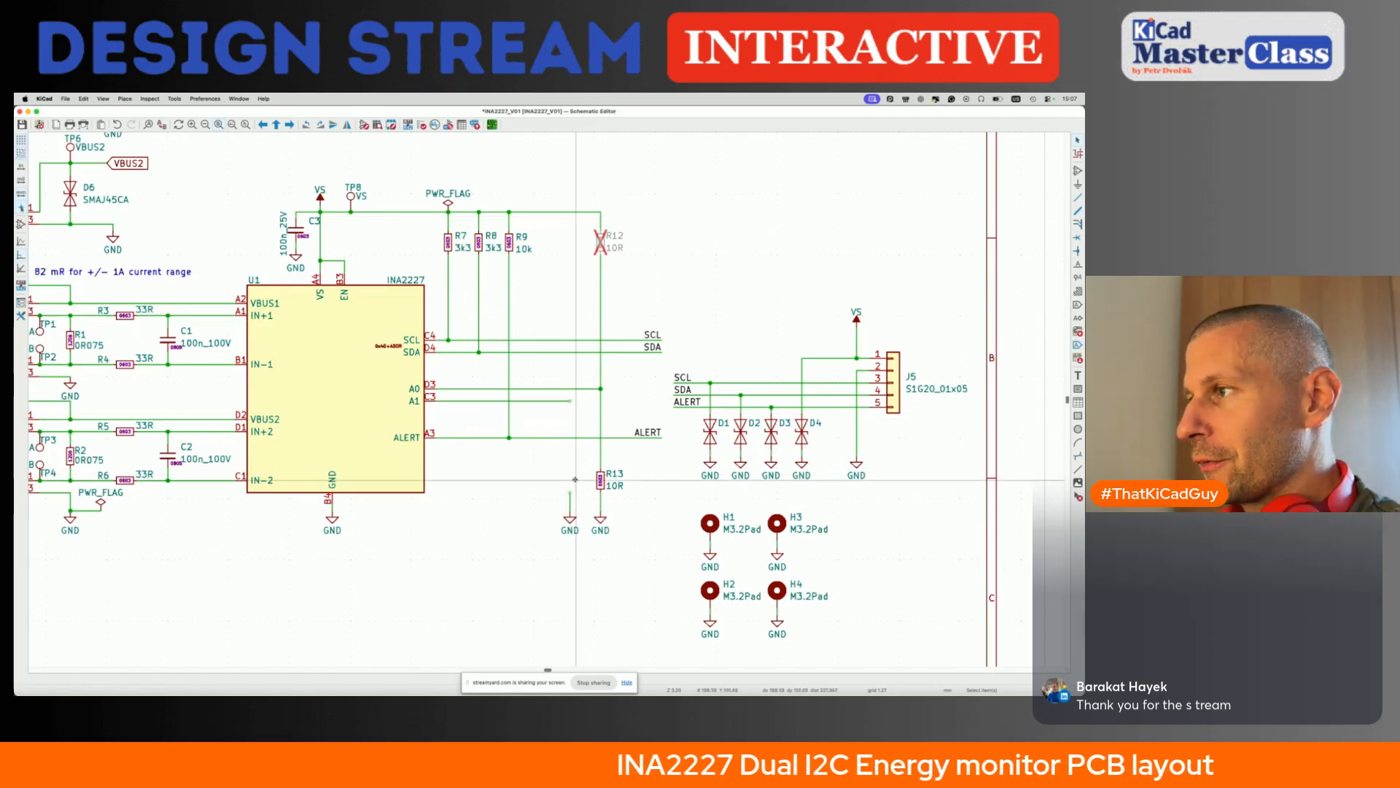
- Wire U1's address pin A1 straight down to its GND symbol and save the schematic
key("w")
left_click(570, 515)
key("Escape")
key("super+s")
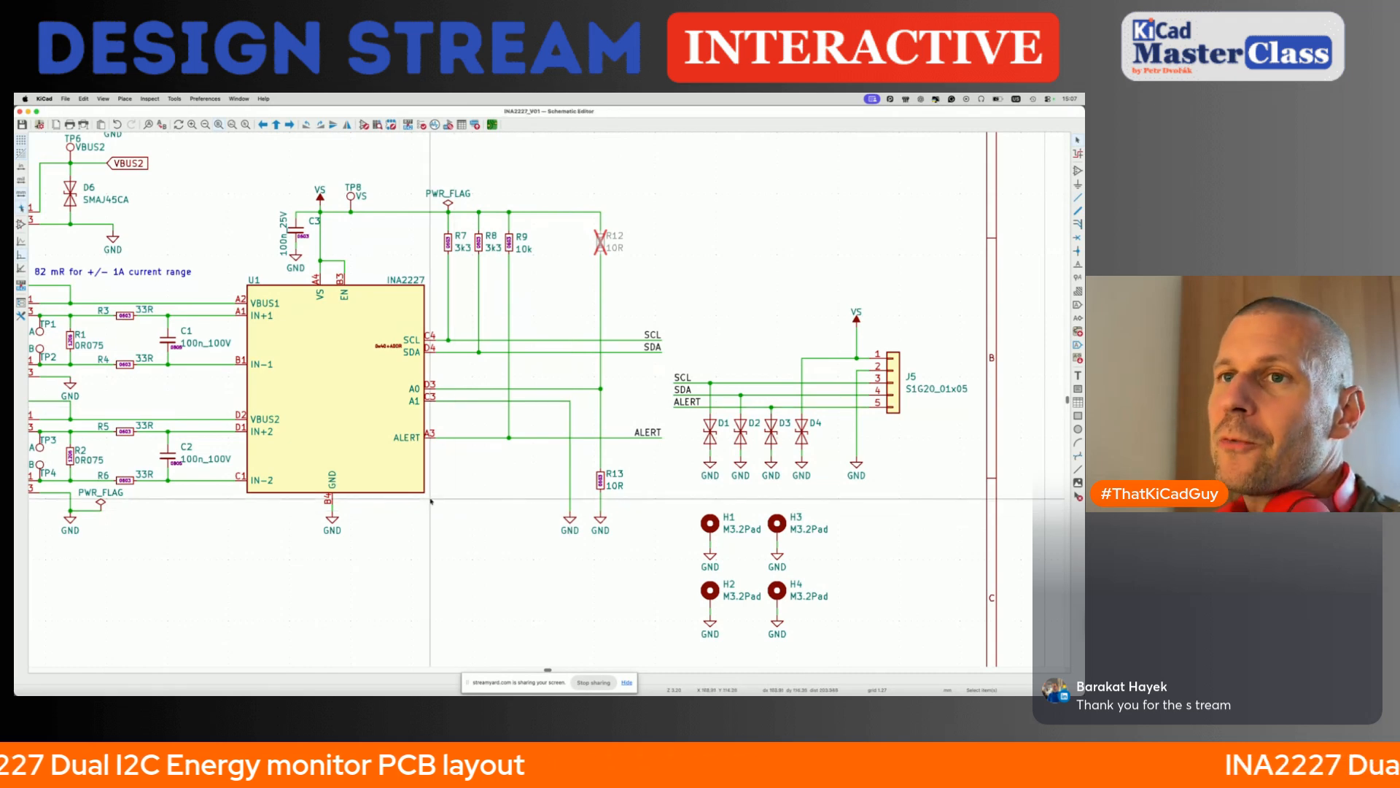
- Update the PCB from the schematic with the changed A1 connection and the removed resistors
key("F8")
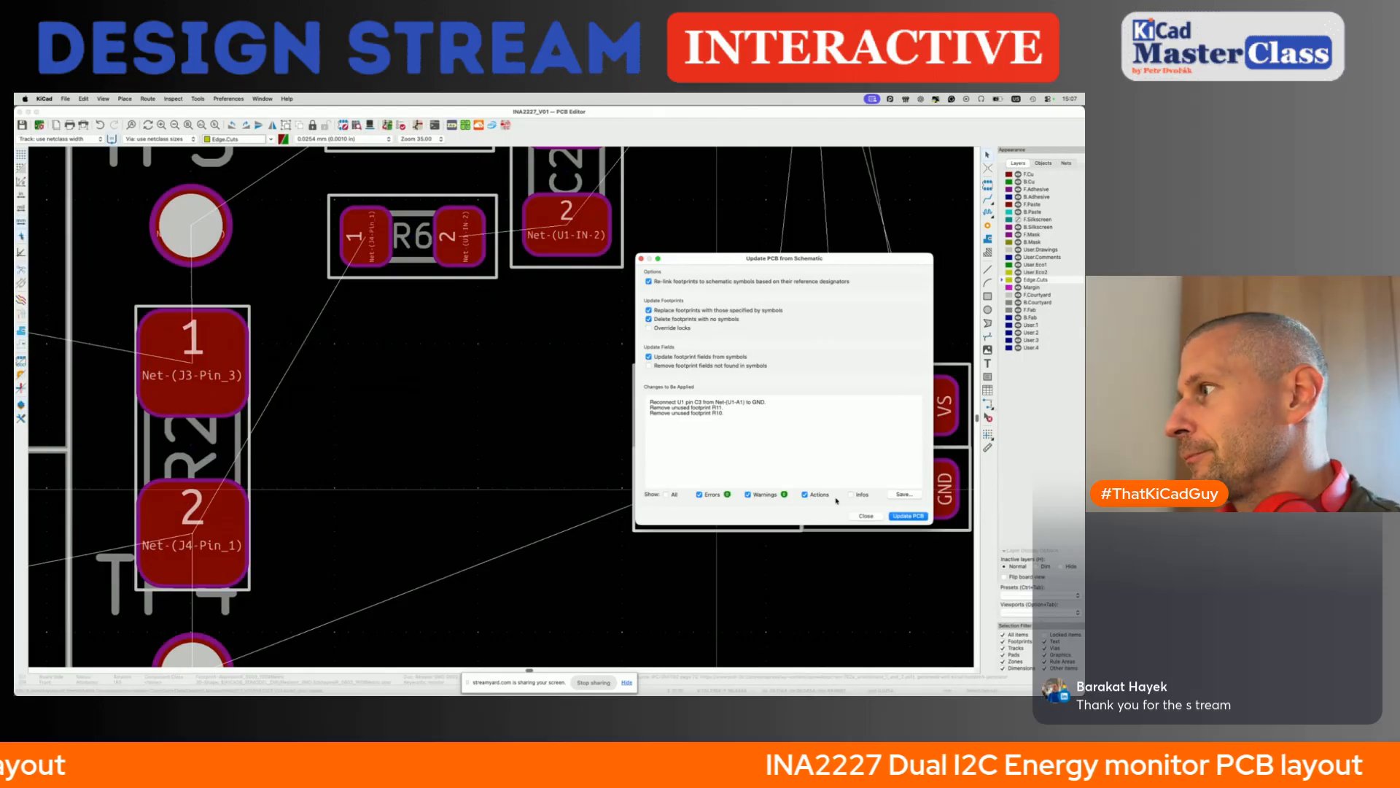
left_click(904, 516)
left_click(867, 516)
- Try to route a track from U1's pad C3 diagonally to GND pad B4, and another starting at pad D3
scroll(602, 346, "down", 3)
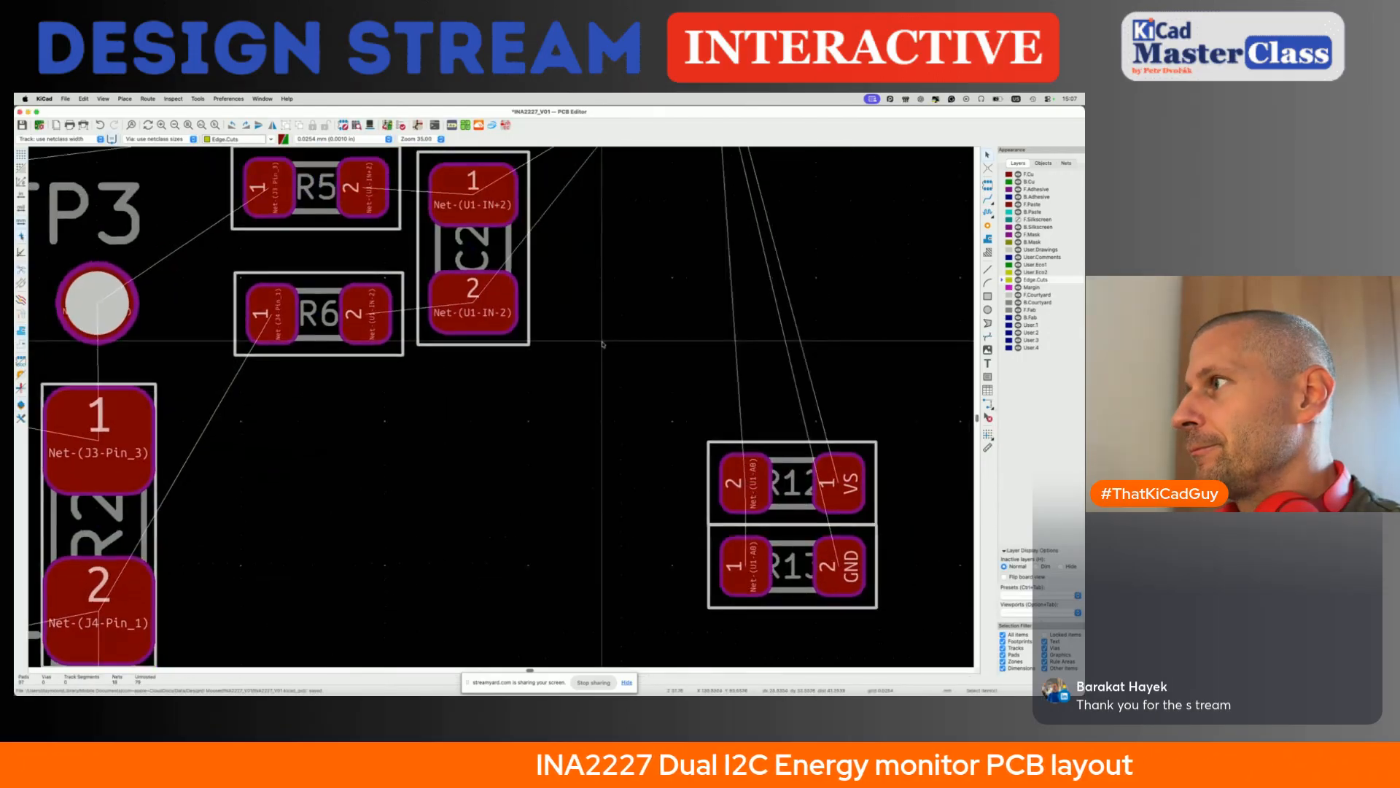
scroll(602, 345, "up", 3)
scroll(602, 345, "down", 3)
scroll(645, 310, "up", 3)
scroll(427, 317, "up", 5)
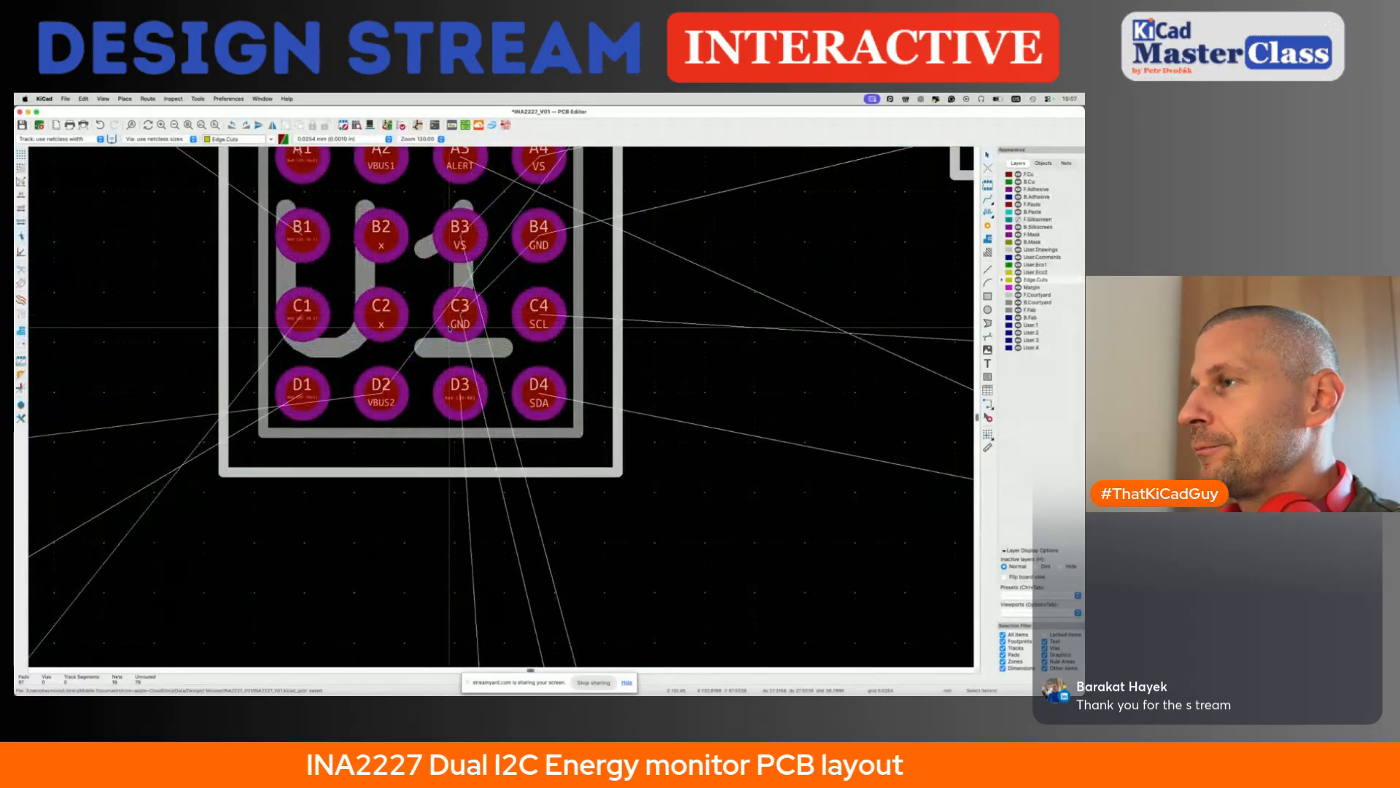
key("x")
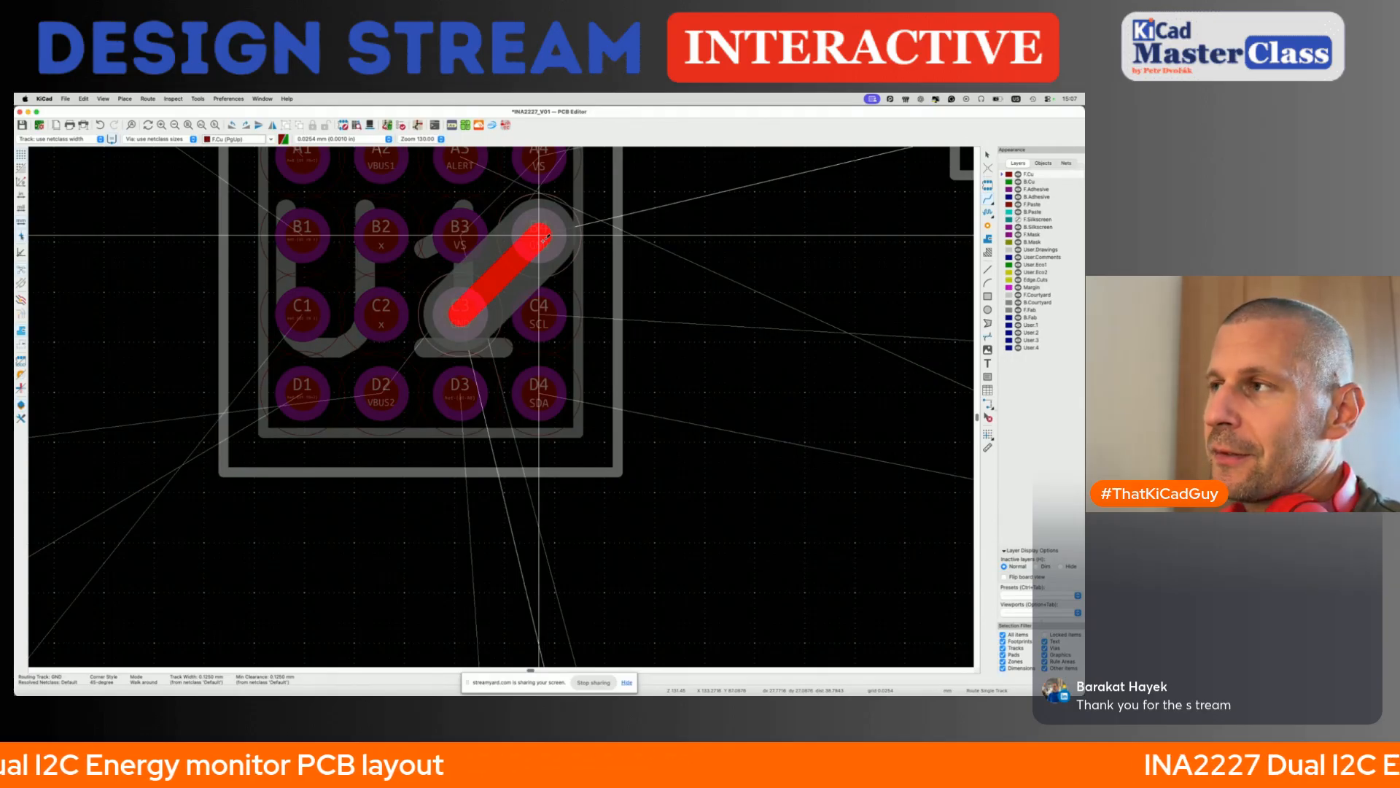
key("Escape")
left_click(459, 393)
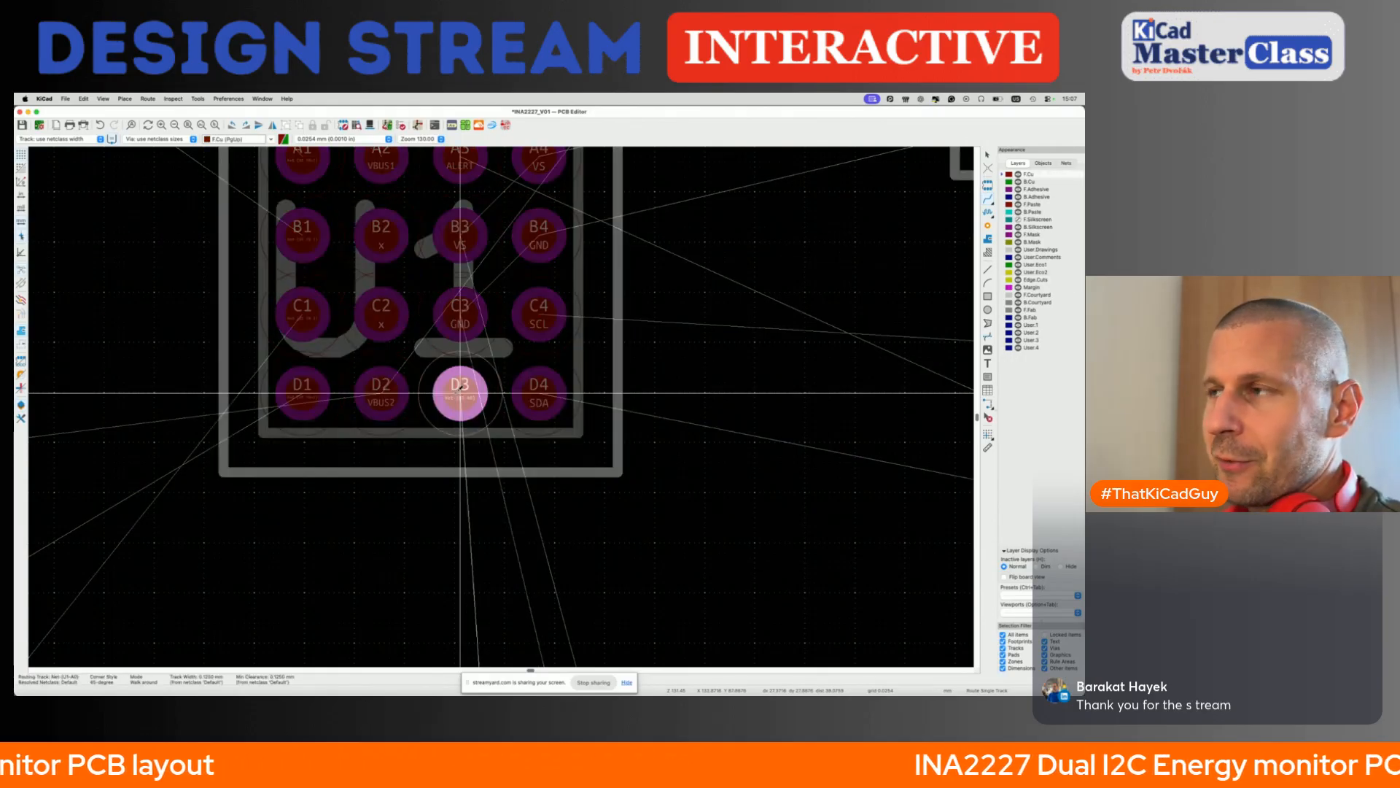
key("Escape")
scroll(460, 390, "down", 6)
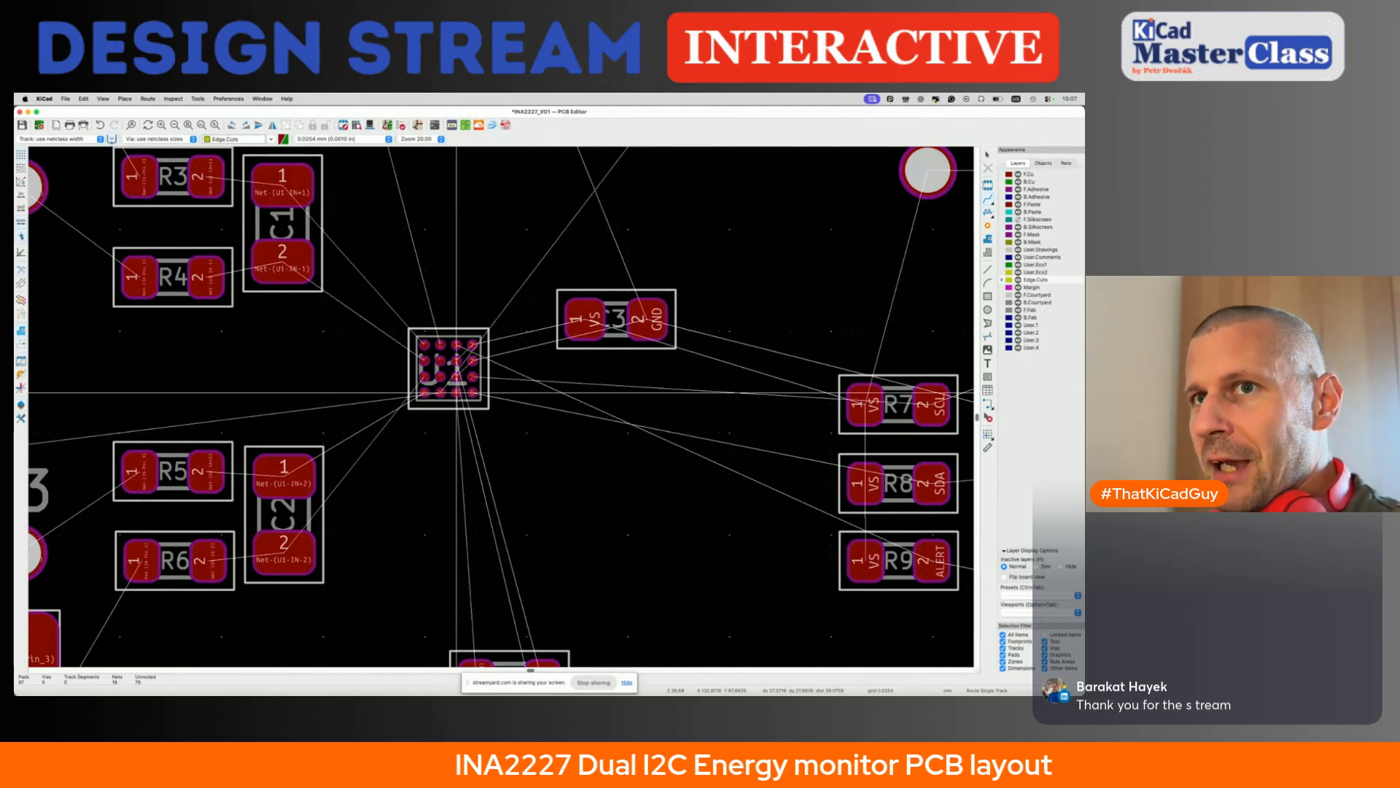
- Switch to the datasheet in the browser and check in Table 6-1 which A0 connections are possible with A1 on GND
key("super+Tab")
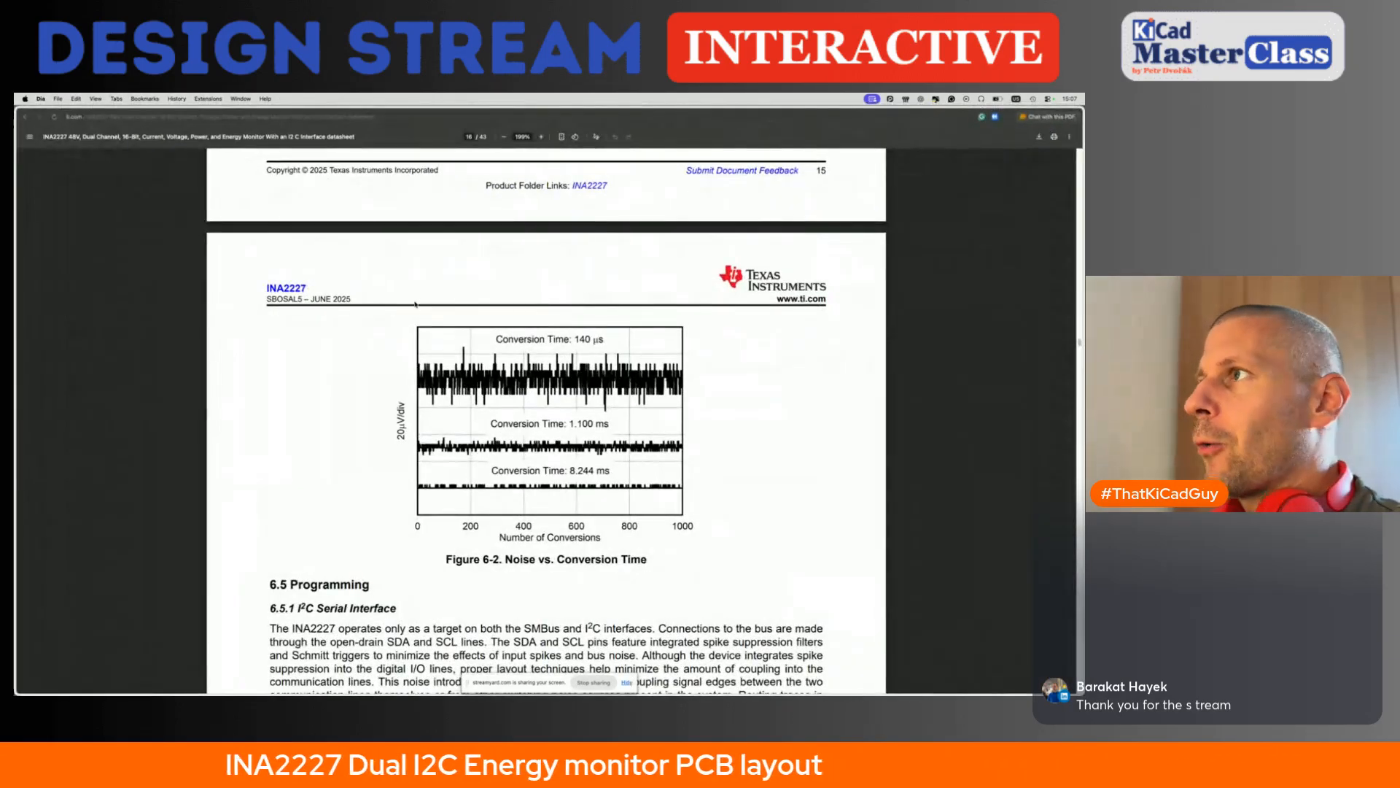
scroll(416, 315, "up", 10)
scroll(416, 315, "down", 15)
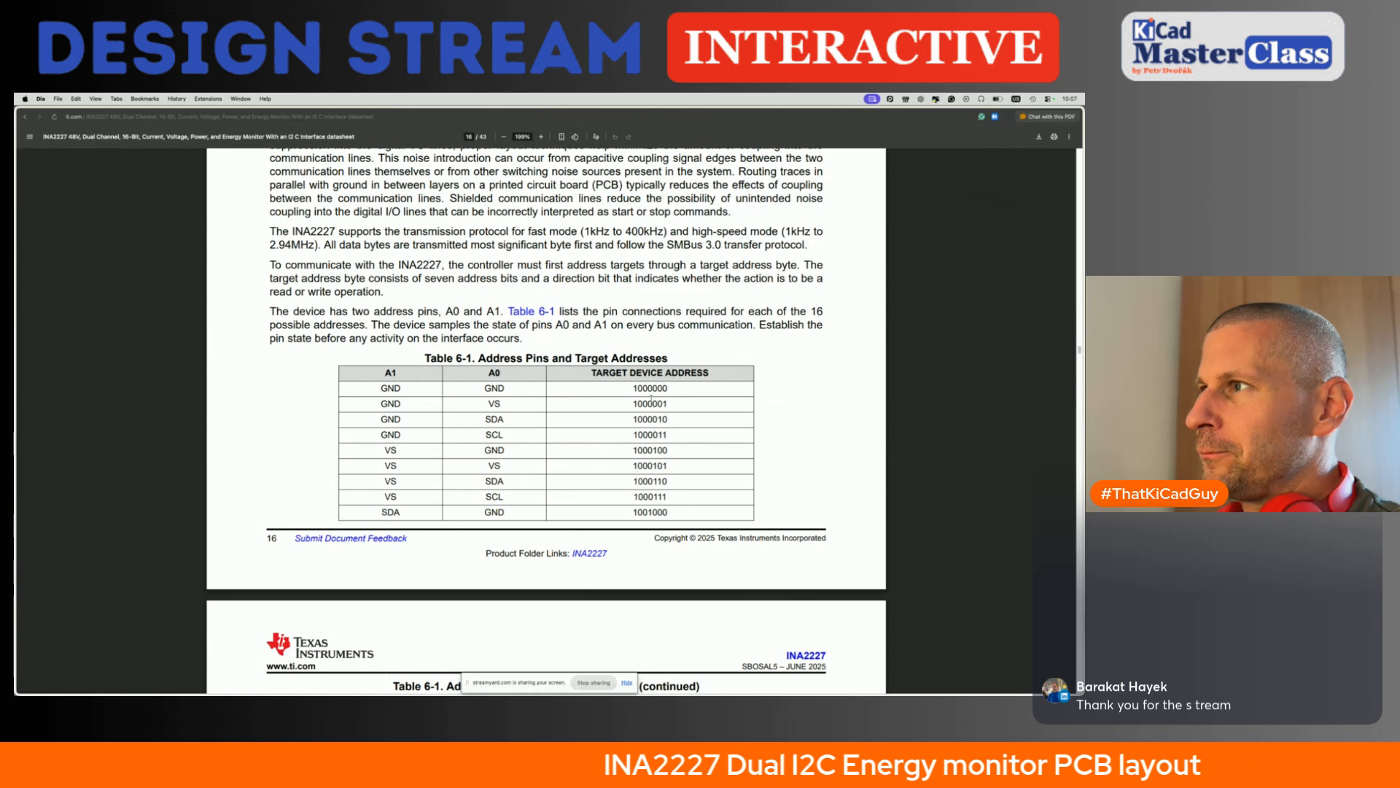
left_click_drag(481, 388, 508, 428)
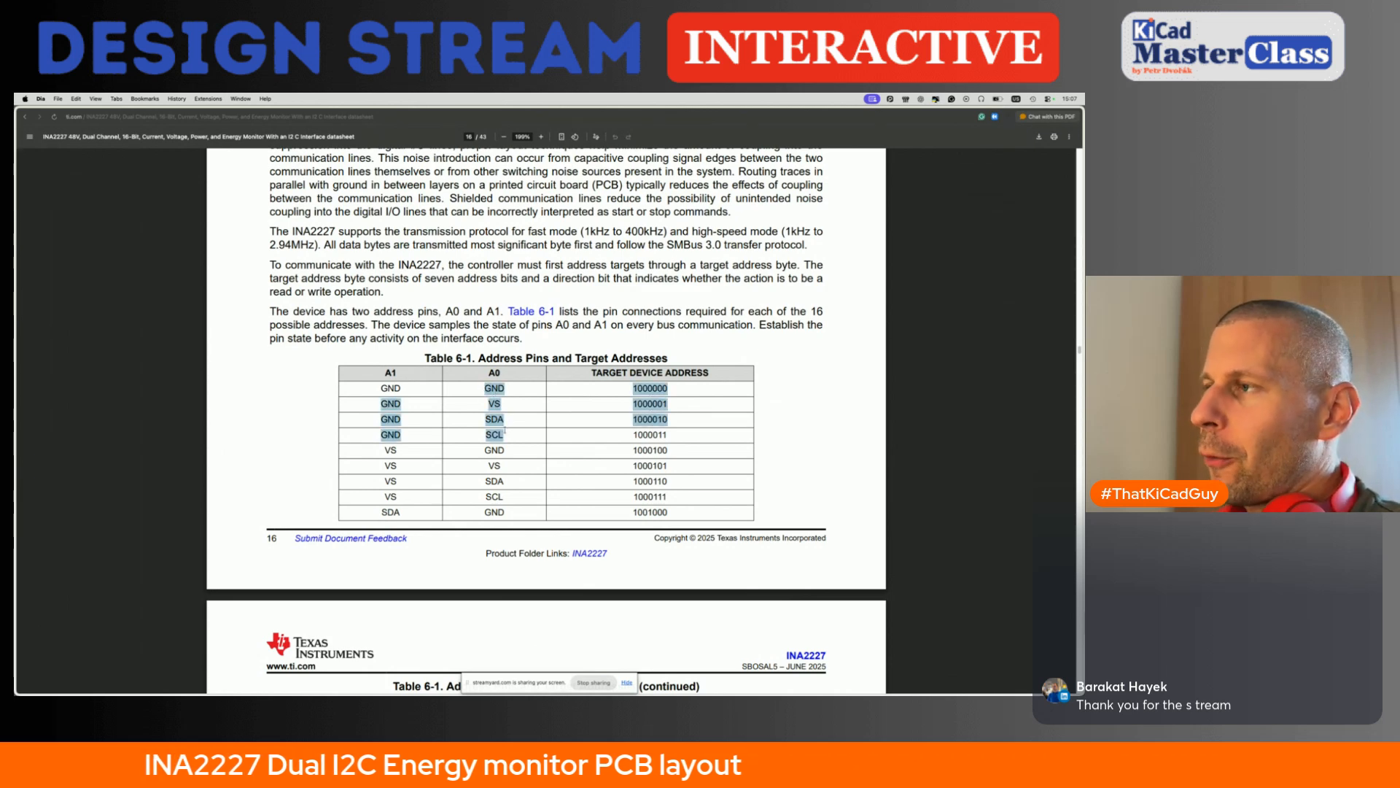
left_click(509, 440)
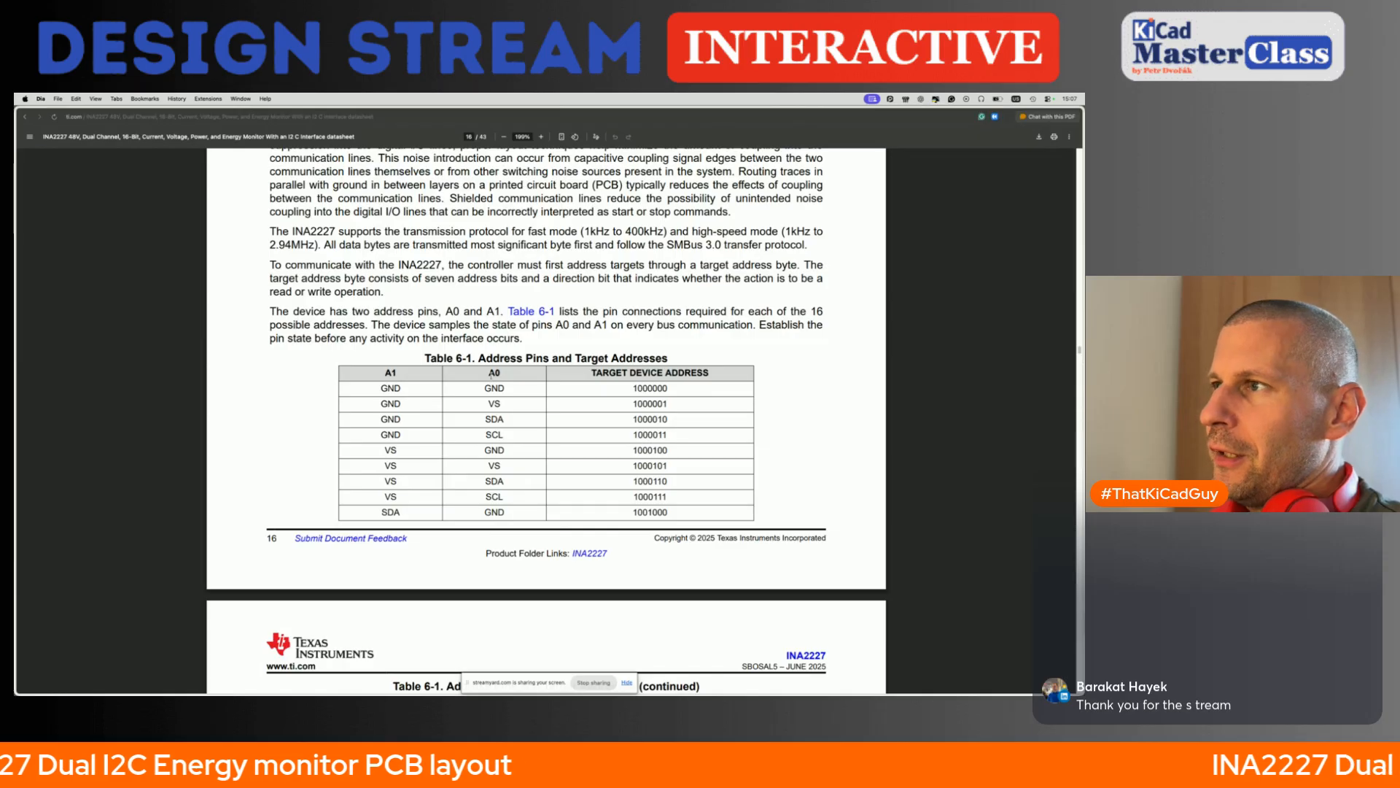
mouse_move(485, 383)
left_mouse_down()
mouse_move(512, 386)
mouse_move(504, 403)
left_mouse_up()
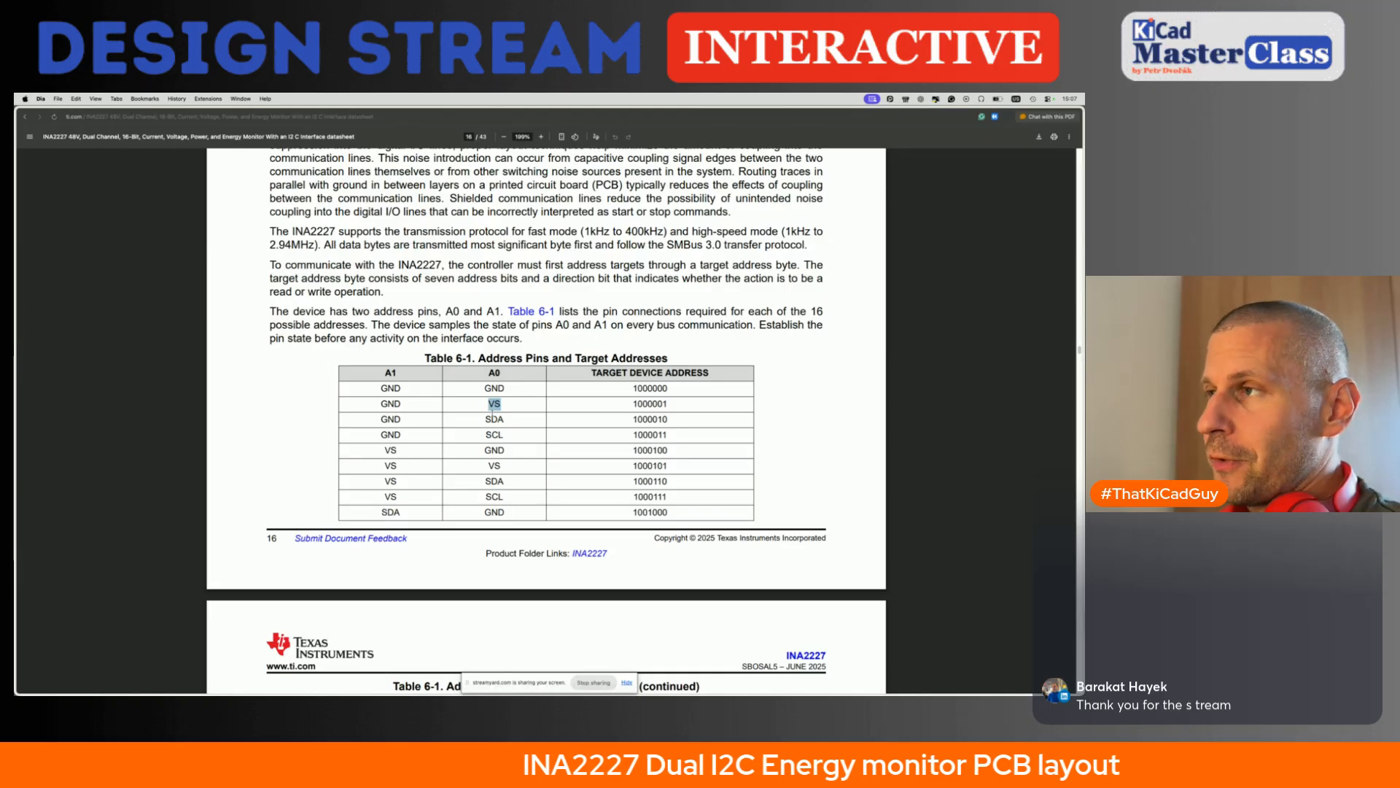
left_click_drag(484, 421, 508, 434)
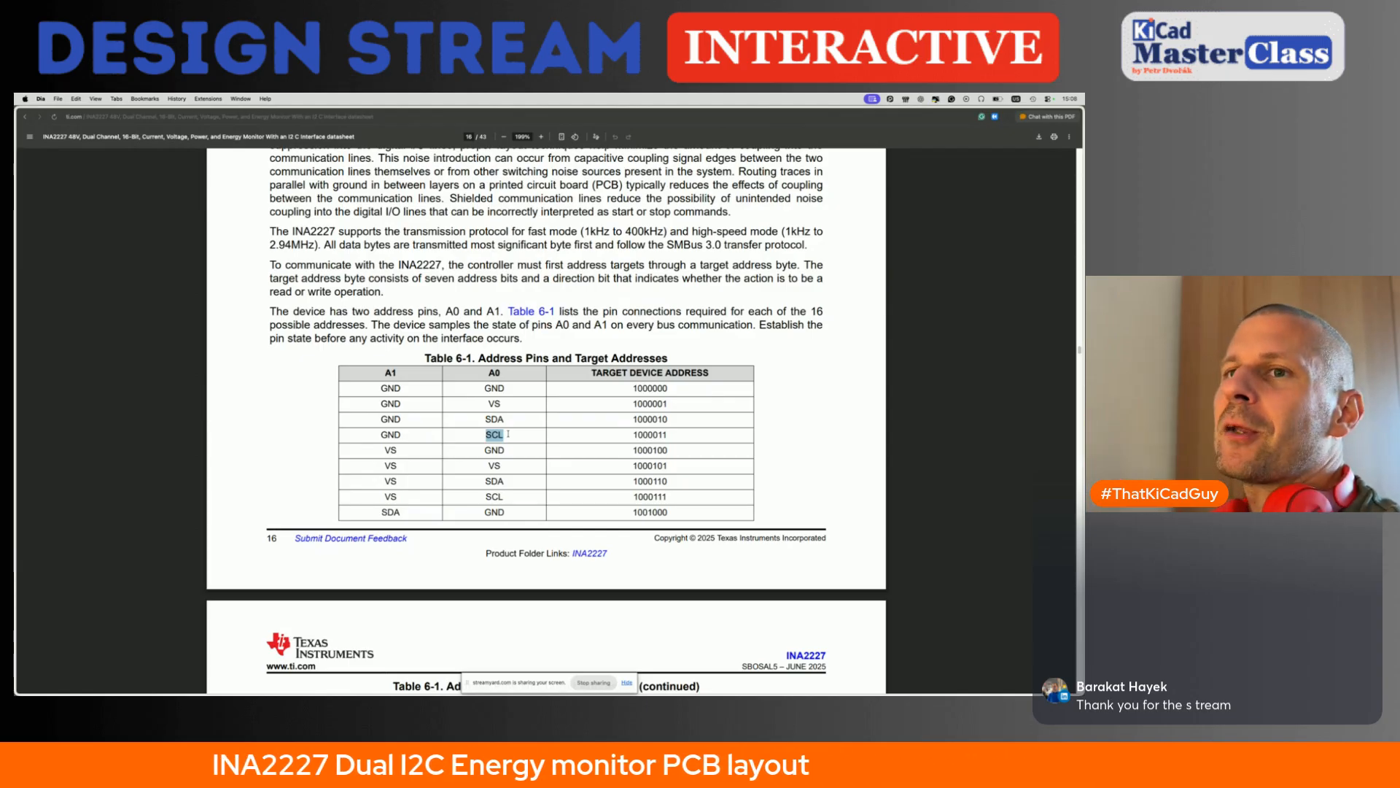
left_click(514, 405)
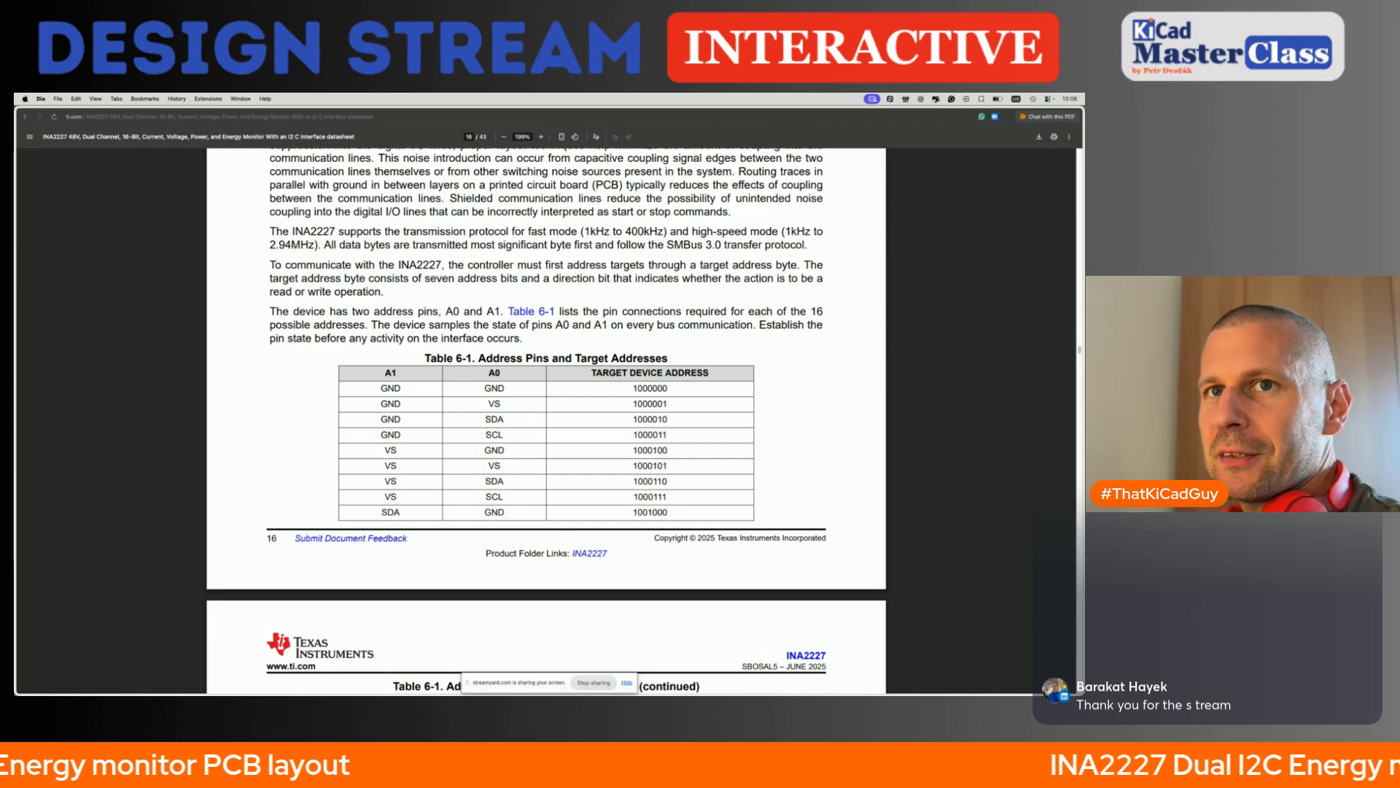
- Return to the schematic editor and place a copy of R13 under the VS line, just beside R9
key("super+Tab")
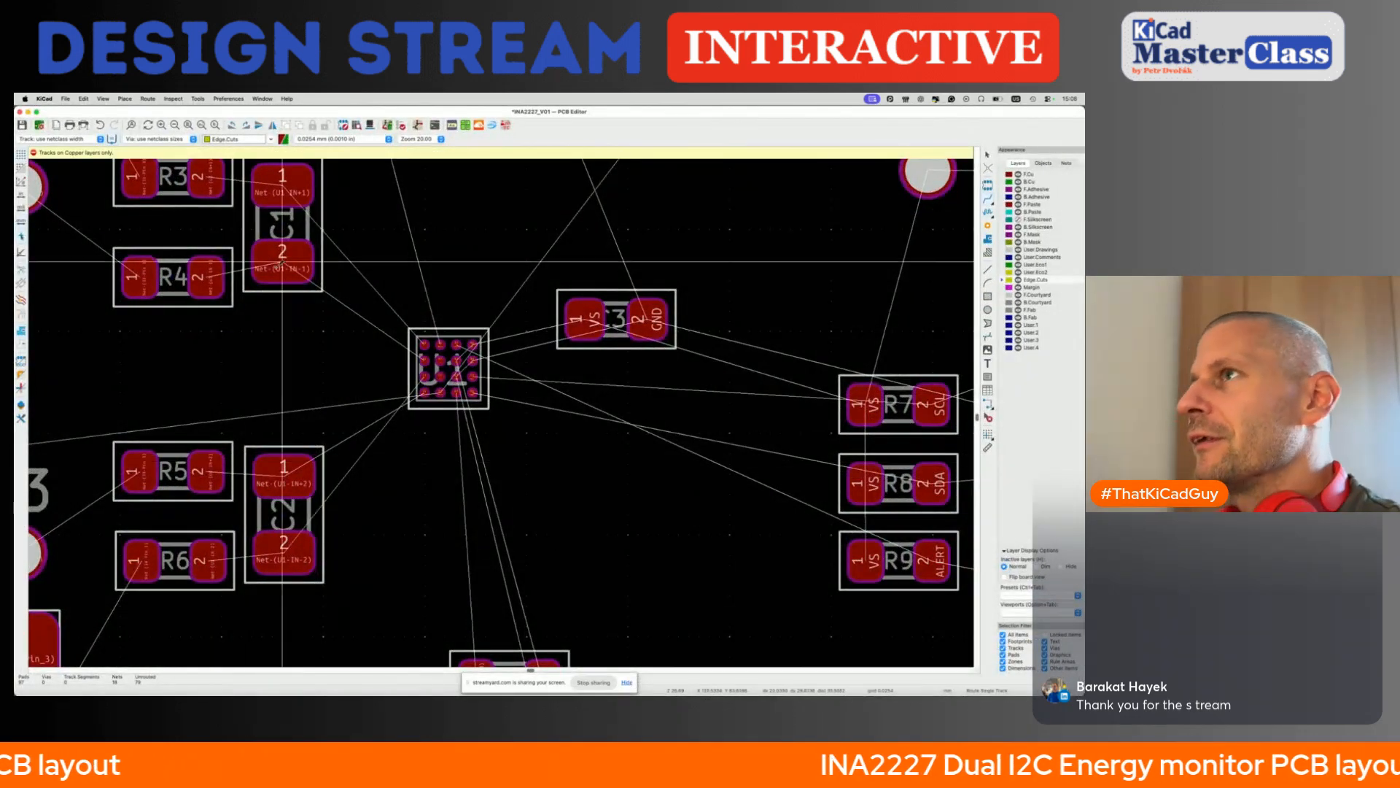
left_click(197, 98)
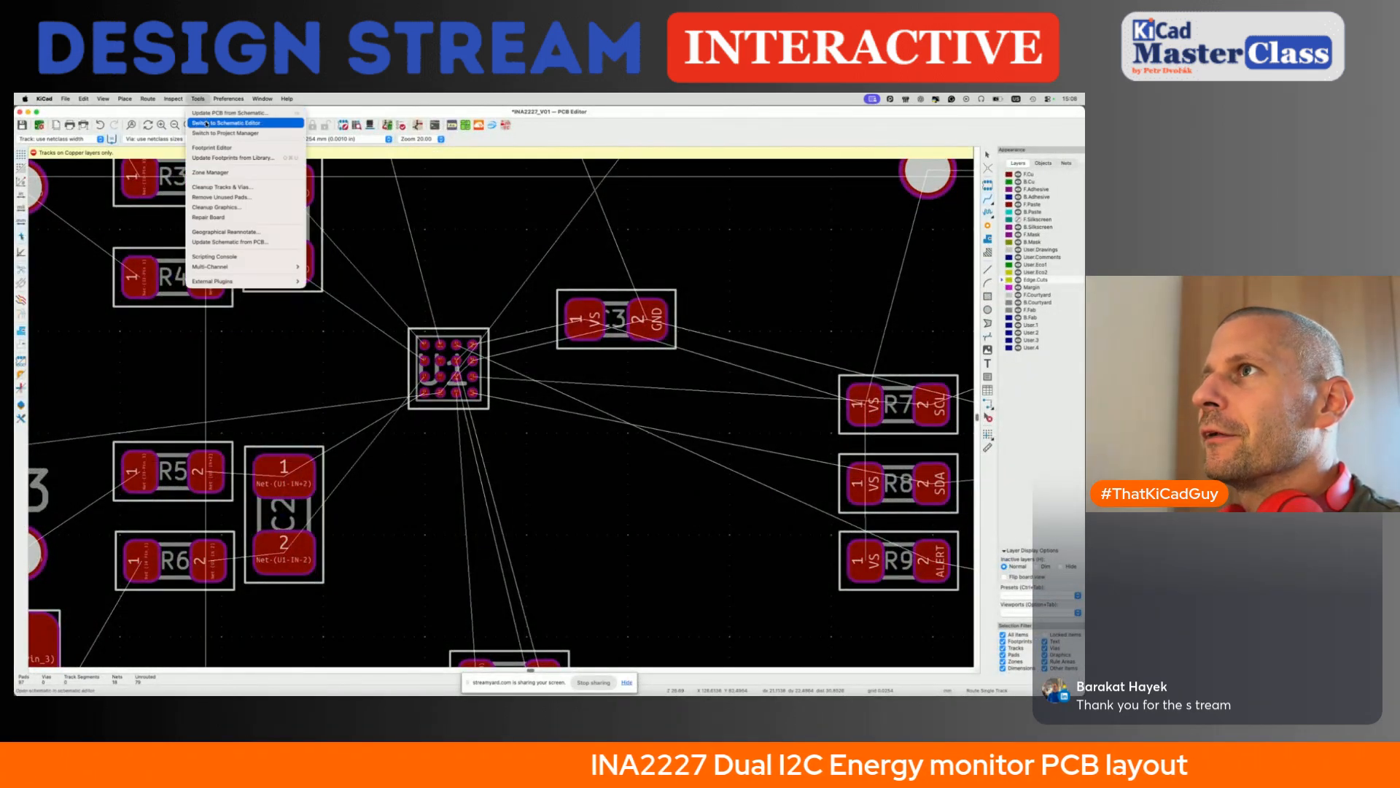
left_click(218, 123)
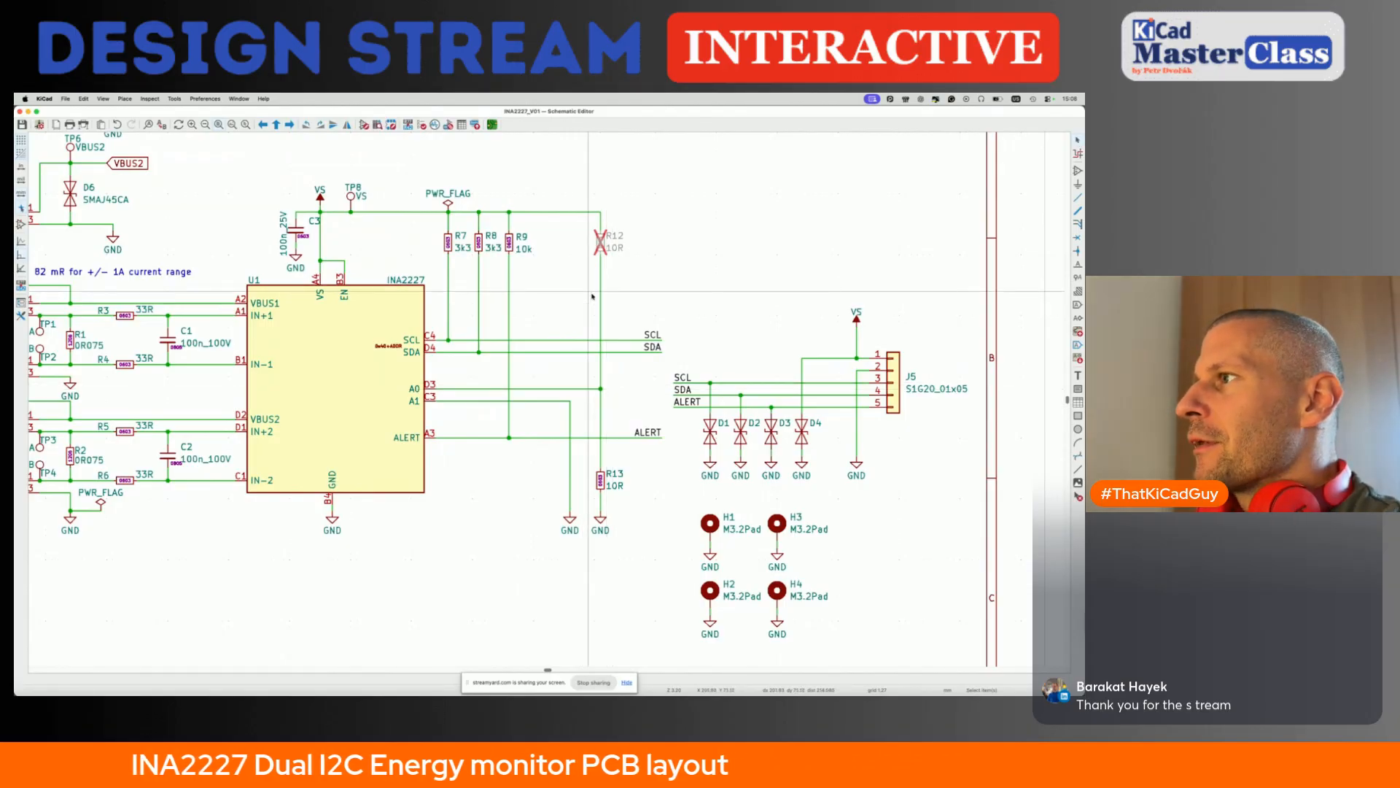
left_click(605, 481)
key("ctrl+d")
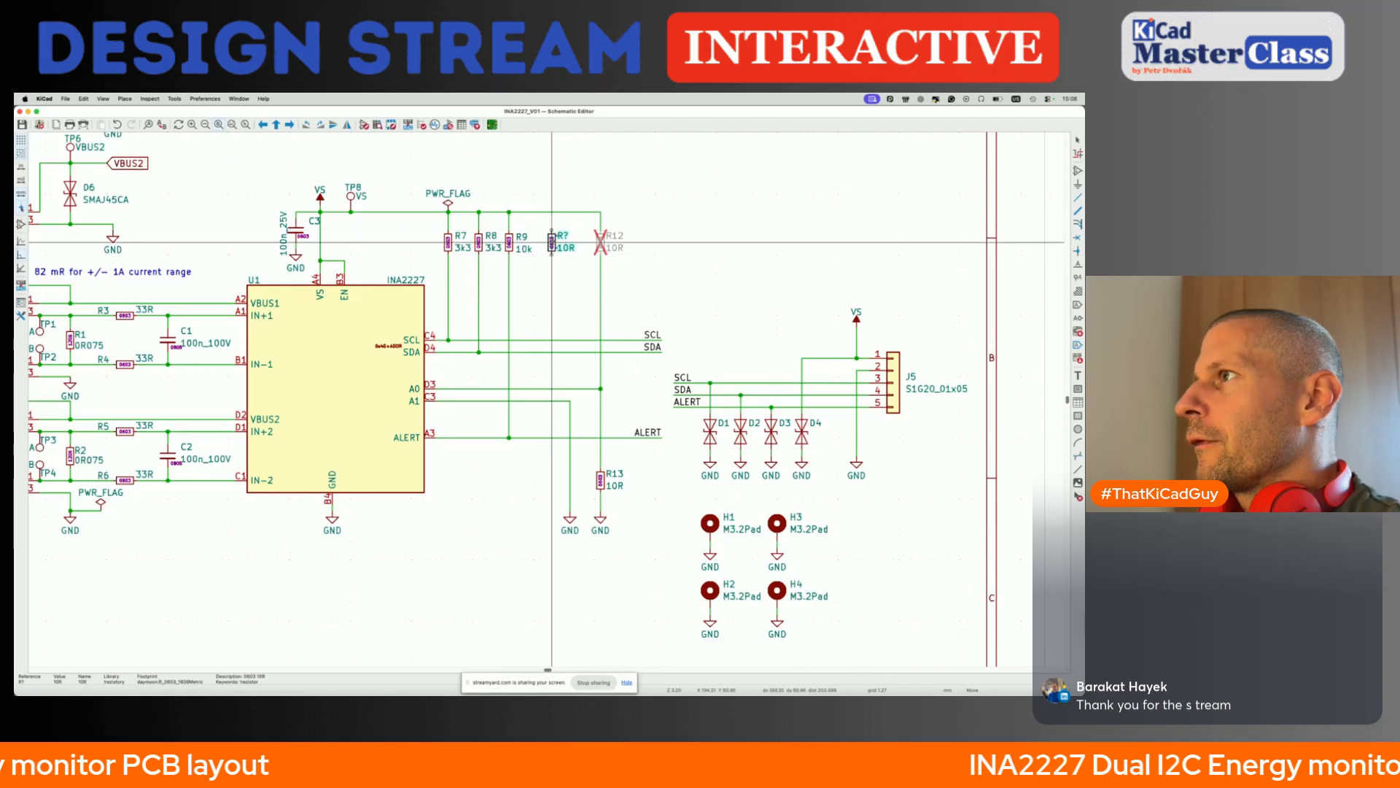
left_click(540, 240)
- Wire the copied resistor beside R9 down to the A0 line and mark it as do not populate
key("w")
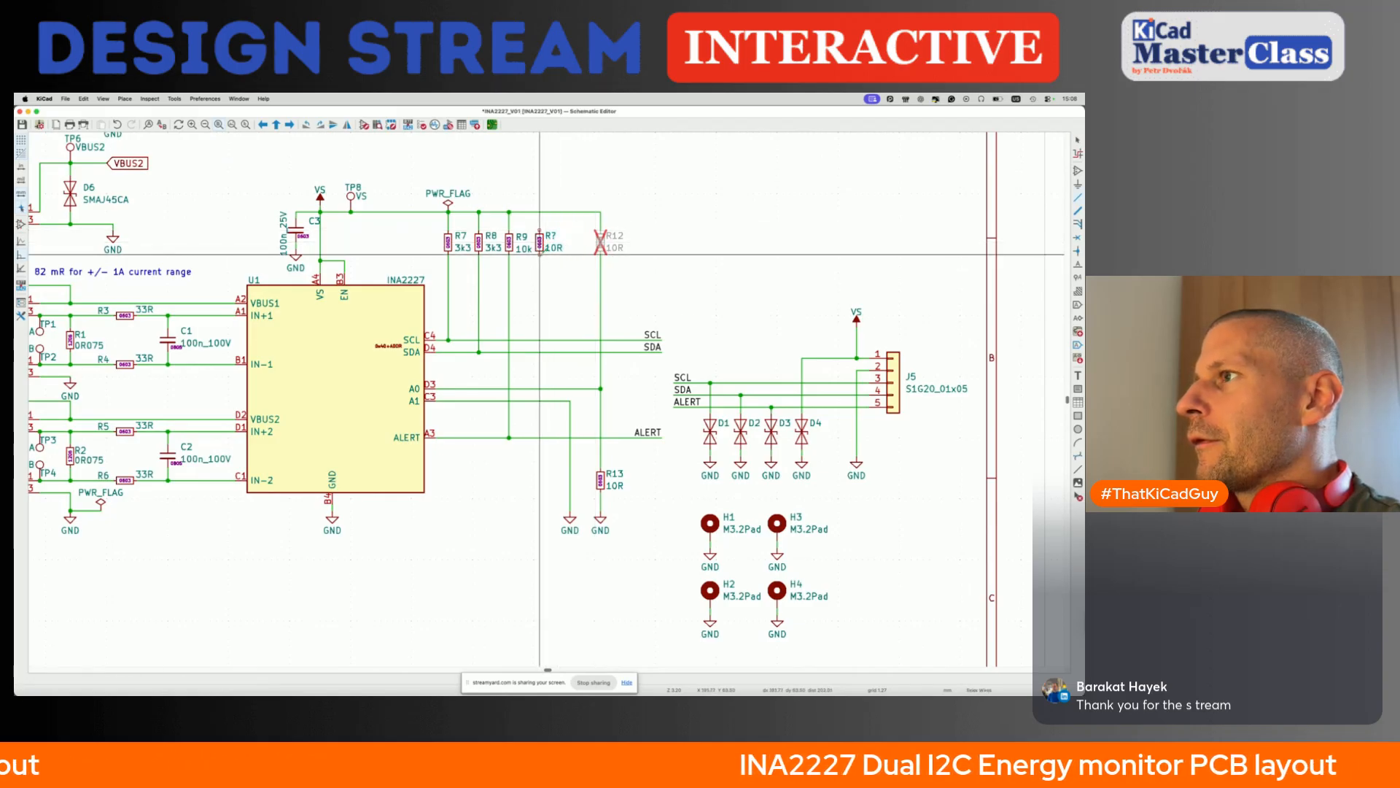
left_click(540, 388)
key("Escape")
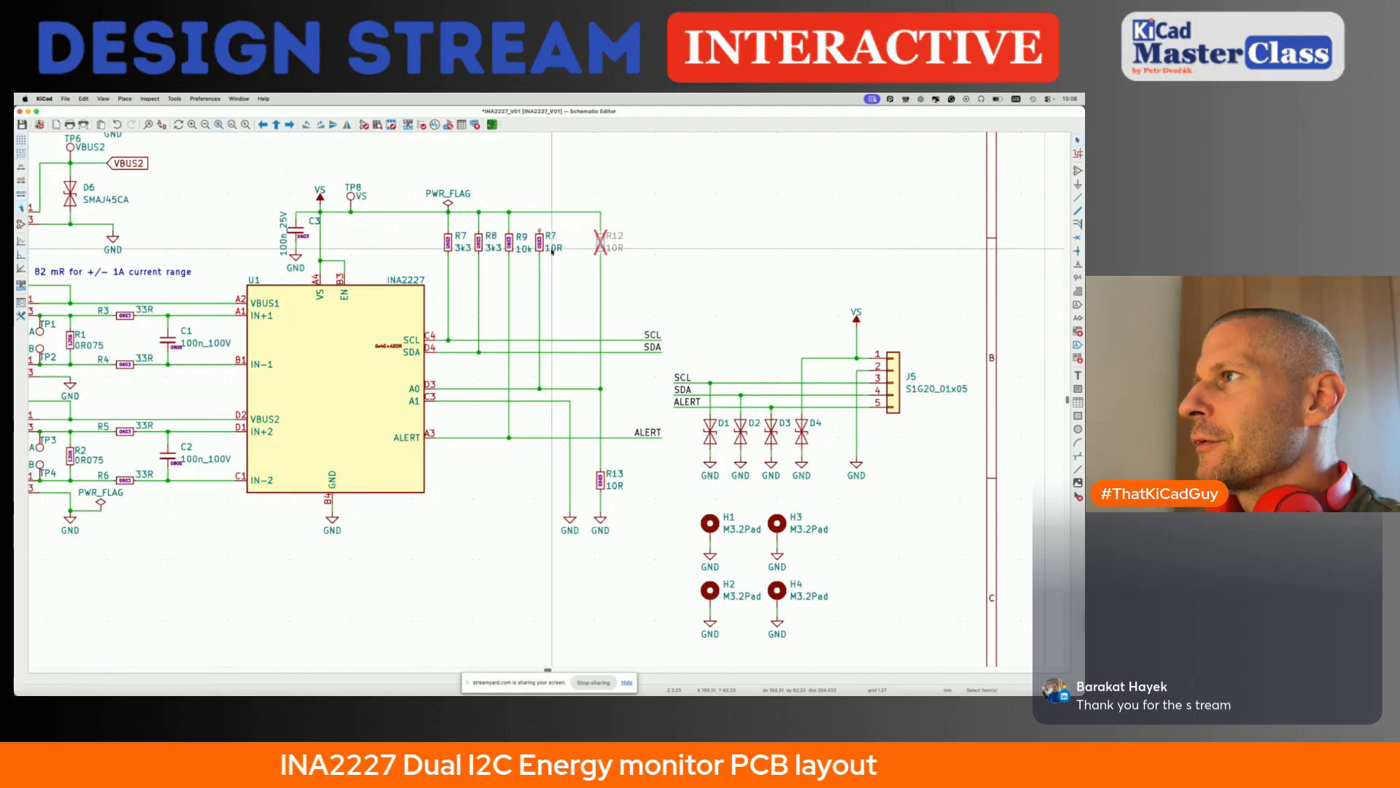
left_click(545, 240)
double_click(540, 237)
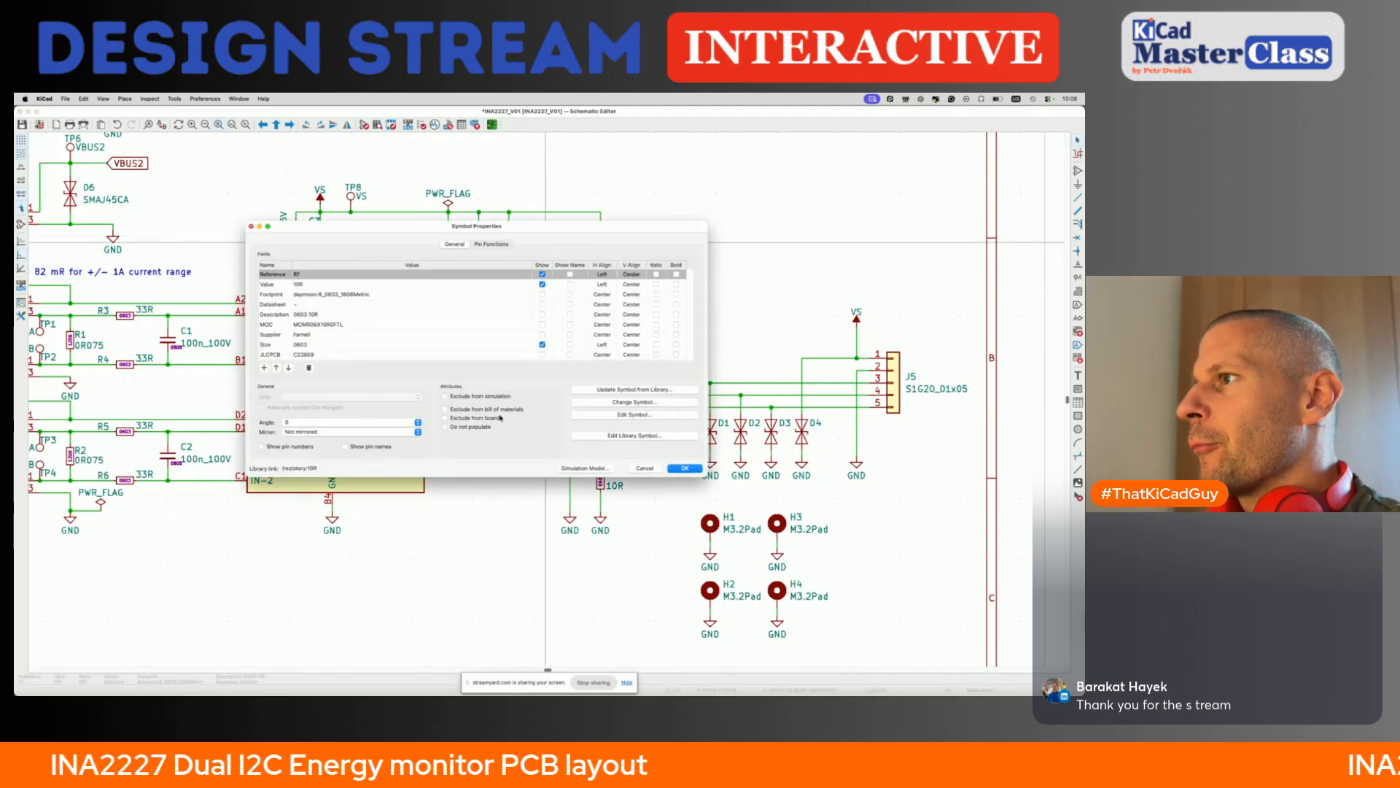
left_click(684, 468)
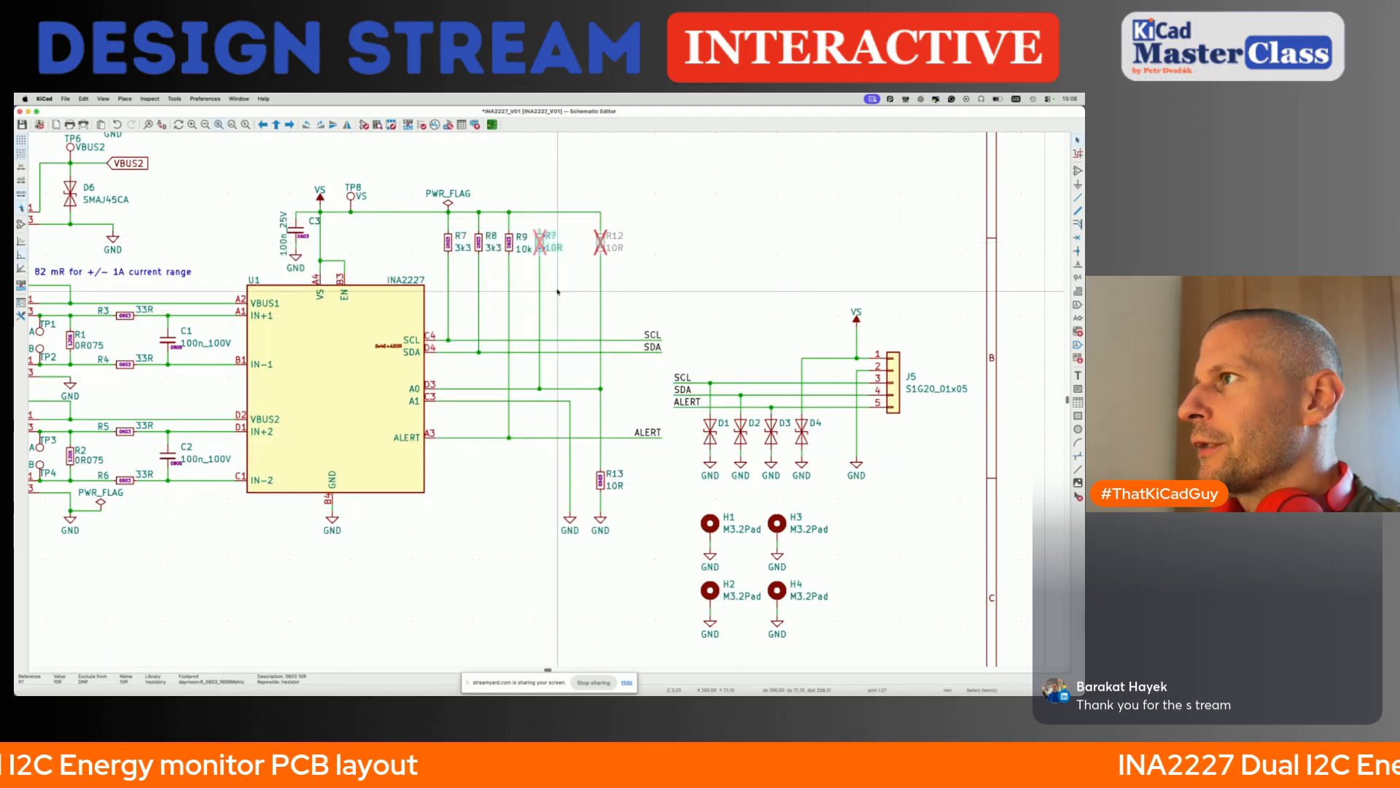
- Duplicate the unpopulated resistor into the gap beside R12 and wire the copy down to the A0 line
key("ctrl+d")
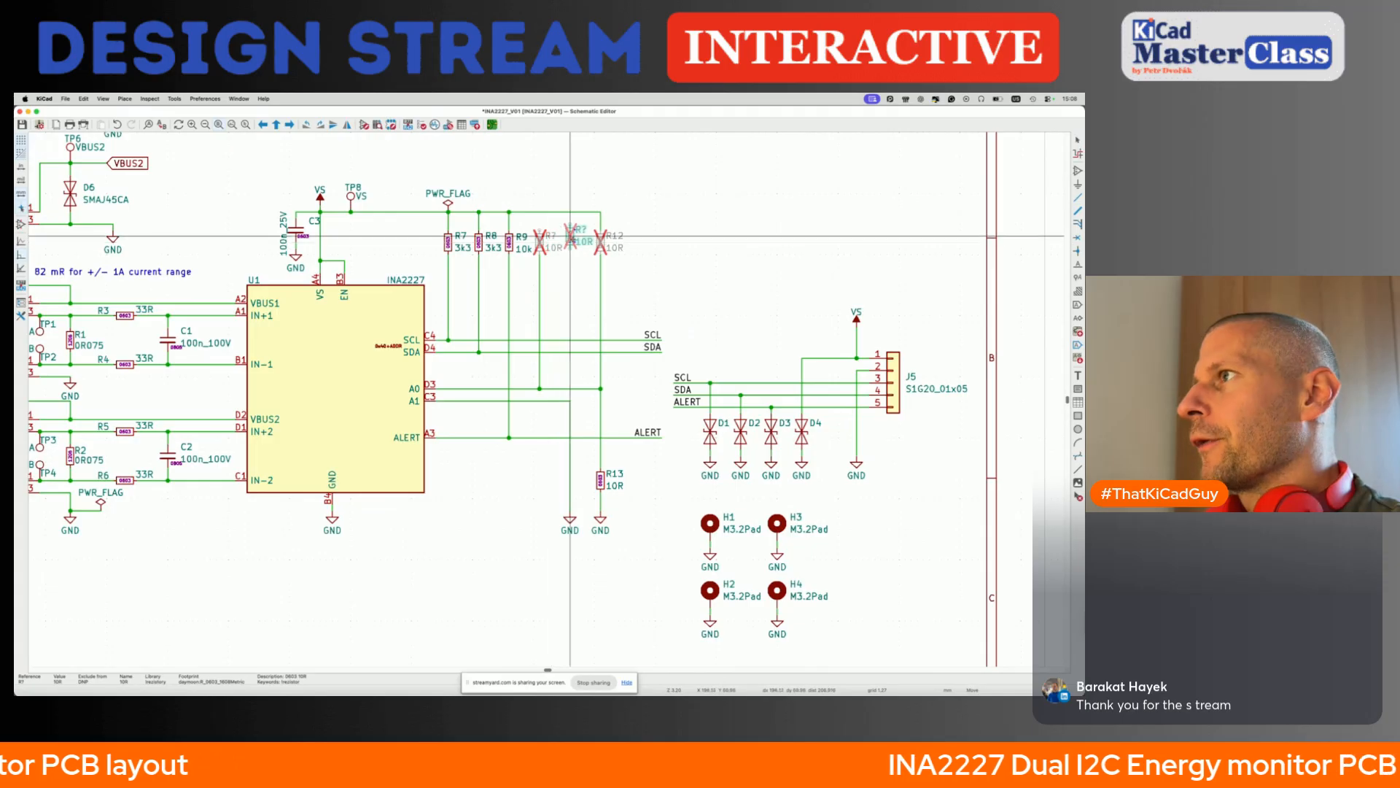
left_click(571, 241)
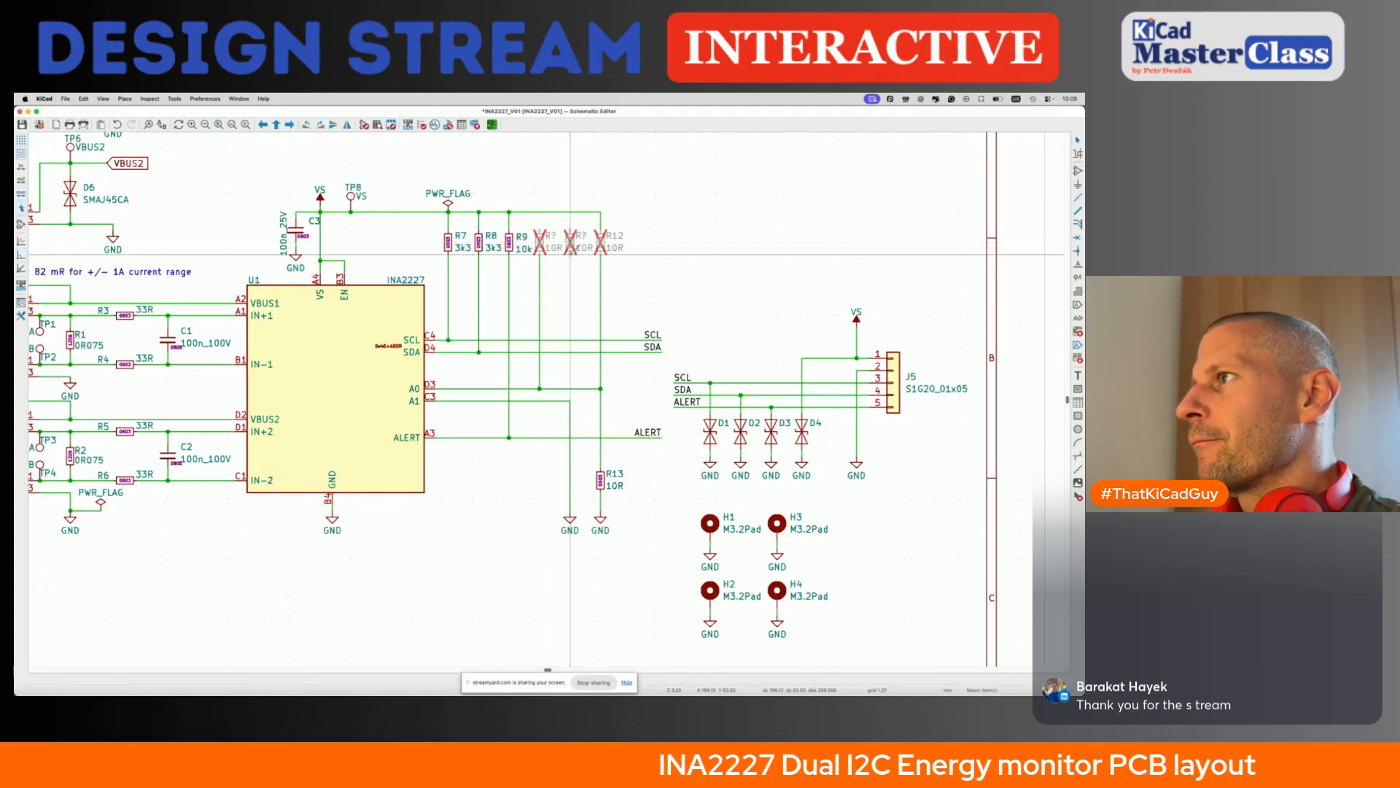
key("w")
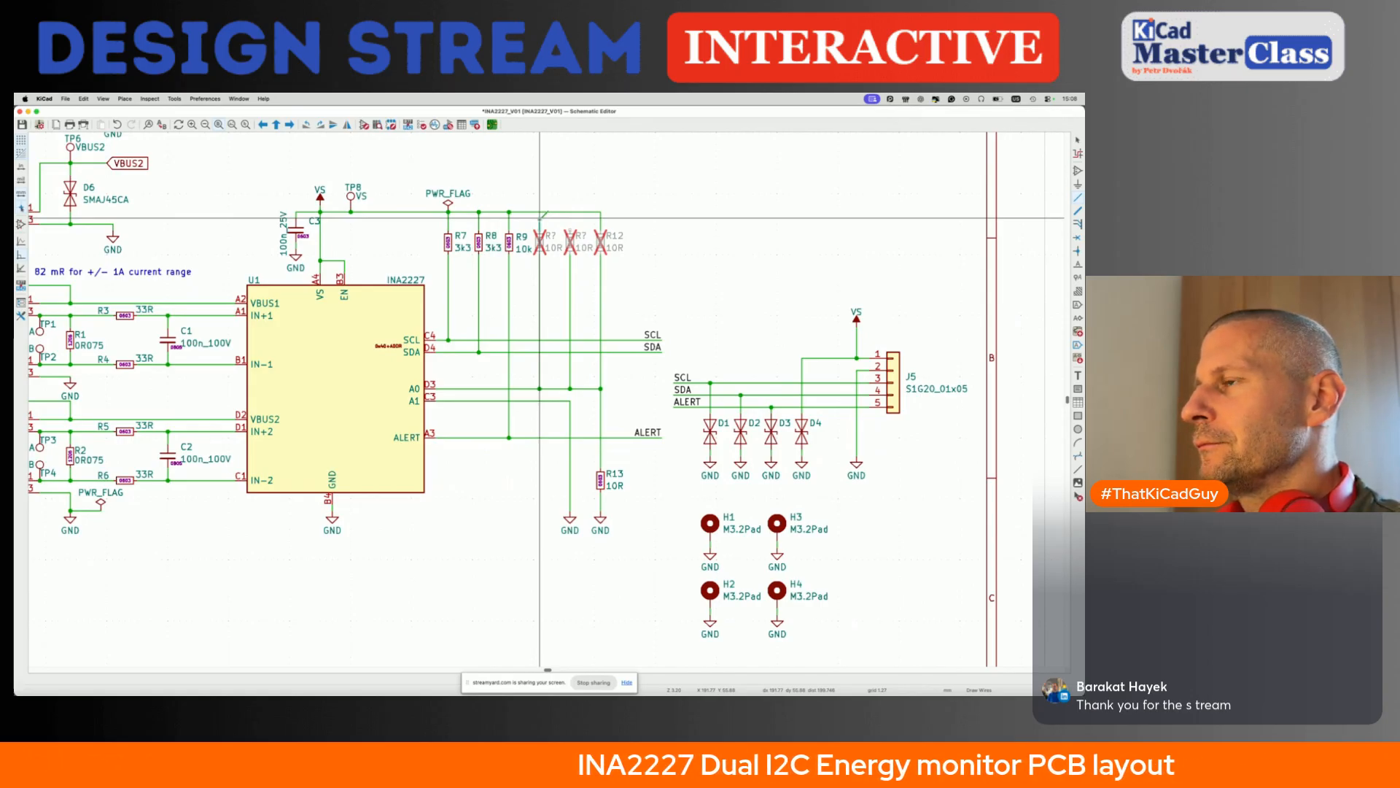
key("Escape")
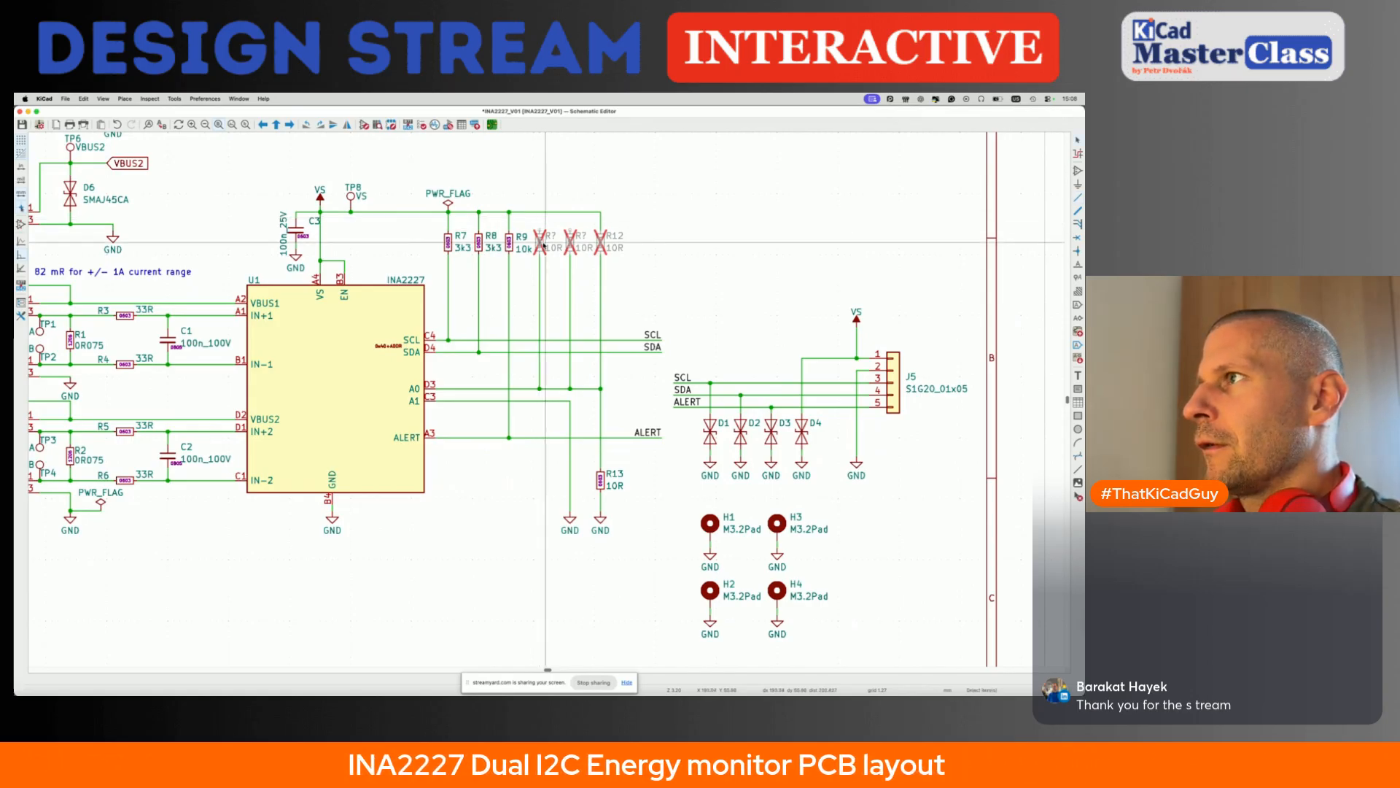
- Place a copy of the unpopulated resistor beside R9 directly above the A0 line and delete the original under the VS line
left_click(542, 242)
key("super+d")
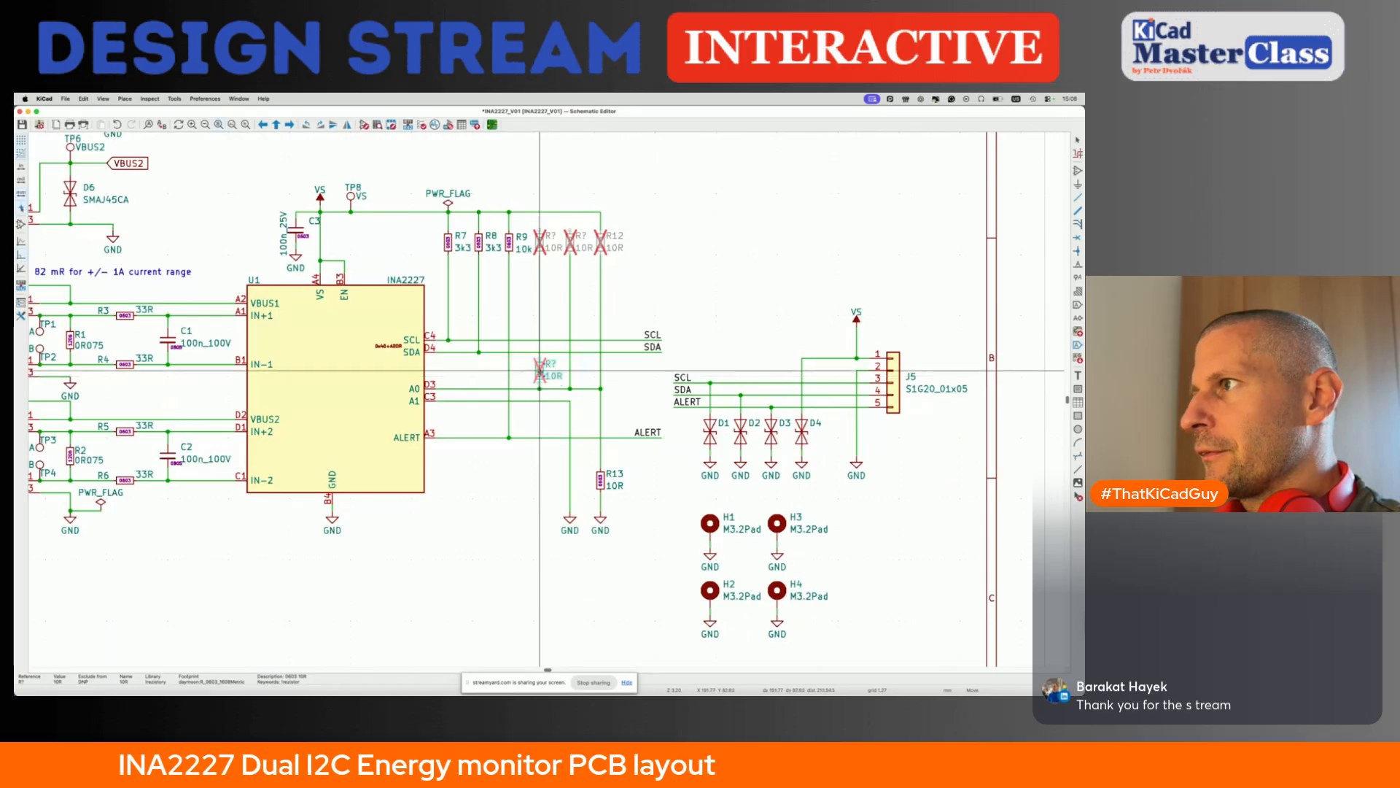
left_click(540, 370)
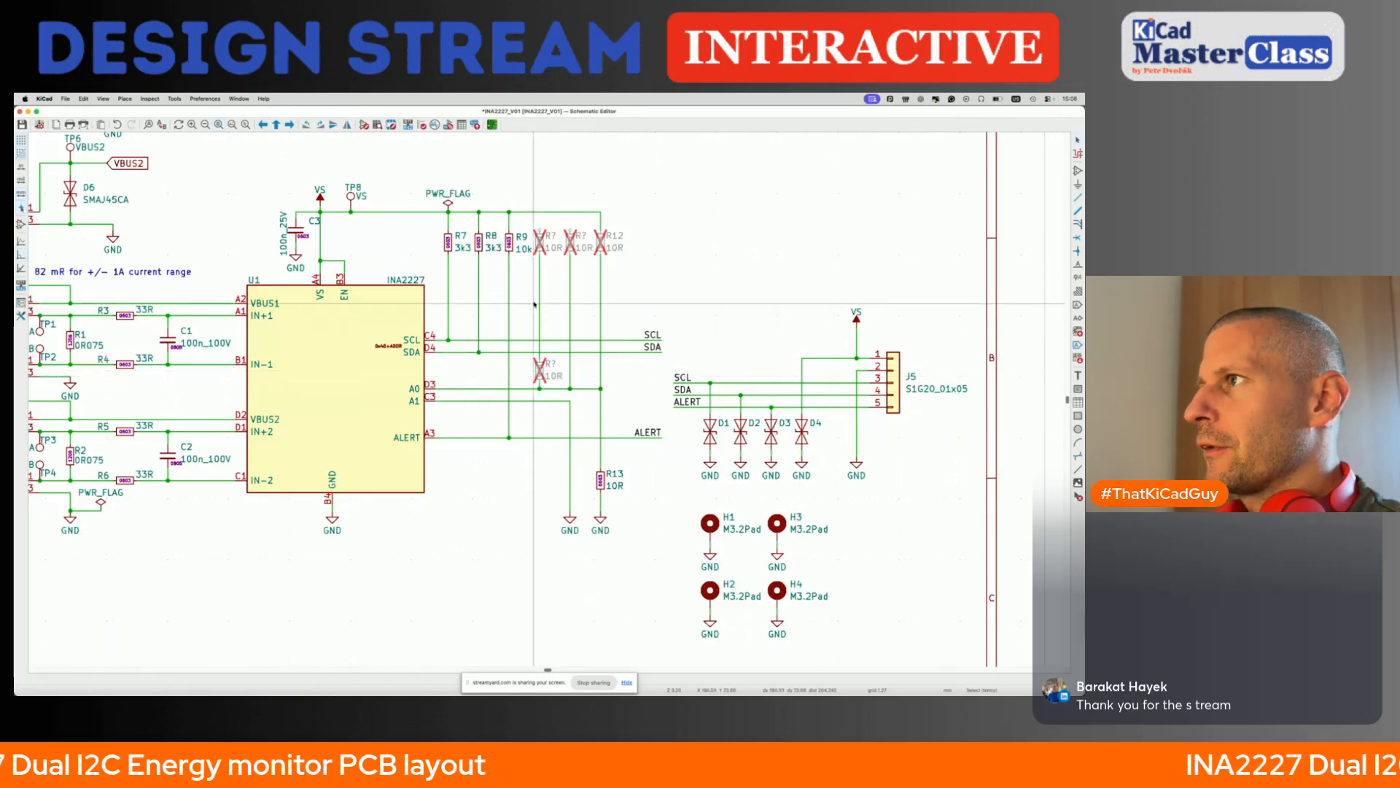
left_click(544, 240)
key("Delete")
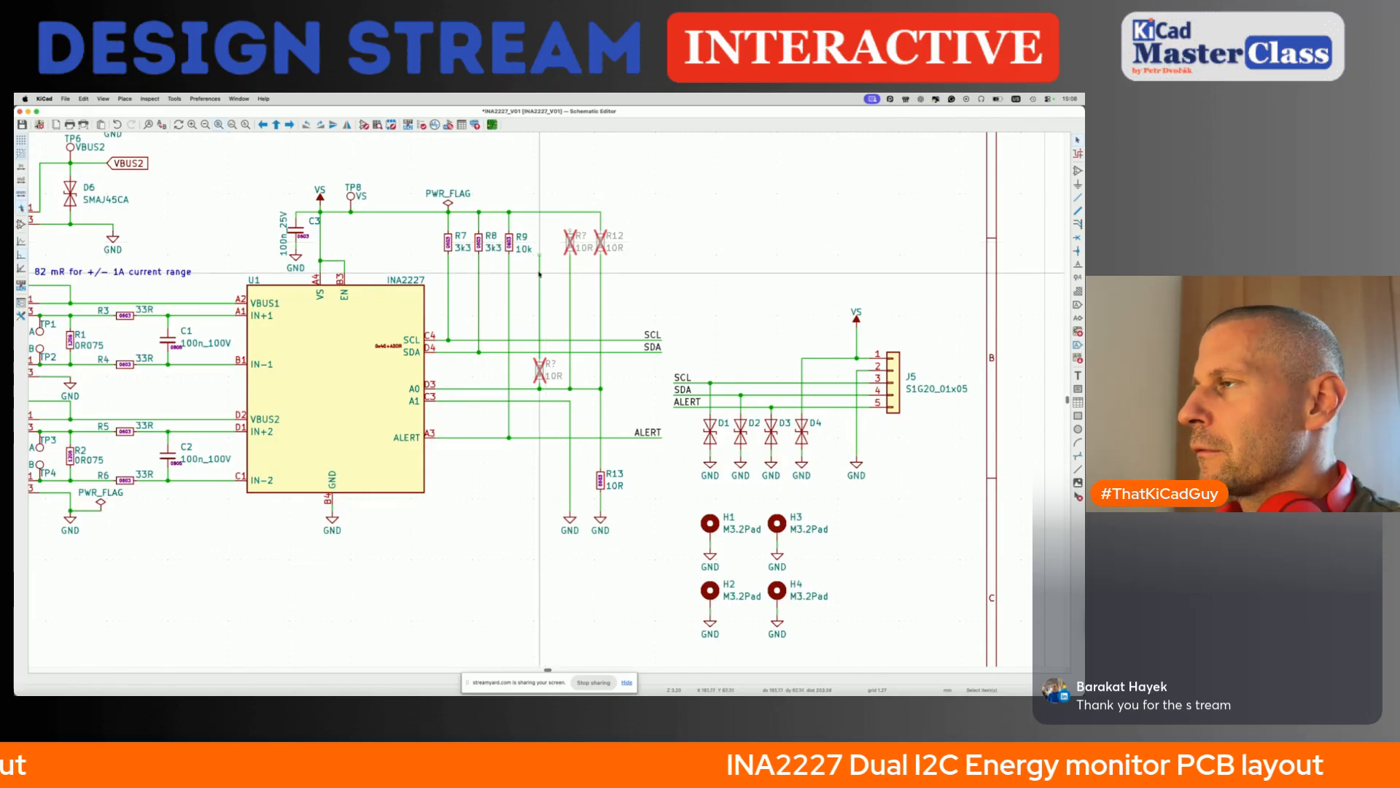
- Place a copy of the unpopulated resistor beside R12 just above the A0 line and delete its original under the VS line
left_click(571, 242)
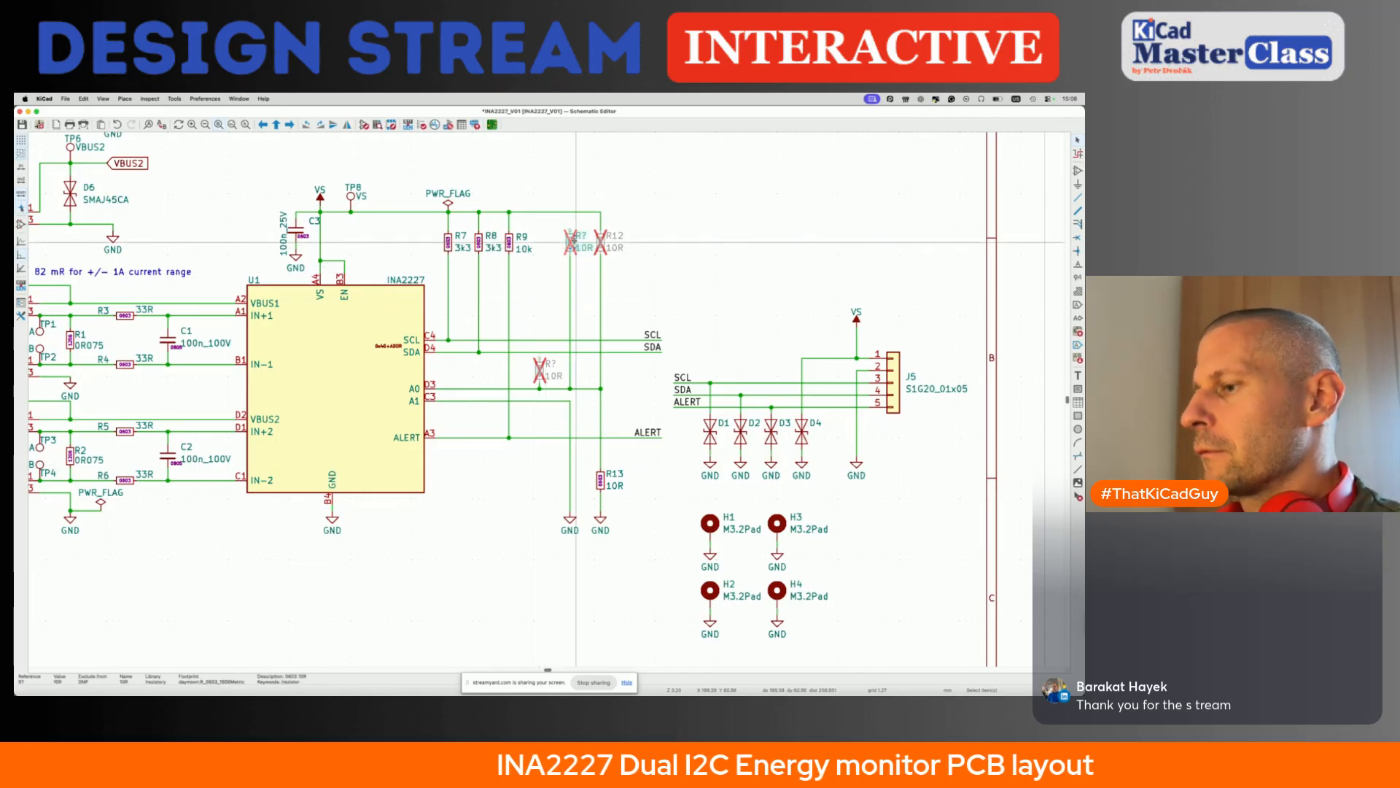
key("ctrl+d")
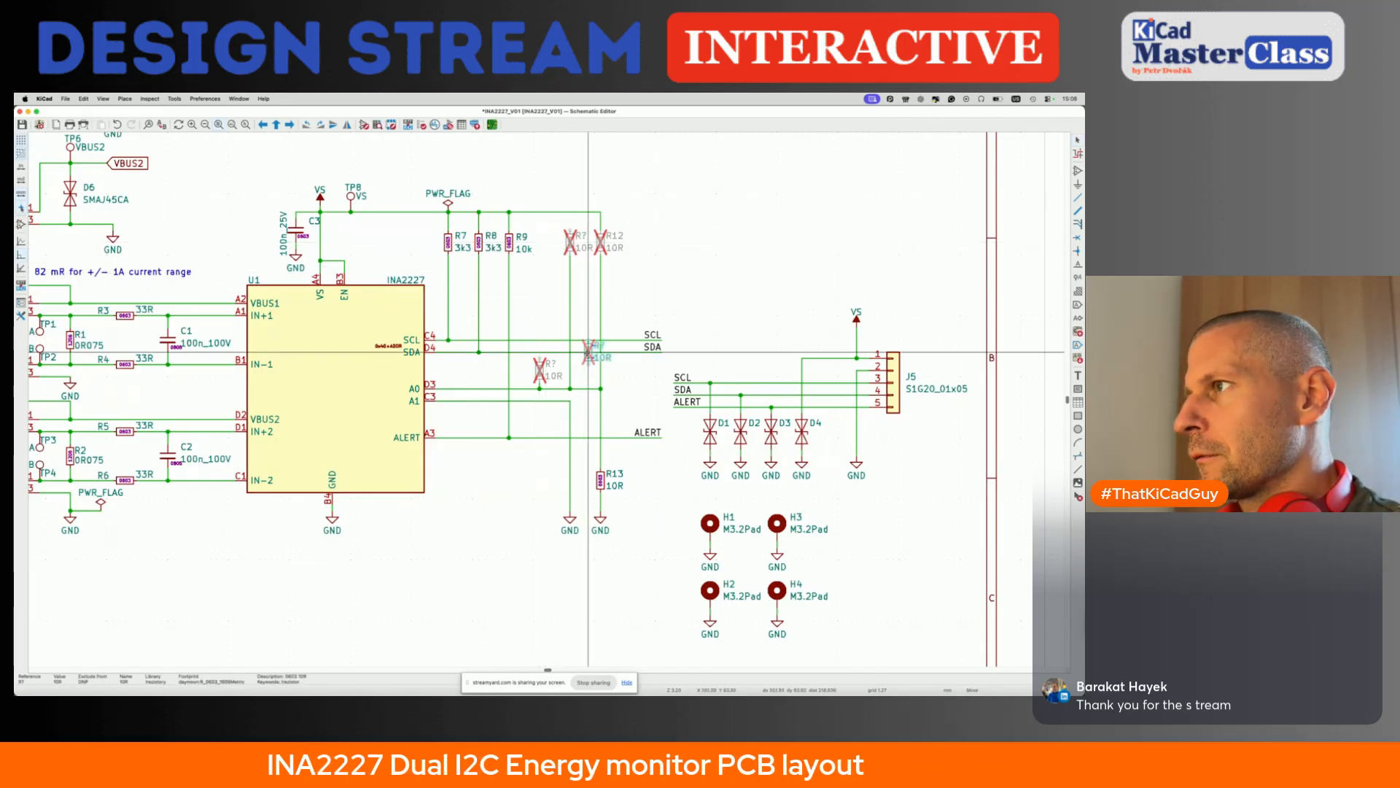
left_click(572, 370)
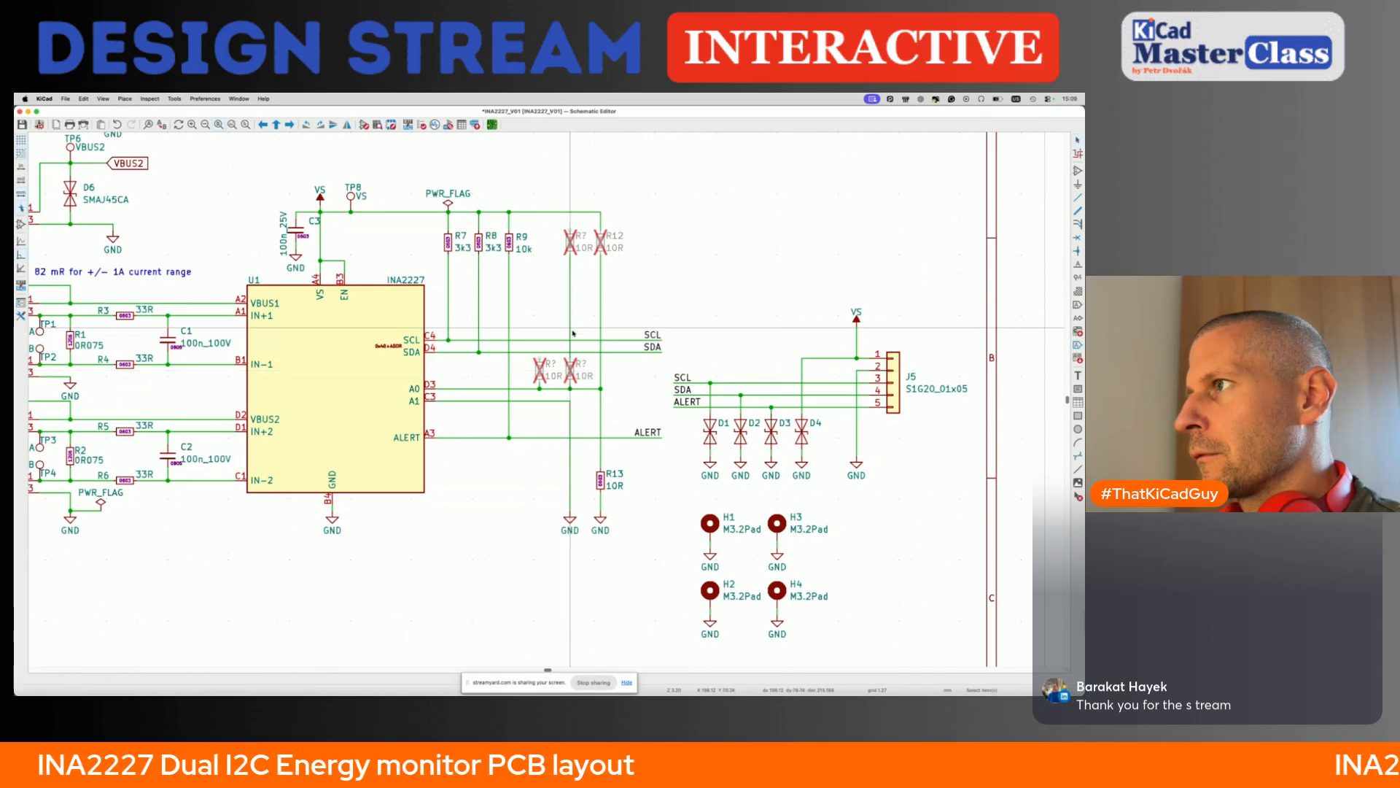
left_click(571, 242)
key("Delete")
- Connect the two unpopulated resistors above the A0 line to SCL and SDA respectively, and save the schematic
scroll(550, 334, "up", 2)
key("w")
left_click(536, 339)
left_click(583, 368)
left_click(583, 358)
key("super+s")
- Add the text note "Addr conf" beside R12
scroll(564, 400, "down", 1)
scroll(566, 400, "down", 2)
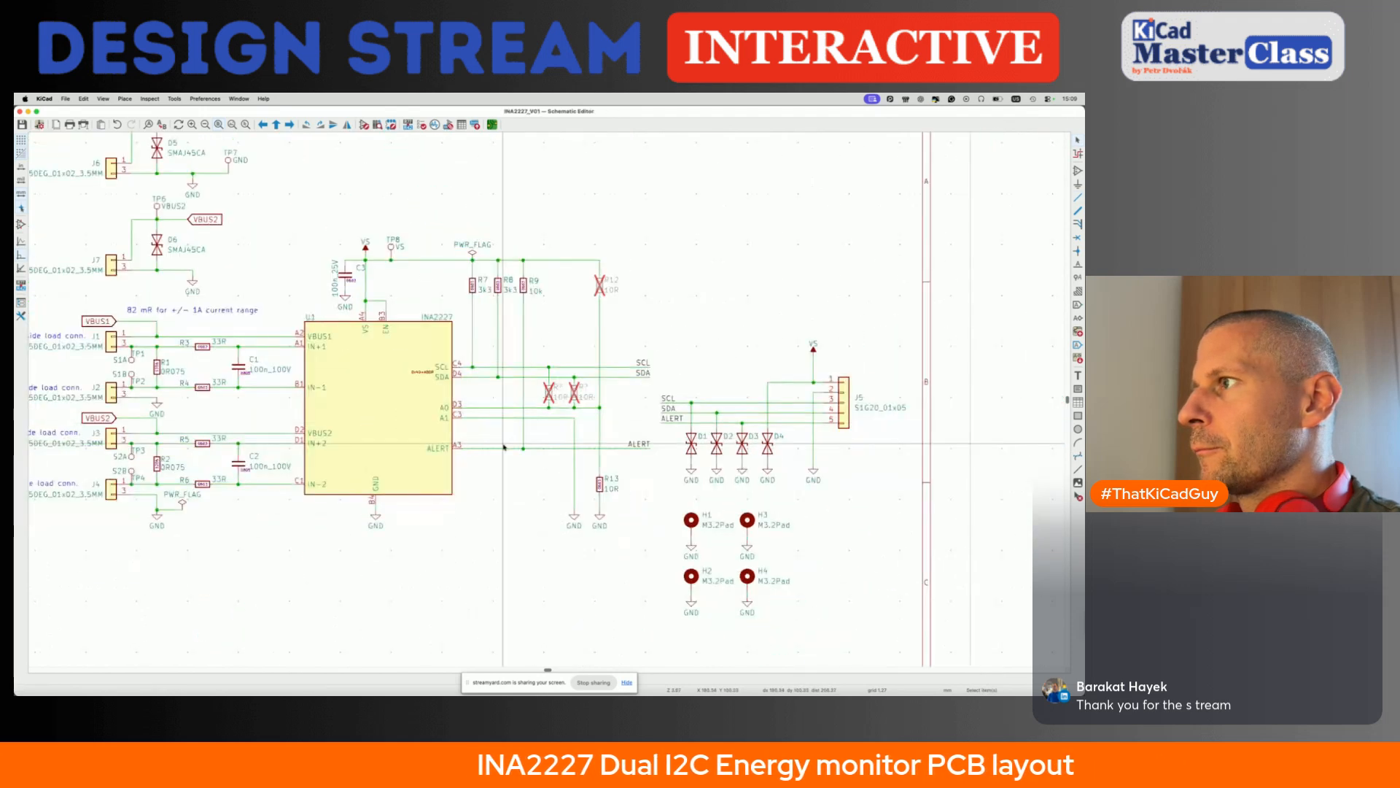
left_click(630, 307)
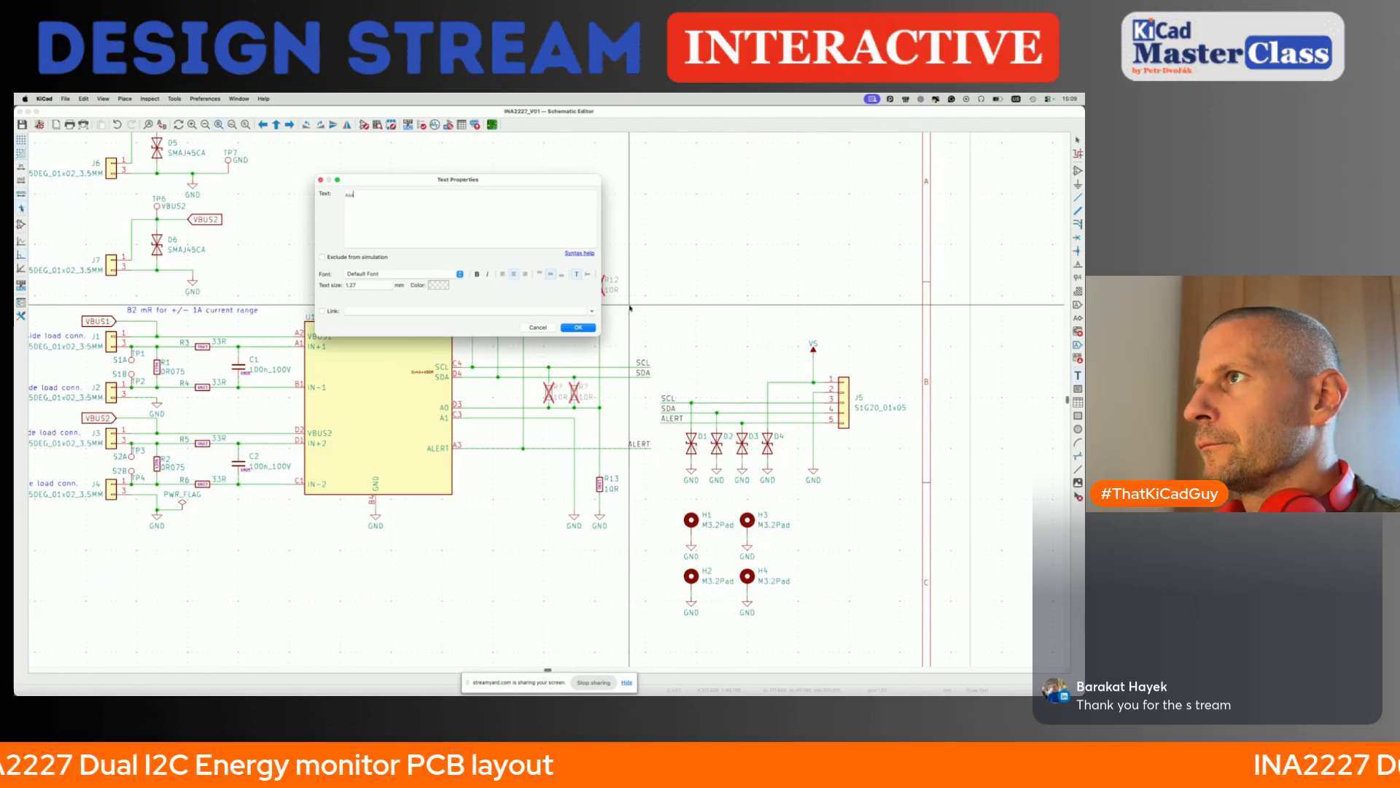
type("Addr conf")
key("Return")
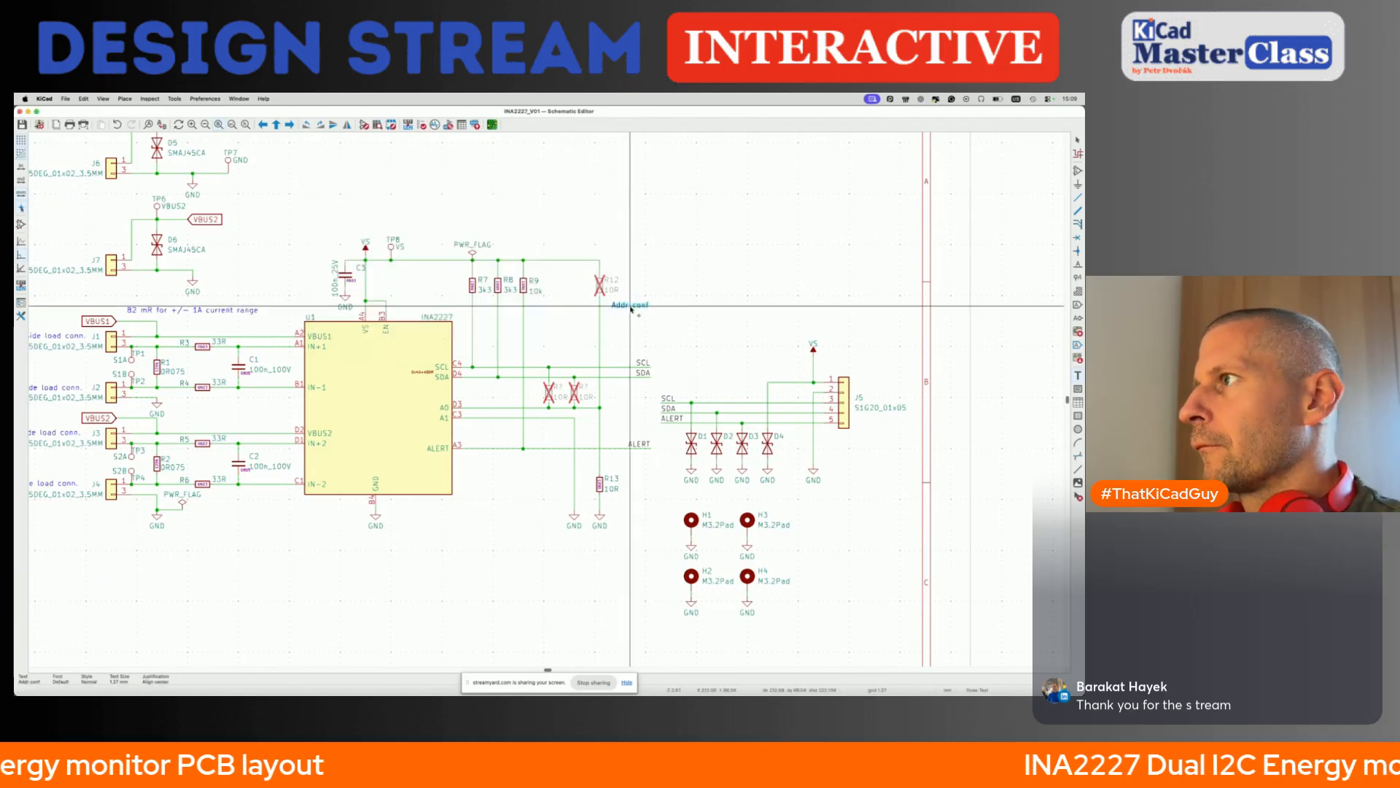
left_click(641, 289)
- Copy the "Addr conf" note below the two new resistors on the A0 line and beside R13
key("ctrl+d")
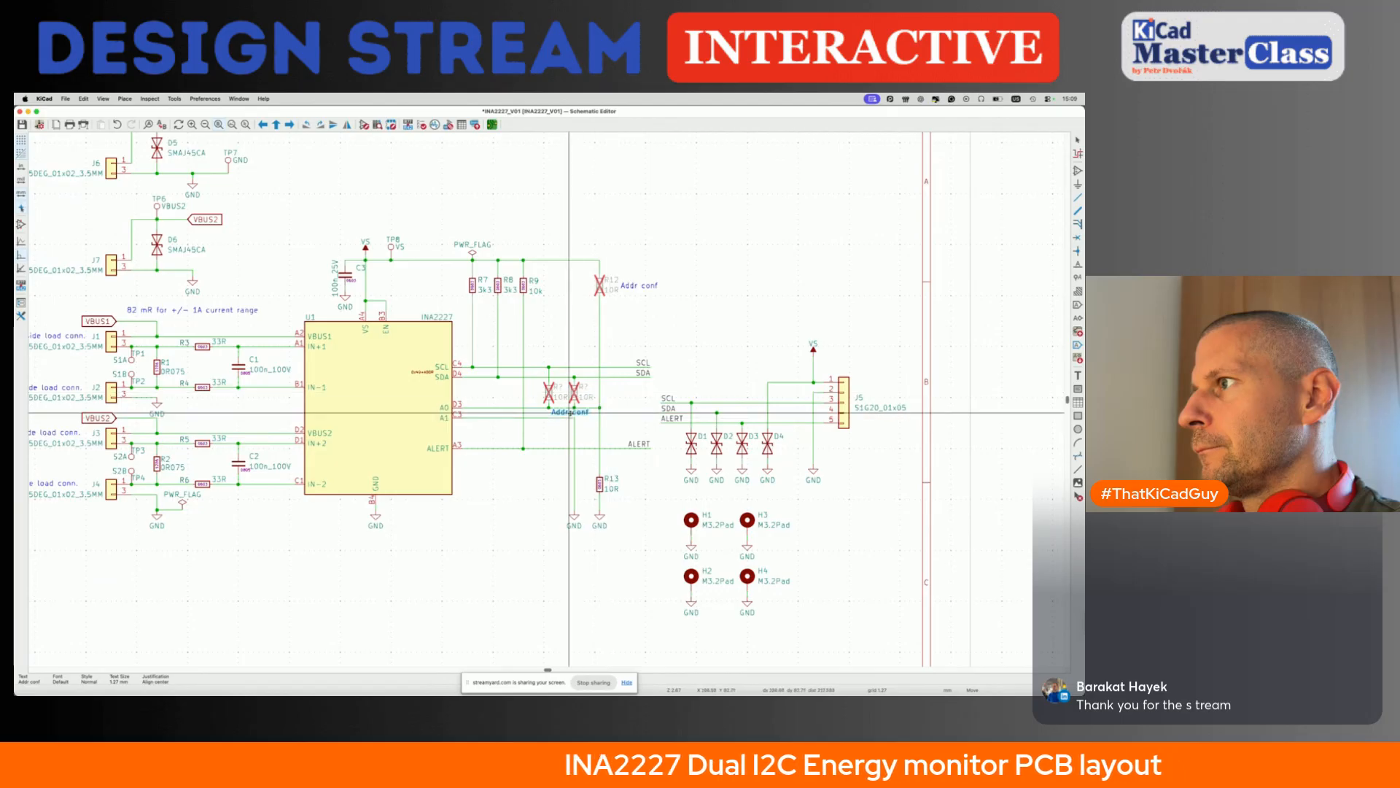
left_click(562, 413)
key("ctrl+d")
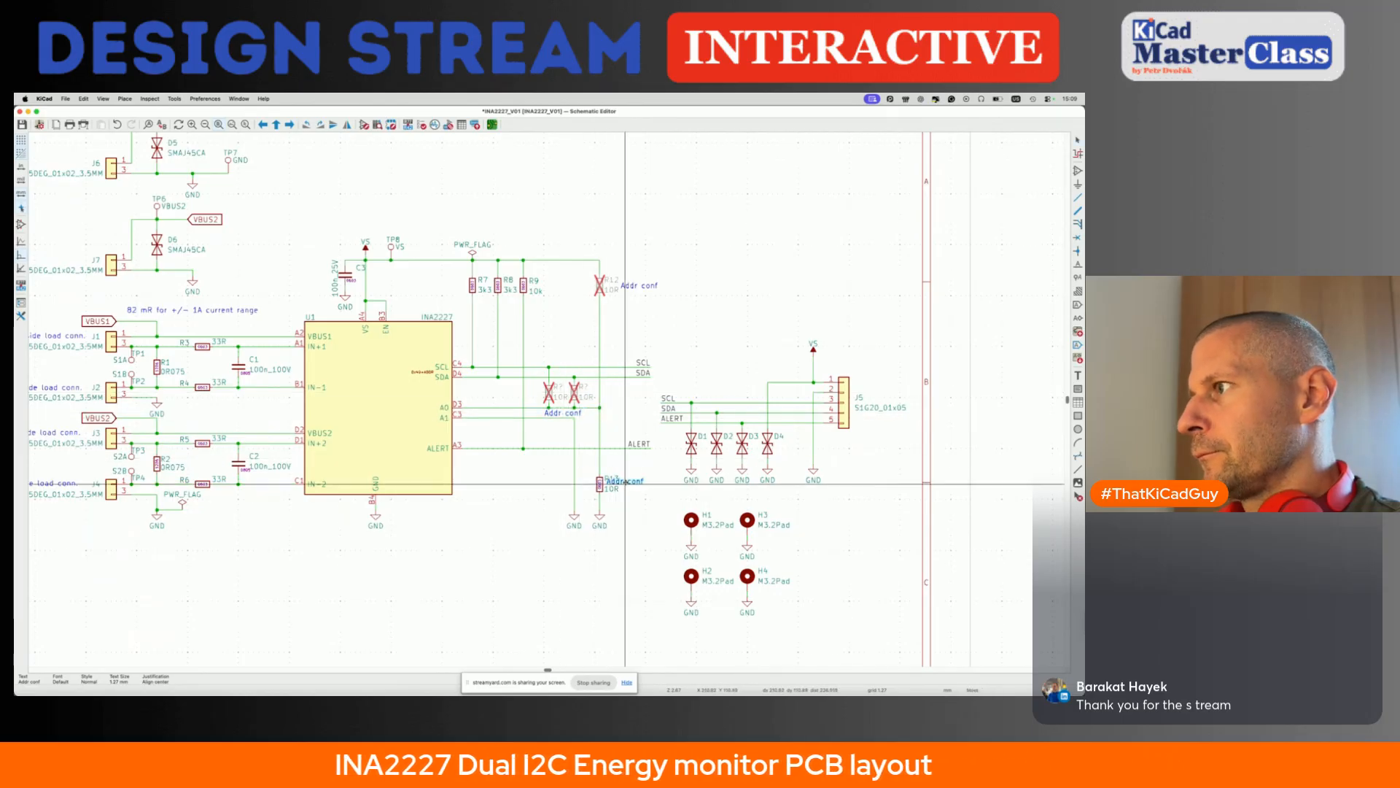
left_click(641, 484)
- Annotate the entire schematic while keeping existing annotations, and save it
scroll(641, 488, "down", 4)
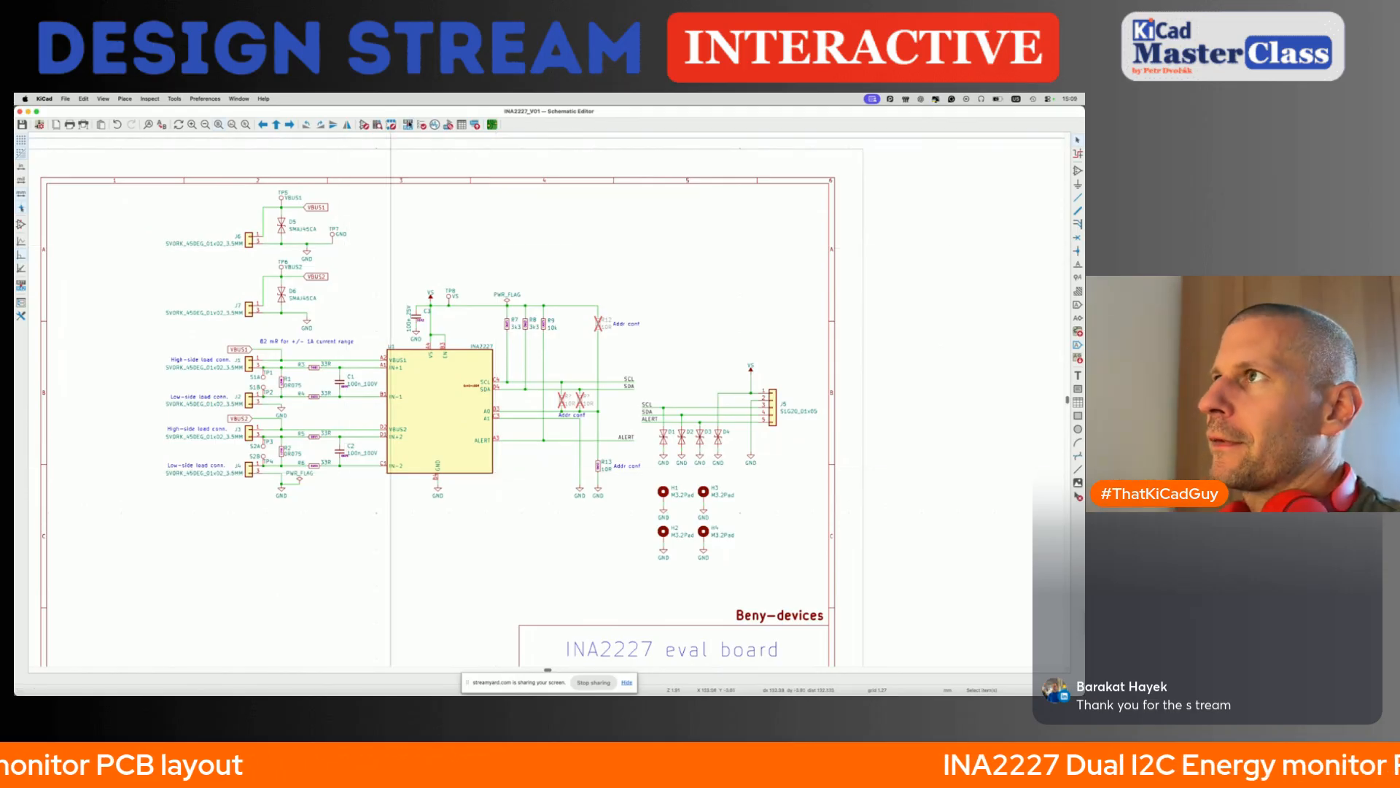
left_click(408, 125)
left_click(434, 388)
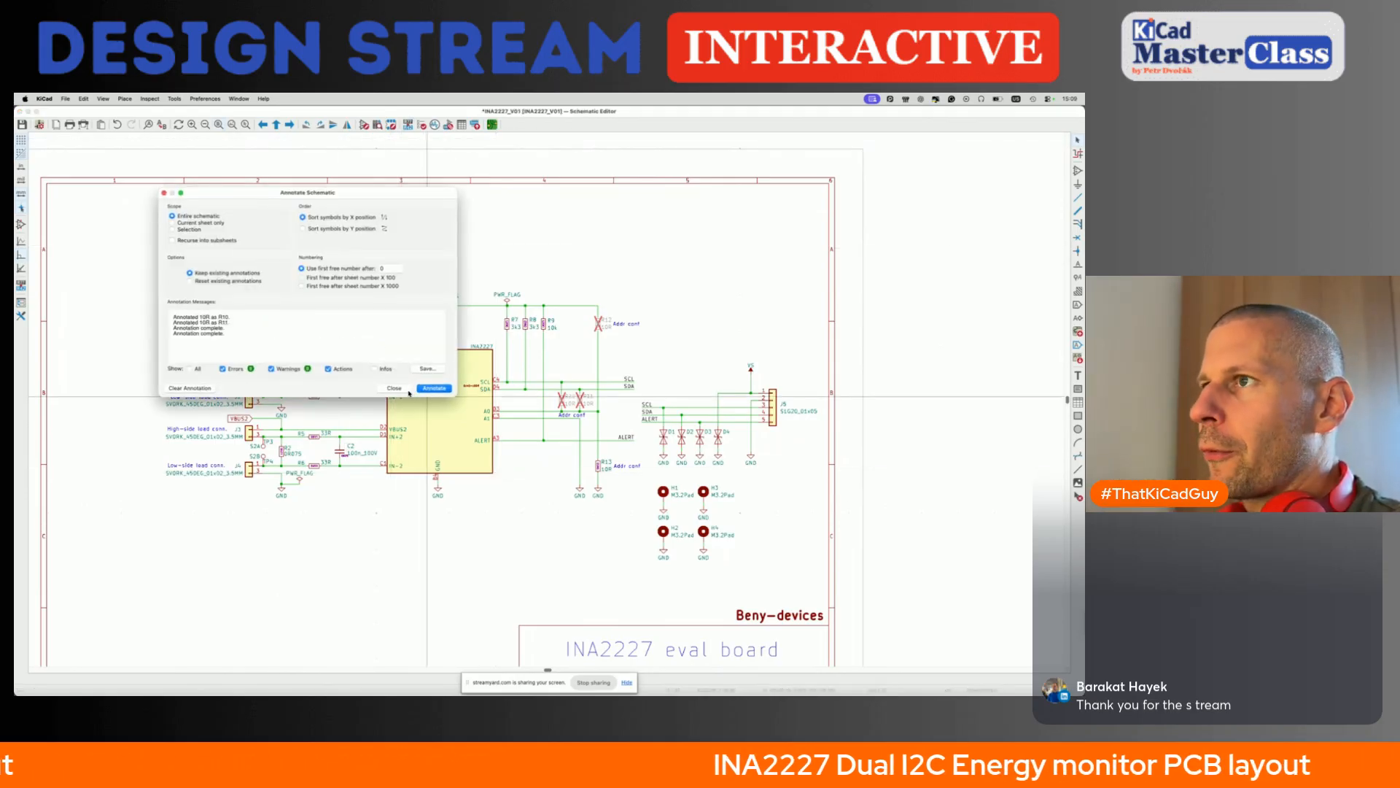
left_click(394, 388)
key("super+s")
scroll(484, 438, "down", 3)
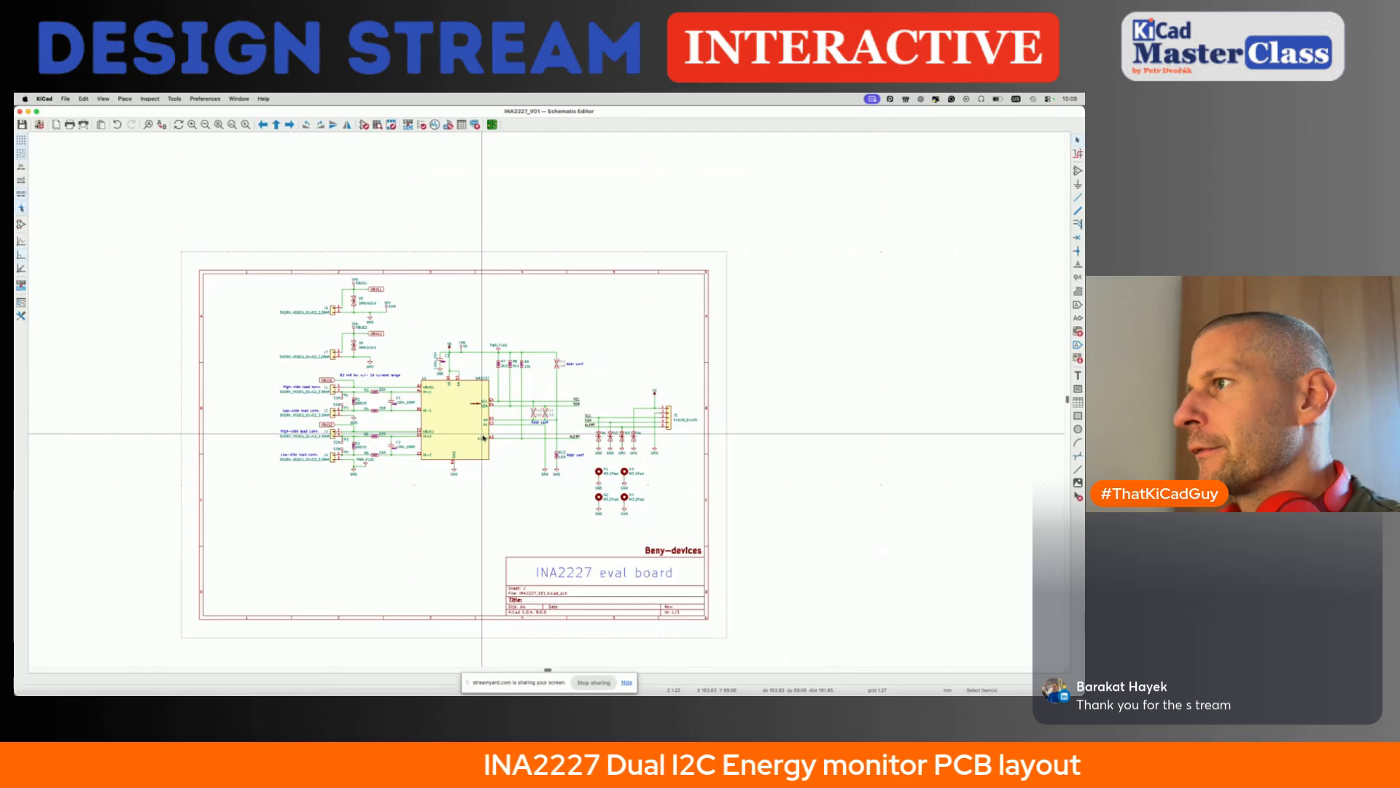
scroll(484, 438, "up", 3)
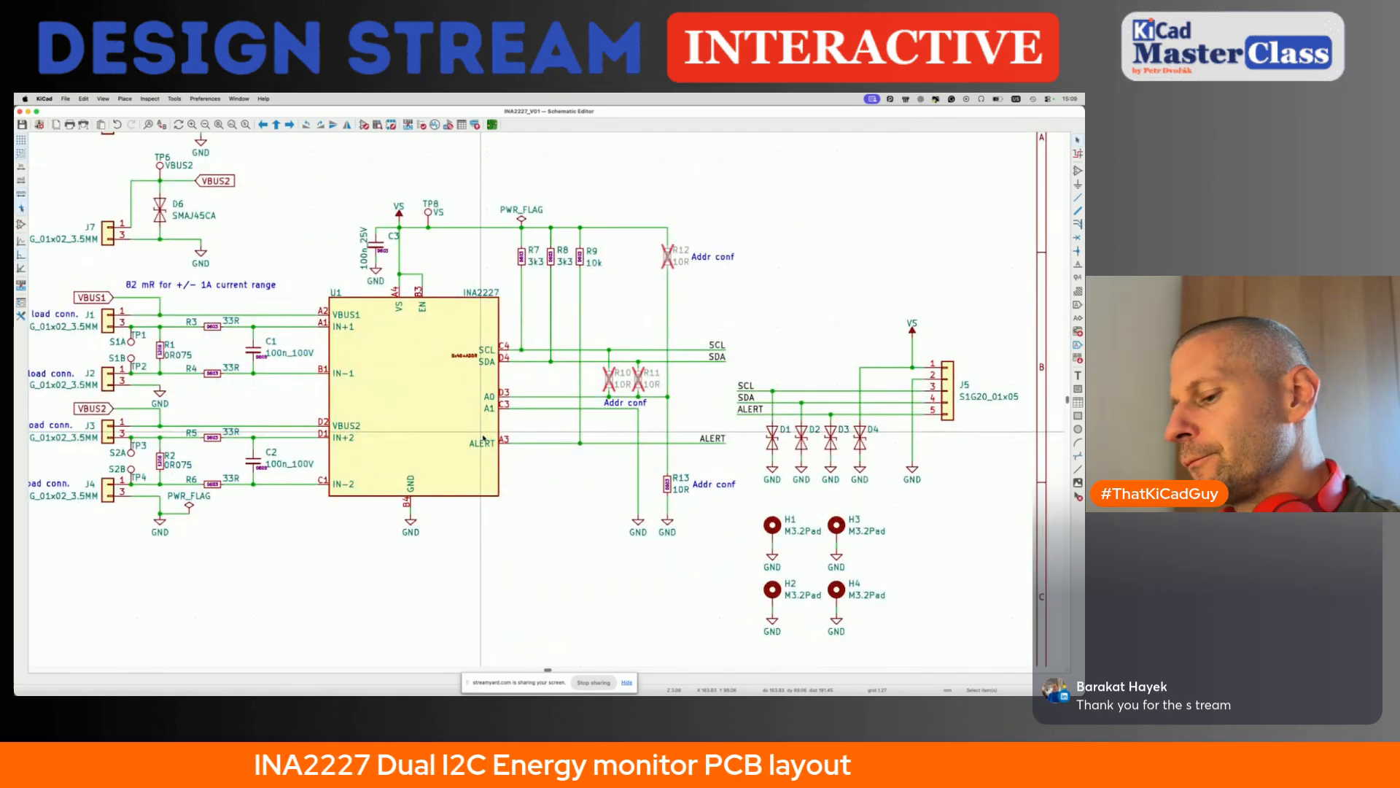
- Update the PCB from the schematic and place the two added resistor footprints below the board outline
key("F8")
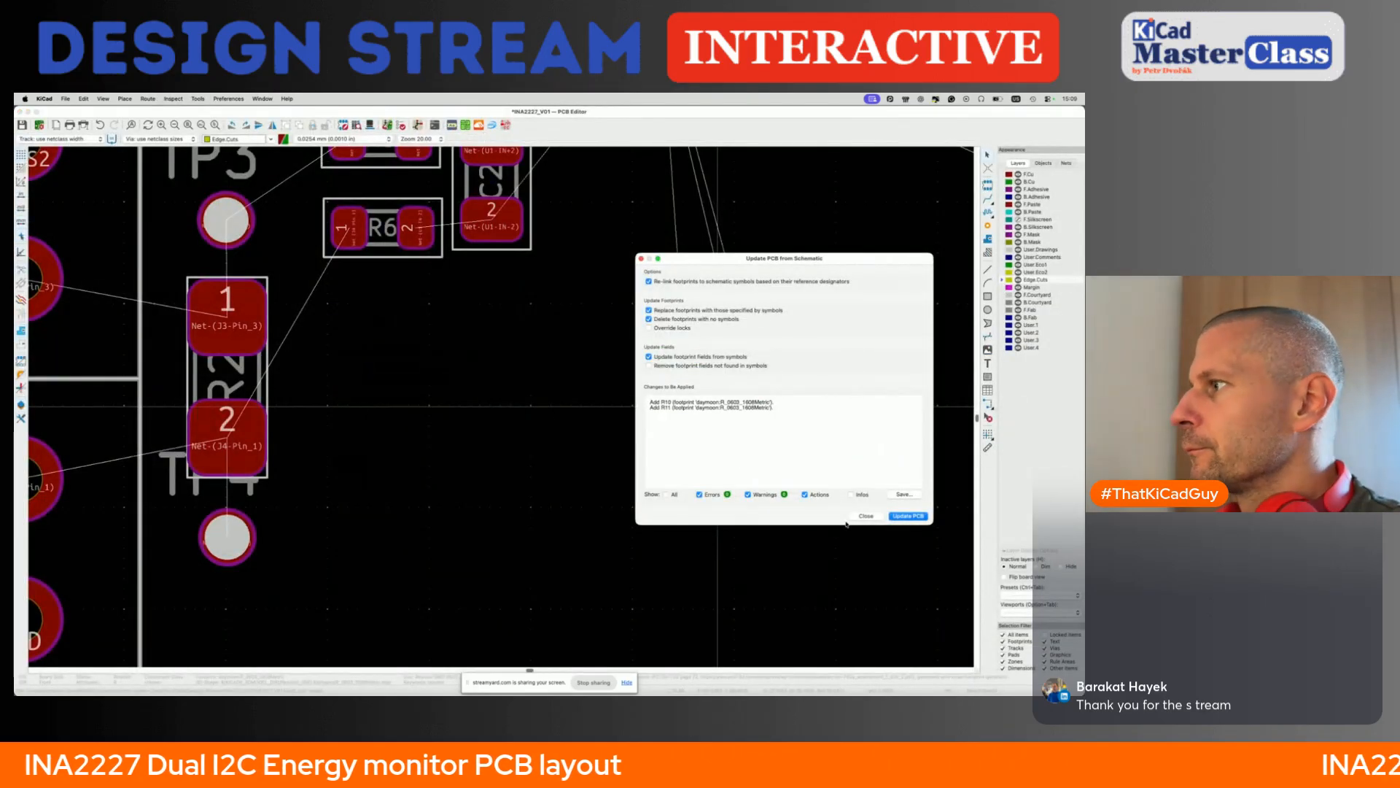
left_click(908, 516)
left_click(866, 515)
scroll(716, 375, "down", 10)
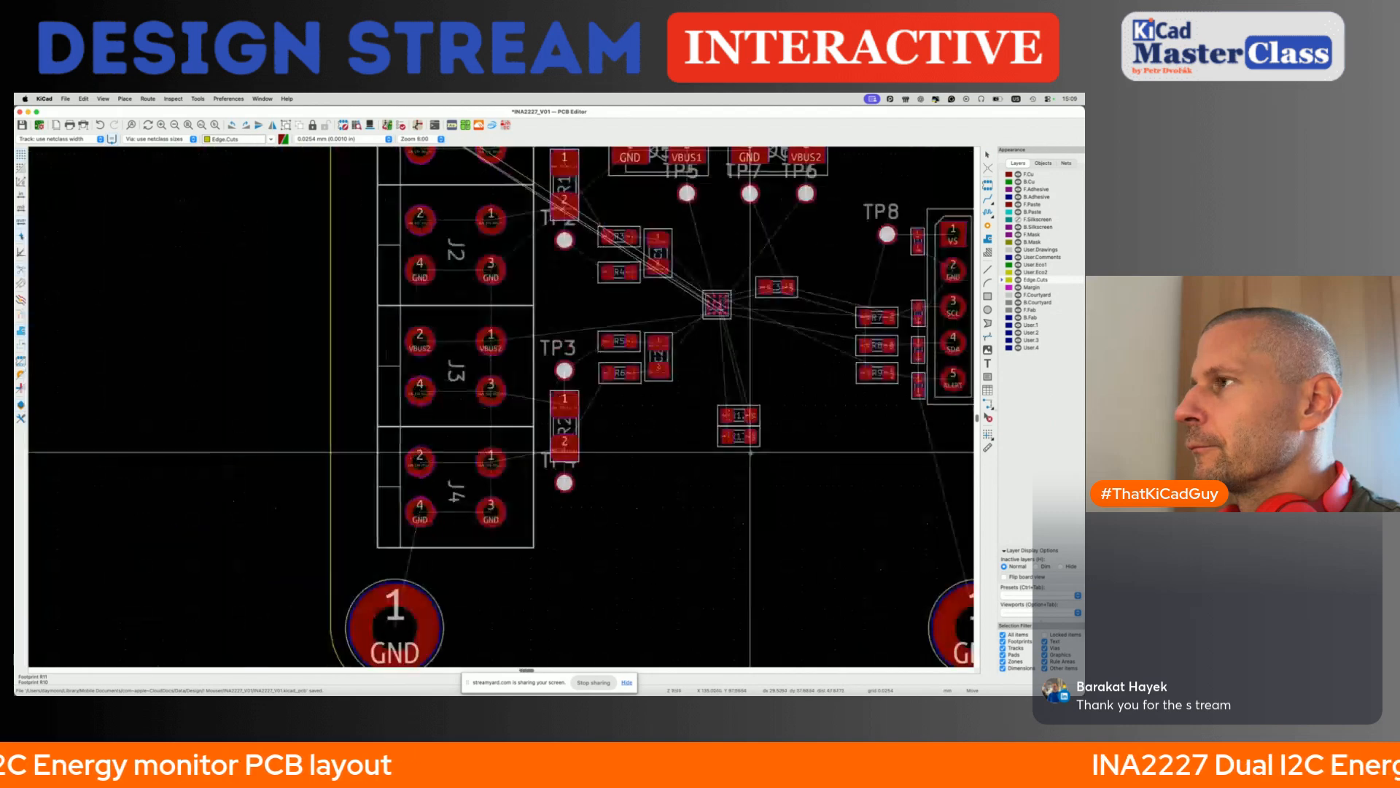
scroll(750, 452, "down", 5)
left_click(757, 447)
- Move R10 onto the board, rotate it 180° and align it directly beneath the R12 and R13 footprints
scroll(751, 449, "up", 11)
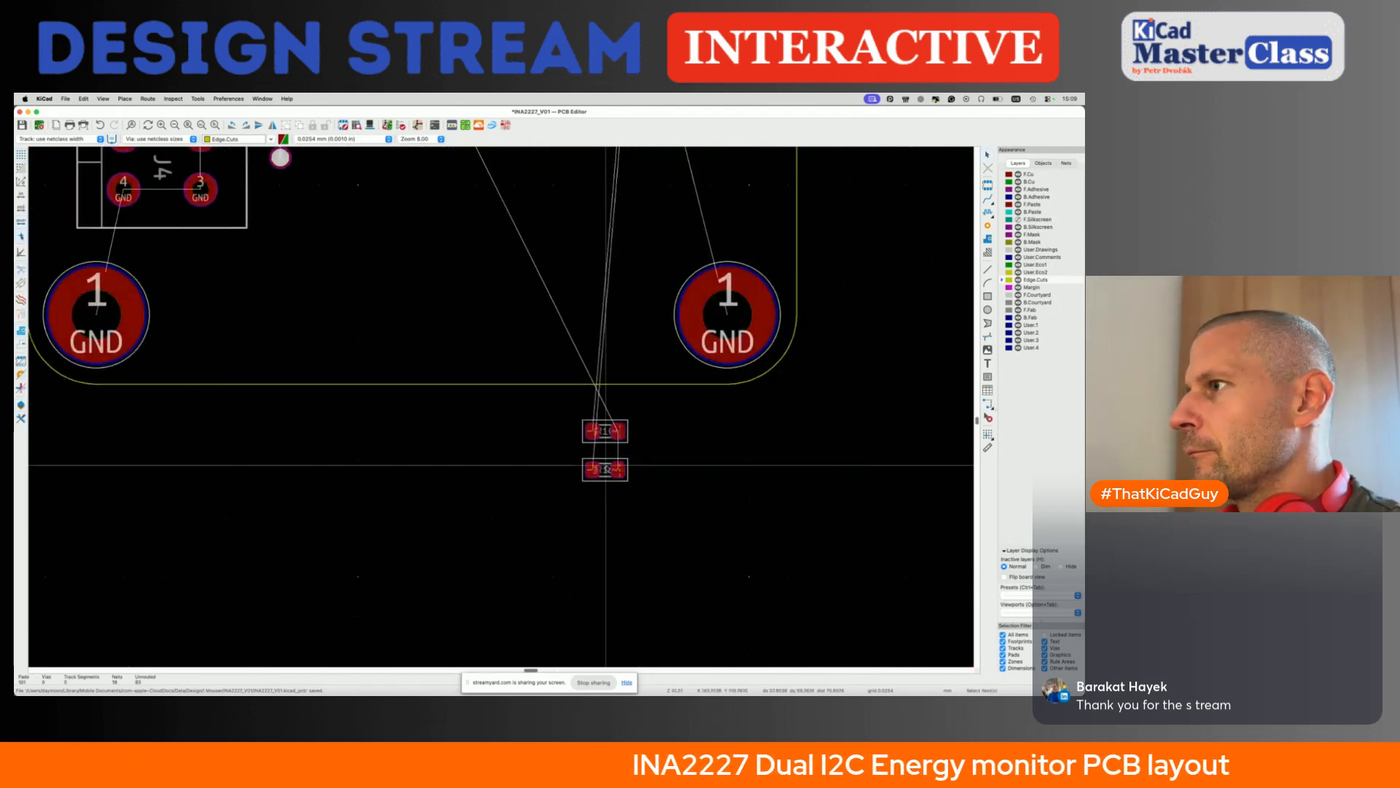
left_click(613, 441)
key("m")
scroll(613, 441, "up", 5)
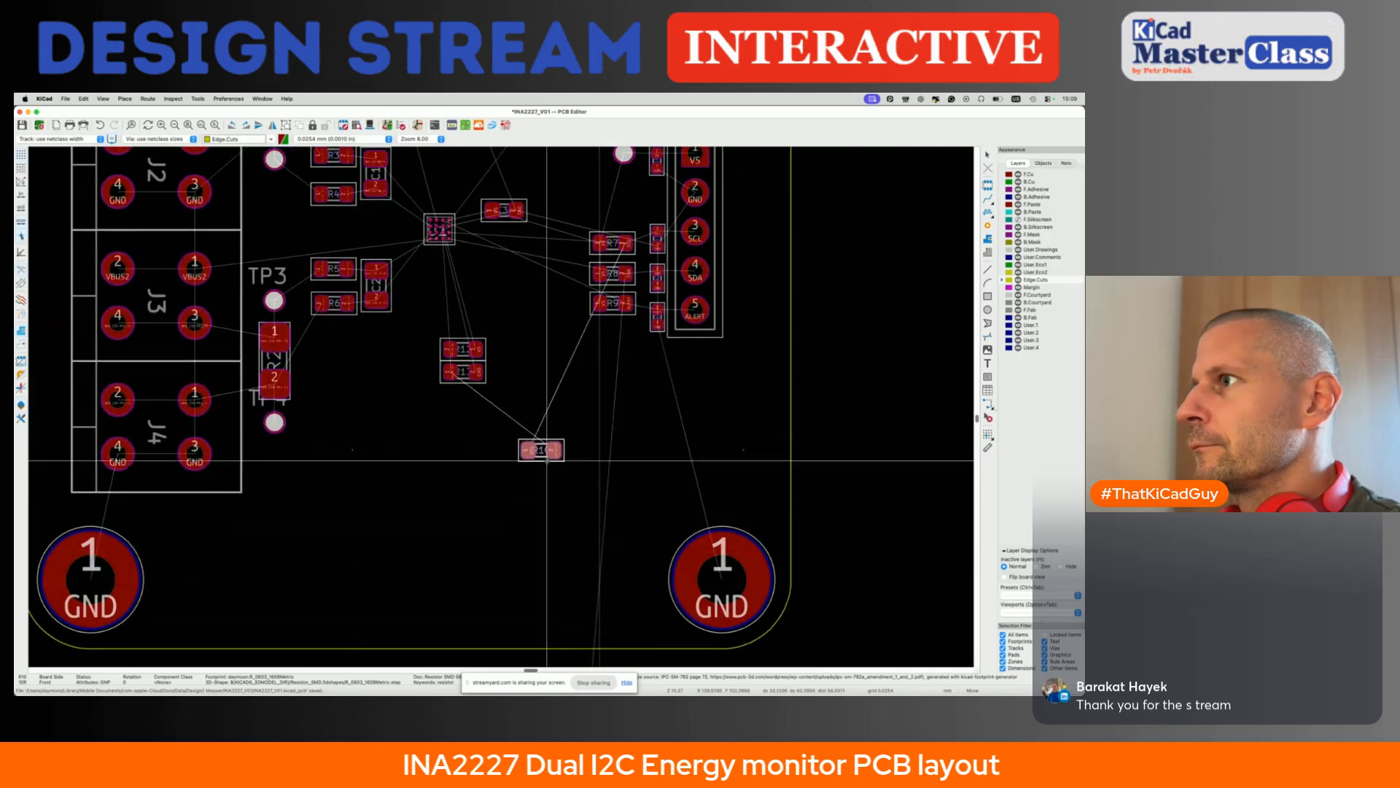
scroll(413, 379, "up", 5)
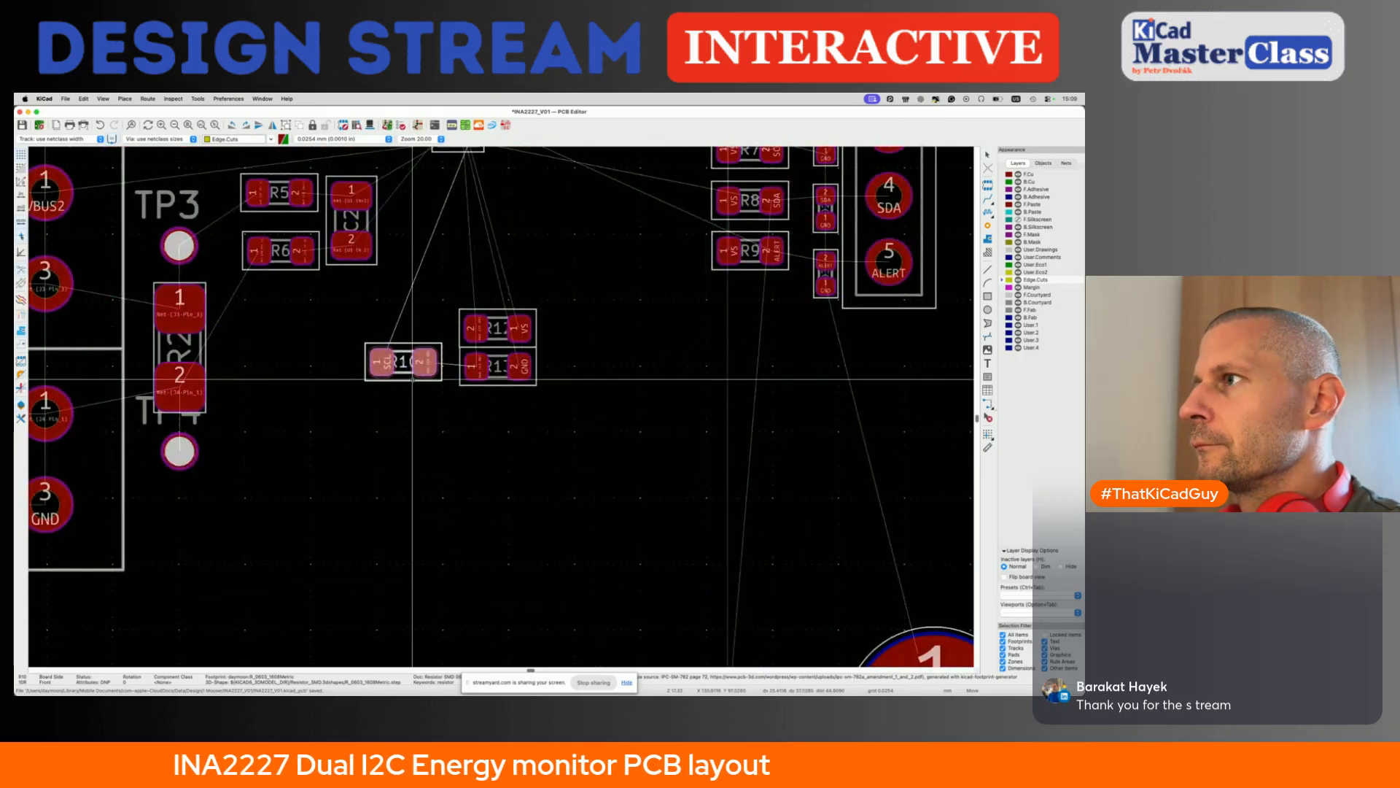
key("r")
key("r")
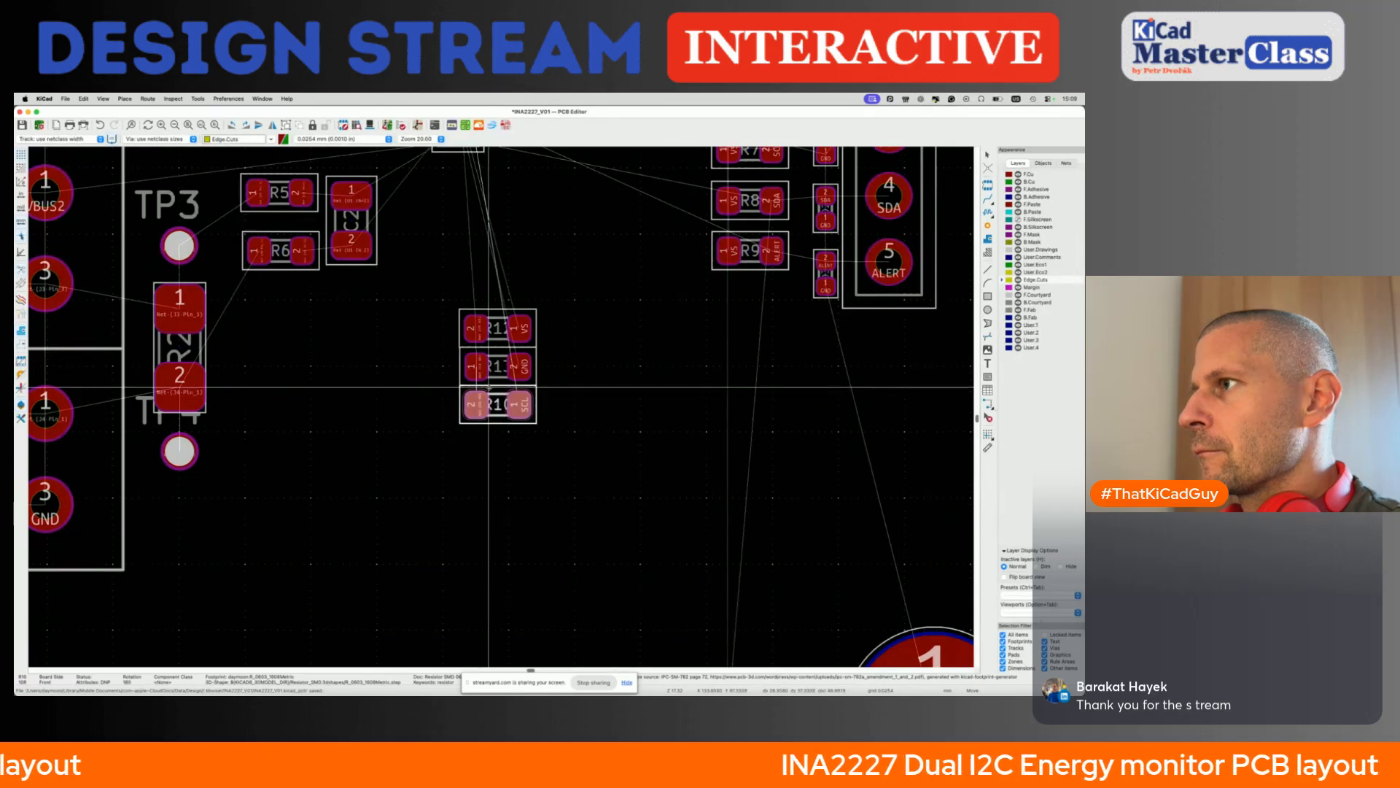
left_click(488, 388)
- Move R11 onto the board and align it directly beneath R10 to complete the stack of four address resistors
scroll(488, 388, "down", 3)
scroll(493, 392, "down", 2)
left_click(629, 619)
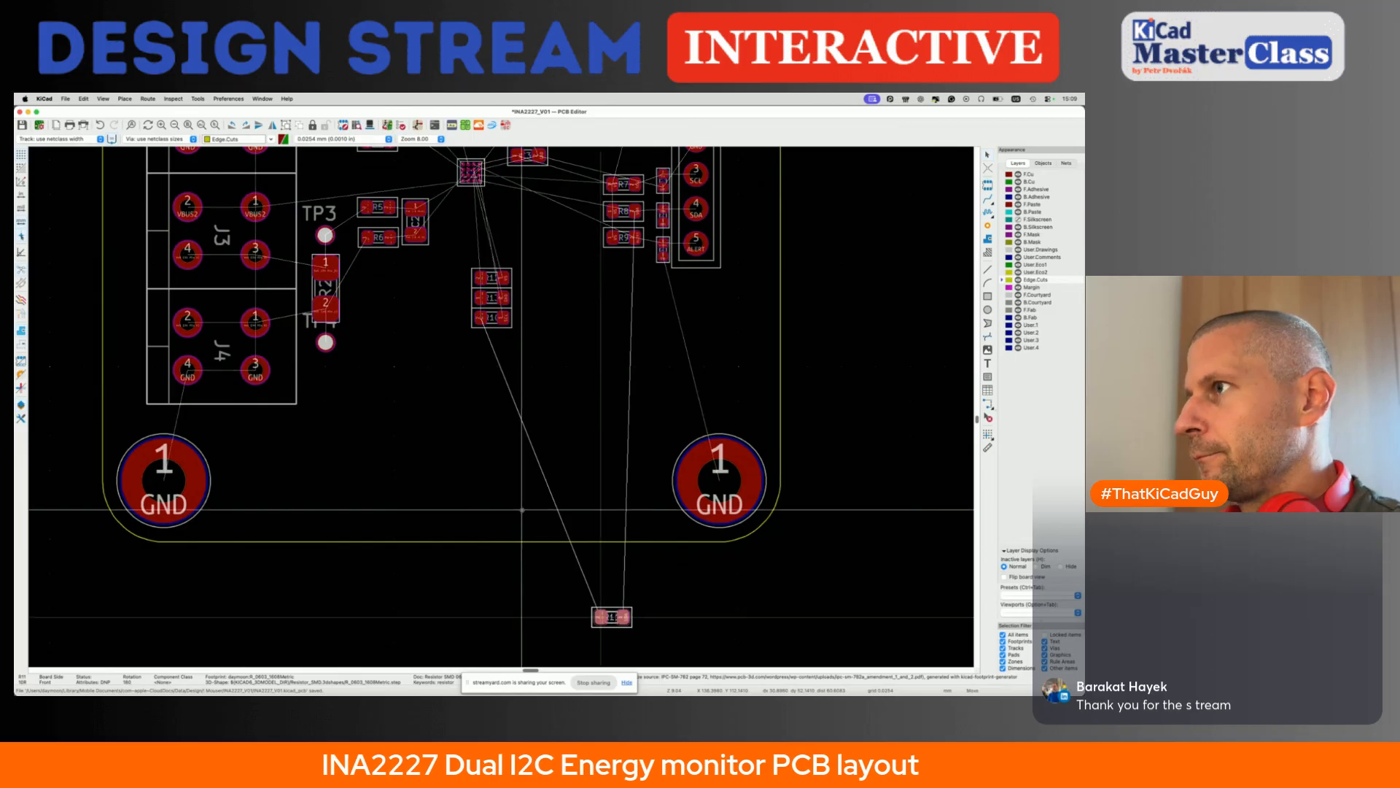
key("m")
scroll(416, 257, "up", 2)
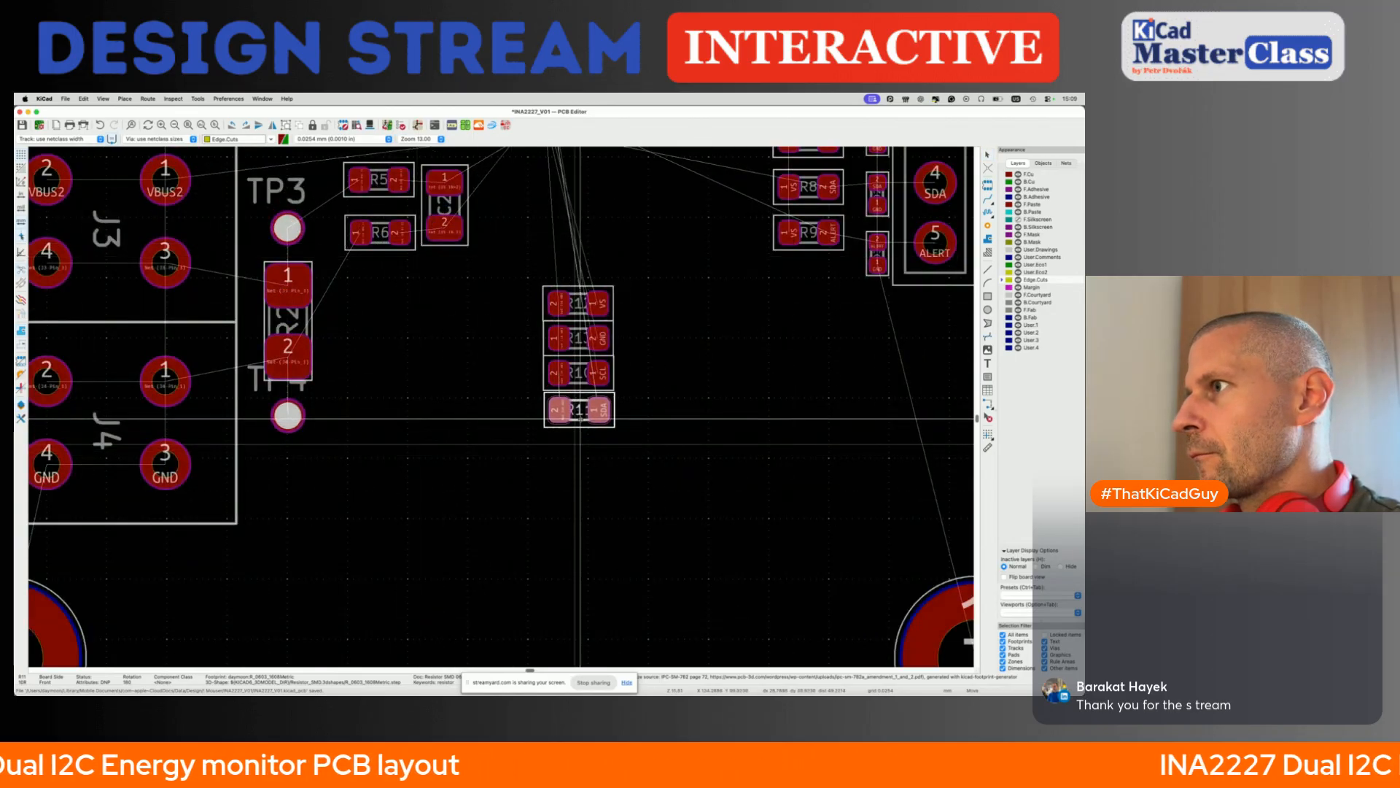
left_click(579, 417)
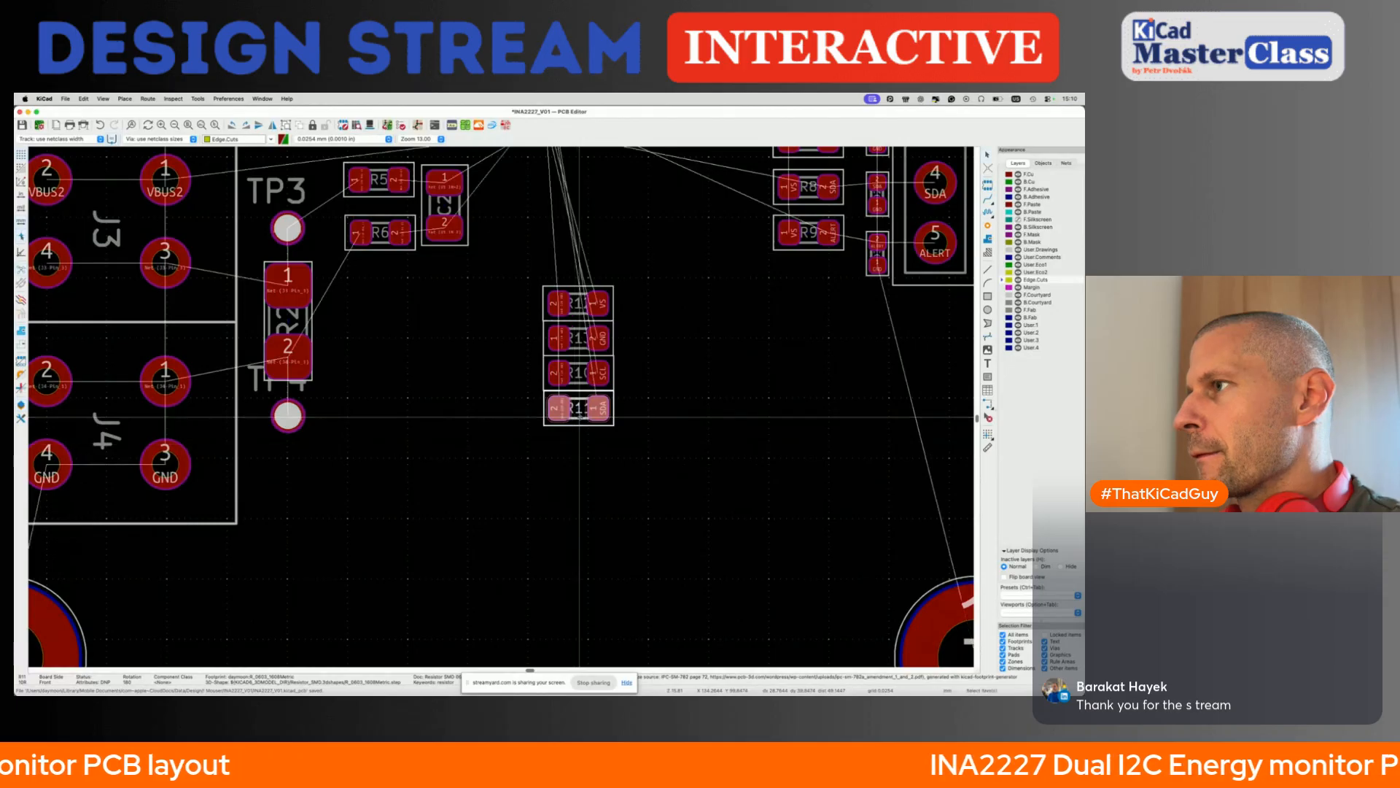
- Rotate the four stacked address resistors together by 90°, centre the row beneath U1 and save the board
key("shift+r")
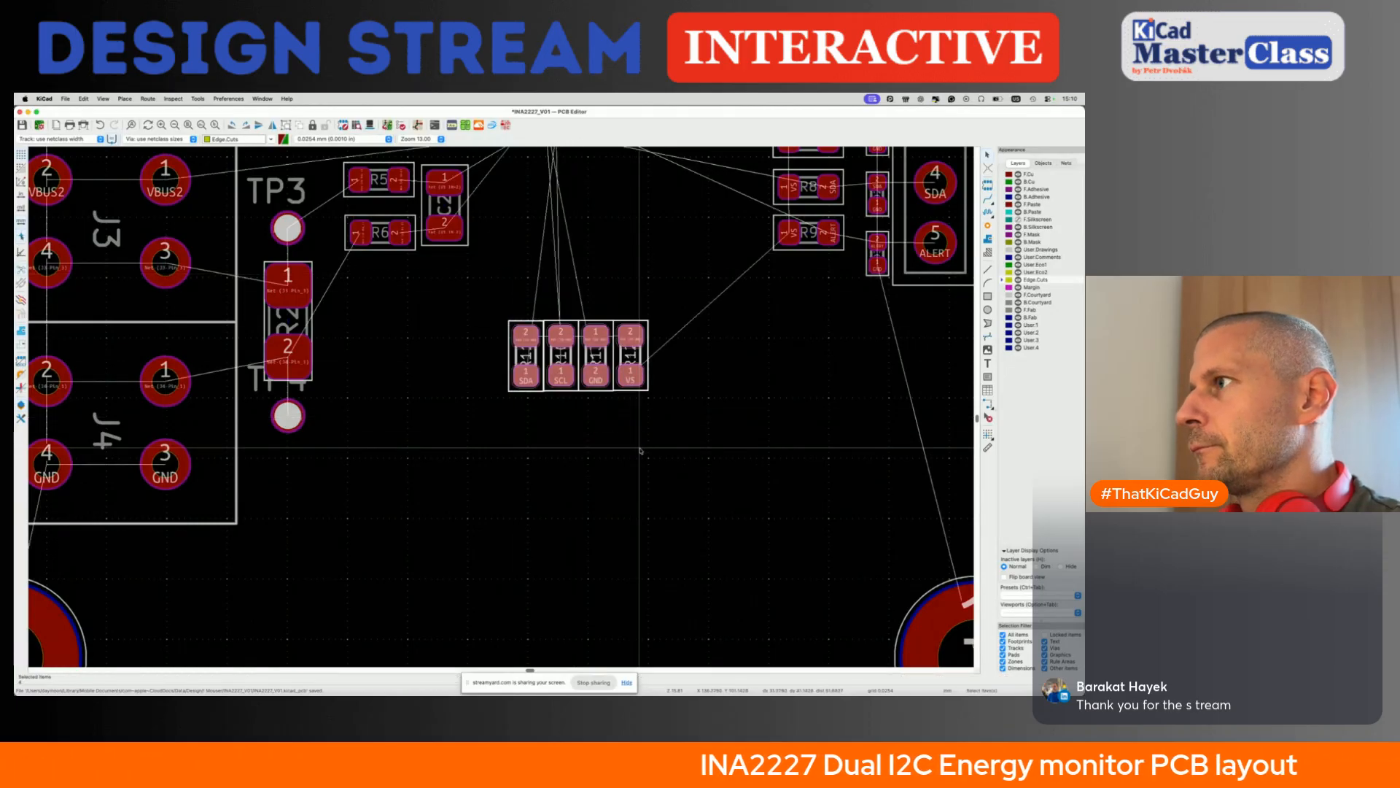
scroll(612, 373, "down", 3)
key("m")
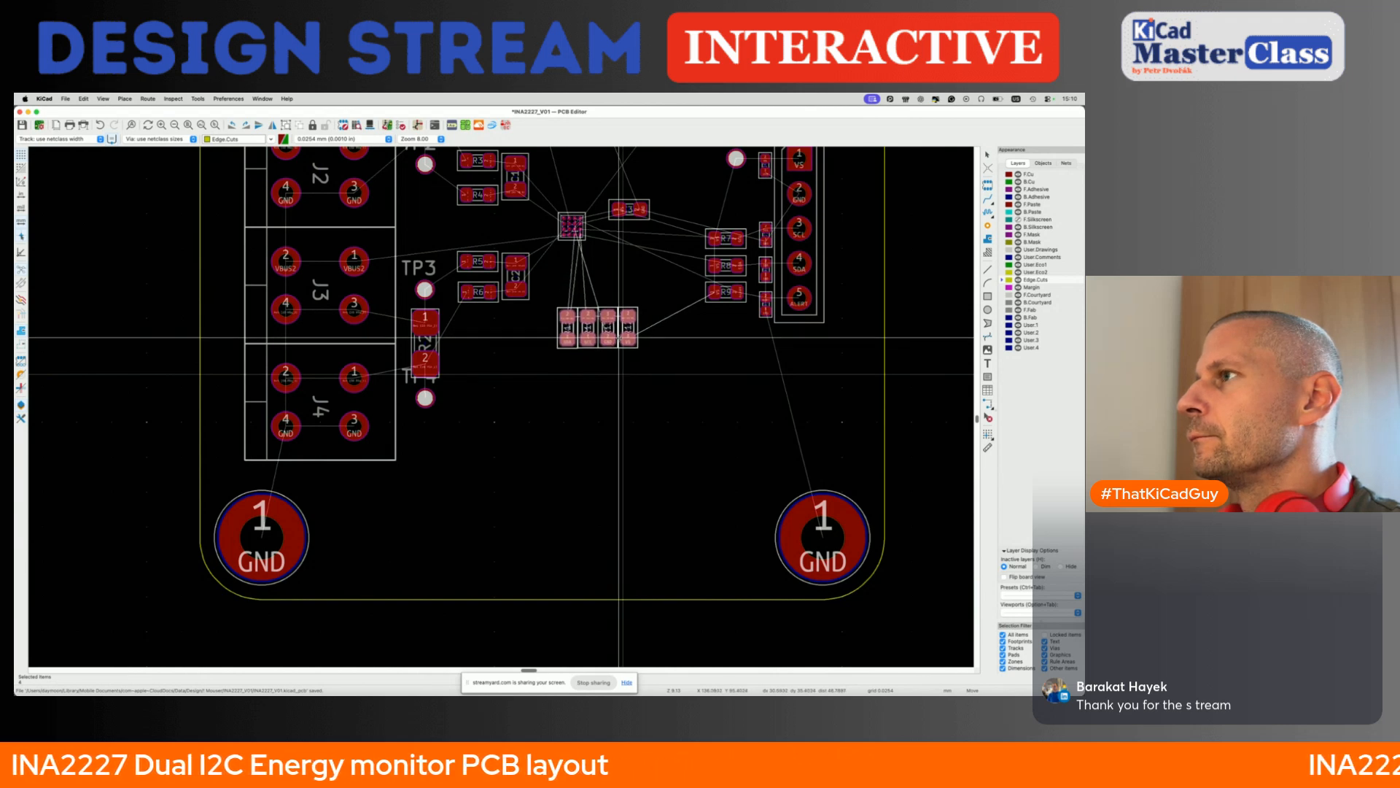
left_click(618, 333)
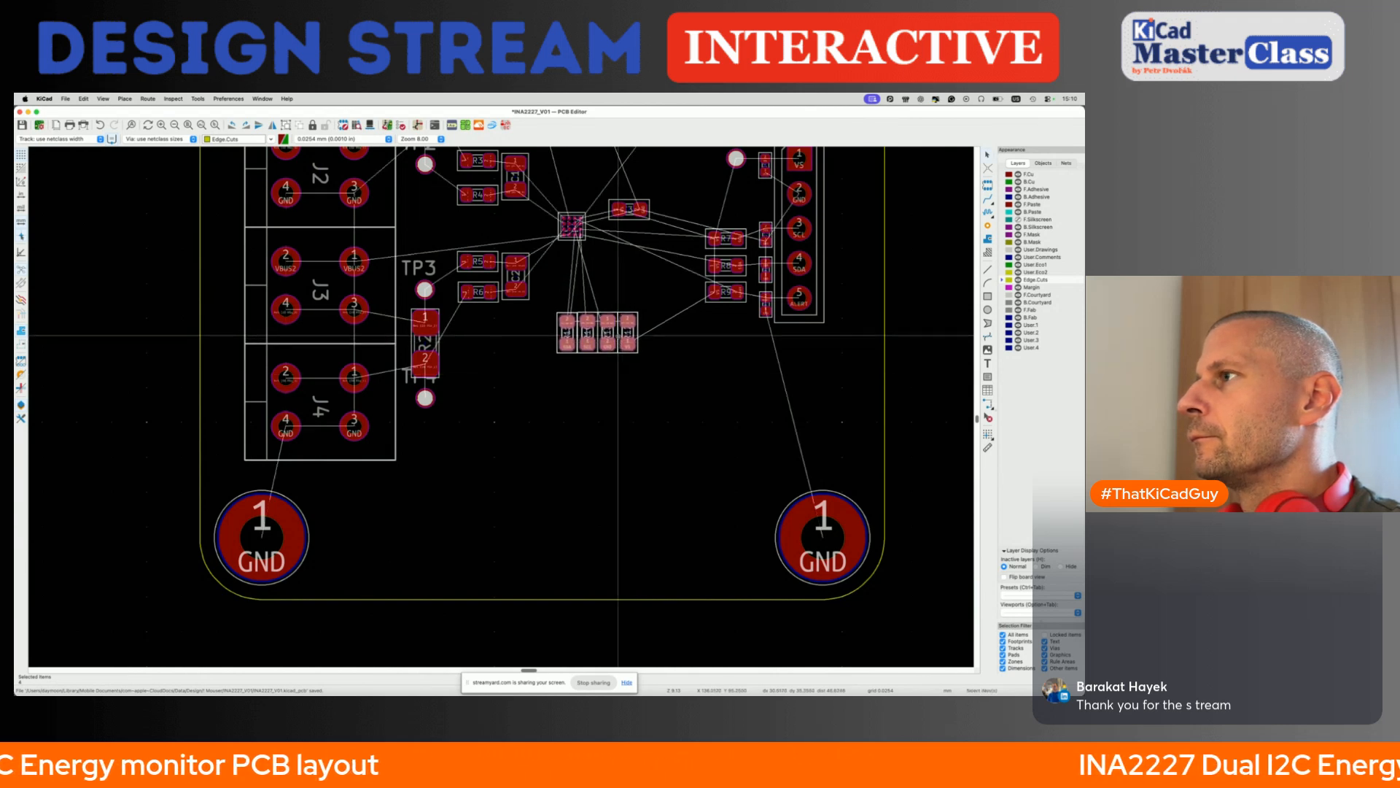
left_click_drag(618, 333, 616, 342)
key("m")
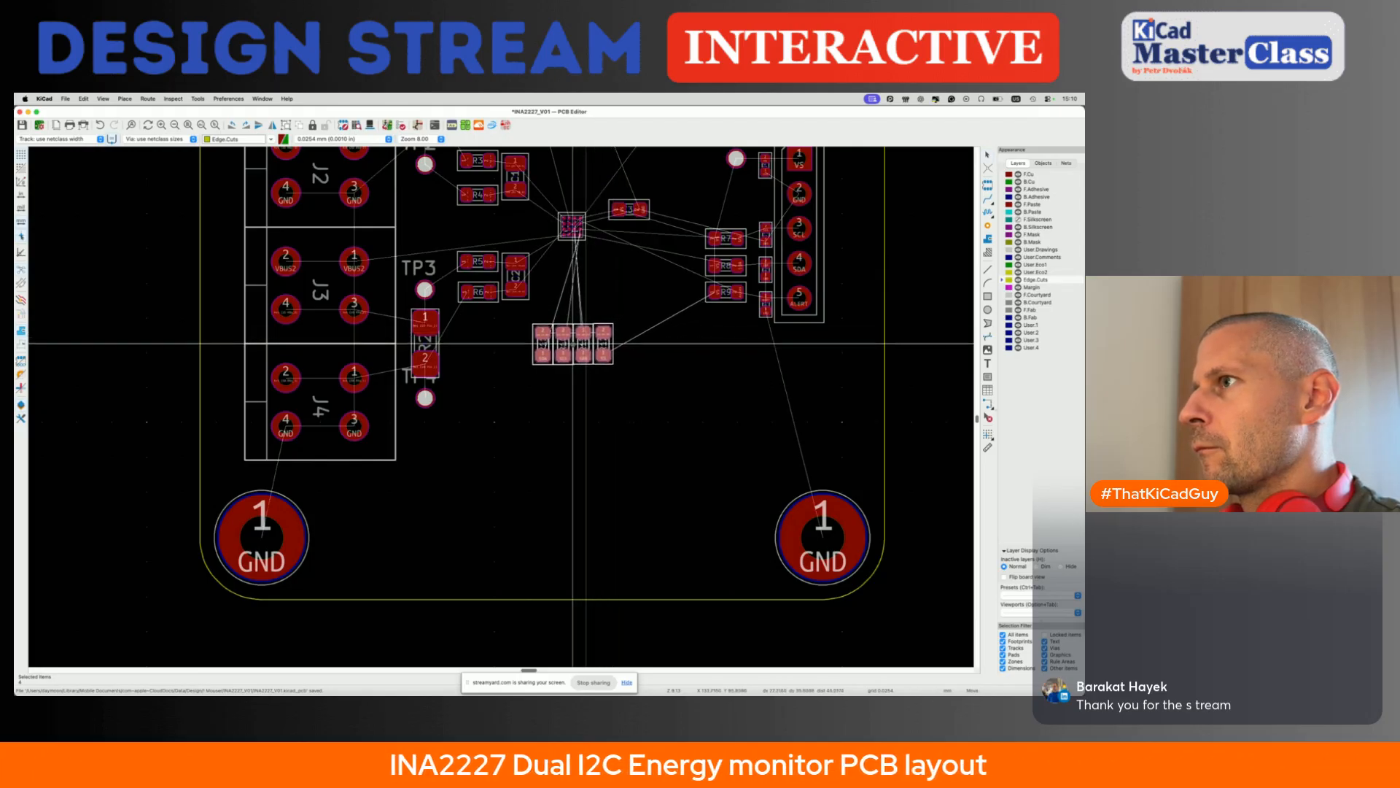
left_click(573, 343)
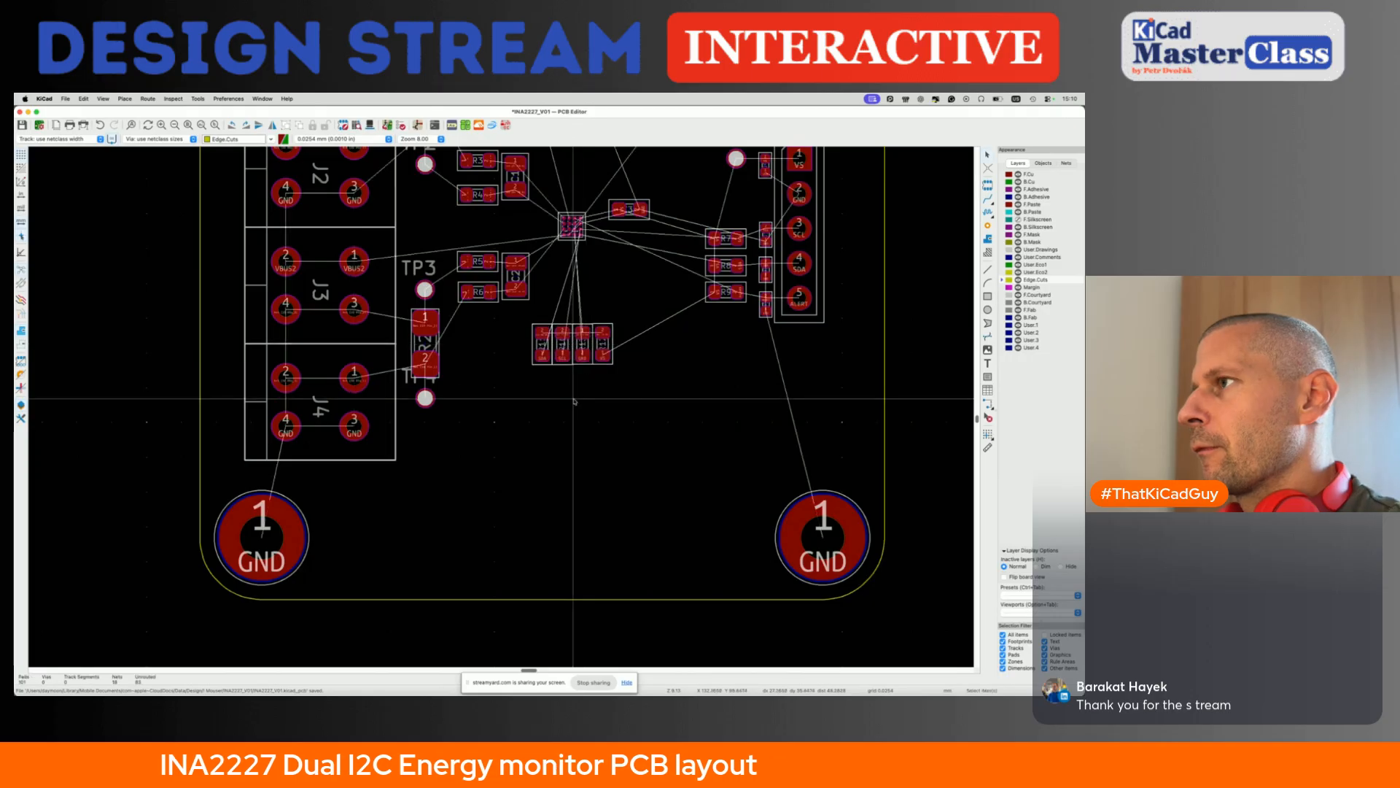
key("super+s")
- Set the number of copper layers to 4 in the physical stackup of the board setup
scroll(574, 399, "down", 3)
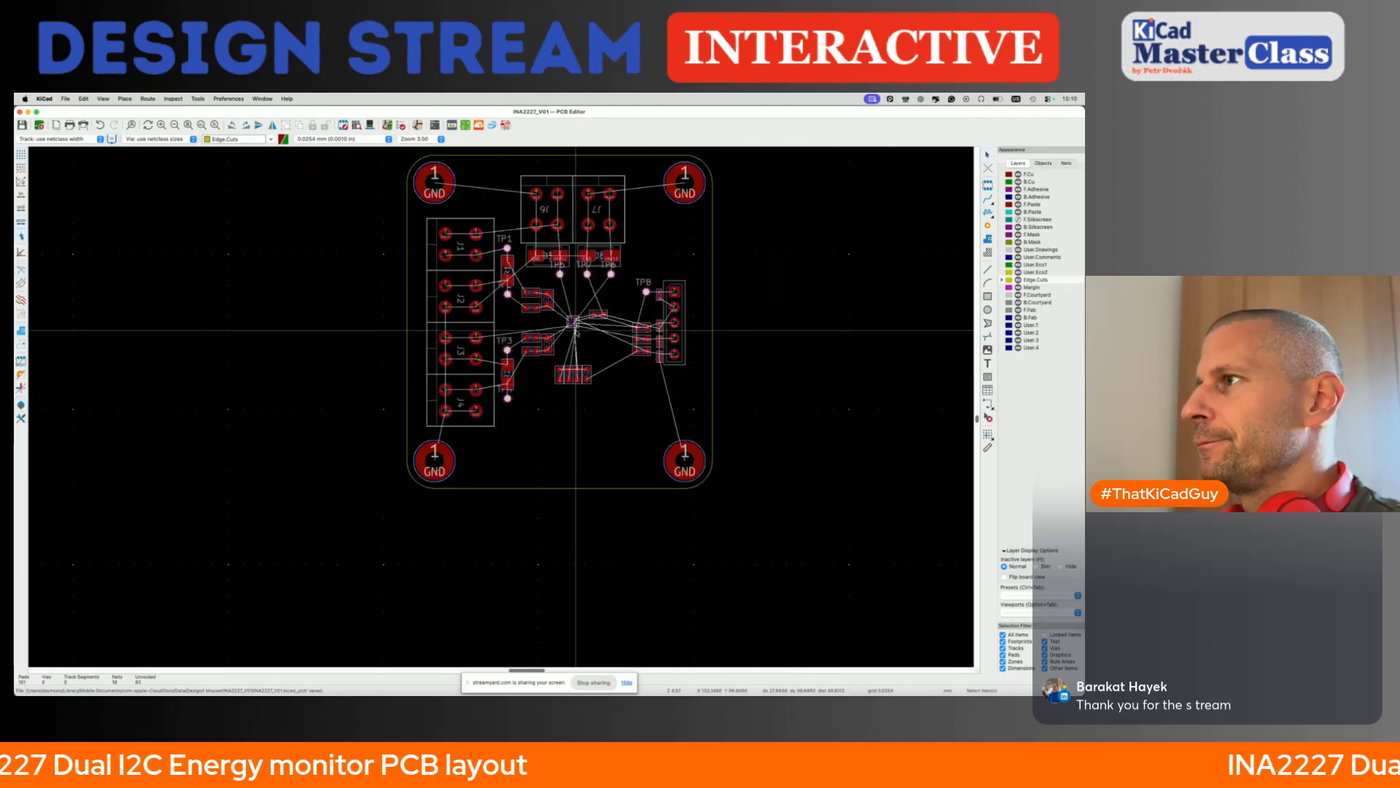
scroll(574, 326, "up", 2)
middle_click_drag(574, 326, 571, 400)
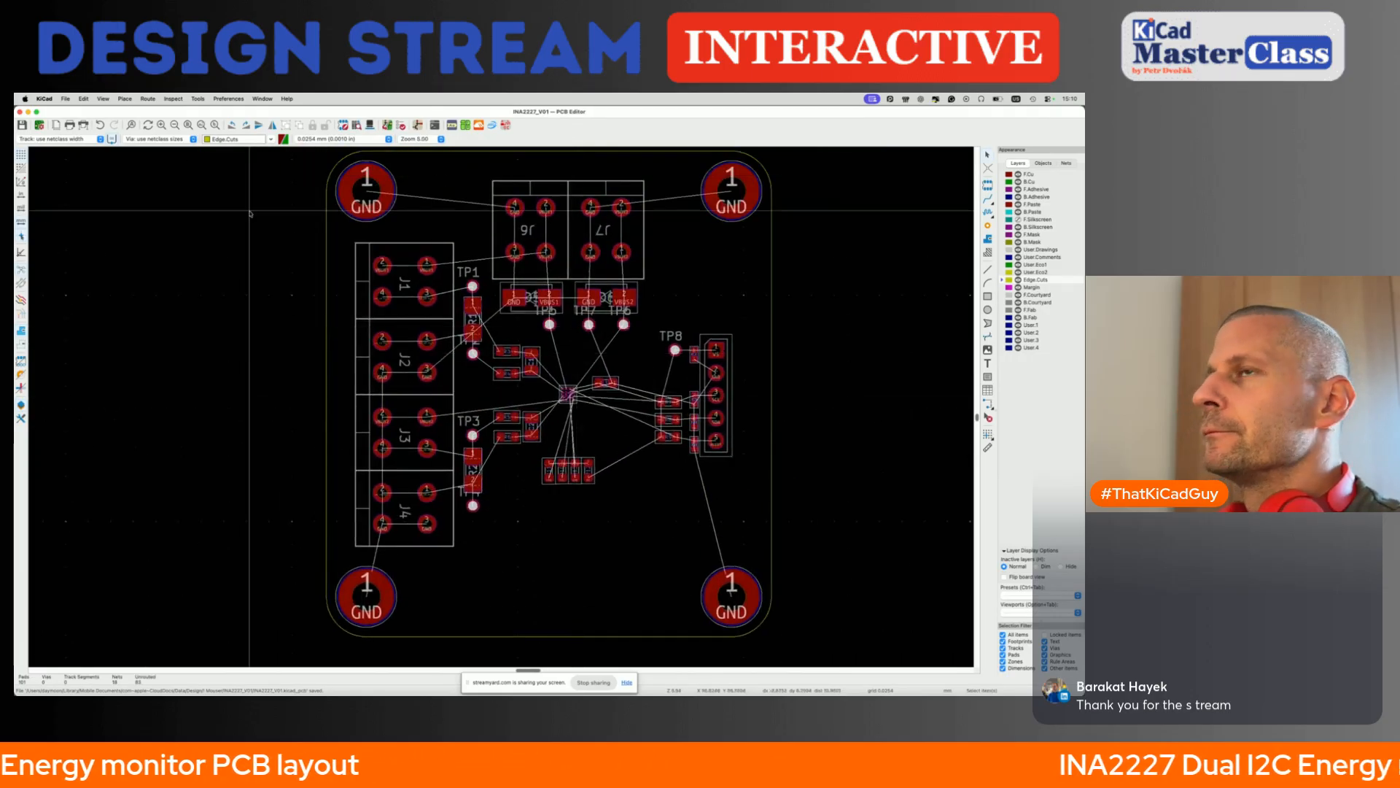
left_click(66, 100)
left_click(81, 216)
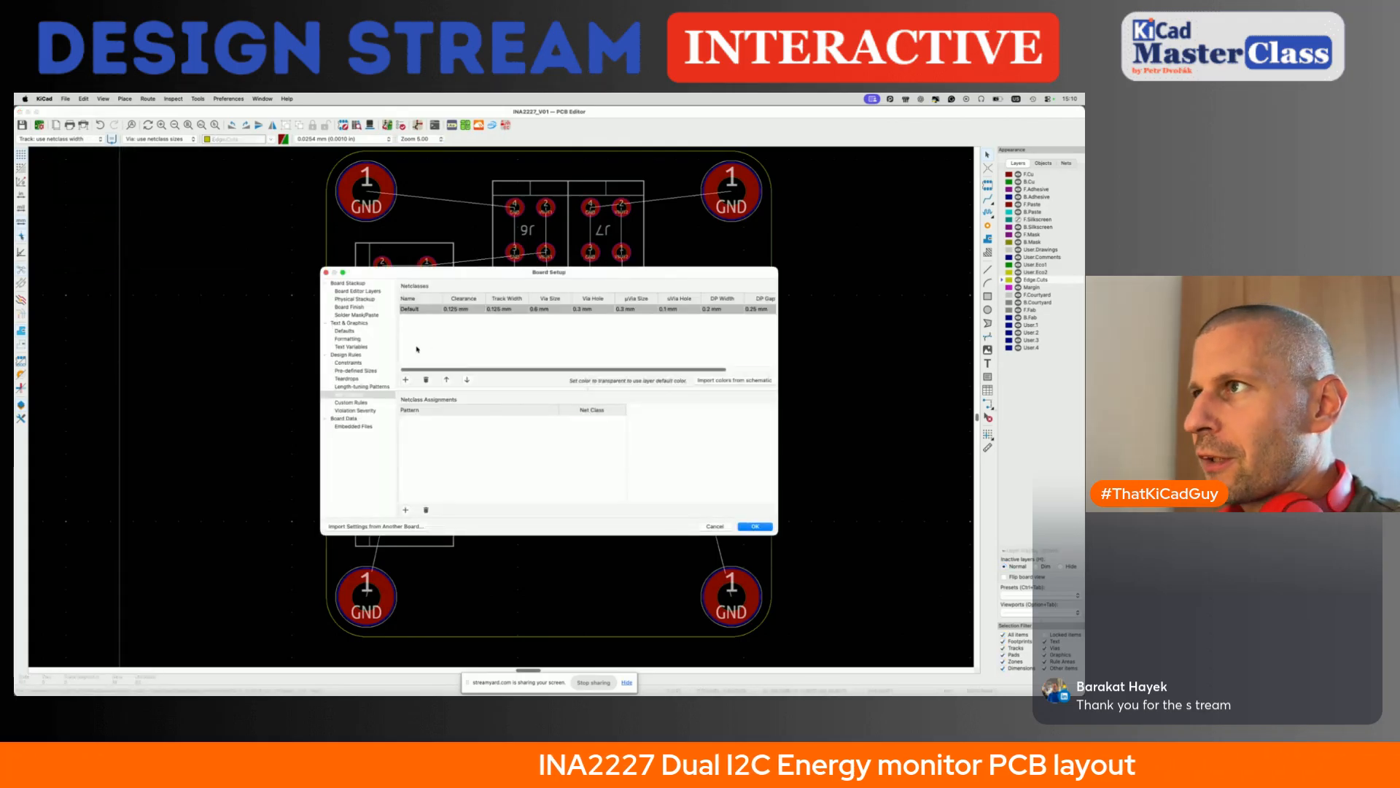
left_click(370, 291)
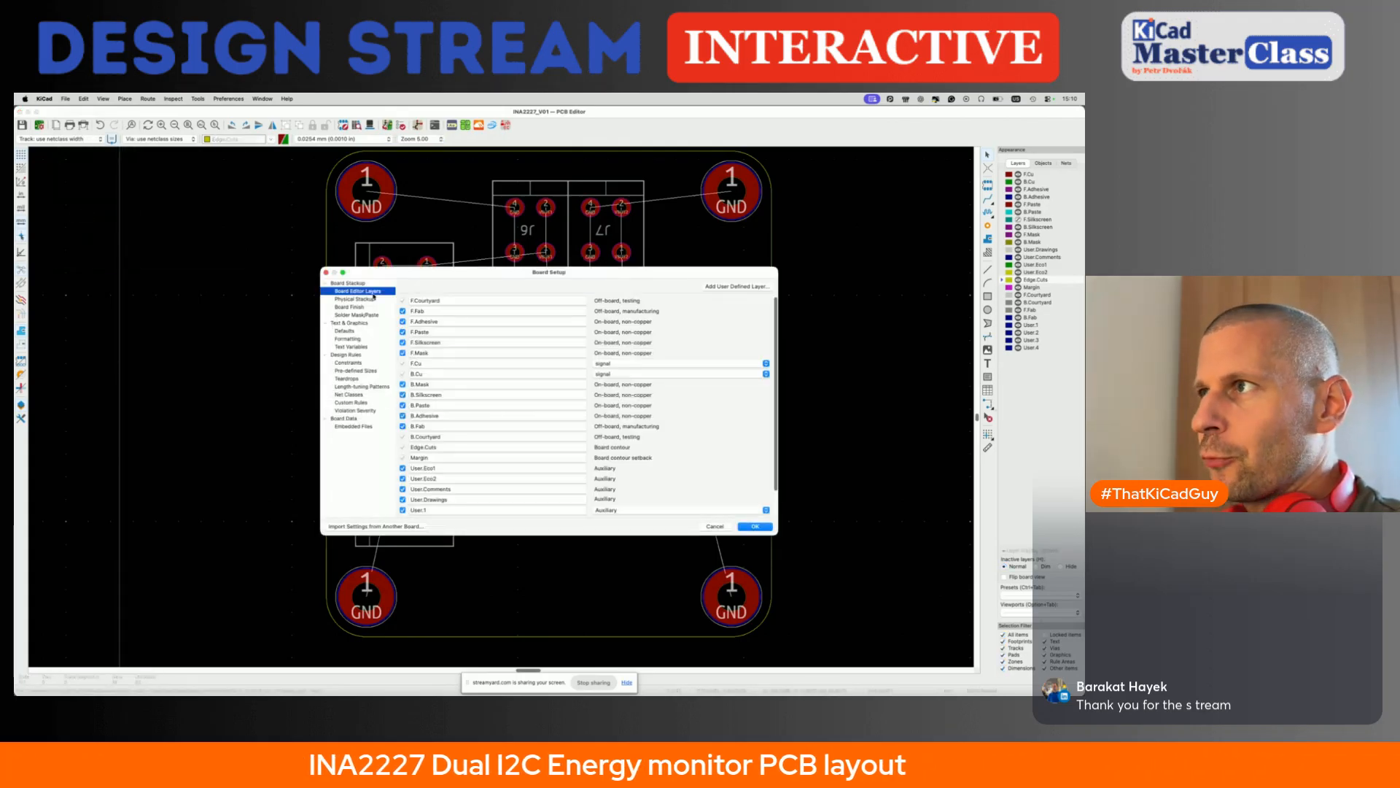
left_click(369, 299)
left_click(453, 286)
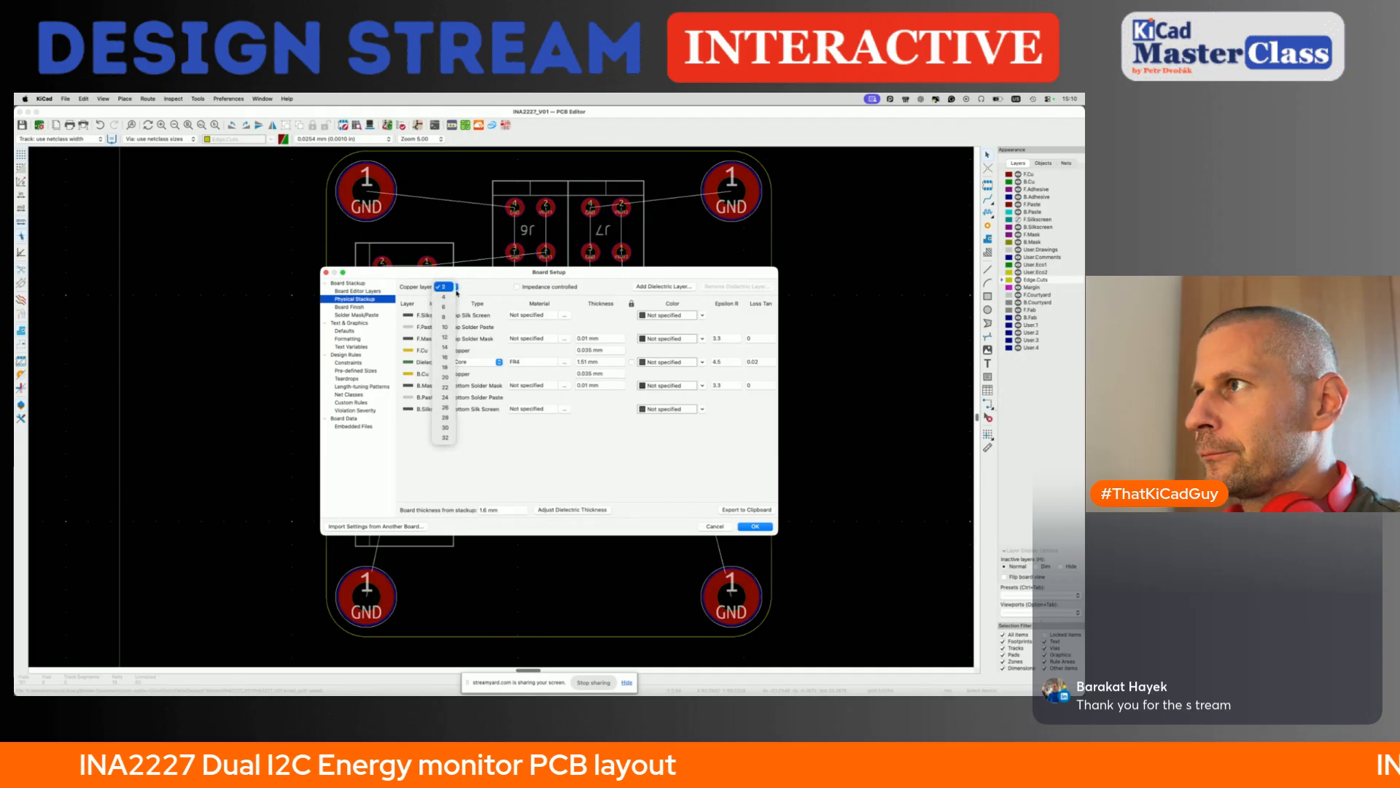
left_click(452, 296)
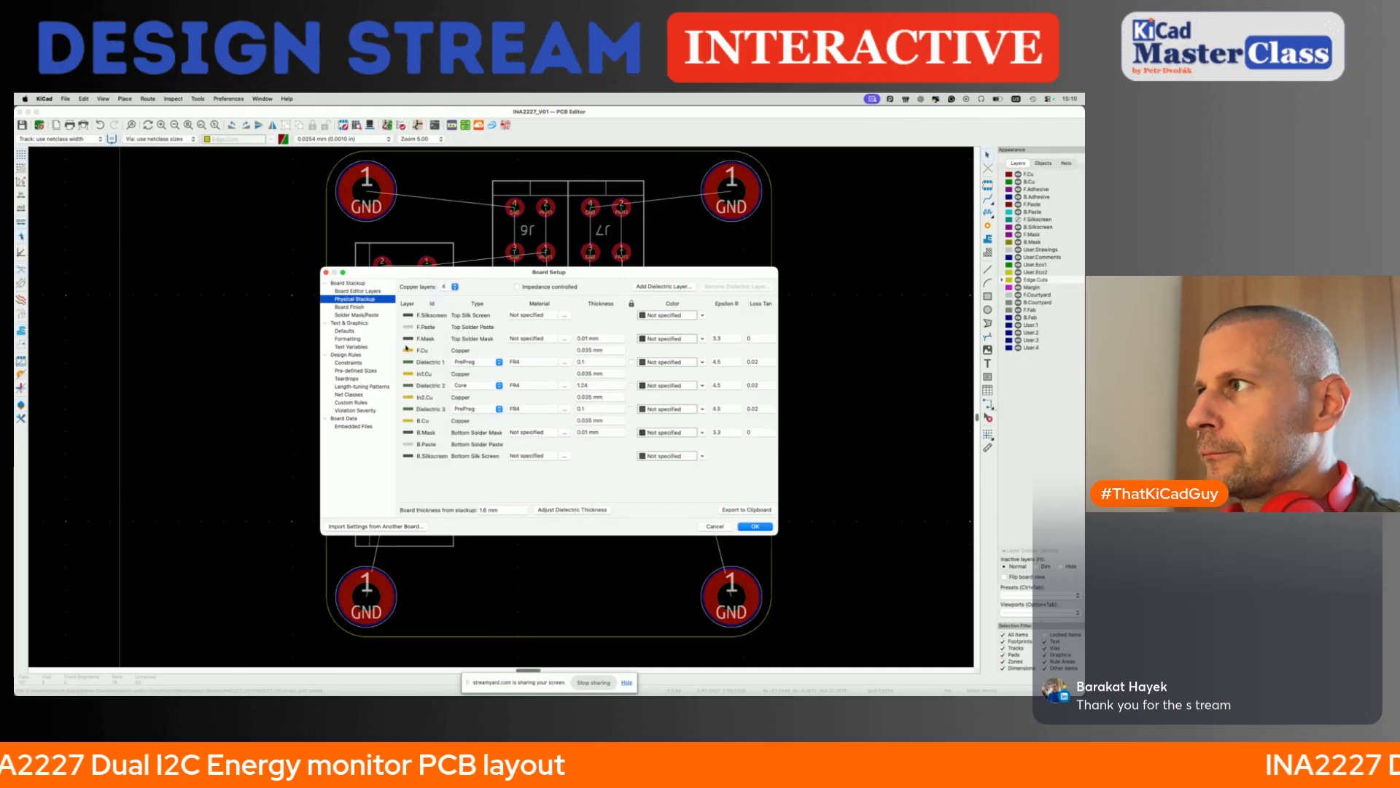
- Review the board finish, solder mask, constraint and net class settings, accept the board setup and save the board
left_click(350, 307)
left_click(358, 315)
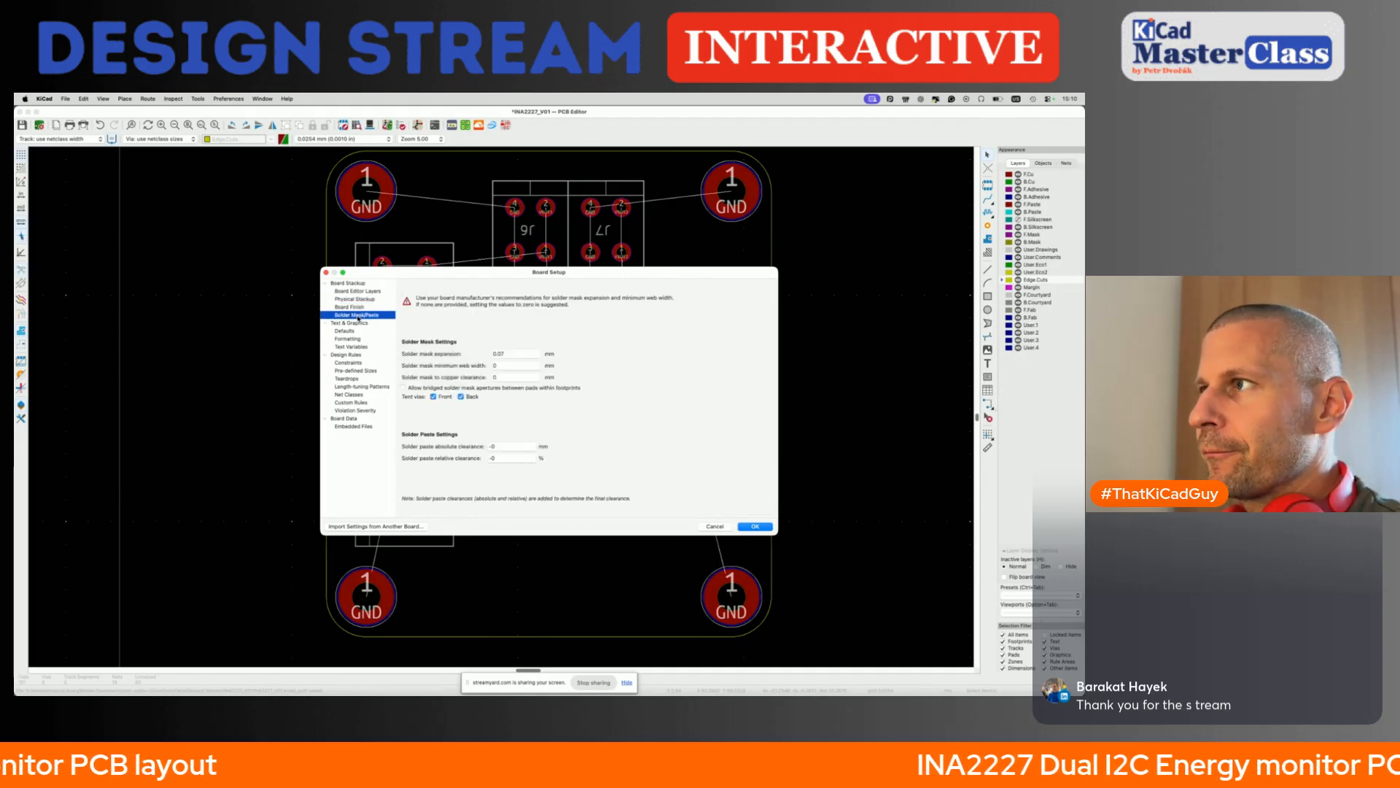
left_click(350, 363)
left_click(354, 394)
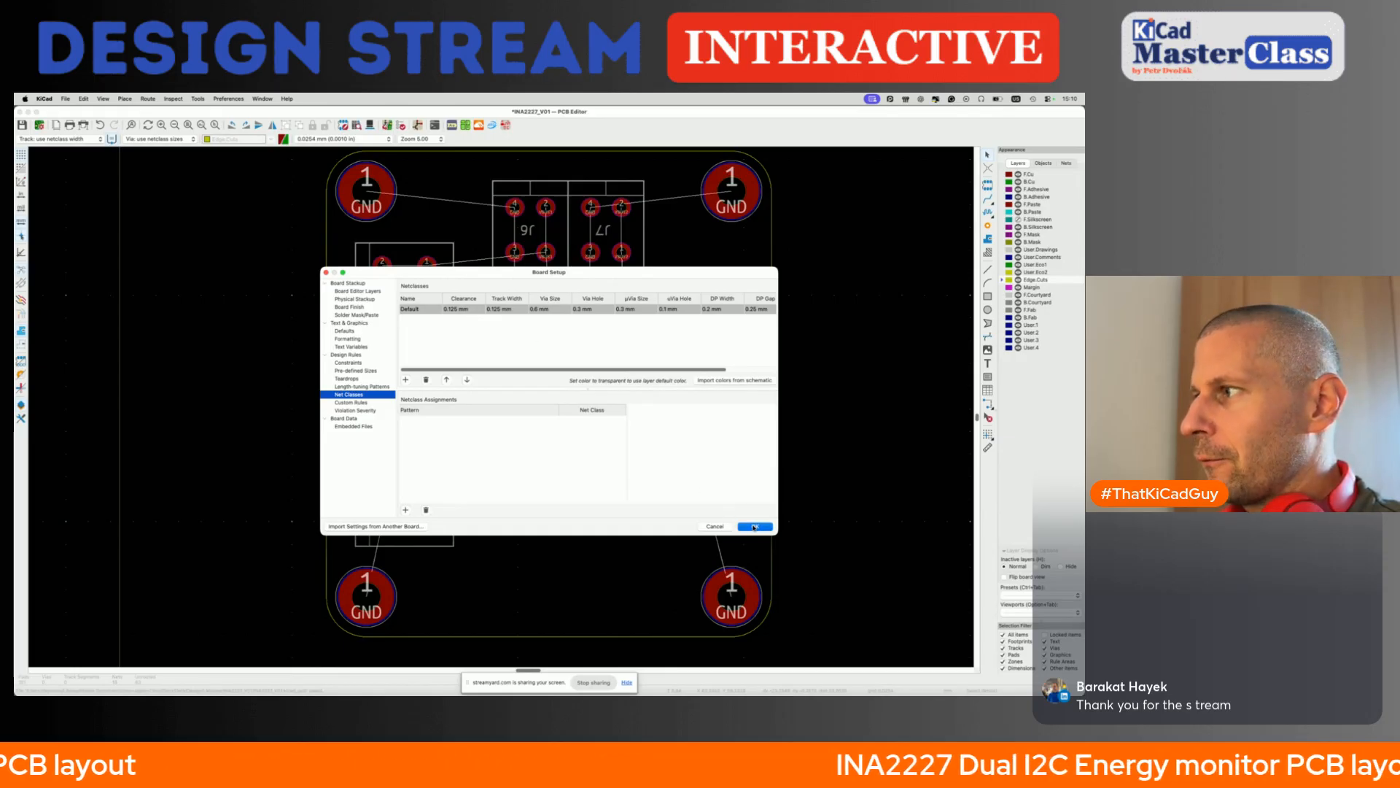
key("Return")
key("super+s")
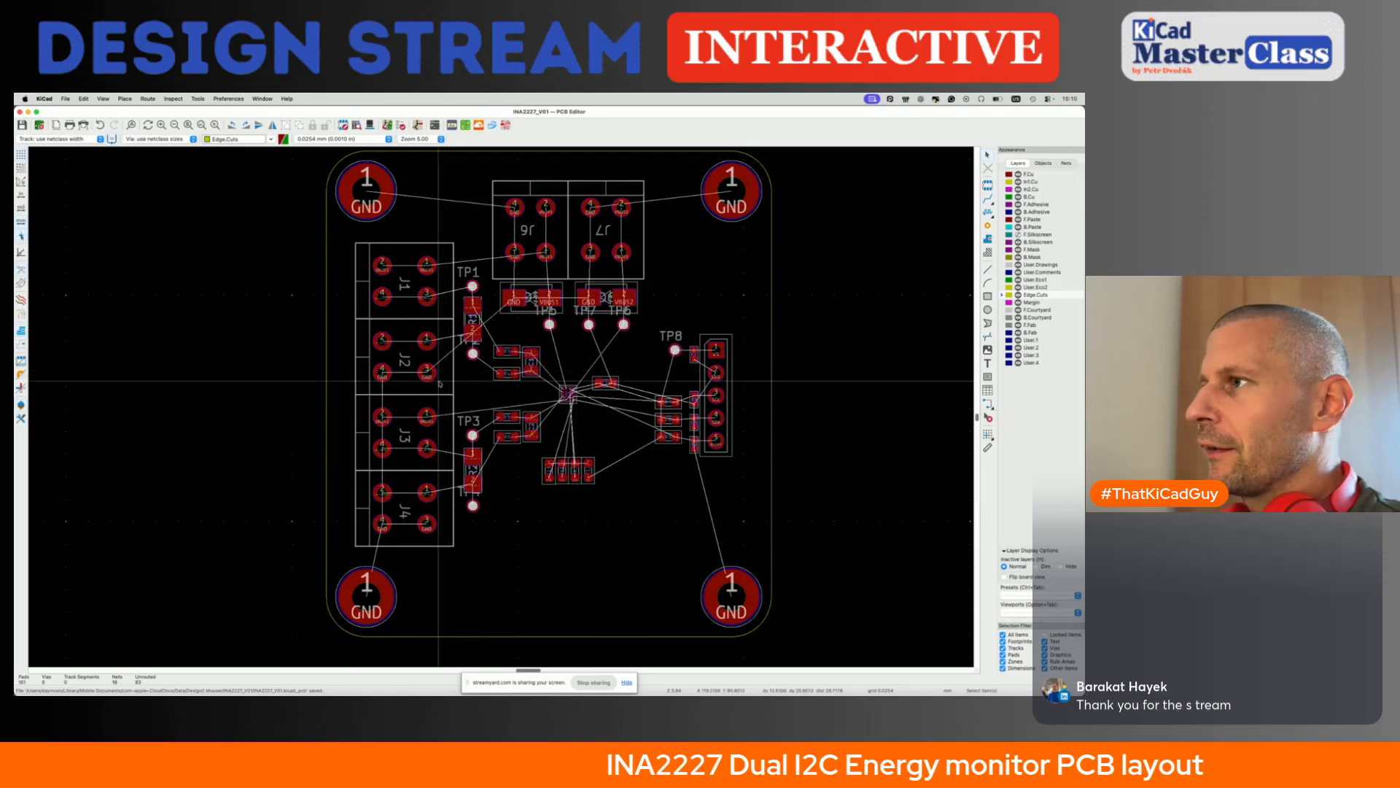
- Inspect the component placement on the board in the 3D viewer from several angles and return to the layout
scroll(457, 219, "up", 2)
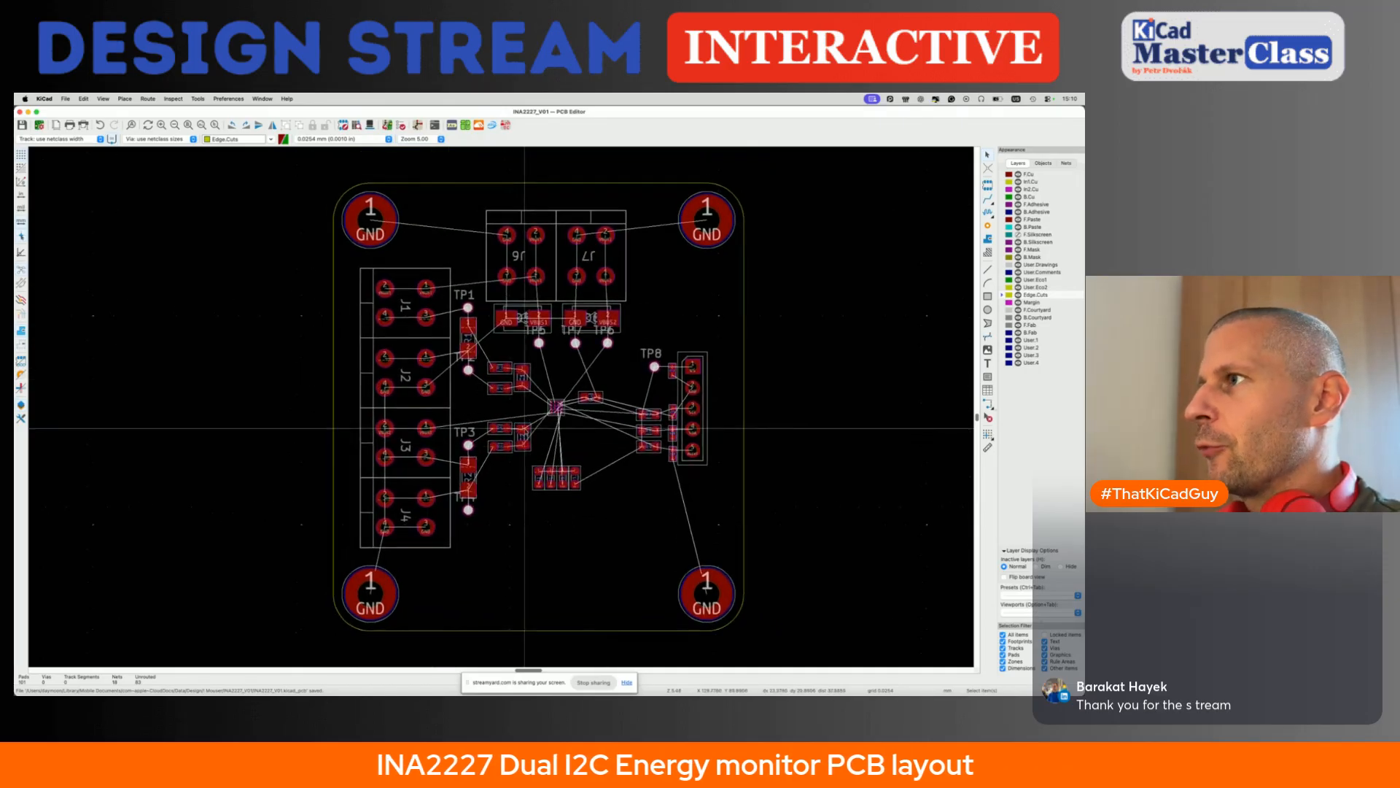
key("alt+3")
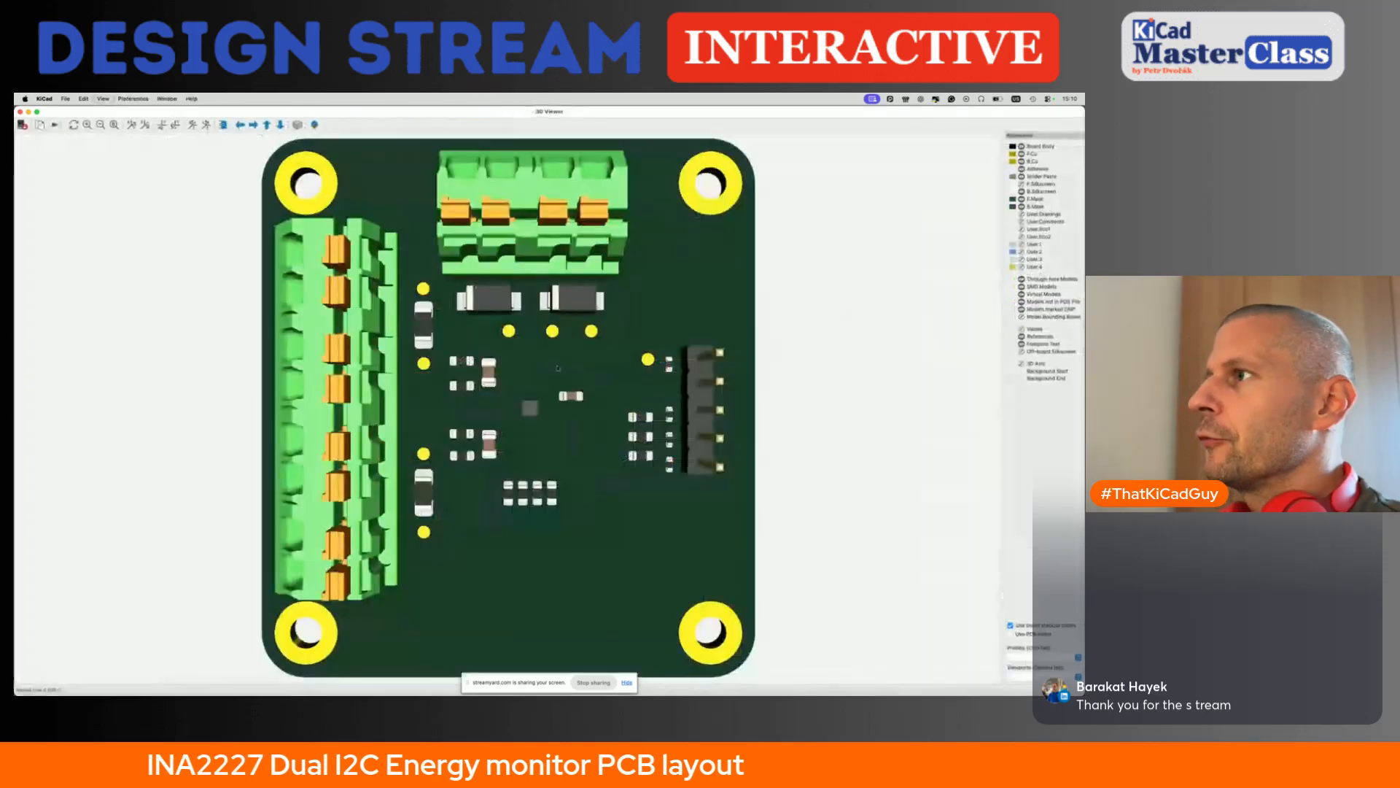
scroll(474, 387, "down", 4)
left_click_drag(474, 386, 417, 314)
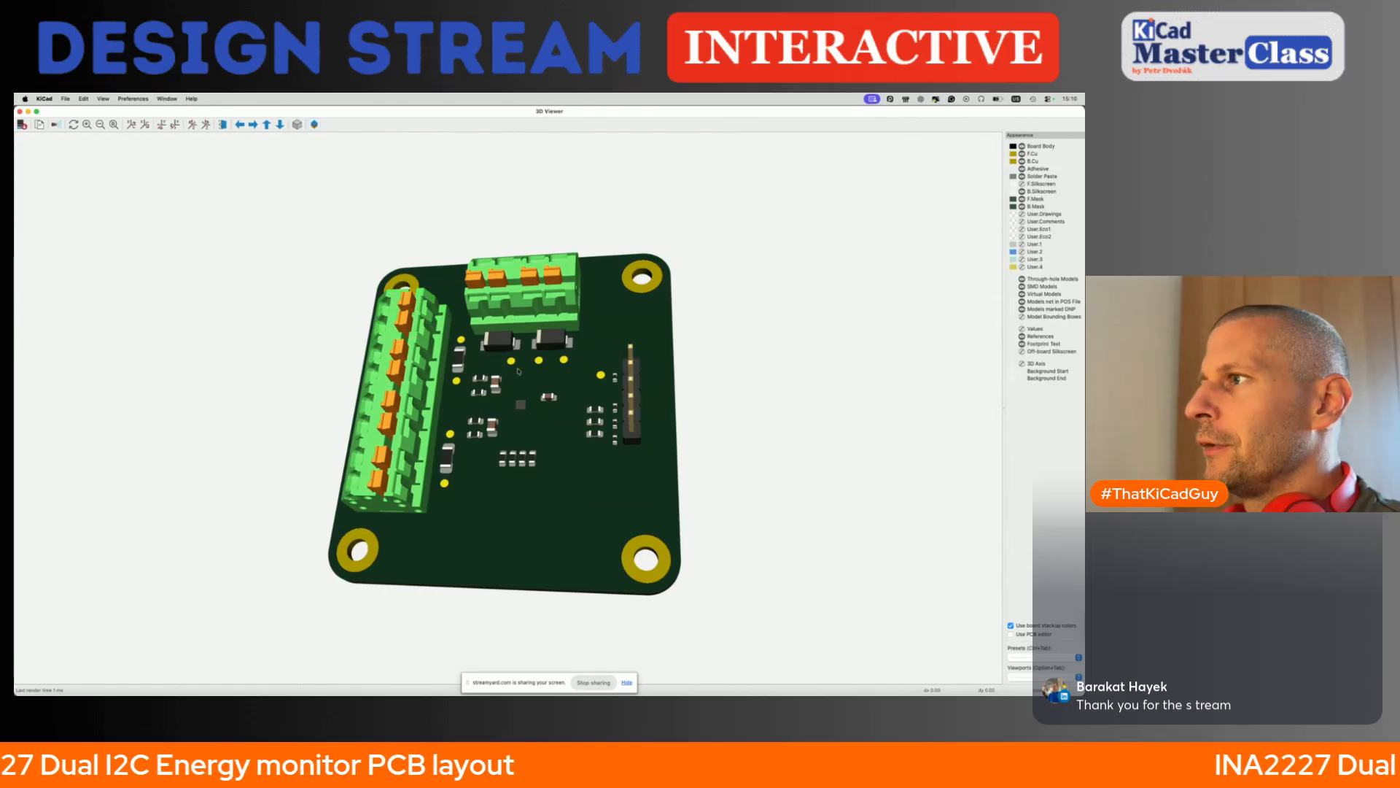
scroll(518, 370, "up", 3)
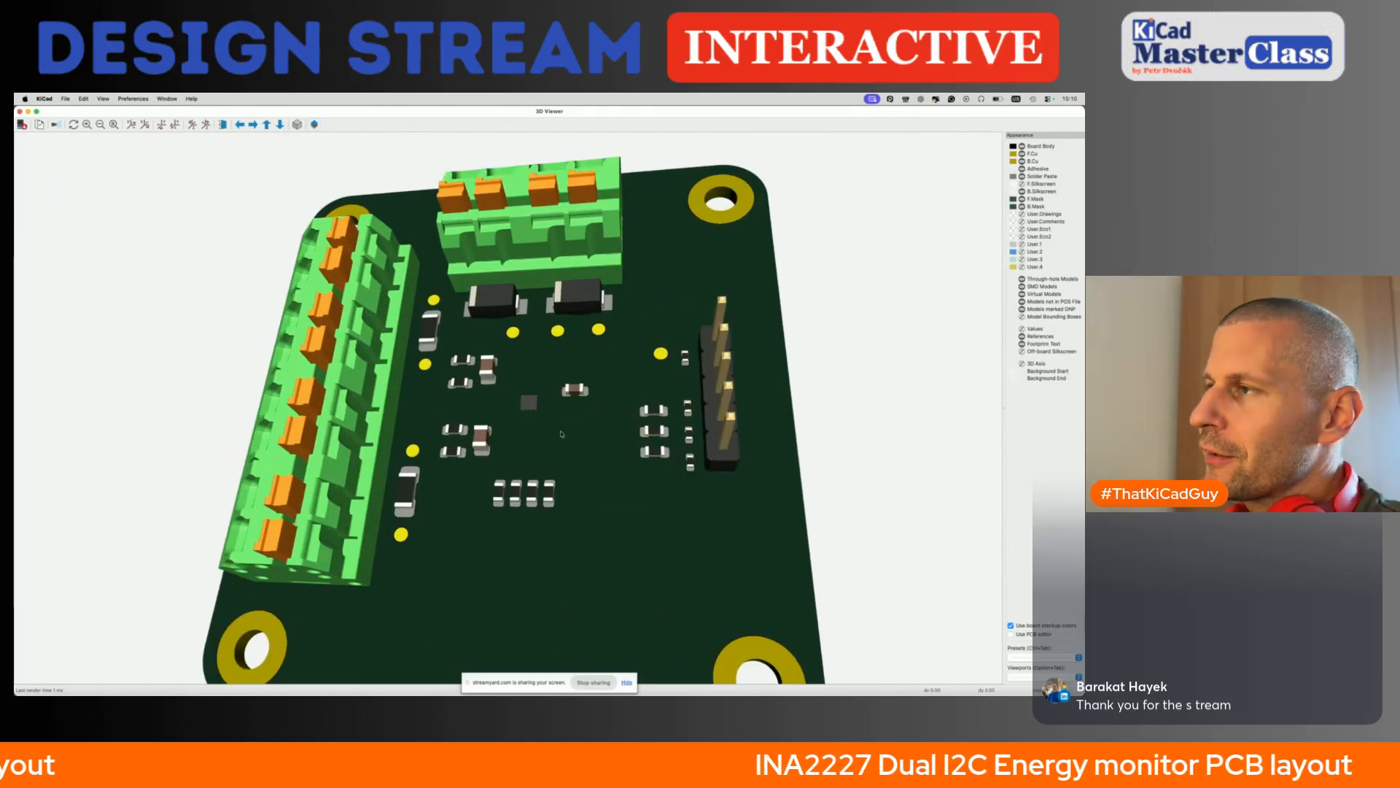
left_click_drag(561, 434, 573, 460)
scroll(573, 460, "down", 4)
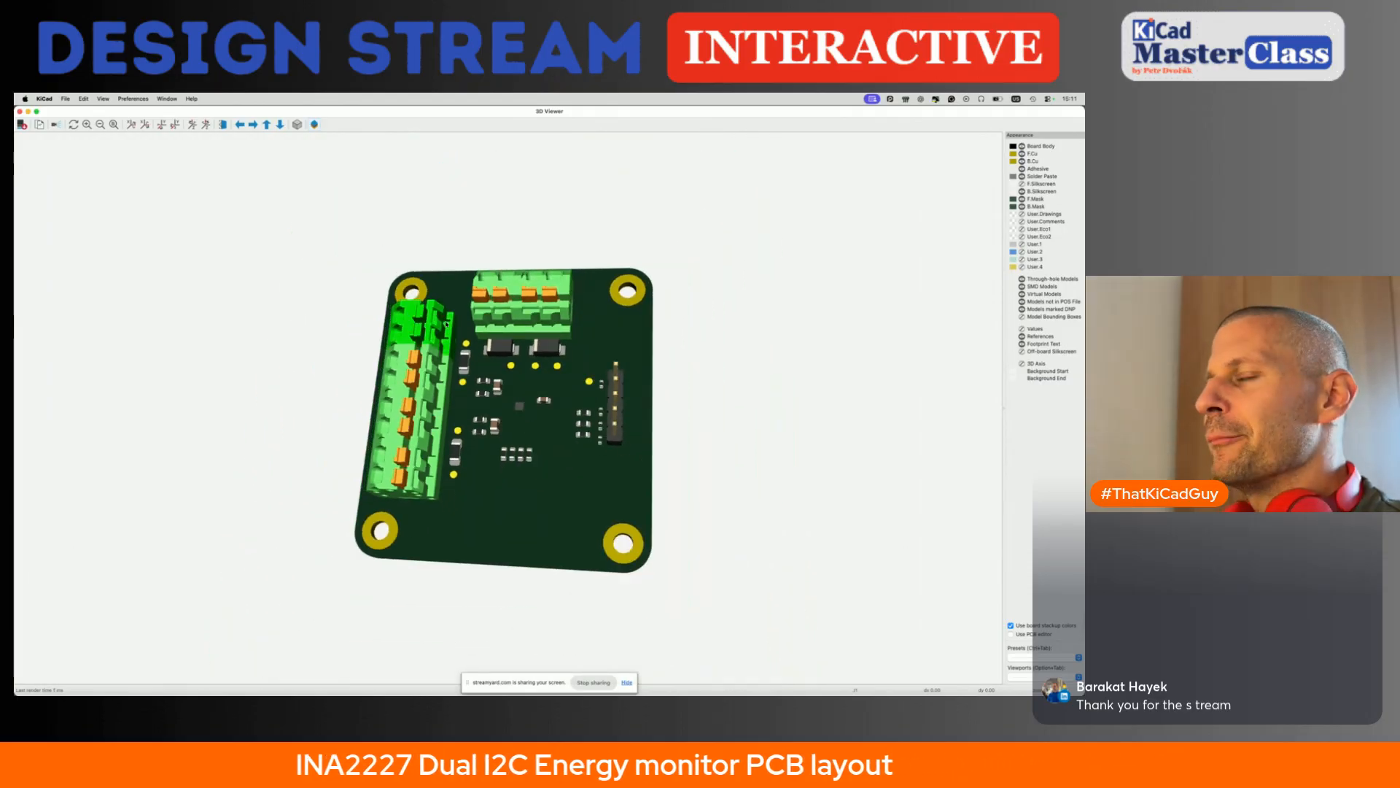
left_click(20, 111)
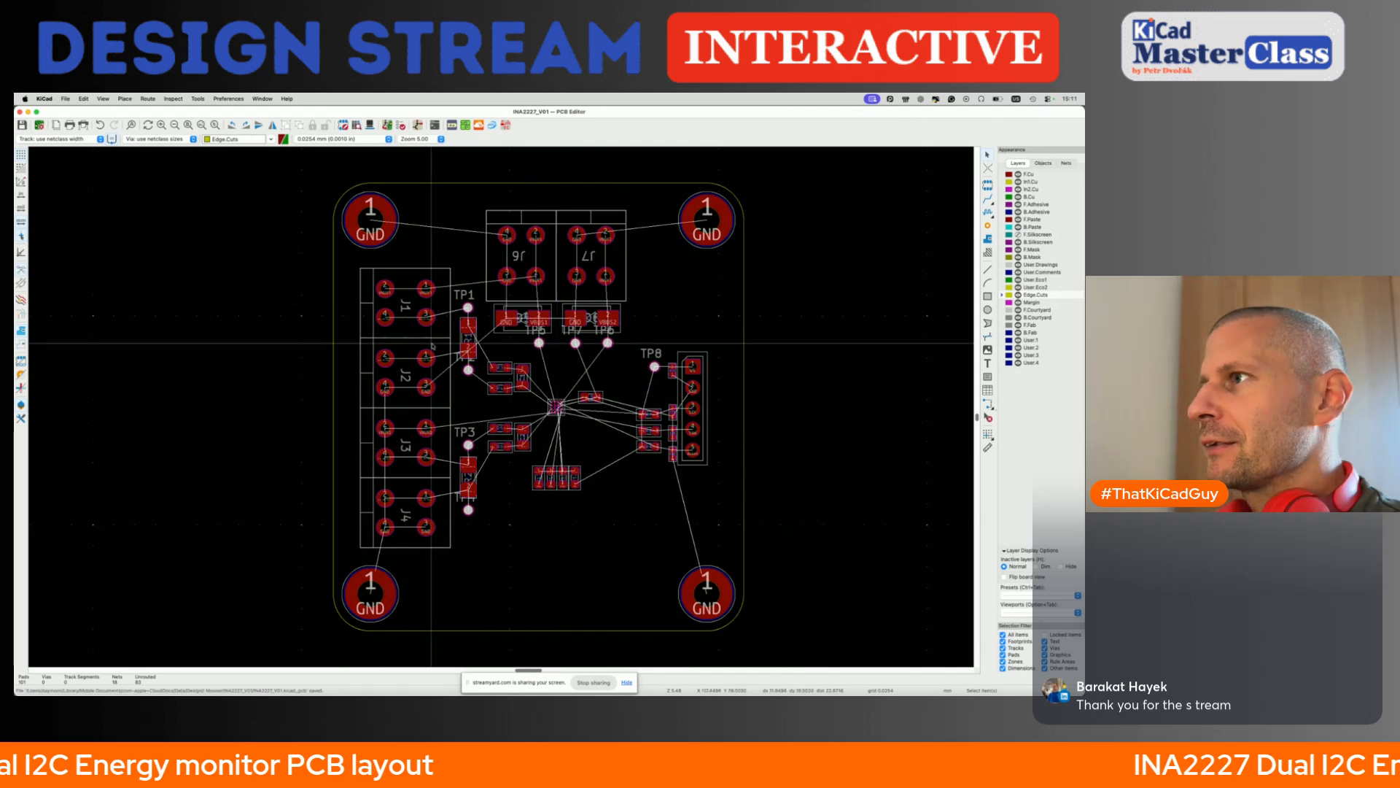
- Route a 1 mm VBUS1 track from J6 pin 2 through pin 1 to the VBUS1 pad of the diode below
scroll(432, 342, "right", 2)
scroll(431, 341, "right", 2)
scroll(306, 321, "up", 4)
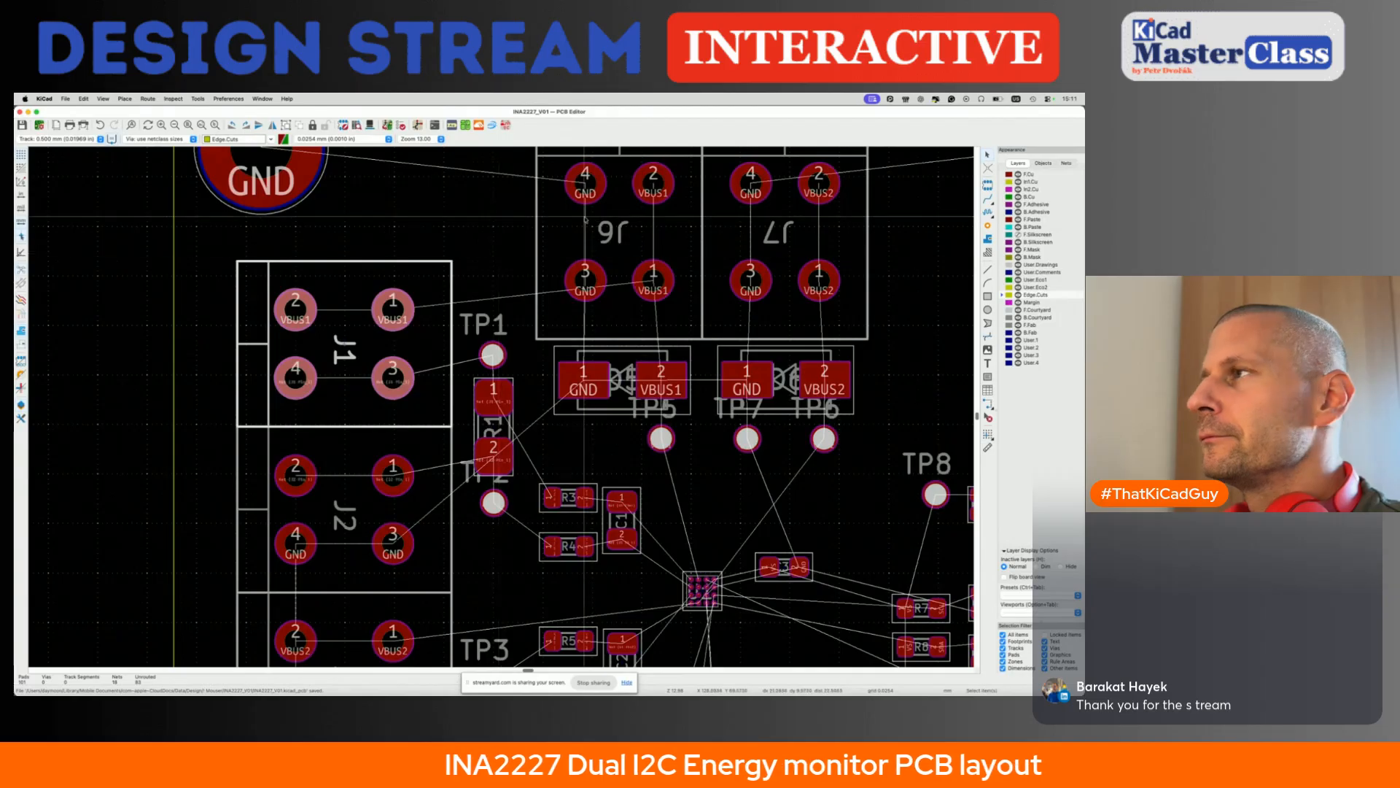
key("x")
left_click(642, 191)
left_click(654, 286)
left_click(656, 292)
left_click(654, 341)
left_click(662, 380)
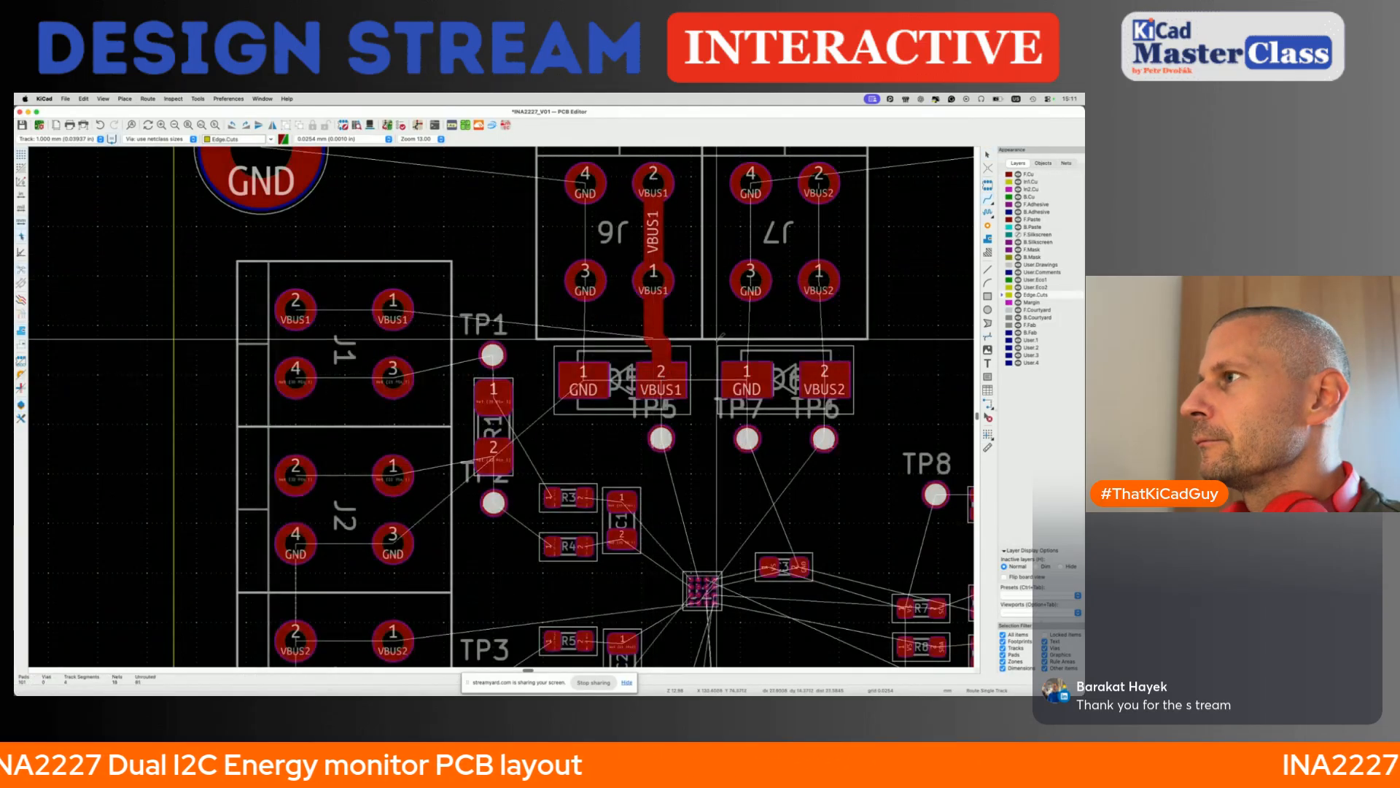
- Route a 1 mm VBUS2 track from J7 pin 2 through pin 1 to the VBUS2 pad of the diode below
left_click(818, 182)
left_click(818, 281)
left_click(819, 284)
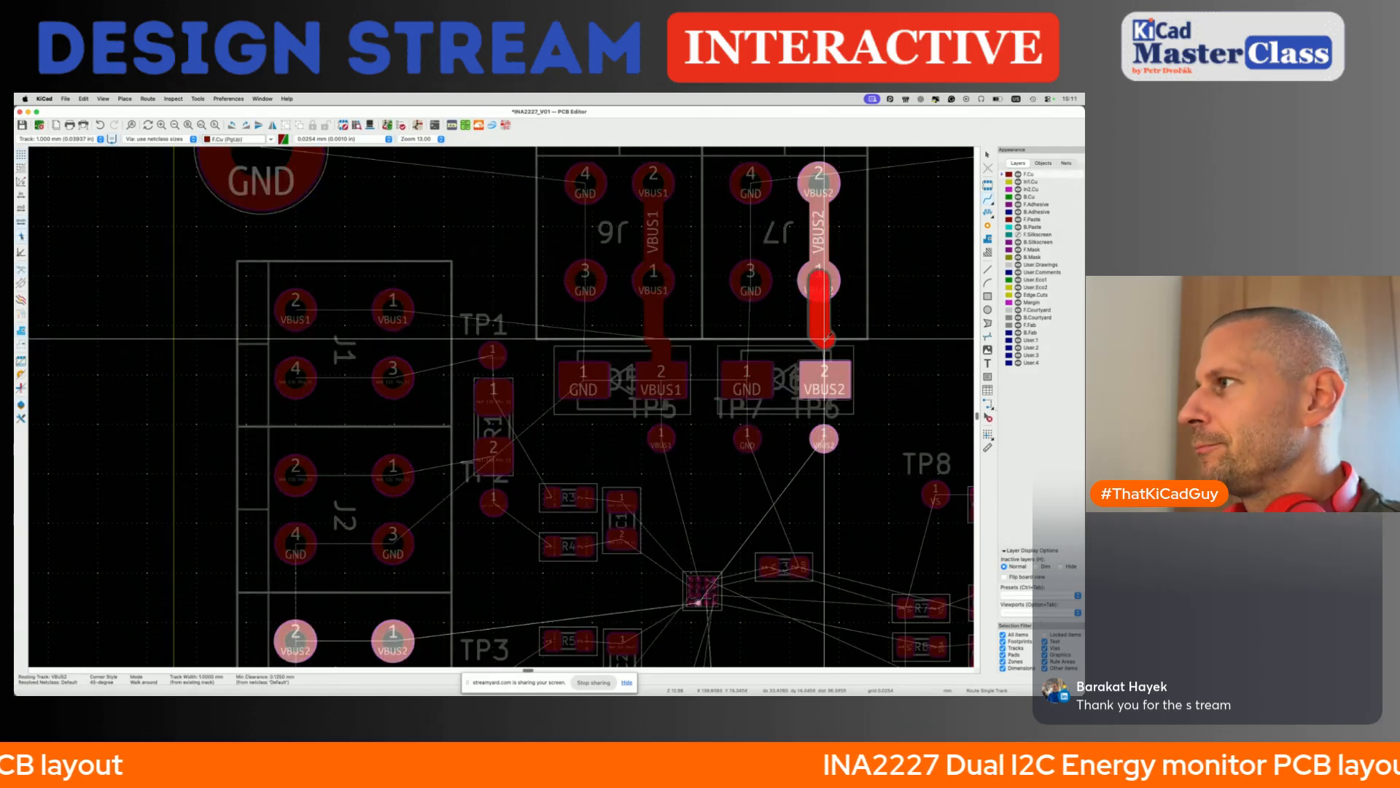
left_click(824, 339)
left_click(824, 379)
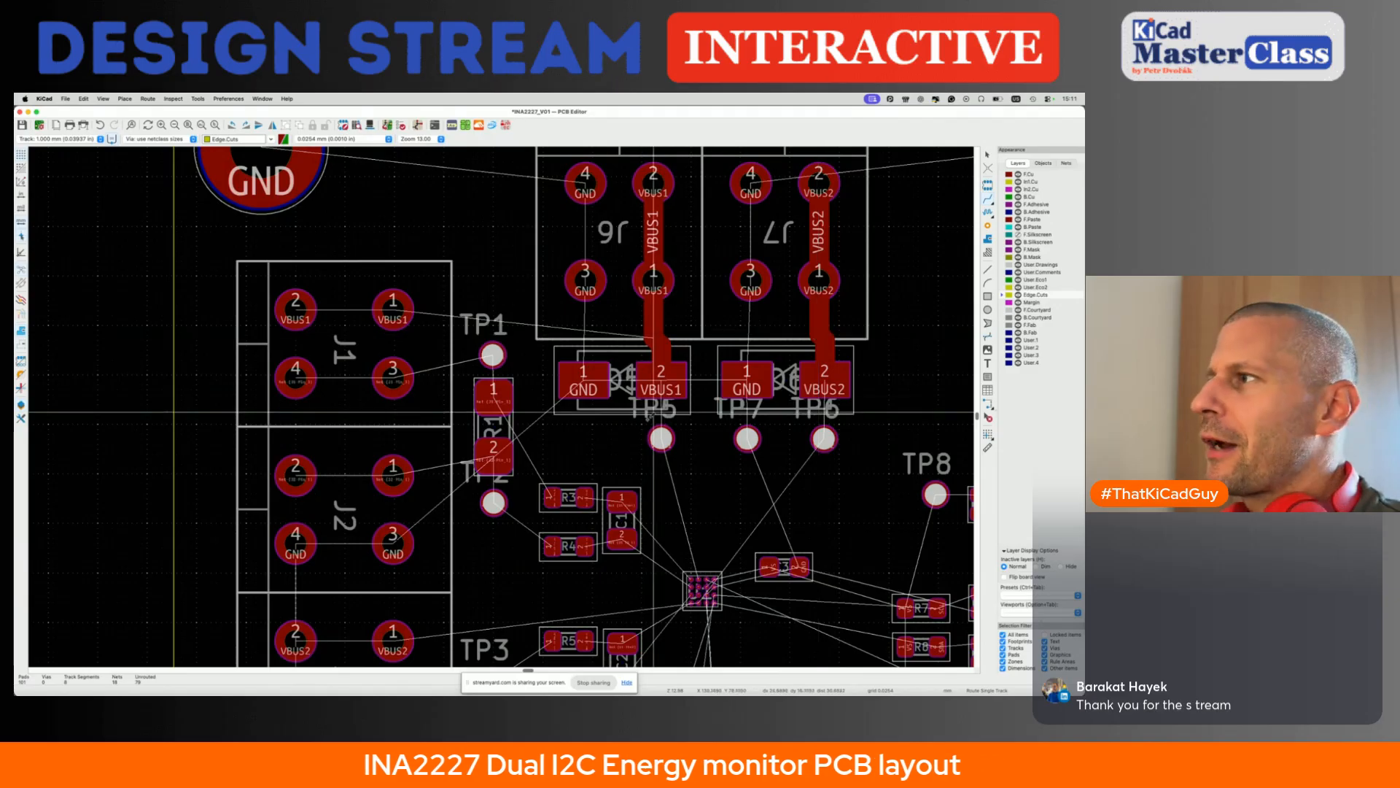
- Add a short 1 mm track ending in a via above the GND pad of each diode below J6 and J7, and save
left_click(586, 380)
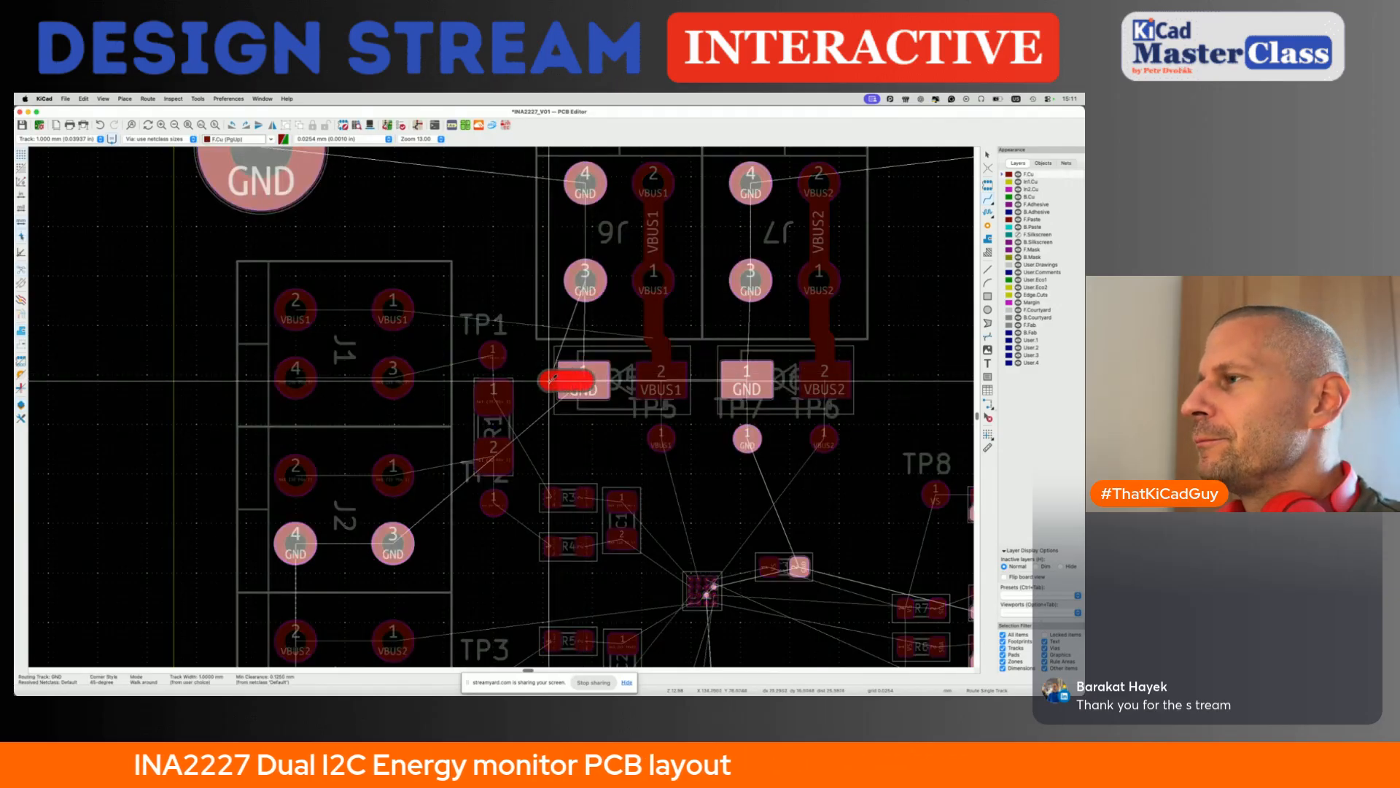
scroll(583, 348, "up", 3)
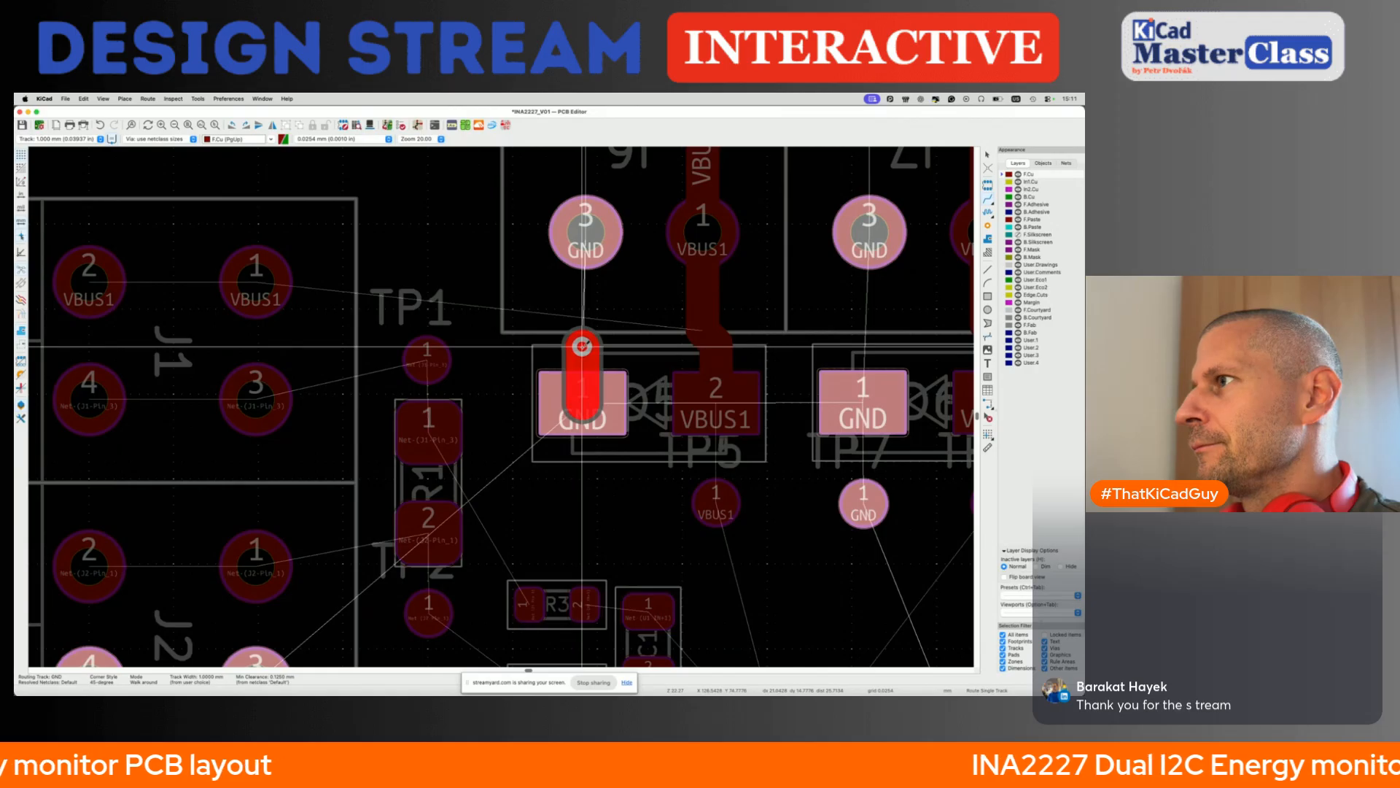
double_click(582, 346)
left_click(863, 387)
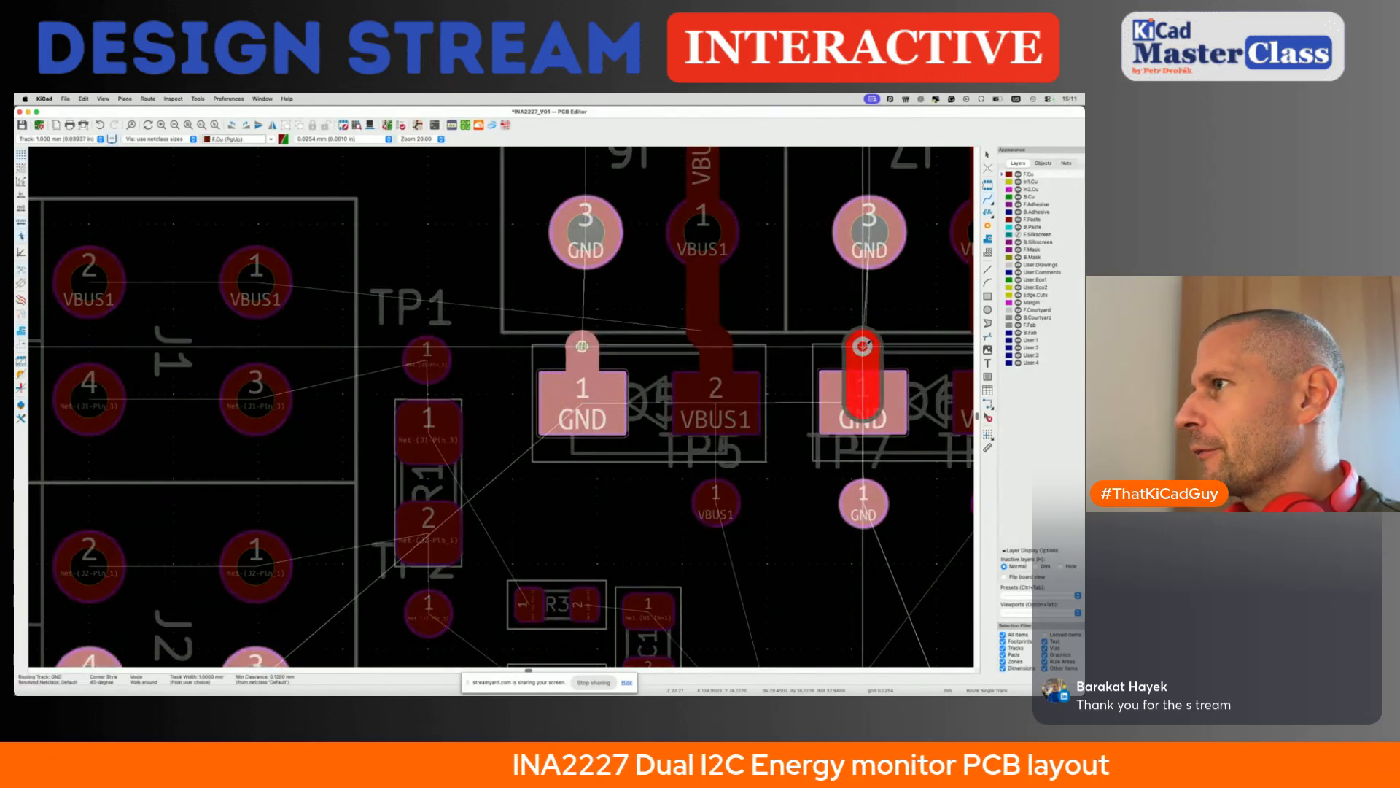
double_click(863, 345)
key("super+s")
- Switch to the INA2227 datasheet, examine the layout guidelines and layout example in section 8.4, and return to the PCB editor
scroll(863, 346, "down", 2)
middle_click_drag(827, 390, 674, 346)
scroll(673, 346, "up", 3)
scroll(584, 438, "down", 2)
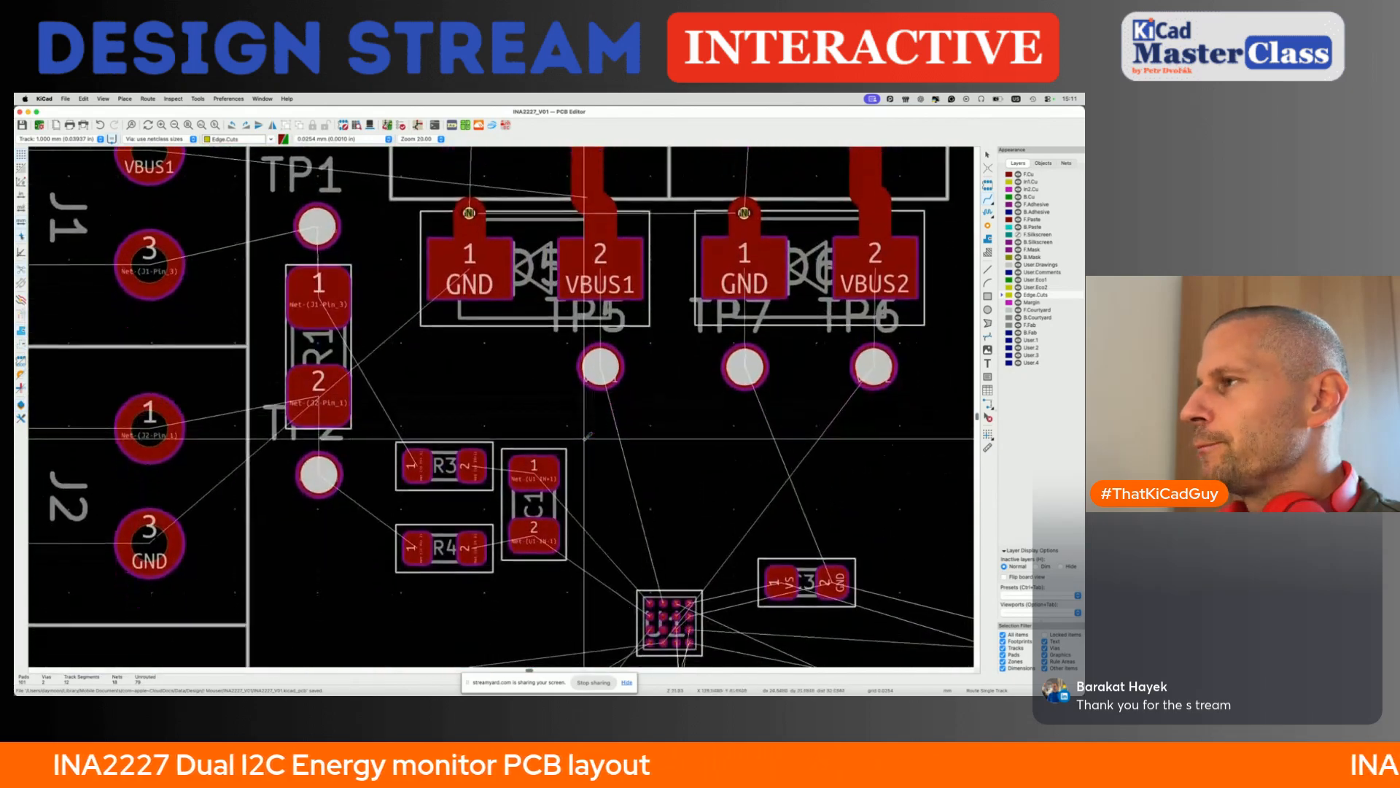
key("super+Tab")
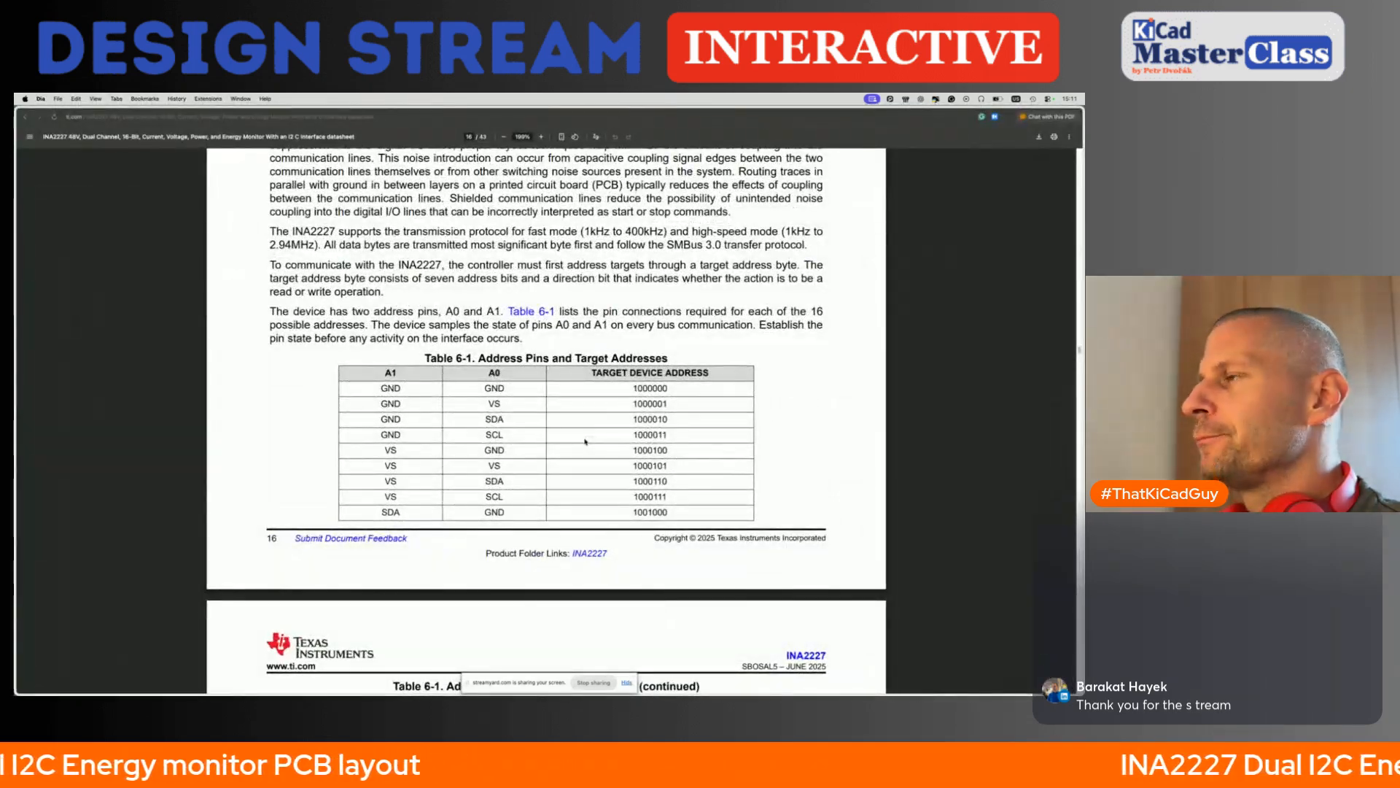
scroll(585, 440, "up", 20)
scroll(585, 443, "down", 10)
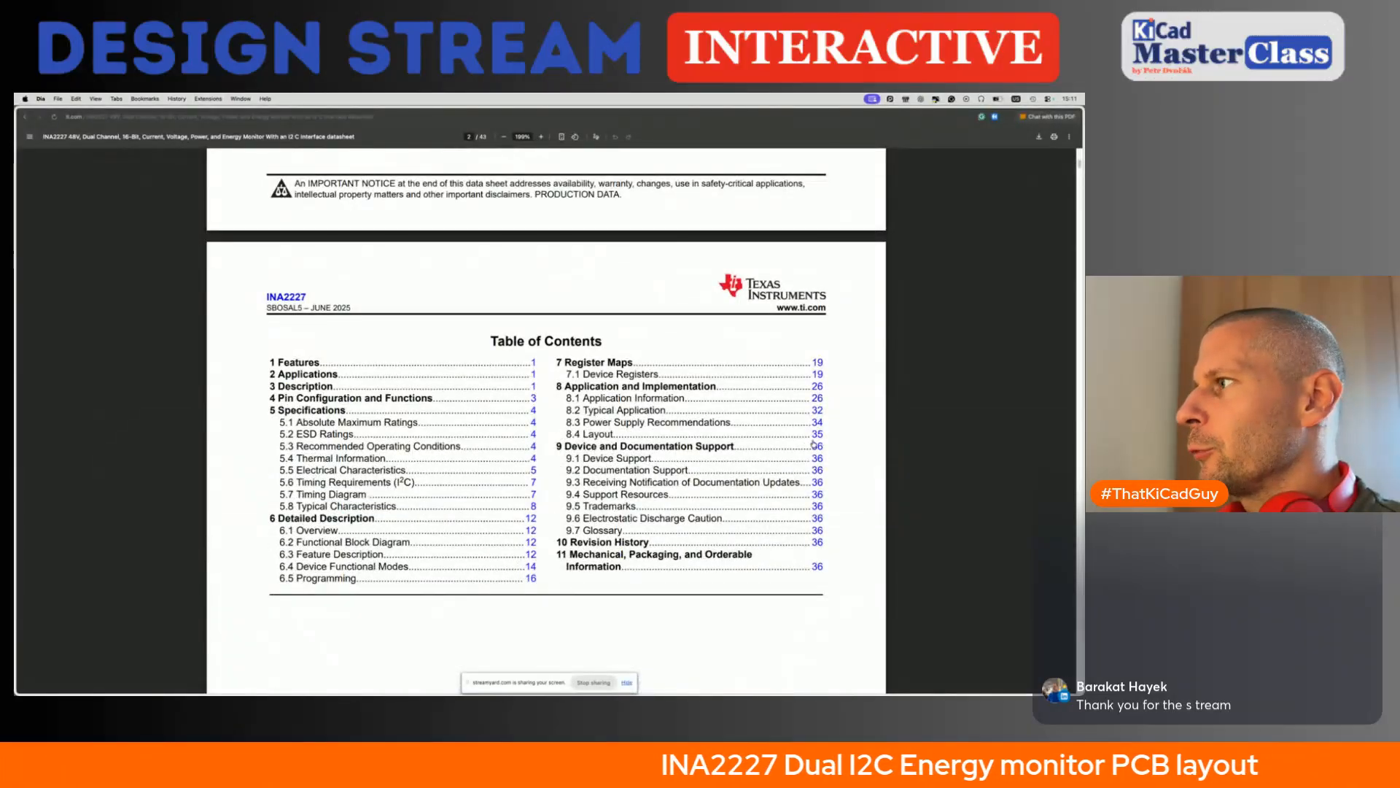
left_click(817, 434)
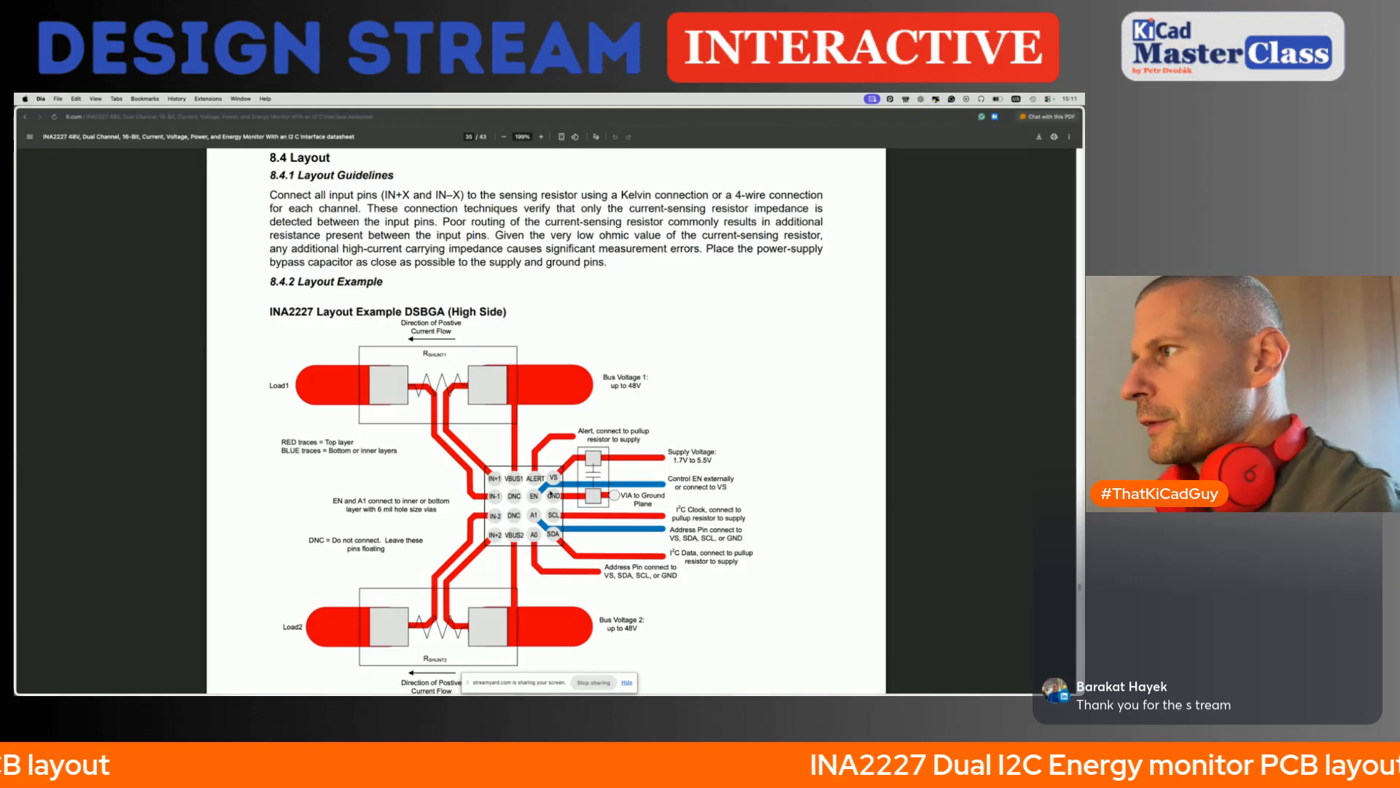
key("super+Tab")
- Route a 1 mm VBUS1 track from the J6 vertical track to J1 pin 1 and connect J1 pins 1 and 2
scroll(568, 410, "down", 3)
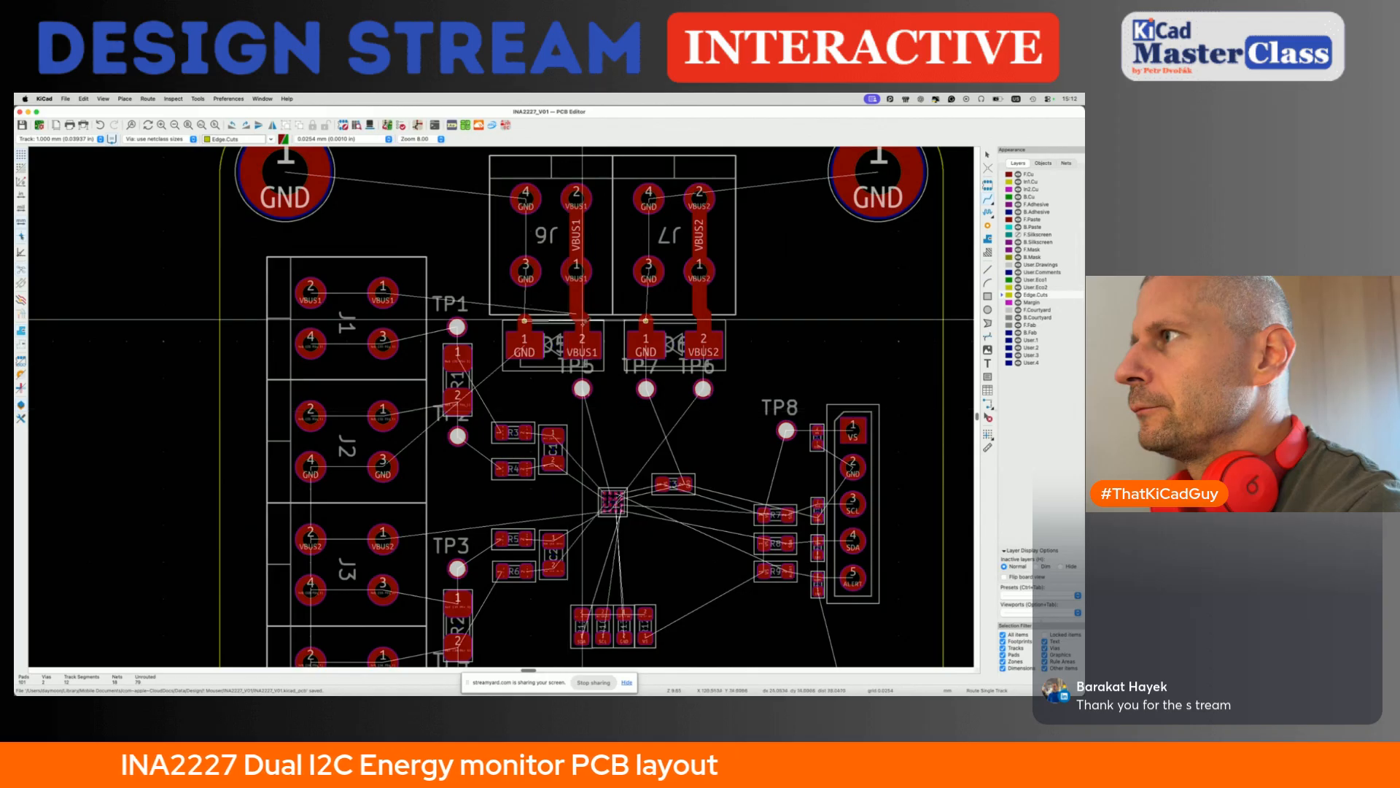
left_click(577, 235)
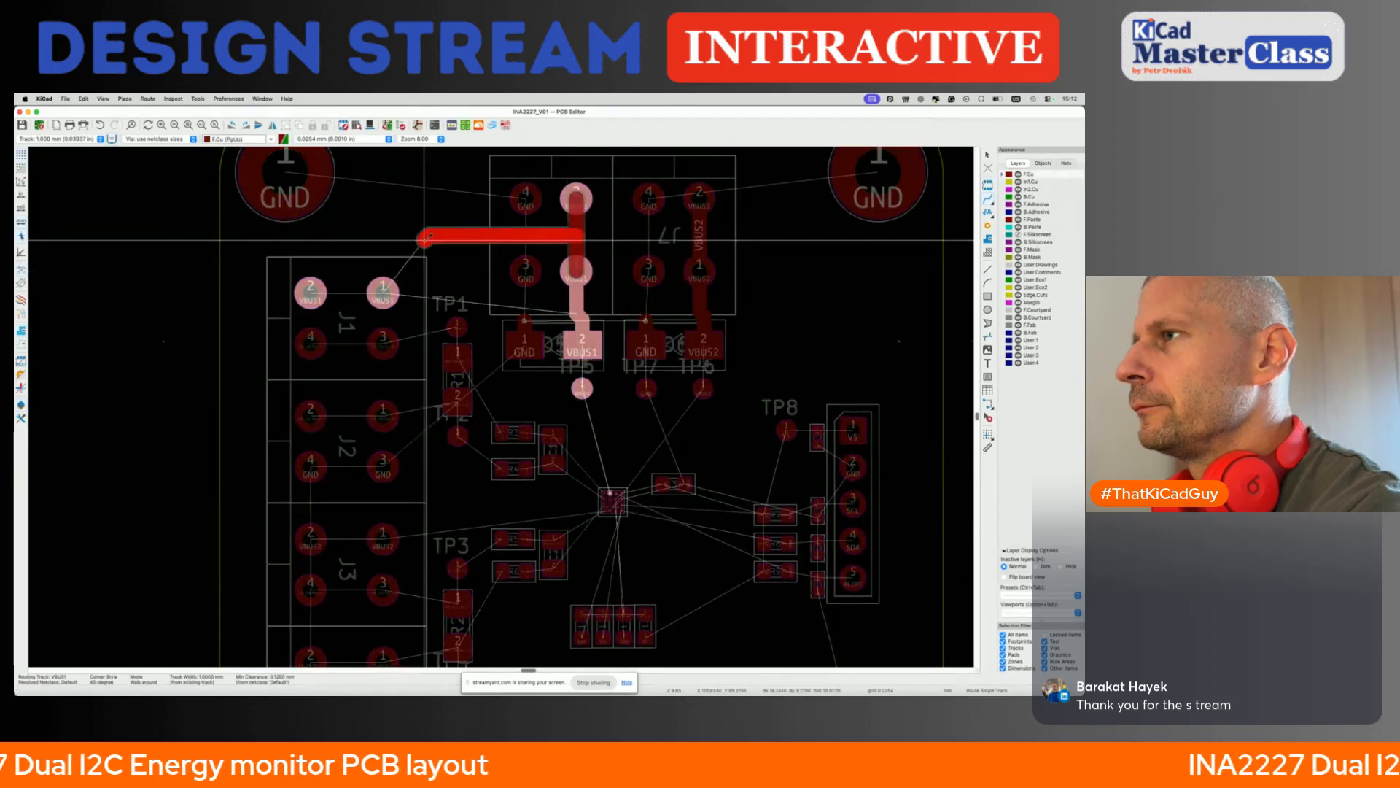
left_click(383, 294)
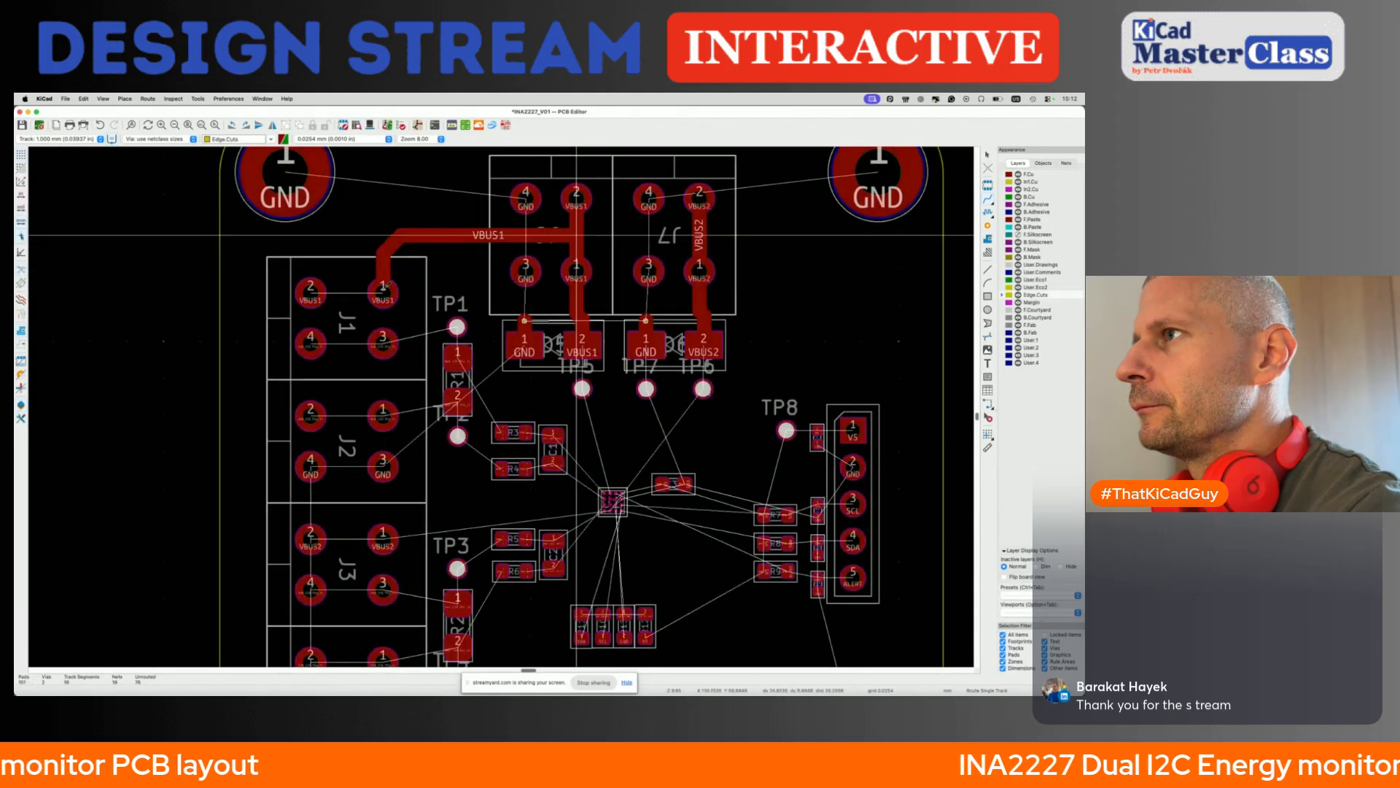
left_click(310, 292)
left_click(383, 292)
- Route 1 mm tracks from J1 pins 4 and 3 to R1 pad 1 and from R1 pad 2 to J2 pins 1 and 2, and save
left_click(311, 342)
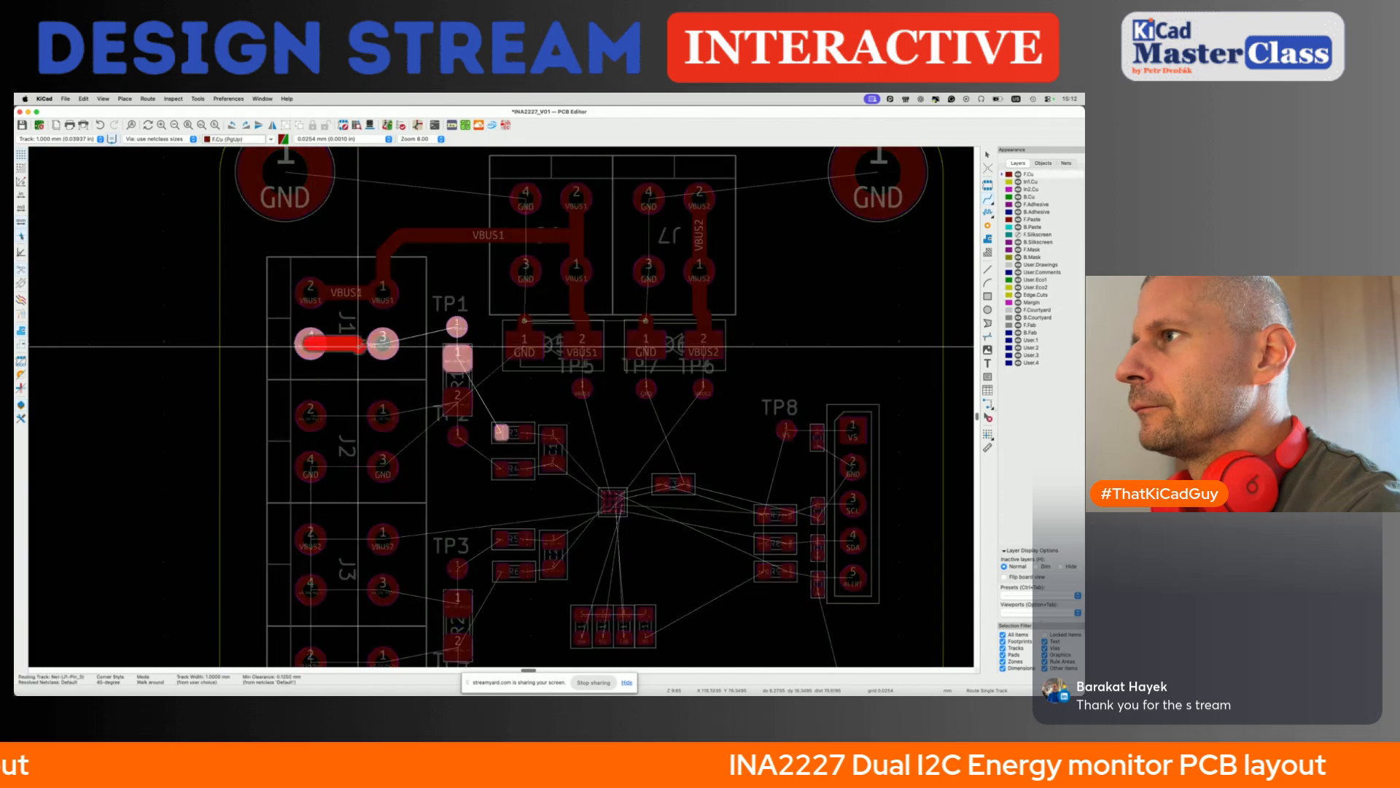
left_click(457, 354)
left_click(457, 401)
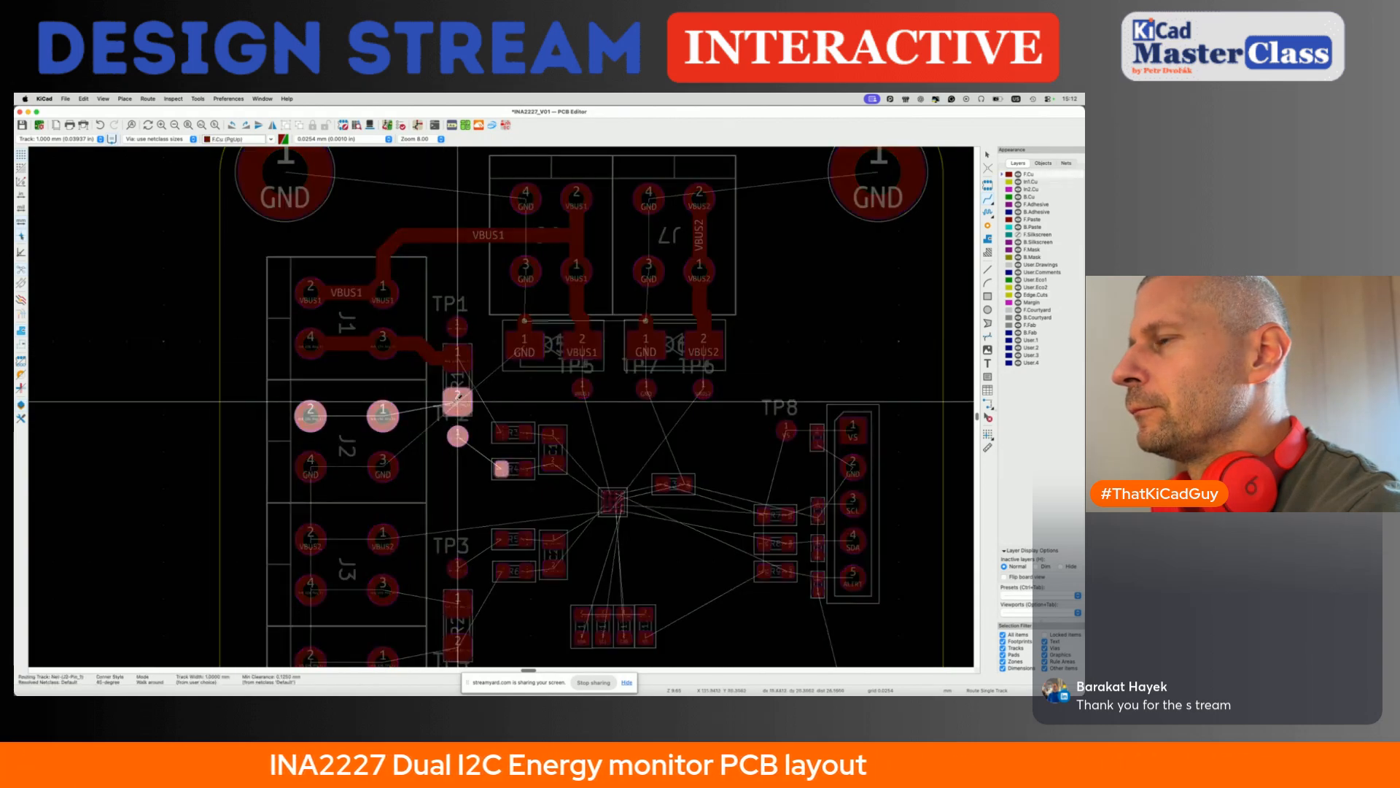
left_click(383, 416)
left_click(383, 416)
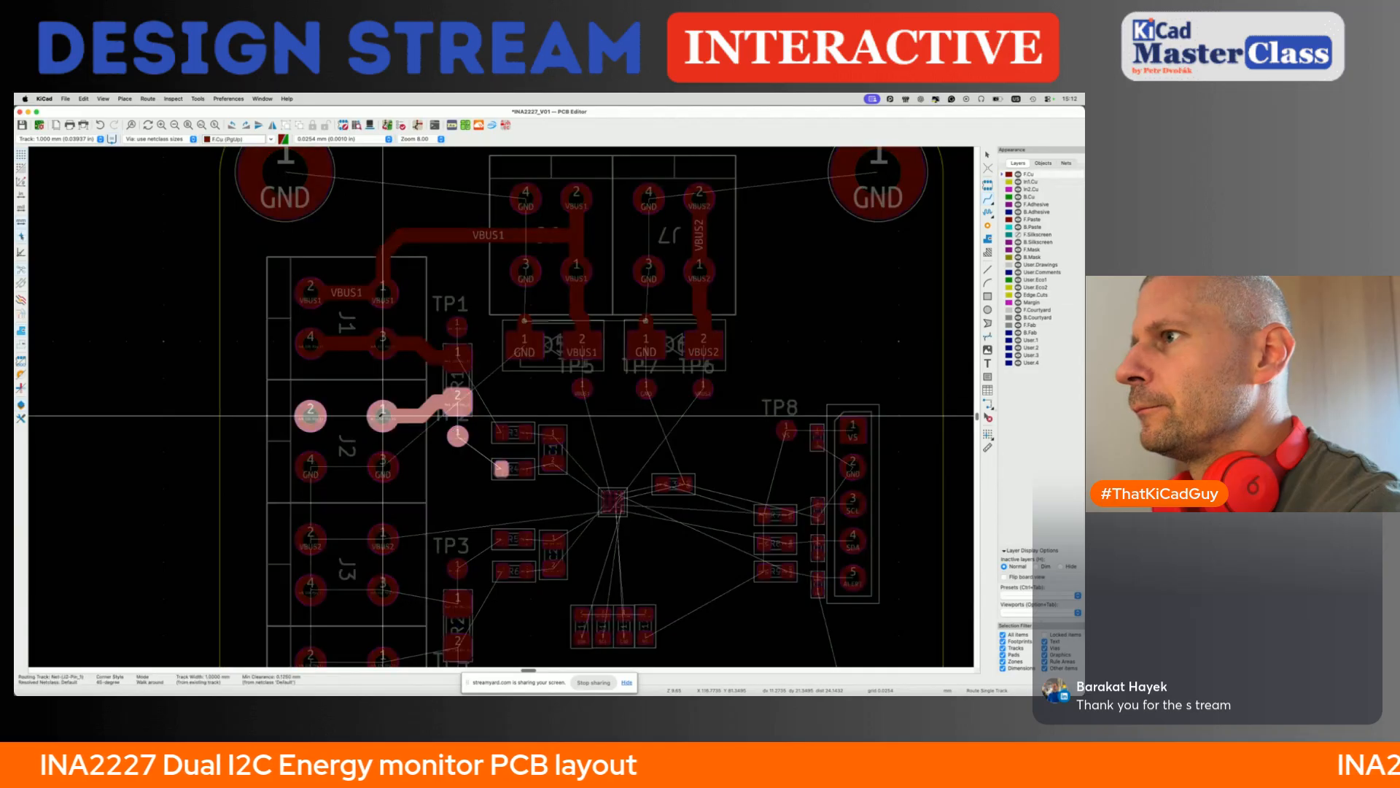
key("Escape")
scroll(332, 338, "down", 3)
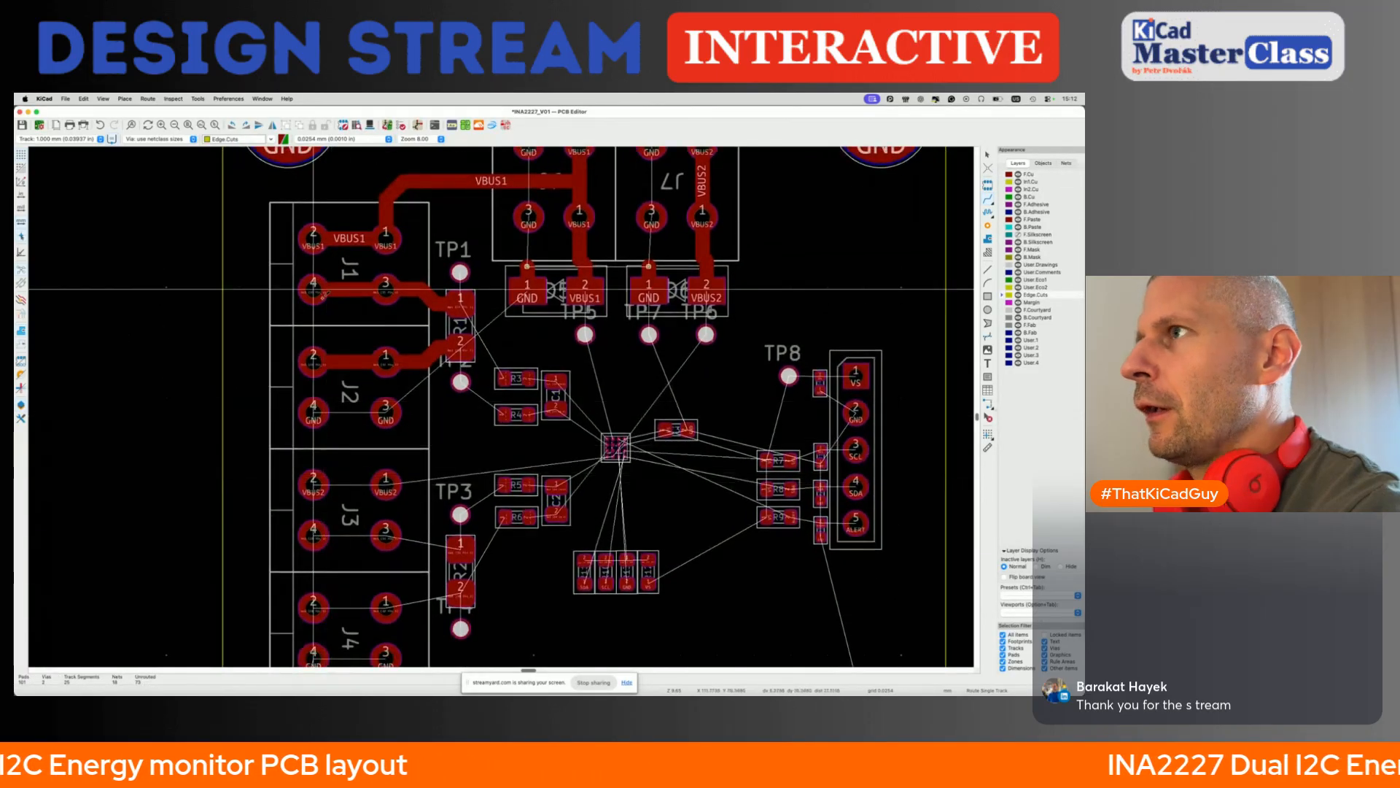
scroll(364, 405, "down", 2)
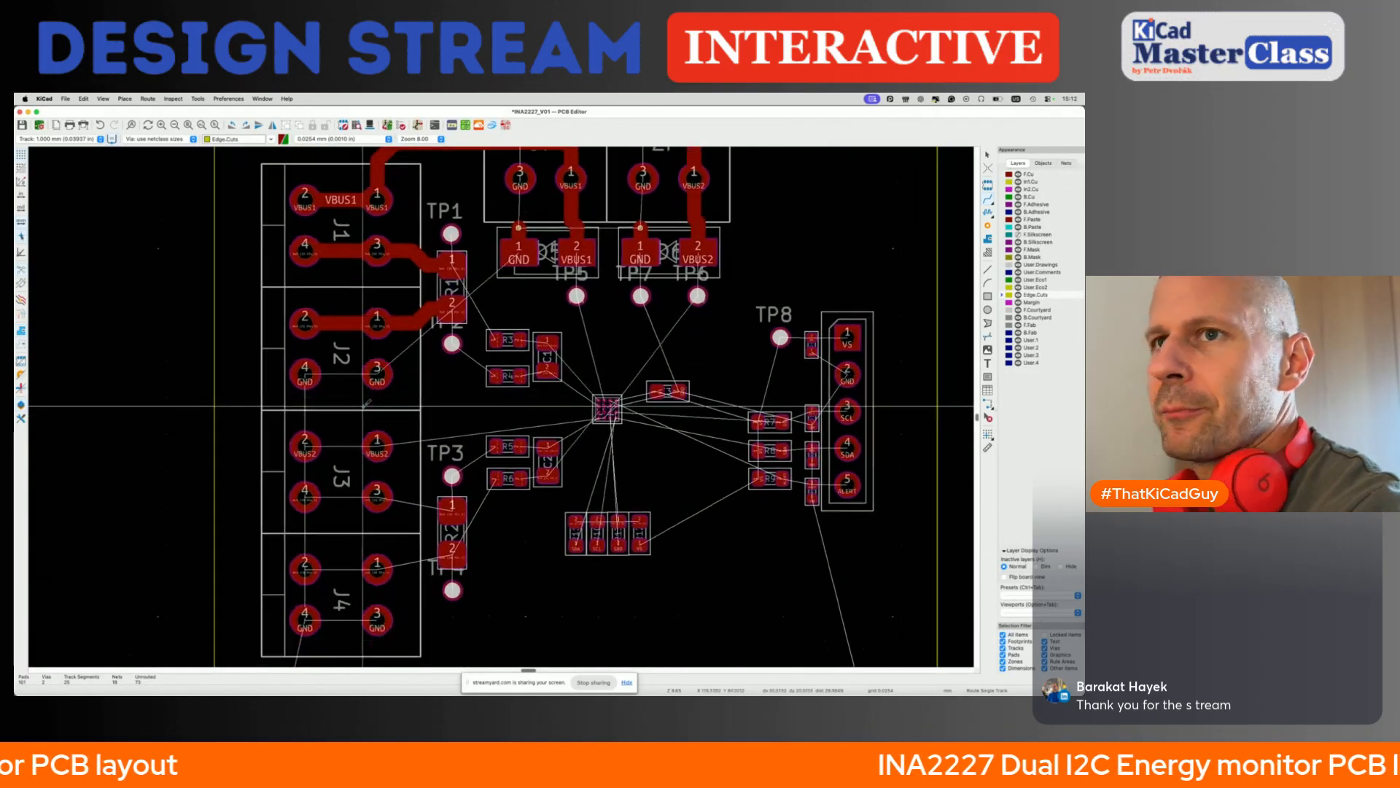
scroll(364, 403, "down", 1)
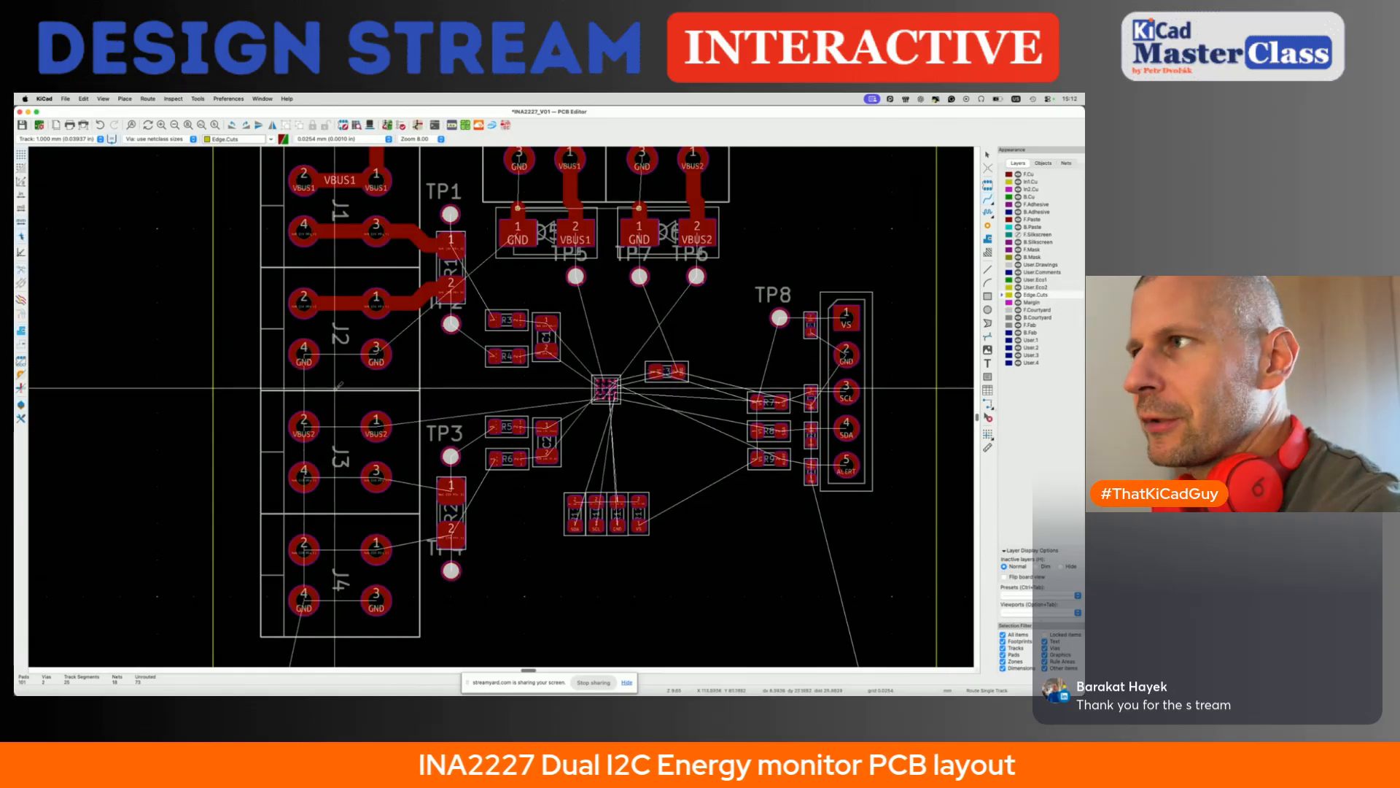
key("super+s")
- Set the editing grid to 0.5 mm with the whole board in view
scroll(346, 304, "down", 3)
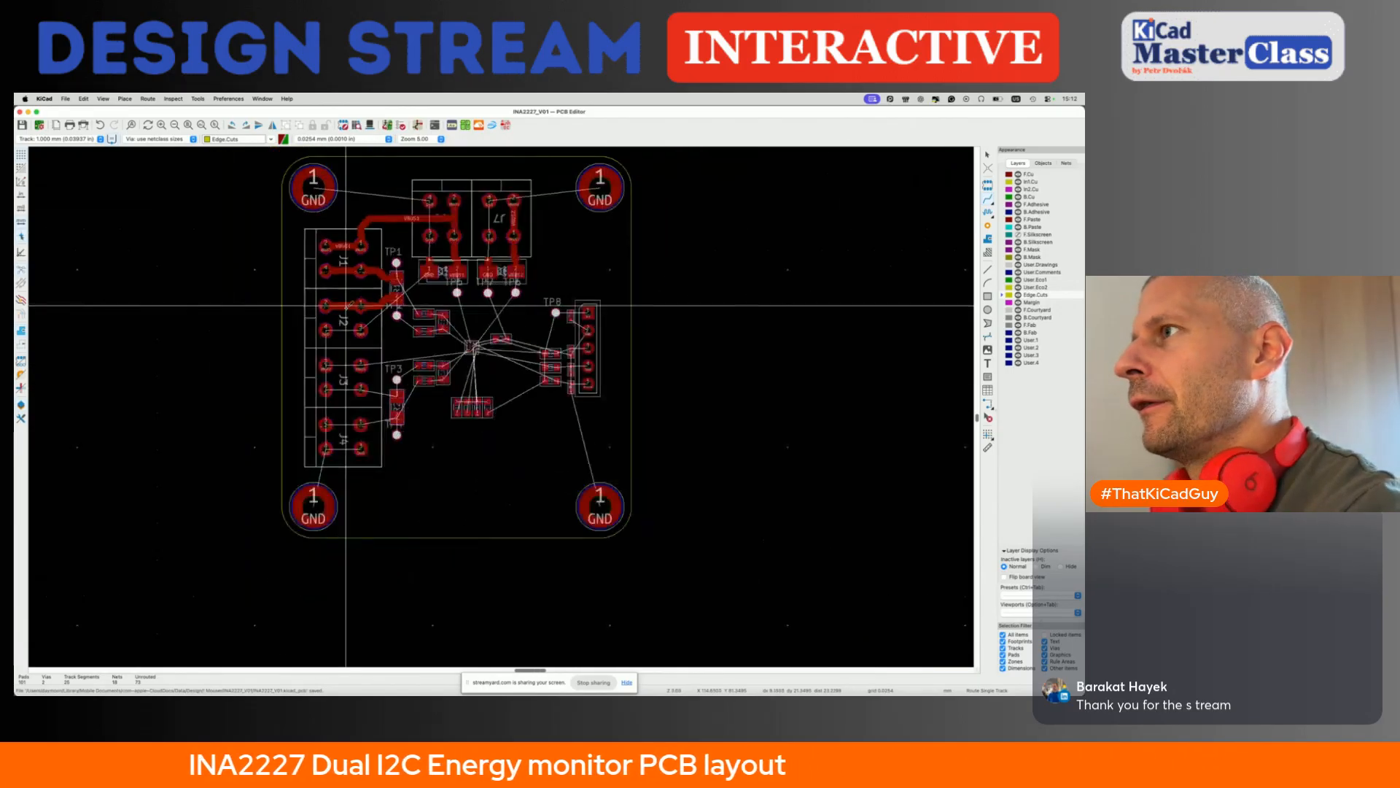
scroll(345, 305, "down", 1)
scroll(346, 304, "up", 1)
key("alt+1")
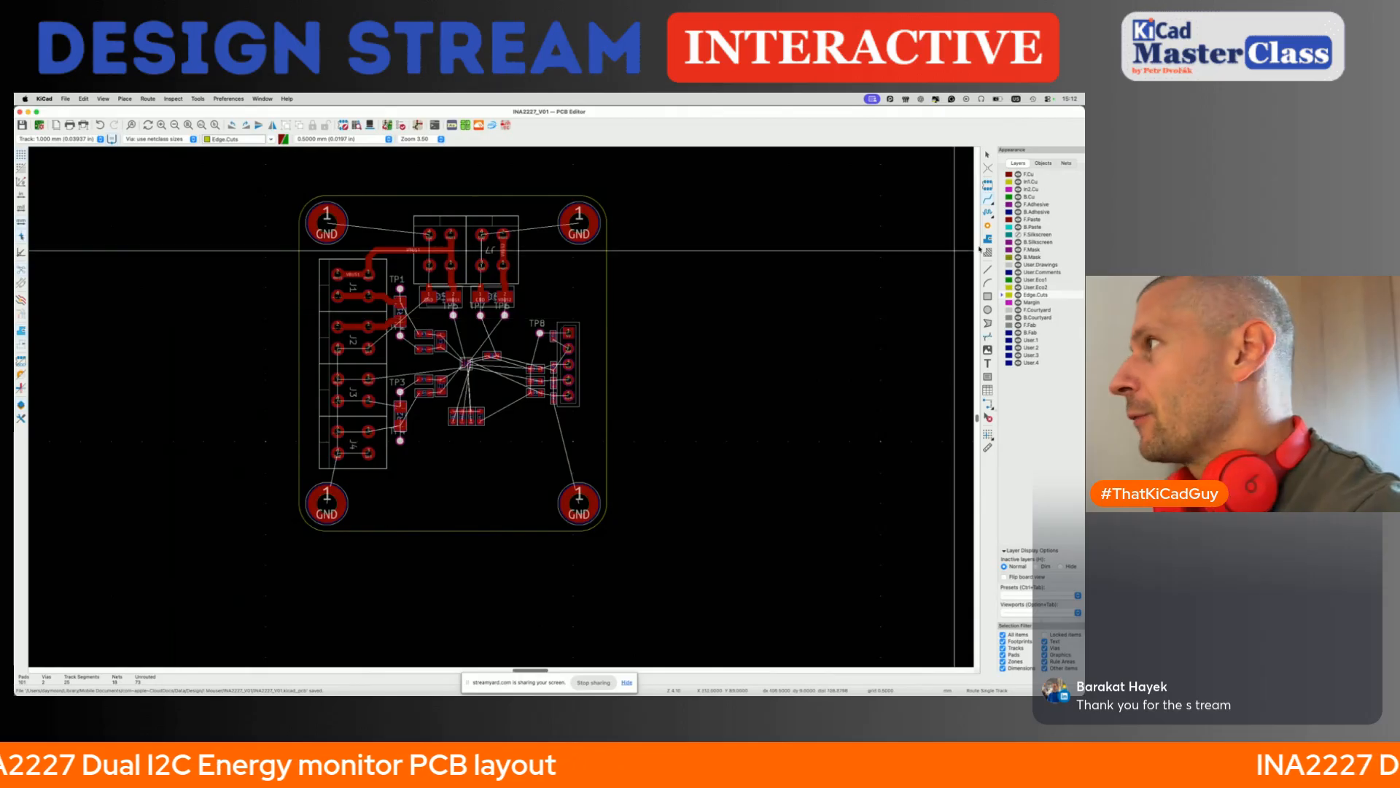
left_click(989, 238)
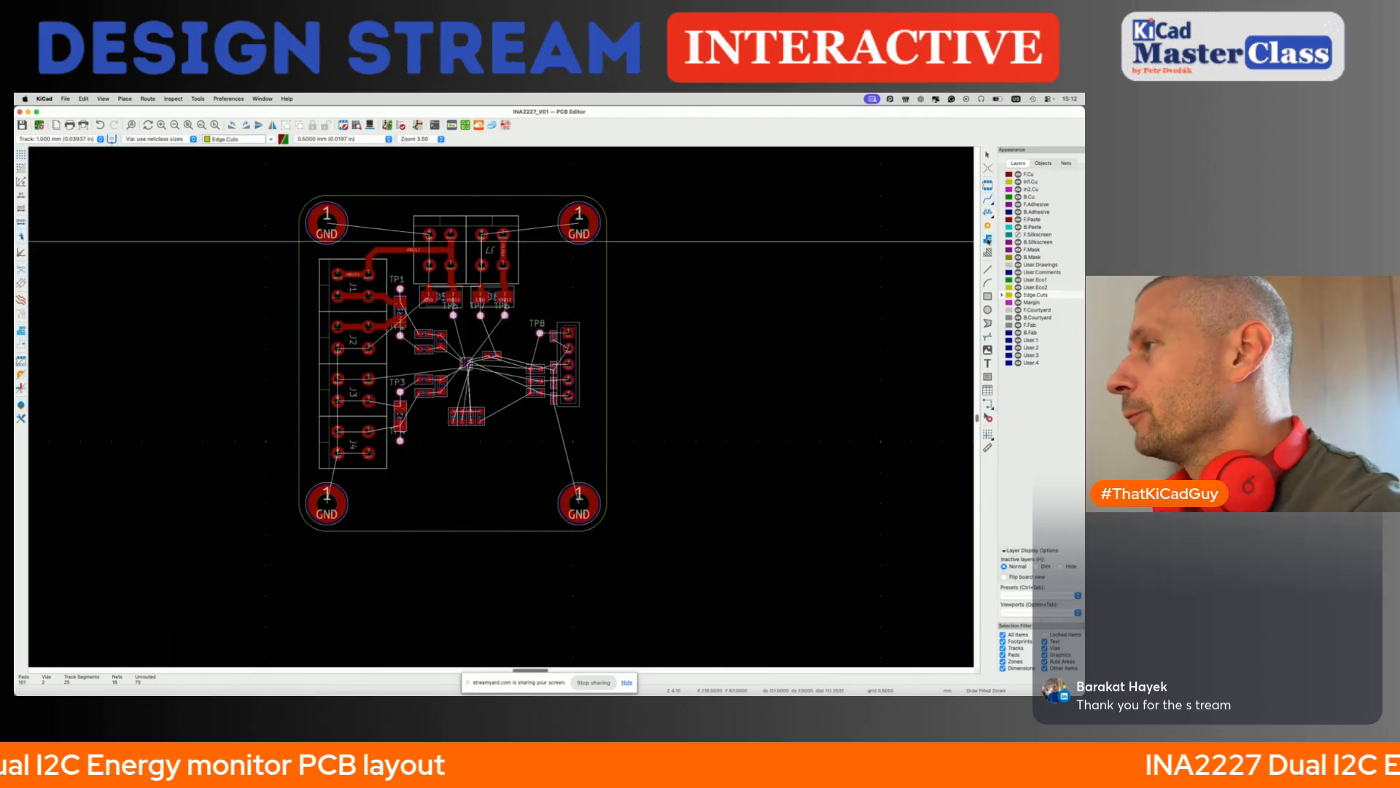
left_click(292, 189)
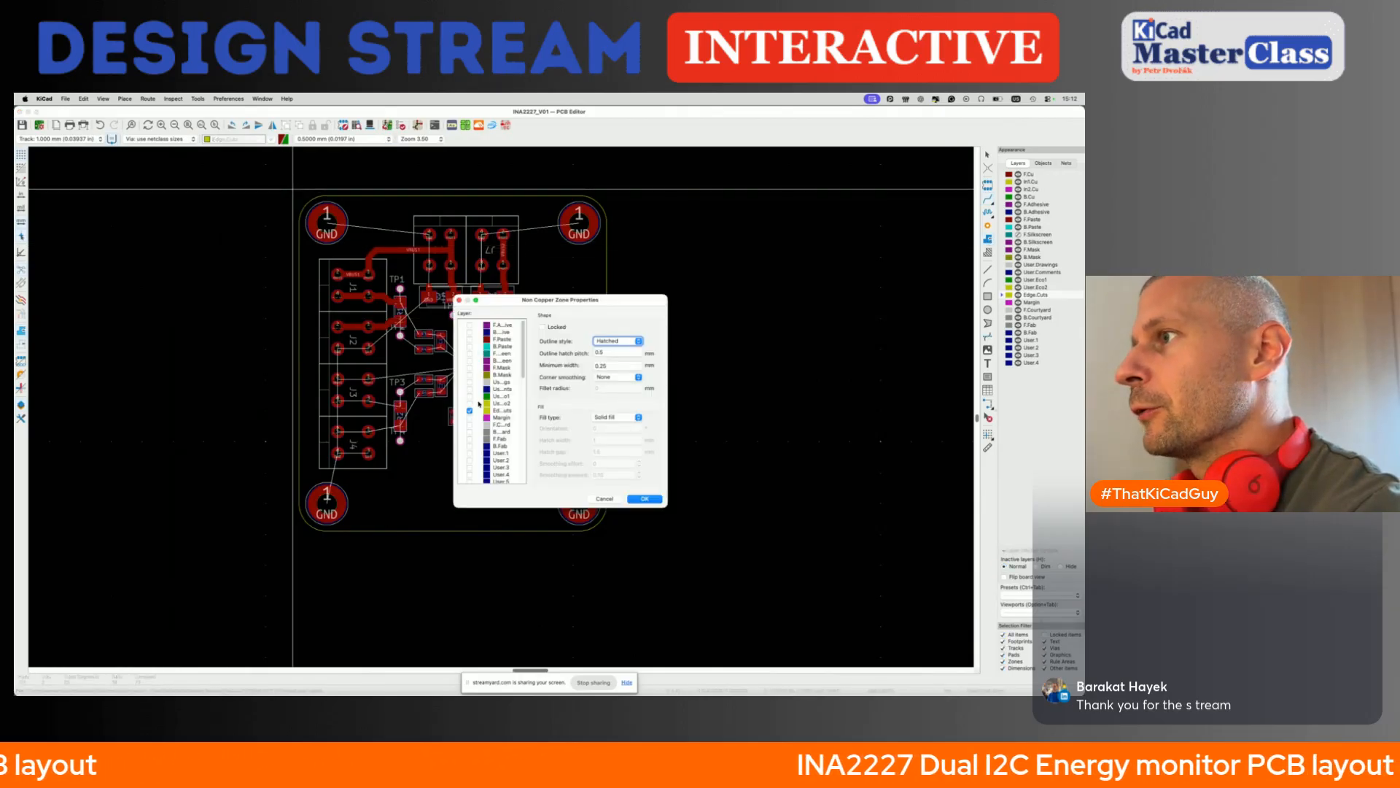
key("Escape")
- Draw a rectangular GND copper zone around the whole board on In1.Cu and In2.Cu with 0.2 mm clearance
left_click(1002, 177)
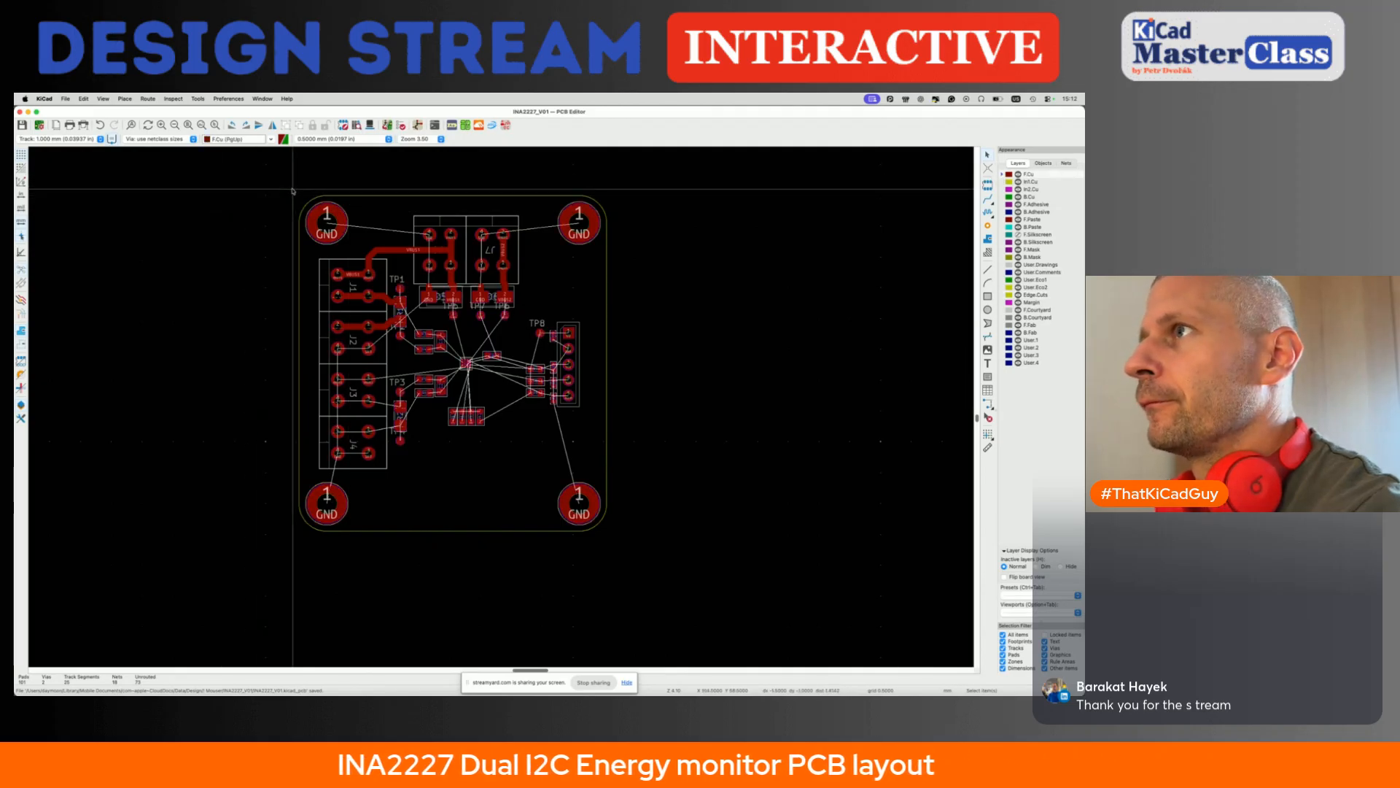
key("ctrl+shift+z")
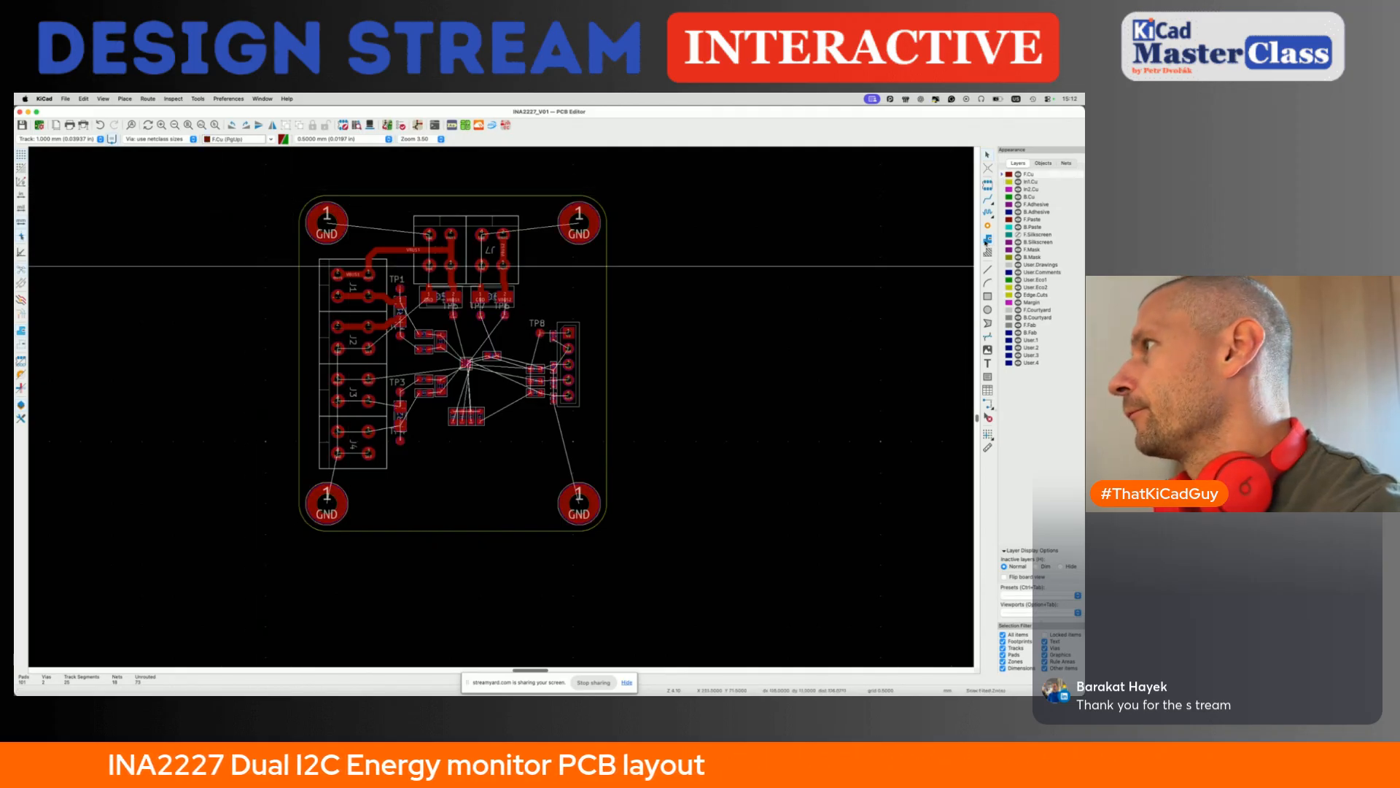
left_click(293, 189)
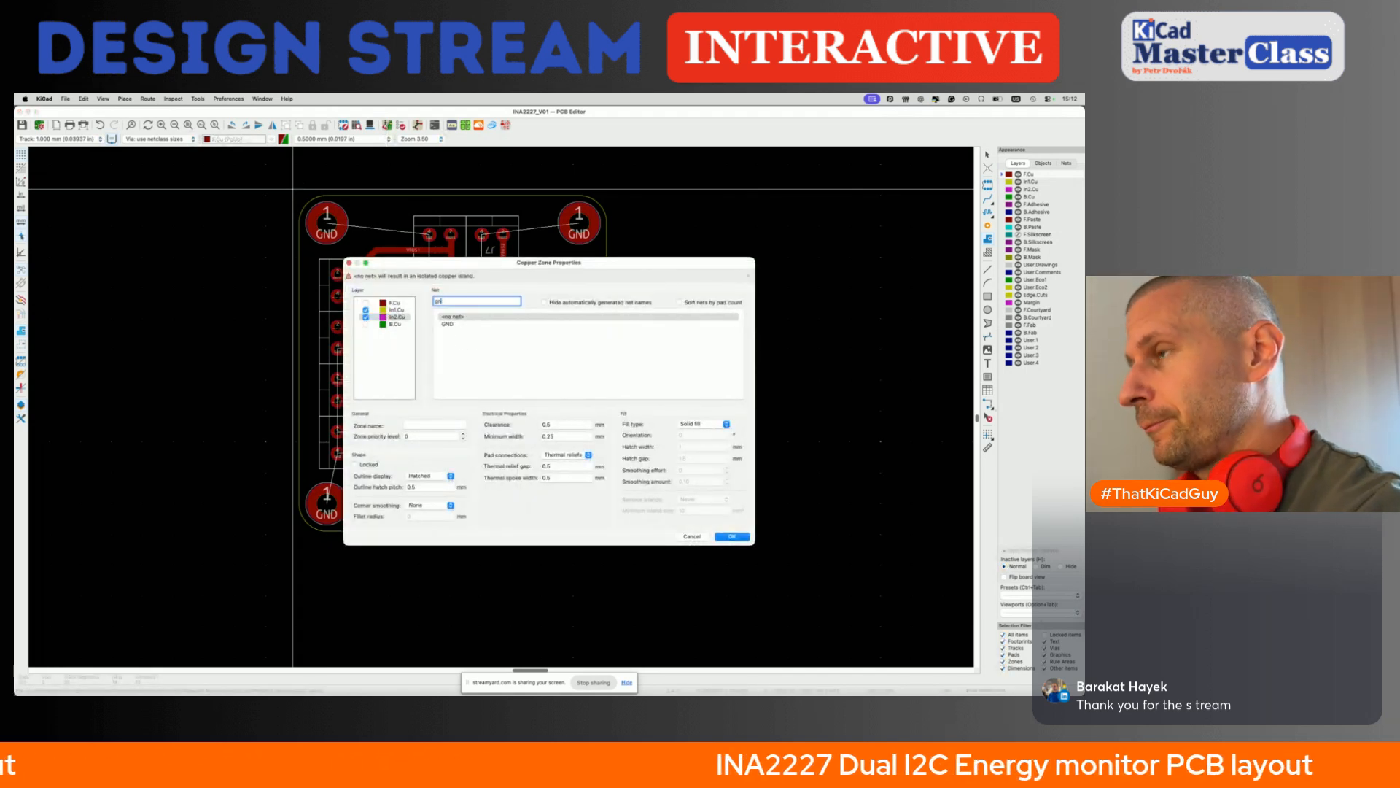
left_click(447, 323)
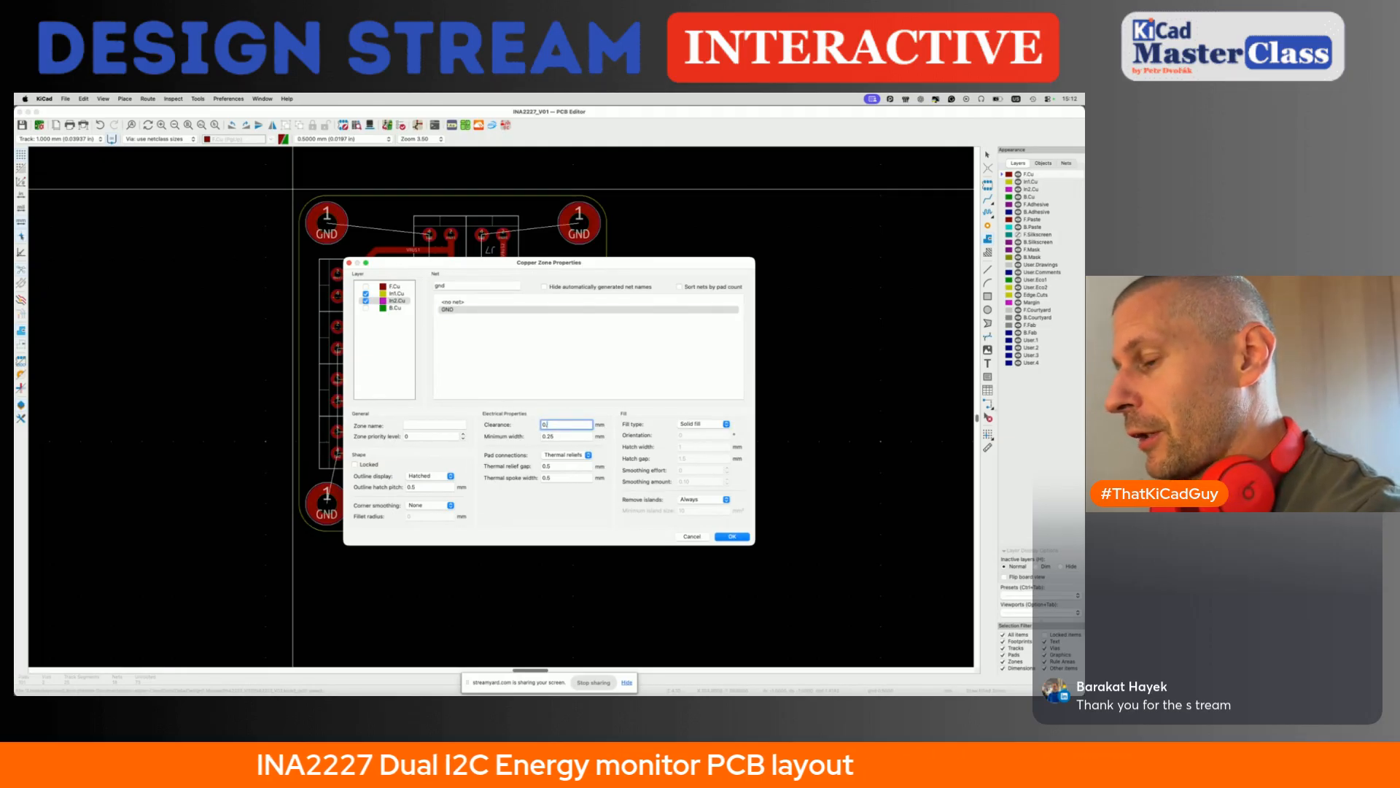
left_click(731, 537)
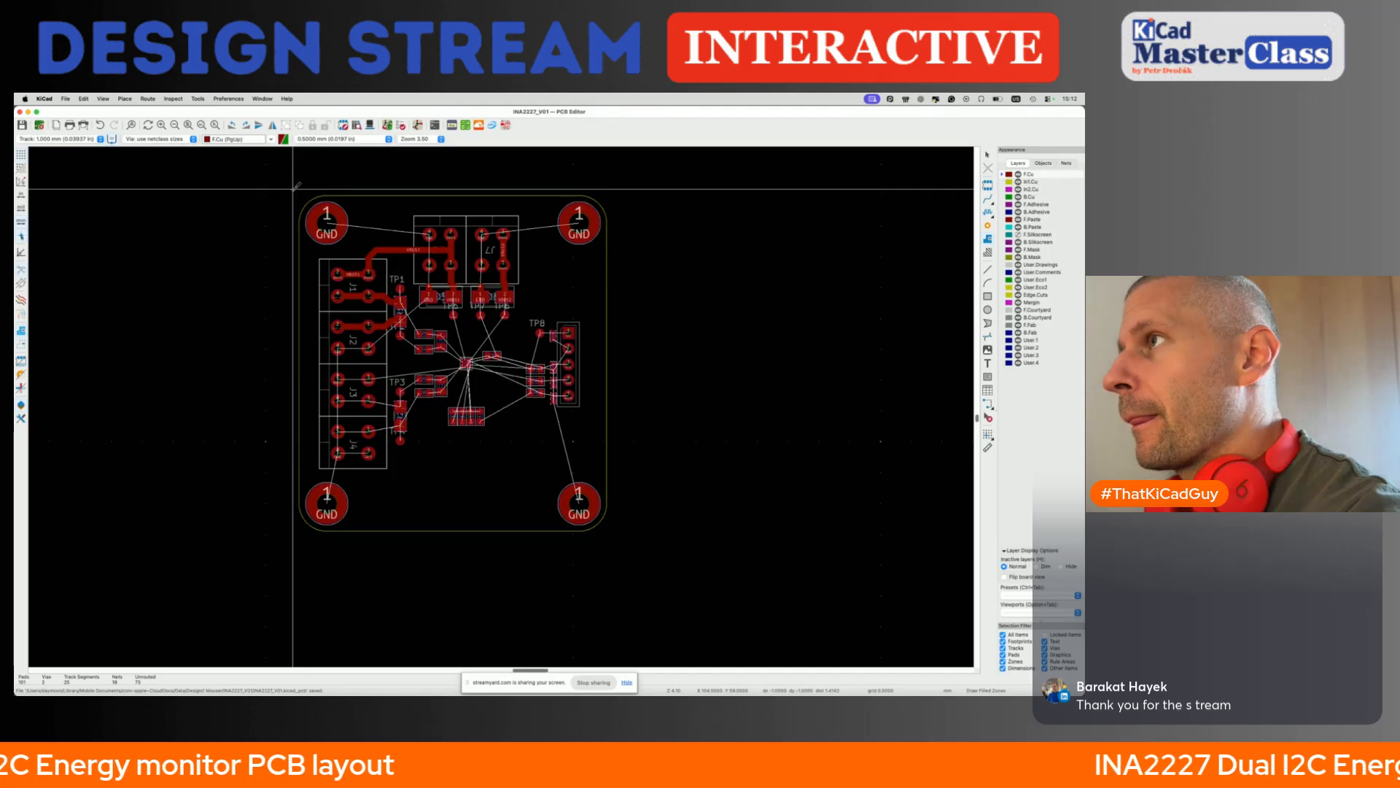
left_click(294, 538)
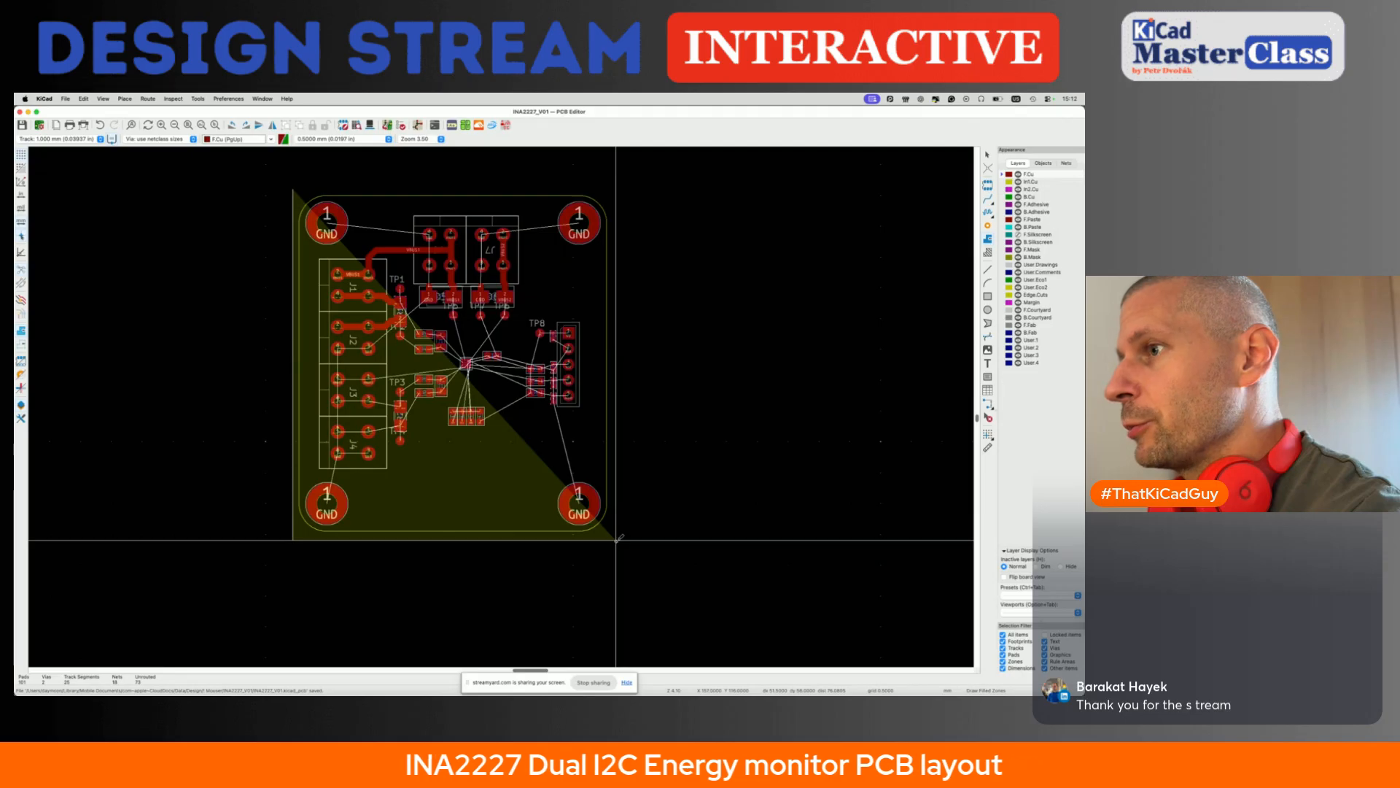
left_click(617, 540)
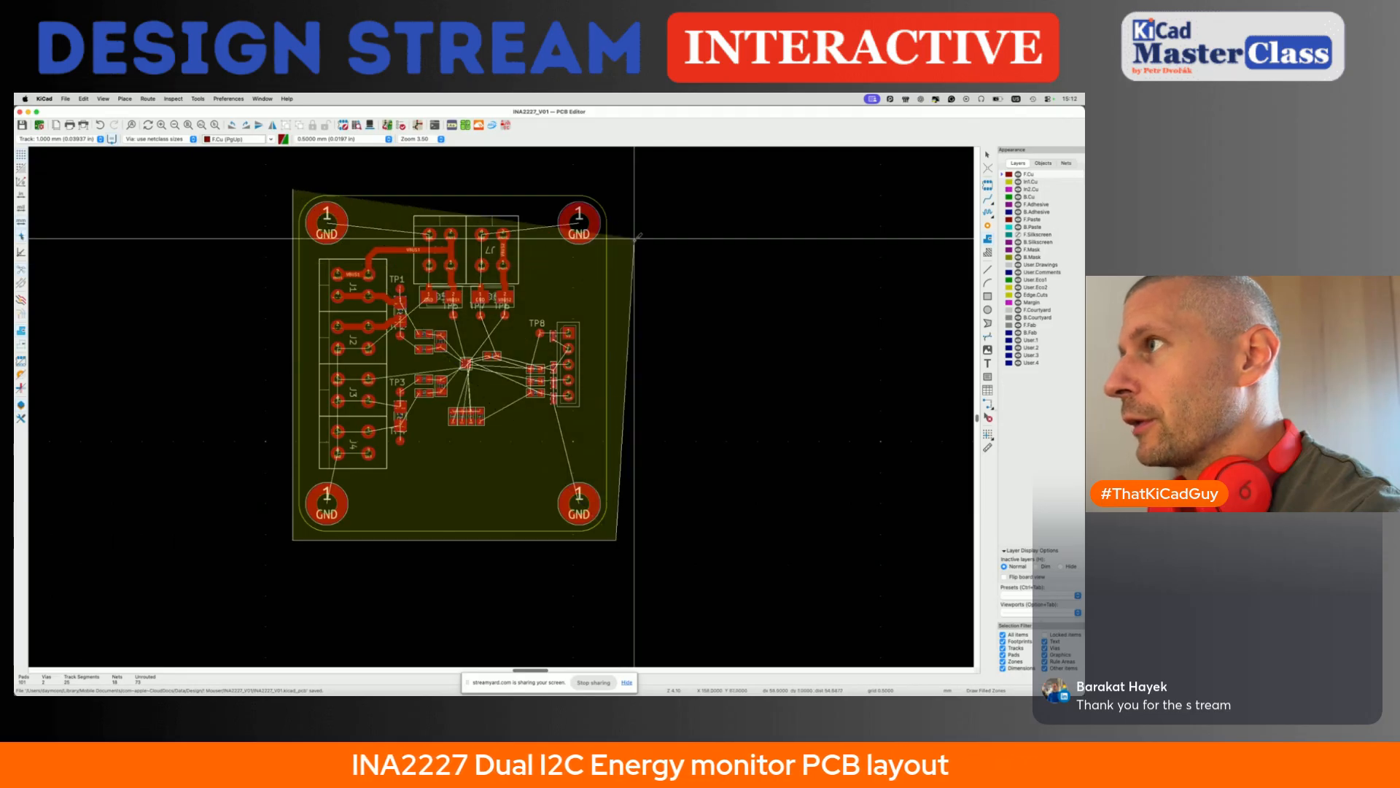
left_click(617, 188)
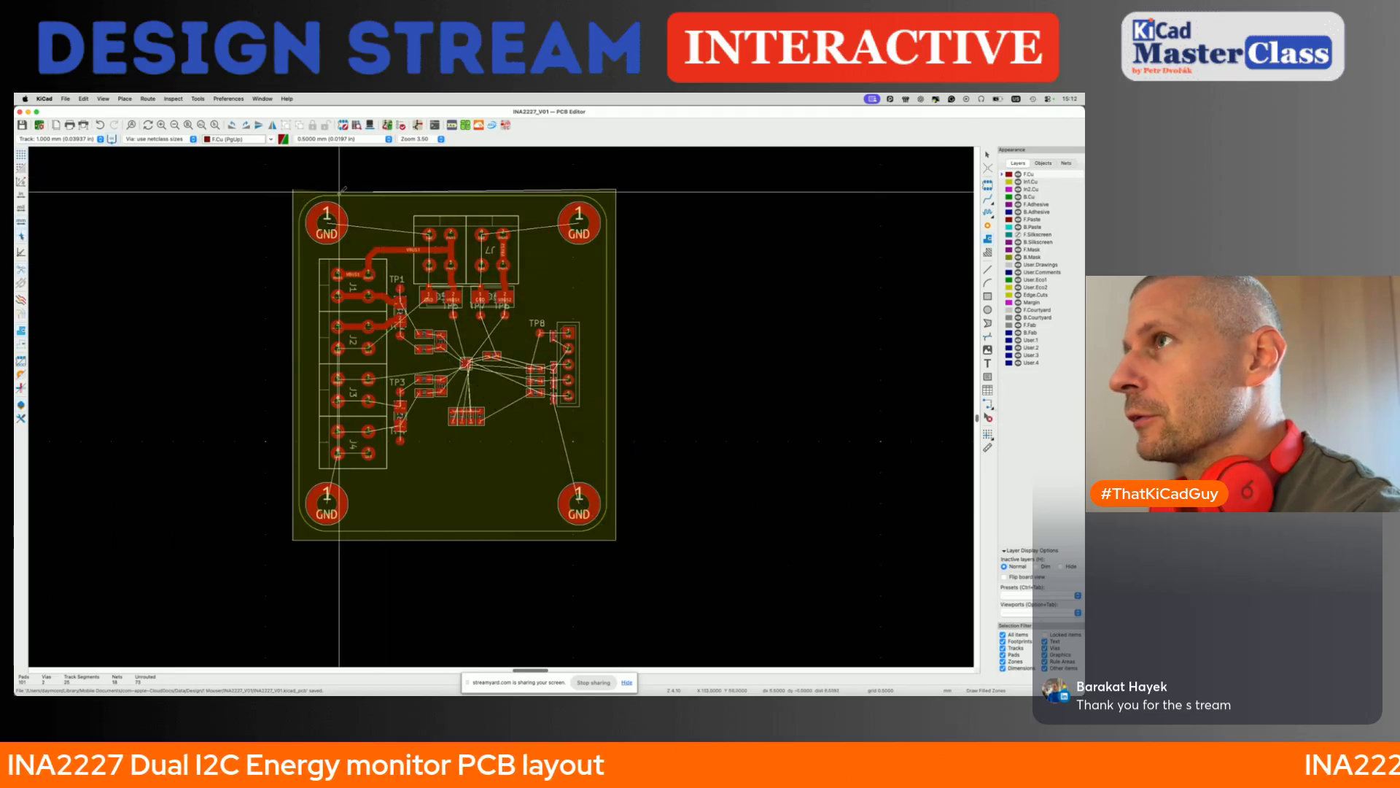
left_click(293, 189)
- Set the GND zone's pad connections to Solid and save the board
key("e")
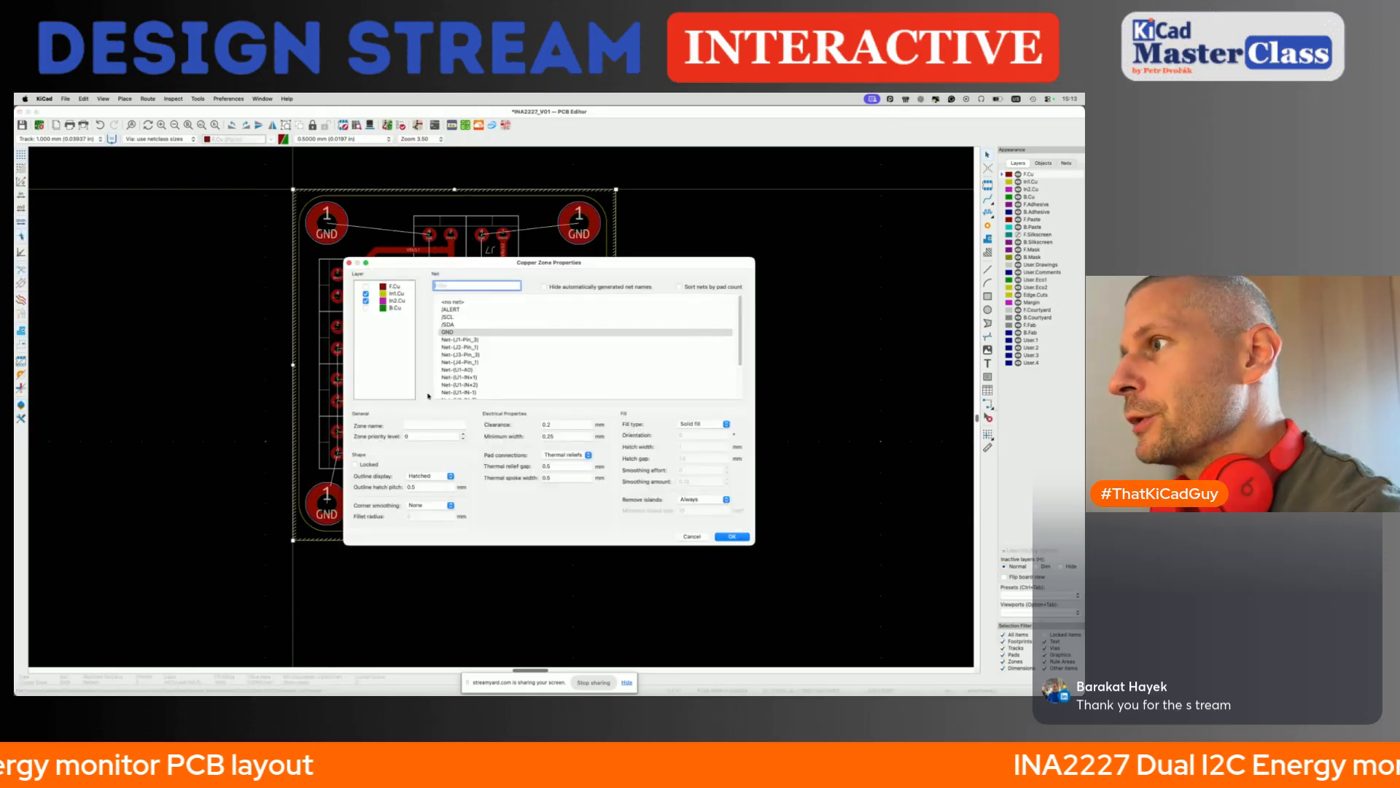
left_click(722, 536)
key("ctrl+s")
- Hide the In1.Cu and In2.Cu layers so only the outer copper remains in view around R1 and U1
left_click(1018, 182)
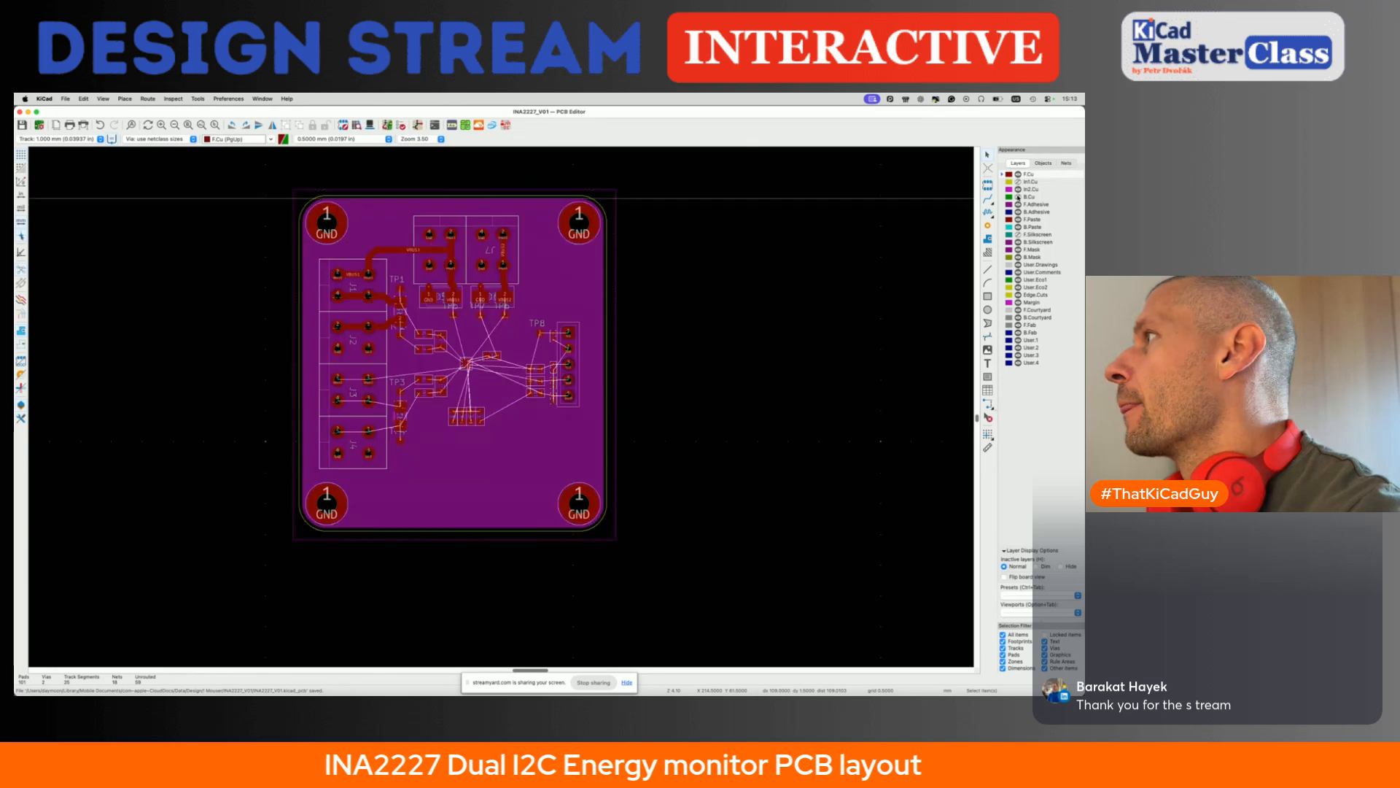
left_click(1018, 189)
left_click_drag(345, 300, 465, 253)
scroll(358, 306, "up", 6)
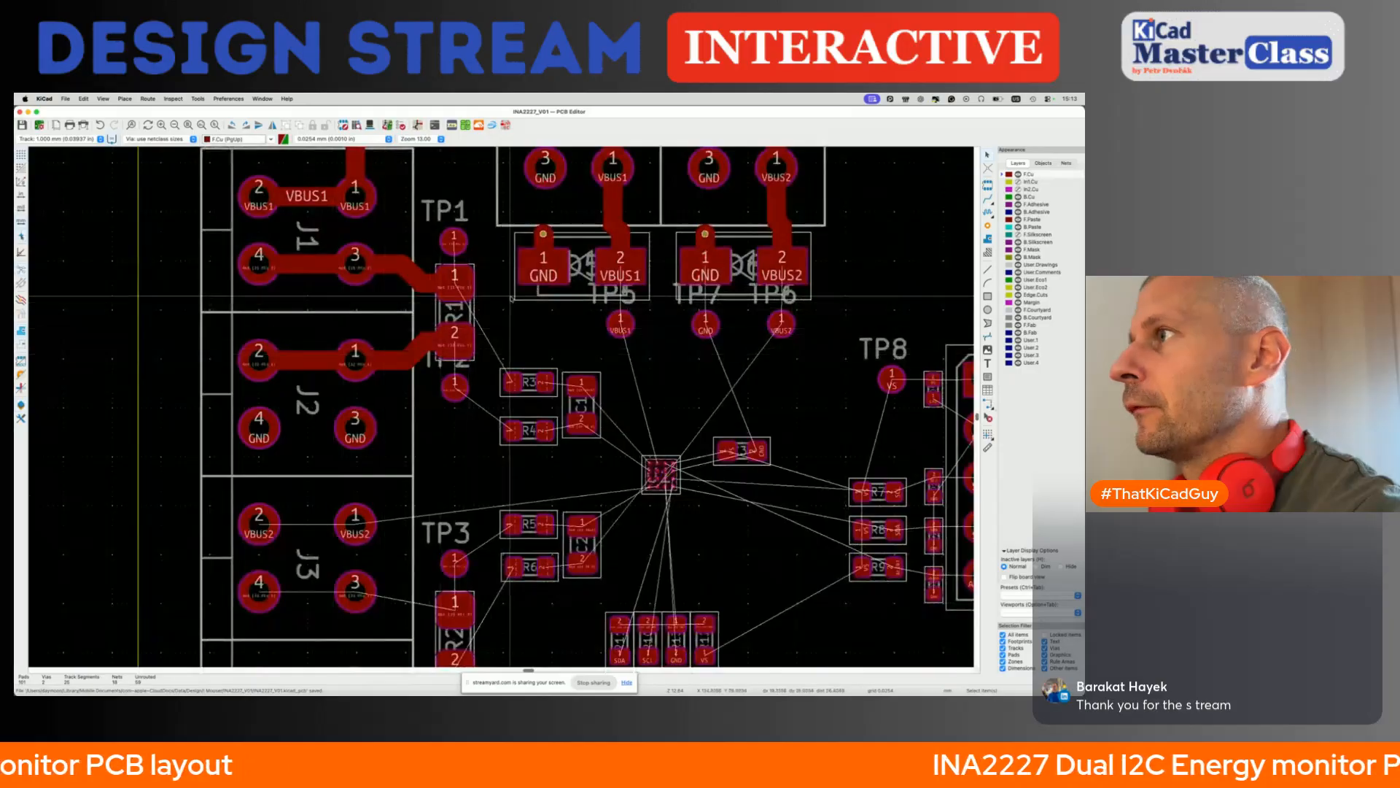
scroll(550, 256, "down", 5)
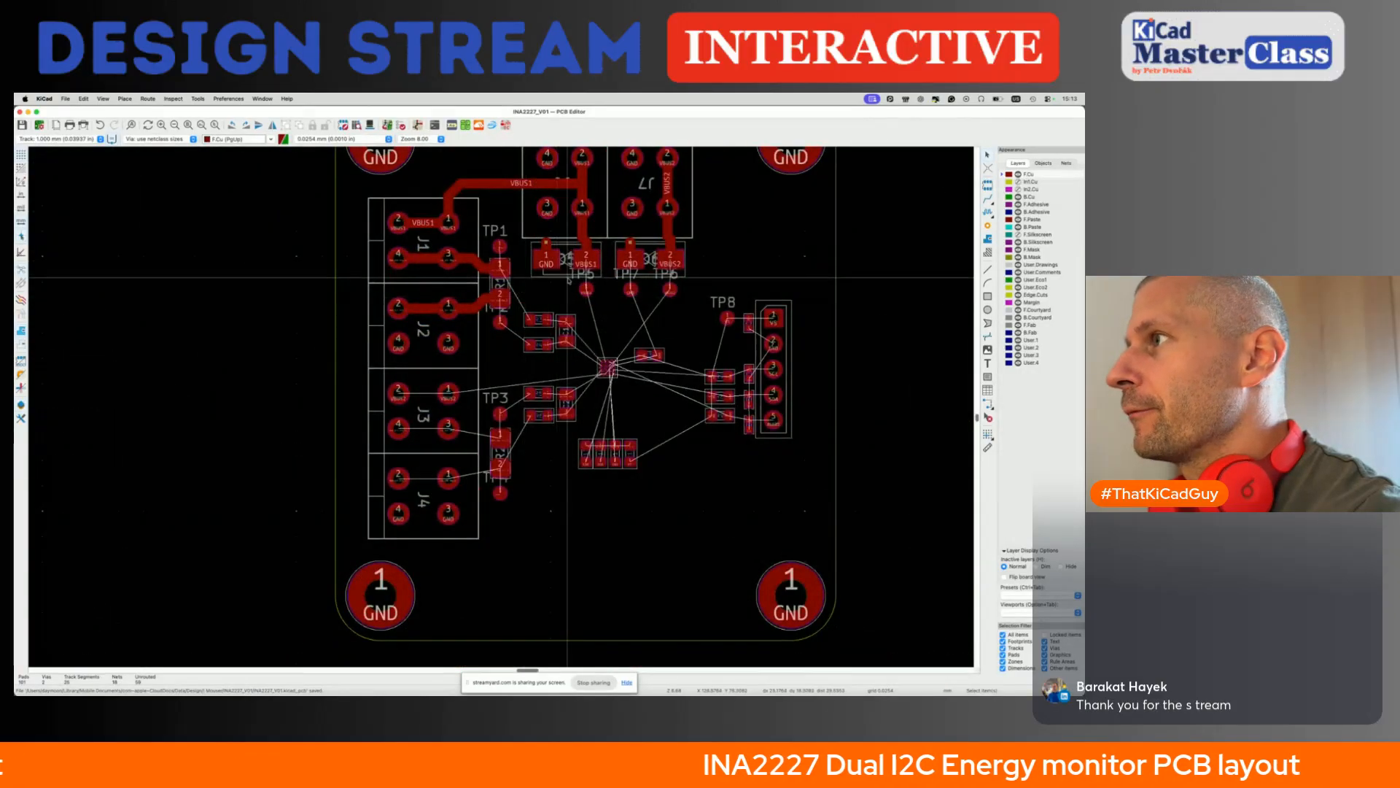
- Route a netclass-width VBUS1 track from U1 to TP5, straighten its upper bend, and connect TP5 to the VBUS1 pad above it
scroll(609, 248, "up", 6)
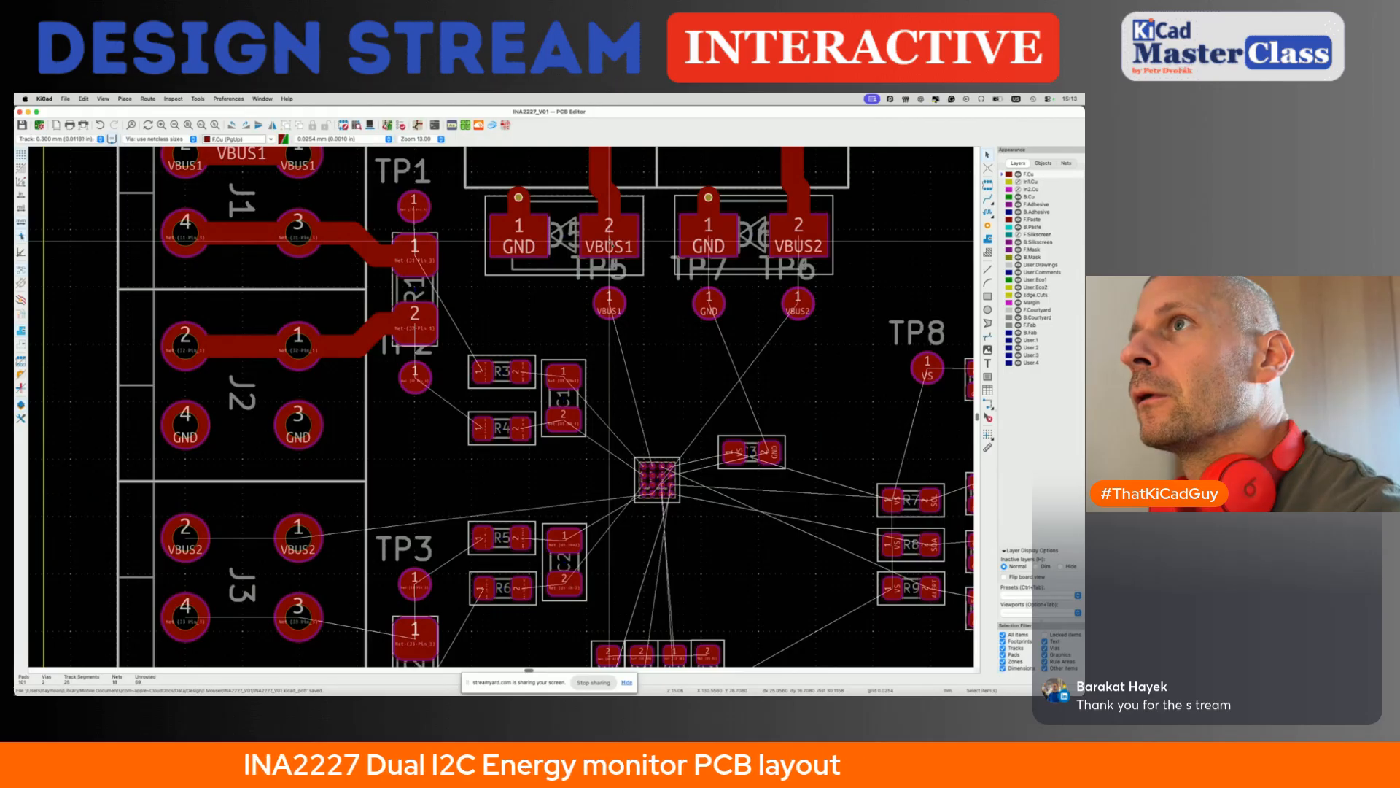
scroll(652, 457, "up", 5)
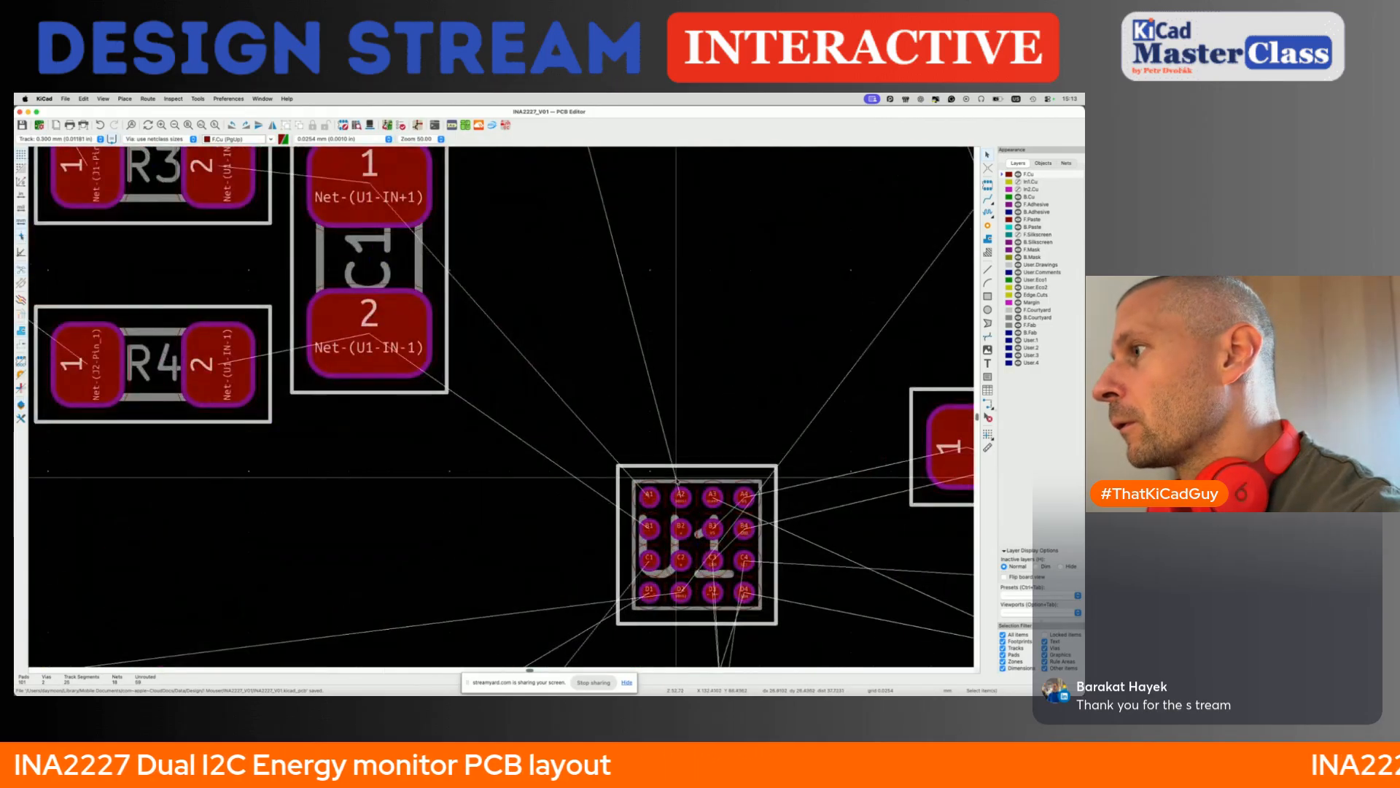
key("x")
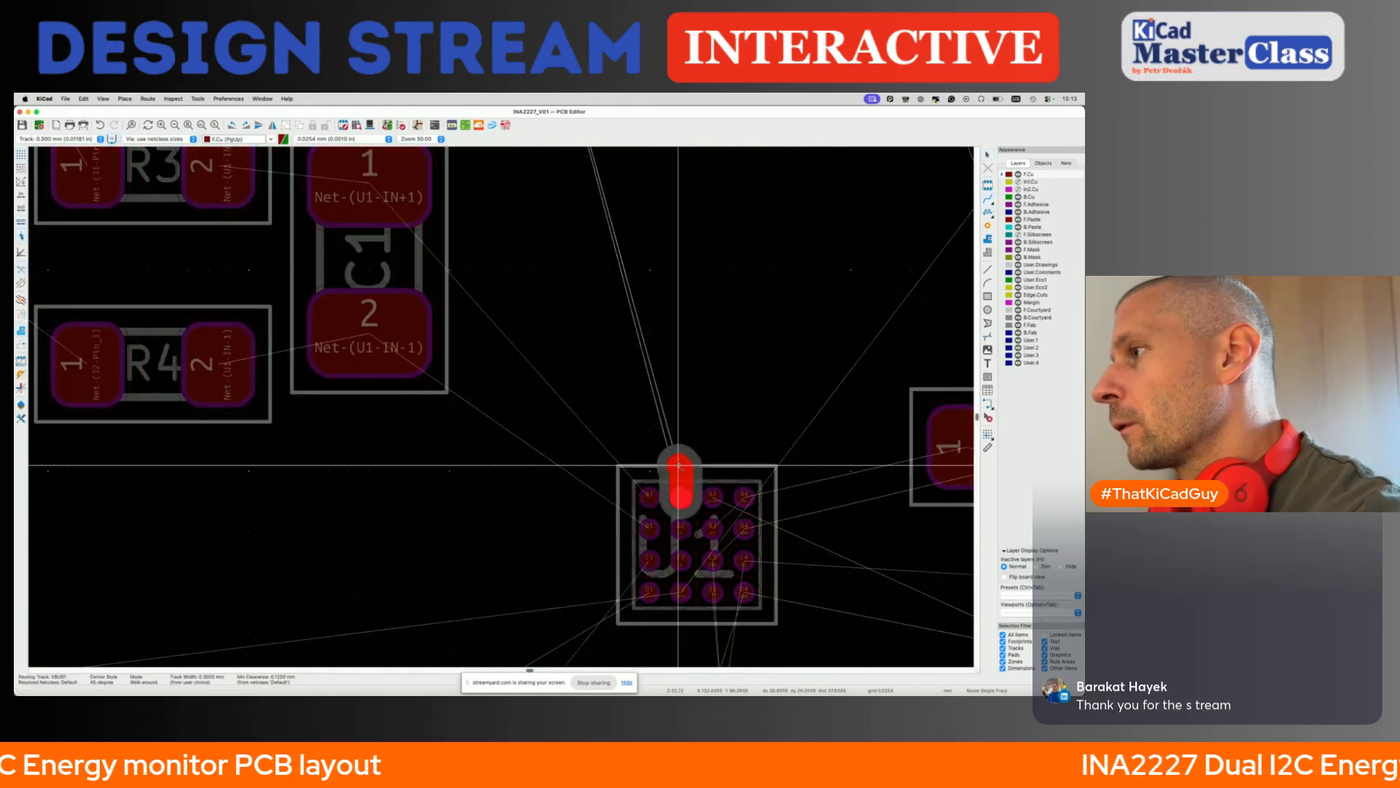
scroll(675, 409, "down", 4)
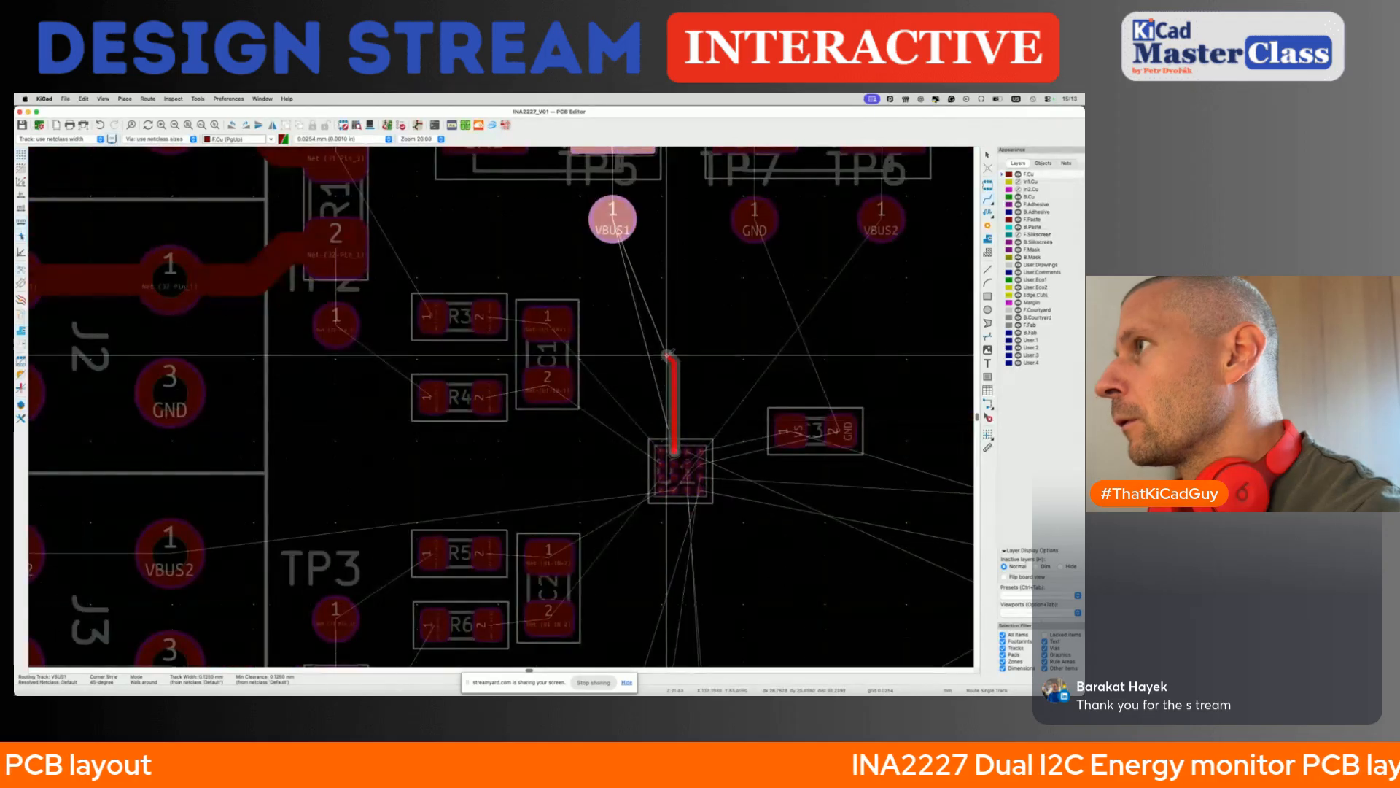
left_click(616, 225)
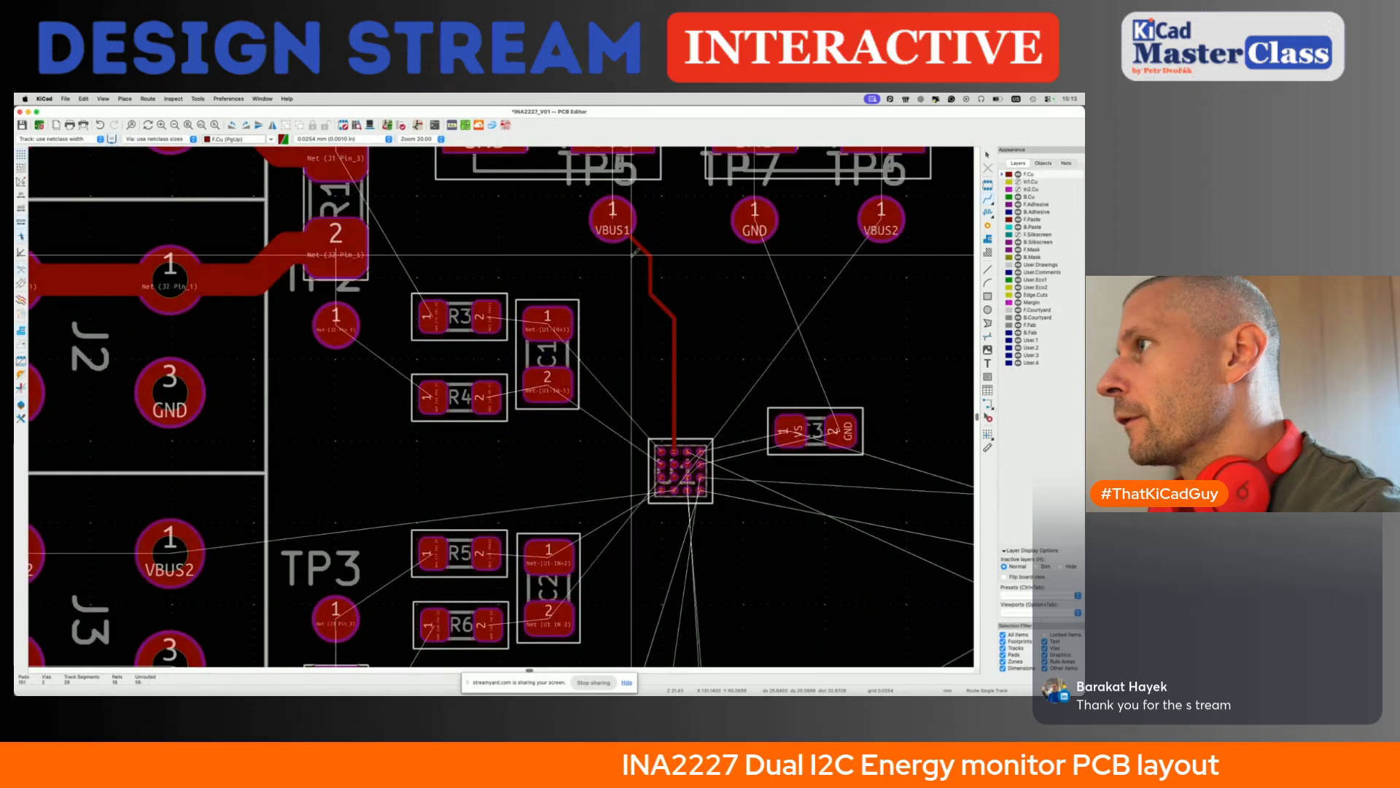
key("d")
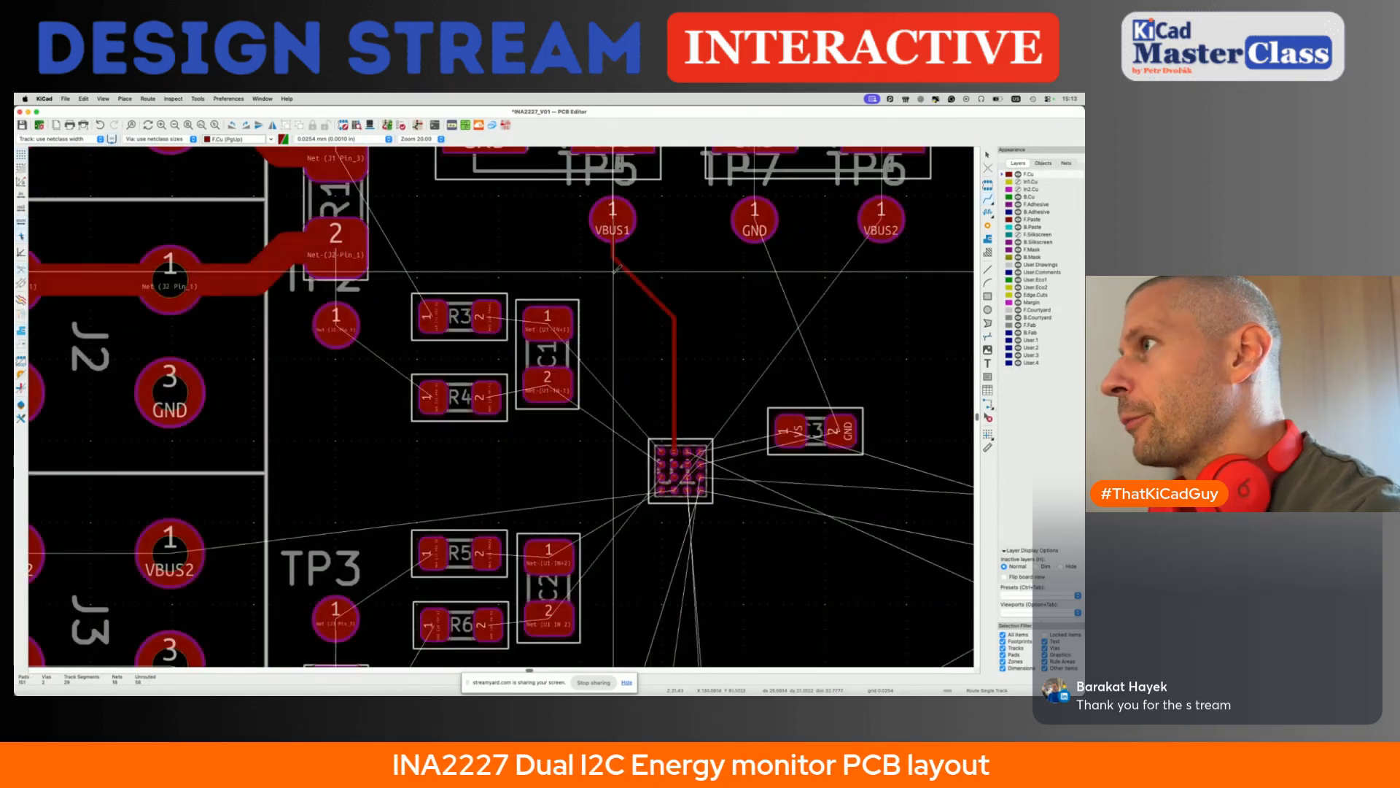
scroll(617, 270, "up", 3)
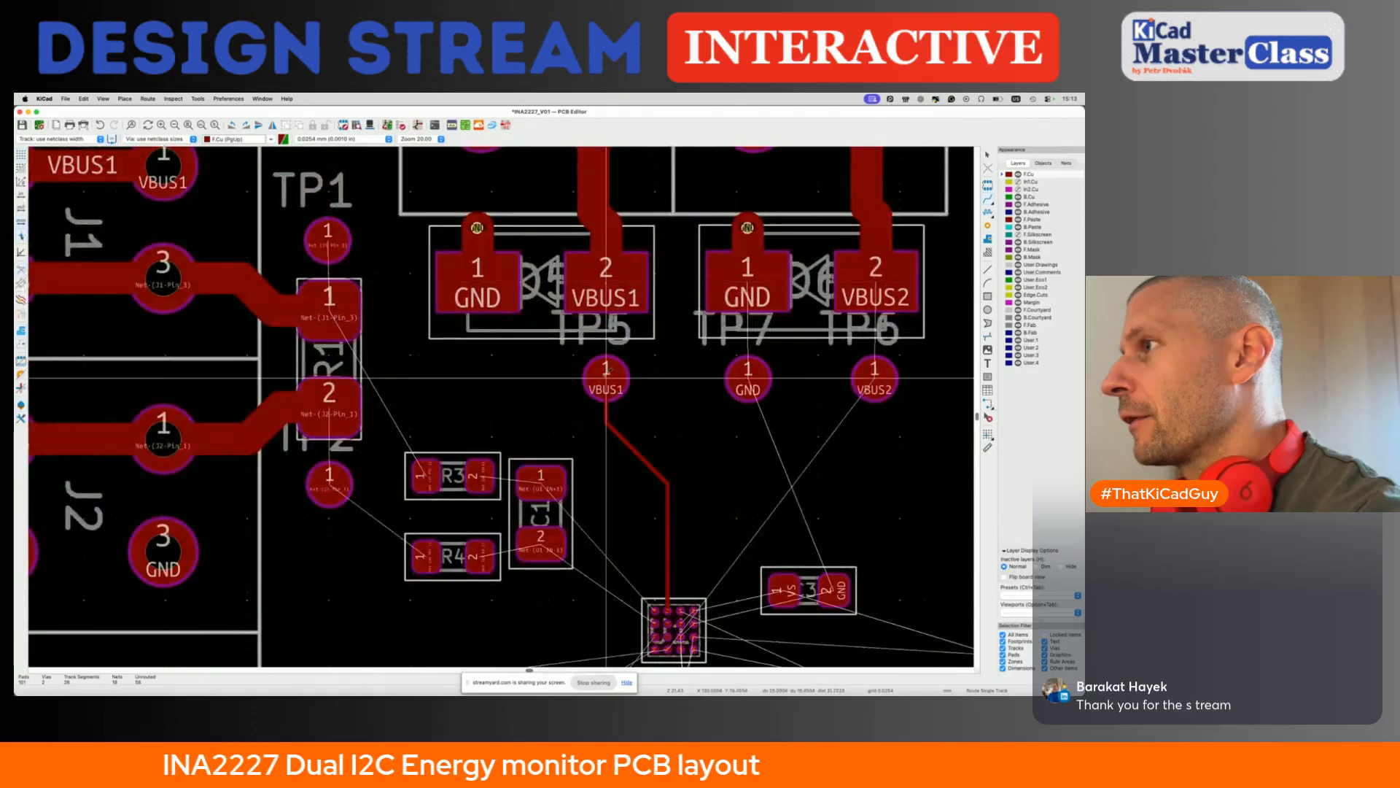
scroll(474, 349, "down", 2)
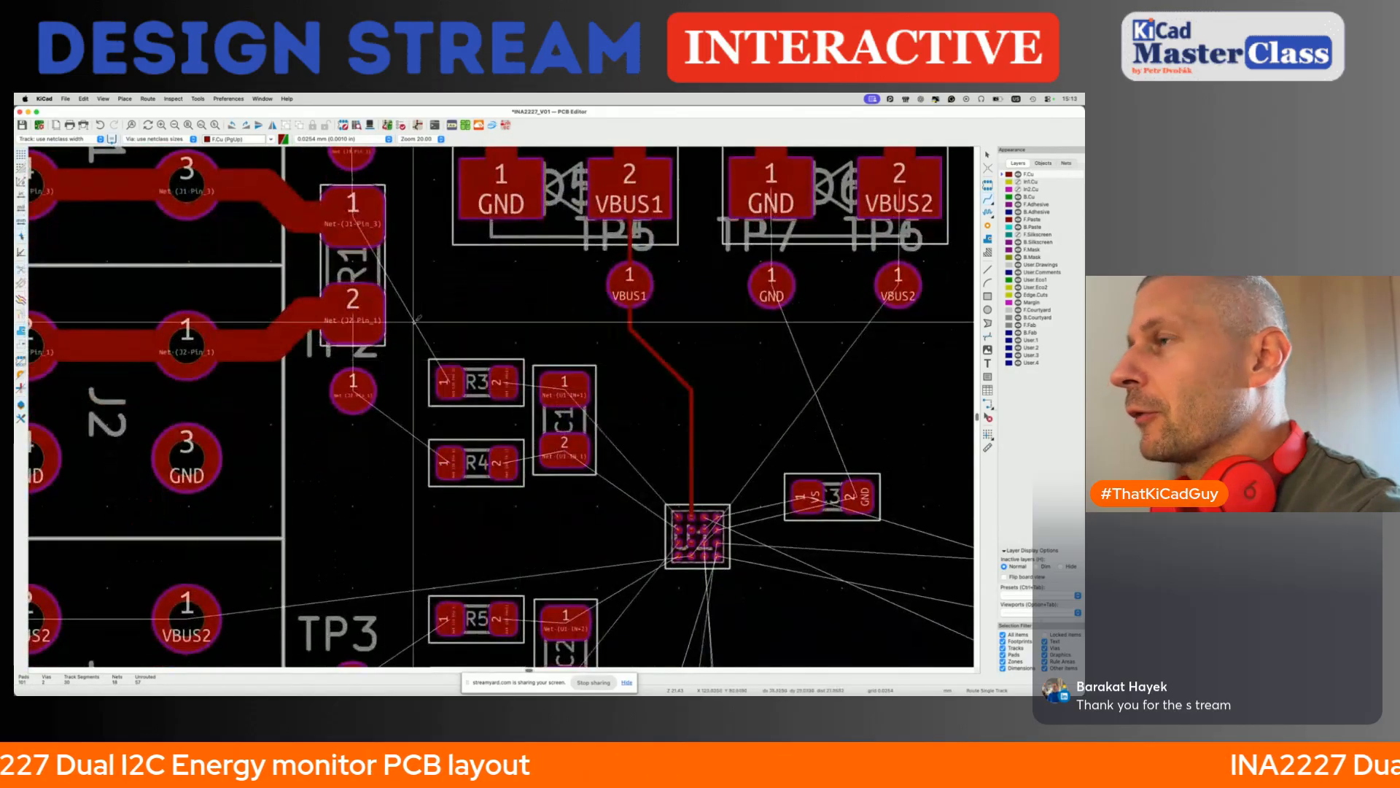
- Route netclass-width sense tracks from R1 pad 1 to R3 pad 1 and from R1 pad 2 to R4 pad 1
left_click(353, 206)
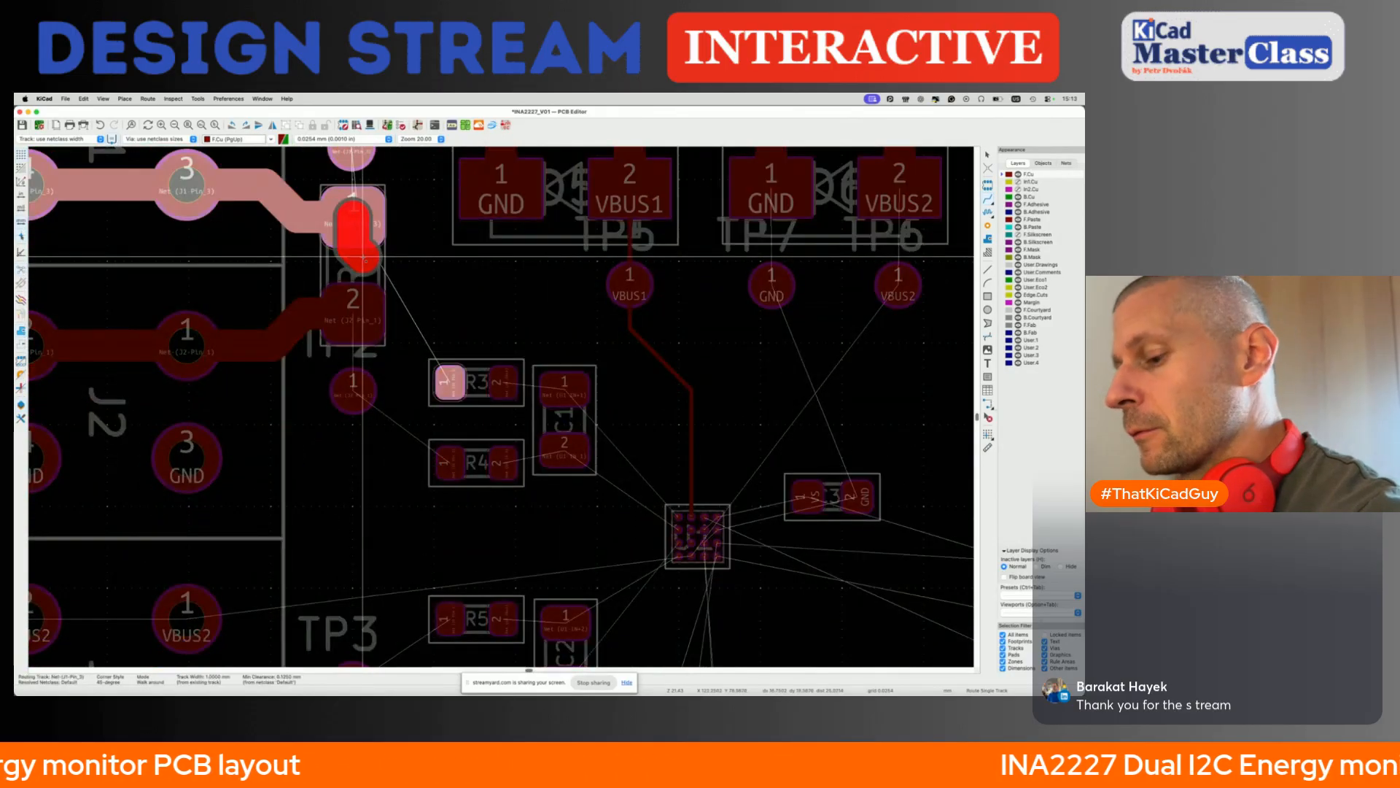
key("w")
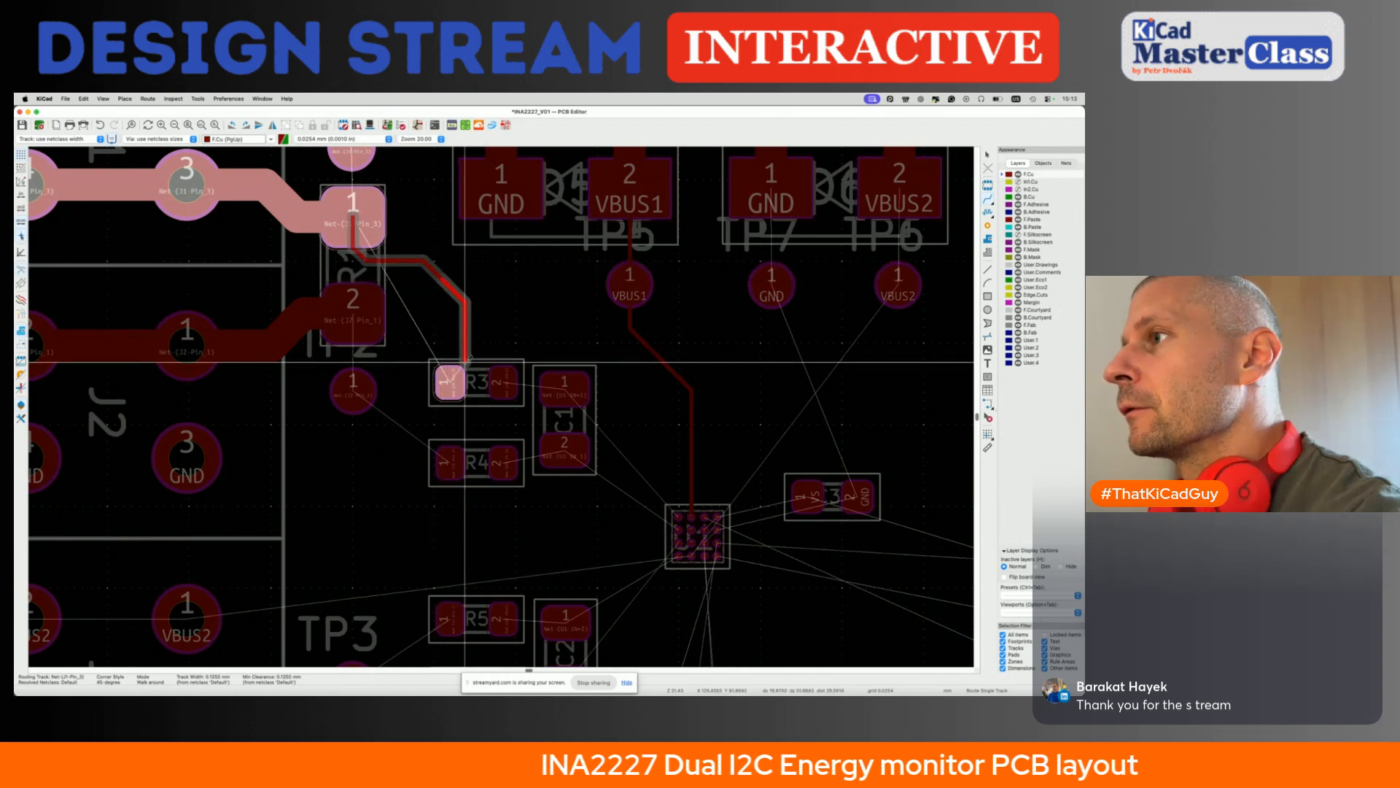
left_click(450, 380)
left_click(369, 288)
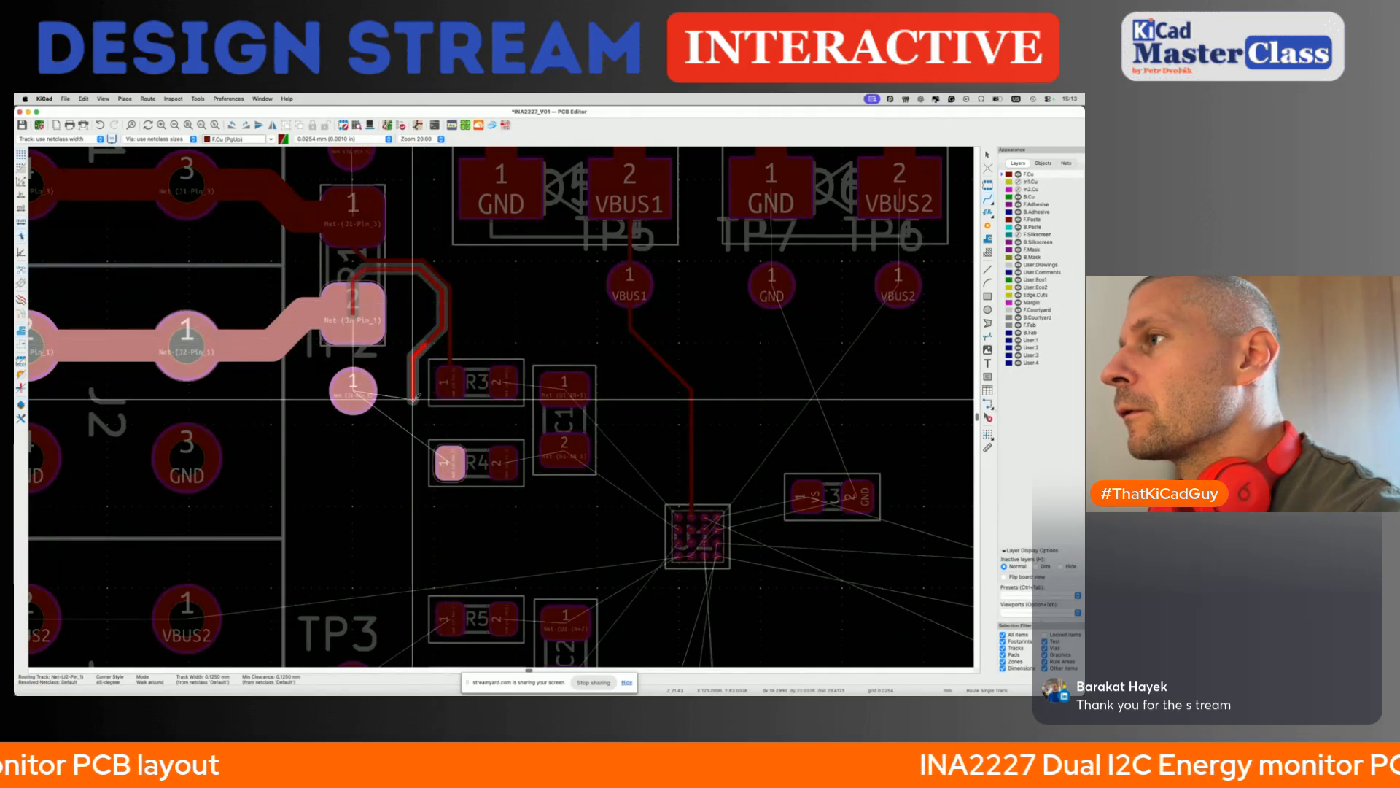
left_click(443, 461)
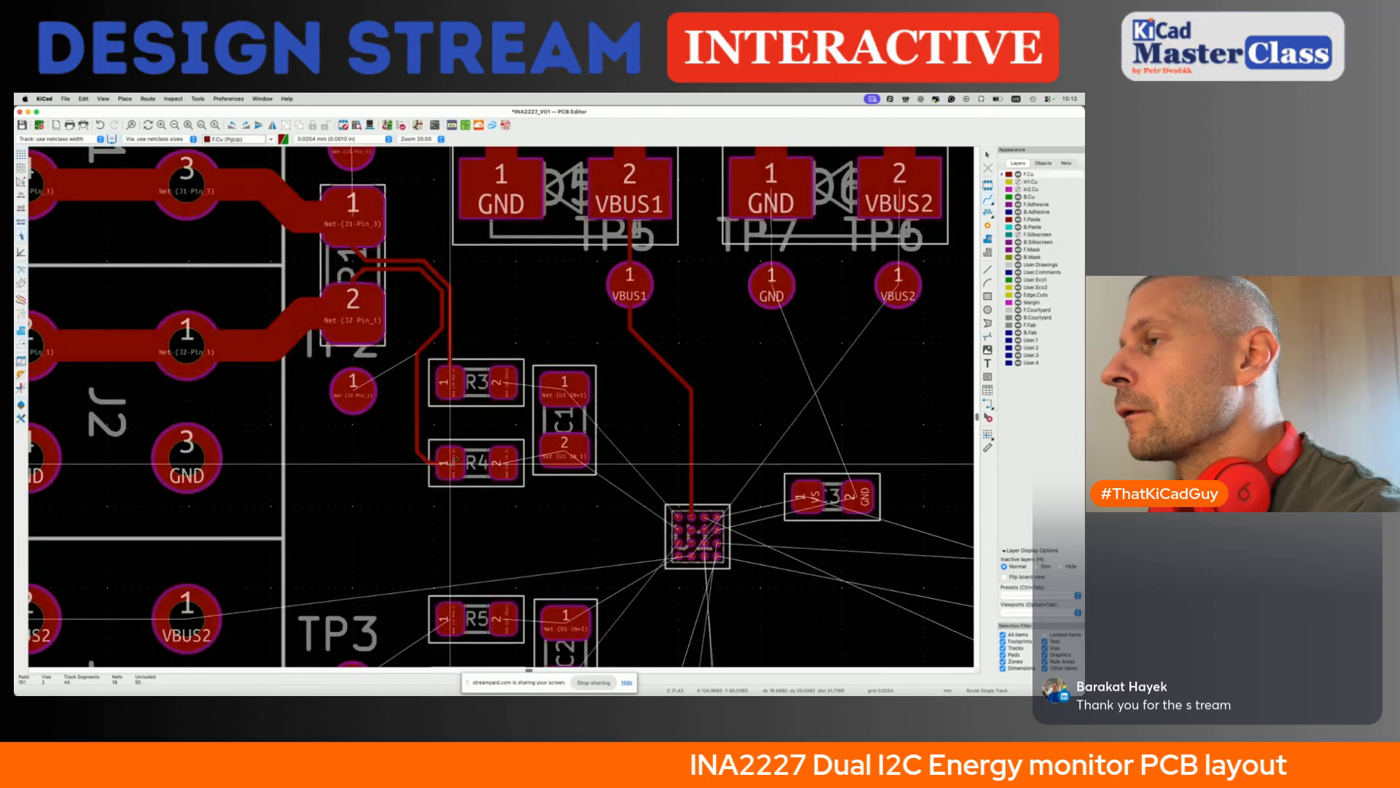
- Reshape the R3 and R4 sense tracks so they run side by side and enter pad 1 of each resistor from outside
scroll(450, 381, "up", 3)
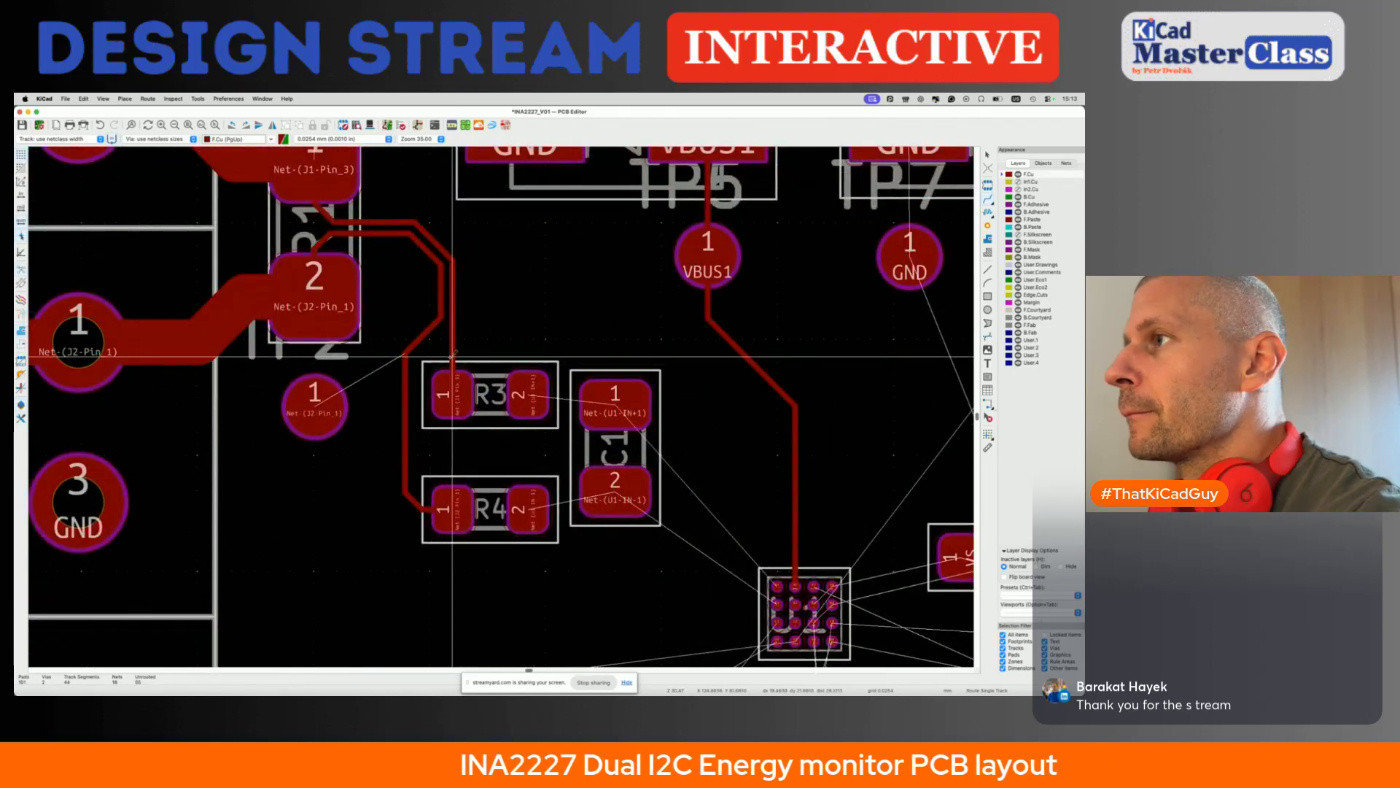
left_click(437, 357)
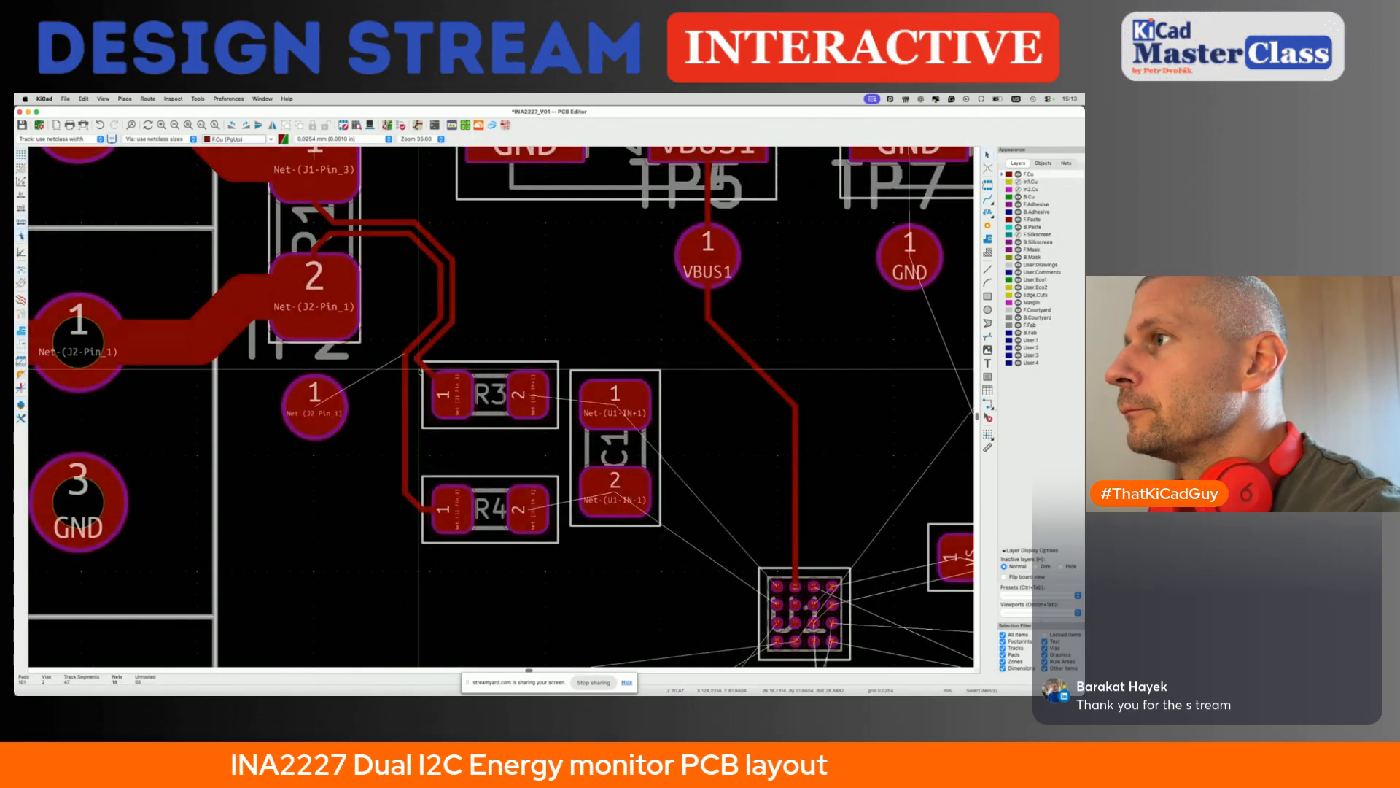
left_click(409, 379)
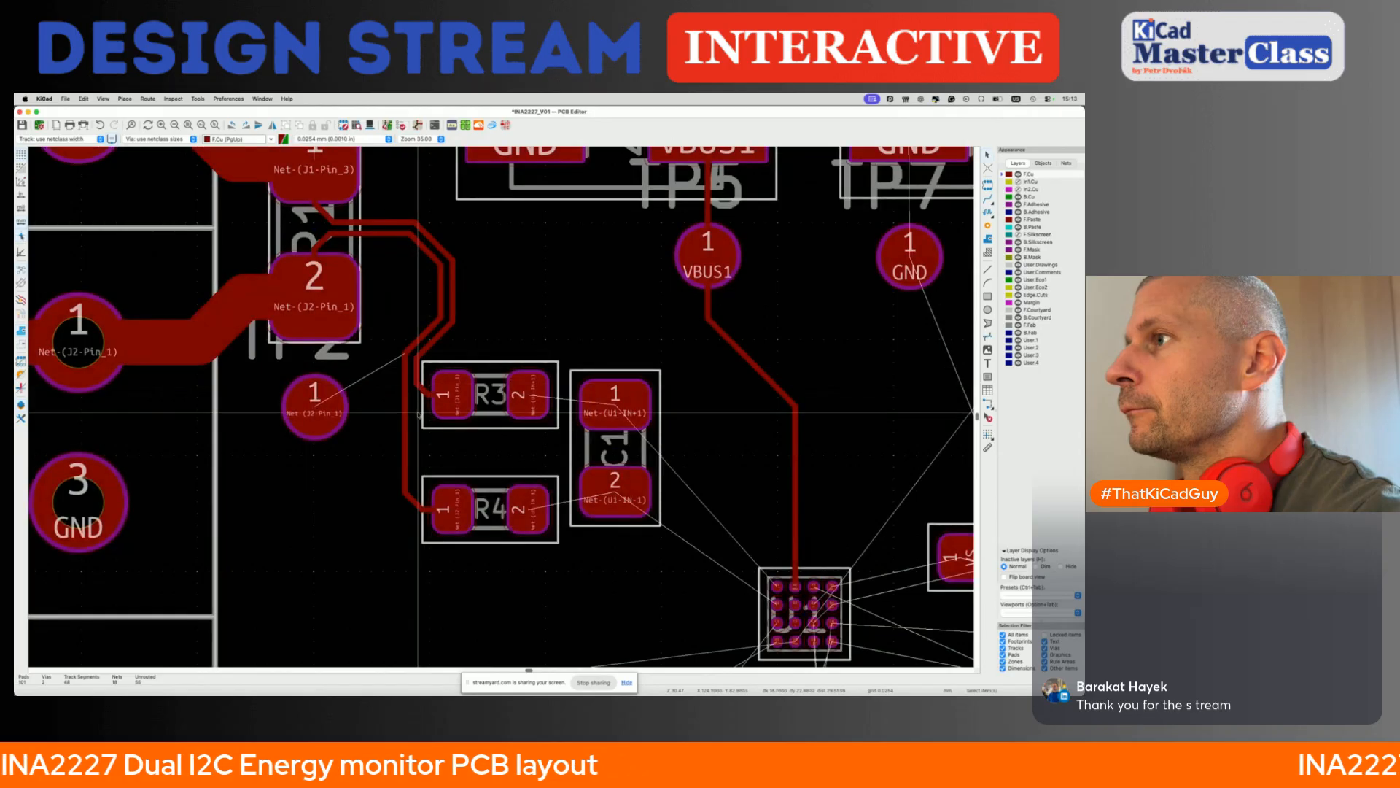
left_click_drag(407, 380, 410, 373)
left_click(417, 390)
key("Escape")
- Route tracks from R3 pad 2 to C1 pad 1 and from R4 pad 2 to C1 pad 2
scroll(417, 394, "down", 1)
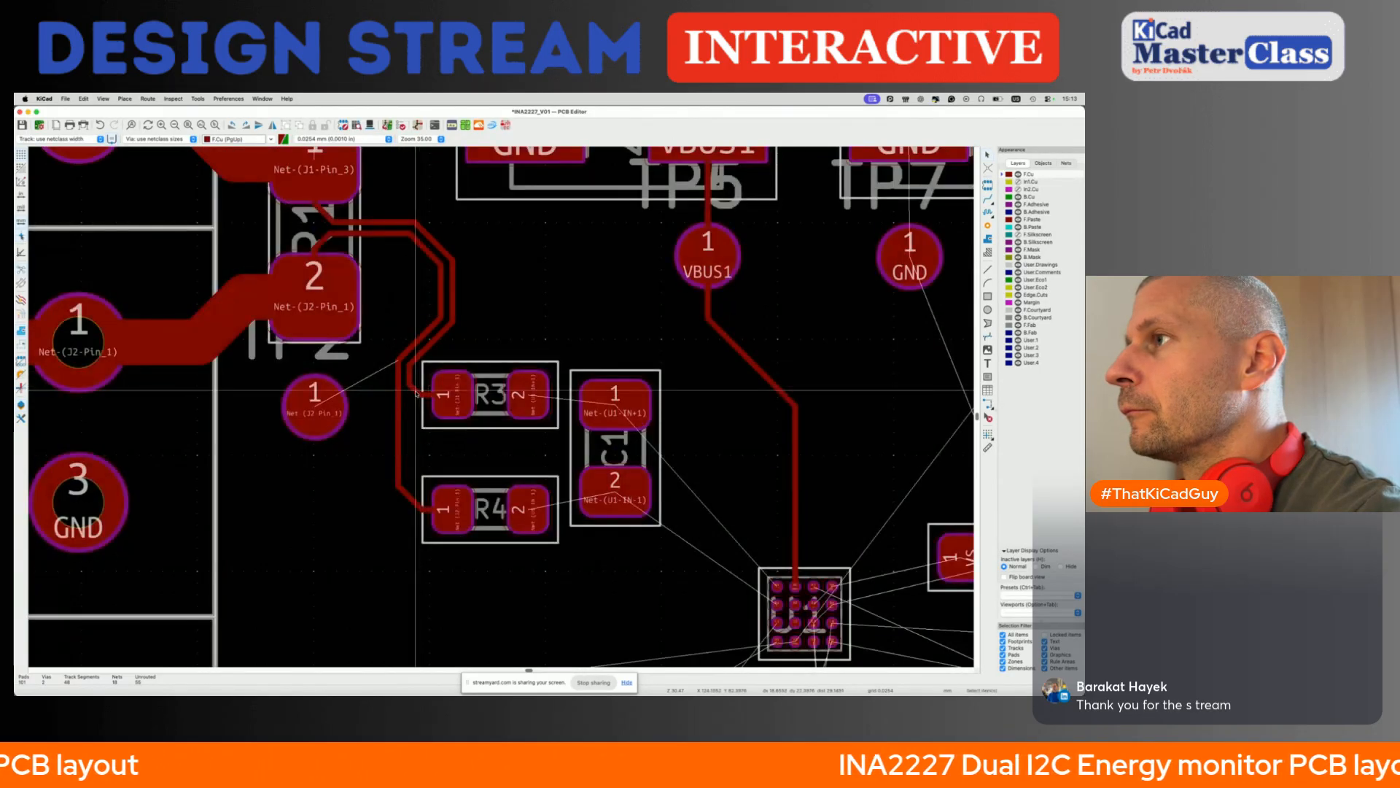
scroll(491, 414, "down", 1)
left_click(491, 412)
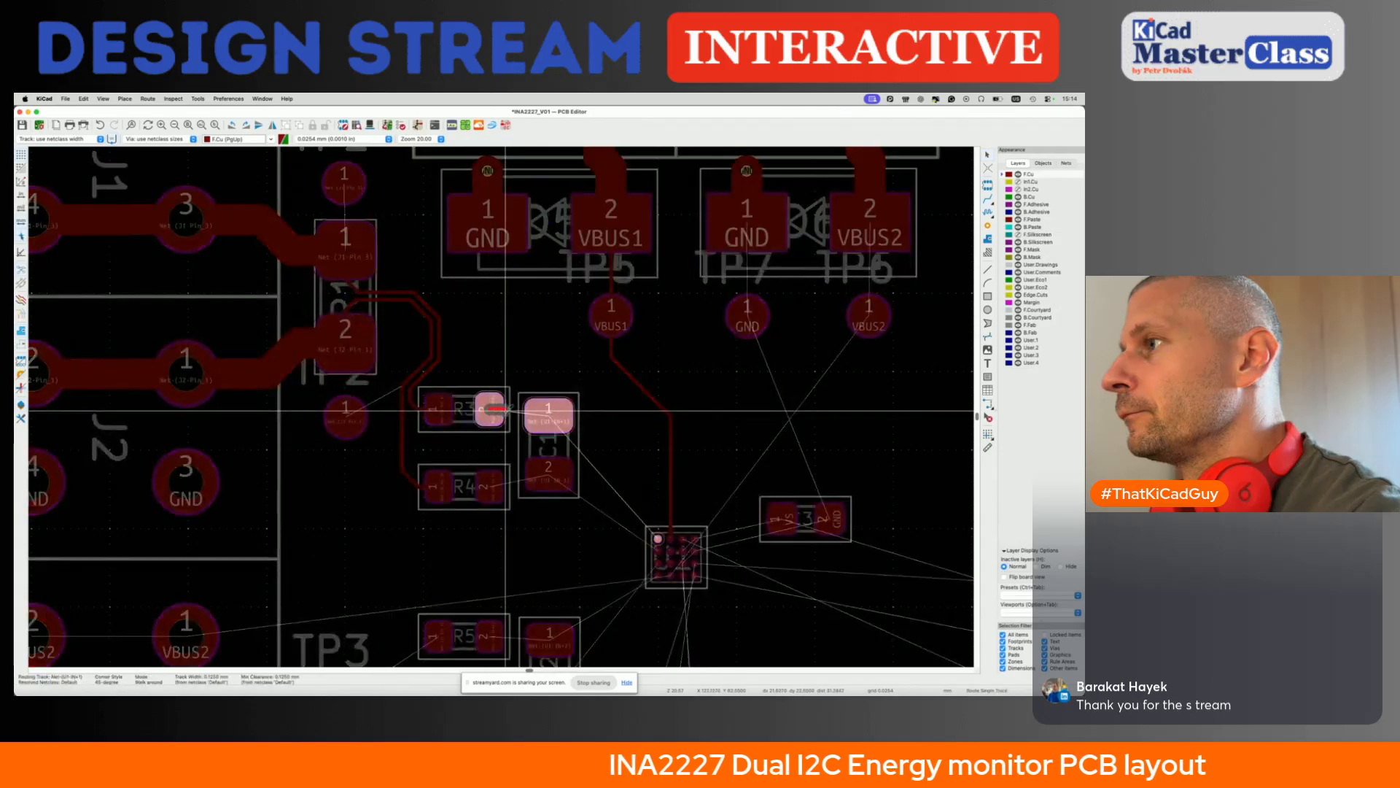
left_click(514, 413)
left_click(490, 484)
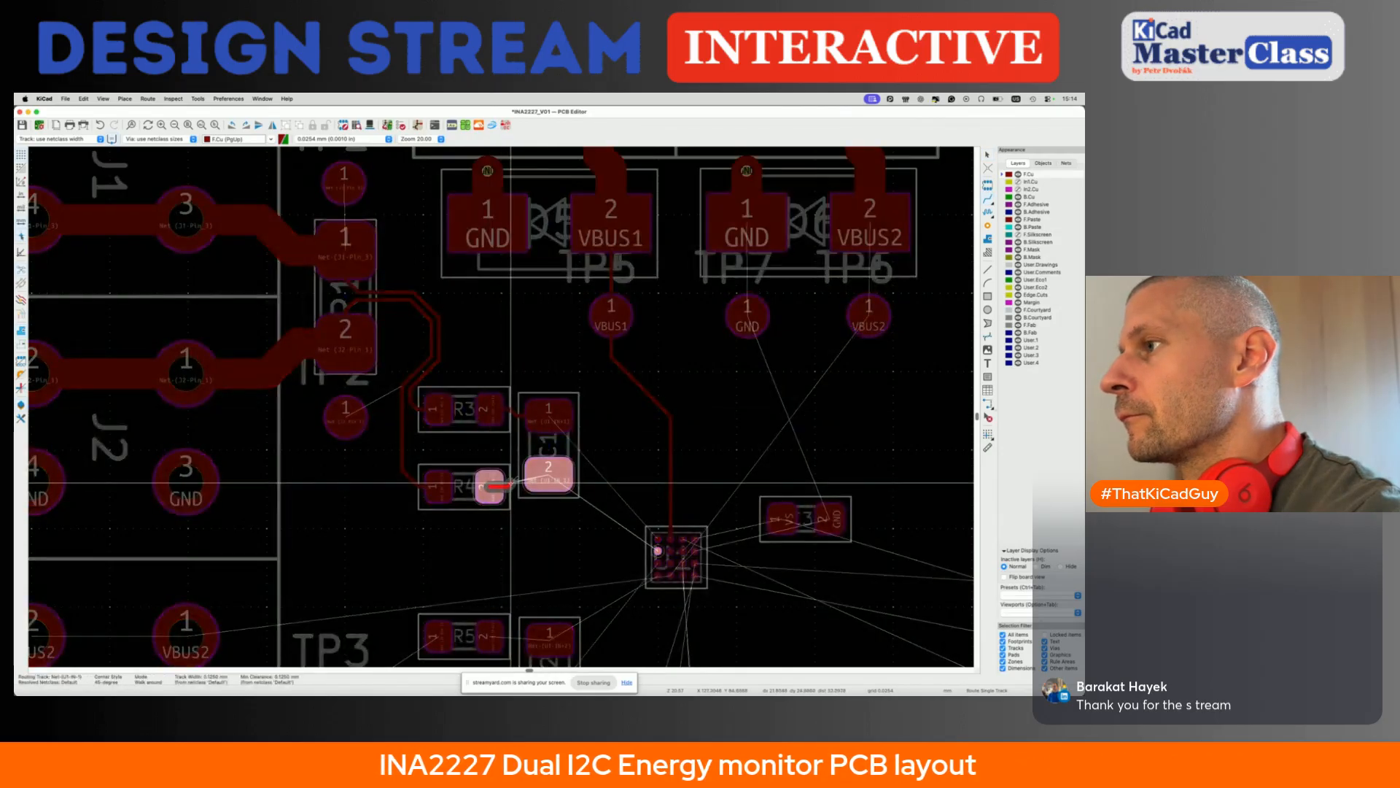
left_click(548, 477)
- Route the IN+1 track from C1 pad 1 to U1 and check it against the datasheet's layout example
scroll(474, 415, "right", 3)
scroll(474, 416, "down", 2)
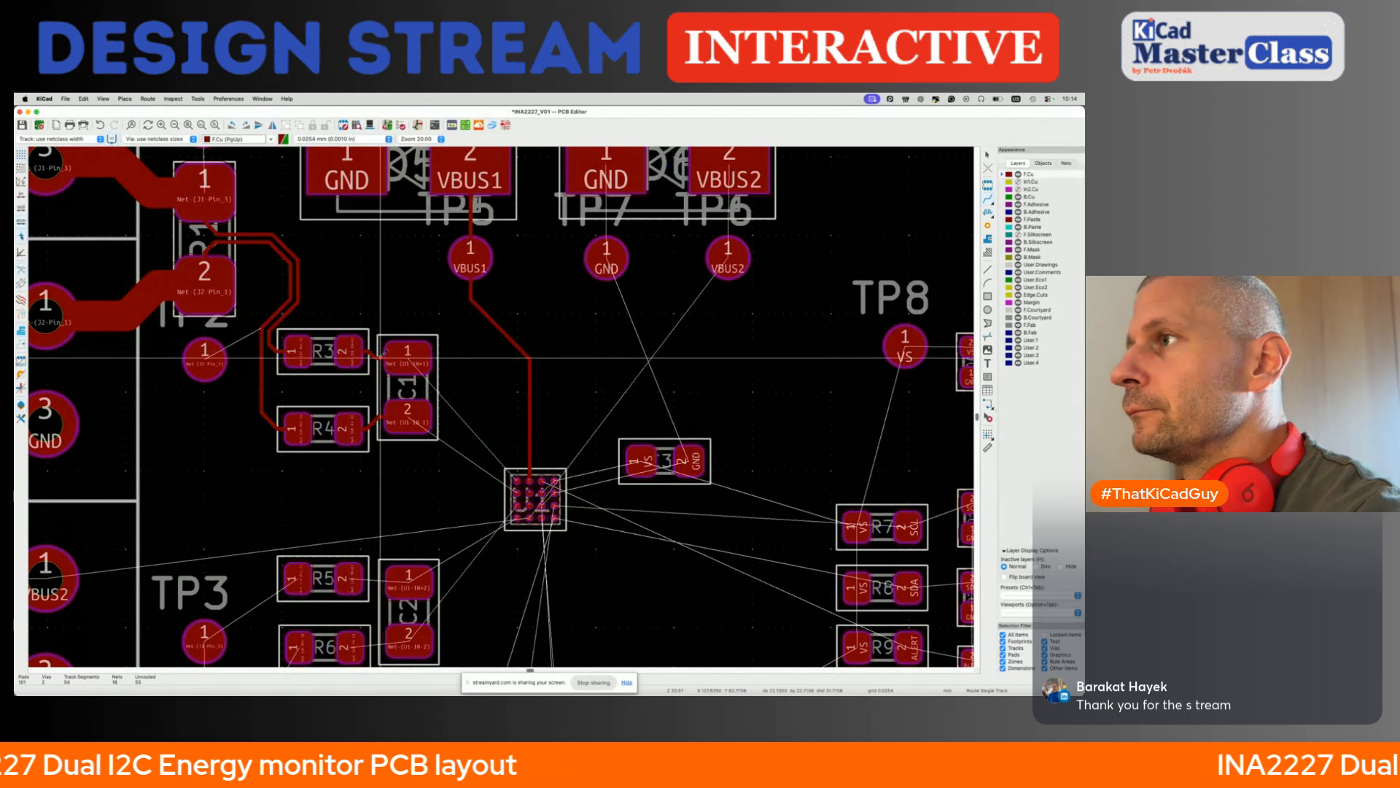
left_click(409, 358)
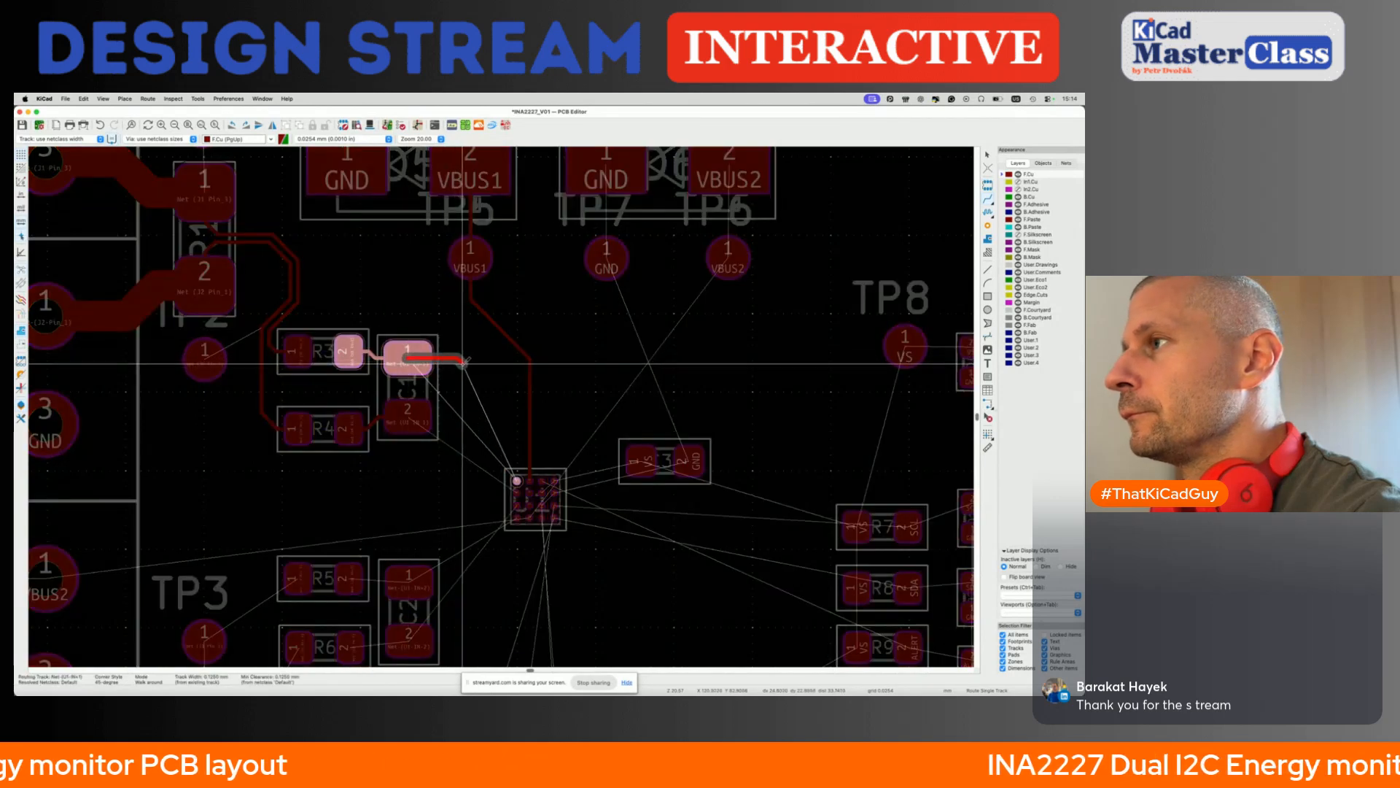
left_click(517, 479)
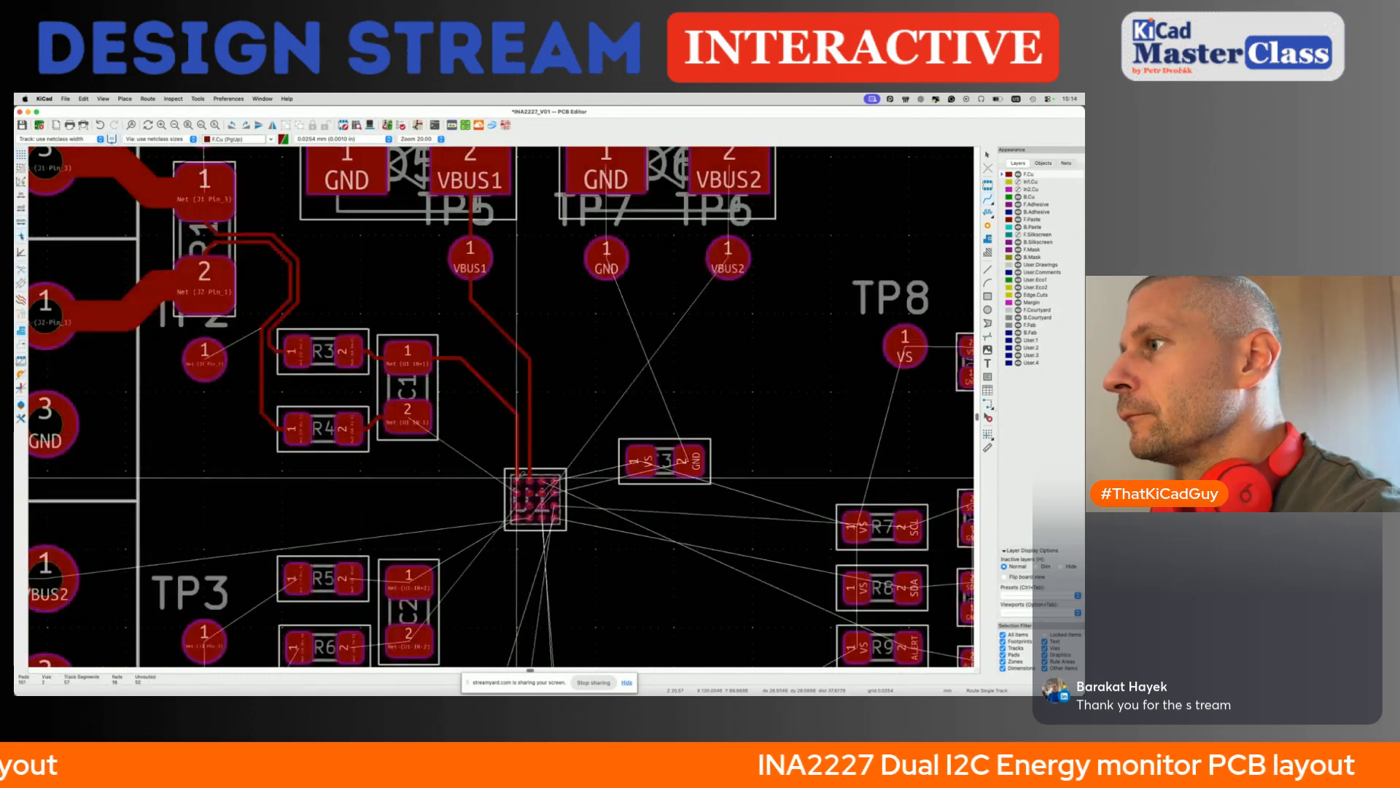
key("super+Tab")
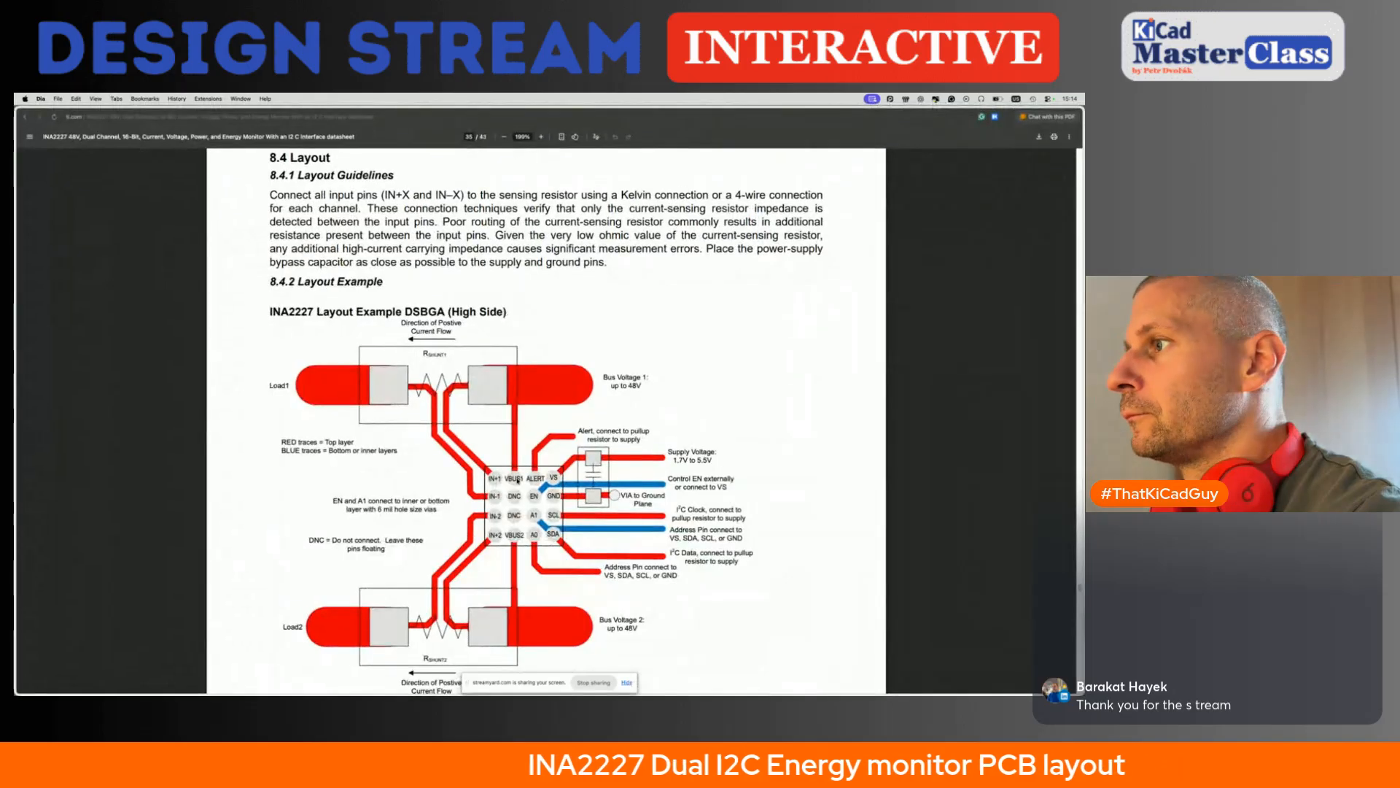
key("super+Tab")
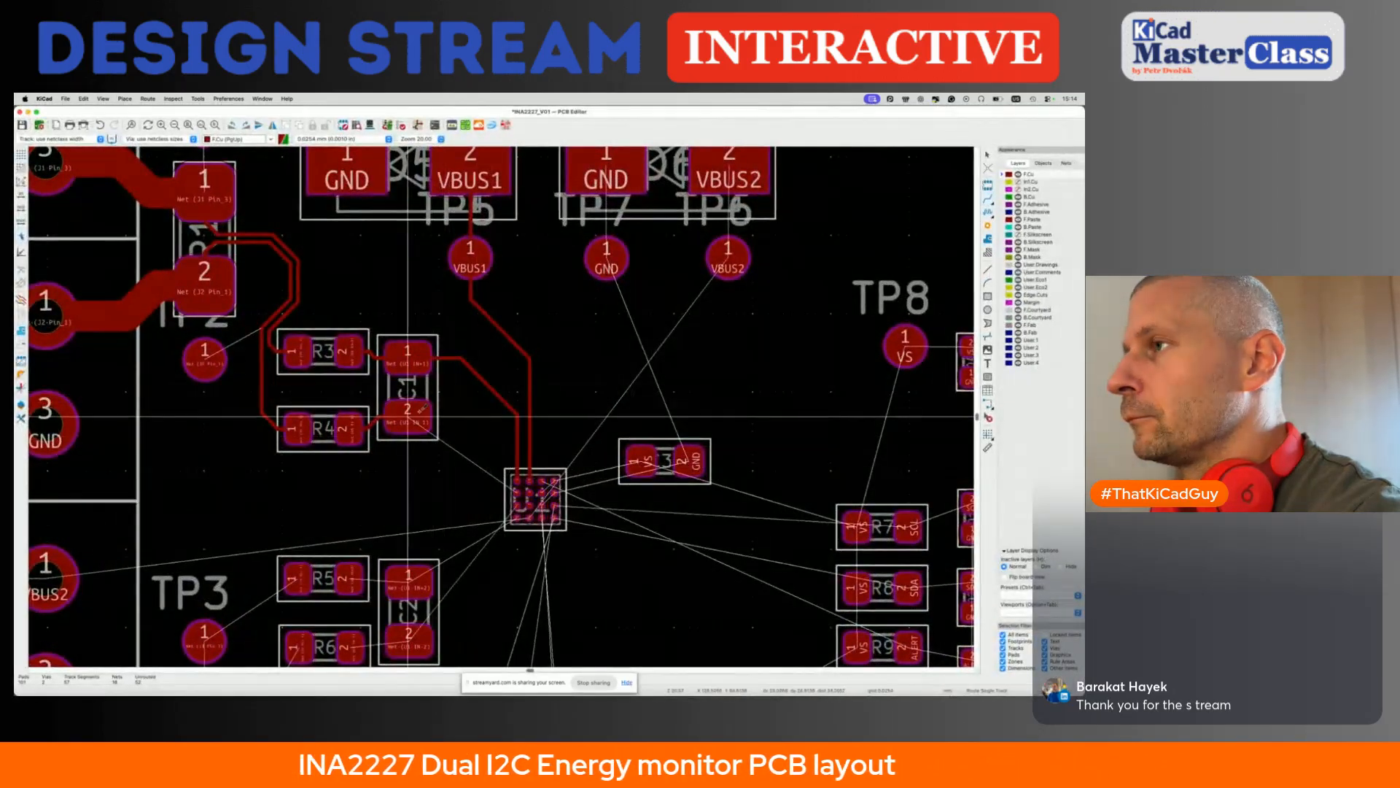
- Undo the IN+1 track and reroute it from C1 pad 1 to its U1 pad with an angled approach from above
key("d")
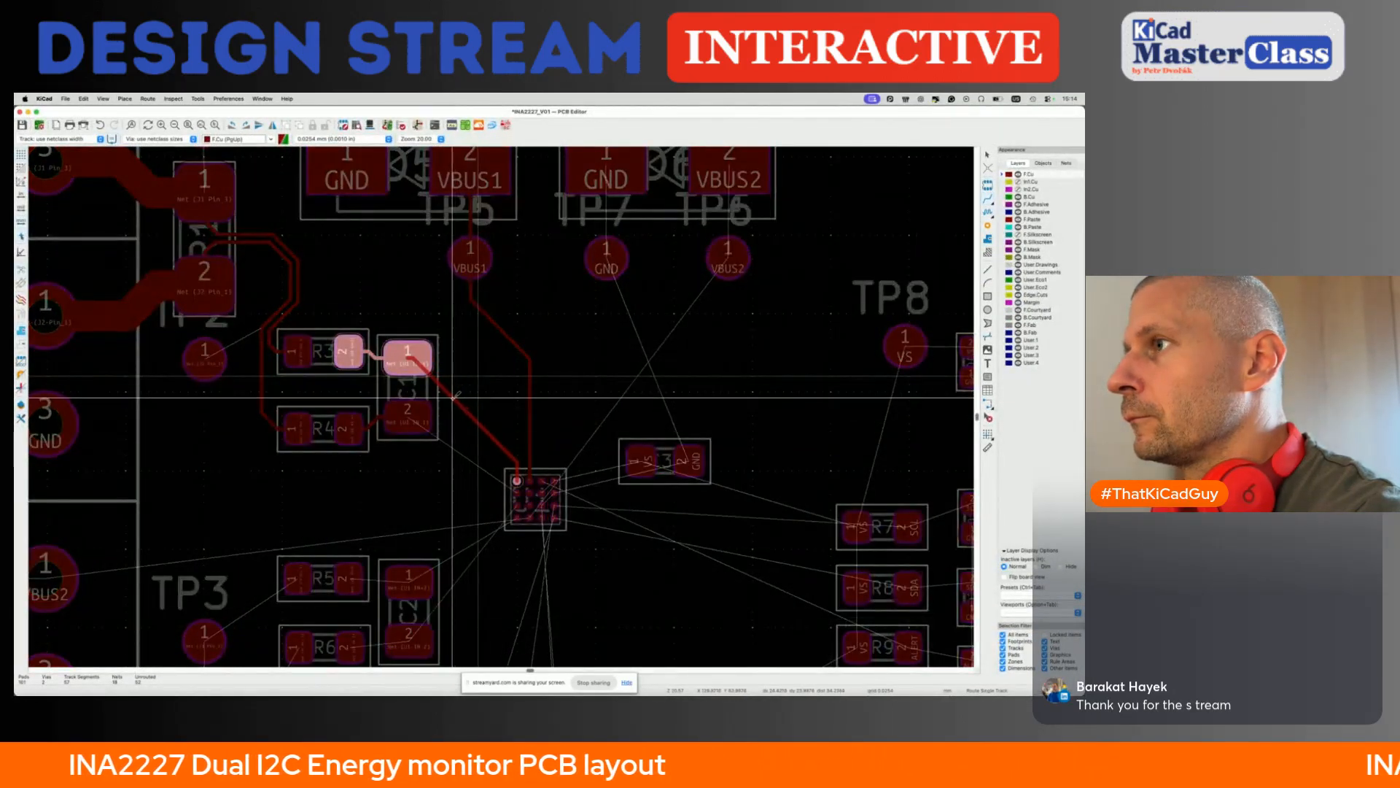
key("Escape")
key("super+z")
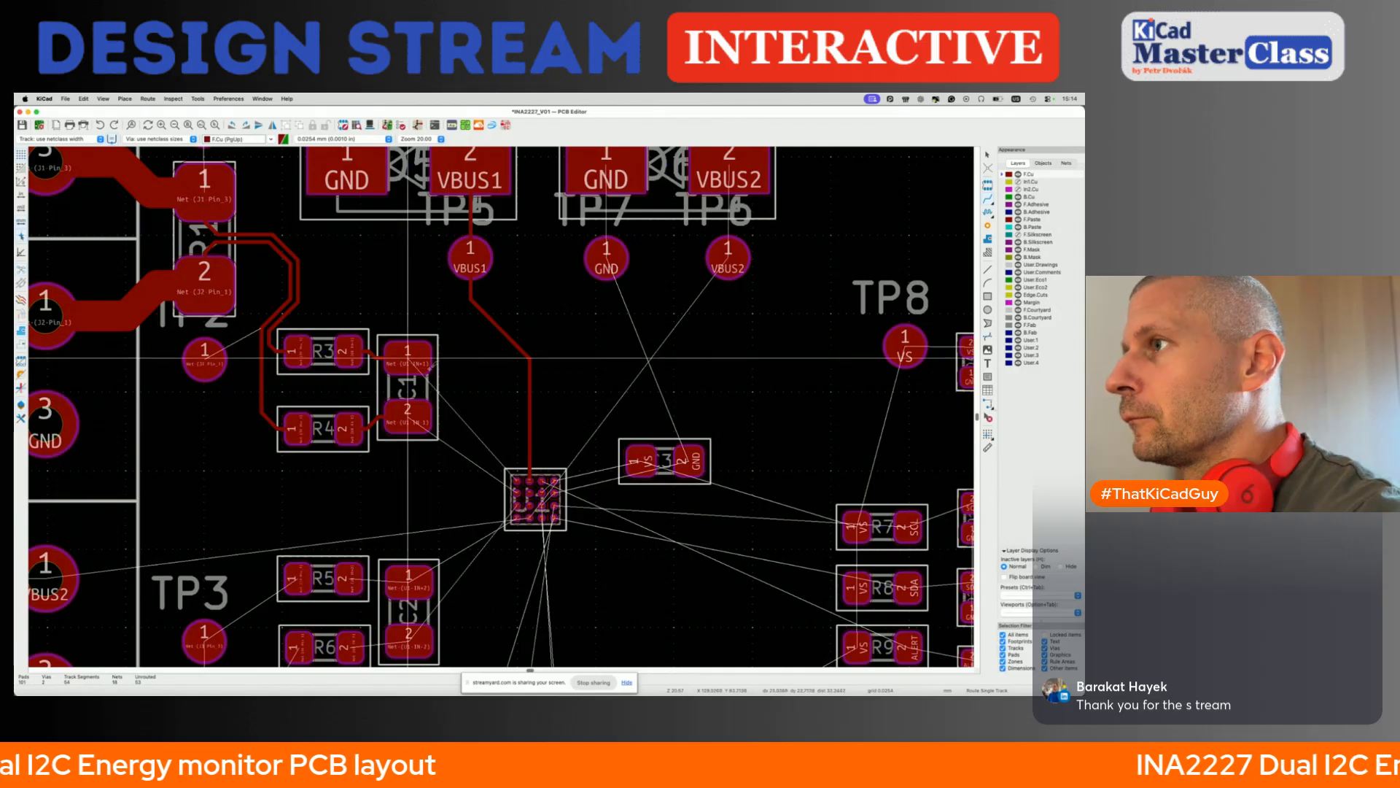
key("x")
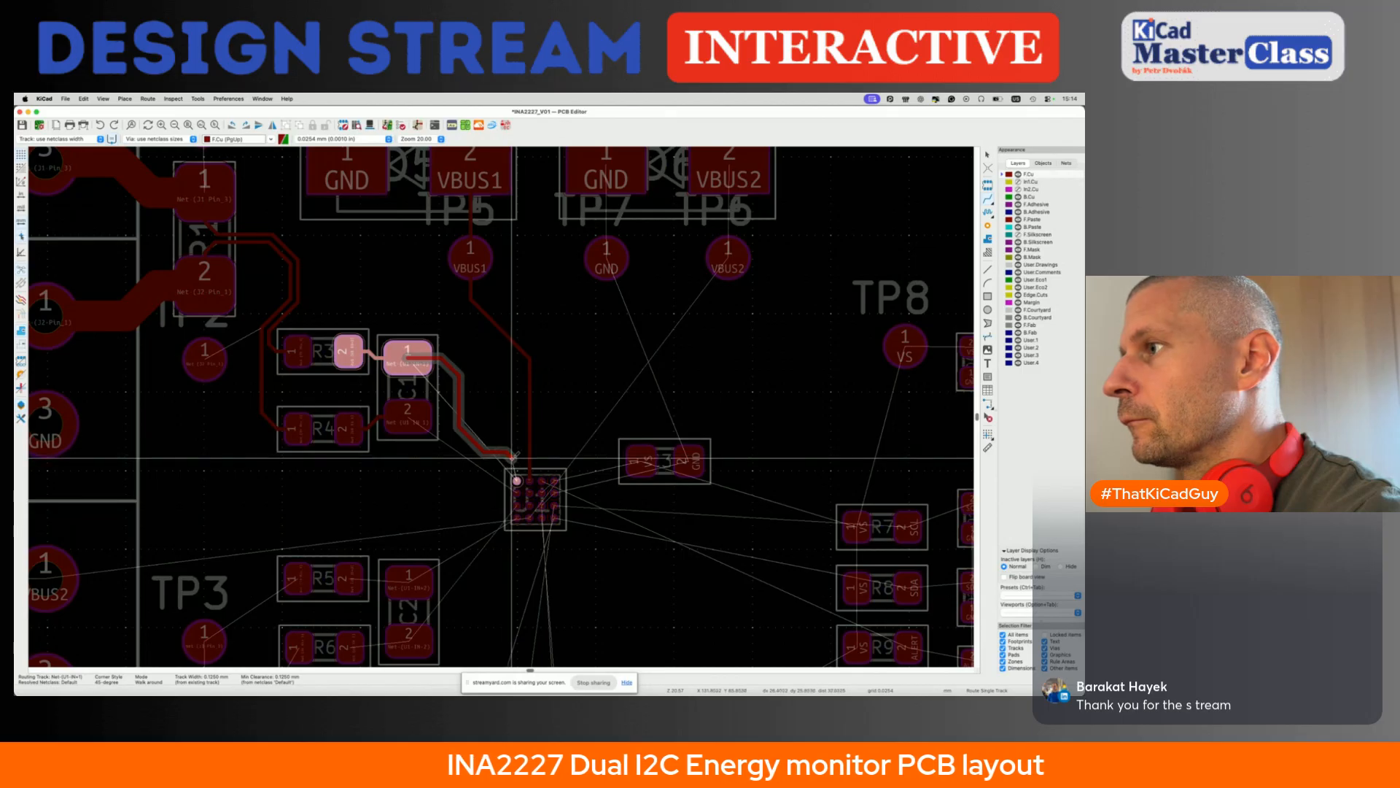
left_click(516, 481)
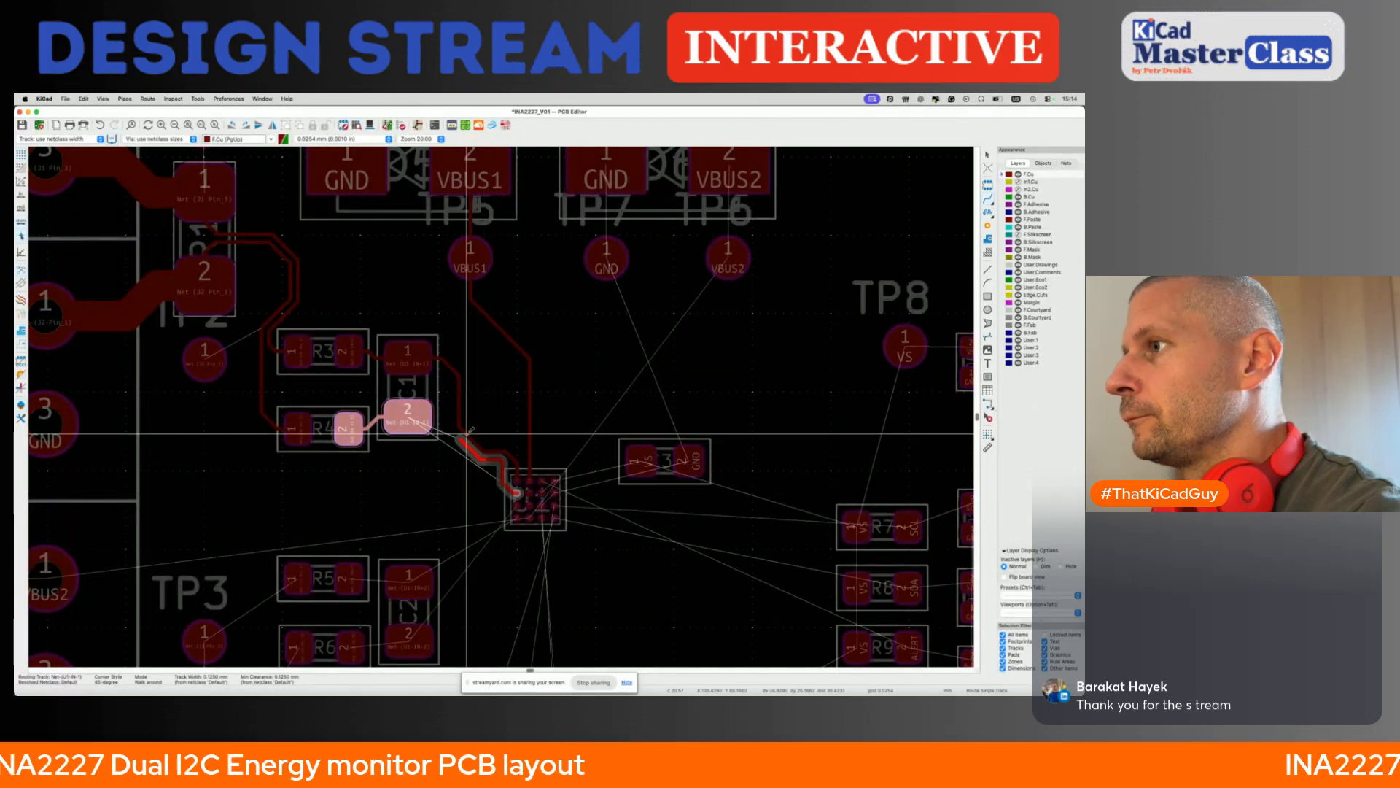
- Route the IN-1 track between U1 and C1 pad 2, running it alongside the IN+1 track
left_click(430, 422)
scroll(454, 429, "up", 3)
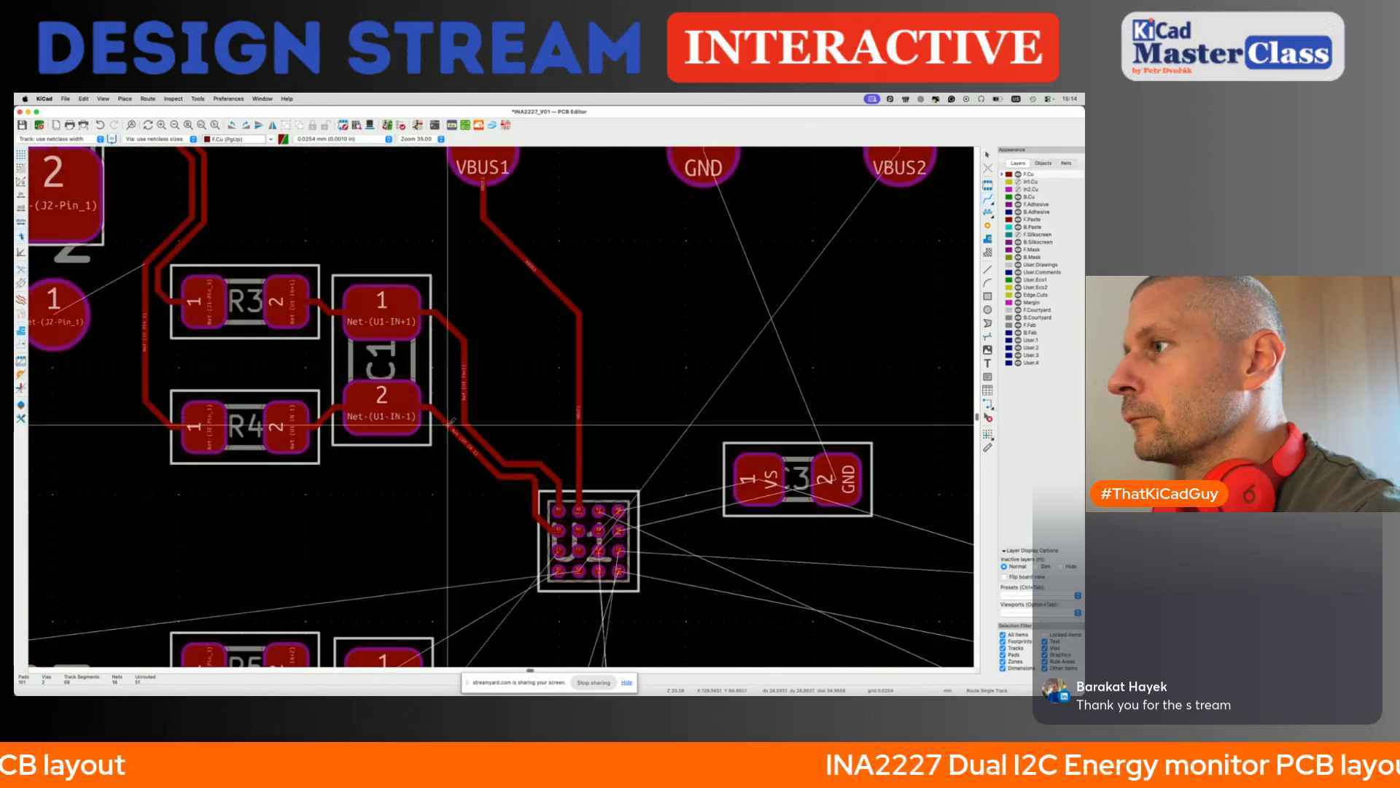
scroll(533, 483, "down", 3)
left_click(535, 463)
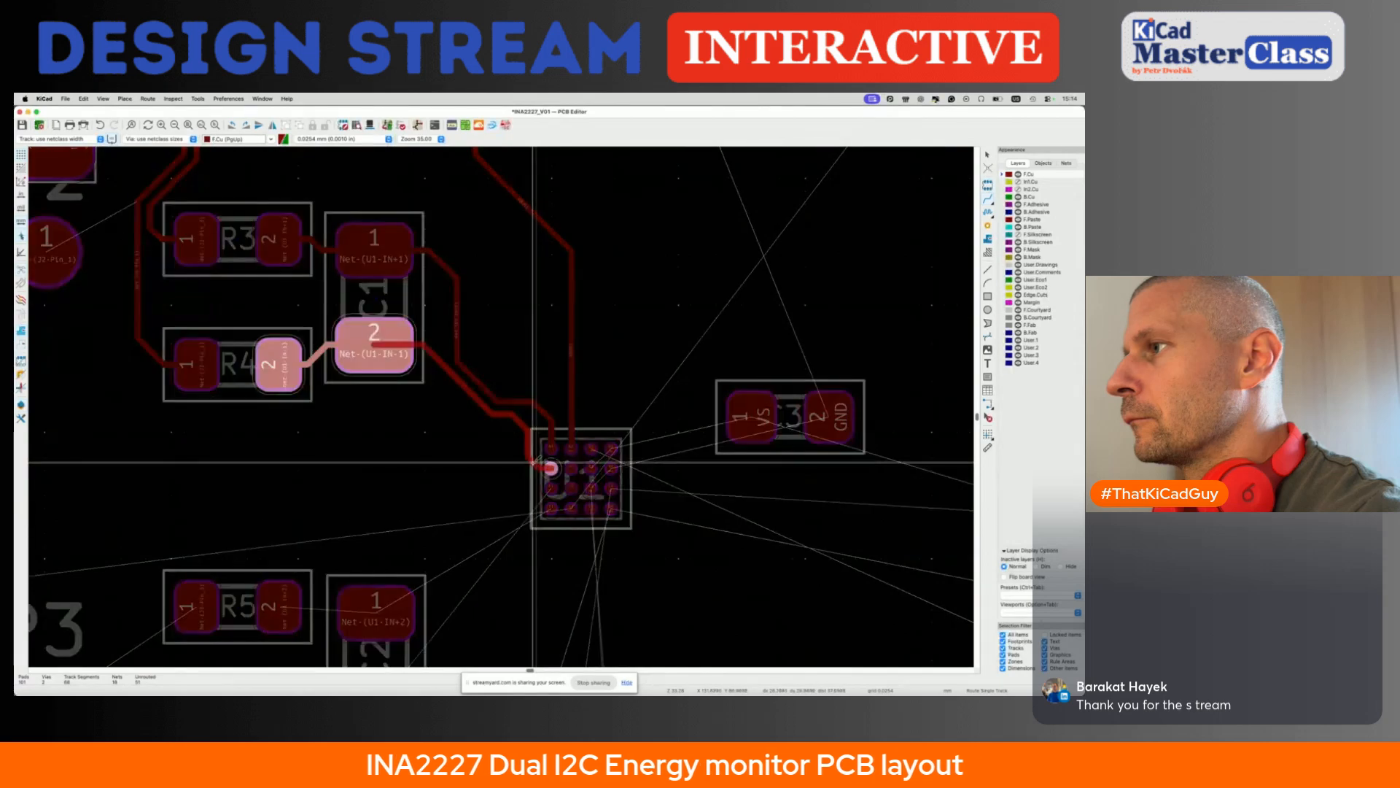
scroll(534, 463, "down", 3)
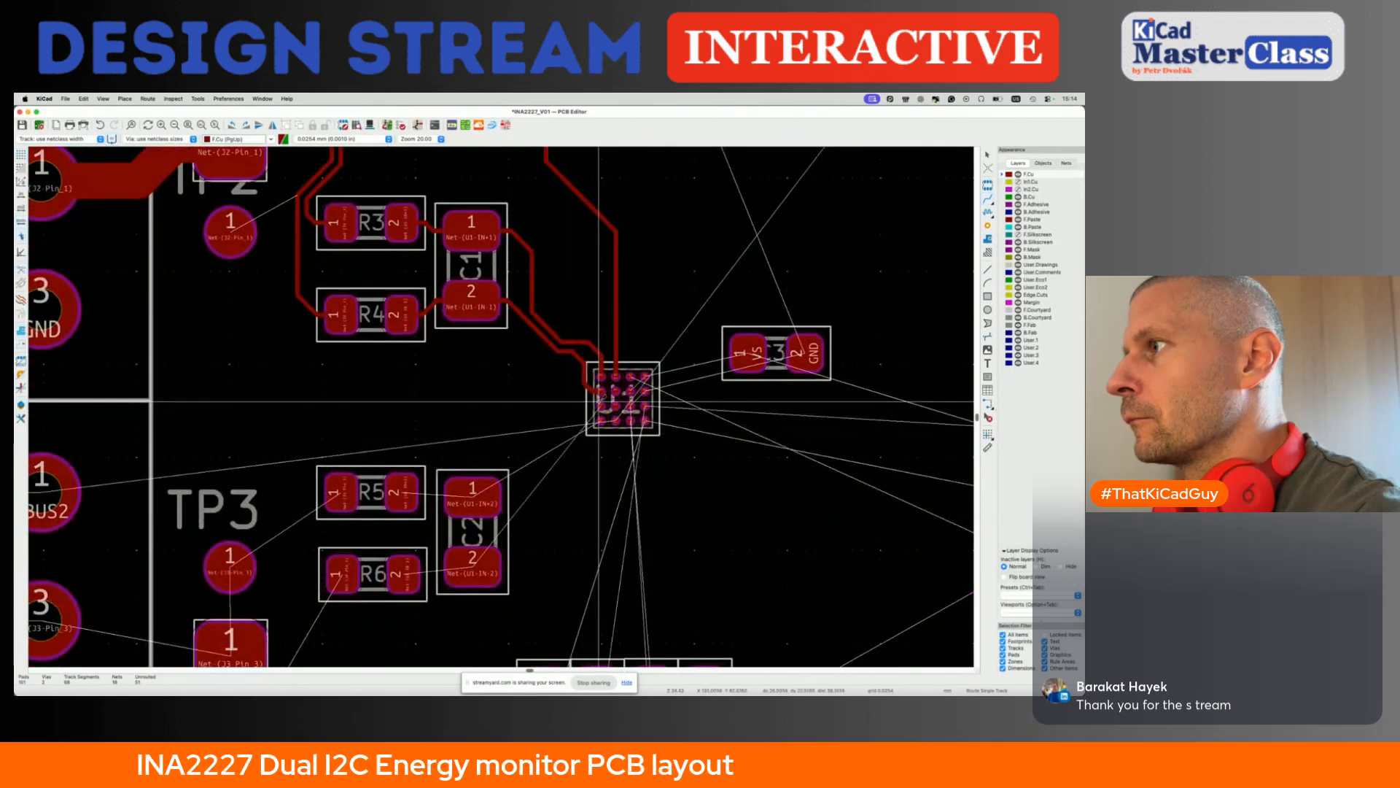
- Route the IN-2 track from U1 straight down and across to C2 pad 2
left_click(598, 401)
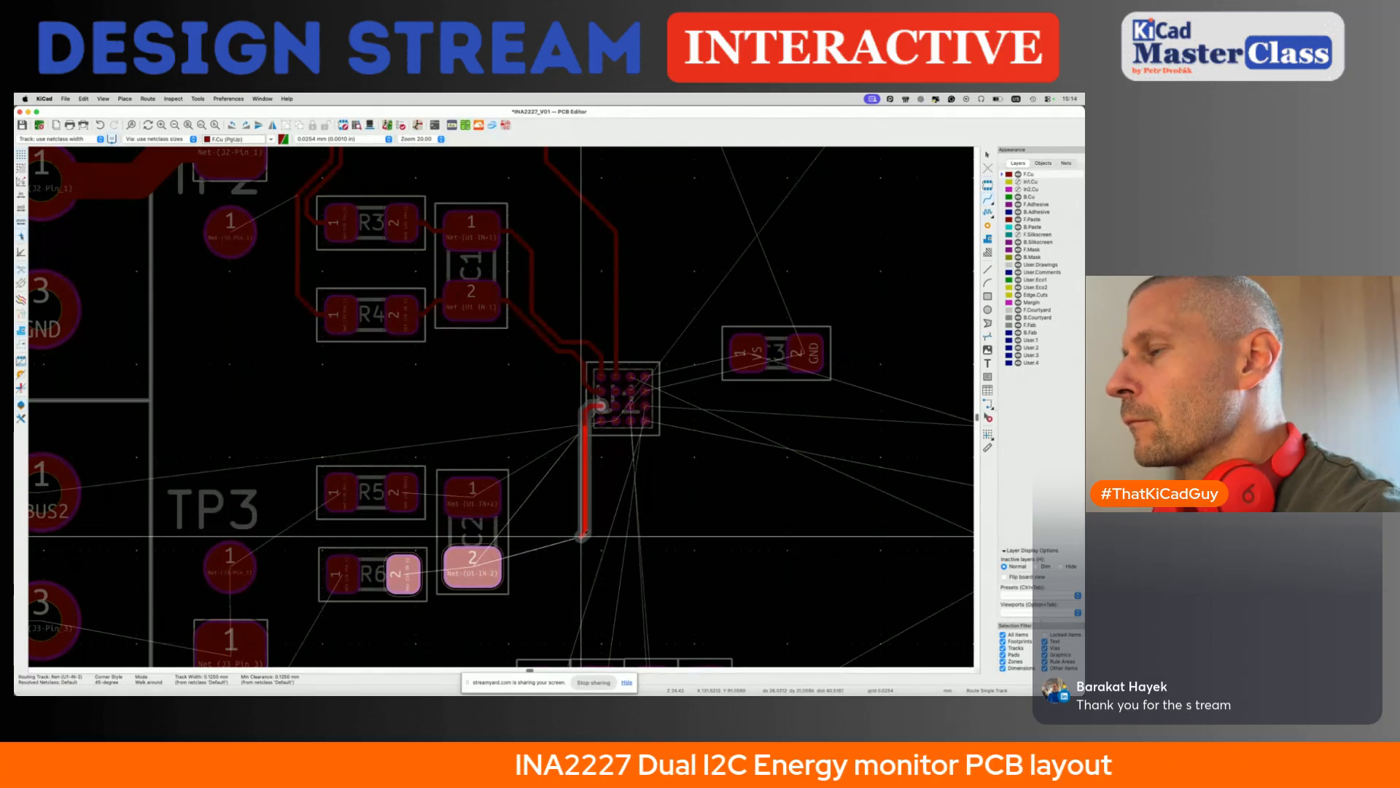
scroll(581, 536, "down", 2)
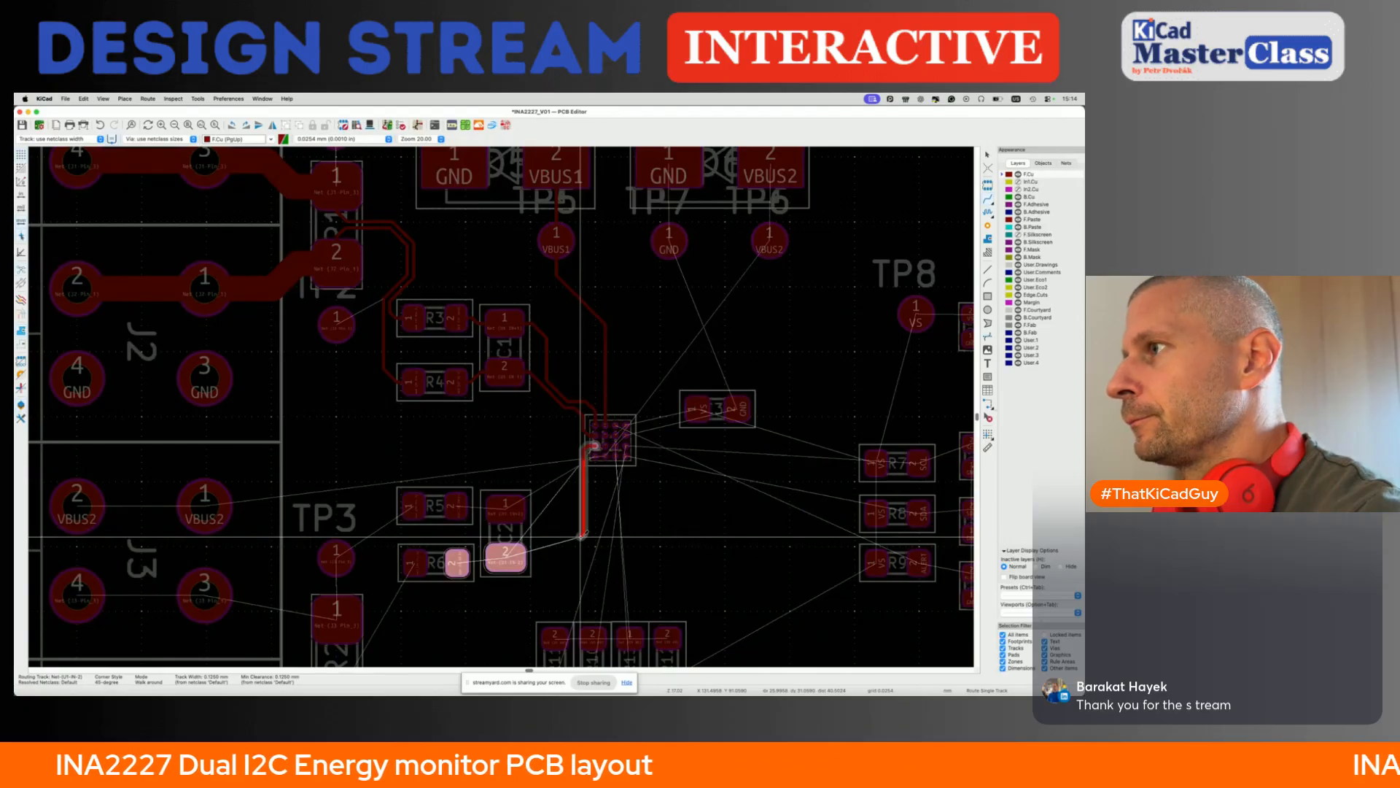
left_click(506, 557)
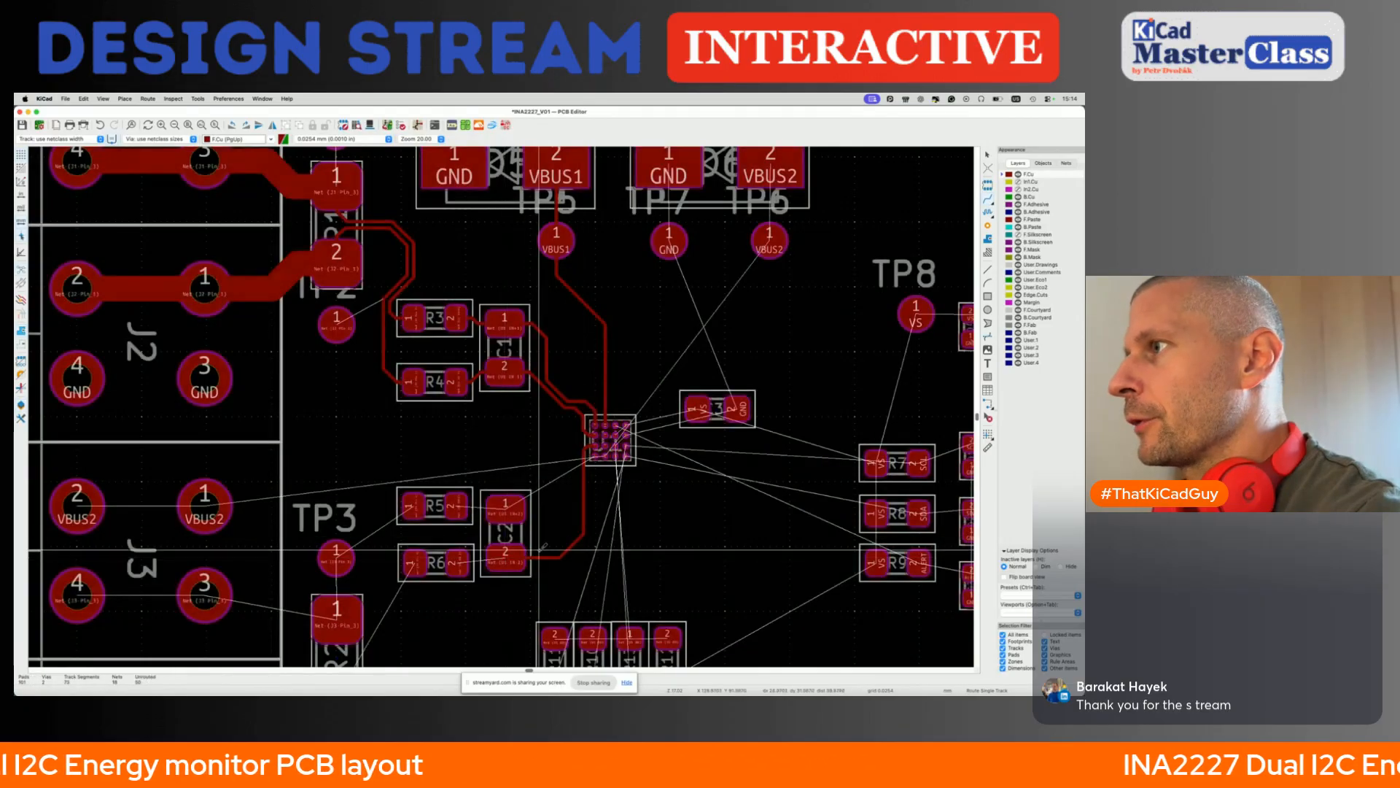
key("d")
key("Escape")
key("d")
key("Escape")
scroll(571, 550, "down", 3)
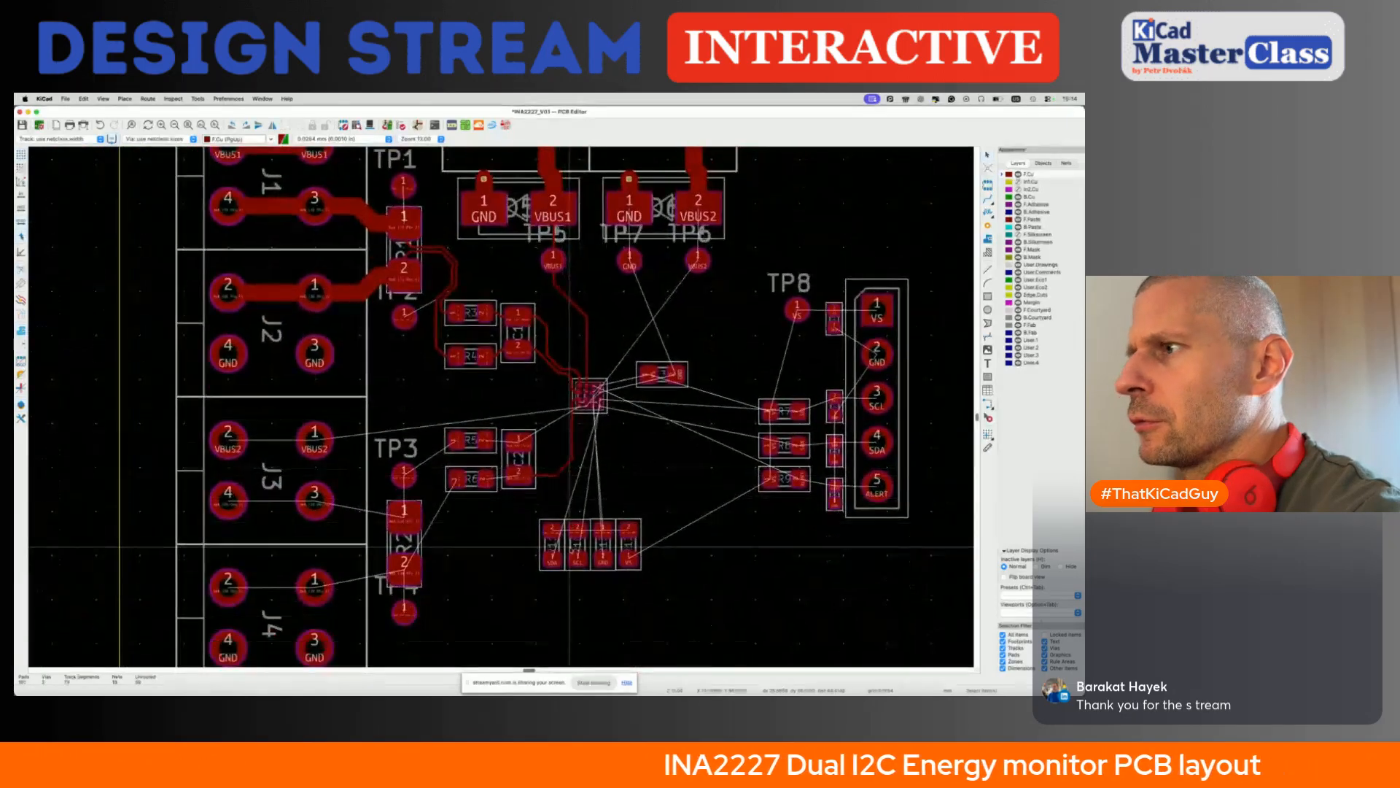
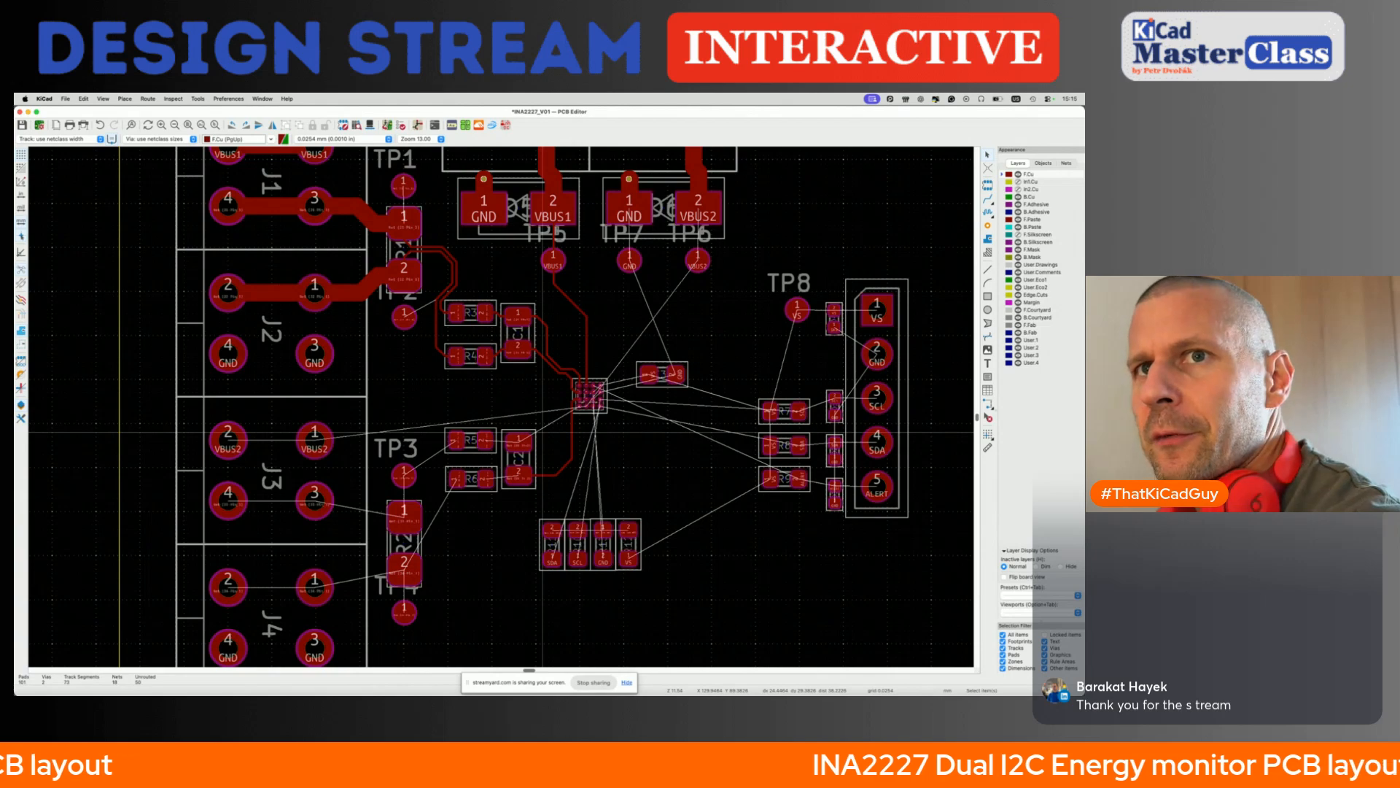
- Save the board and route the IN+2 track from U1 down to a new via beside C2, ending on the front copper layer
key("super+s")
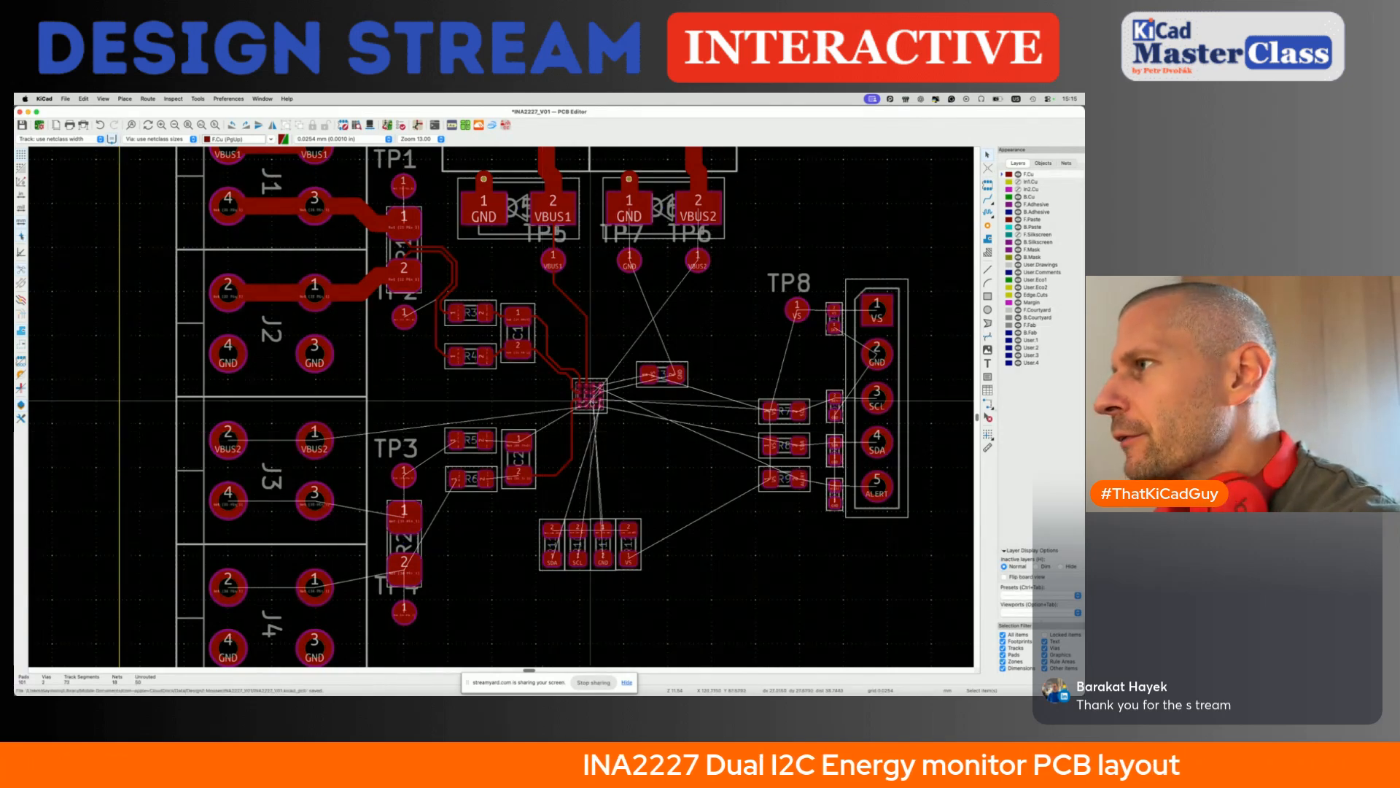
scroll(589, 400, "up", 4)
key("x")
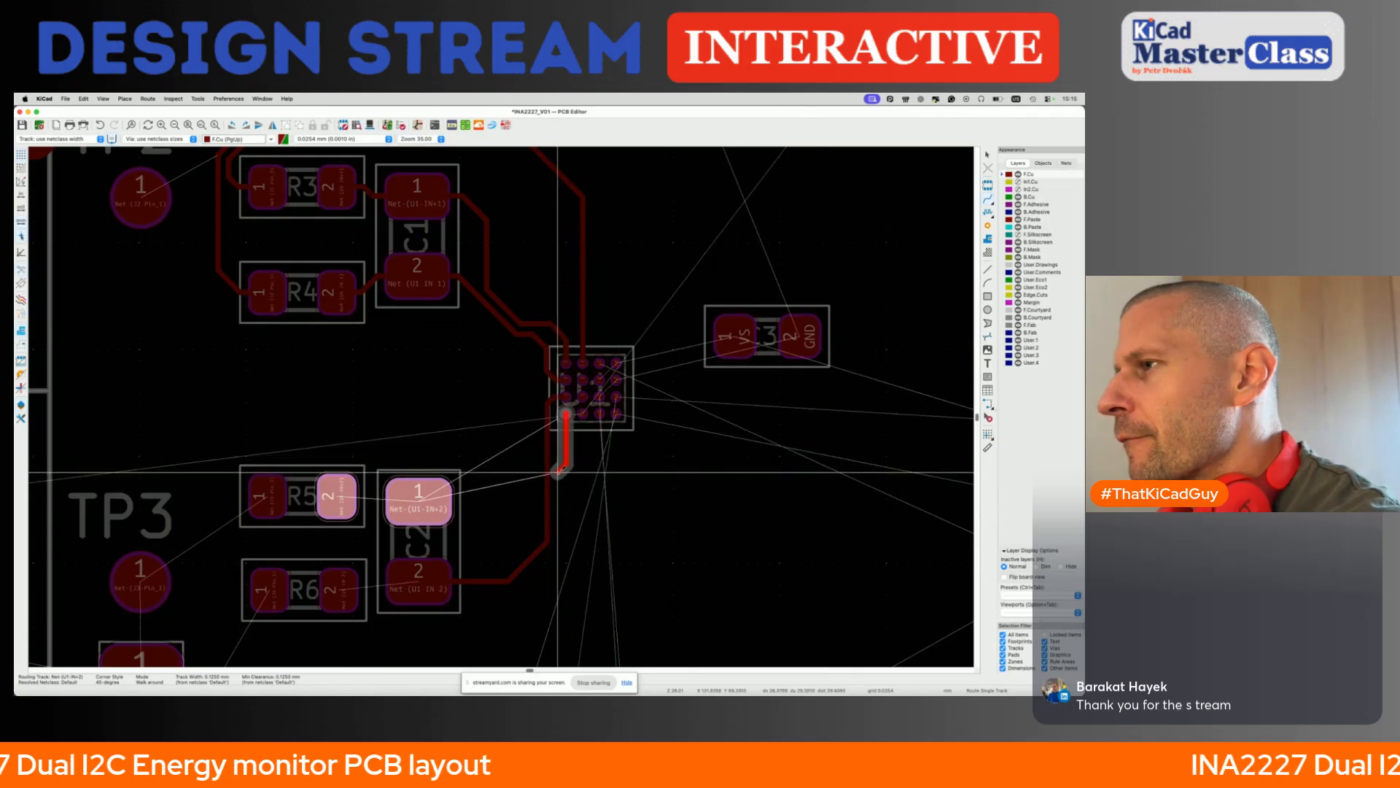
key("v")
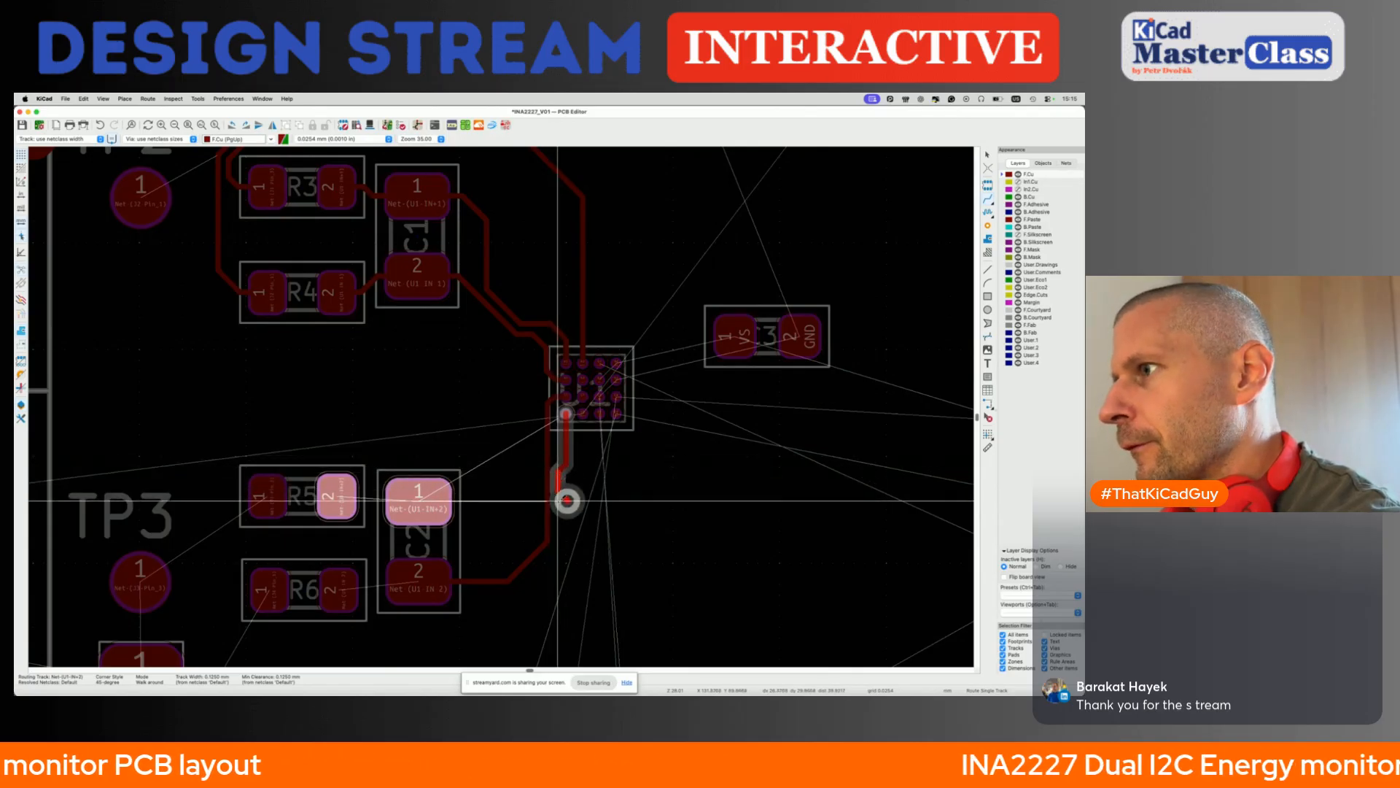
left_click(568, 502)
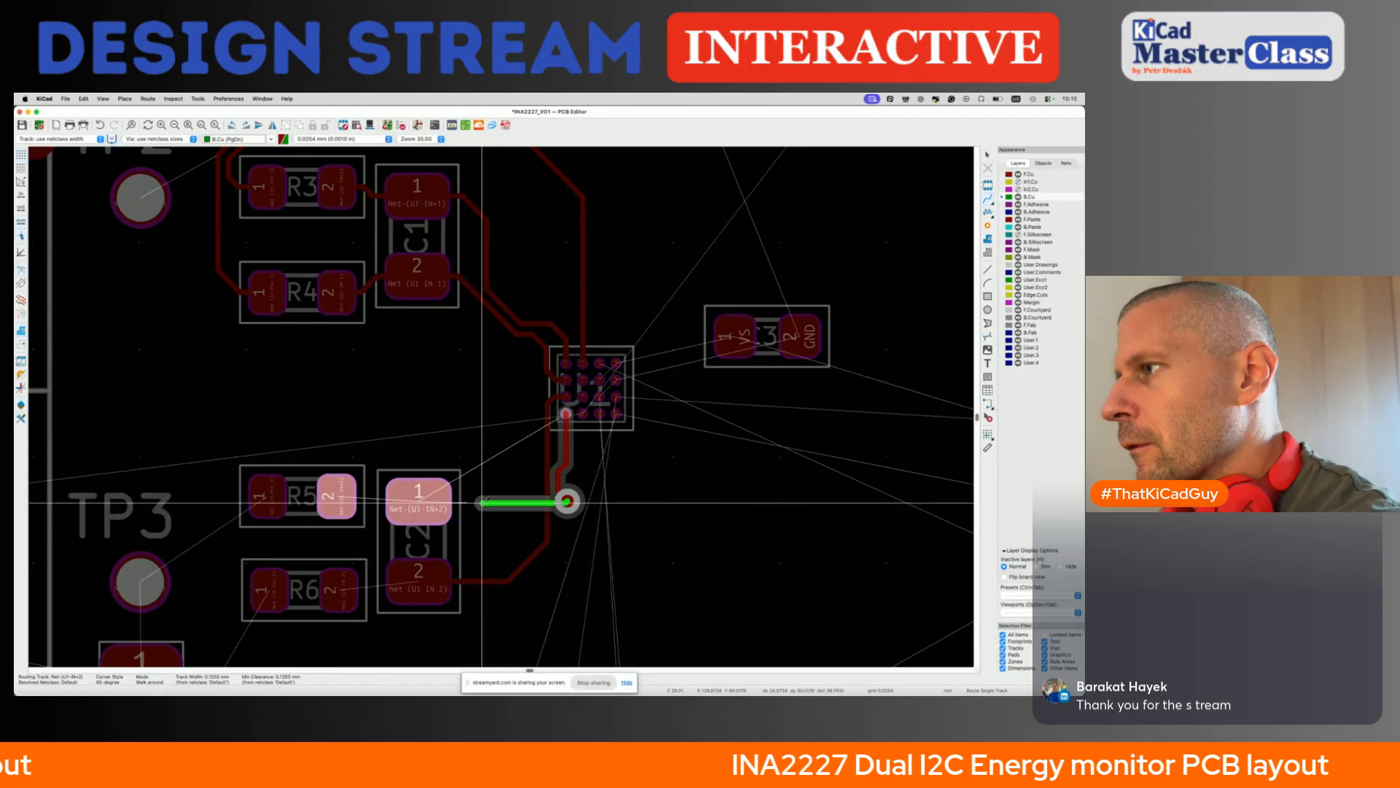
key("Escape")
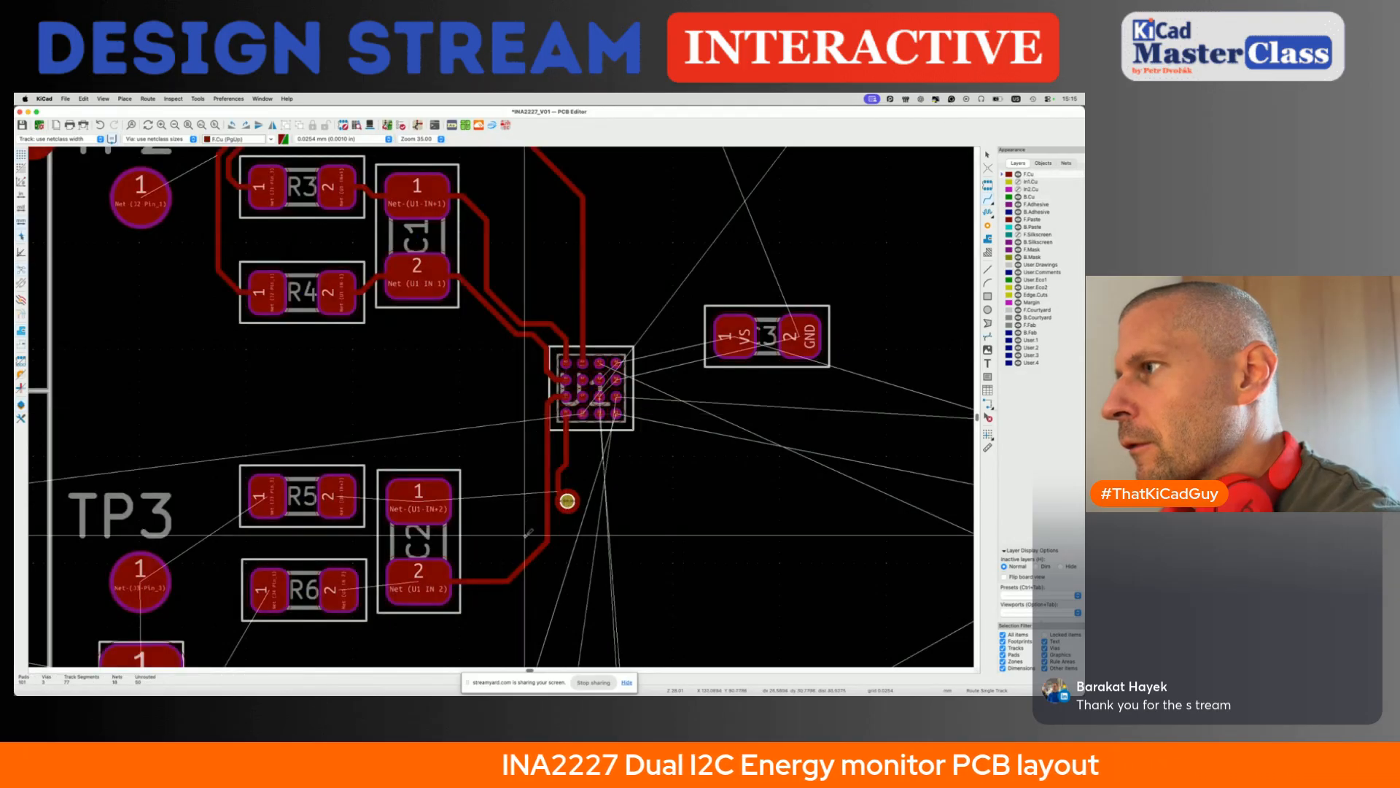
key("Page_Up")
key("Escape")
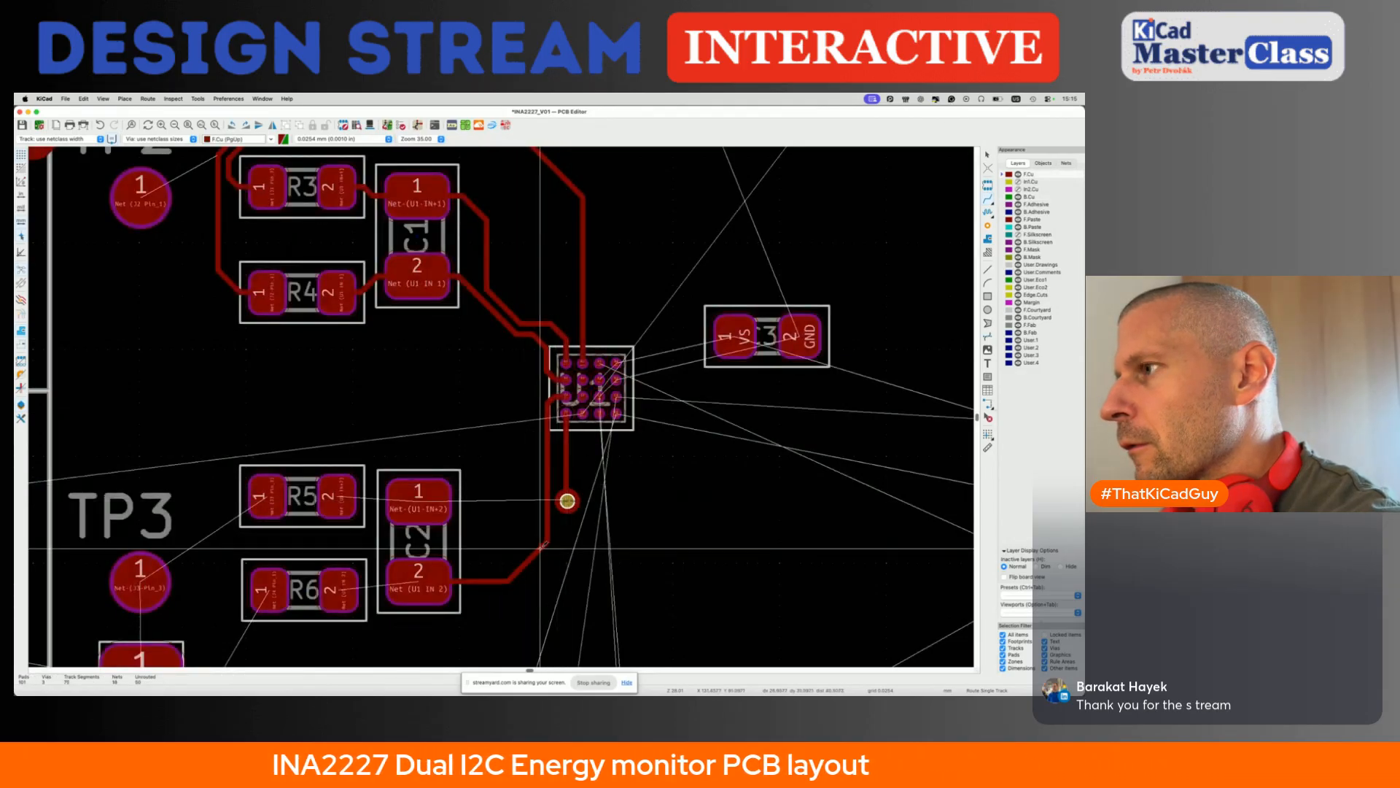
scroll(540, 547, "down", 5)
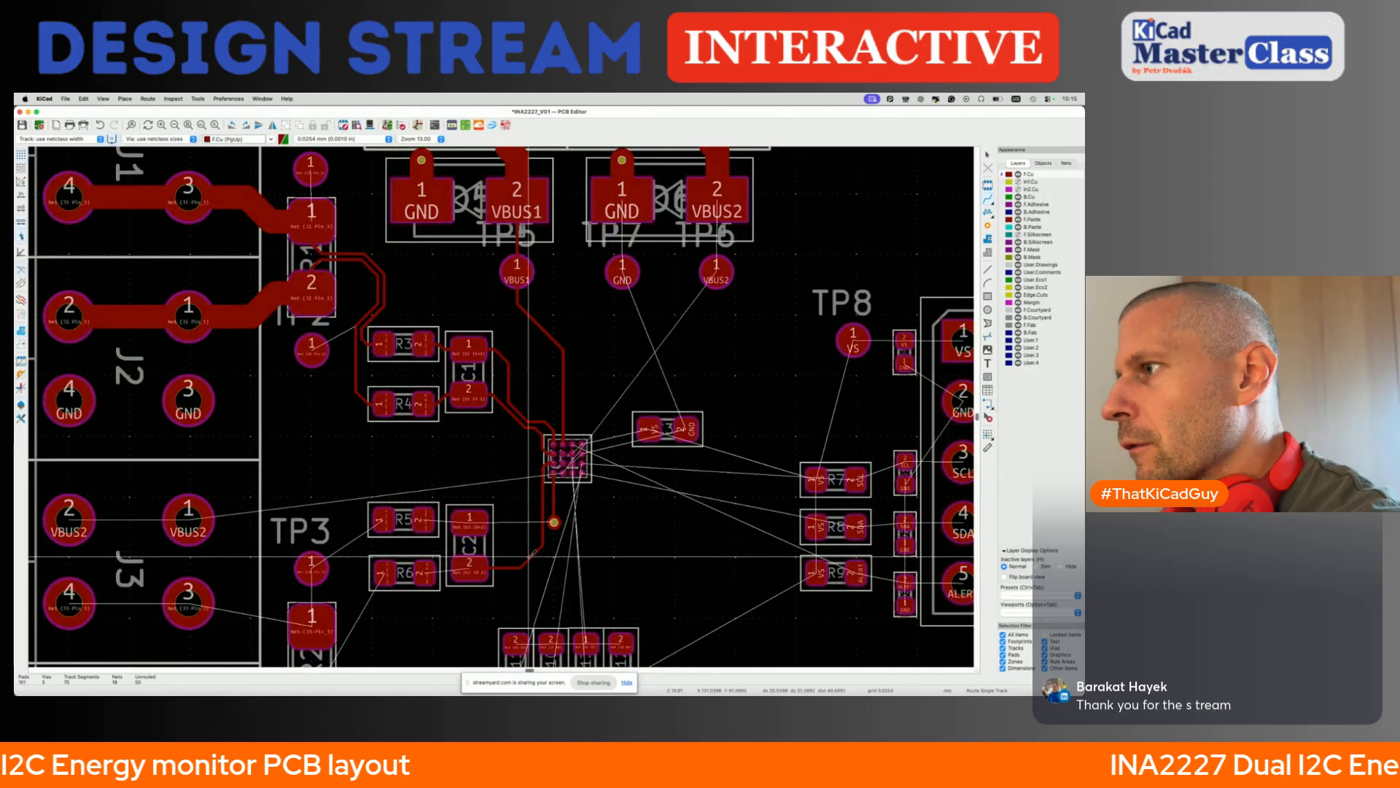
left_click(515, 558)
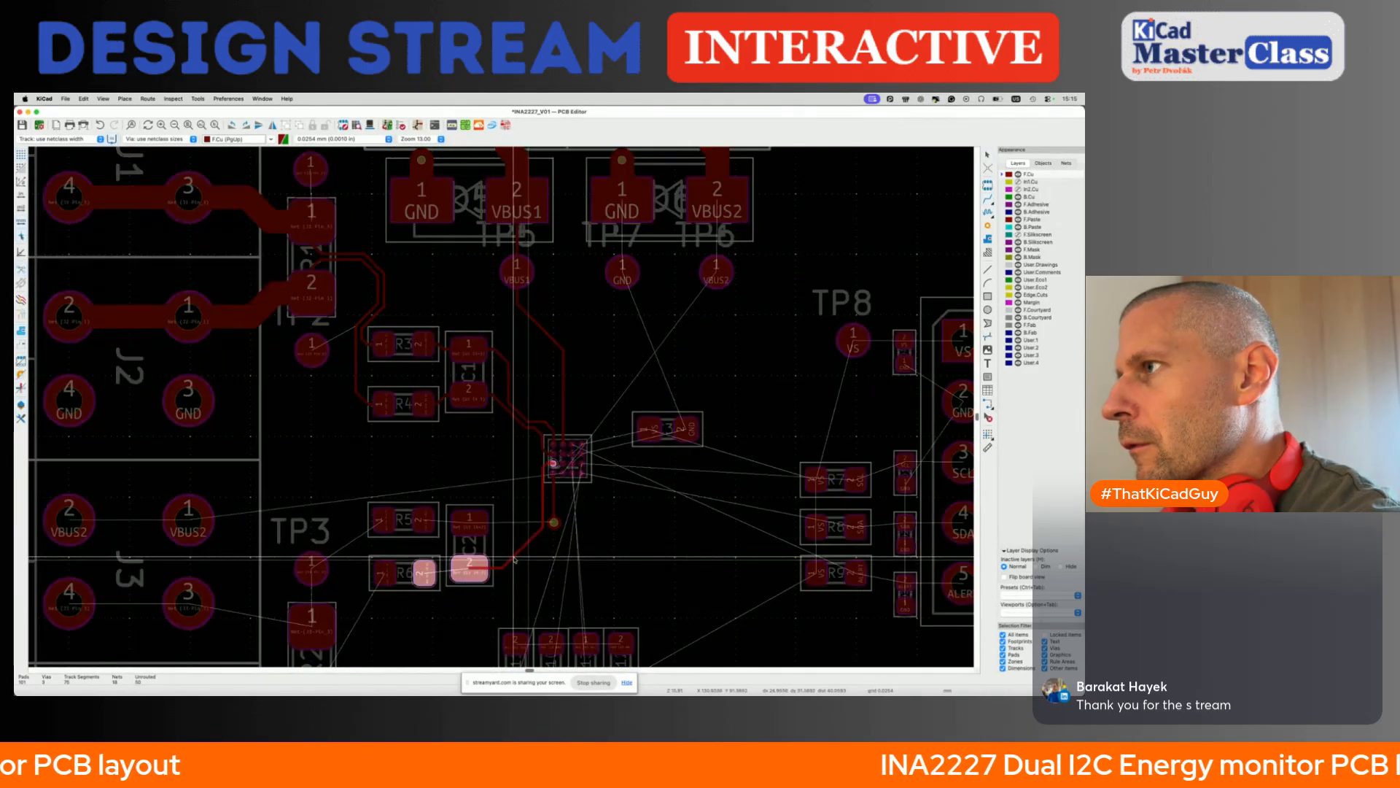
left_click(513, 560)
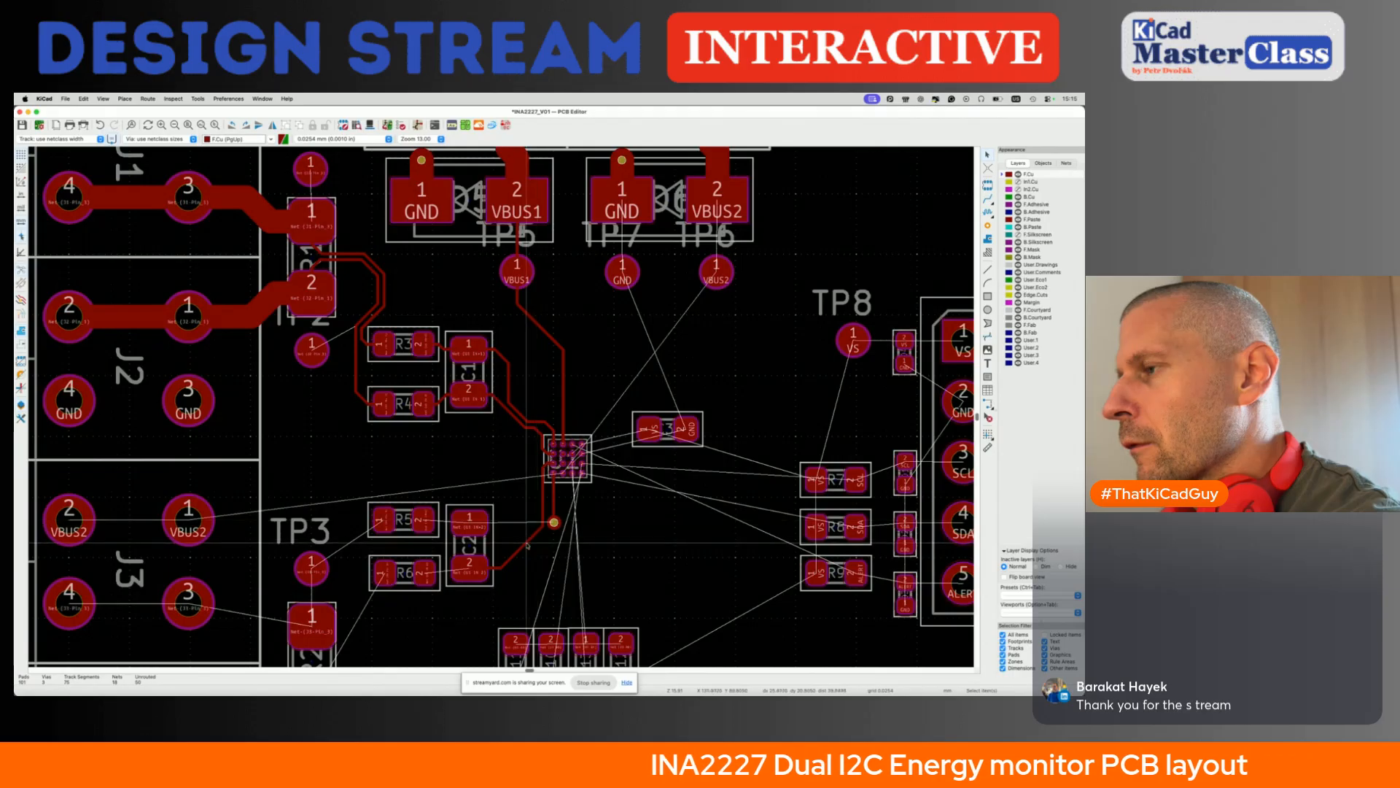
right_click(527, 545)
left_click(549, 613)
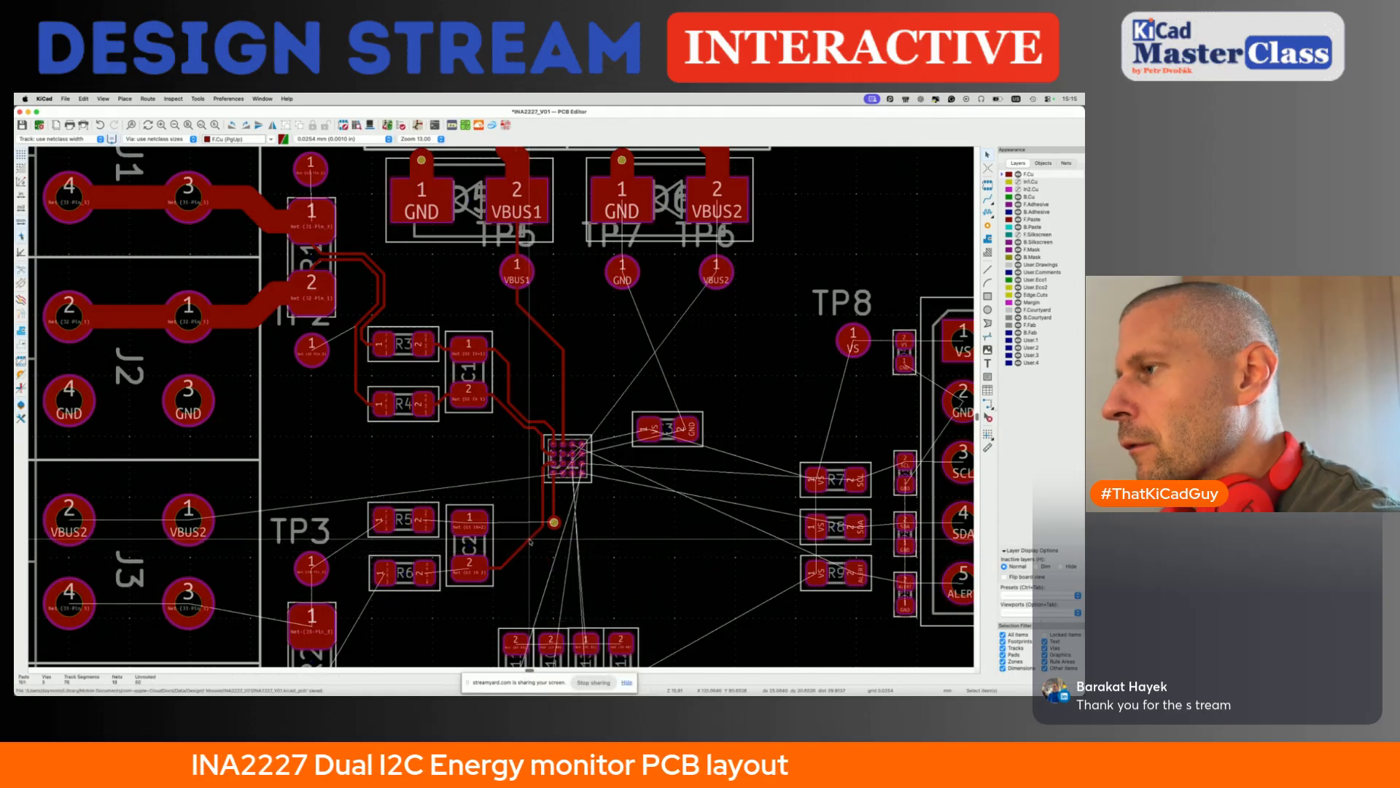
key("x")
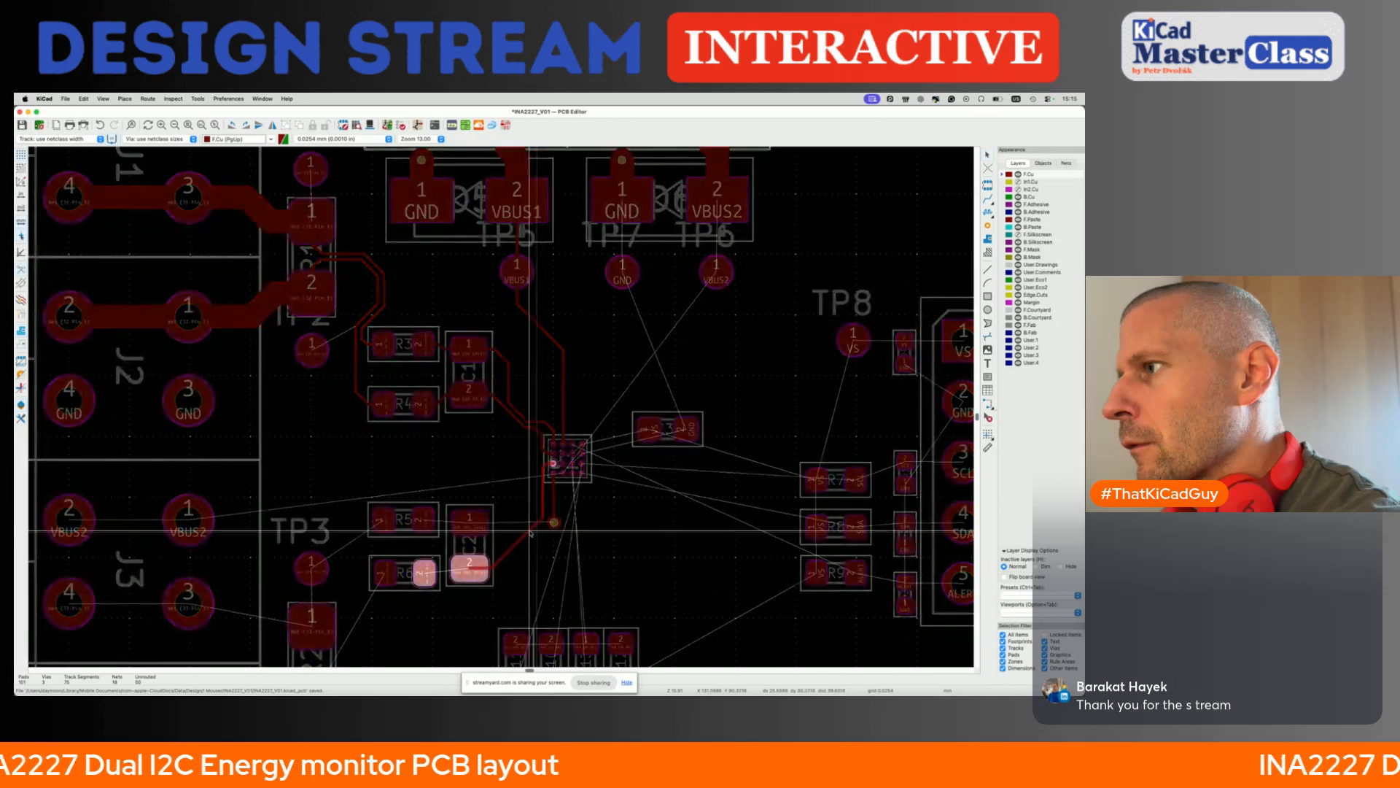
key("Escape")
key("d")
key("Escape")
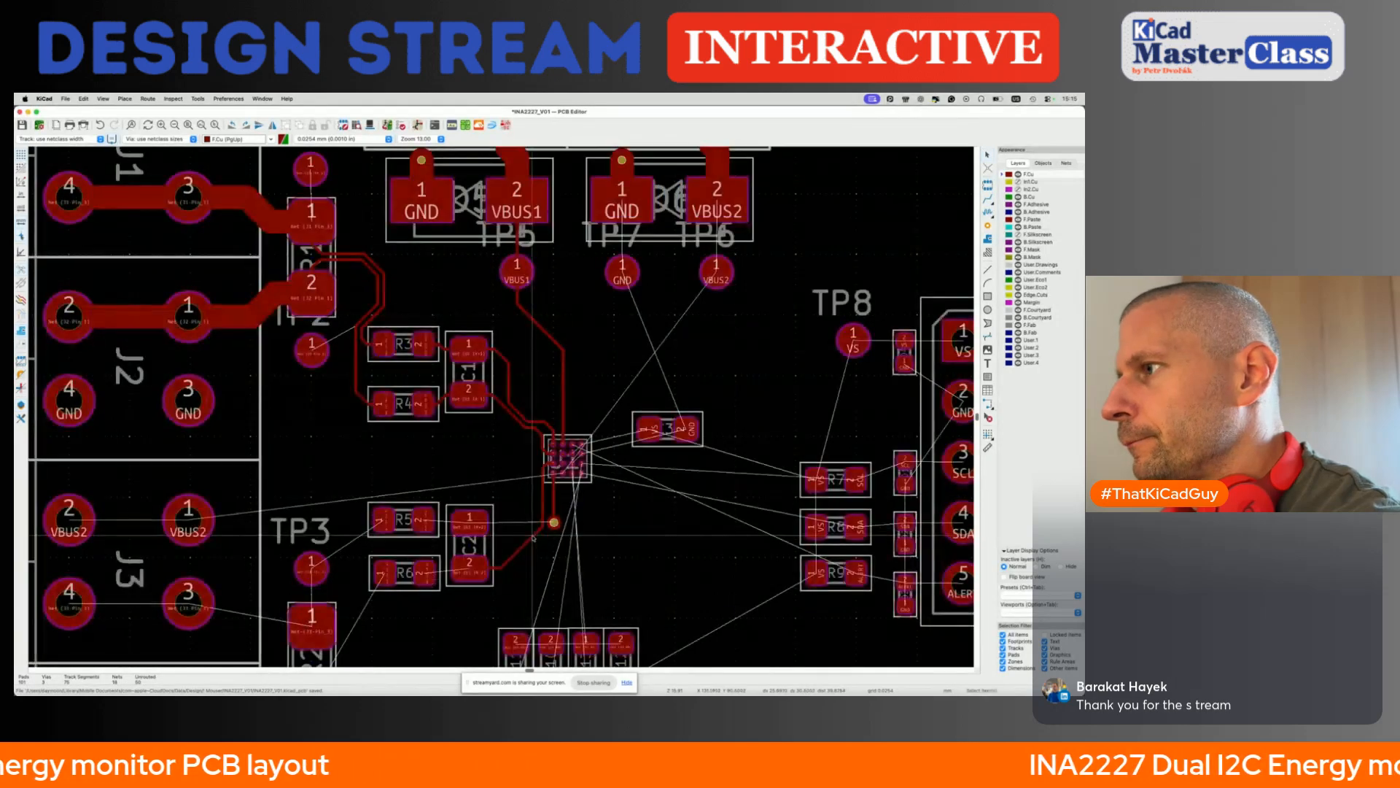
- Move the diagonal segment of the IN-2 track closer to C2 to free space beside the IN+2 via
right_click(526, 547)
left_click(554, 606)
mouse_move(534, 537)
left_mouse_down()
mouse_move(504, 566)
mouse_move(520, 531)
left_mouse_up()
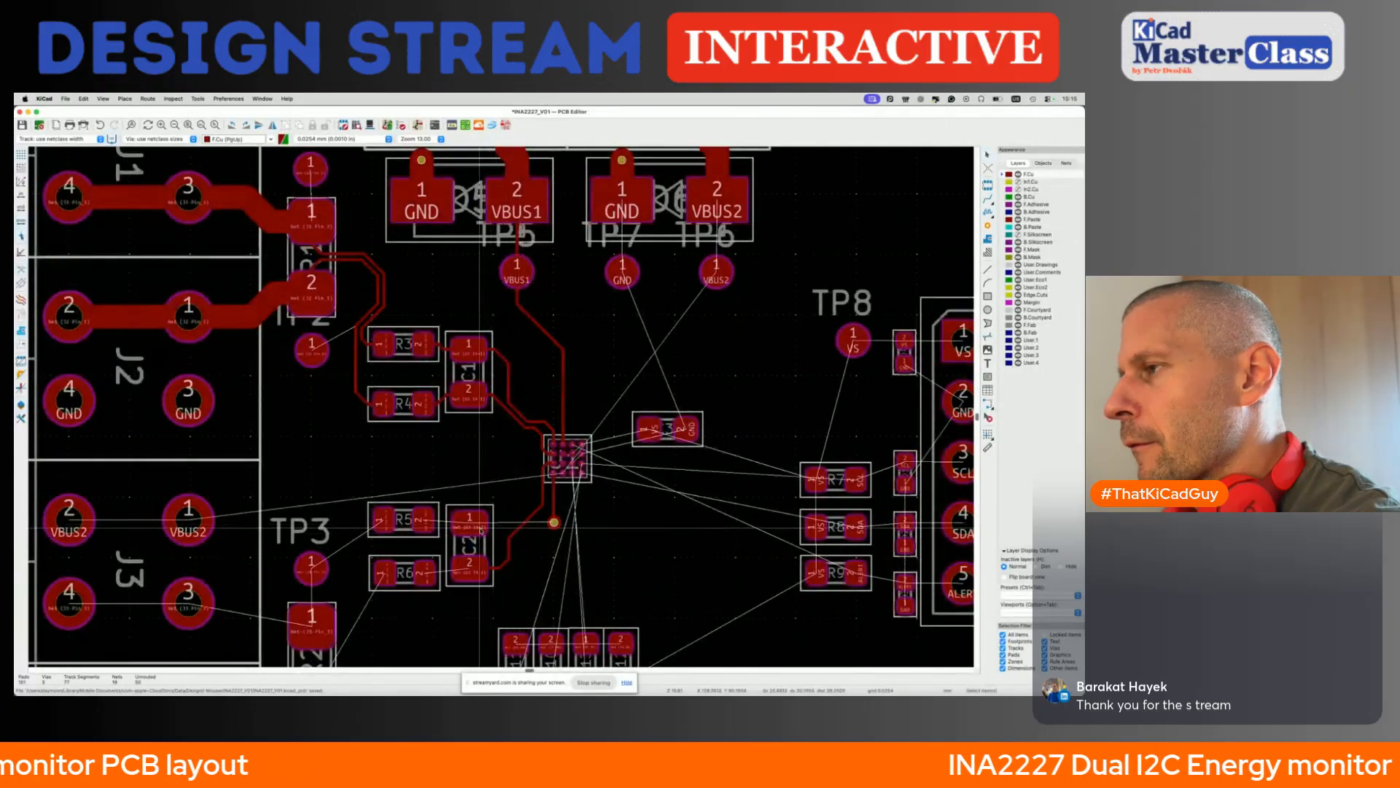
- Route IN+2 from C2 pad 1 through a second via and back copper to the existing via, straightening the front segment at C2
key("x")
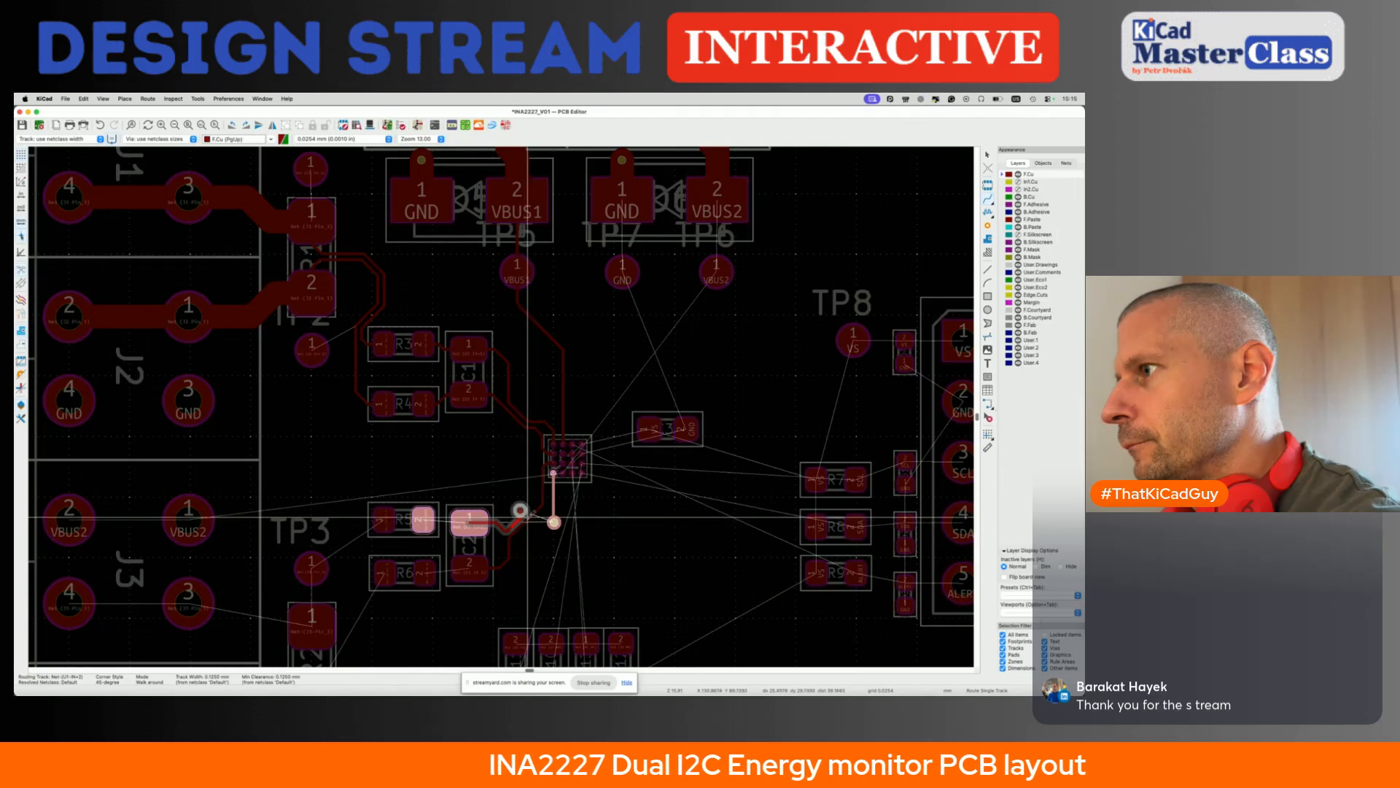
left_click(527, 517)
left_click(554, 522)
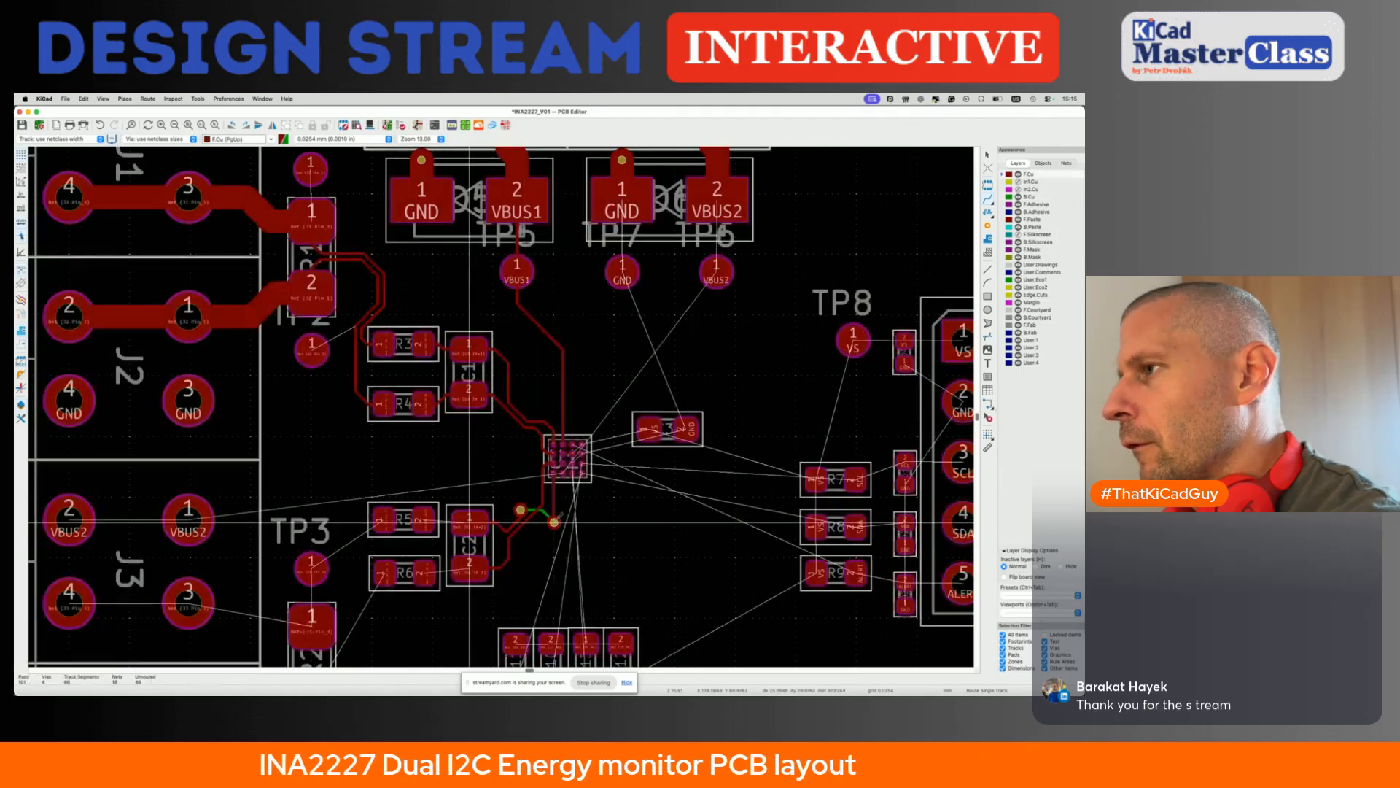
scroll(509, 521, "up", 4)
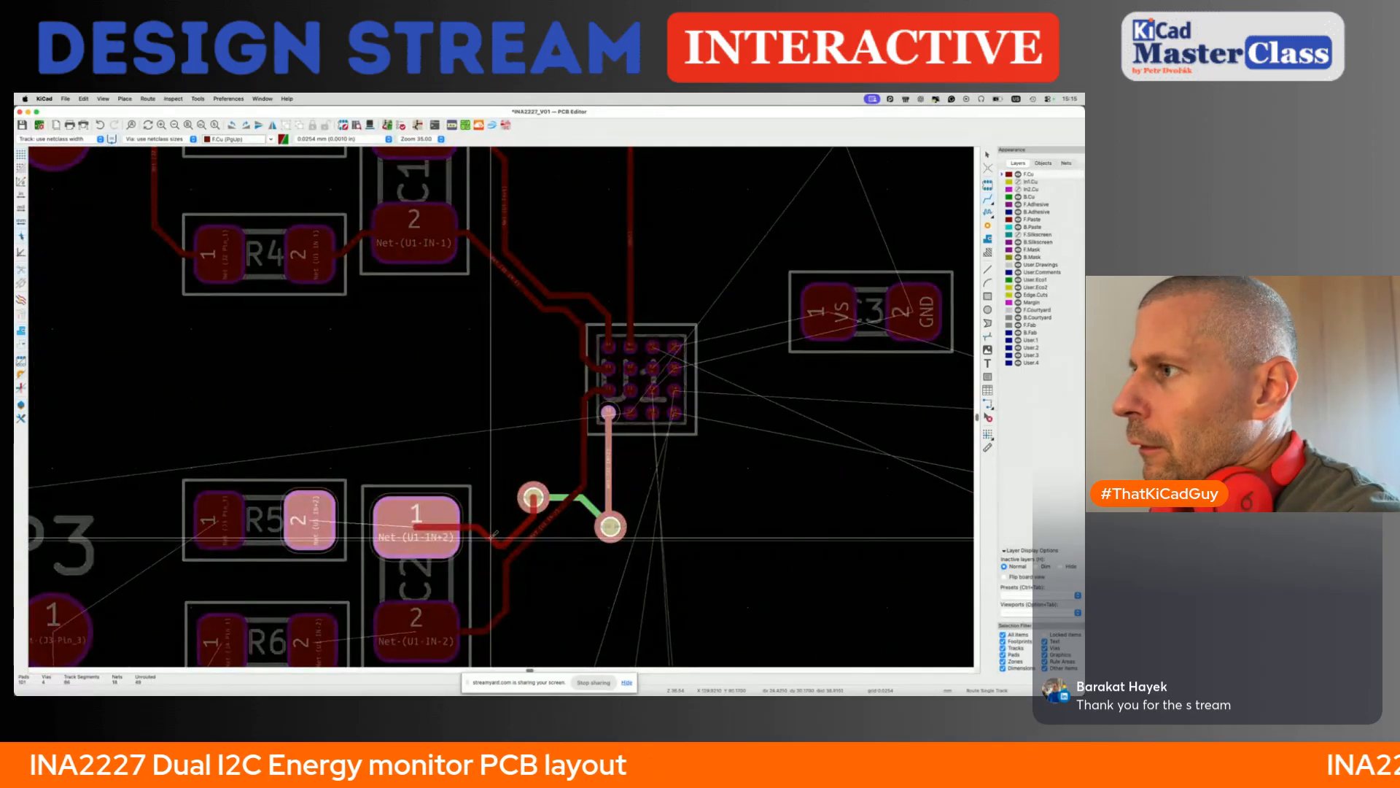
left_click(494, 533)
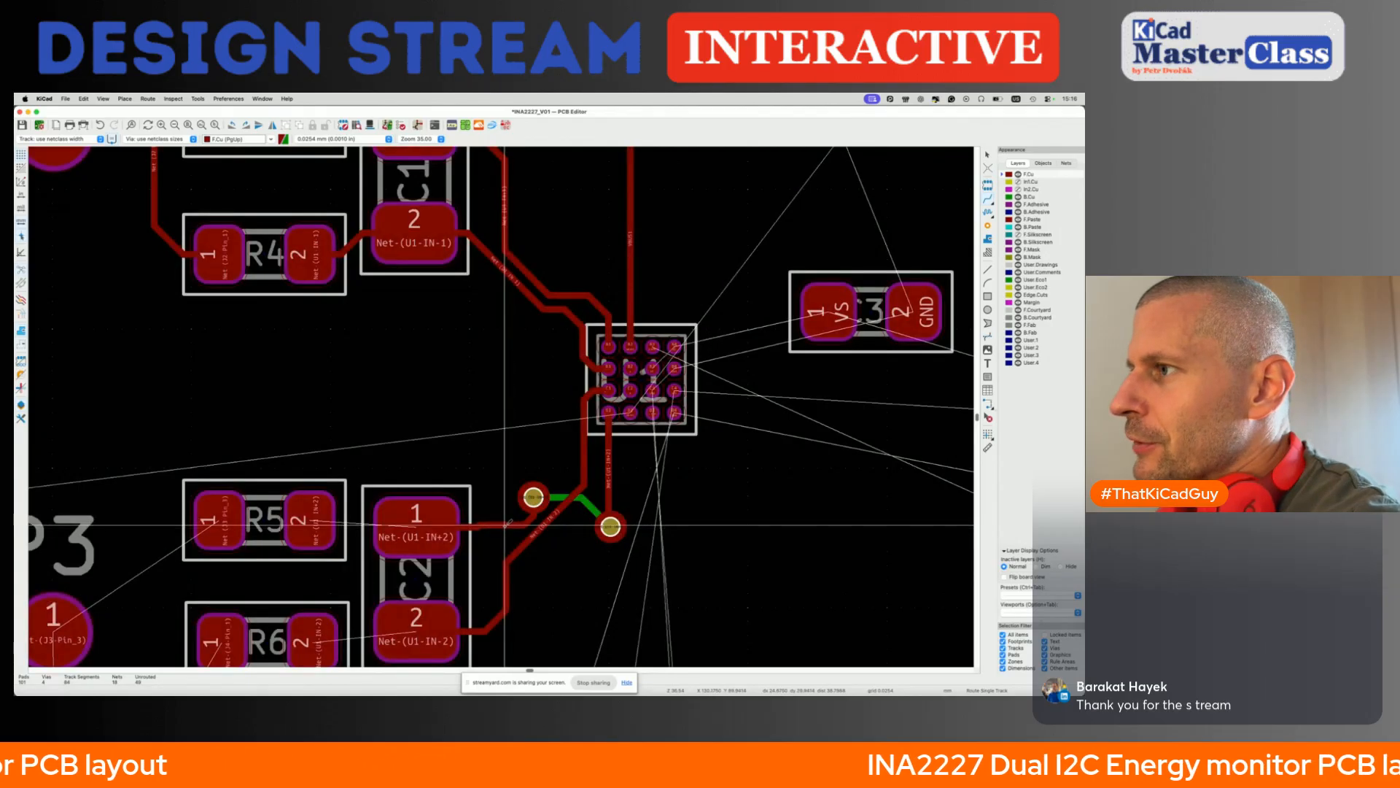
left_click(509, 525)
- Reshape the back copper segment between the two IN+2 vias and move the via below U1 closer to the other one
scroll(510, 523, "down", 3)
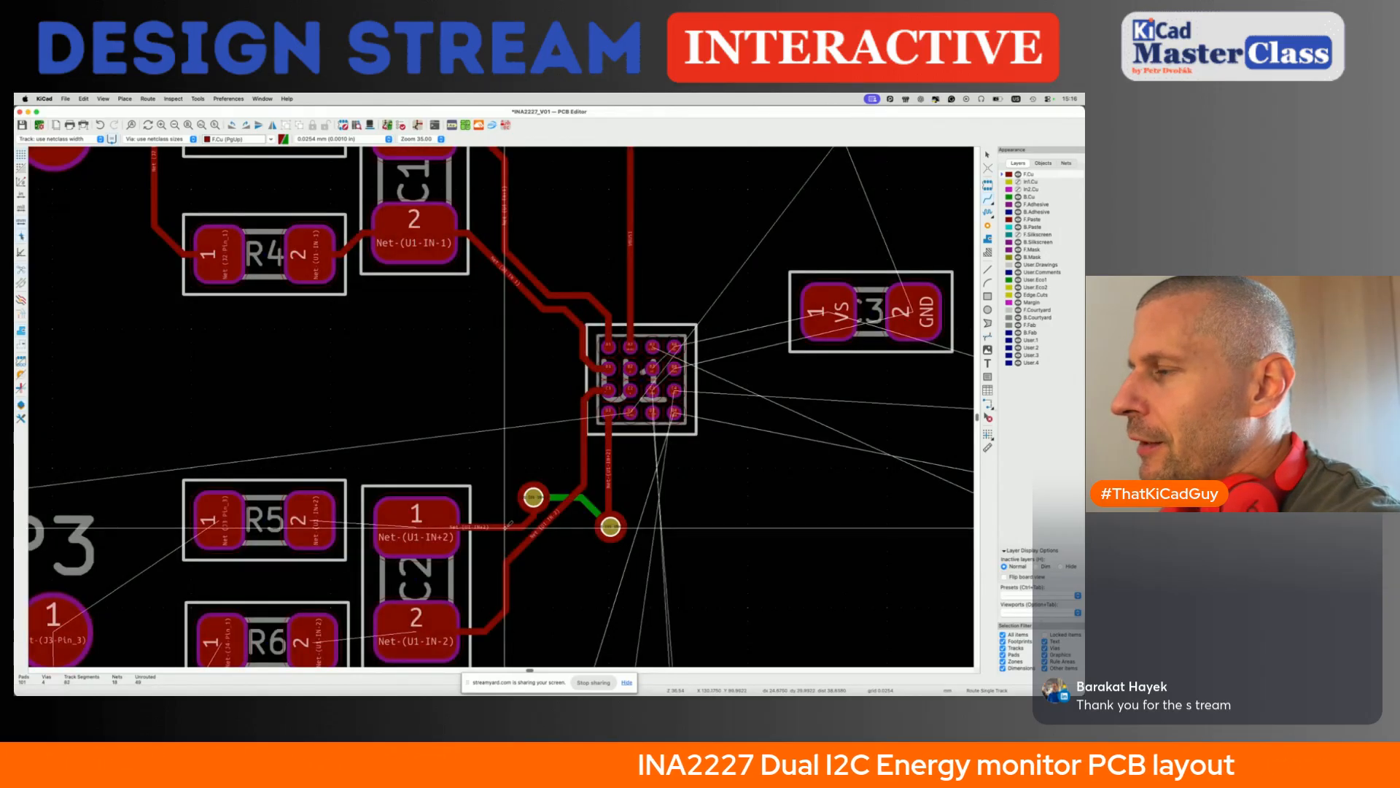
left_click(557, 513)
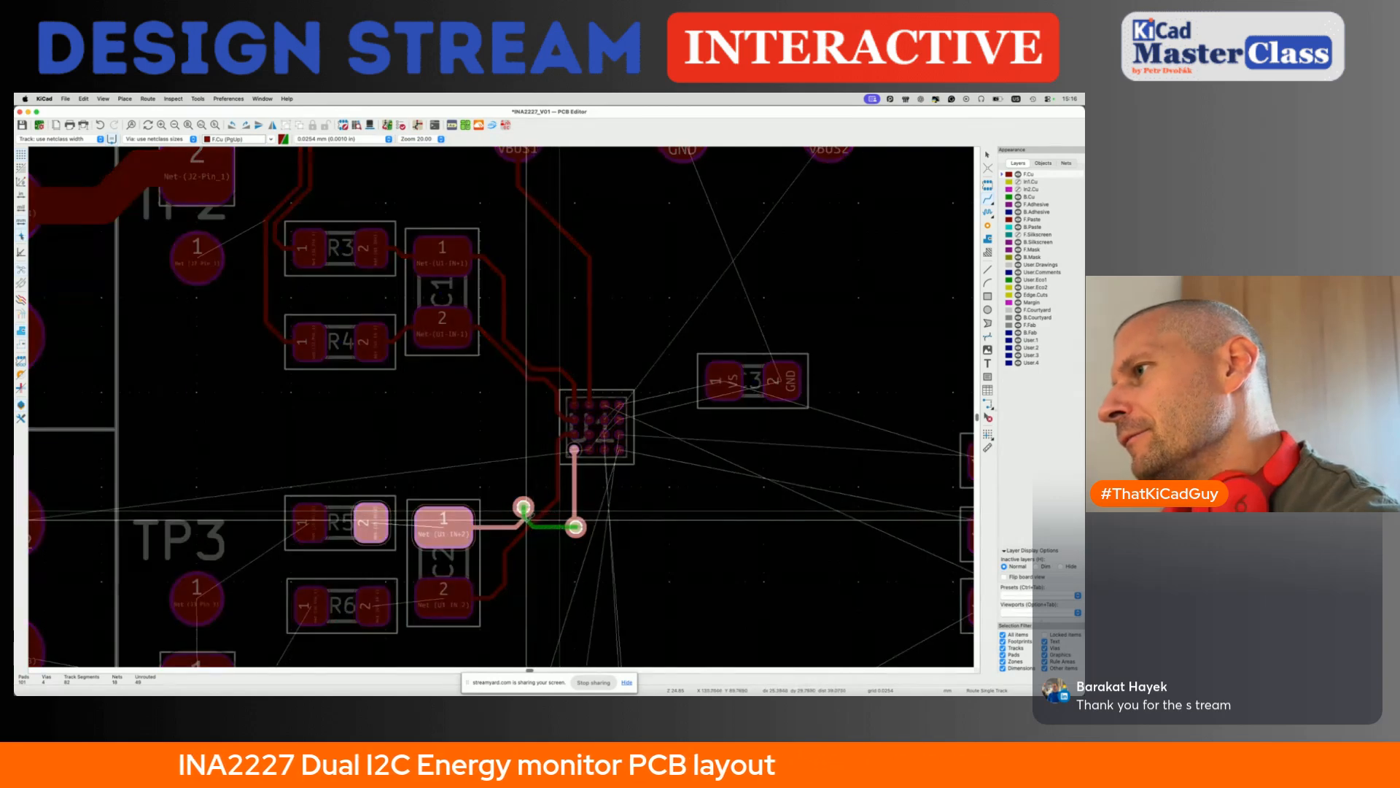
left_click(526, 520)
key("d")
left_click(554, 520)
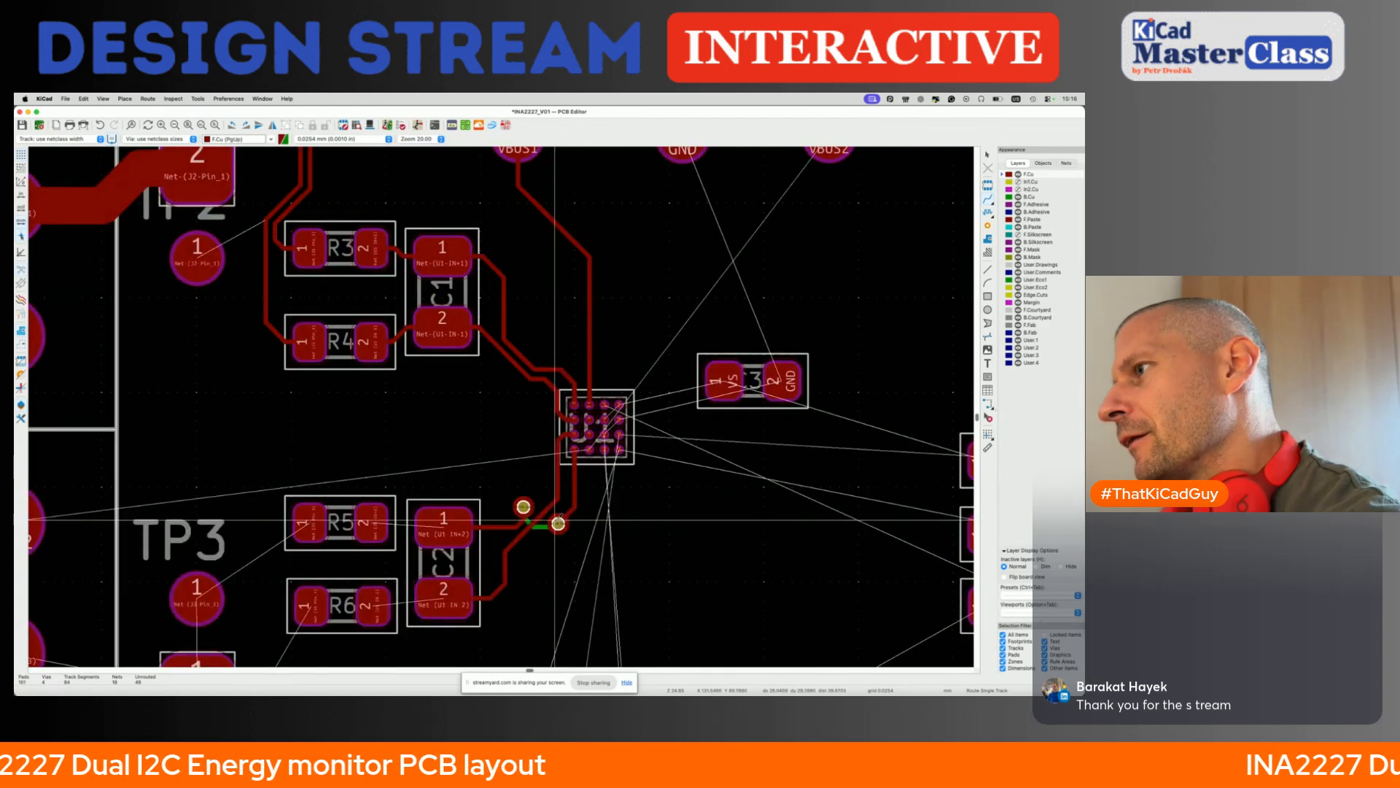
- Tighten the front copper IN+2 track between U1 and its via alongside the IN-2 track, and save the board
left_click(575, 507)
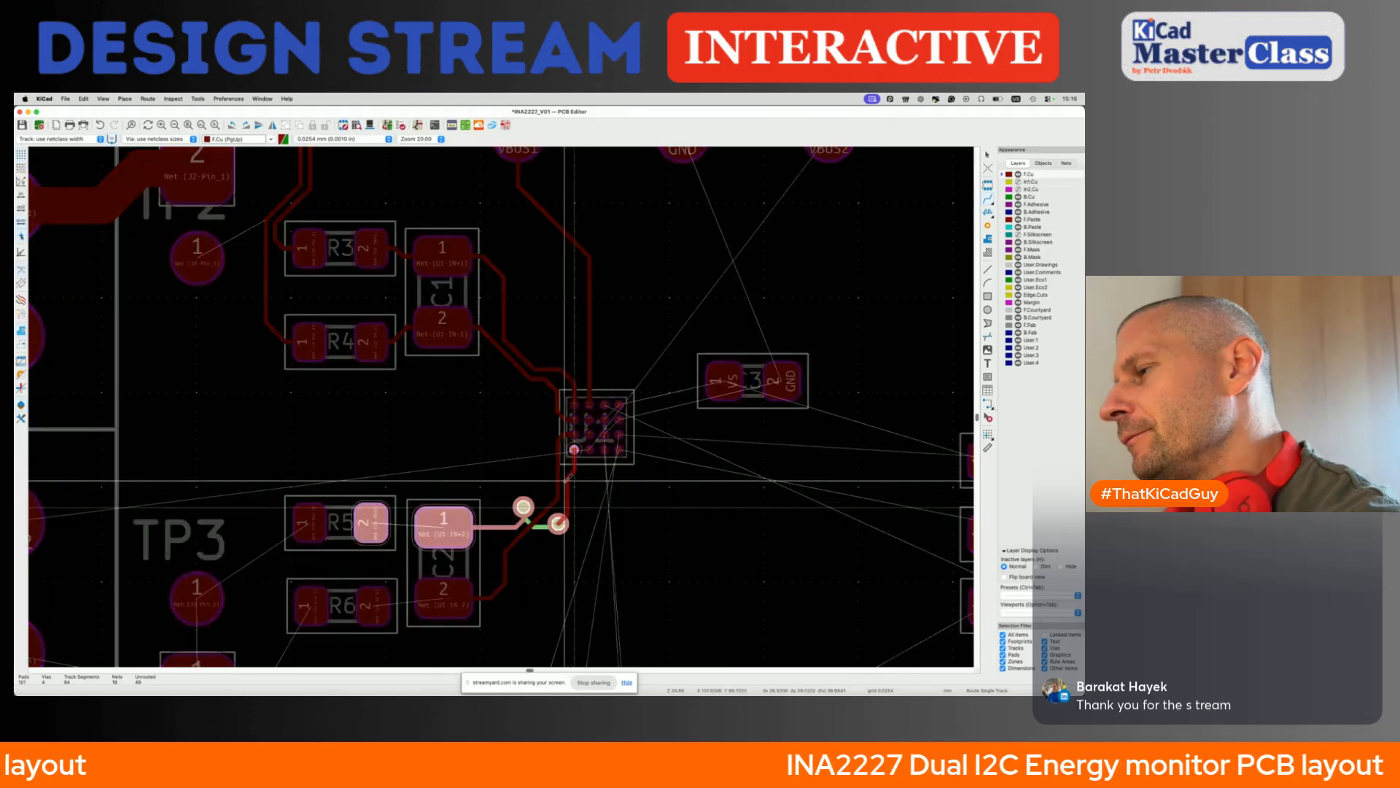
left_click(566, 480)
key("d")
left_click(559, 523)
key("d")
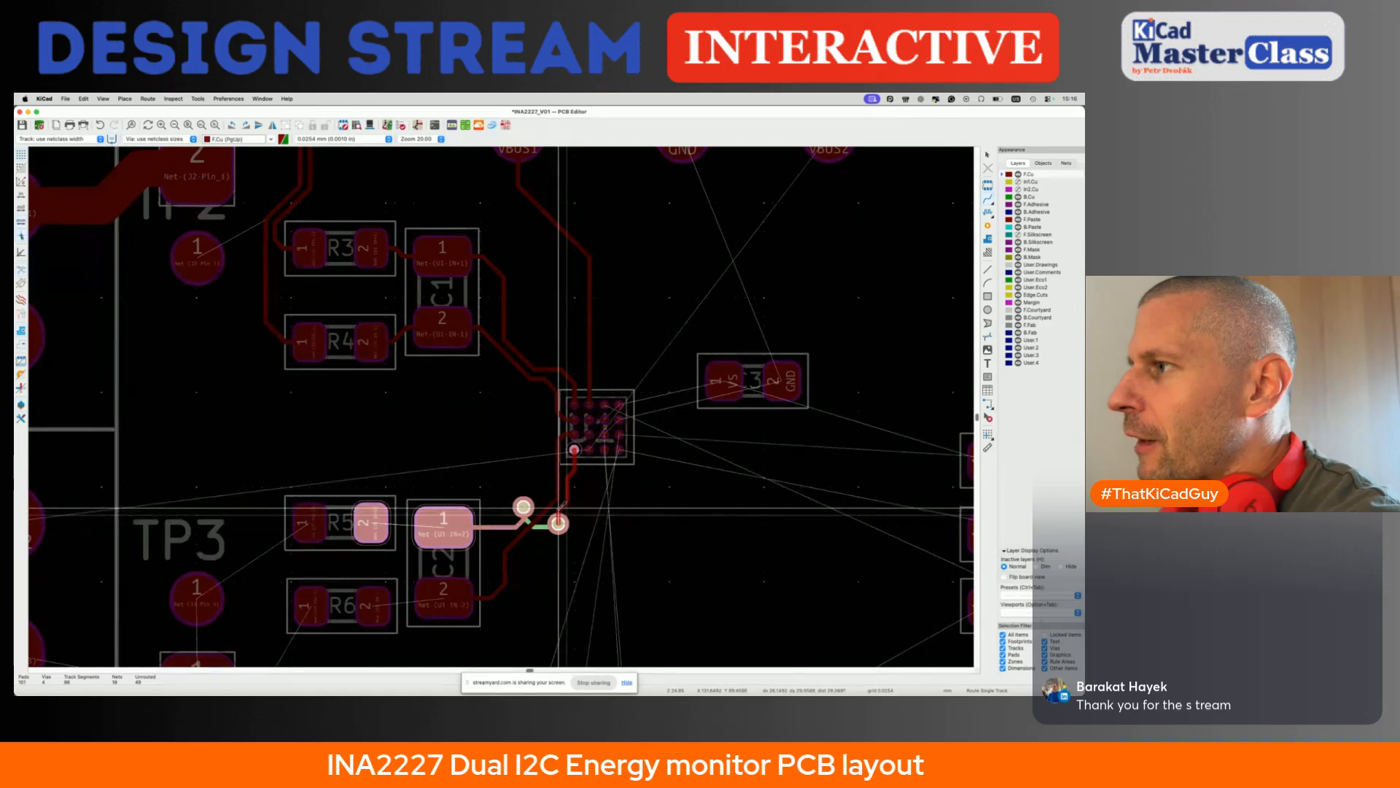
left_click(563, 506)
key("ctrl+s")
- Route C2 pad 1 to R5 pad 2 and C2 pad 2 to R6 pad 2 on the front copper layer
scroll(563, 505, "down", 3)
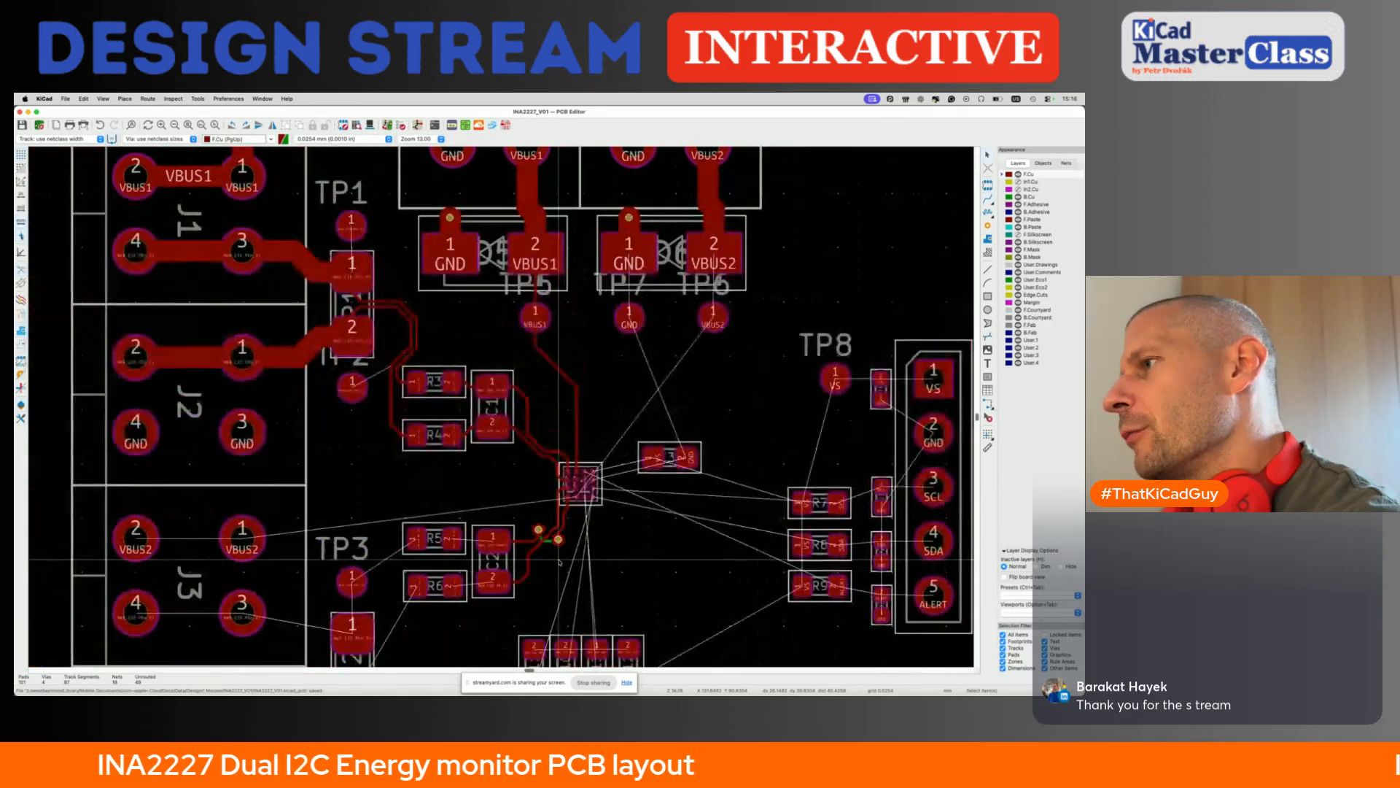
scroll(554, 510, "up", 3)
scroll(570, 576, "down", 2)
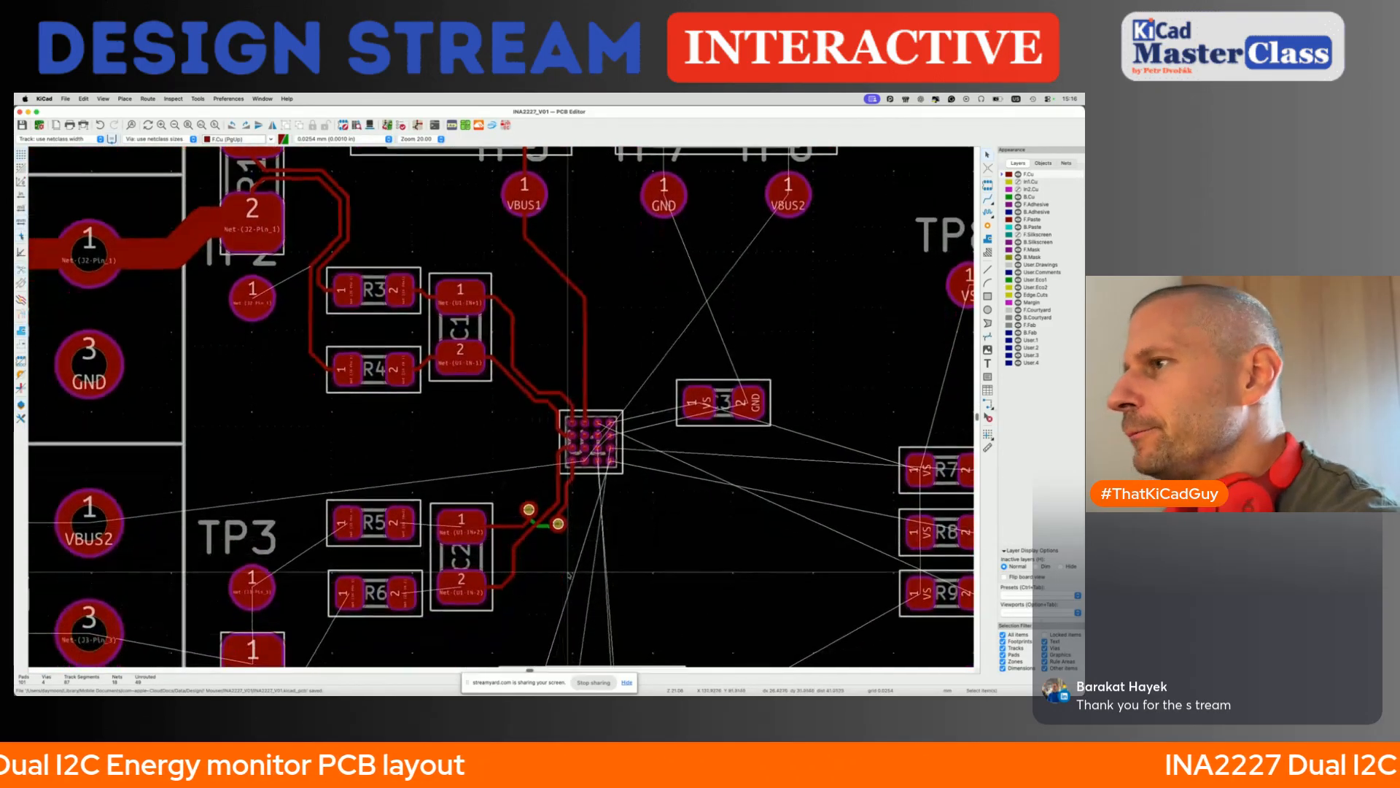
scroll(568, 574, "down", 2)
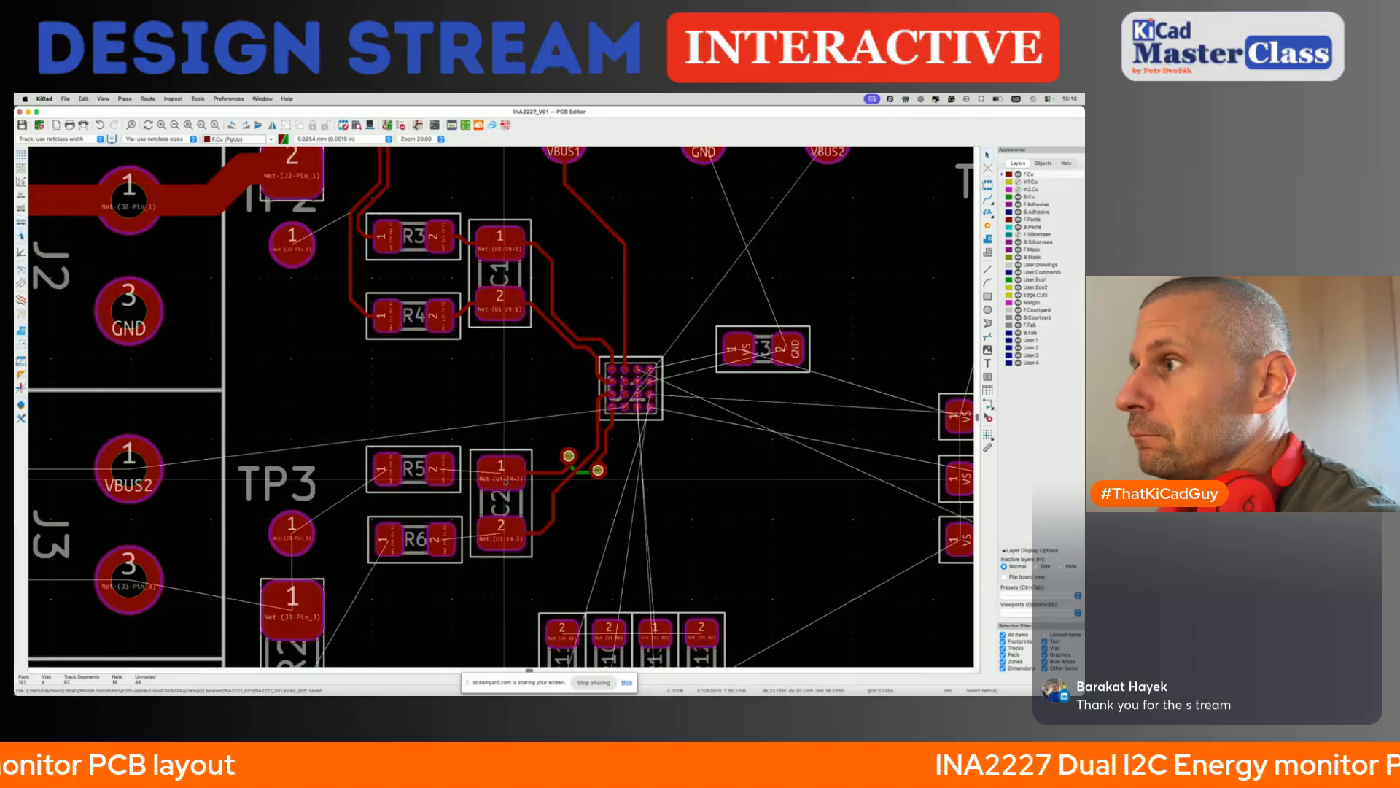
key("x")
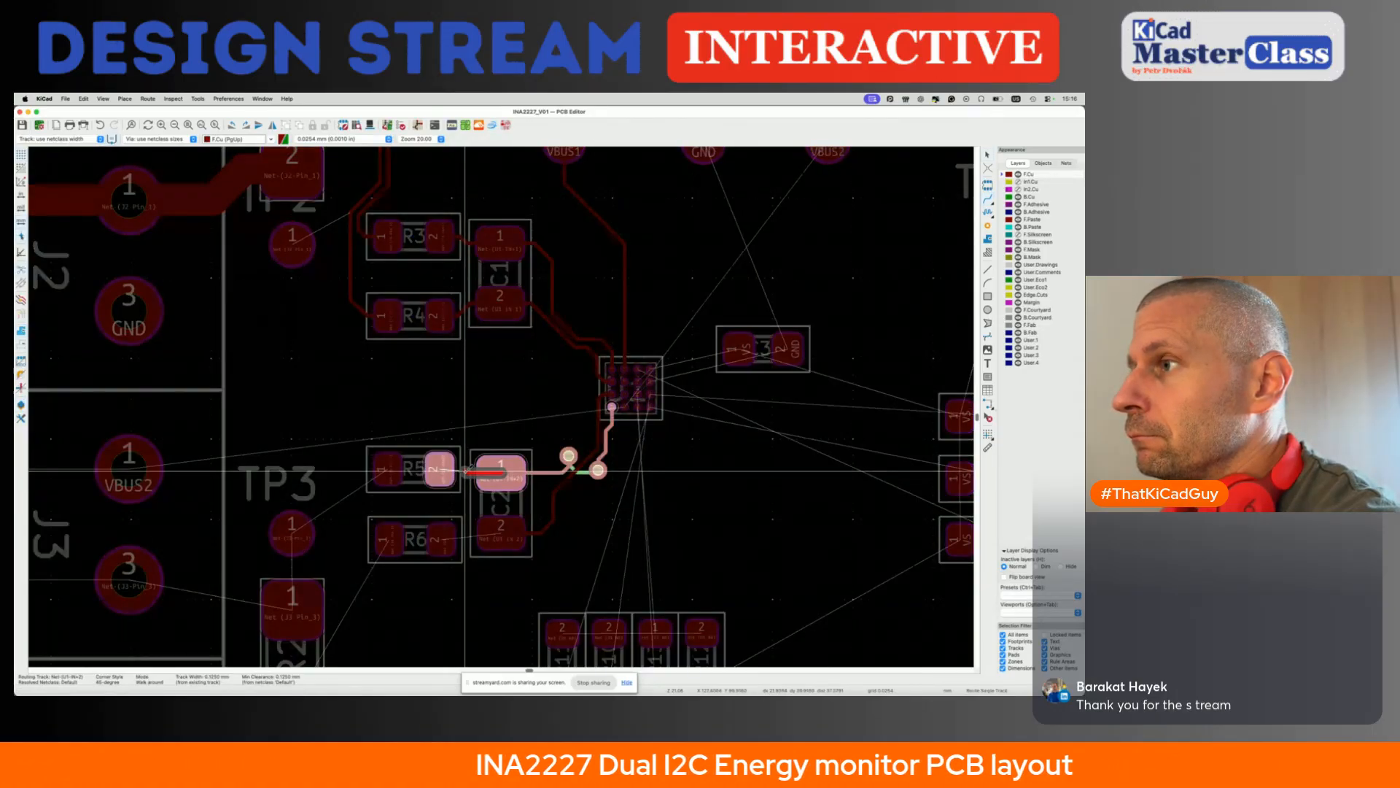
left_click(440, 470)
left_click(501, 533)
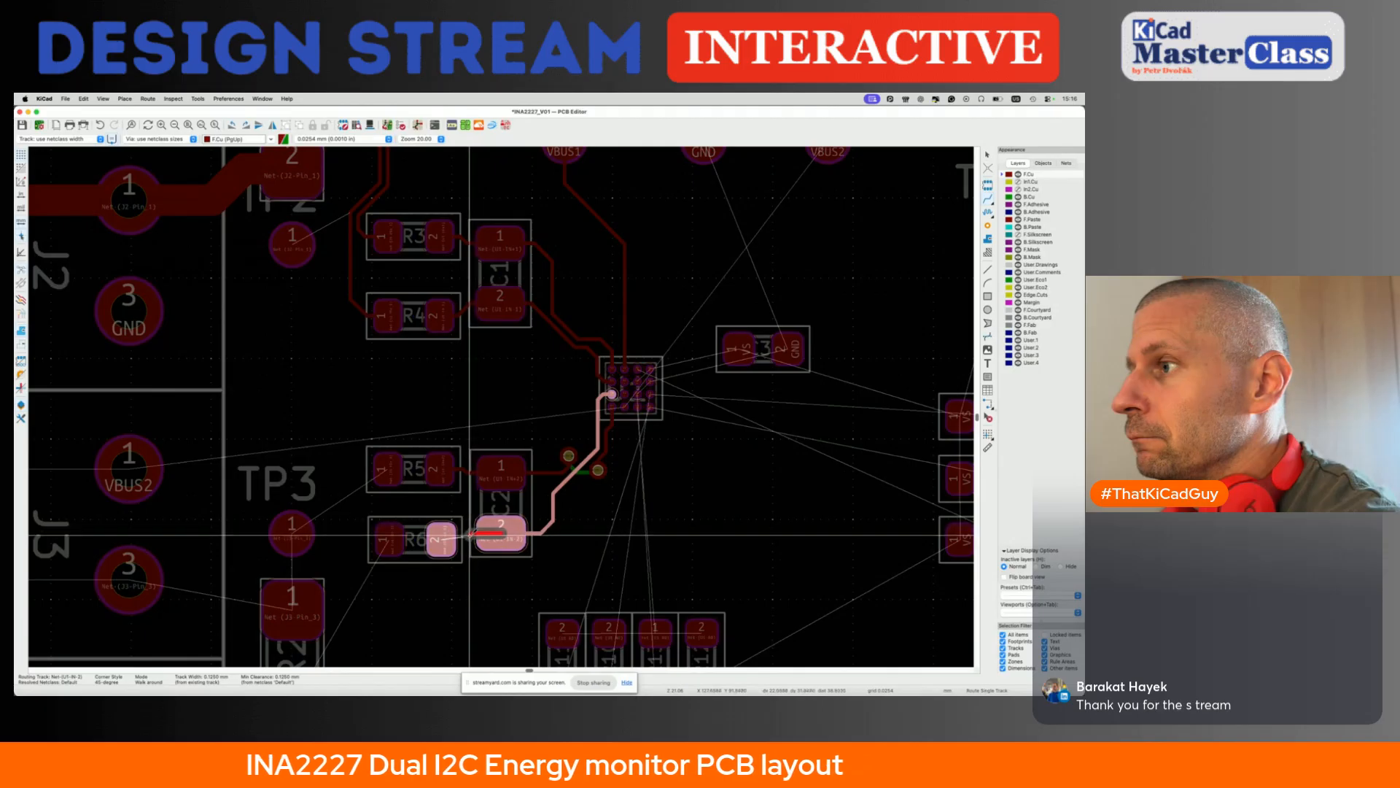
left_click(445, 539)
- Try to route a 2 mm track between pins 4 and 3 of J3
scroll(451, 449, "down", 3)
scroll(451, 449, "left", 2)
left_click(451, 450)
key("Escape")
scroll(443, 452, "left", 4)
scroll(444, 453, "down", 1)
left_click(359, 541)
key("w")
scroll(351, 472, "down", 4)
key("Escape")
key("Escape")
key("x")
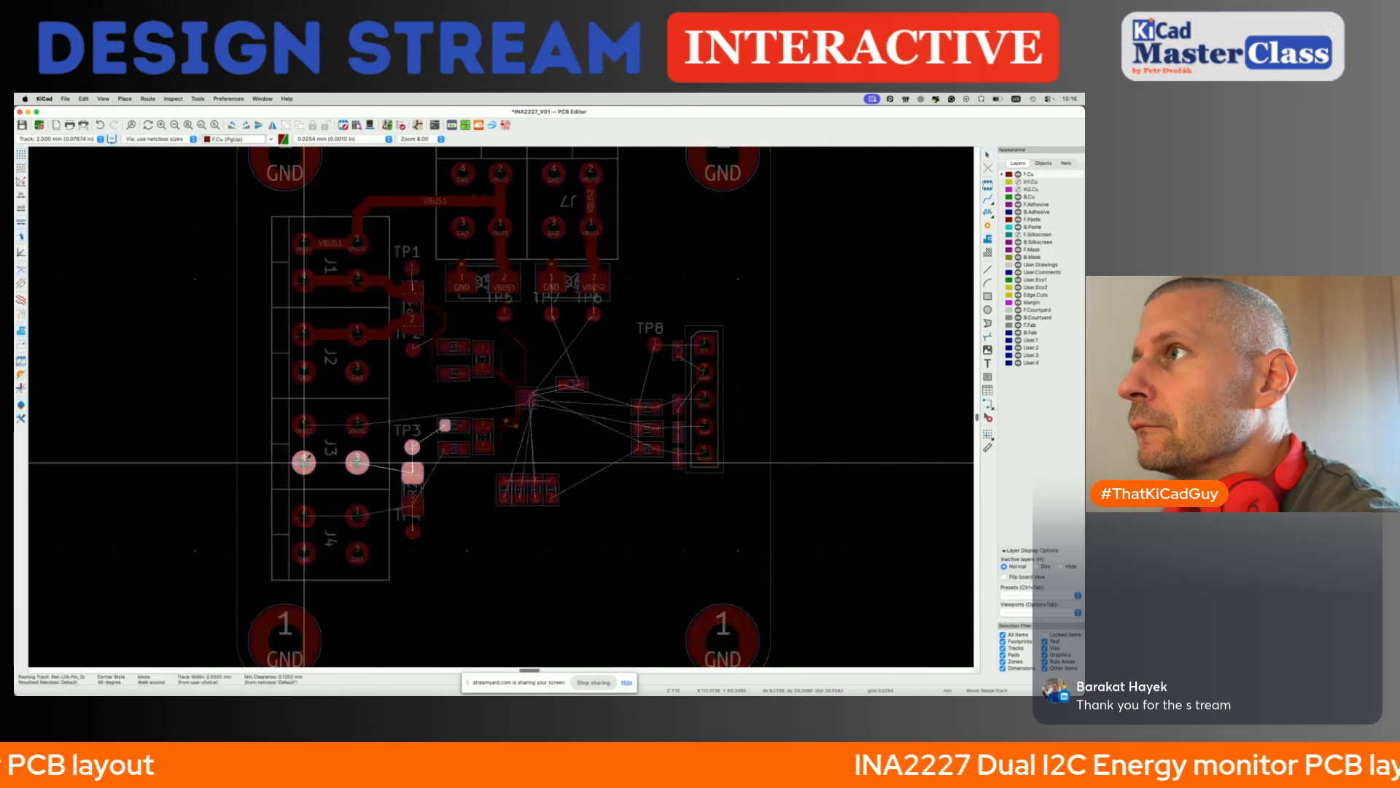
left_click(357, 461)
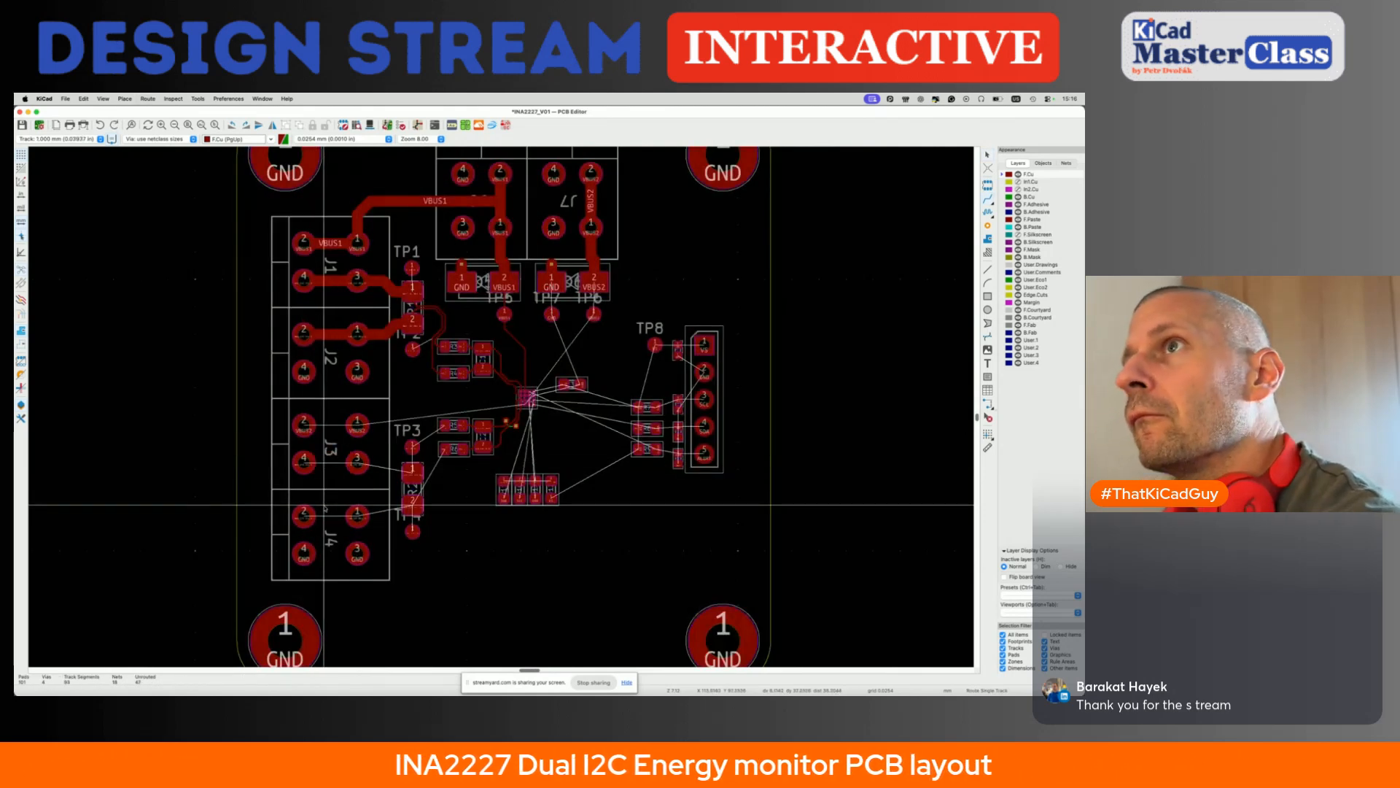
- Route 1 mm tracks joining J3 pins 4 and 3 to R2 pad 1, and J4 pins 2 and 1 to R2 pad 2
key("x")
left_click(356, 514)
key("x")
left_click(413, 504)
key("x")
key("Escape")
key("x")
left_click(413, 471)
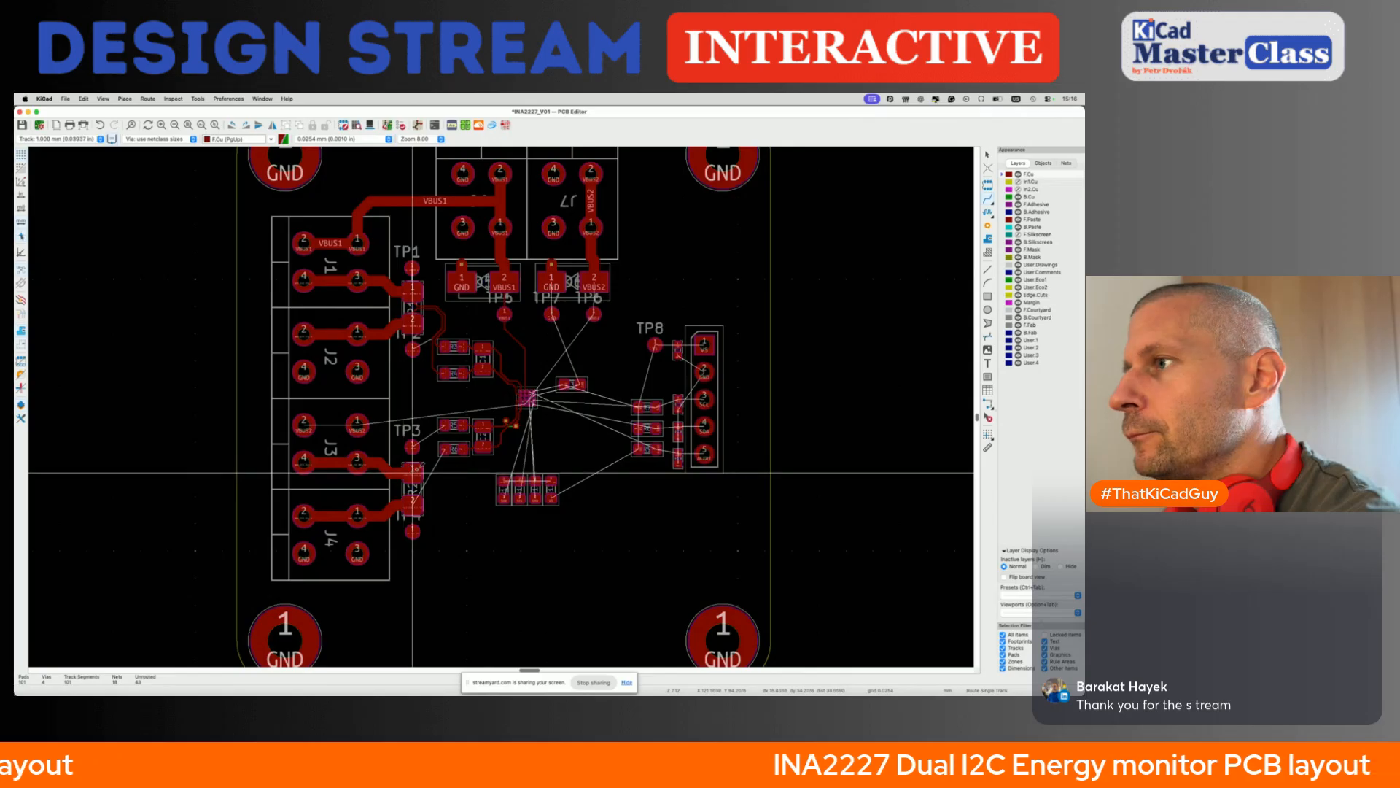
- Return the track width to the netclass width, connect R2 pad 1 to test point TP3, and save the board
key("shift+w")
key("x")
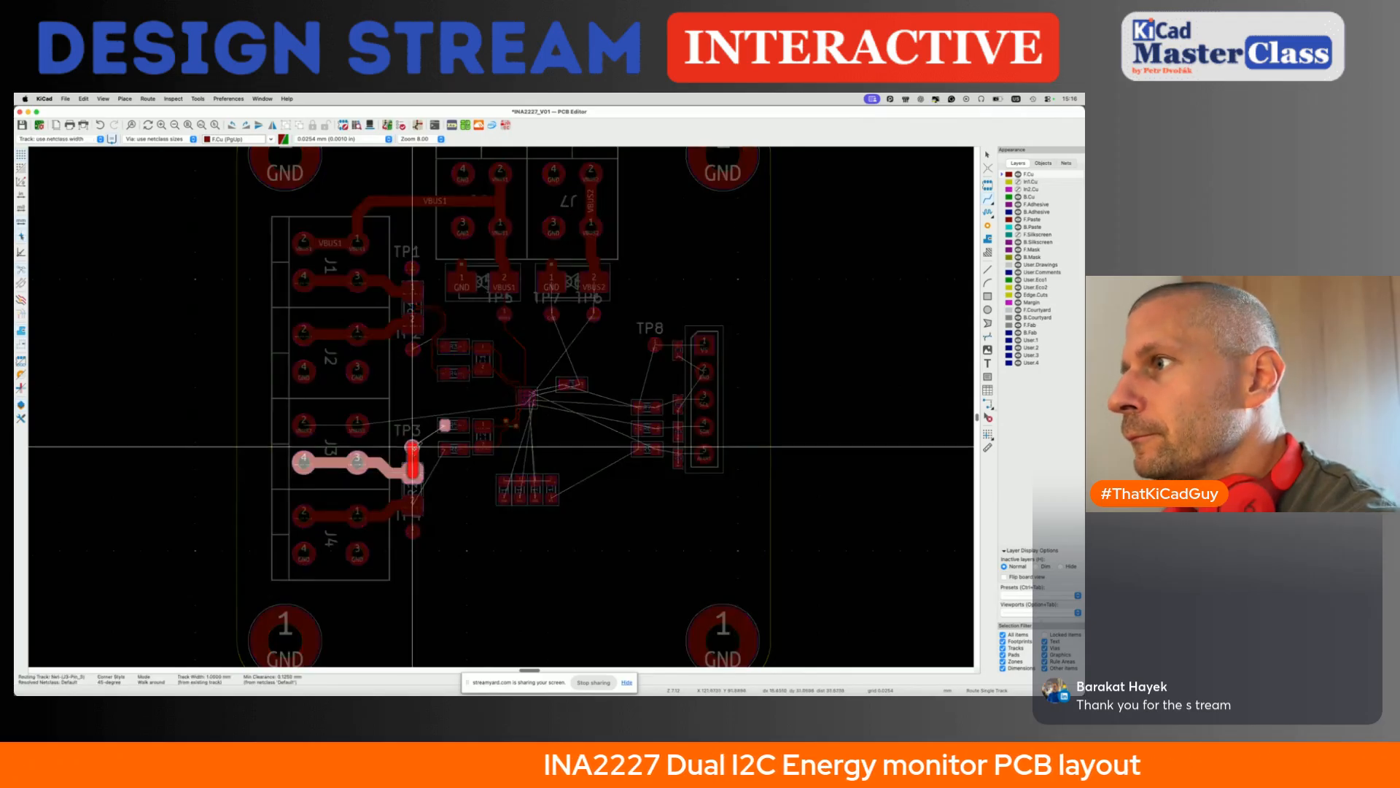
scroll(413, 447, "up", 4)
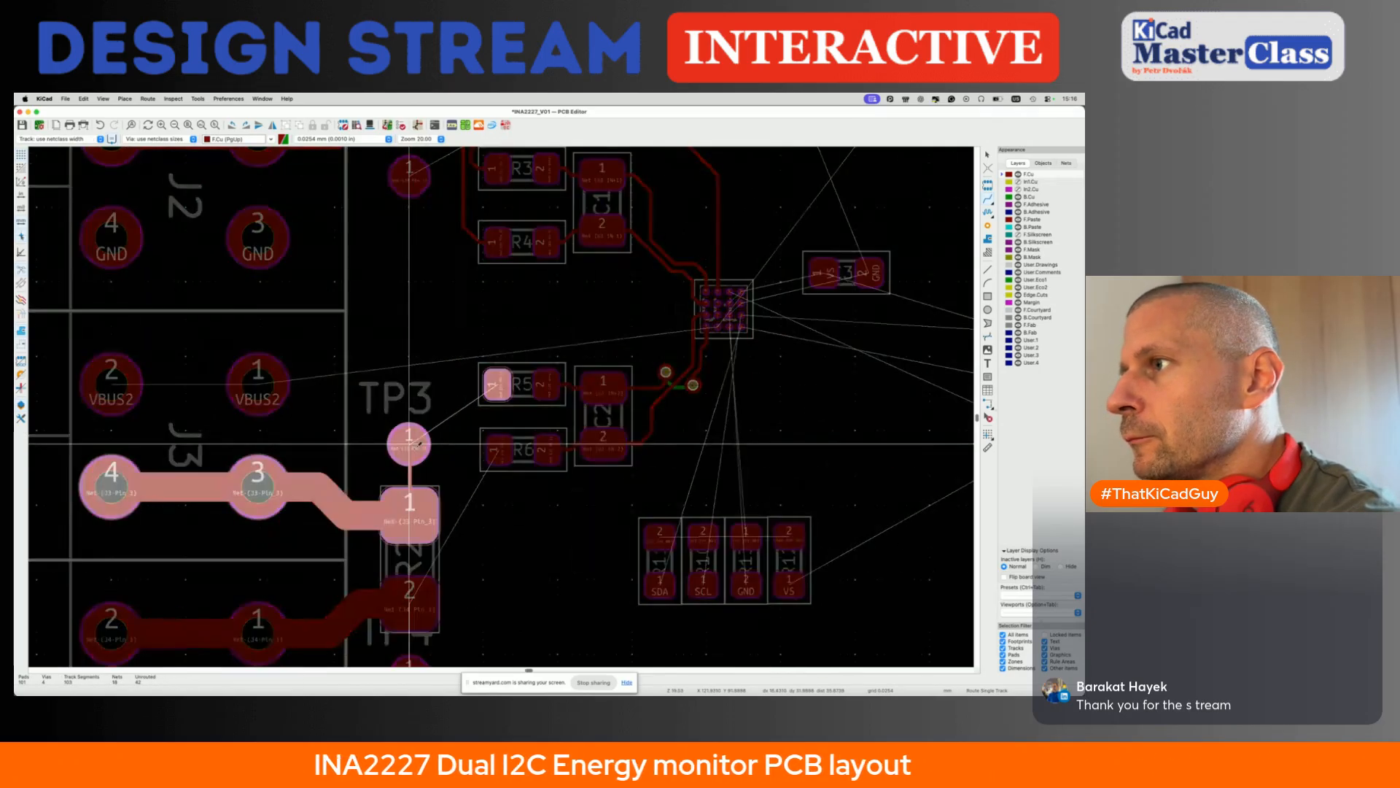
key("Escape")
scroll(428, 414, "down", 4)
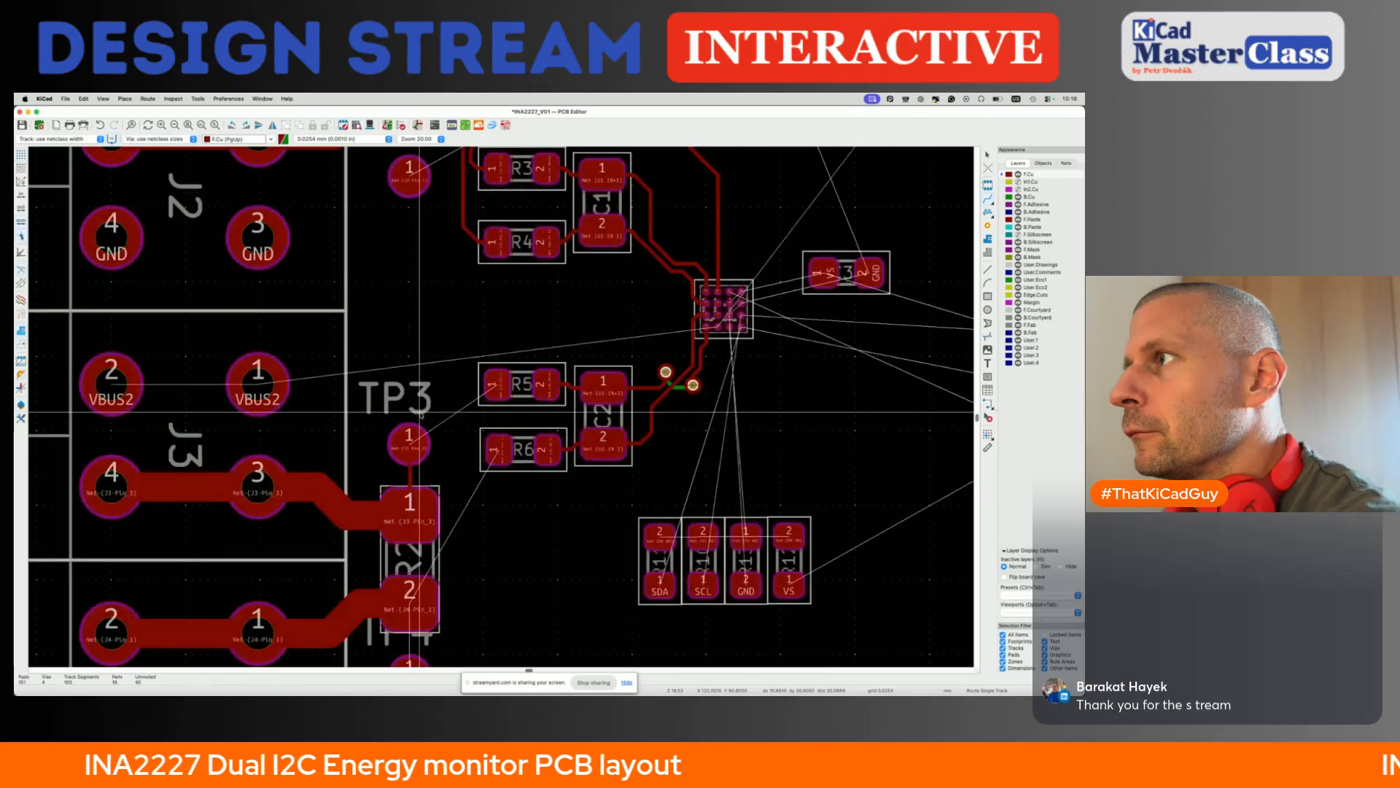
key("super+s")
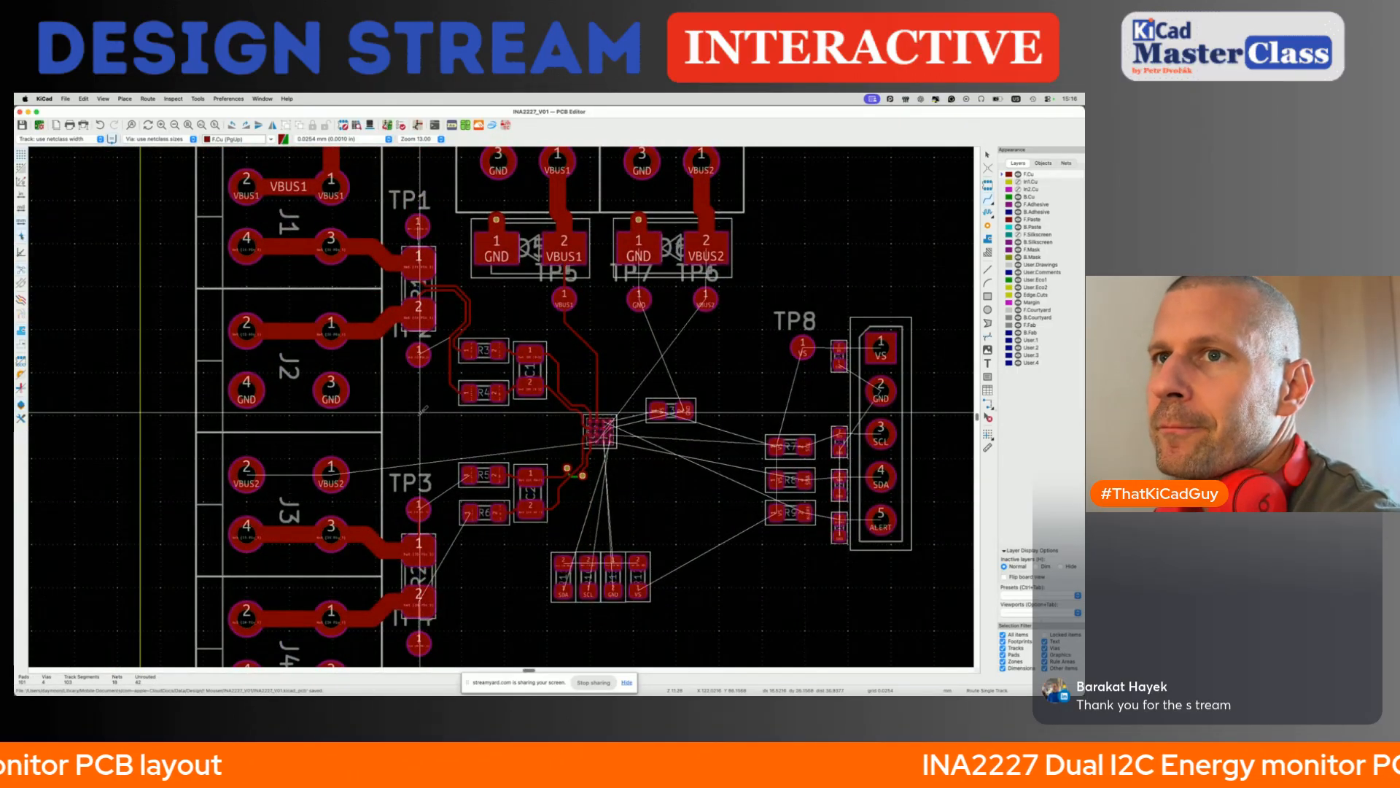
key("Escape")
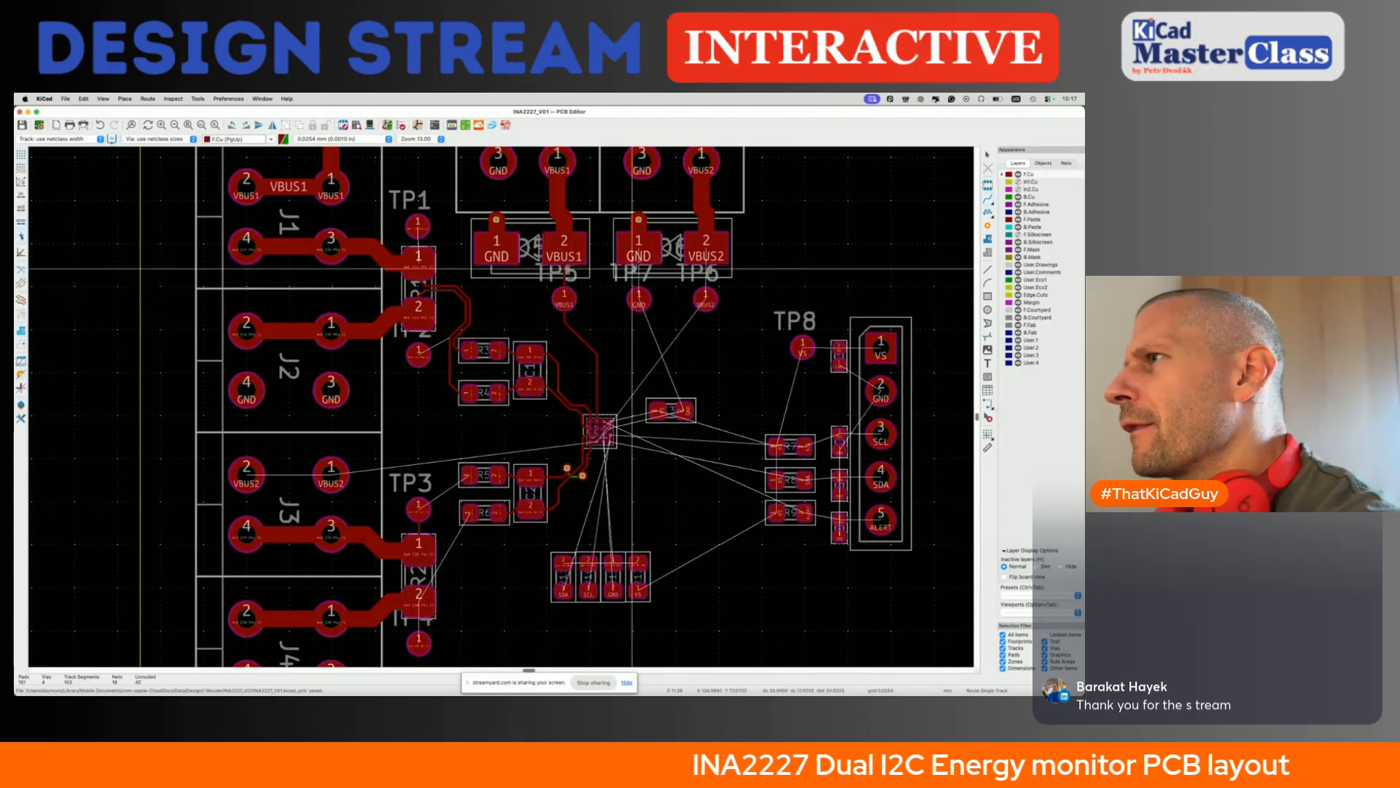
- Examine the VBUS1 track between TP5 and U1 and the remaining unrouted connections around TP3, R5 and R6
scroll(564, 283, "up", 4)
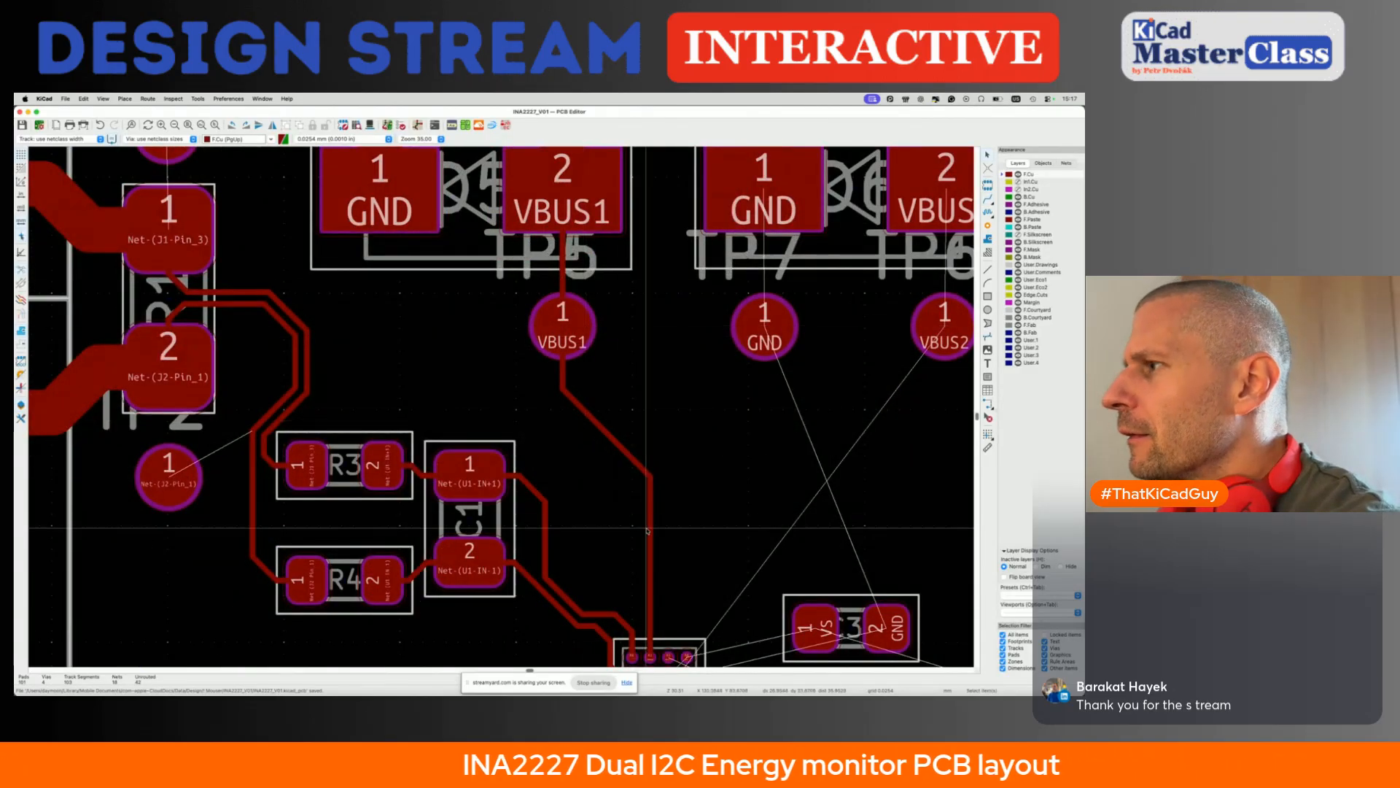
left_click(596, 378)
scroll(650, 531, "down", 3)
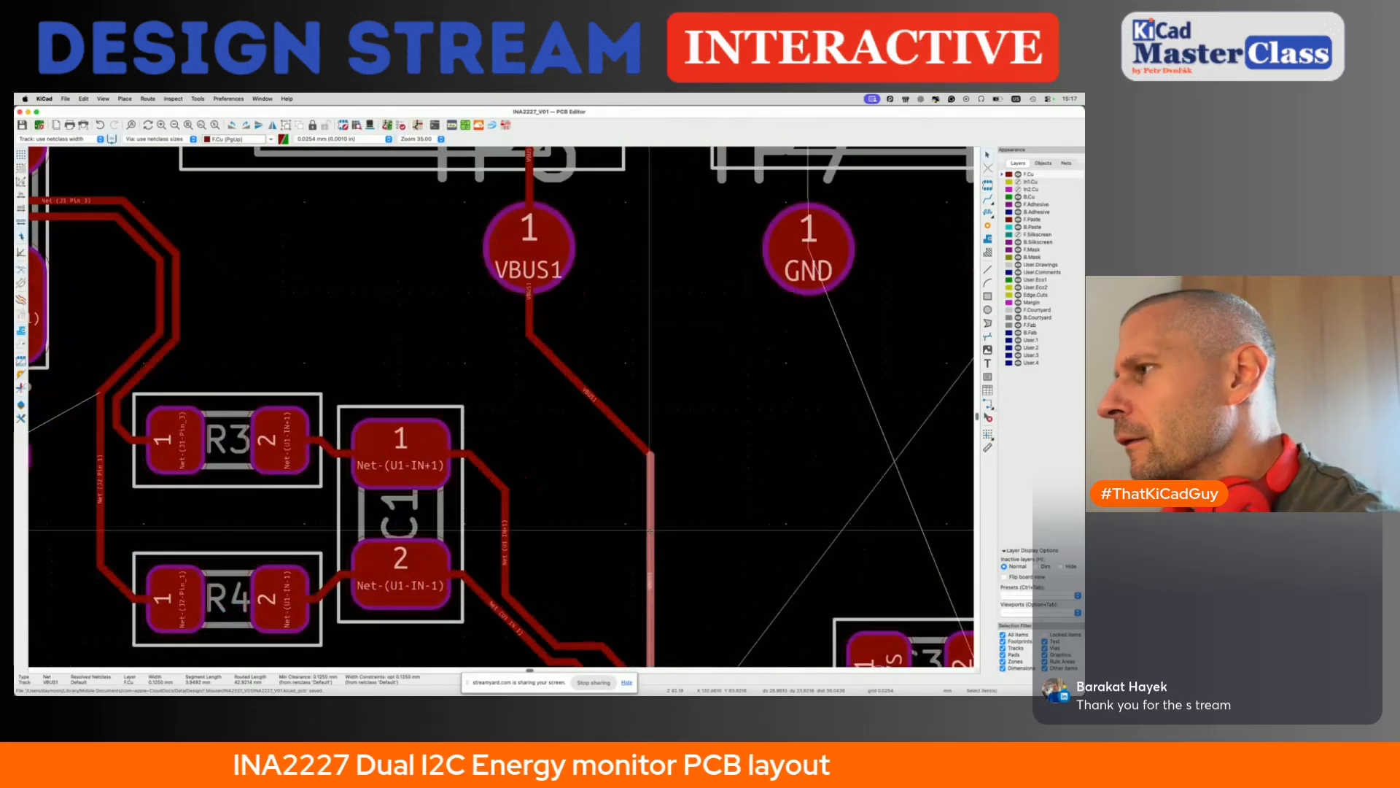
key("Escape")
scroll(650, 530, "down", 3)
scroll(650, 530, "left", 3)
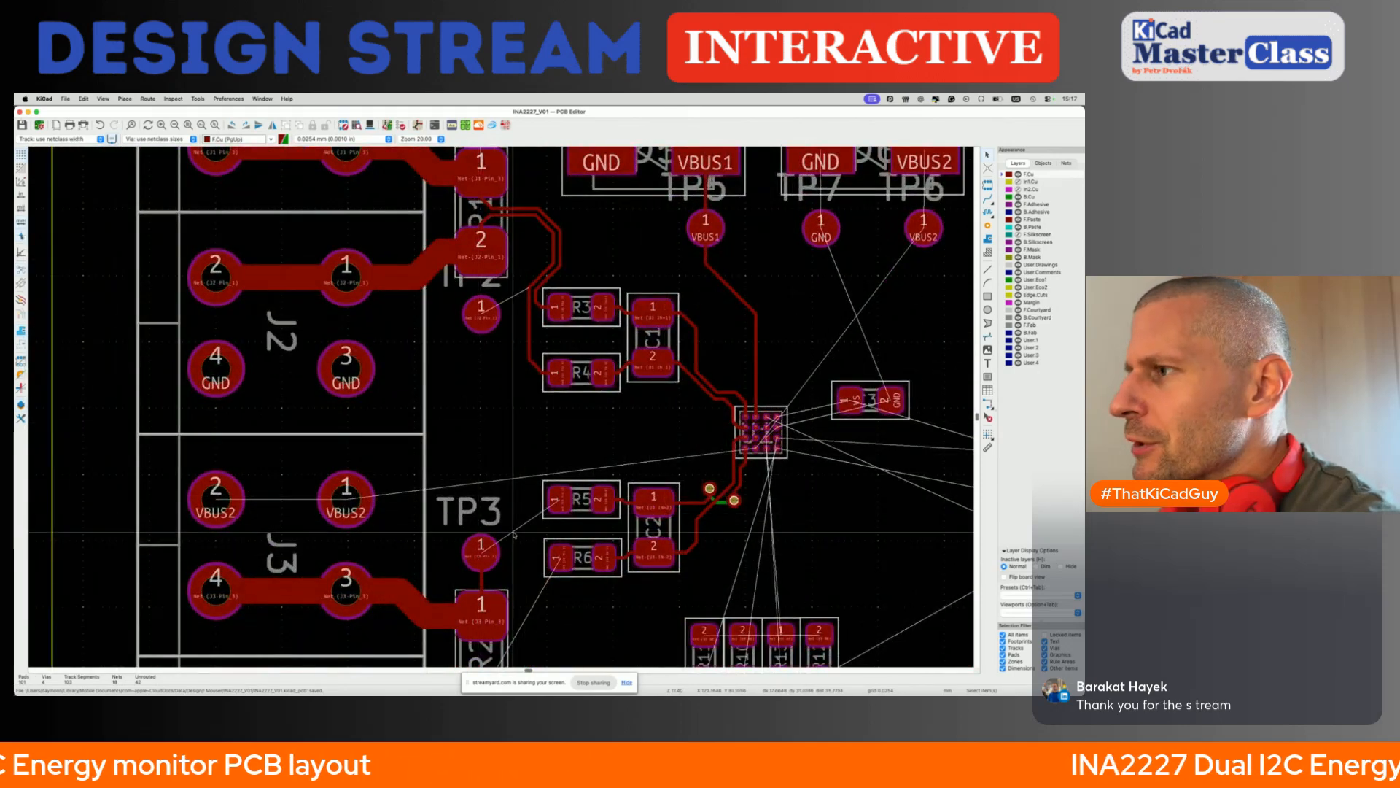
scroll(515, 533, "down", 3)
scroll(296, 591, "down", 1)
scroll(296, 591, "up", 3)
scroll(337, 569, "right", 5)
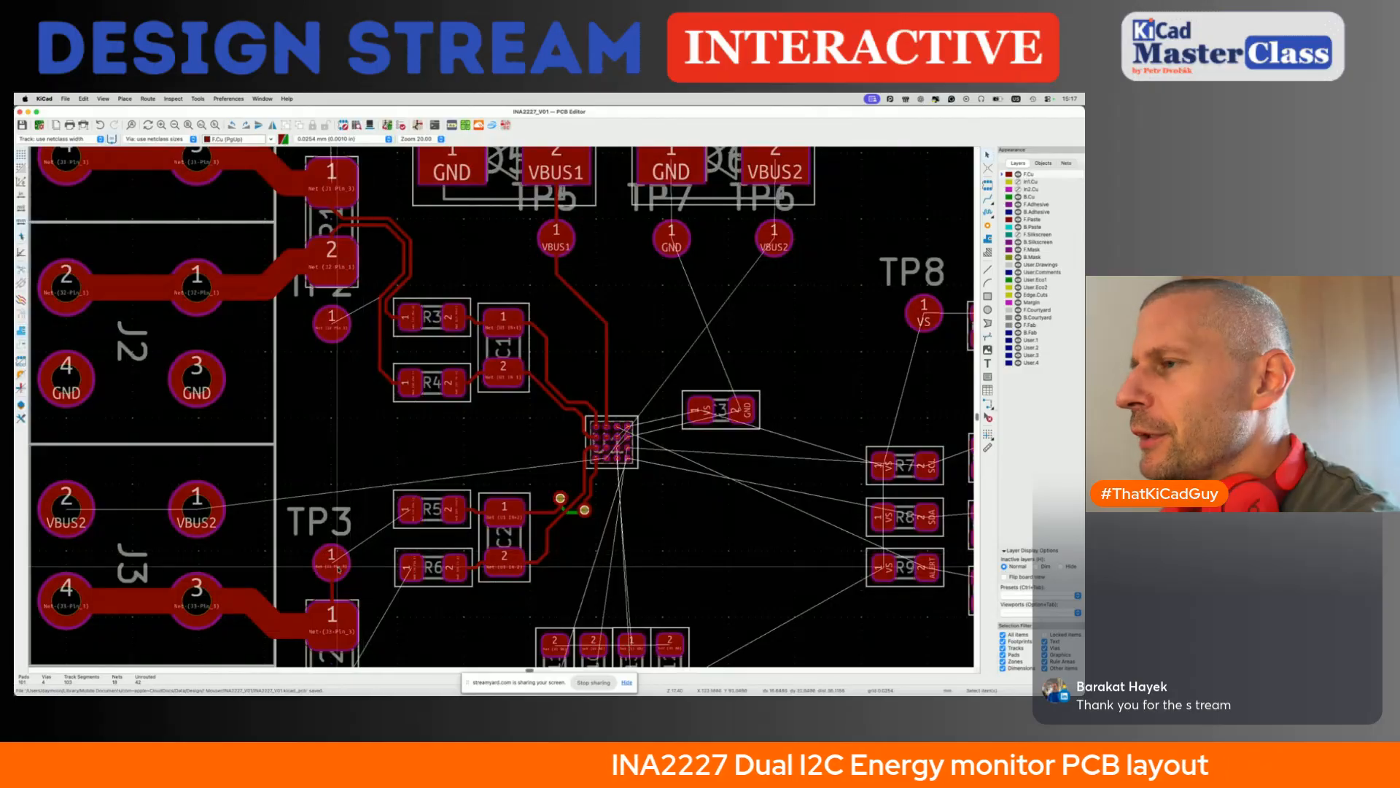
key("x")
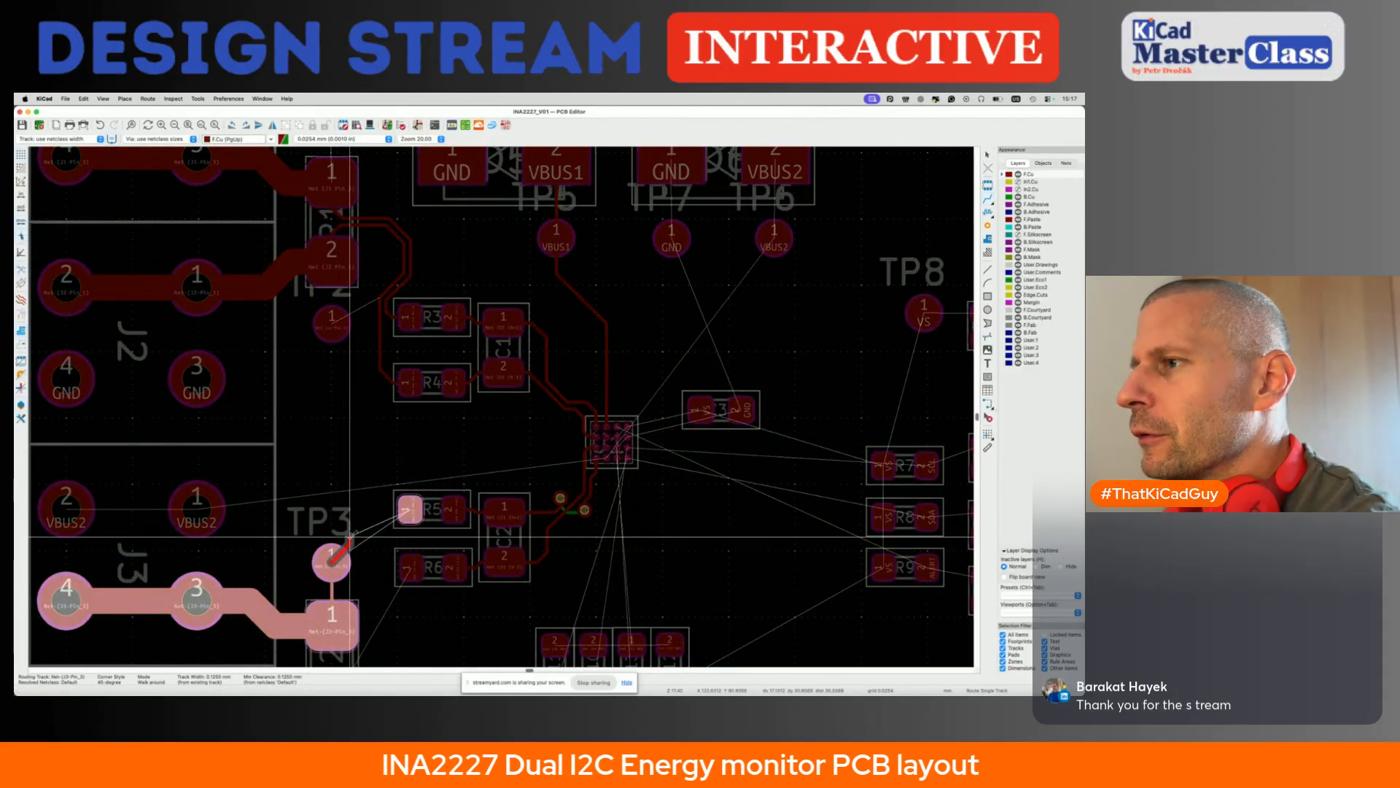
scroll(351, 538, "down", 3)
key("Escape")
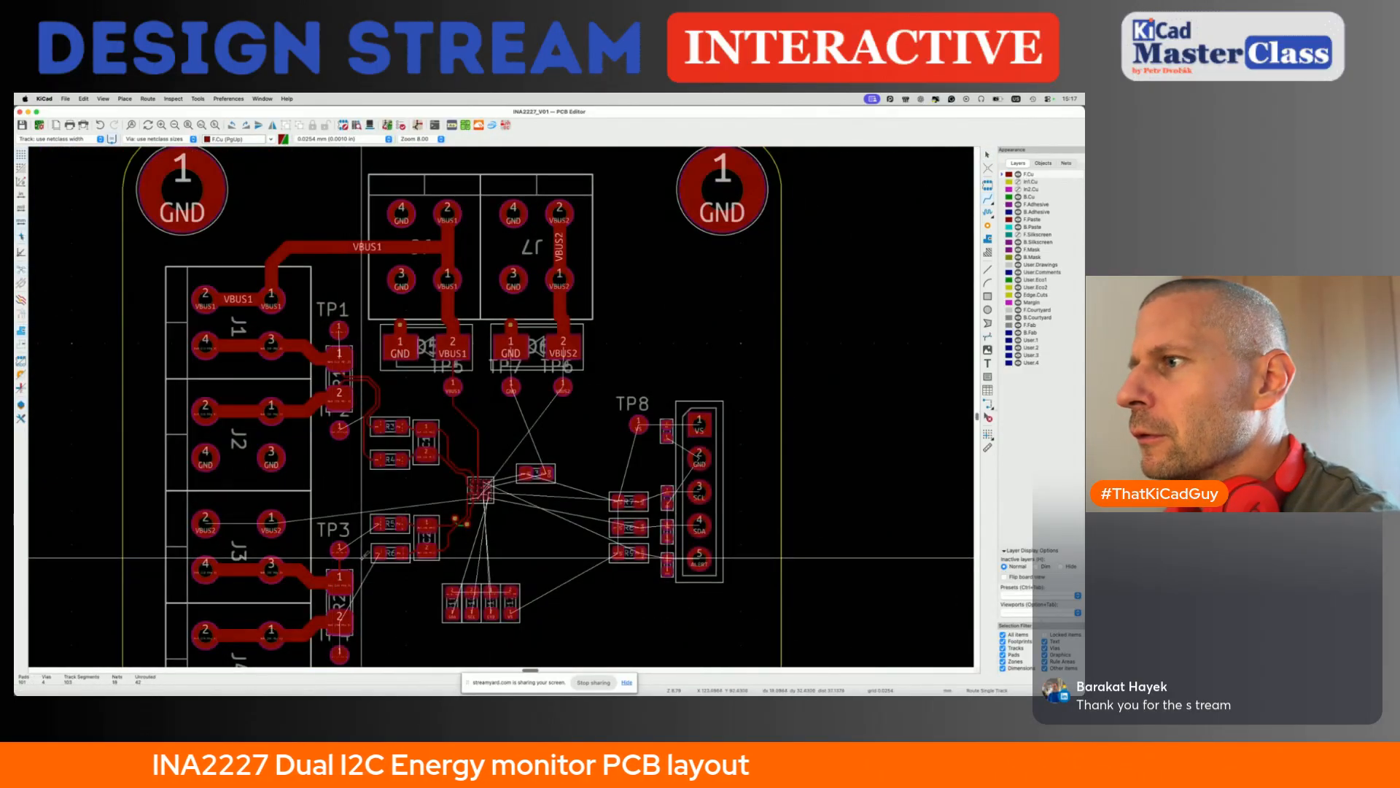
- Route R2 pad 1 to R5 pad 1 and R2 pad 2 to R6 pad 1 on the front copper layer
left_click(339, 582)
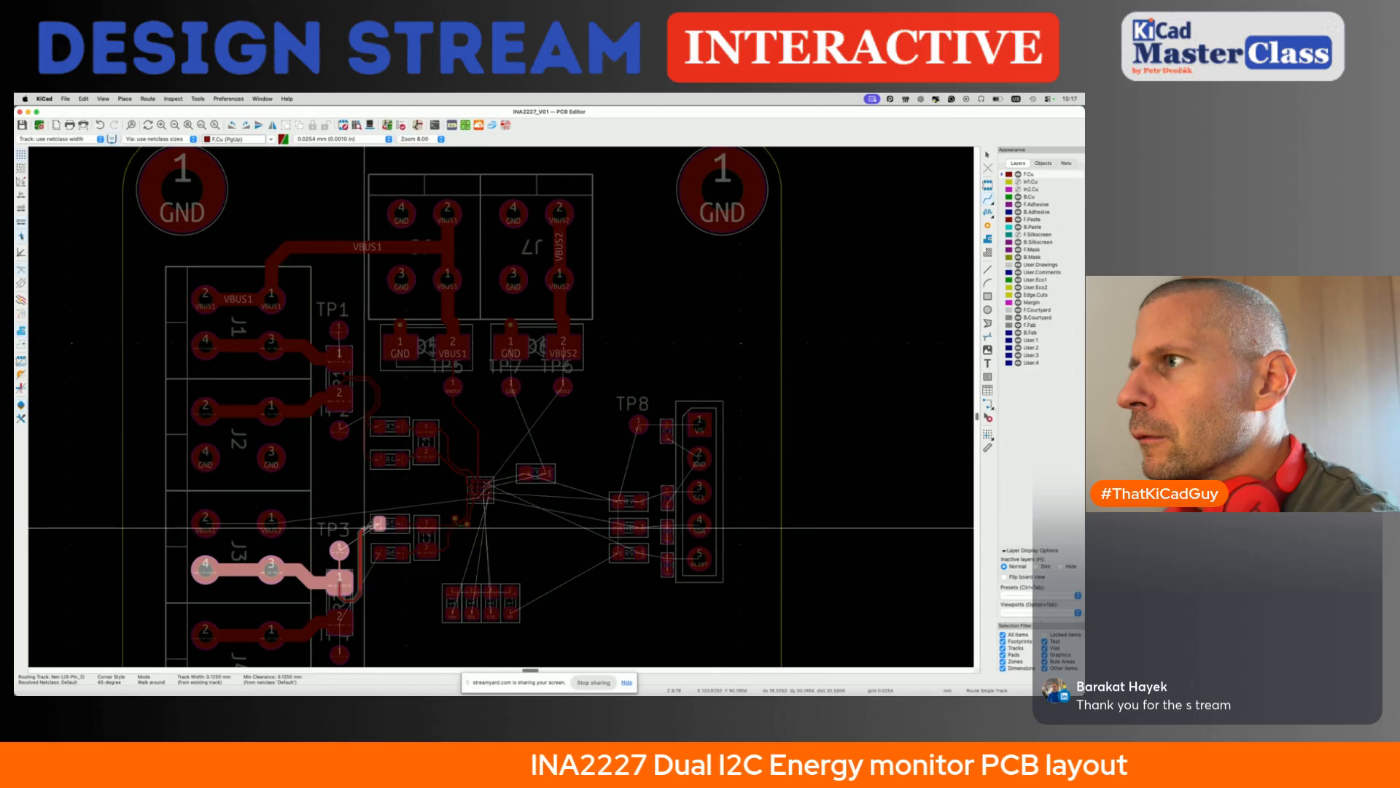
left_click(378, 523)
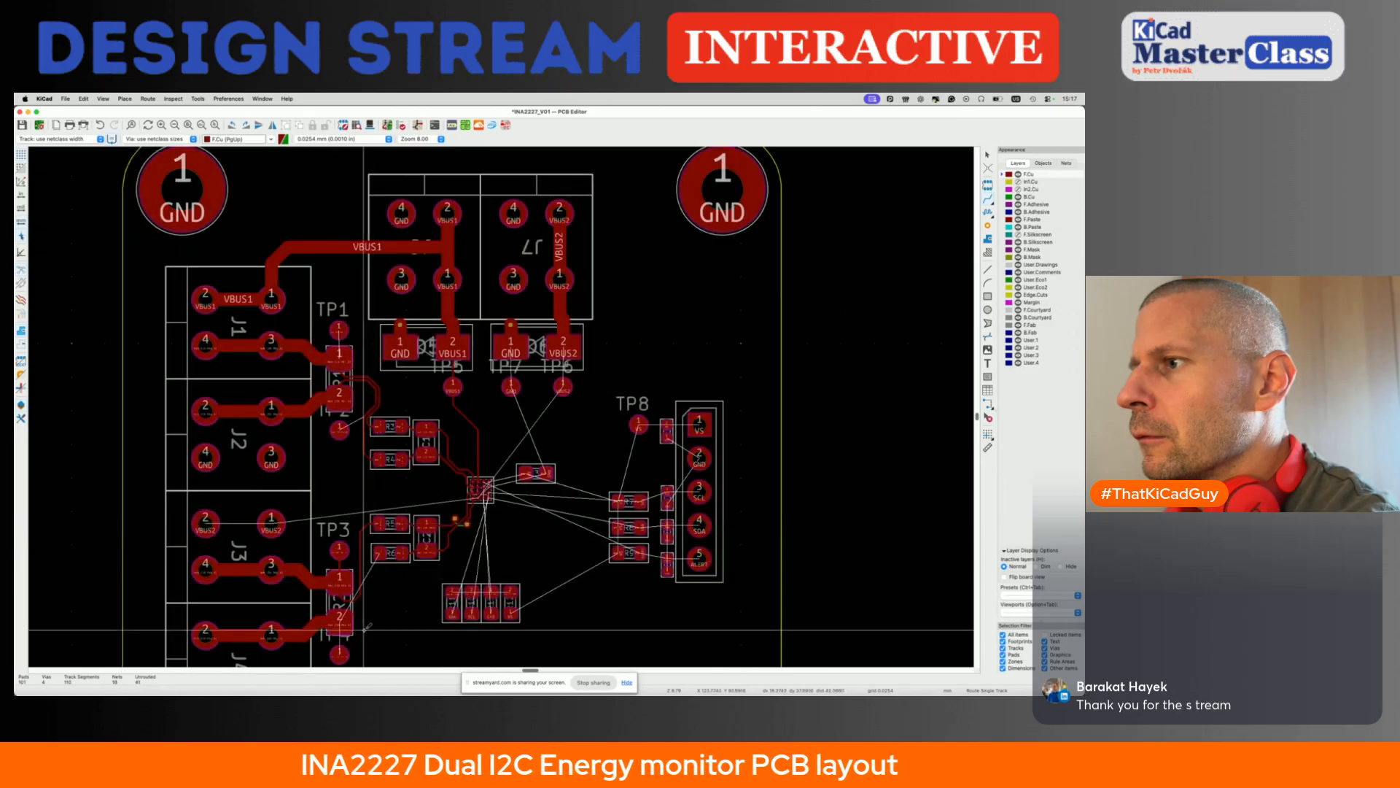
left_click(340, 617)
scroll(340, 616, "up", 2)
scroll(339, 621, "up", 5)
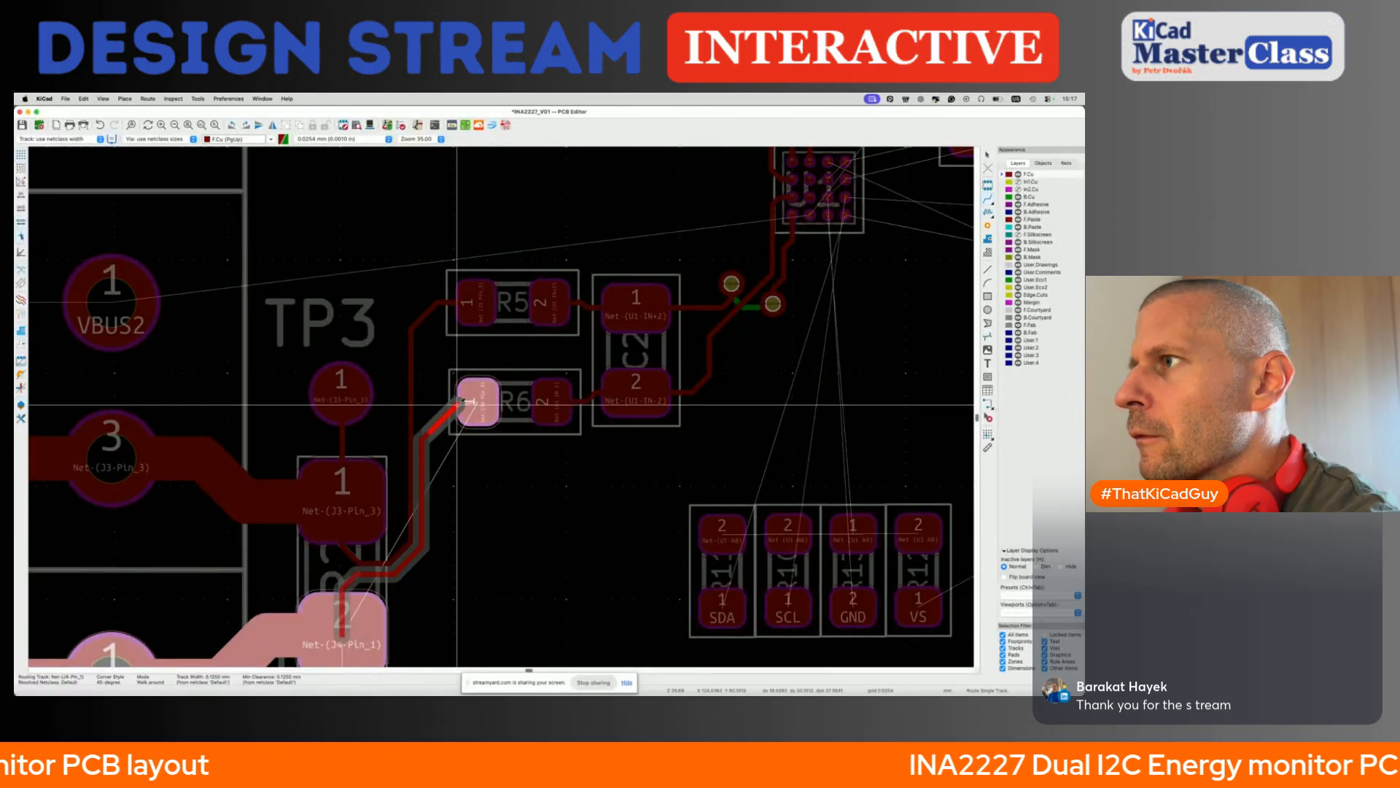
left_click(437, 418)
scroll(429, 412, "down", 5)
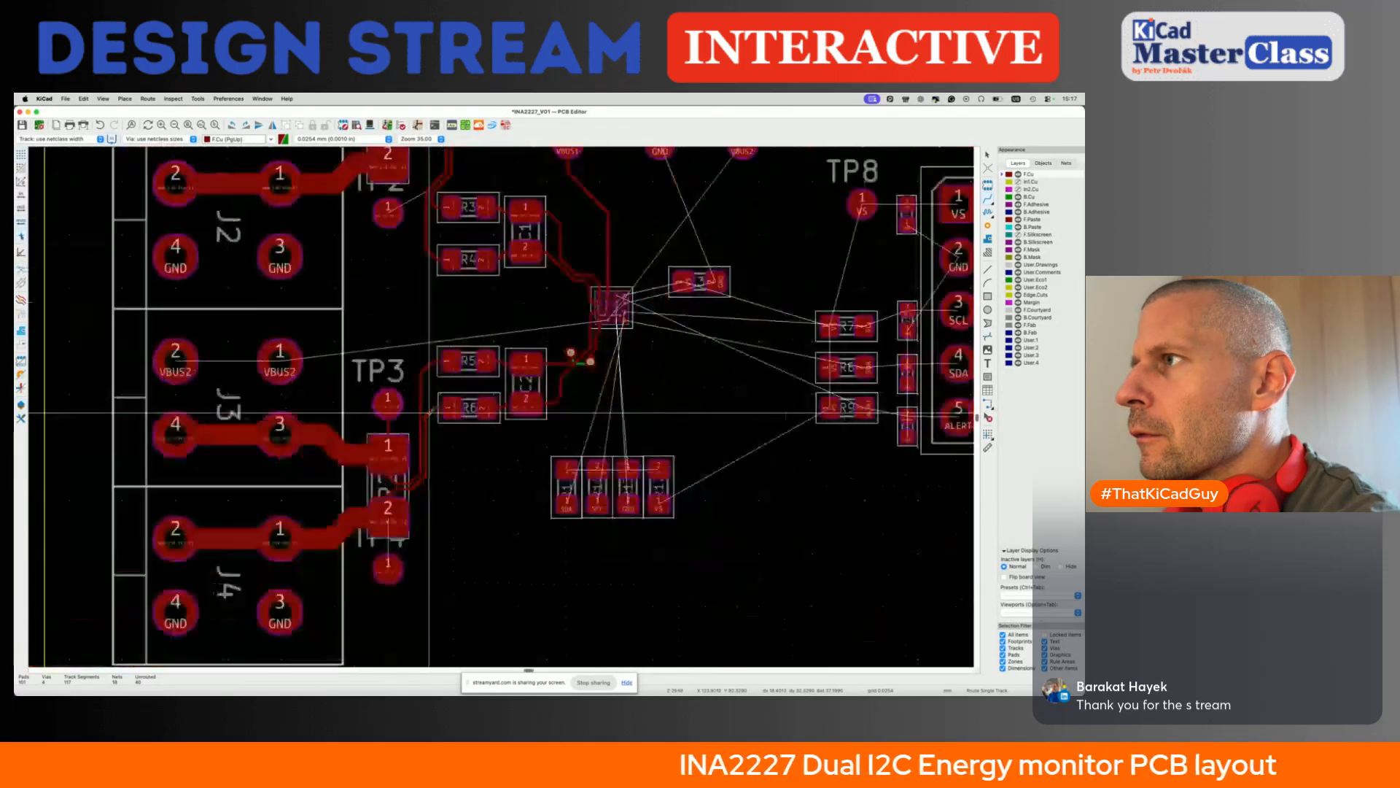
left_click(423, 452)
left_click(423, 451)
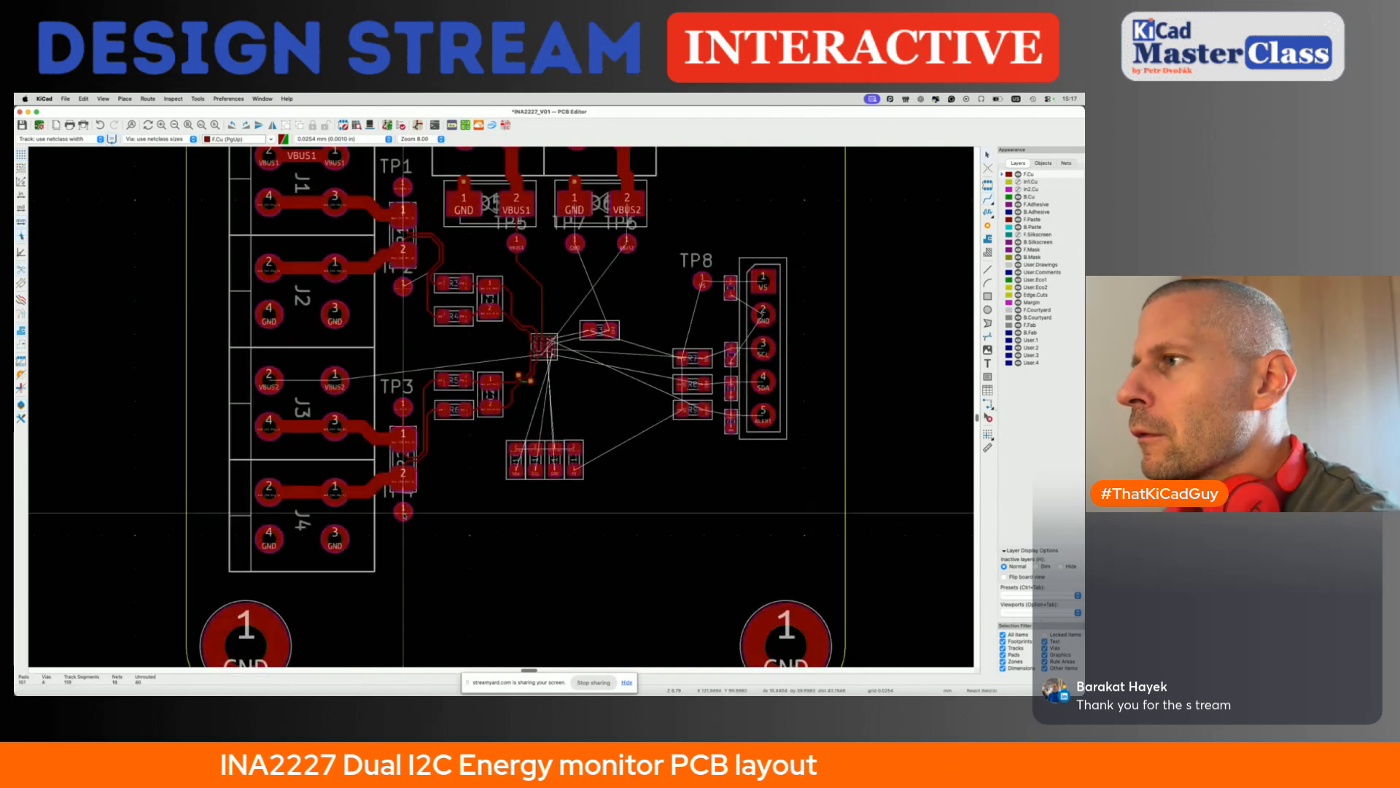
- Connect R2 pad 2 to the test point just below it and save the board
left_click(402, 480)
left_click(402, 512)
key("Escape")
key("super+s")
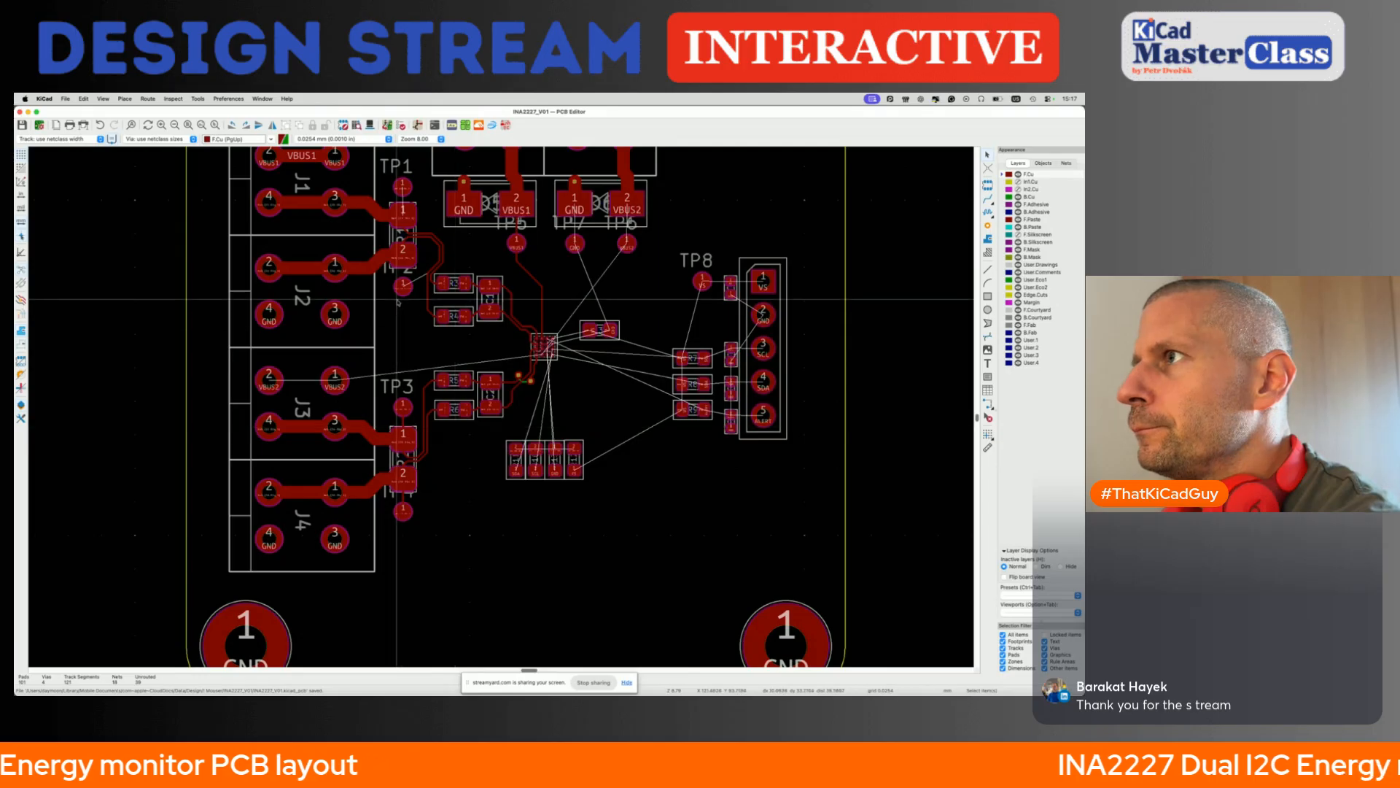
- Connect R1 pad 2 to test point TP2 on the front copper layer and save the board
key("x")
left_click(402, 255)
scroll(403, 256, "up", 3)
left_click(402, 286)
key("Escape")
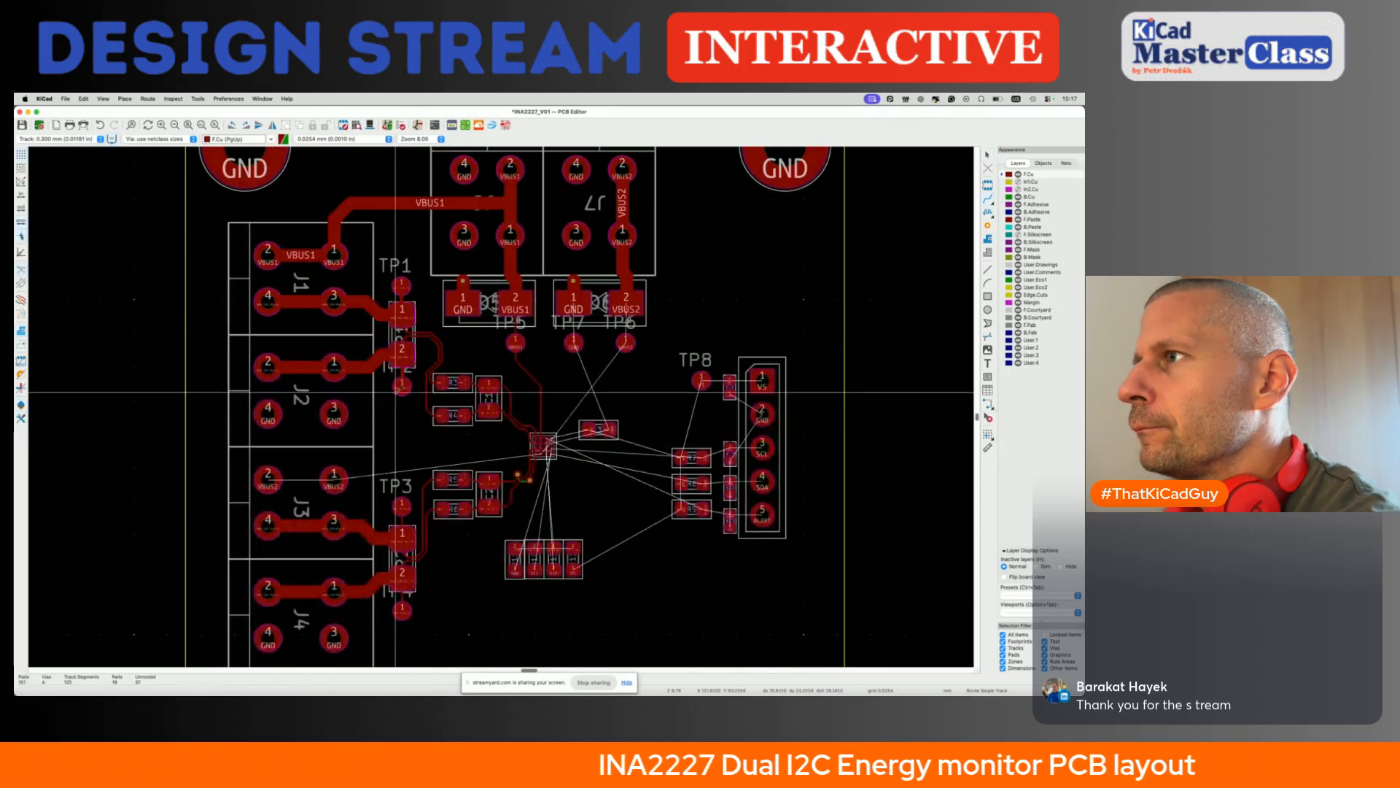
scroll(402, 315, "down", 3)
left_click(404, 442)
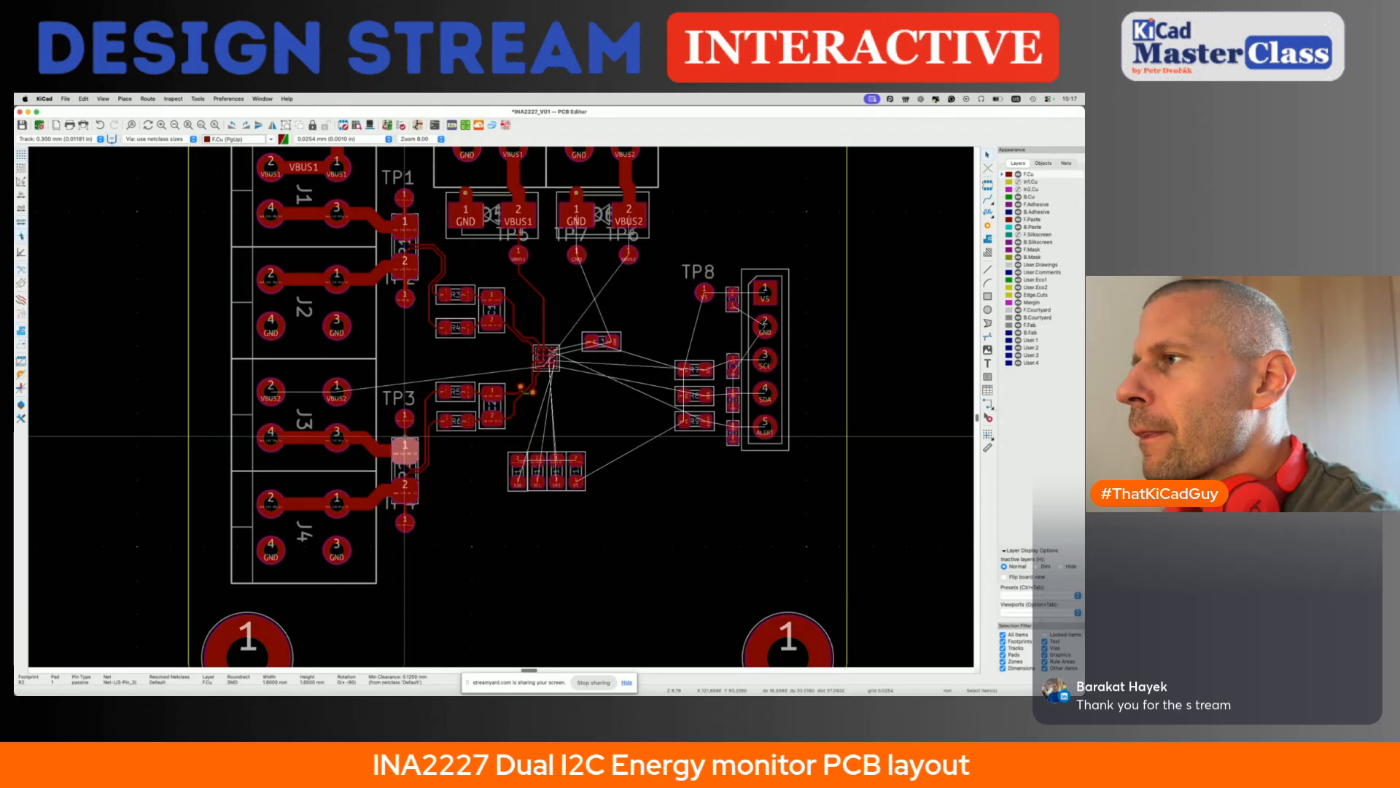
left_click(406, 509)
left_click(405, 553)
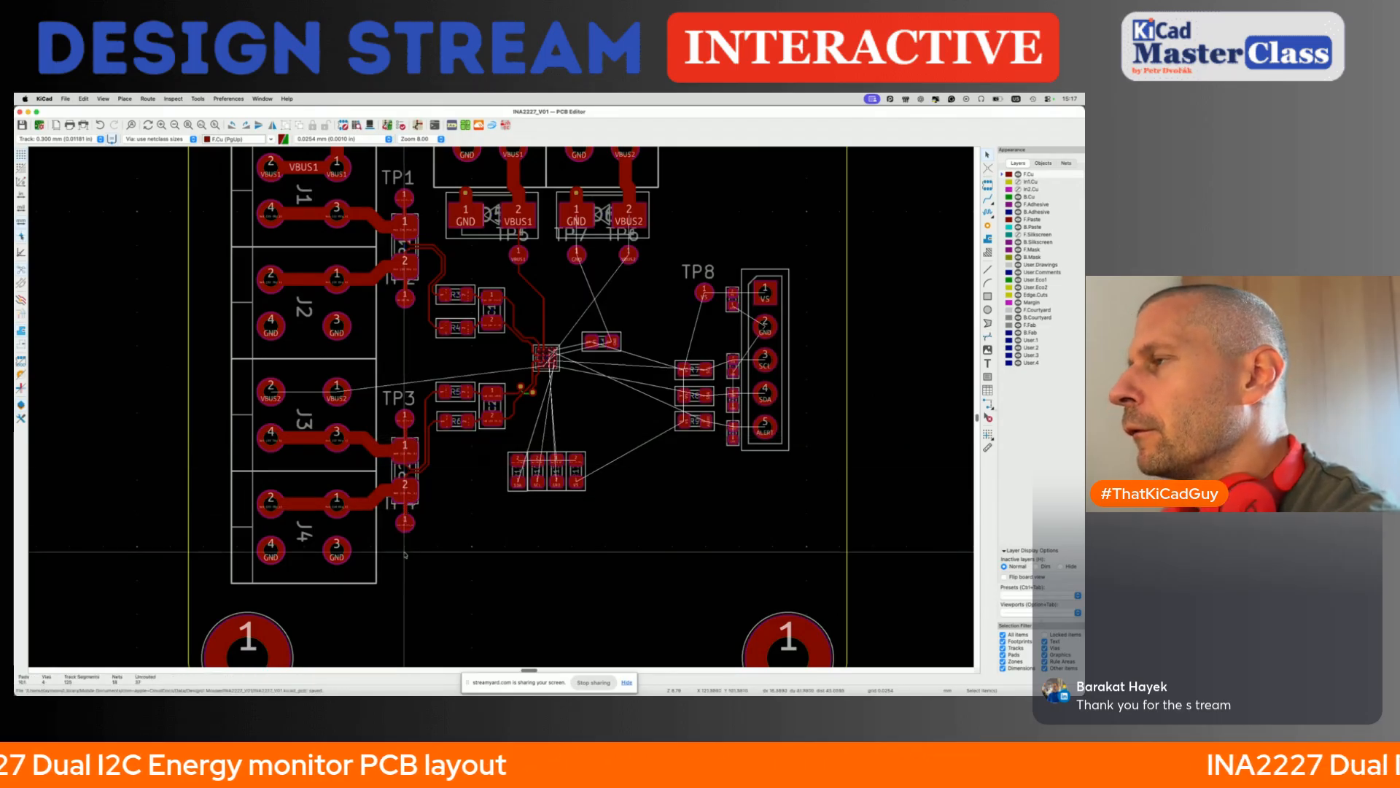
- Route a 1 mm VBUS2 track between pins 2 and 1 of J3 on the front copper layer
scroll(510, 474, "up", 2)
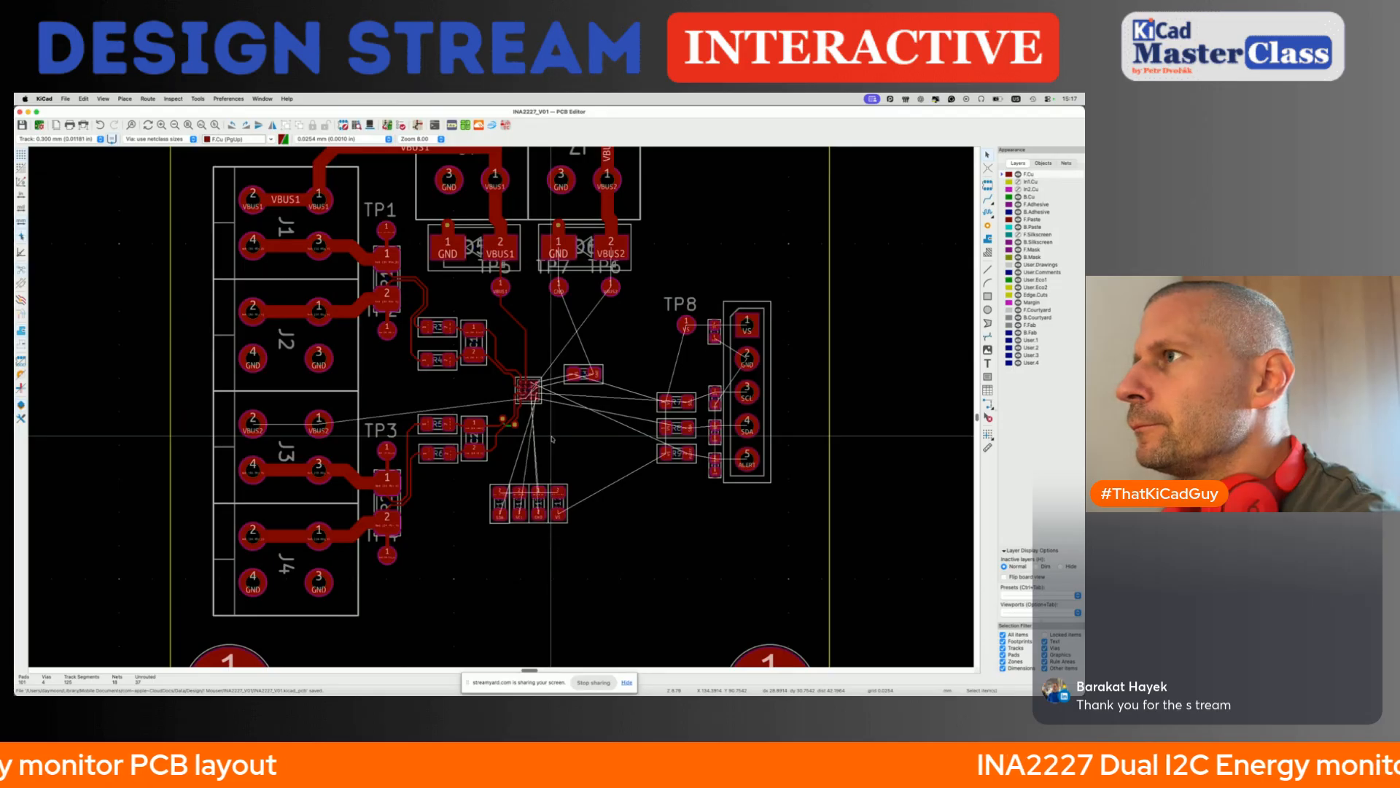
scroll(552, 439, "up", 2)
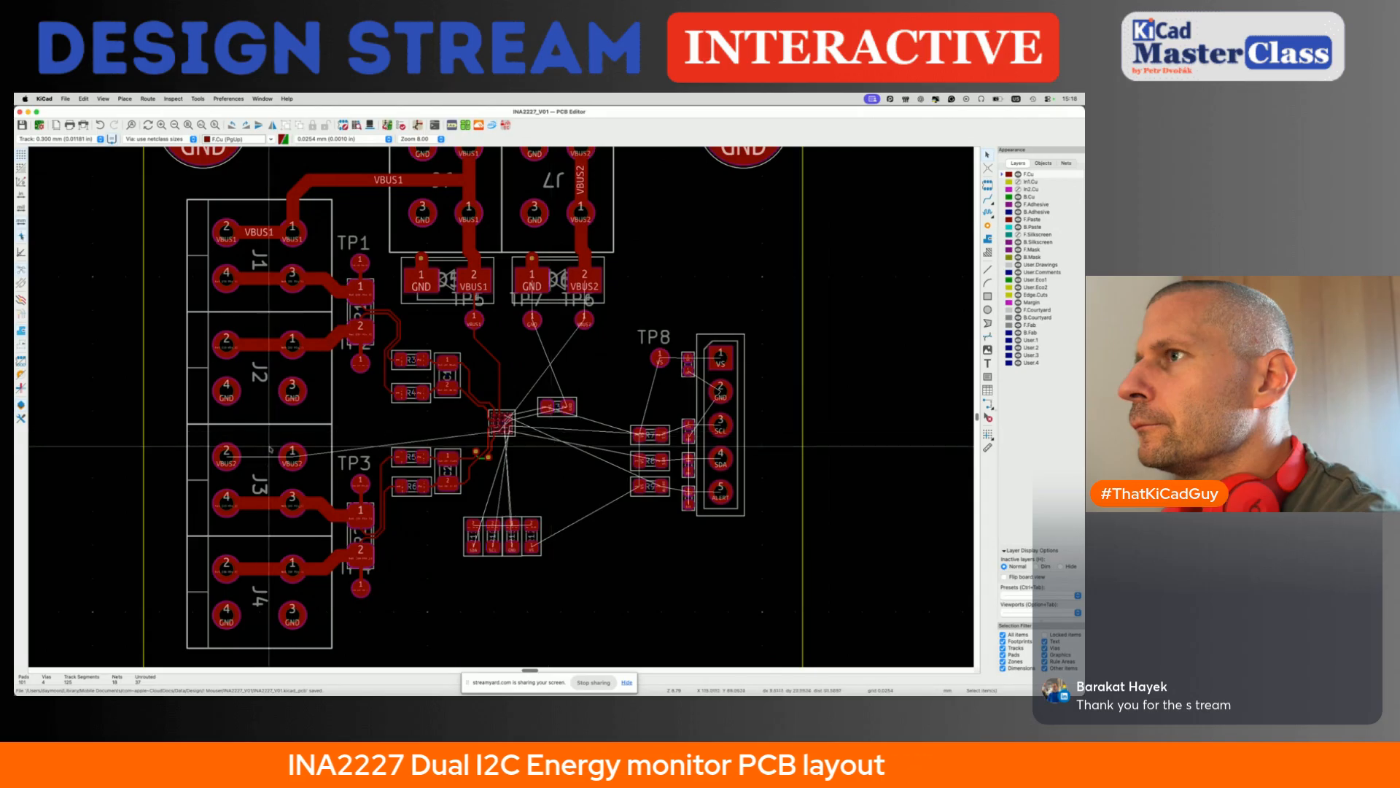
key("x")
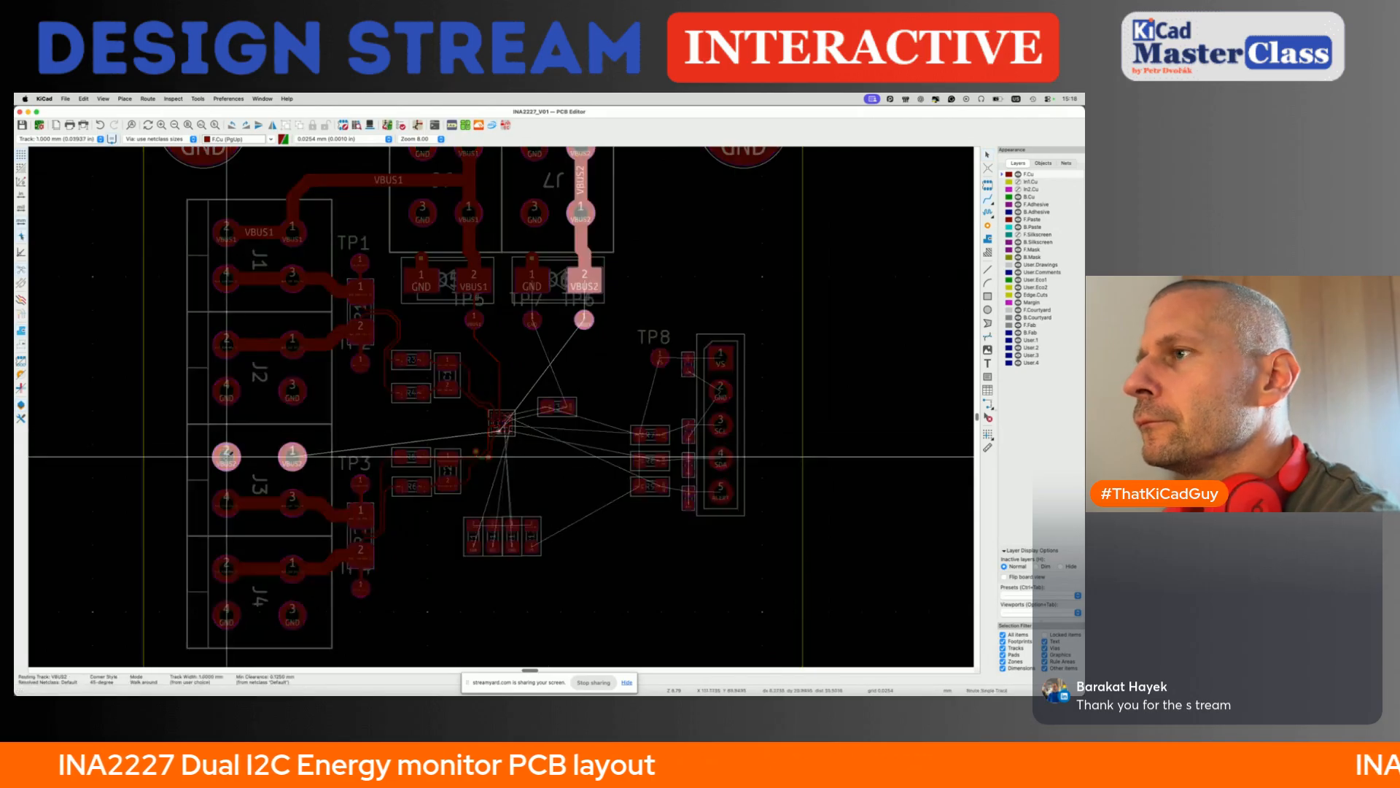
left_click(293, 458)
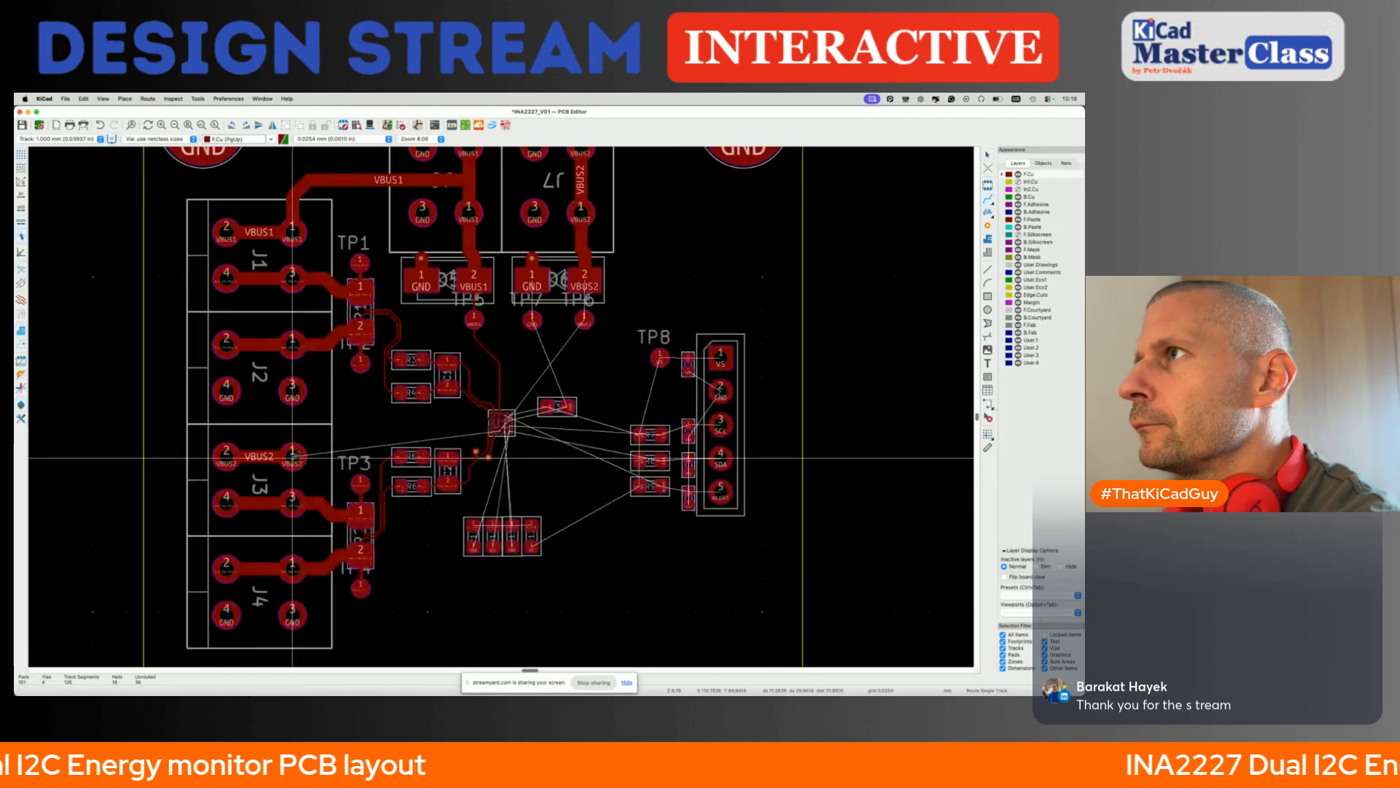
- Route a 1 mm VBUS2 track on the back copper layer from J7 pin 2 around J1 and J2 to J3 pin 2
scroll(294, 457, "up", 3)
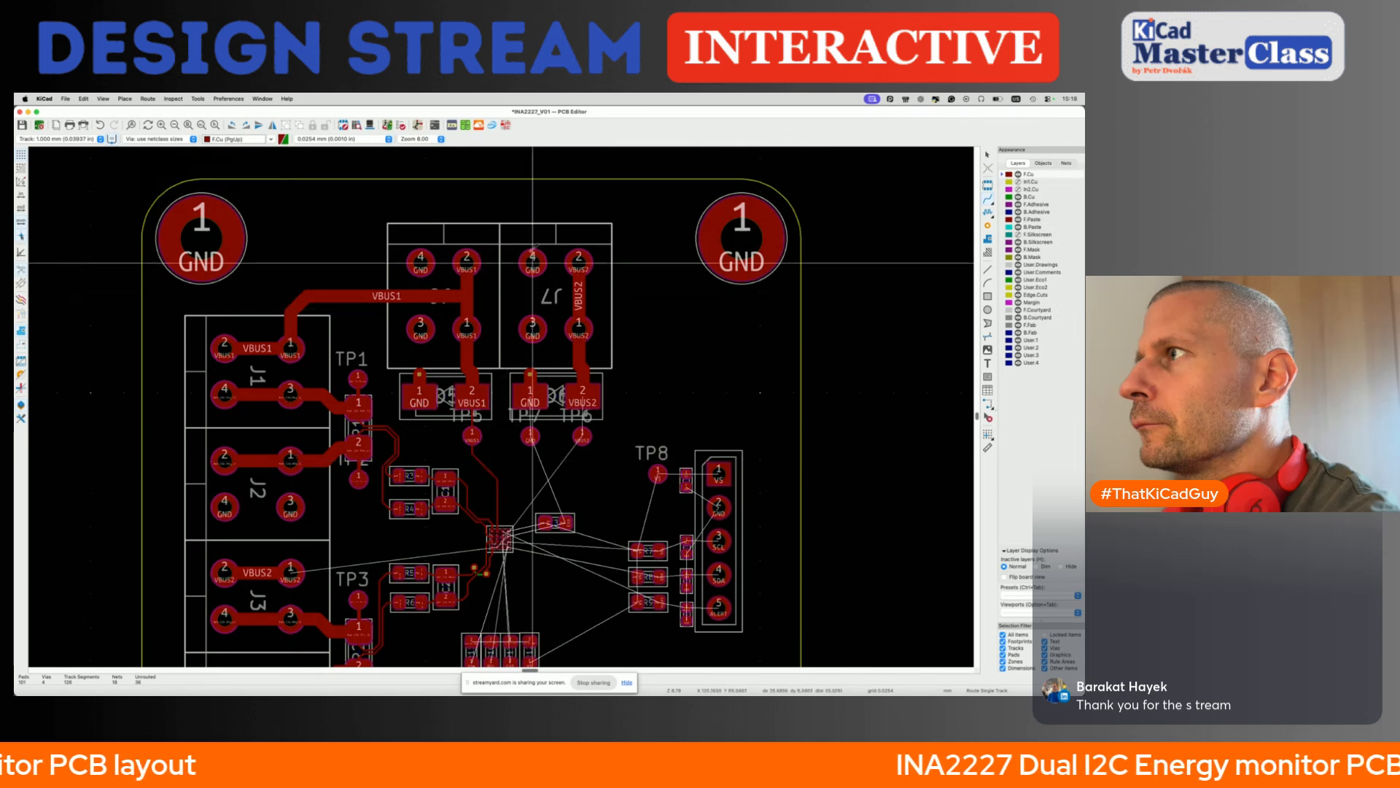
left_click(578, 257)
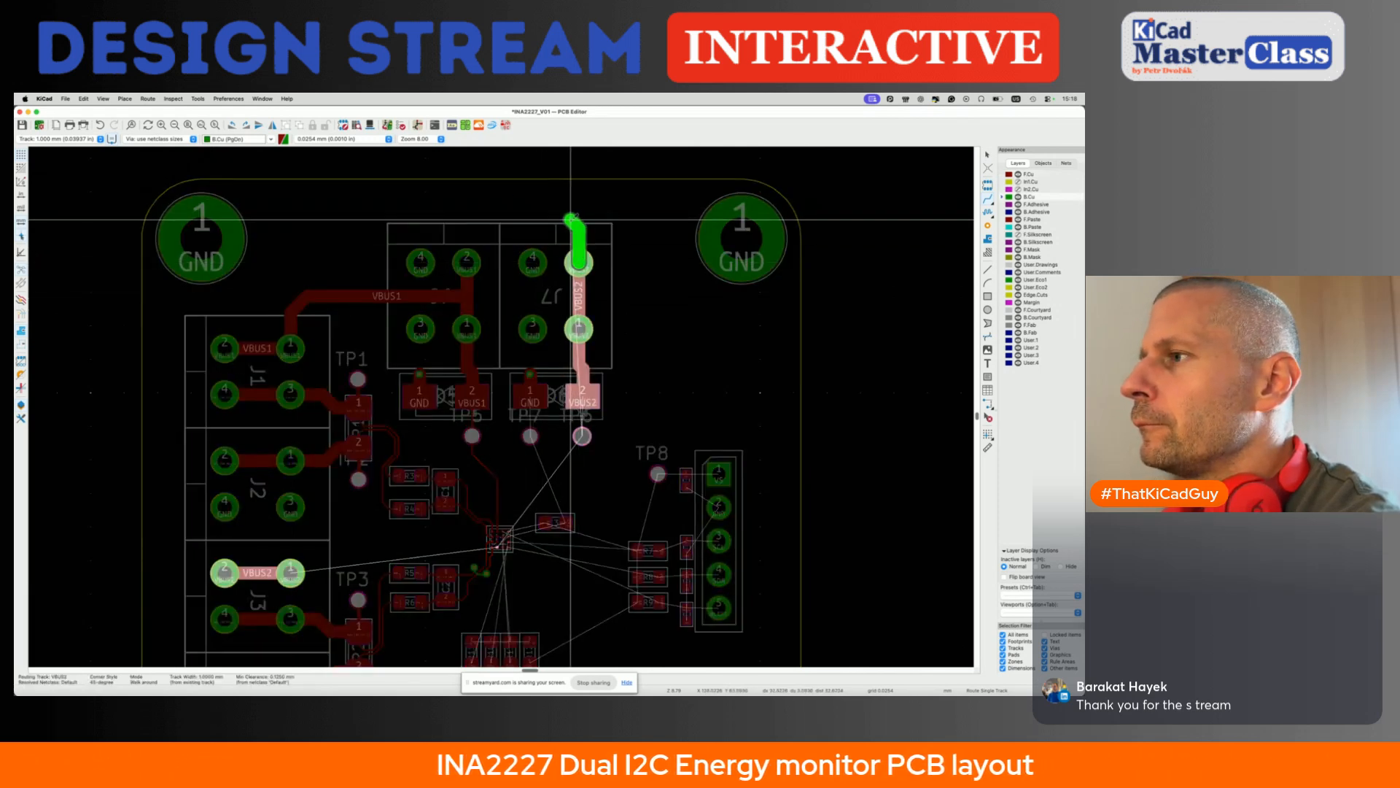
left_click(423, 210)
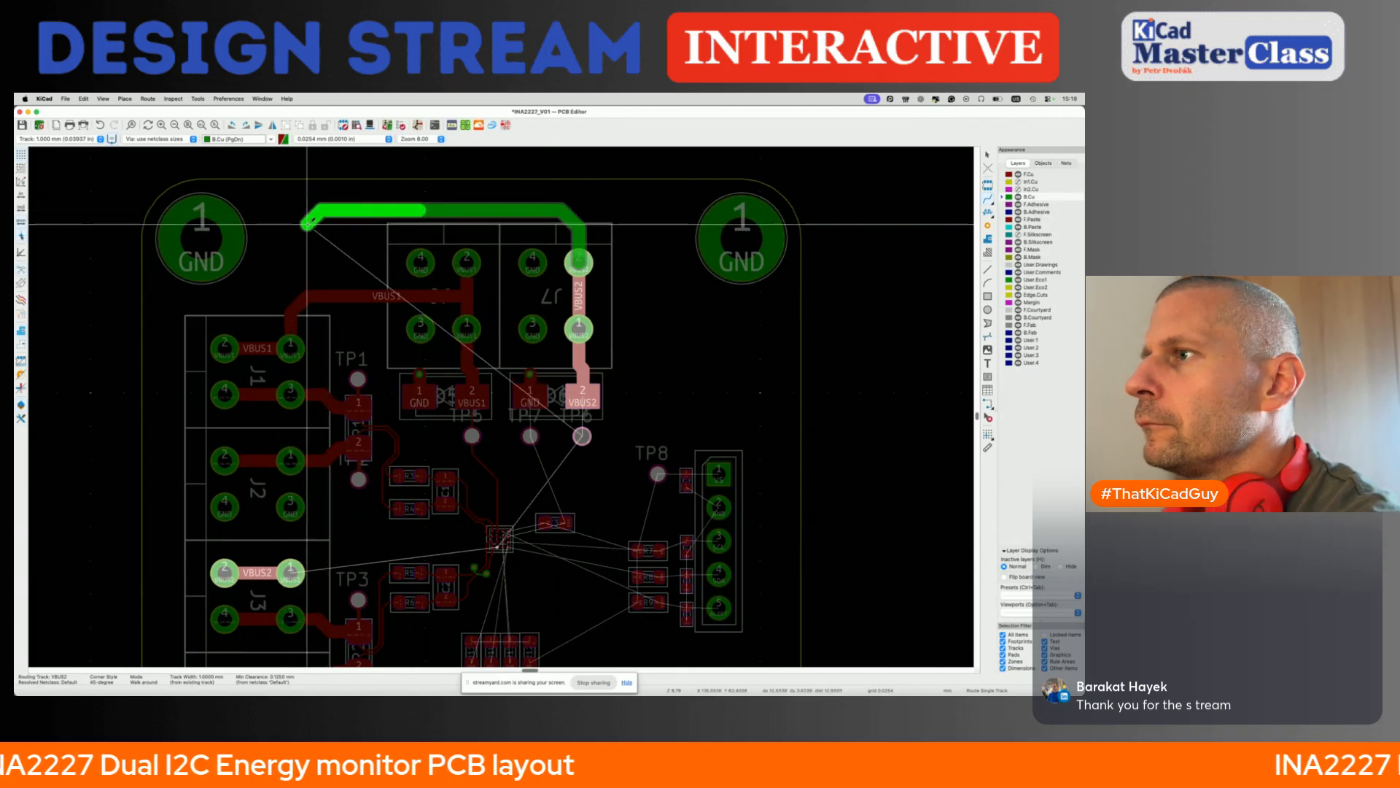
left_click(280, 232)
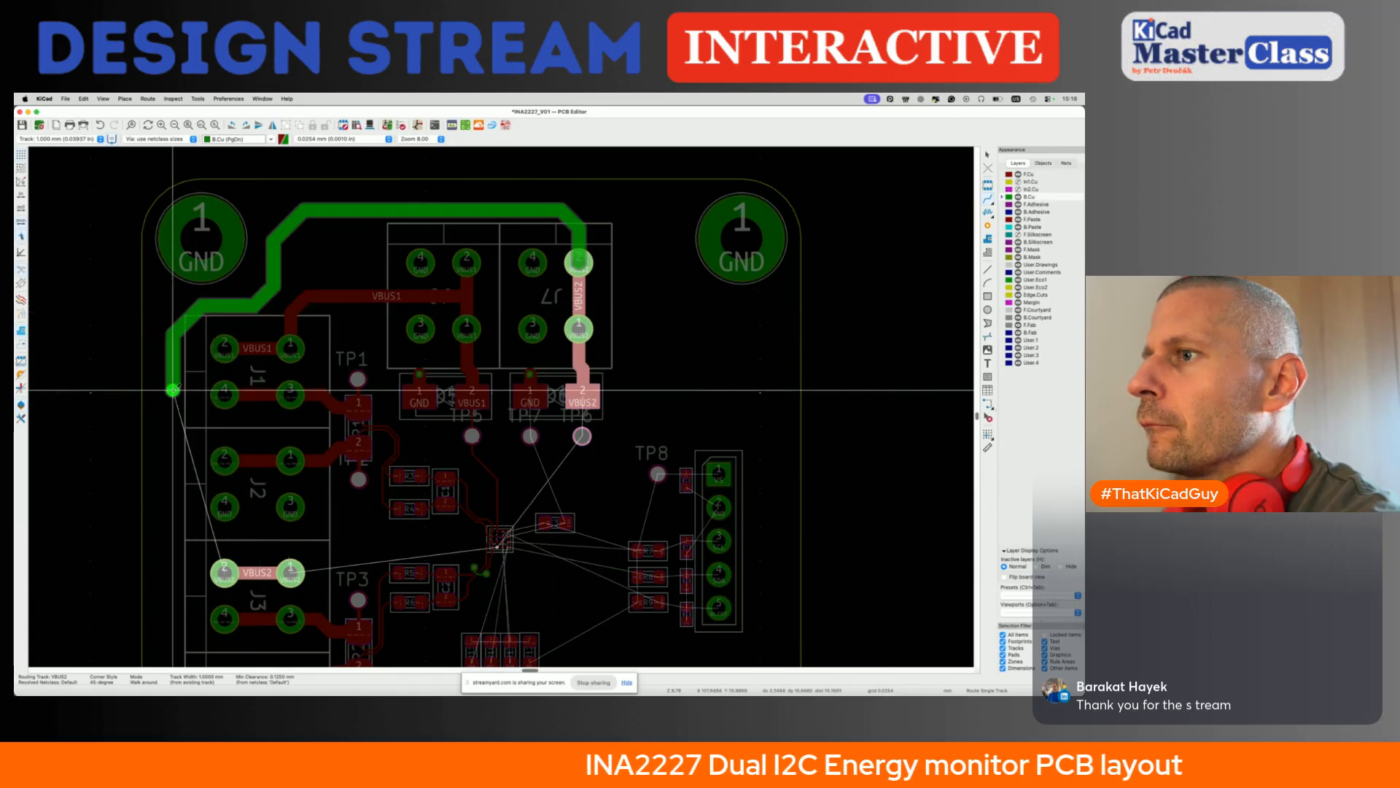
left_click(222, 578)
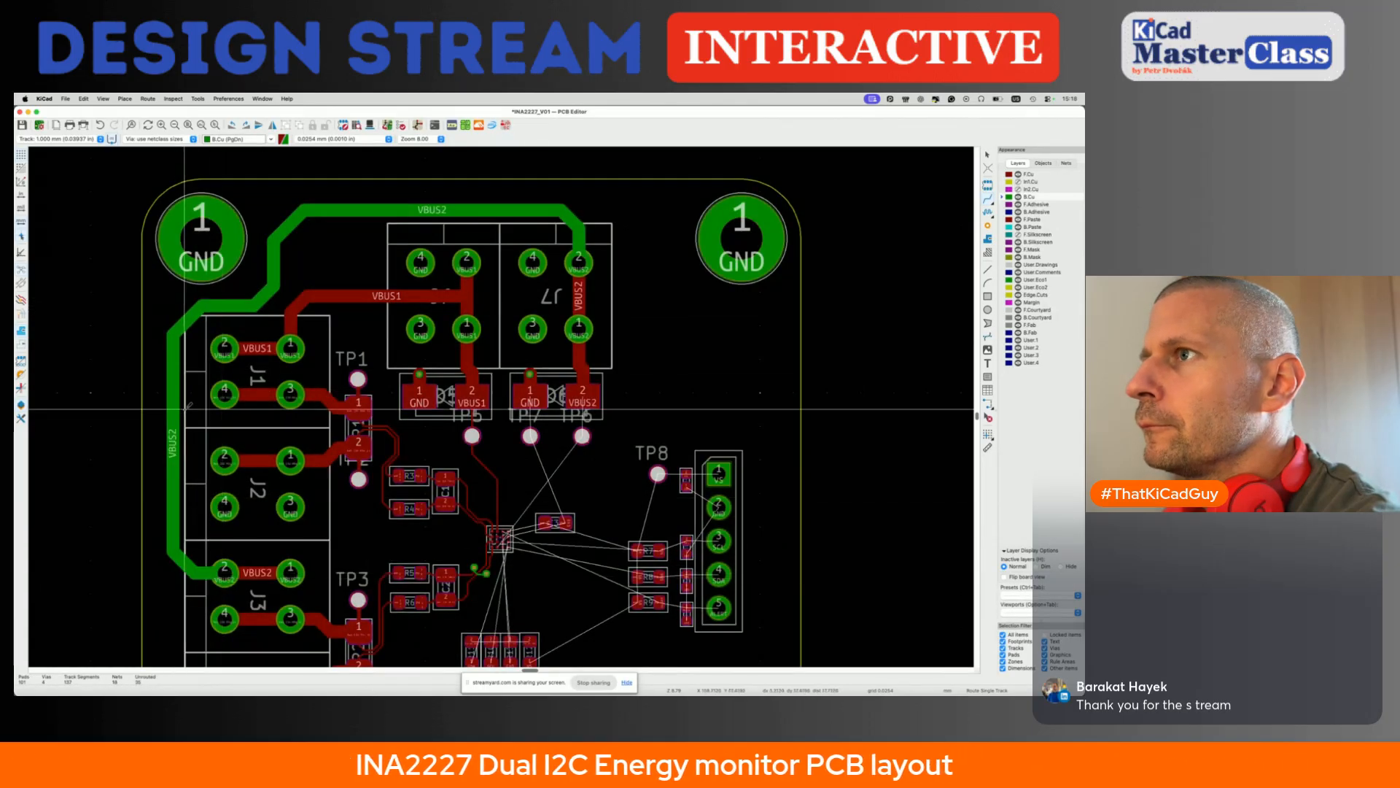
left_click(183, 321)
left_click(181, 319)
- Make the front copper layer active again and save the board
middle_click_drag(525, 462, 437, 384)
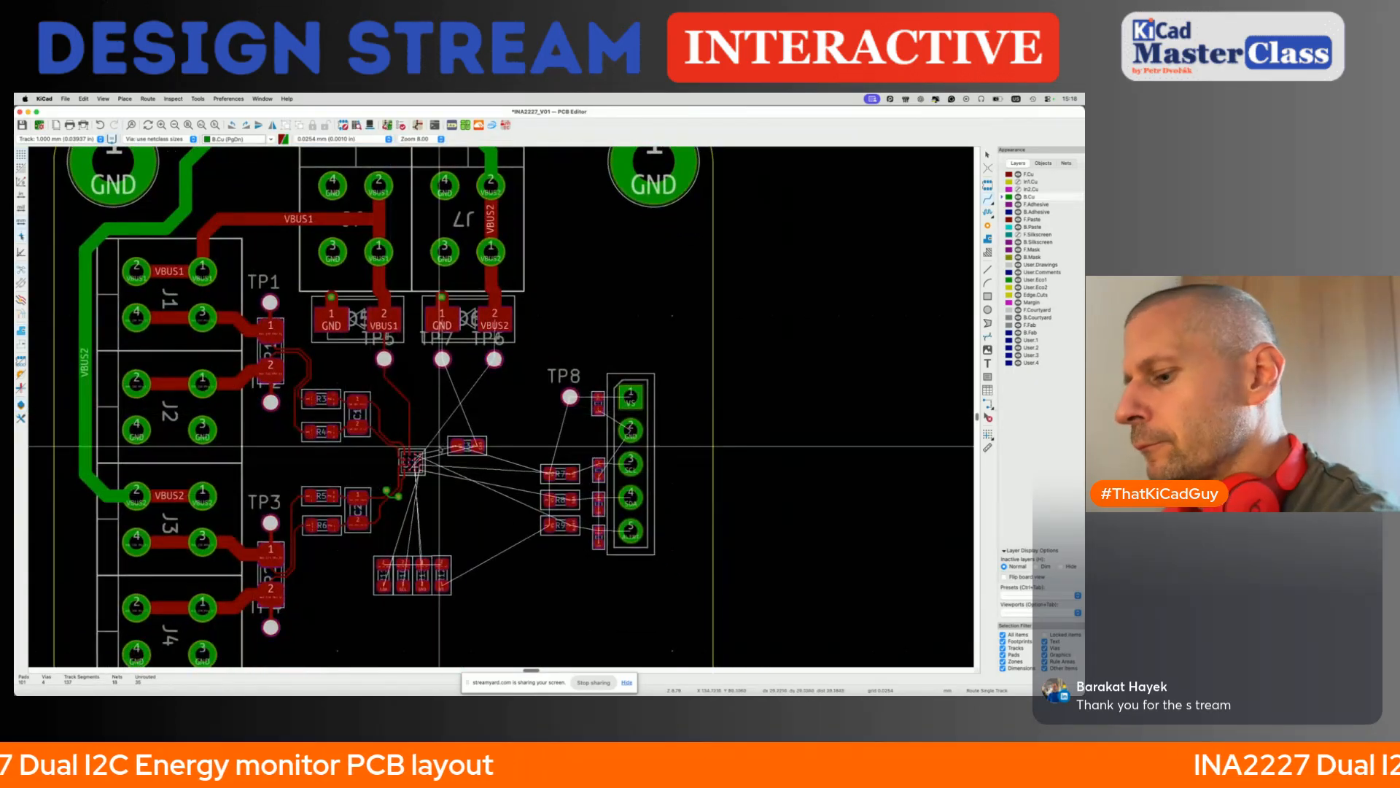
key("Page_Up")
scroll(412, 453, "up", 6)
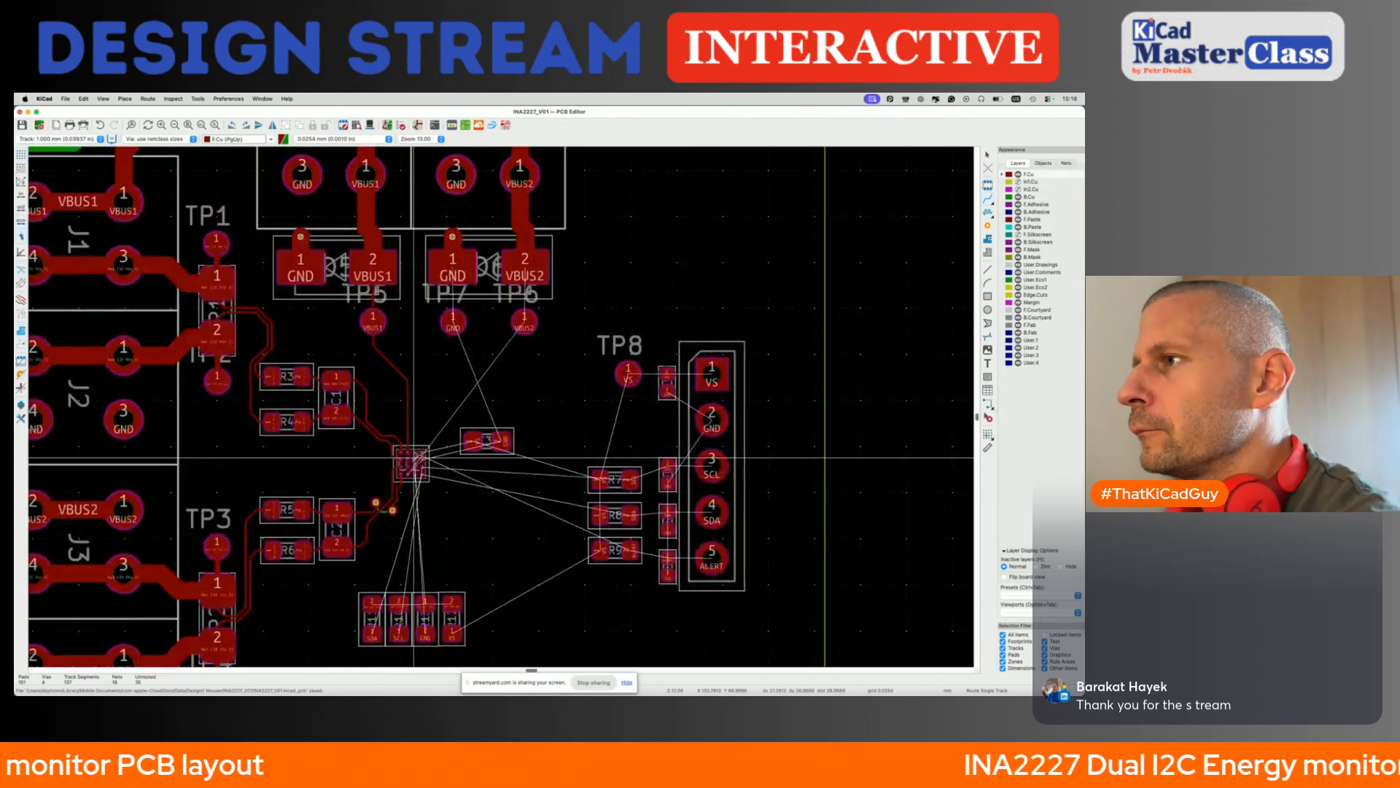
scroll(417, 442, "up", 4)
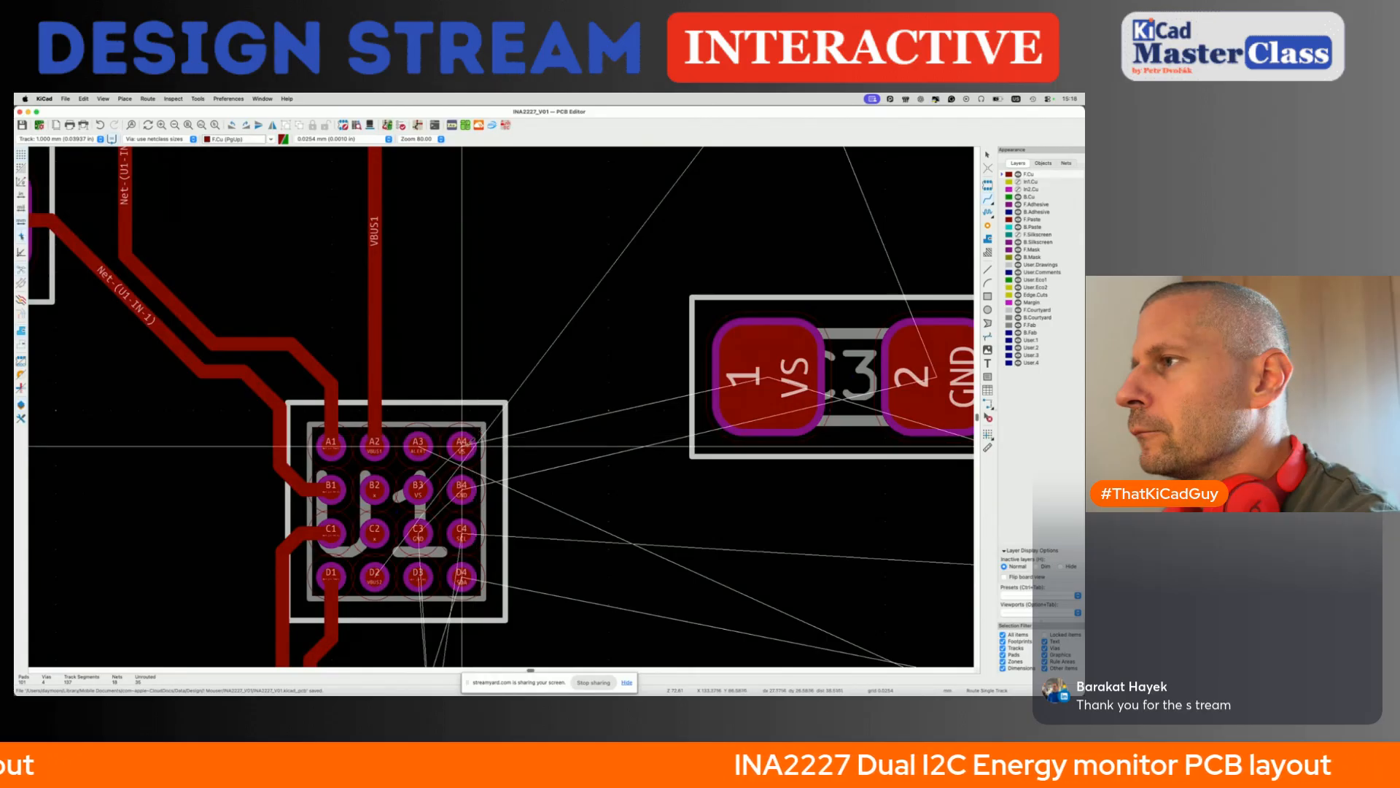
left_click(462, 446)
key("q")
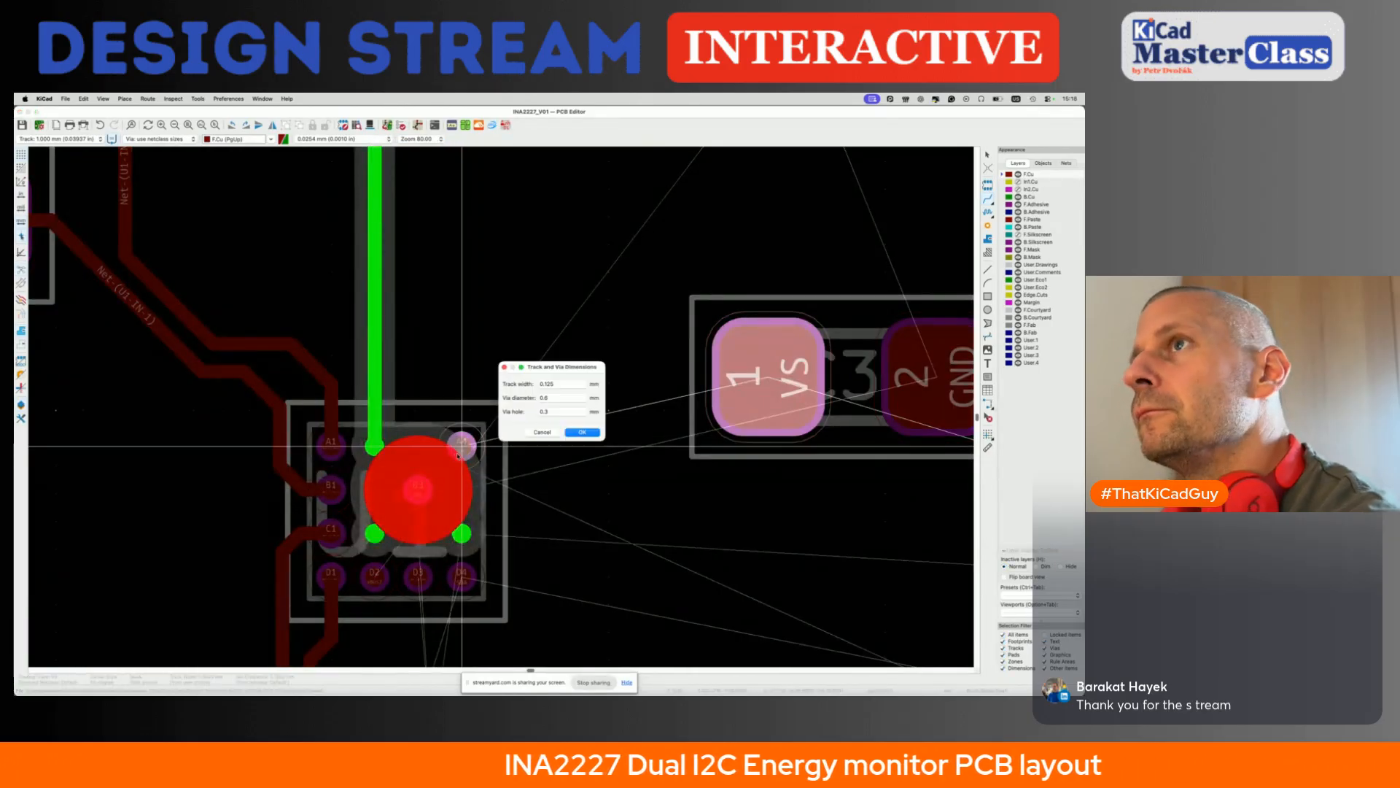
key("Escape")
key("Escape")
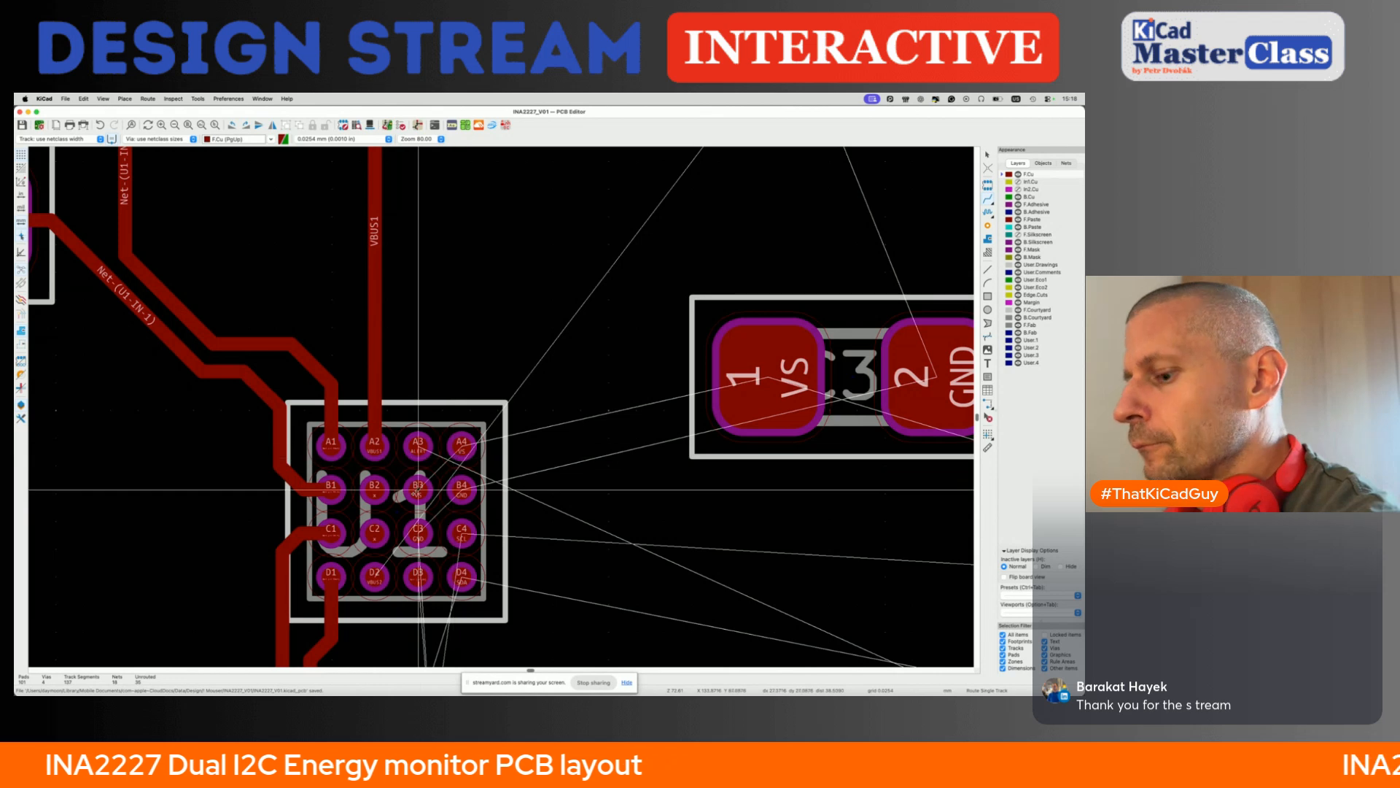
- Route VS at the netclass width from U1 pad B3 to pad A4 and on to C3 pad 1
left_click(446, 469)
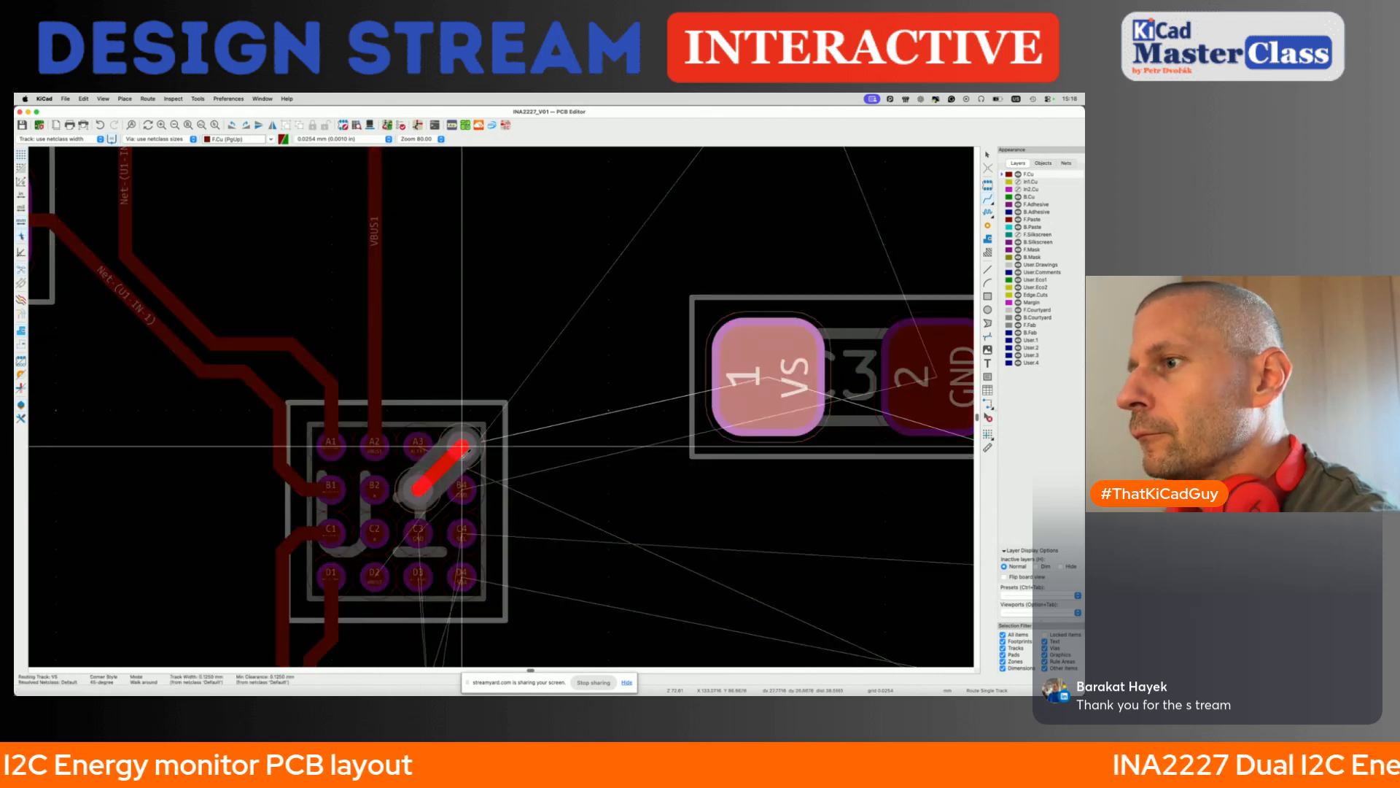
left_click(461, 445)
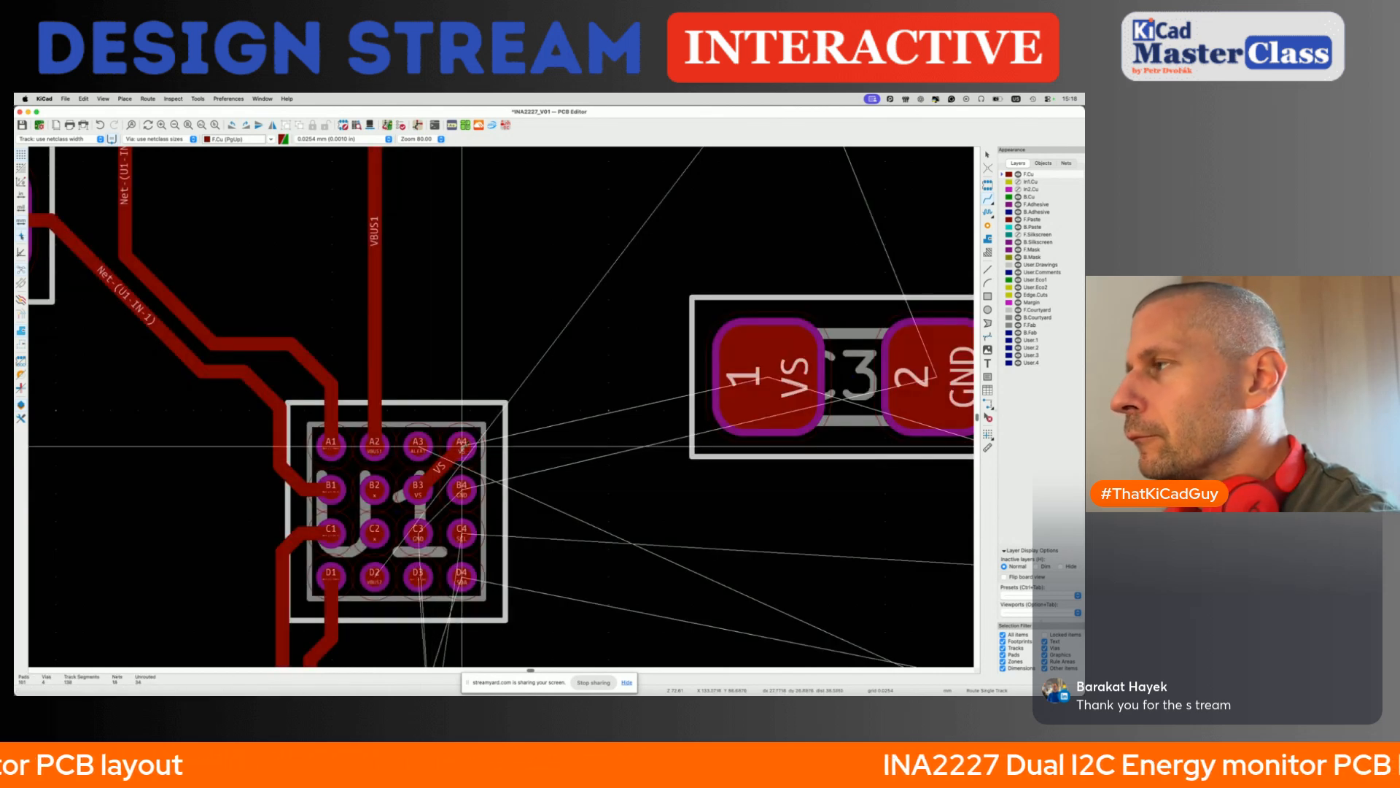
left_click(461, 443)
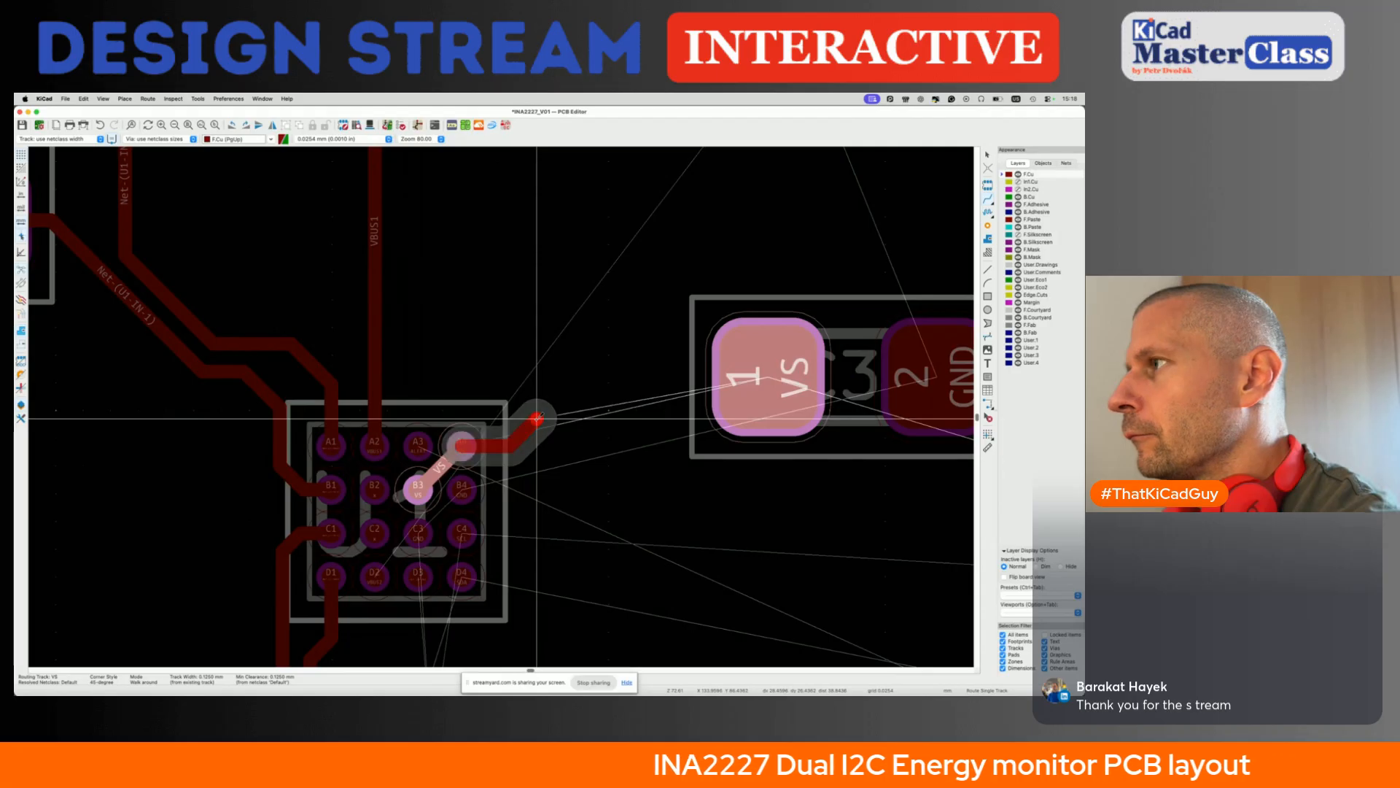
left_click(776, 389)
middle_click_drag(776, 390, 420, 385)
- Join the GND pads C3 and B4 of U1 with a front copper track
scroll(613, 379, "down", 4)
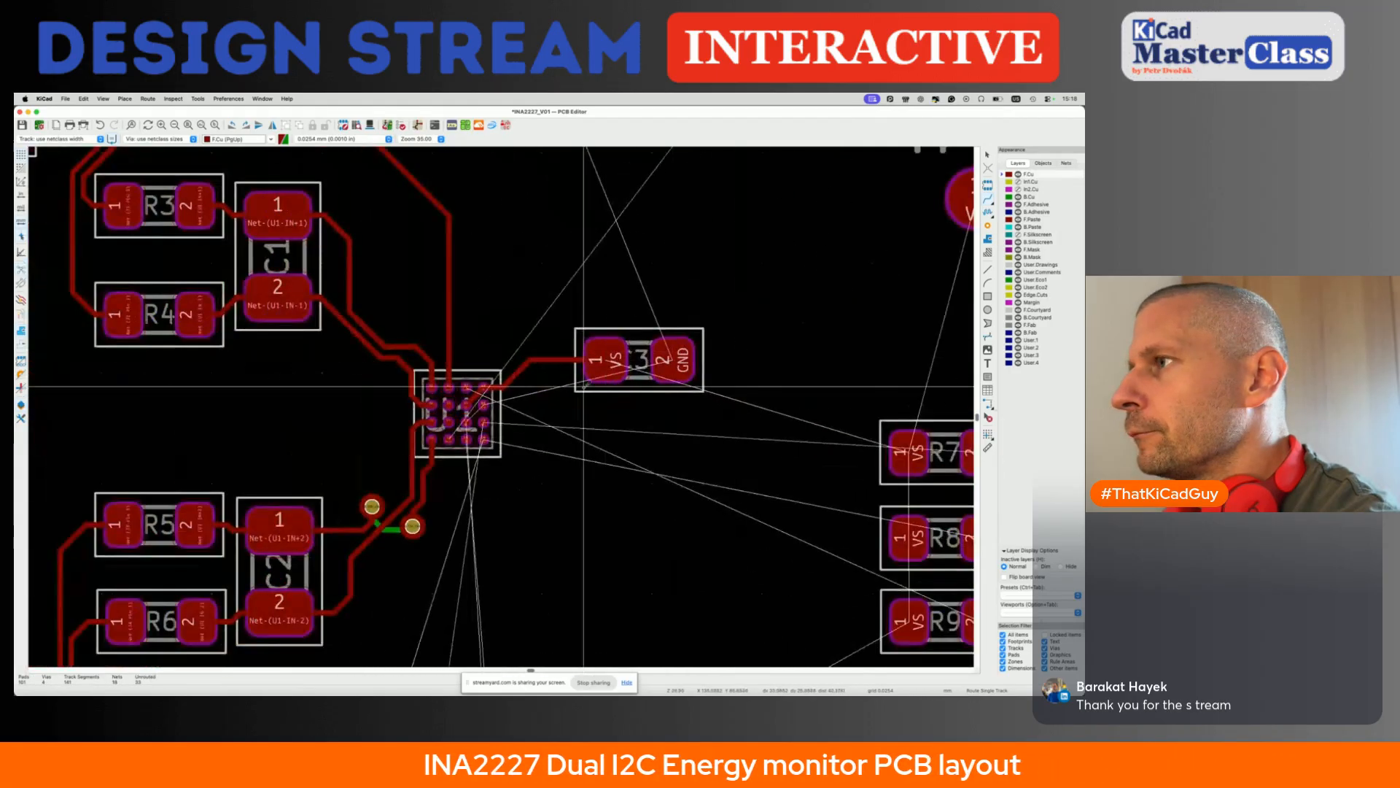
scroll(524, 392, "up", 4)
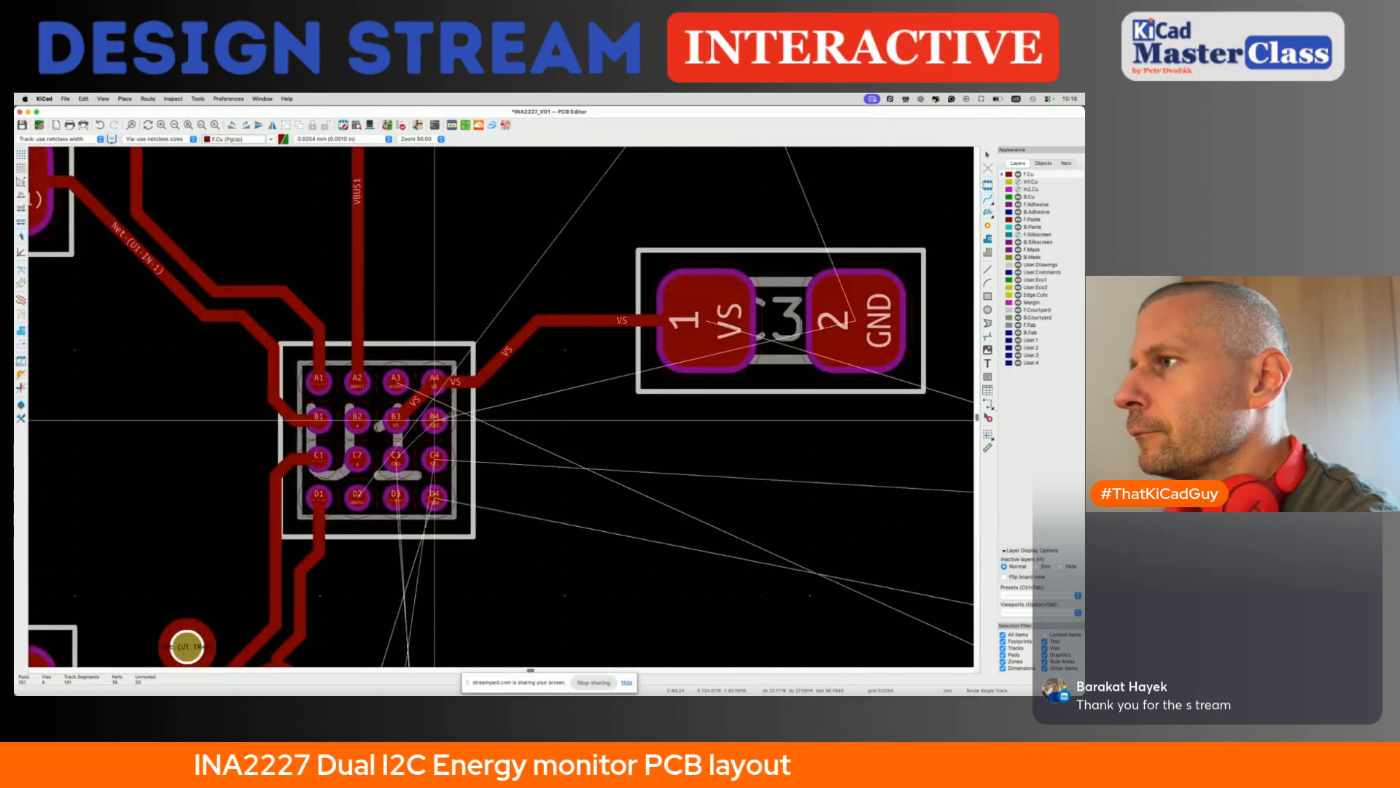
left_click(435, 420)
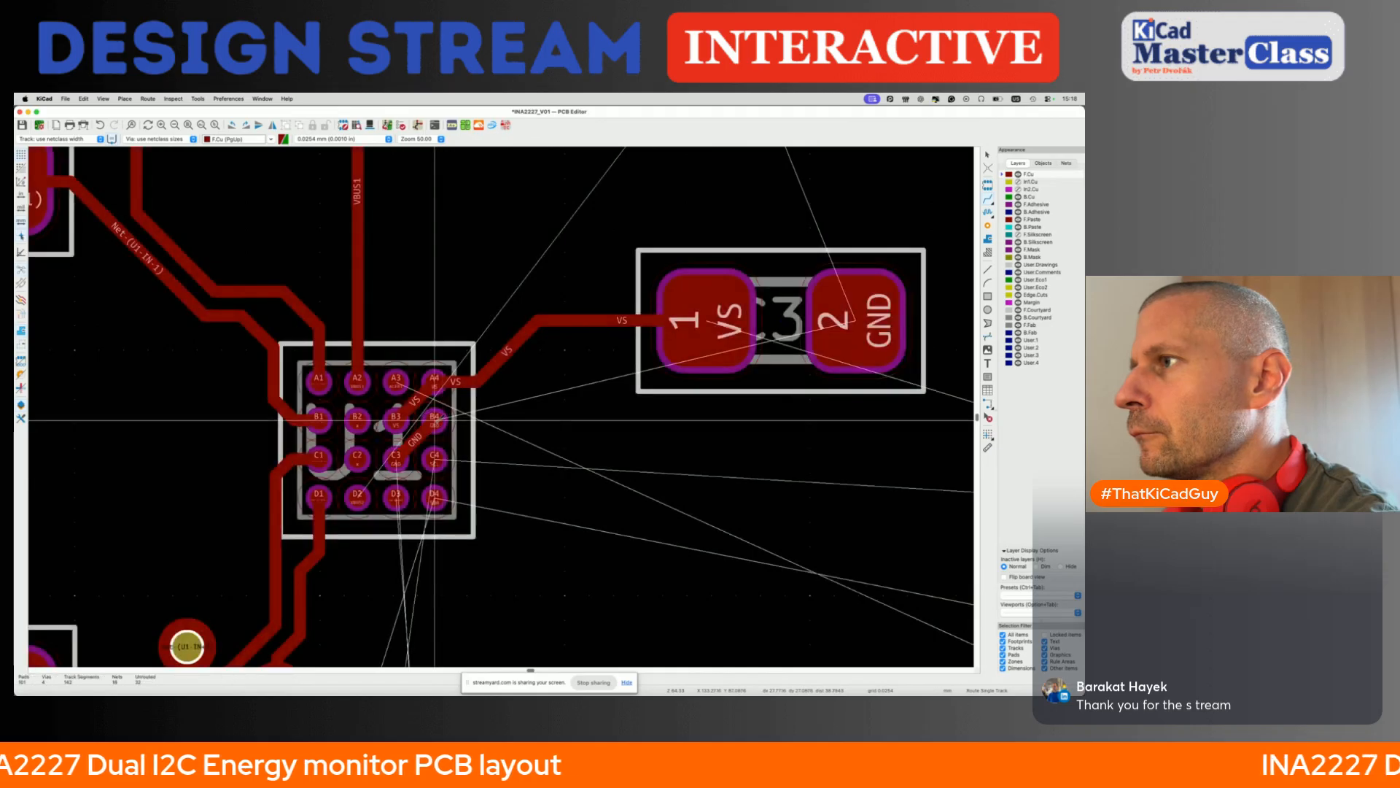
- Route a short GND track from U1 pad B4 toward C3 and end it in a via
key("v")
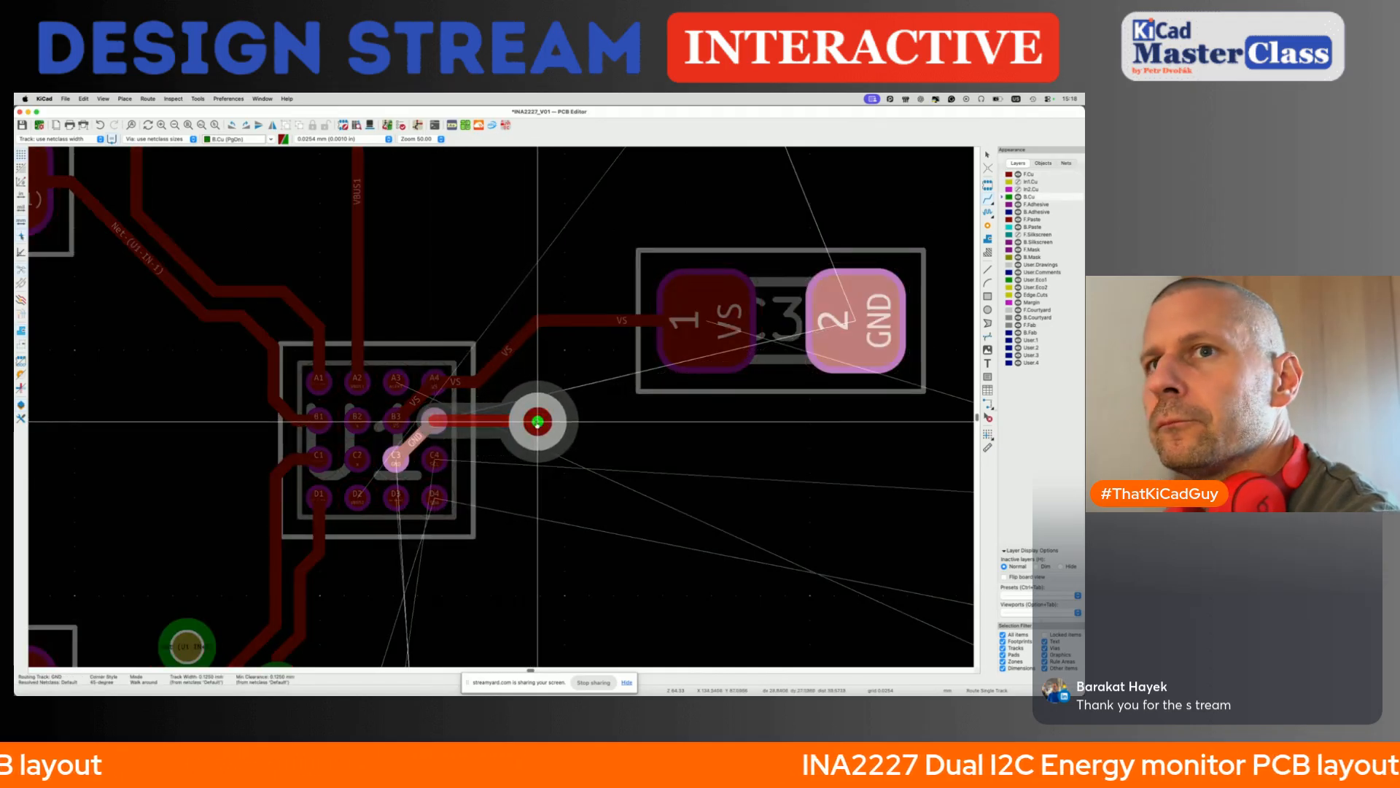
key("super+Tab")
key("super+Tab")
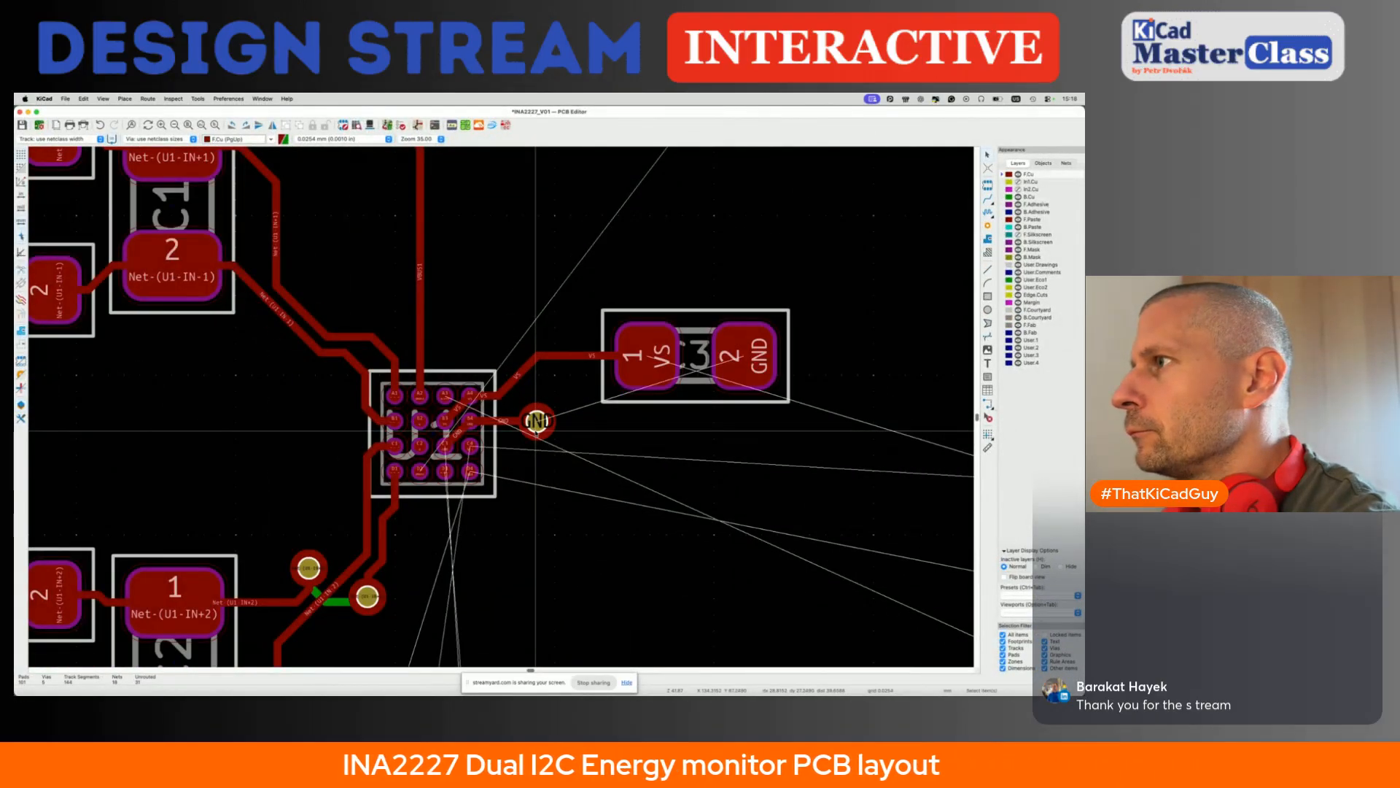
- Delete the GND via beside U1 and the straight VS track segment leading into C3 pad 1
left_click(540, 432)
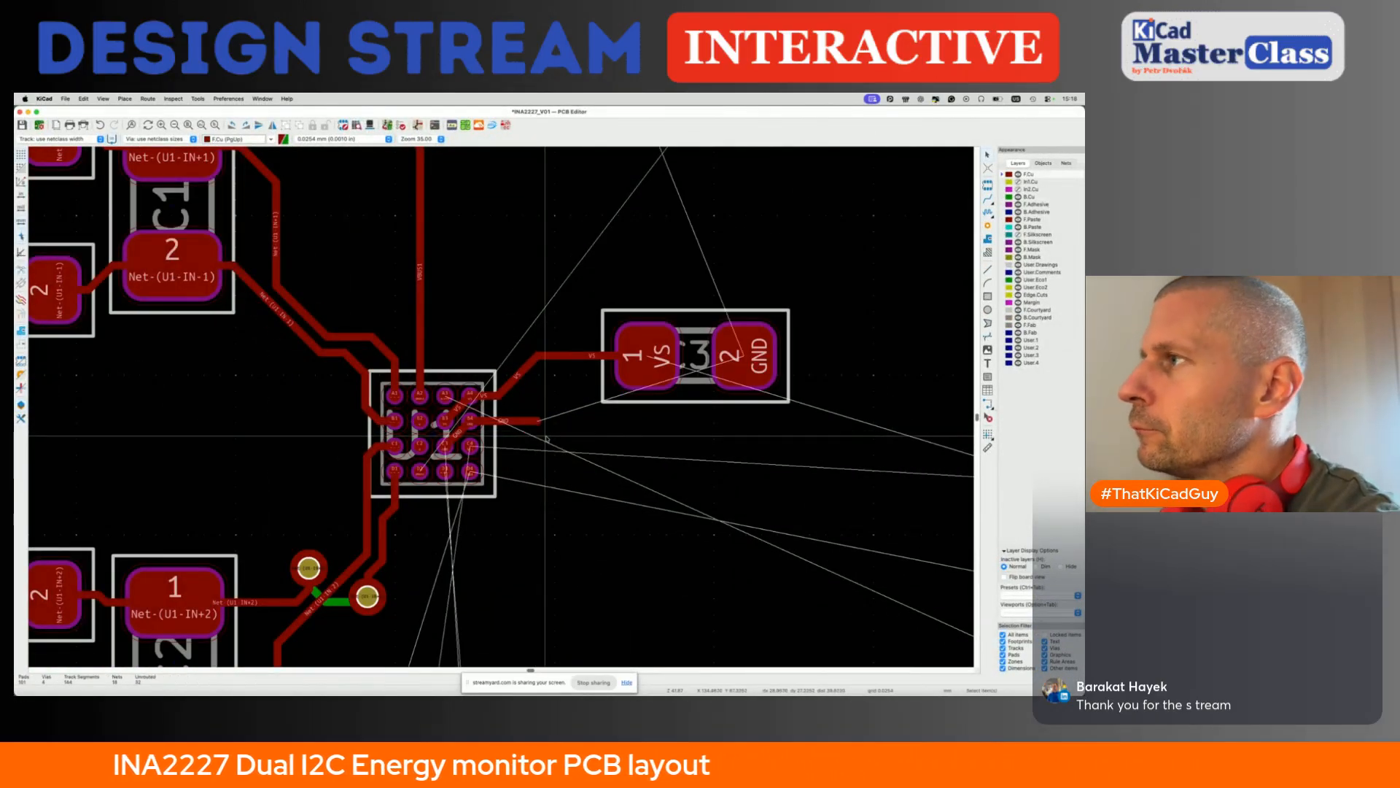
left_click(627, 357)
key("Delete")
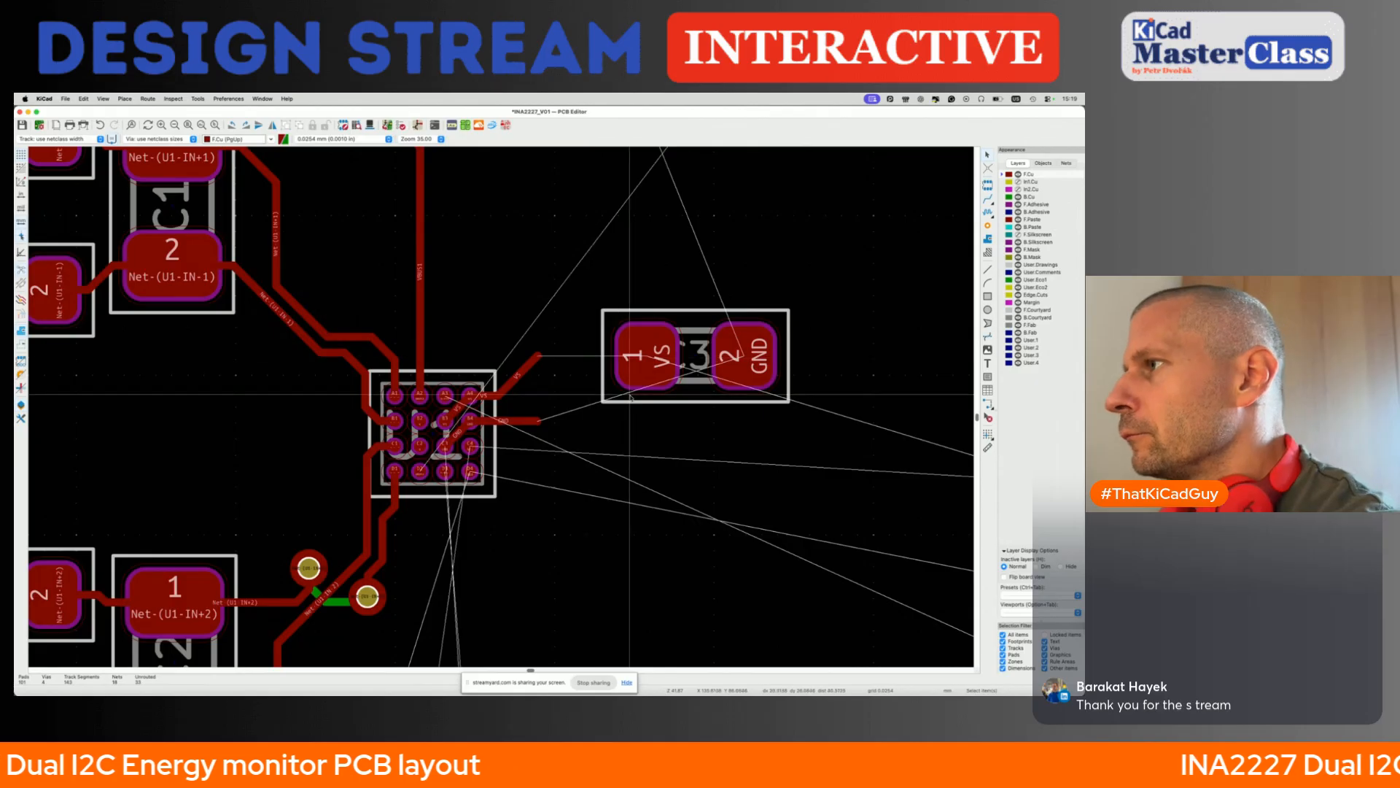
- Rotate C3 upright with its VS pad above the GND pad, and move it close to the VS and GND track ends of U1
key("r")
key("r")
key("r")
key("m")
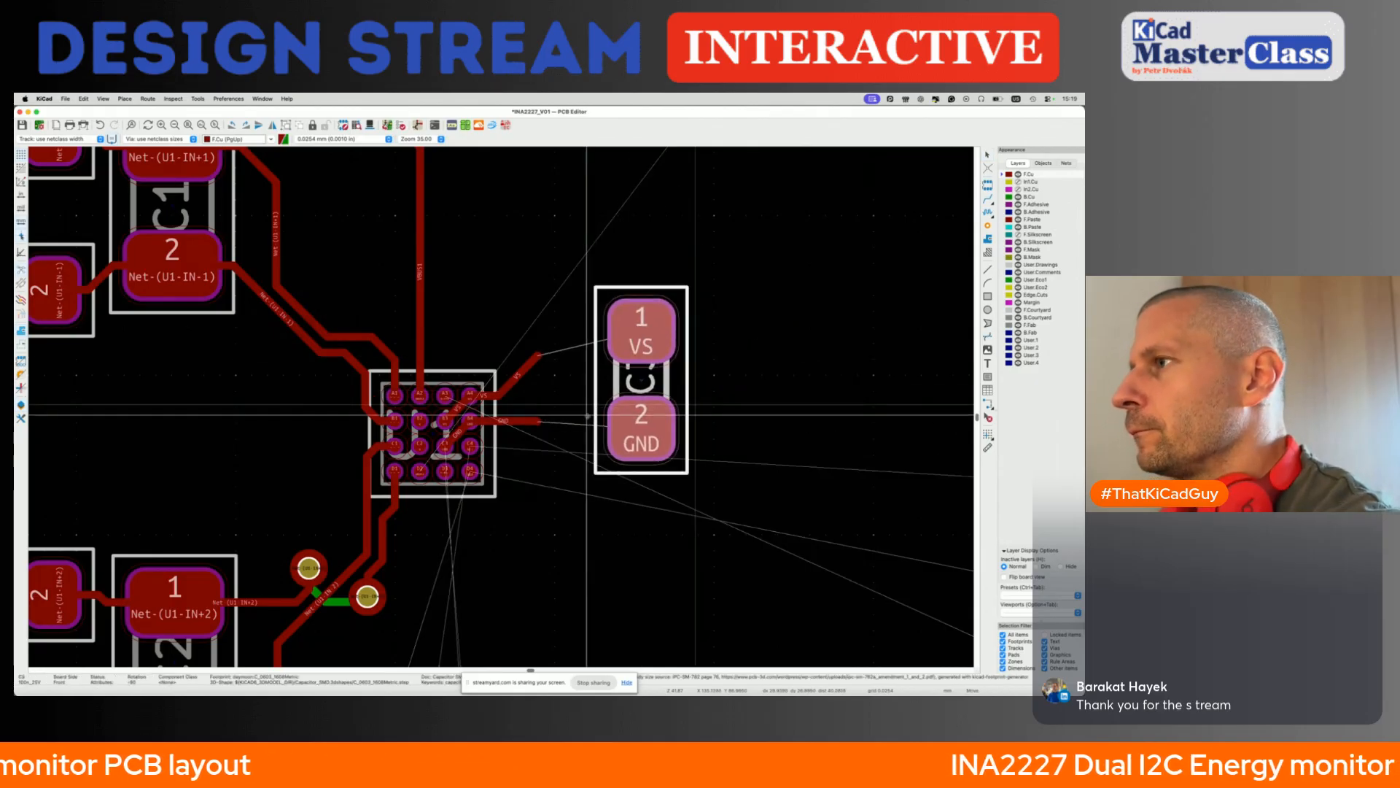
left_click(552, 409)
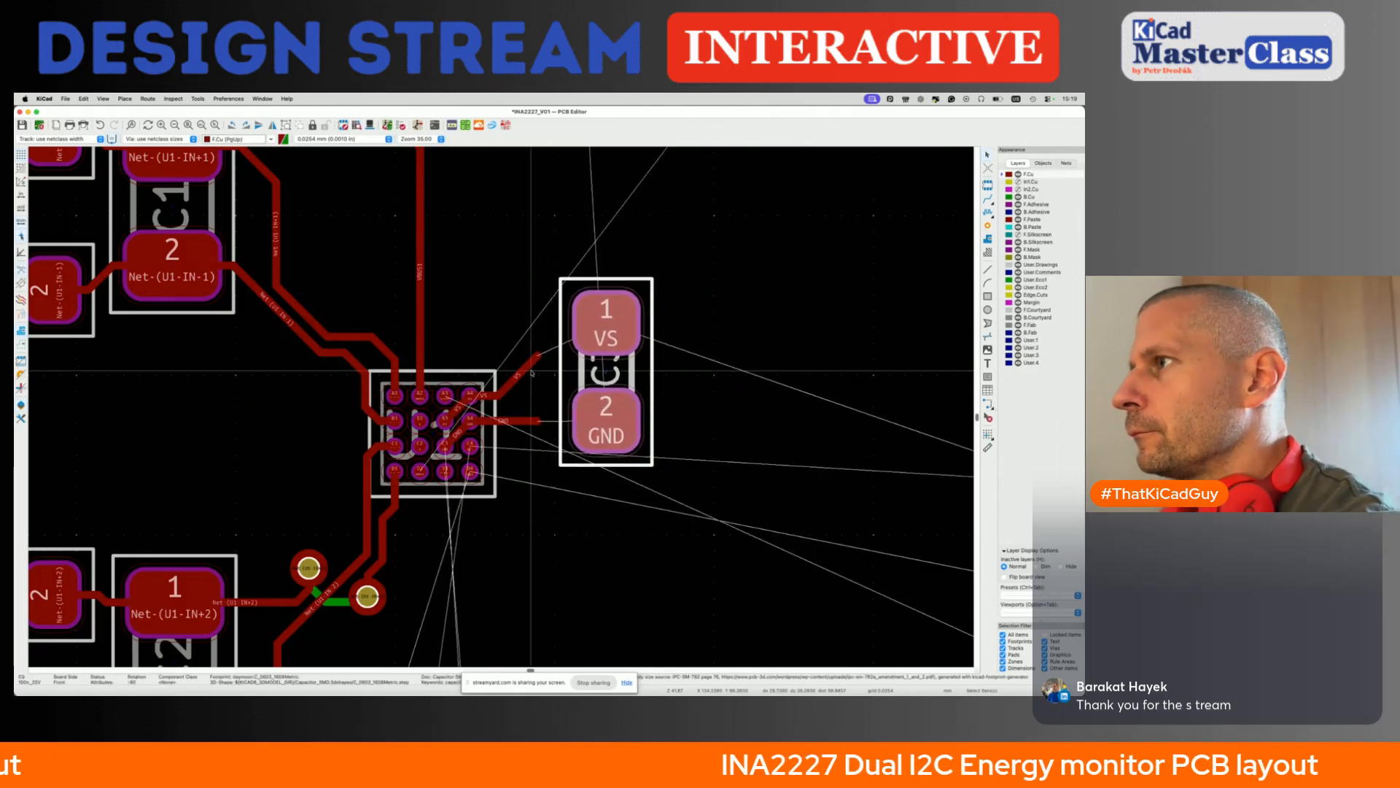
- Extend the open VS and GND tracks from U1 to C3 pads 1 and 2
key("x")
left_click(603, 323)
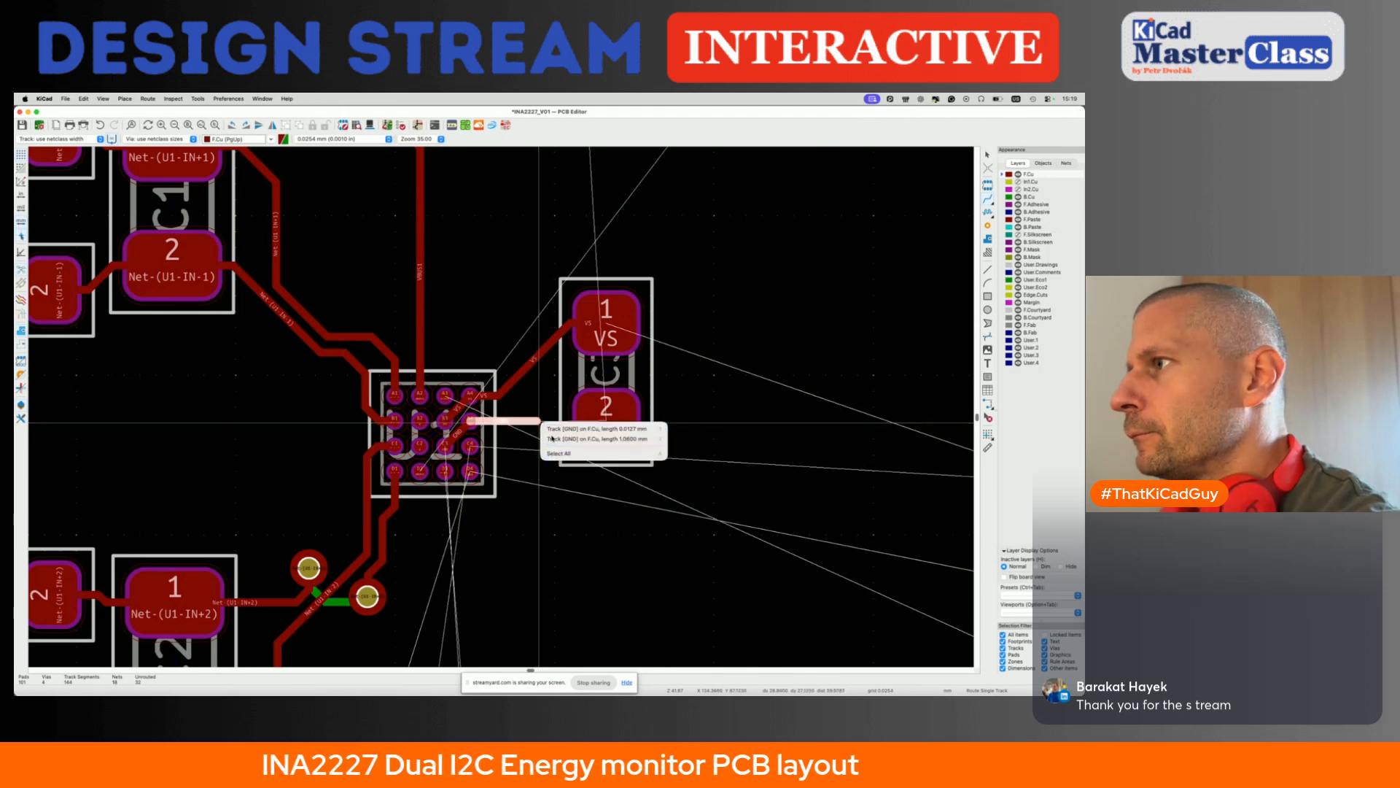
left_click(553, 439)
key("Escape")
key("Escape")
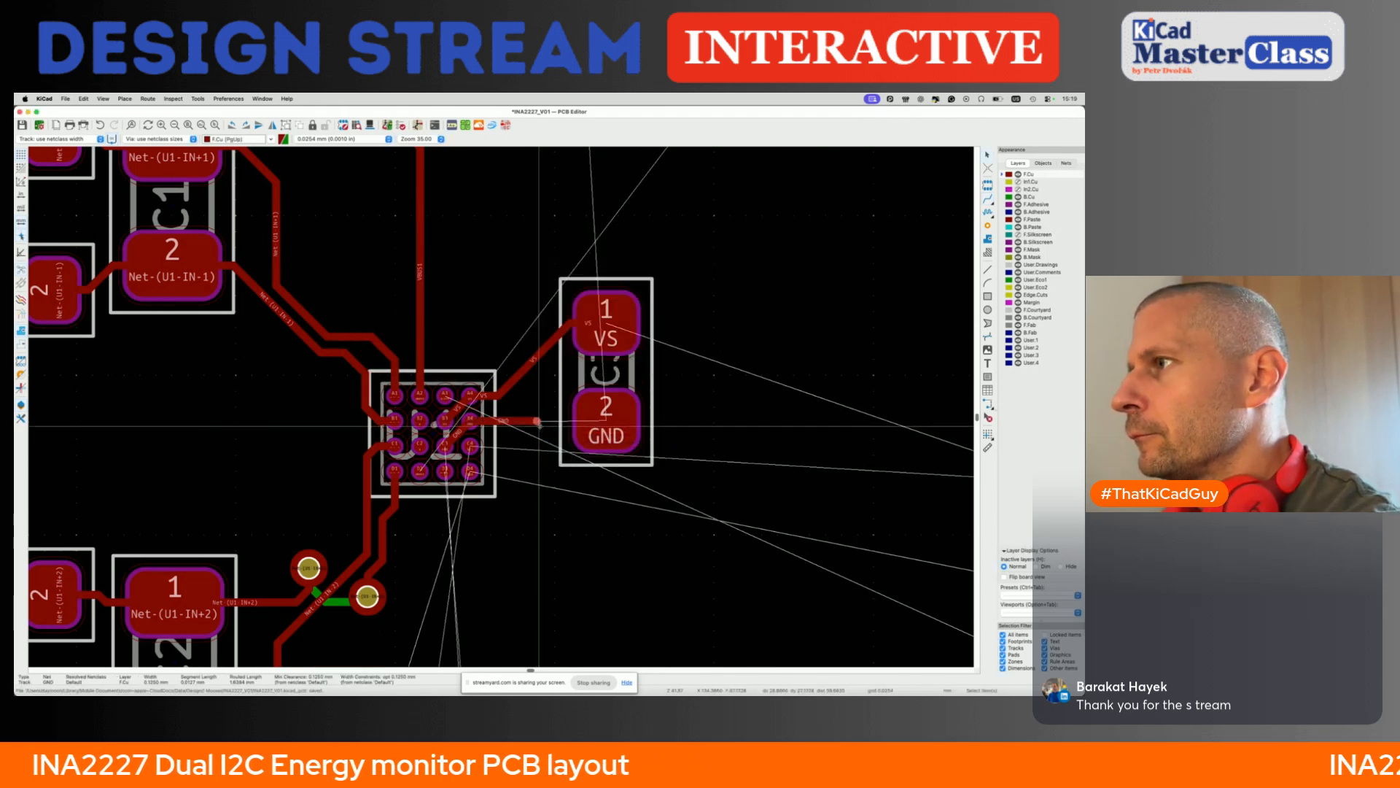
key("x")
left_click(605, 421)
- Route a short GND track out of C3 pad 2, away from U1, and end it in a via
left_click(606, 420)
key("v")
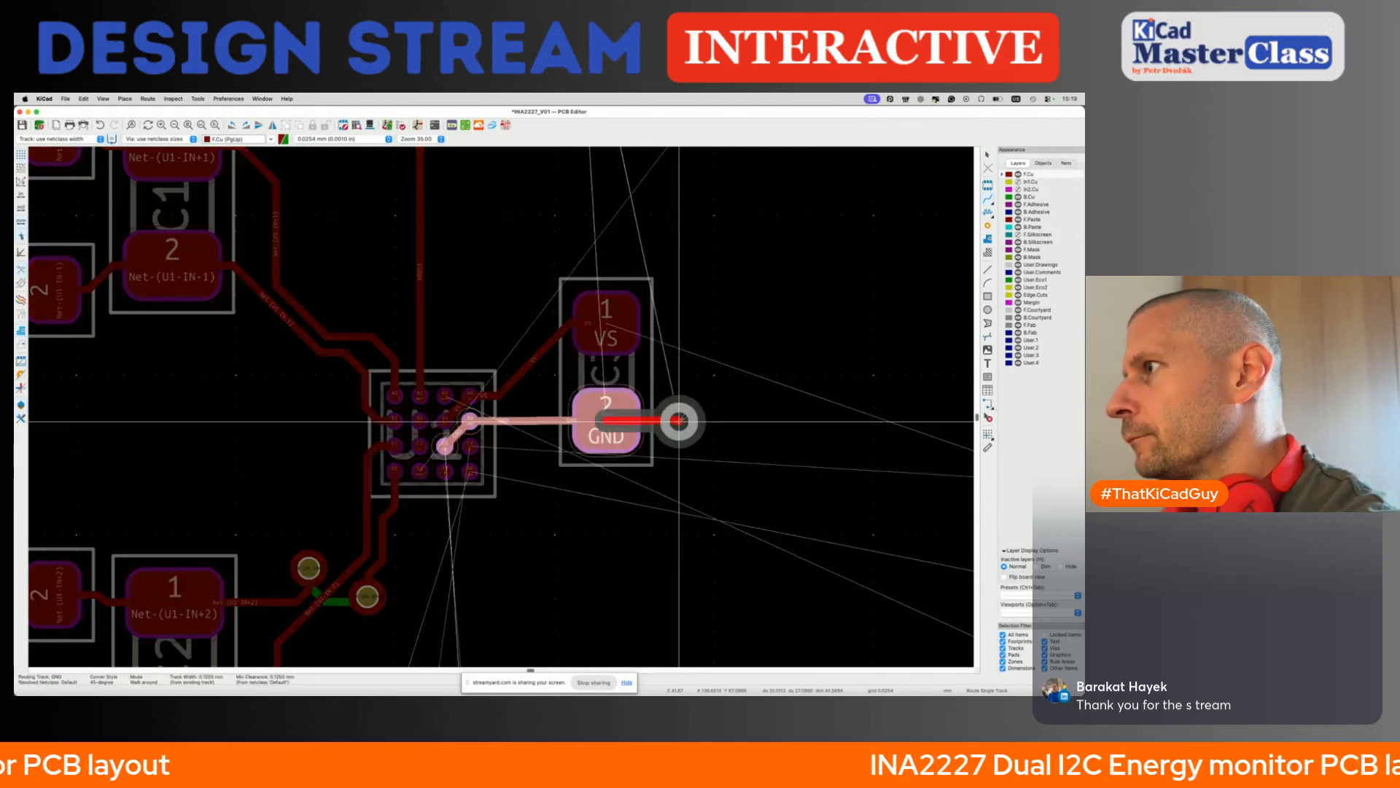
double_click(678, 419)
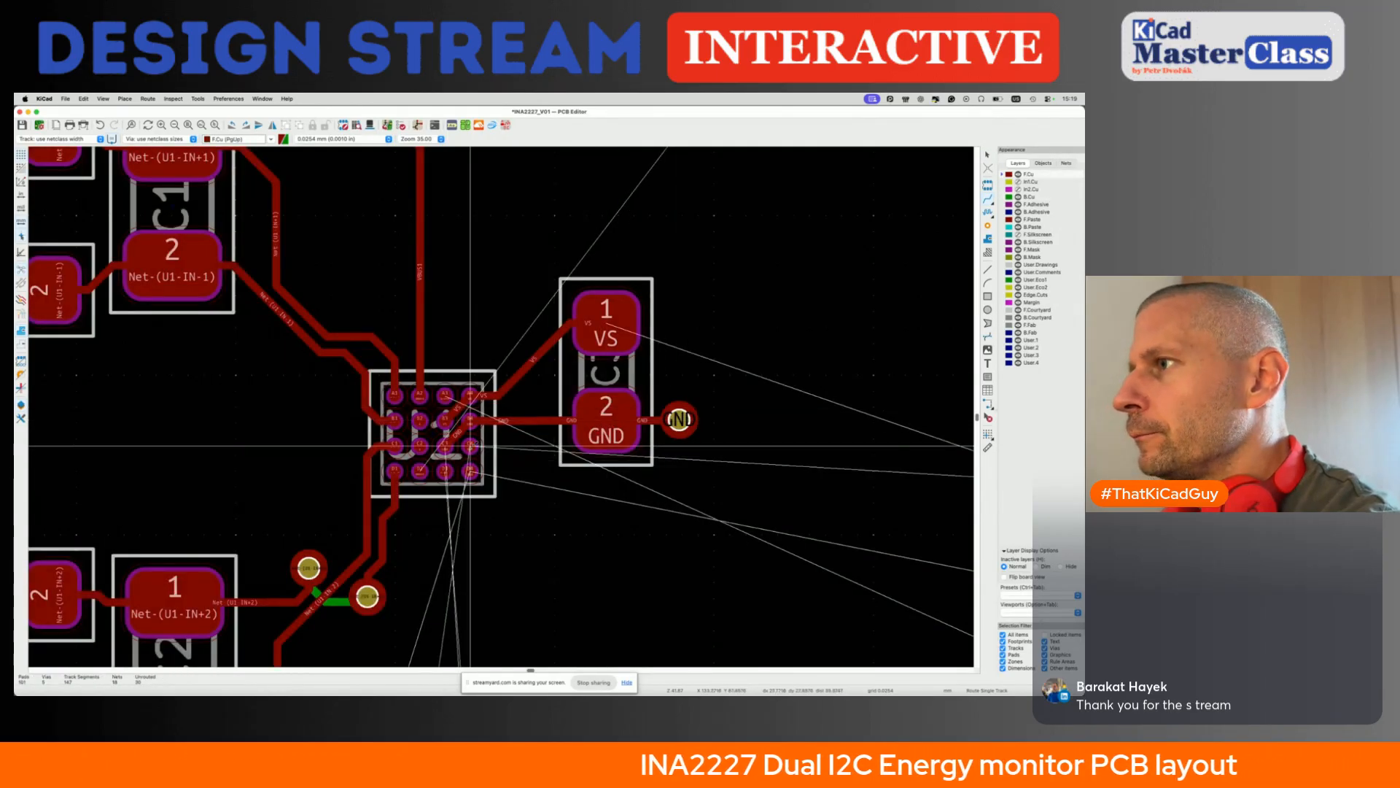
- Route parallel SCL and SDA tracks from U1 pads C4 and D4 diagonally down, with short horizontal ends below C3
left_click(470, 445)
scroll(470, 444, "down", 5)
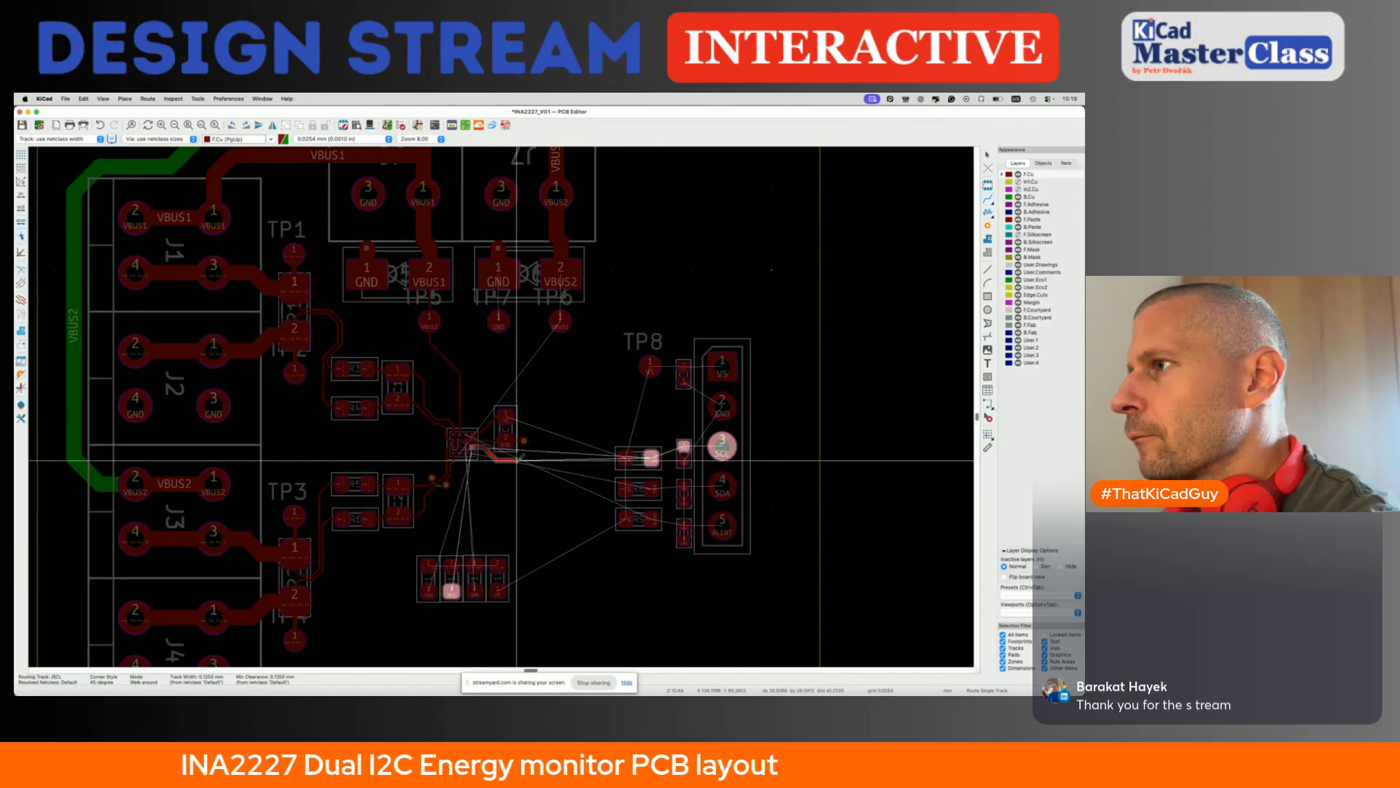
scroll(488, 452, "up", 5)
left_click(542, 428)
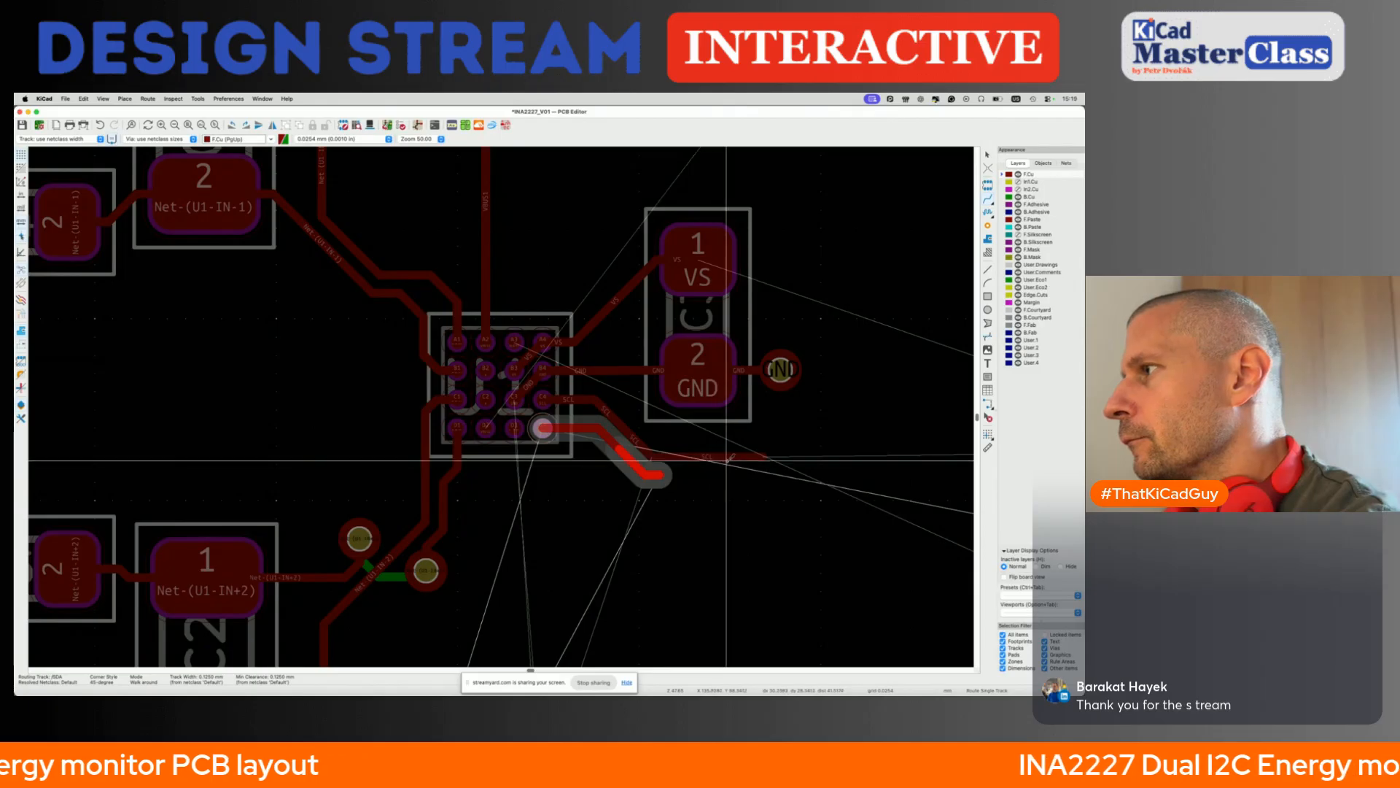
scroll(749, 458, "down", 4)
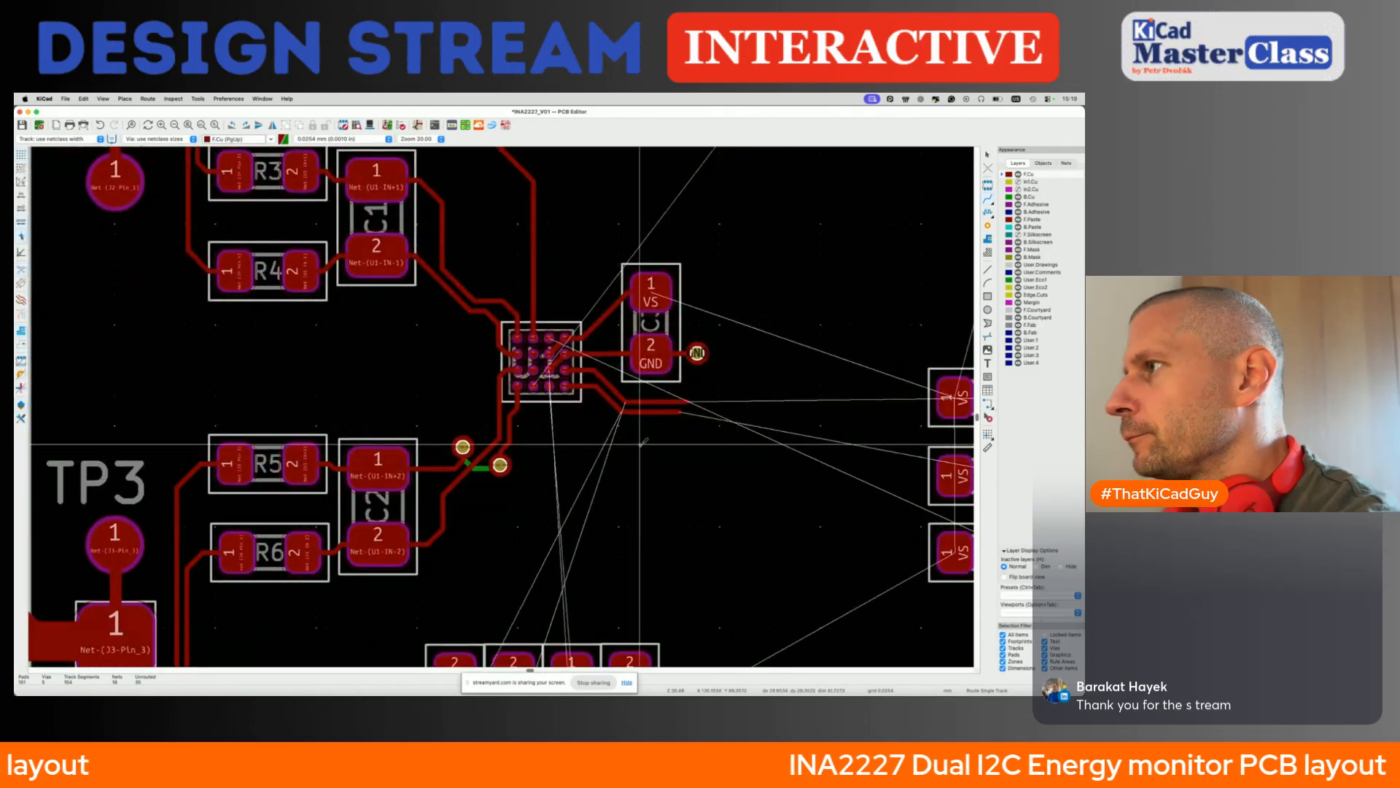
- Delete the horizontal ends of SCL and SDA, and extend both diagonals further down with new parallel horizontal ends
key("Escape")
key("Delete")
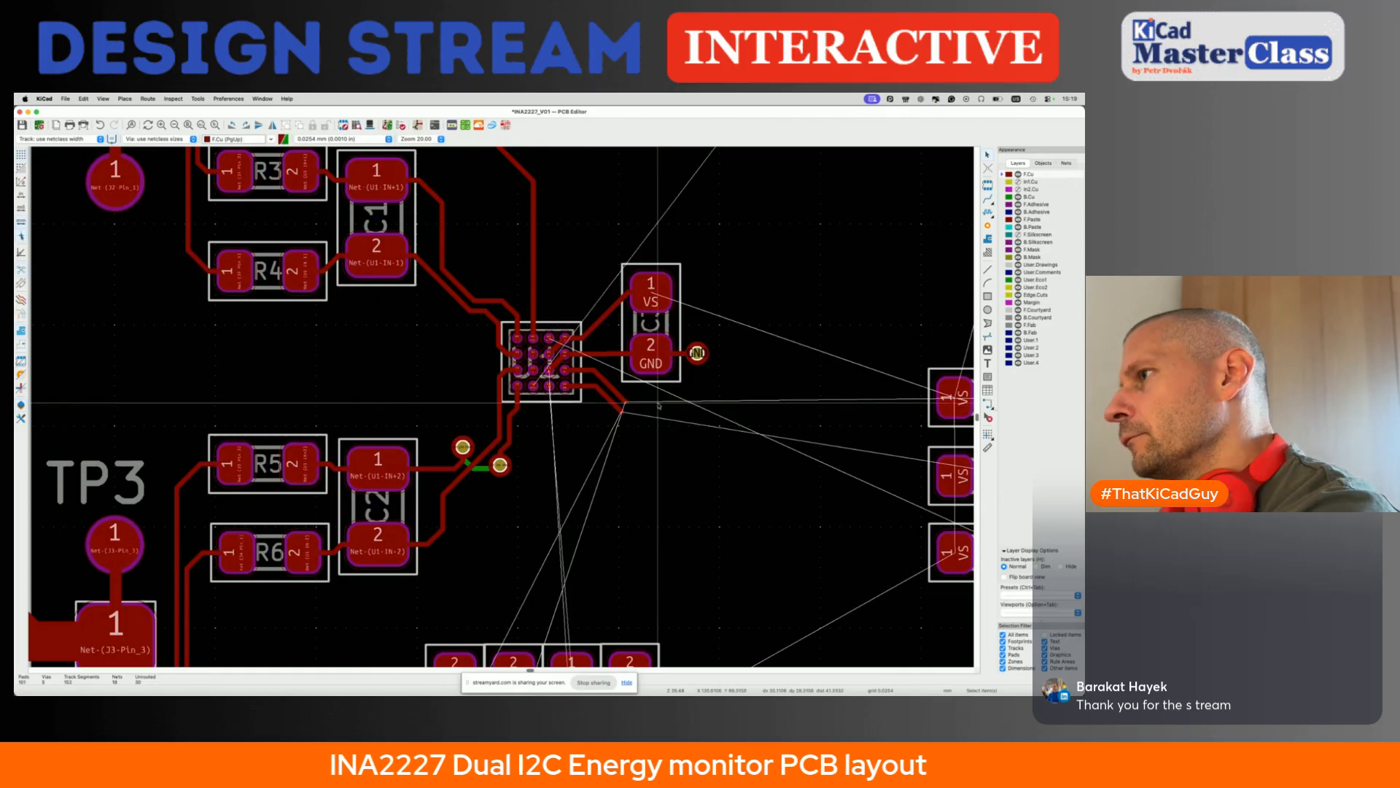
key("x")
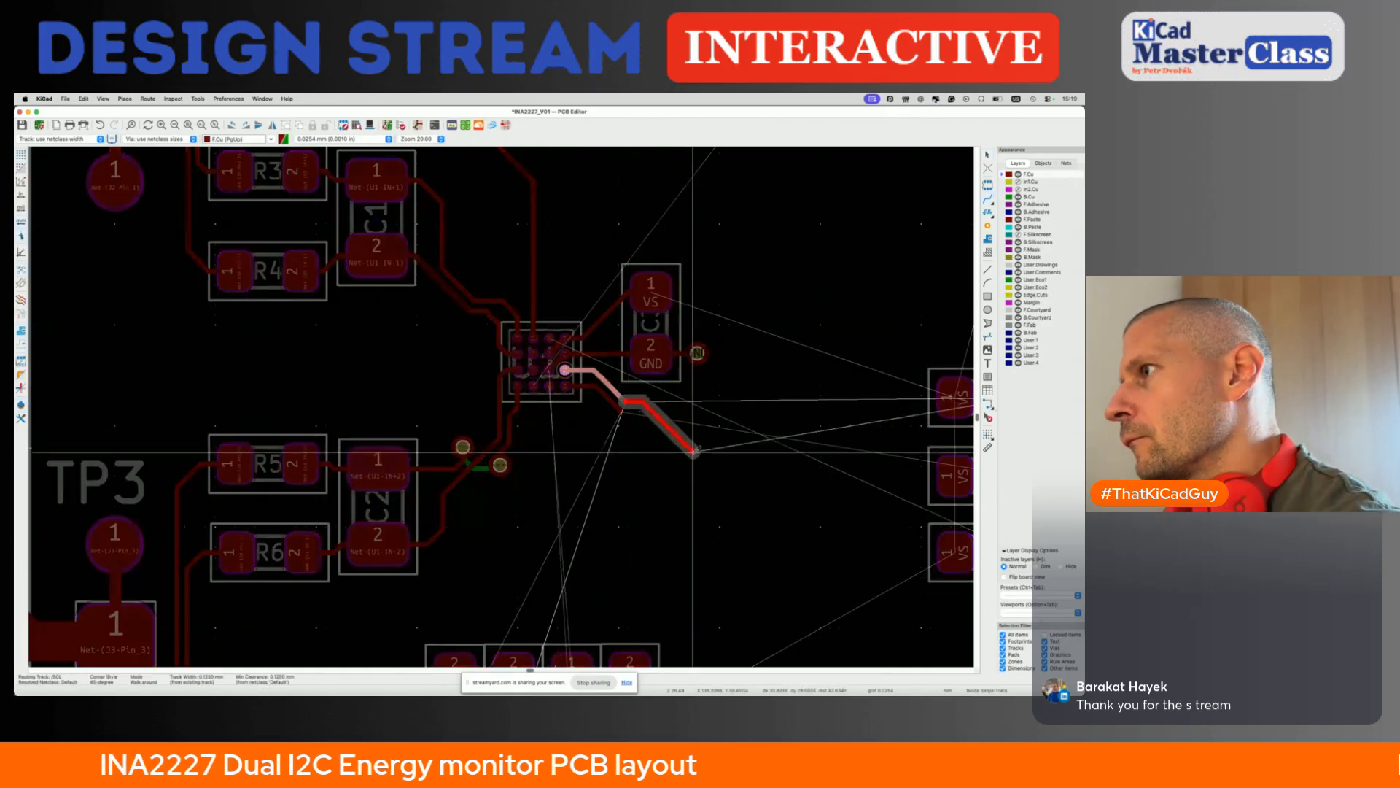
key("Escape")
key("Escape")
key("x")
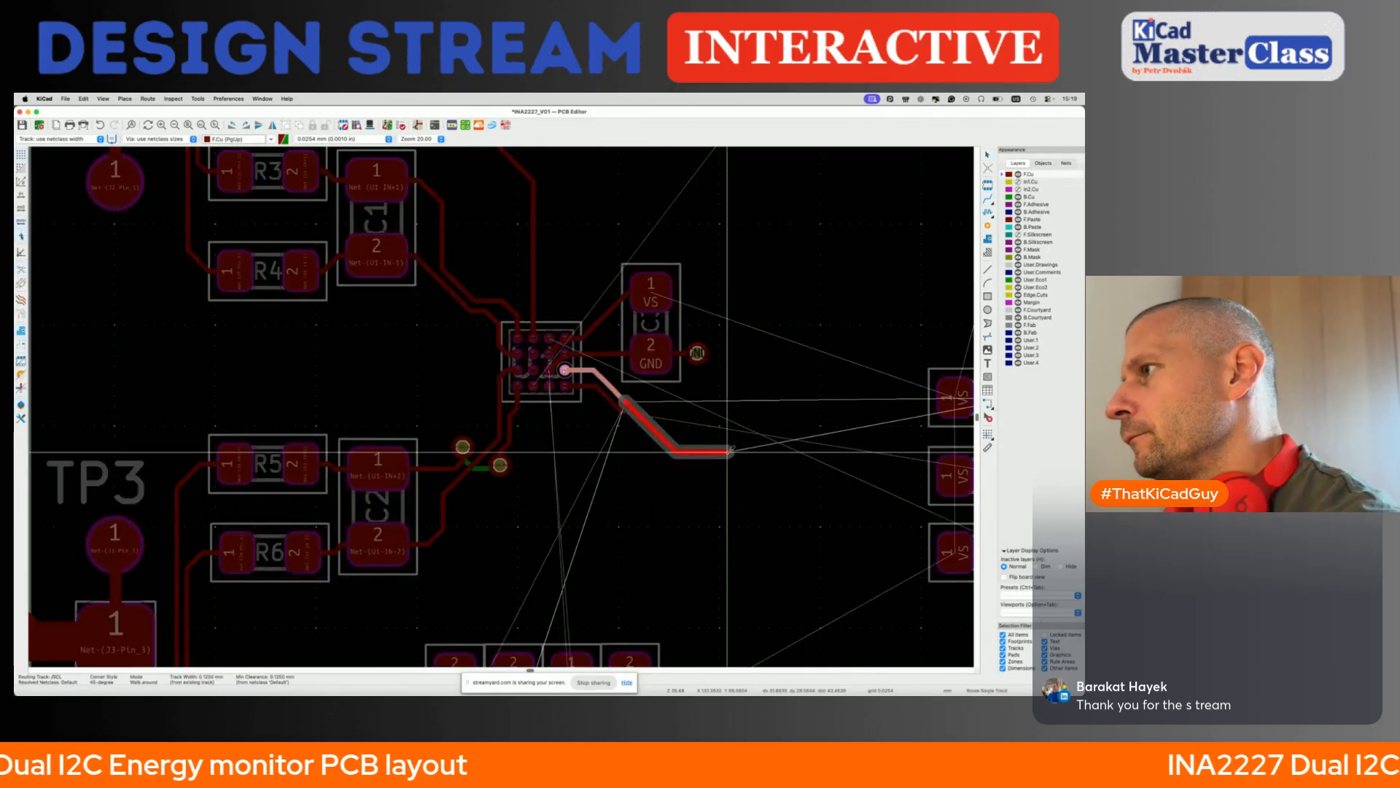
left_click(622, 412)
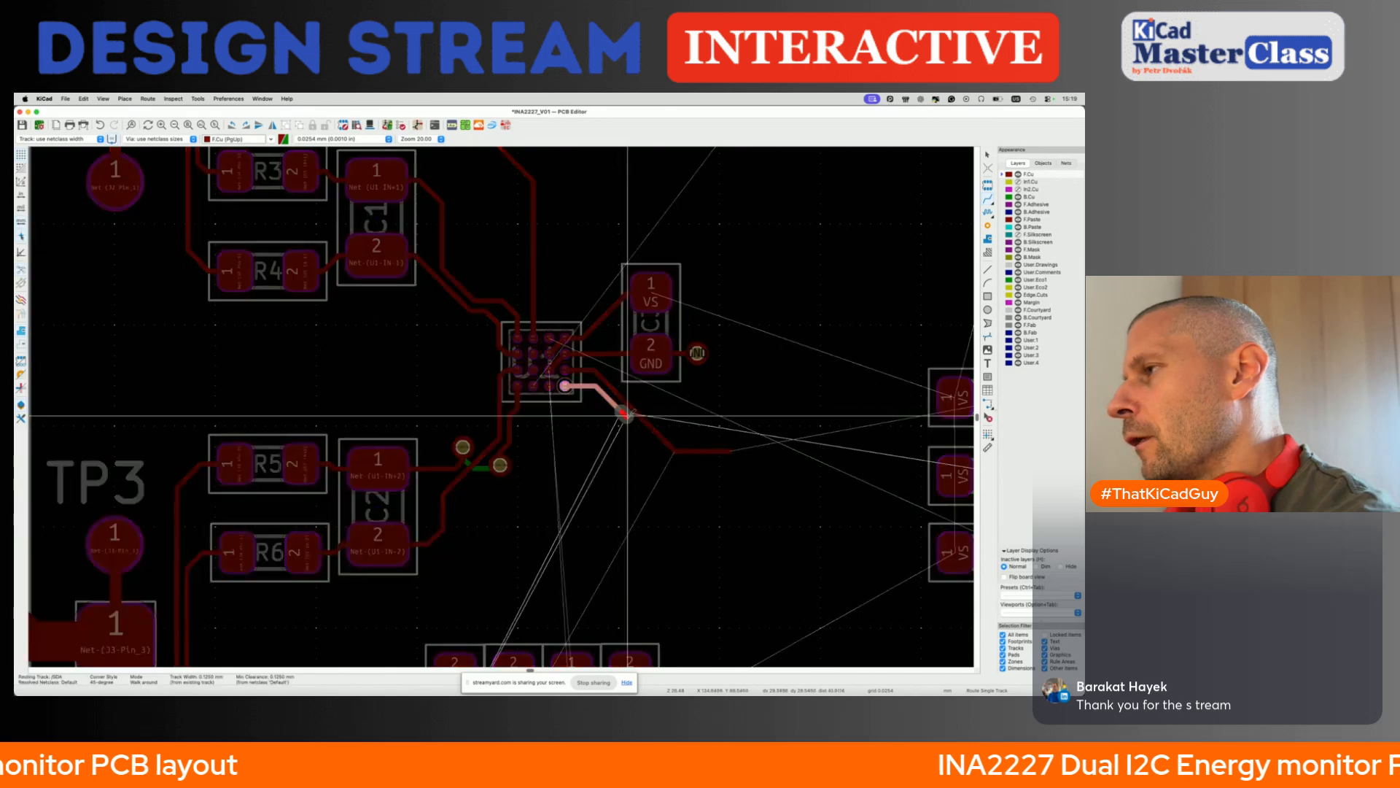
double_click(722, 450)
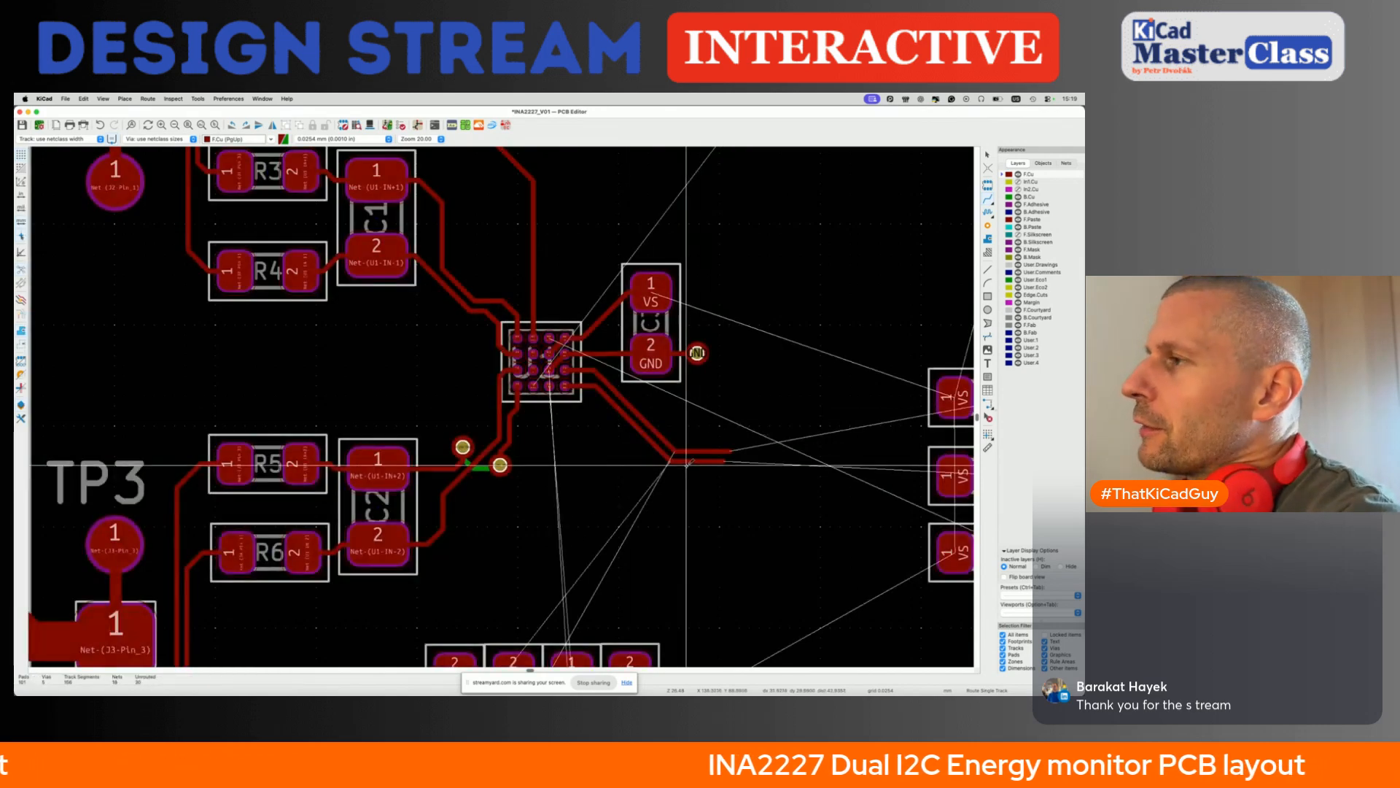
- Branch a via off the diagonal SCL track and another off the diagonal SDA track, on opposite sides of the pair
scroll(685, 465, "up", 3)
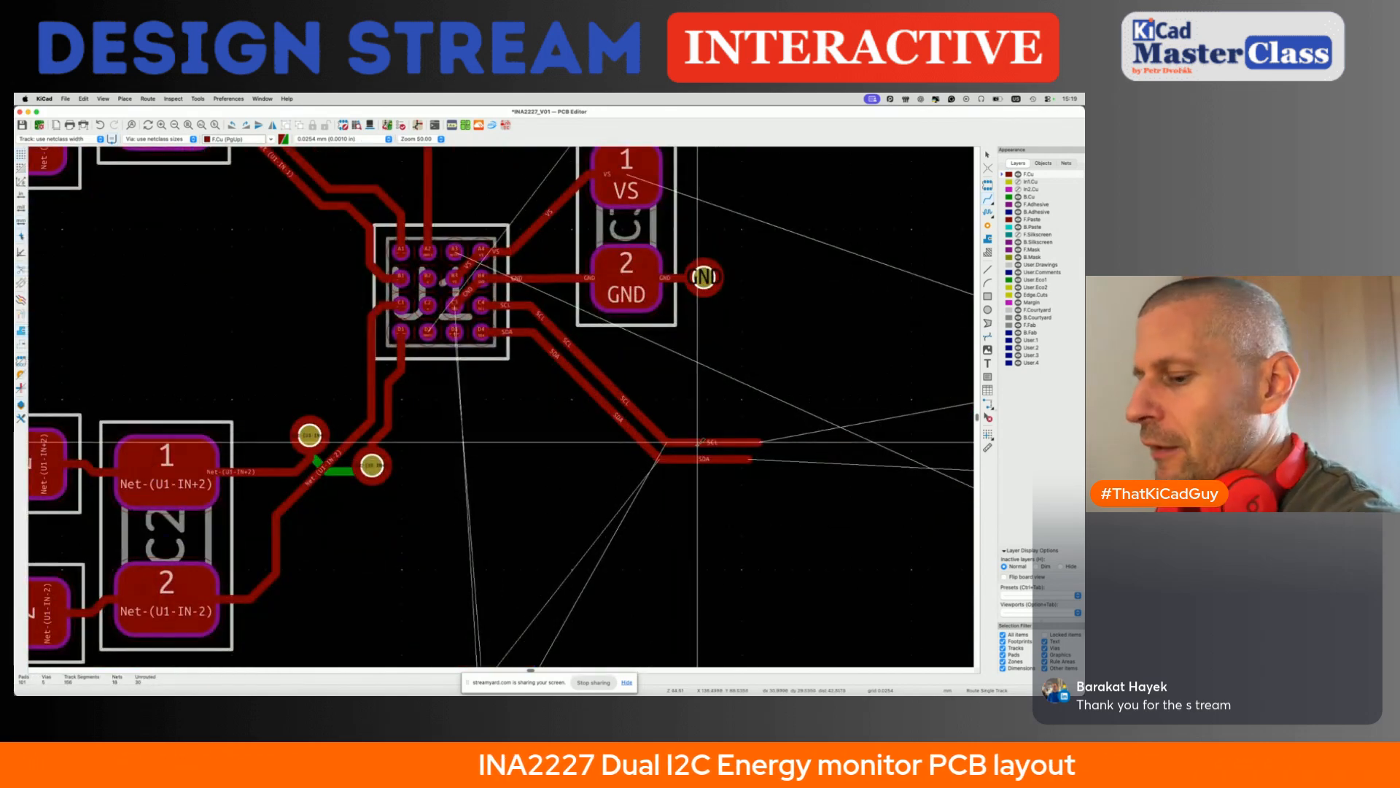
scroll(619, 384, "down", 4)
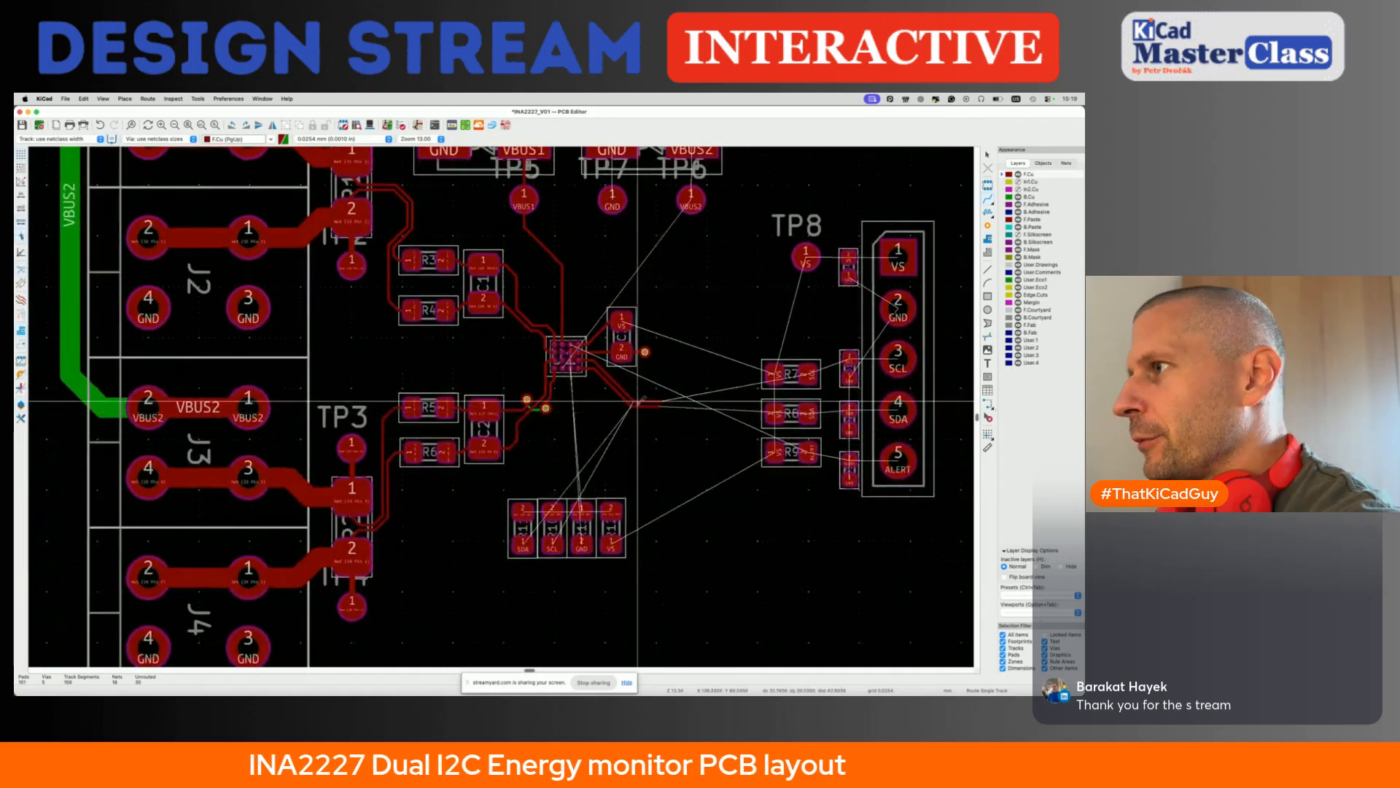
scroll(625, 384, "up", 2)
left_click(625, 385)
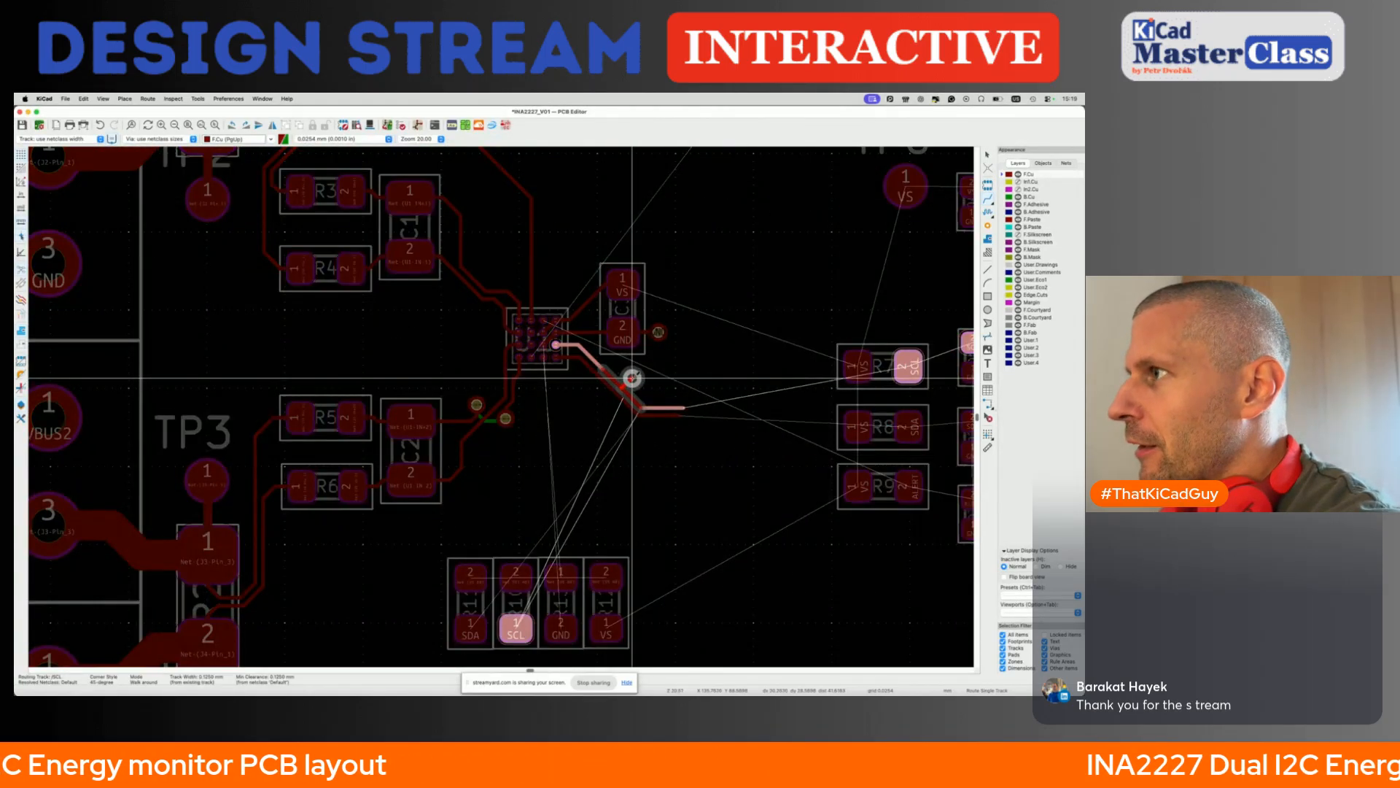
left_click(633, 377)
key("Escape")
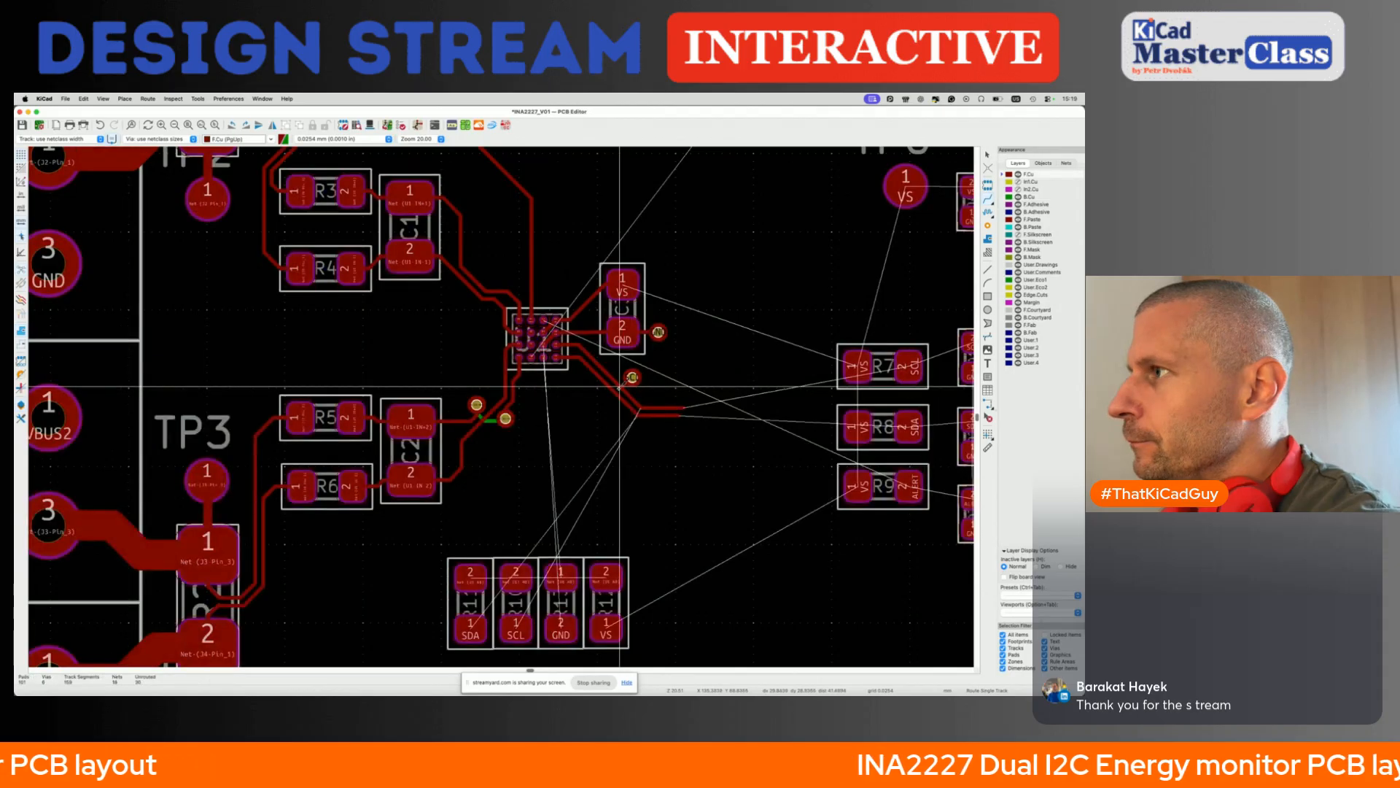
left_click(615, 392)
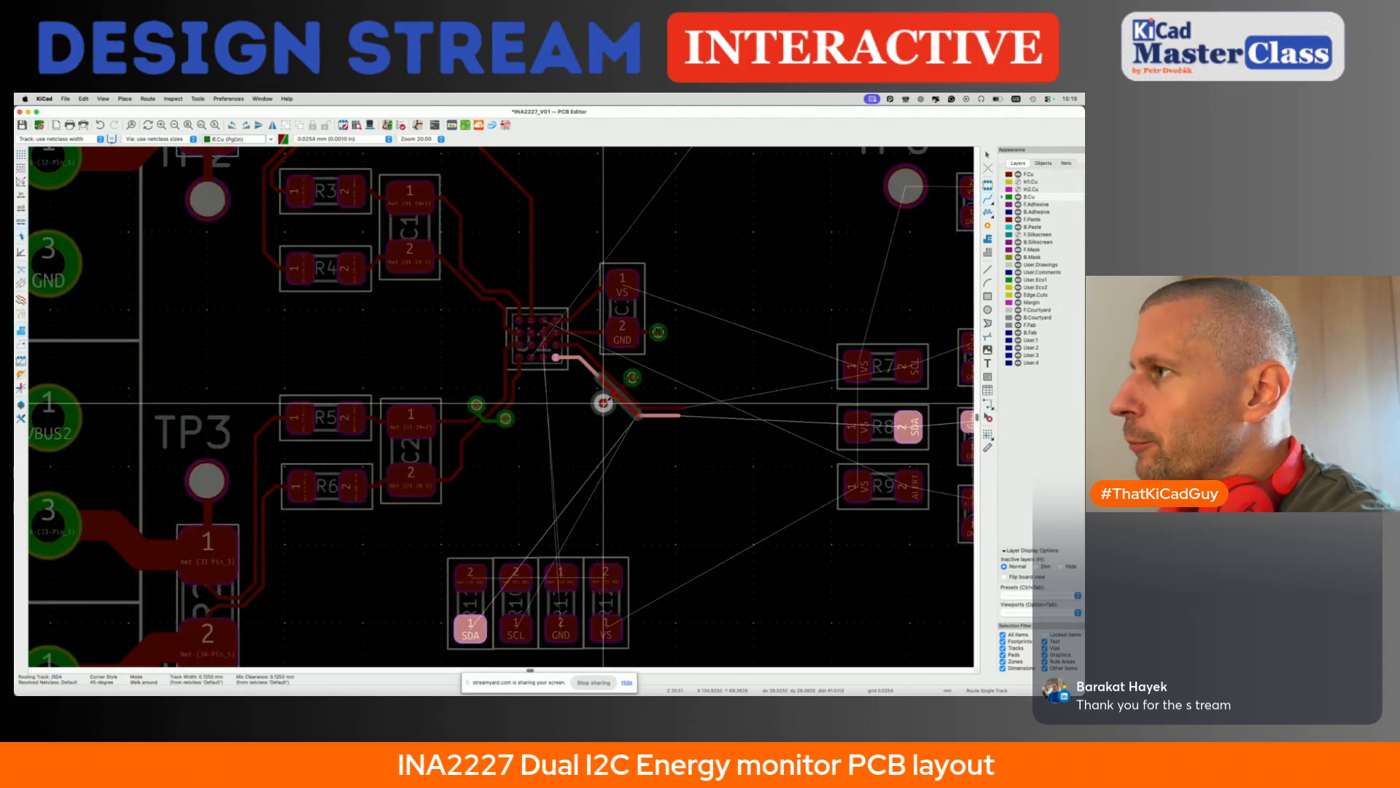
left_click(603, 403)
key("Escape")
- Route SCL on the front copper to R7 pad 2 and SDA alongside it to R8 pad 2
key("x")
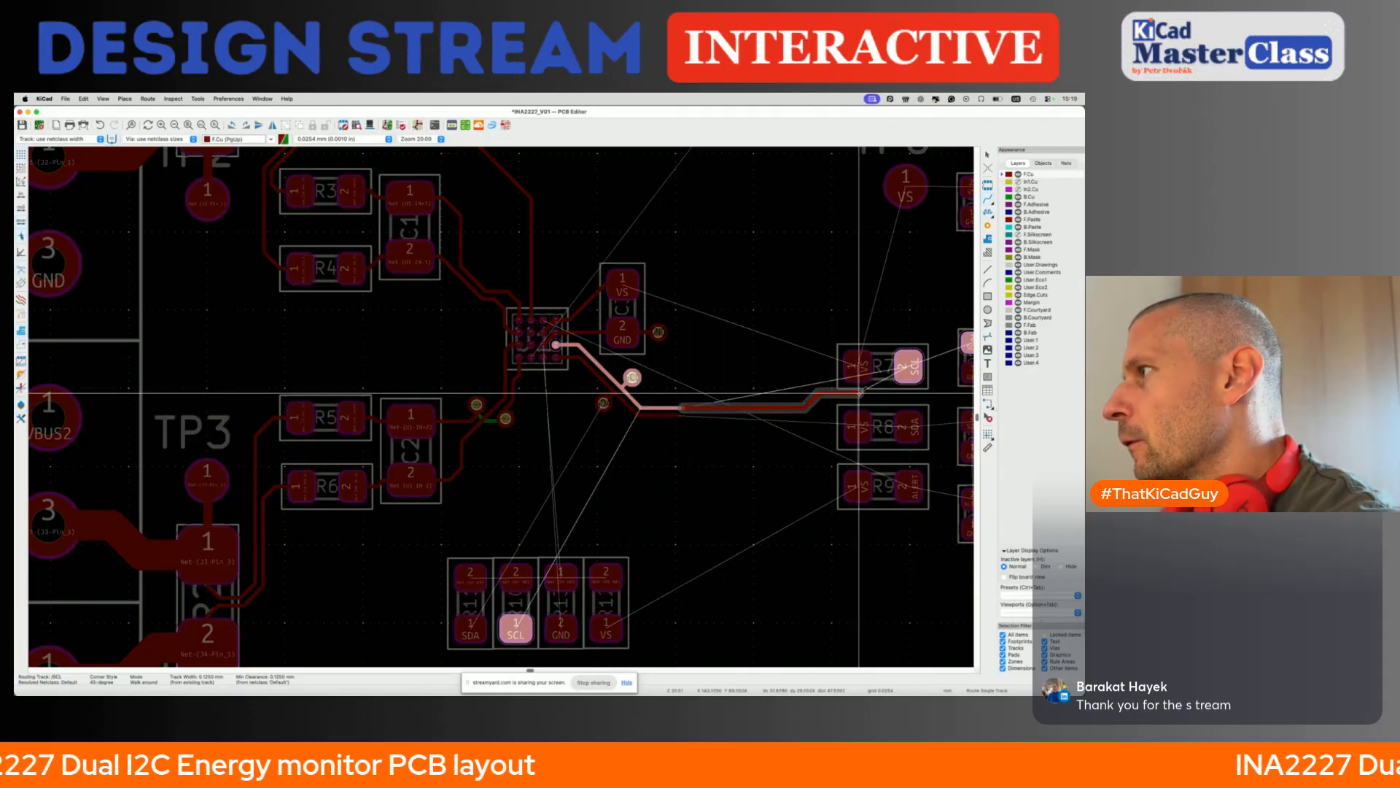
left_click(680, 413)
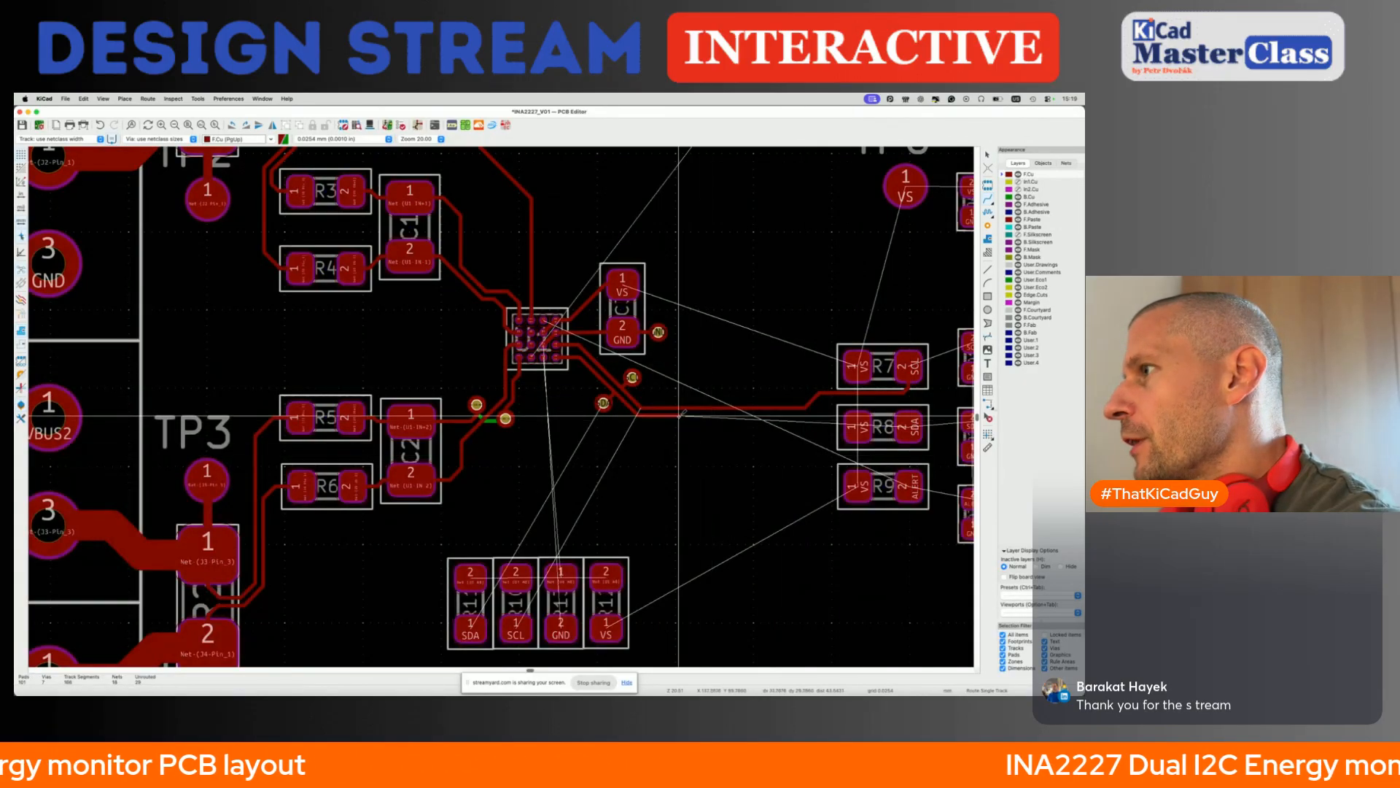
key("x")
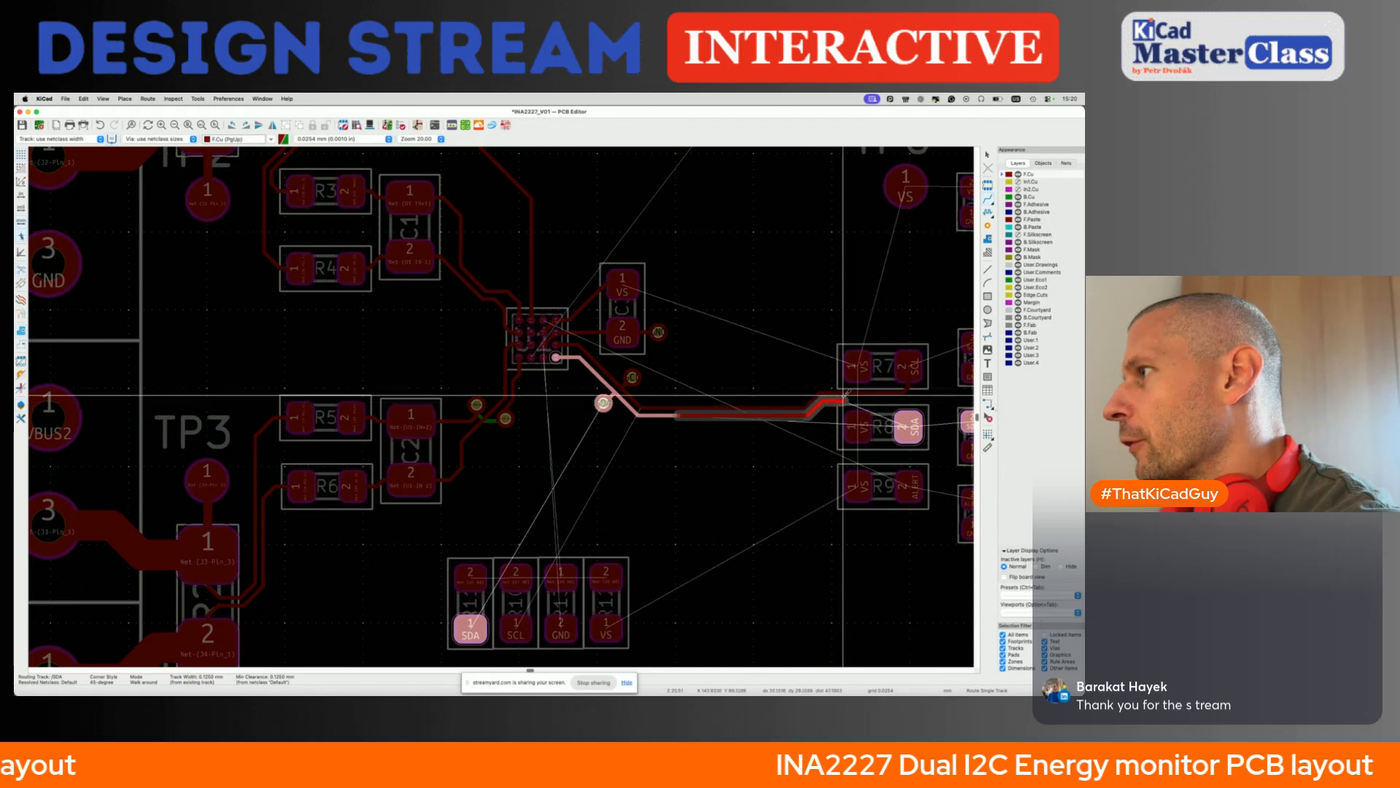
left_click(908, 400)
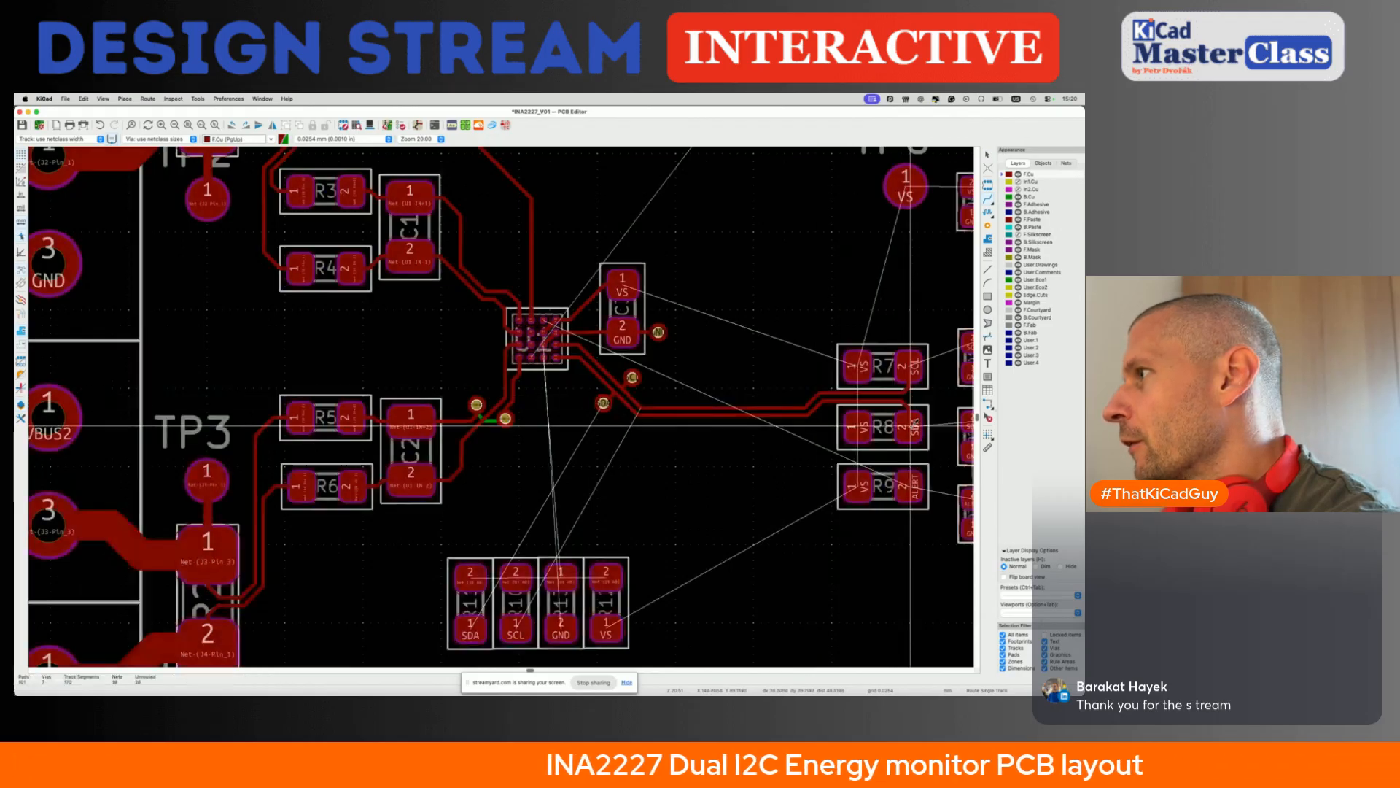
- Route SCL at 0.3 mm from R7 pad 2 through pad 2 of the adjacent two-pad part to connector pin 3
scroll(802, 393, "right", 5)
key("x")
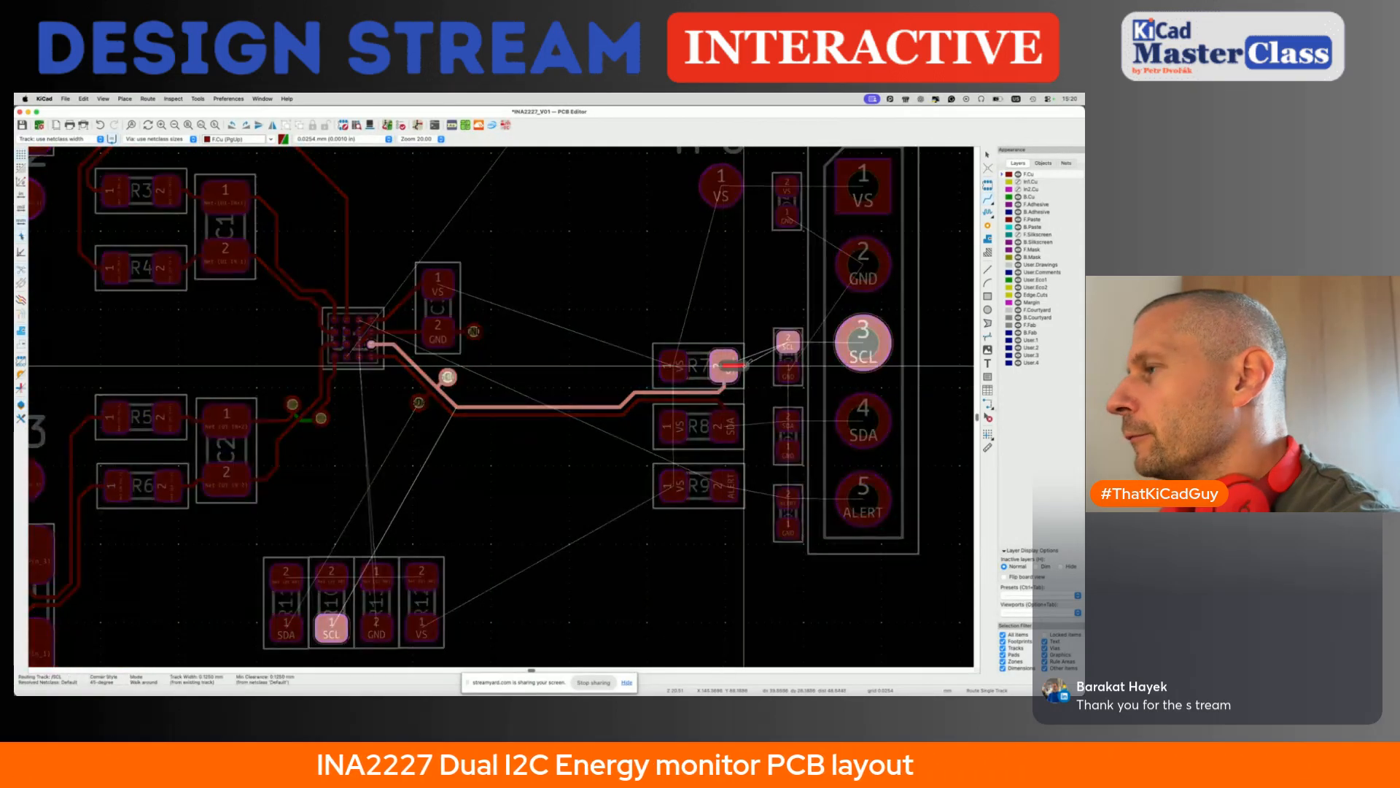
left_click(788, 340)
left_click(788, 342)
left_click(863, 343)
- Route SDA at 0.3 mm from R8 pad 2 through pad 2 of the adjacent two-pad part to connector pin 4
left_click(723, 425)
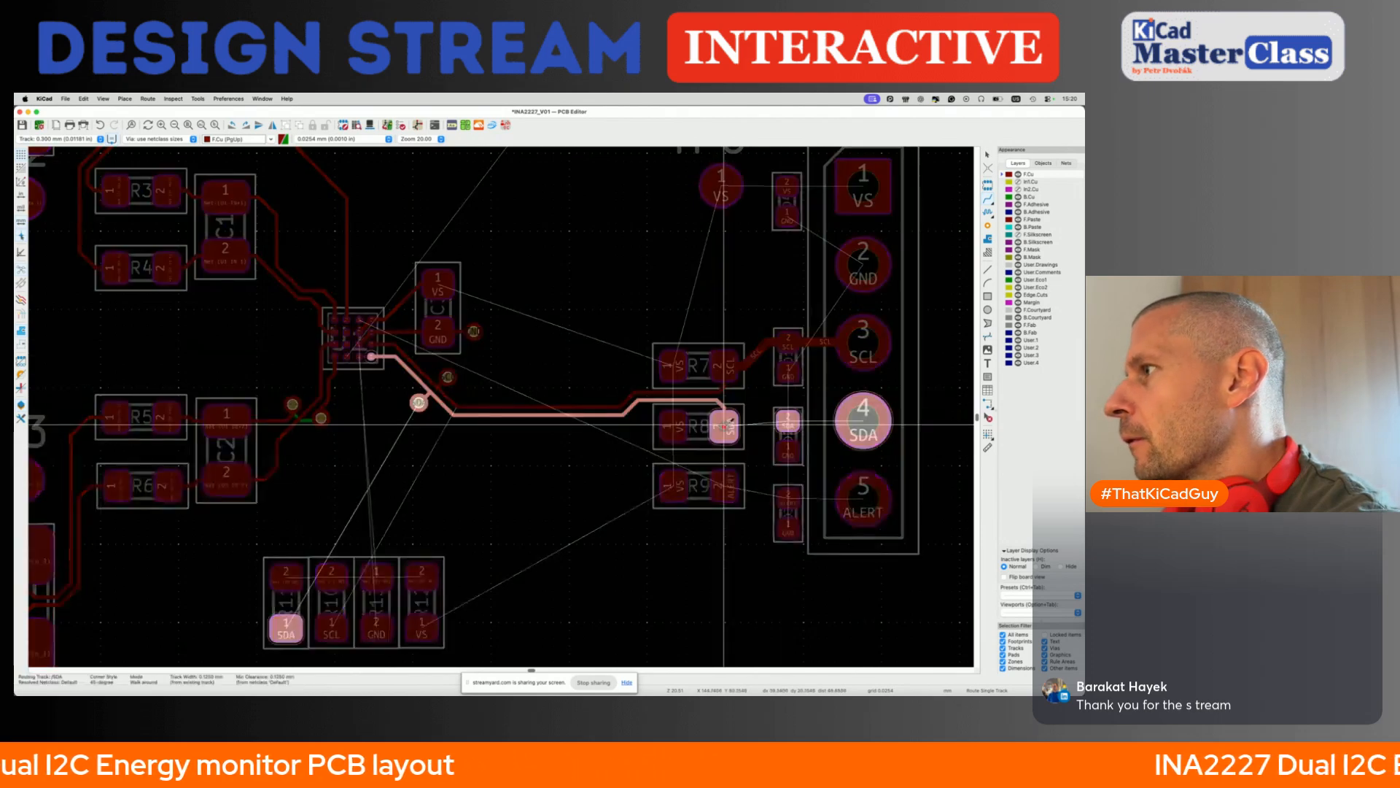
key("w")
left_click(788, 421)
left_click(789, 421)
left_click(863, 421)
- Fan out the GND pads of the two-pad parts on SCL and SDA with short 0.3 mm tracks ending in vias
left_click(789, 373)
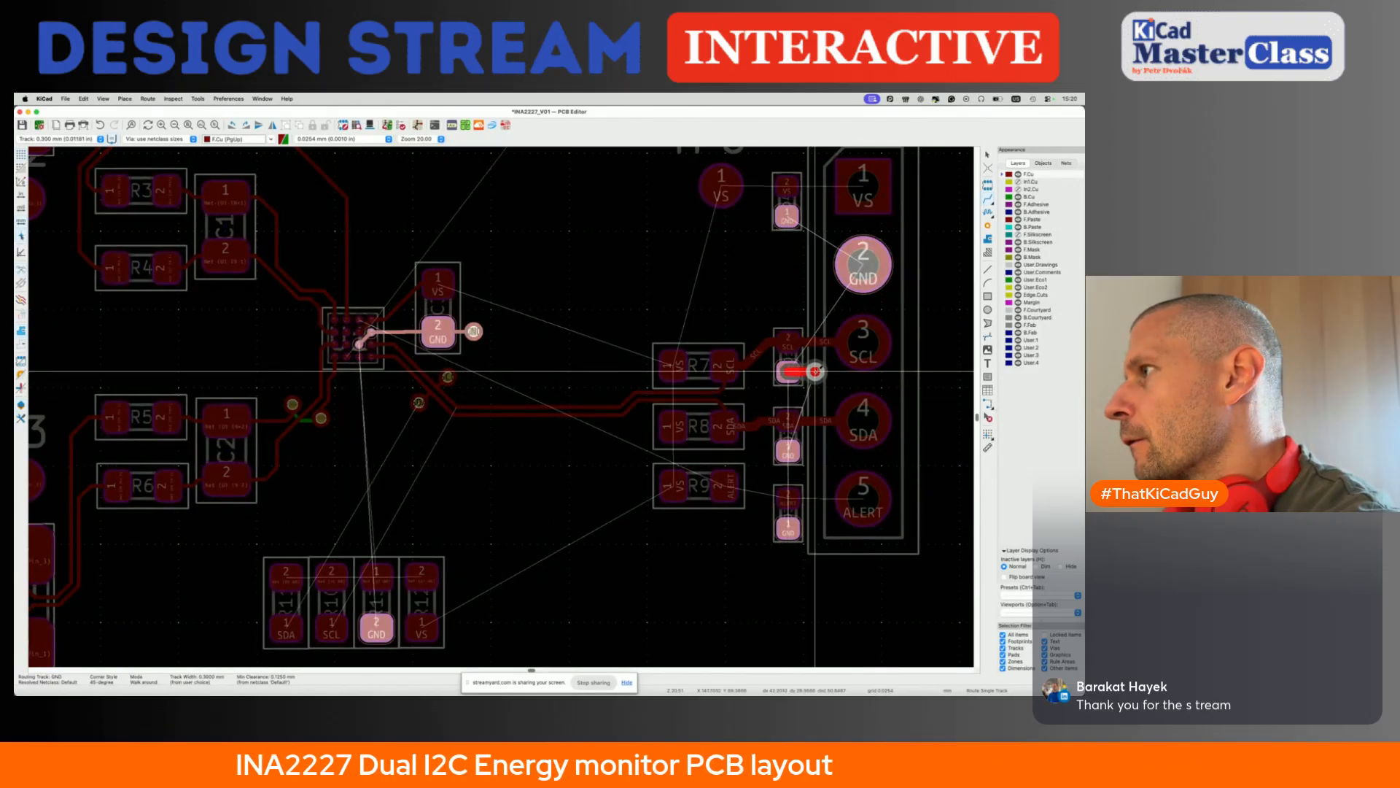
left_click(816, 371)
left_click(788, 450)
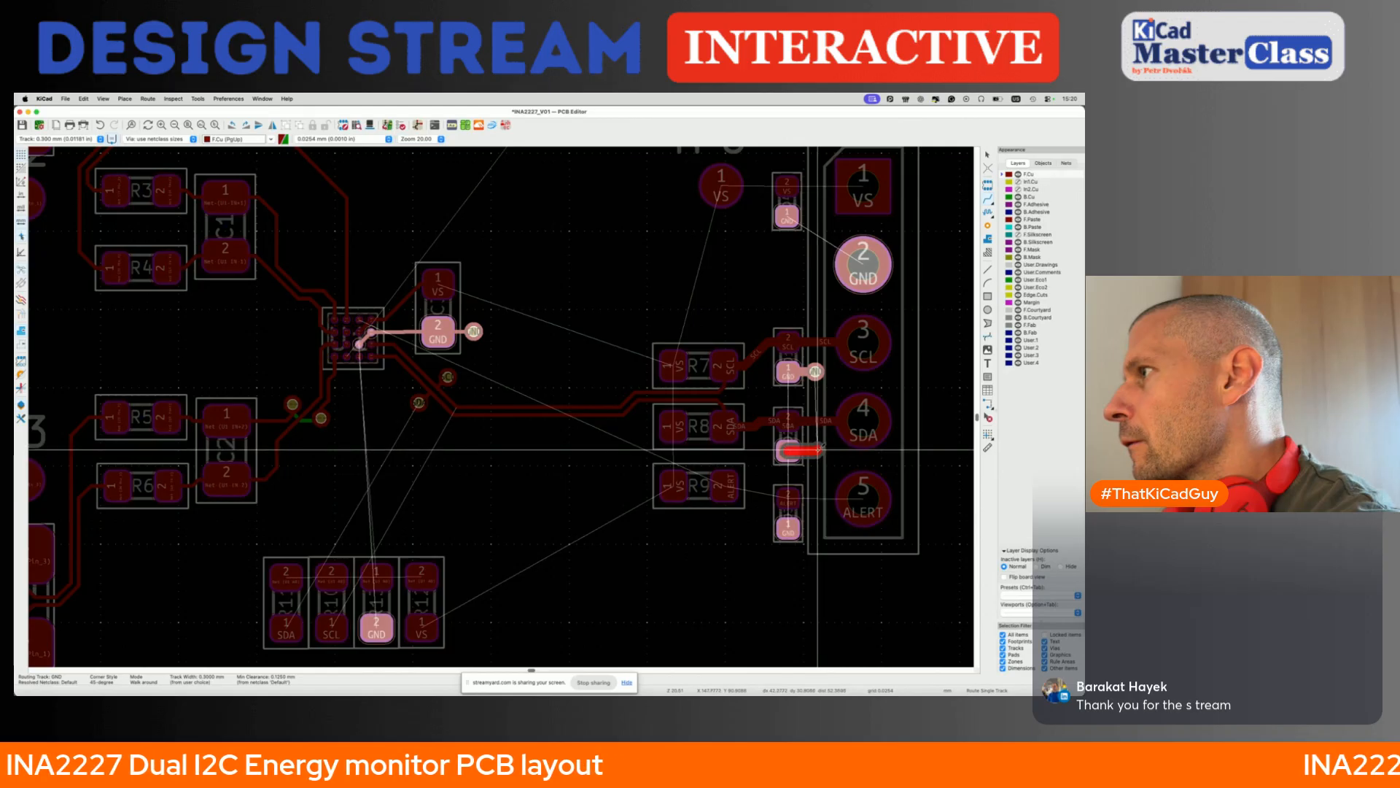
key("v")
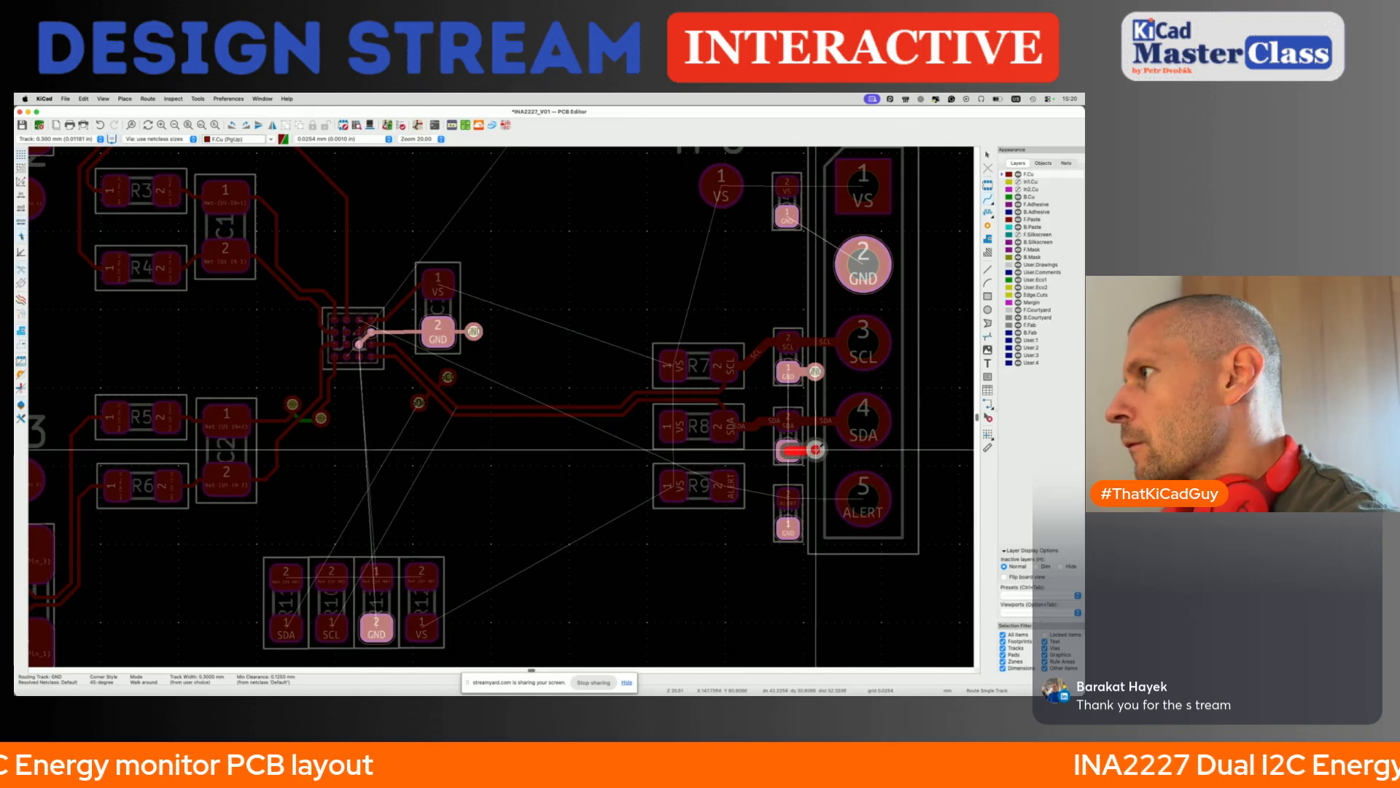
key("Escape")
- Route ALERT from R9 pad 2 through the adjacent two-pad part to connector pin 5, and fan out that part's GND pad to a via
left_click(726, 487)
left_click(789, 497)
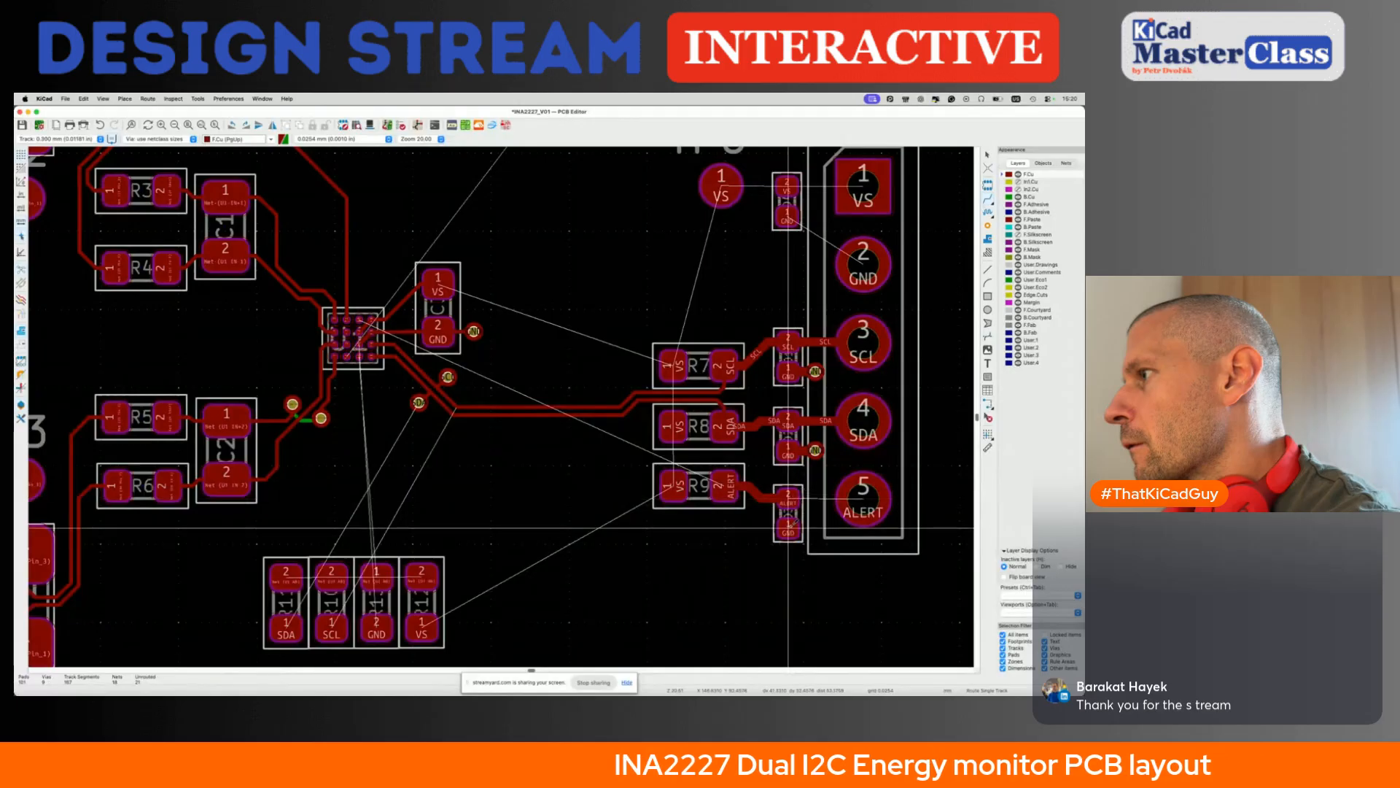
left_click(788, 527)
left_click(815, 528)
key("Escape")
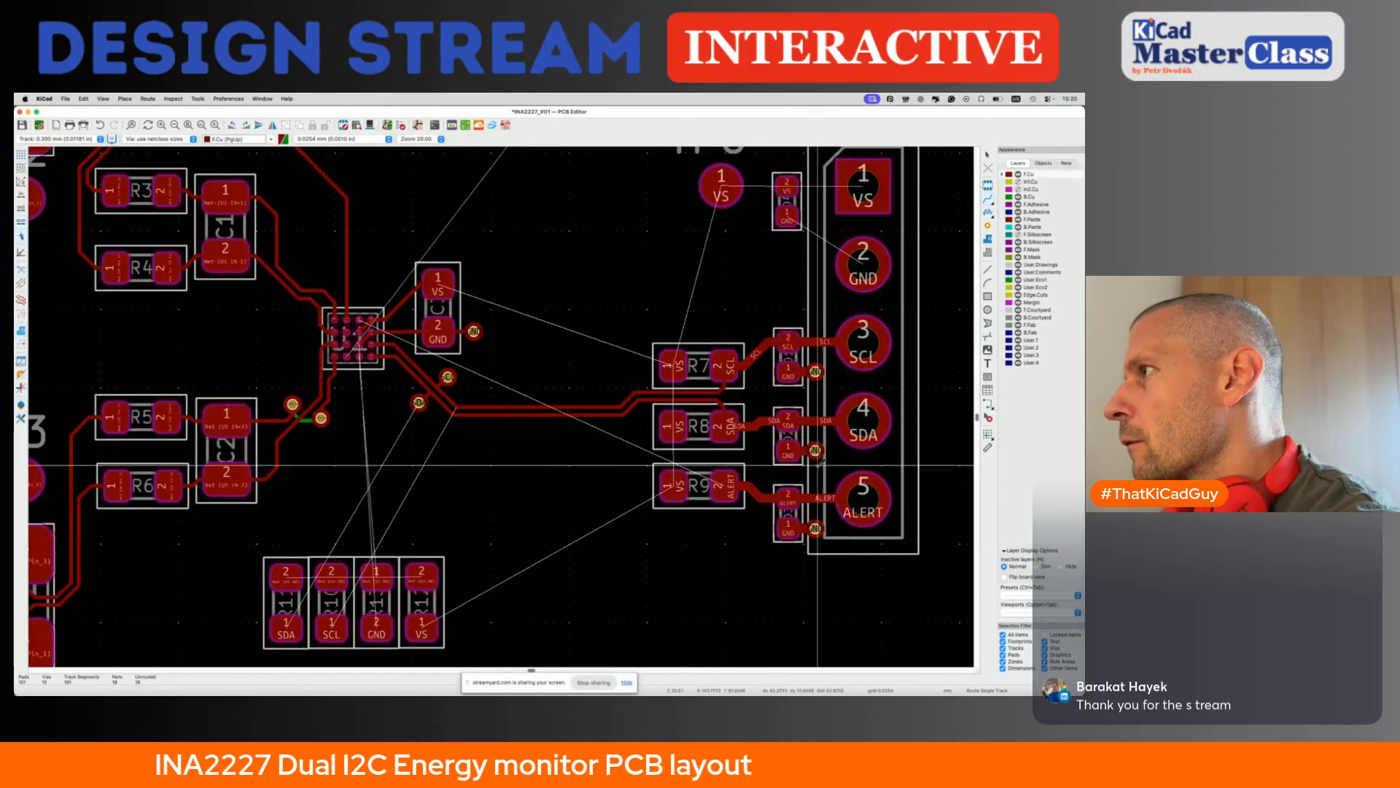
- Route VS from TP8 to pad 2 of the adjacent two-pad part, fan out that part's GND pad to a via, and save
scroll(822, 473, "up", 5)
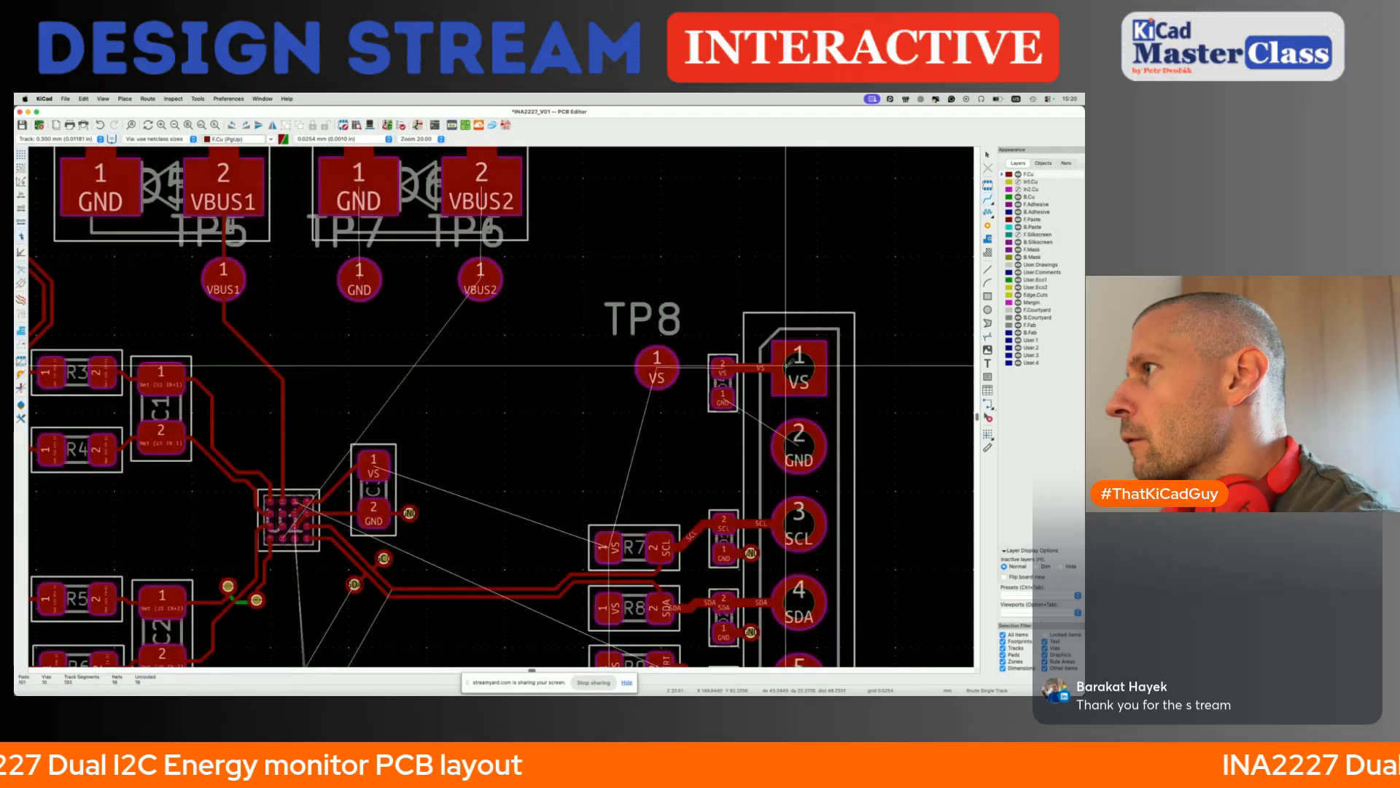
left_click(656, 367)
left_click(722, 372)
left_click(724, 398)
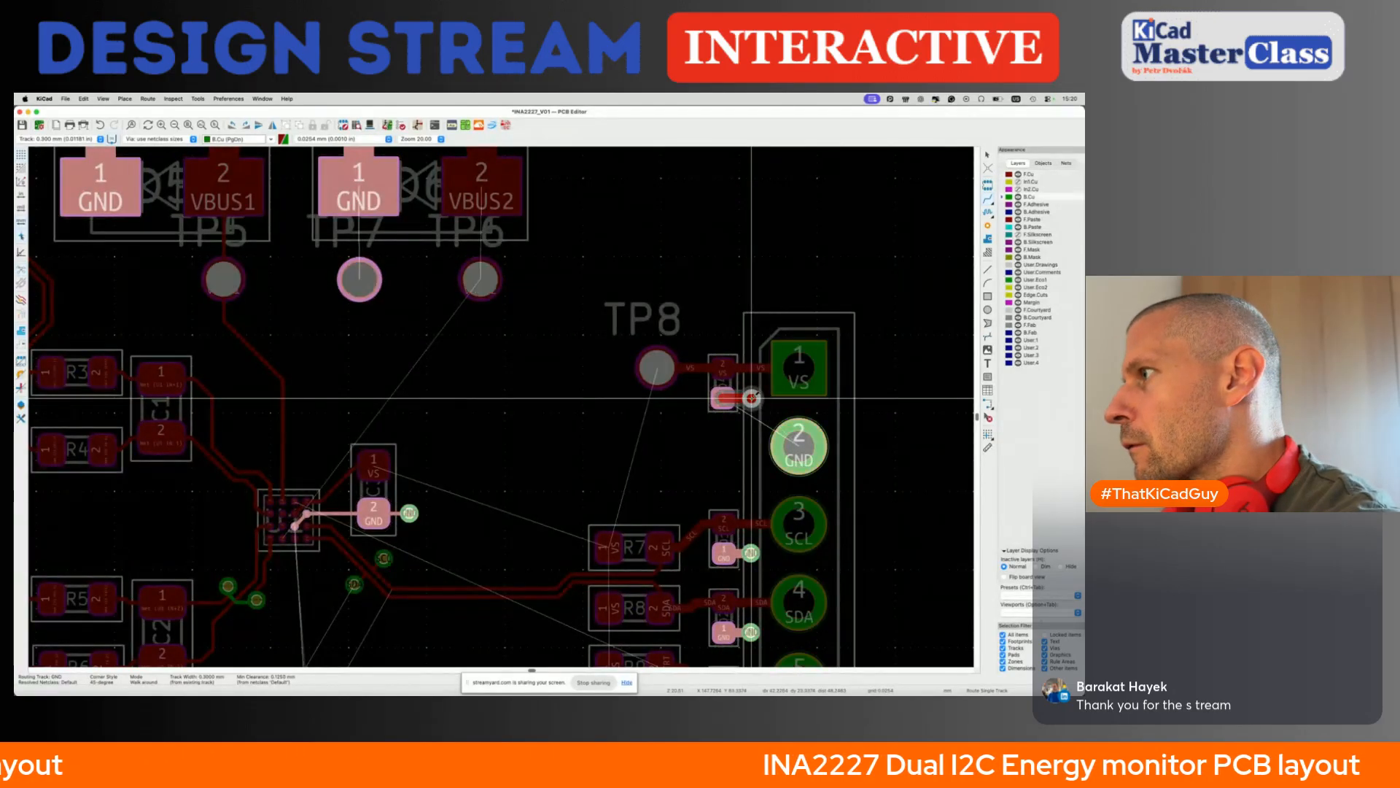
double_click(751, 397)
key("super+s")
scroll(667, 497, "down", 3)
scroll(666, 497, "up", 2)
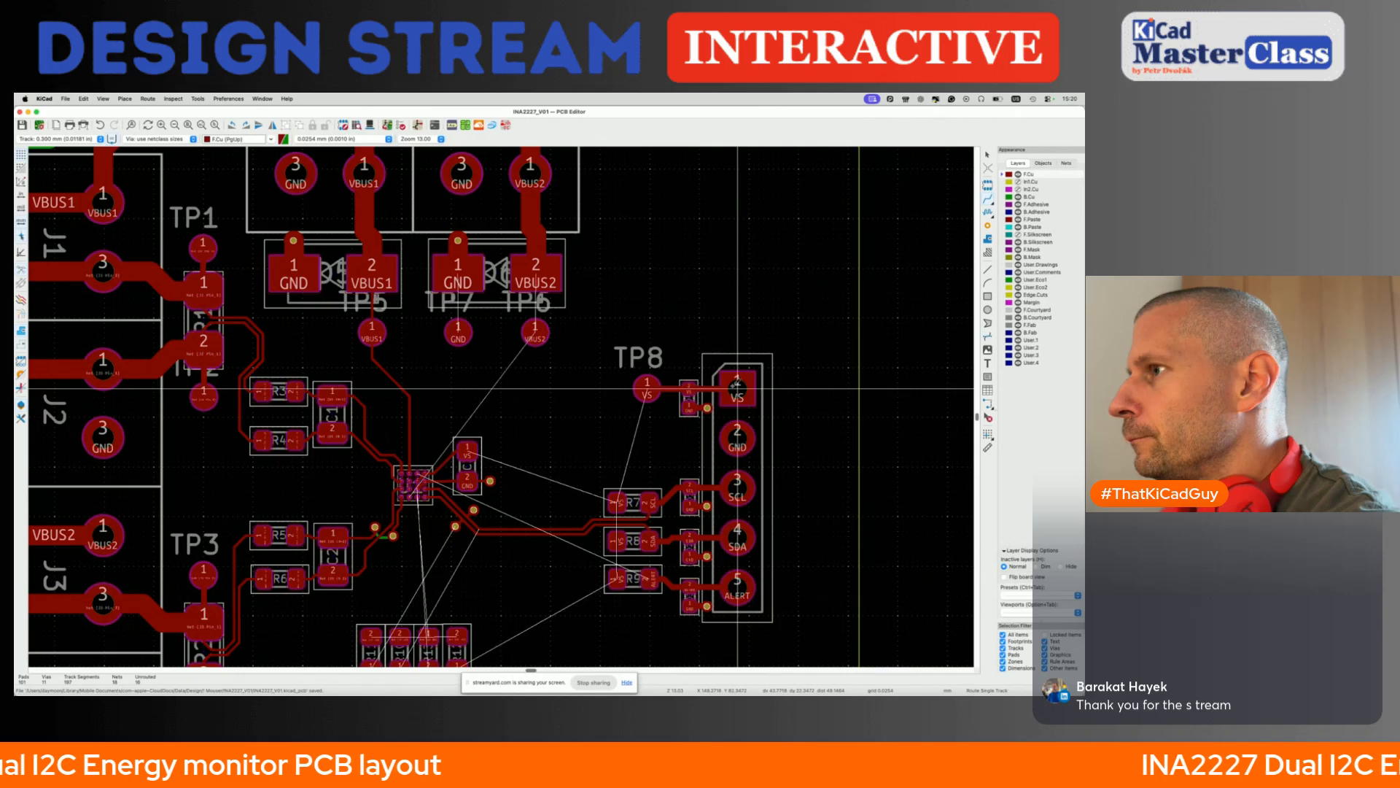
- Move test point TP8 directly above the two-pad part on VS, level with TP5 to TP7, and delete its old VS track
key("Escape")
left_click(671, 389)
key("Delete")
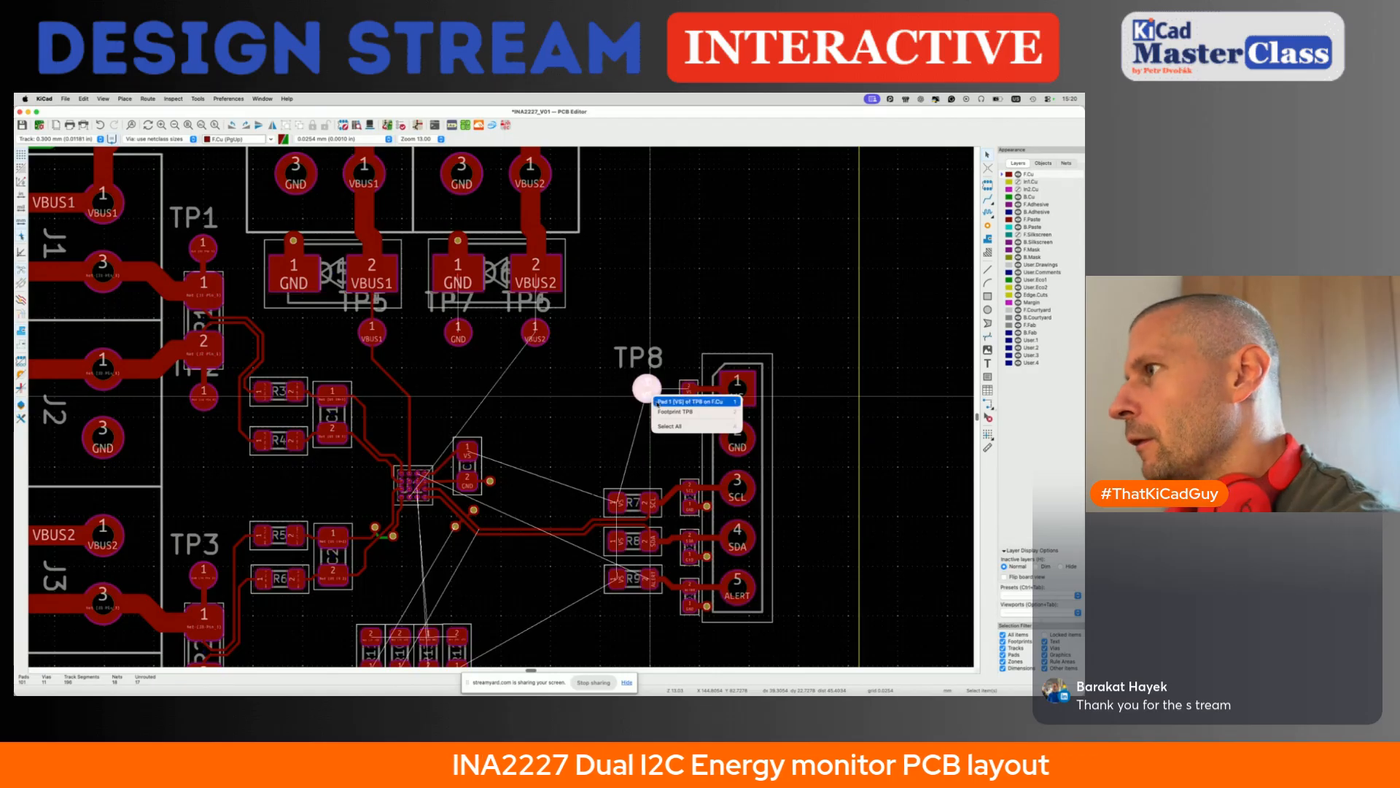
left_click(686, 412)
left_click_drag(662, 411, 701, 354)
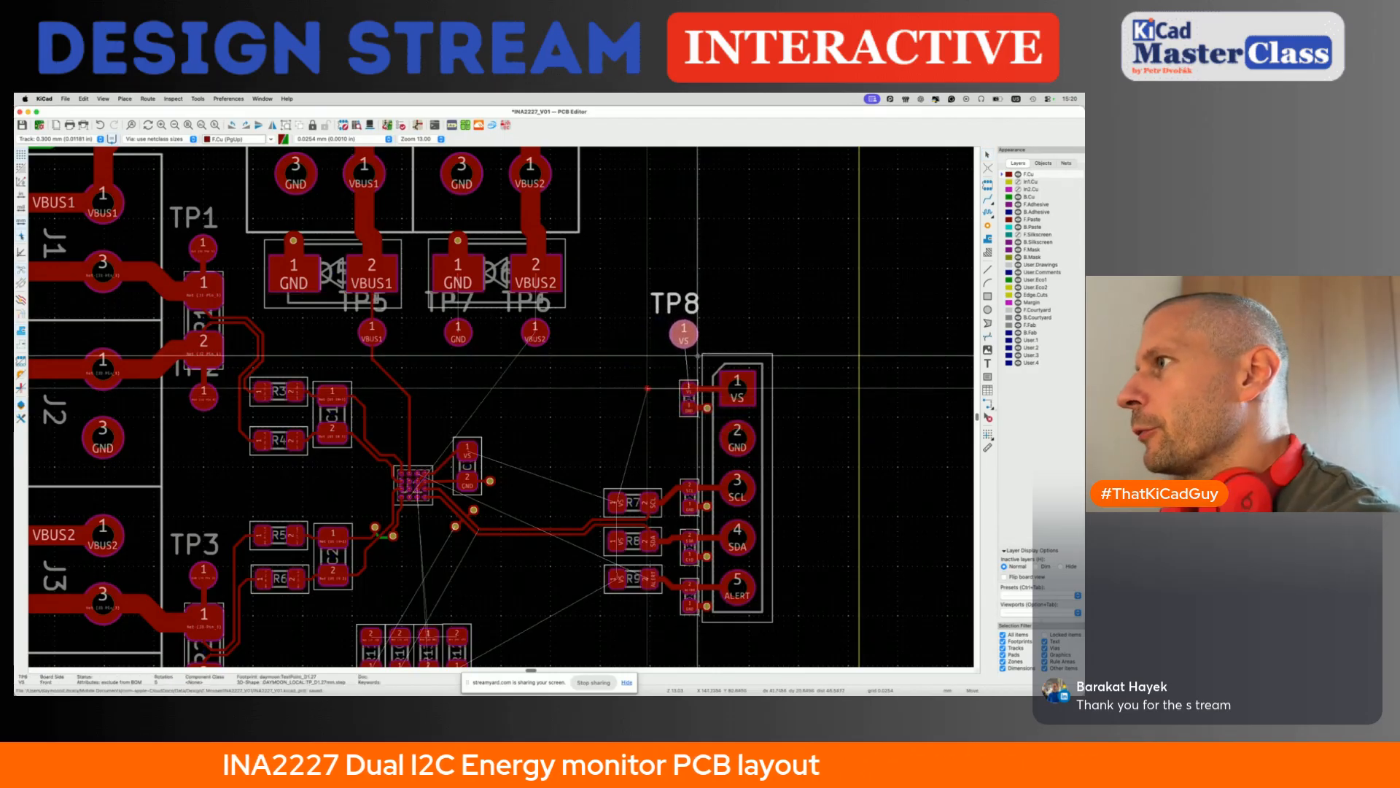
key("m")
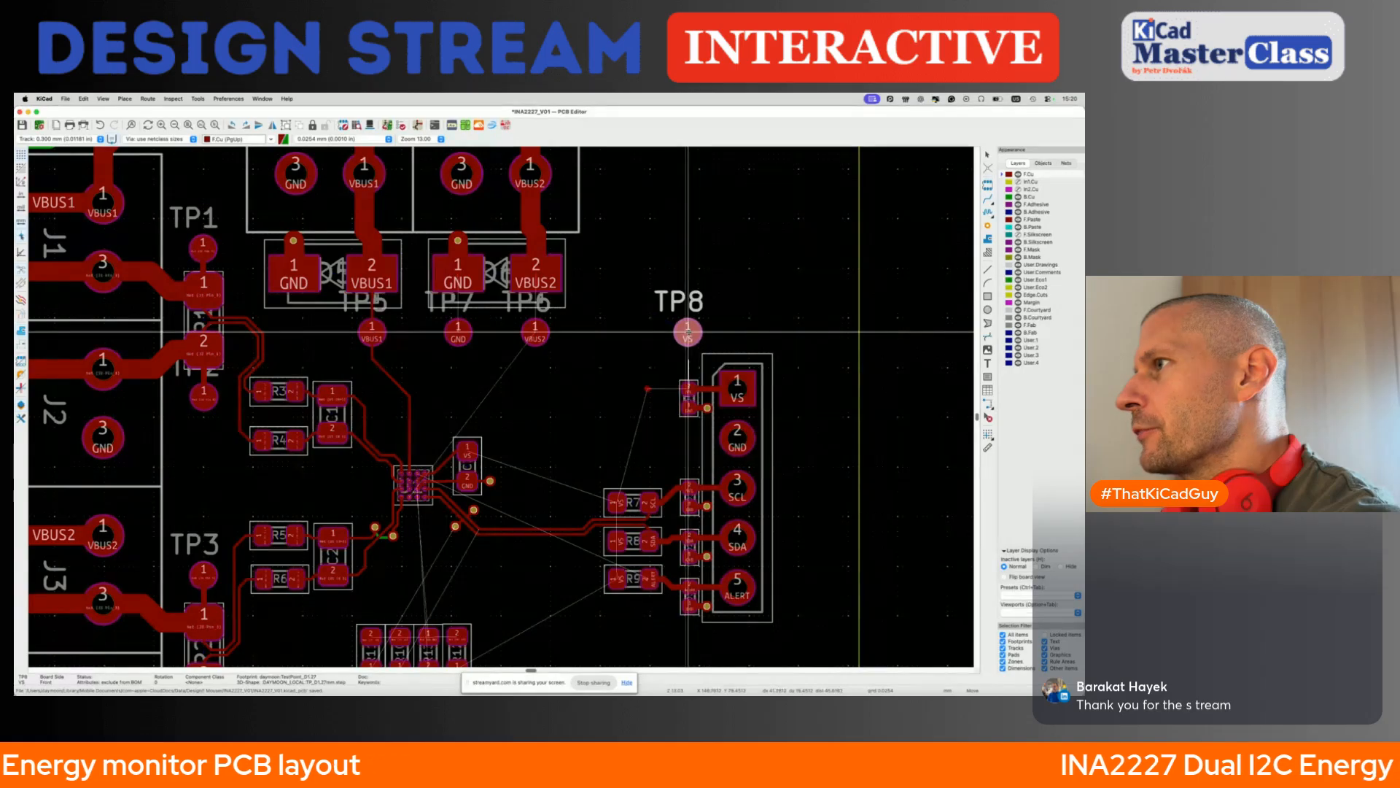
left_click(688, 333)
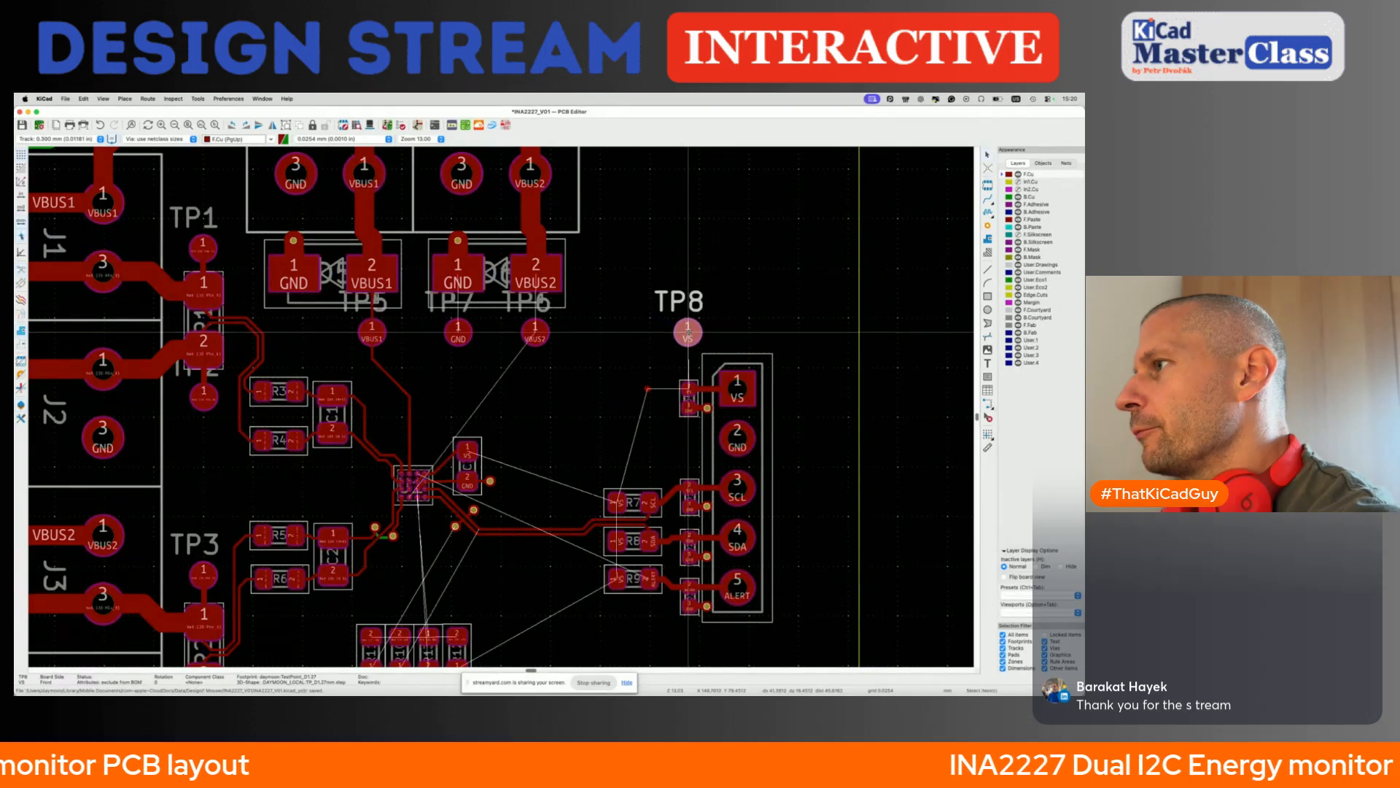
left_click(668, 419)
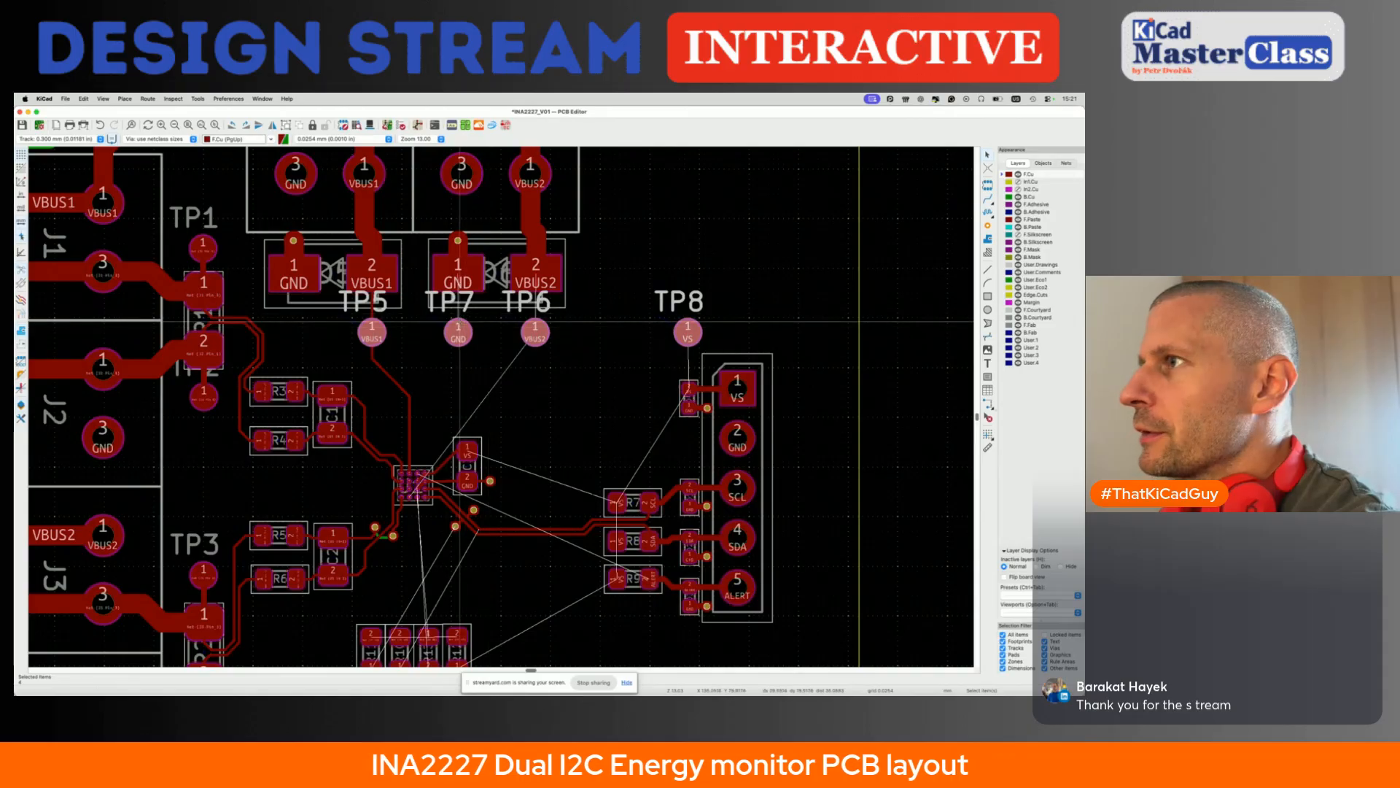
- Route VS on the front copper from the two-pad part below TP8 to C3 pad 1, and save the board
key("x")
key("Escape")
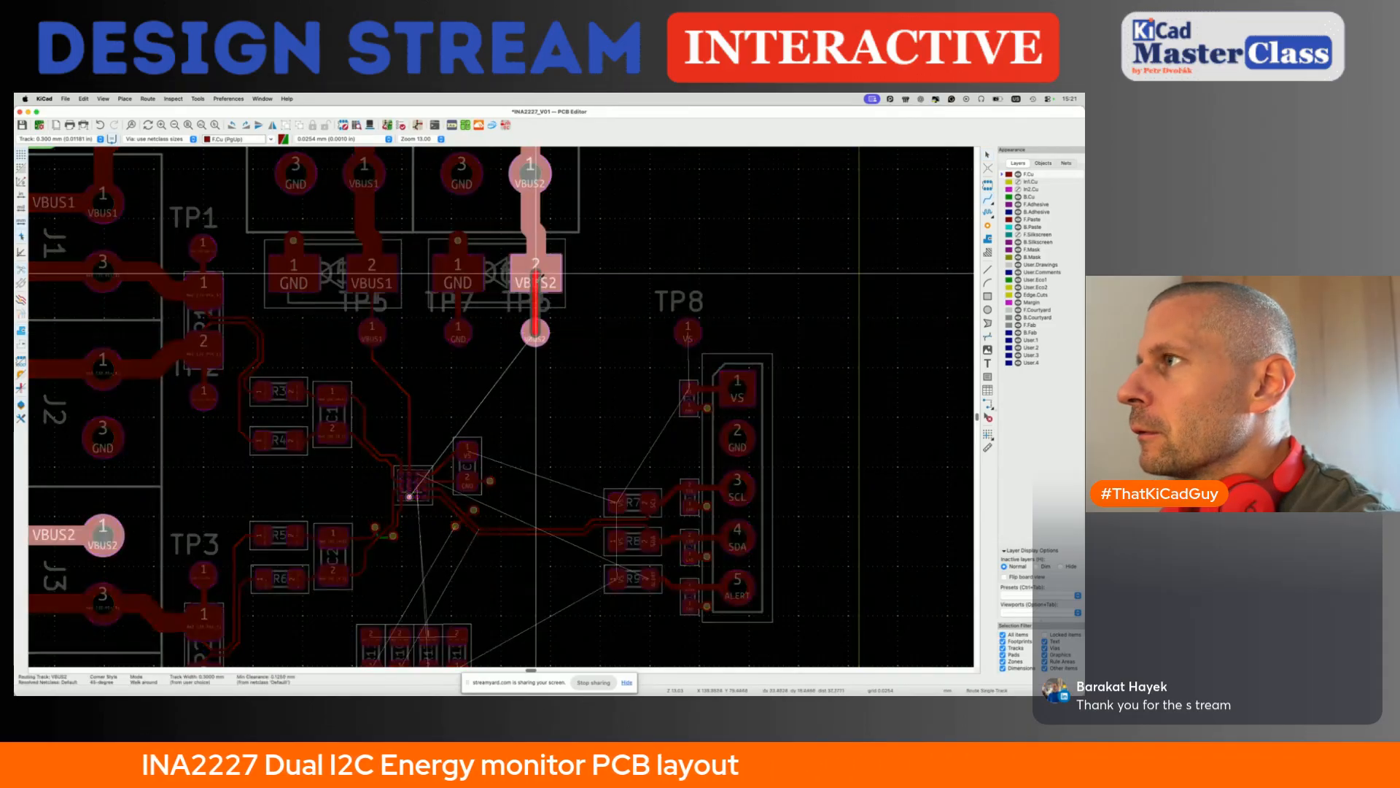
left_click(687, 388)
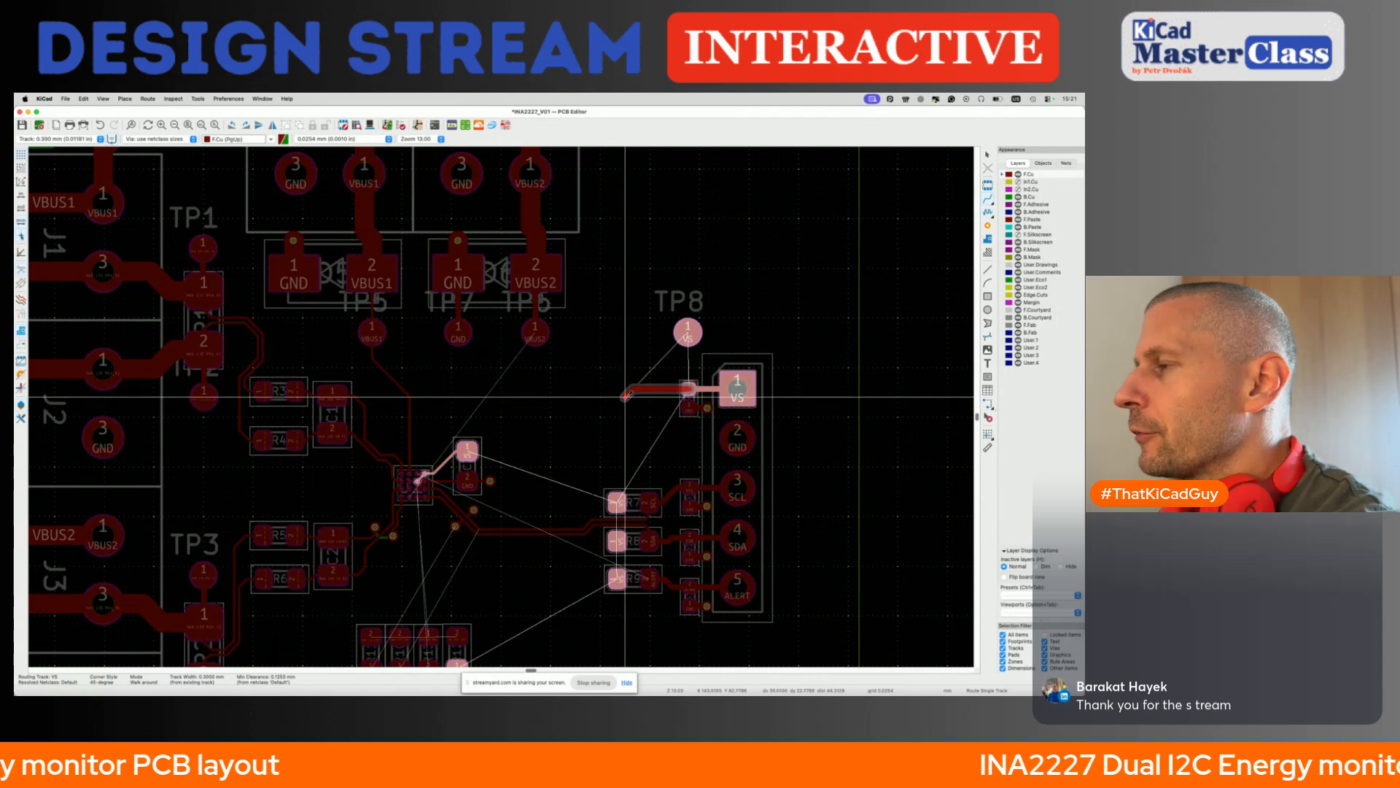
left_click(467, 451)
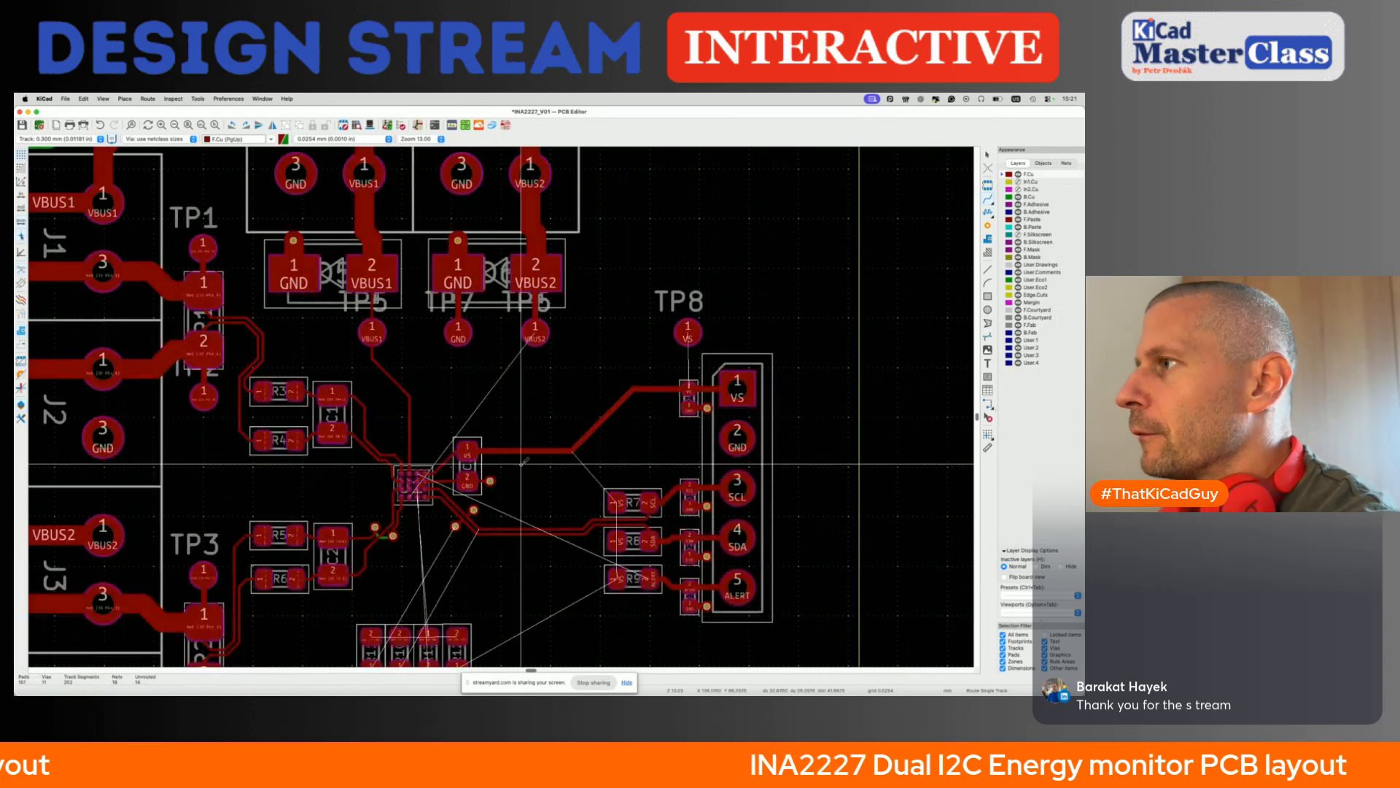
scroll(575, 421, "up", 1)
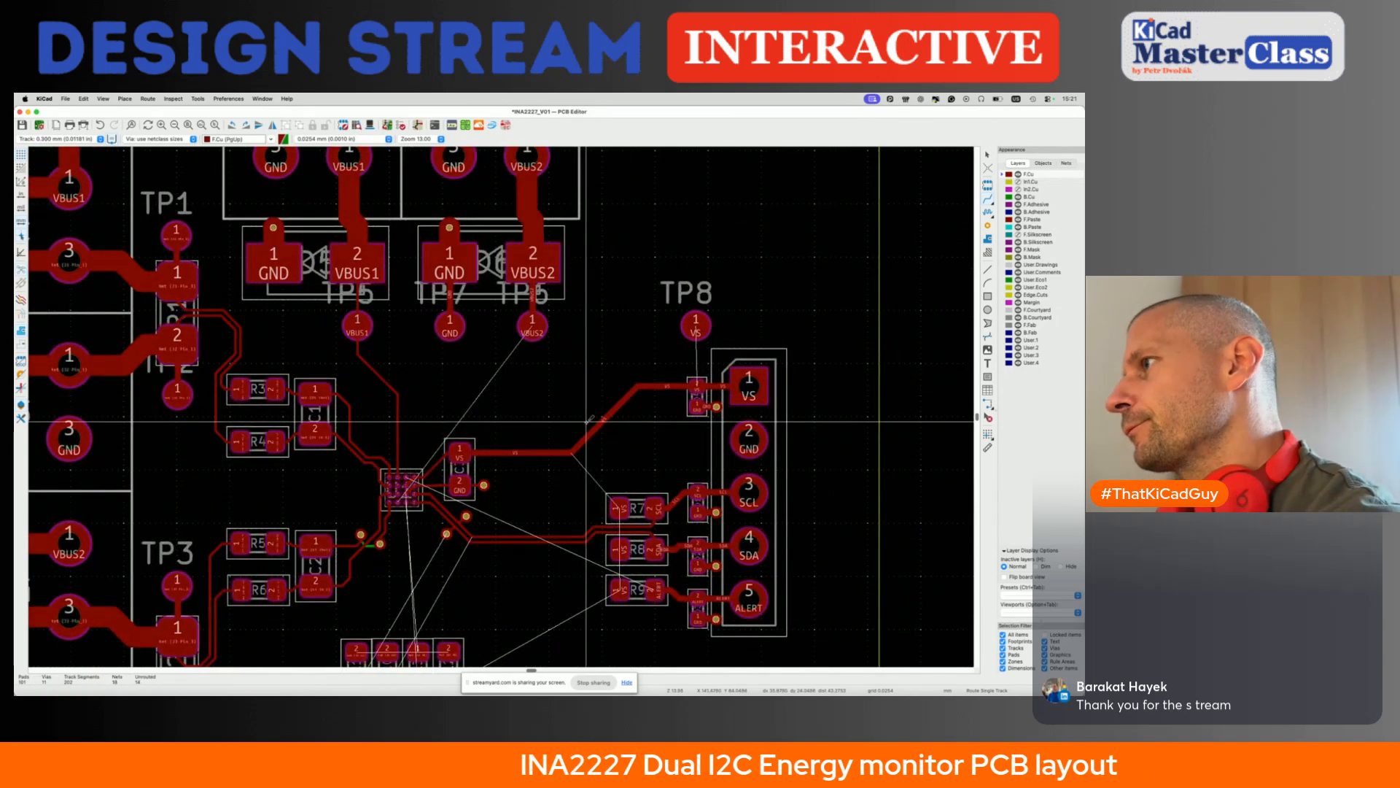
key("super+s")
scroll(587, 423, "down", 5)
scroll(608, 454, "up", 5)
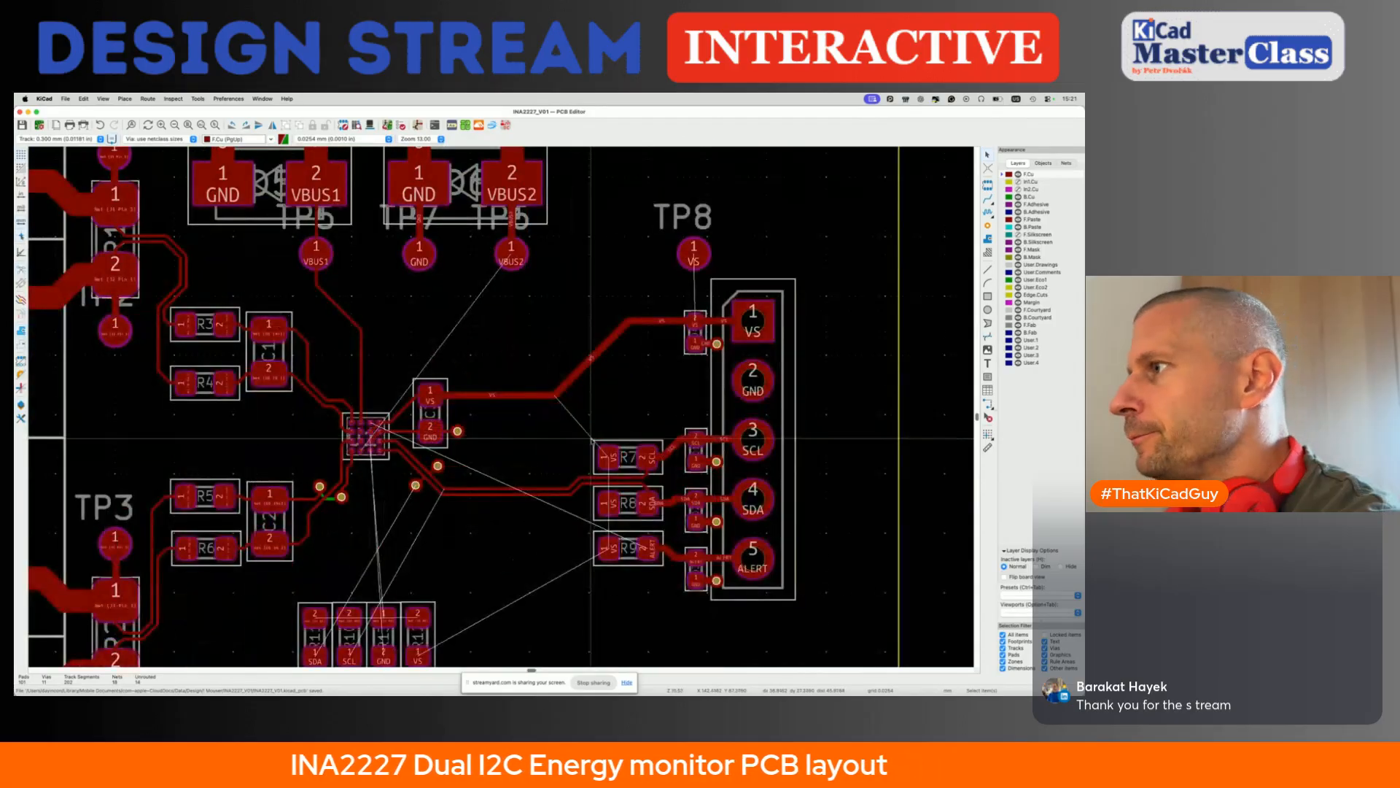
- Route a widened VS track from R7 pad 1 up to the bend in the main VS track right of C3
key("x")
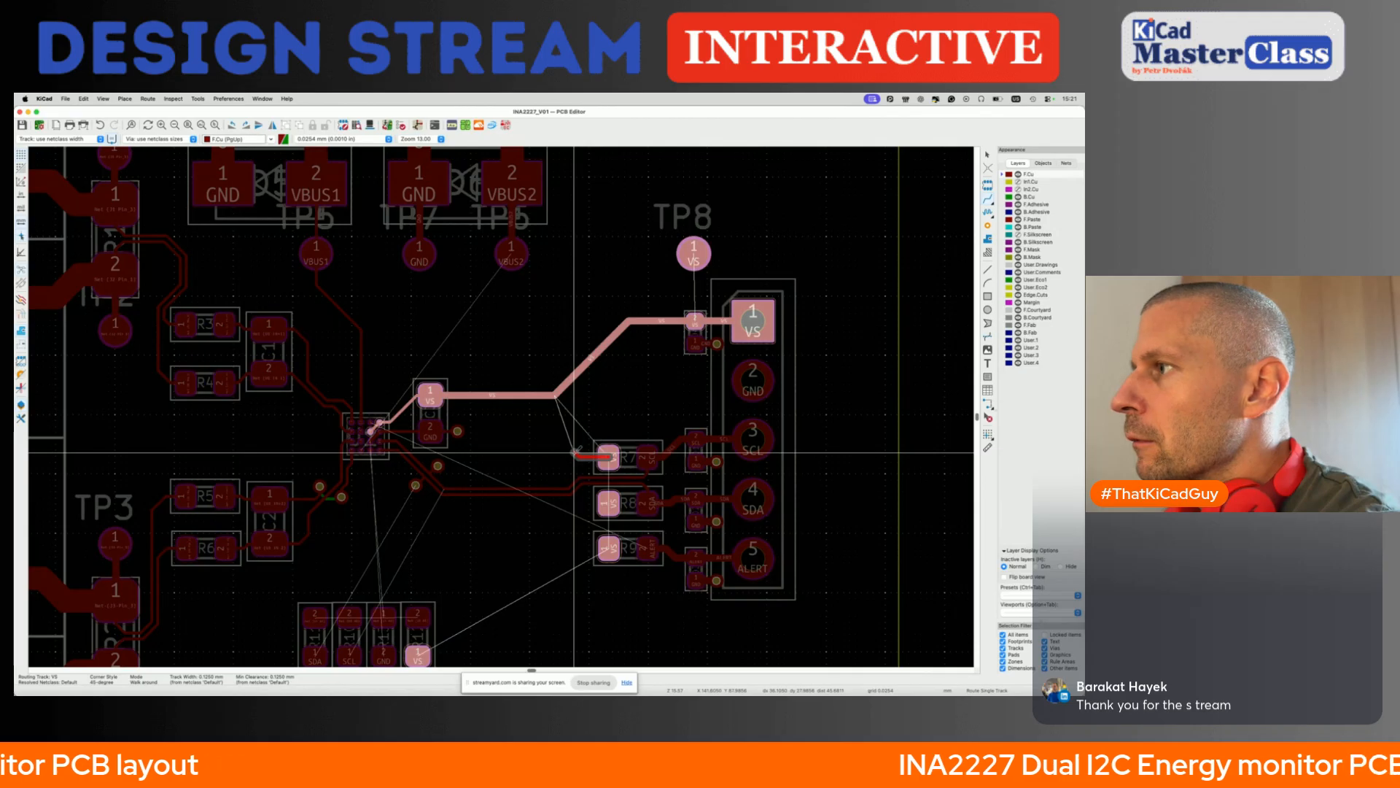
key("w")
key("w")
key("w")
key("w")
key("w")
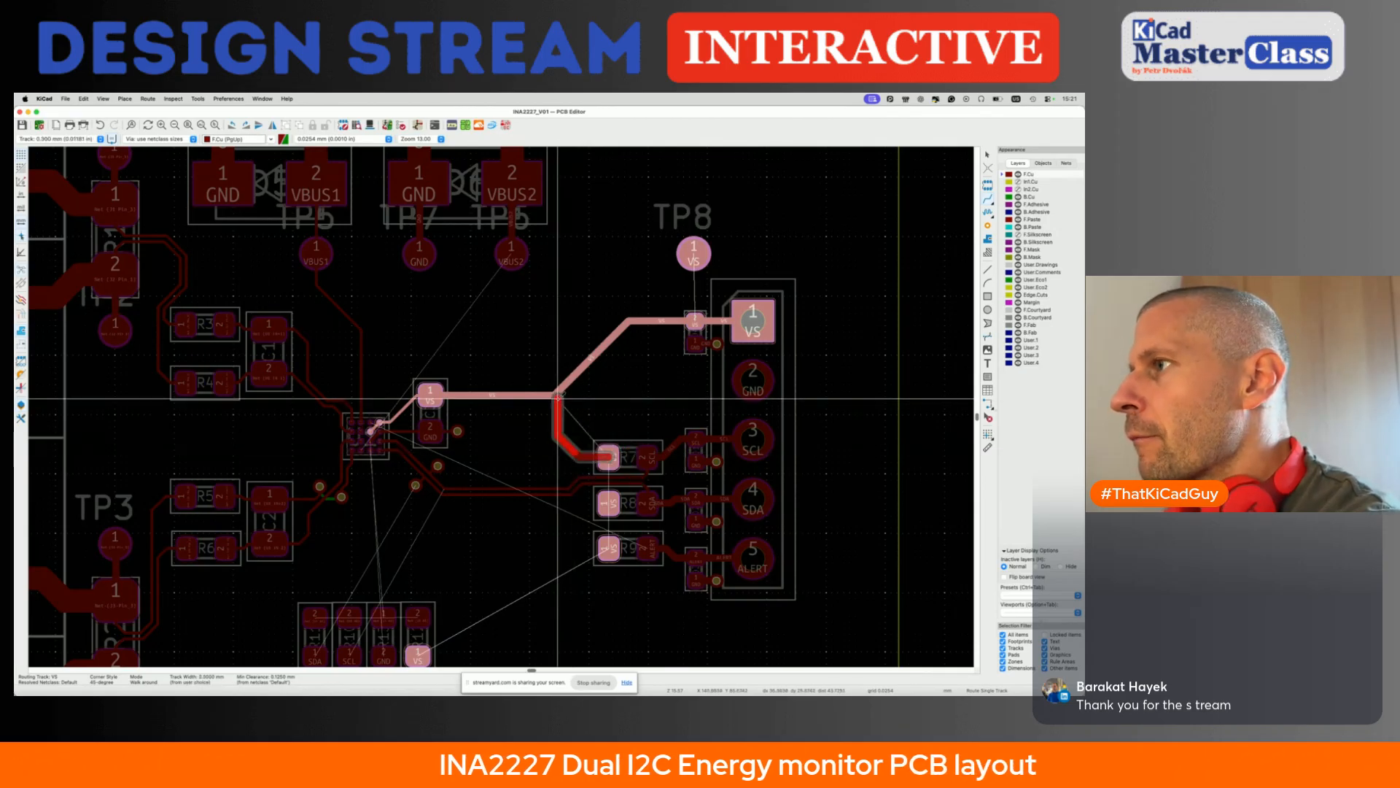
left_click(555, 395)
- Connect the VS pads of R8 and R9 to the VS branch through two vias and a B.Cu track, and route TP8 to the part below it
left_click(609, 503)
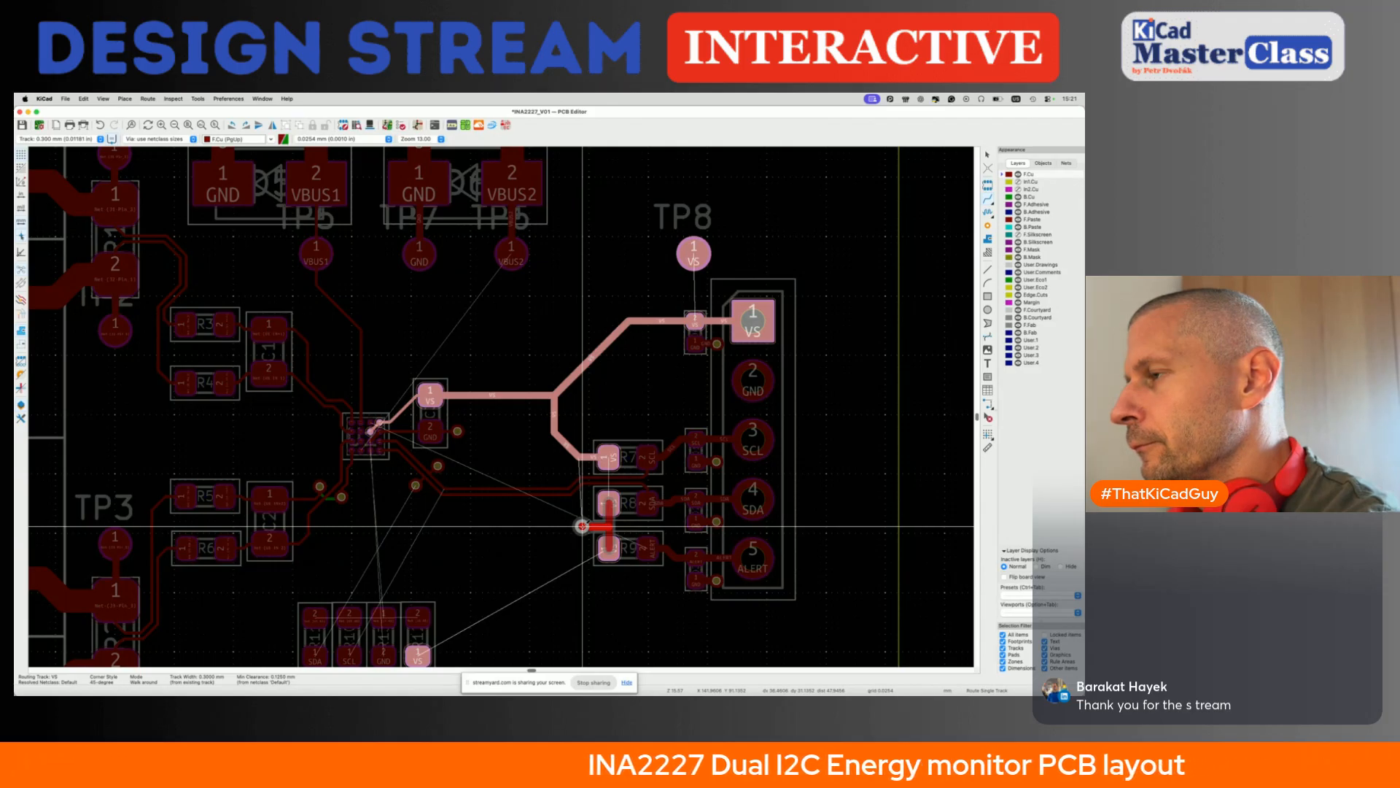
key("v")
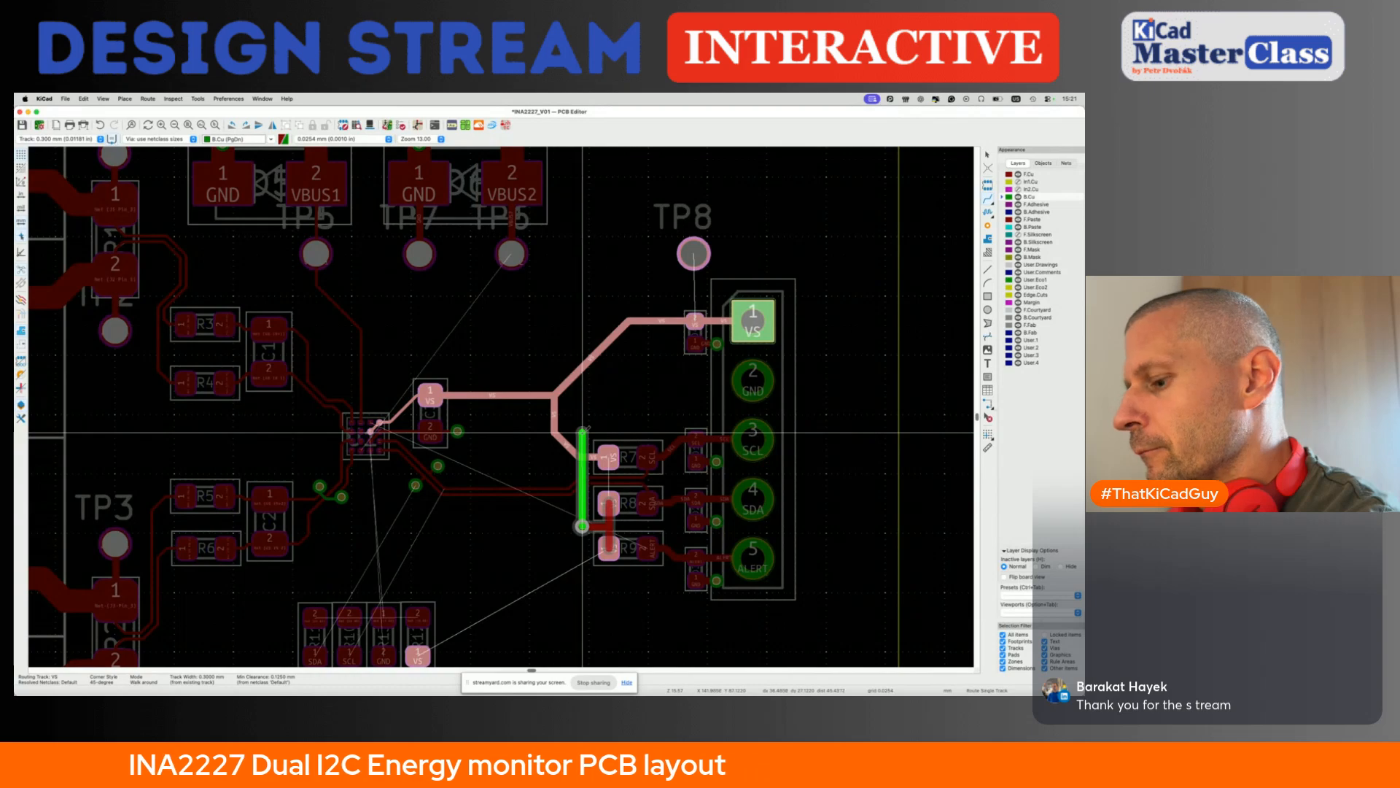
left_click(582, 433)
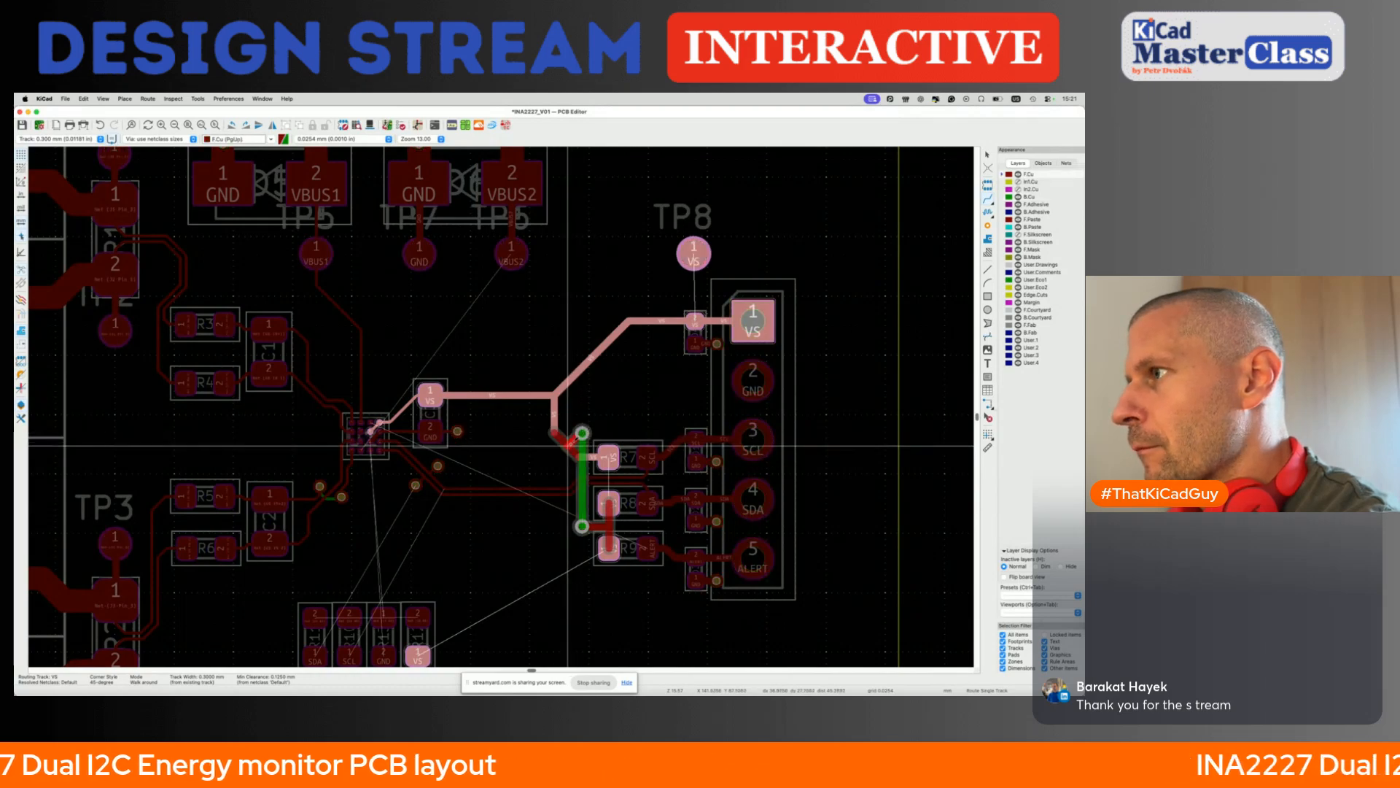
left_click(567, 444)
left_click(693, 257)
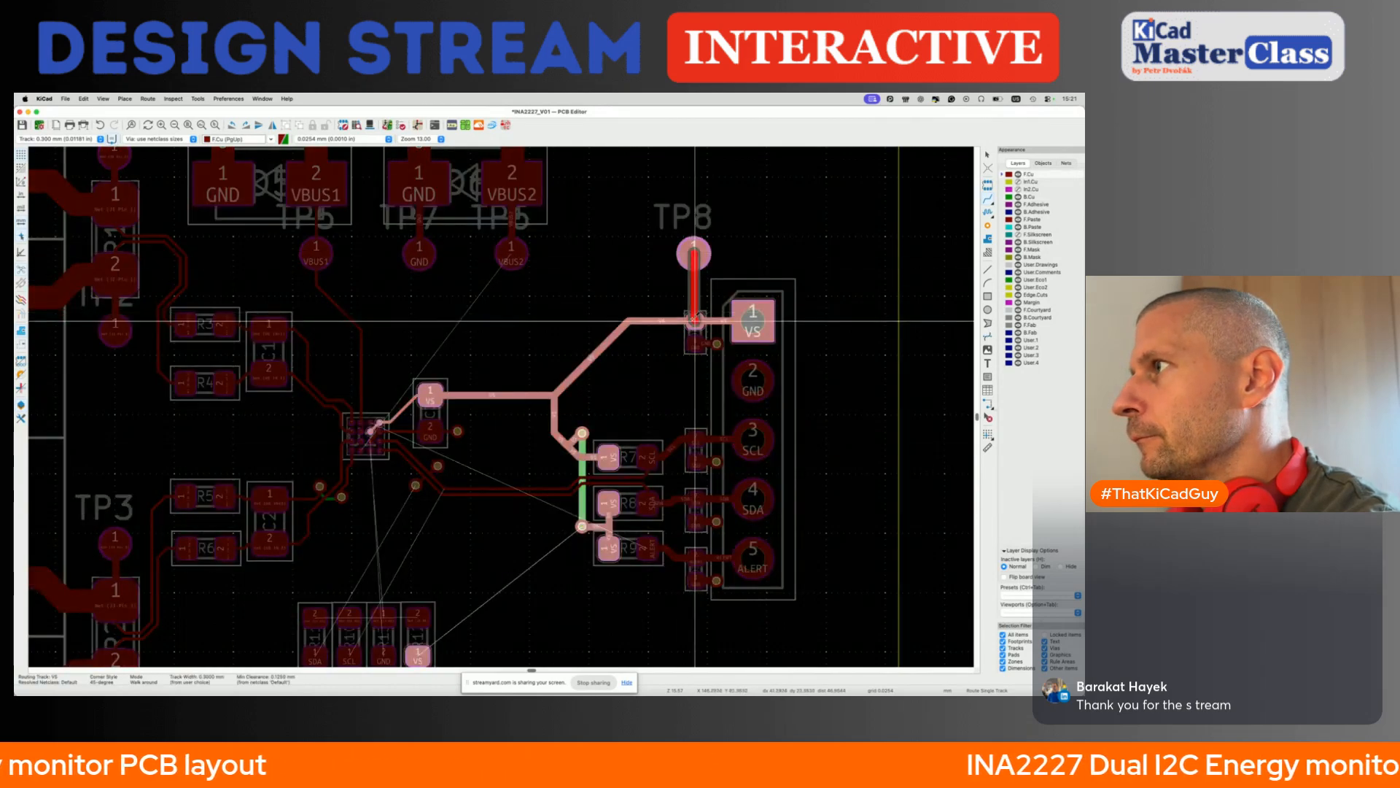
left_click(695, 318)
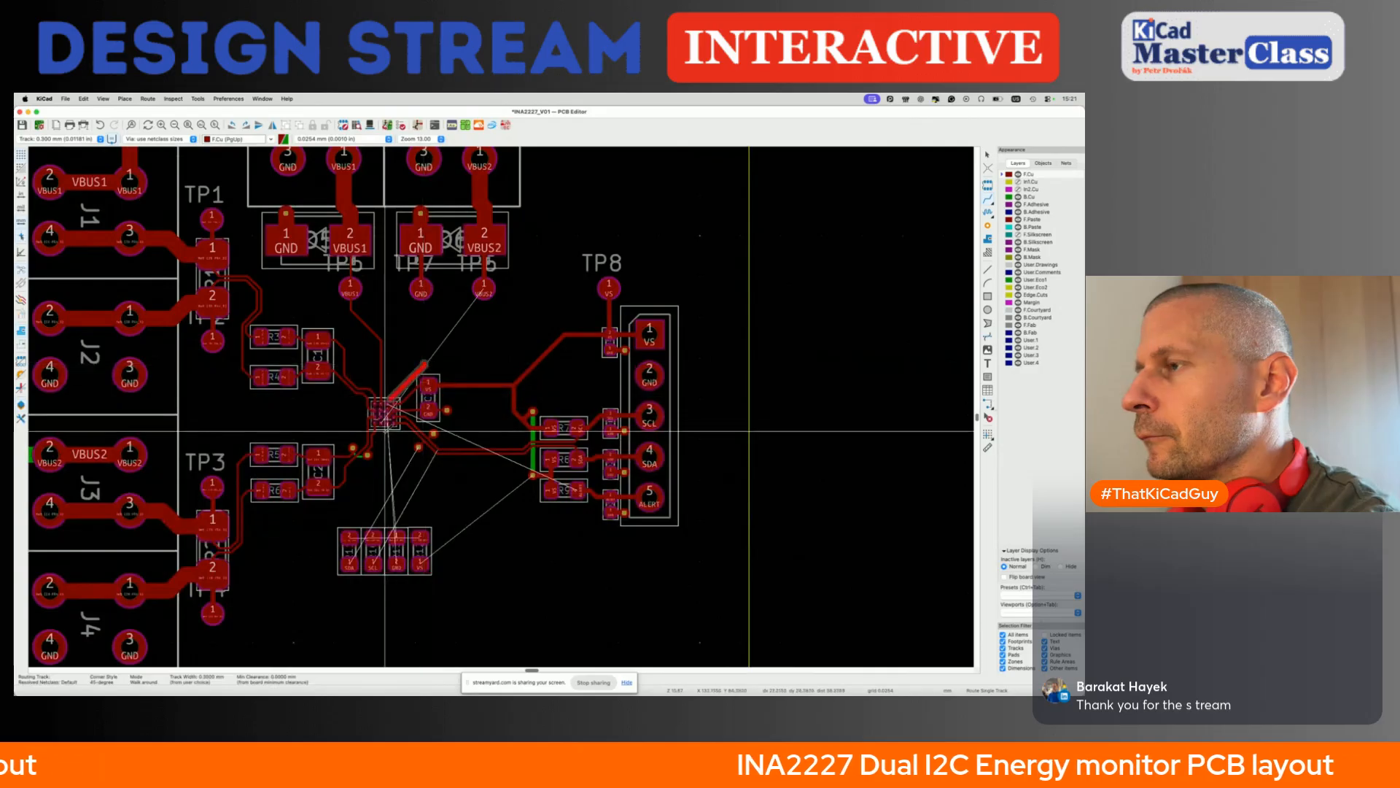
- Route VBUS2 from U1's lower pad row to J3 pad 1, using two vias and a short B.Cu track to cross the sense tracks beside C2
scroll(397, 441, "up", 2)
scroll(429, 406, "up", 3)
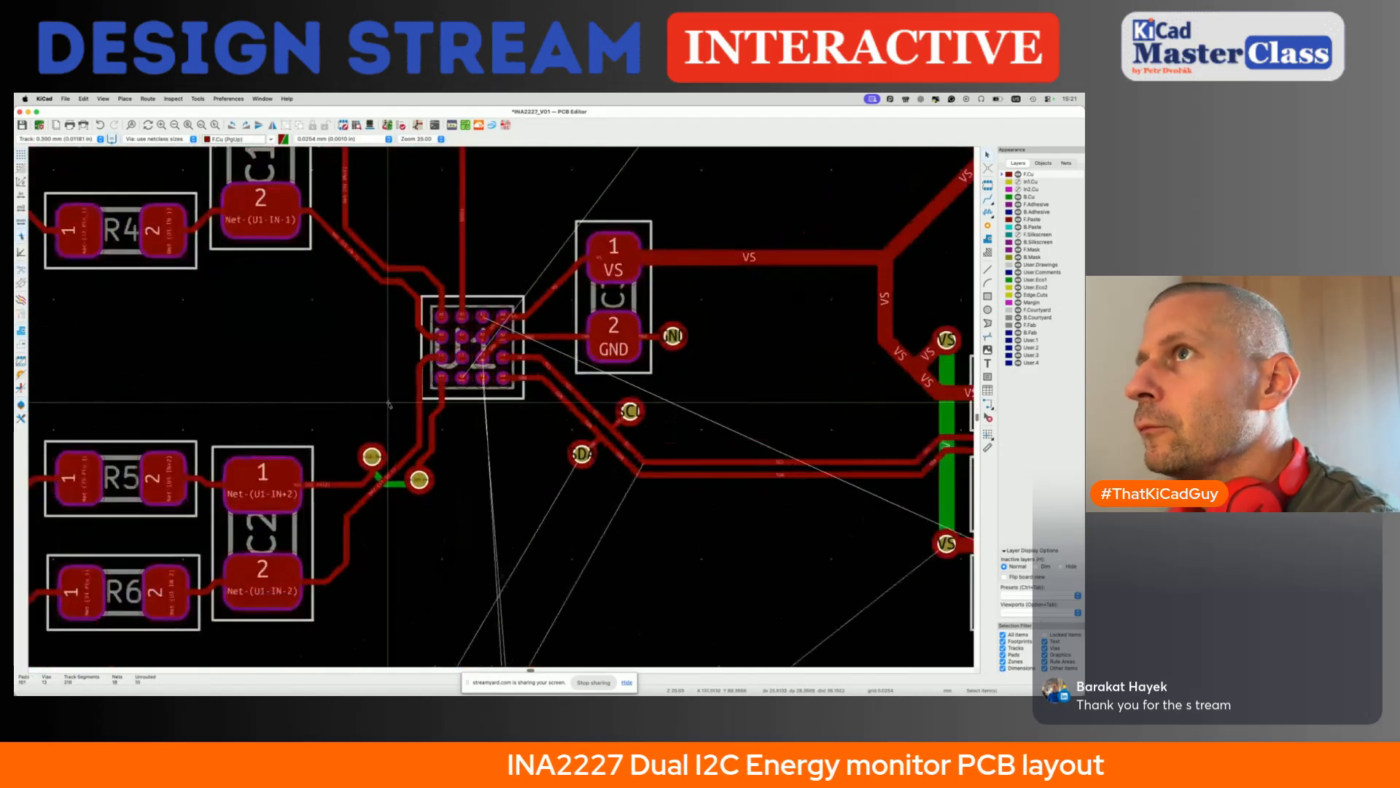
key("x")
scroll(446, 381, "down", 5)
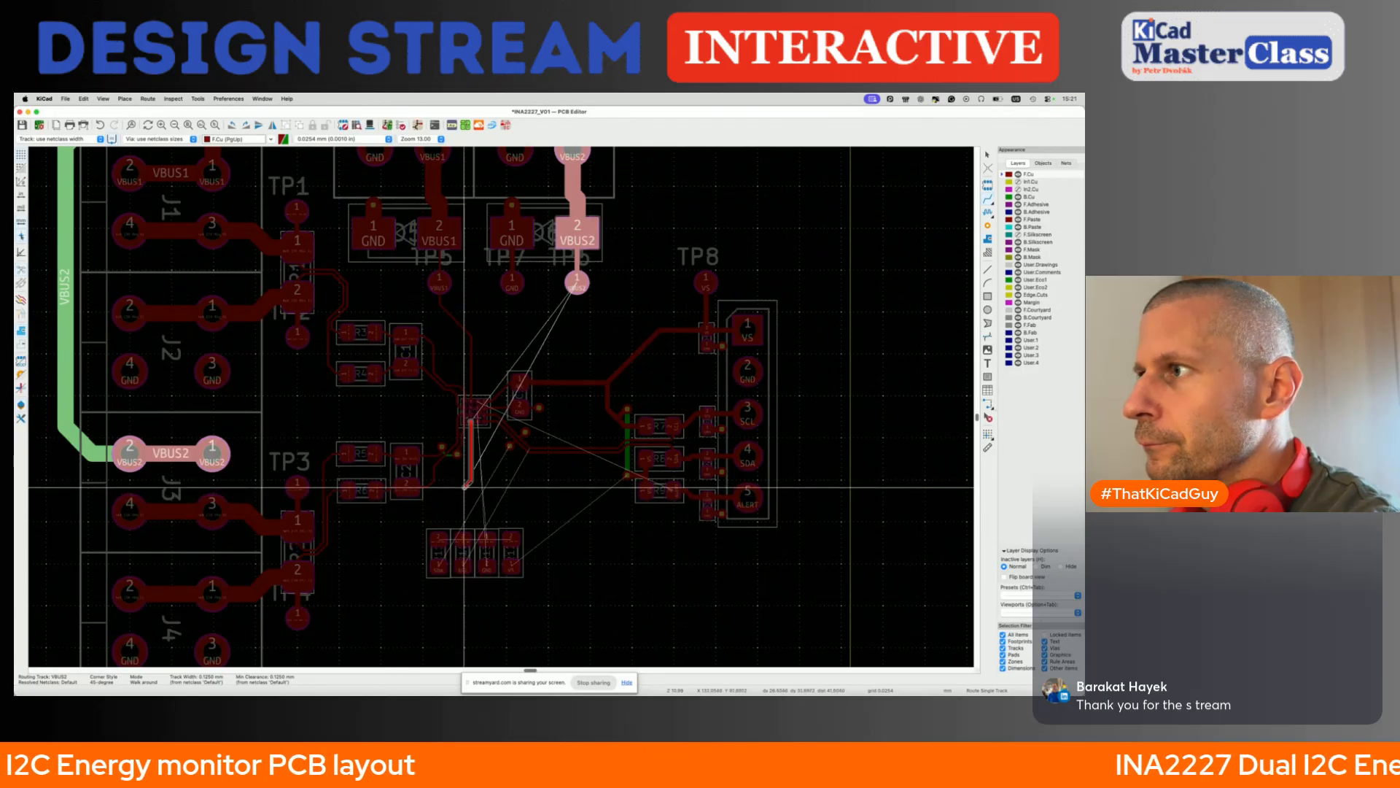
scroll(463, 495, "up", 2)
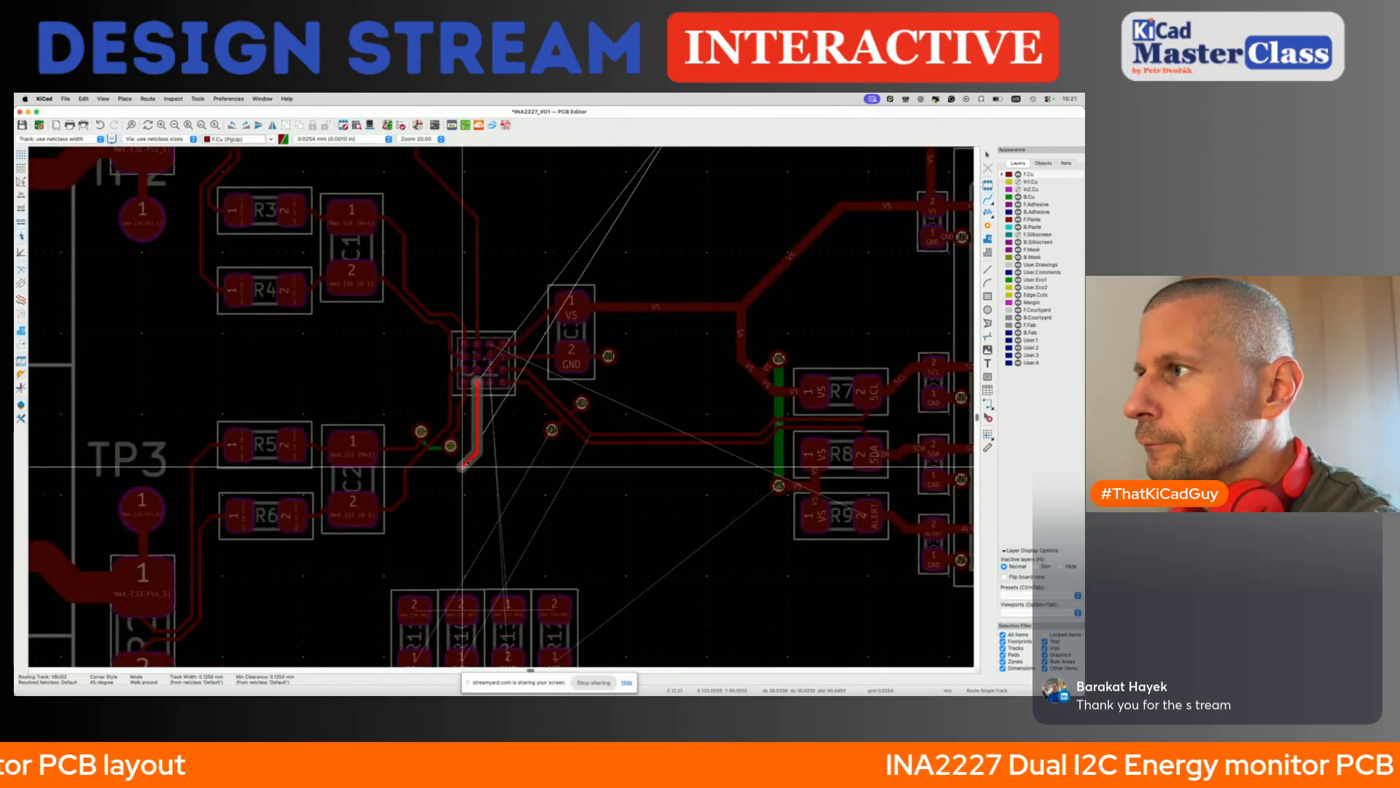
key("v")
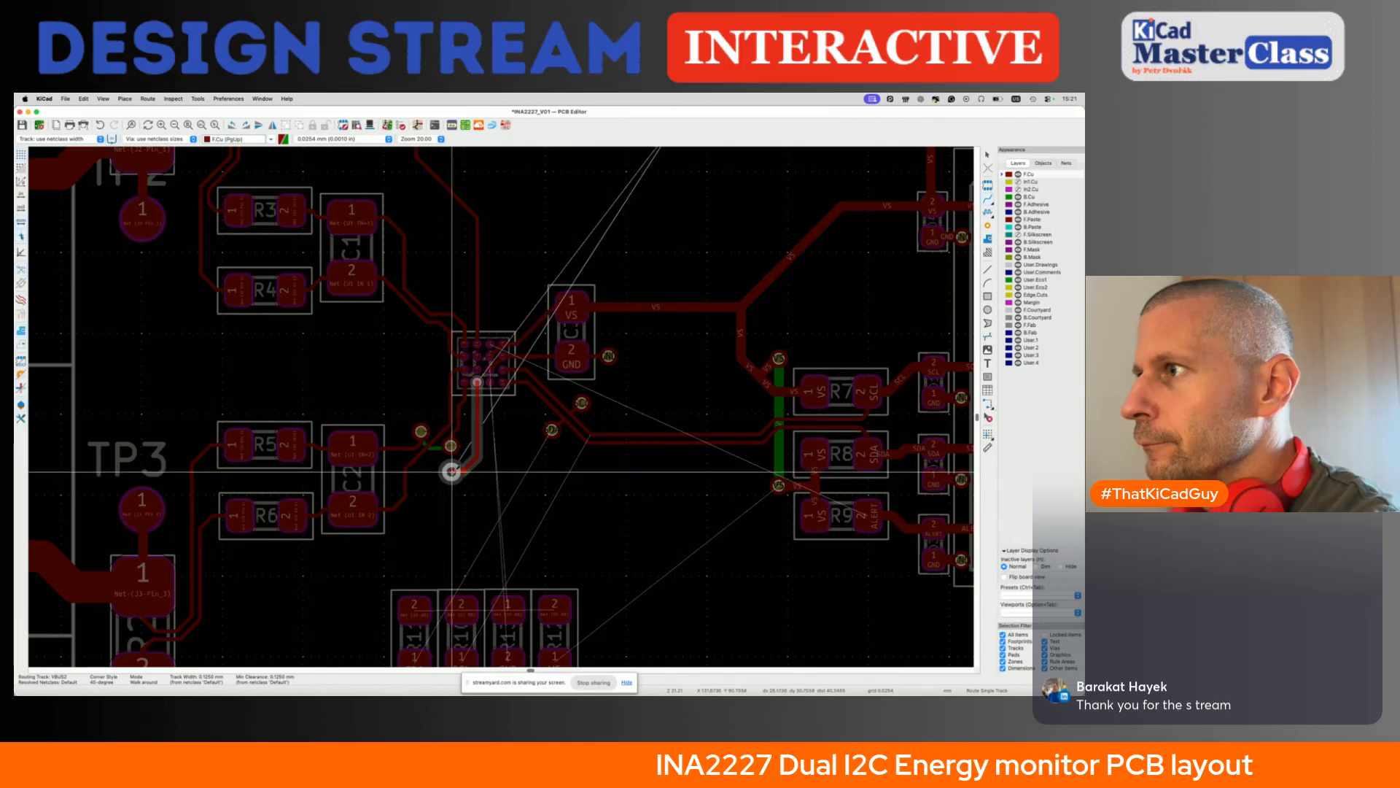
left_click(451, 471)
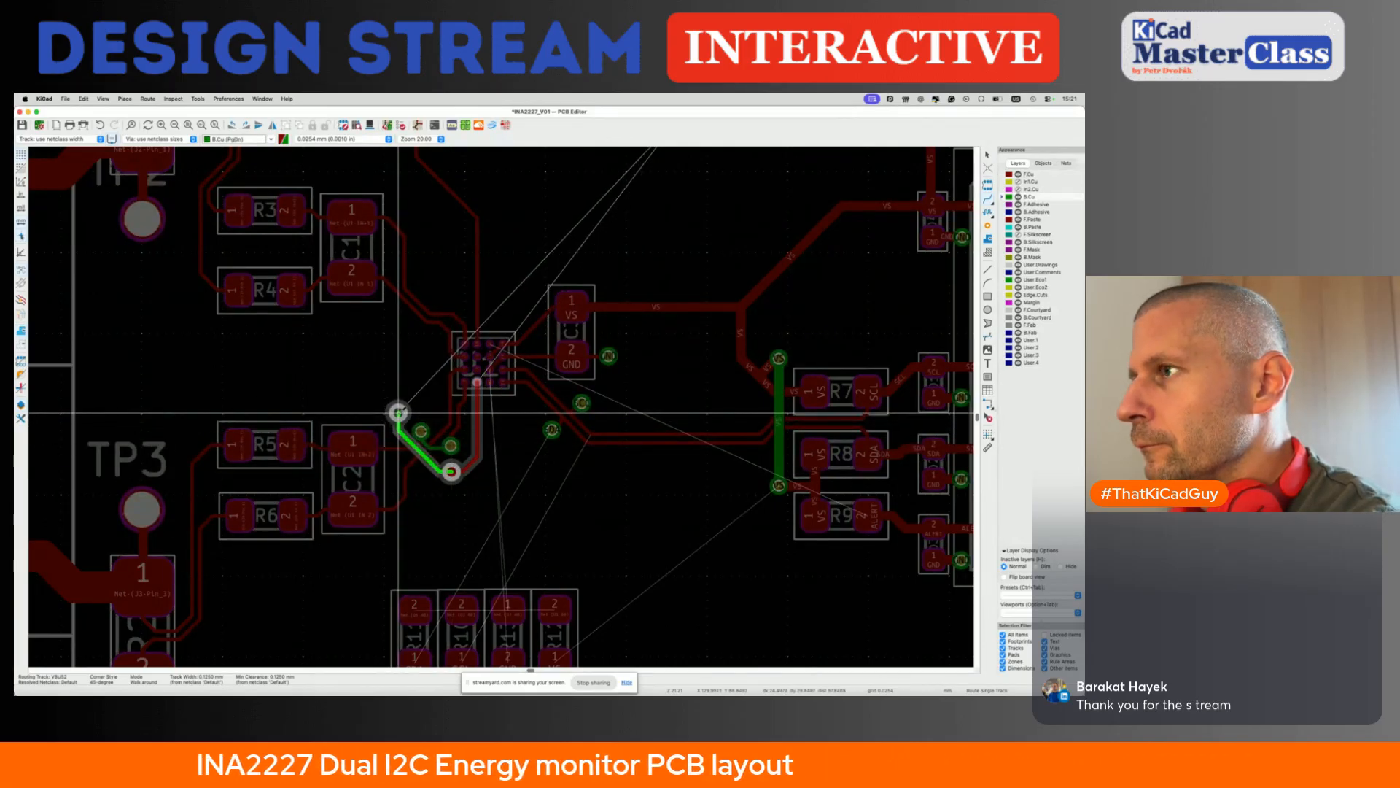
left_click(398, 412)
scroll(238, 413, "down", 3)
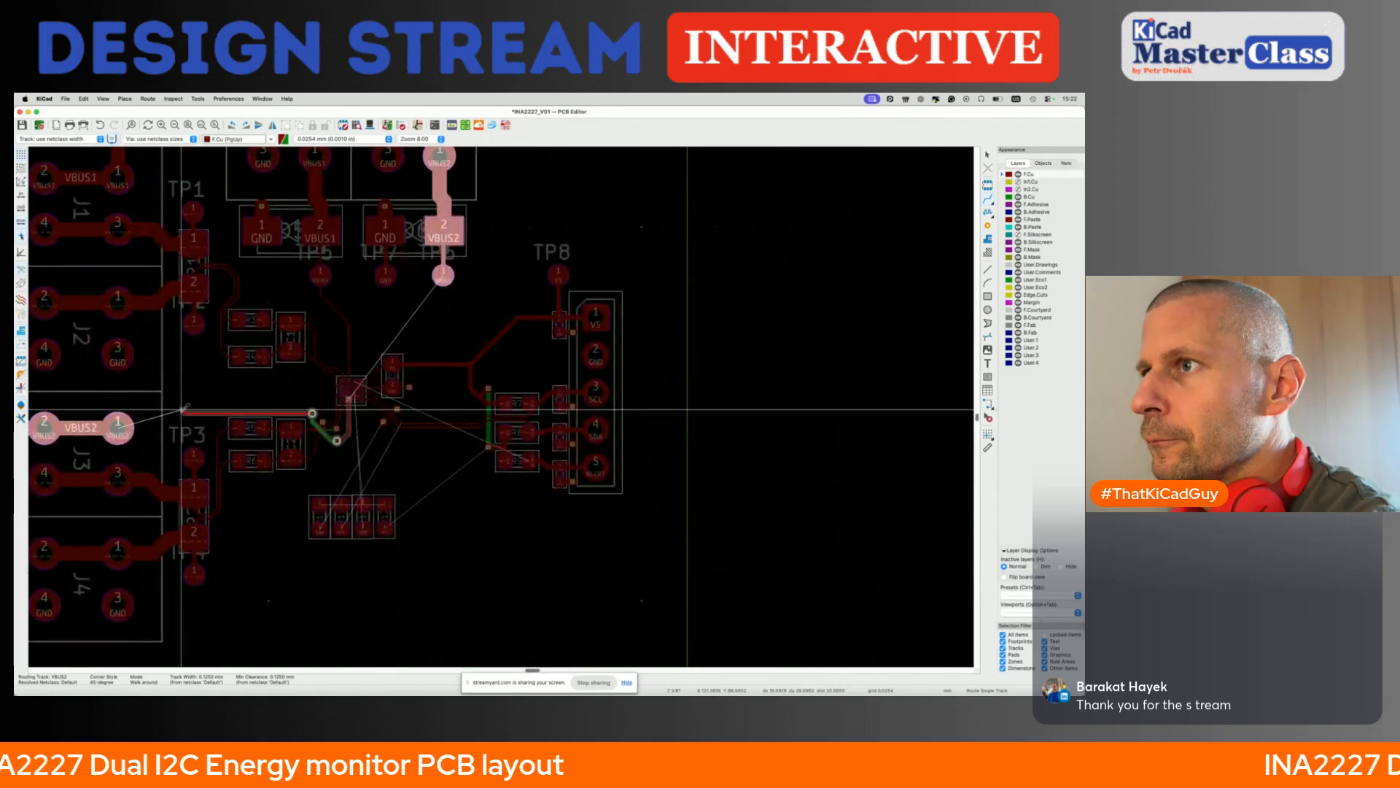
left_click(118, 428)
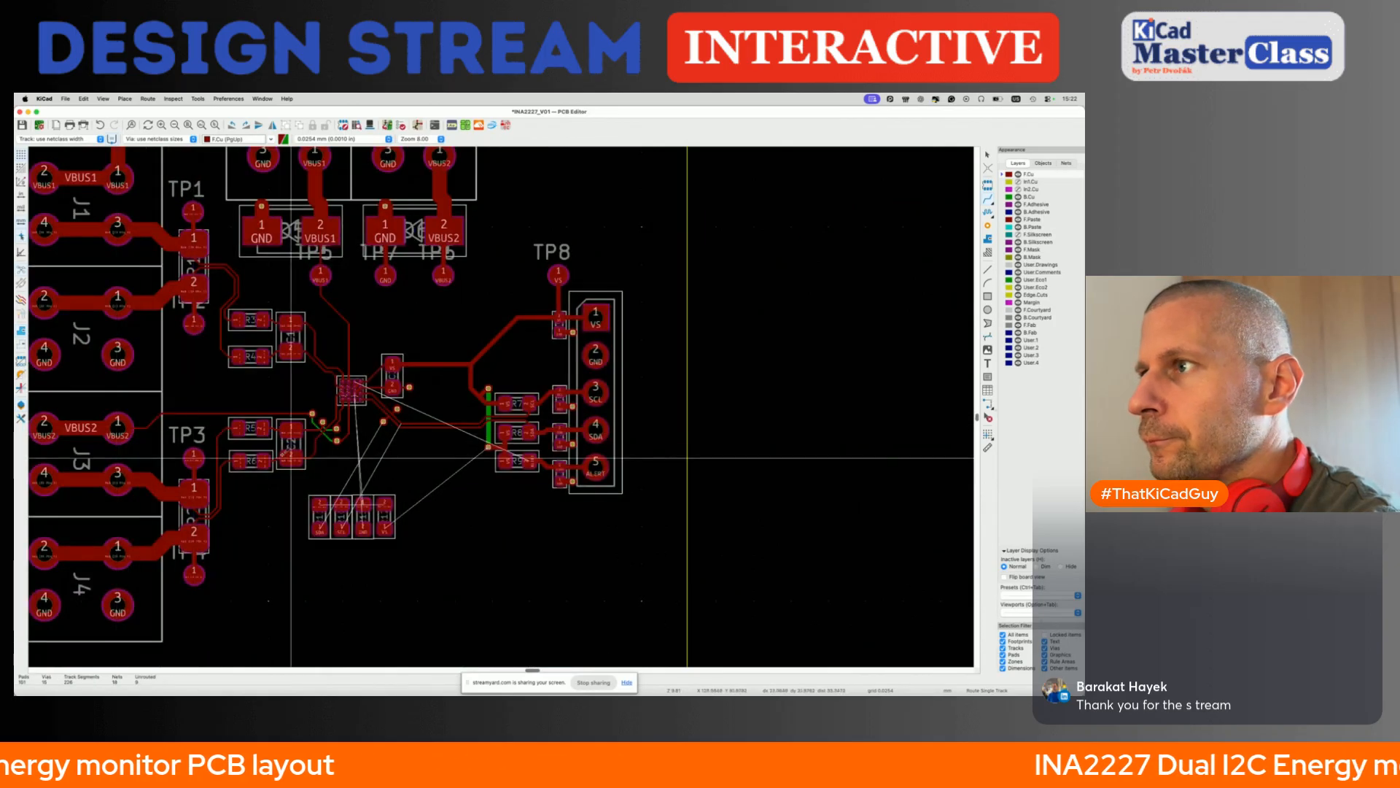
- Make B.Cu the active layer, try to adjust the short tracks between the vias beside C2, and save the board
scroll(318, 427, "up", 3)
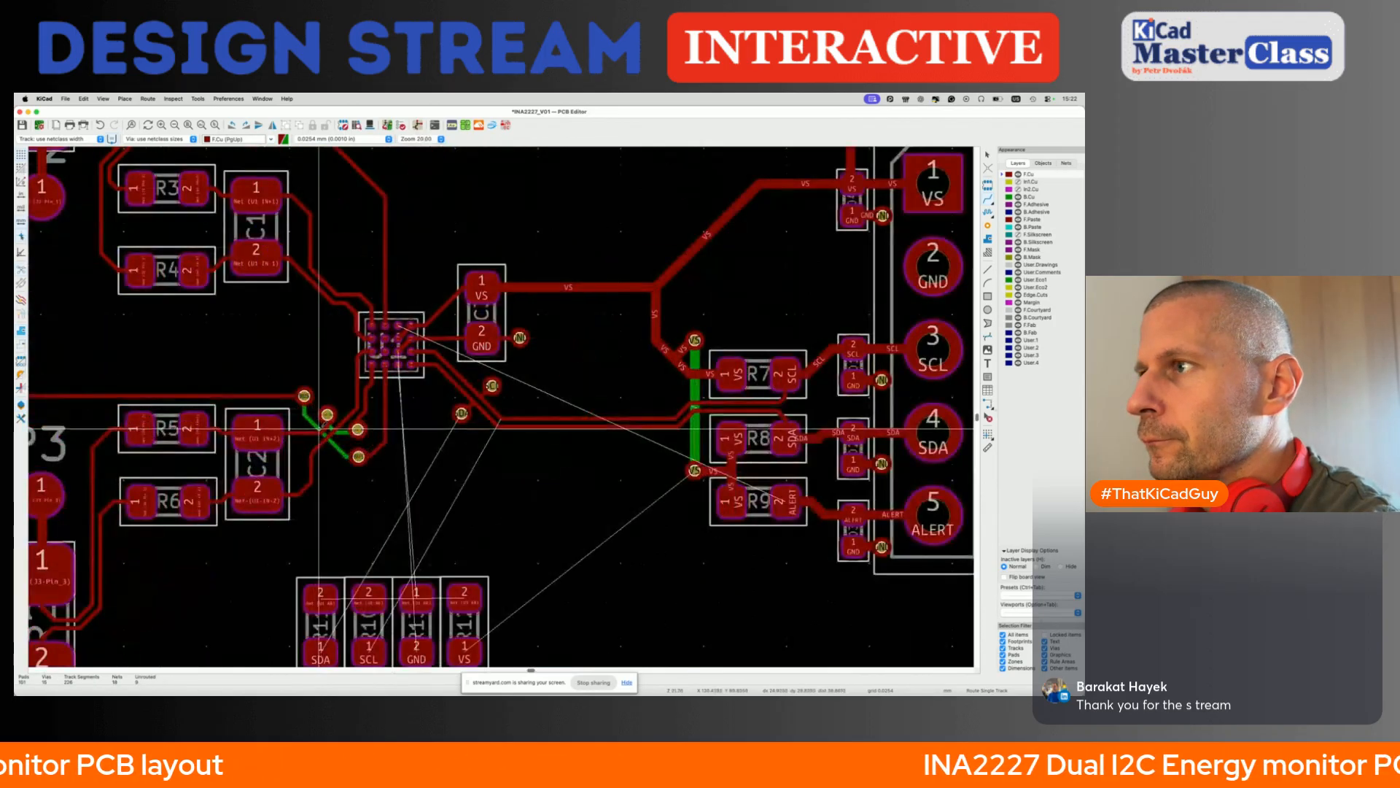
left_click(315, 427)
key("Escape")
key("Page_Down")
left_click(328, 415)
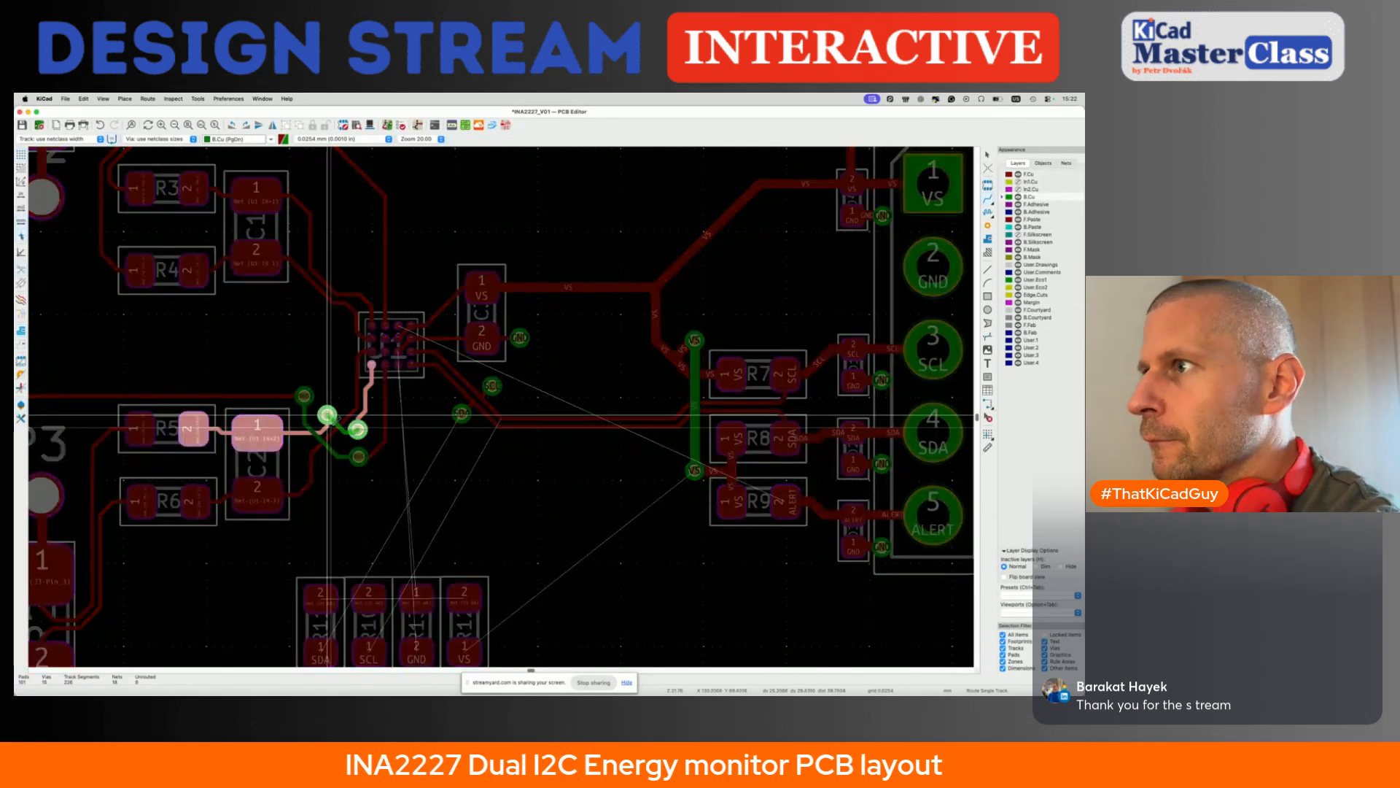
key("Escape")
left_click(320, 438)
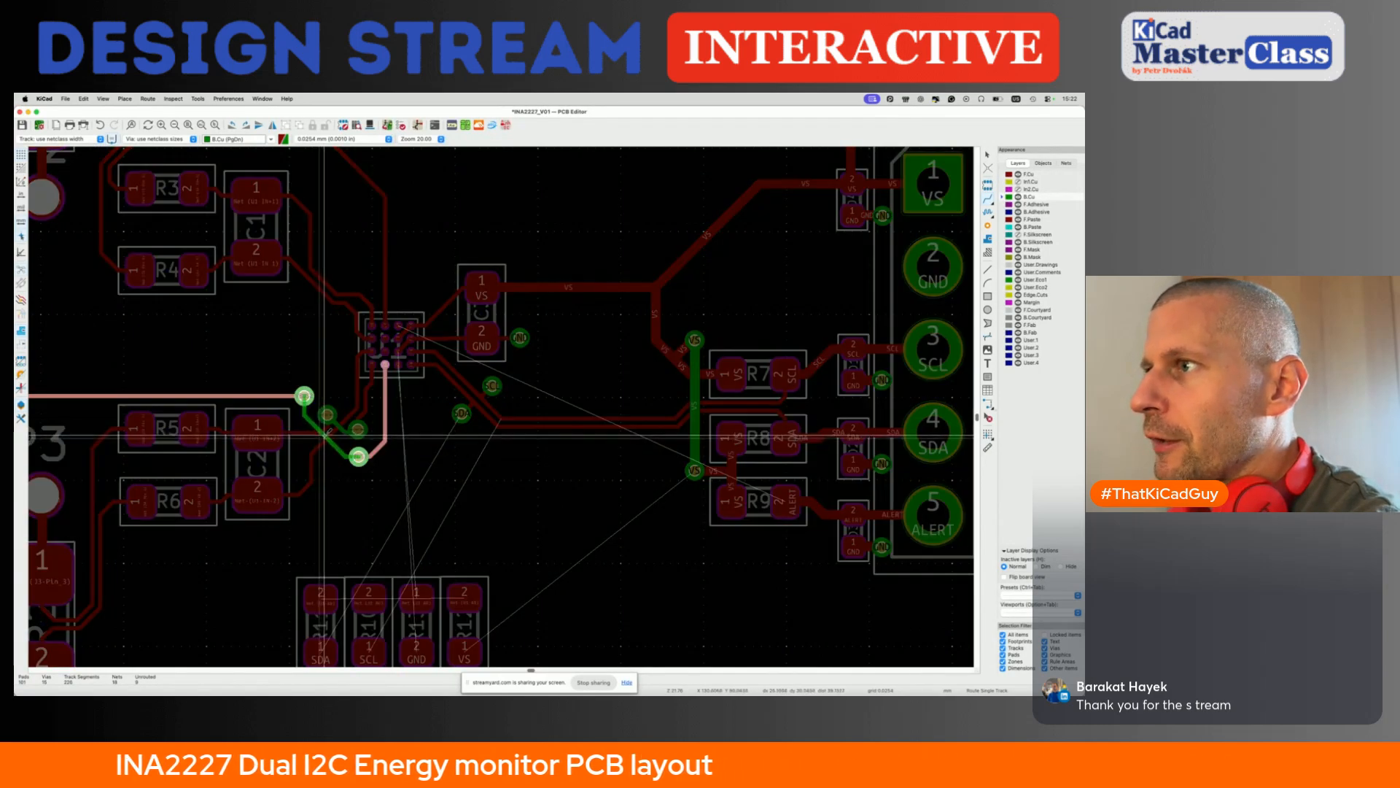
key("Escape")
key("Escape")
key("super+s")
- Join pad 2 of the four address resistors below U1 with one straight track on the front copper
scroll(326, 434, "down", 3)
middle_click_drag(313, 432, 463, 434)
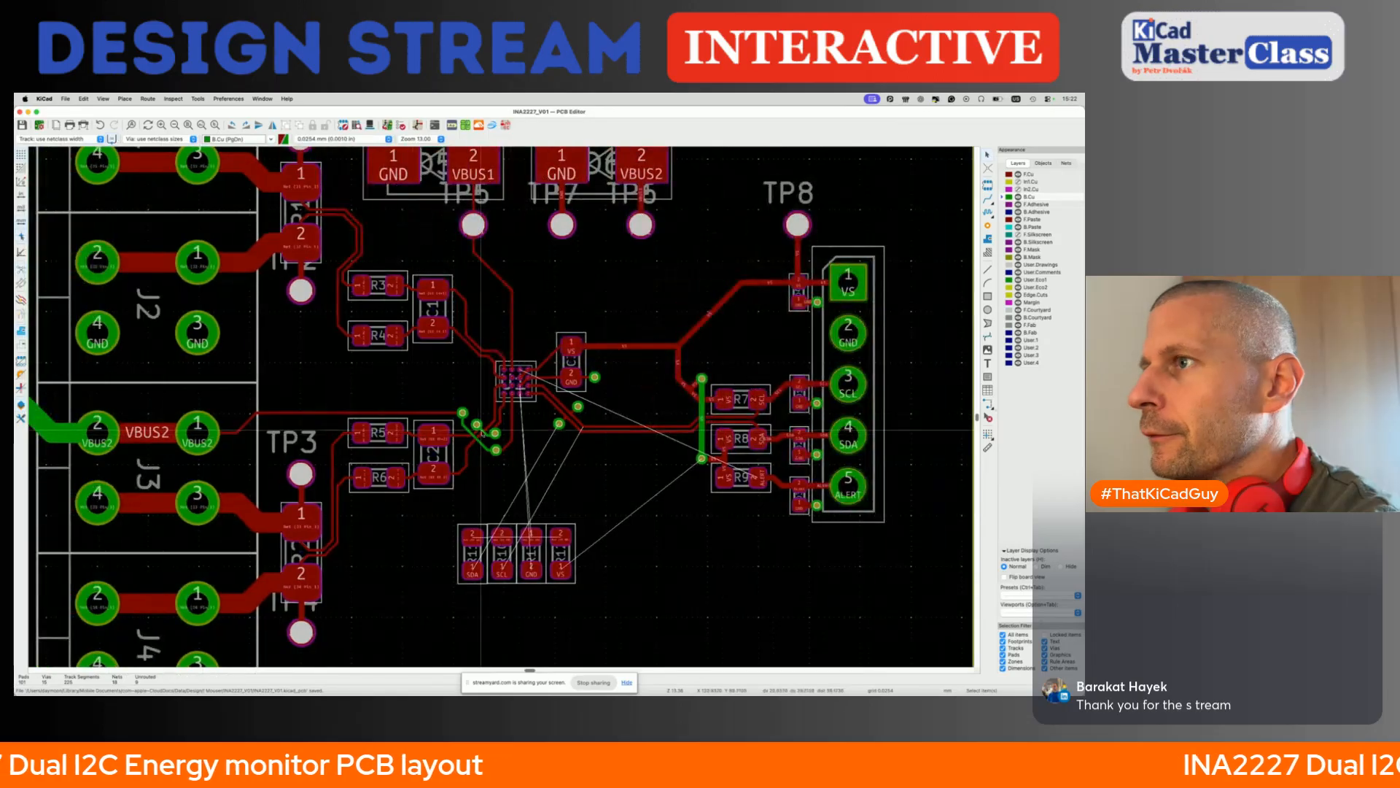
scroll(489, 431, "down", 3)
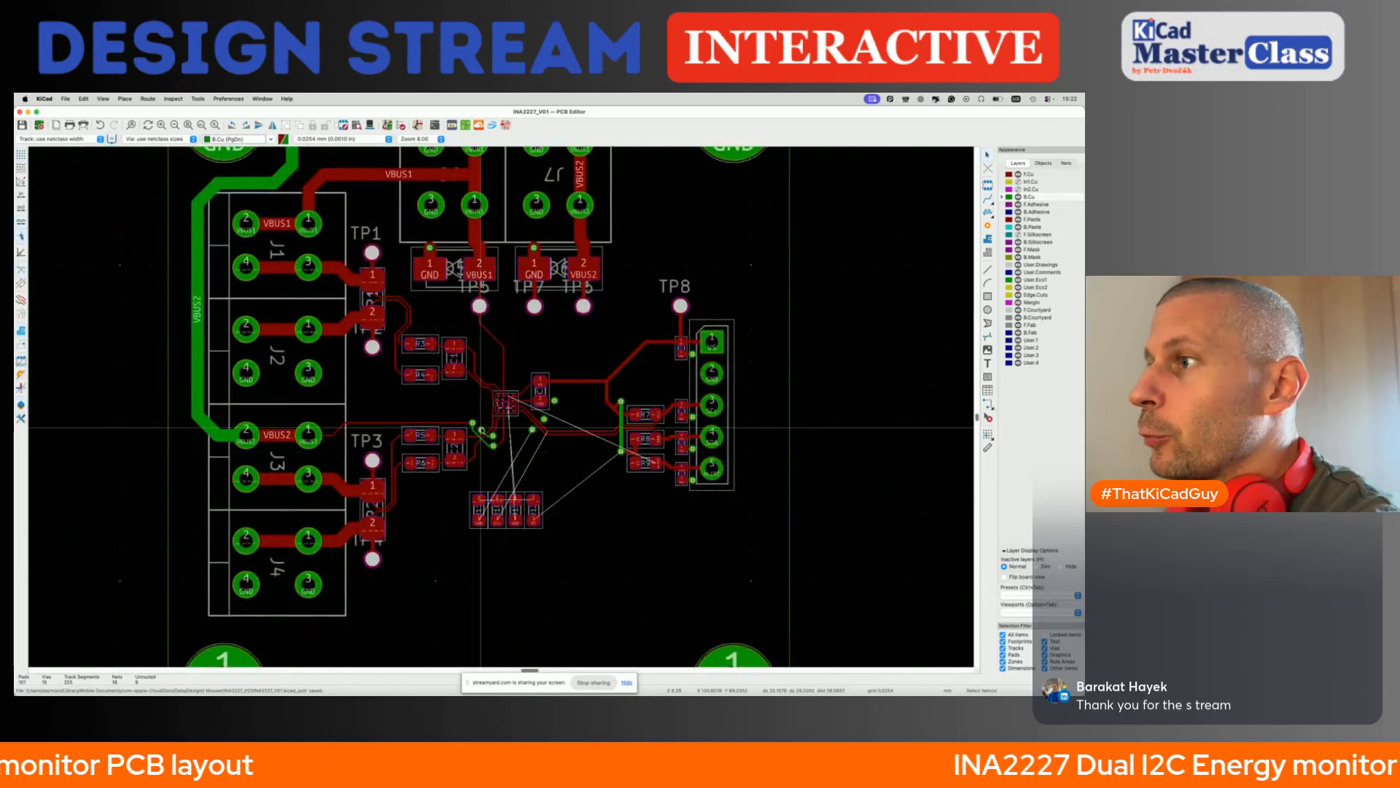
scroll(478, 428, "down", 3)
scroll(489, 489, "up", 5)
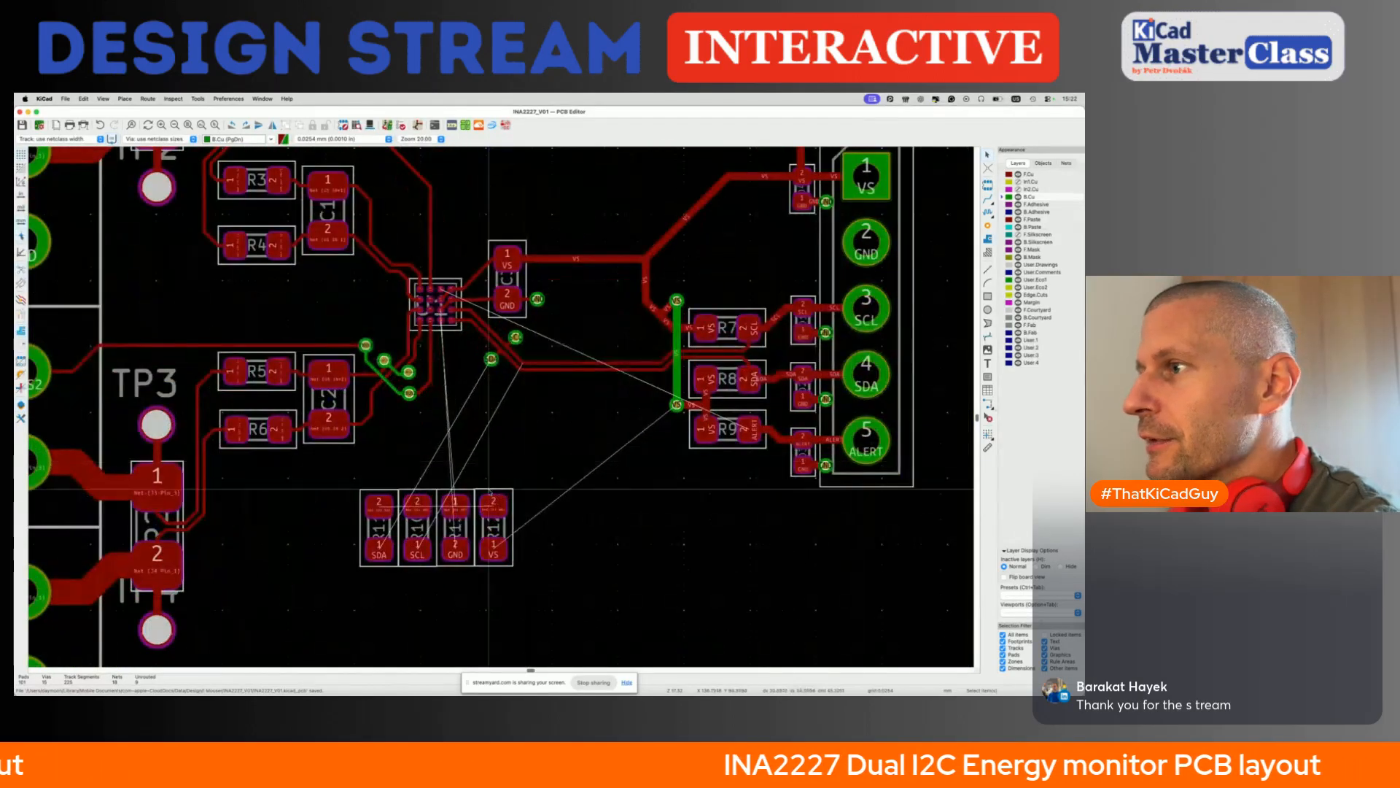
key("x")
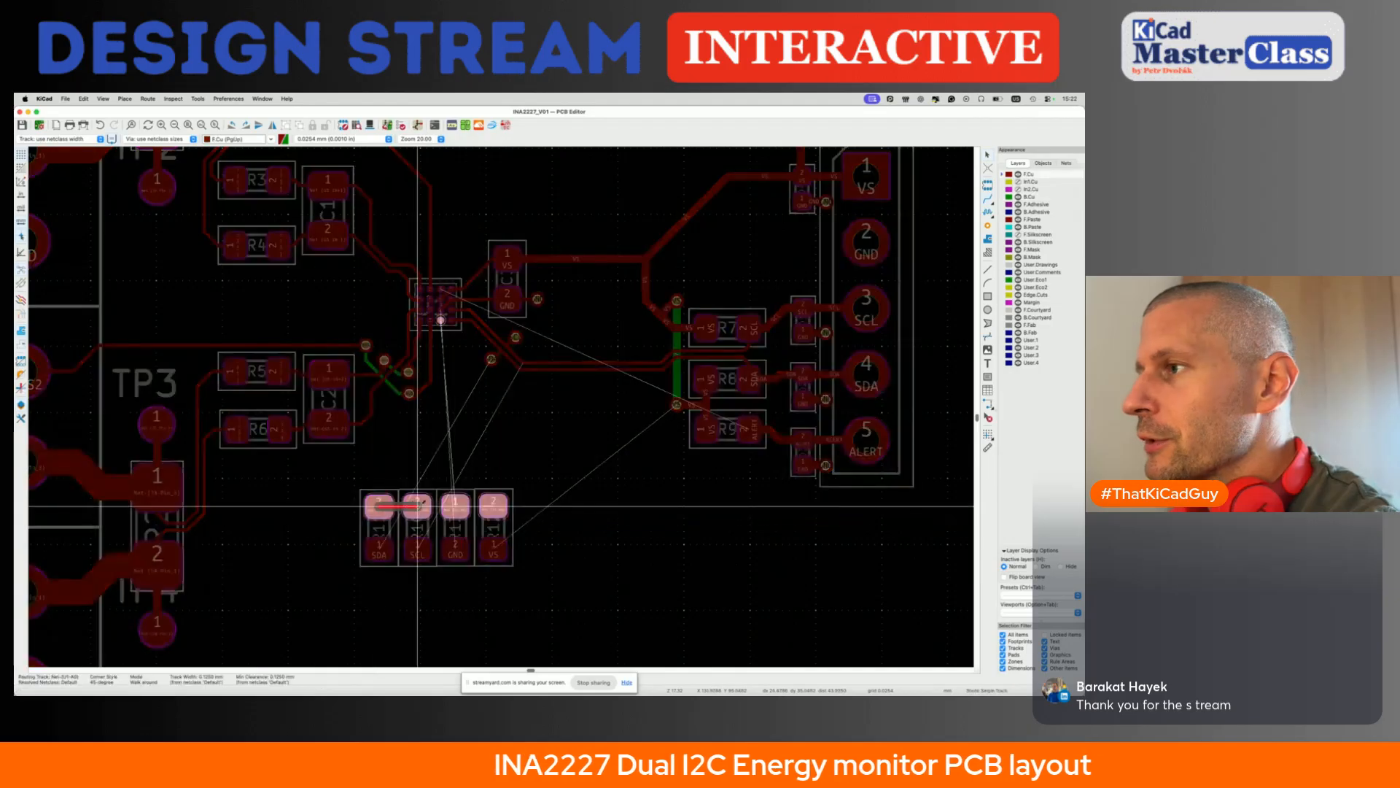
left_click(494, 506)
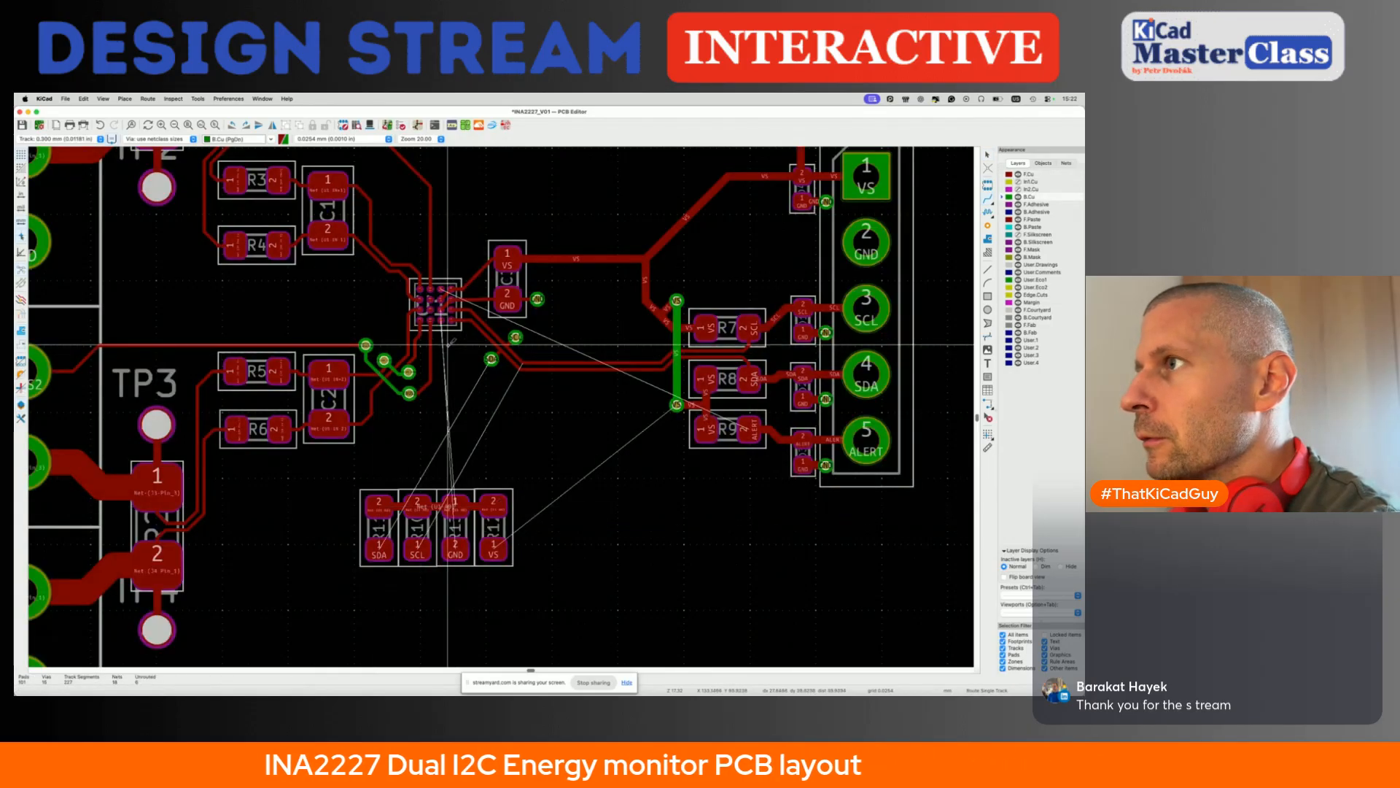
- Add a short track and via below the GND address-resistor pad, and route the VS address-resistor pad on F.Cu to the VS via beside R8
scroll(436, 323, "up", 5)
middle_click_drag(448, 290, 451, 288)
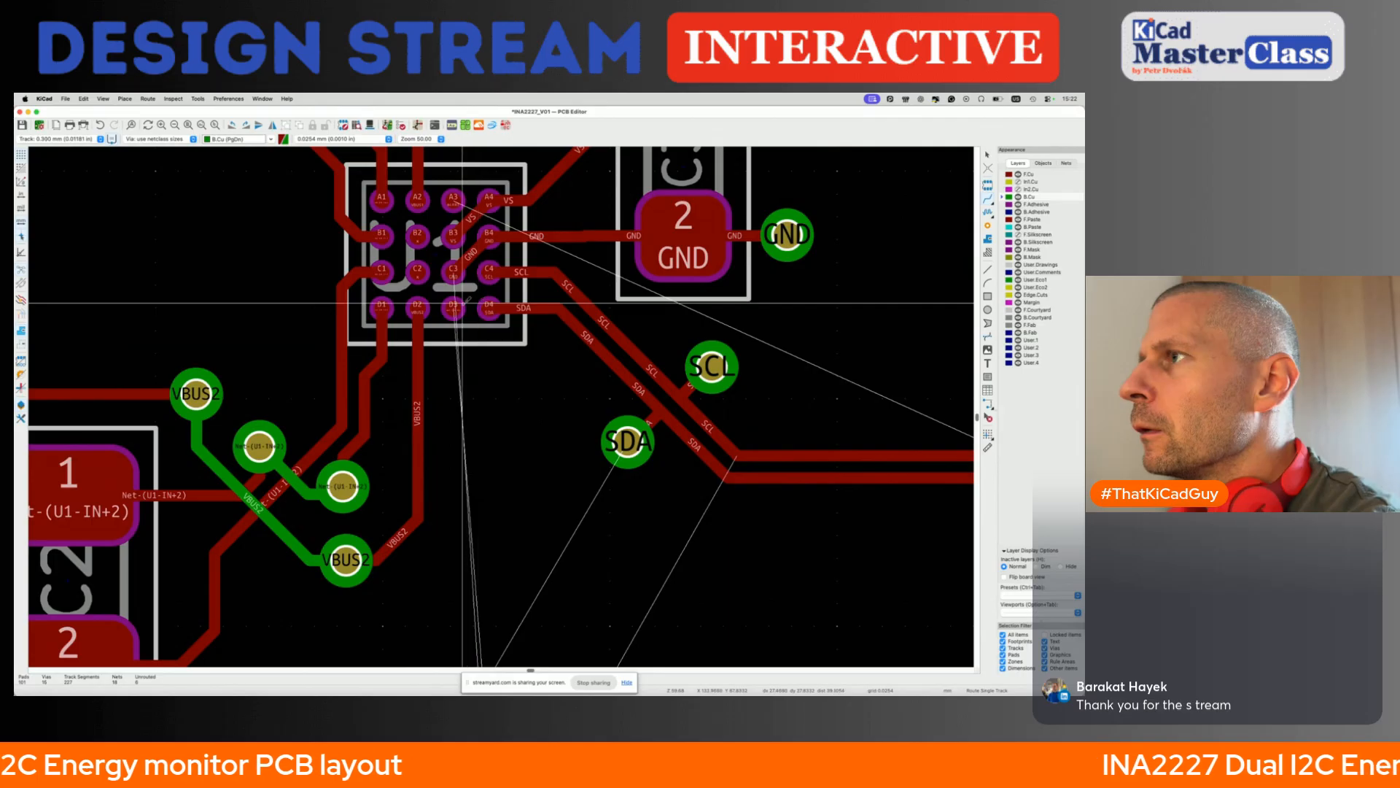
scroll(462, 302, "down", 4)
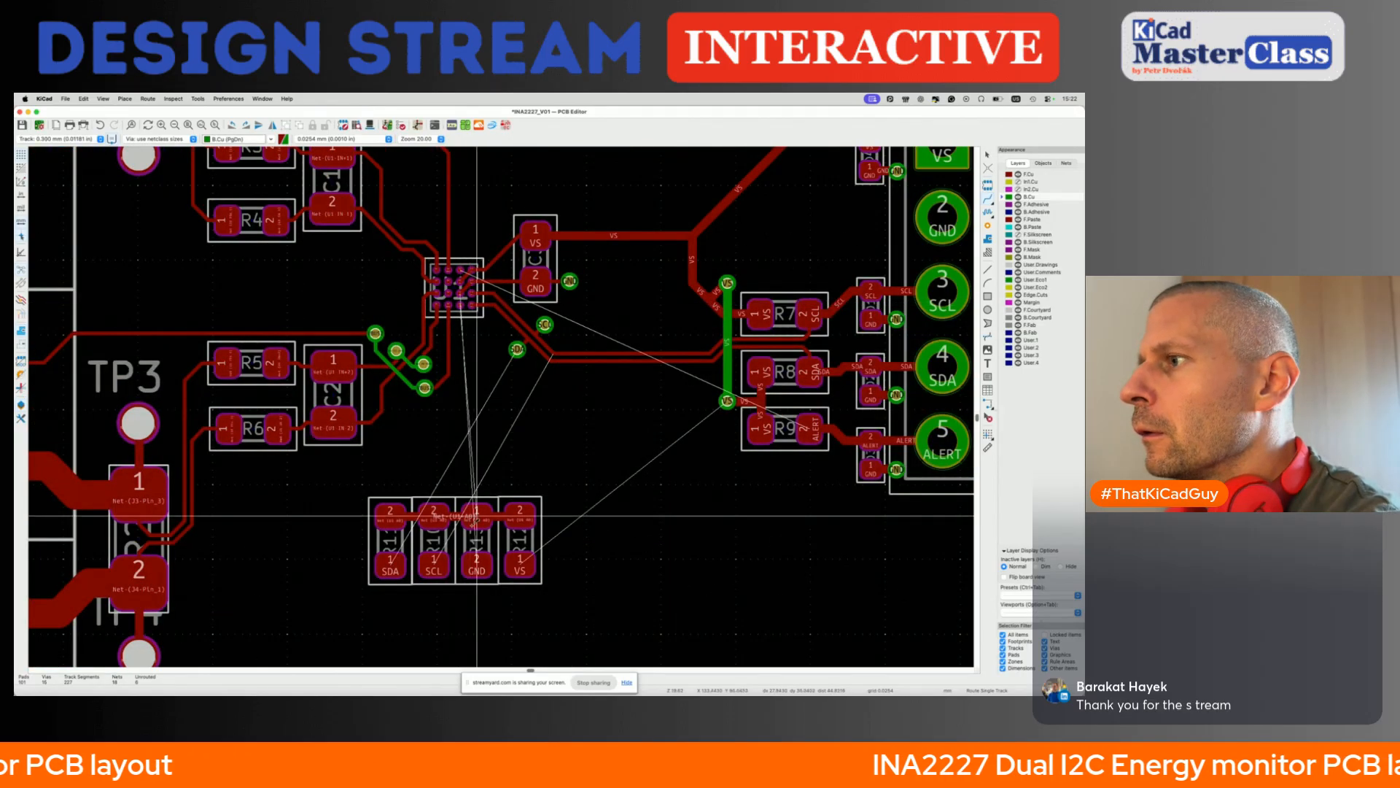
left_click(477, 565)
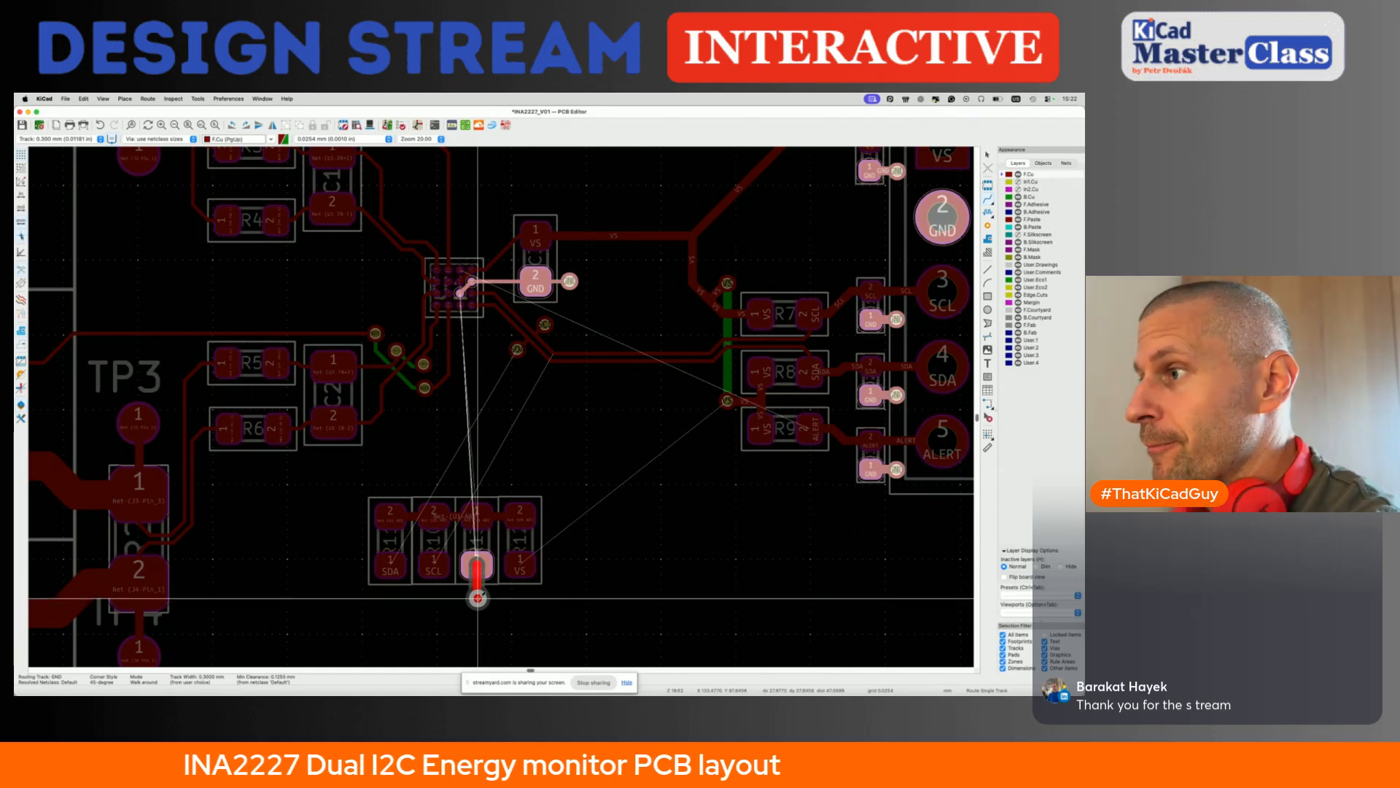
double_click(477, 598)
left_click(520, 563)
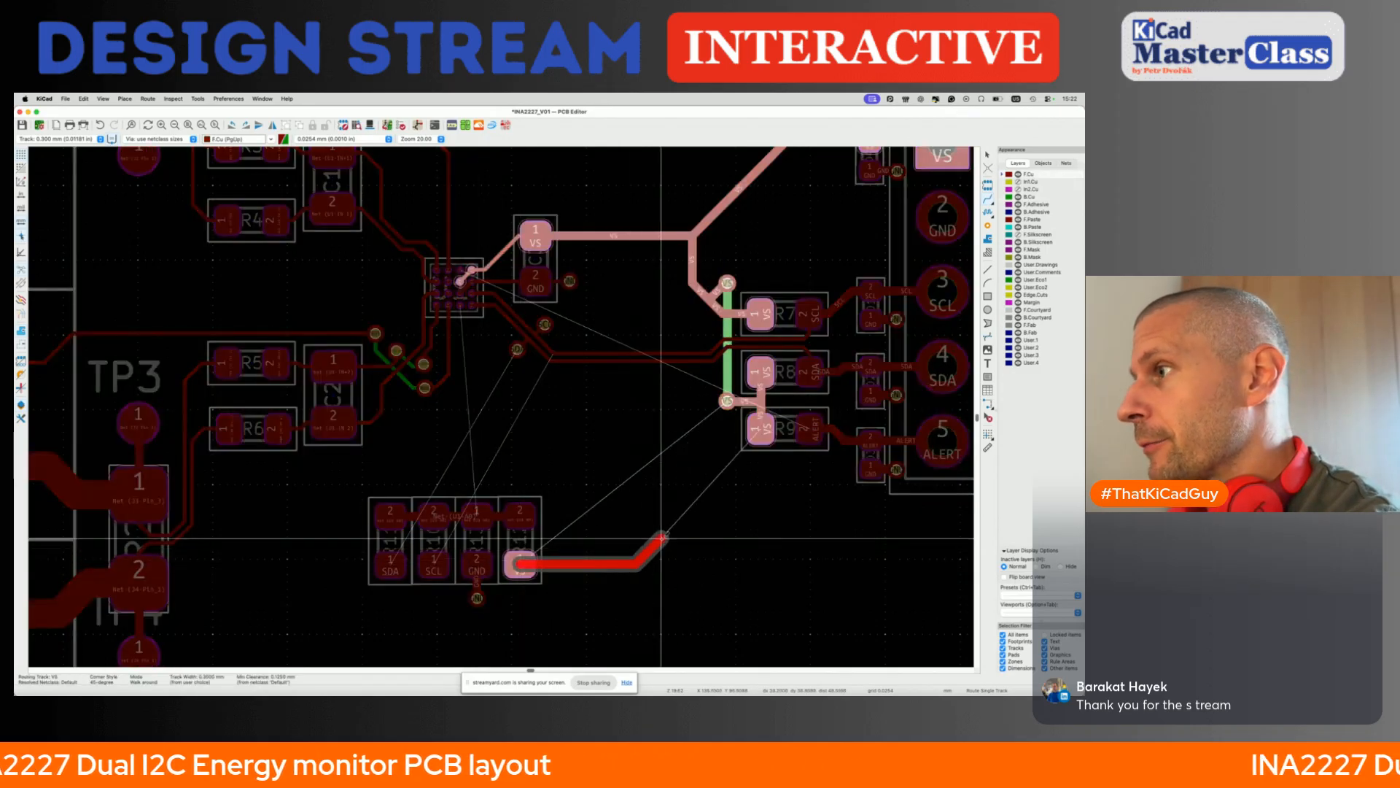
left_click(727, 400)
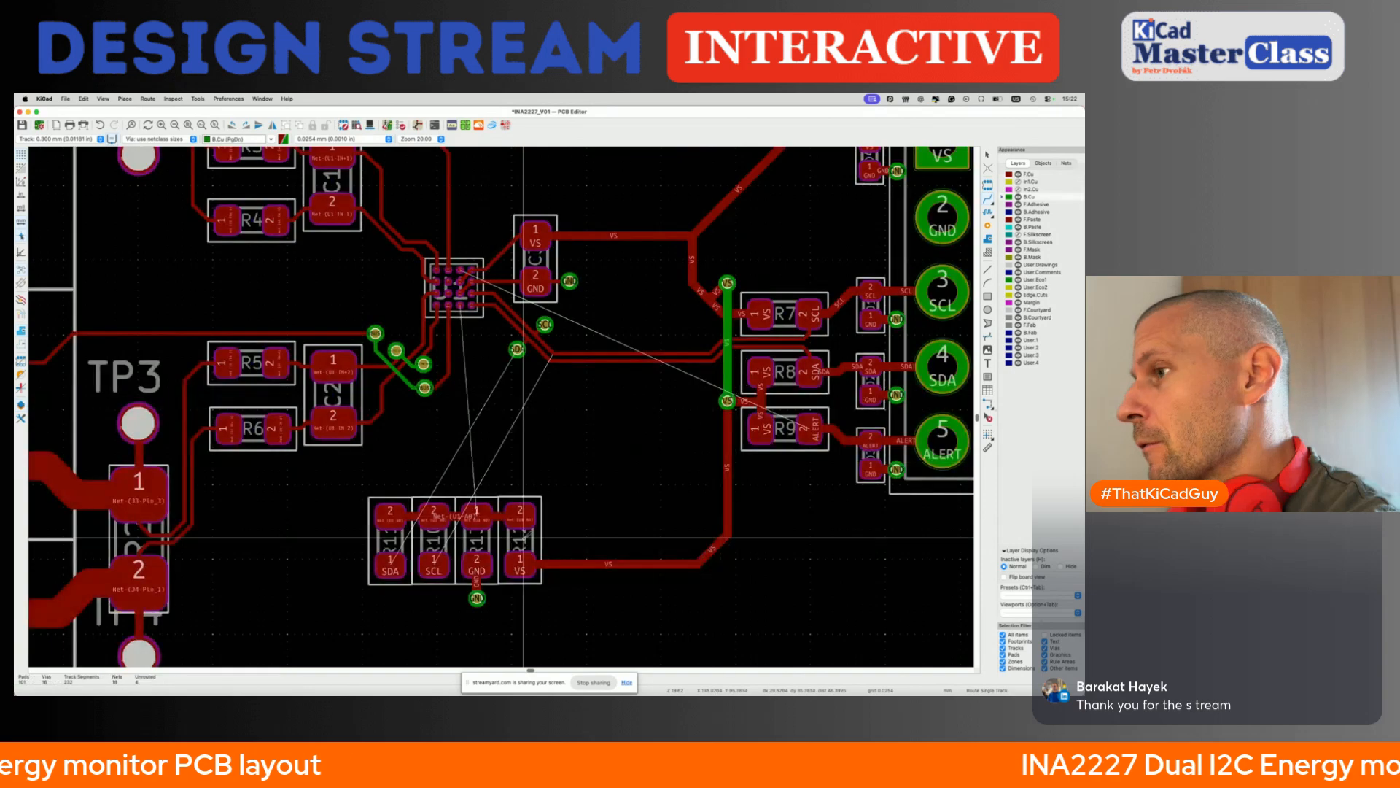
left_click(434, 564)
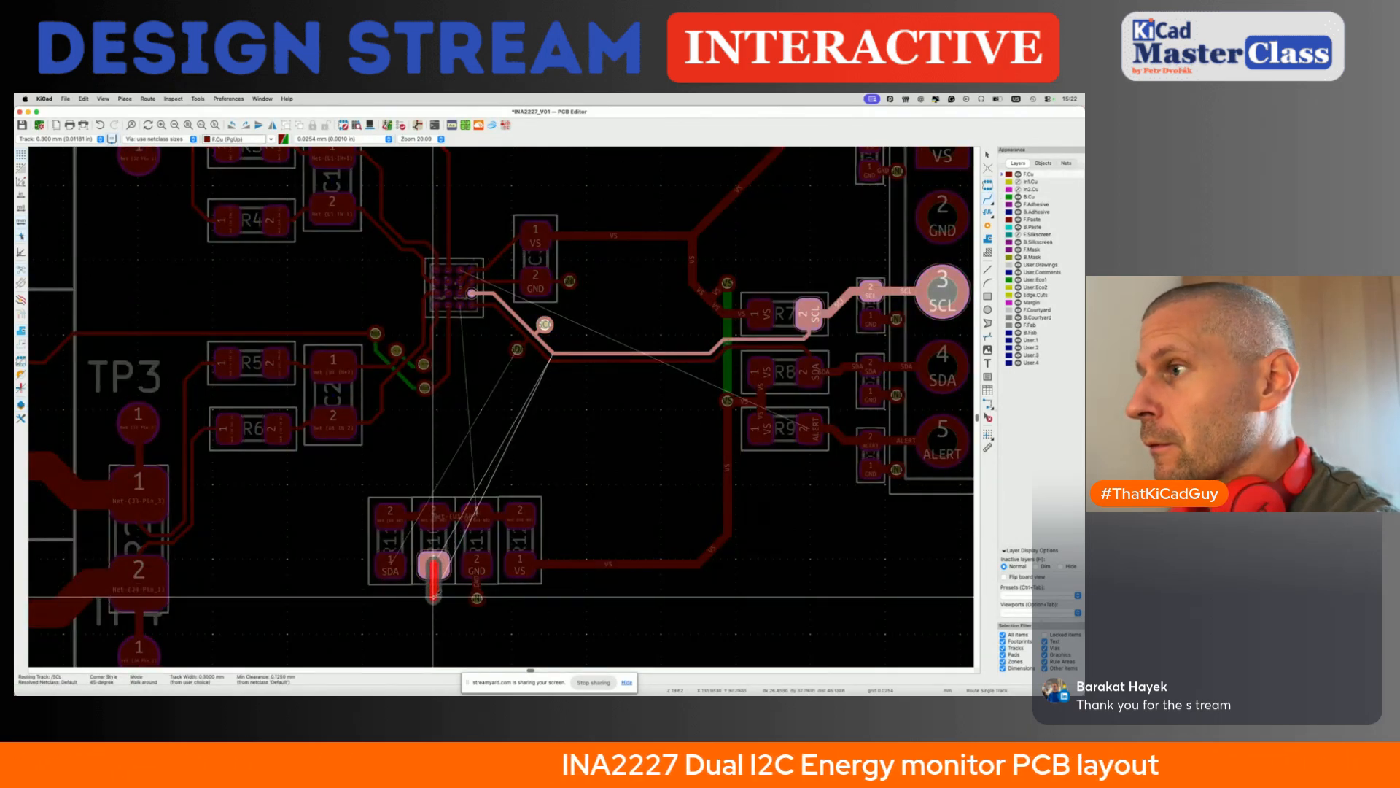
key("Escape")
left_click(391, 563)
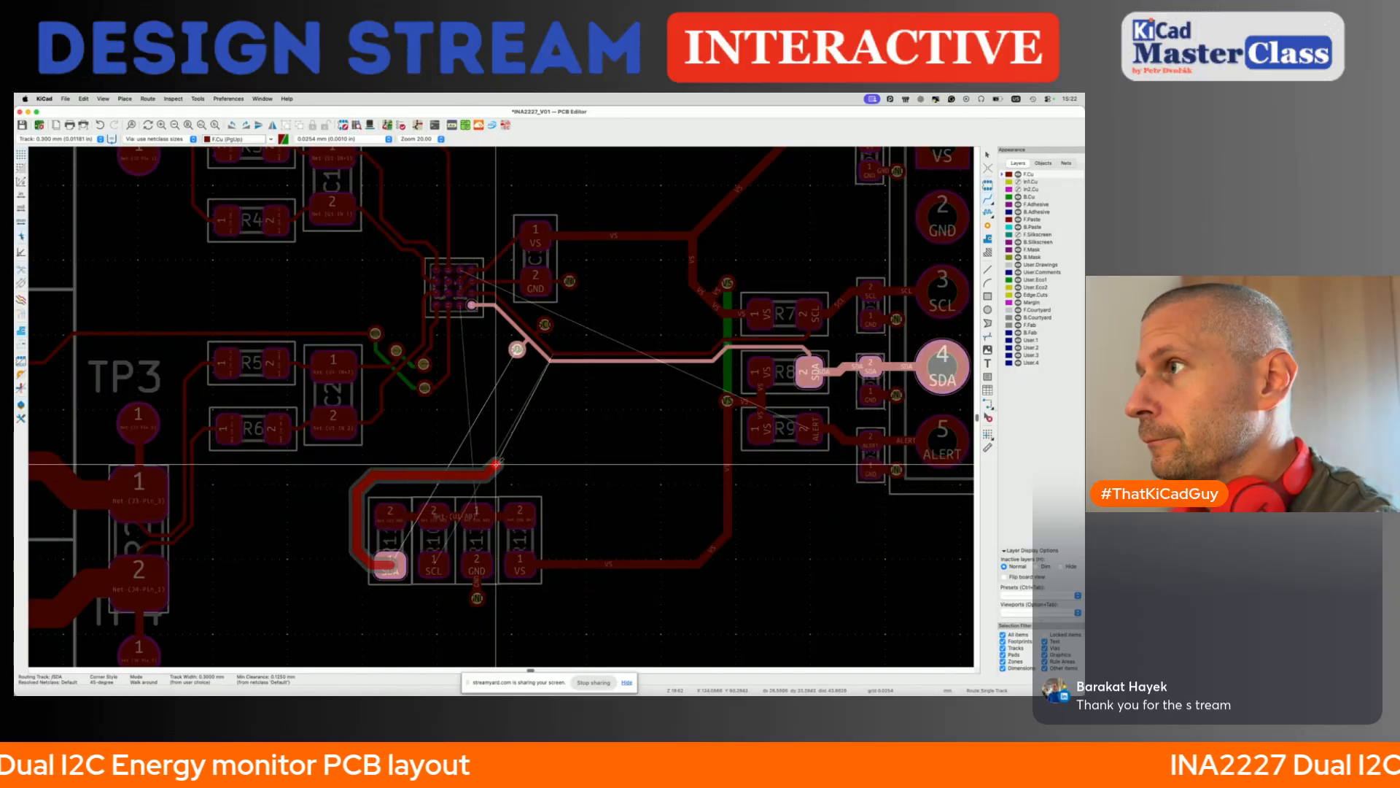
left_click(518, 353)
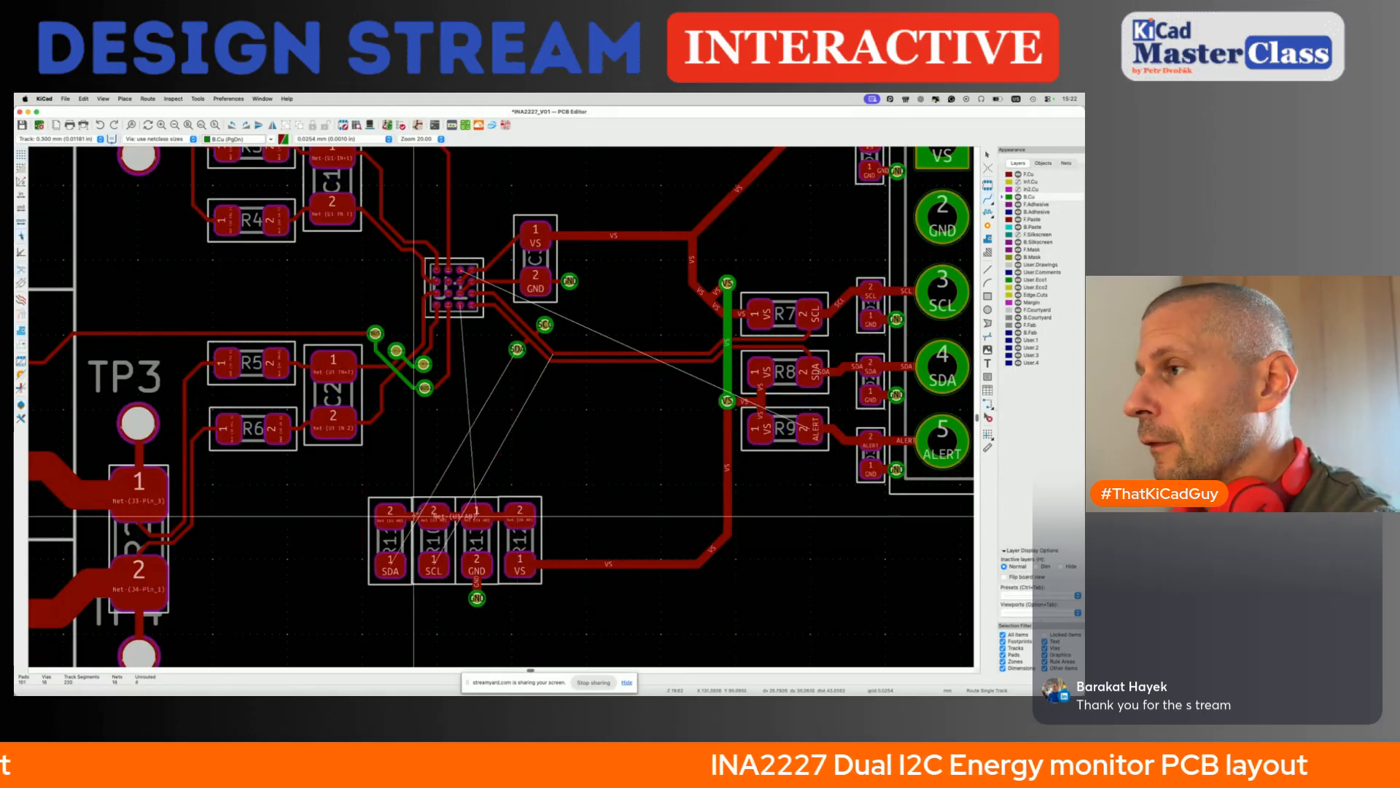
- Add a short F.Cu track ending in a via below both the SDA and the SCL pad of the address resistors
left_click(390, 569)
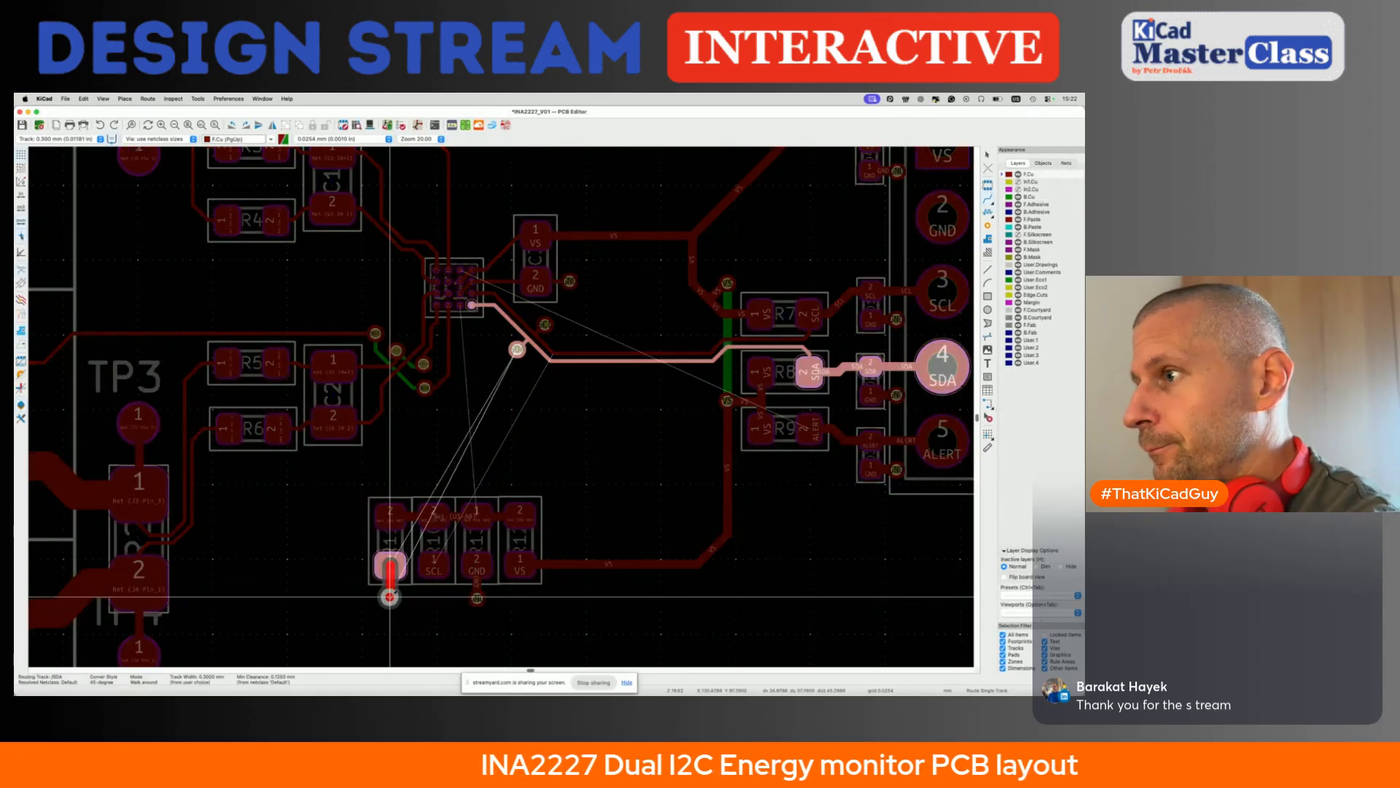
key("Escape")
left_click(434, 567)
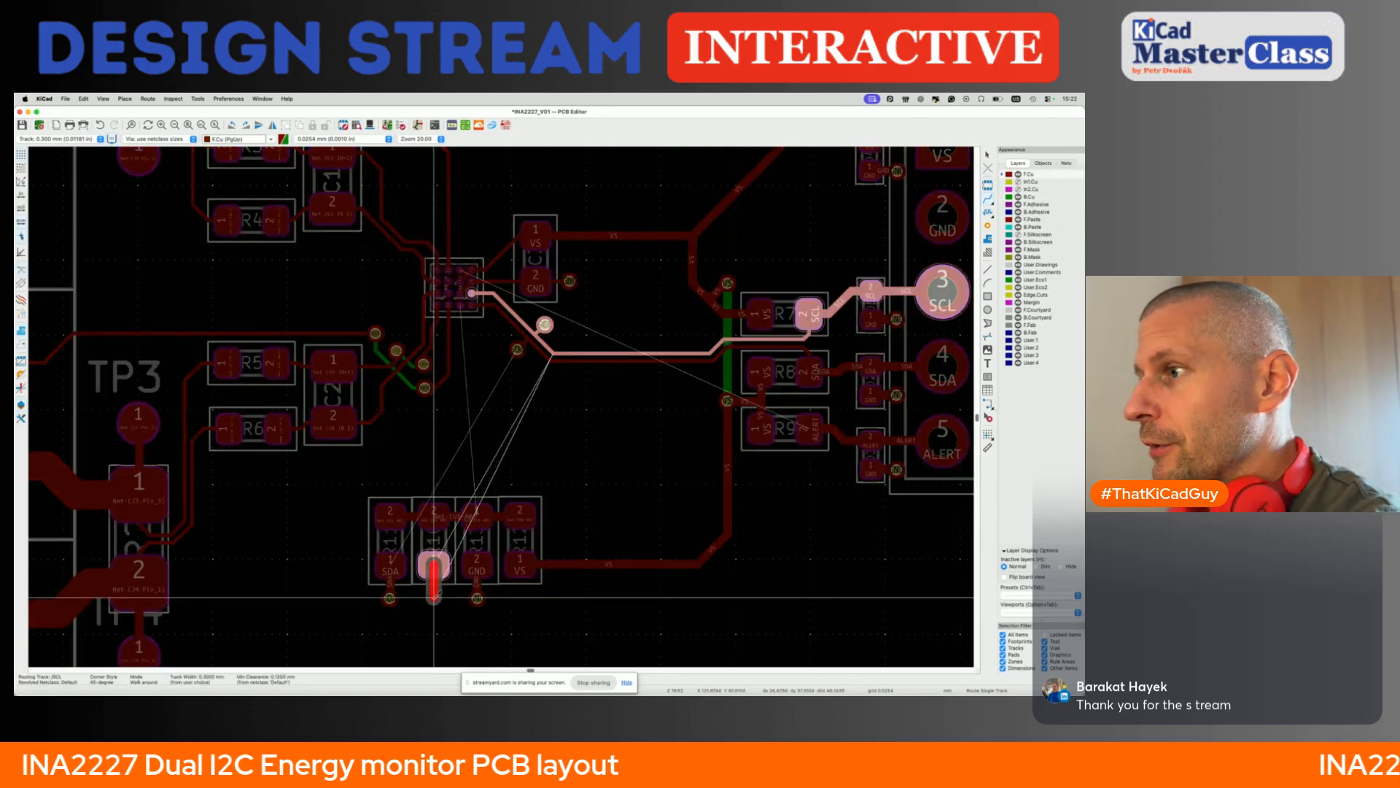
left_click(435, 598)
key("Escape")
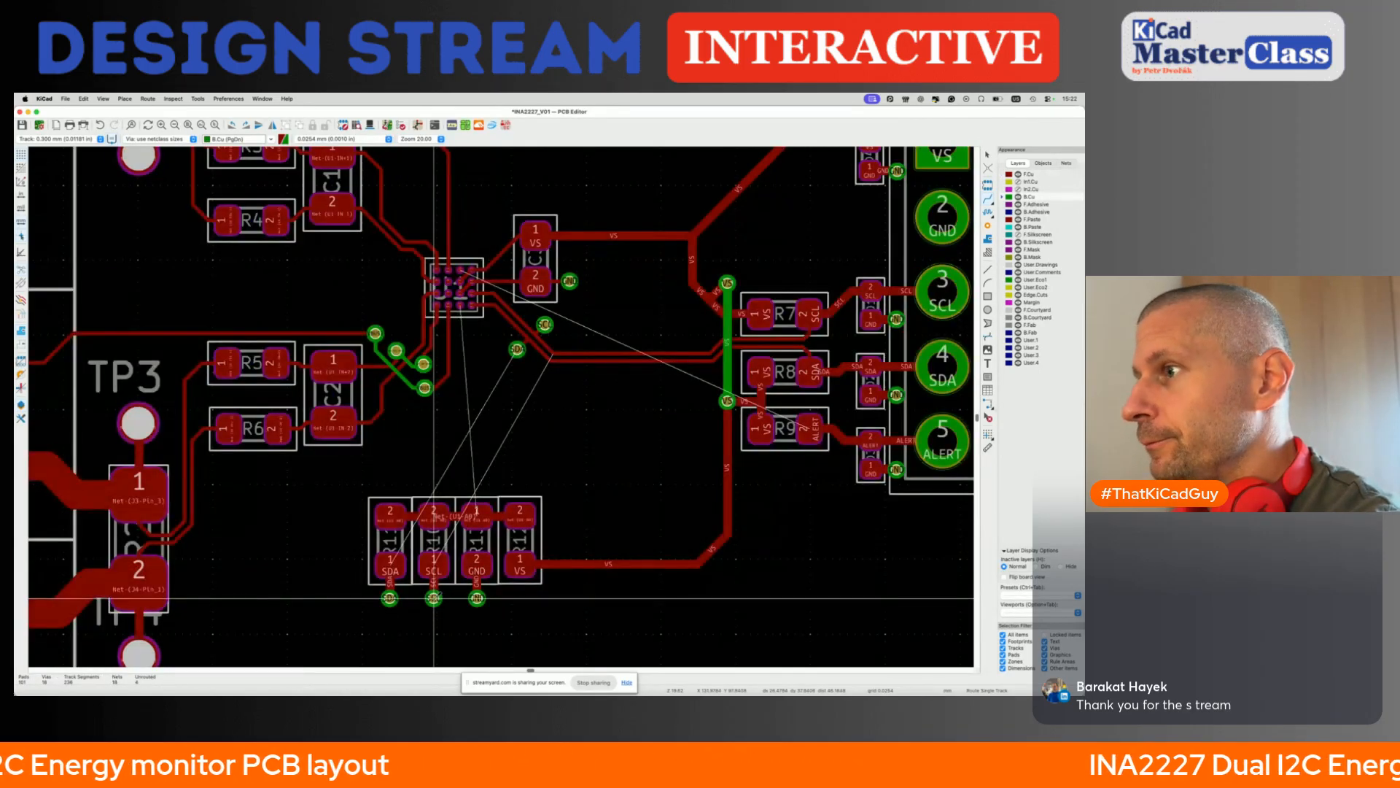
- Route SDA and SCL on B.Cu from the vias below the address resistors to their vias beside U1's bus tracks, and save the board
key("w")
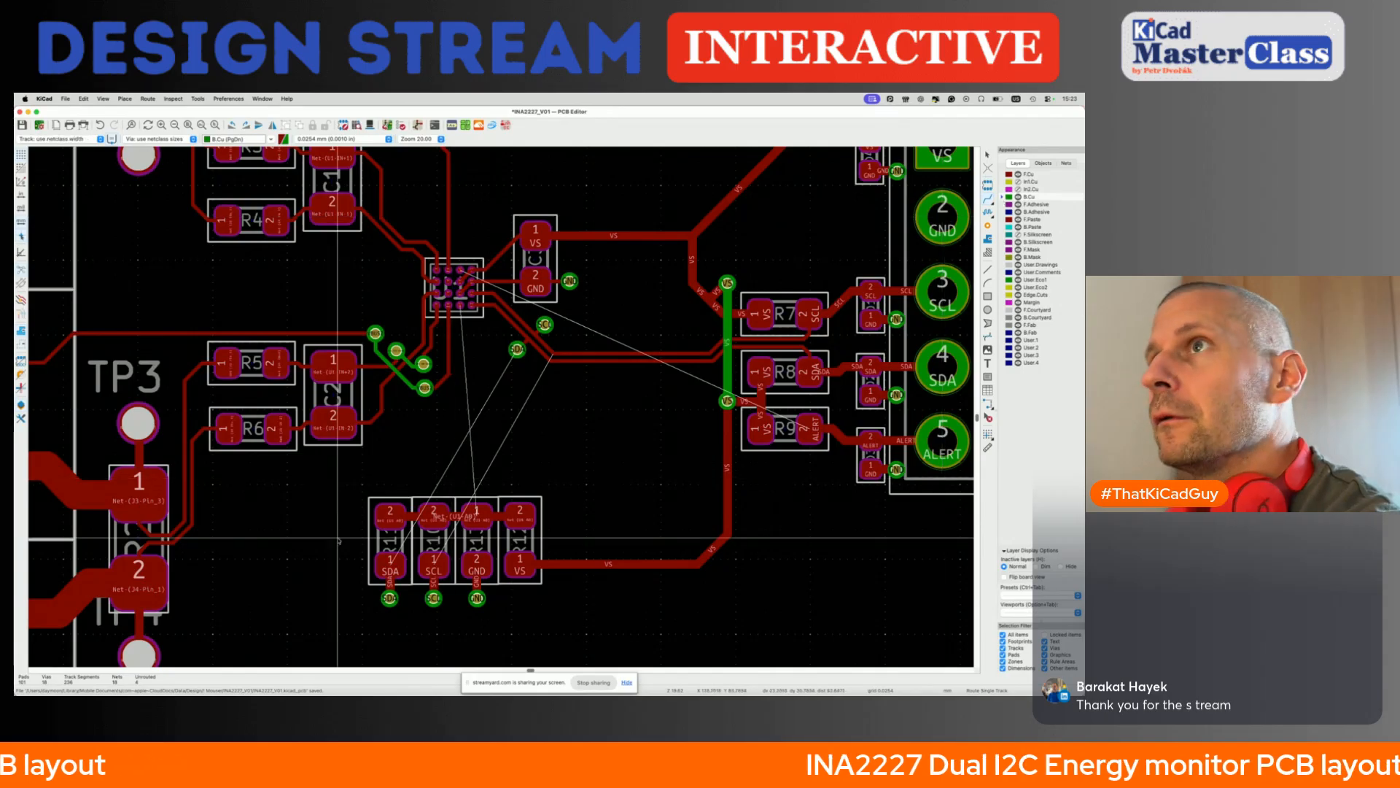
left_click(389, 598)
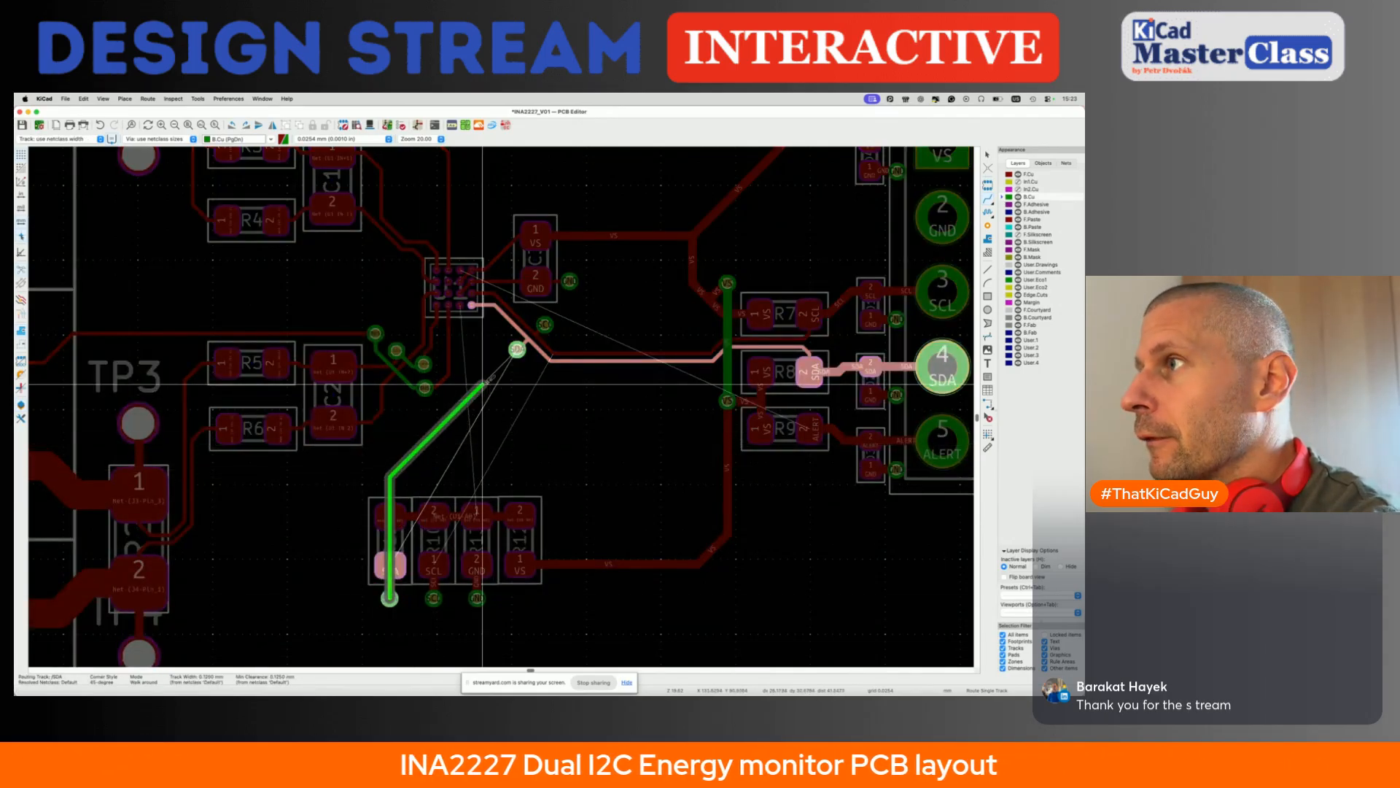
left_click(517, 350)
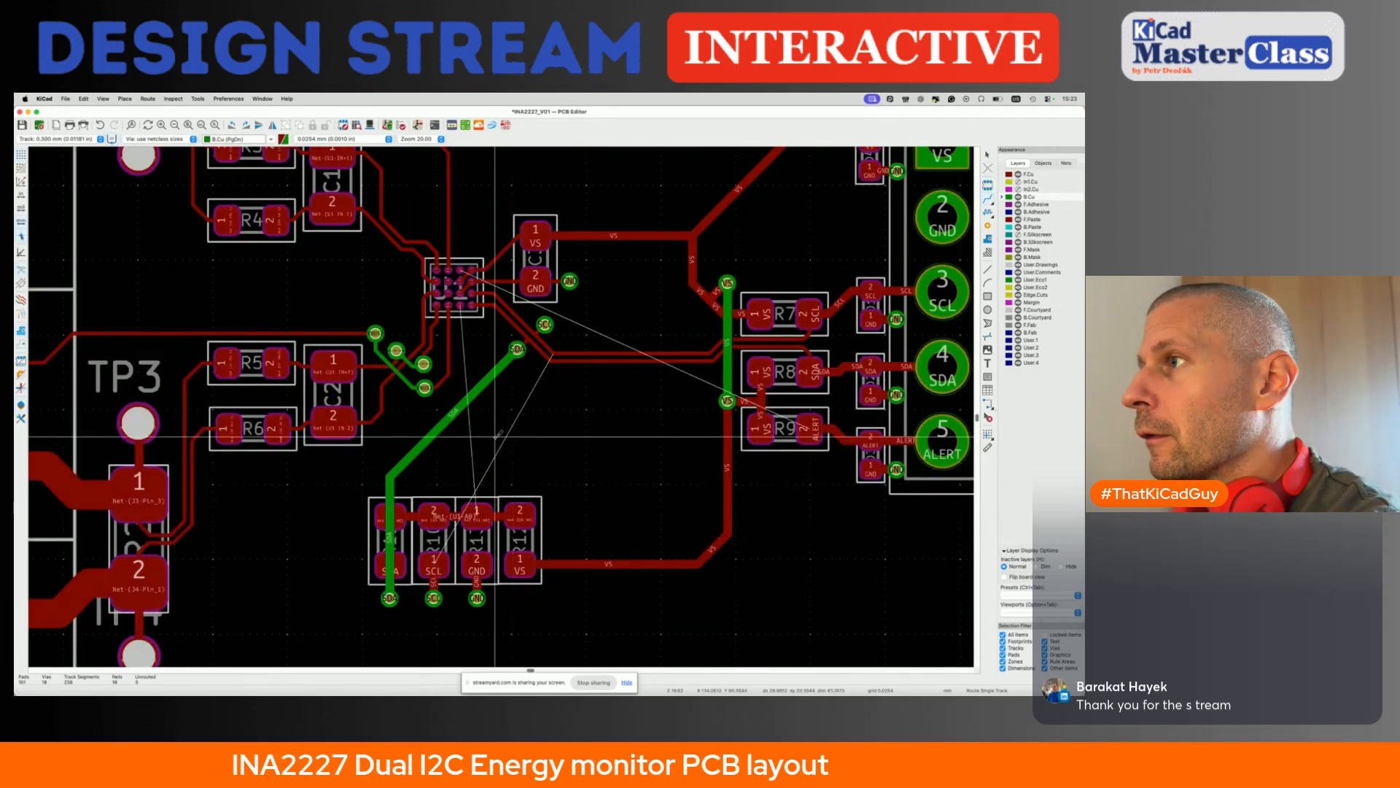
left_click(434, 567)
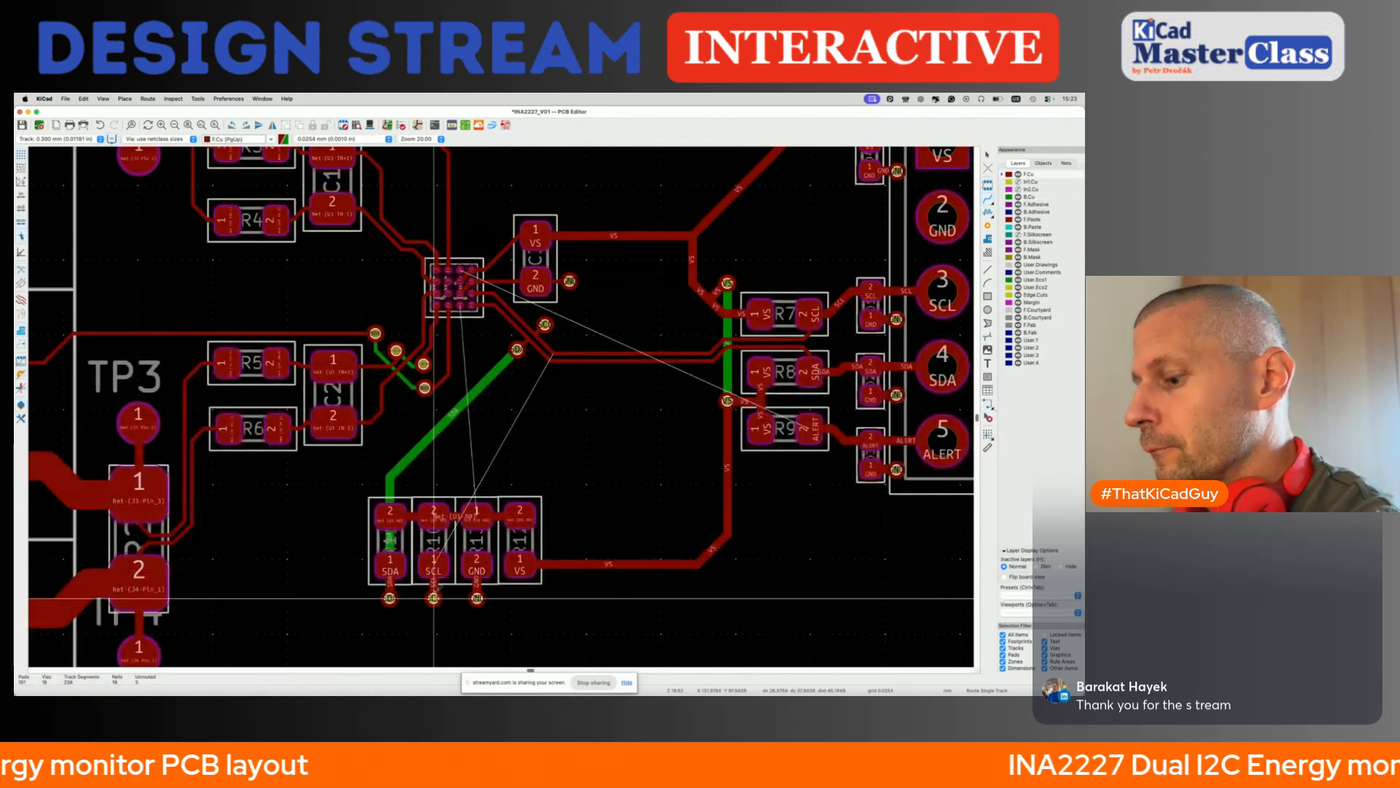
key("Page_Down")
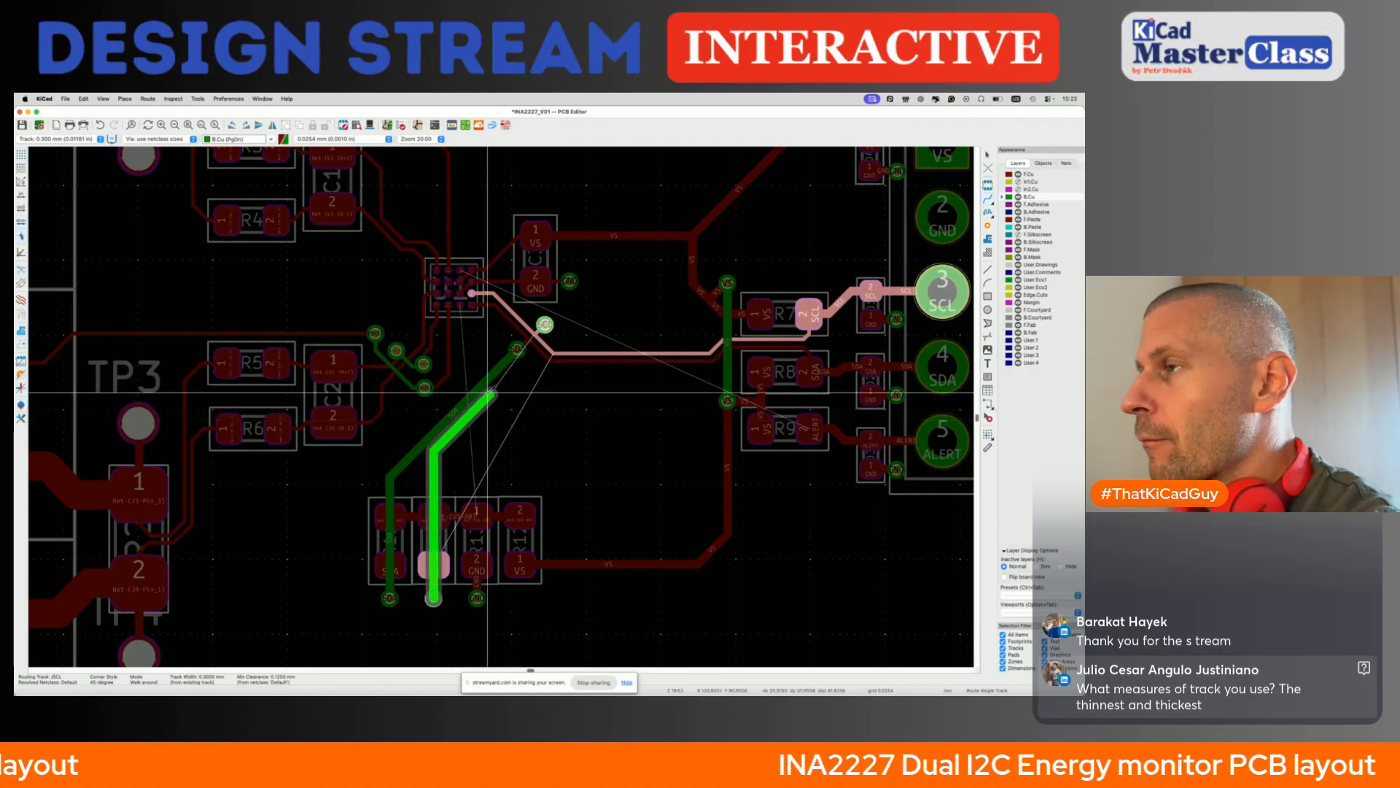
left_click(541, 328)
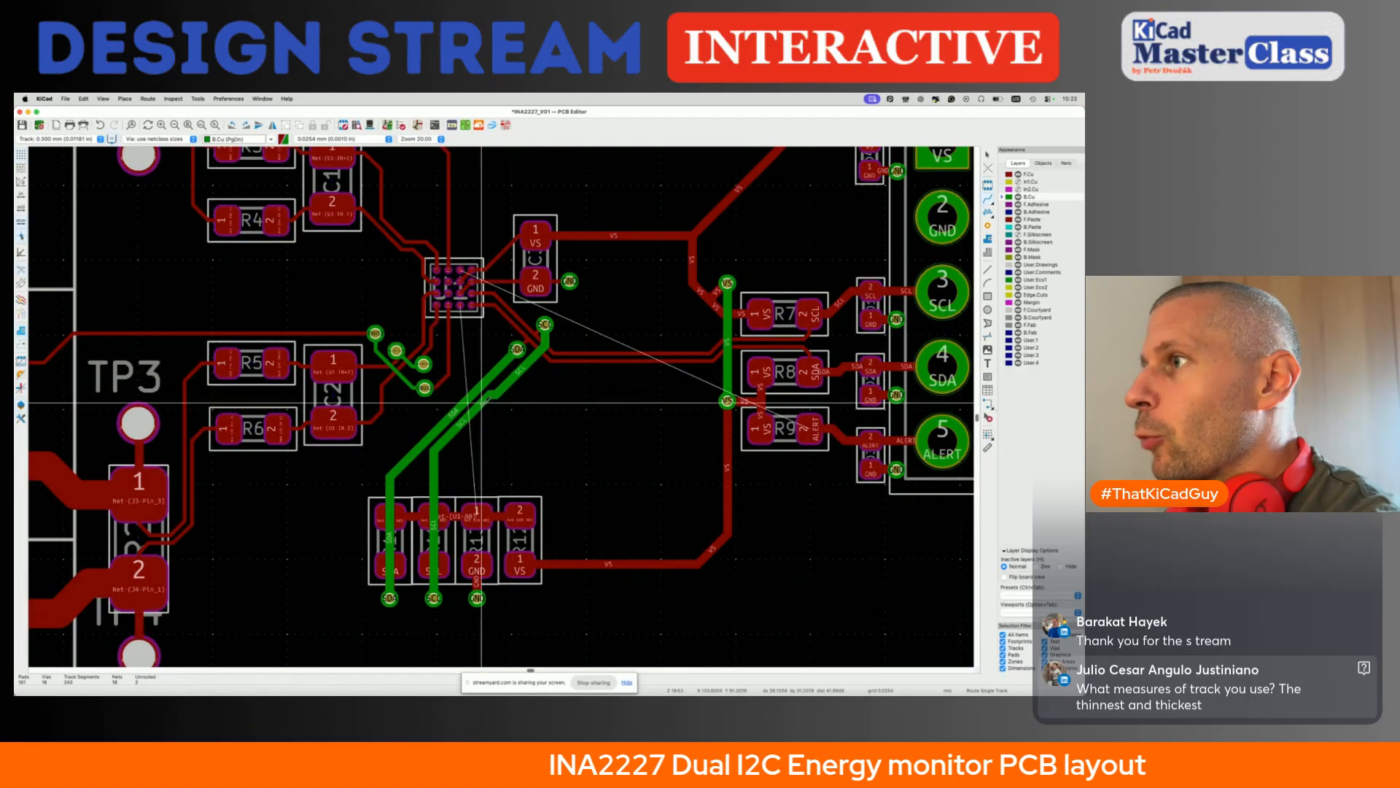
scroll(463, 476, "down", 3)
key("ctrl+s")
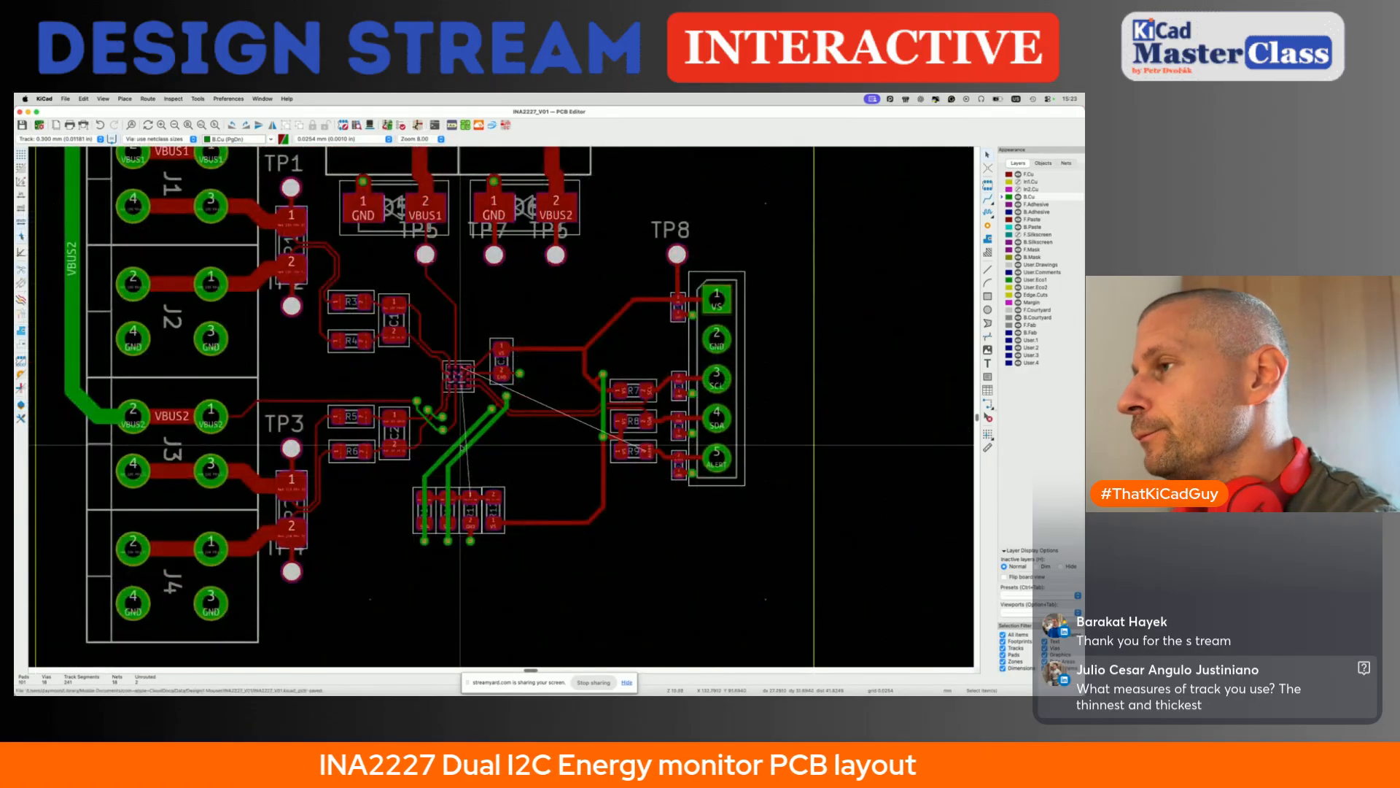
- Narrow the SDA and SCL tracks on B.Cu that run to the address resistors
scroll(464, 478, "up", 3)
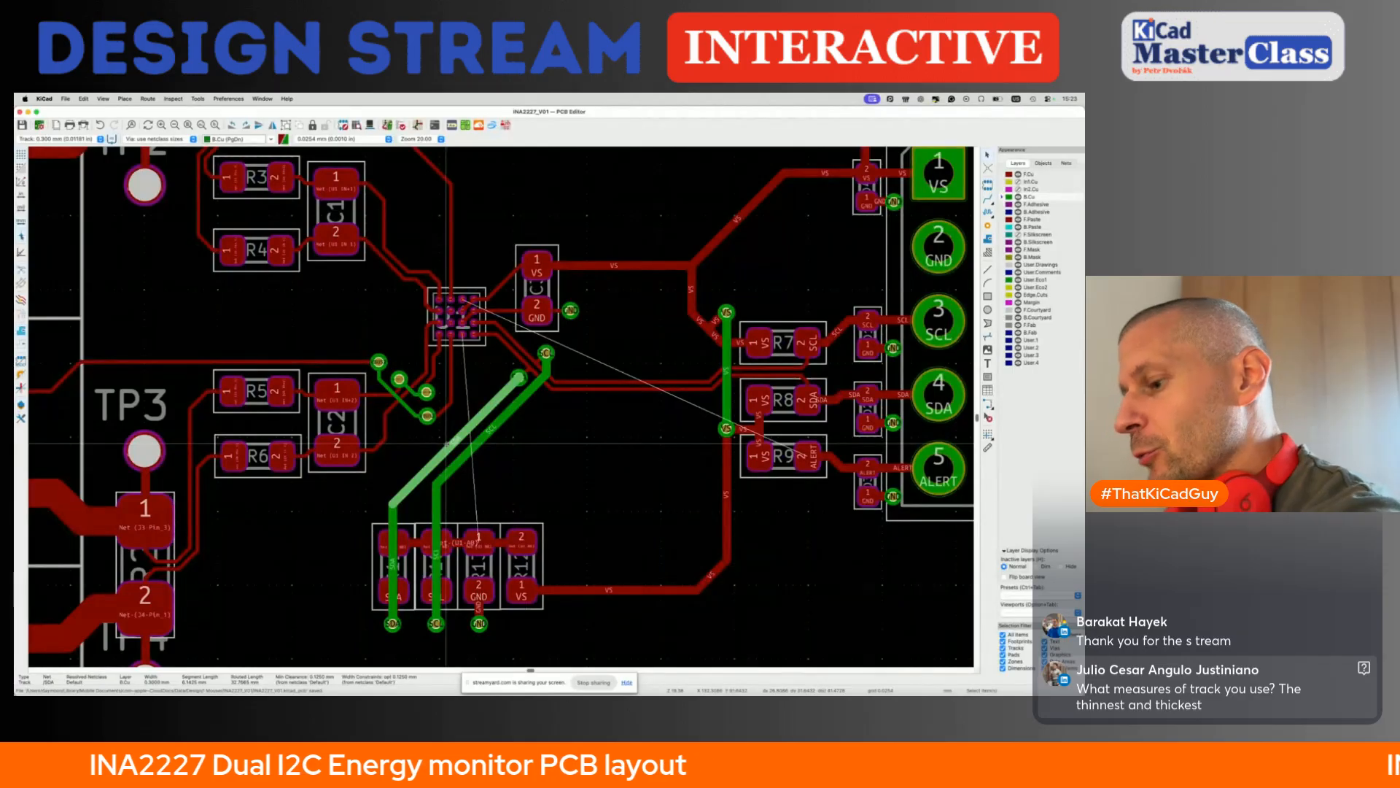
key("Escape")
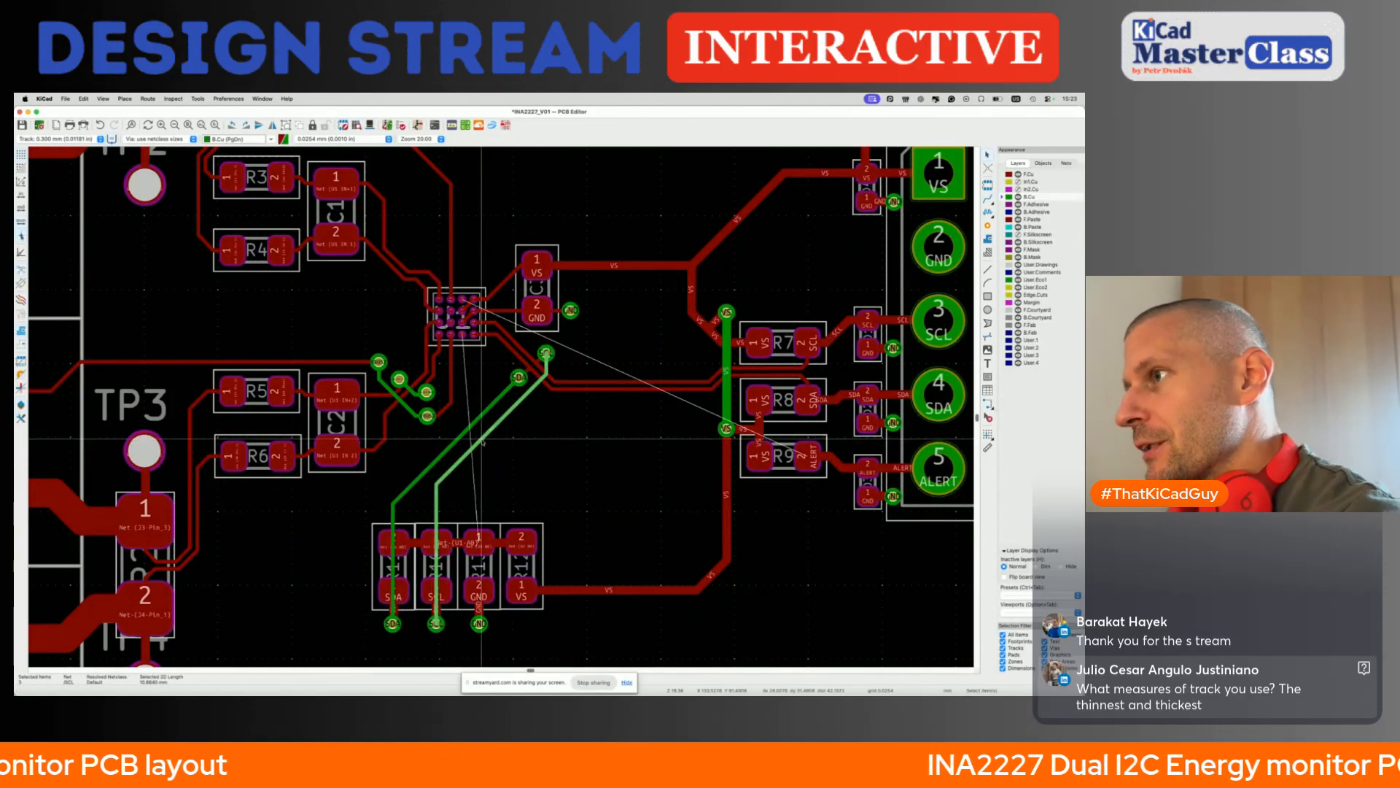
key("Escape")
- Highlight the I2C nets, shift the vertical SCL track on B.Cu closely alongside the SDA track, and save the board
key("grave")
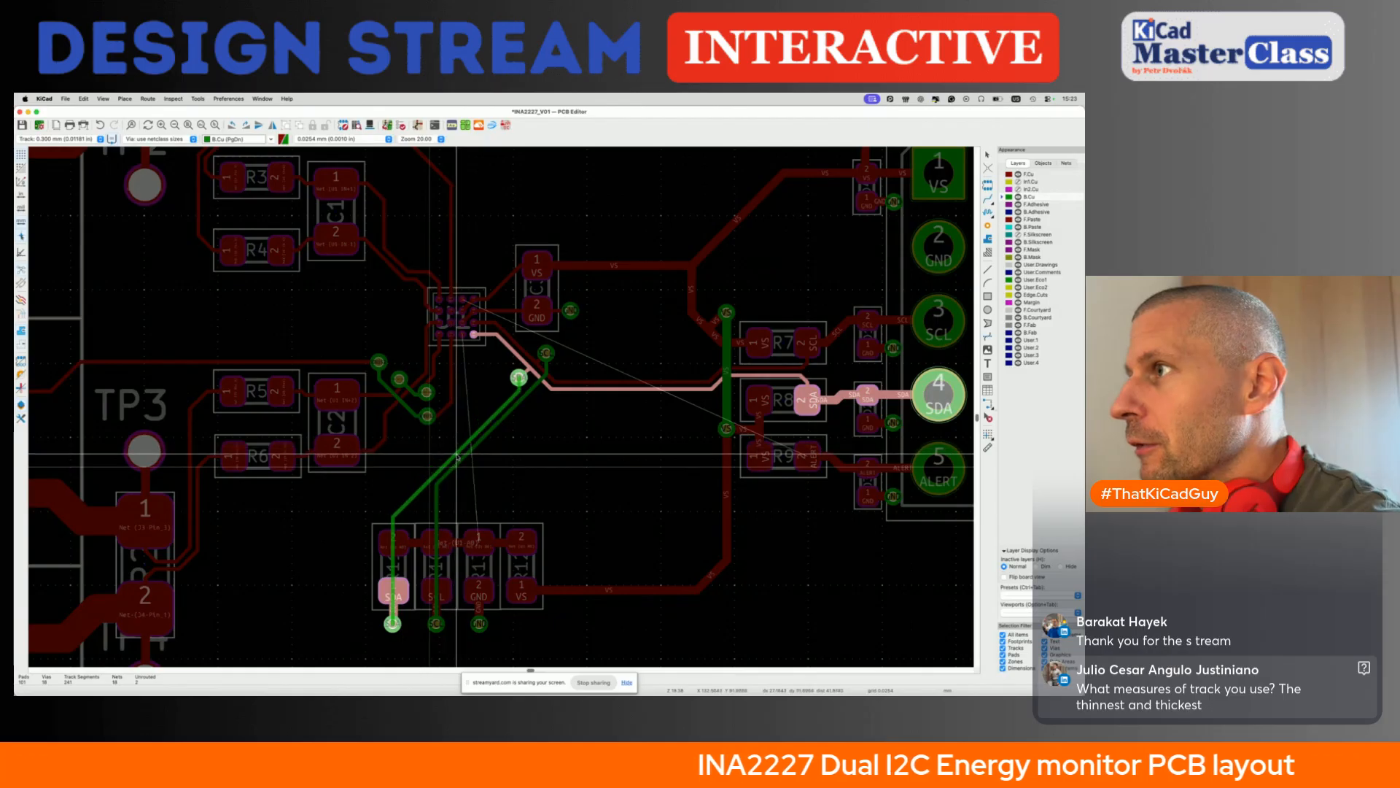
key("grave")
key("grave")
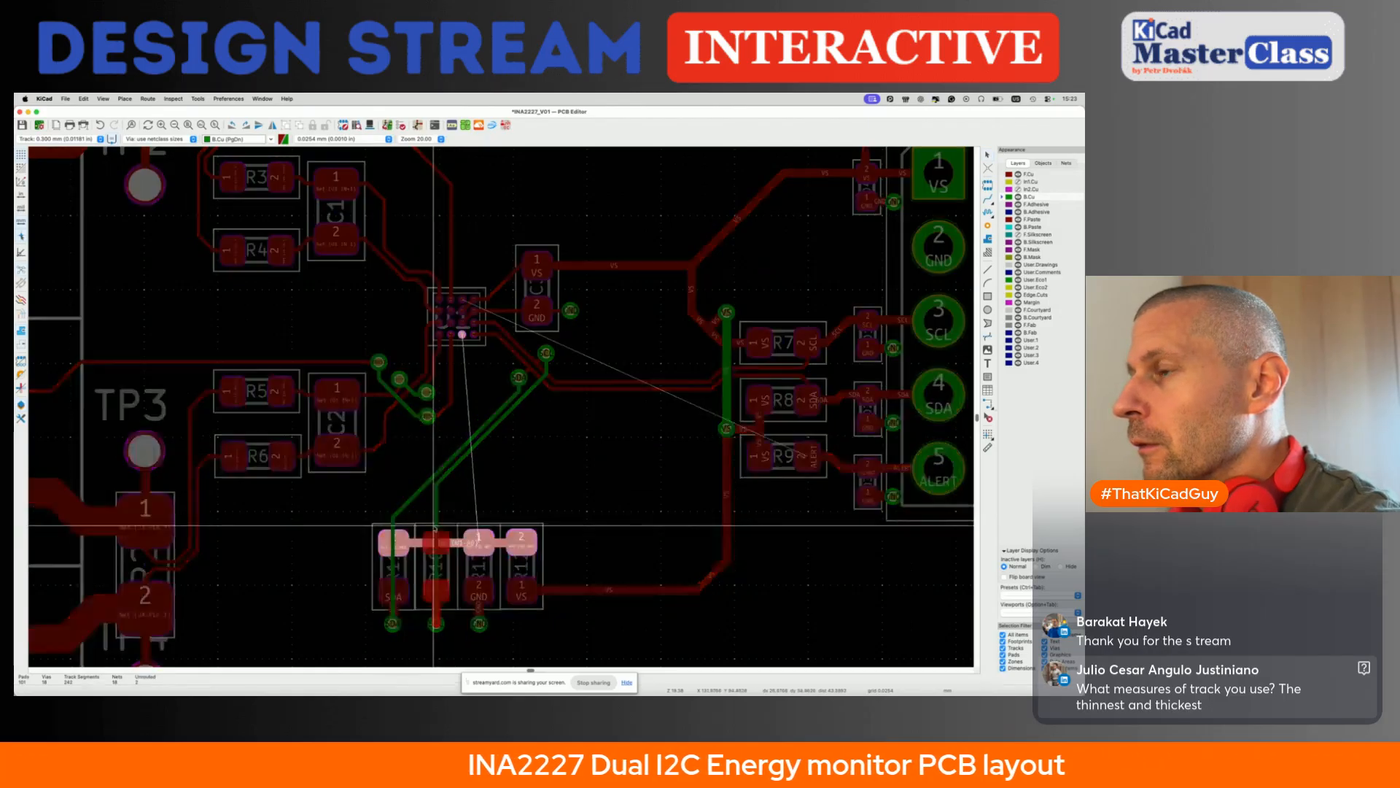
key("grave")
left_click_drag(435, 509, 407, 612)
key("super+s")
- Route the address-select net on F.Cu from U1's lower pad row down to the joined upper pads of the address resistors
scroll(406, 640, "down", 3)
scroll(422, 446, "up", 5)
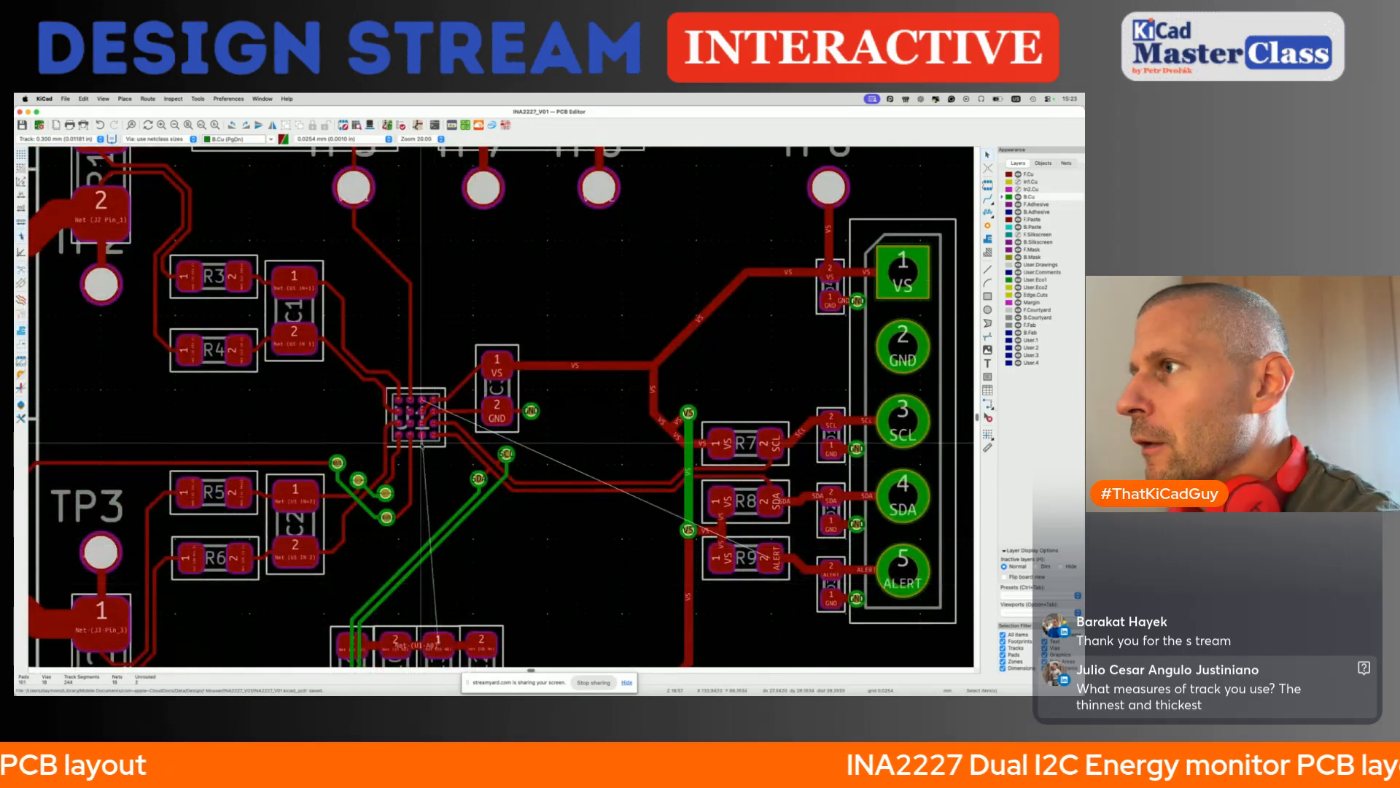
key("x")
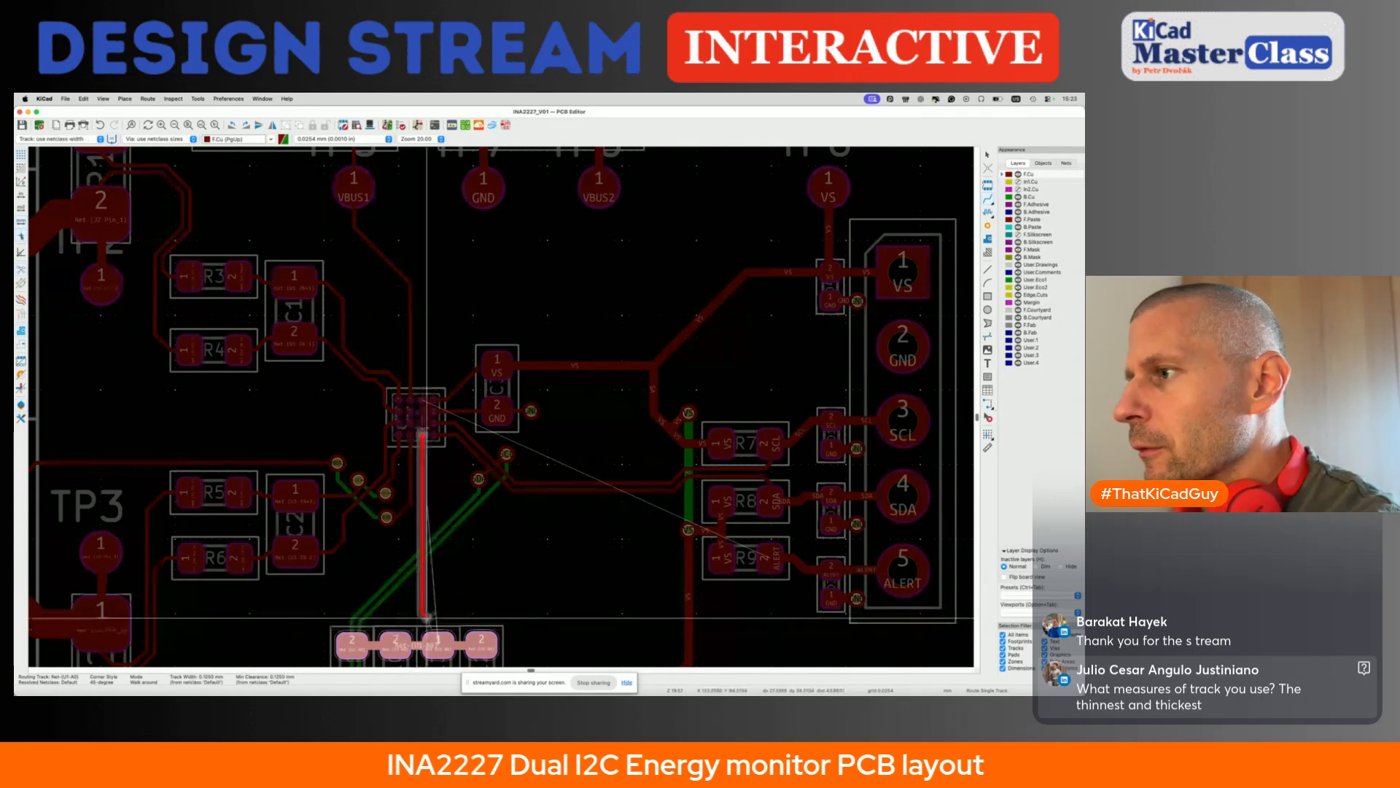
left_click(445, 642)
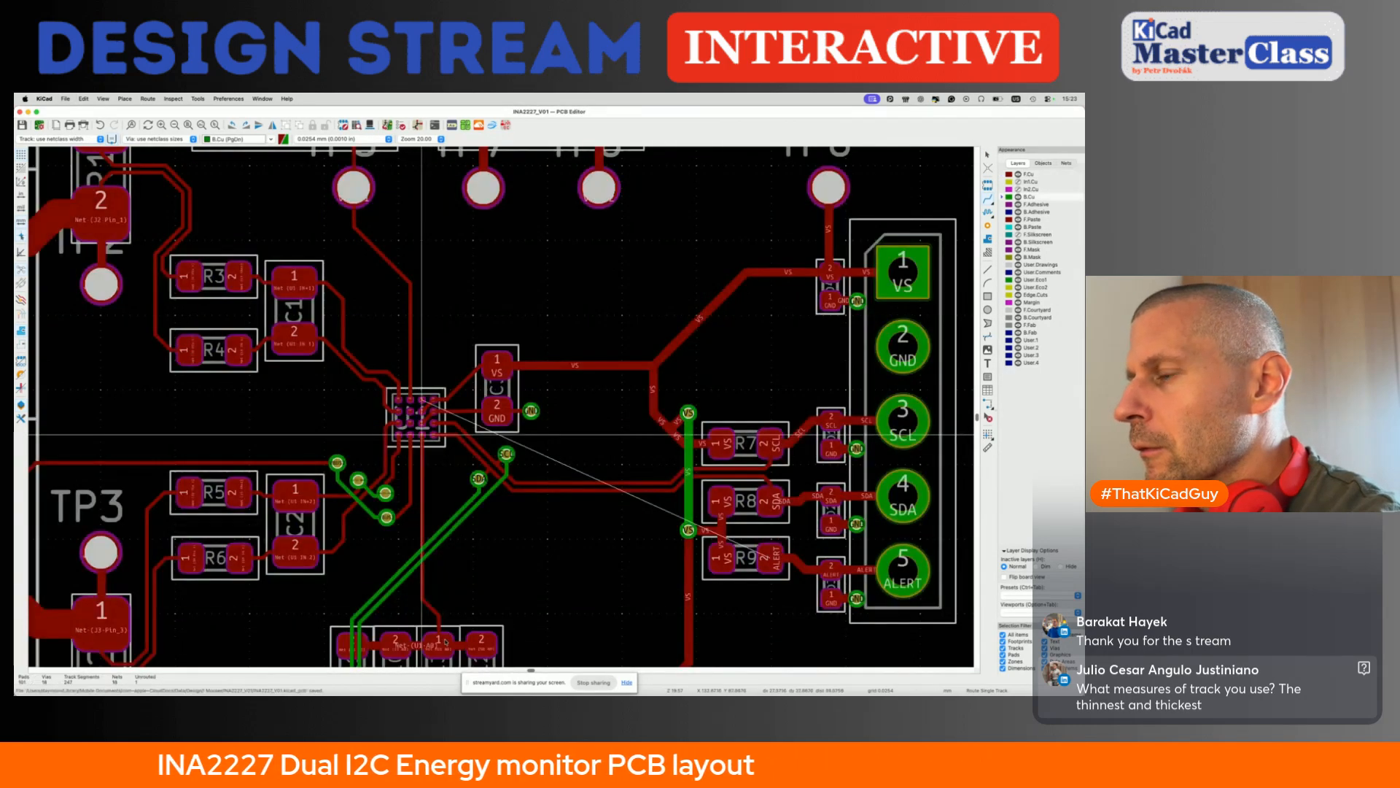
scroll(445, 642, "down", 3)
scroll(486, 470, "up", 5)
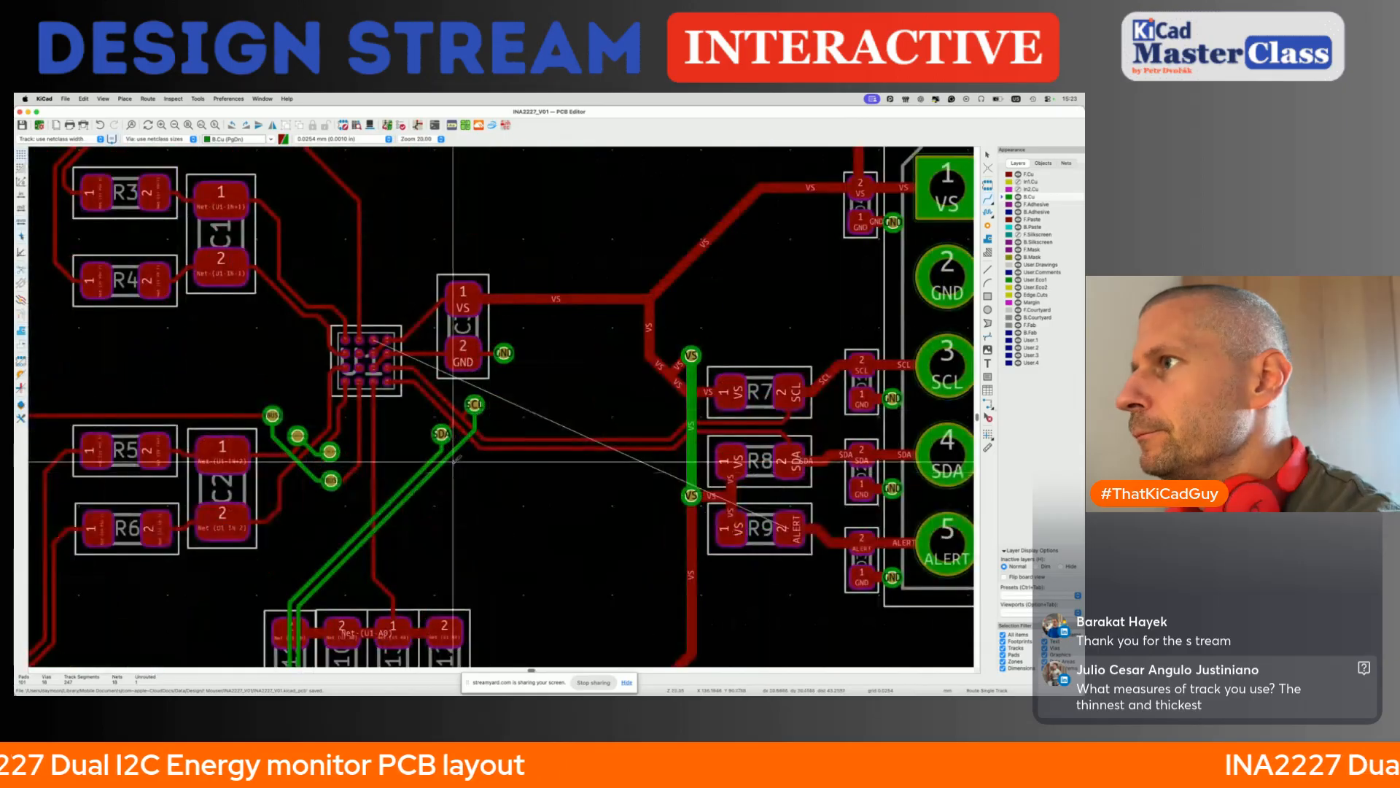
left_click(374, 338)
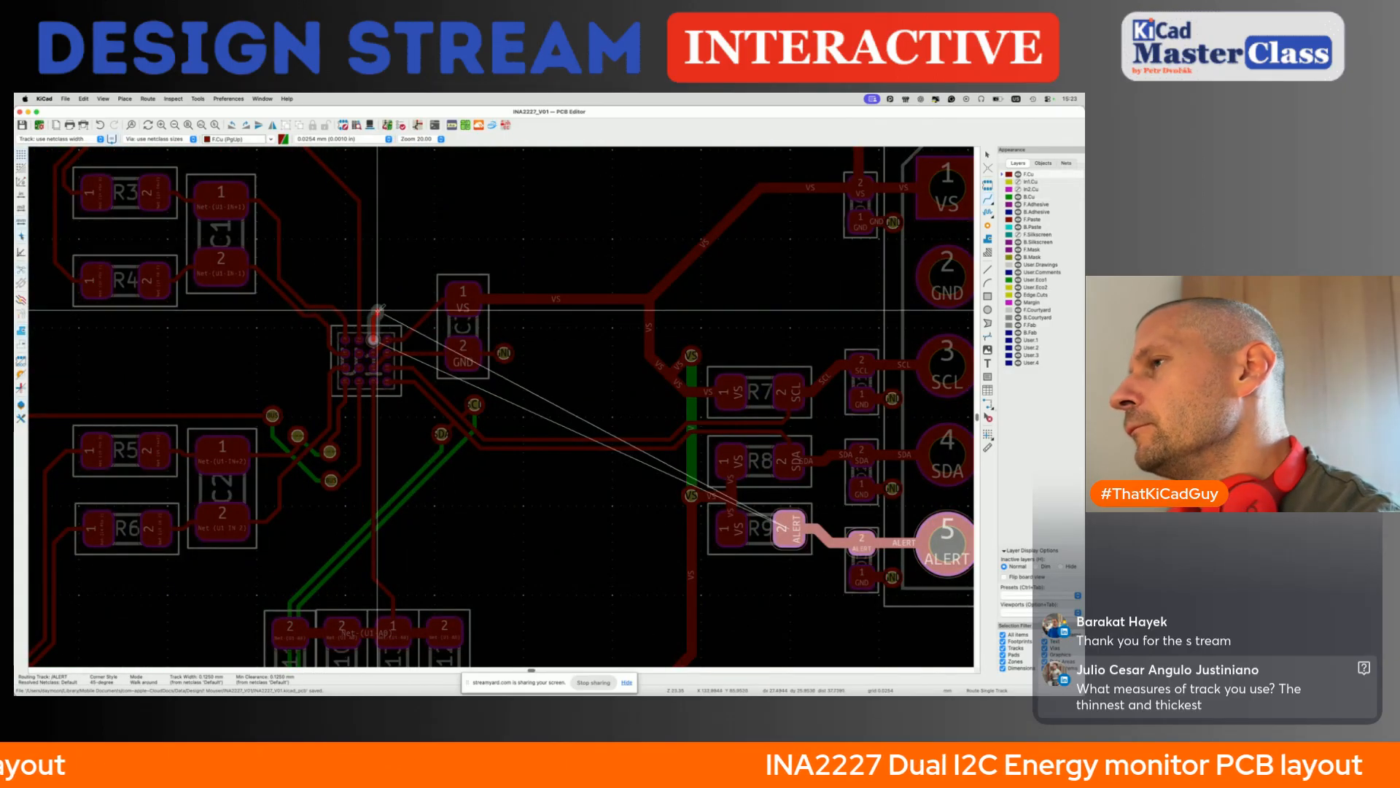
key("Escape")
key("super+z")
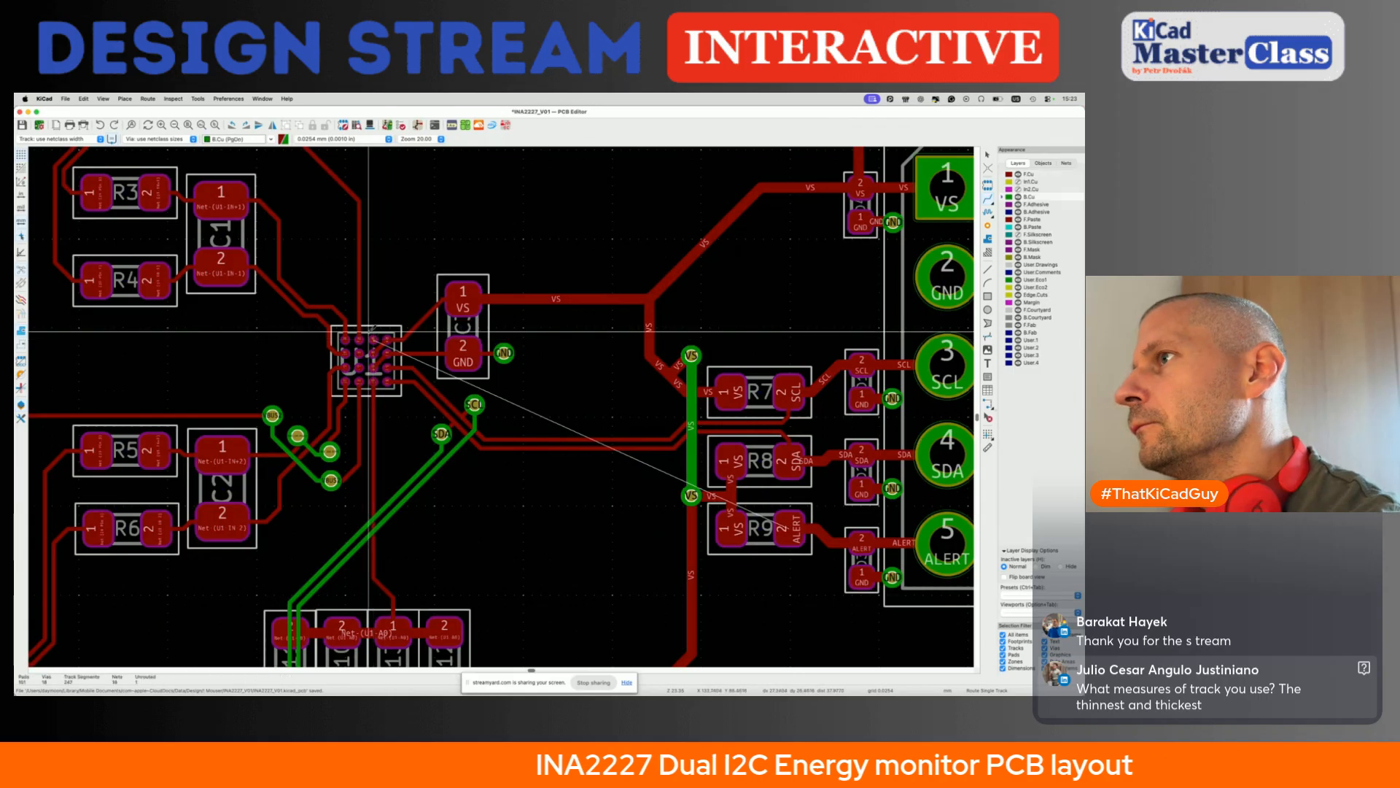
left_click(374, 339)
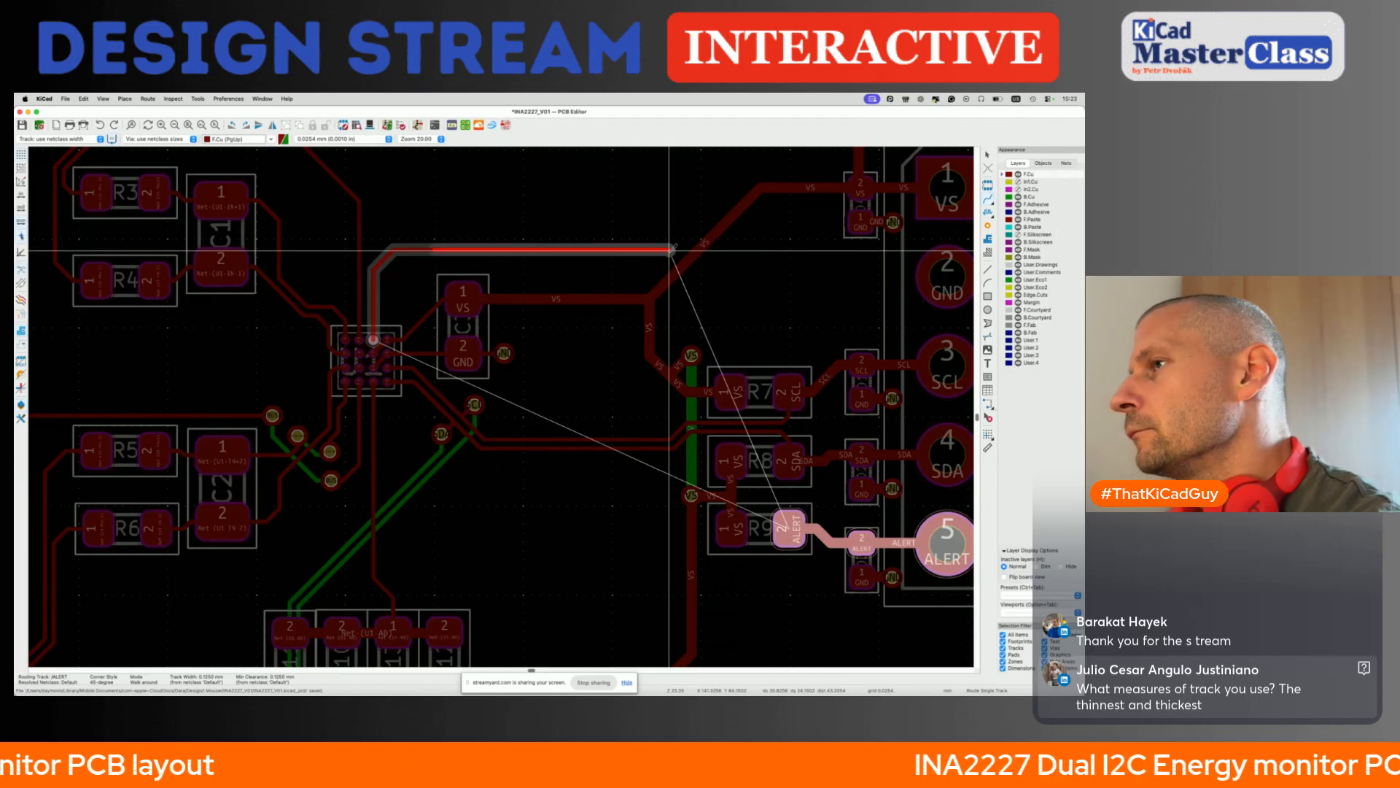
key("Escape")
- Route ALERT from U1's top pad row through a via and along B.Cu to a via below R9's ALERT pad, and save the board
left_click(374, 339)
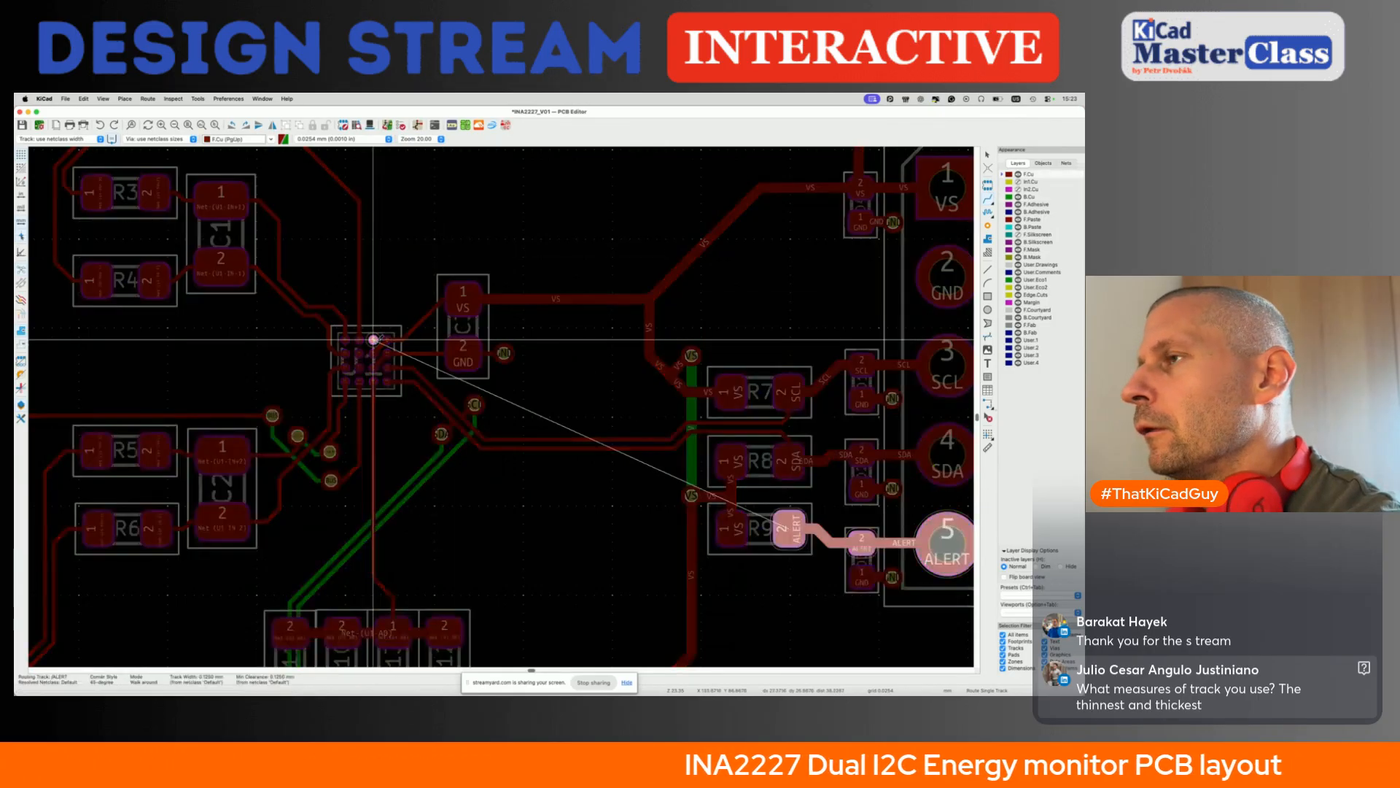
key("v")
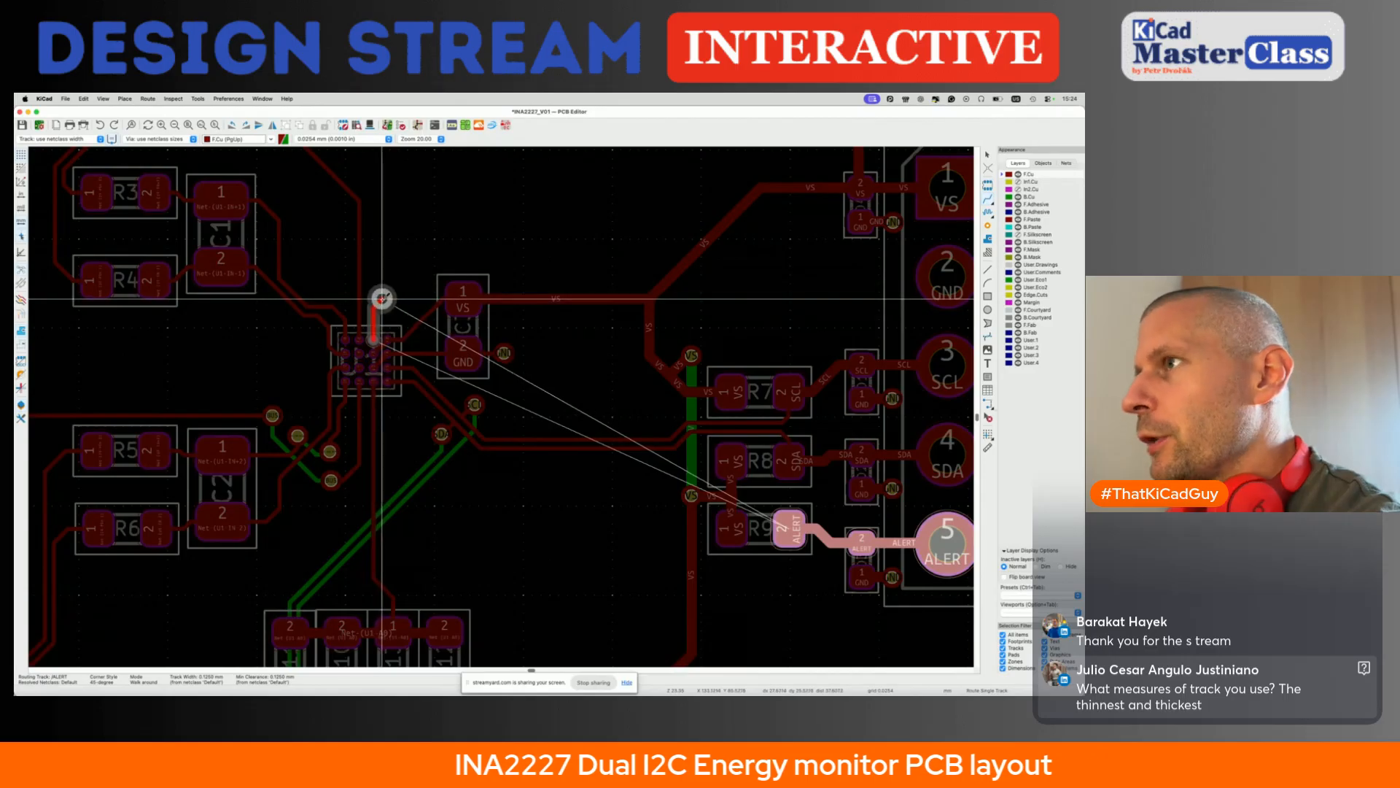
left_click(385, 298)
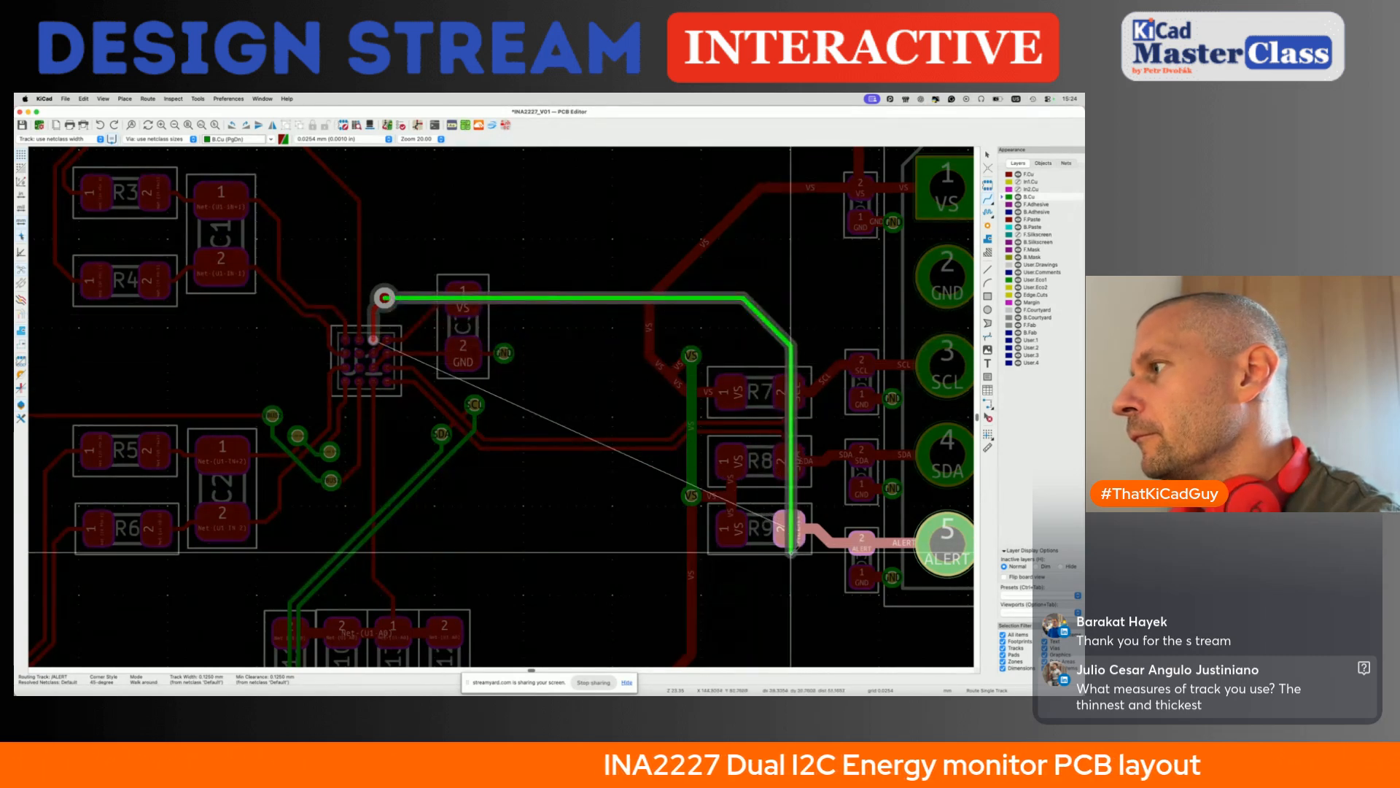
double_click(791, 563)
scroll(773, 529, "down", 2)
key("super+s")
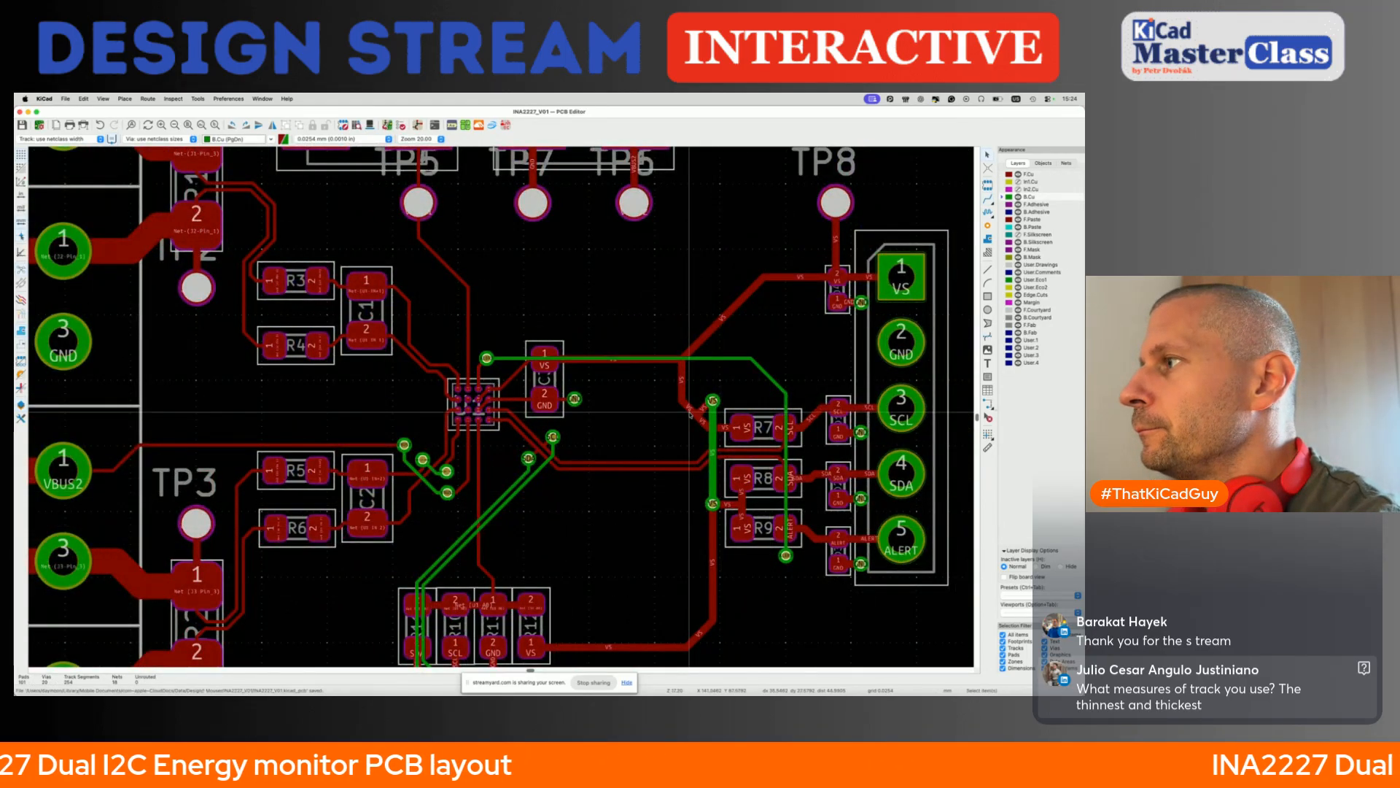
- Delete the ALERT track on B.Cu between its vias near U1 and R9
scroll(689, 413, "down", 2)
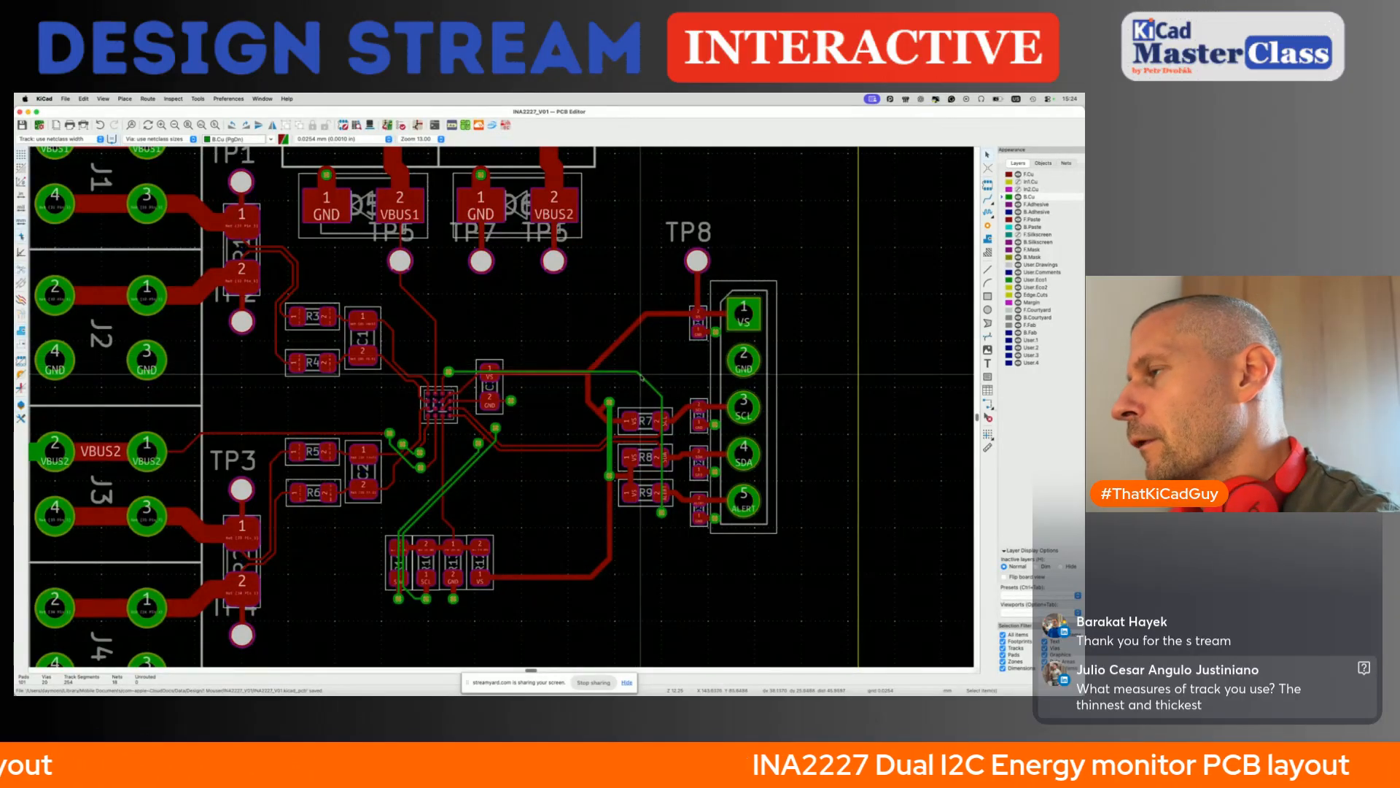
key("Delete")
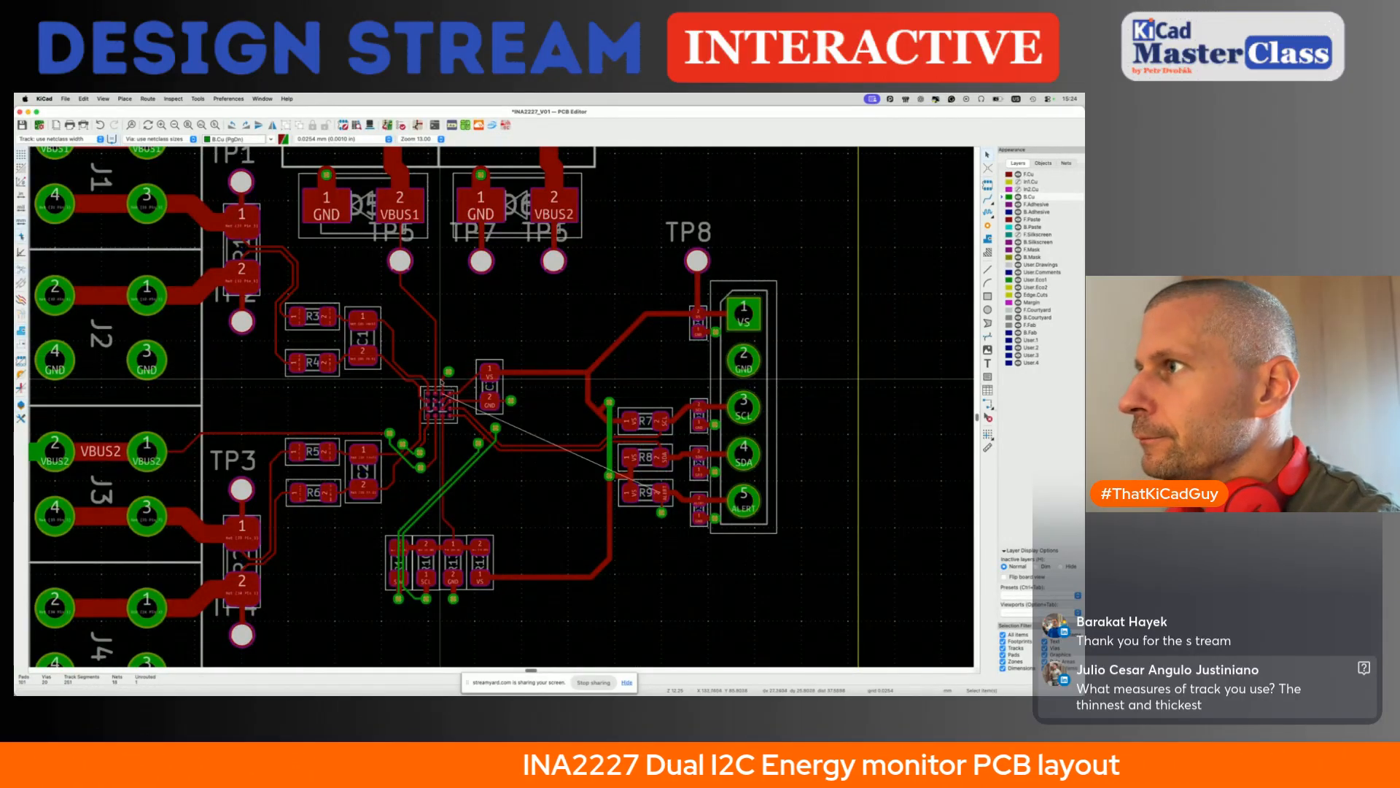
- Route ALERT on B.Cu from the via near U1 to the via below R9, shift its vertical run towards U1, and save the board
key("x")
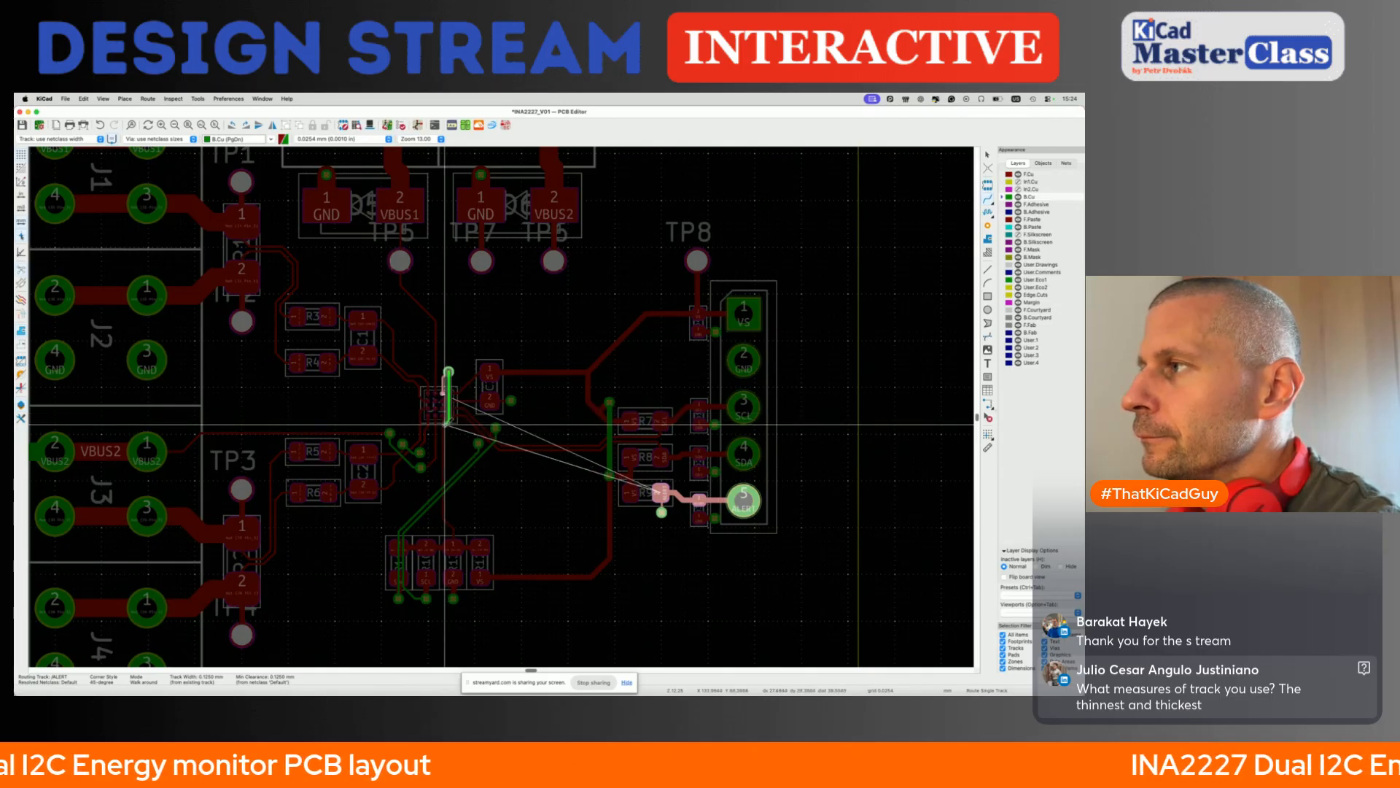
key("Escape")
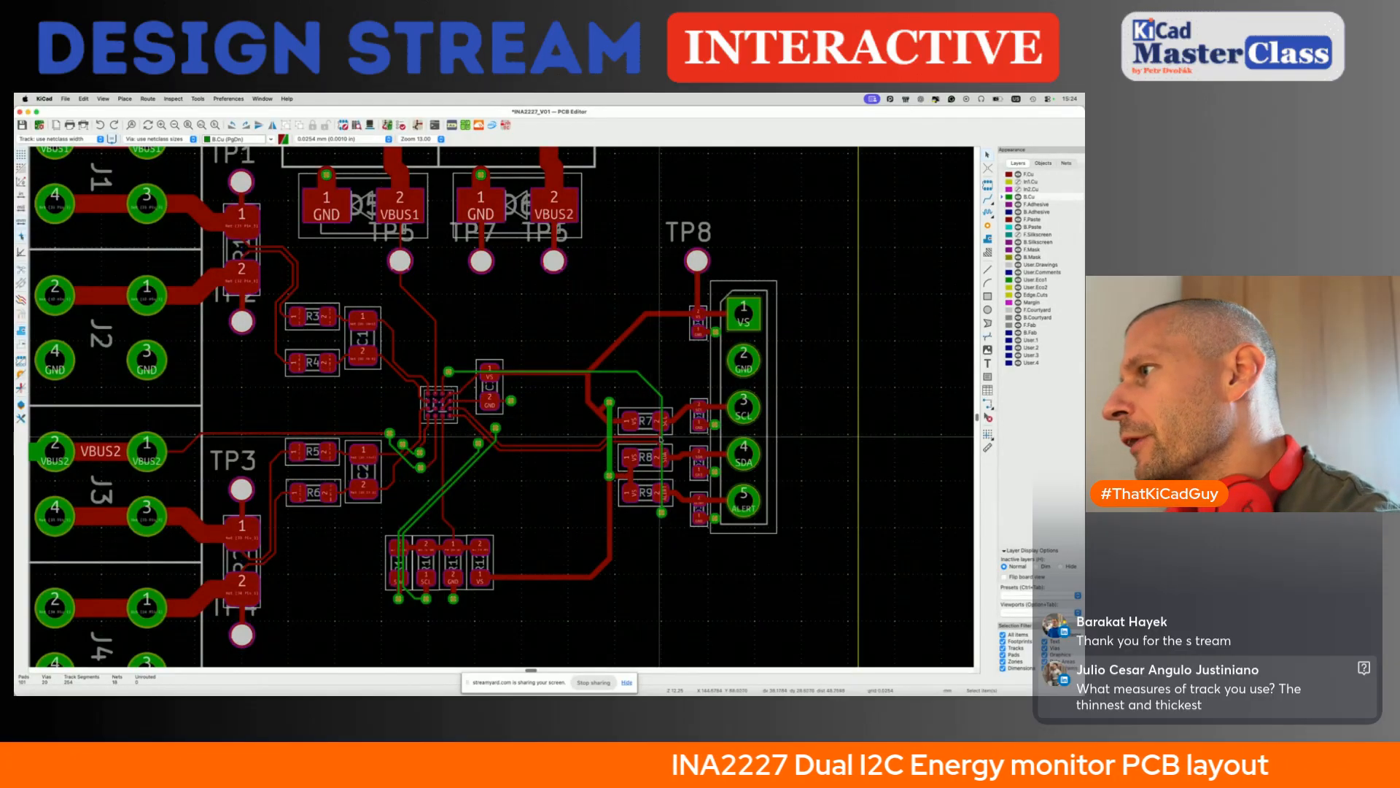
key("x")
left_click_drag(651, 436, 651, 436)
left_click_drag(645, 379, 620, 430)
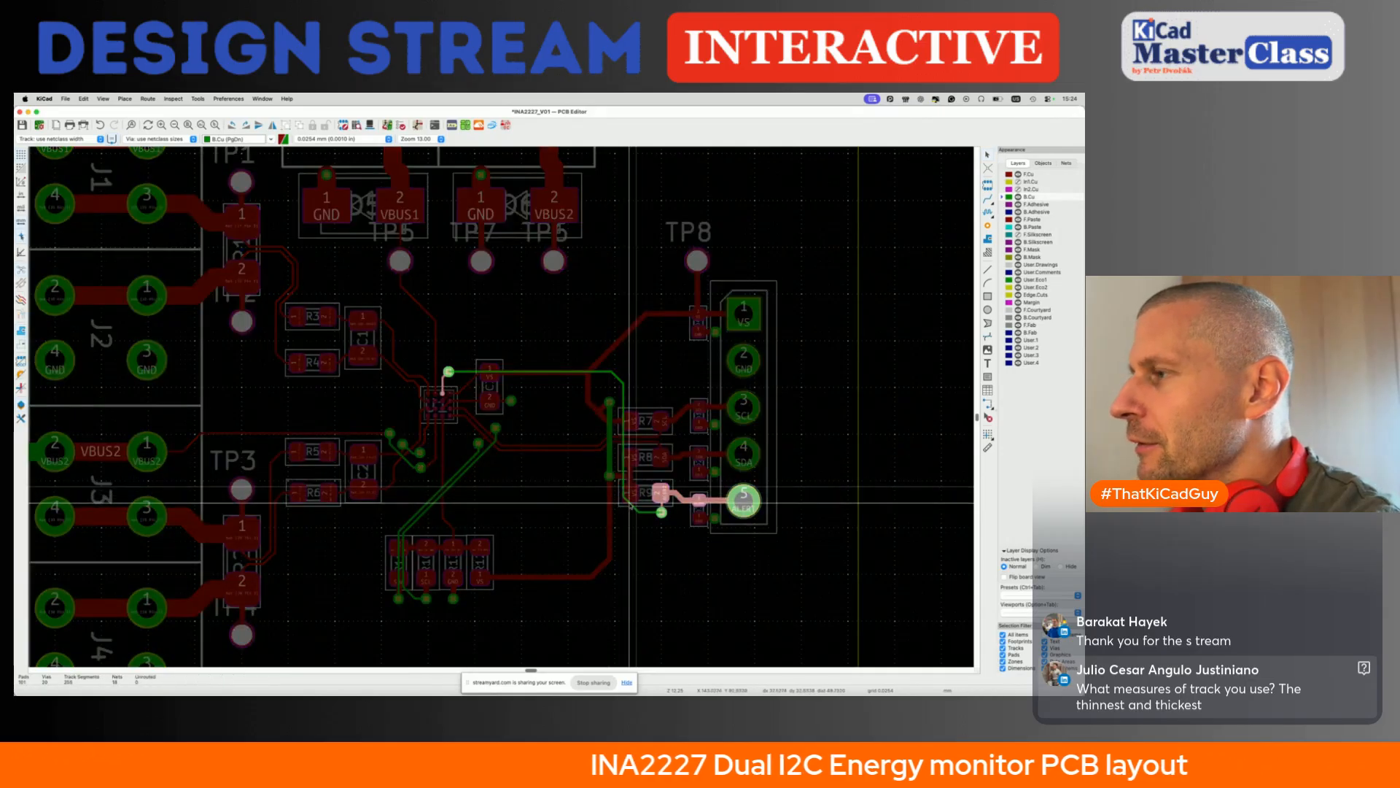
key("grave")
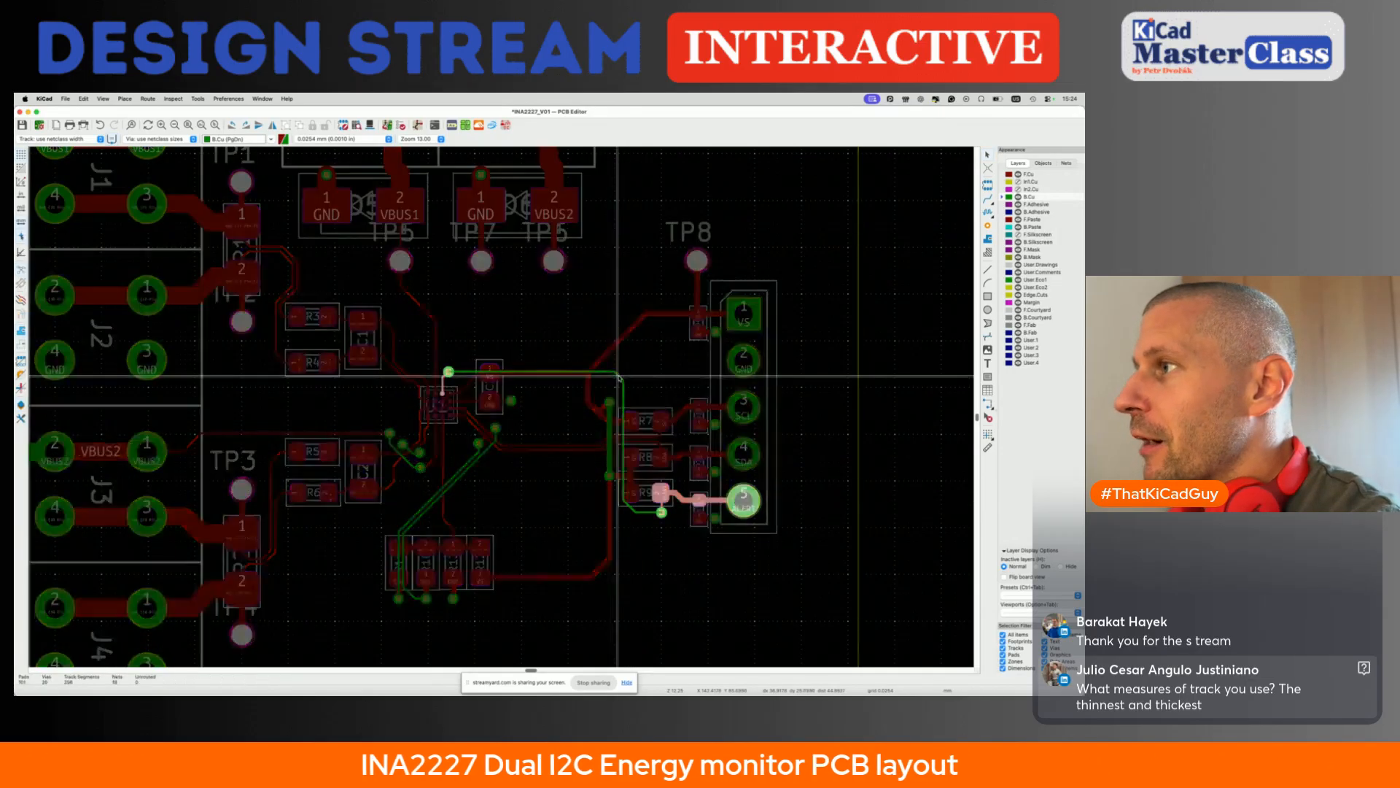
scroll(619, 376, "down", 5)
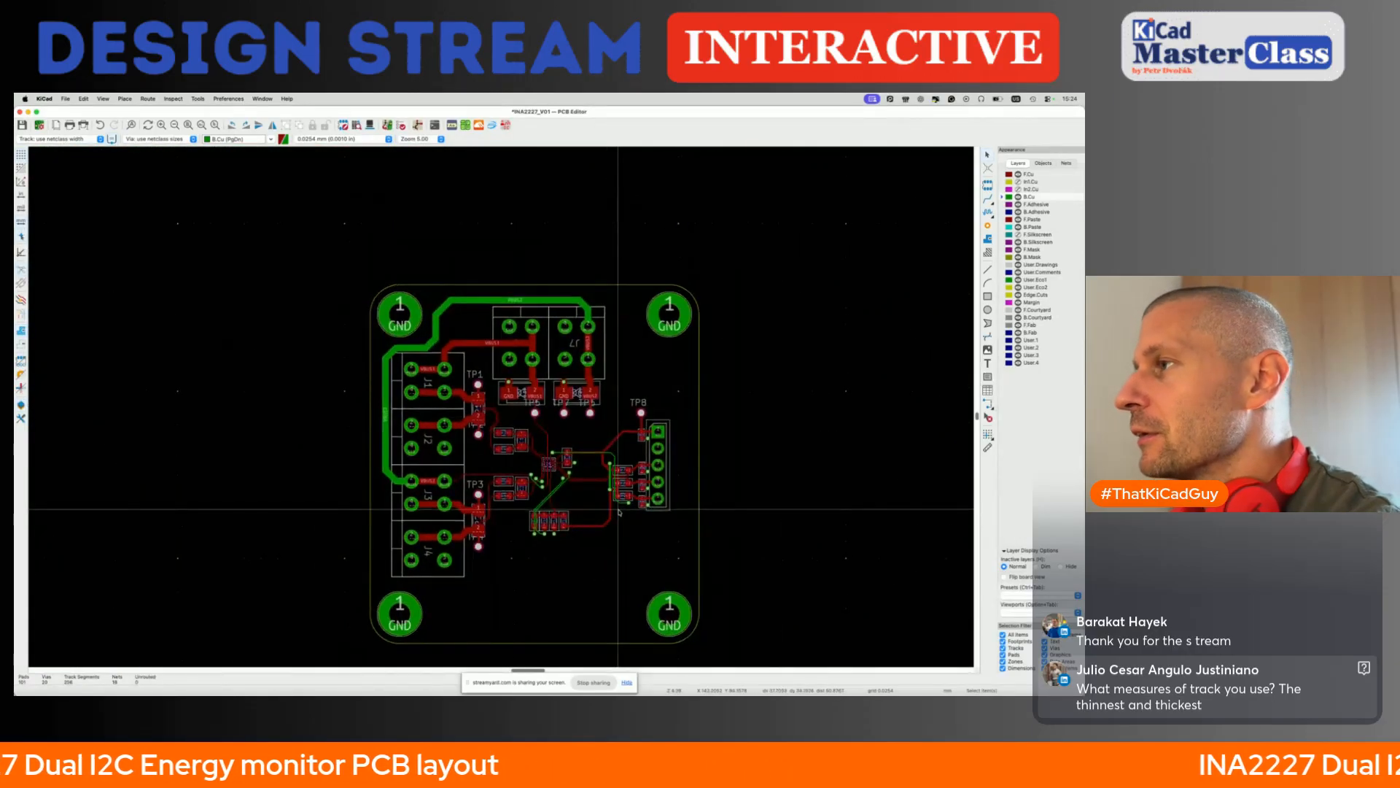
key("super+s")
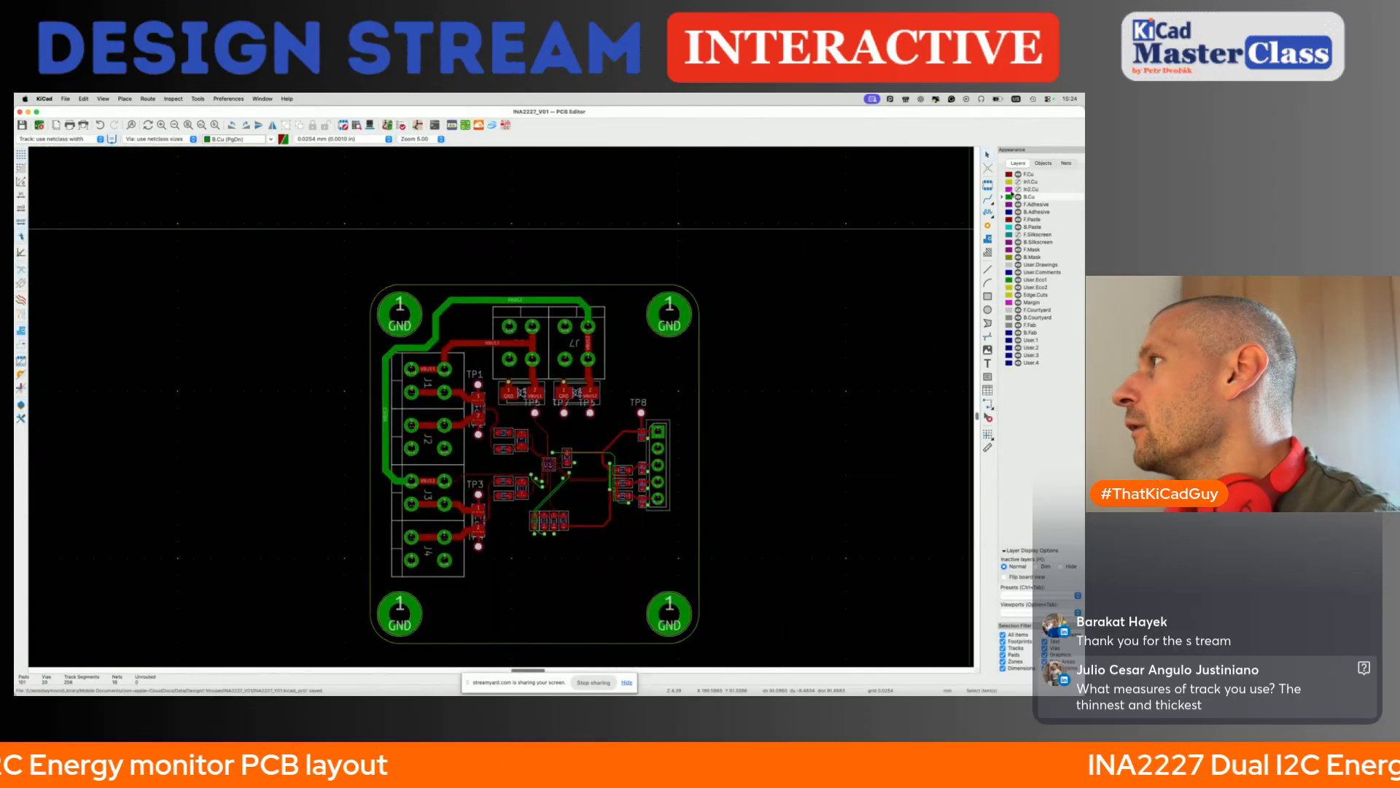
- Make F.Silkscreen the active layer and move the Hardware Design Template cat logo onto the board between the two lower mounting holes
left_click(1018, 235)
left_click(1035, 234)
left_click(694, 235)
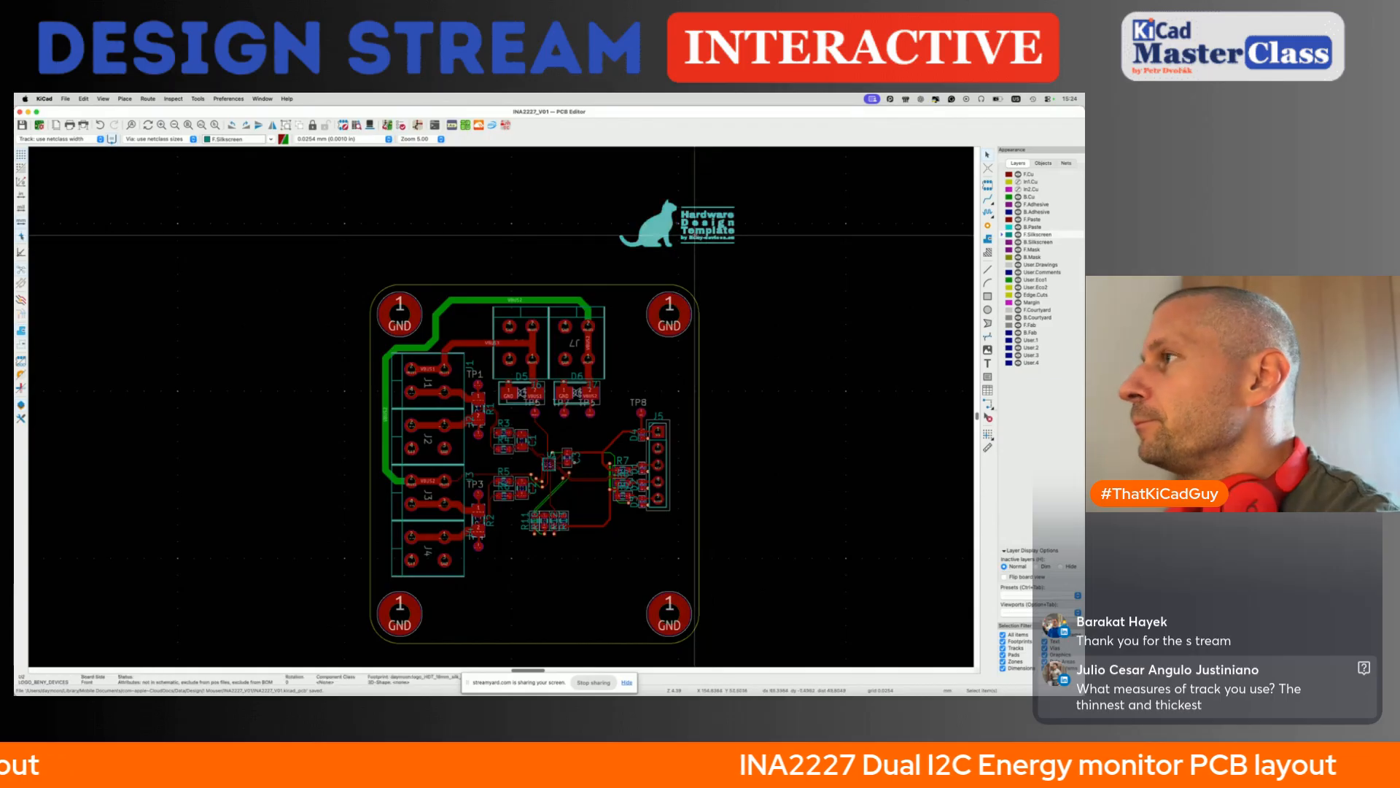
left_click_drag(694, 234, 559, 613)
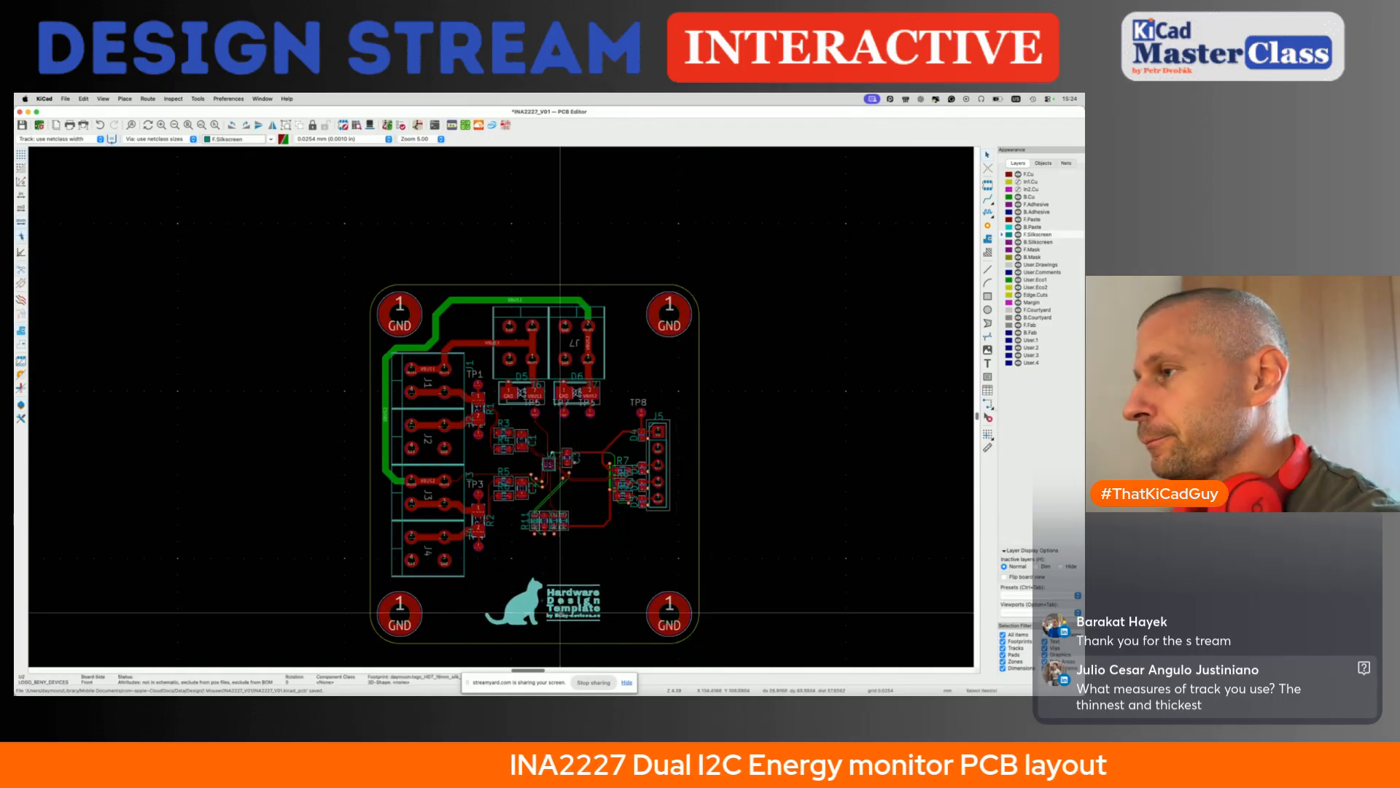
- Delete the silkscreen references of the four address resistors R10 to R13 and save the board
scroll(547, 550, "up", 5)
left_click(474, 501)
left_click_drag(474, 501, 504, 510)
key("Delete")
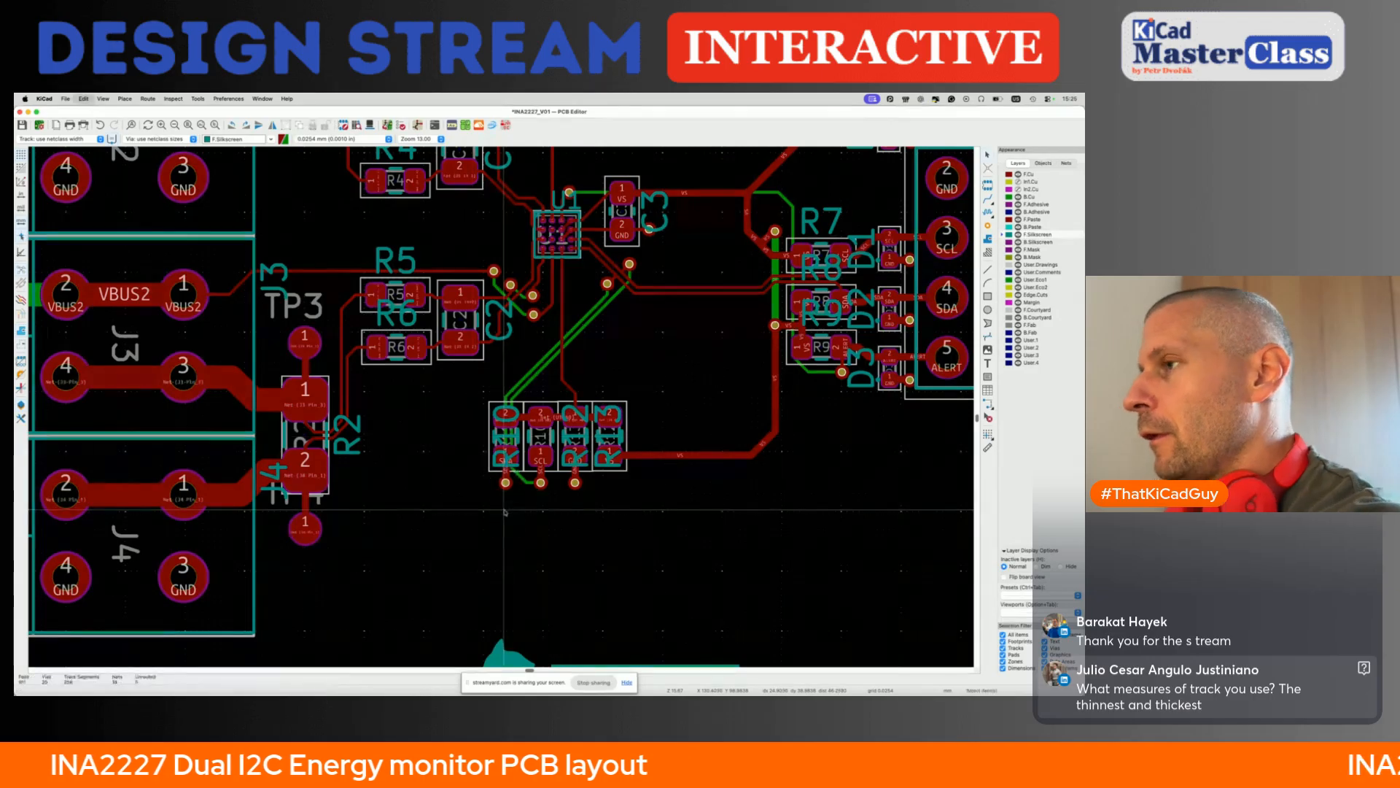
left_click(505, 450)
key("Delete")
left_click(572, 446)
key("Delete")
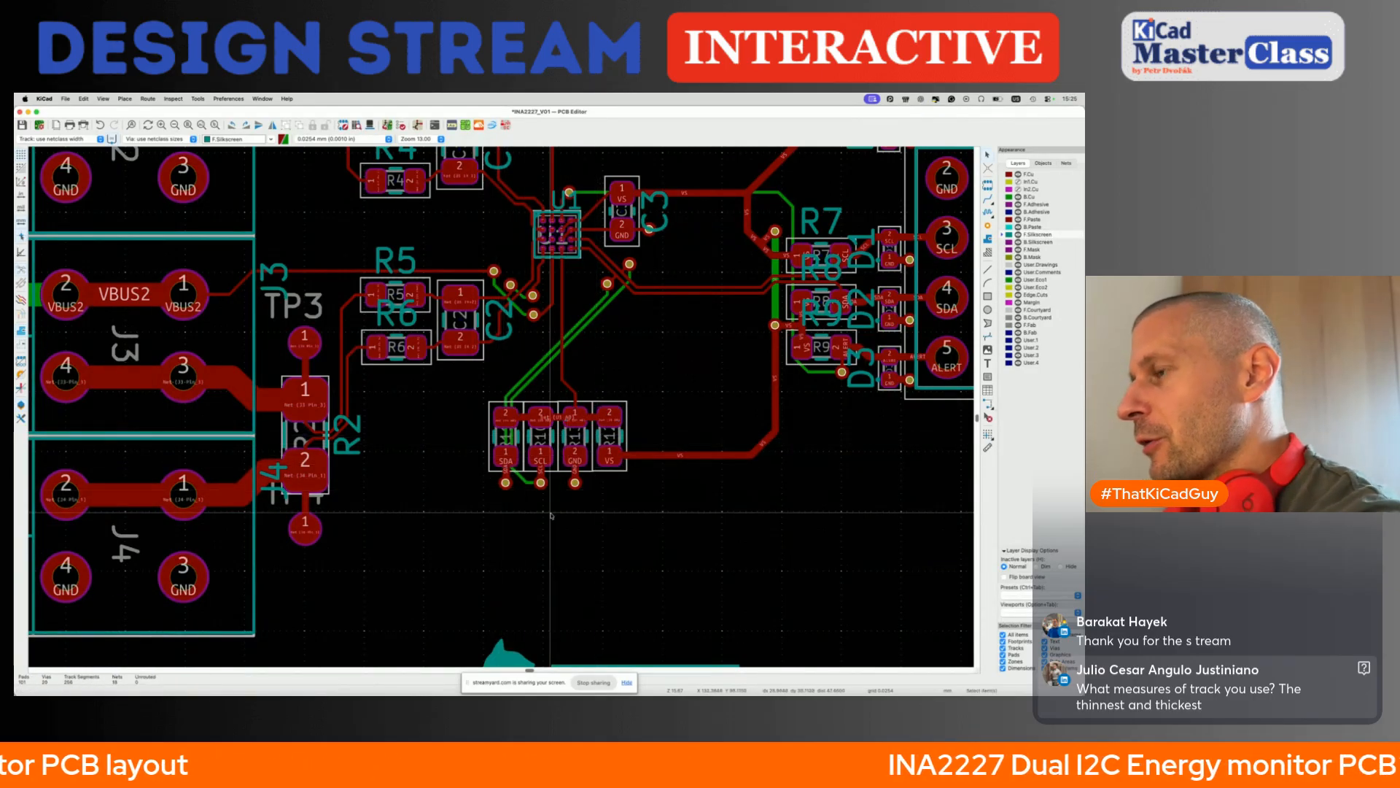
key("super+s")
- Delete the silkscreen references of the terminal connectors J1 to J4 along the board's left side
scroll(510, 540, "down", 2)
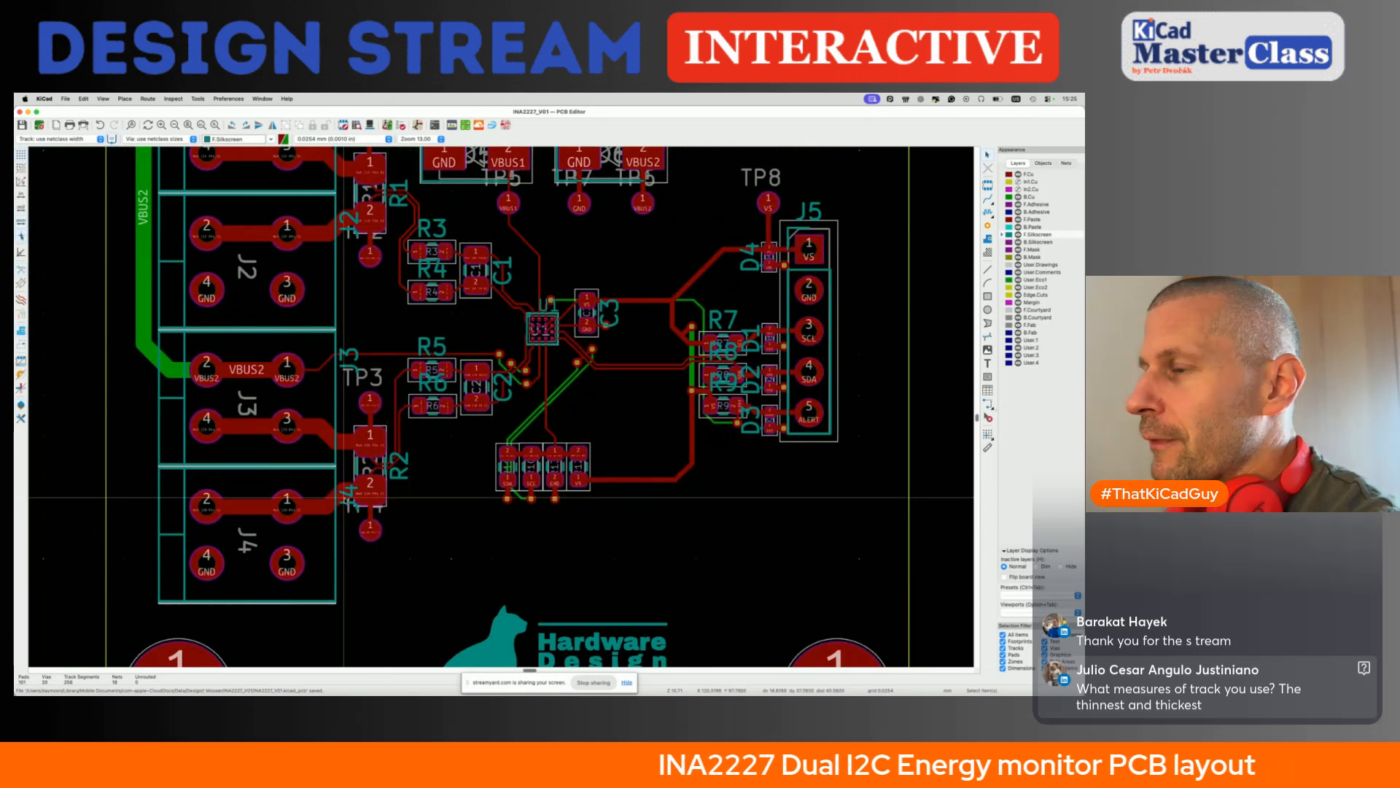
key("Delete")
left_click(345, 359)
key("Delete")
scroll(344, 358, "up", 4)
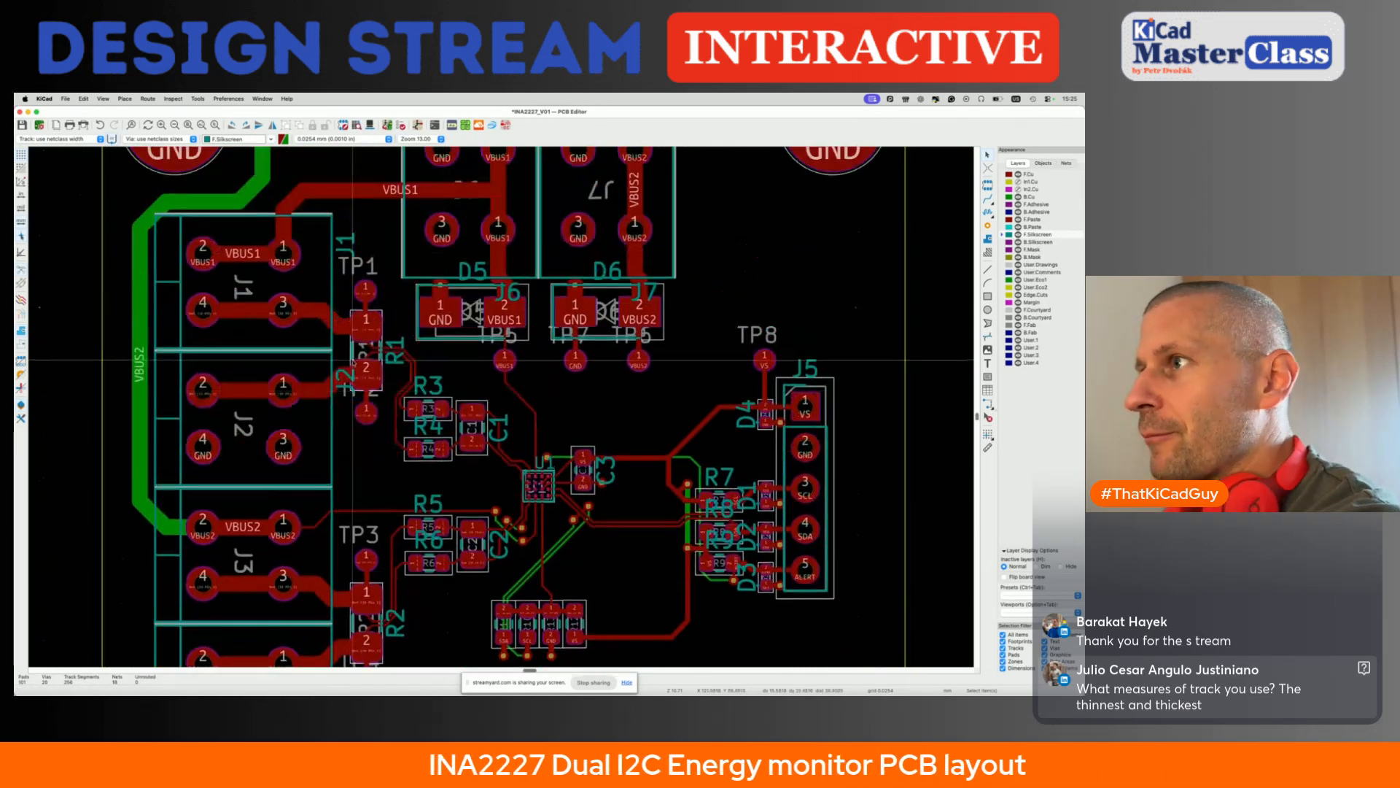
left_click(344, 243)
key("Delete")
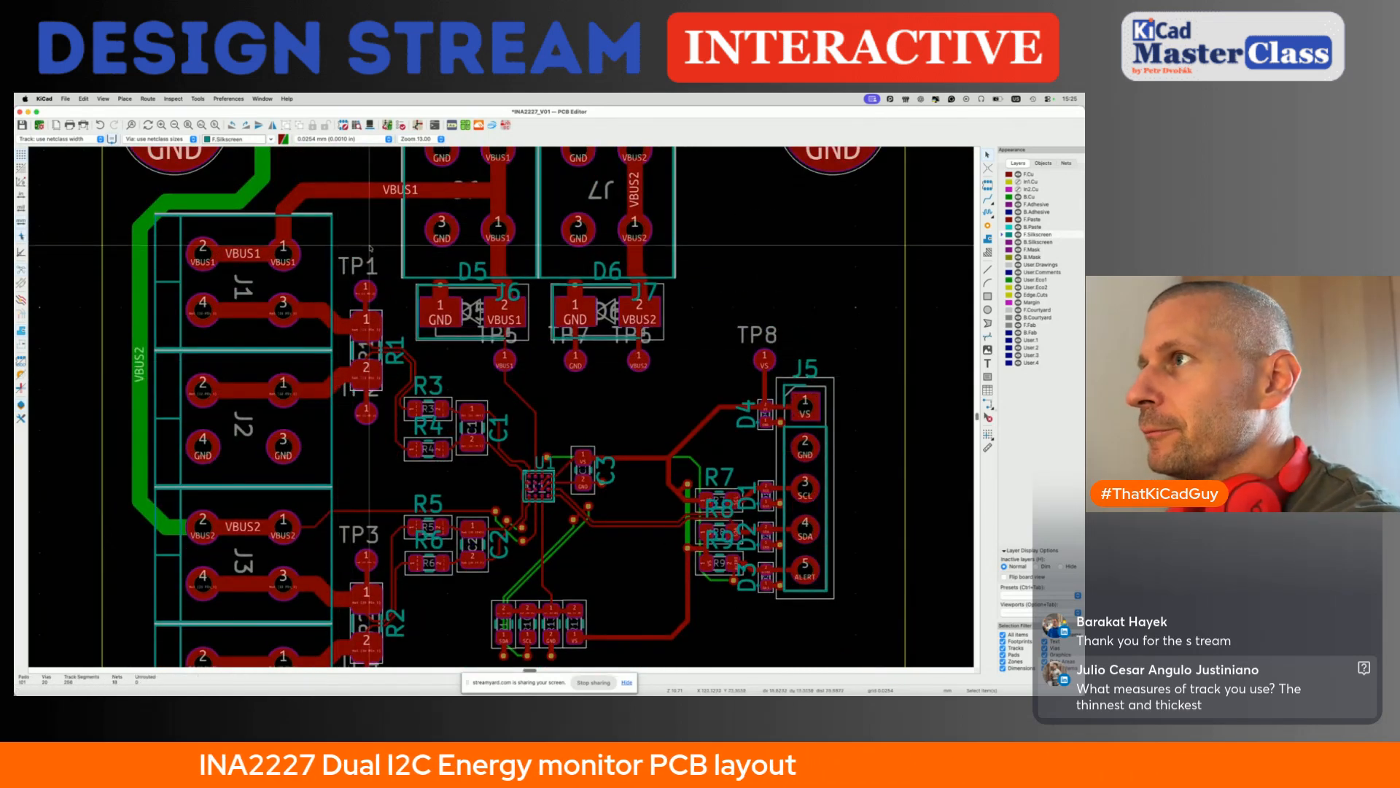
- Delete the silkscreen references of diodes D5 and D6 and of connectors J6 and J7
left_click(478, 269)
key("Delete")
left_click(512, 292)
key("Delete")
left_click(615, 264)
key("Delete")
left_click(652, 287)
key("Delete")
- Delete the silkscreen references of the four diodes D1 to D4 beside the J5 connector
left_click(747, 412)
key("Delete")
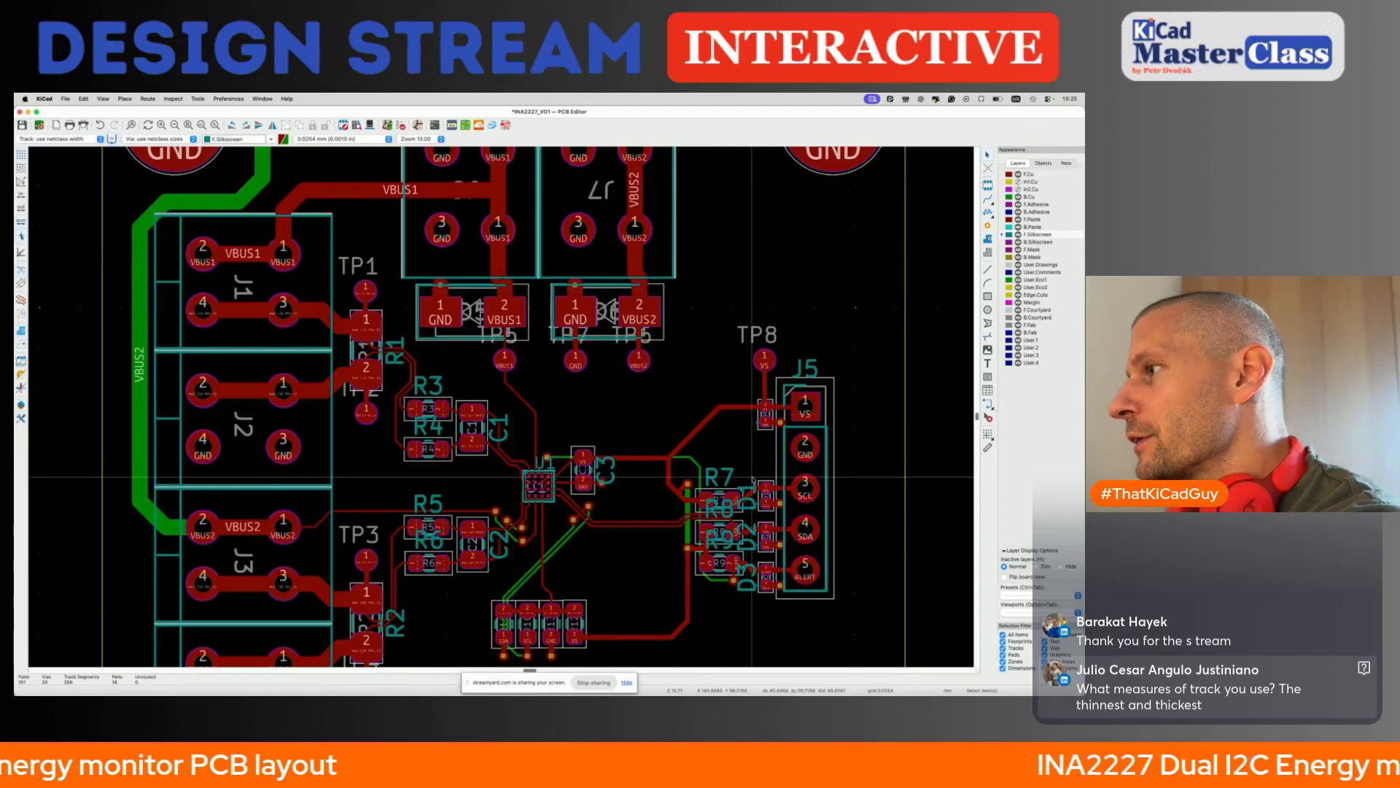
left_click(752, 502)
key("Delete")
left_click(749, 545)
key("Delete")
left_click(747, 586)
key("Delete")
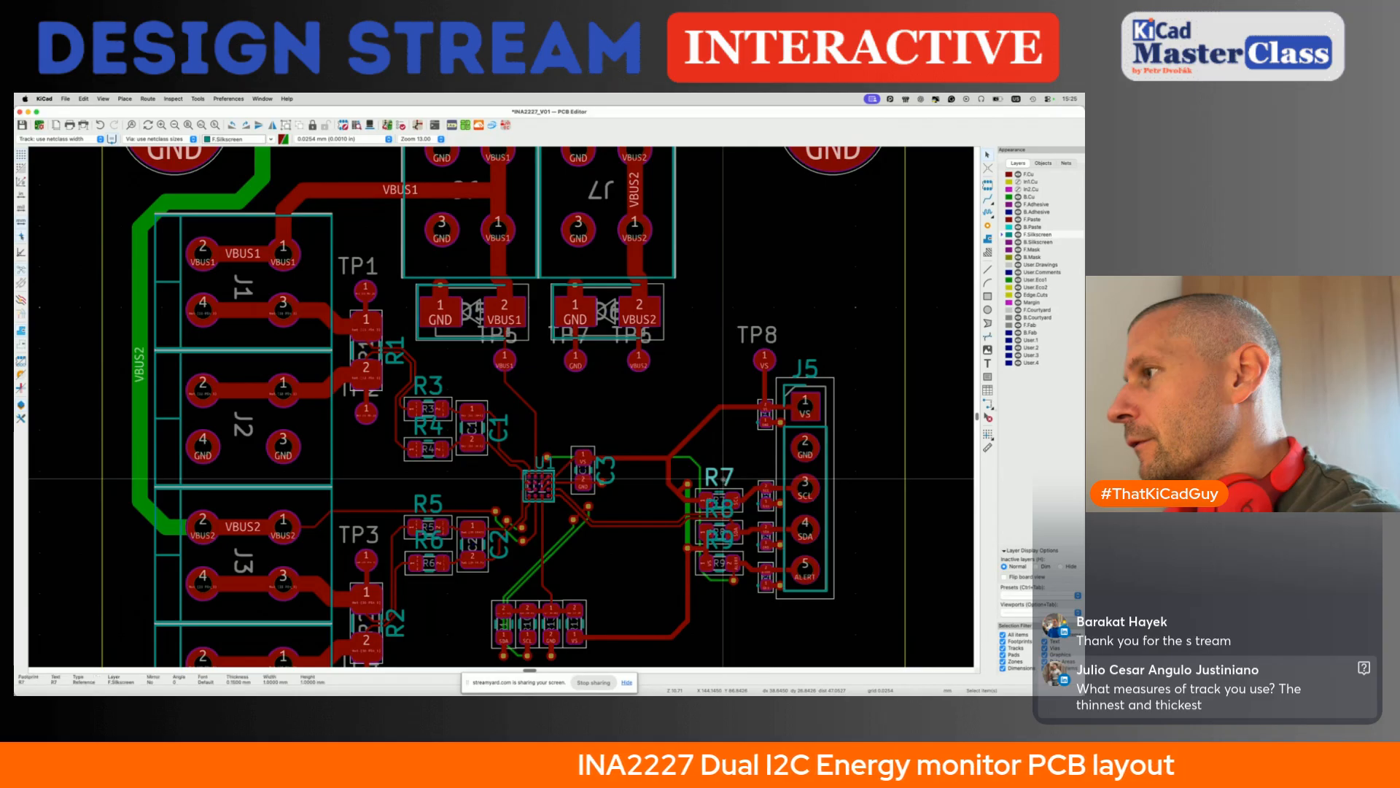
- Move the silkscreen references of R7, R8 and R9 to the left of their resistors and delete J5's reference
left_click_drag(722, 479, 682, 564)
left_click(728, 508)
left_click(813, 368)
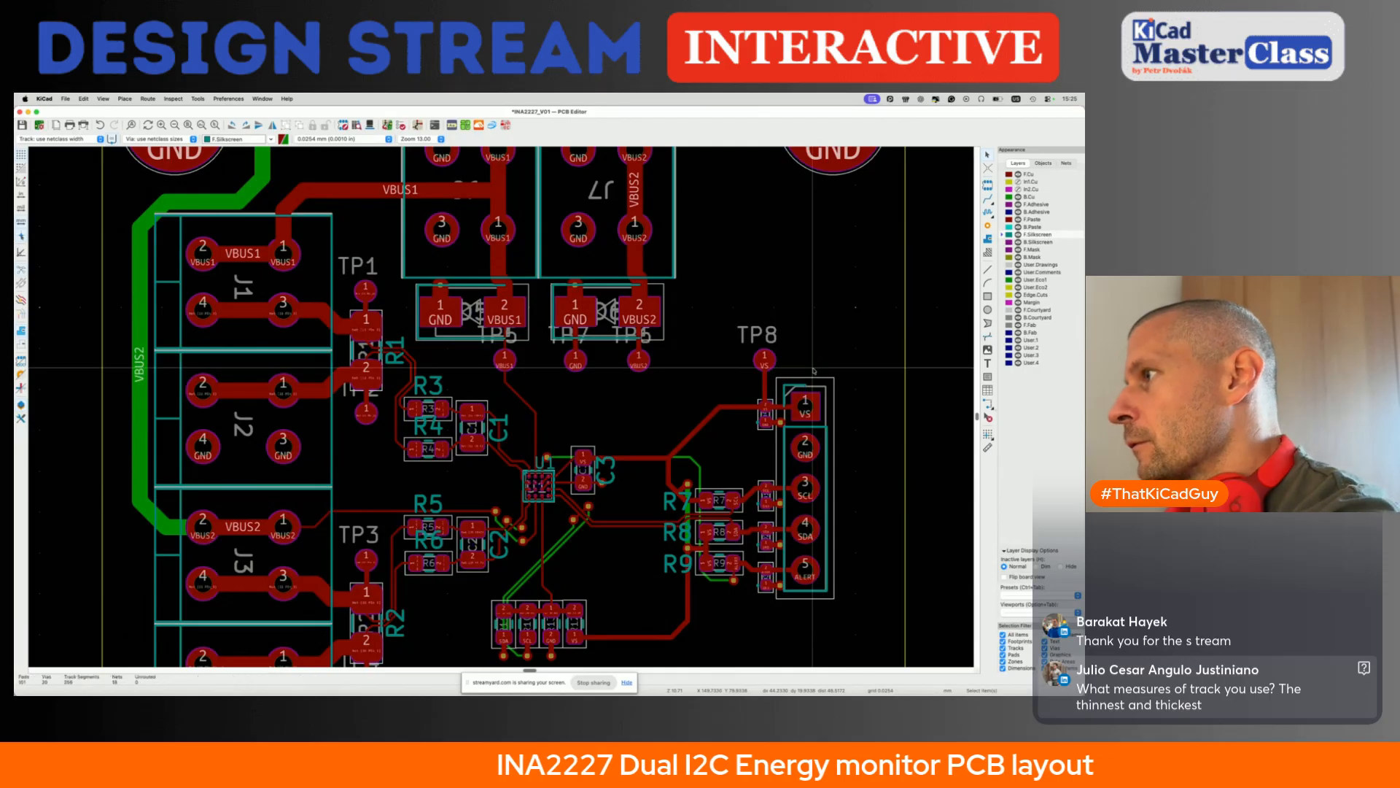
- Reposition the silkscreen references of U1, C1, R3, R4 and R1 beside their parts, turning C1's horizontal below the capacitor
left_click_drag(606, 471, 522, 460)
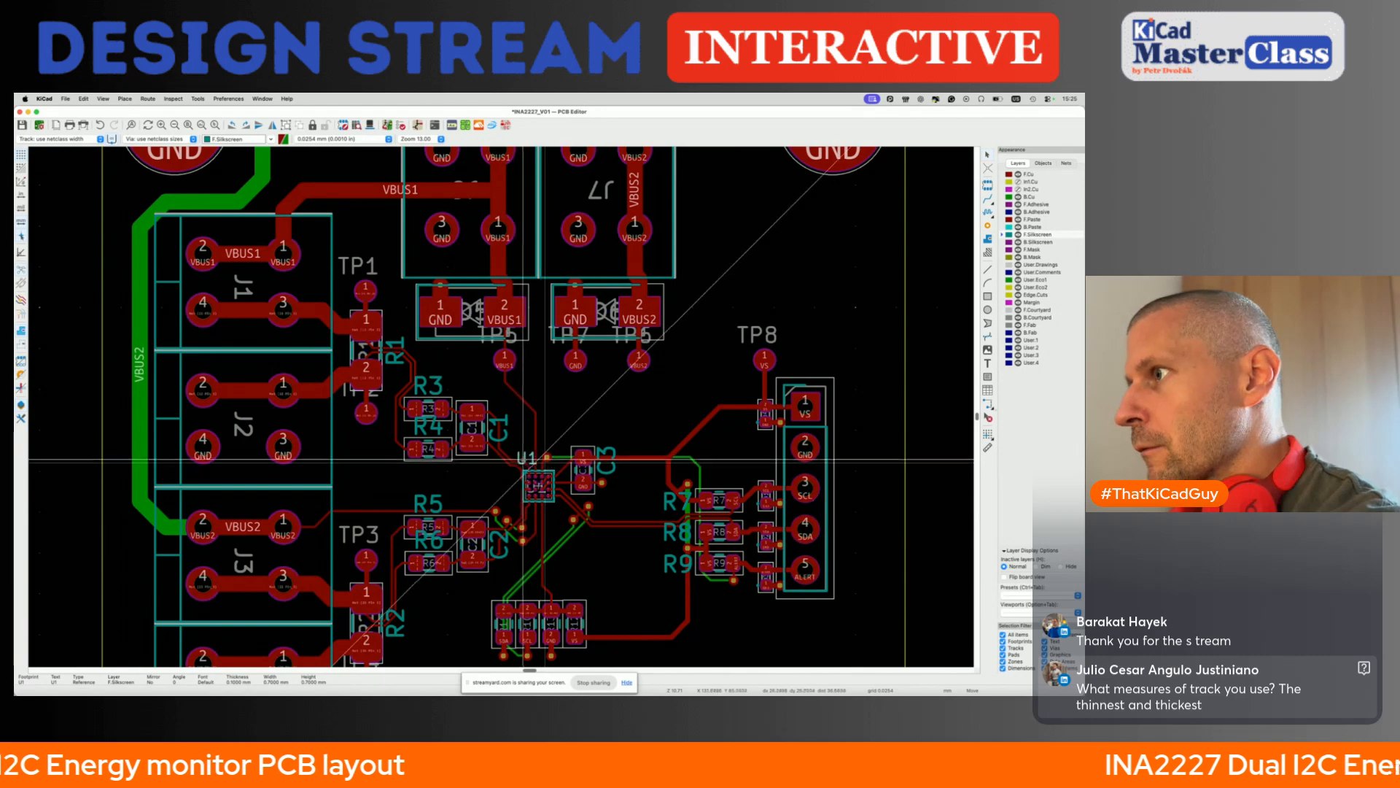
left_click(522, 460)
scroll(522, 460, "up", 5)
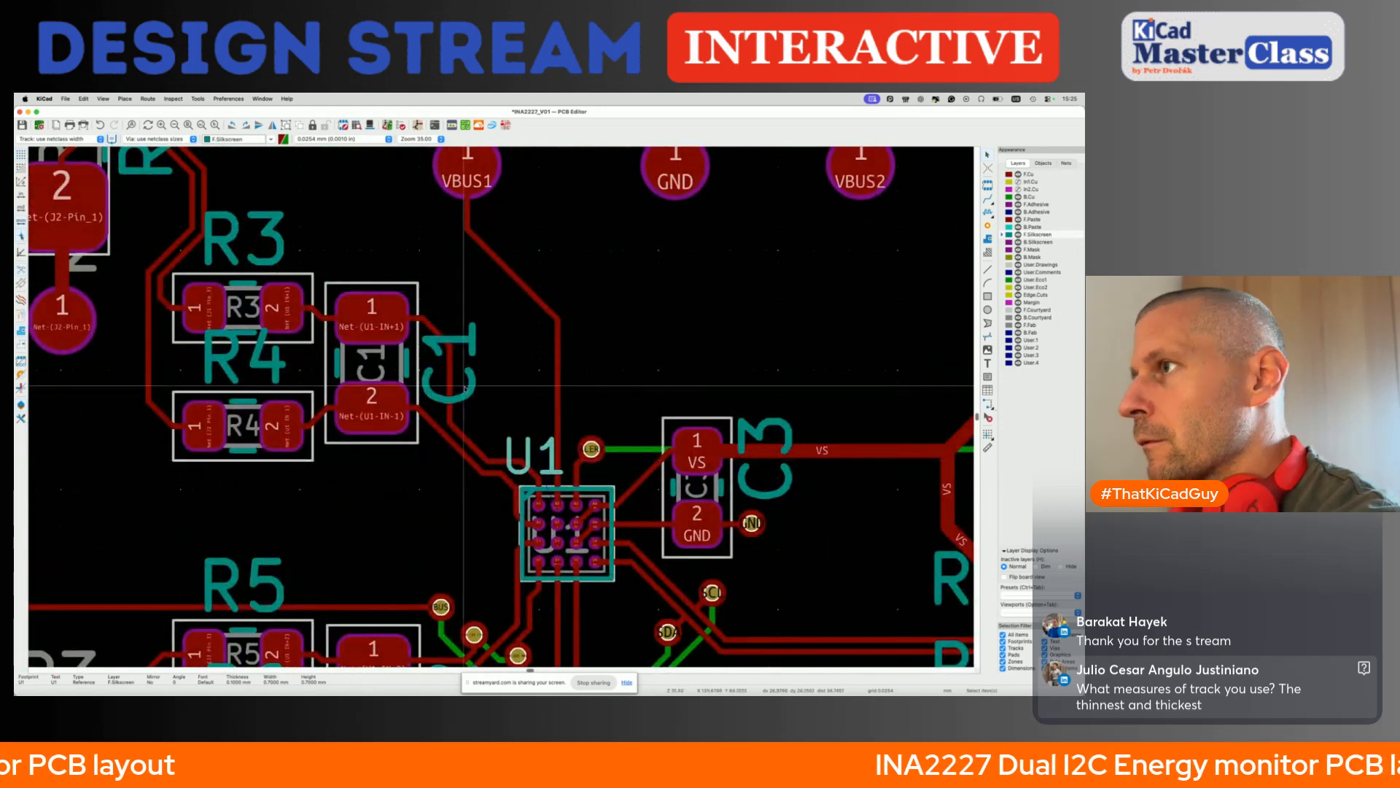
scroll(465, 388, "down", 7)
key("r")
left_click_drag(449, 417, 404, 425)
left_click_drag(397, 338, 399, 340)
left_click(365, 312)
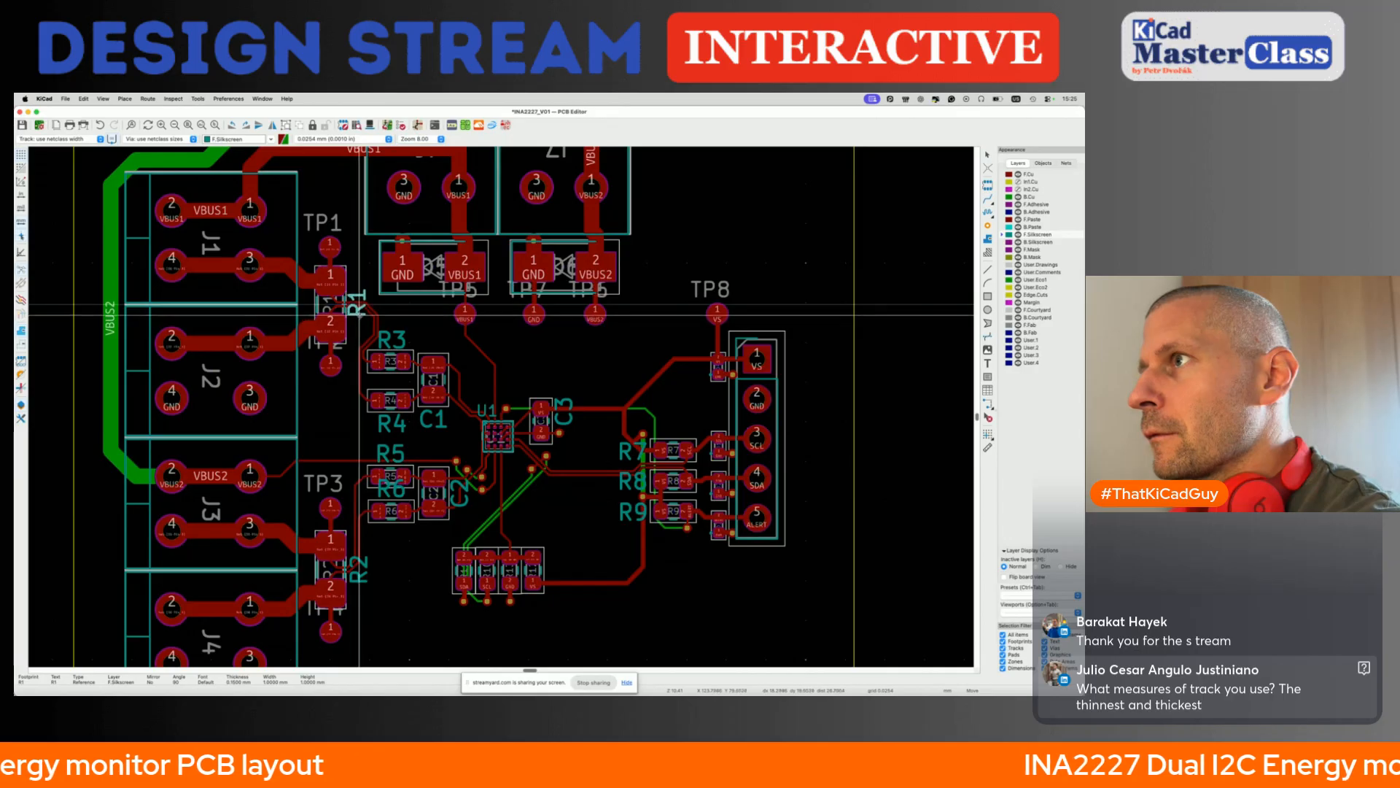
- Place R6's reference below its resistor, R5's above its resistor and C2's horizontally above the capacitor, and save the board
left_click(398, 488)
left_click_drag(398, 488, 397, 533)
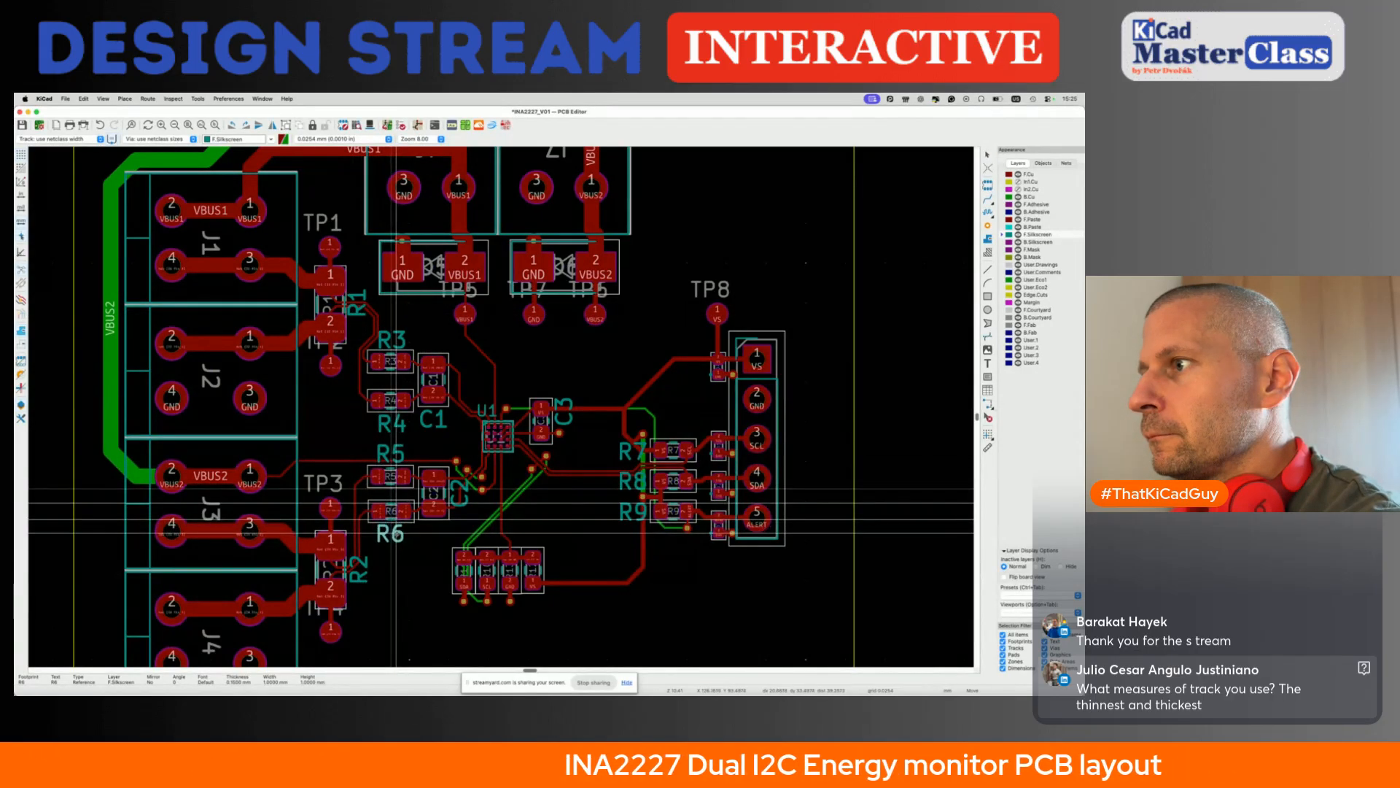
left_click(392, 452)
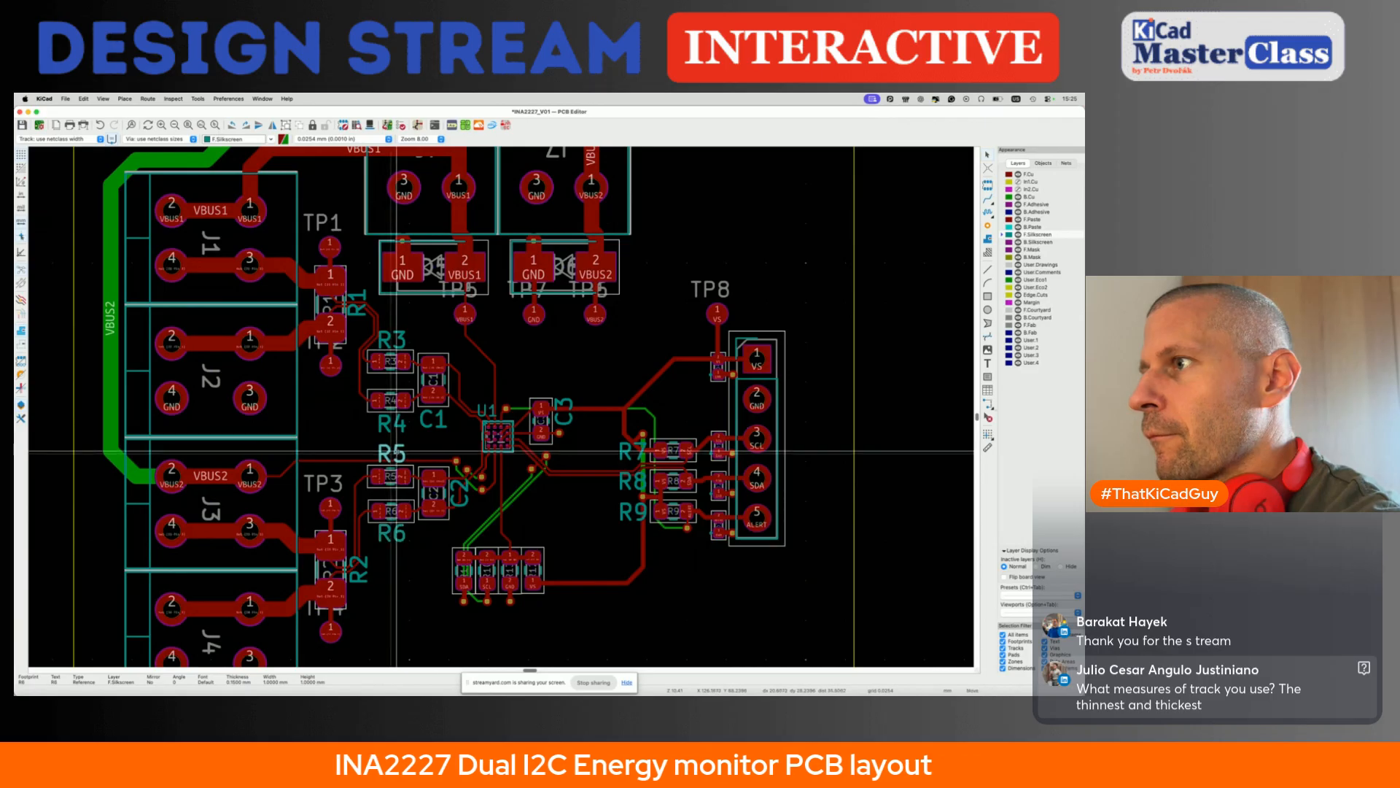
left_click_drag(459, 494, 443, 458)
key("r")
key("r")
key("r")
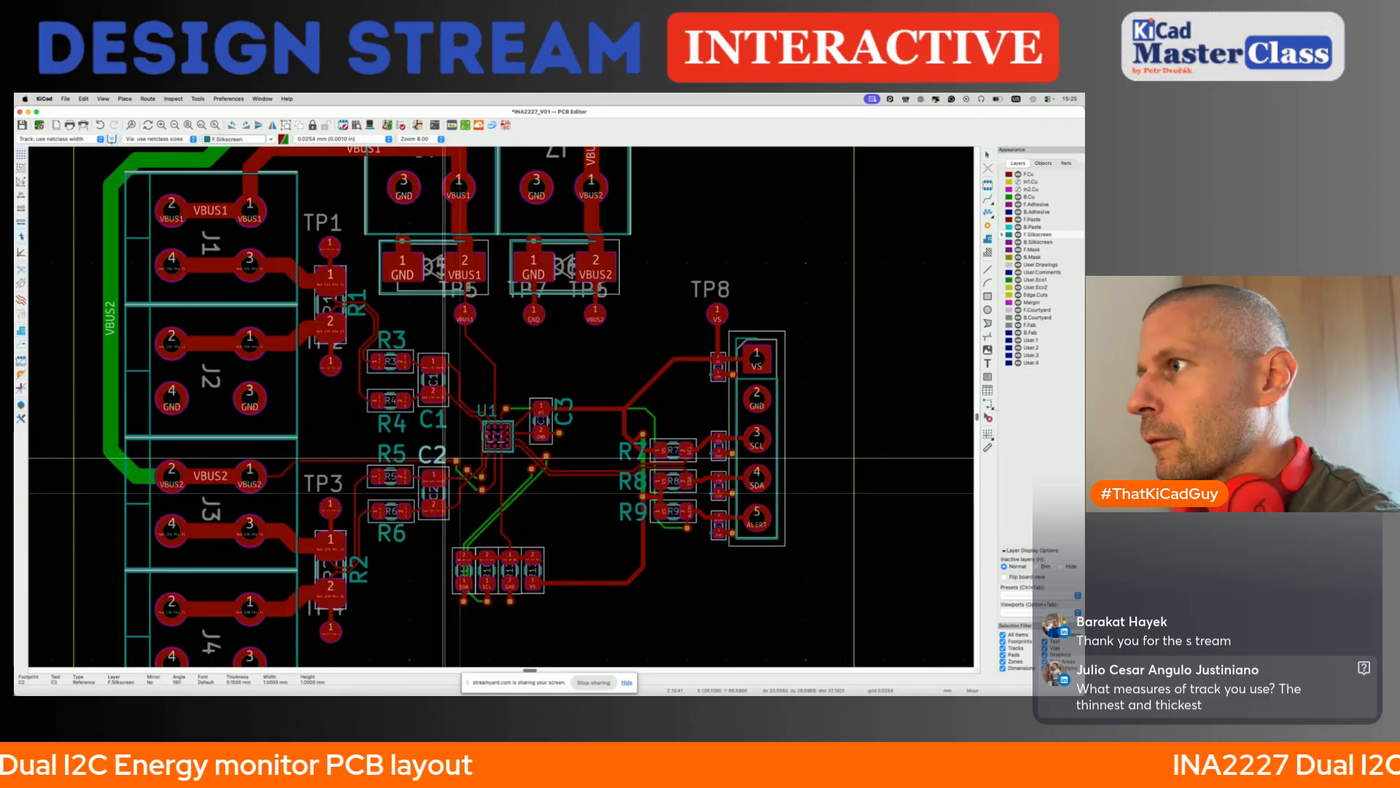
left_click(443, 458)
scroll(465, 487, "down", 2)
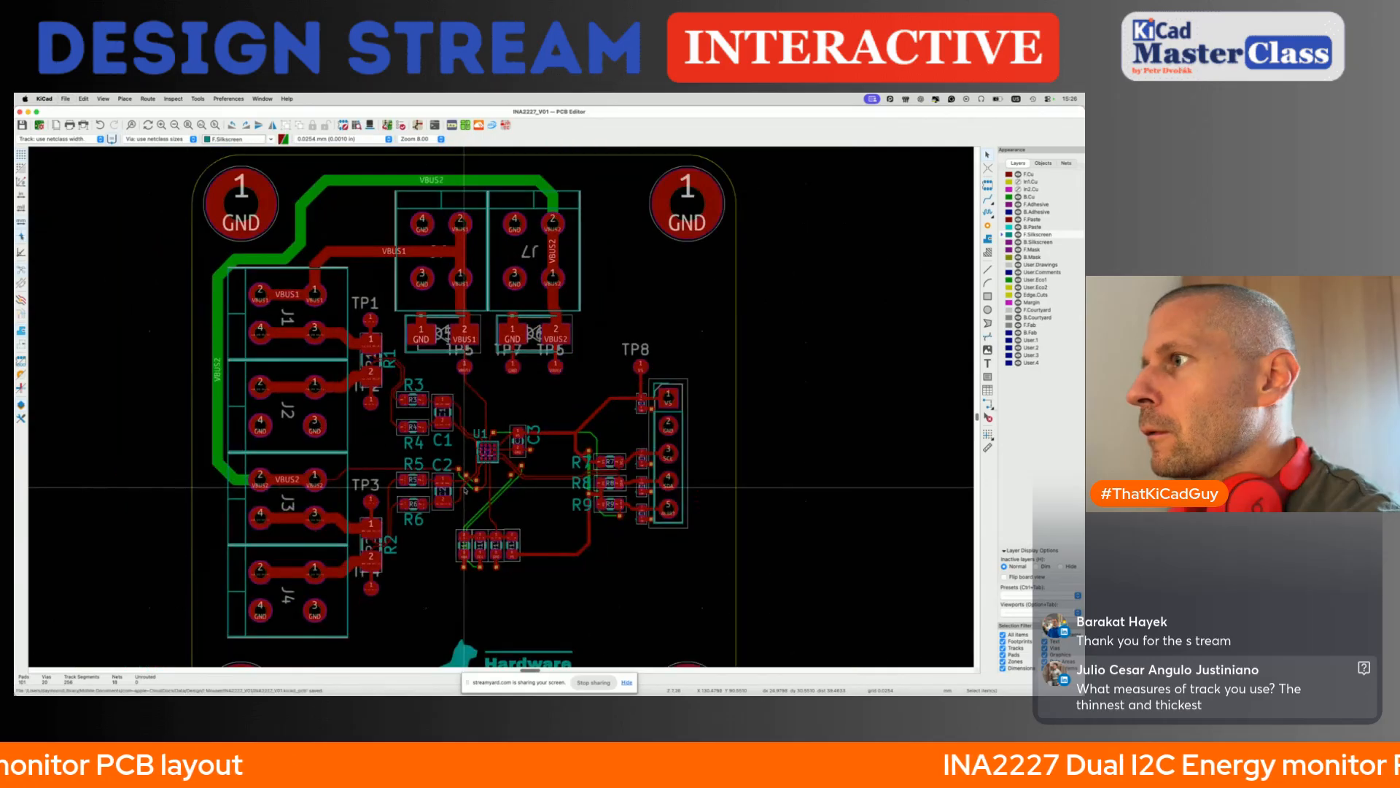
- Set U1's reference text width and height to 1 mm, keep it just above the chip, and save the board
double_click(480, 432)
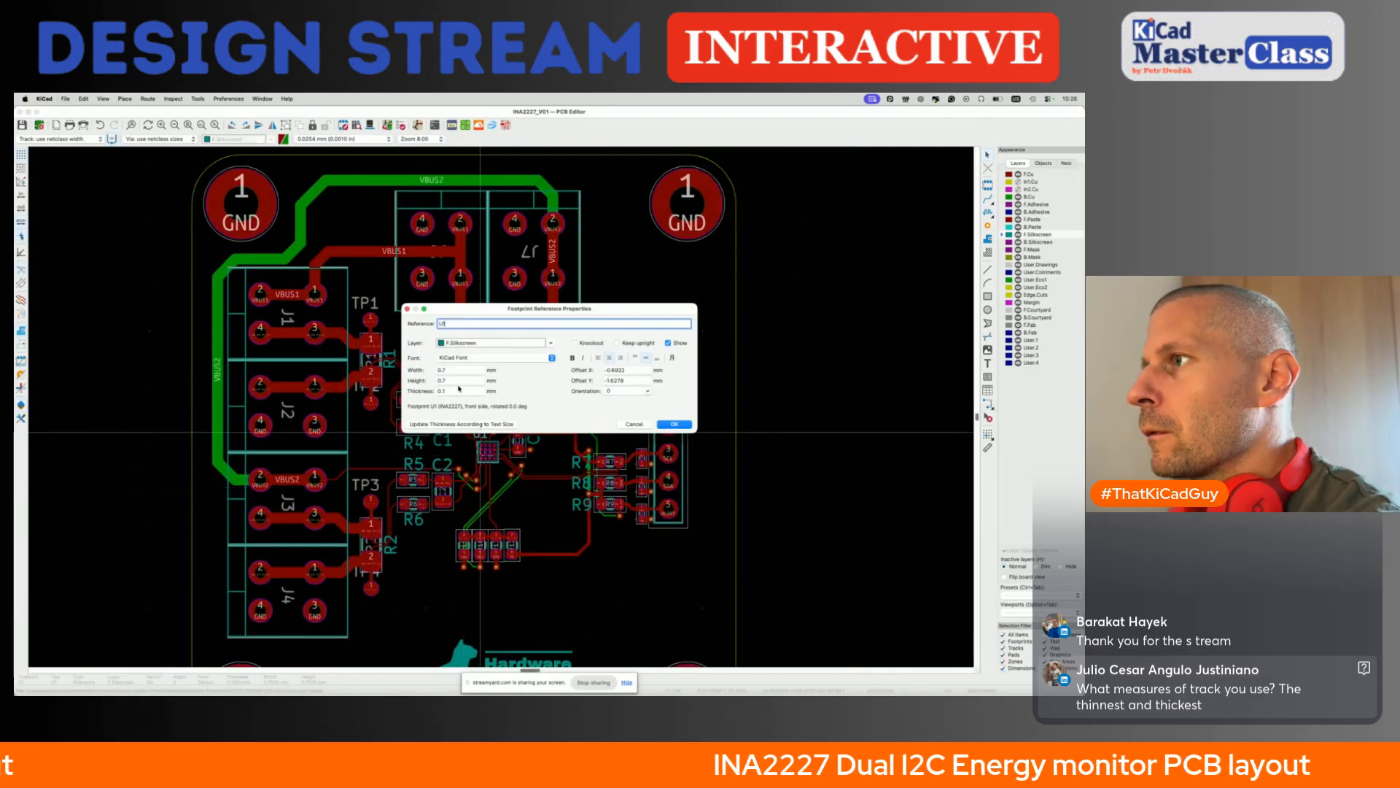
key("Escape")
key("e")
key("Escape")
key("e")
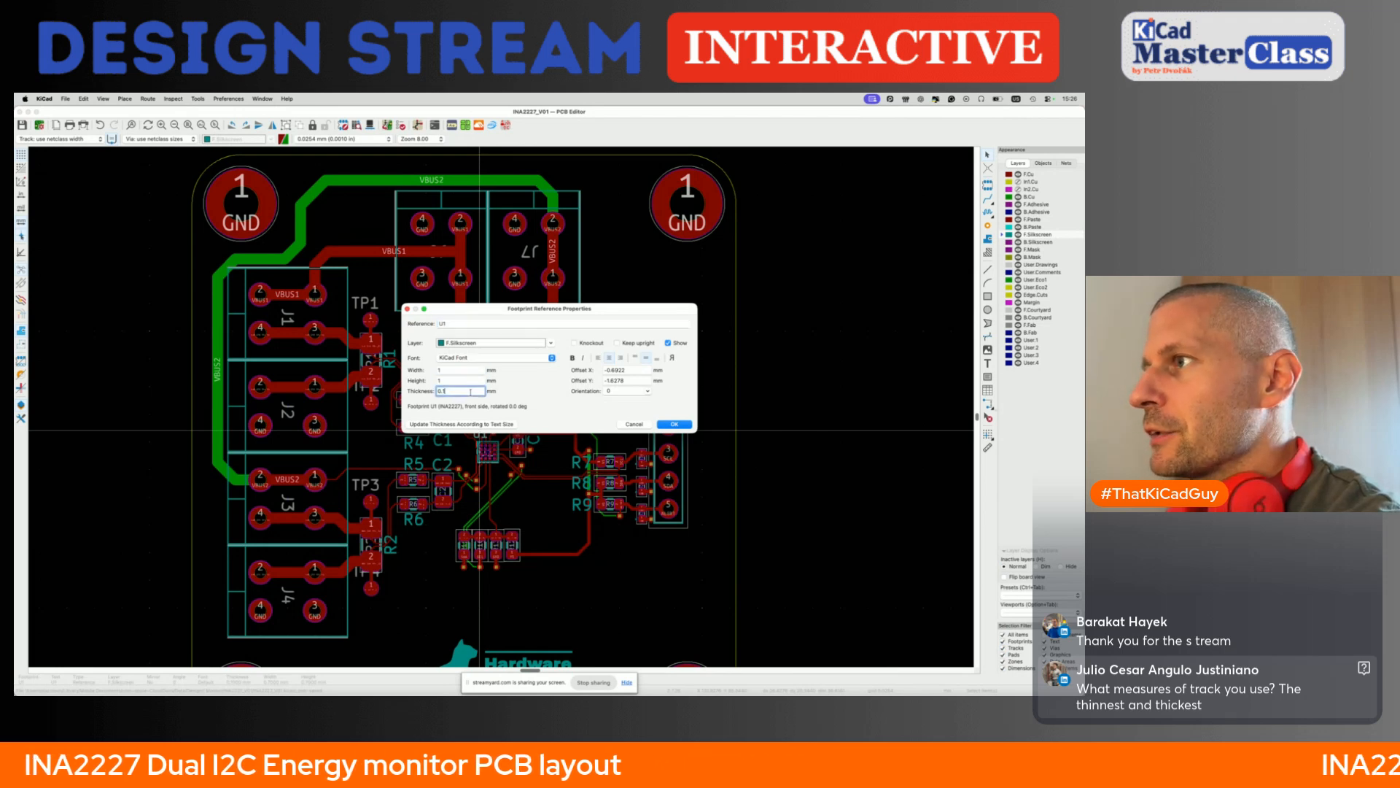
left_click(672, 424)
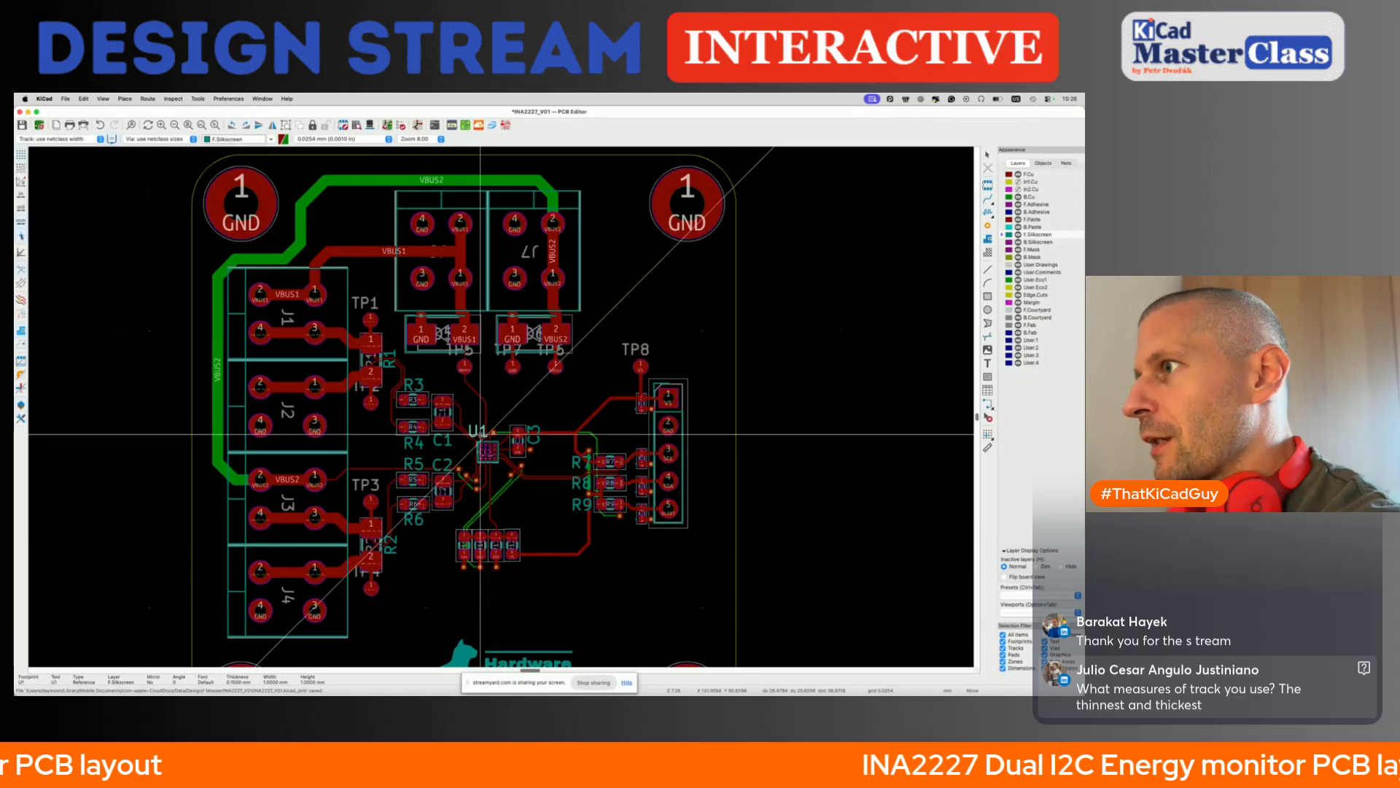
key("Escape")
scroll(480, 433, "down", 3)
key("super+s")
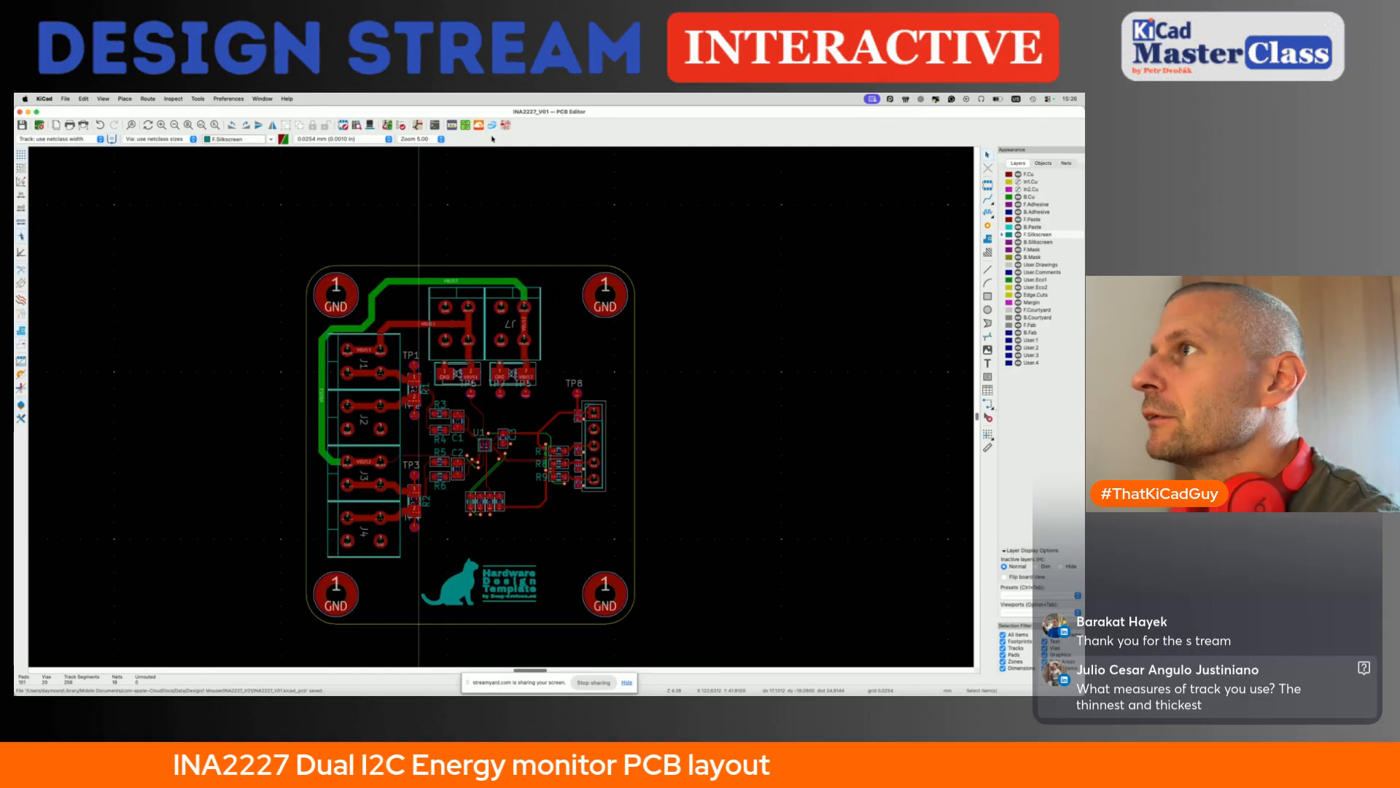
- Create a KiBuzzard silkscreen label reading VBUS1 with a round left cap and a square right cap
left_click(451, 125)
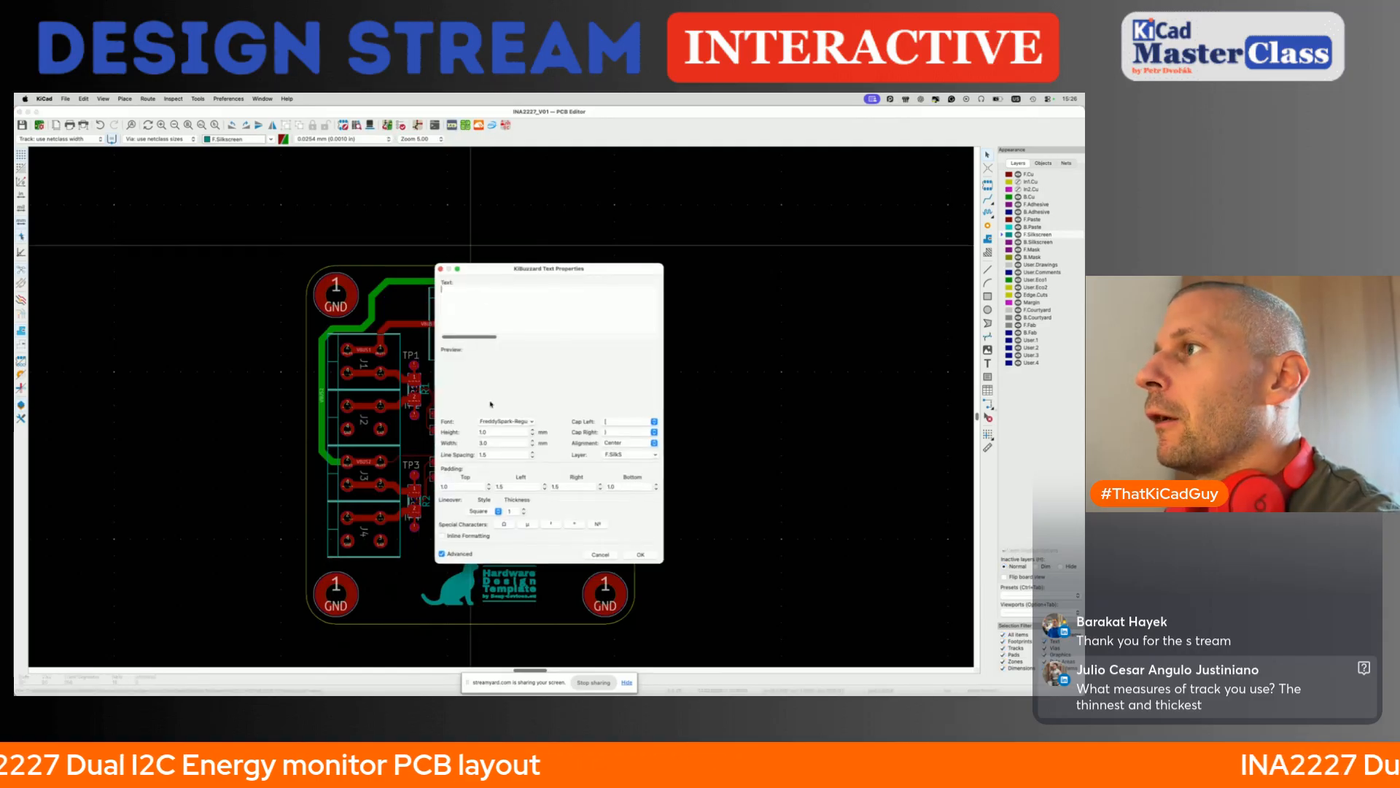
left_click_drag(549, 274, 649, 259)
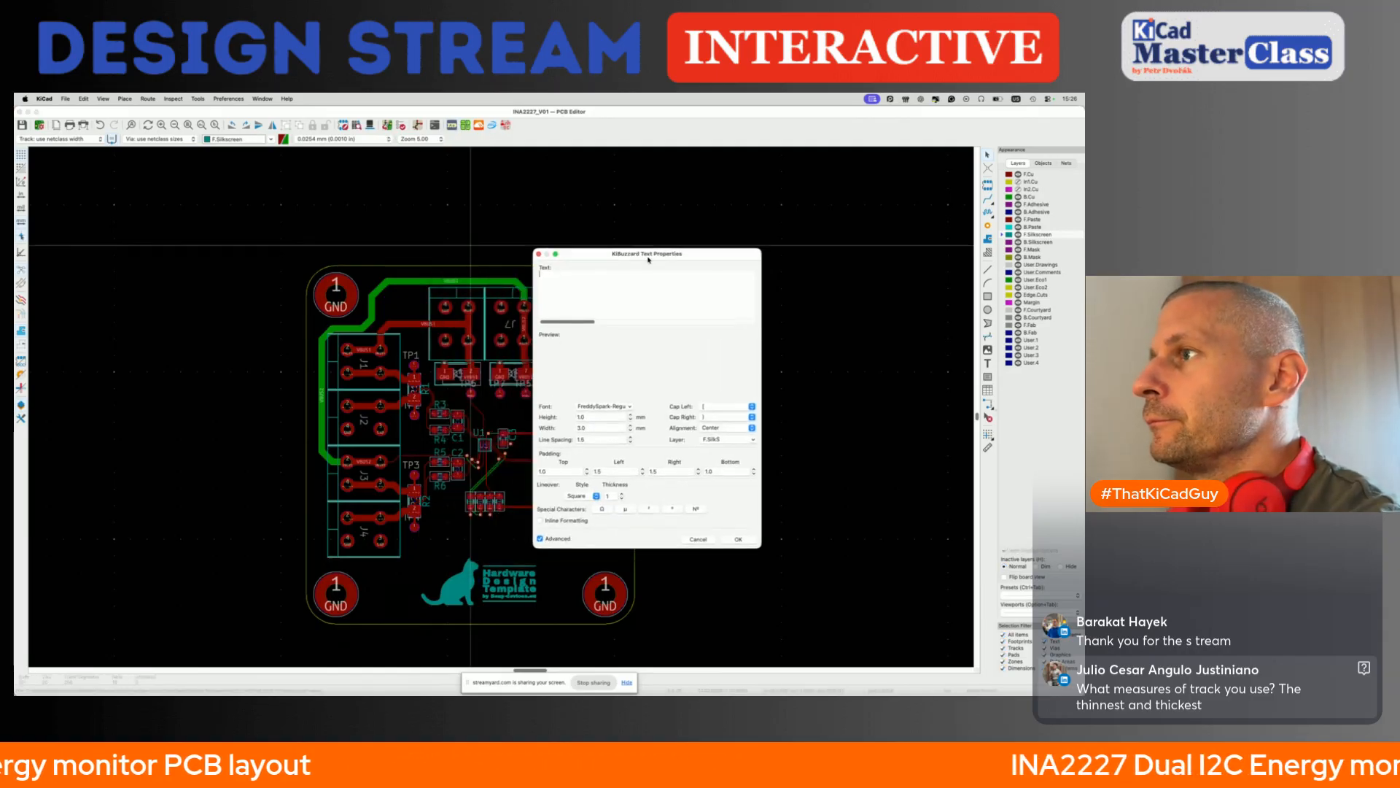
type("VB")
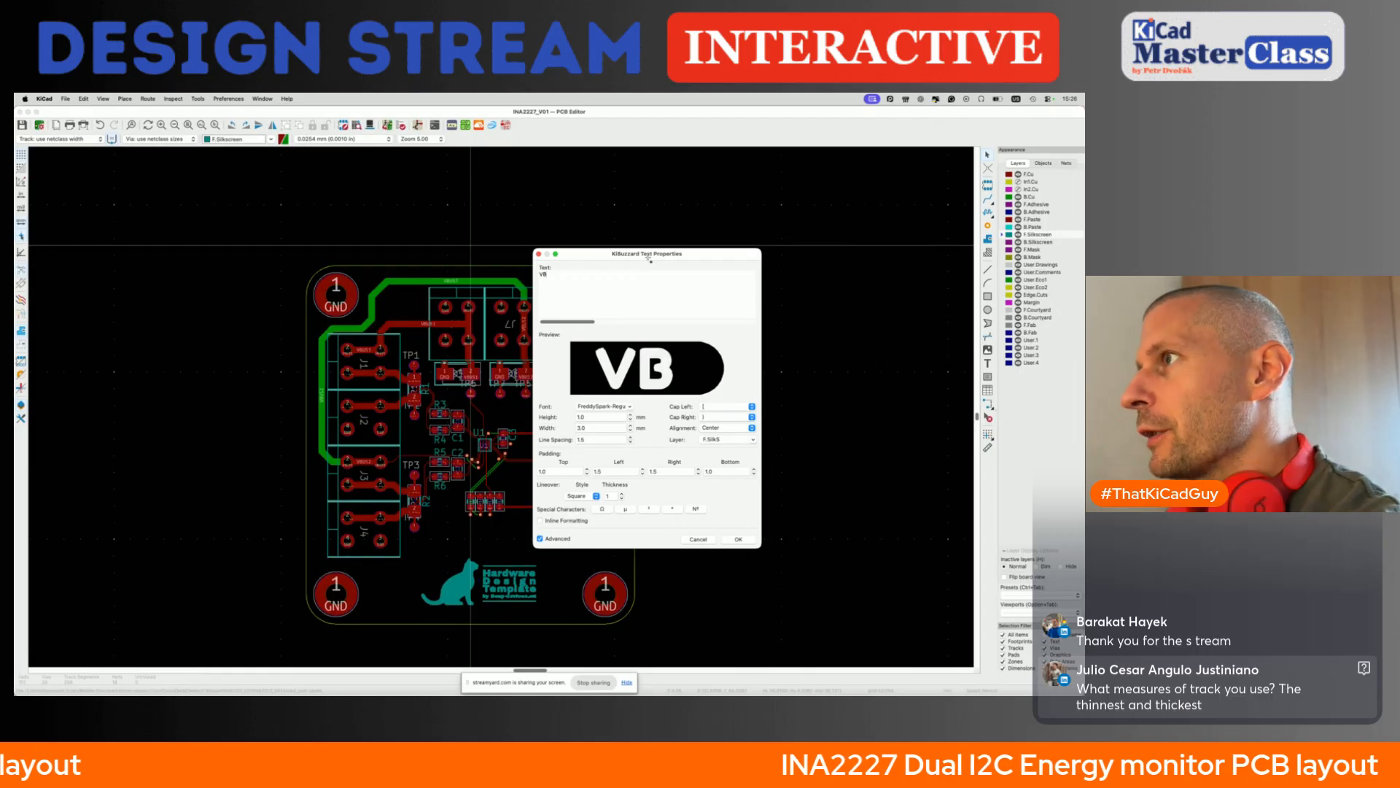
type("US1")
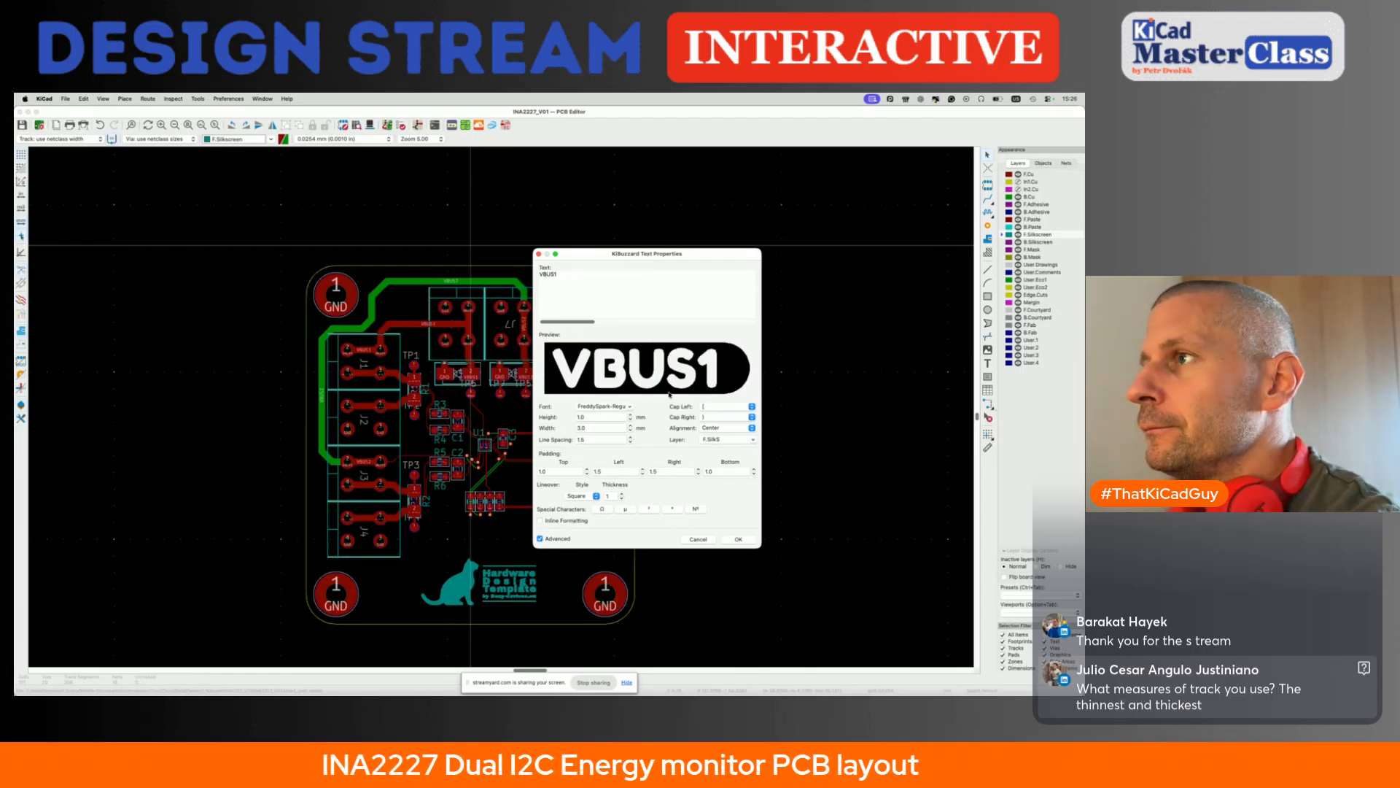
left_click(752, 407)
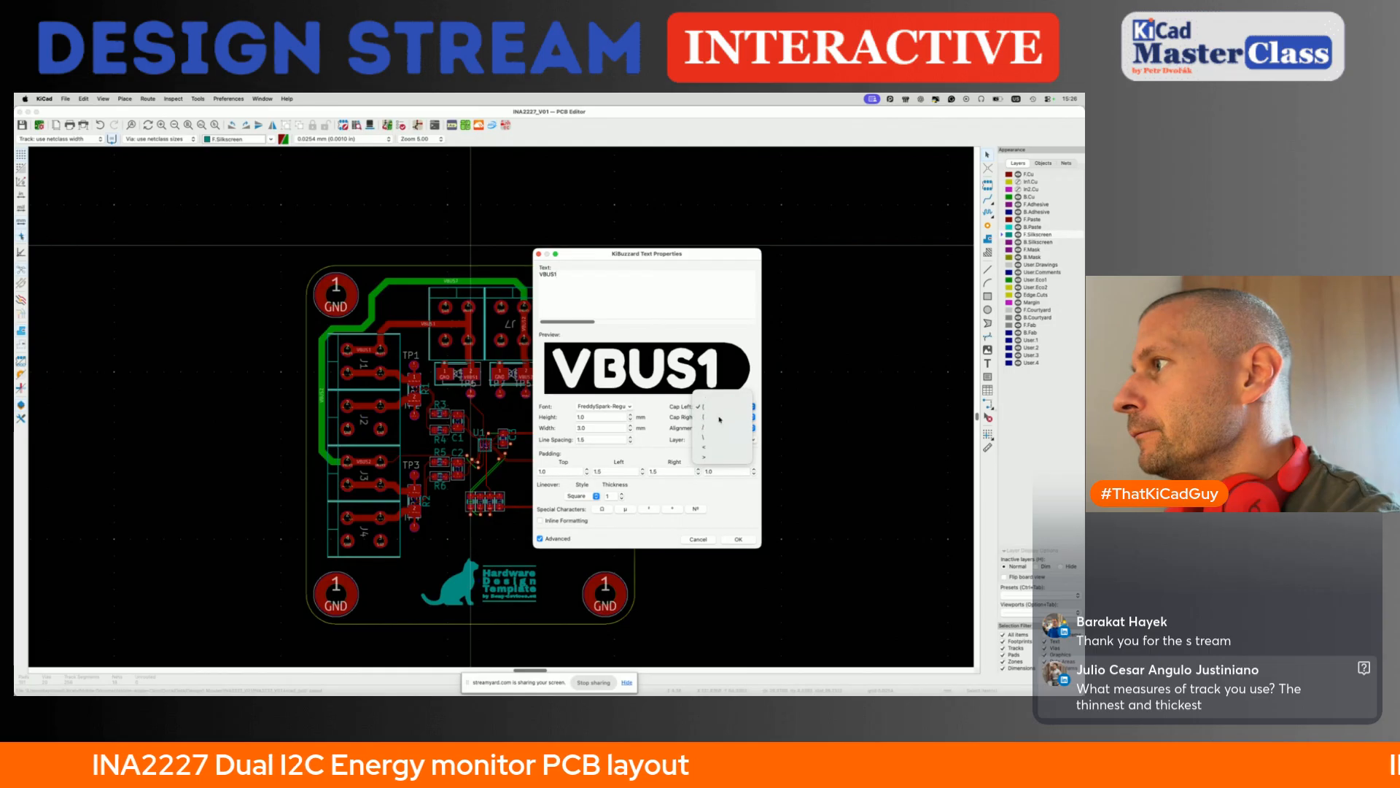
left_click(720, 418)
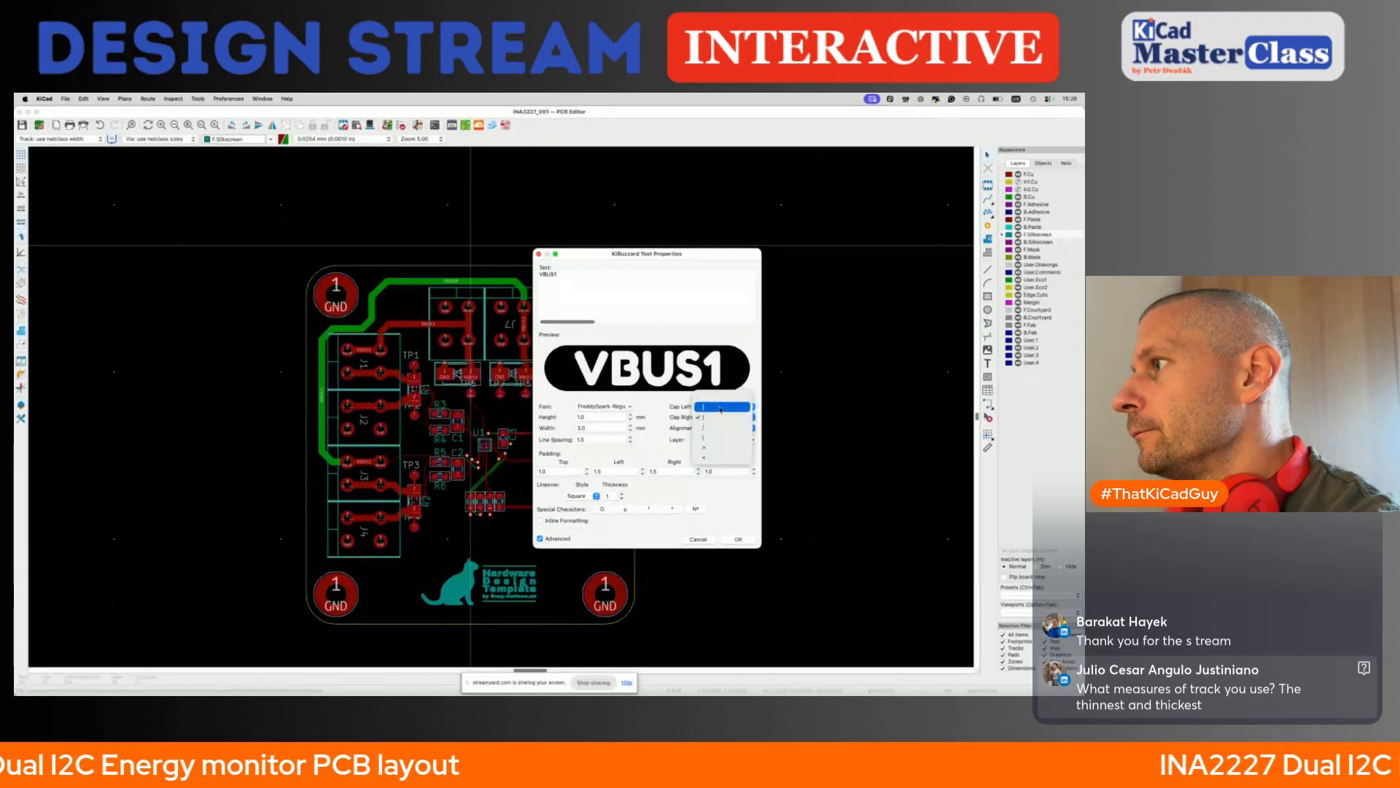
left_click(738, 539)
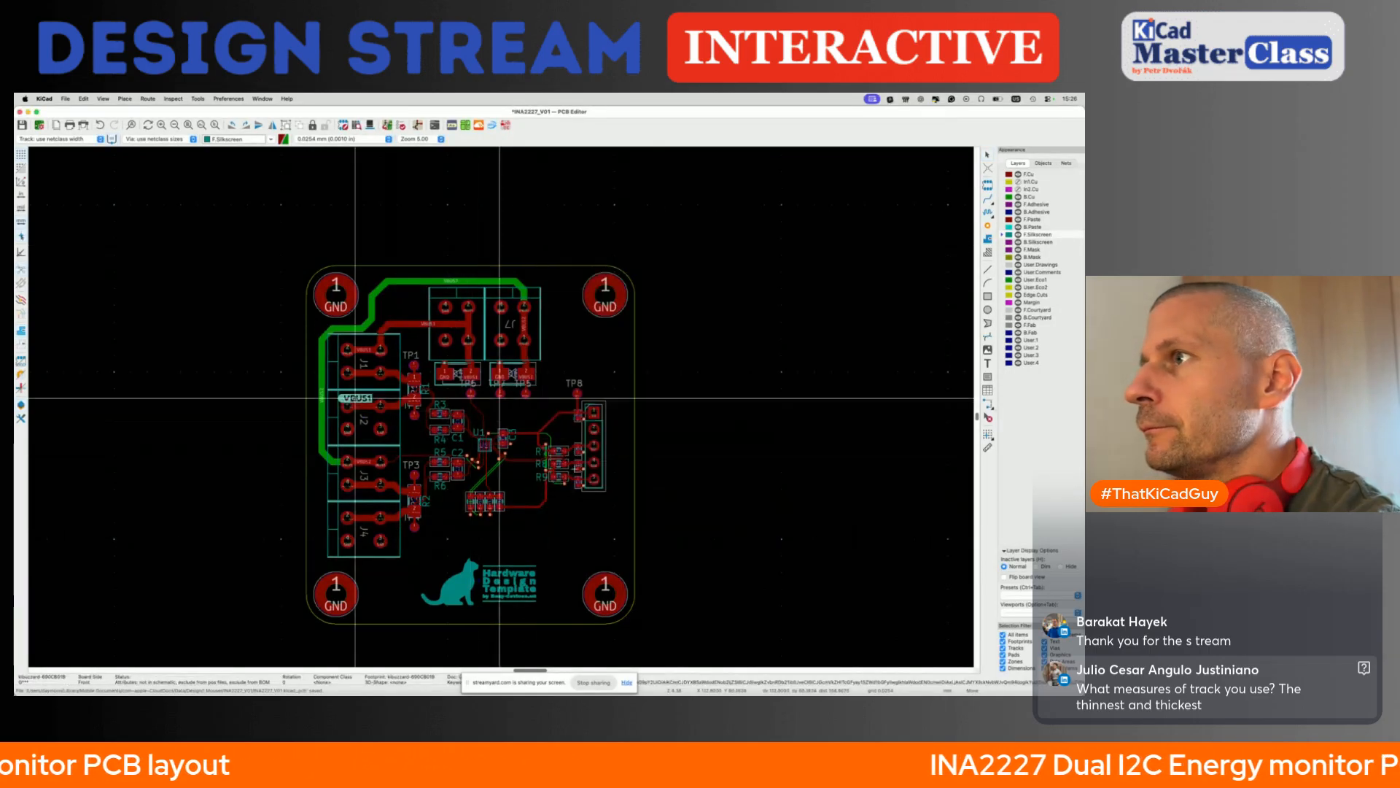
- Rotate the VBUS1 label upside down and place it above the VBUS1 pins of the connector beside J7
scroll(517, 359, "up", 3)
key("r")
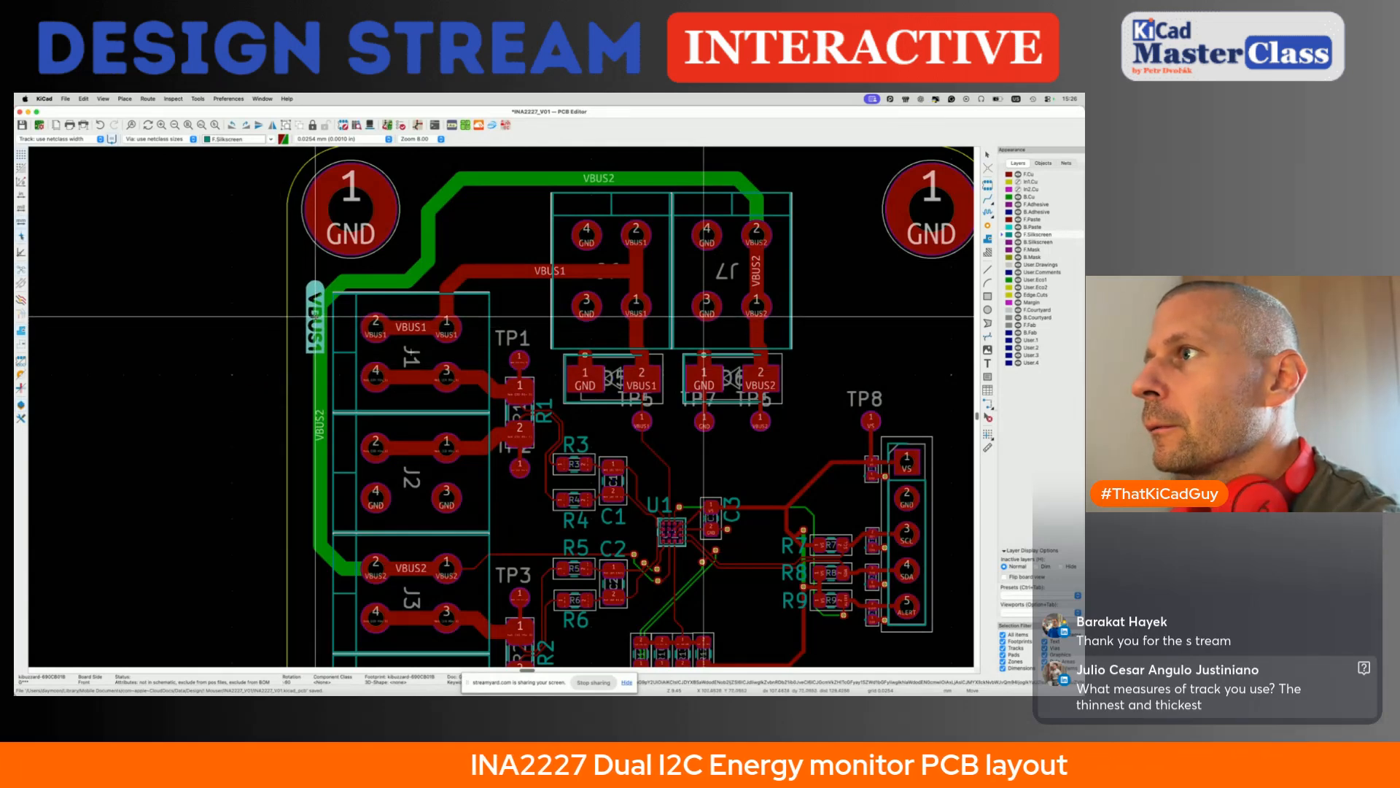
left_click(315, 316)
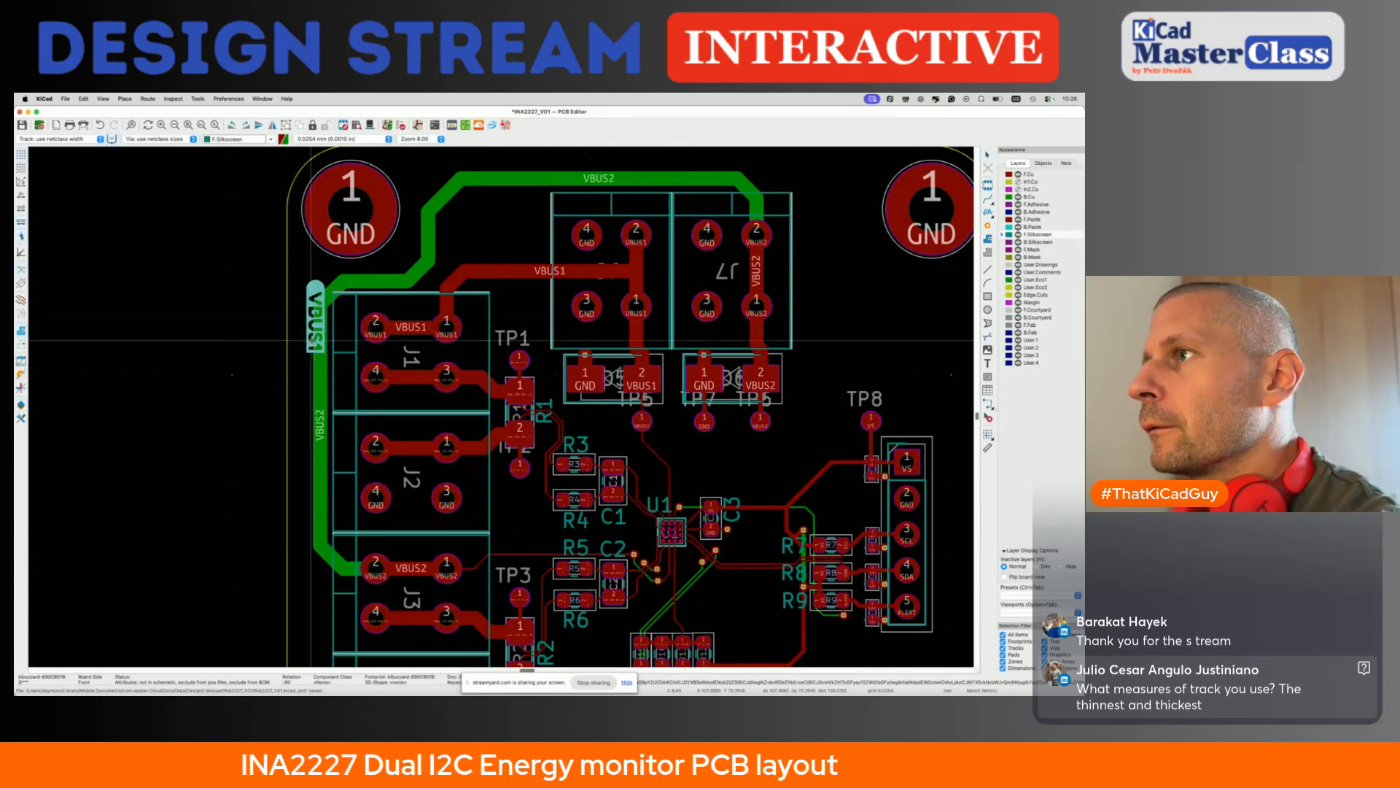
scroll(311, 340, "up", 2)
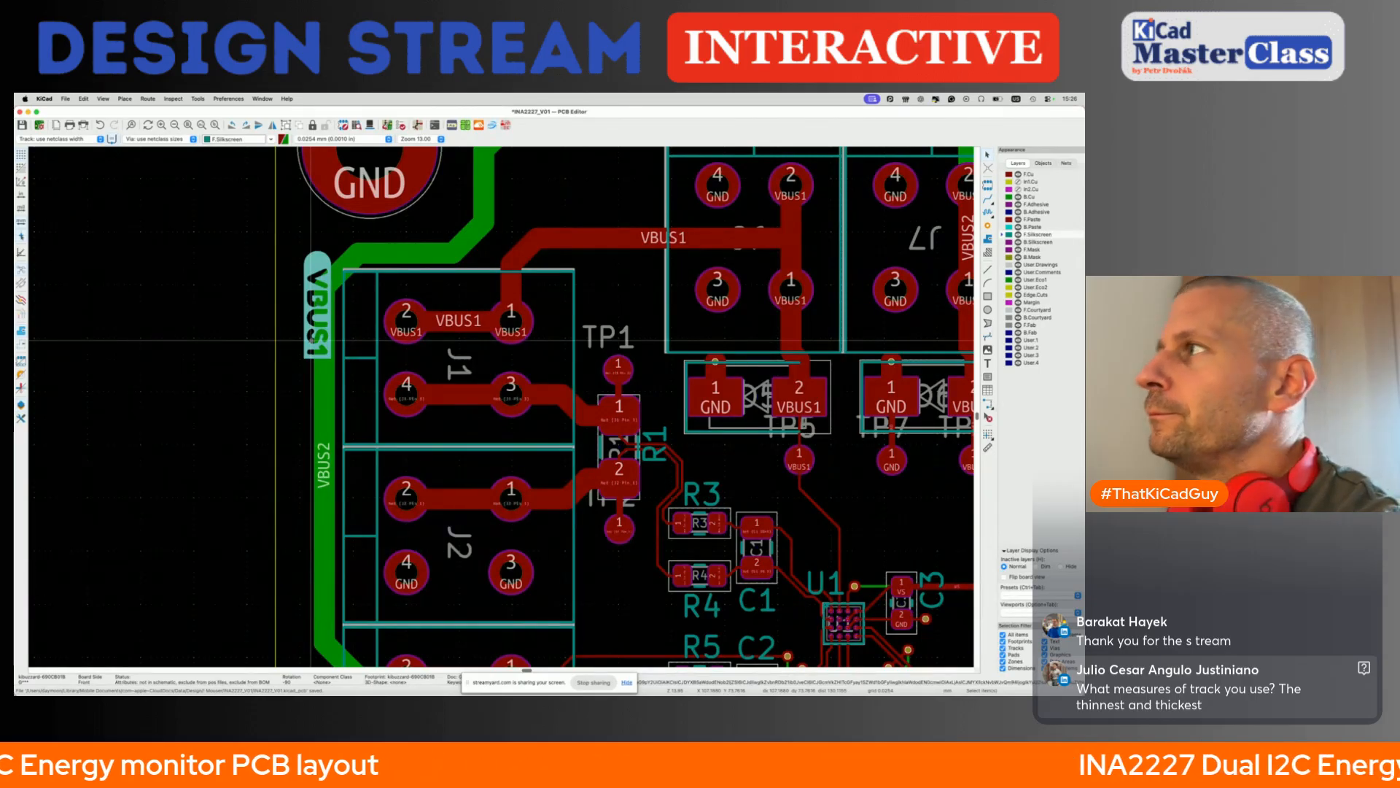
scroll(311, 340, "down", 2)
key("m")
key("shift+r")
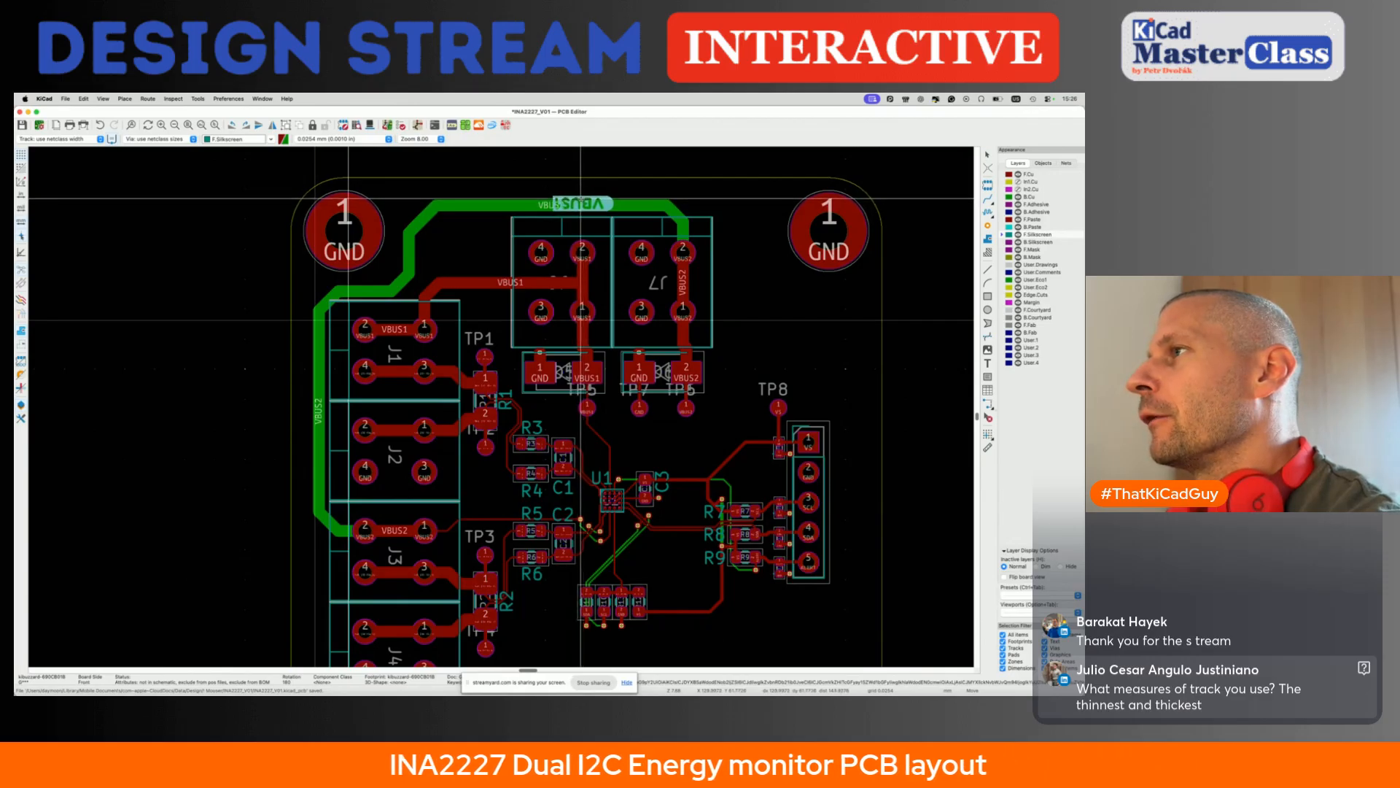
left_click(579, 198)
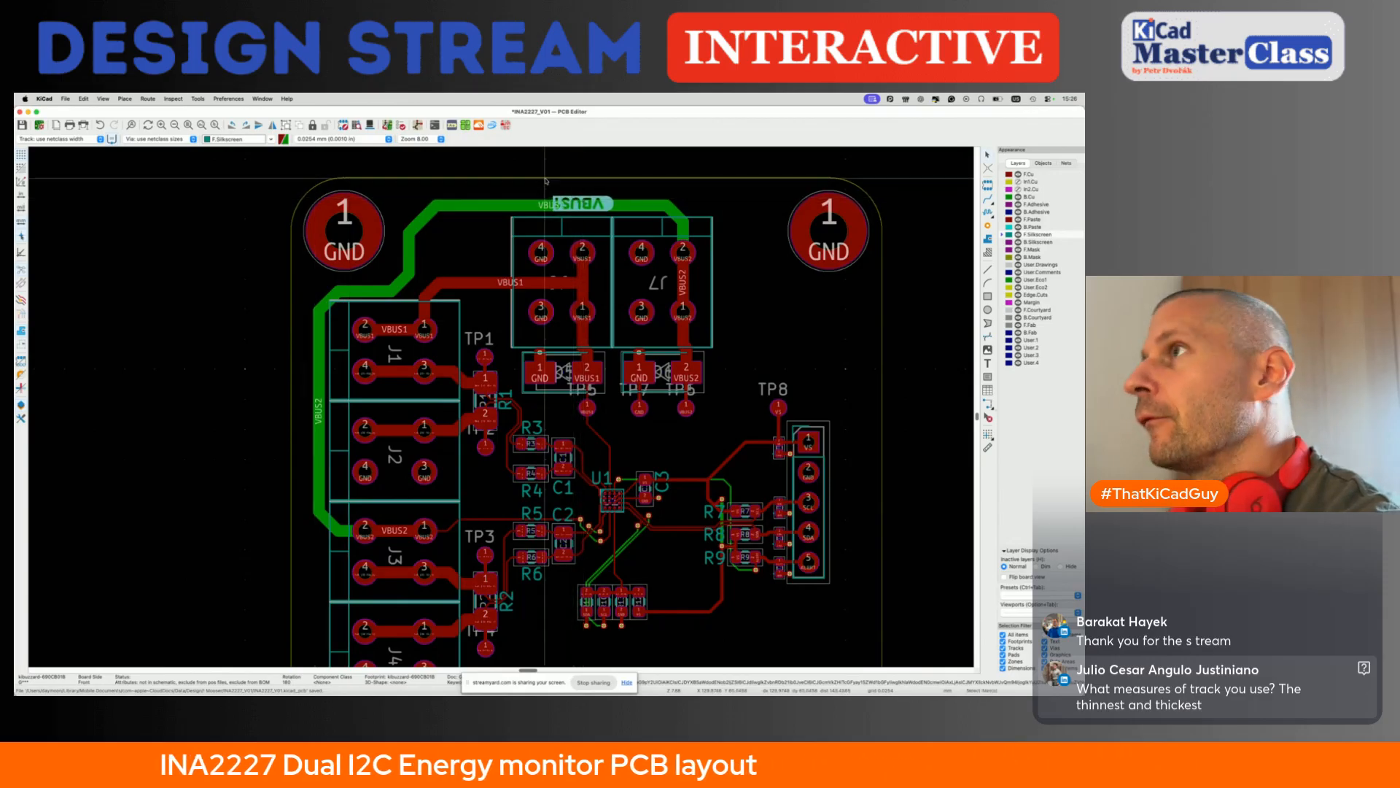
- Create a KiBuzzard silkscreen label reading GND with a square left cap and a round right cap
left_click(456, 127)
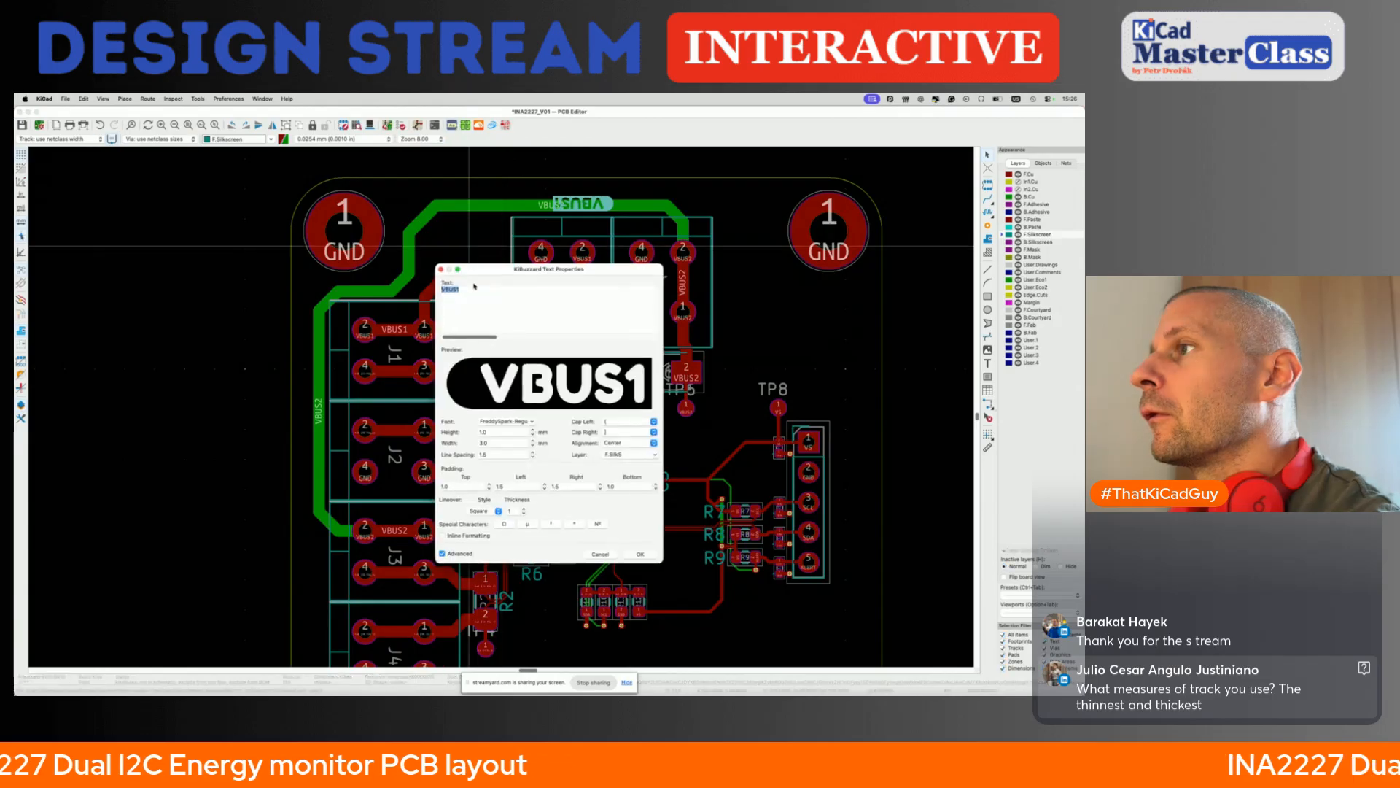
type("GND")
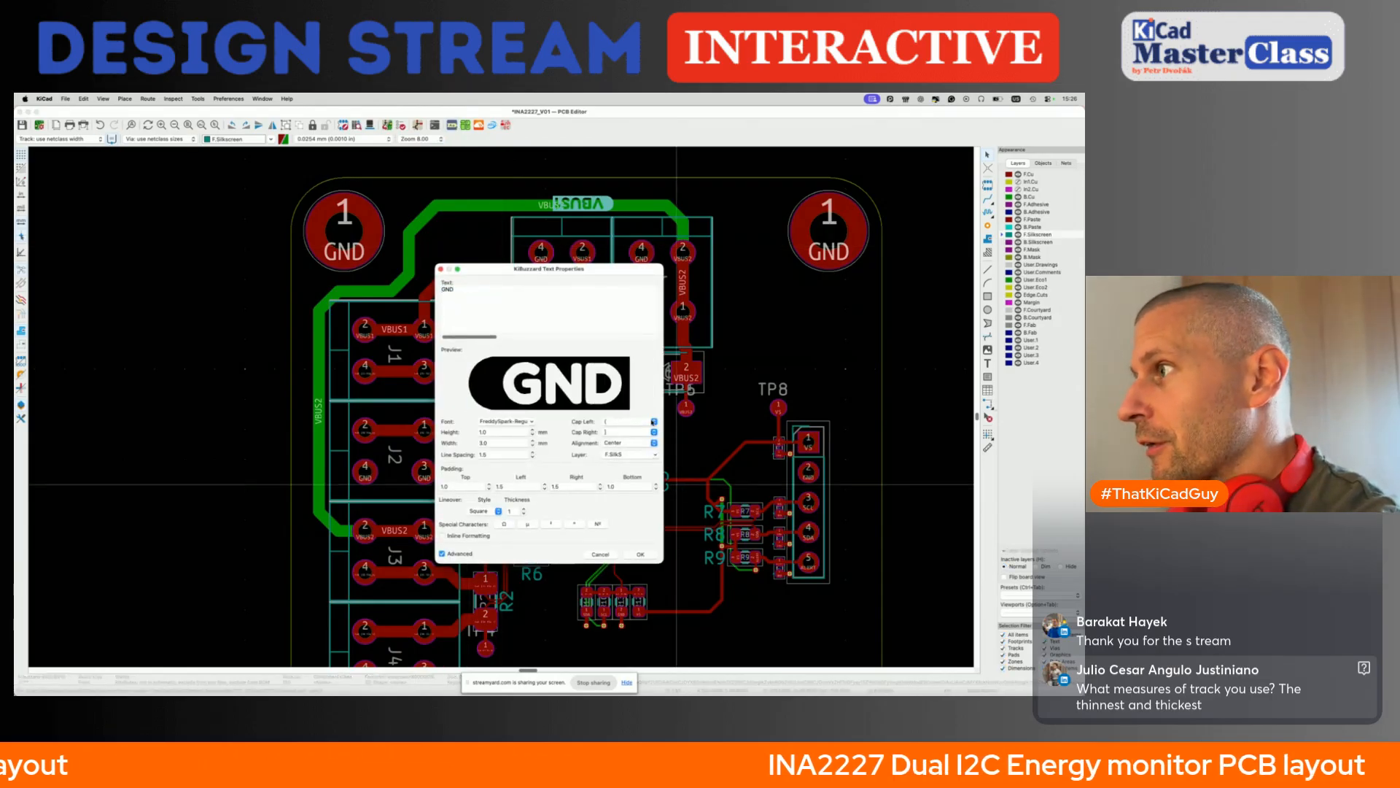
left_click(653, 421)
left_click(633, 412)
left_click(634, 433)
left_click(635, 440)
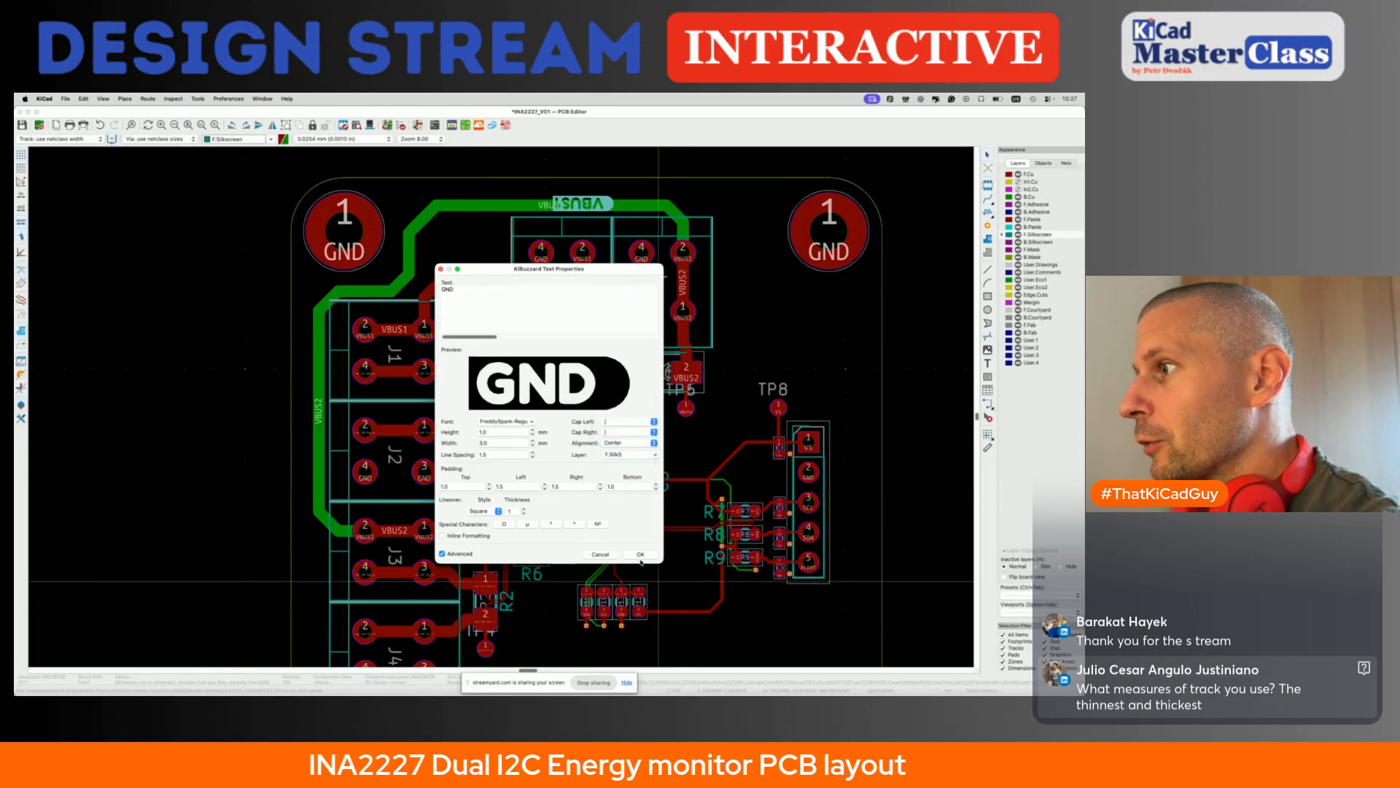
left_click(641, 555)
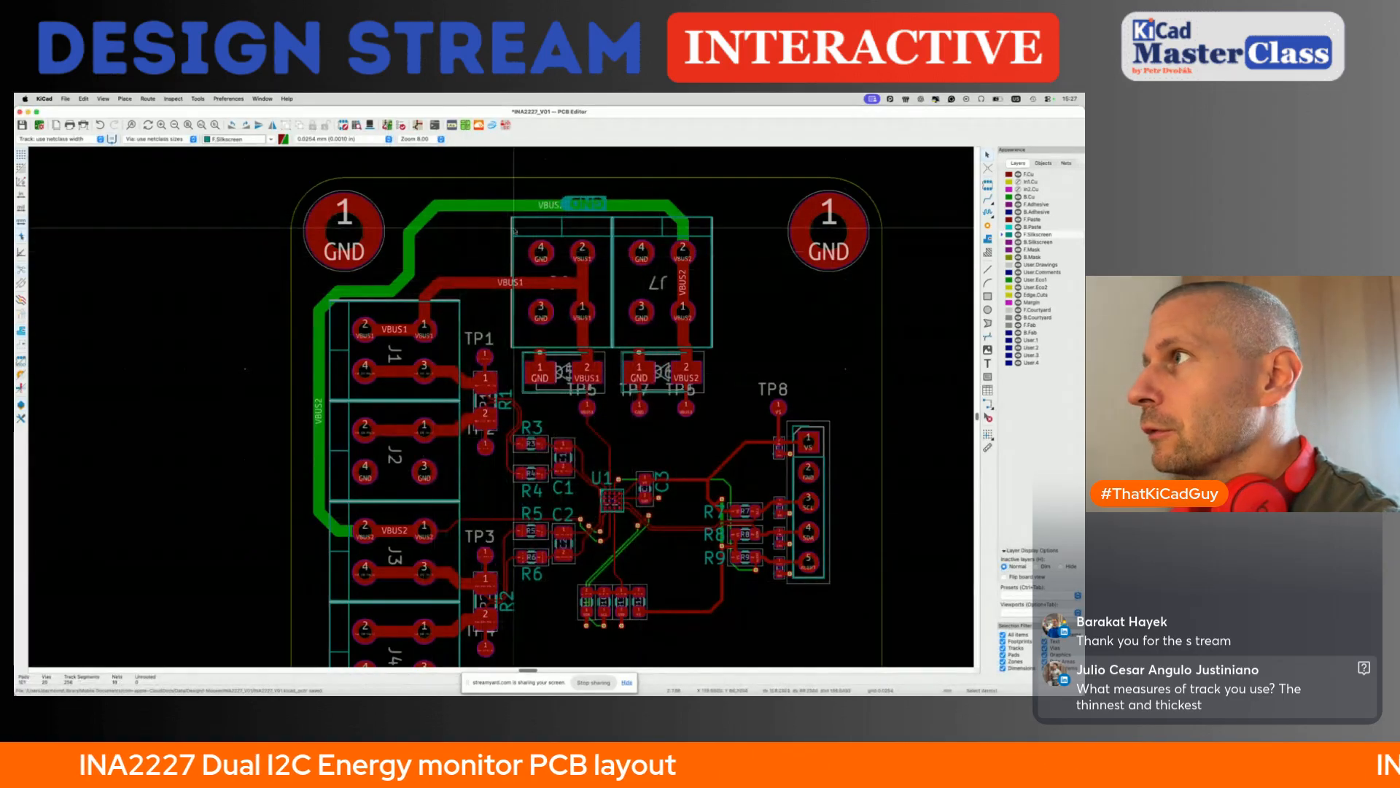
- Place the upside-down GND label against VBUS1, dim the inactive layers, and place copies of both labels side by side above J7
scroll(569, 197, "up", 3)
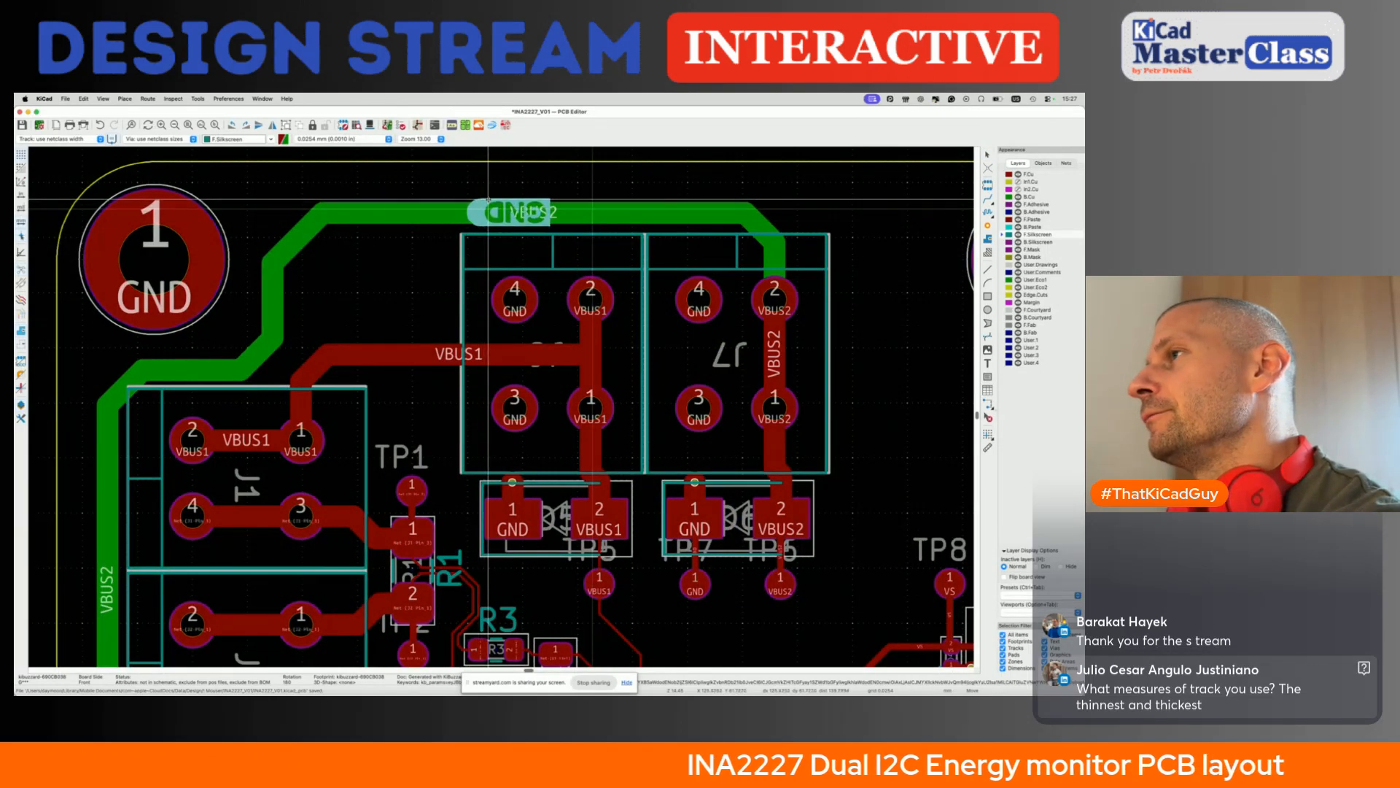
key("Escape")
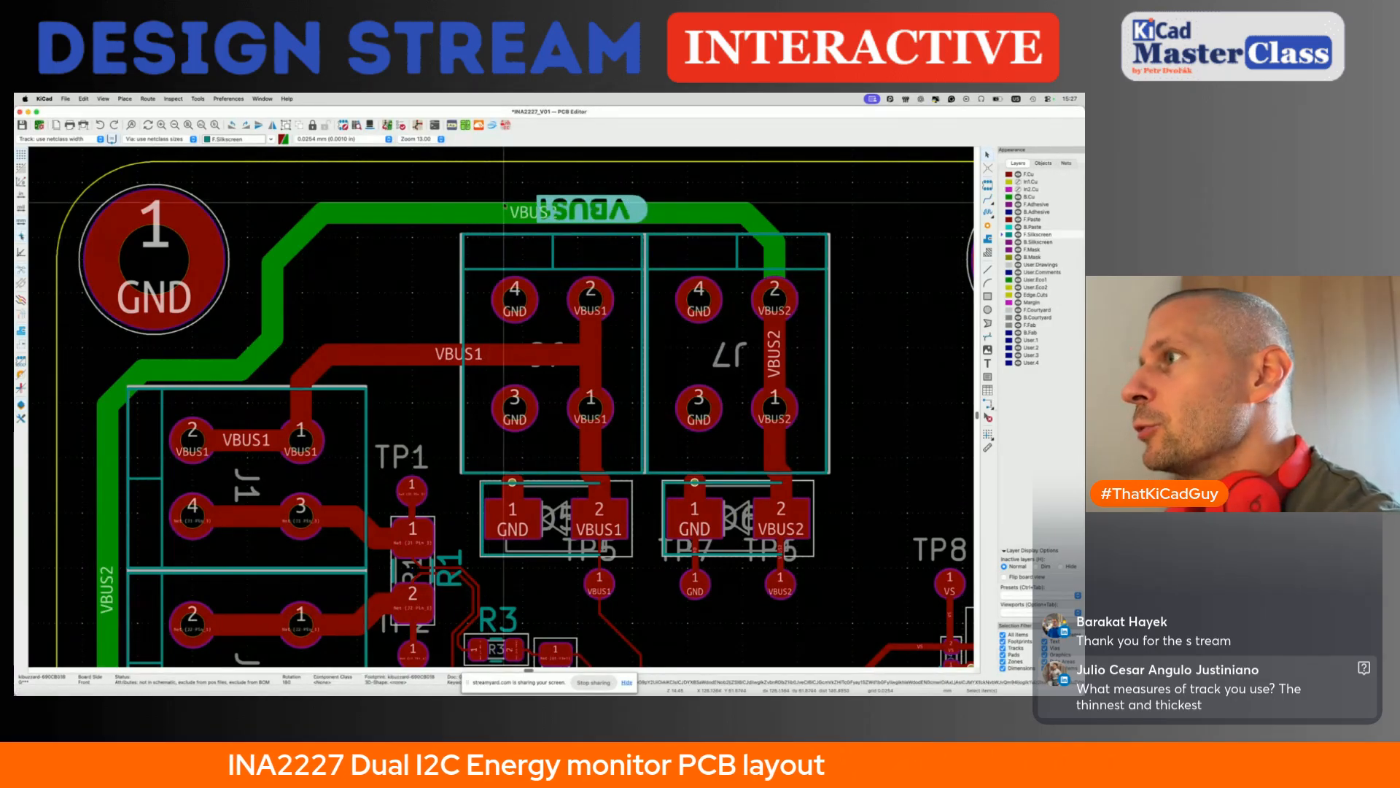
key("m")
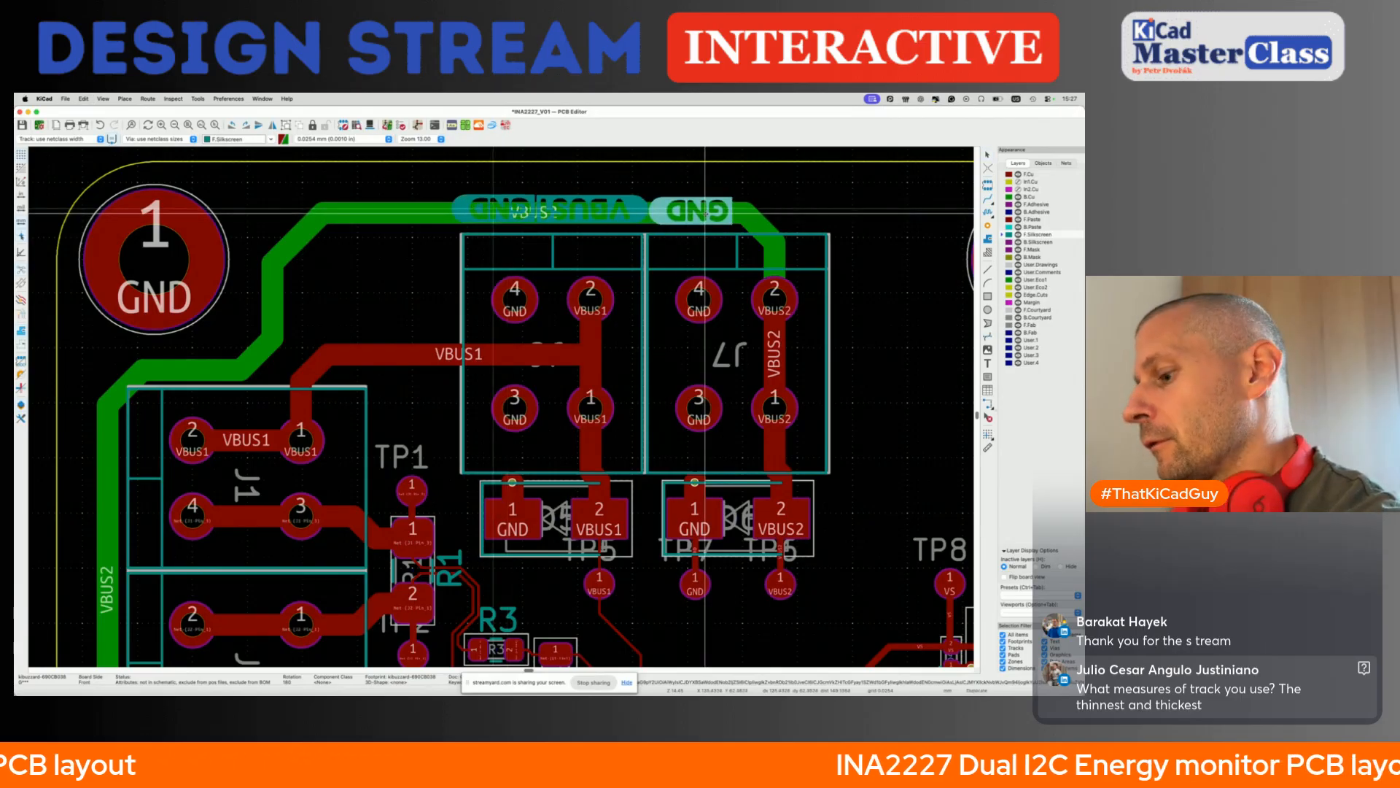
key("h")
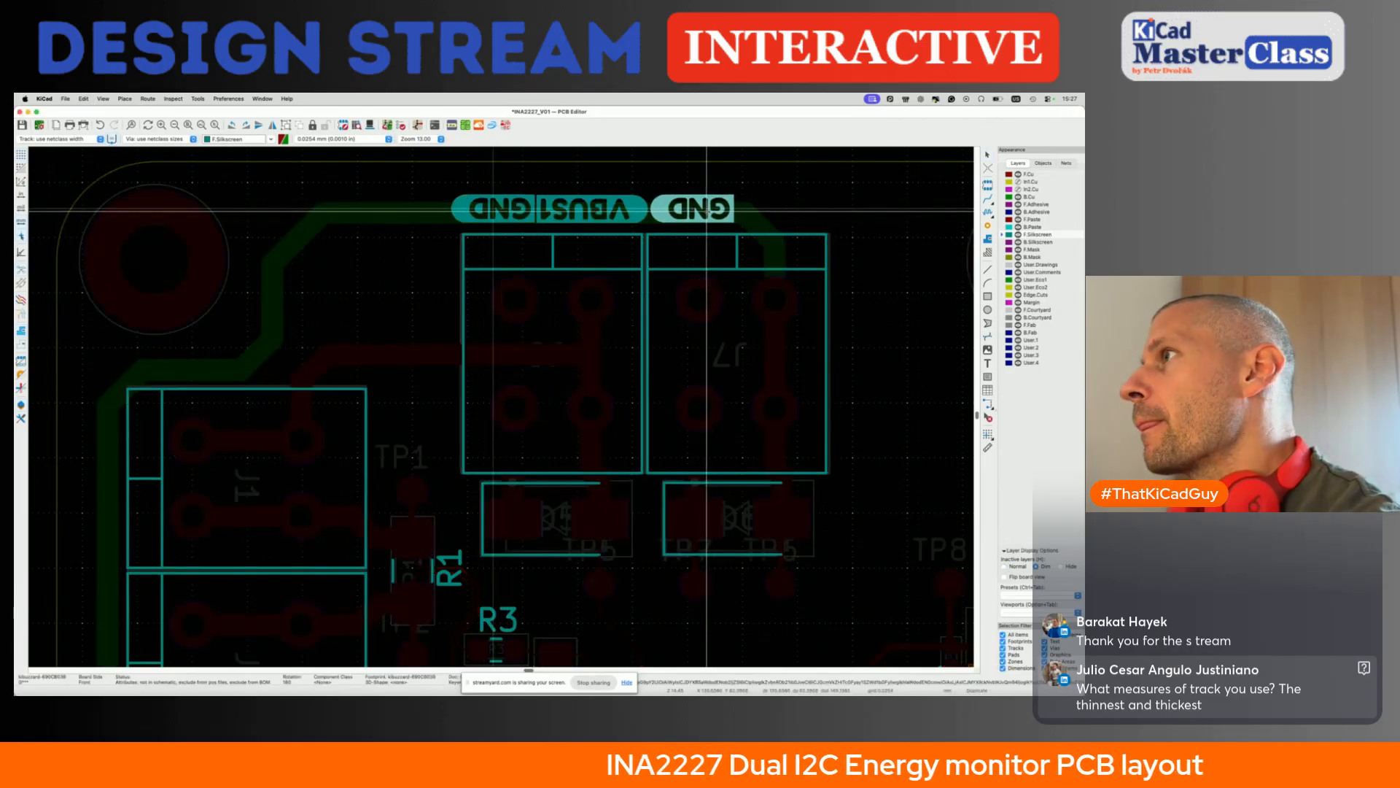
left_click(706, 210)
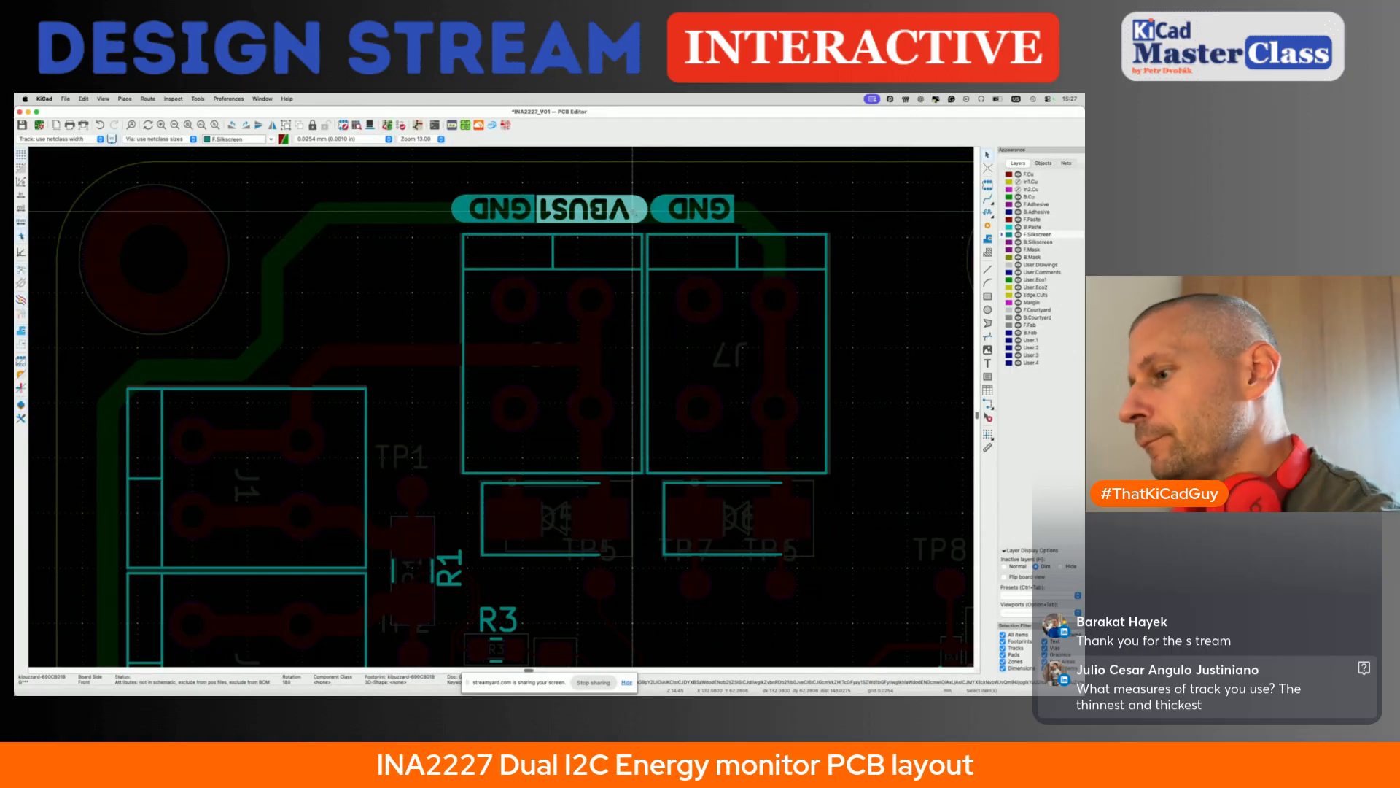
key("ctrl+d")
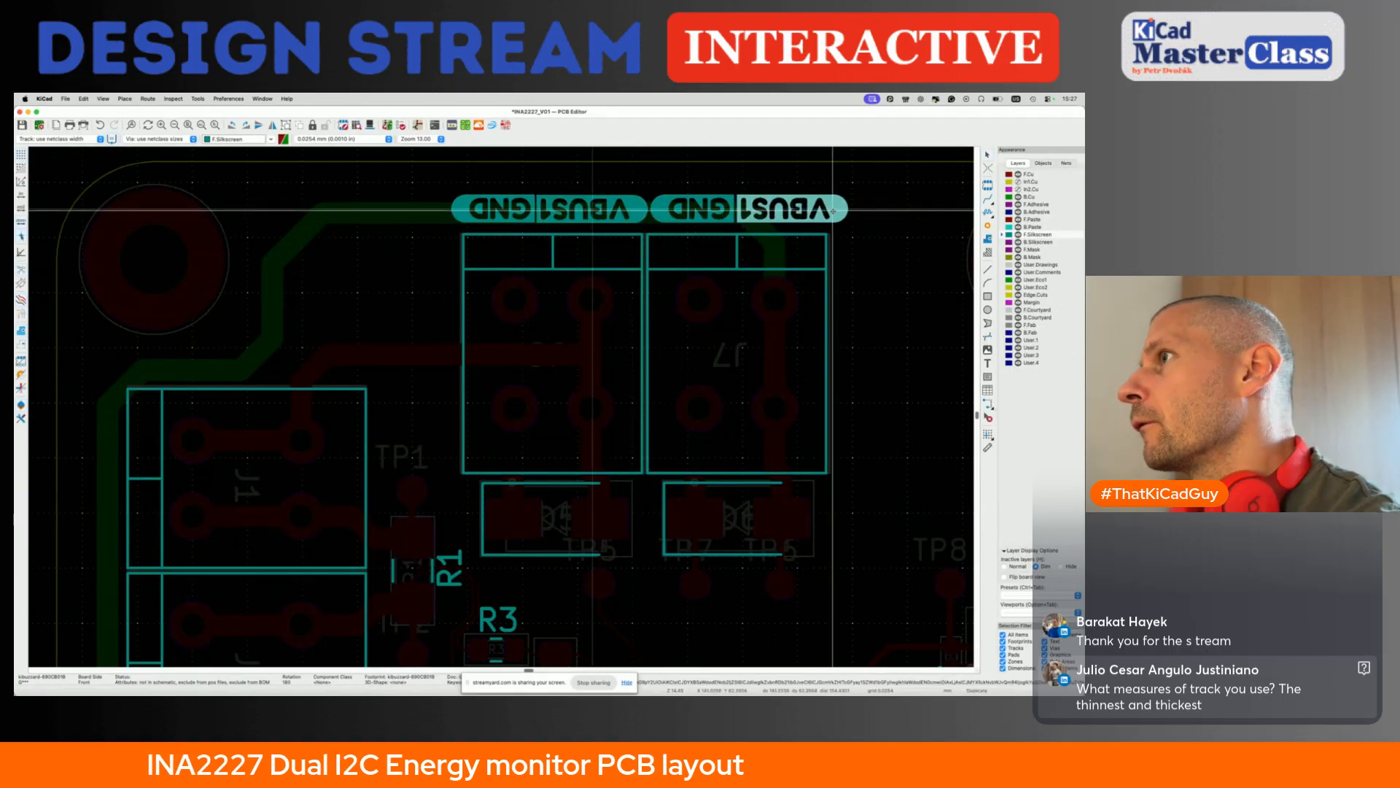
left_click(833, 211)
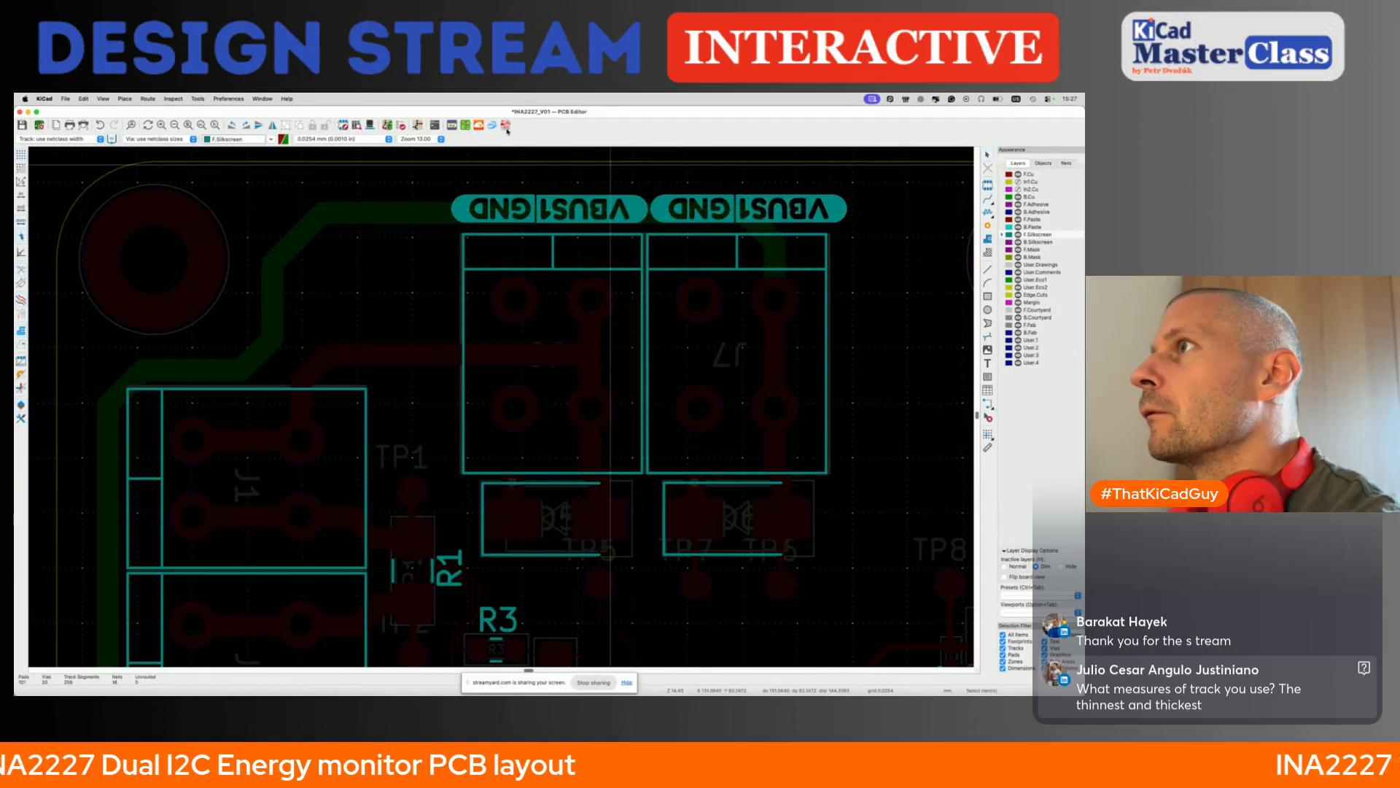
- Change the text of the copied VBUS1 label above J7 to VBUS2
left_click(452, 129)
key("Escape")
left_click(781, 211)
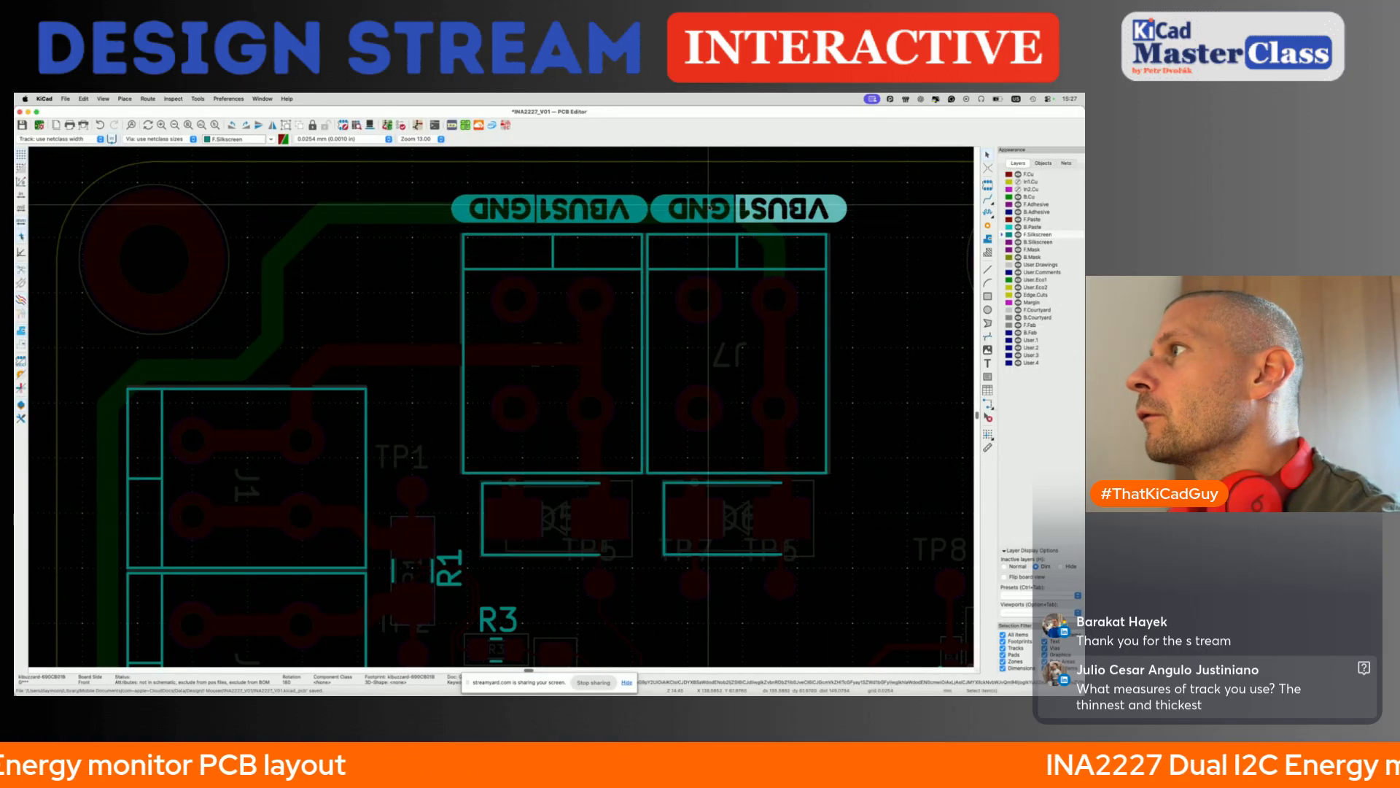
left_click(452, 124)
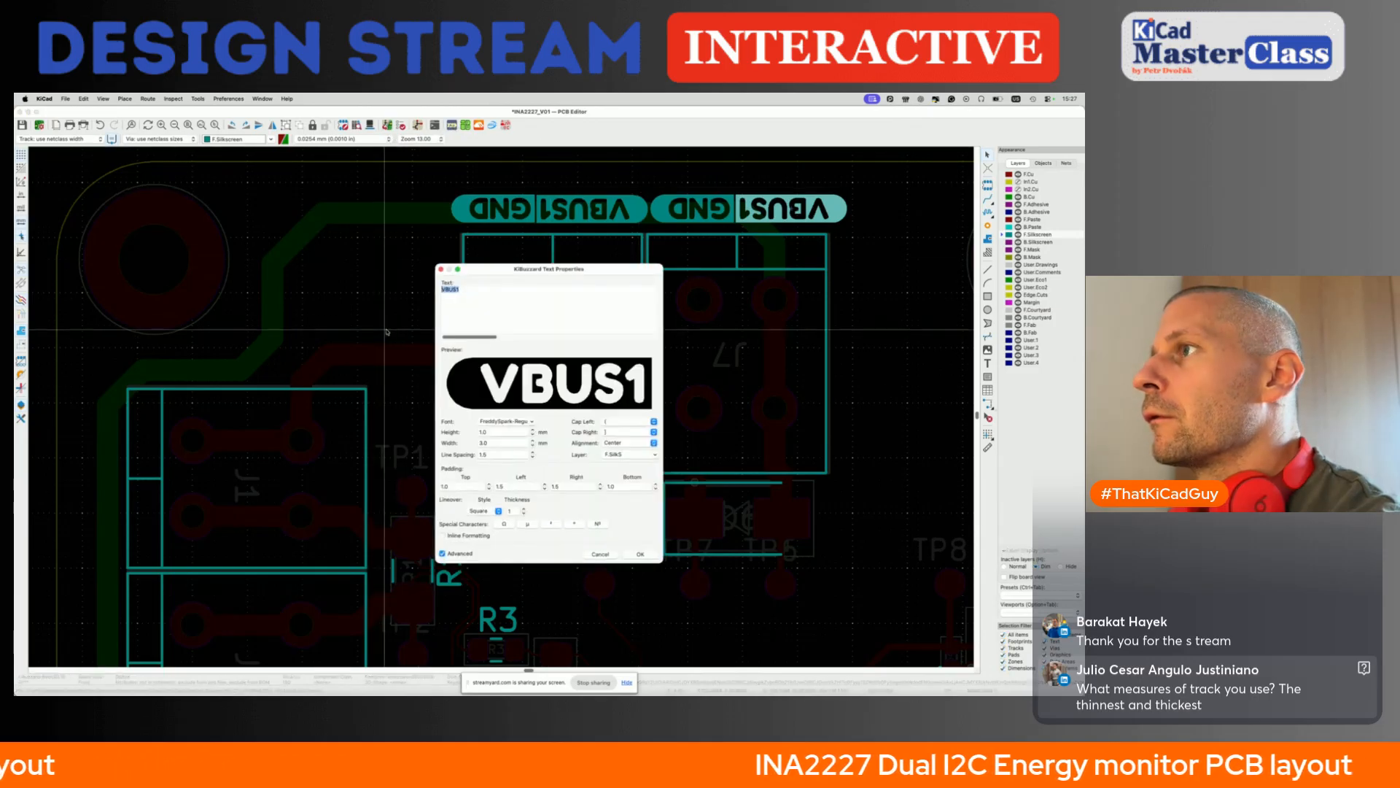
key("BackSpace")
type("2")
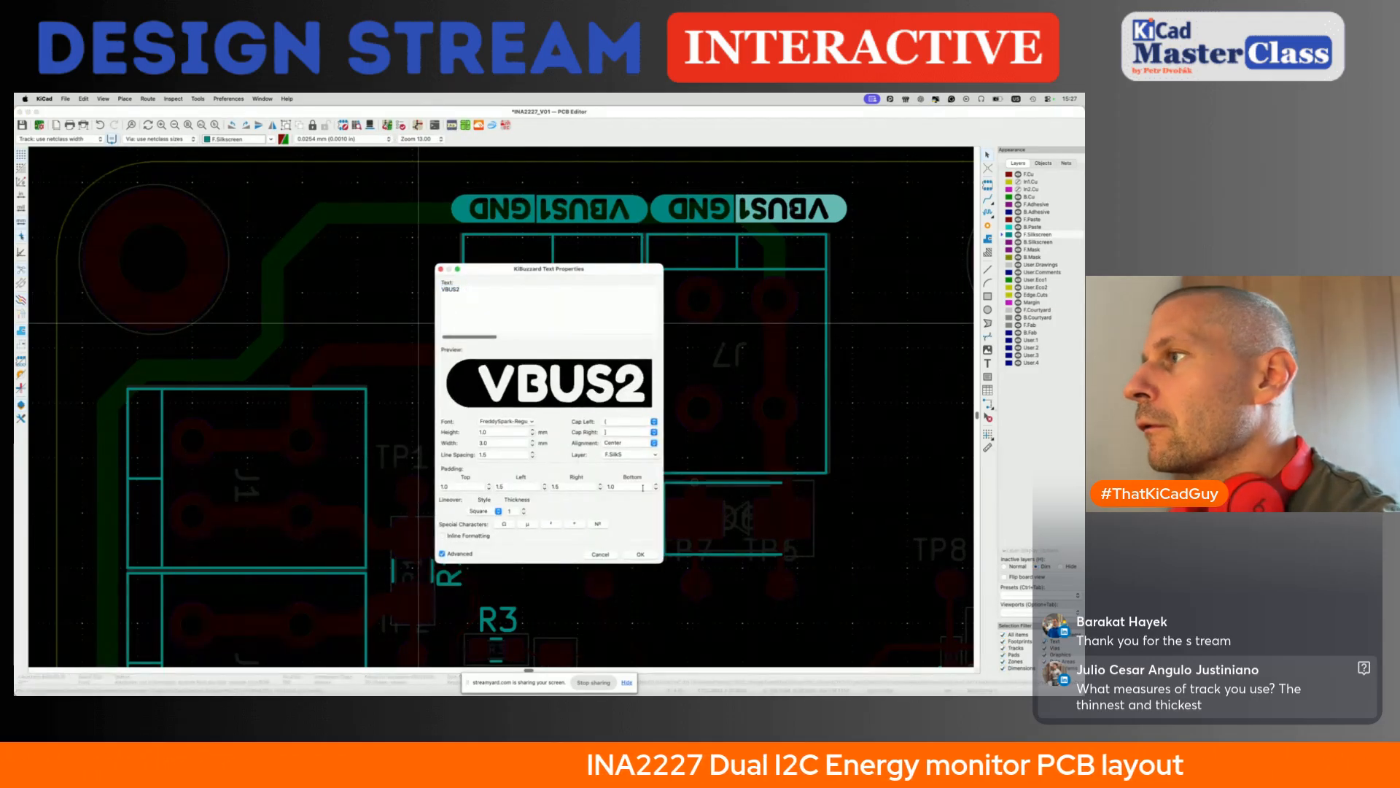
left_click(641, 554)
left_click(779, 210)
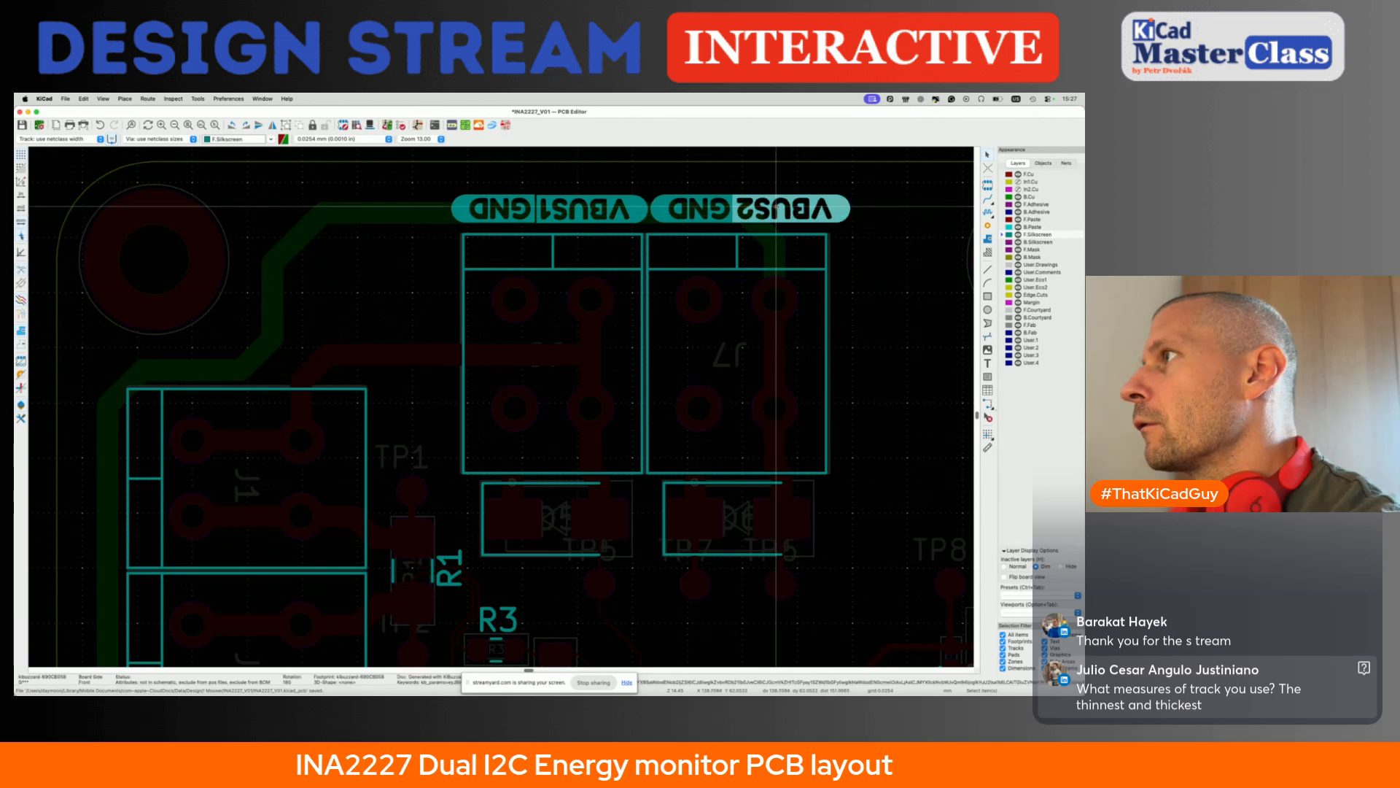
- Nudge the VBUS2 label flush against its GND label above J7 and save the board
left_click_drag(777, 207, 783, 208)
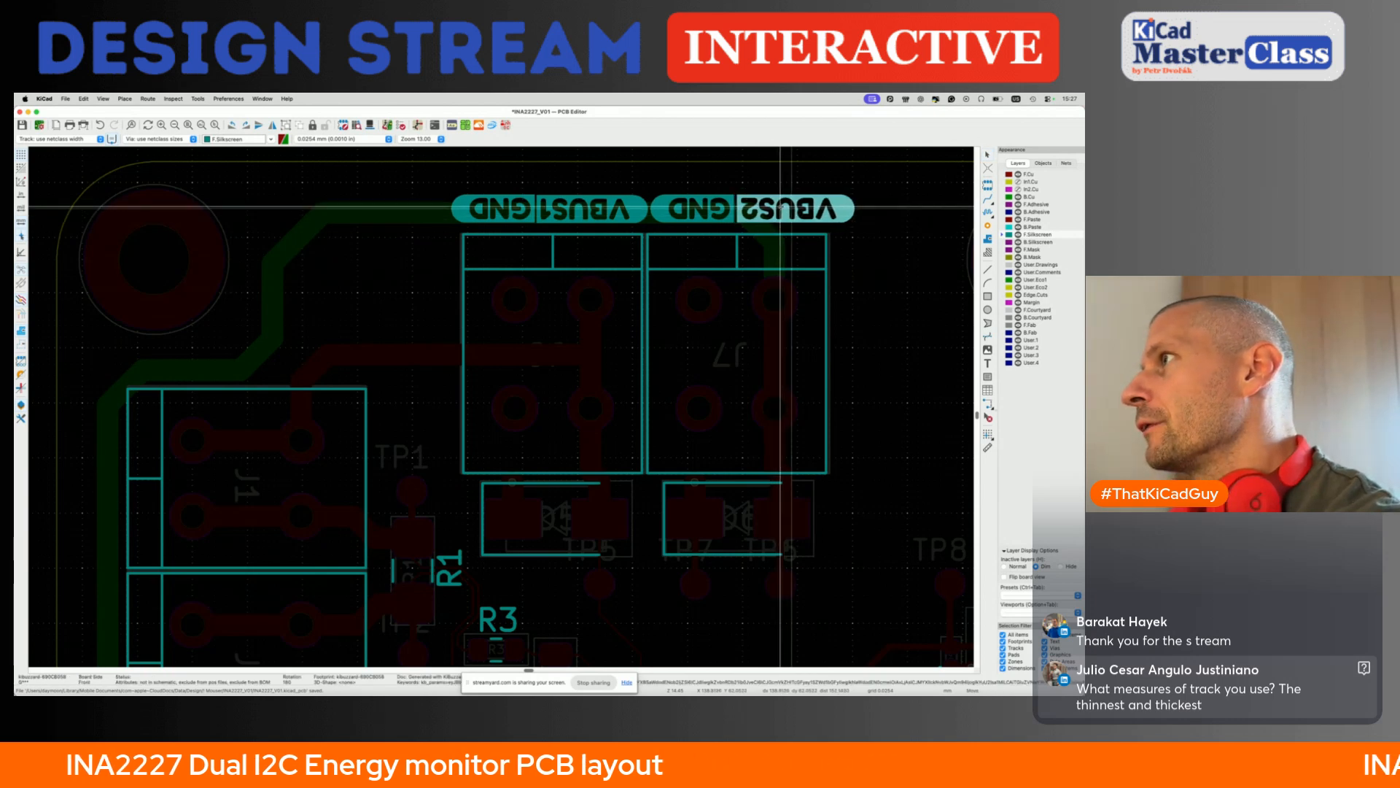
left_click(782, 207)
key("Escape")
key("super+s")
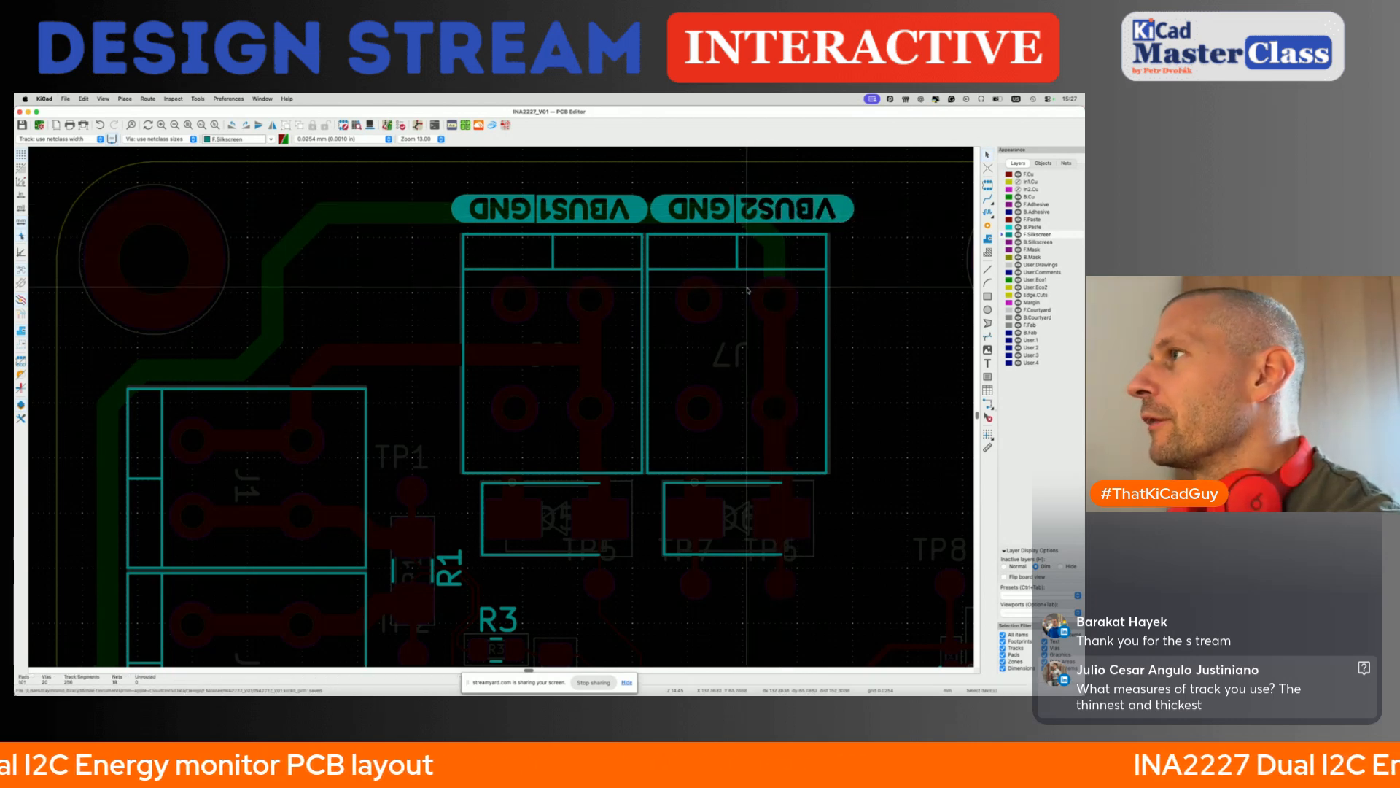
- Return the inactive layers to normal display
scroll(748, 288, "down", 3)
scroll(748, 288, "right", 2)
key("ctrl+h")
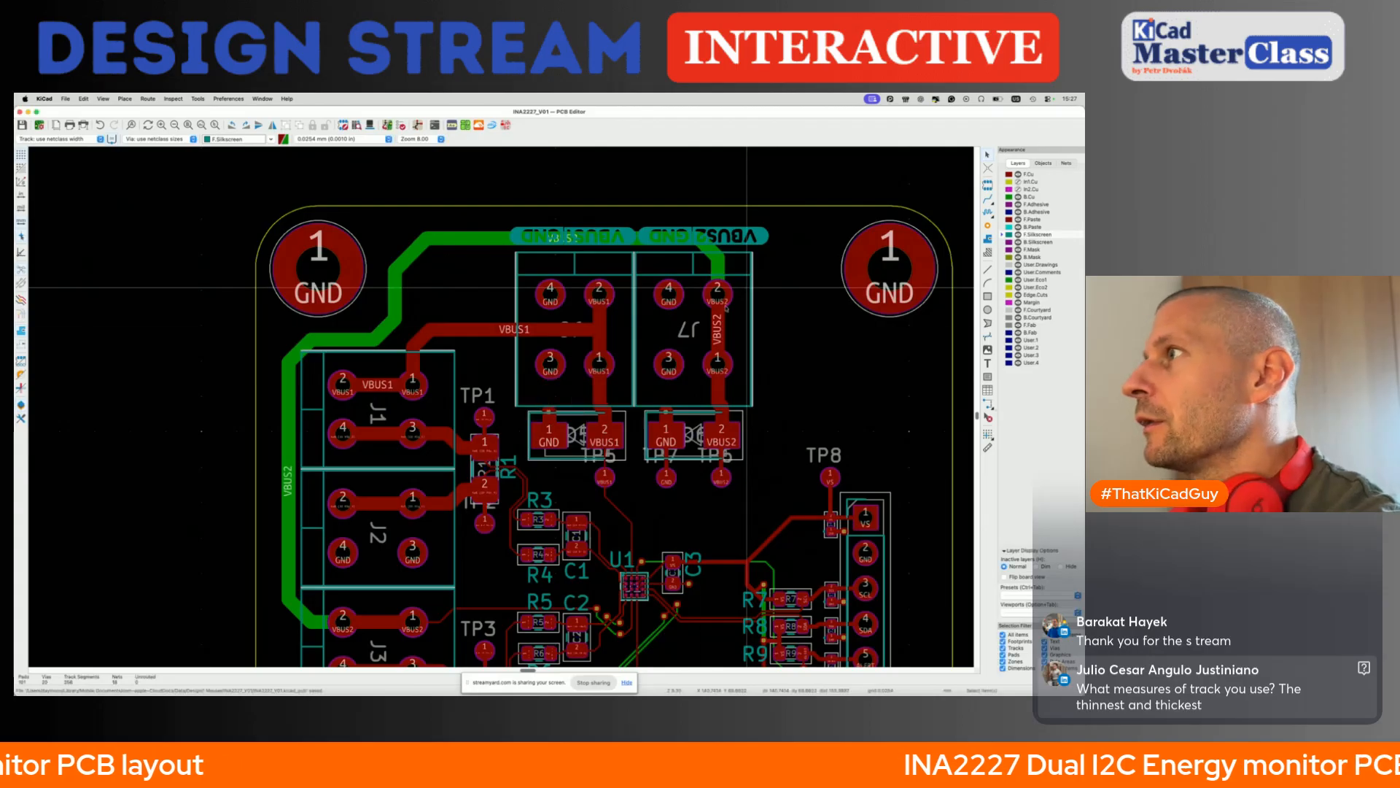
- Create a KiBuzzard silkscreen label reading High-side with round caps on both ends
scroll(748, 288, "up", 4)
scroll(747, 288, "left", 3)
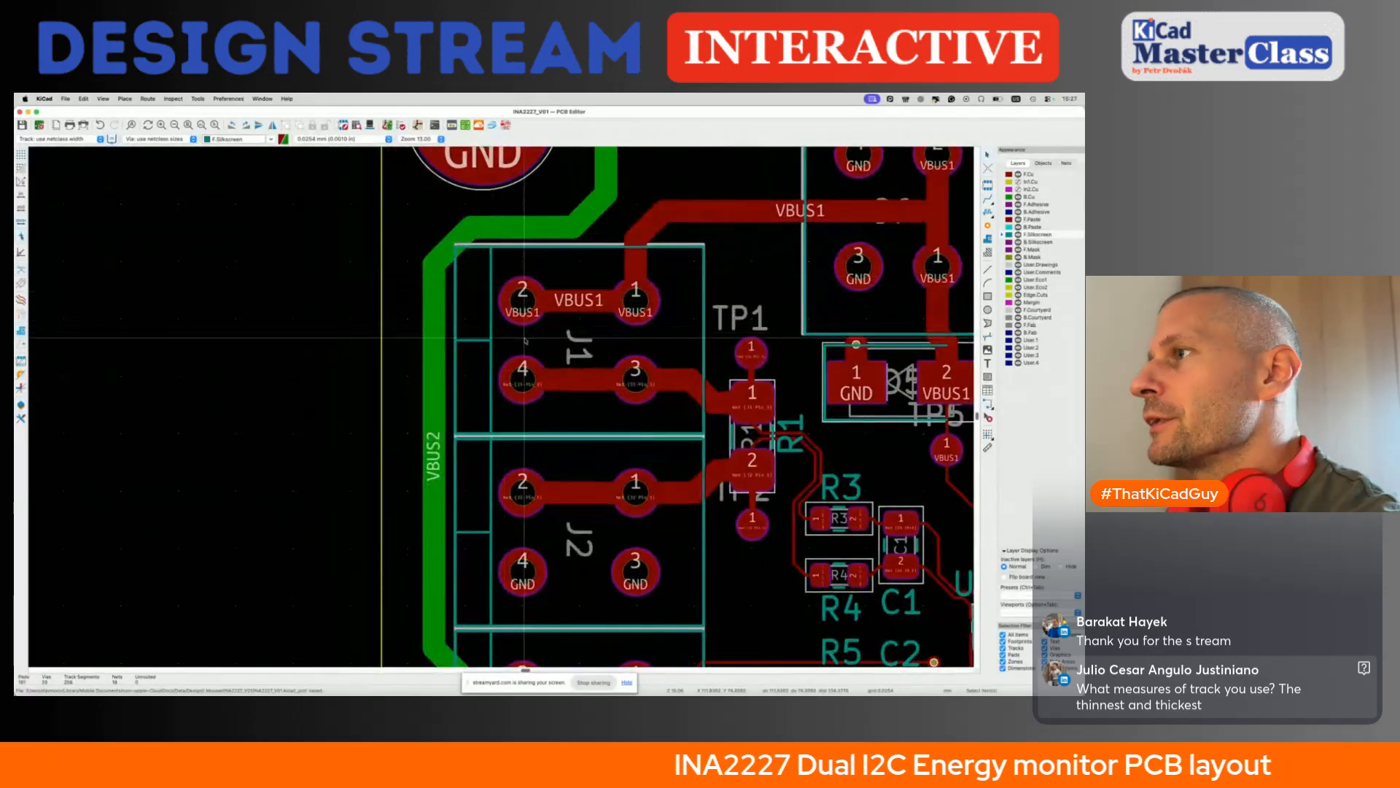
left_click(527, 334)
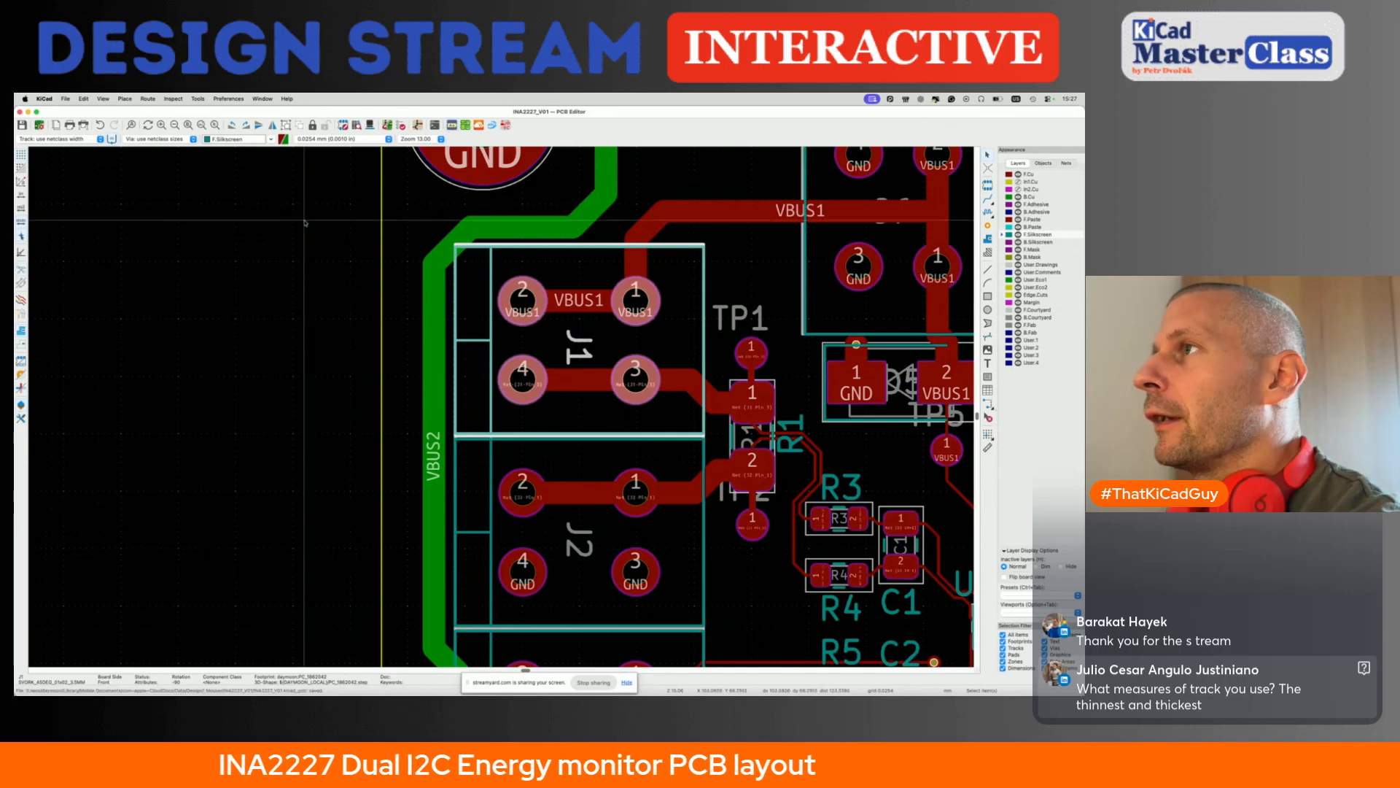
left_click(394, 228)
left_click(453, 126)
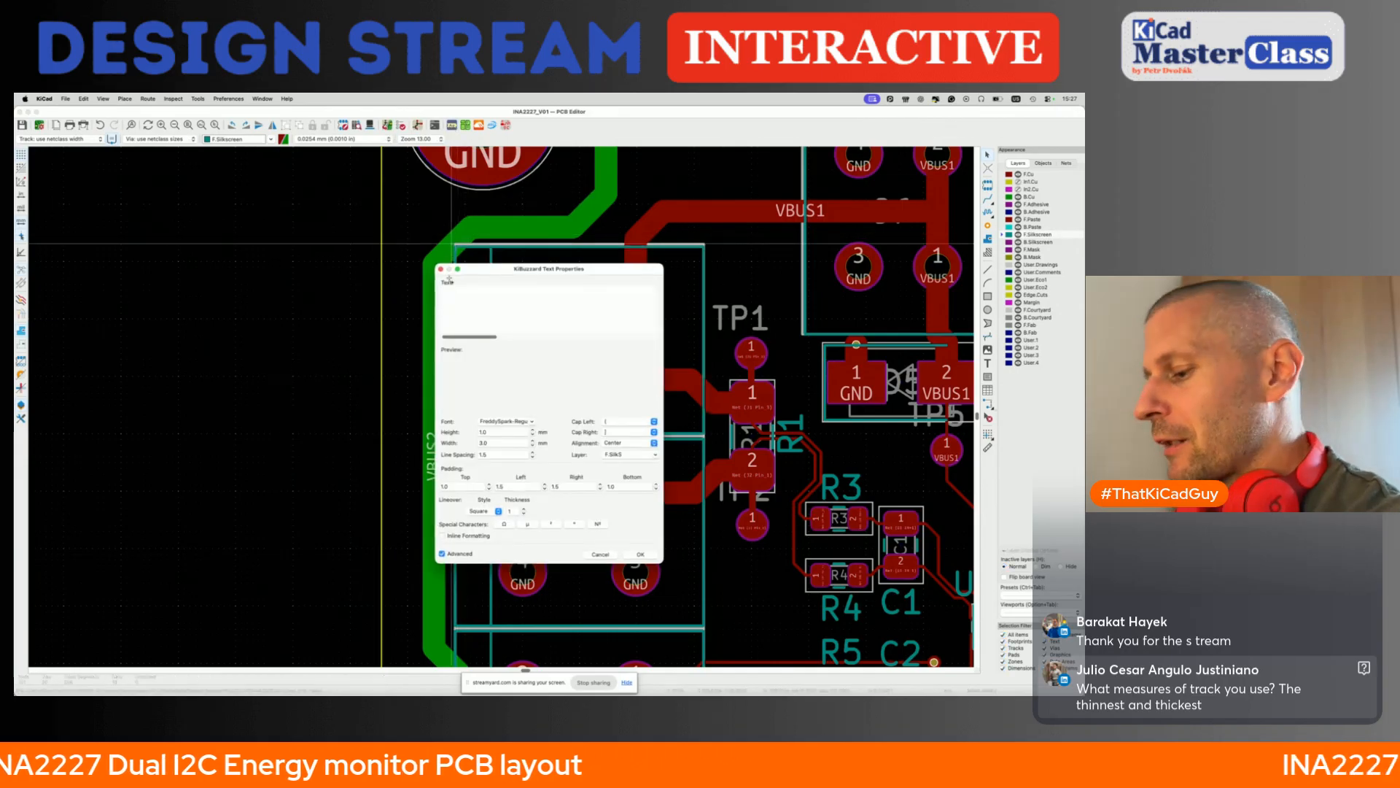
type("Hihg-")
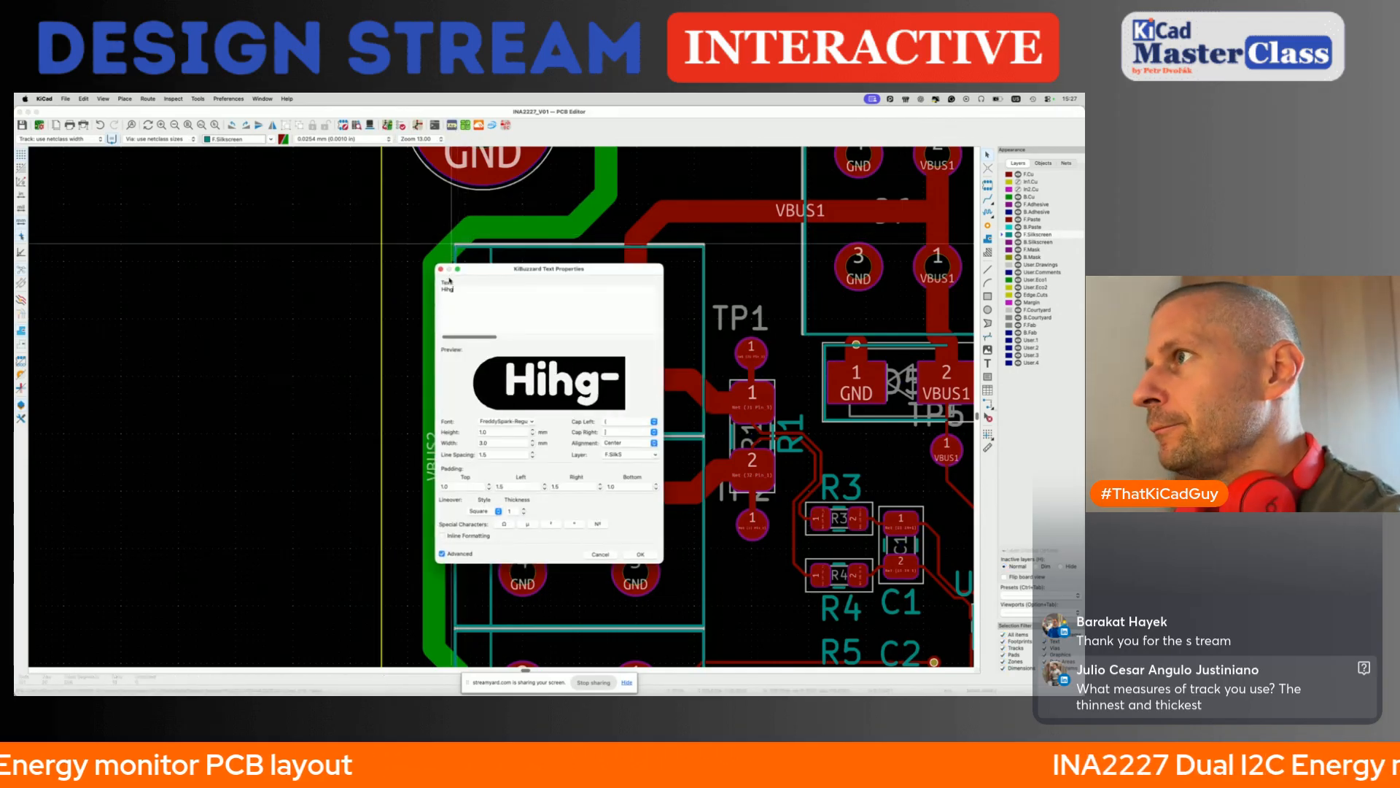
key("BackSpace")
key("BackSpace")
key("BackSpace")
type("gh-side")
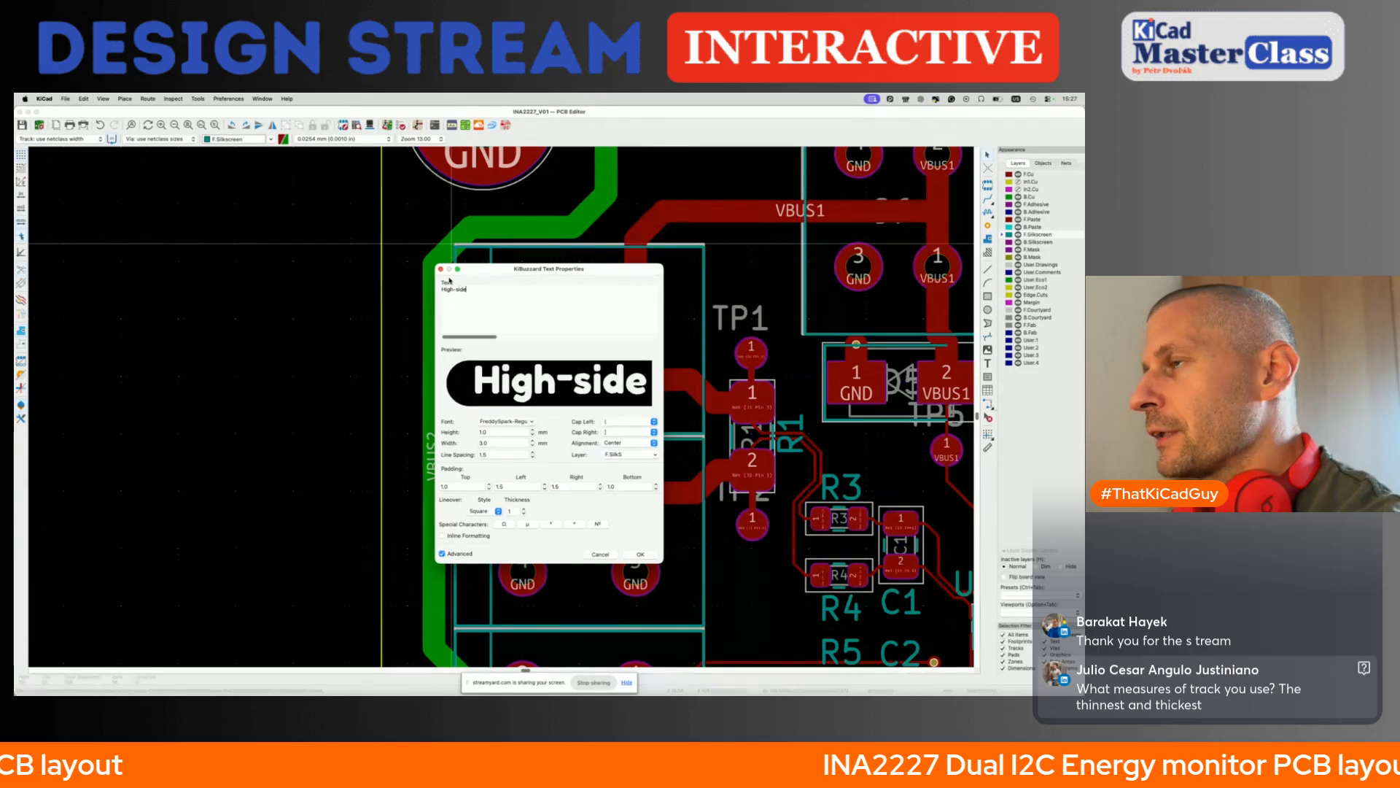
left_click(652, 432)
left_click(638, 441)
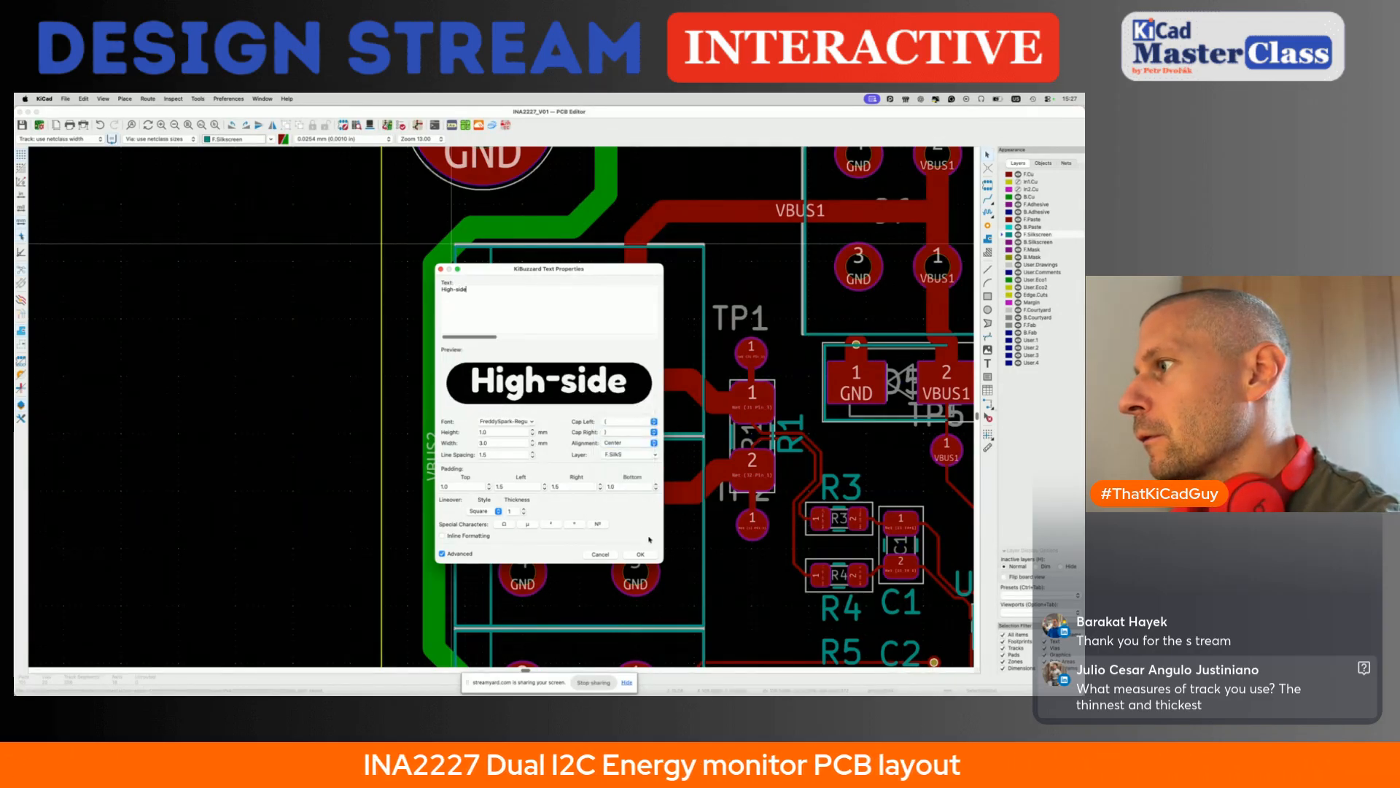
left_click(640, 554)
- Rotate the High-side label vertical and position it along the outer edge of J1
key("r")
key("r")
key("r")
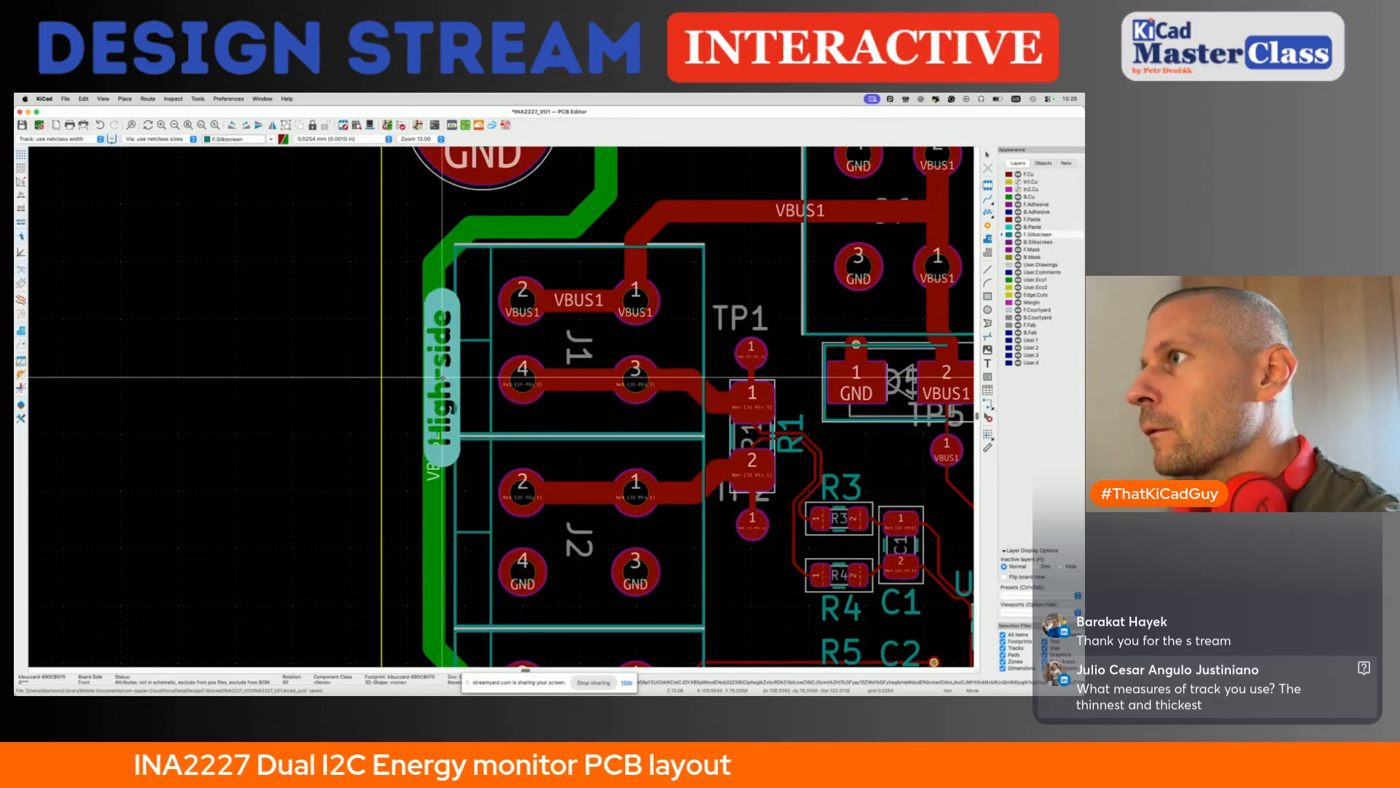
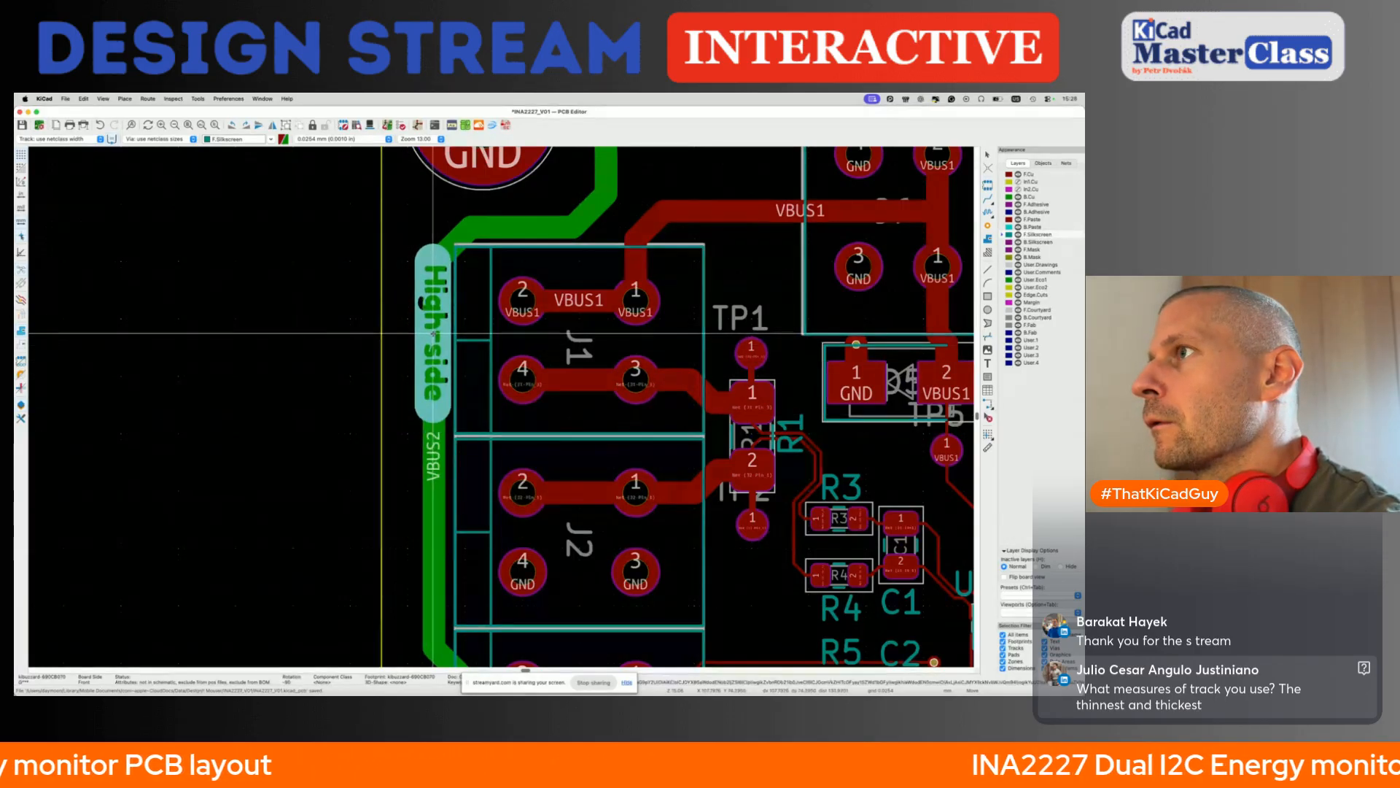
- Try extending the text of the High-side label beside J1 to High-side V1
double_click(434, 335)
key("Escape")
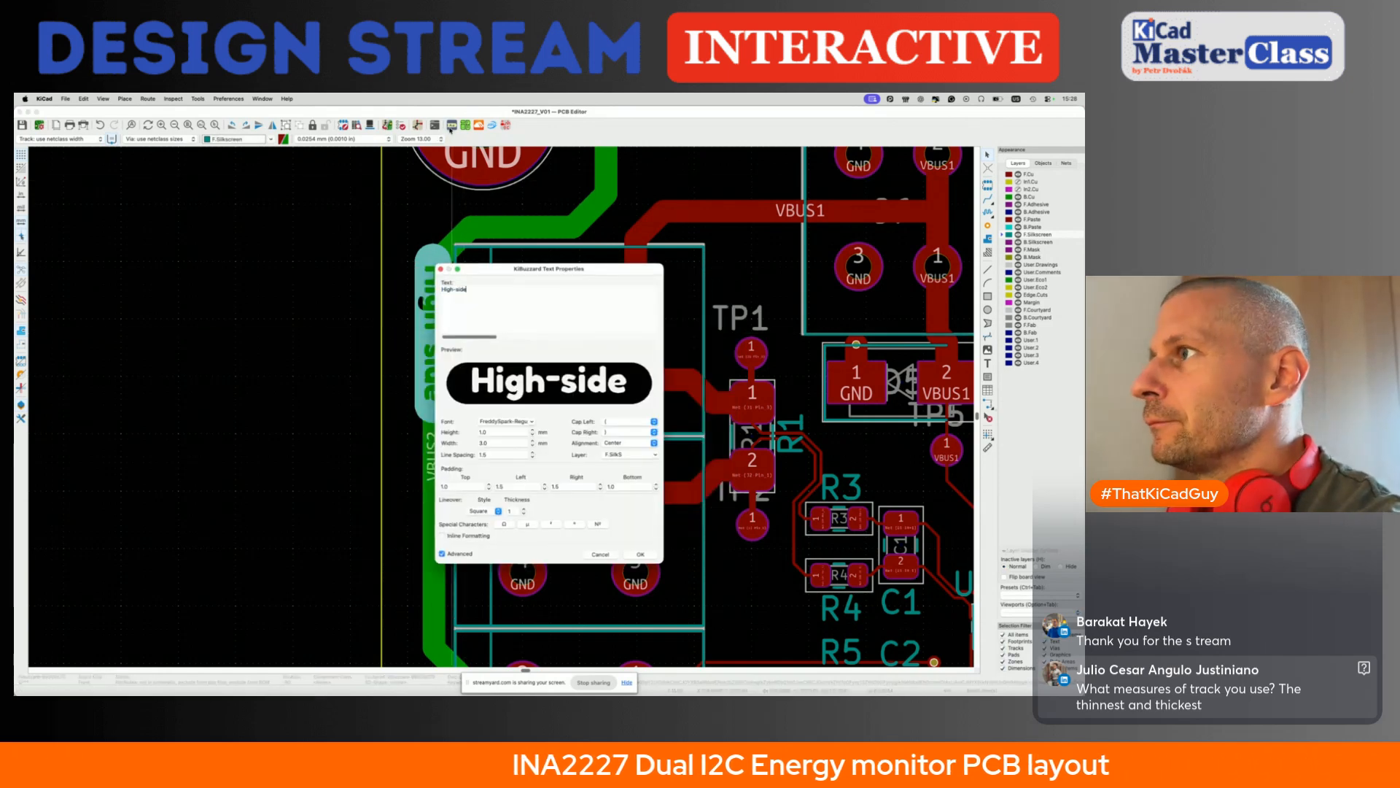
type("H!")
key("BackSpace")
key("BackSpace")
key("BackSpace")
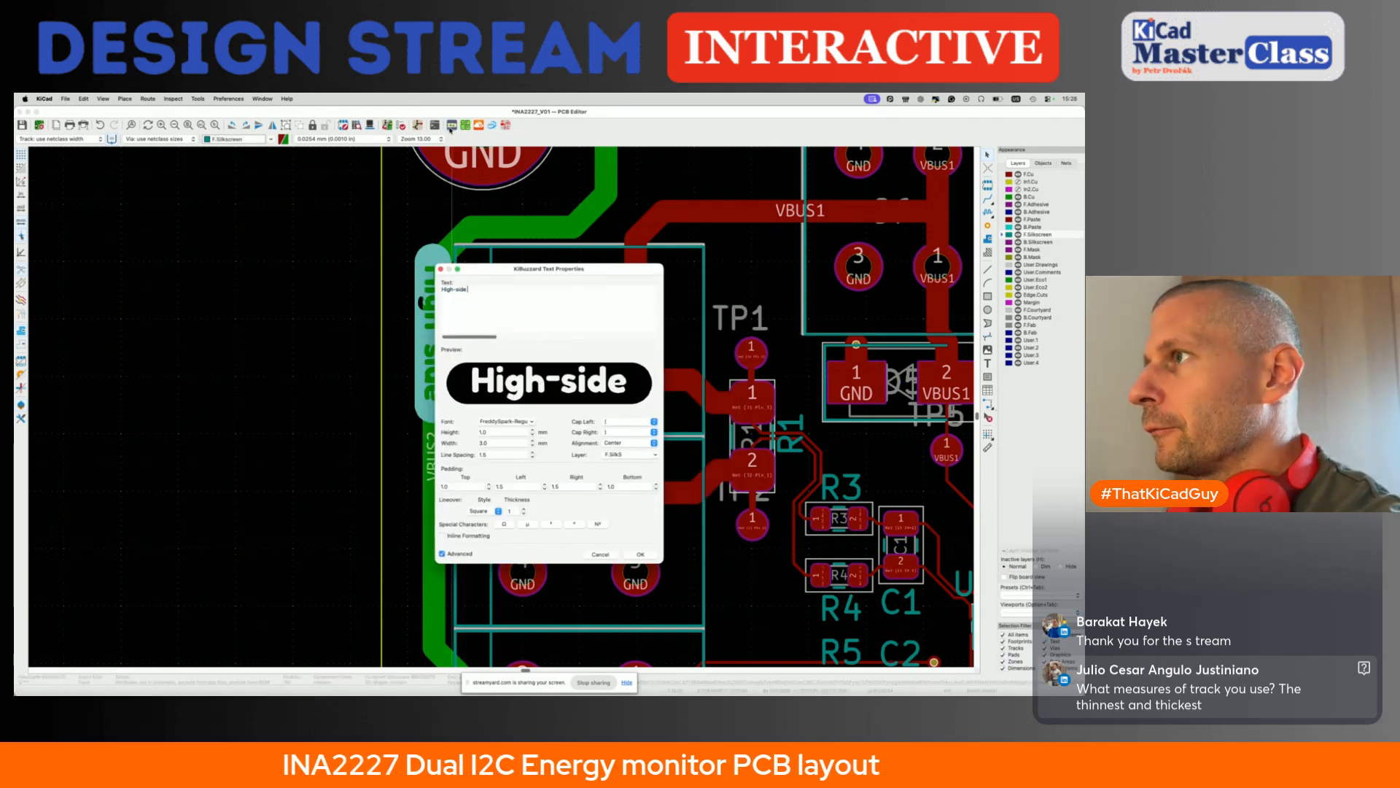
type("CH")
key("BackSpace")
key("BackSpace")
type("V1")
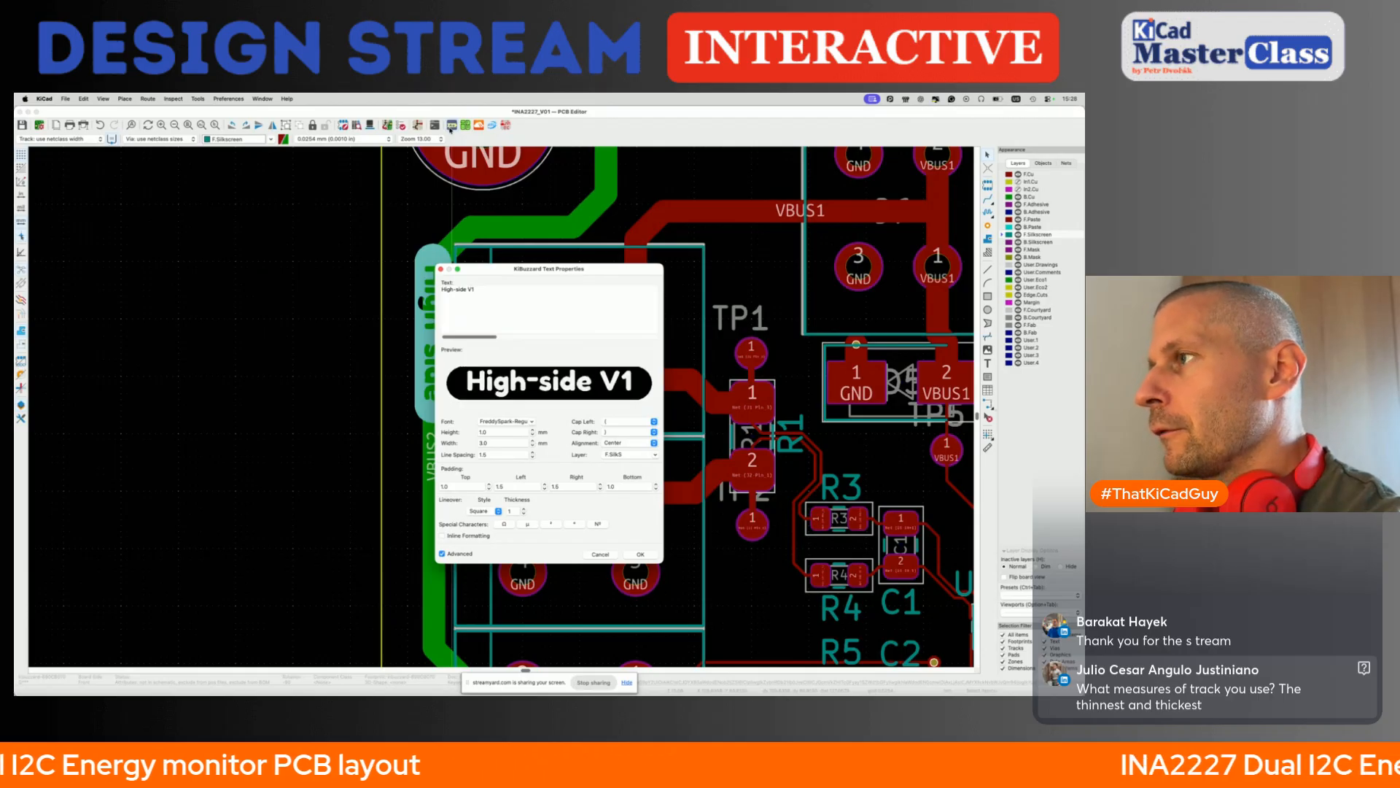
key("BackSpace")
key("BackSpace")
key("BackSpace")
key("Return")
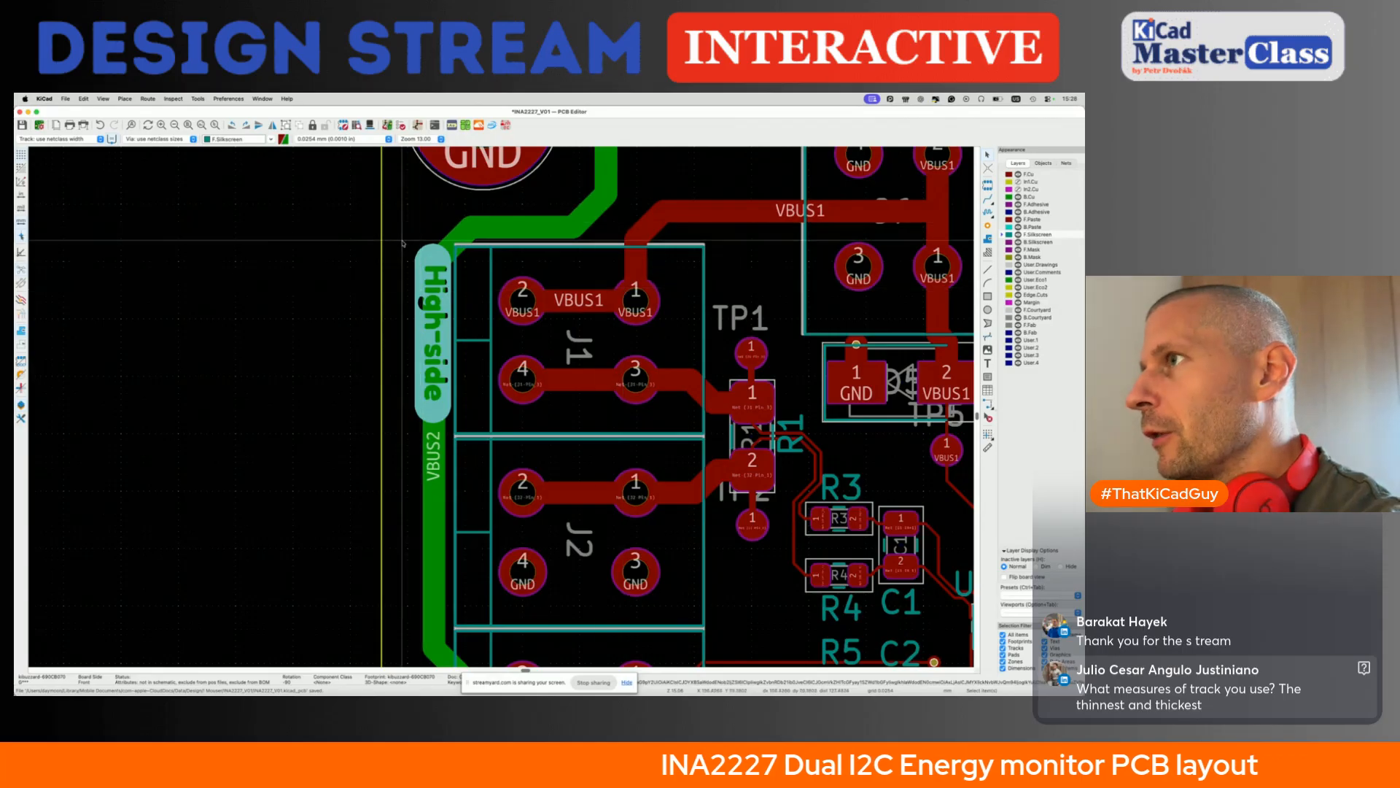
- Duplicate the High-side label and place the copy along the outer edge of J3
left_click(434, 356)
key("super+d")
scroll(430, 397, "down", 3)
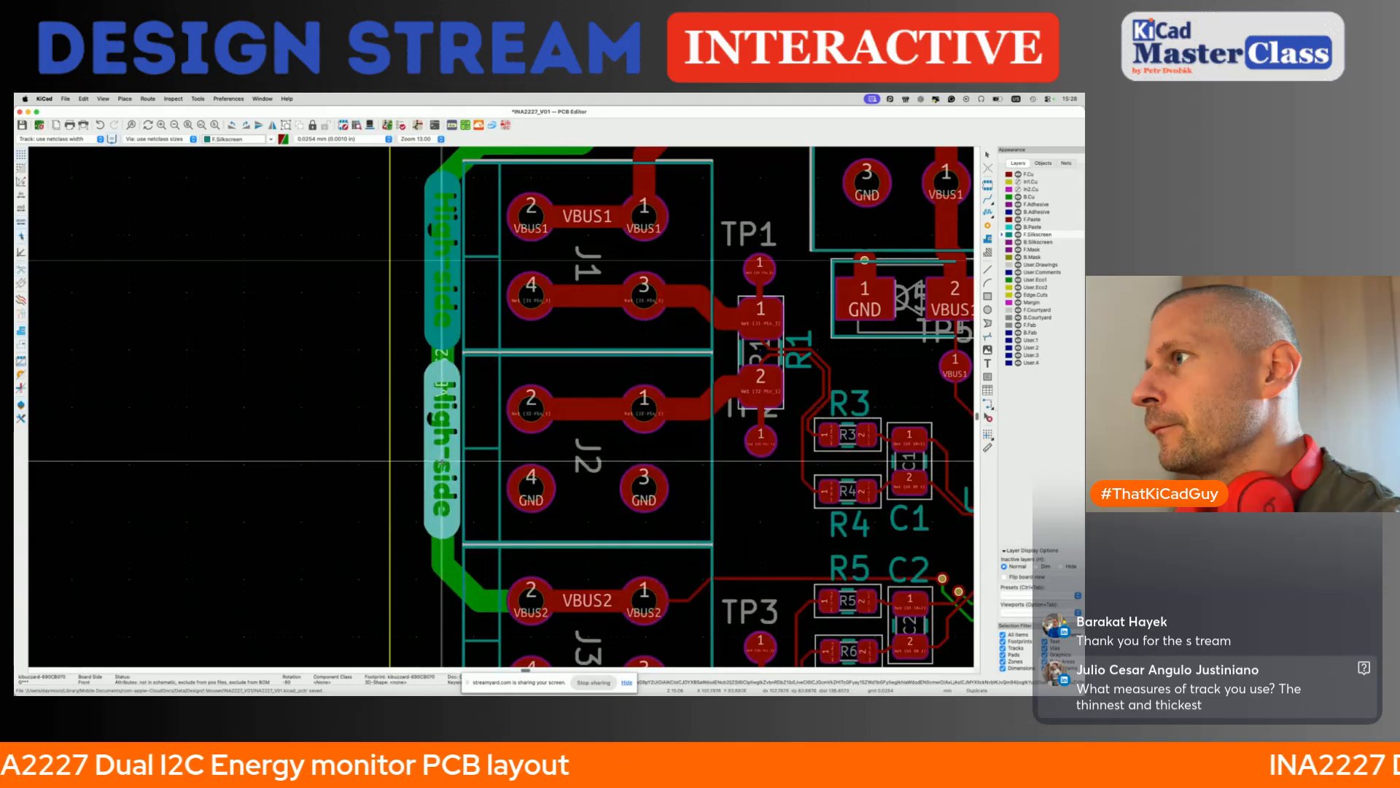
scroll(442, 461, "down", 3)
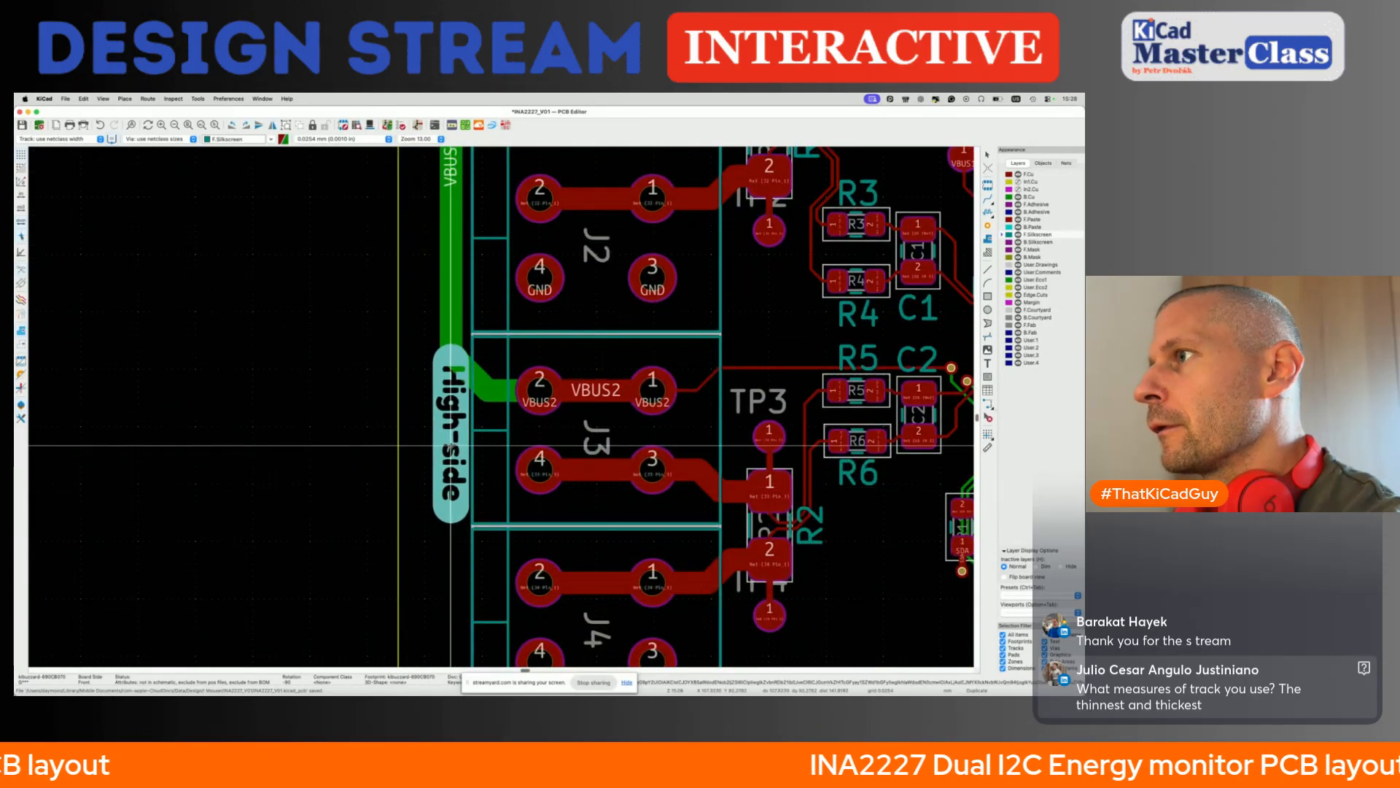
left_click(451, 443)
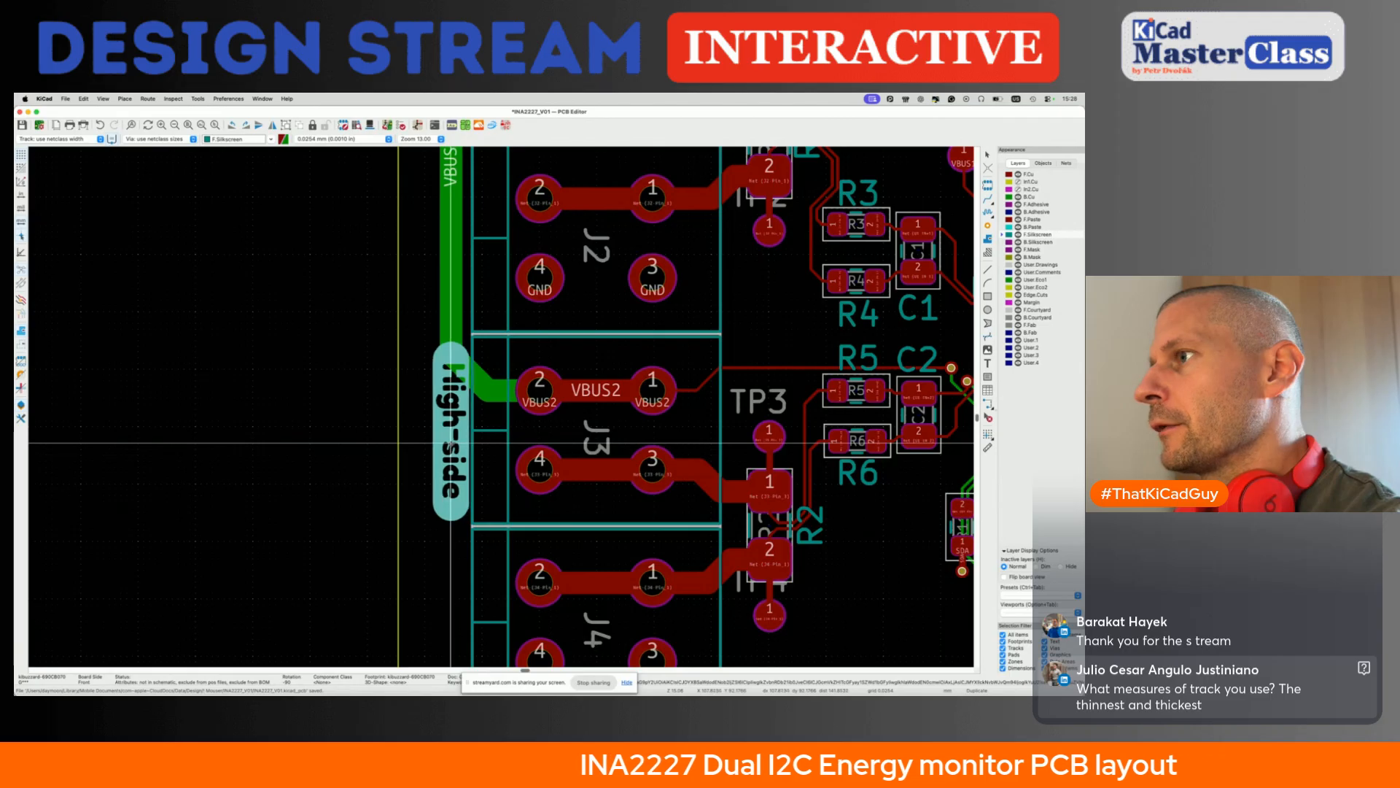
- Place another copy of the High-side label beside J2 and change its text to Low-side
scroll(451, 442, "up", 2)
key("ctrl+d")
left_click(449, 357)
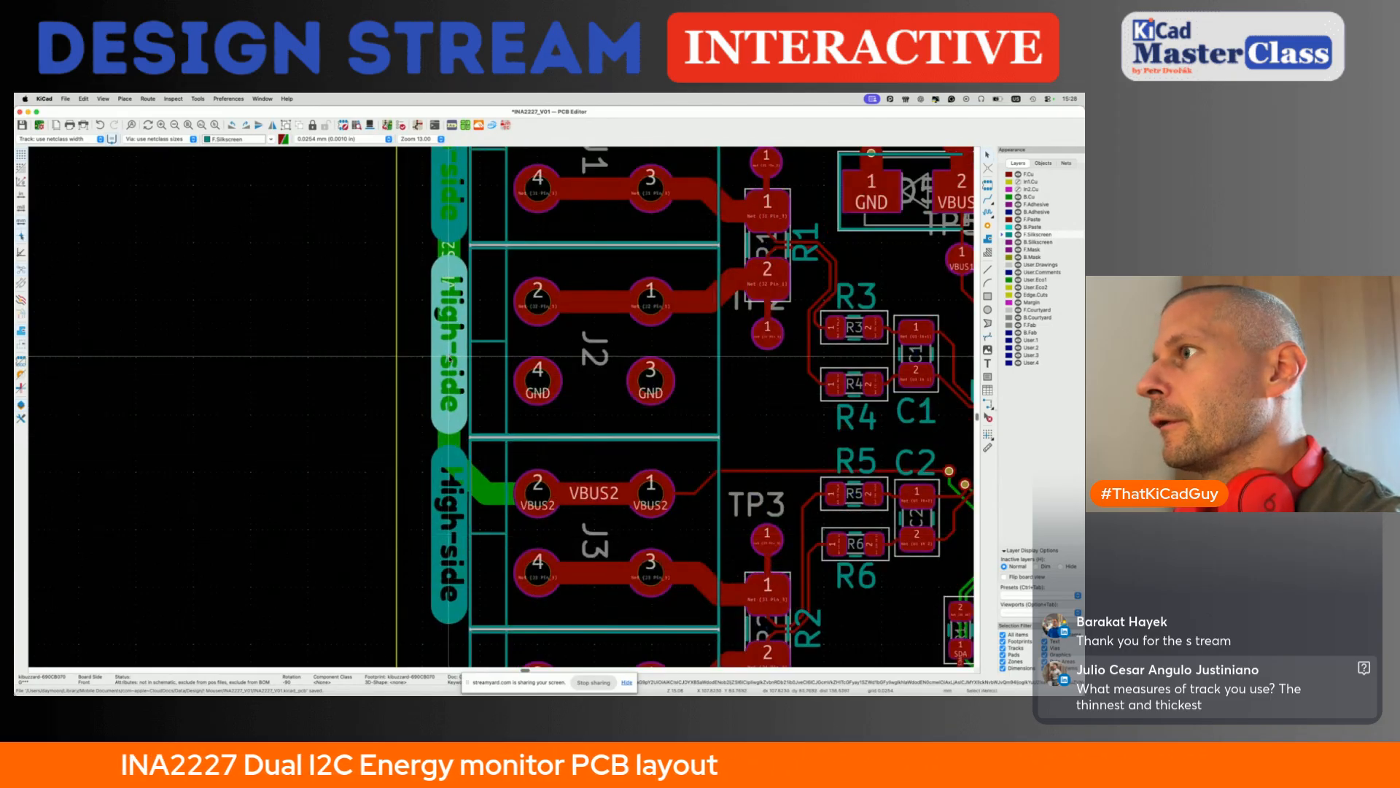
left_click(452, 126)
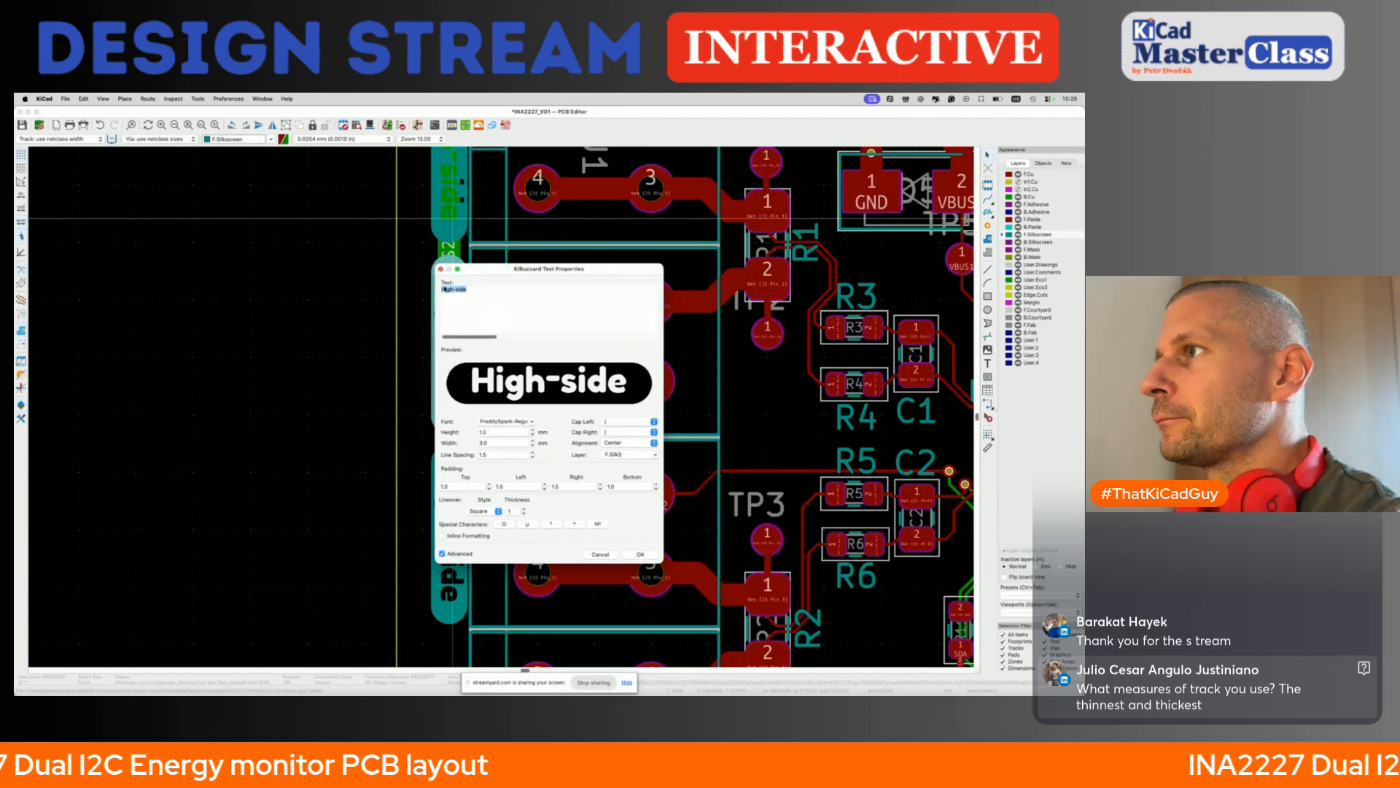
type("Low")
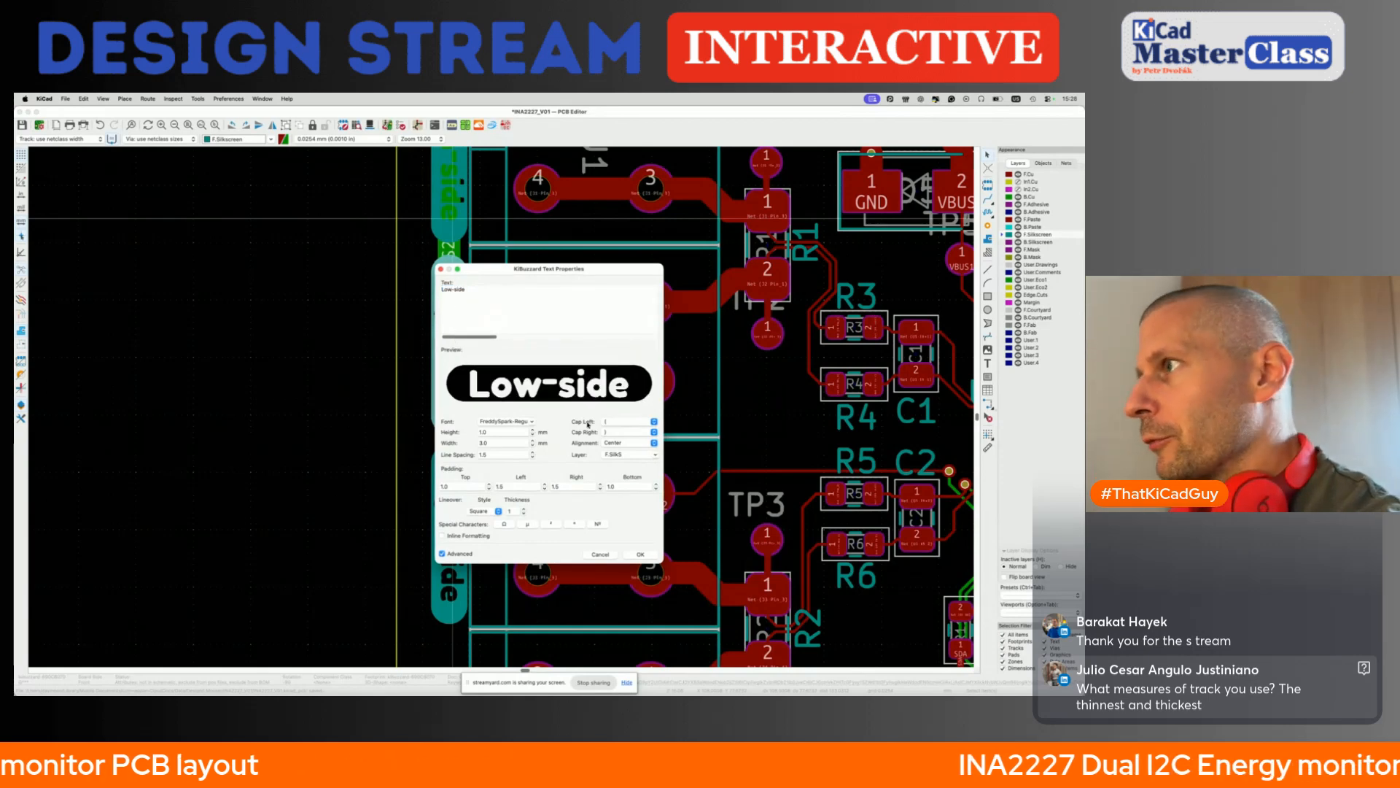
left_click(642, 555)
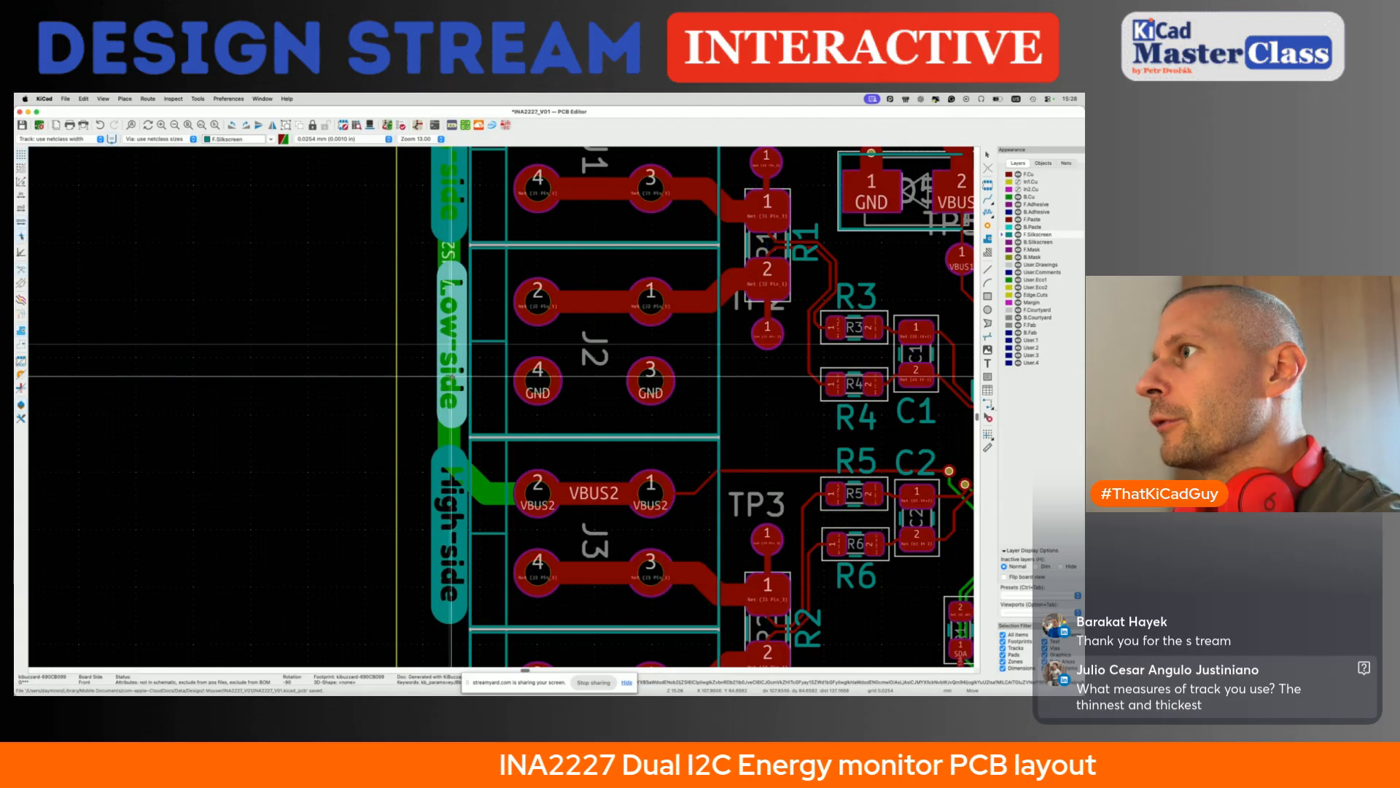
- Duplicate the Low-side label to the outer edge of J4 and save the board
key("super+d")
scroll(454, 511, "down", 3)
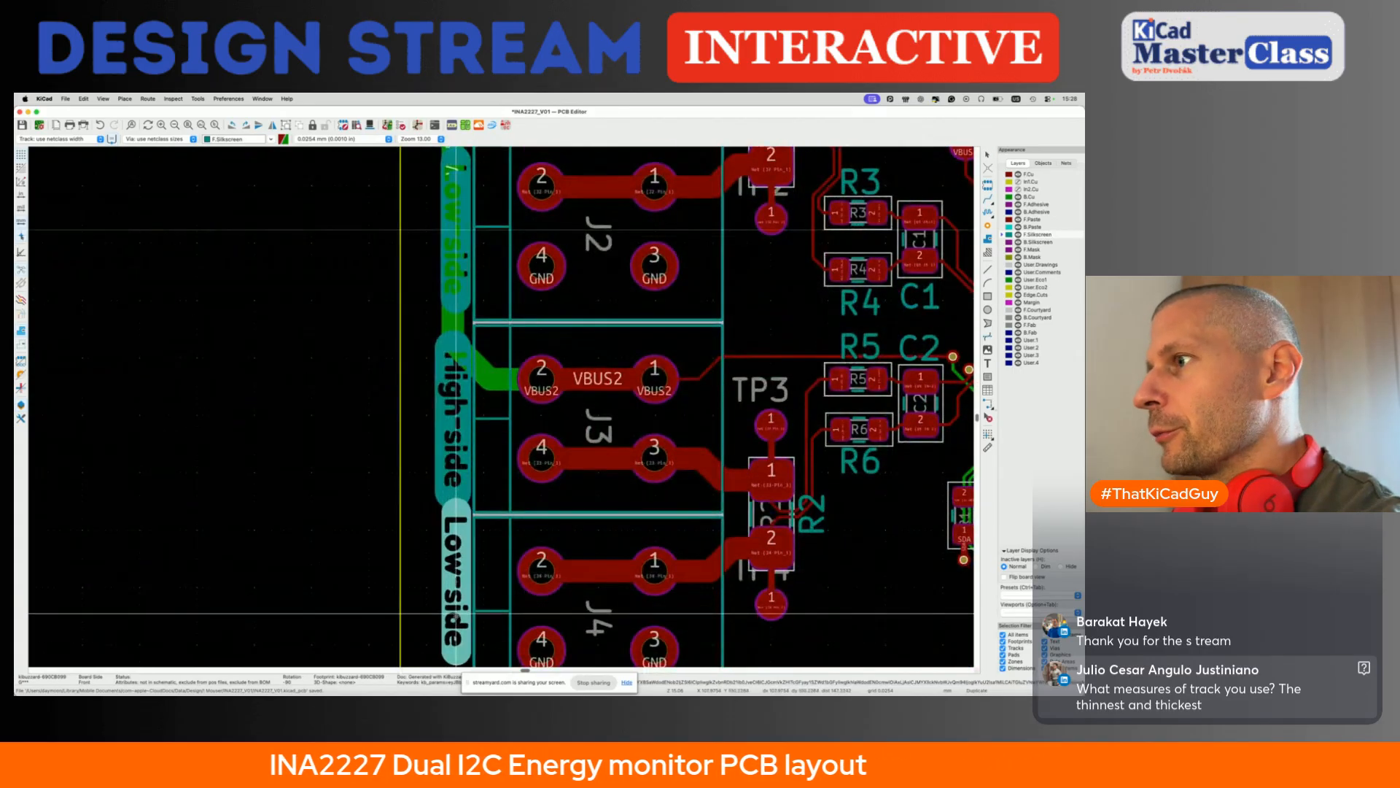
scroll(453, 631, "down", 1)
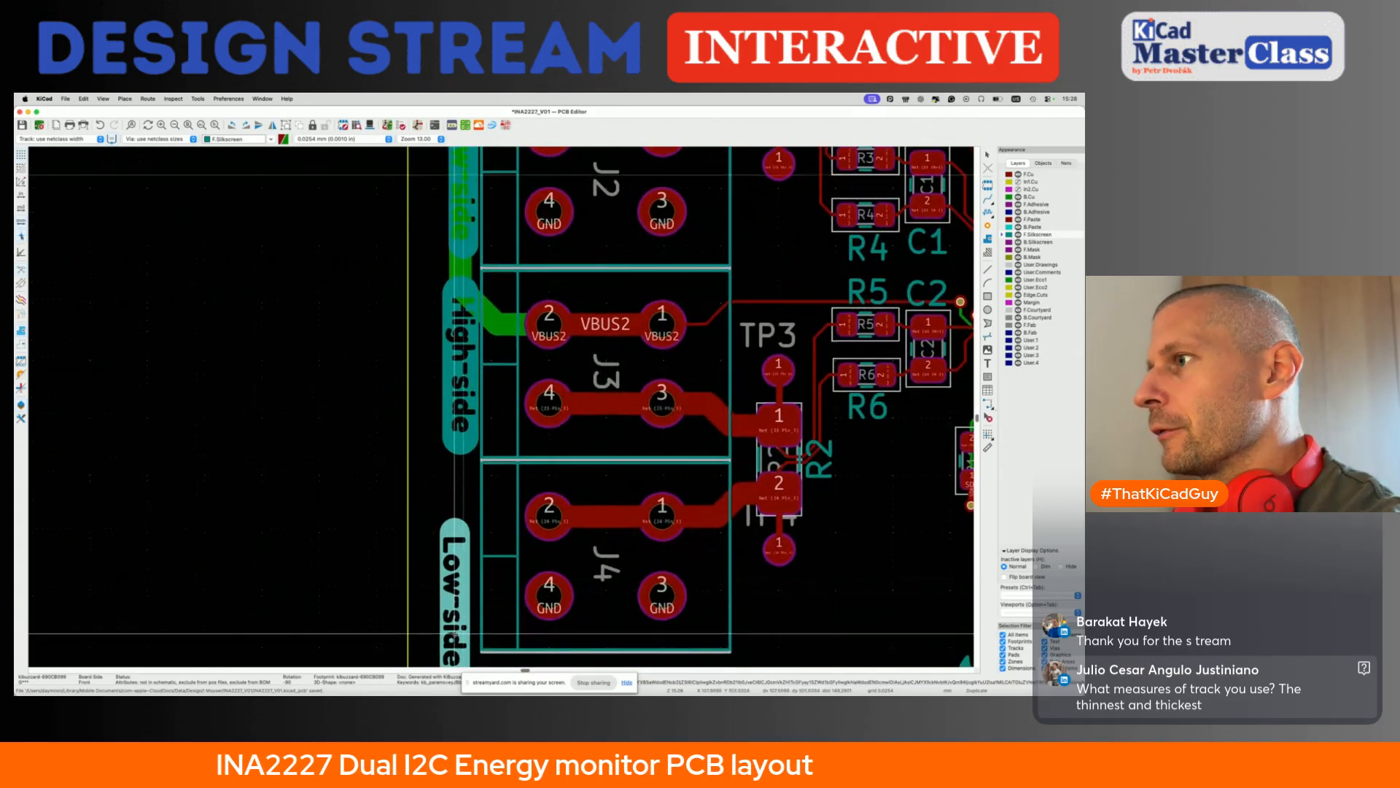
left_click(462, 587)
scroll(467, 576, "down", 3)
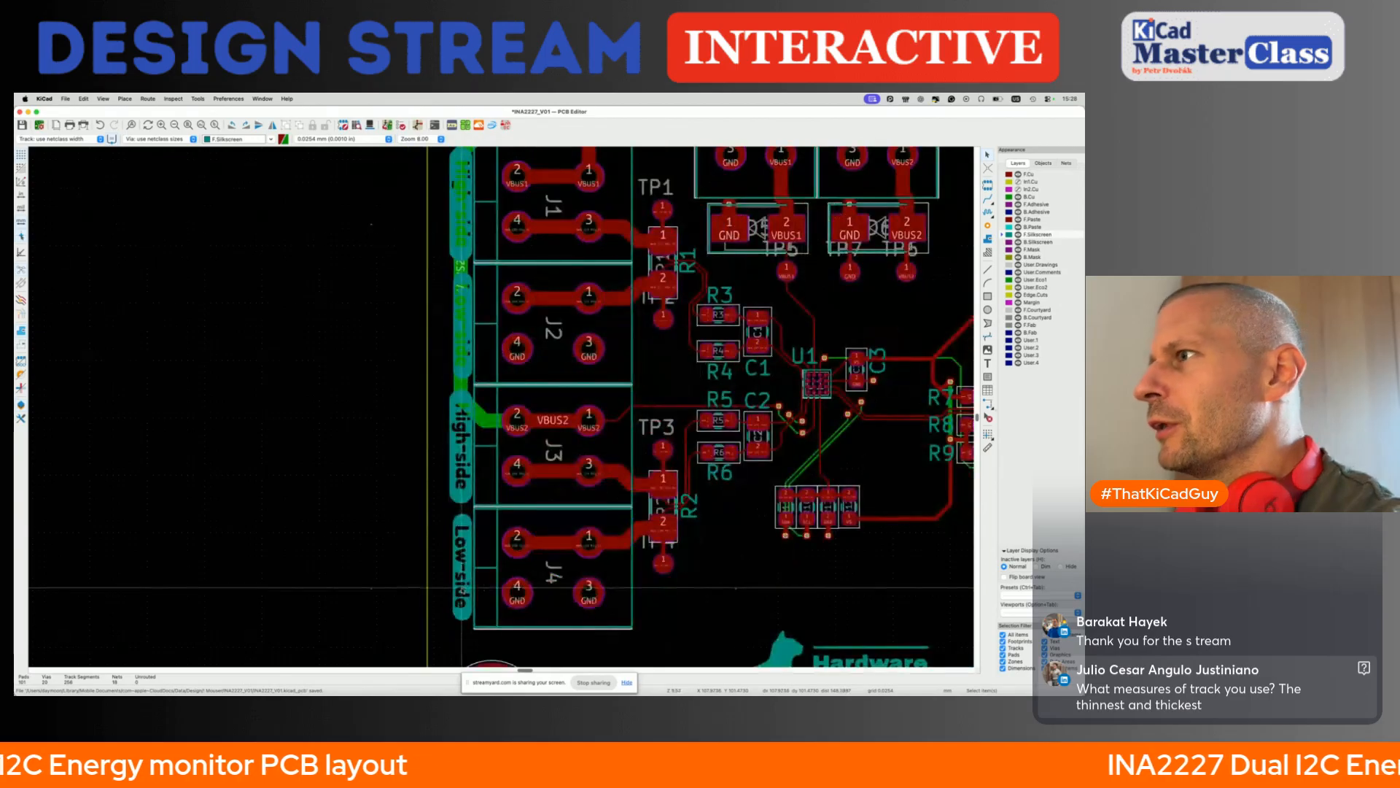
key("super+s")
- Create a KiBuzzard label reading VBUS1 and place it horizontally just above J1
scroll(453, 545, "up", 3)
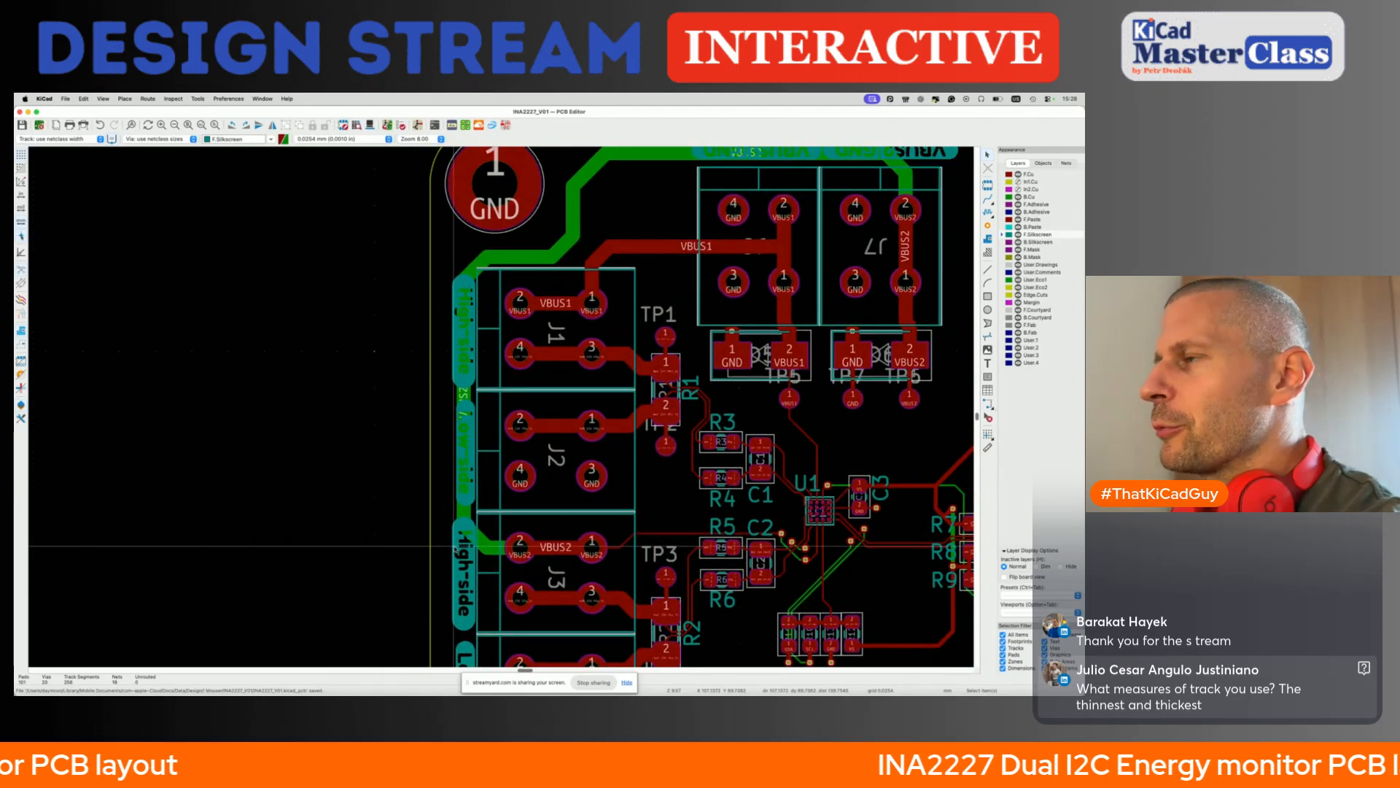
scroll(454, 545, "down", 3)
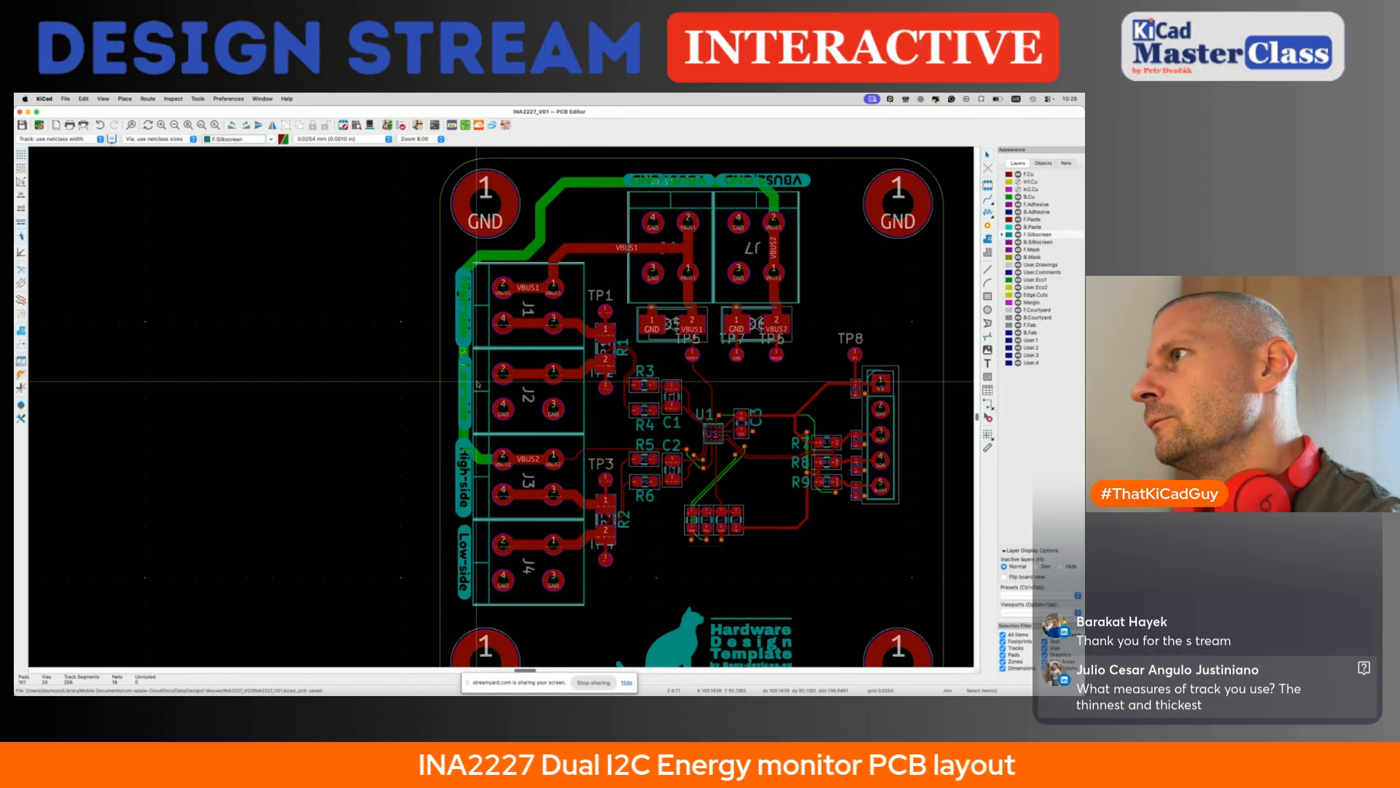
left_click(450, 127)
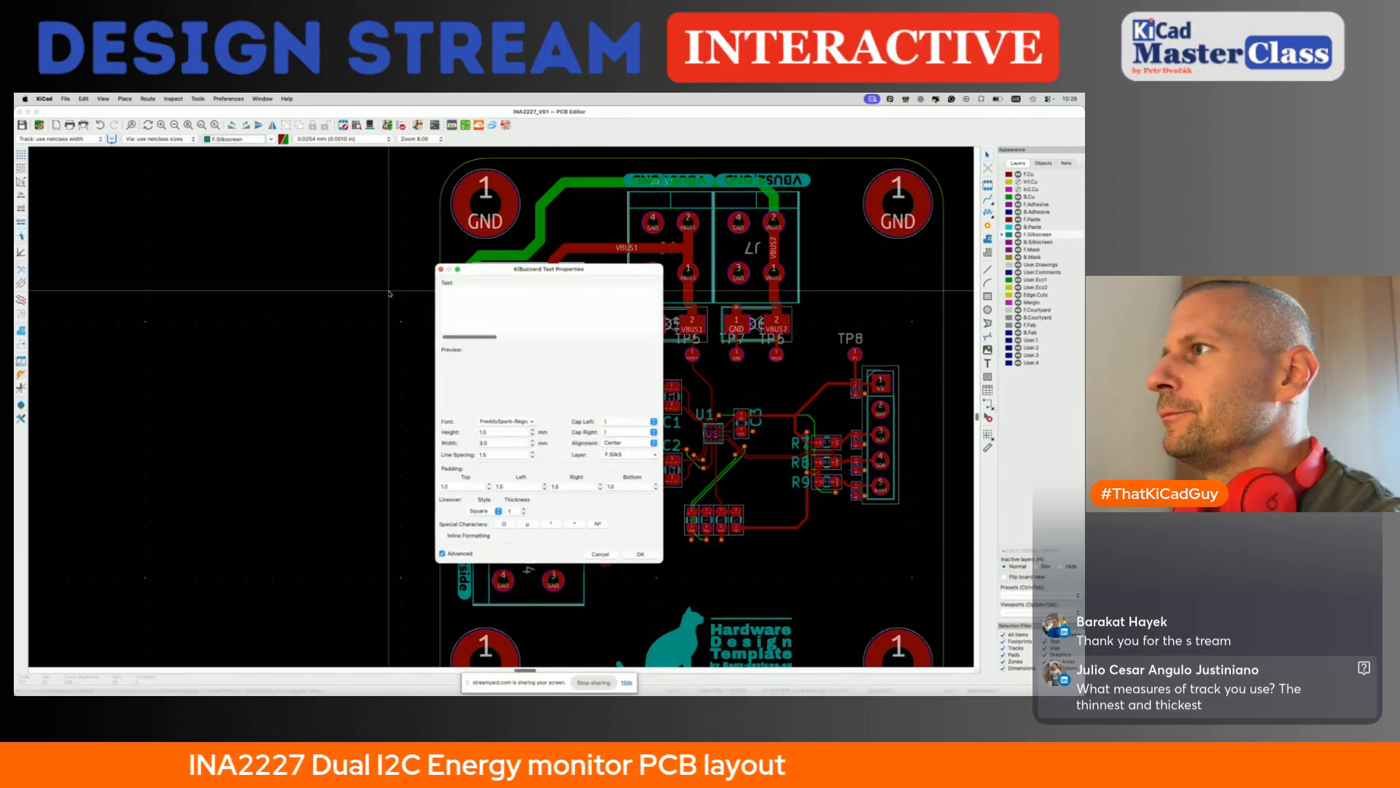
type("VBUS1")
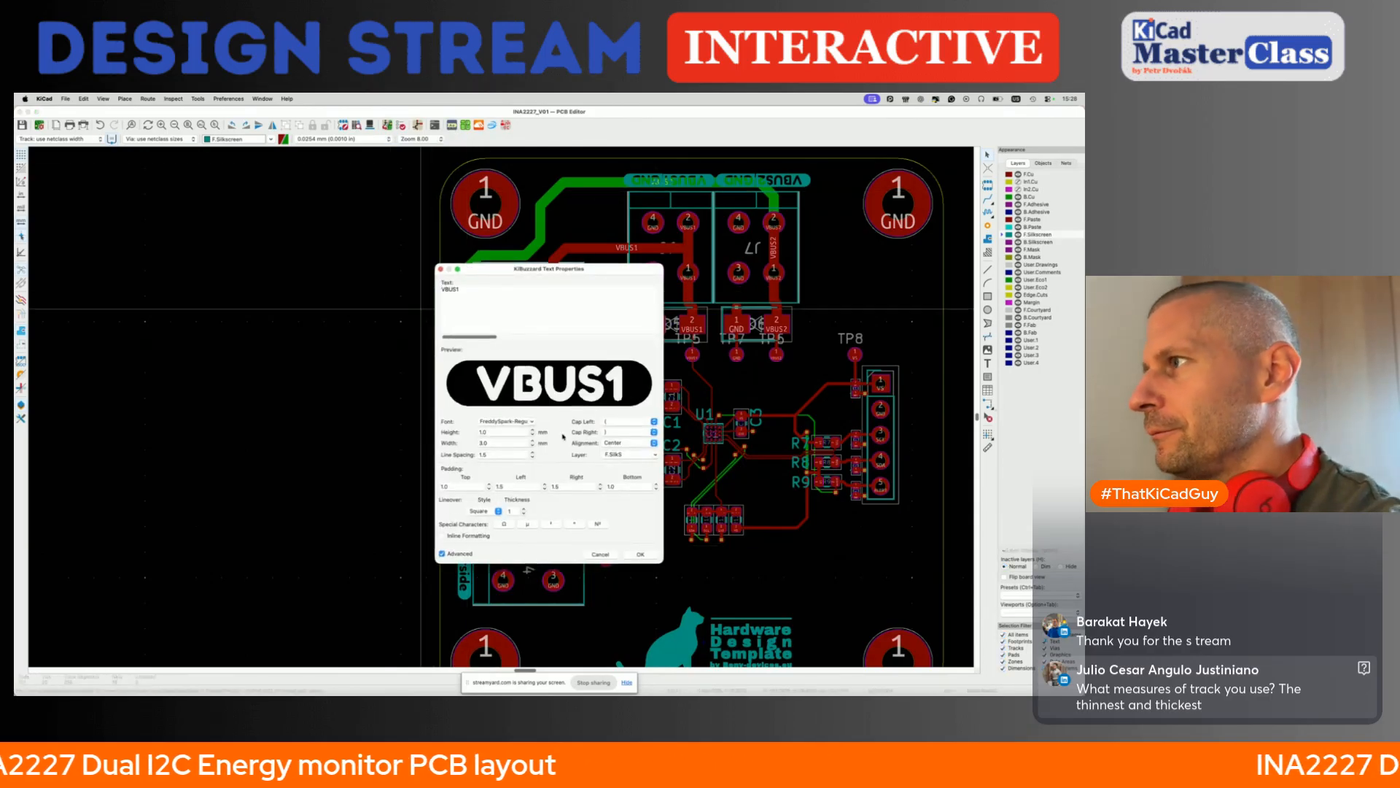
left_click(653, 557)
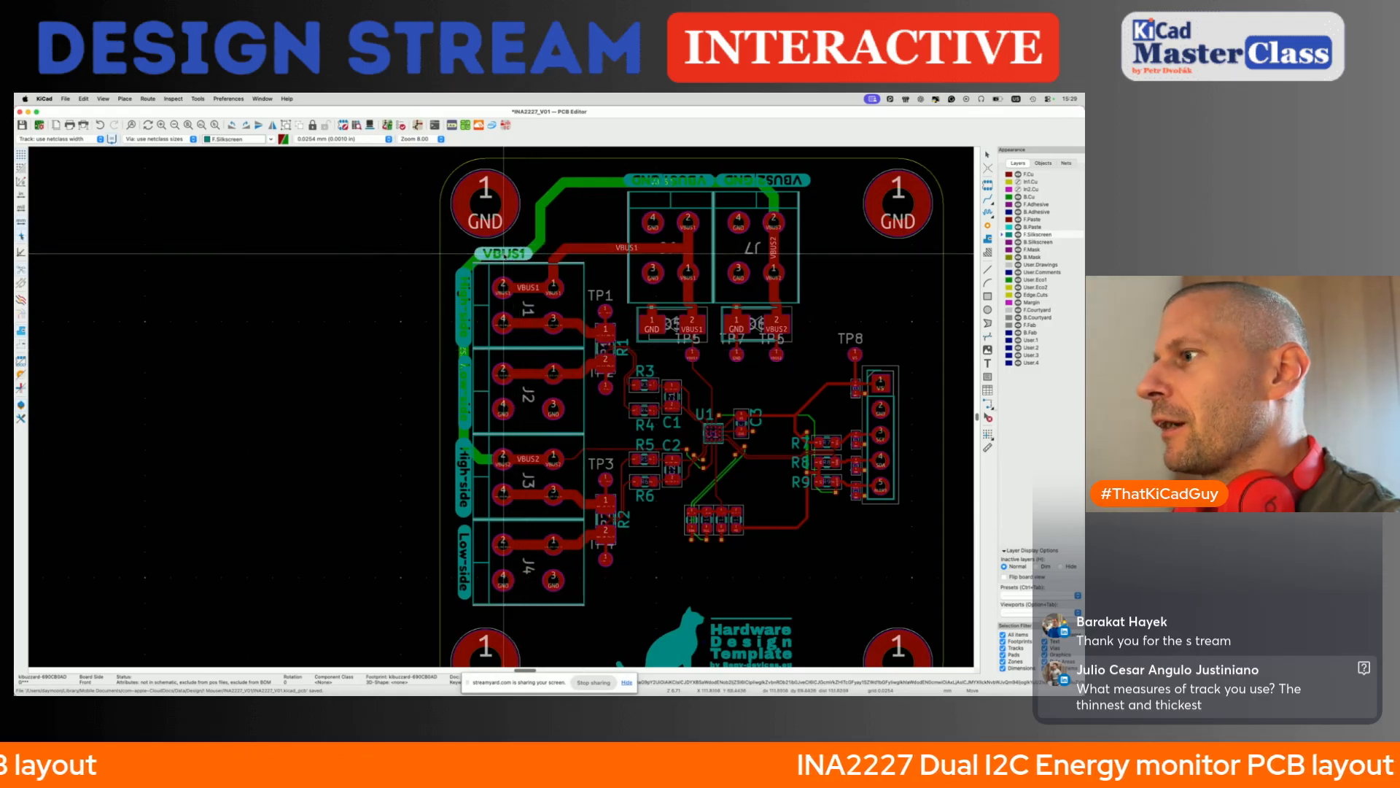
left_click(509, 388)
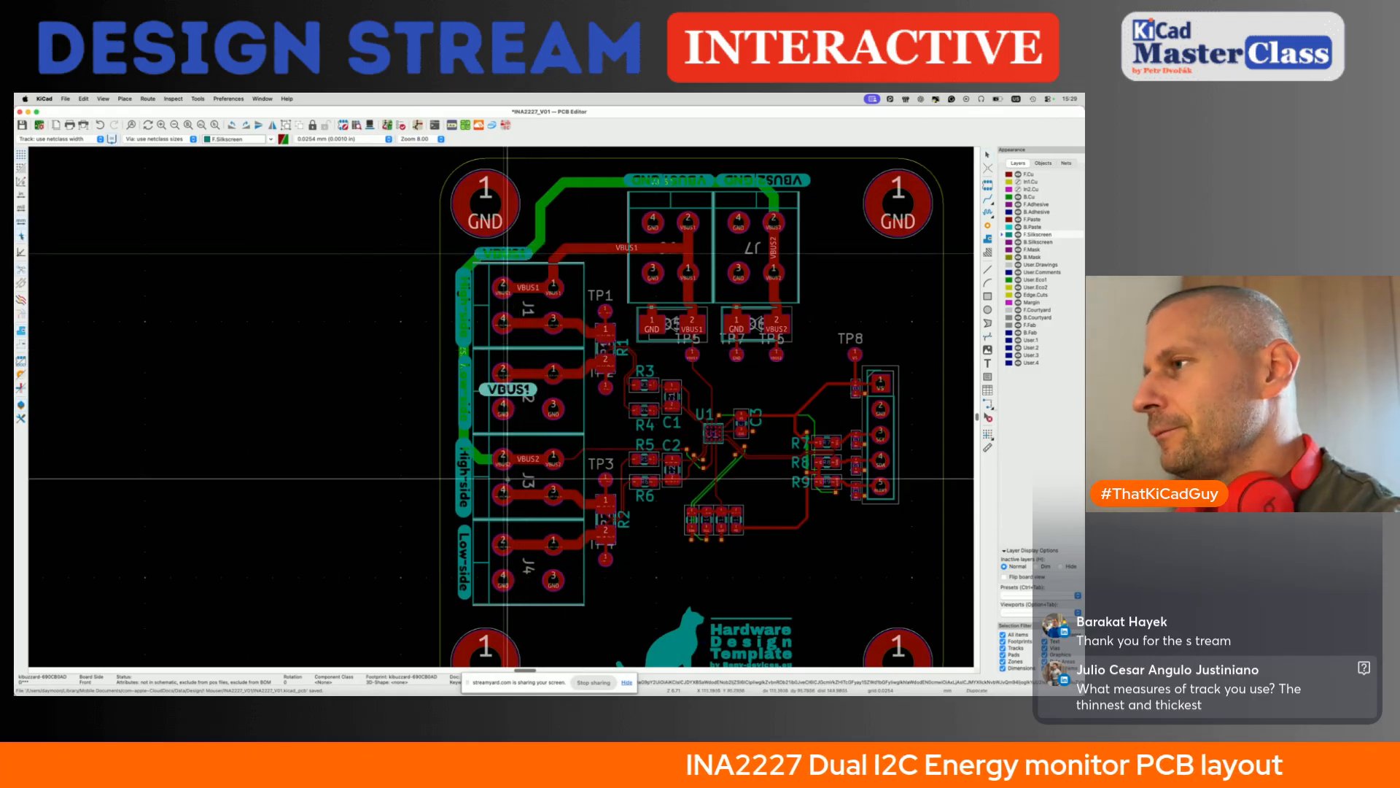
- Duplicate the VBUS1 label to just below J4, change the copy's text to VBUS2 and save the board
scroll(505, 584, "down", 3)
left_click(506, 582)
left_click(452, 127)
key("BackSpace")
type("2")
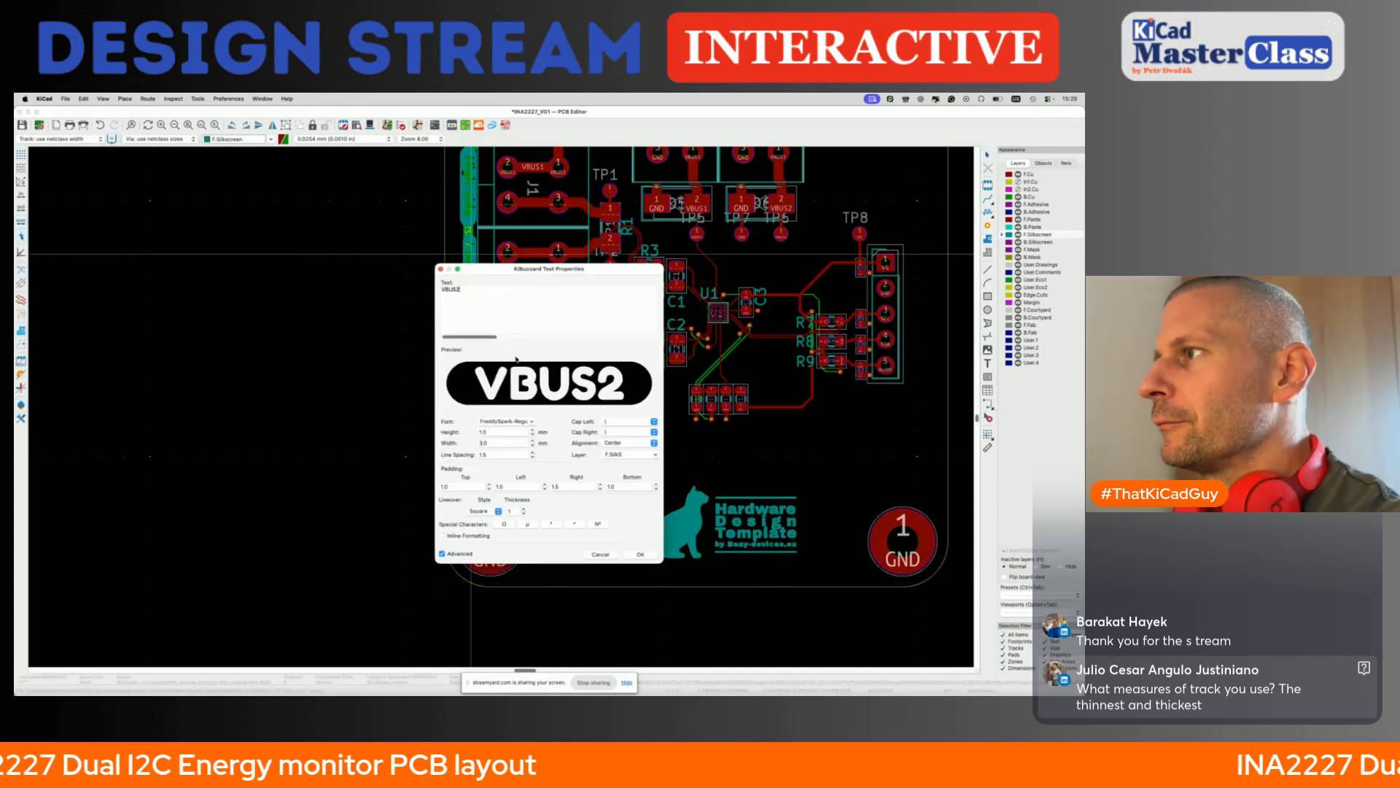
left_click(642, 554)
scroll(538, 494, "down", 4)
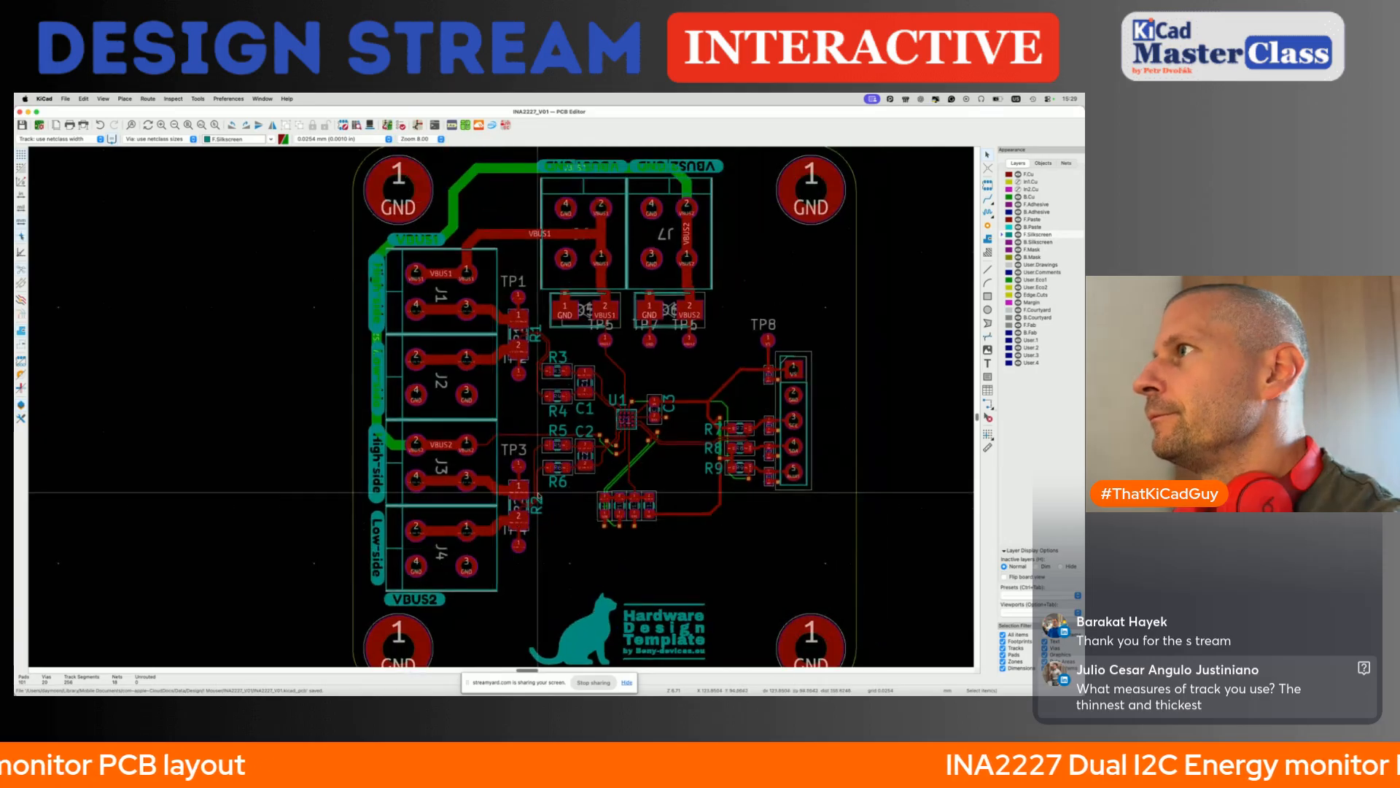
- Create a KiBuzzard VS label with a pointed left cap and straight right cap, and place it beside pin 1 of the five-pin header
scroll(537, 494, "down", 4)
scroll(537, 494, "right", 5)
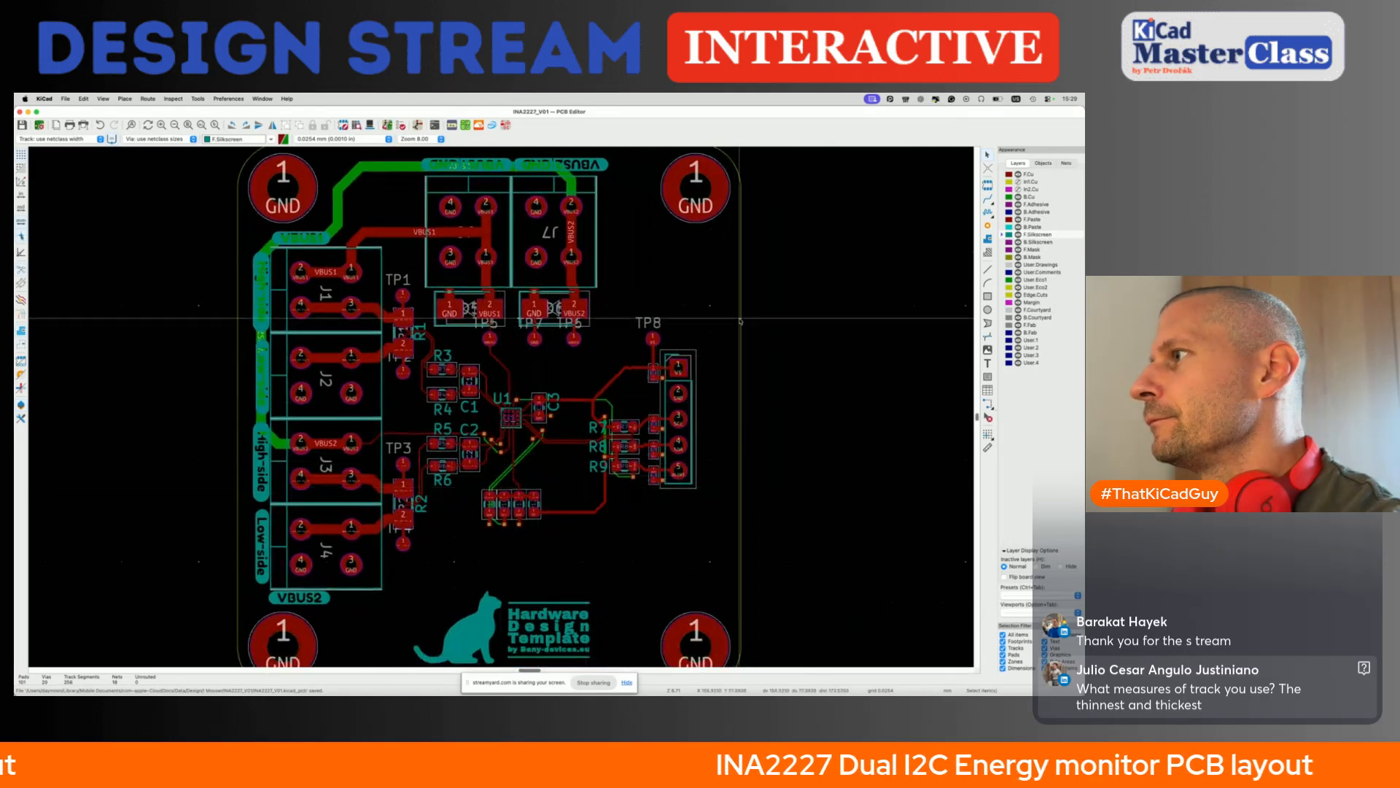
scroll(565, 512, "up", 3)
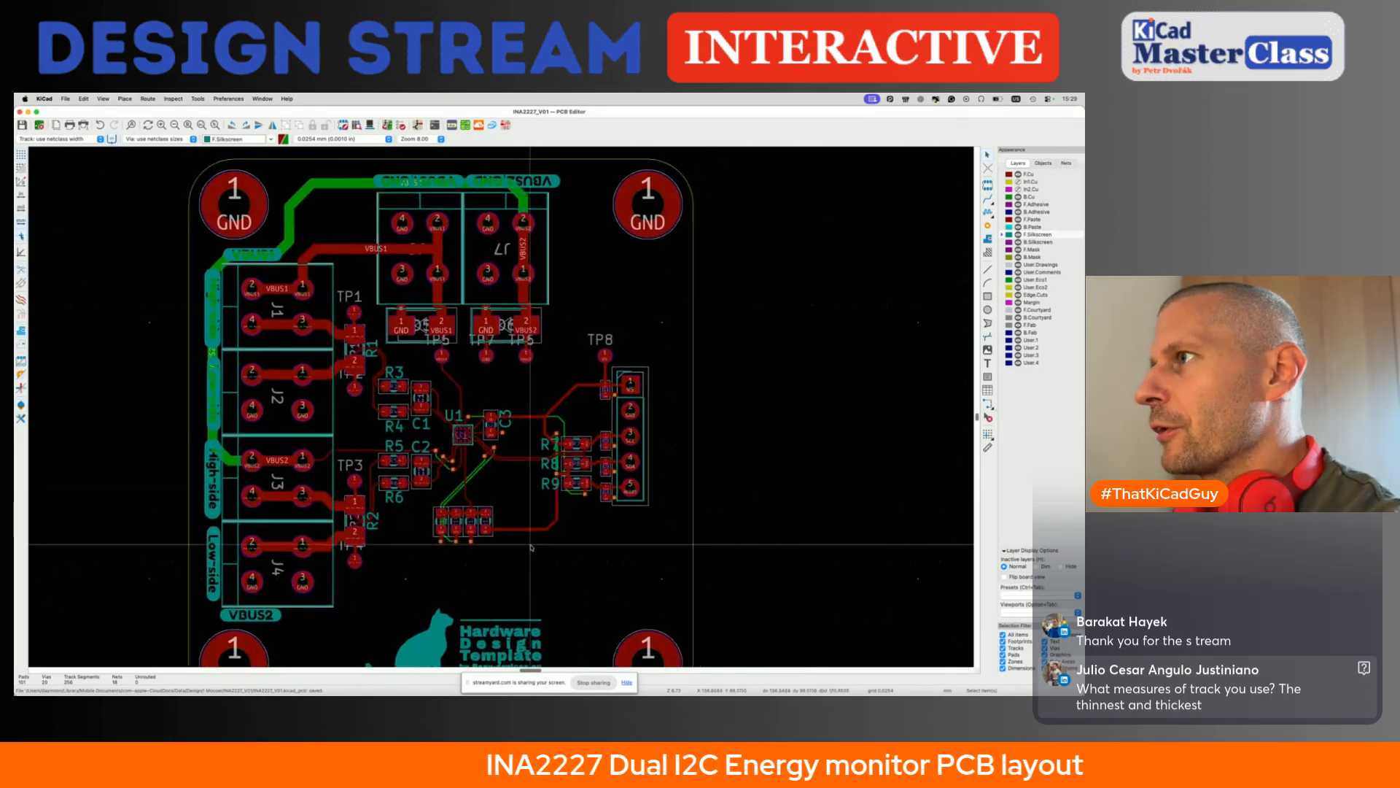
scroll(586, 436, "up", 1)
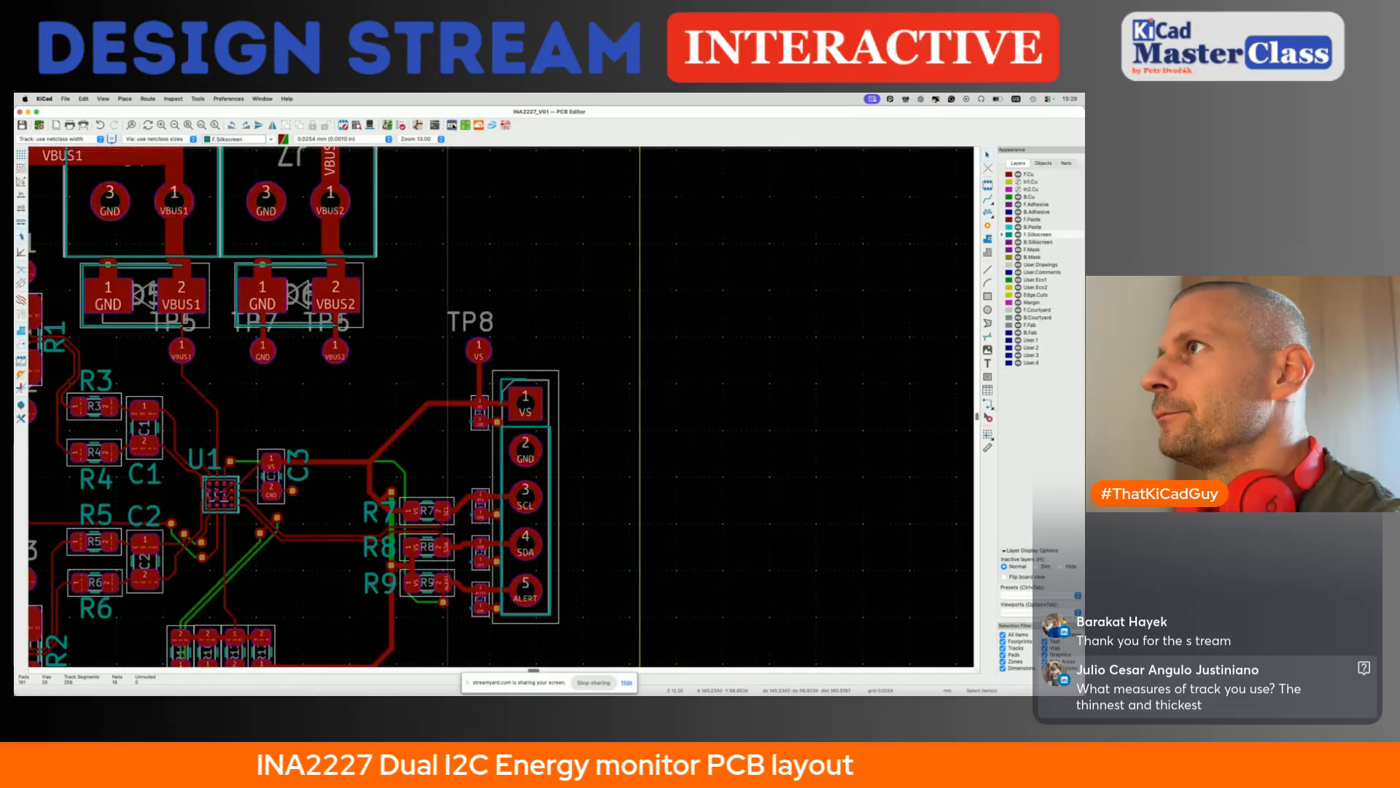
left_click(452, 126)
type("VS")
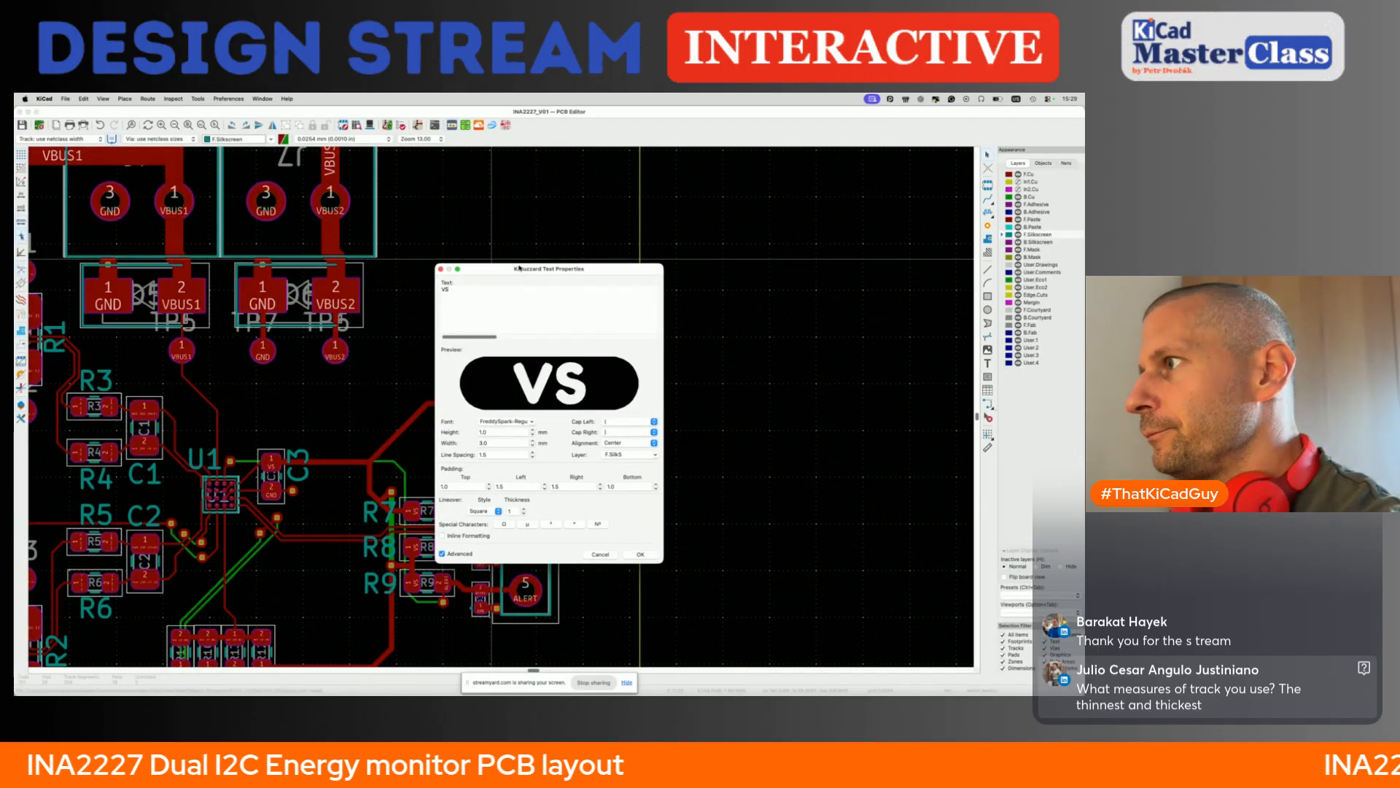
left_click(653, 421)
left_click(625, 452)
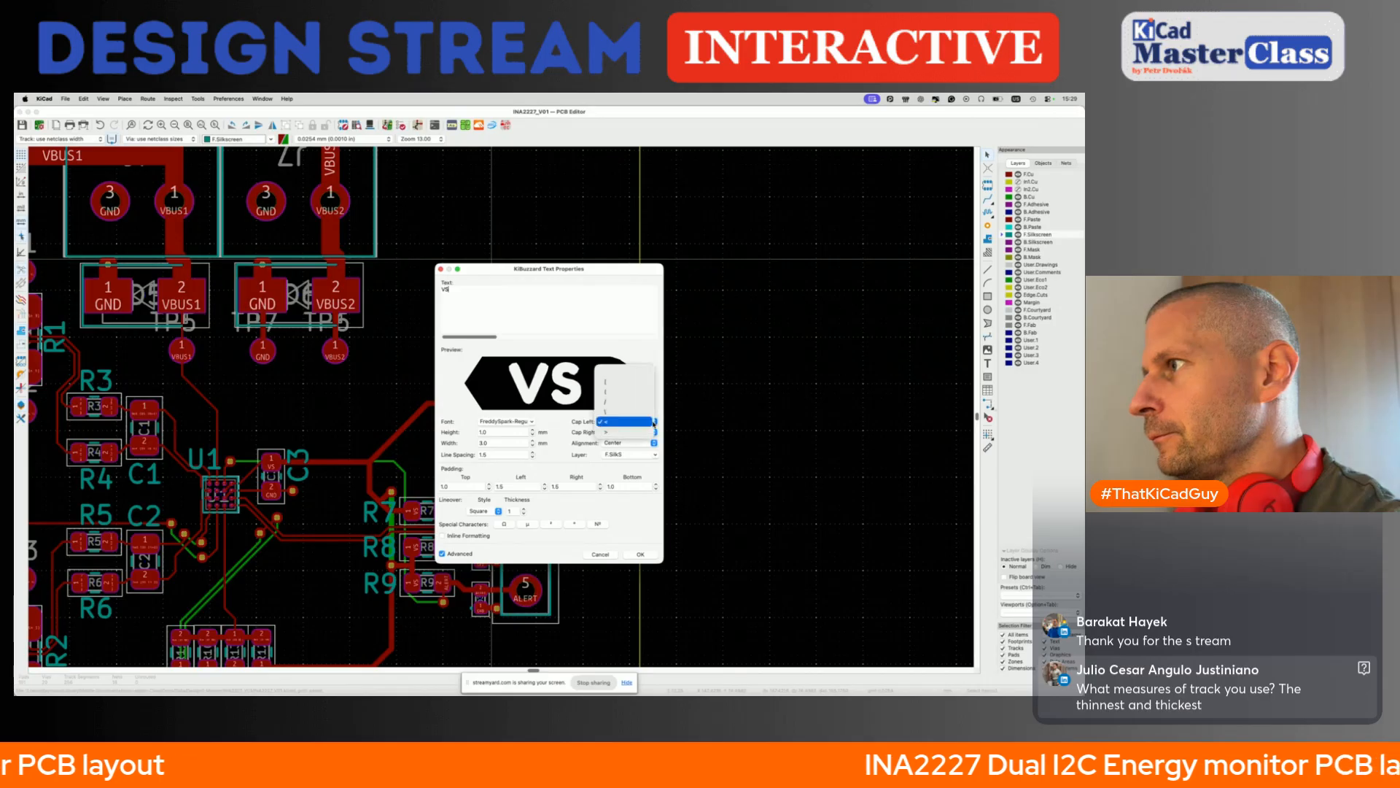
left_click(654, 433)
left_click(616, 423)
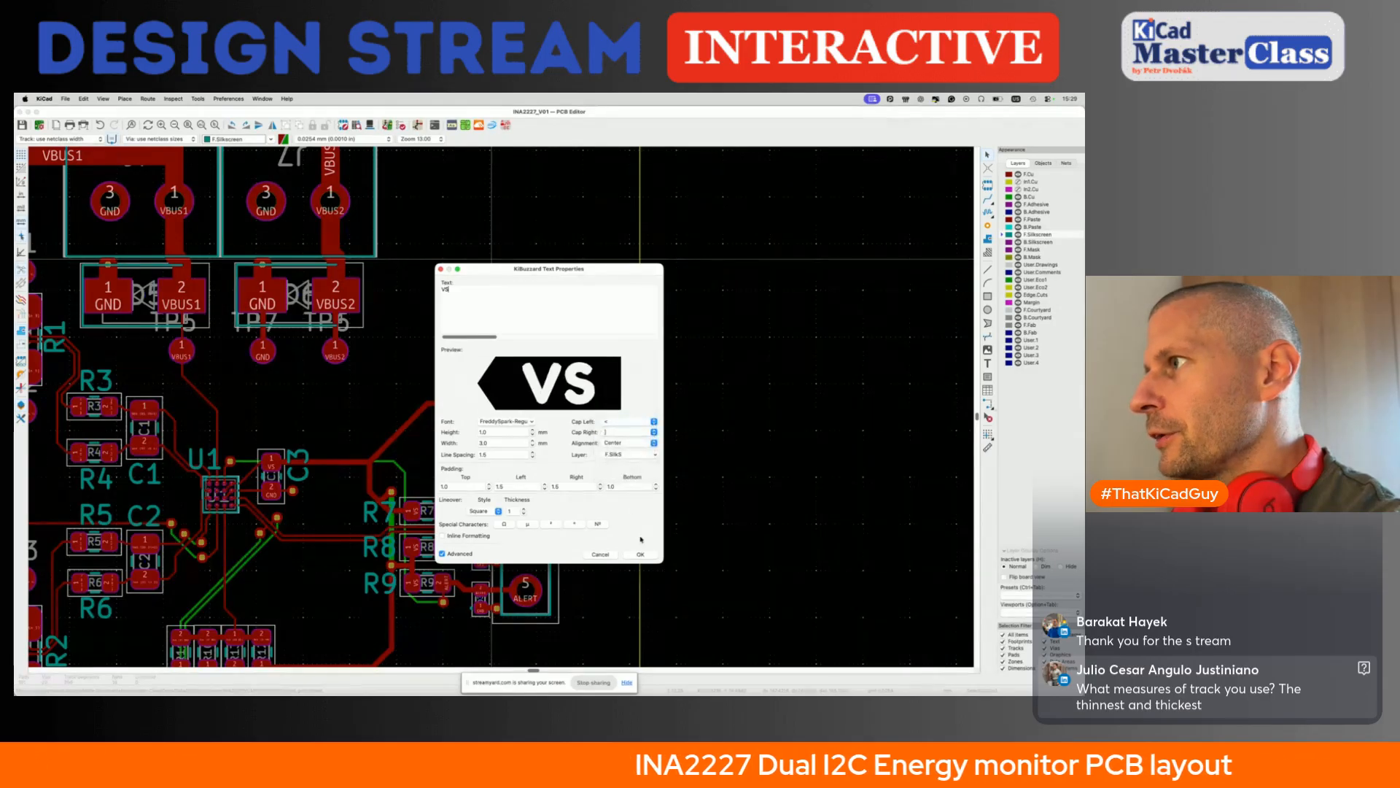
left_click(641, 554)
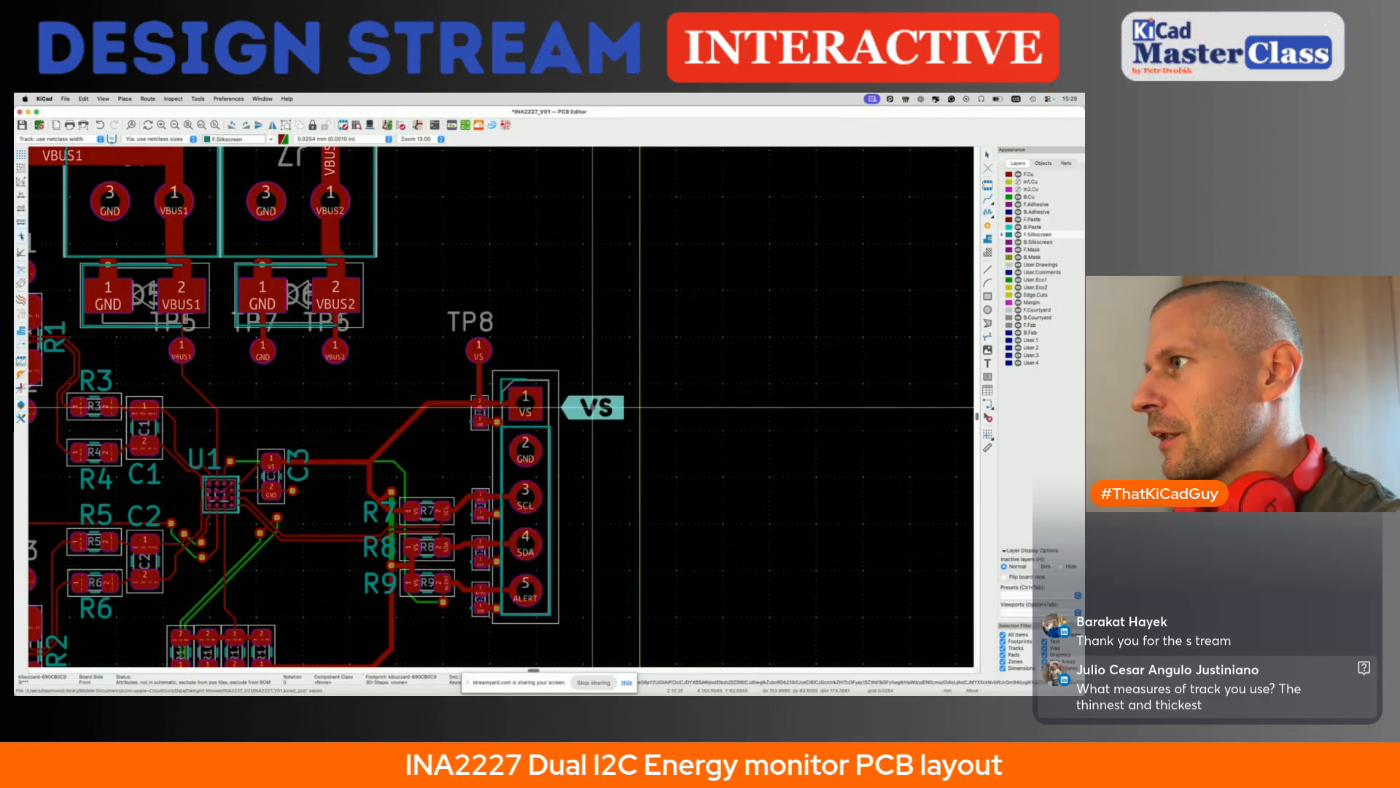
left_click(586, 404)
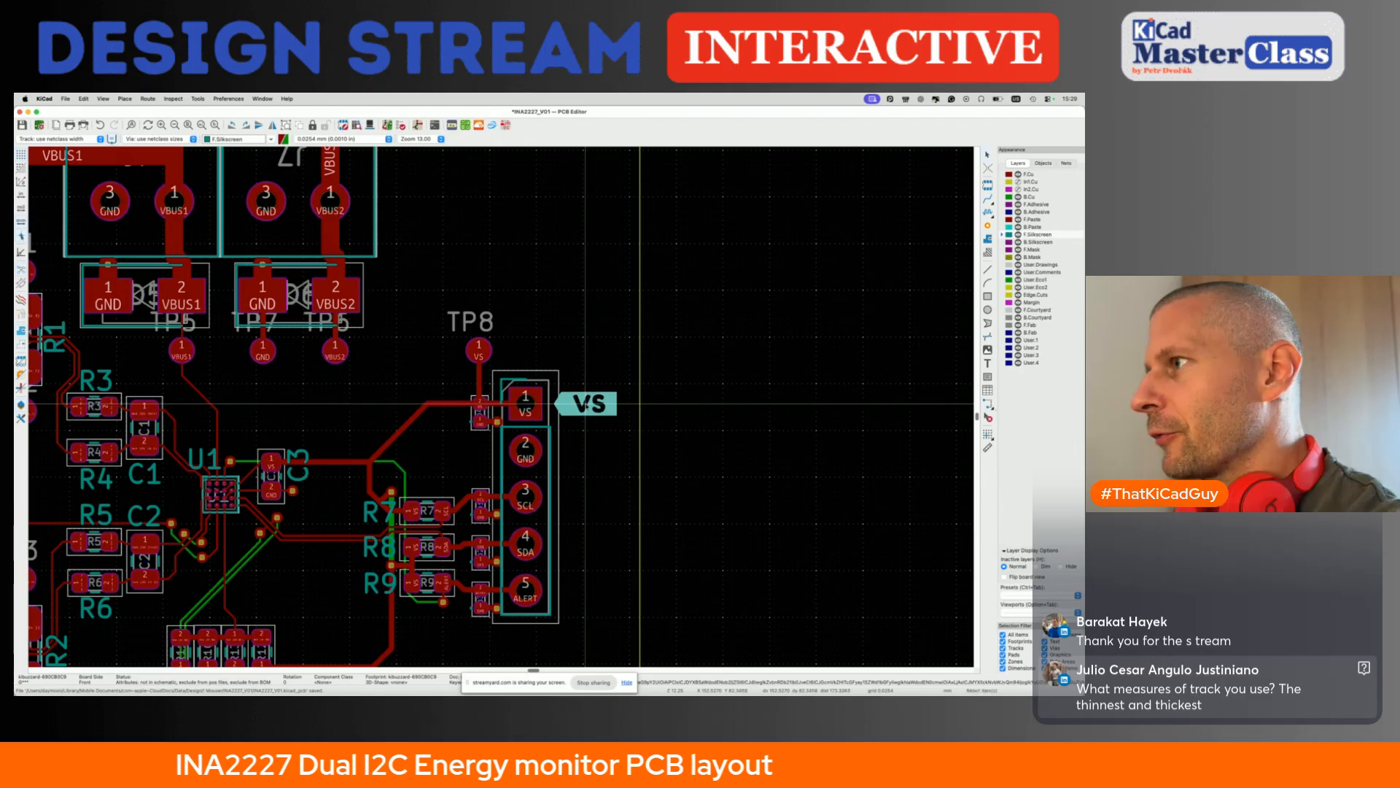
key("super+d")
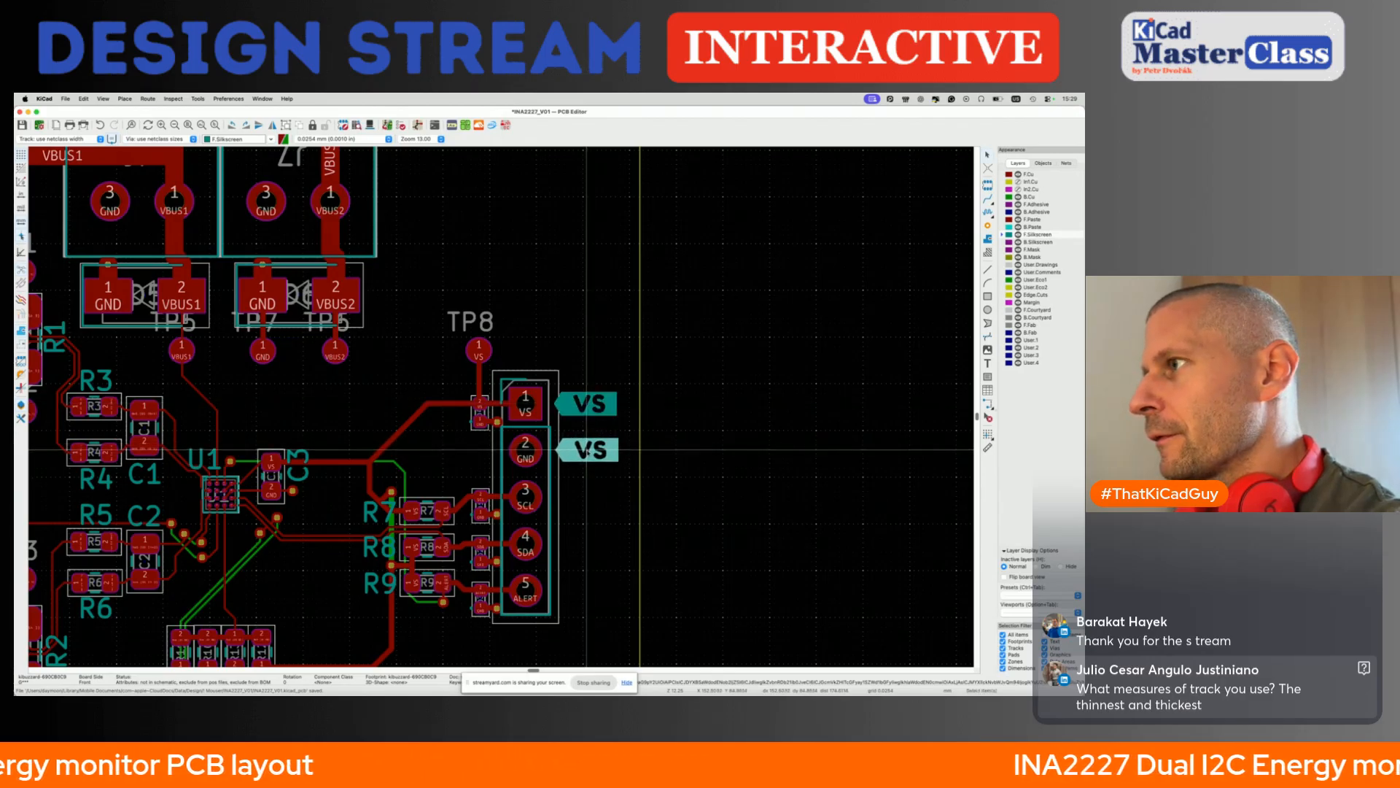
key("Escape")
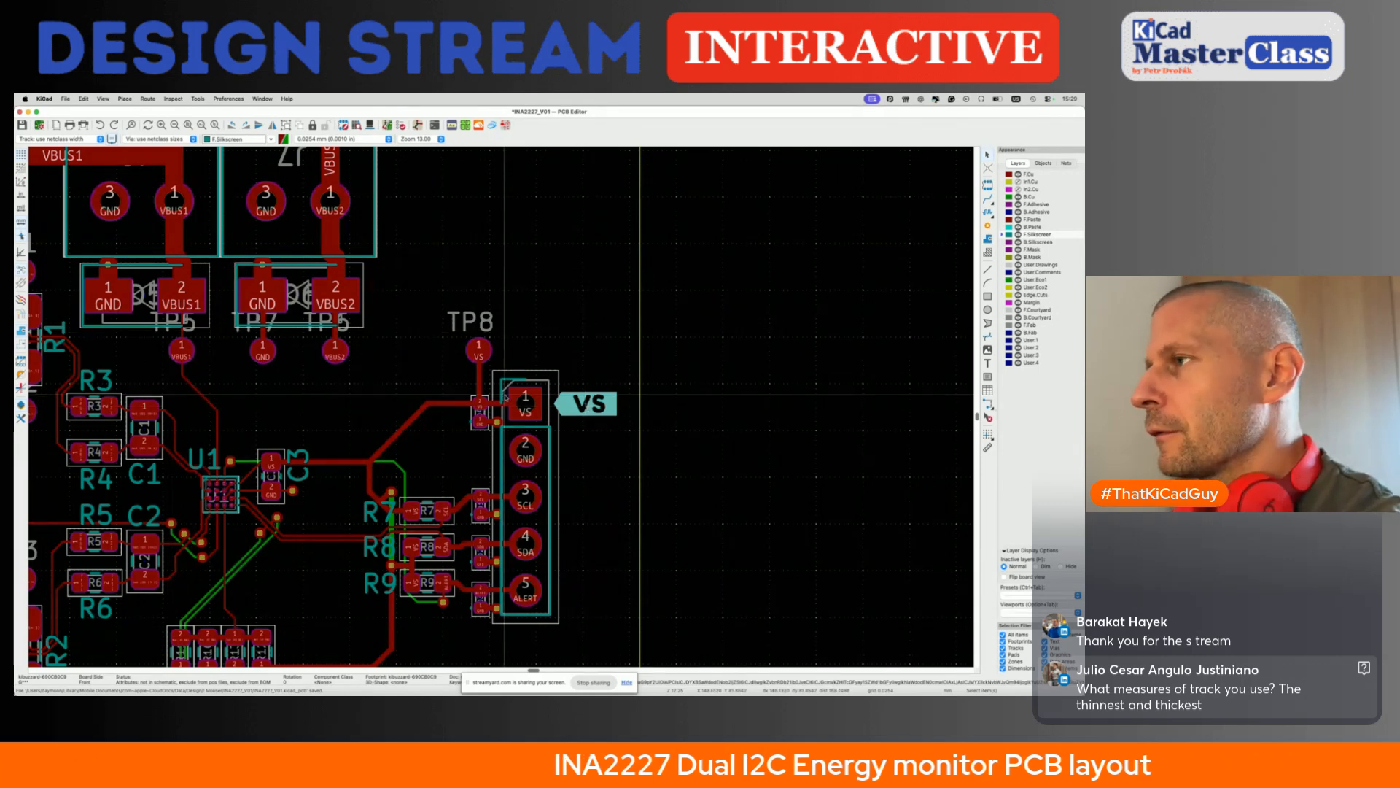
key("Escape")
- Array the VS label down the header in a grid of 1 by 5 at 2.54 mm vertical spacing, keeping the source in place
left_click(576, 408)
key("ctrl+t")
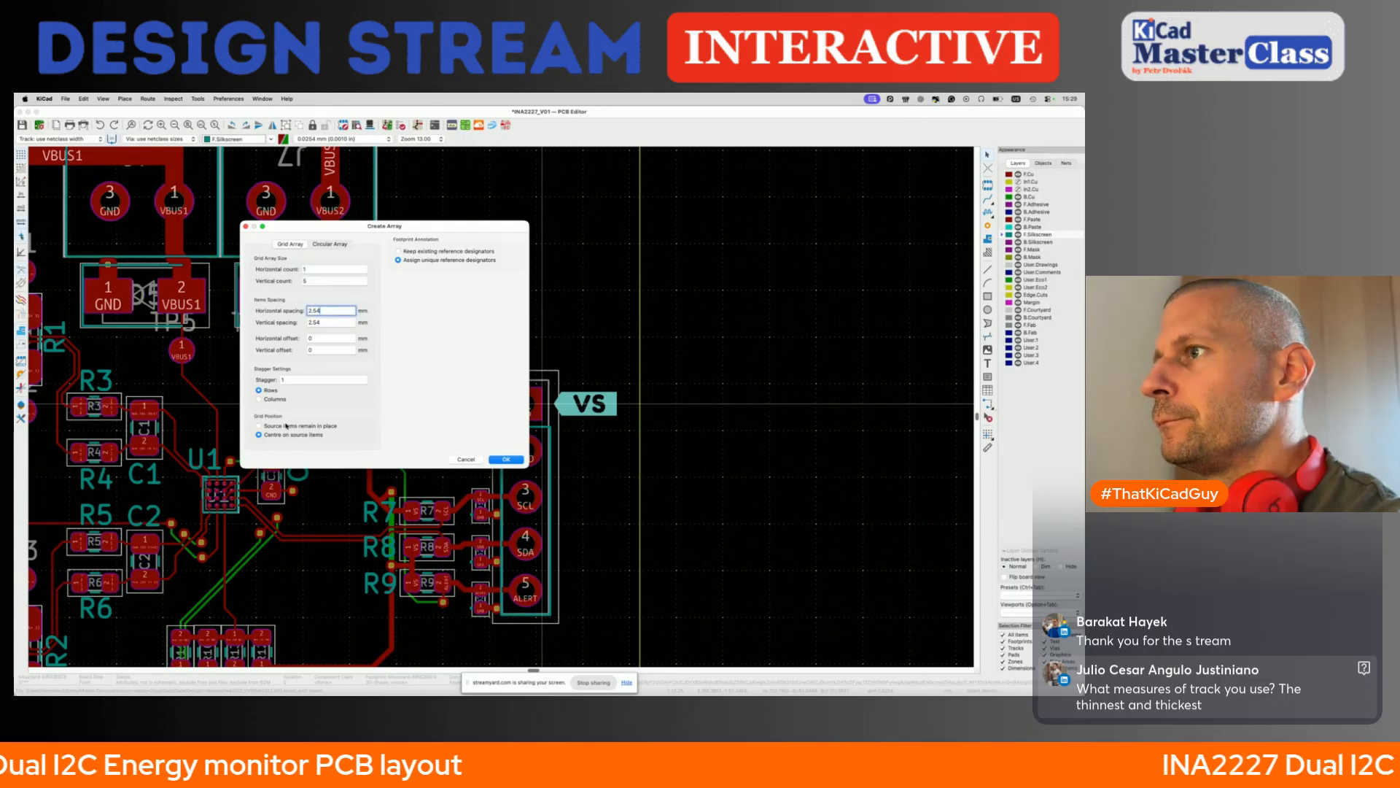
left_click(511, 459)
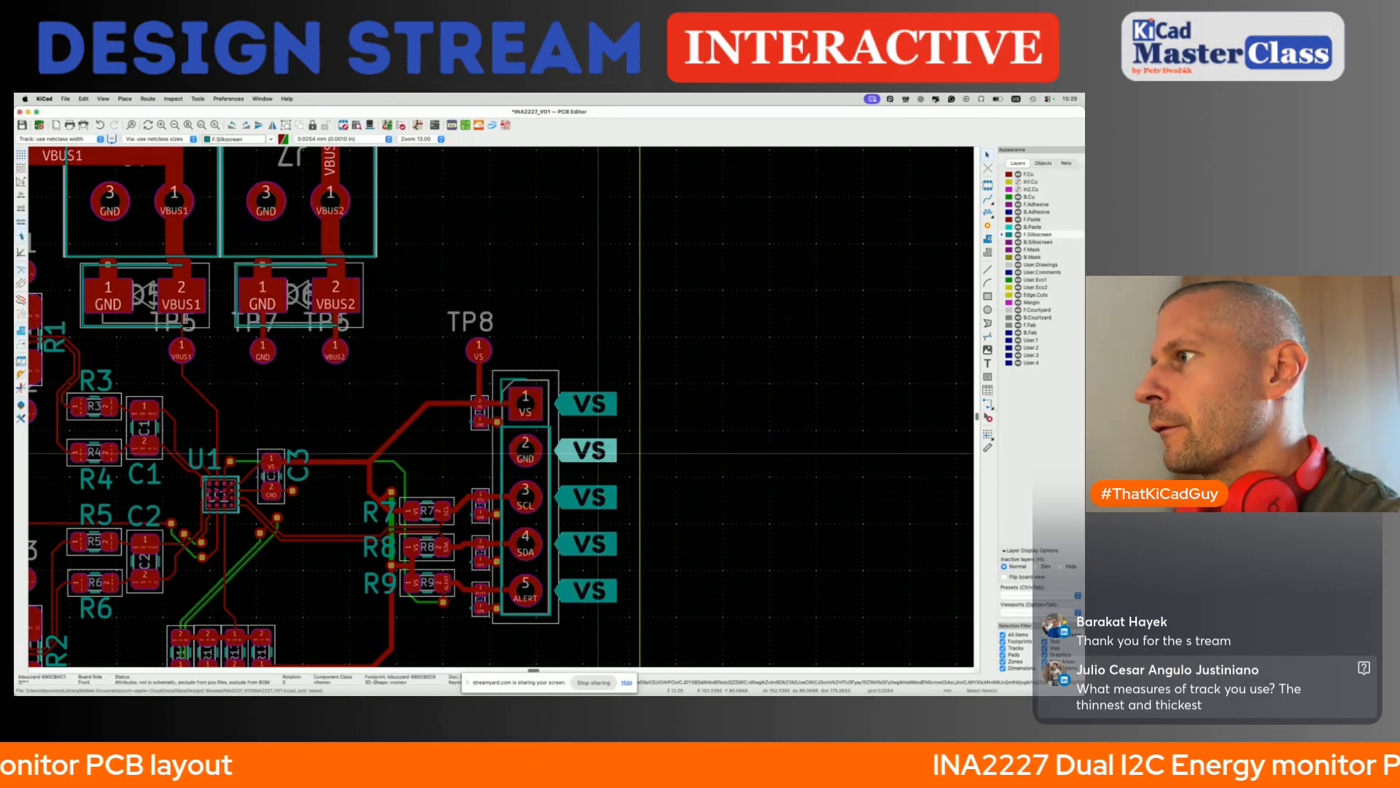
- Change the label beside pin 2 of the five-pin header to read GND
left_click(454, 127)
type("GND")
left_click(639, 554)
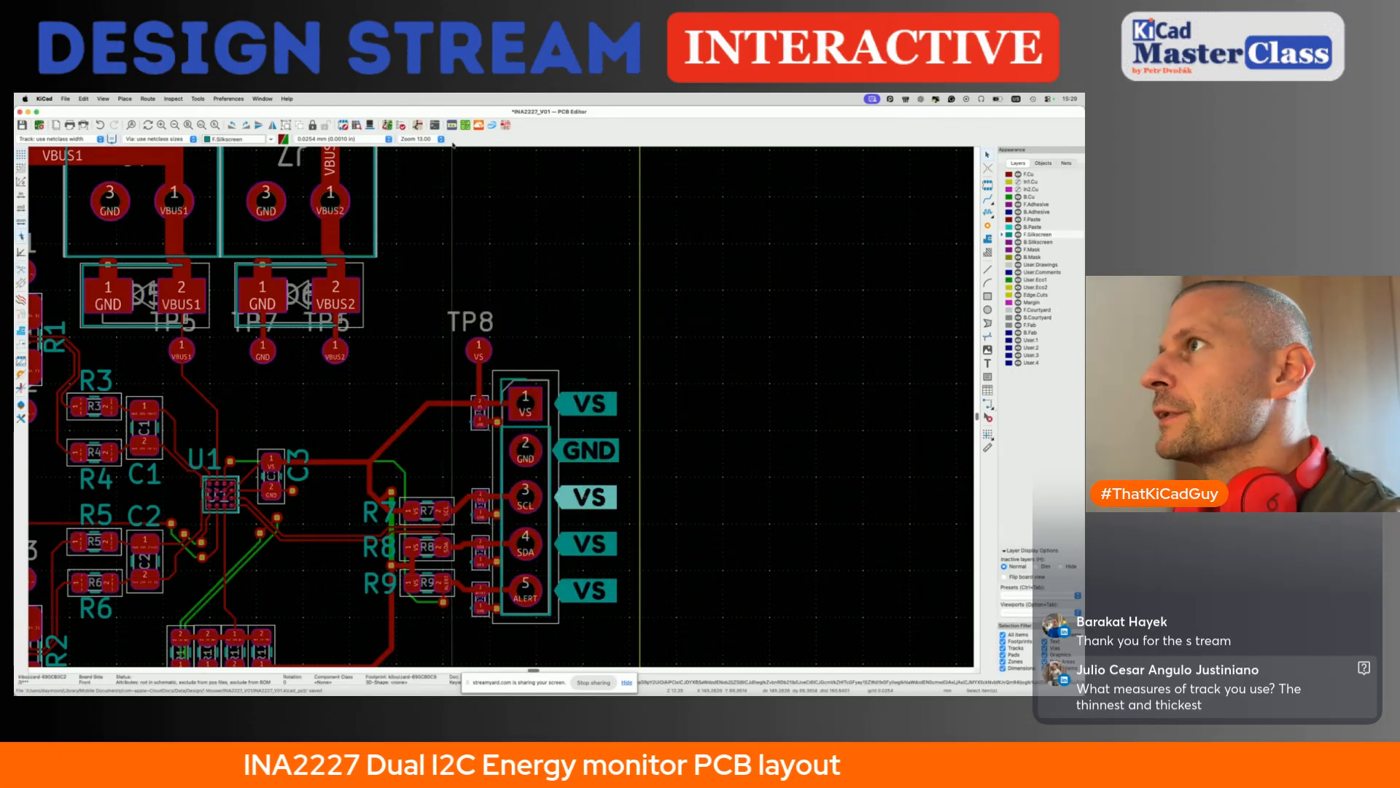
- Change the labels beside pins 3 and 4 of the five-pin header to read SCL and SDA
left_click(452, 127)
type("SCL")
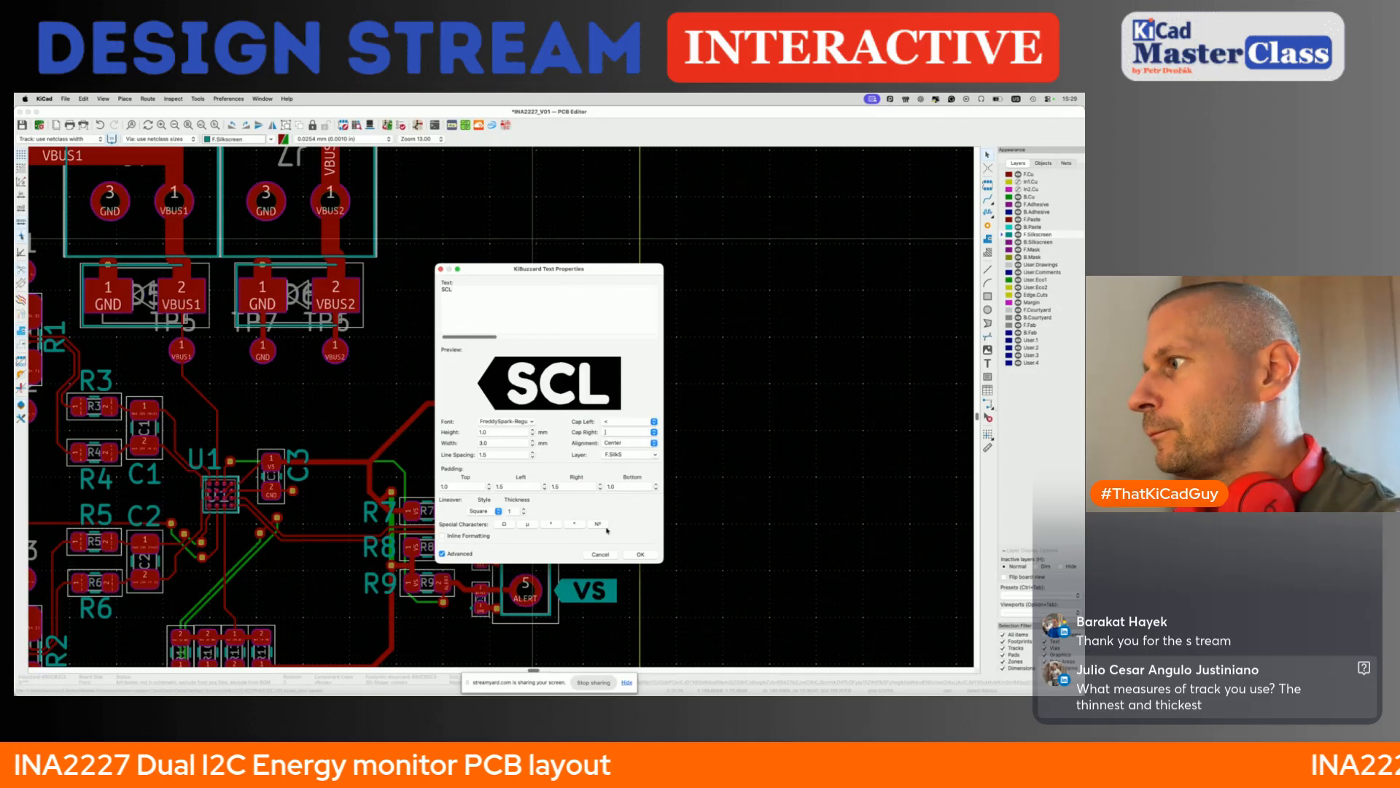
left_click(630, 555)
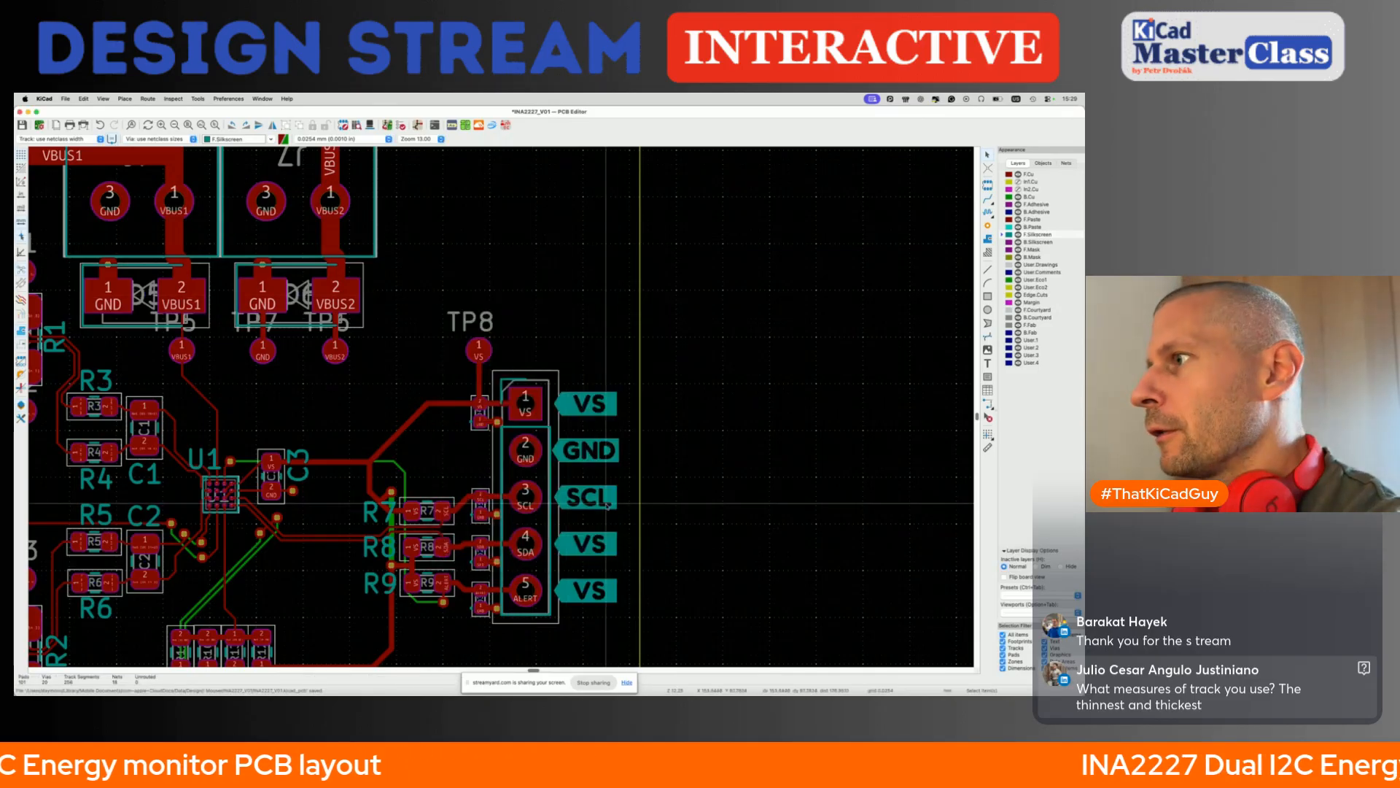
left_click(589, 544)
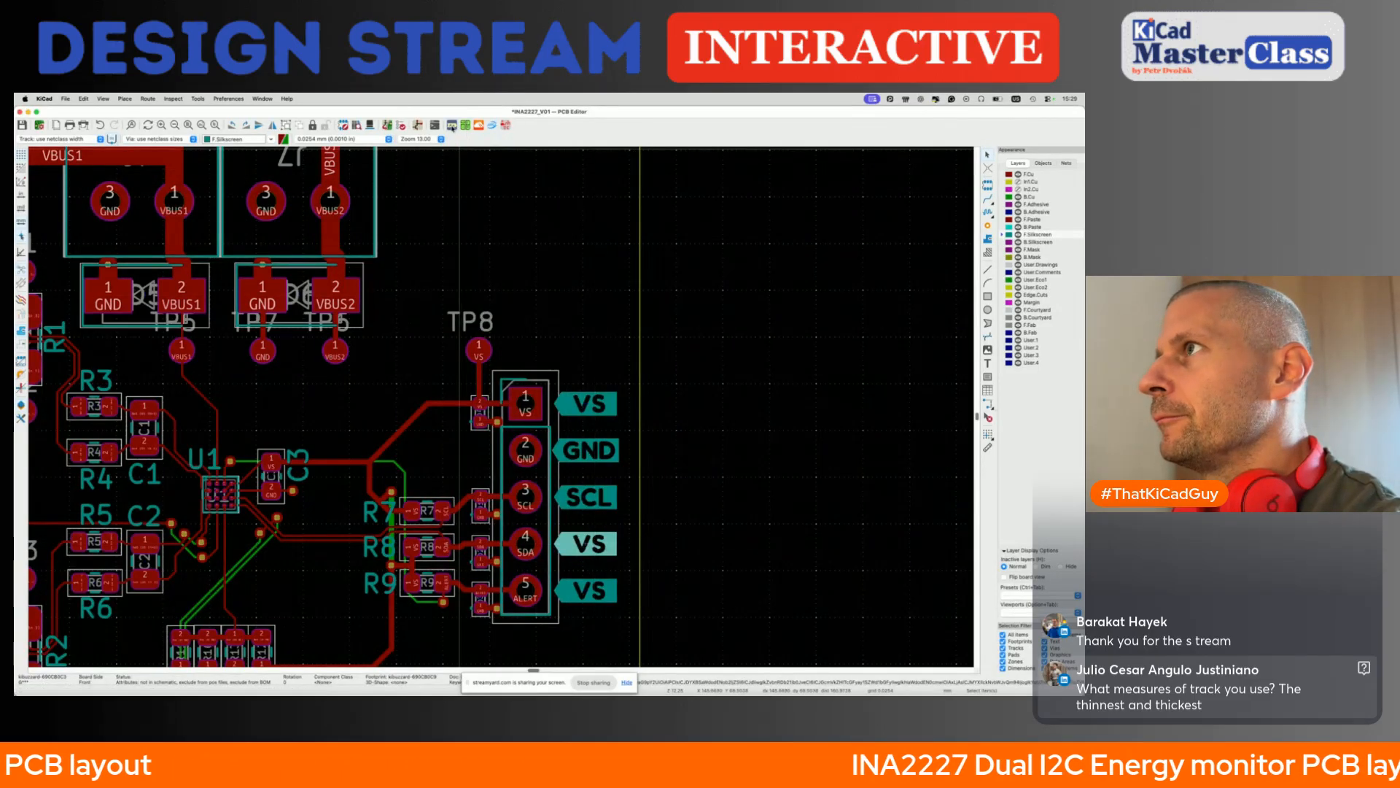
left_click(452, 127)
type("SDA")
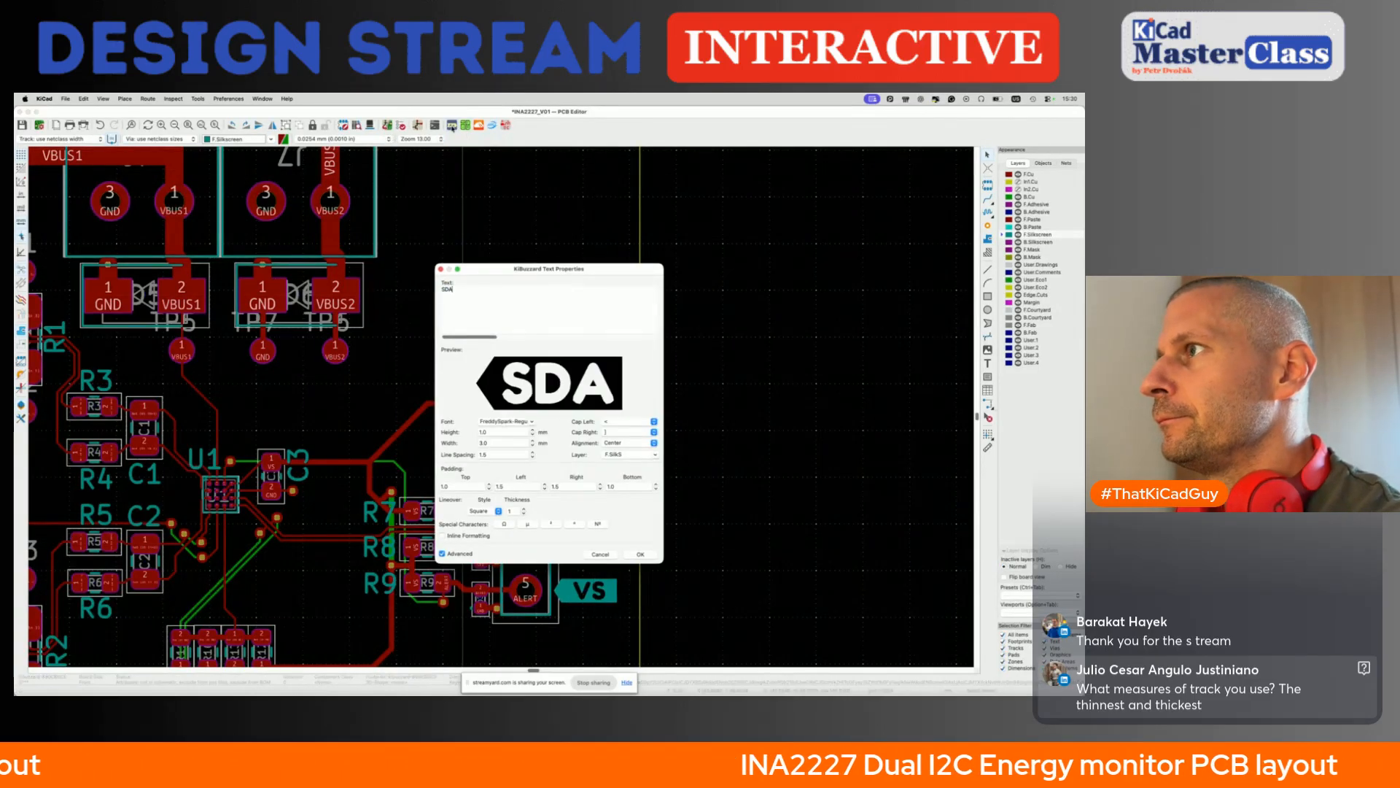
left_click(632, 553)
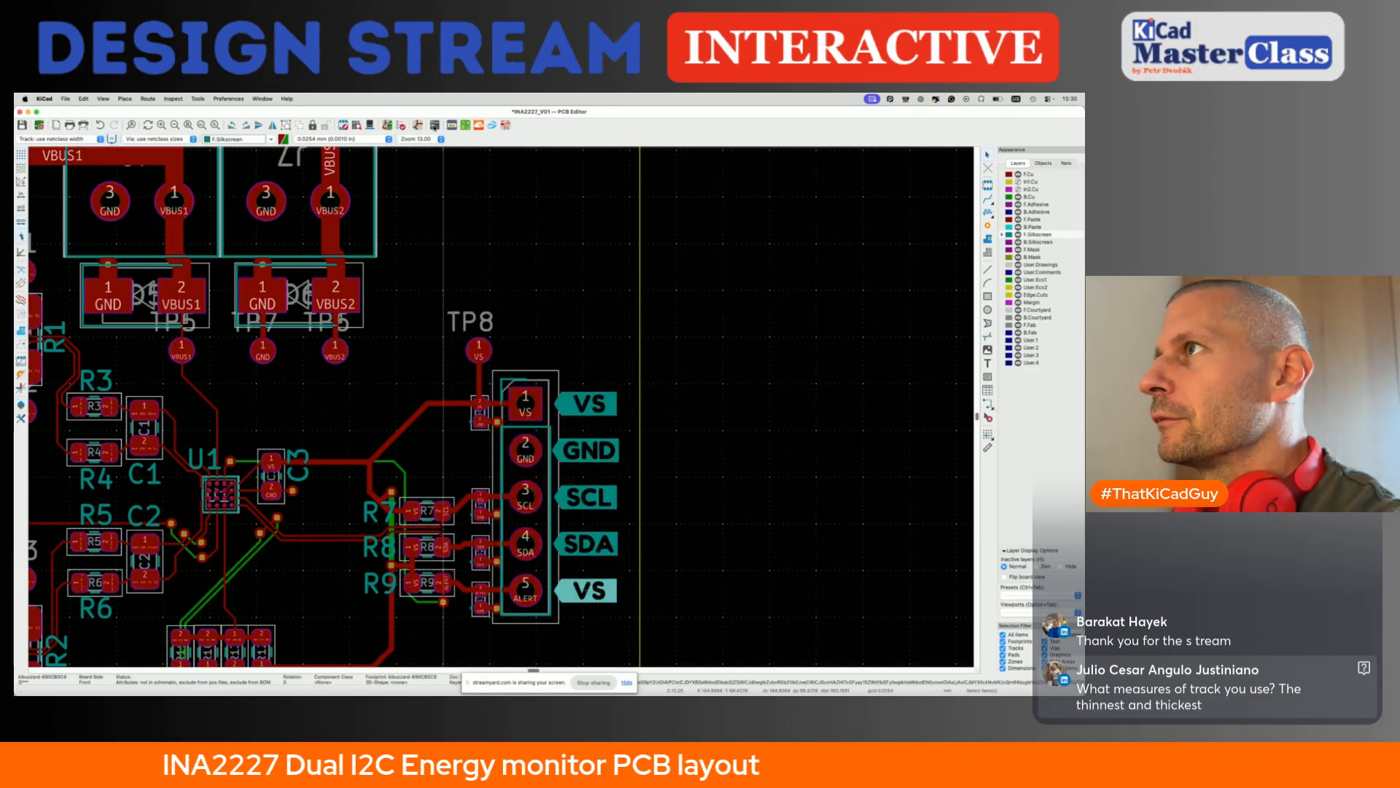
- Open the label beside pin 5 of the five-pin header for editing and enter A as its text
left_click(451, 127)
type("ALR")
key("BackSpace")
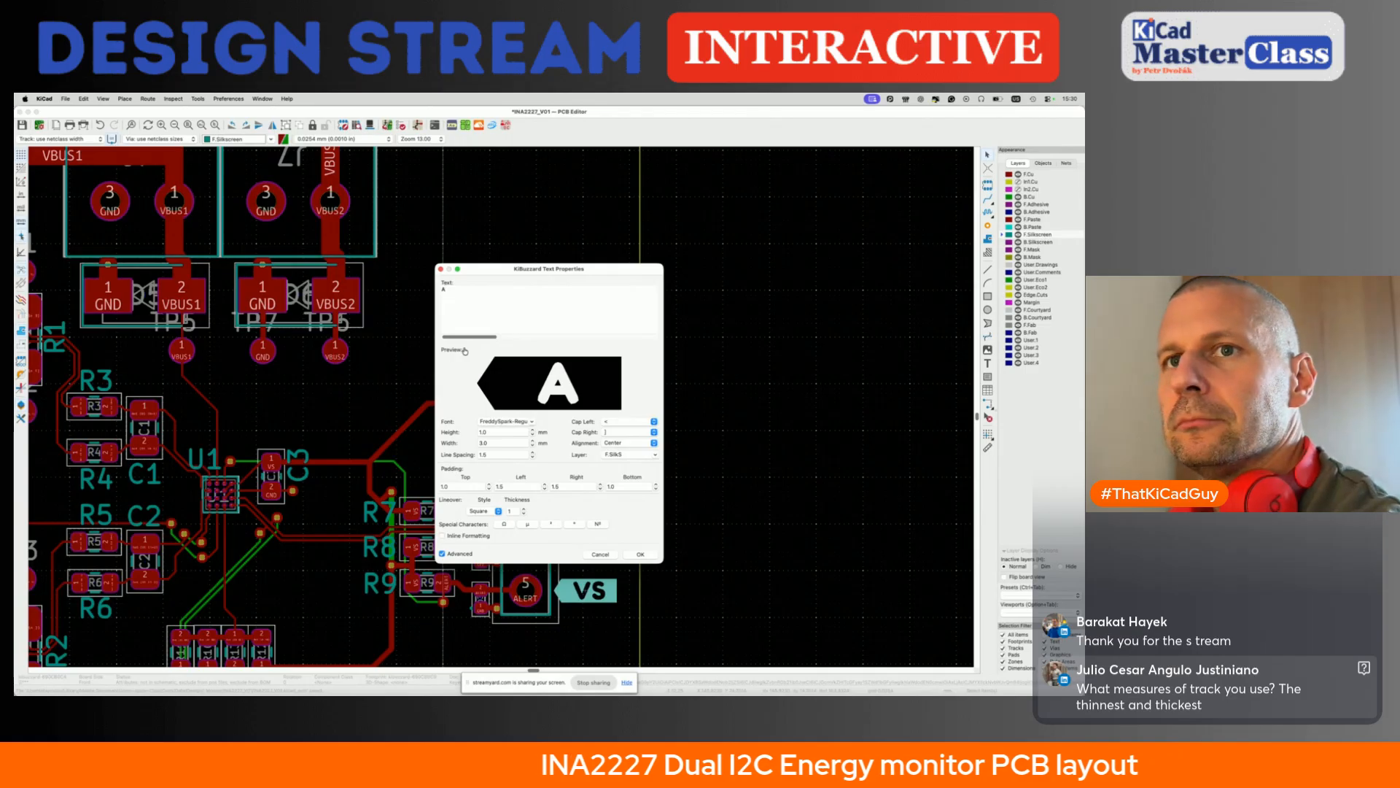
- Switch to the browser and ask its chat in a new tab how to abbreviate ALERT
key("super+Tab")
key("super+t")
type("how to abreb")
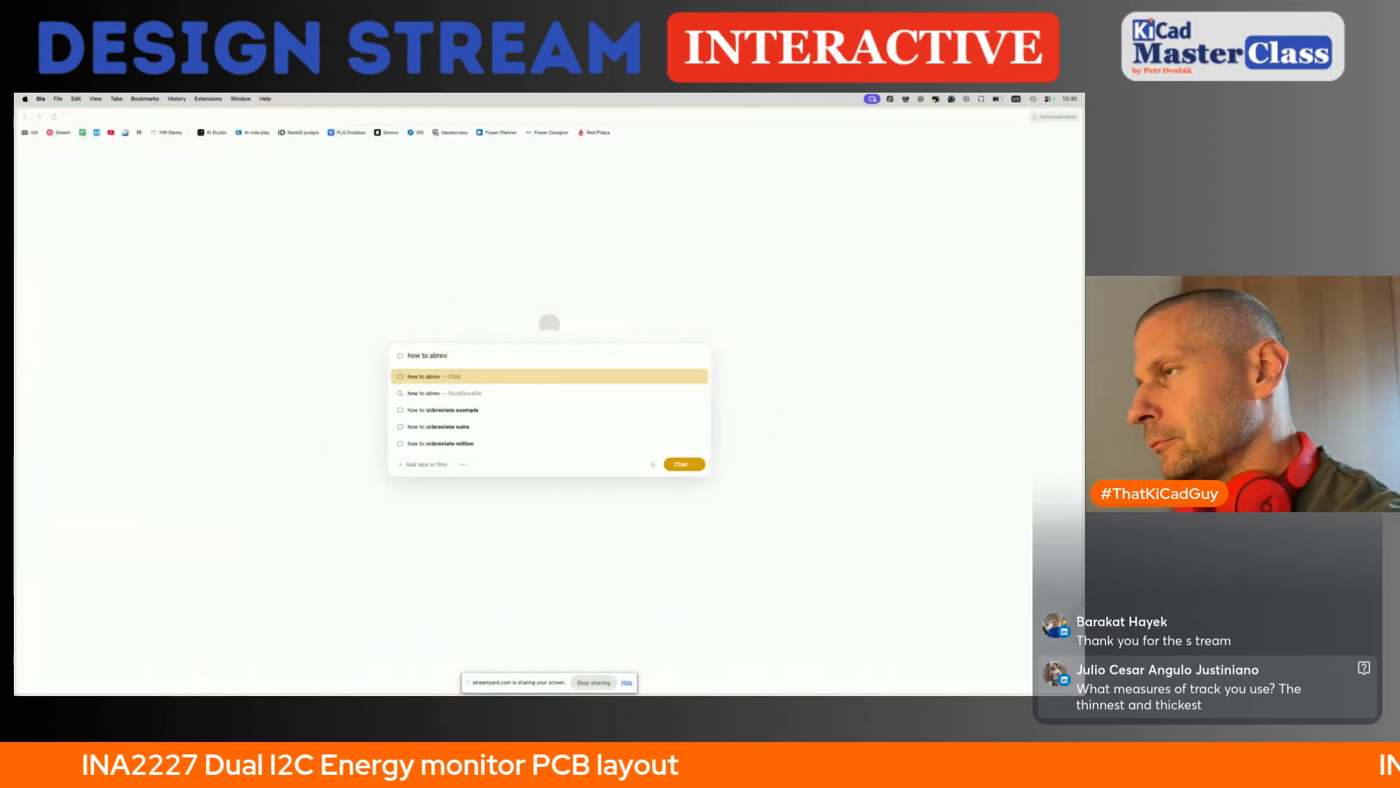
type(" ALERT?")
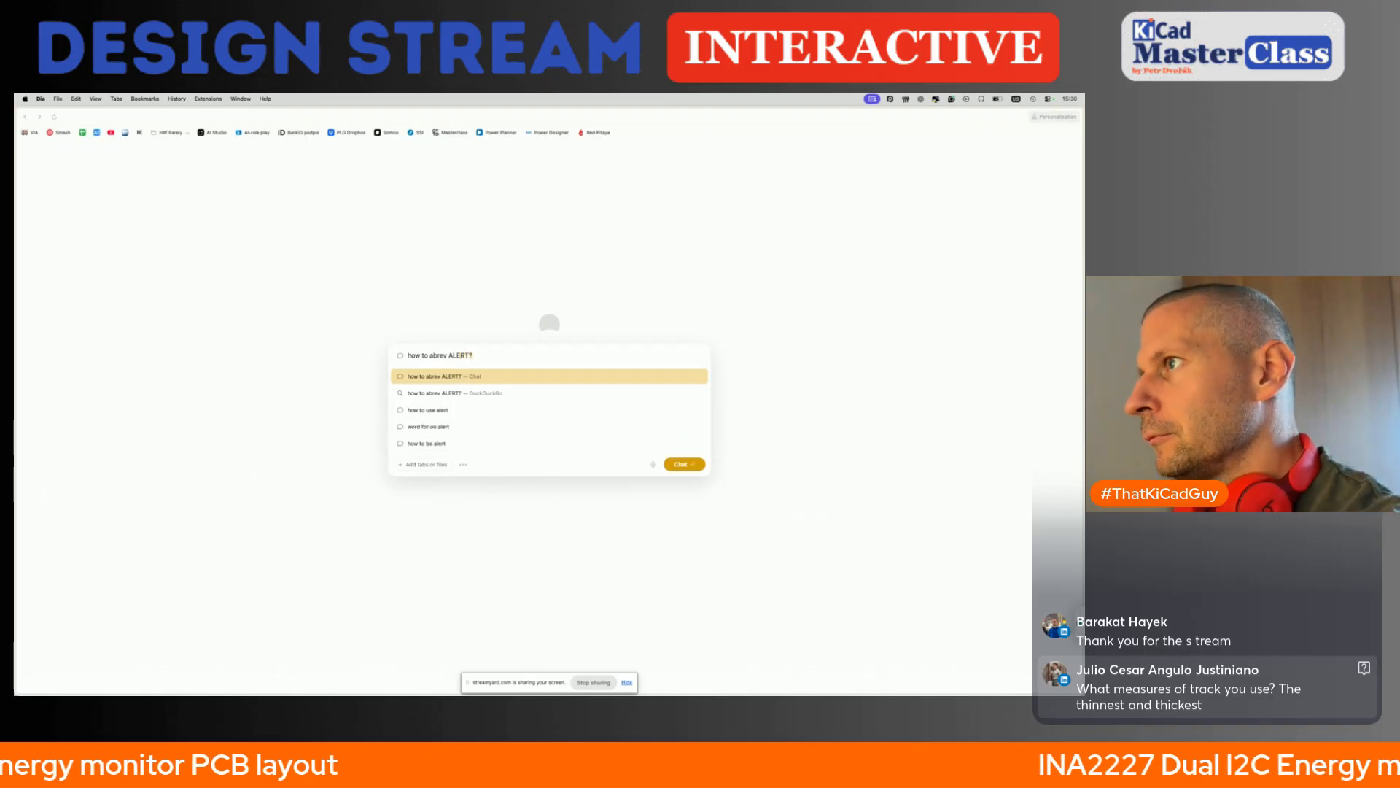
key("Return")
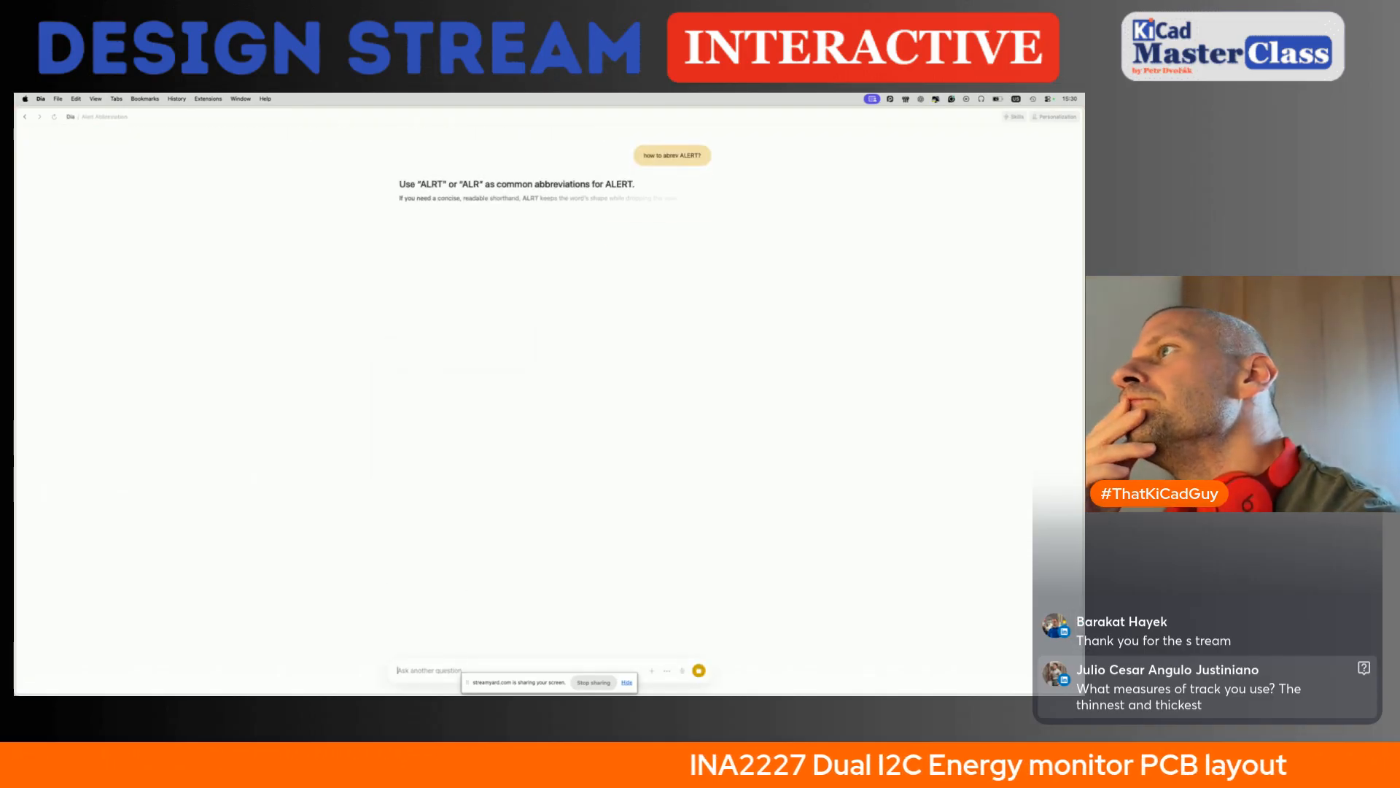
- Return to the PCB editor, set the label beside pin 5 of the header to ALR and save the board
key("super+Tab")
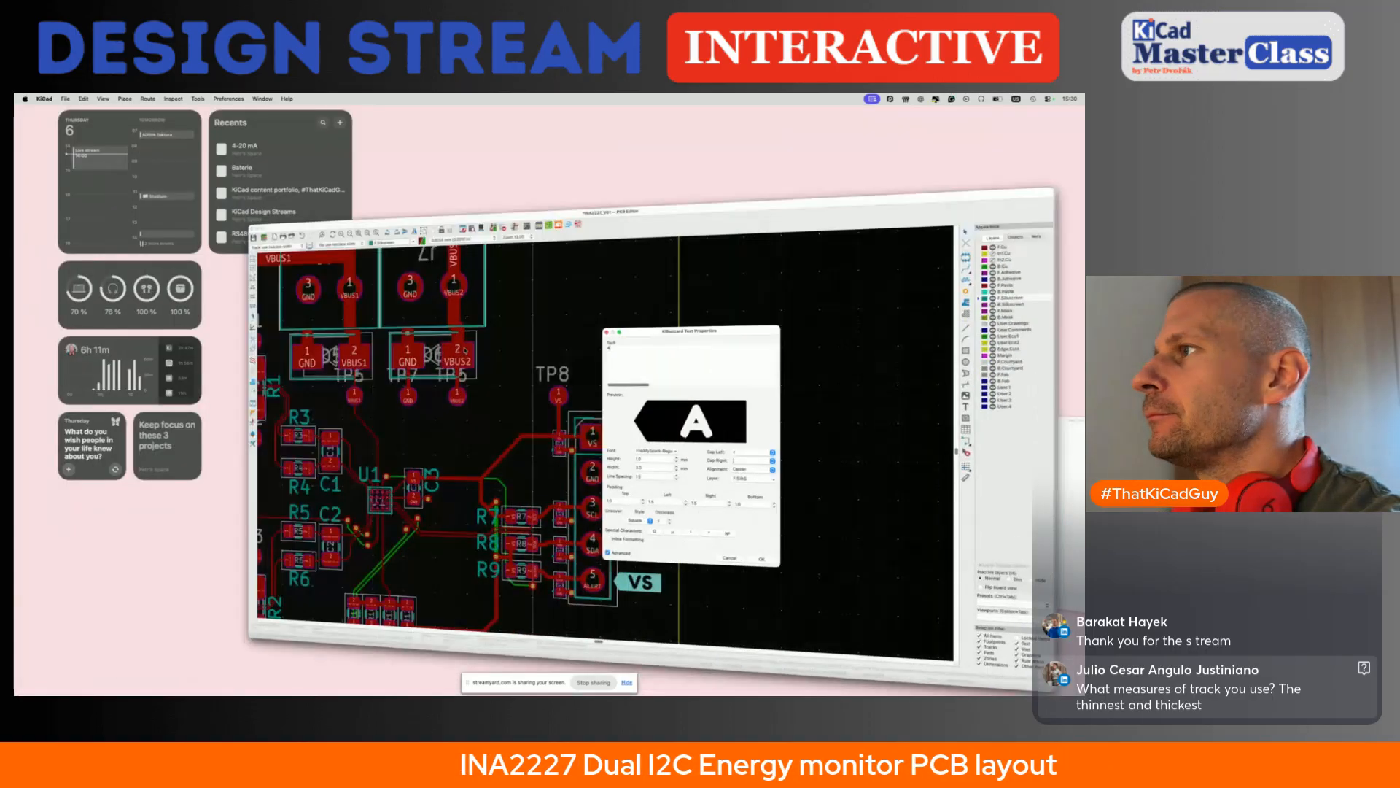
type("ALR")
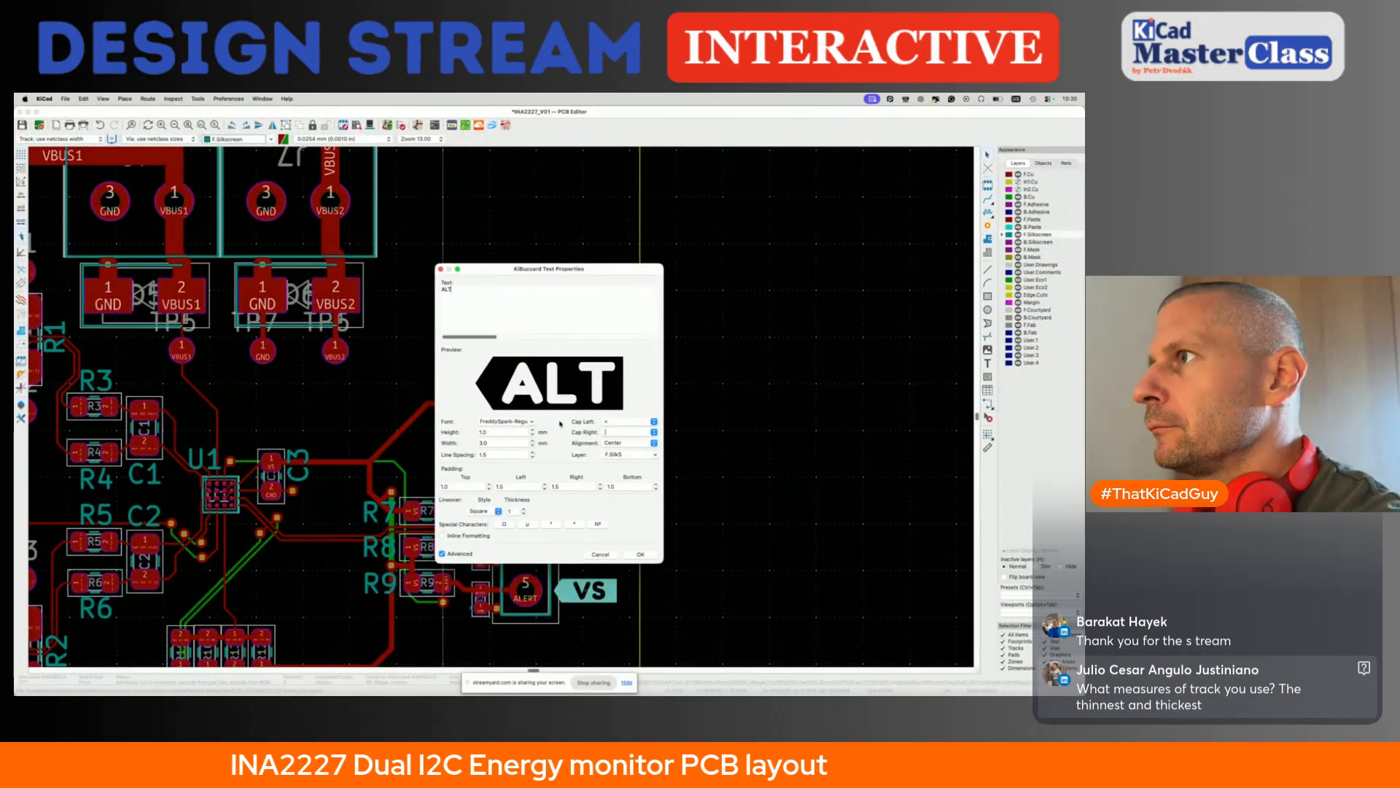
left_click(640, 552)
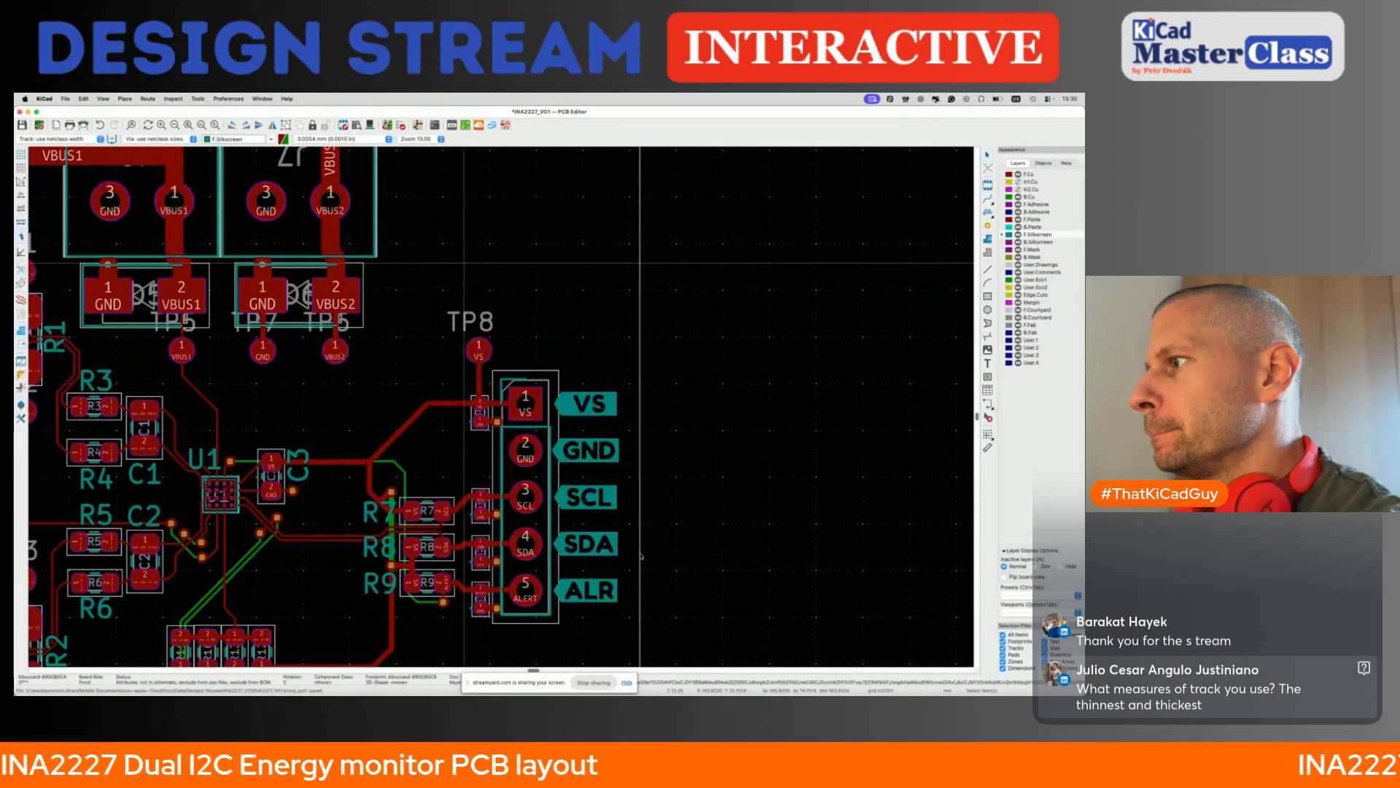
scroll(604, 594, "down", 5)
scroll(456, 434, "up", 6)
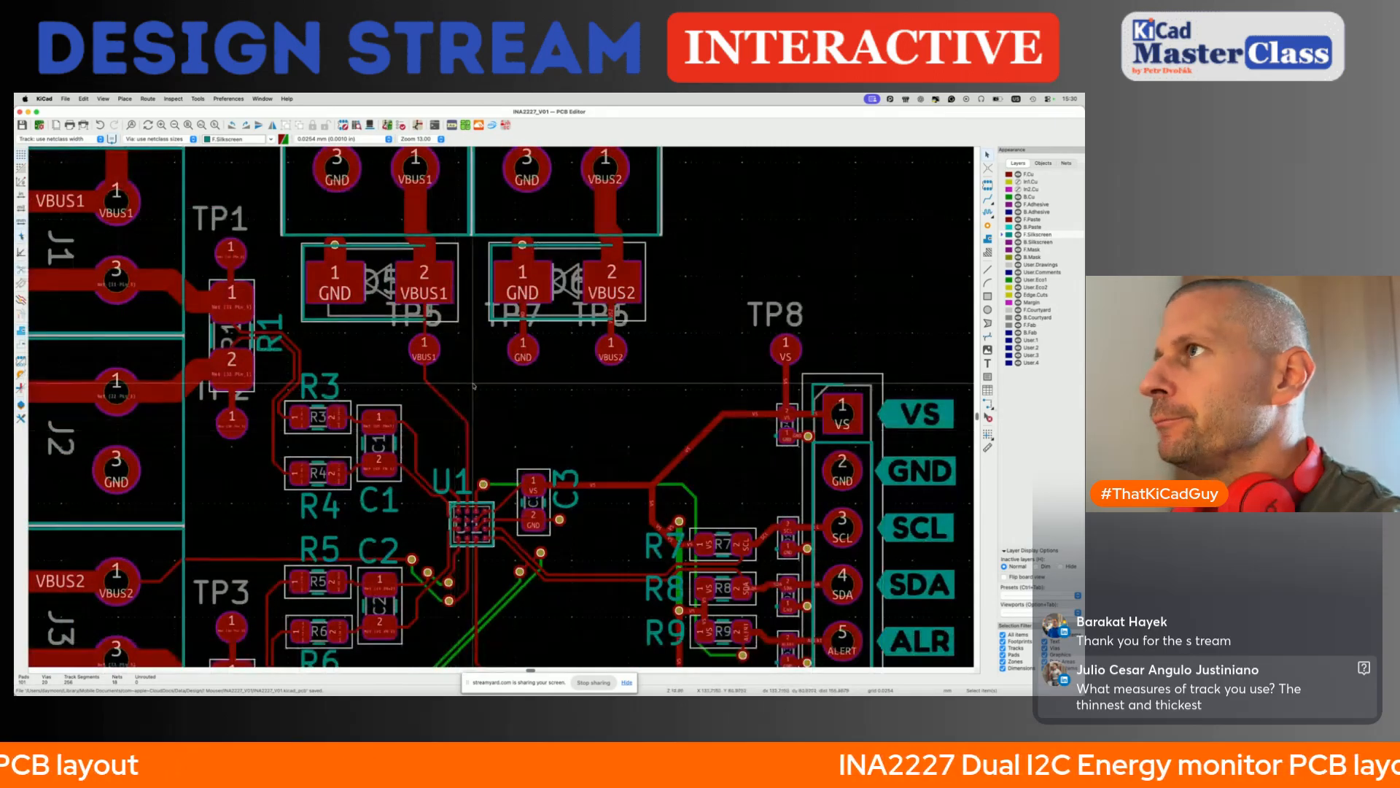
- Create a KiBuzzard VBUS1 label with straight left and right caps and place it just below TP5
left_click(452, 125)
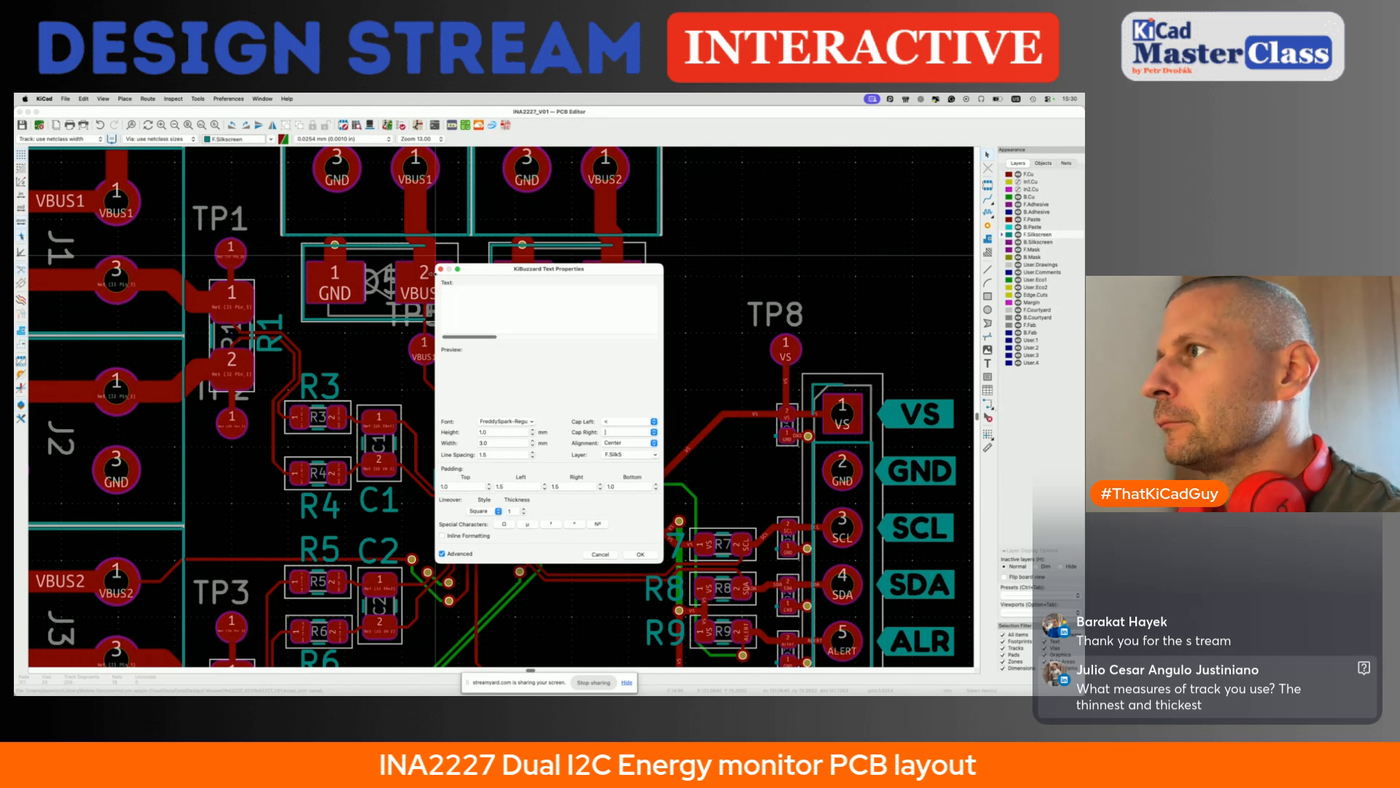
type("VBUS1")
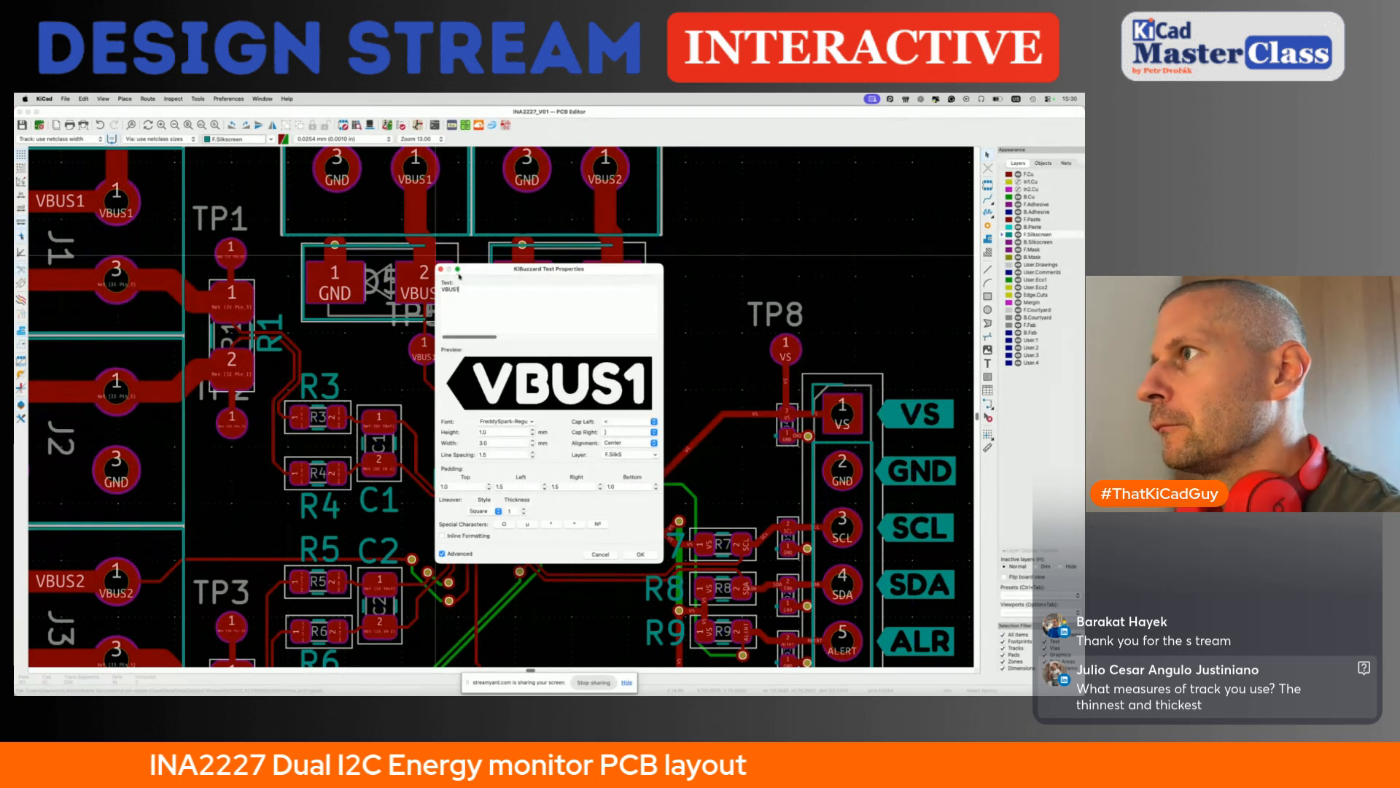
left_click(631, 423)
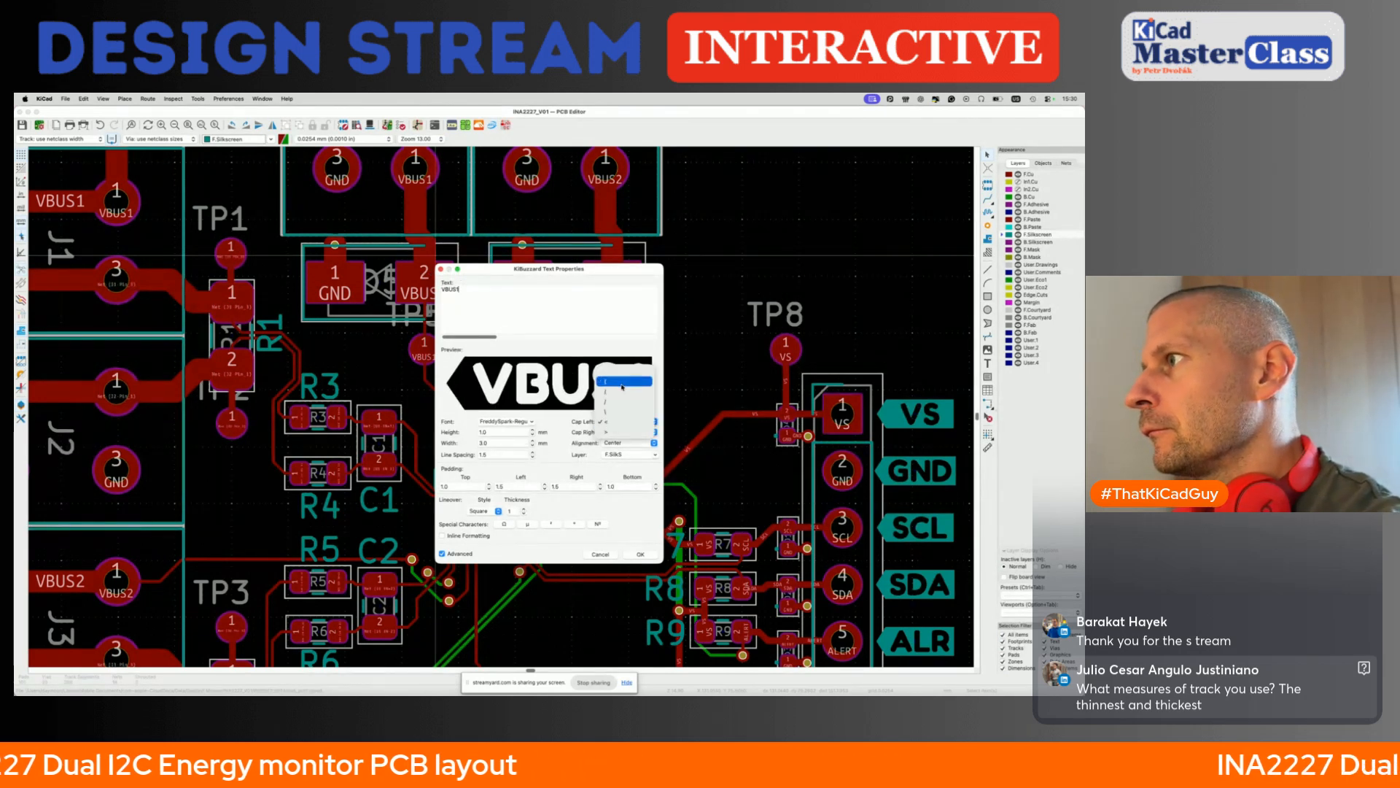
left_click(622, 385)
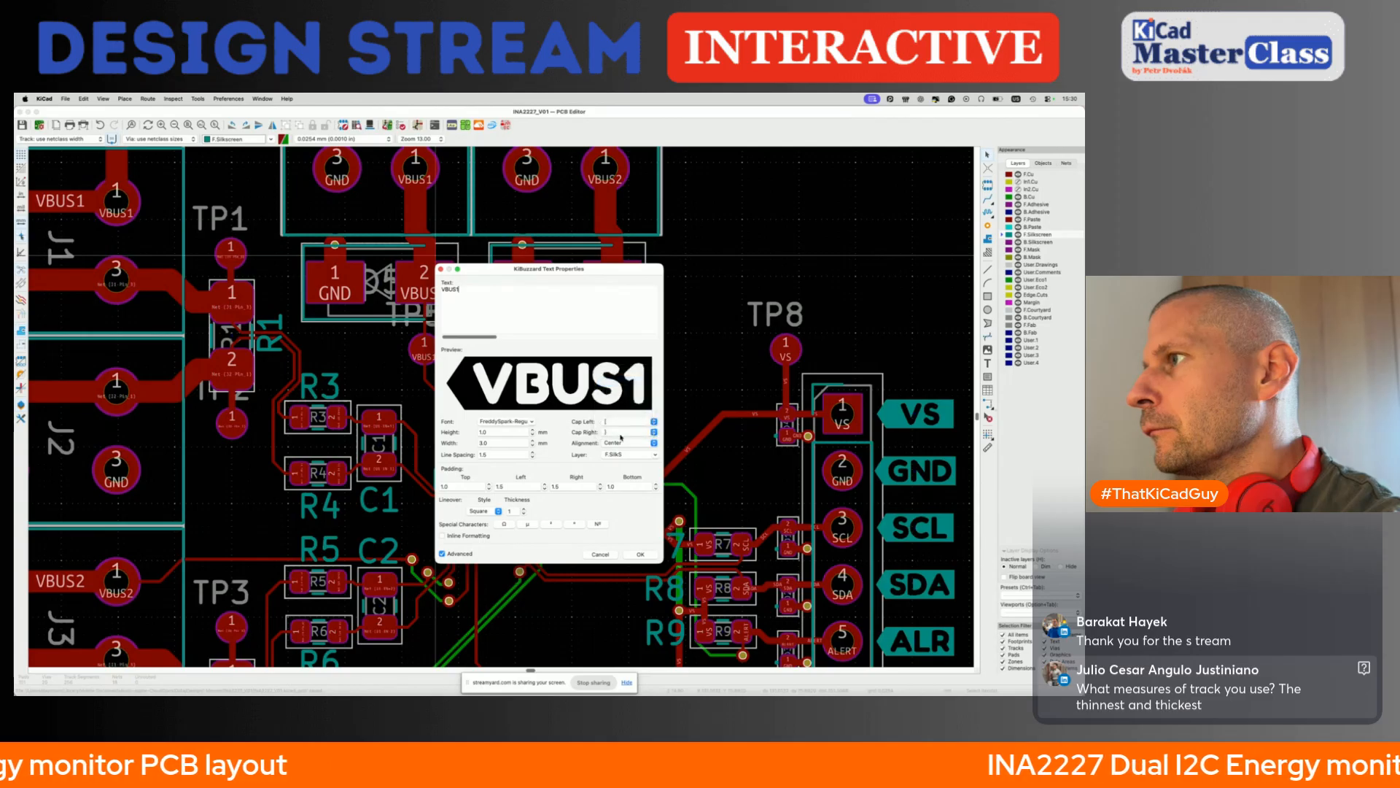
left_click(640, 555)
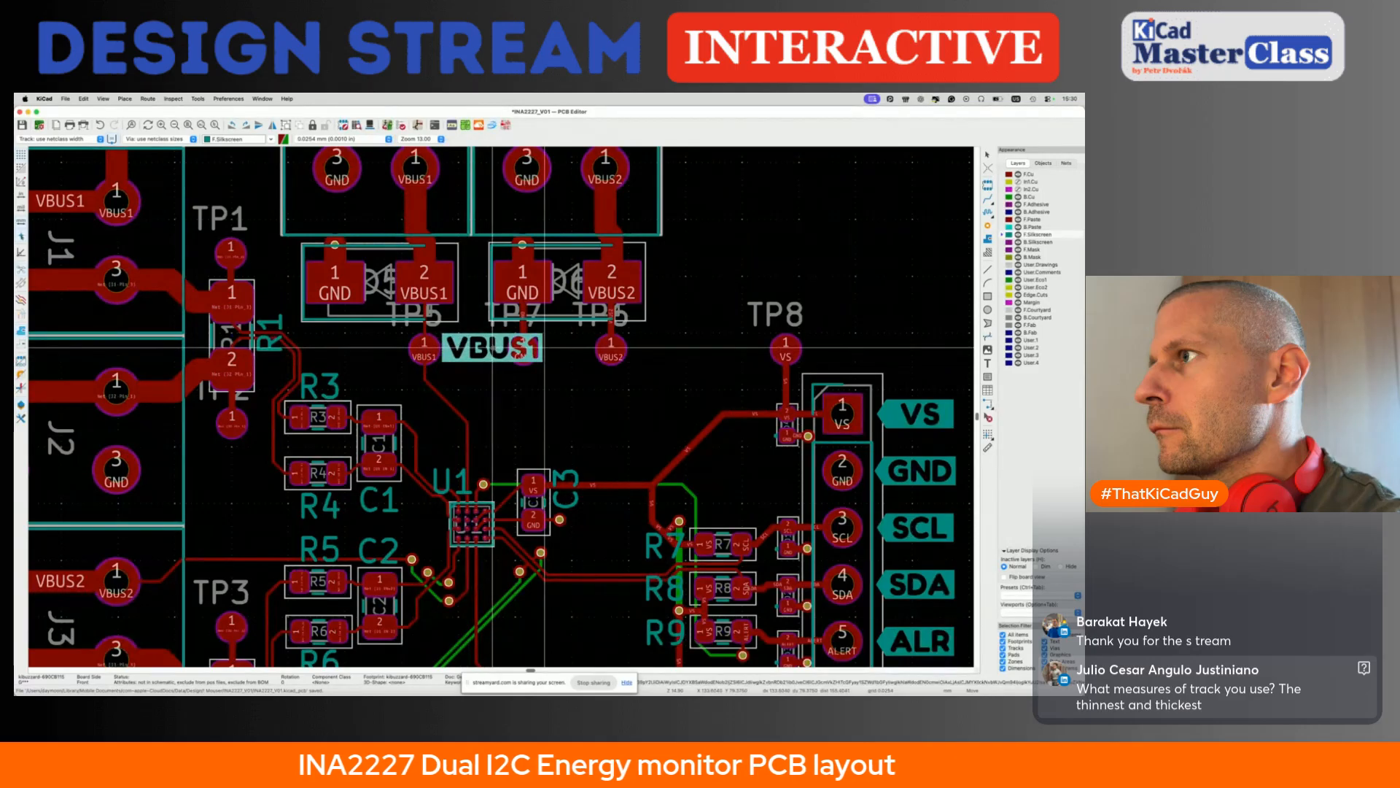
left_click(426, 382)
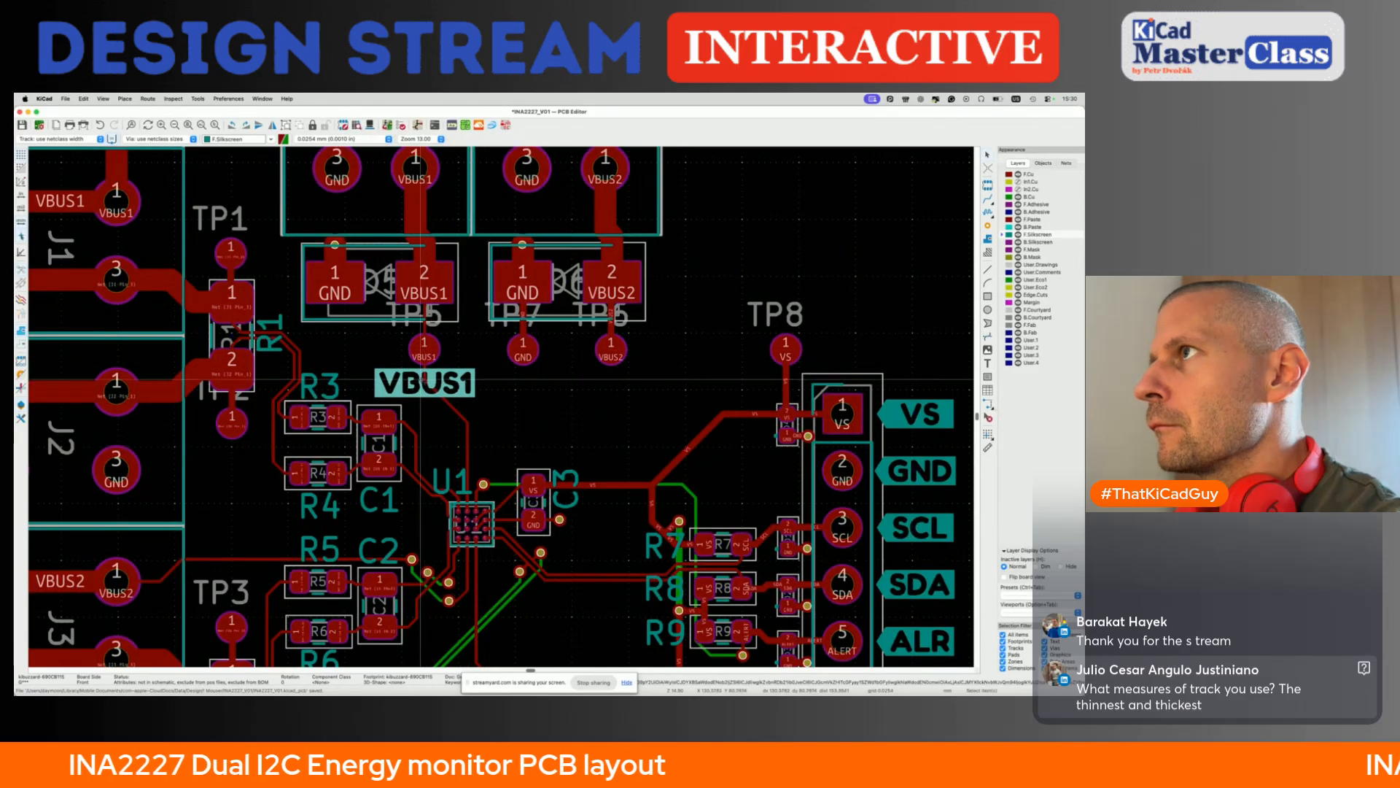
- Replace the VBUS1 label below TP5 with a new straight-capped VBUS1 label of adjusted width
left_click(453, 125)
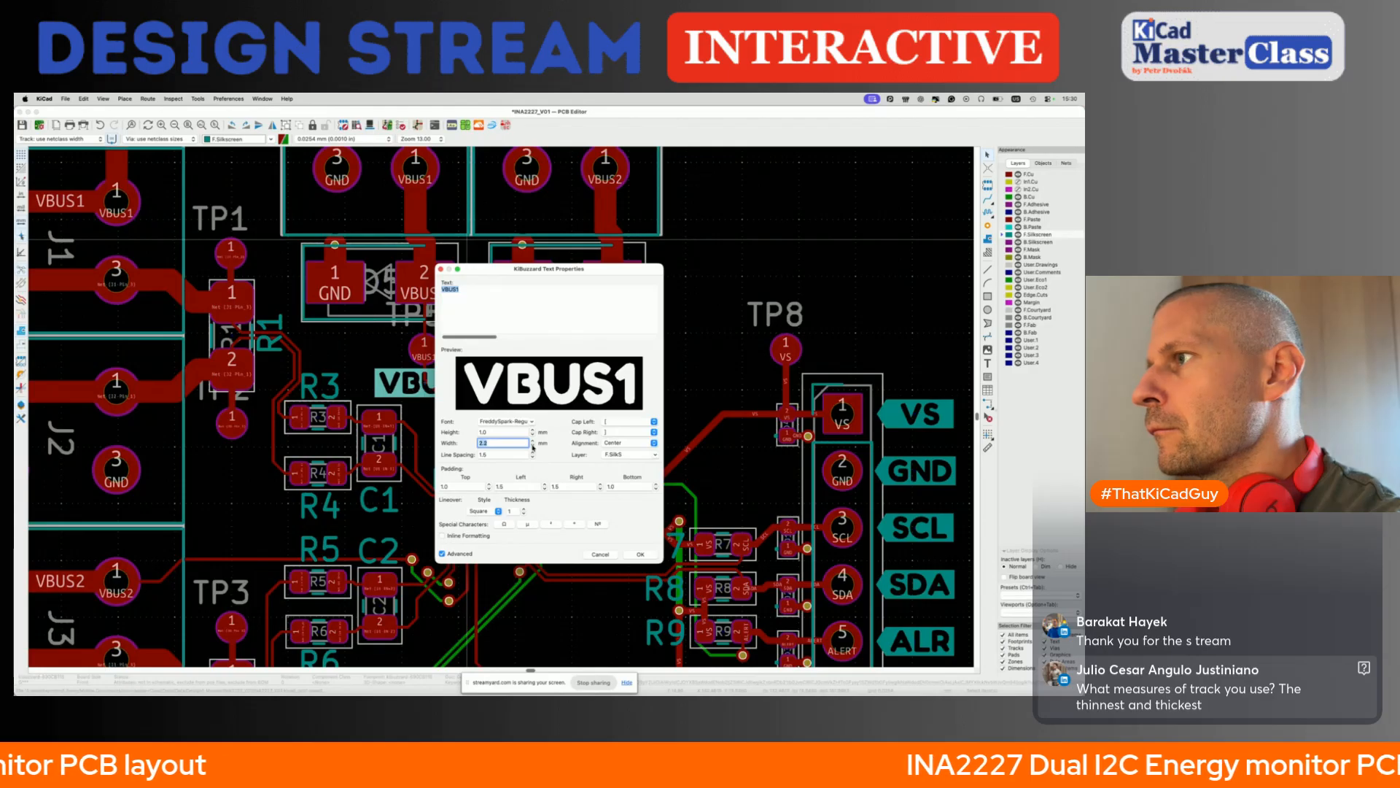
left_click(640, 555)
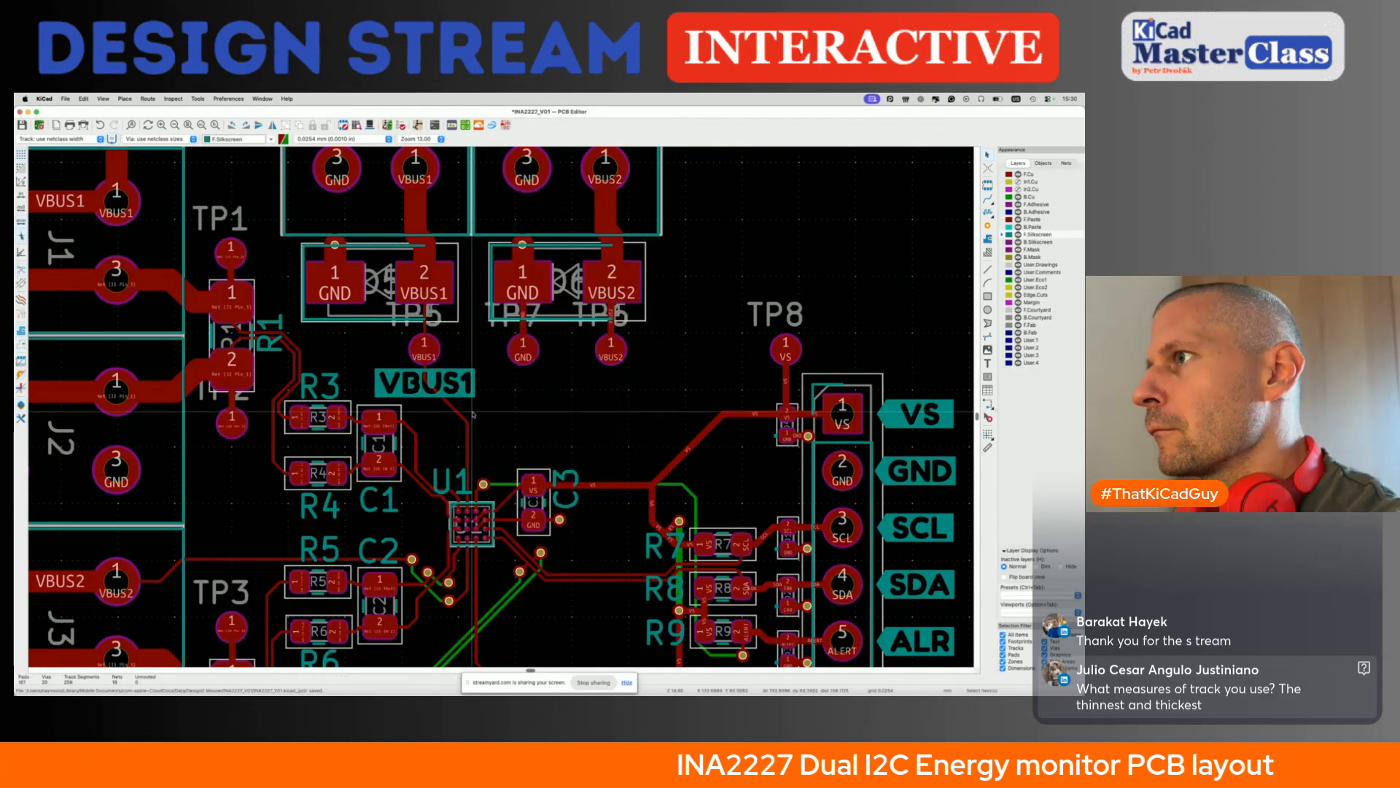
left_click(453, 126)
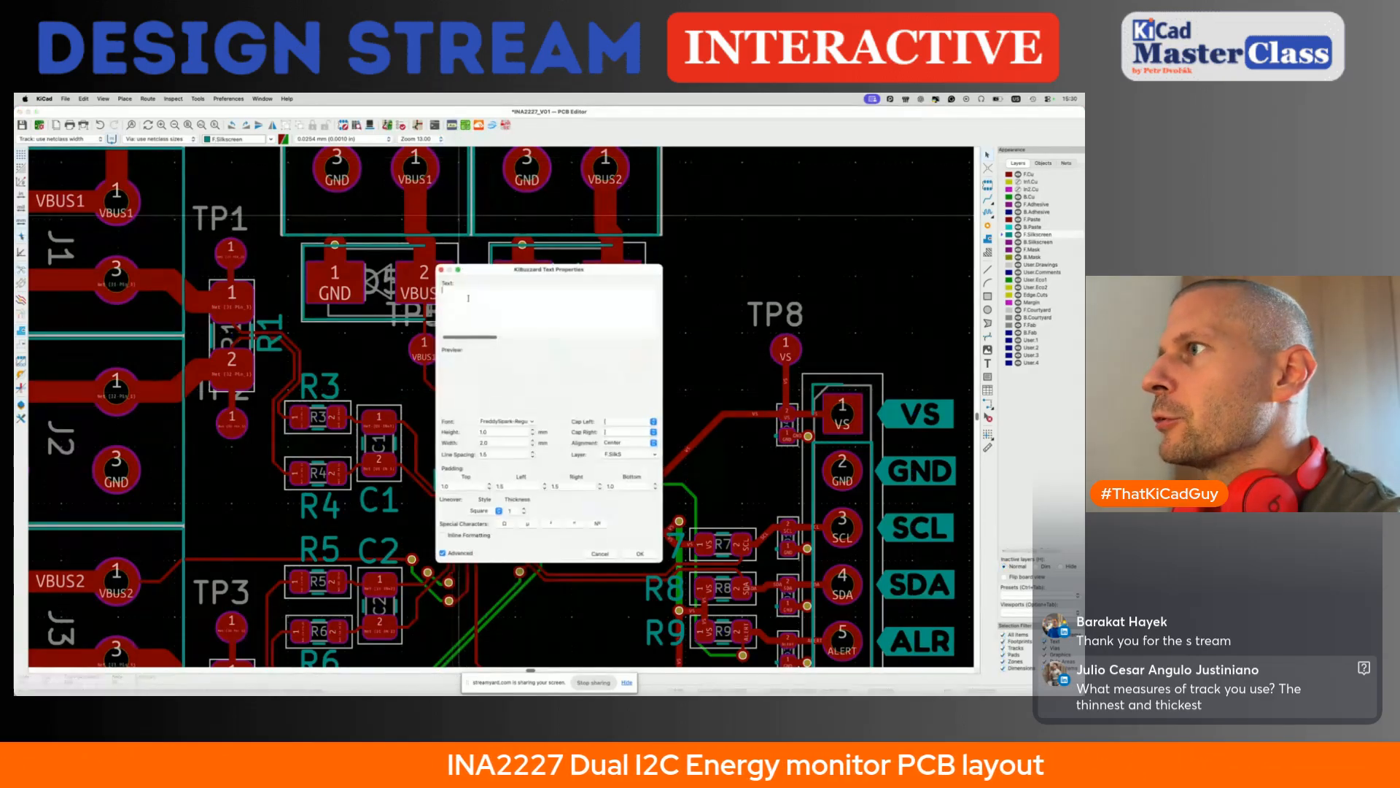
type("VBUS1")
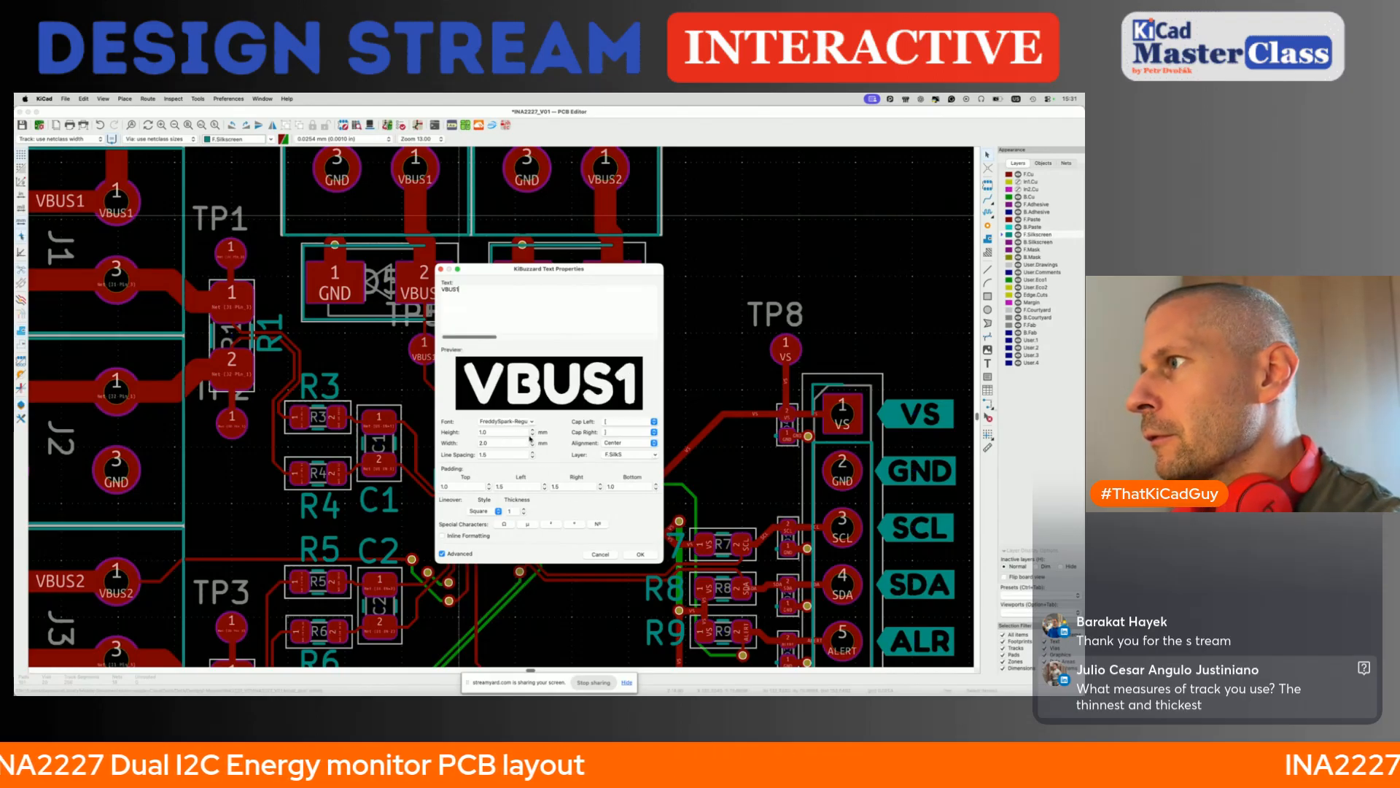
left_click(640, 555)
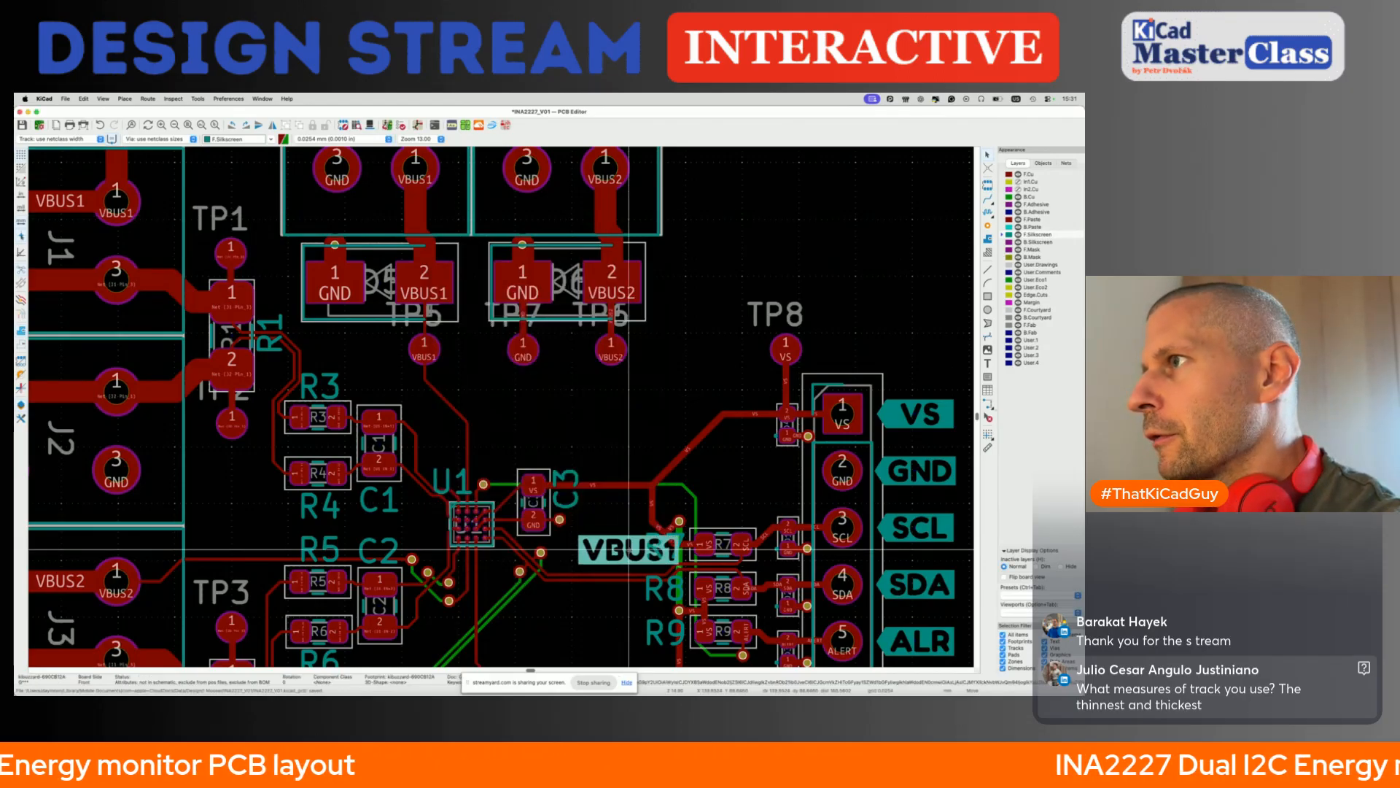
left_click(424, 383)
- Duplicate the VBUS1 label twice, placing the copies in a row below TP7 and TP6
key("super+d")
left_click(533, 382)
key("super+d")
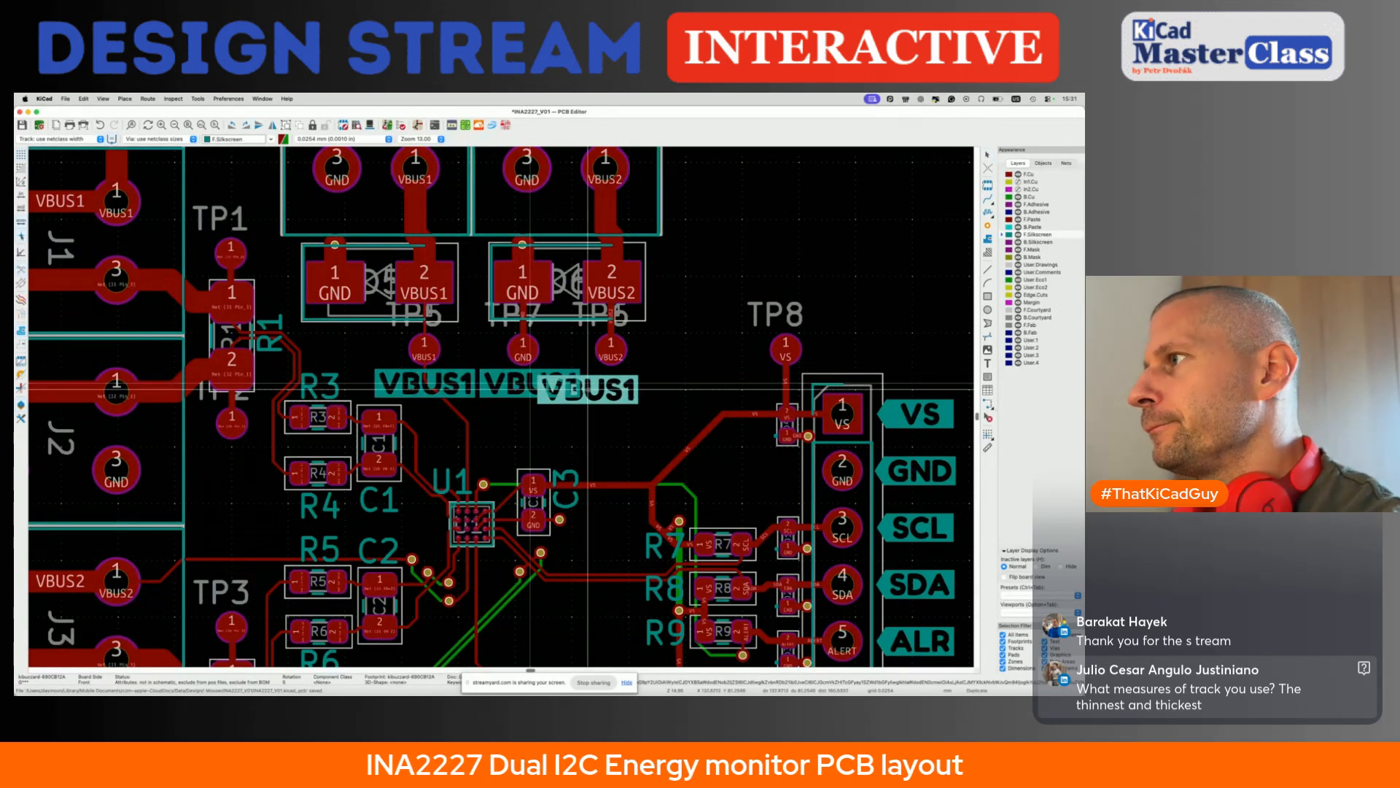
left_click(635, 383)
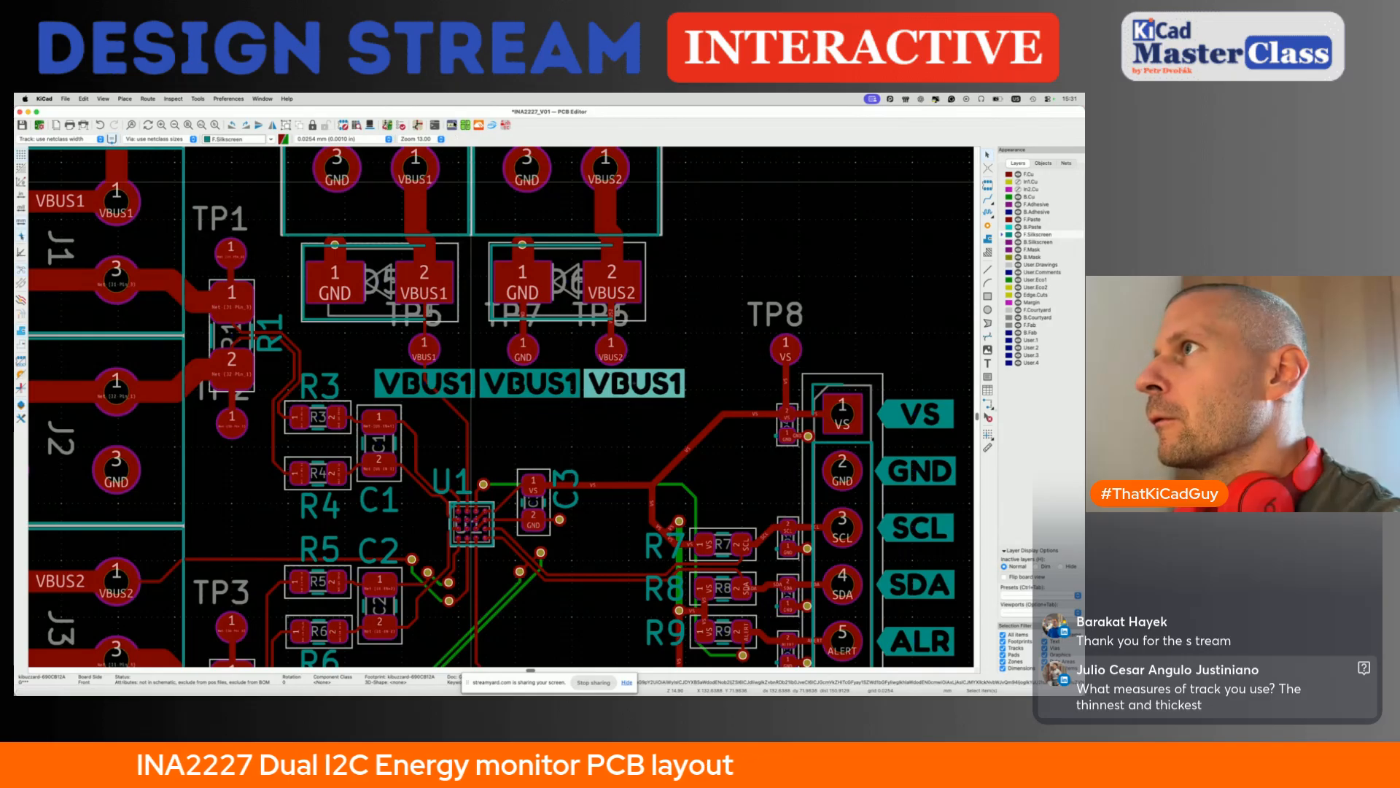
- Change the label copy below TP6 to read VBUS2
left_click(454, 125)
key("BackSpace")
type("2")
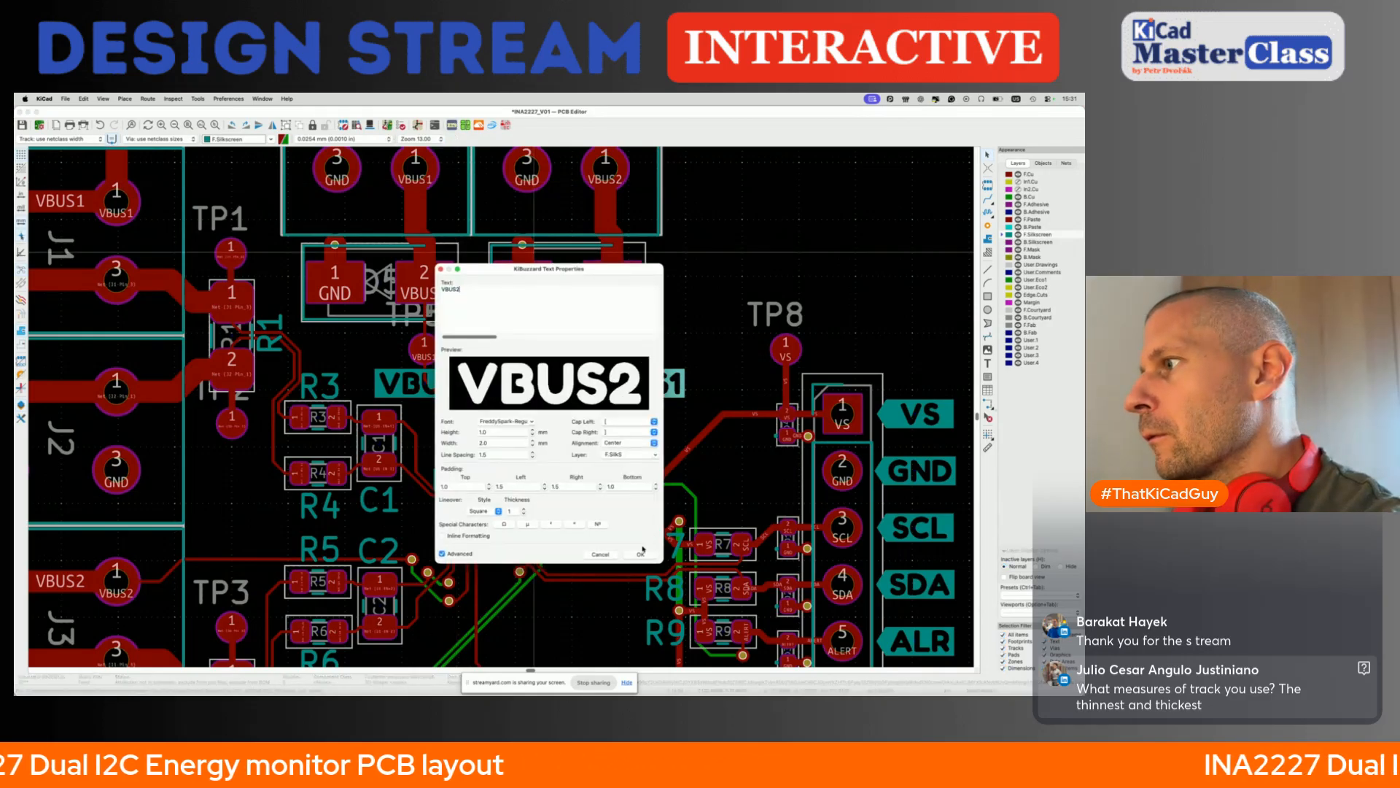
left_click(641, 553)
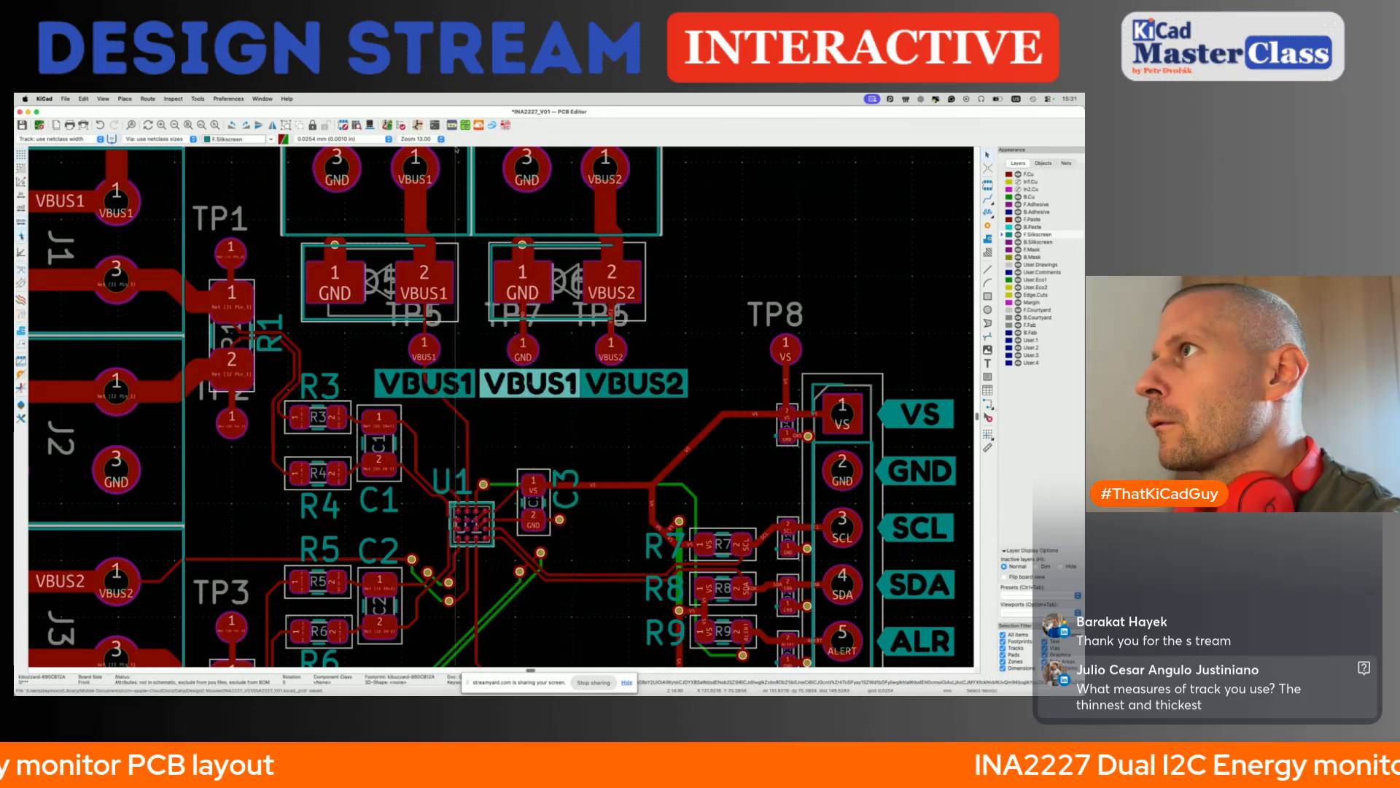
- Change the label copy below TP7 to read GND and adjust the spacing of the test-point labels
left_click(454, 126)
key("BackSpace")
key("BackSpace")
key("BackSpace")
key("BackSpace")
key("BackSpace")
type("GND")
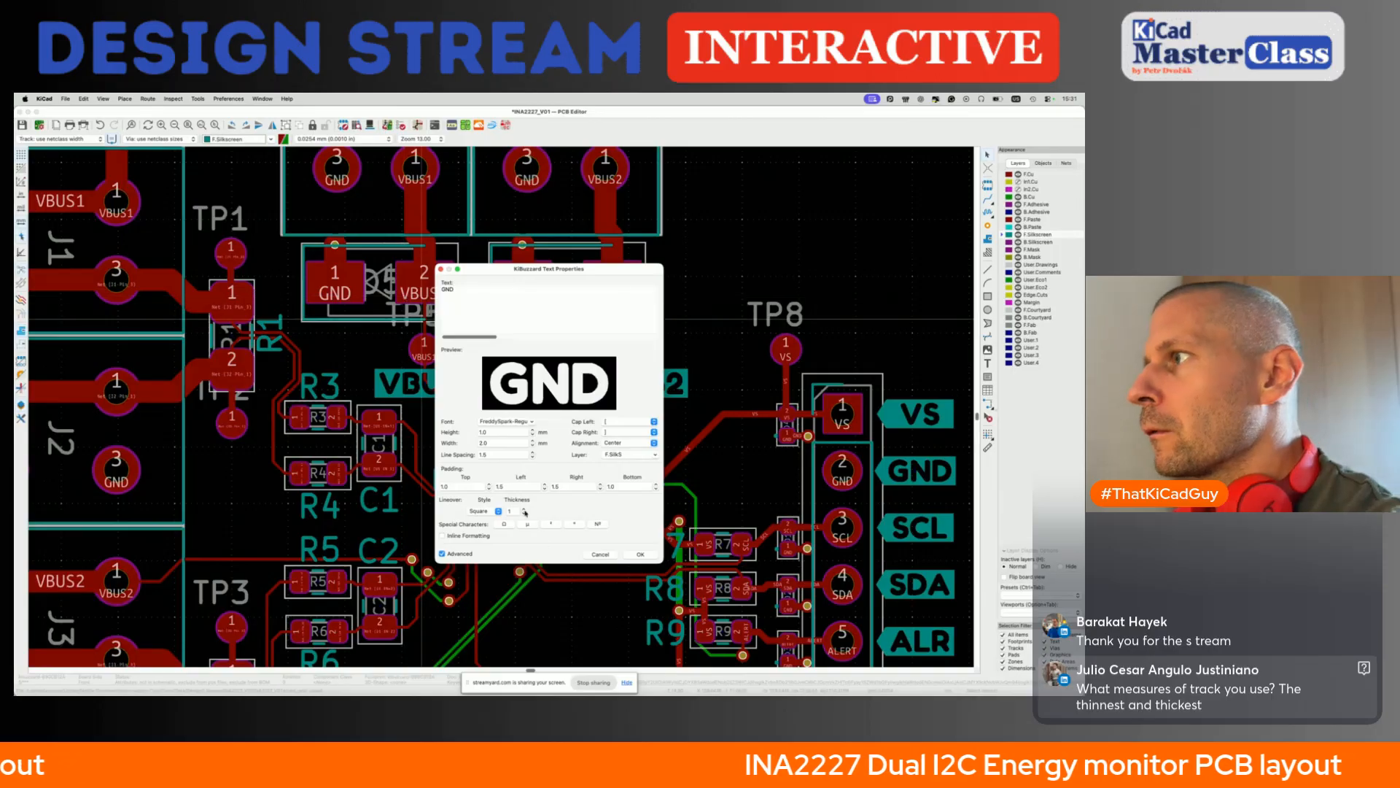
left_click(641, 554)
left_click_drag(543, 391, 617, 389)
left_click(617, 390)
- Duplicate the header's VS label, rotate the copy to point upward and place it below the VS pad of the four-resistor row
scroll(617, 390, "down", 5)
scroll(617, 389, "right", 3)
key("super+d")
scroll(576, 481, "down", 4)
scroll(576, 482, "left", 2)
key("r")
key("r")
key("r")
left_click(524, 577)
- Try to array the upright VS label in a grid of 4 by 1 with negative horizontal spacing, keeping the source in place
key("super+t")
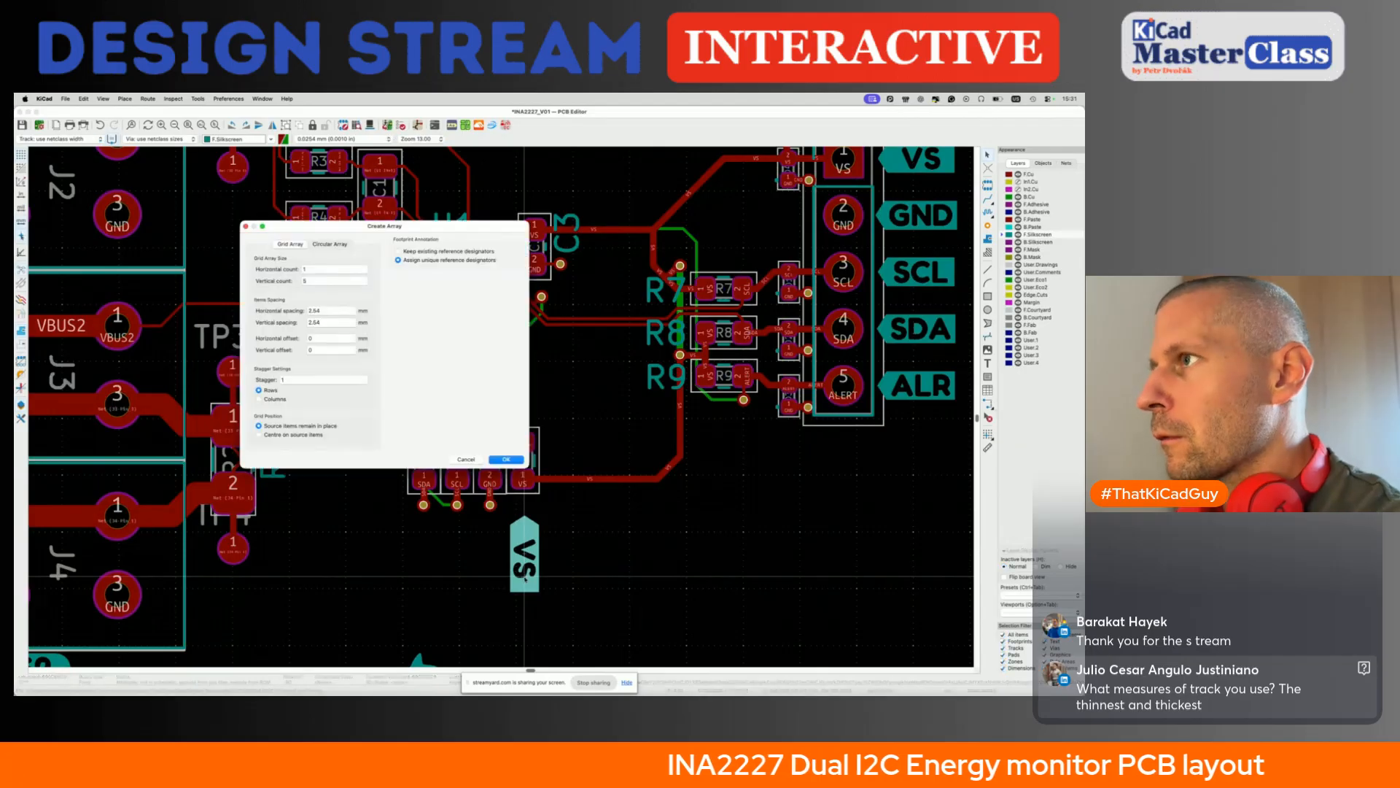
left_click(324, 270)
type("4")
key("Tab")
type("1")
key("Tab")
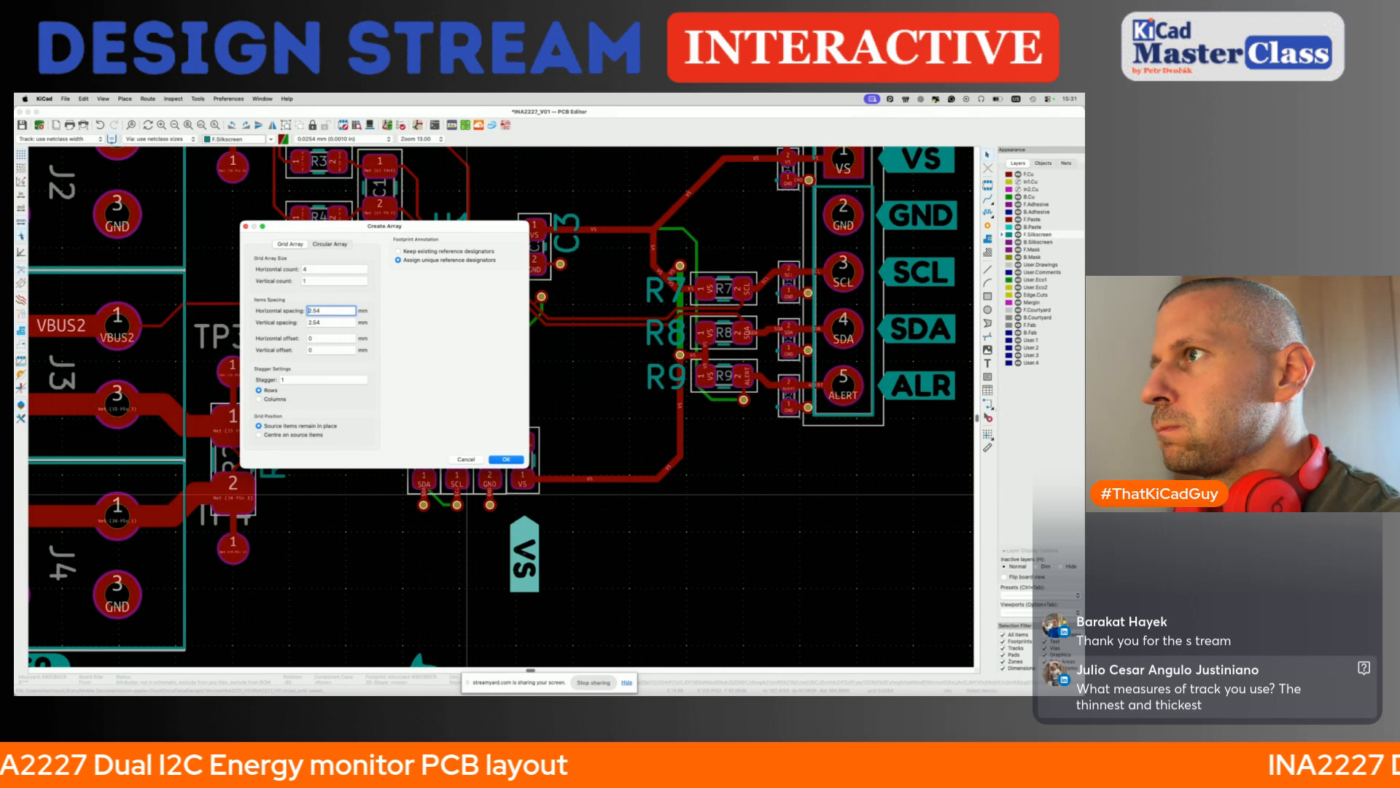
type("-2.5")
key("BackSpace")
key("BackSpace")
key("BackSpace")
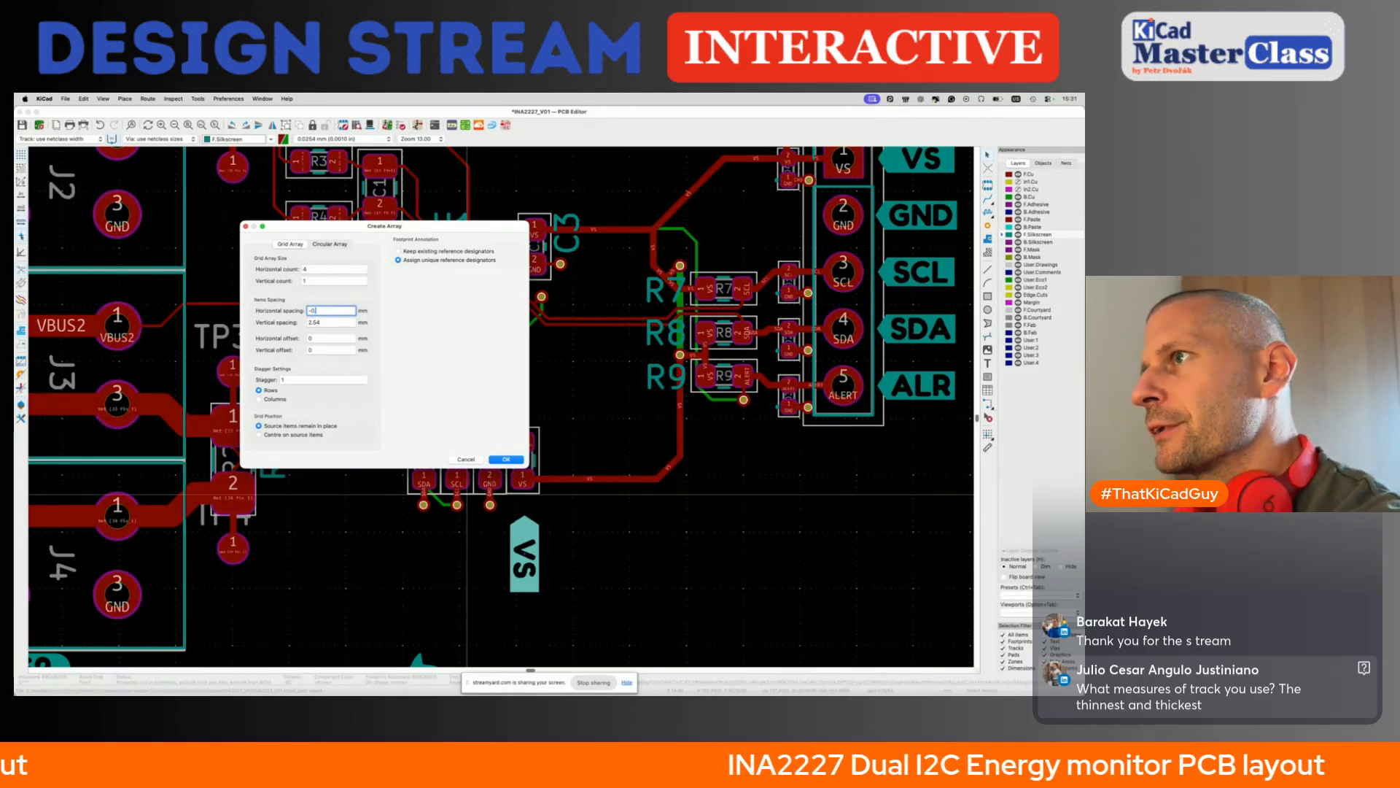
left_click(506, 460)
- Array the upright VS label in a 4 by 1 grid with -1.5 mm horizontal spacing, keeping the source in place
scroll(437, 453, "up", 4)
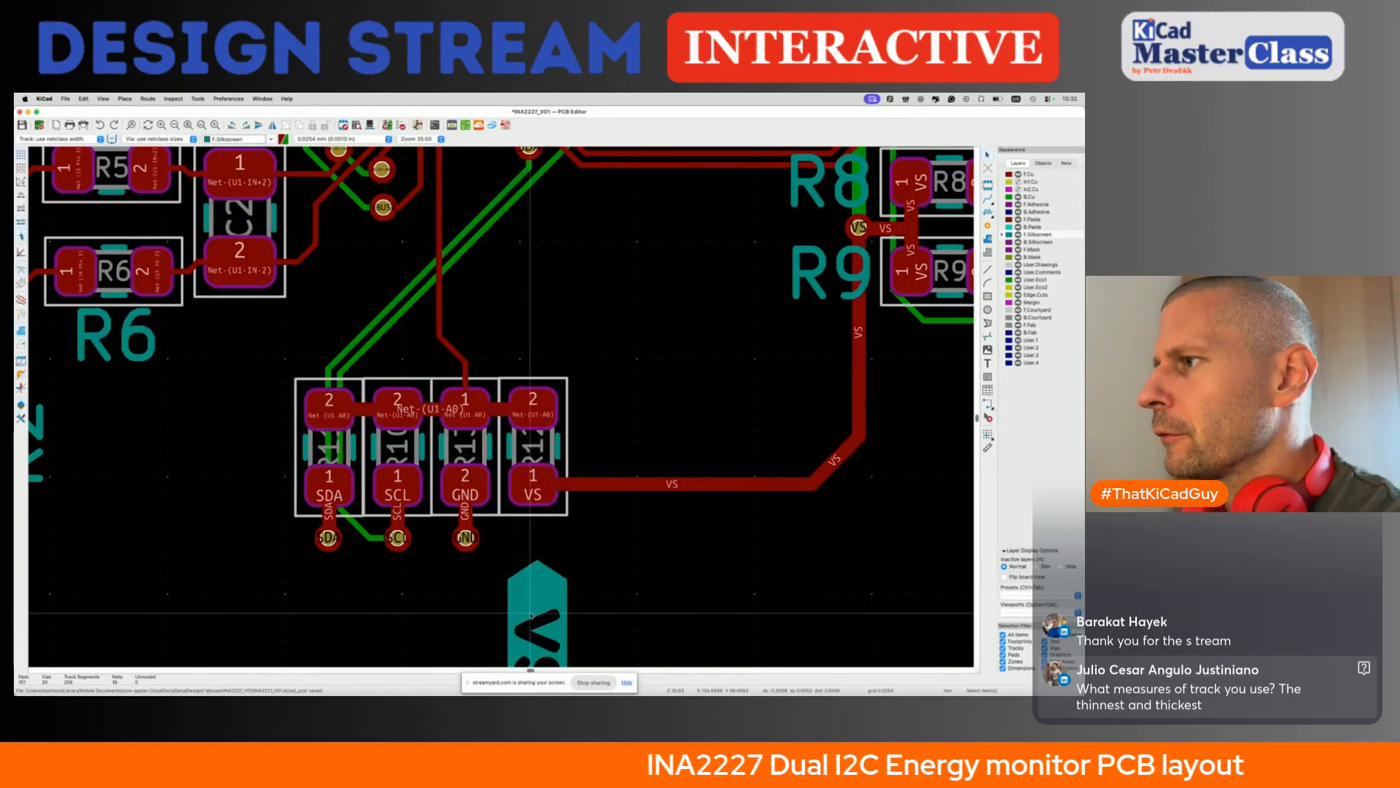
key("super+shift+t")
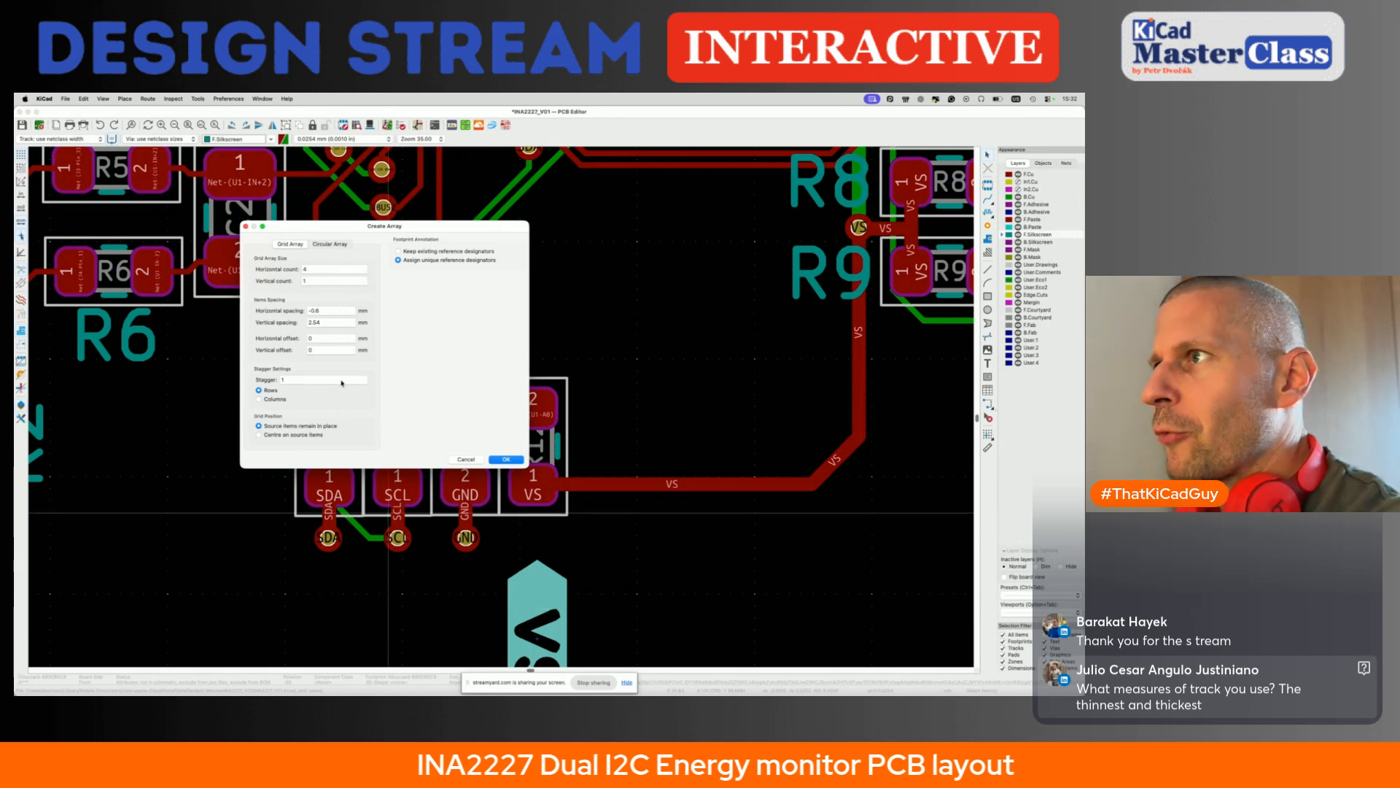
triple_click(332, 311)
key("BackSpace")
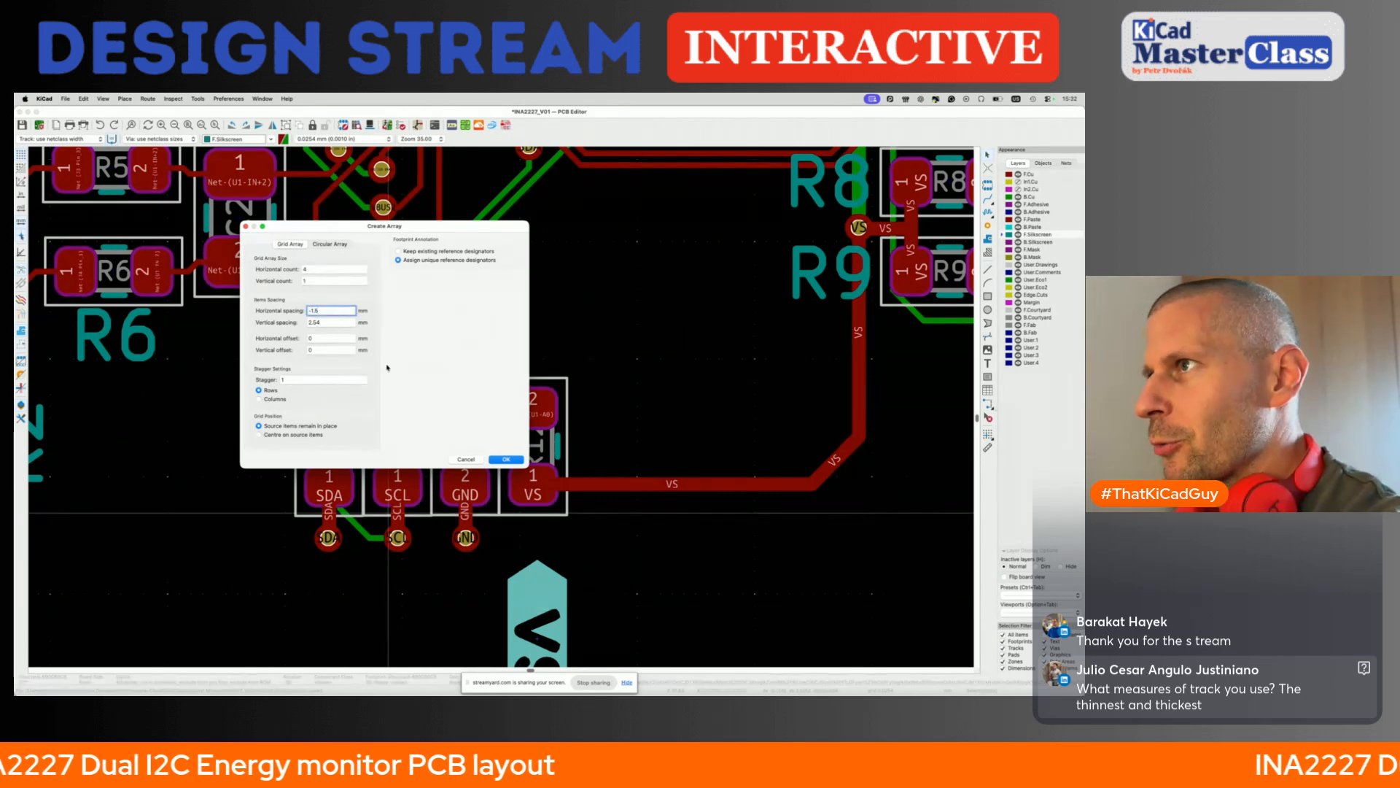
left_click(503, 459)
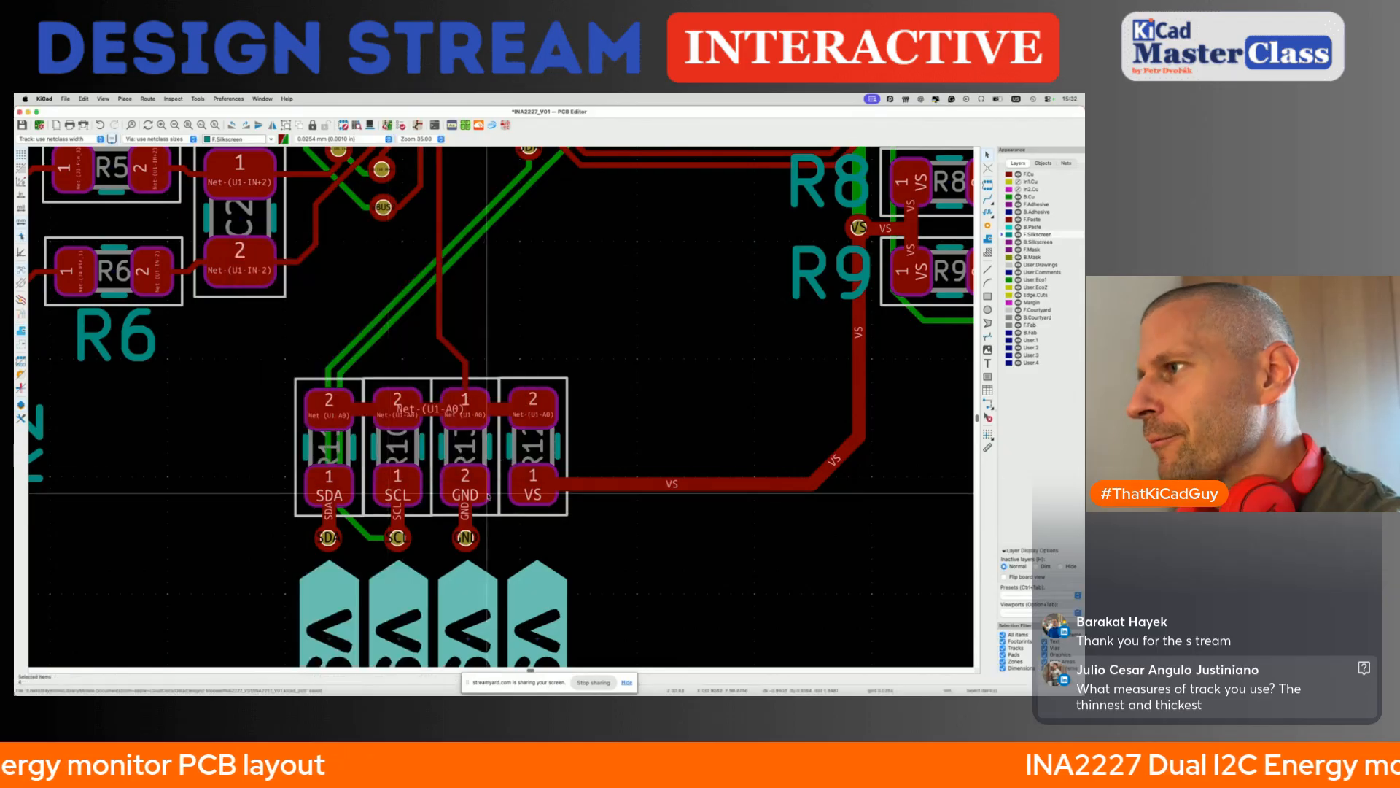
- Change the label copy below the GND pad of the four-resistor row to read GND
scroll(445, 482, "down", 3)
left_click(477, 554)
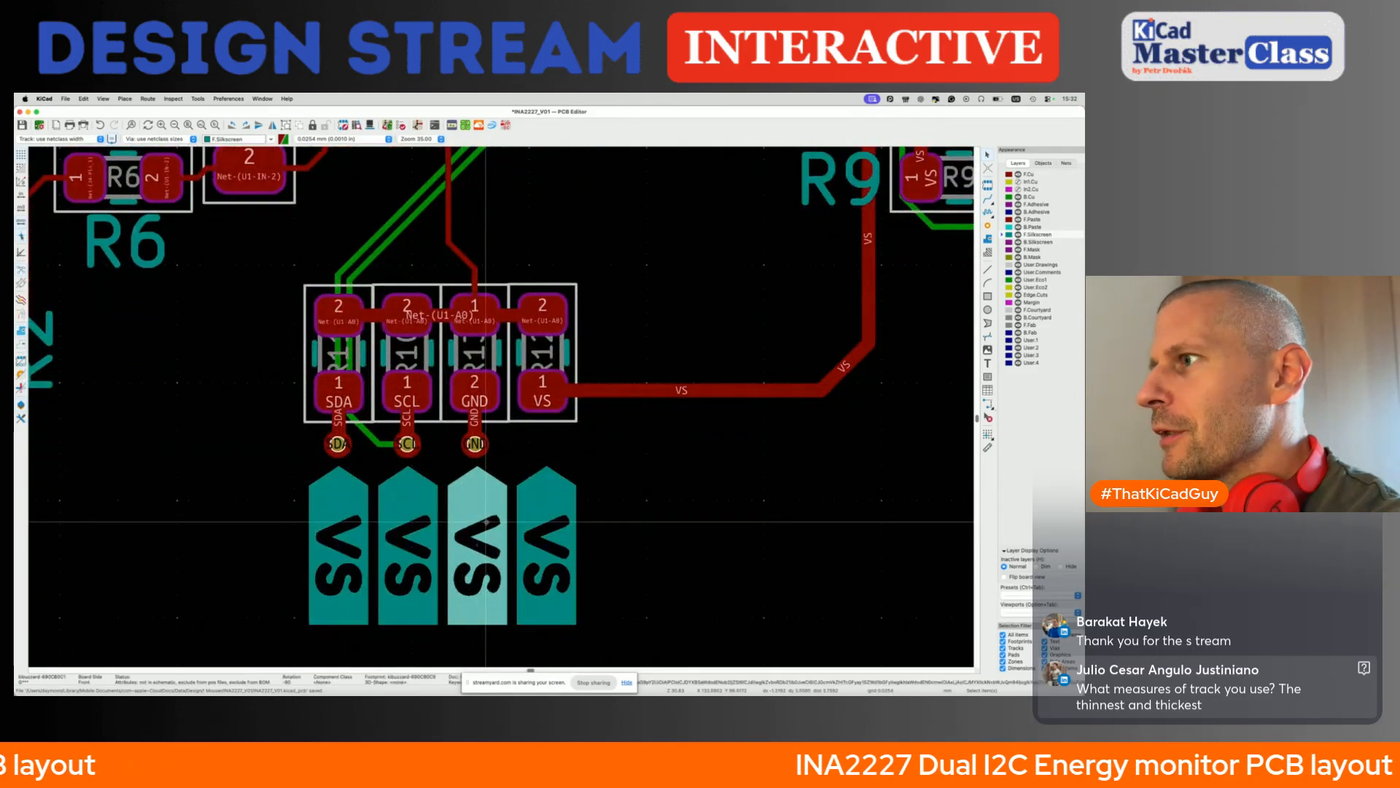
left_click(450, 125)
type("GND")
left_click(639, 555)
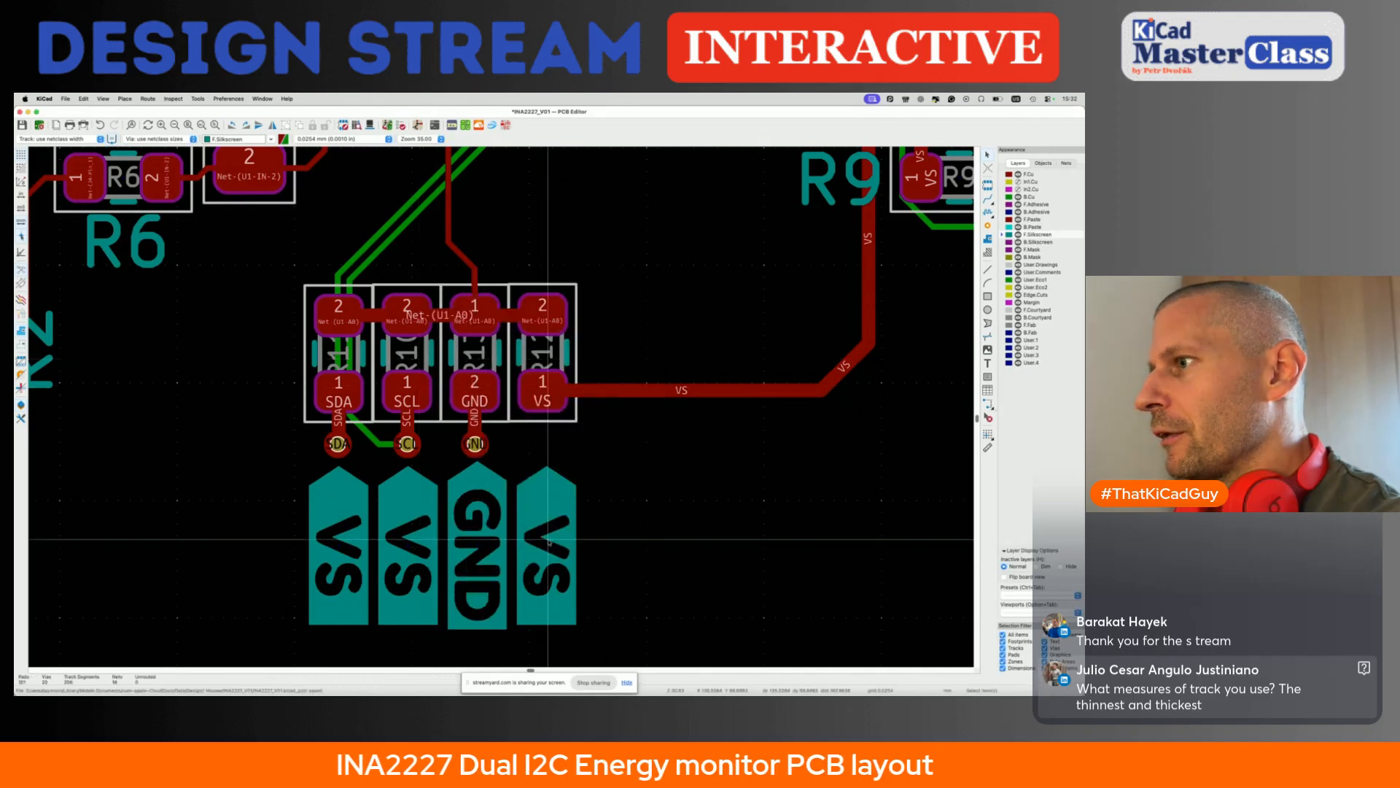
- Change the label copies below the SCL and SDA pads of the four-resistor row to read SCL and SDA
left_click(450, 126)
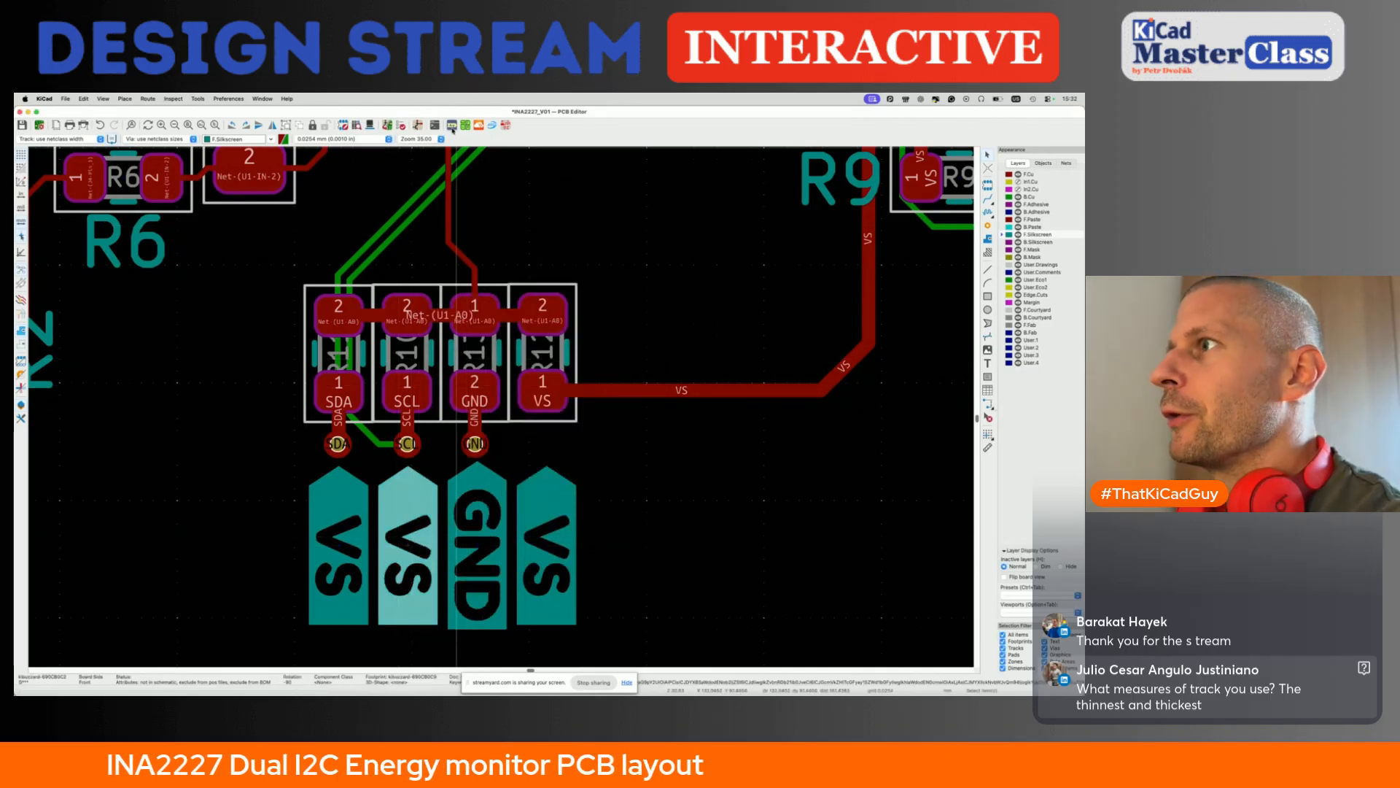
type("SCL")
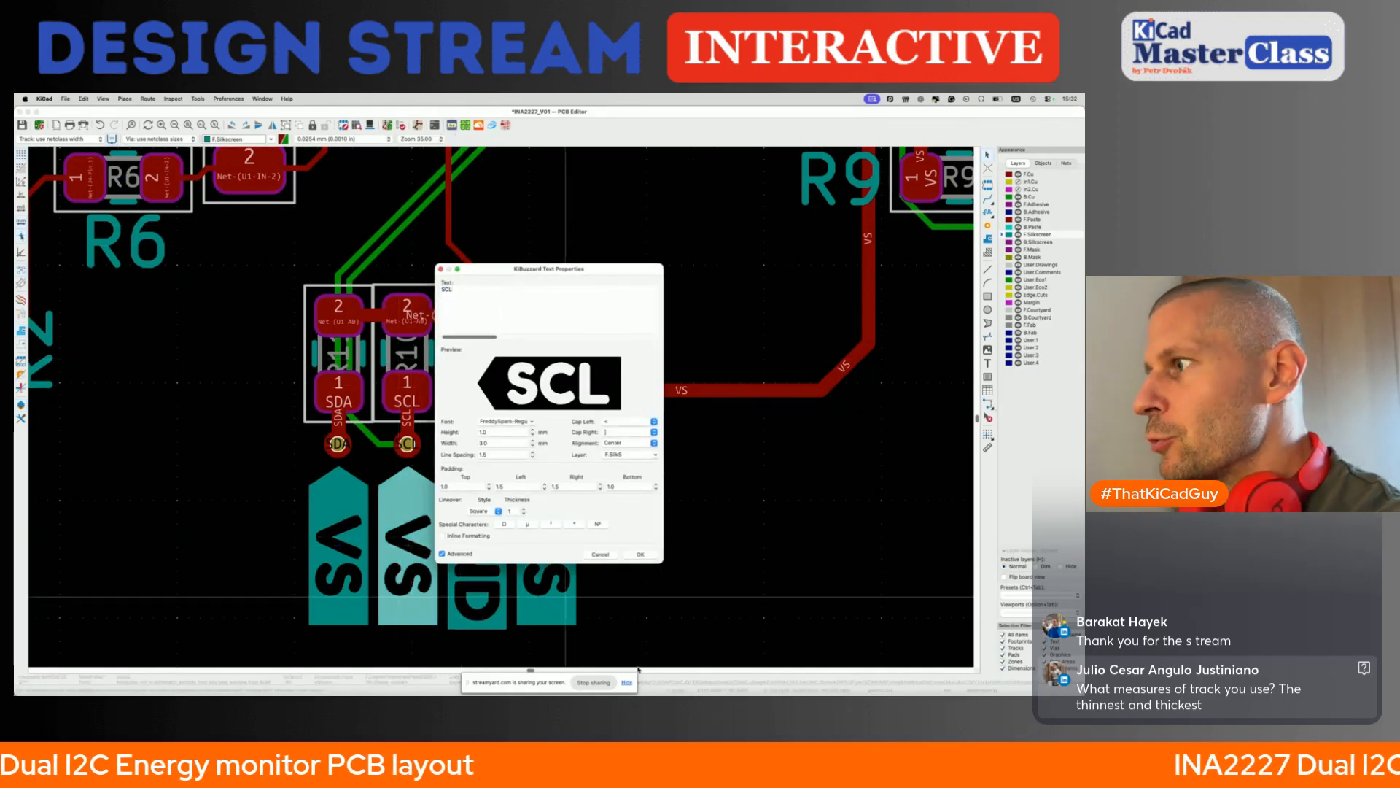
left_click(640, 555)
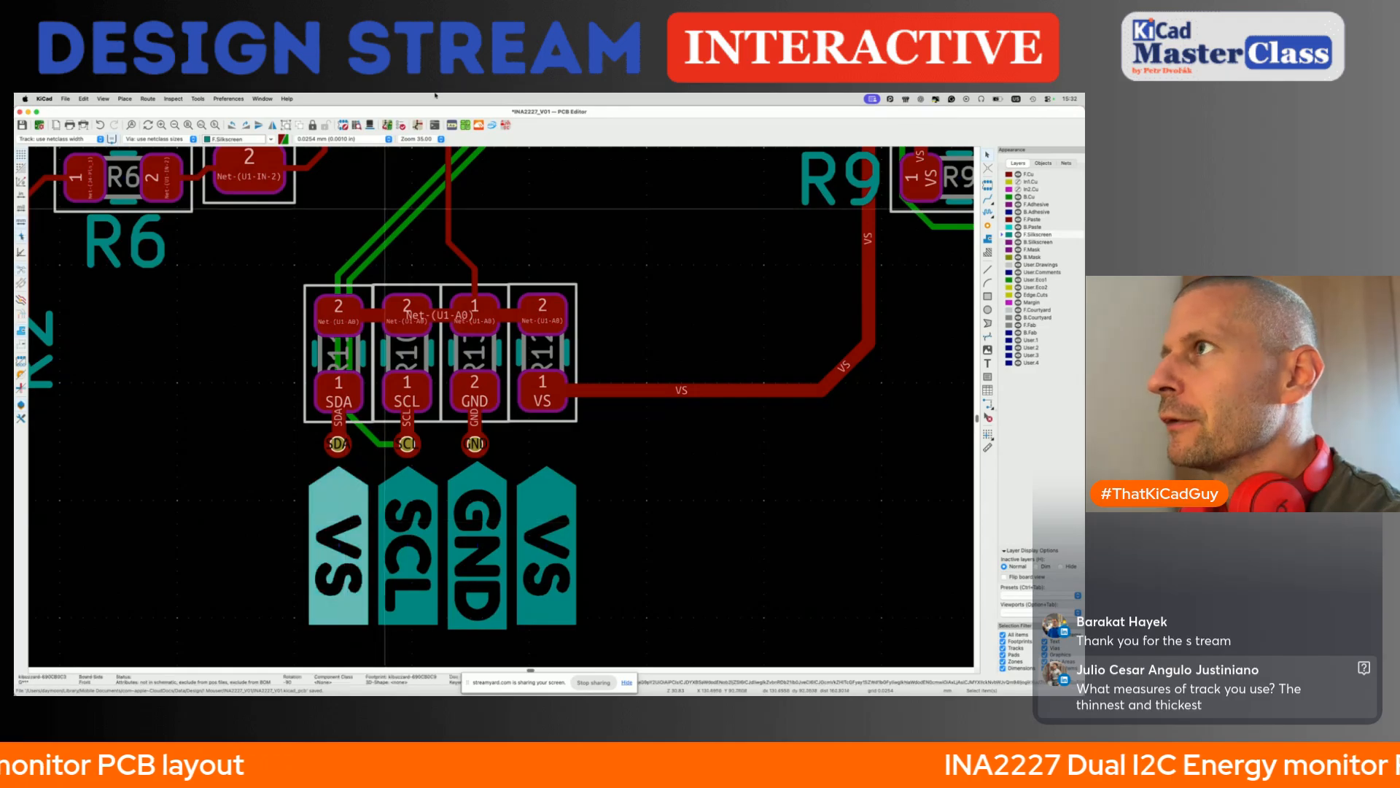
left_click(456, 126)
type("SD")
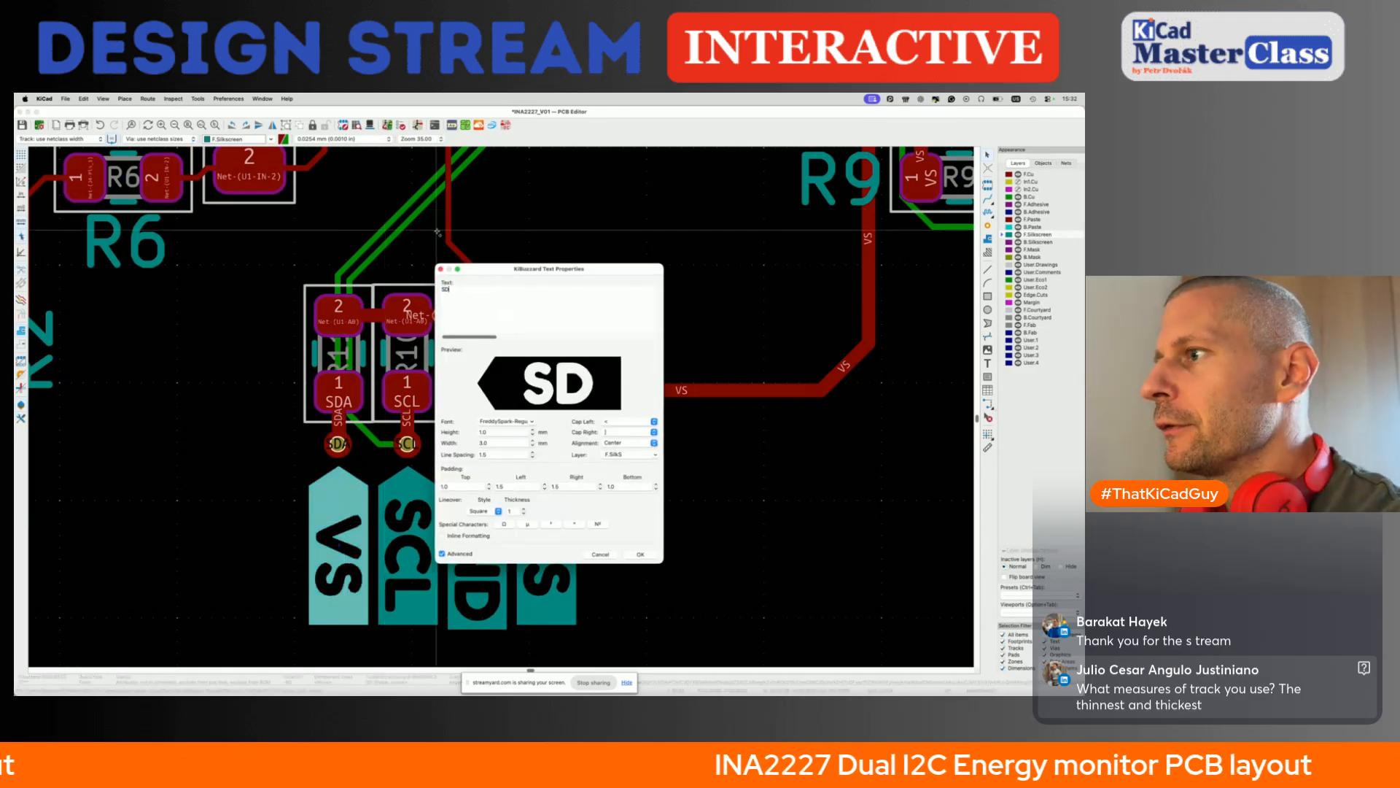
type("A")
left_click(640, 555)
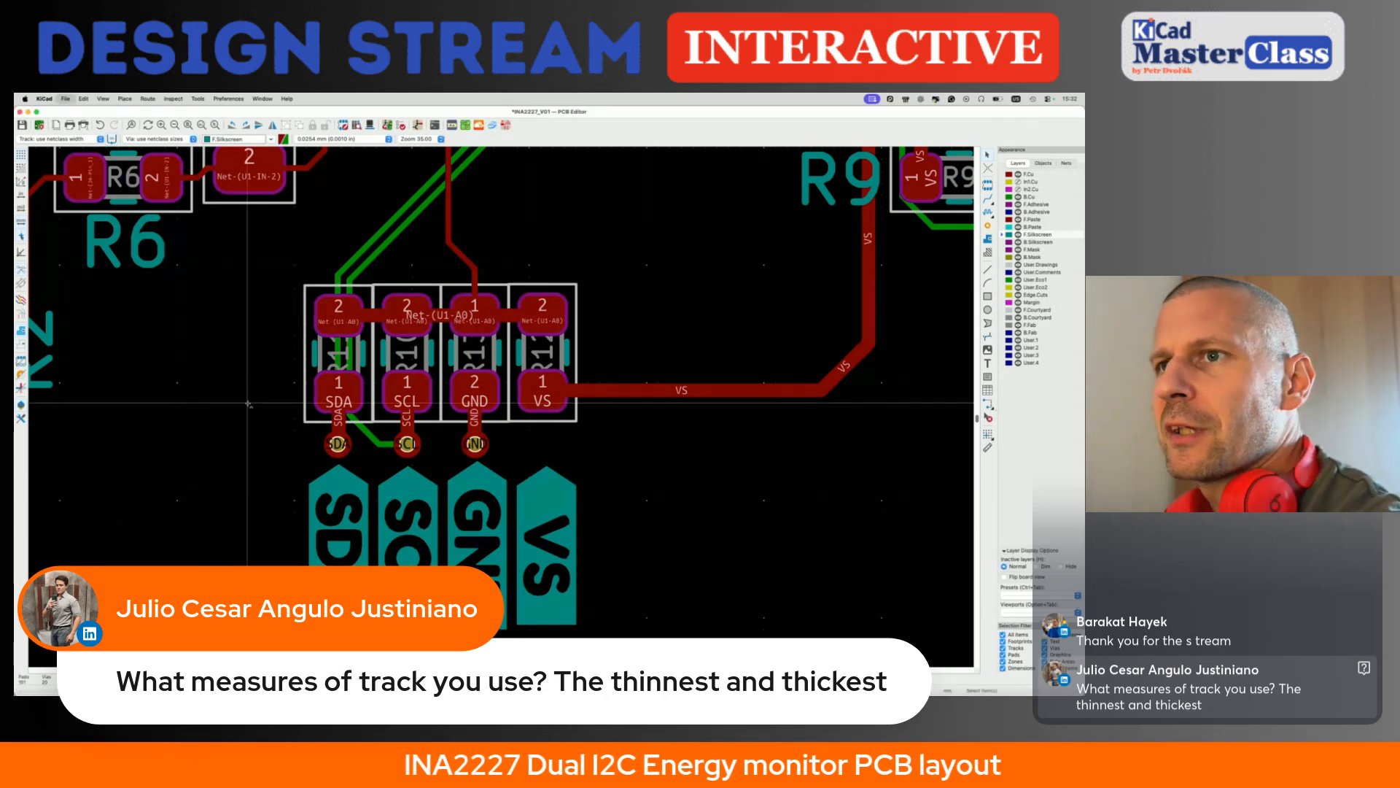
- Inspect the width of the thin VS and GND tracks running diagonally between U1's pads
scroll(153, 431, "down", 3)
scroll(142, 435, "down", 2)
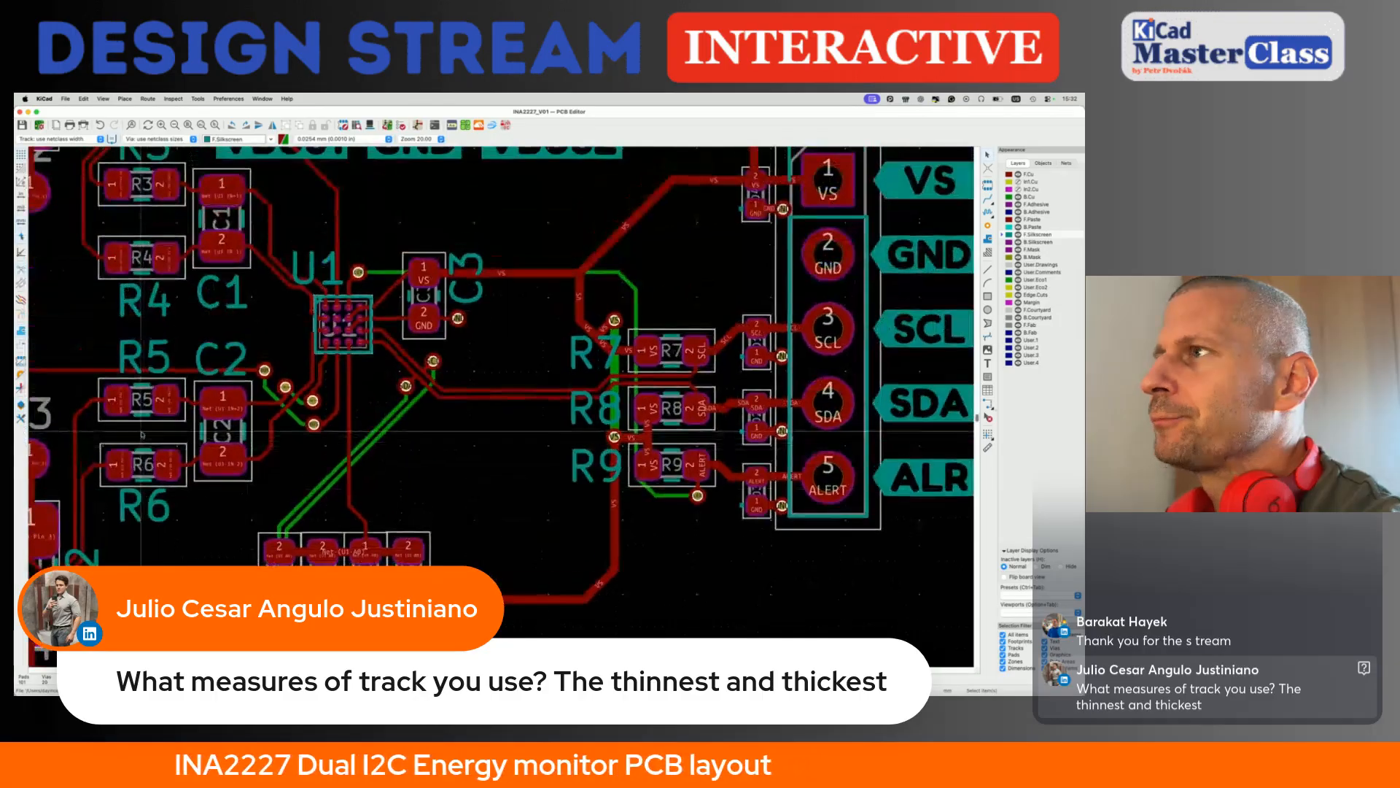
scroll(357, 352, "up", 5)
scroll(358, 352, "up", 3)
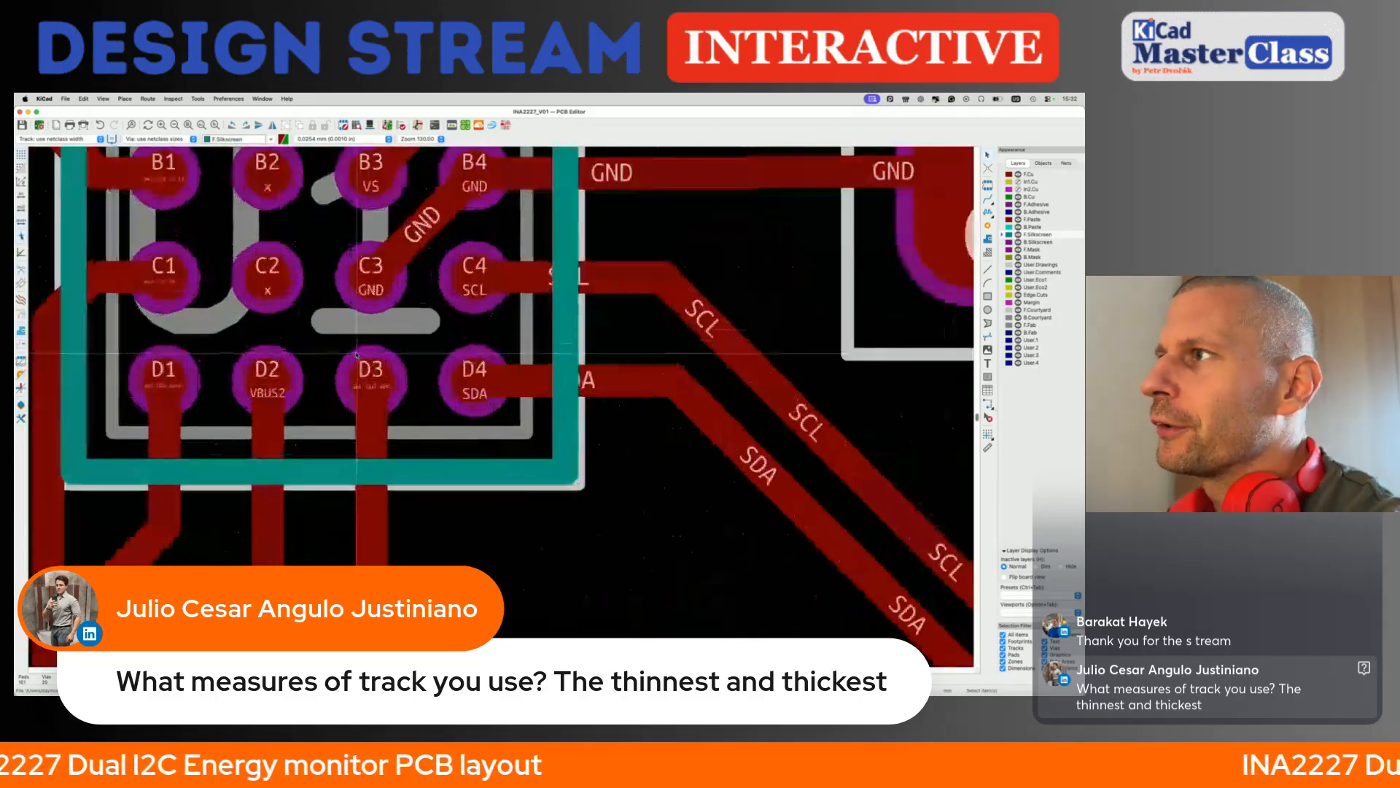
scroll(431, 296, "up", 1)
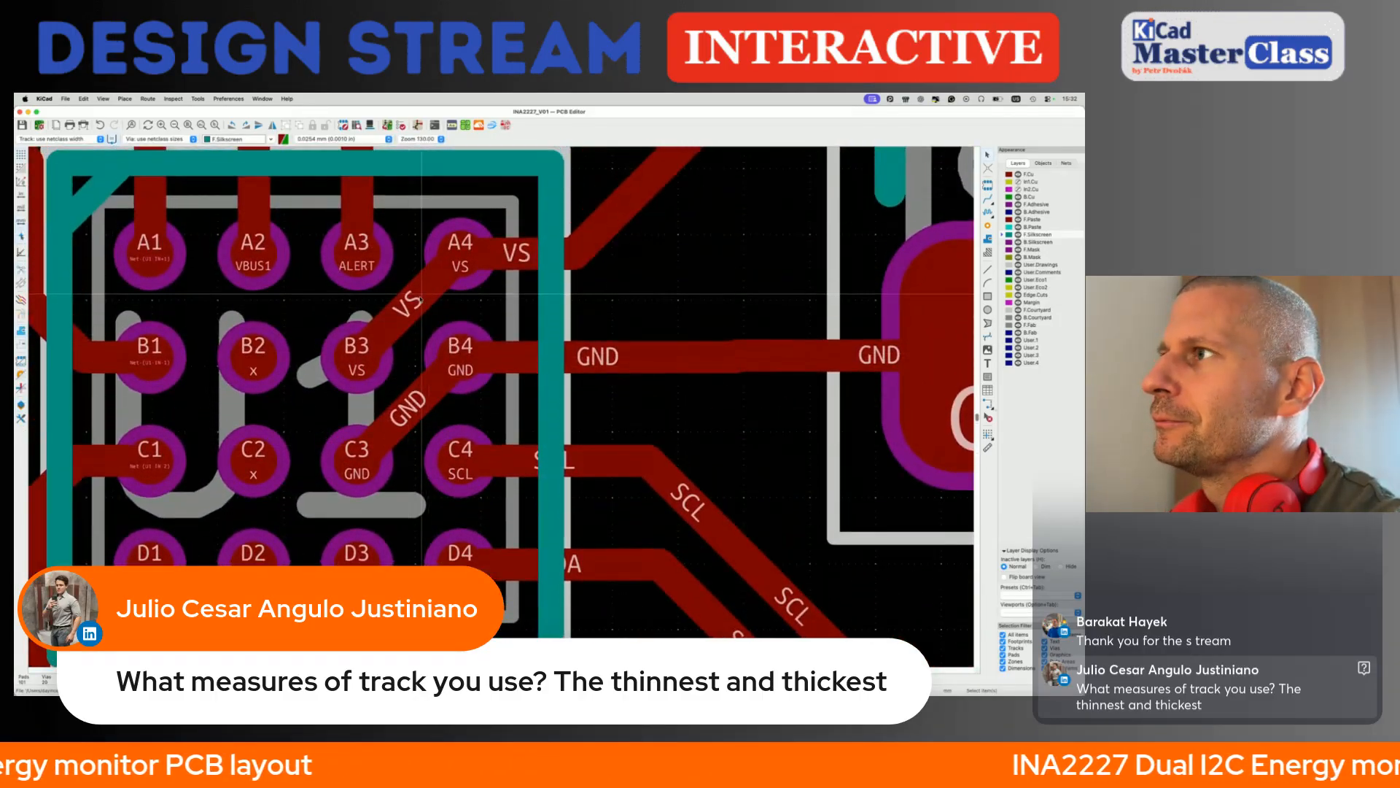
left_click(418, 299)
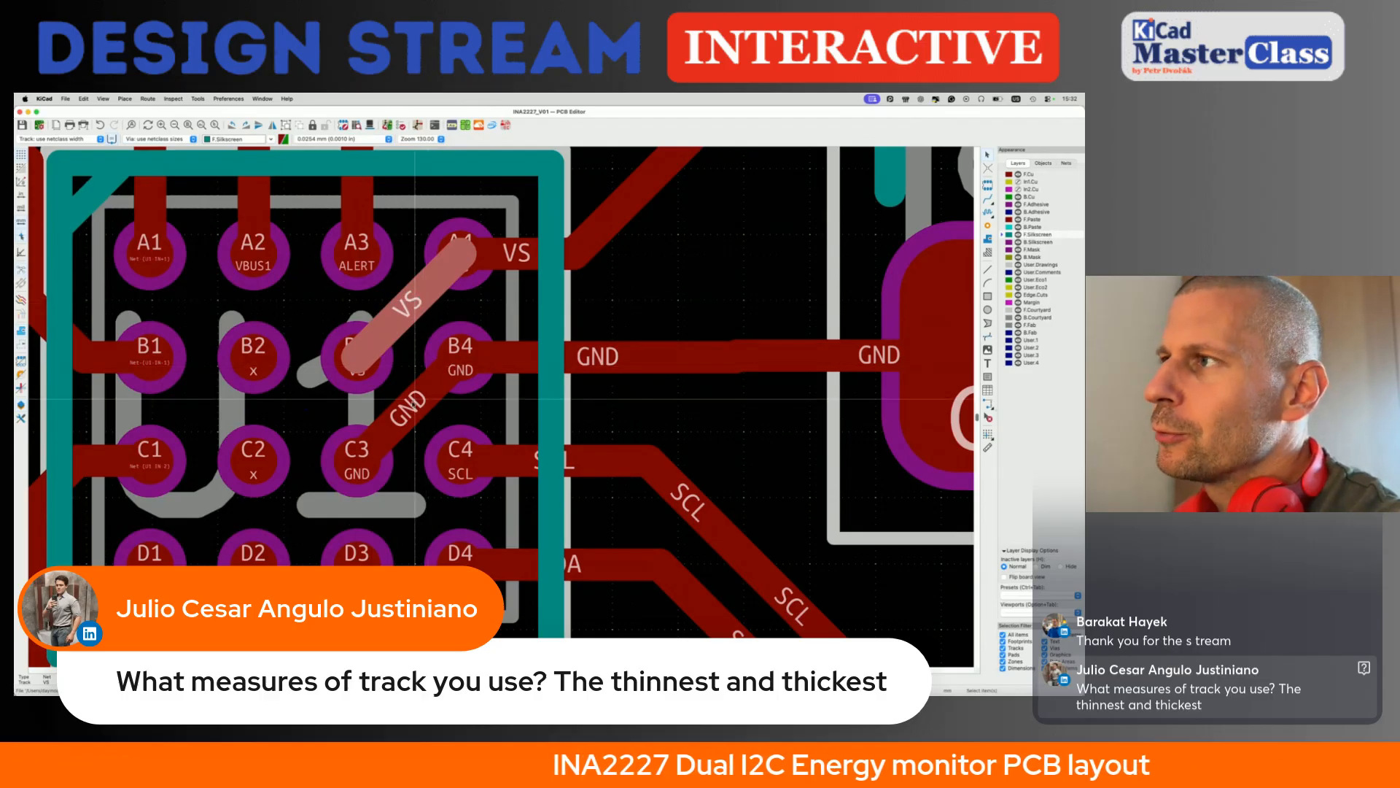
left_click(412, 401)
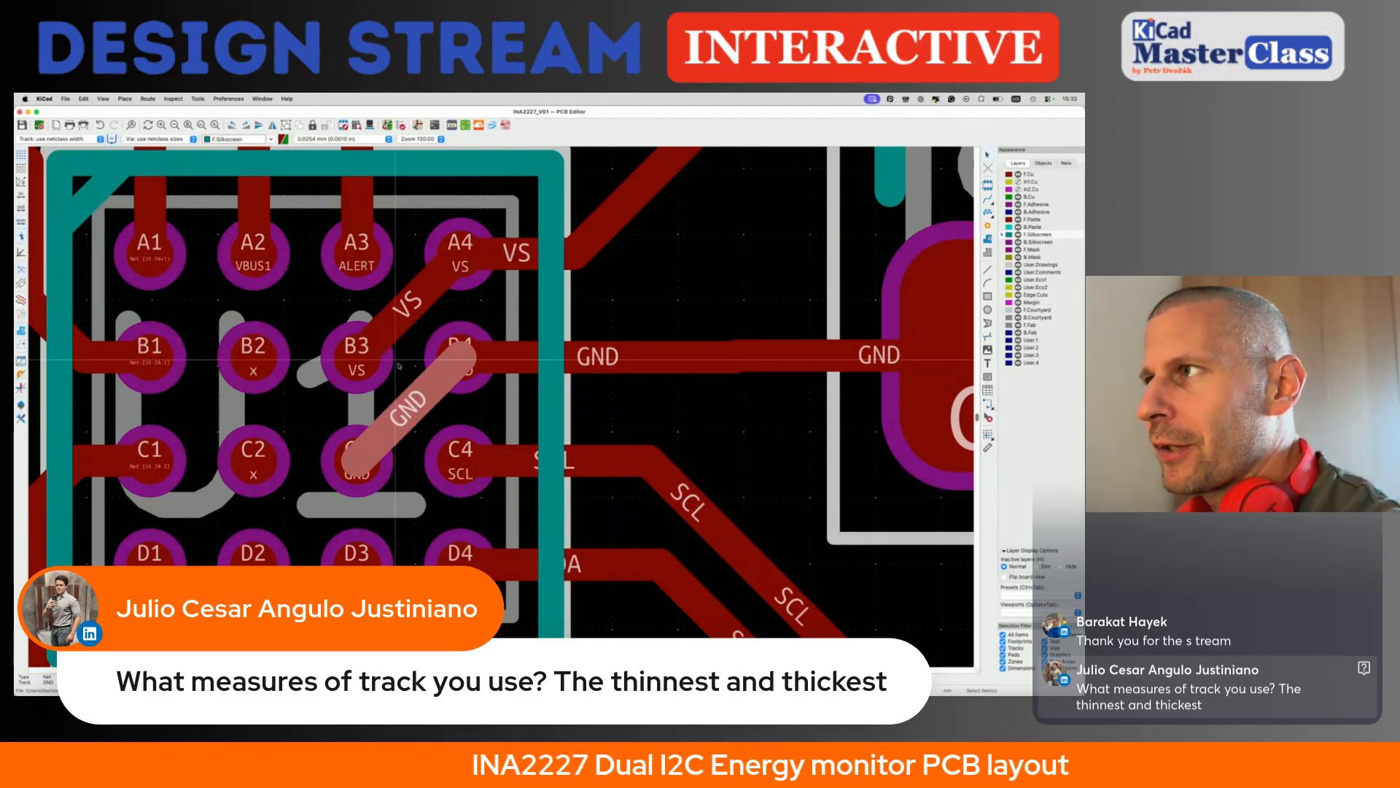
- Examine the wide tracks at connectors J2 and J1 and compare them with the fine tracks around U1
scroll(399, 365, "down", 10)
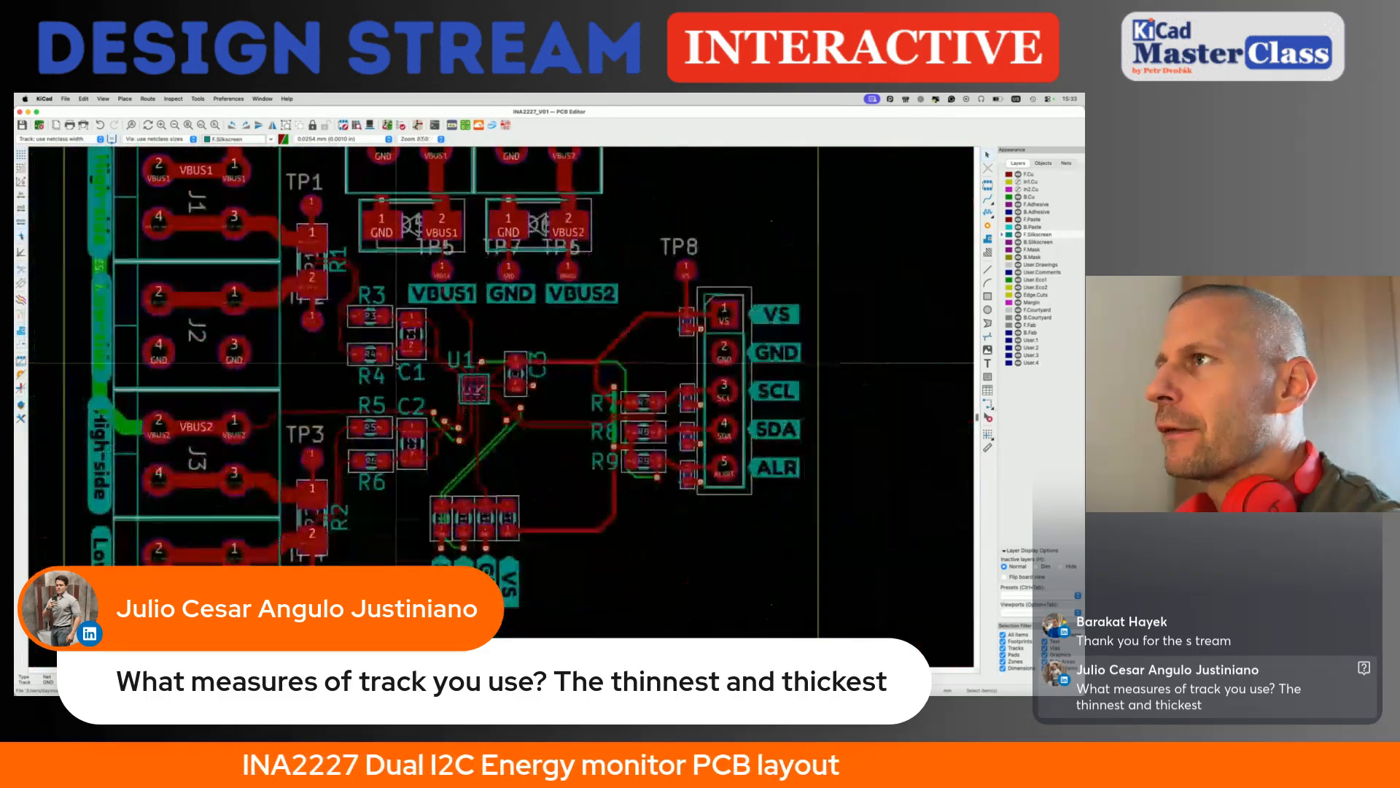
scroll(397, 364, "left", 3)
left_click(275, 329)
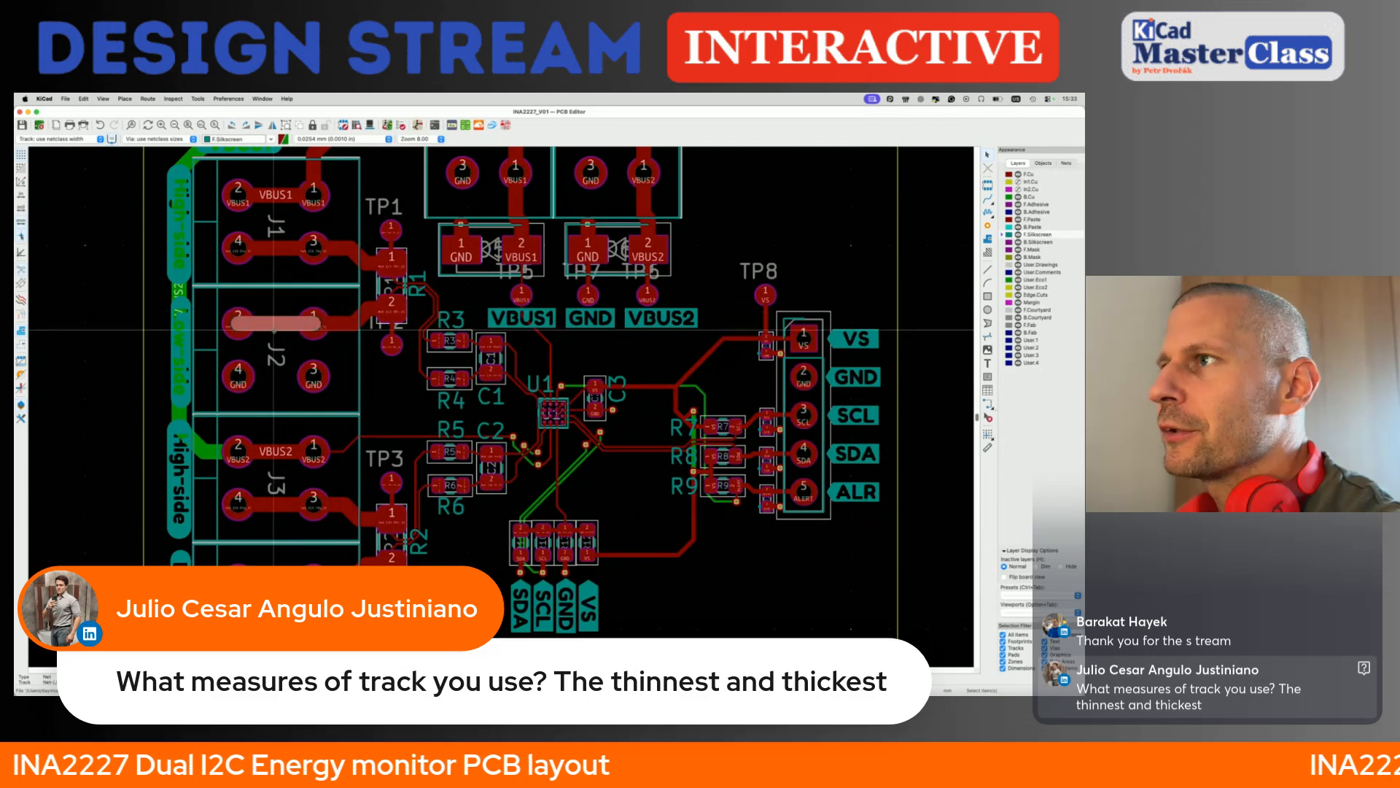
scroll(276, 329, "up", 3)
scroll(278, 330, "down", 5)
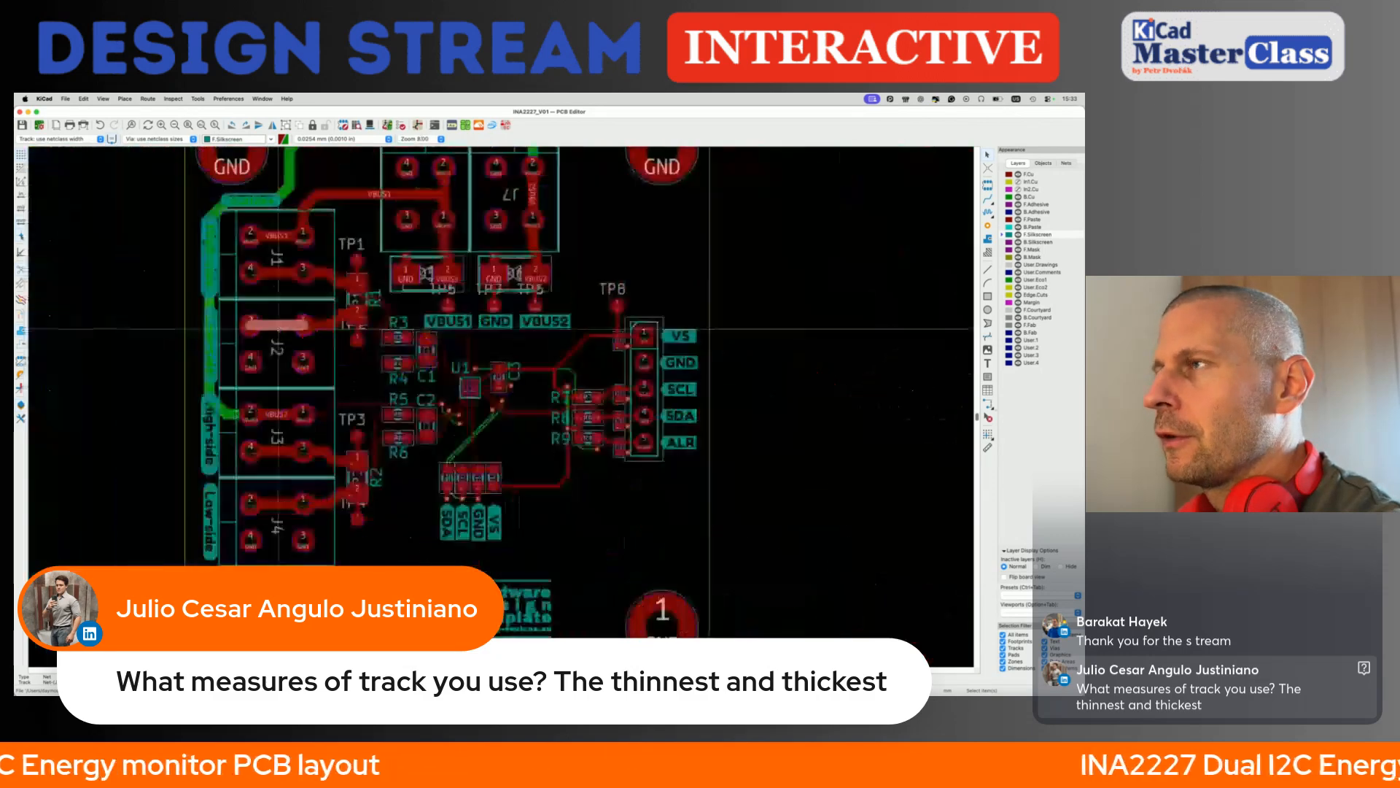
scroll(426, 365, "up", 5)
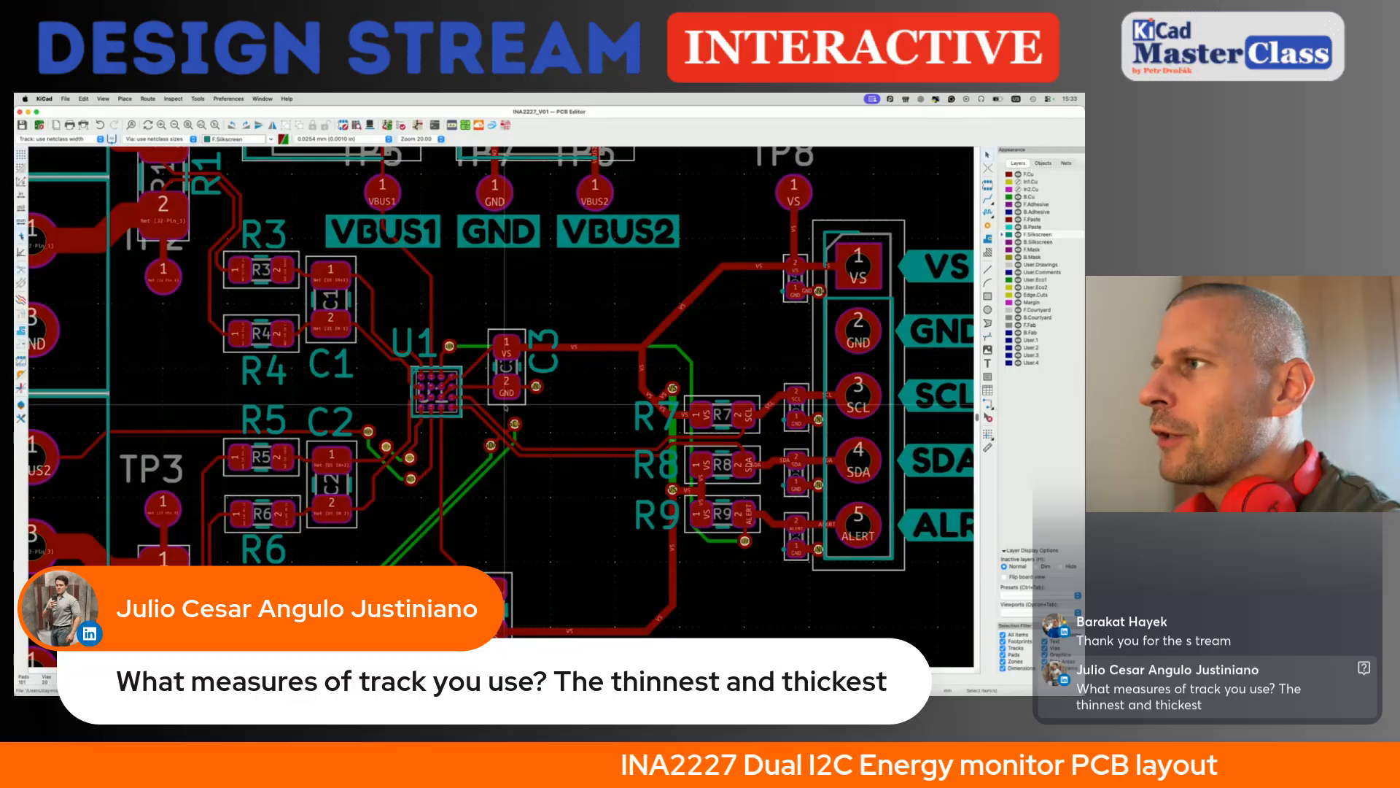
scroll(450, 406, "up", 5)
scroll(450, 404, "up", 4)
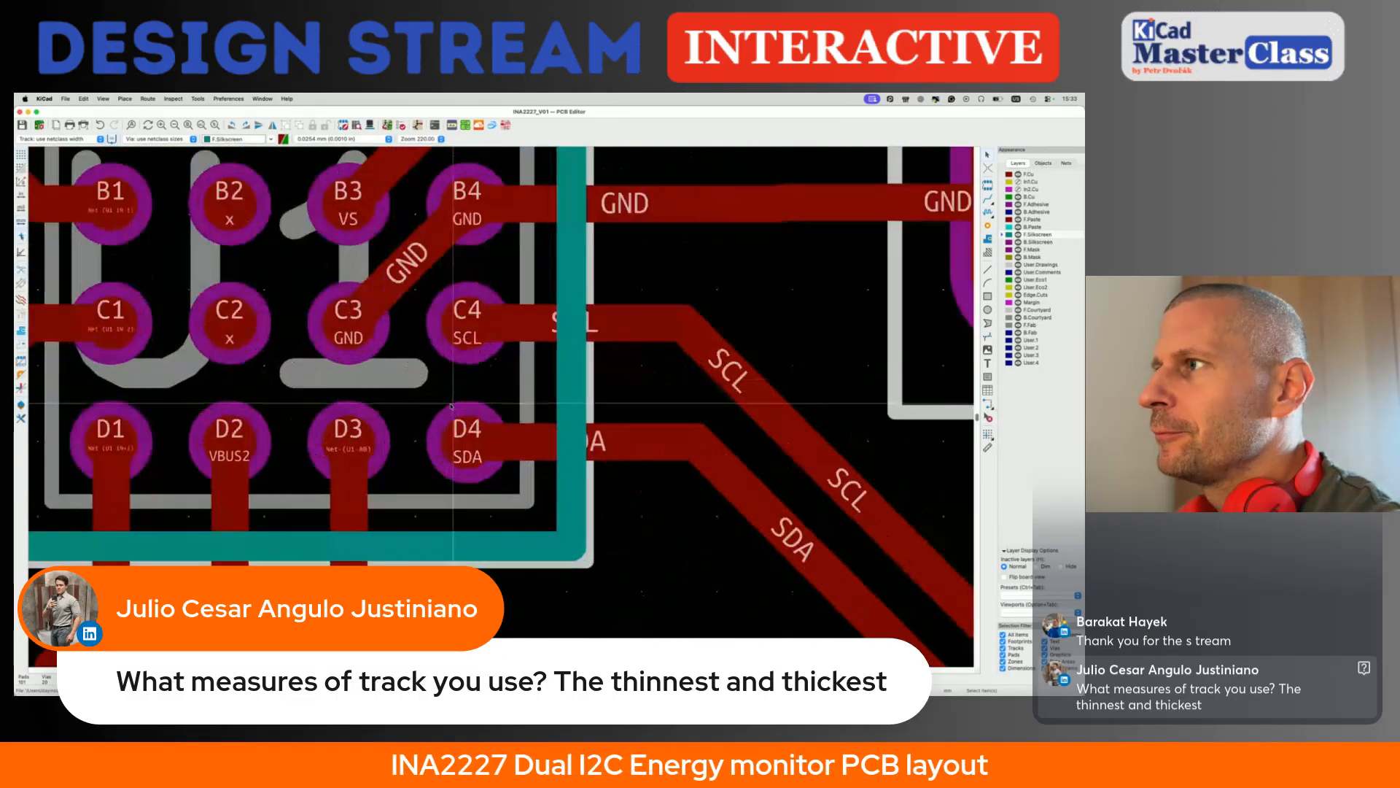
scroll(498, 333, "down", 10)
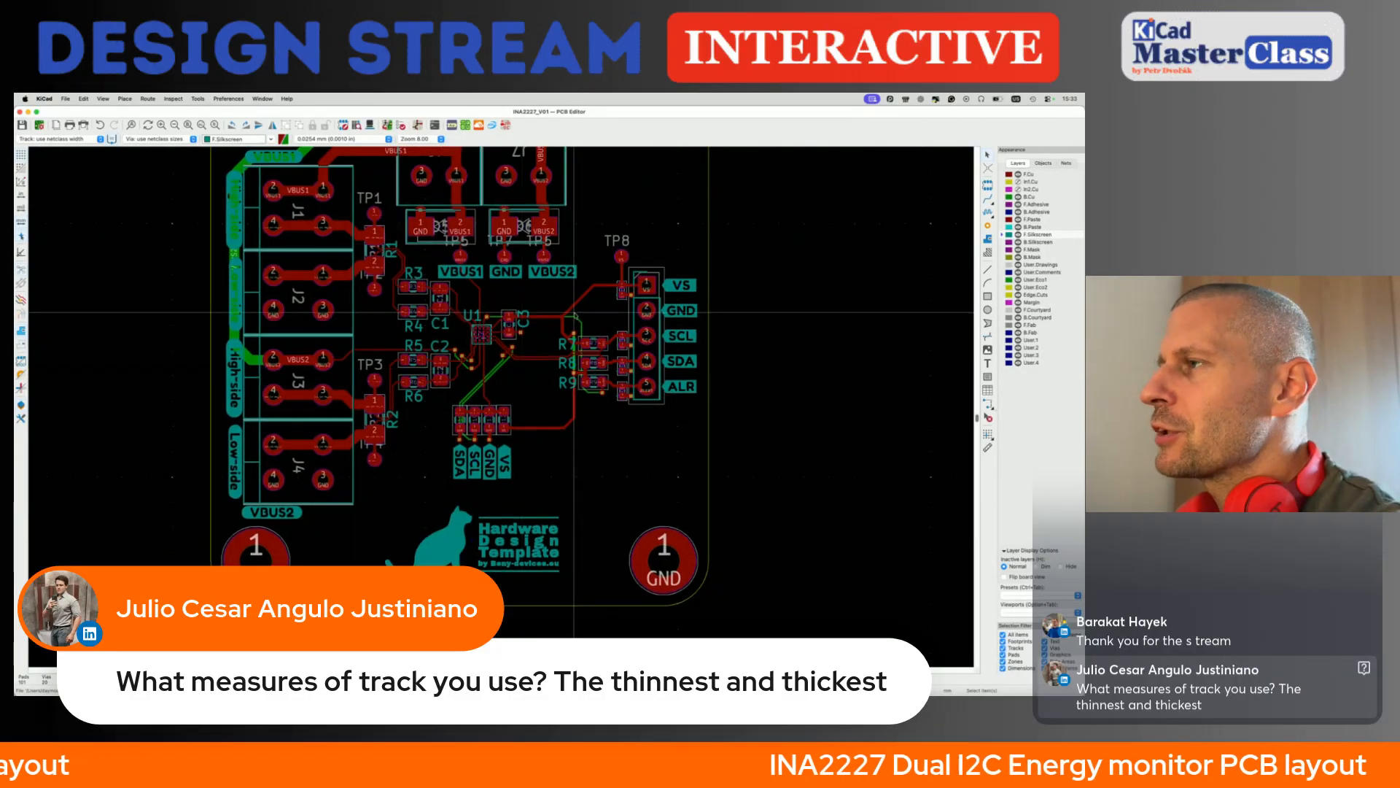
scroll(576, 318, "up", 3)
scroll(581, 324, "down", 3)
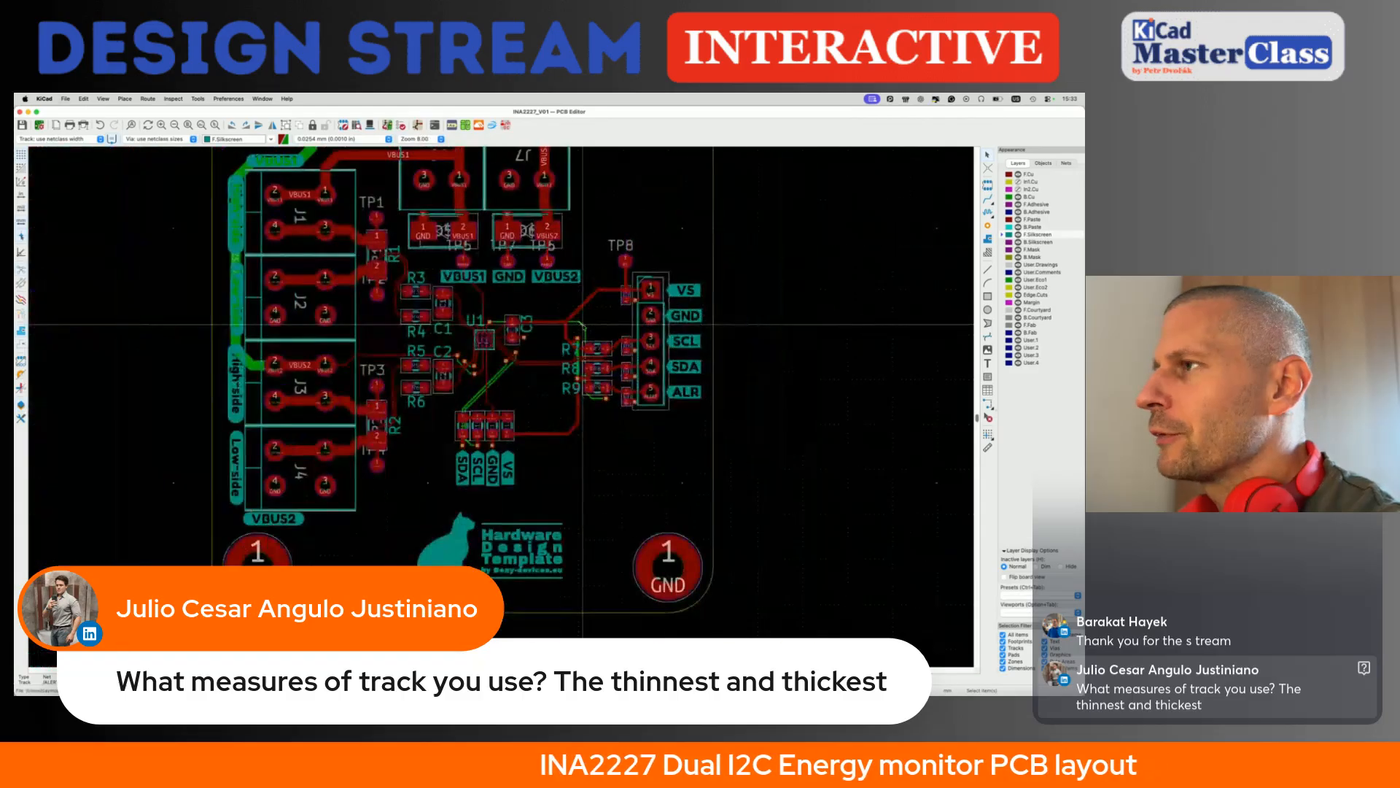
scroll(467, 465, "up", 2)
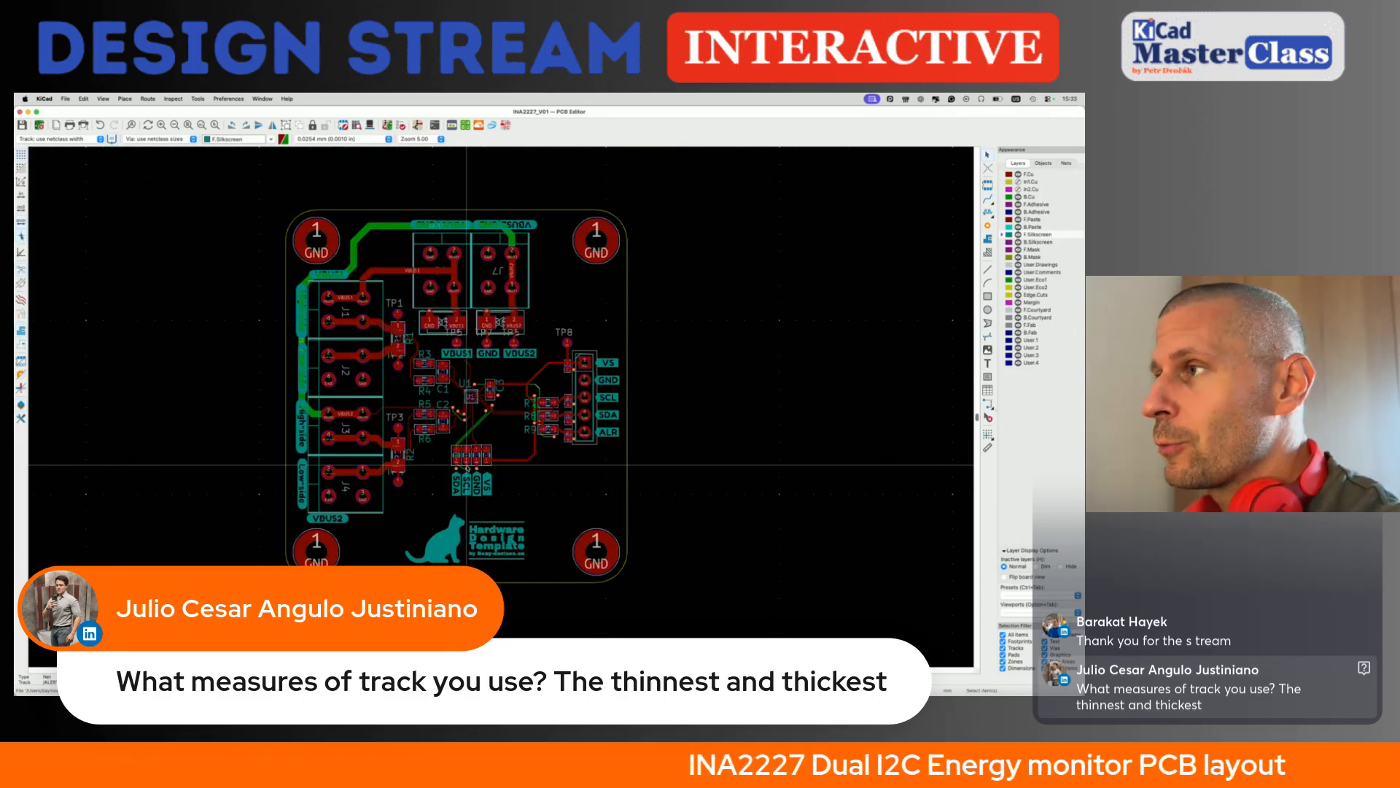
left_click(501, 428)
key("super+s")
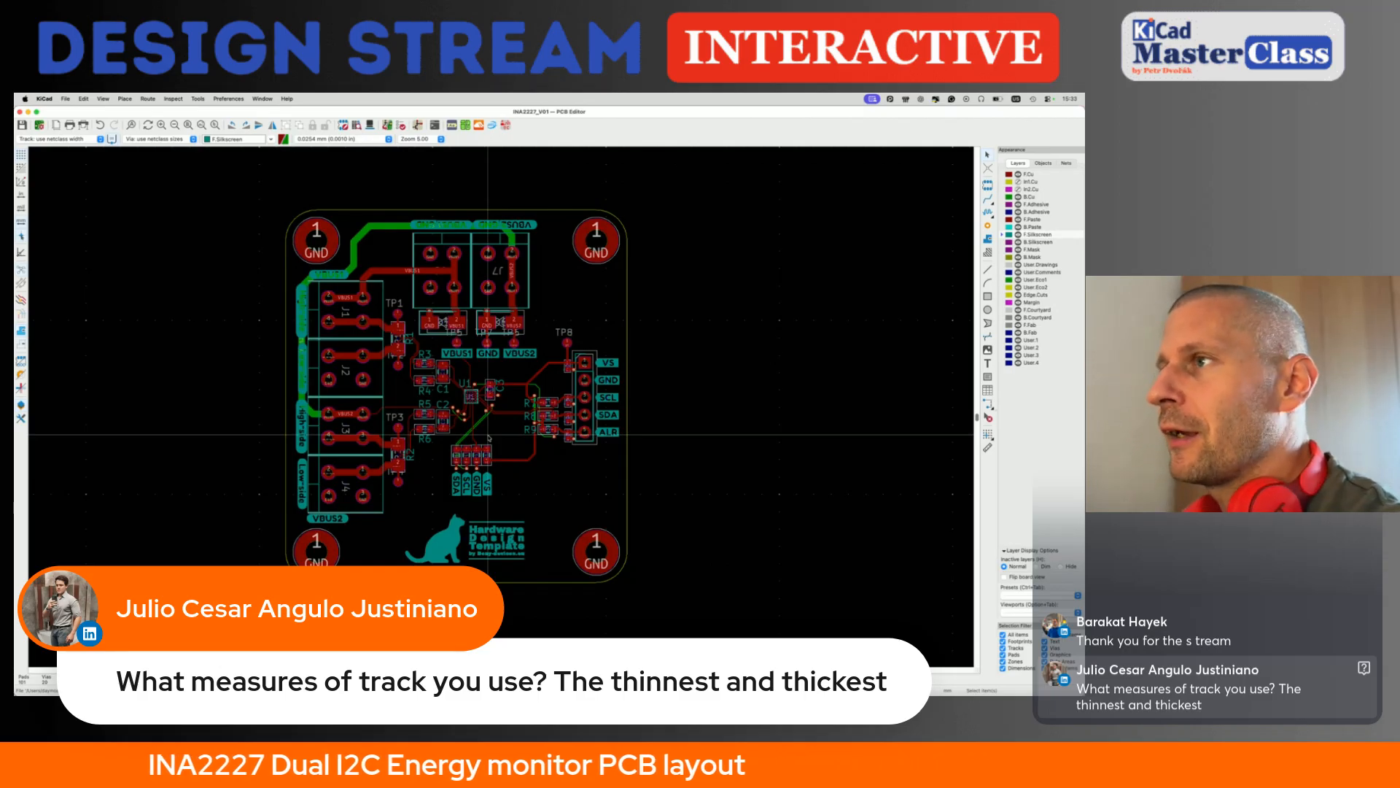
left_click(343, 320)
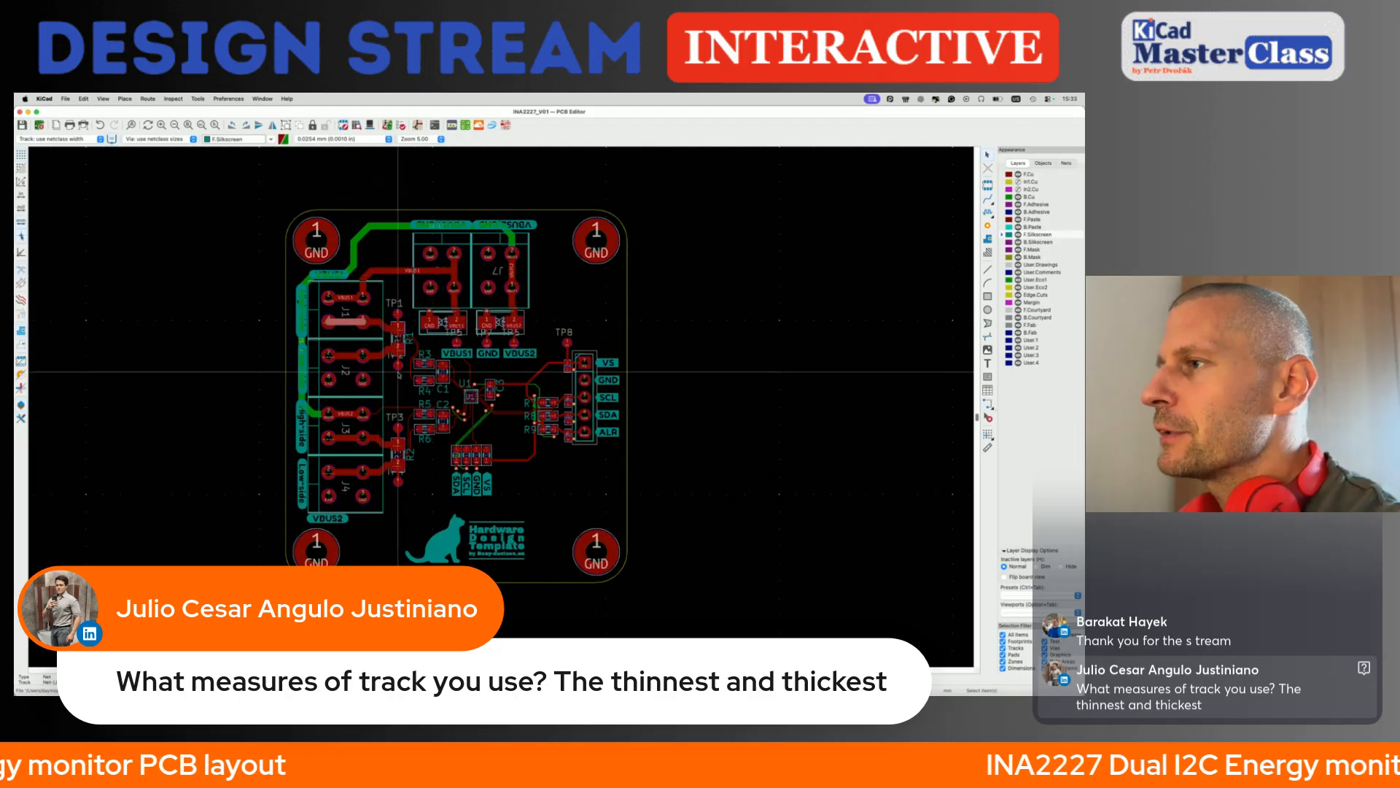
- Widen the front-copper VBUS1 track from J1 to the upper bus connector, including the vertical segment between its VBUS1 pins
scroll(398, 372, "up", 3)
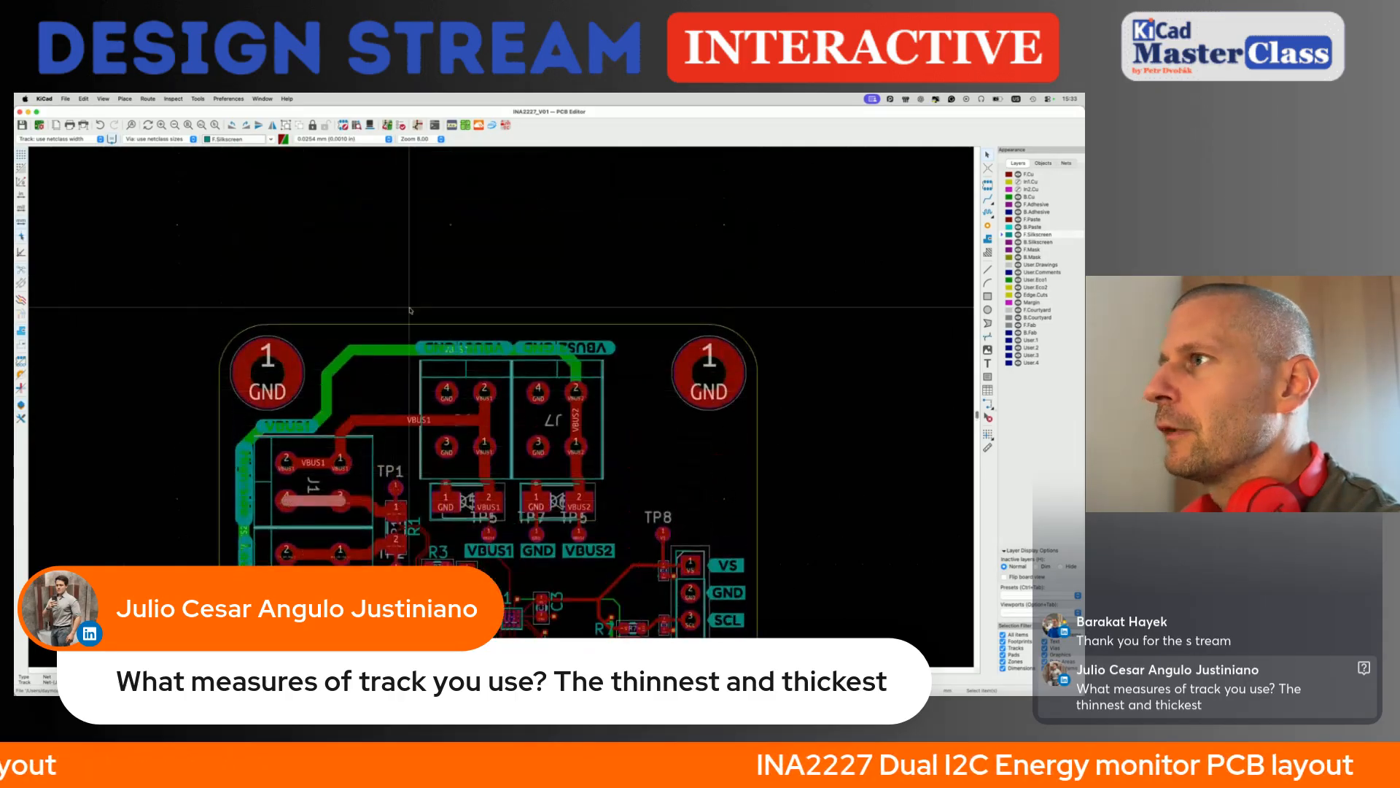
scroll(401, 418, "up", 2)
left_click(402, 419)
key("u")
key("w")
key("Escape")
left_click(540, 436)
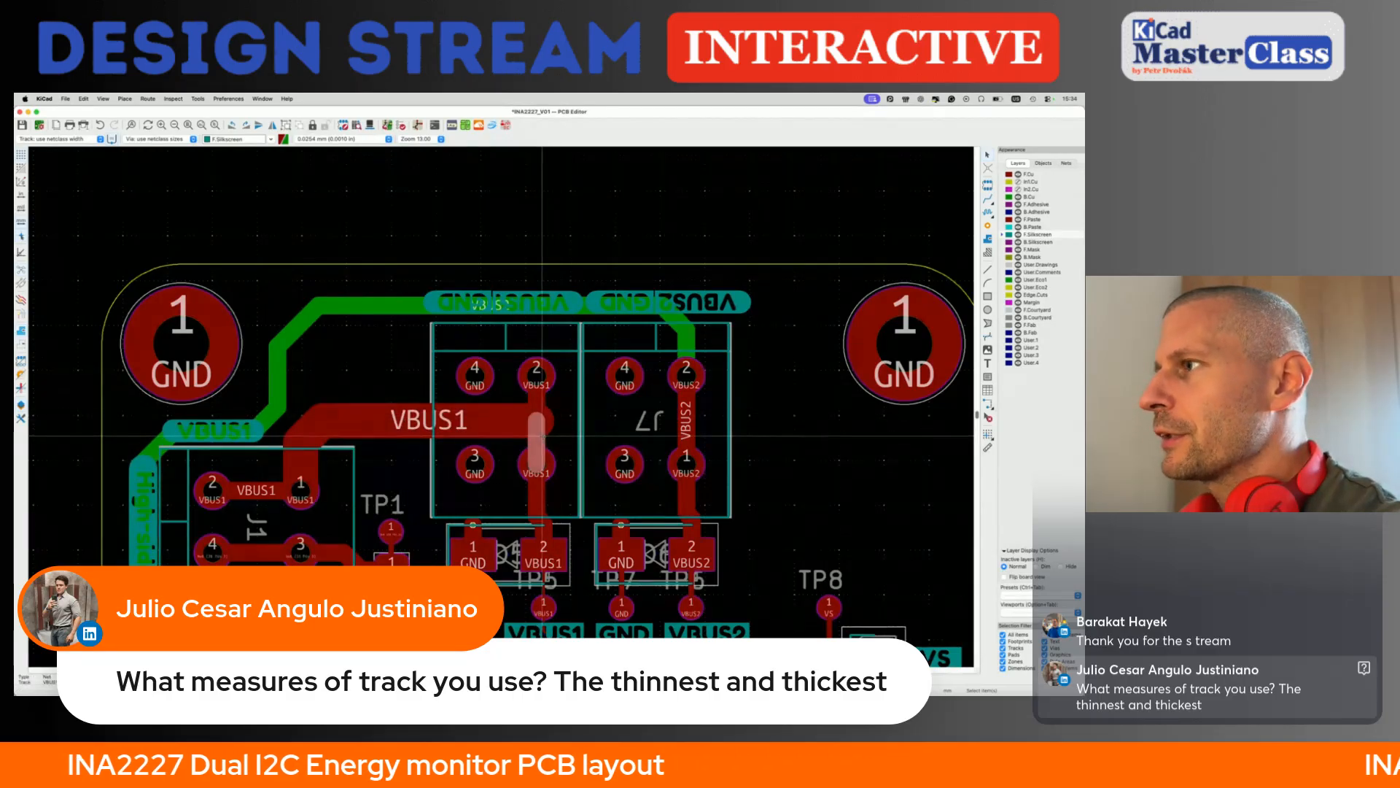
key("u")
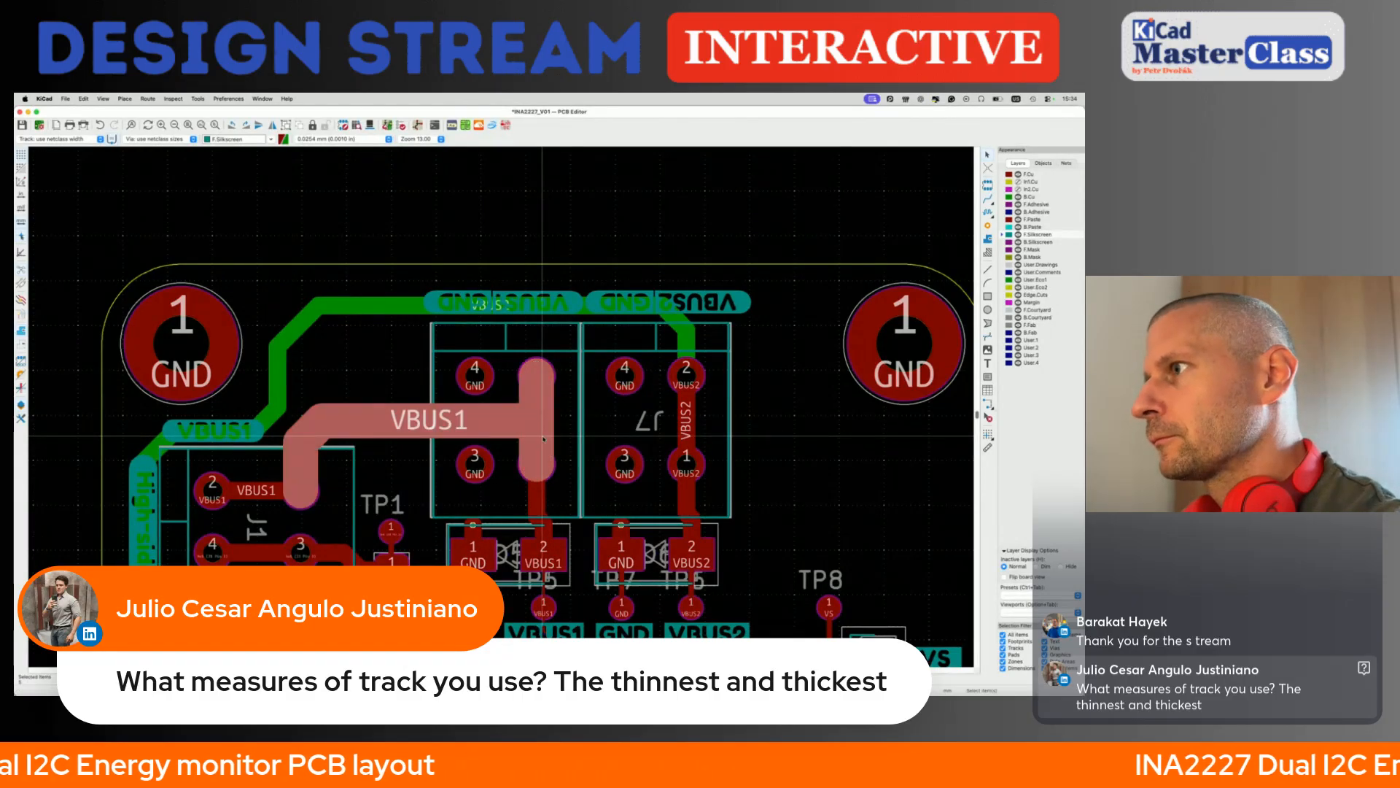
- Widen the VBUS2 track between J7's VBUS2 pins and the whole back-copper VBUS2 track leading away from it
left_click(684, 423)
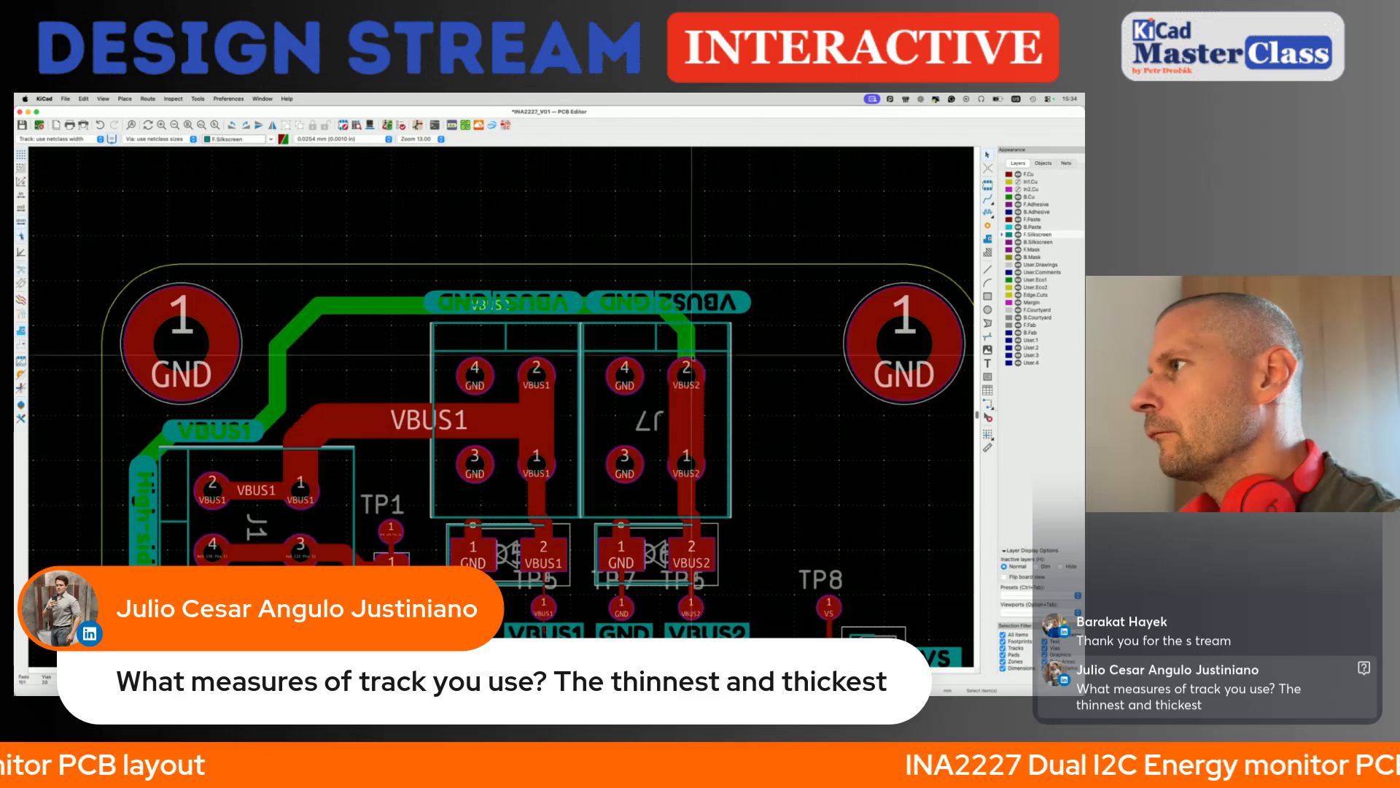
left_click(690, 350)
key("u")
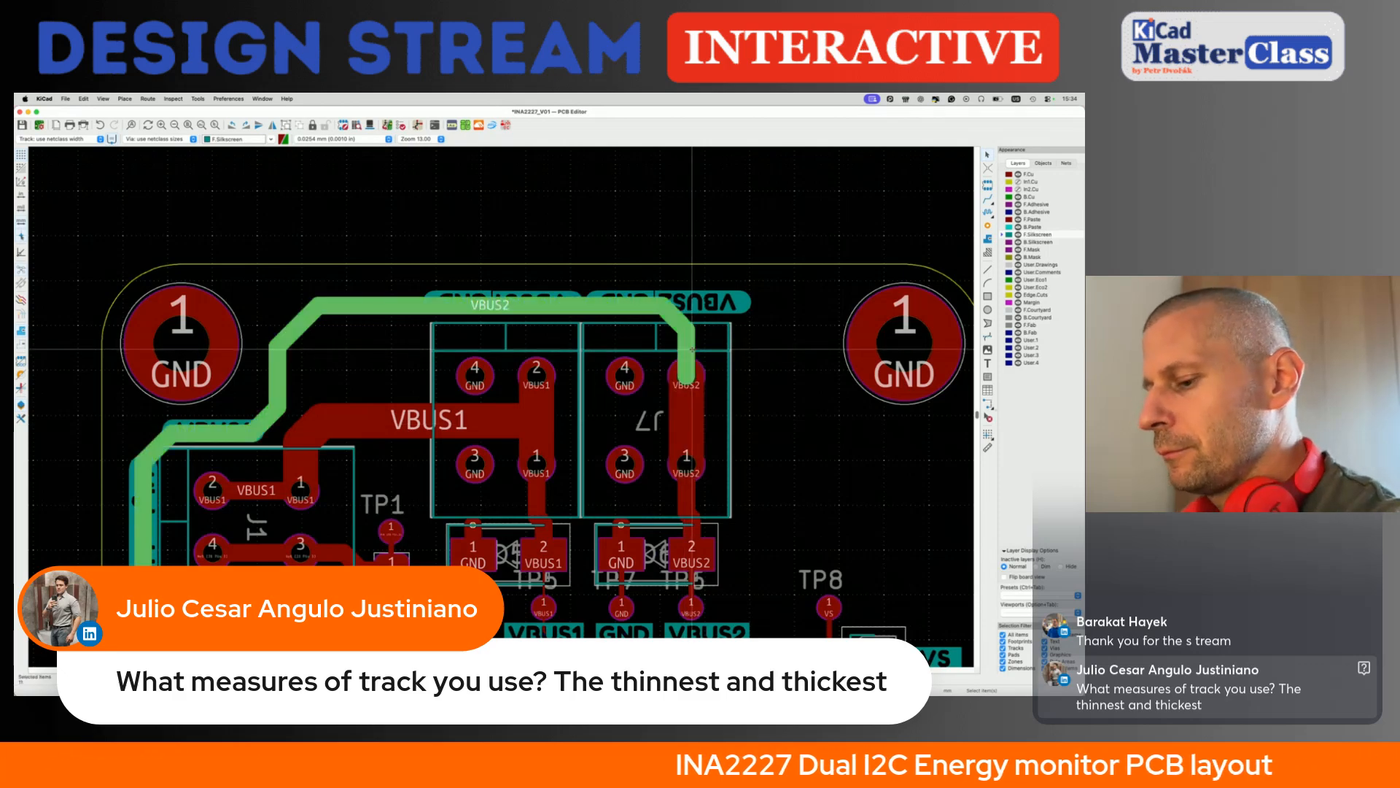
key("w")
left_click(784, 373)
- Review the widened bus tracks along the board edge and highlight the VBUS2 net to check its route
scroll(744, 373, "right", 5)
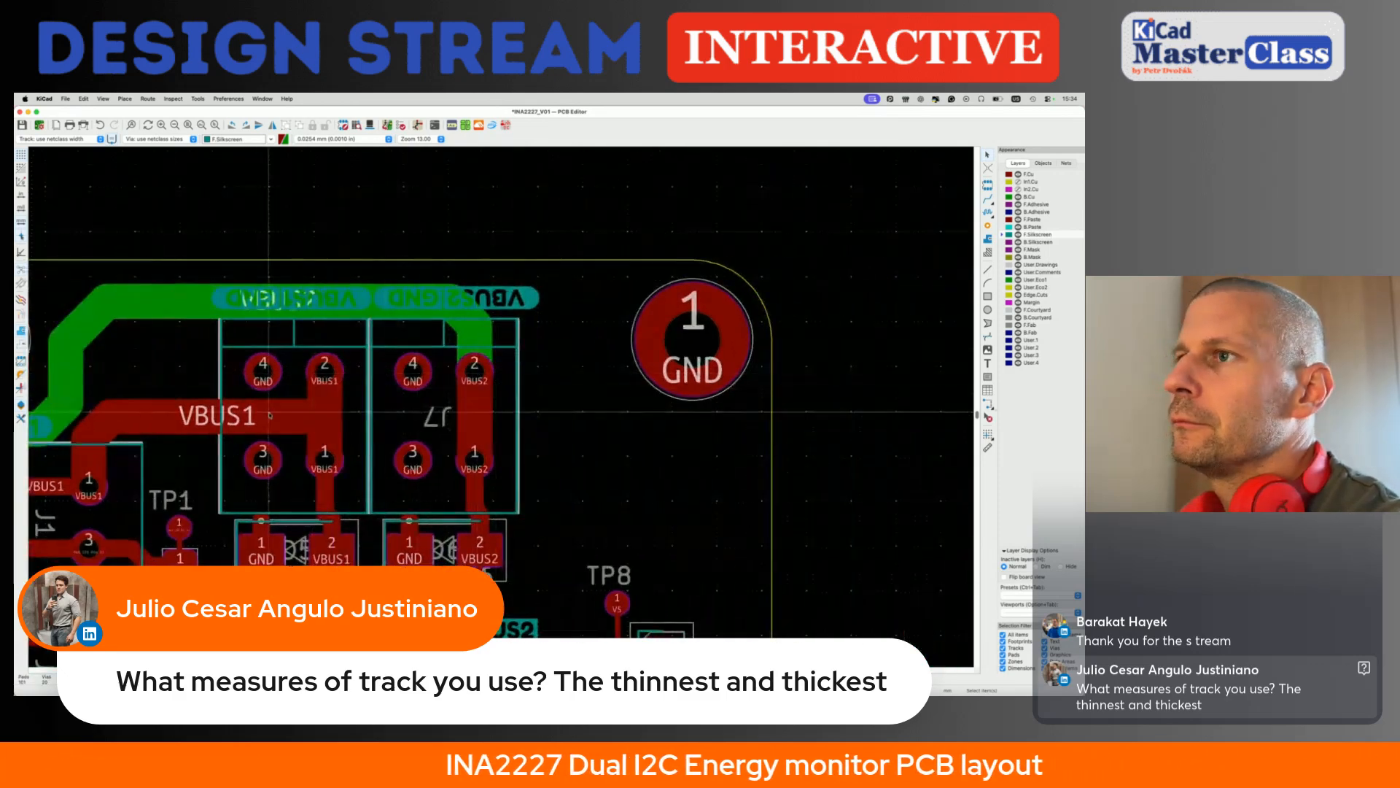
scroll(270, 414, "left", 10)
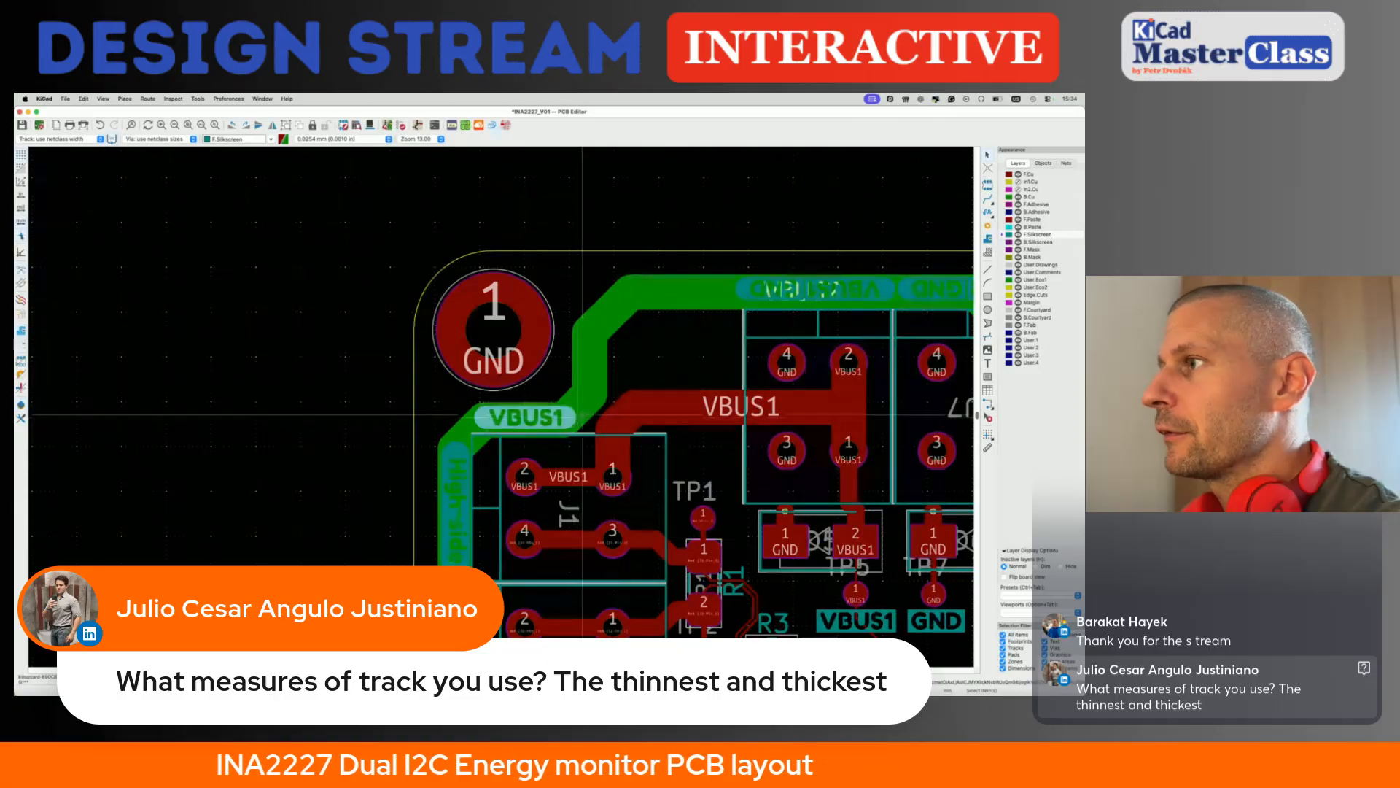
left_click(587, 412)
key("Escape")
key("grave")
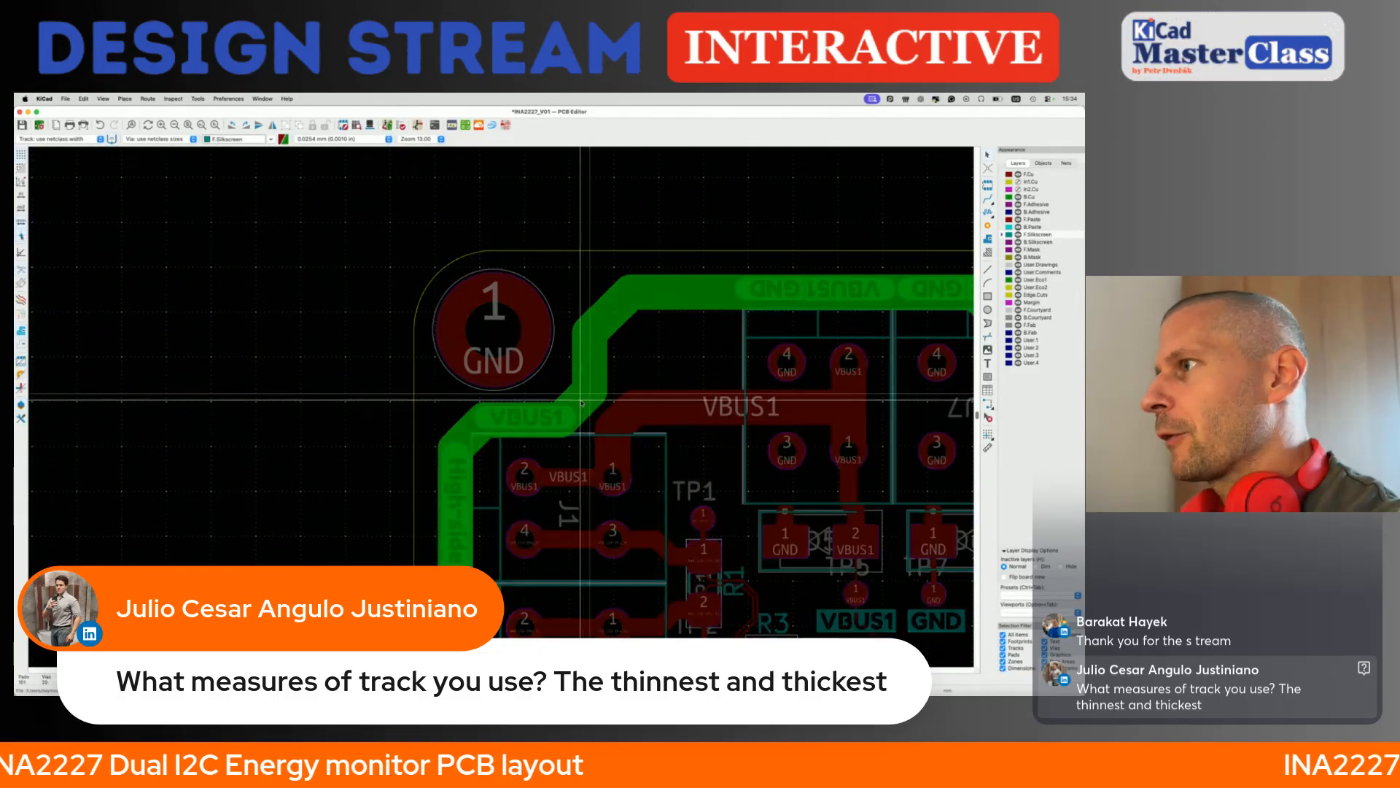
scroll(577, 399, "down", 5)
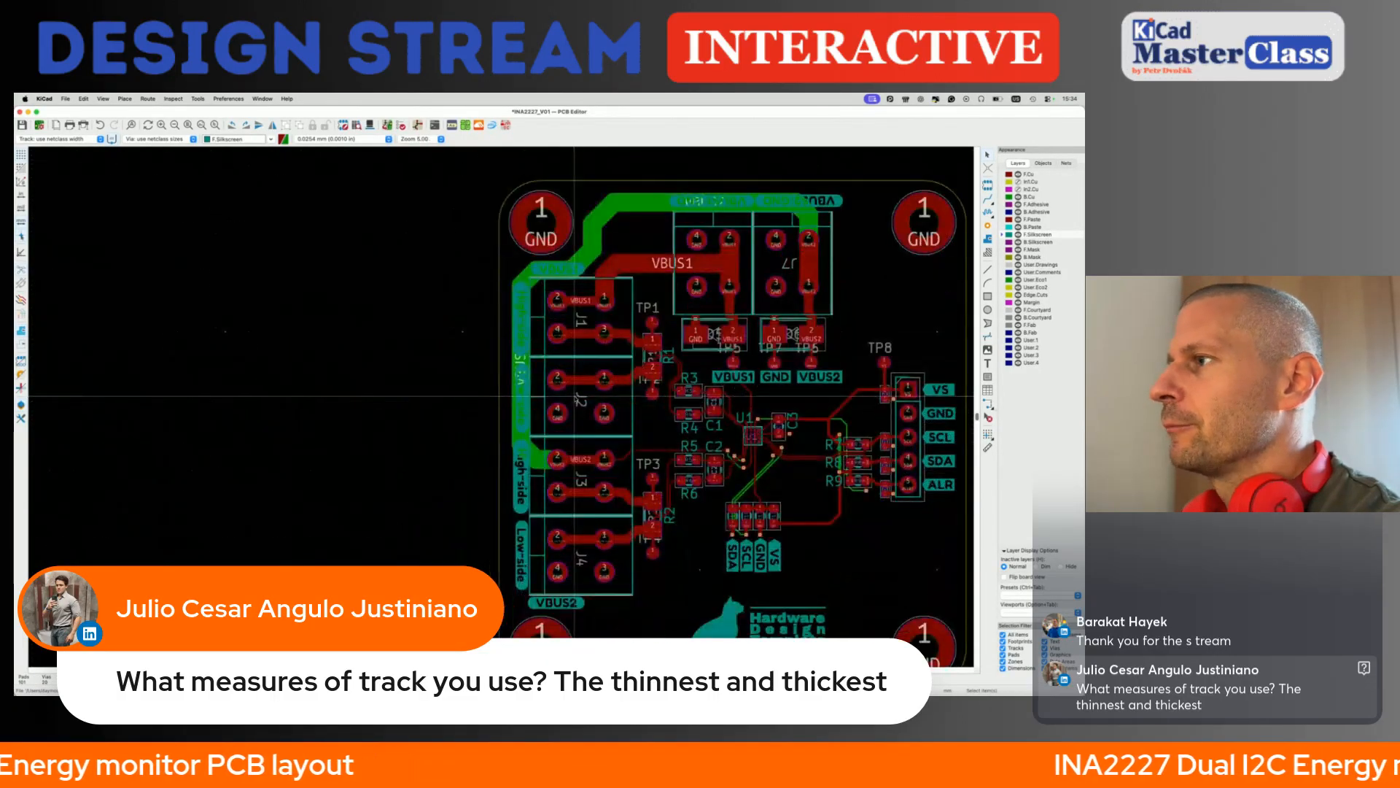
- Inspect the board in the 3D viewer with the front silkscreen layer shown, tilting the model, and return to the layout
key("alt+3")
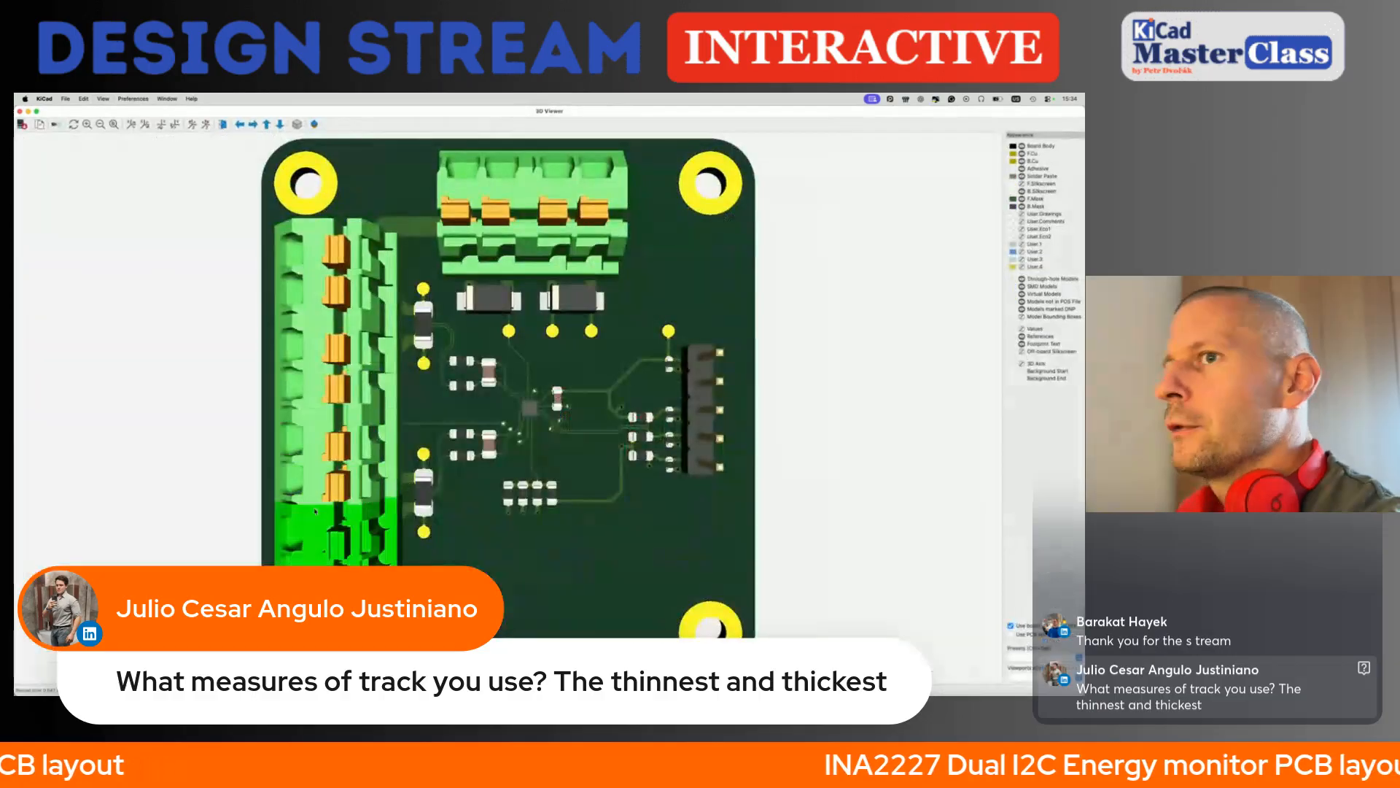
scroll(471, 506, "down", 3)
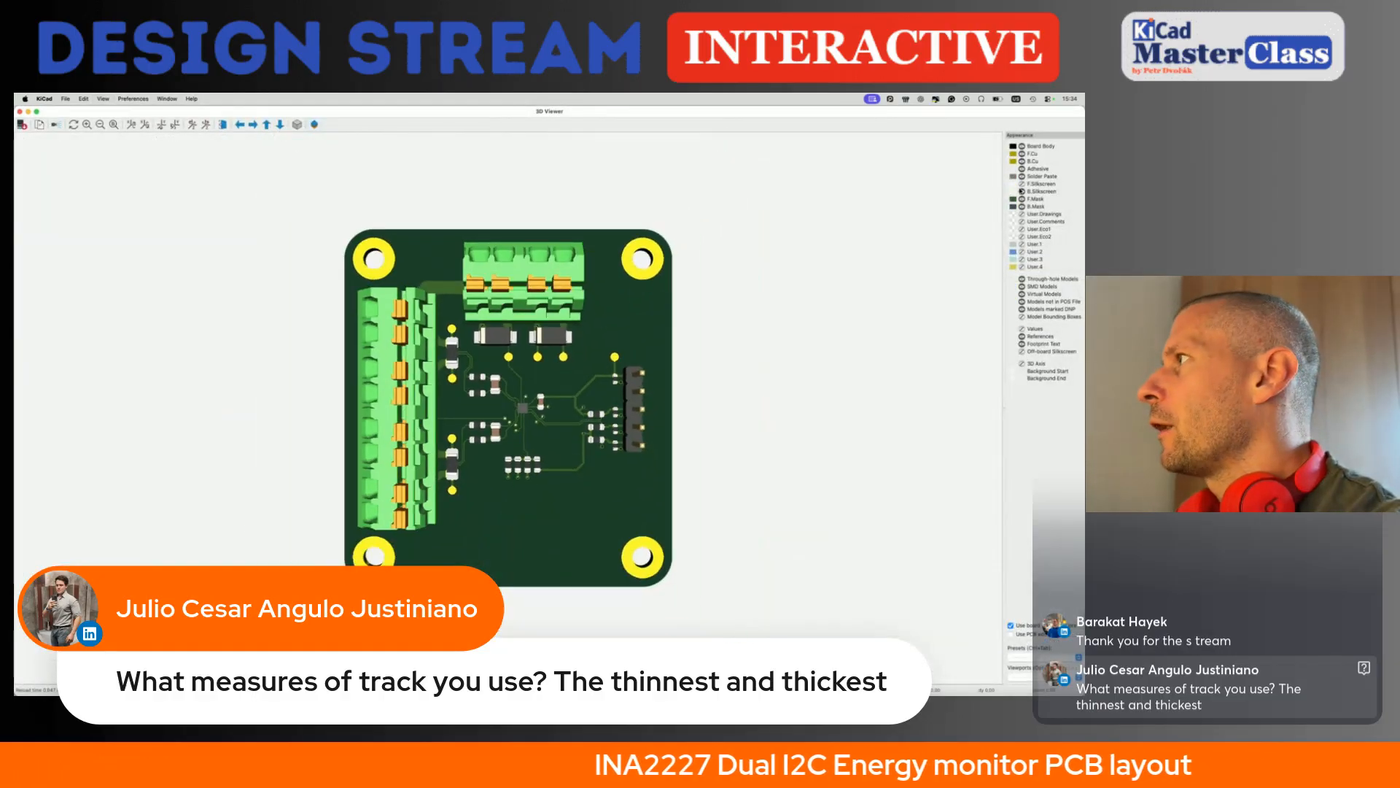
left_click(1022, 186)
left_click_drag(584, 416, 438, 549)
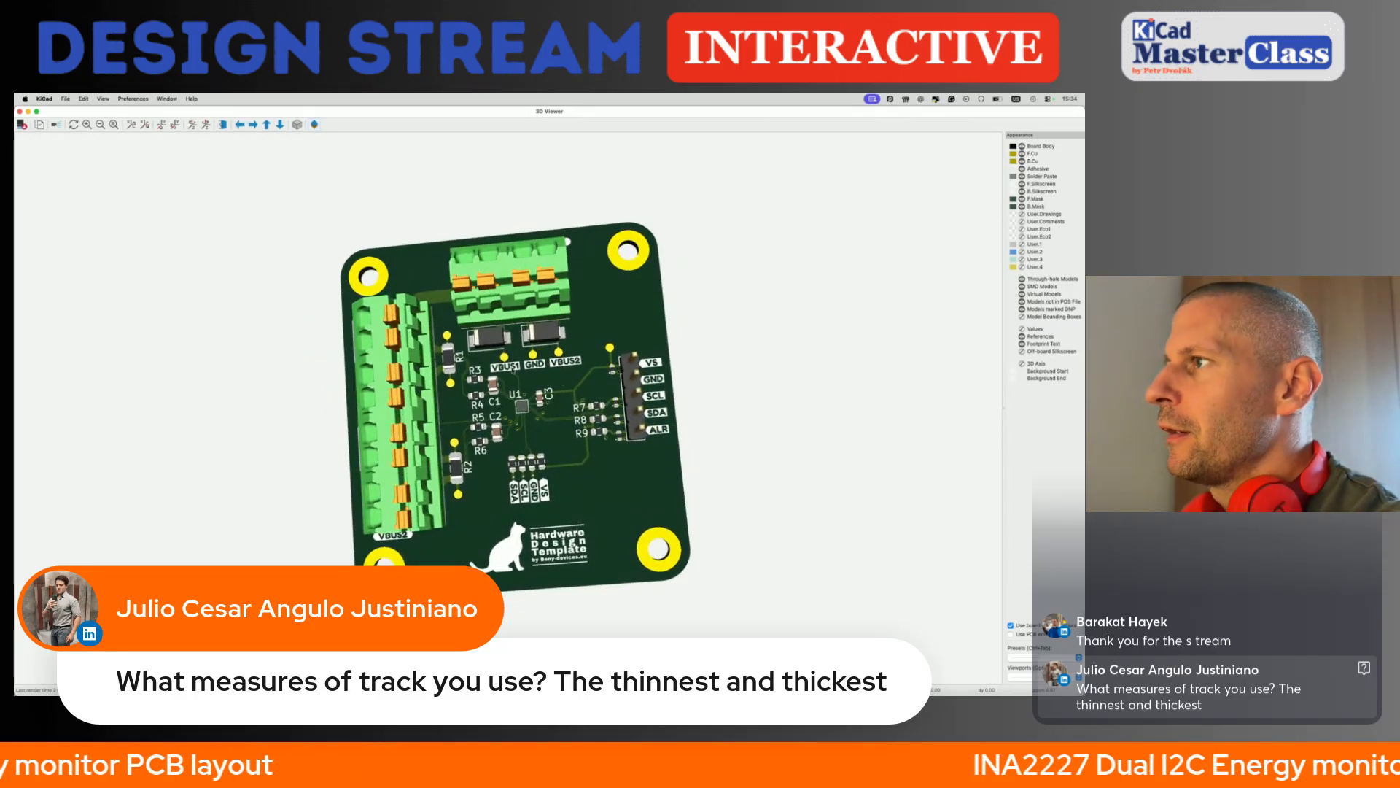
left_click(20, 112)
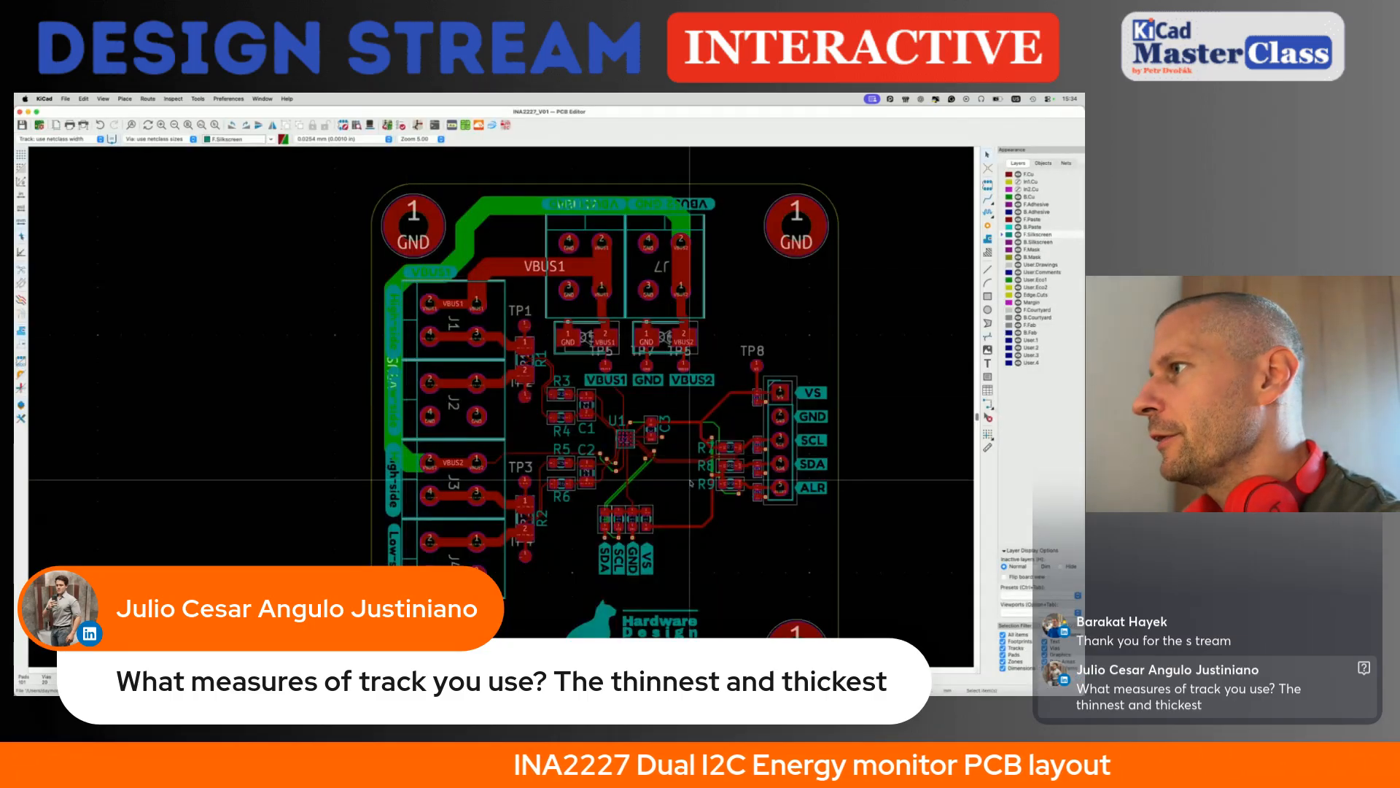
- Reposition the C3 reference designator on the silkscreen just beside the capacitor next to U1
scroll(690, 482, "up", 4)
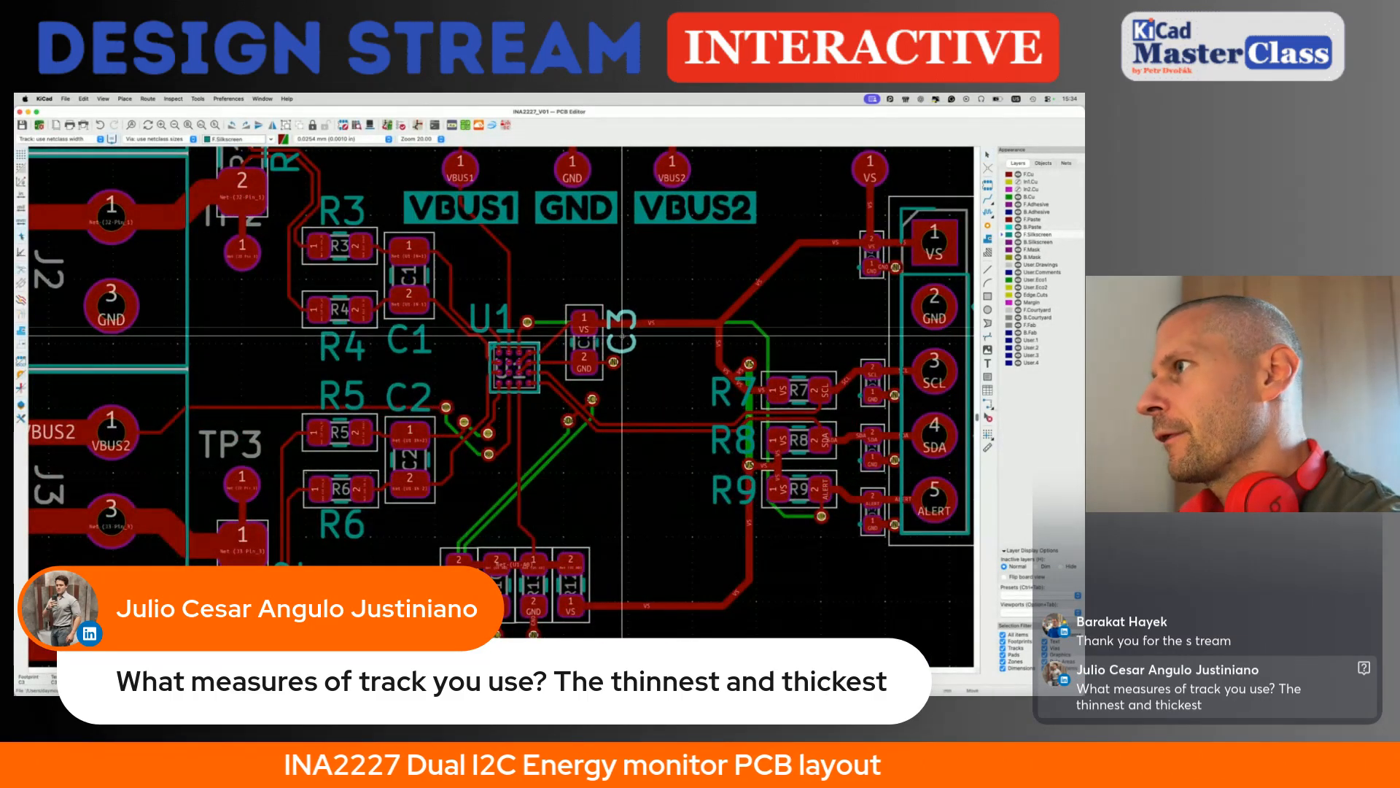
left_click(621, 329)
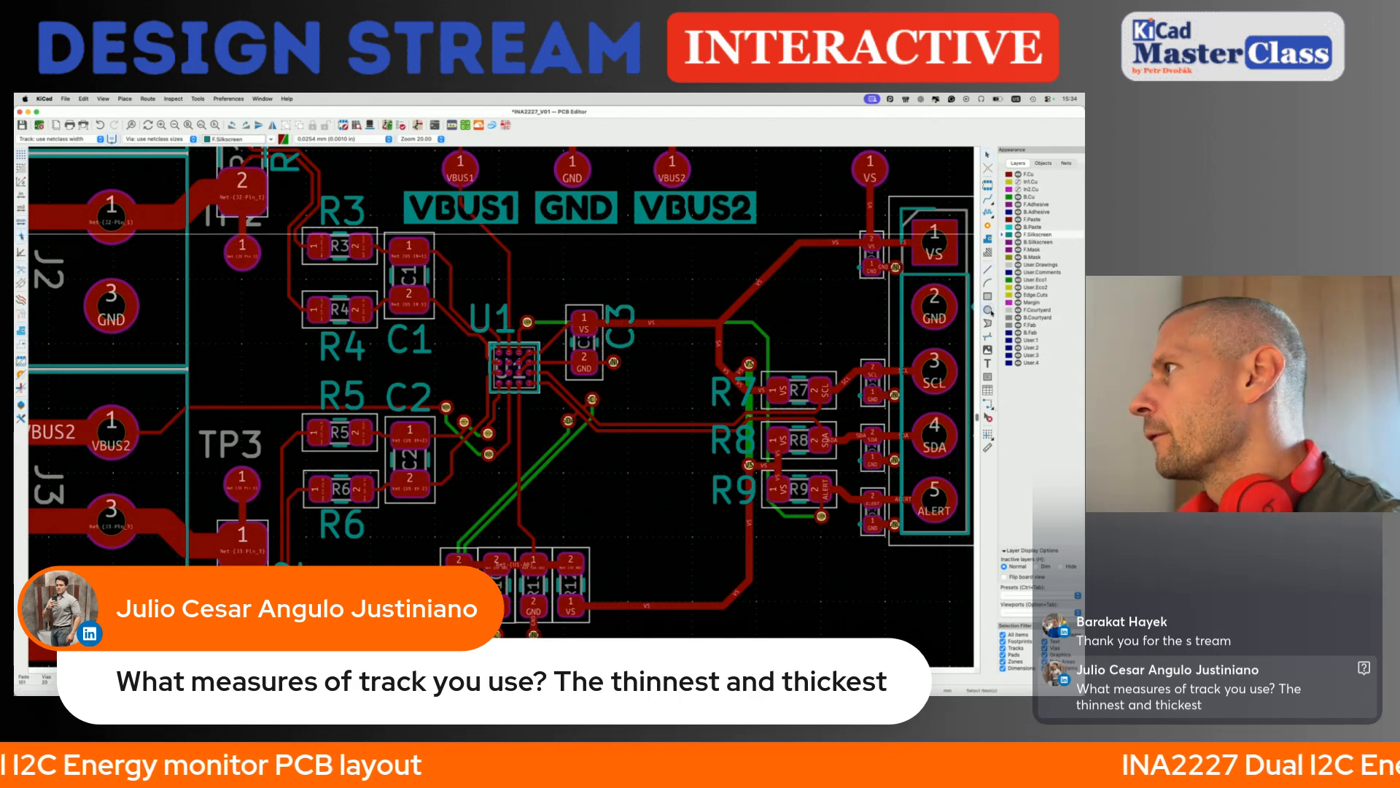
- Draw a small circle on F.Silkscreen just outside U1's A1 corner as a pin 1 marker
left_click(508, 367)
scroll(508, 367, "up", 3)
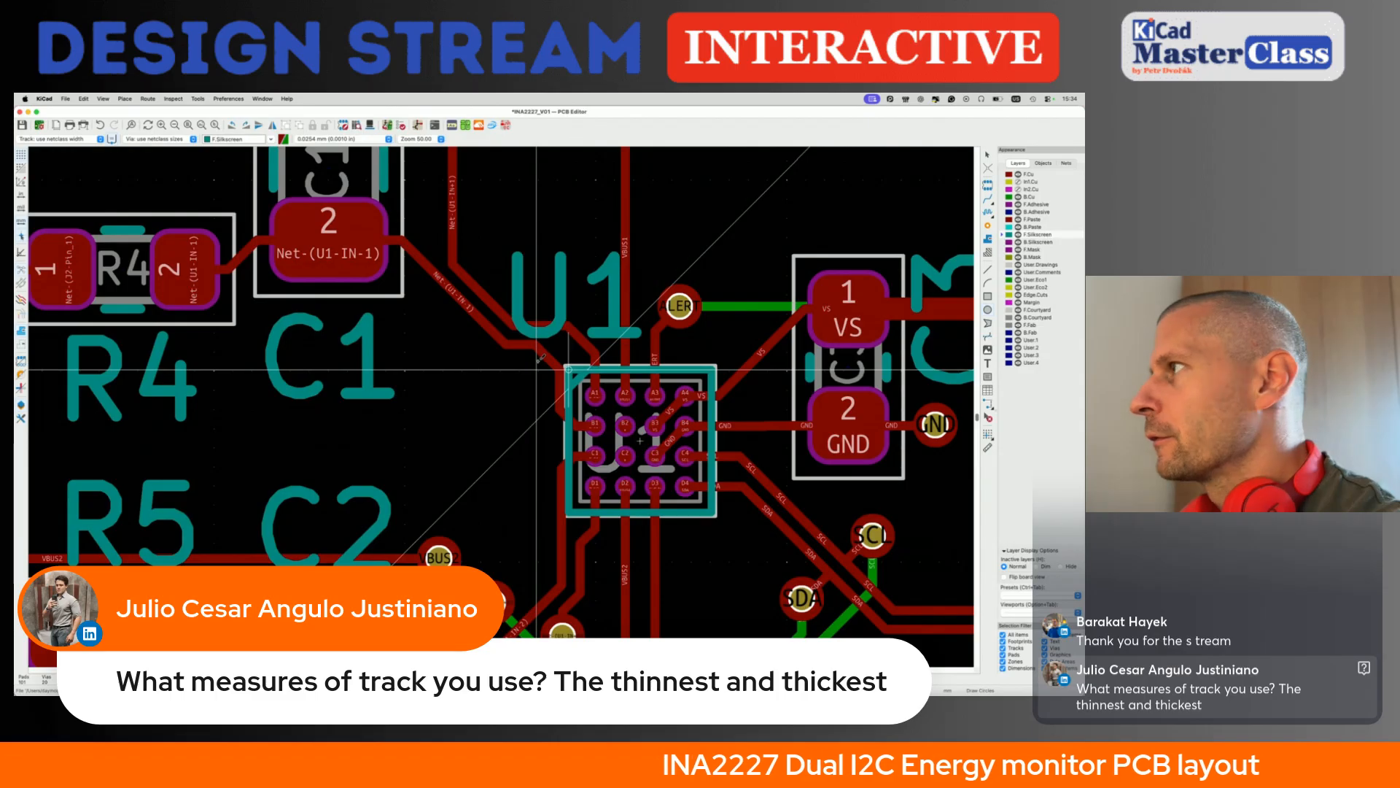
left_click(987, 309)
left_click(520, 366)
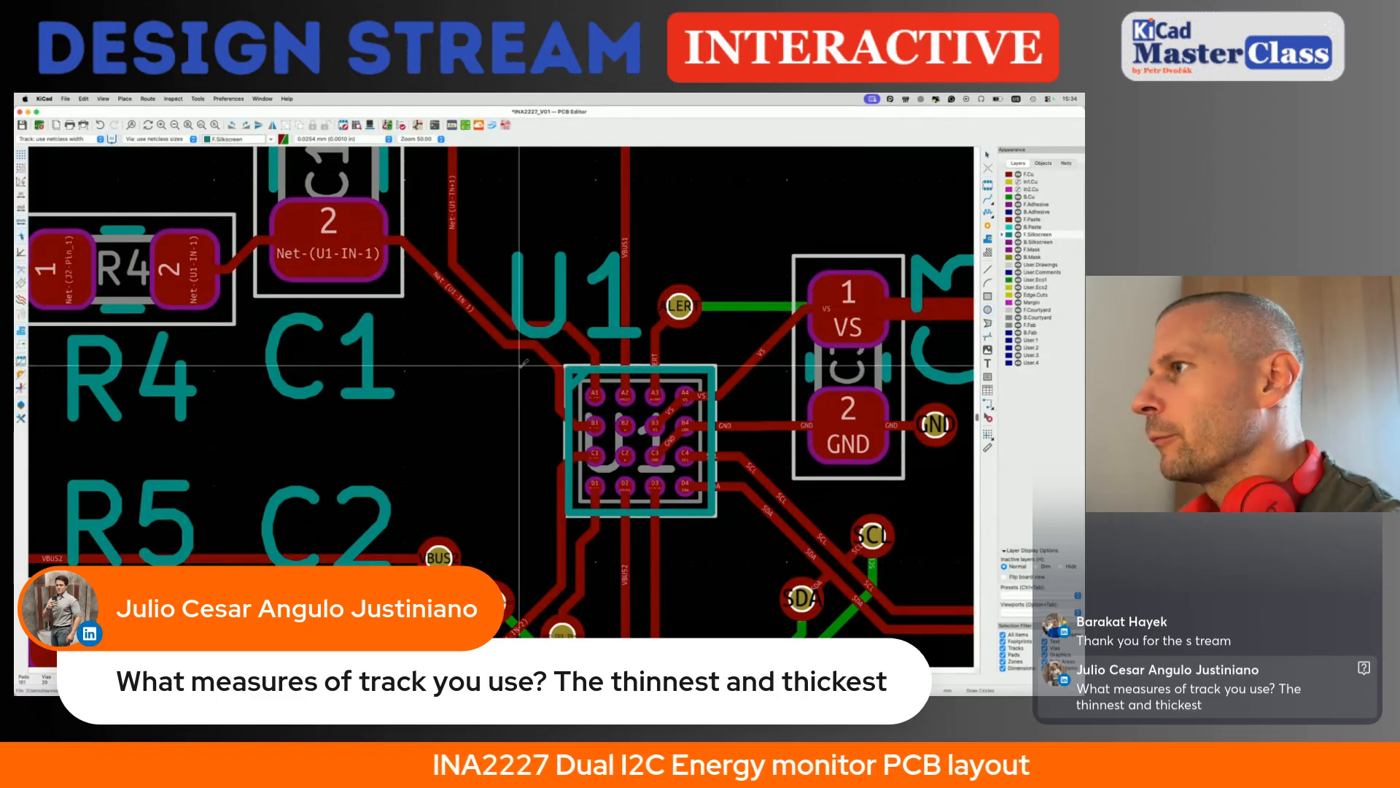
left_click(529, 371)
- Set the pin 1 marker circle's radius to 0.1 mm, make it a filled shape, and save the board
key("e")
left_click(314, 288)
key("BackSpace")
key("BackSpace")
key("BackSpace")
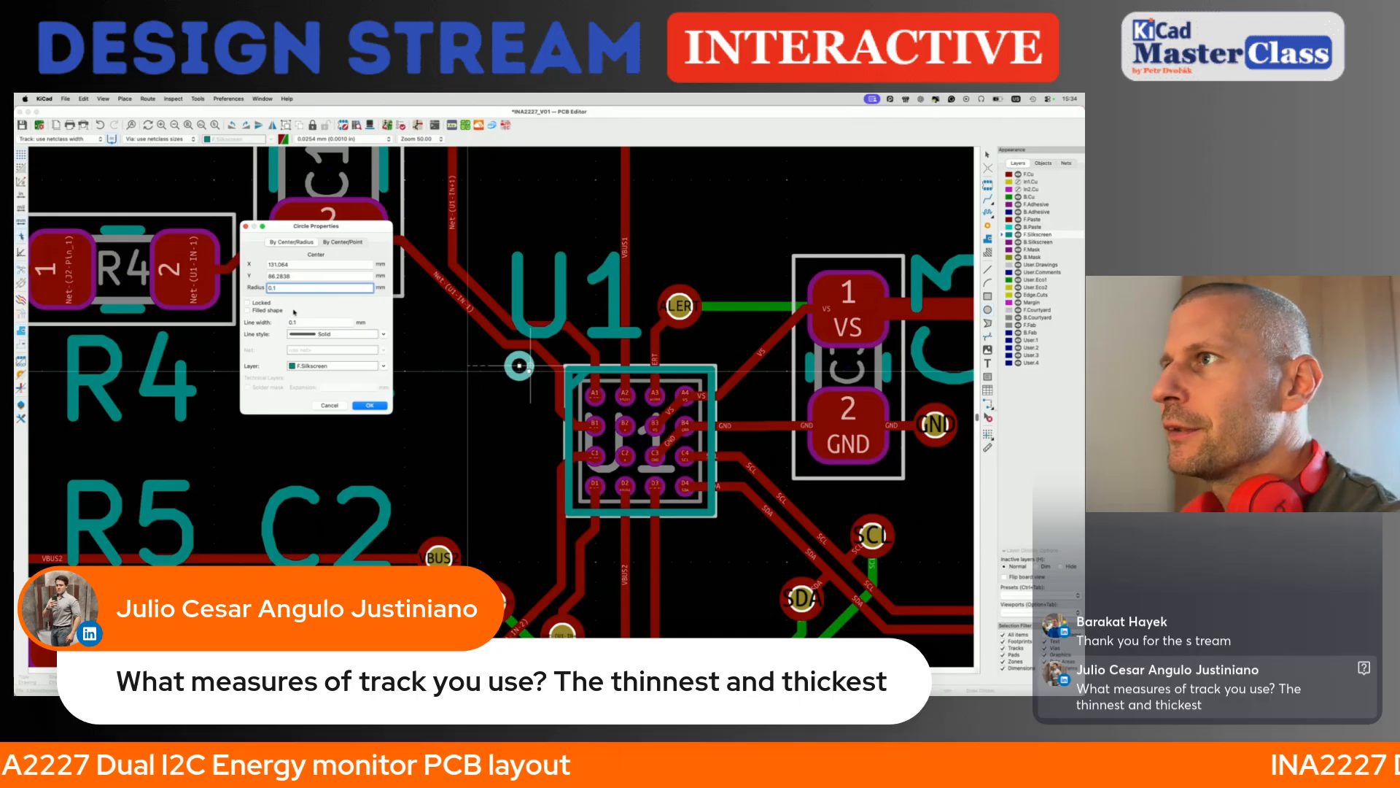
left_click(369, 405)
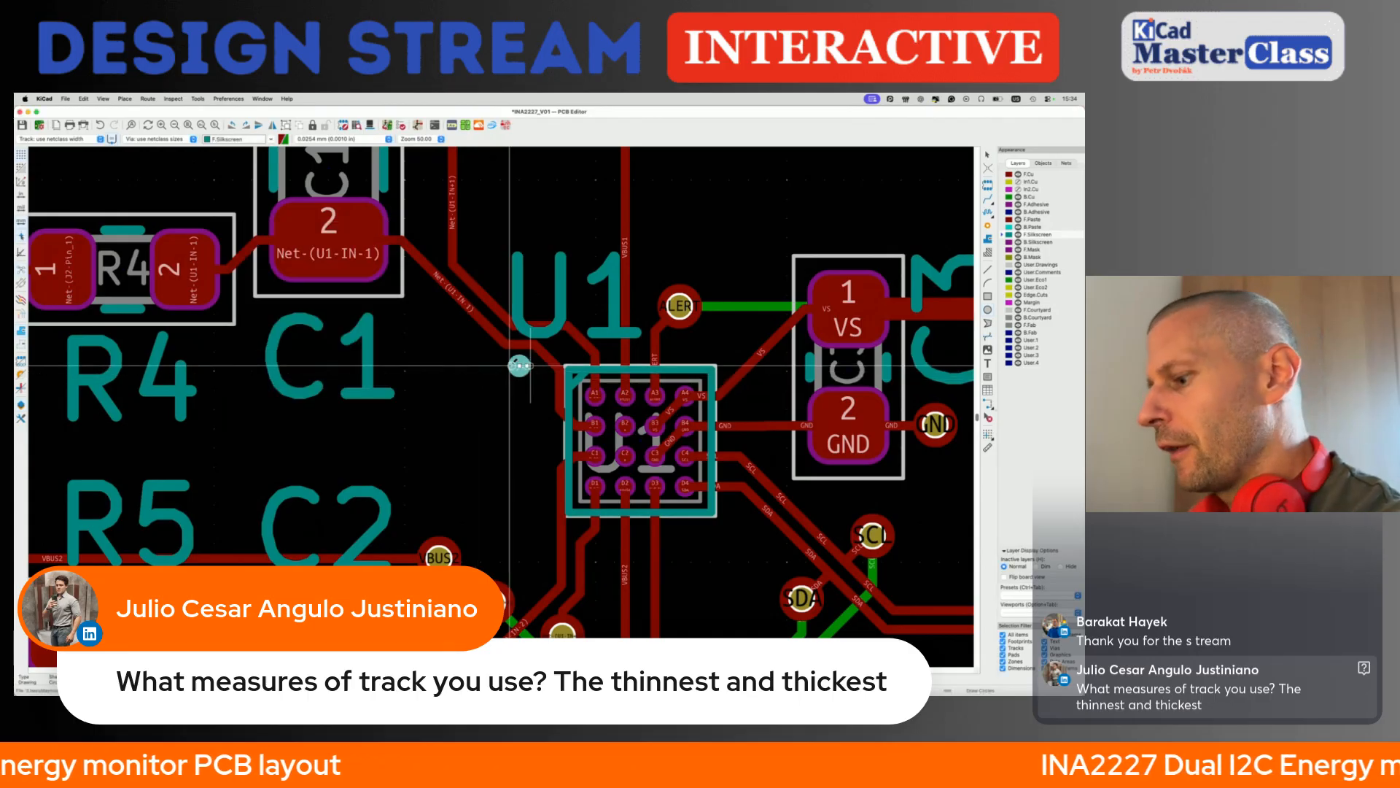
key("super+s")
- Check the board in the Design Rules Checker, with its window moved and resized for reading, and close it
scroll(506, 424, "down", 5)
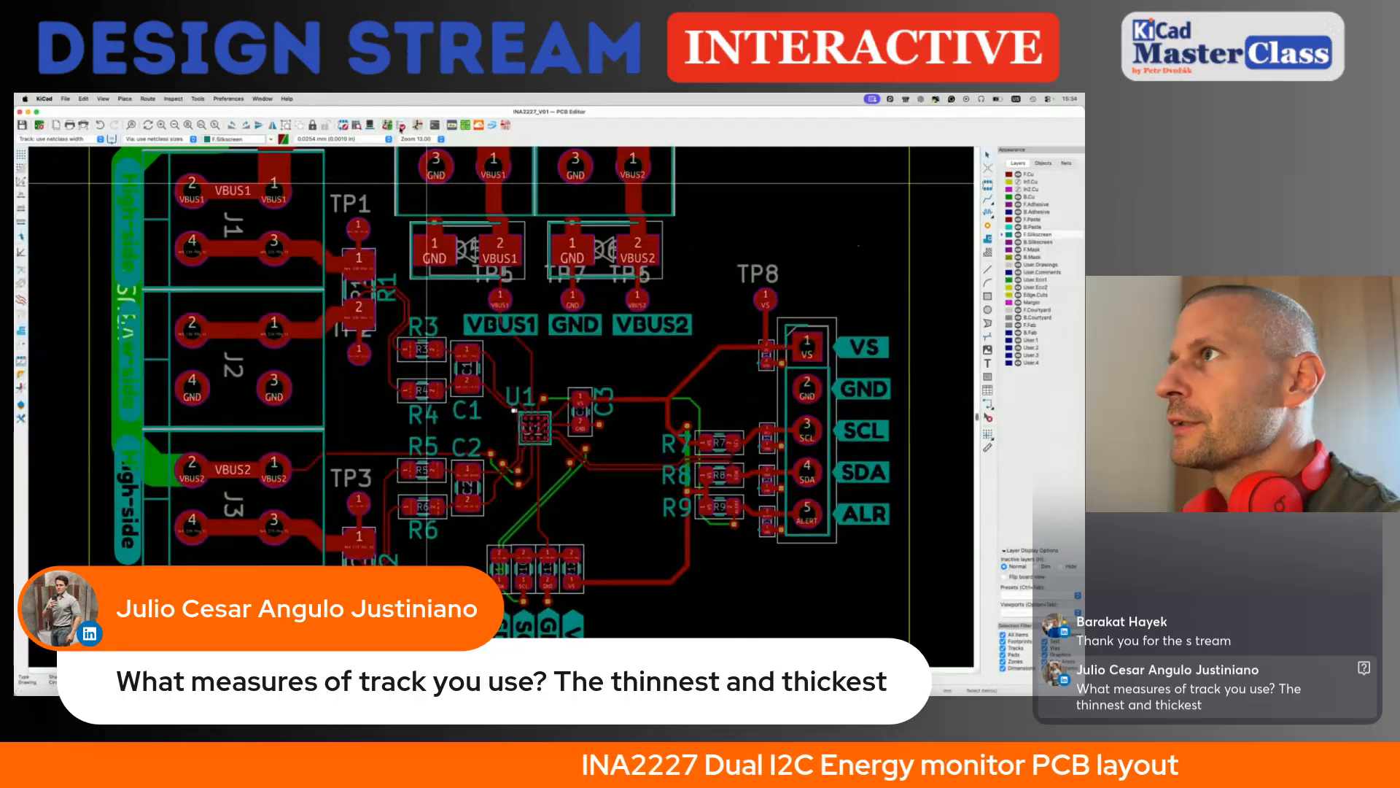
left_click(401, 125)
left_click_drag(437, 226, 256, 146)
left_click_drag(333, 357, 412, 567)
left_click(63, 146)
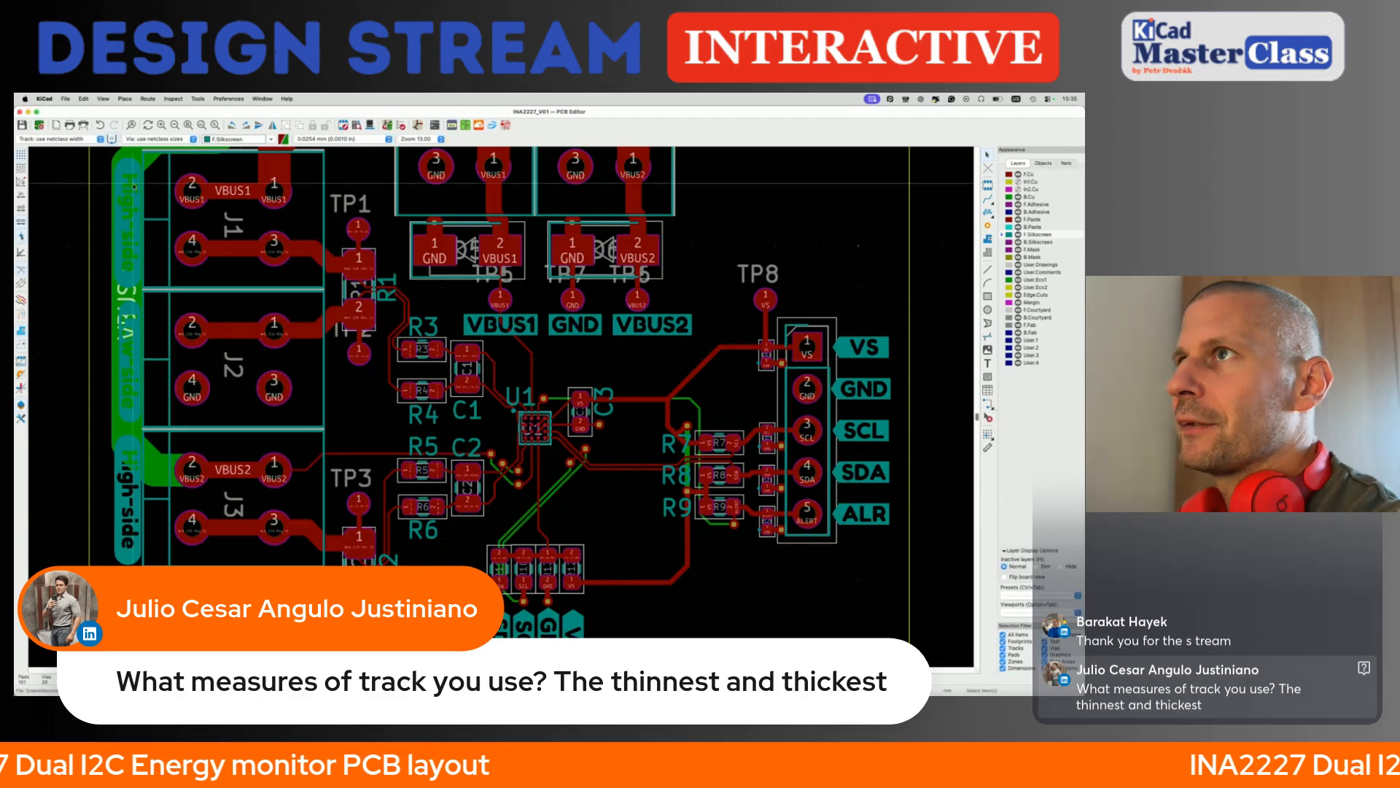
- Set the copper to hole clearance to 0.125 mm in the Board Setup constraints
left_click(65, 99)
left_click(78, 211)
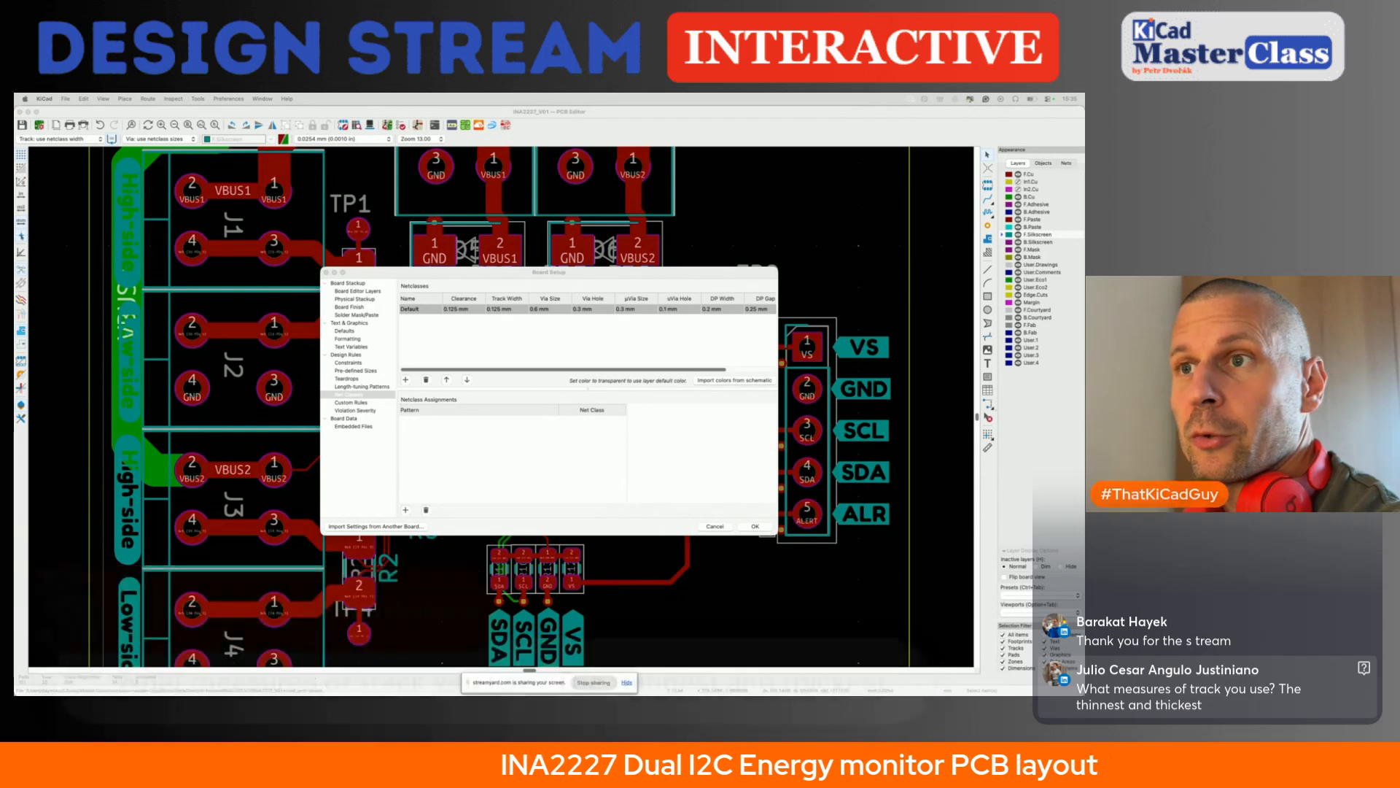
left_click(349, 363)
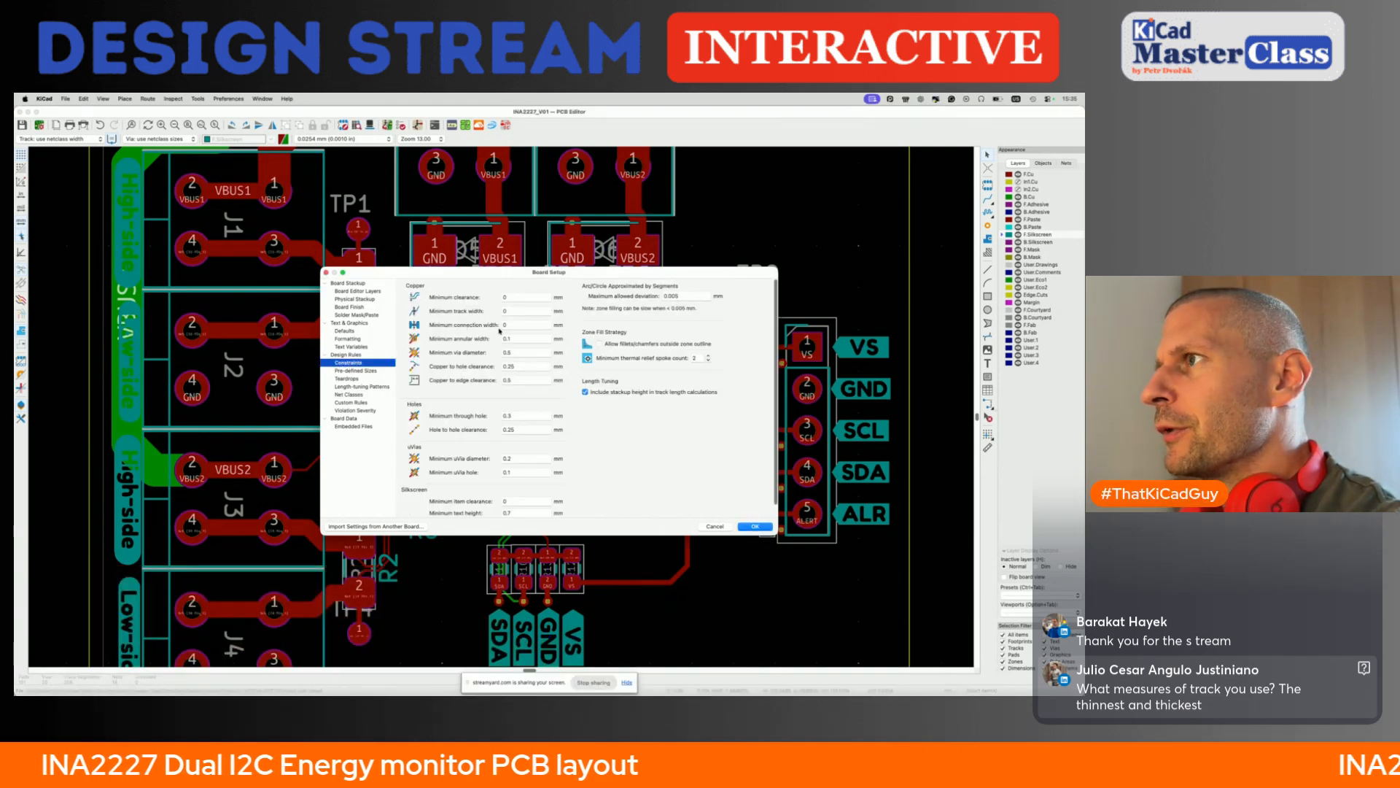
left_click(521, 380)
left_click(522, 366)
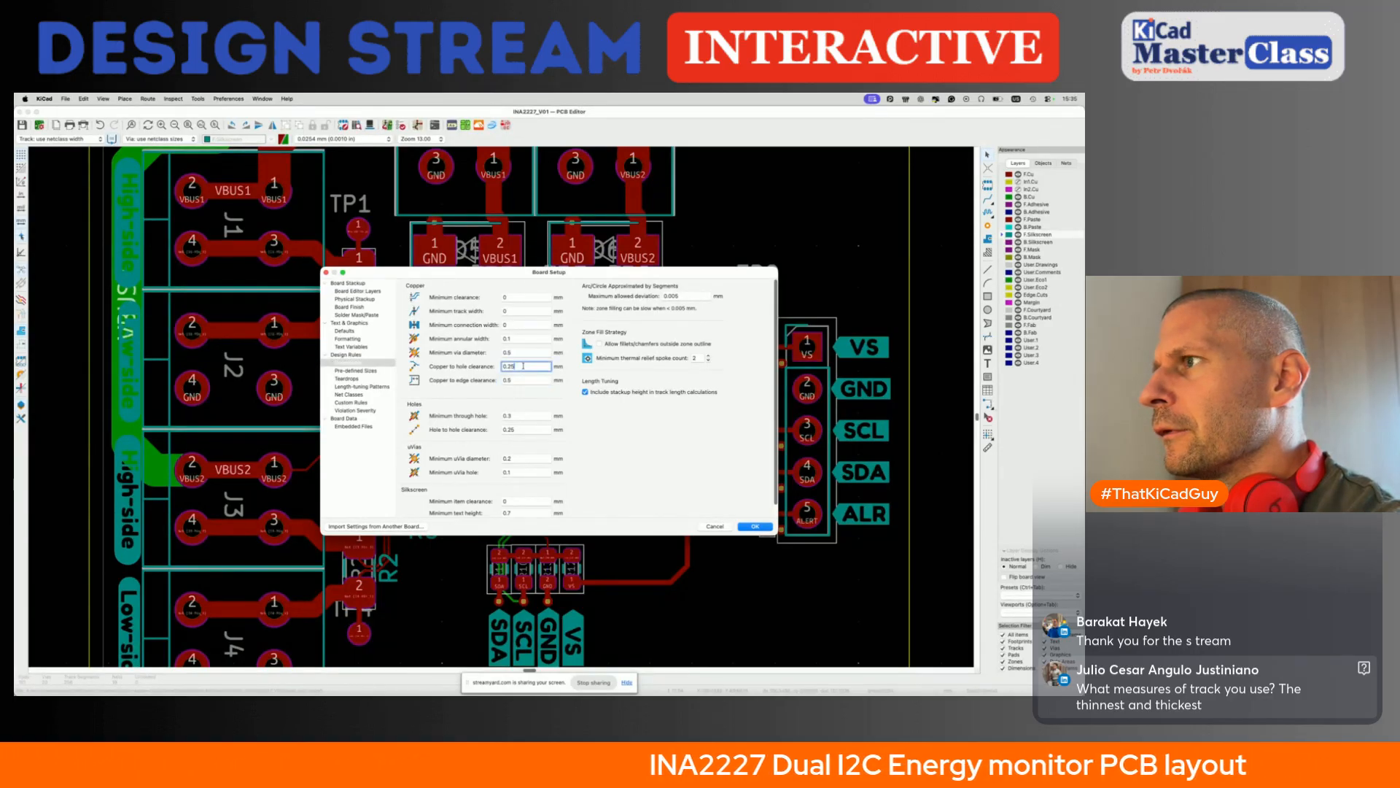
key("BackSpace")
type("125")
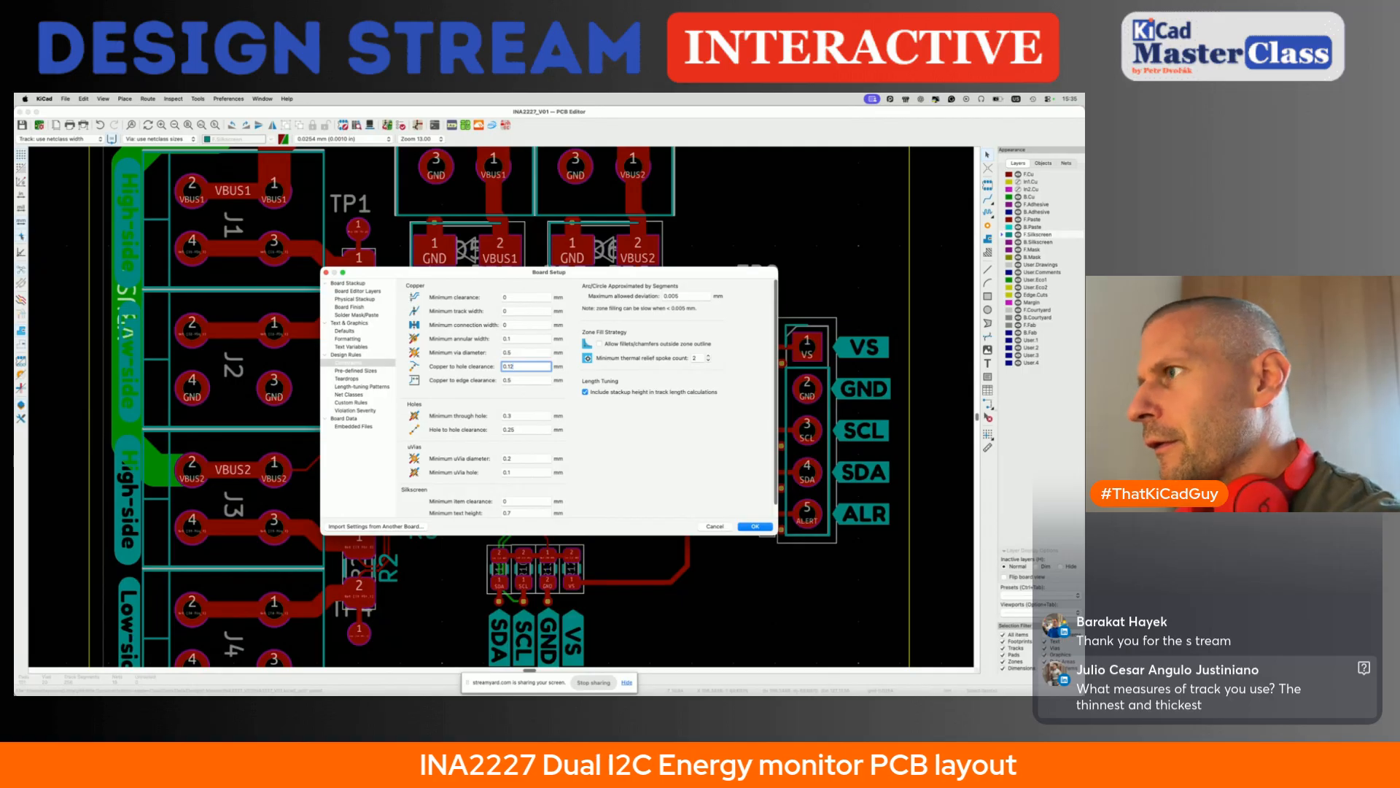
- Set the hole to hole clearance to 0.125 mm and apply the board setup
left_click(522, 429)
key("BackSpace")
key("BackSpace")
type("125")
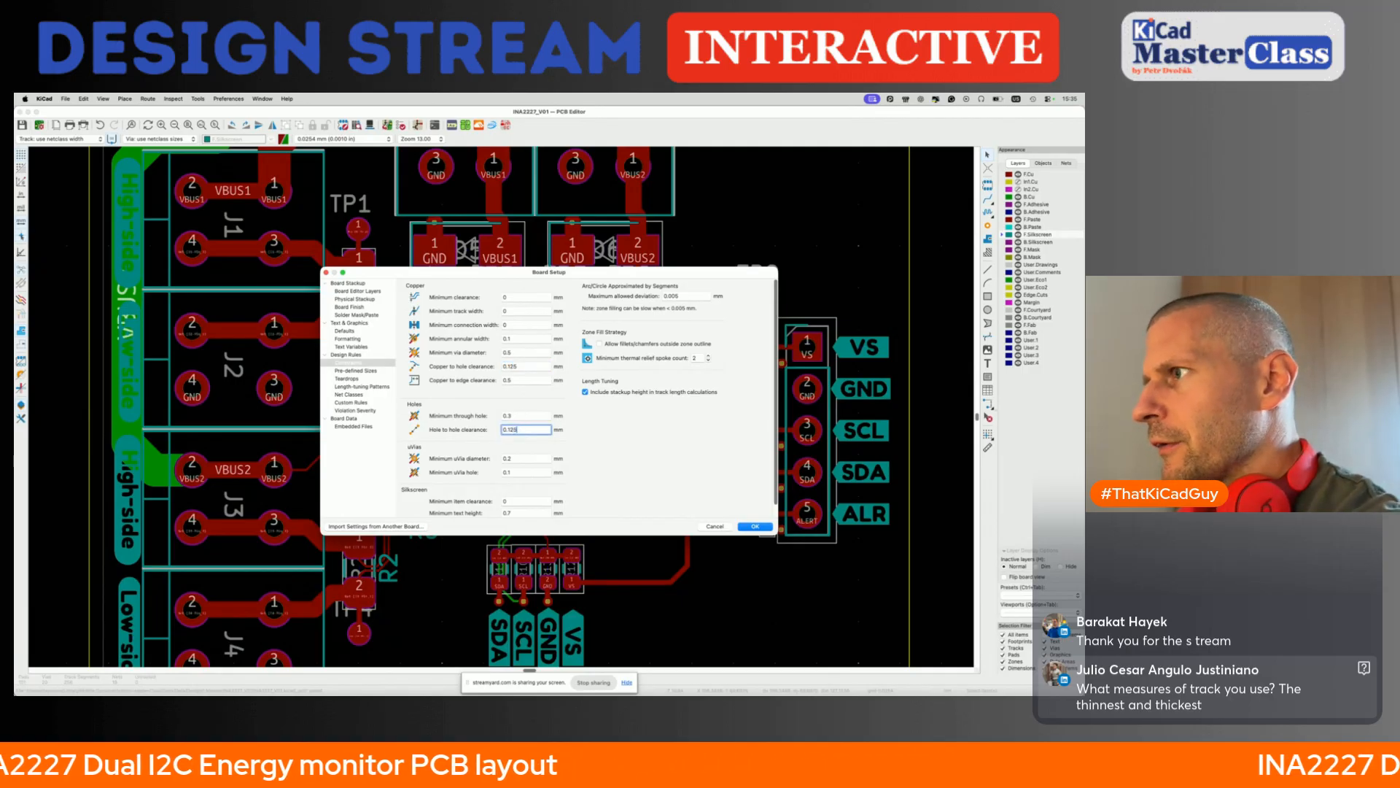
scroll(542, 460, "down", 1)
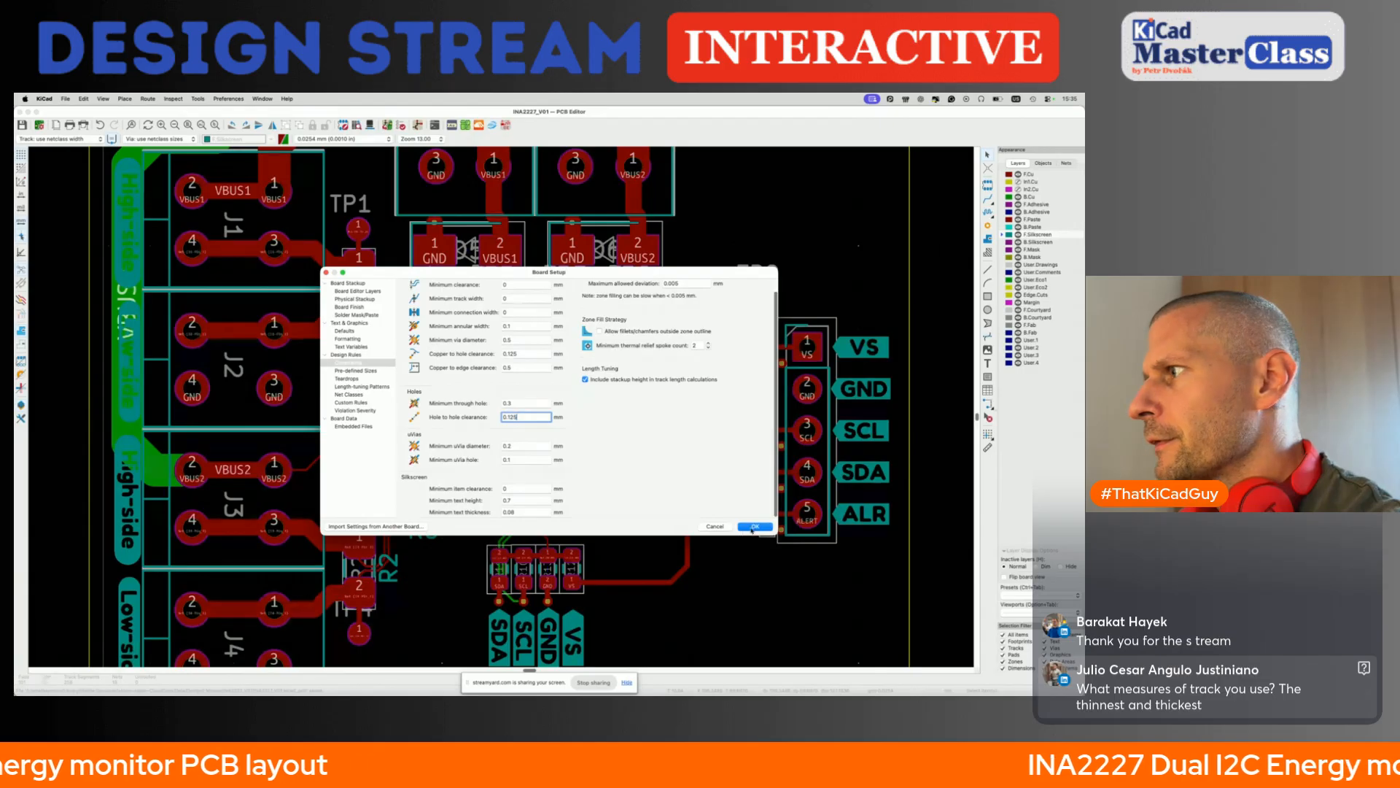
key("Return")
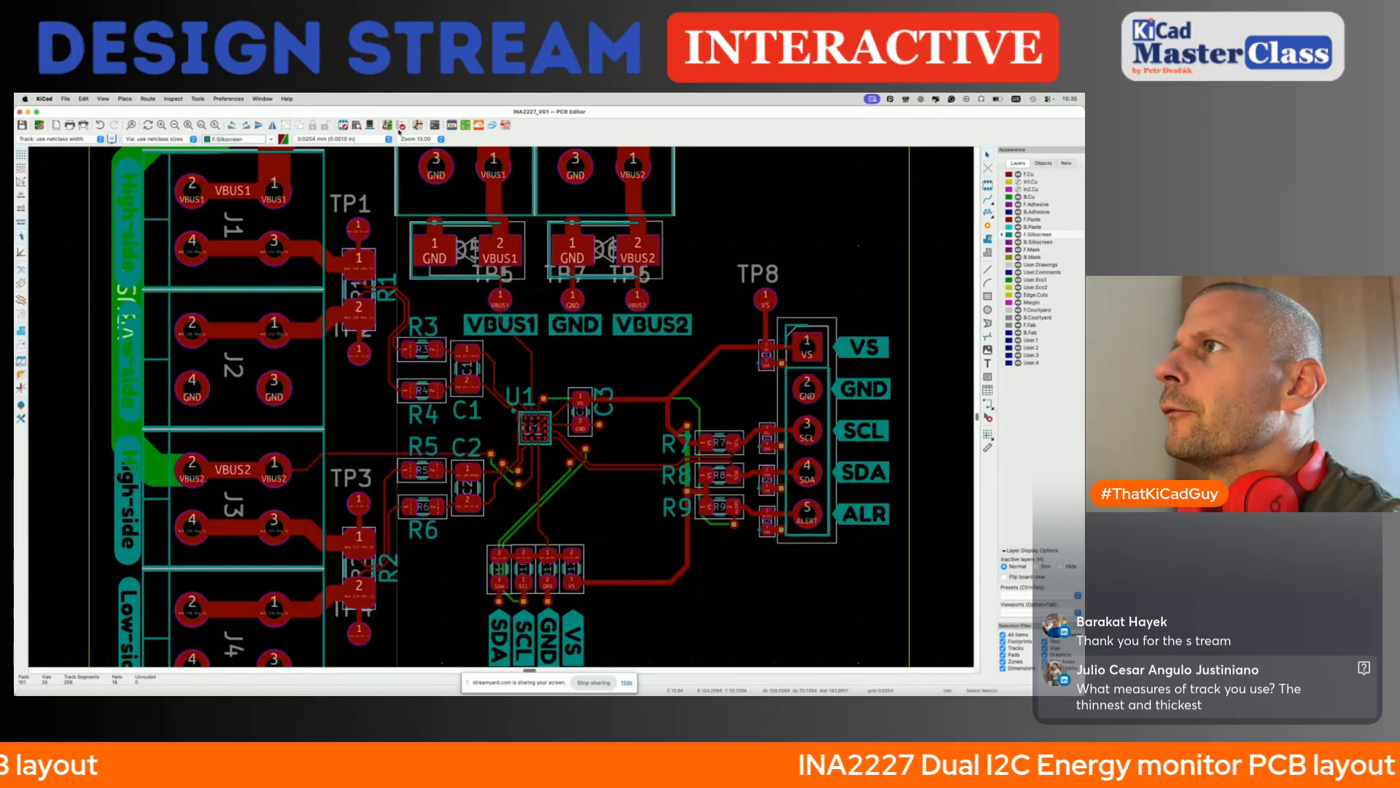
- Run the design rules check with zone refill and review the violations and unconnected items
left_click(401, 125)
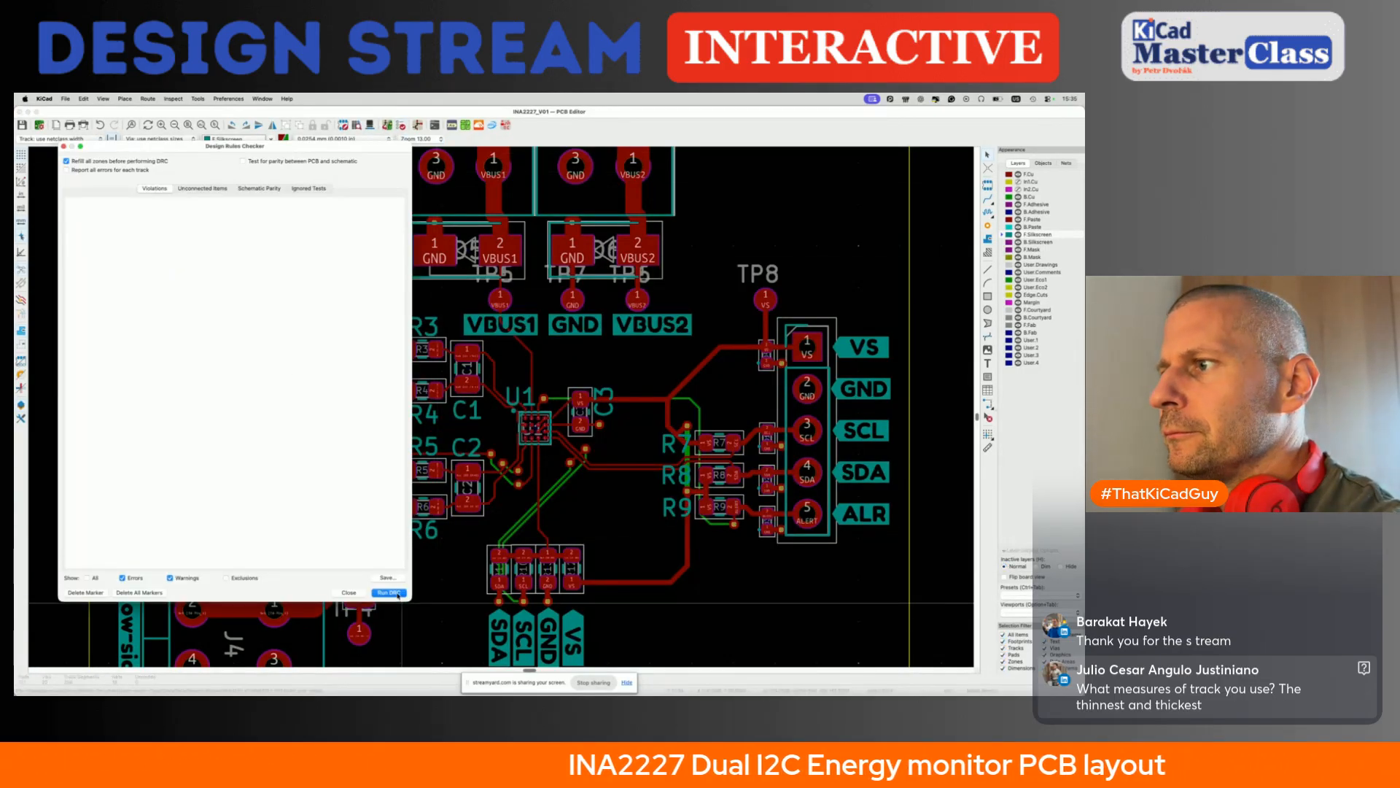
key("Return")
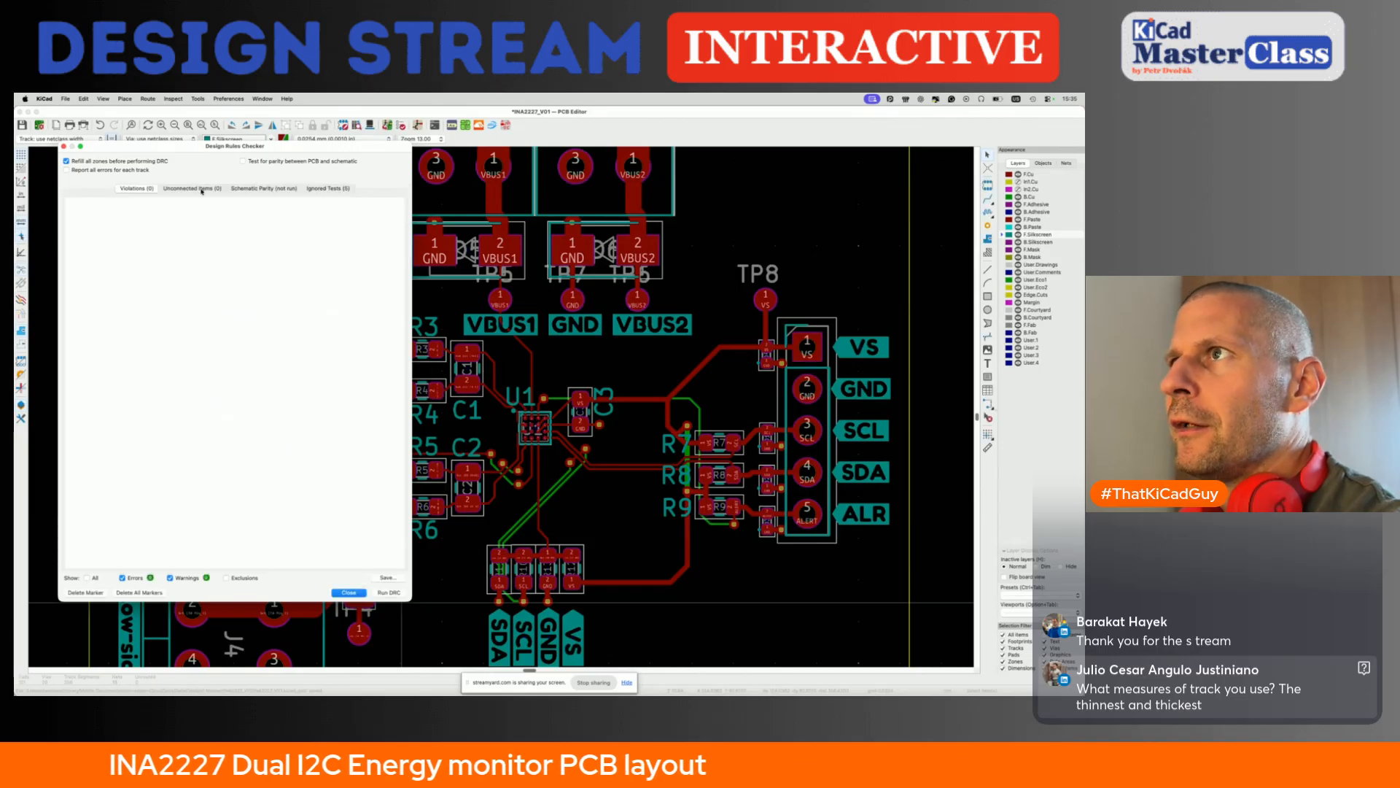
left_click(345, 591)
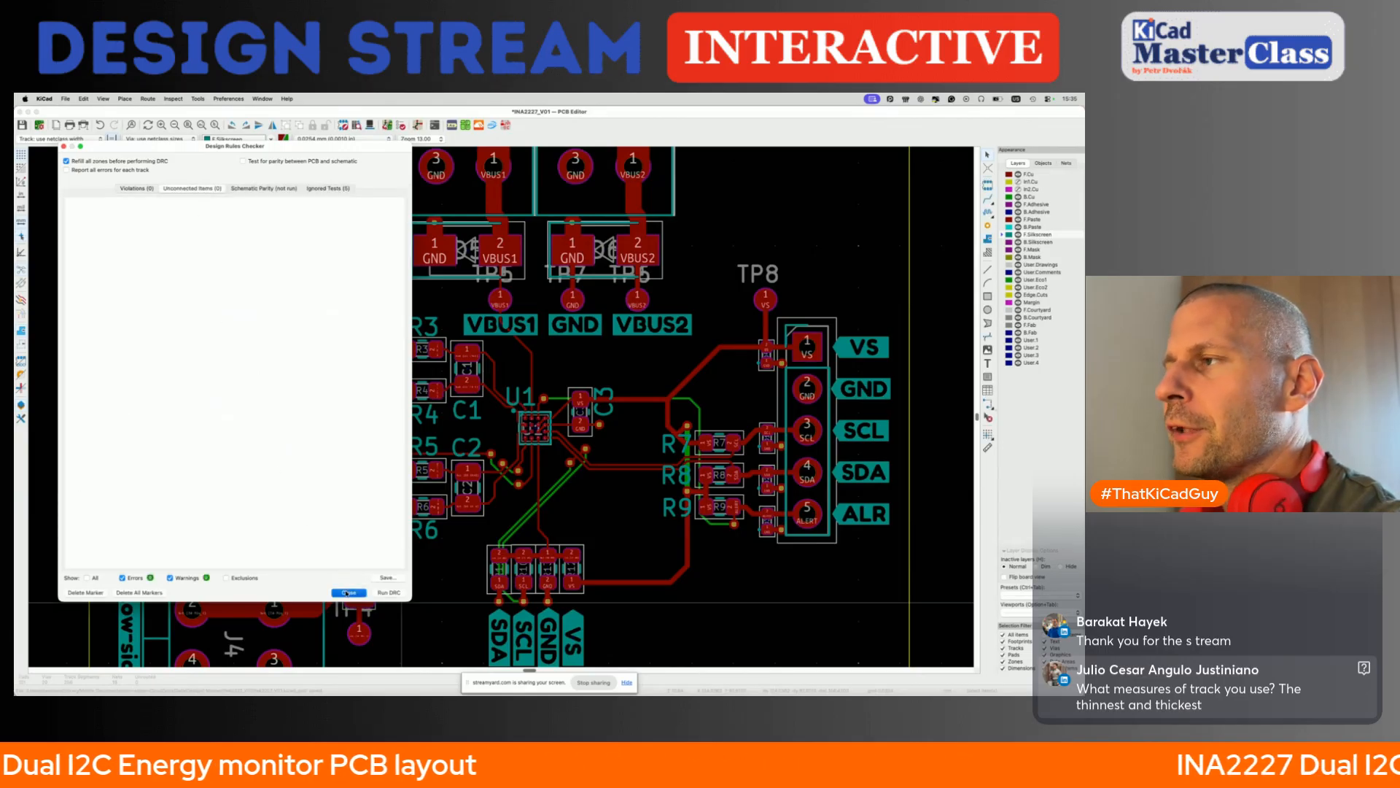
scroll(465, 461, "down", 5)
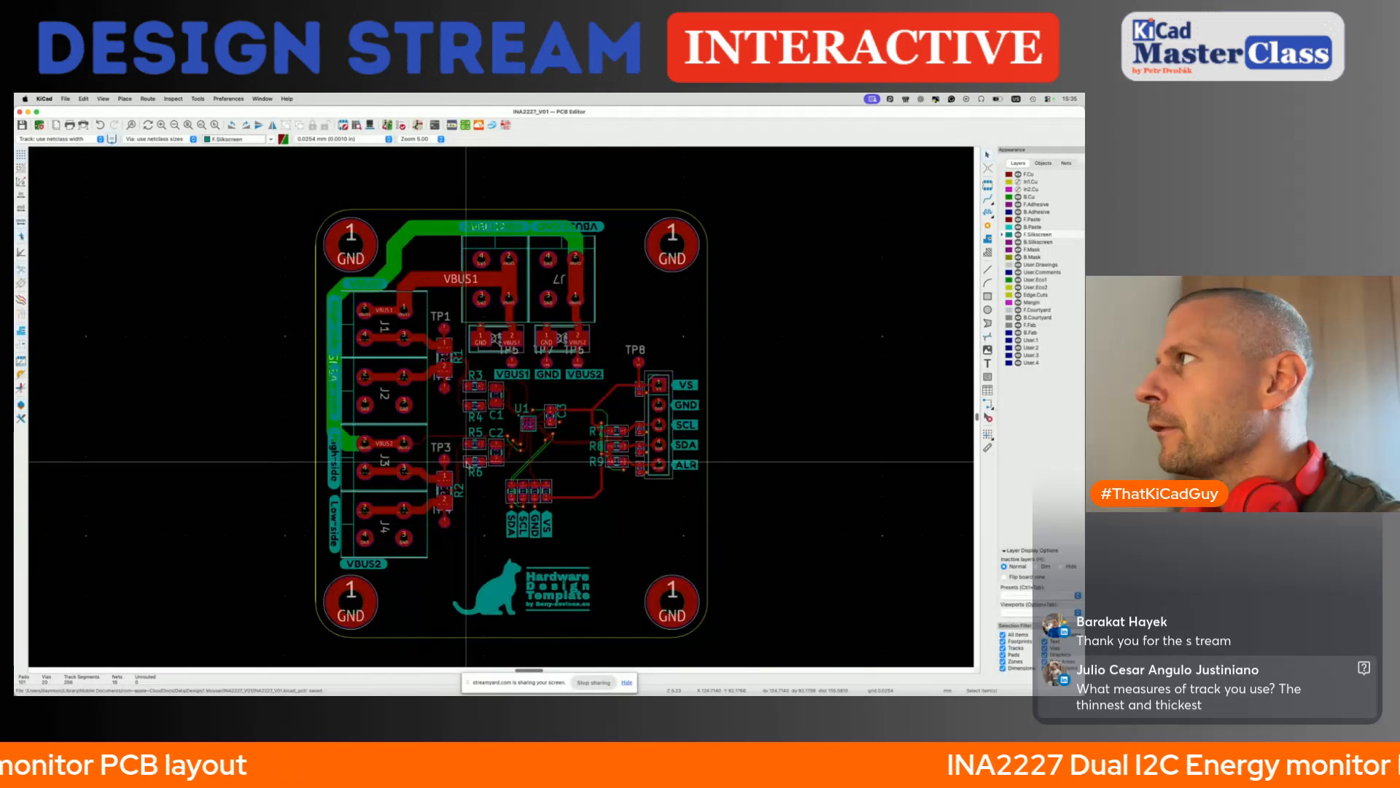
- View the whole assembled board in the 3D viewer from a tilted angle and go back to the layout
scroll(465, 461, "down", 1)
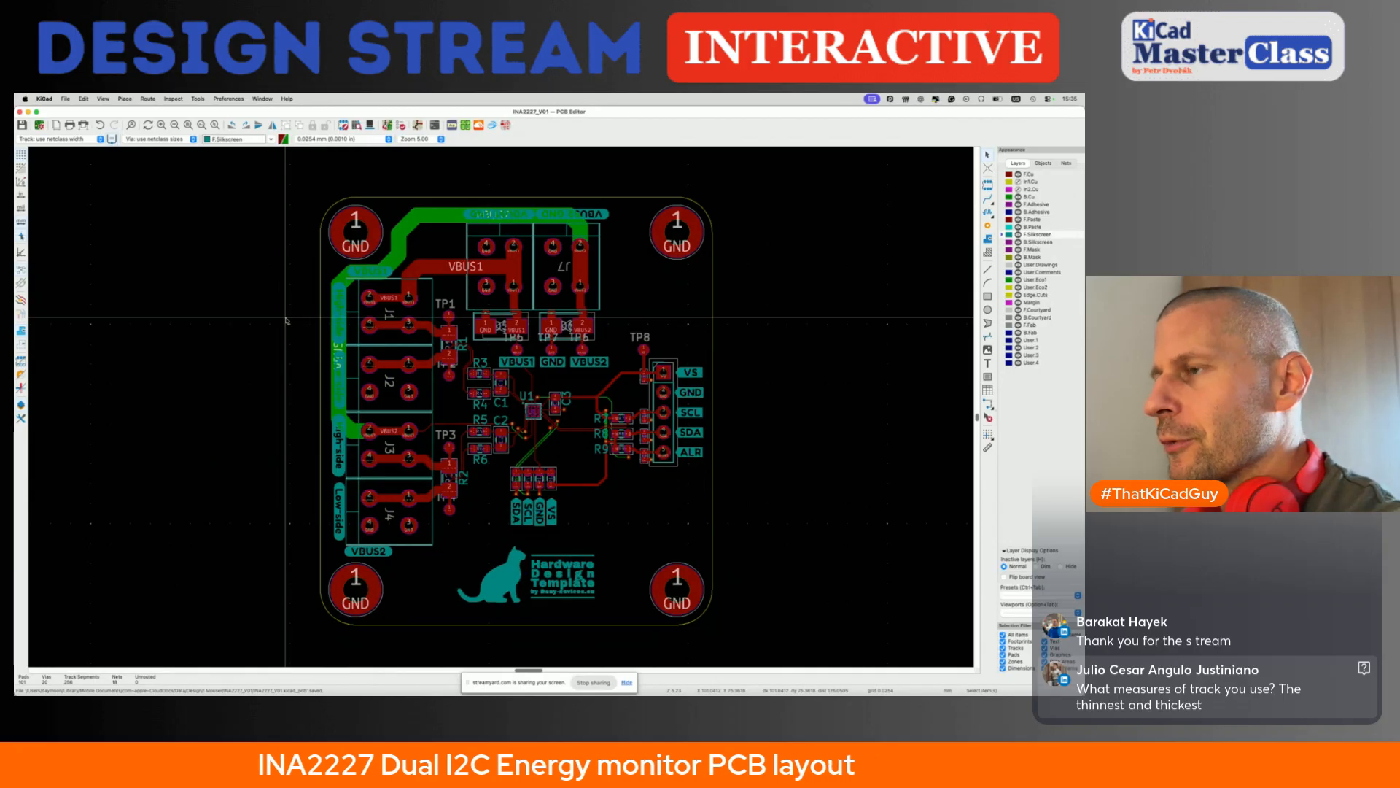
key("alt+3")
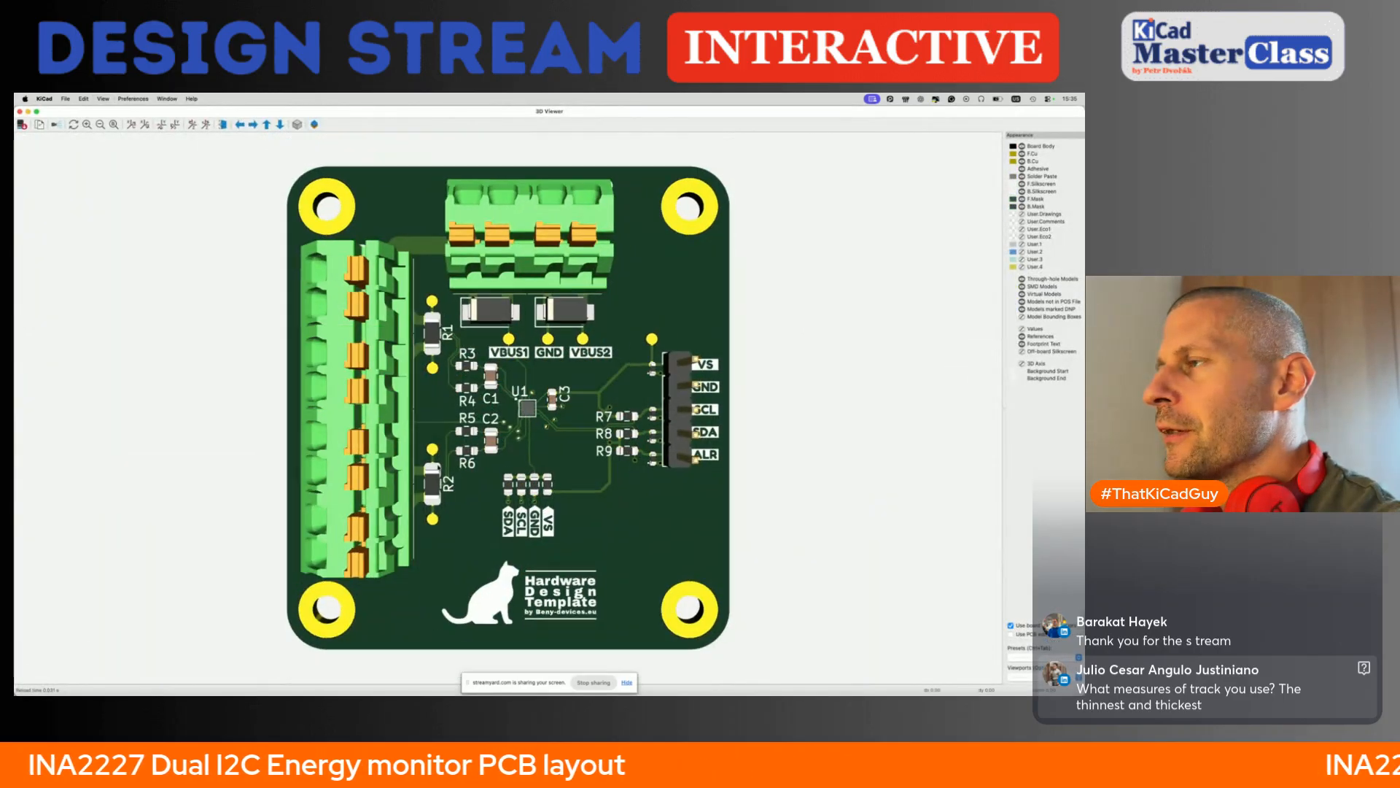
left_click_drag(396, 464, 350, 410)
scroll(294, 394, "down", 3)
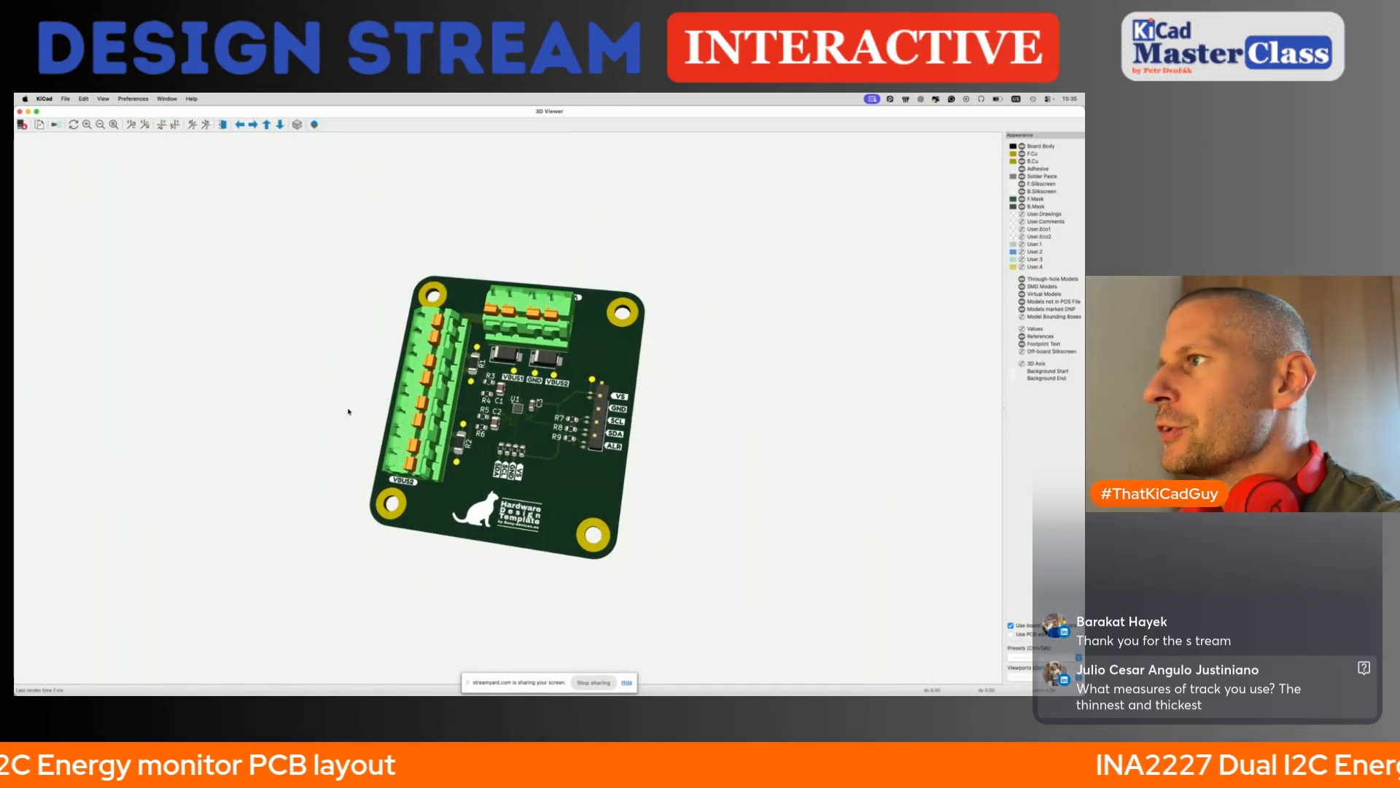
left_click(20, 112)
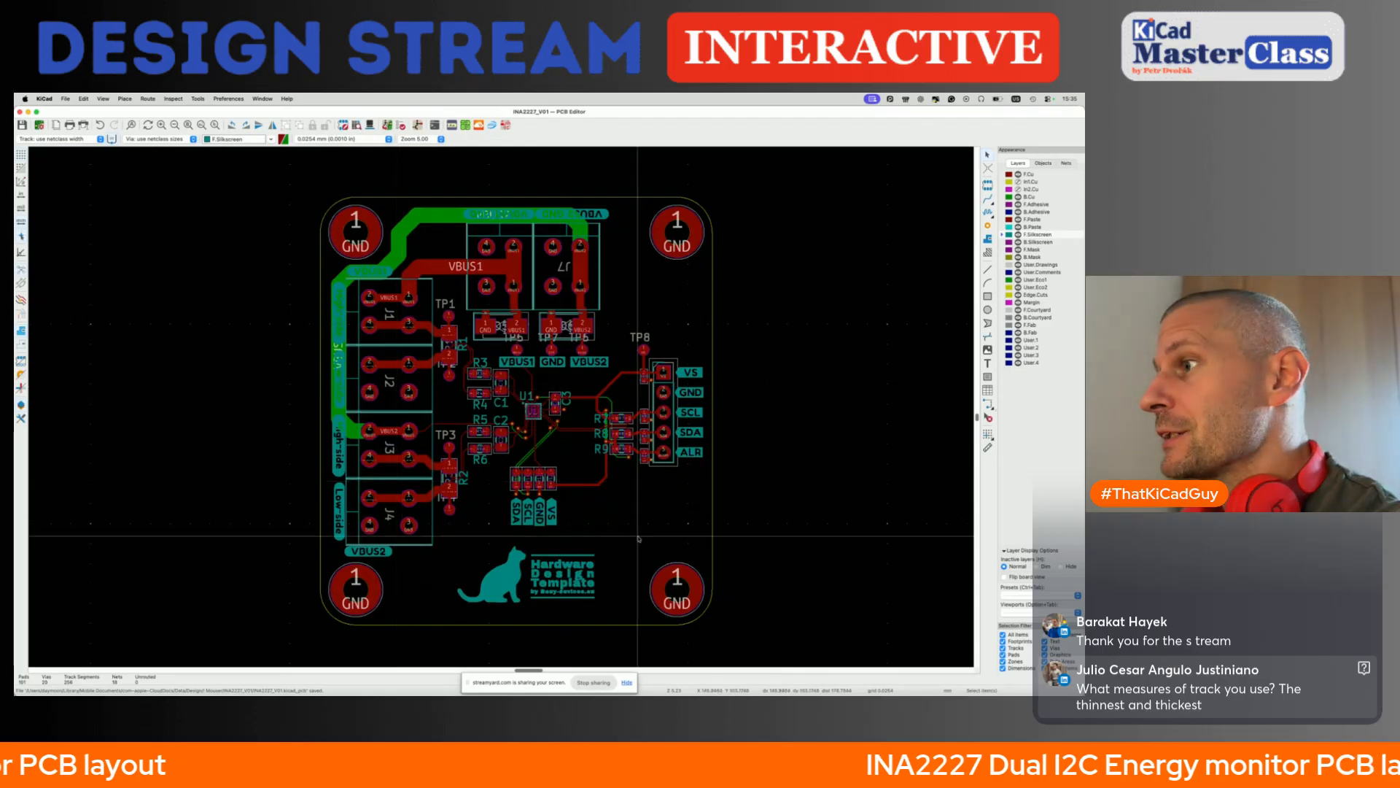
- Create a new KiBuzzard label with the text INA2227_V01
left_click(451, 127)
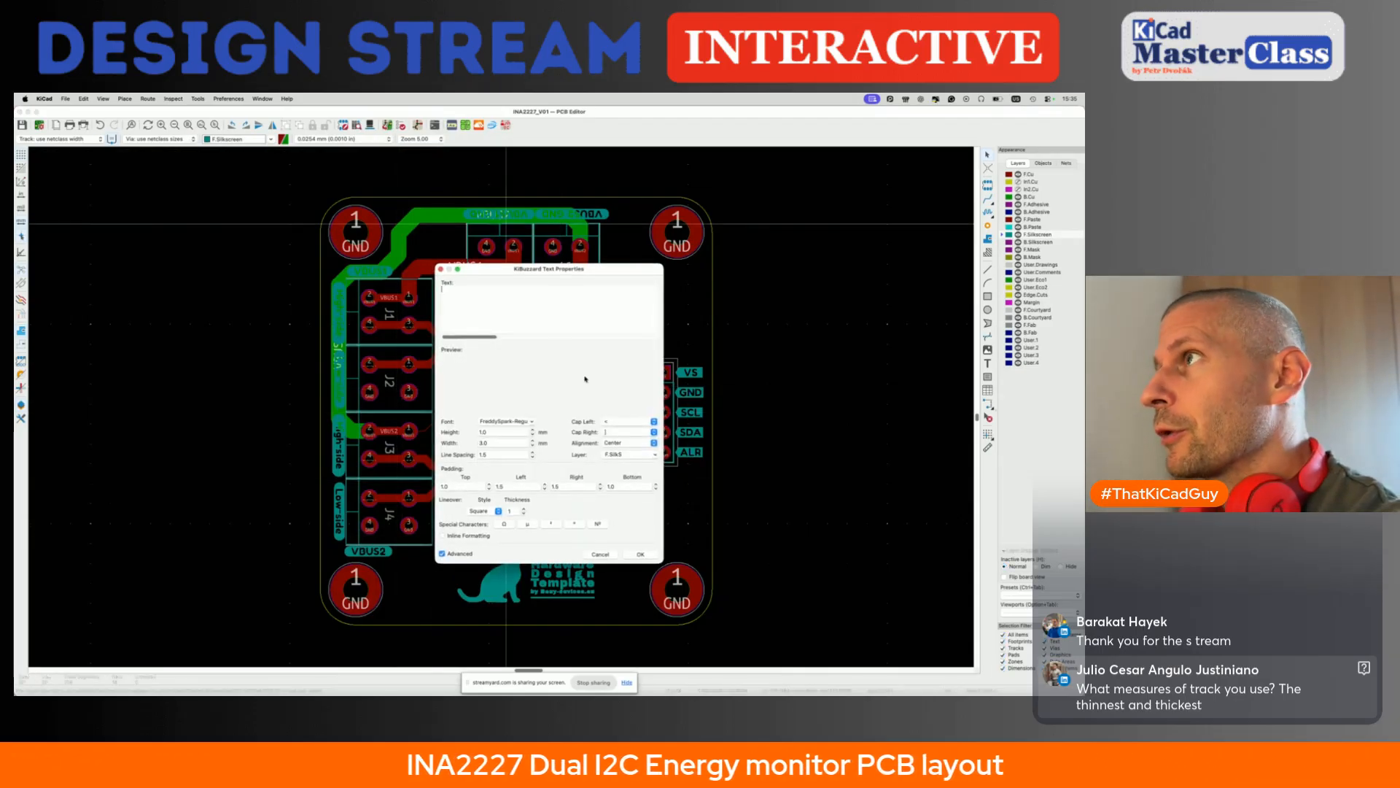
type("INA2227_V01")
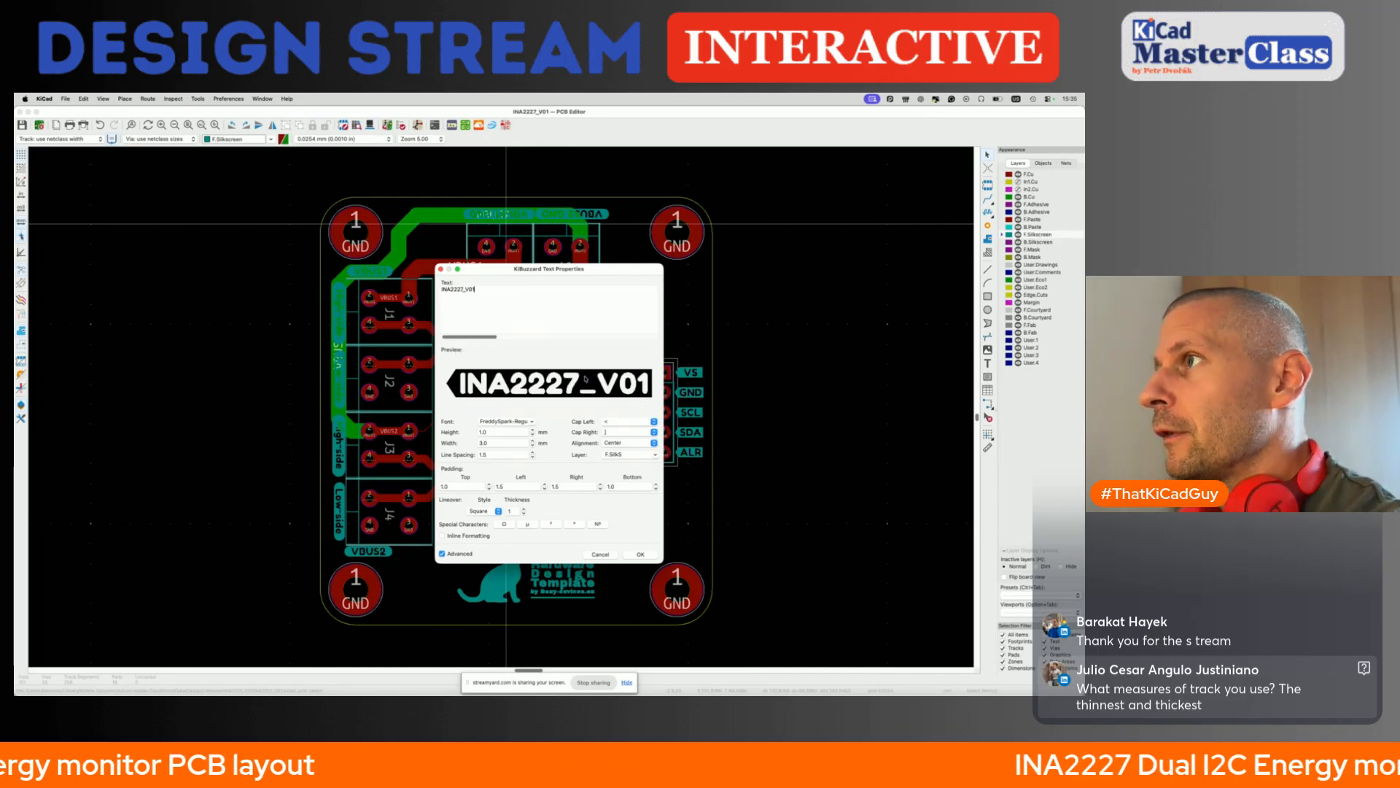
- Give the INA2227_V01 label slash caps on both ends and a larger text height, and place it above the cat logo
left_click(622, 423)
left_click(620, 404)
left_click(622, 432)
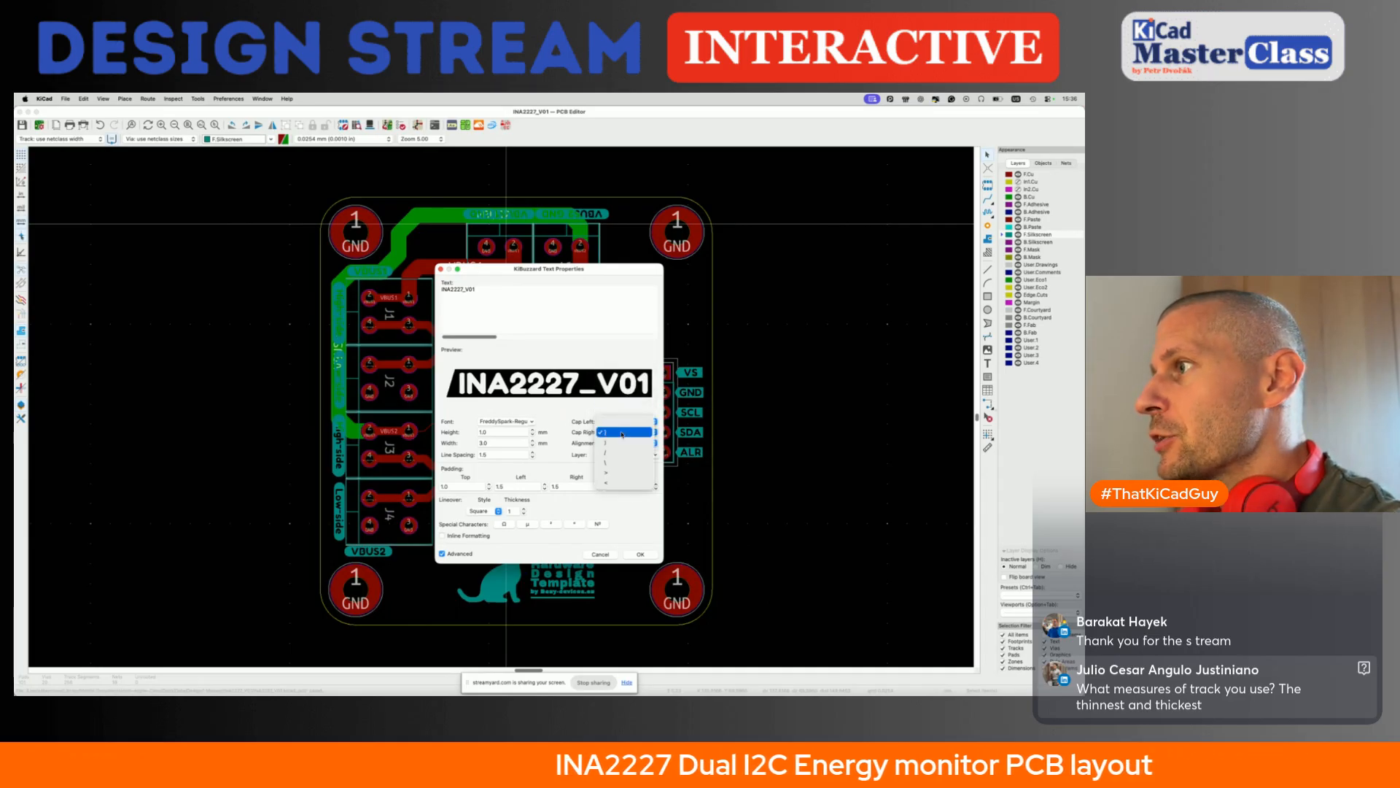
left_click(614, 453)
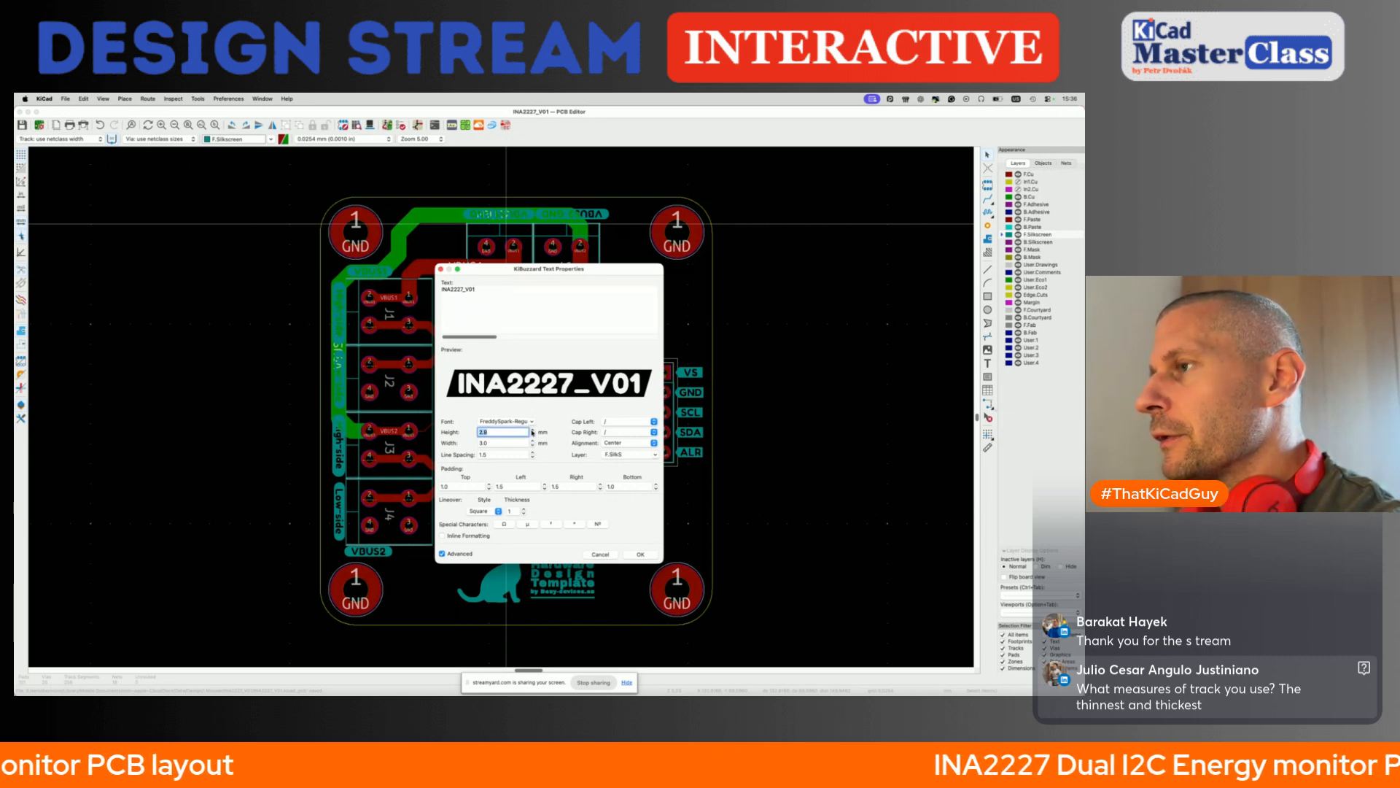
left_click(638, 553)
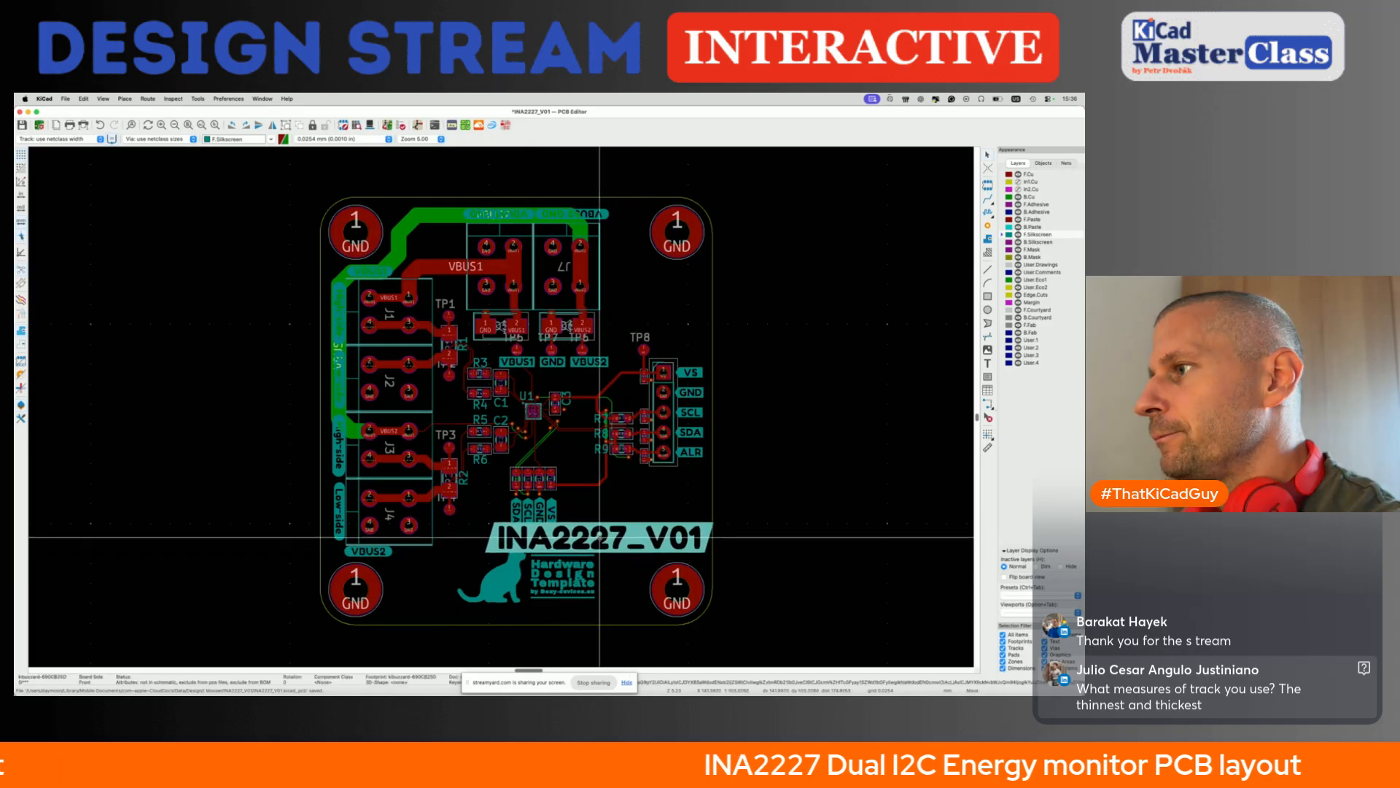
left_click(555, 544)
- Move the cat logo with the Hardware Design Template text down and left, below the INA2227_V01 label
left_click(547, 584)
key("m")
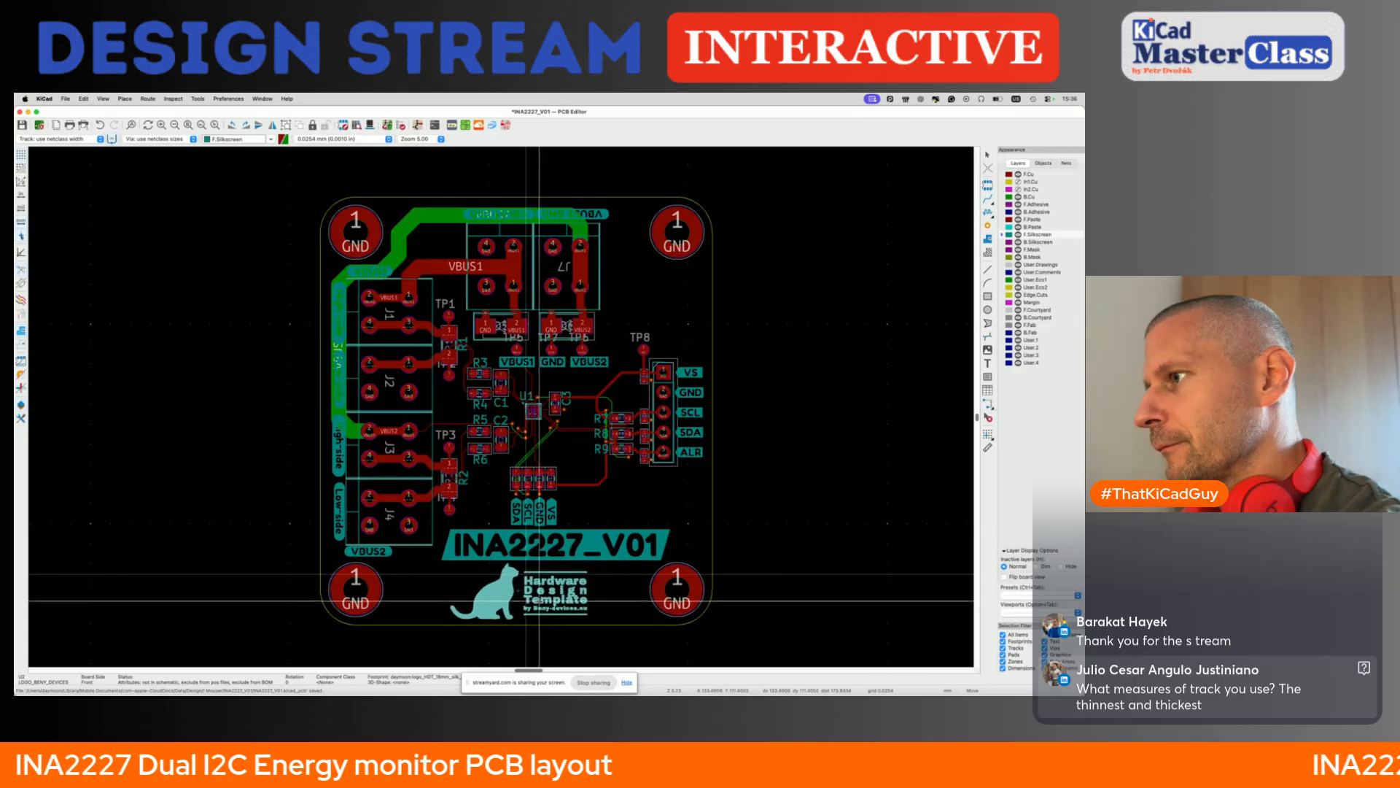
left_click(513, 598)
- Reduce the text height of the INA2227_V01 label and shift the cat logo right and slightly up beneath it
double_click(576, 544)
key("Escape")
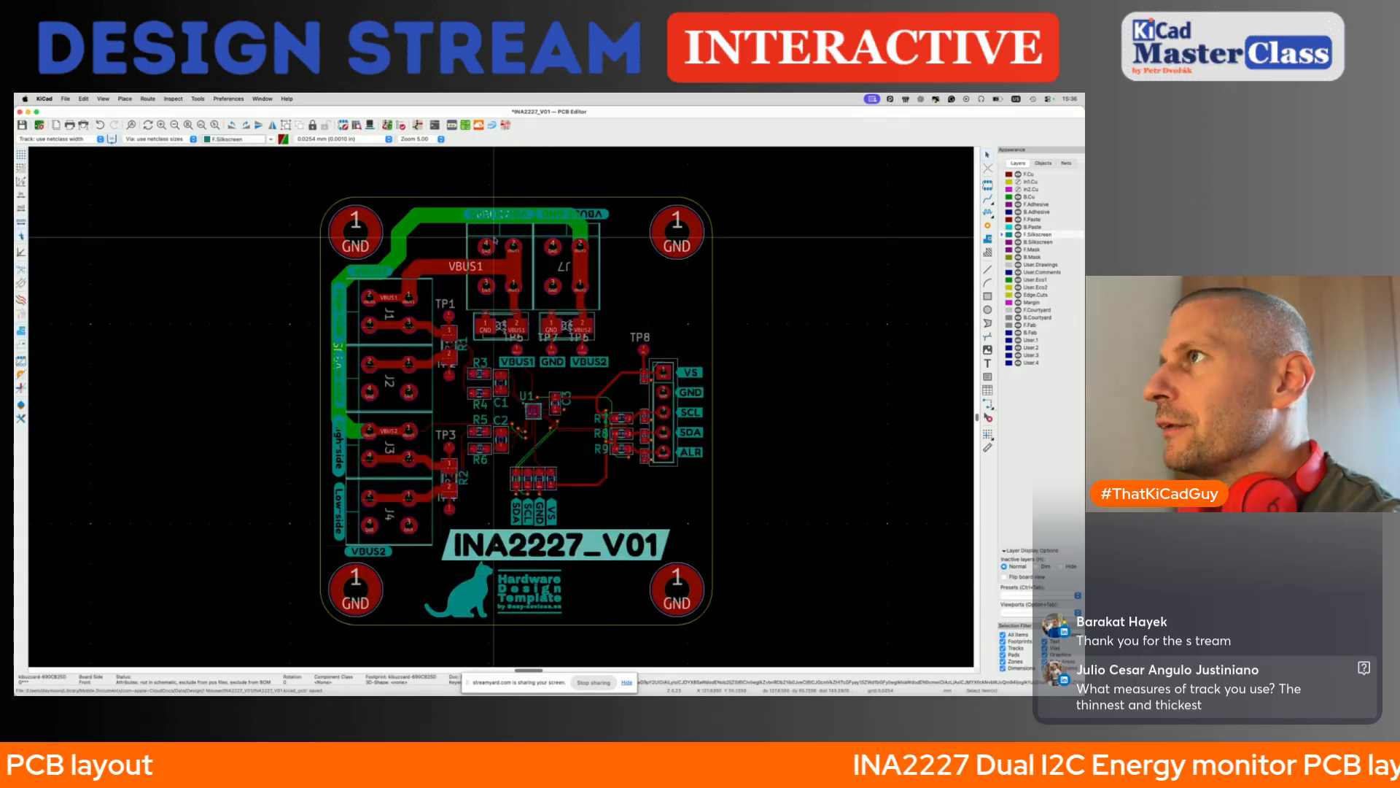
left_click(453, 125)
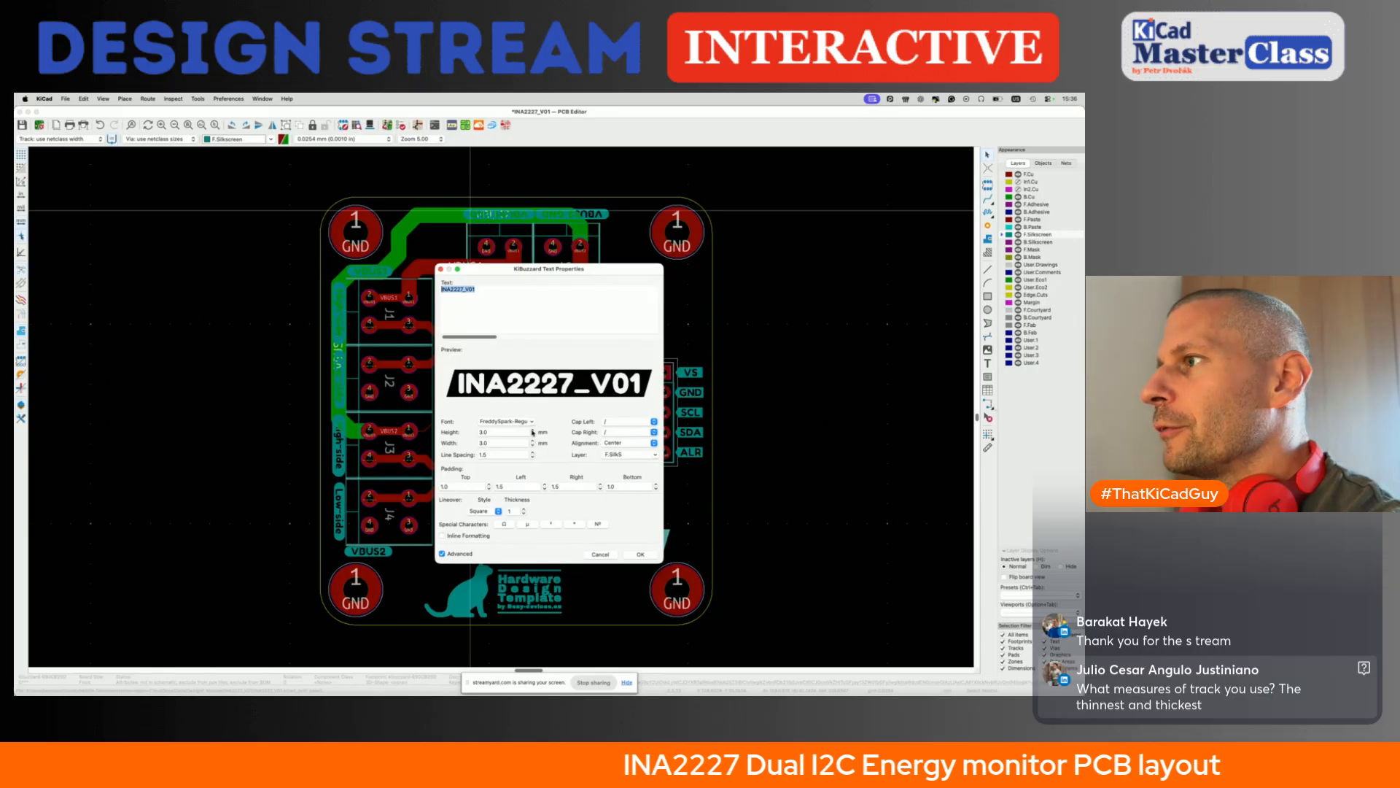
left_click(641, 556)
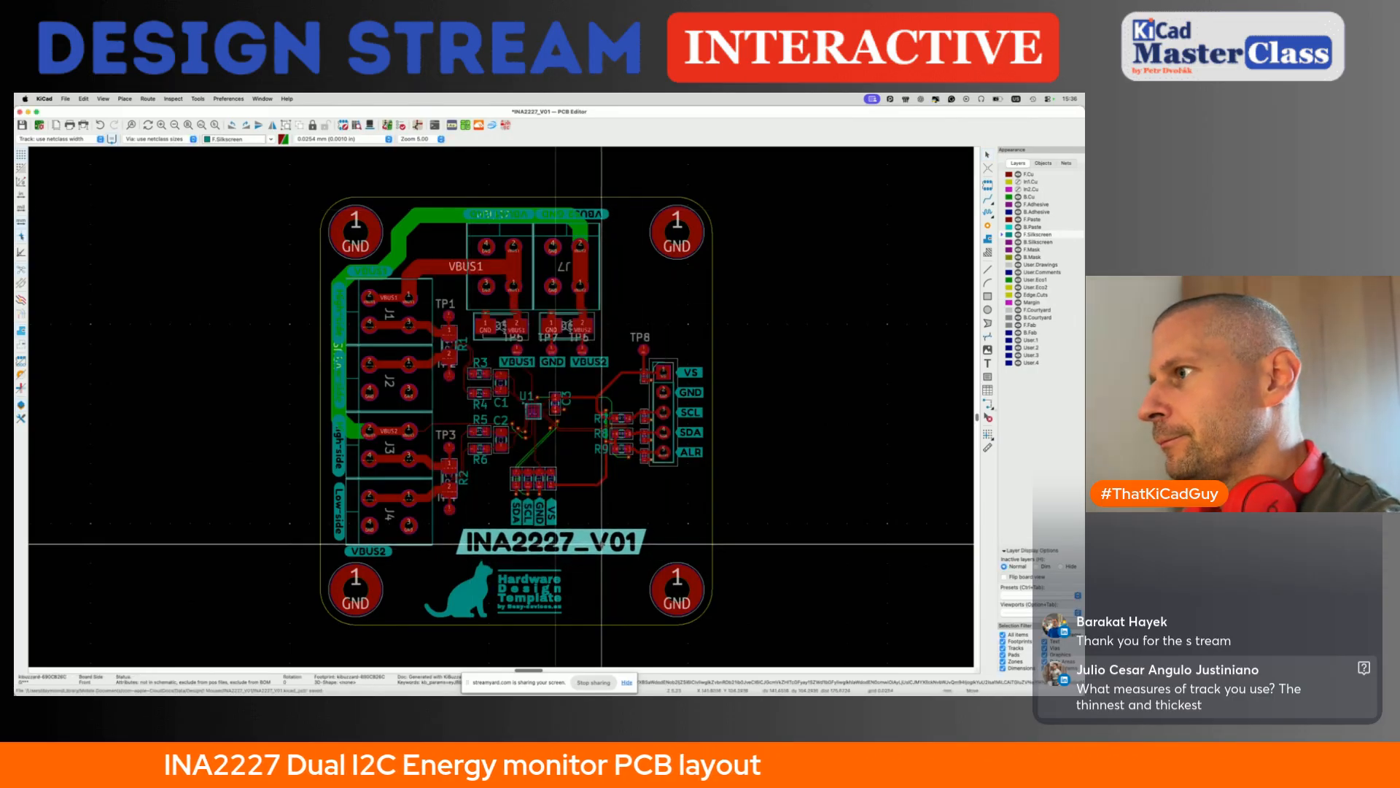
left_click_drag(554, 594, 539, 532)
- Align the lower ends of the SDA and VS silkscreen labels with the neighbouring SCL and GND labels
scroll(539, 520, "up", 8)
left_click(540, 536)
left_click(408, 536)
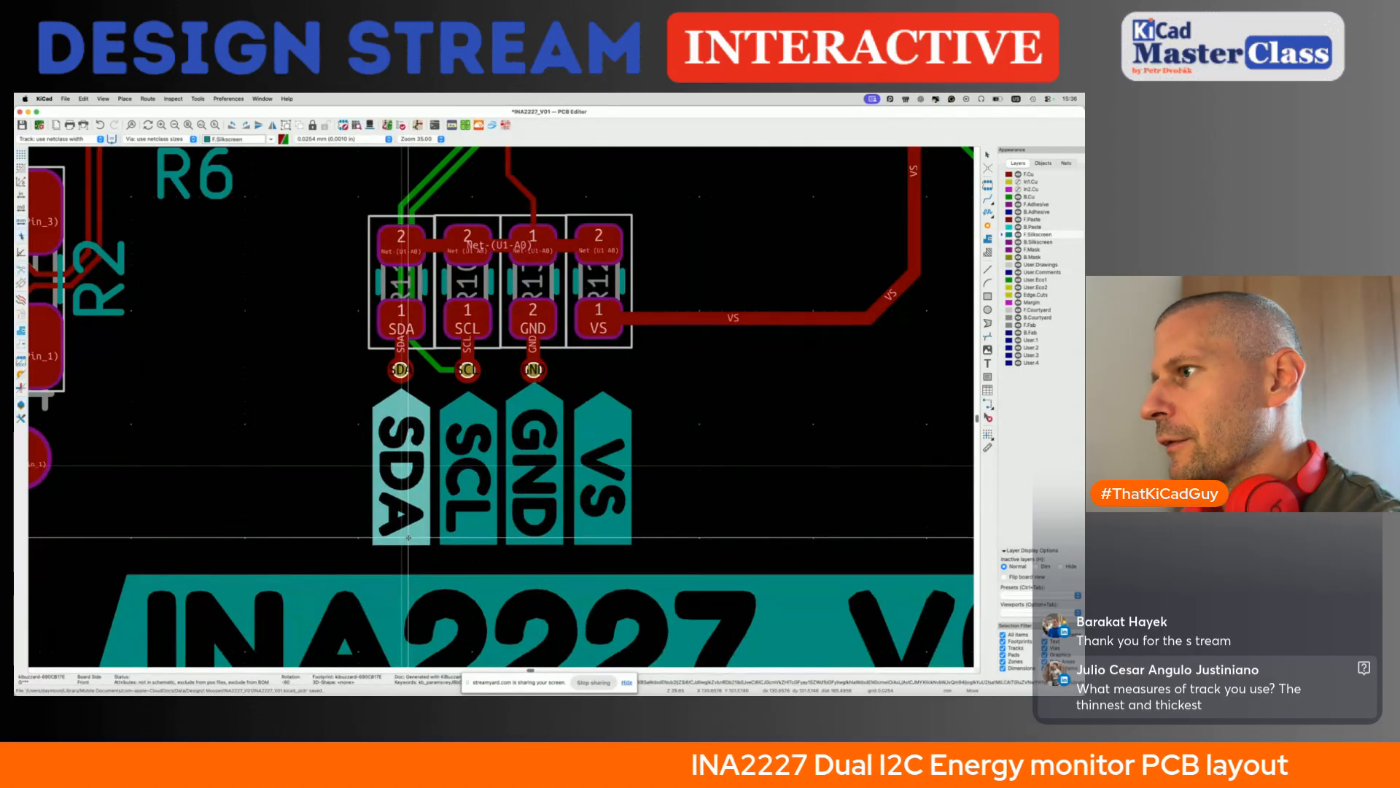
left_click(602, 538)
left_click_drag(602, 538, 601, 538)
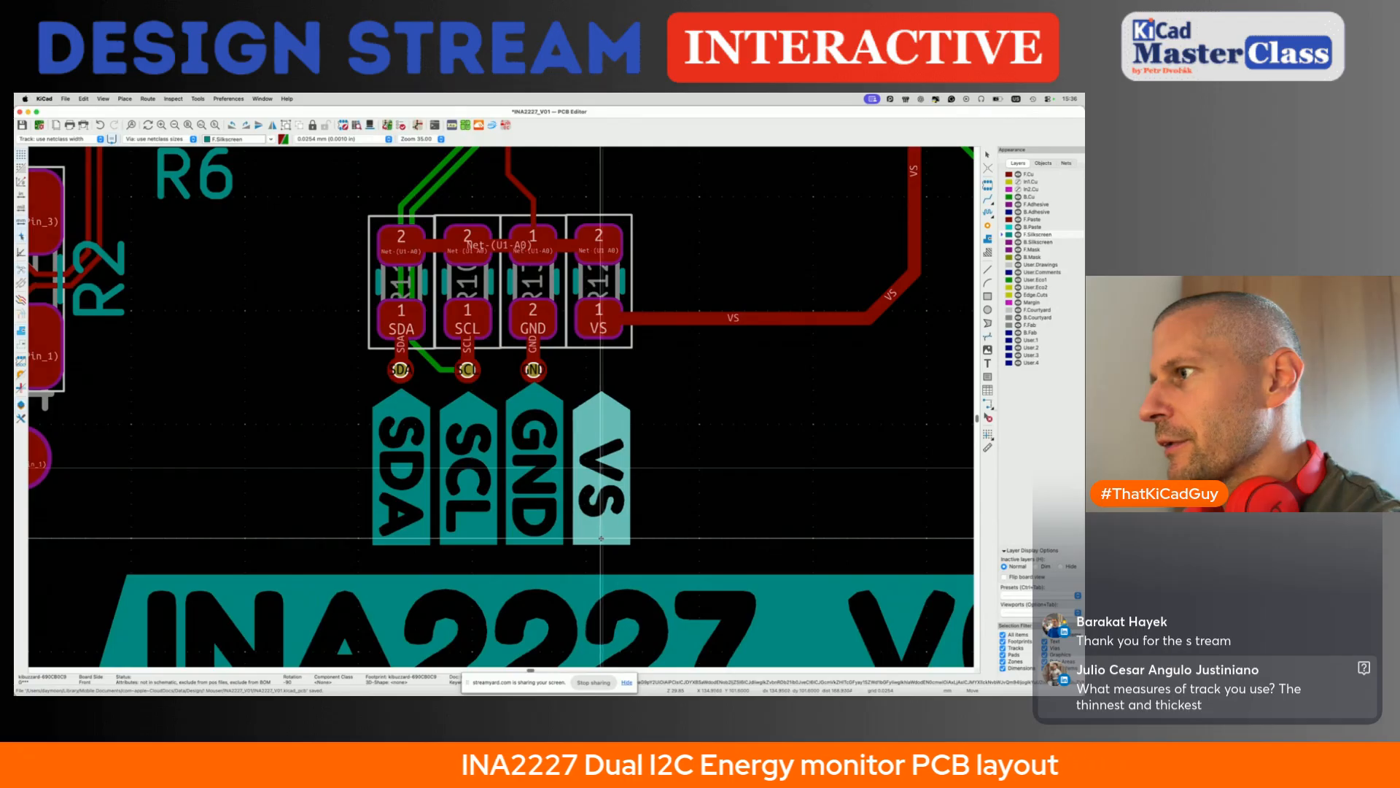
- Move the SDA, SCL, GND and VS labels together slightly down, away from the vias, and save the board
left_click(415, 469)
left_click(478, 468, "shift")
left_click(543, 465, "shift")
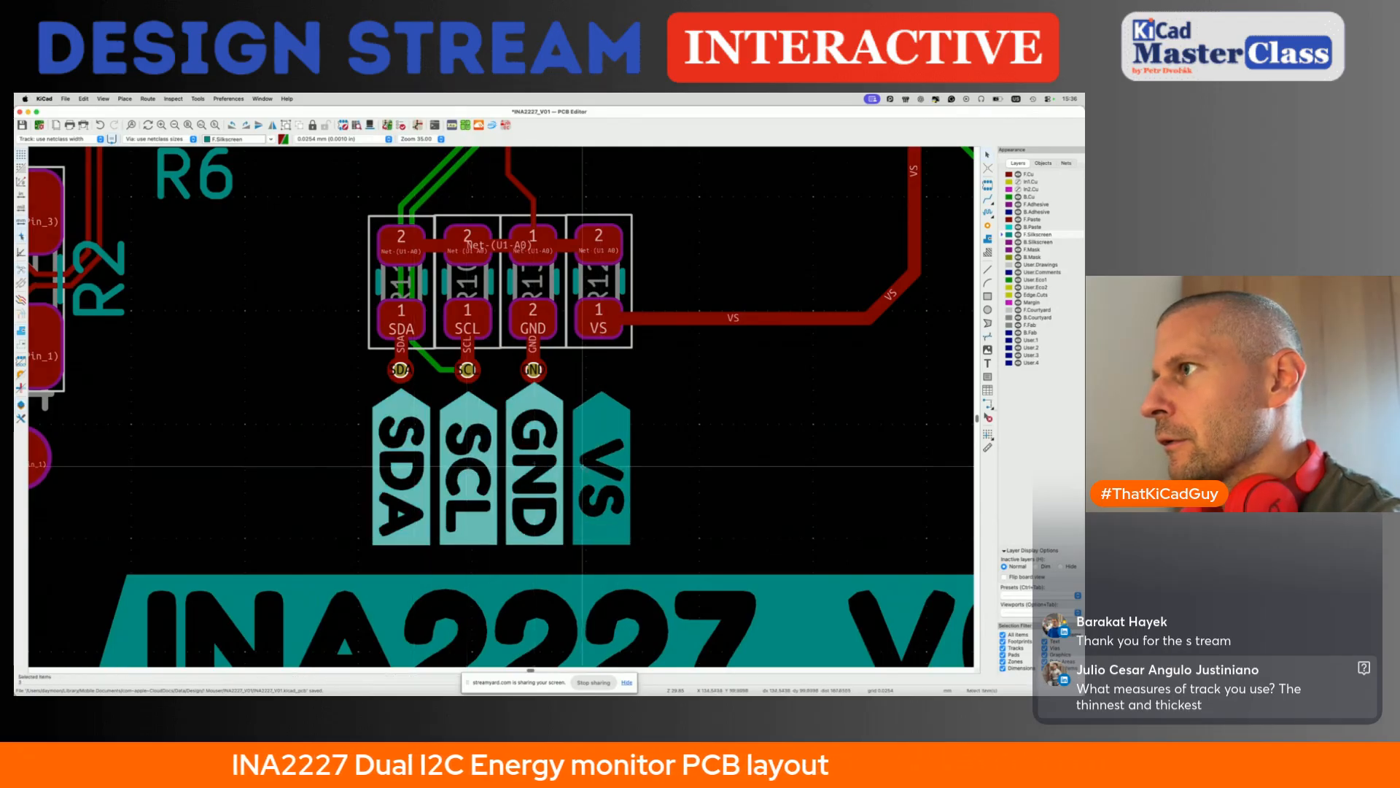
left_click(624, 462, "shift")
left_click_drag(627, 463, 627, 467)
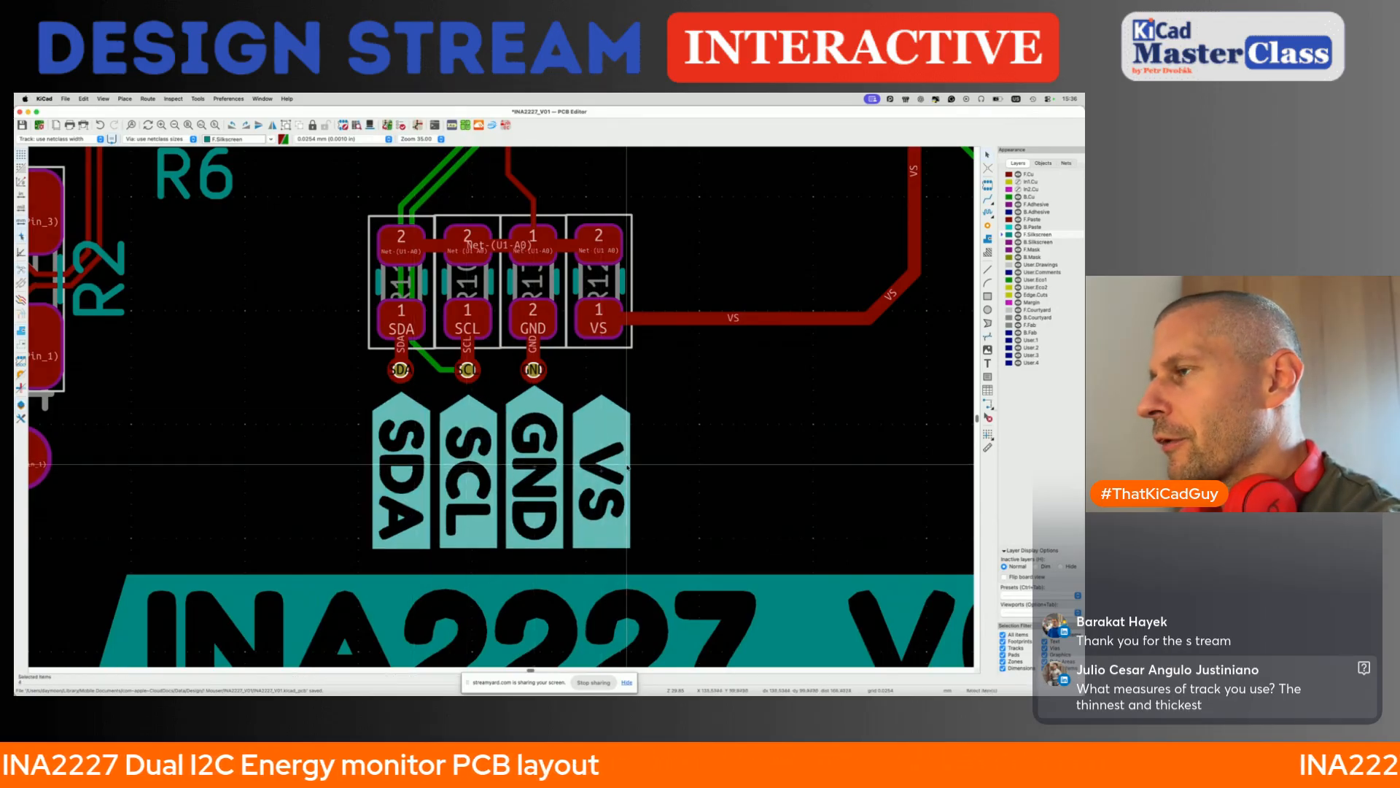
key("Escape")
key("super+s")
- Examine the clearance between the SDA, SCL, GND and VS labels, the vias above them and the INA2227_V01 label
scroll(534, 385, "up", 3)
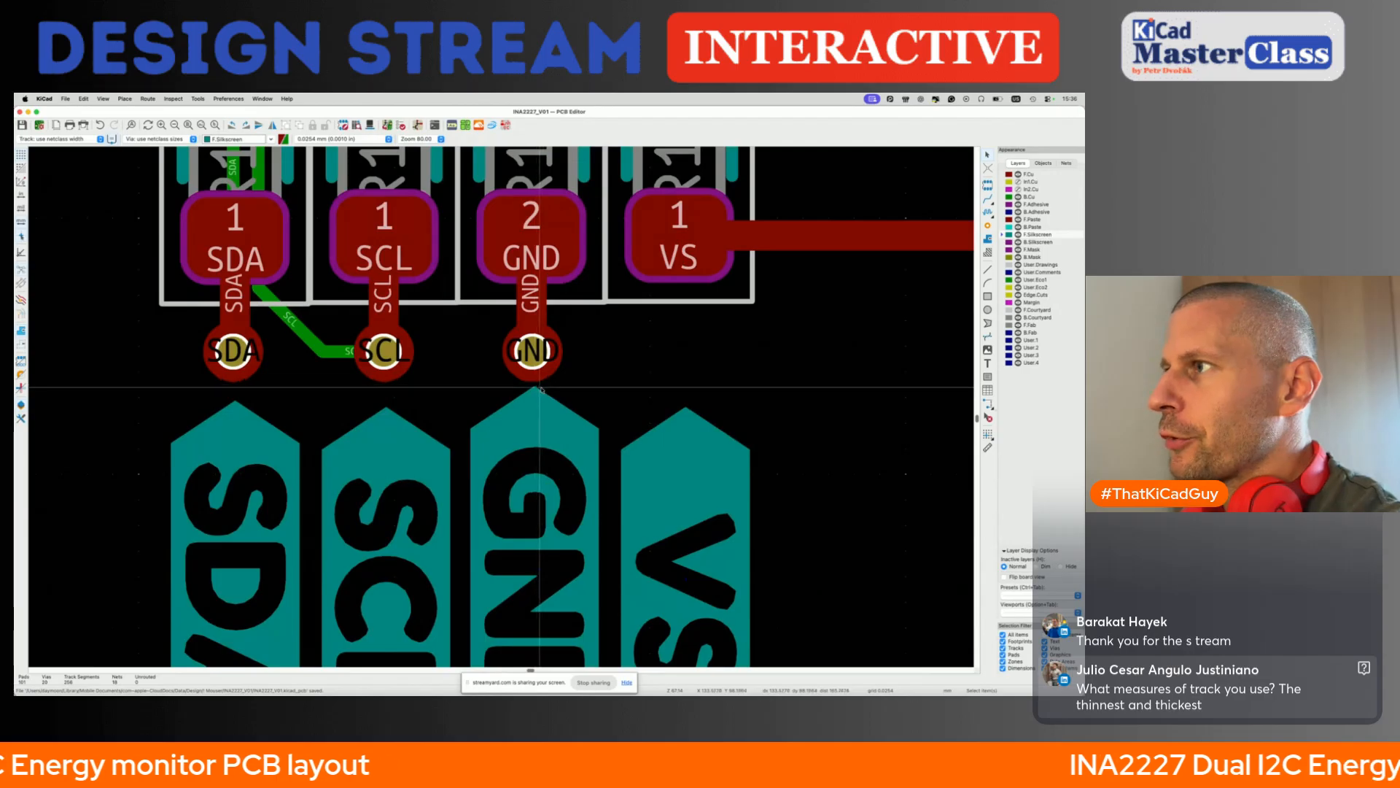
scroll(529, 388, "up", 3)
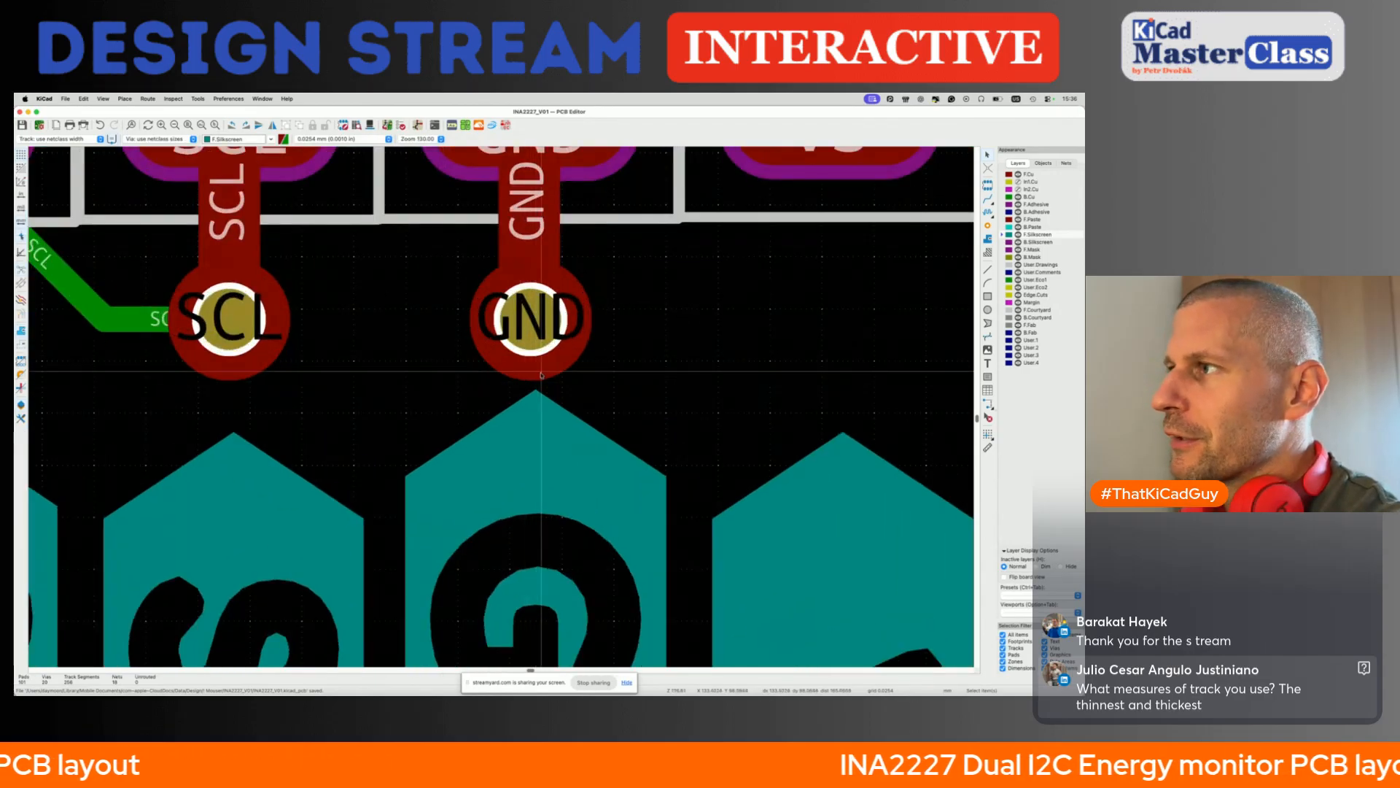
scroll(525, 390, "down", 5)
scroll(532, 377, "down", 8)
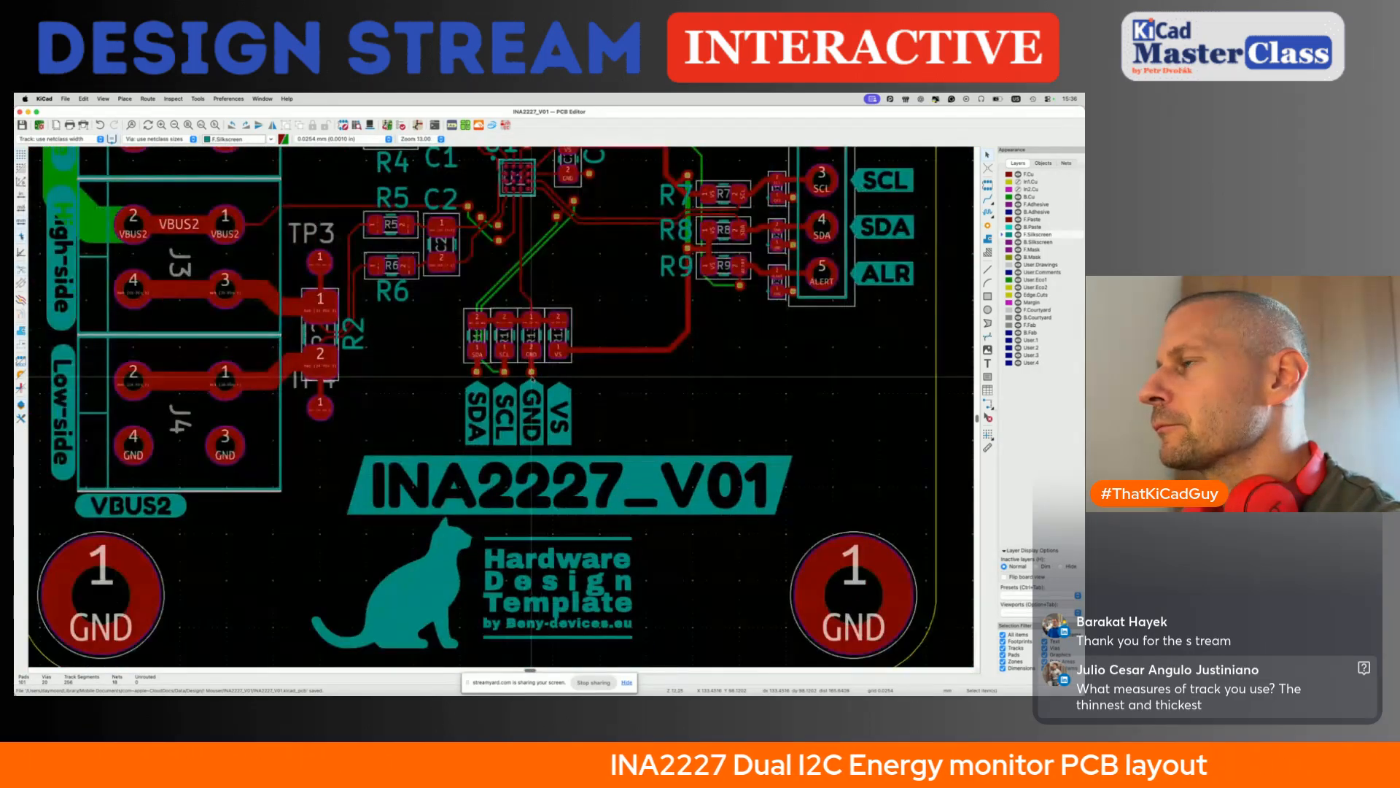
scroll(531, 376, "down", 2)
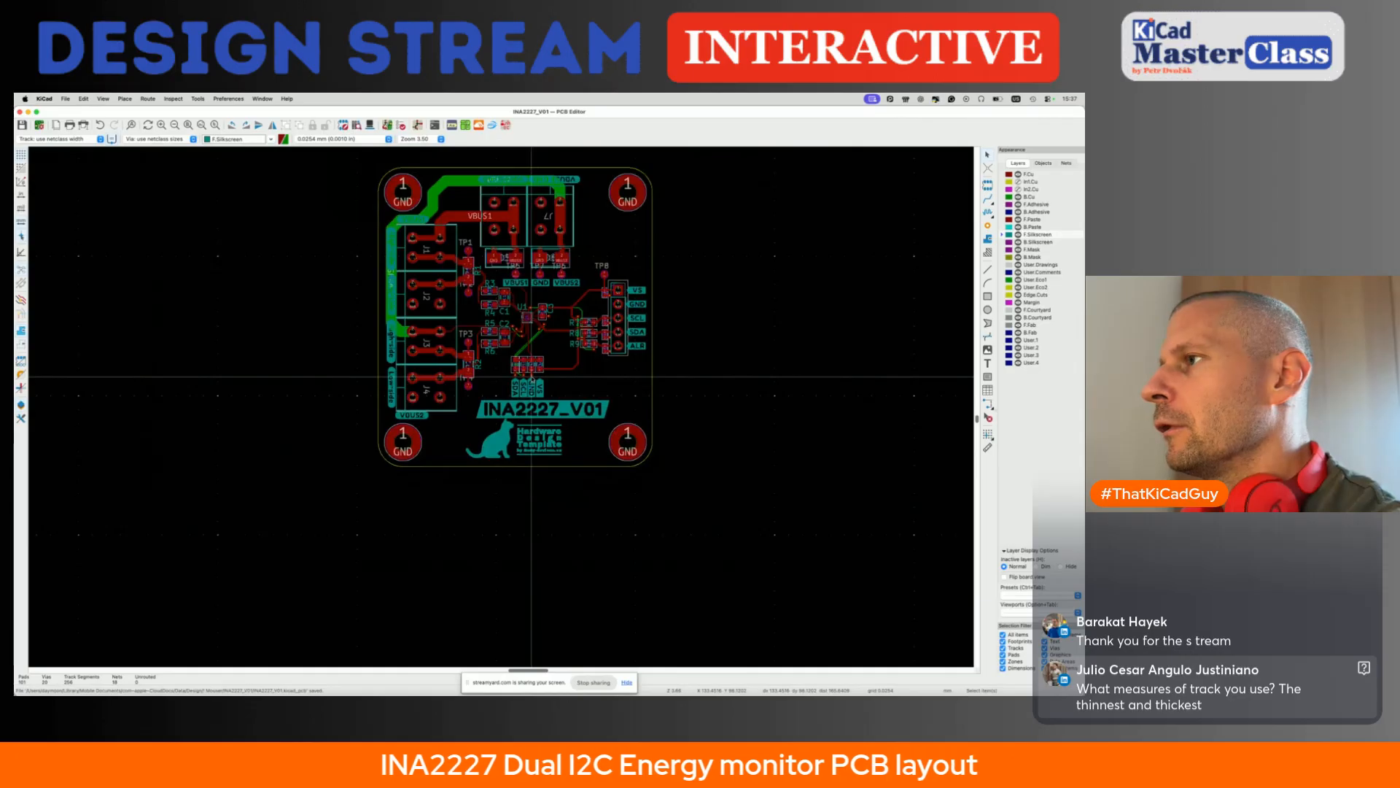
scroll(531, 377, "up", 5)
scroll(522, 387, "down", 6)
scroll(514, 399, "up", 3)
scroll(513, 400, "up", 3)
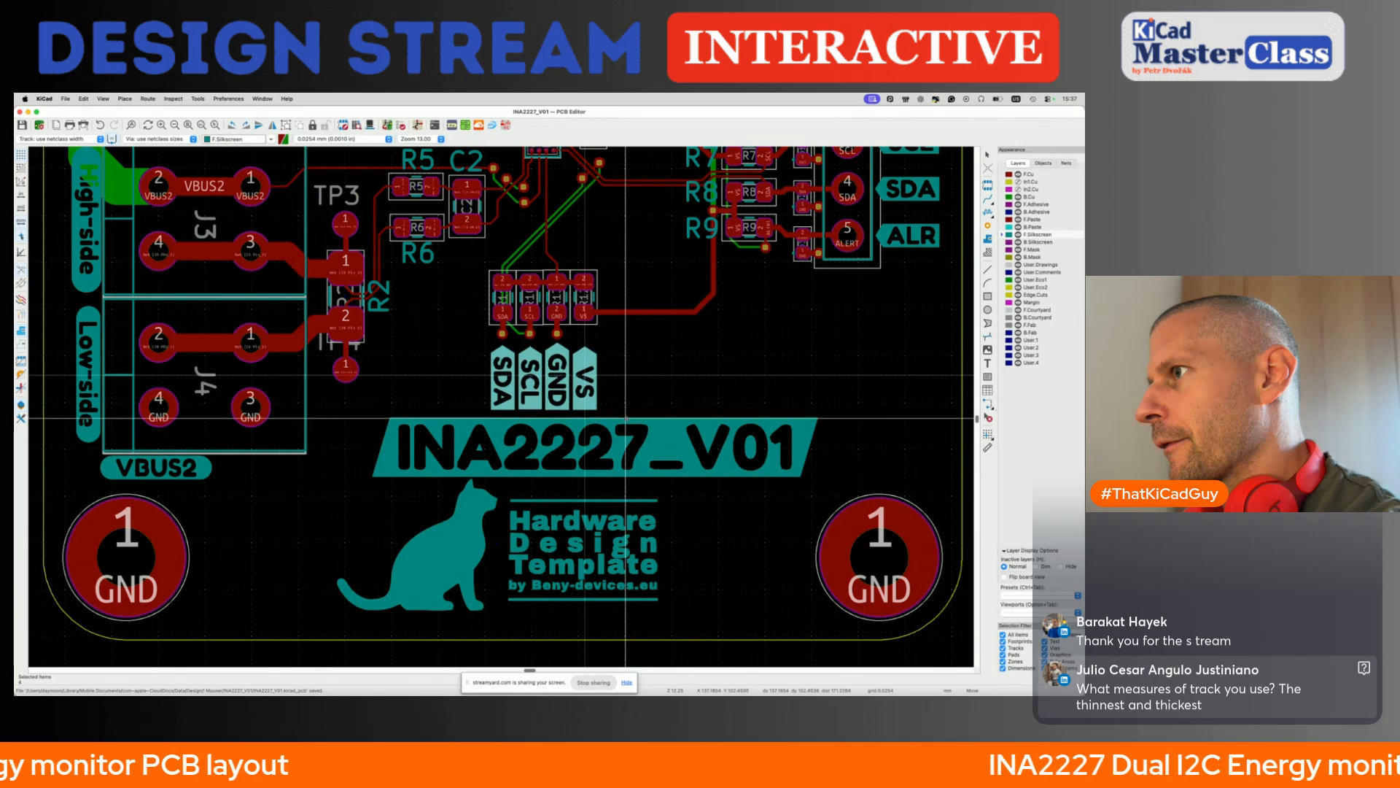
scroll(626, 420, "down", 6)
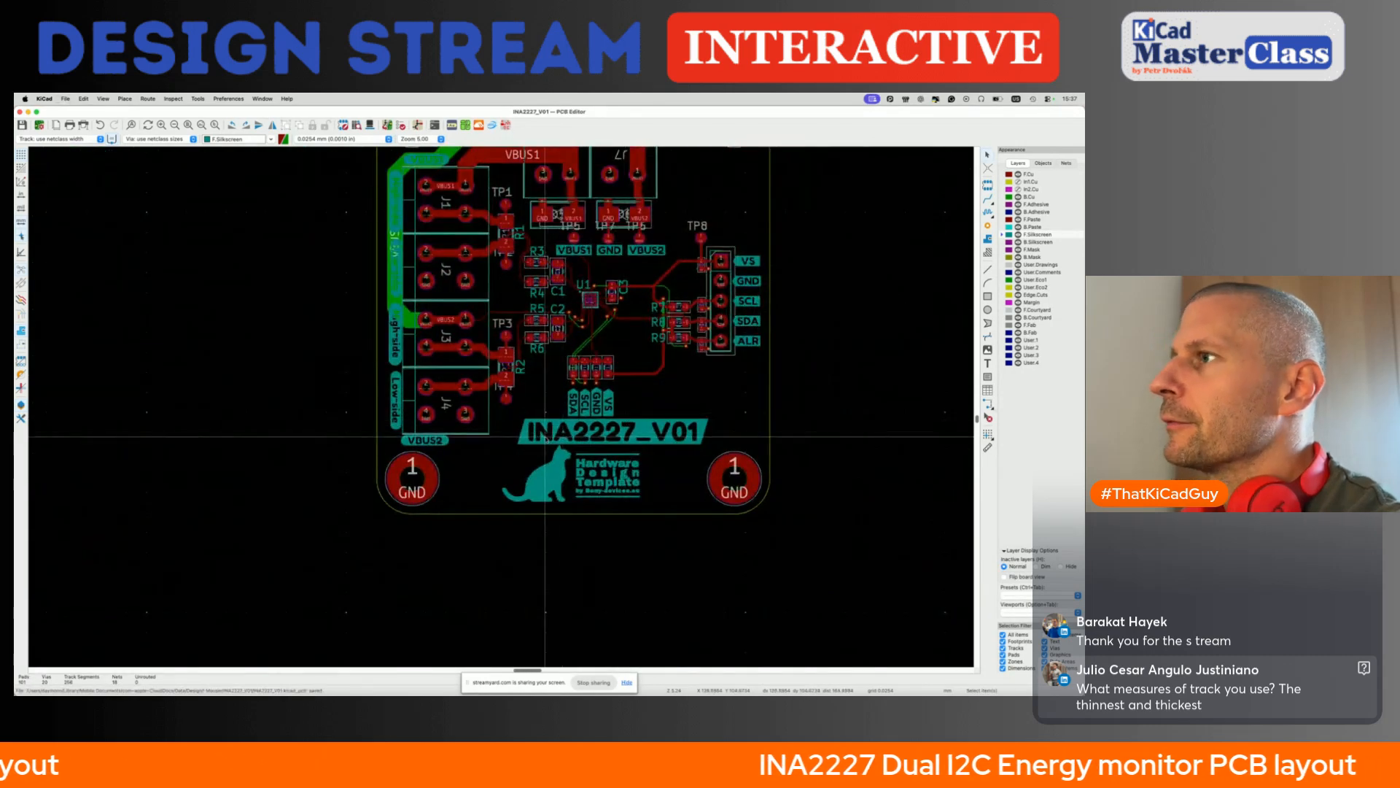
scroll(545, 438, "up", 6)
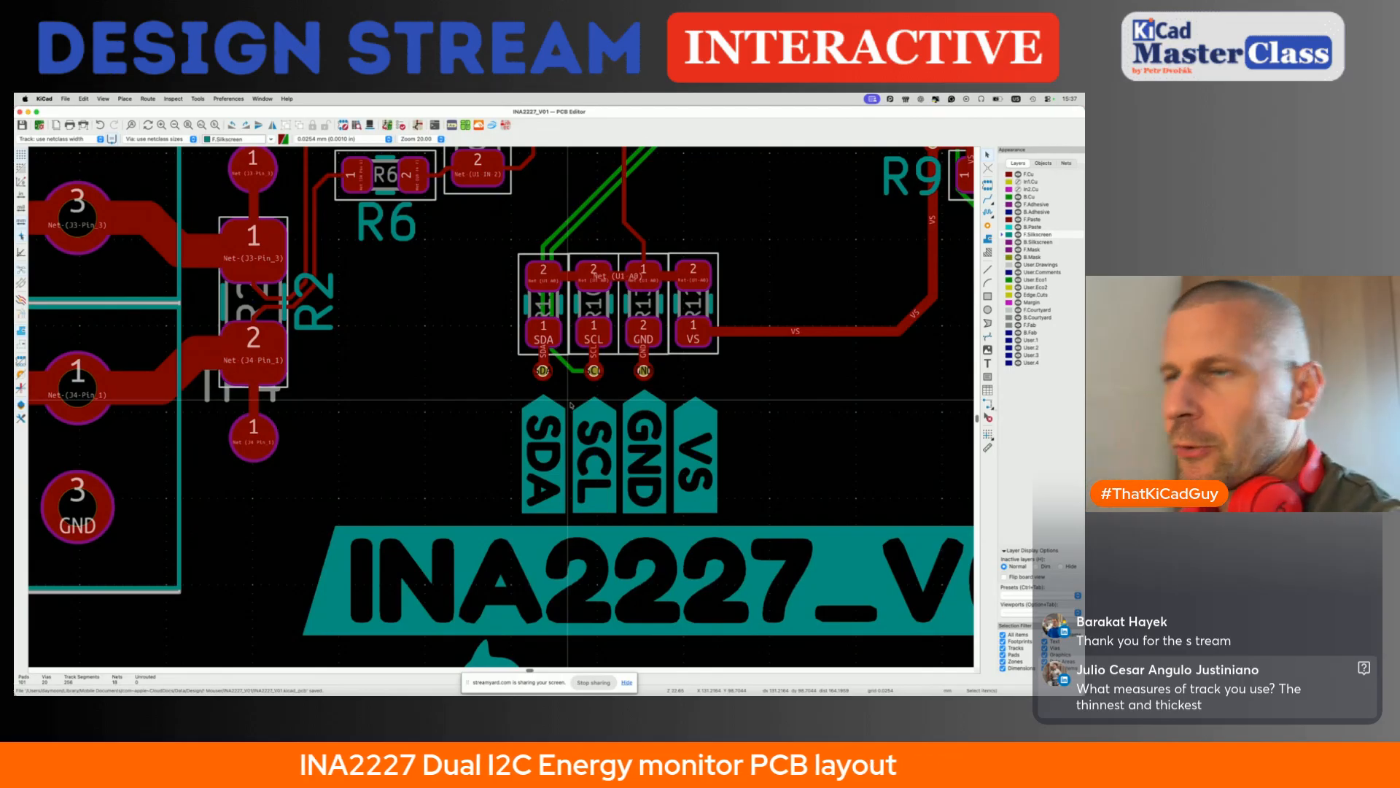
scroll(571, 405, "down", 3)
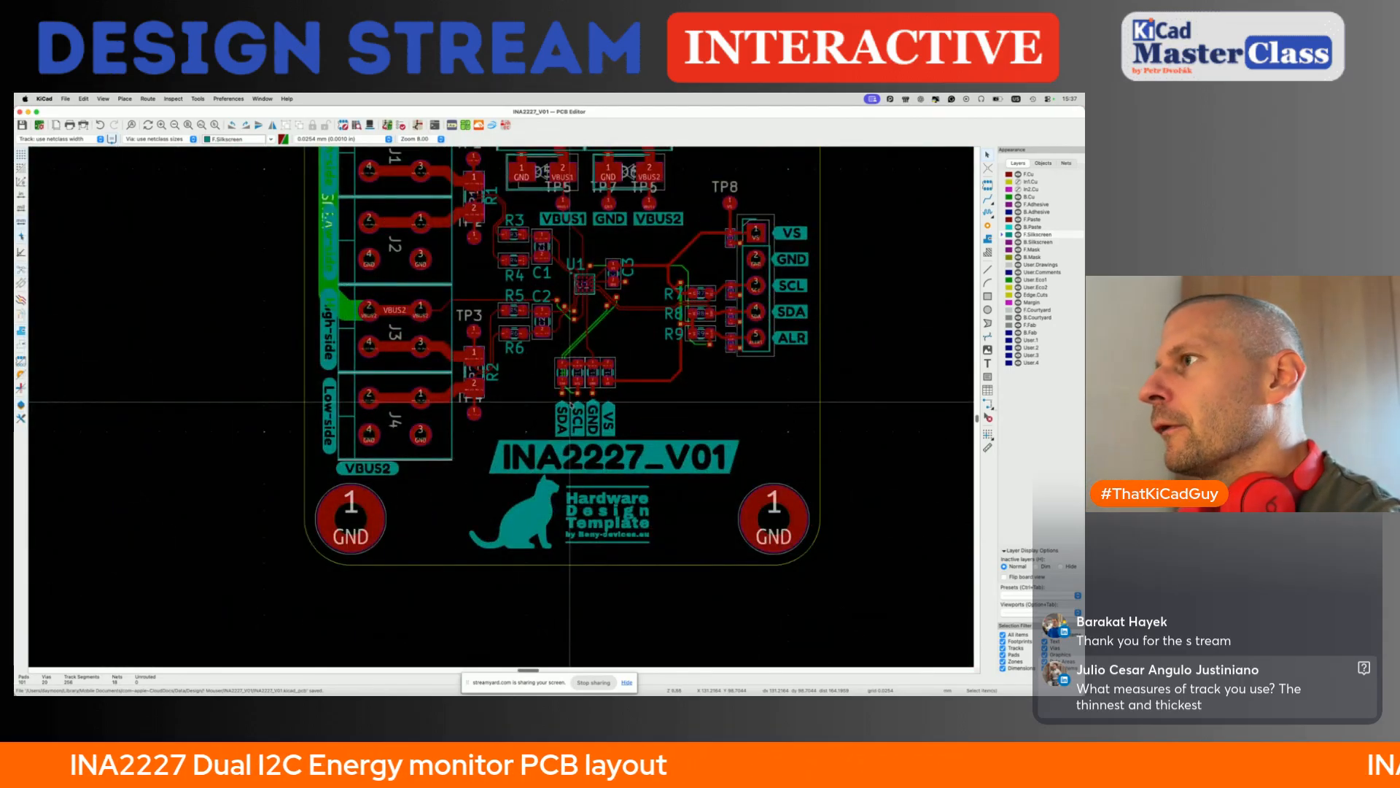
- Inspect the silkscreen labels and cat logo on the assembled board in the 3D viewer, tilted, and return to the layout
key("alt+3")
scroll(504, 423, "down", 3)
left_click_drag(379, 439, 339, 357)
scroll(490, 367, "down", 2)
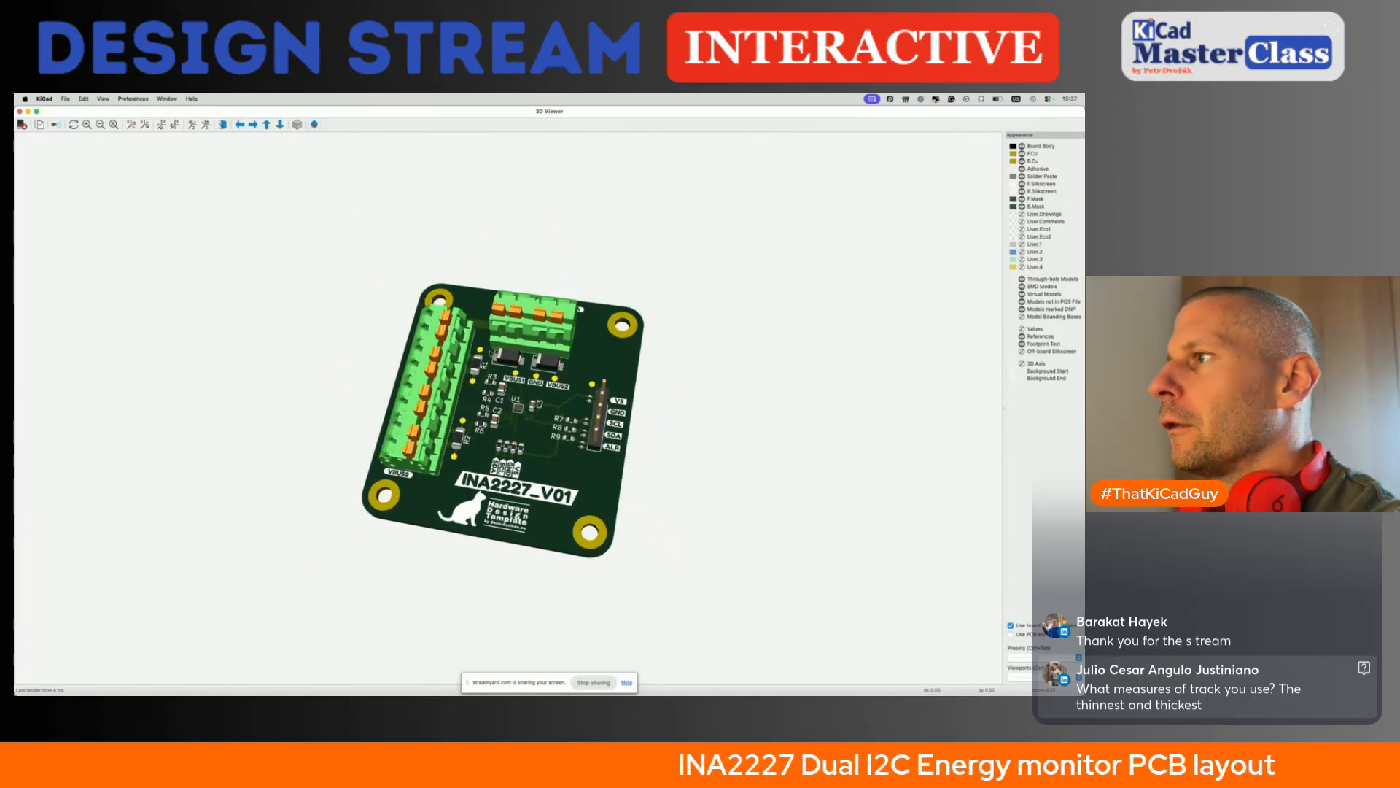
scroll(491, 367, "up", 6)
middle_click_drag(492, 367, 490, 354)
scroll(494, 353, "down", 2)
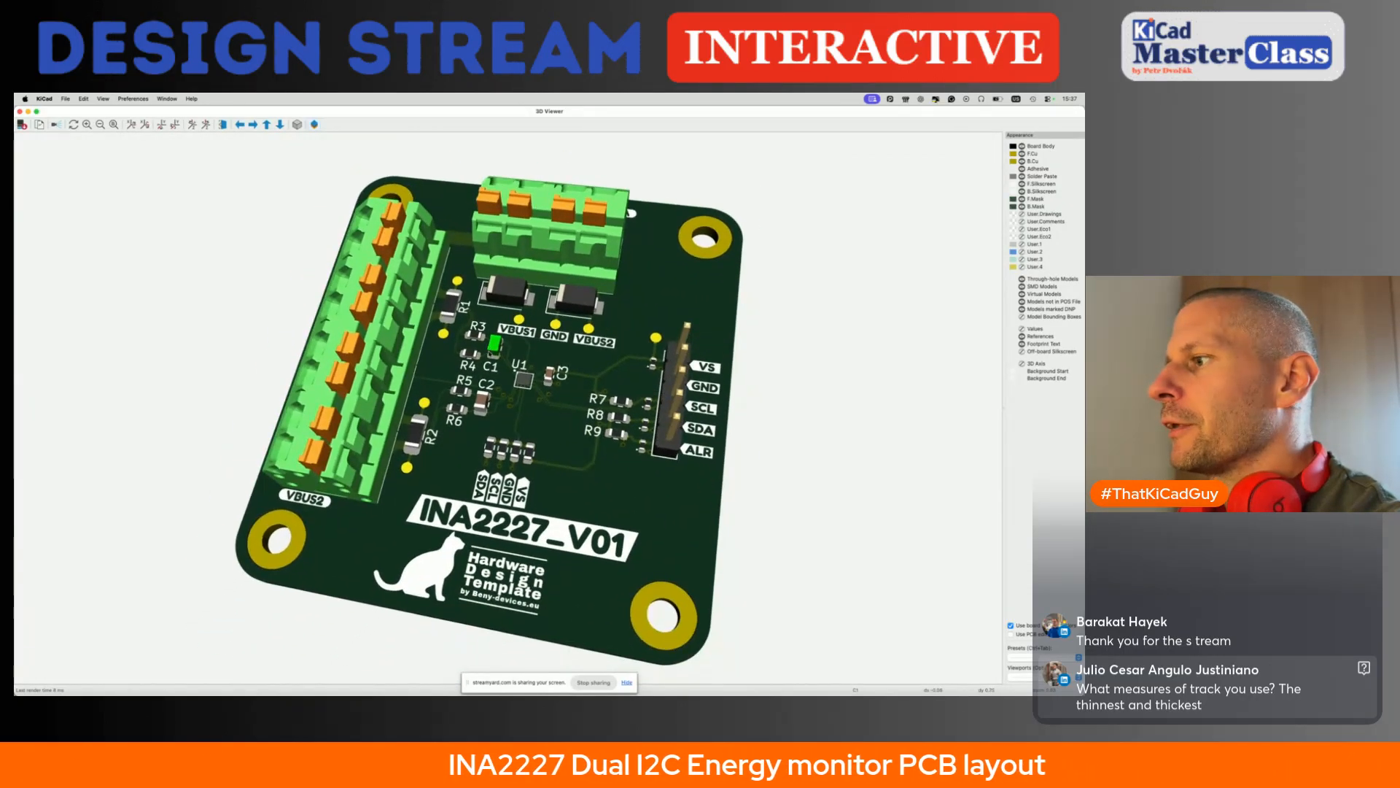
scroll(491, 354, "up", 1)
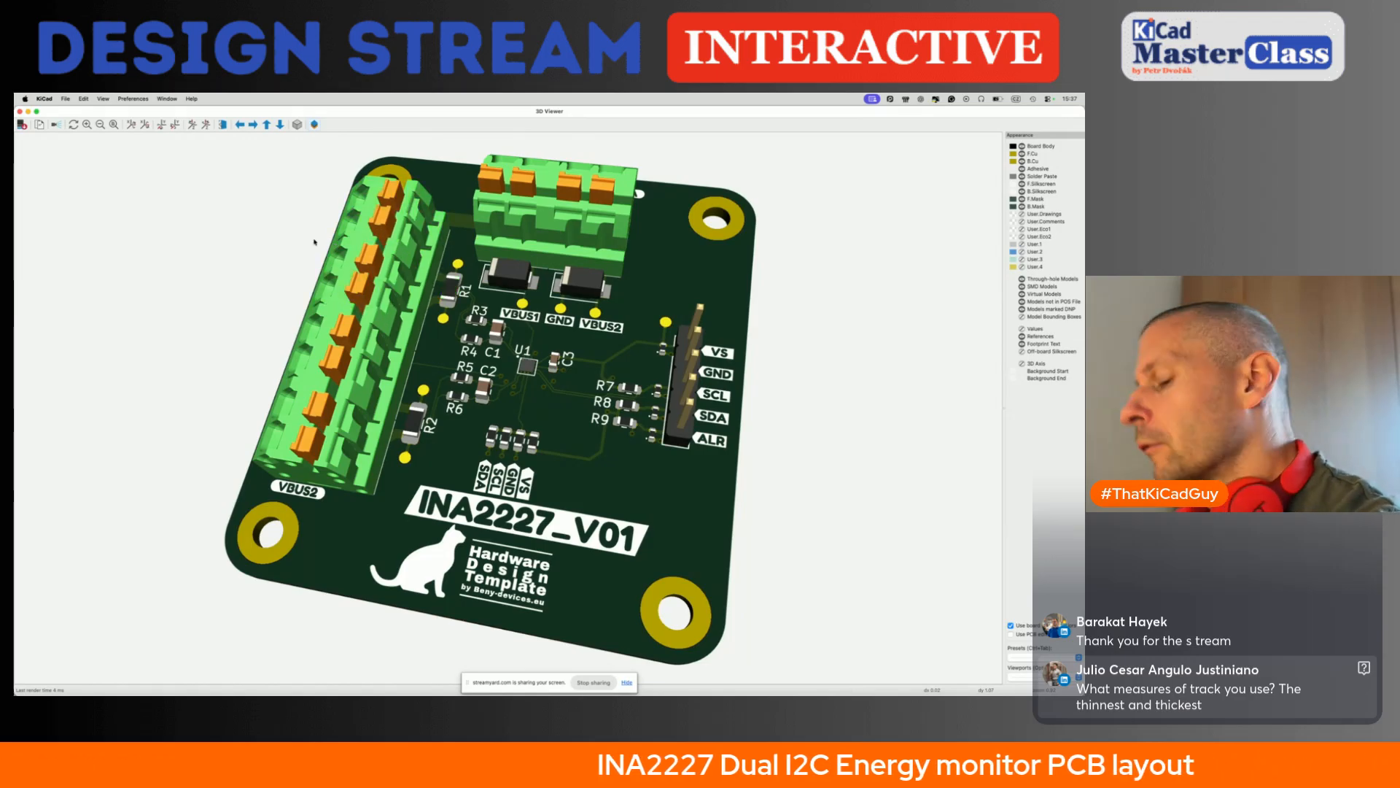
left_click(27, 113)
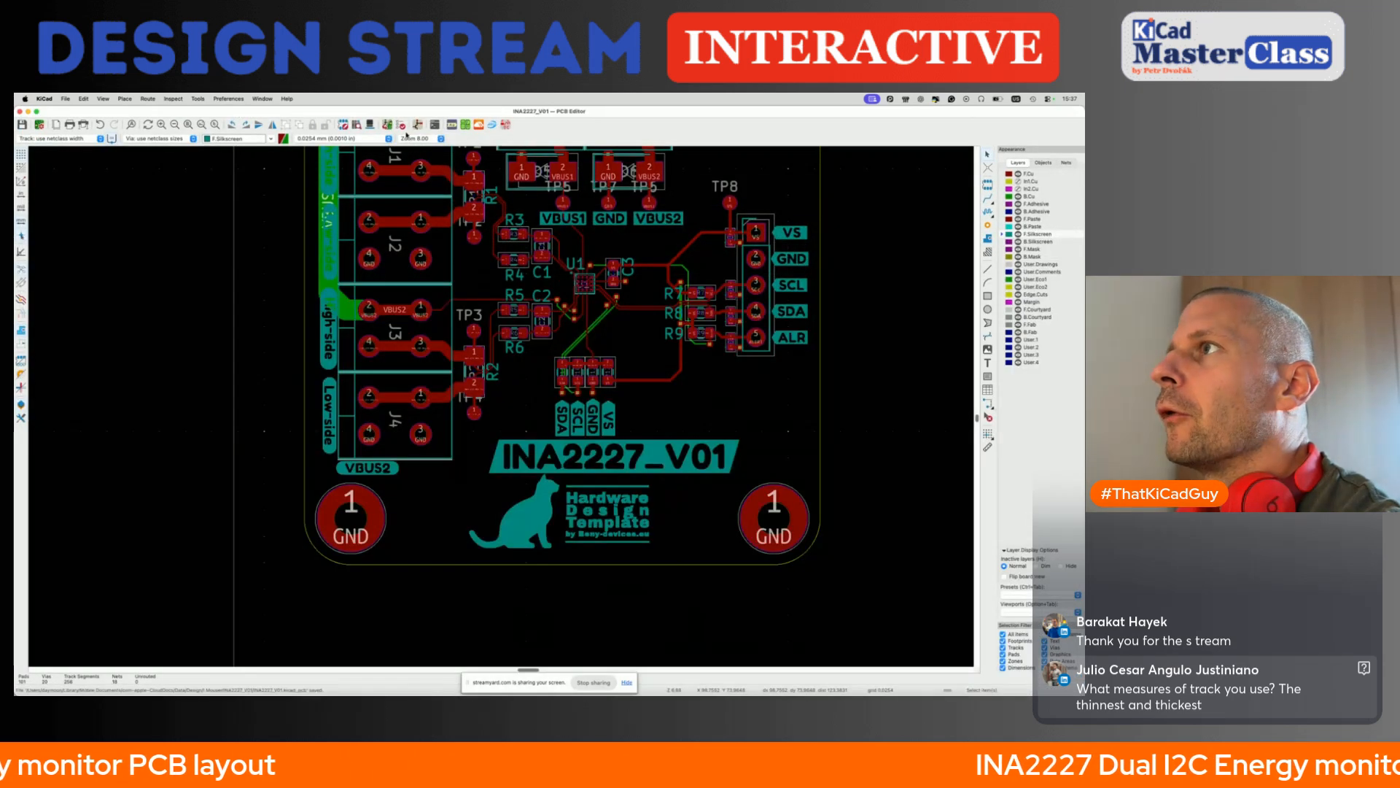
- Run the design rules check with all zones refilled and close the checker
left_click(401, 126)
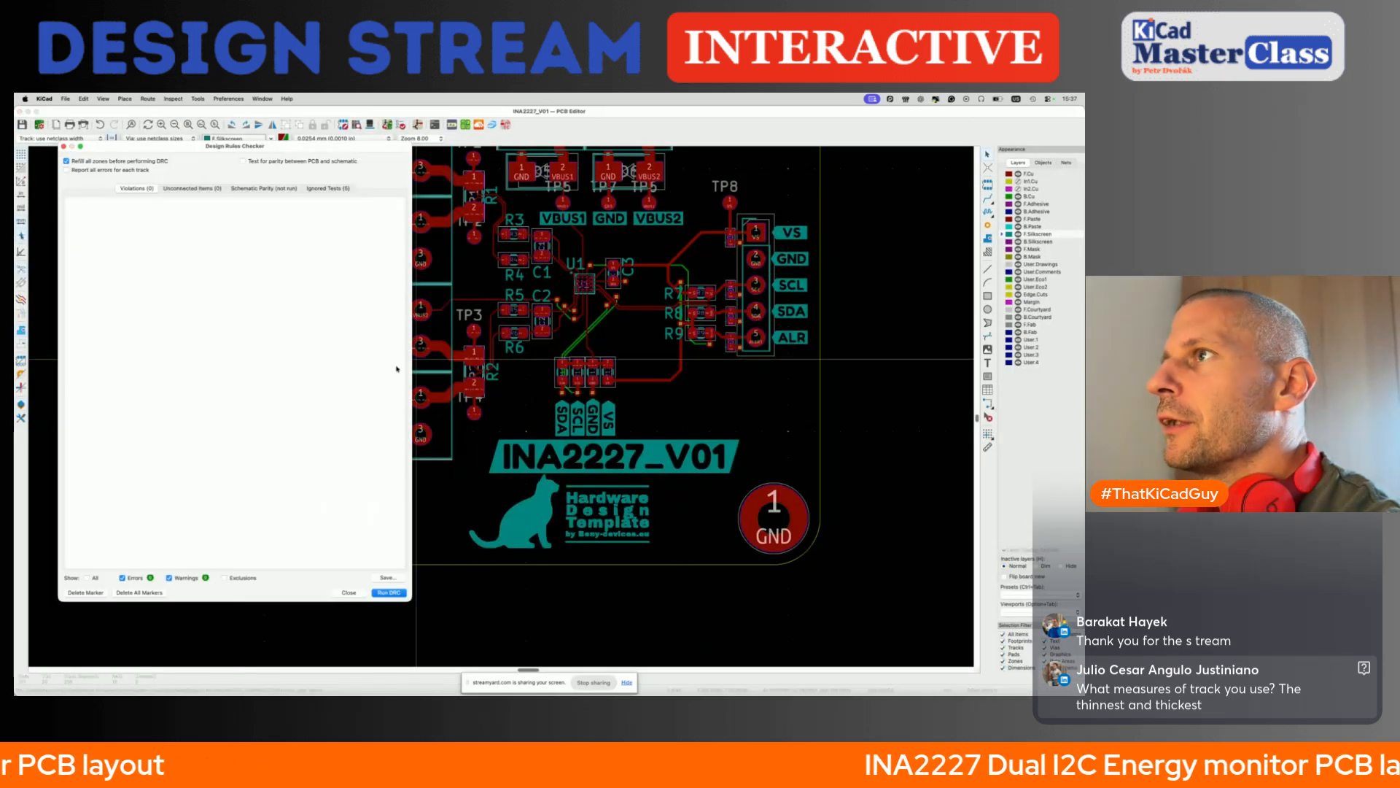
left_click(389, 592)
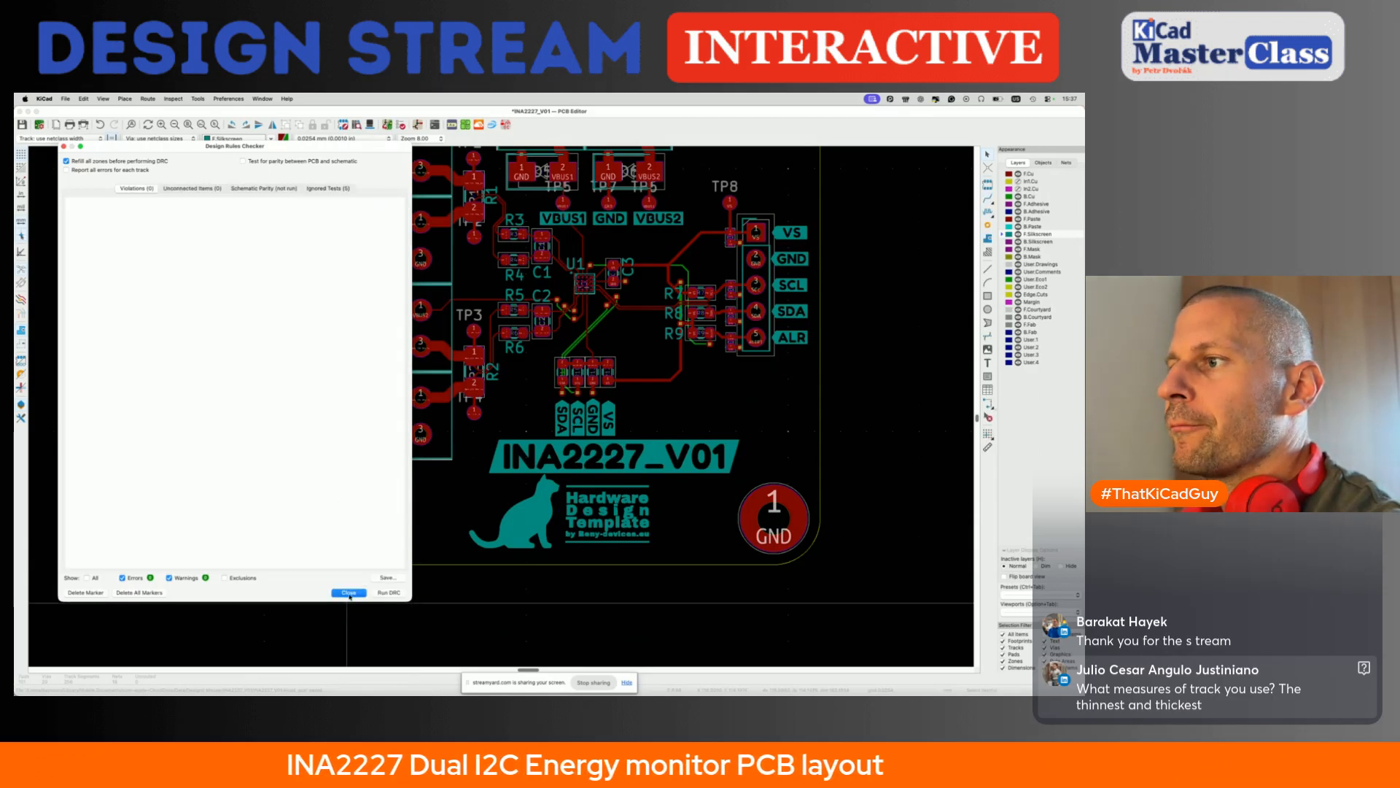
left_click(350, 593)
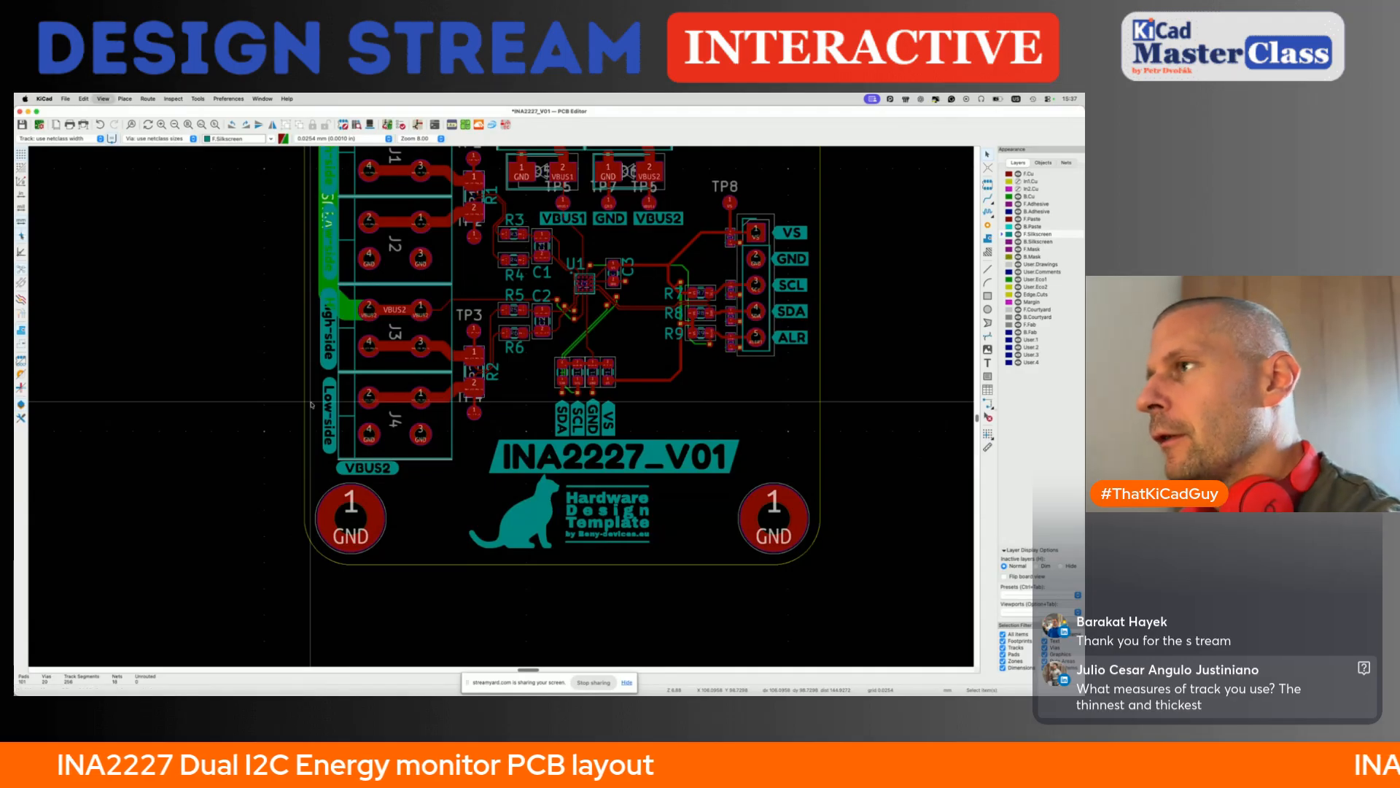
- Reopen the 3D view of the finished board
key("alt+3")
double_click(359, 291)
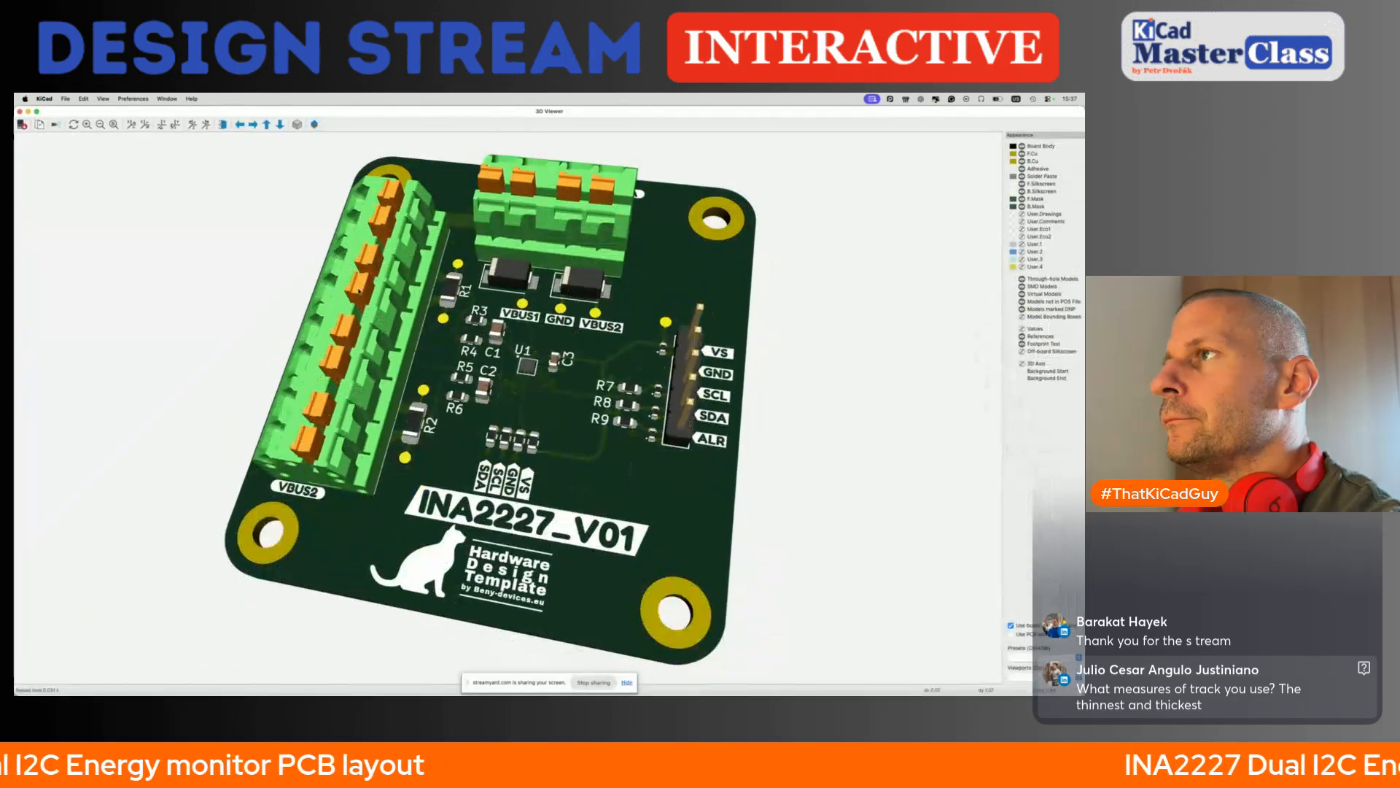